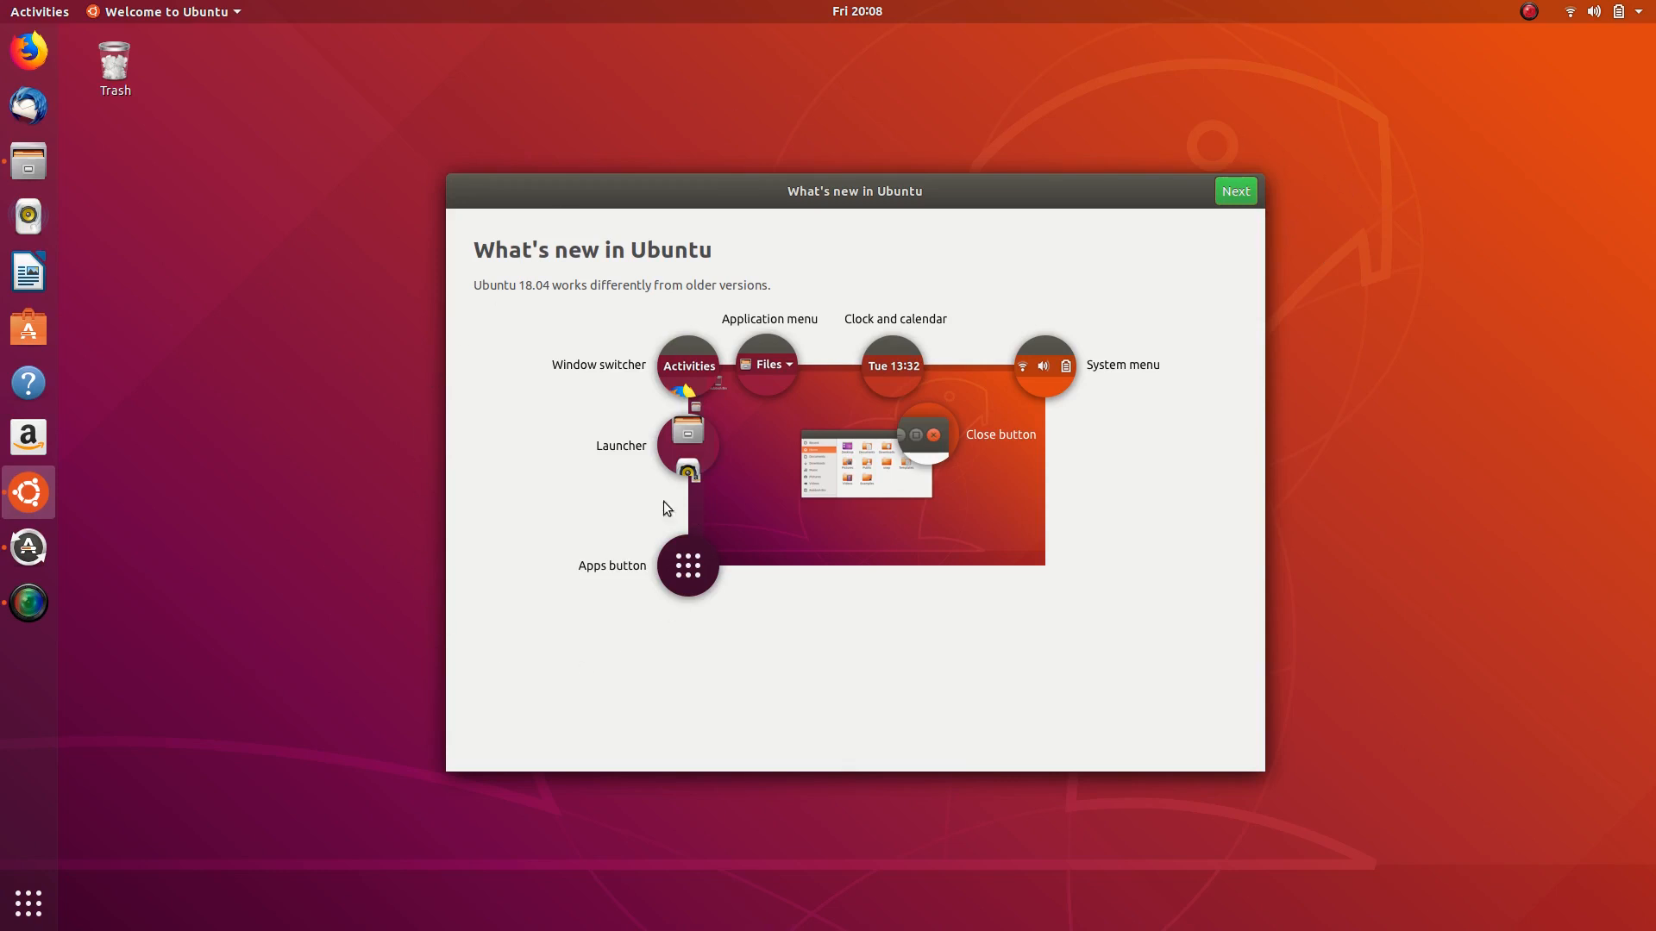
- Try setting up Livepatch with the account password, then cancel the Ubuntu Single Sign-On sign-in
click(1236, 192)
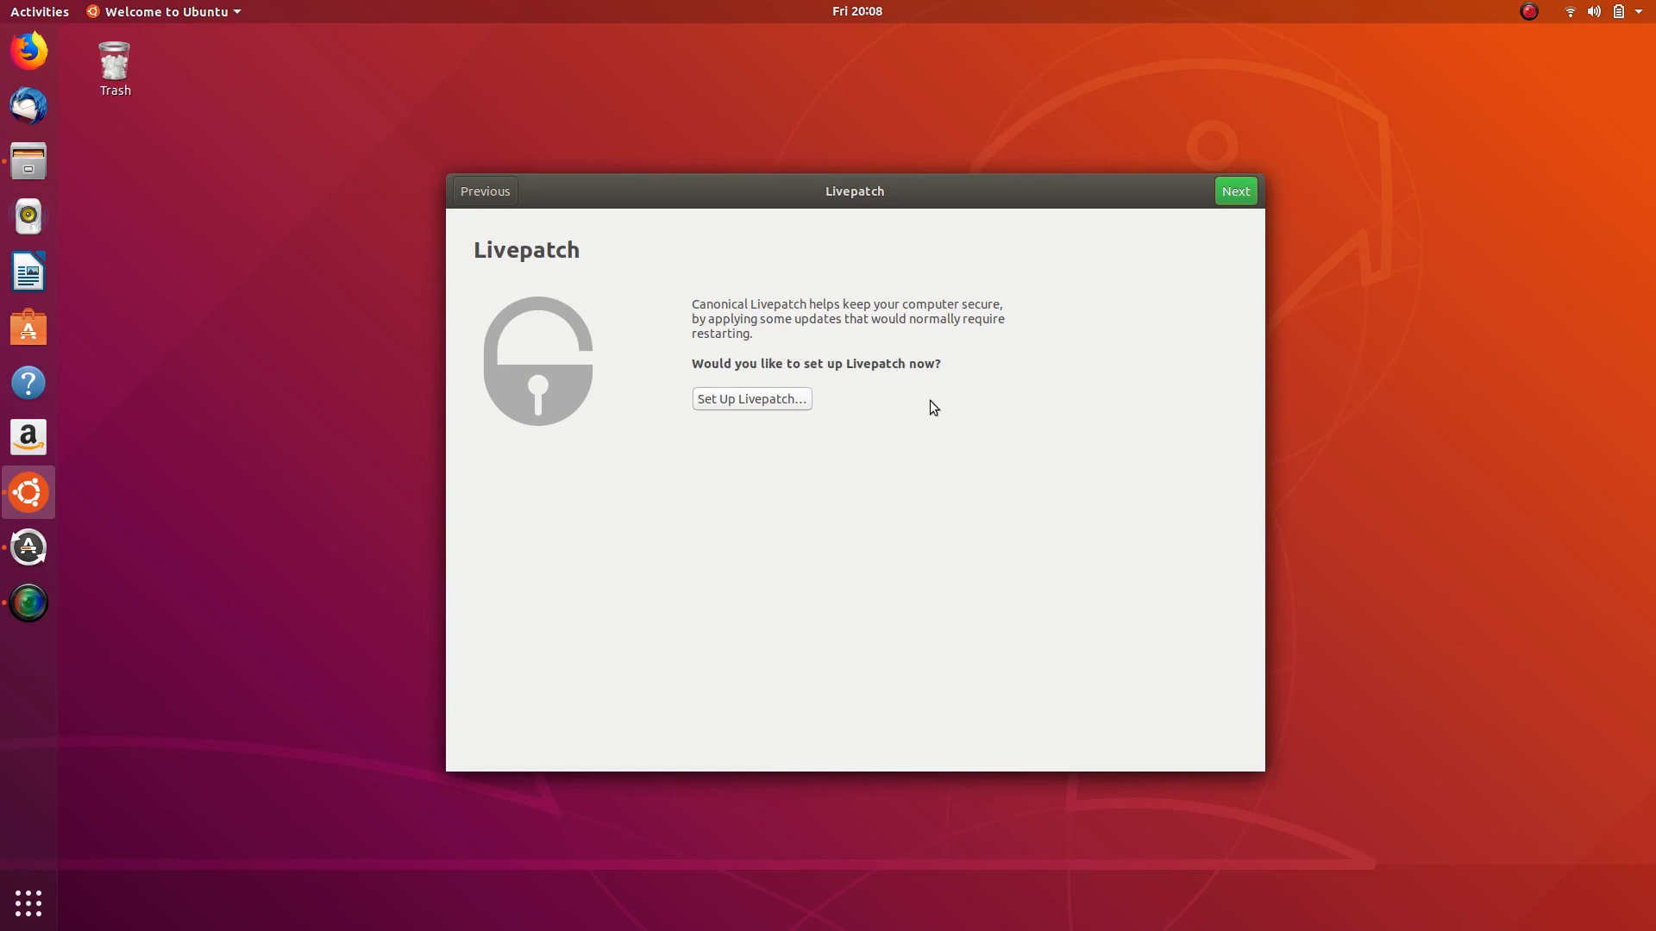
click(750, 400)
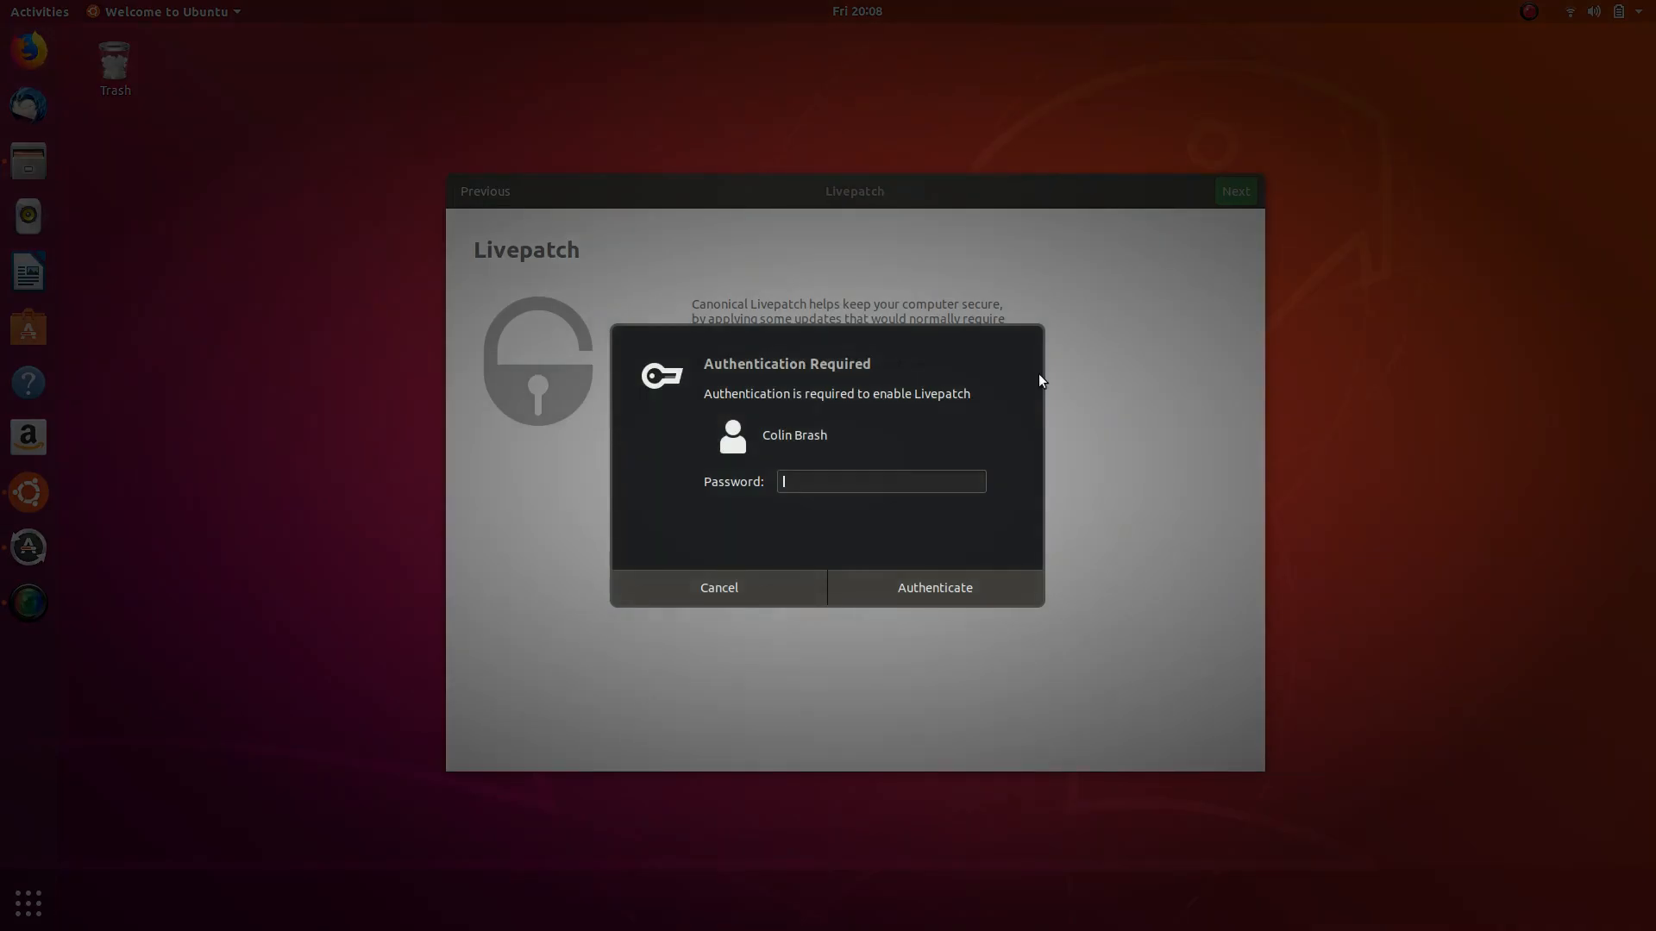
text(••••••••)
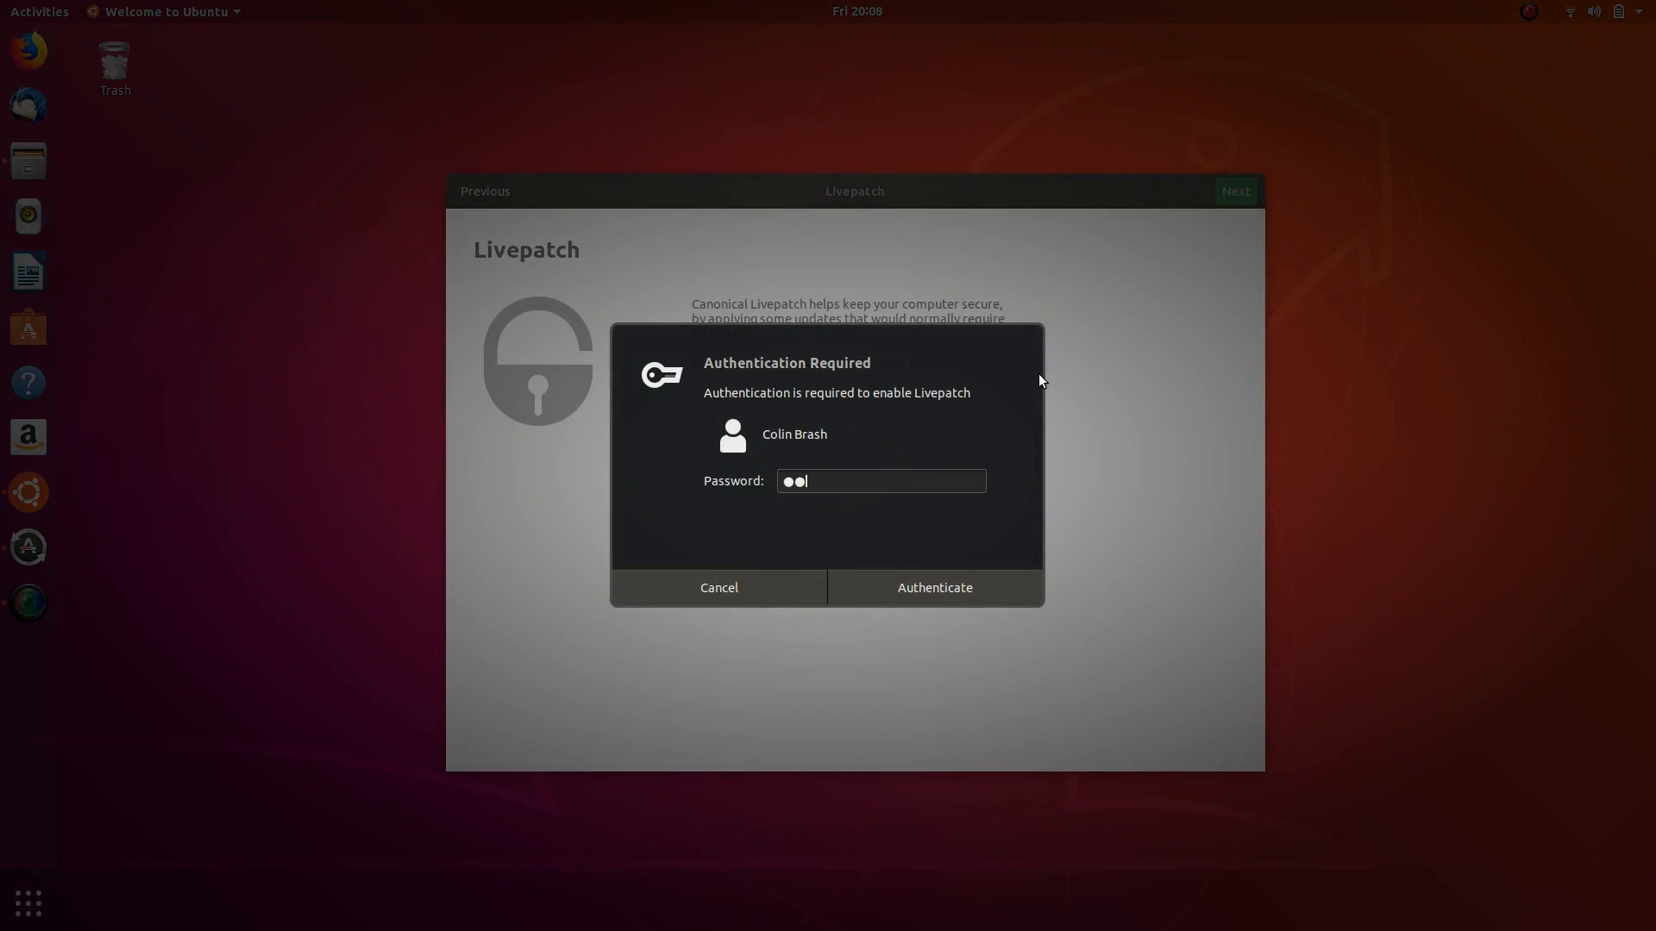
key(Return)
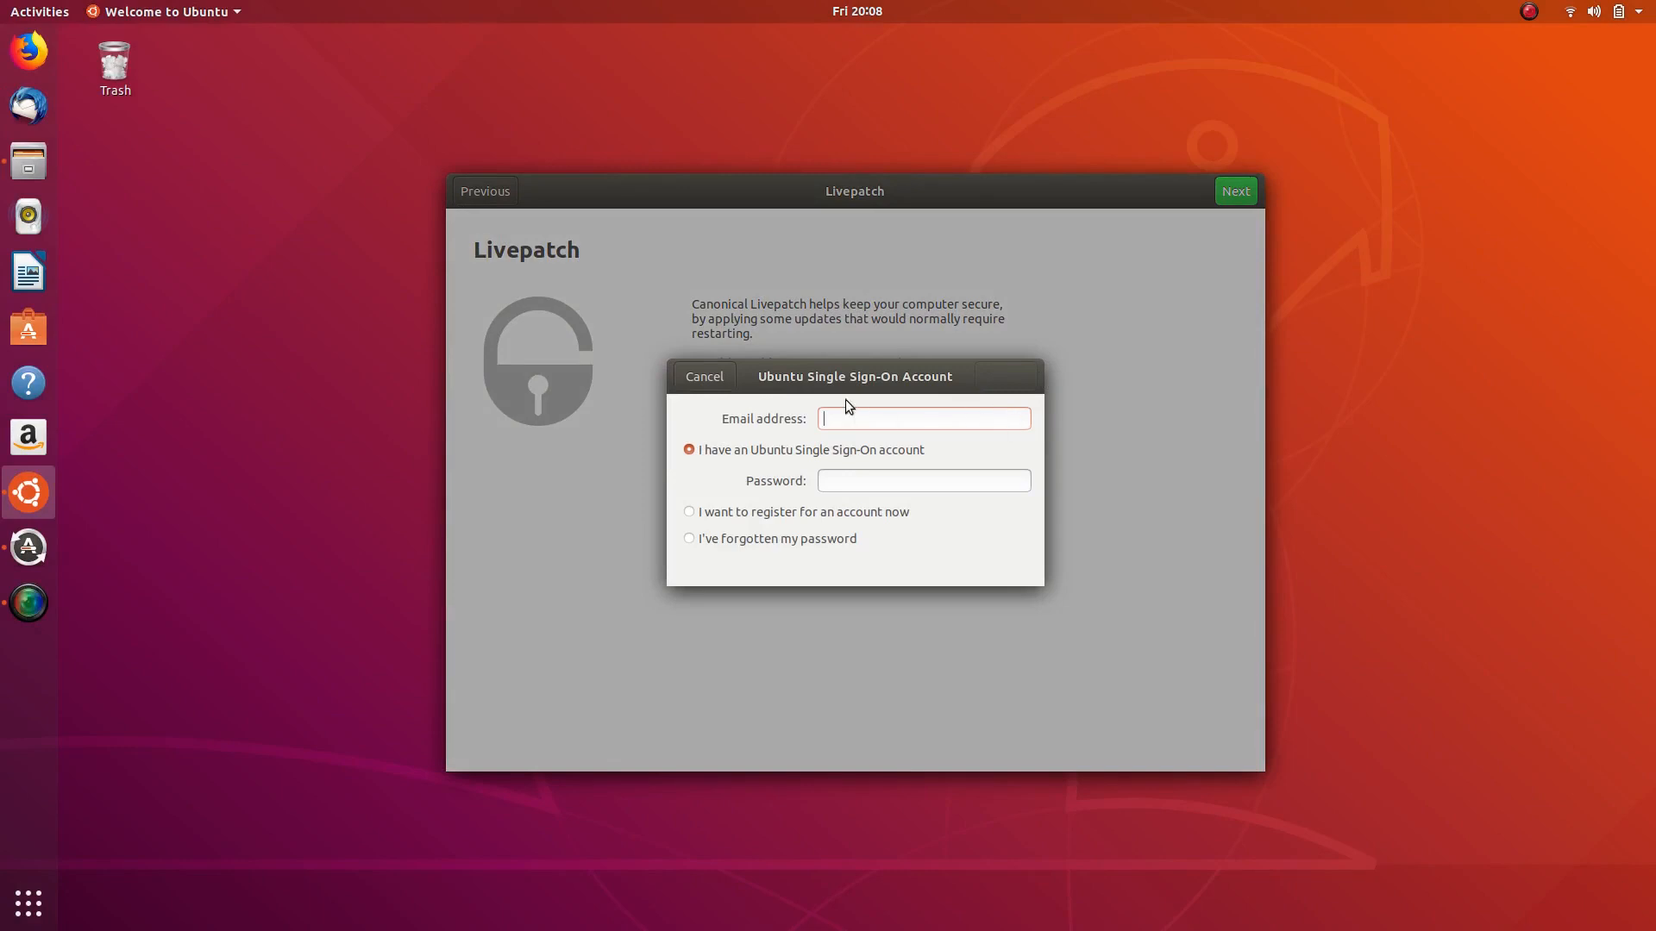
click(702, 377)
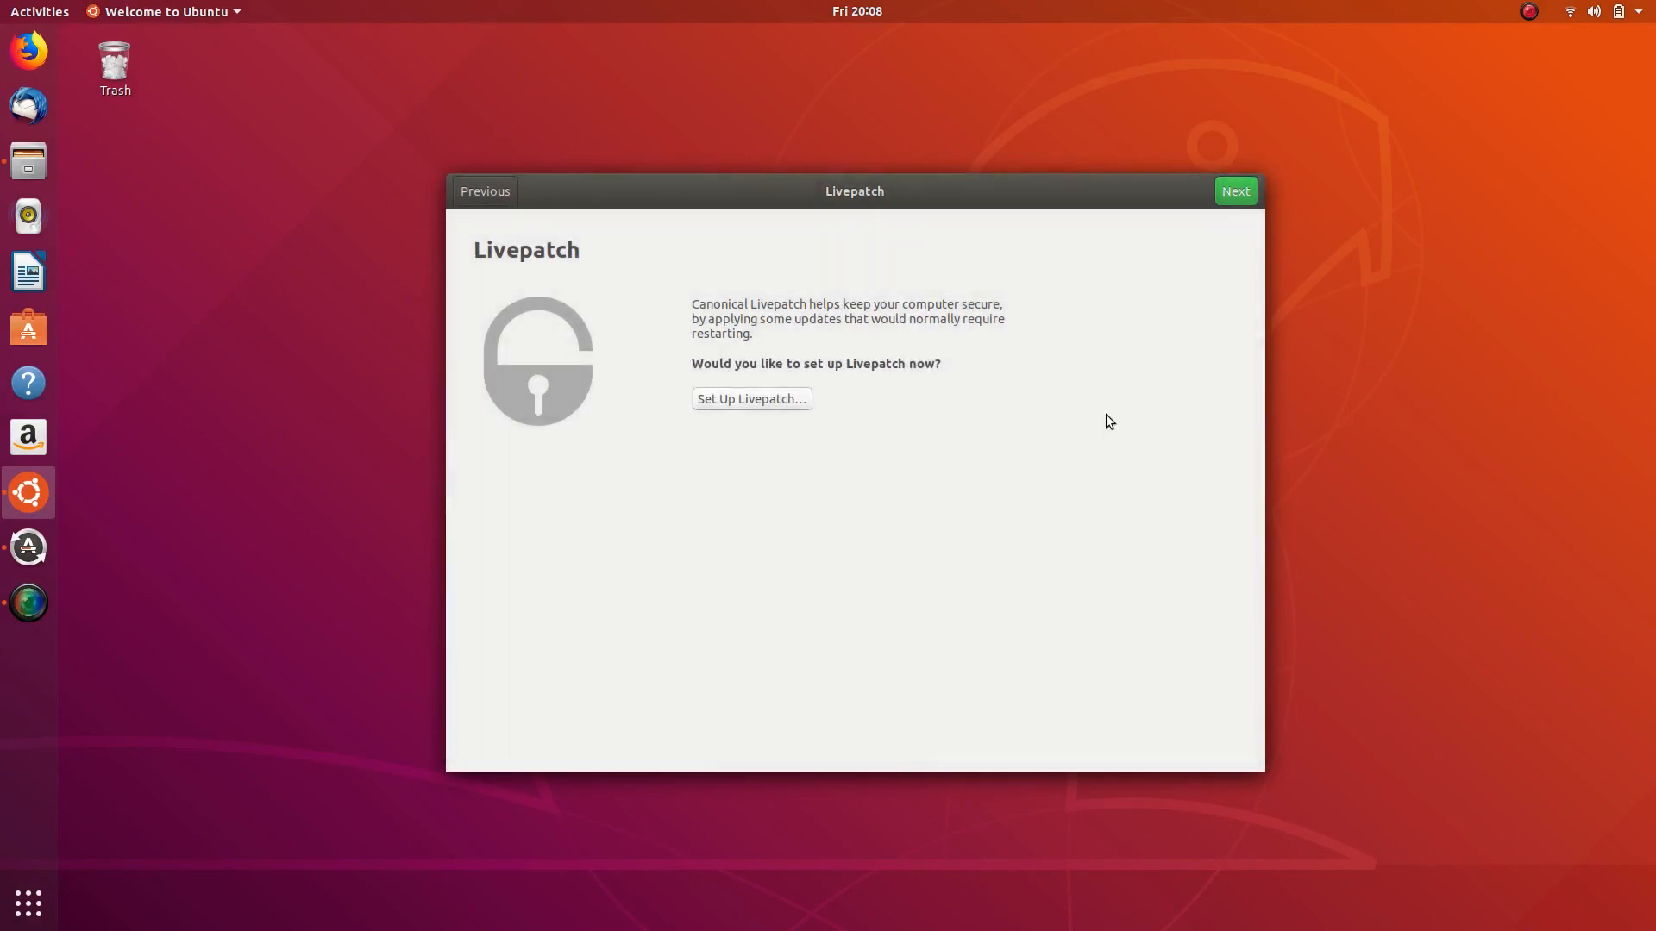
- Skip Livepatch, open and close Ubuntu Software twice, and finish the welcome tour
click(1231, 193)
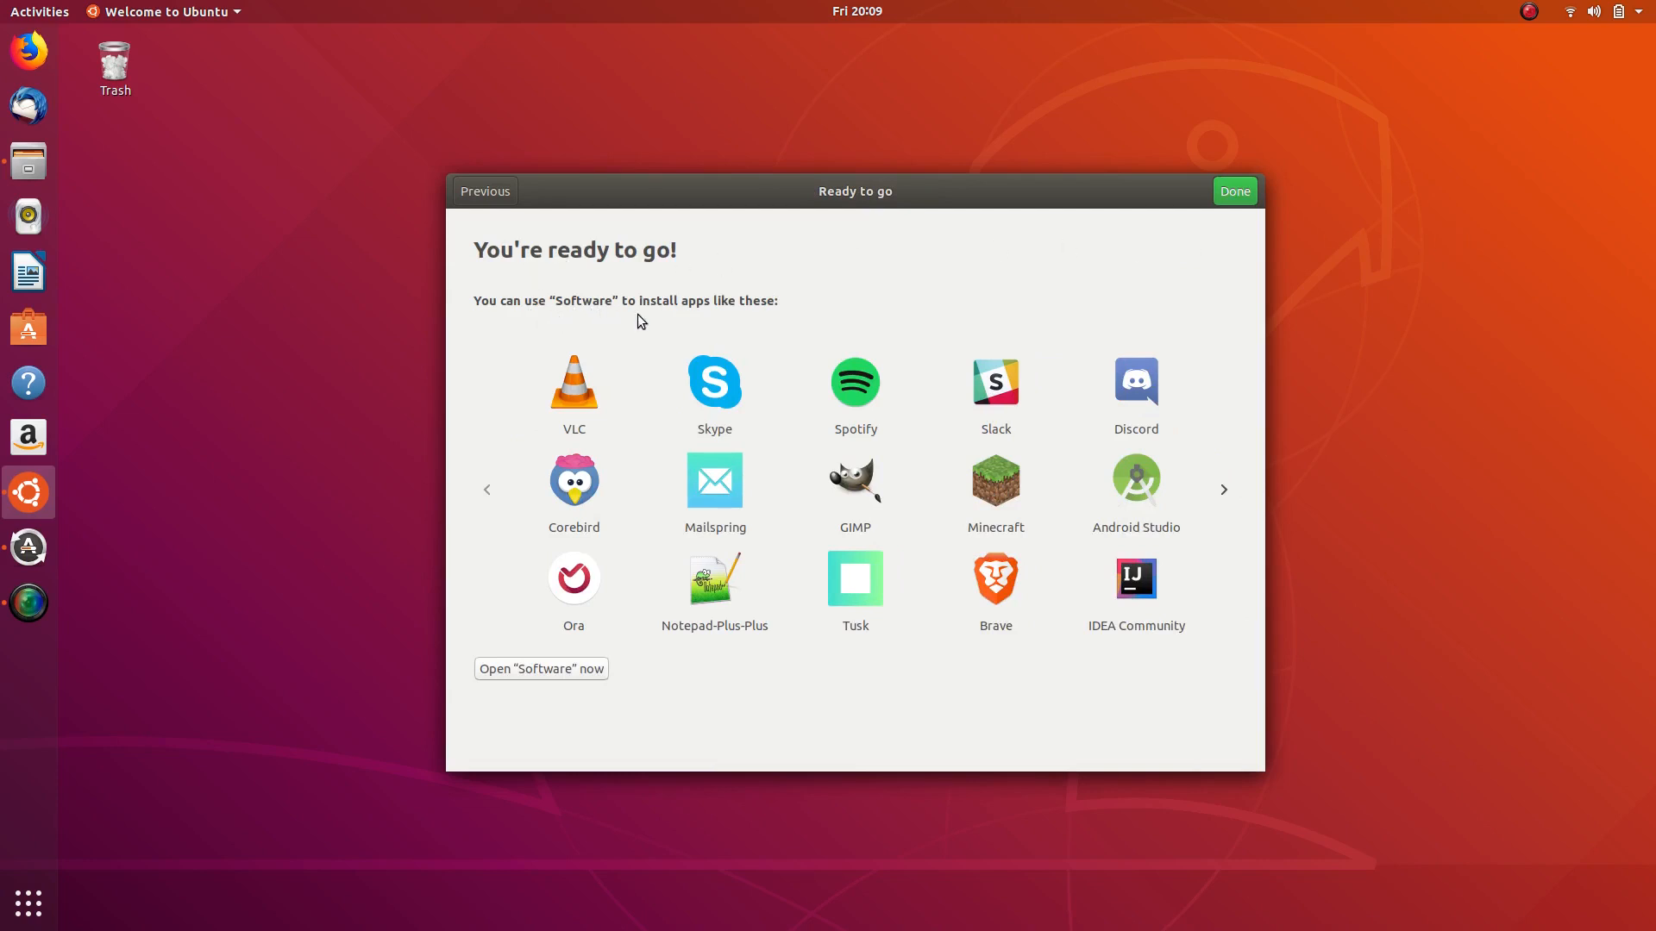
click(555, 671)
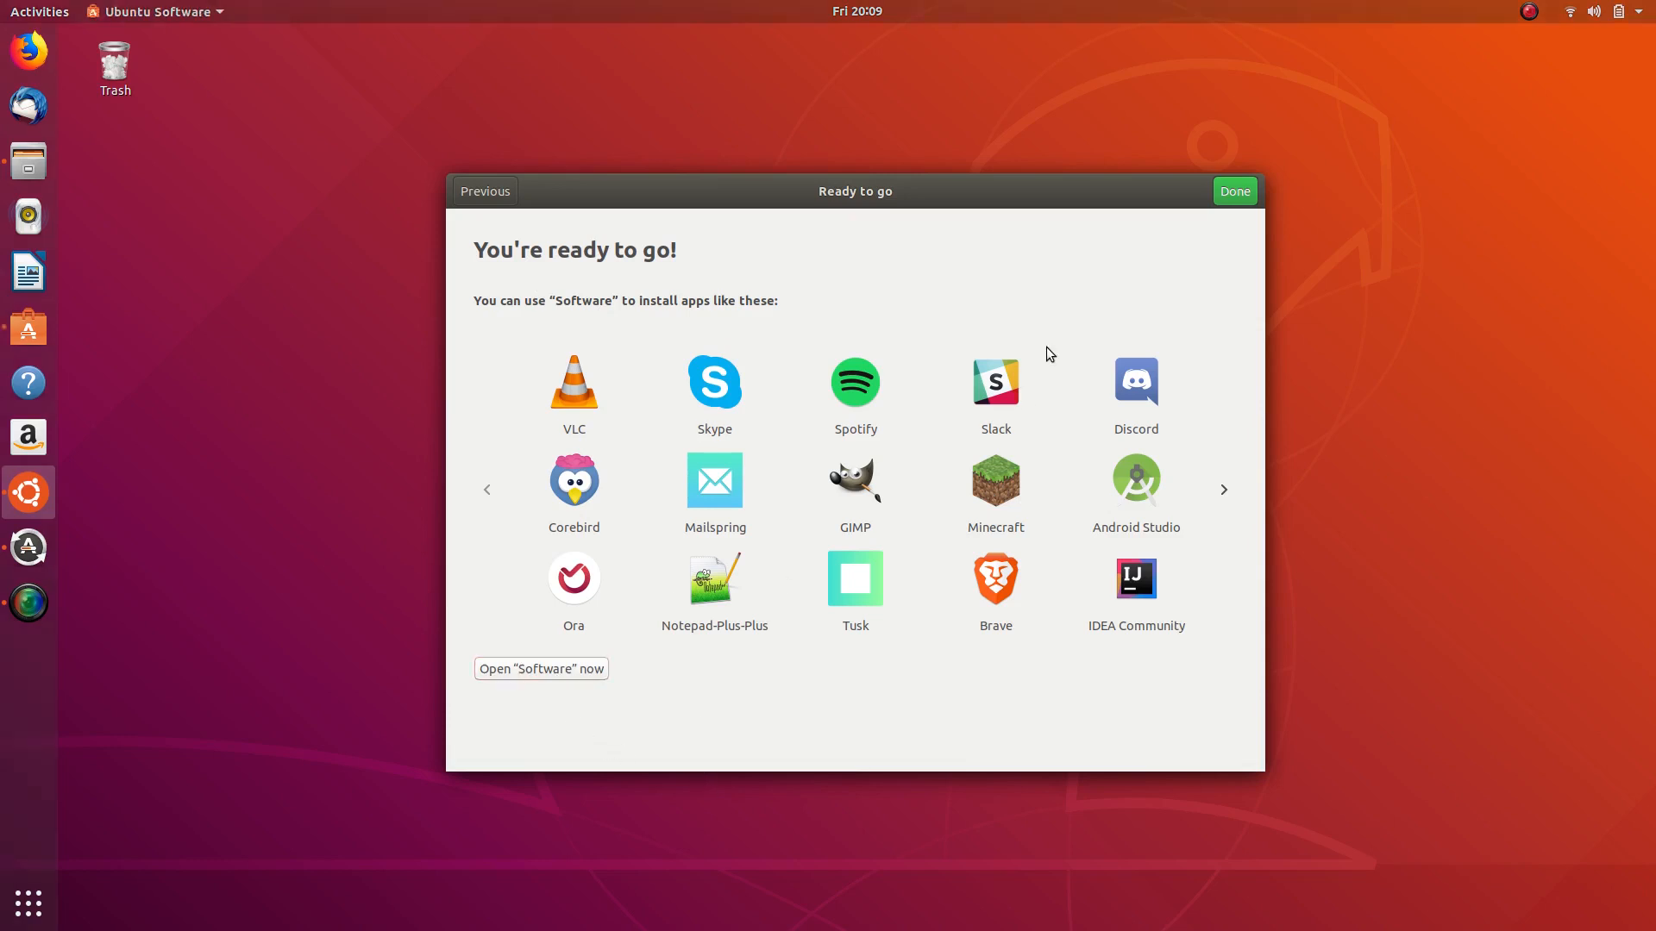
click(1078, 42)
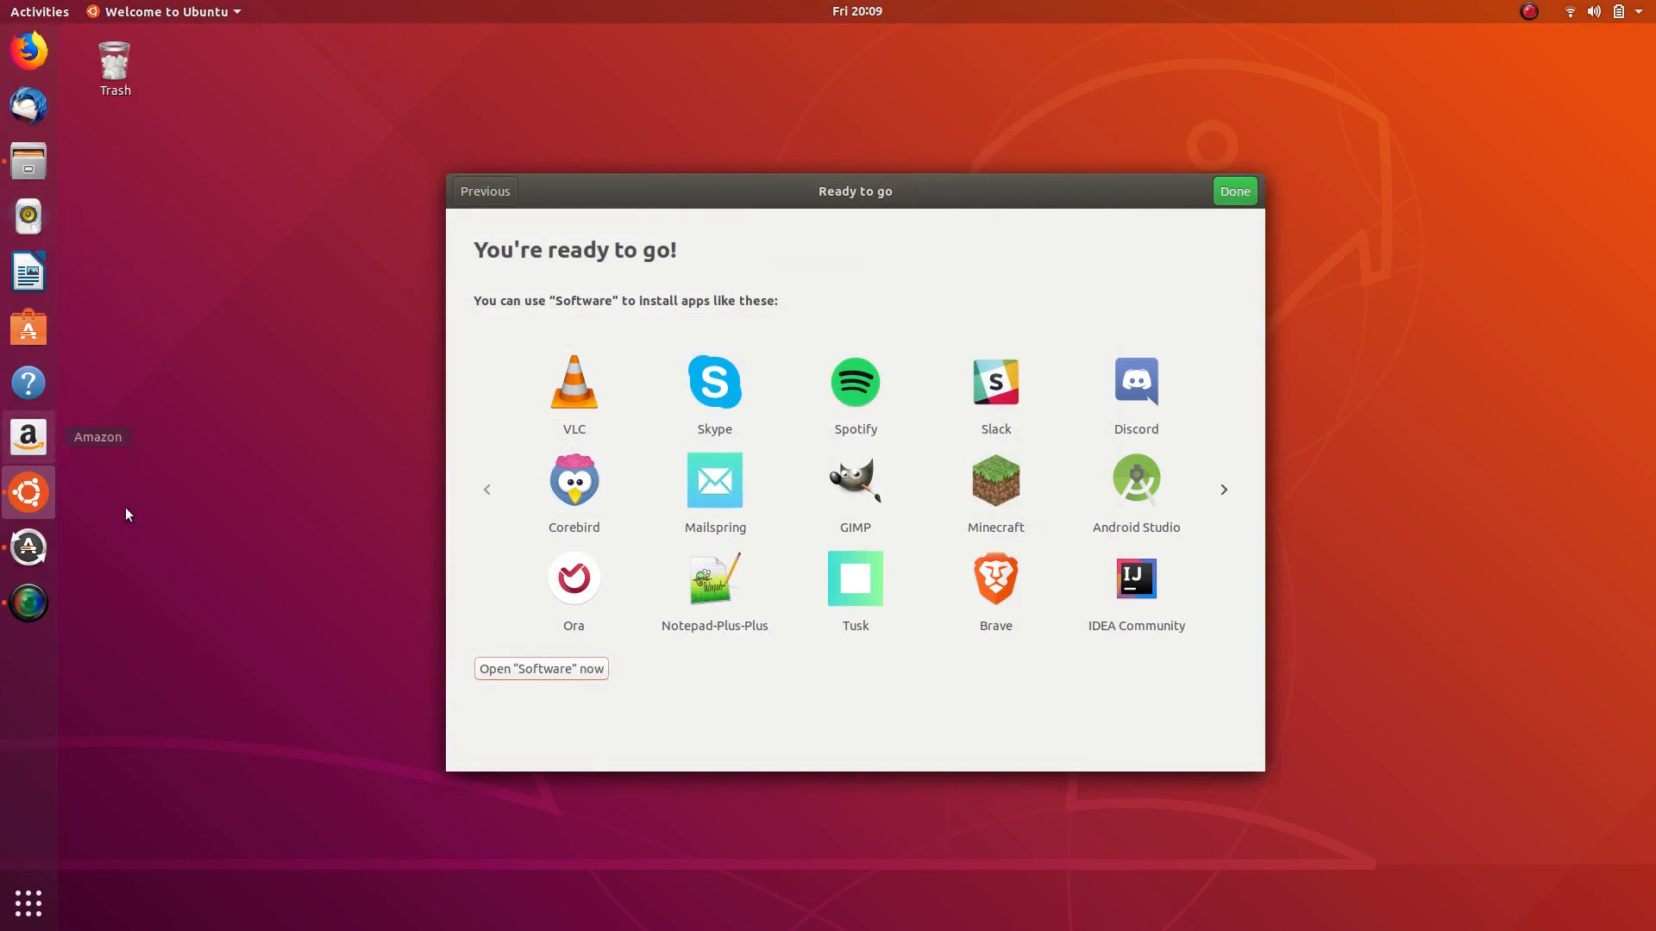
click(24, 333)
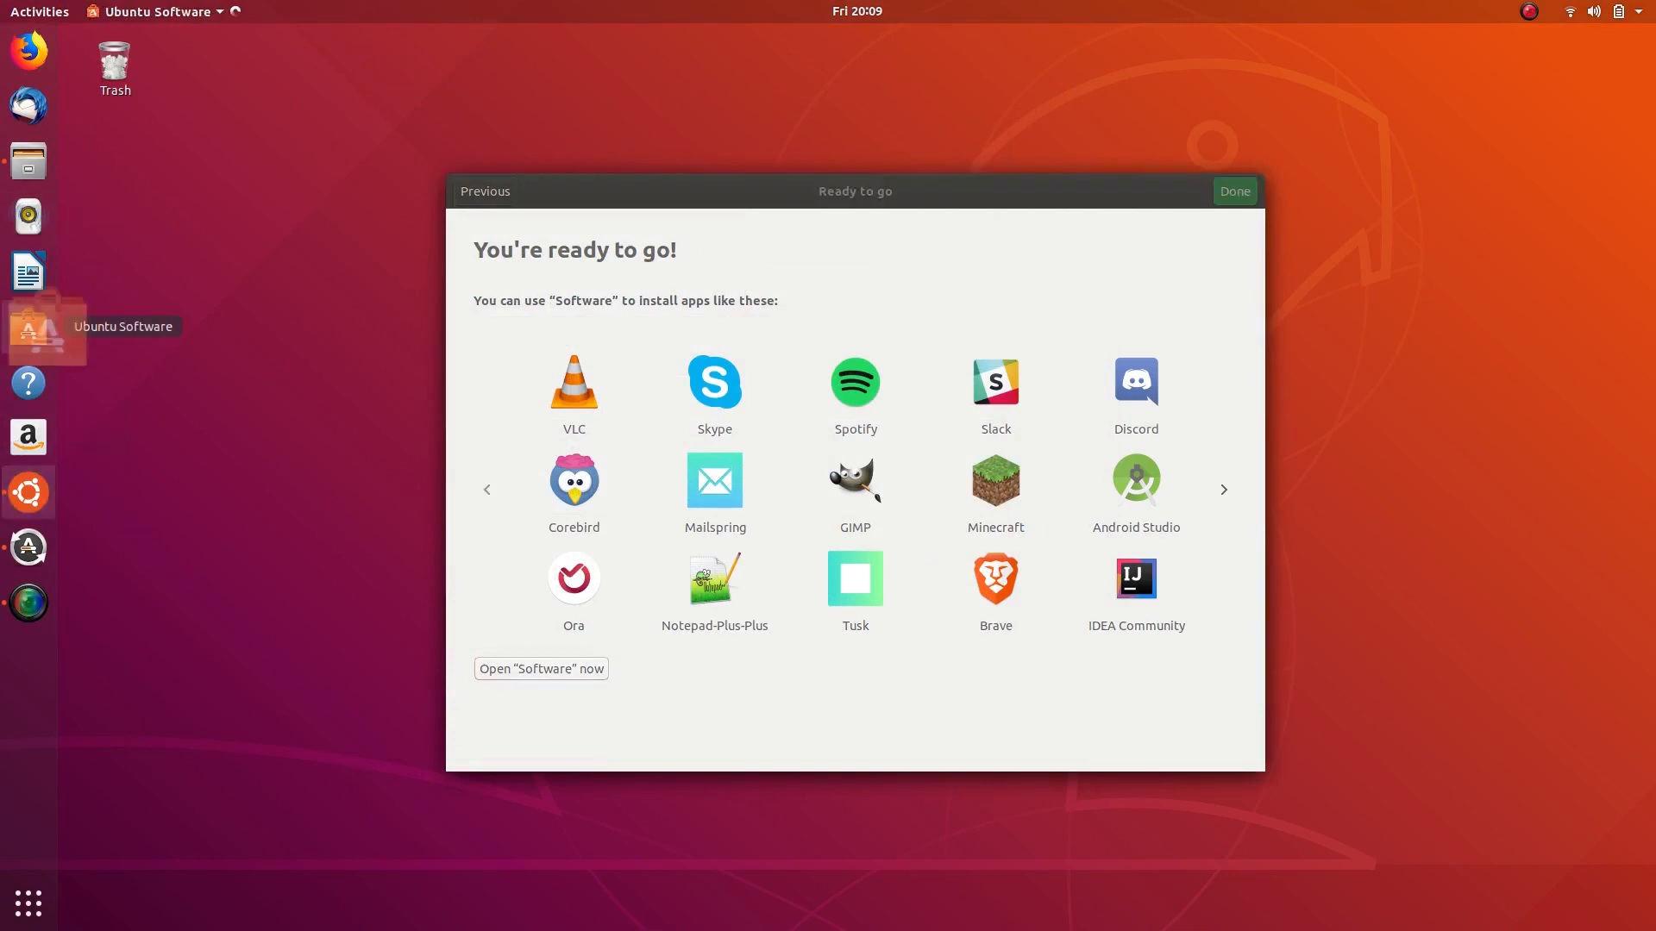
click(1078, 42)
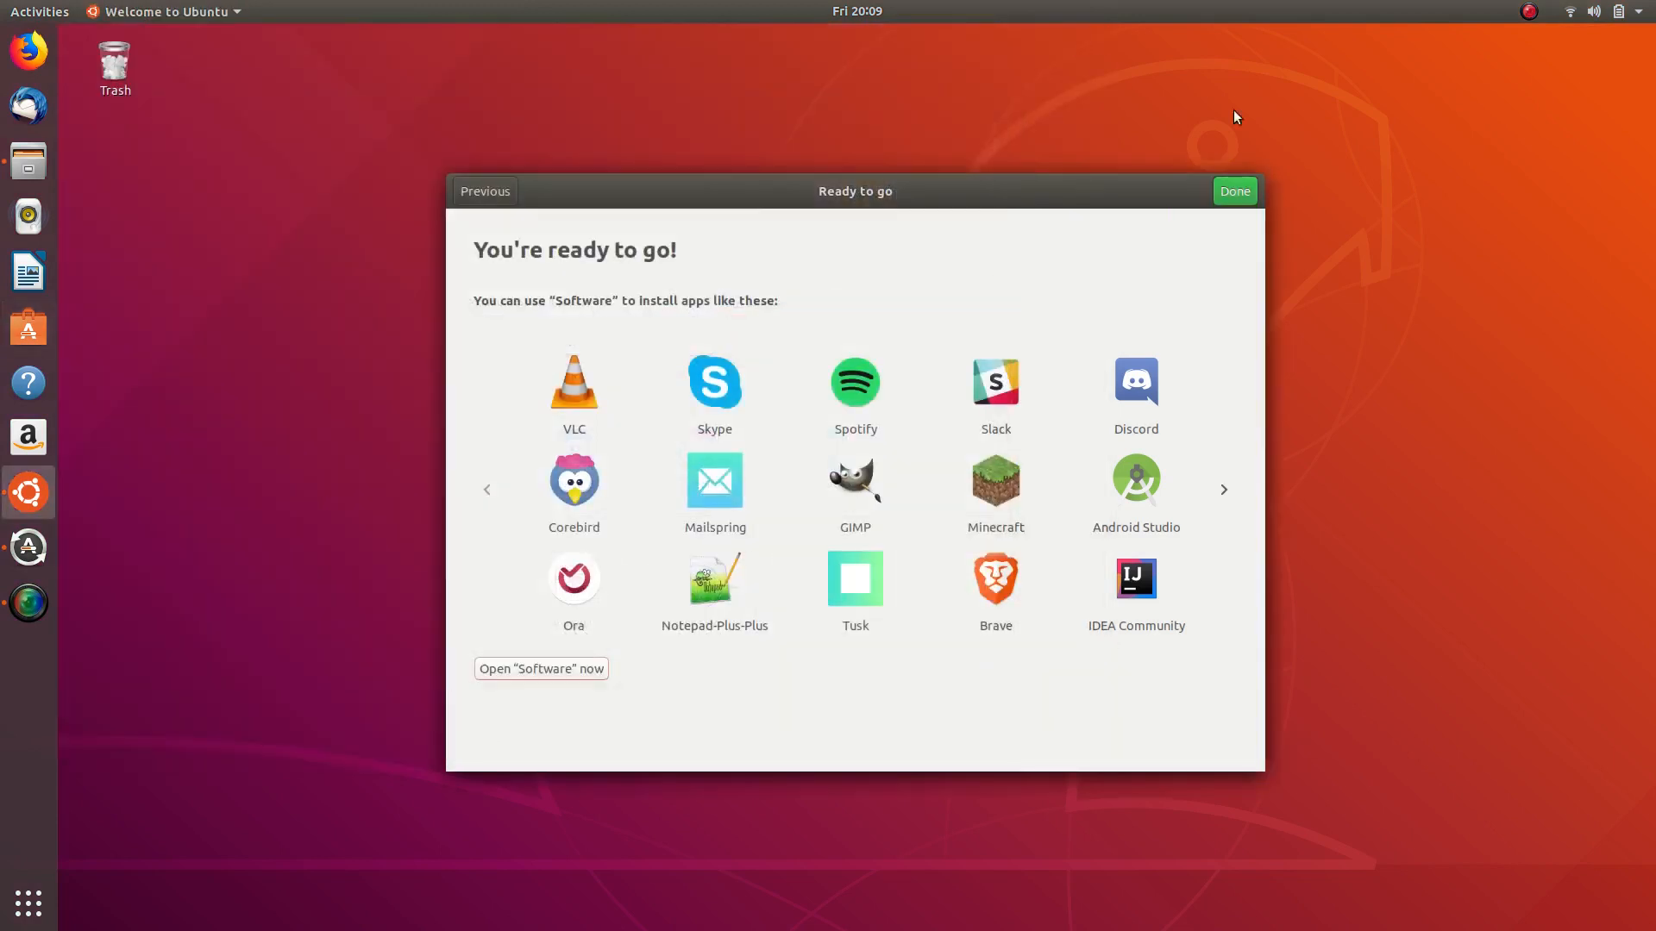
click(1226, 198)
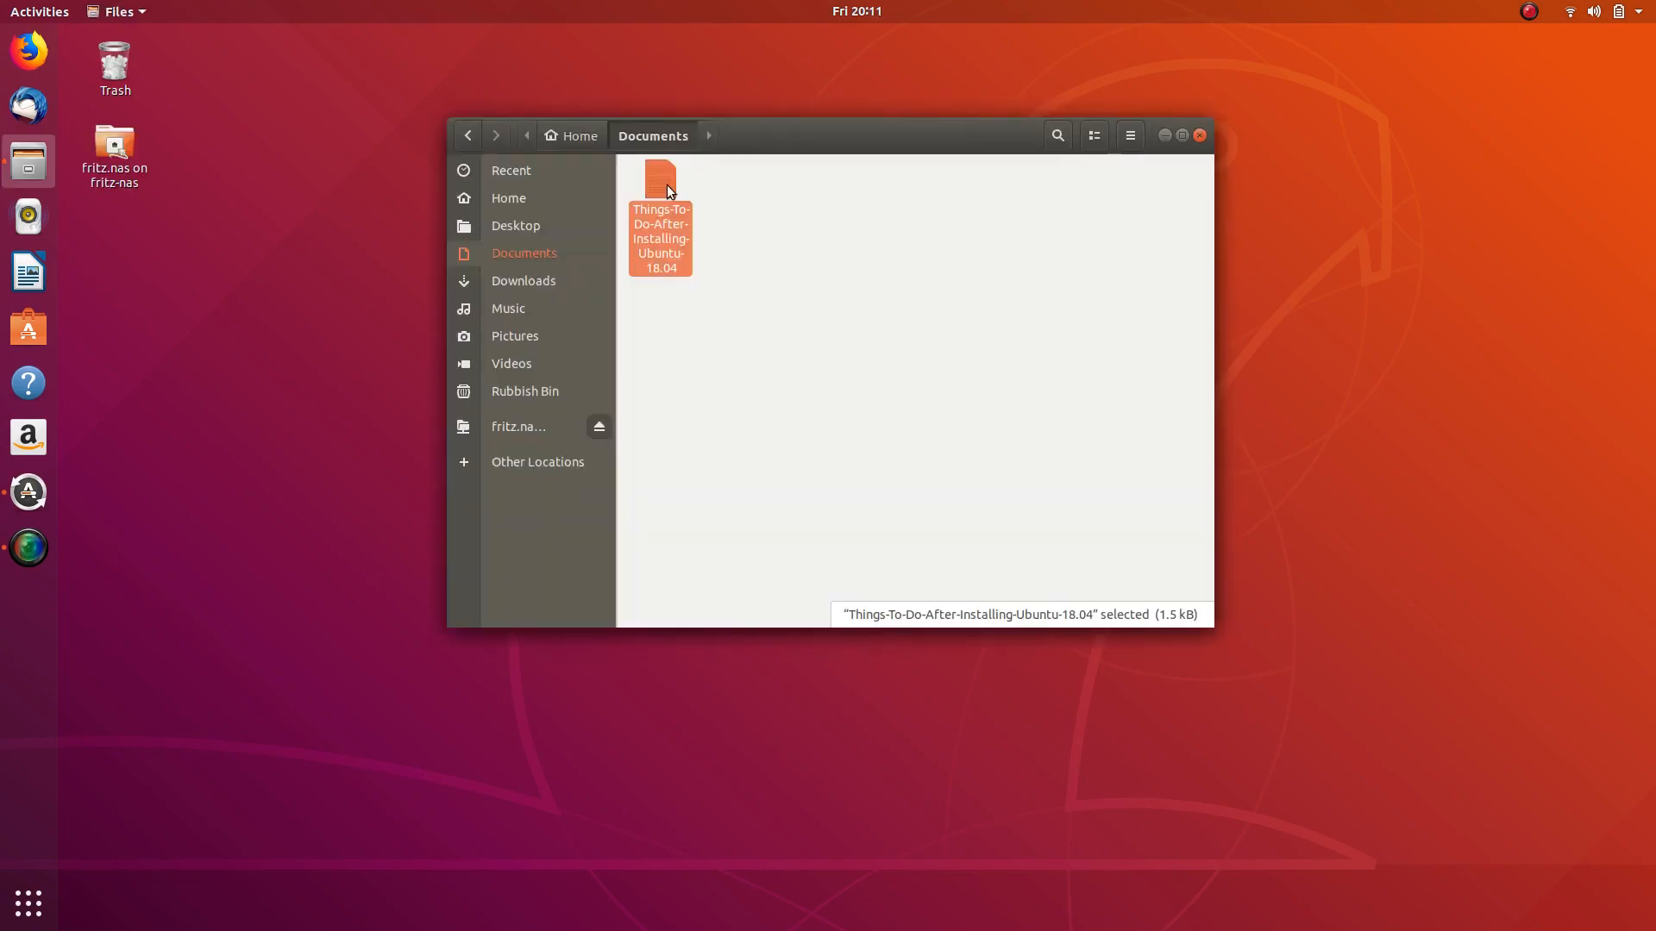
- Open the Things-To-Do-After-Installing-Ubuntu-18.04 checklist mid-right in Text Editor and bring up Software Updater
double_click(665, 184)
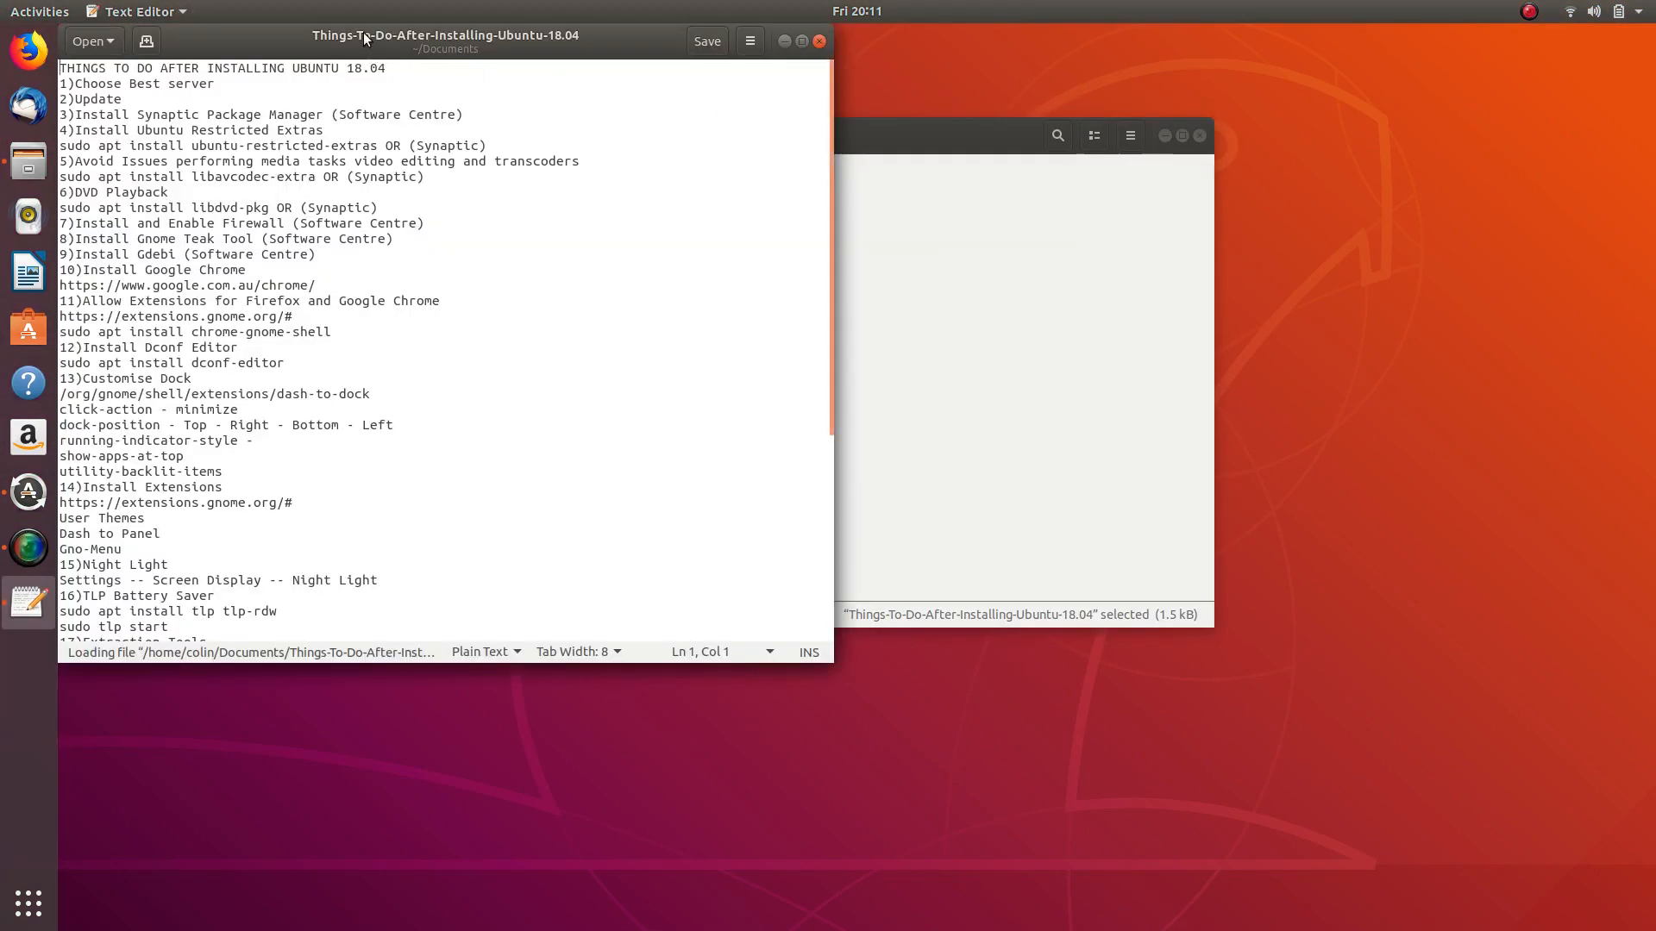
click(1166, 136)
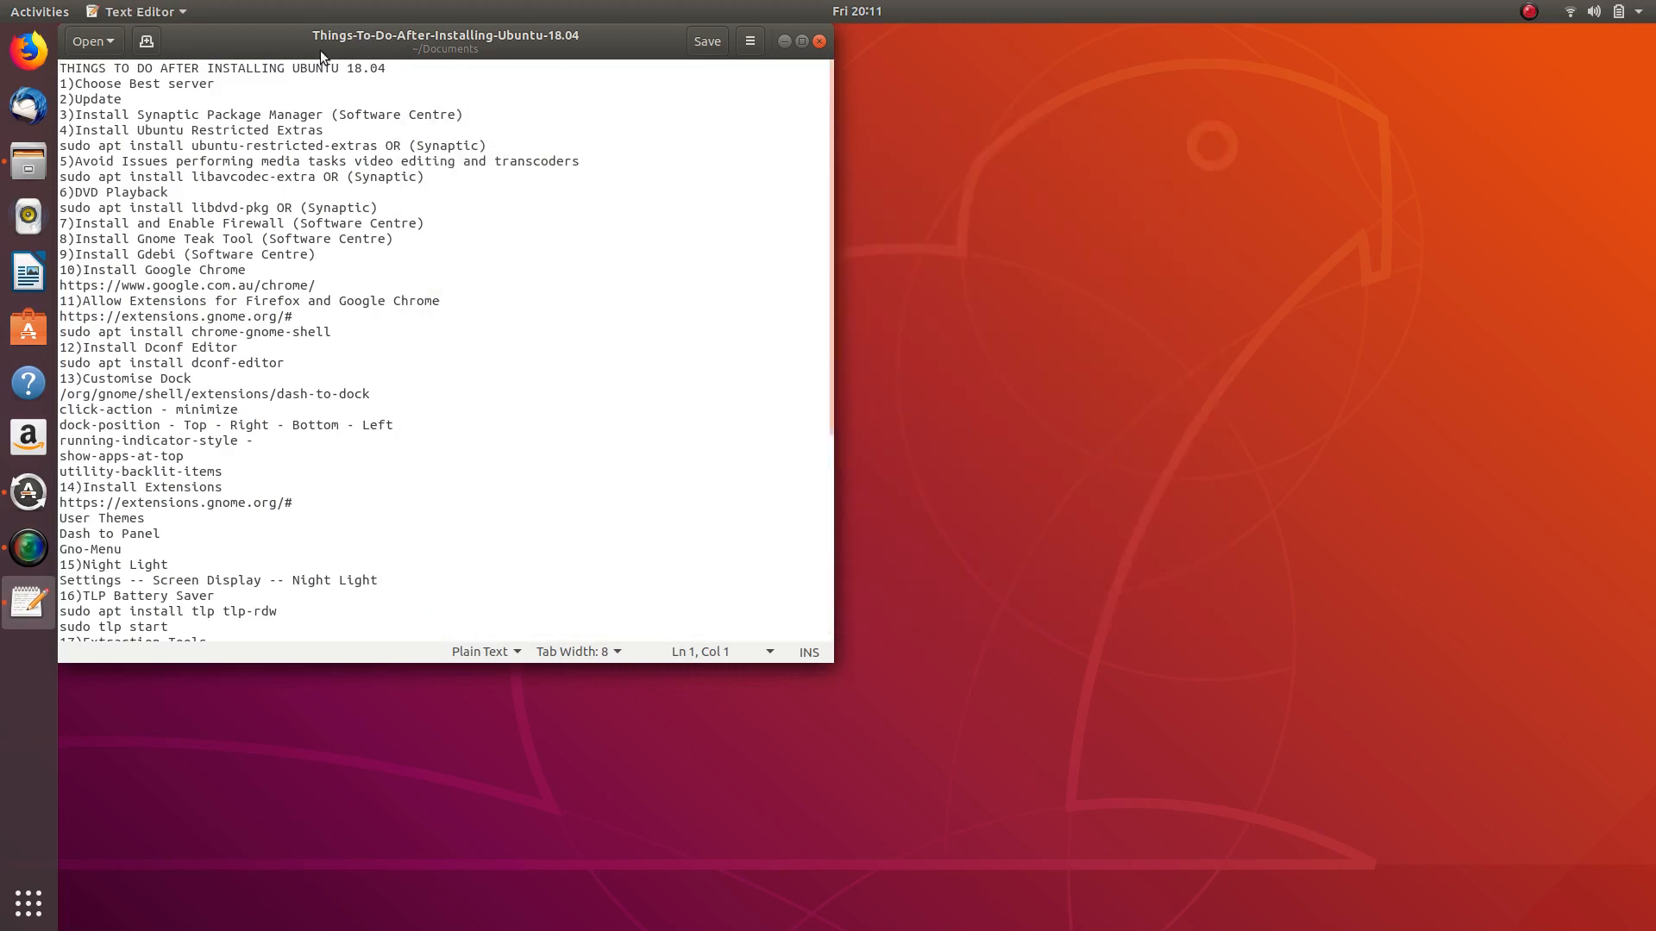
drag(268, 32, 787, 185)
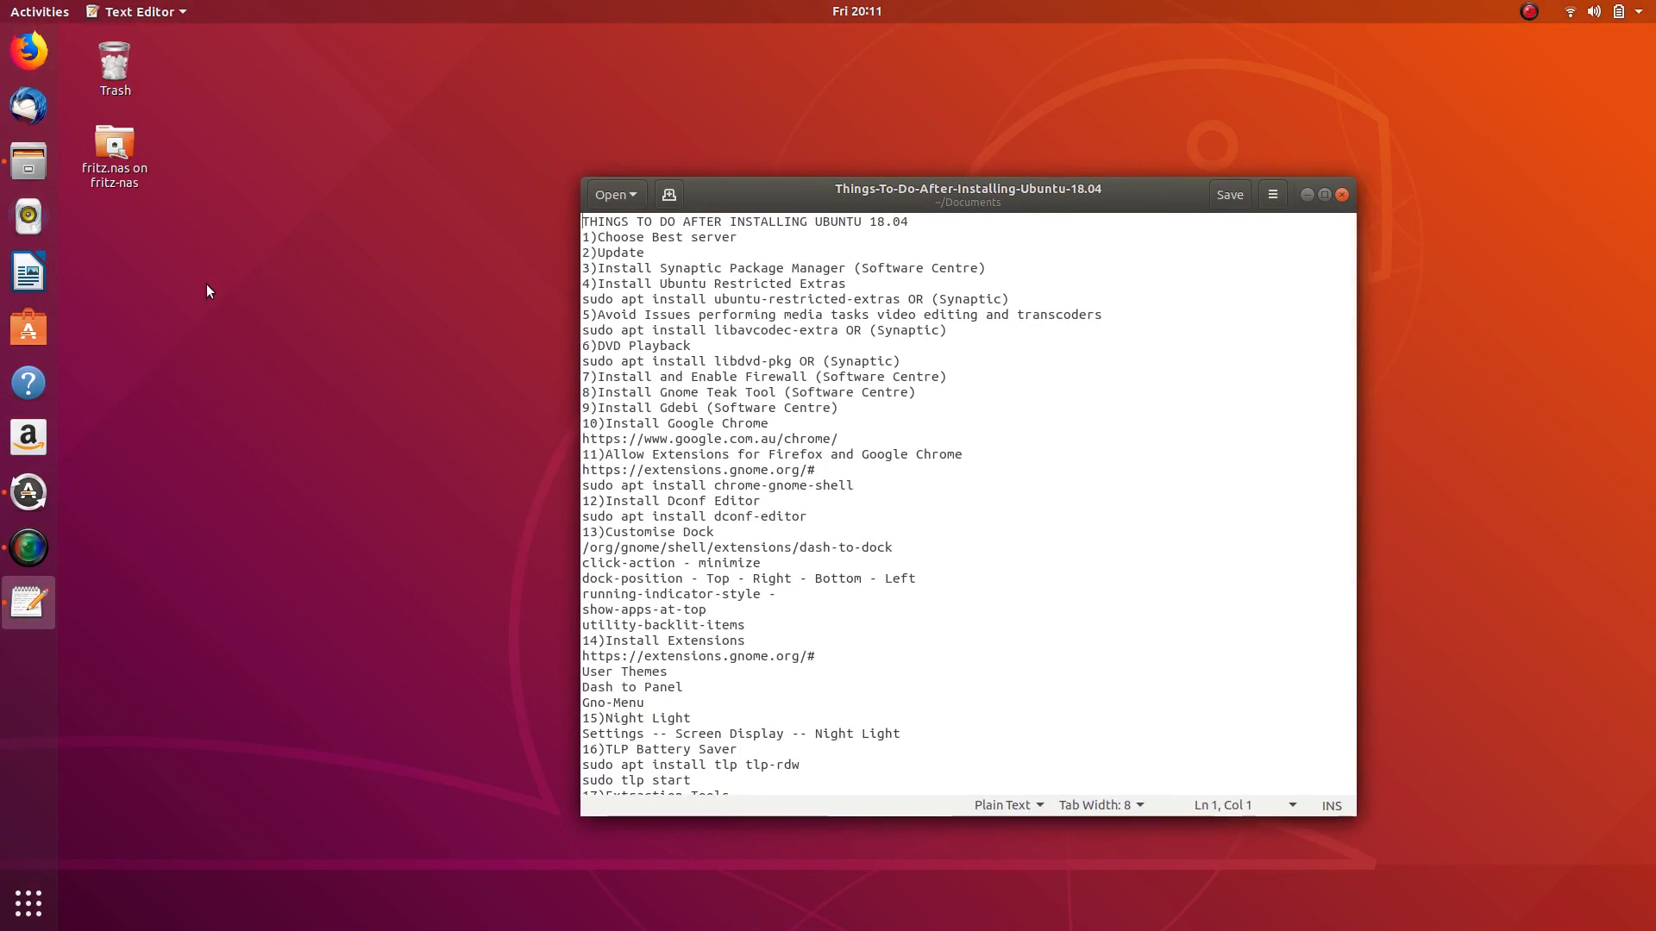
click(31, 493)
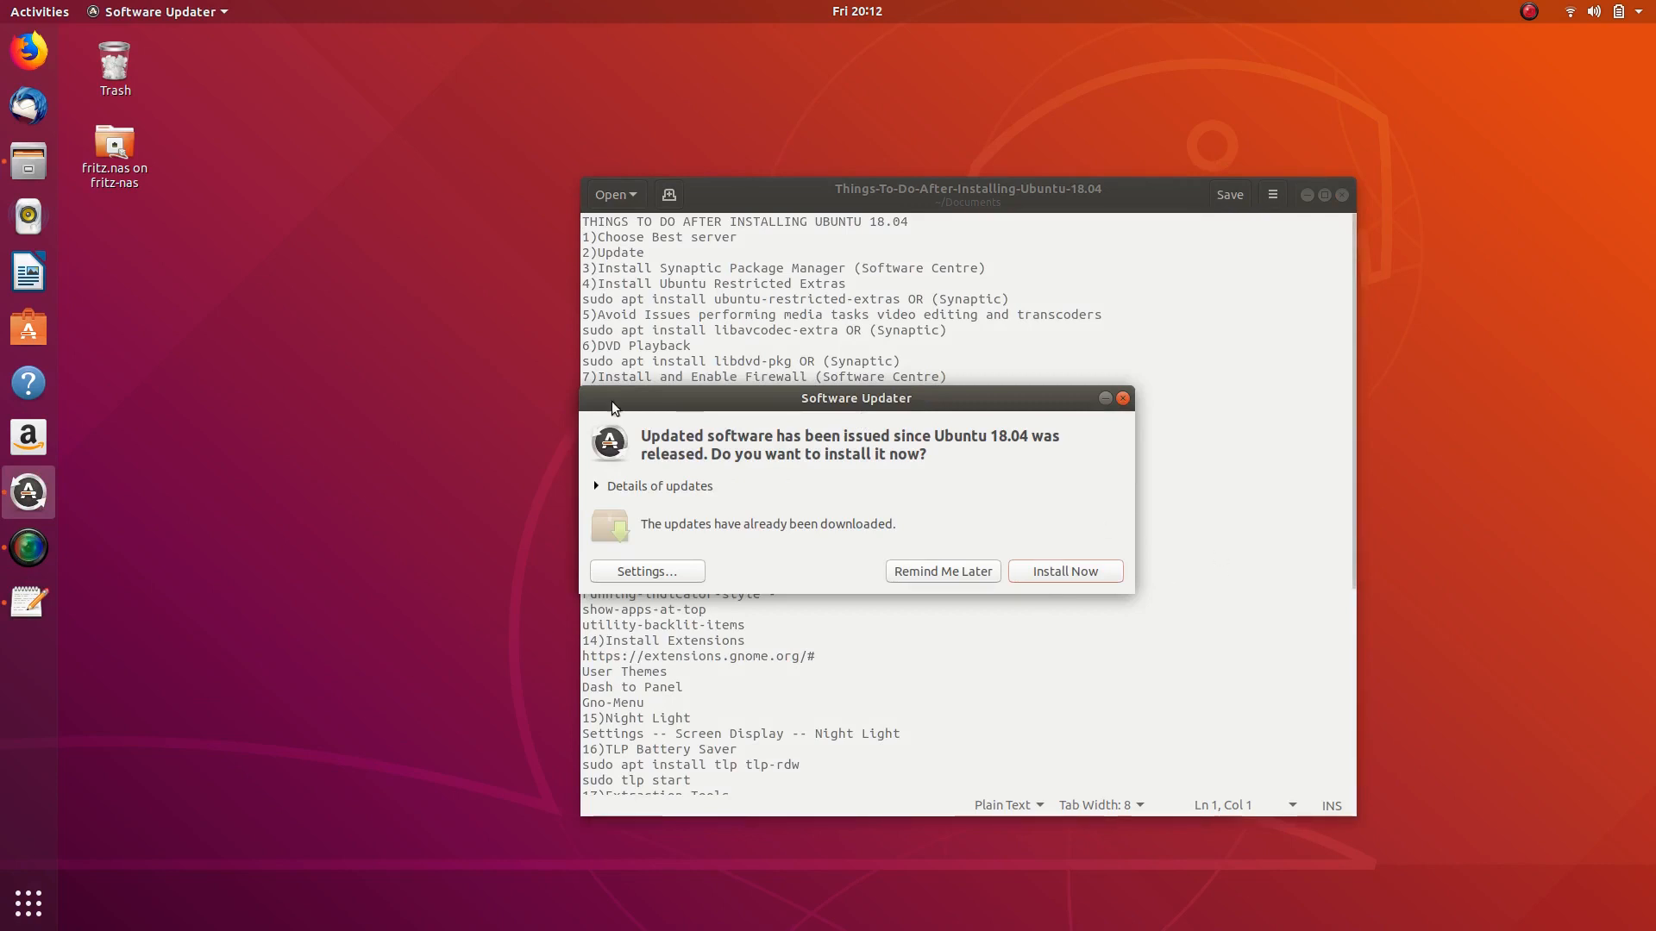
- Close the updater prompt and relaunch Software Updater from the applications overview for a fresh check
drag(855, 402, 546, 131)
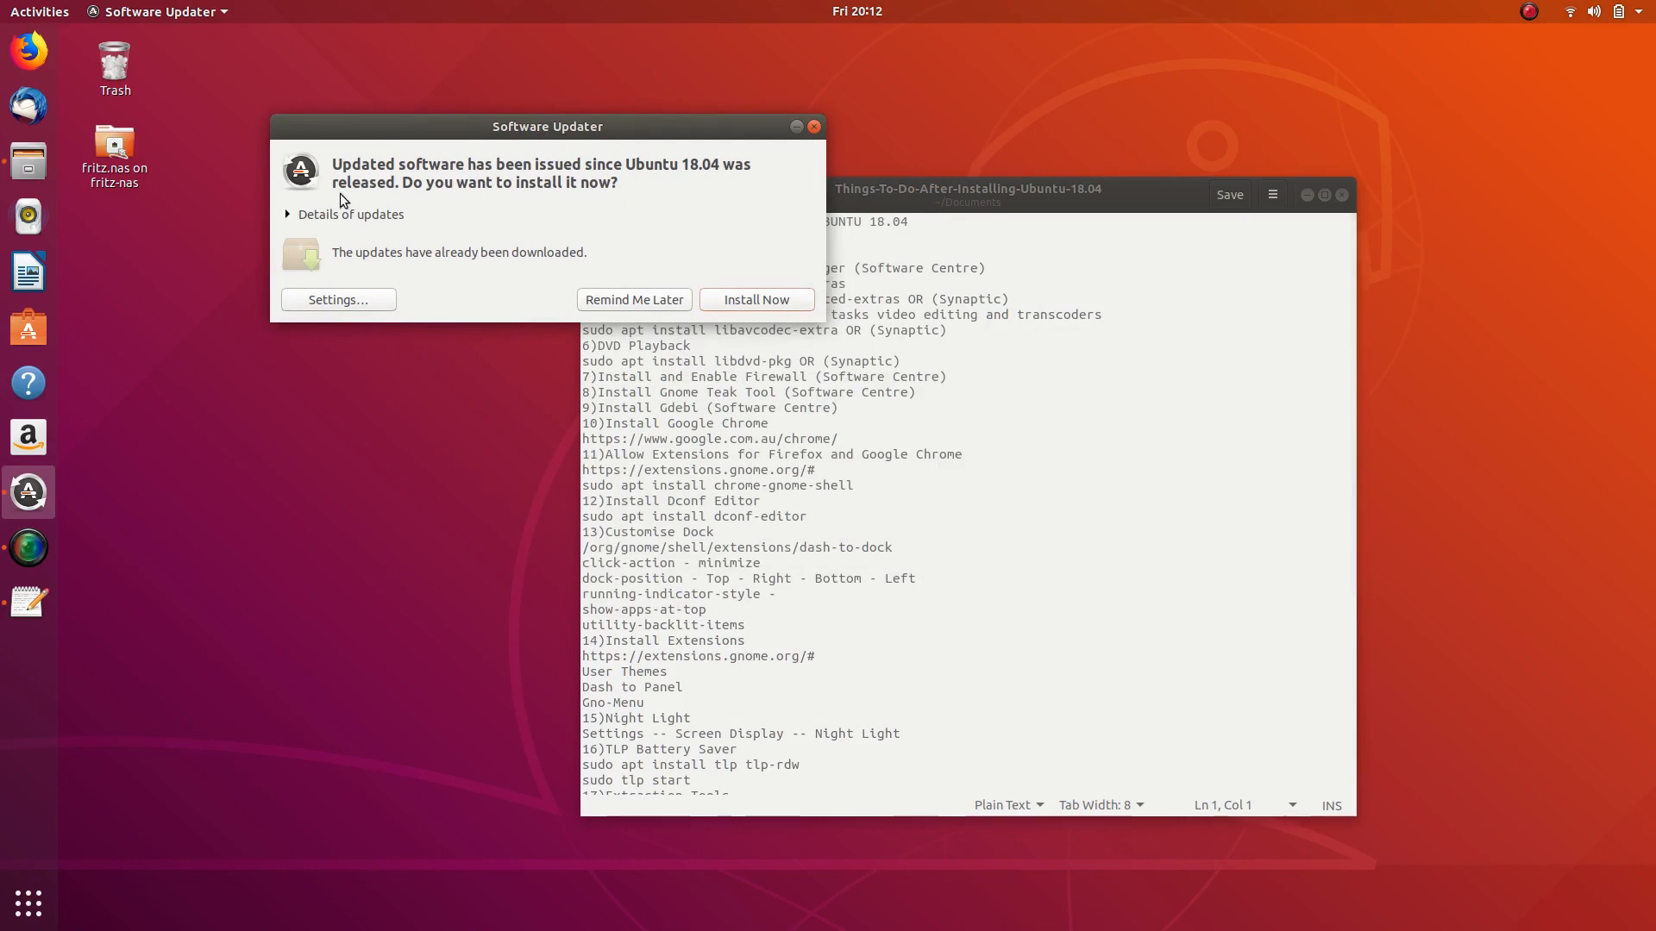
click(813, 127)
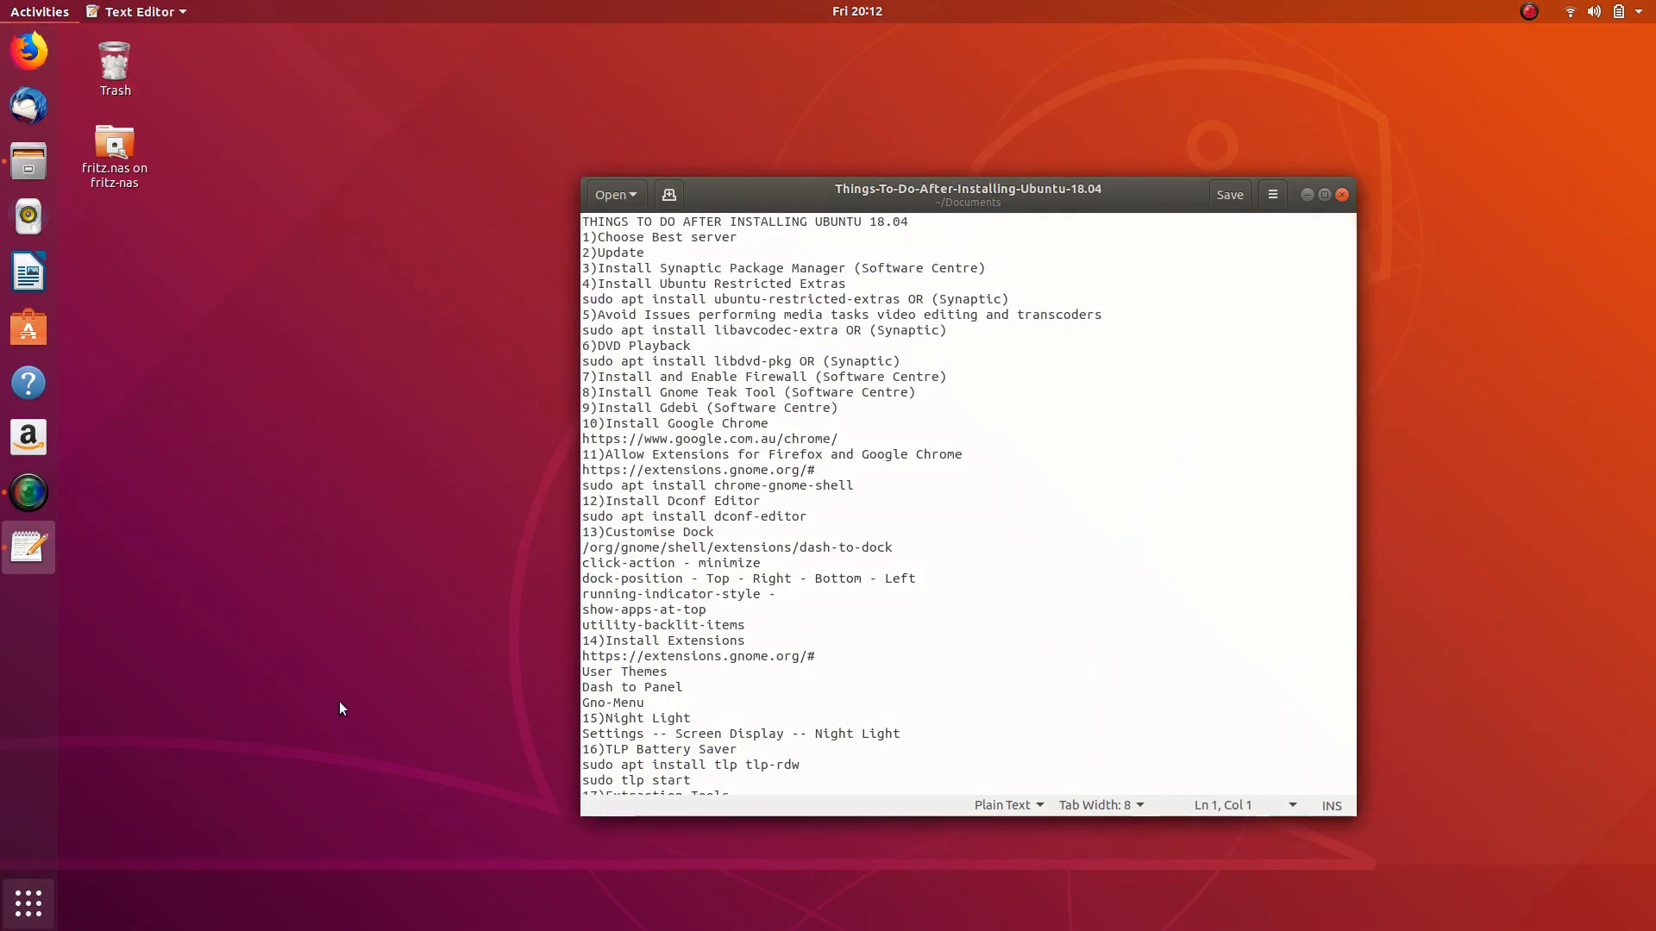
key(super+a)
scroll(888, 334, down, 1)
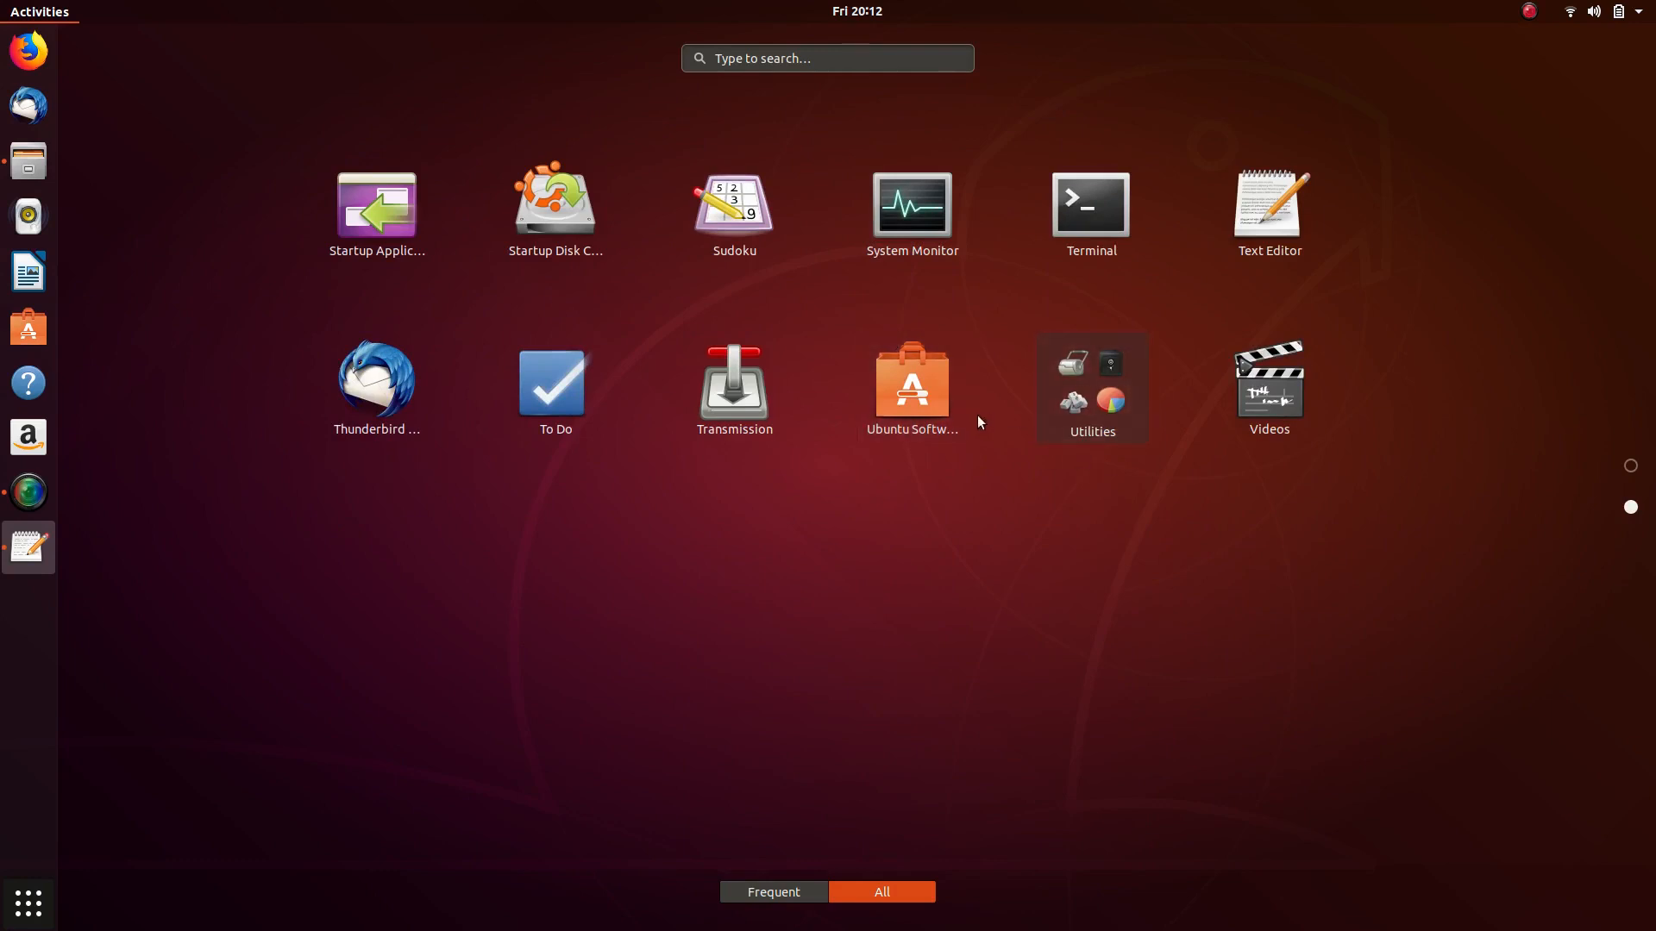
scroll(906, 395, up, 1)
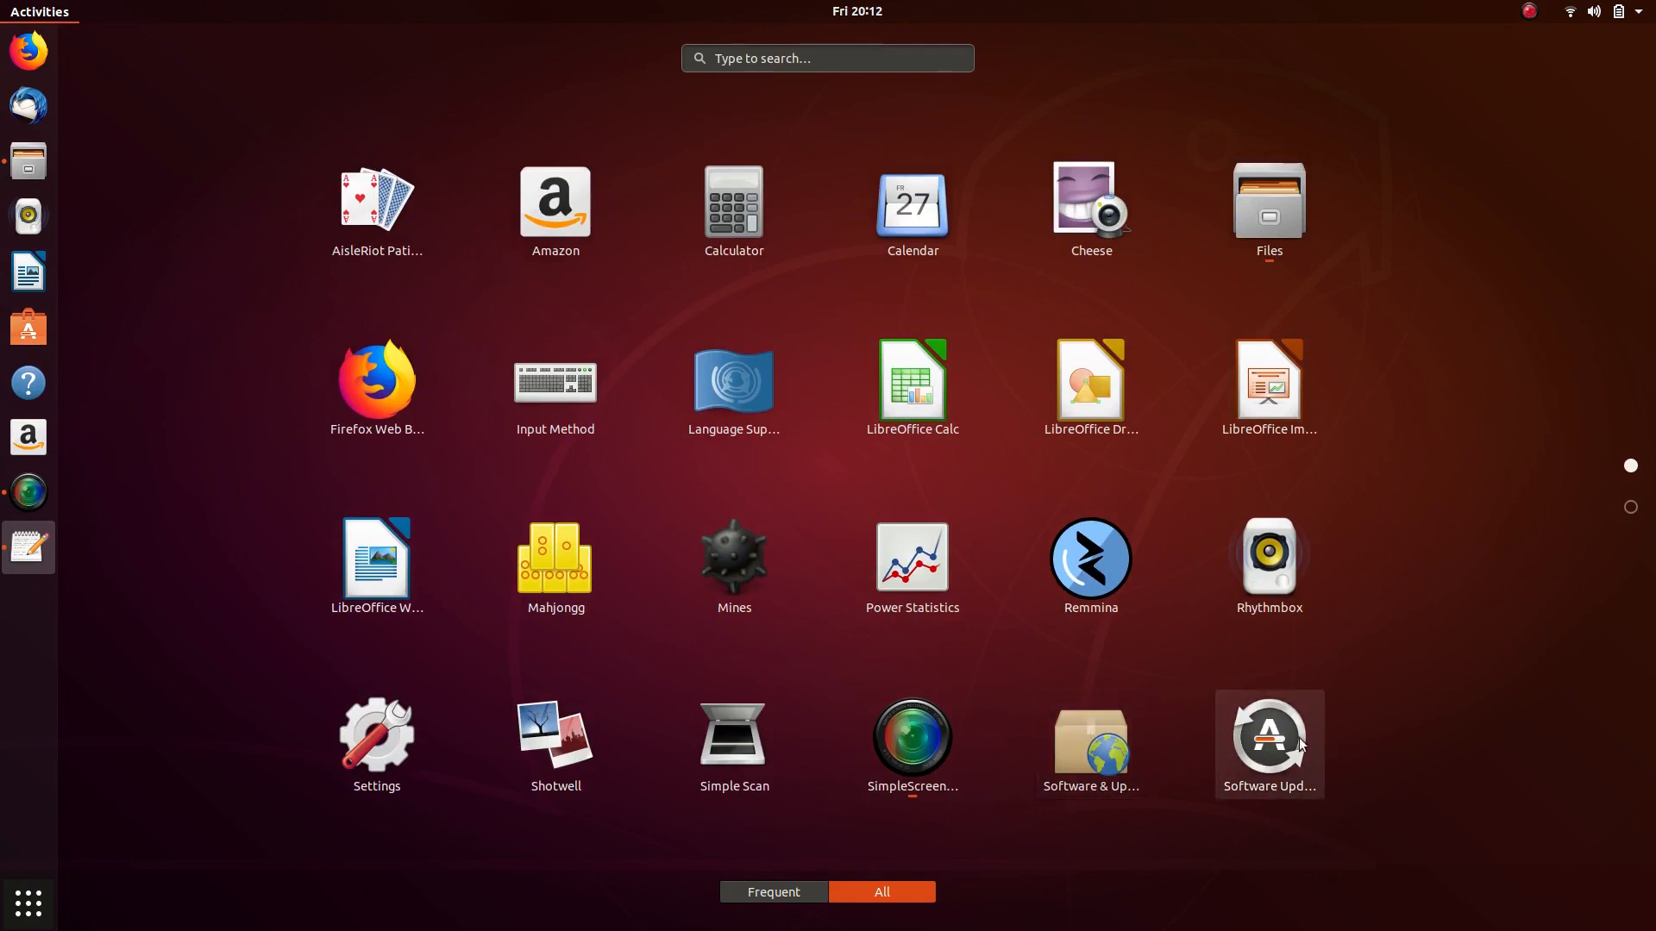
click(1275, 747)
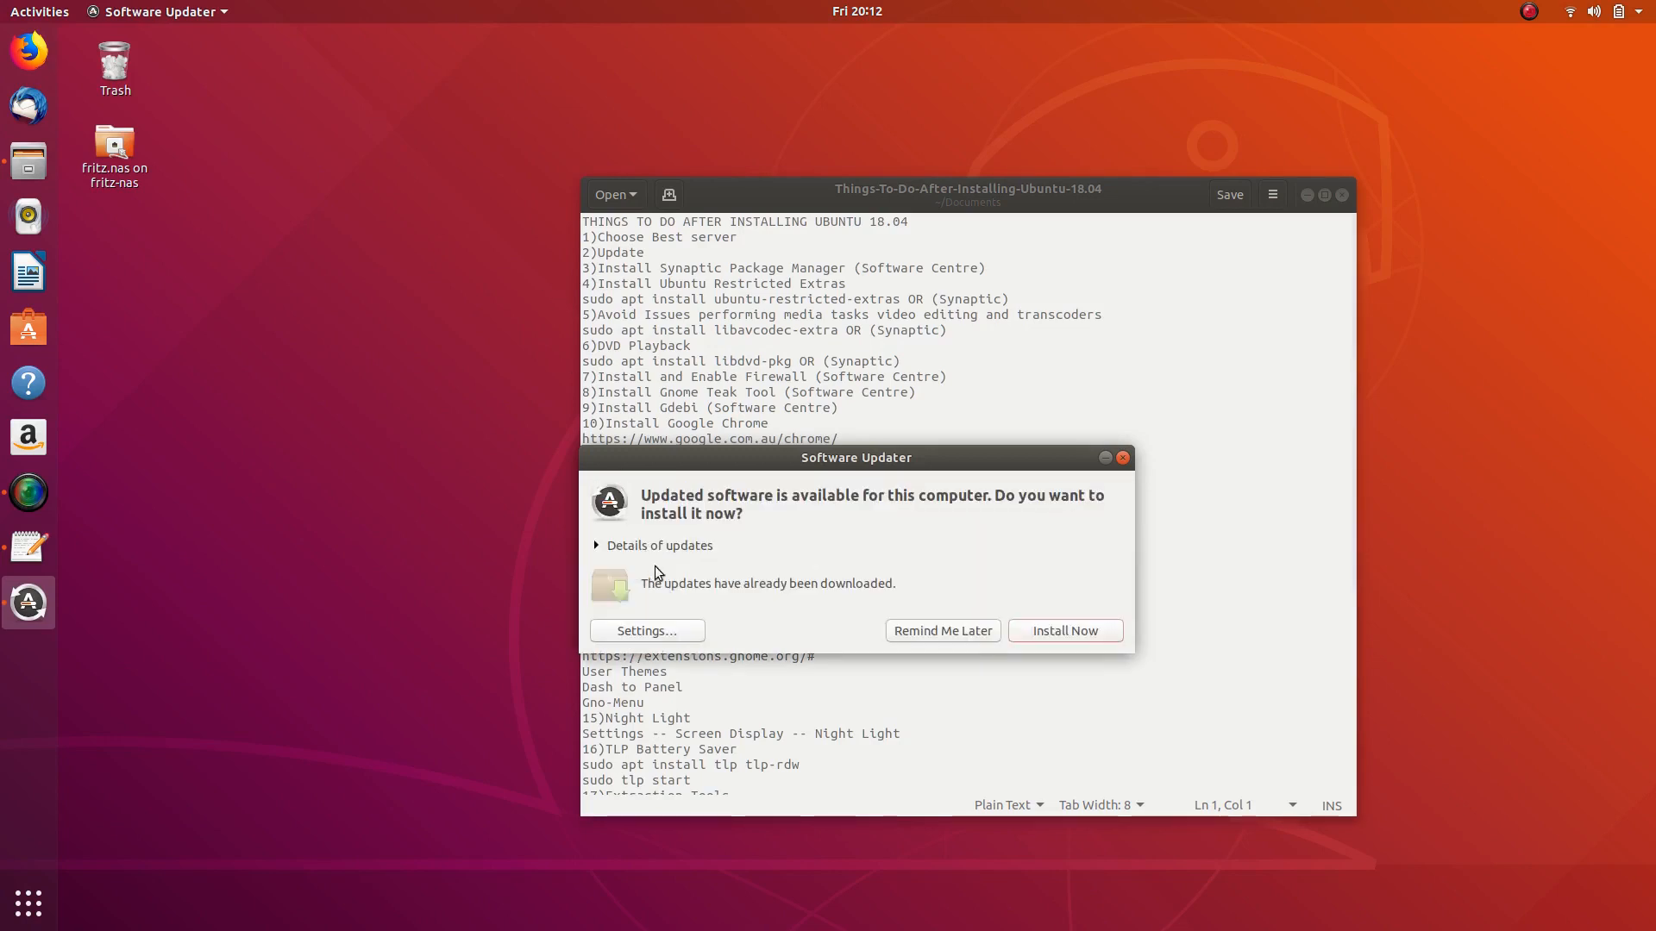
- Browse the Ubuntu Software and Other Software sources, toggle Canonical Partners, then close and dismiss the notice
click(643, 631)
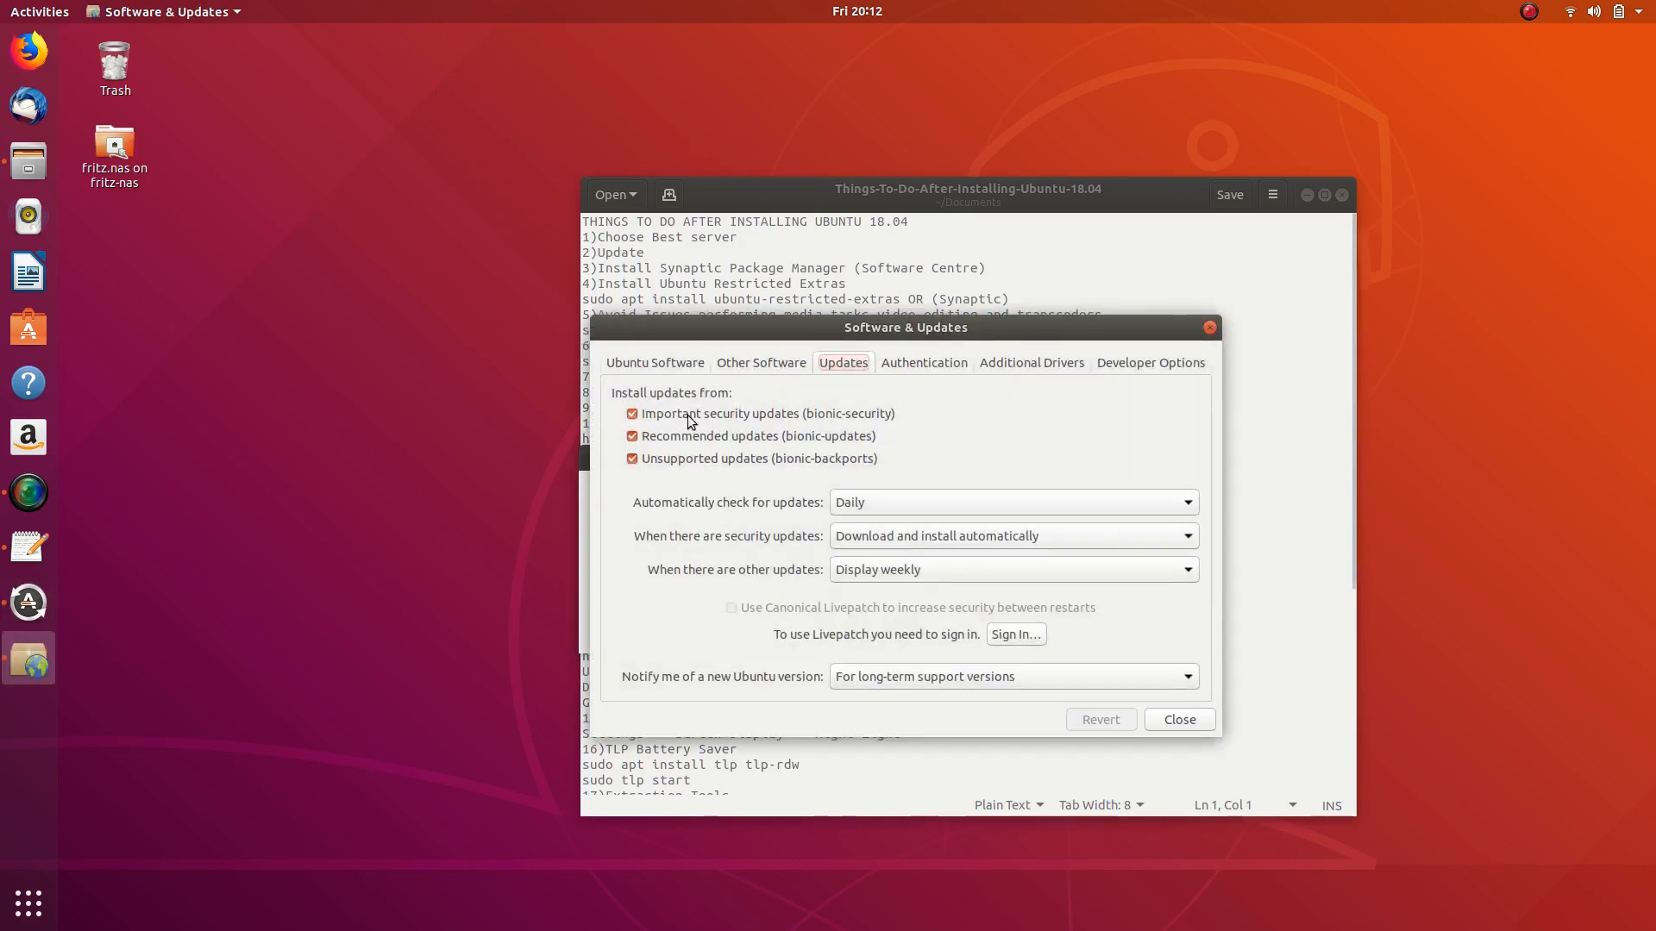
click(664, 362)
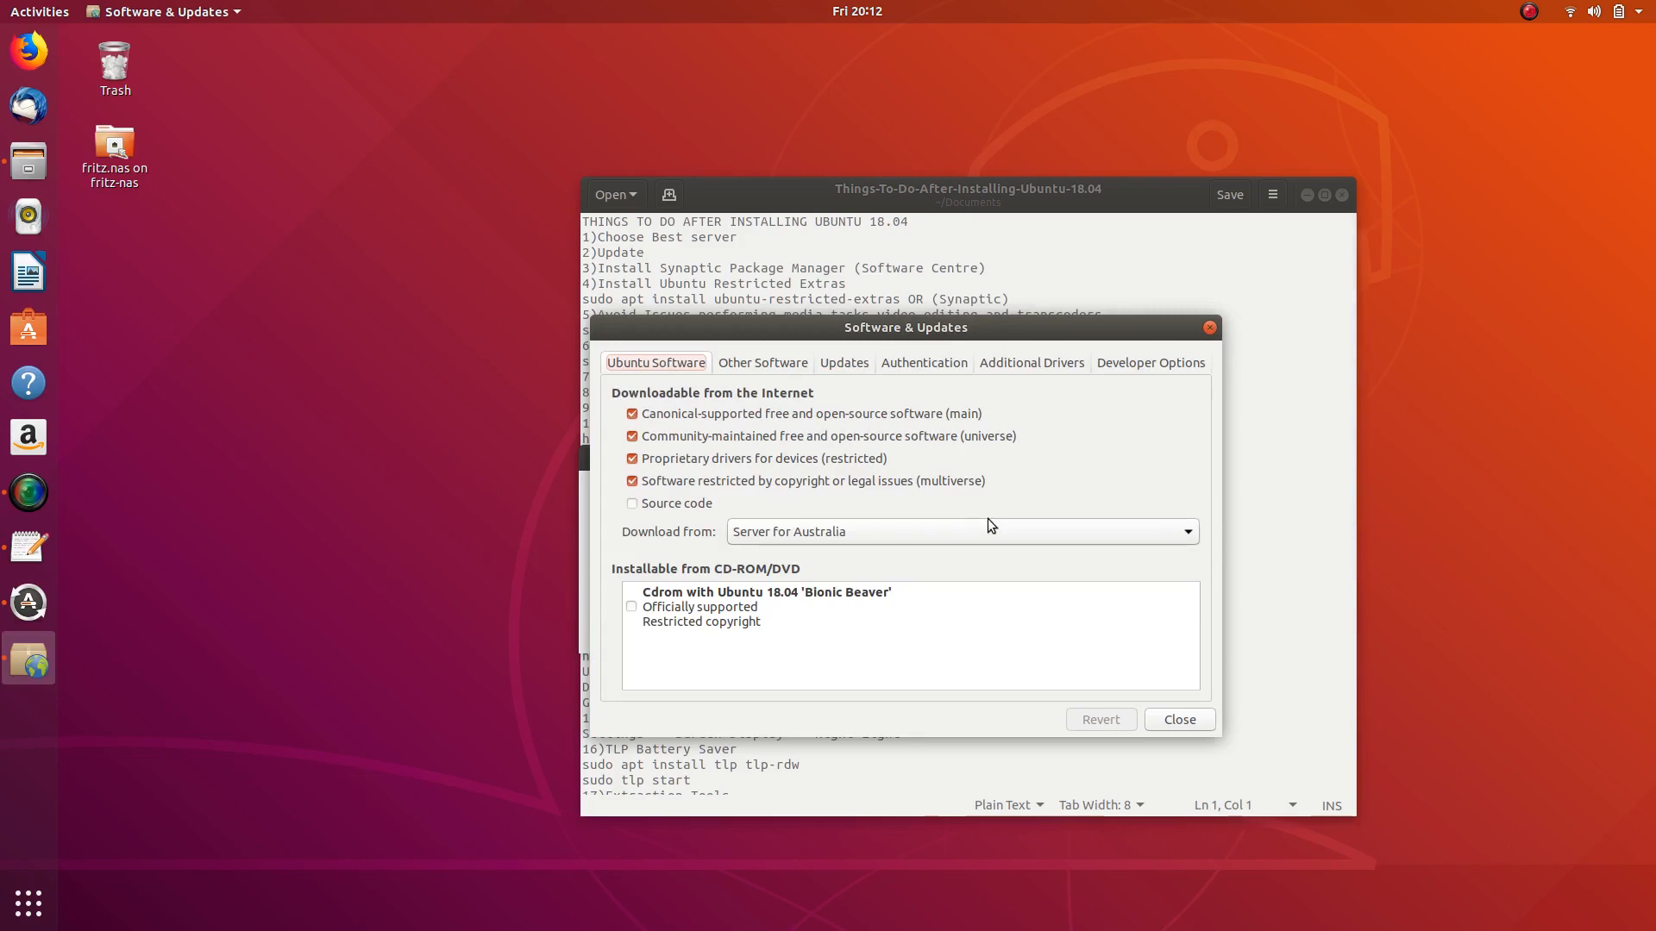
click(769, 369)
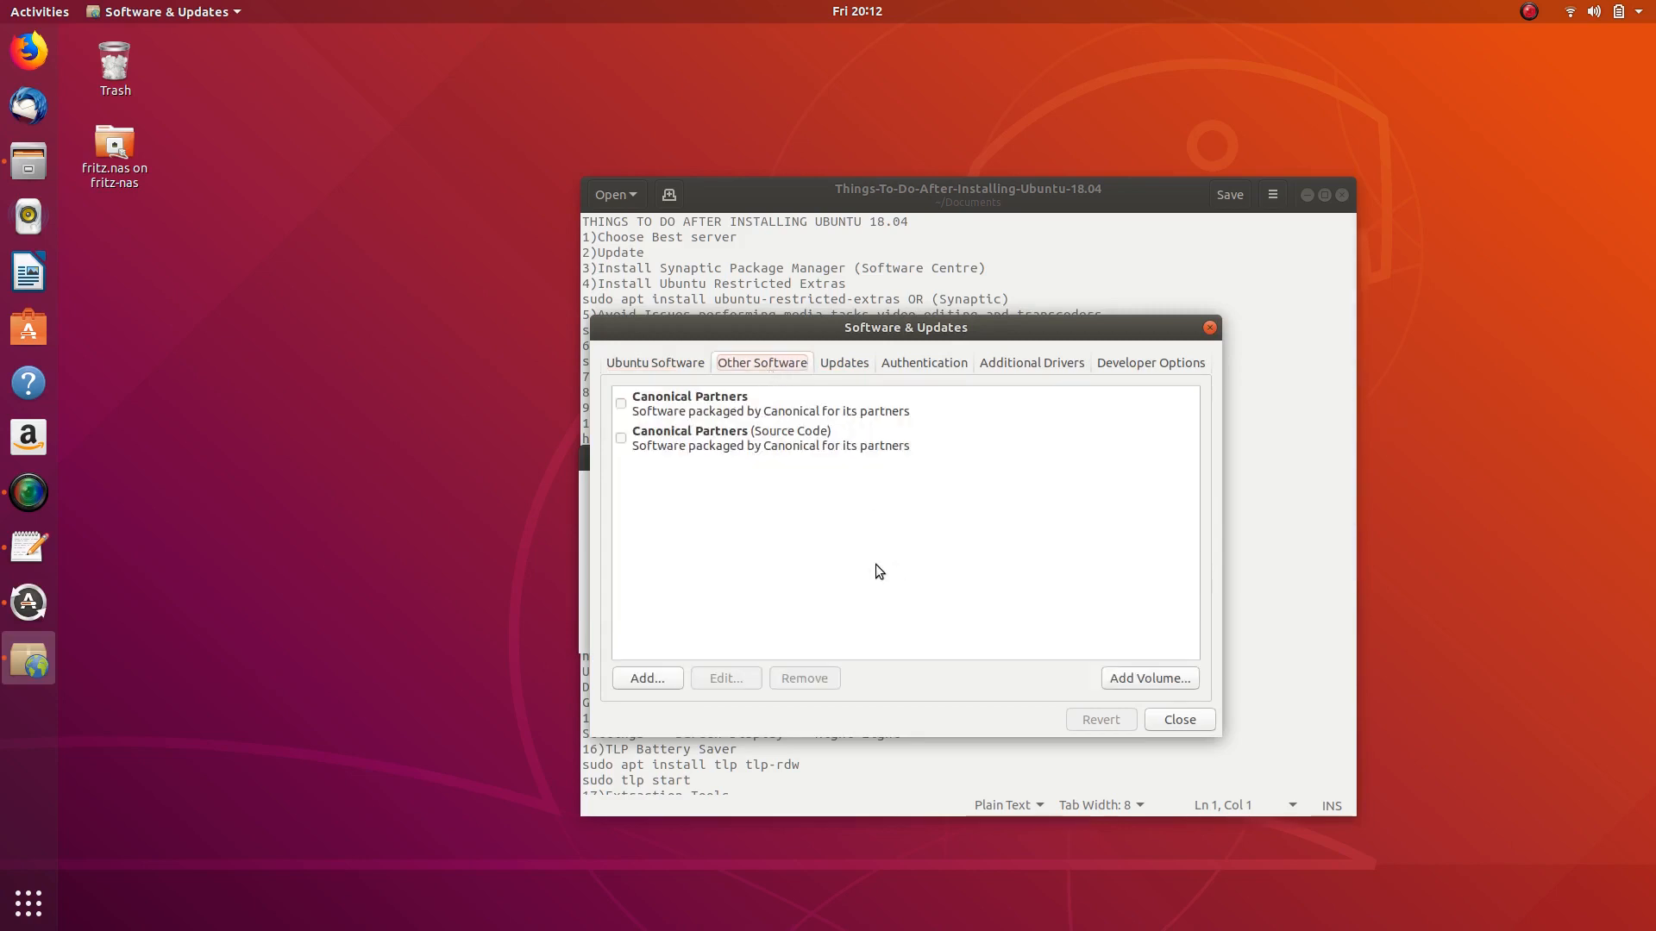
click(623, 403)
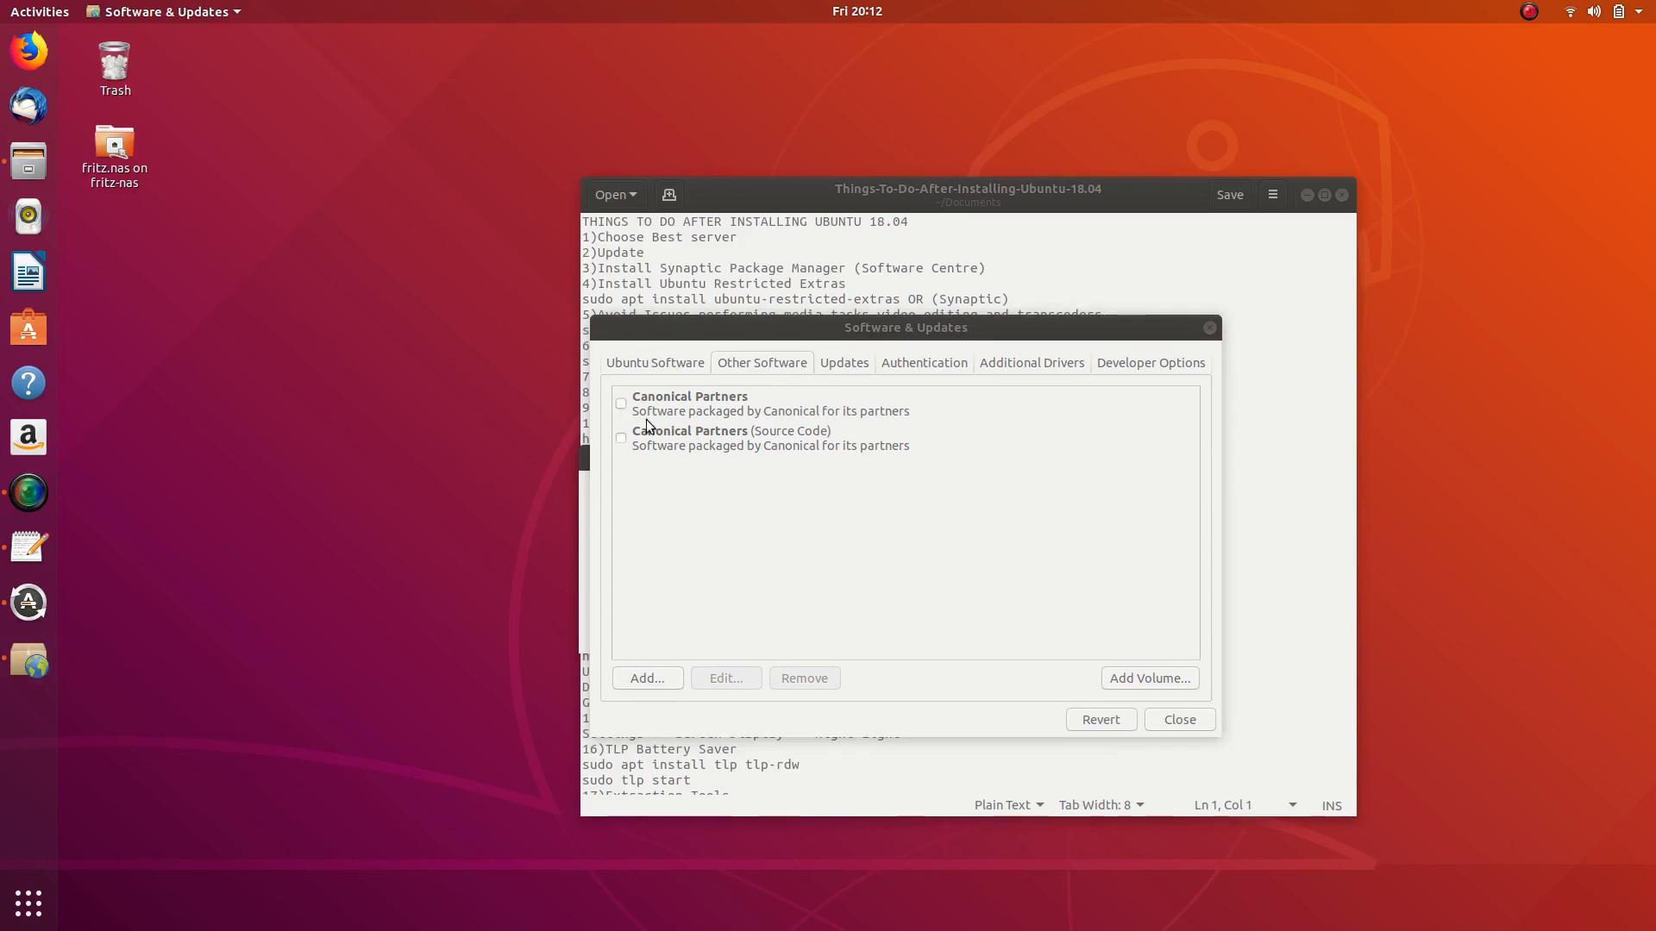
drag(897, 327, 791, 245)
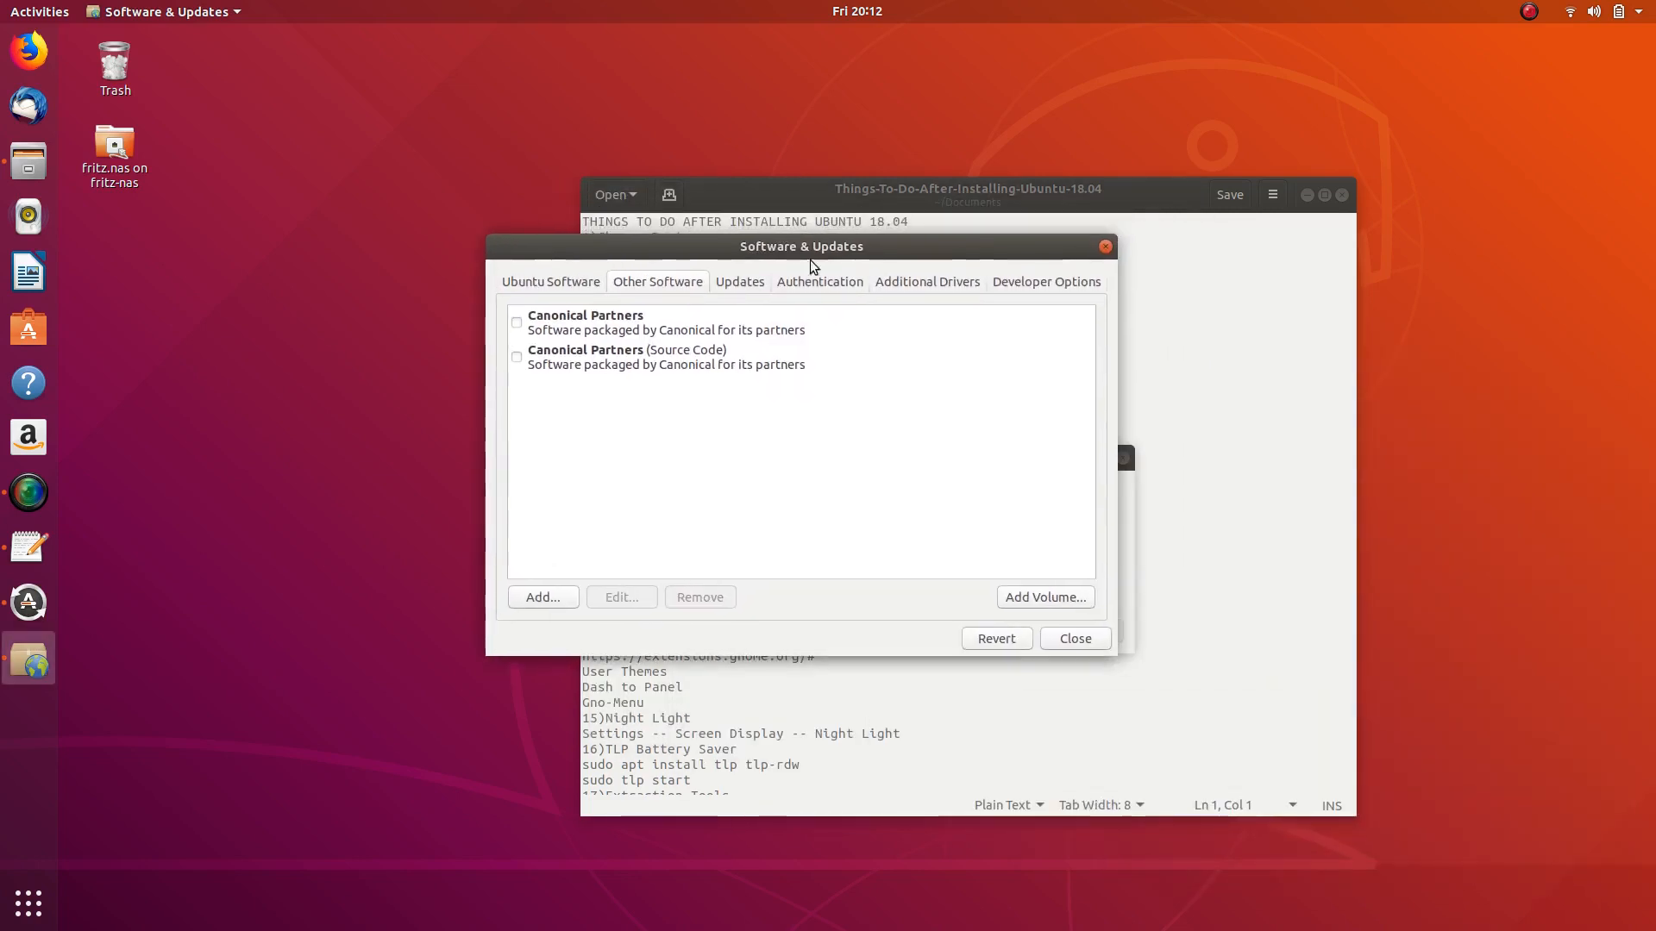
click(1070, 639)
click(1028, 515)
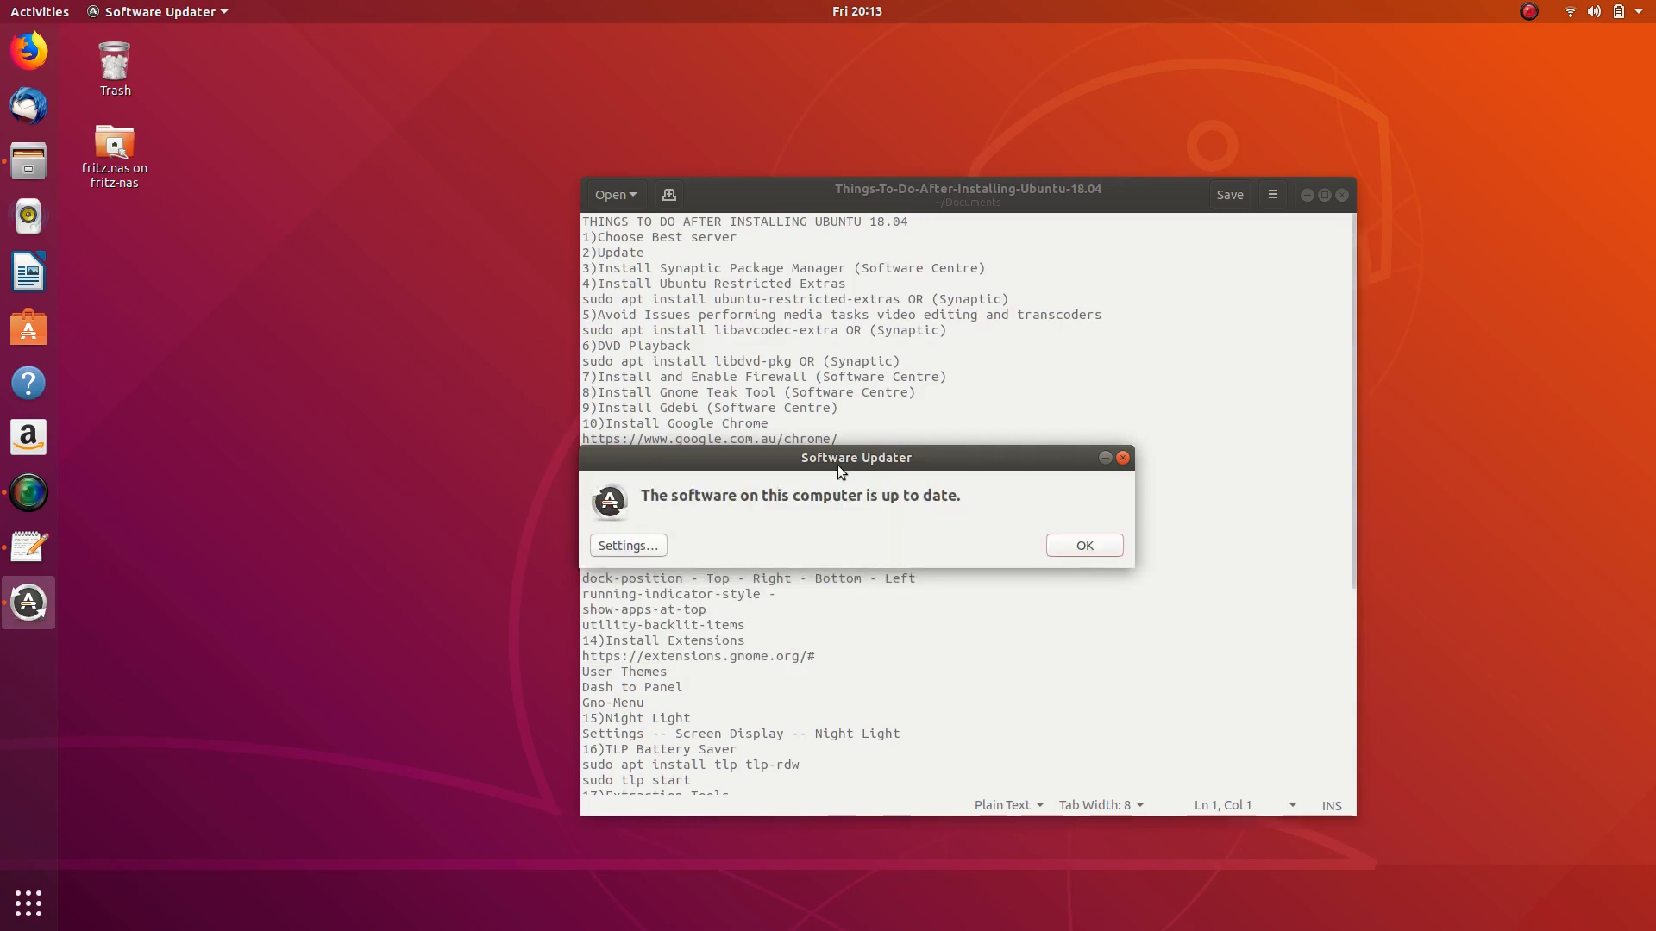
- Close the up-to-date message and reopen the software sources, viewing the Ubuntu Software and Other Software lists
click(1117, 545)
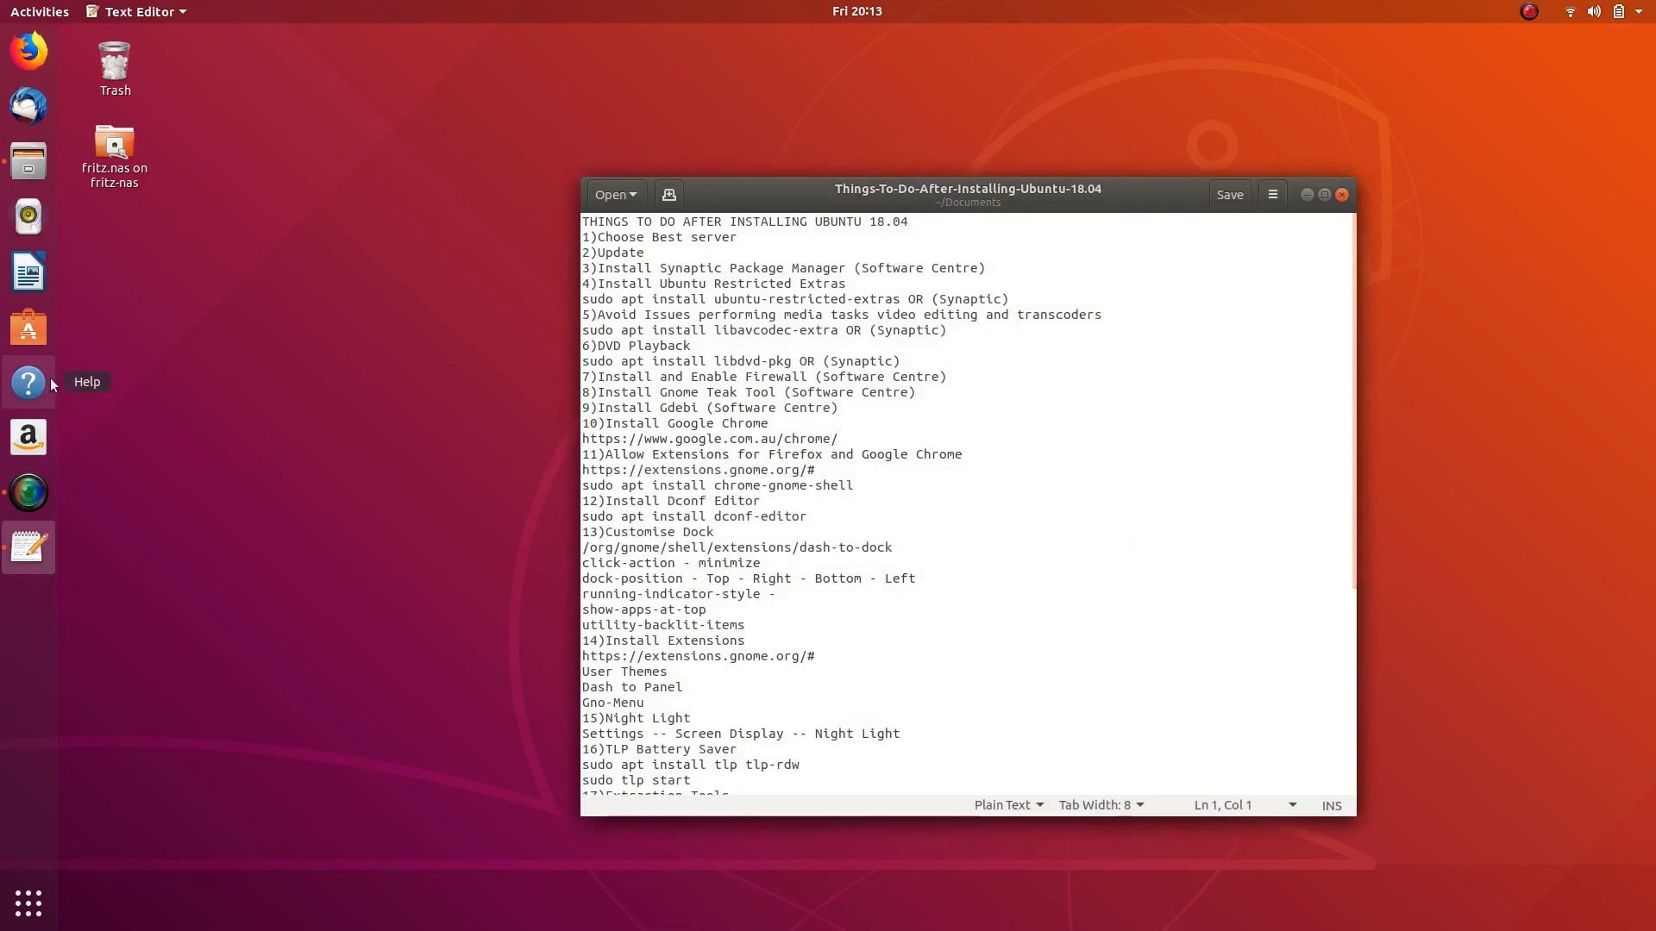
click(14, 904)
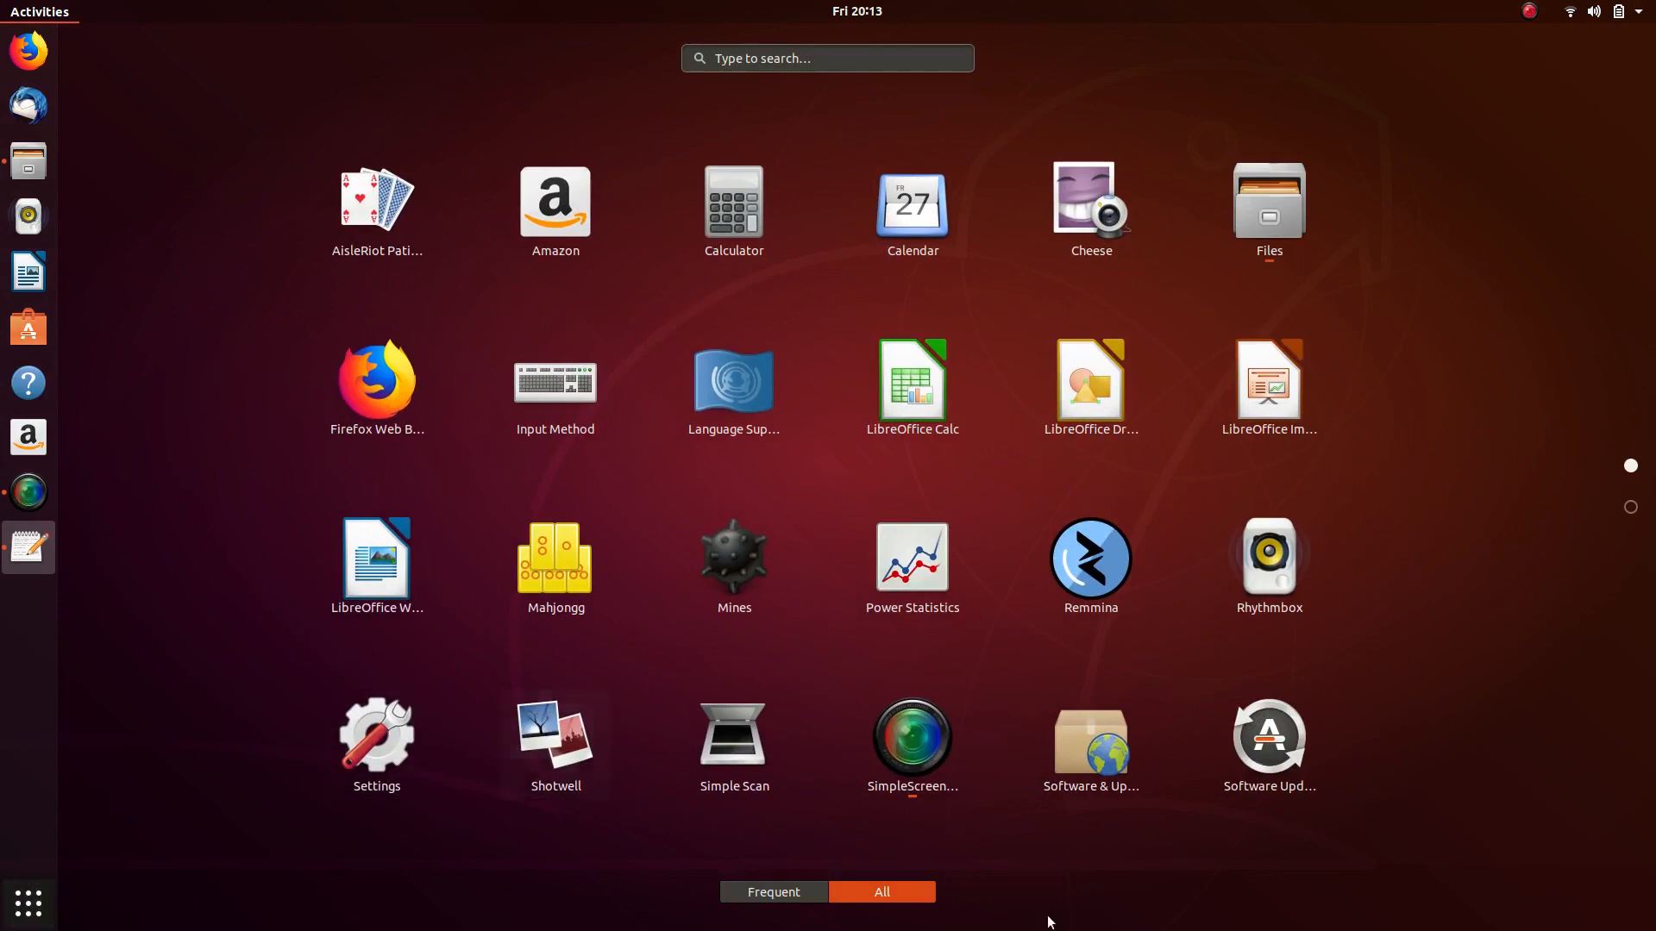
key(Escape)
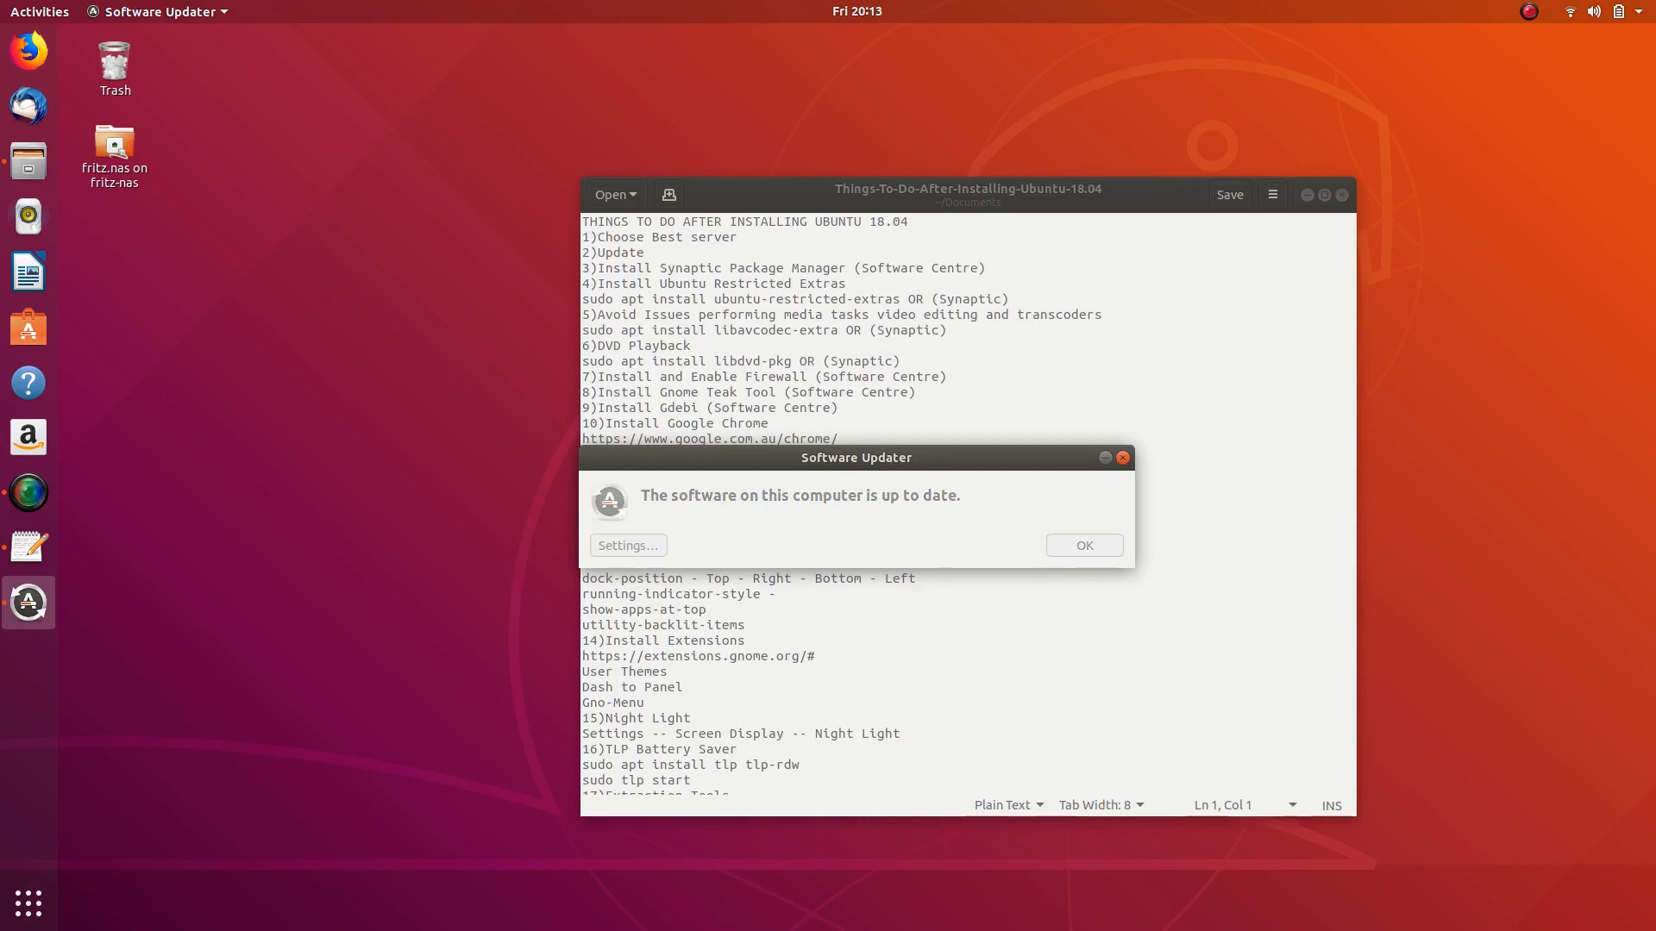
click(628, 545)
click(648, 362)
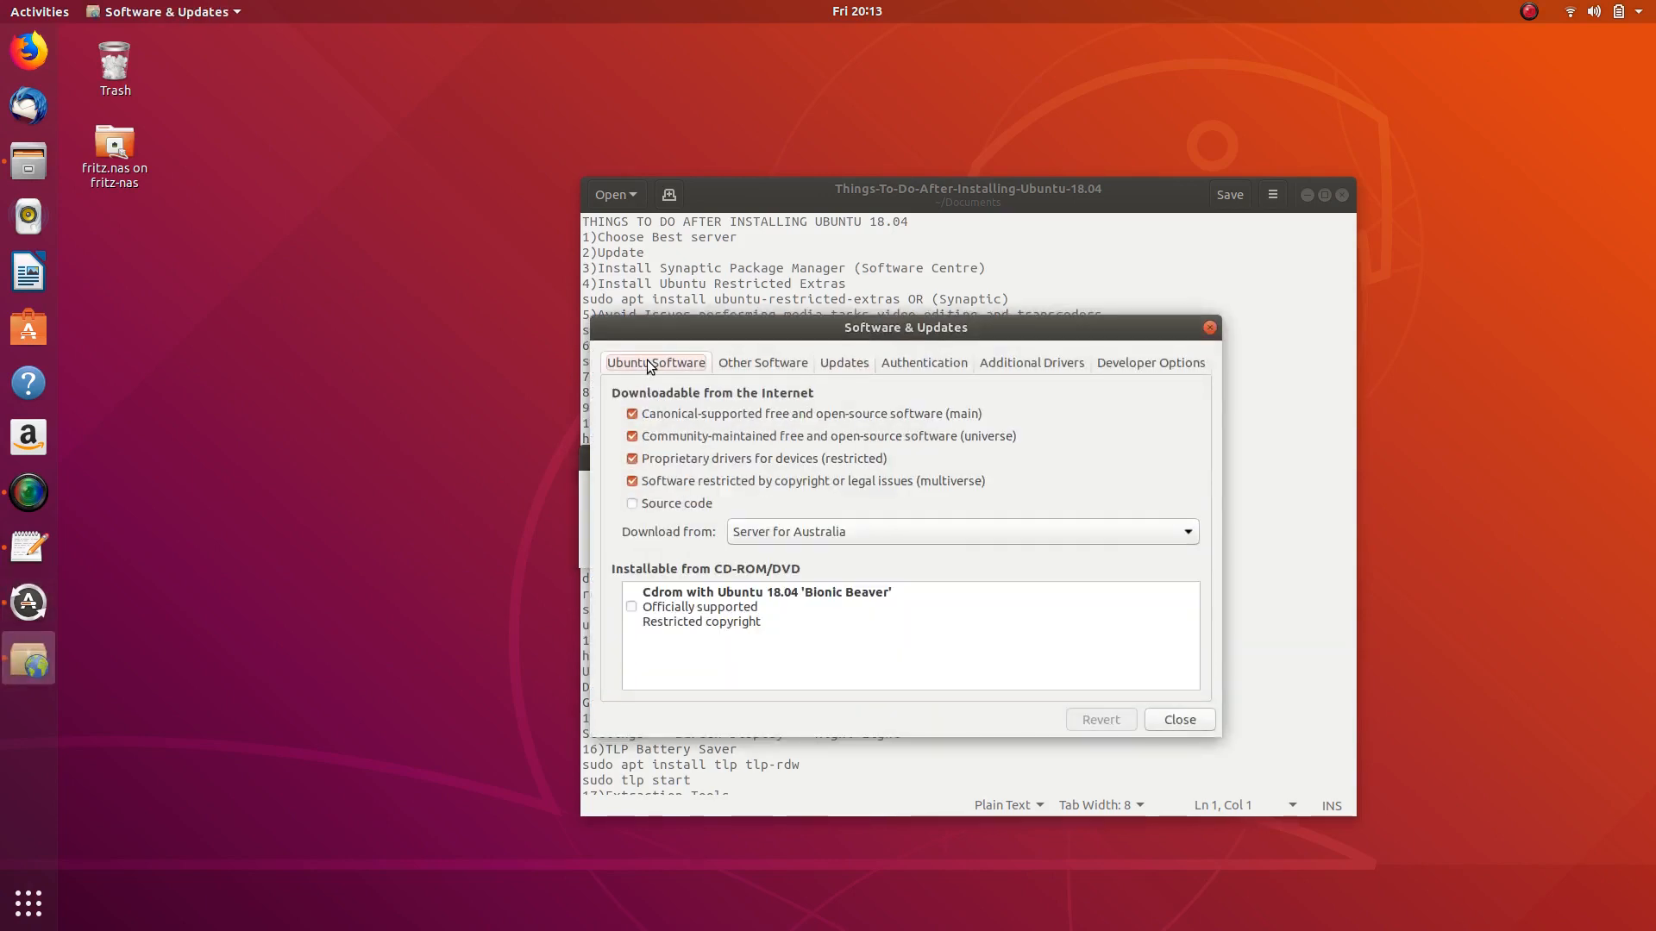
click(762, 363)
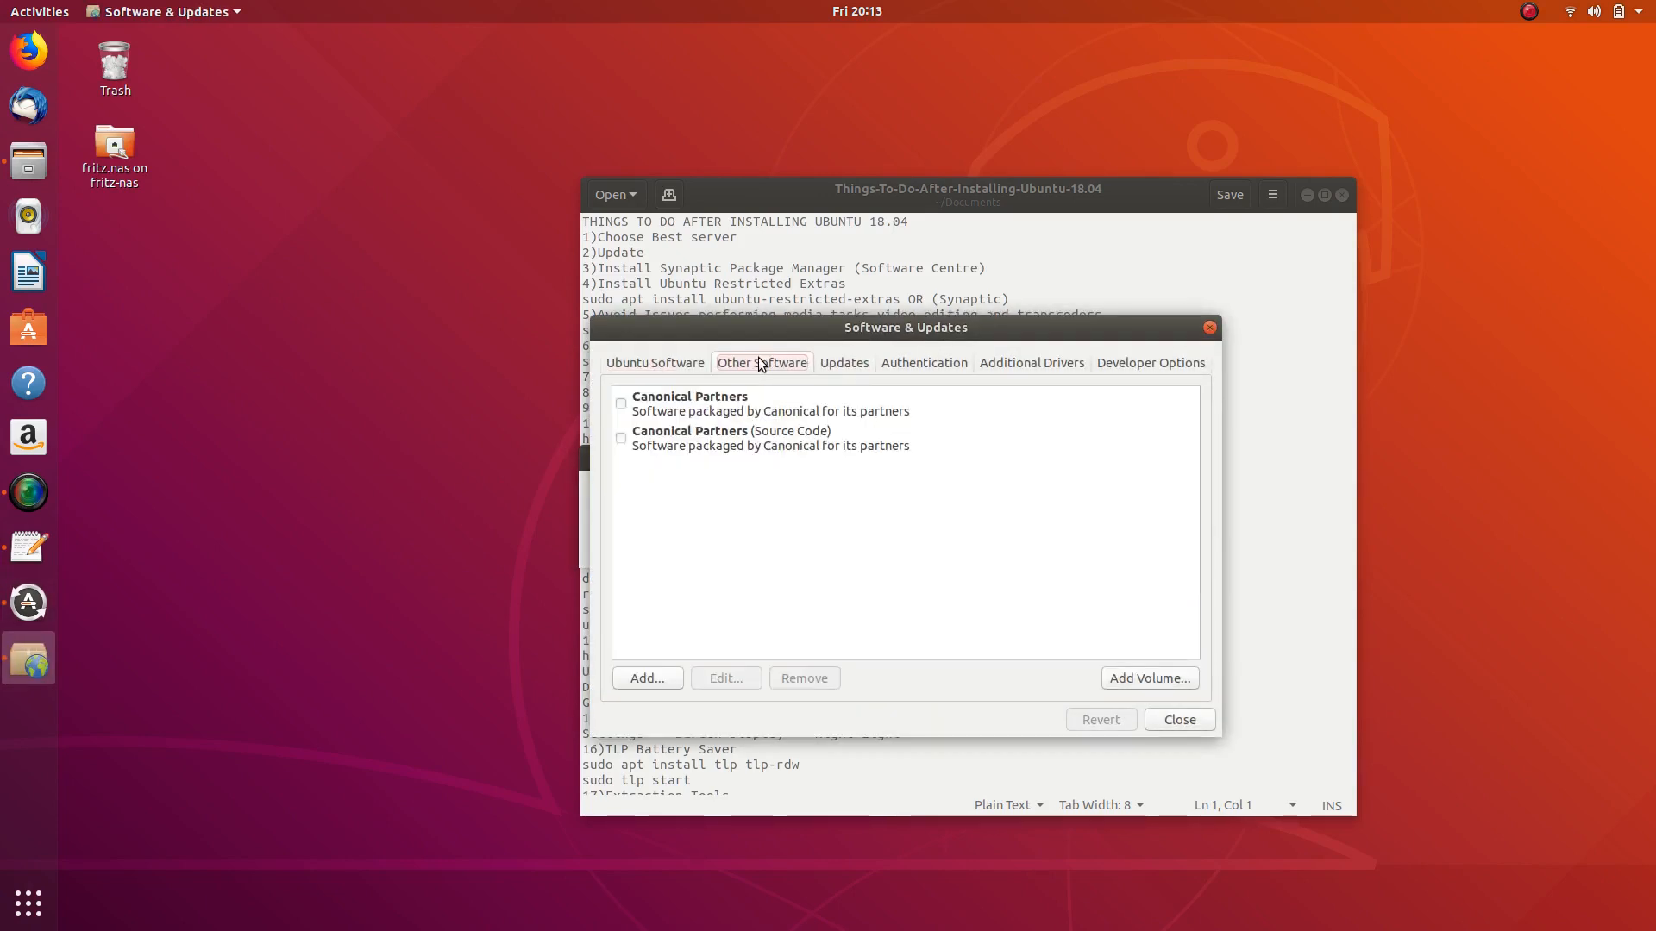
click(621, 403)
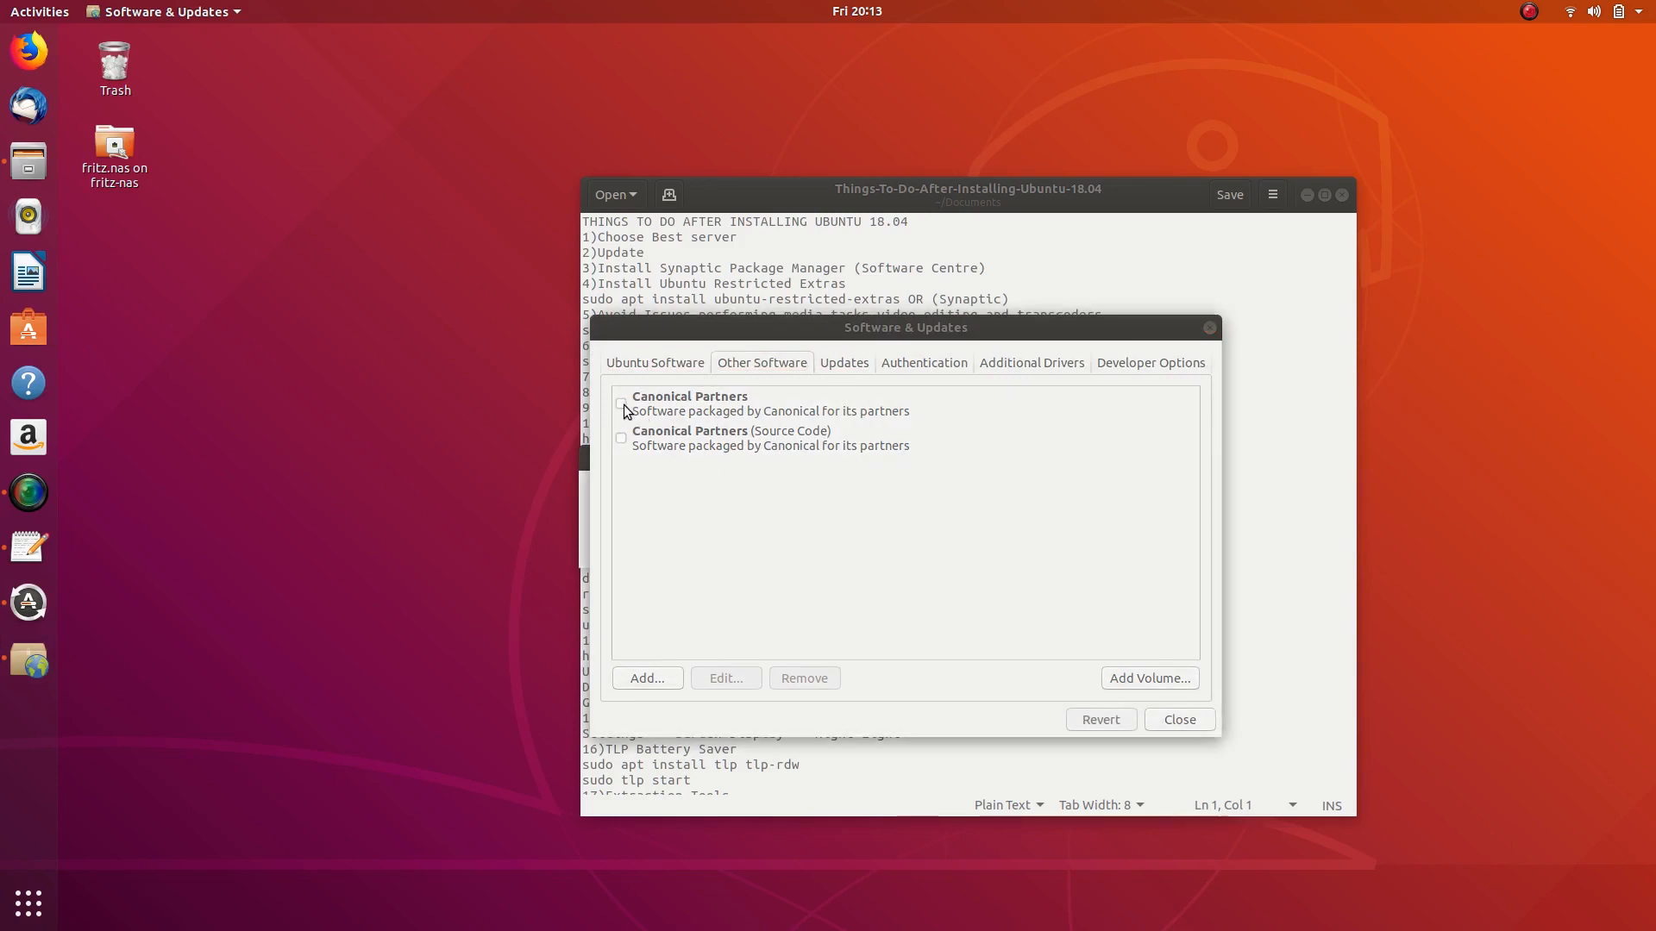
- Close the sources window without reloading, dismiss the up-to-date notice, and relaunch Software & Updates
drag(867, 338, 236, 289)
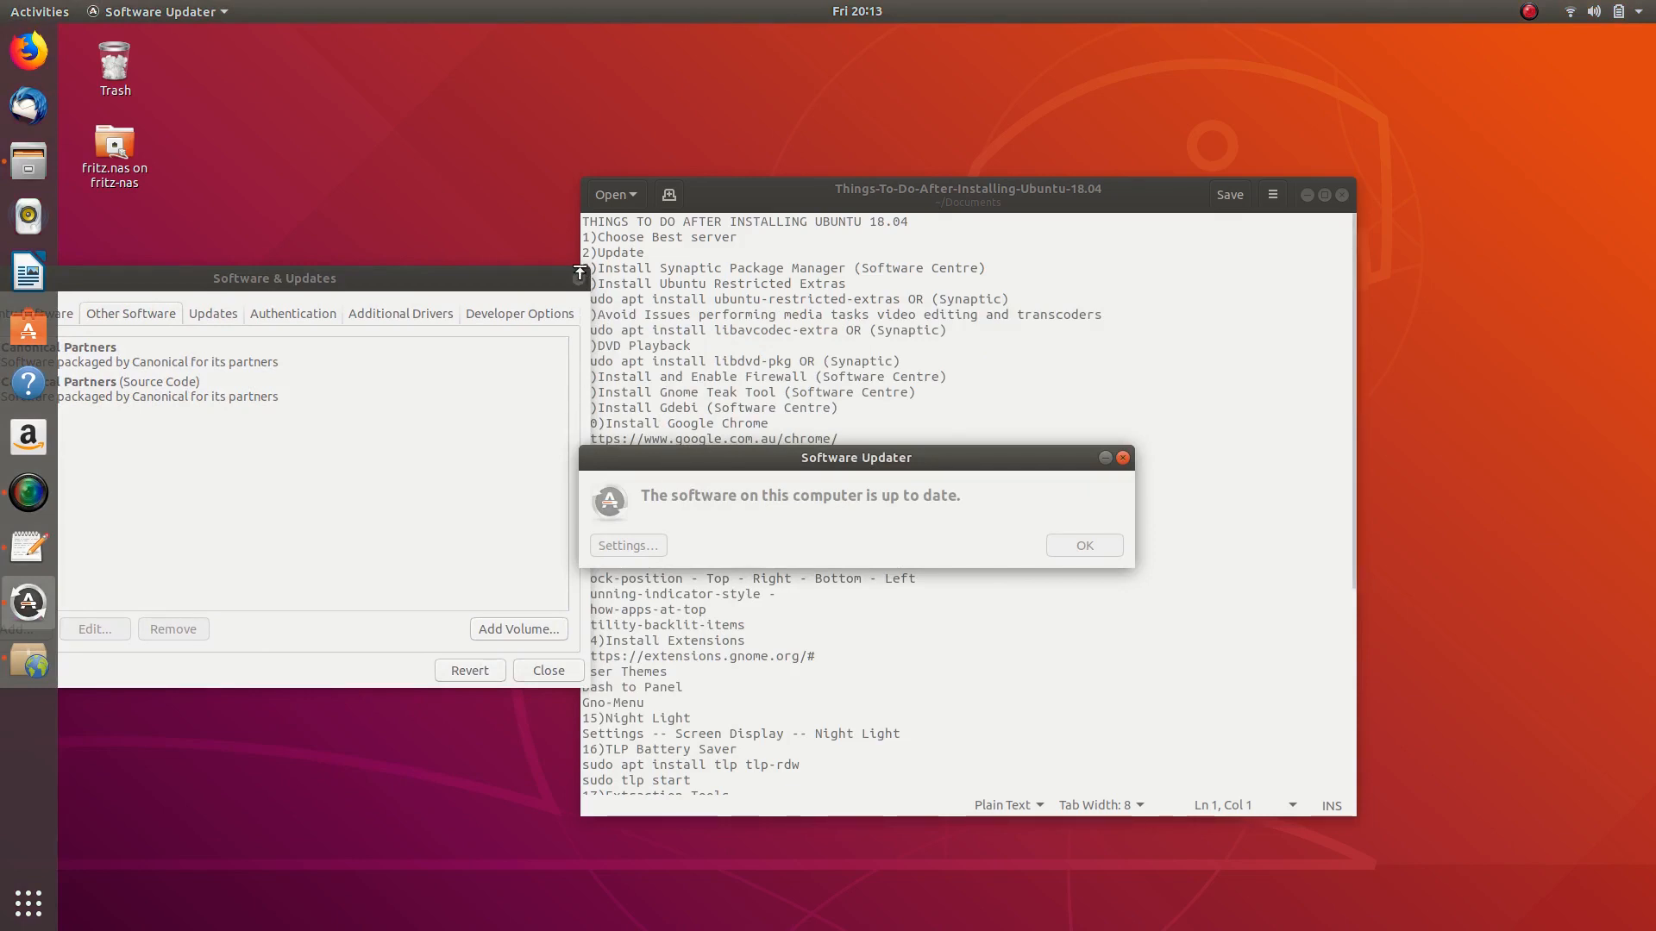
click(577, 278)
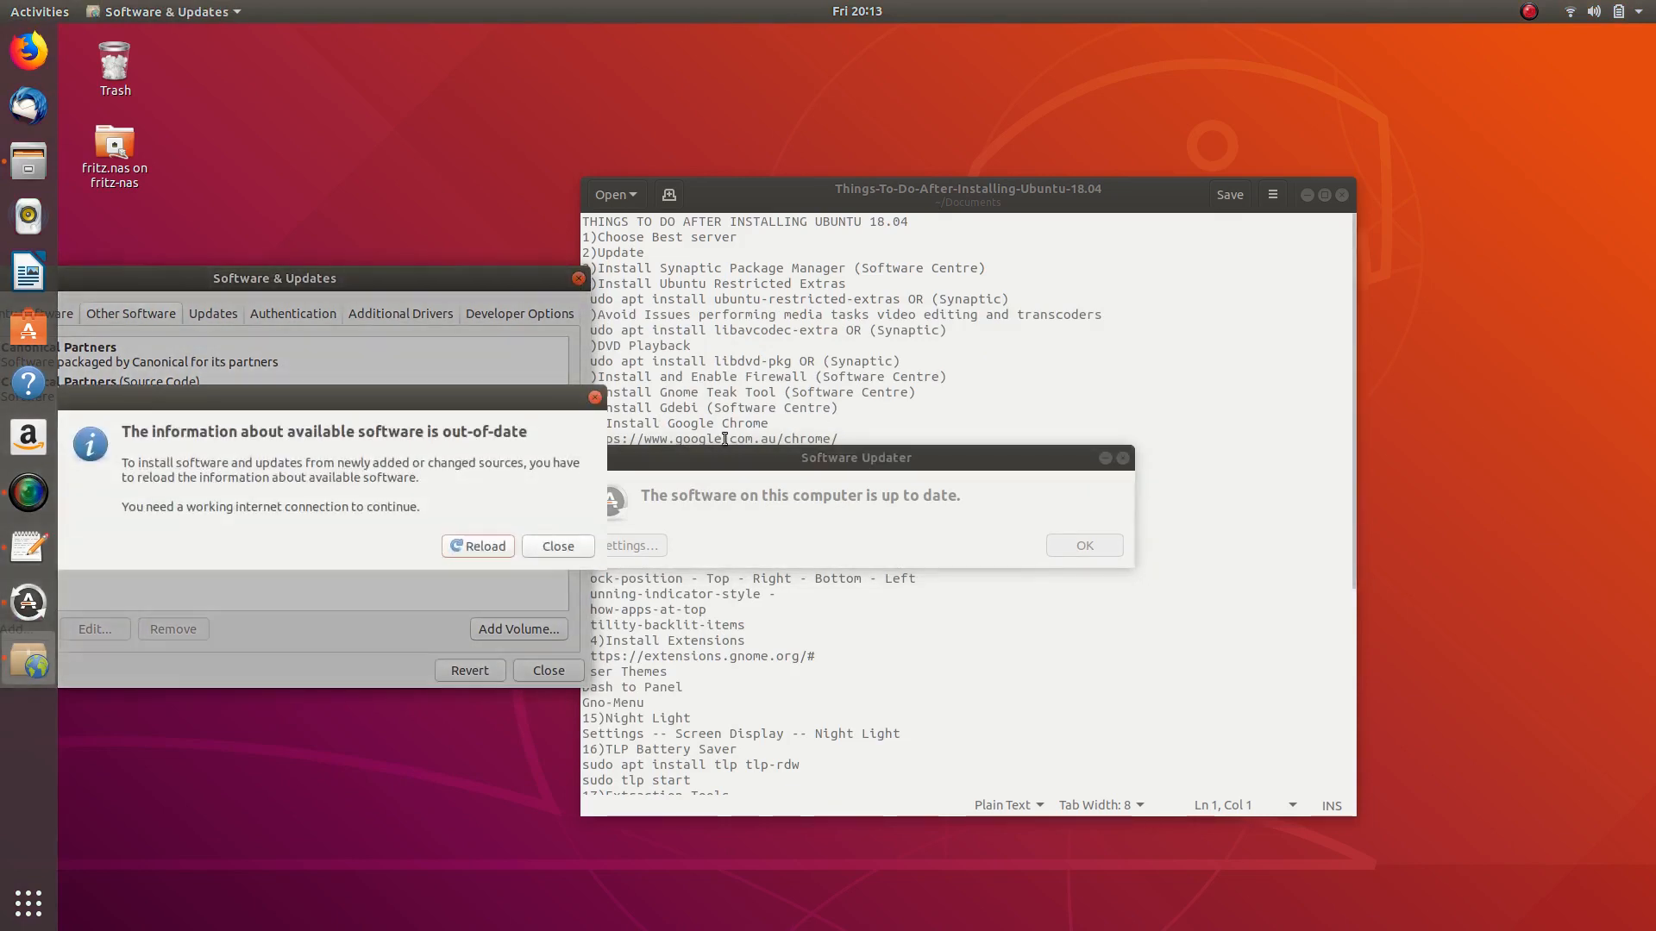
click(547, 548)
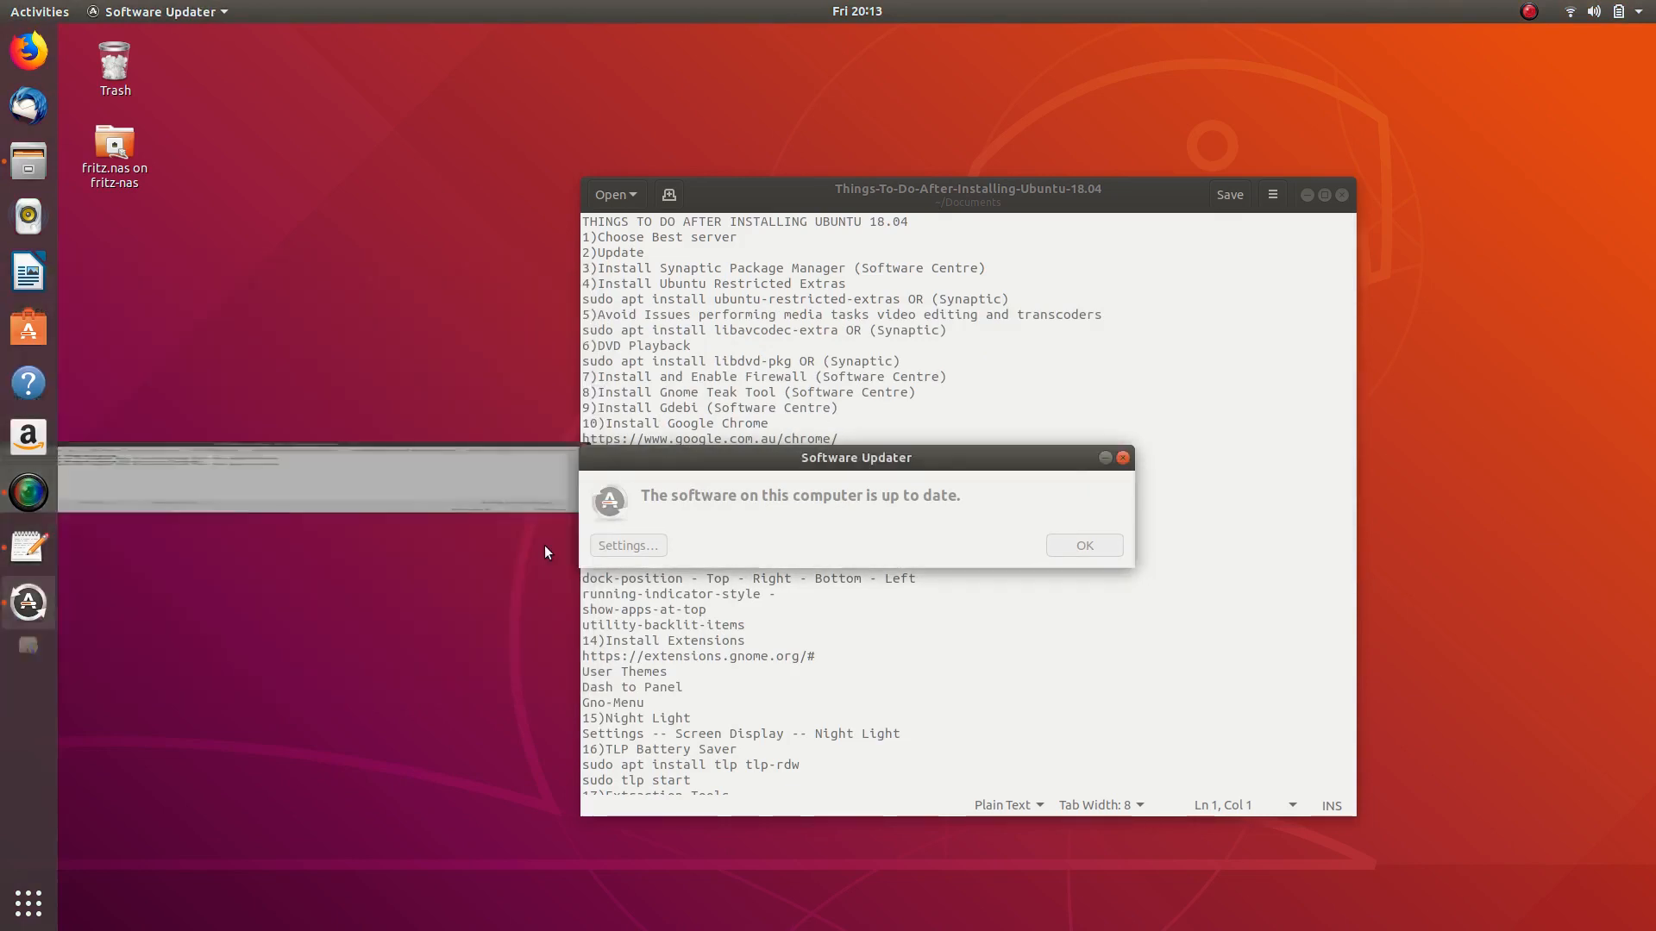
click(1122, 460)
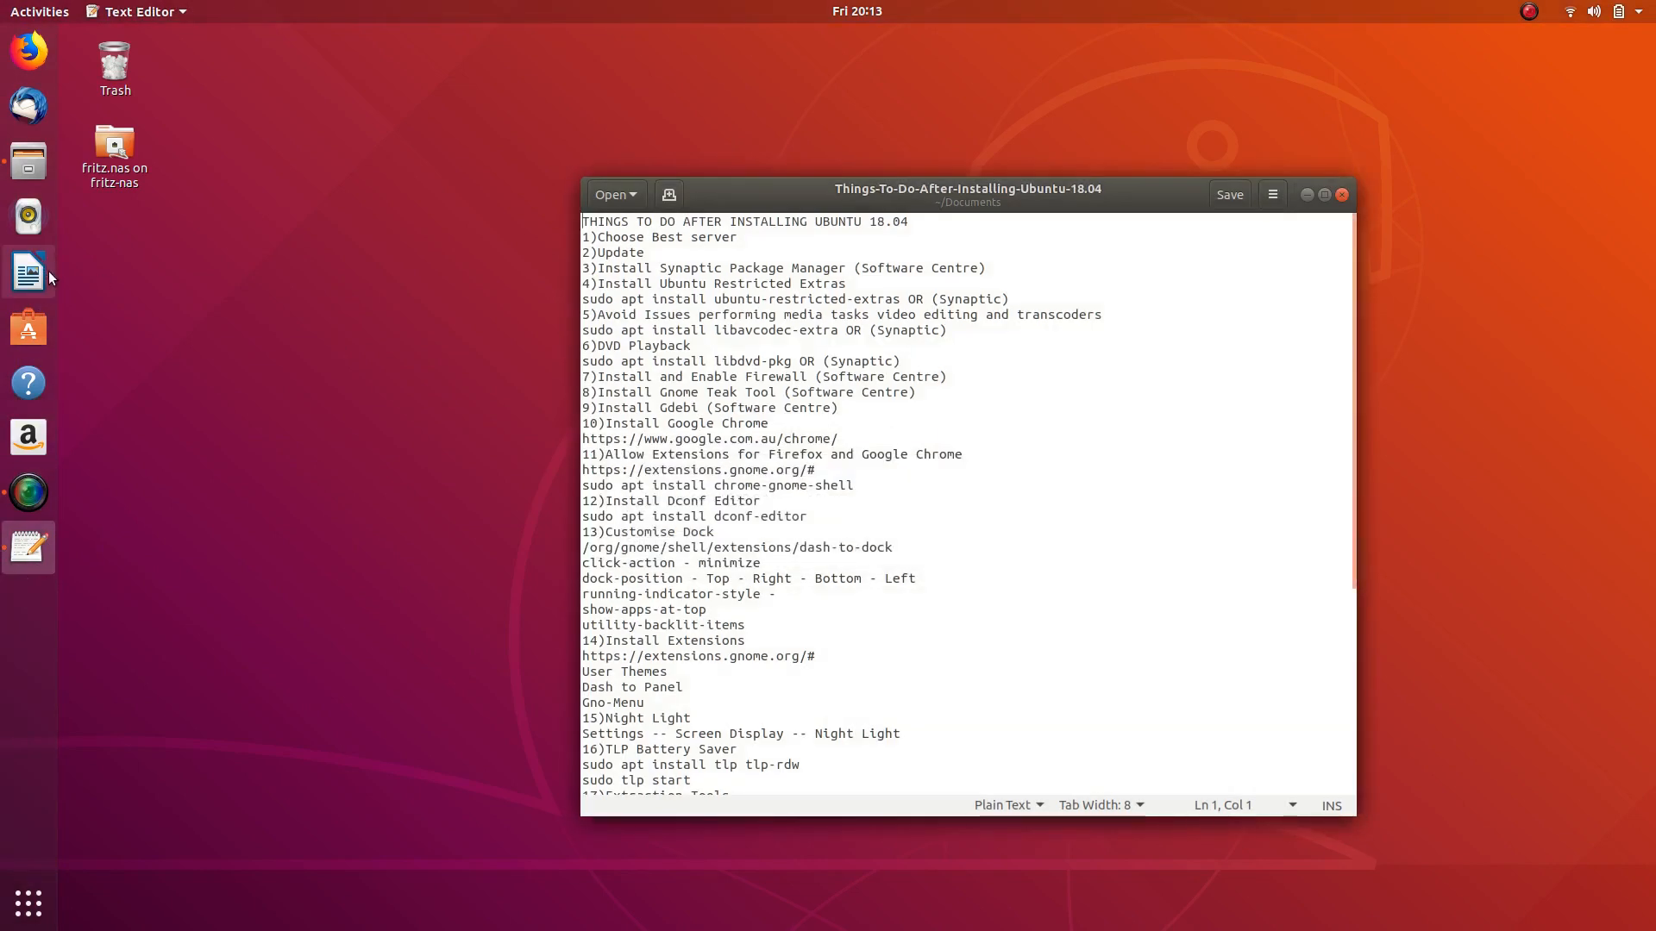
click(29, 903)
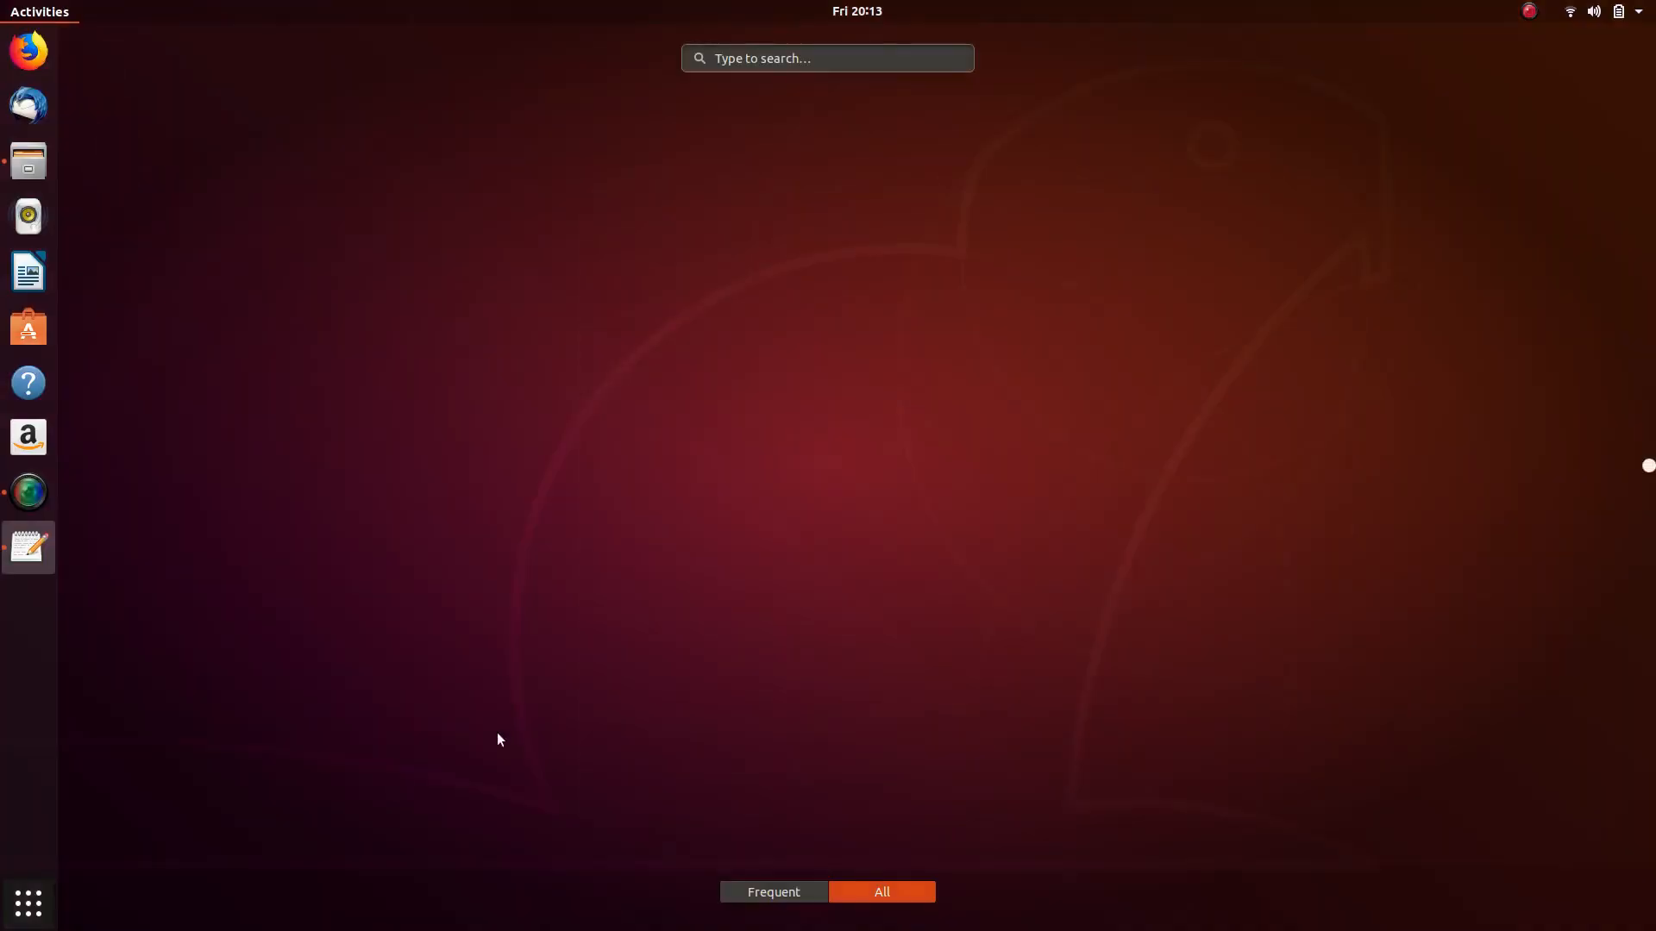
click(1109, 733)
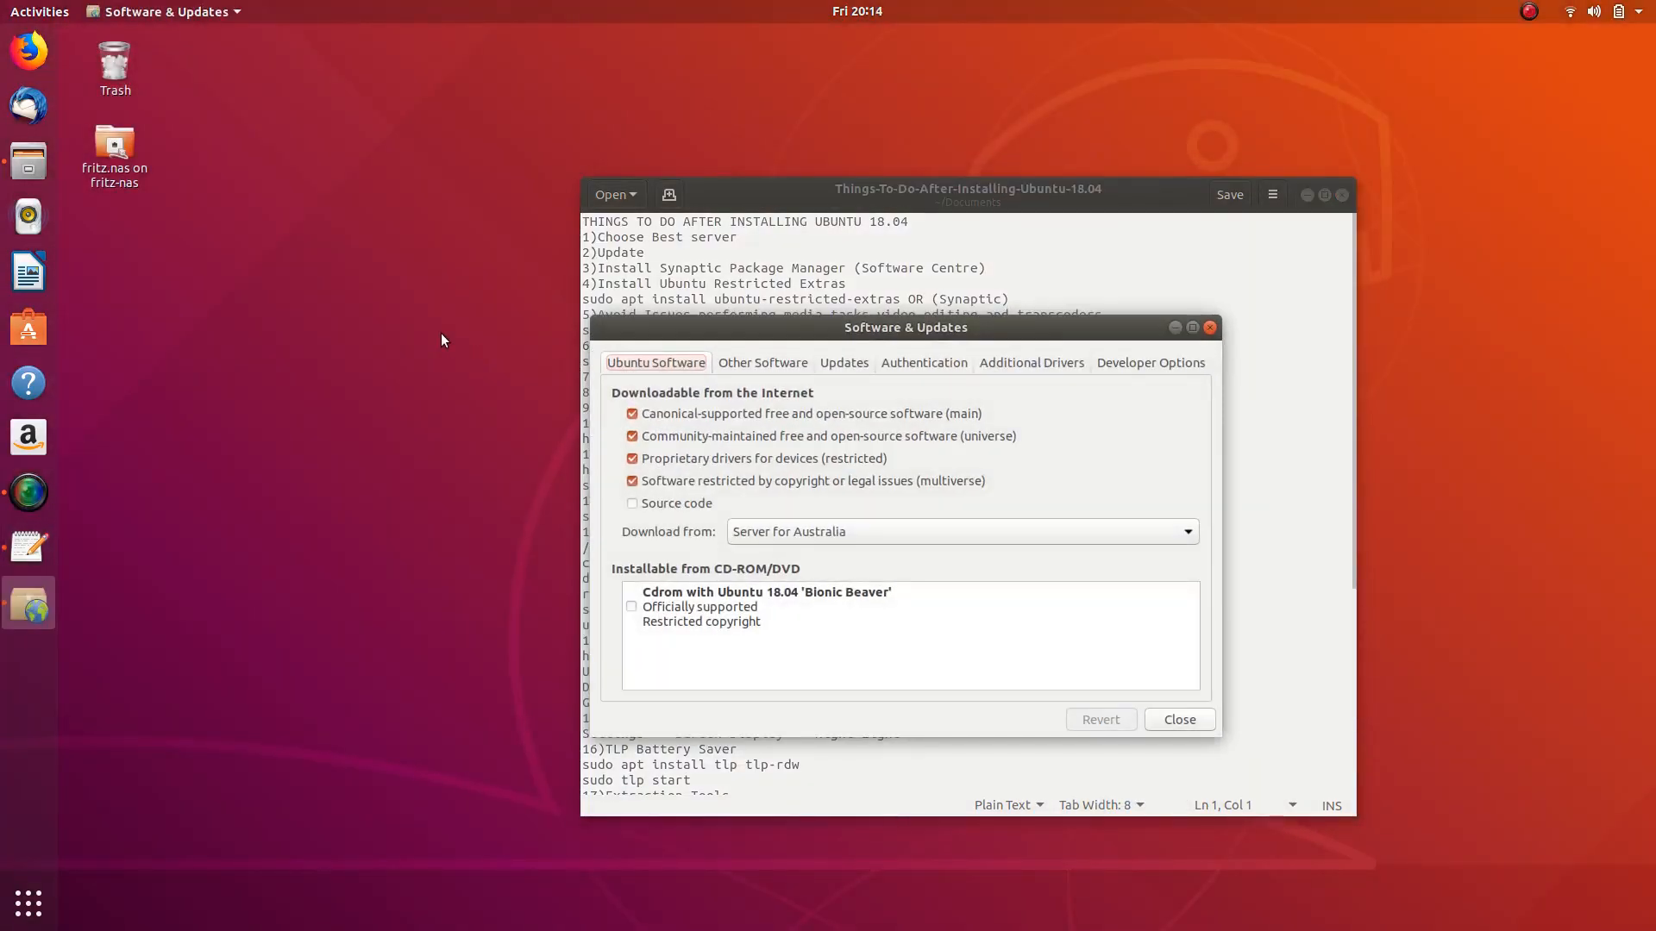
- Enable the Canonical Partners repository, authorising with the account password, then return to the Ubuntu Software tab
click(768, 361)
click(620, 404)
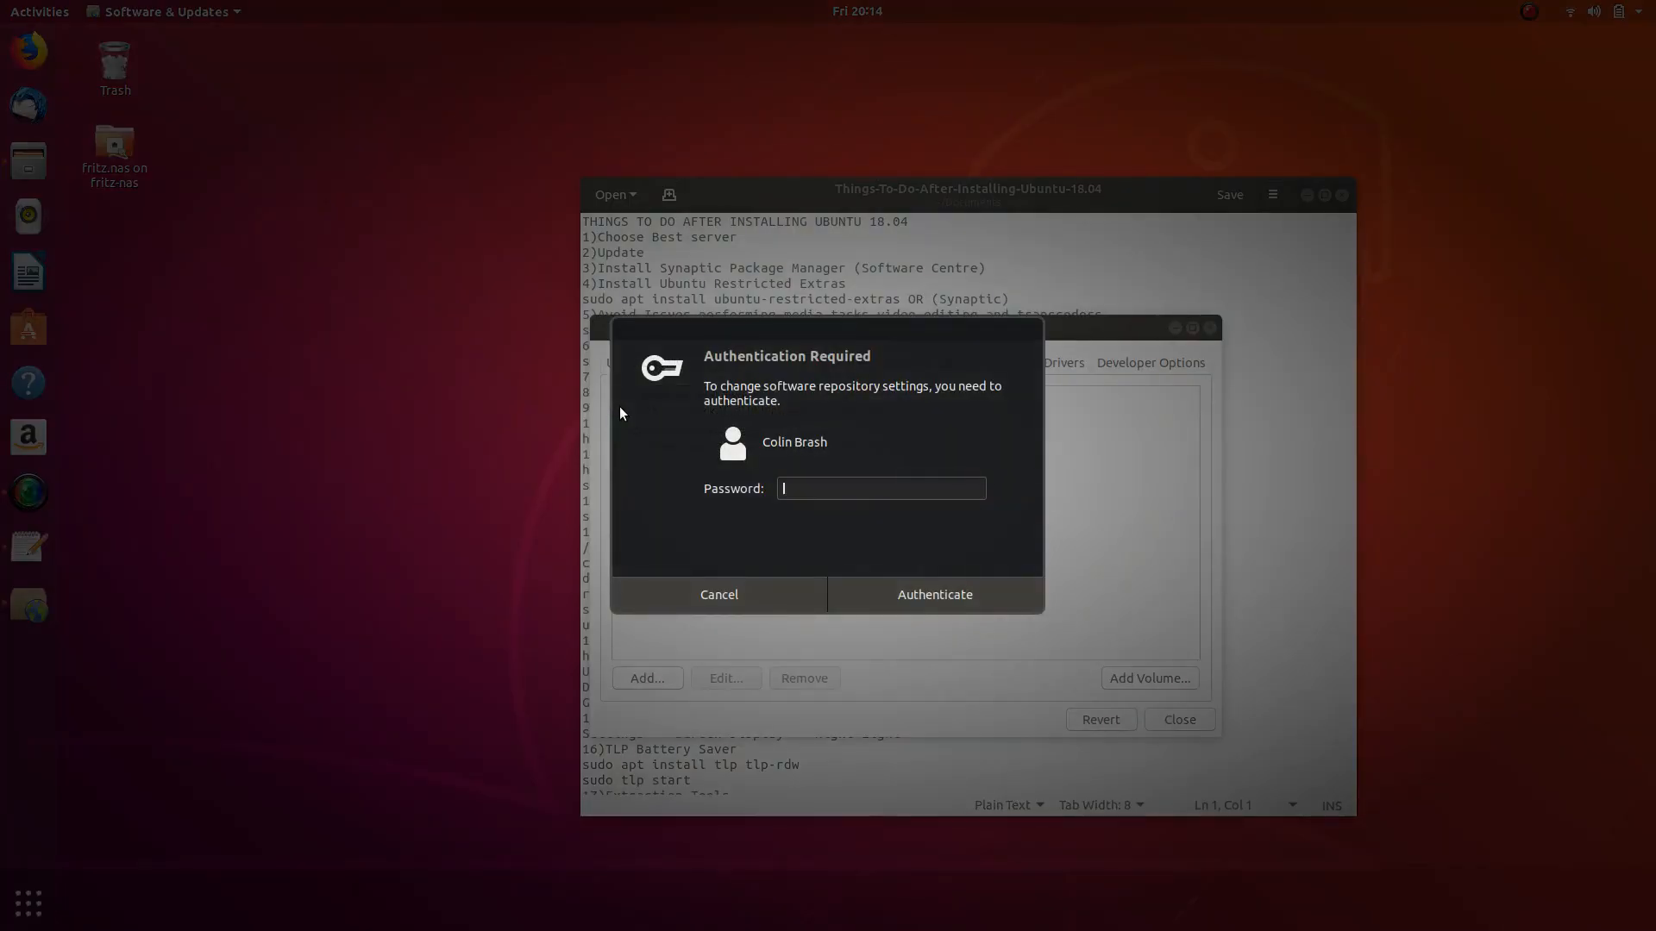
text(*******)
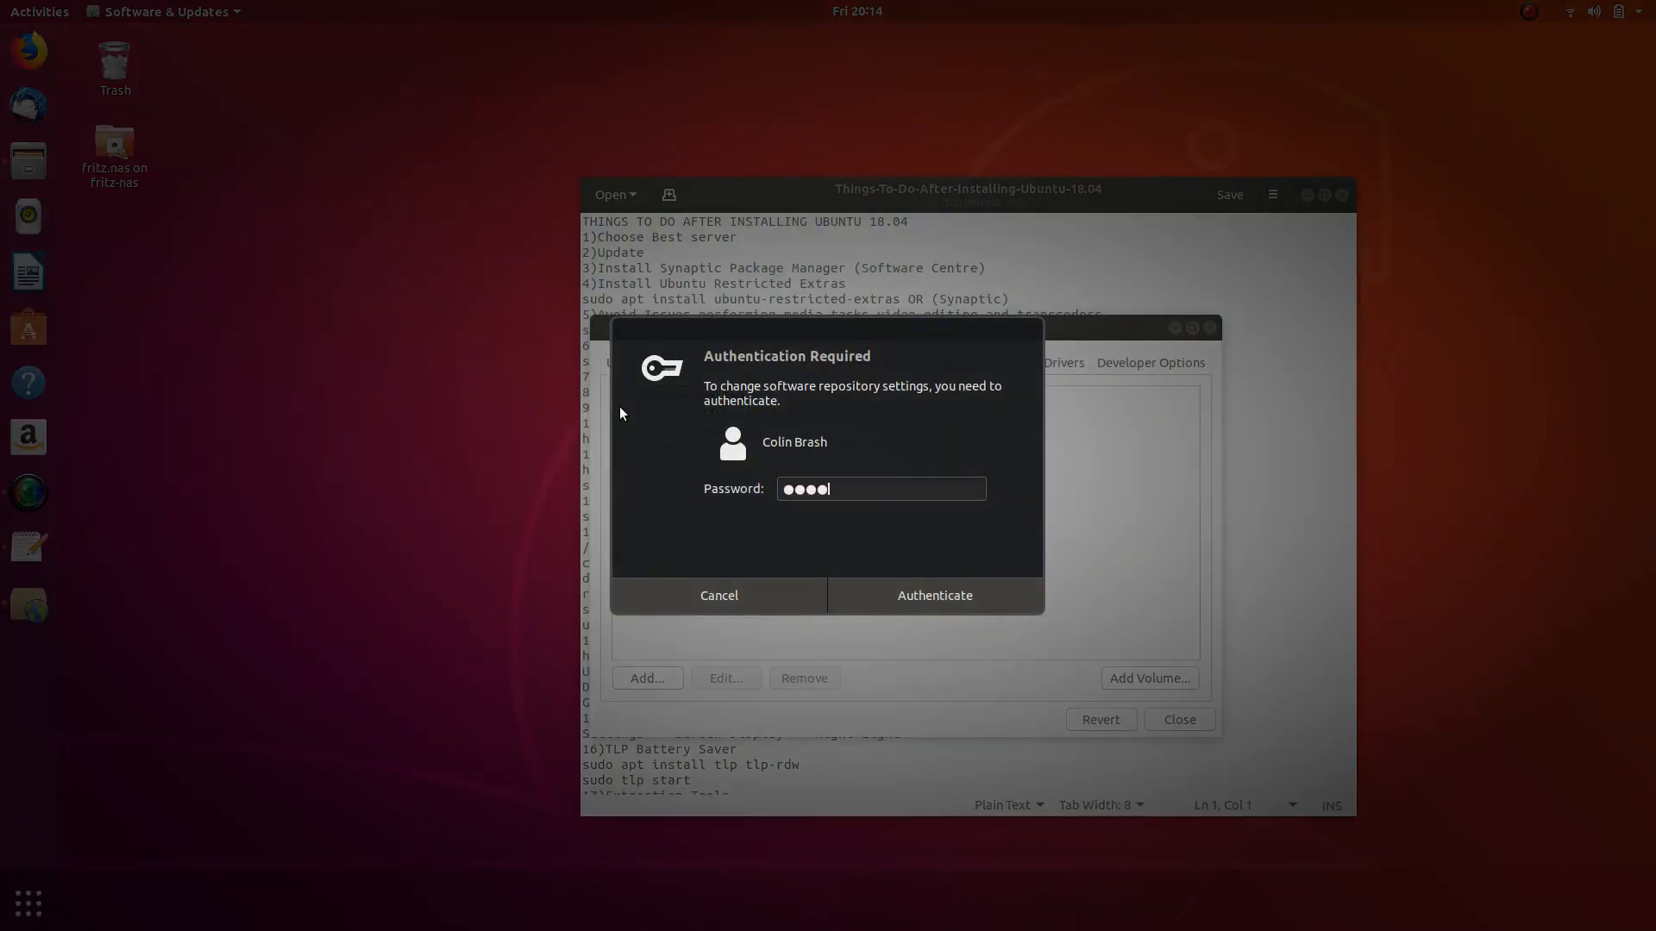
text(*)
key(Return)
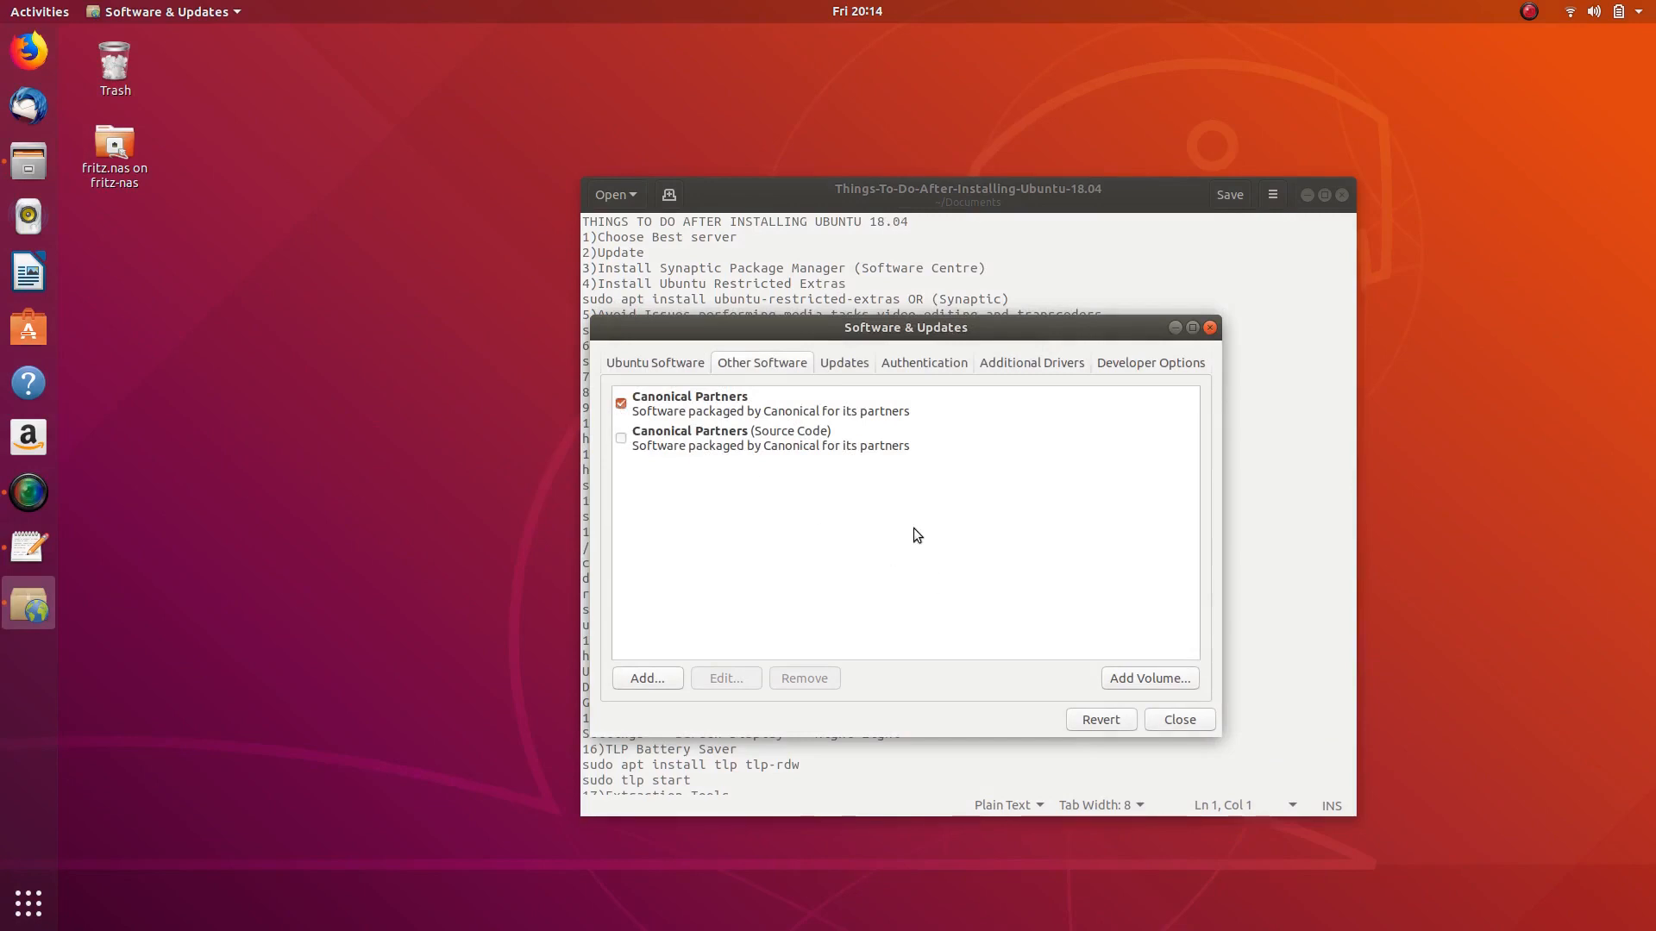
drag(888, 334, 646, 209)
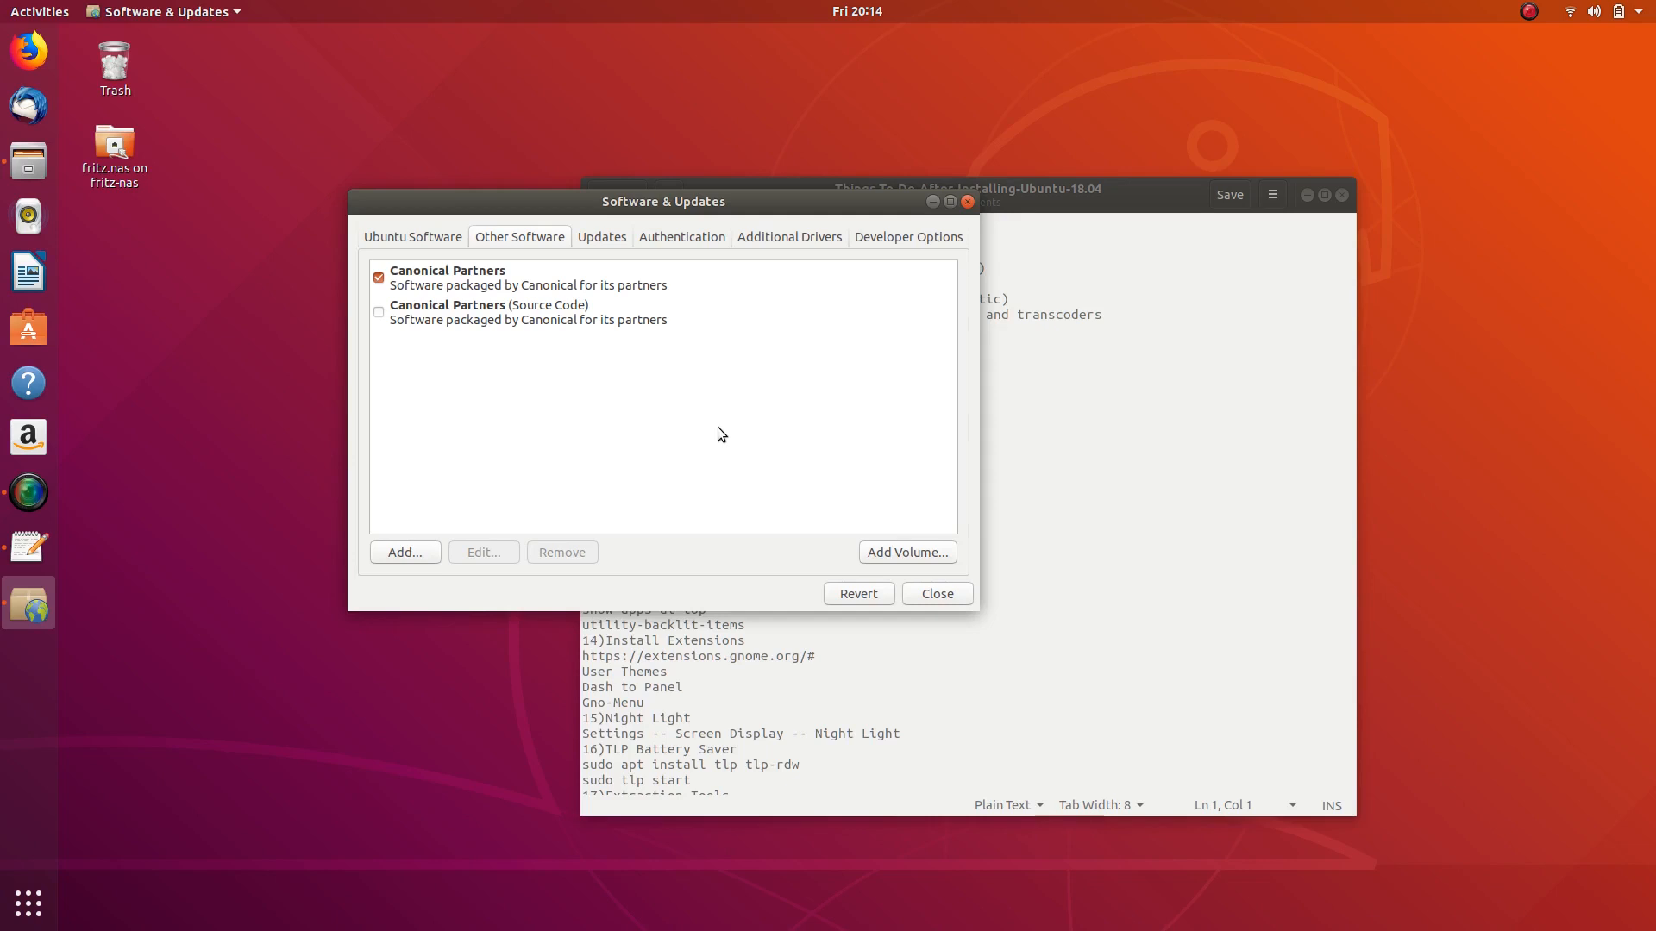
drag(690, 200, 912, 287)
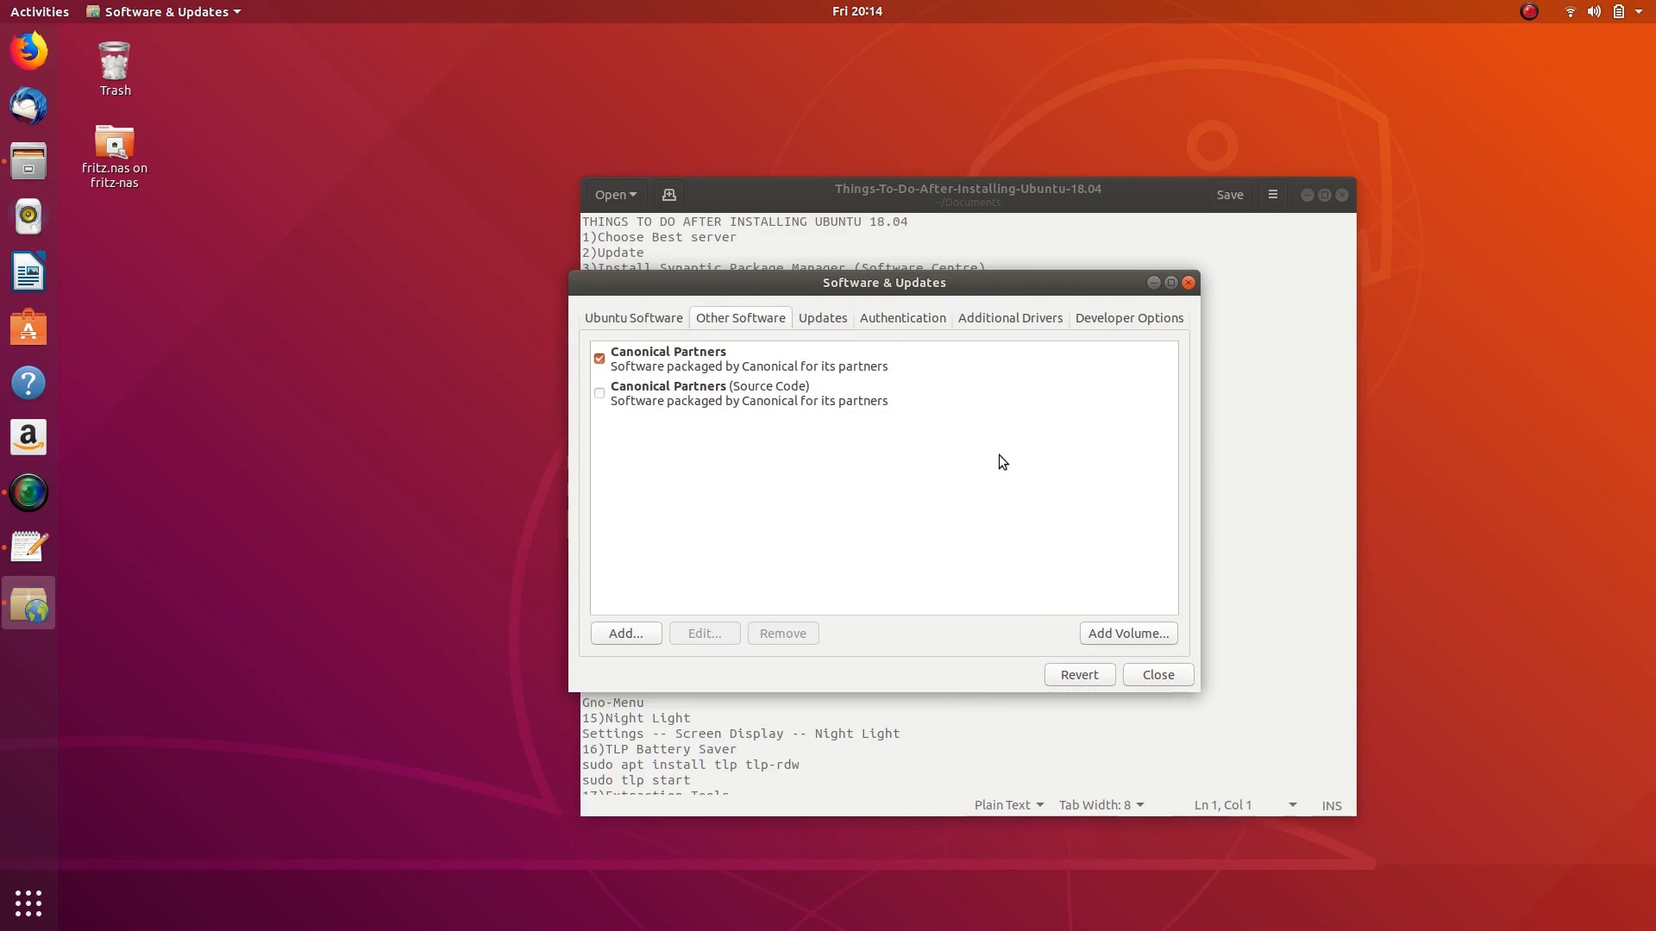
drag(950, 288, 869, 226)
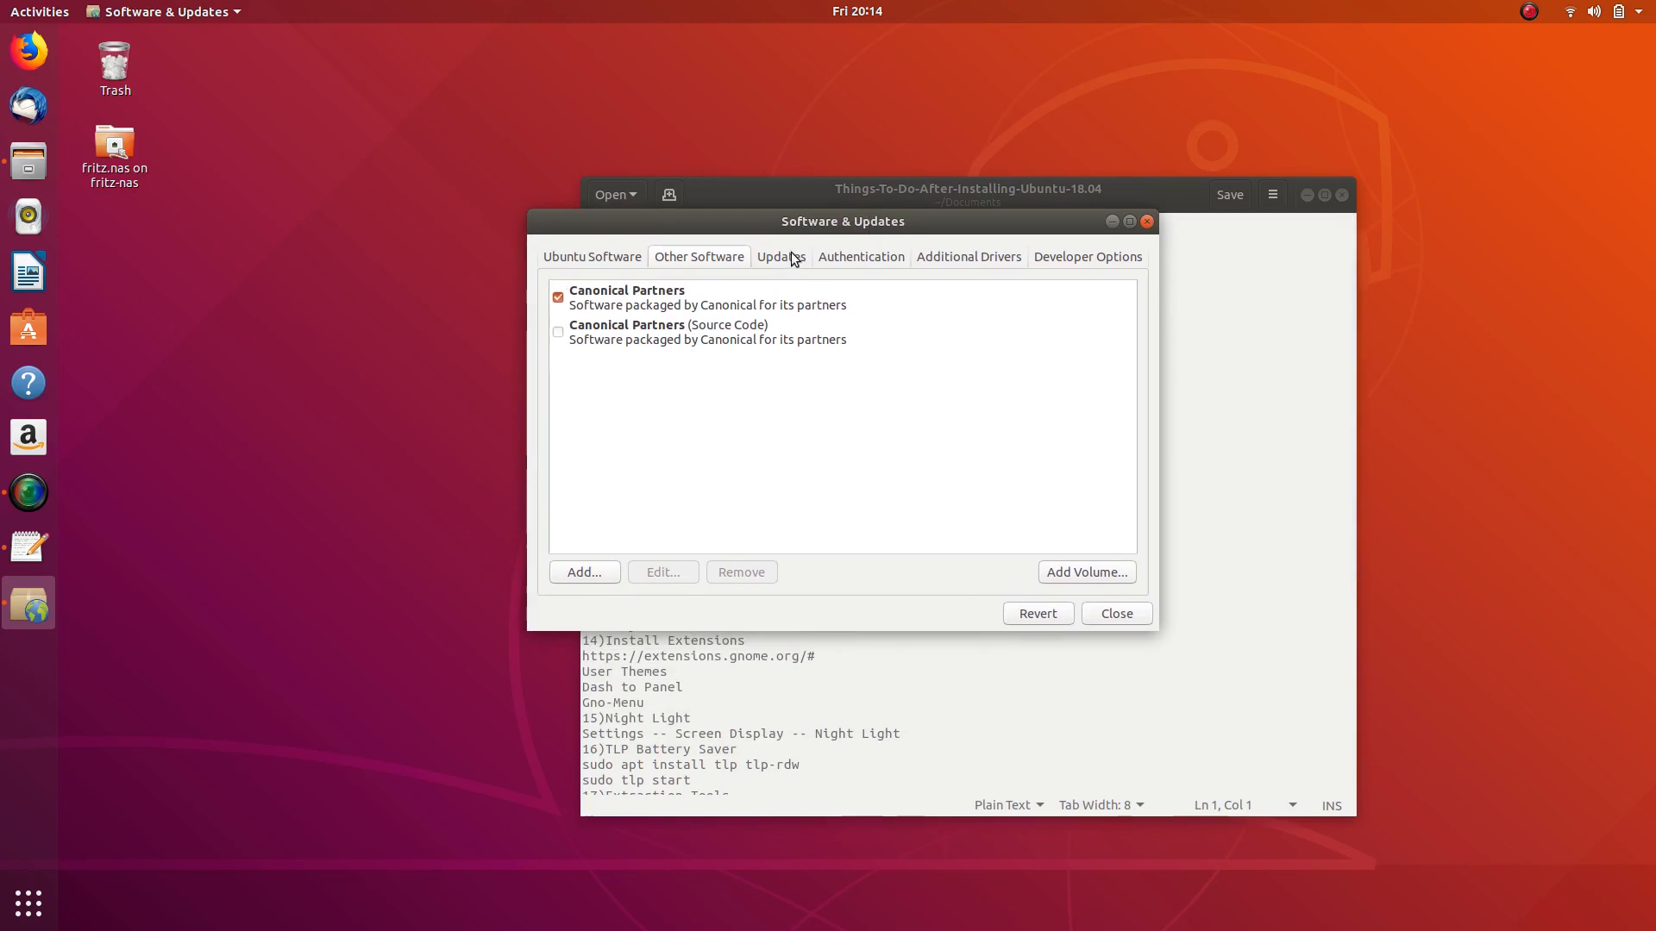
click(608, 261)
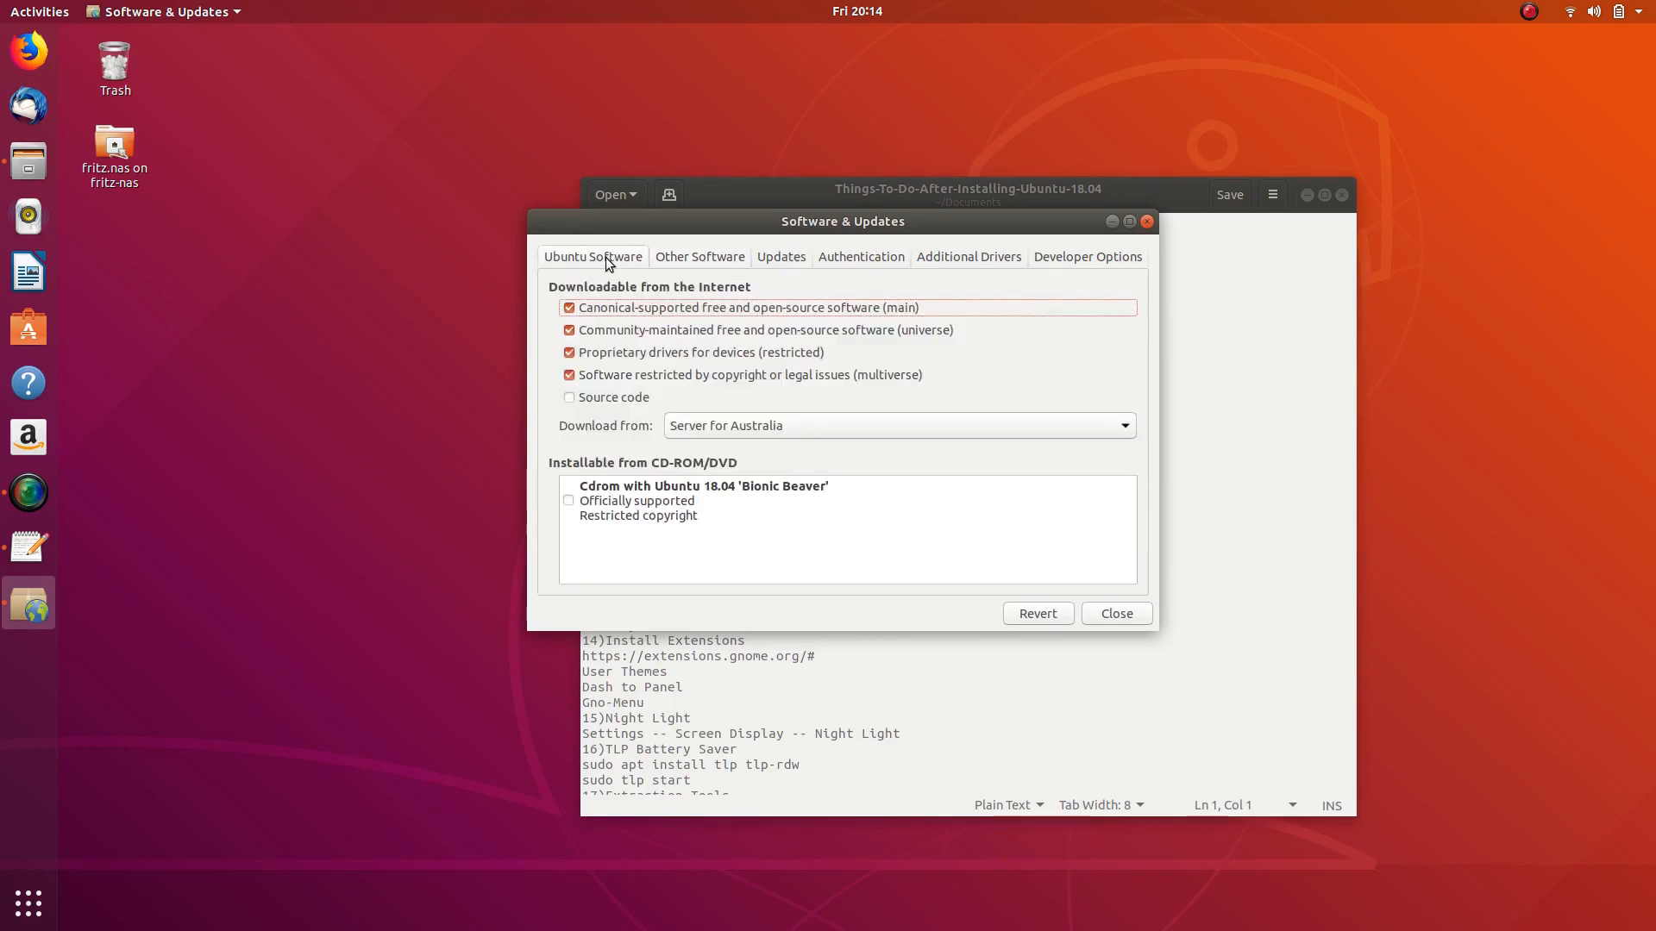
- Open the full list of download mirrors from the Download from dropdown
click(1089, 431)
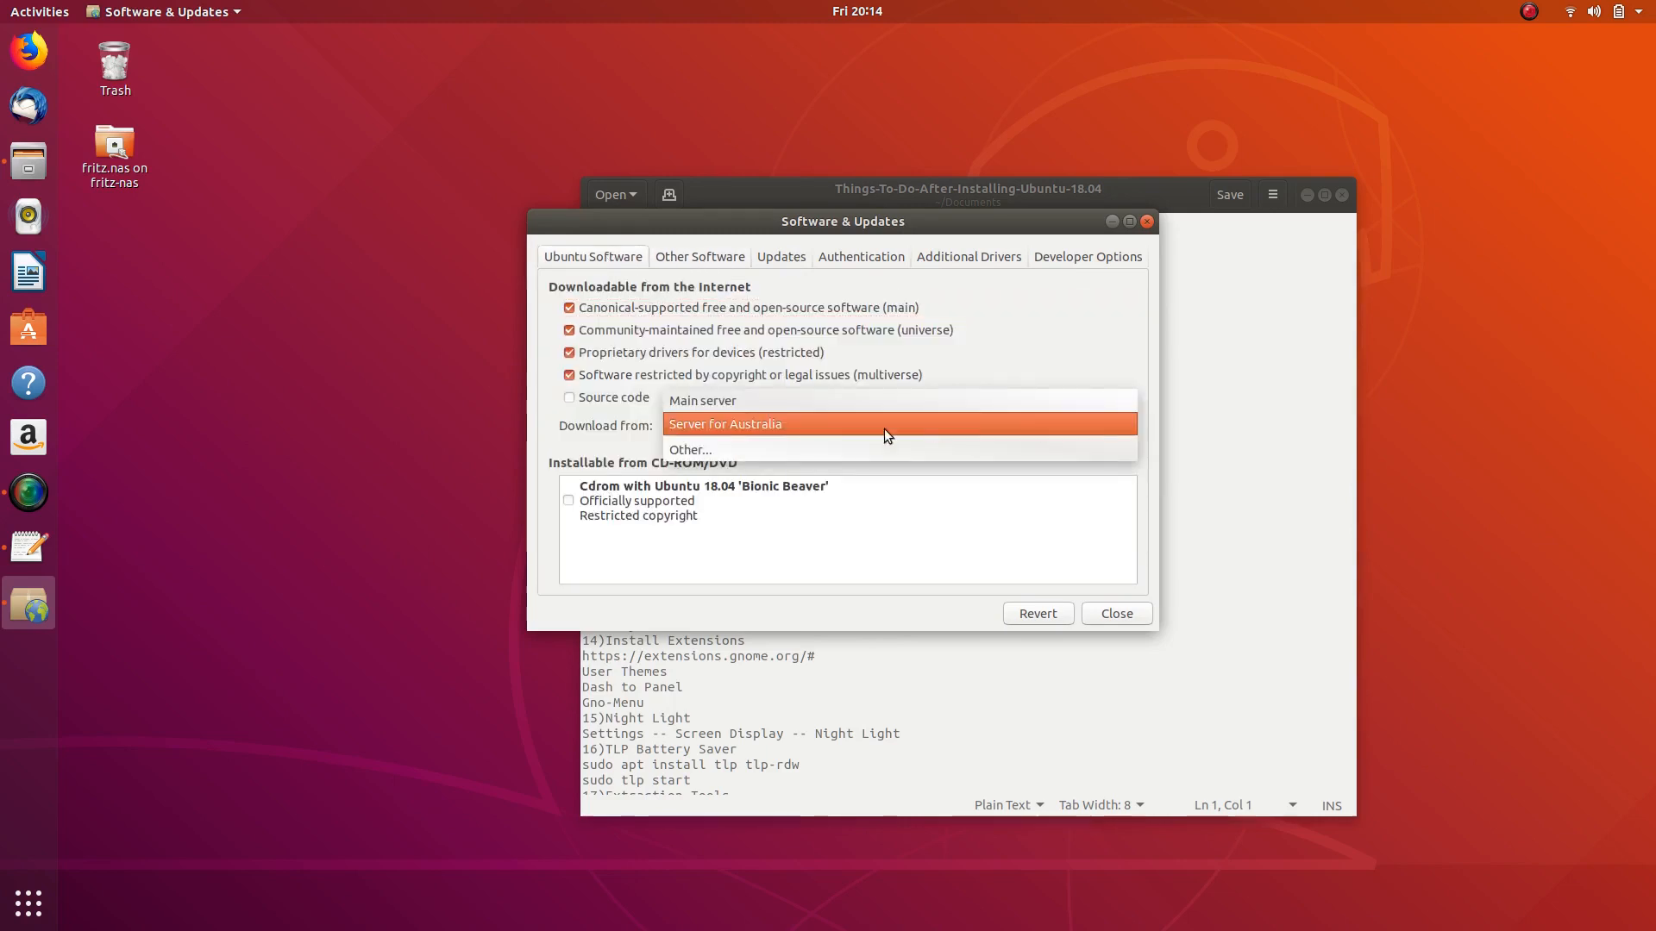
click(1032, 352)
click(1100, 422)
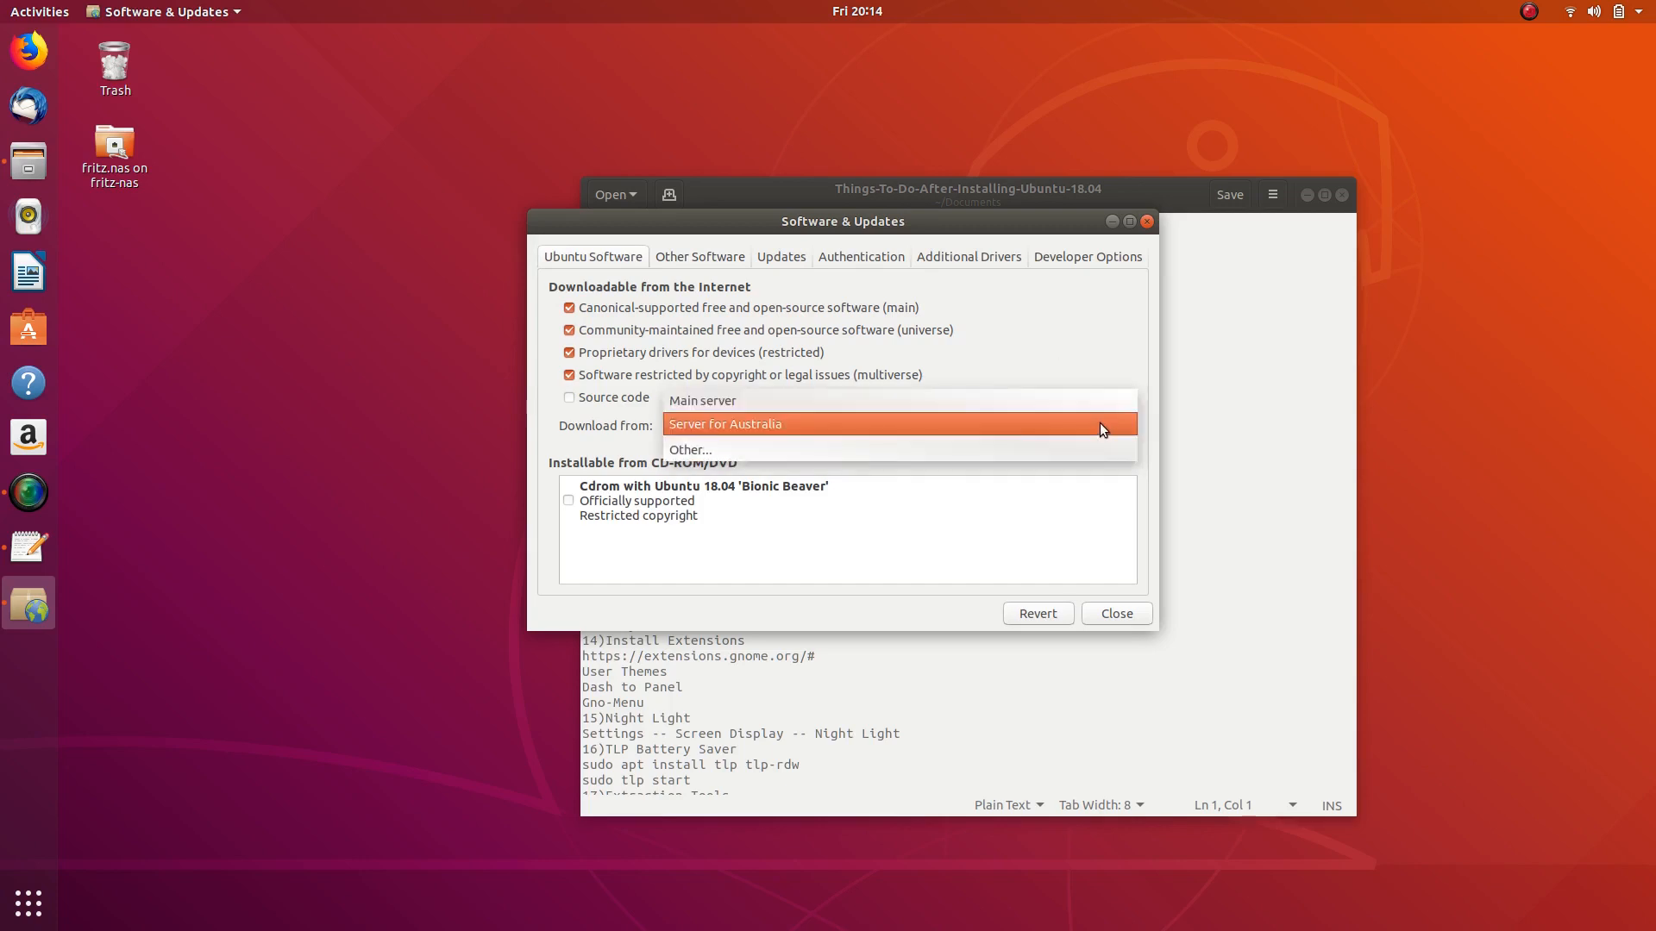
click(779, 453)
click(981, 323)
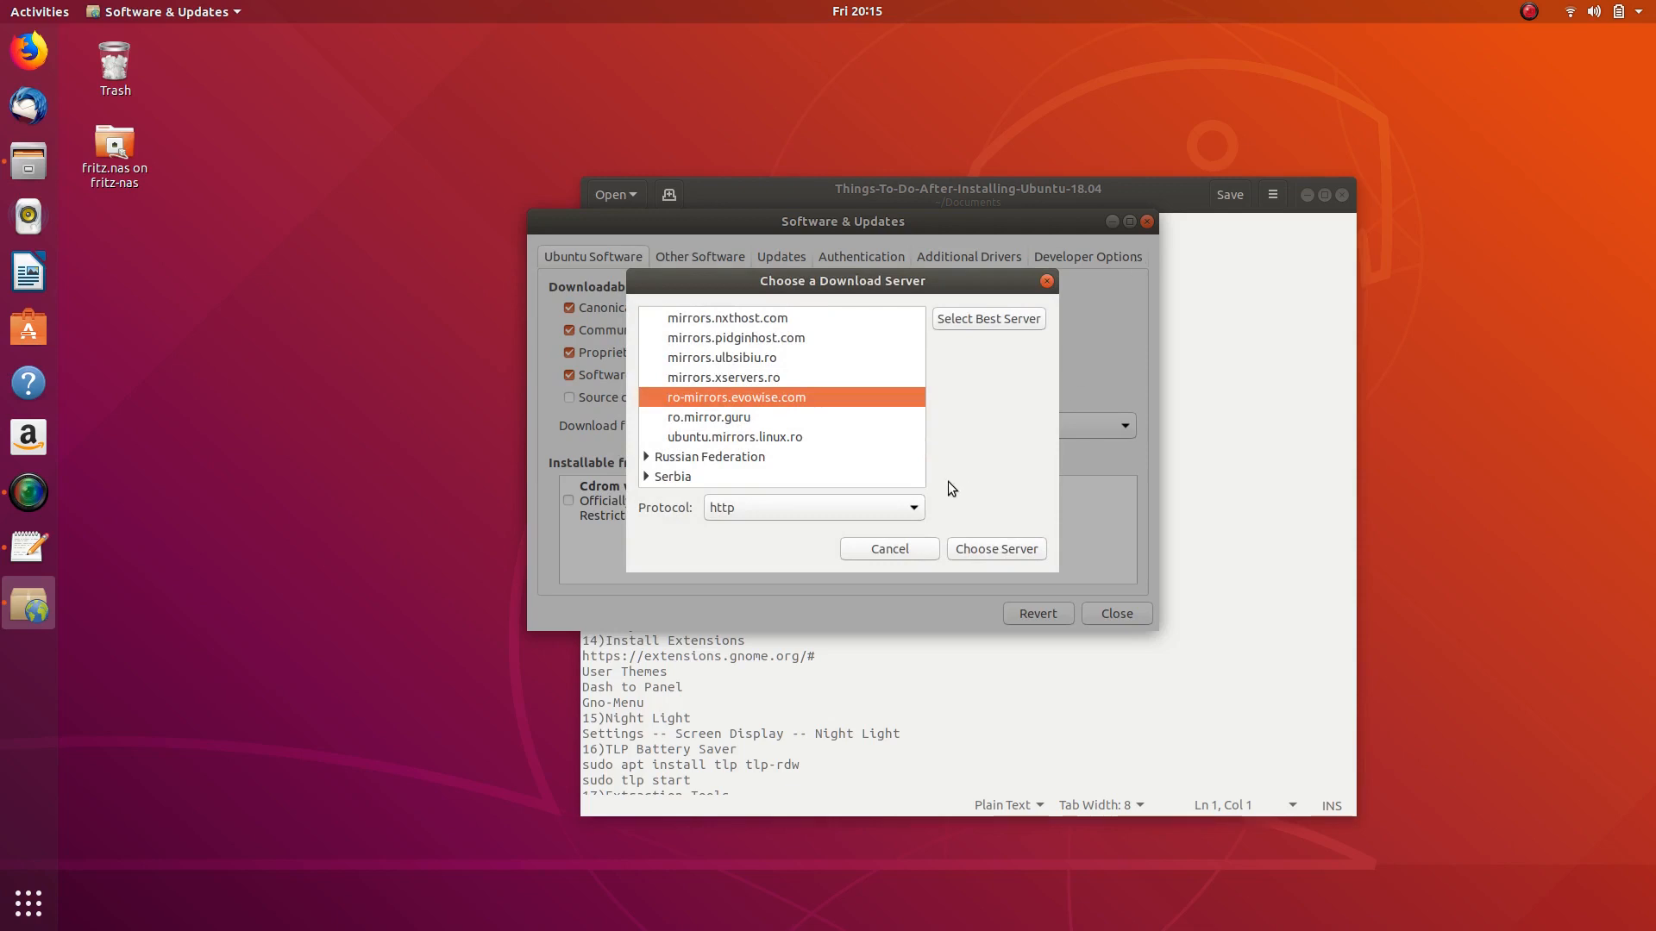
- Pick the ftp.iinet.net.au mirror under Australia as the download server
scroll(714, 379, up, 2)
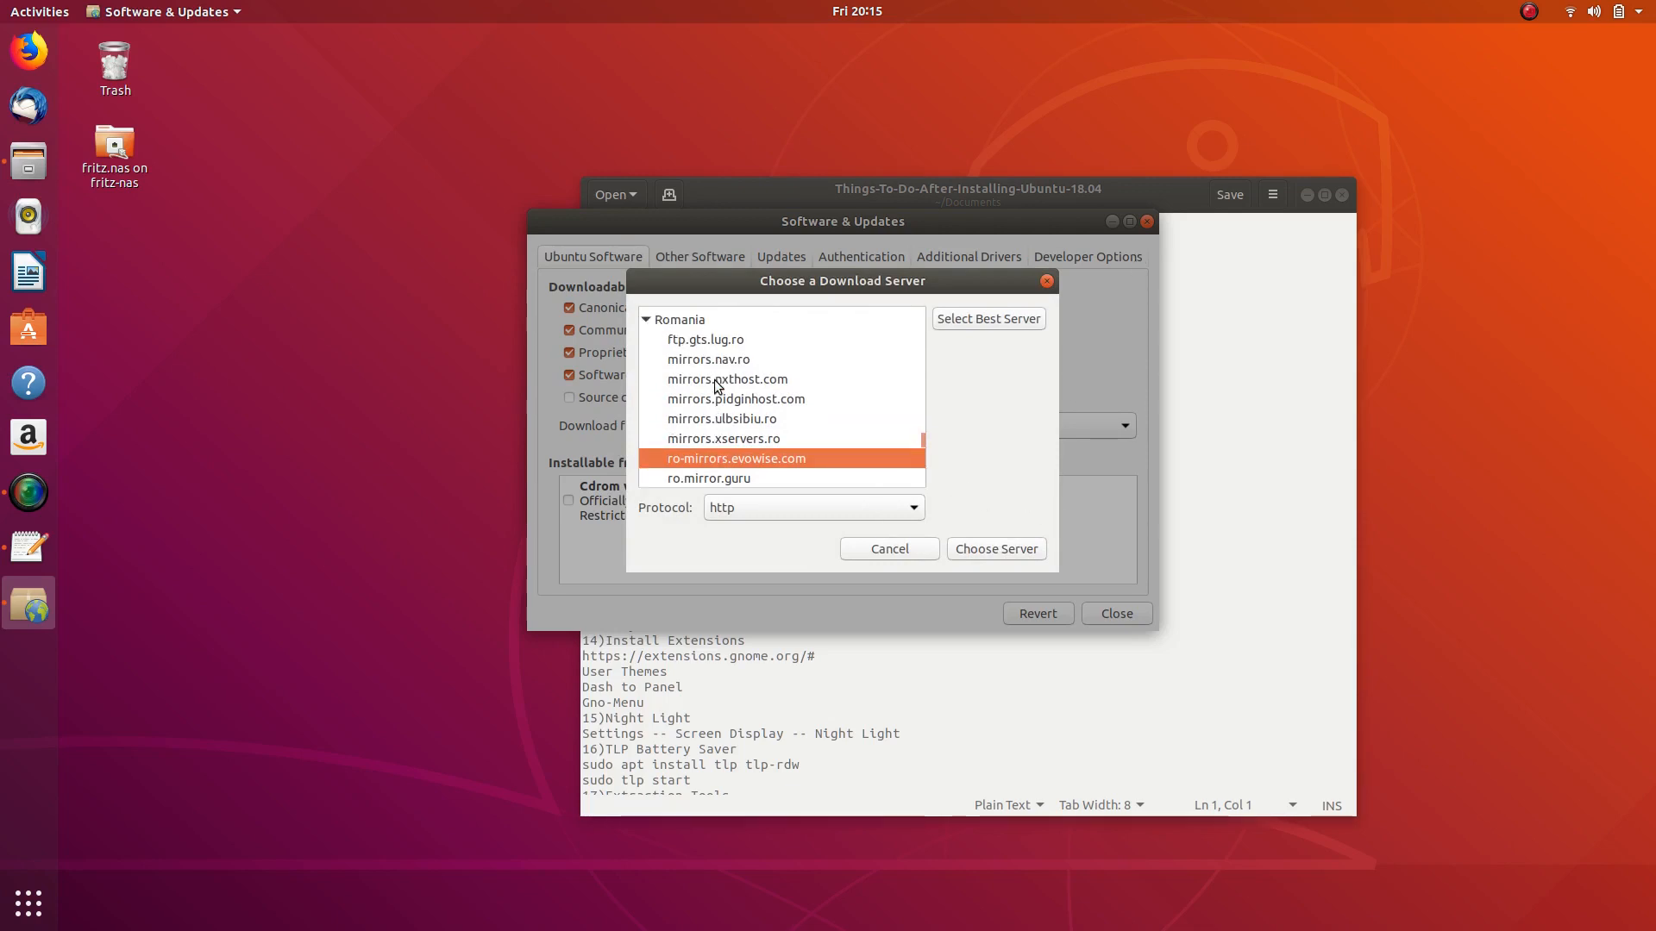
scroll(715, 384, down, 1)
scroll(836, 369, down, 2)
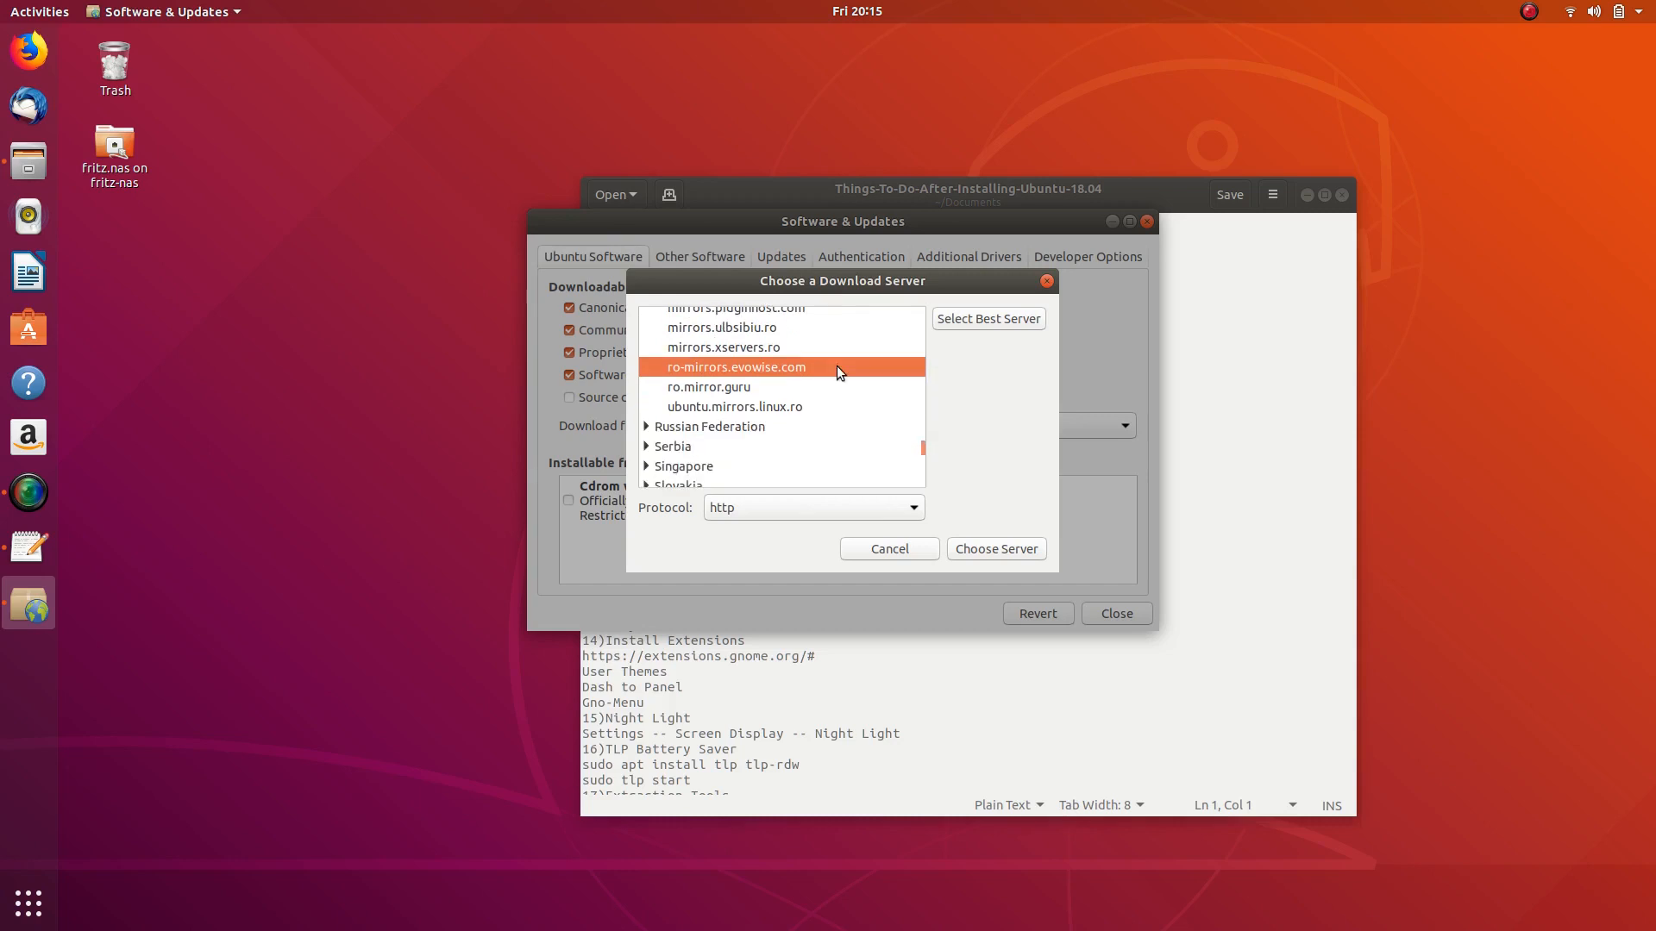
scroll(837, 366, up, 10)
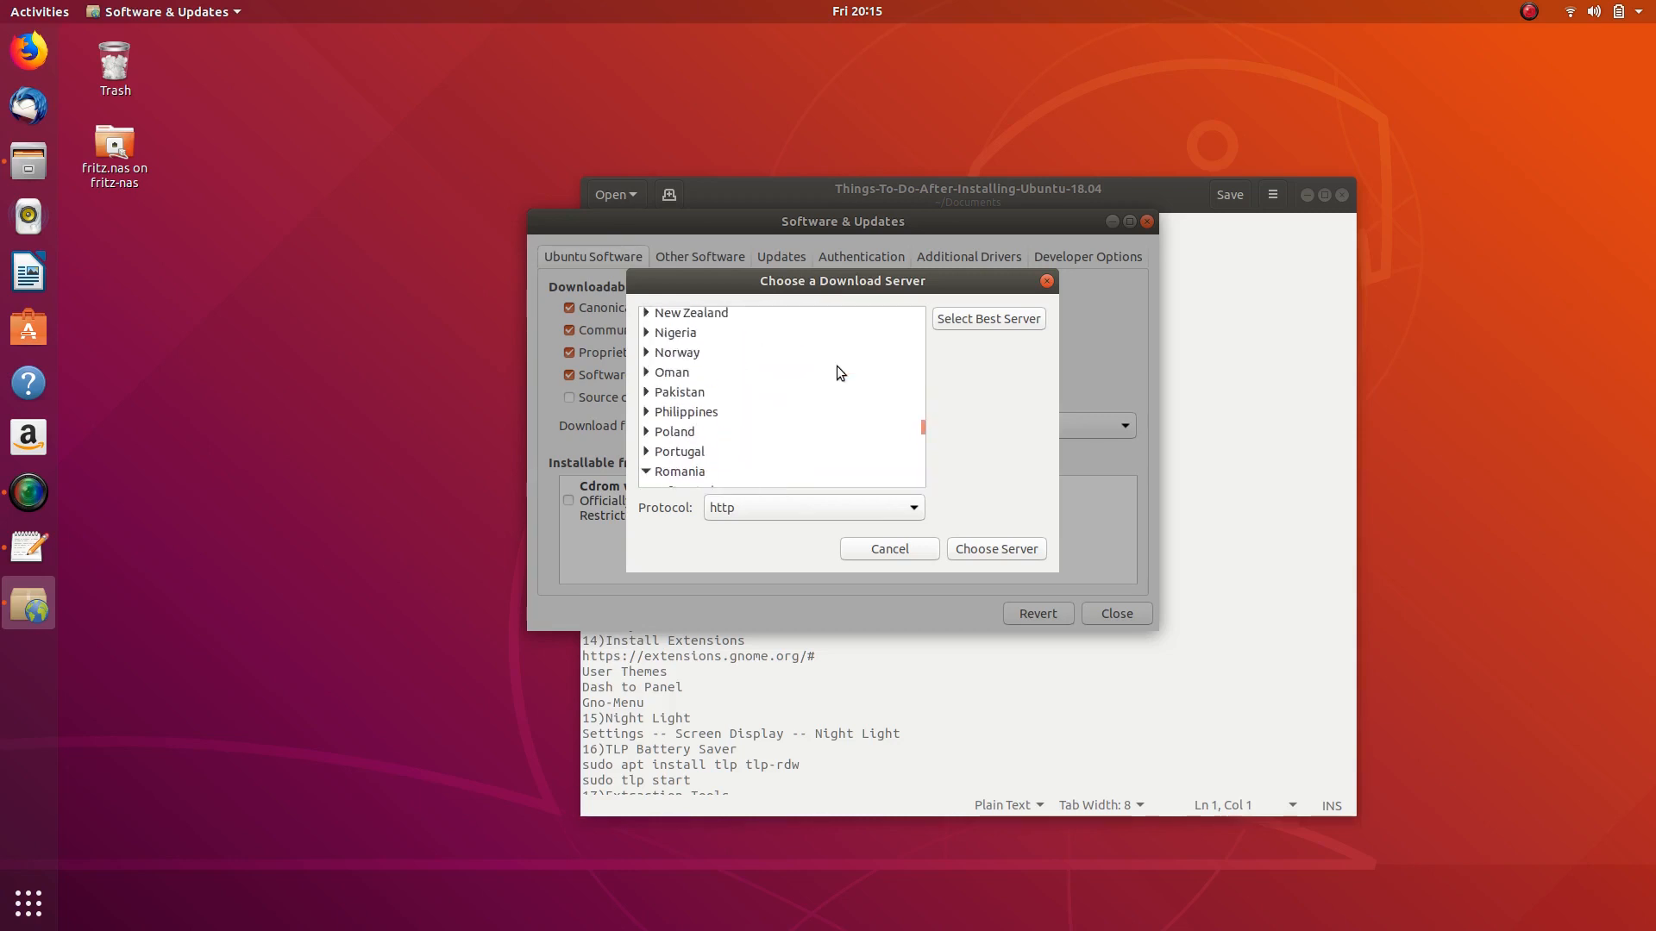
scroll(836, 366, up, 3)
scroll(837, 366, down, 5)
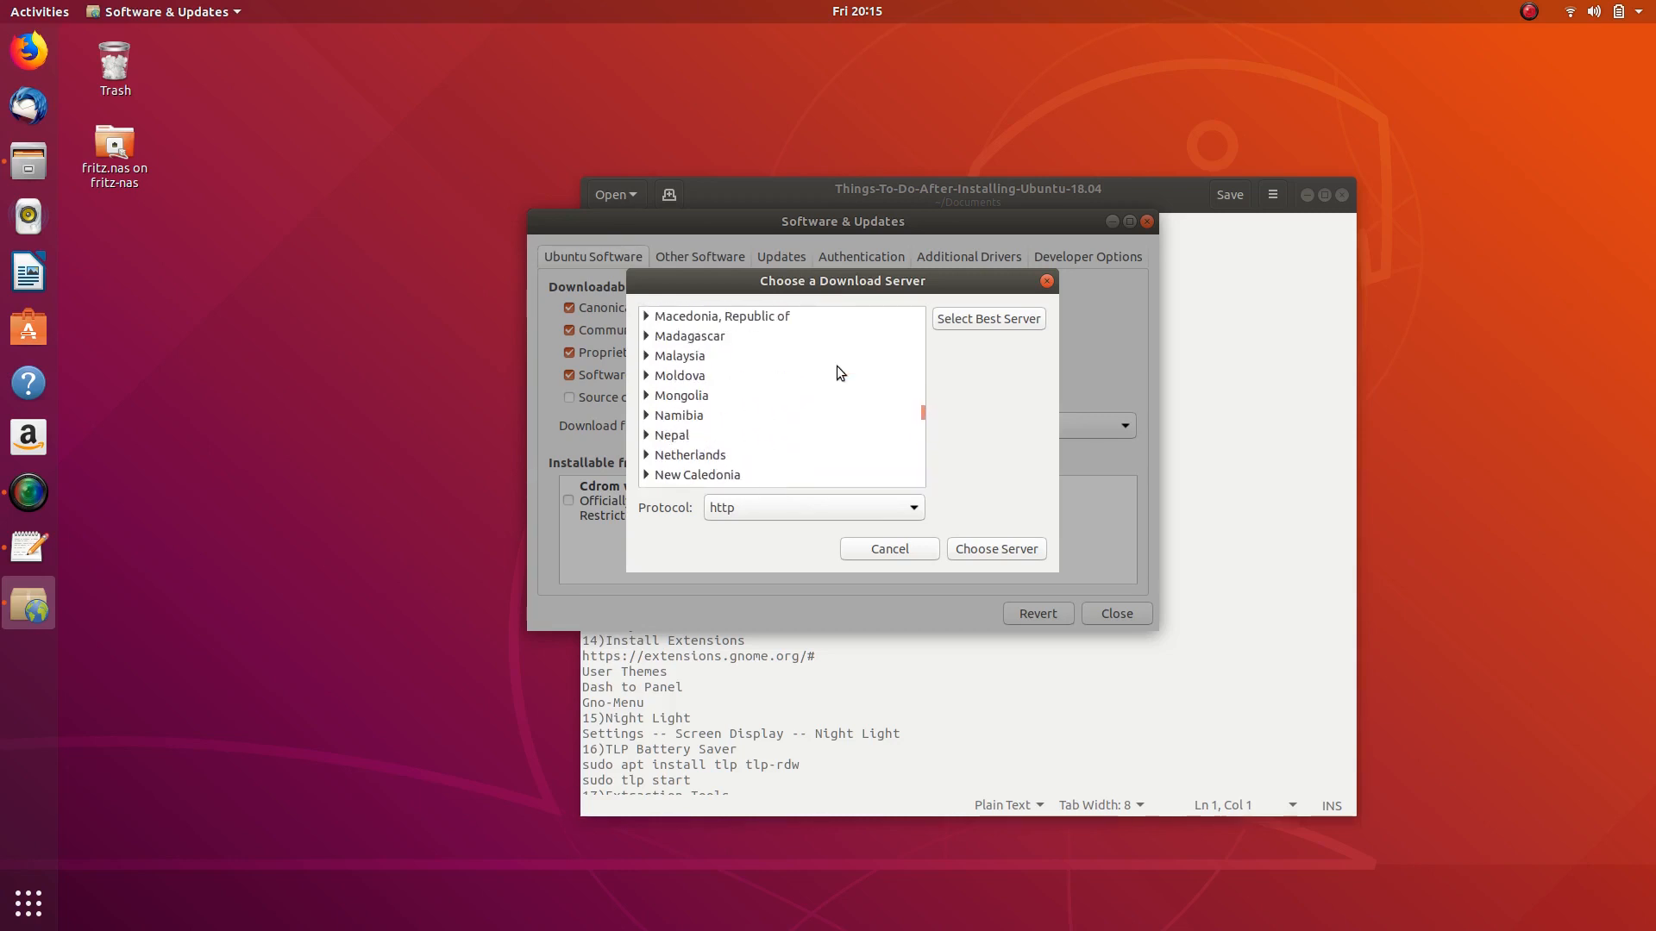
scroll(837, 366, down, 4)
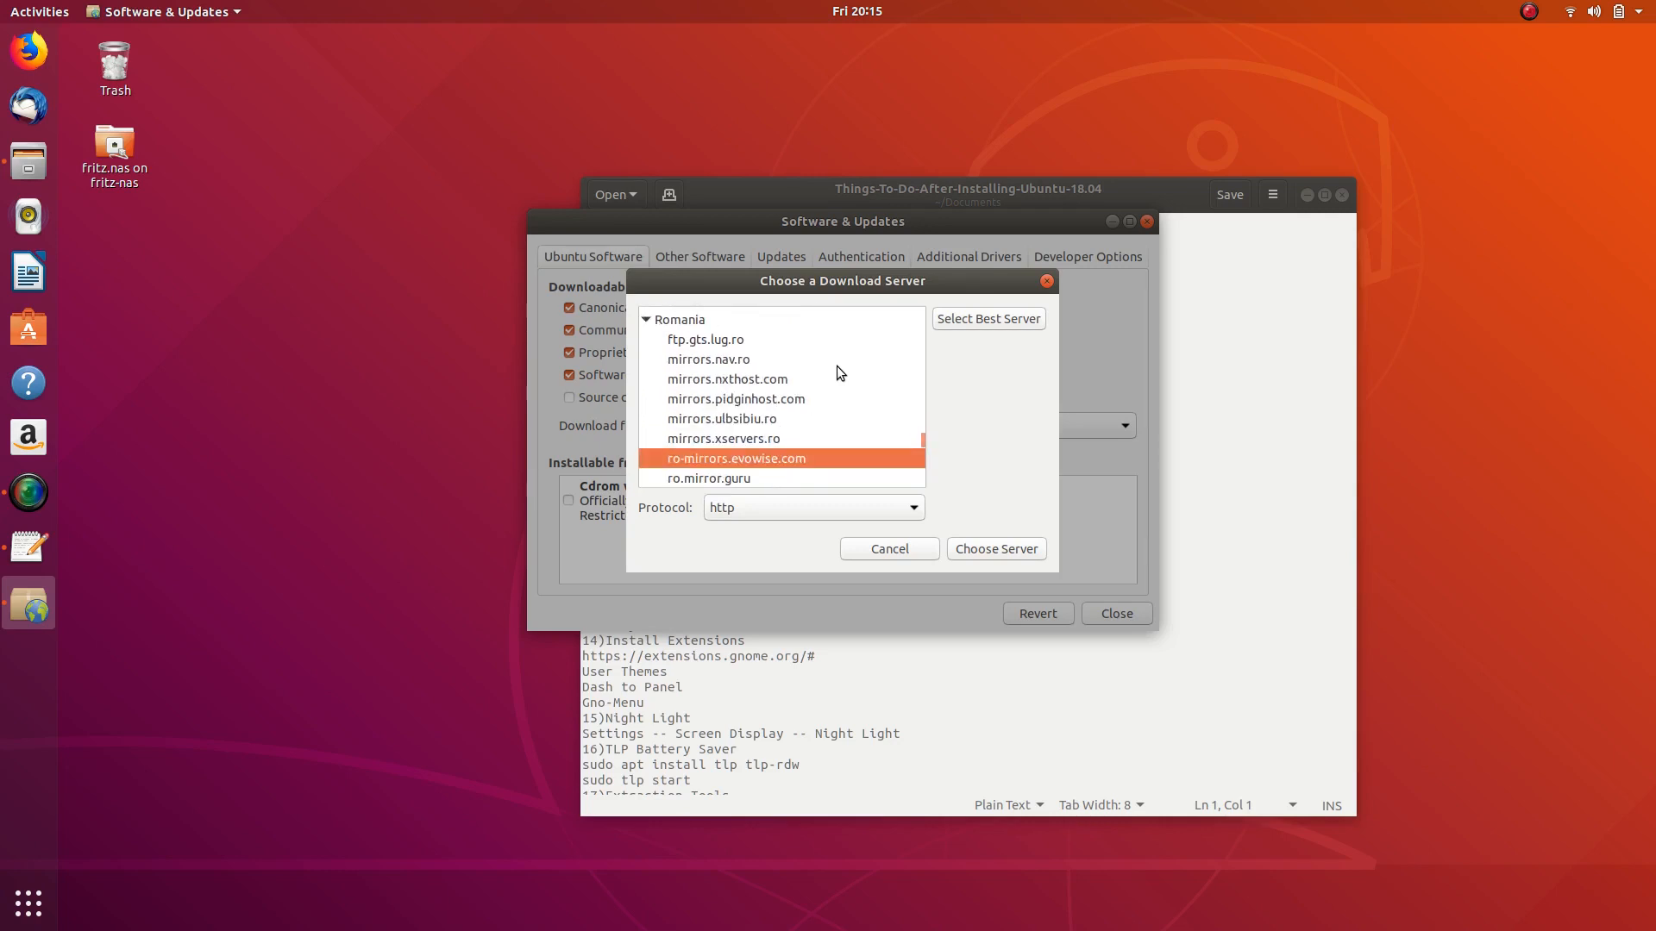
scroll(837, 366, down, 5)
scroll(837, 365, down, 4)
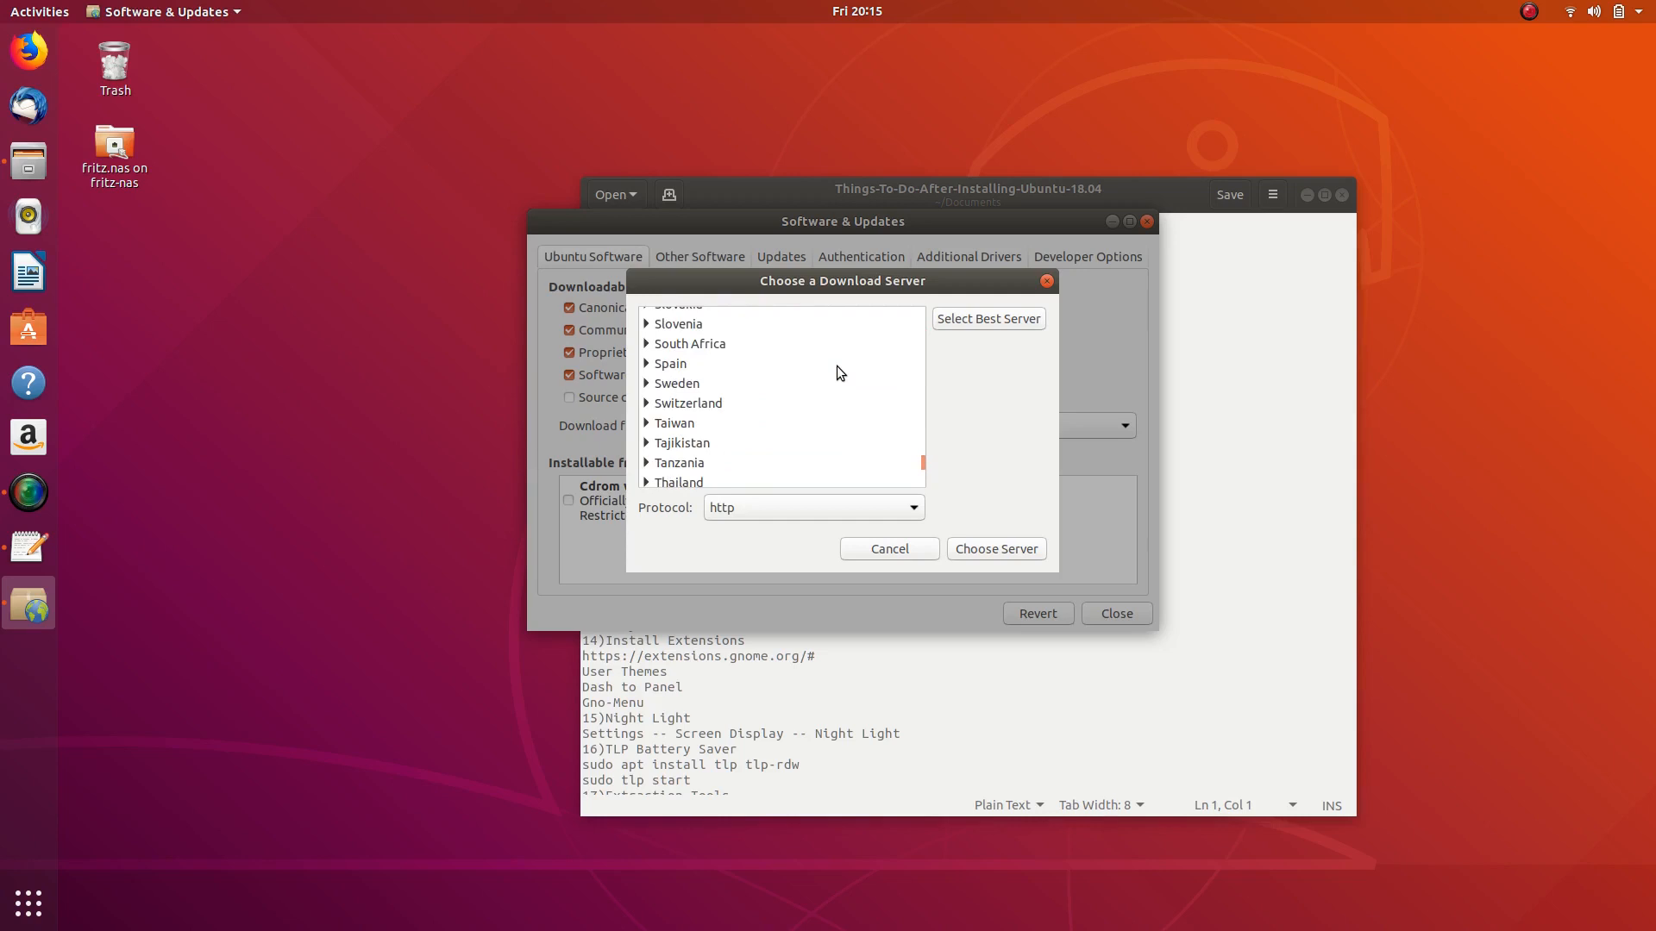
scroll(836, 366, up, 8)
scroll(837, 372, up, 12)
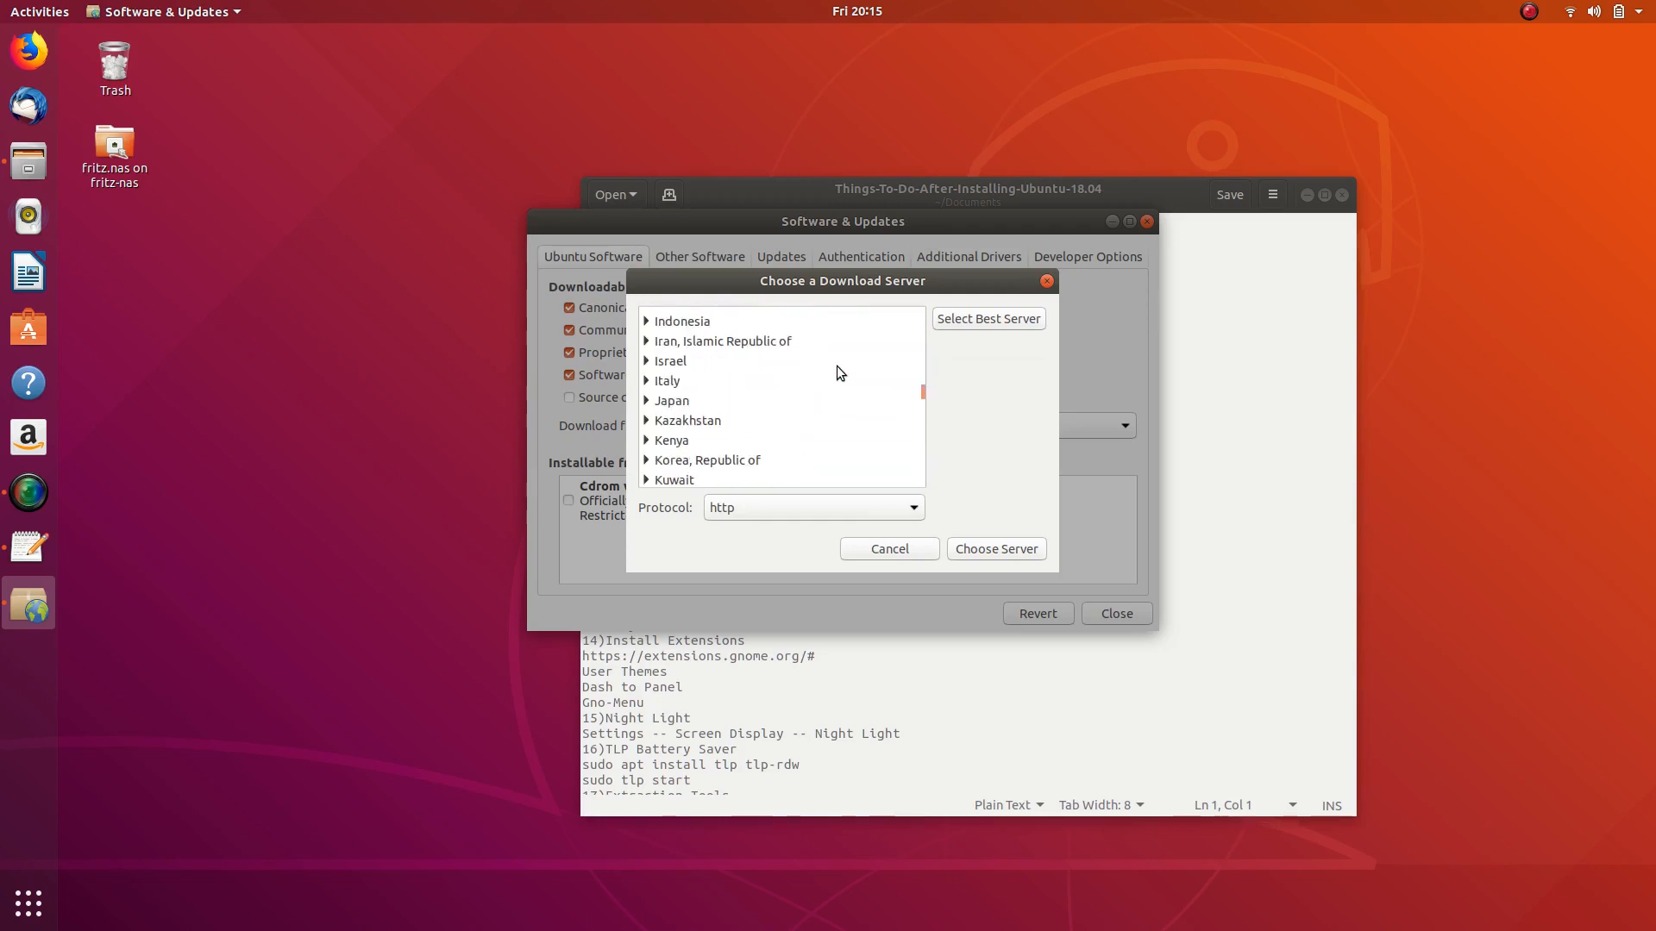
scroll(837, 366, up, 2)
scroll(837, 366, down, 2)
scroll(837, 366, down, 3)
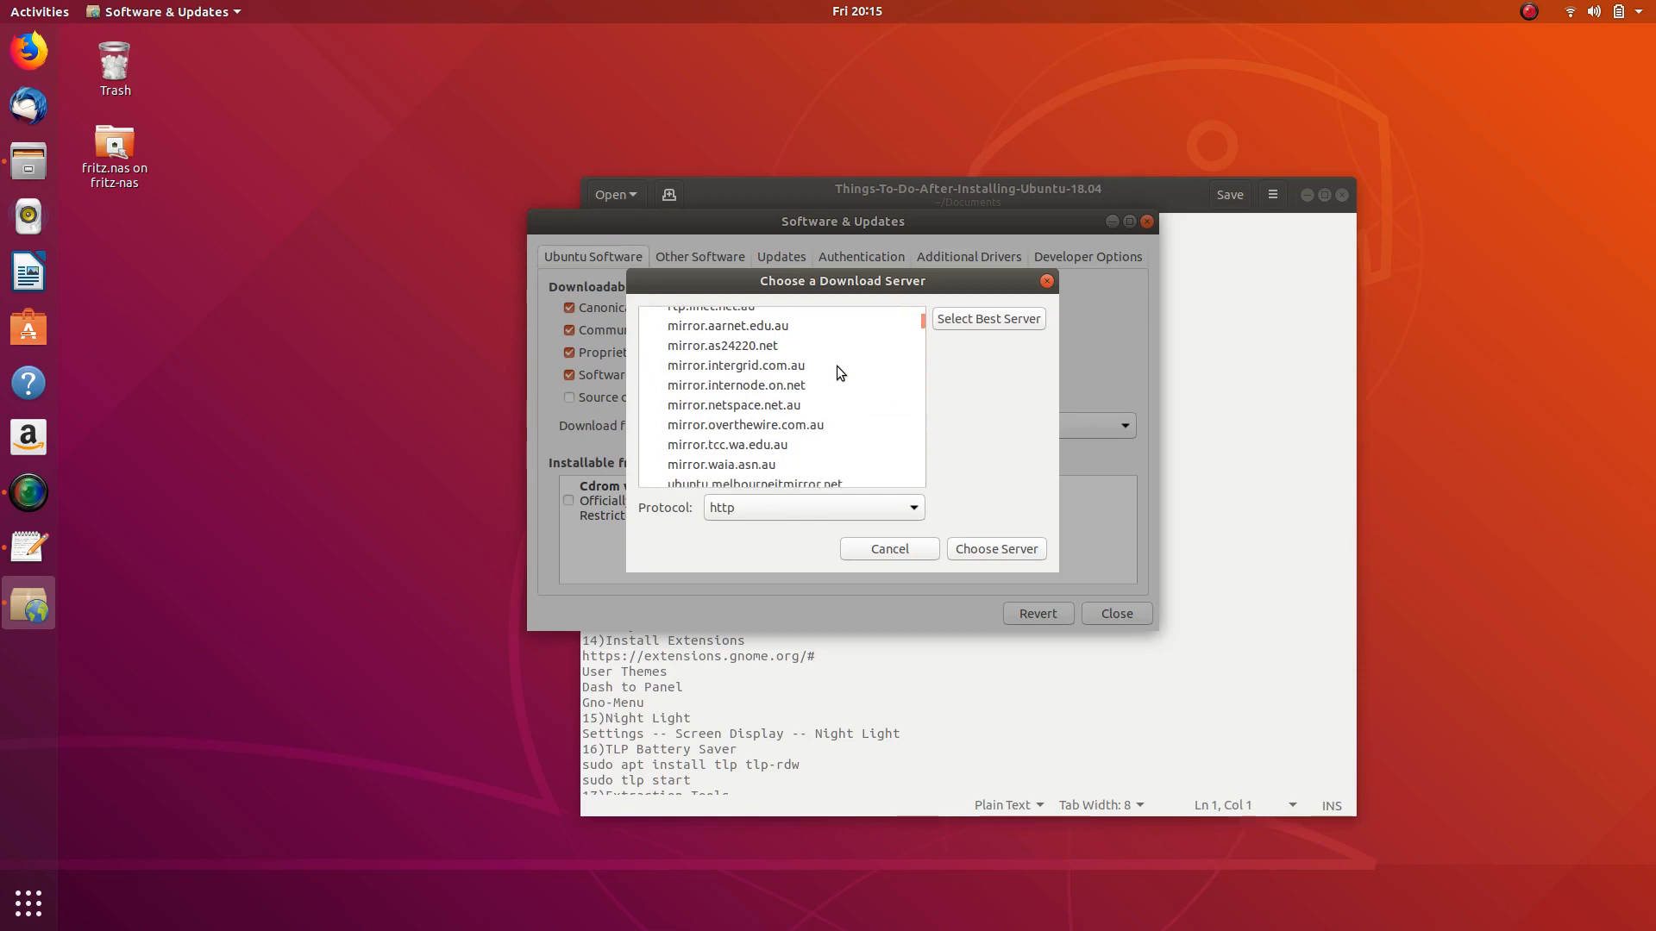
scroll(837, 366, up, 2)
scroll(836, 372, up, 1)
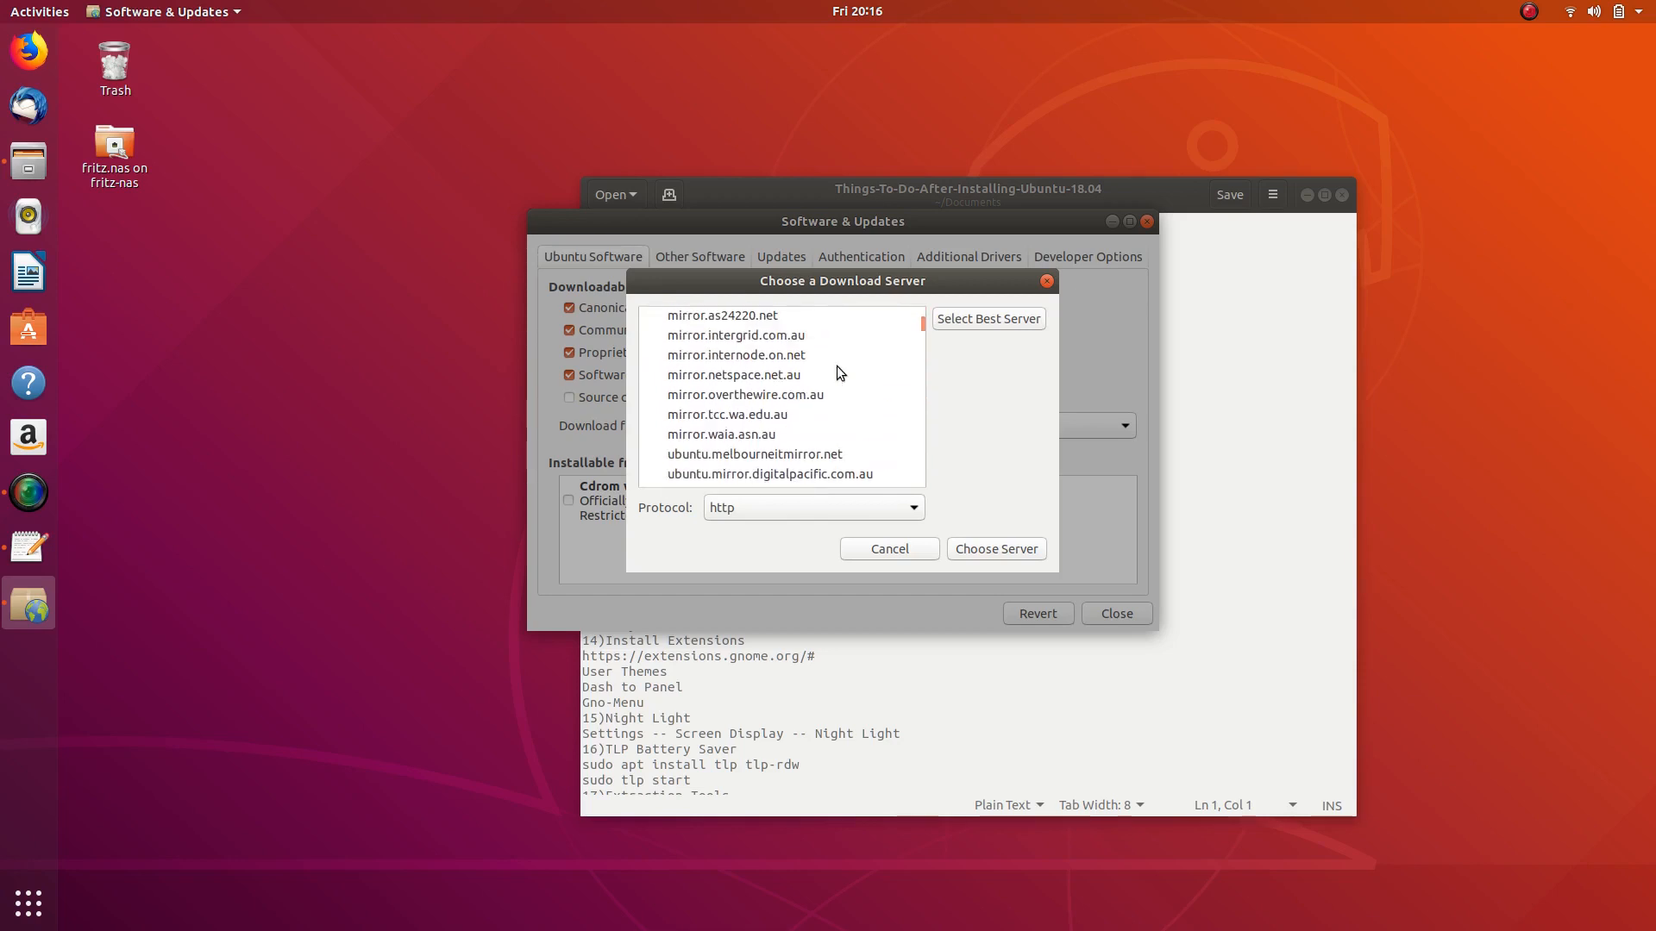
scroll(836, 366, up, 2)
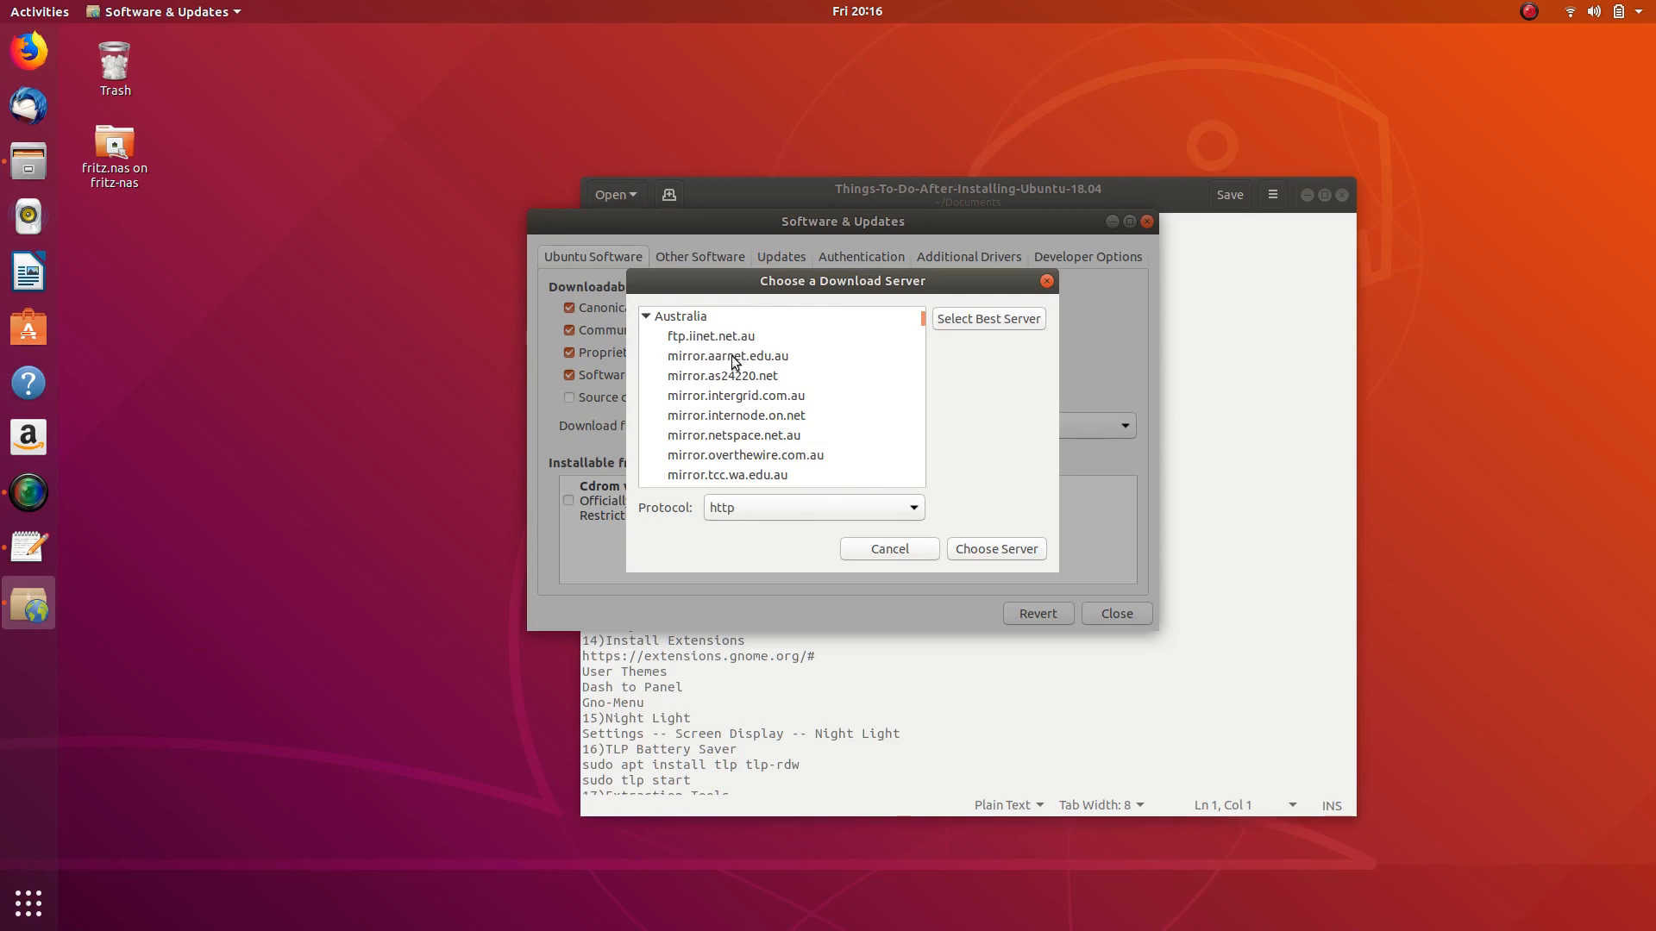
click(696, 337)
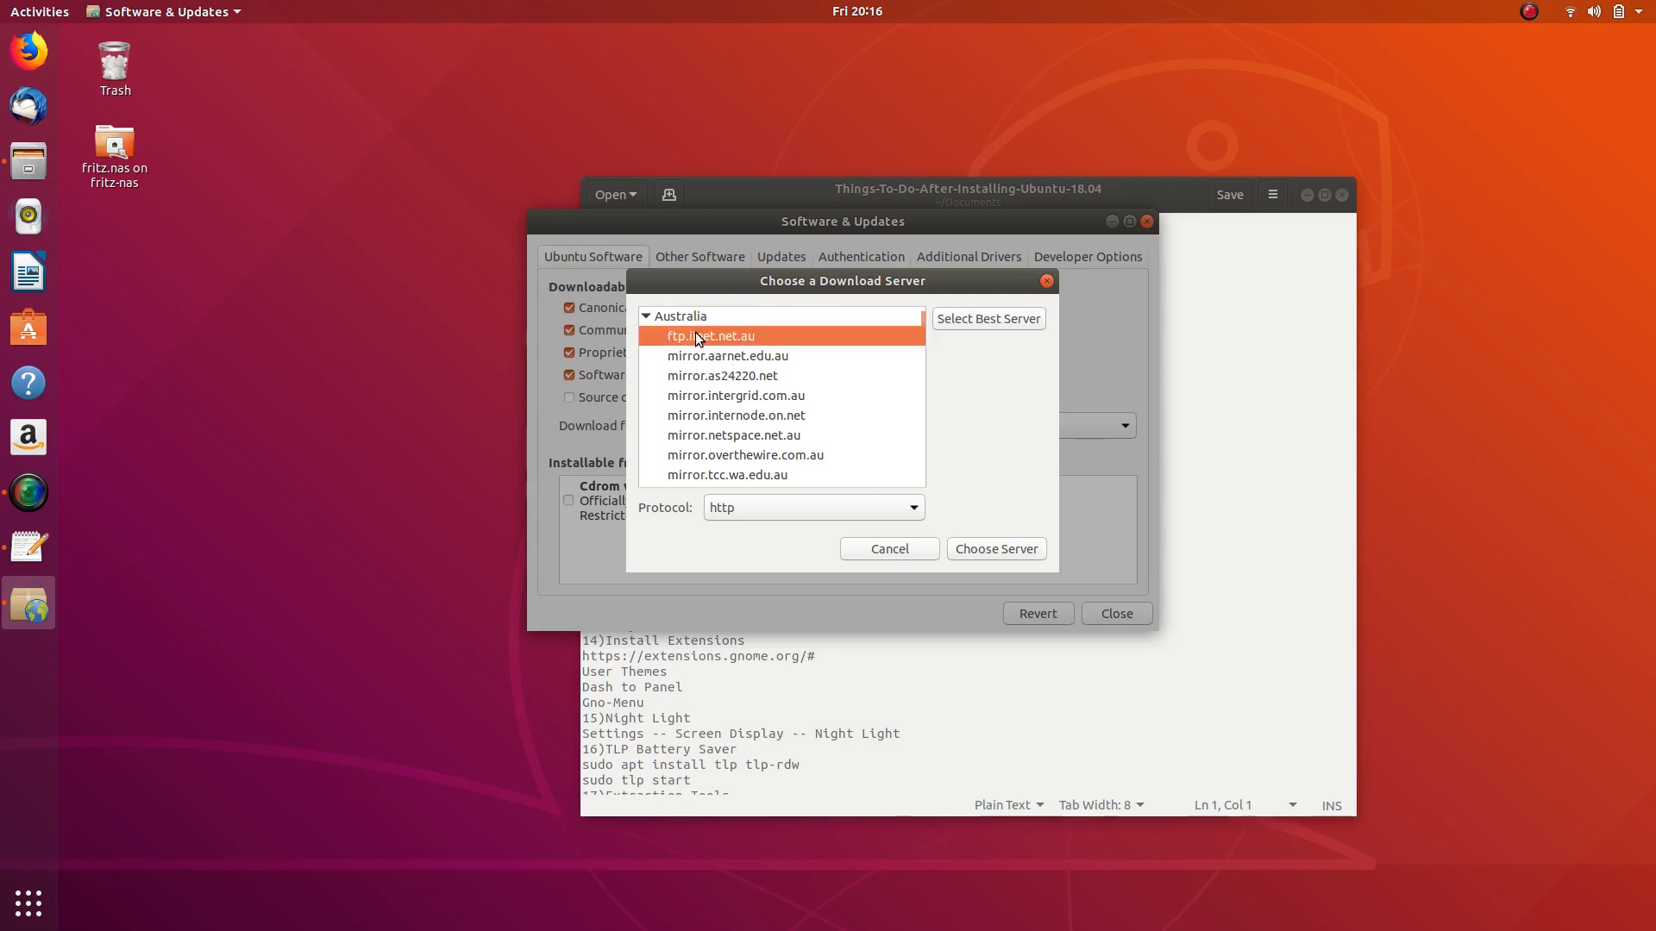
click(988, 548)
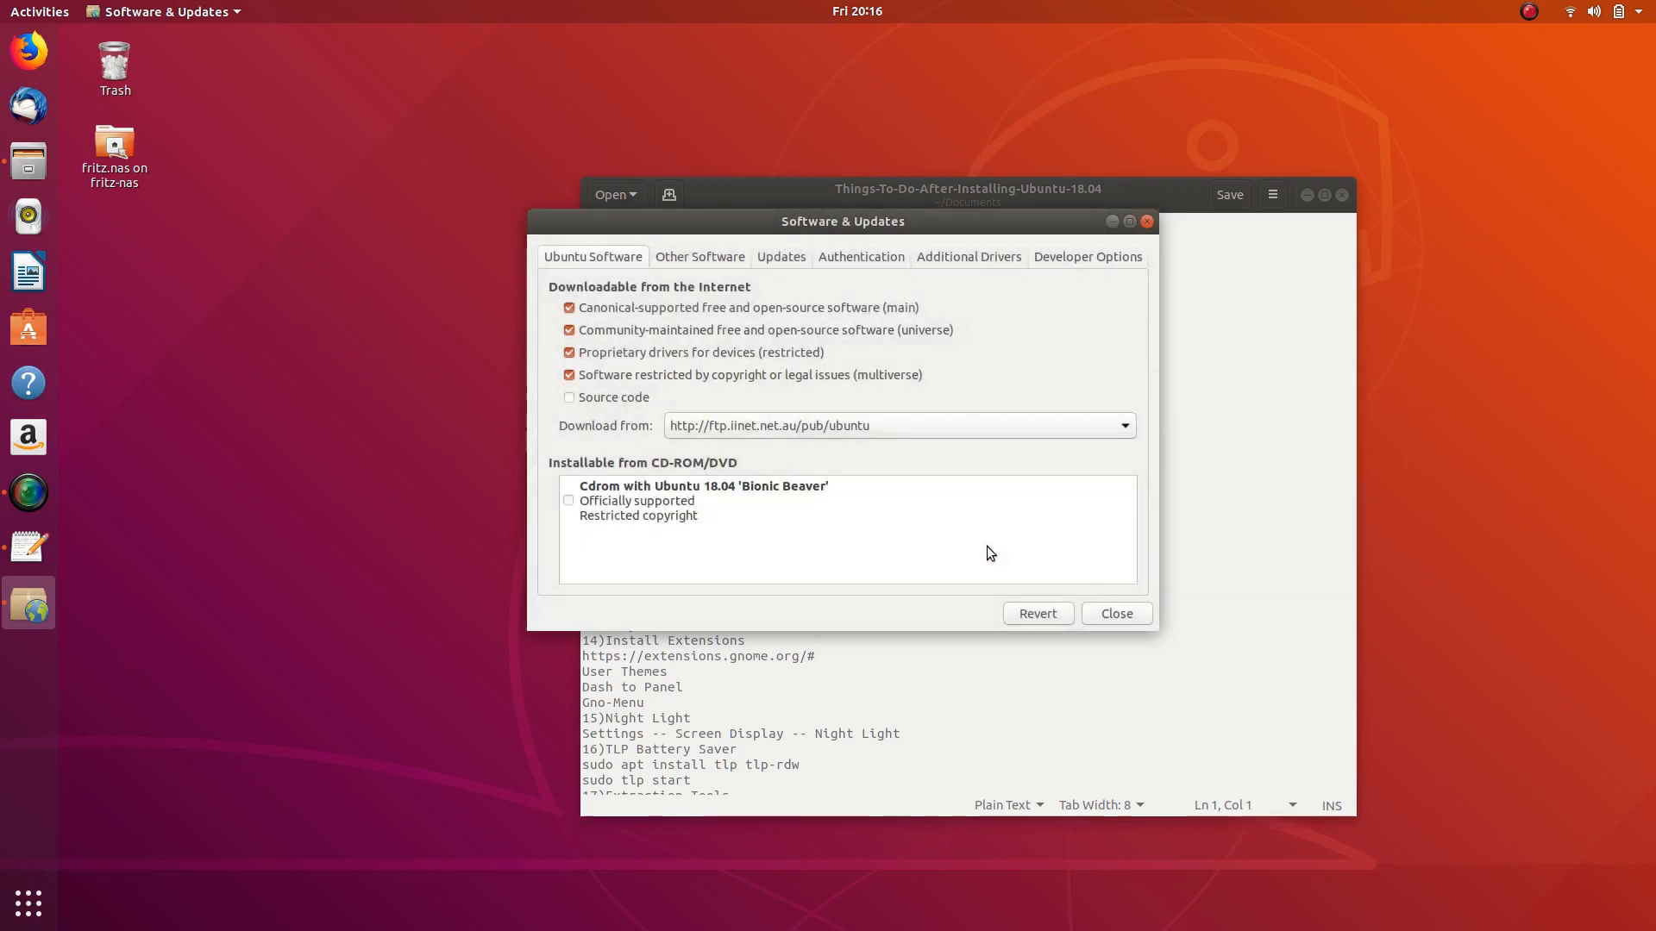
- Close Software & Updates and reload the package cache from the ftp.iinet.net.au mirror
click(1125, 610)
click(977, 481)
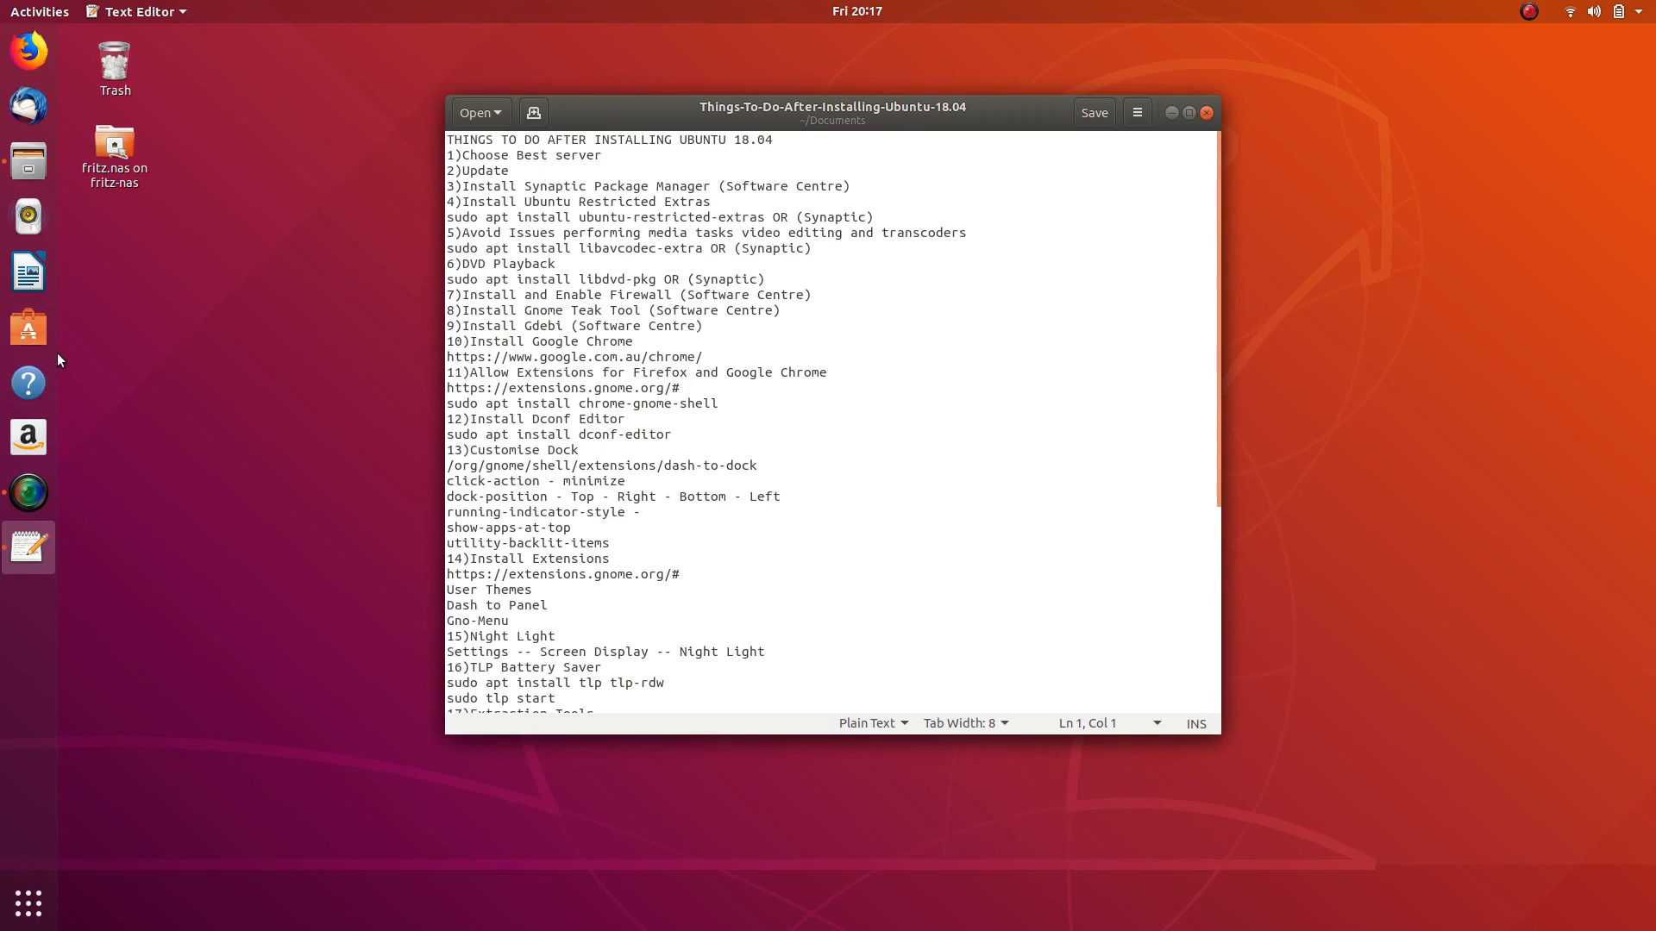
- Search Ubuntu Software for 'synapti' and install Synaptic Package Manager, authorising with the password
click(31, 329)
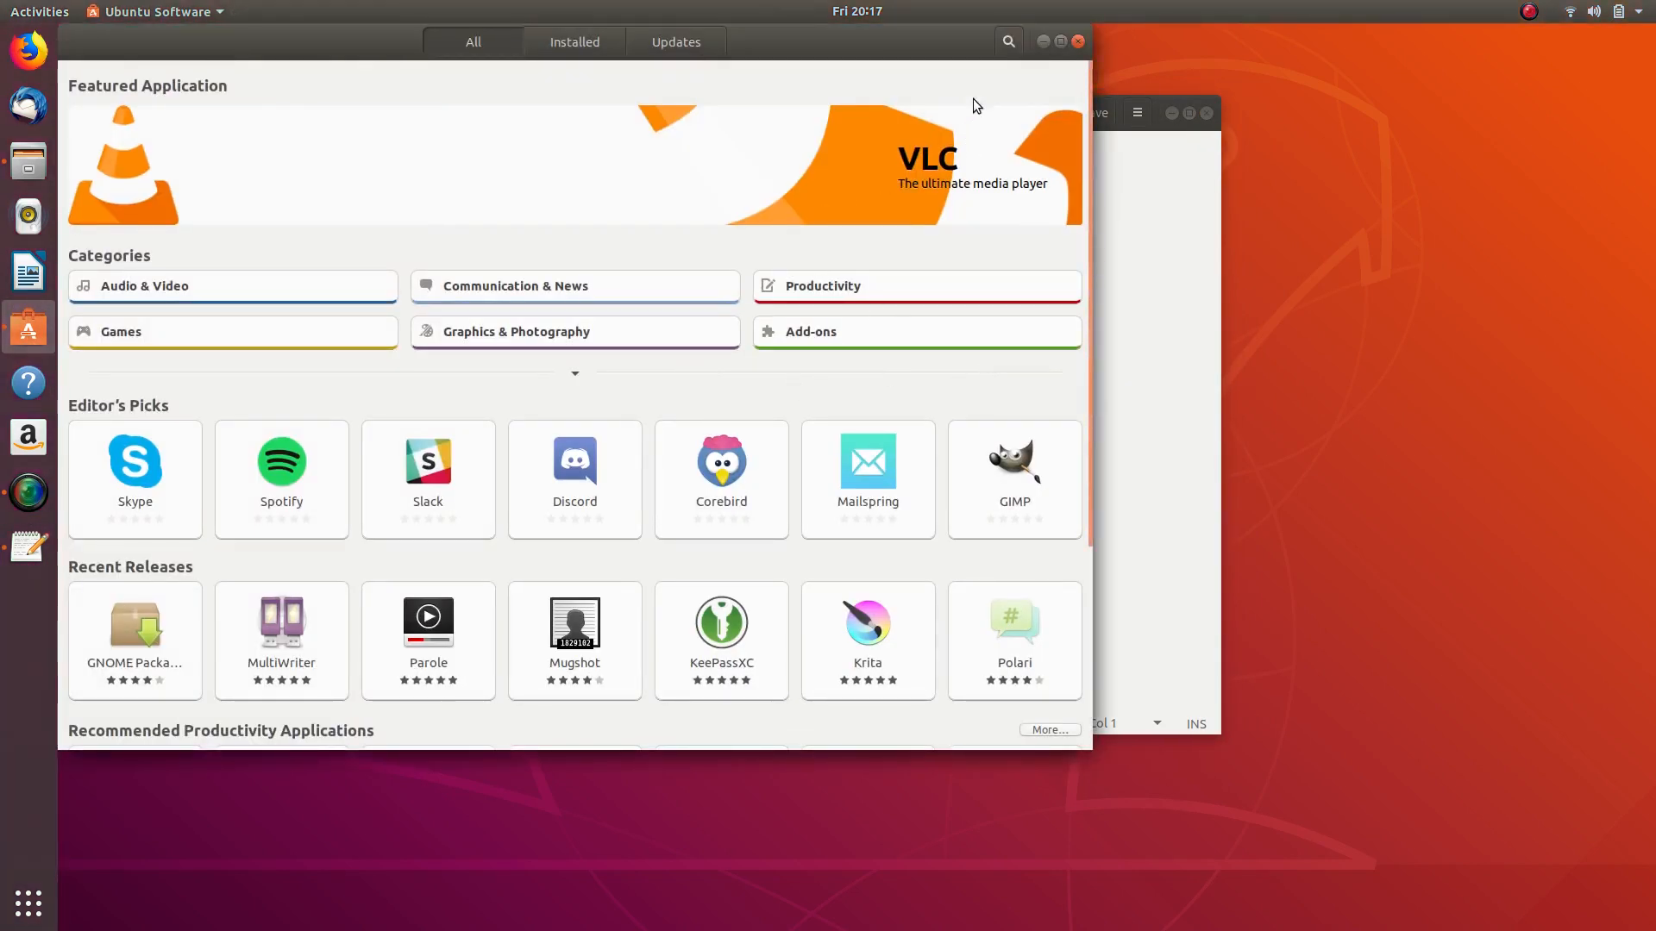
click(1009, 41)
text(synap)
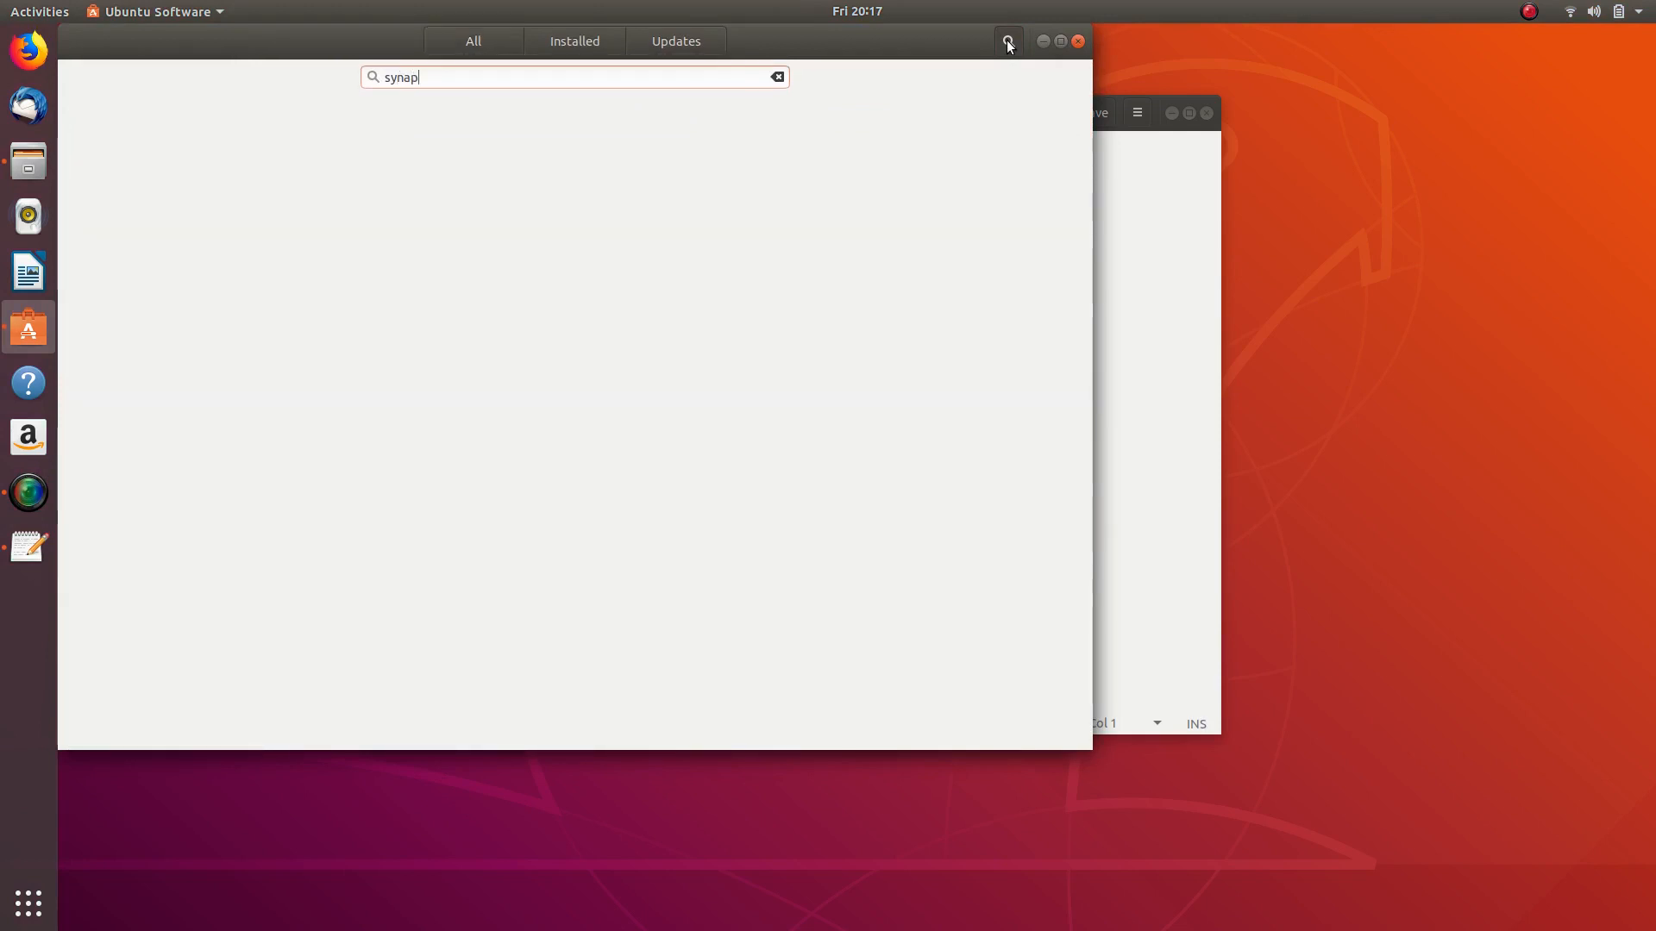
text(tic)
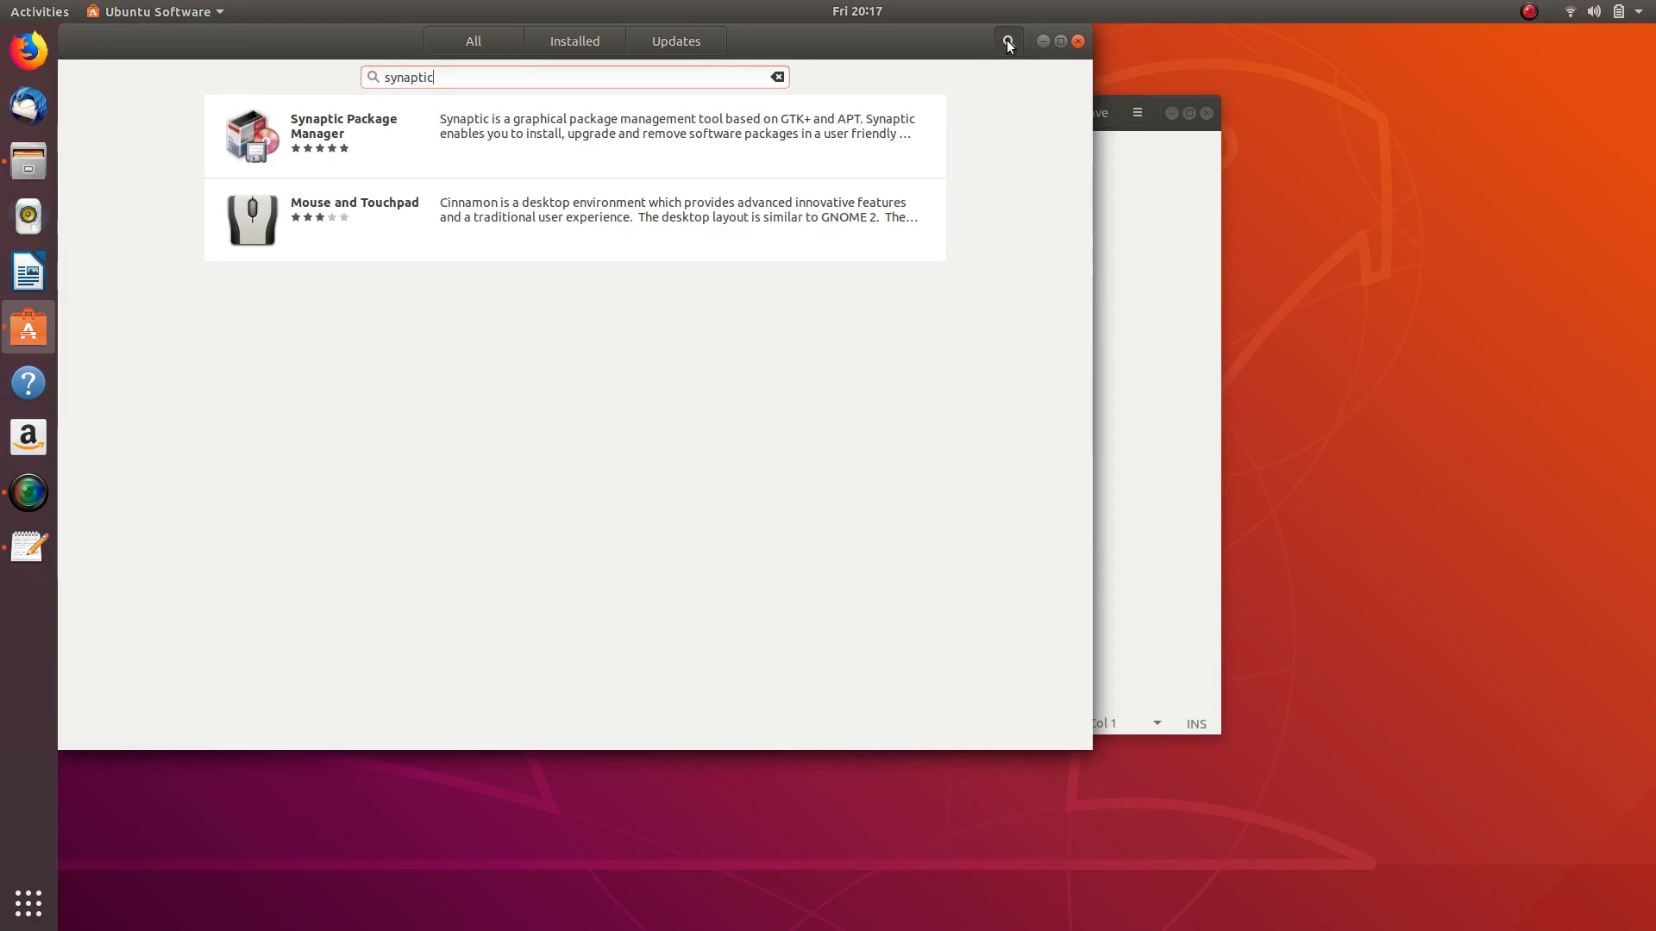
drag(319, 44, 551, 131)
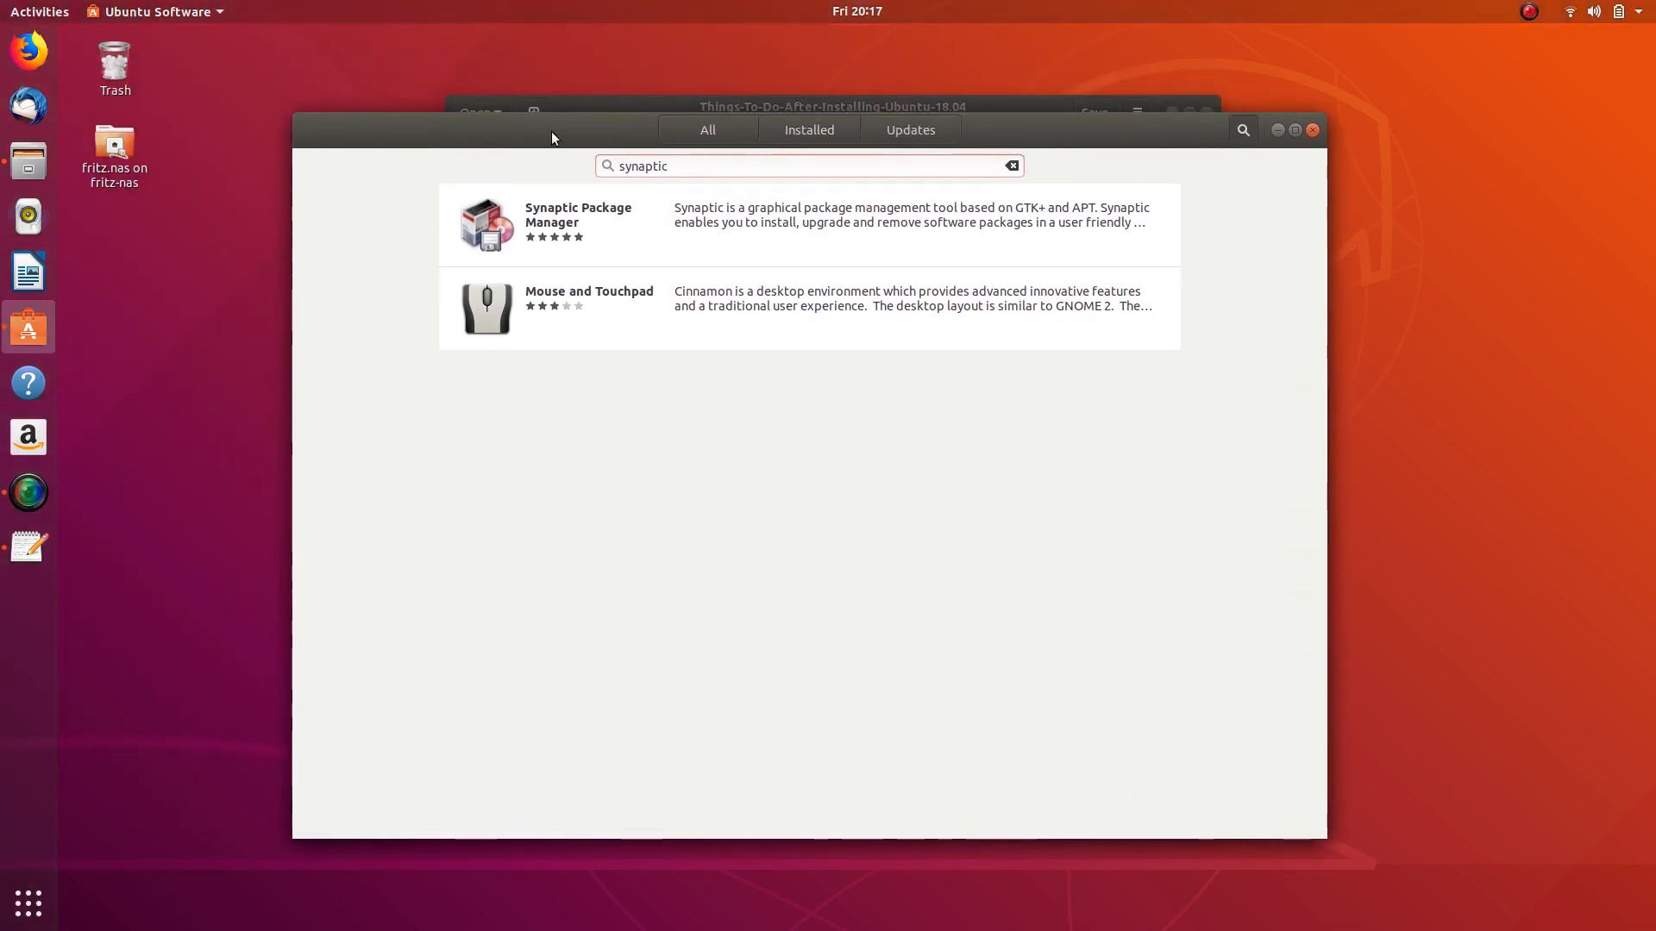
click(785, 218)
click(507, 256)
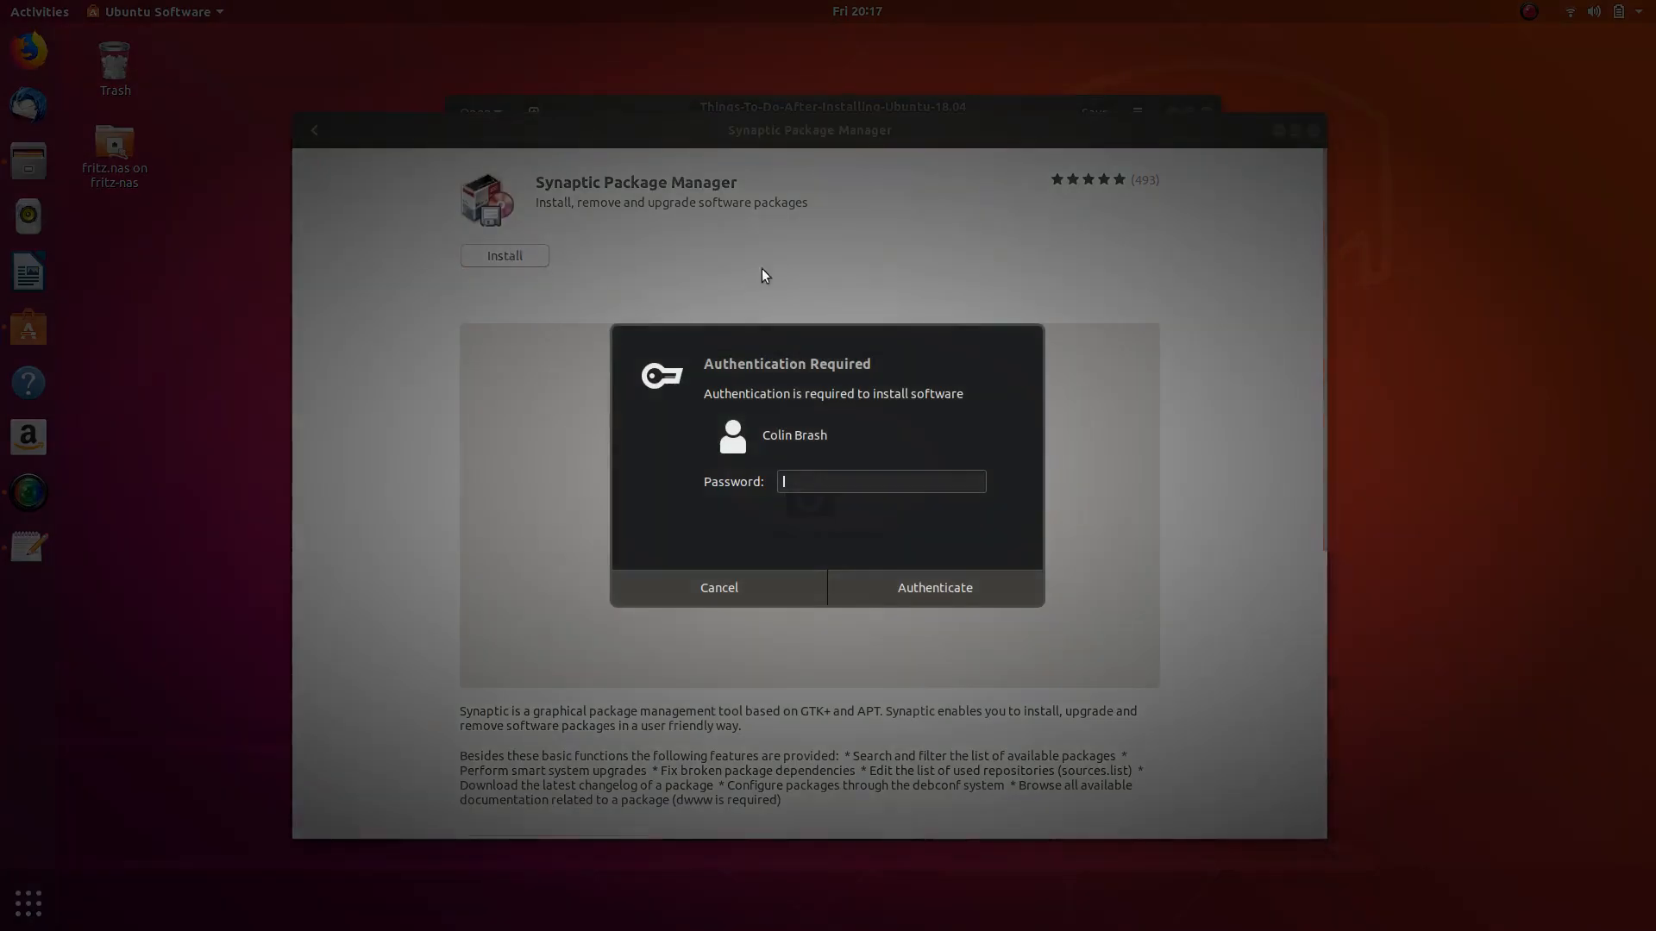
text(•••••)
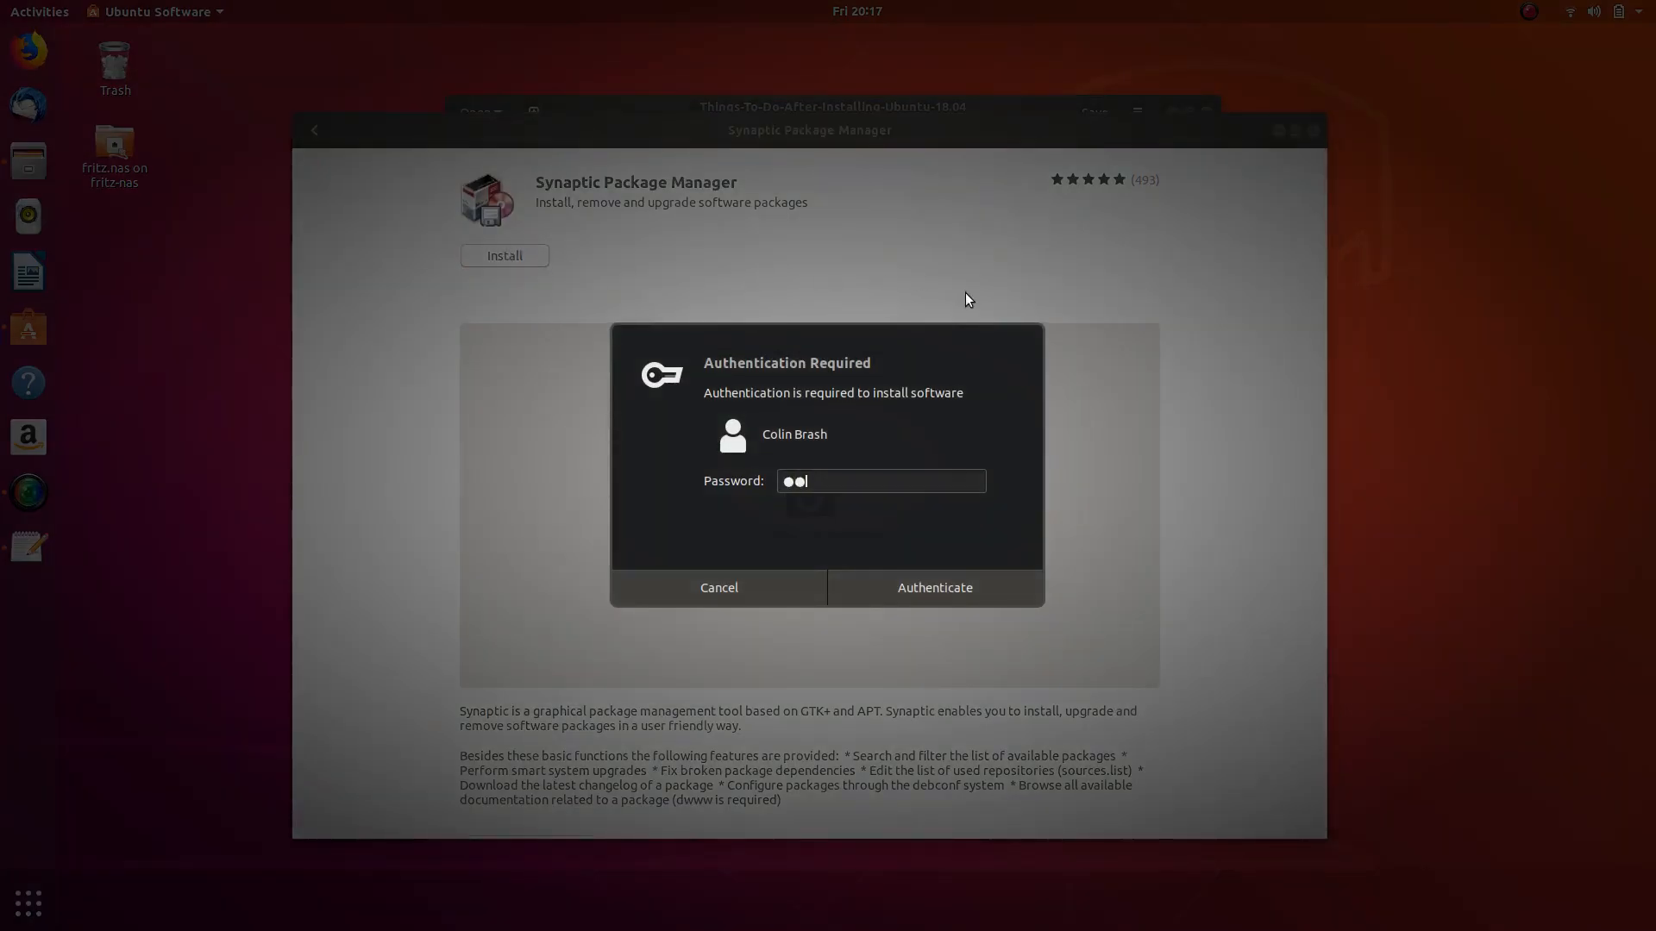
text(••••)
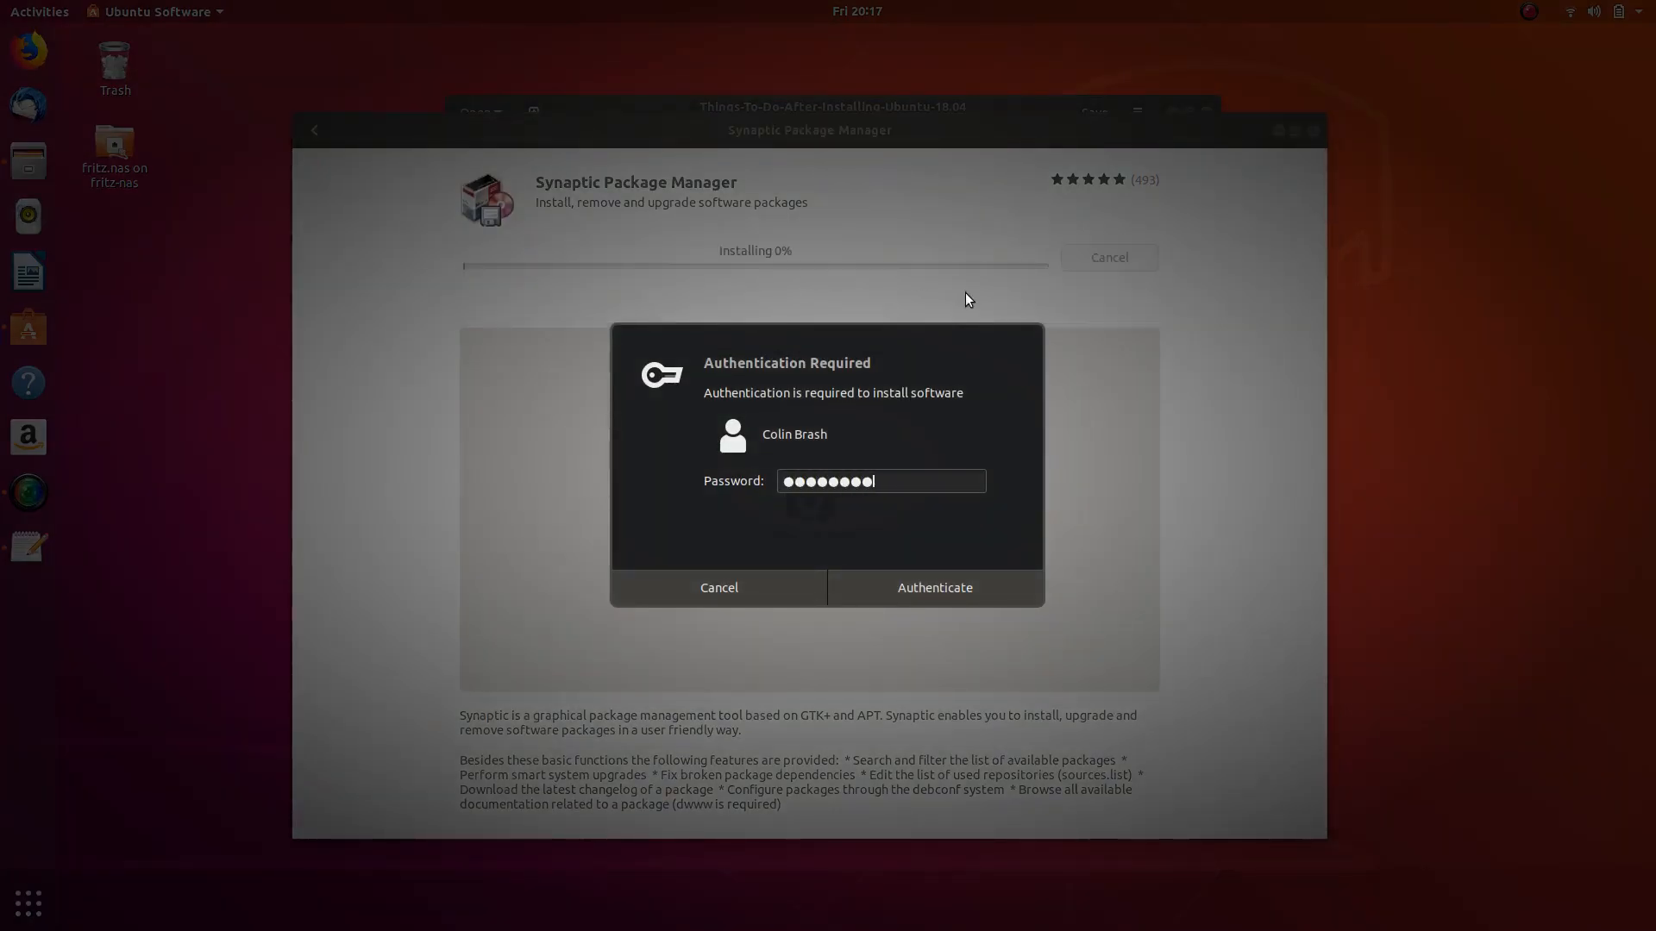
key(Return)
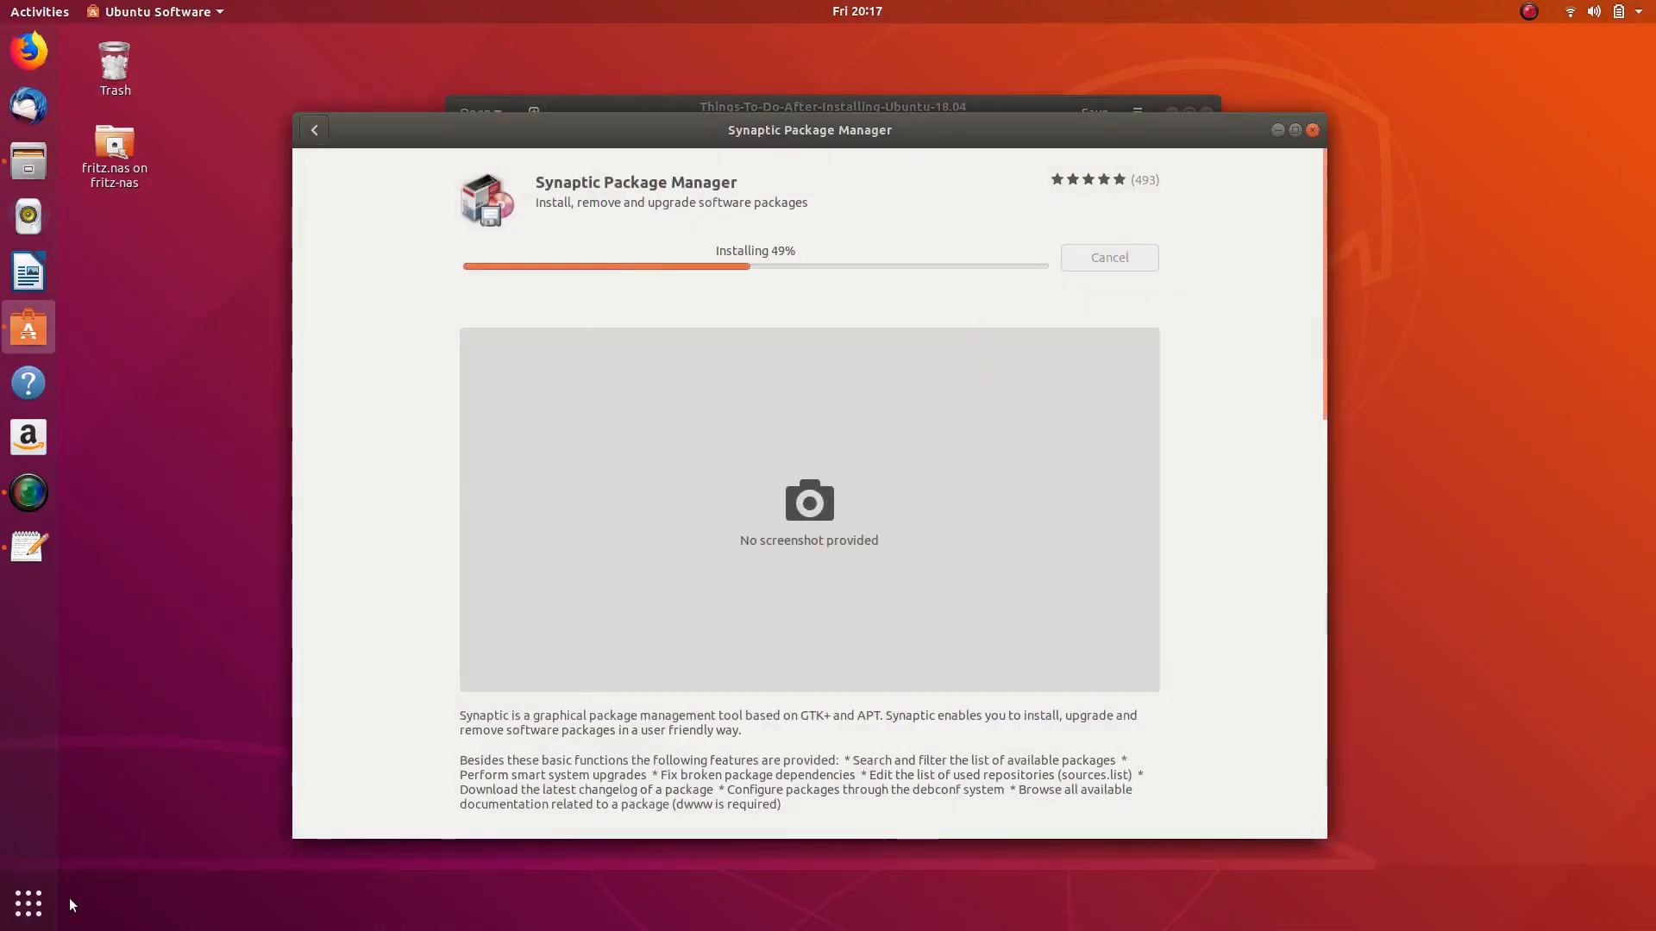
- Launch Terminal from the second page of the applications overview
click(28, 903)
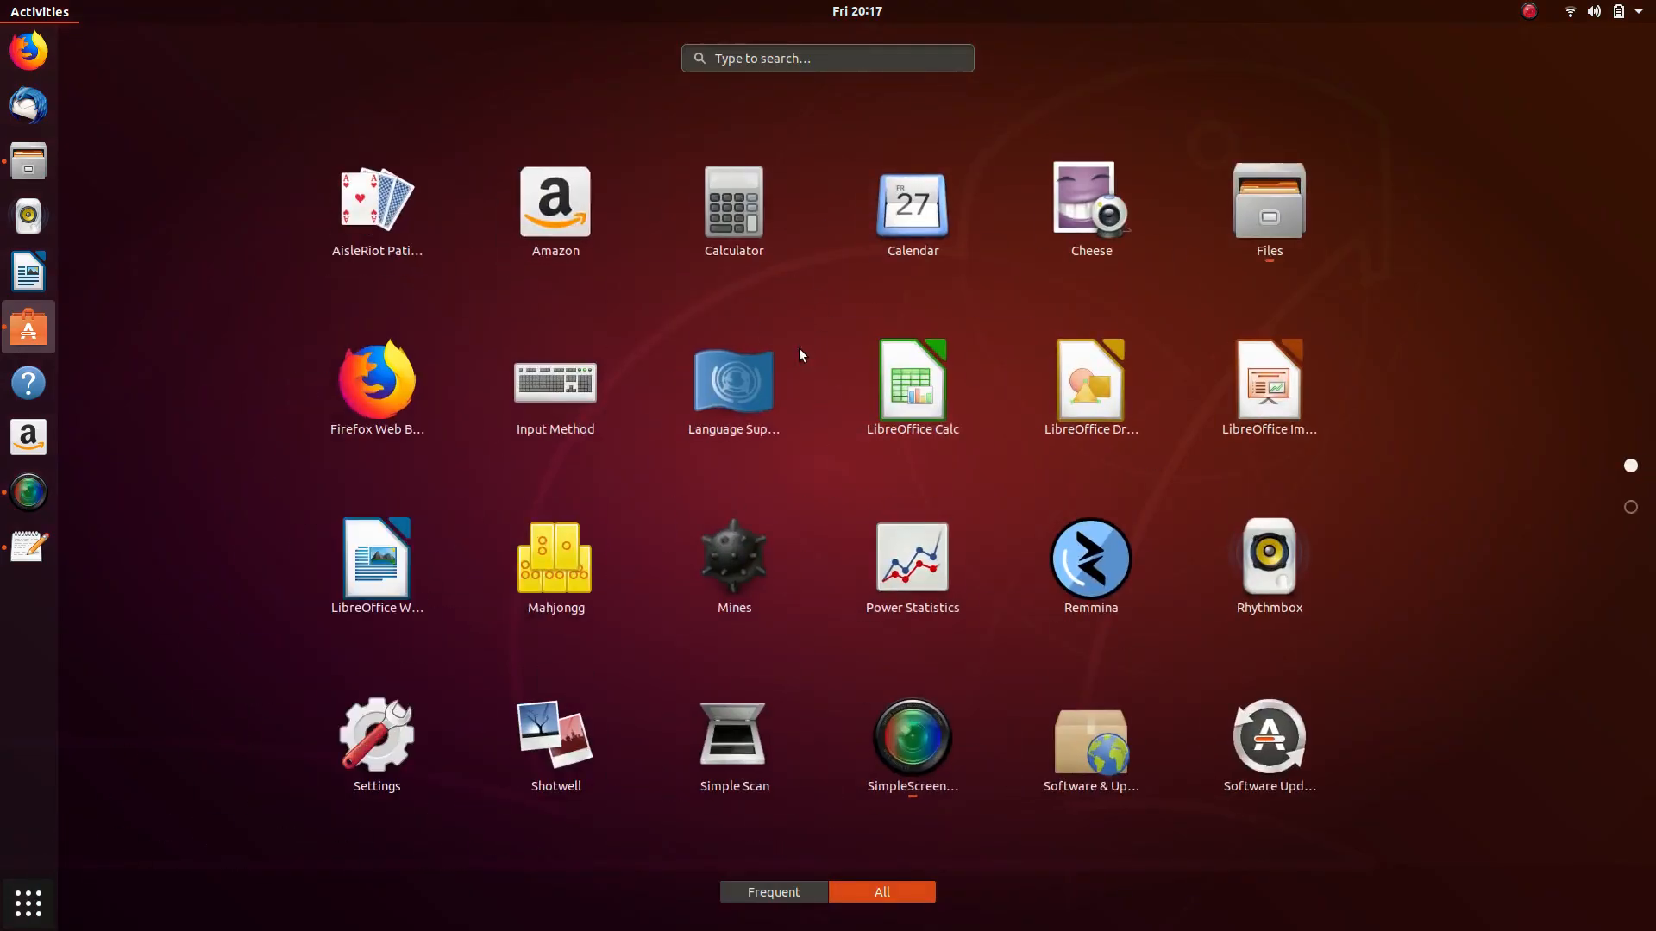
scroll(802, 364, down, 1)
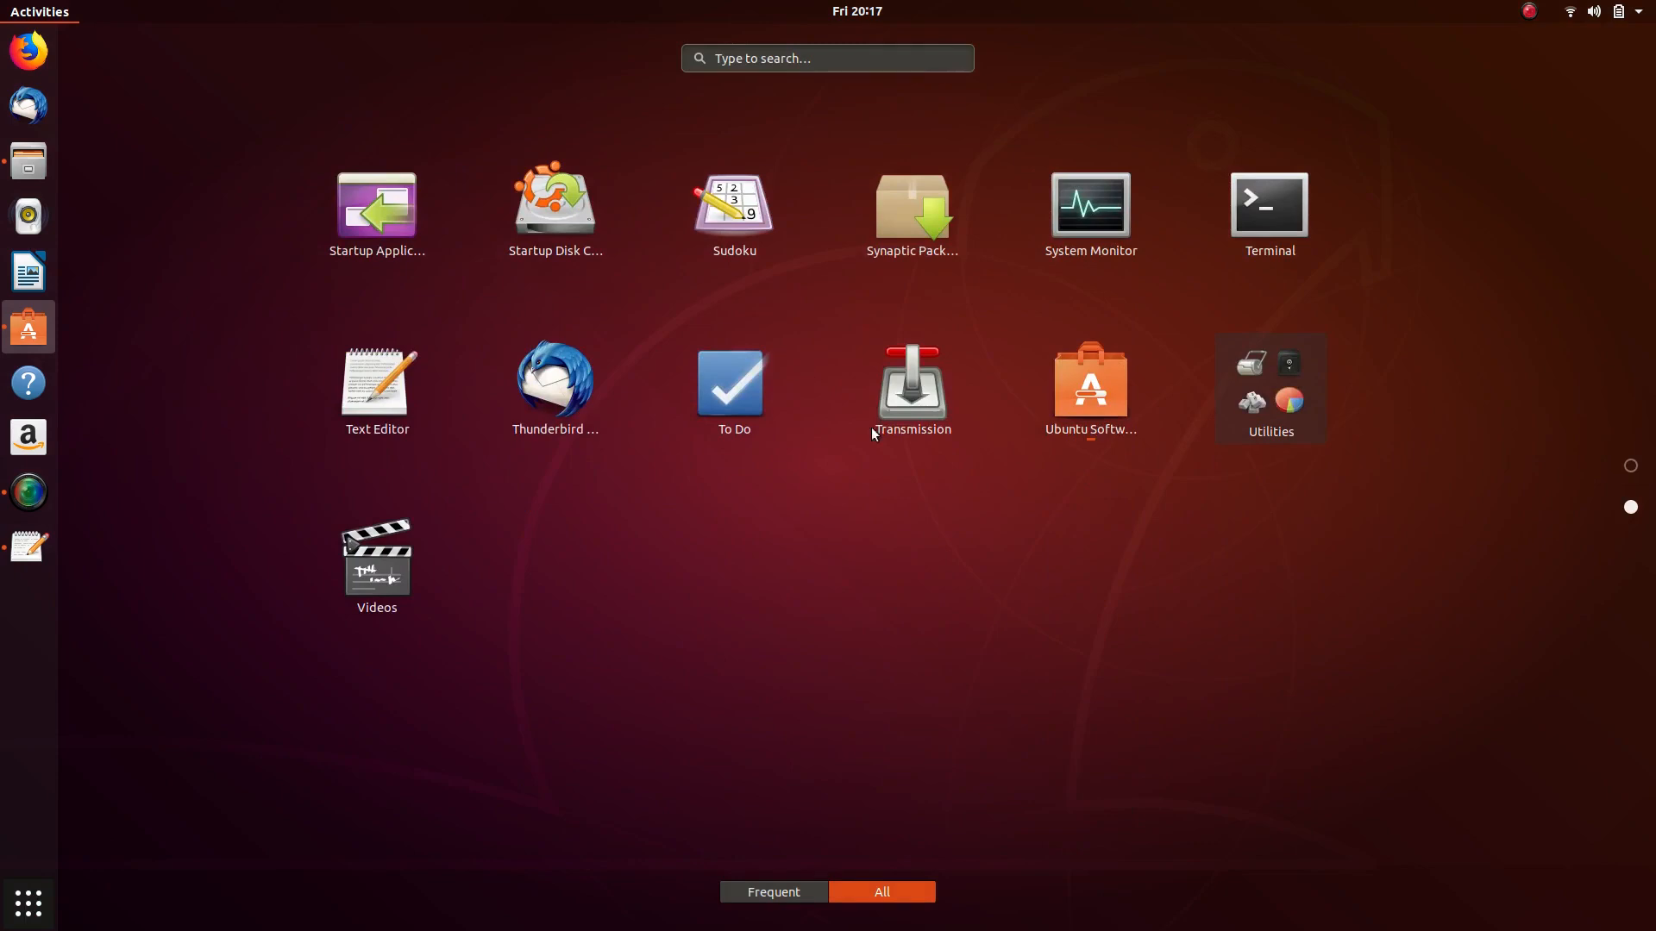
click(1289, 228)
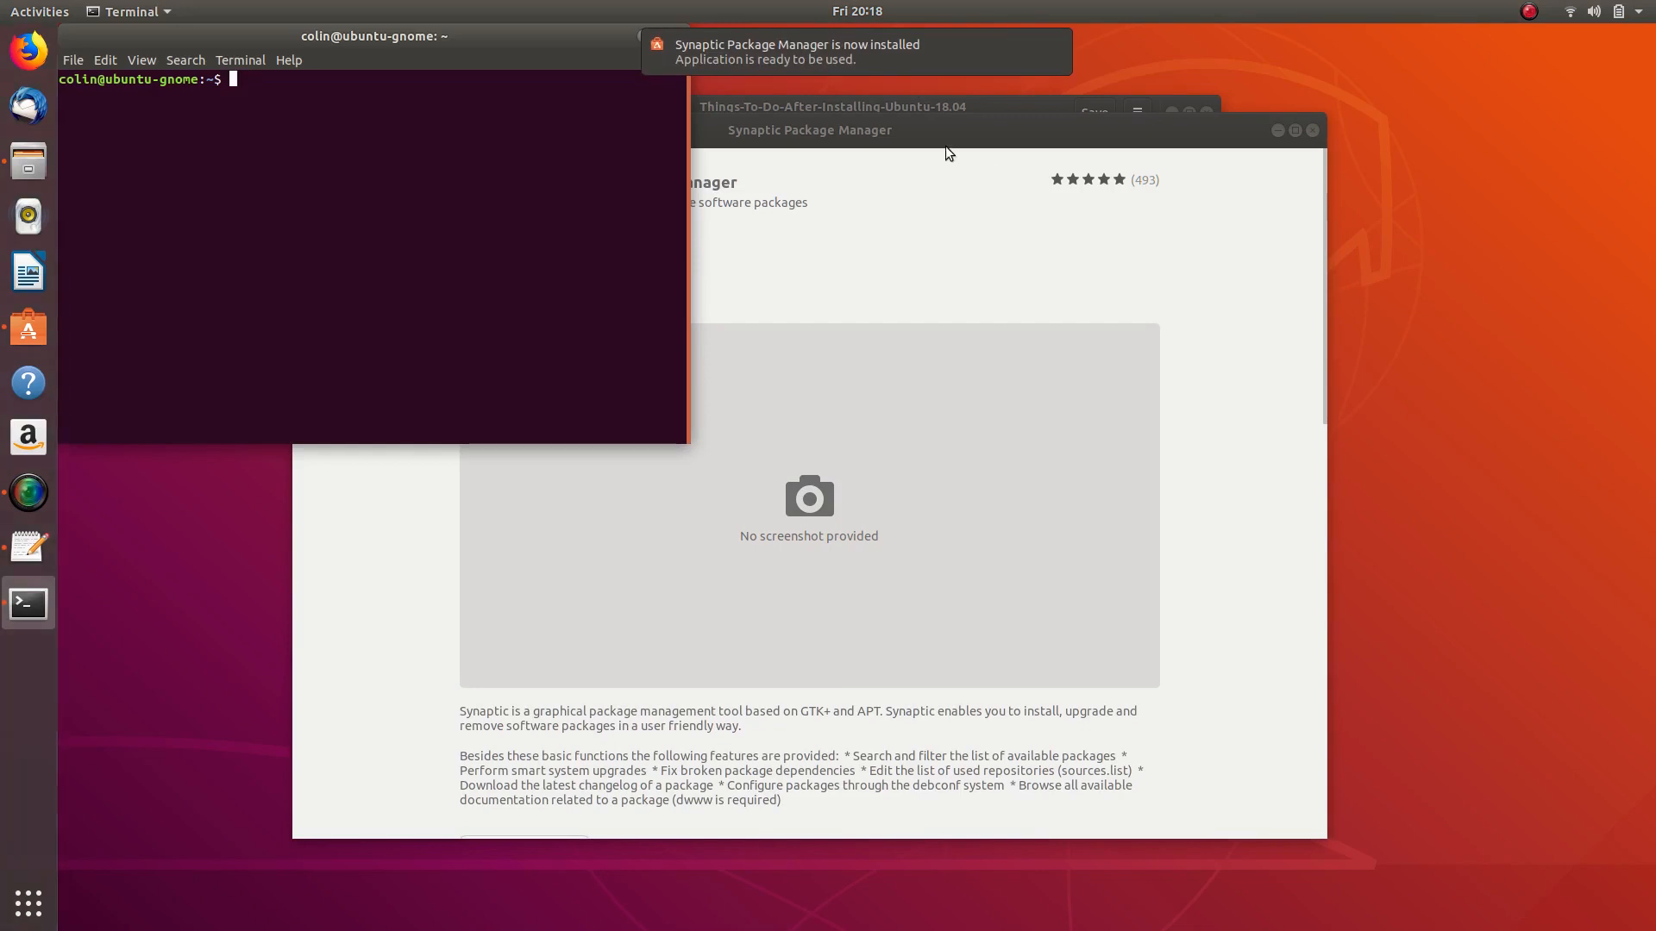
- Rearrange the Ubuntu Software and checklist windows, raising the Synaptic page above the checklist
click(819, 130)
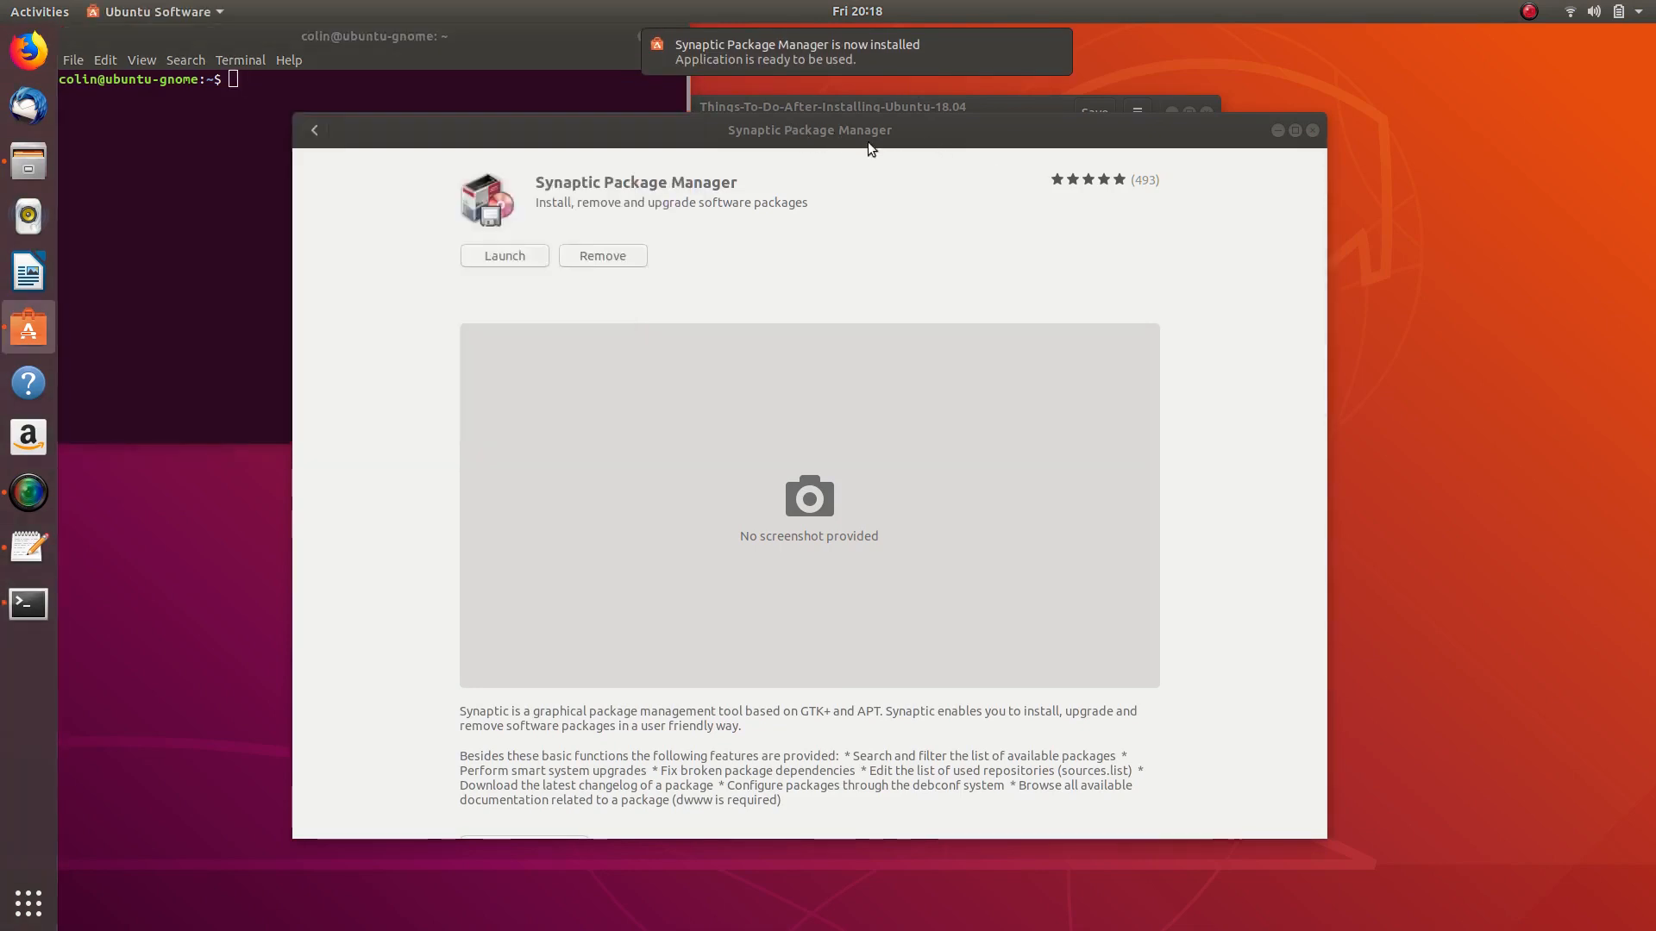
drag(820, 129, 938, 152)
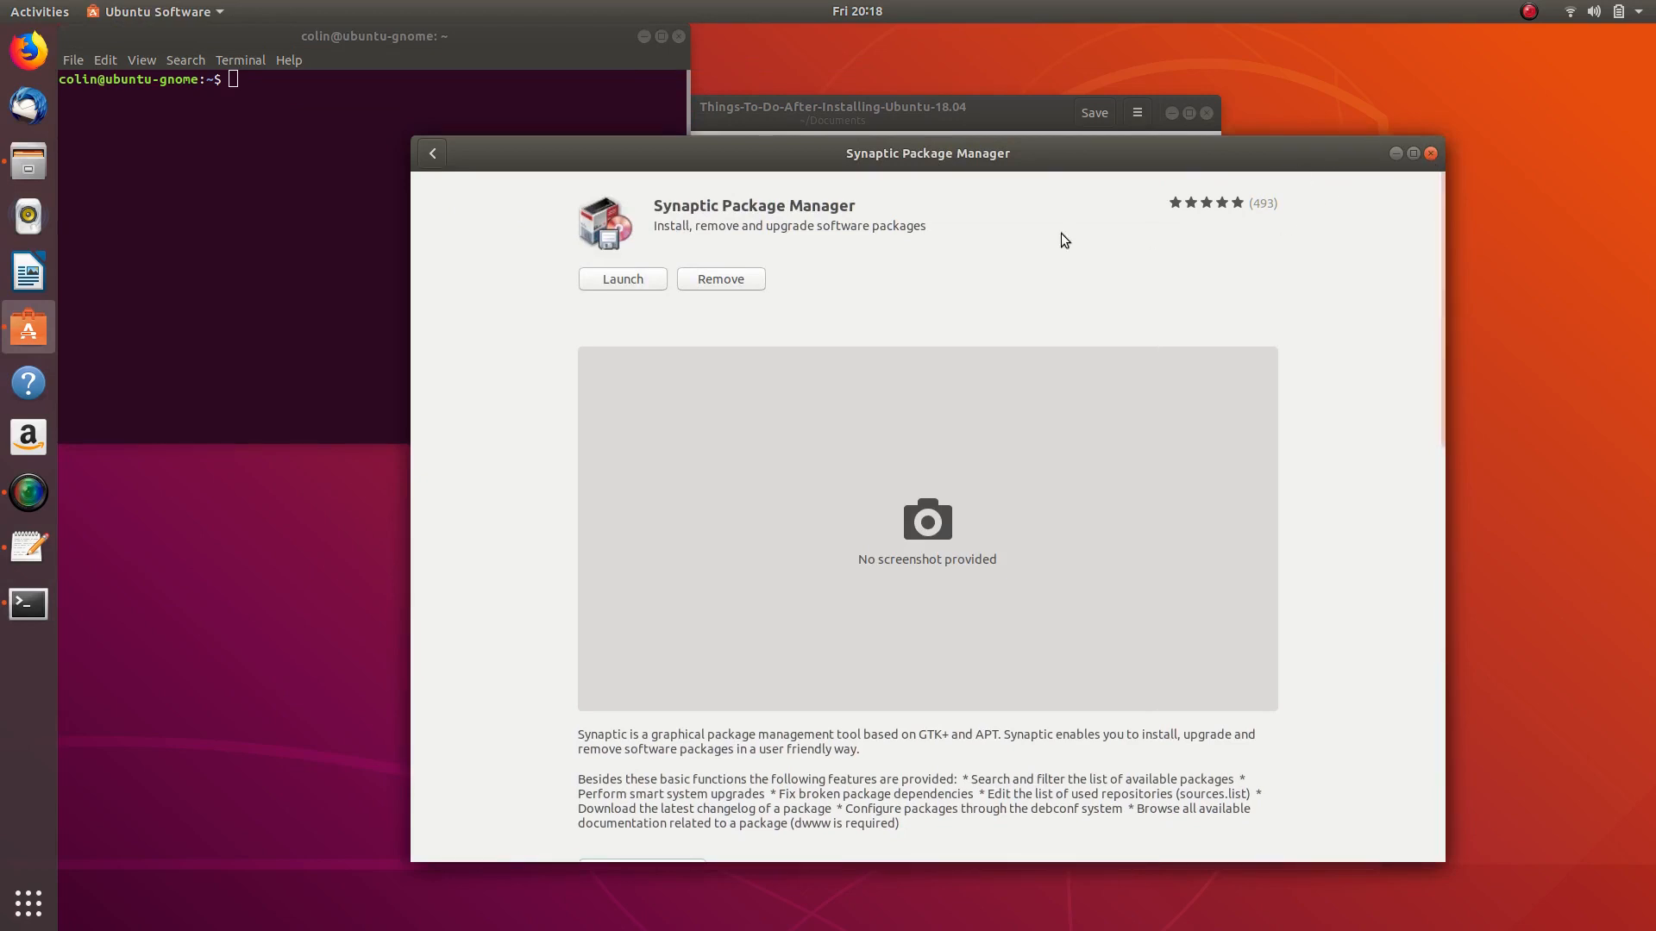
drag(1071, 154, 1145, 395)
drag(908, 106, 1218, 57)
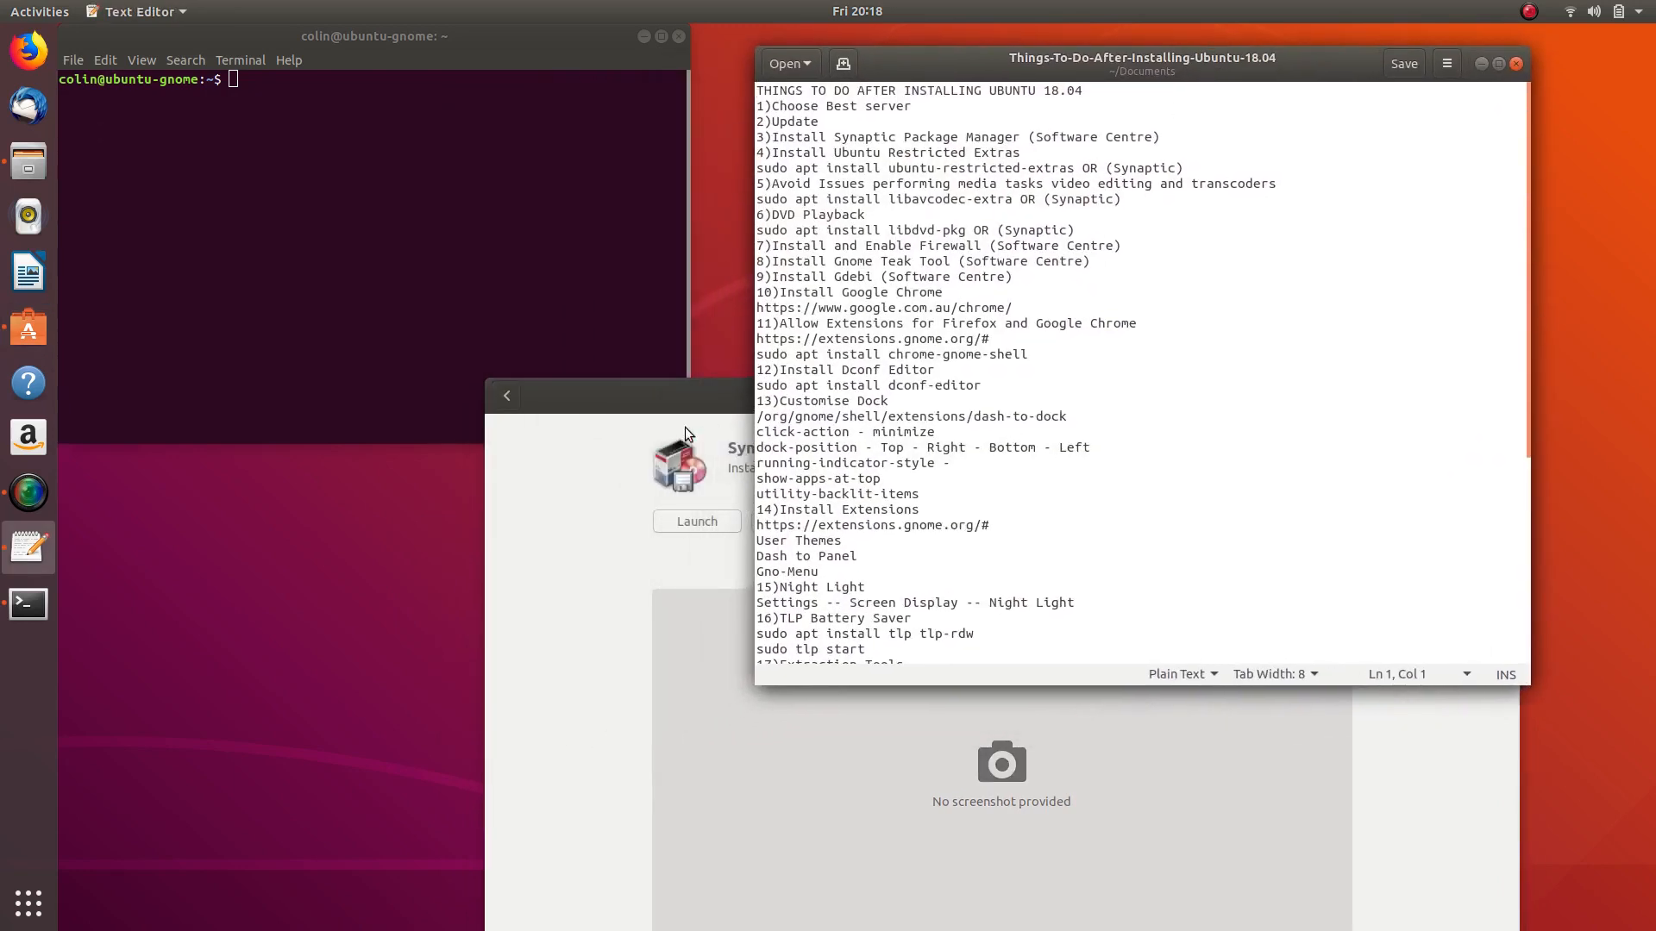
click(669, 393)
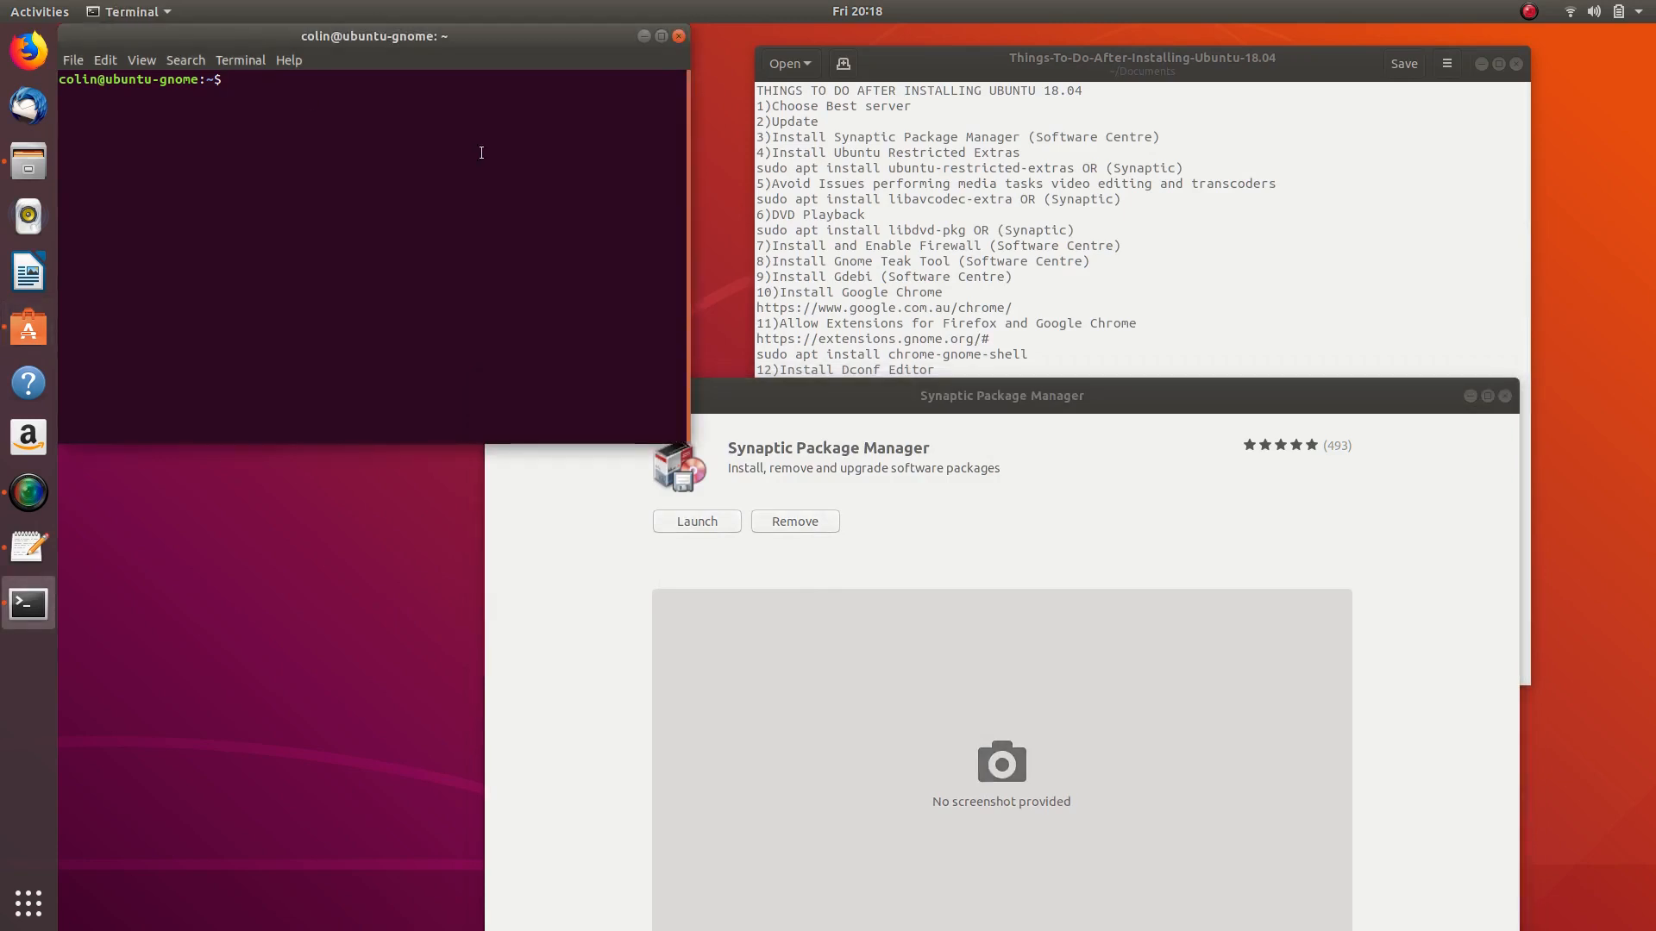
- Type 'sudo apt install synaptic' in Terminal without running it, and cancel Synaptic's authentication prompt
text(sudo apt install synaptic)
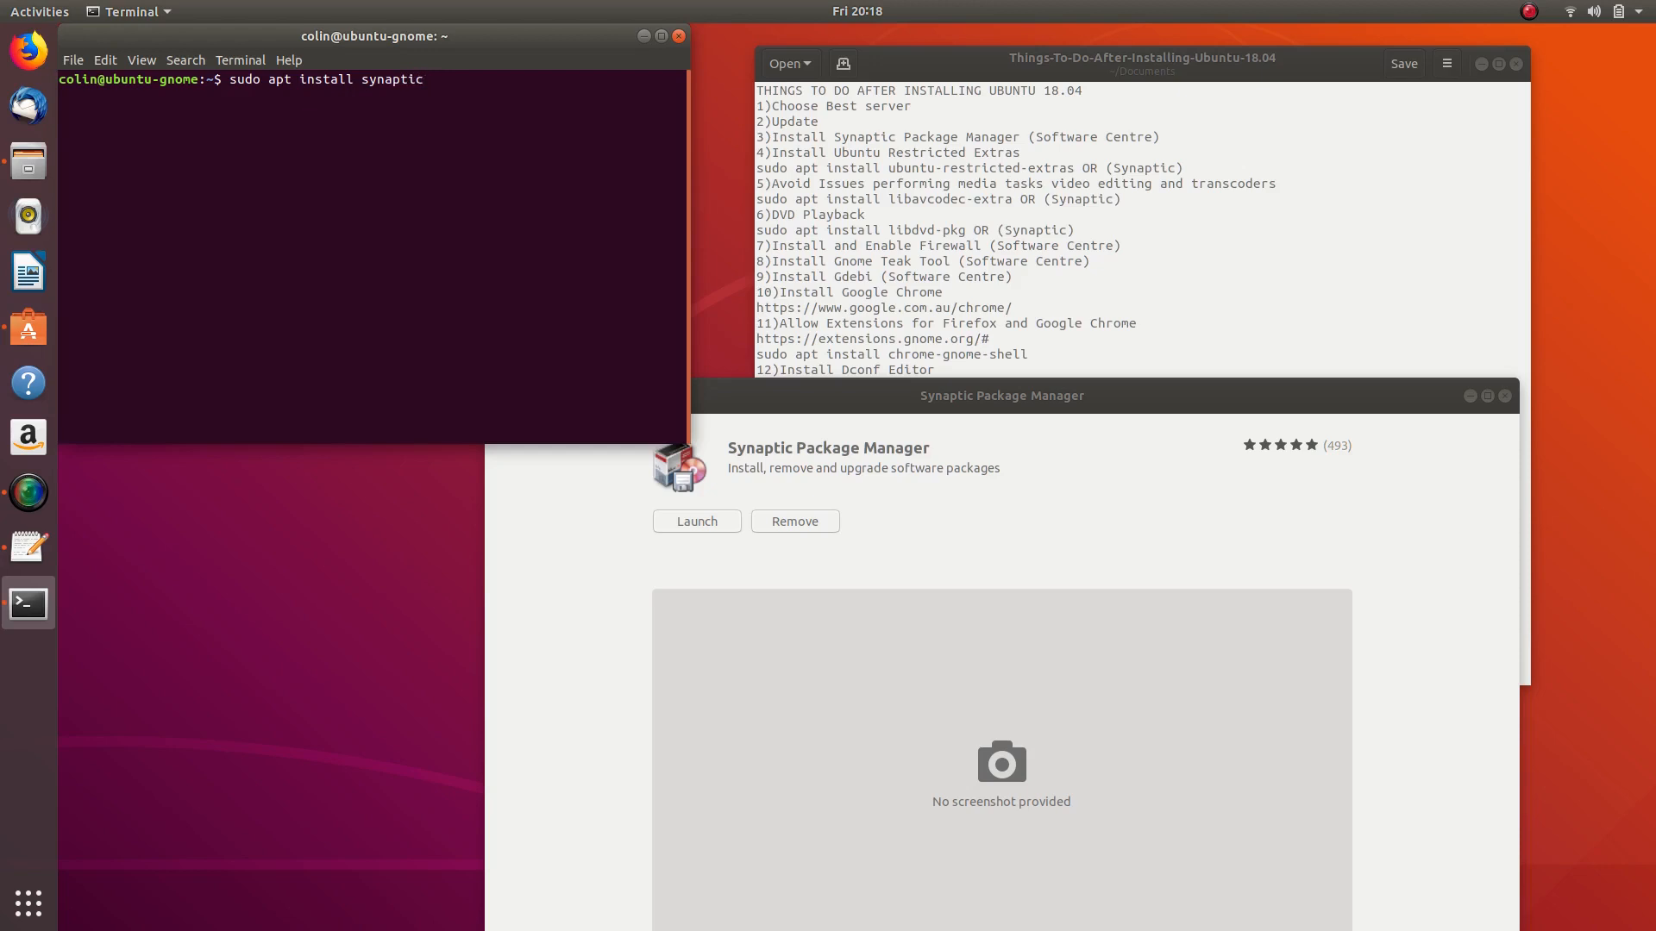
drag(1106, 394, 932, 313)
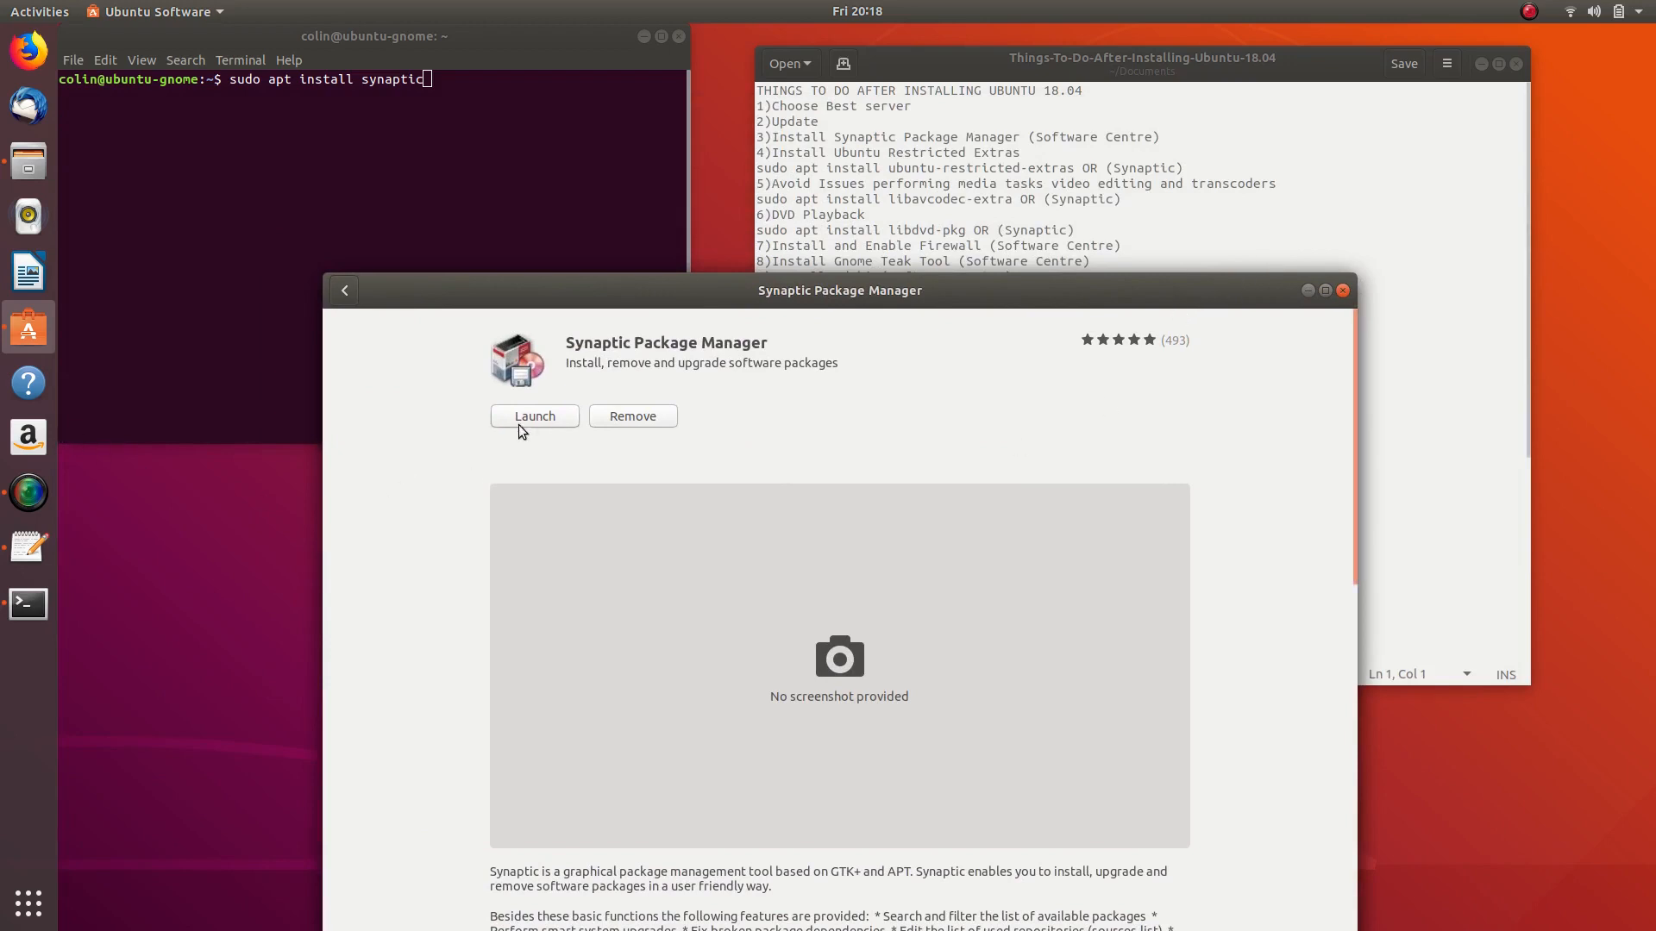
click(545, 419)
click(737, 604)
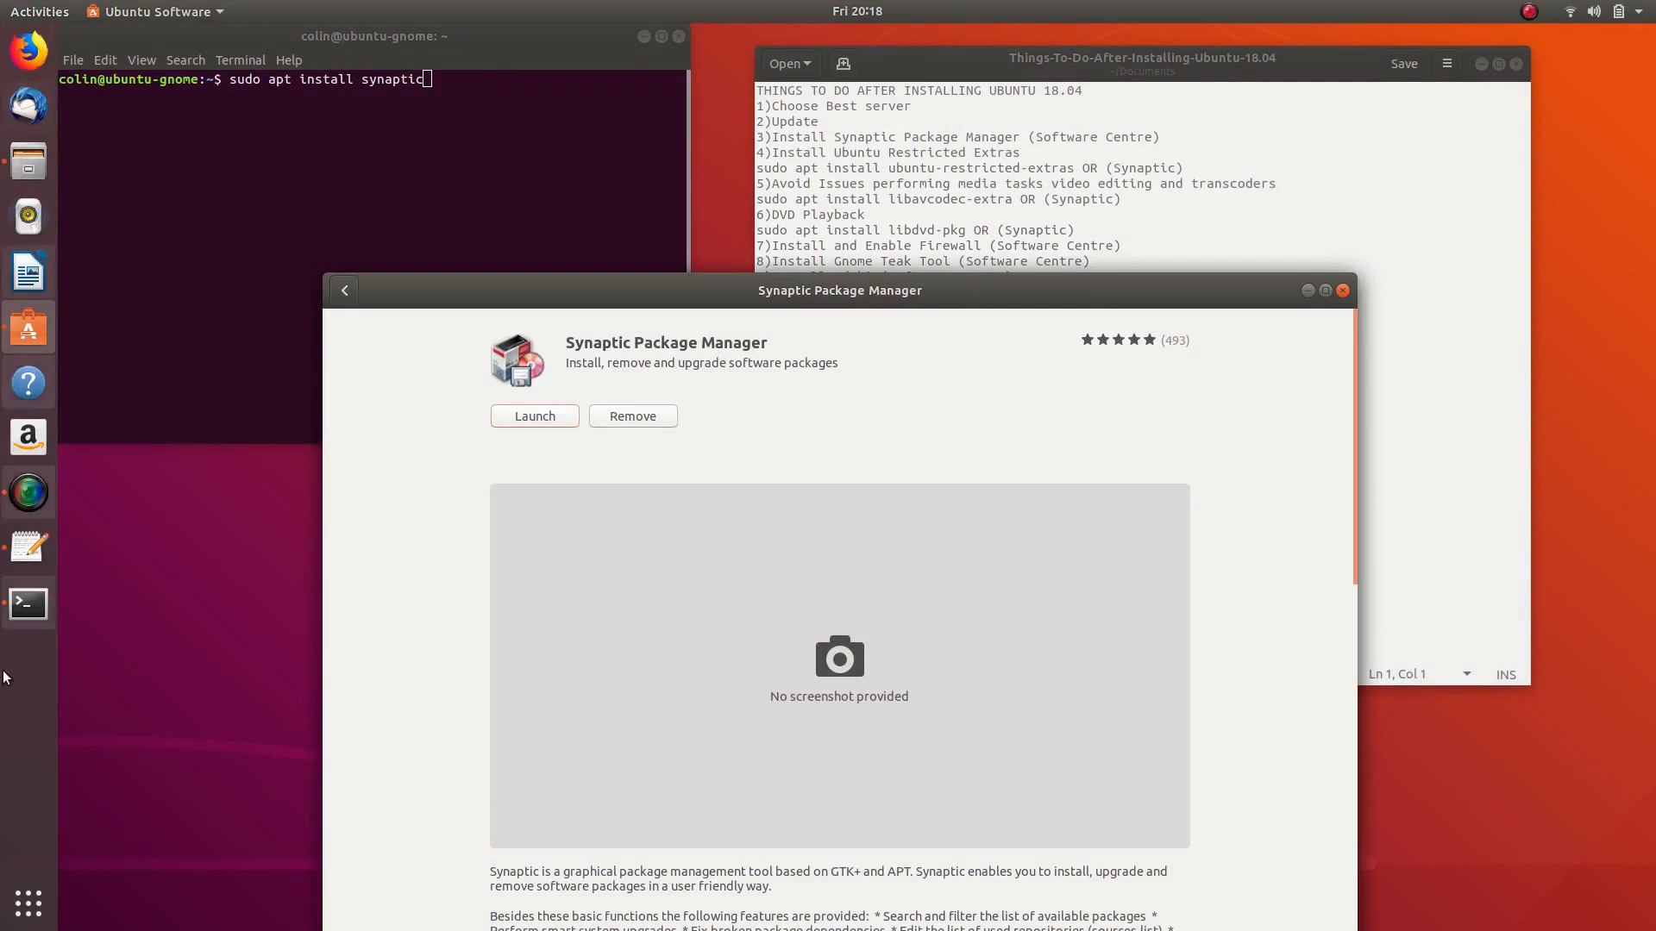
- Find 'syn' in the applications overview and launch Synaptic Package Manager with the account password
key(super+a)
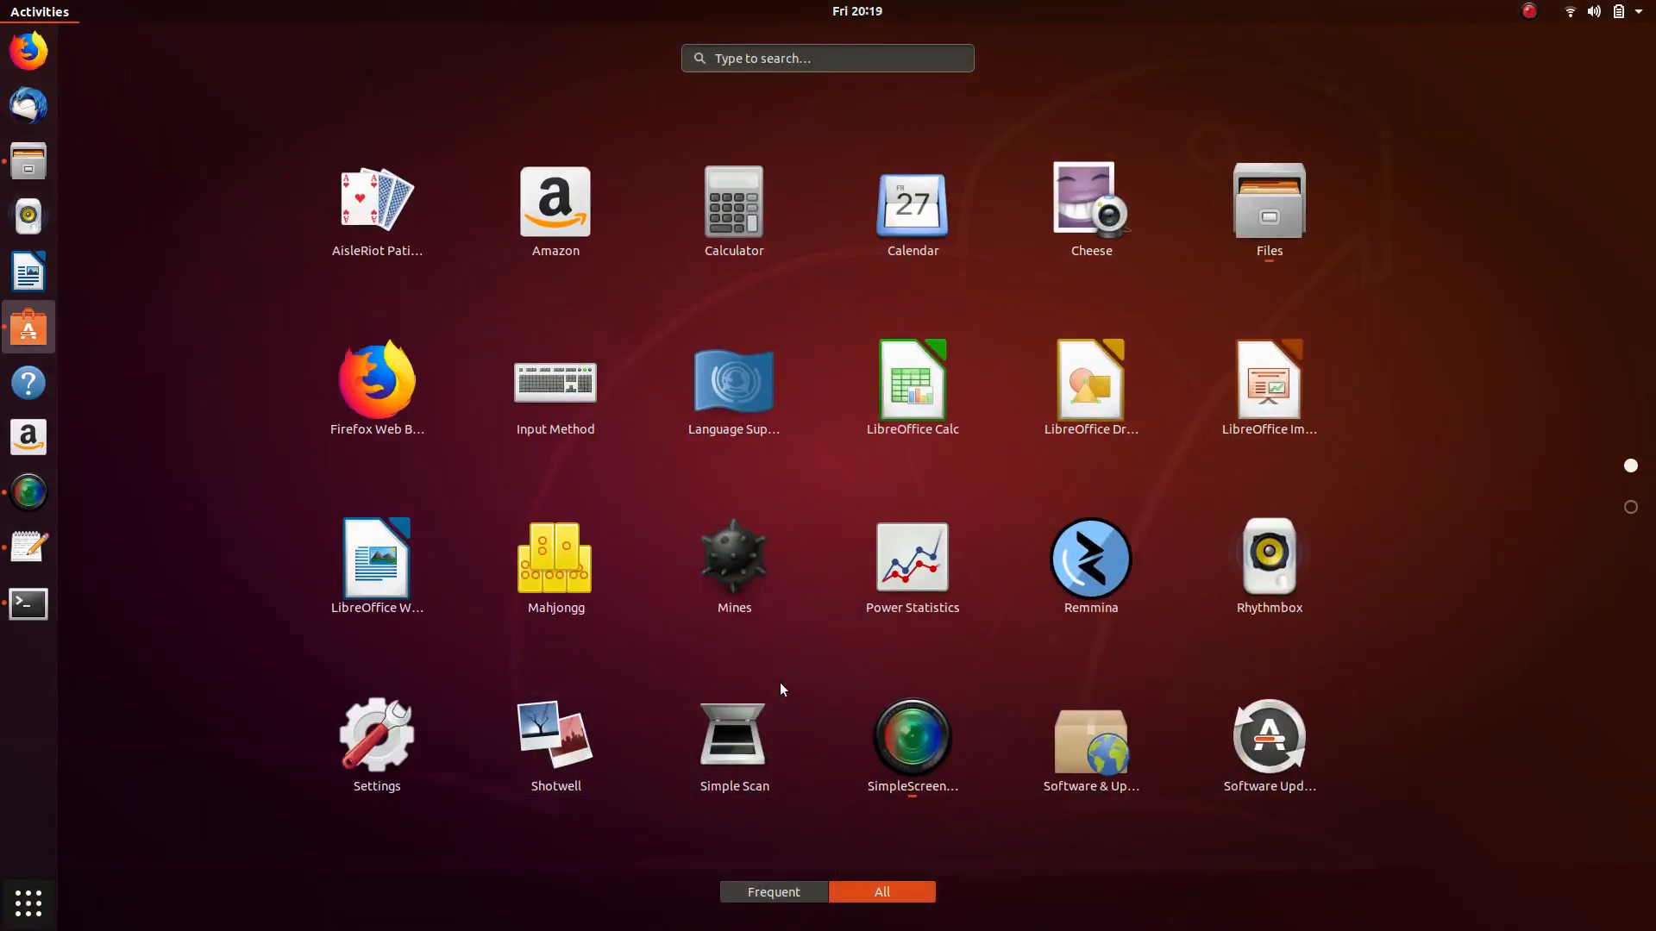
text(syn)
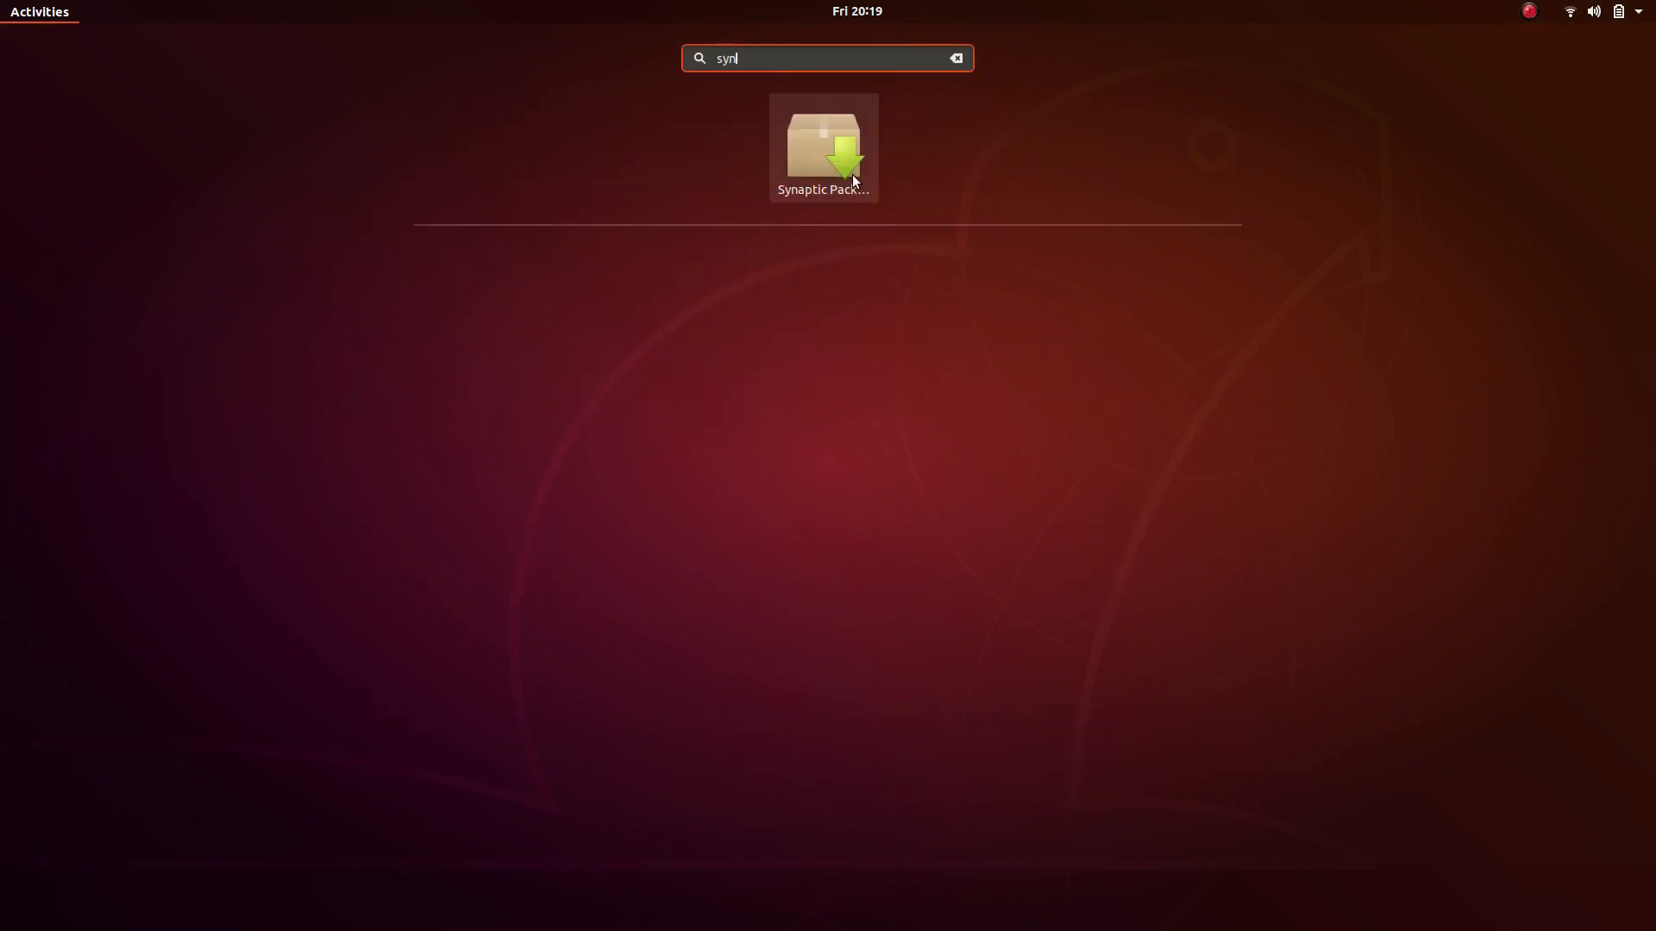
click(823, 148)
text(••••••••)
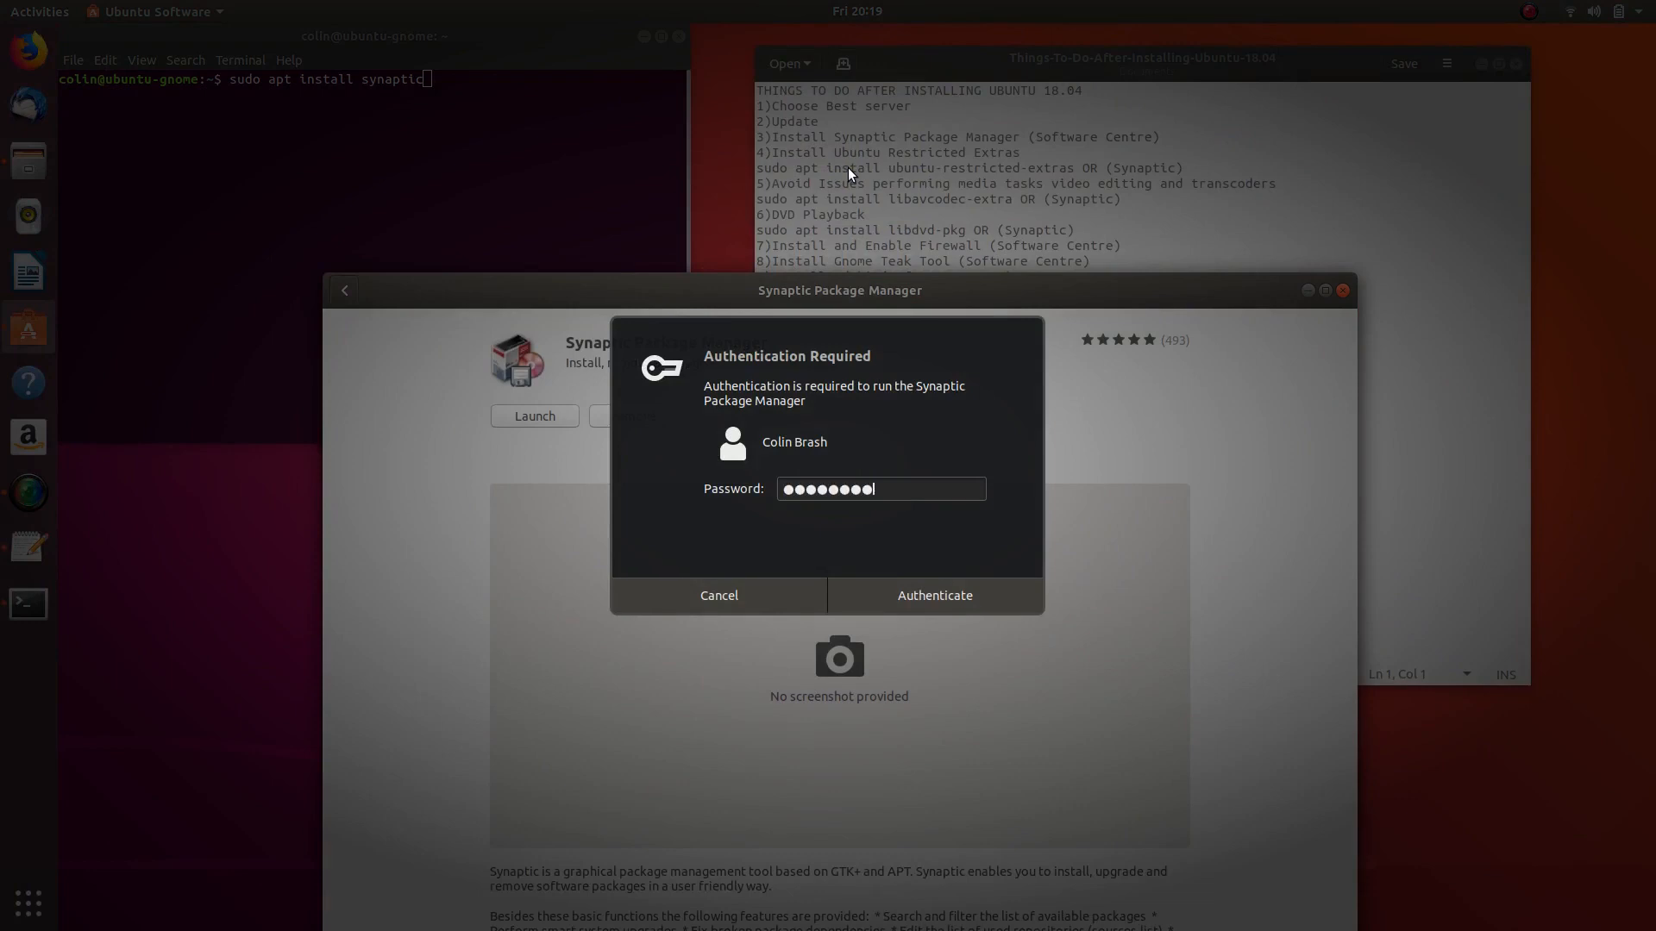
key(Return)
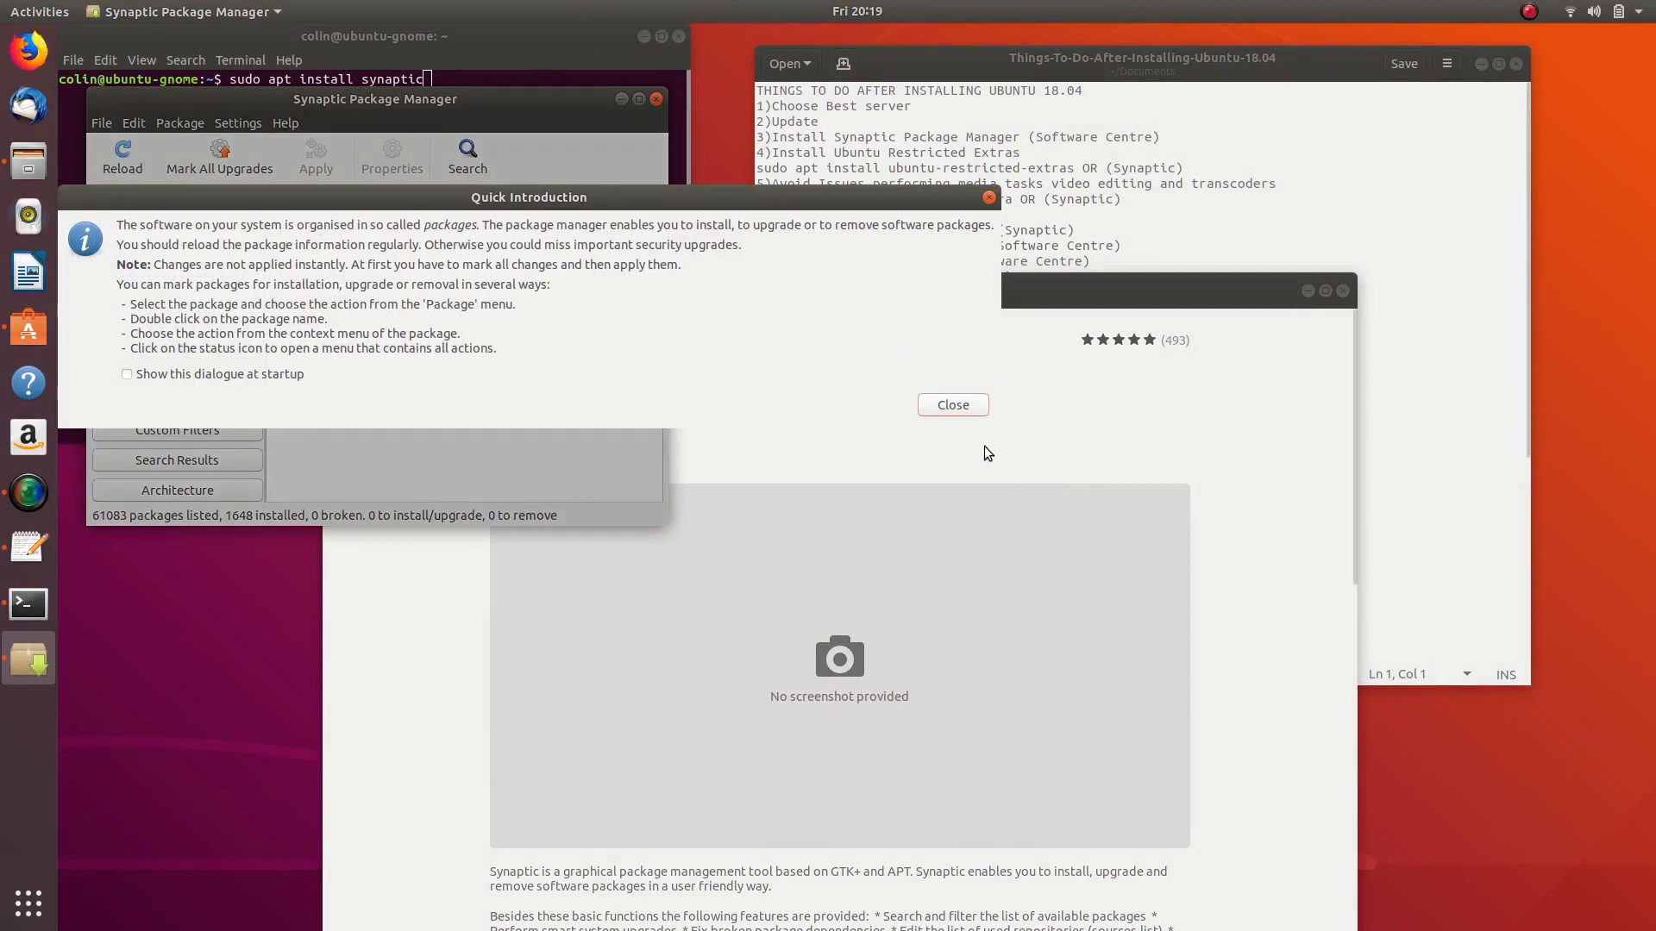
- Close Synaptic's Quick Introduction, place it lower left, and return Ubuntu Software to its synaptic results
click(952, 405)
drag(380, 105, 351, 489)
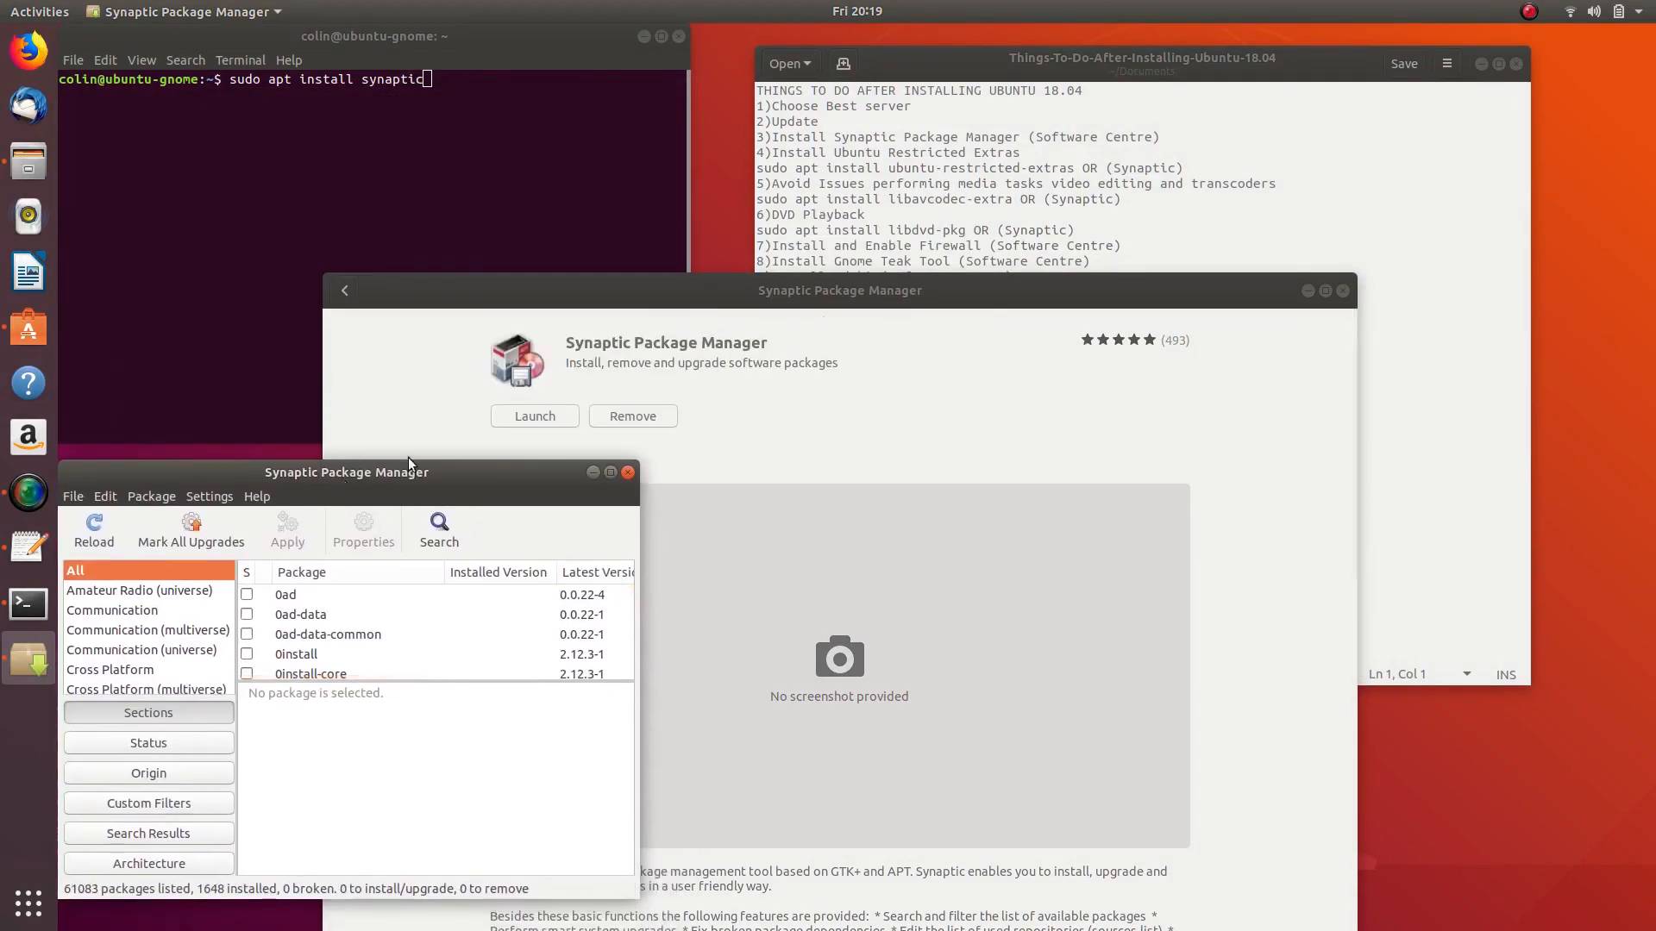
click(867, 295)
drag(867, 296, 1165, 269)
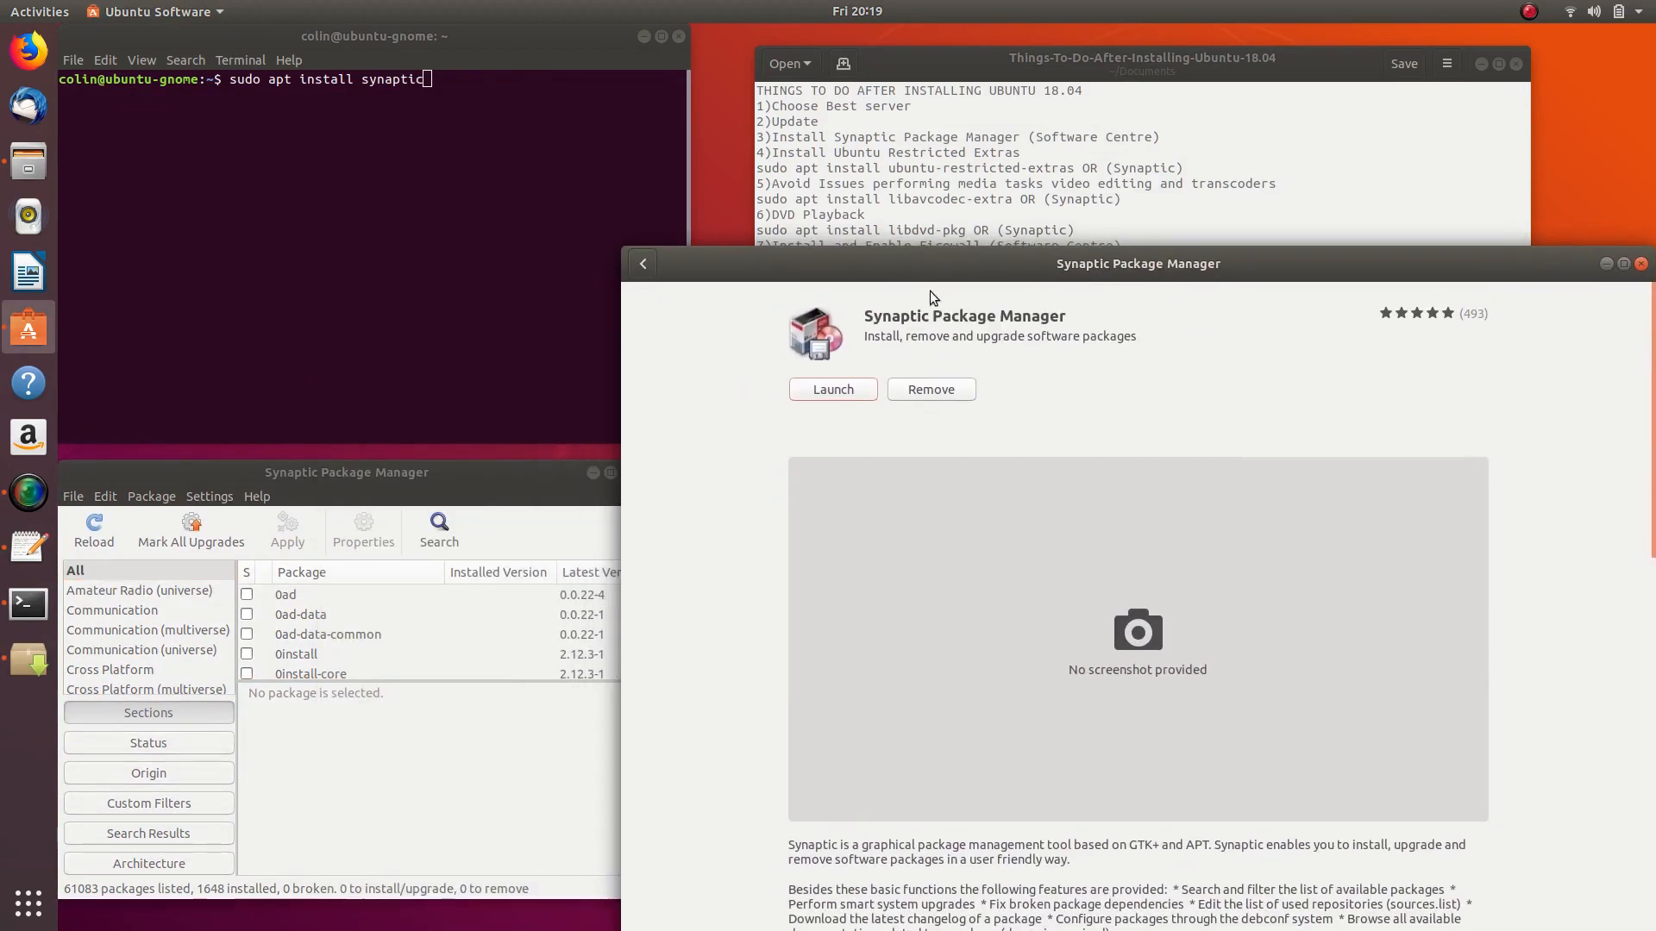
drag(623, 245, 814, 434)
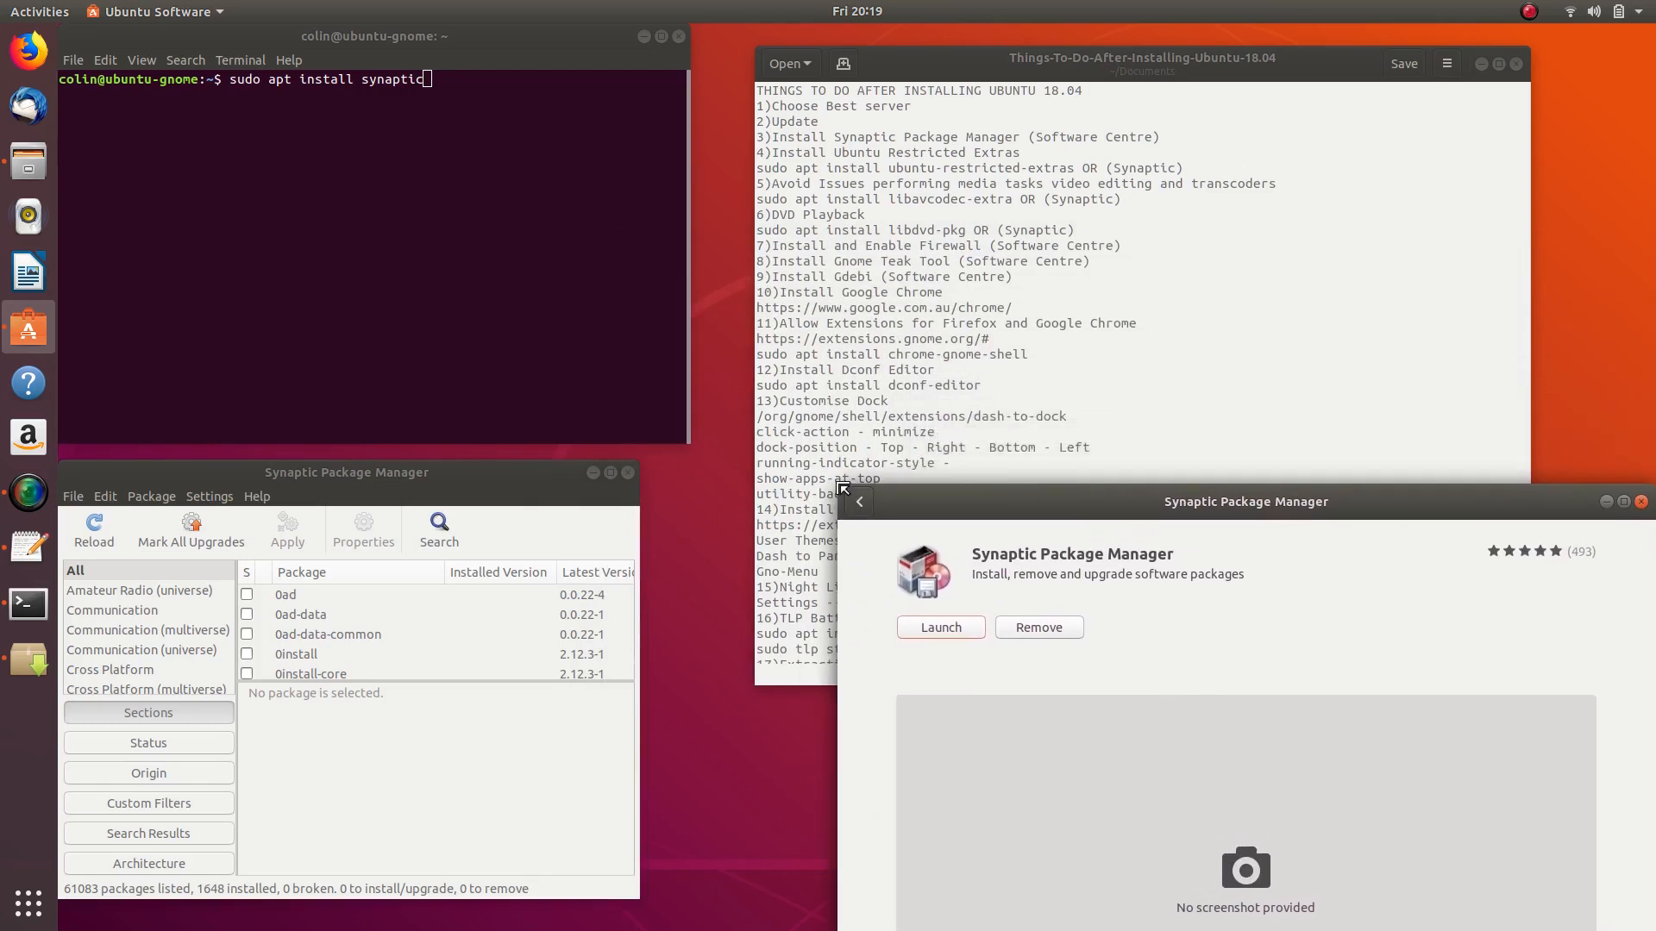
drag(1224, 423, 1156, 414)
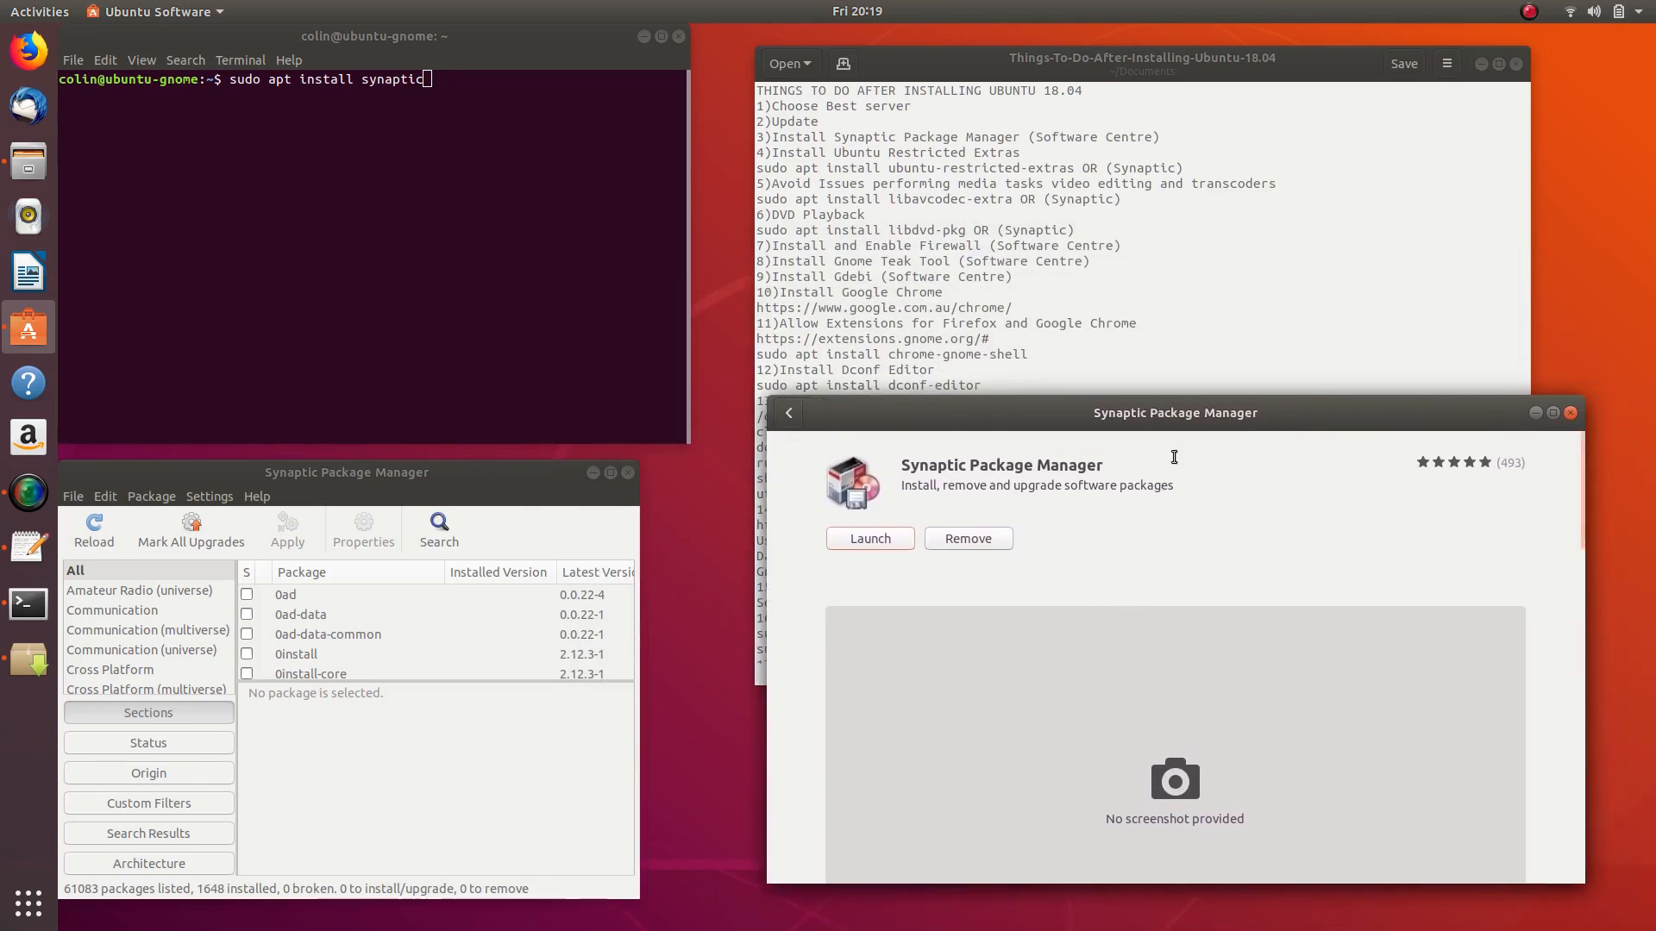
click(786, 413)
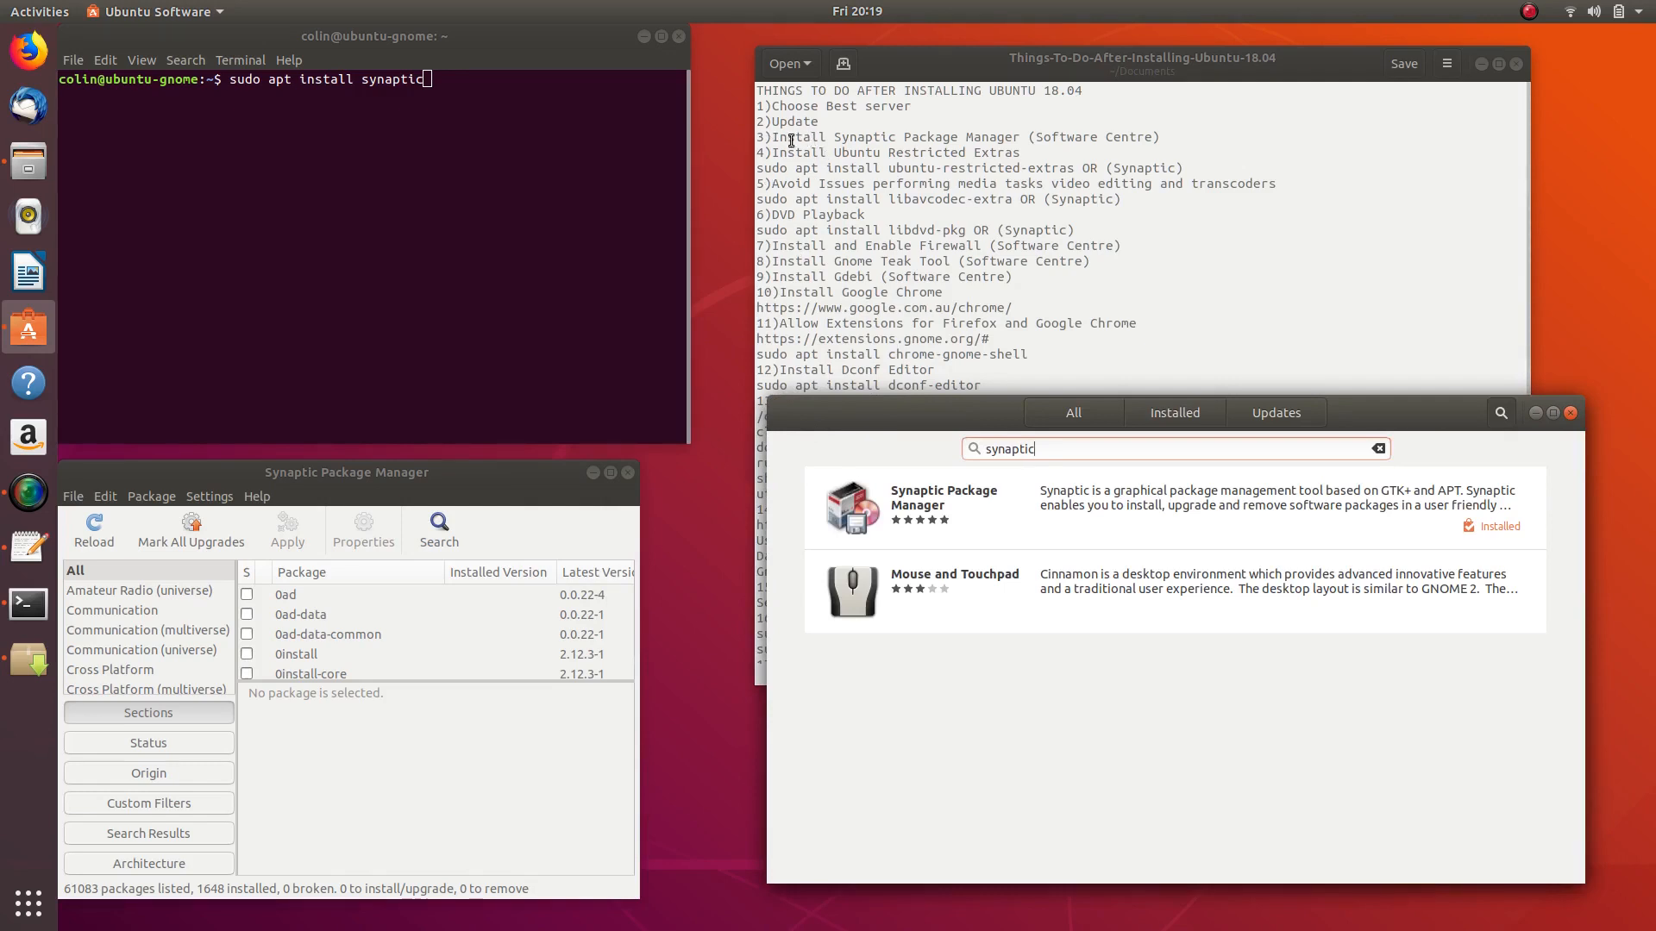
- Delete the Install Ubuntu Restricted Extras heading from the checklist
drag(771, 141, 1195, 138)
drag(772, 152, 1021, 153)
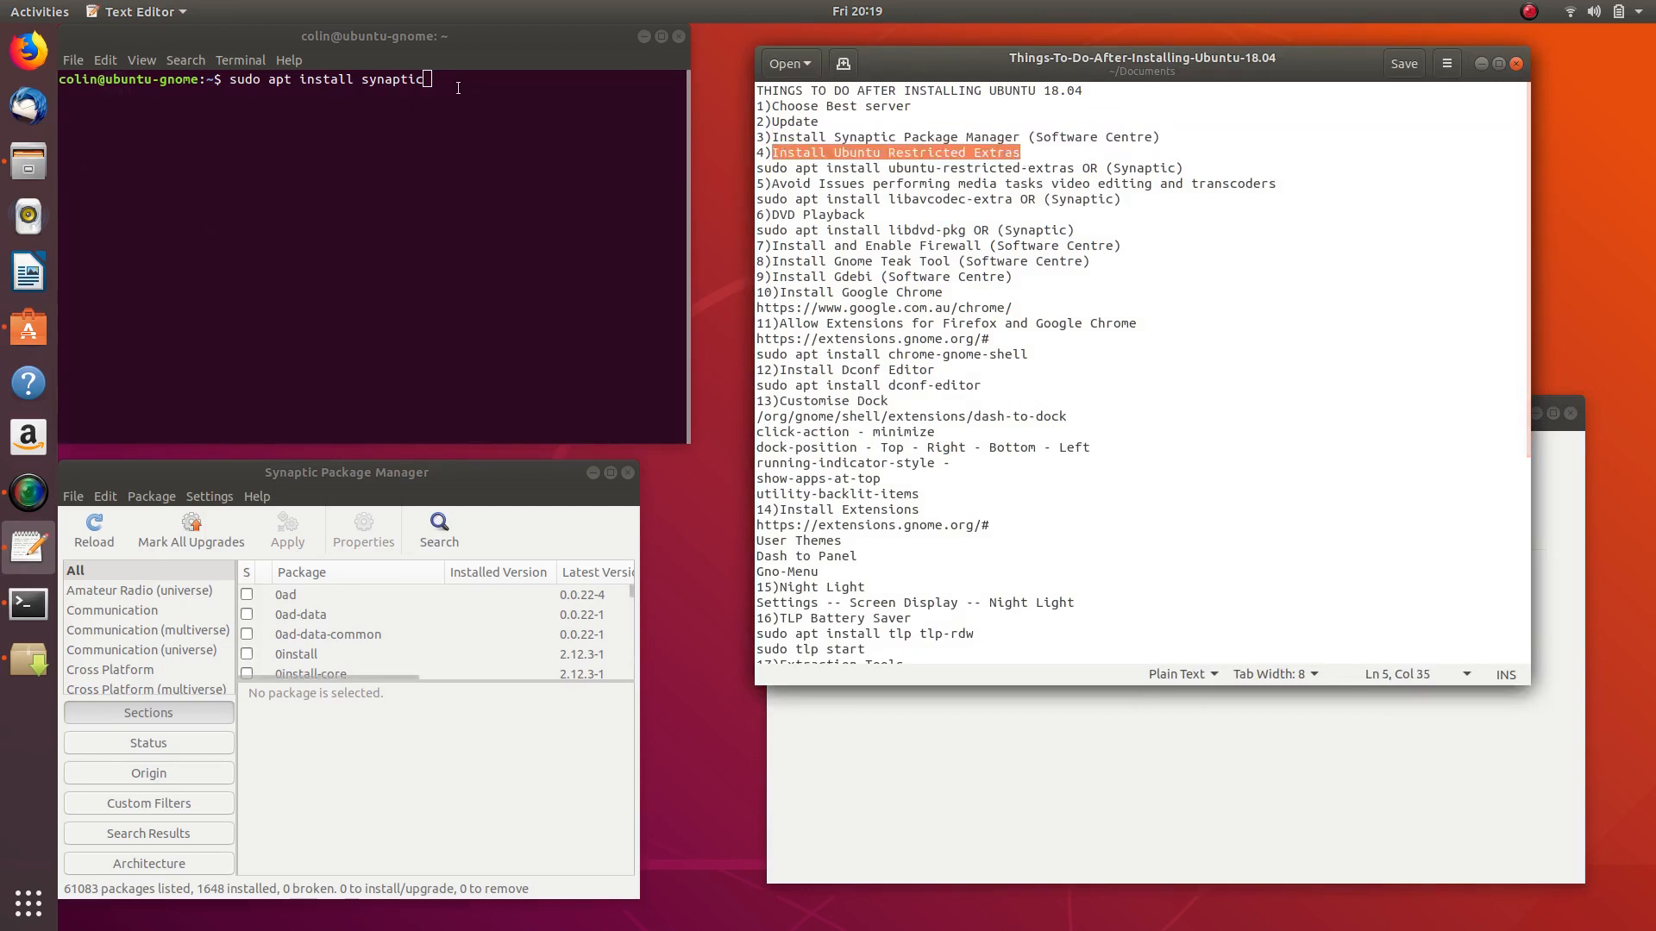
key(BackSpace)
key(BackSpace)
key(BackSpace)
key(BackSpace)
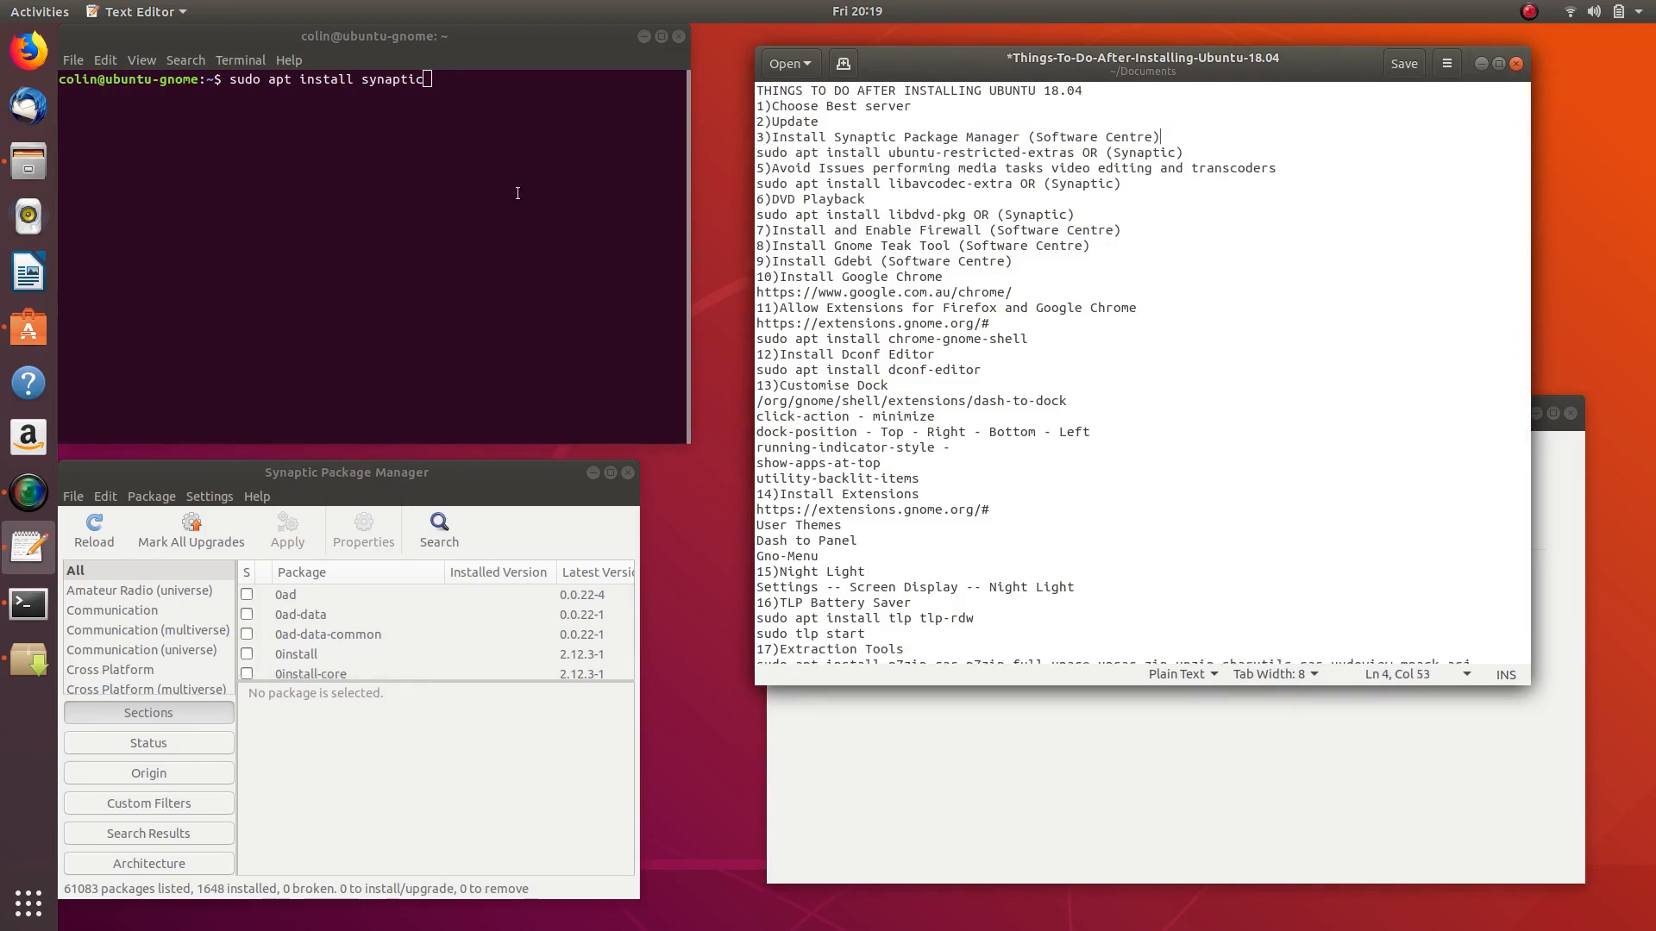
- Change the terminal command to 'sudo apt install ubuntu-restricted-extras' without running it
click(486, 83)
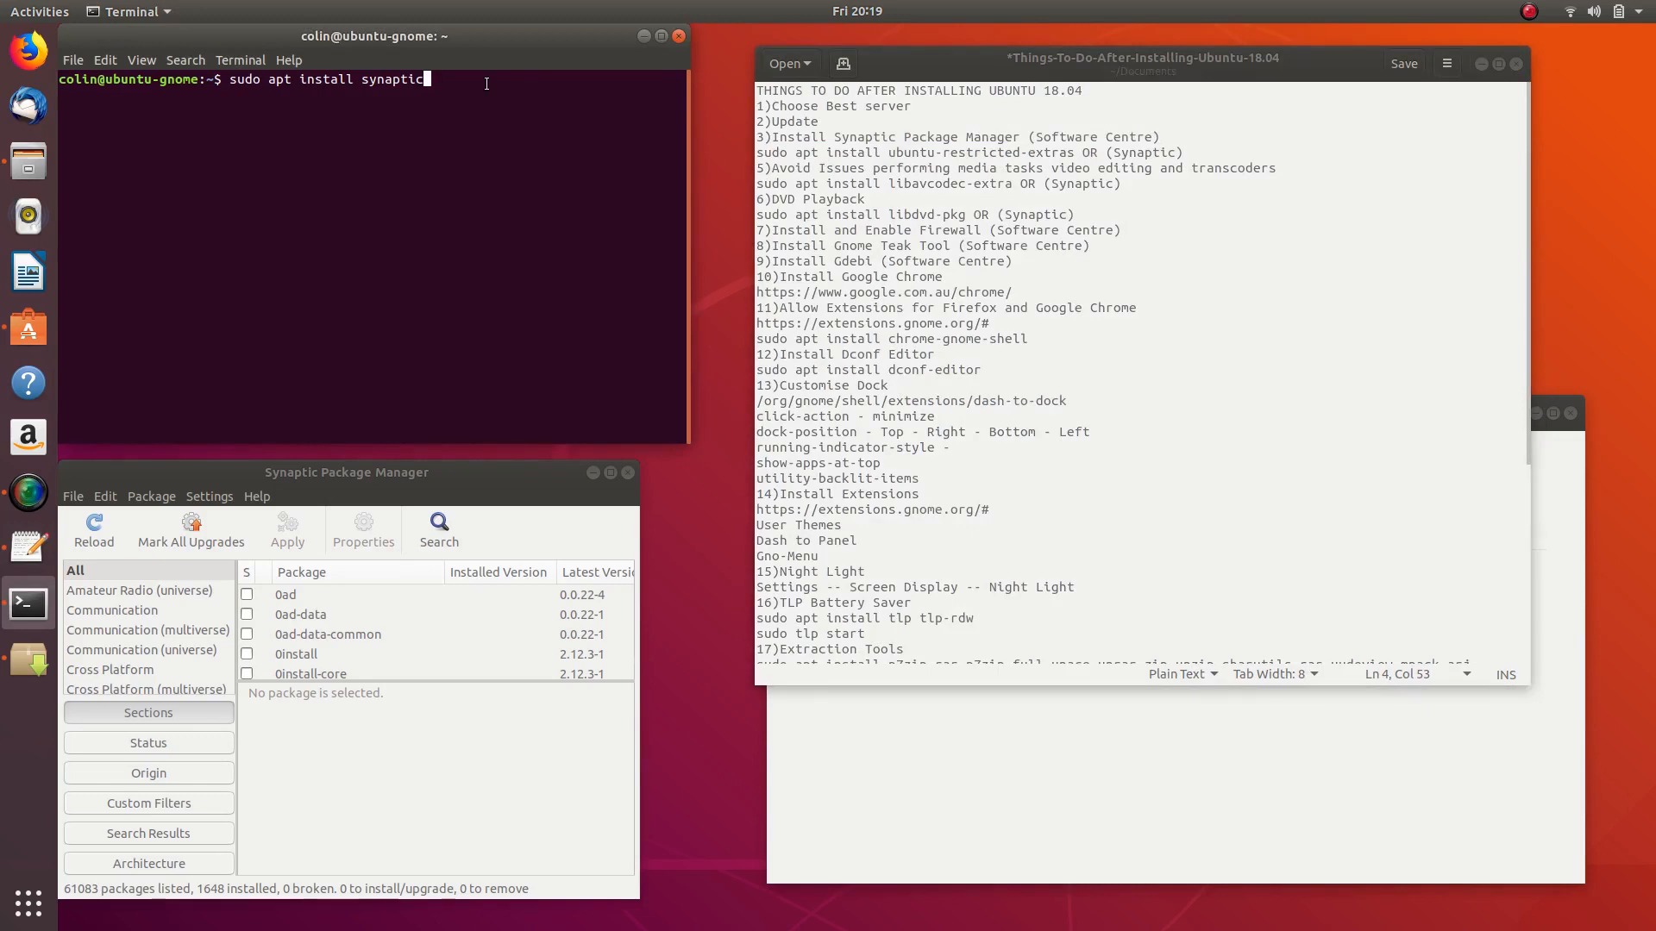
key(BackSpace)
key(BackSpace)
key(BackSpace)
key(BackSpace)
key(BackSpace)
key(BackSpace)
key(BackSpace)
key(BackSpace)
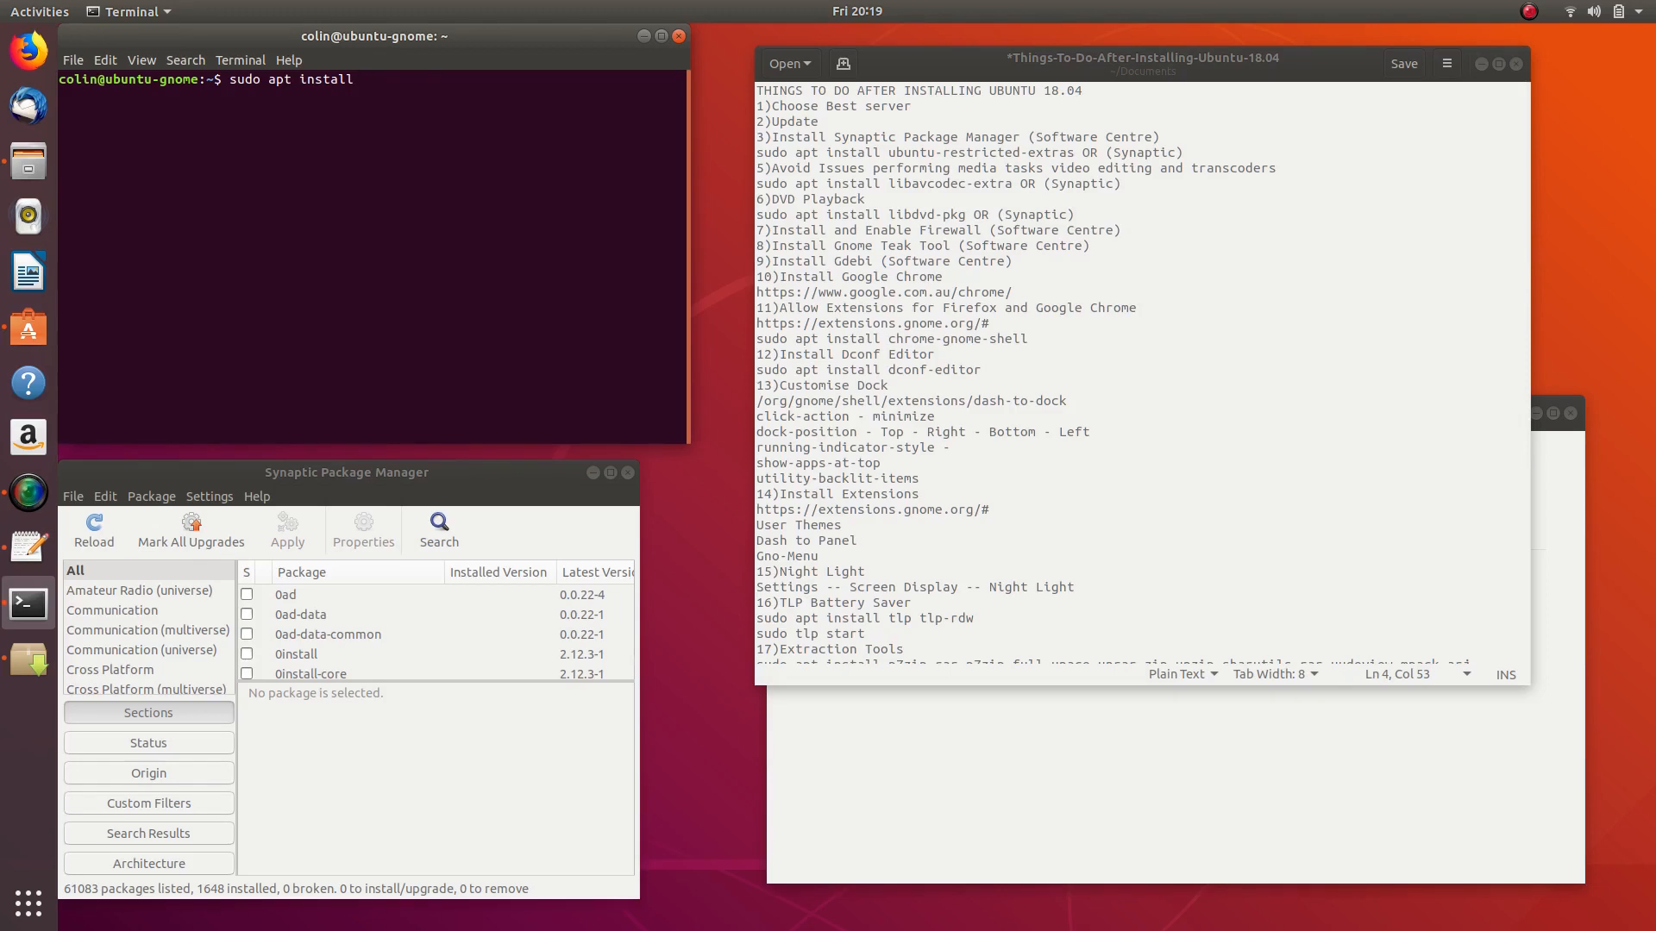
text(ubuntu-restricted-extras)
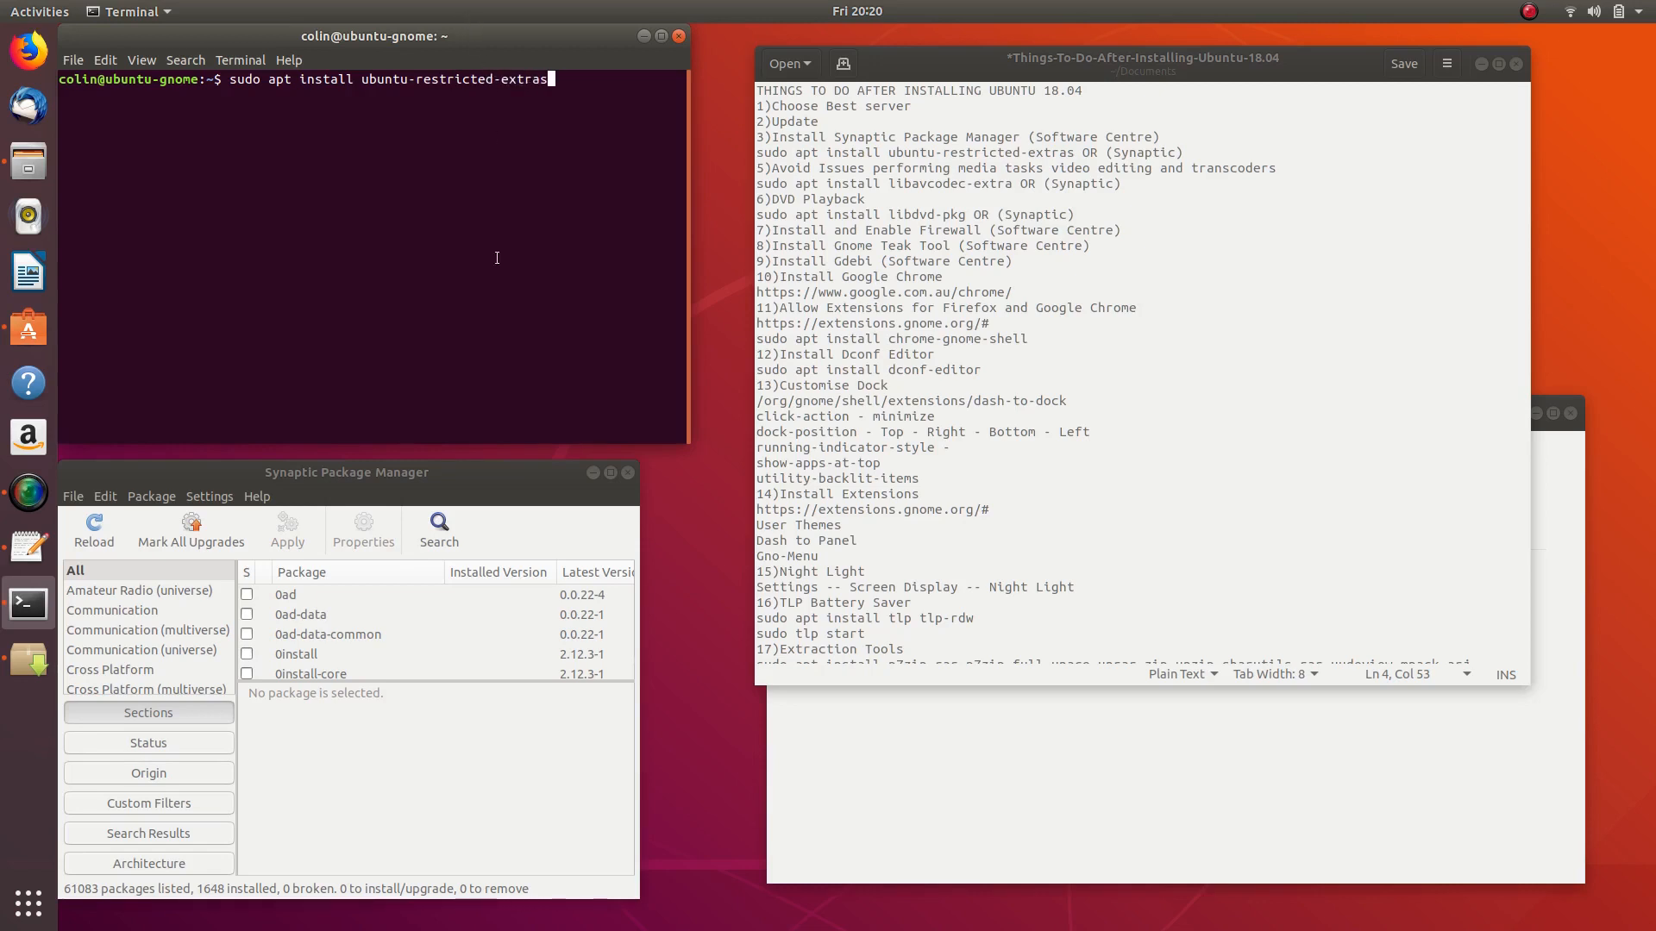
drag(406, 471, 460, 459)
- Search Synaptic for 'restricted extras', listing 8 packages including ubuntu-restricted-extras version 66
click(501, 516)
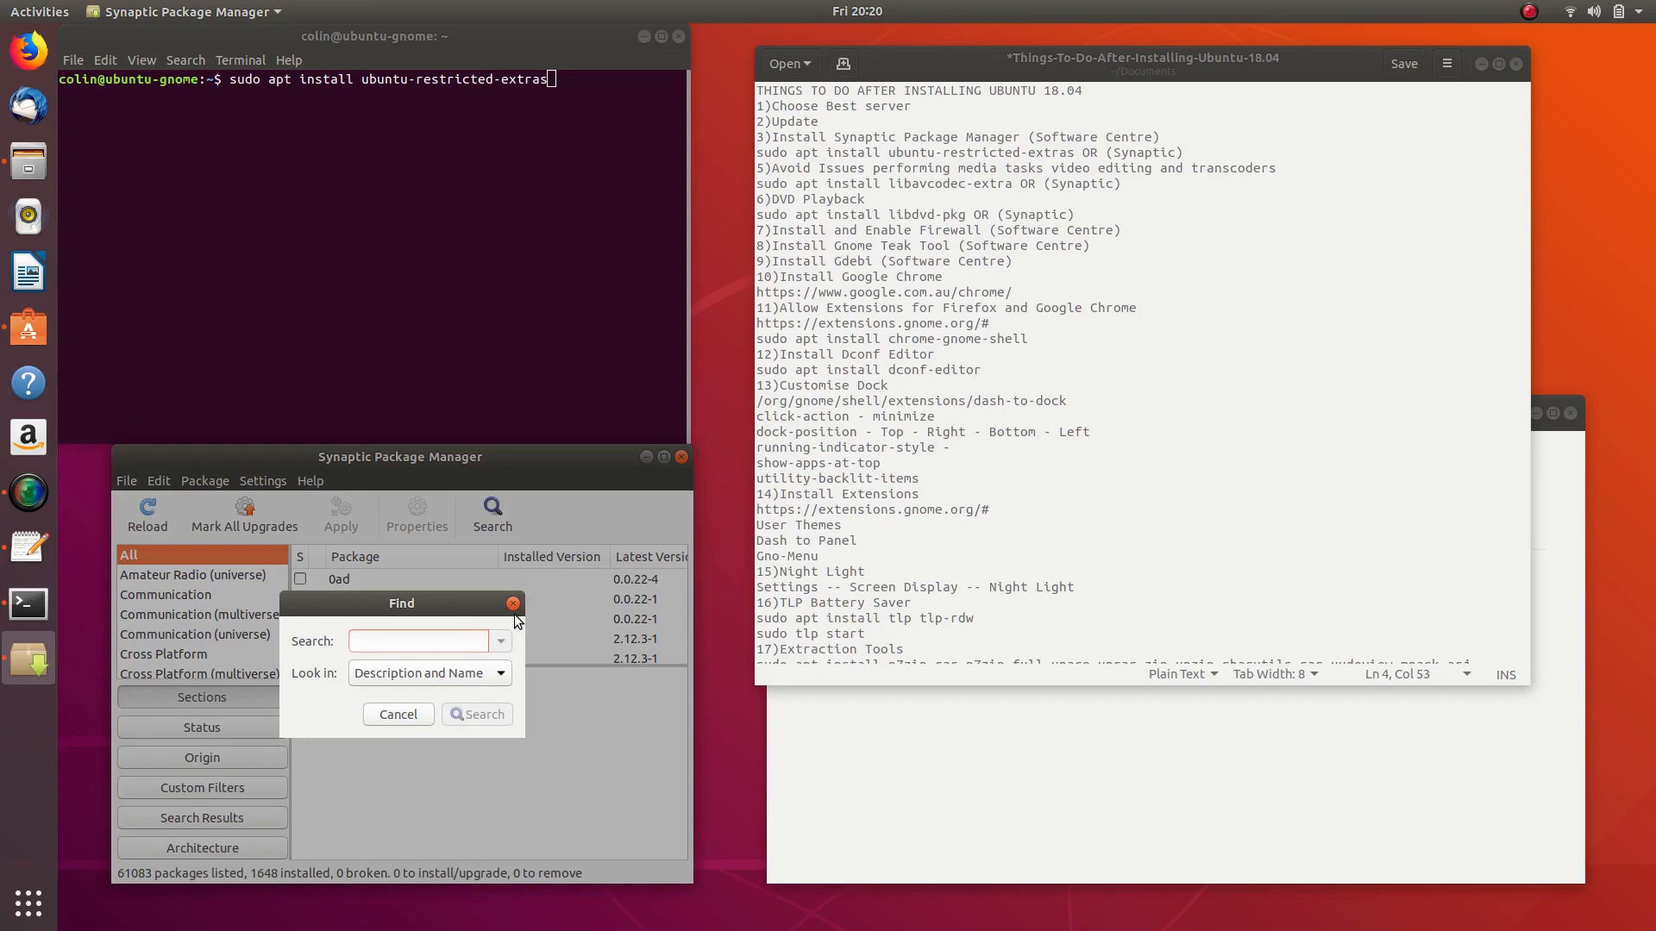
text(ubu)
key(BackSpace)
key(BackSpace)
key(BackSpace)
text(restricted extras)
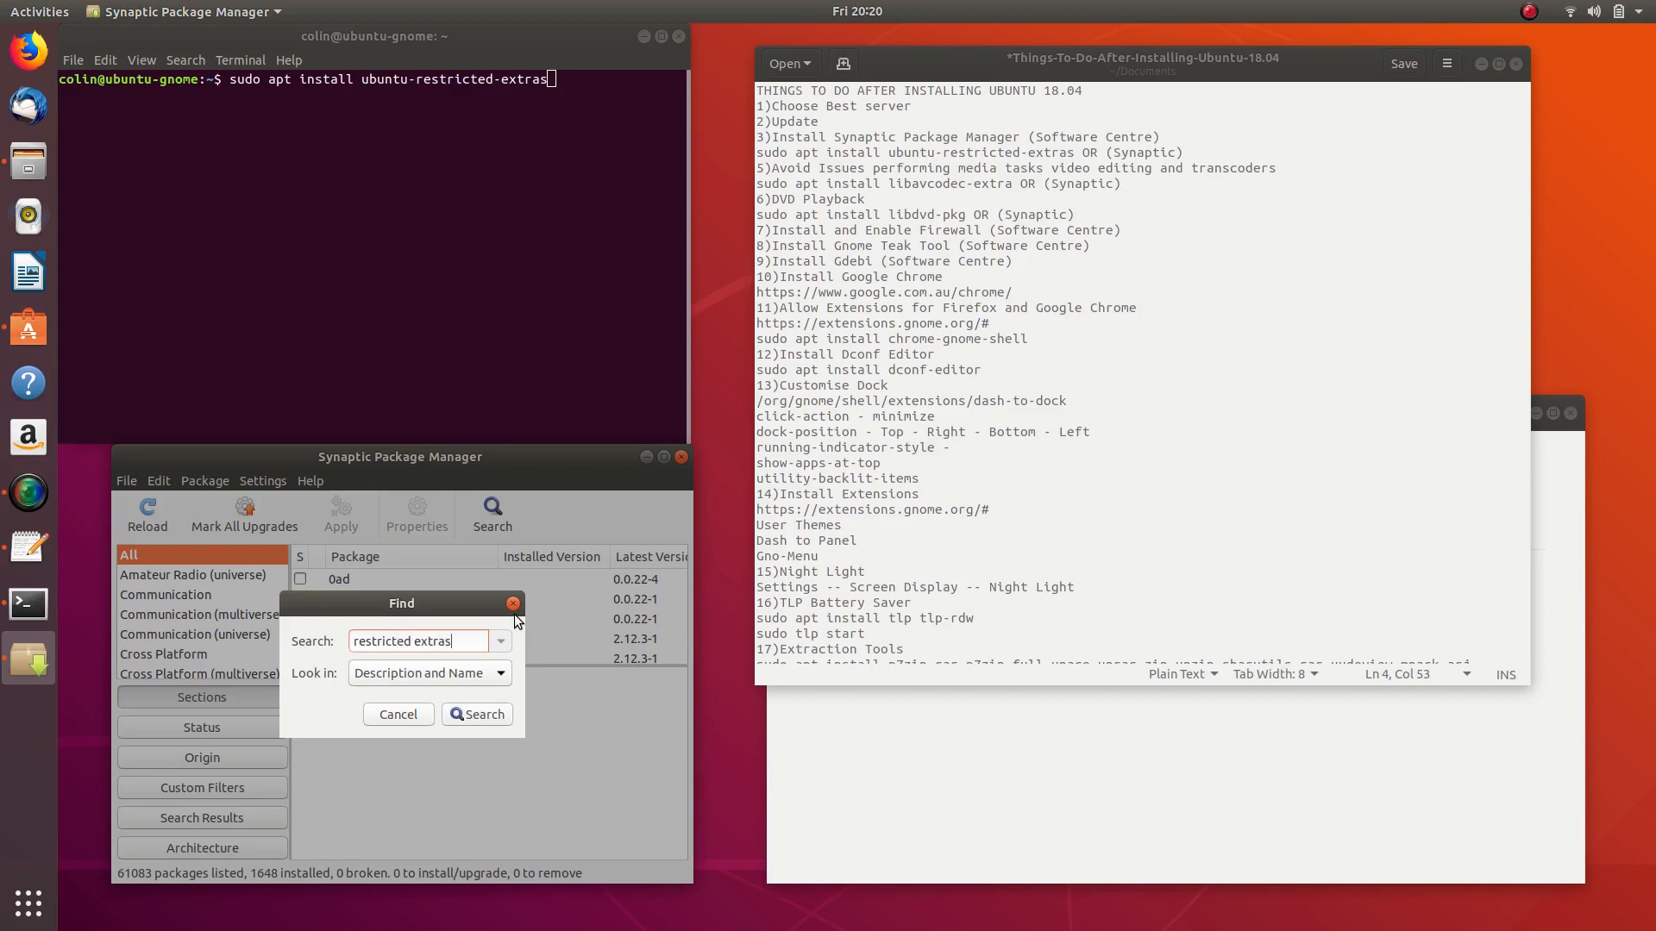
key(Return)
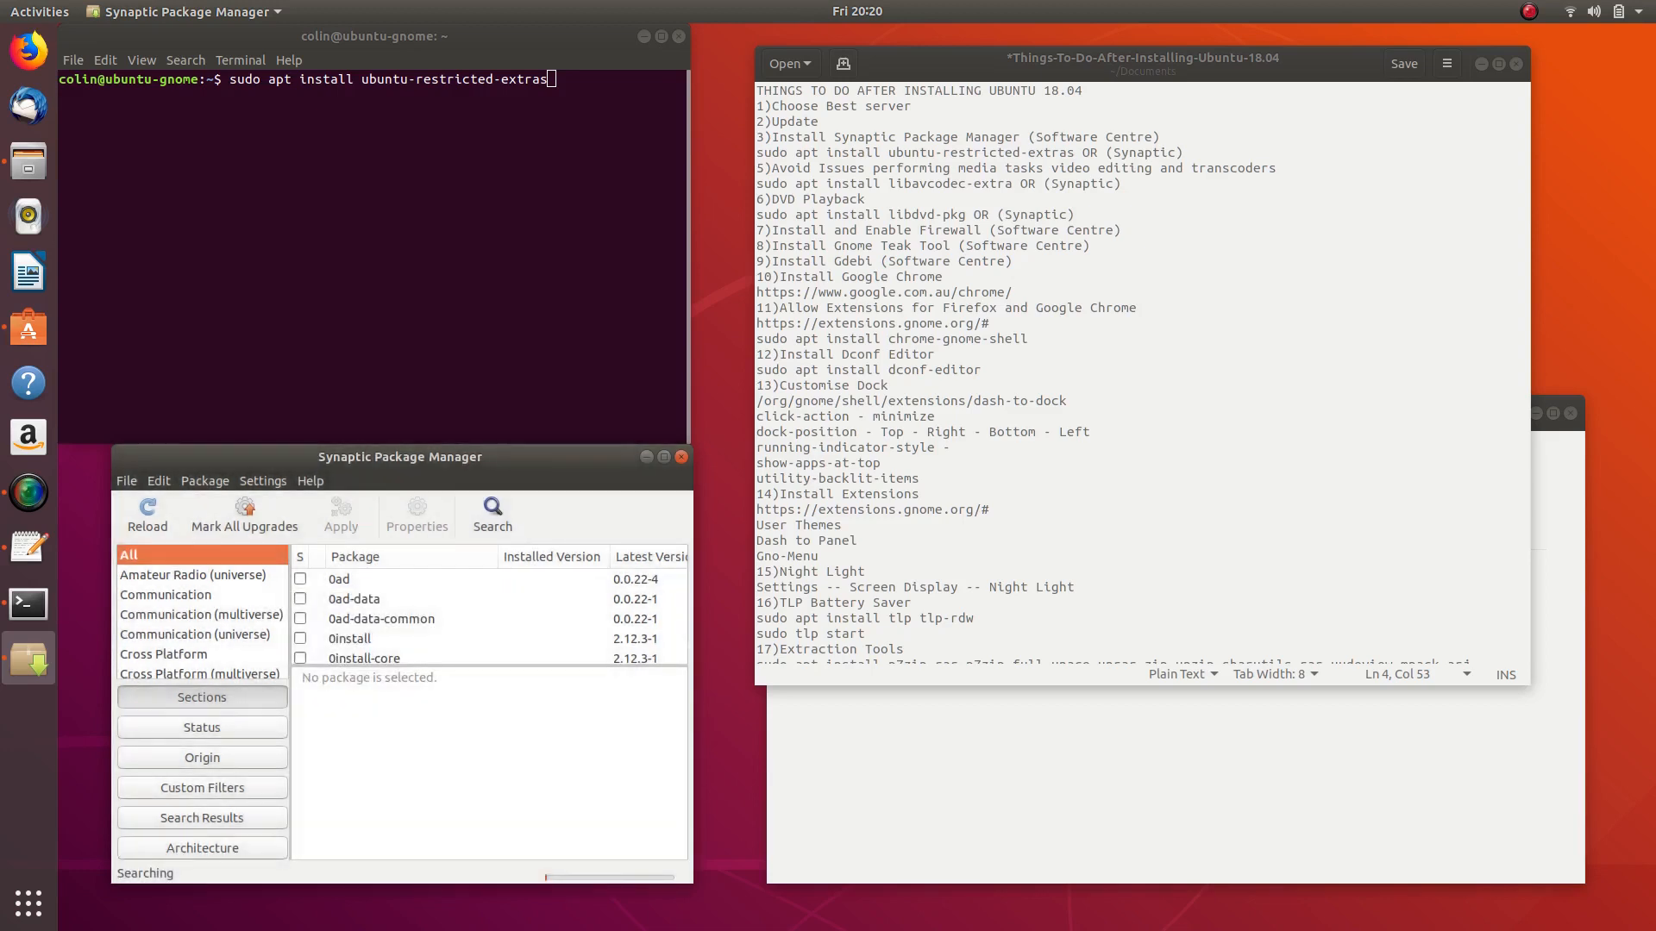
scroll(395, 587, down, 2)
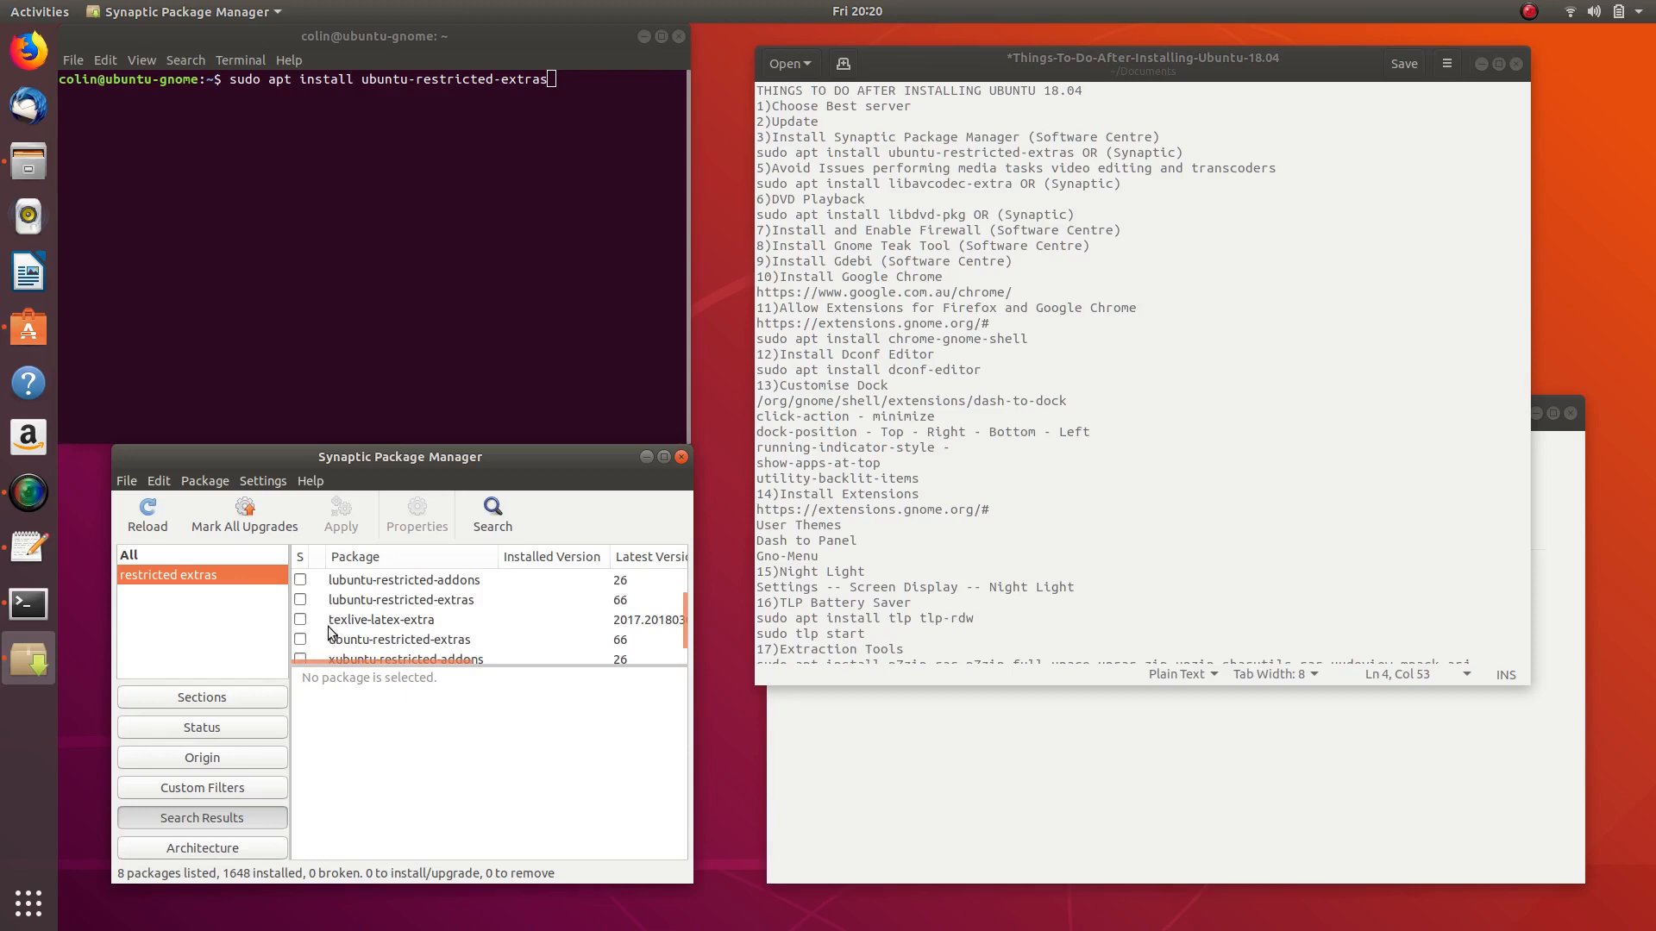
- Mark ubuntu-restricted-extras and its required dependencies for installation, then apply the changes
click(300, 639)
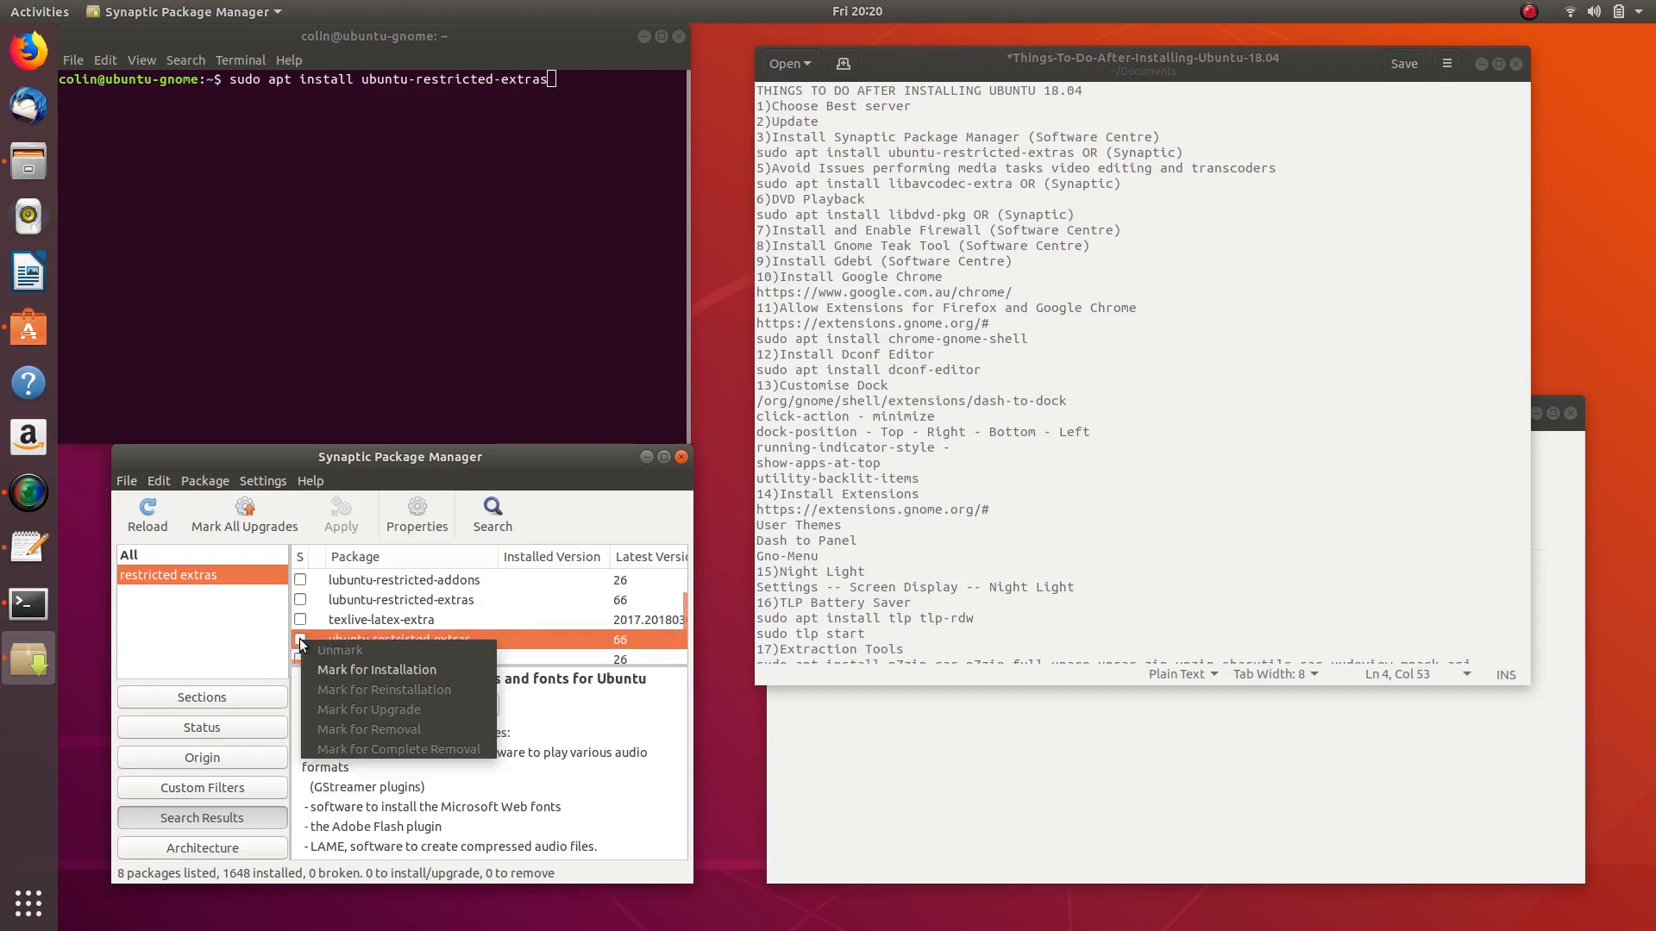
click(357, 669)
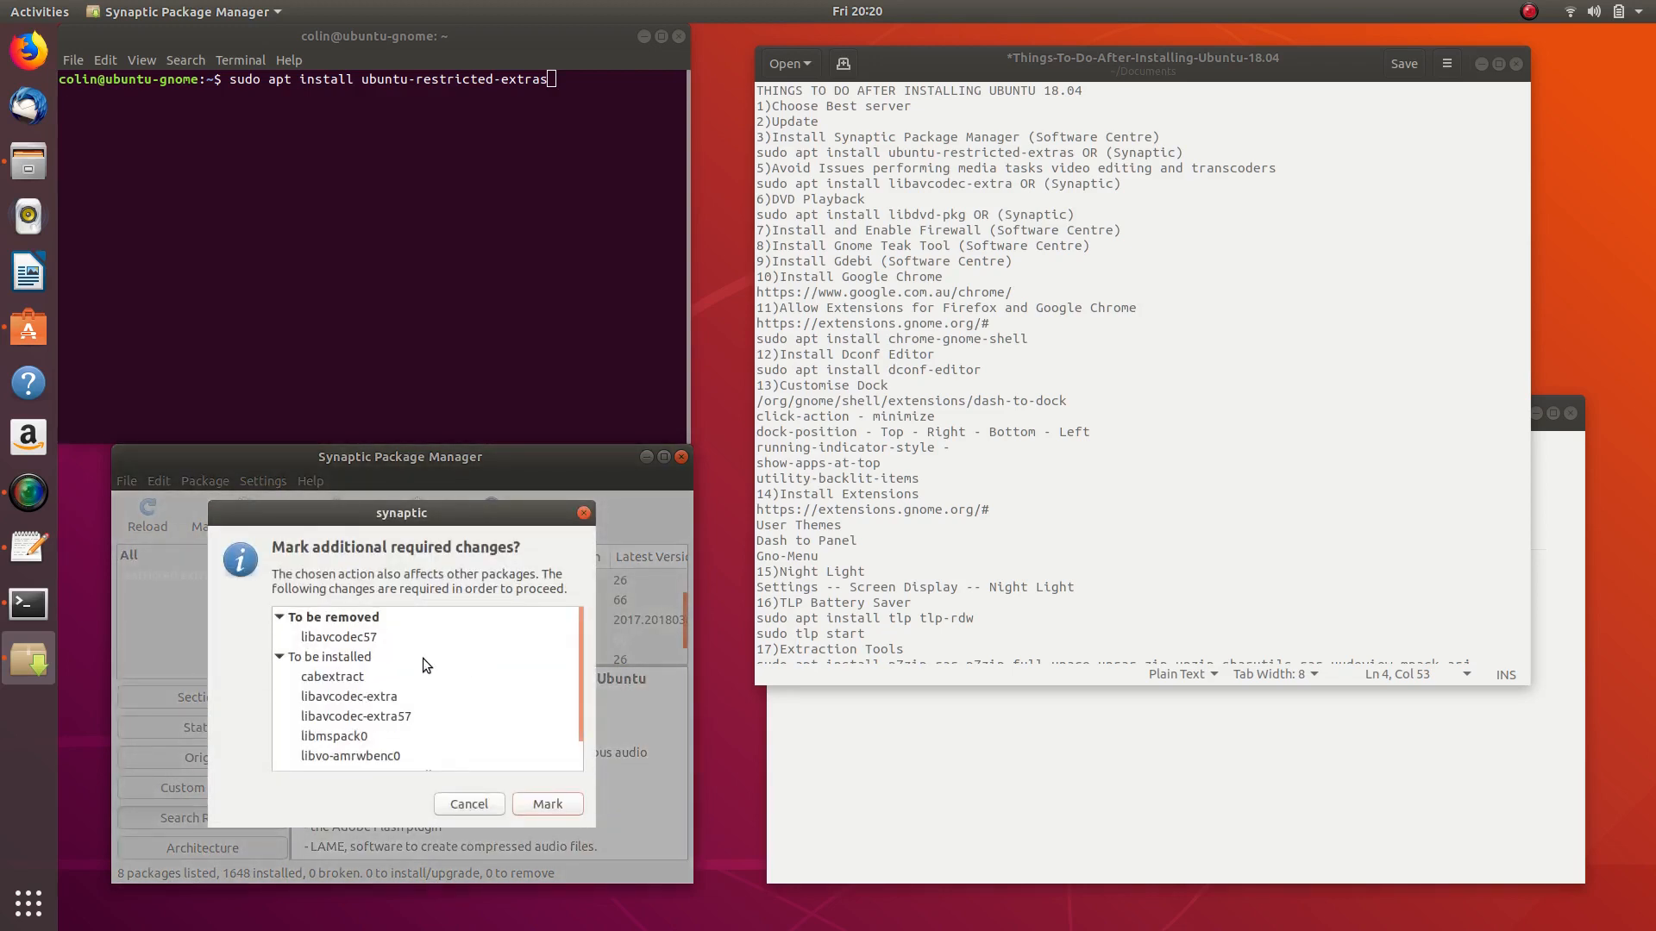
scroll(425, 660, down, 2)
scroll(428, 664, up, 2)
click(546, 800)
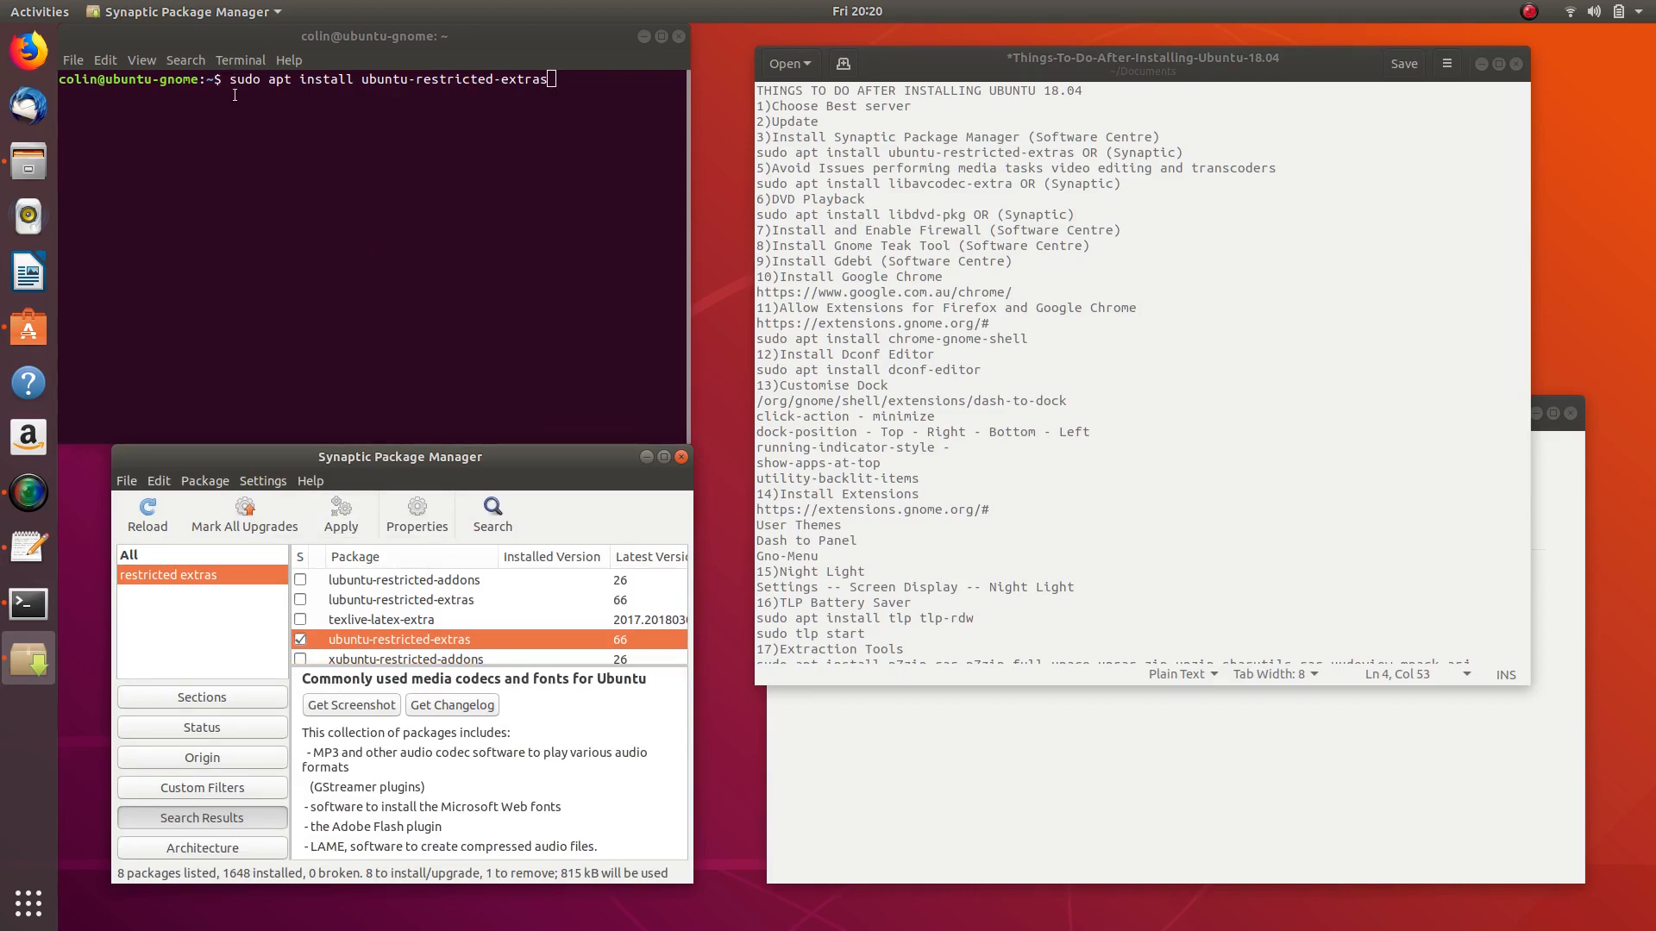
click(342, 522)
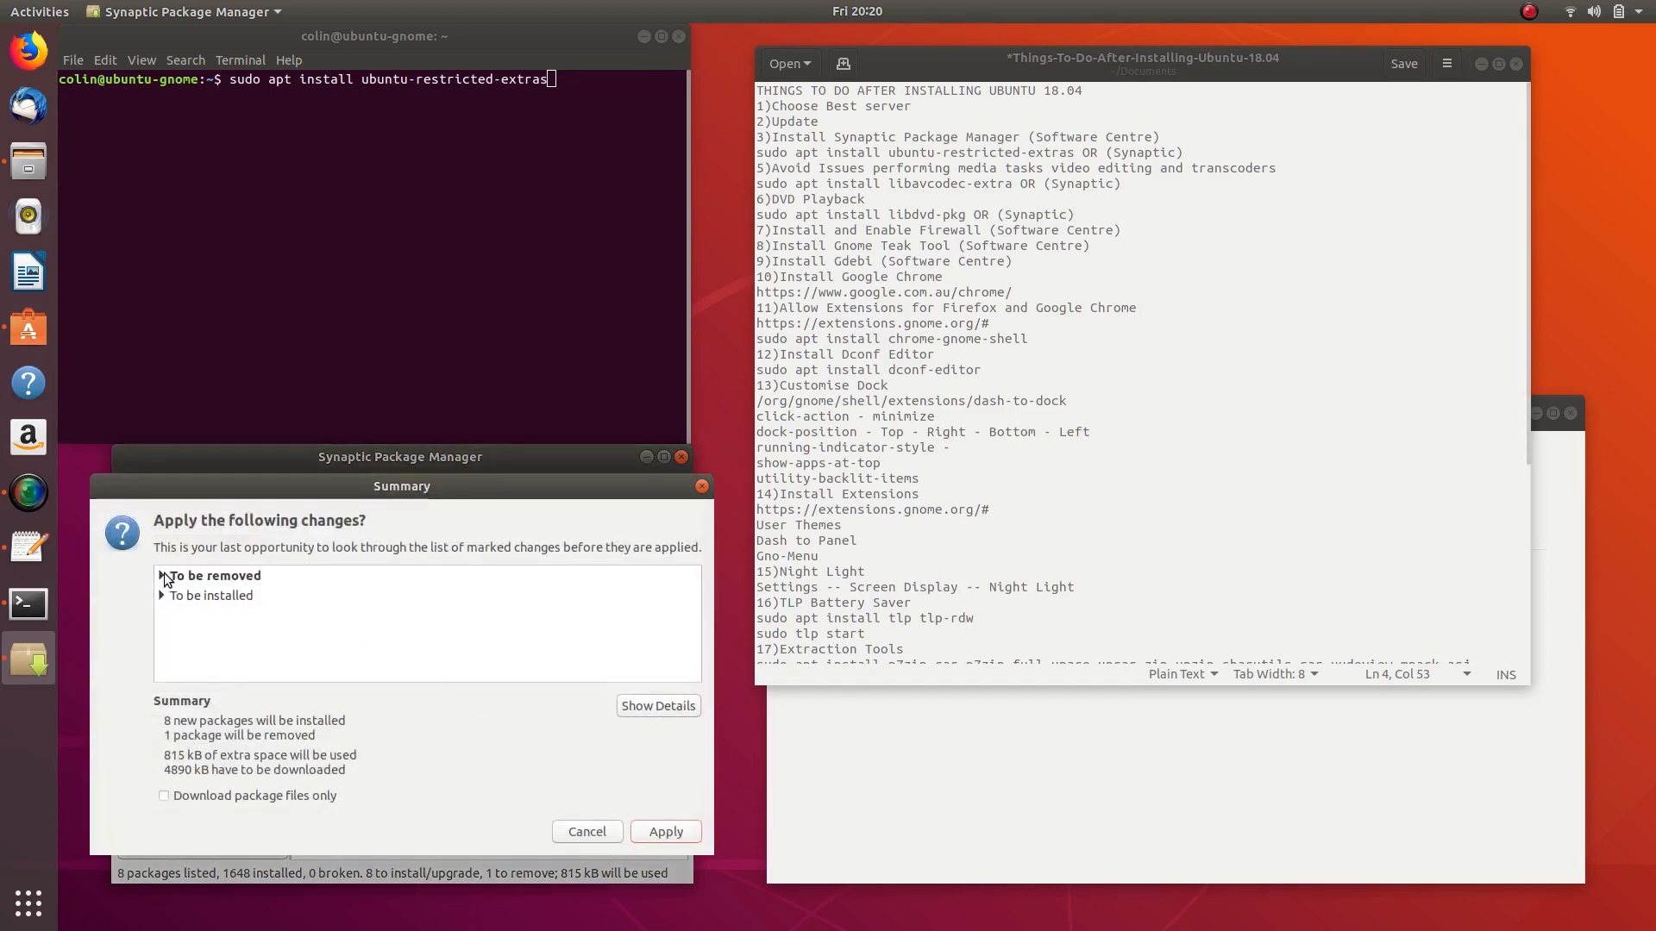
- Check which package the Summary lists under To be removed
double_click(166, 578)
double_click(167, 578)
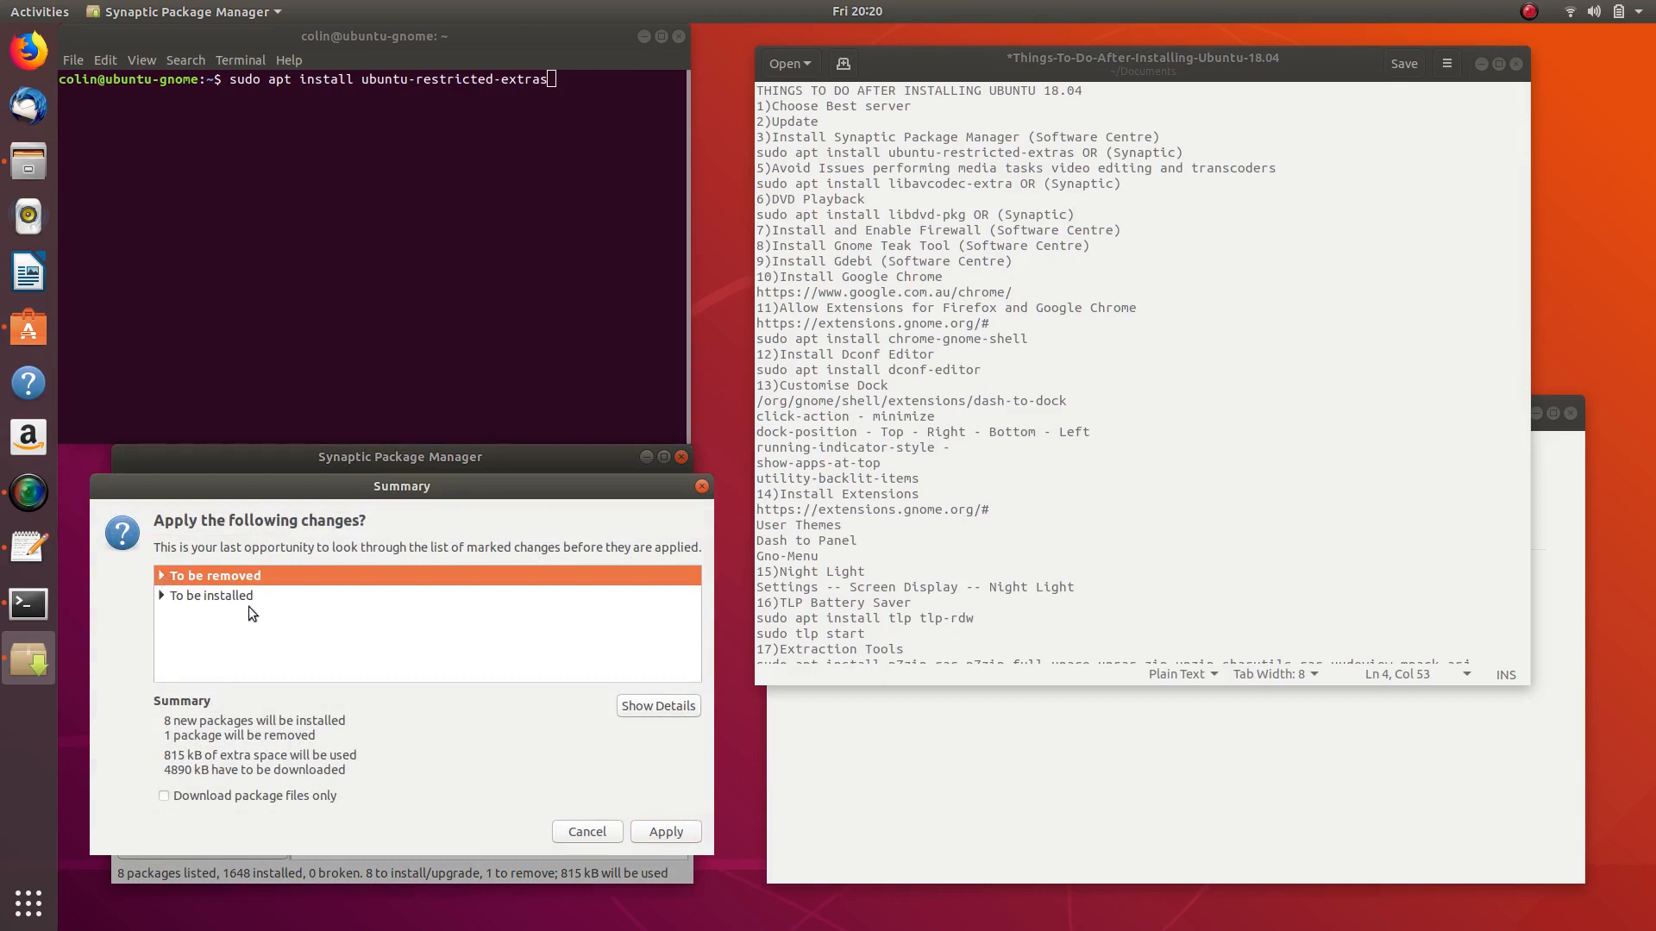
click(162, 577)
click(161, 577)
- Run the apt install command in Terminal with the password, then confirm applying changes in Synaptic
click(577, 96)
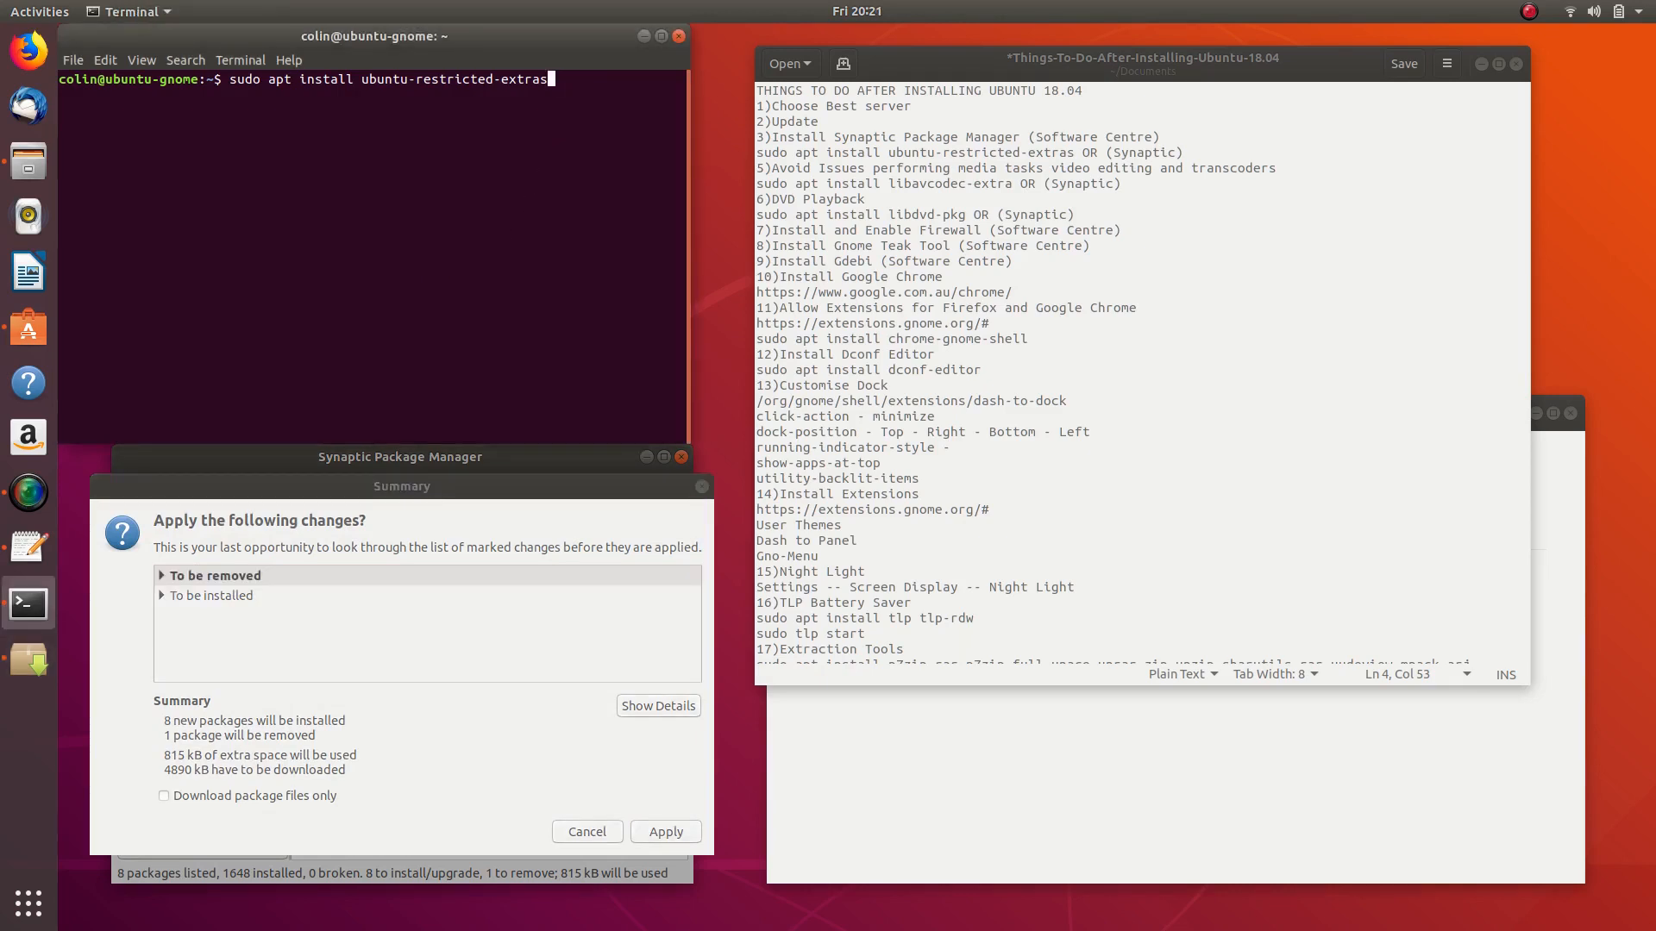
key(Return)
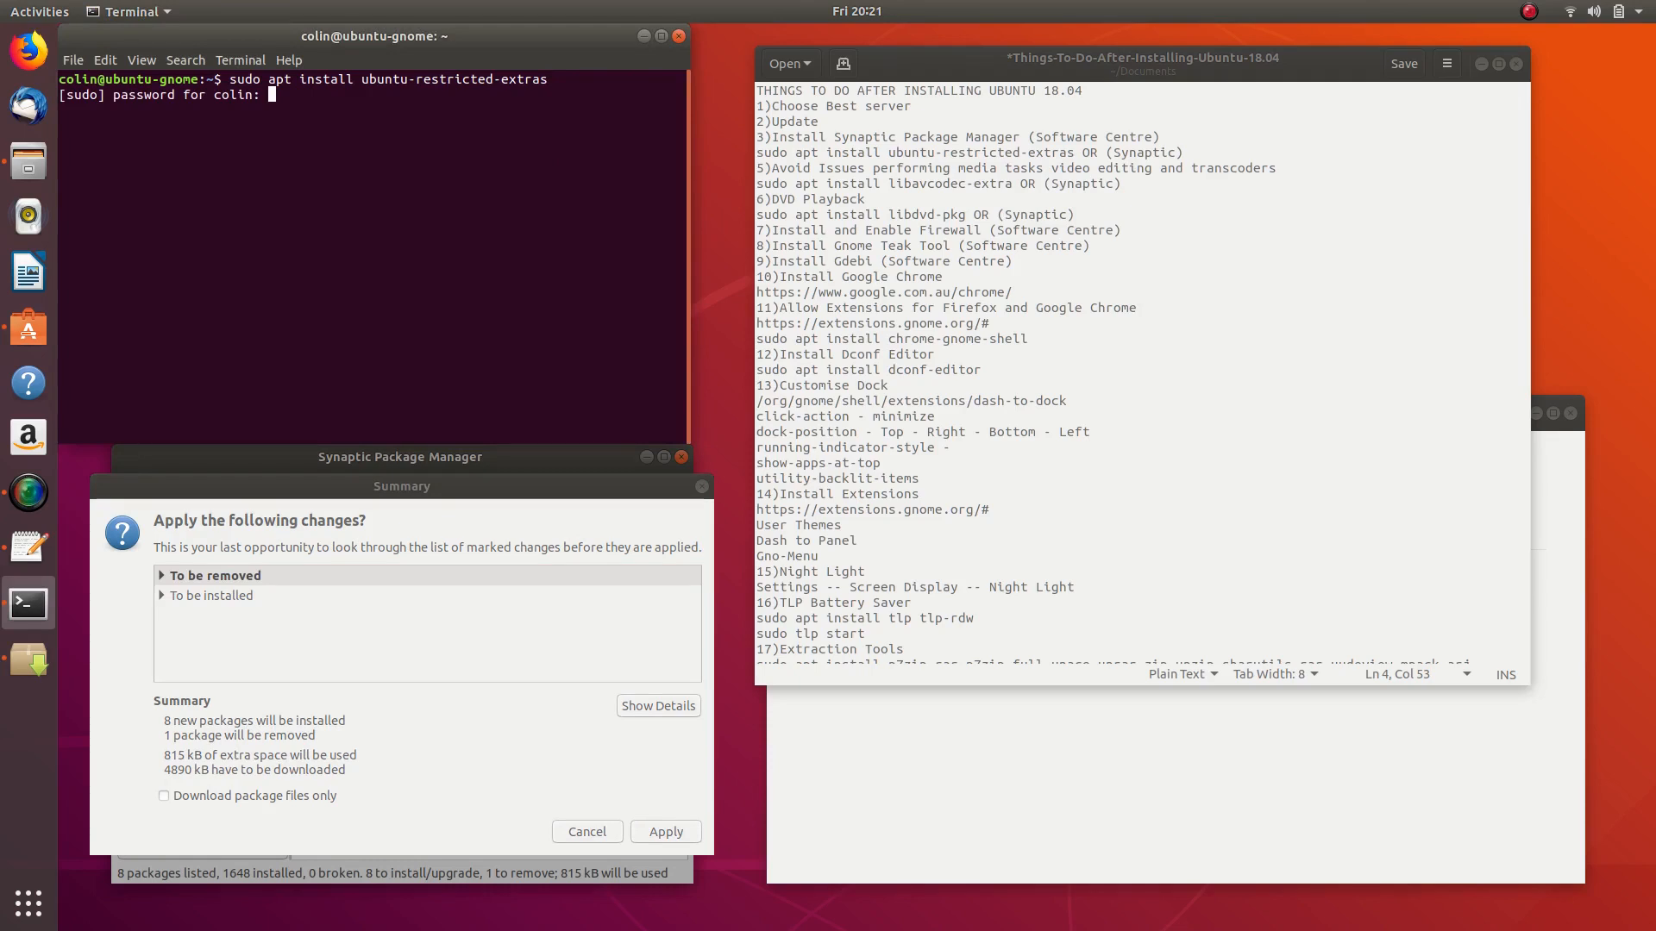
key(Return)
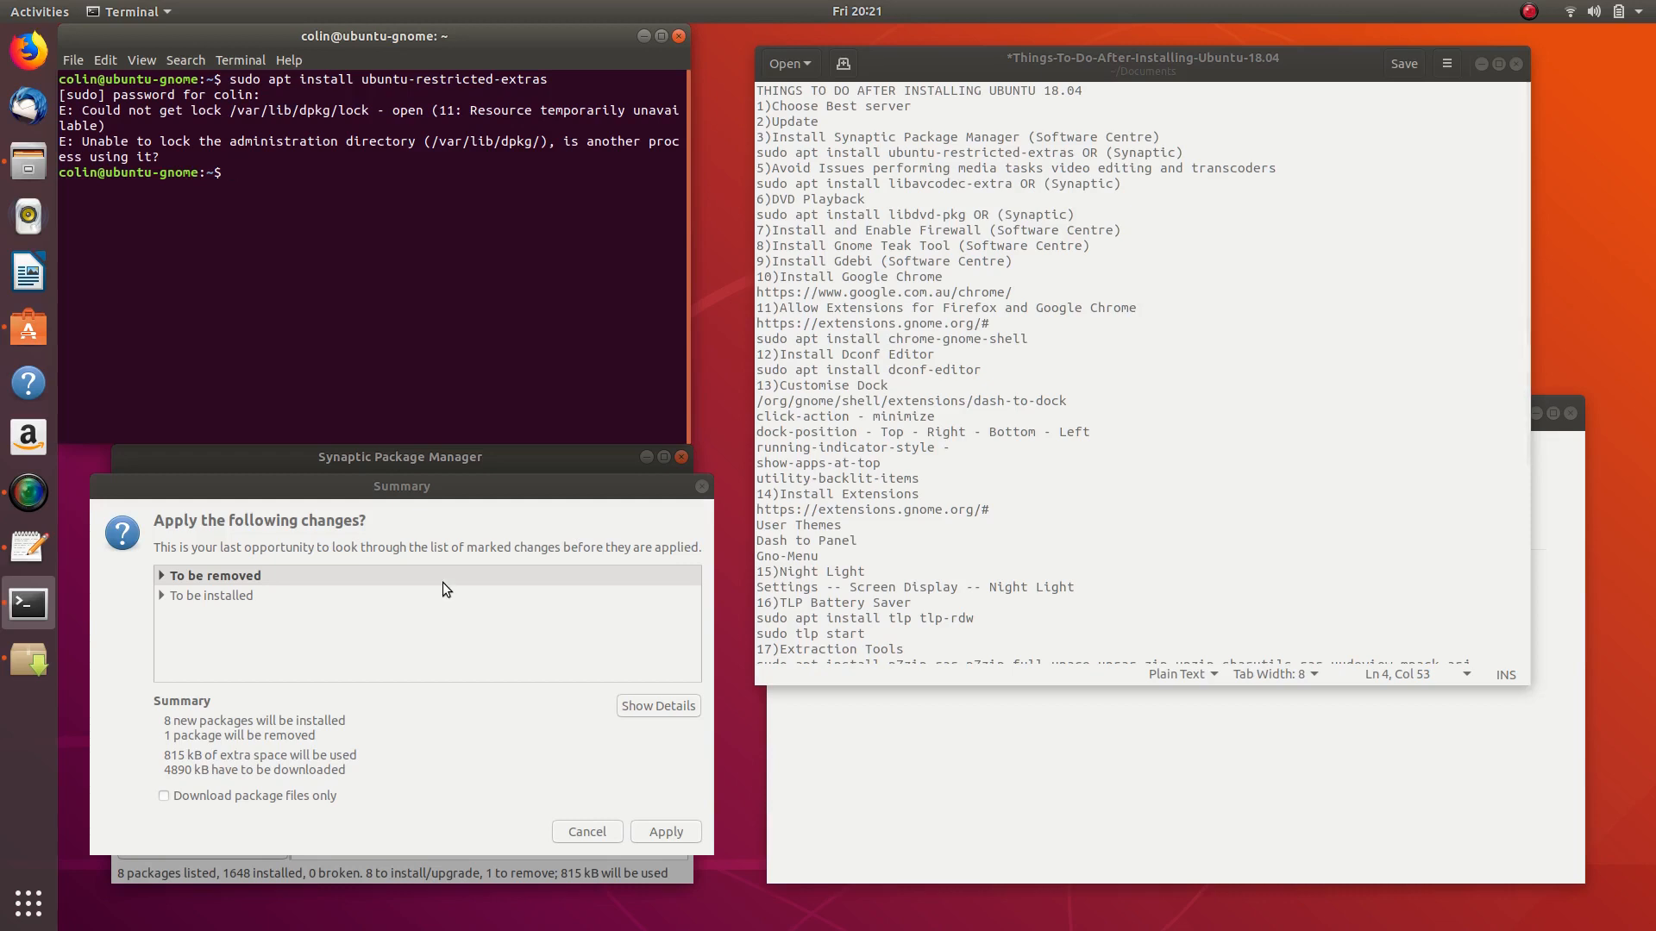
click(671, 831)
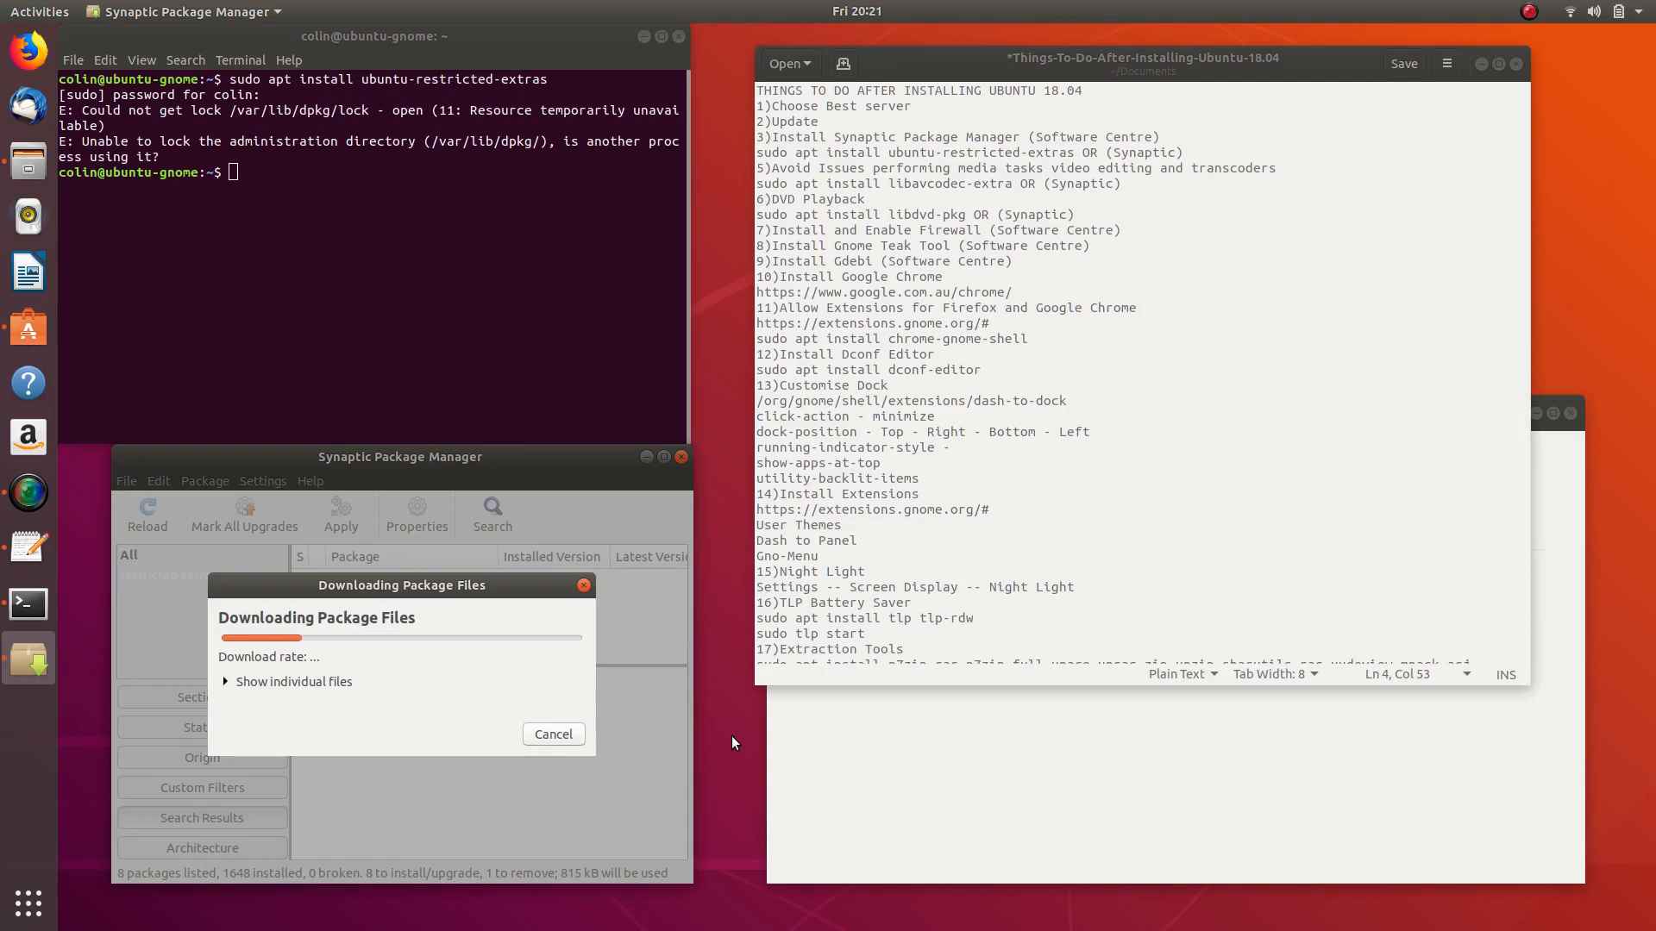
- Replace the Ubuntu Software search text with 'ubuntu restricted' while Synaptic keeps installing
click(1212, 767)
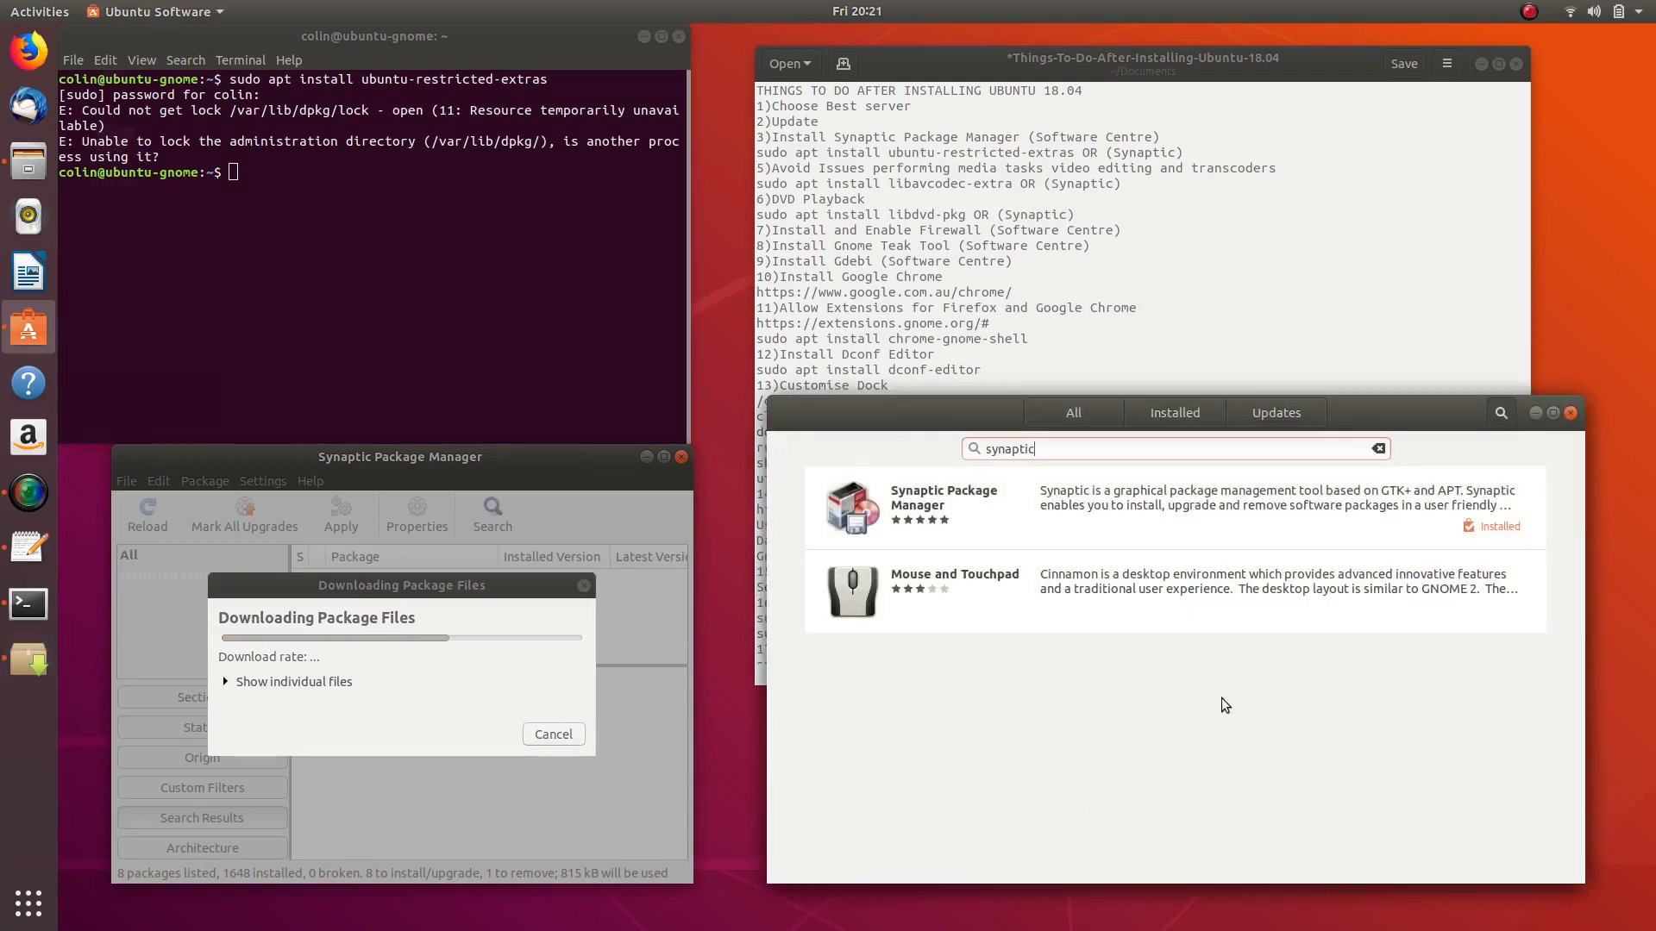
drag(1050, 444, 884, 445)
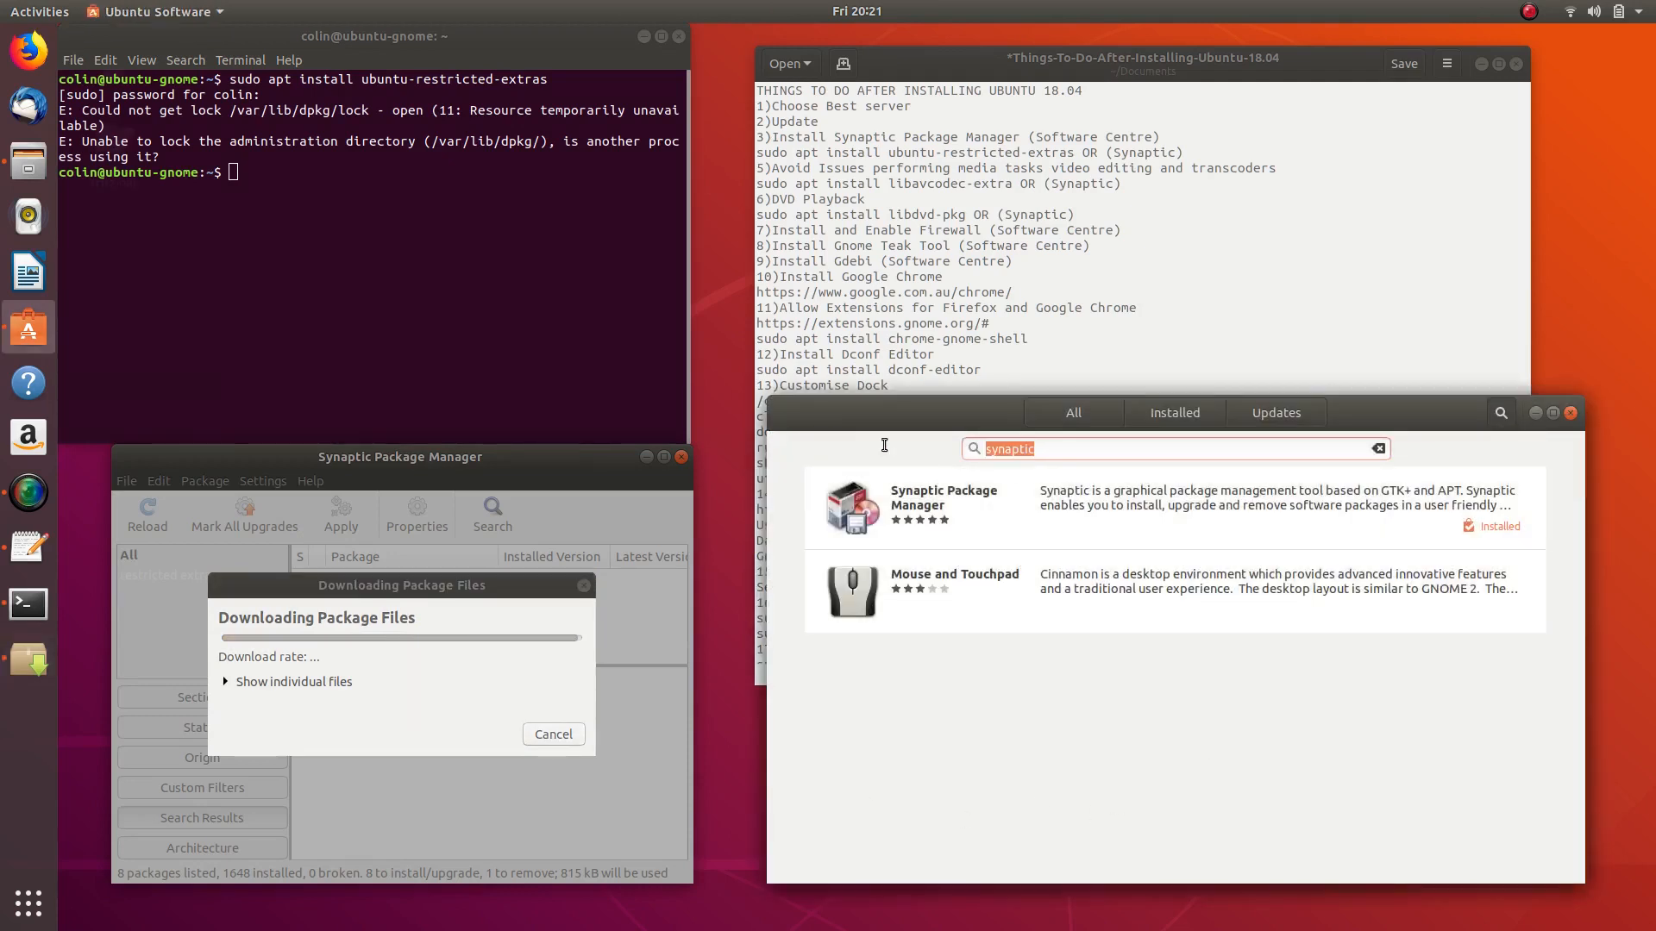
text(ubuntu r)
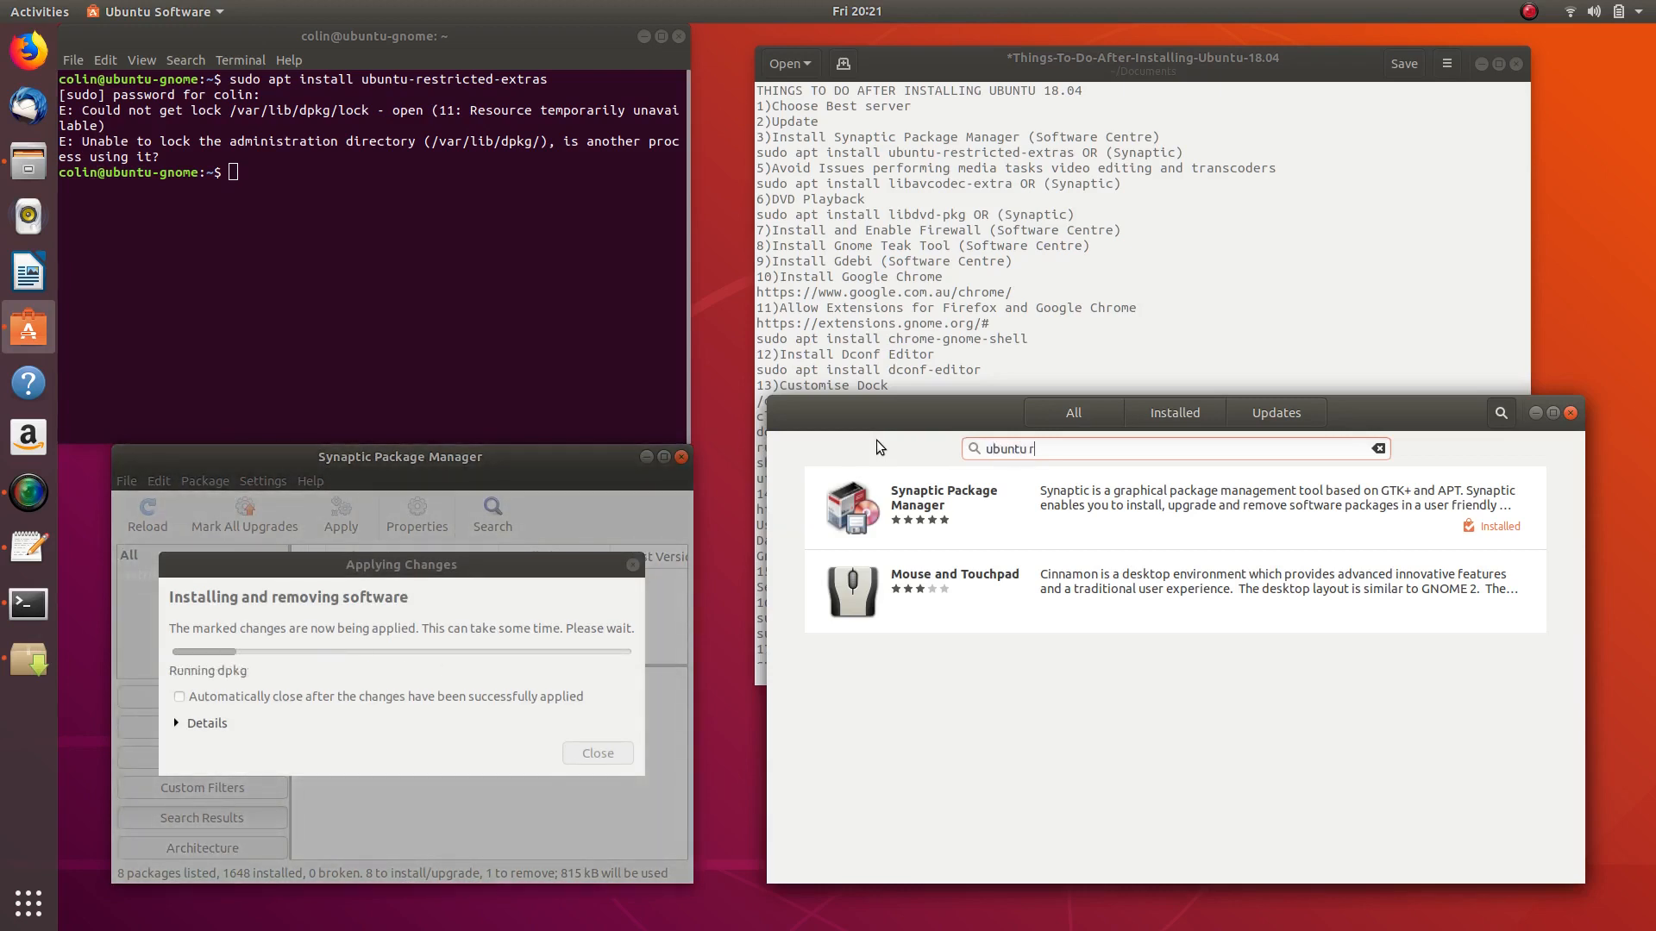
text(estricted)
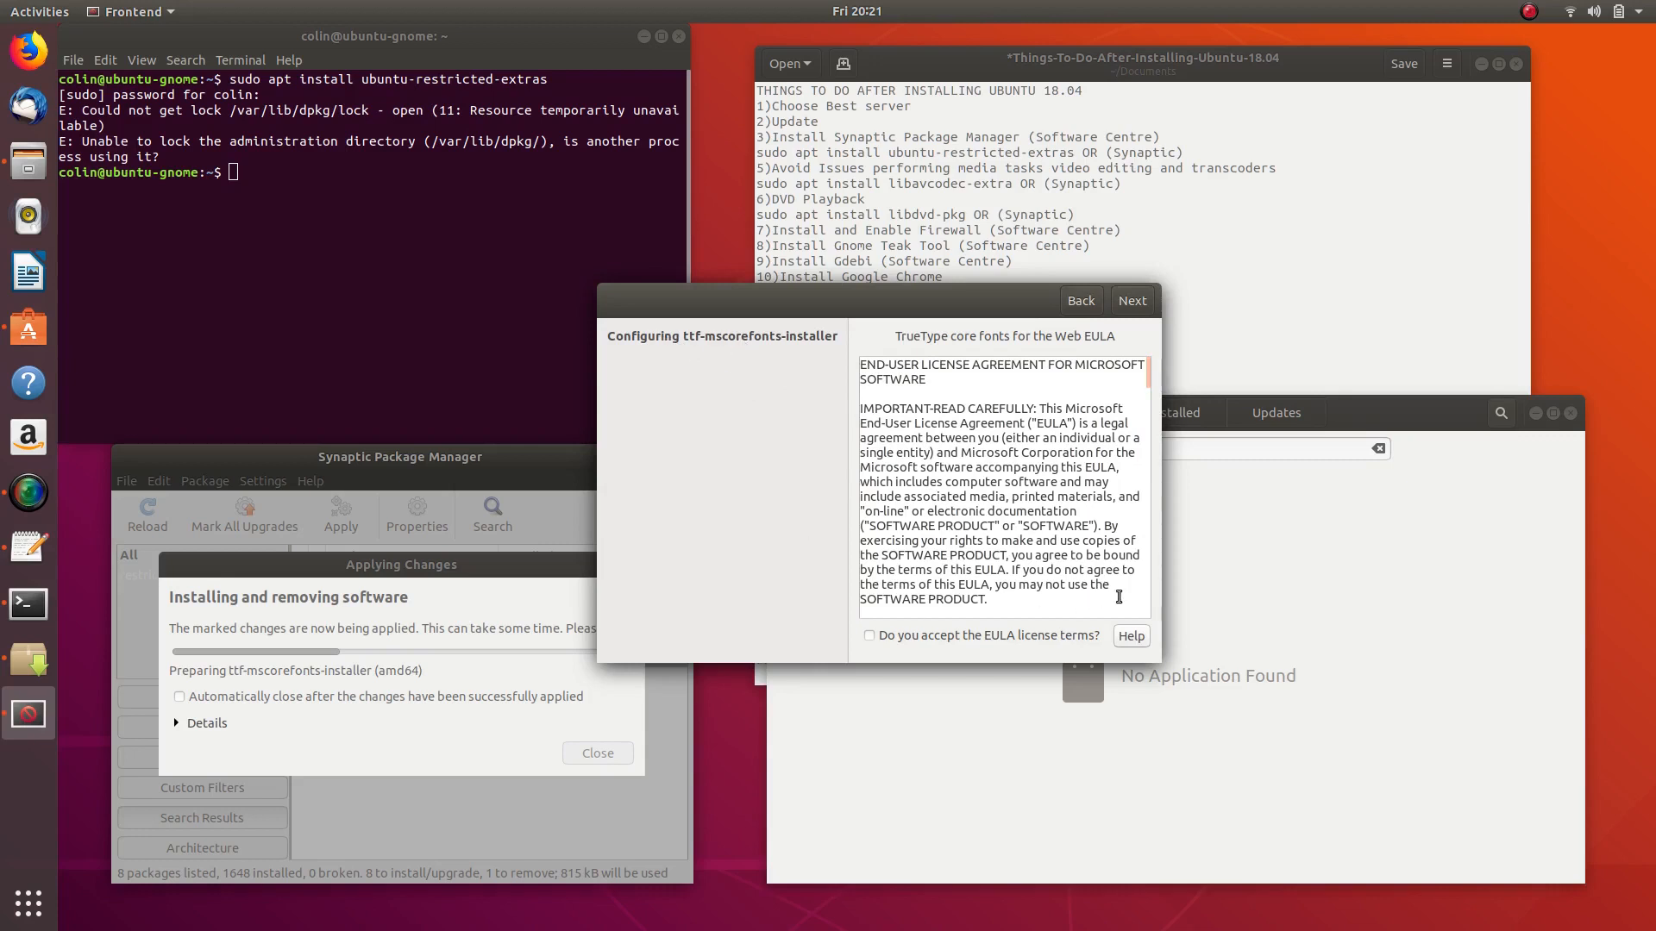
- Accept the Microsoft TrueType core fonts EULA and continue the installation
scroll(1036, 474, down, 10)
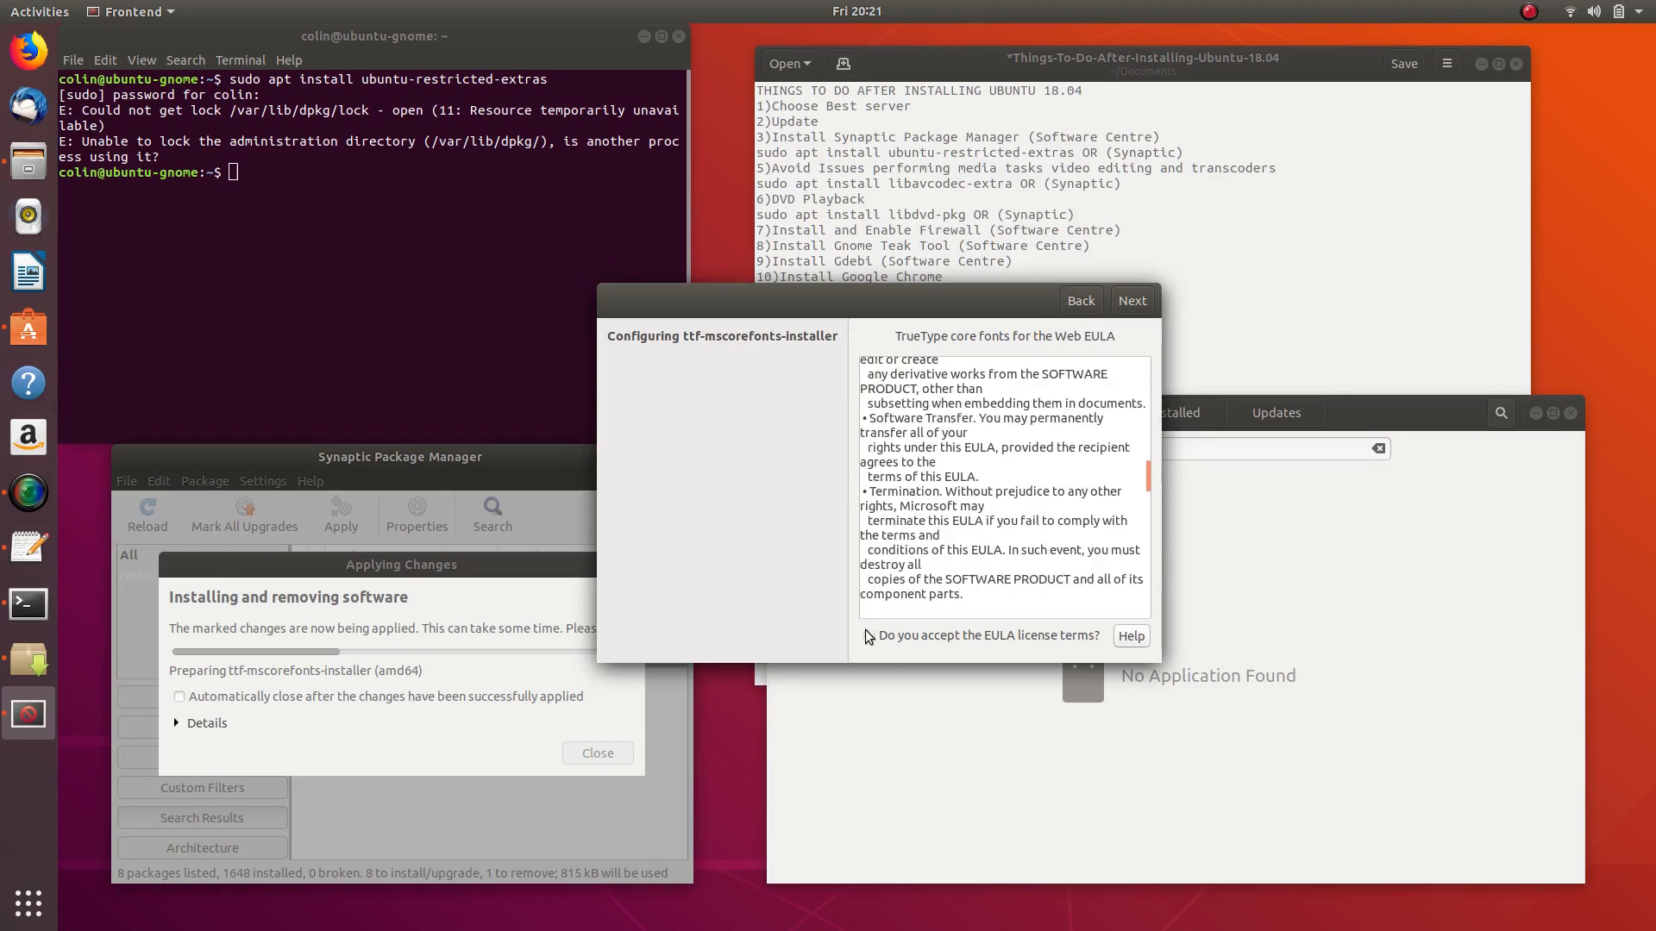
scroll(969, 480, down, 10)
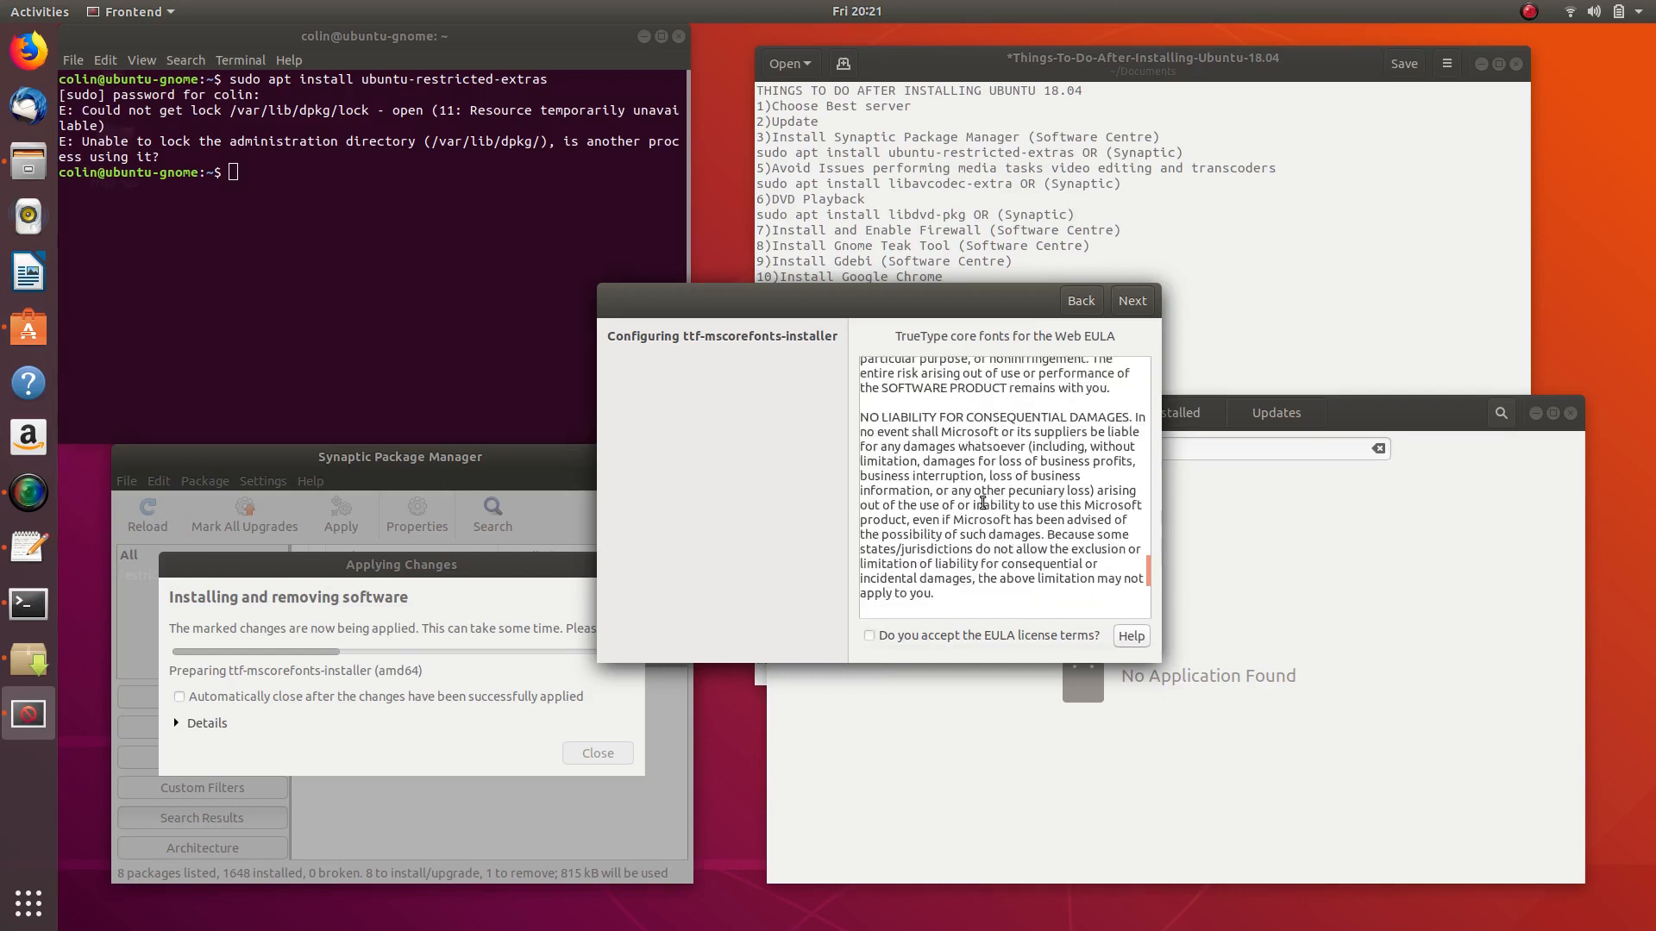
click(869, 636)
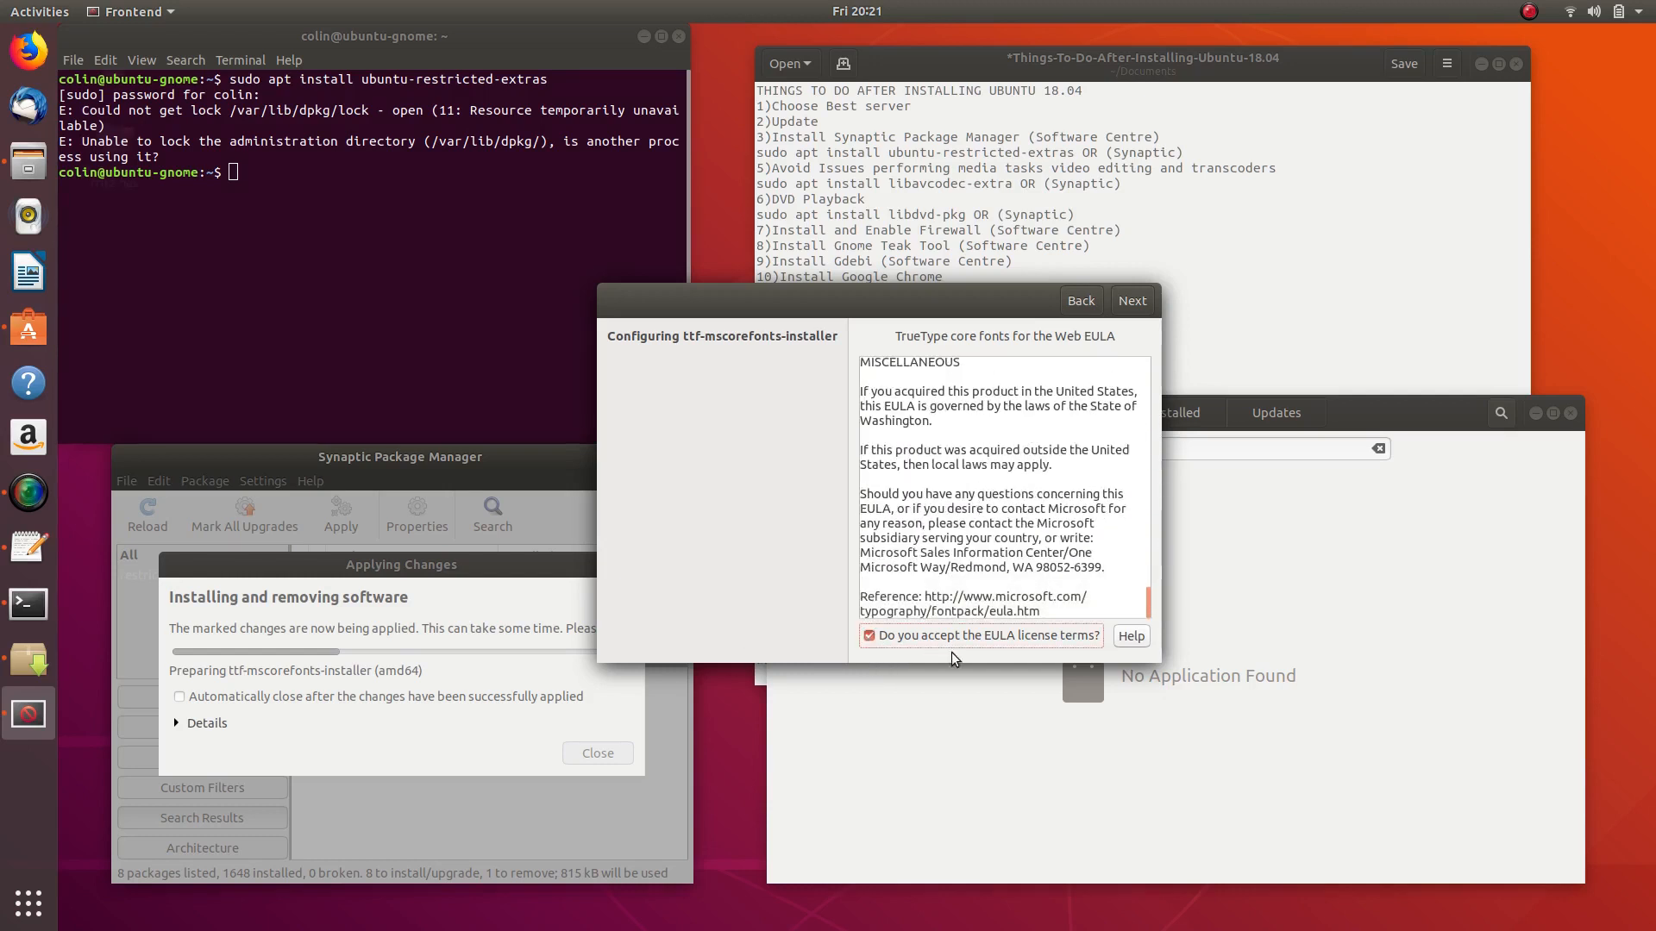
click(1133, 301)
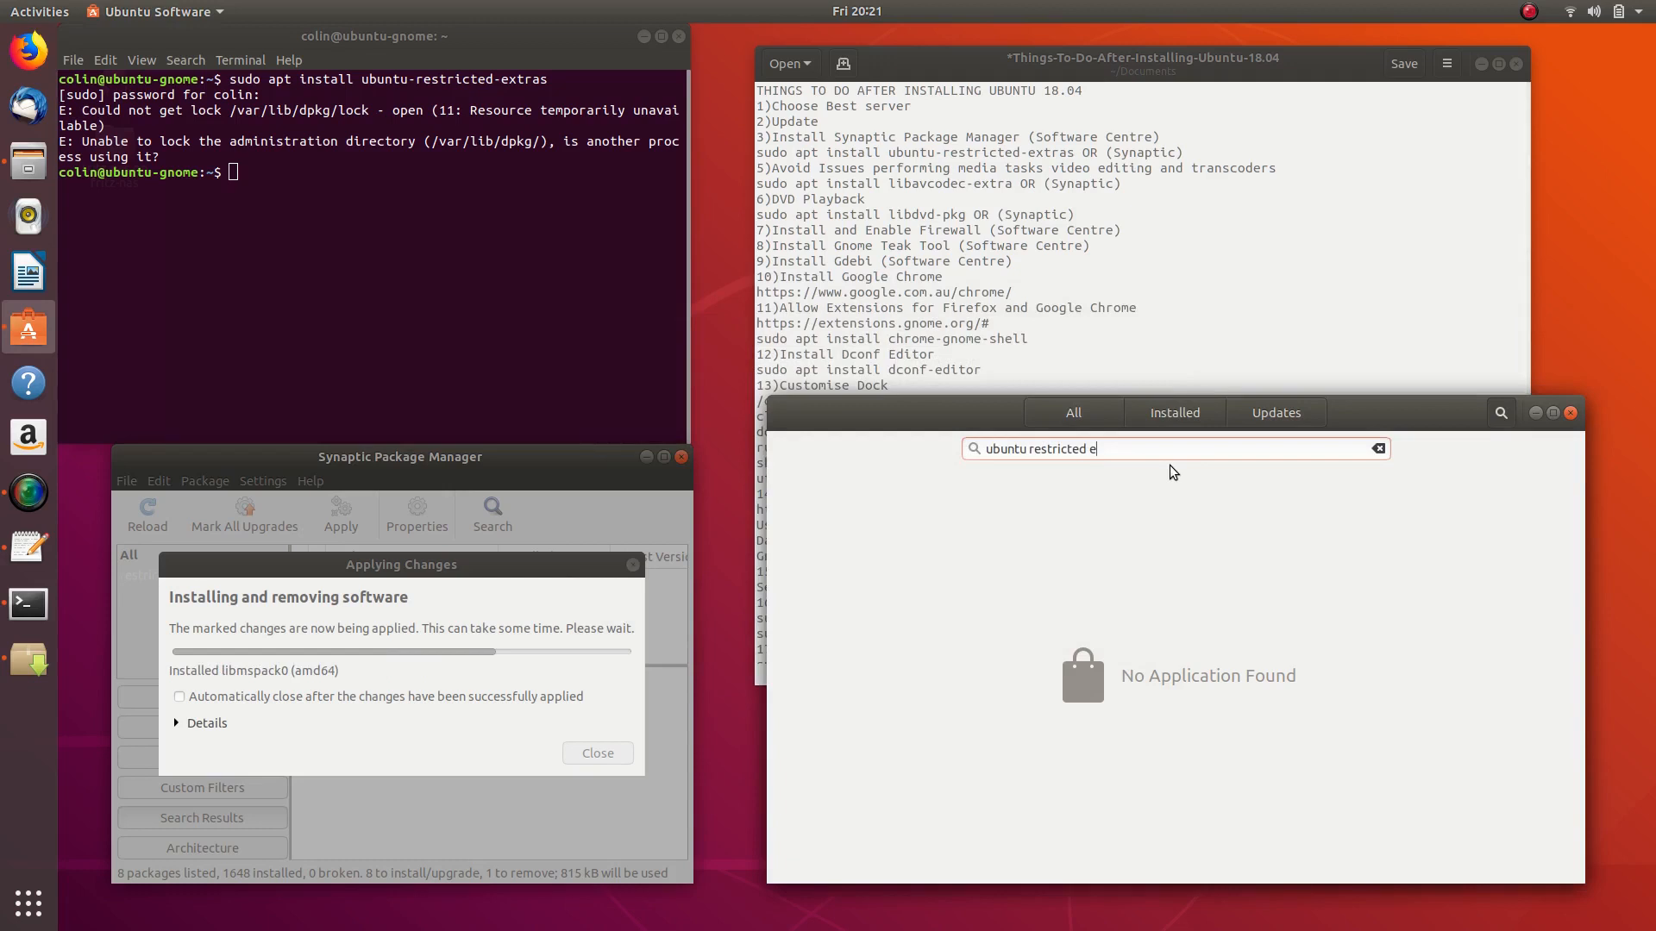
- Close the Changes applied notice once installation finishes with 1655 packages installed
text(xtras)
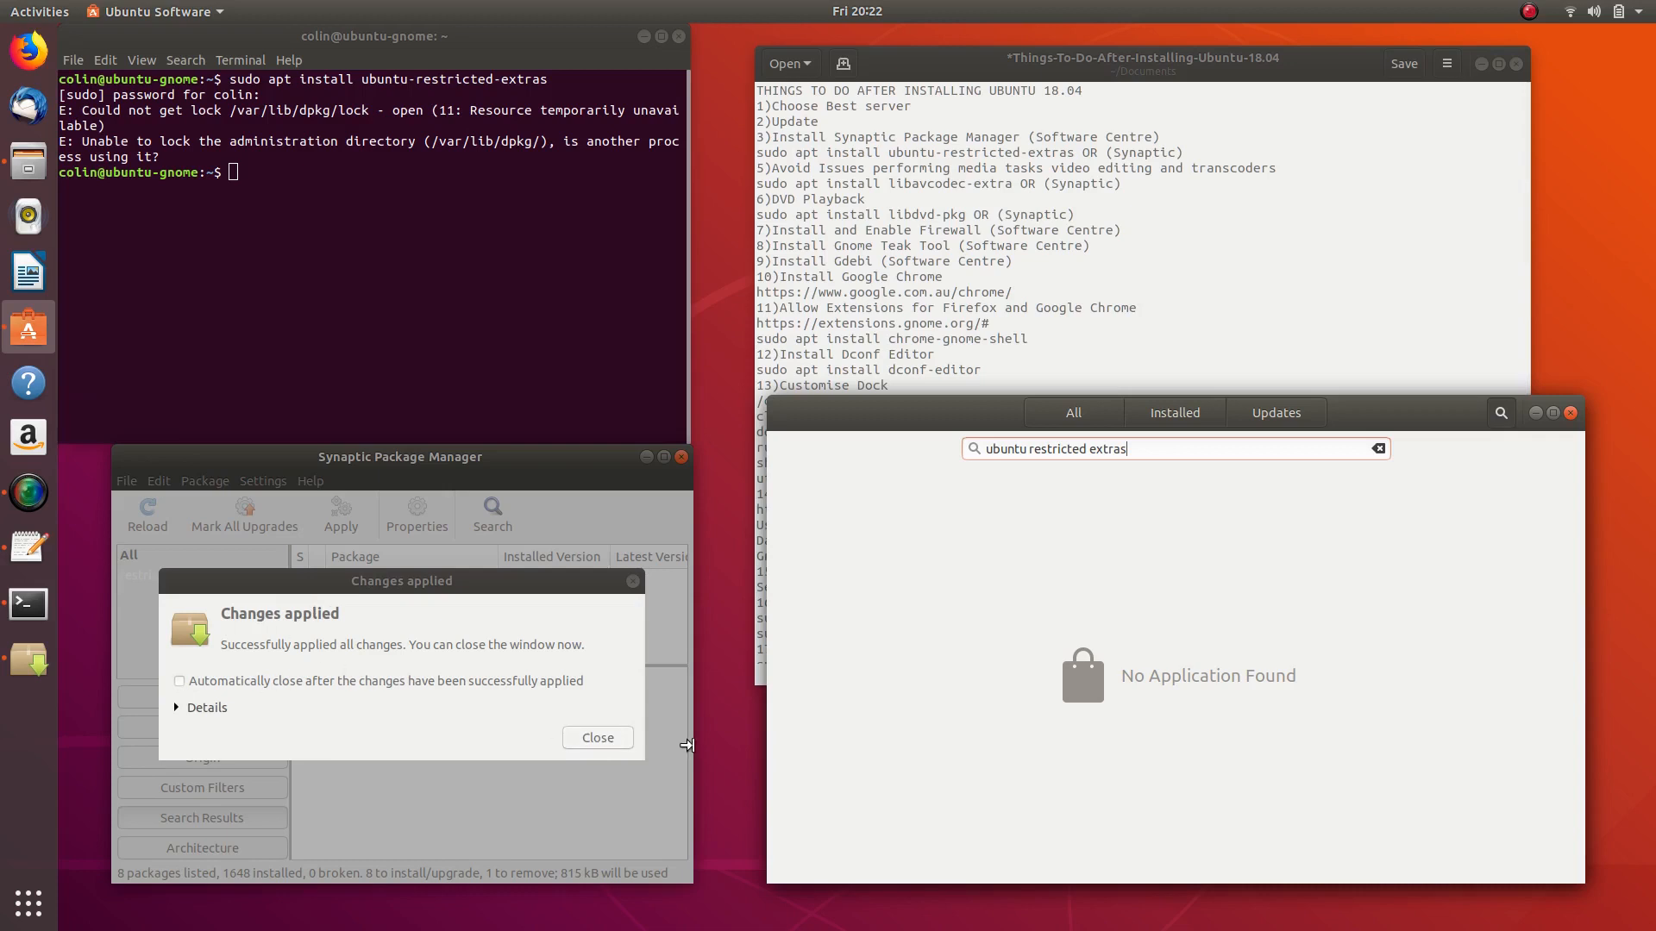
click(179, 682)
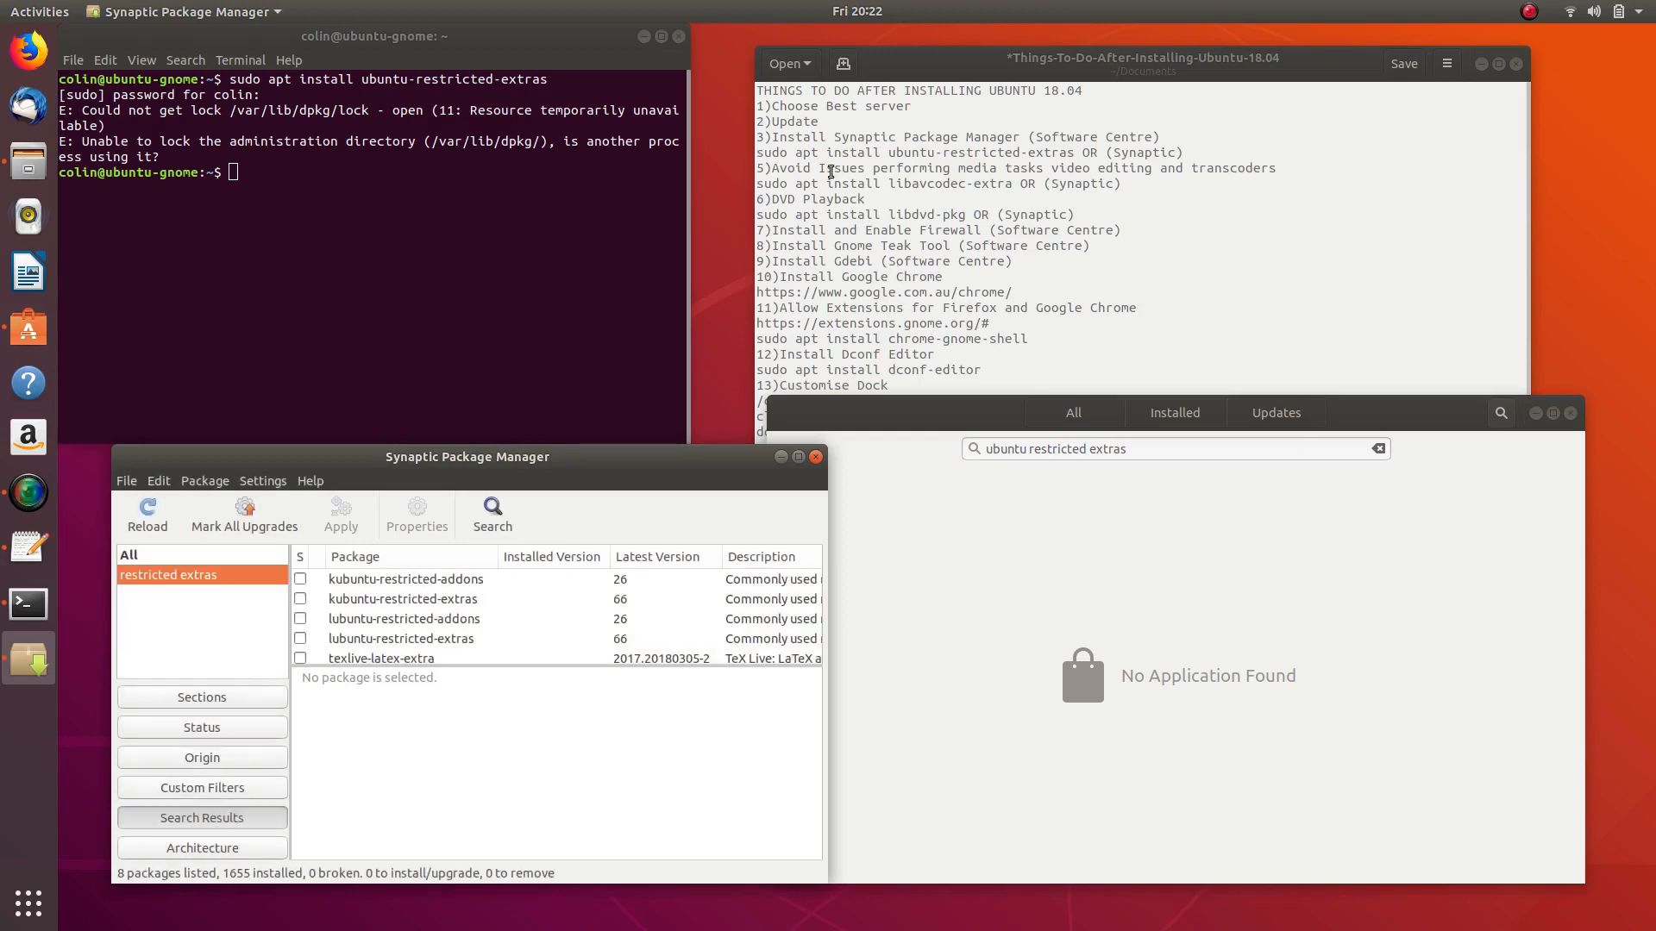
- Select the 'sudo apt install libavcodec-extra' line in the gedit checklist
drag(775, 170, 1283, 175)
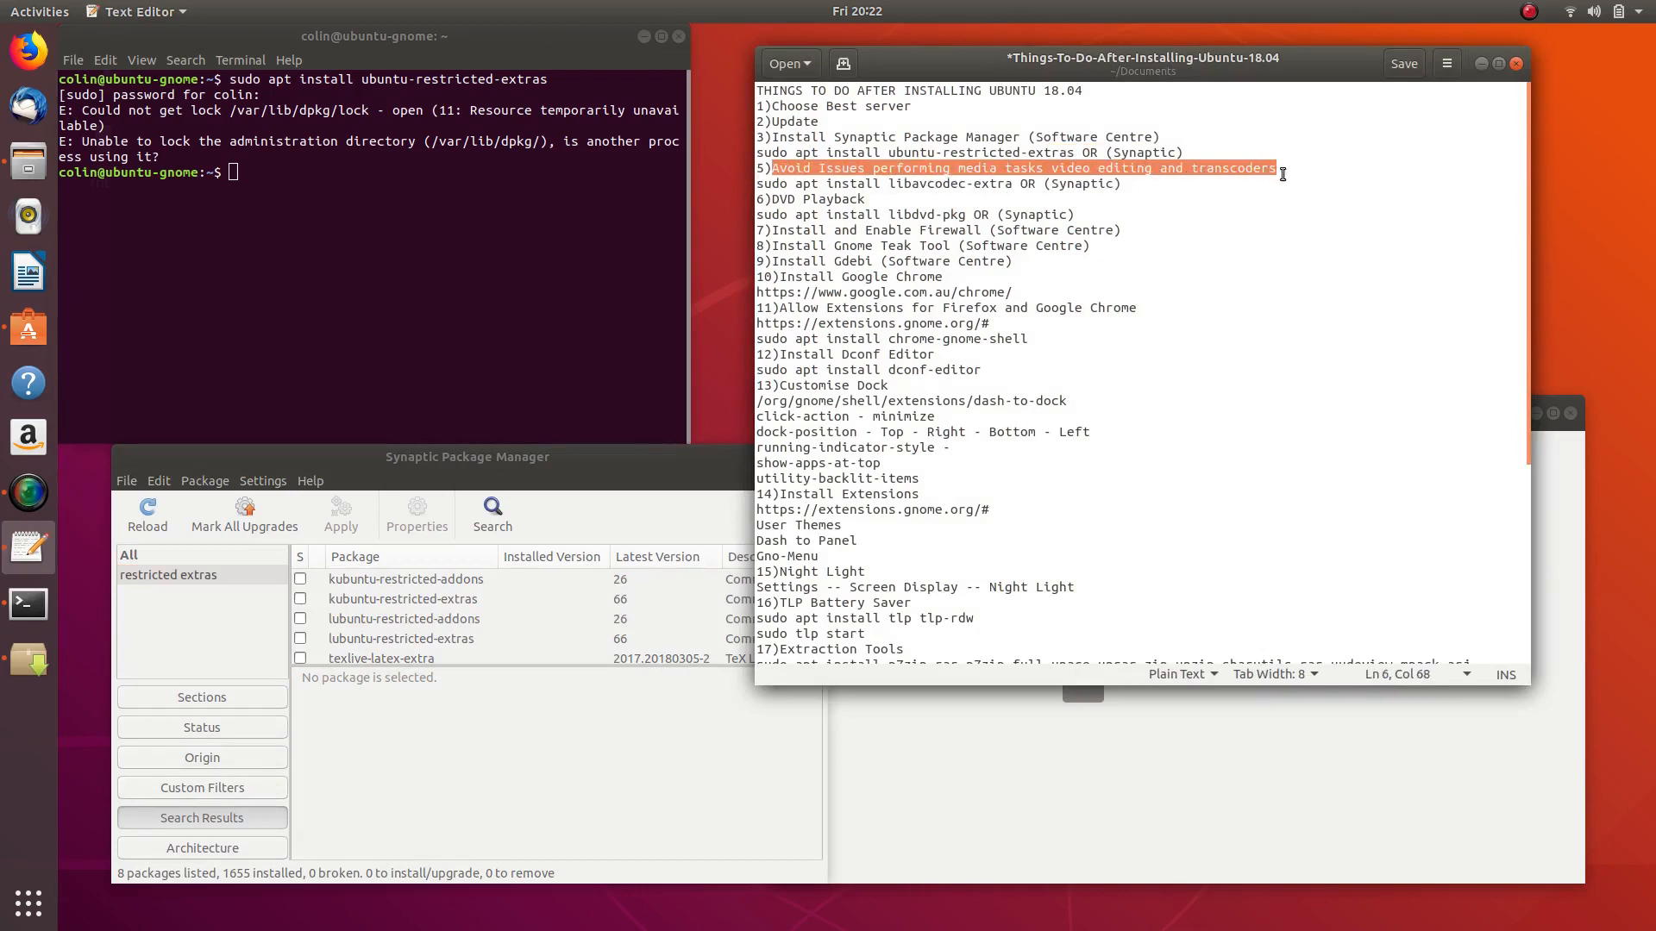
click(984, 188)
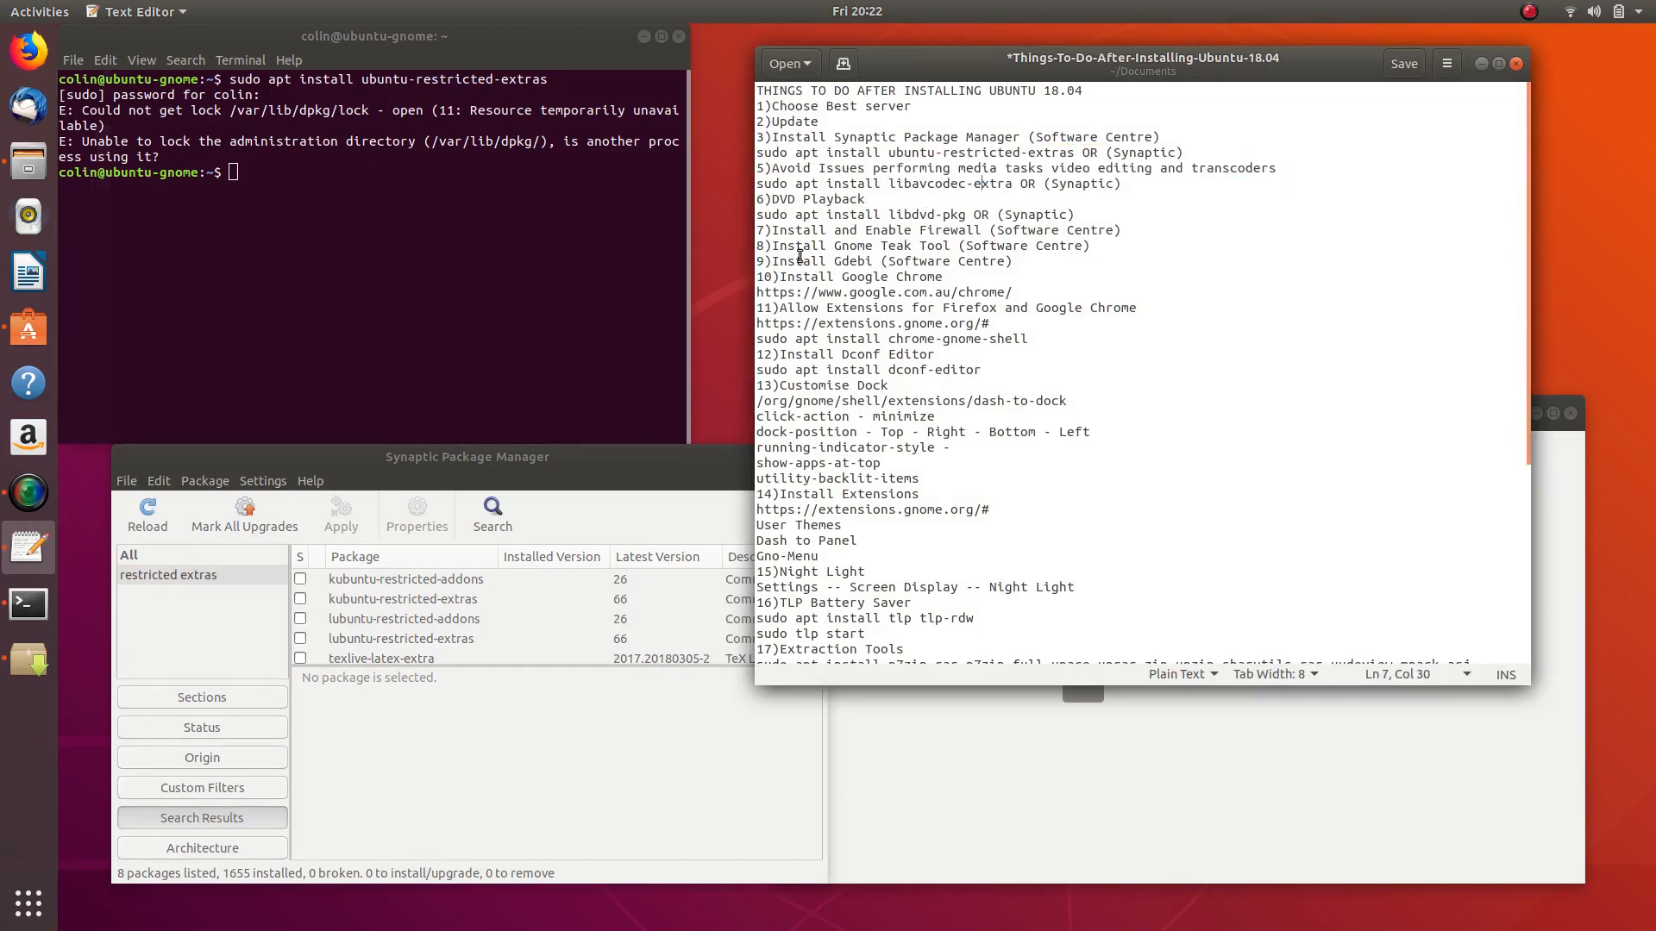
click(757, 183)
drag(757, 182, 1010, 187)
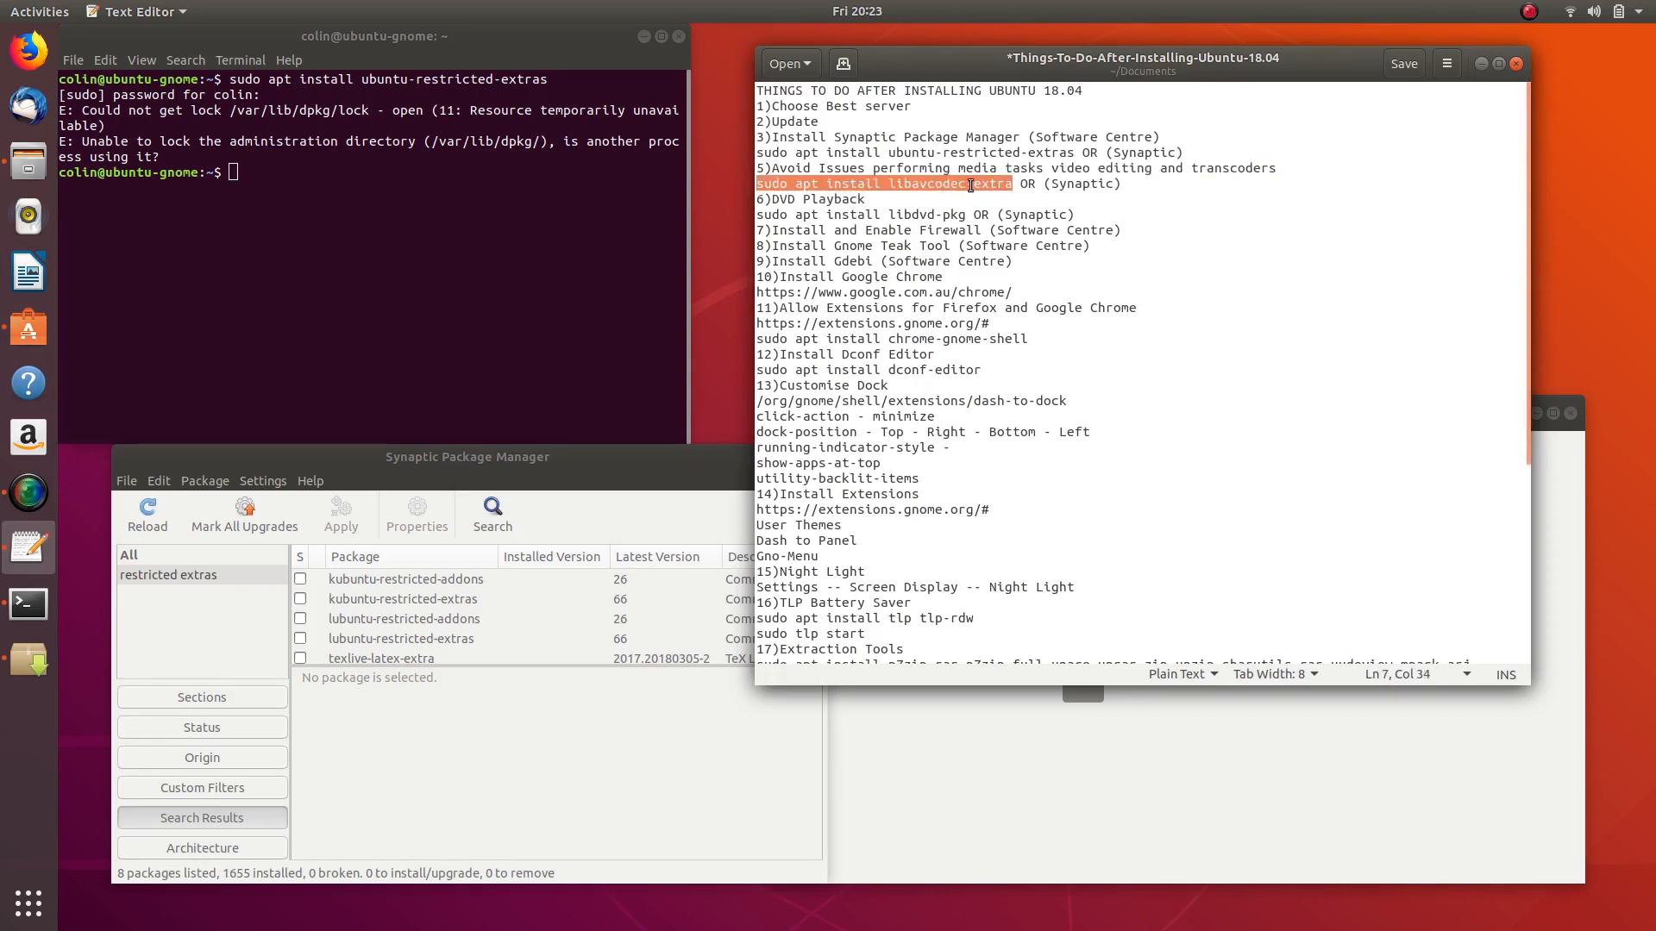
- Copy the libavcodec-extra command into the Terminal prompt, then start Synaptic's package search
right_click(1010, 187)
click(1012, 264)
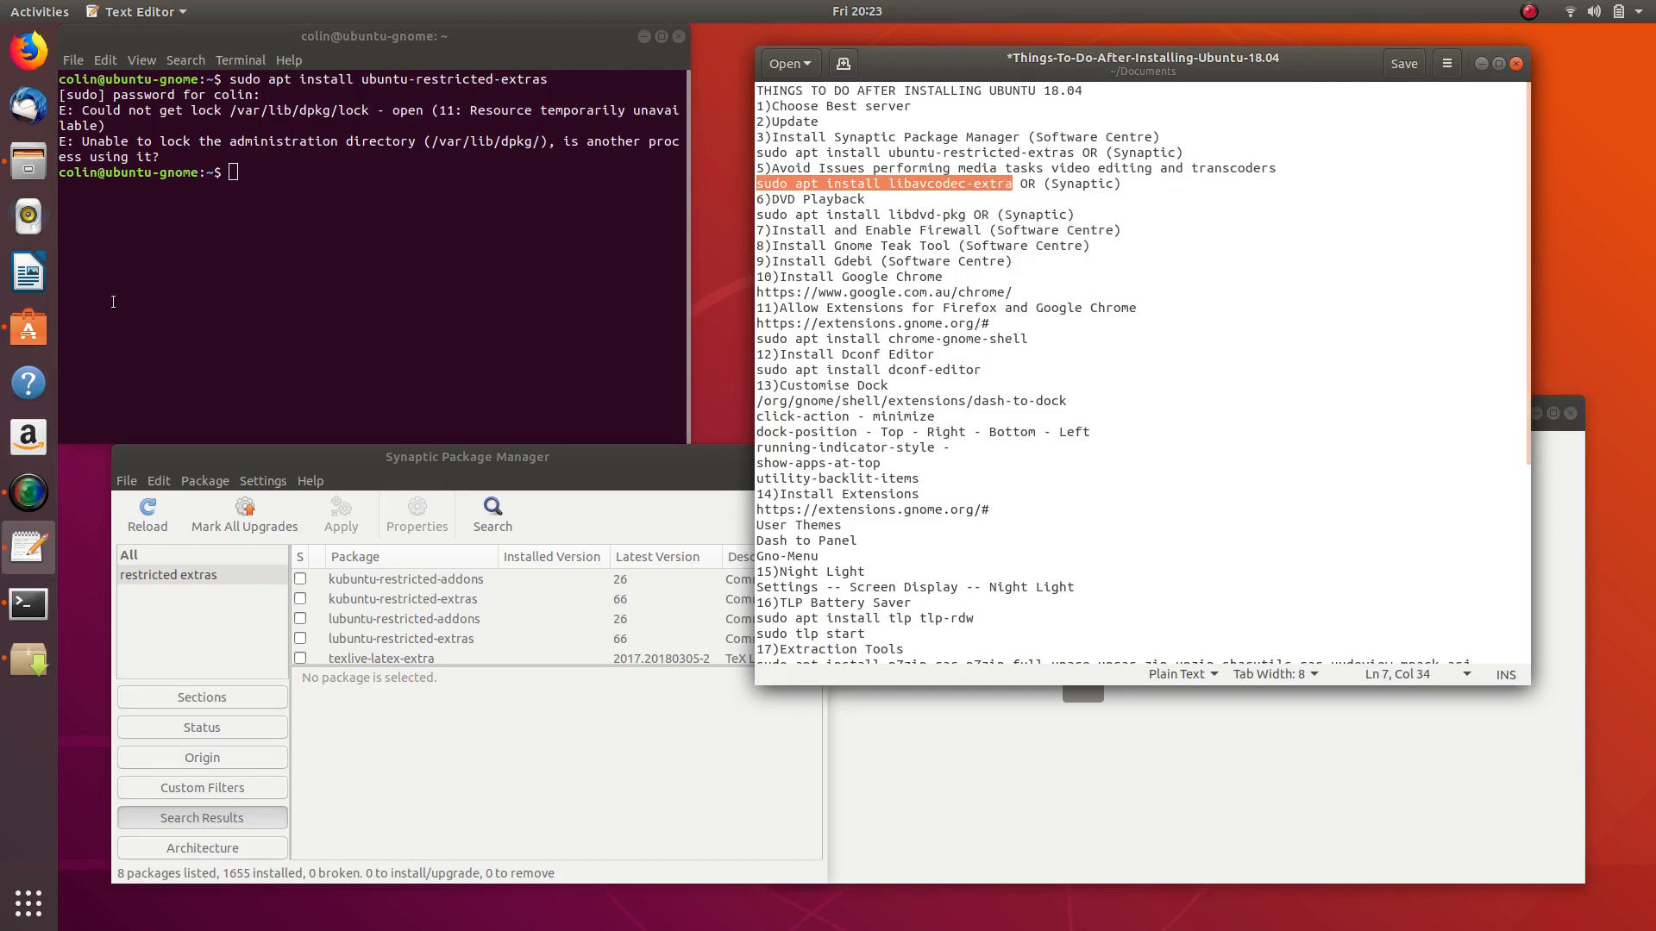
right_click(286, 190)
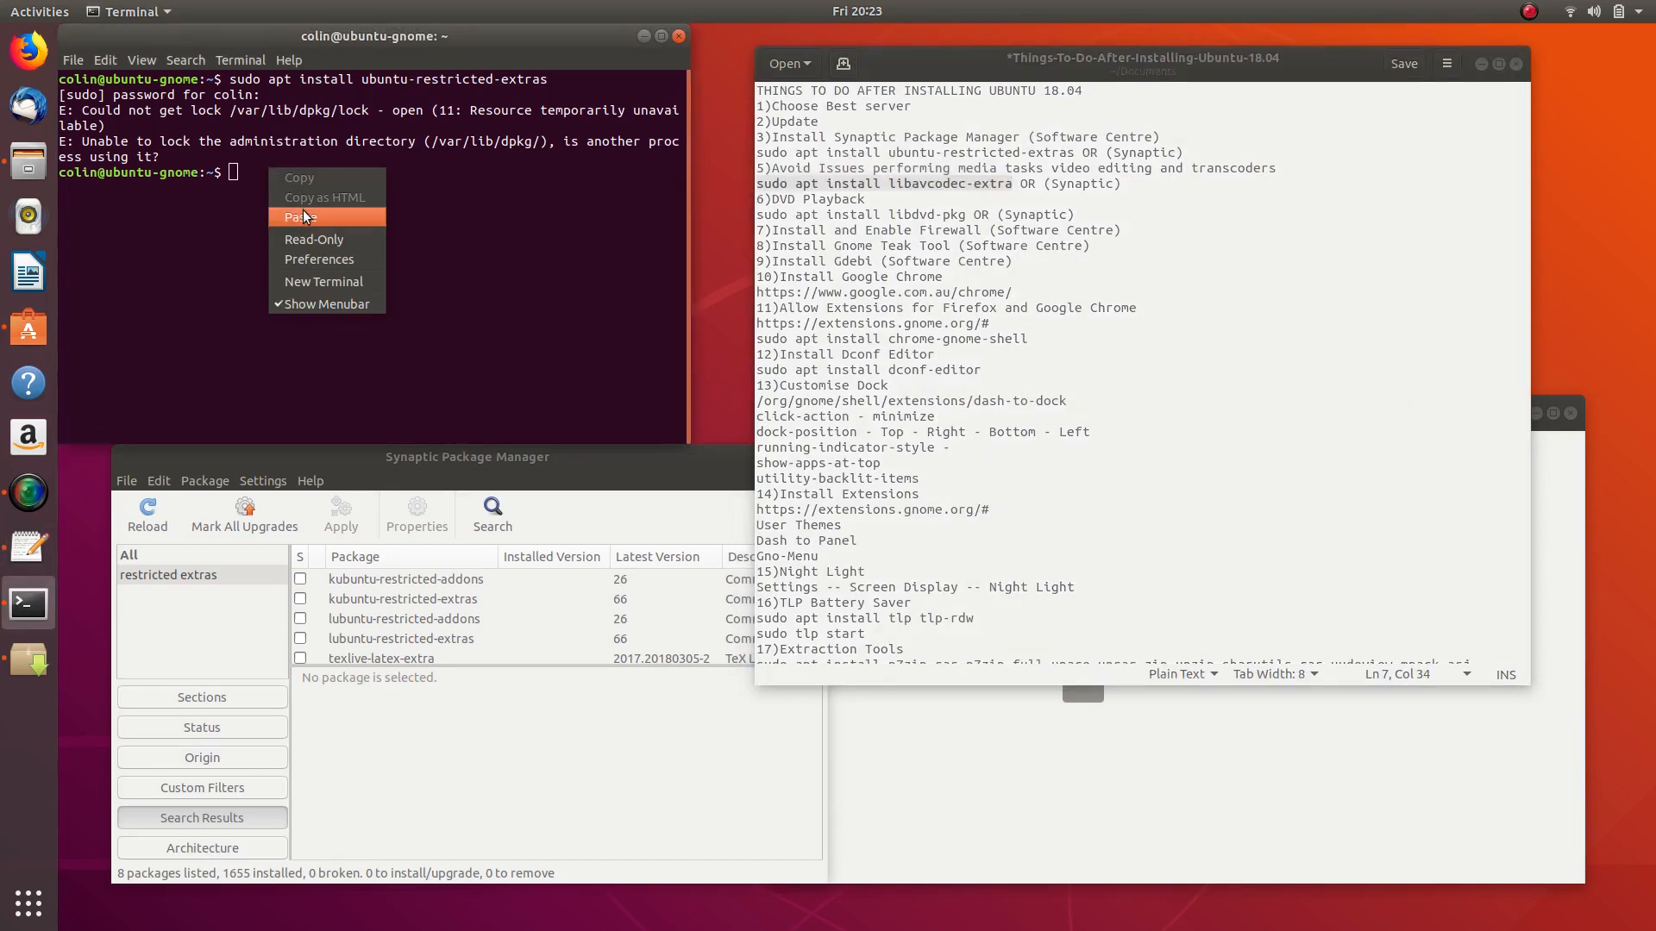
click(304, 210)
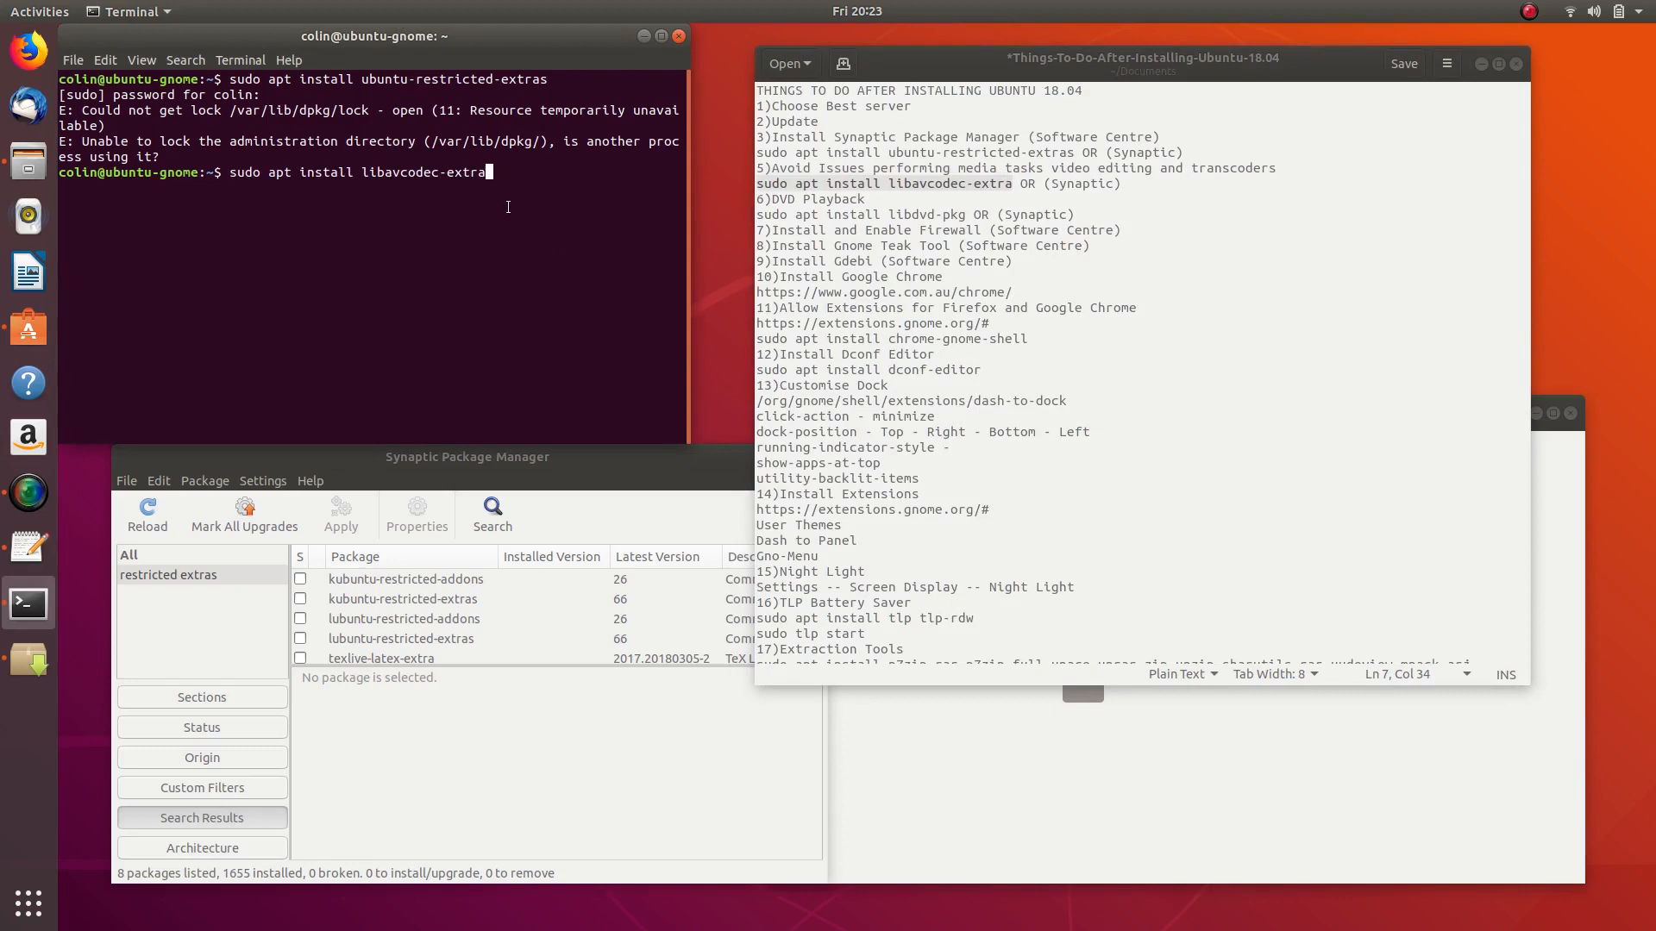
click(509, 515)
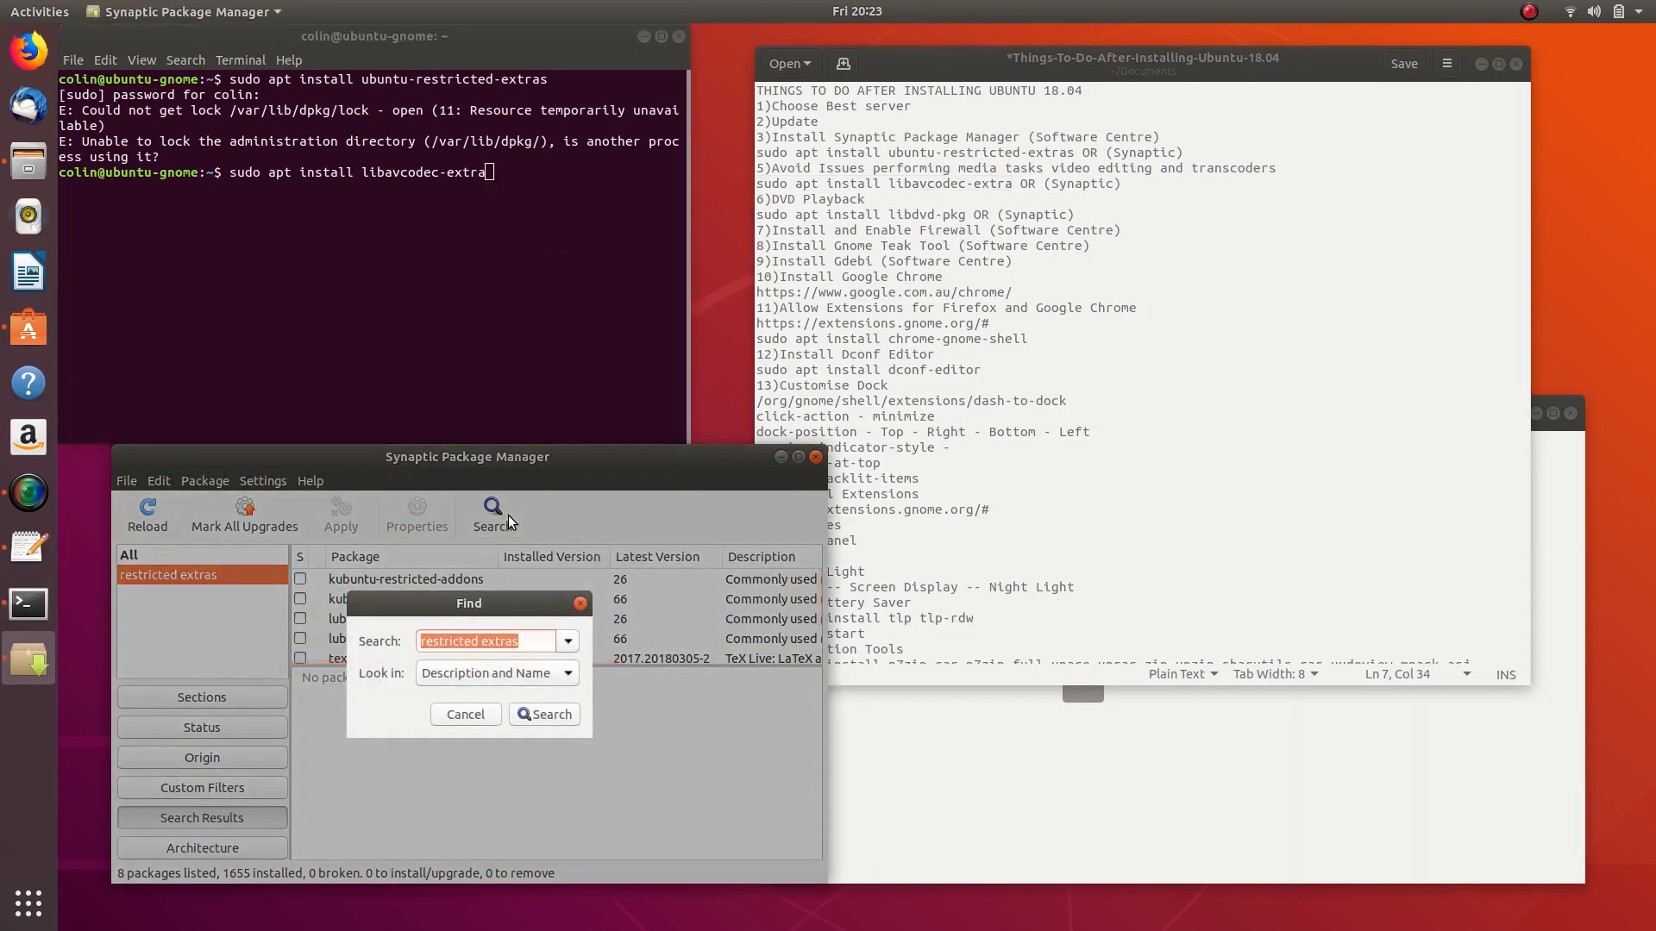
- Search Synaptic for libavcodec, see libavcodec-extra 7:3.4.2-2 already installed, and close Synaptic
text(libavcodec)
key(Return)
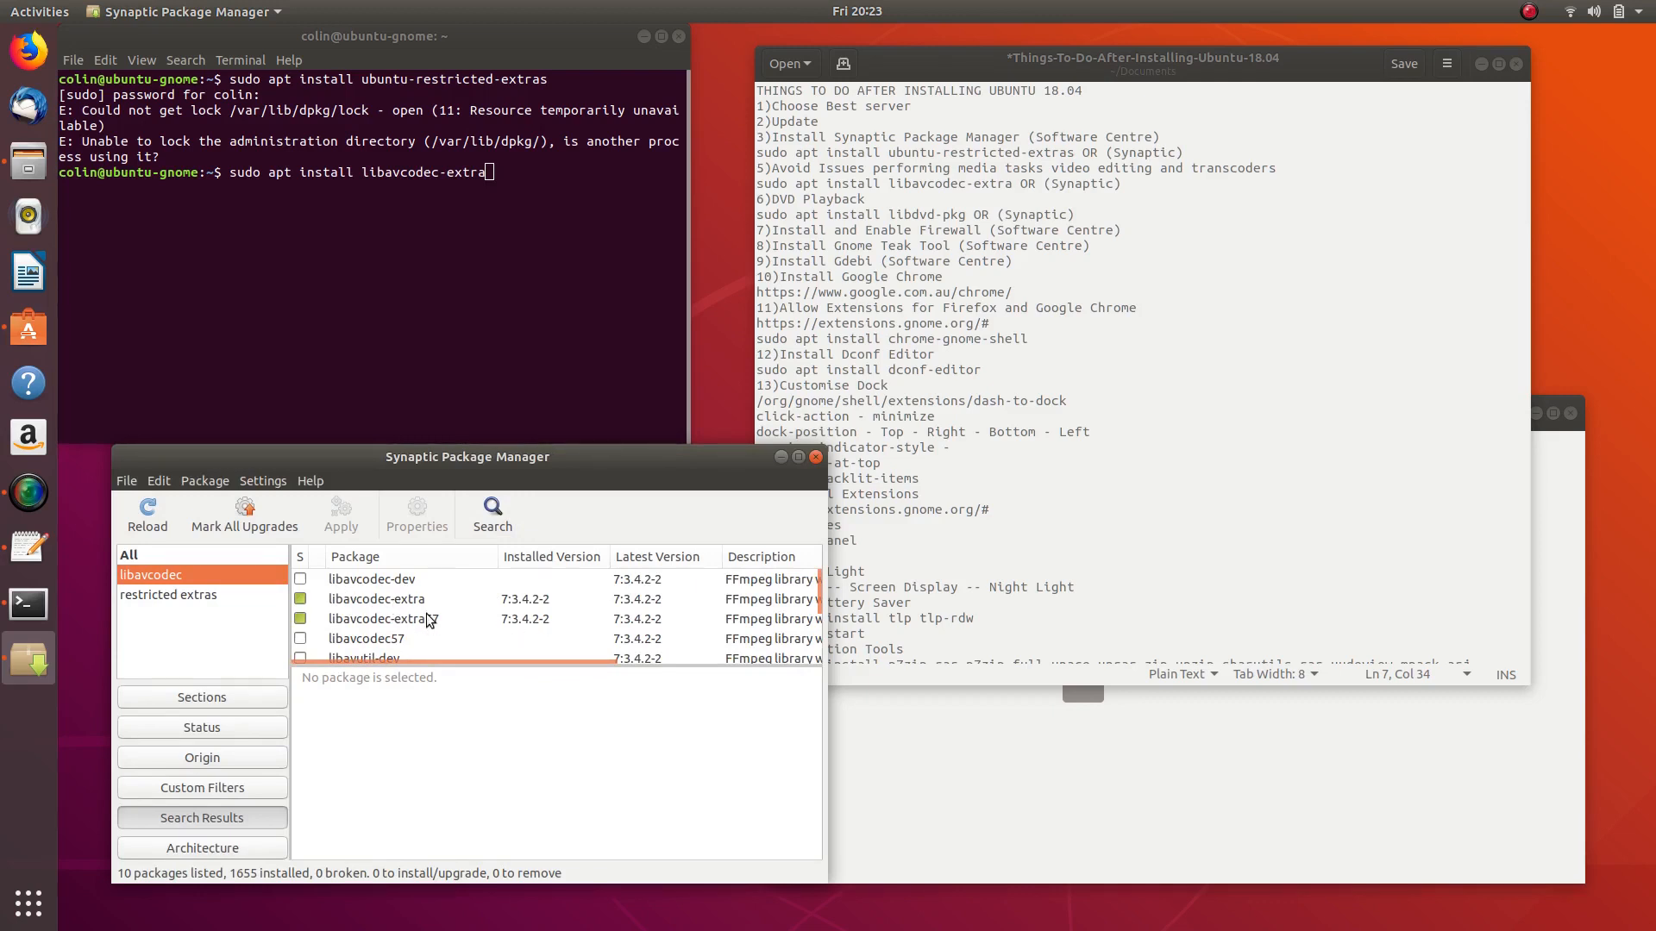
scroll(396, 621, down, 3)
scroll(398, 622, up, 3)
click(605, 246)
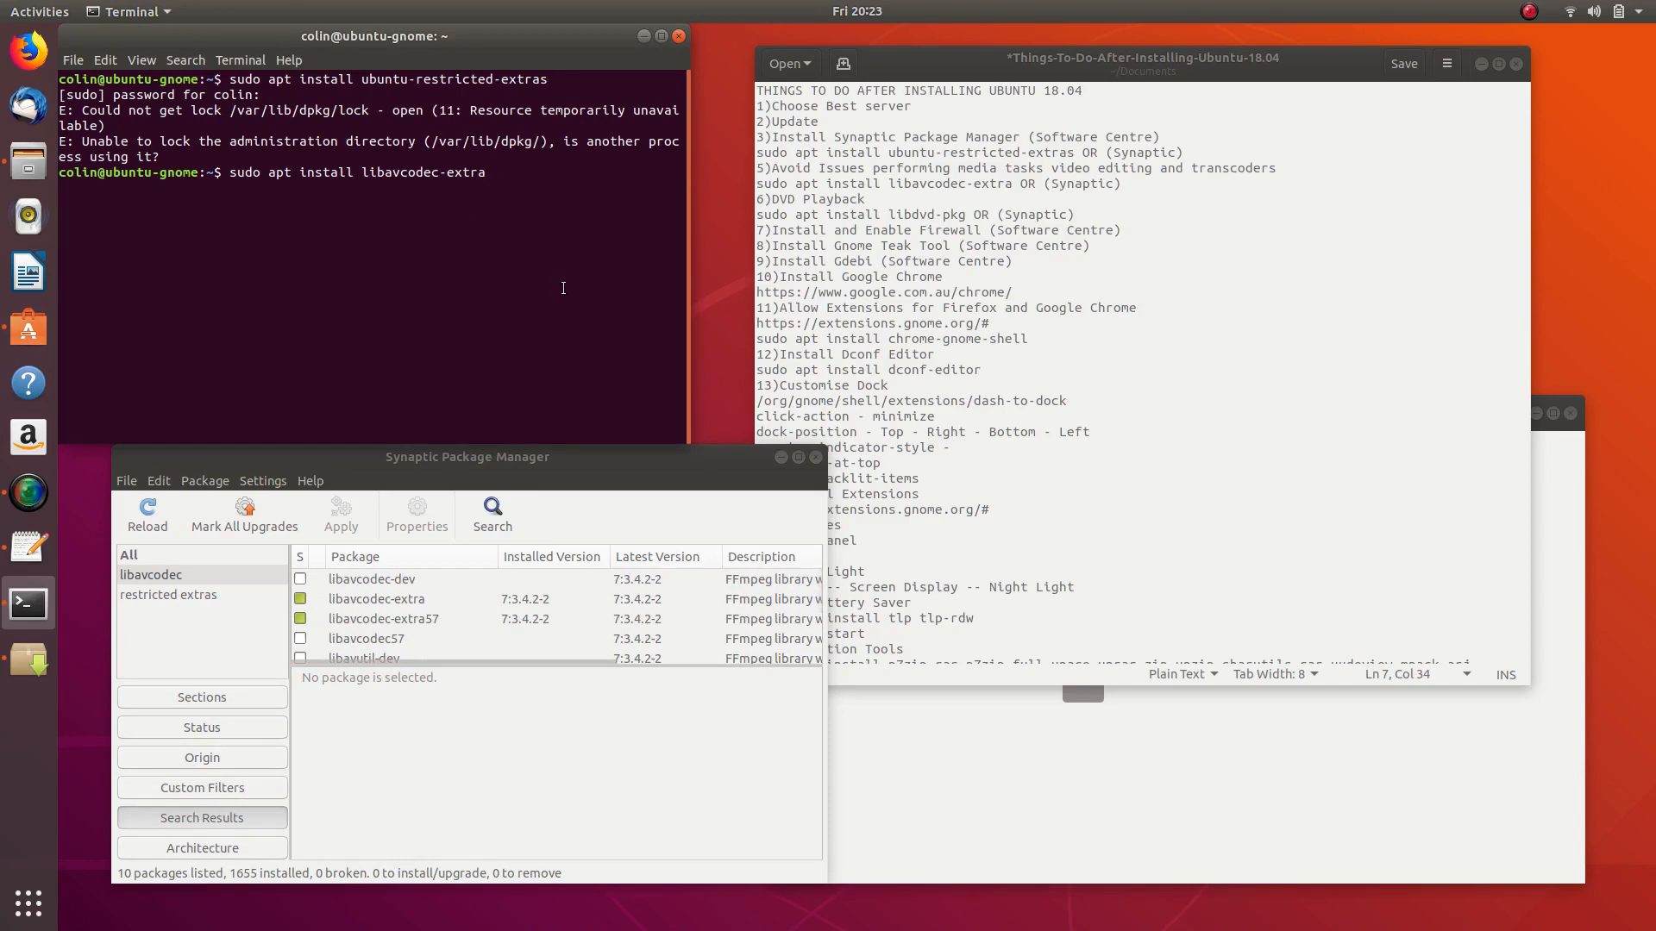
click(816, 457)
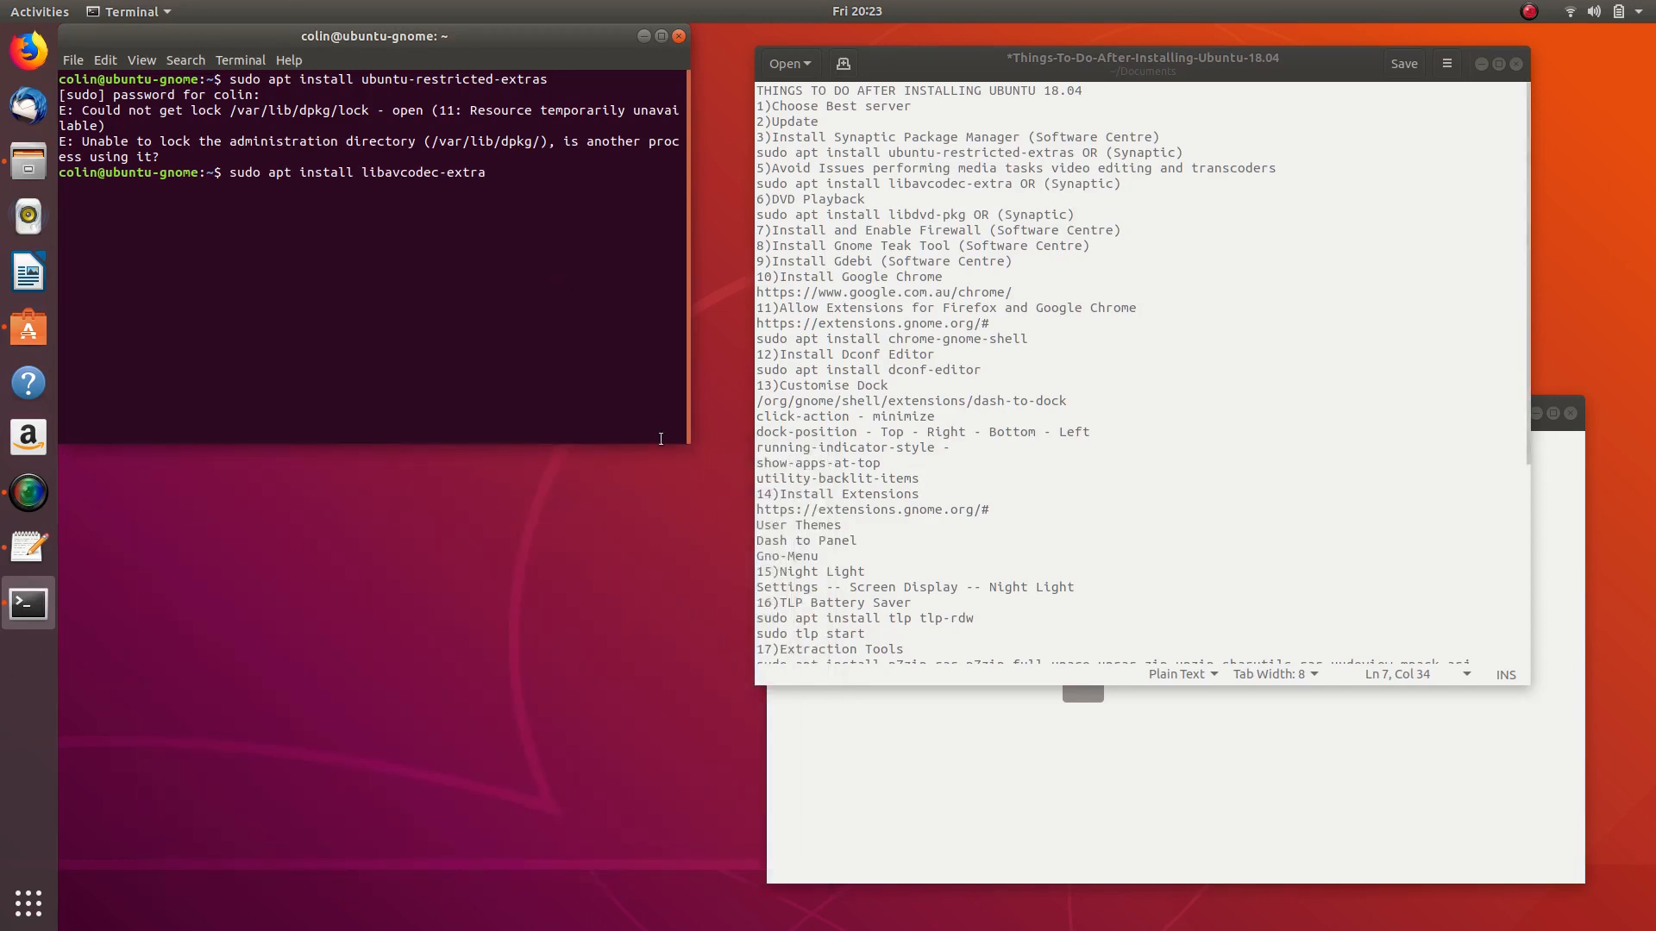
- Run sudo apt install libavcodec-extra, which reports version 7:3.4.2-2 is already the newest
key(Return)
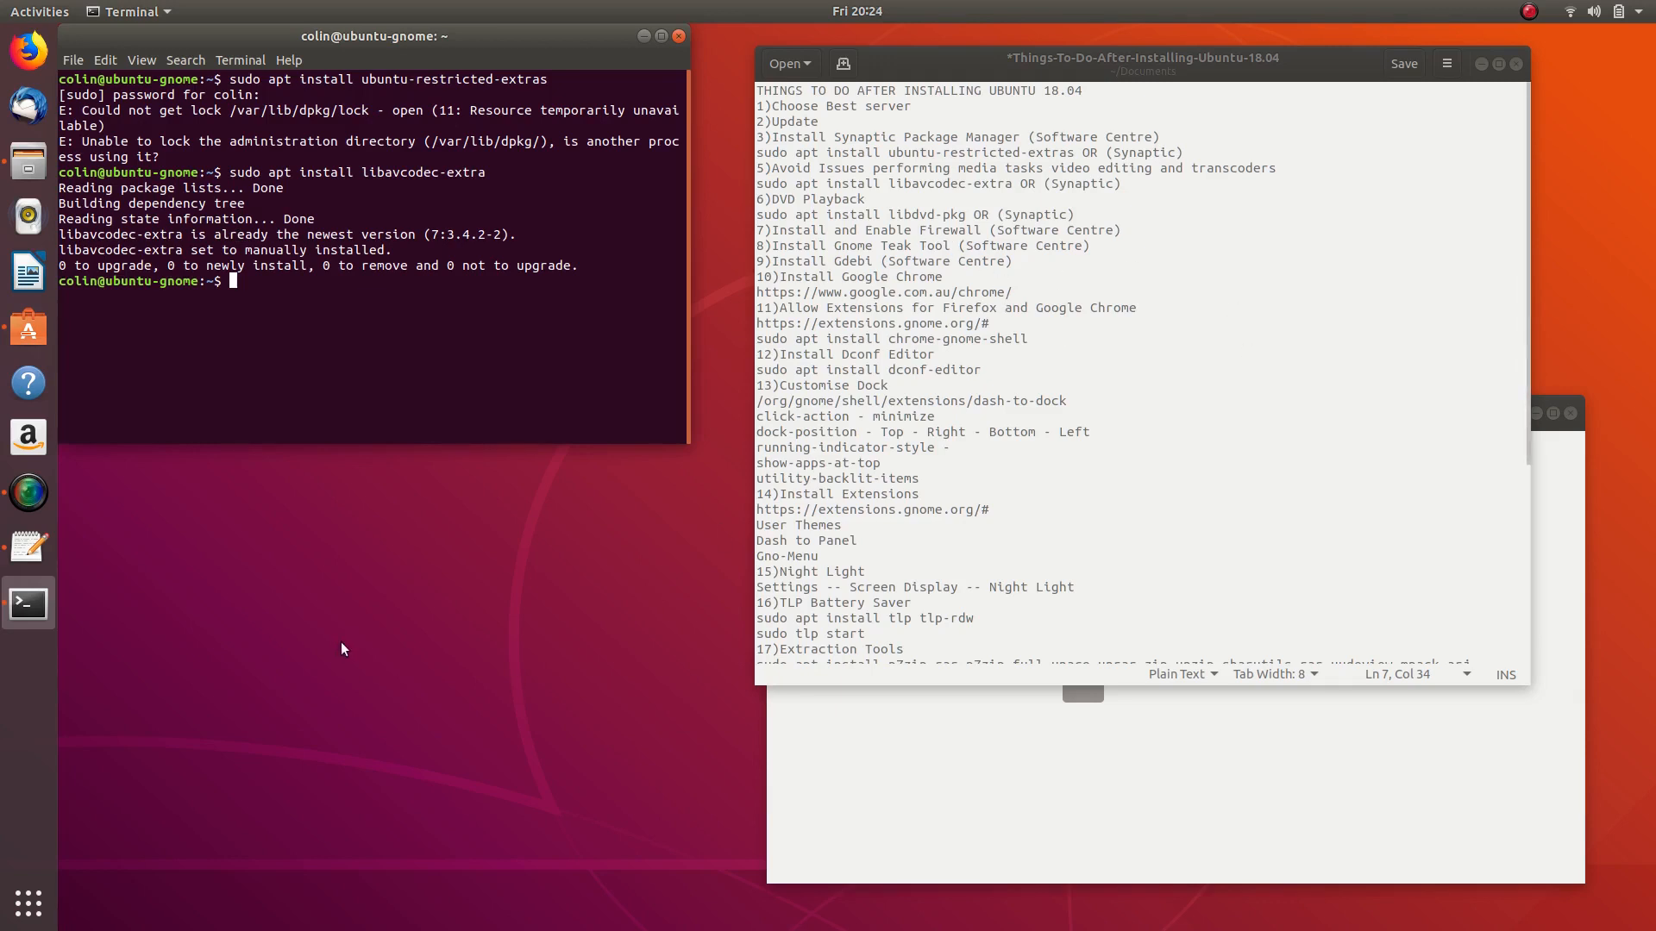
- Relaunch Synaptic Package Manager by searching 'synap' and authenticate with the account password
click(28, 919)
text(synap)
key(Return)
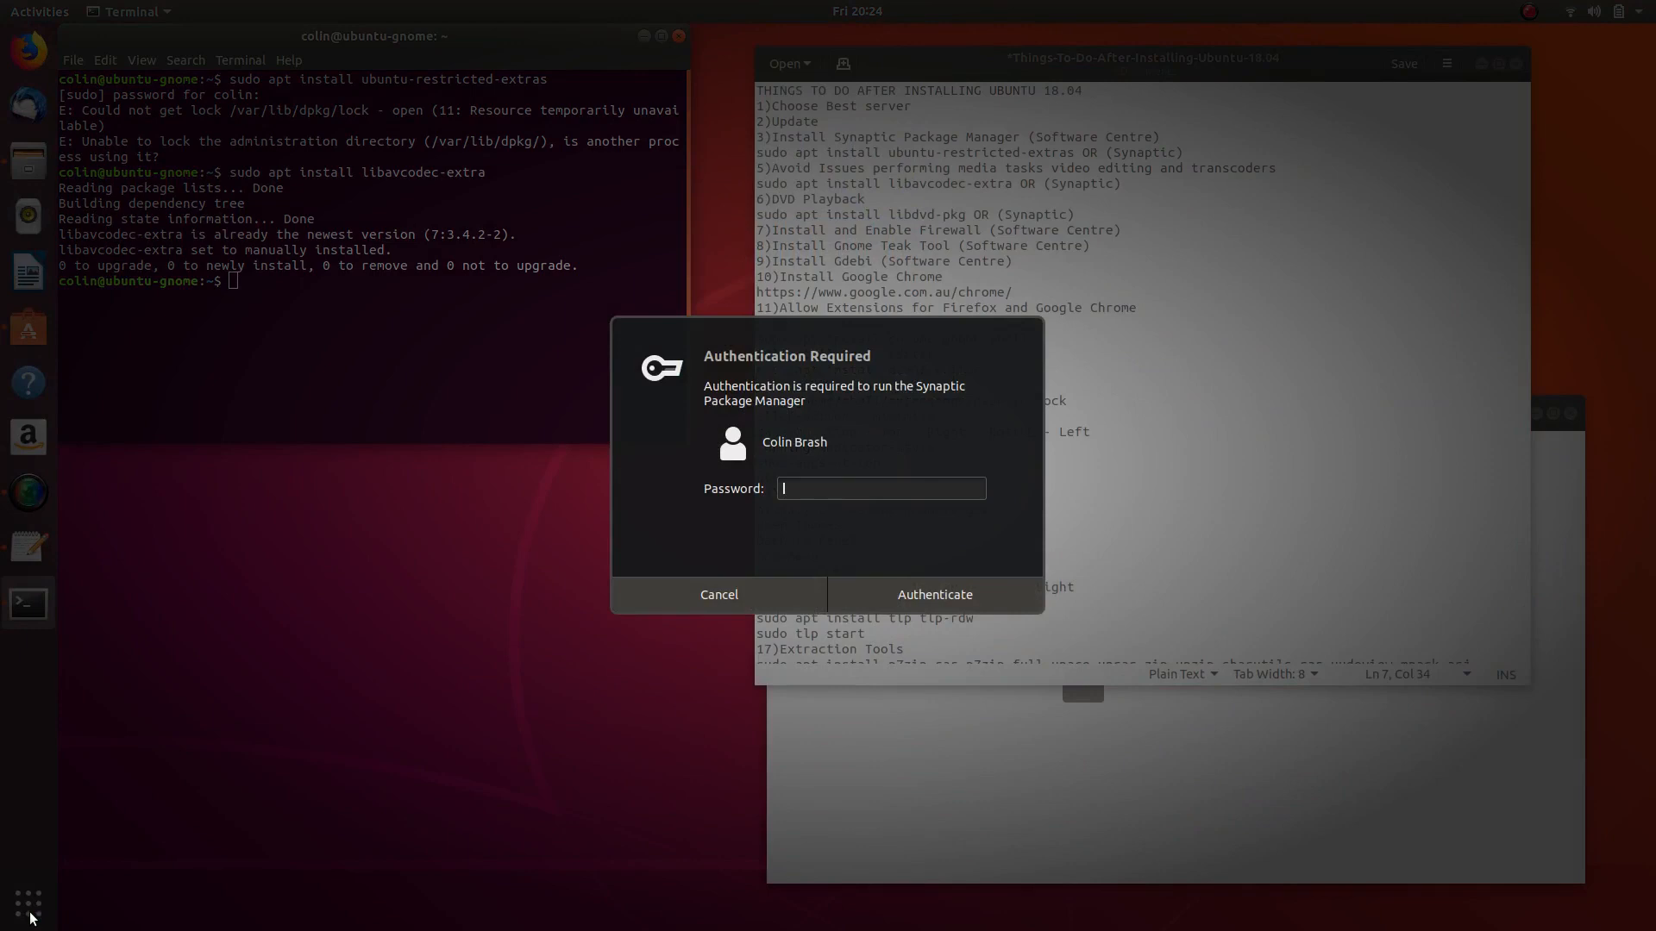
text(password)
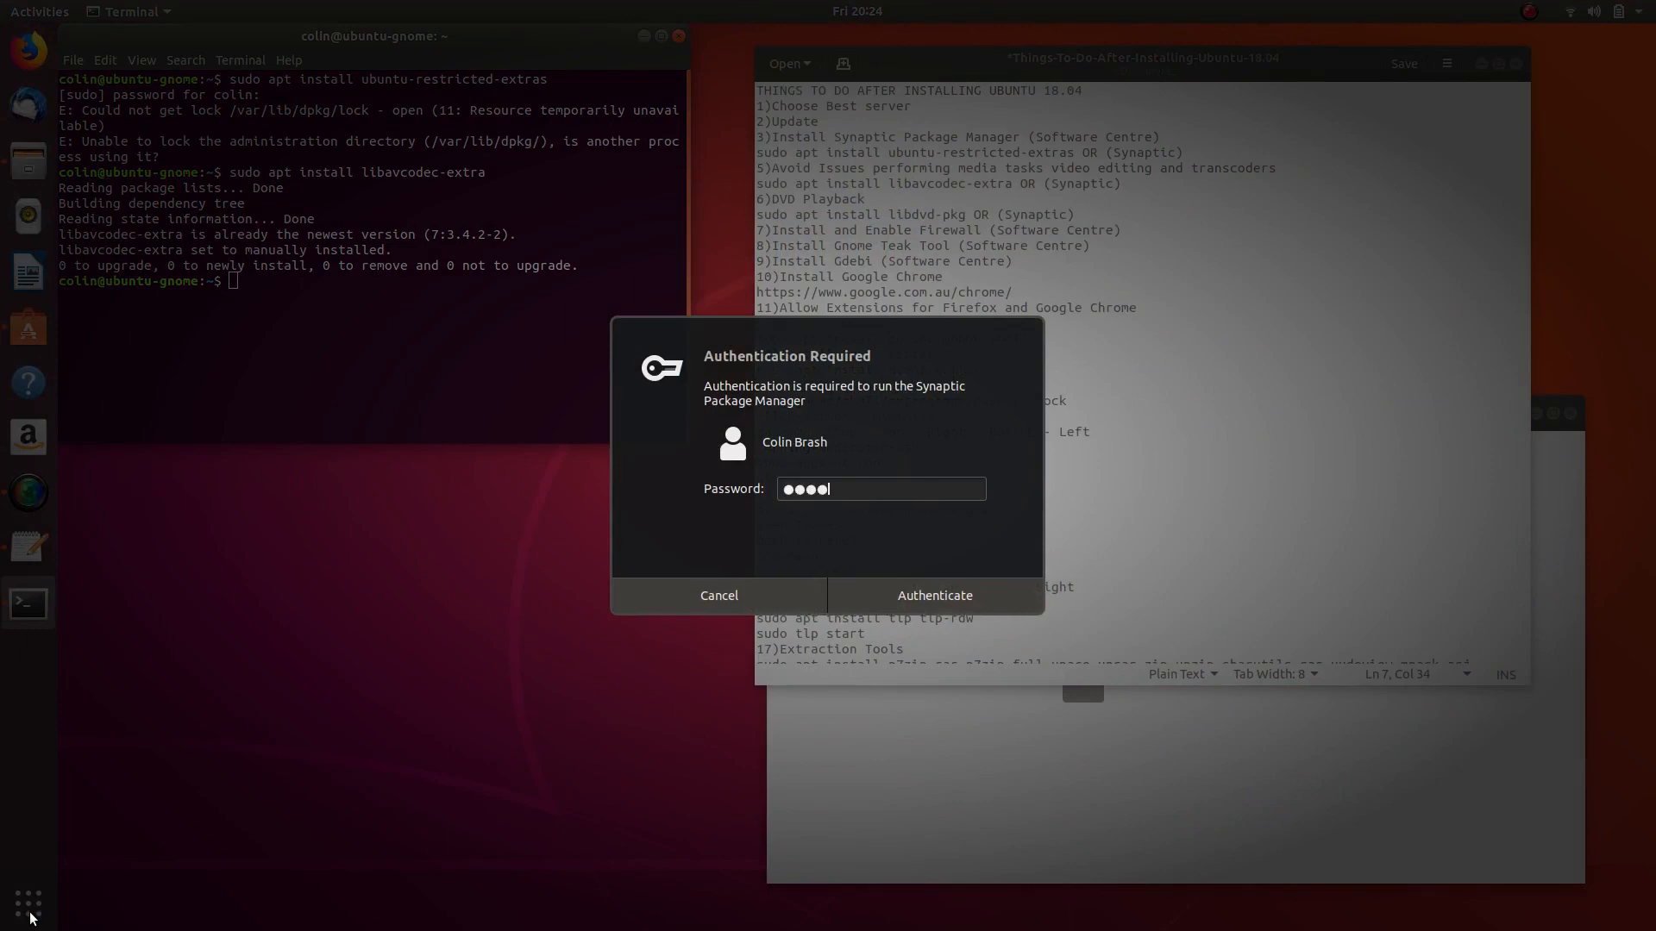
key(Return)
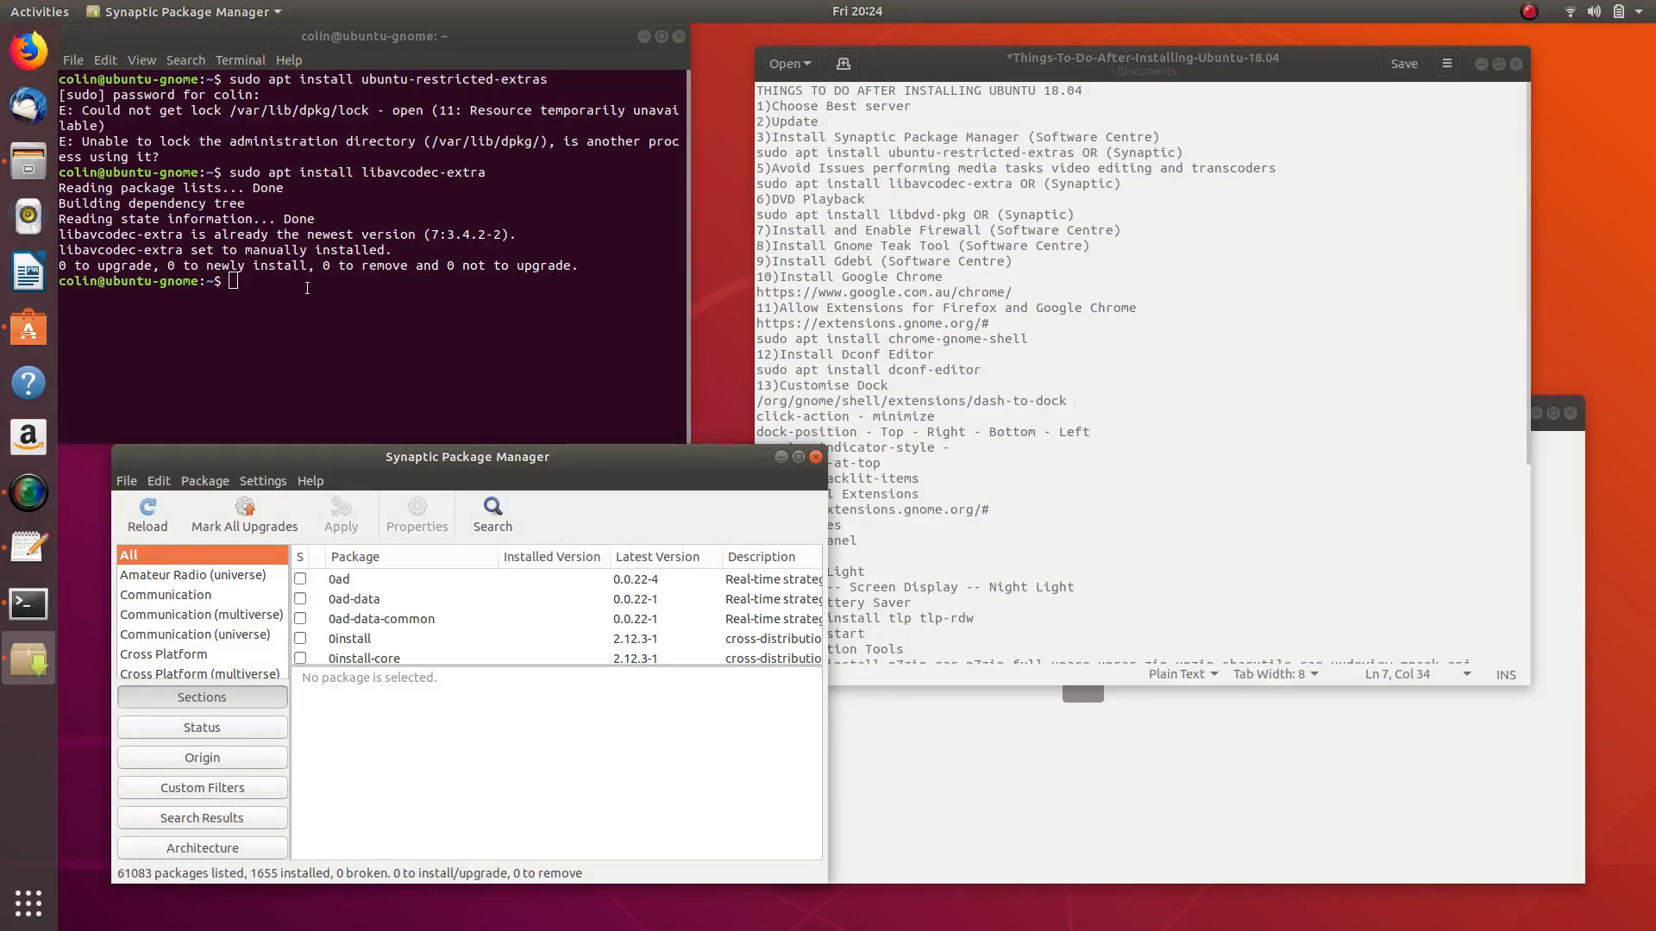
- Copy 'sudo apt install libdvd-pkg' from the checklist's DVD Playback line into the Terminal prompt
drag(758, 218, 965, 213)
right_click(965, 213)
click(956, 283)
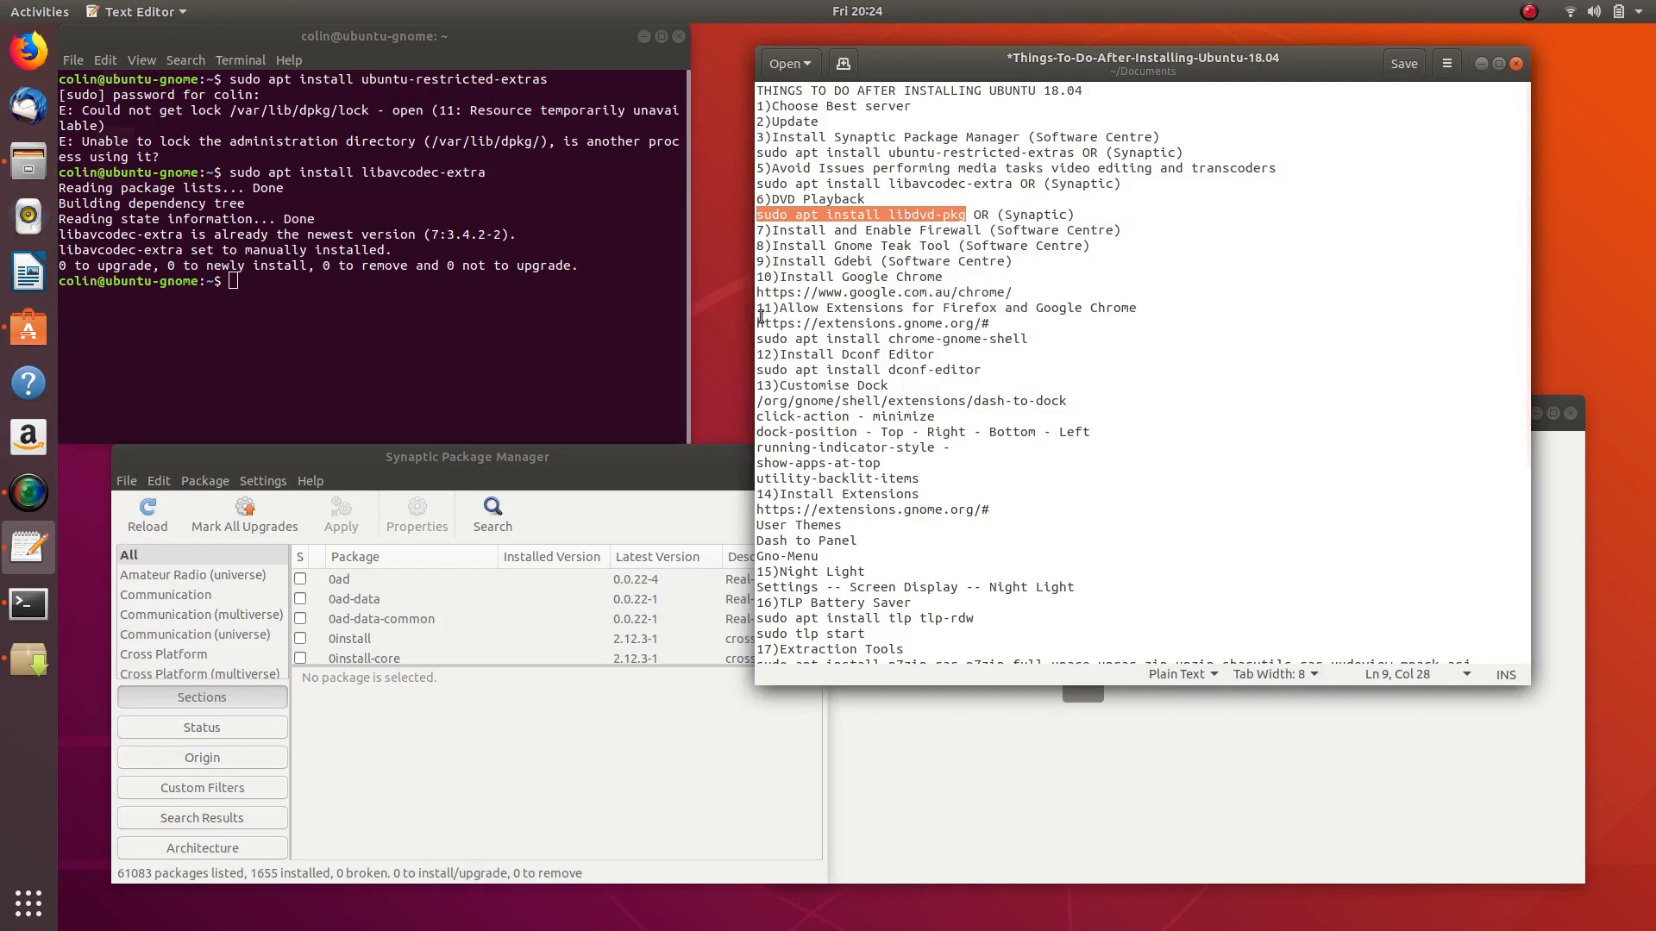
right_click(281, 276)
click(342, 328)
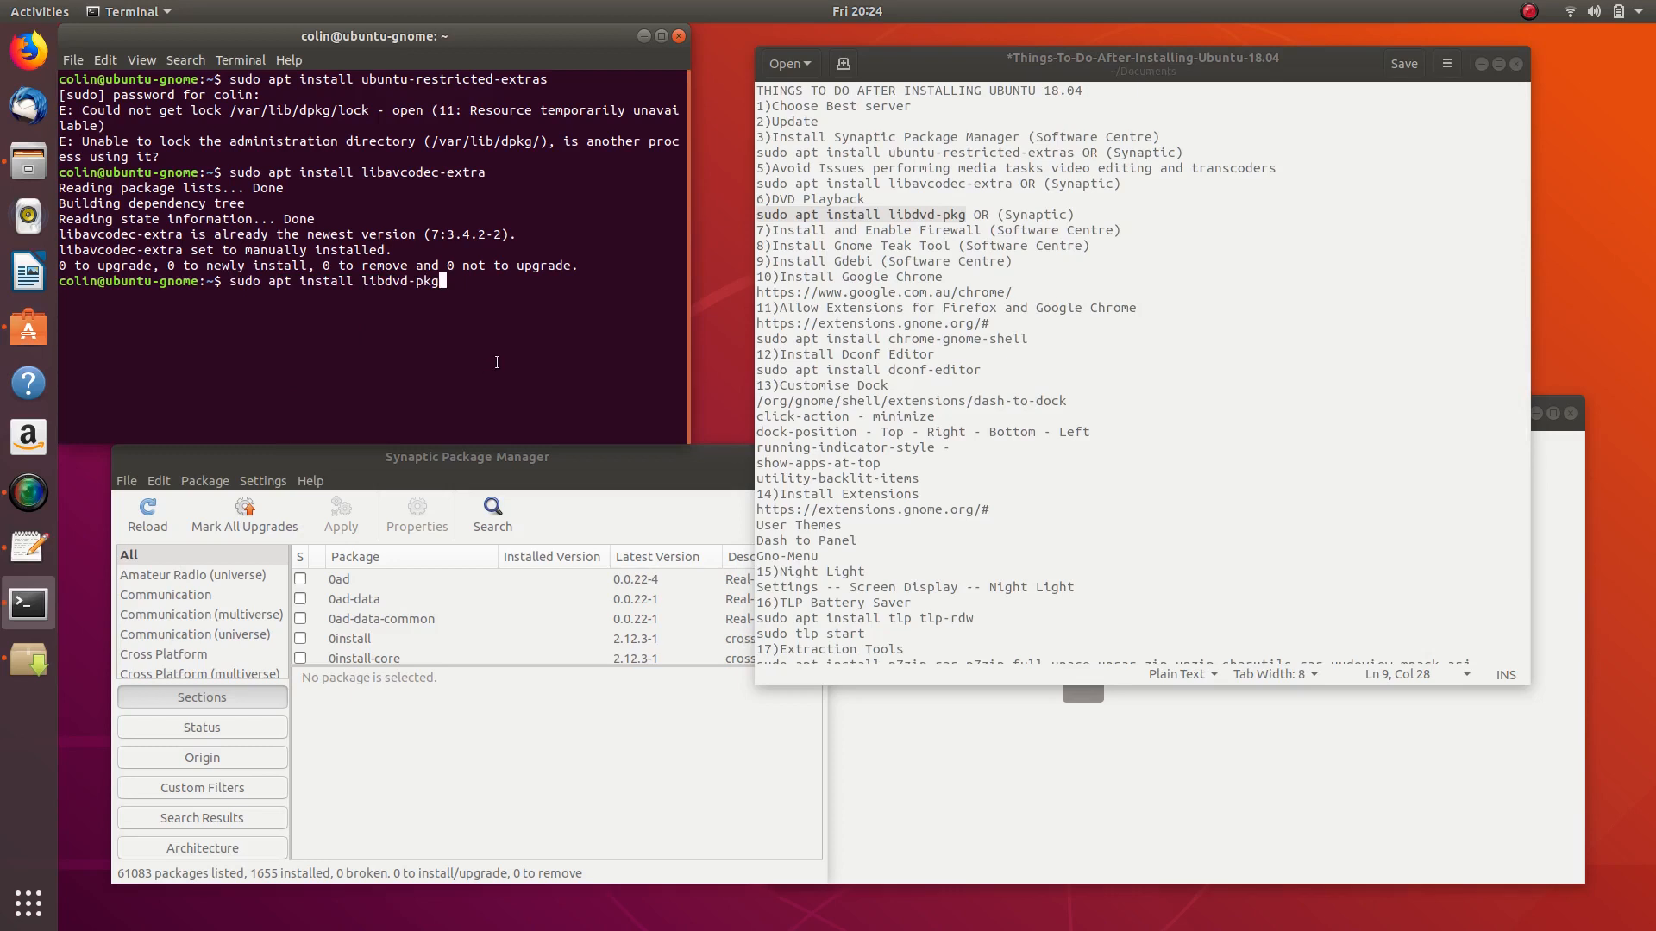
- Search Synaptic for libdvd-pkg and mark it plus dependencies for installation (44 packages, 126 MB)
click(492, 515)
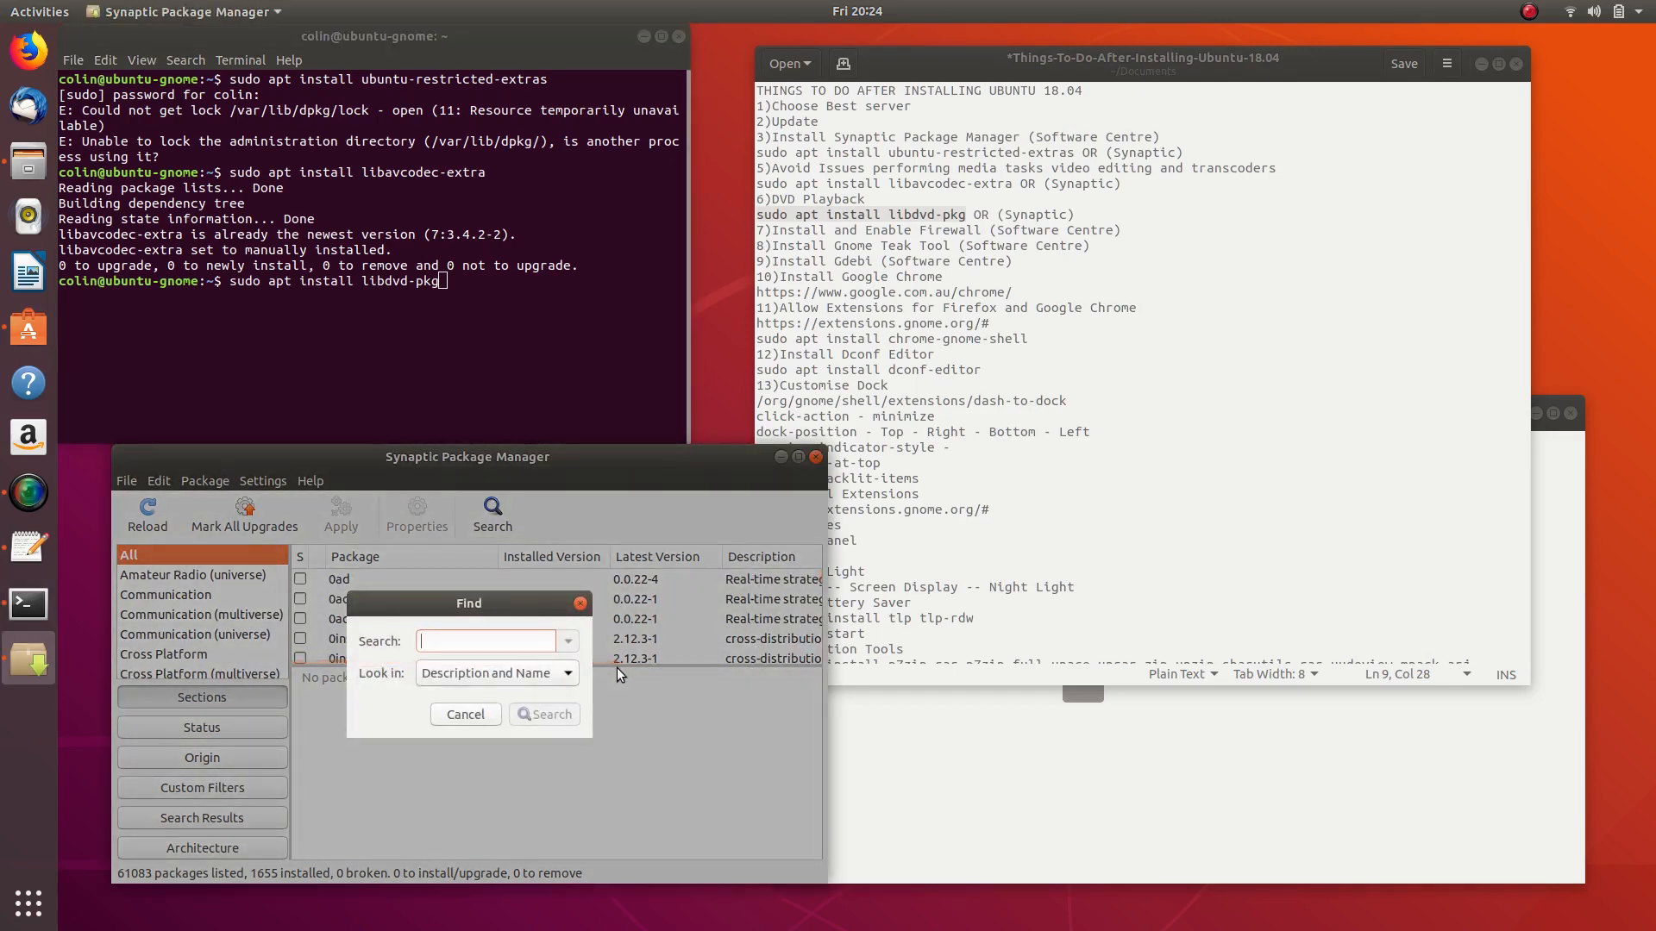
text(libdvd-pkg)
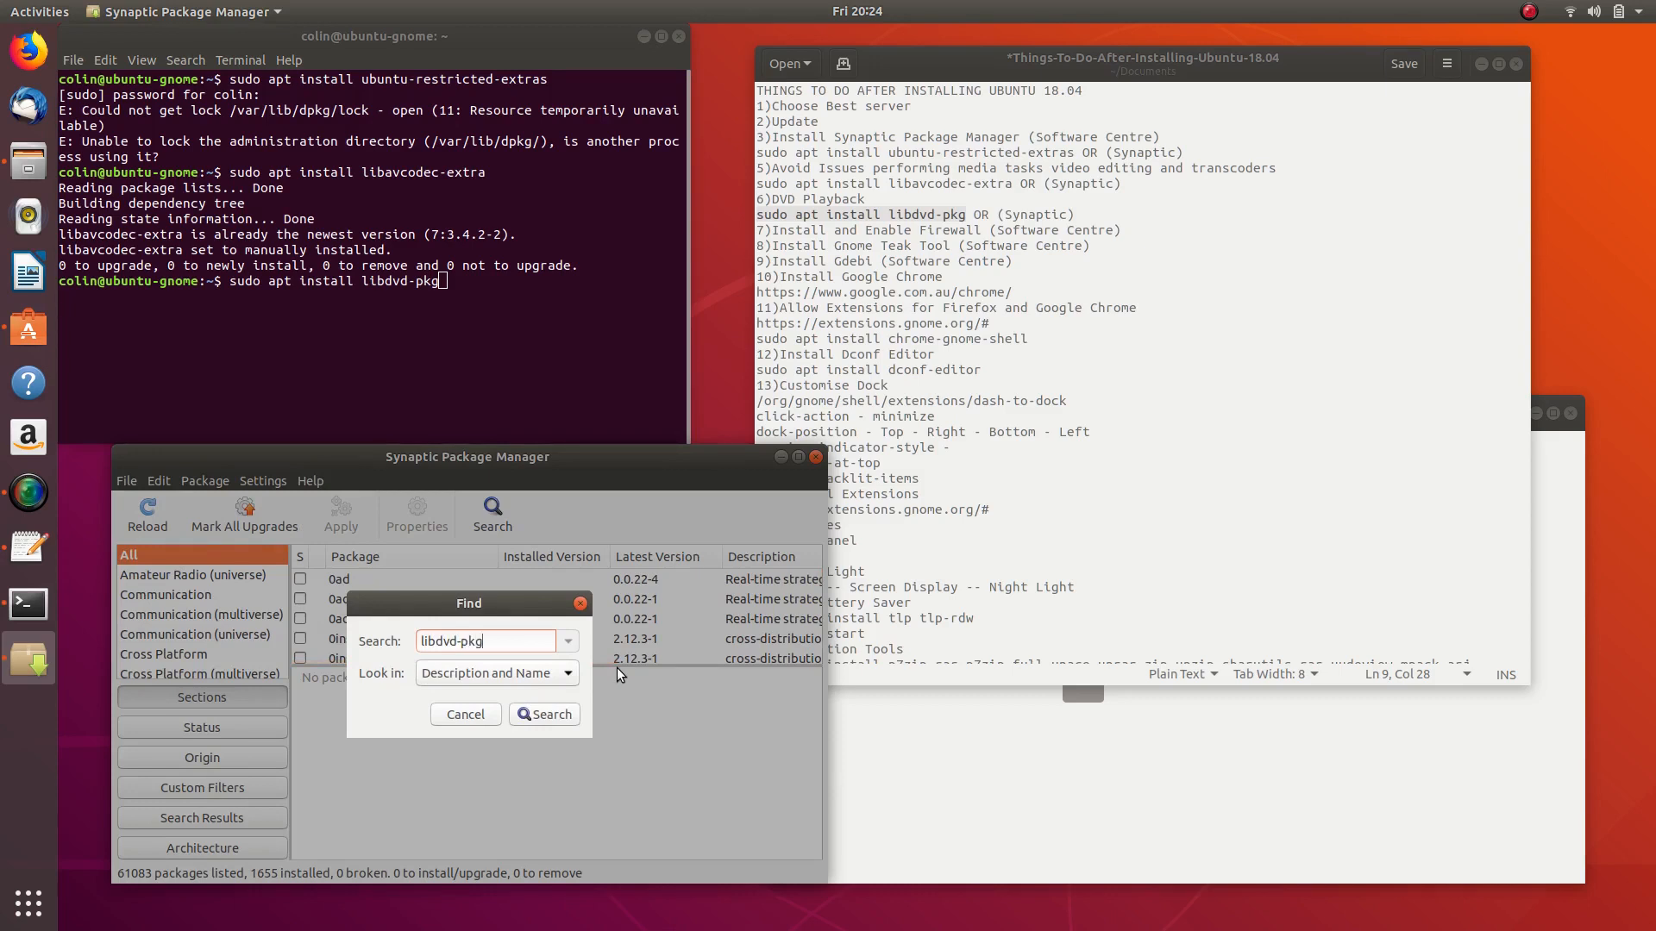
key(Return)
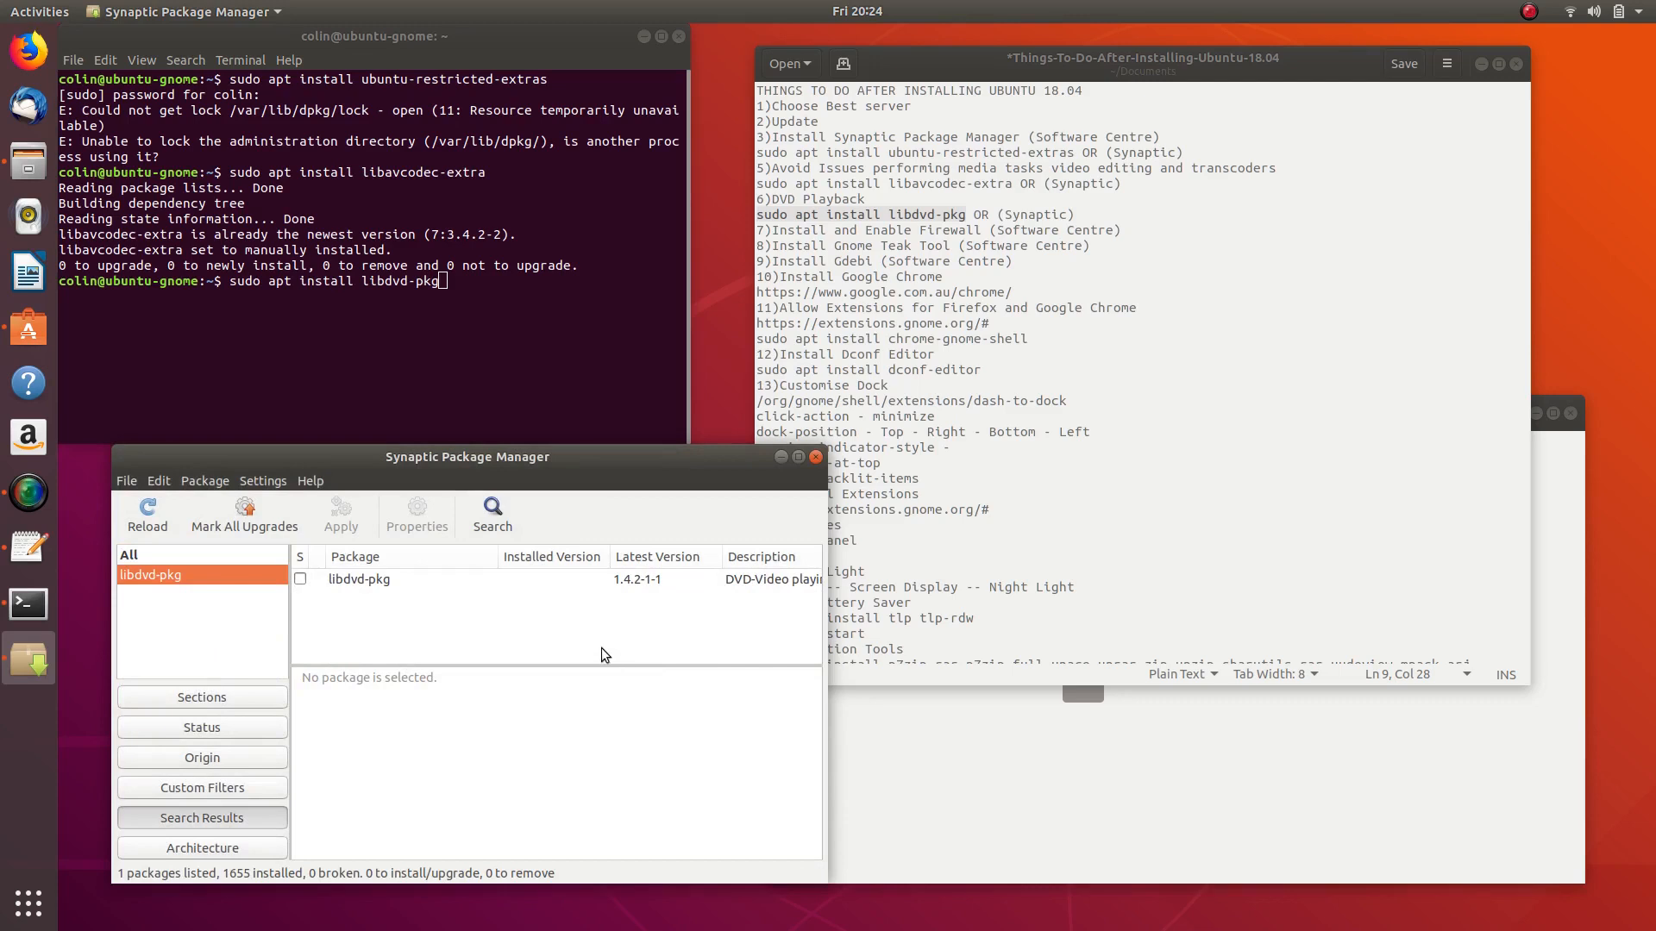
click(302, 580)
click(338, 607)
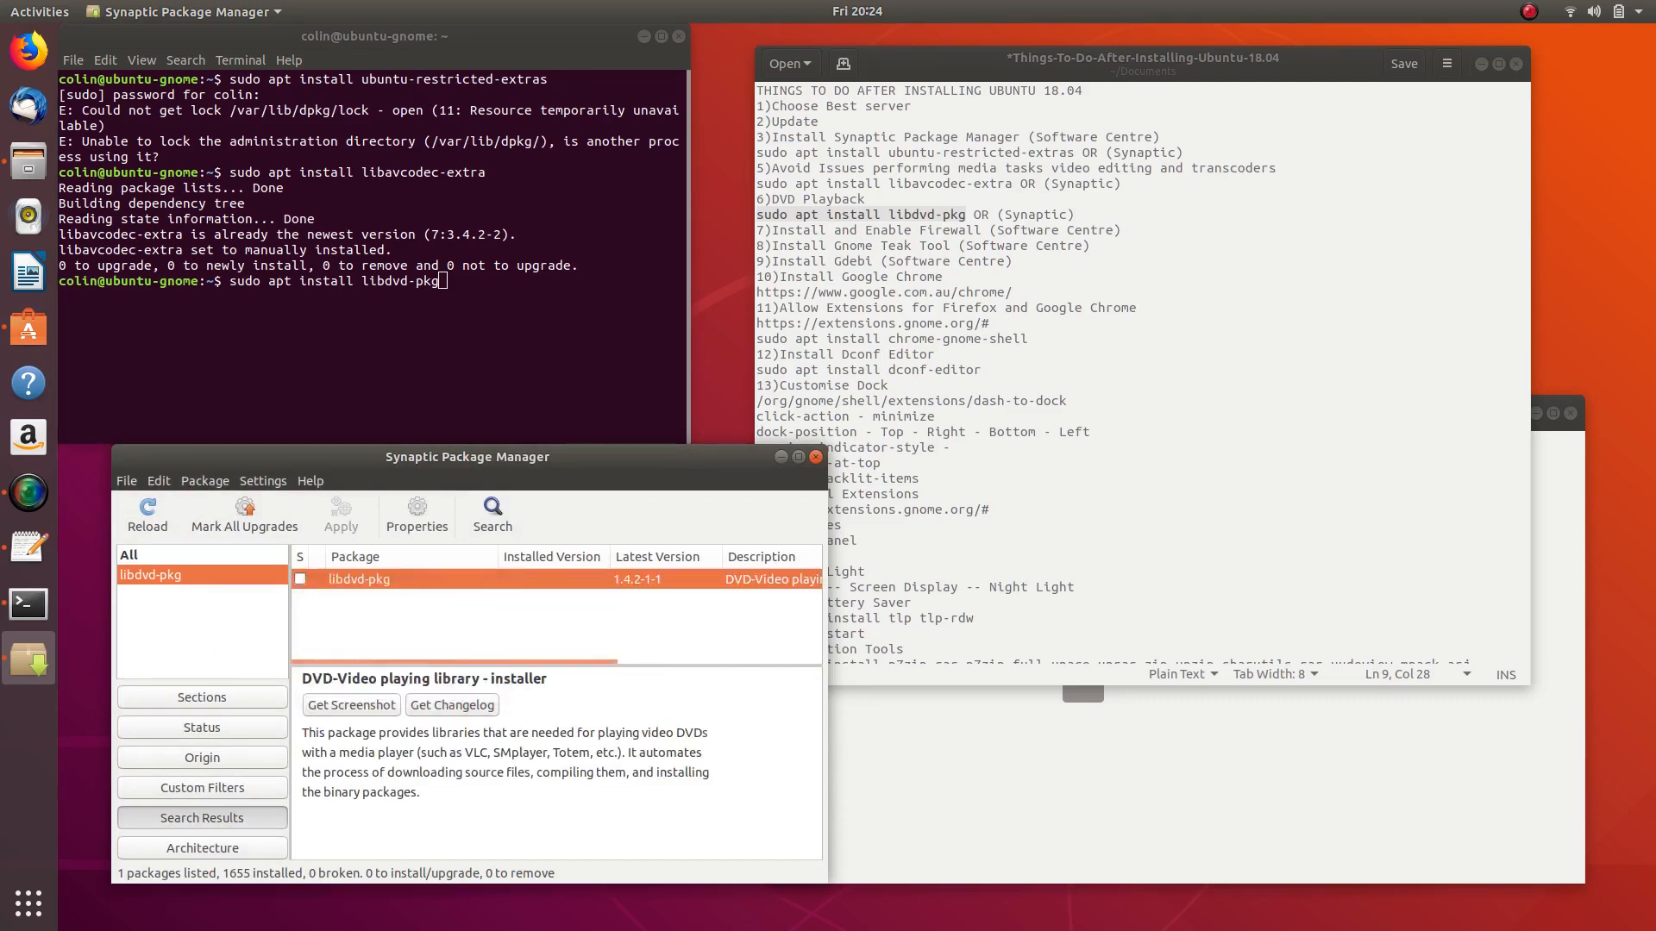
scroll(423, 687, down, 8)
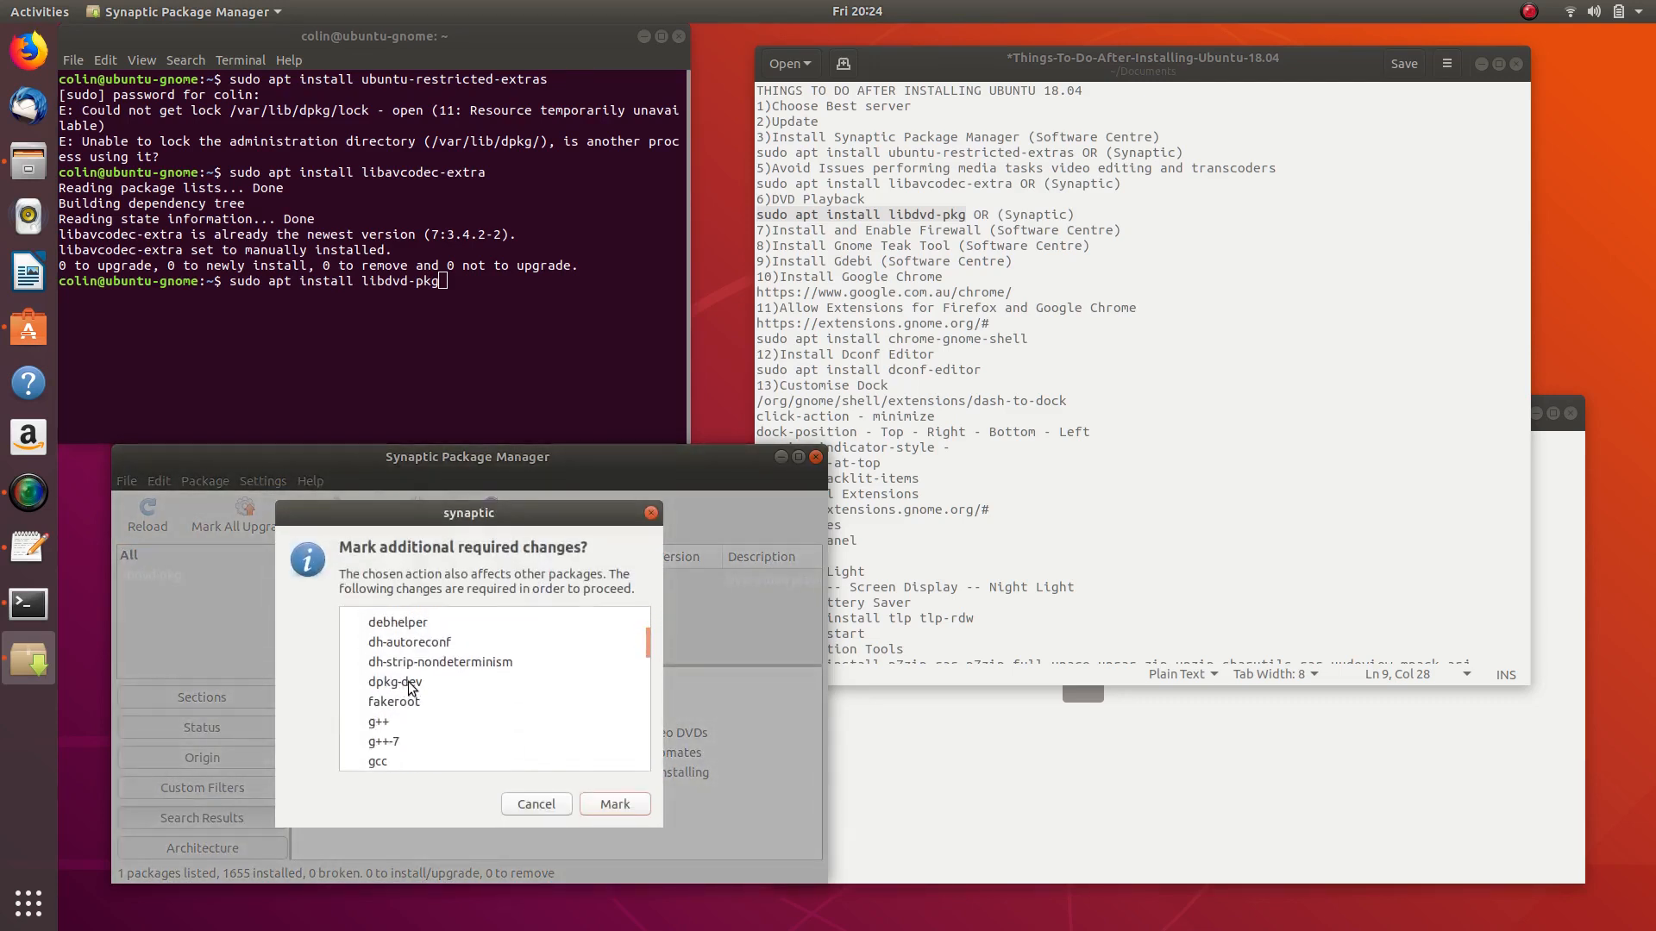
scroll(437, 680, down, 6)
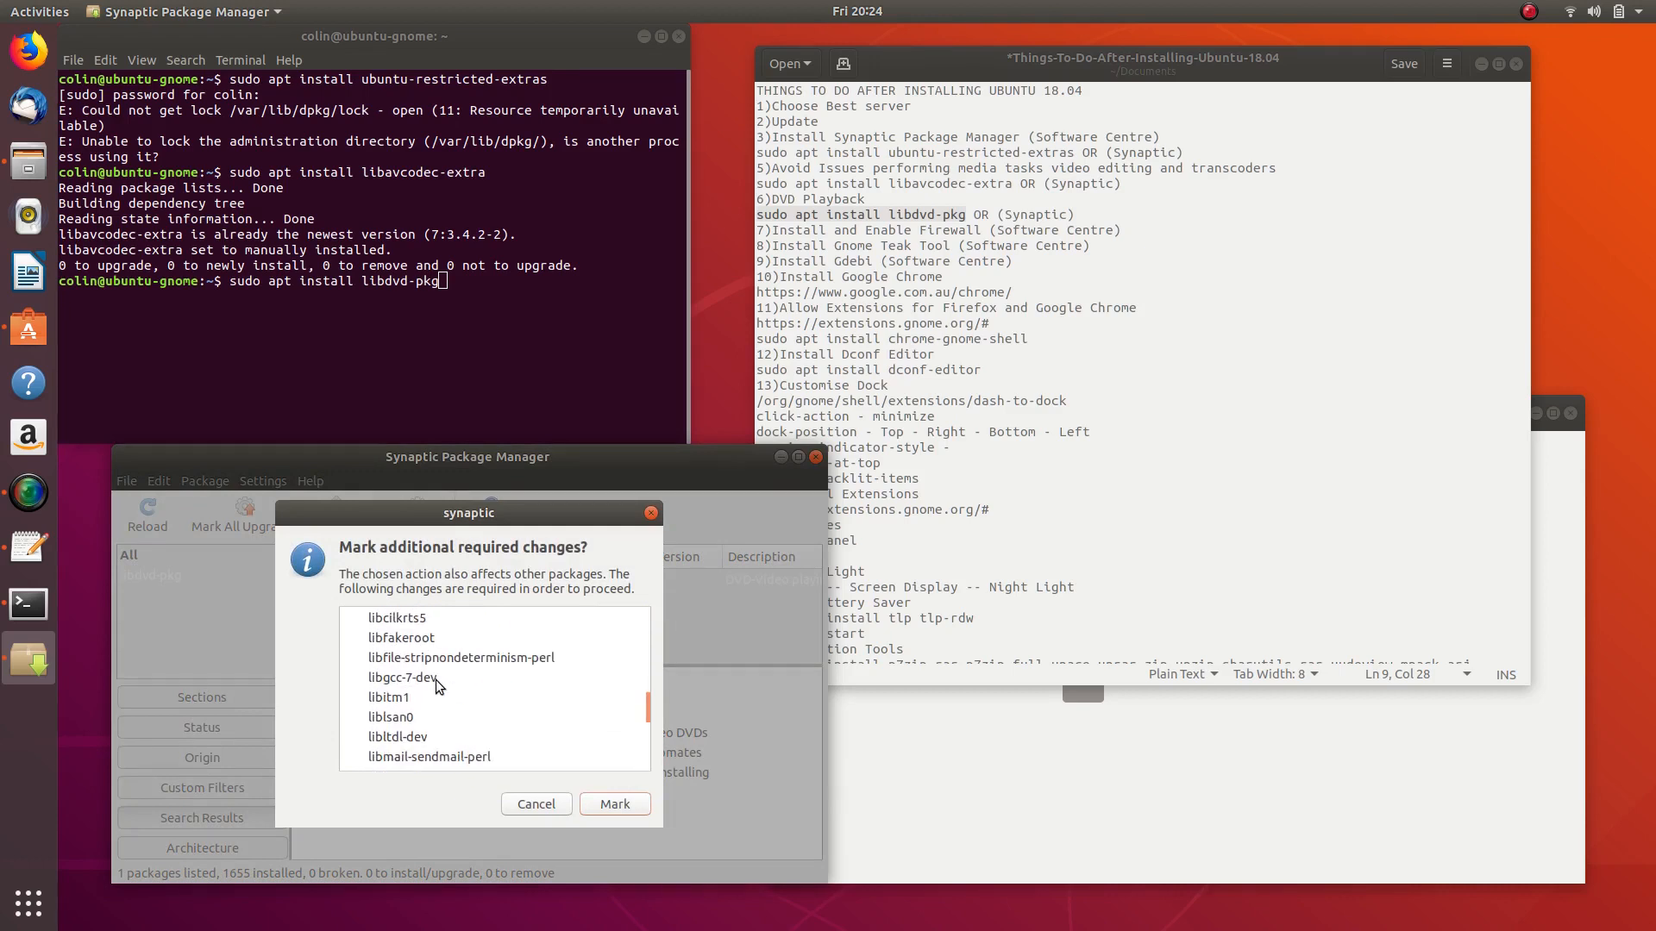
scroll(436, 682, up, 5)
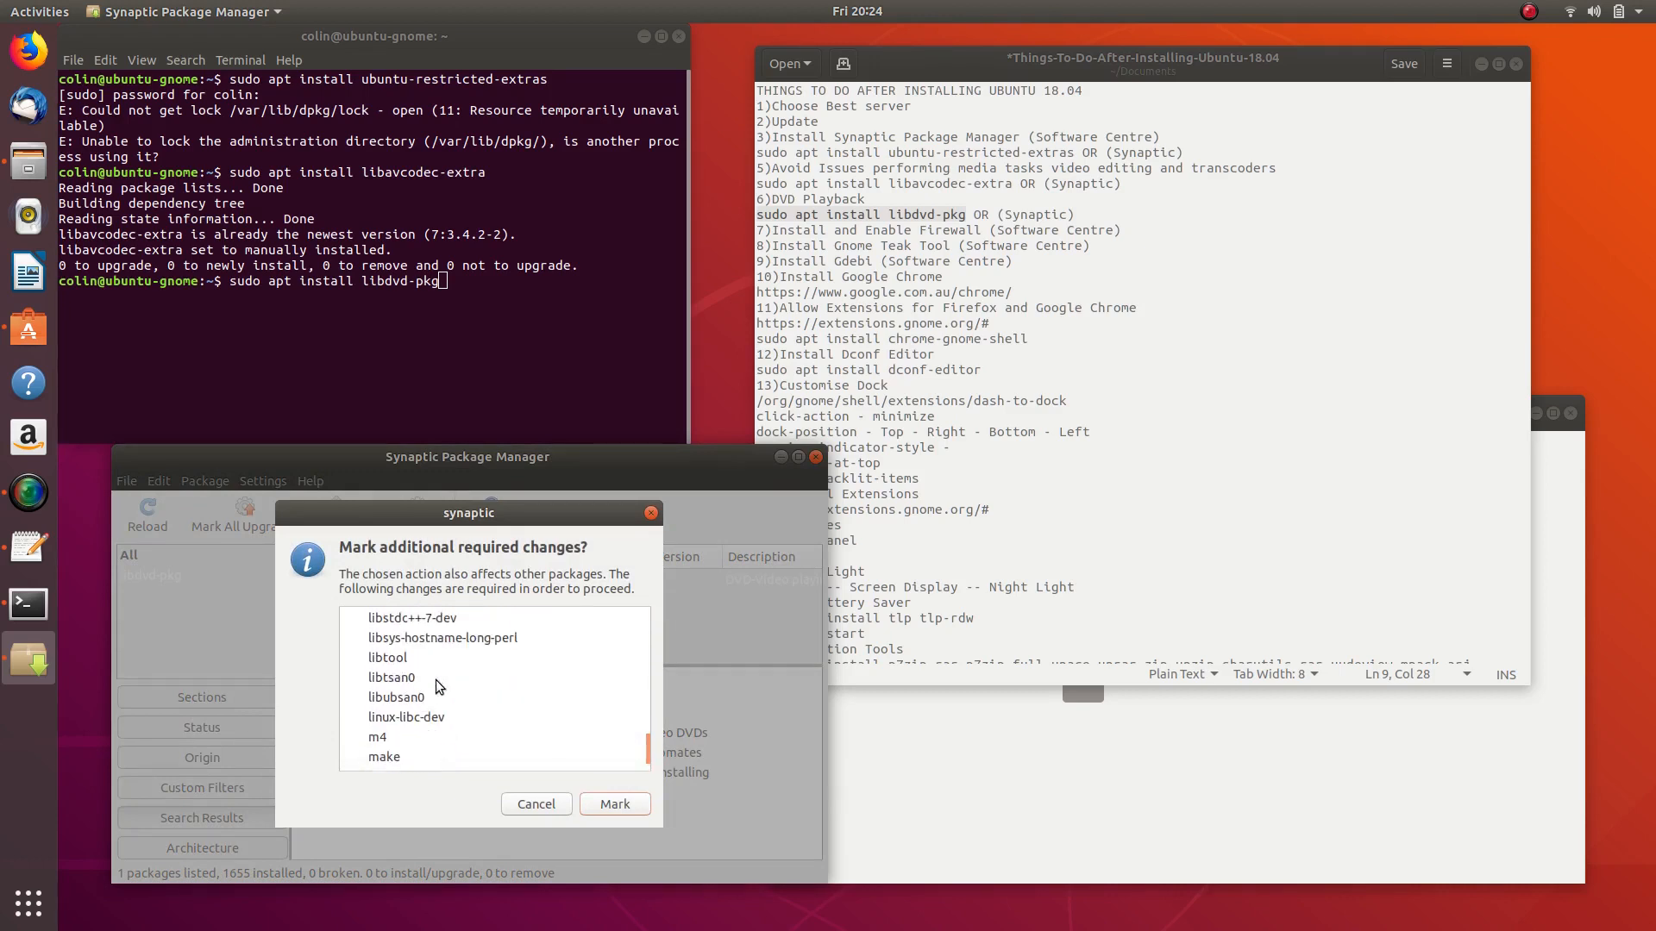
scroll(437, 680, up, 10)
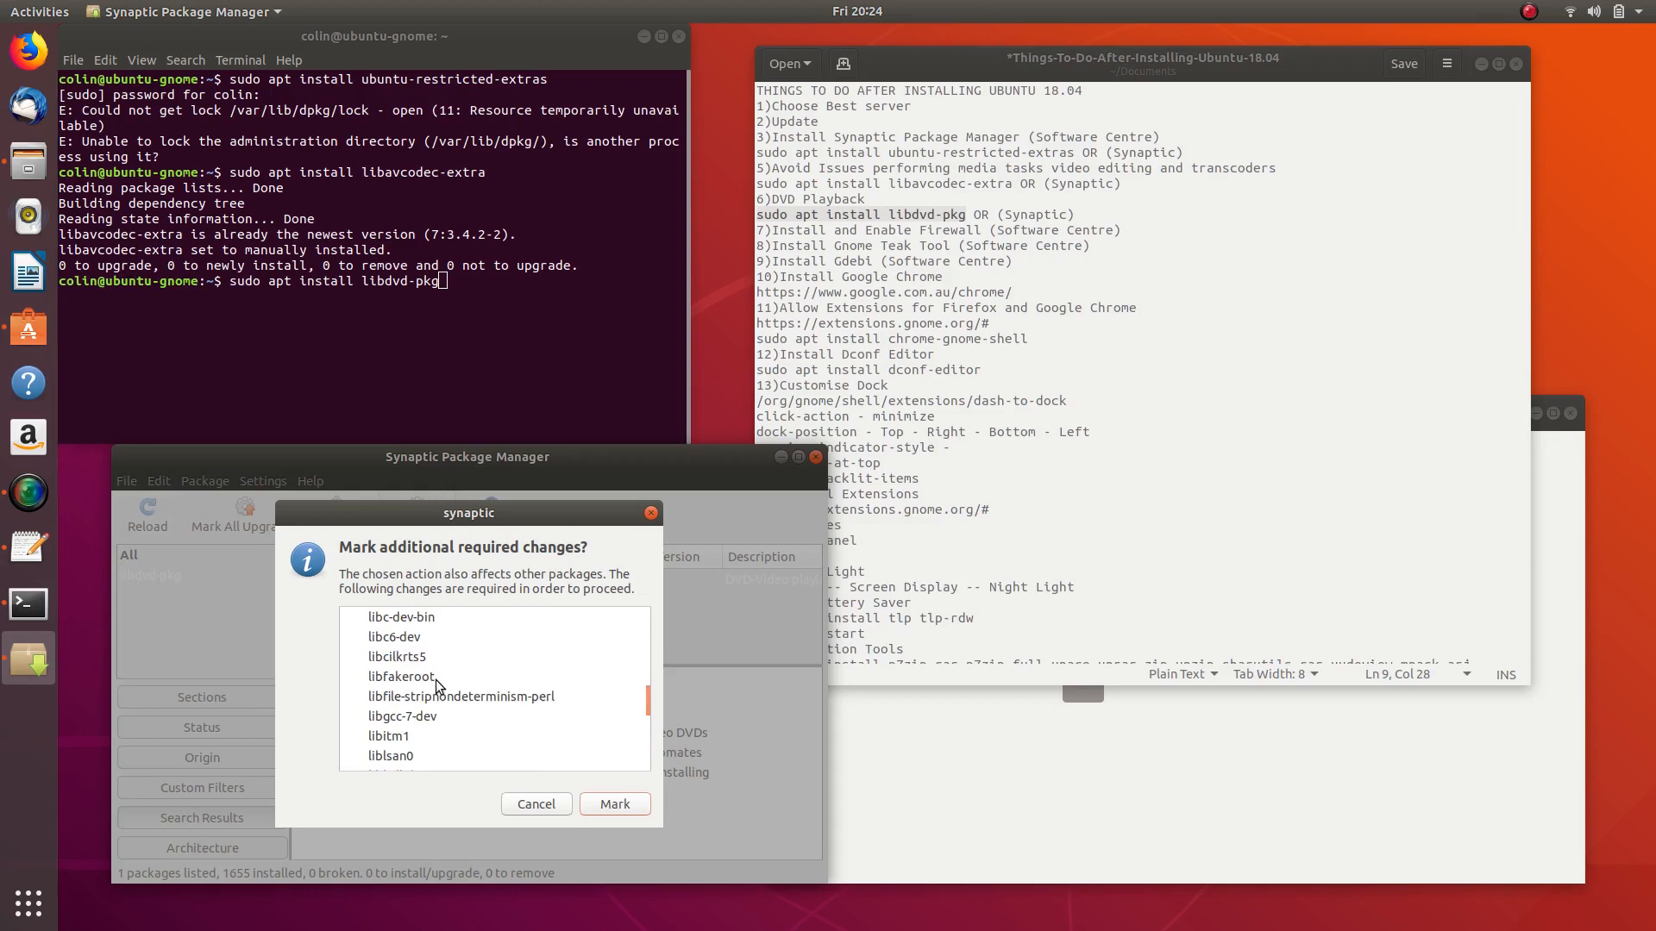
scroll(437, 679, up, 2)
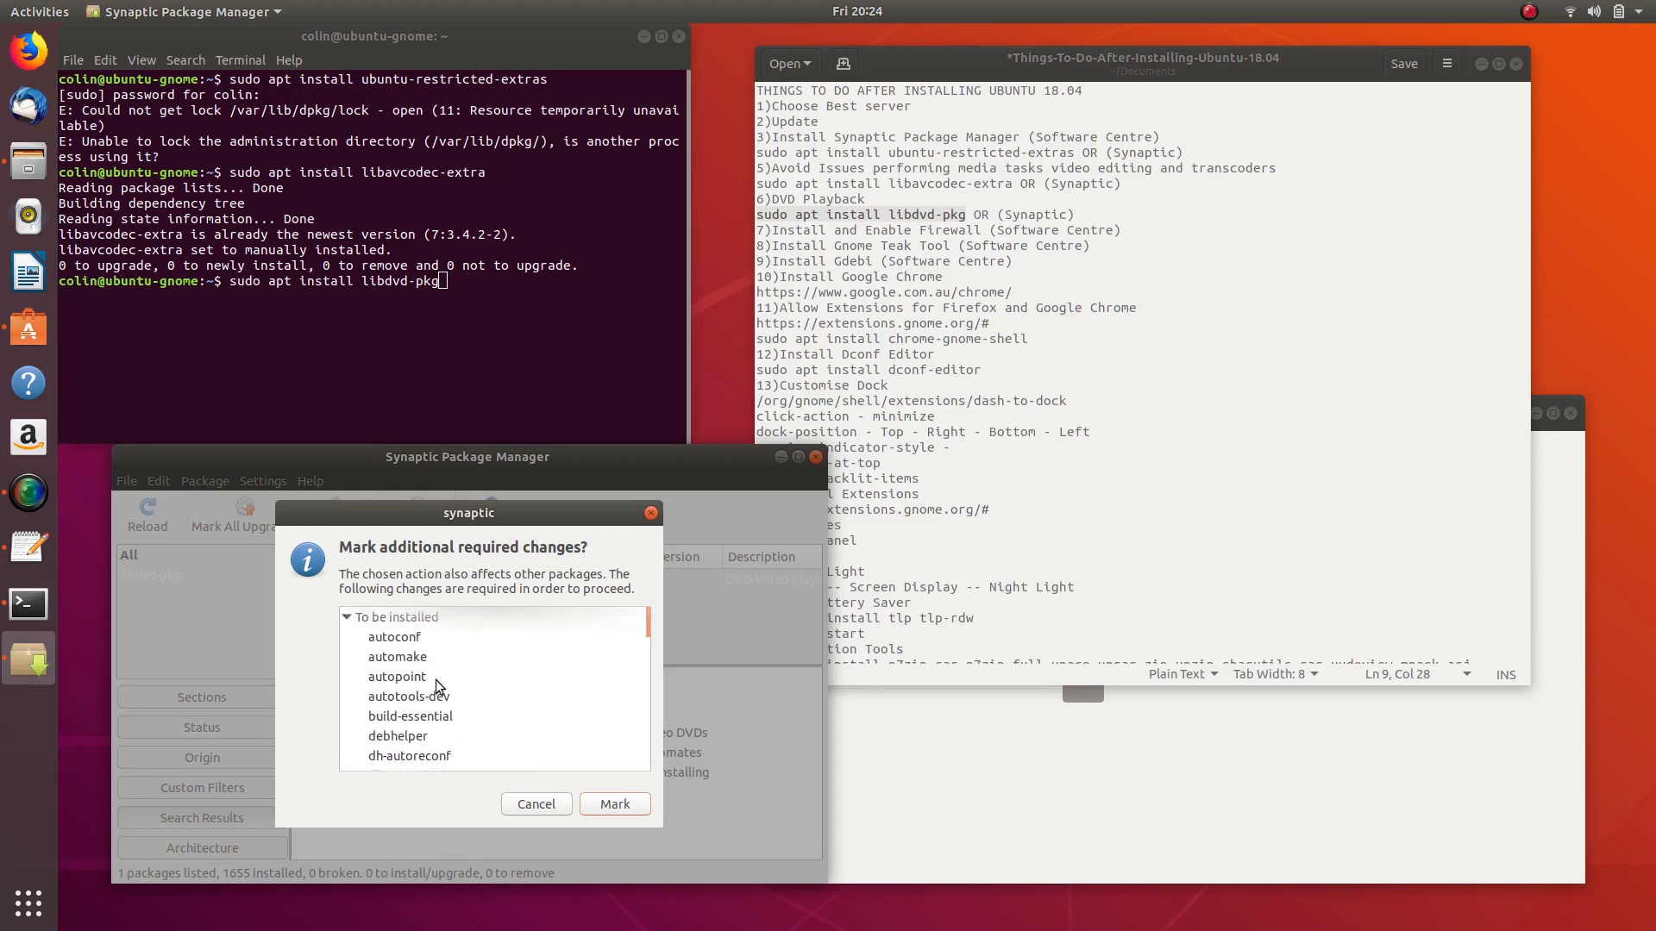
click(612, 804)
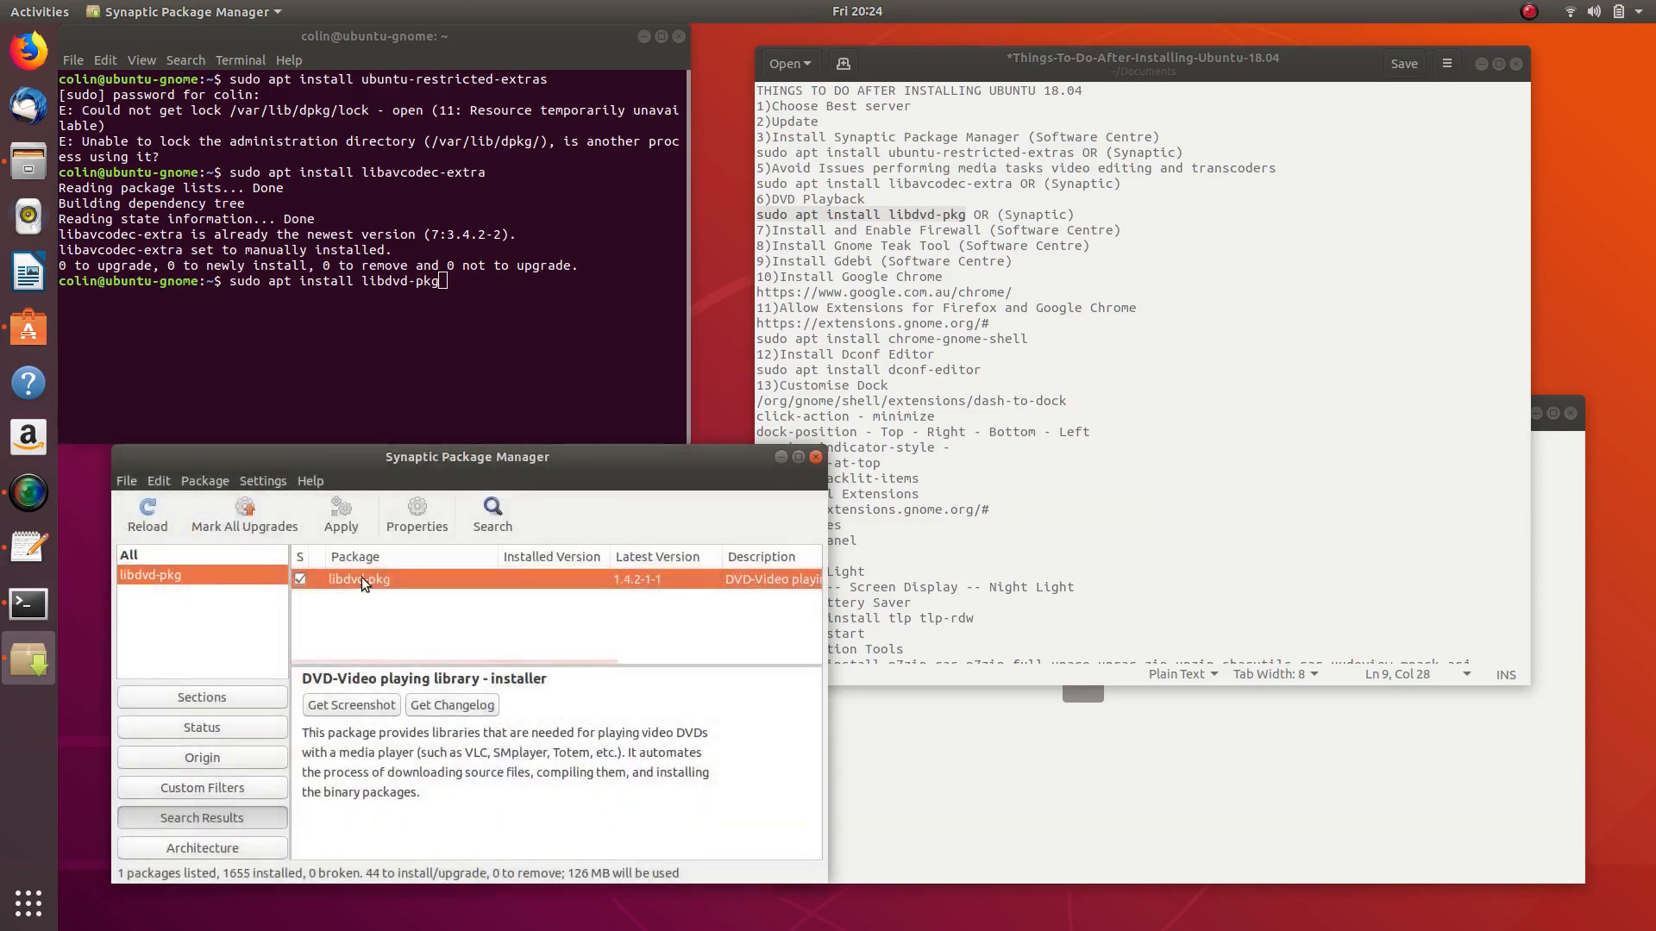
- Apply the marked Synaptic changes to download libdvd-pkg, and reposition the Ubuntu Software window
click(341, 514)
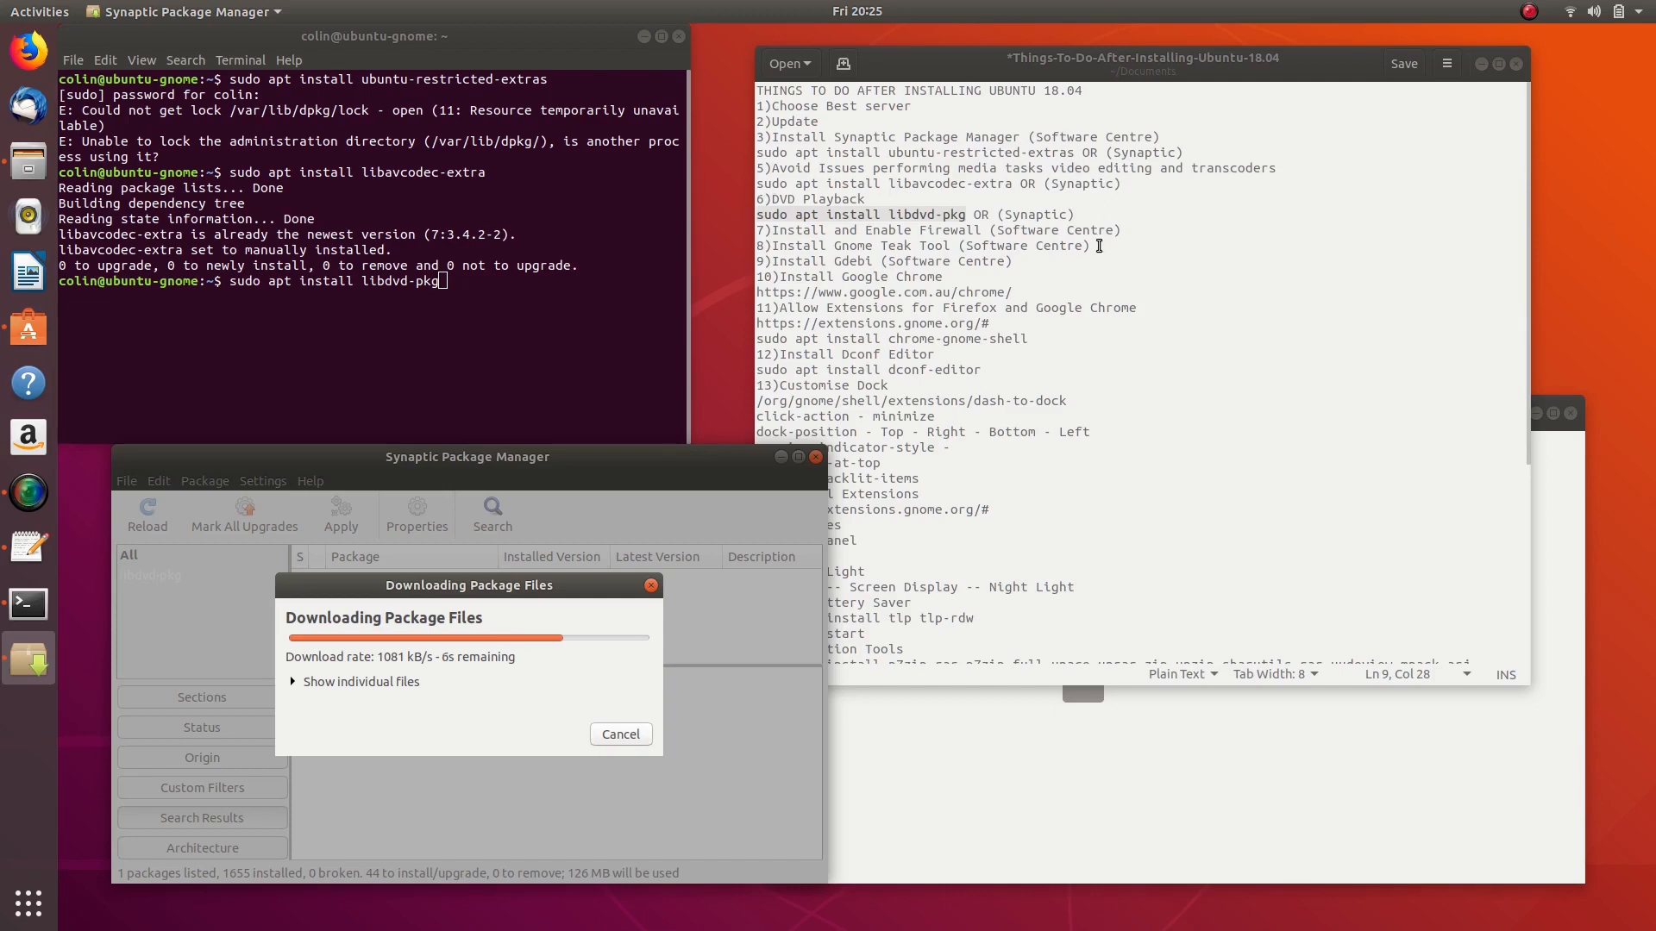
click(949, 729)
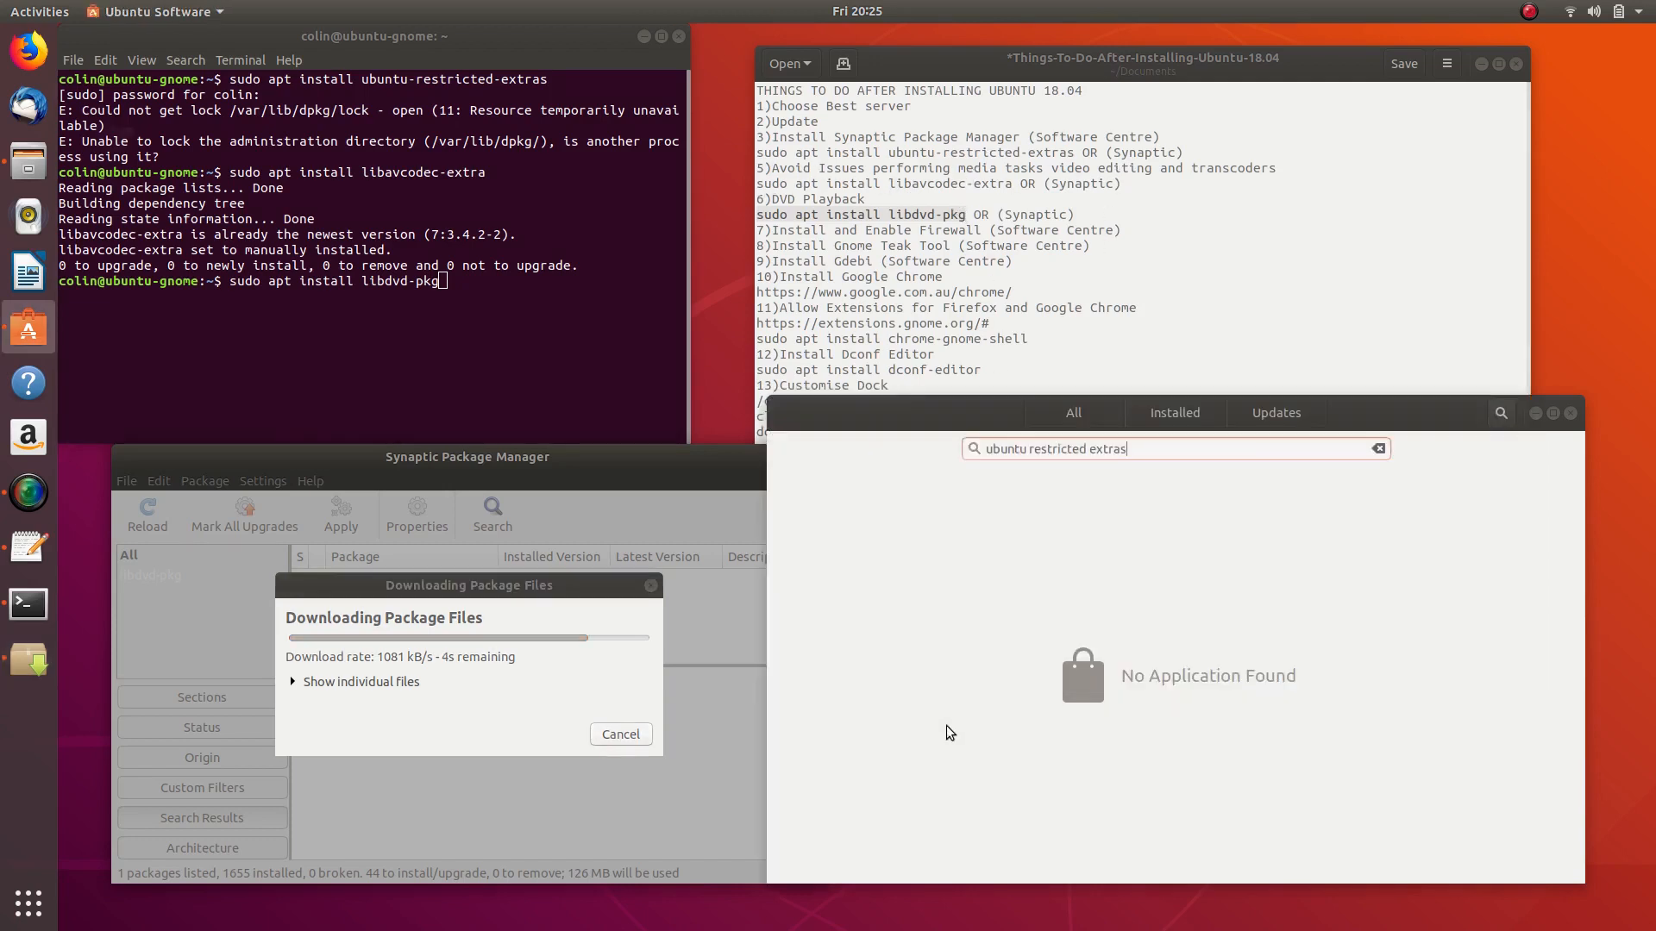
drag(1177, 423, 1174, 338)
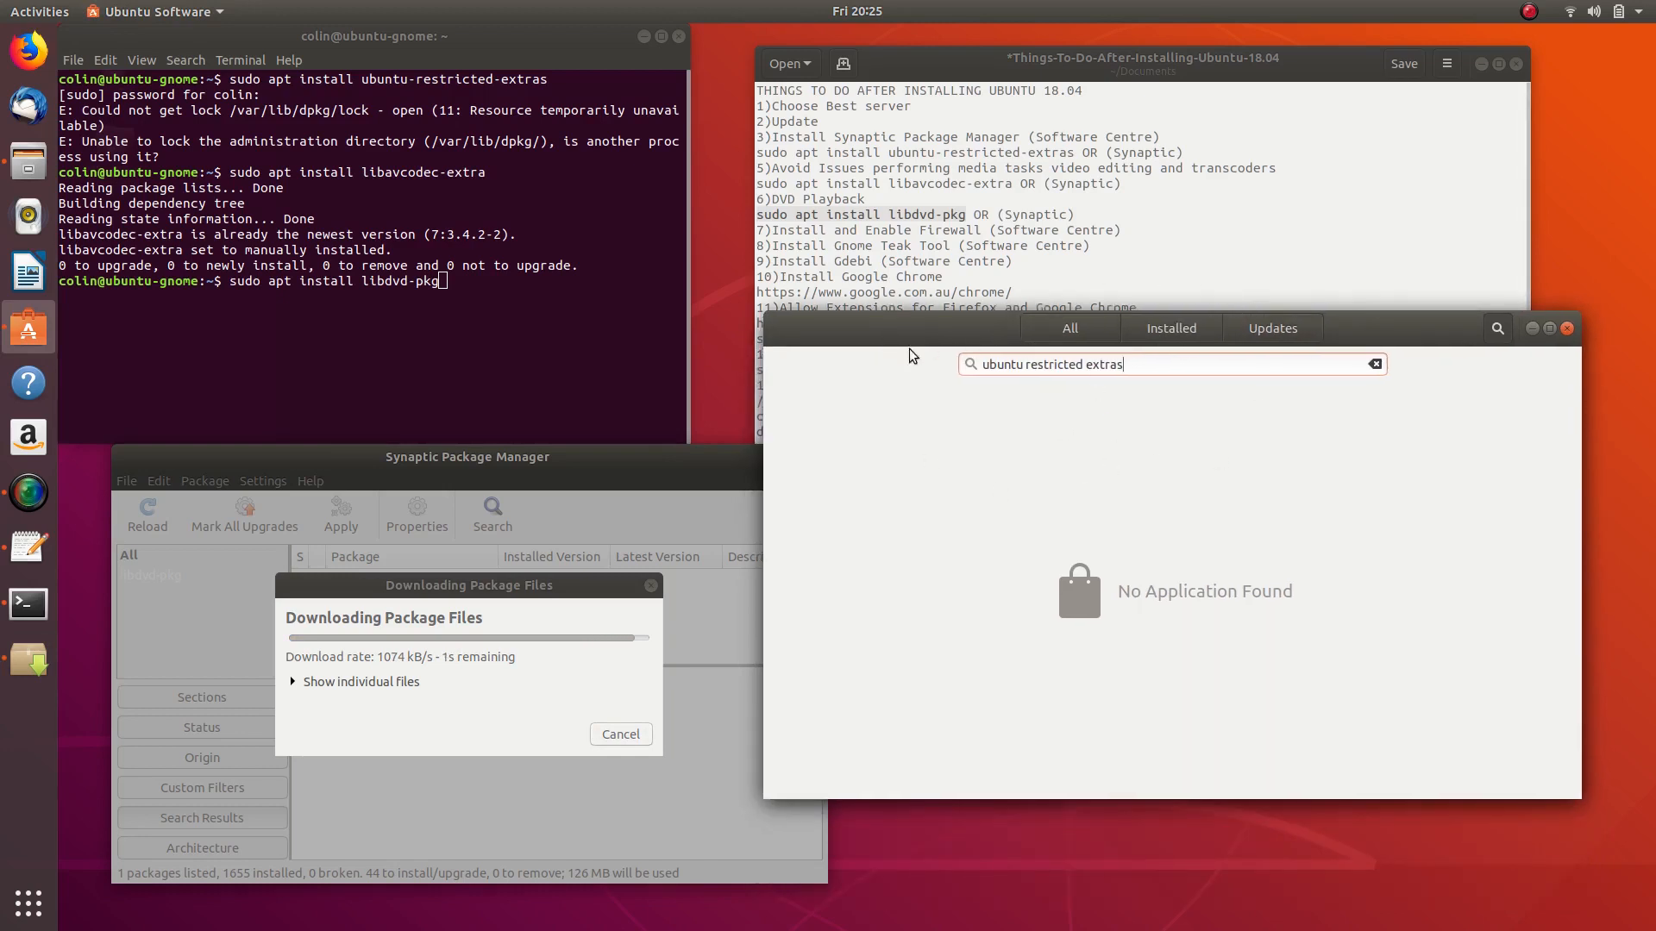
drag(883, 339, 1005, 385)
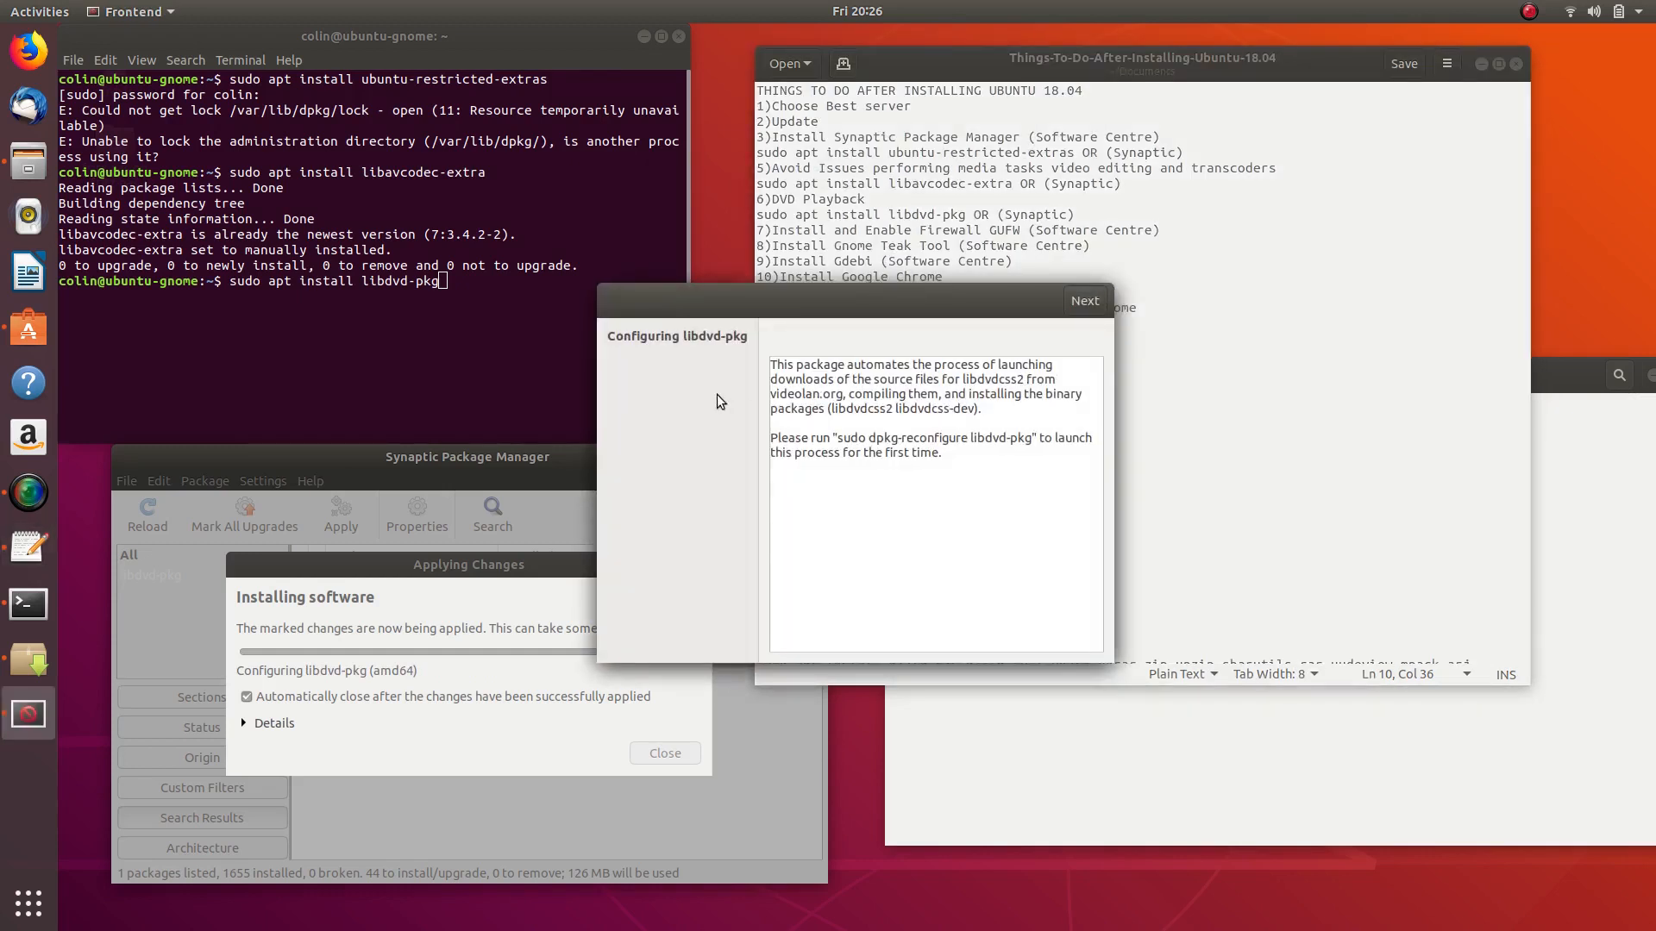
- Finish the libdvd-pkg configuration dialog so version 1.4.2-1-1 is installed (1699 packages)
click(1076, 309)
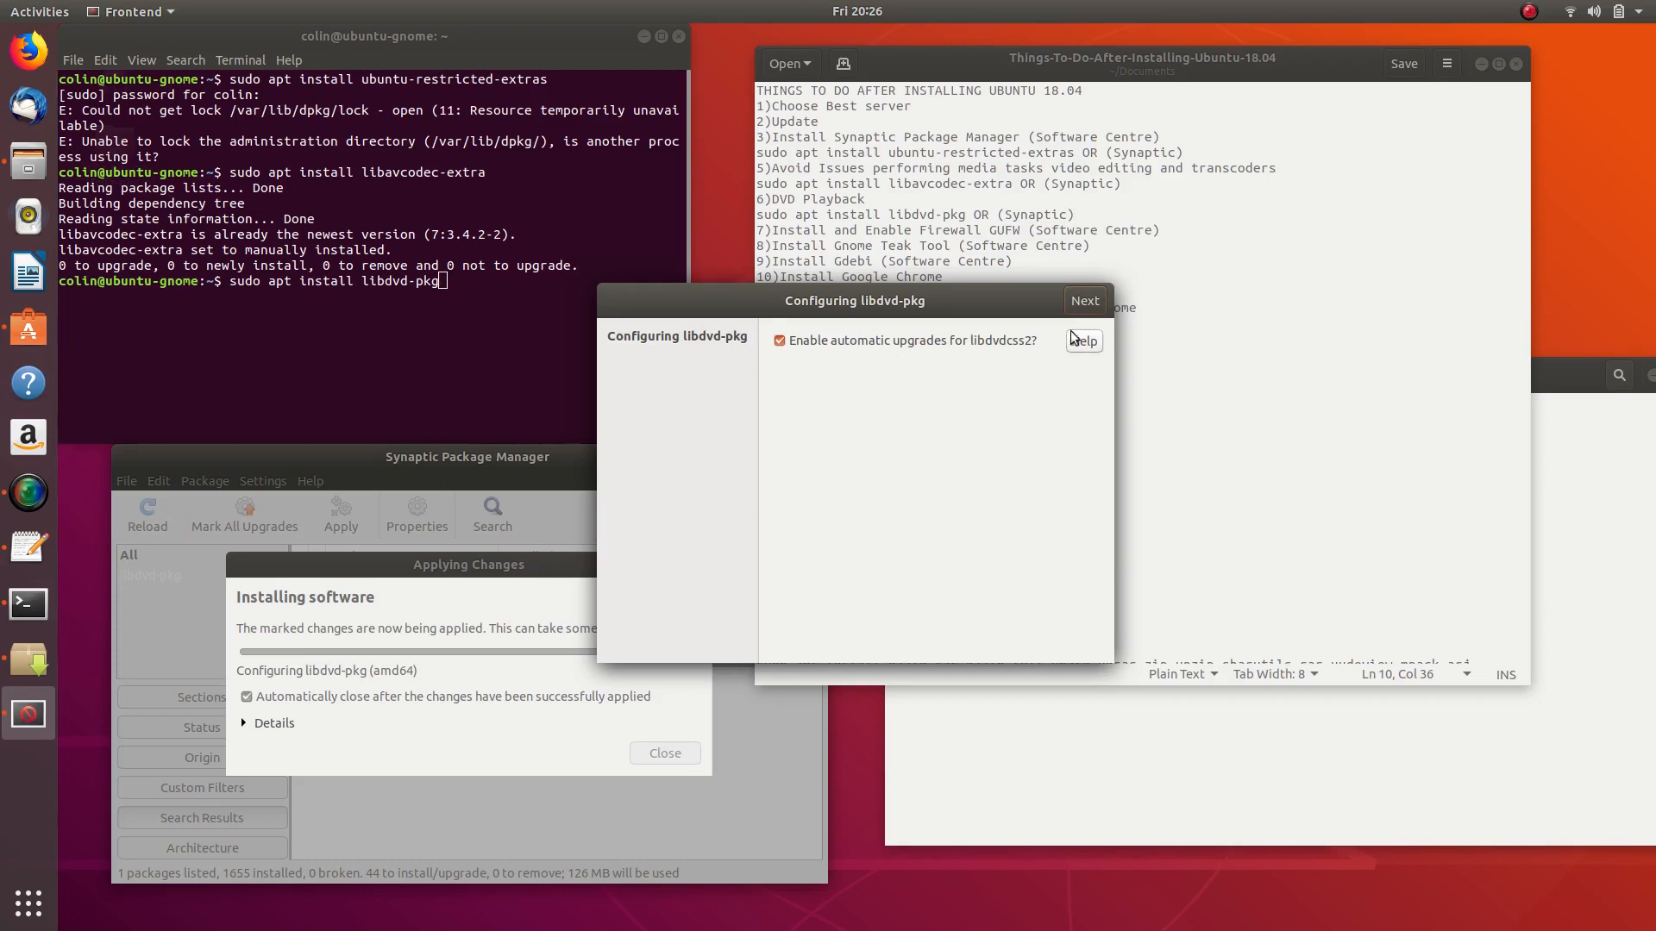
click(1077, 302)
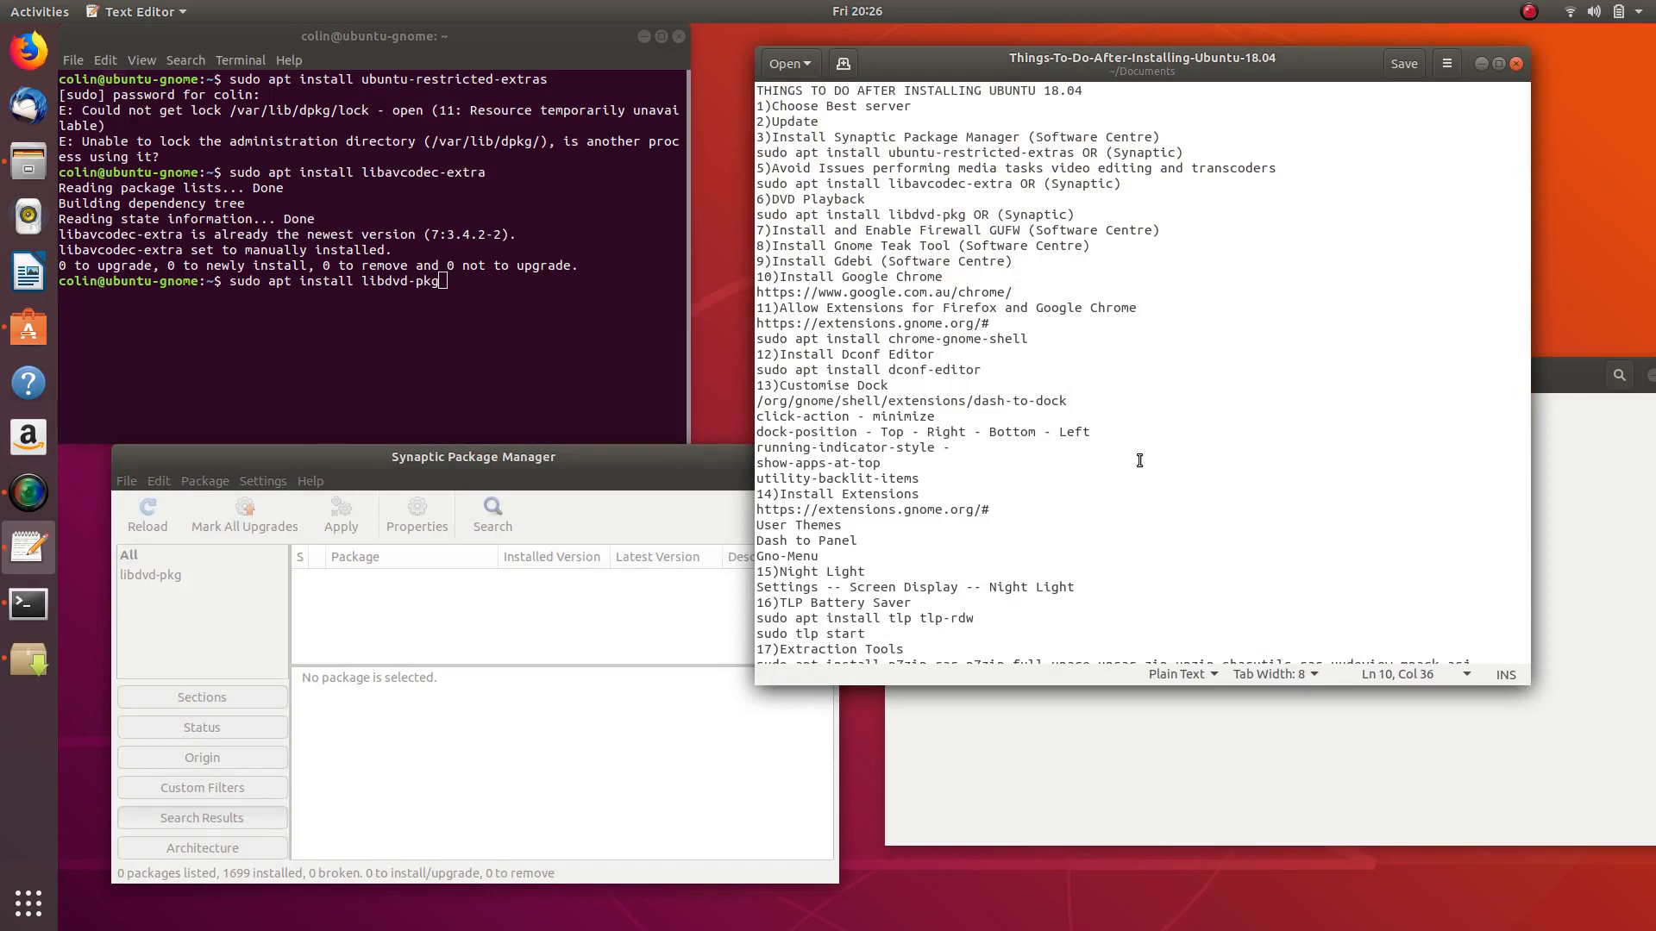
click(646, 473)
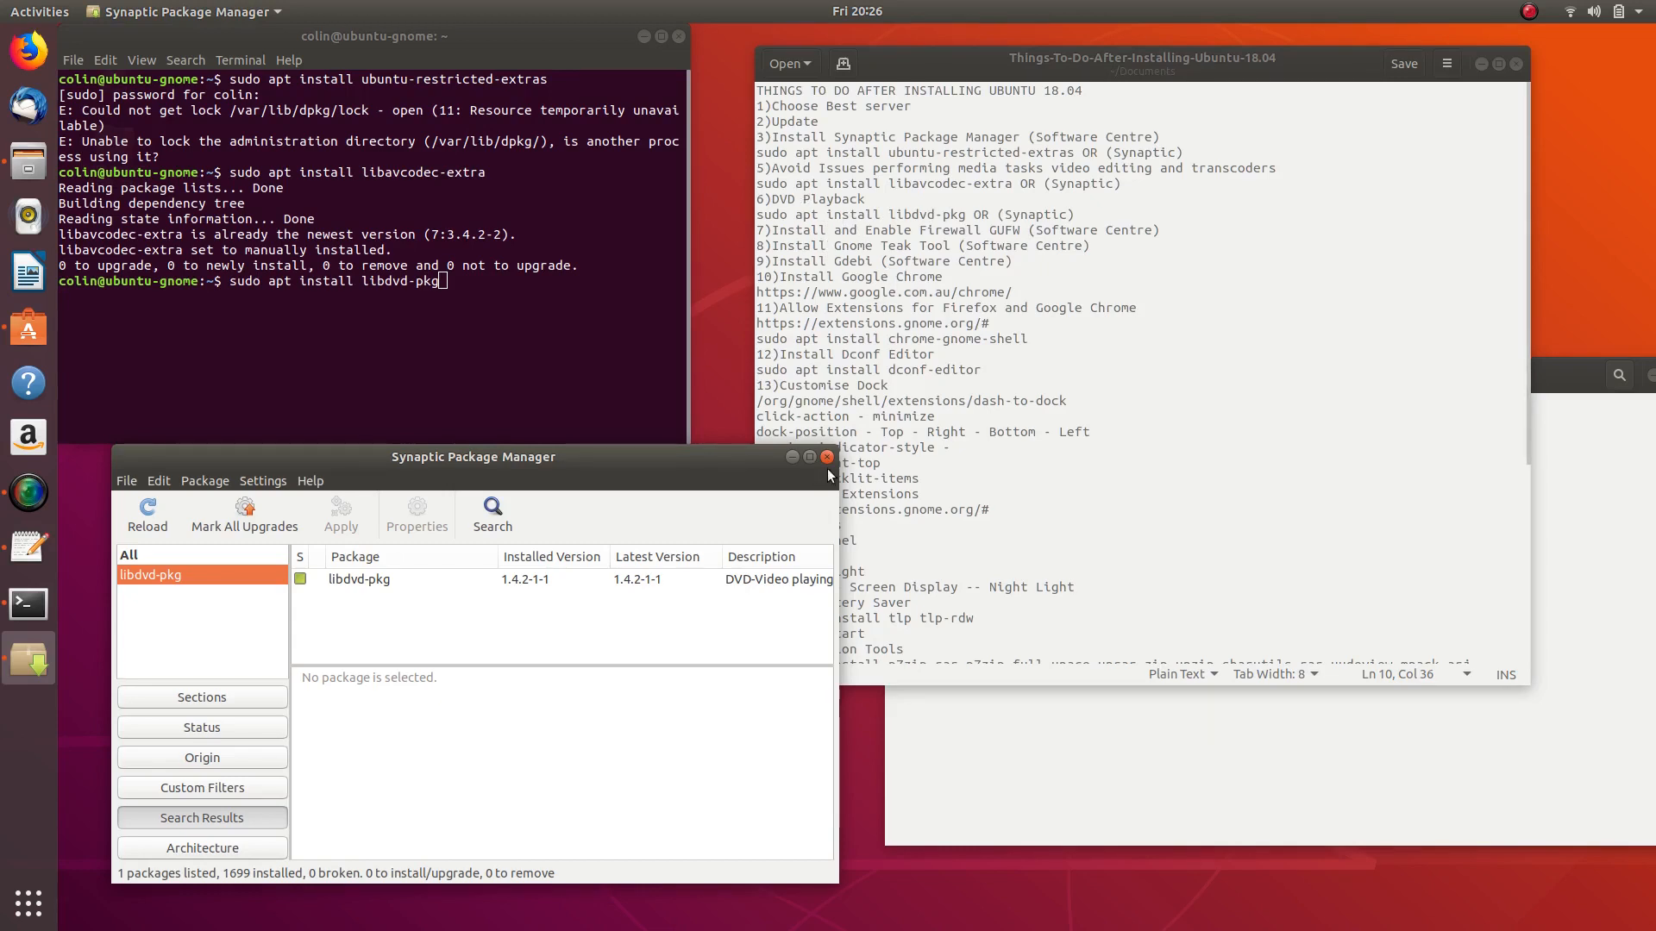
- Close Terminal and Synaptic, and rearrange the text editor and Ubuntu Software windows
click(680, 37)
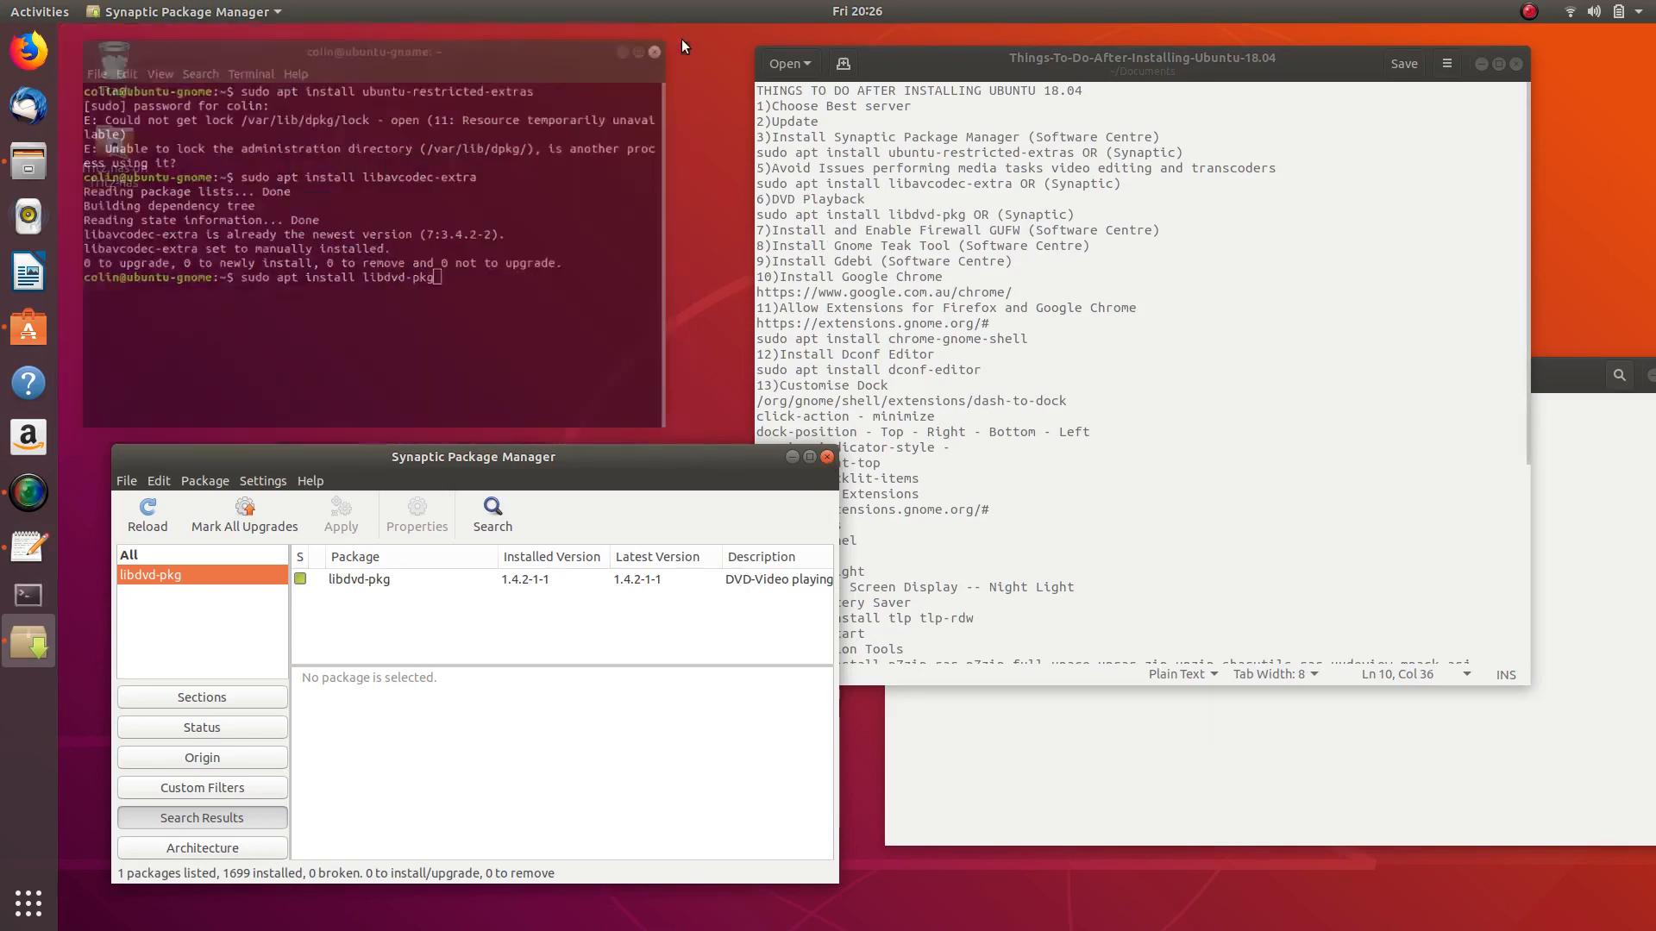
click(828, 457)
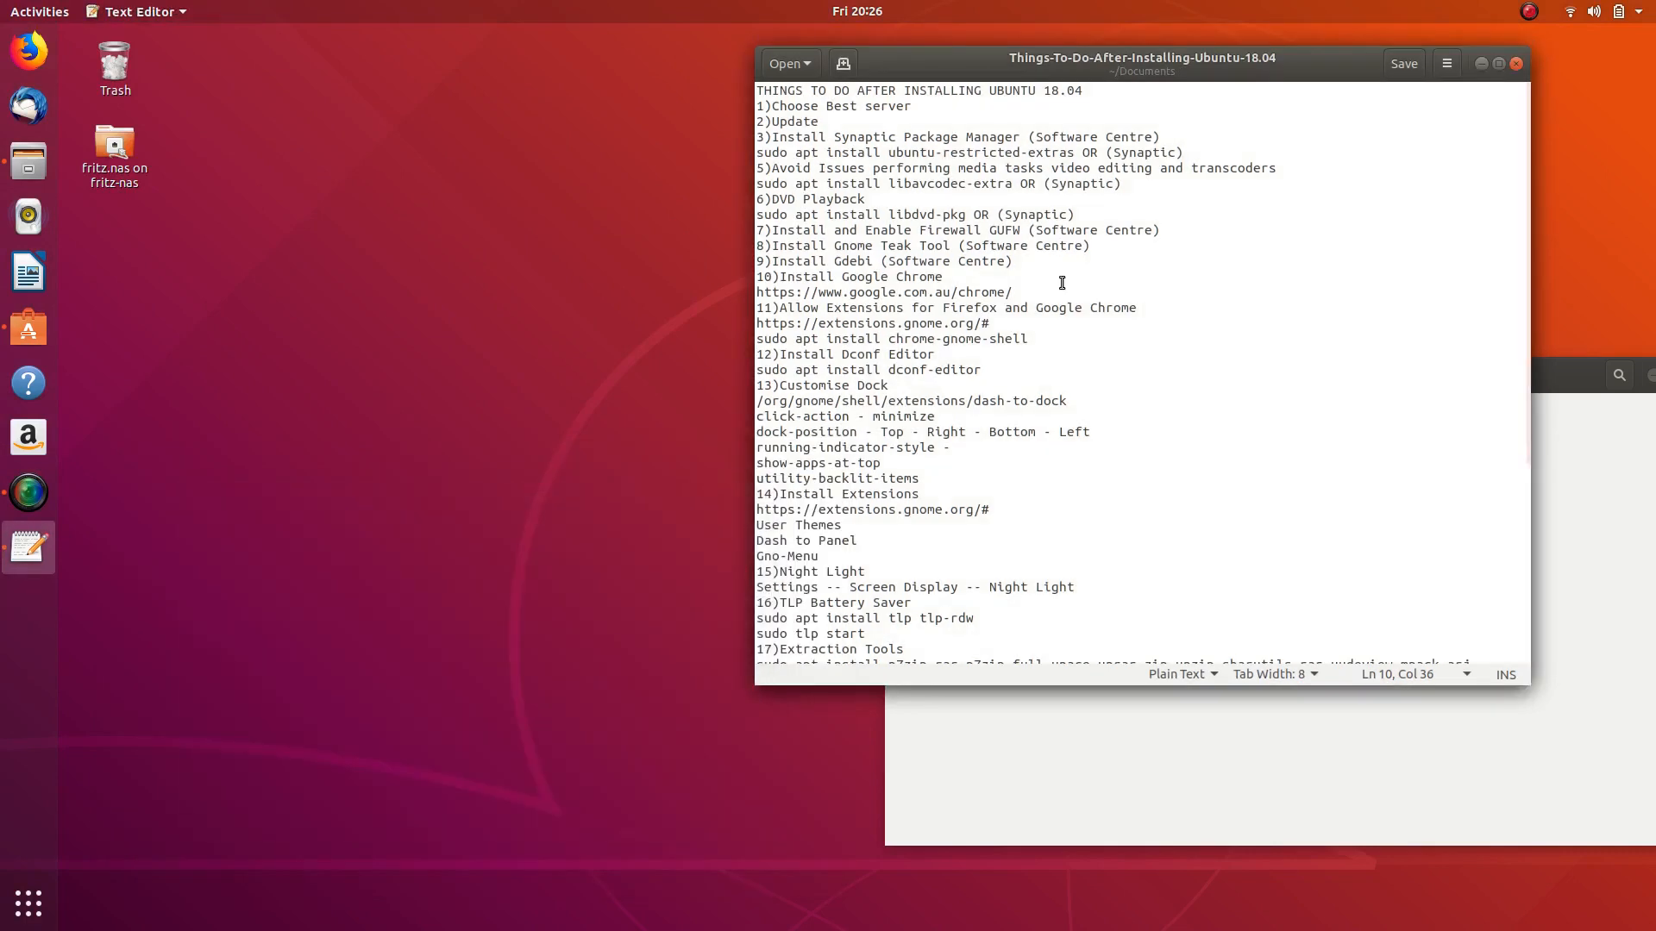
drag(1169, 64, 518, 82)
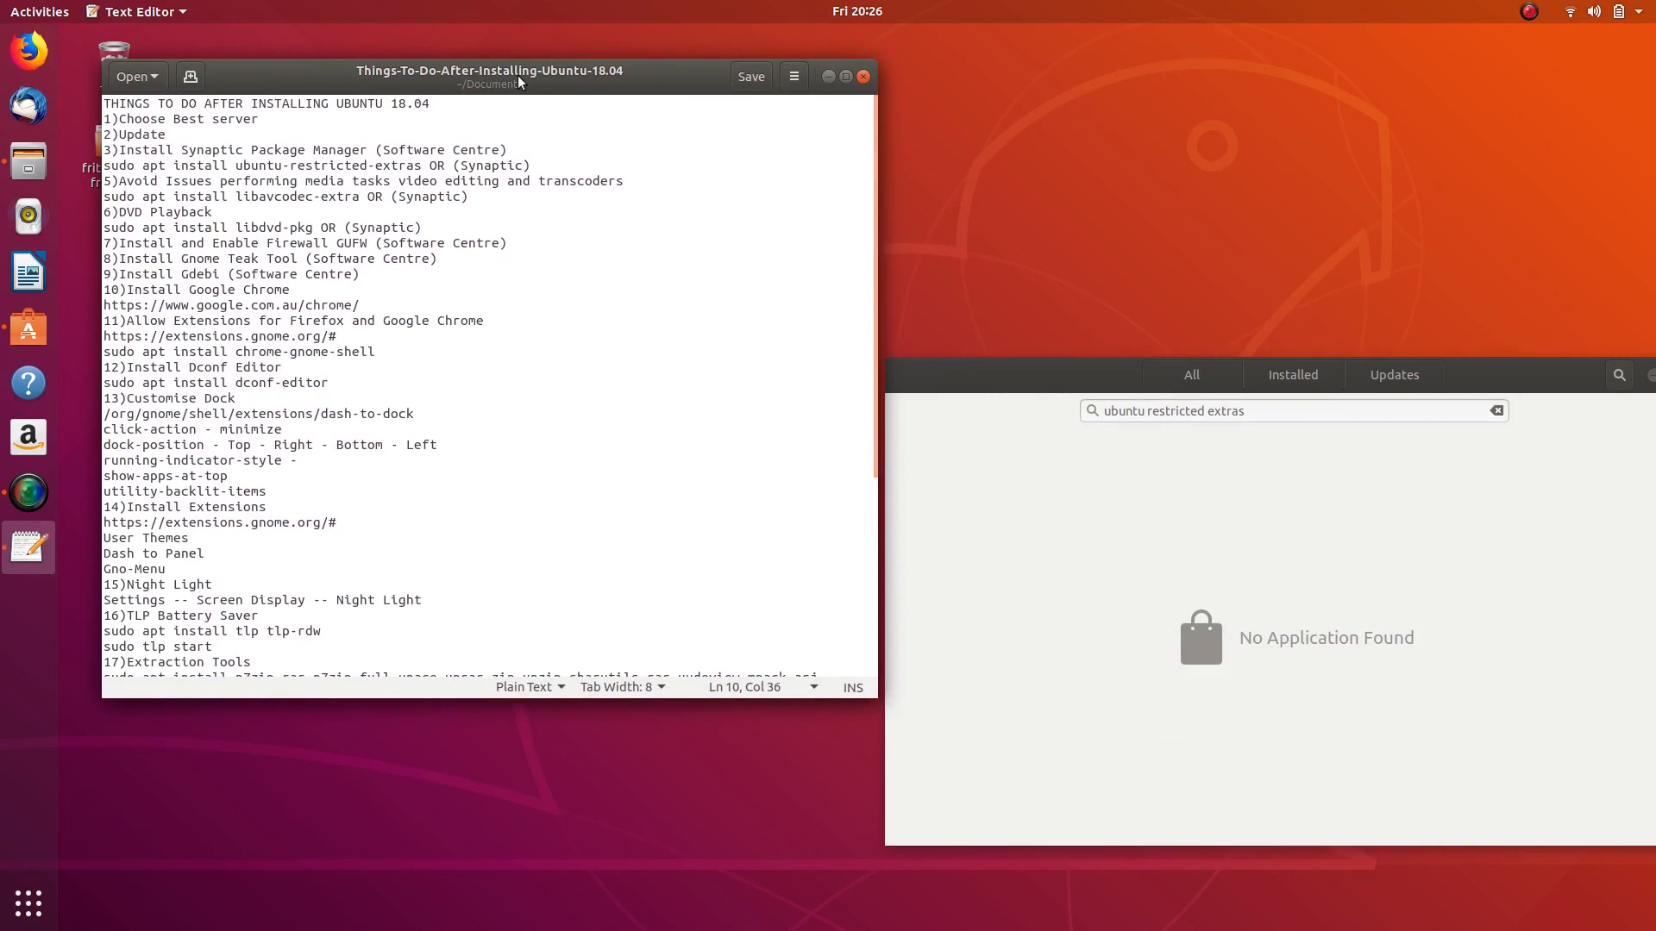
drag(1197, 359, 1101, 183)
drag(977, 203, 1027, 95)
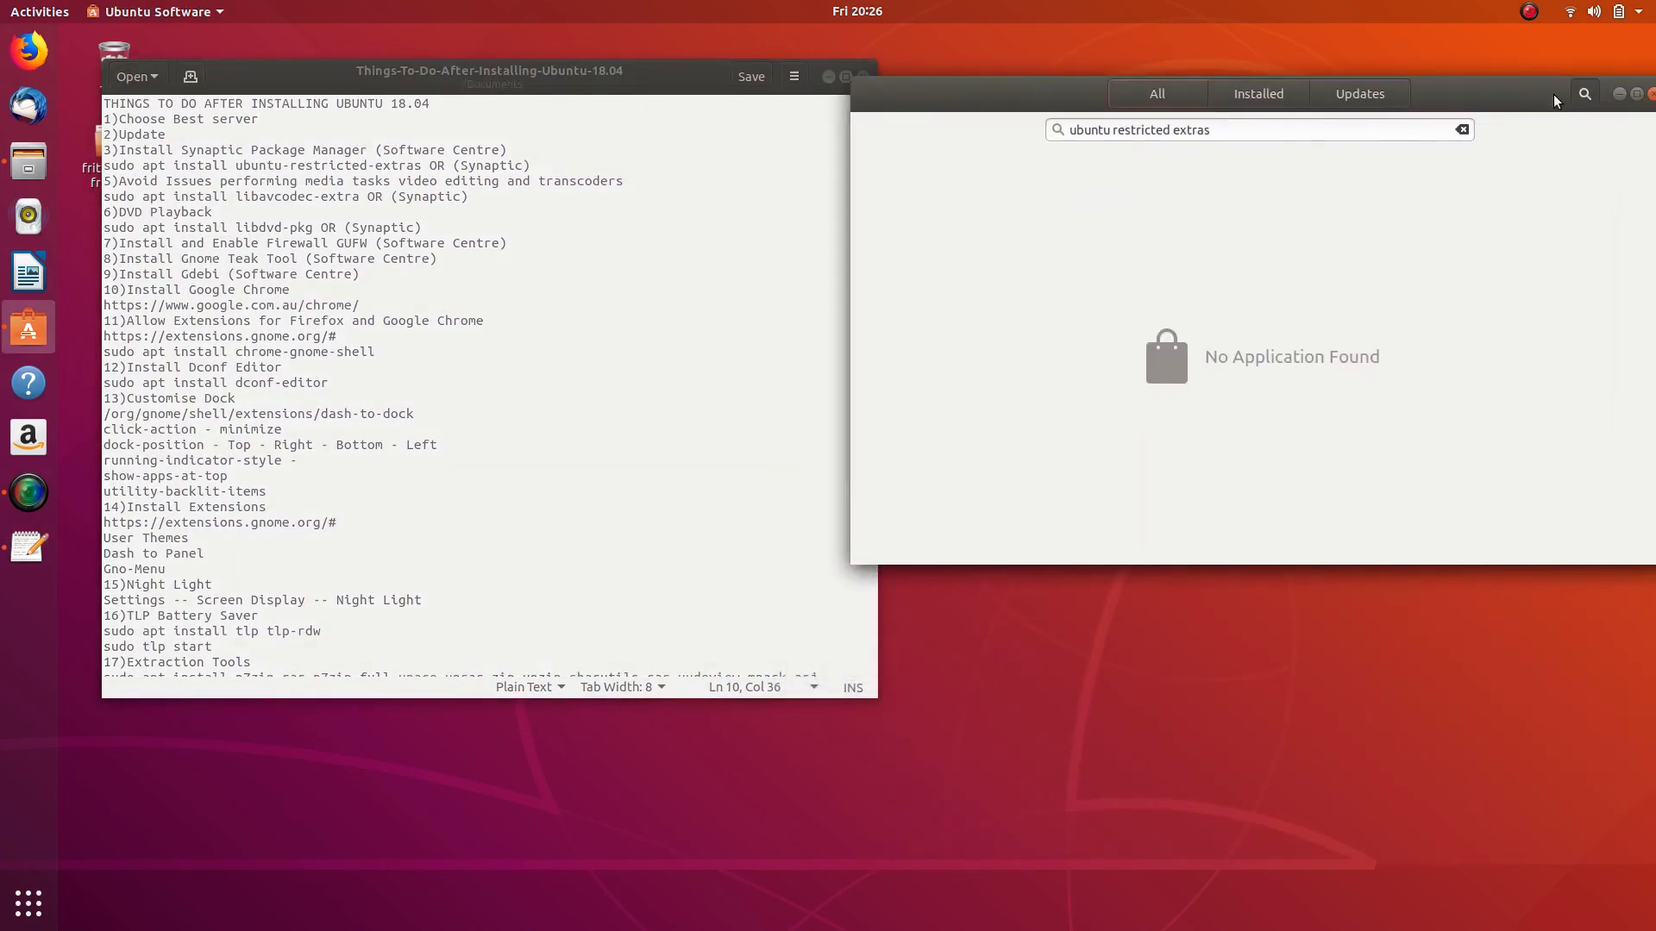
- Search Ubuntu Software for gufw to find Firewall Configuration
click(1585, 98)
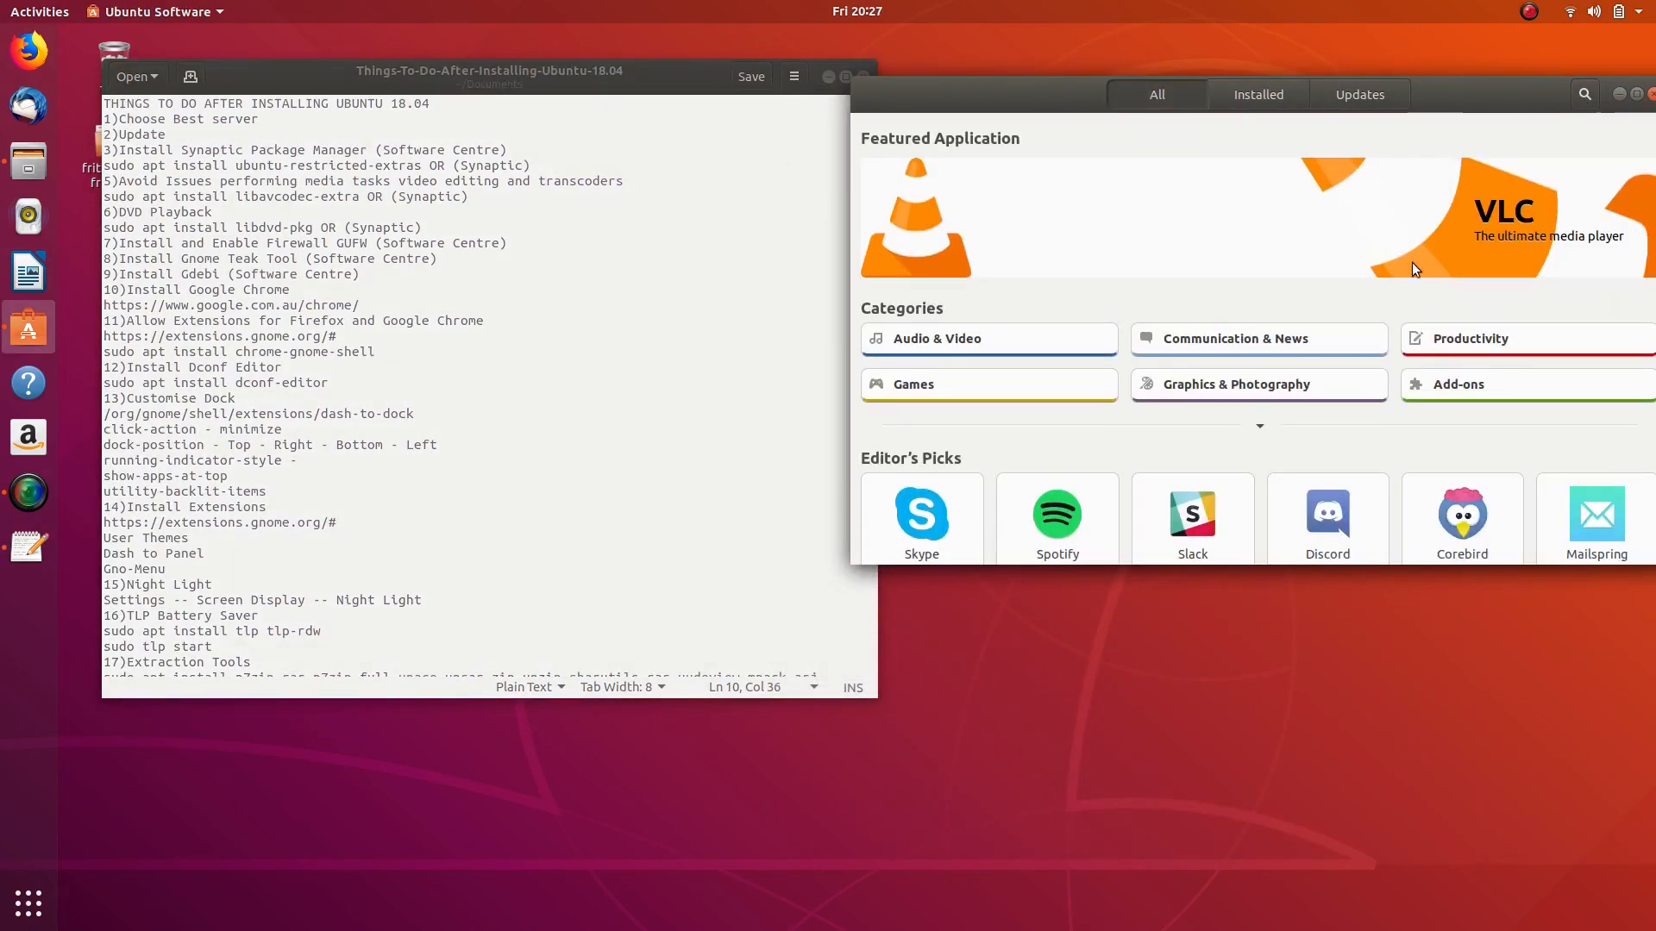
click(1591, 88)
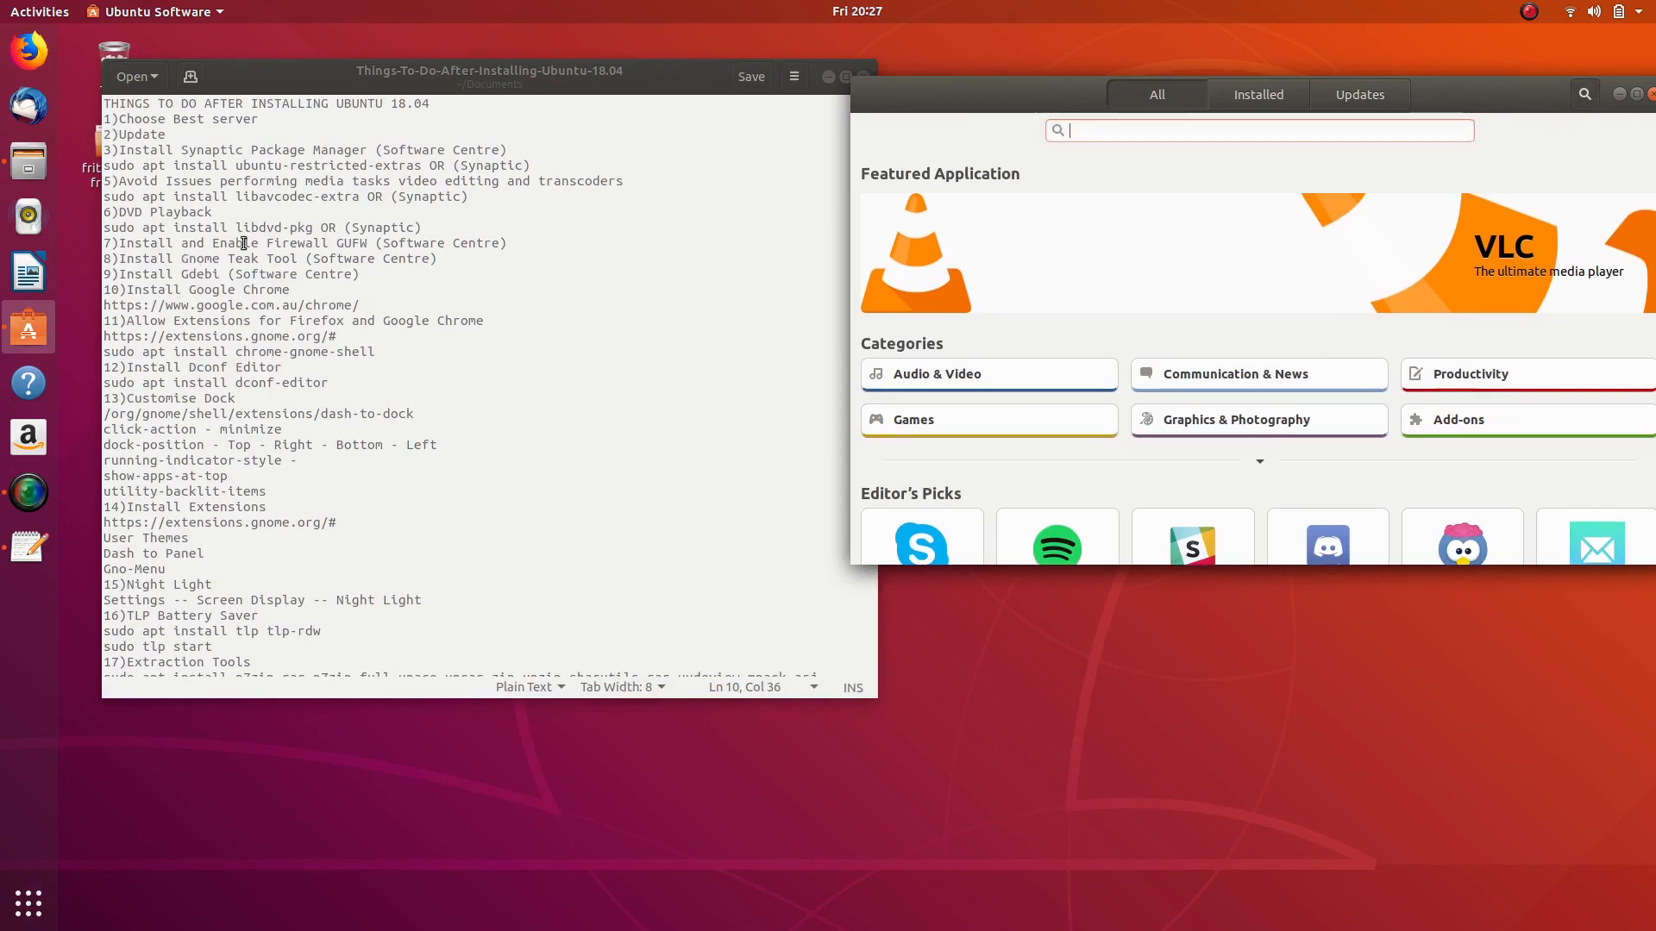
text(gufw)
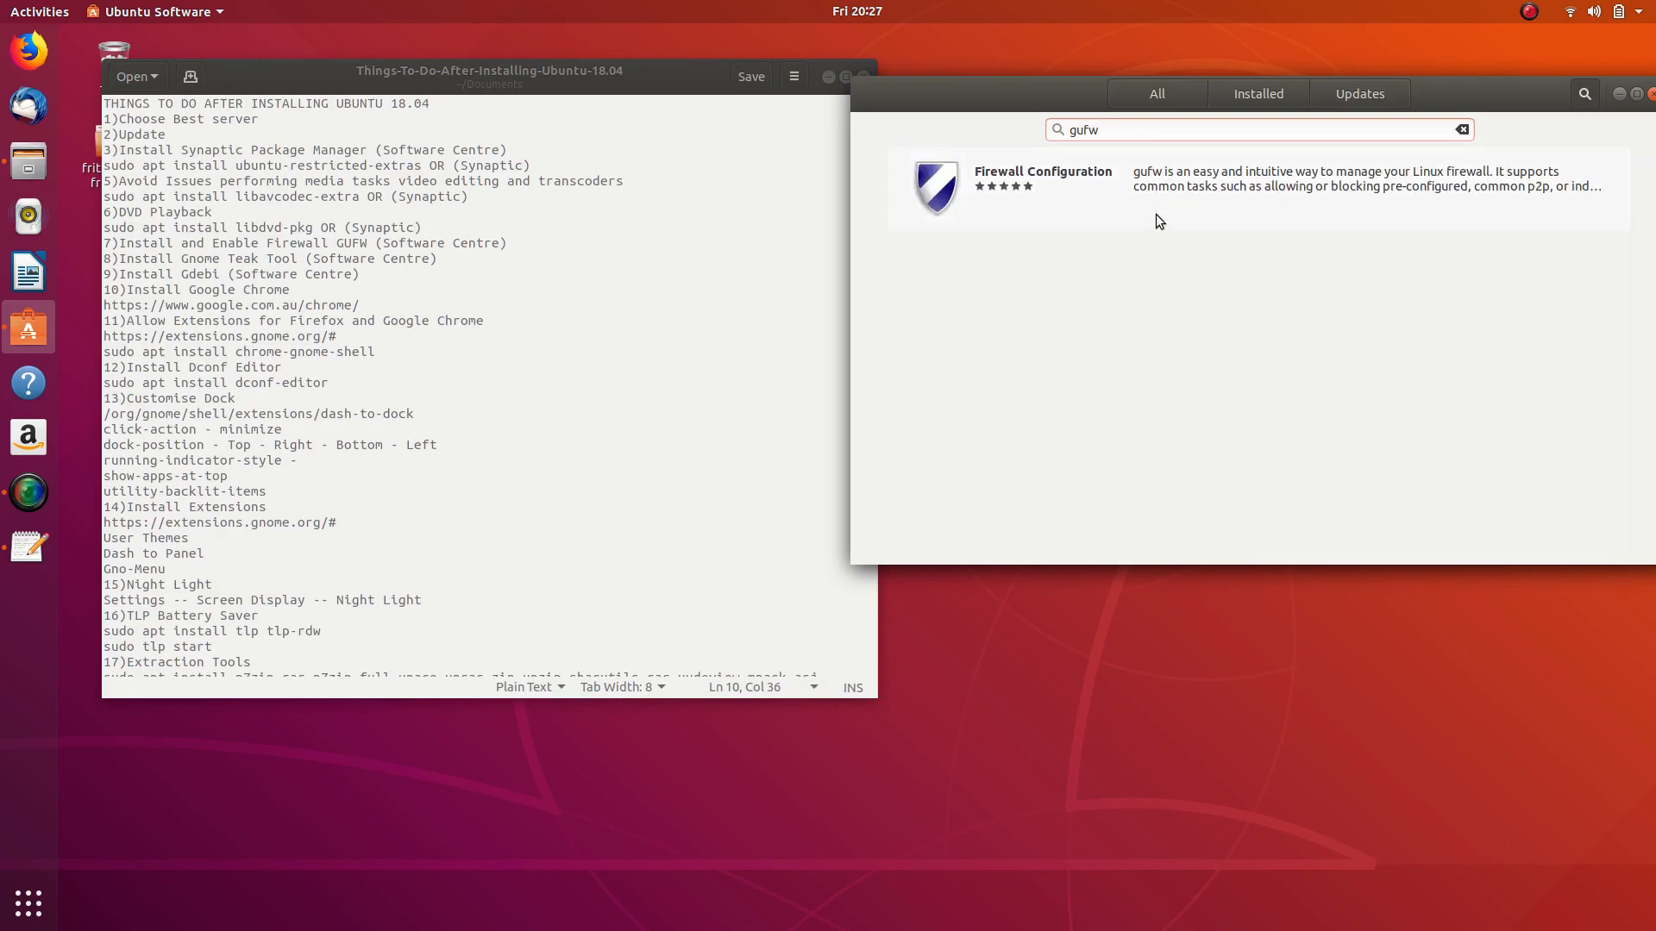
- Install Firewall Configuration from Ubuntu Software, authorizing with the account password
click(1156, 214)
click(955, 219)
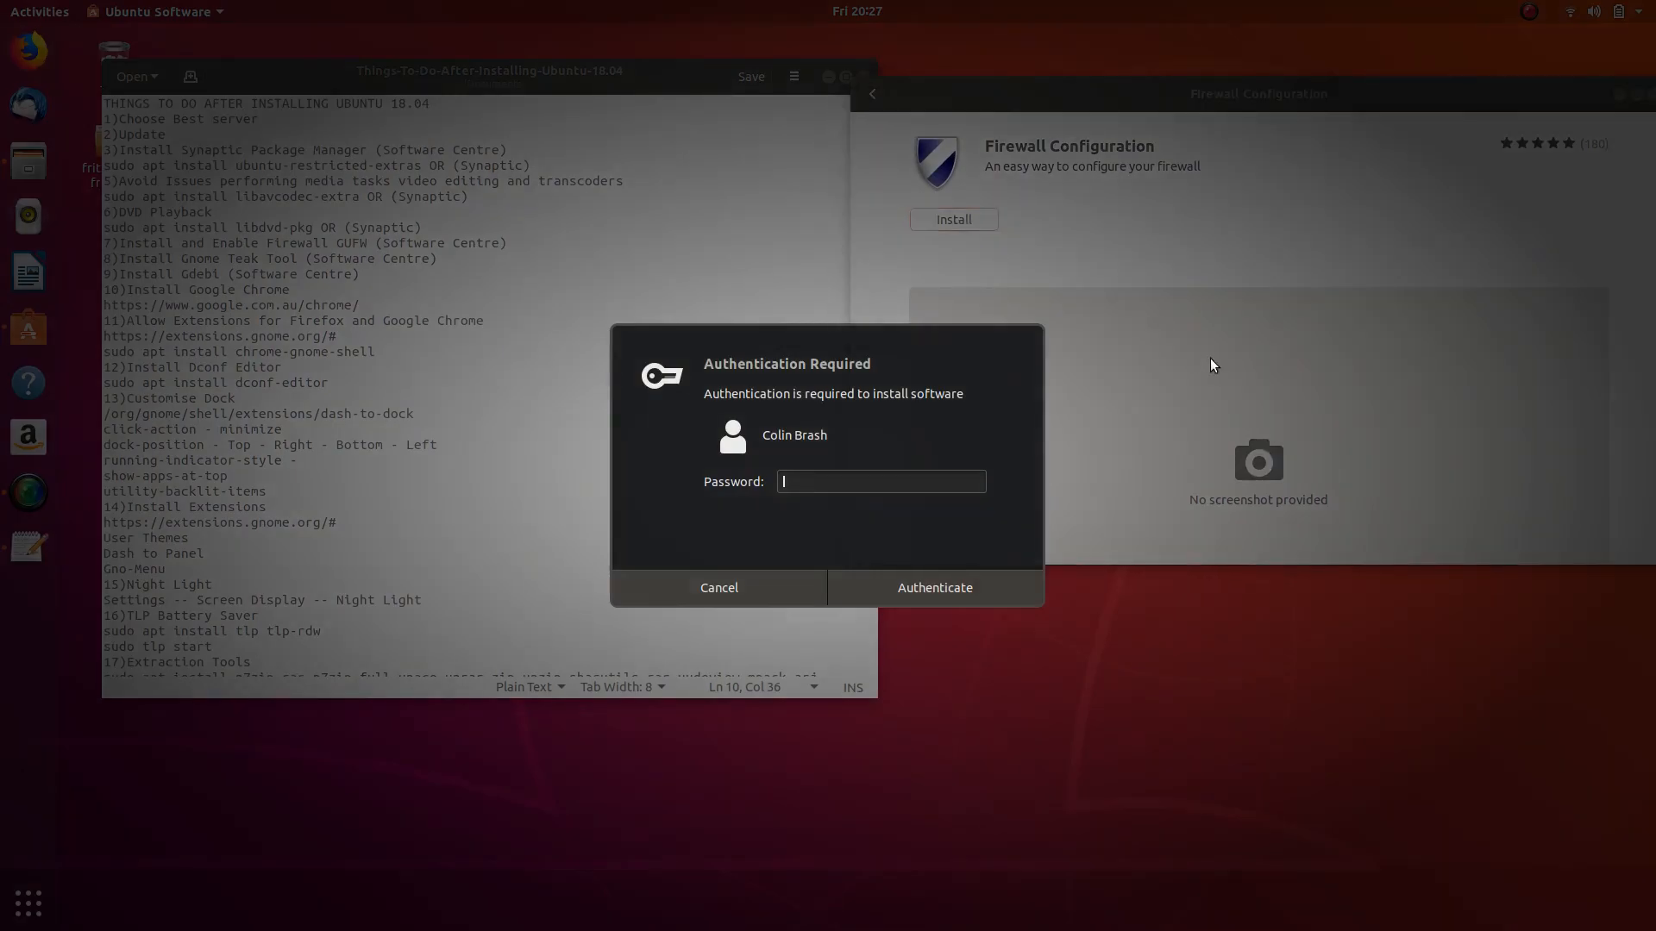
text(***)
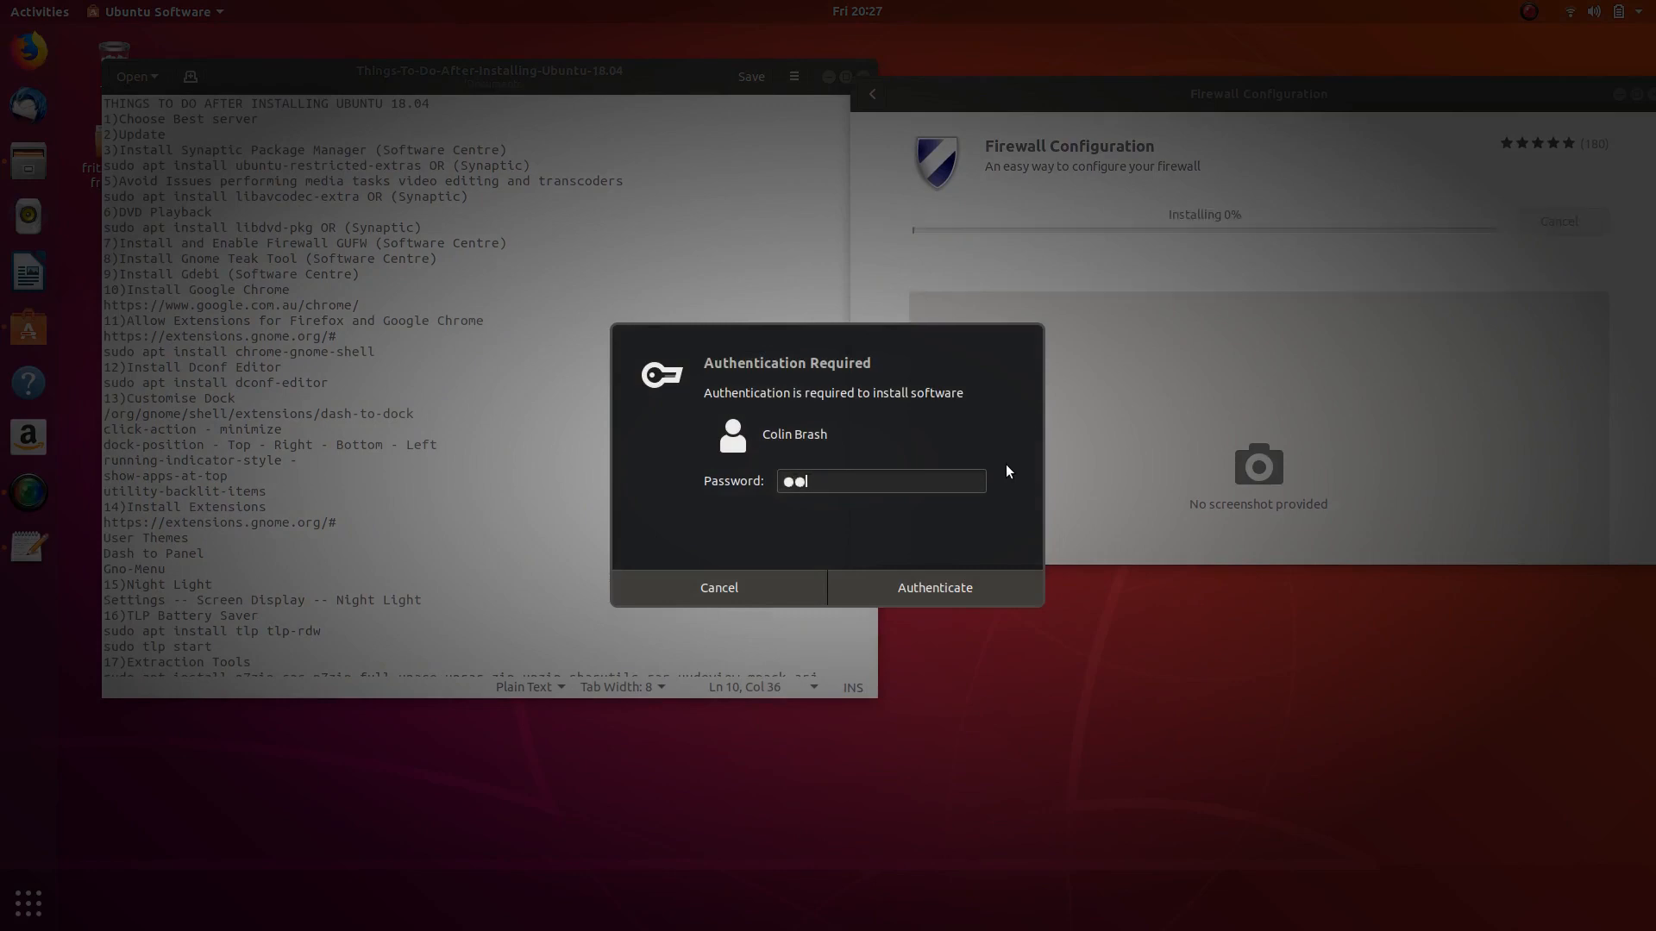
text(*****)
key(Return)
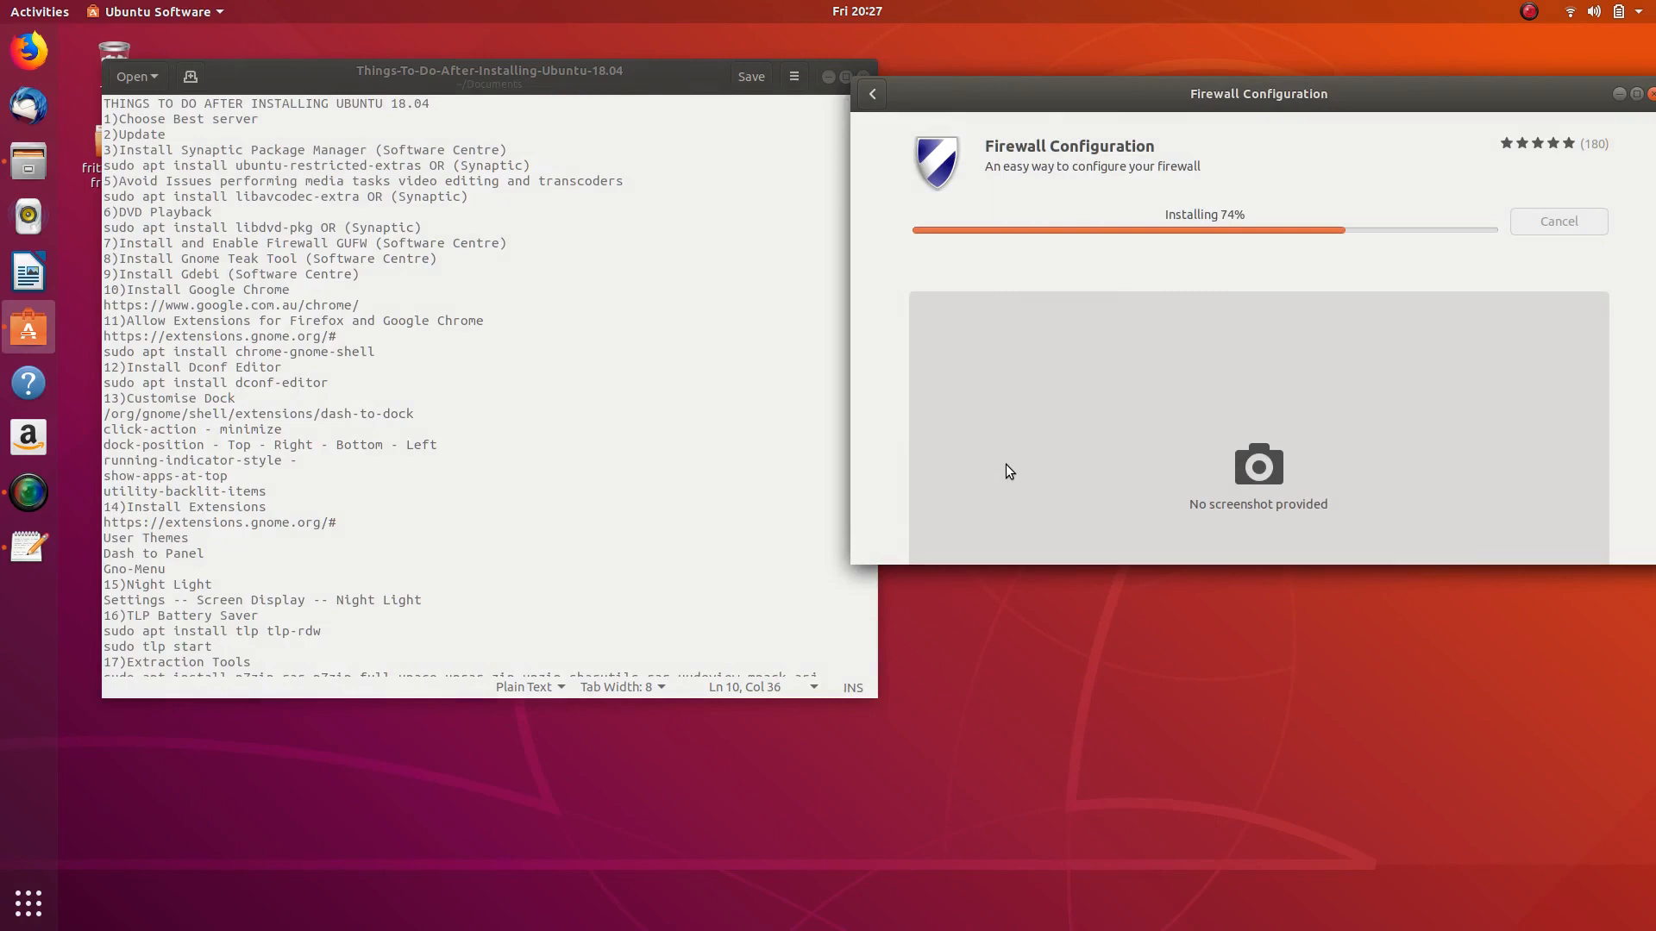
- Launch Firewall Configuration and authenticate, opening the Firewall window with status OFF
click(515, 235)
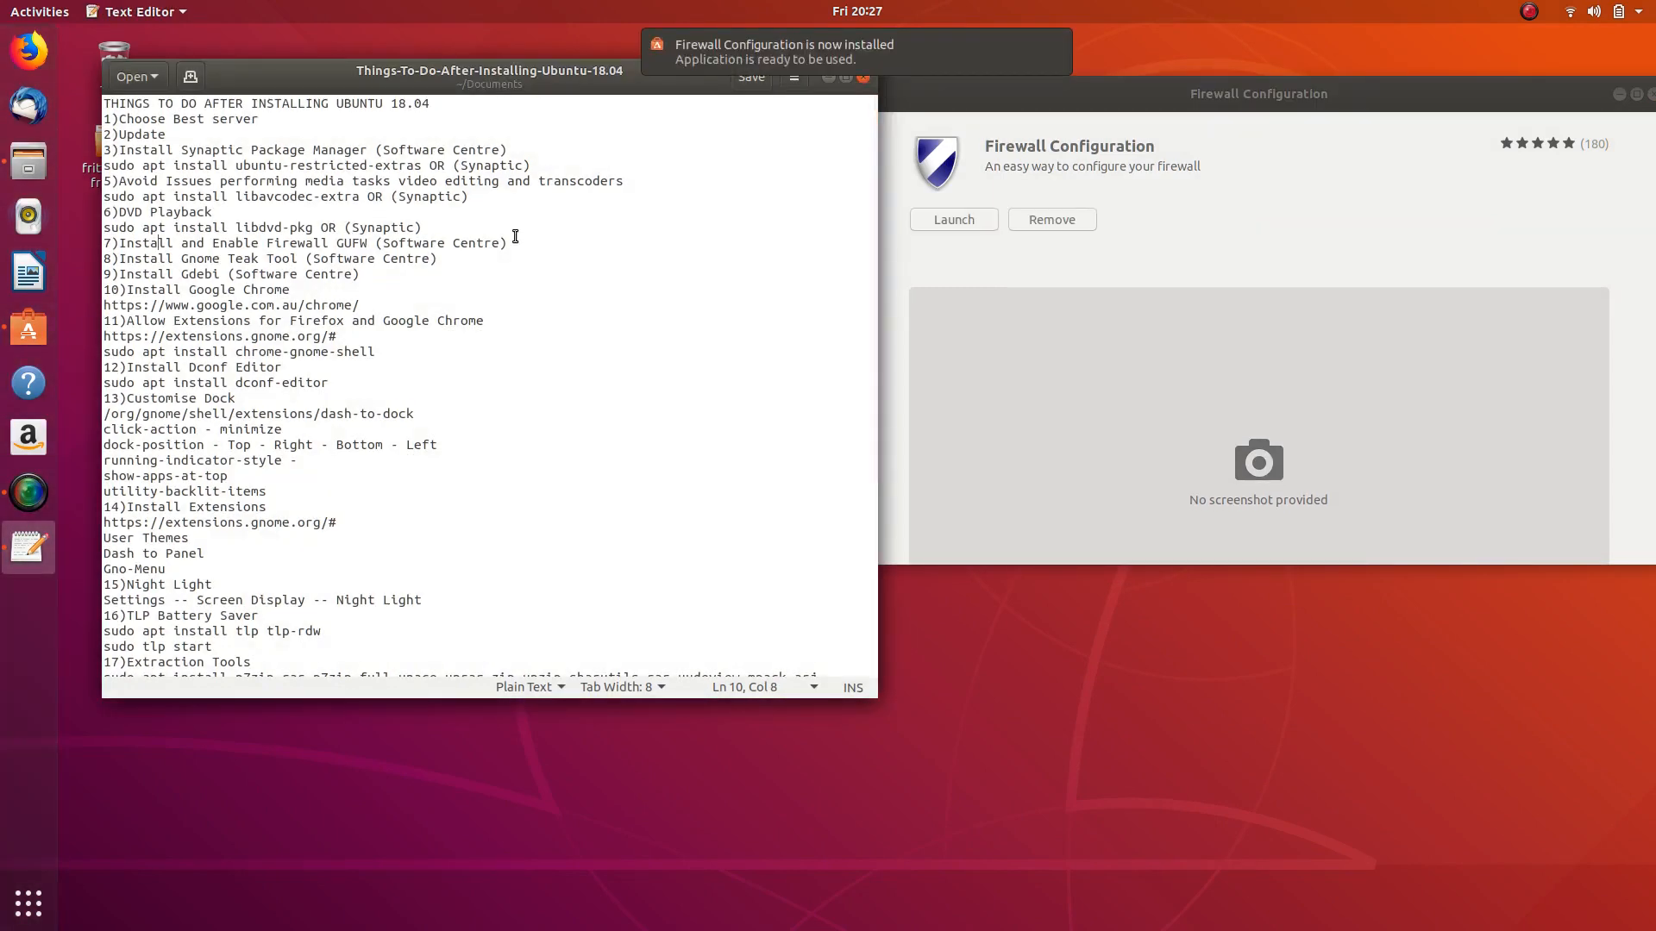
click(959, 217)
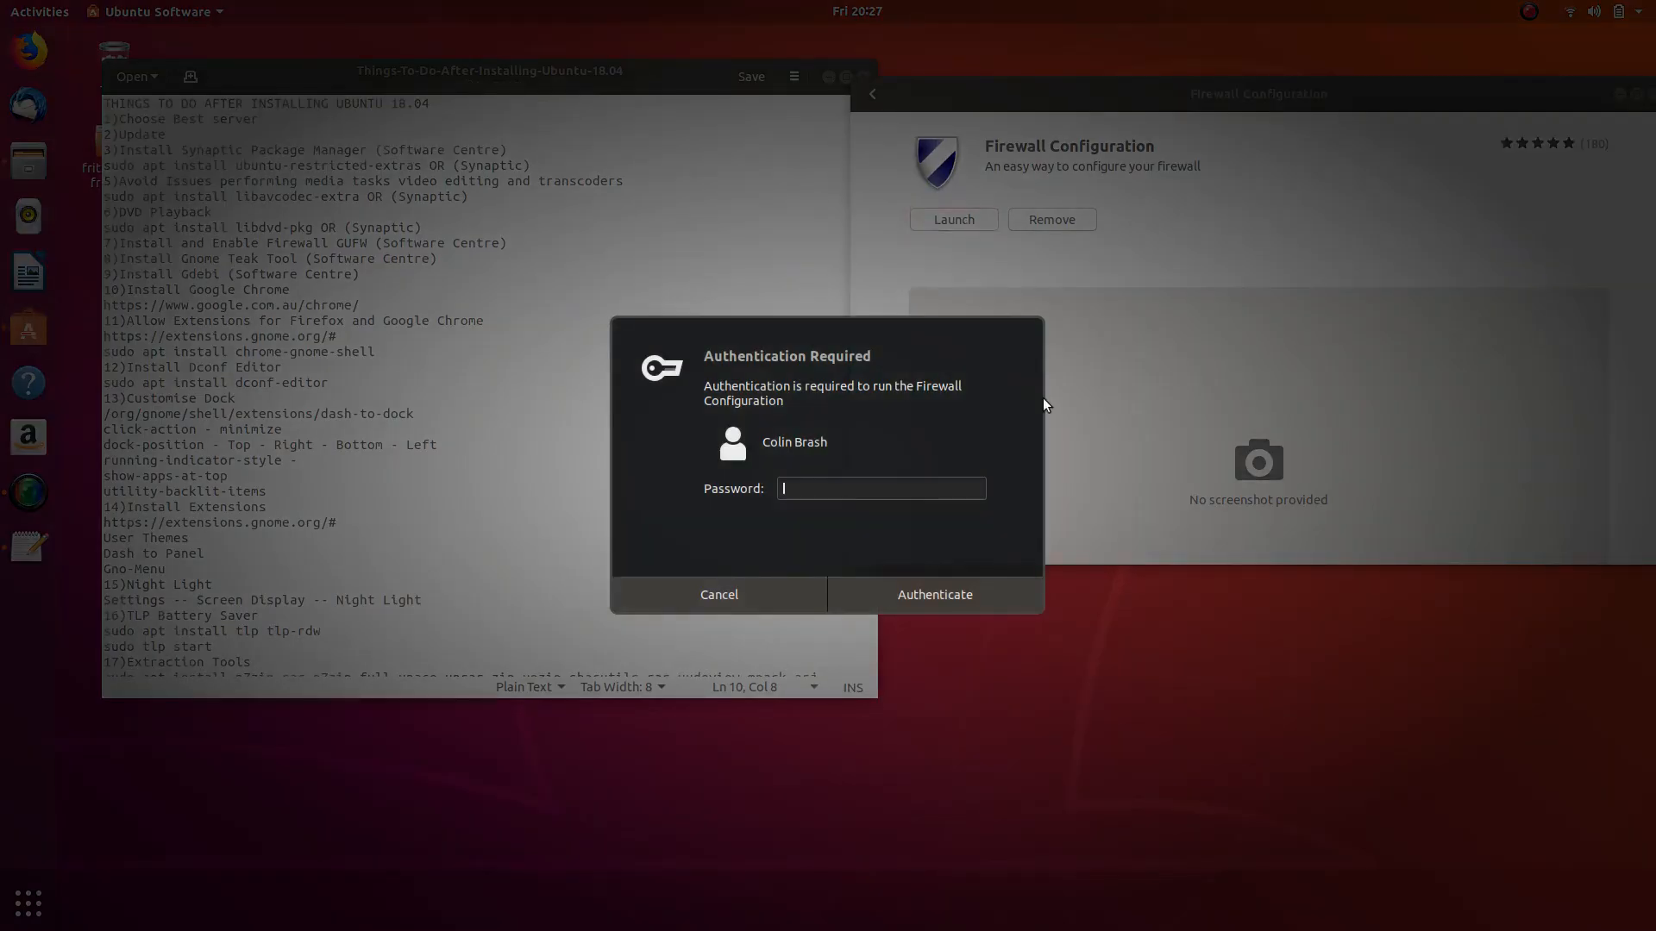
text(********)
key(Return)
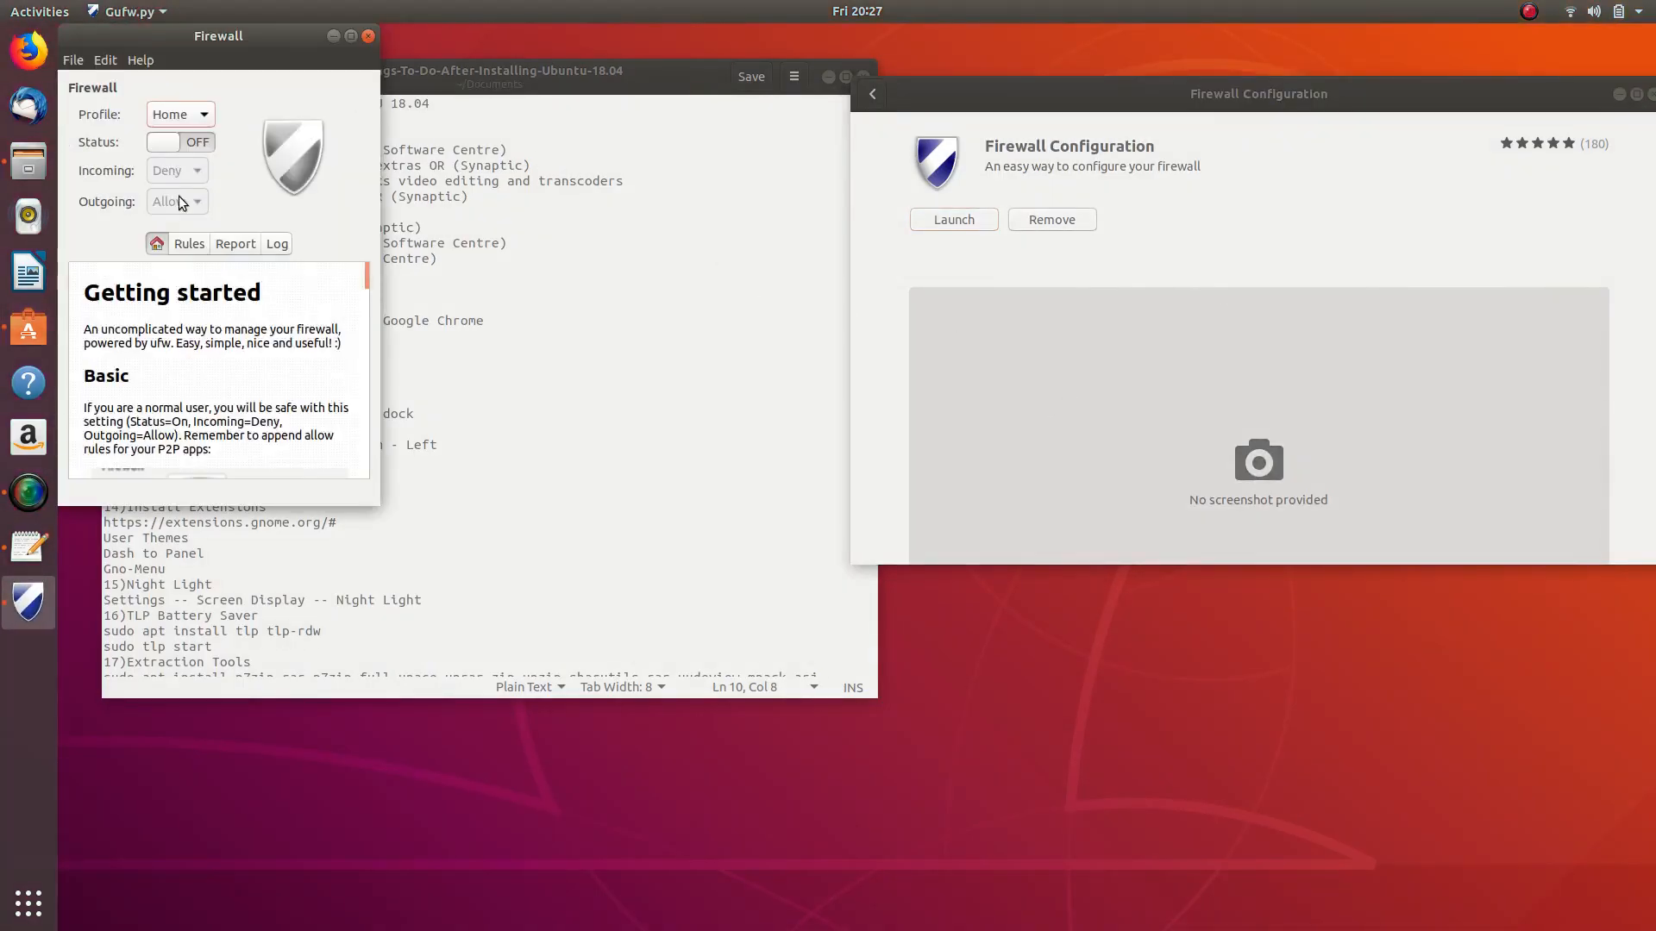
- Switch the Gufw firewall ON with incoming Deny and outgoing Allow, then close Gufw
click(195, 150)
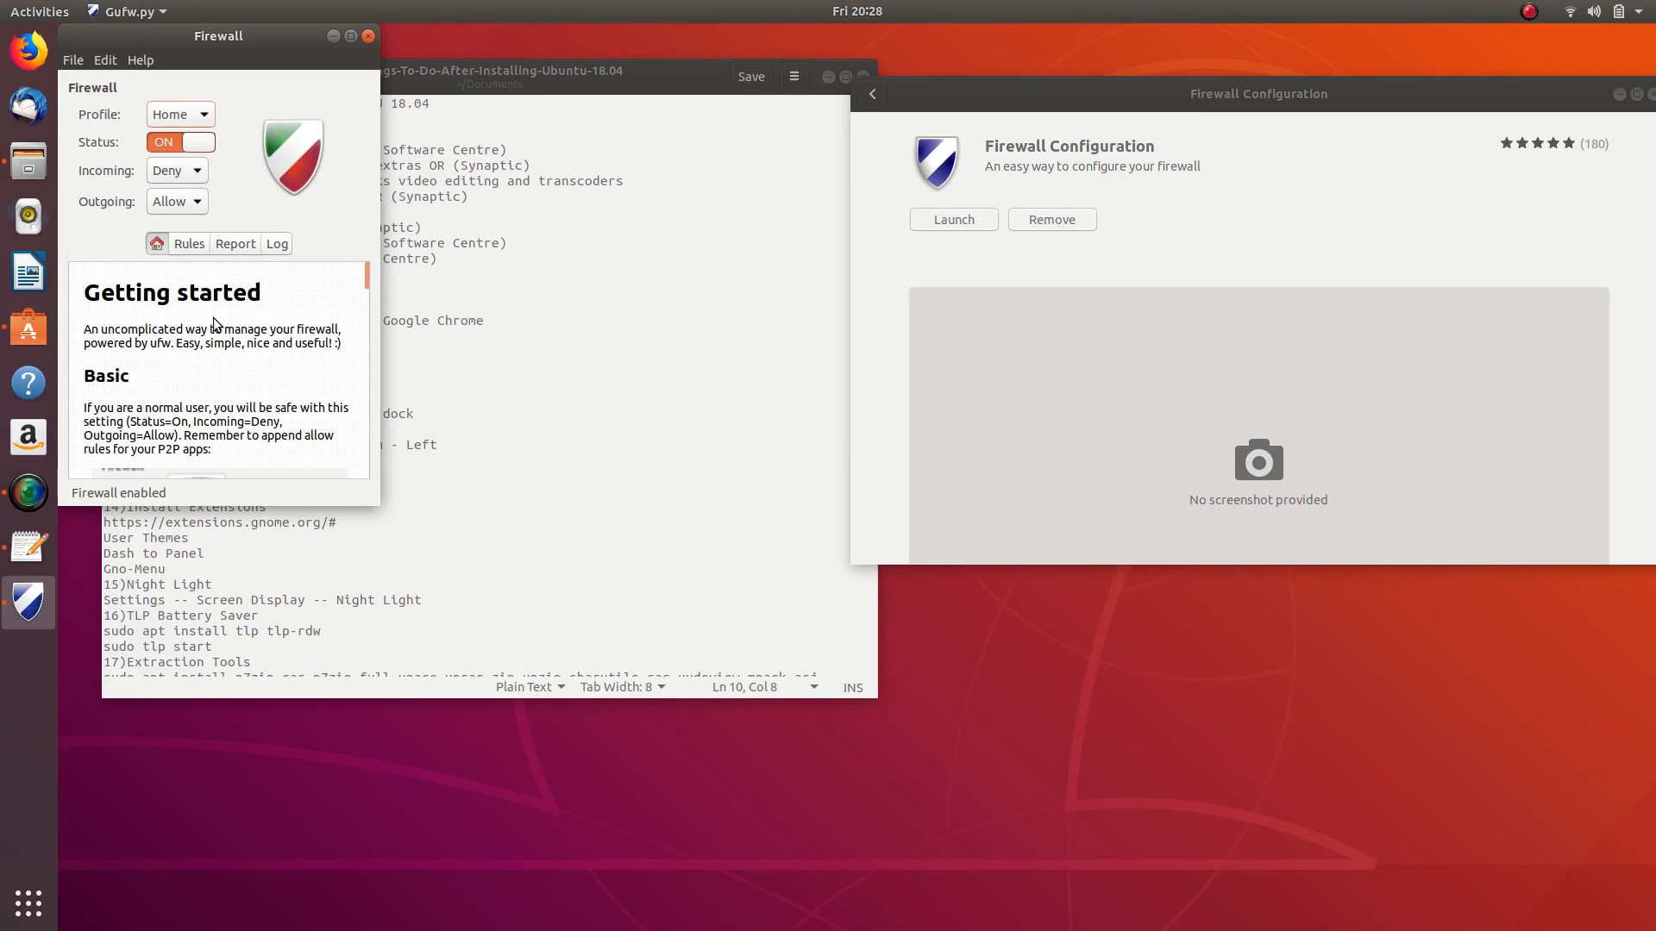
scroll(214, 318, down, 3)
scroll(218, 328, down, 10)
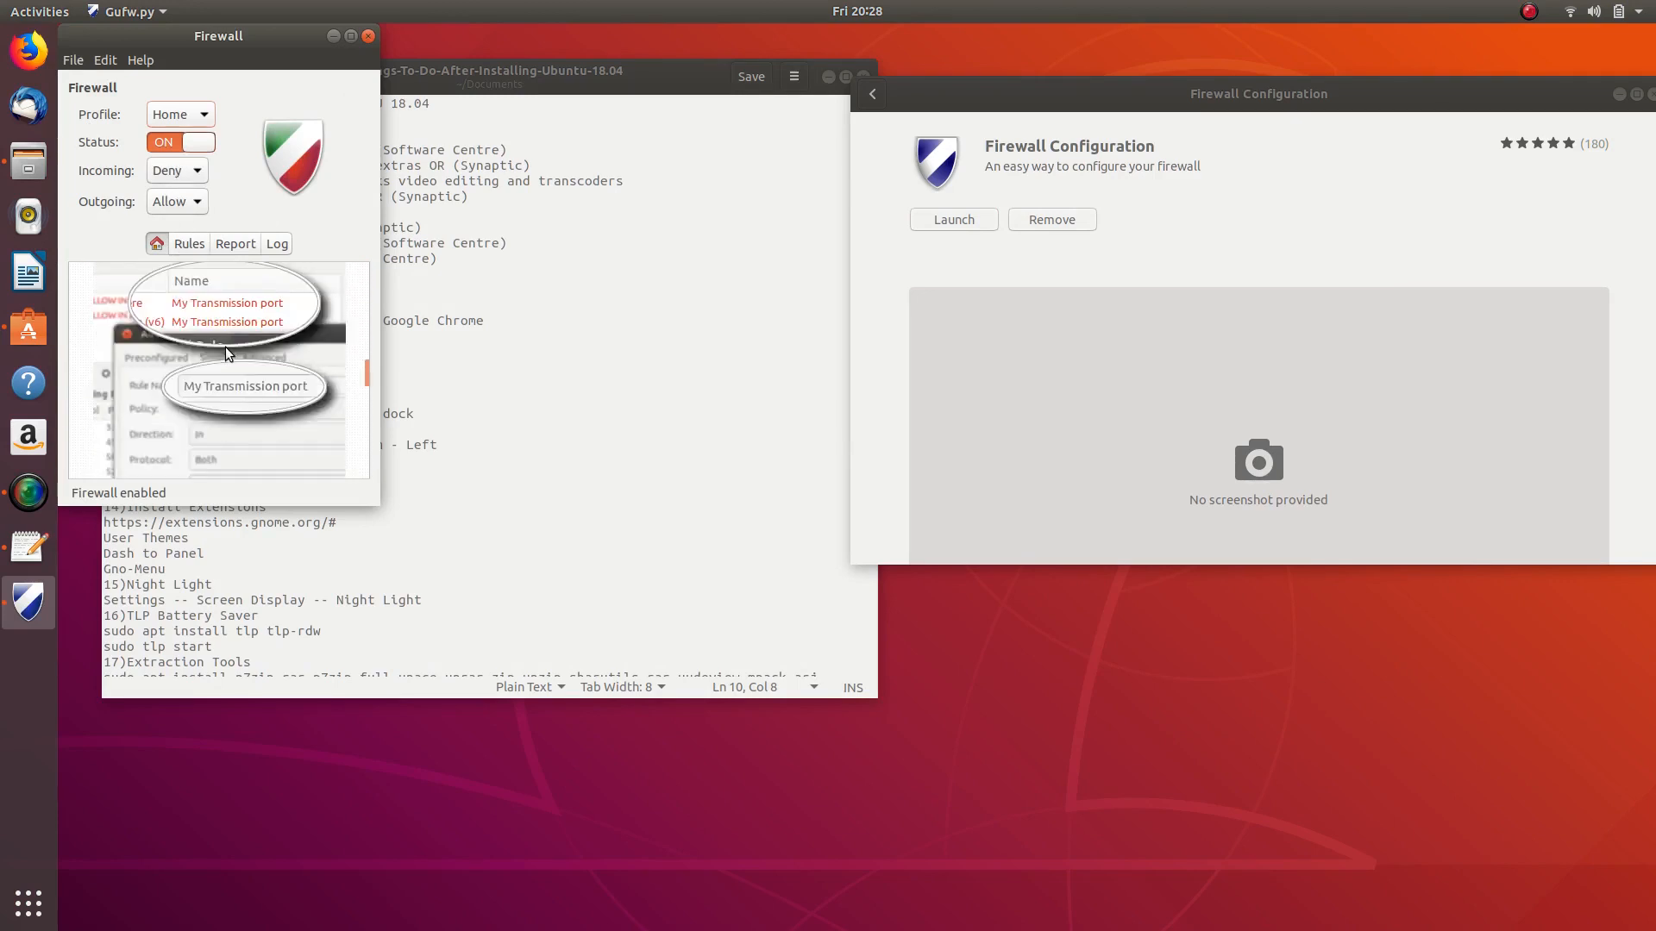
scroll(231, 353, down, 6)
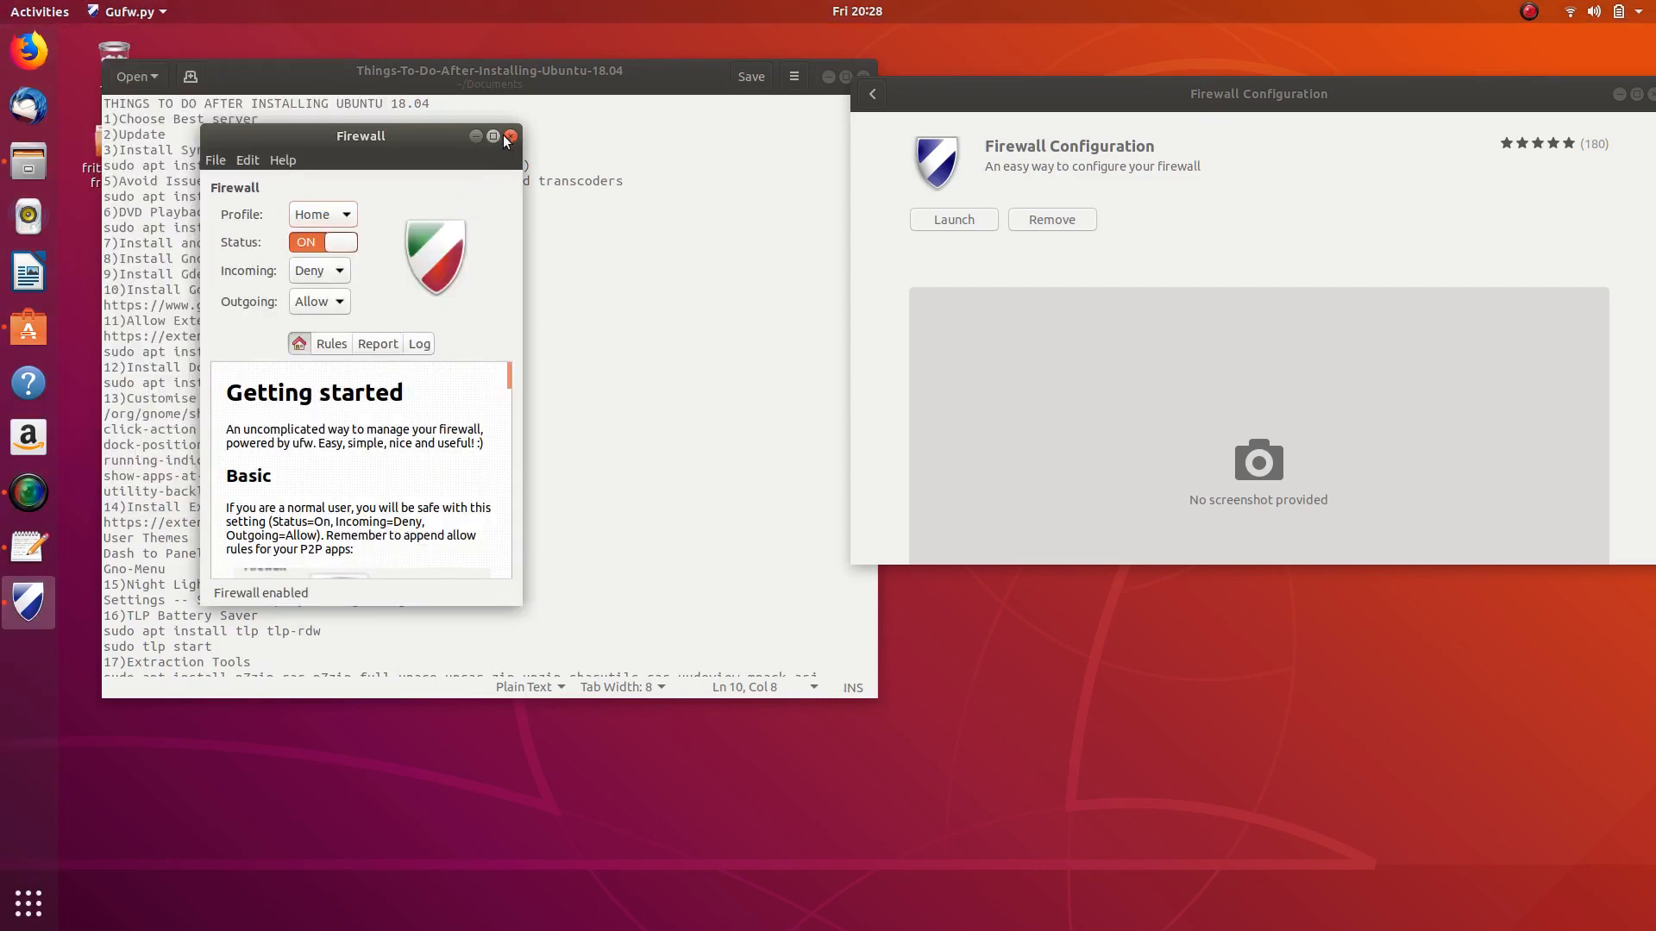
click(511, 135)
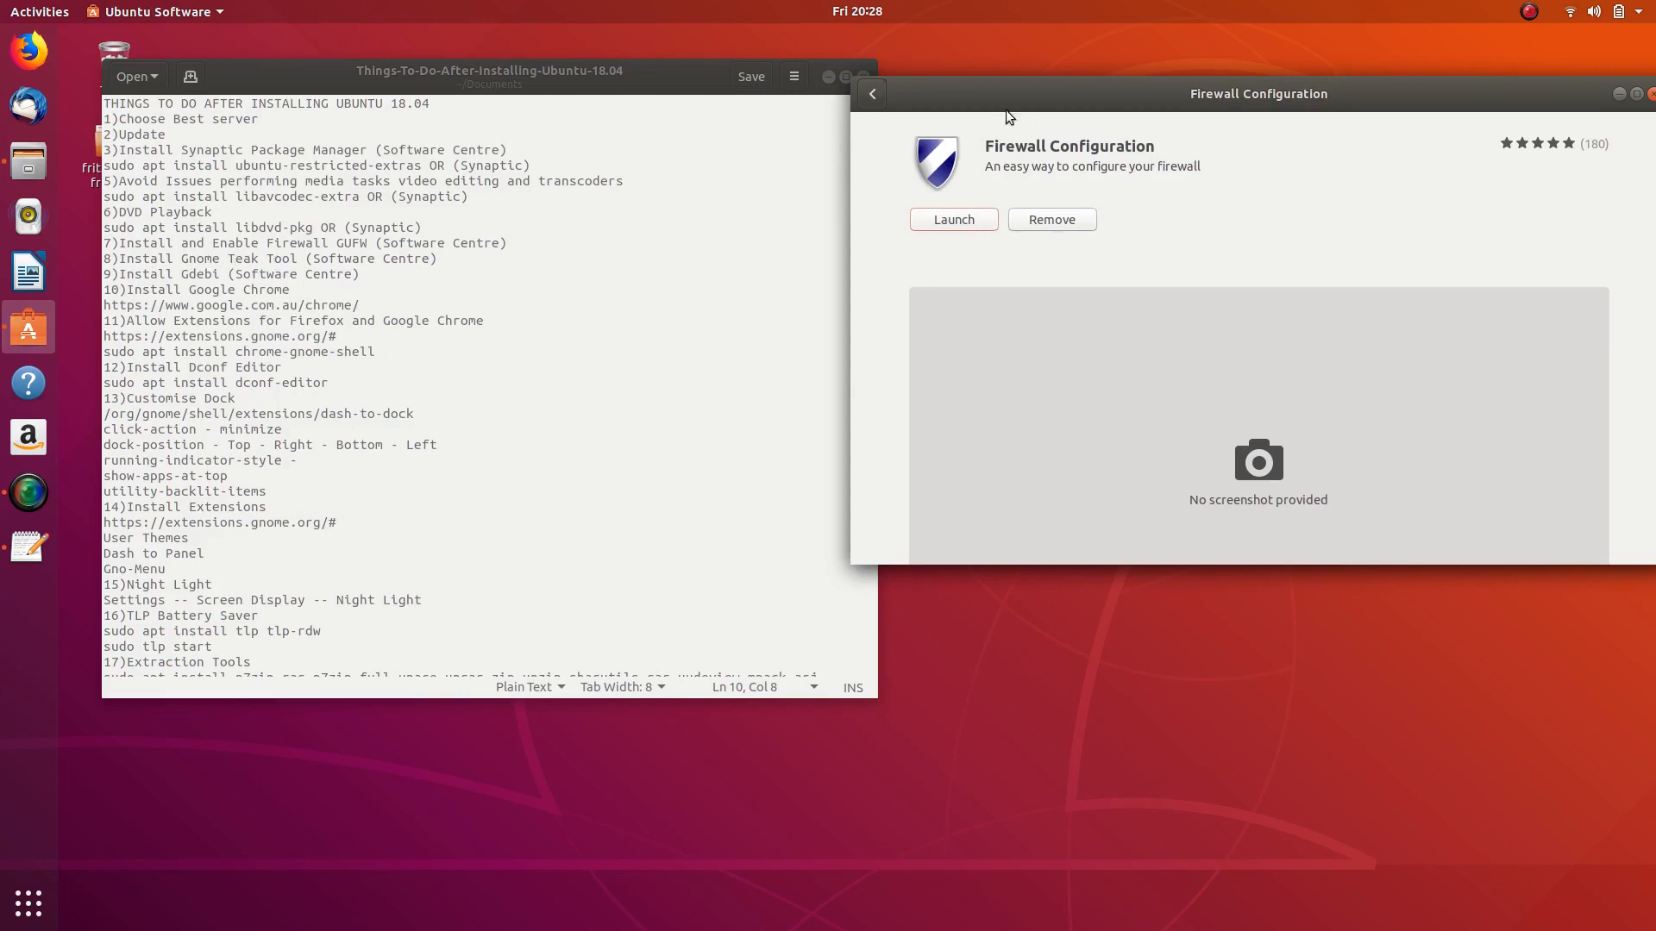
- Search Ubuntu Software for 'tweak' and install GNOME Tweaks
click(878, 92)
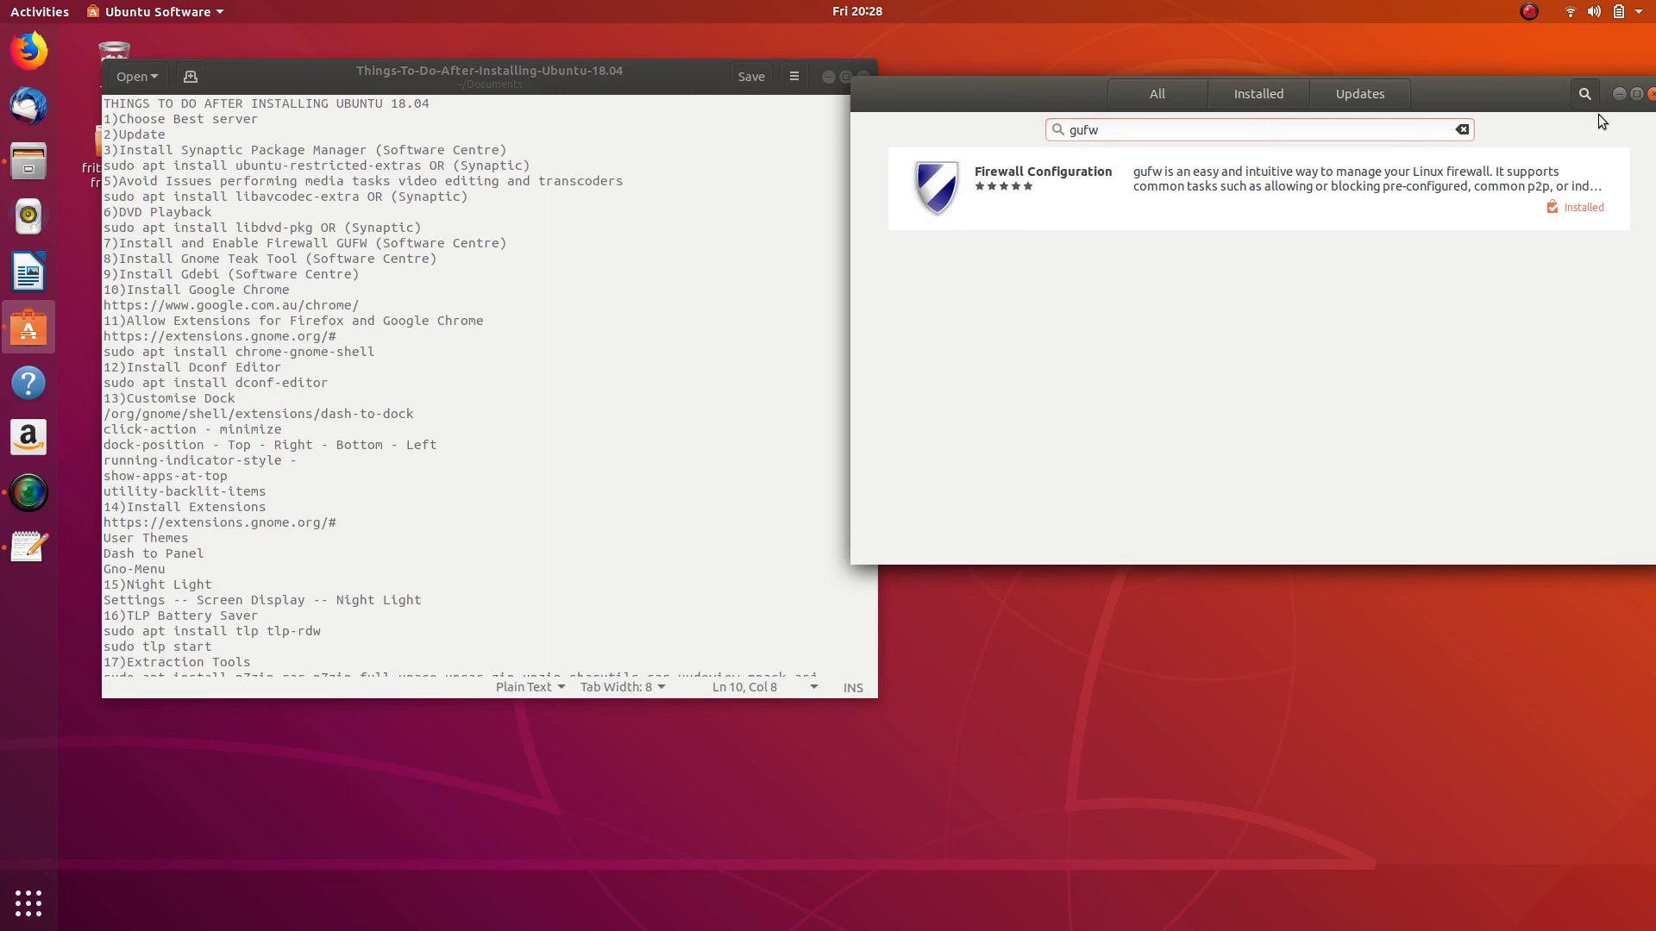
drag(1107, 133, 1012, 136)
text(tweak)
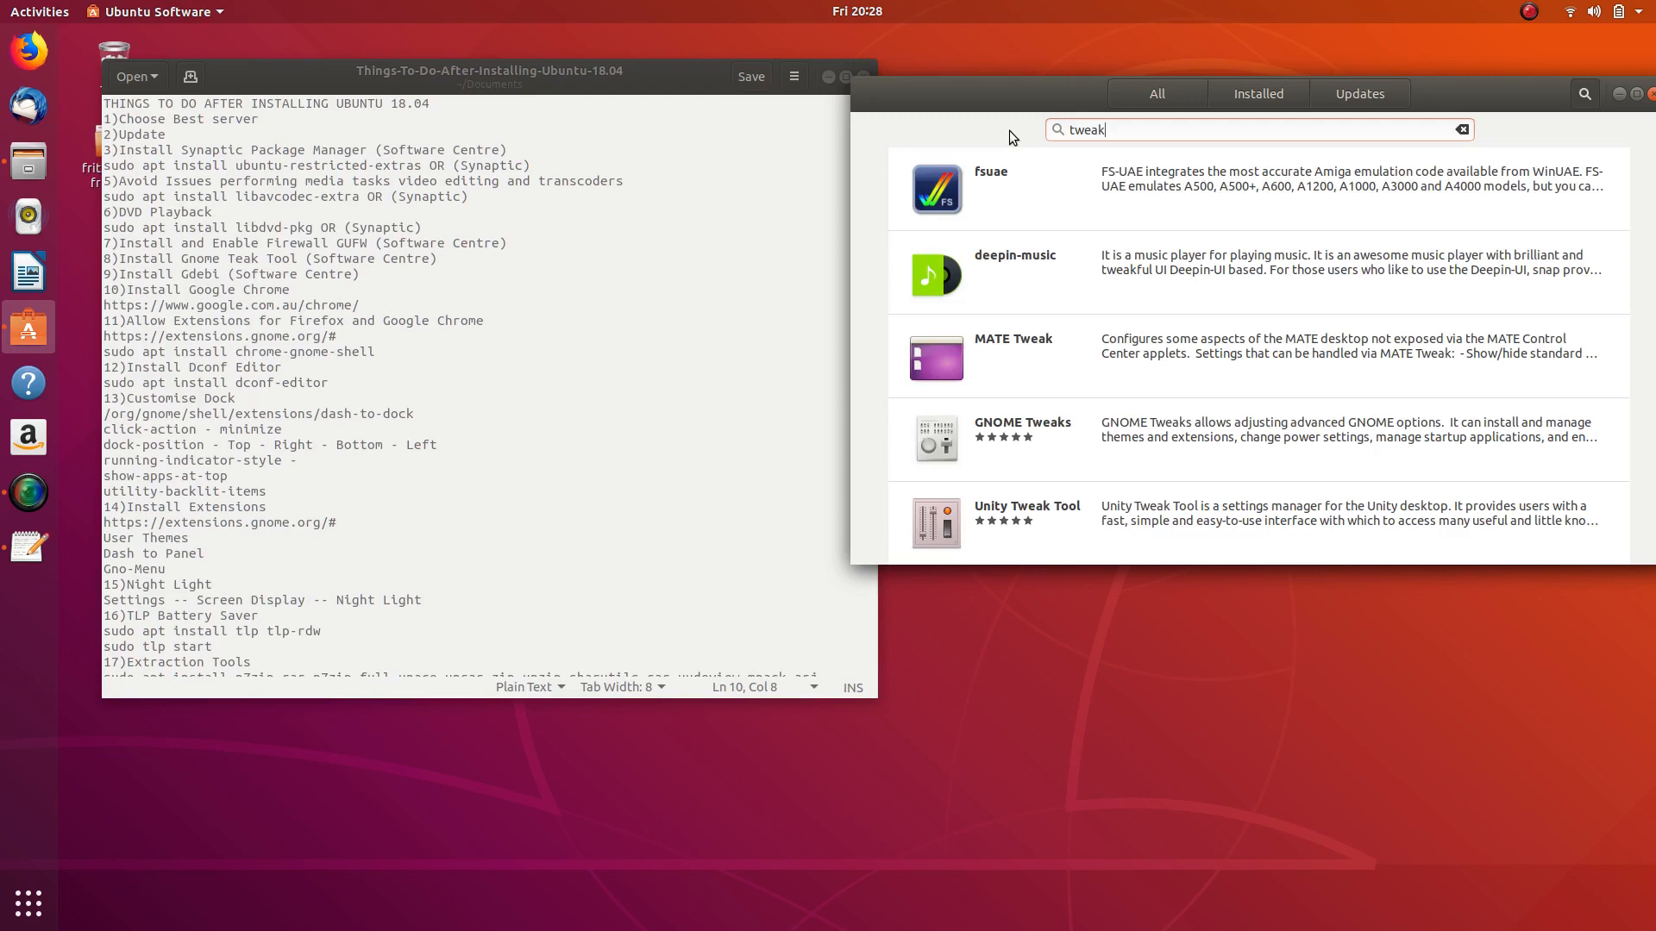
scroll(1073, 257, down, 2)
scroll(1073, 256, down, 1)
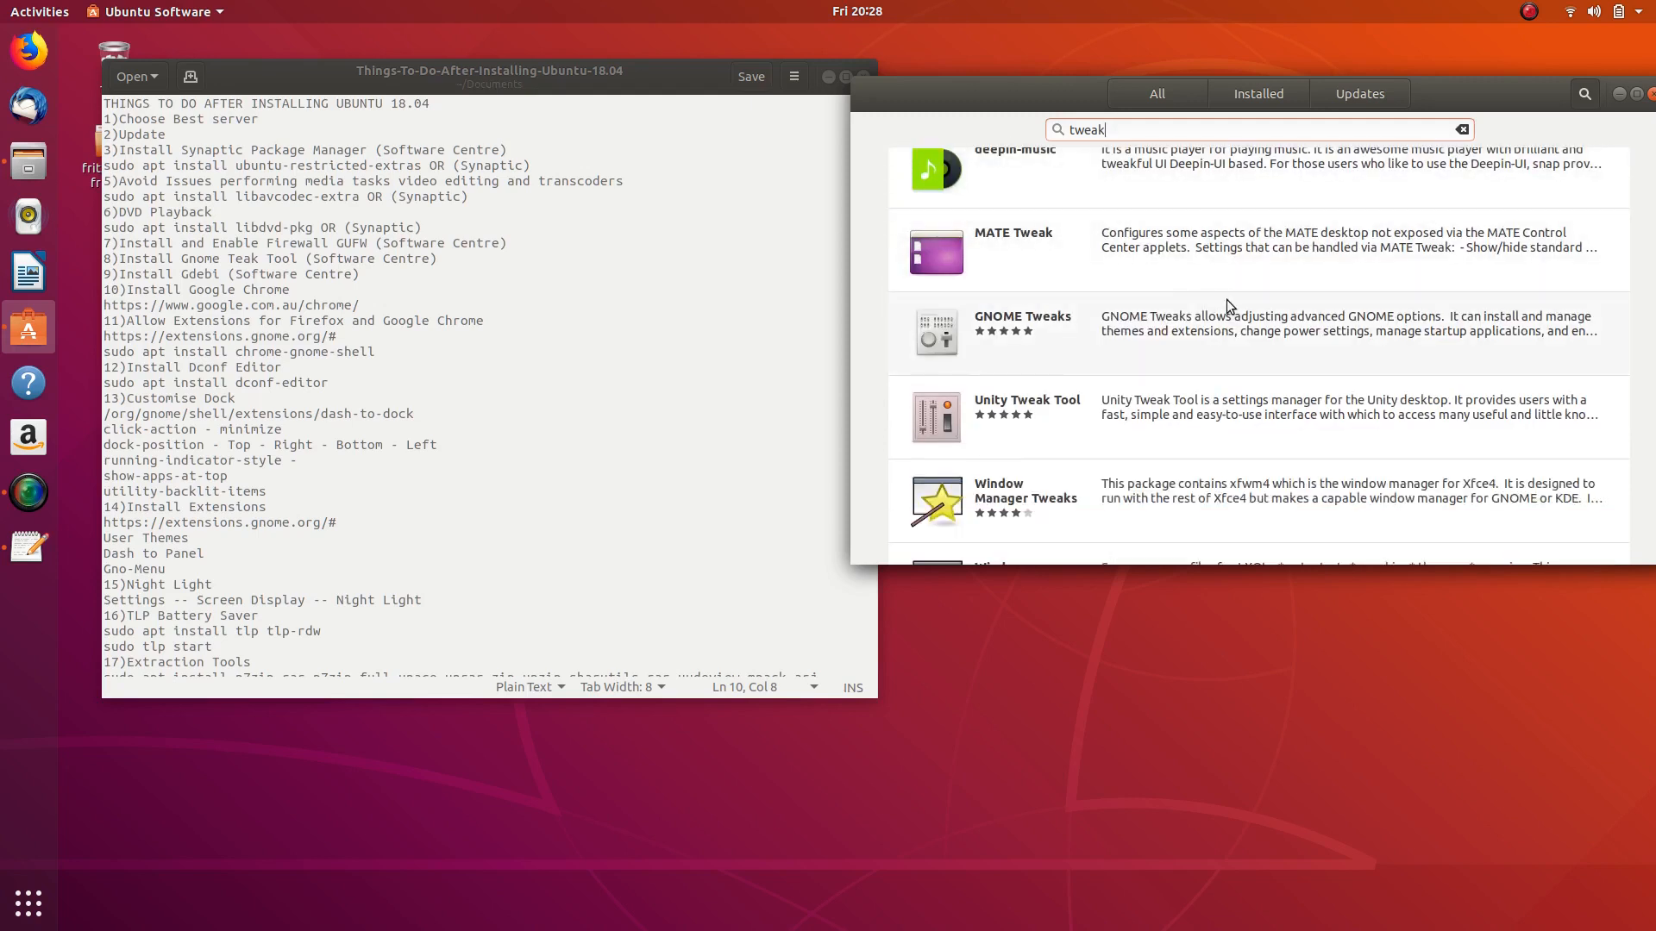
click(1119, 336)
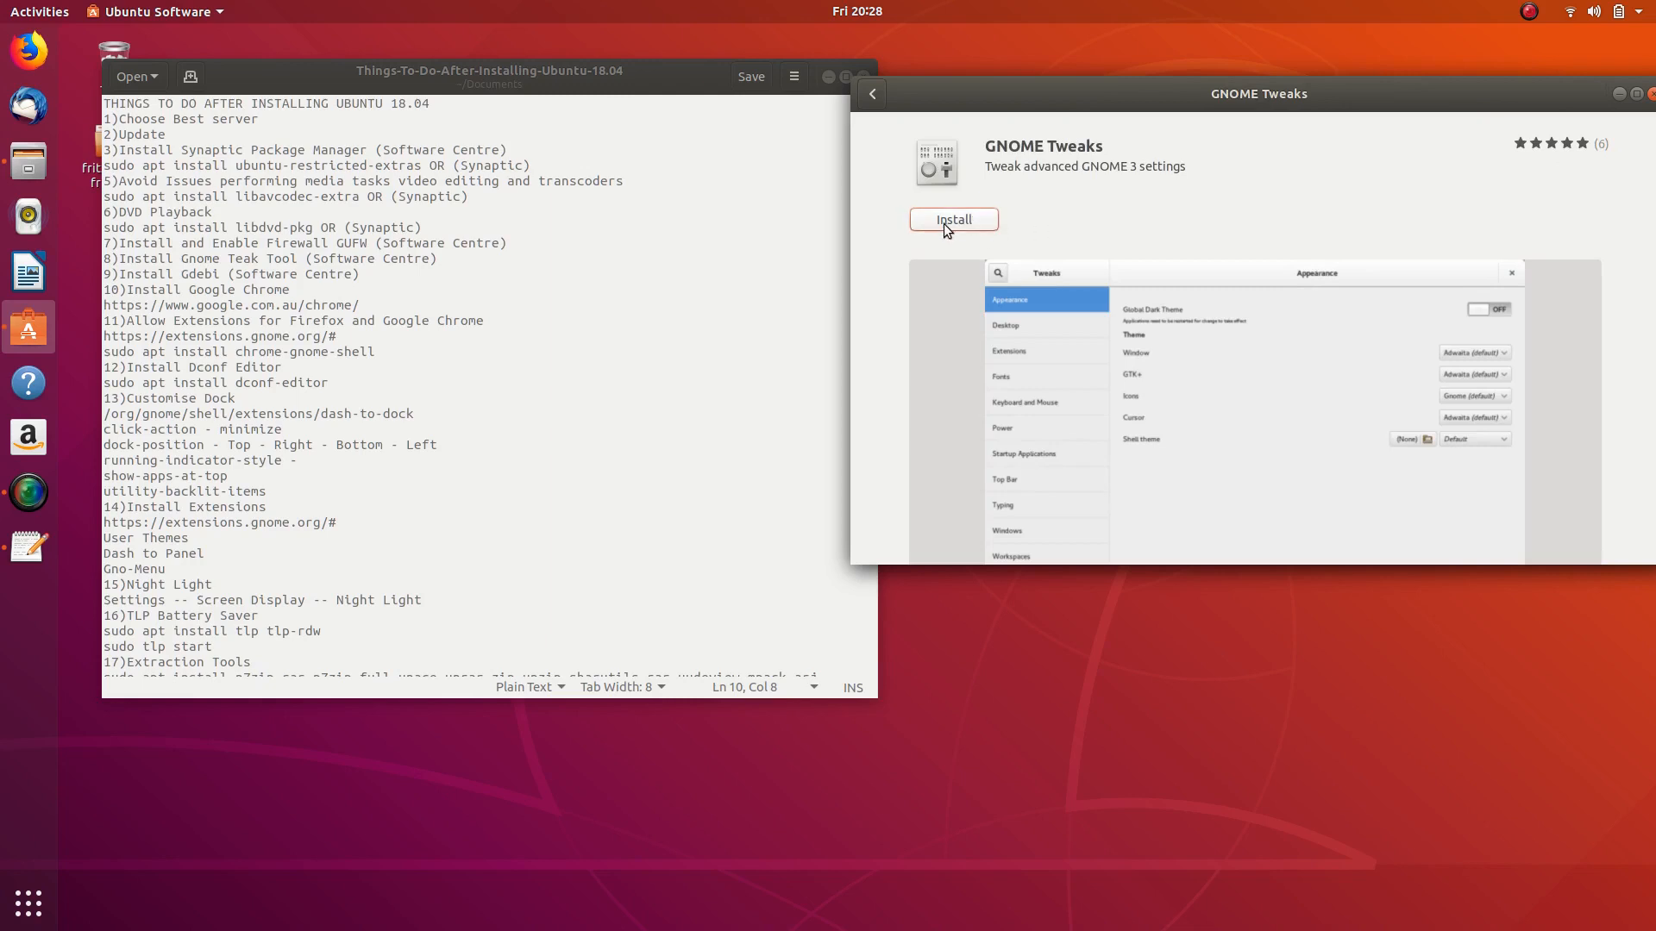
click(944, 223)
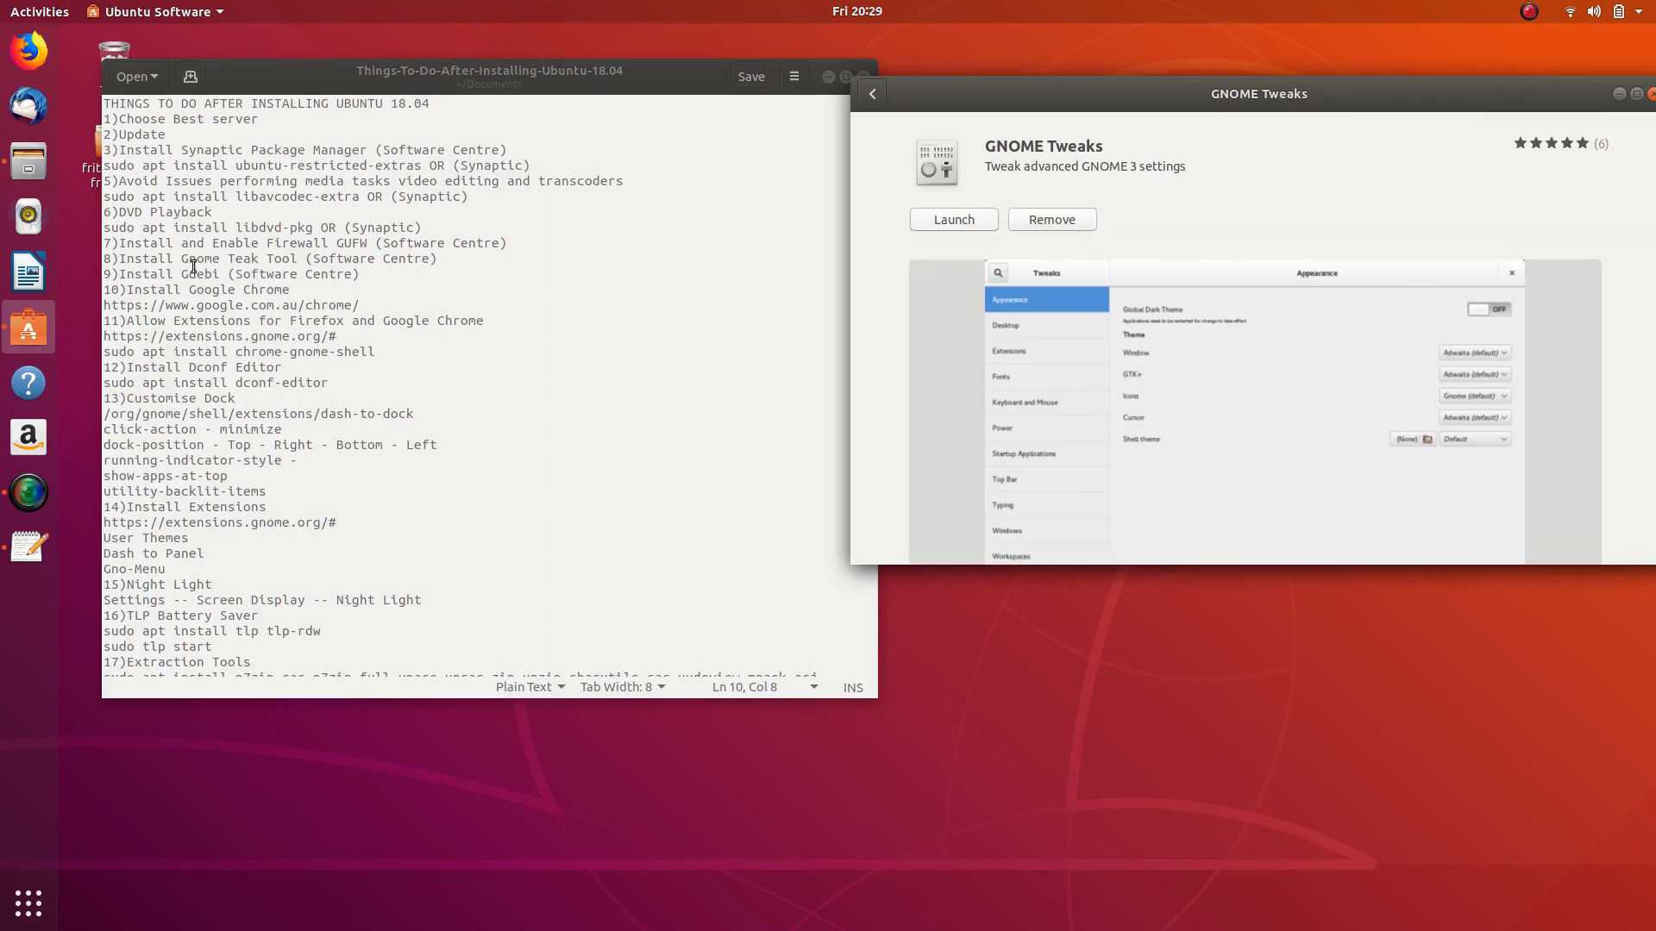
drag(115, 274, 243, 274)
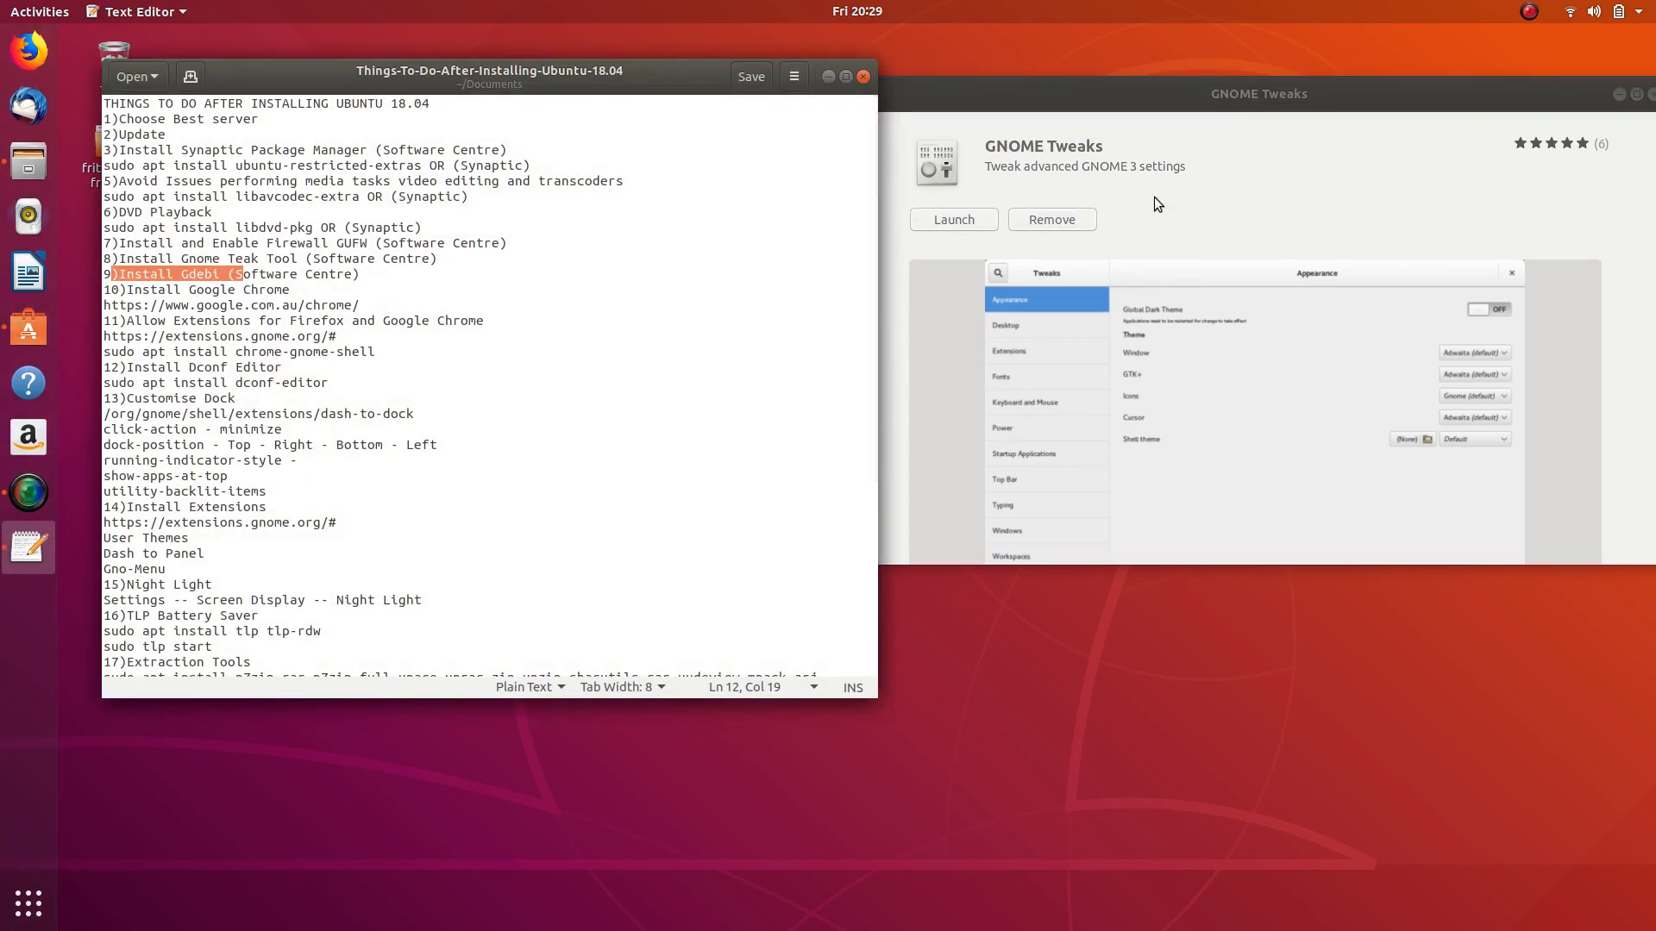
- Search Ubuntu Software for 'gdebi', start installing GDebi Package Installer, and launch Firefox
click(965, 106)
click(878, 90)
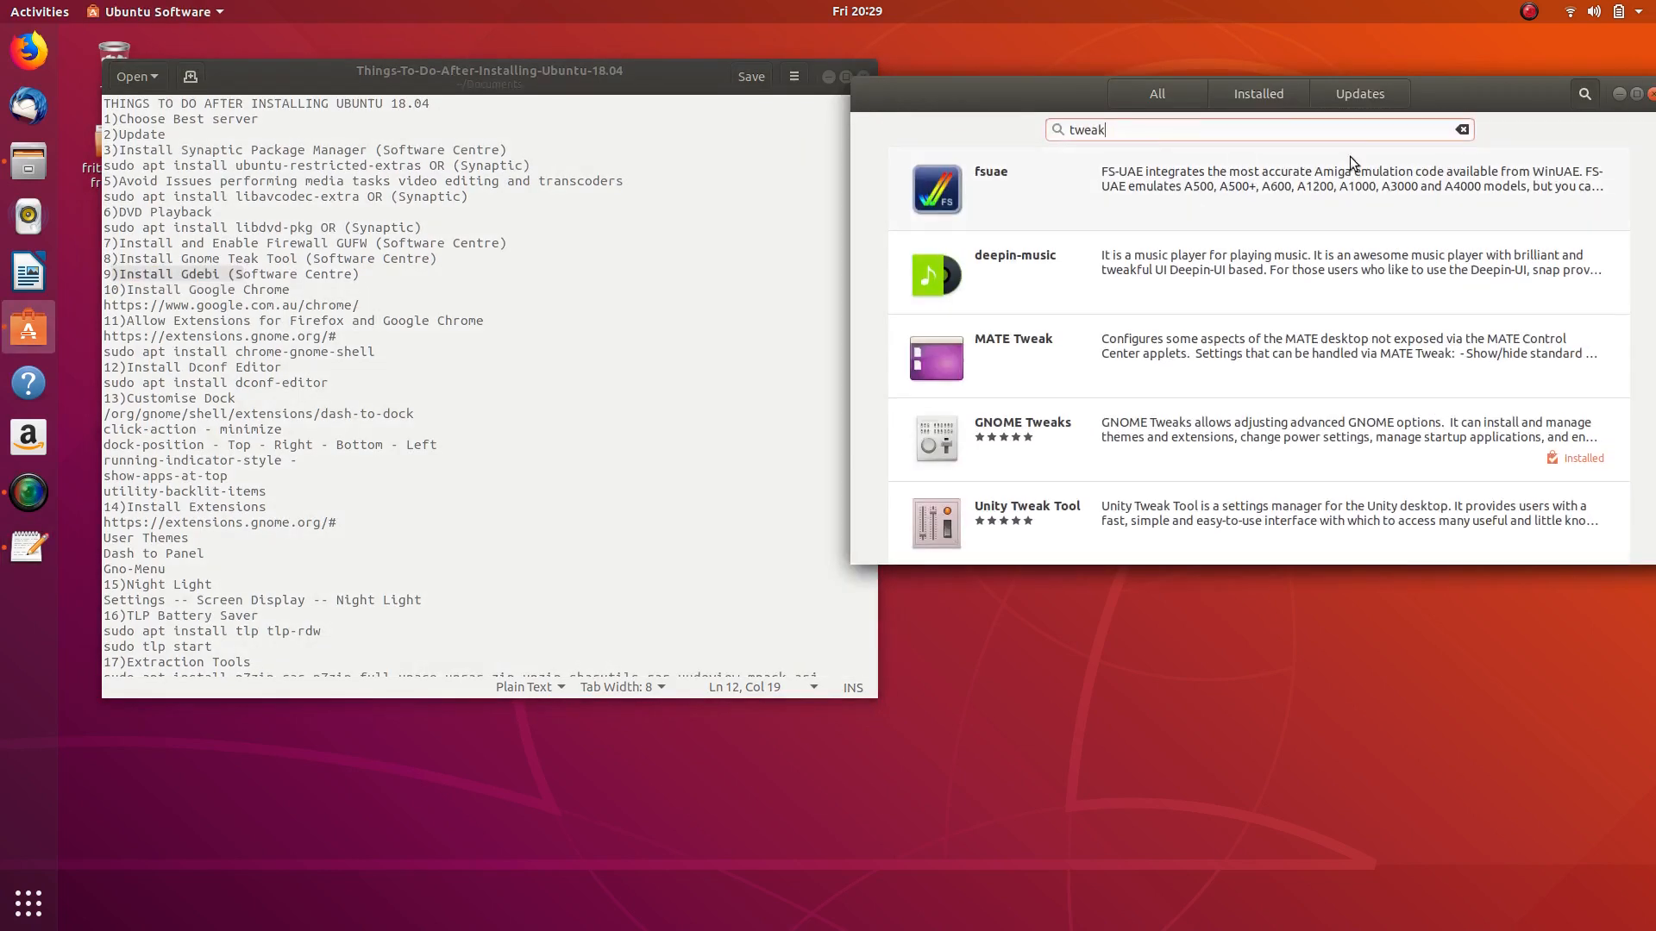
drag(1163, 134, 1015, 142)
drag(1156, 127, 1011, 124)
text(gdebi)
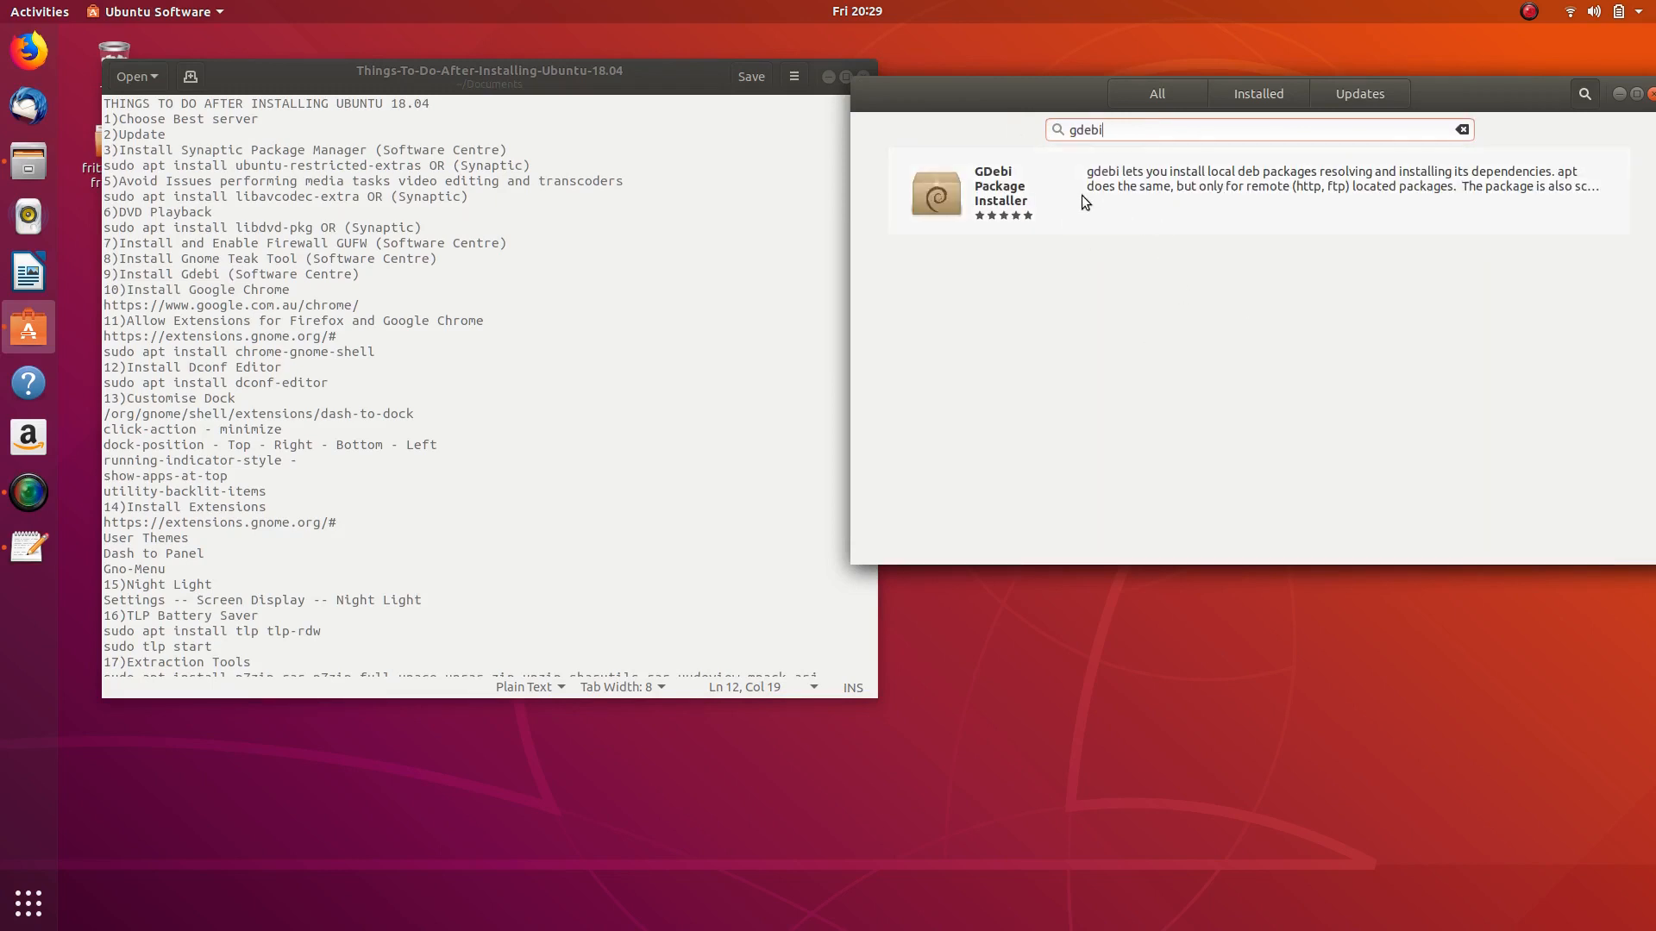
click(1075, 189)
click(967, 219)
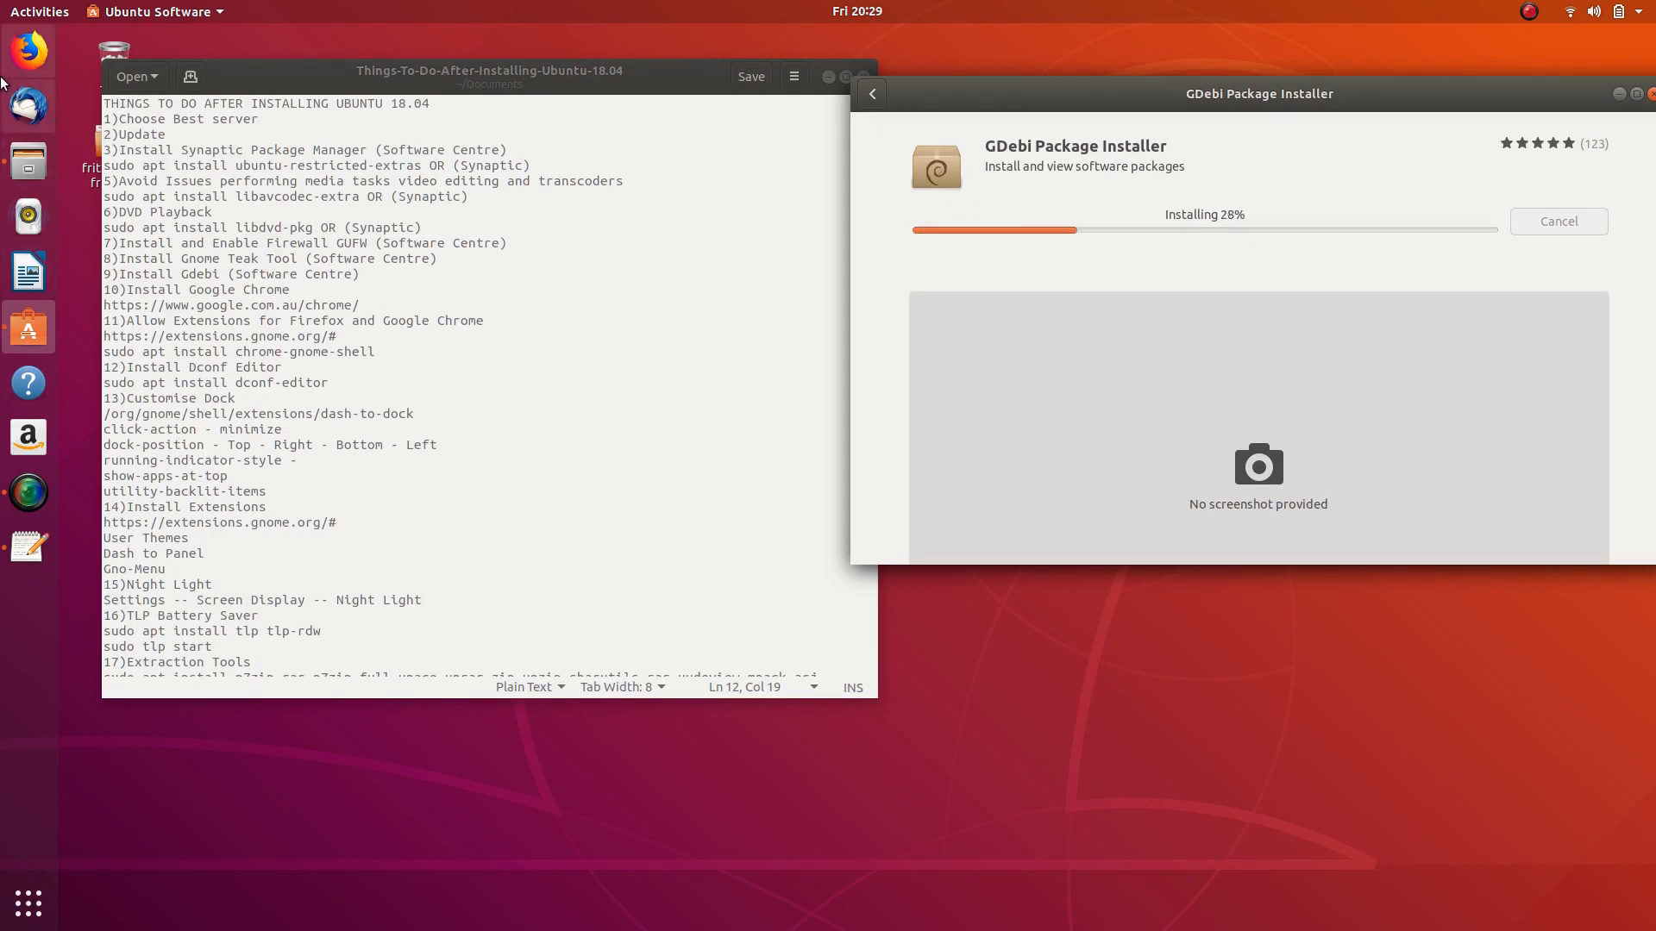
click(29, 50)
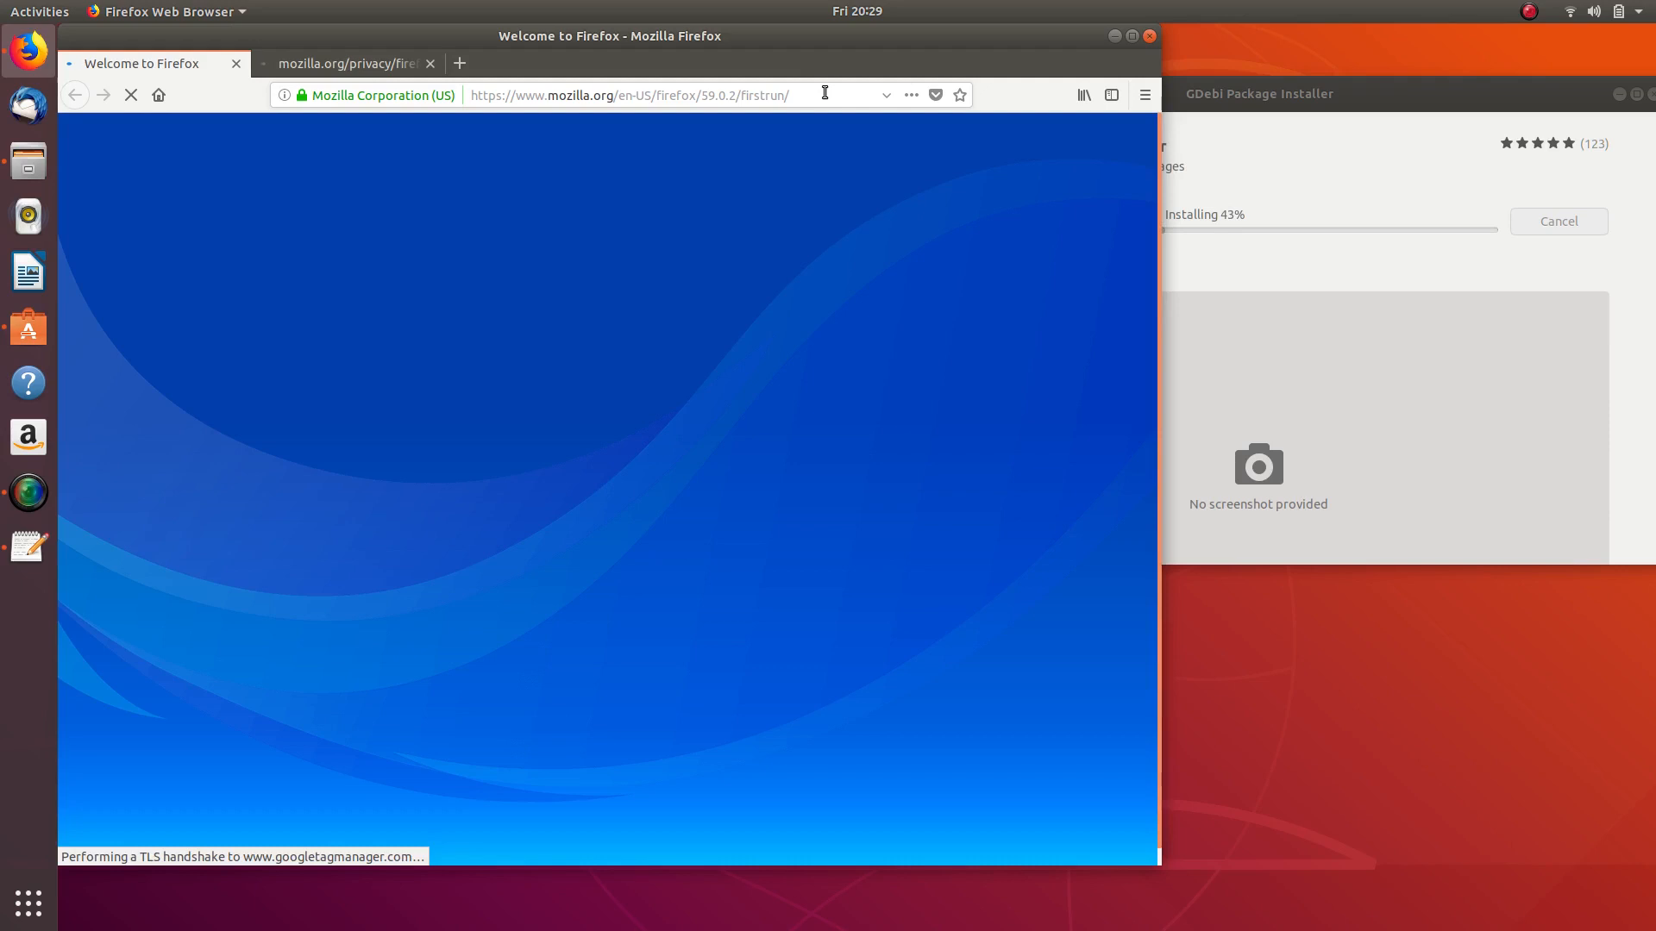
drag(826, 94, 365, 86)
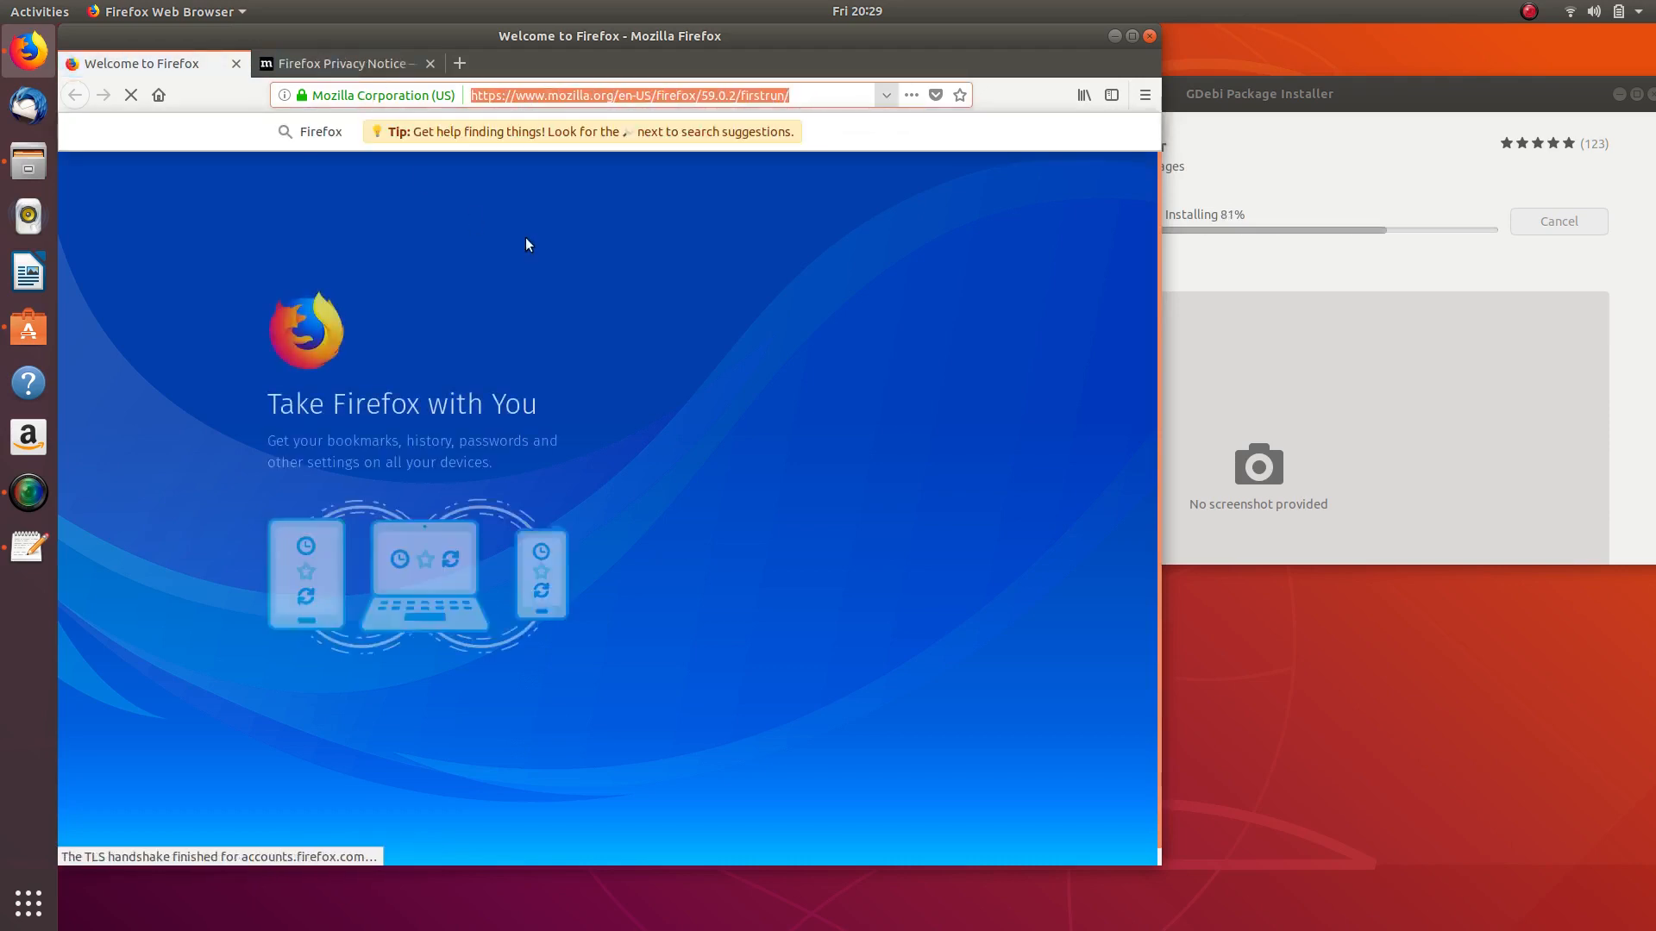
text(www)
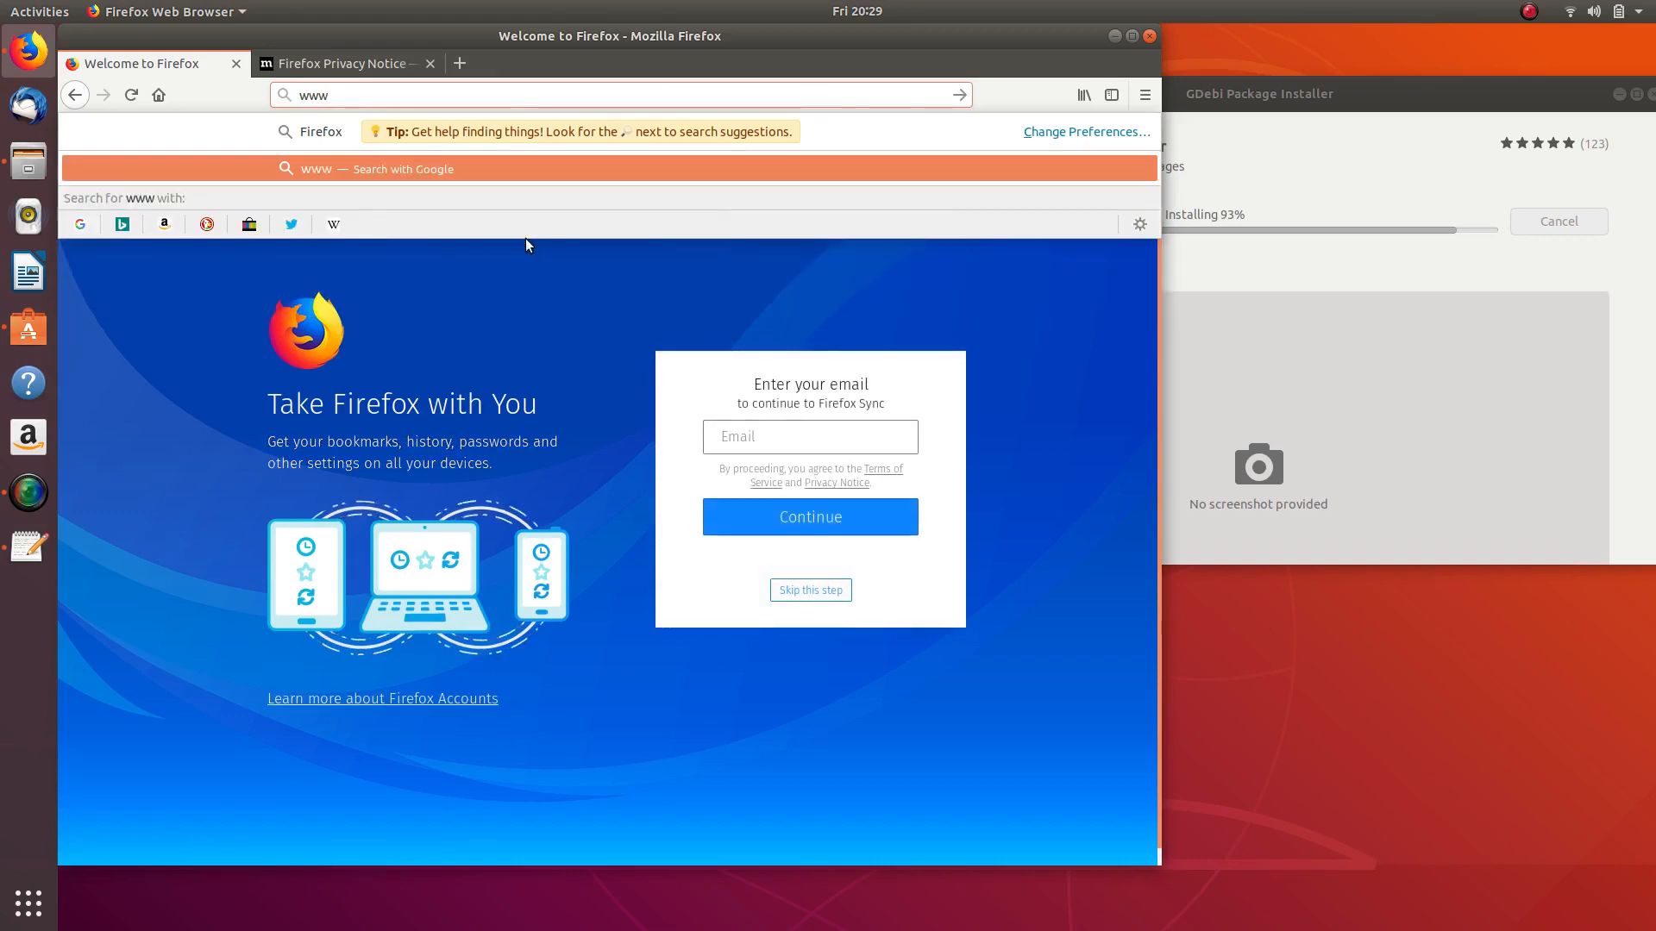
text(.google)
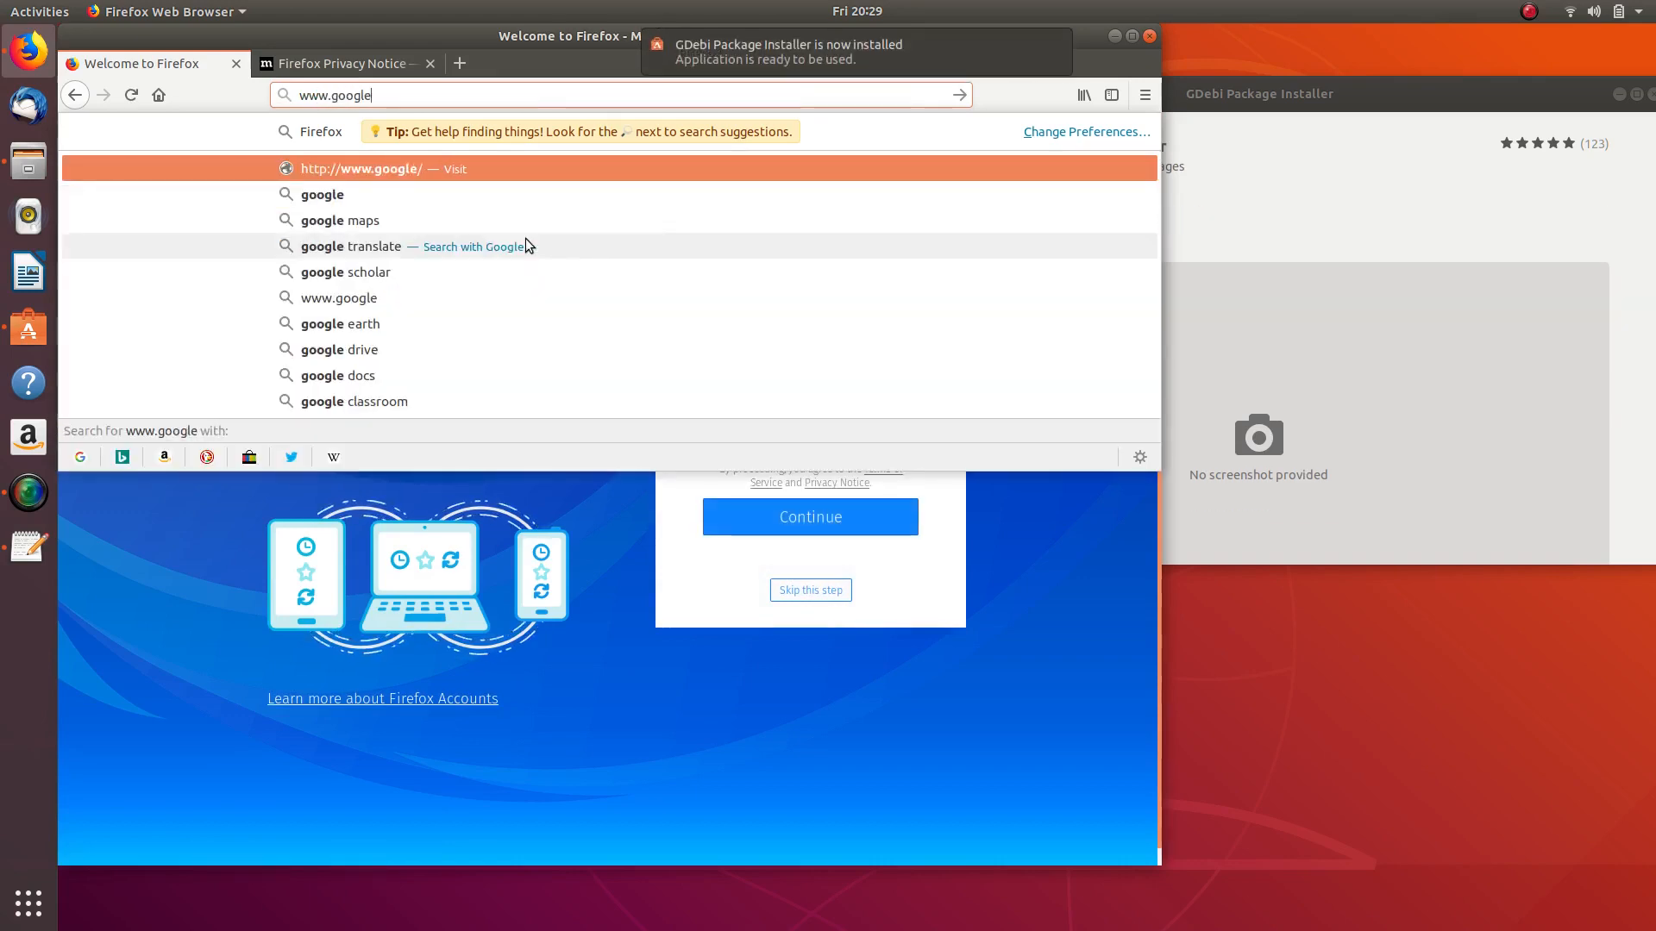
text(.com.au)
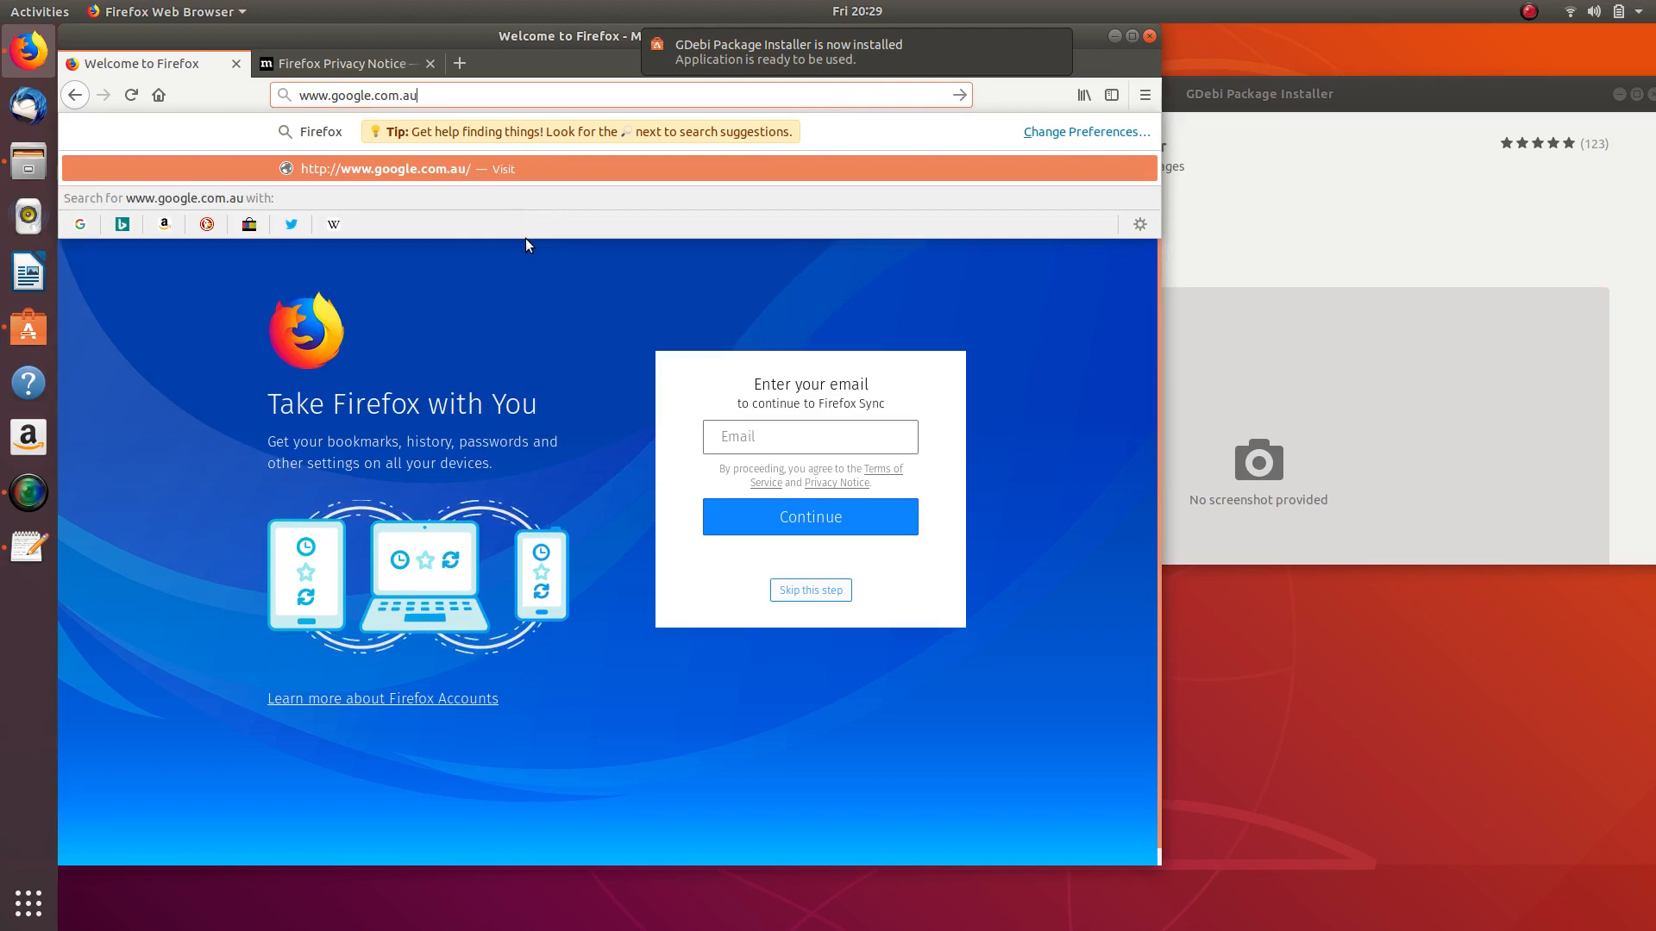
key(Return)
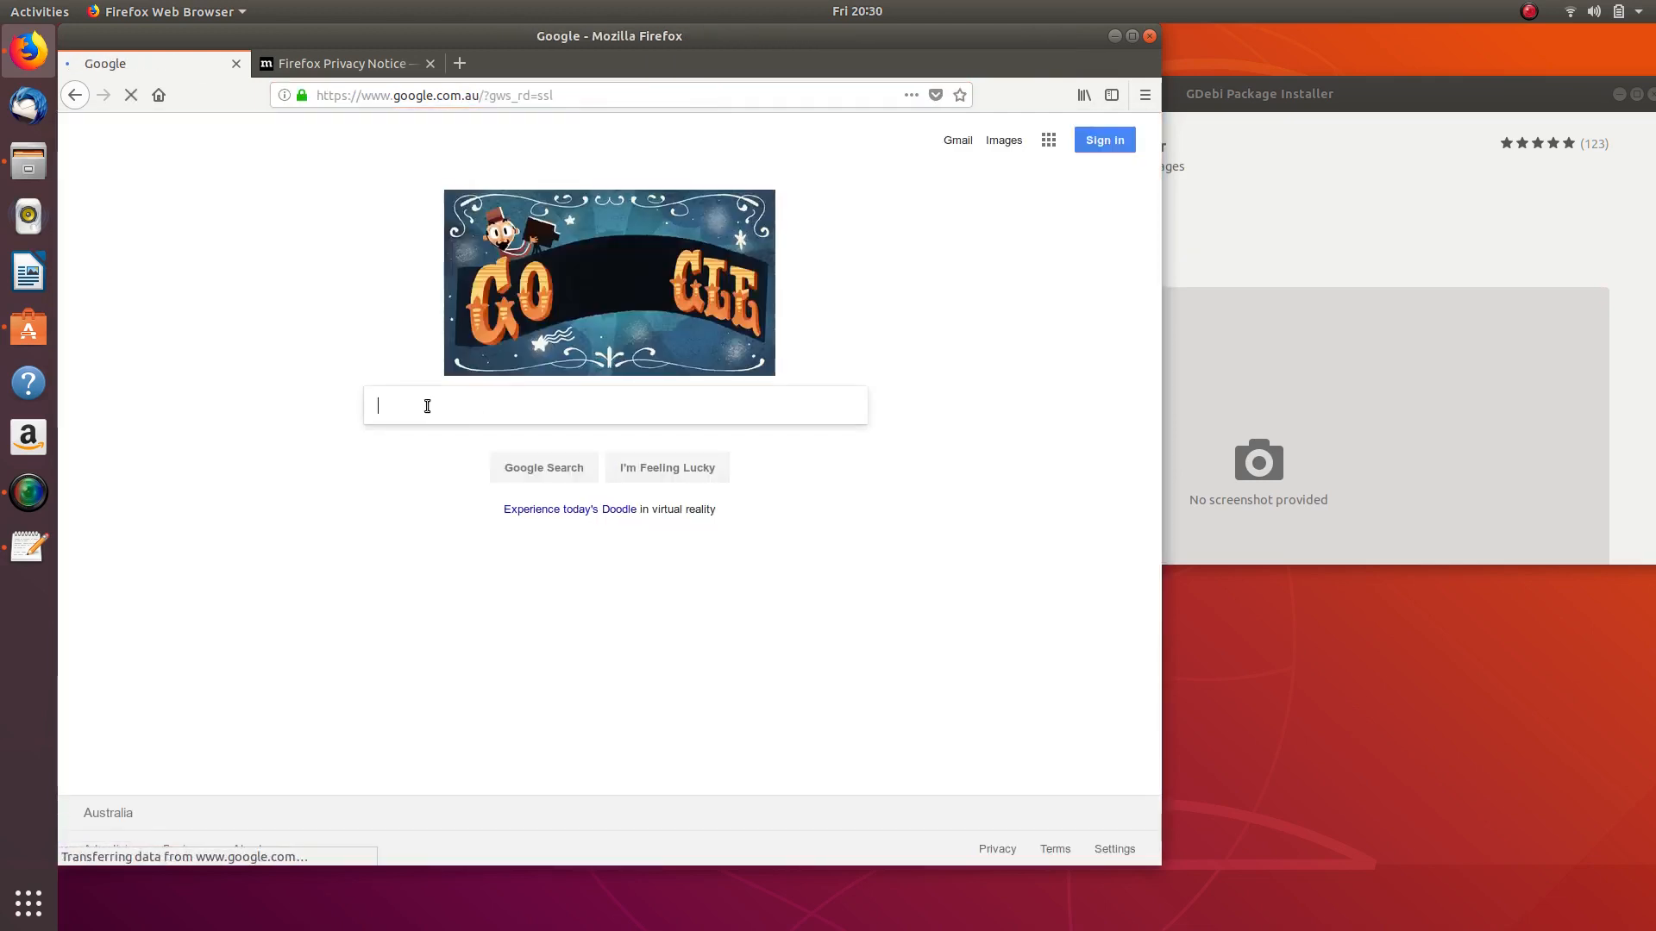
- Search Google for 'install google chrome' and look over the results
text(in)
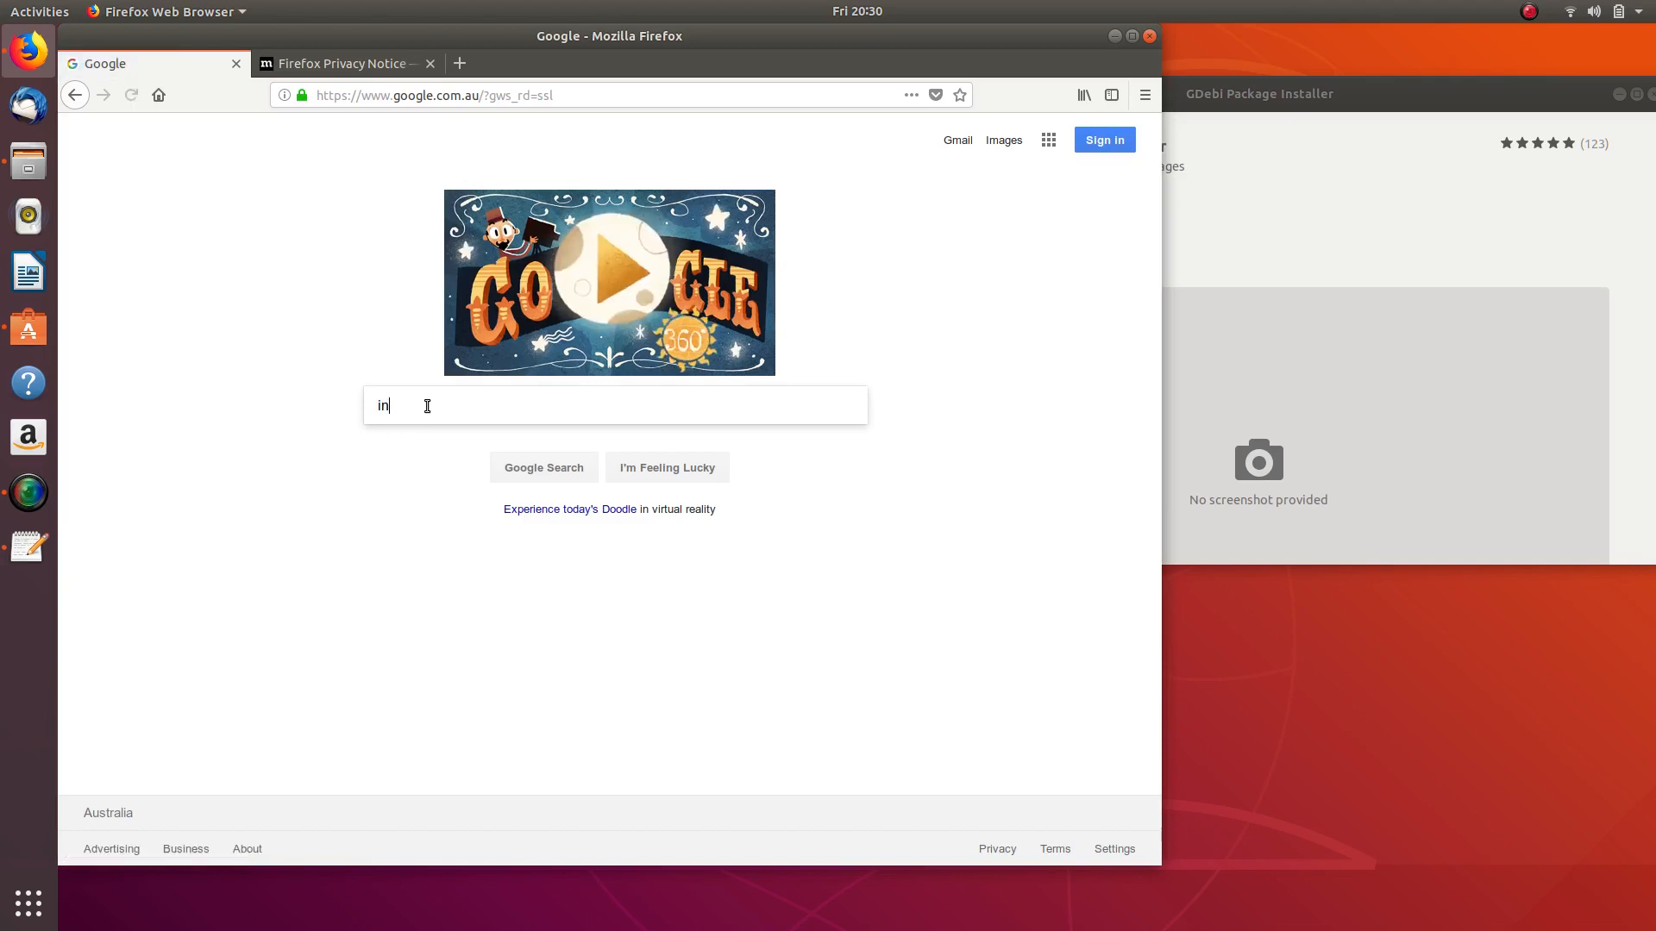
text(stall g)
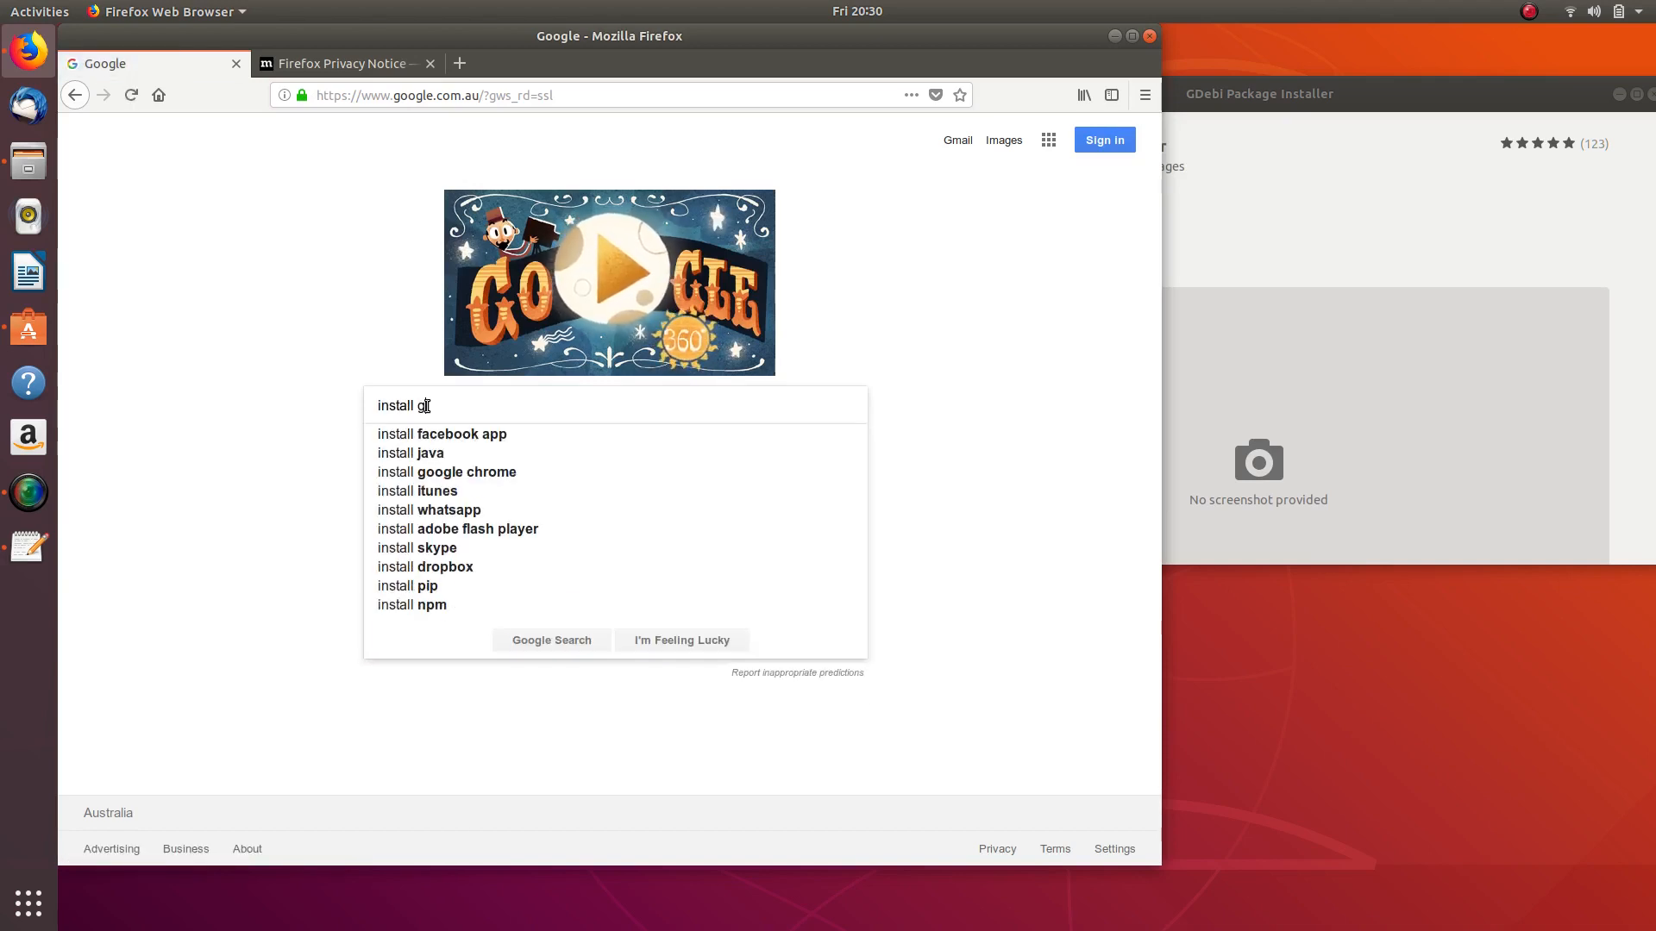
text(oogle chrome)
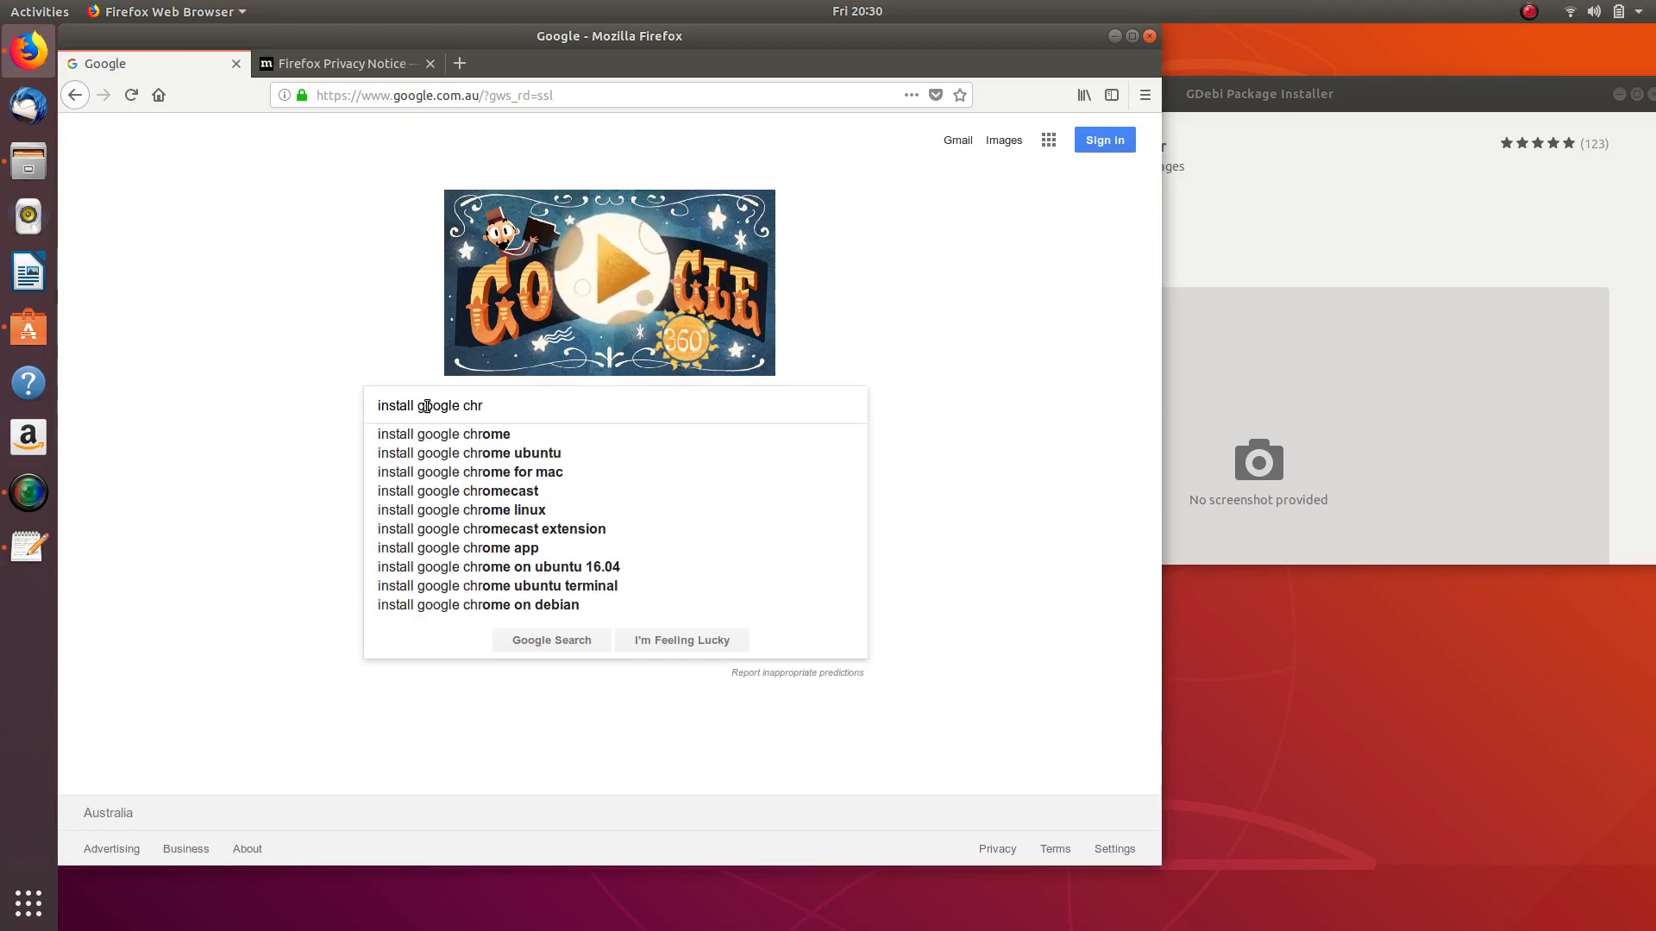
key(Return)
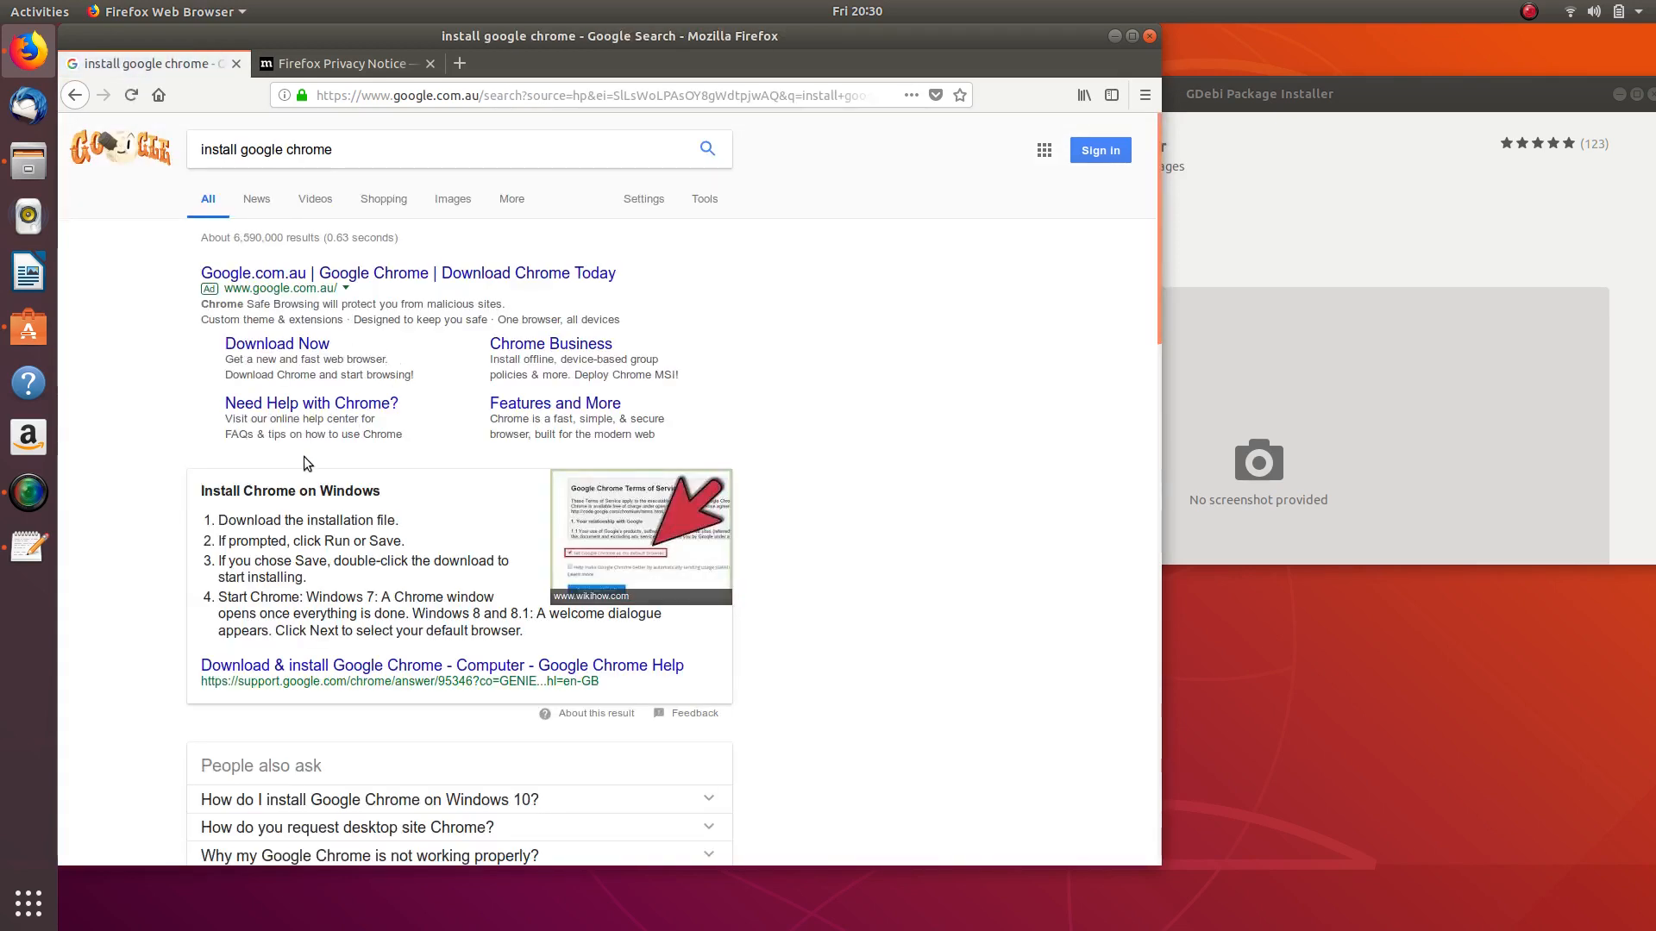
scroll(309, 464, down, 3)
scroll(333, 439, down, 8)
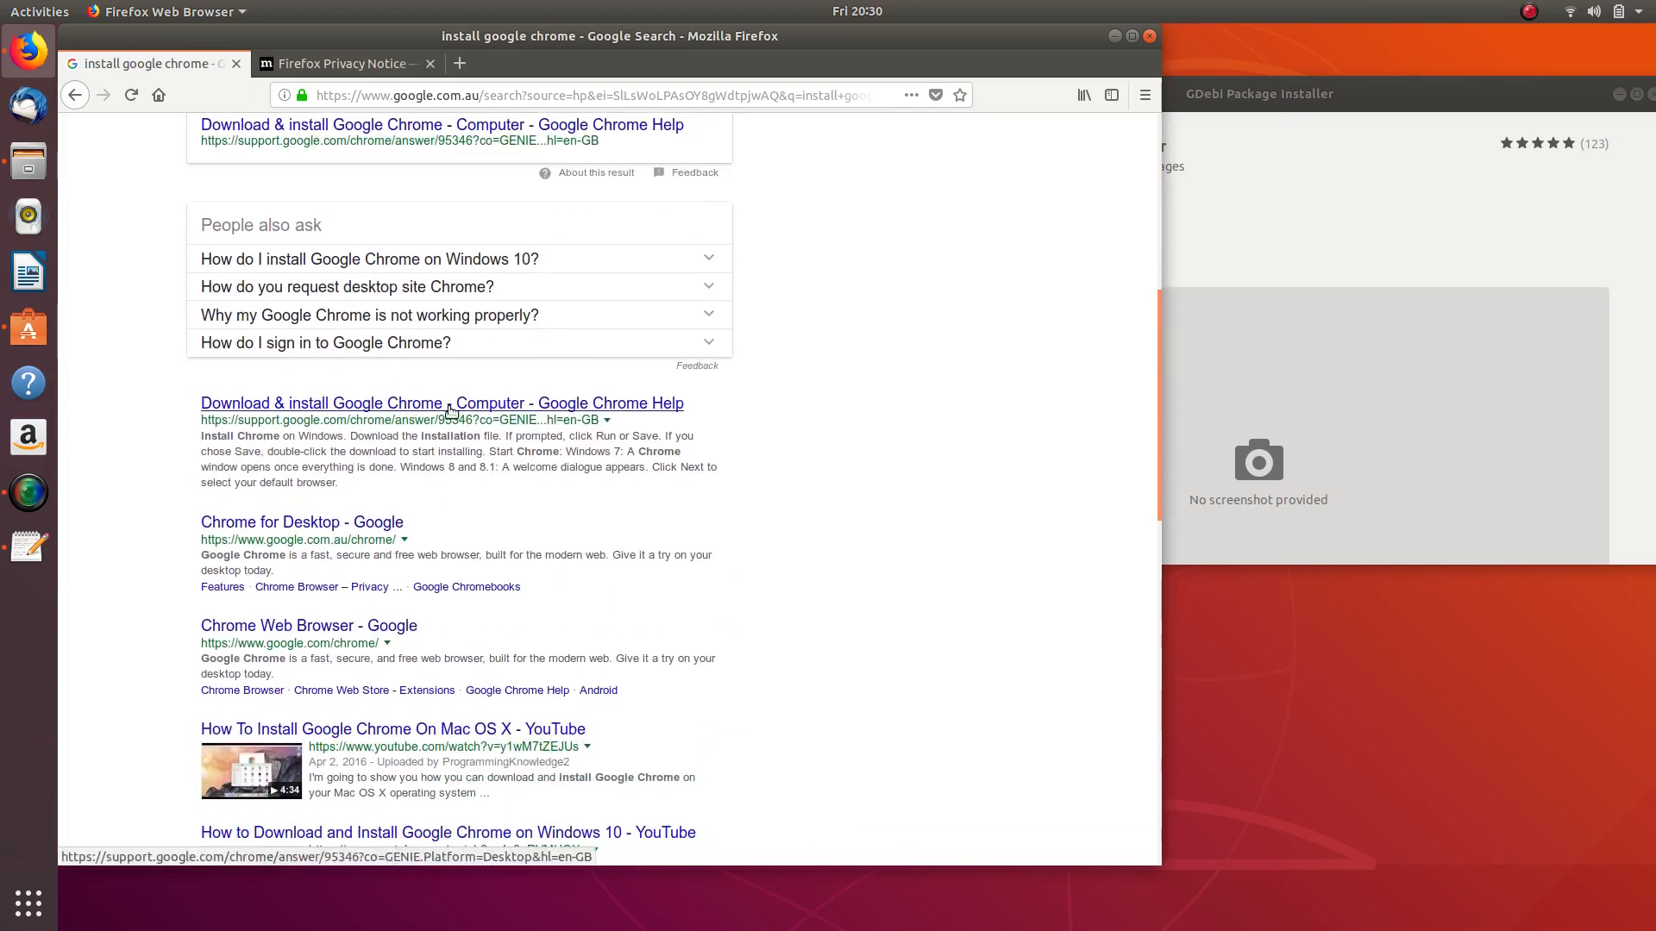
scroll(448, 413, up, 11)
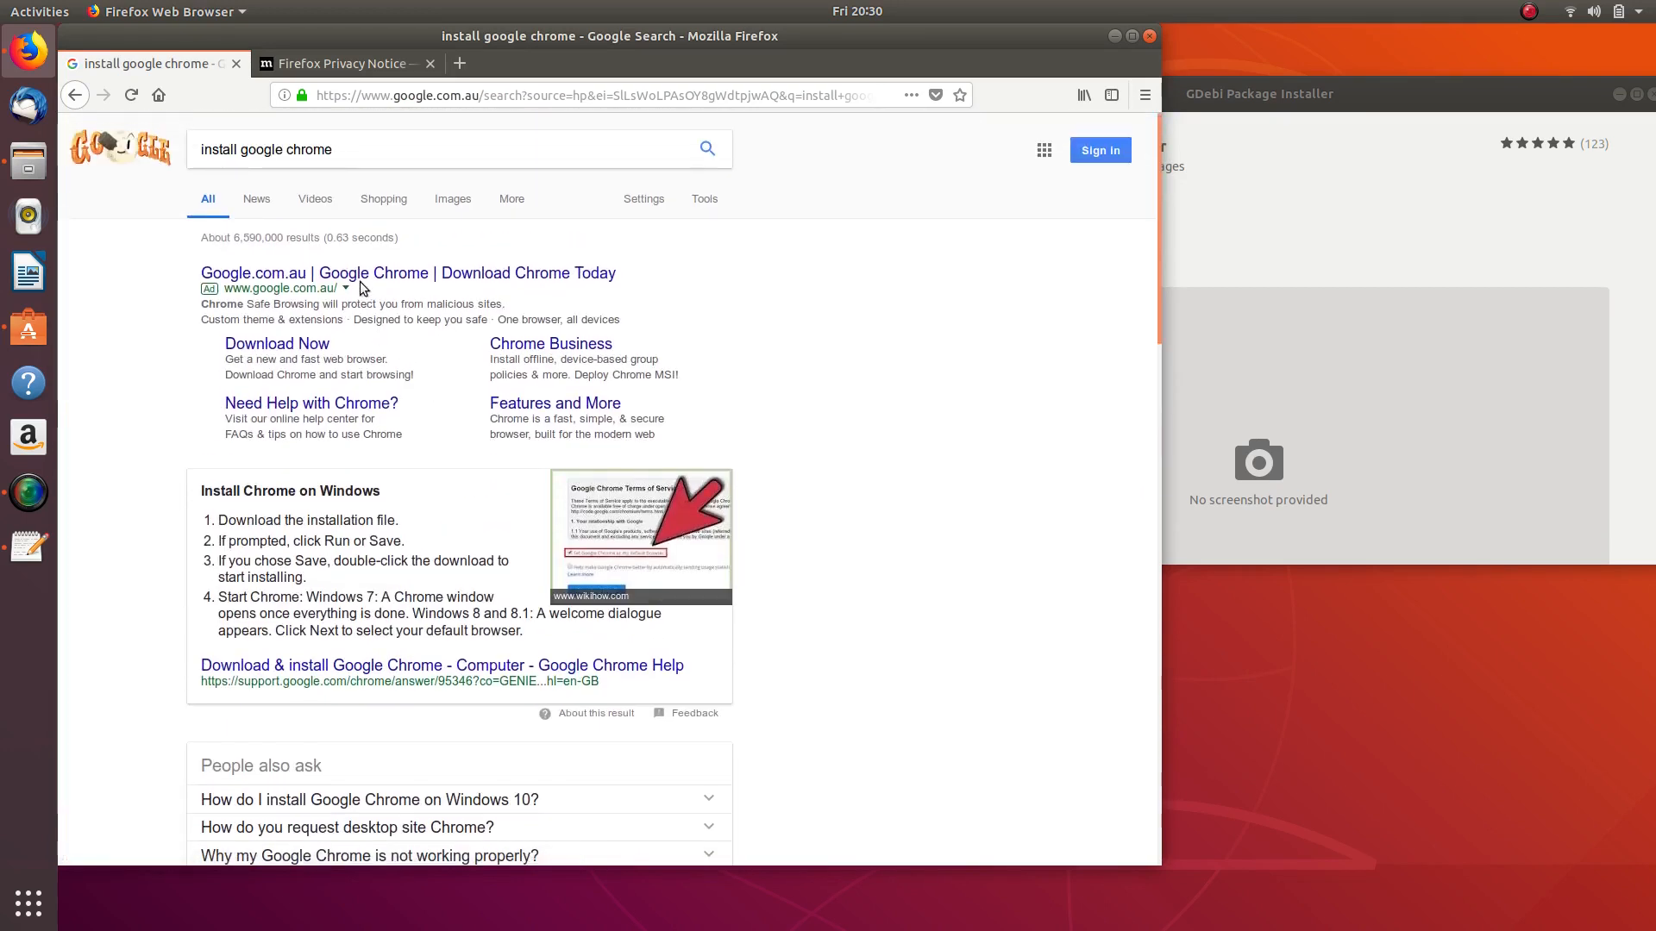
- Download and save the 64-bit Chrome package google-chrome-stable_current_amd64.deb
click(293, 347)
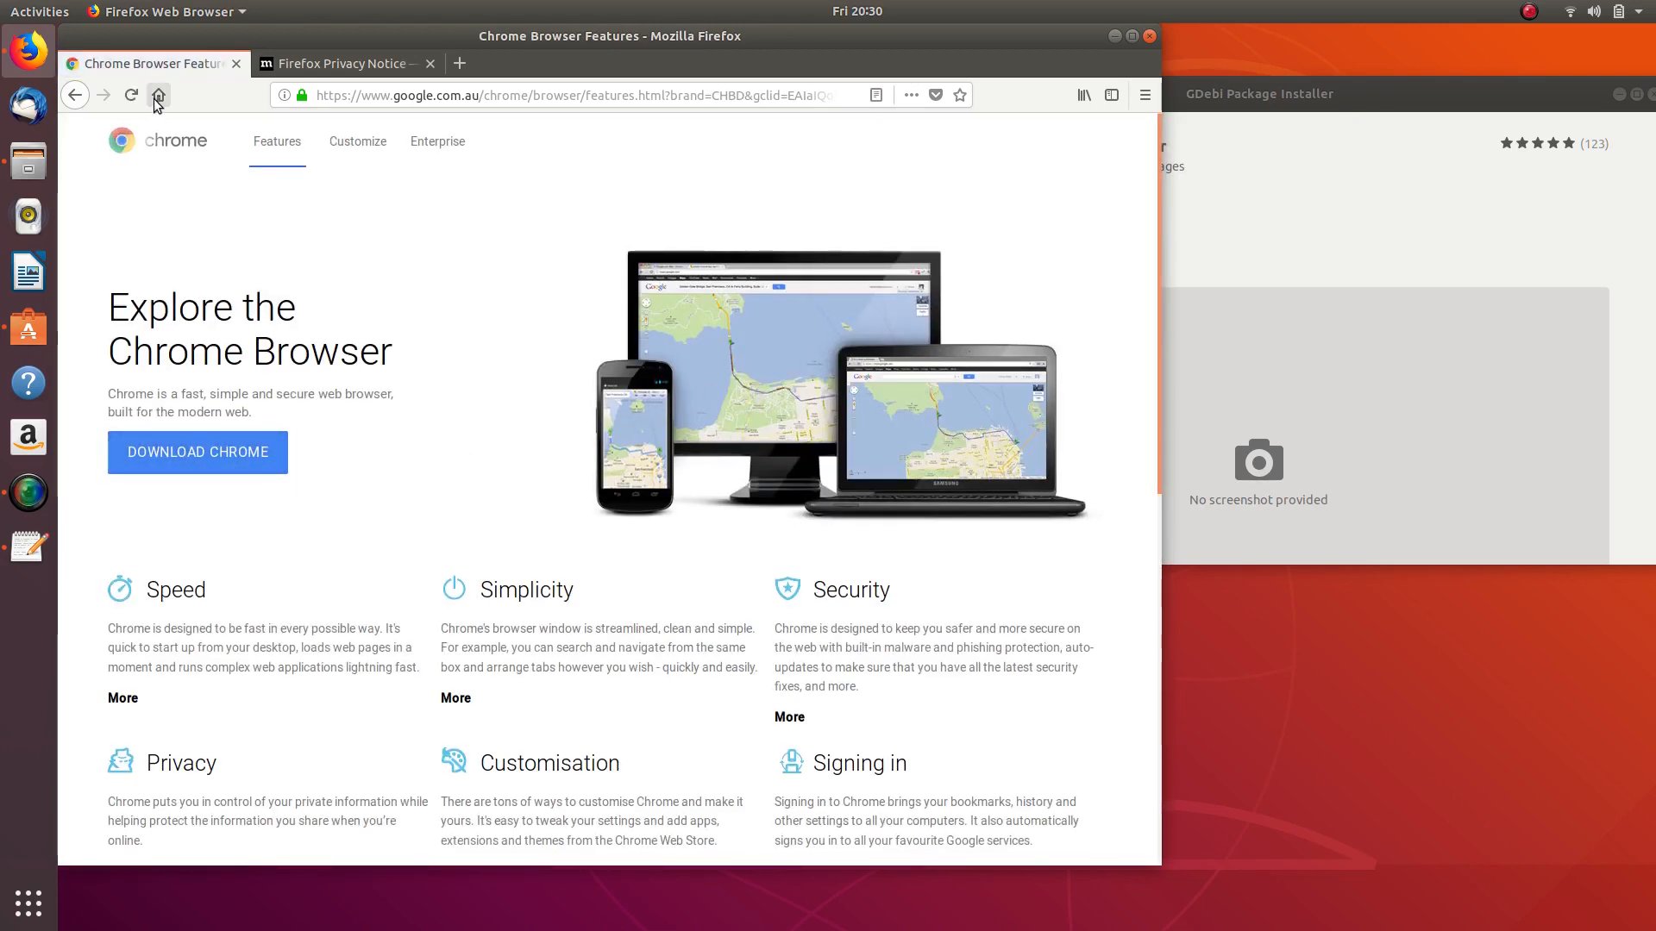
click(162, 462)
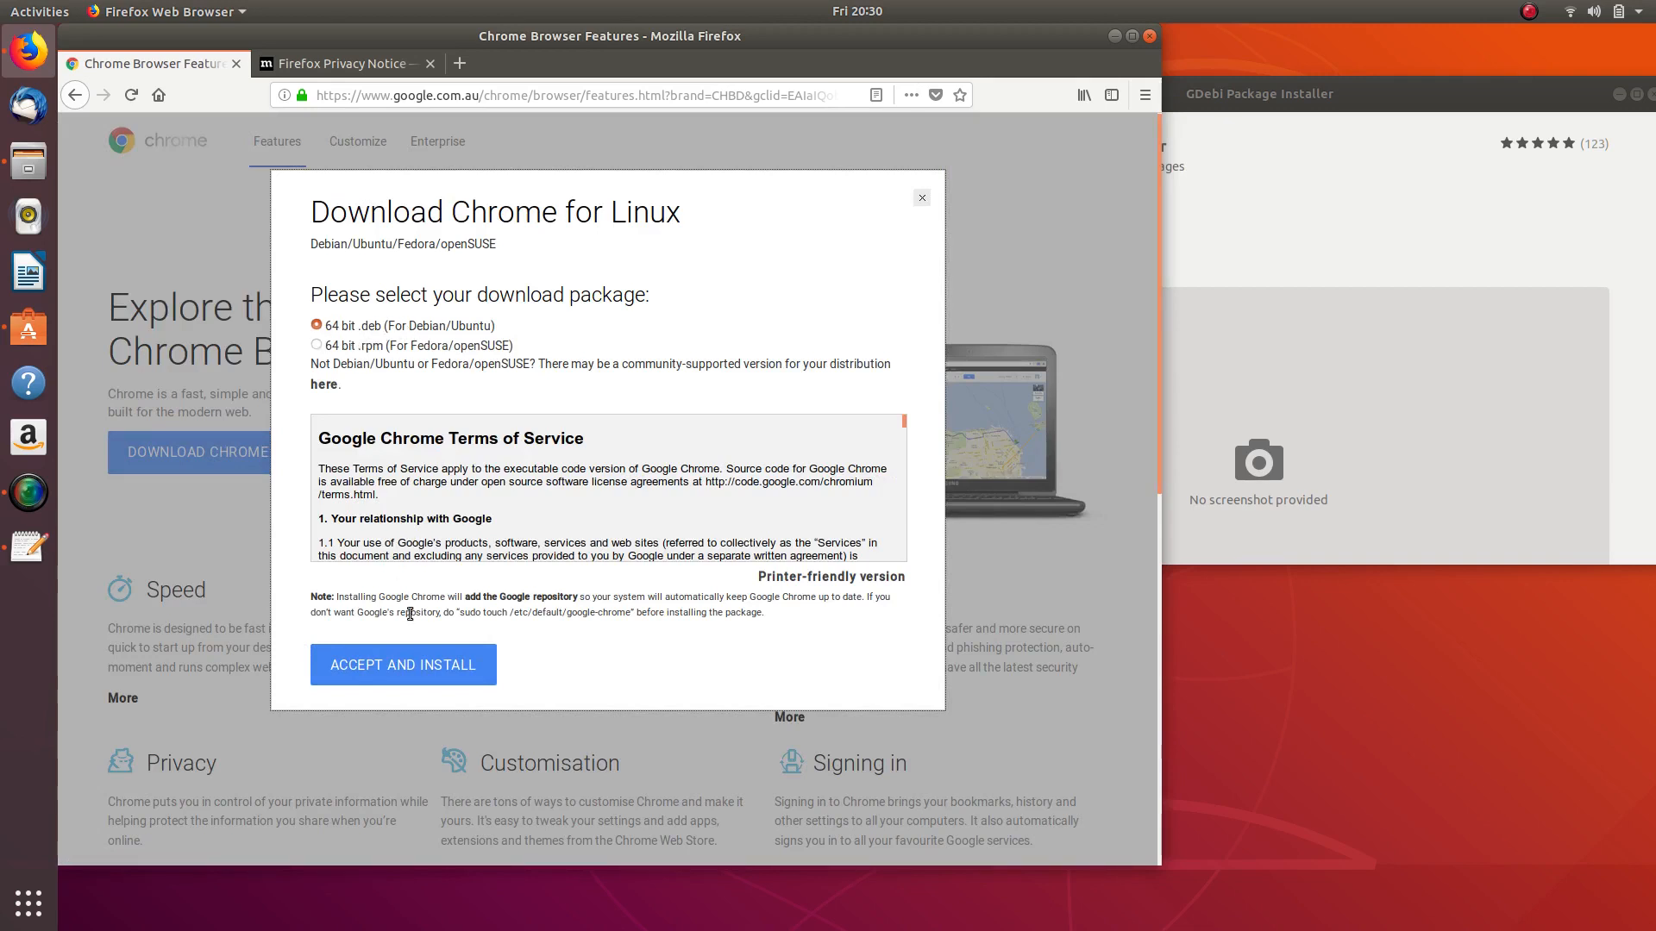
click(433, 660)
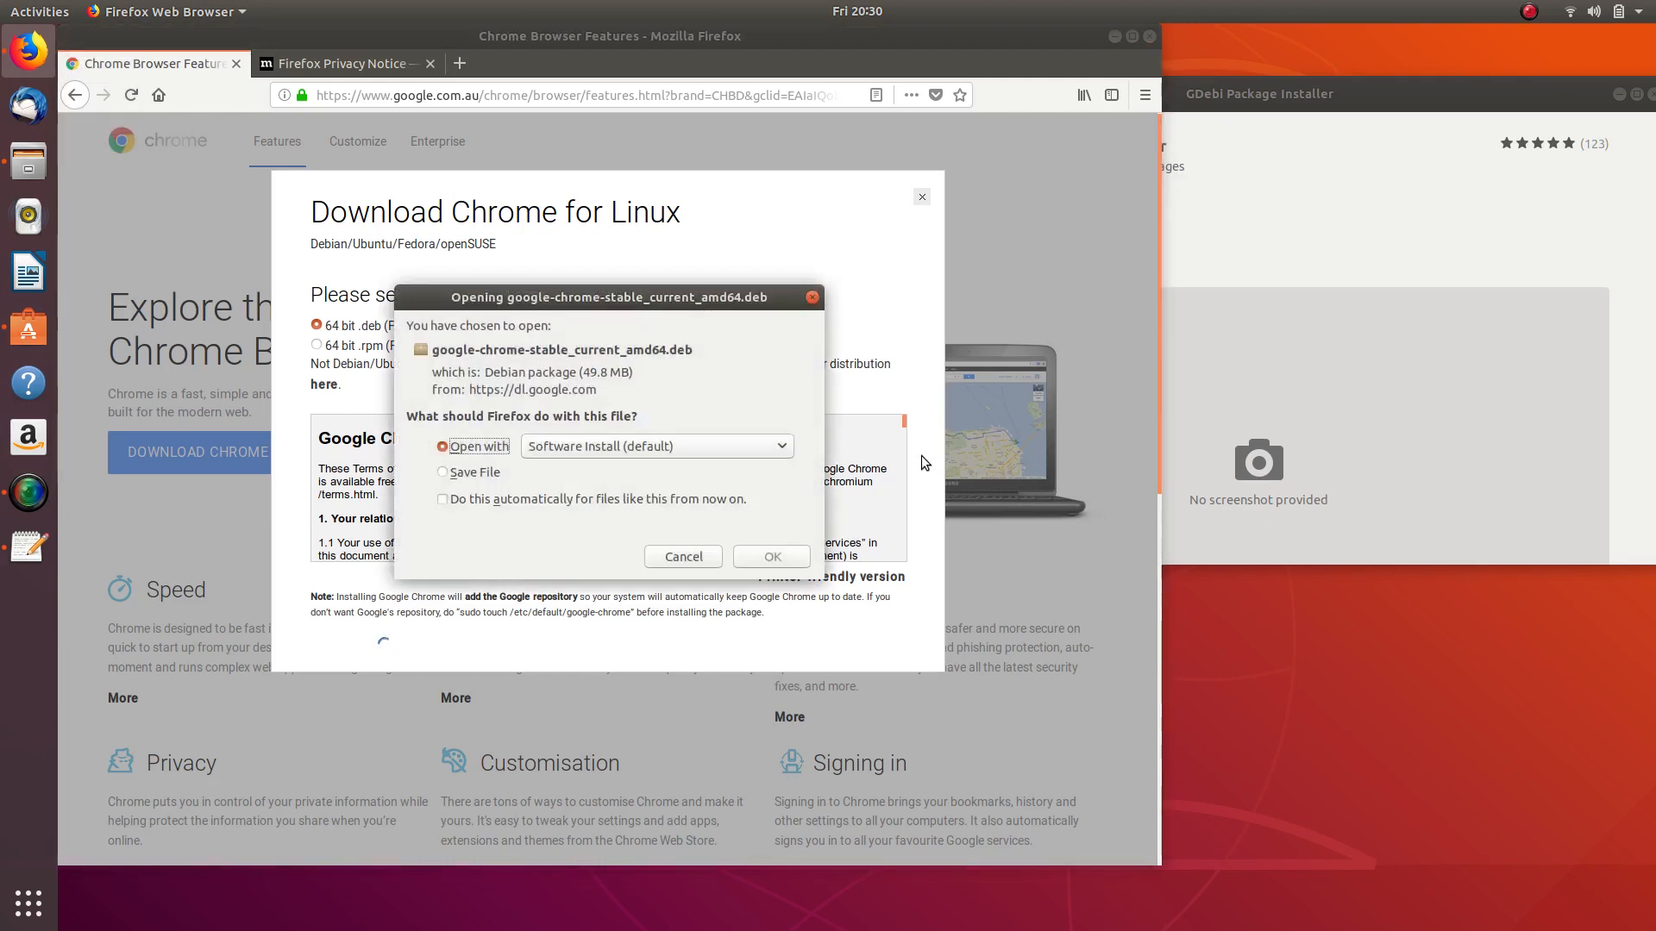
click(446, 473)
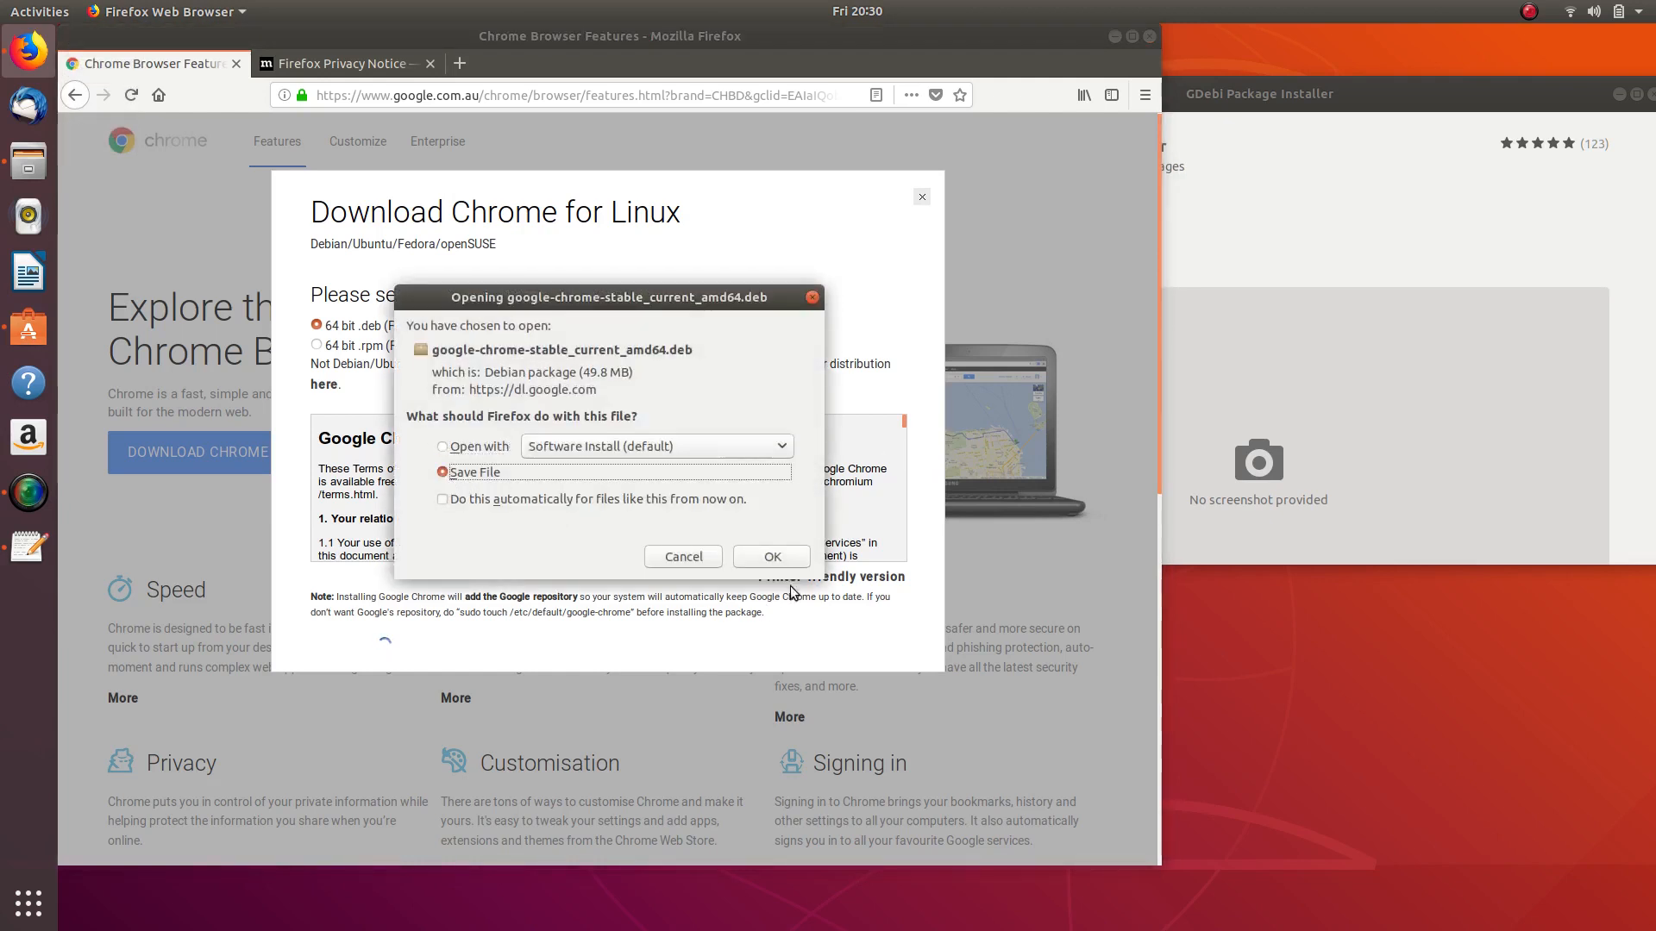
click(783, 557)
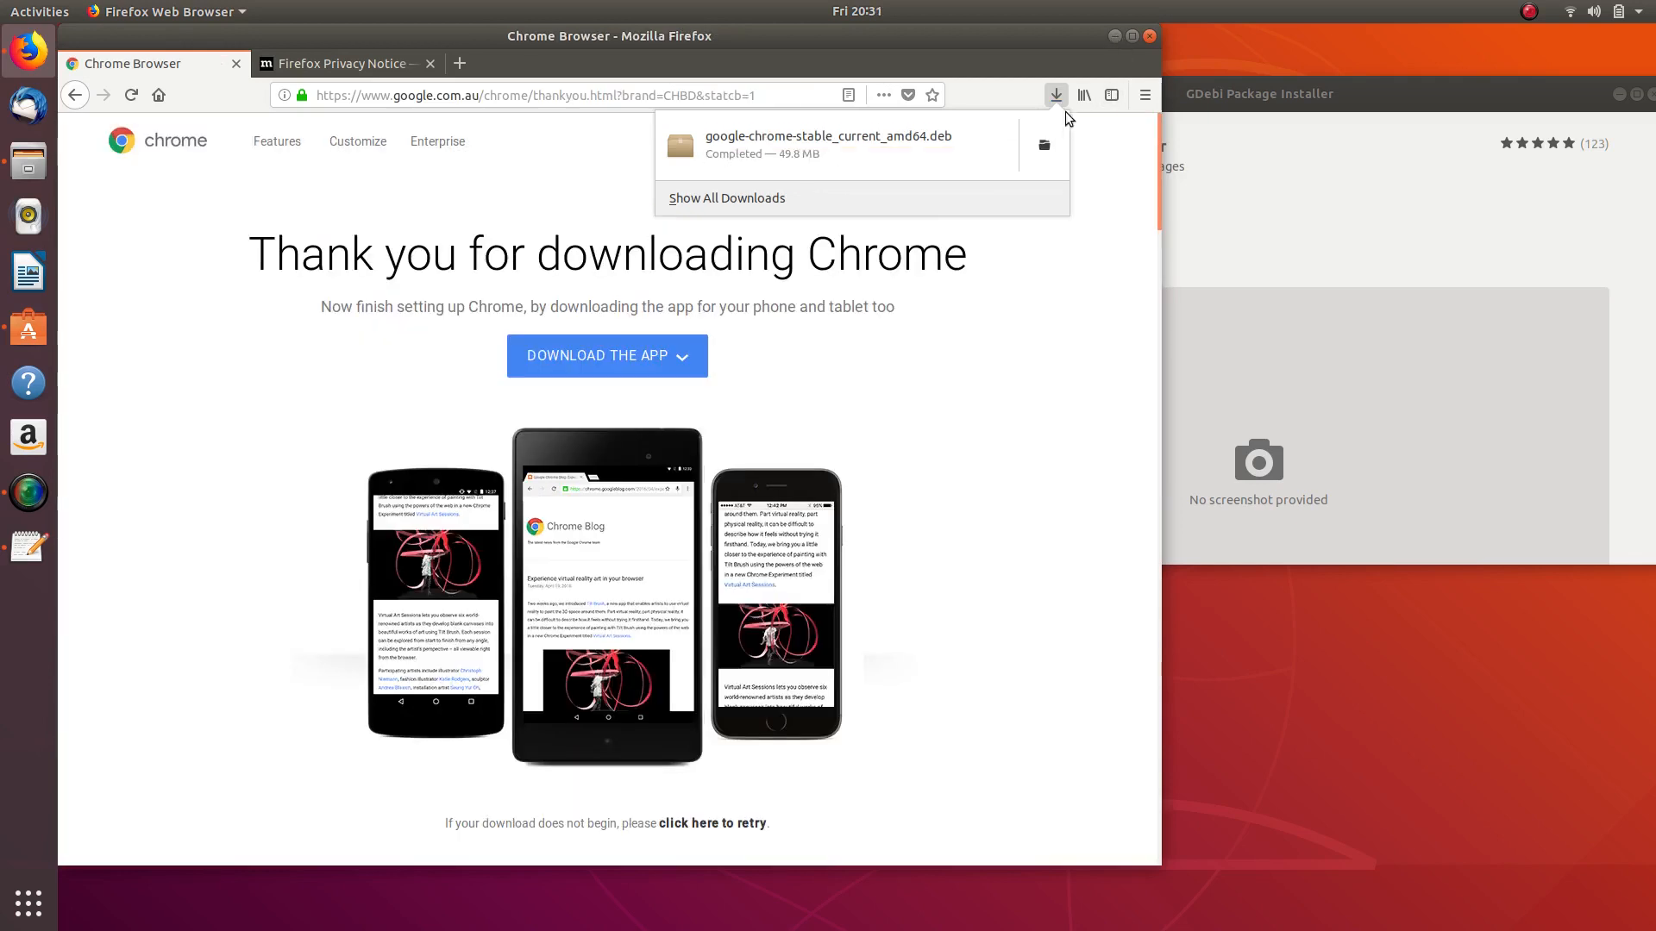
- Minimize Firefox and open the downloaded Chrome .deb from the Downloads folder in Files
click(1113, 35)
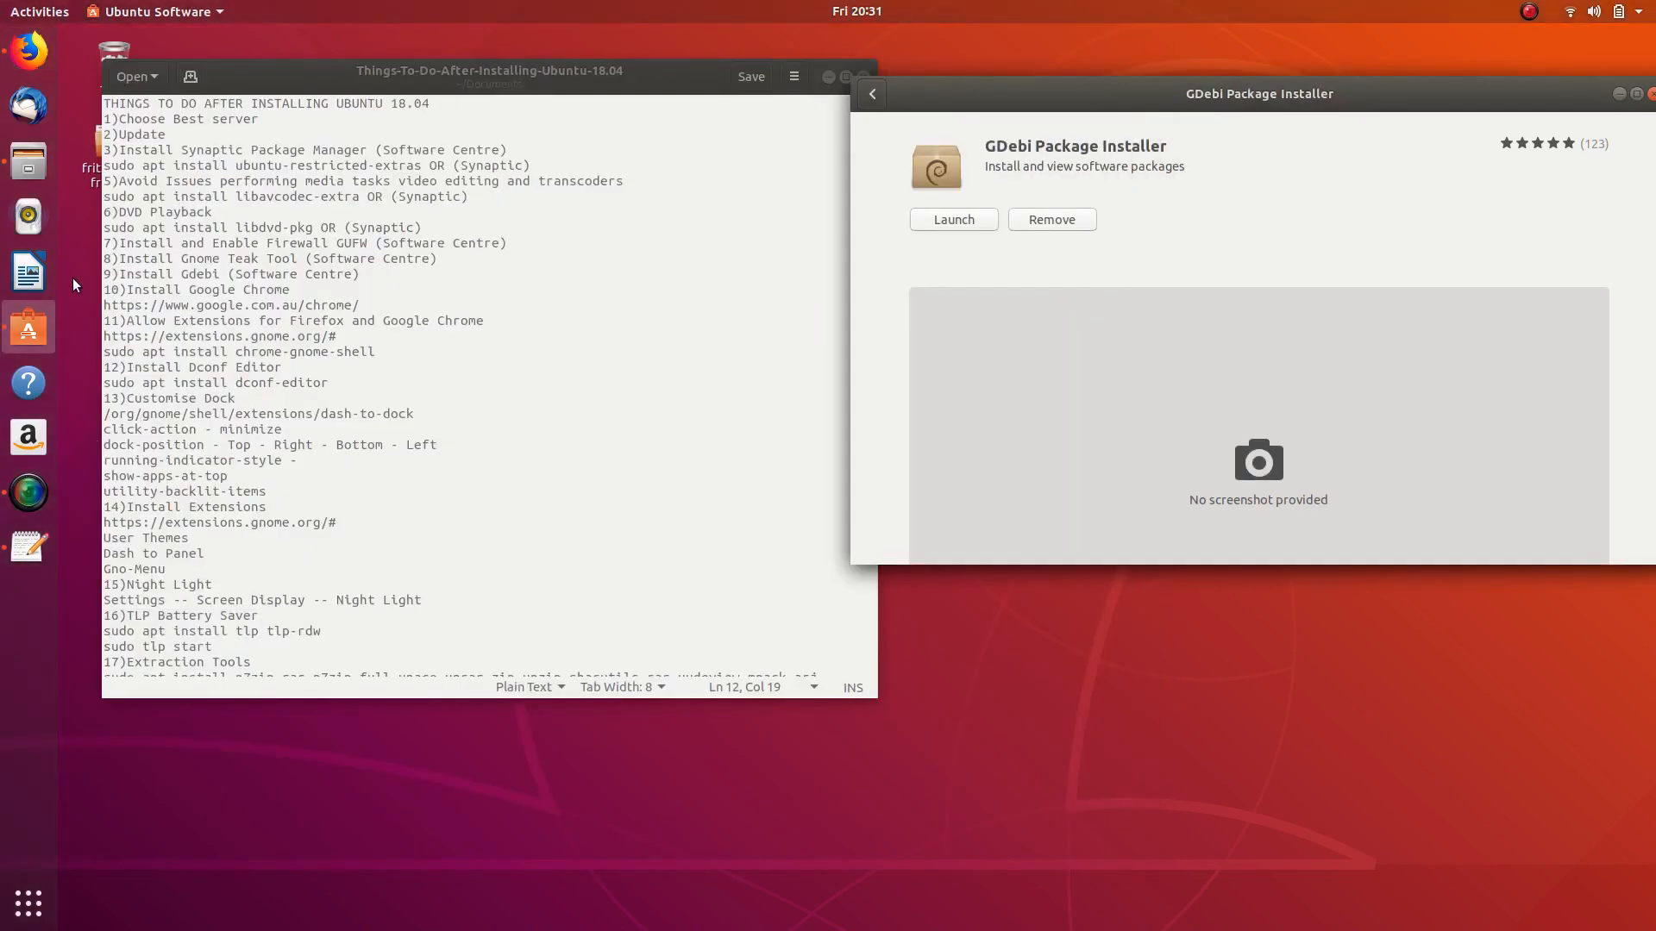
click(29, 161)
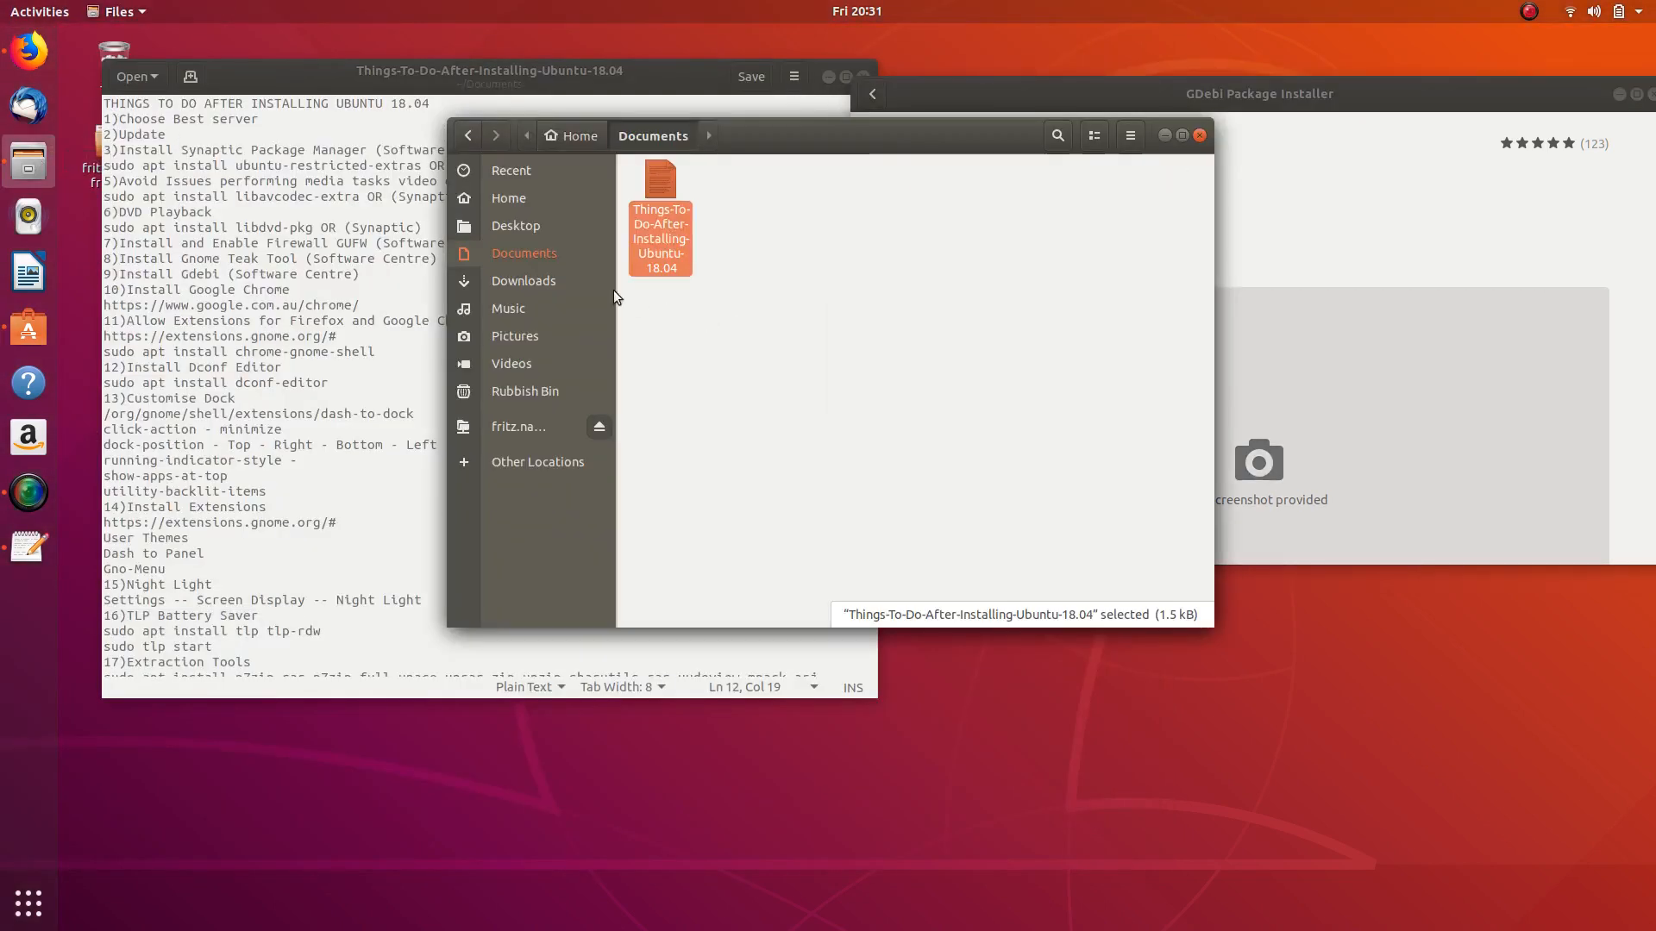
click(552, 282)
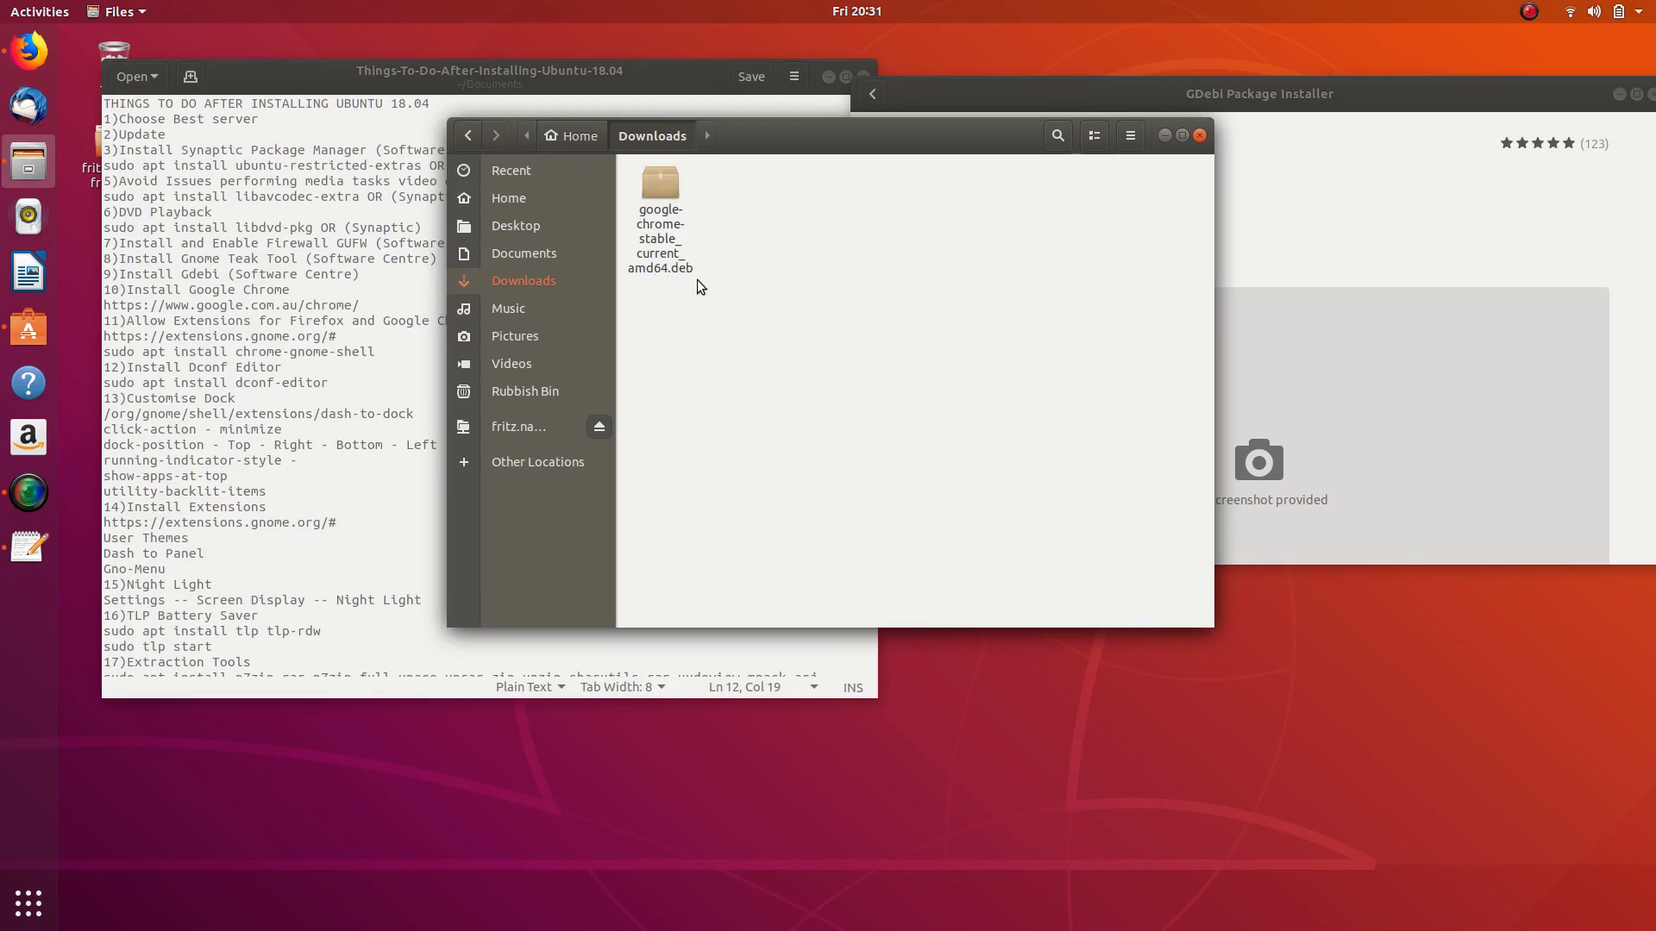
click(1349, 173)
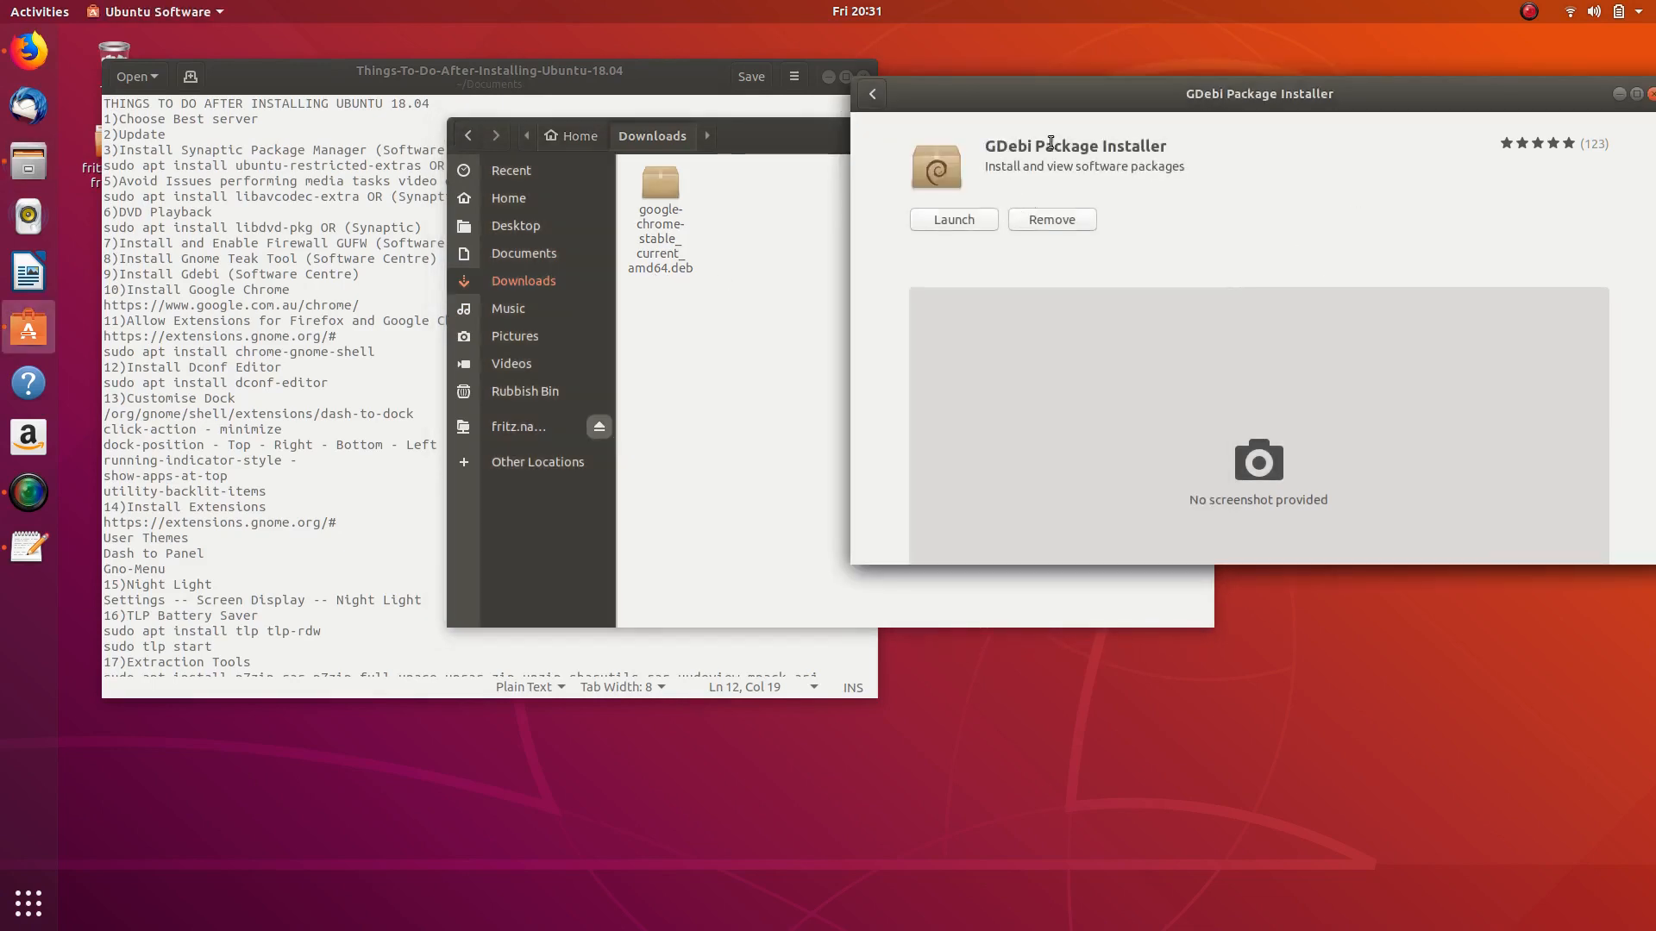
click(752, 120)
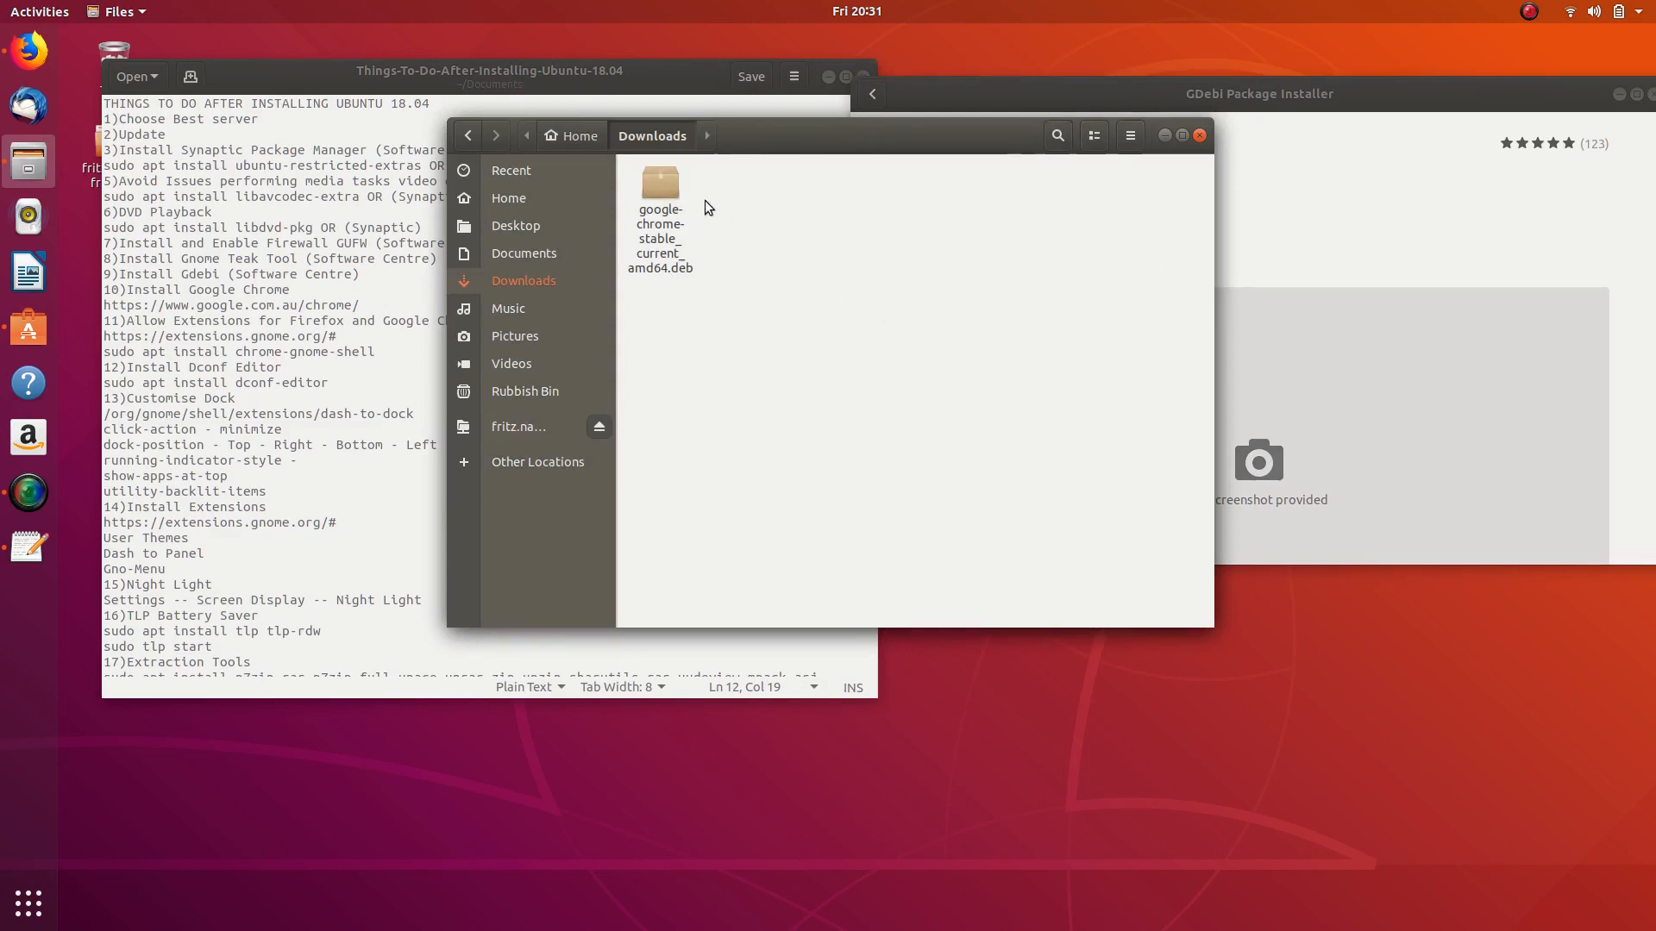
double_click(649, 184)
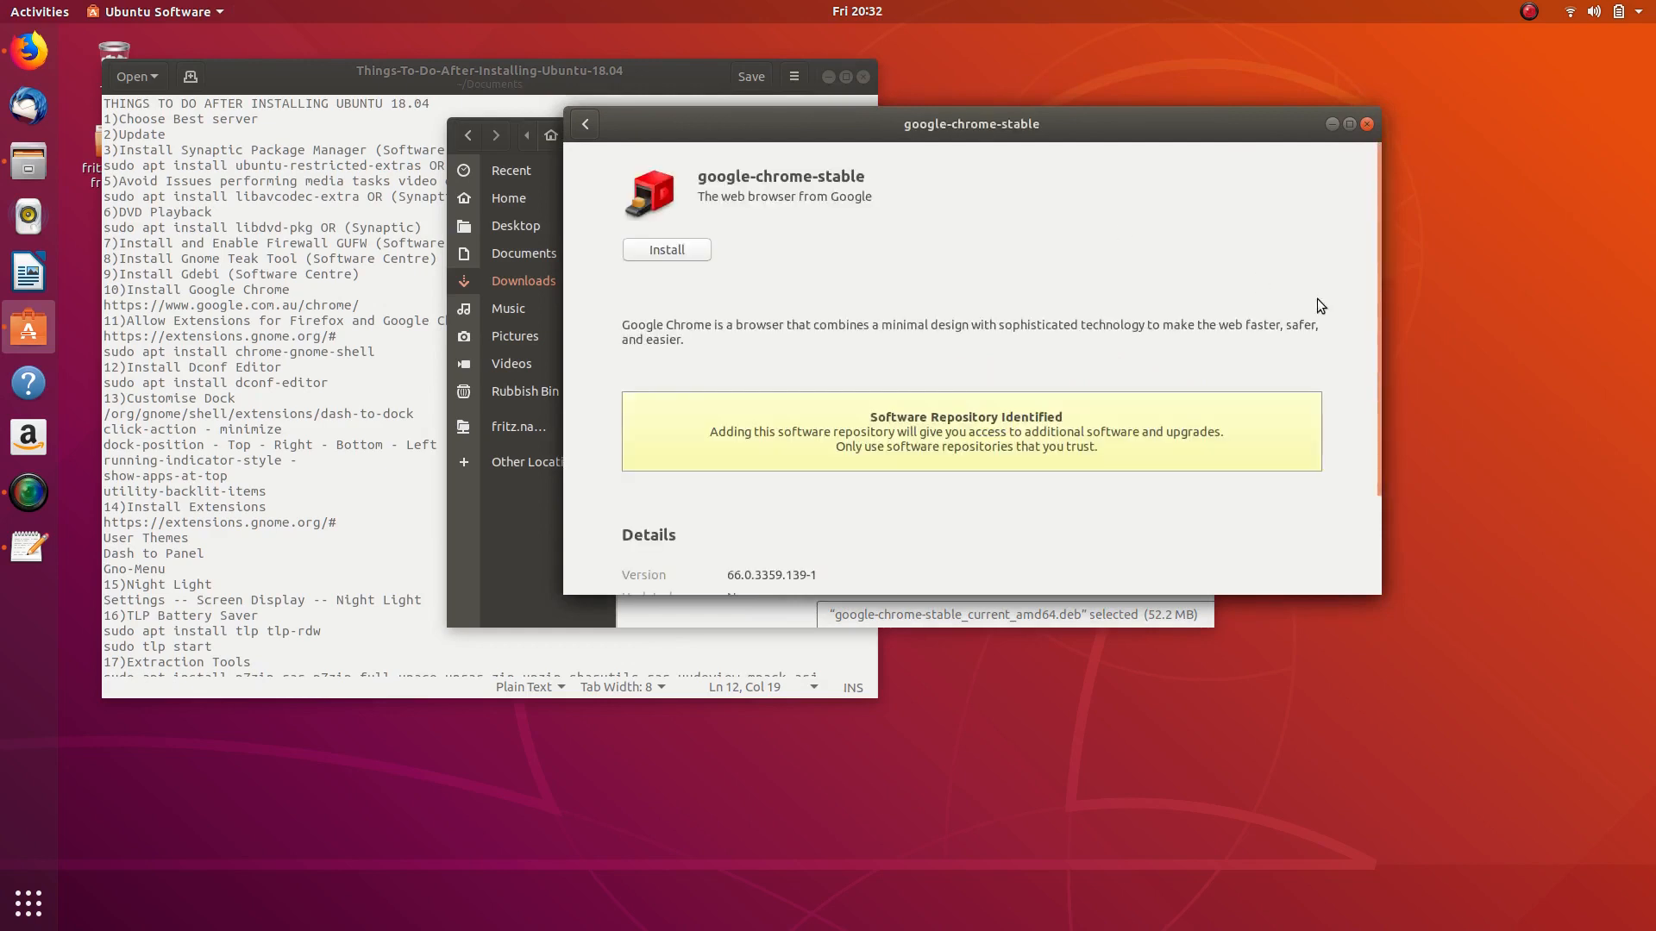
- Install google-chrome-stable, authorizing with the account password, and close its software page
click(661, 248)
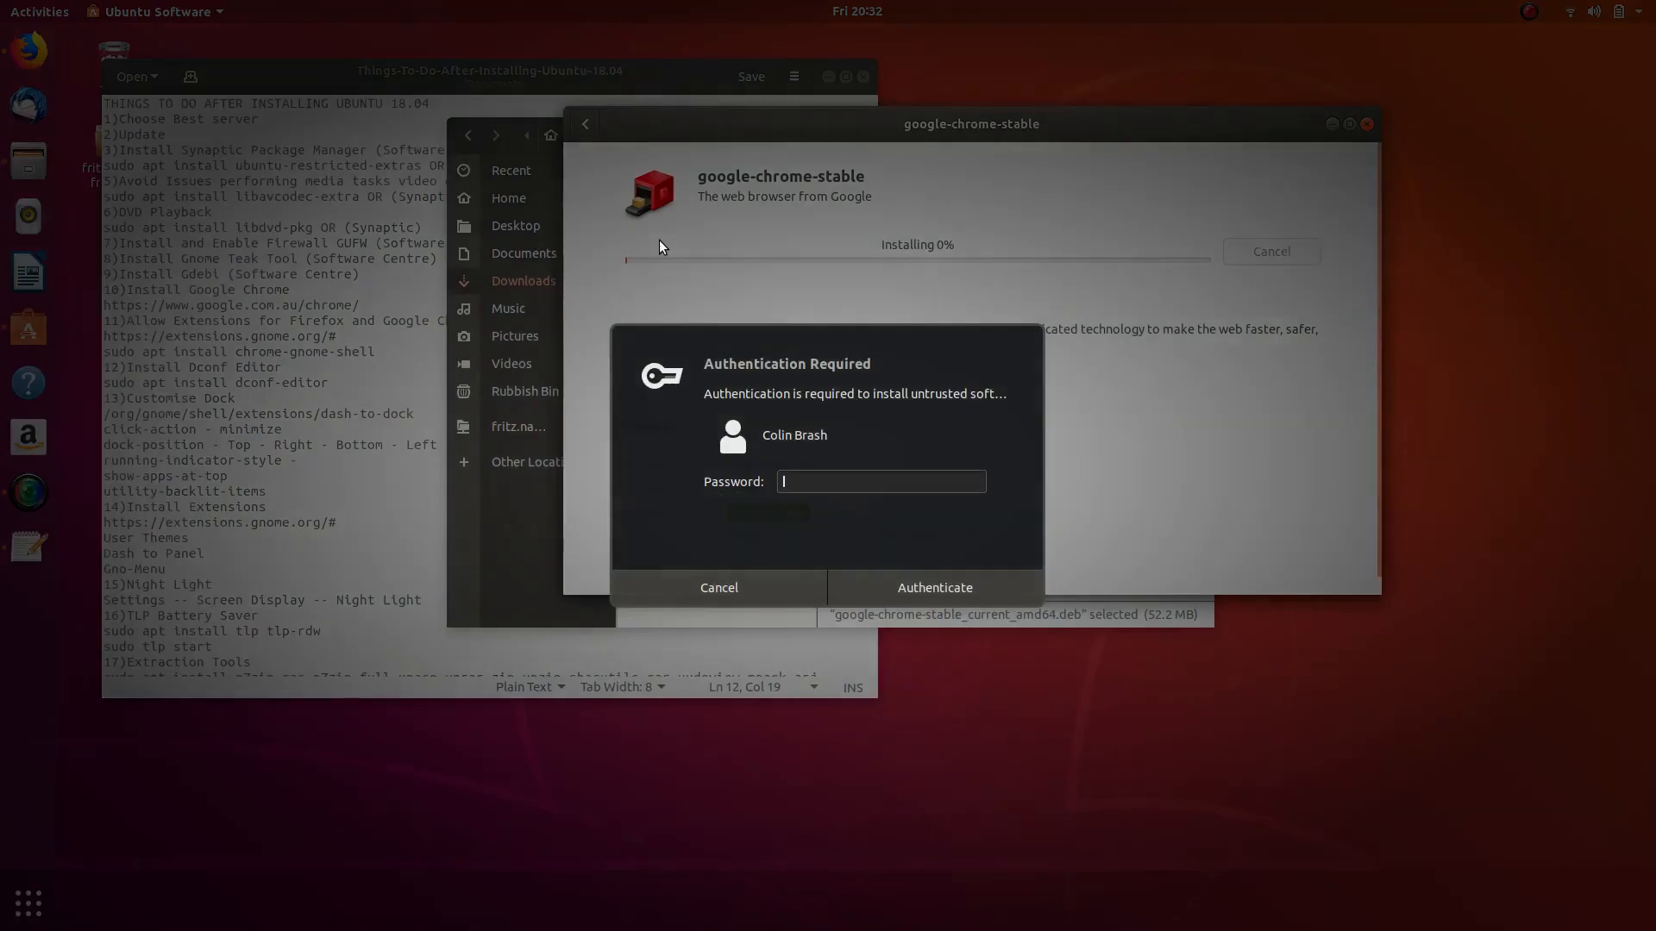
text(••)
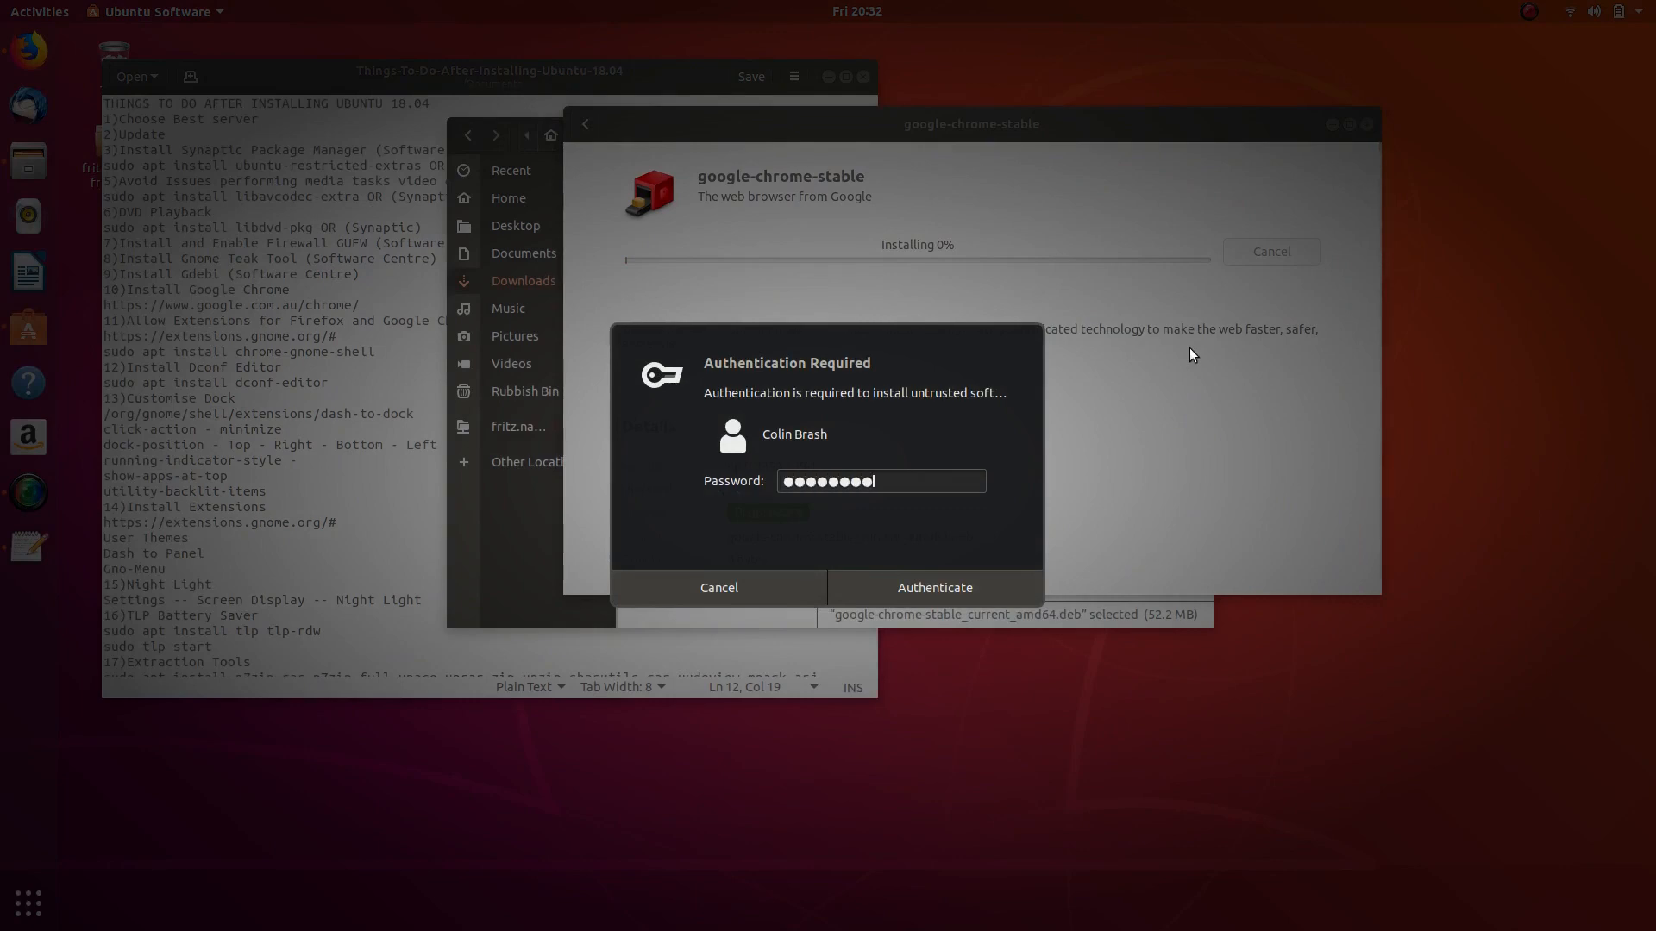
key(Return)
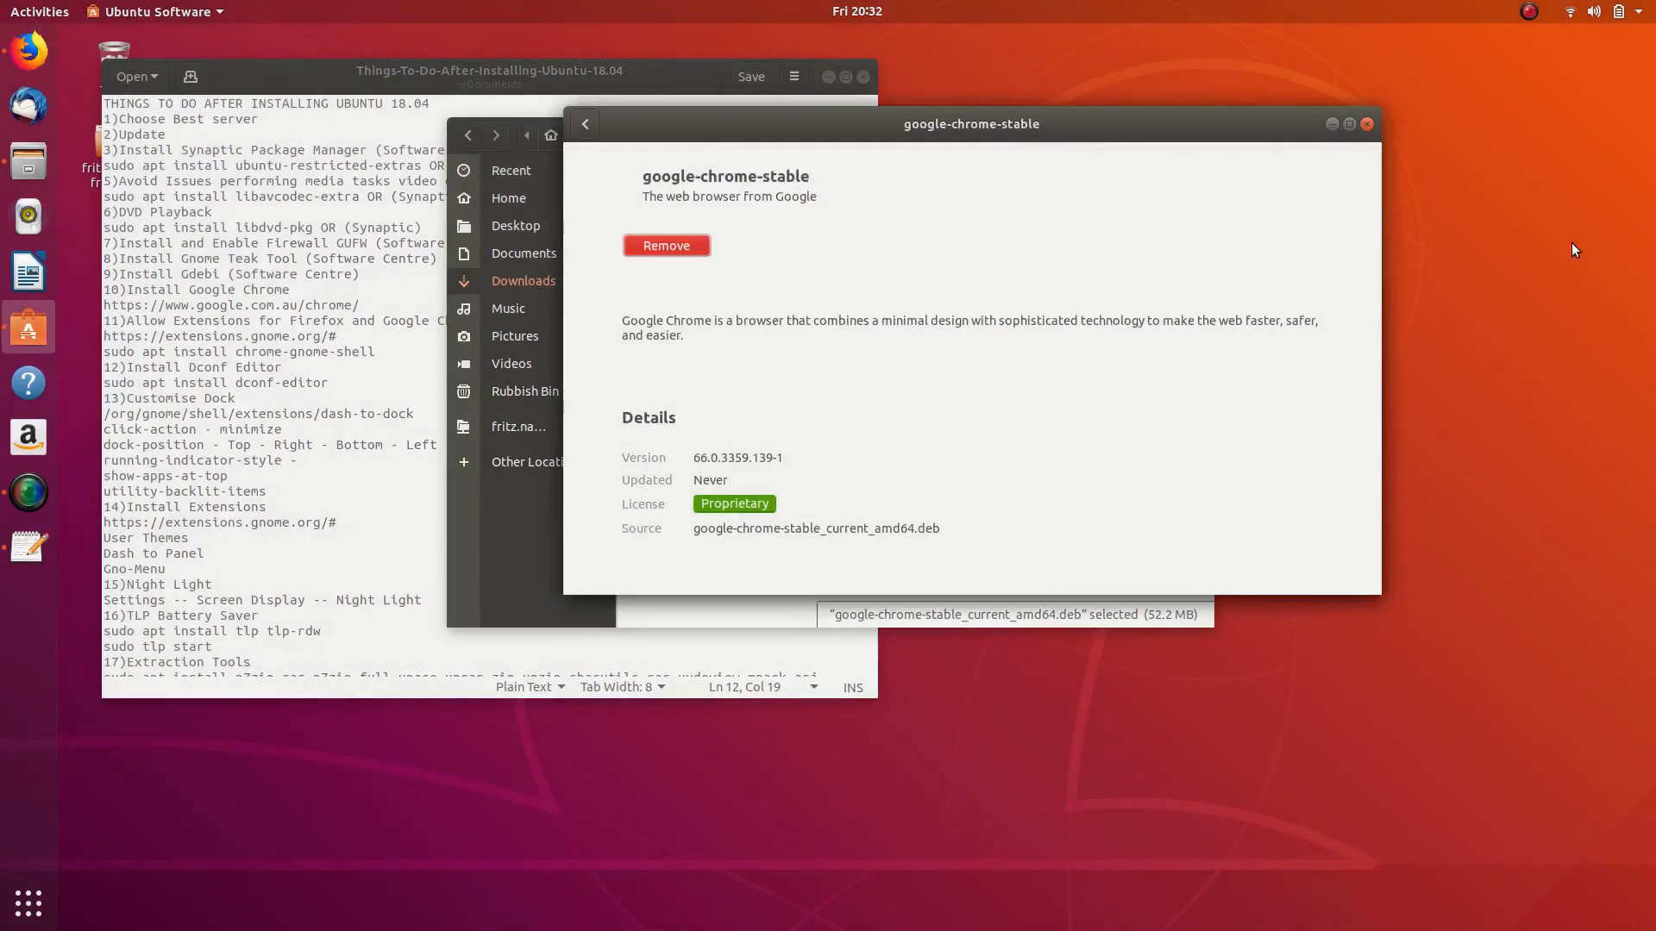
click(1368, 125)
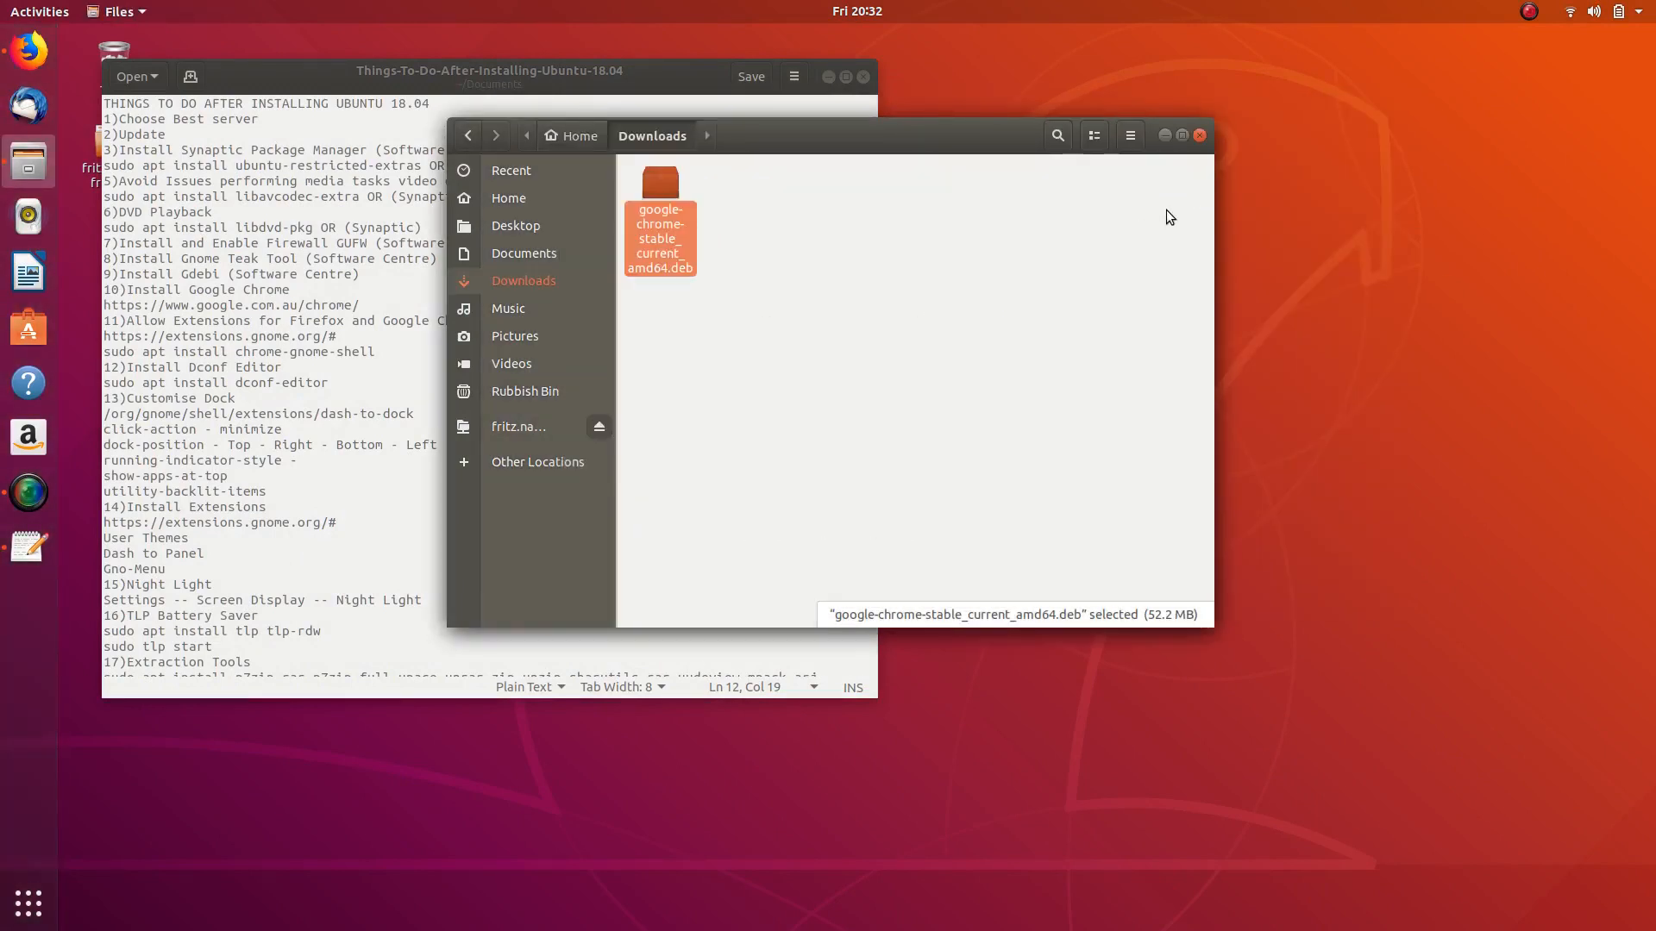
- Search Activities for 'gool' to confirm Google Chrome is installed, then return to the checklist
key(super)
text(gool)
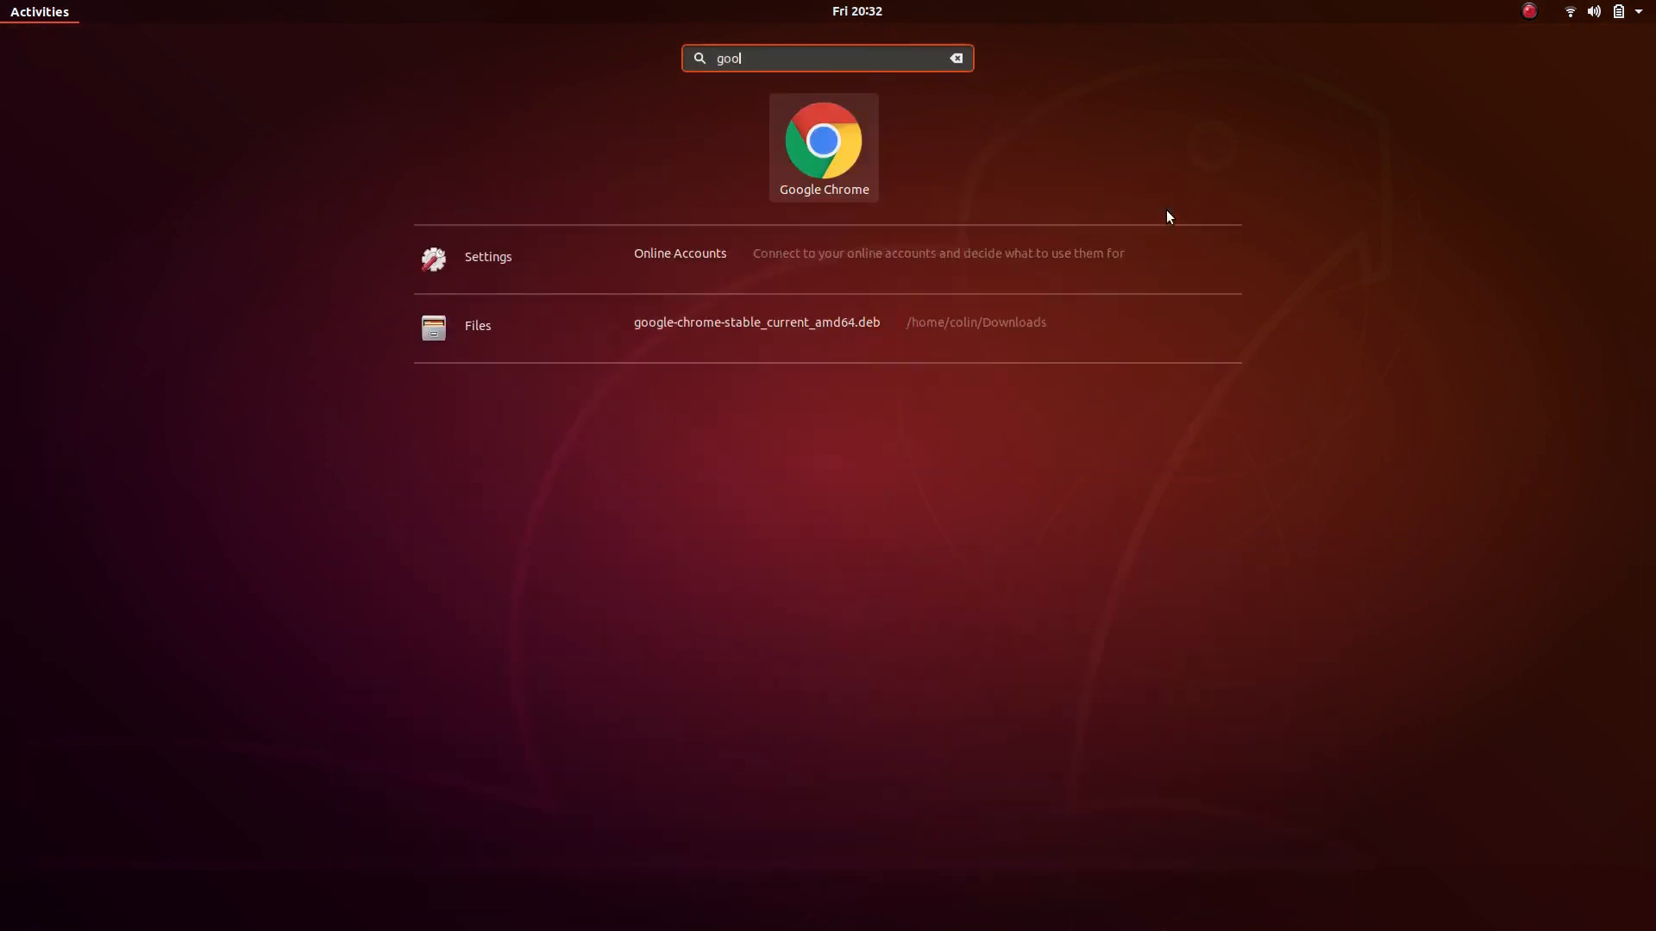
key(Escape)
key(Escape)
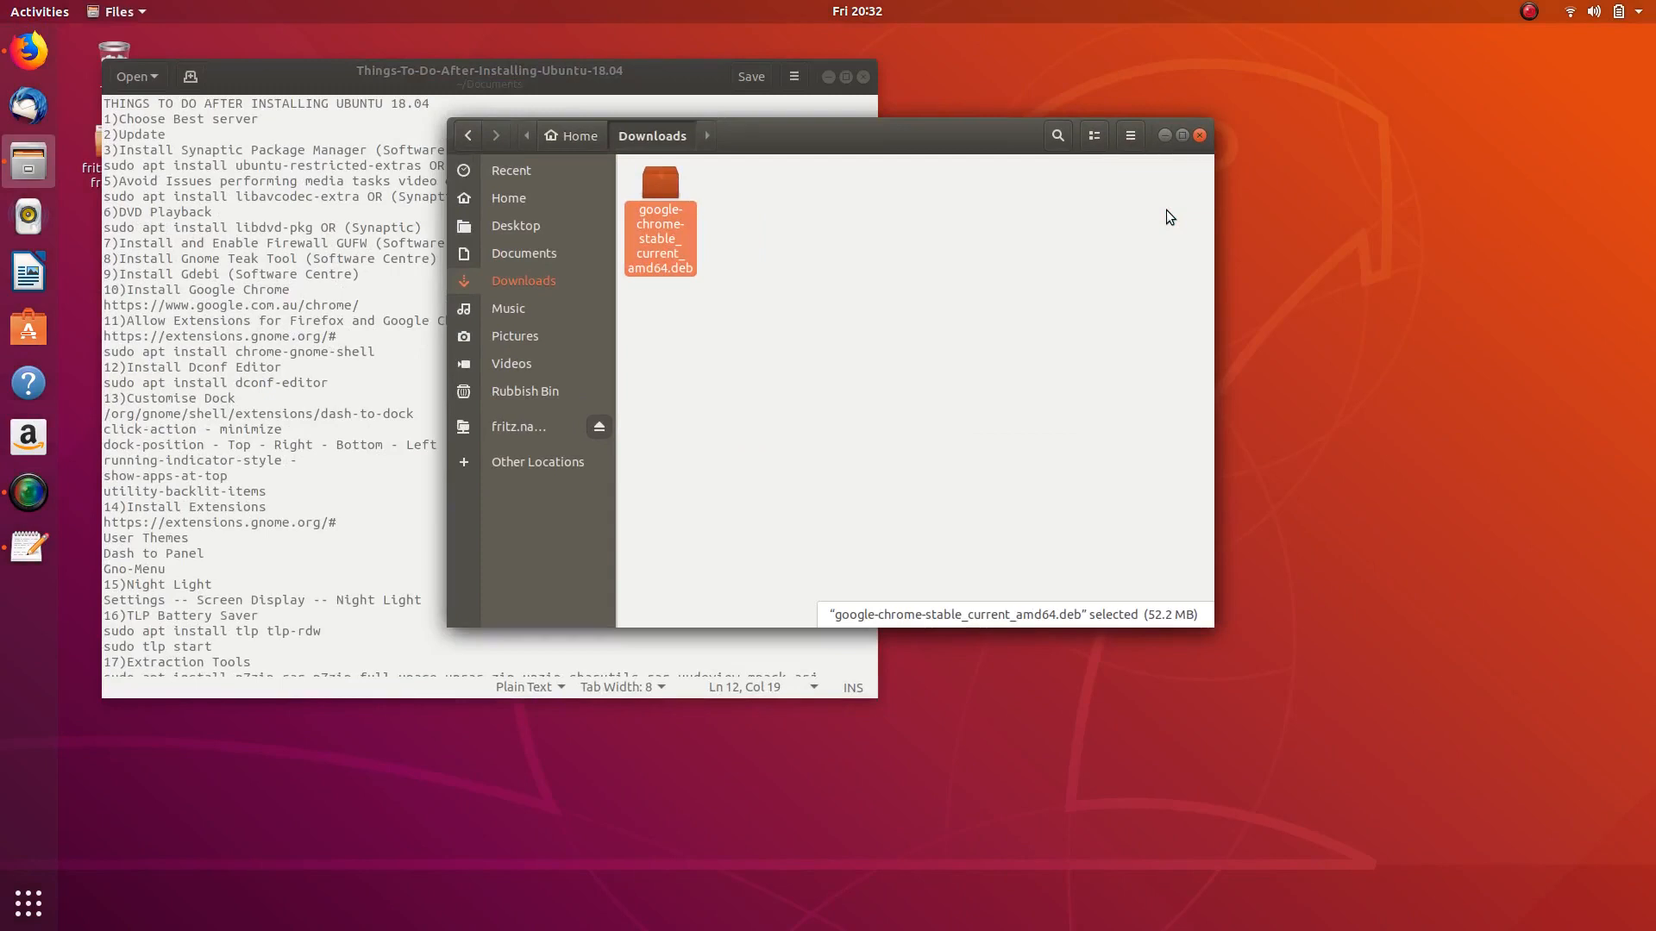
click(340, 411)
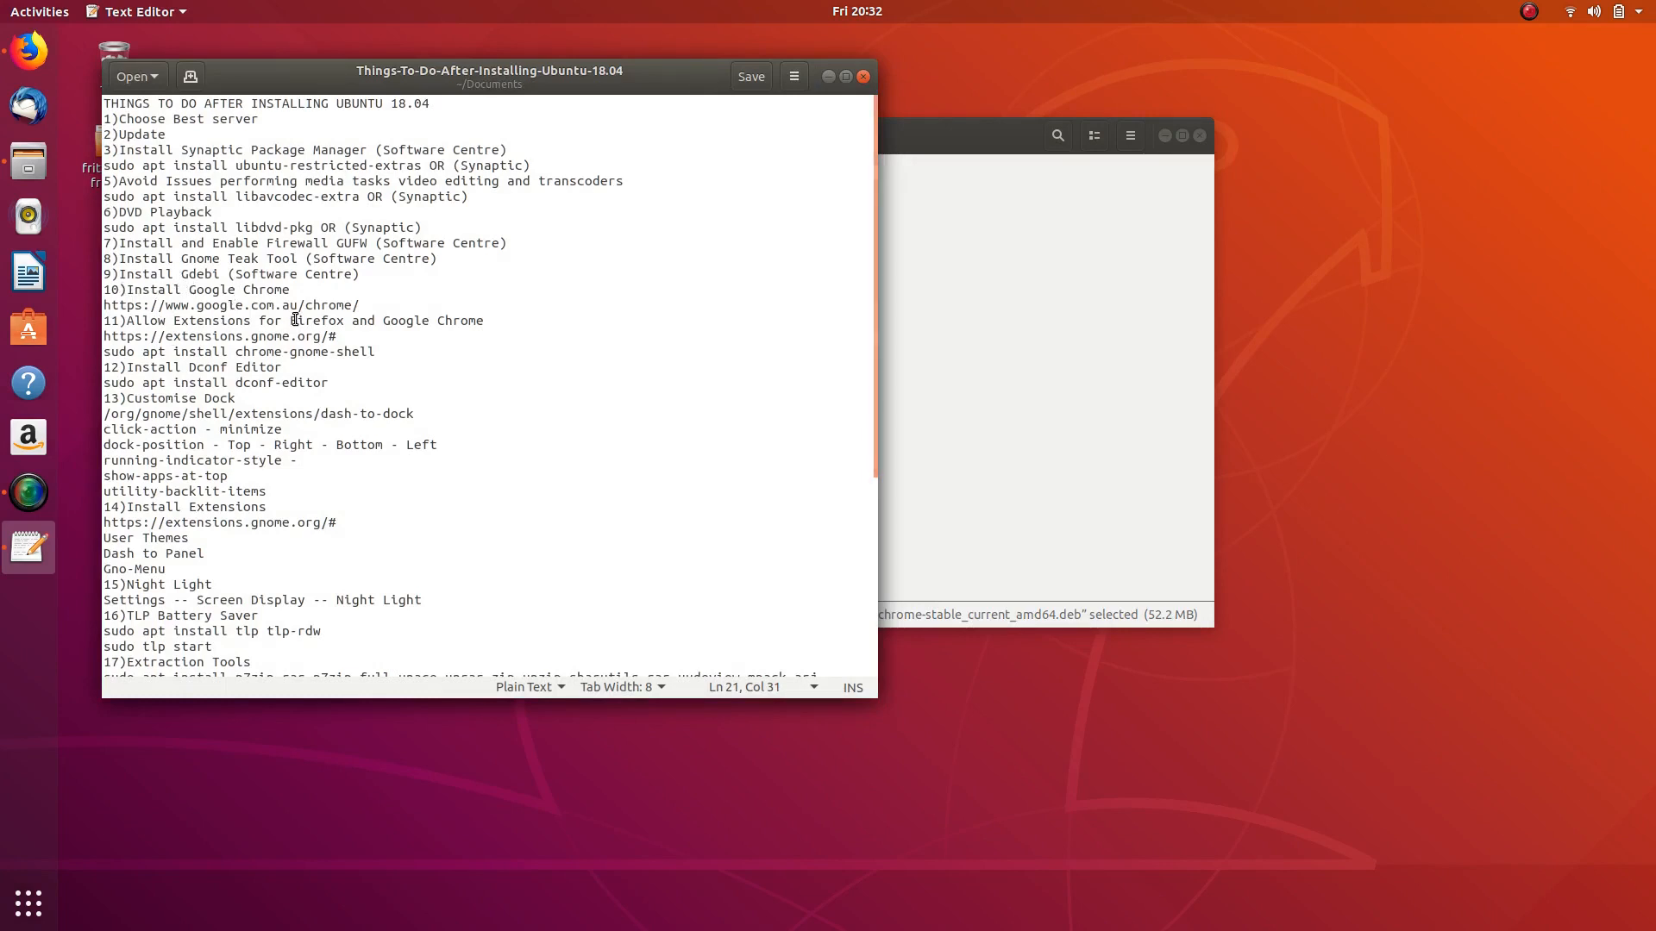
- Copy the extensions.gnome.org address from the checklist in Text Editor
click(28, 50)
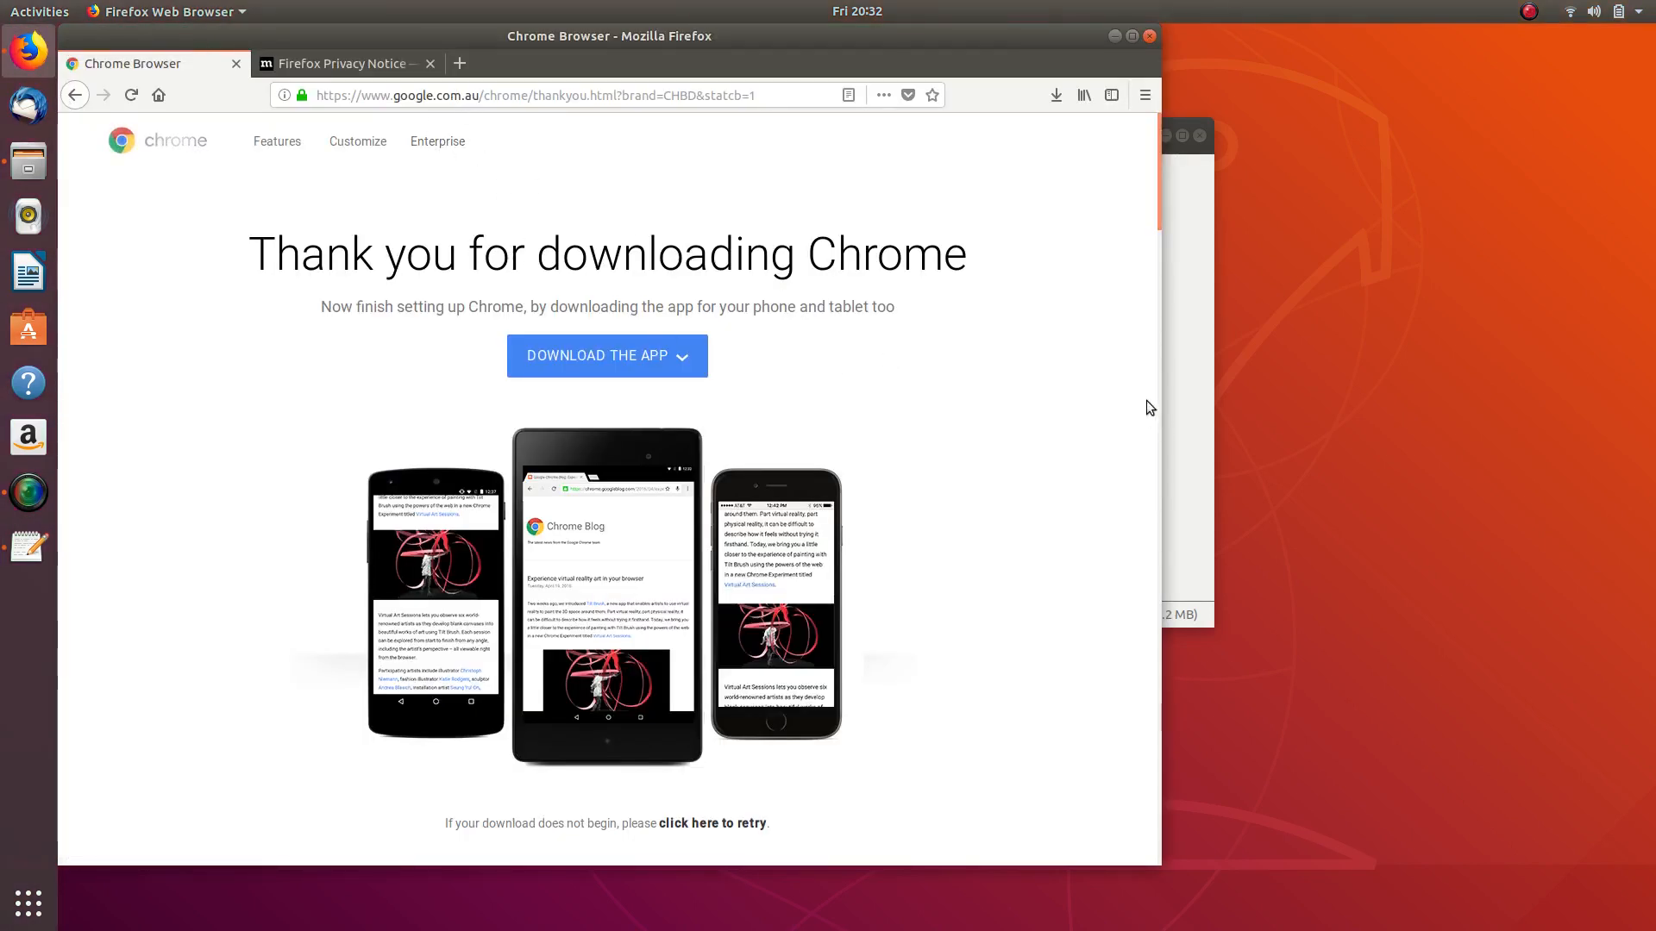
click(1188, 360)
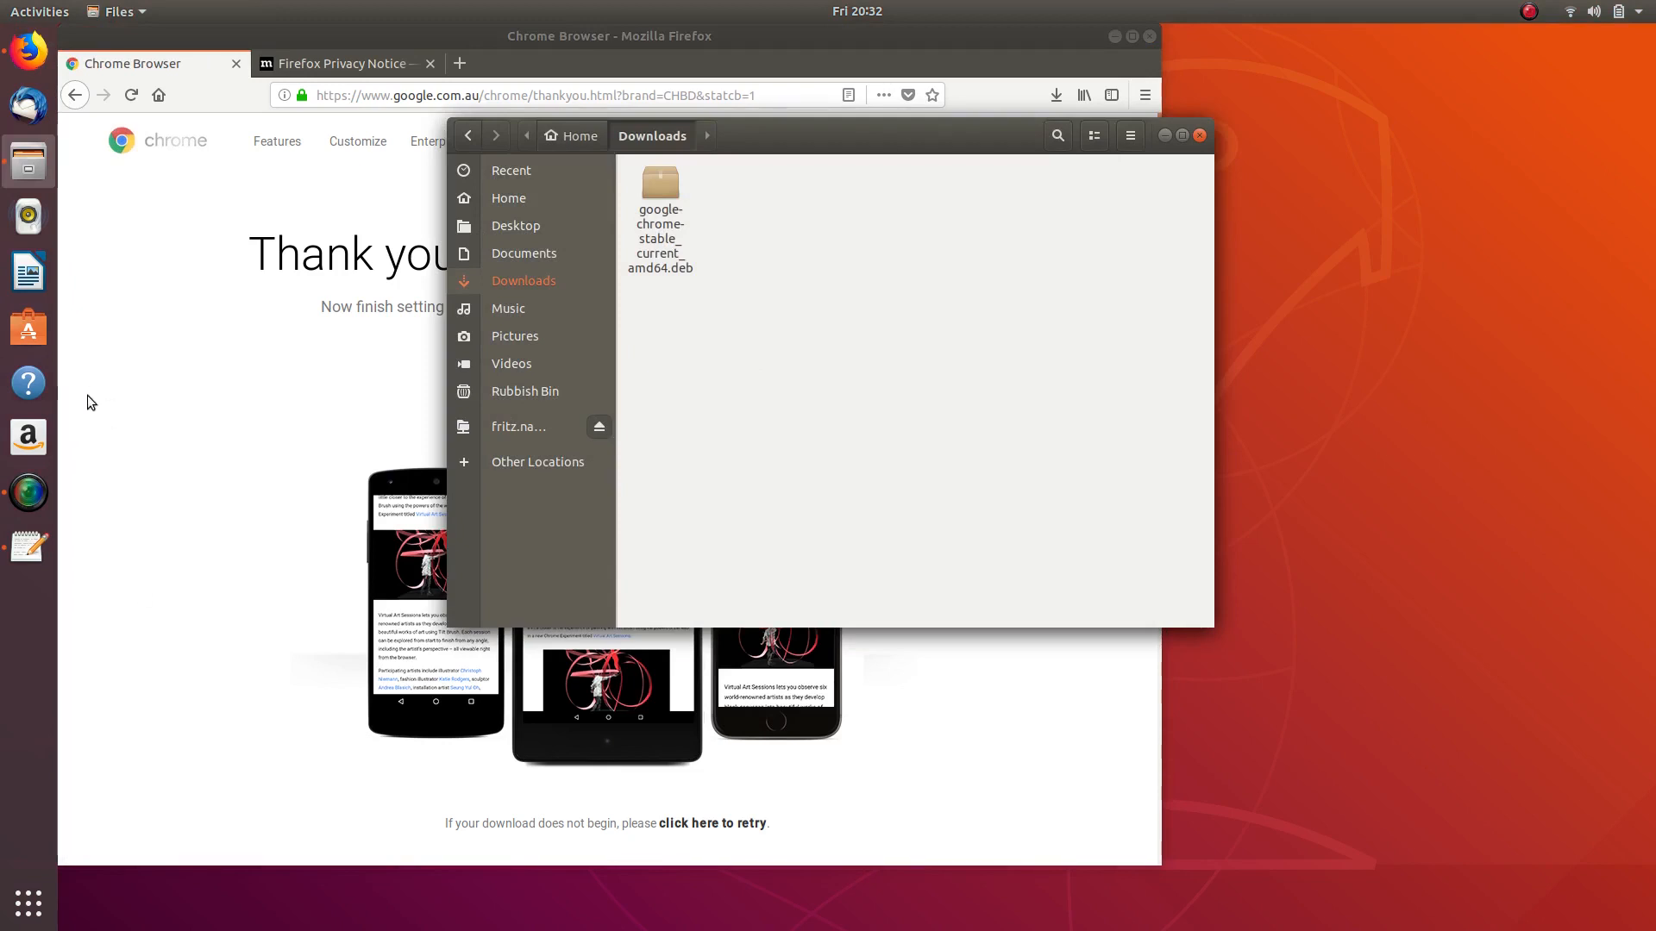
key(super)
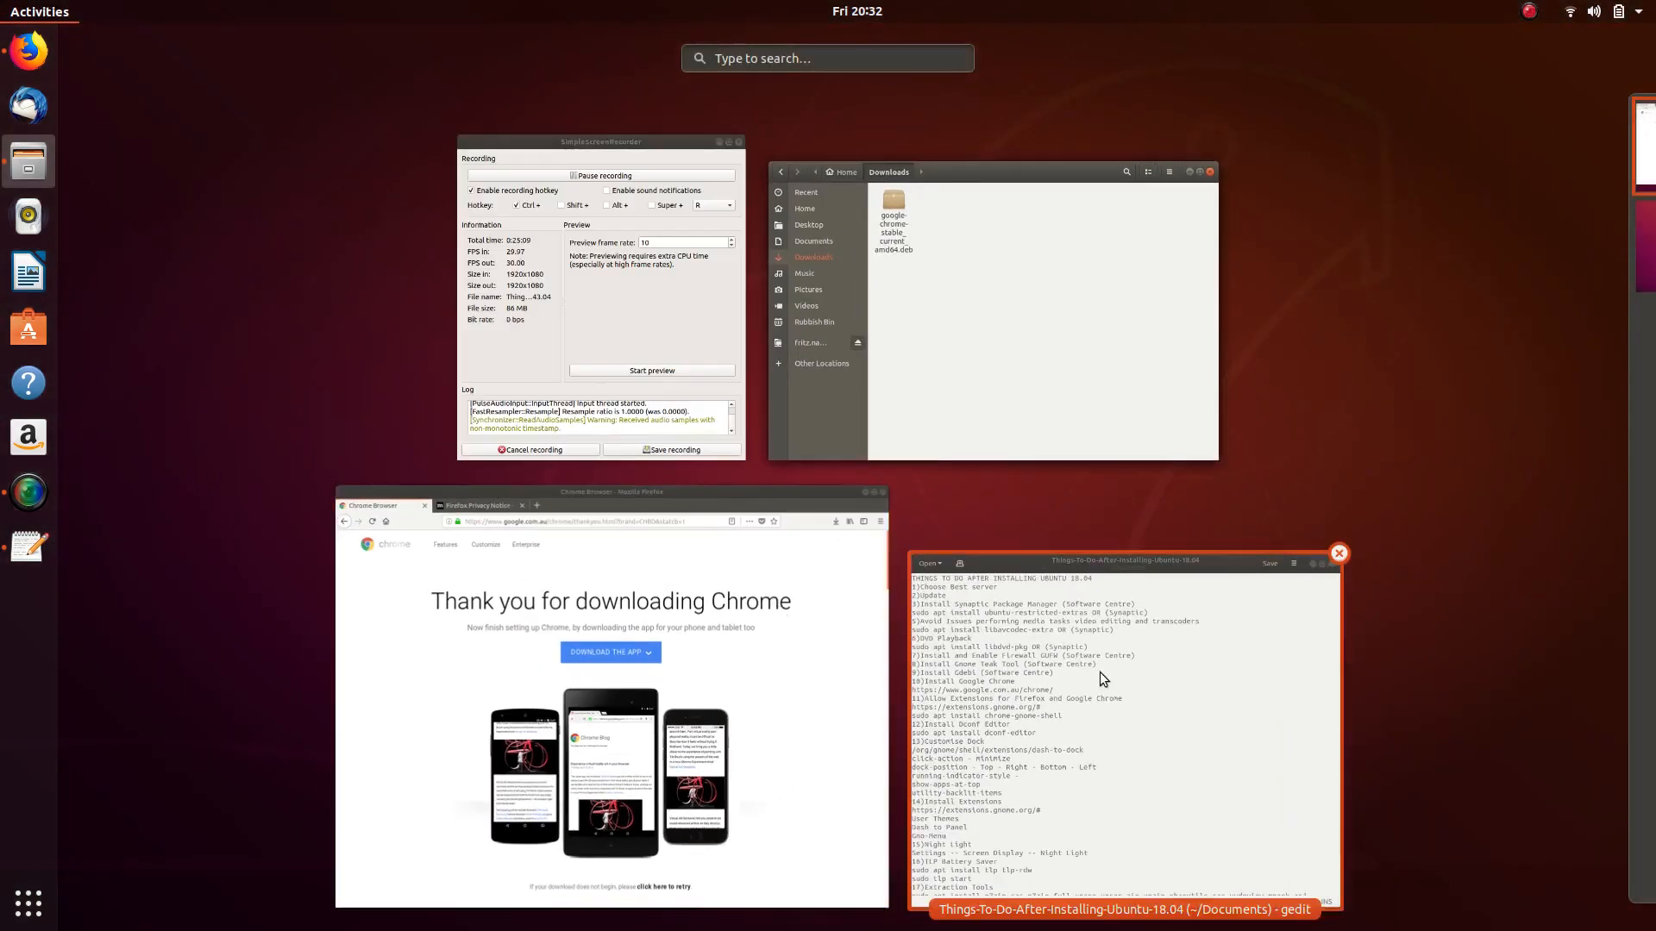
click(1099, 671)
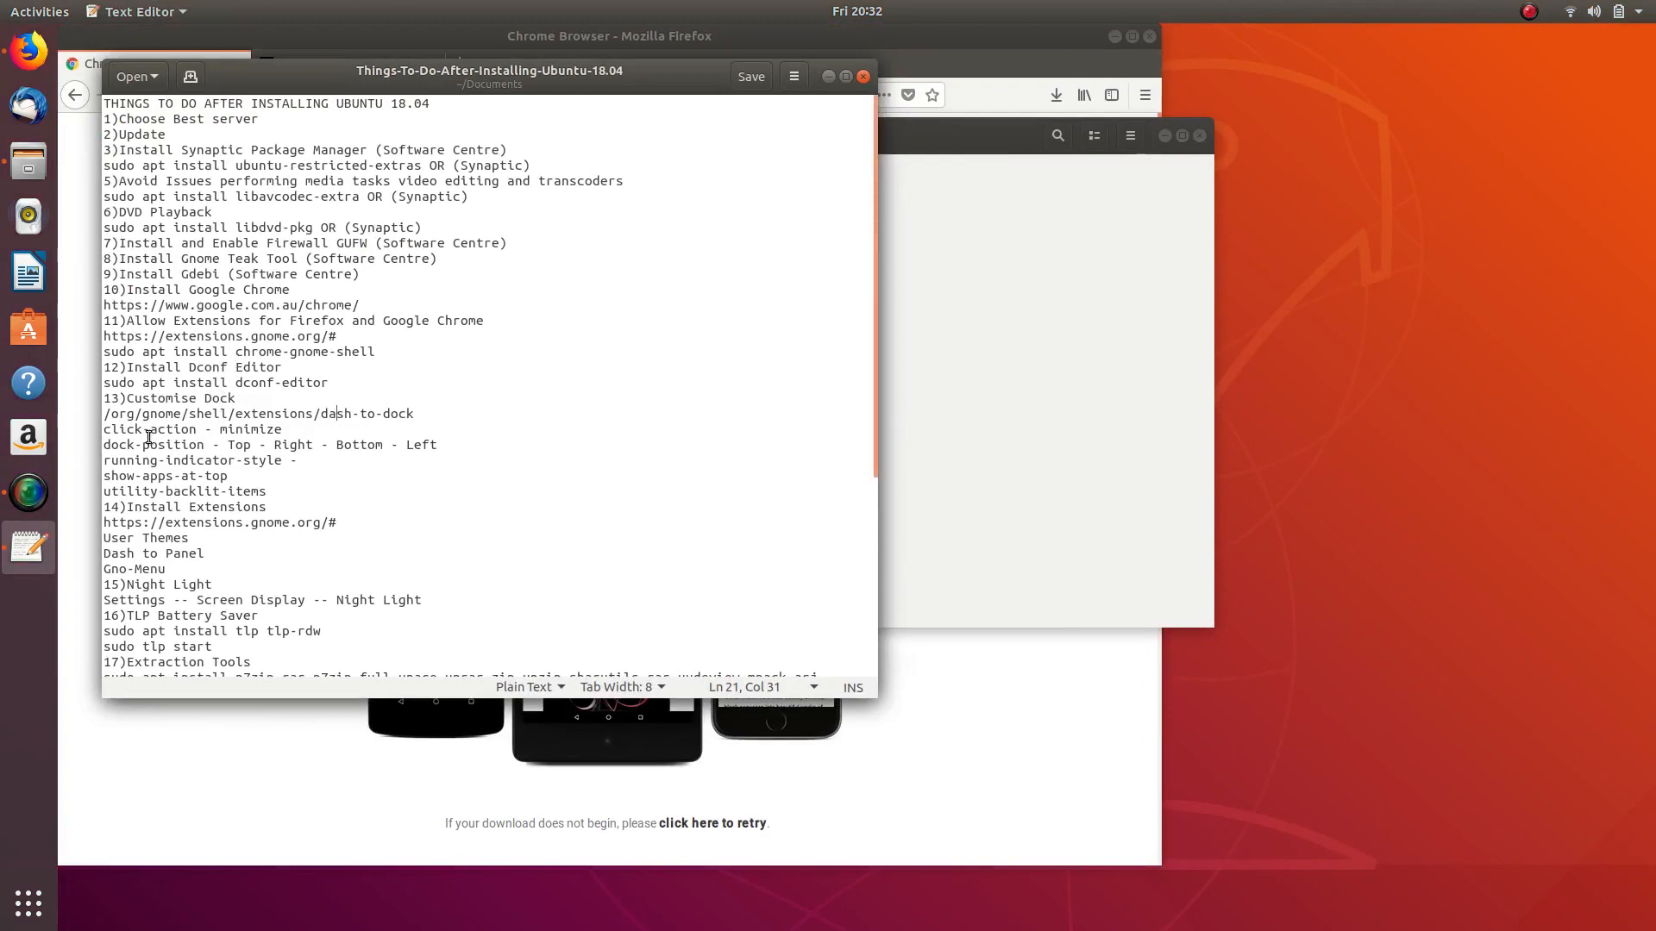
triple_click(150, 339)
click(150, 339)
triple_click(150, 339)
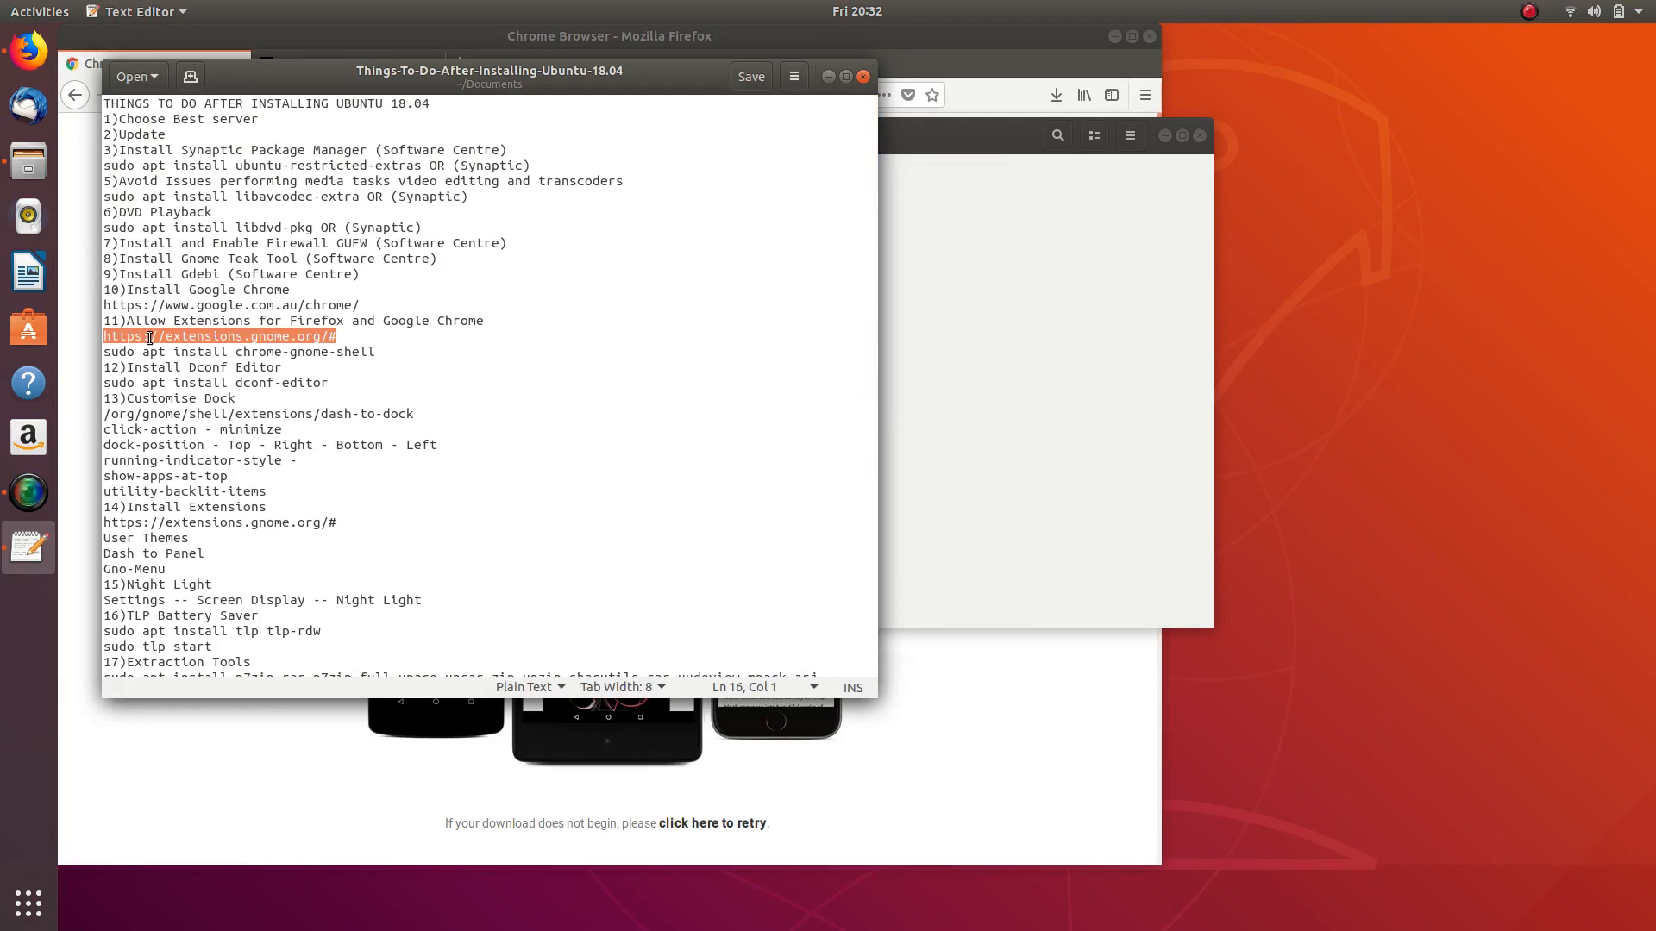
right_click(169, 338)
click(228, 406)
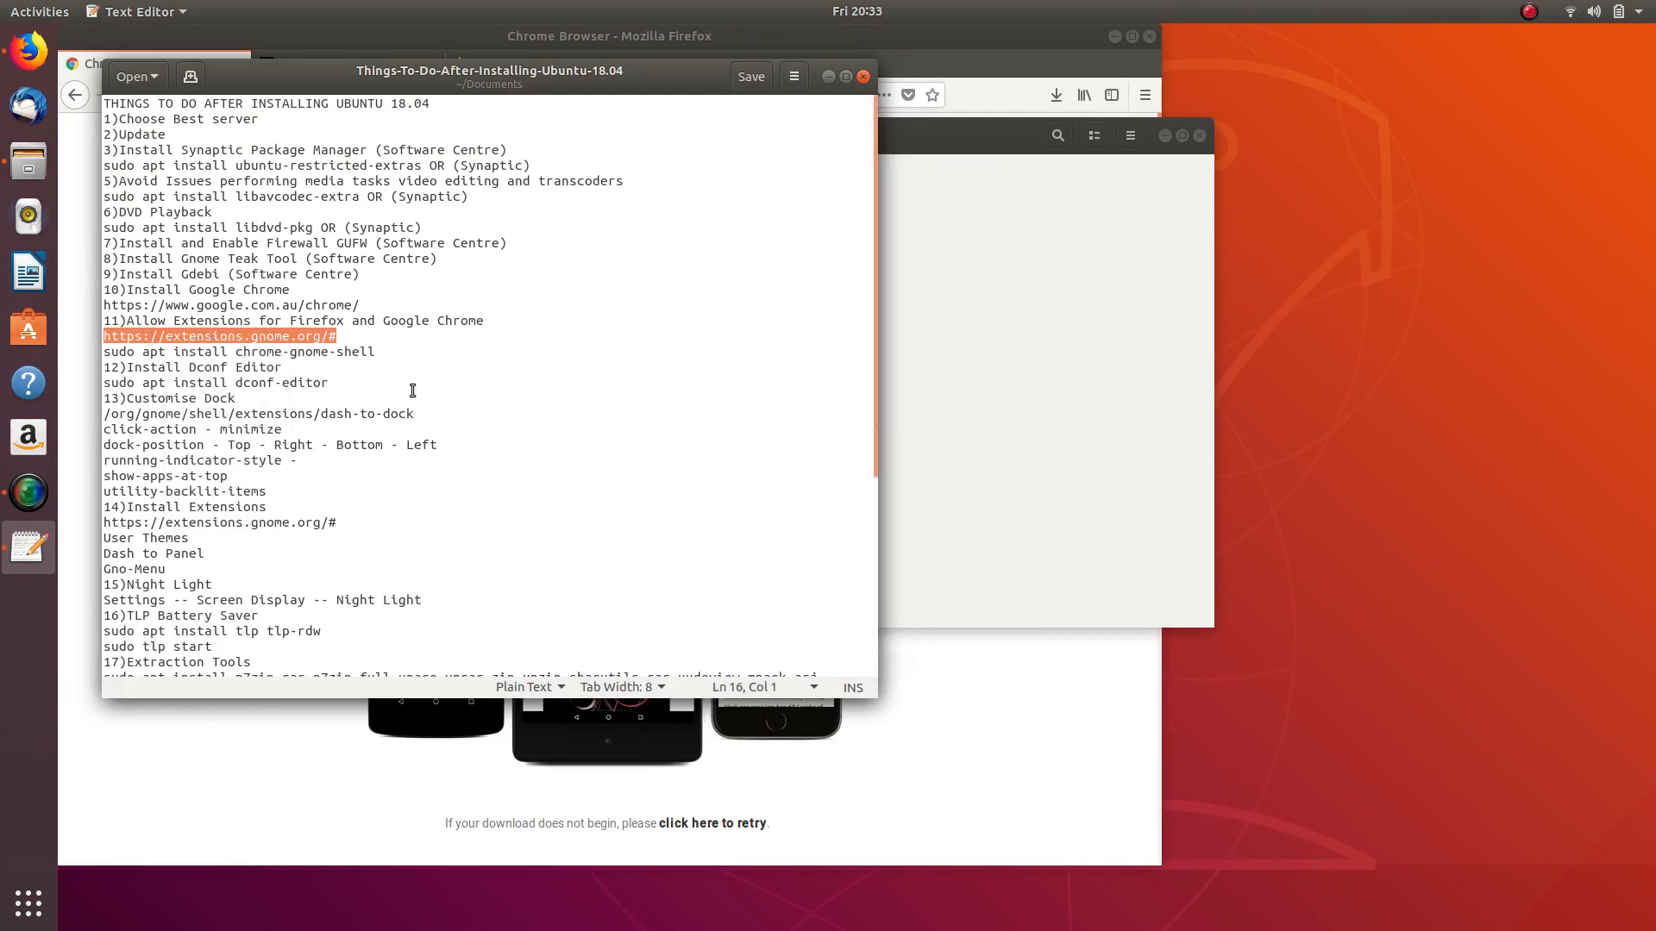
- Paste & Go the extensions.gnome.org address in Firefox and maximize the window
click(995, 707)
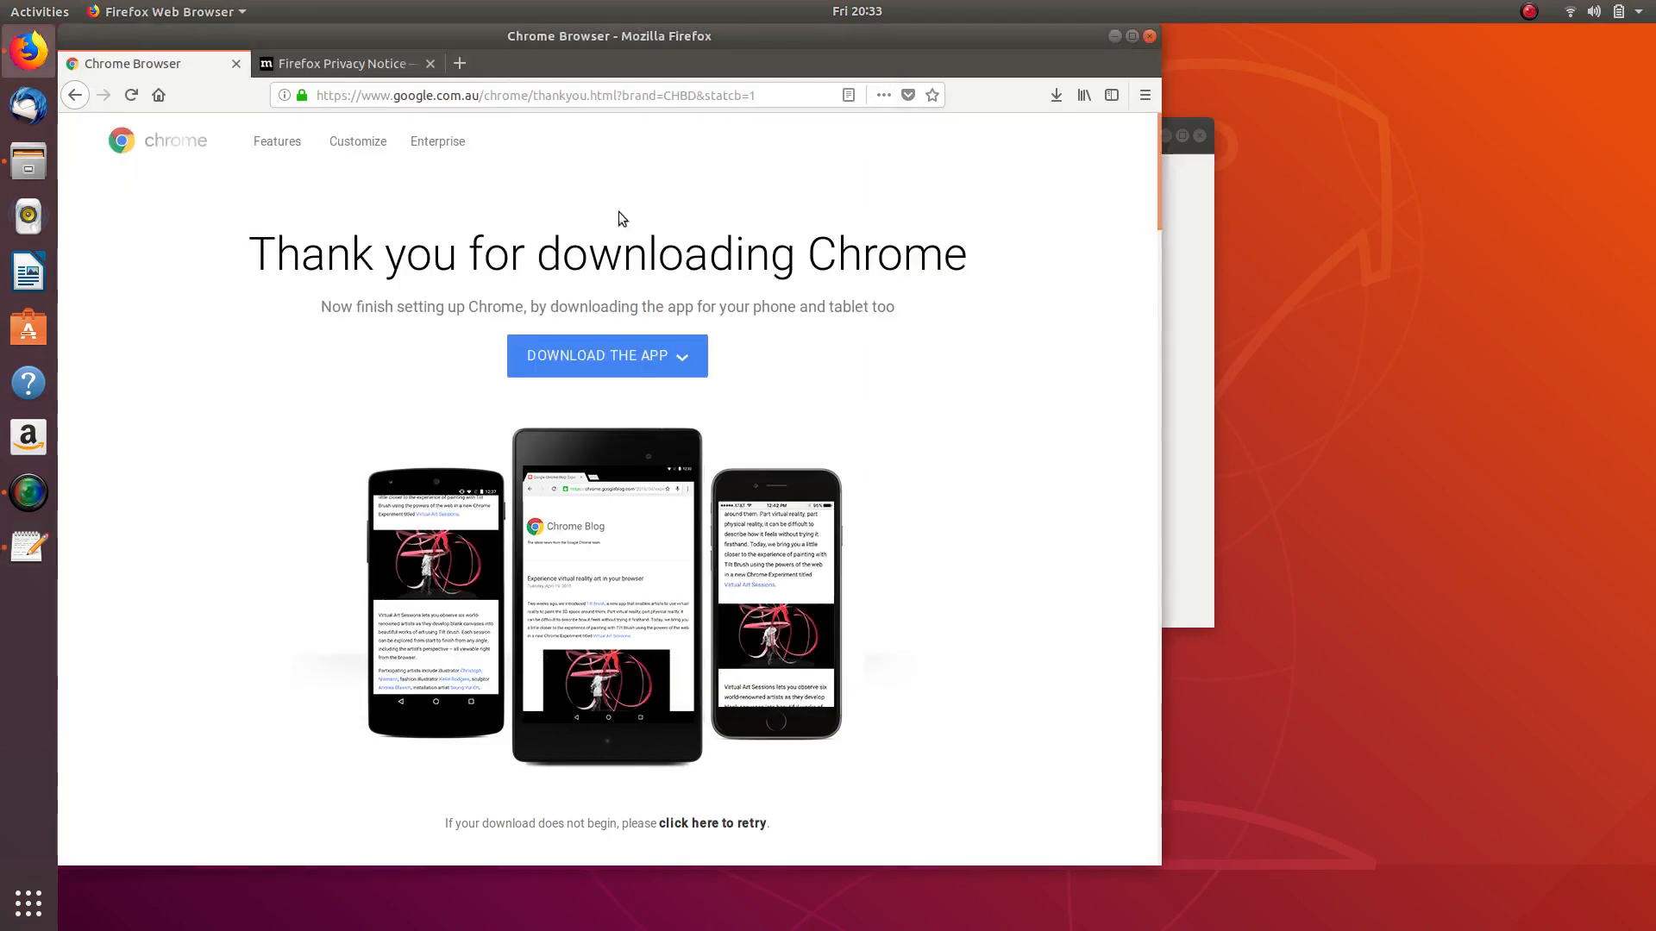
click(398, 102)
triple_click(414, 96)
right_click(420, 93)
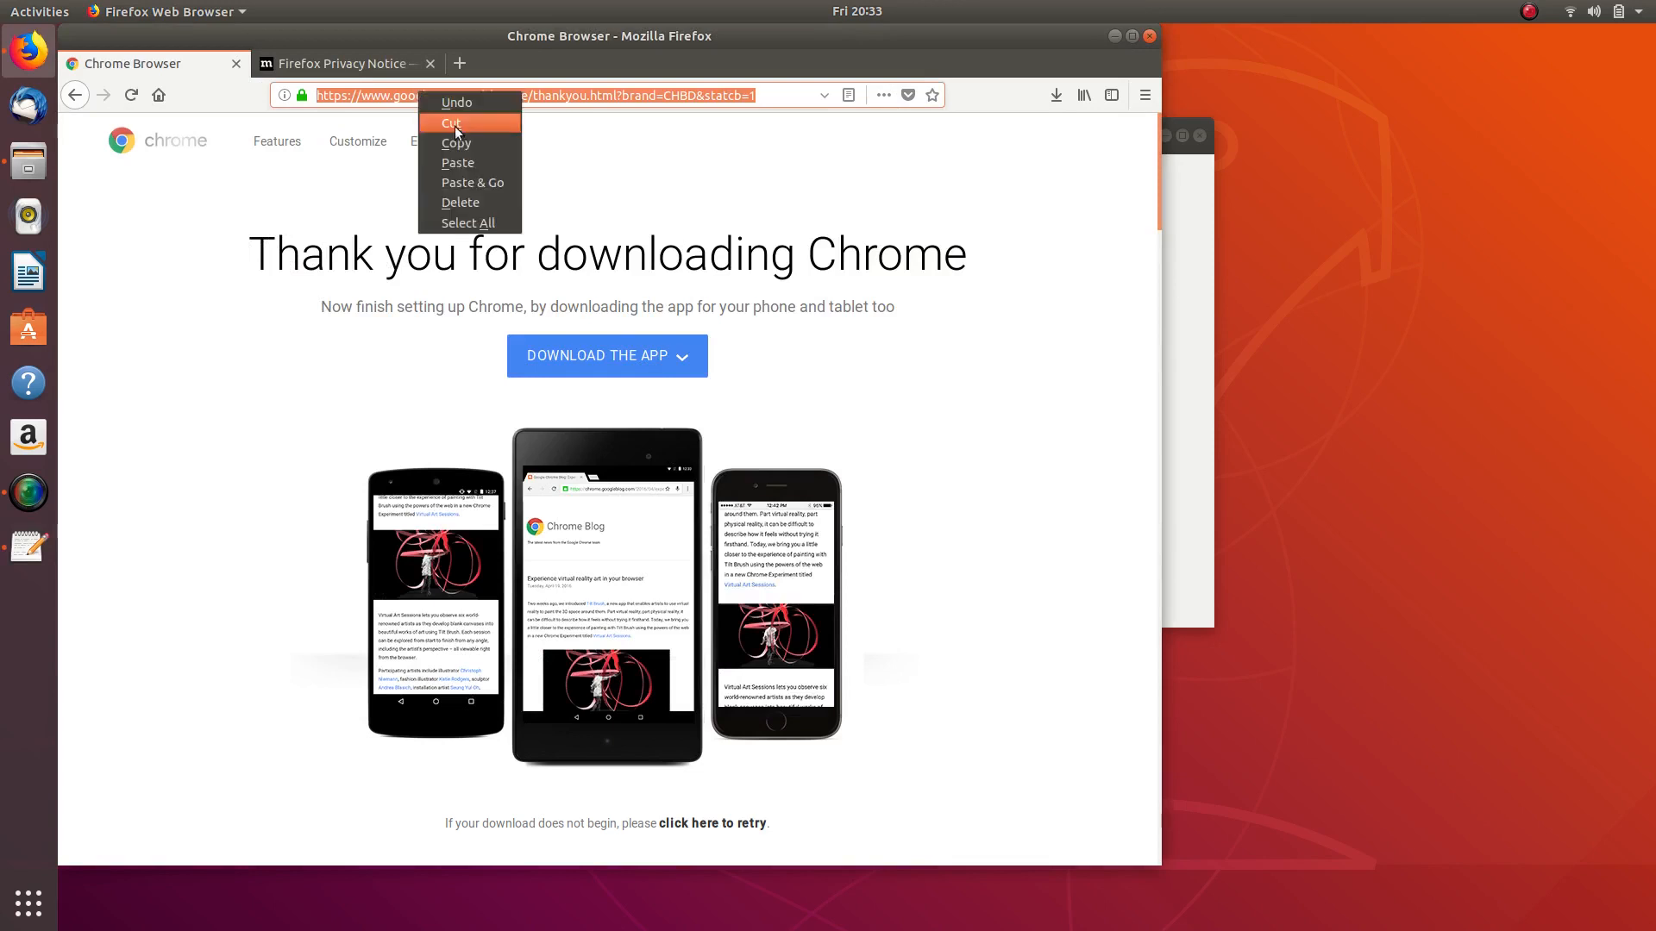
click(478, 182)
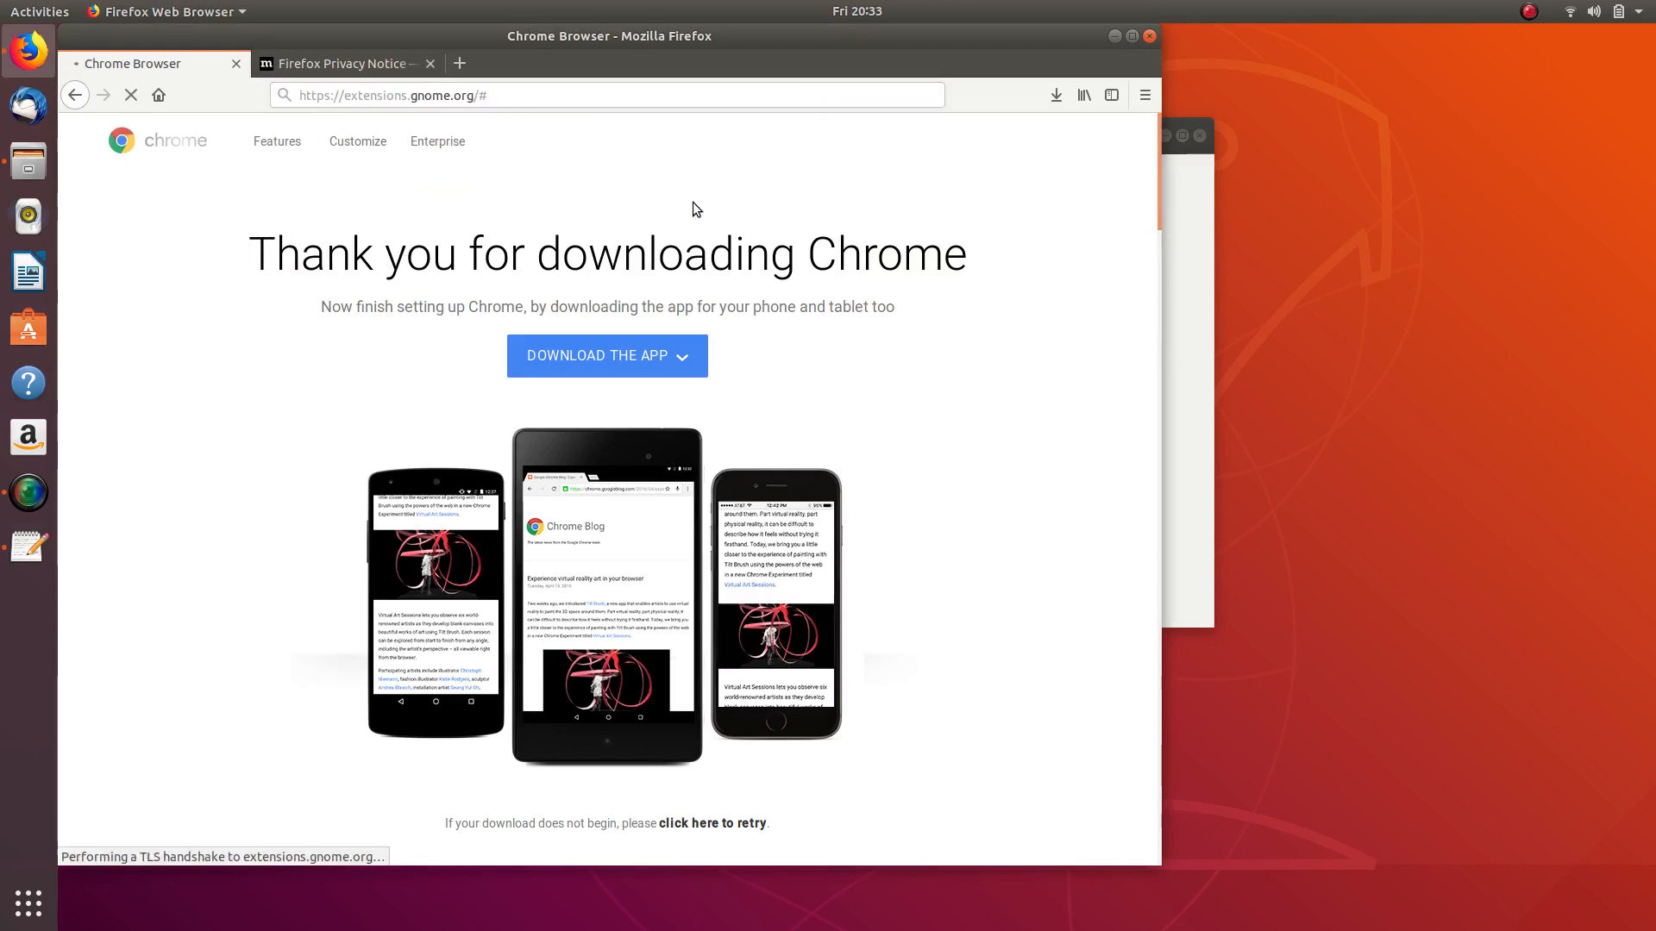
drag(721, 35, 843, 5)
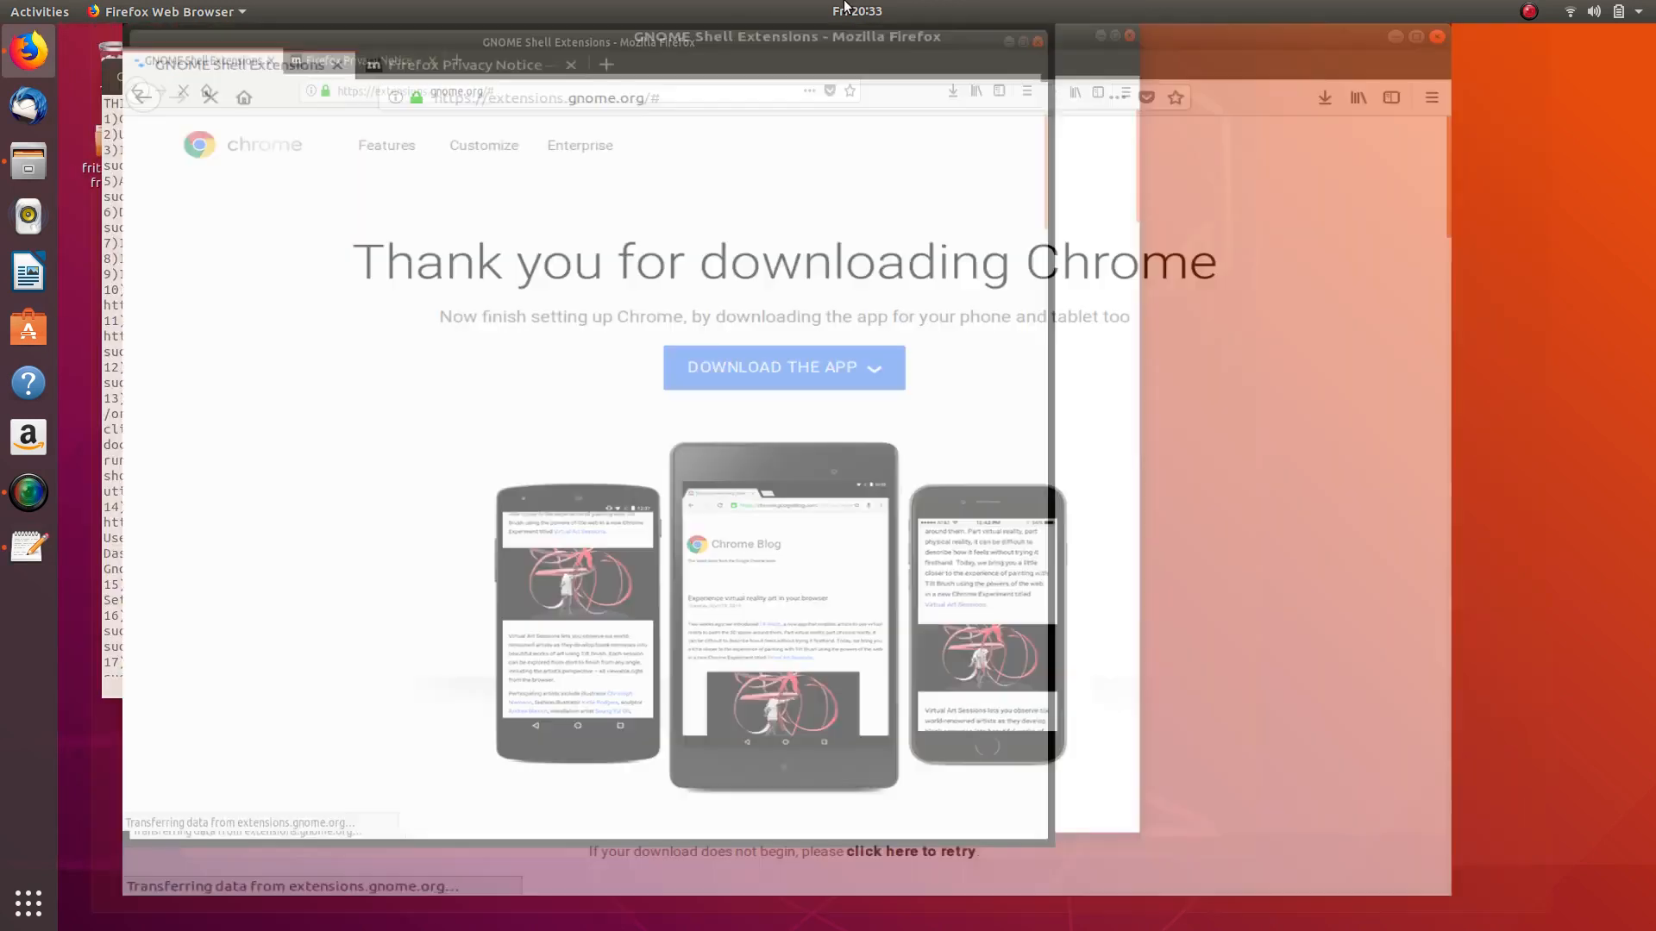
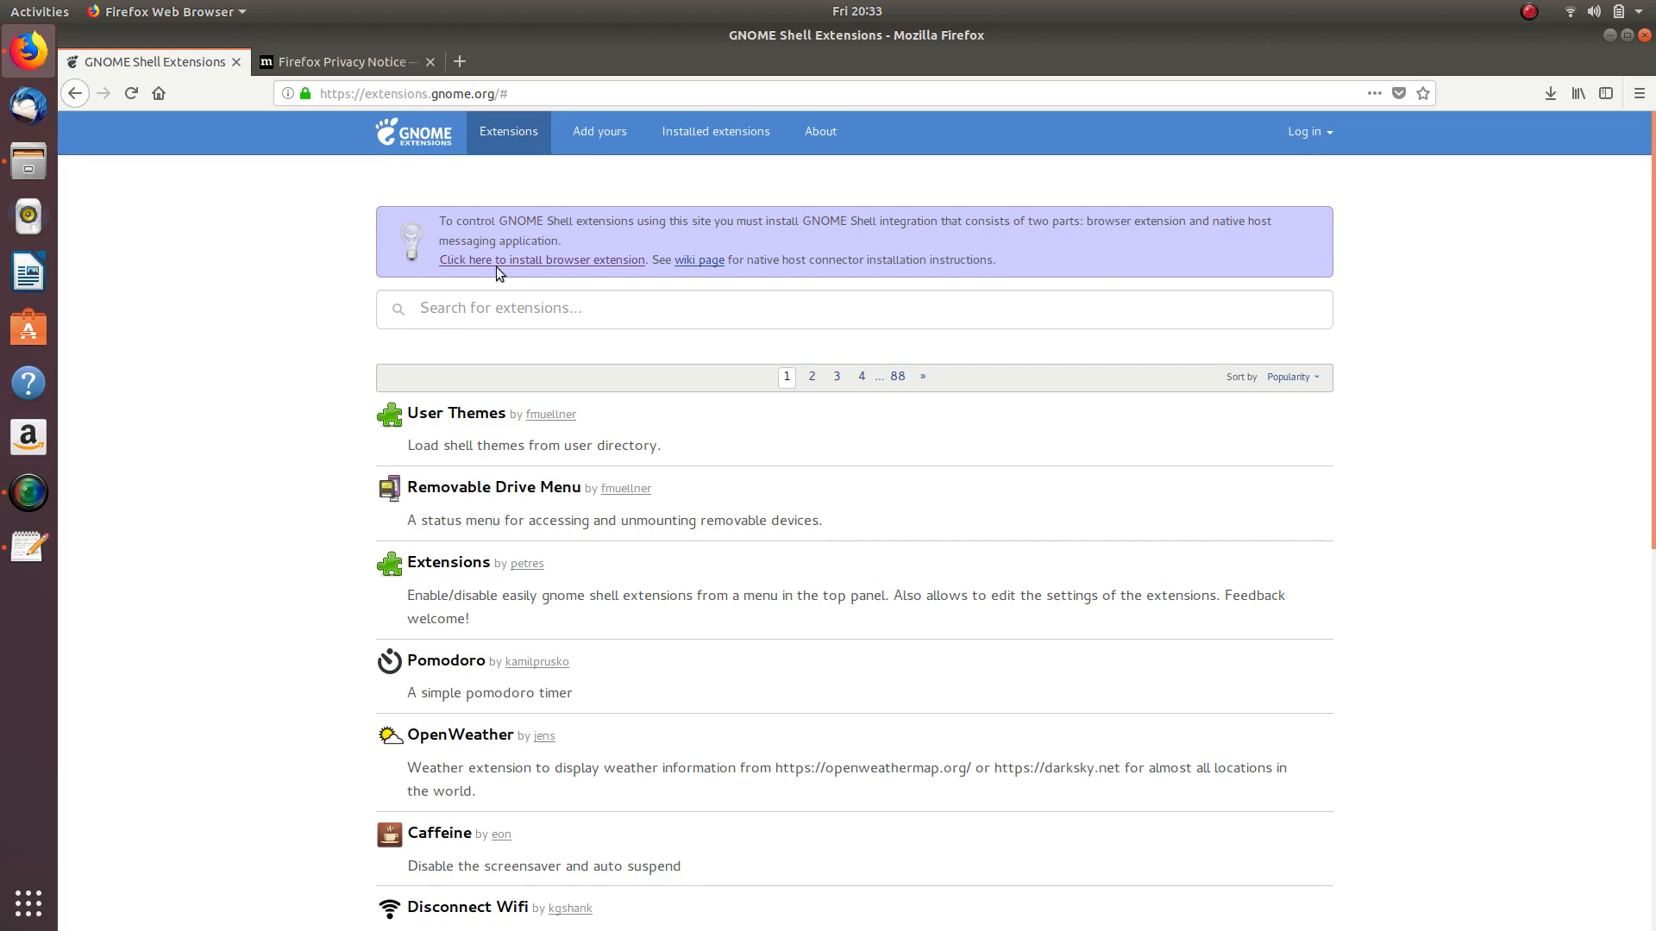
- Install the GNOME Shell integration add-on in Firefox, then close Firefox and both its tabs
click(559, 261)
click(555, 200)
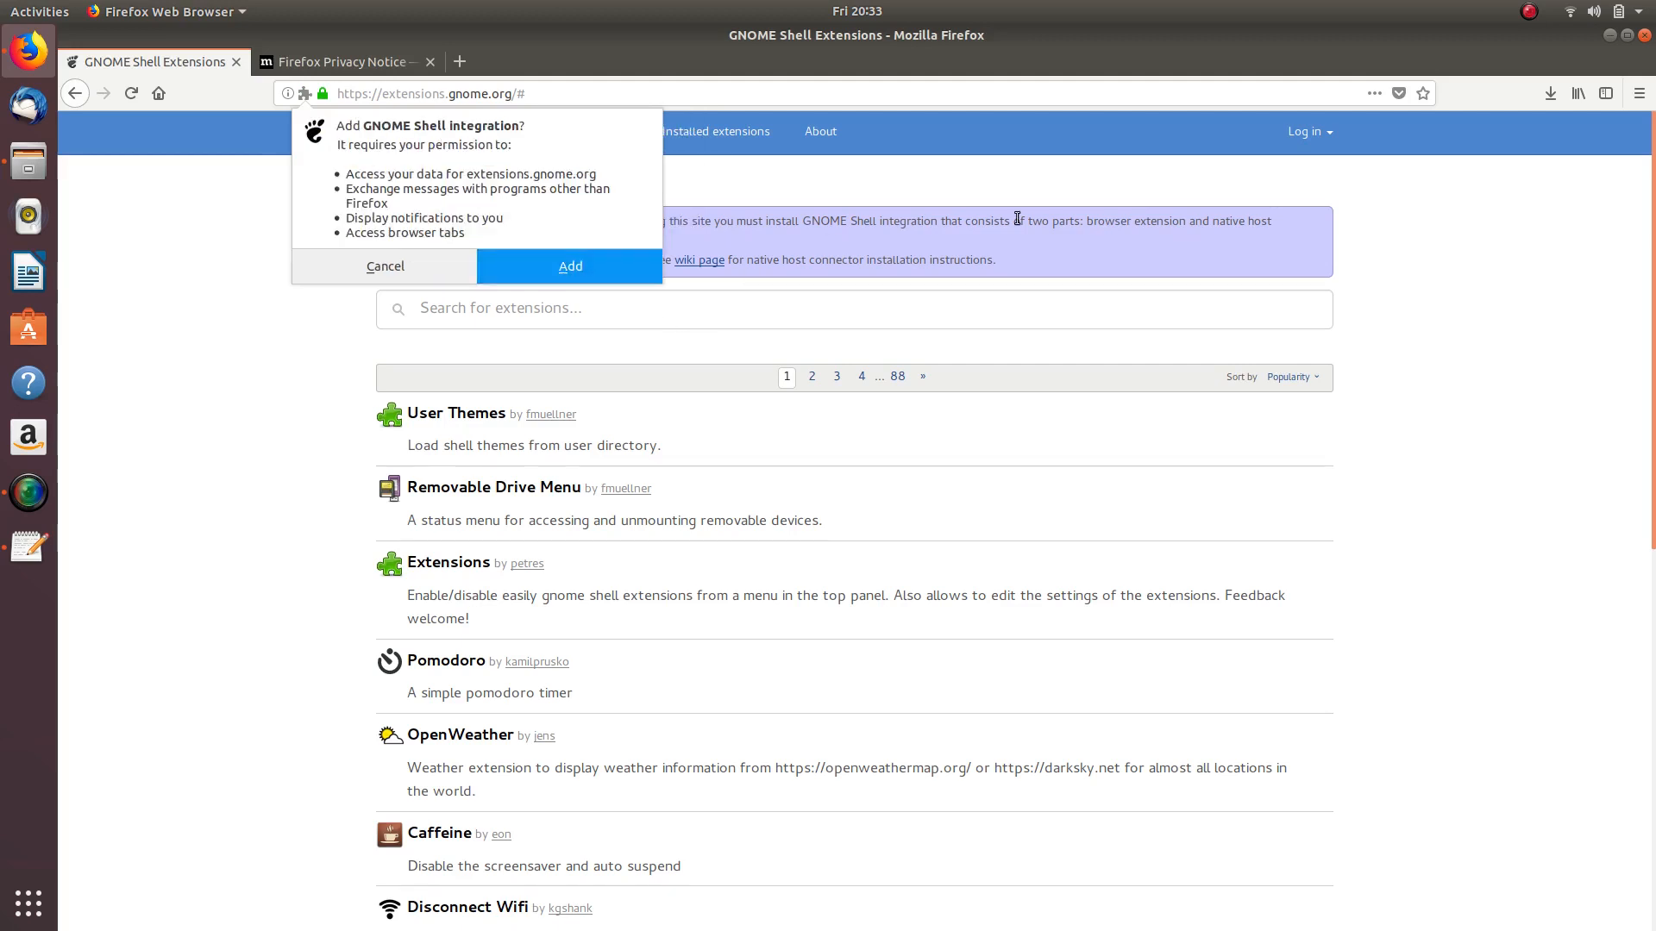
click(607, 260)
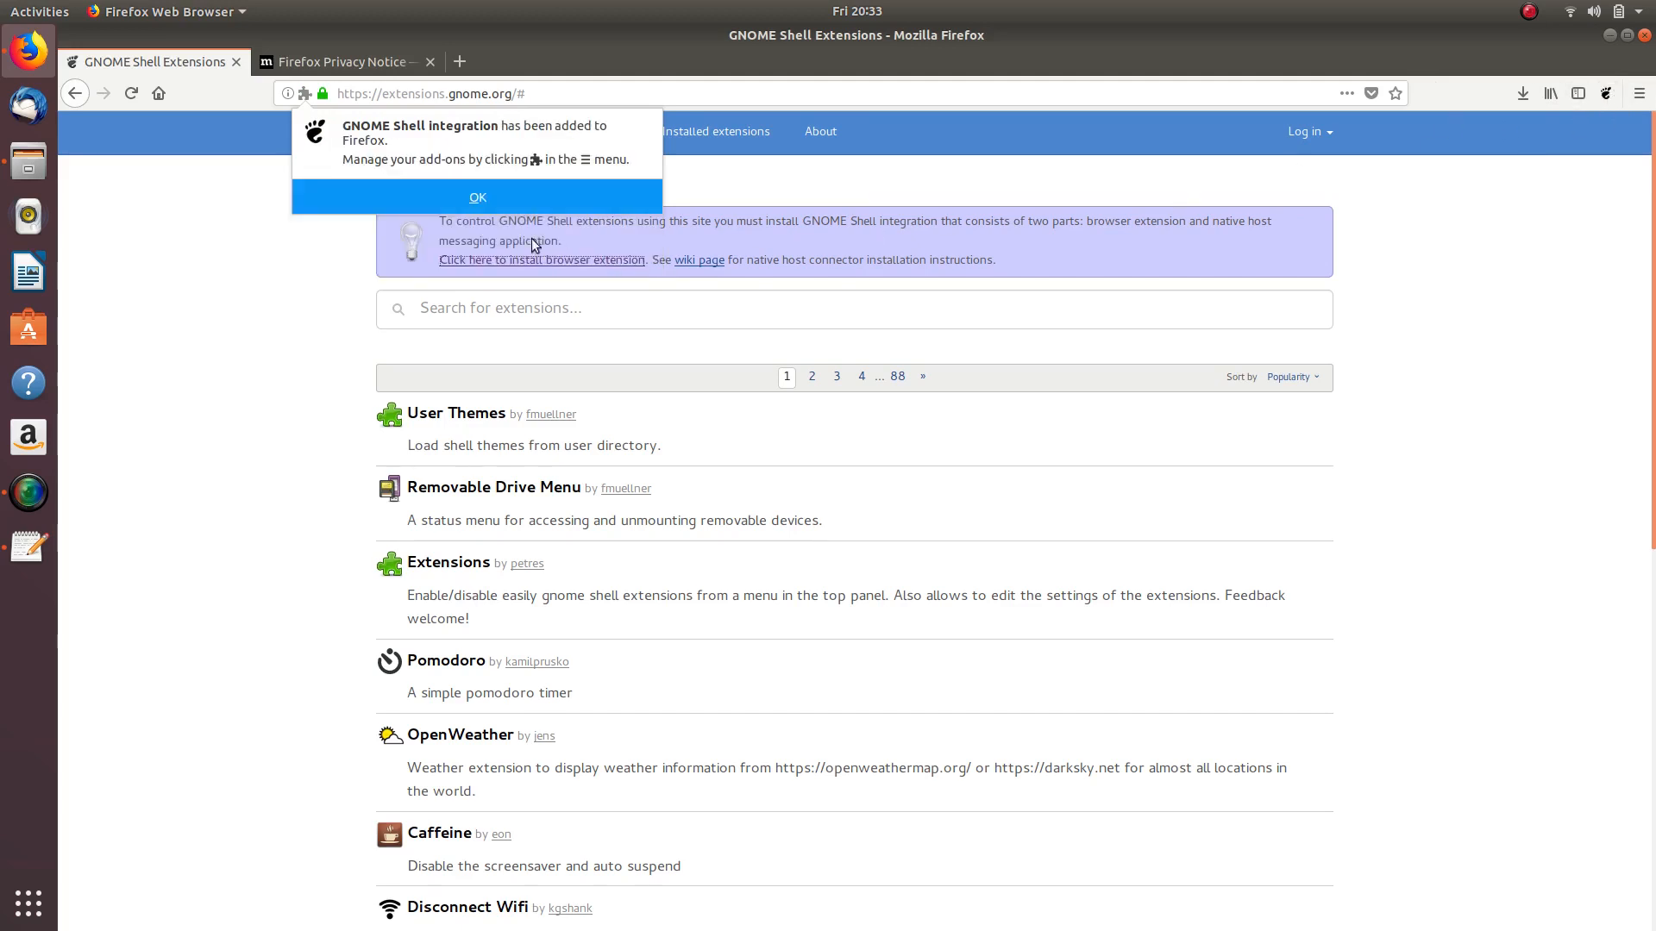
click(447, 195)
click(1644, 34)
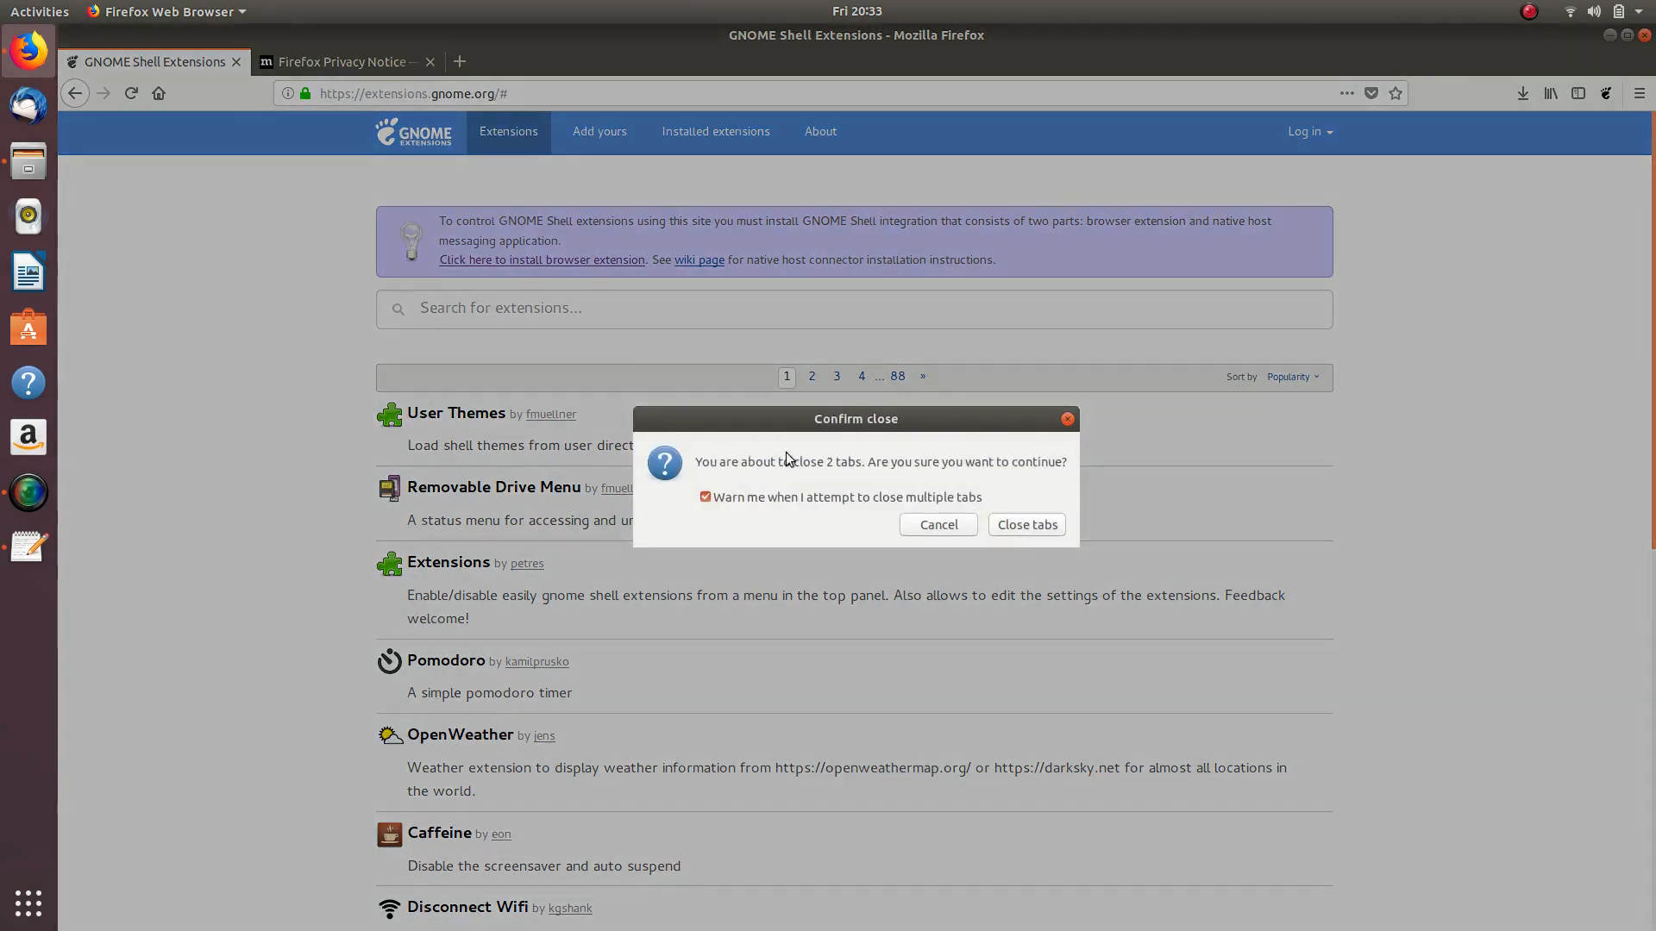
click(1022, 525)
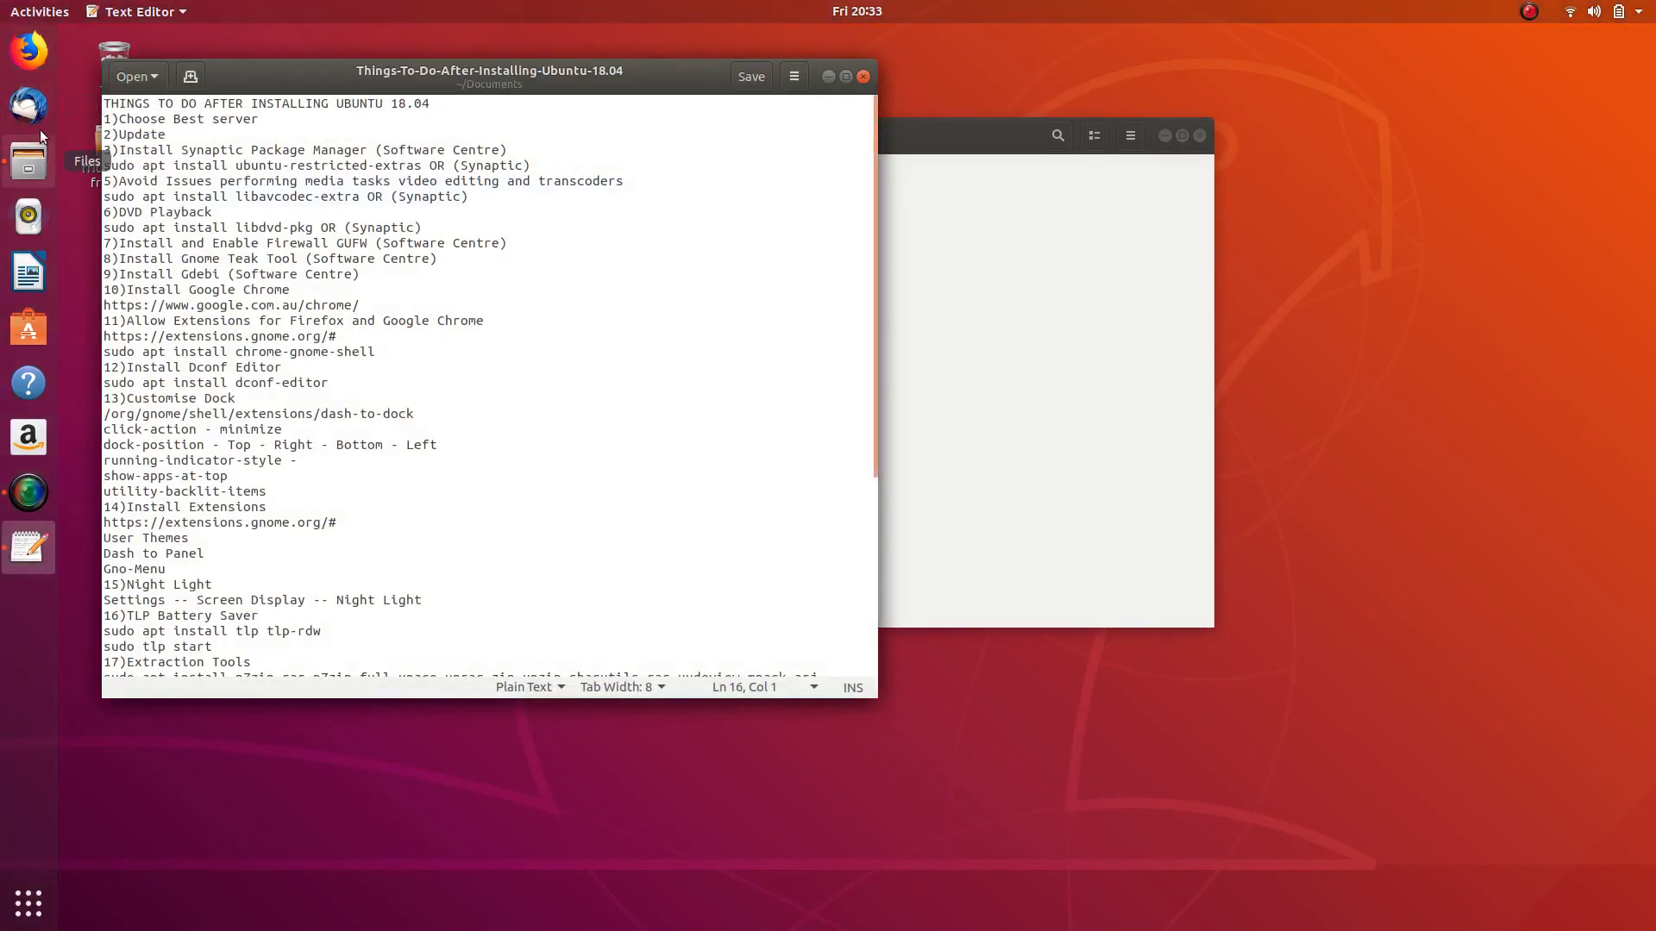
- Reopen Firefox on extensions.gnome.org and follow the missing-connector documentation link
click(28, 50)
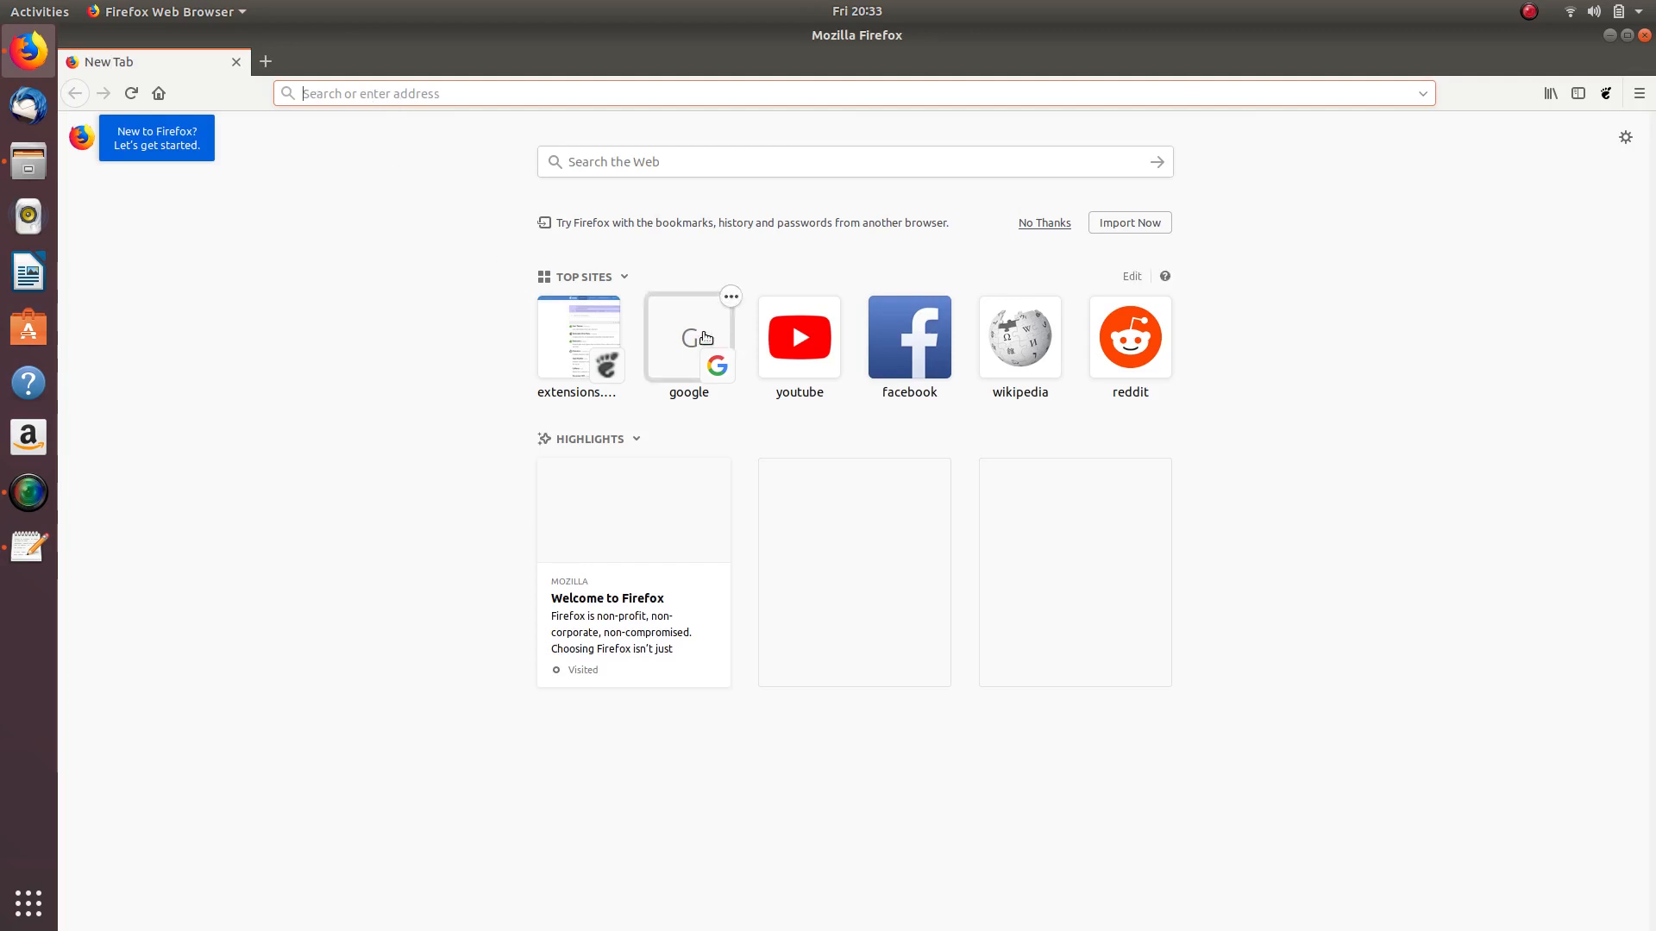
click(582, 356)
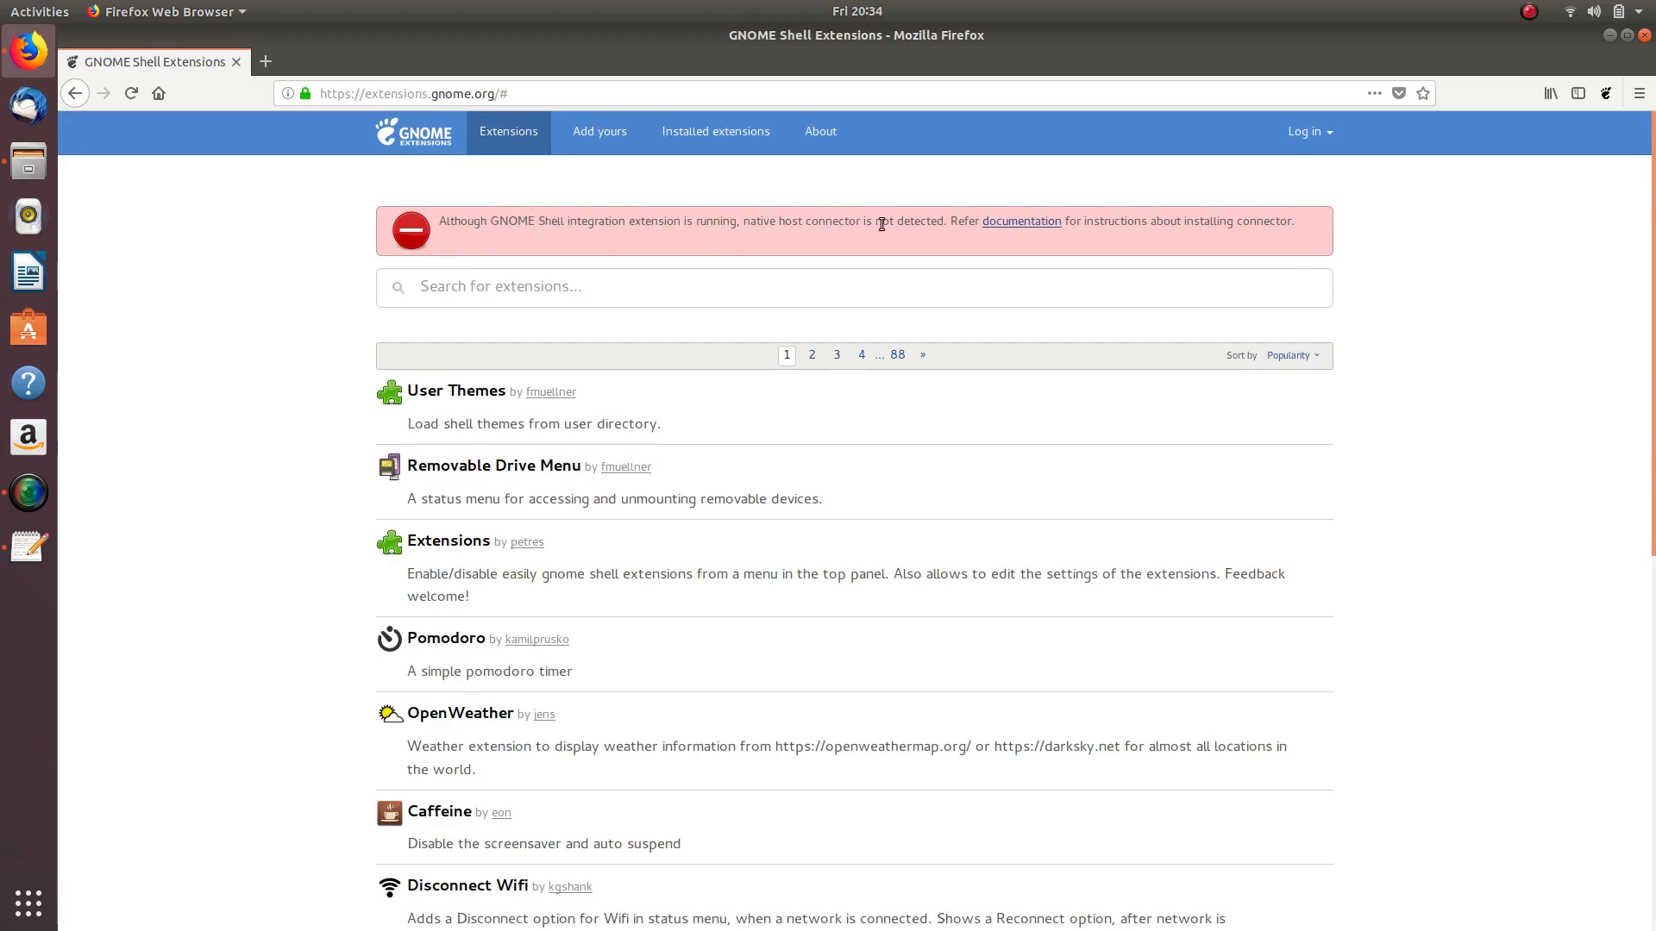
click(1023, 221)
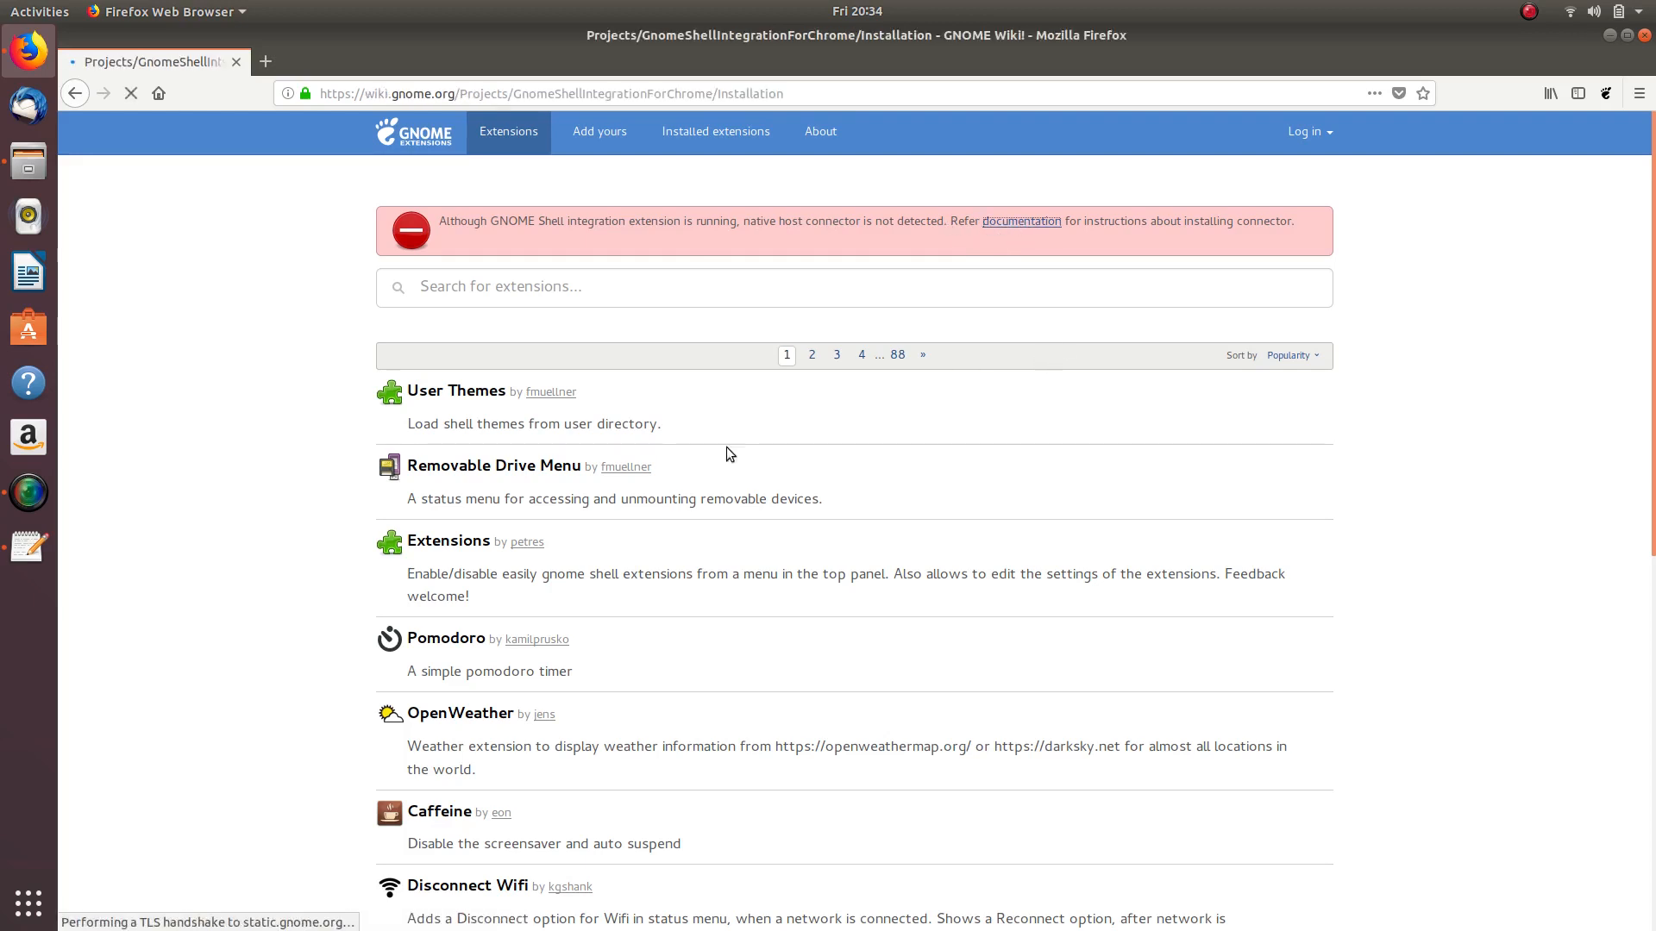
- Minimize the notes, locate the wiki's Ubuntu 'sudo apt-get install chrome-gnome-shell' command, and launch Ubuntu Software
click(28, 546)
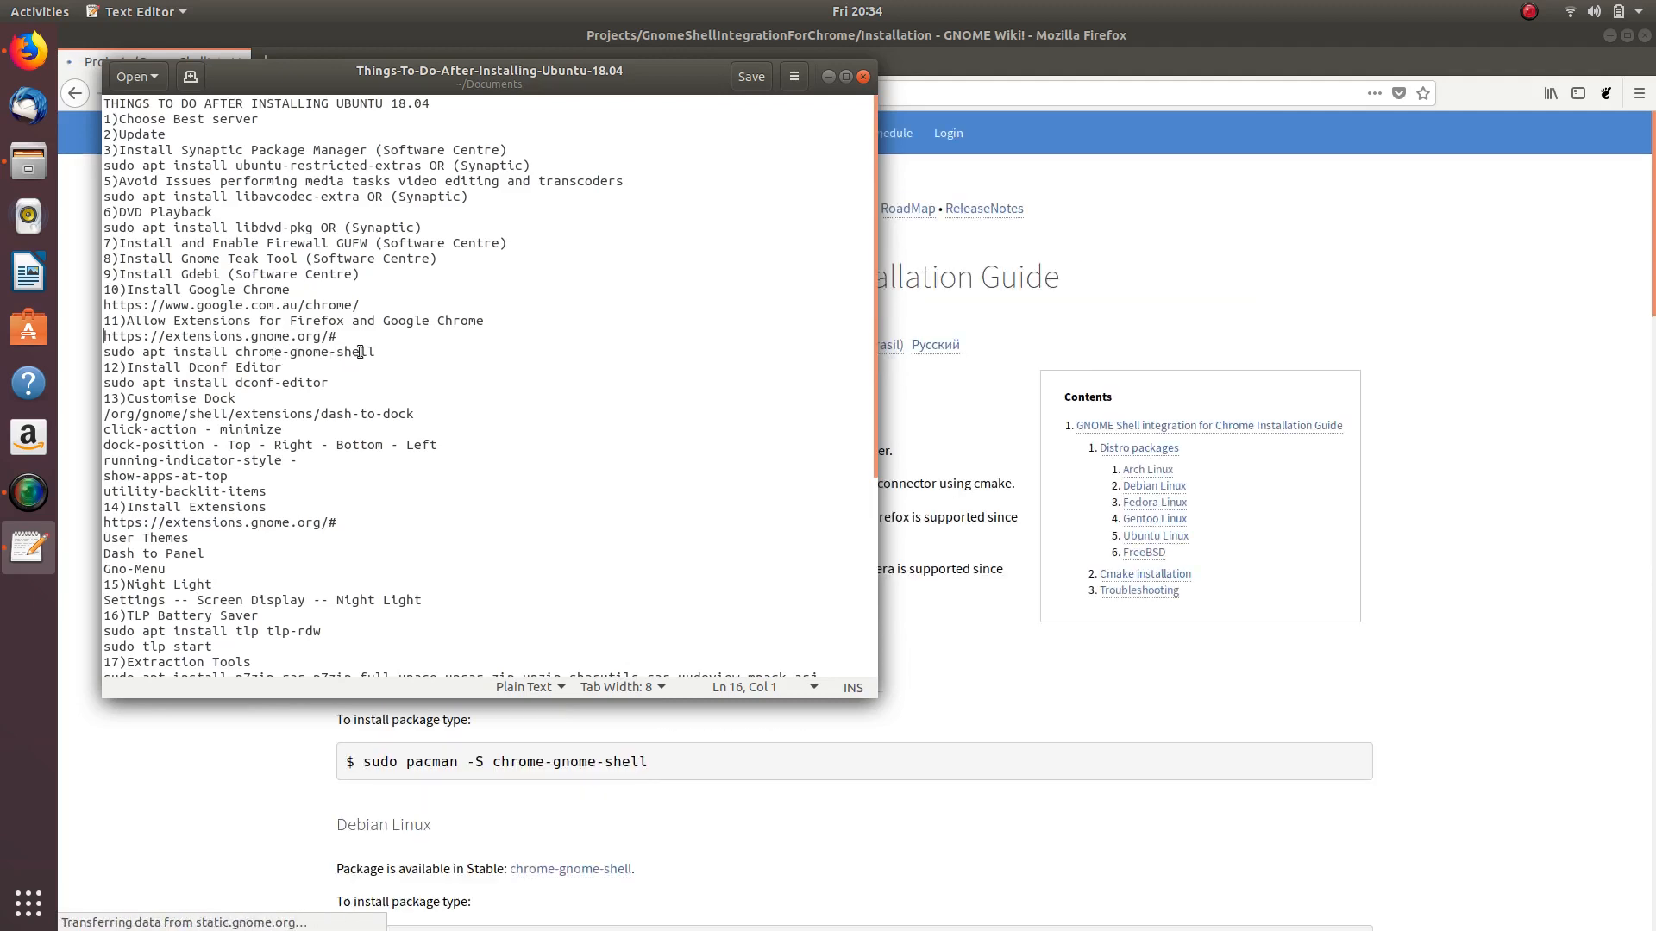
click(830, 77)
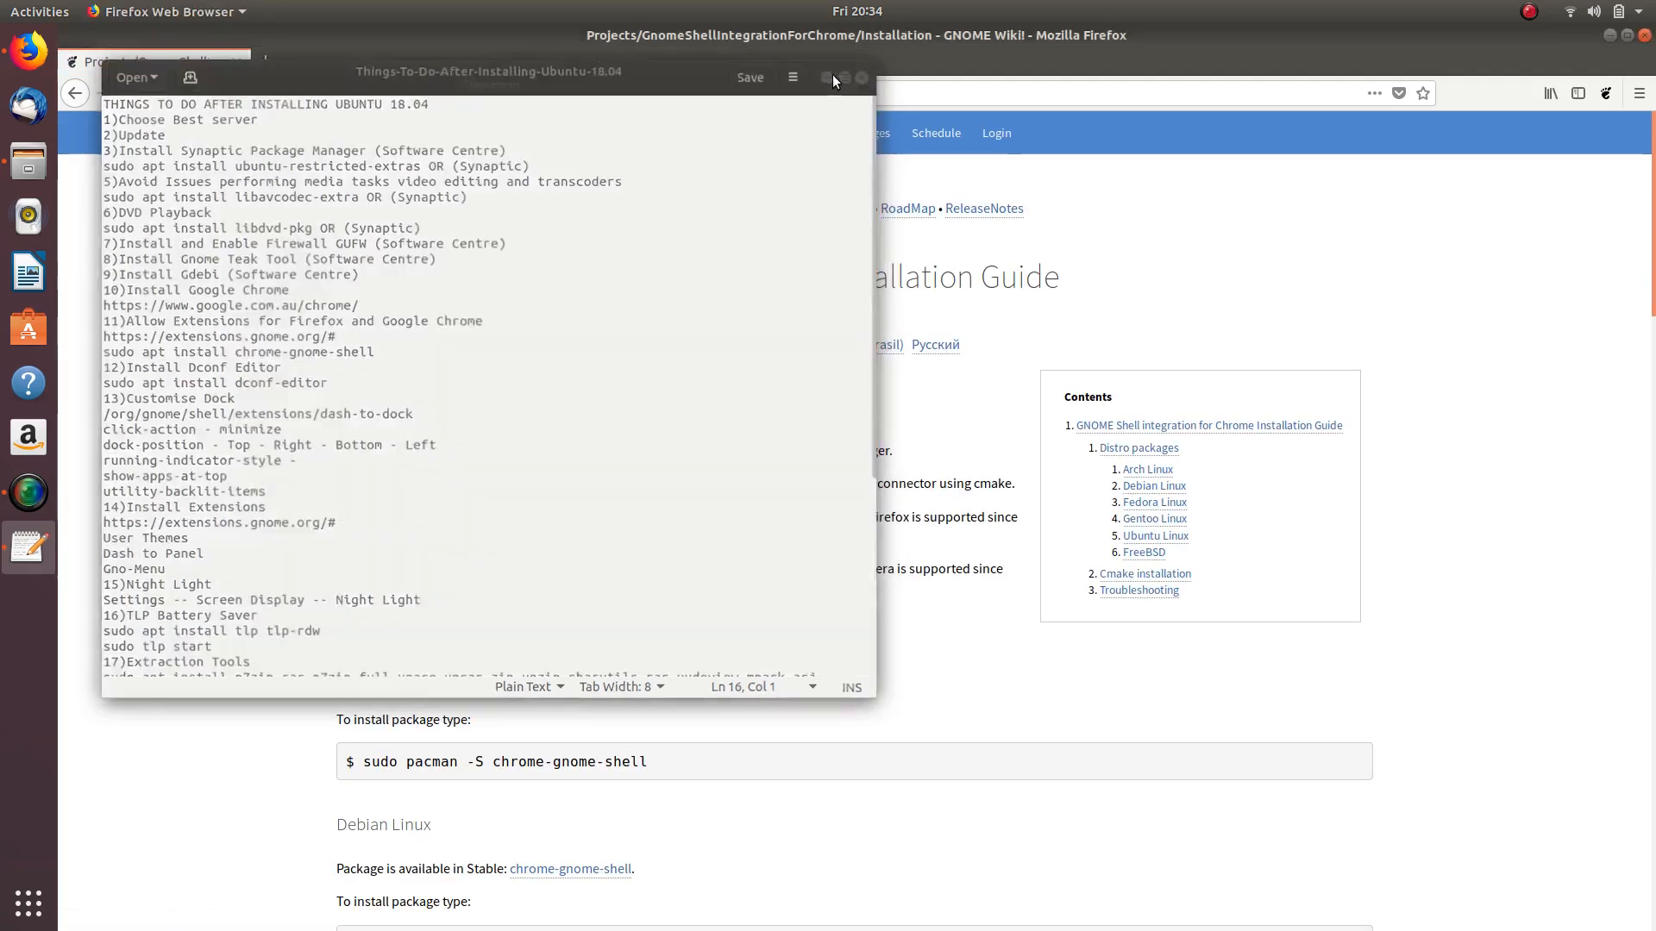
scroll(183, 423, down, 10)
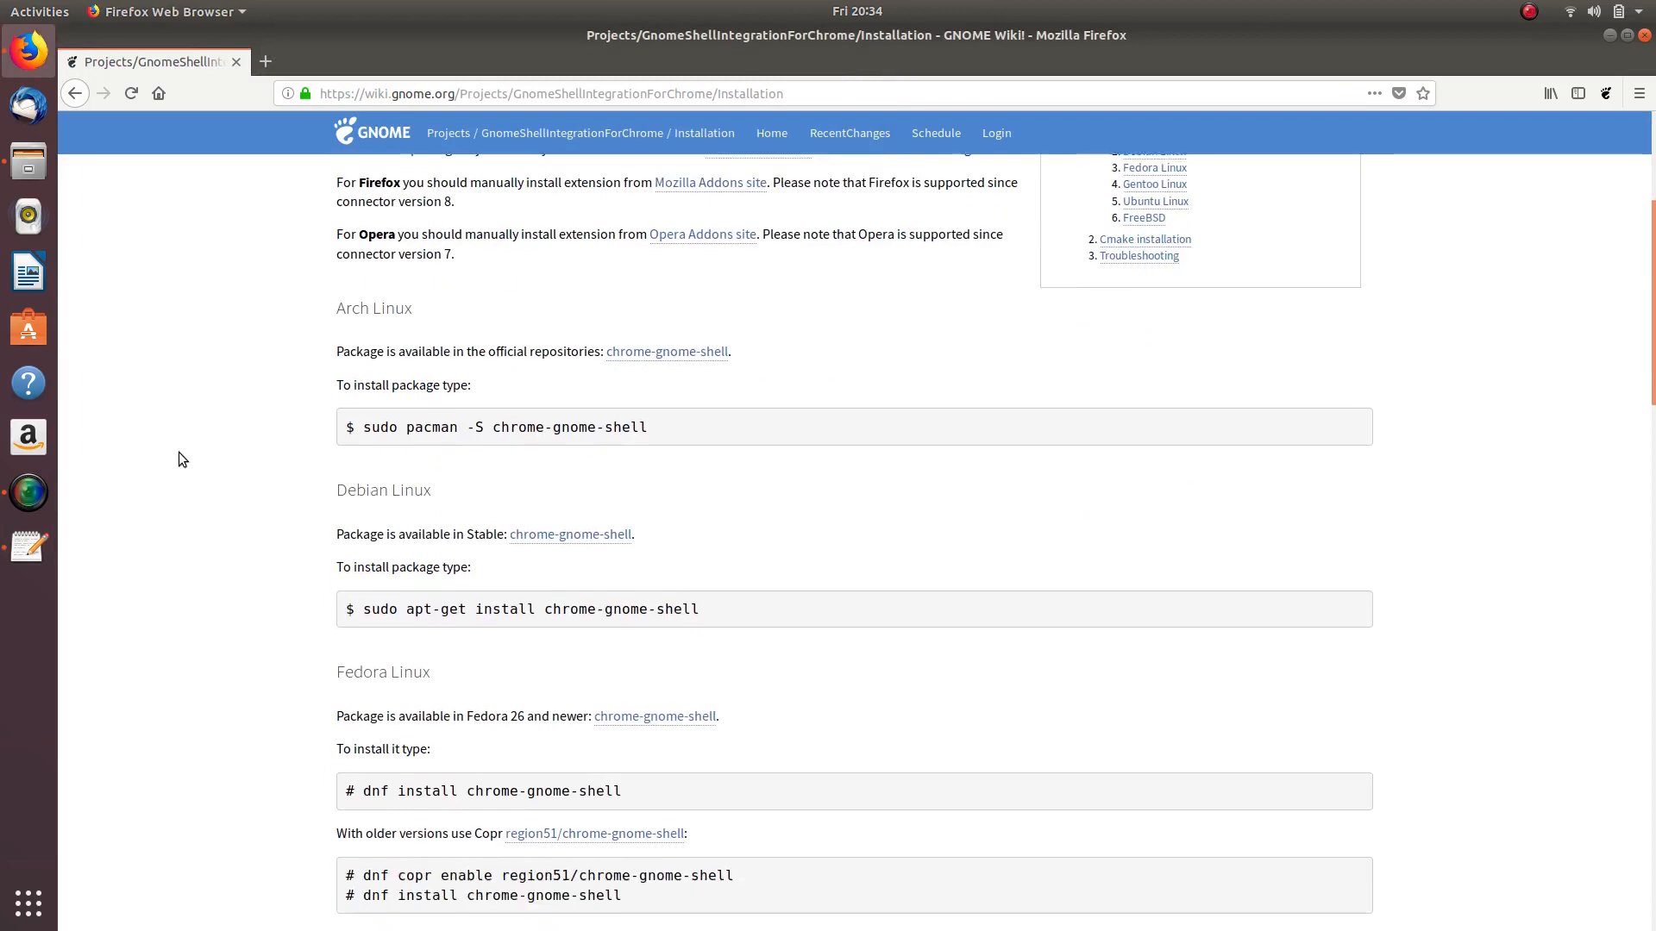
scroll(184, 470, down, 1)
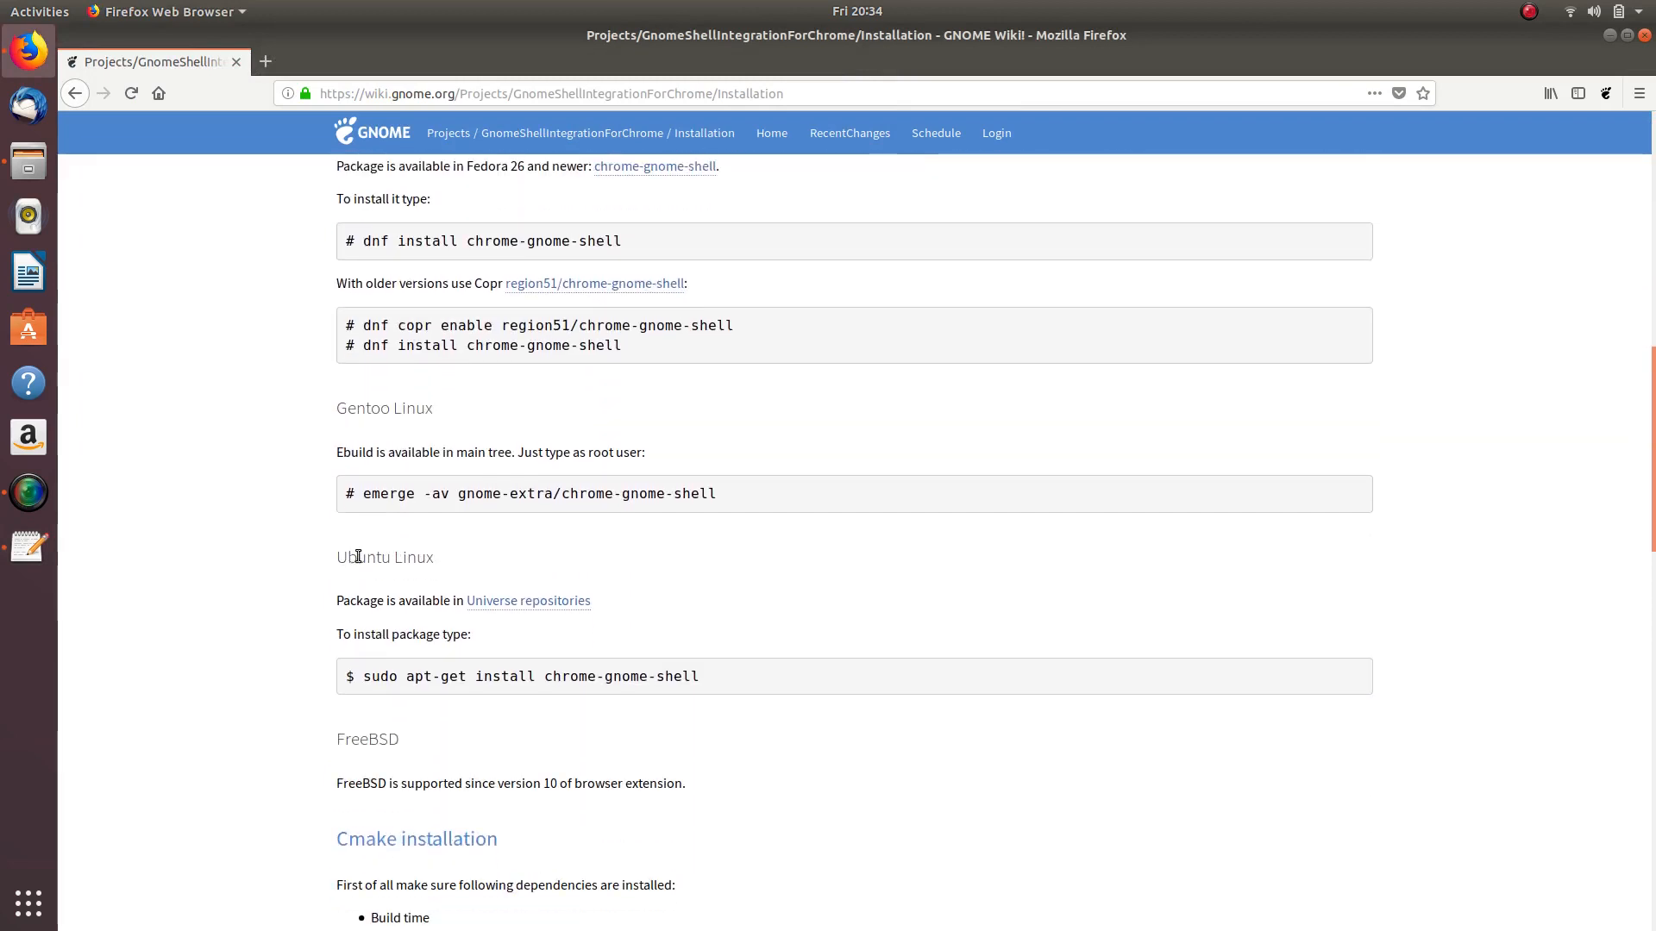
drag(339, 557, 489, 545)
click(305, 597)
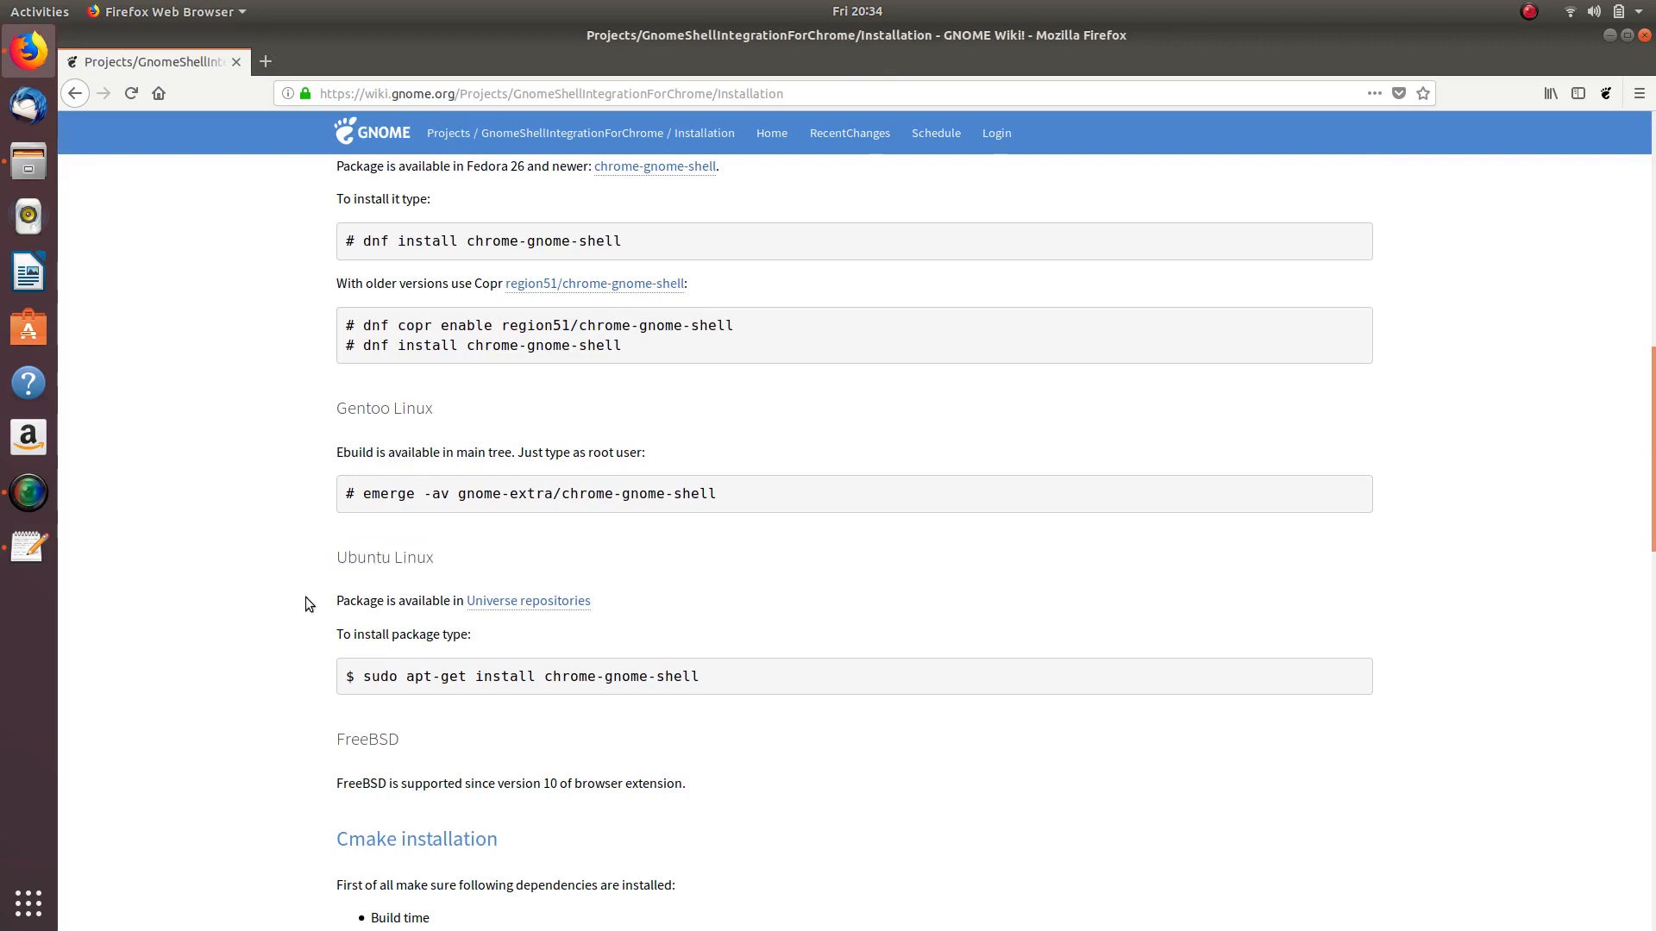
drag(362, 671, 720, 681)
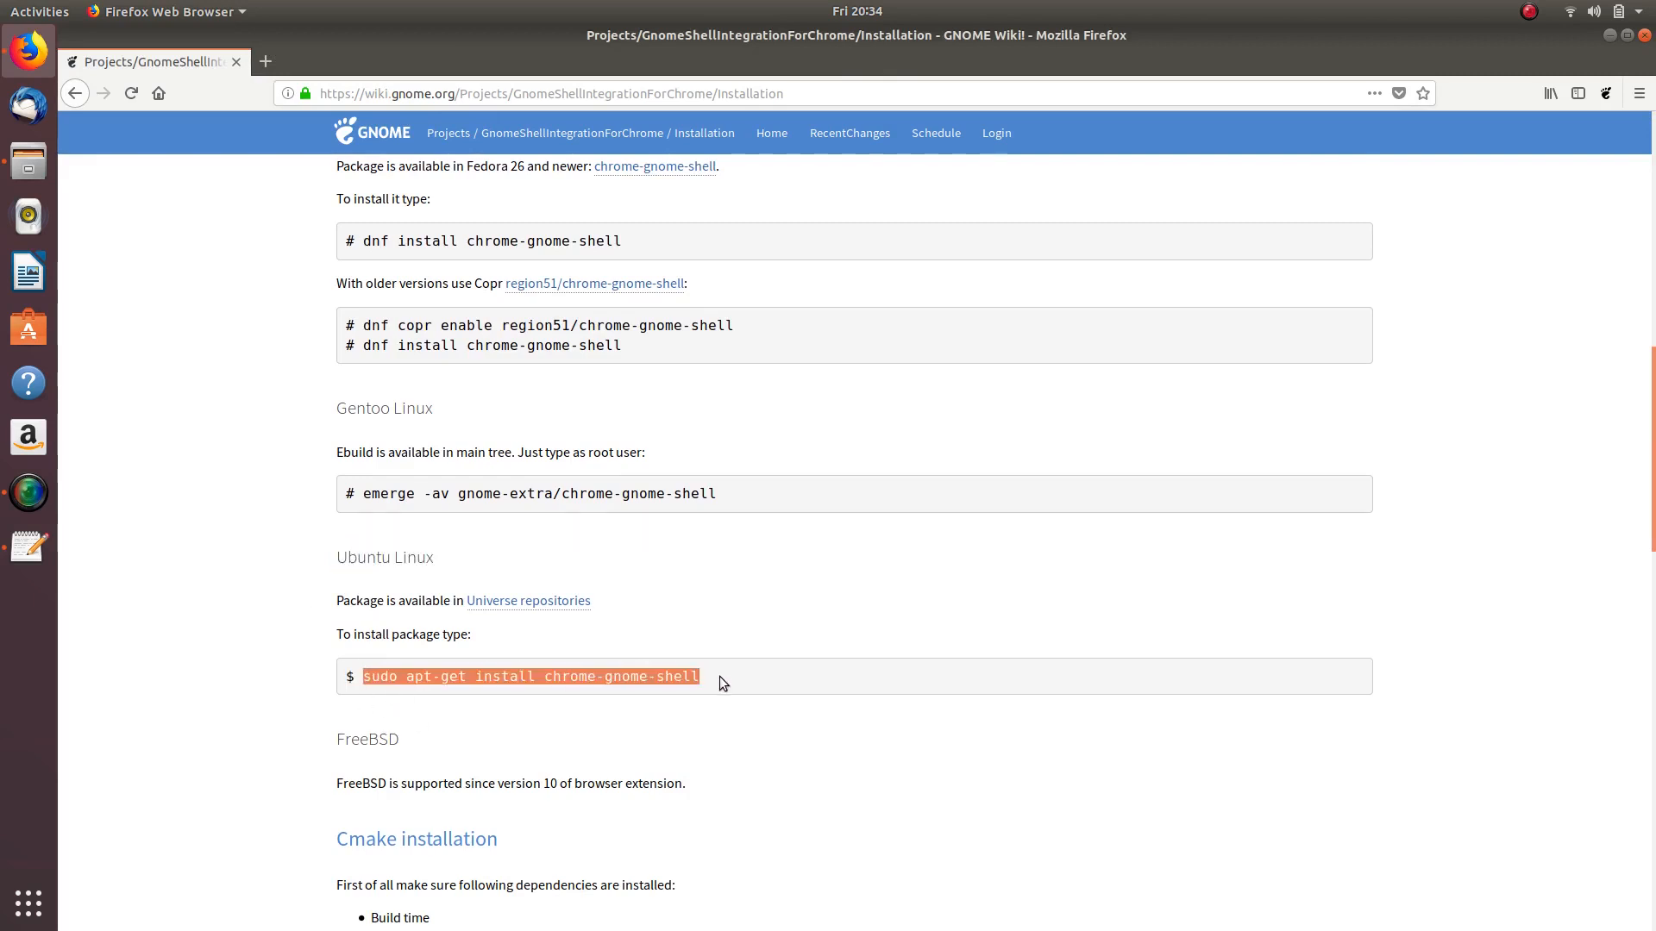
click(190, 422)
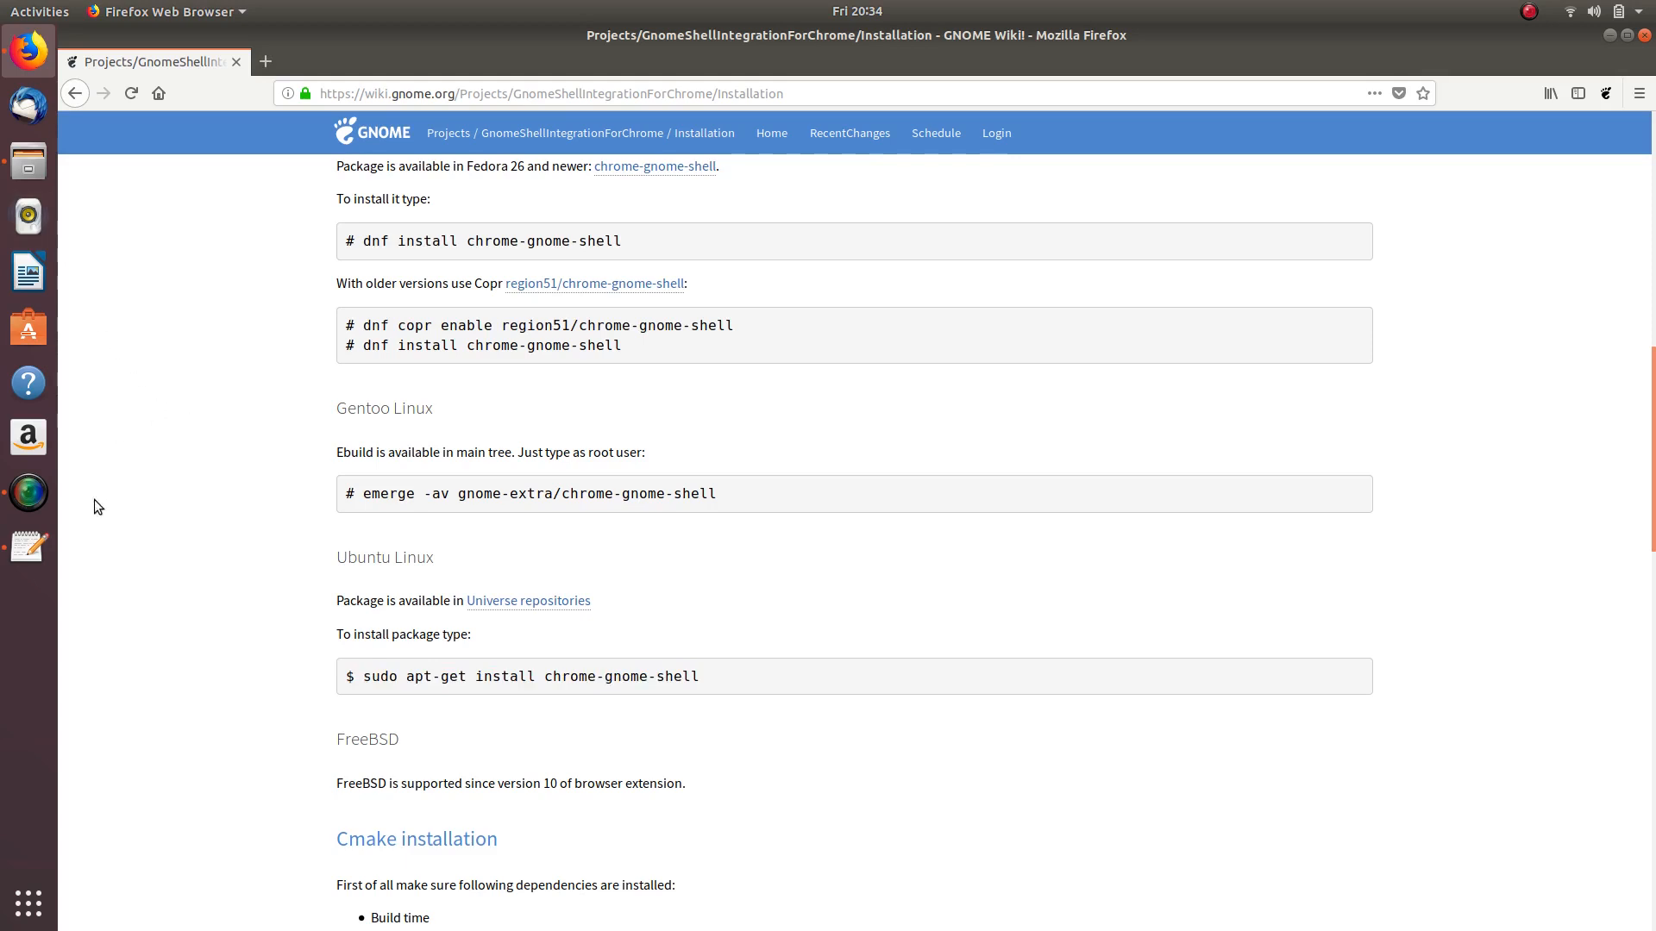
click(29, 329)
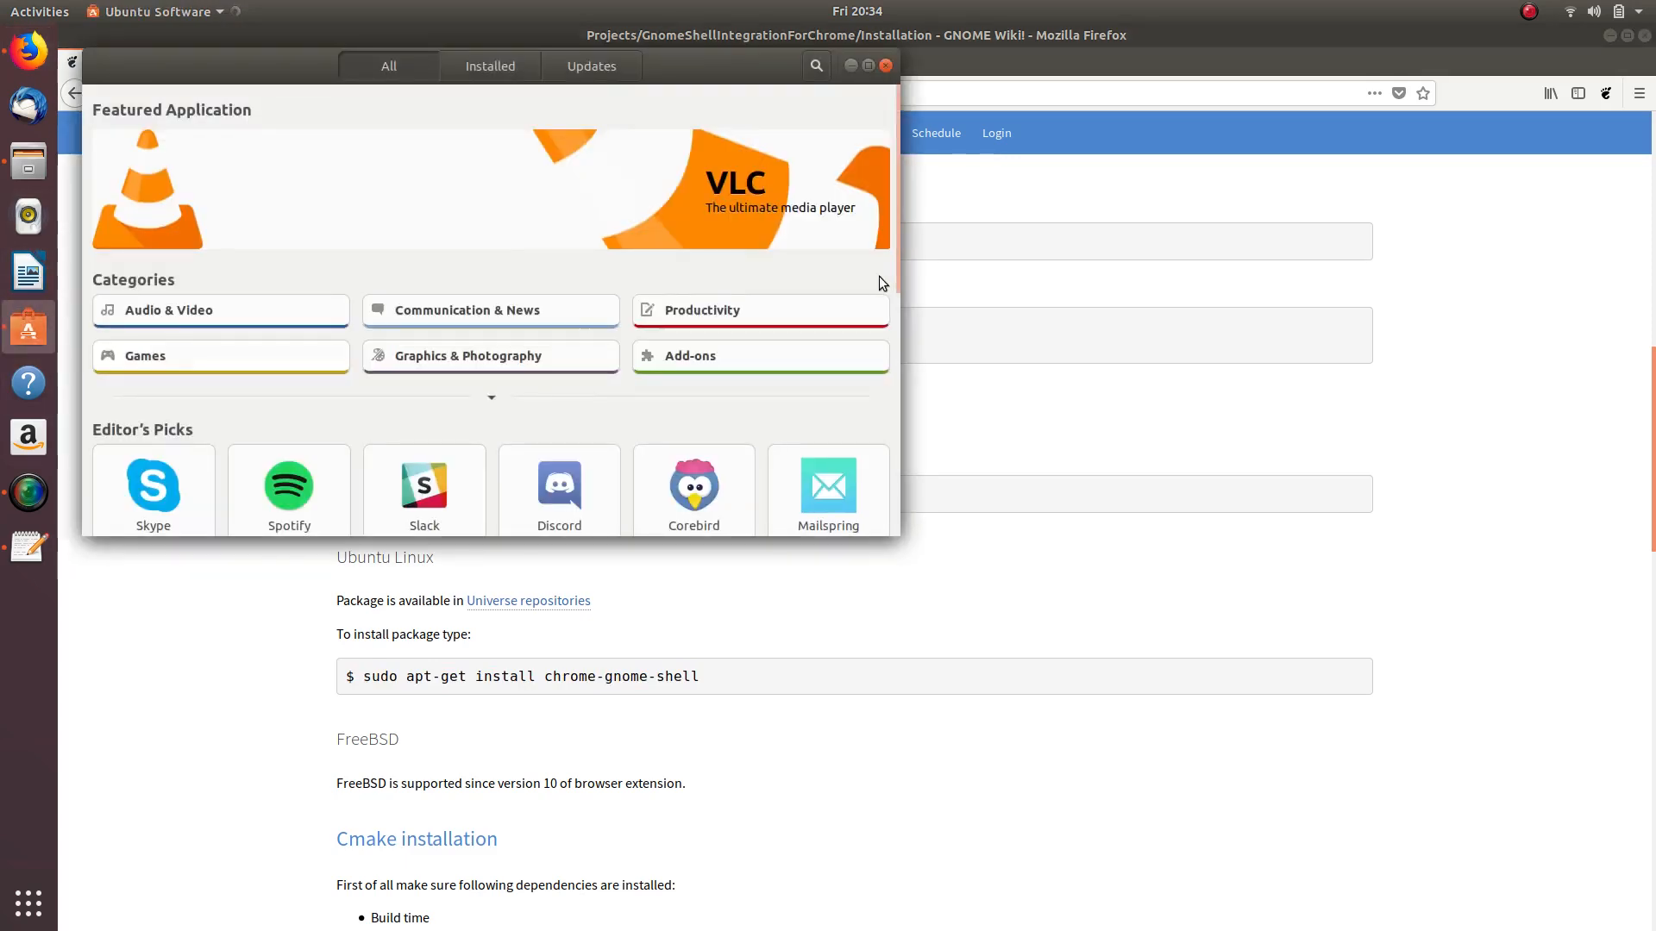
- Search Ubuntu Software for 'chrome gnome shell', find no application, and close the store
click(816, 67)
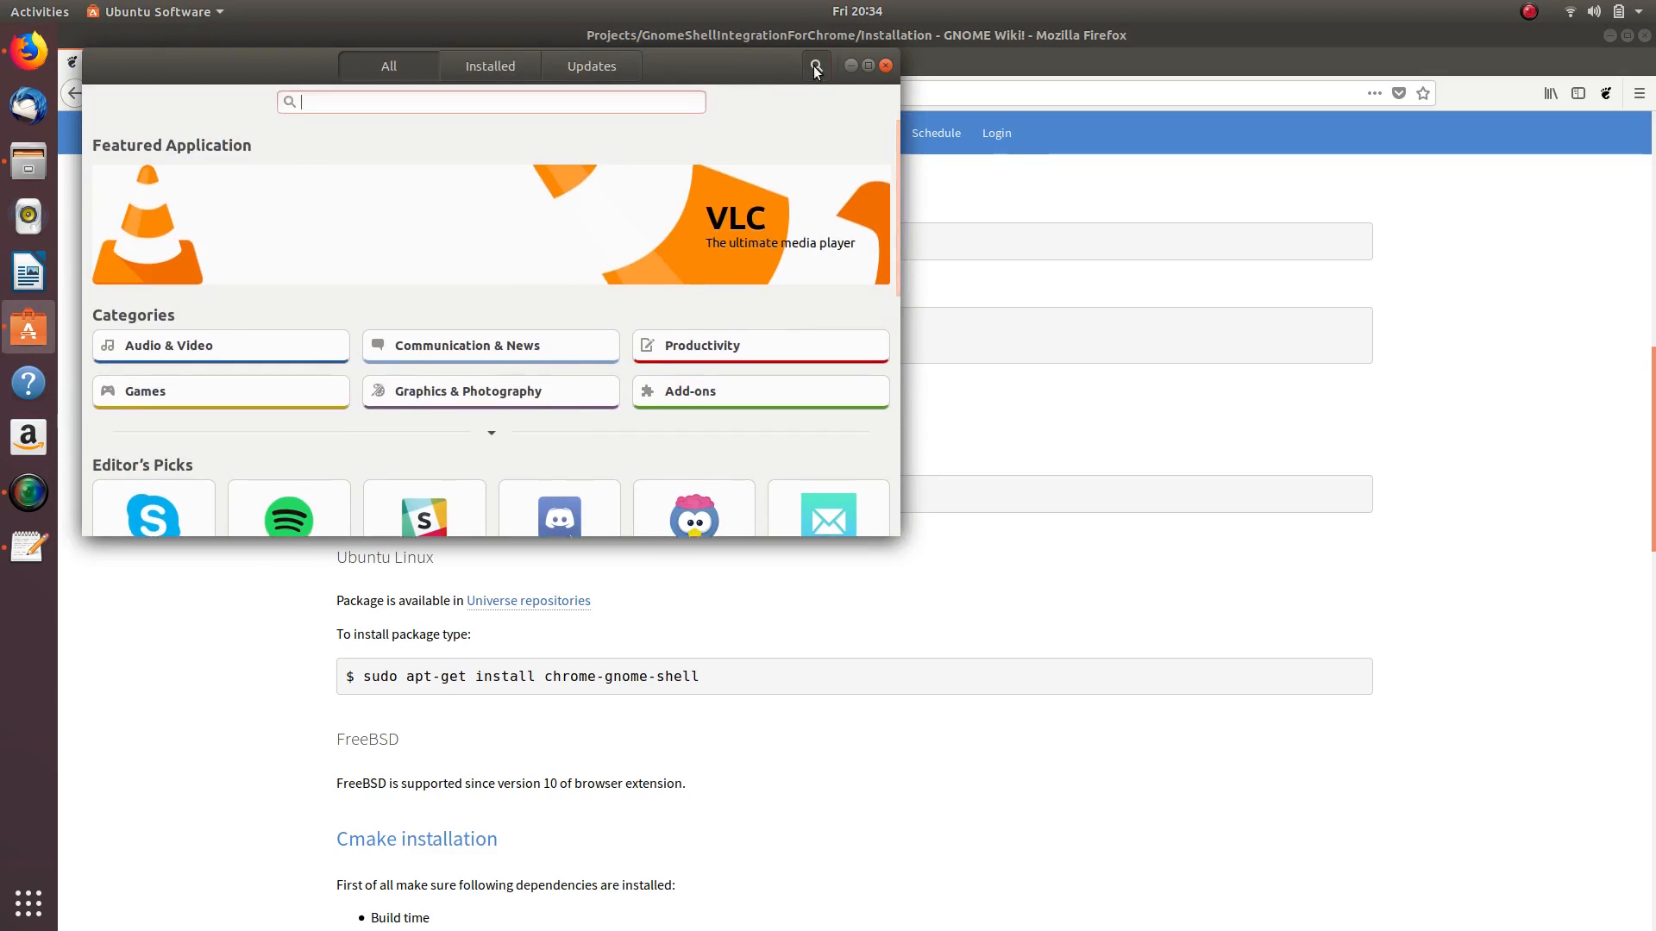
text(chrome gnom)
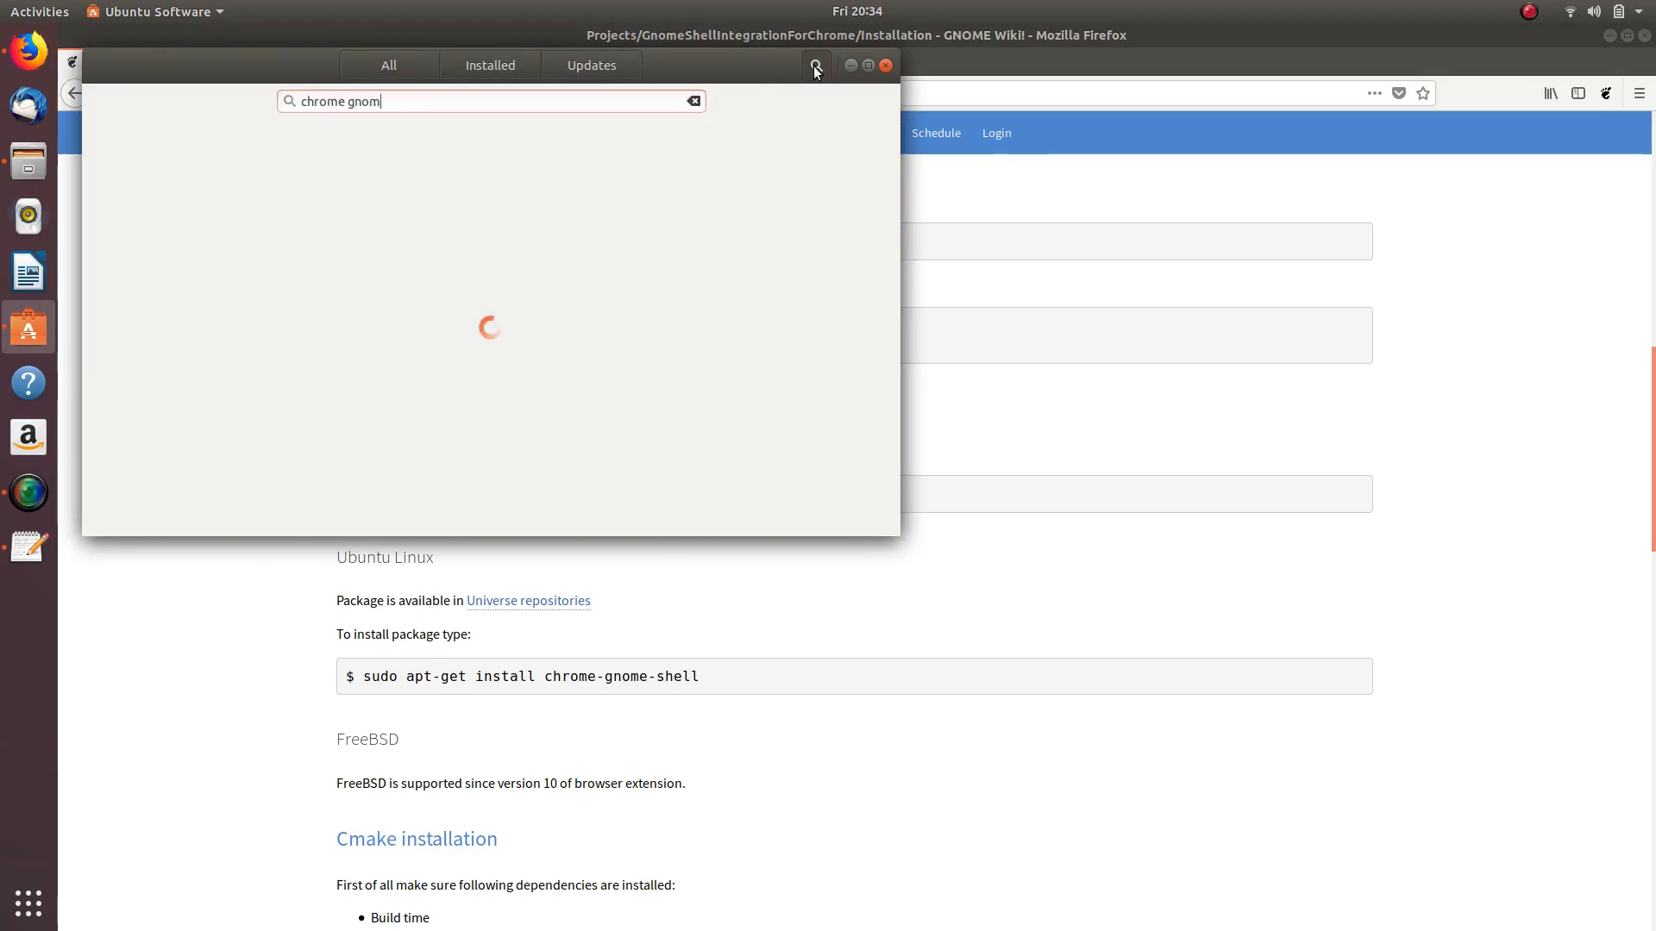
text(e shell)
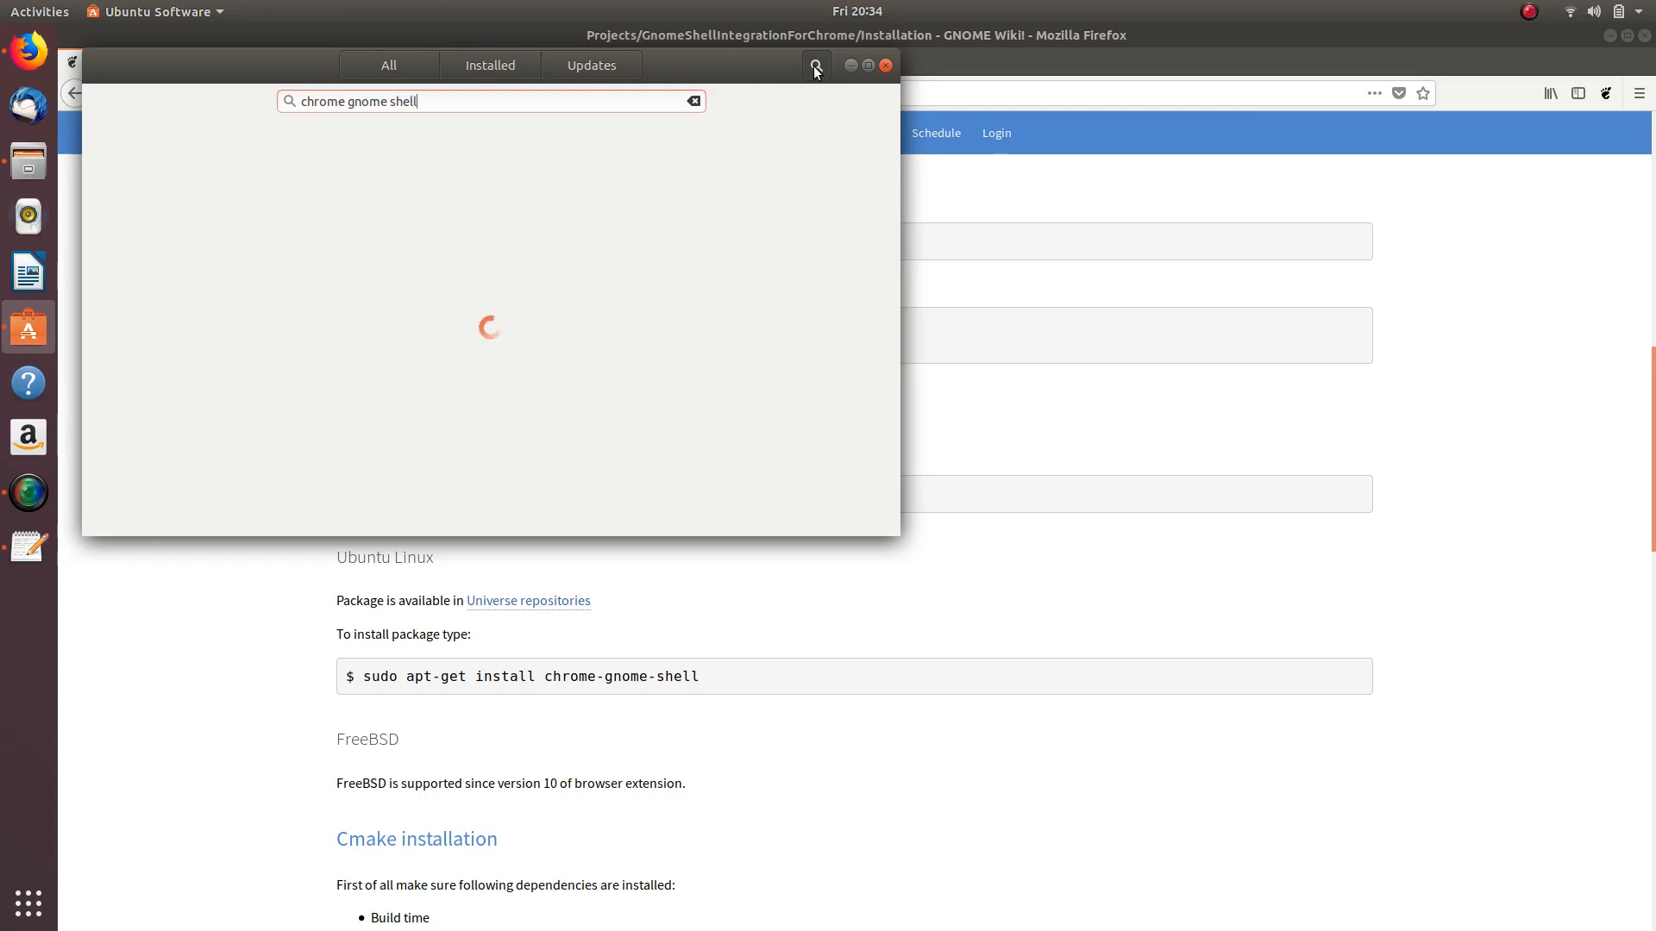
click(886, 66)
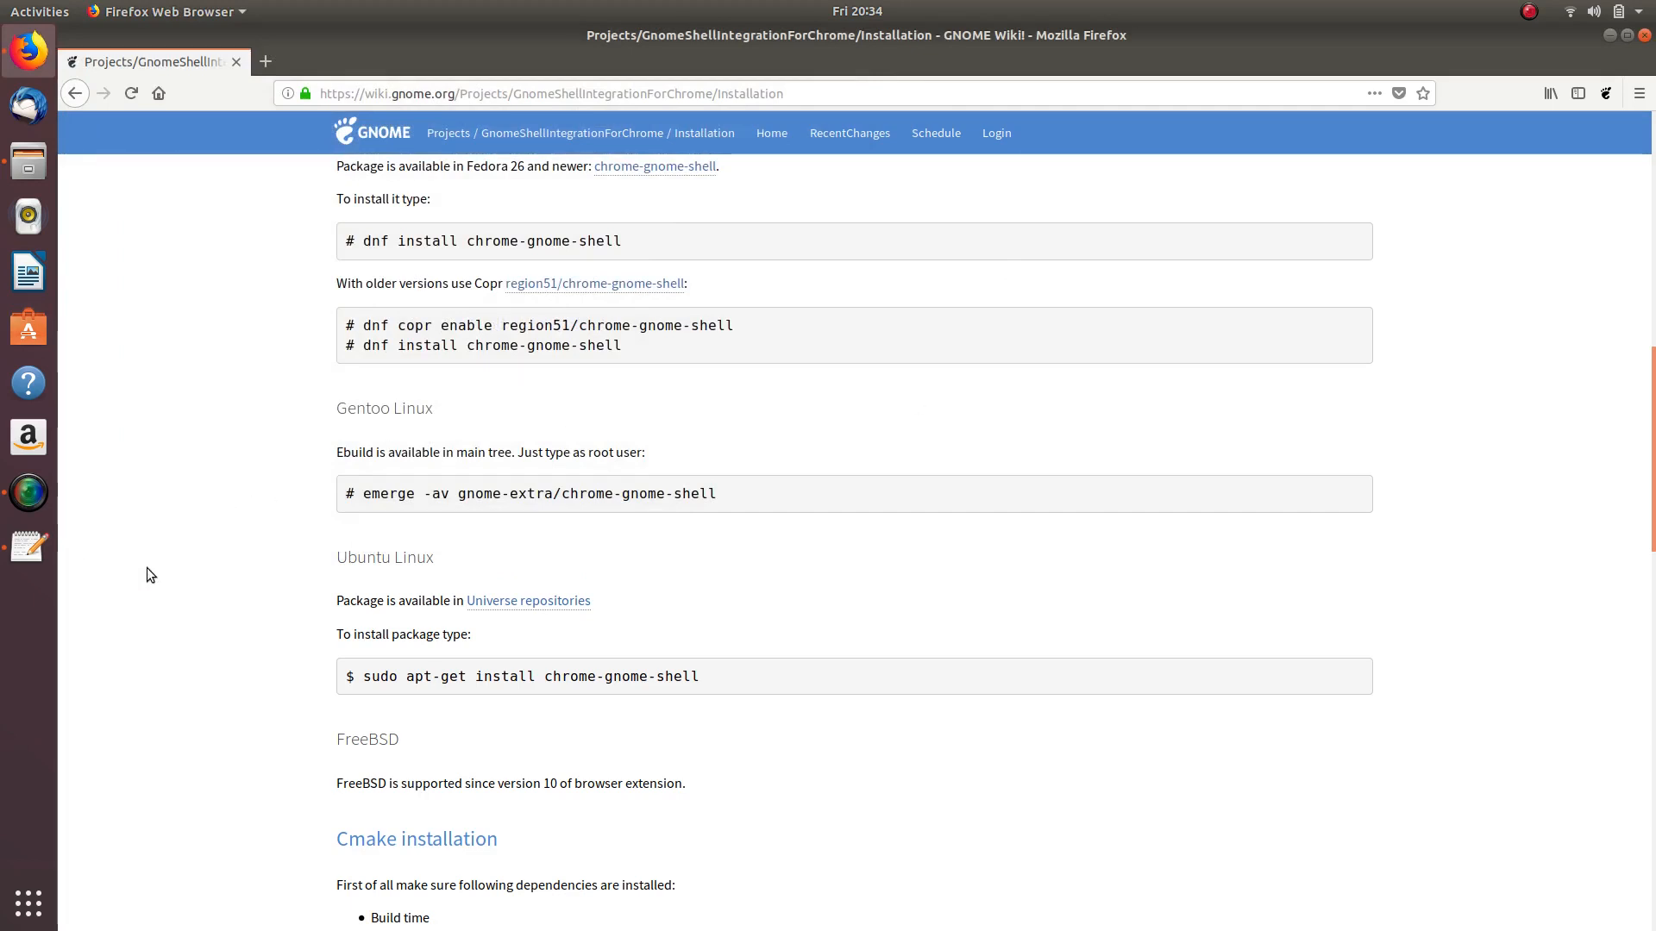
- Launch Synaptic Package Manager via 'syn', authenticate with the password, and centre its window
key(super)
text(syn)
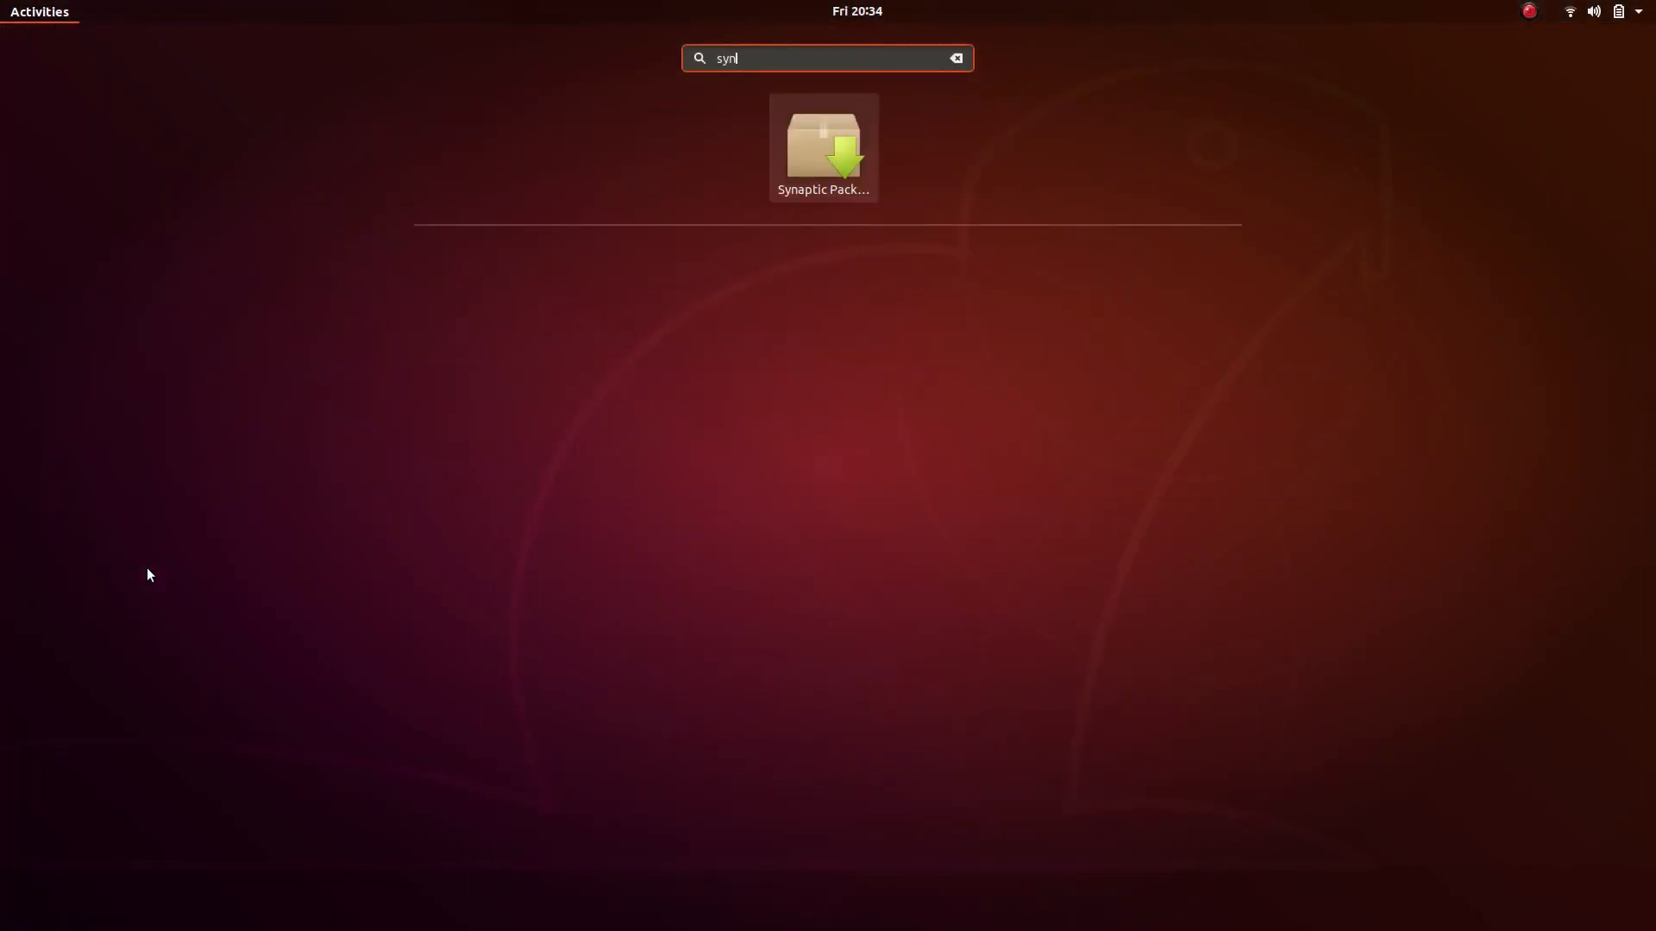
key(Return)
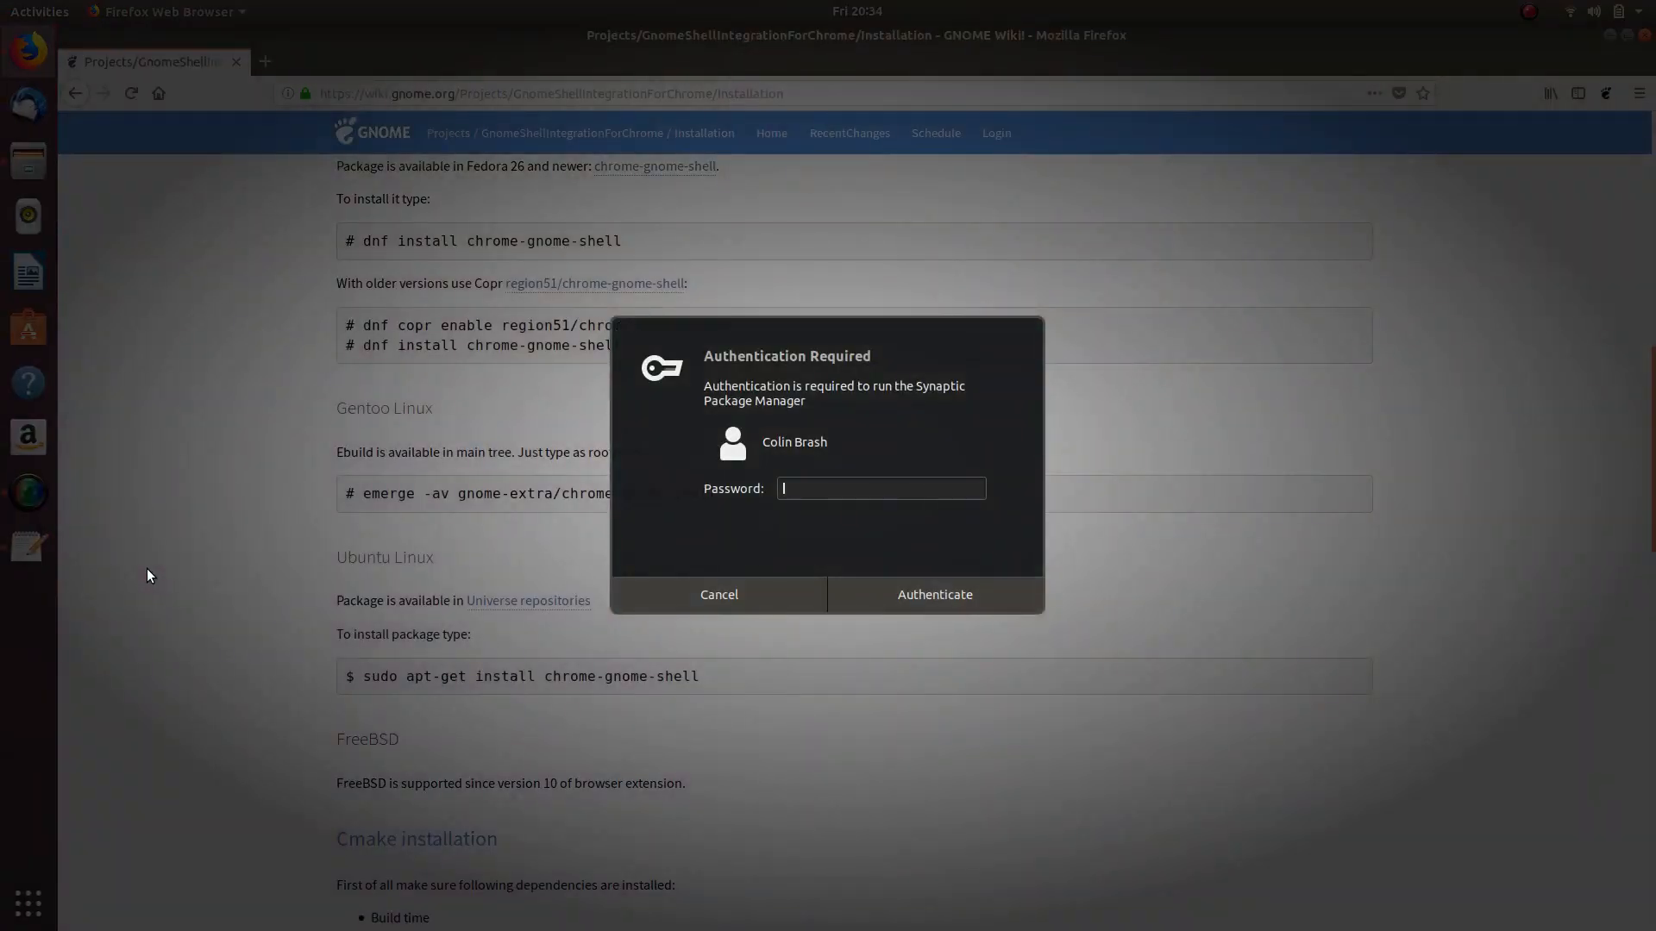
text(•••••••••)
key(Return)
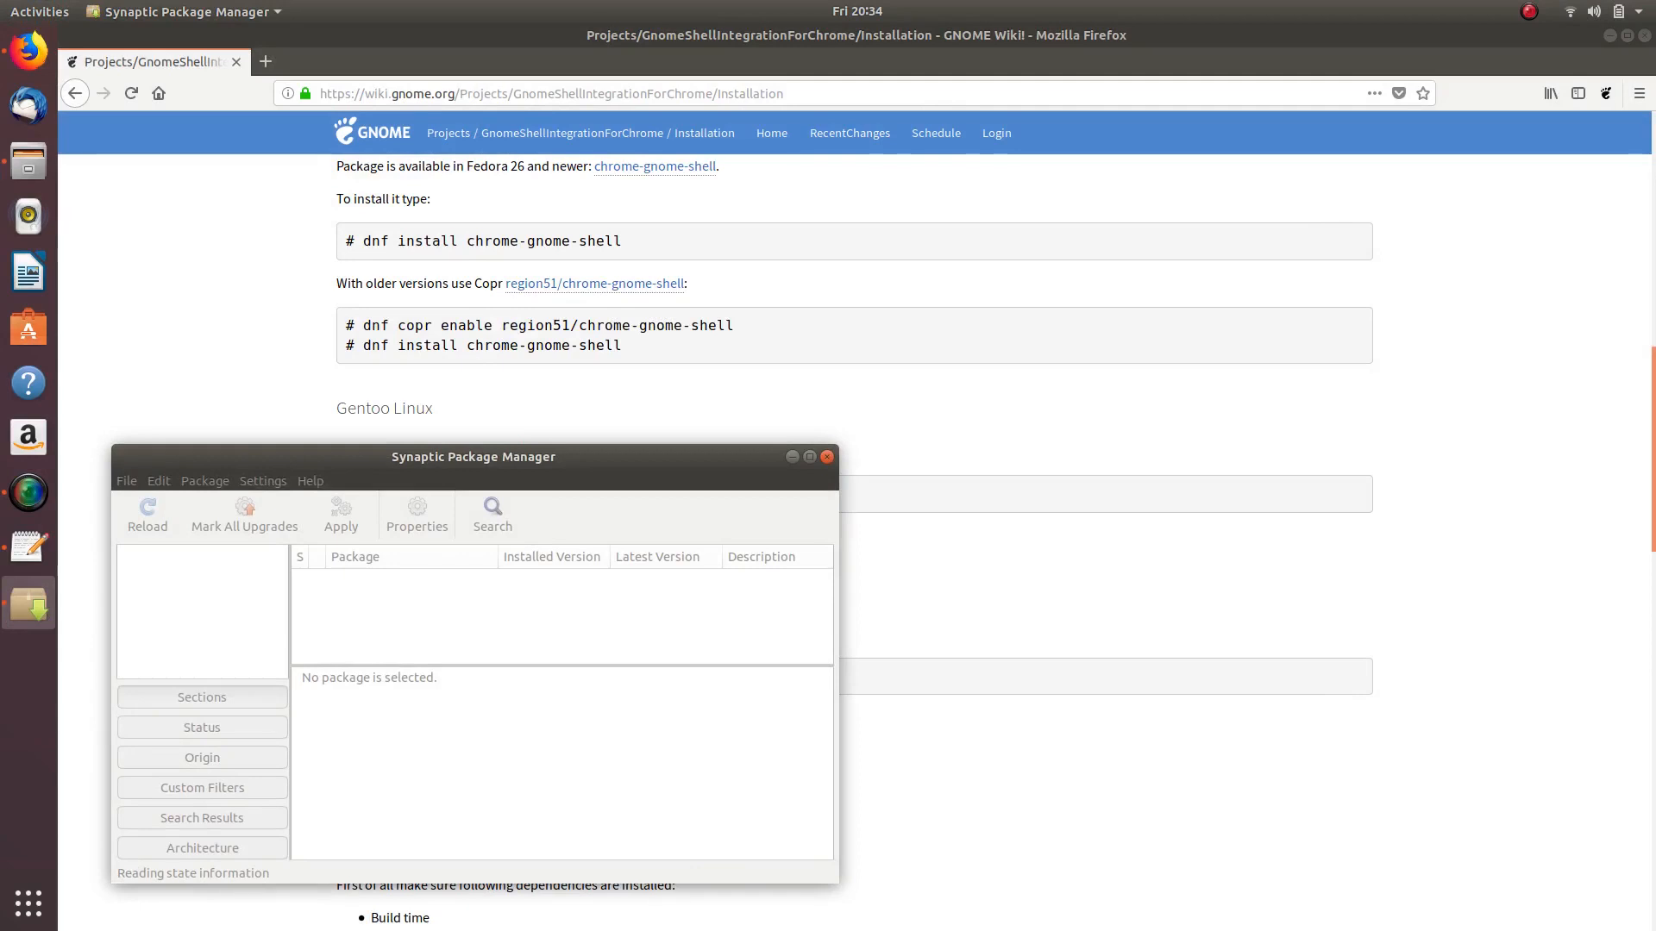
drag(473, 448, 923, 291)
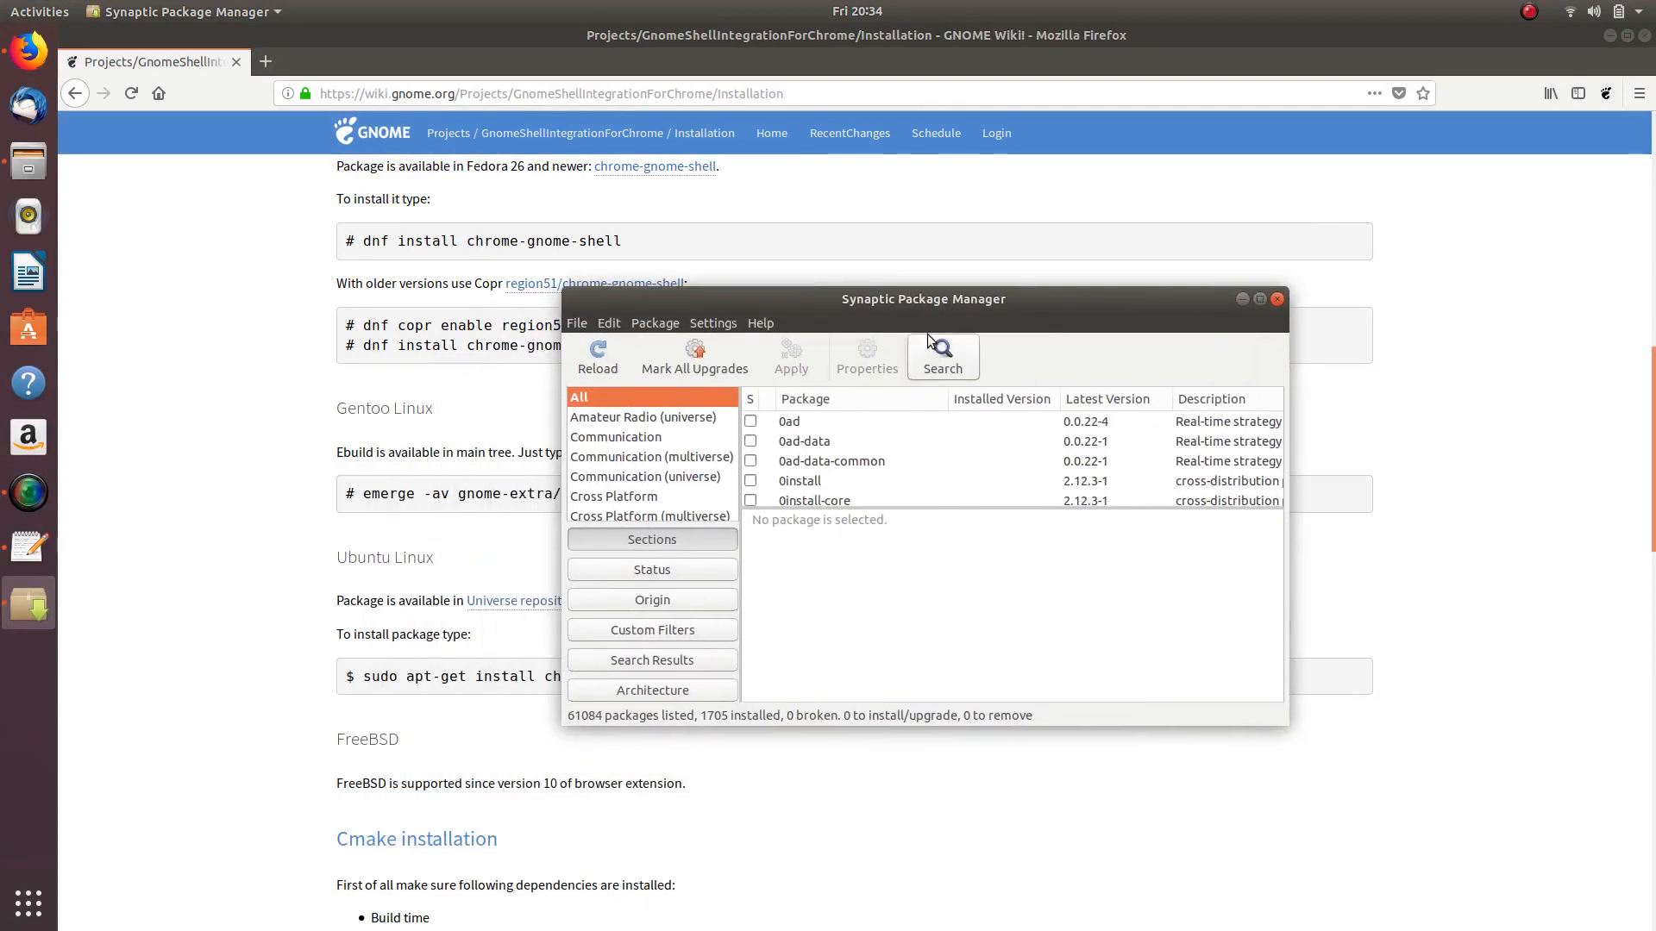
- Search Synaptic for 'chrome gnome shel' to list the chrome-gnome-shell package
click(959, 349)
text(chrome )
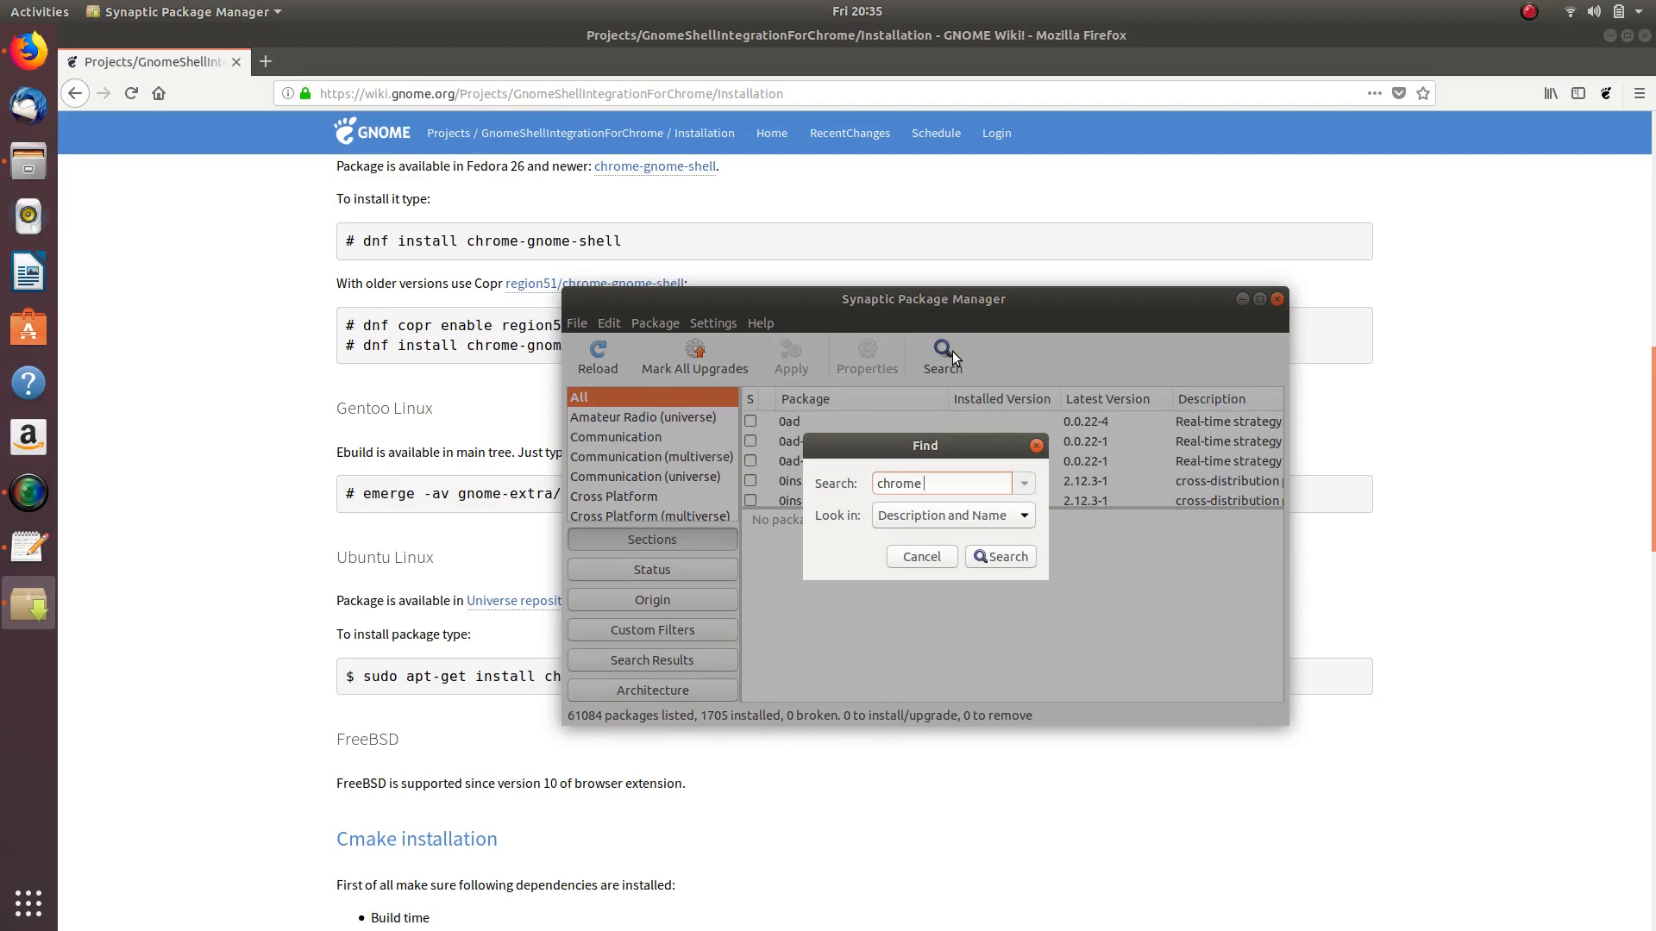
text(gnome shell)
key(Return)
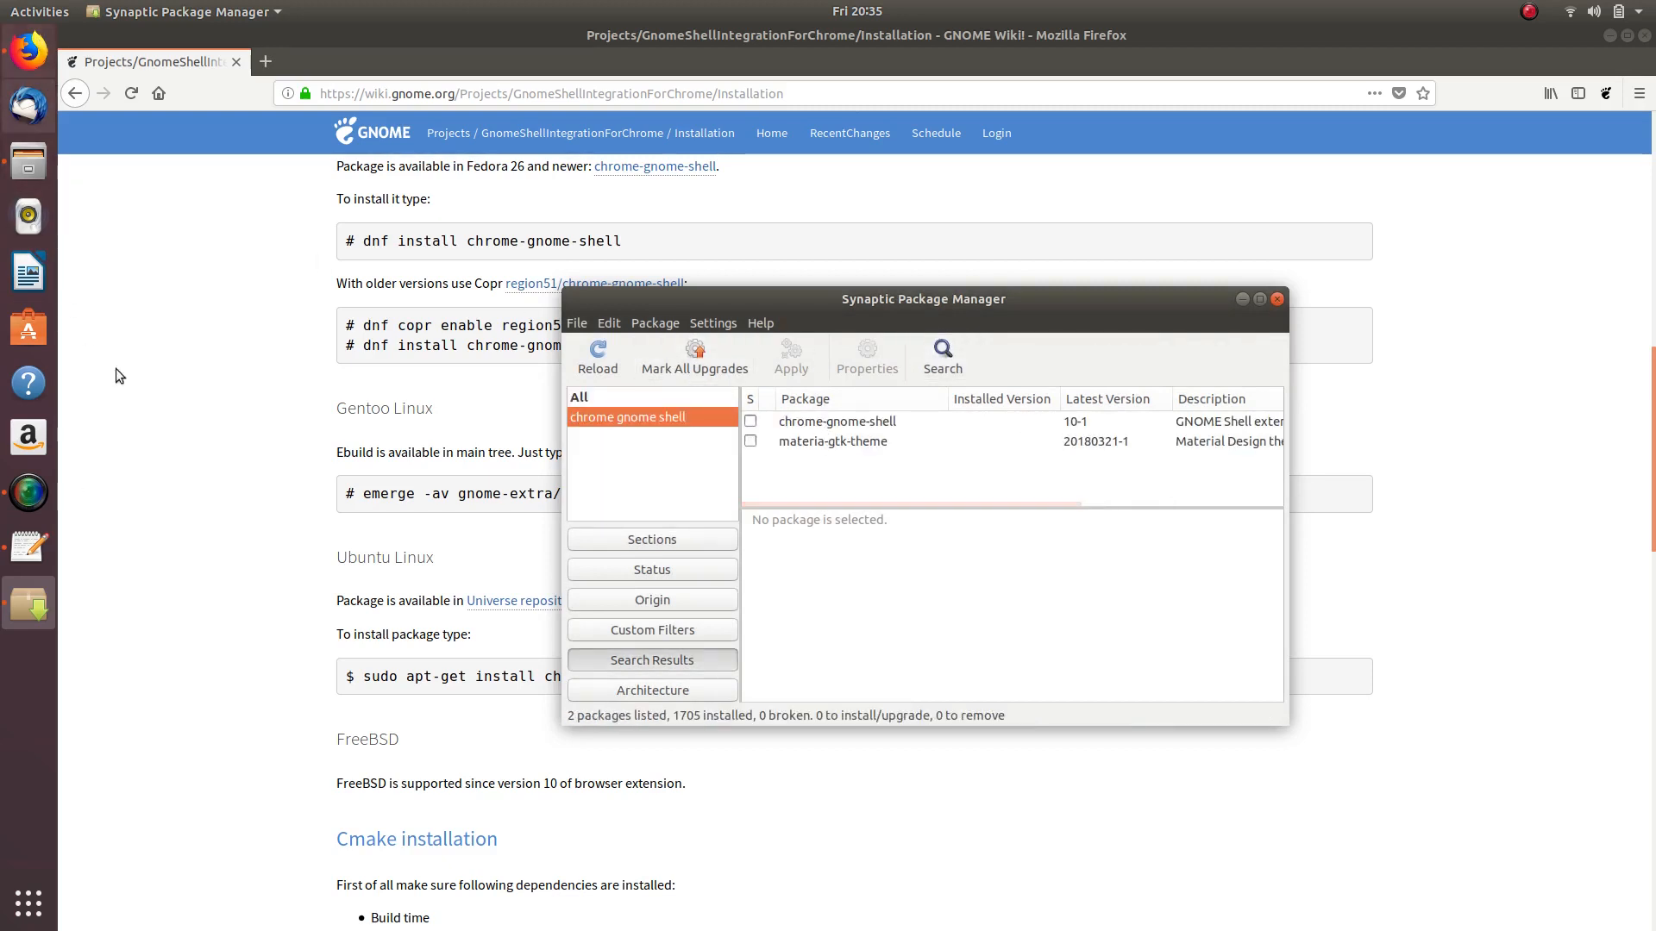
click(26, 902)
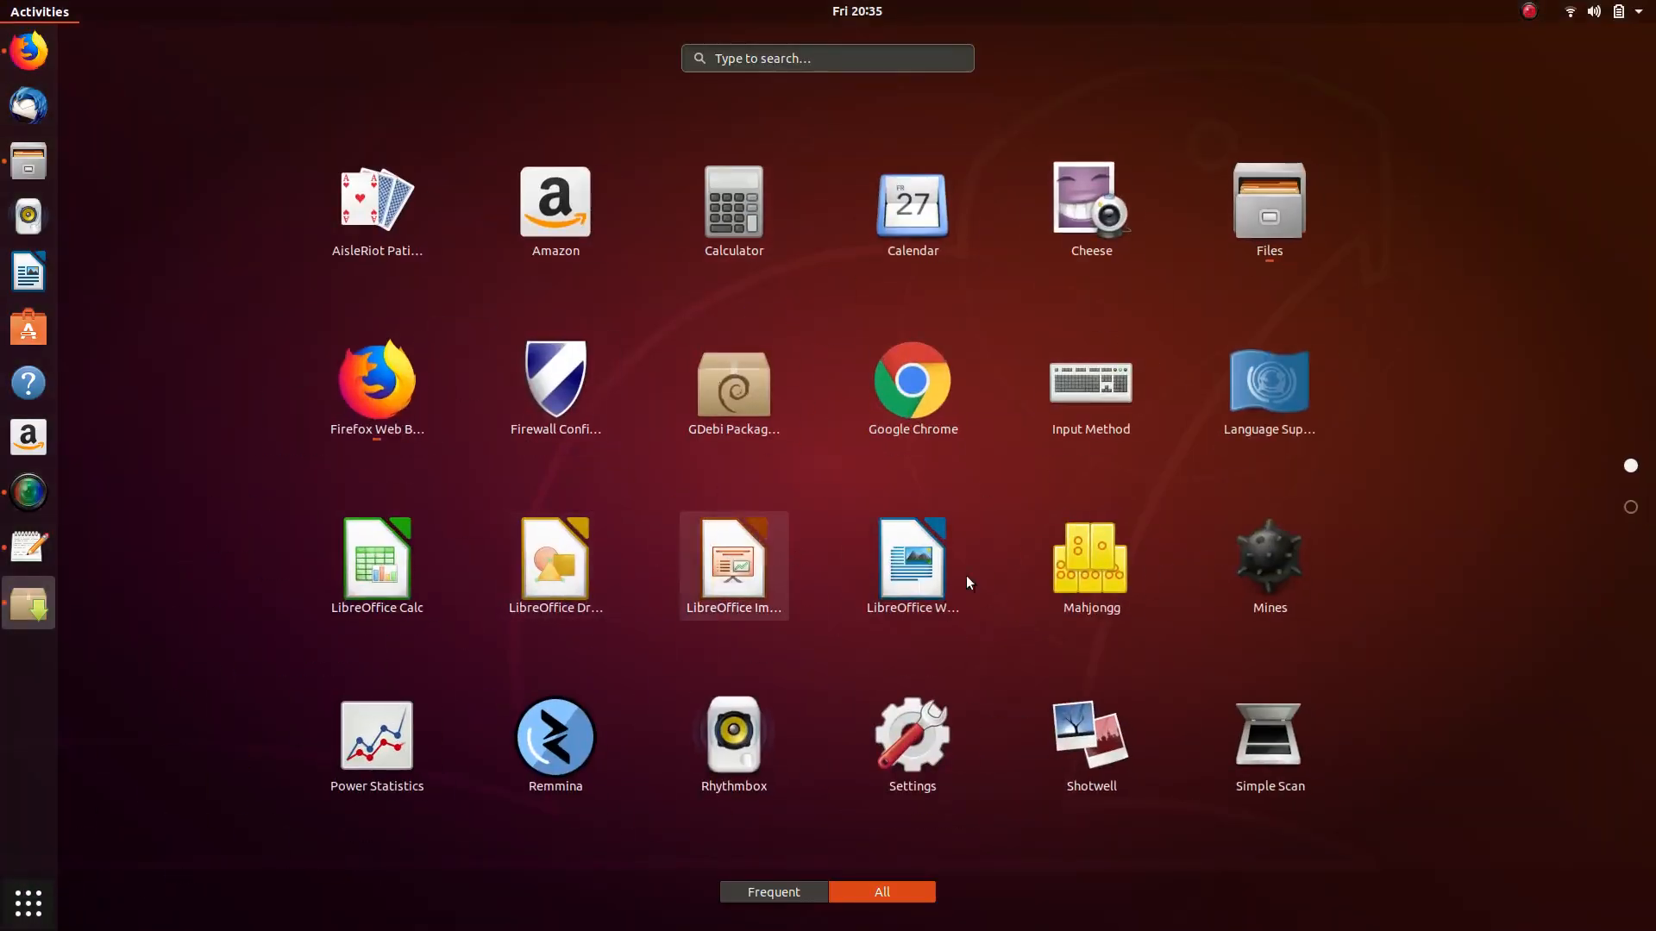
- Open Terminal from the applications grid and pin it to the dock favorites
scroll(800, 499, down, 1)
click(740, 381)
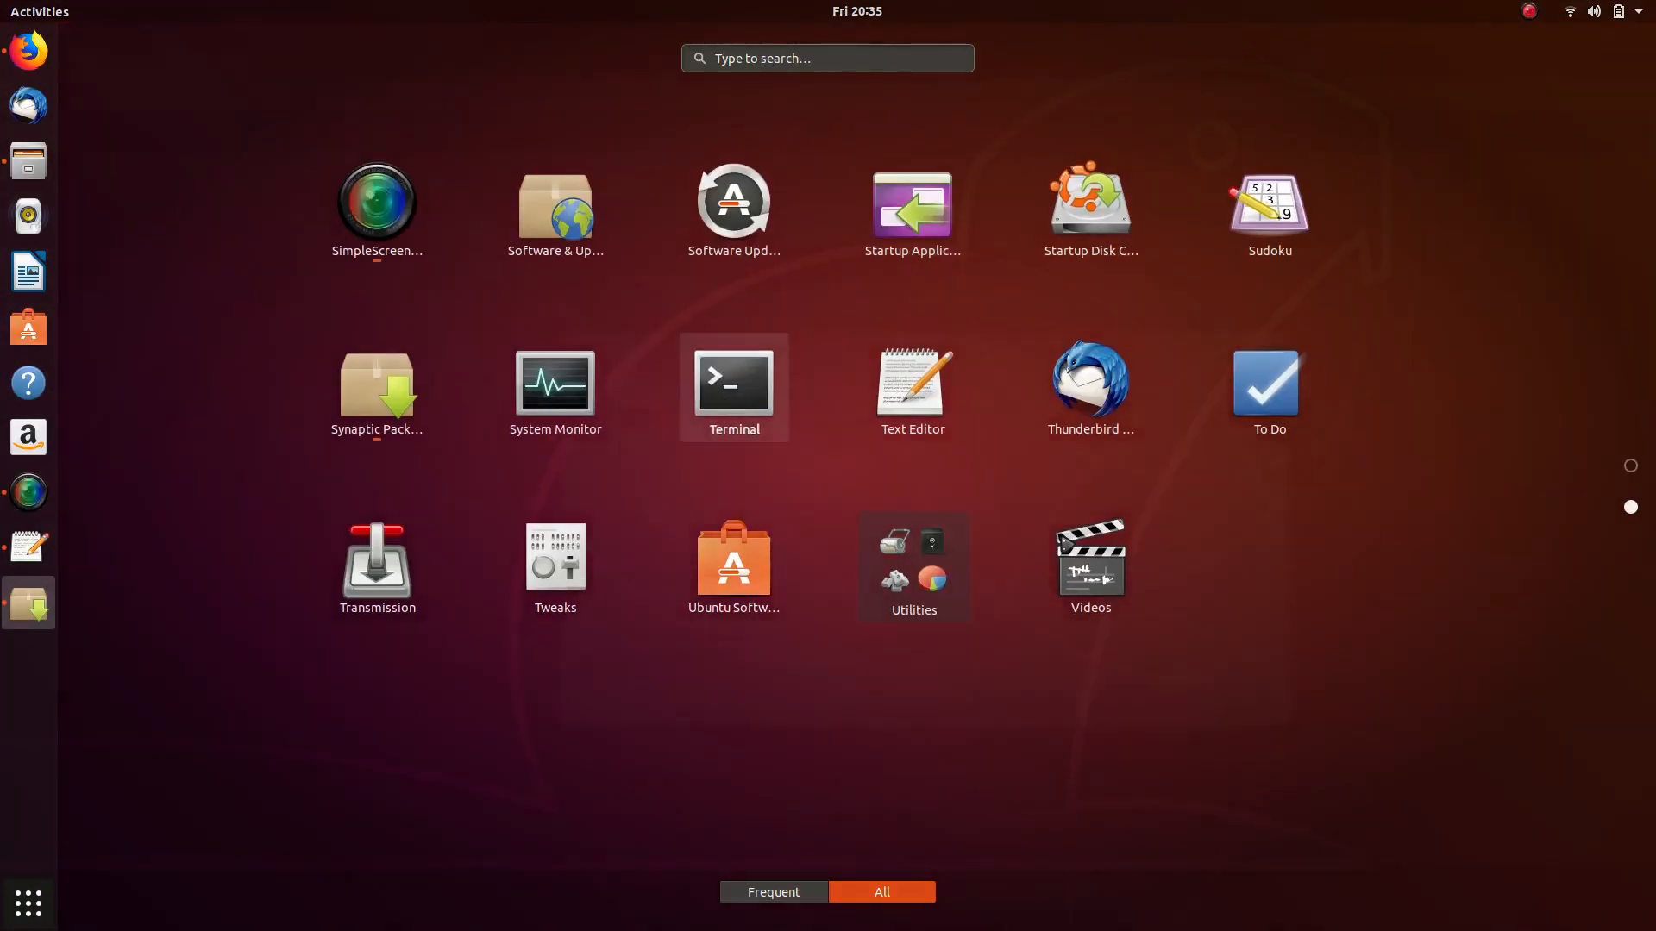
right_click(28, 659)
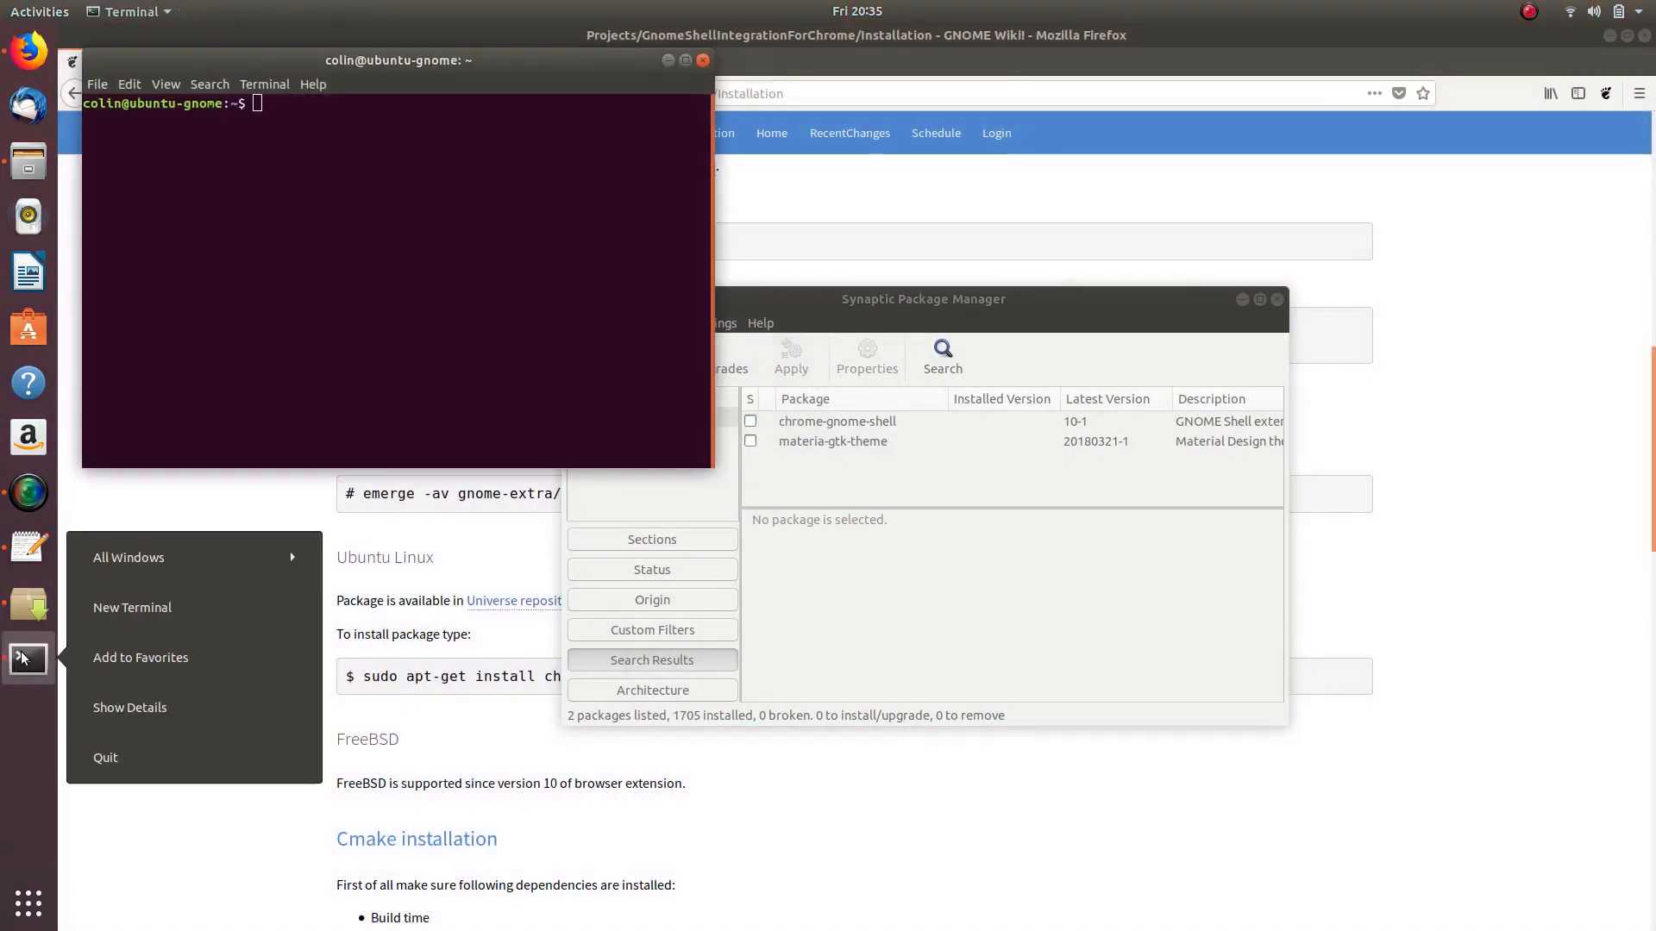
click(121, 660)
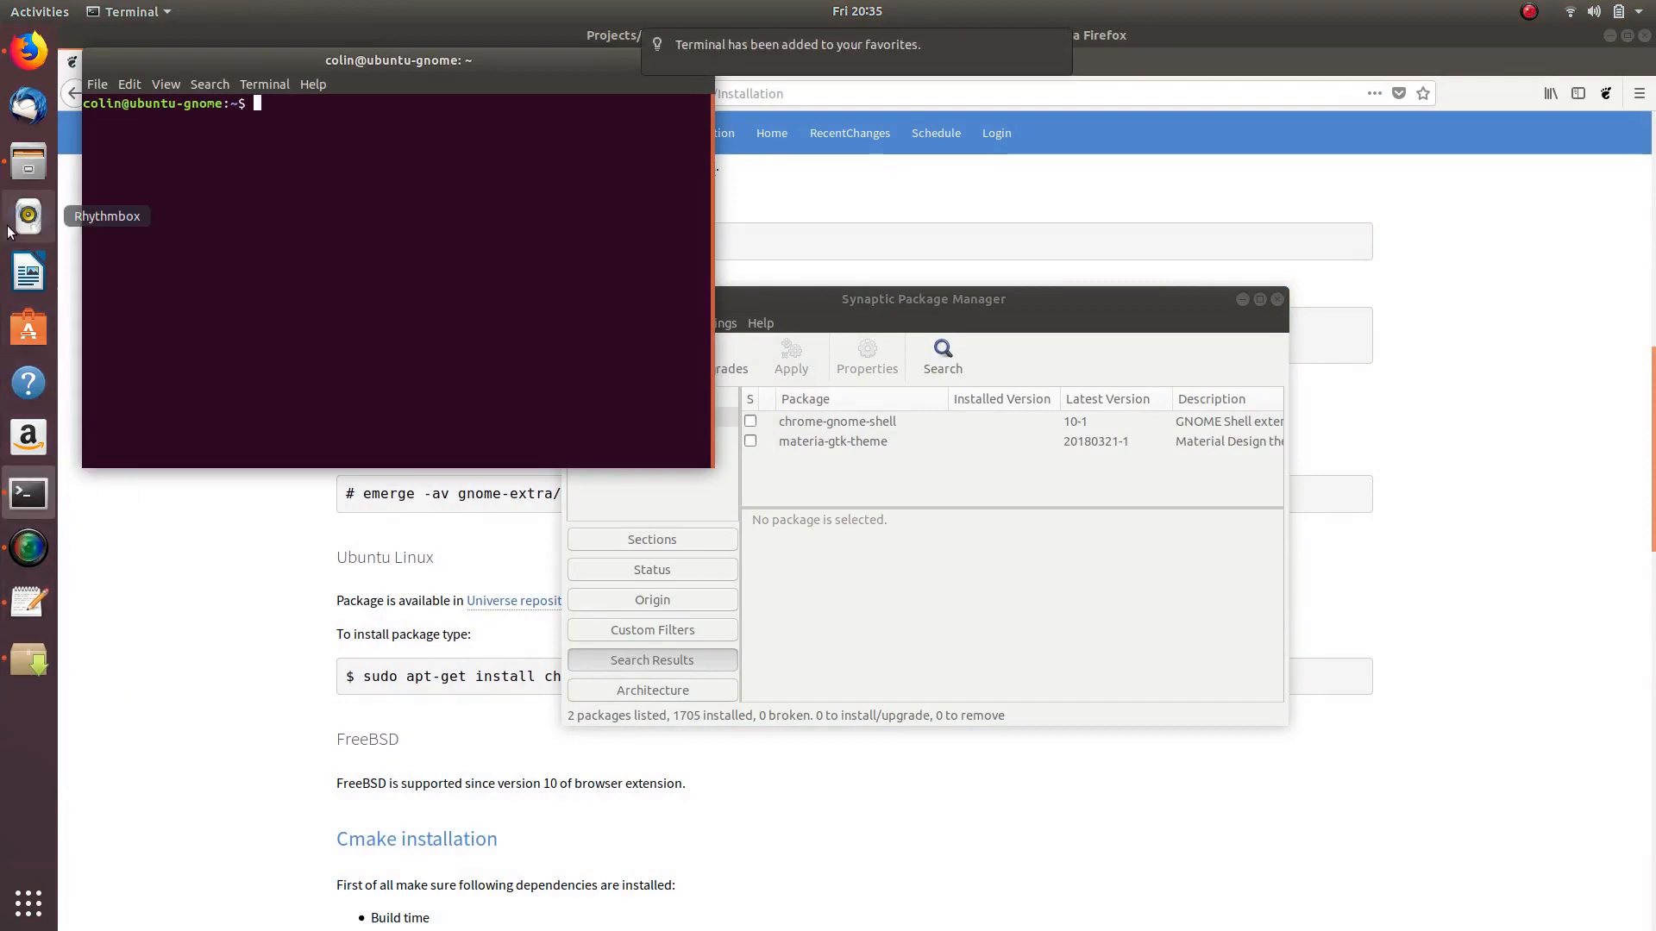
mouse_move(692, 69)
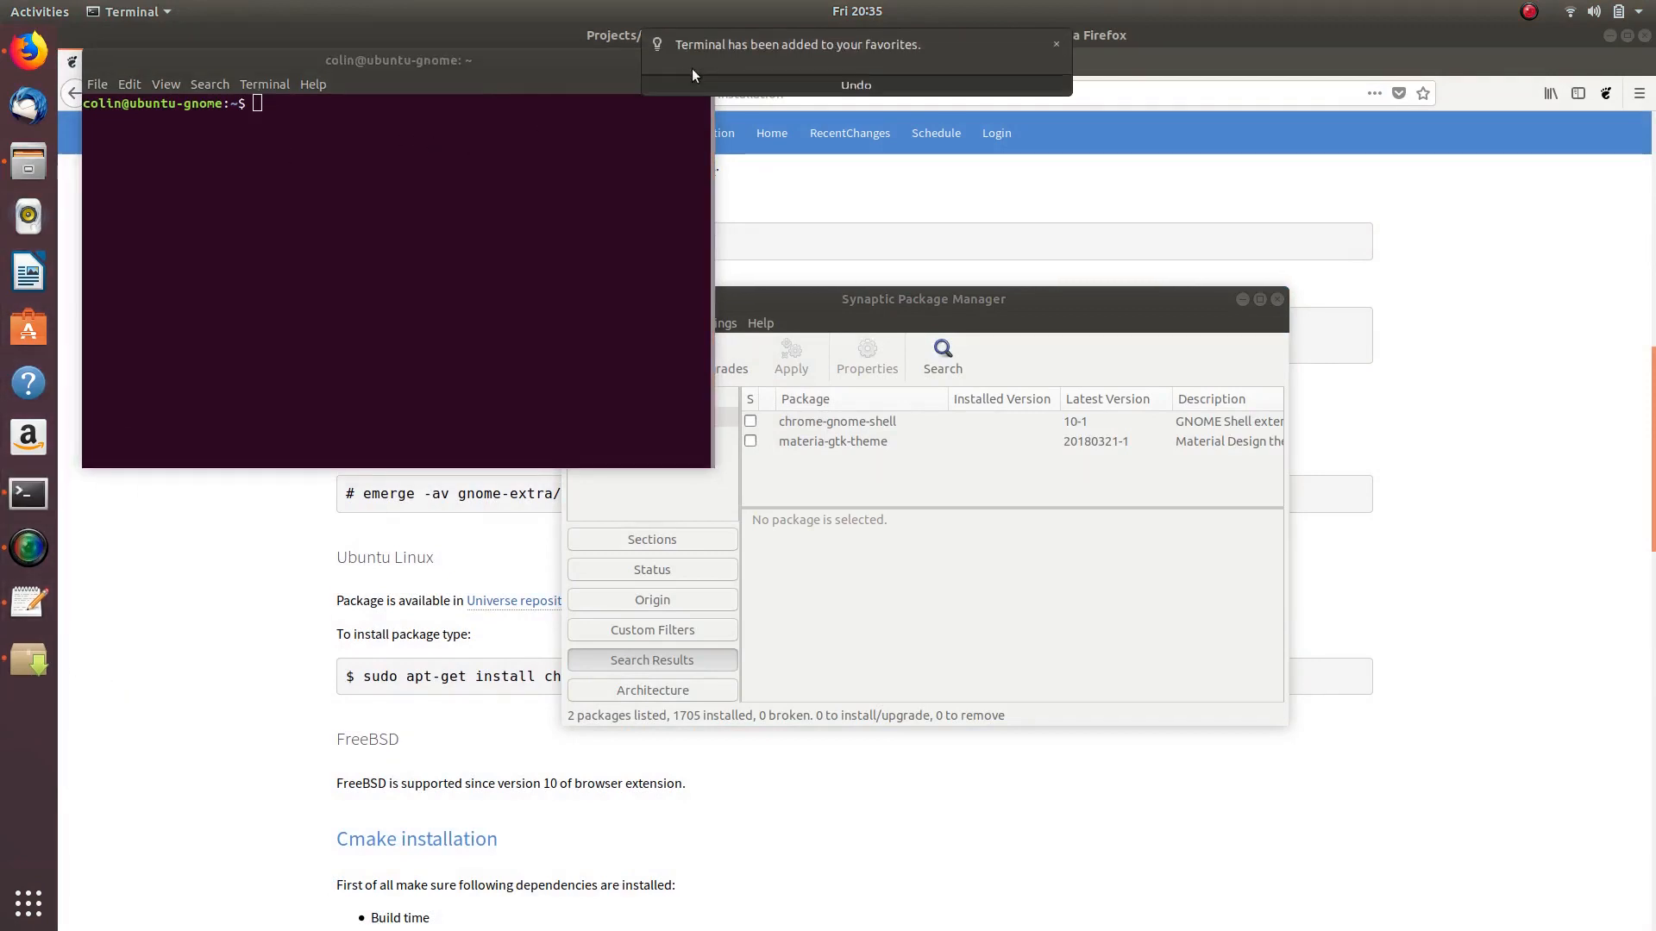
click(1057, 44)
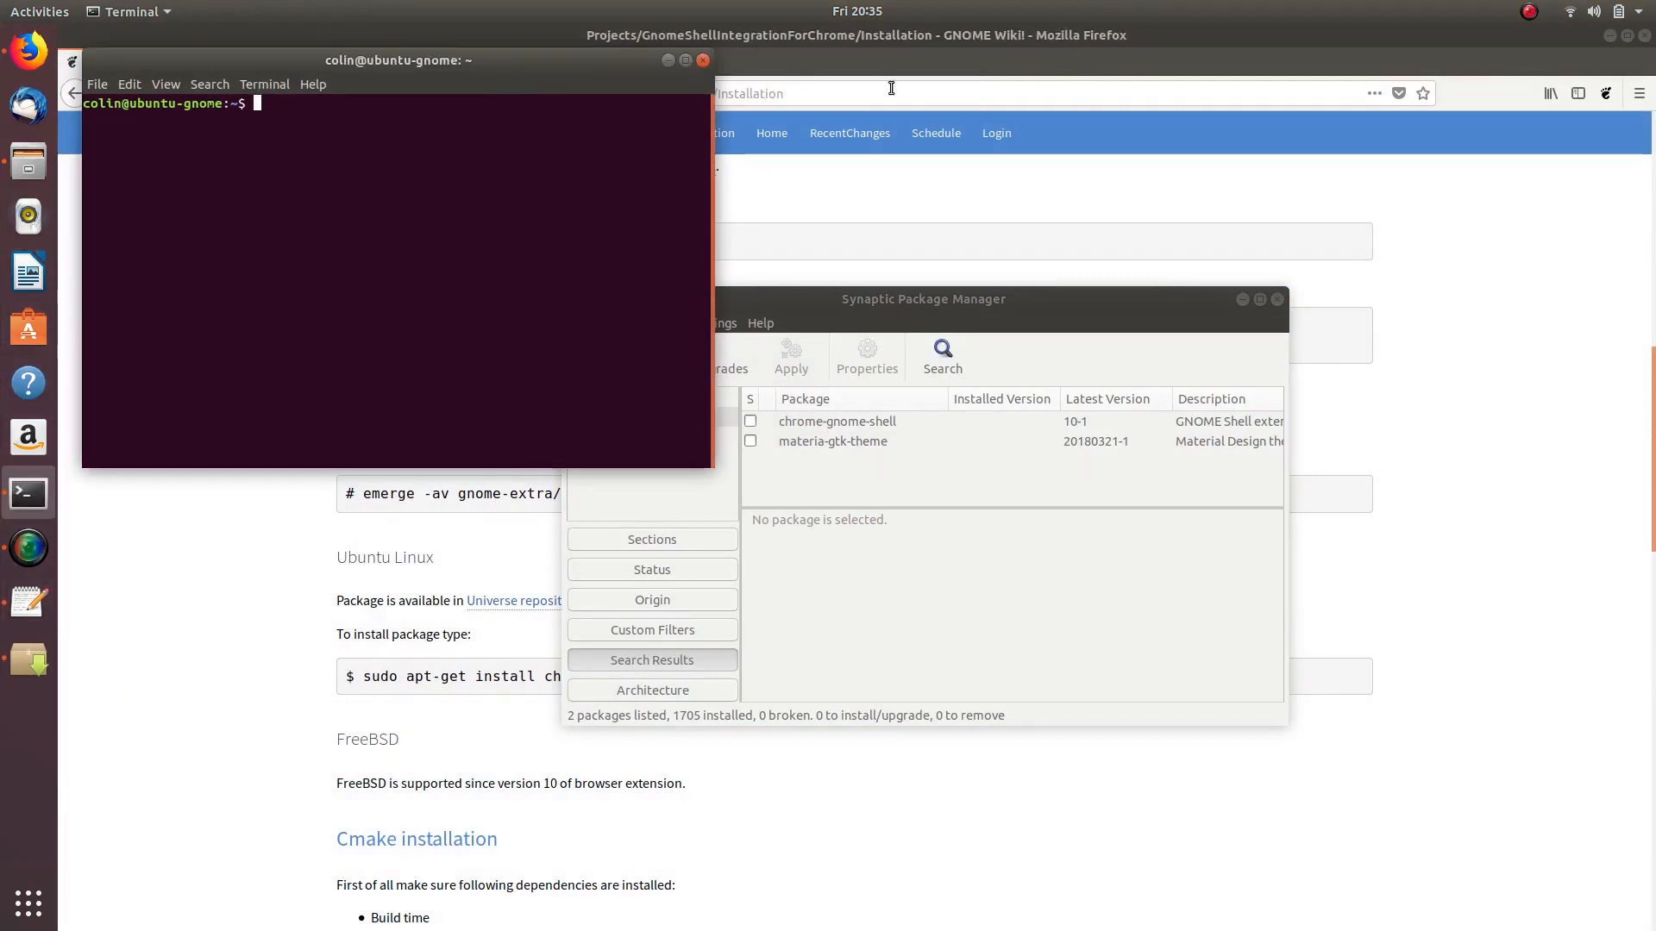
click(698, 61)
click(29, 493)
- Copy the wiki's 'sudo apt-get install chrome-gnome-shell' command
drag(956, 299, 1202, 197)
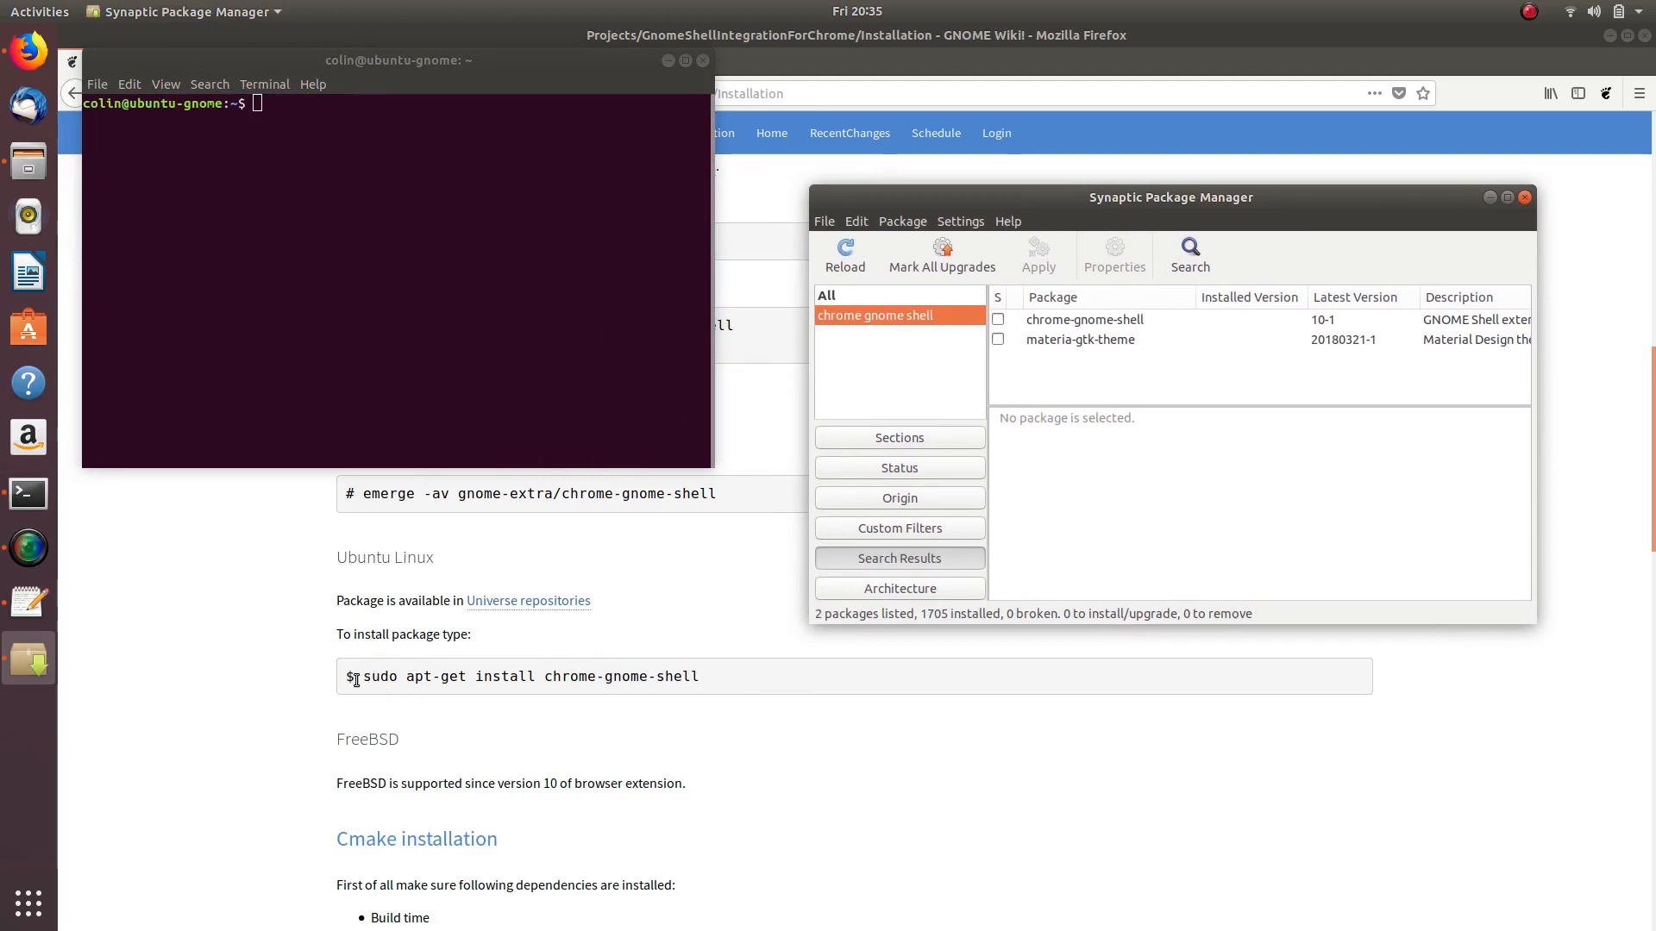
drag(361, 677, 722, 676)
right_click(644, 682)
click(674, 695)
- Paste the install command at the Terminal prompt
click(29, 494)
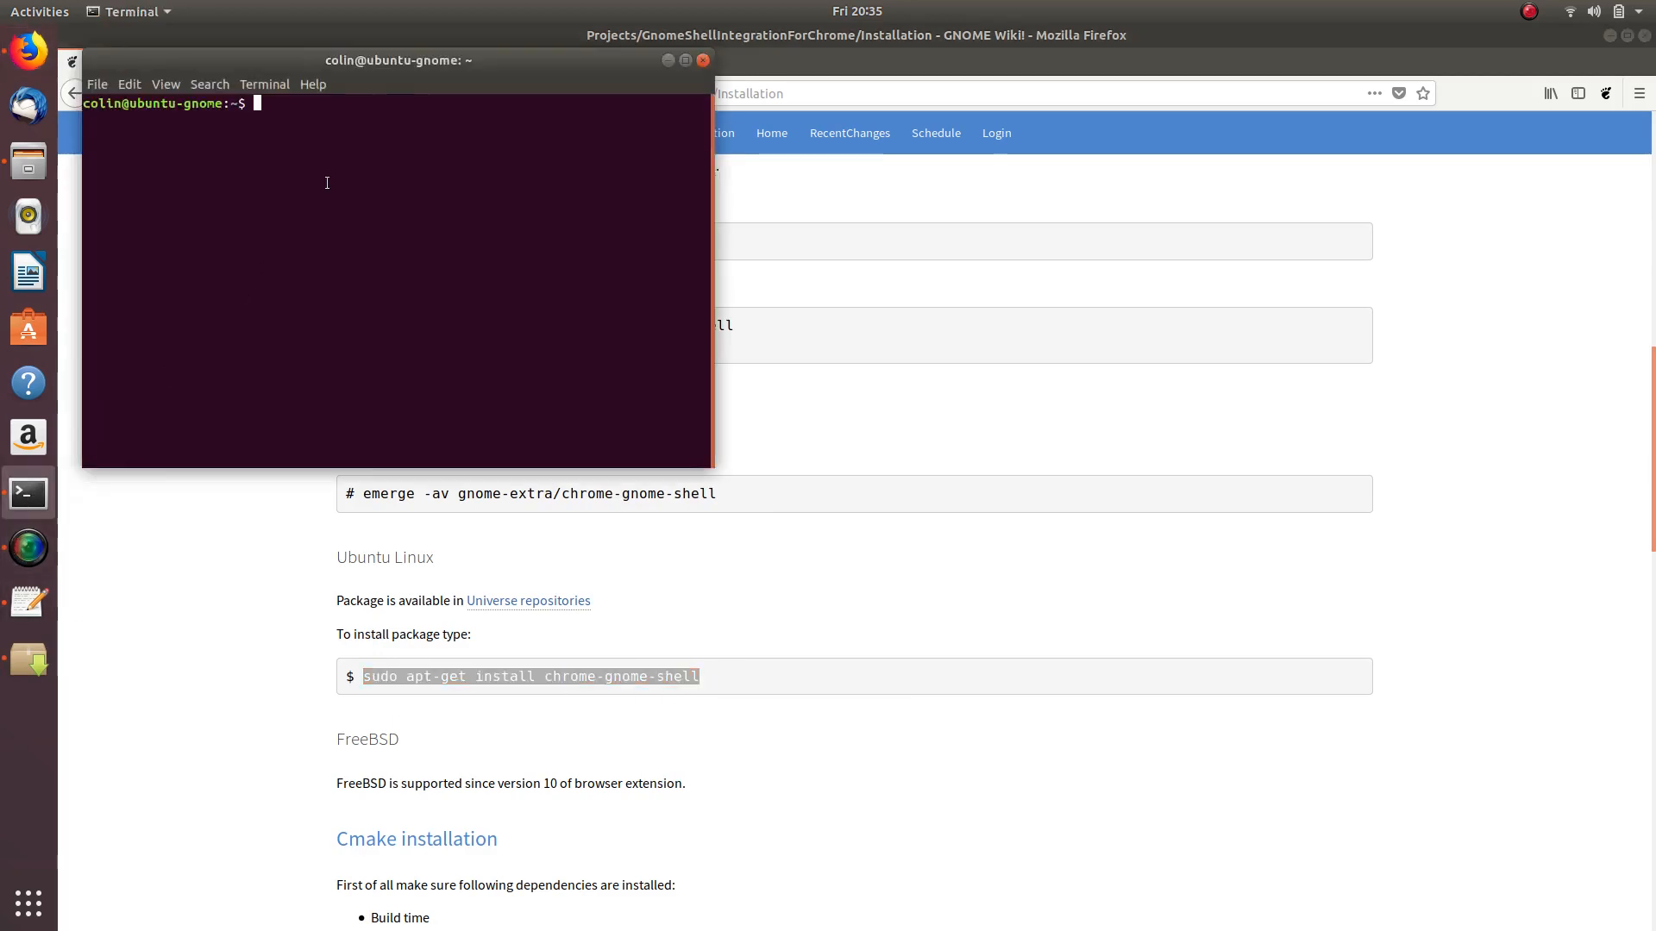
right_click(279, 108)
click(321, 163)
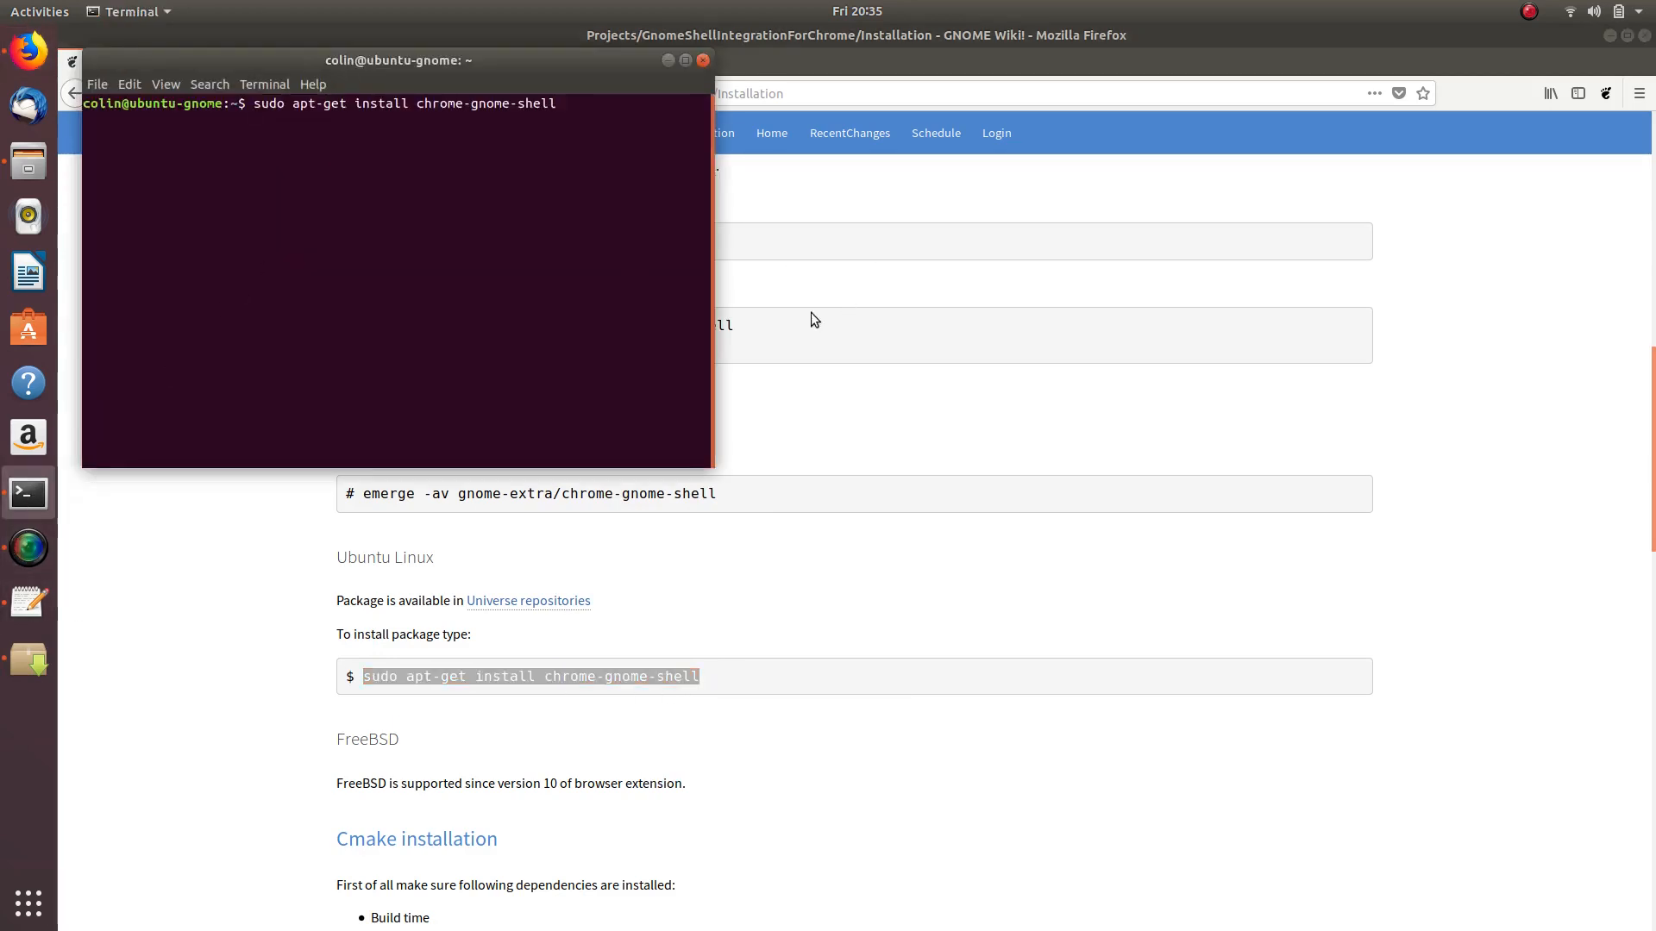
- Mark chrome-gnome-shell for installation in Synaptic and apply the changes
click(28, 660)
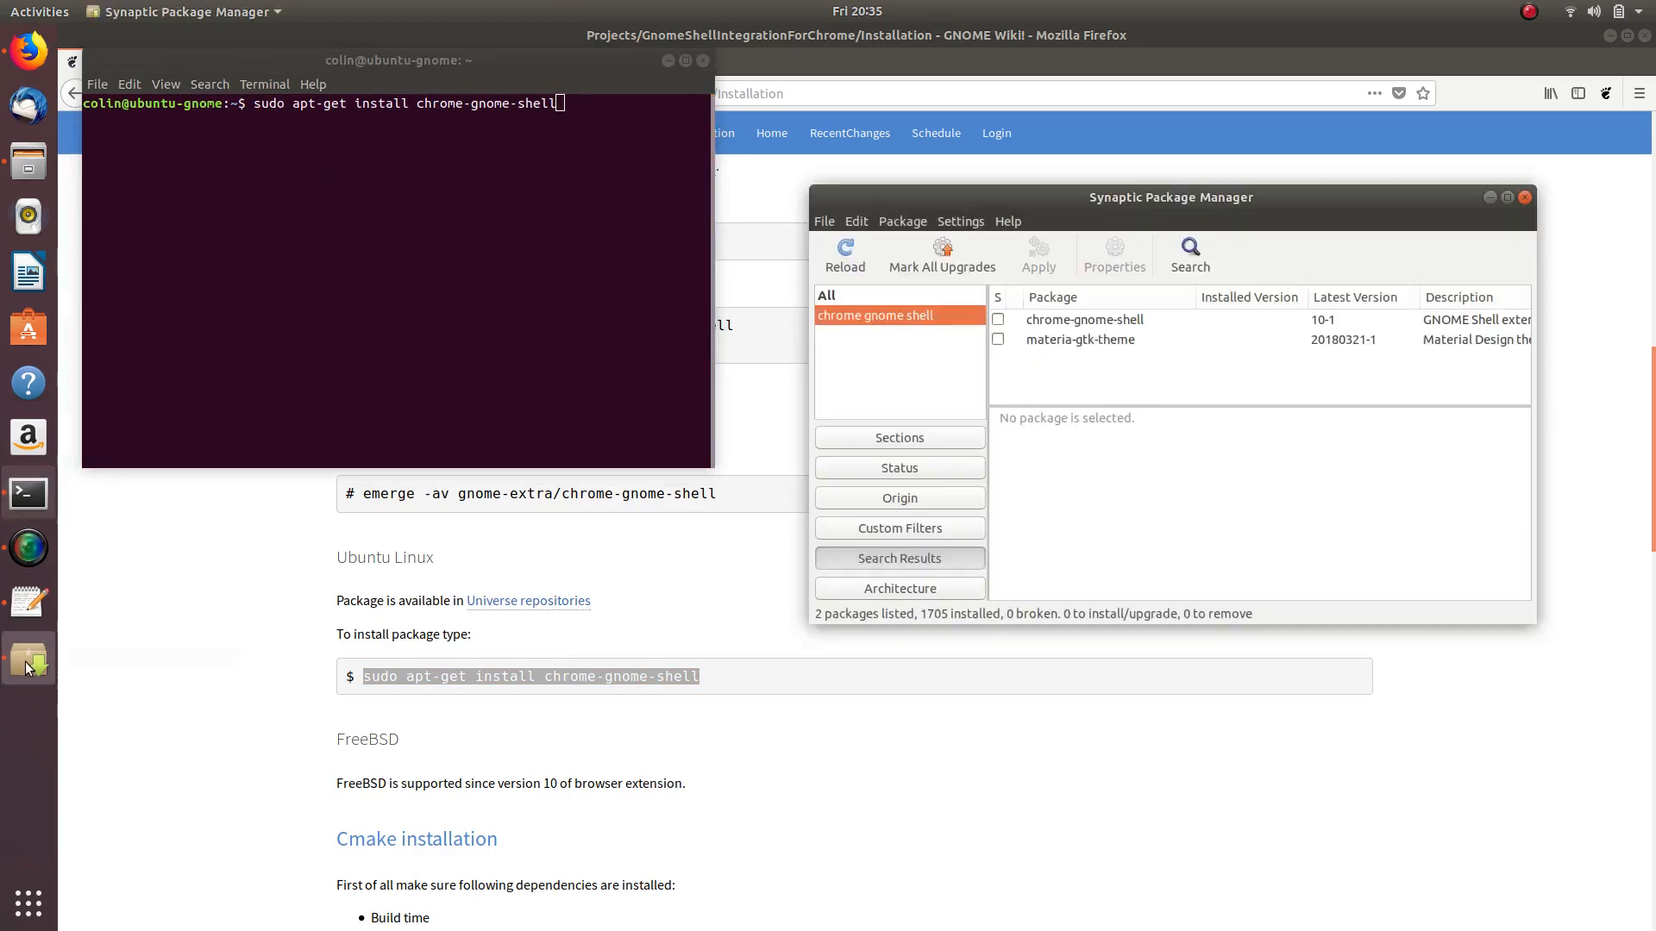
click(998, 321)
click(1052, 349)
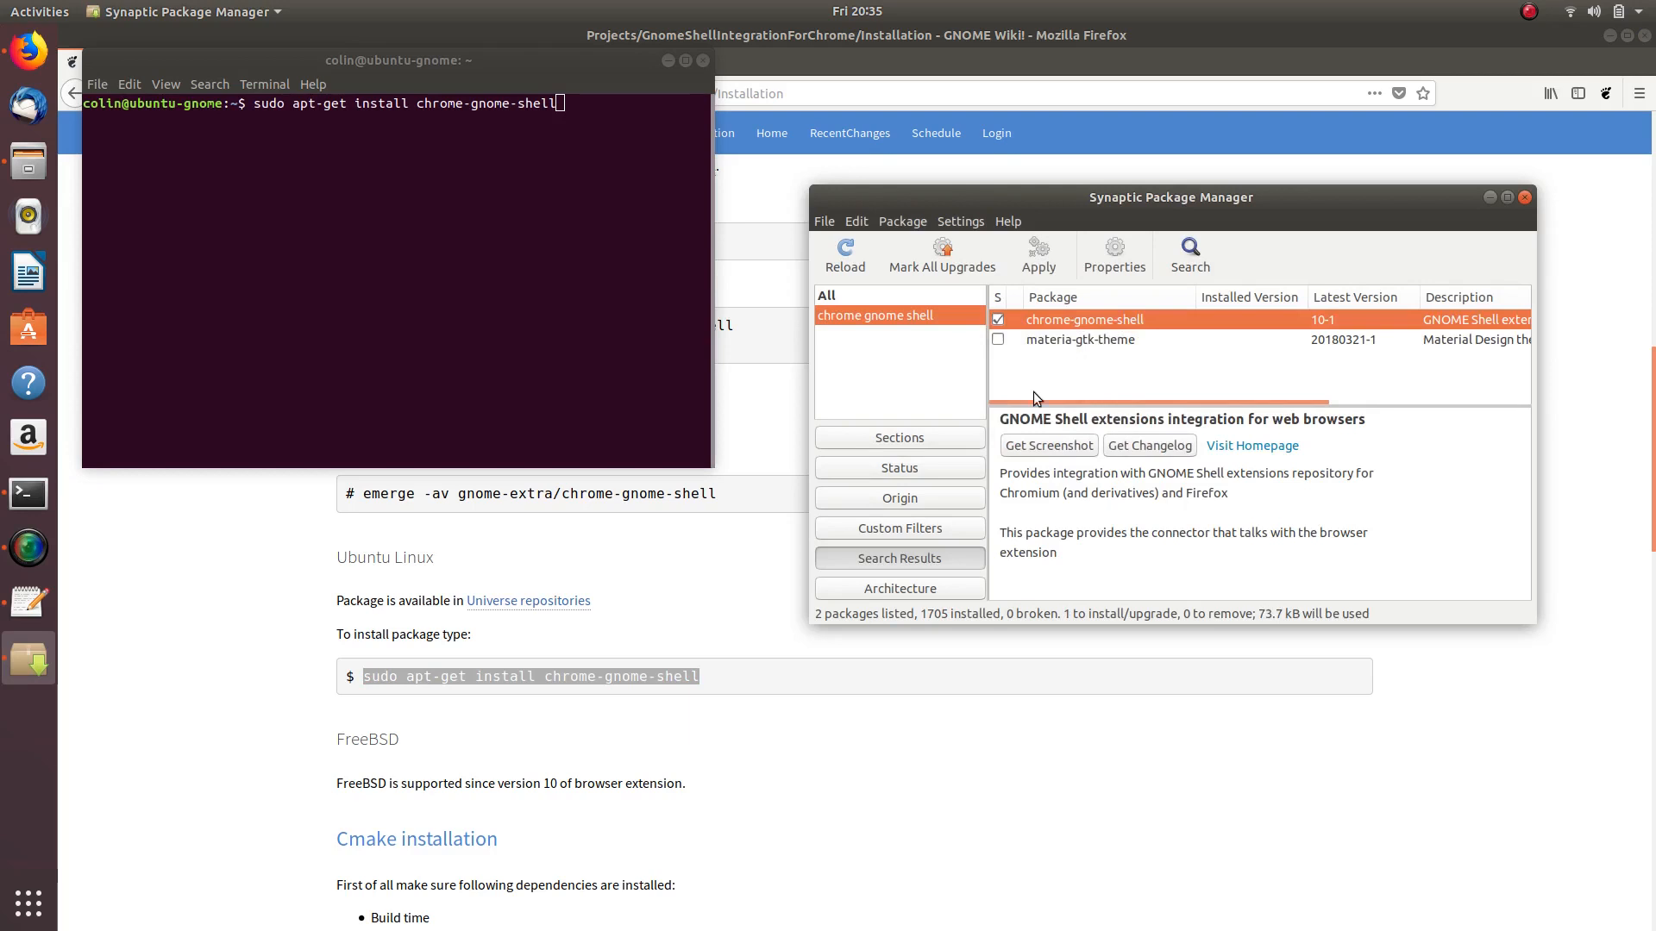
click(1039, 257)
click(1437, 565)
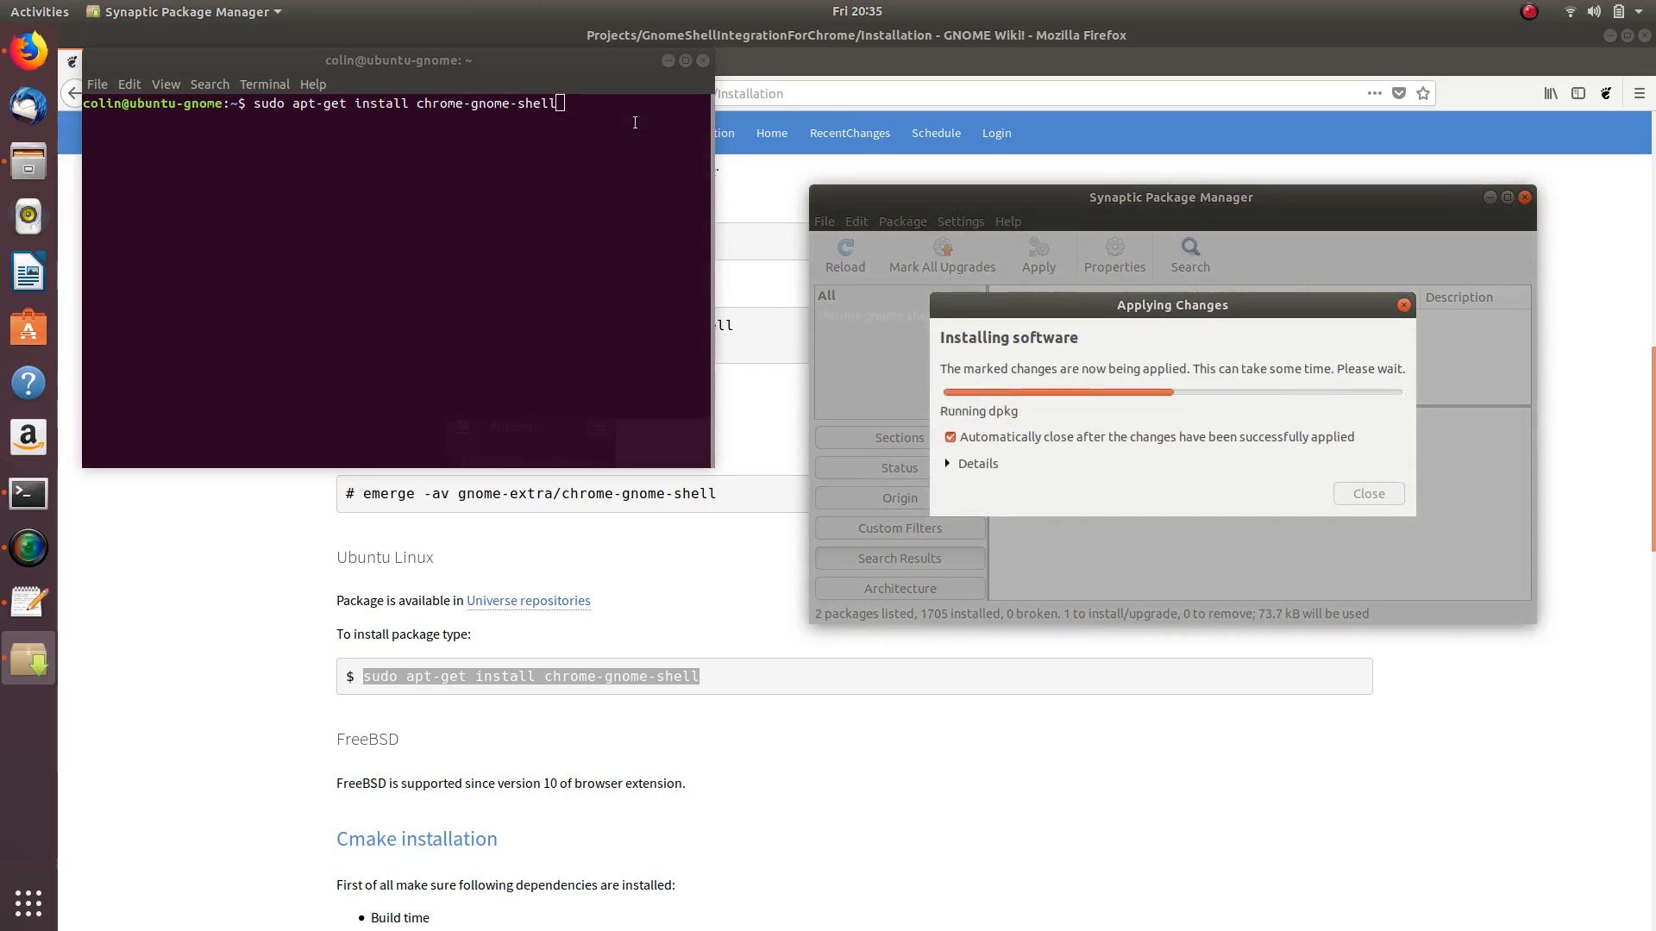
- Close the Terminal, open a fresh one, and bring up copy options for the wiki's command
click(703, 61)
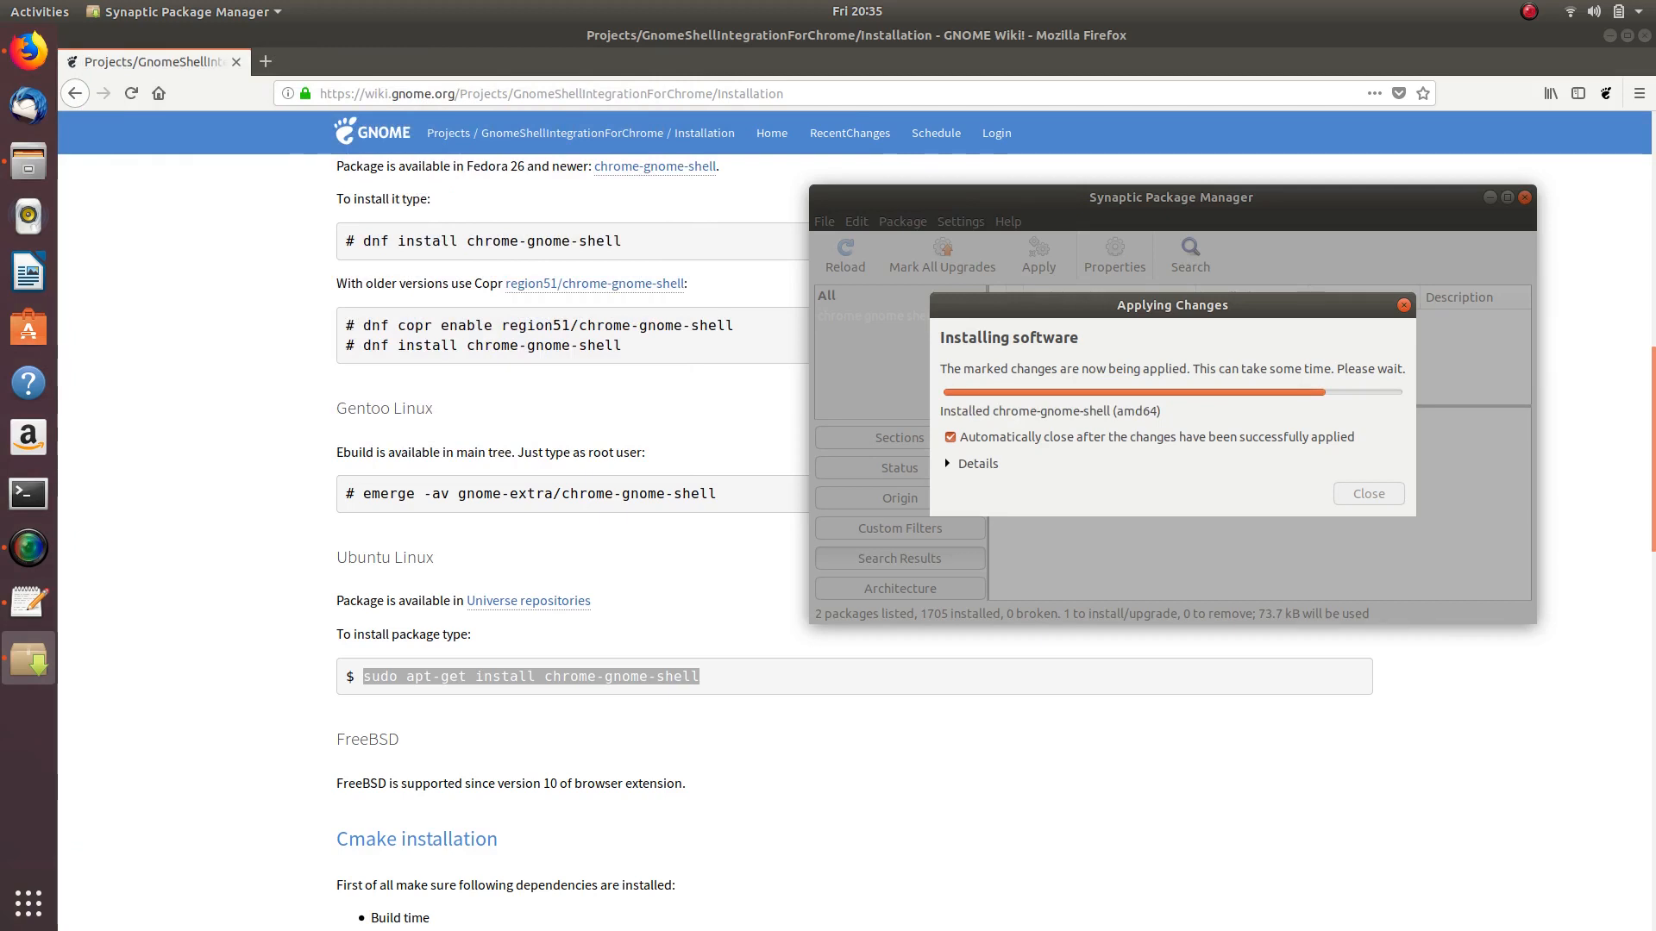
click(28, 493)
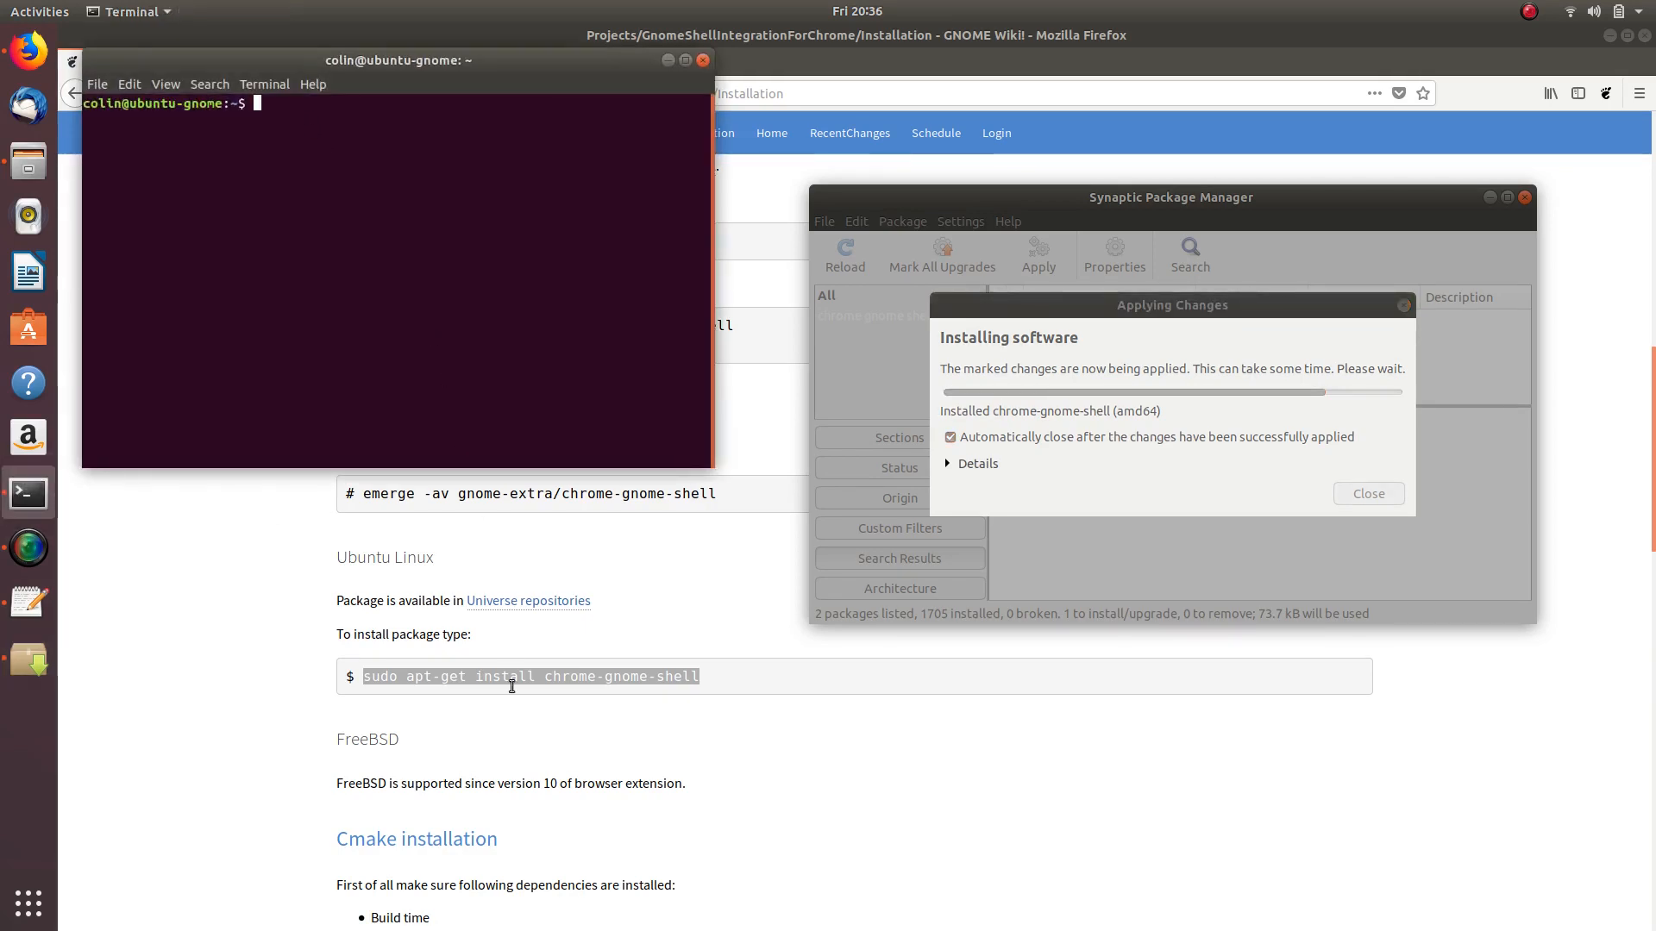
right_click(477, 670)
- Copy the install command again, paste it into Terminal, then close Terminal
click(521, 686)
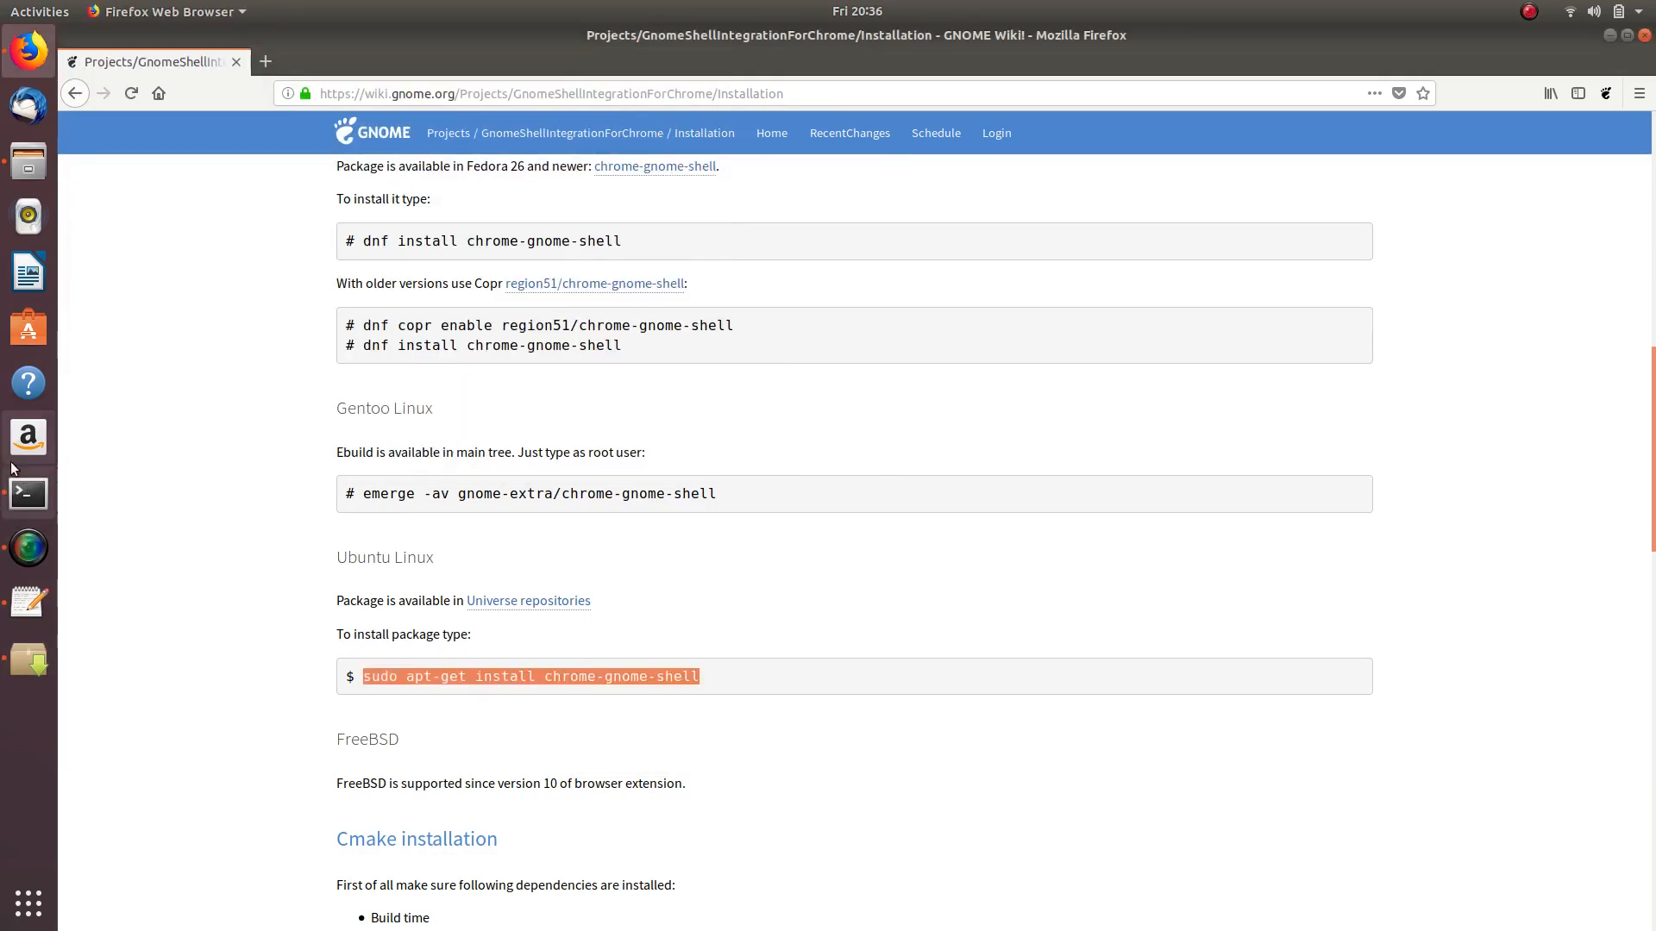
click(28, 494)
right_click(307, 101)
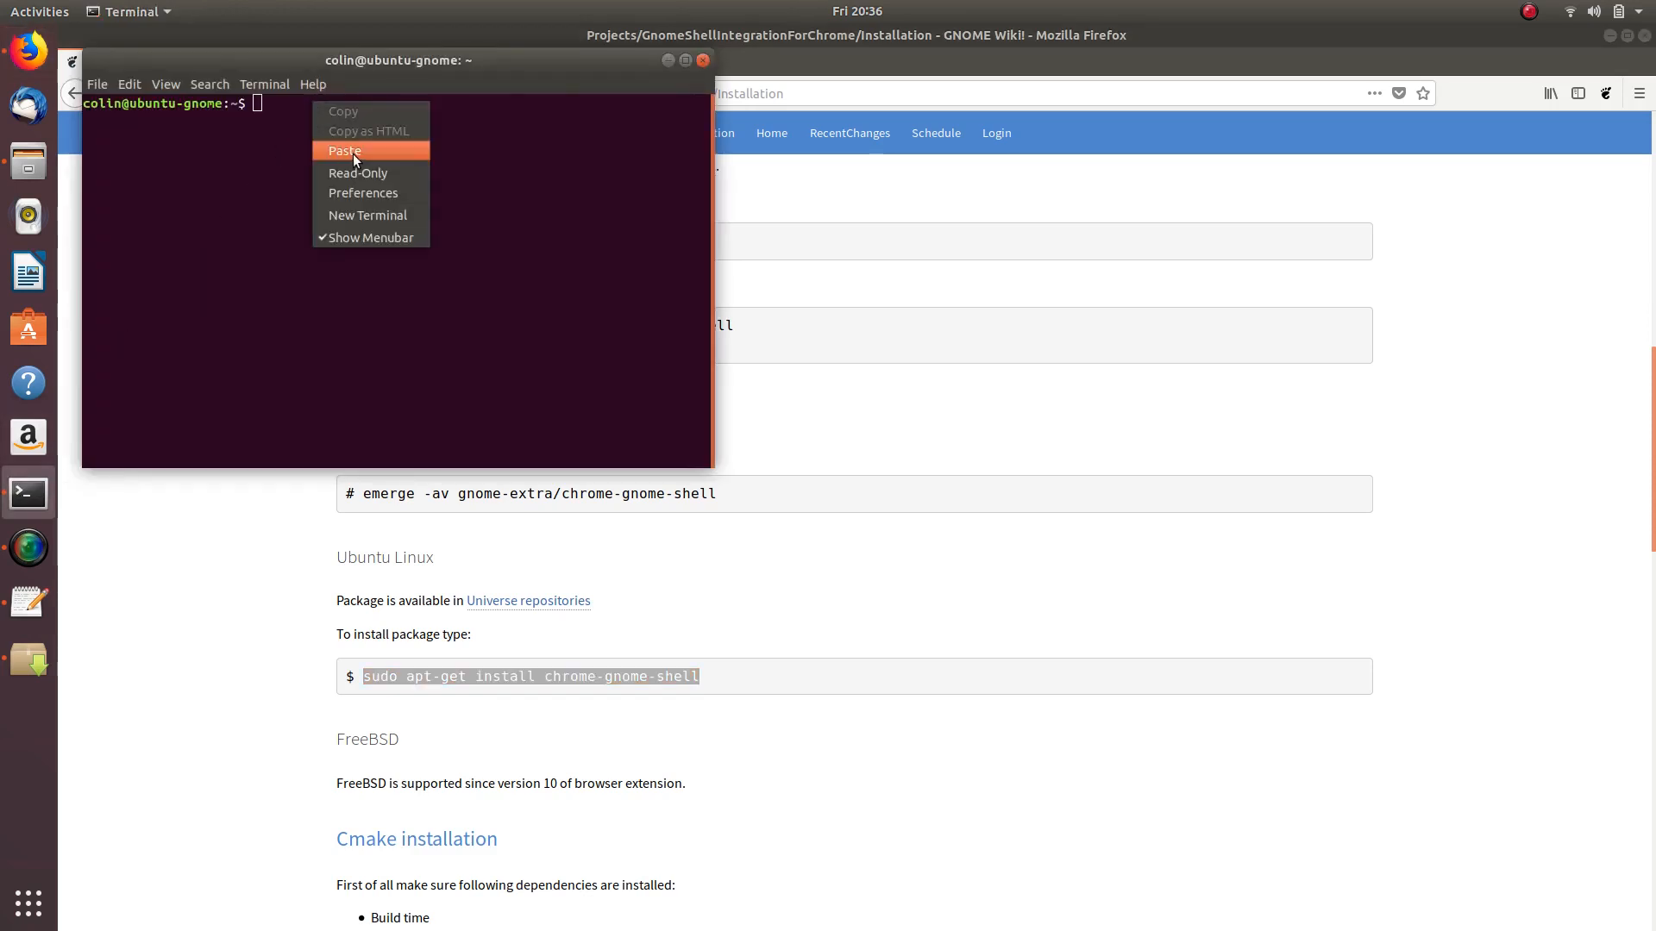
click(338, 154)
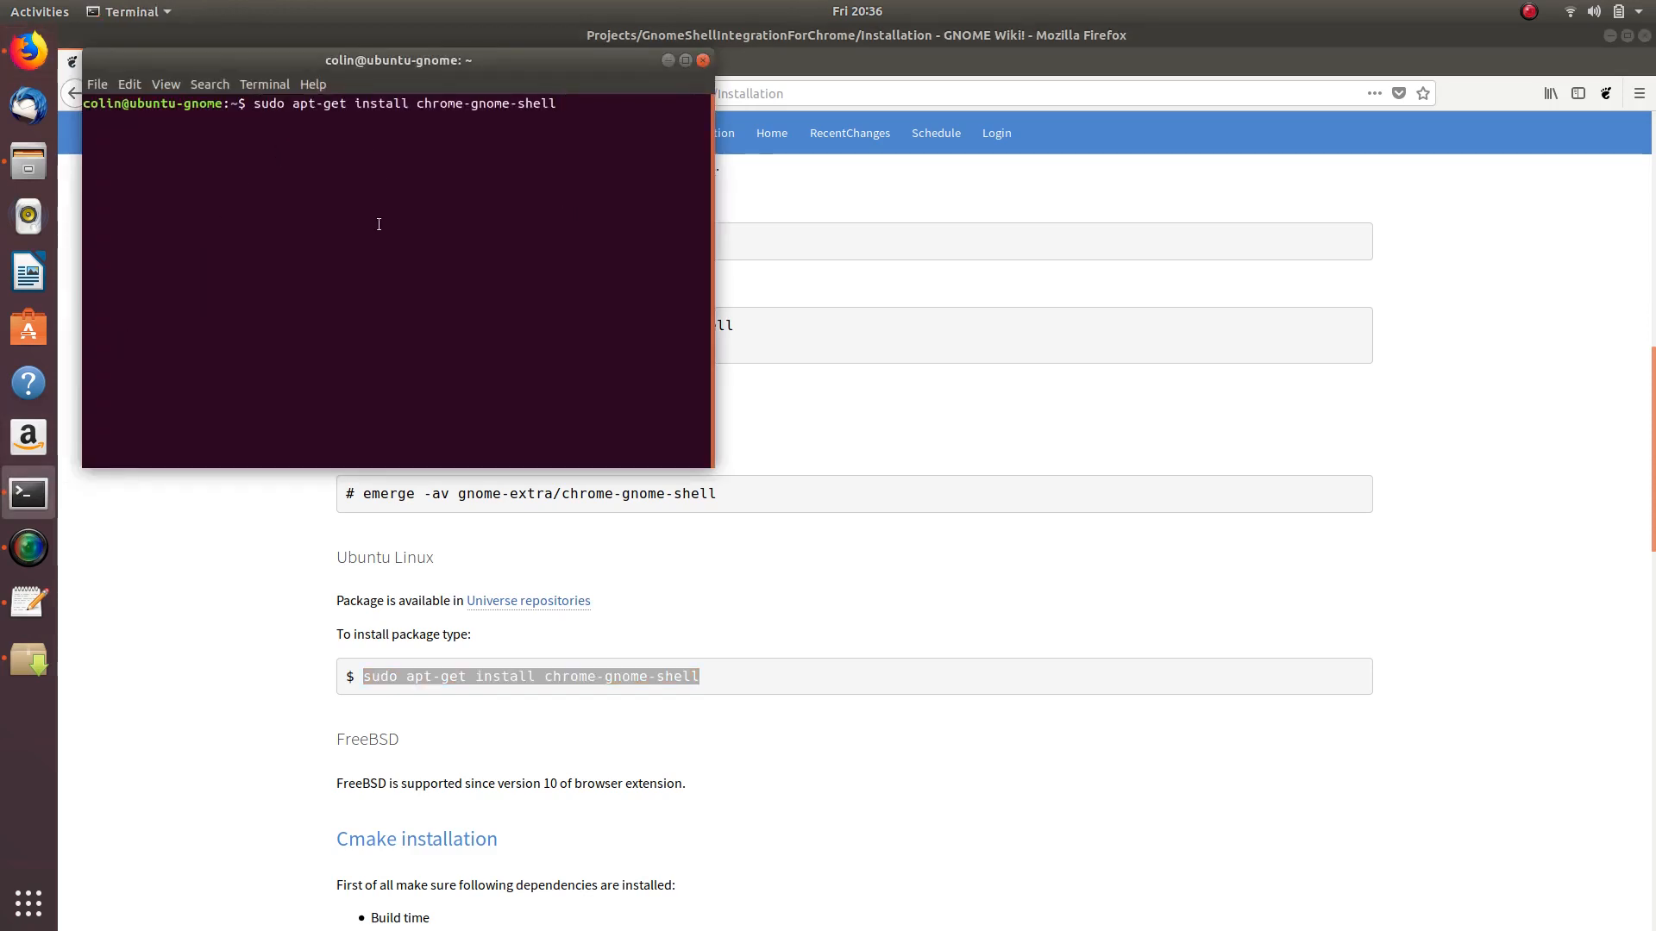
click(703, 59)
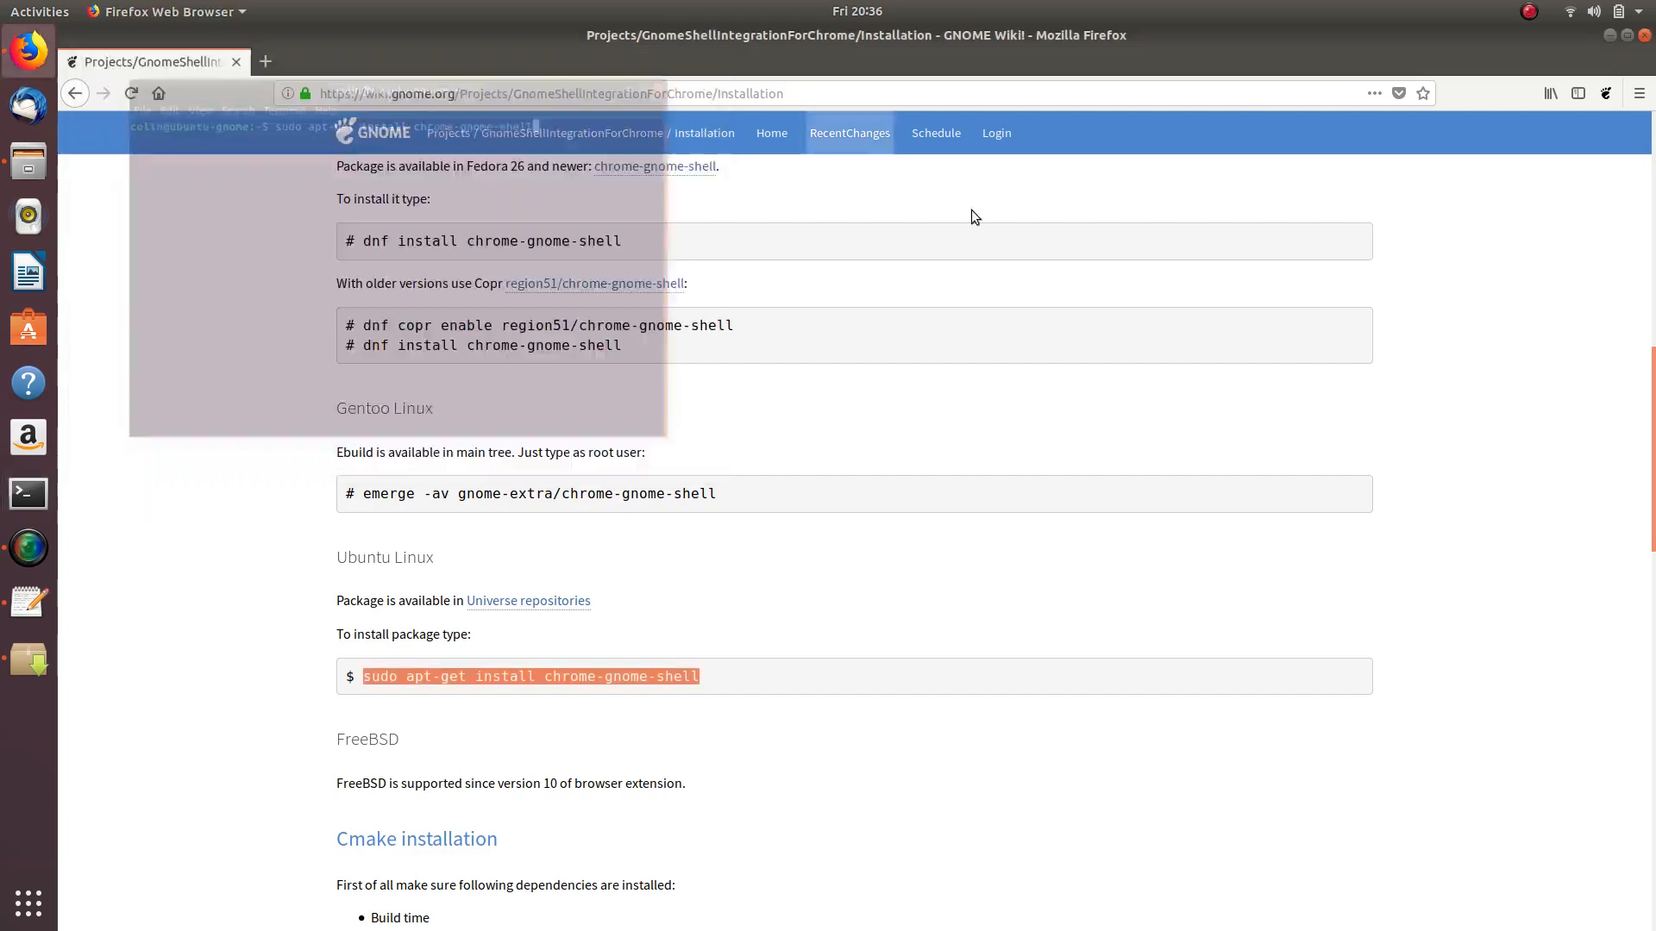
- Check chrome-gnome-shell 10-1 is installed in Synaptic, then close Synaptic and Firefox
click(29, 661)
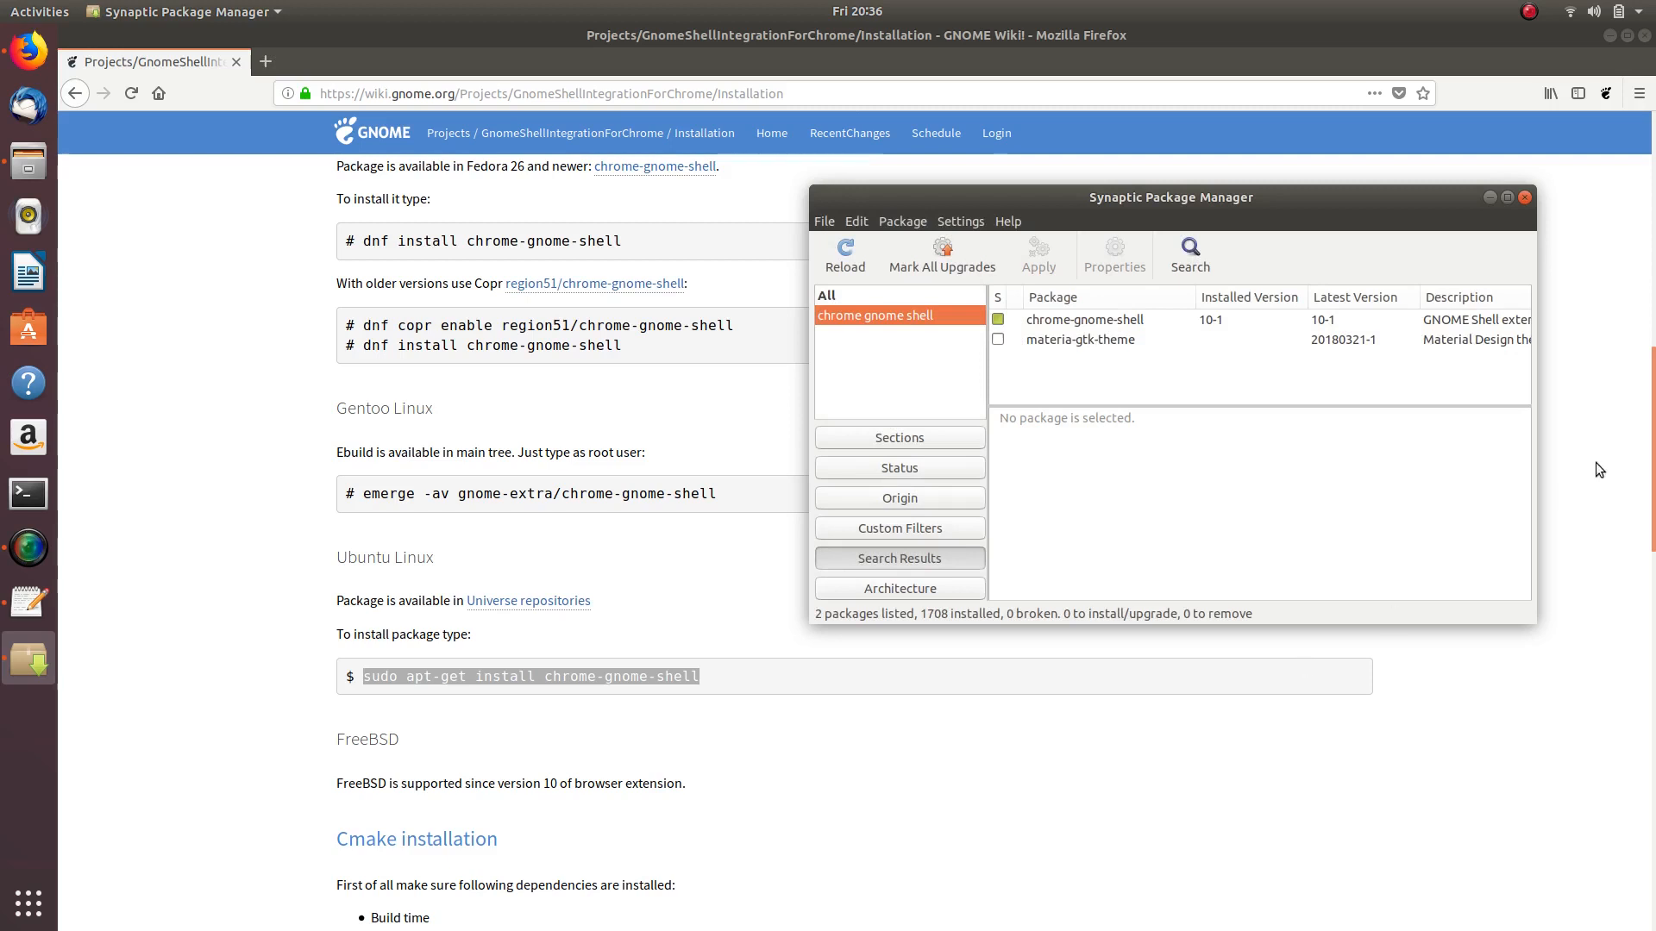
click(1525, 199)
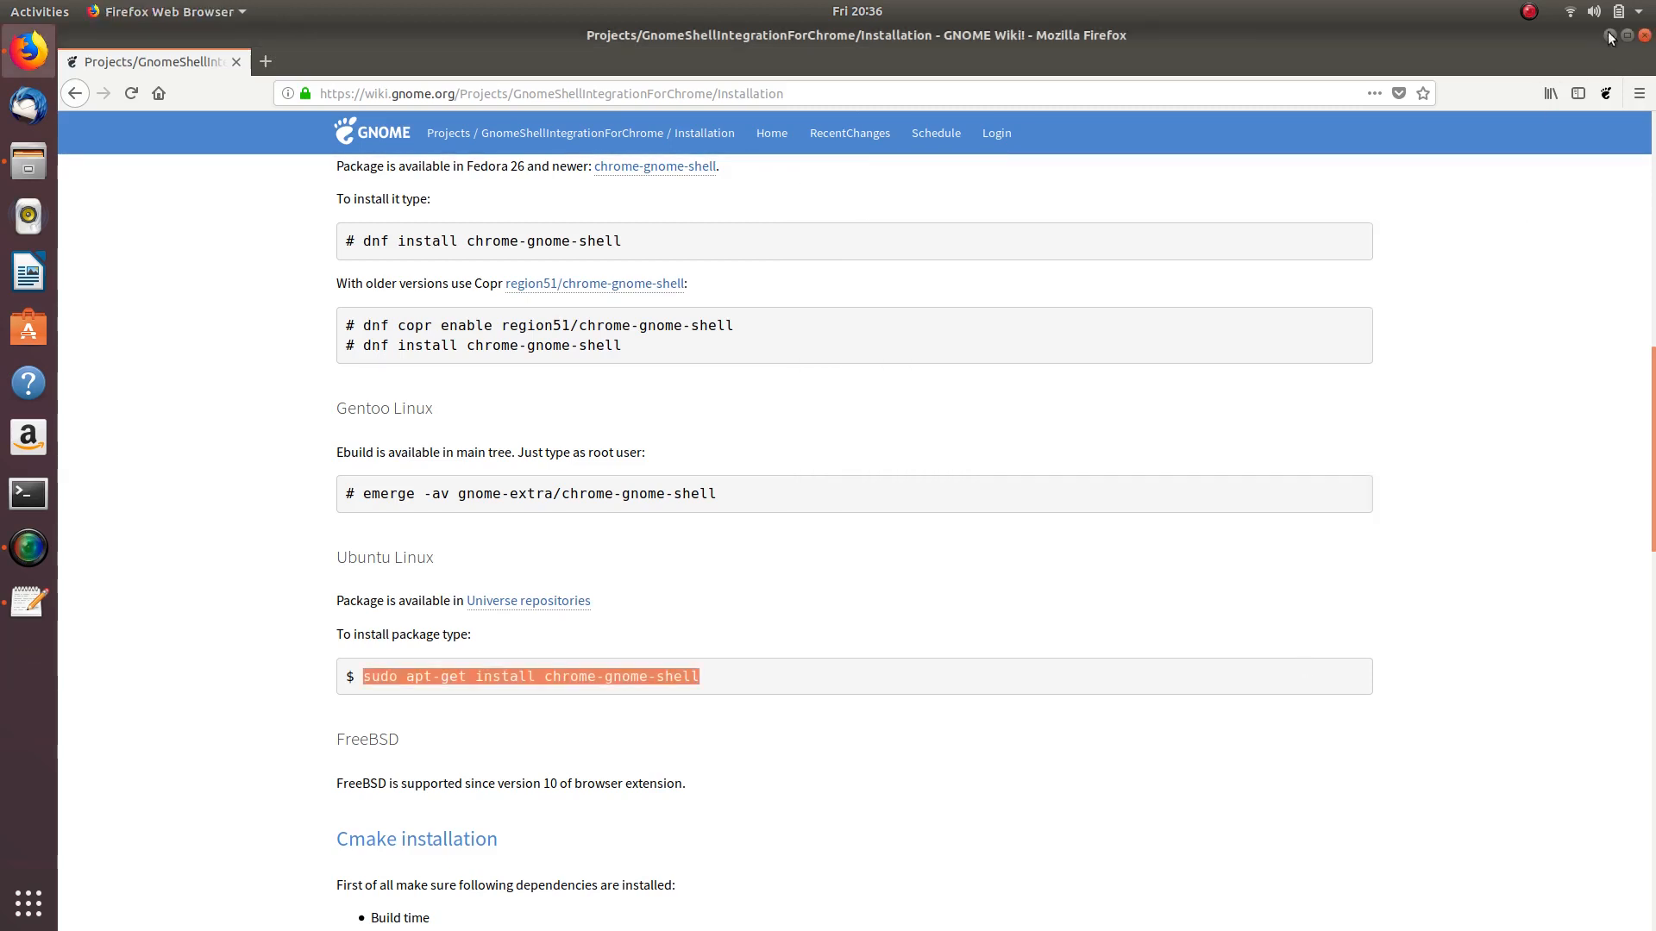
click(1643, 35)
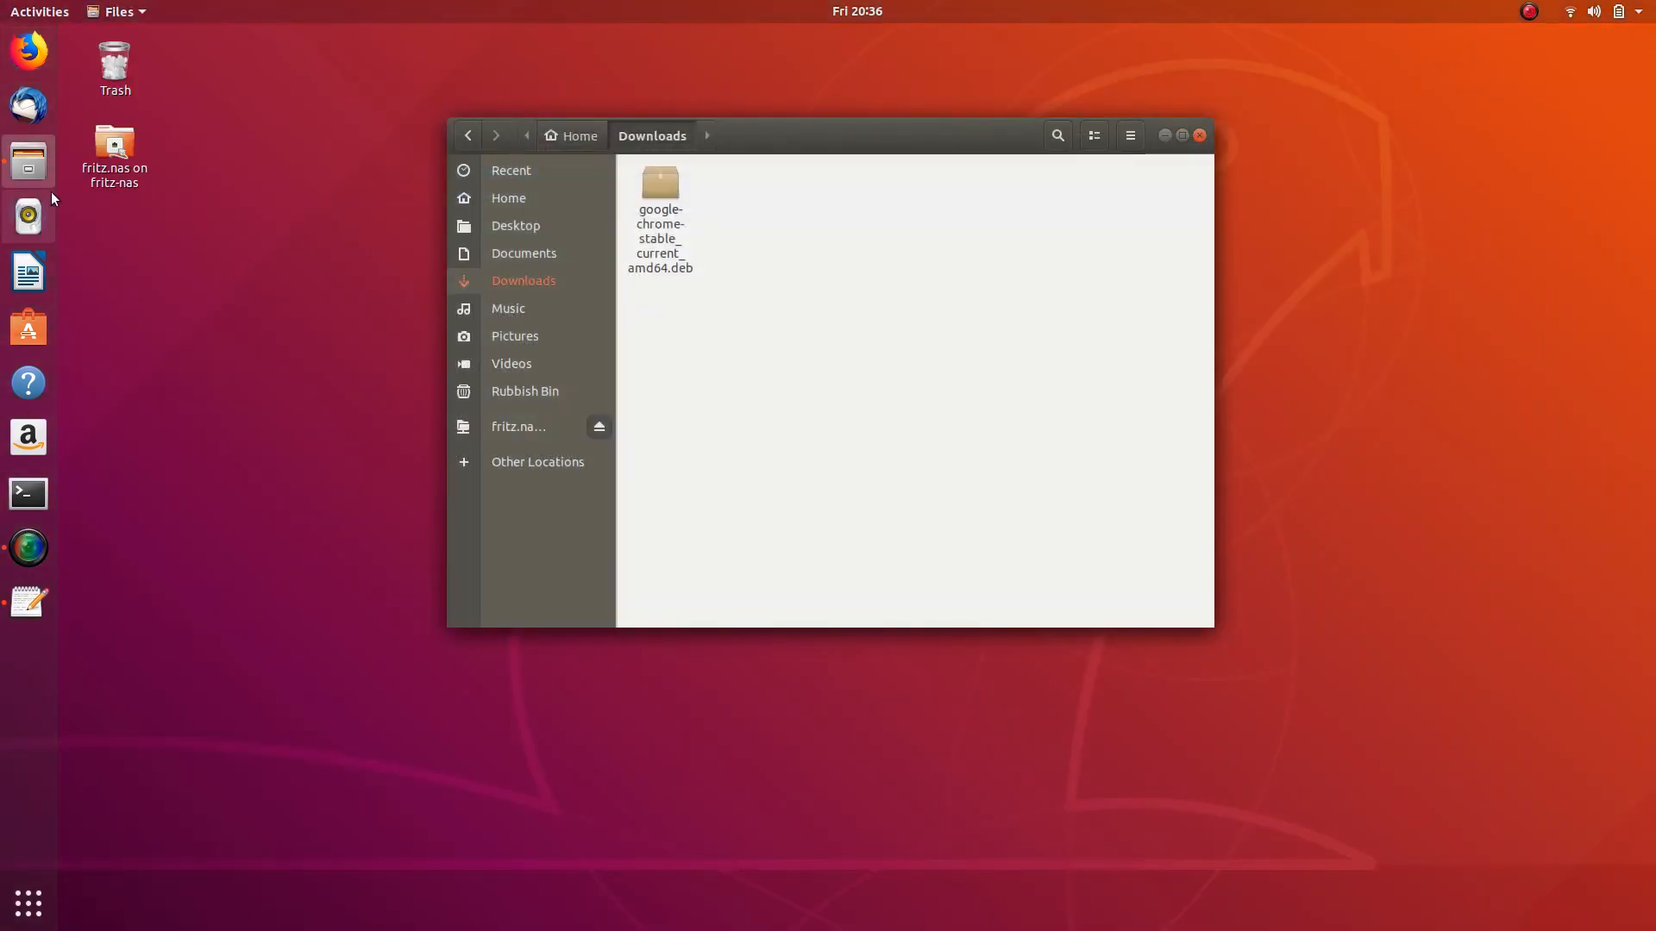
click(29, 53)
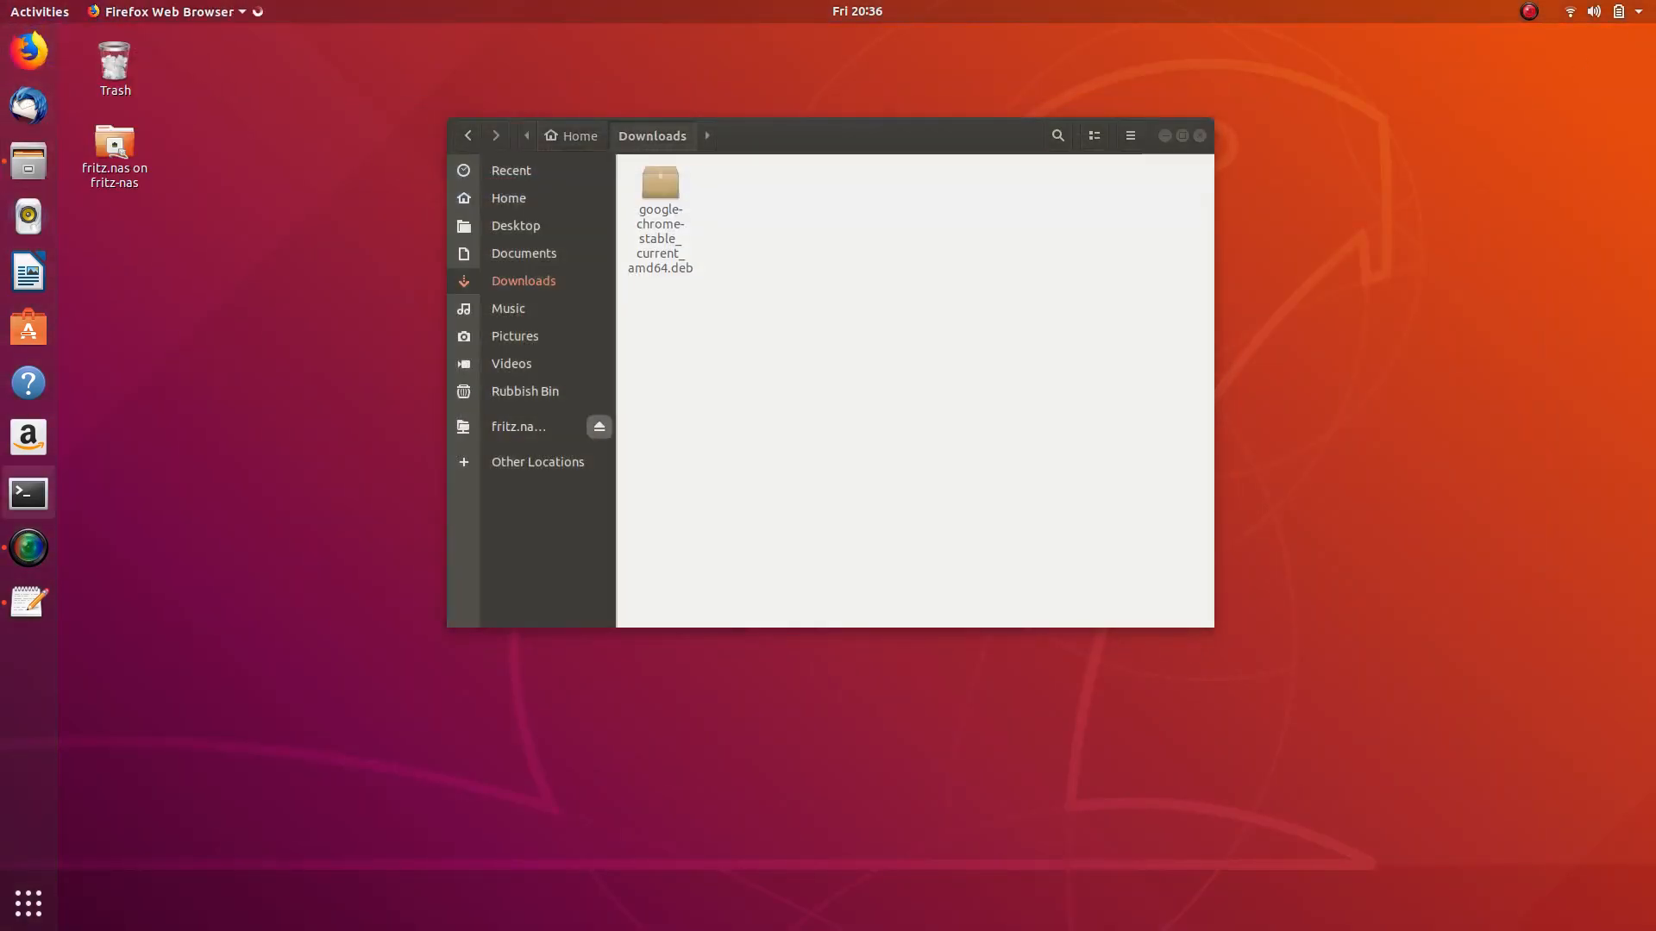
click(28, 602)
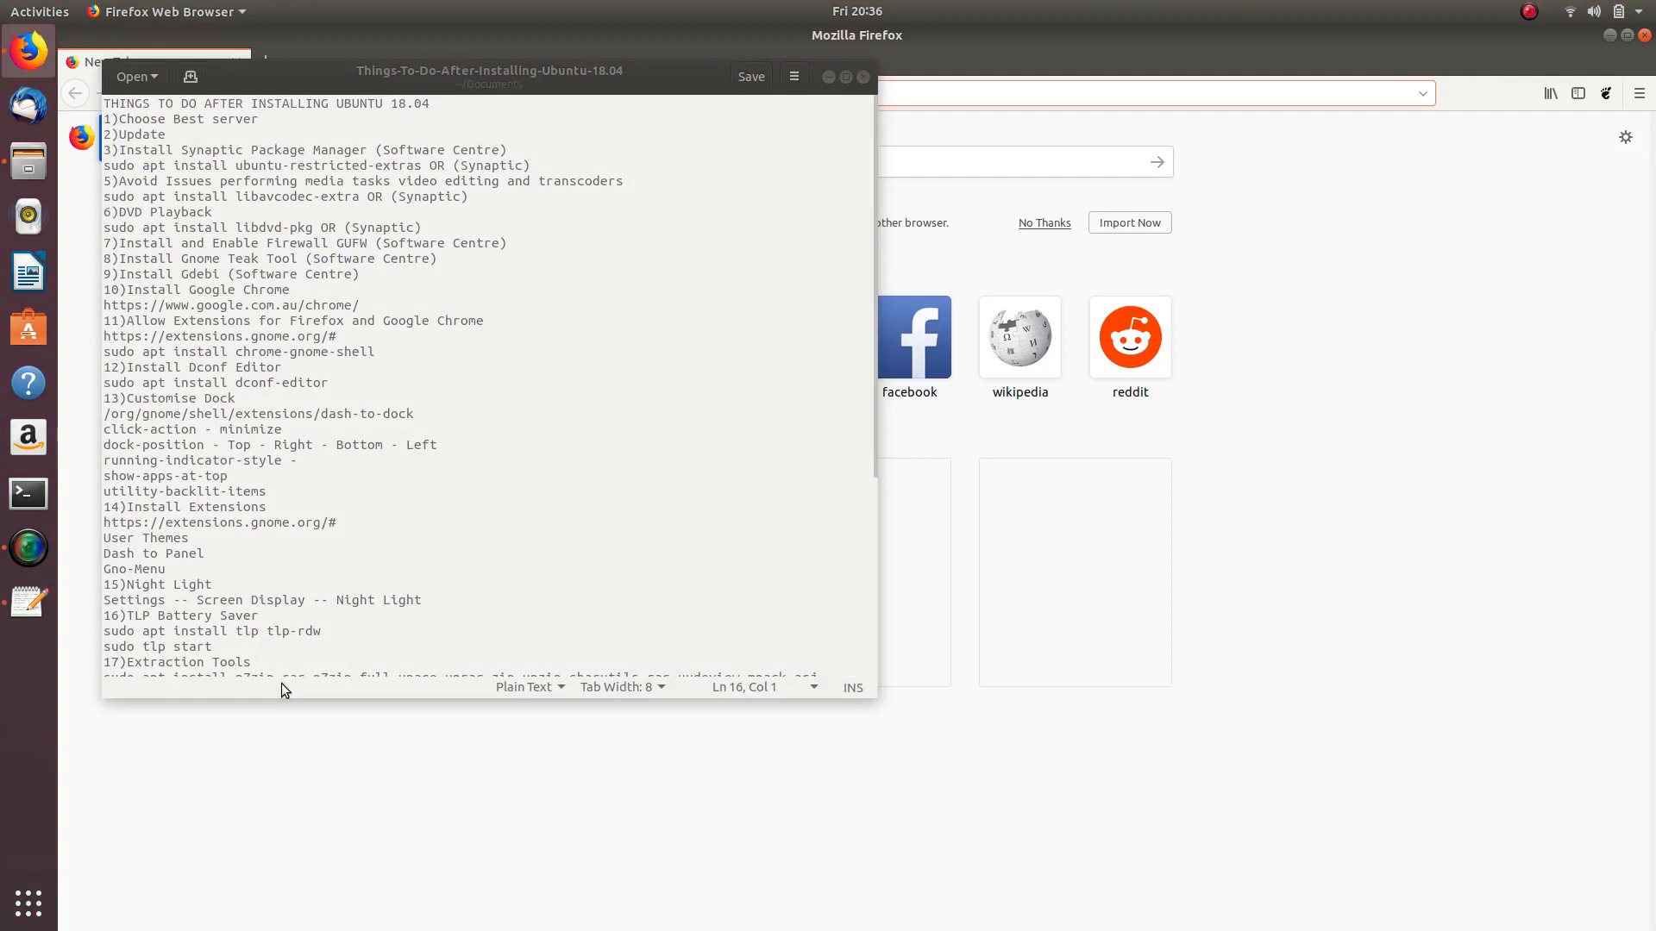
drag(502, 79, 1098, 170)
click(594, 344)
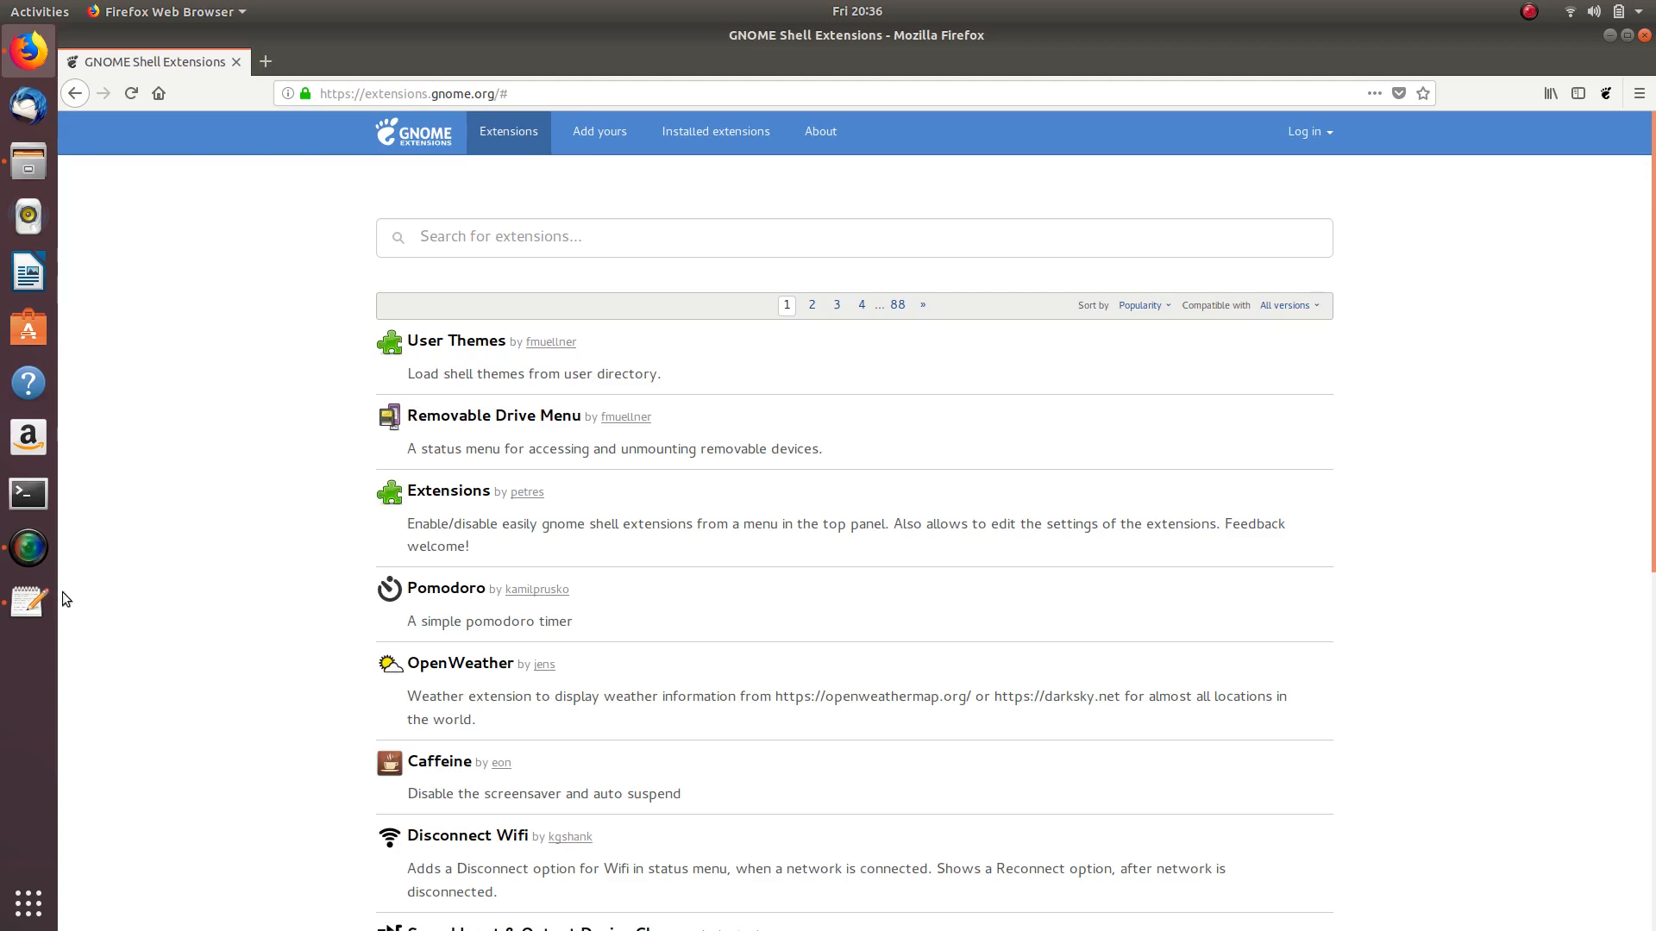
click(29, 601)
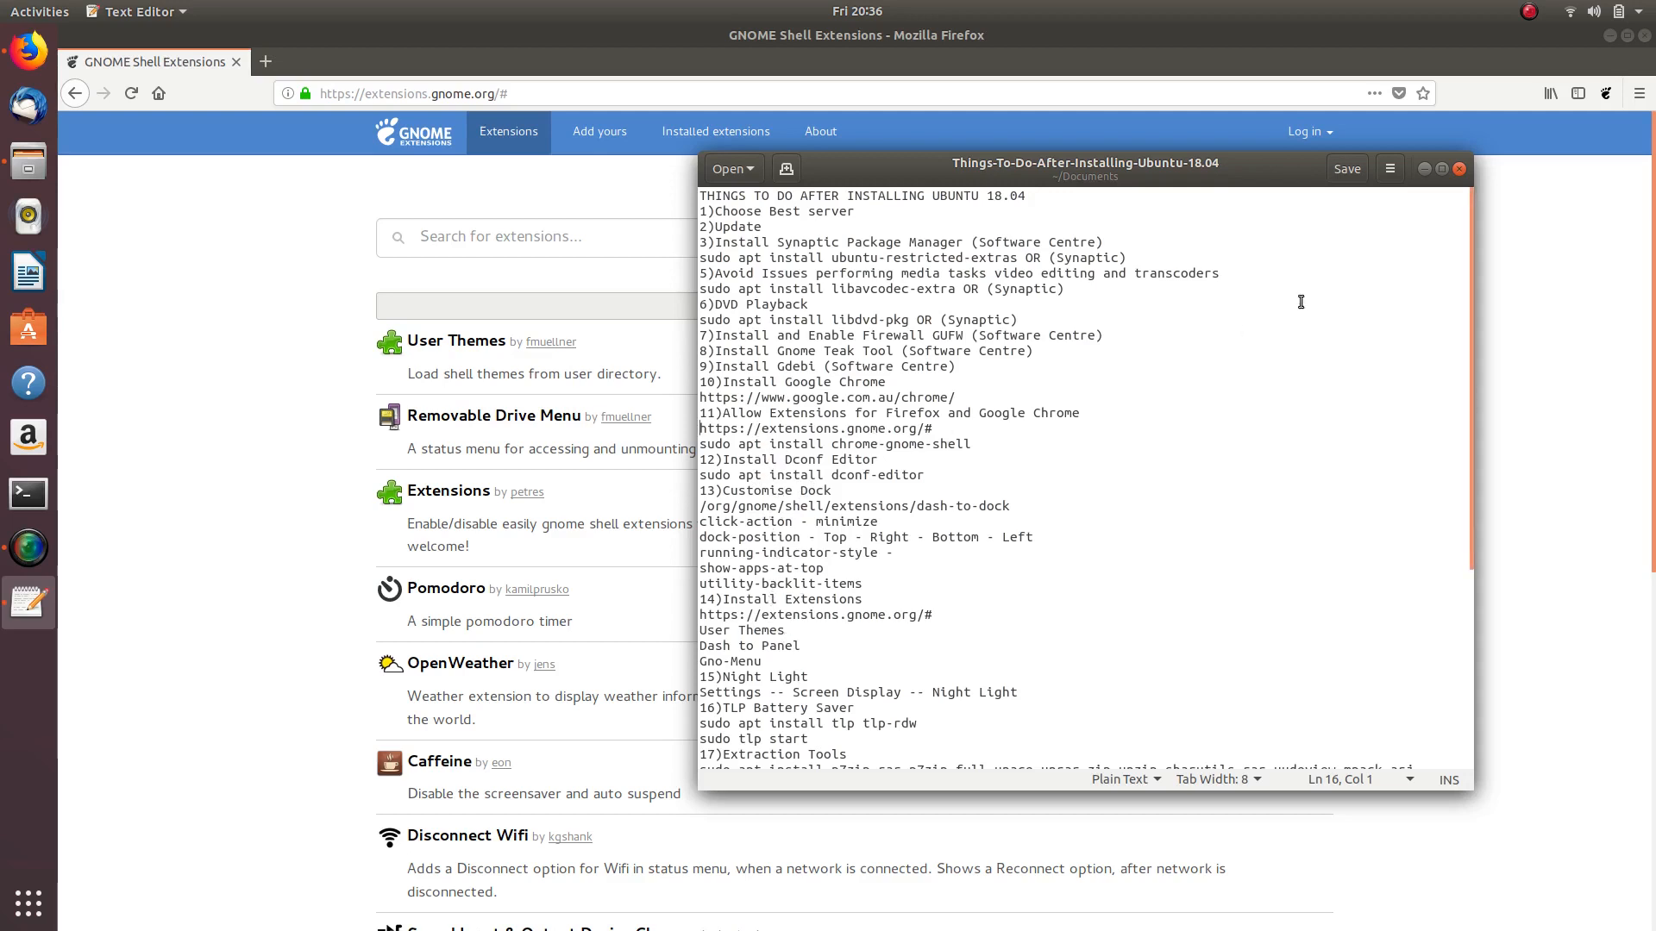
click(1424, 169)
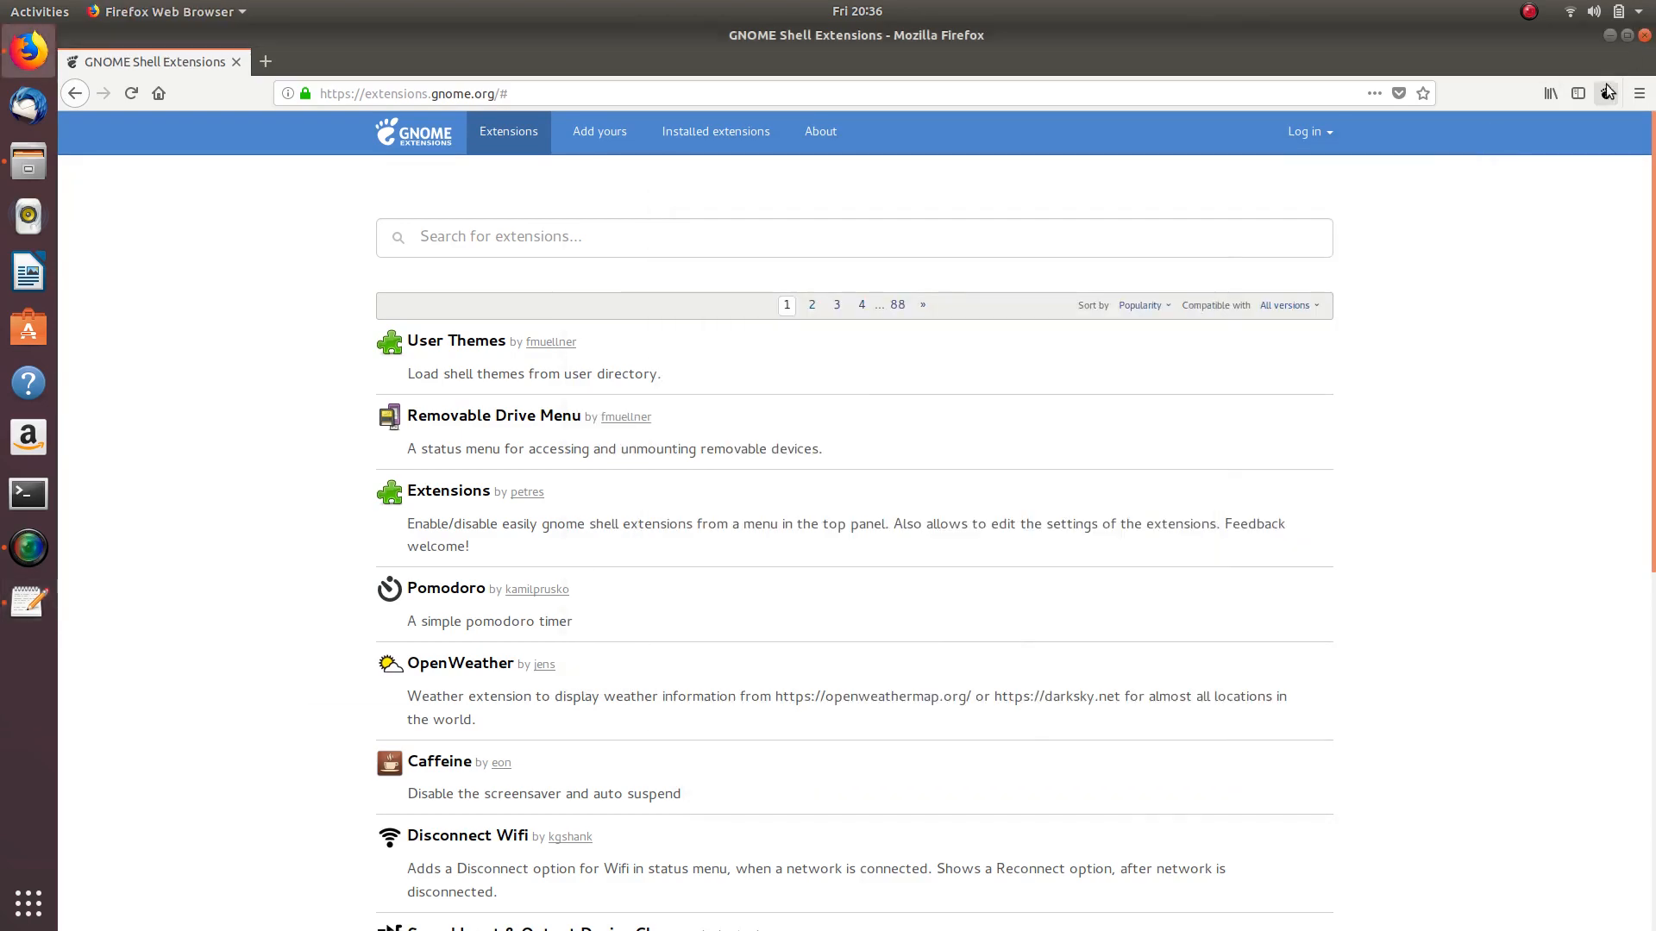
click(1646, 36)
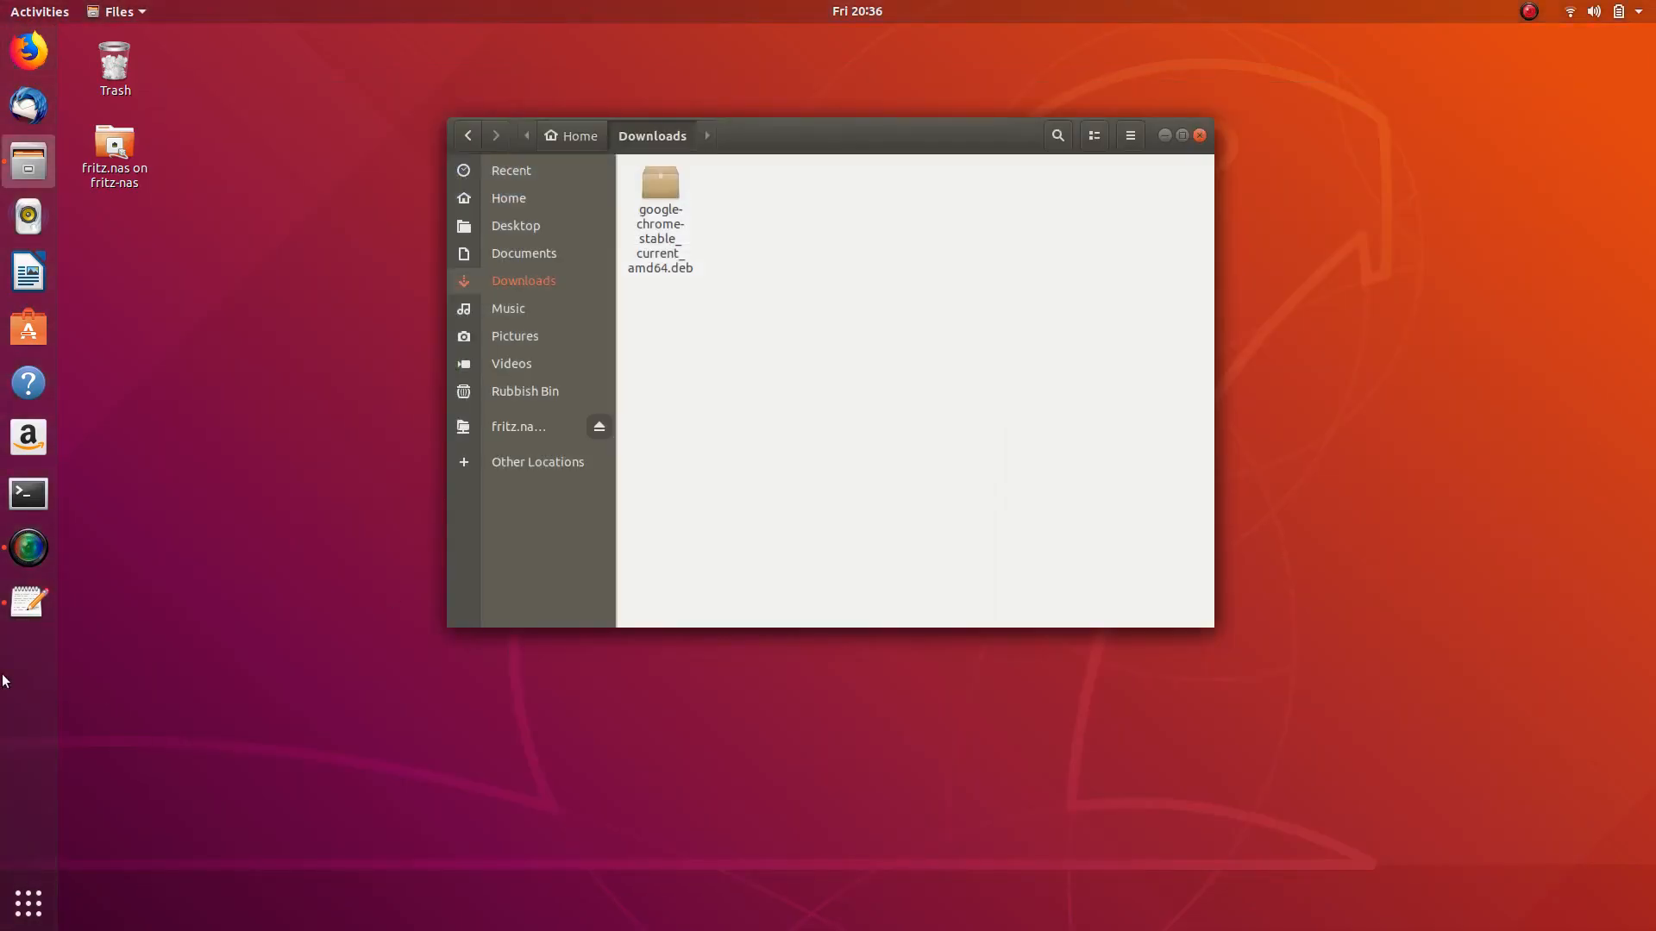
- Search Ubuntu Software for 'dconf editor' and open the Dconf Editor details page
click(28, 602)
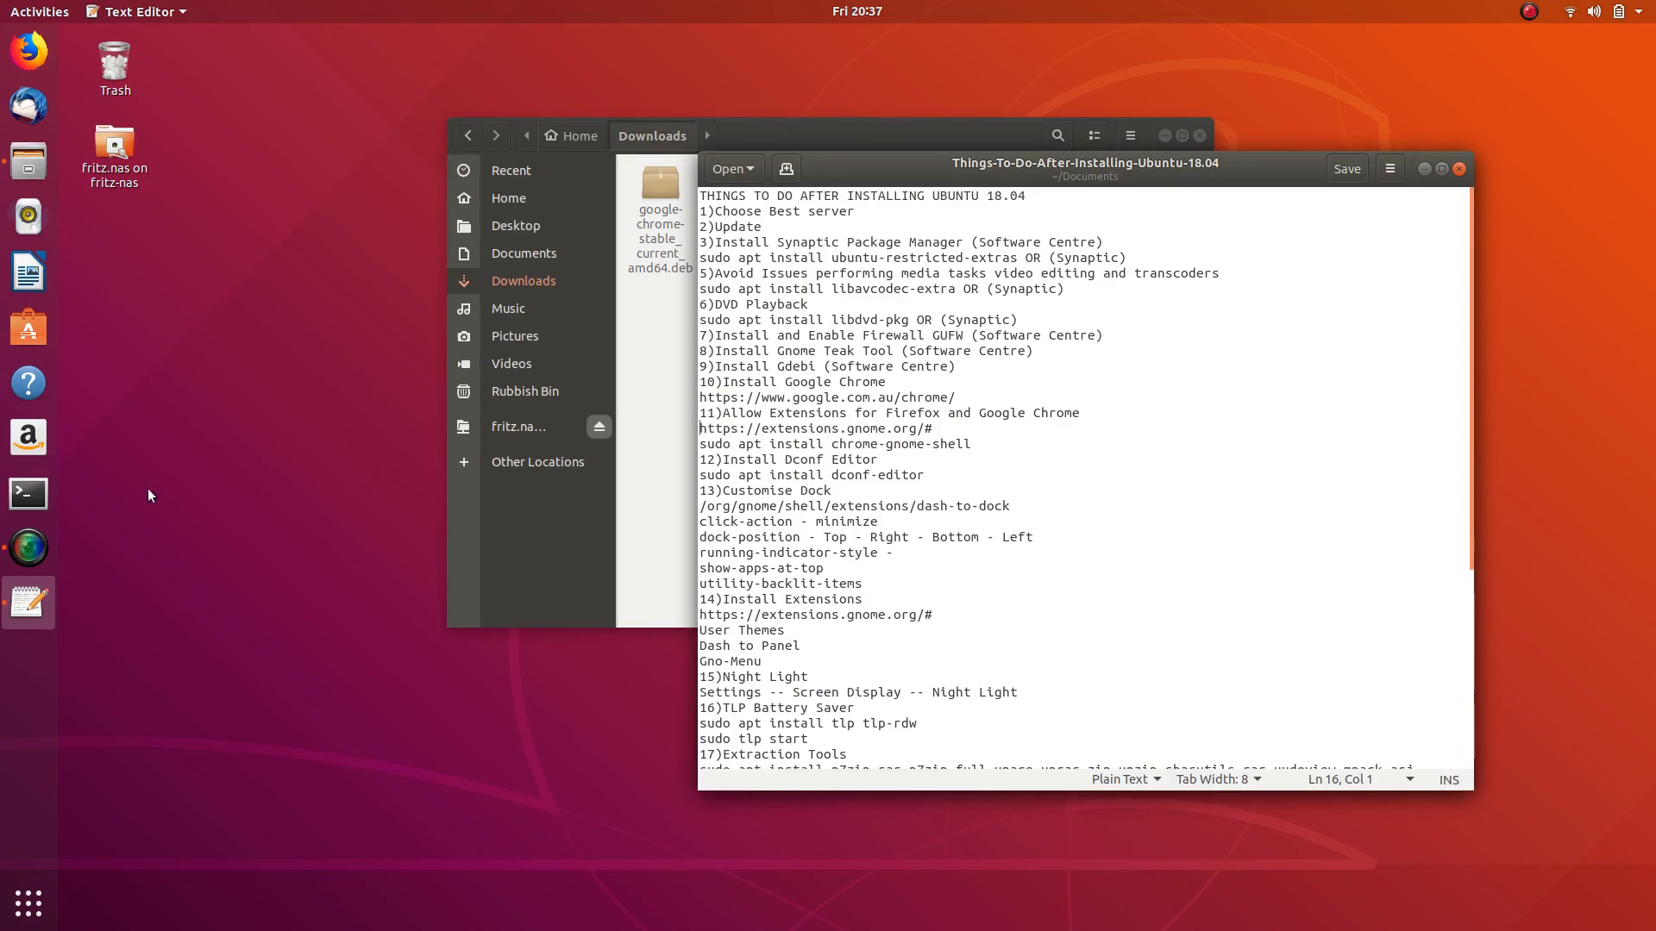
click(28, 329)
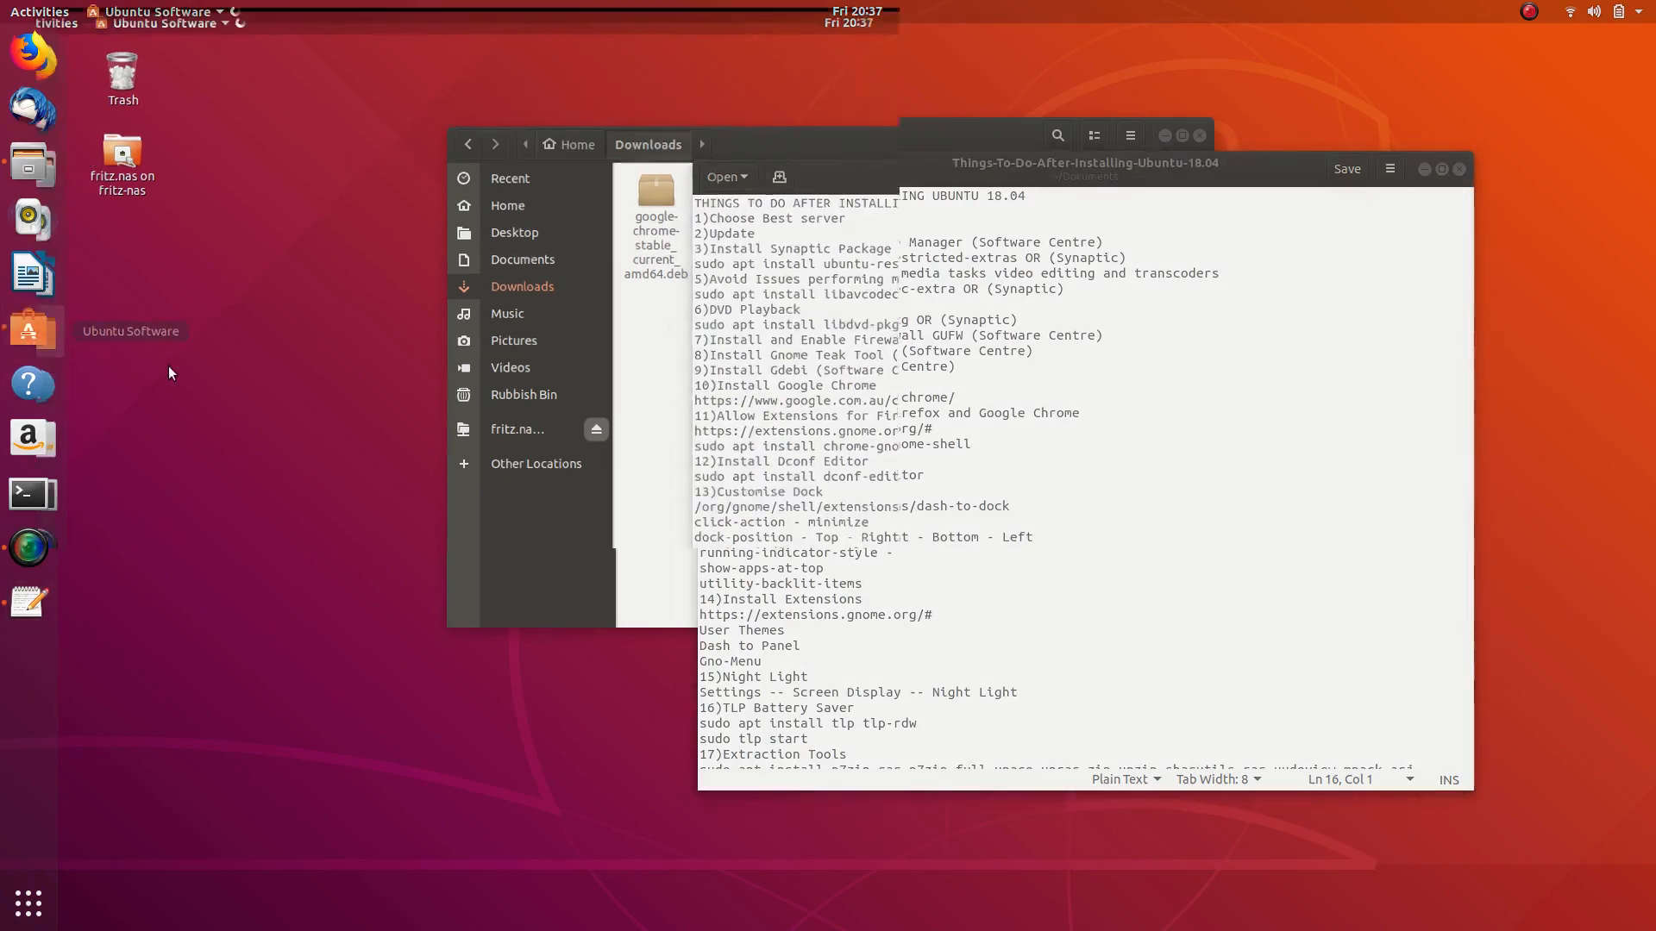
click(784, 31)
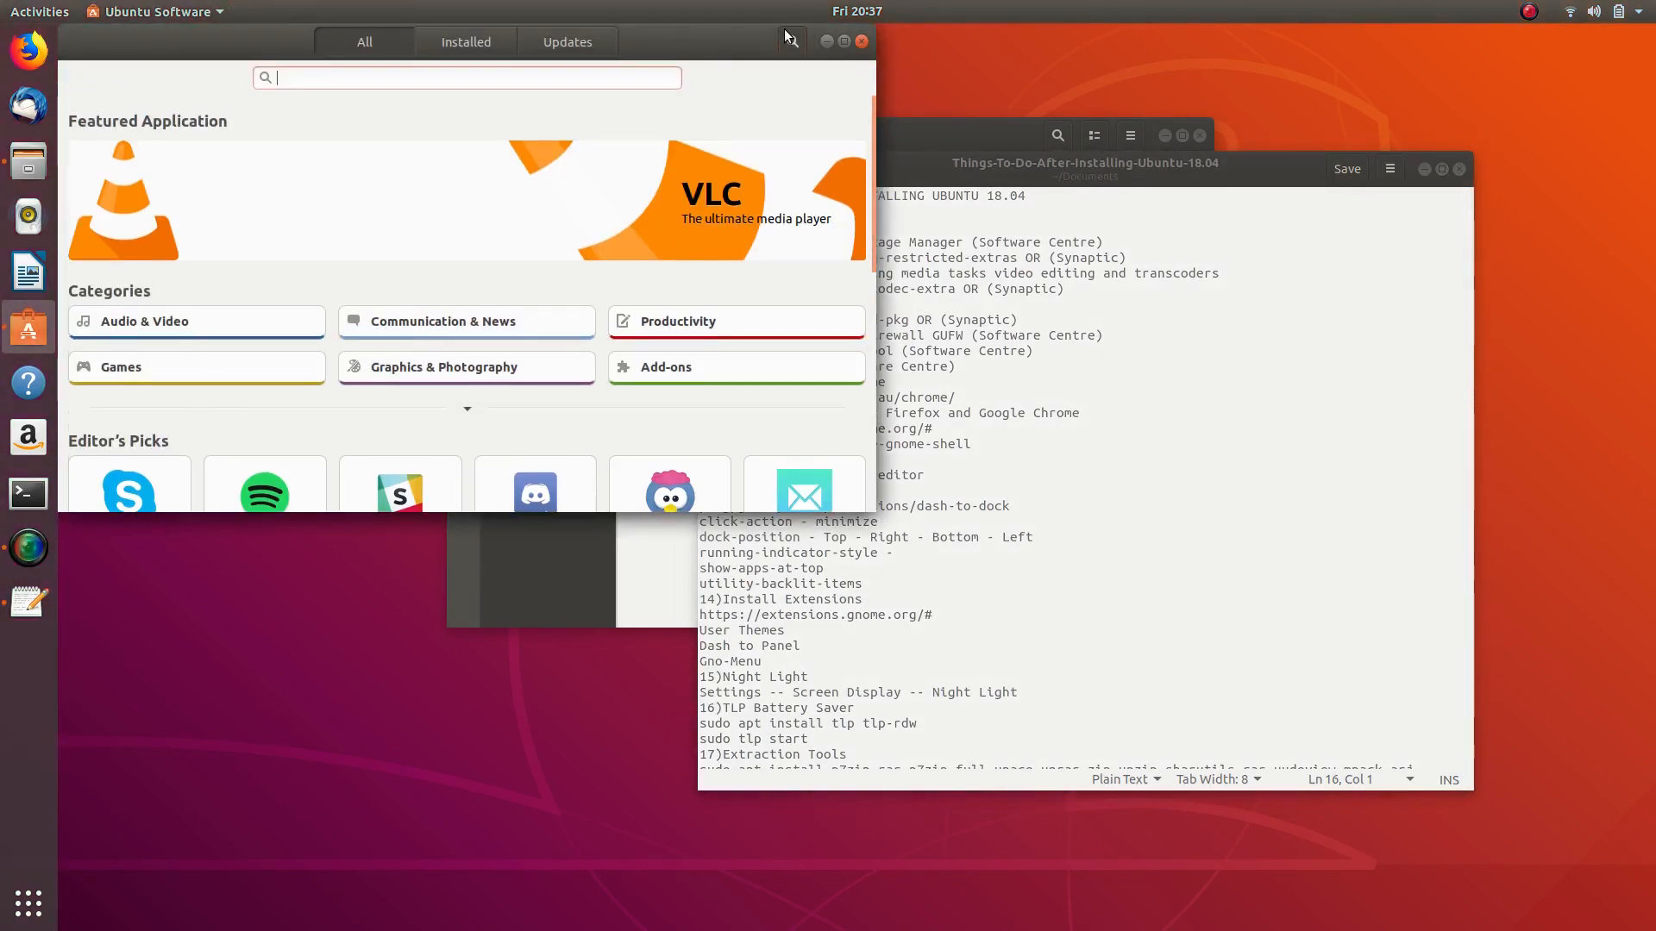
text(dco)
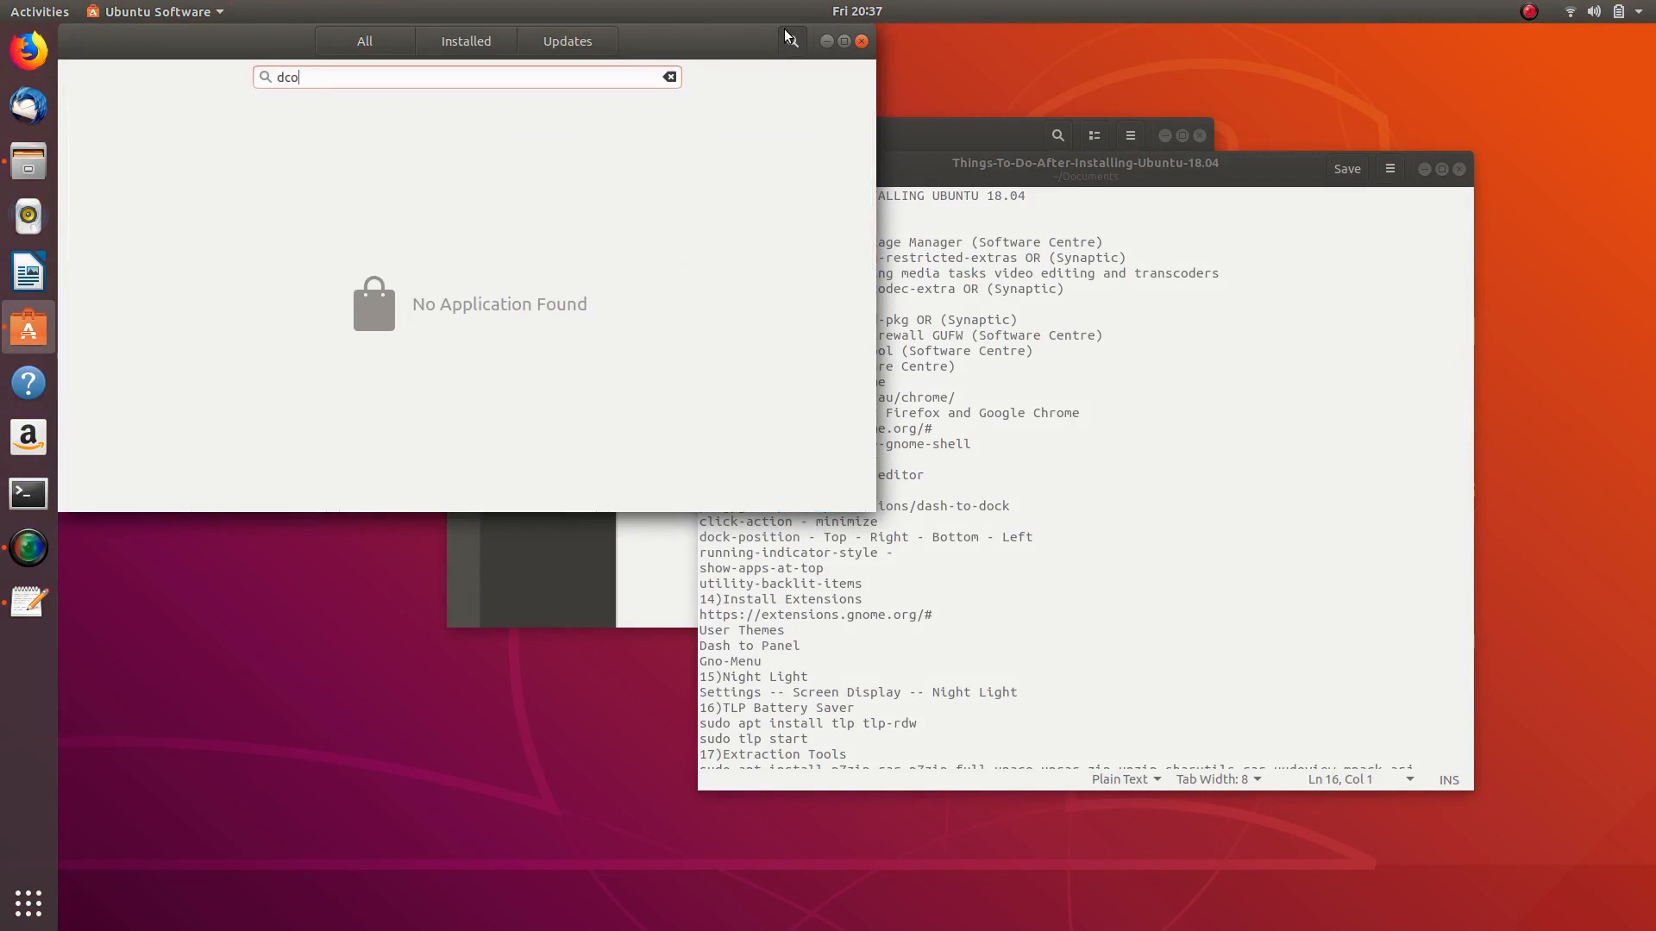
text(nf editor)
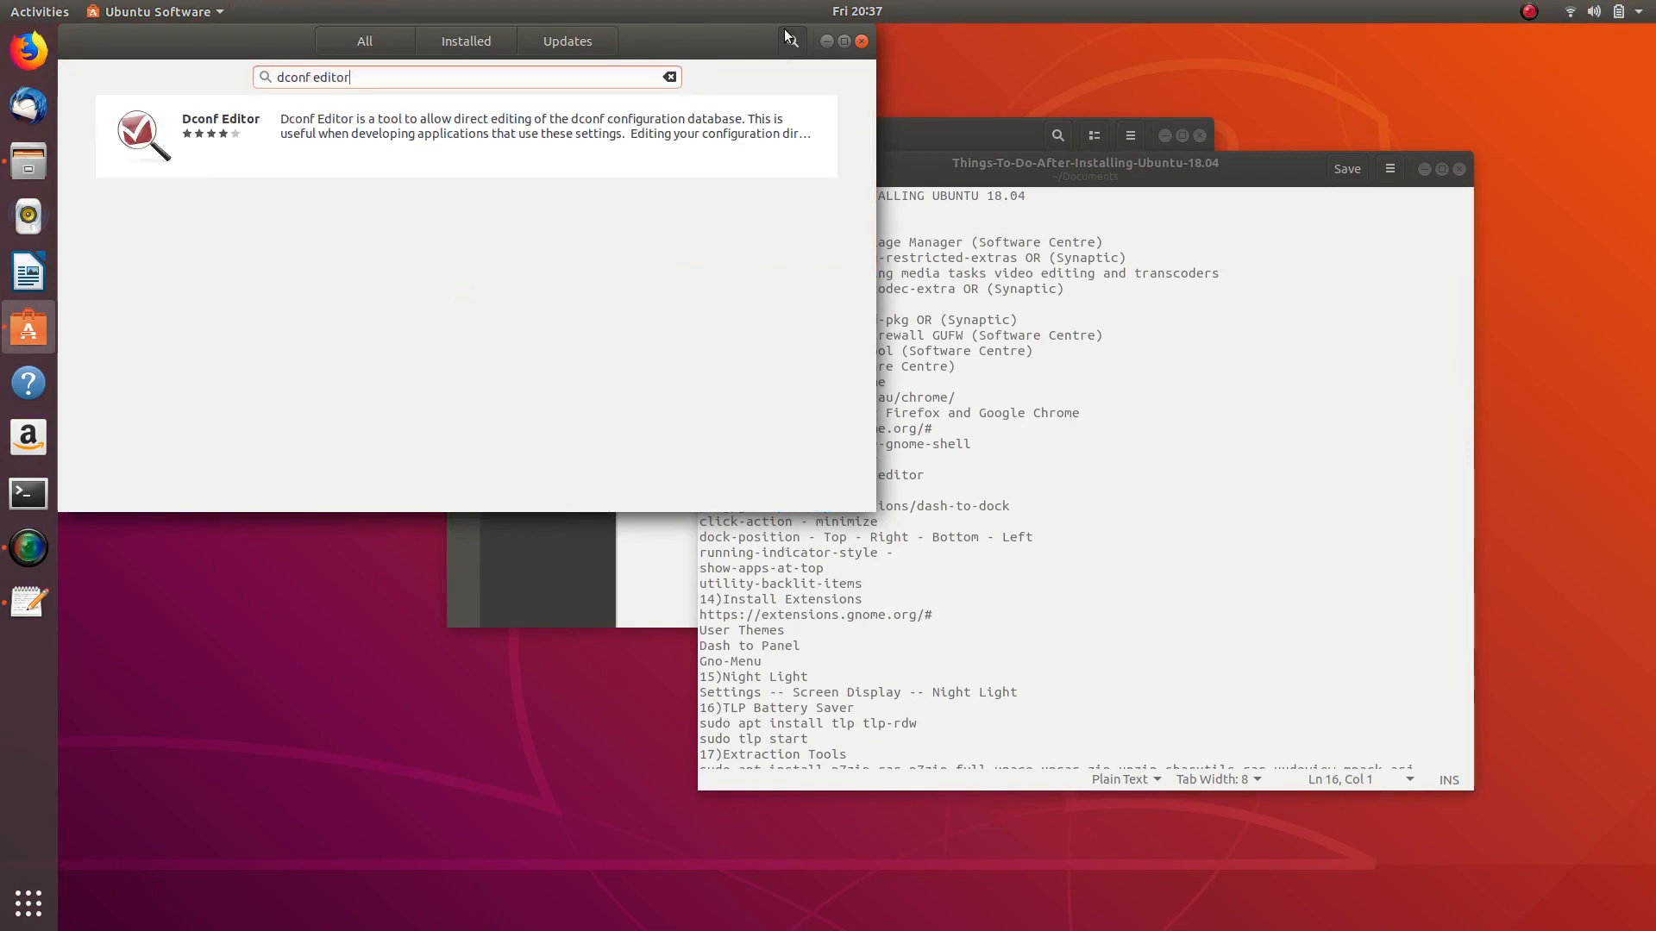
click(313, 122)
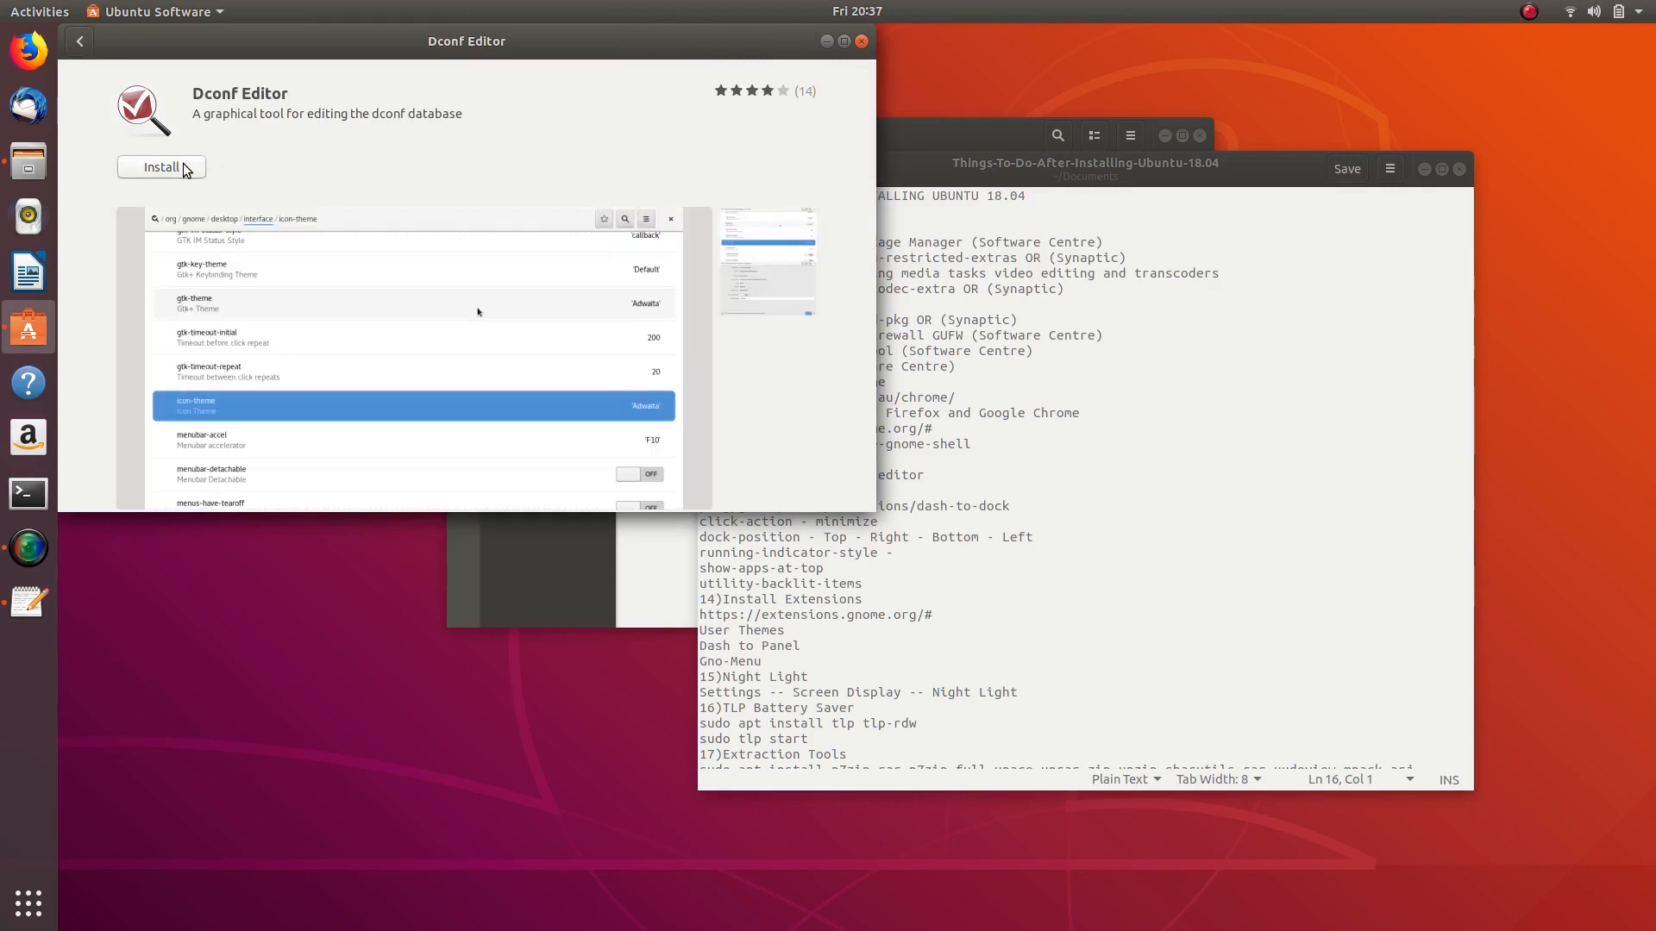
click(29, 494)
- Type 'sudo apt instal … editor' in Terminal, then launch Synaptic via 'syn' and enter the password
text(s)
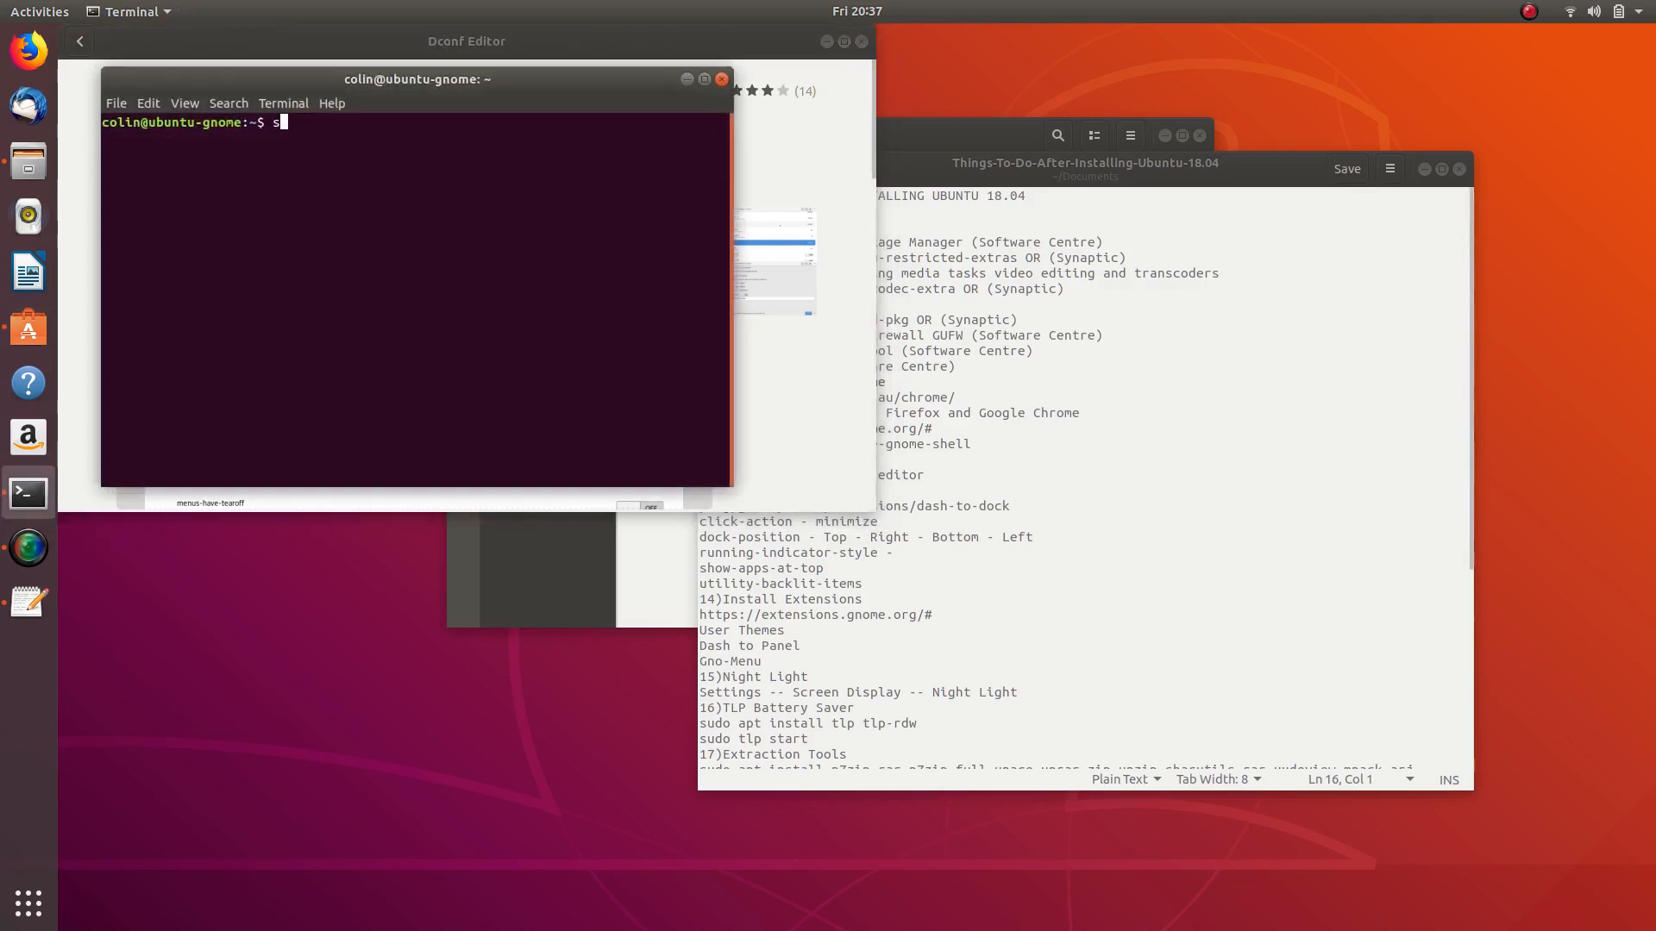
text(udo apt instal dconf)
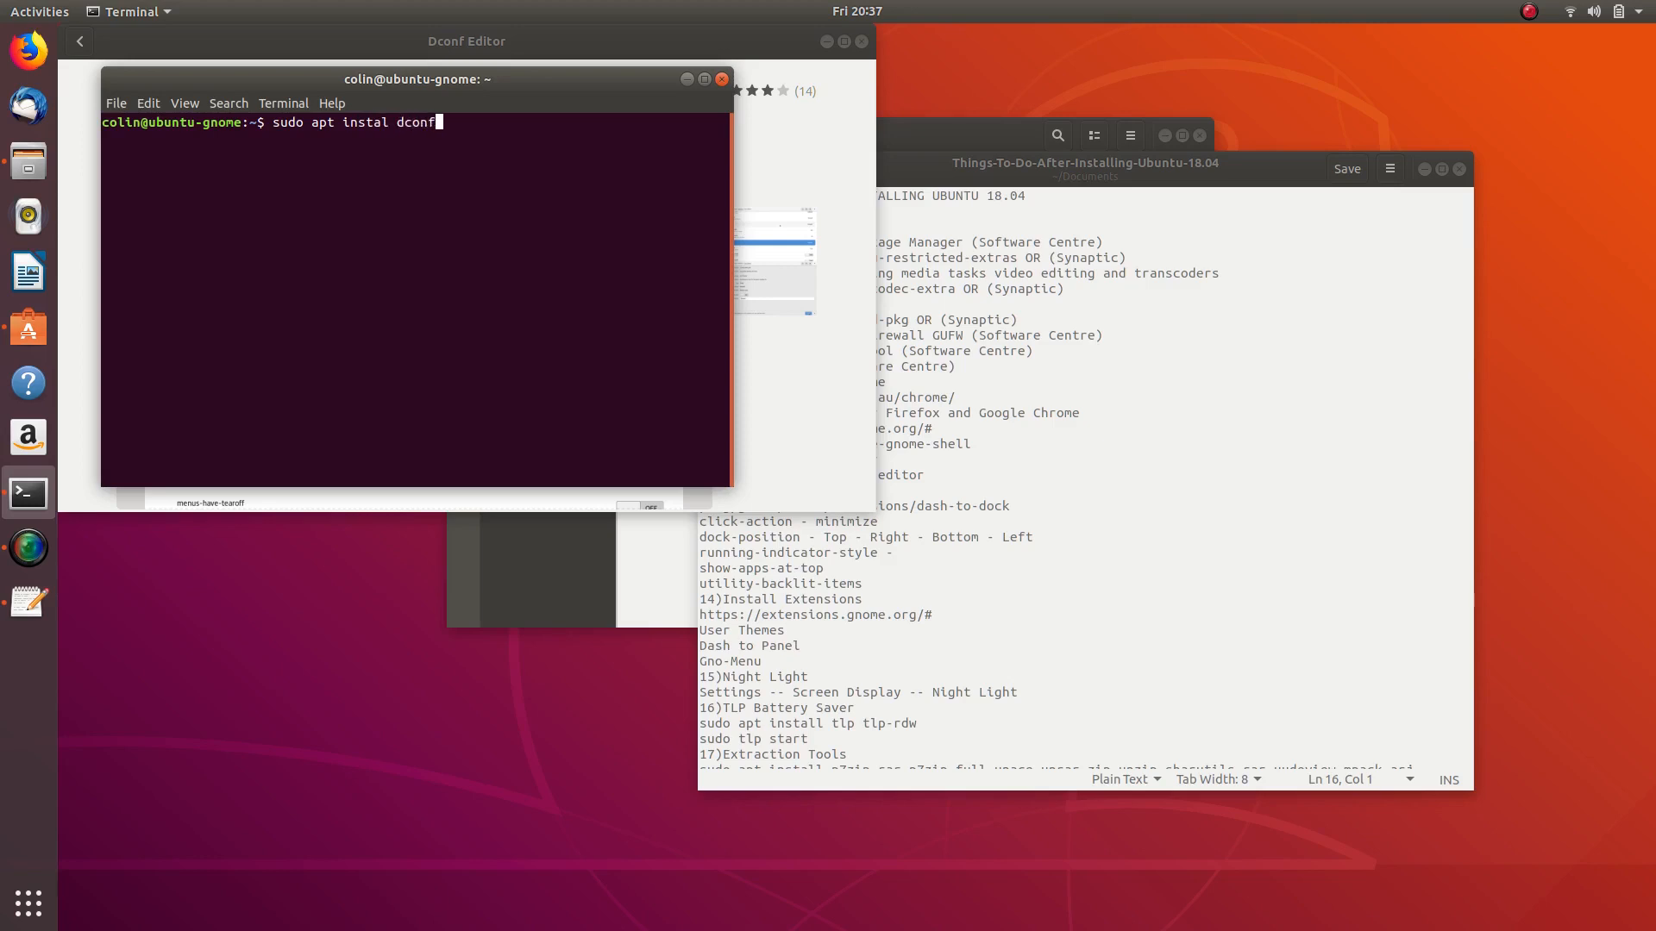
text(editor)
key(super)
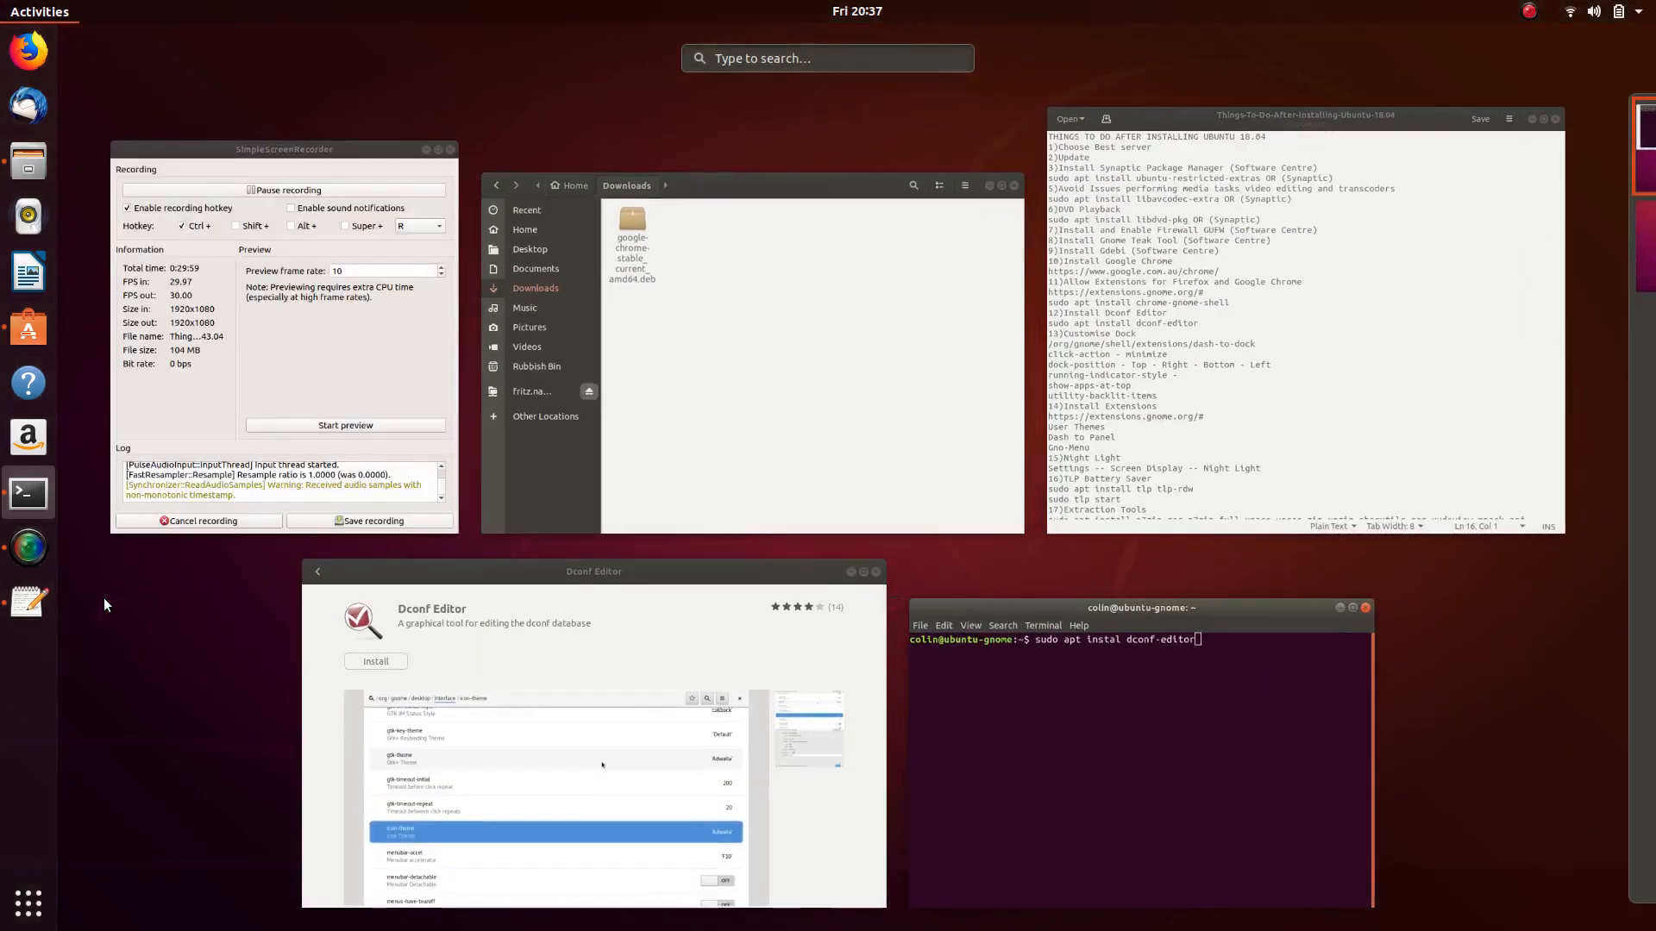
text(syn)
key(Return)
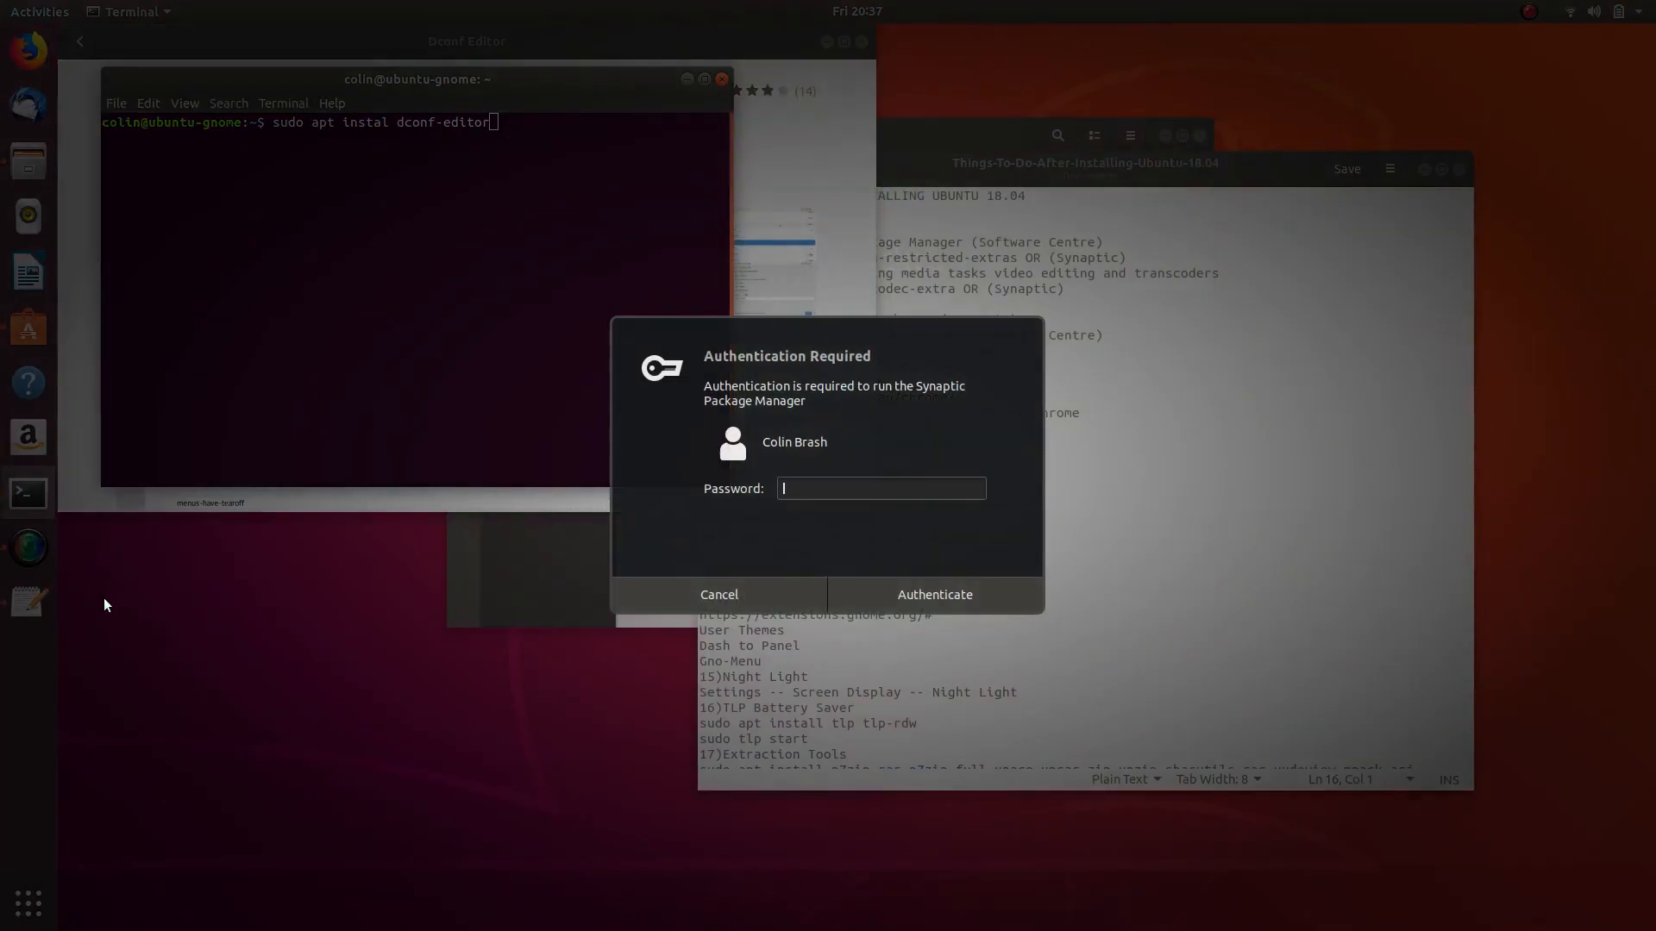
text(*)
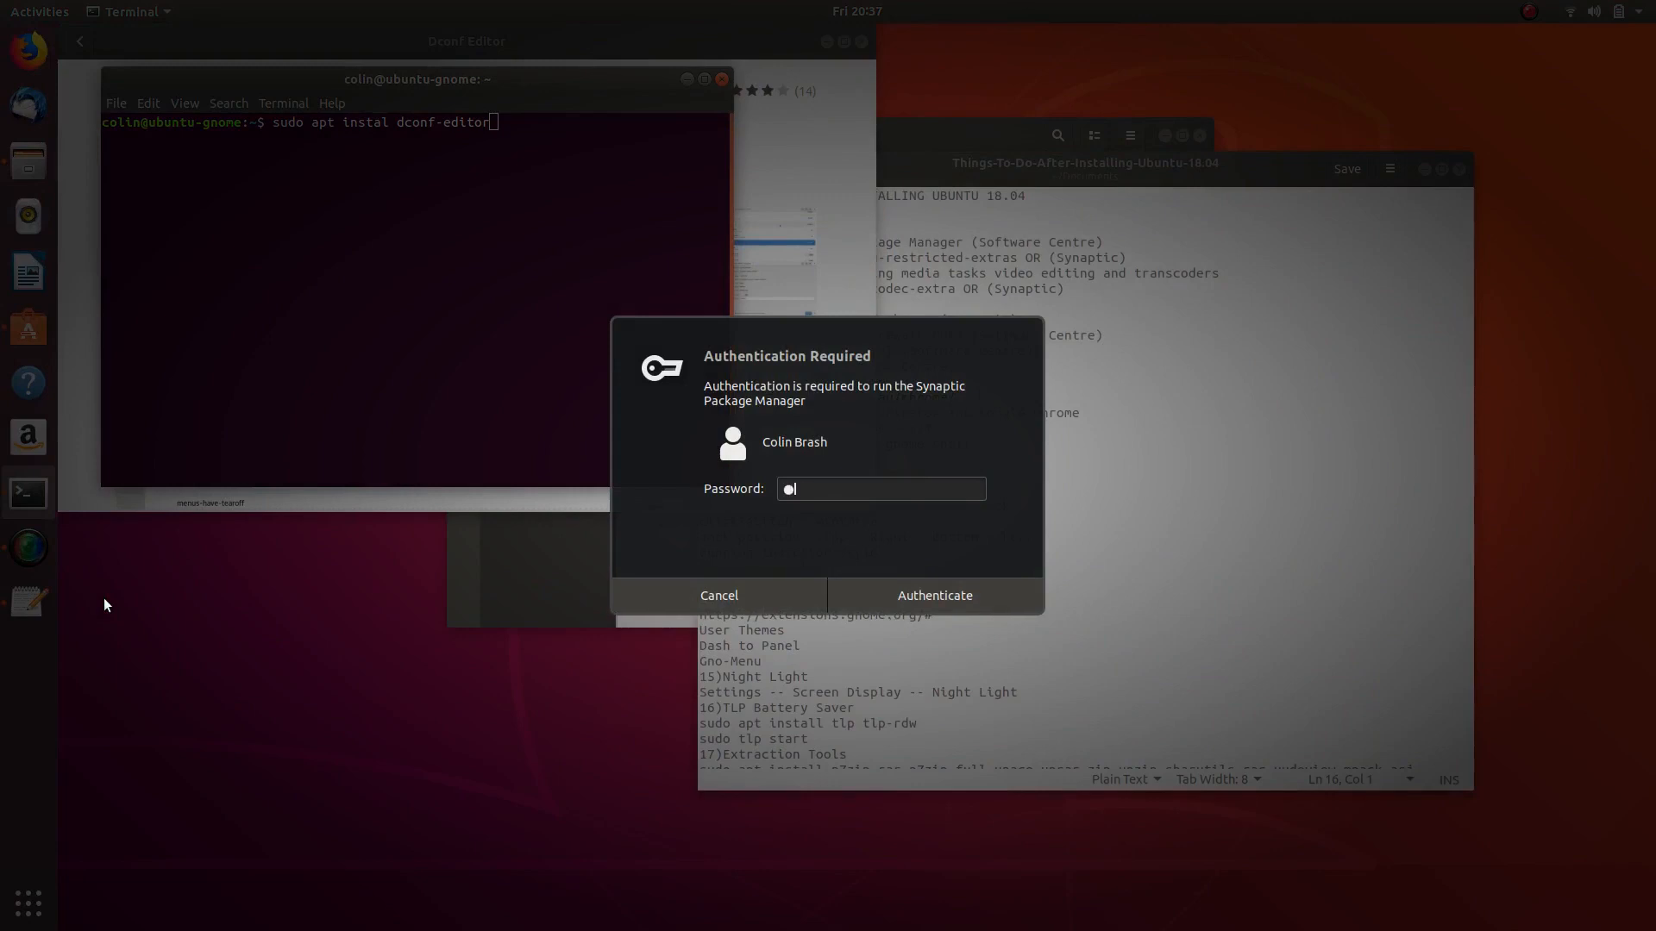
text(*******)
key(Return)
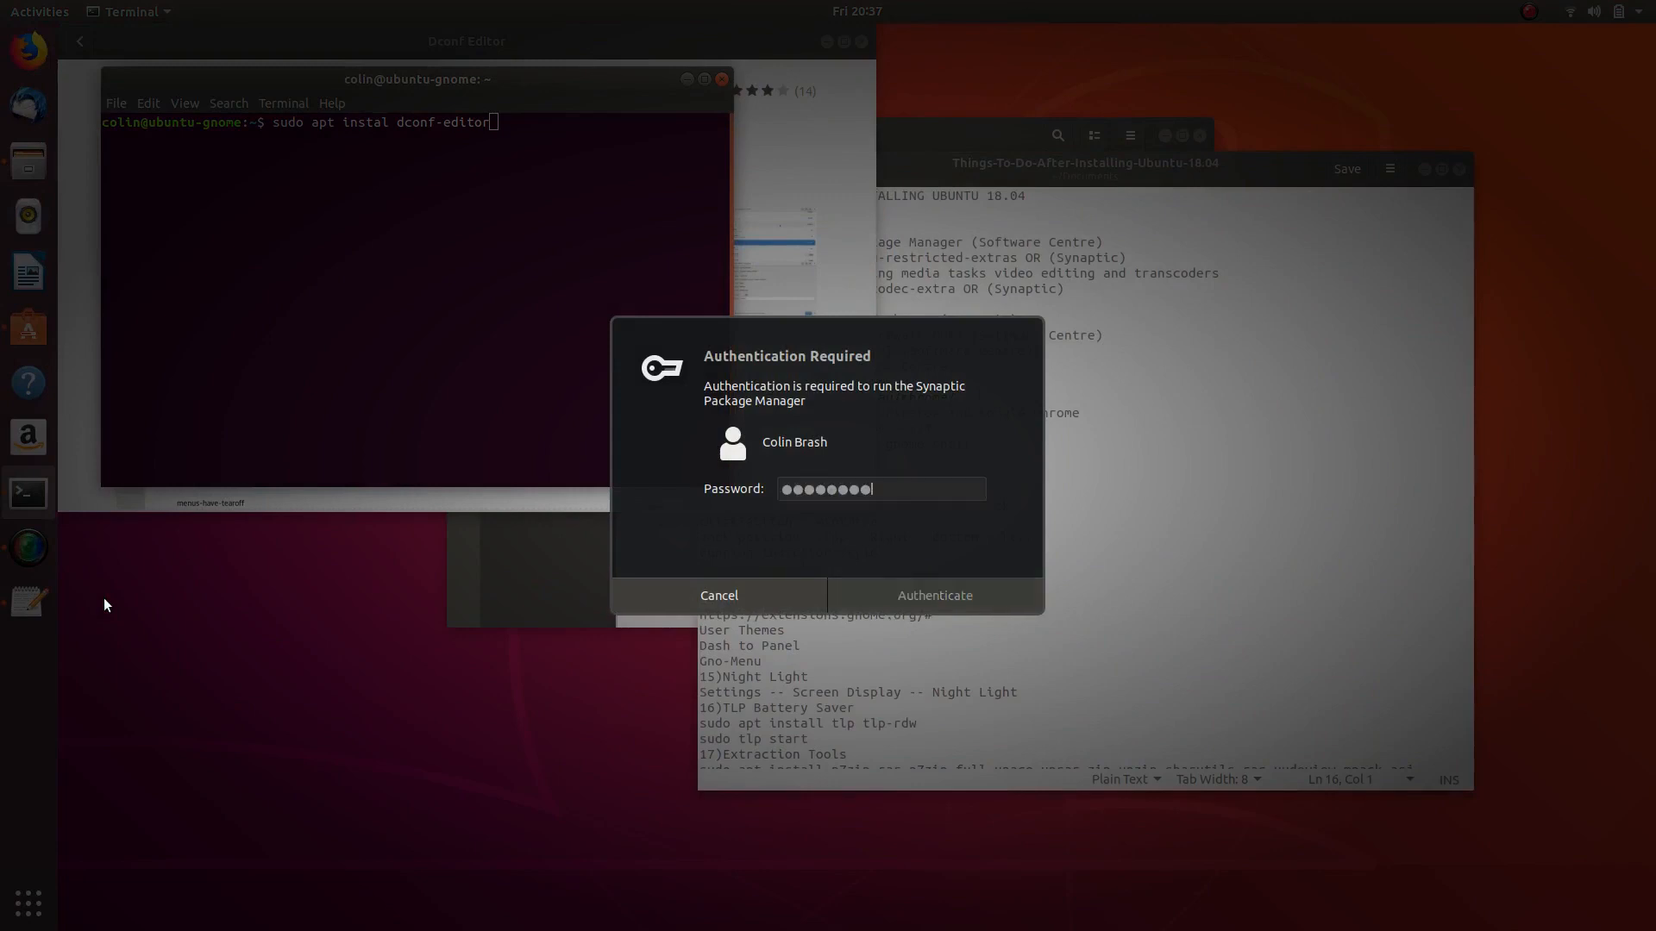
- Pin Synaptic to the dock favourites and dismiss the confirmation notice
right_click(28, 659)
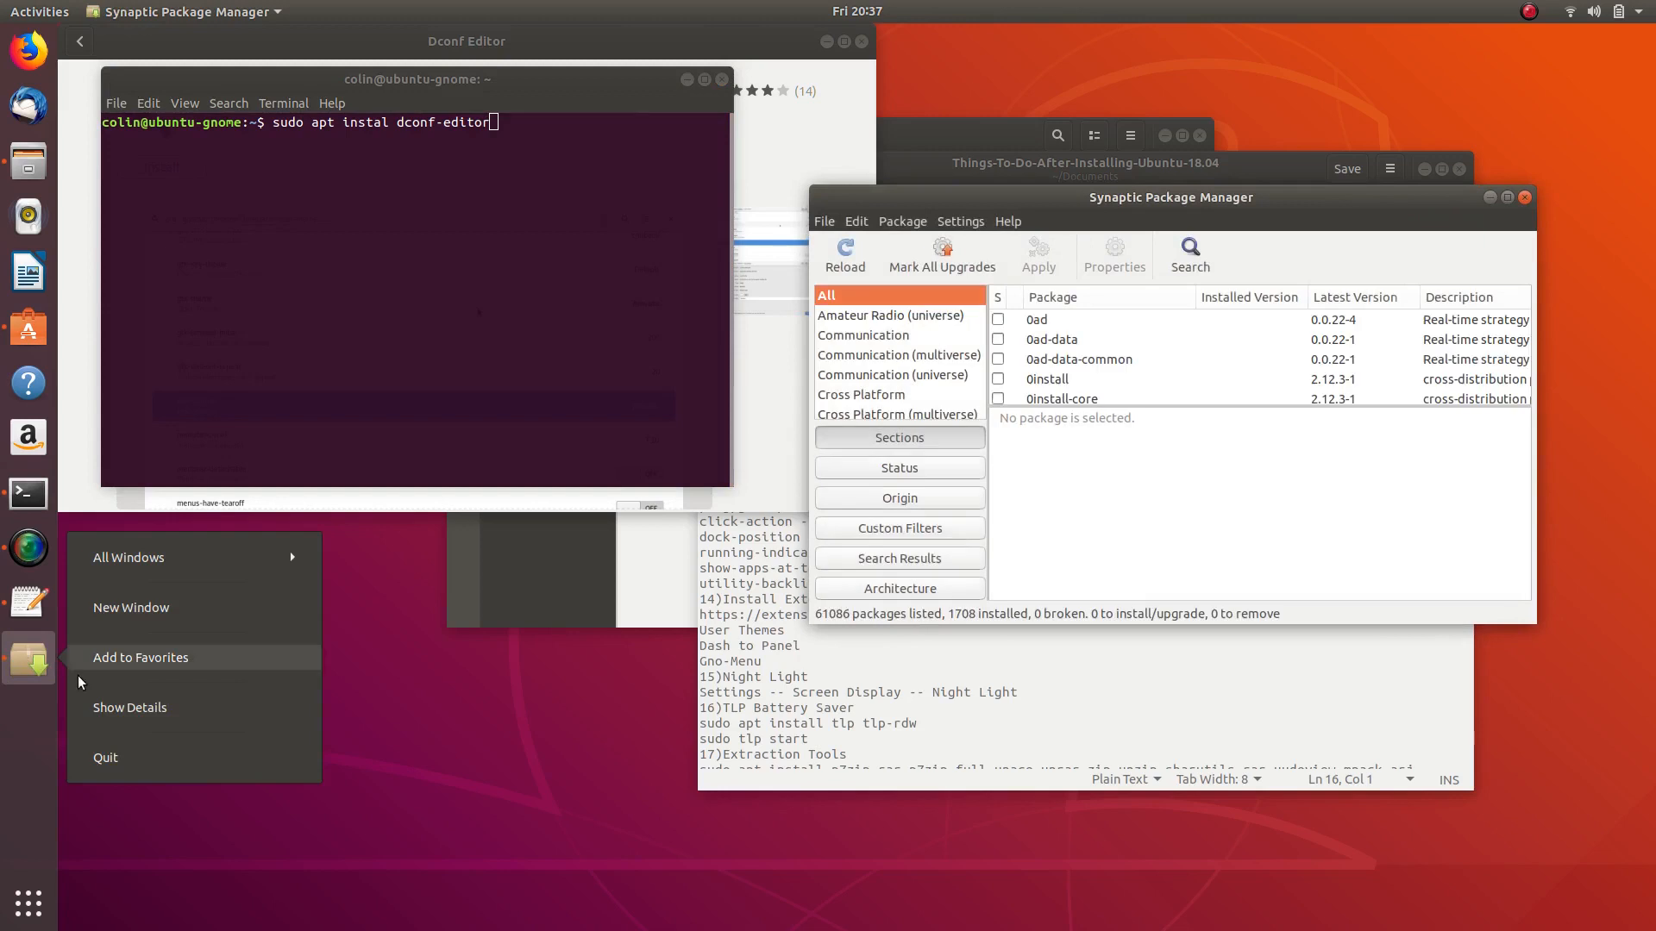
click(130, 664)
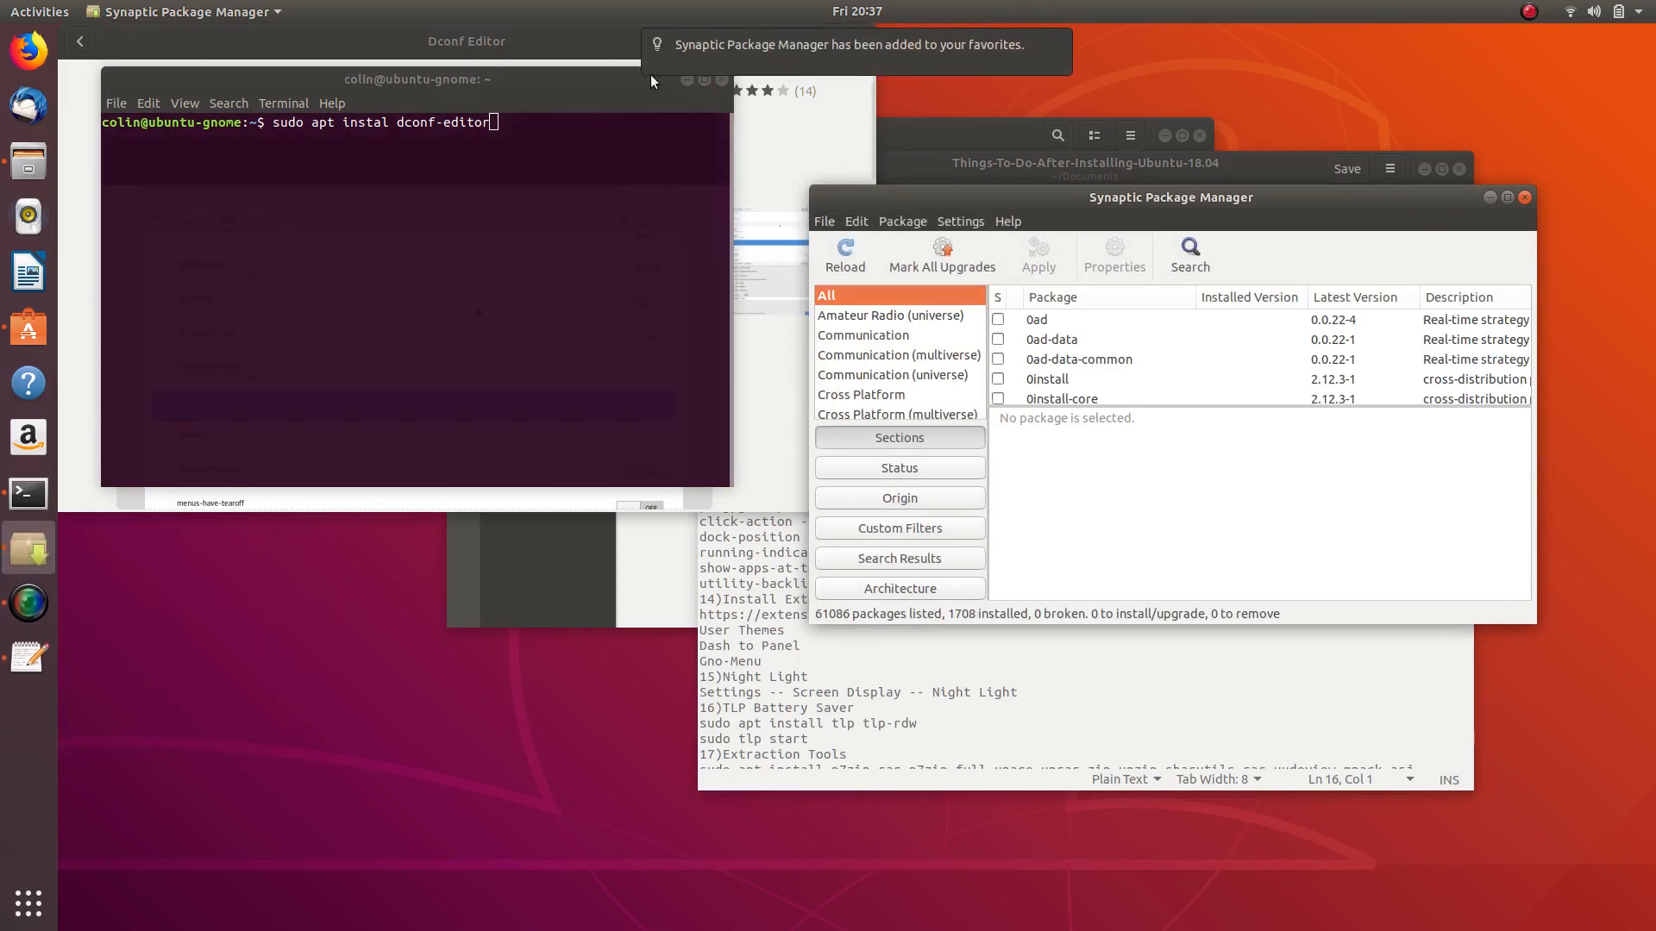
mouse_move(810, 49)
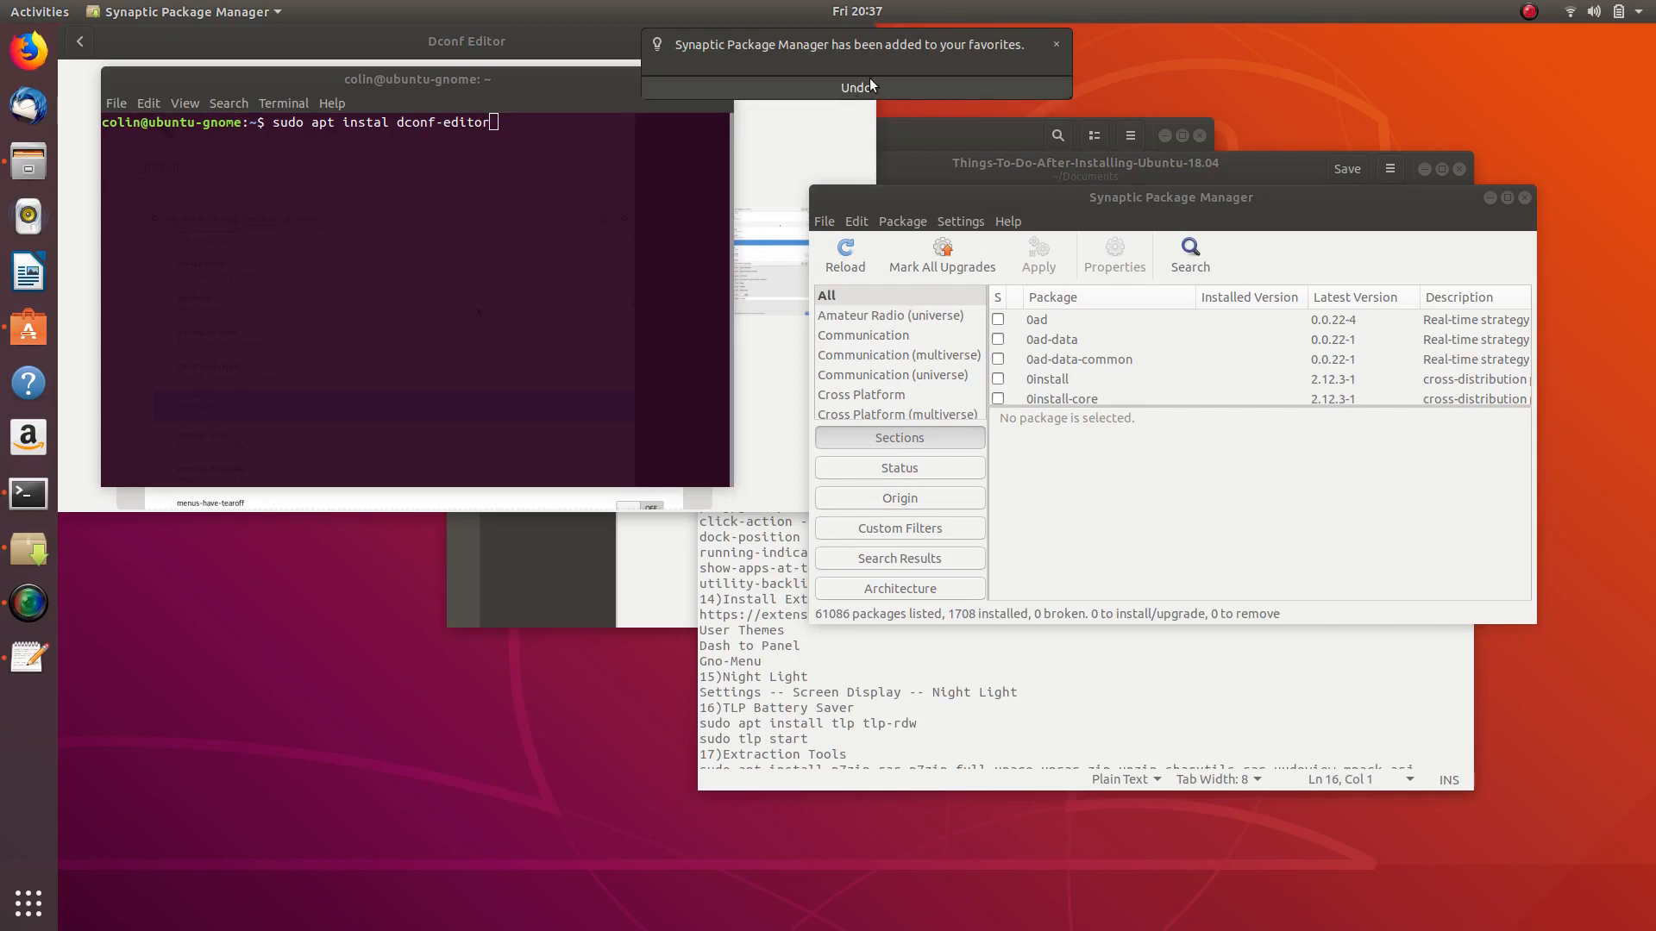
click(1058, 45)
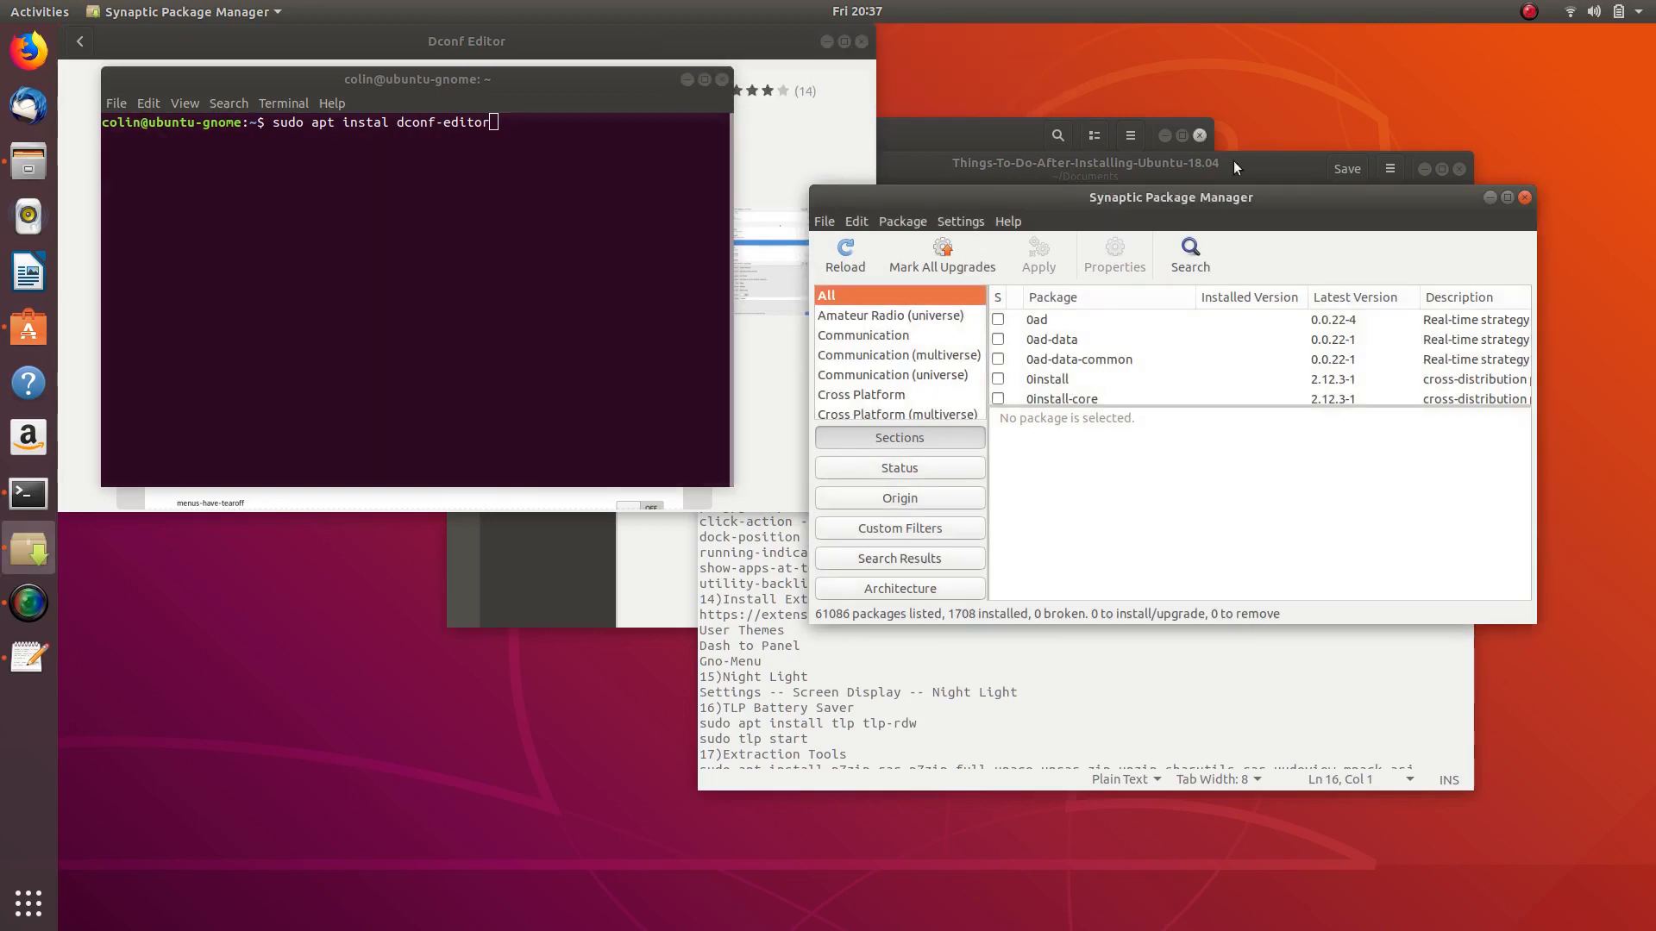
- Search Synaptic for 'dc' to list the dconf packages, then close Synaptic
click(1187, 259)
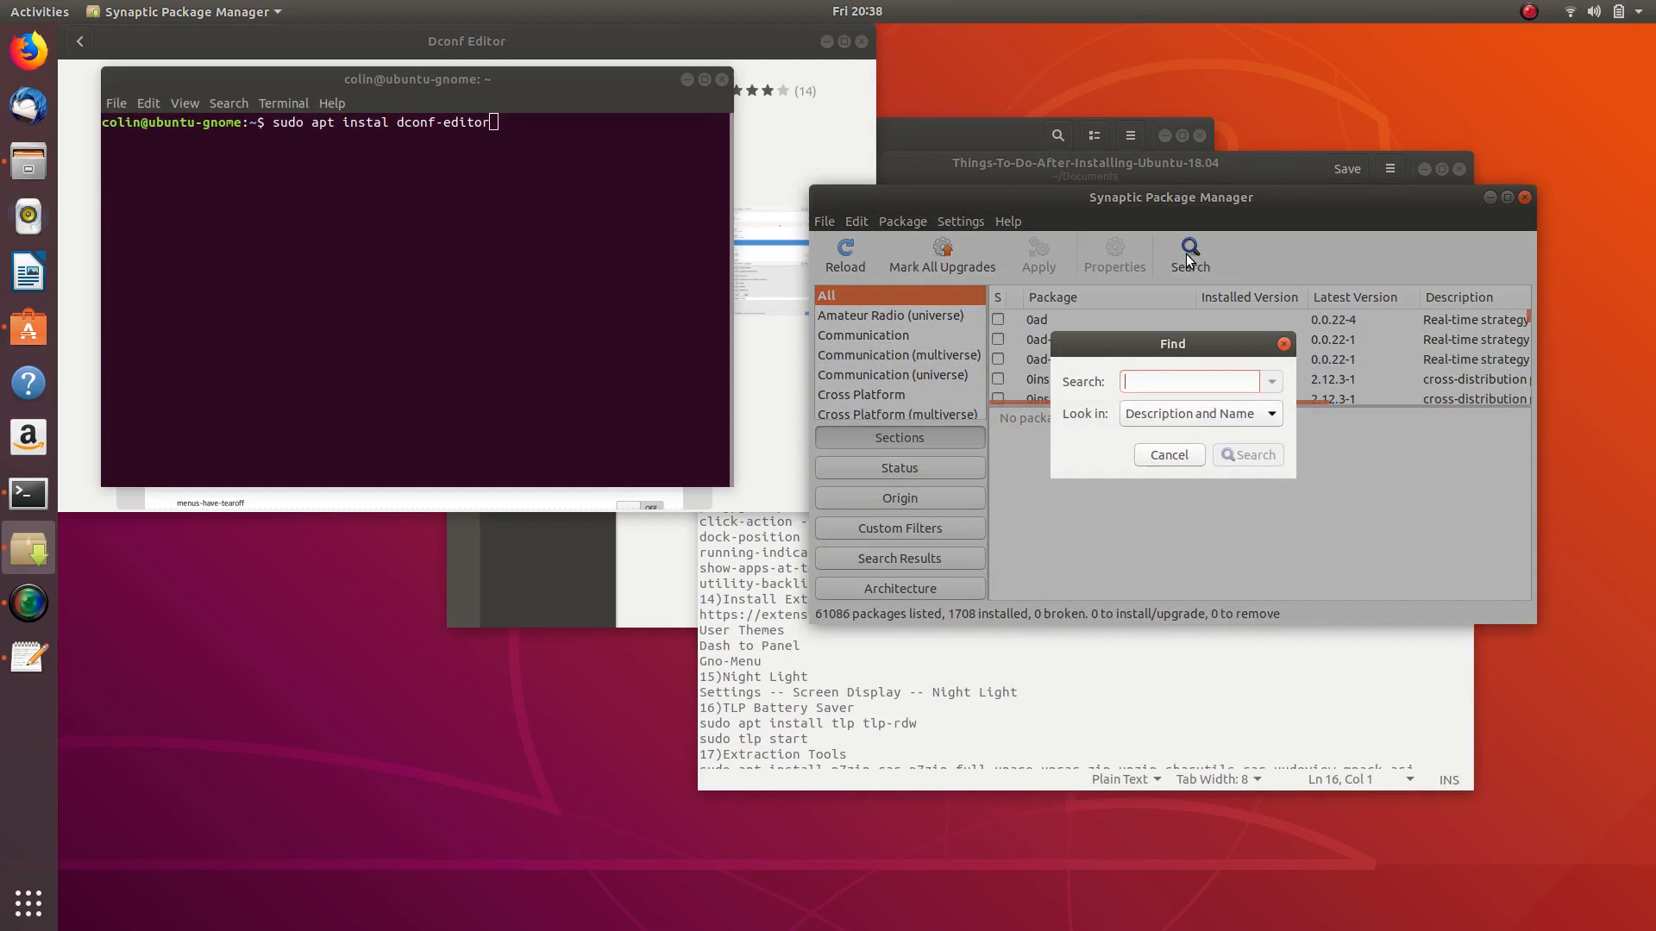
text(dconf)
key(Return)
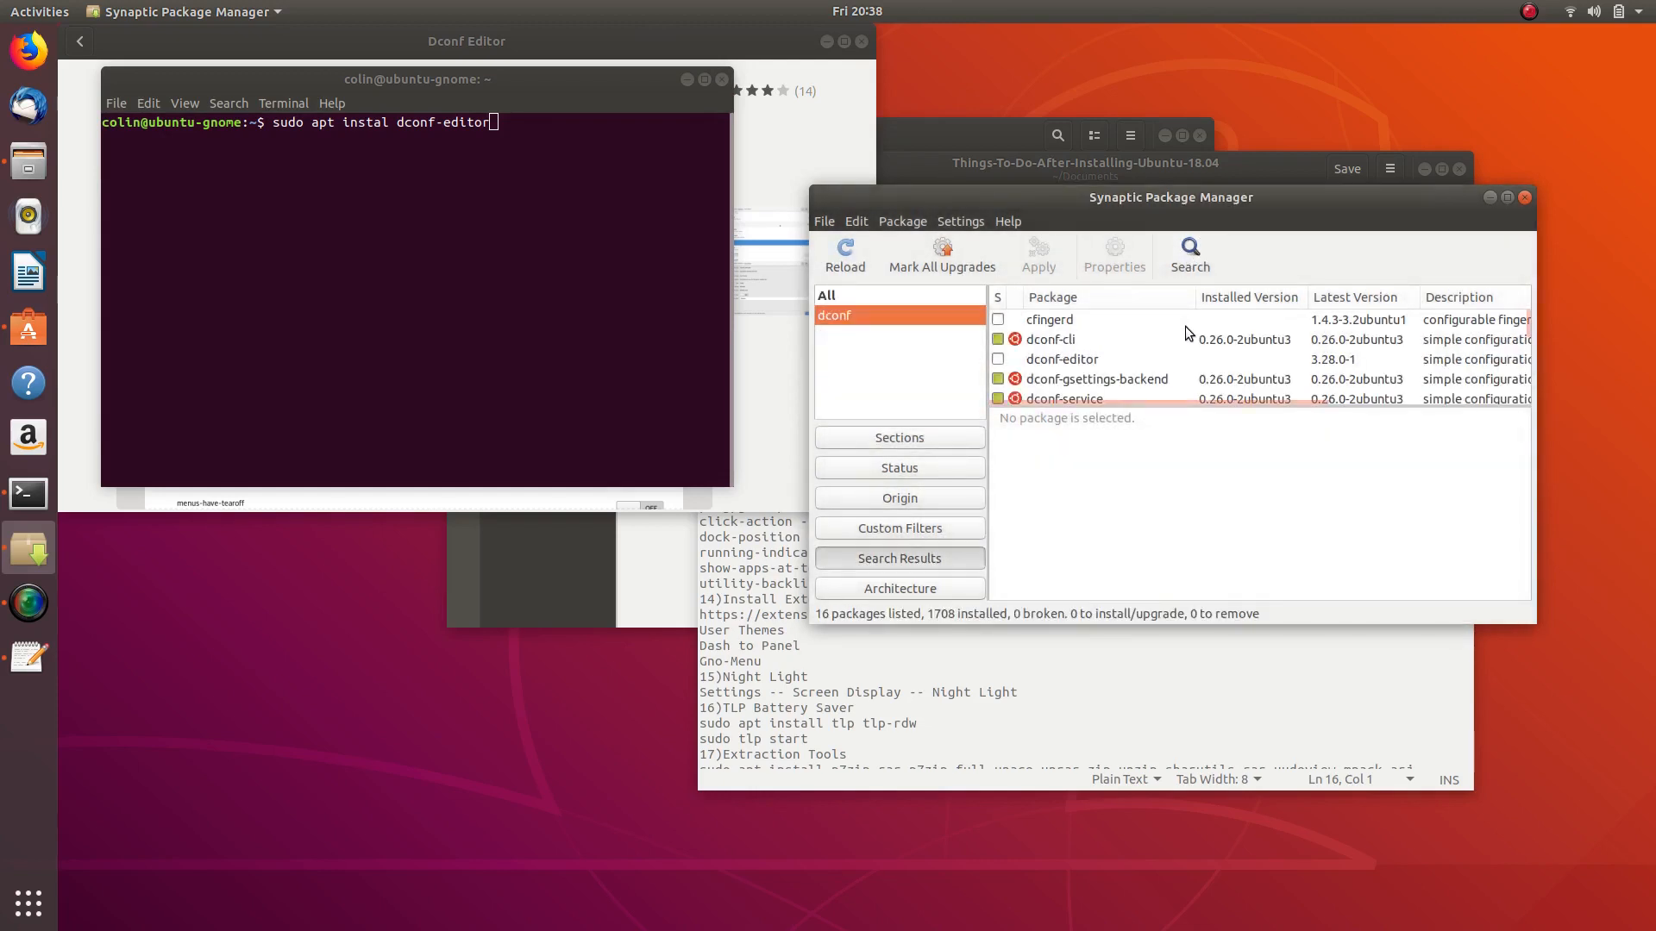
scroll(1092, 341, down, 1)
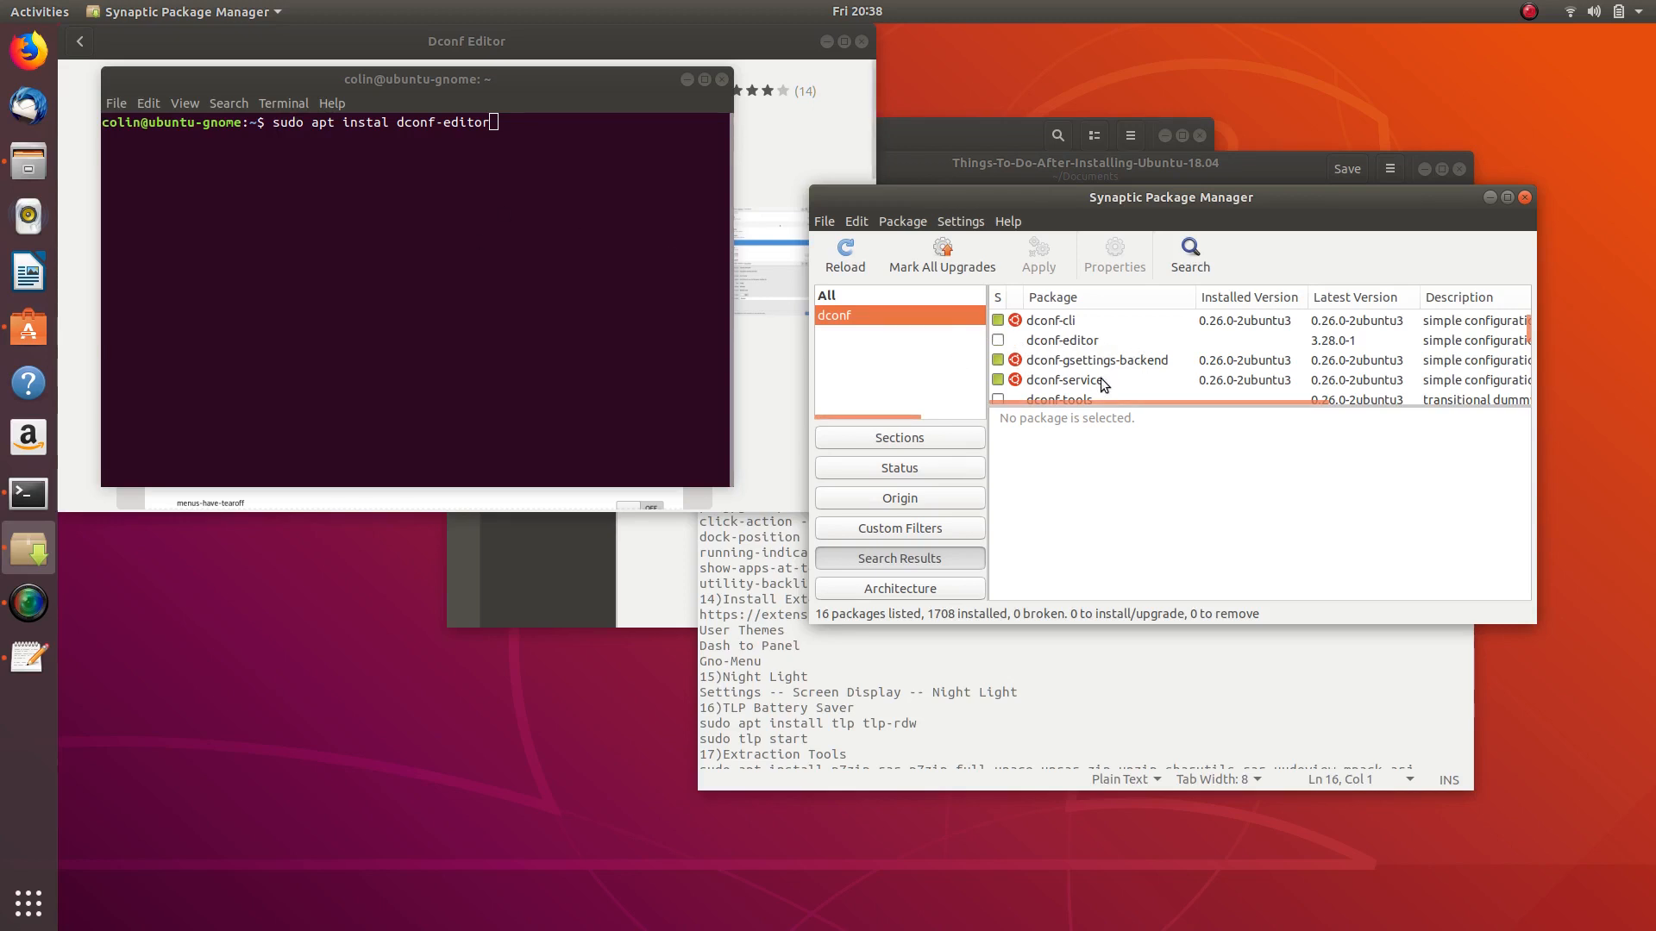
click(1525, 198)
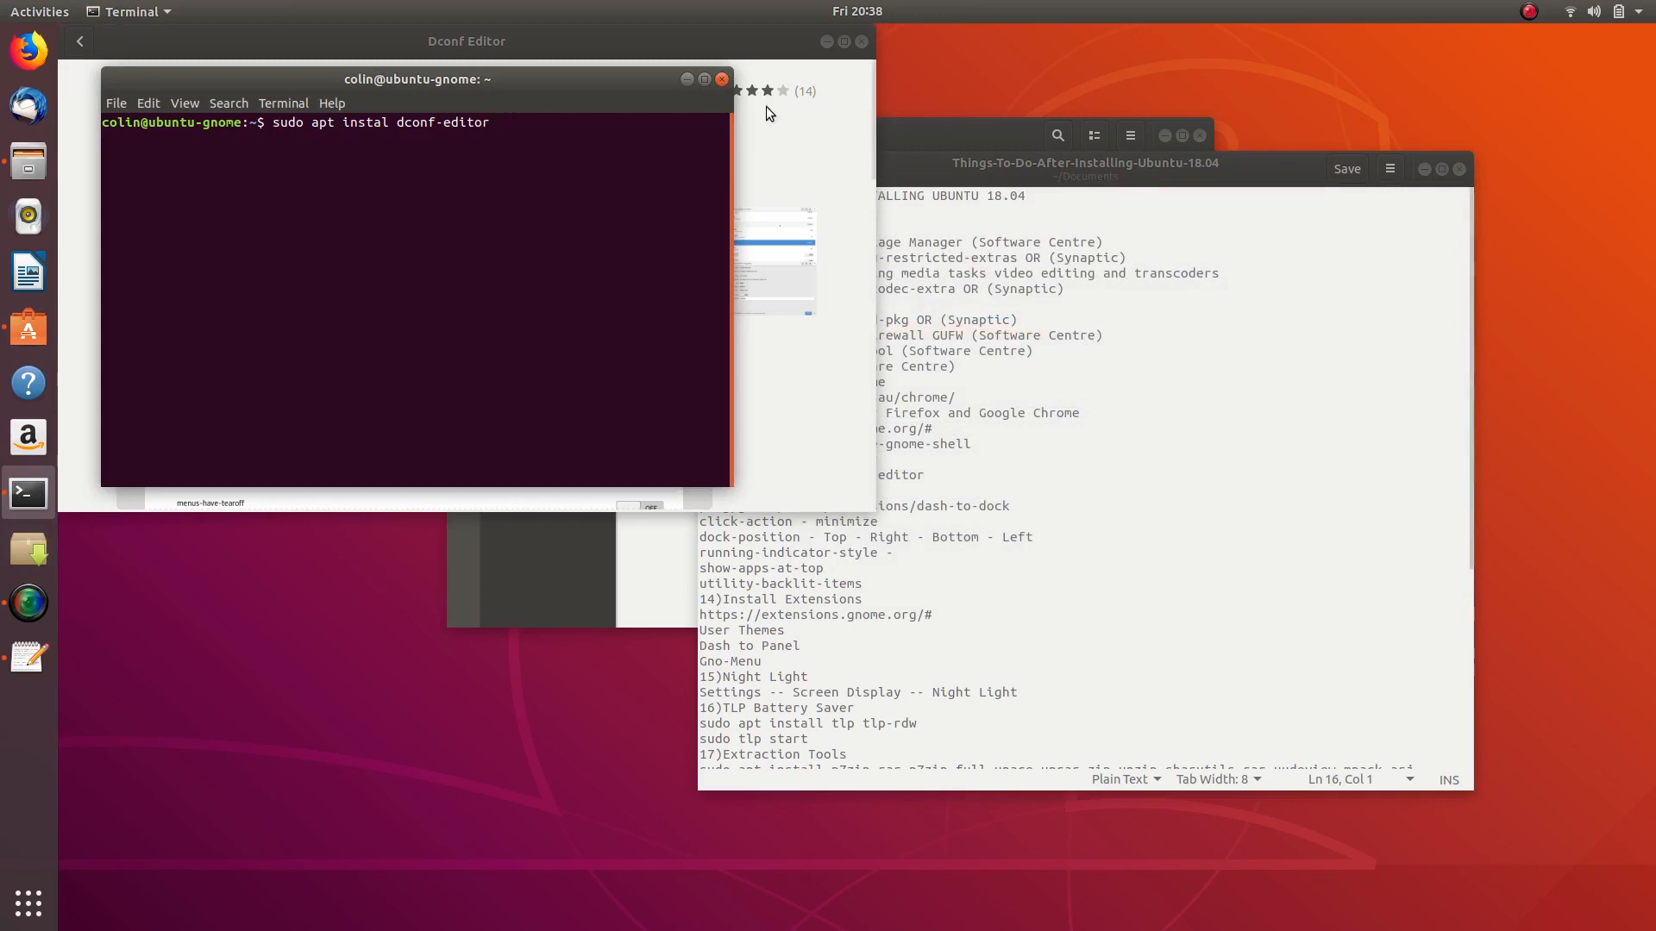
- Install Dconf Editor from its store page with the account password, then close Ubuntu Software
click(742, 86)
click(166, 168)
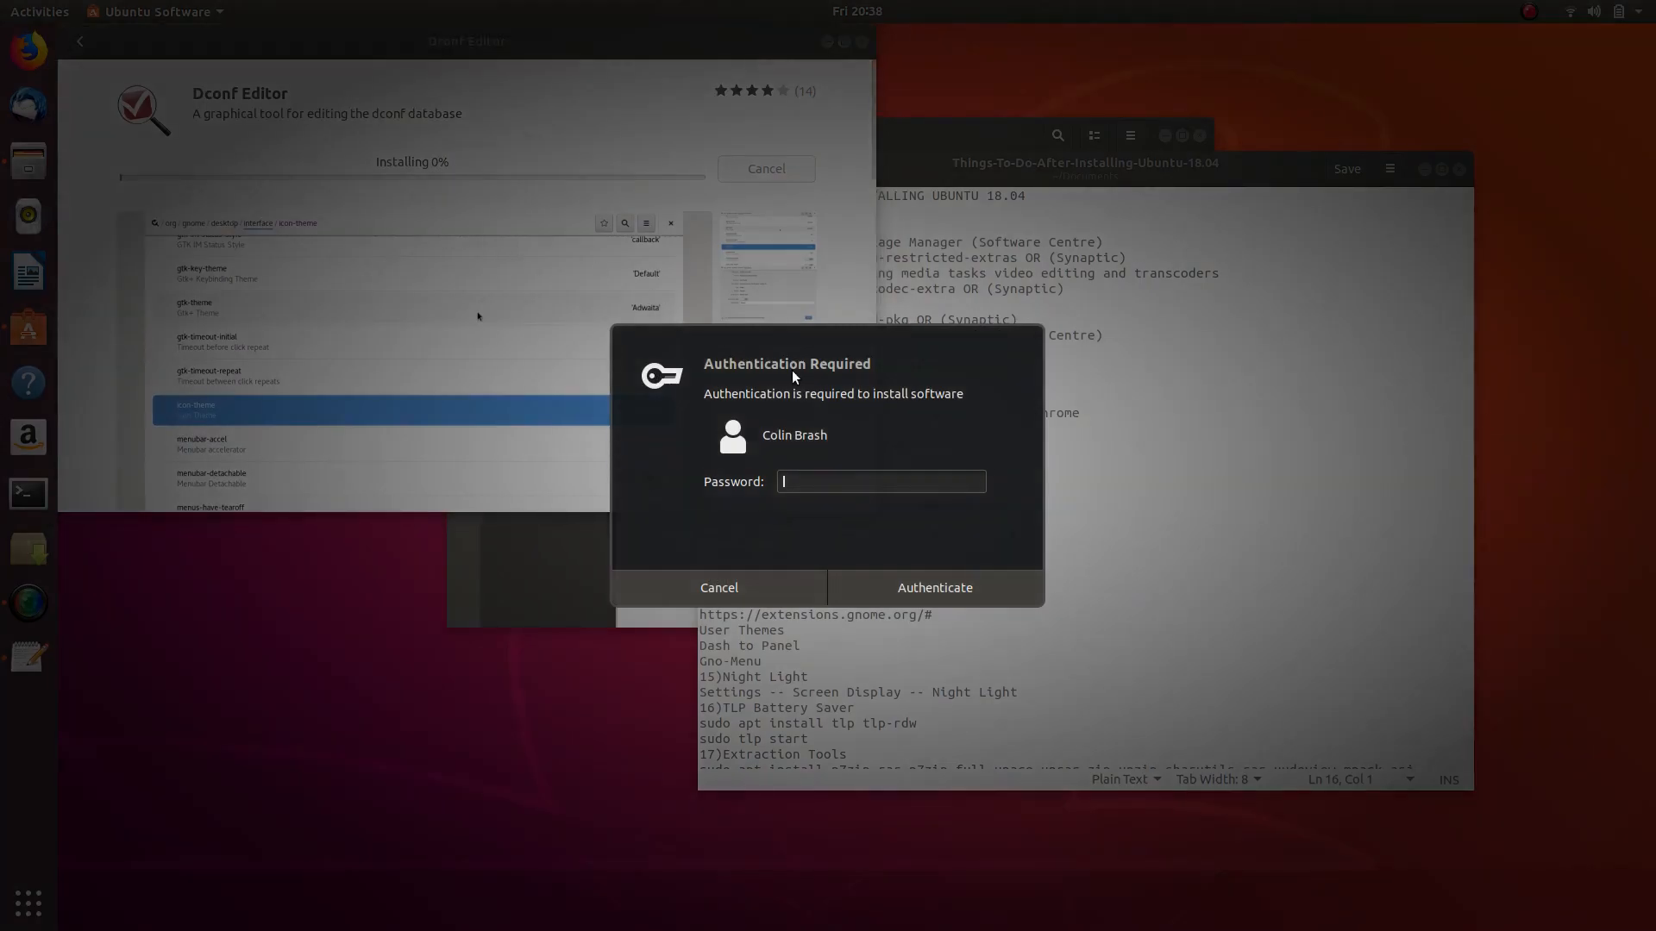
text(********)
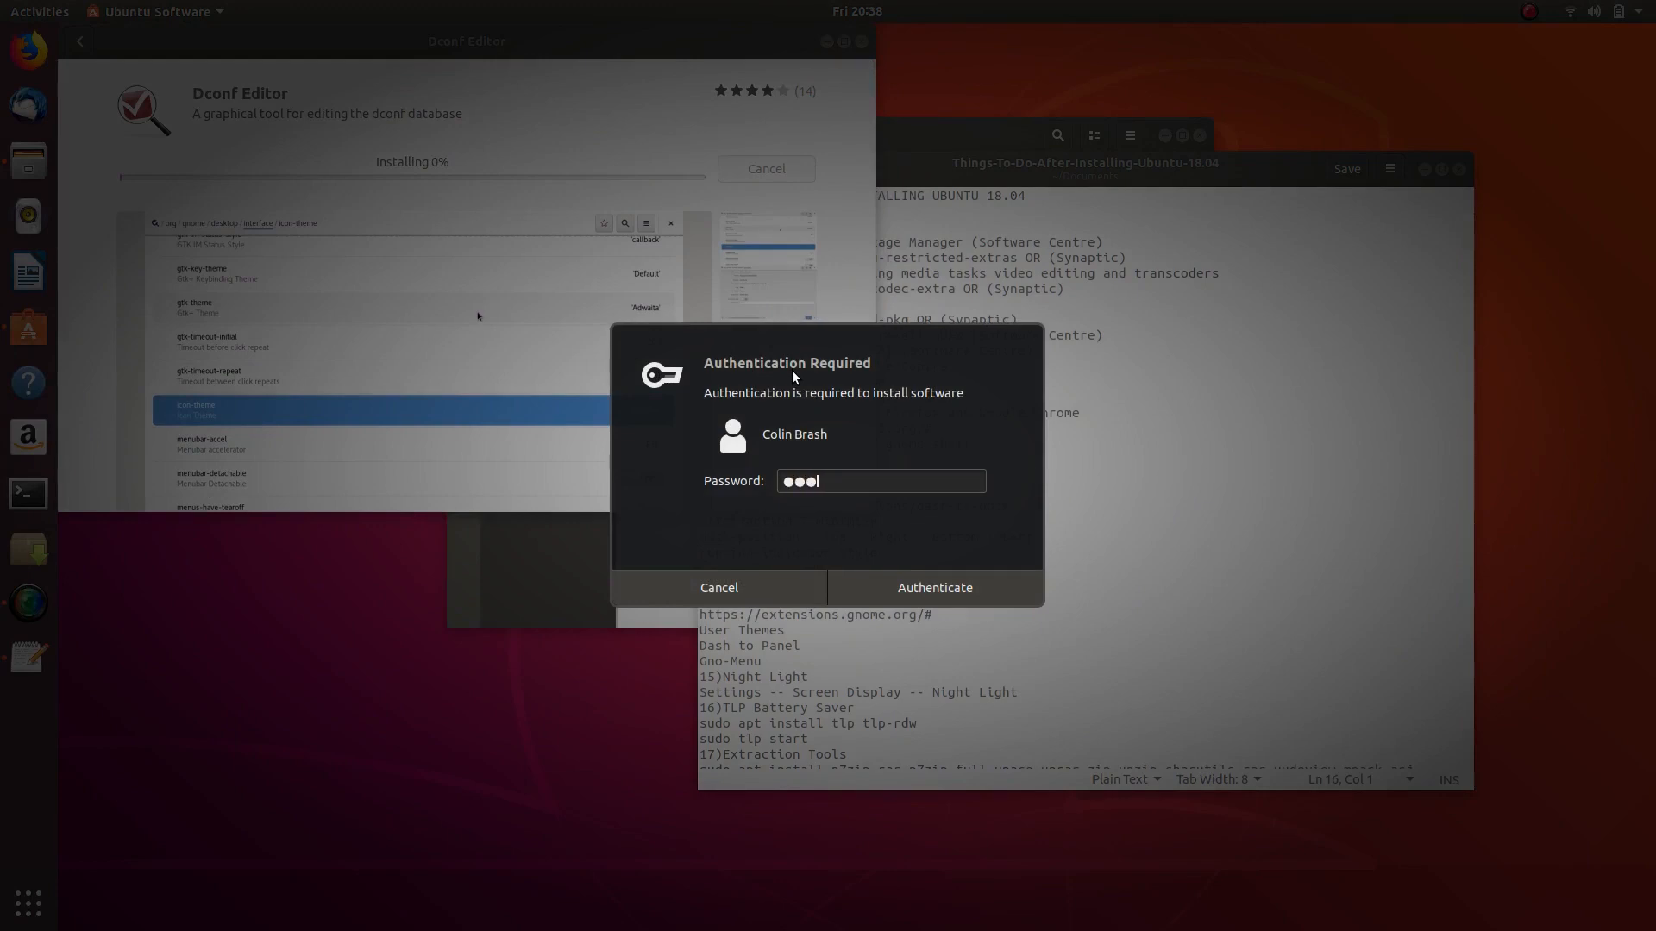
key(Return)
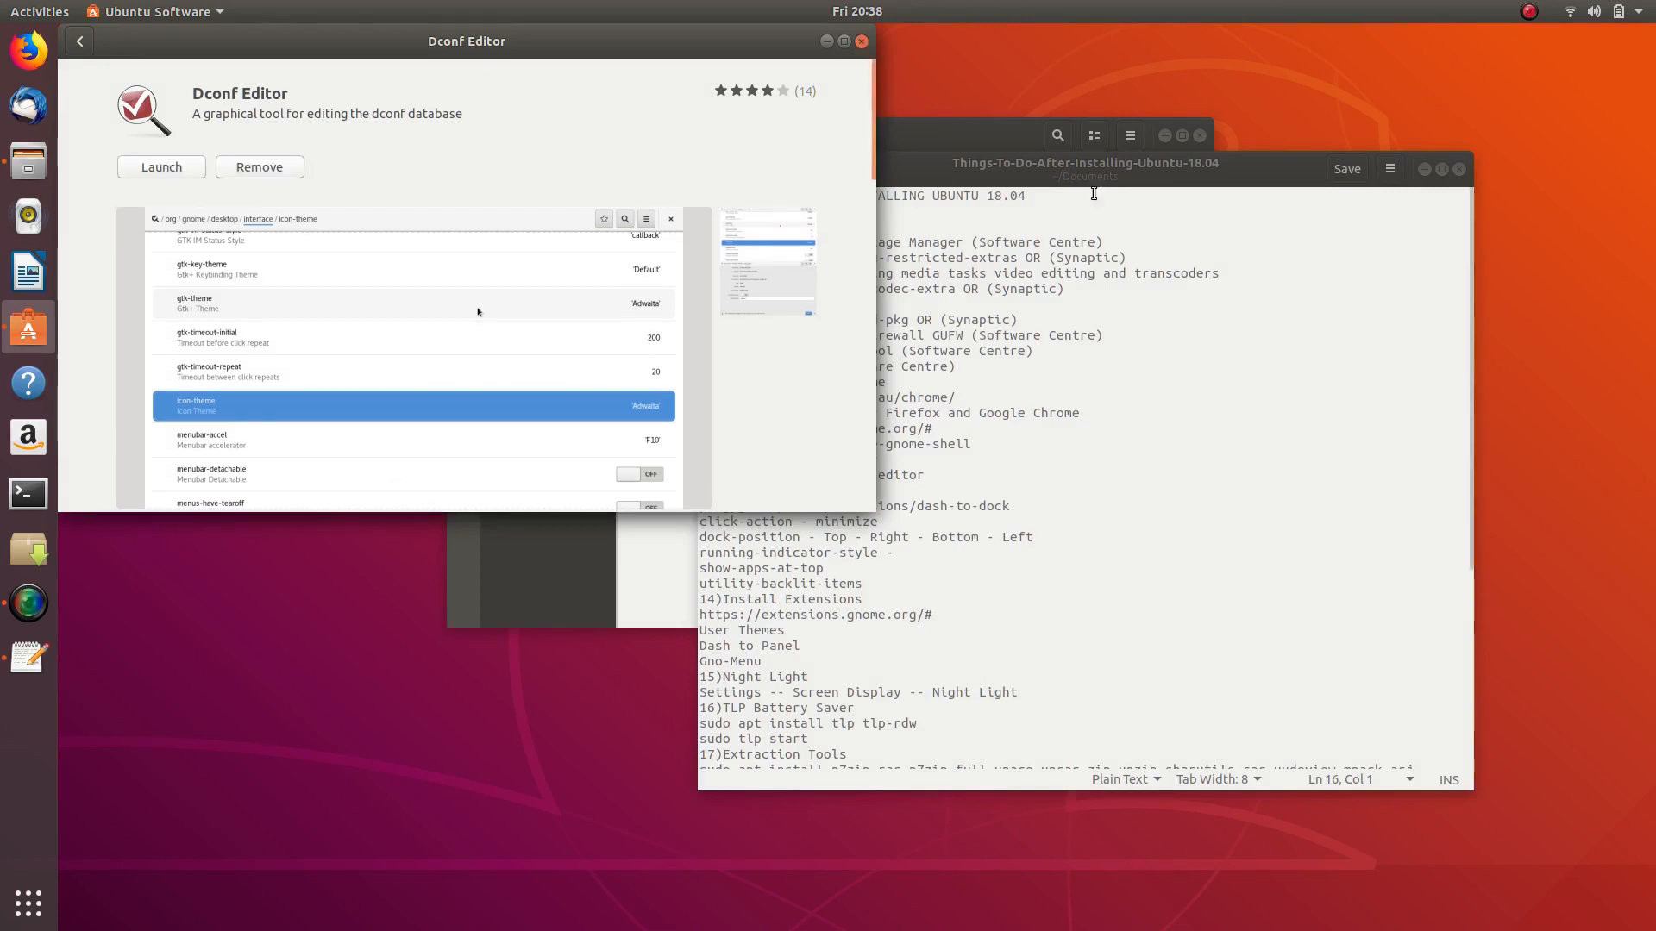
click(860, 42)
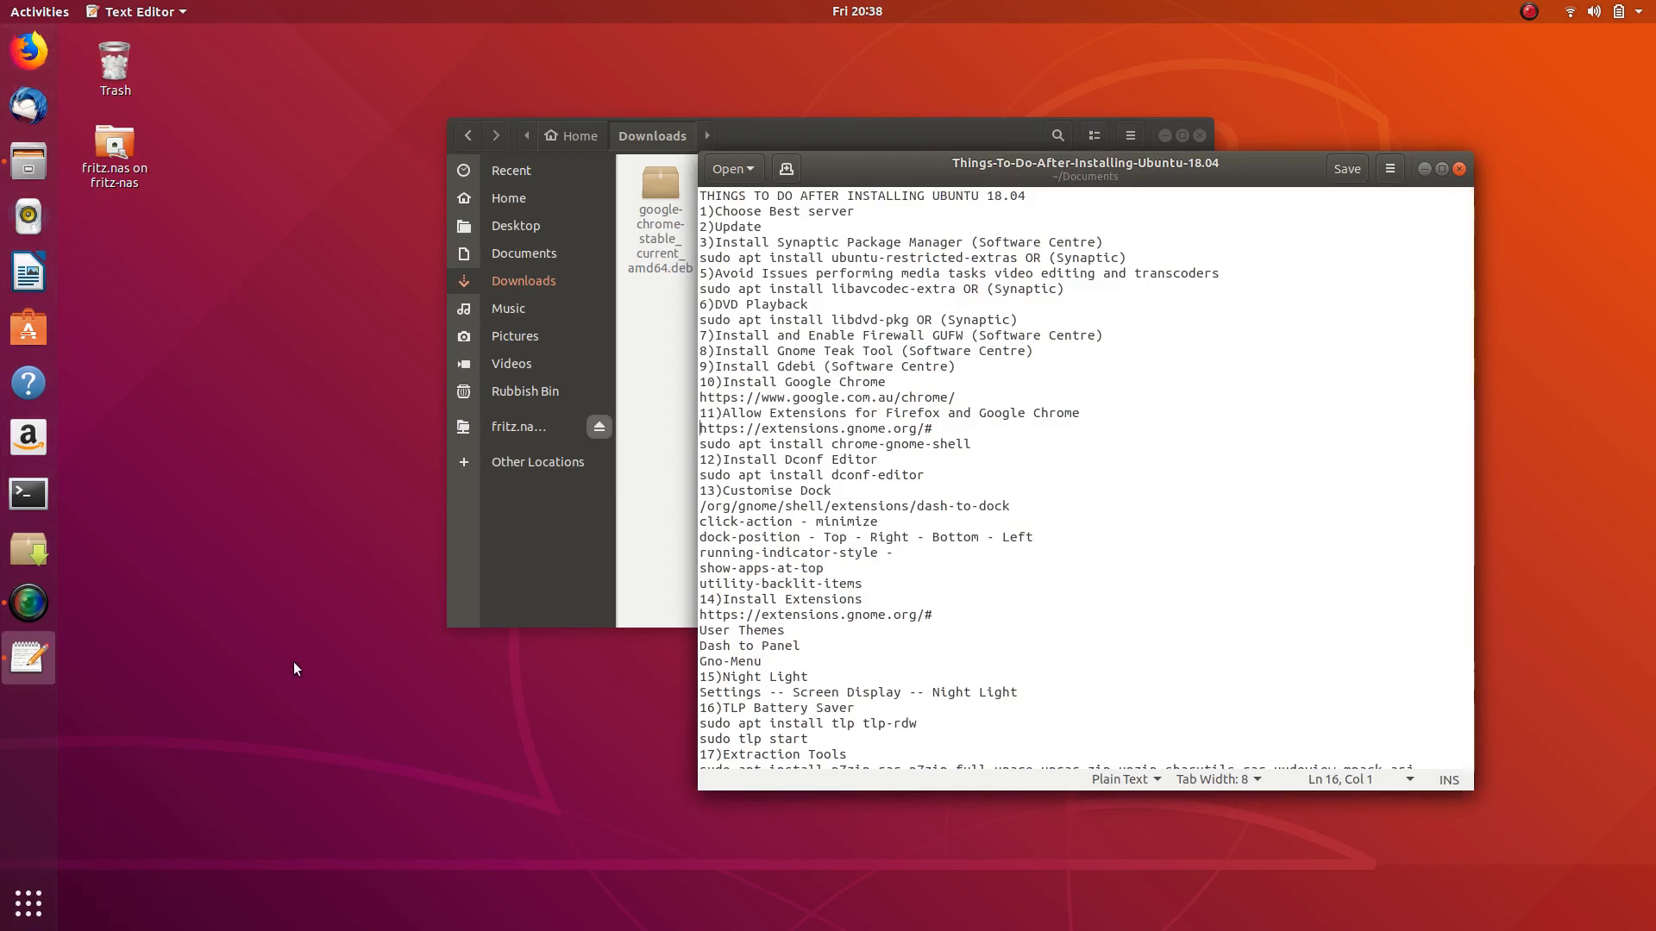
- In Activities, drag gedit to workspace 2 and back to workspace 1, twice
key(super)
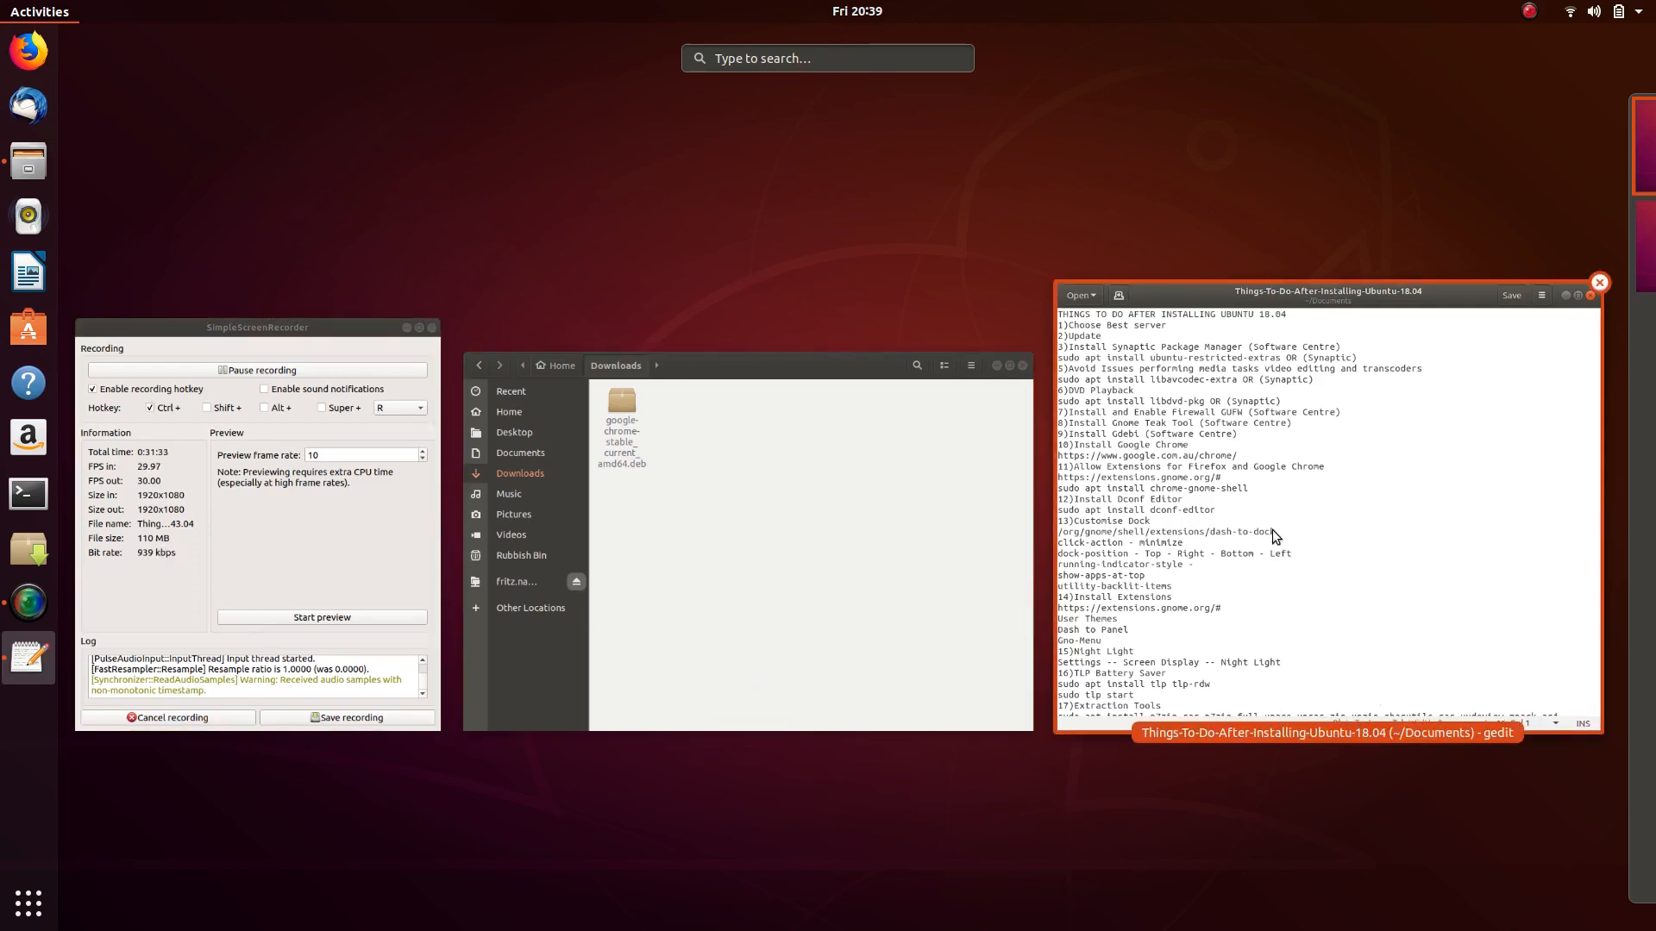
mouse_move(1585, 215)
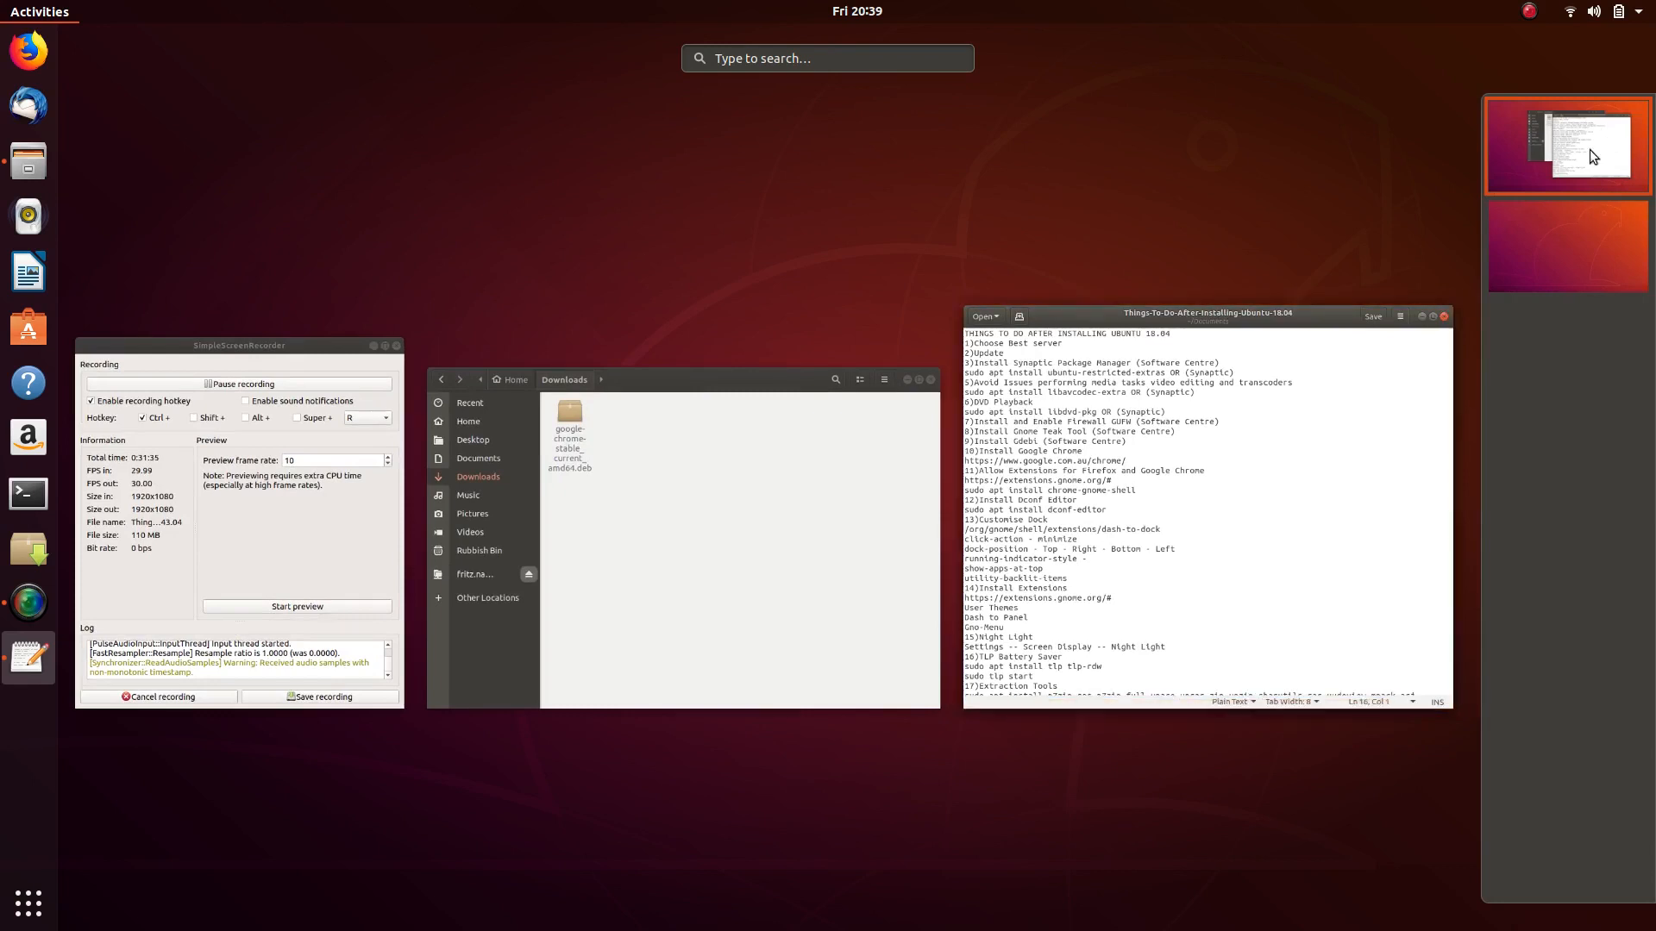
drag(1255, 401, 1544, 250)
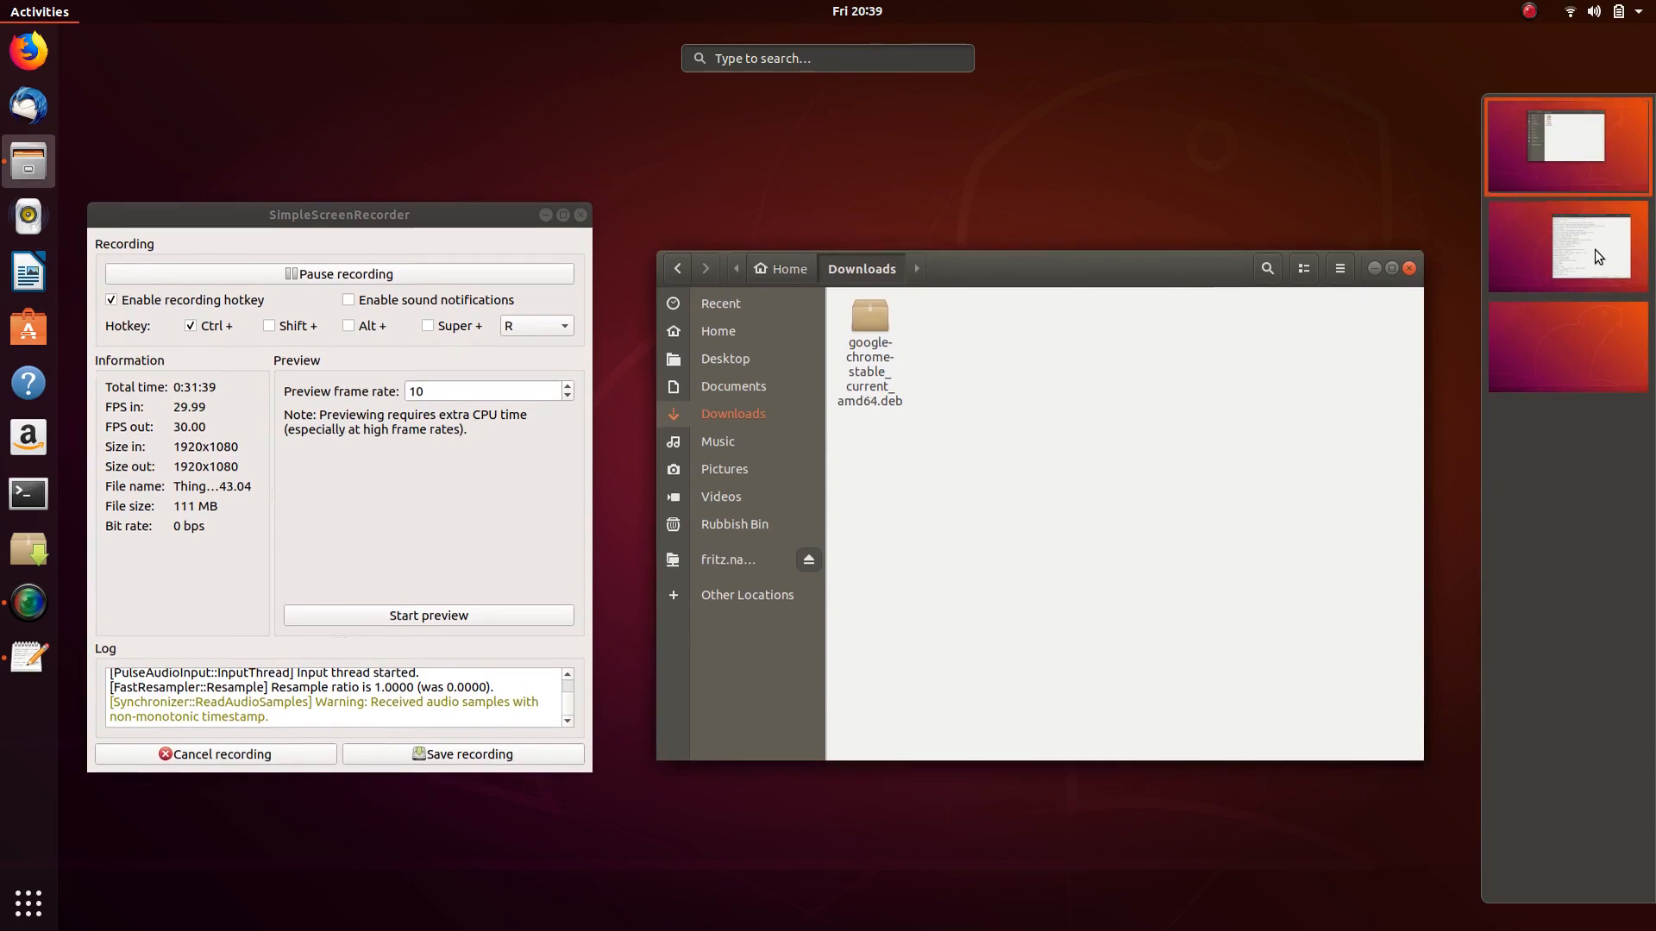
click(1595, 250)
drag(976, 417, 1567, 185)
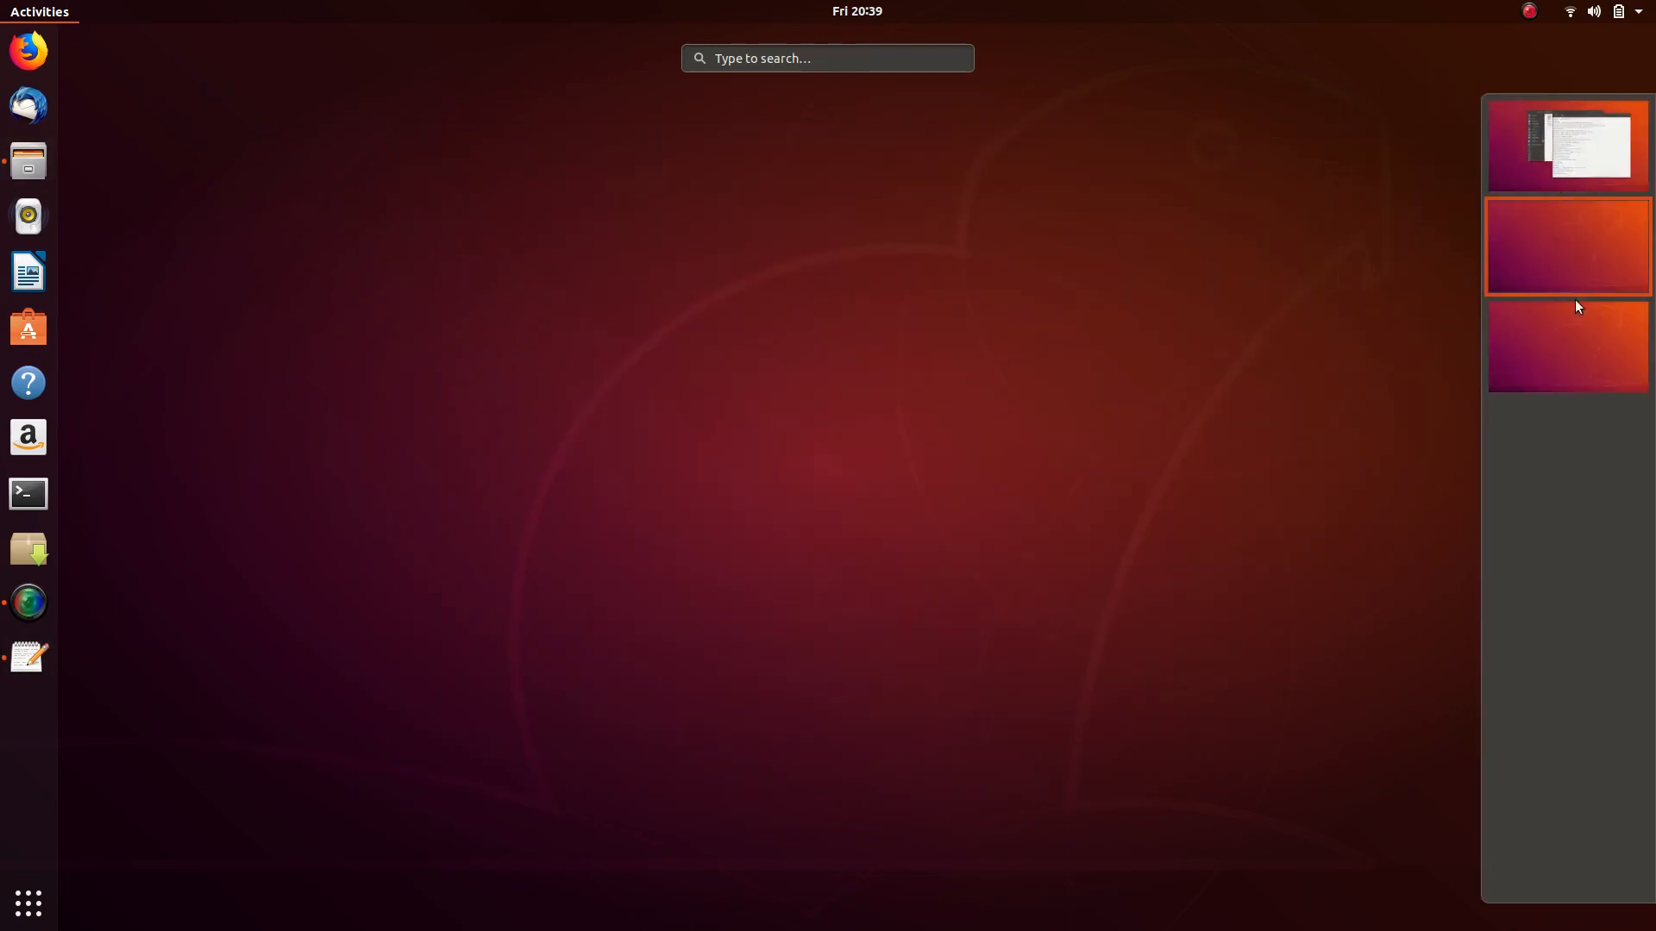
click(1582, 152)
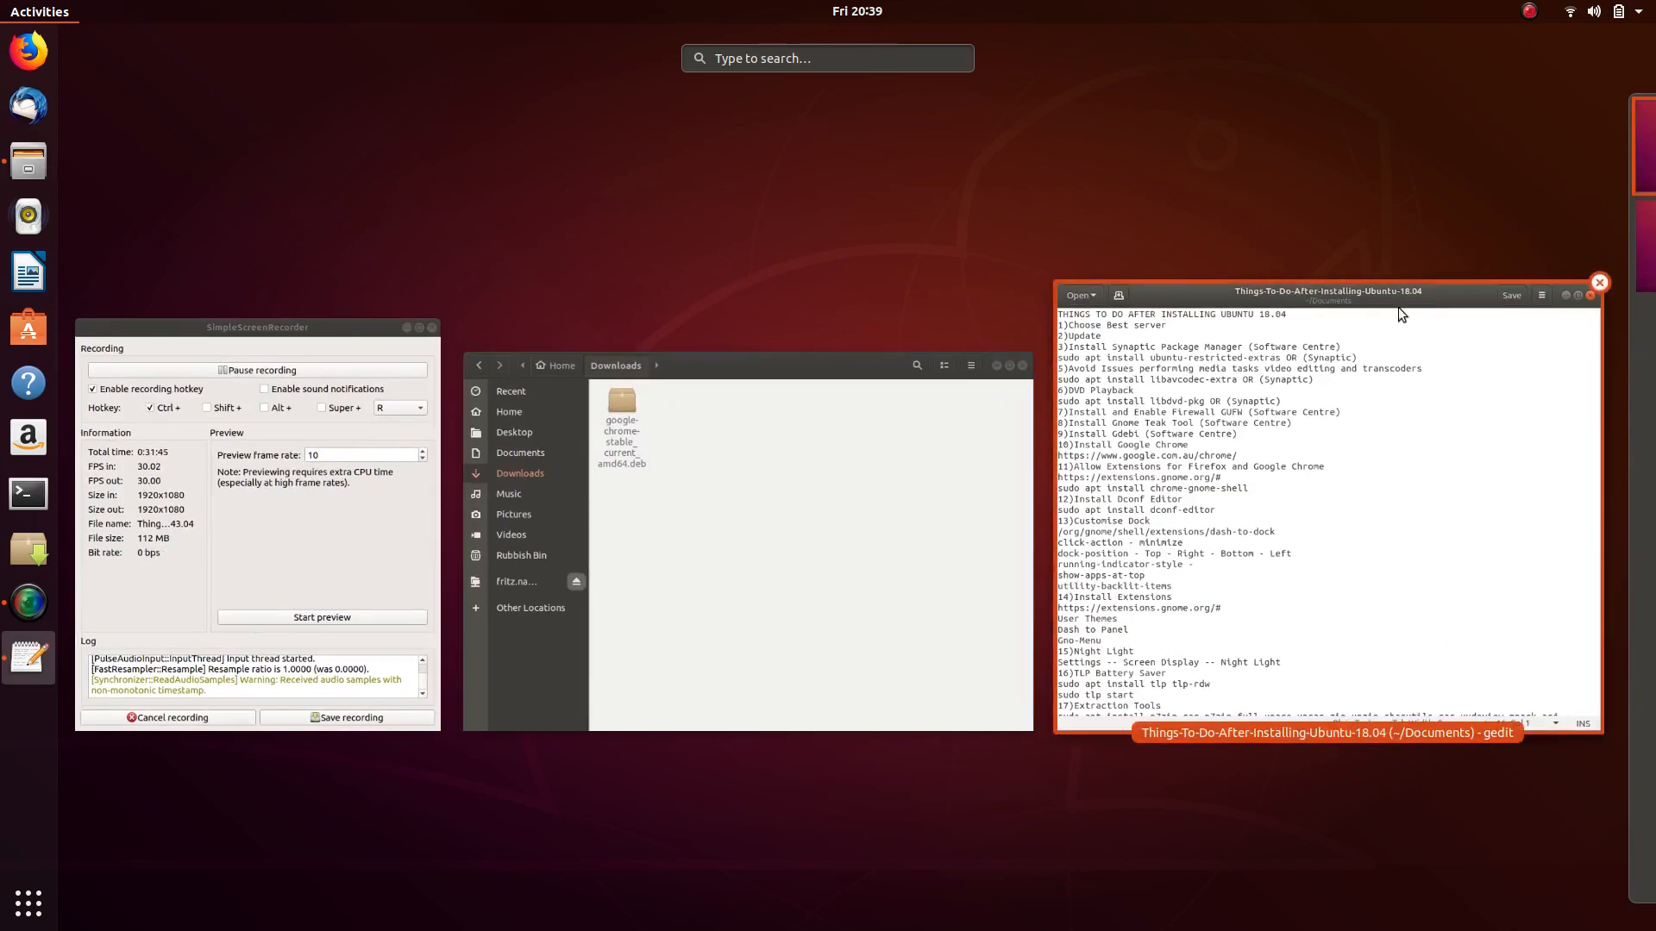
mouse_move(1654, 271)
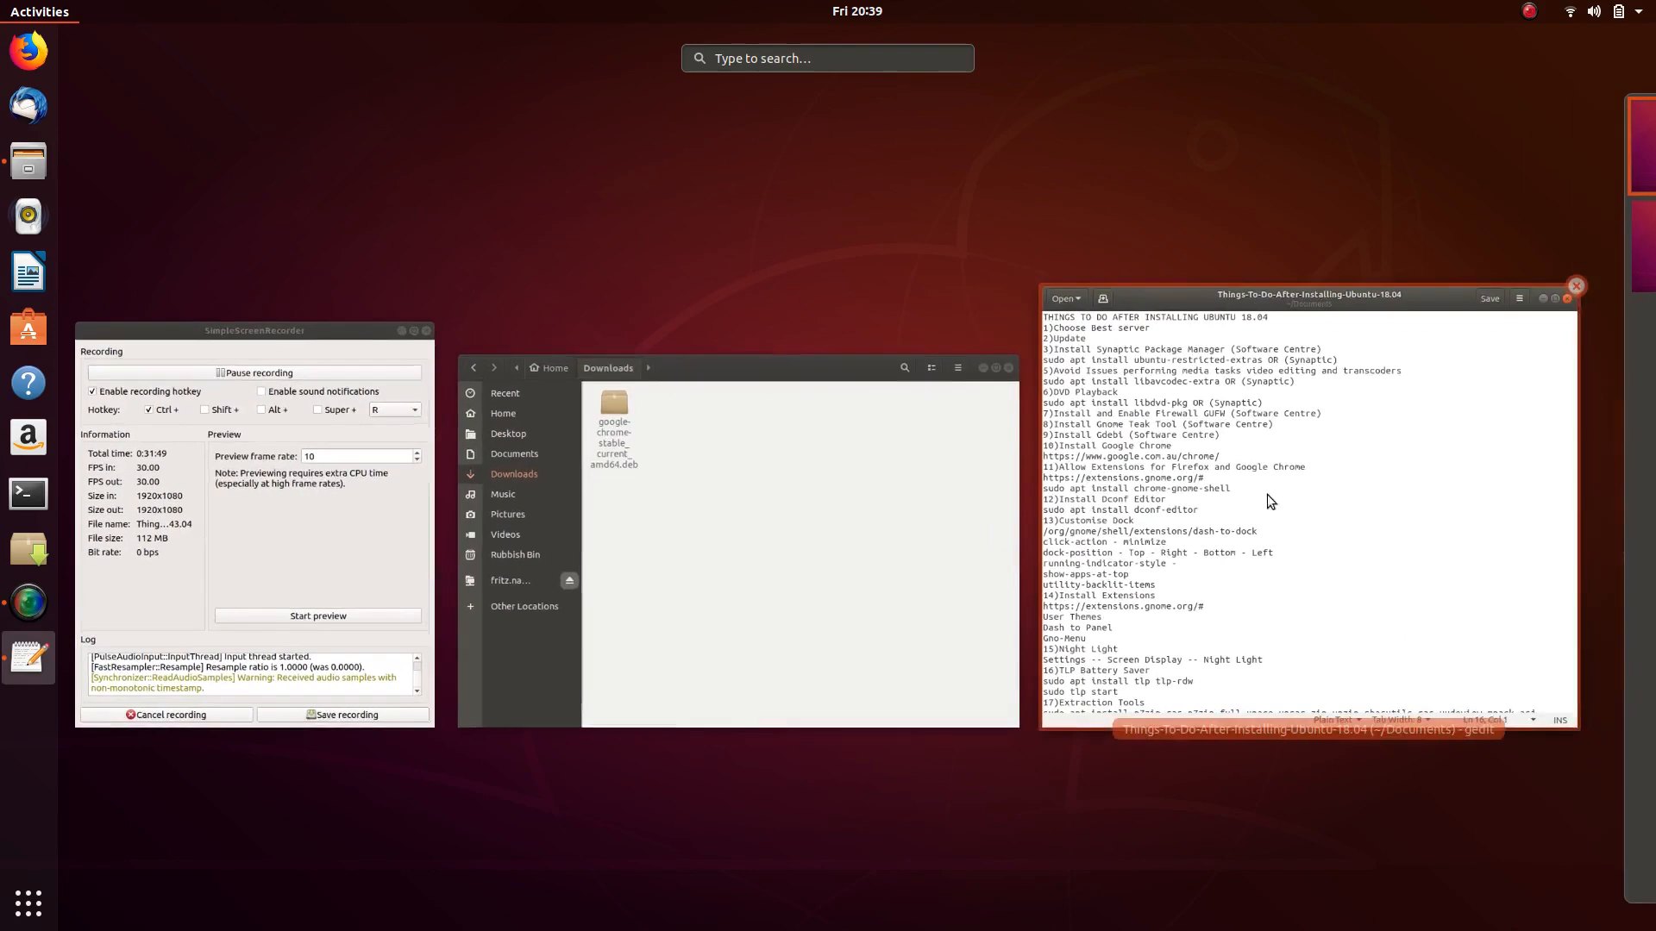
drag(1254, 480, 1549, 296)
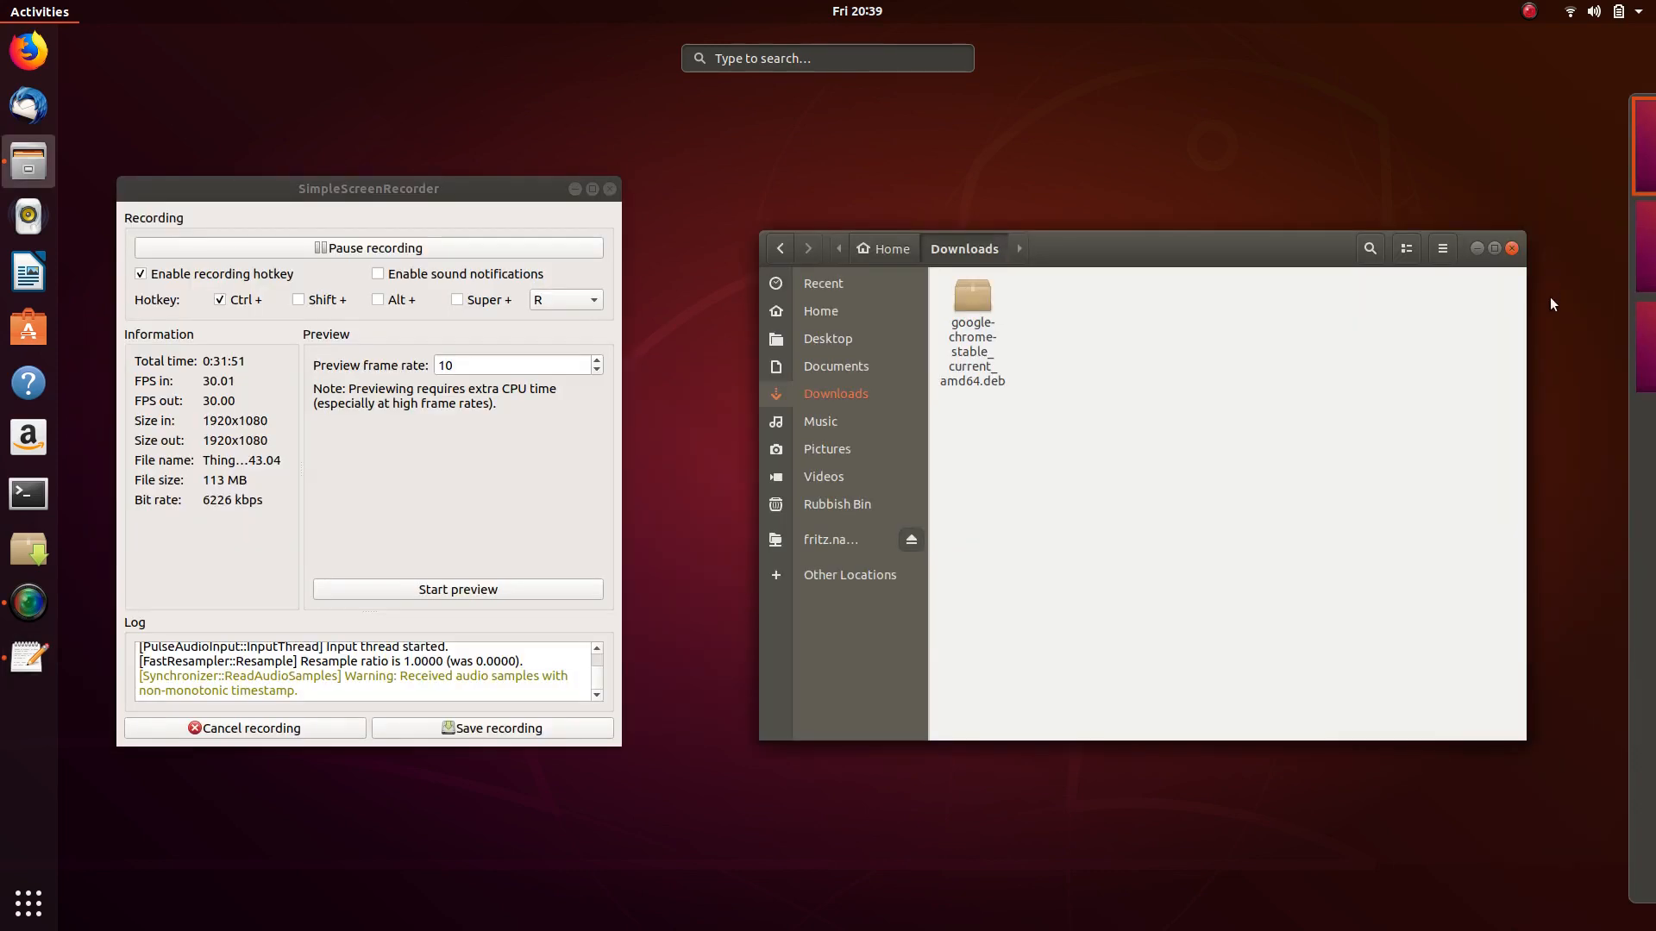
mouse_move(1637, 360)
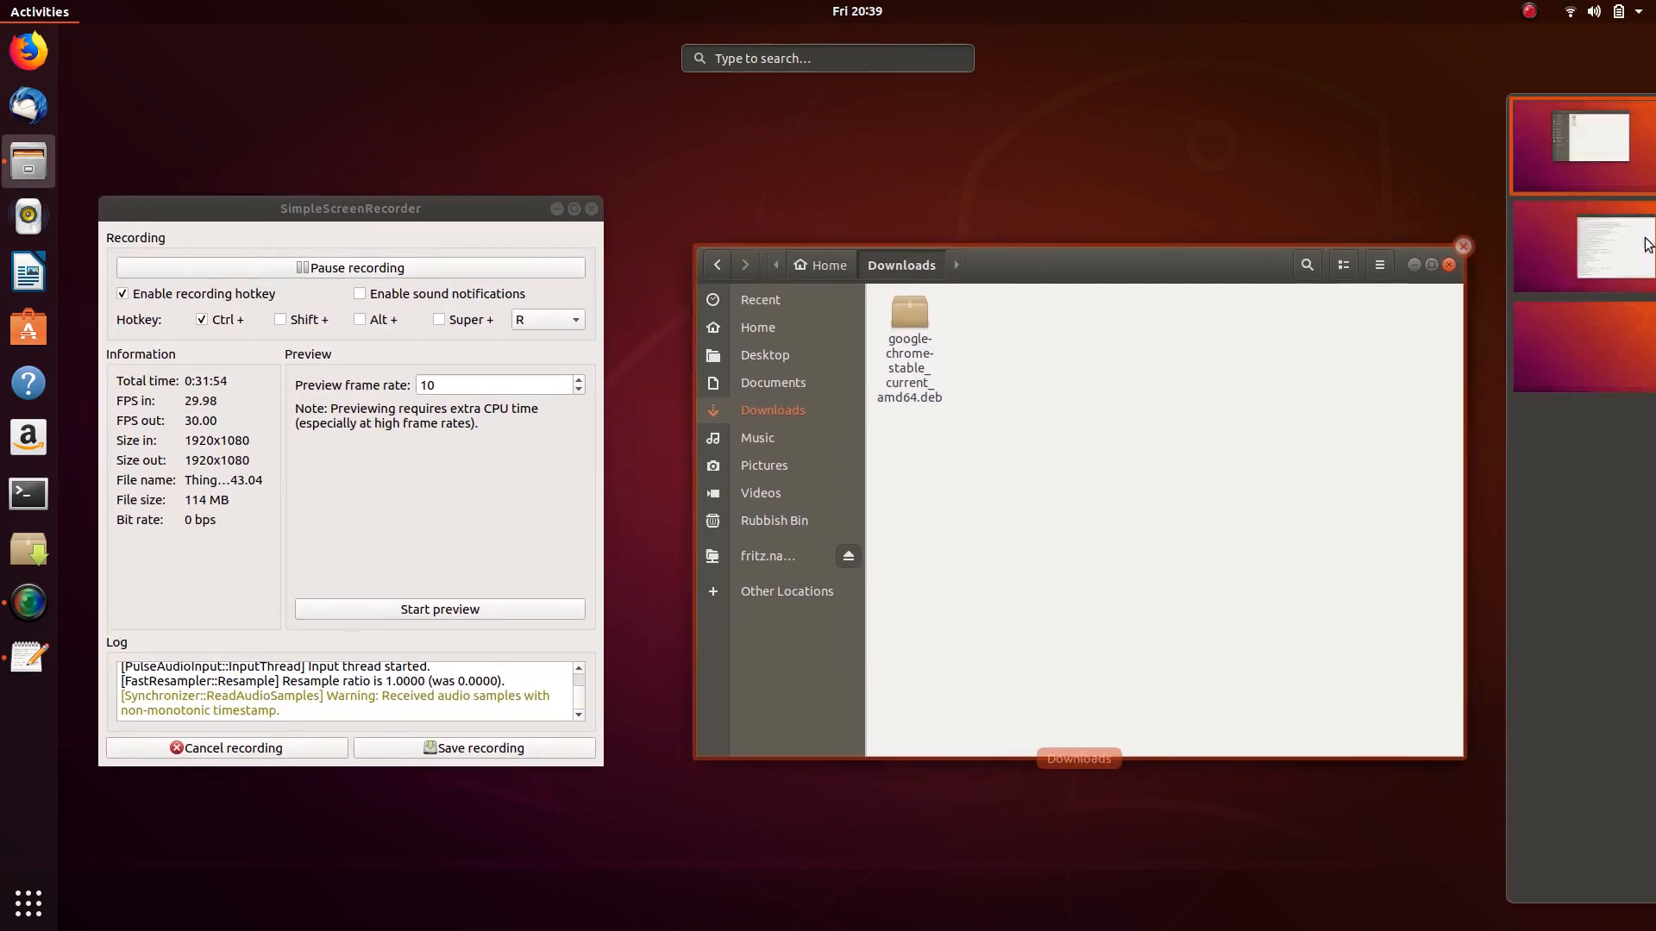
click(1611, 246)
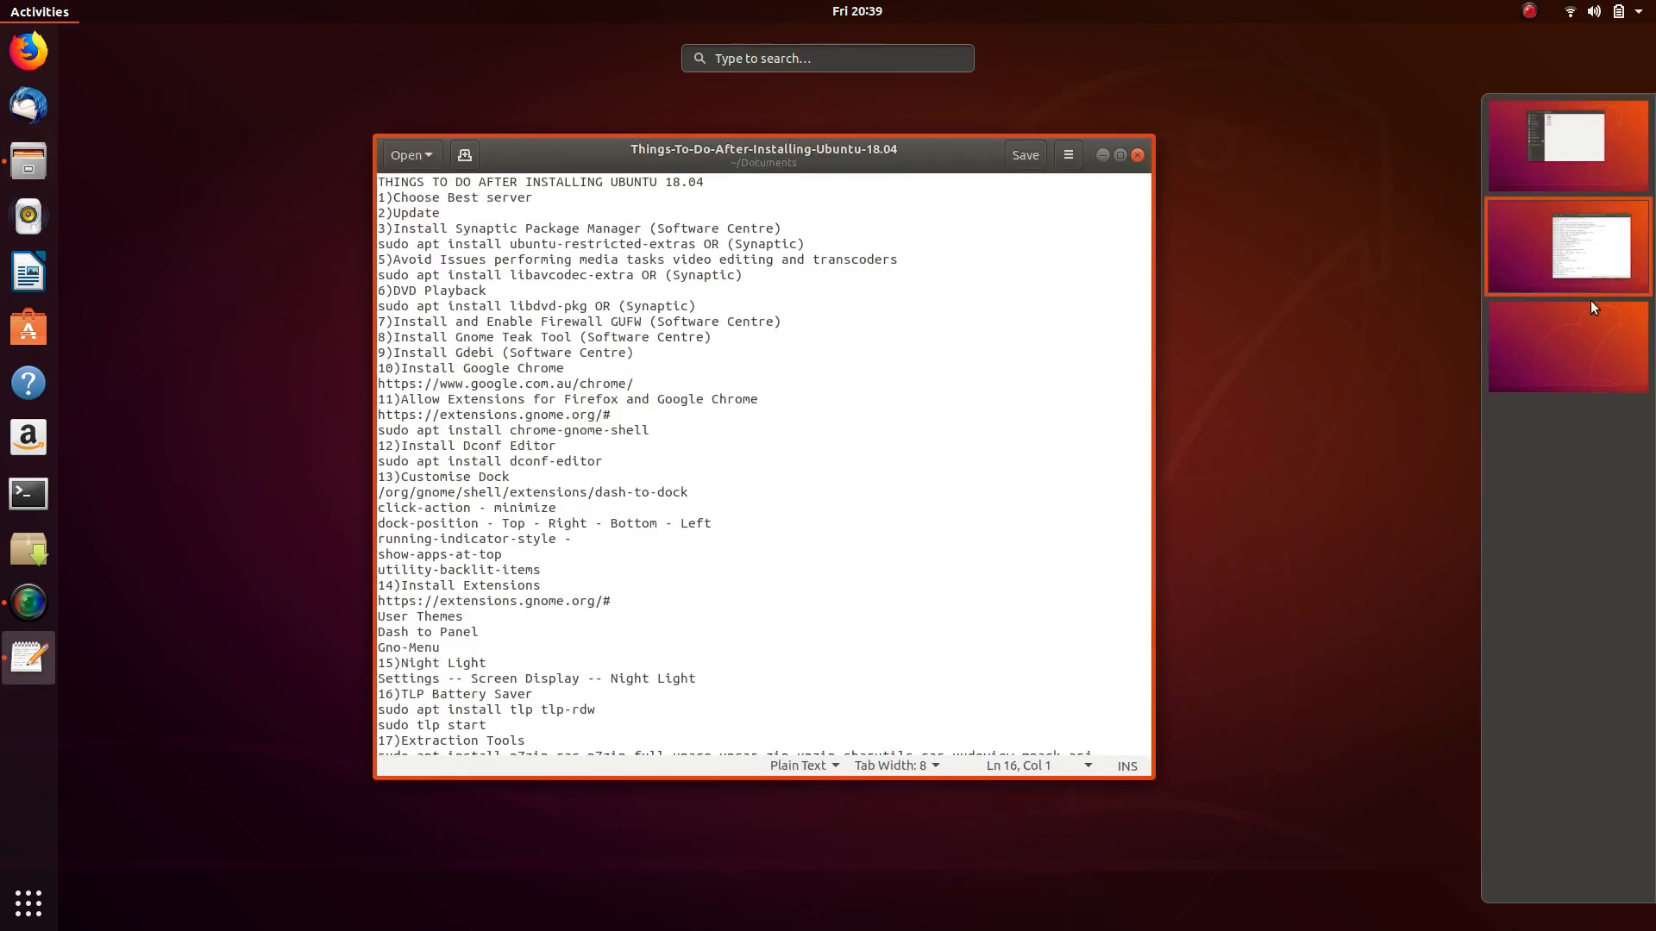
drag(841, 403, 1591, 153)
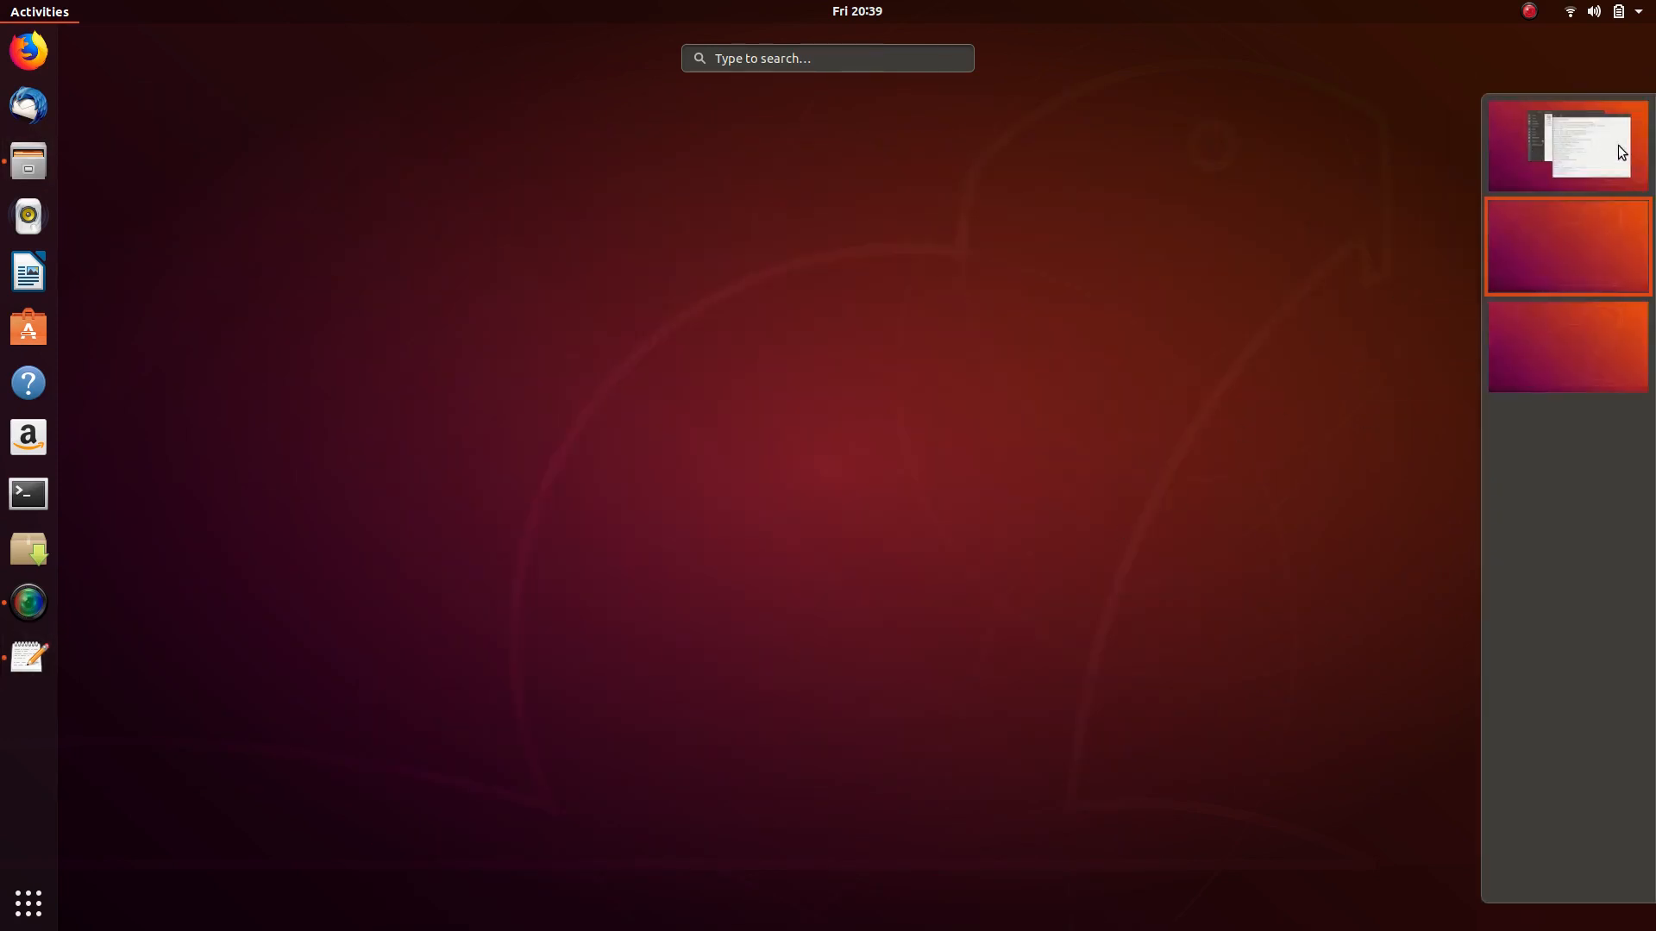
click(1602, 172)
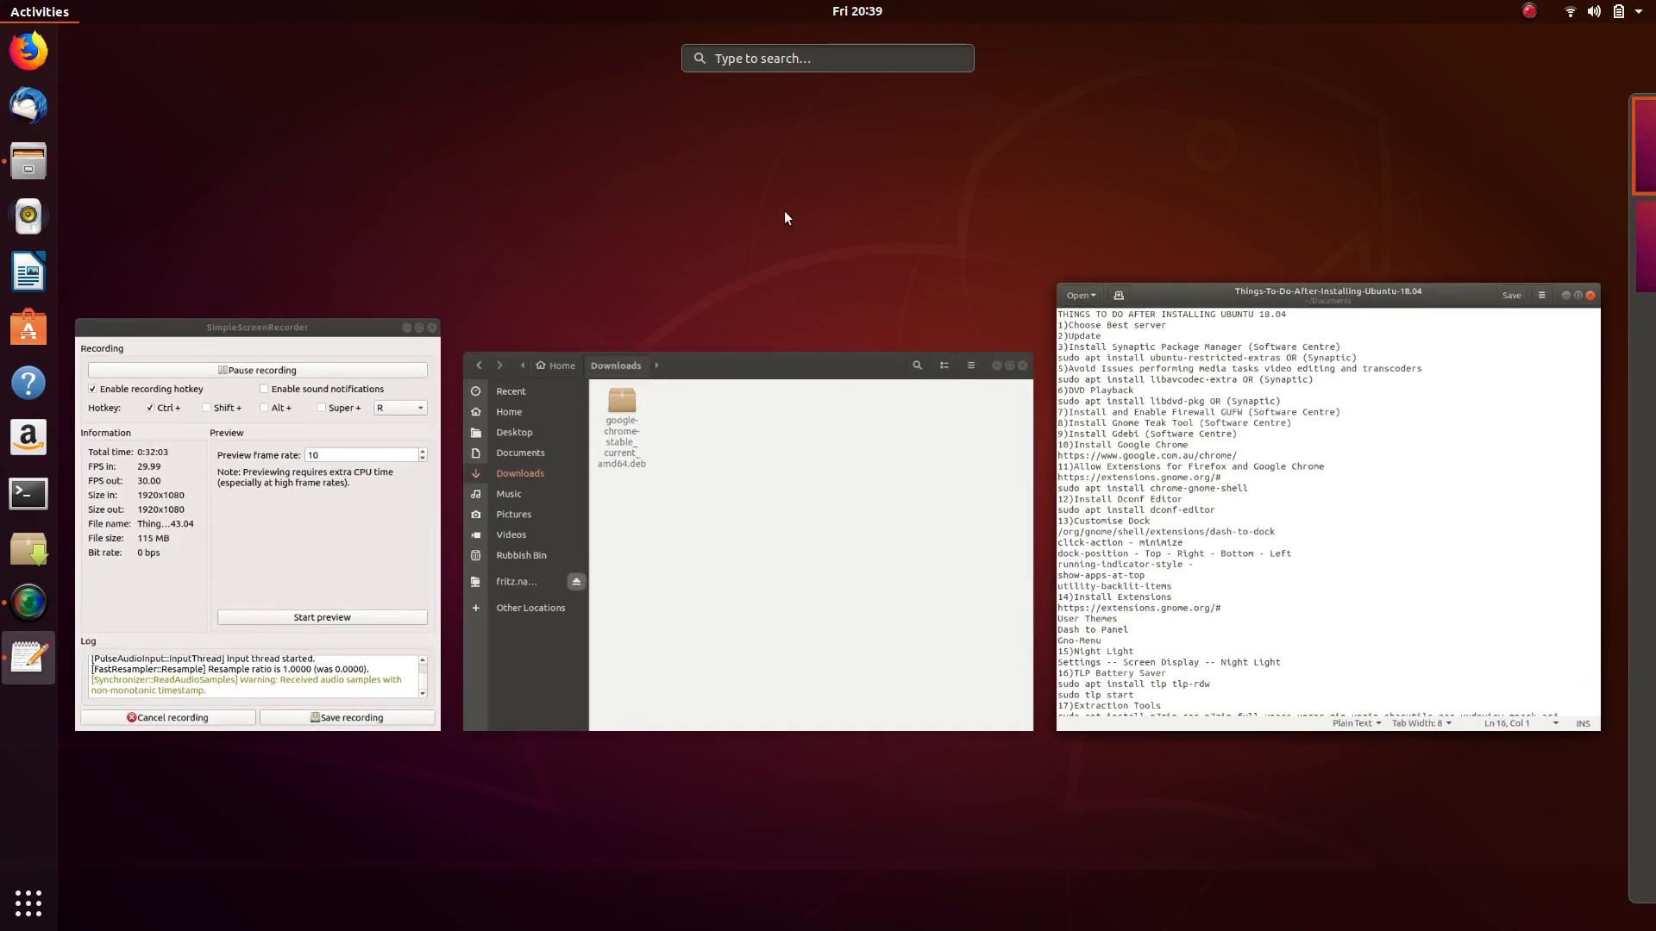
- Launch dconf Editor via 'dcon', accept its warning, and arrange it beside the gedit notes
text(dcon)
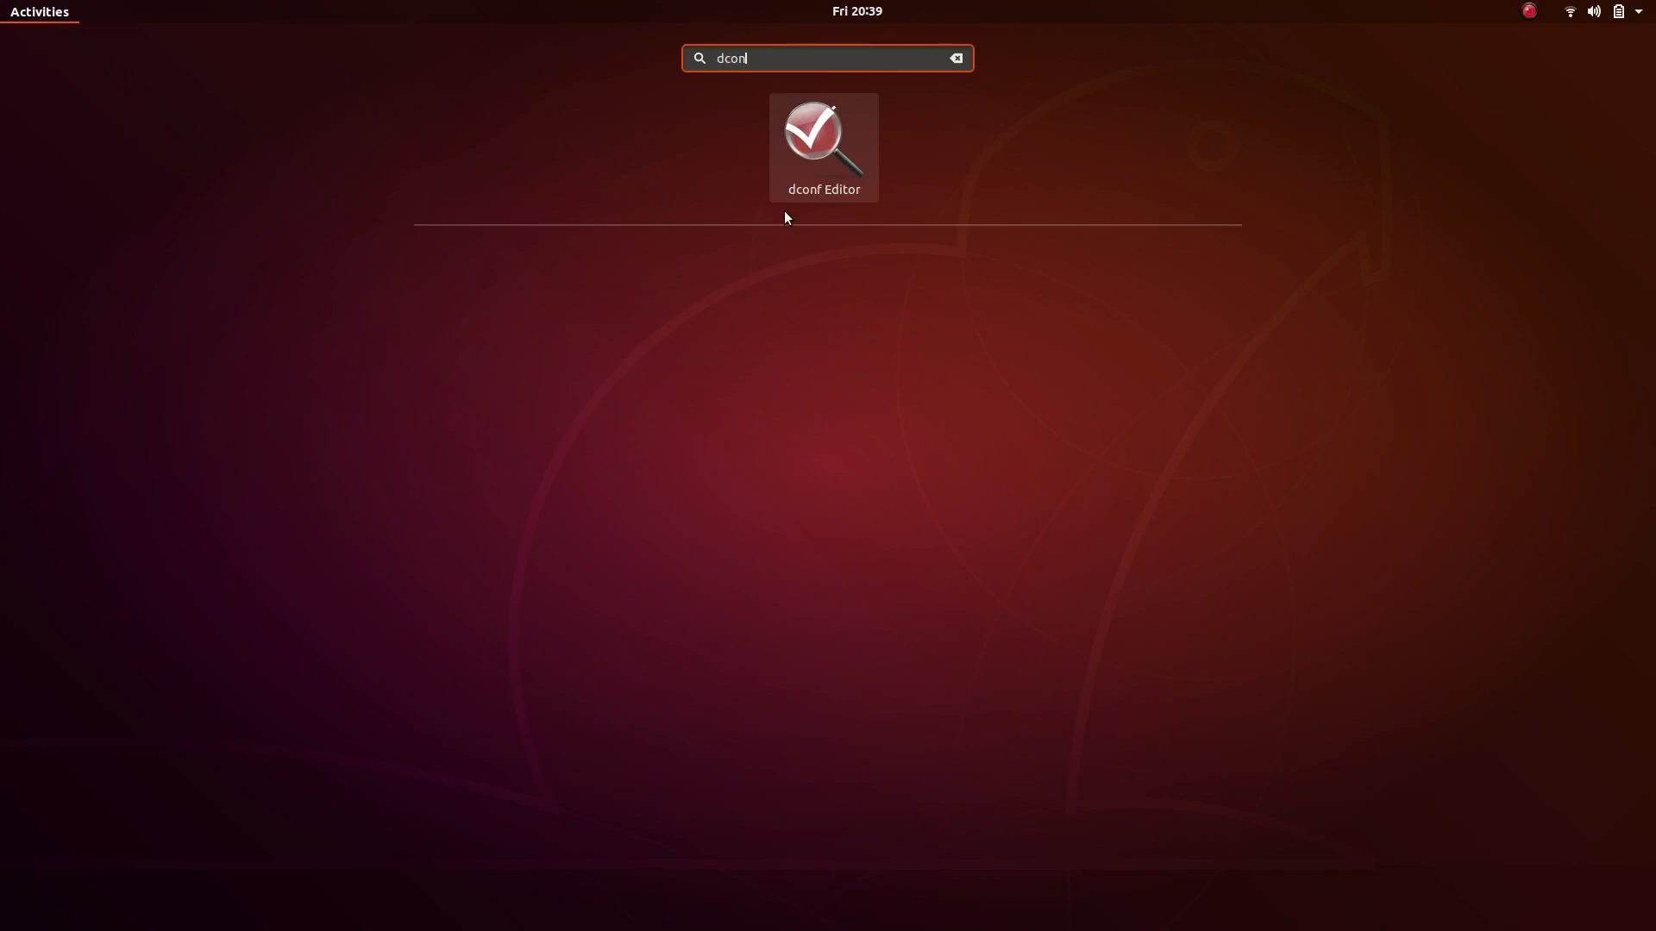
key(Return)
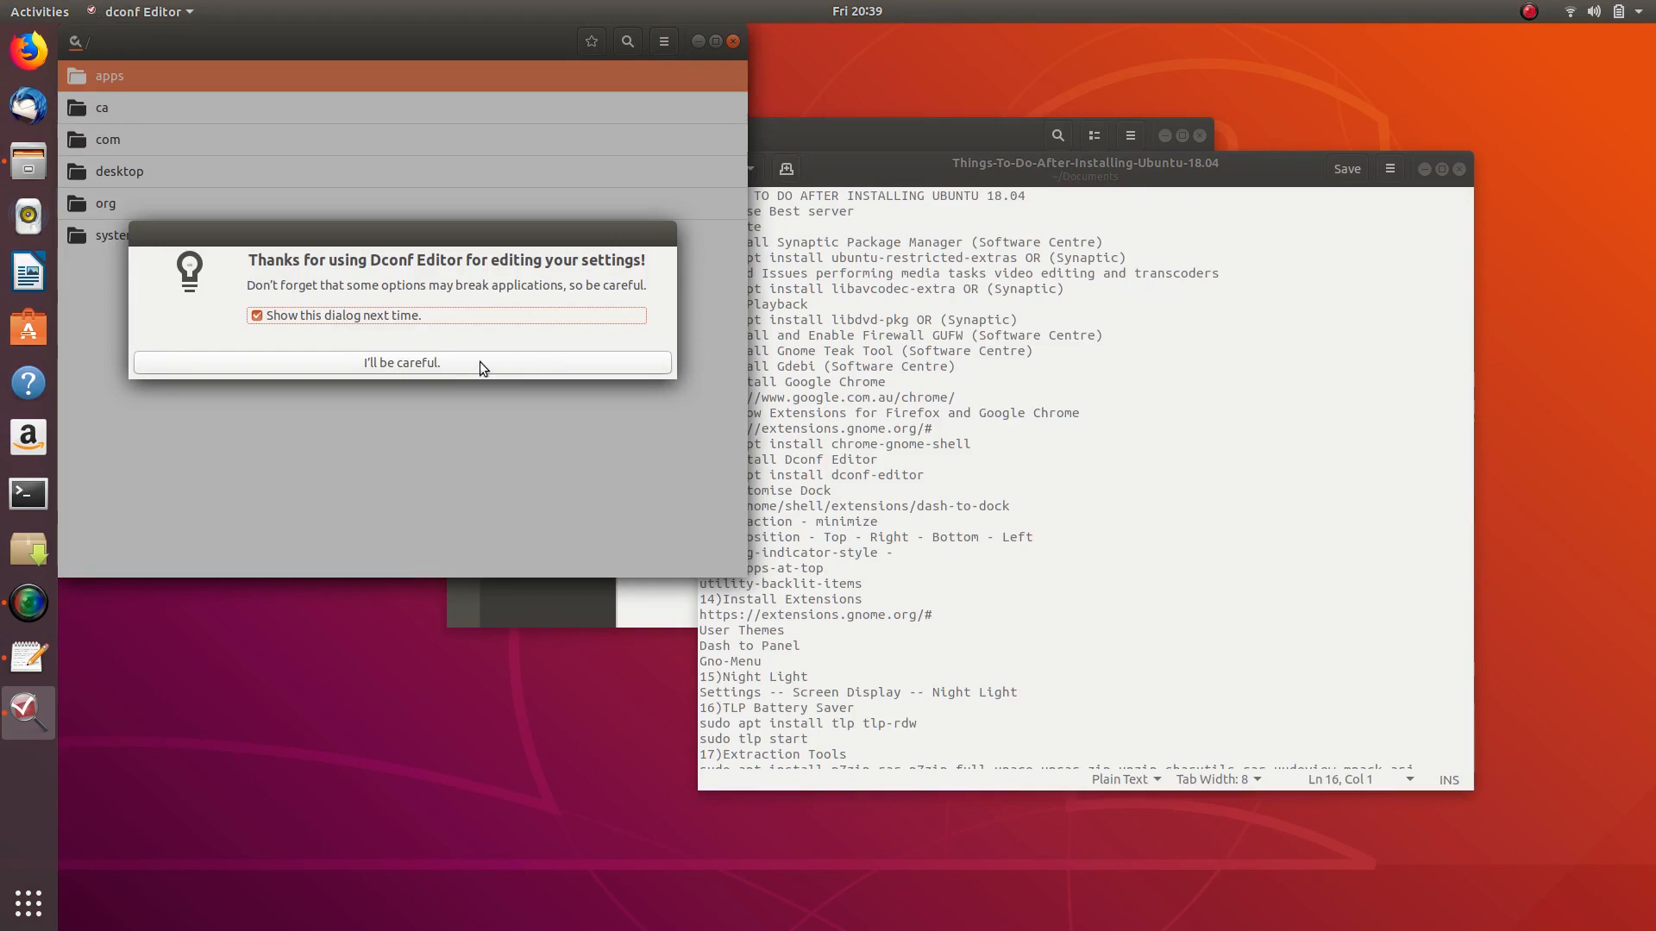
click(454, 362)
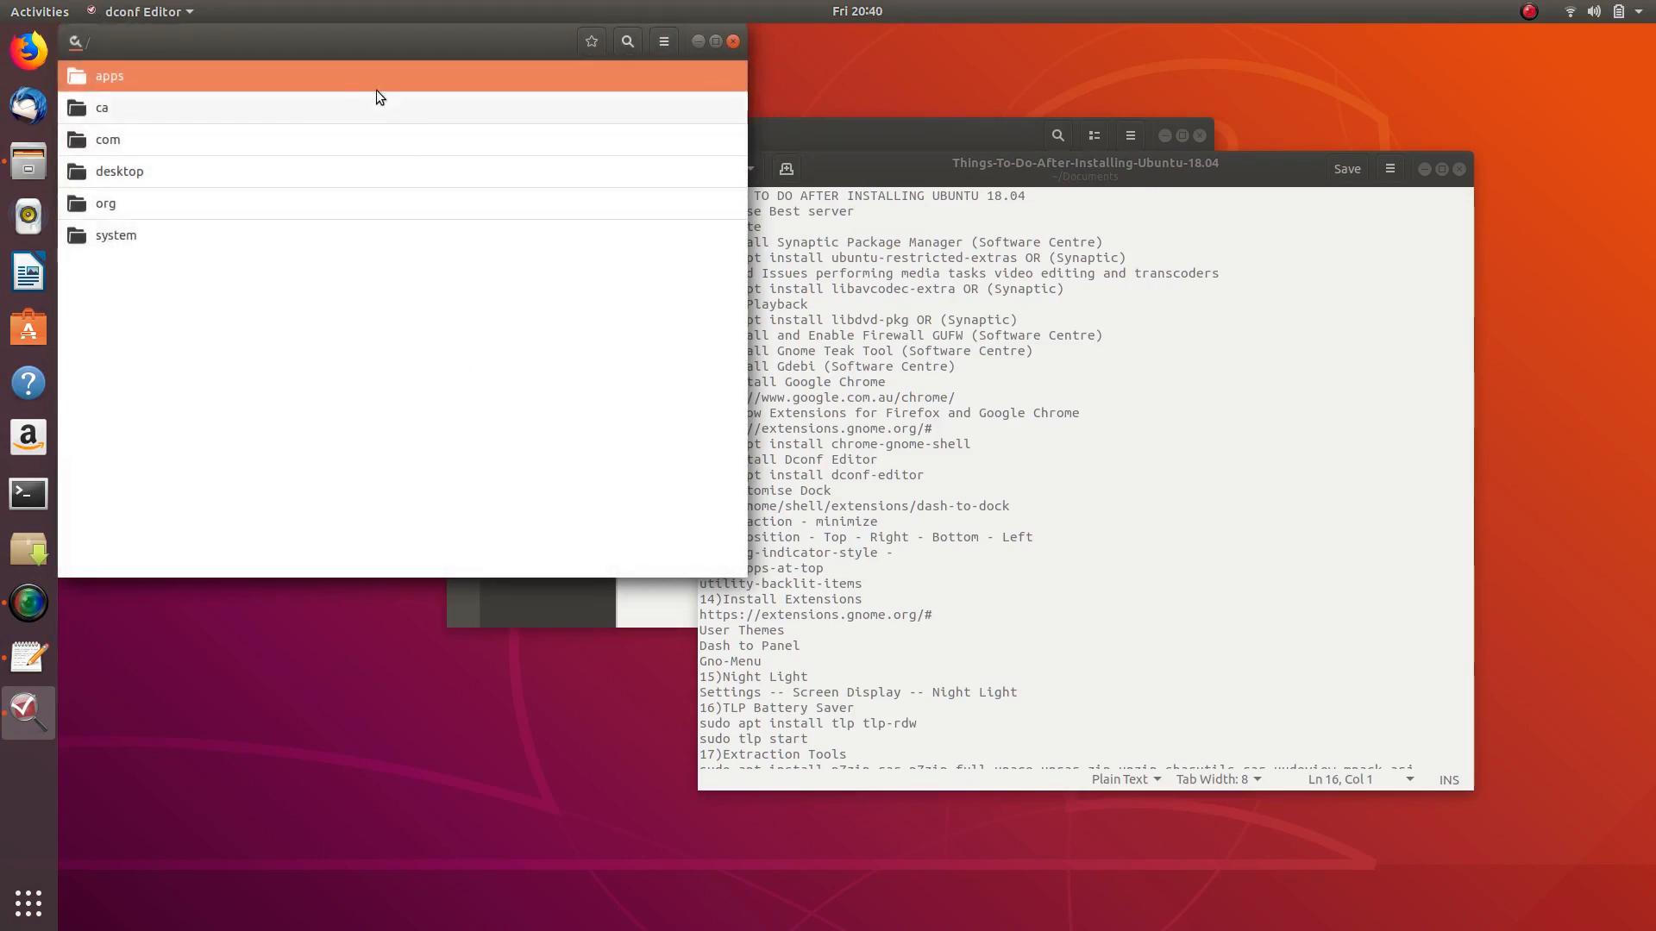
drag(357, 49, 1121, 244)
drag(1017, 166, 432, 115)
drag(1094, 245, 924, 150)
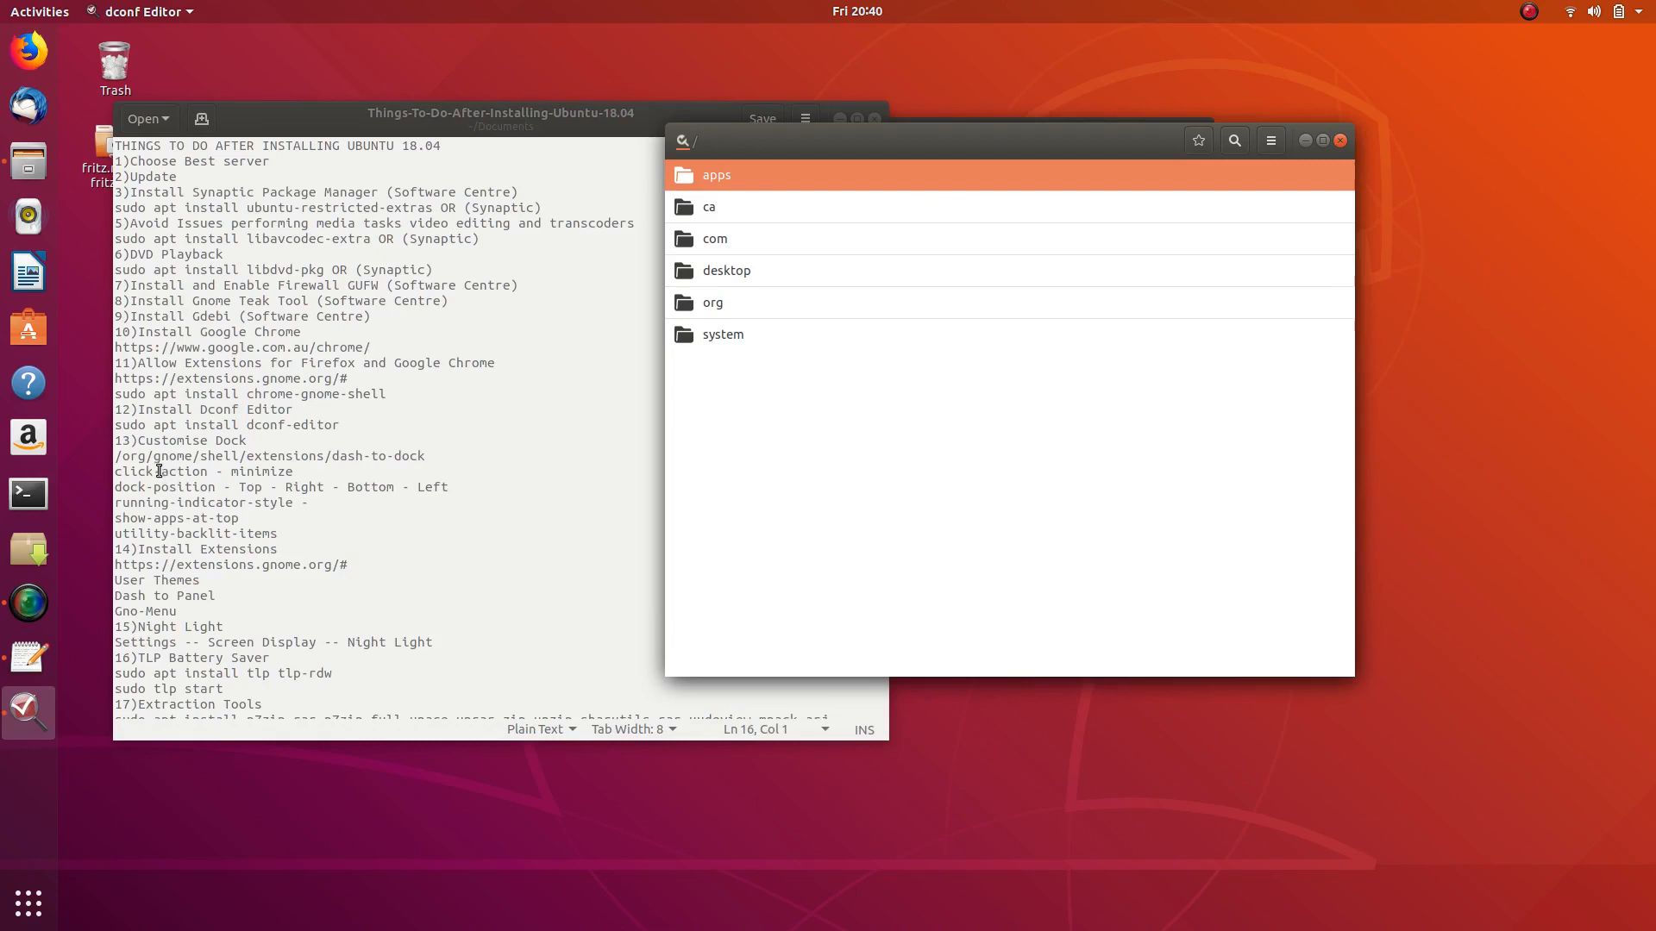
- Browse to org > gnome > shell > extensions > dash-to-dock
click(721, 304)
click(745, 209)
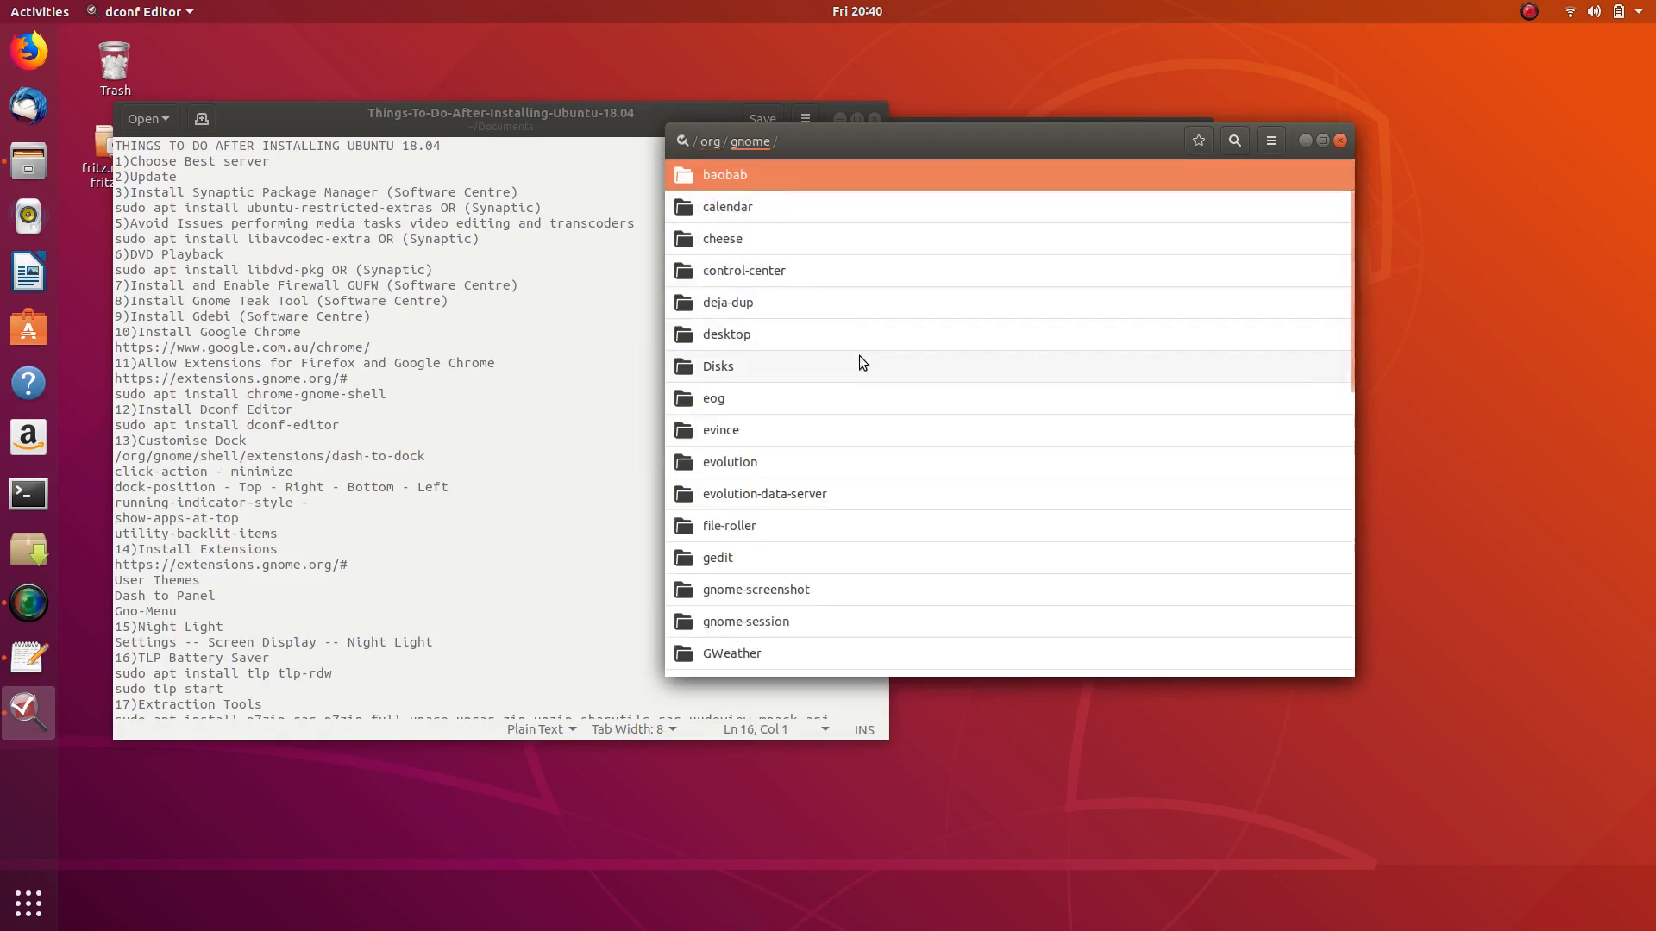
scroll(792, 469, down, 5)
scroll(790, 473, down, 5)
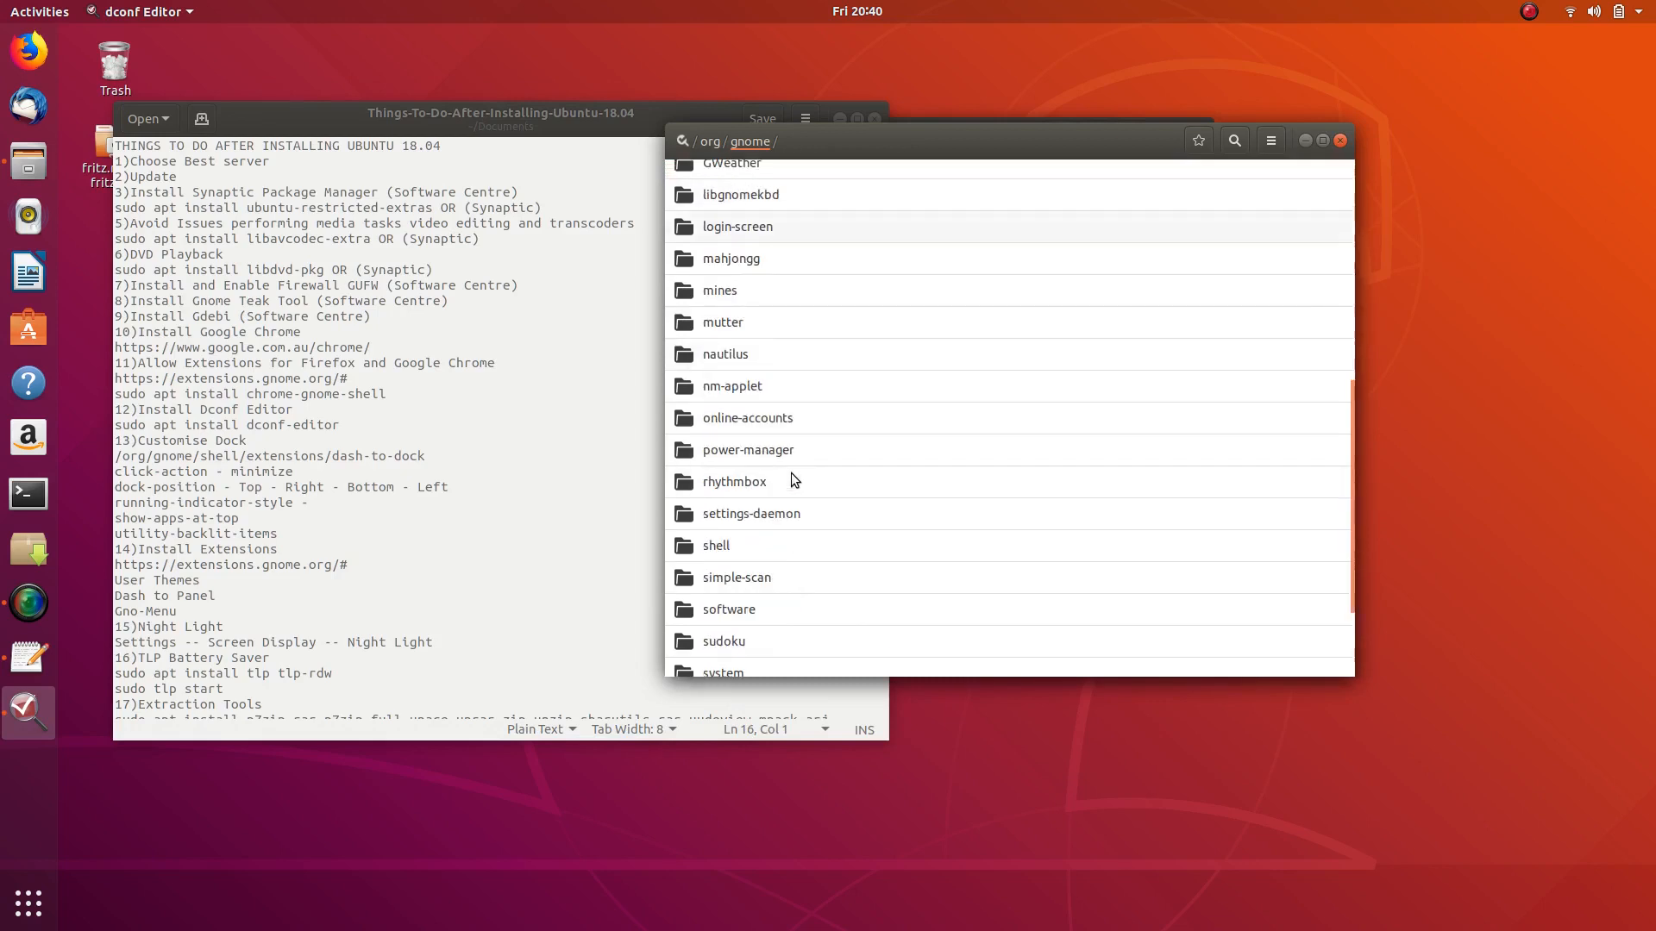
click(721, 555)
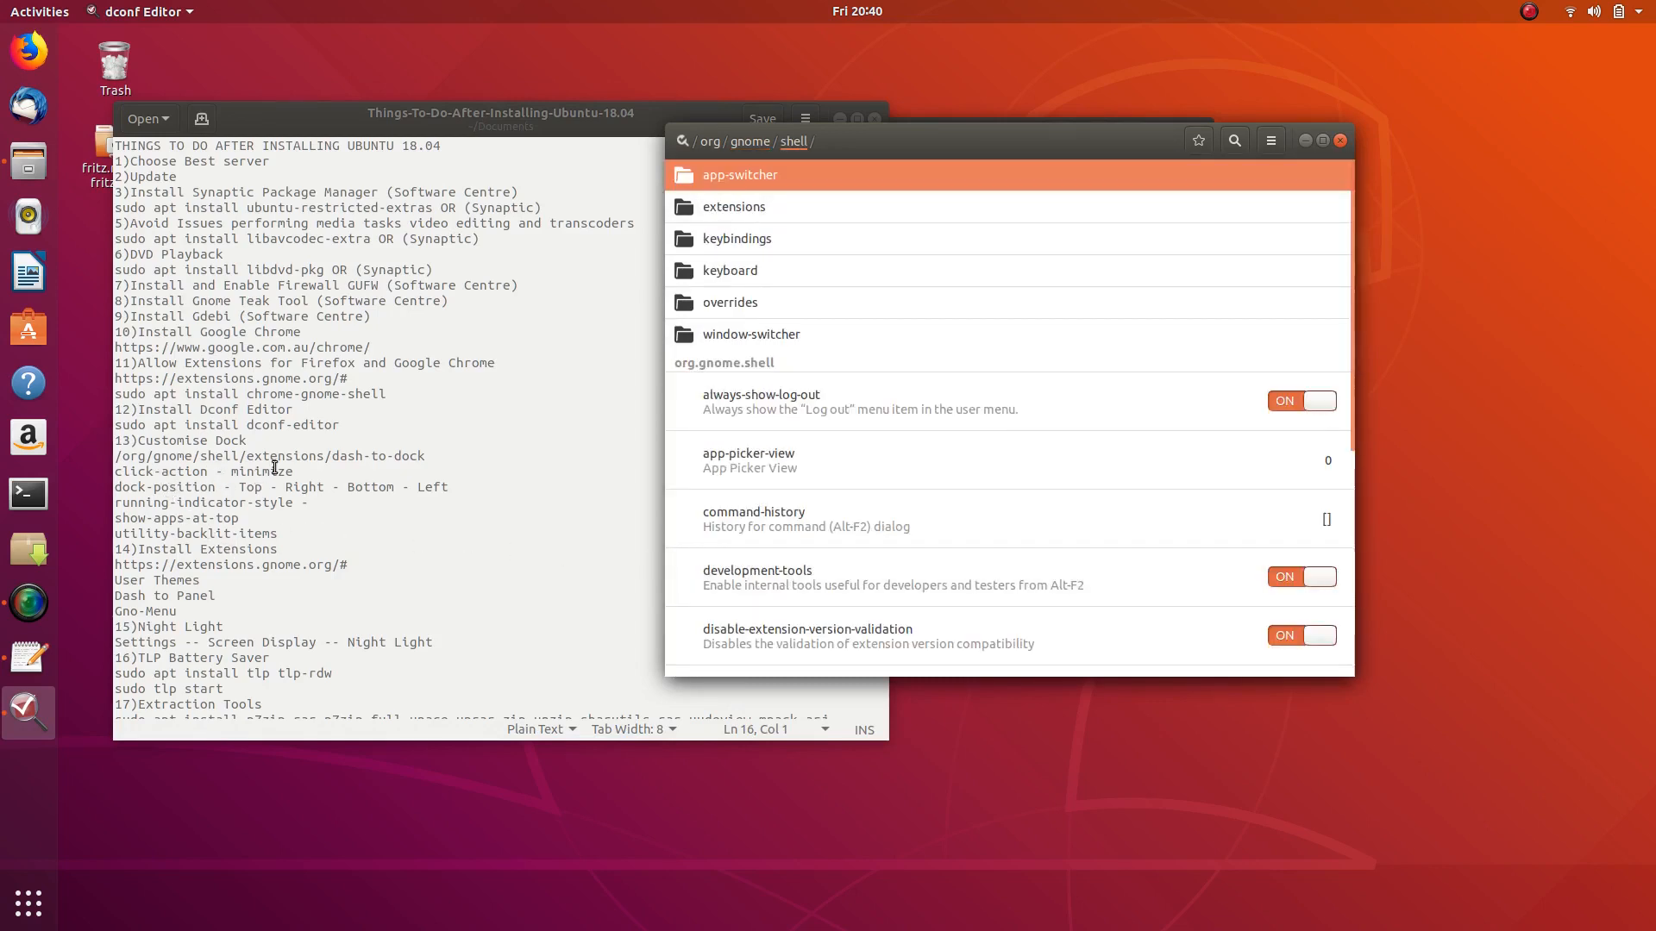
click(741, 205)
click(775, 176)
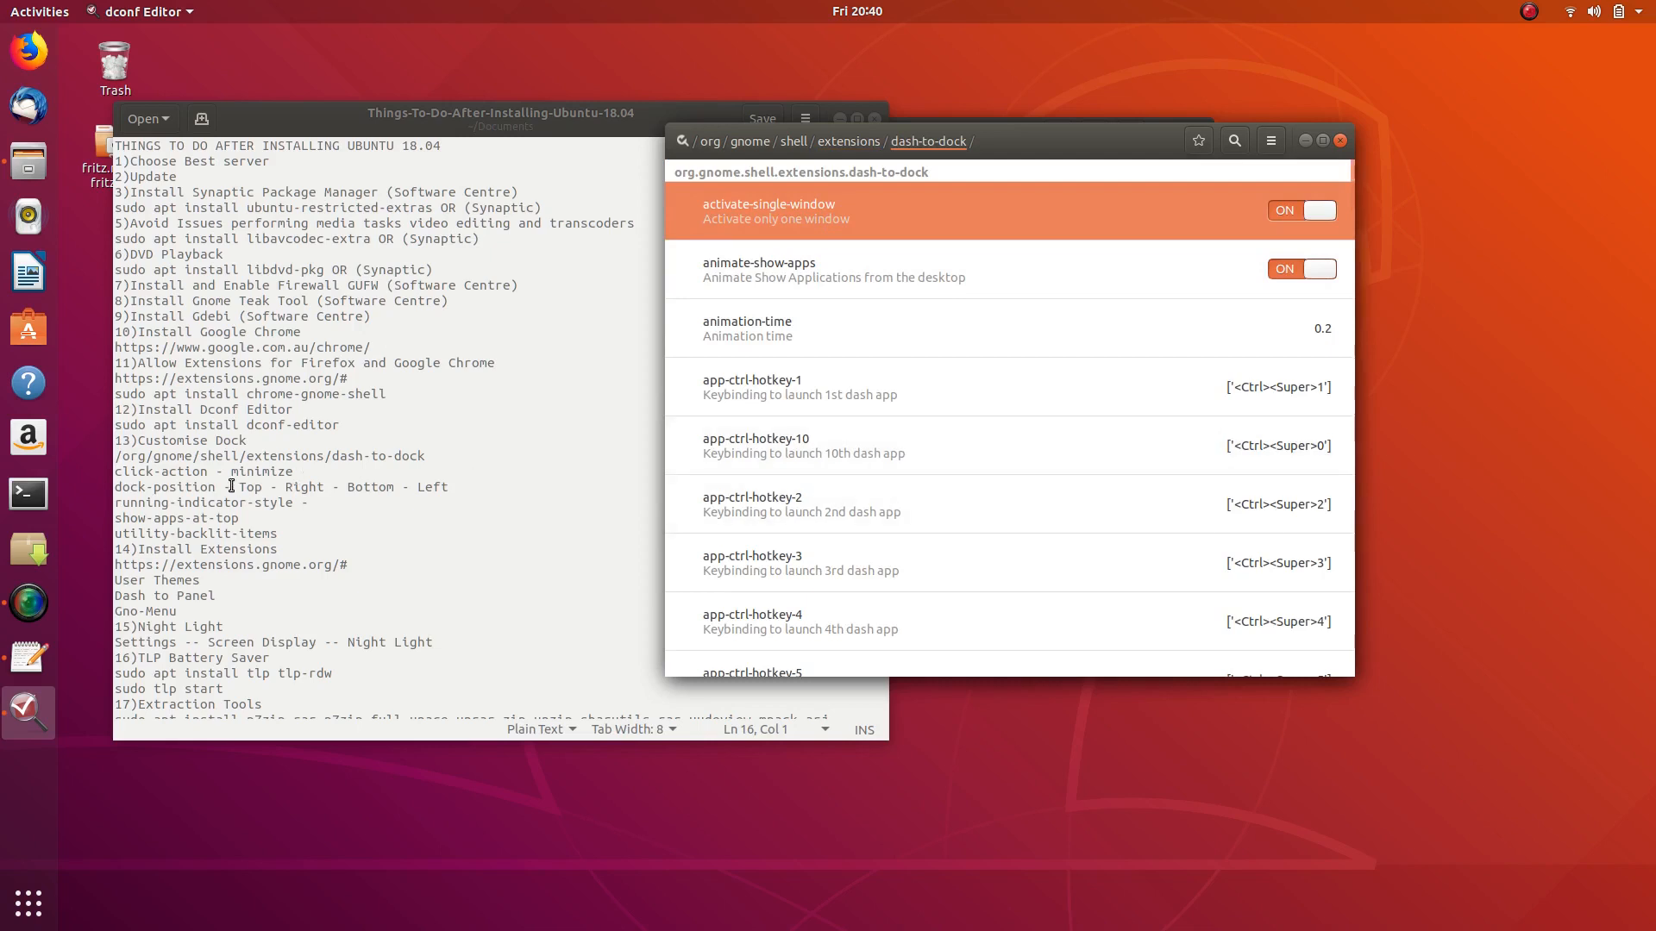
- Hide the screen recorder window and highlight the click-action line in the checklist
click(29, 604)
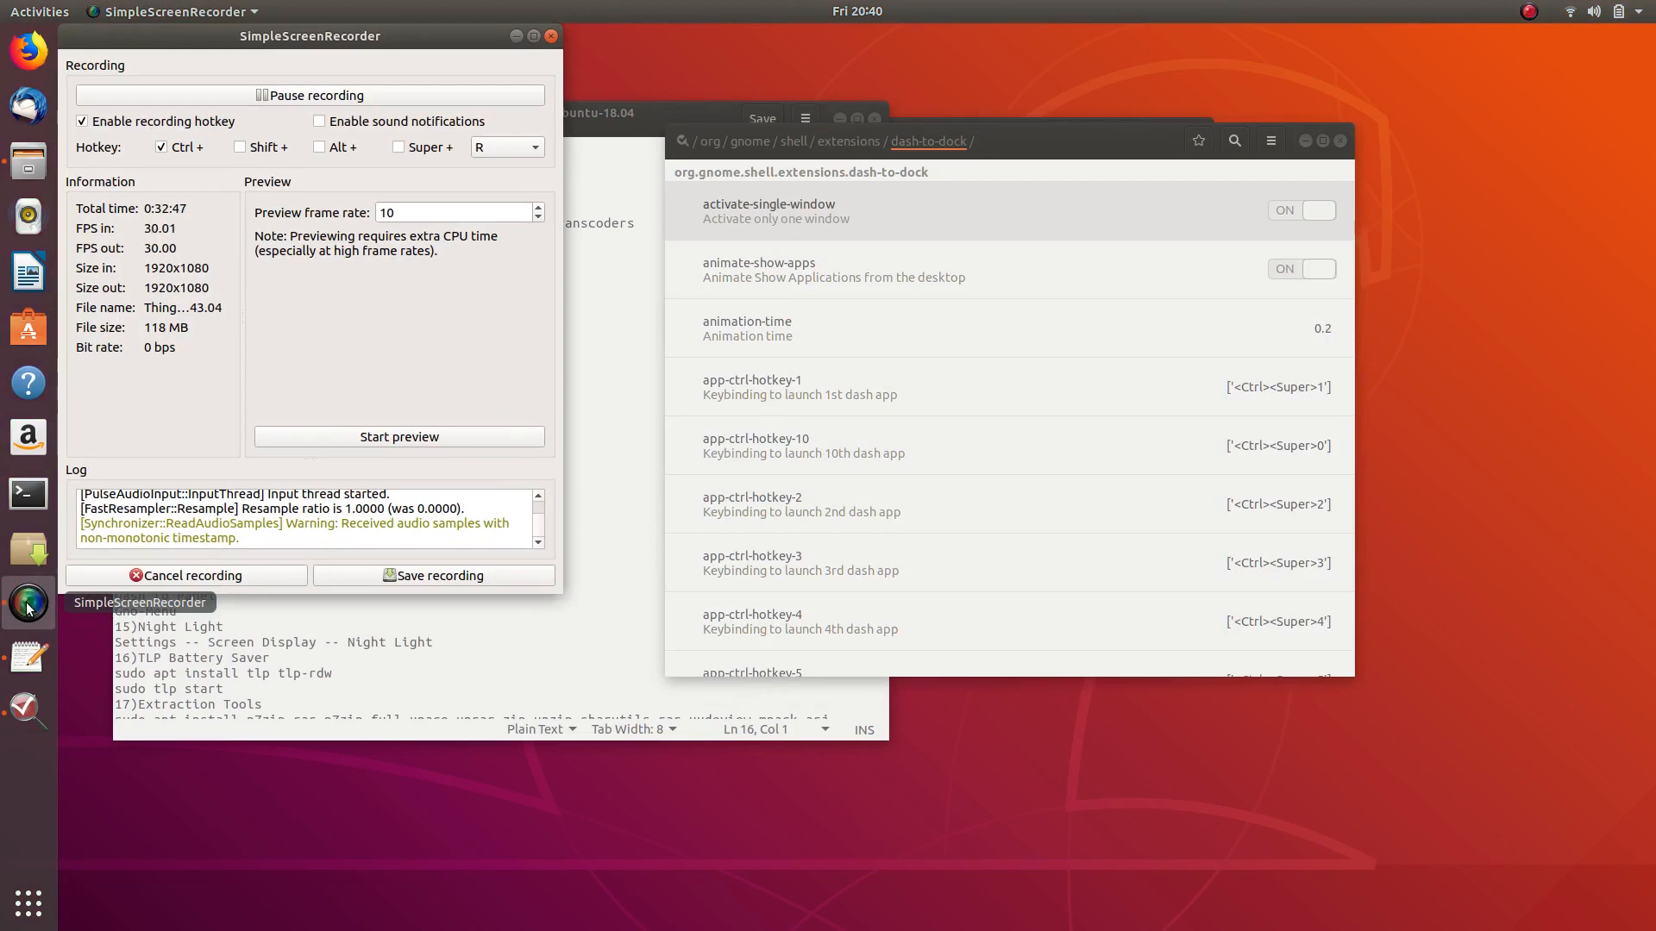
click(514, 37)
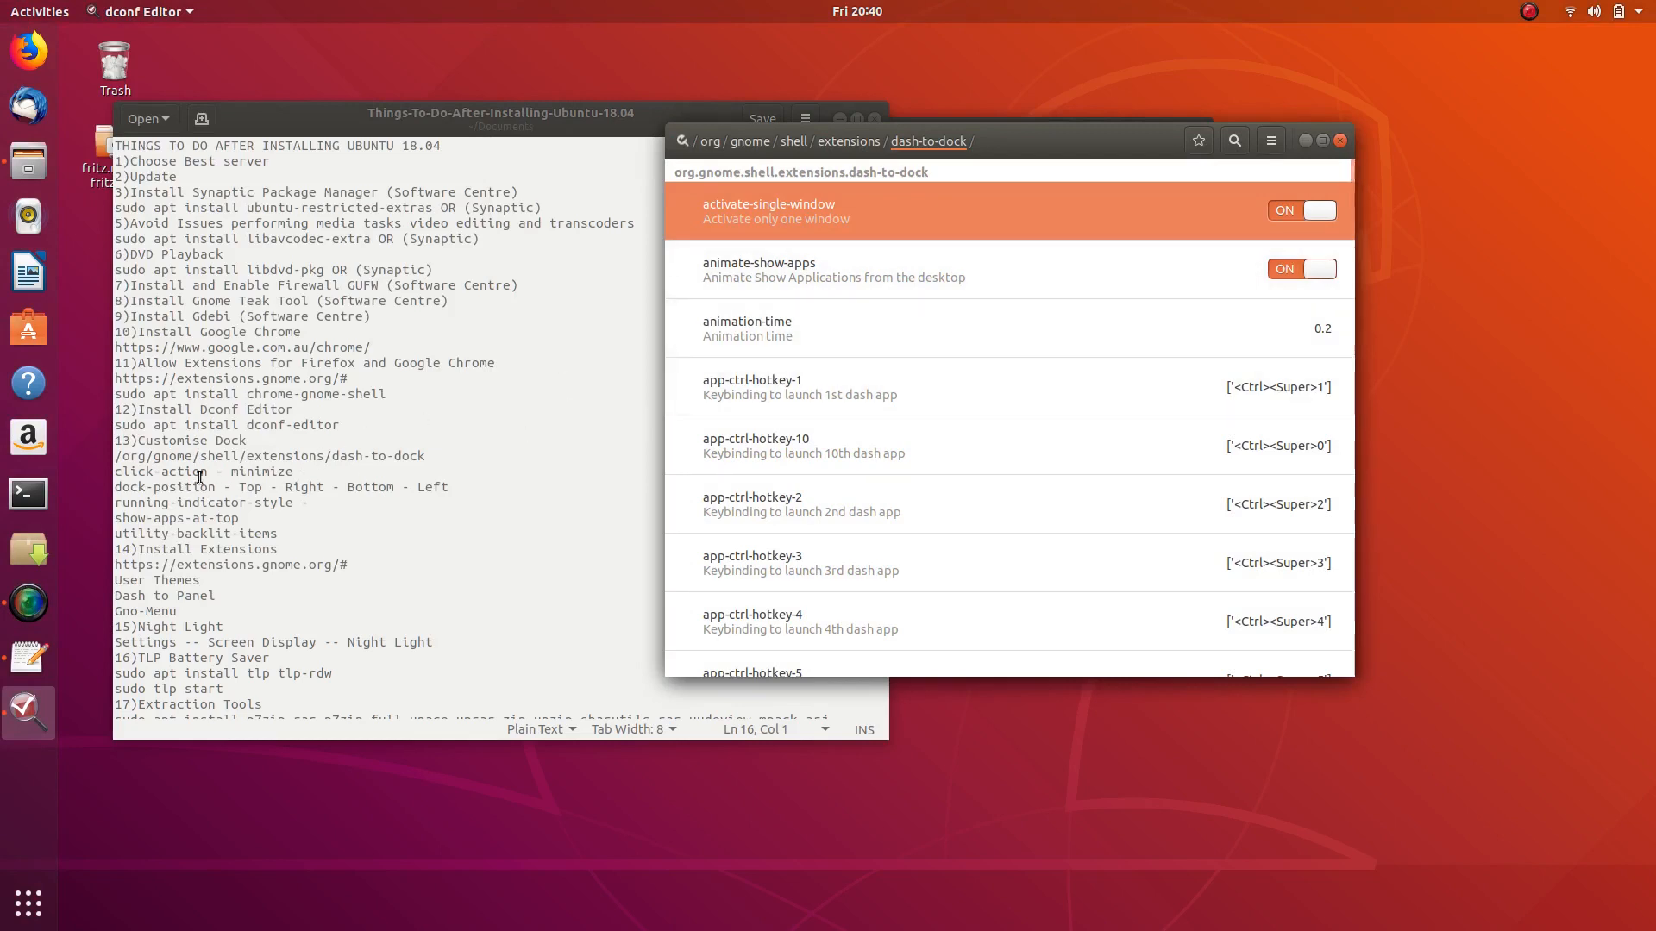
drag(116, 472, 200, 473)
- Peek at animation-time, then return to dash-to-dock and open the click-action key
click(983, 313)
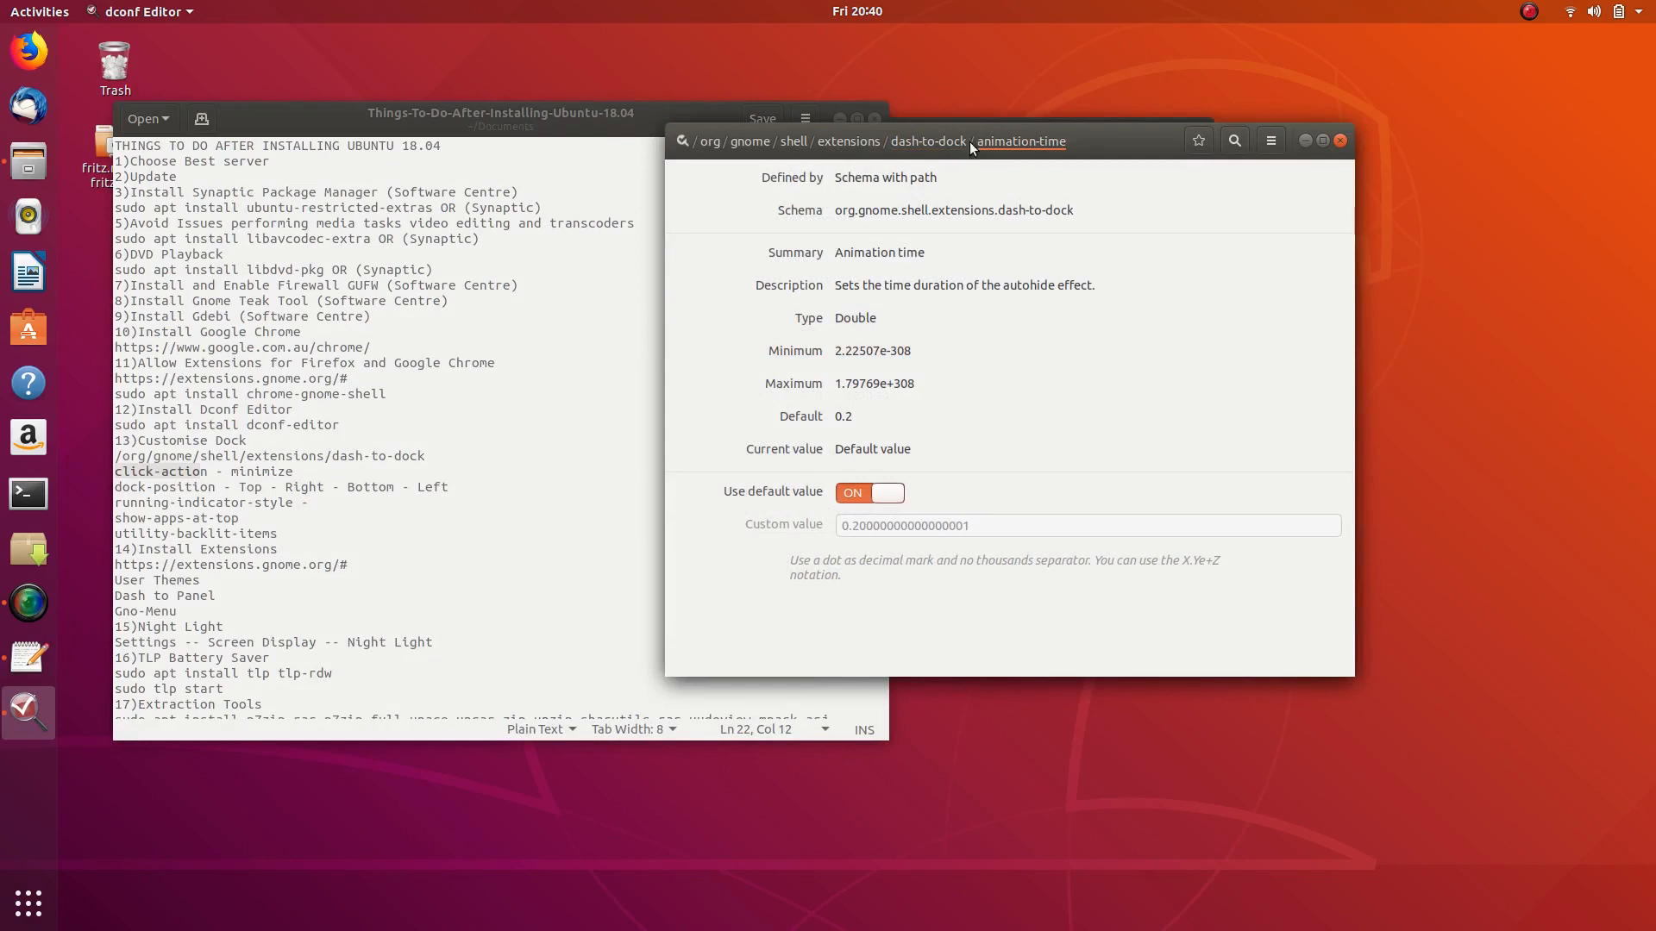
click(950, 155)
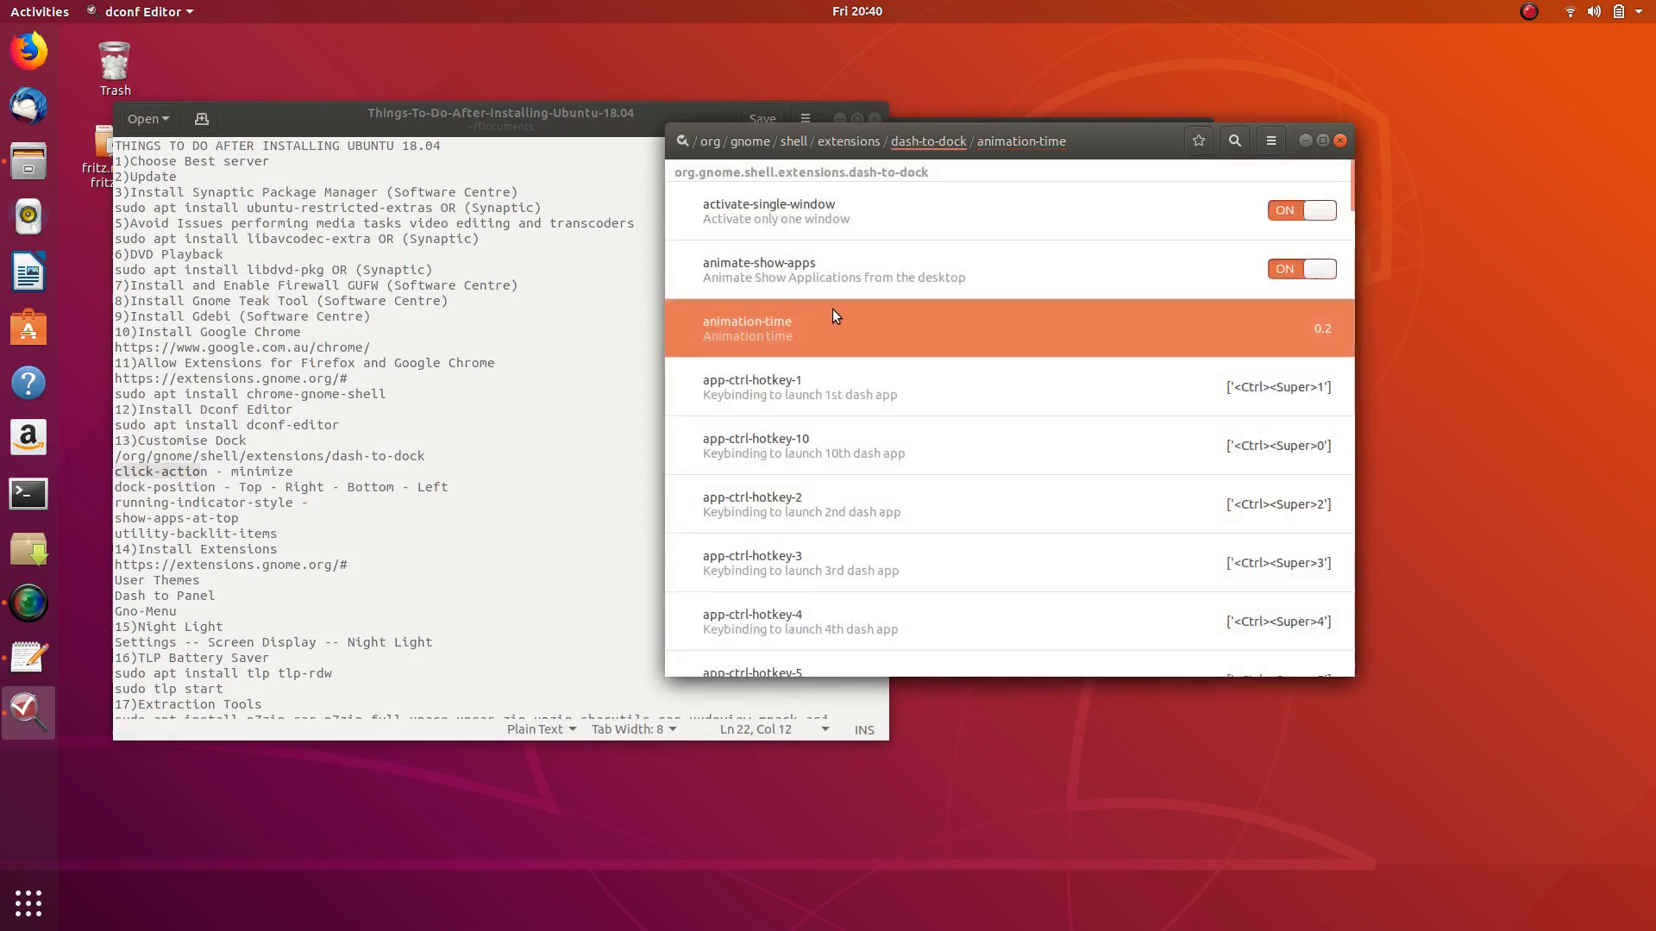
scroll(832, 308, down, 10)
scroll(831, 309, down, 15)
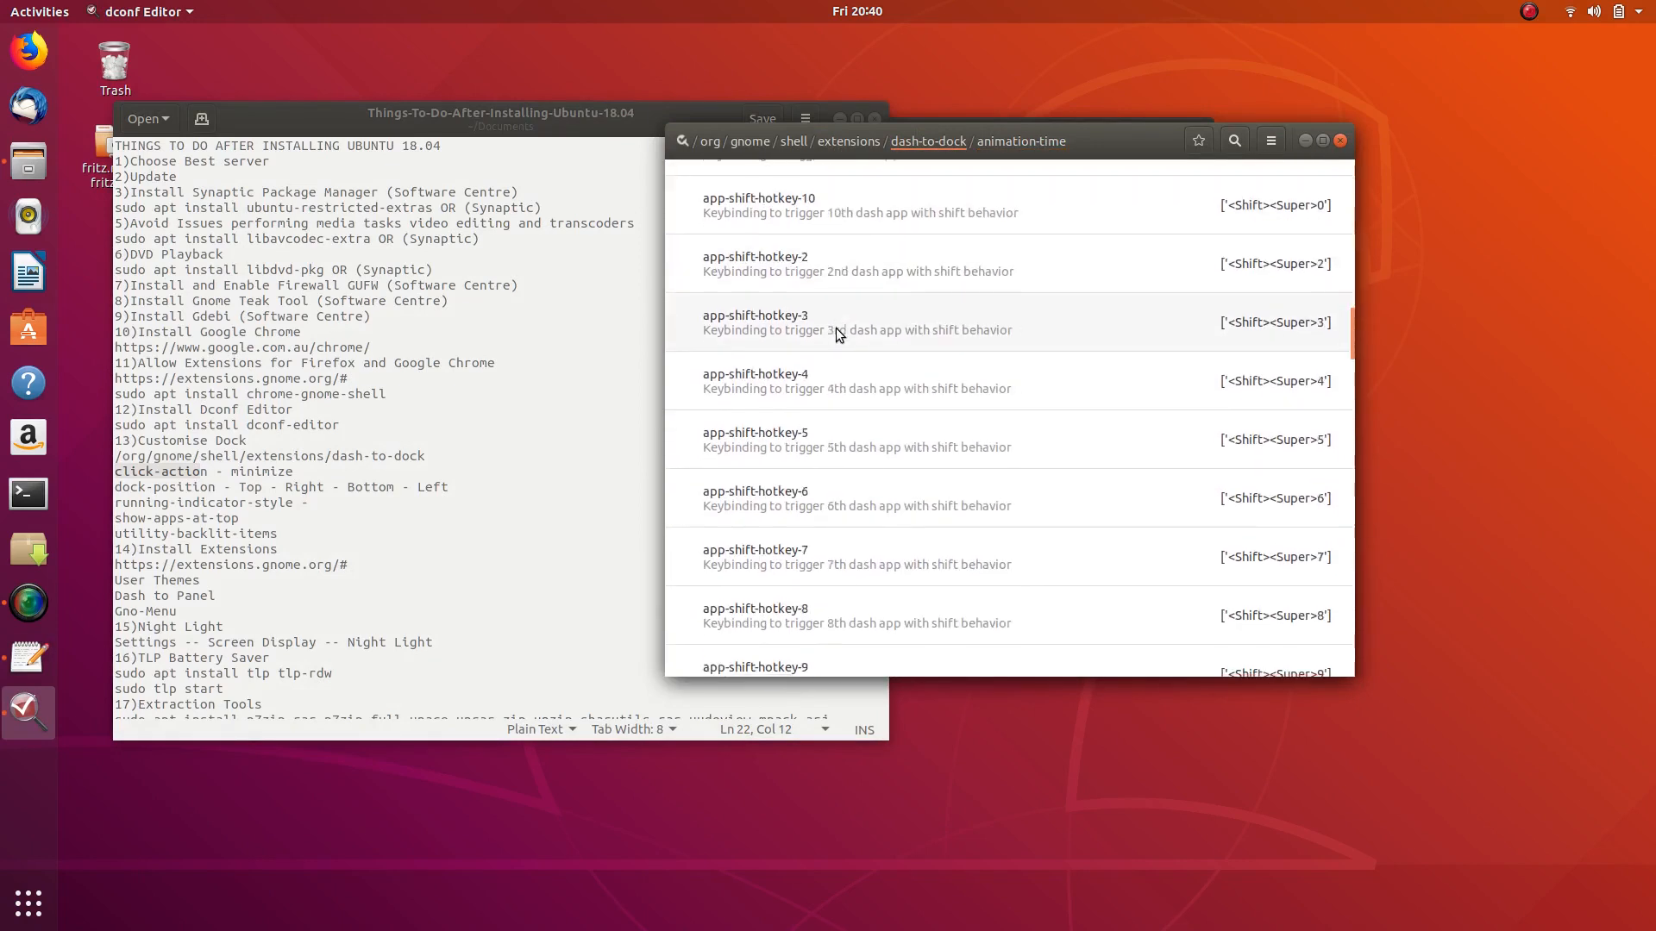
scroll(836, 336, down, 3)
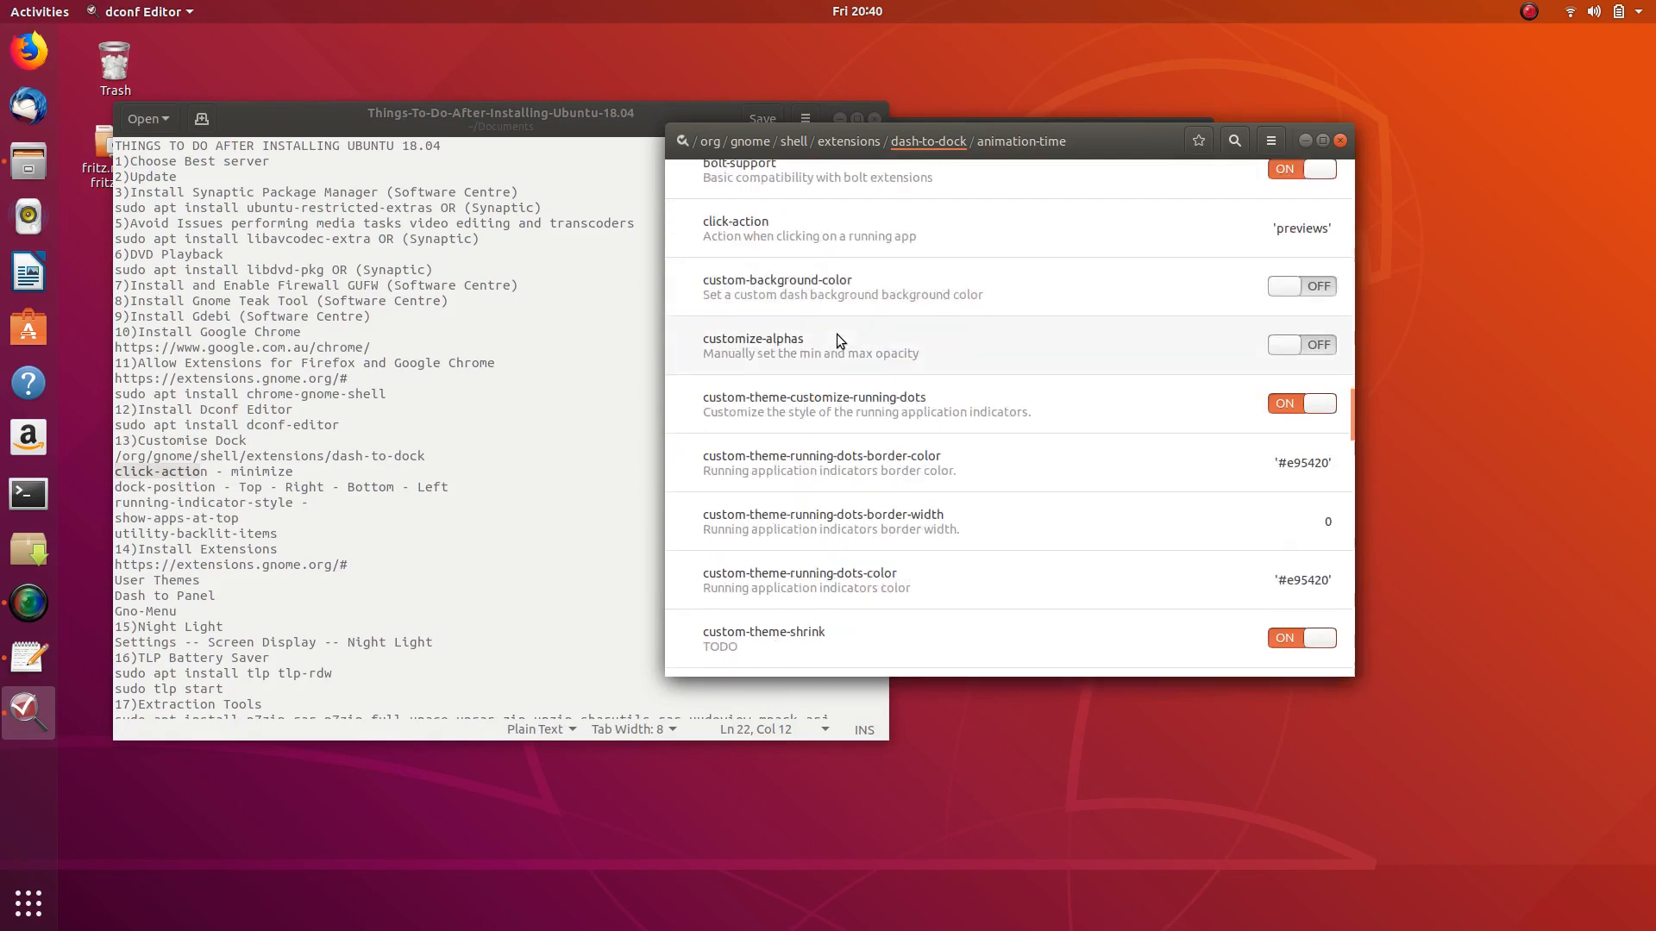
scroll(836, 337, down, 3)
scroll(836, 340, up, 1)
scroll(837, 341, down, 1)
scroll(837, 340, down, 1)
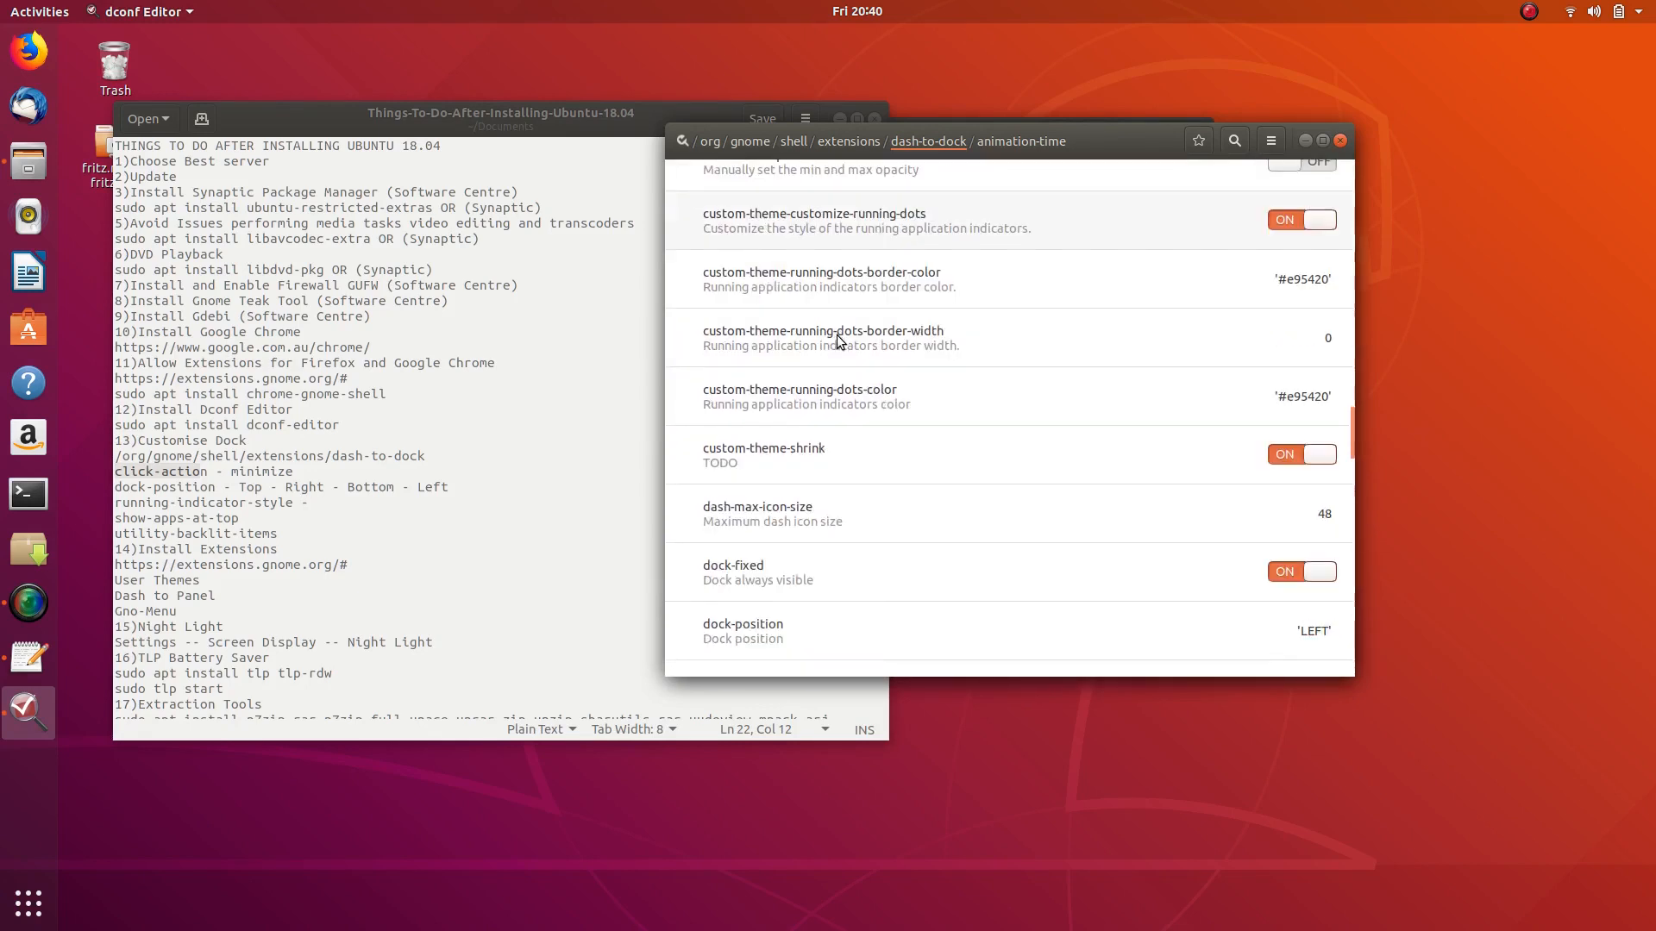
scroll(837, 337, up, 3)
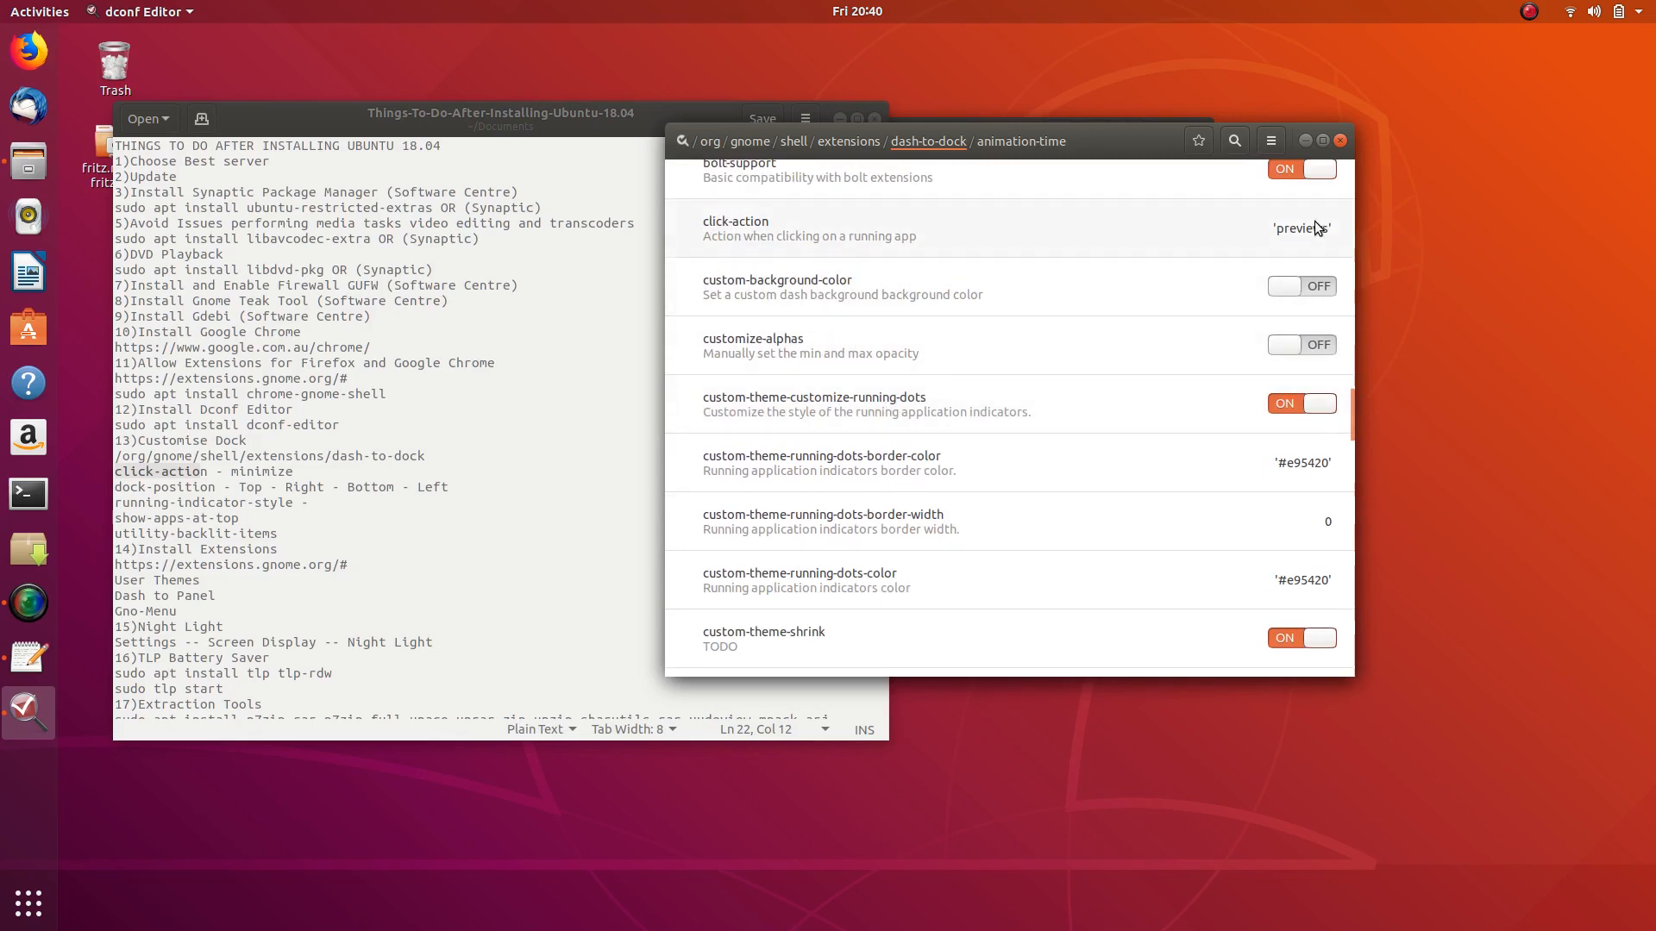
click(923, 221)
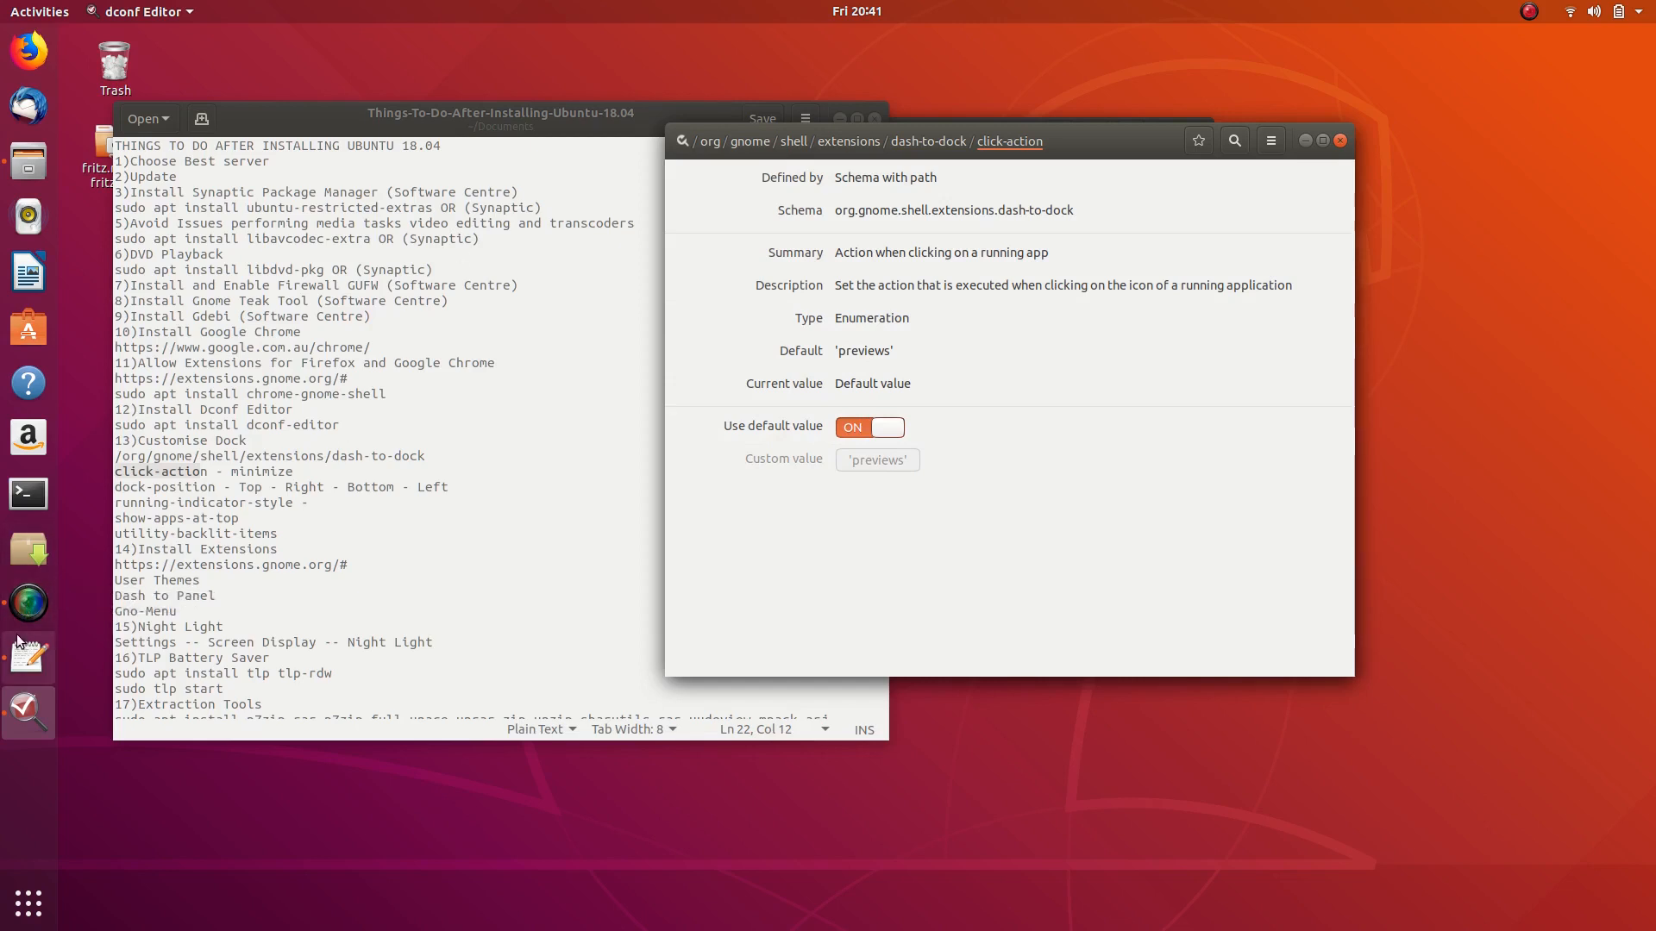
- Turn off the default and apply 'minimize' as the click-action custom value
click(859, 427)
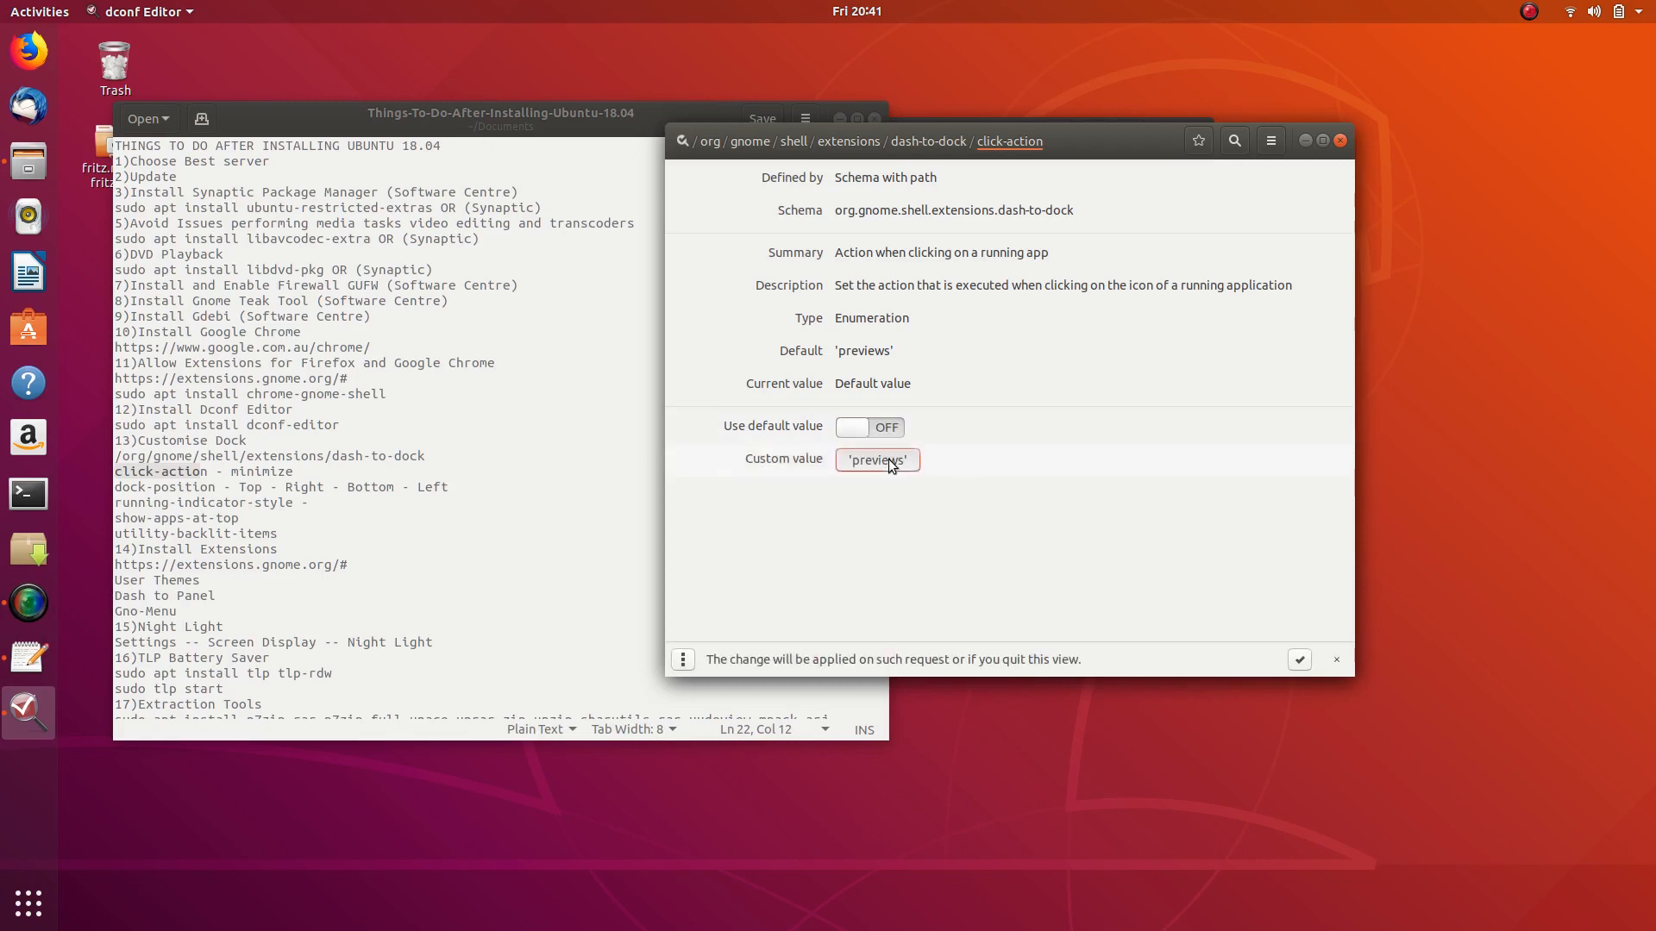
click(888, 459)
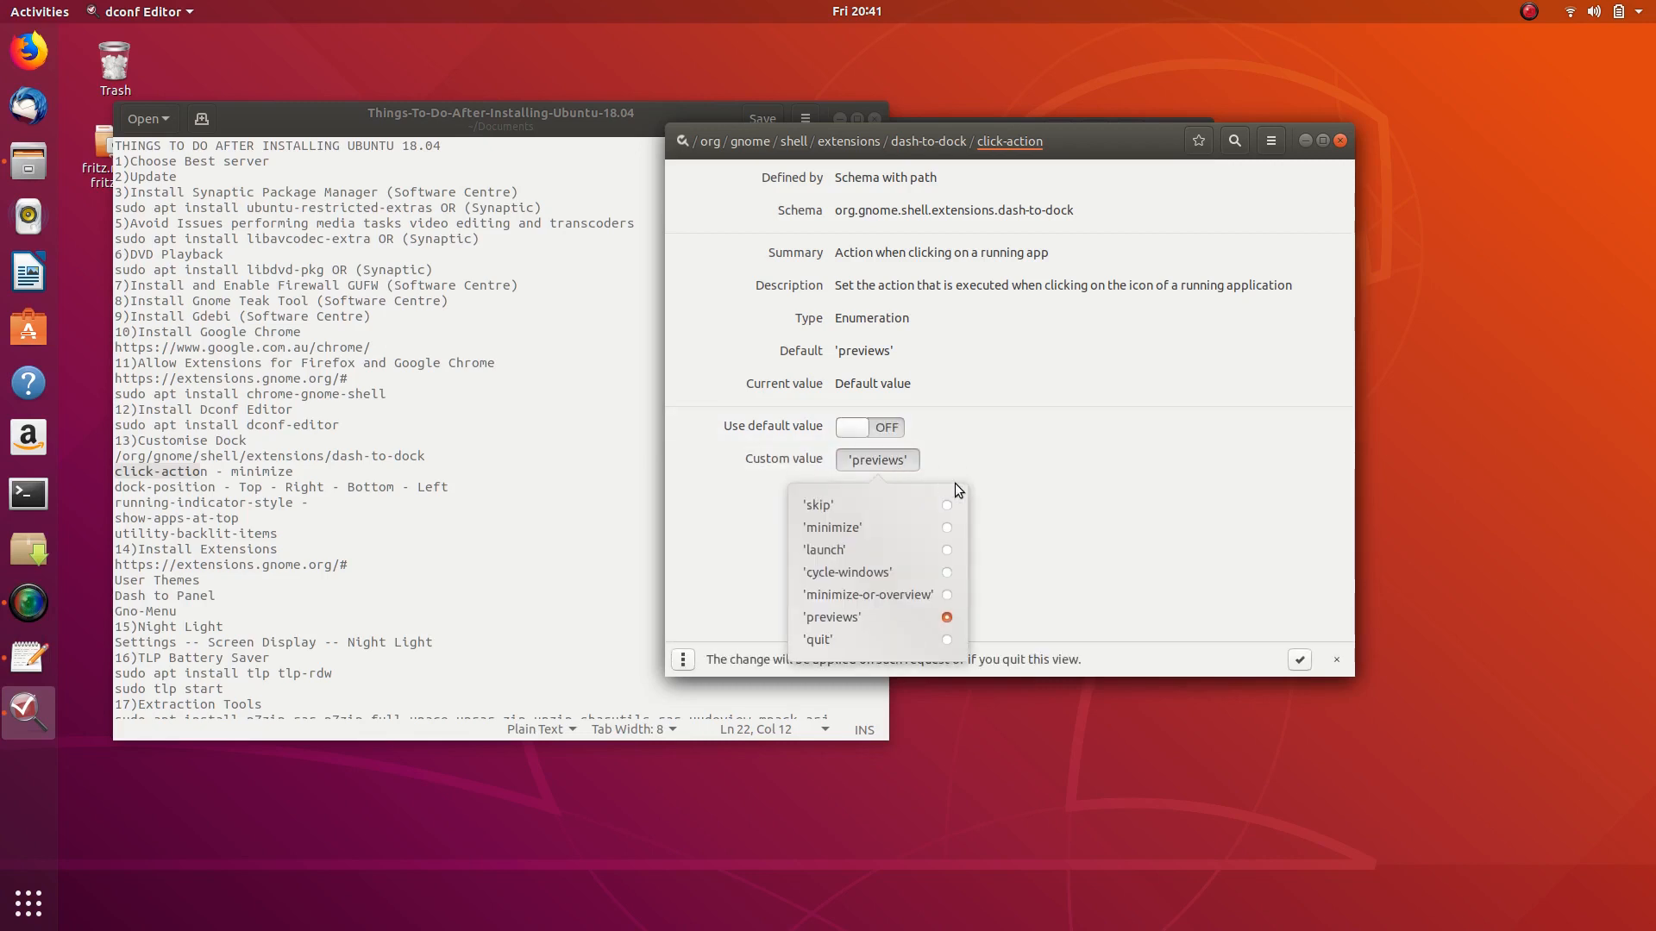
click(947, 529)
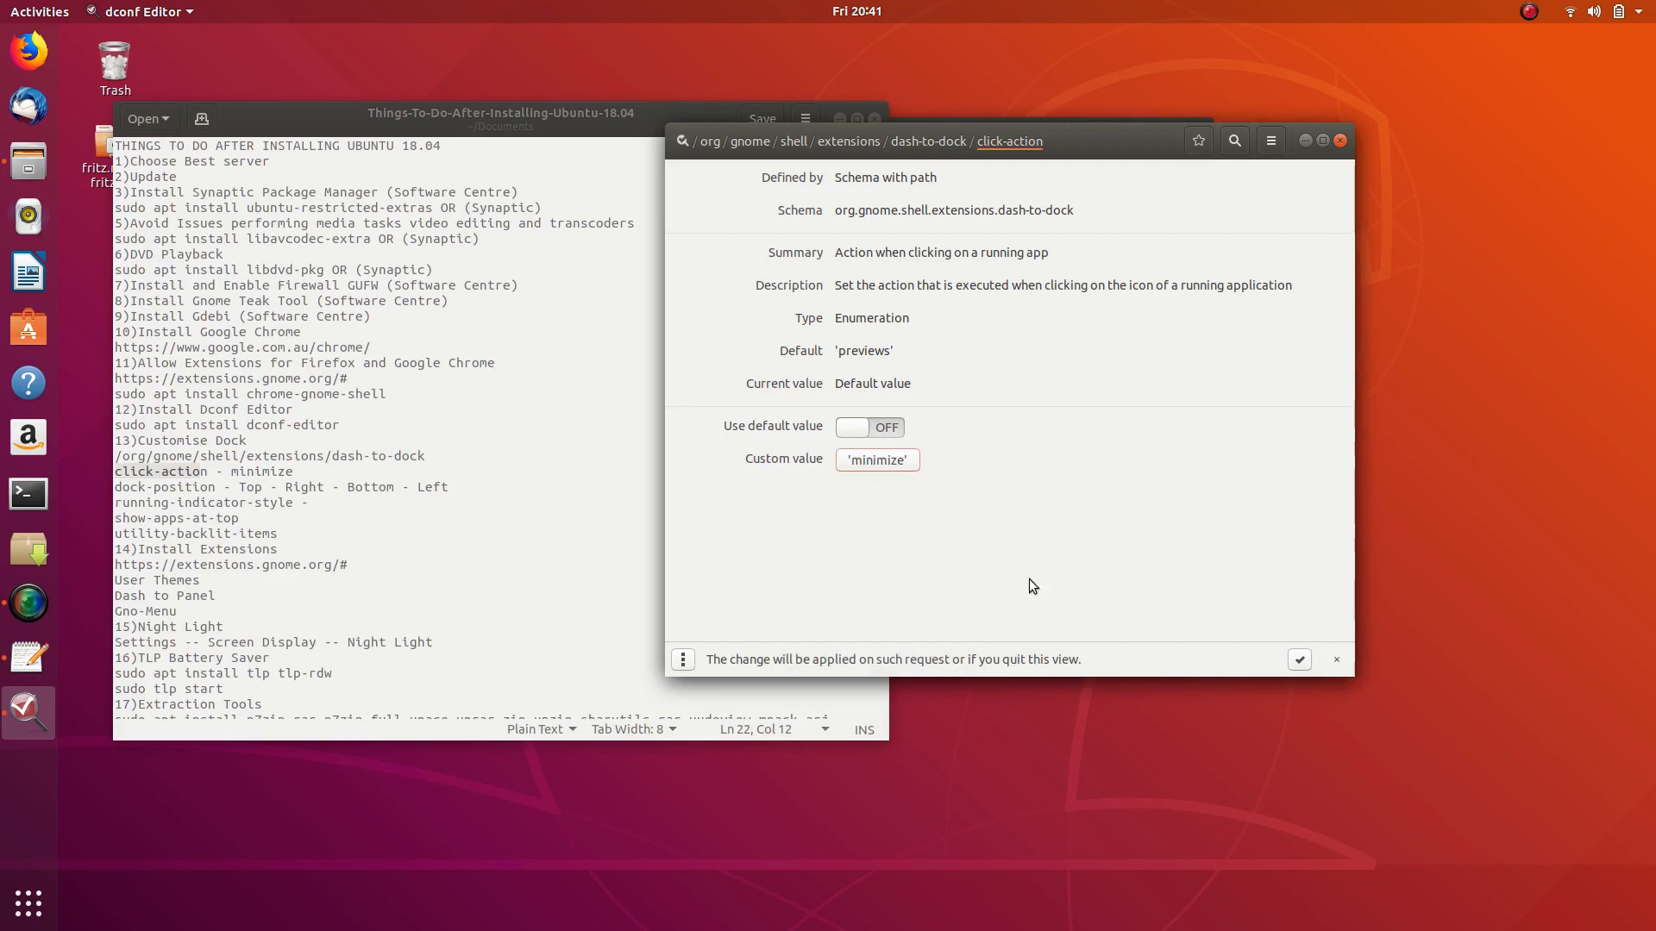
click(1300, 660)
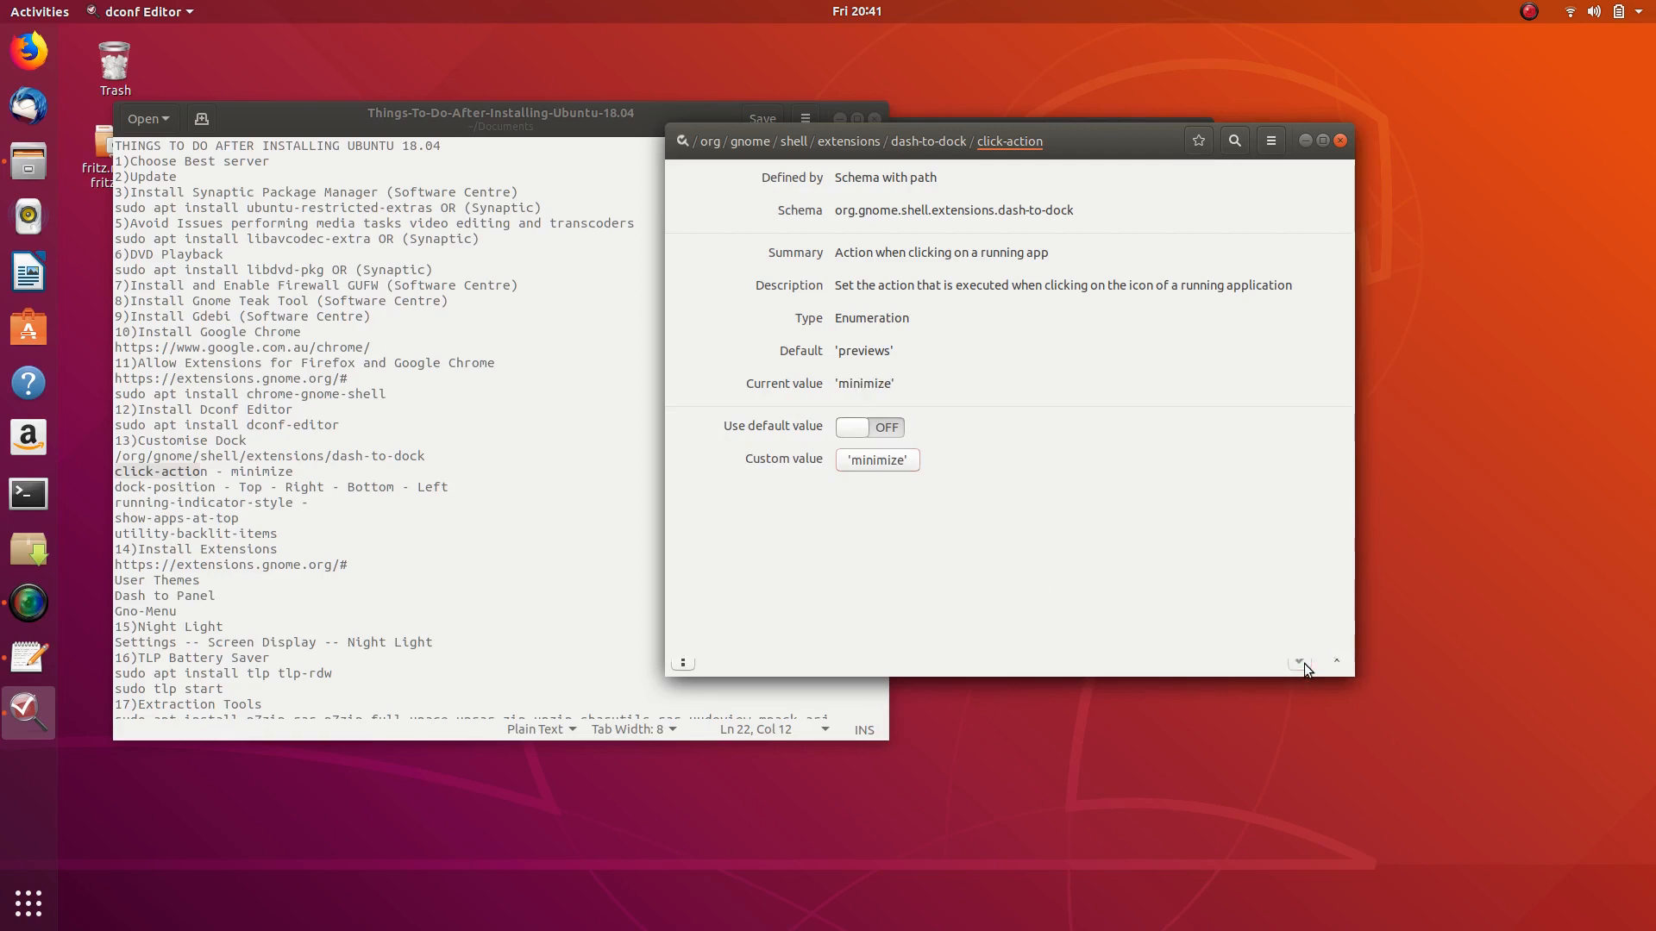
- Toggle the screen recorder window shown and hidden several times, leaving it hidden
click(23, 605)
click(23, 606)
click(23, 605)
click(24, 606)
click(24, 605)
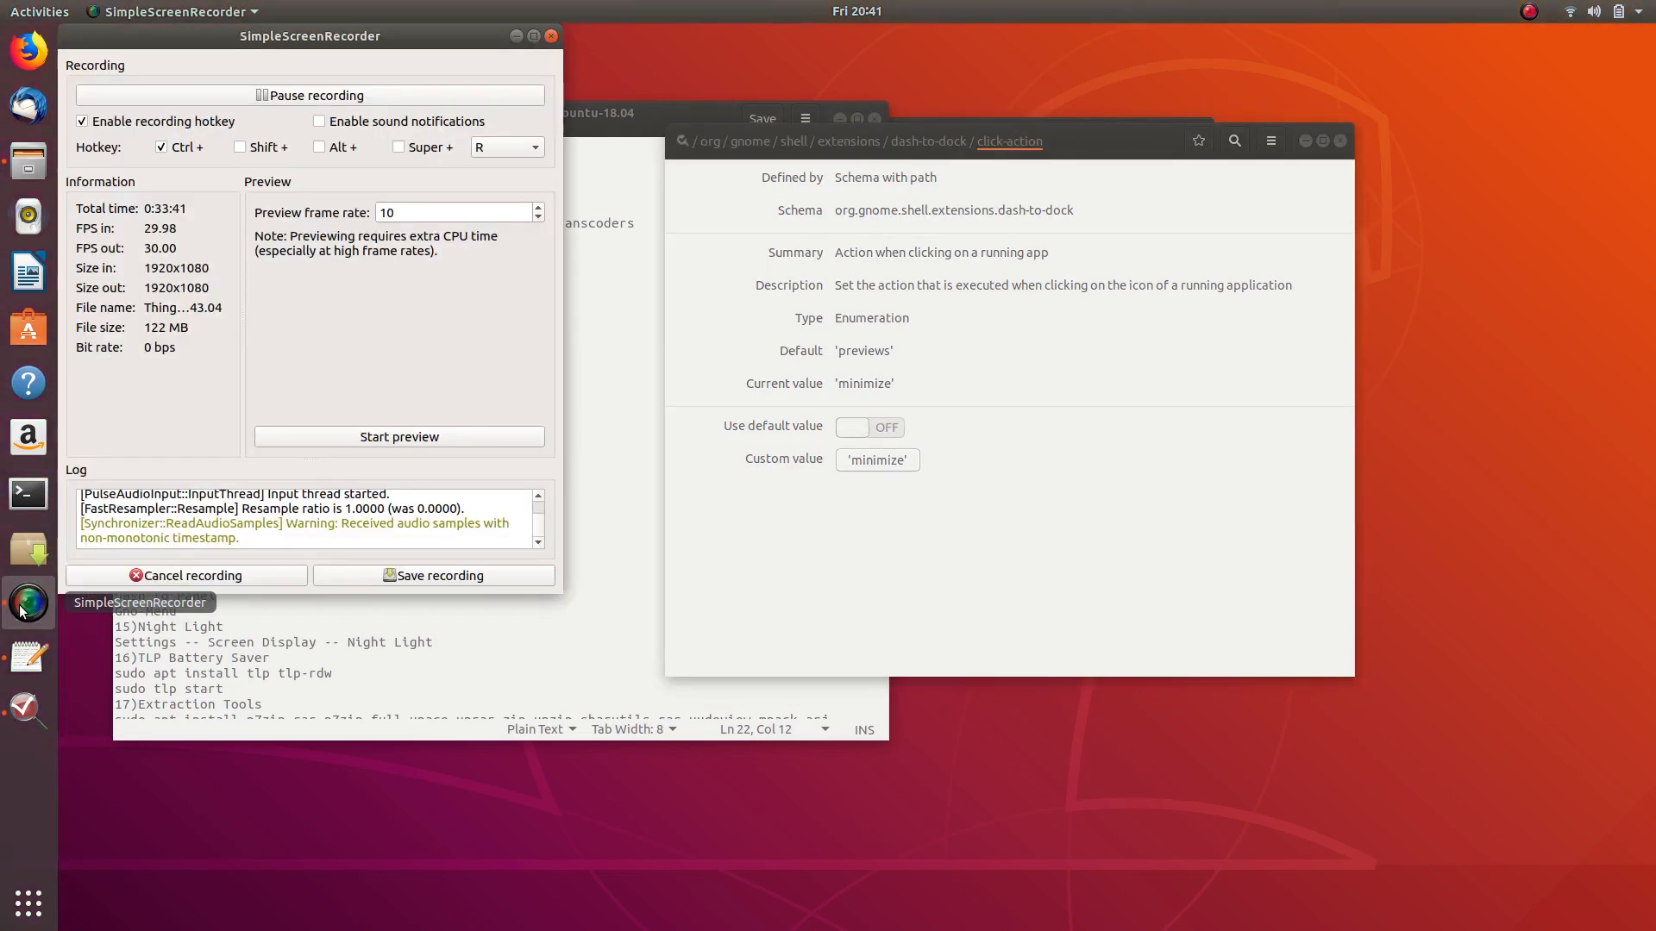
click(23, 606)
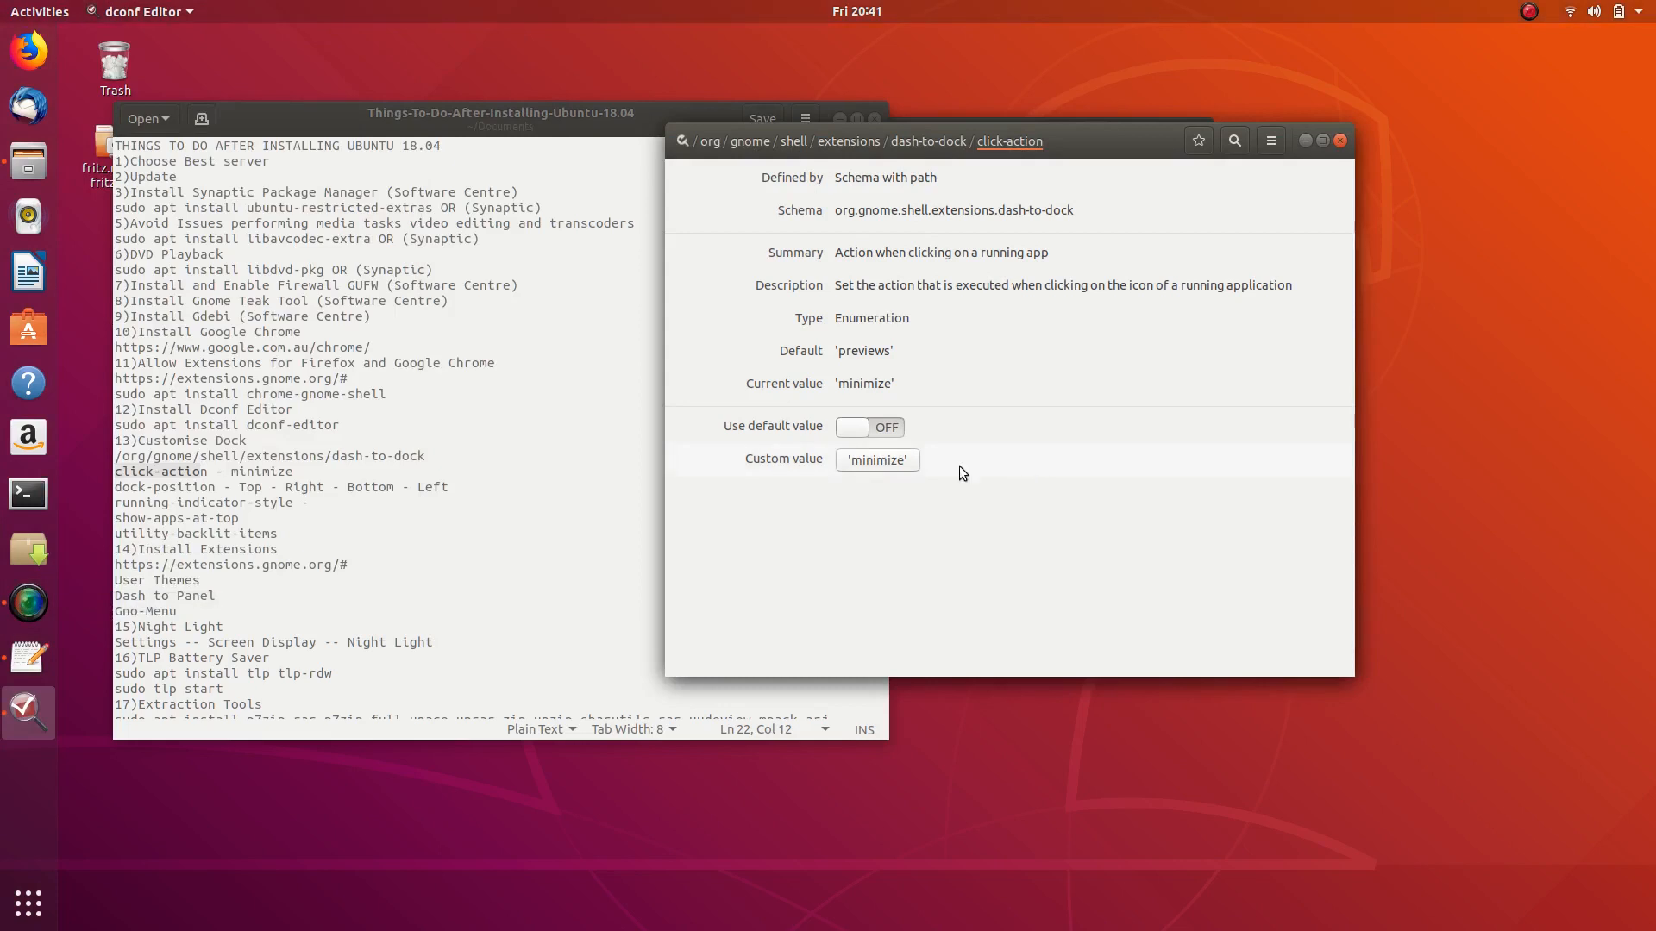
- Highlight the dock-position checklist line and open the dock-position key's details
drag(118, 487, 222, 488)
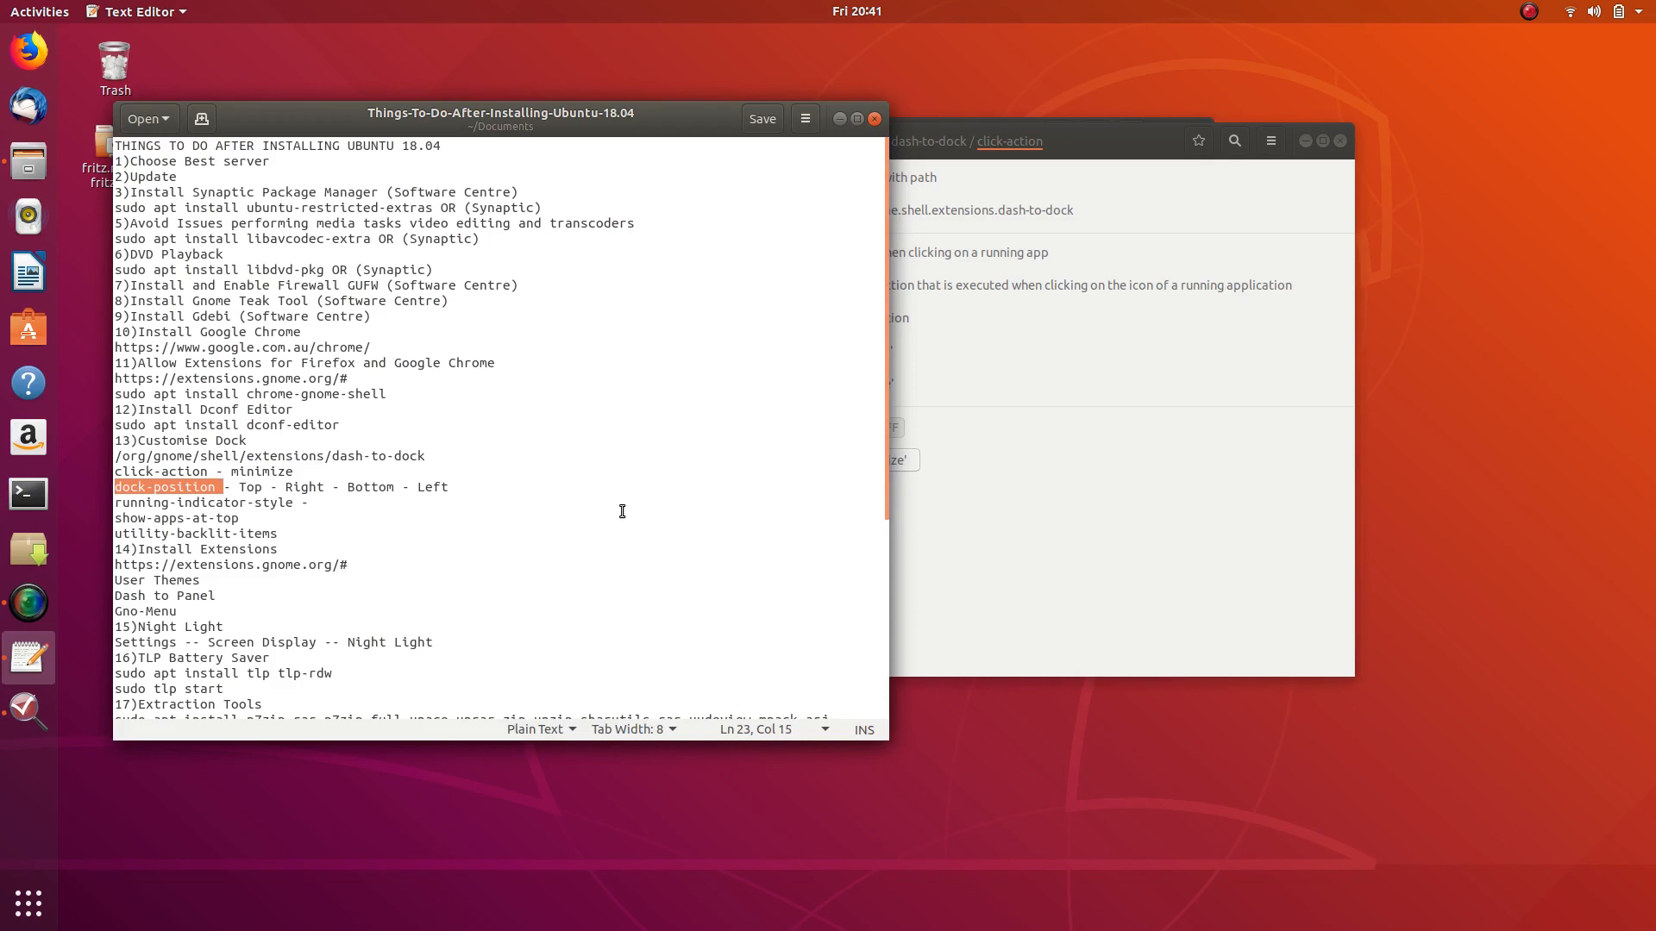
click(1143, 145)
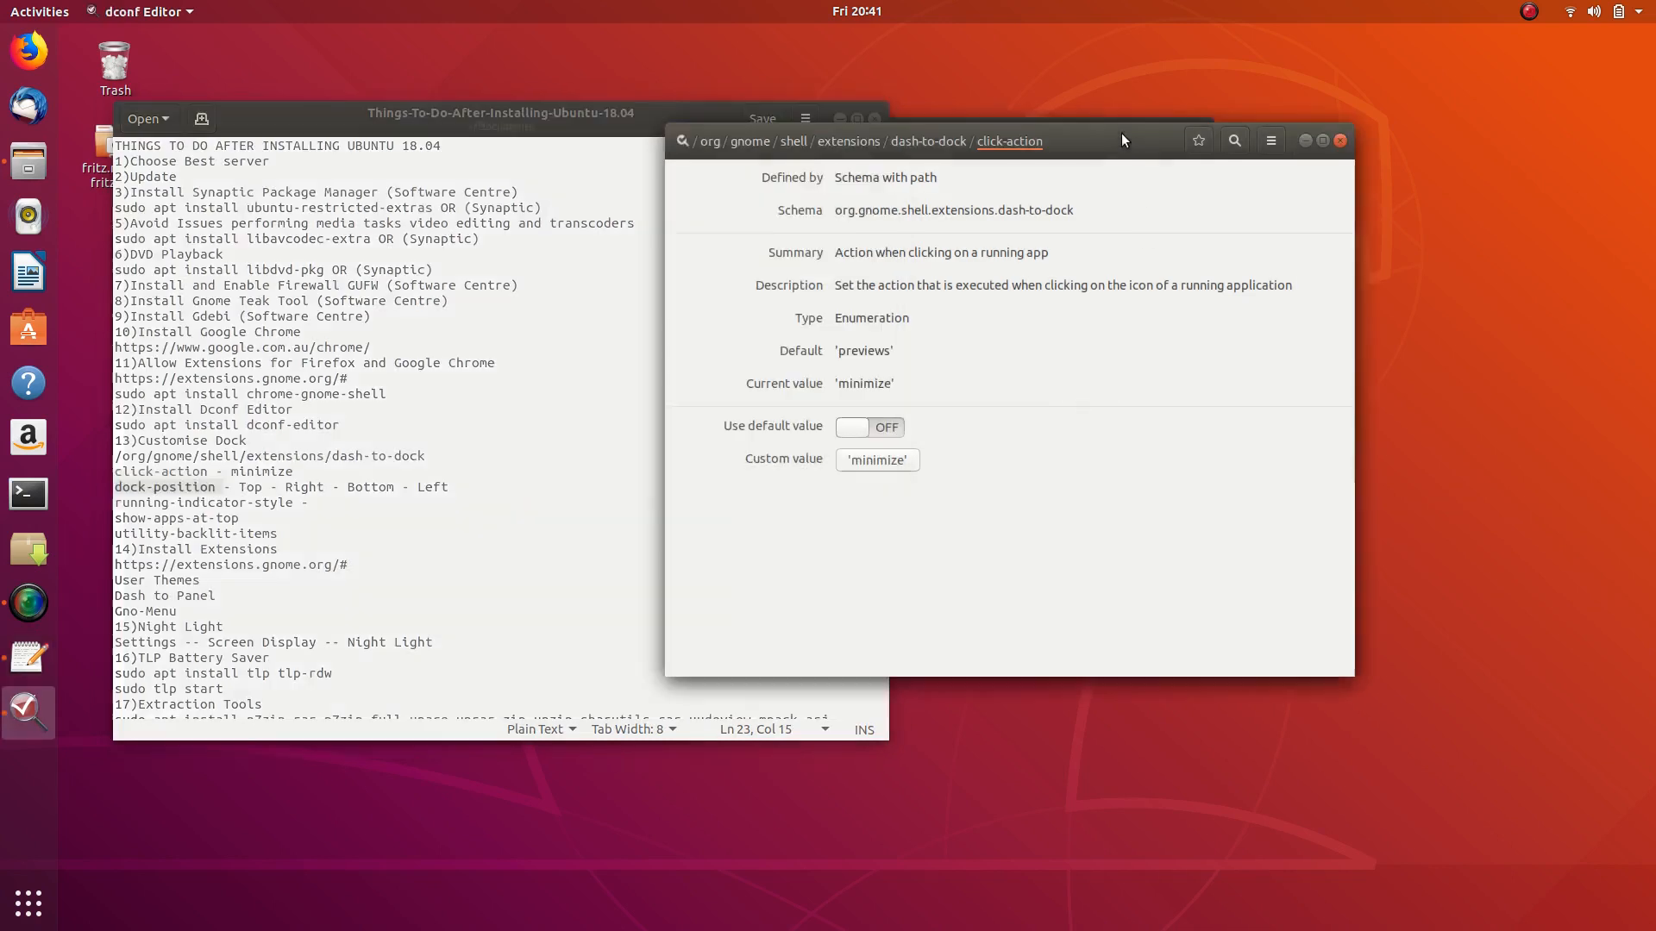
click(929, 141)
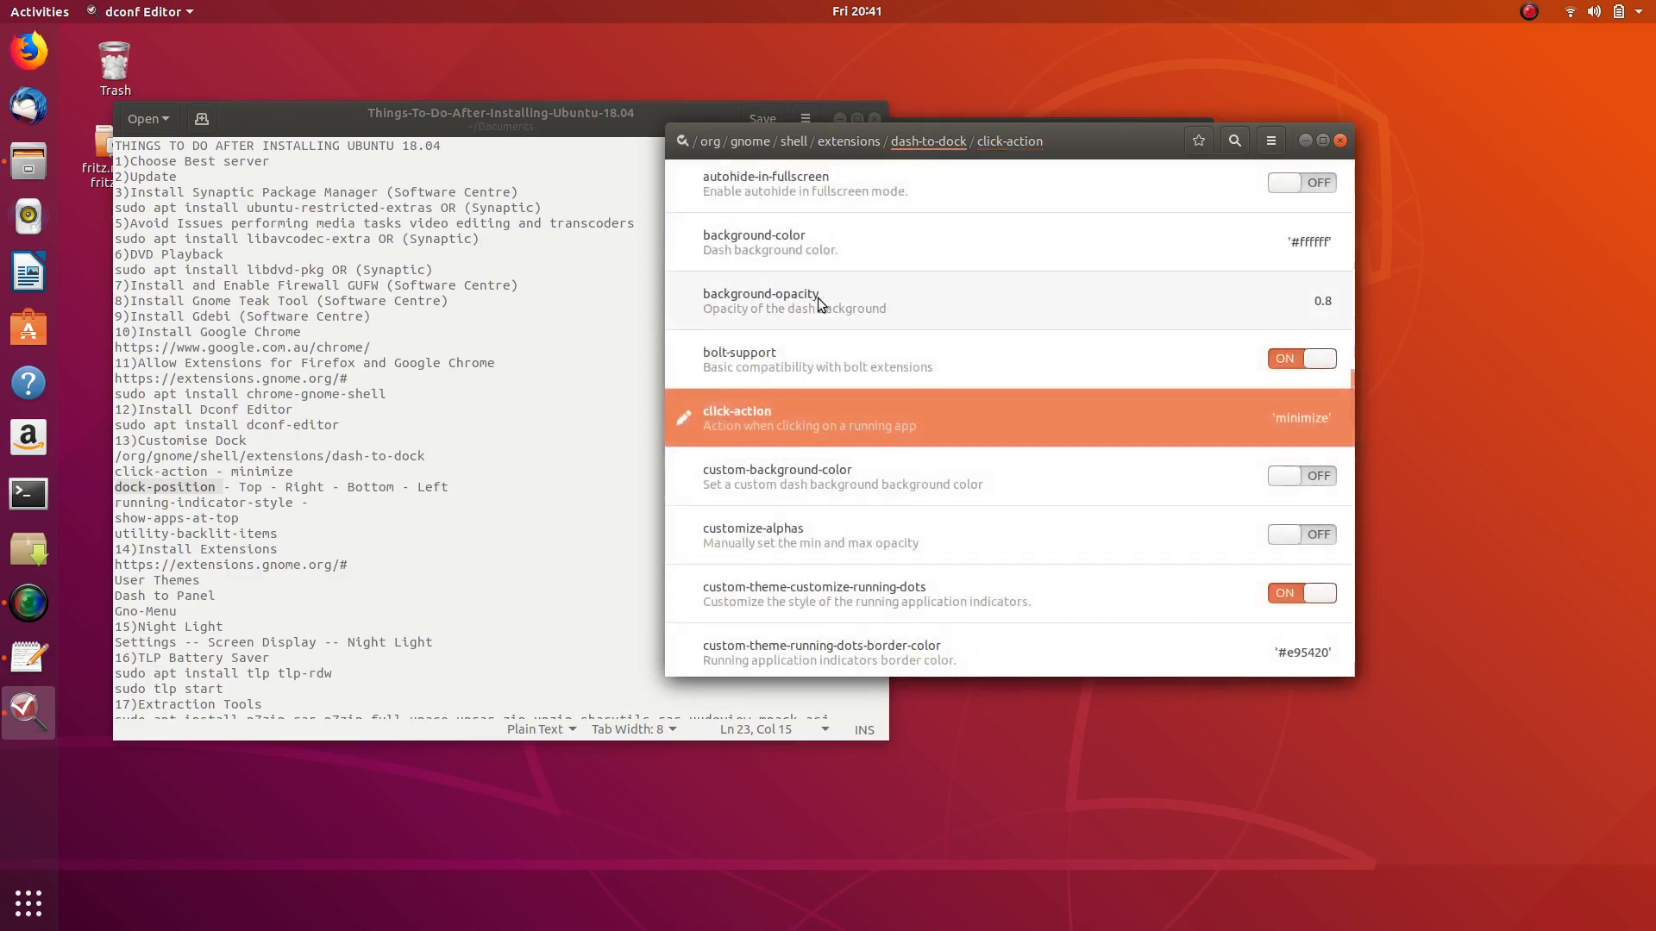
scroll(818, 299, down, 3)
scroll(814, 319, down, 5)
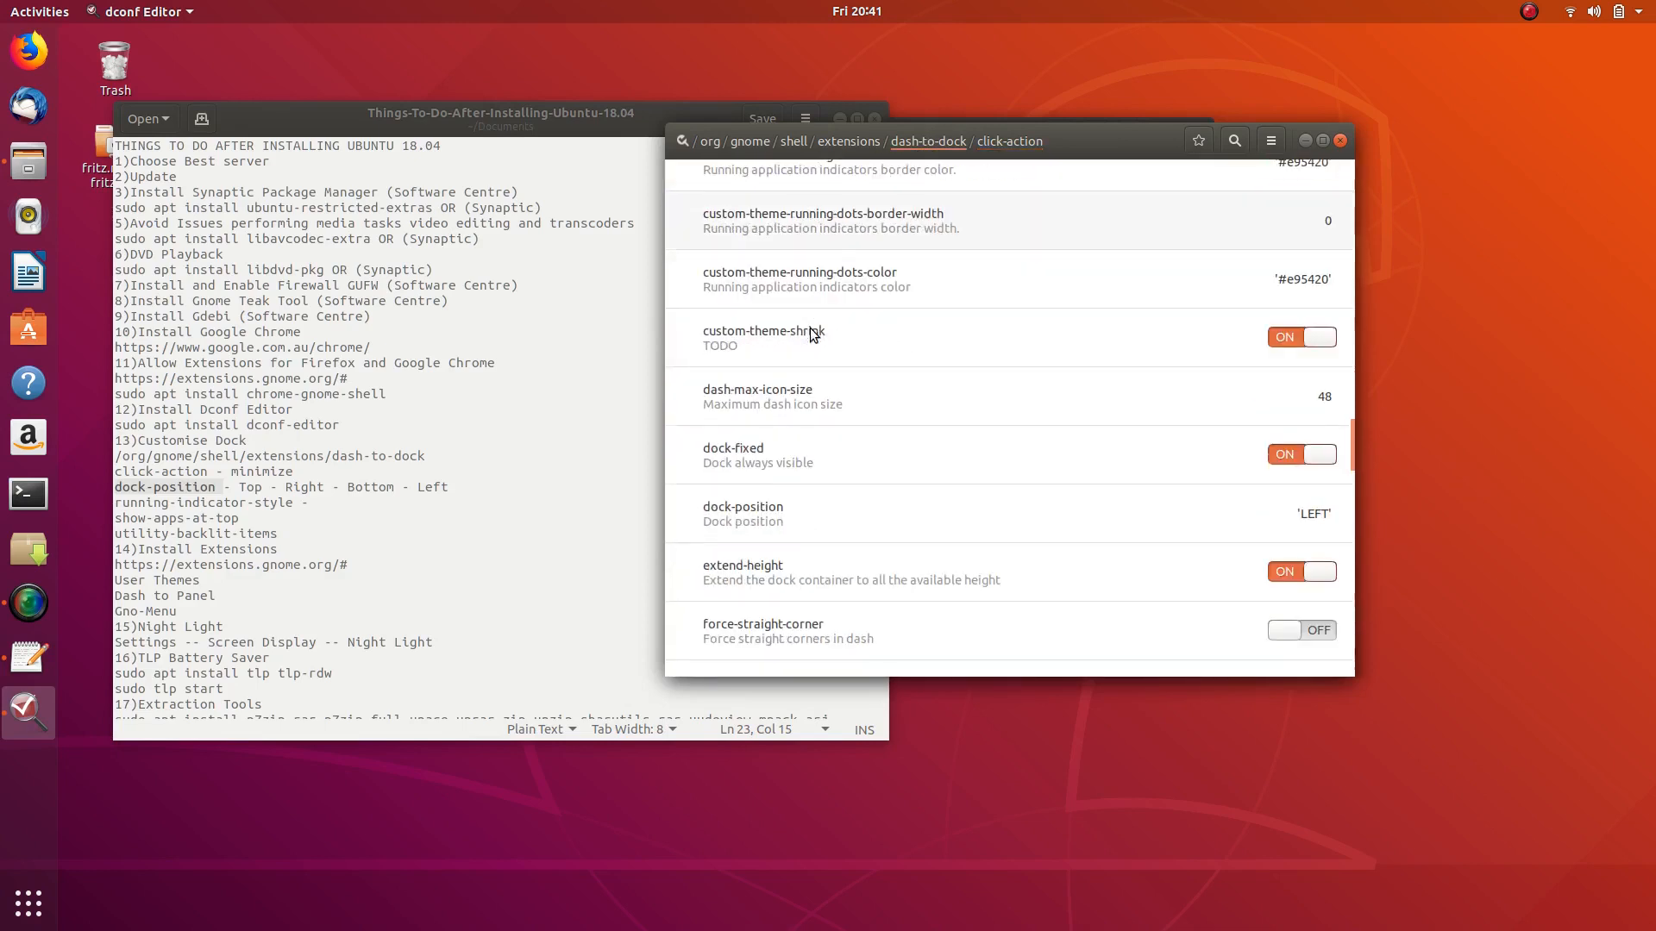
click(900, 515)
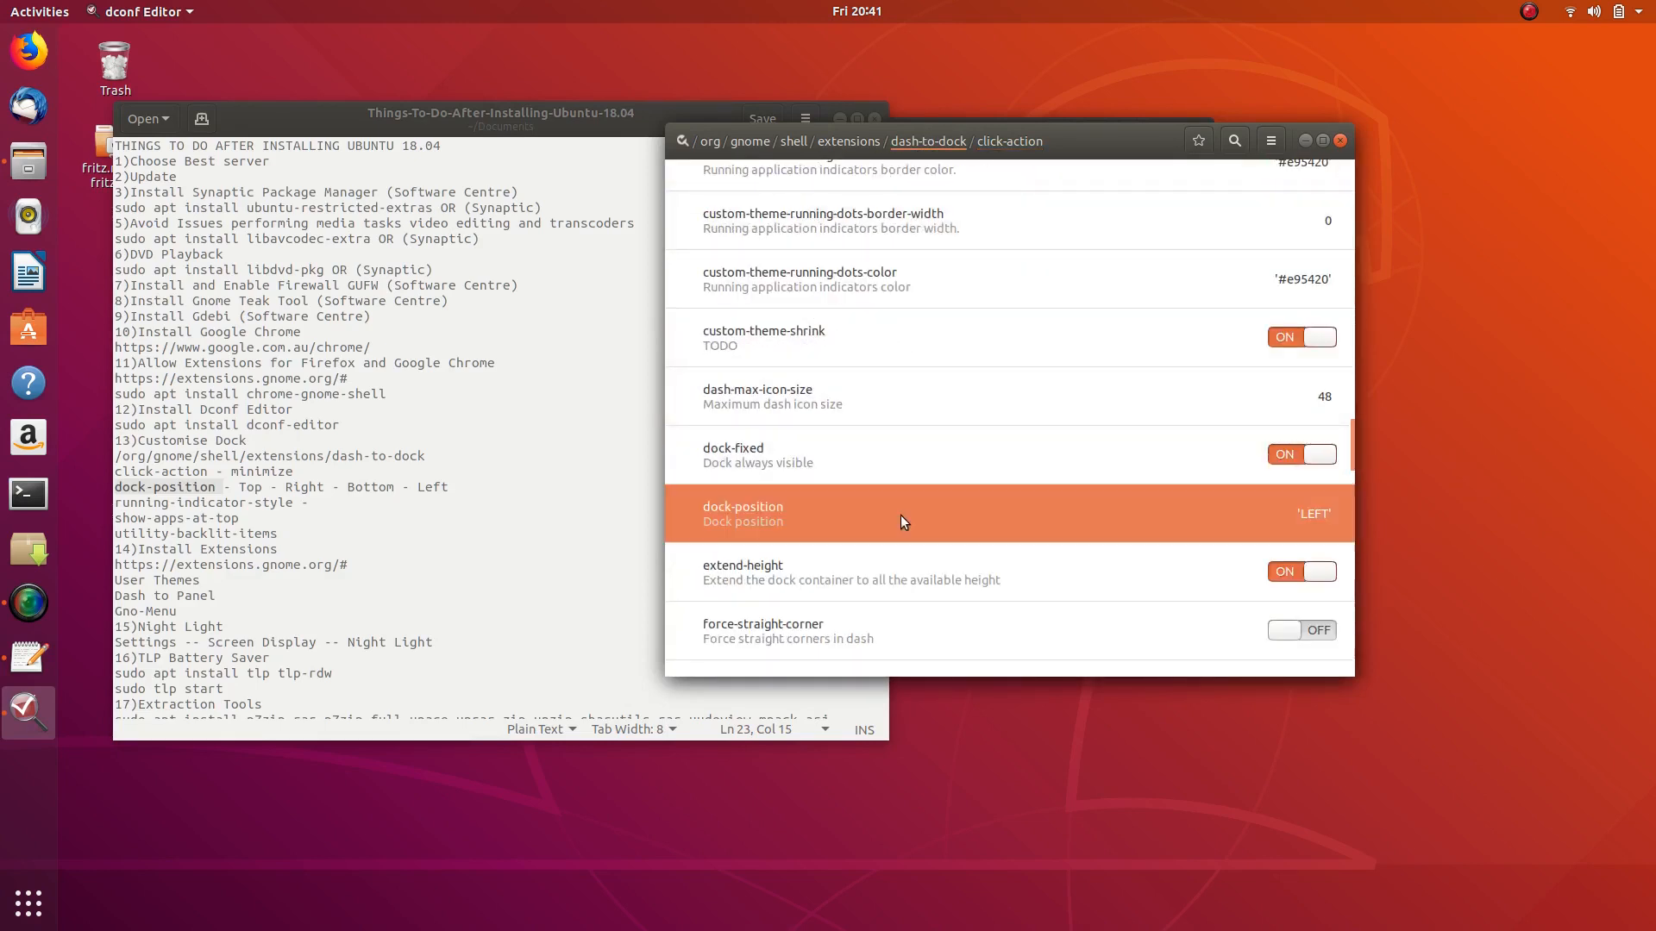
- Set dock-position to custom BOTTOM, then LEFT, applying each, and return to dash-to-dock
click(865, 428)
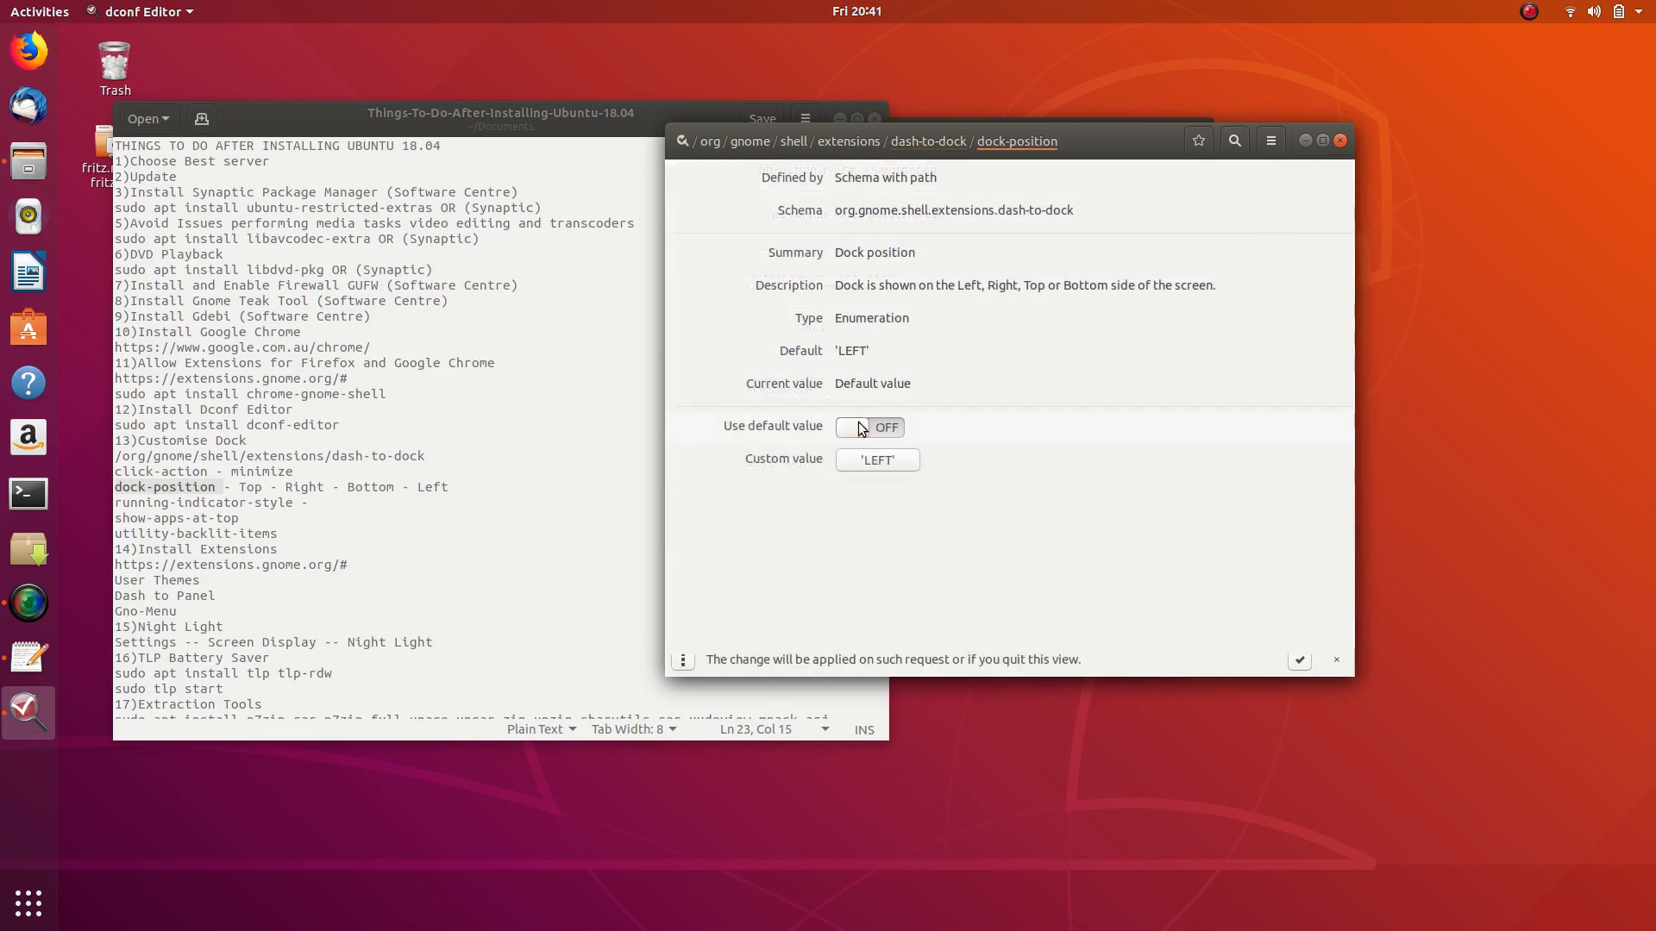
click(880, 463)
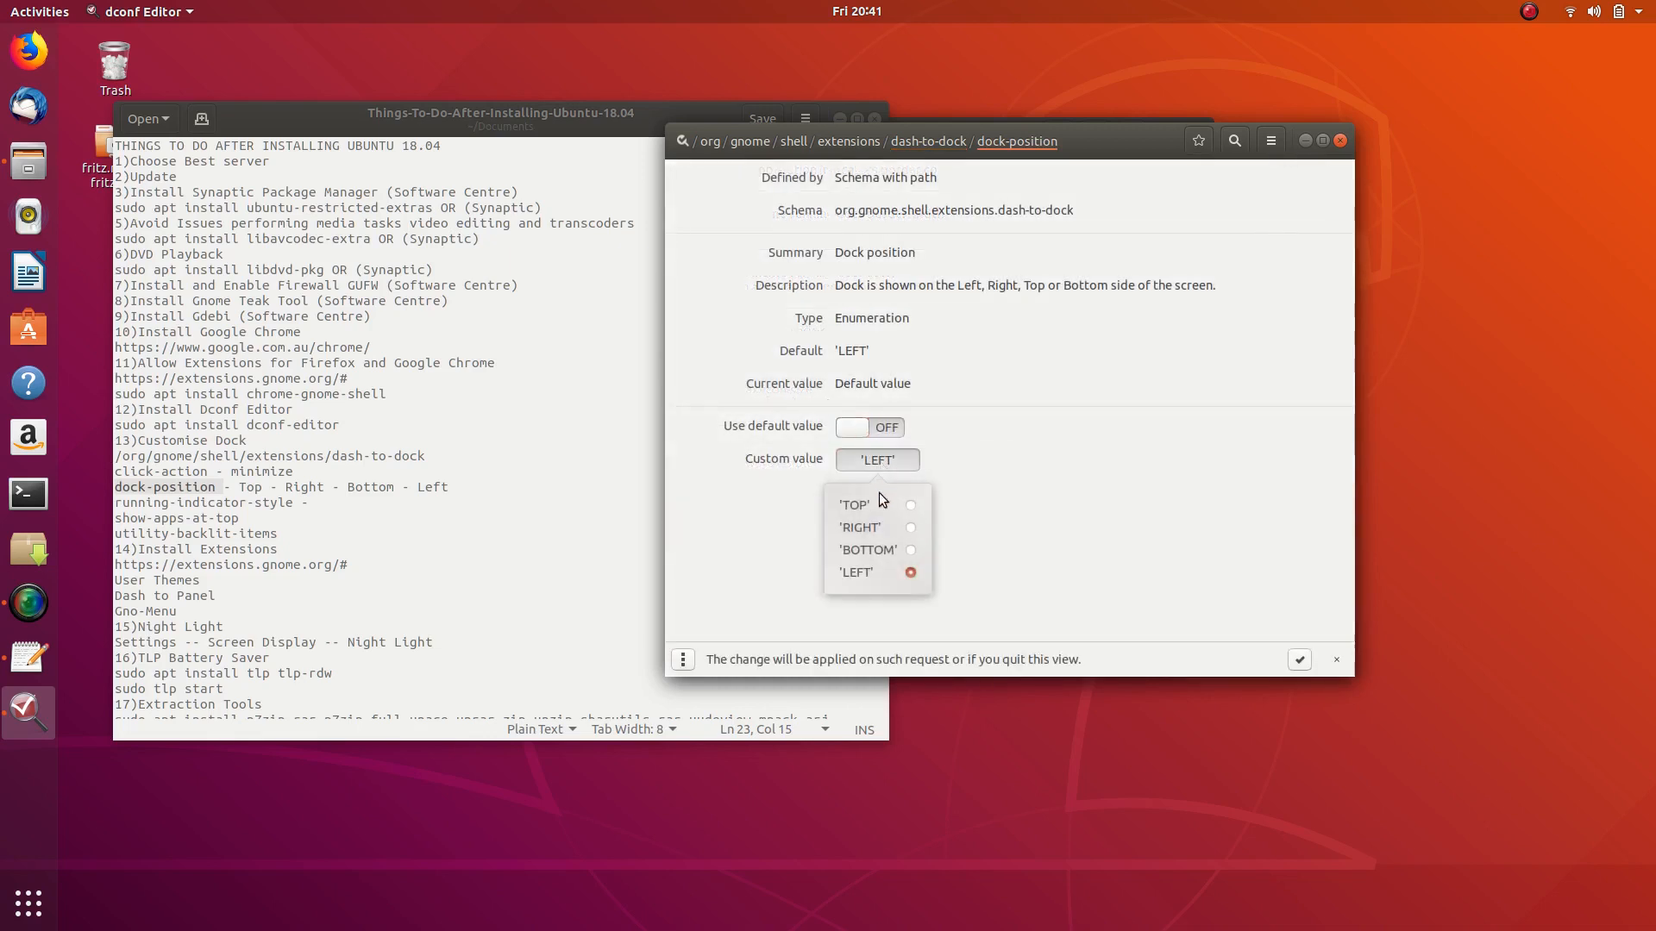
click(915, 548)
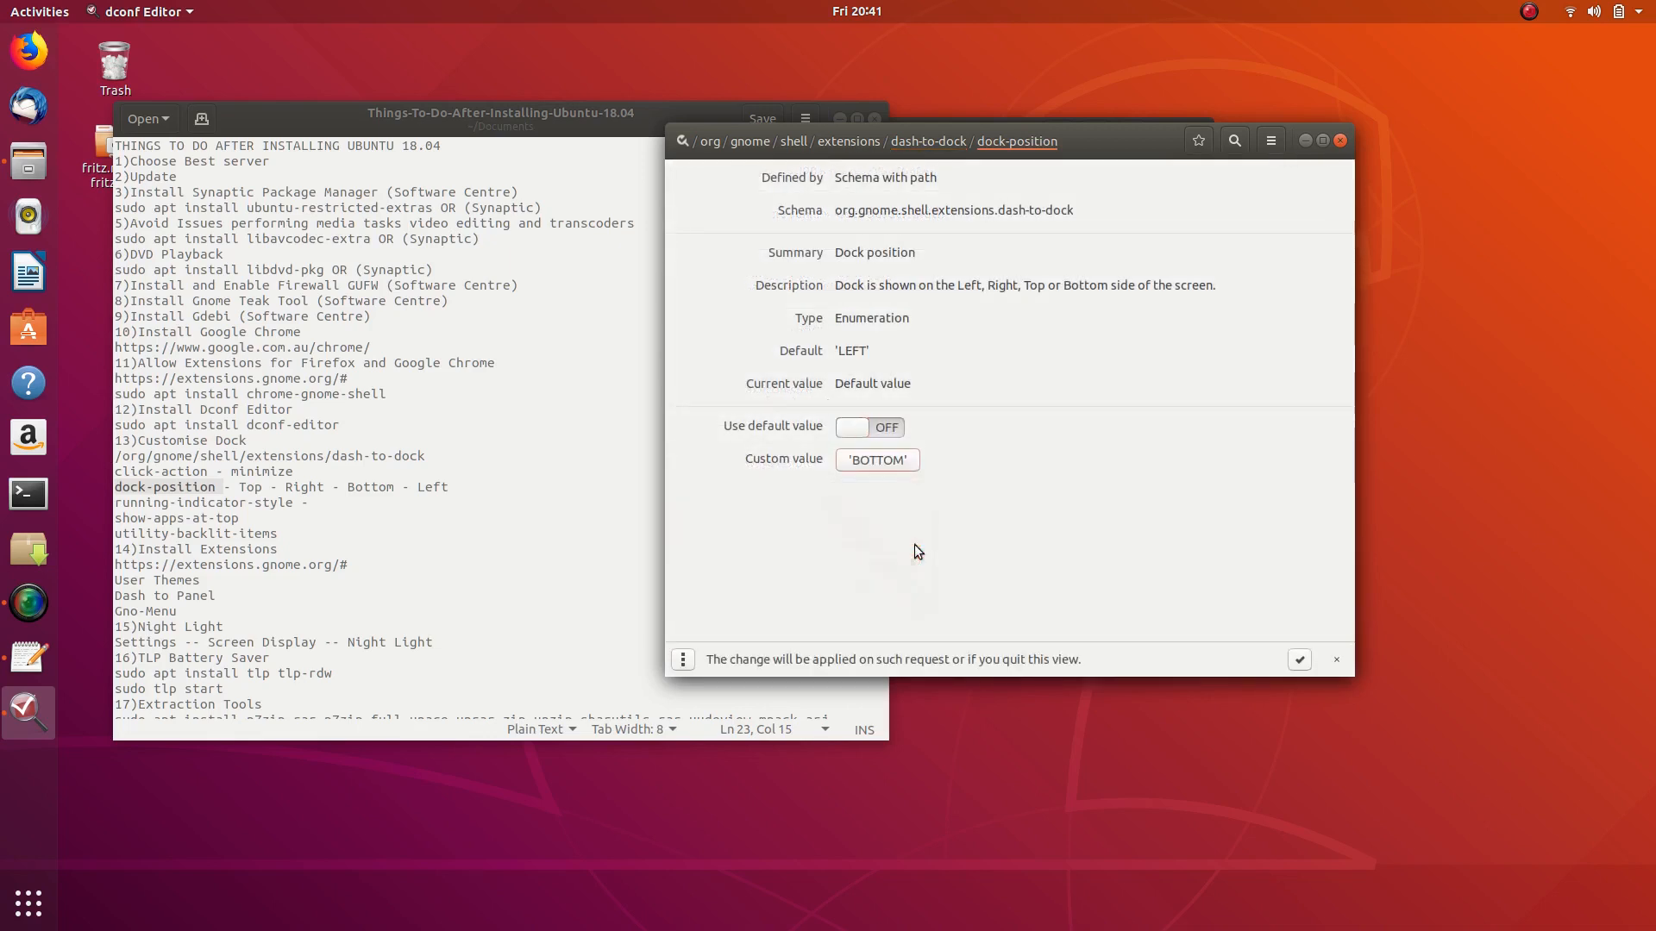
click(1300, 660)
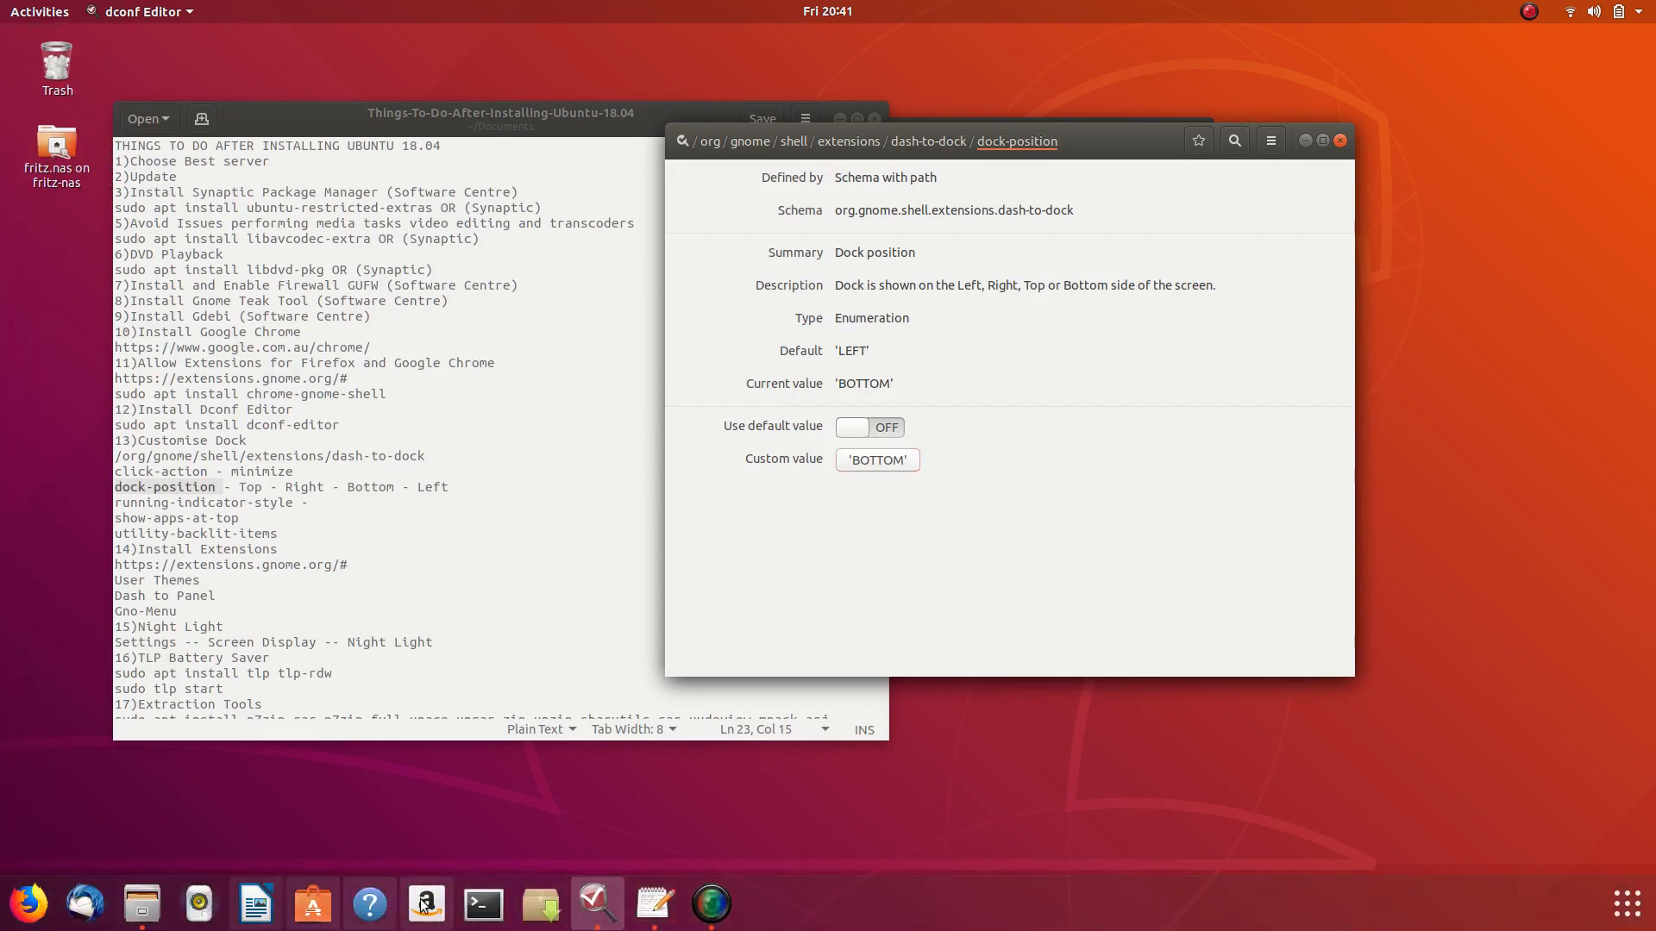
click(884, 466)
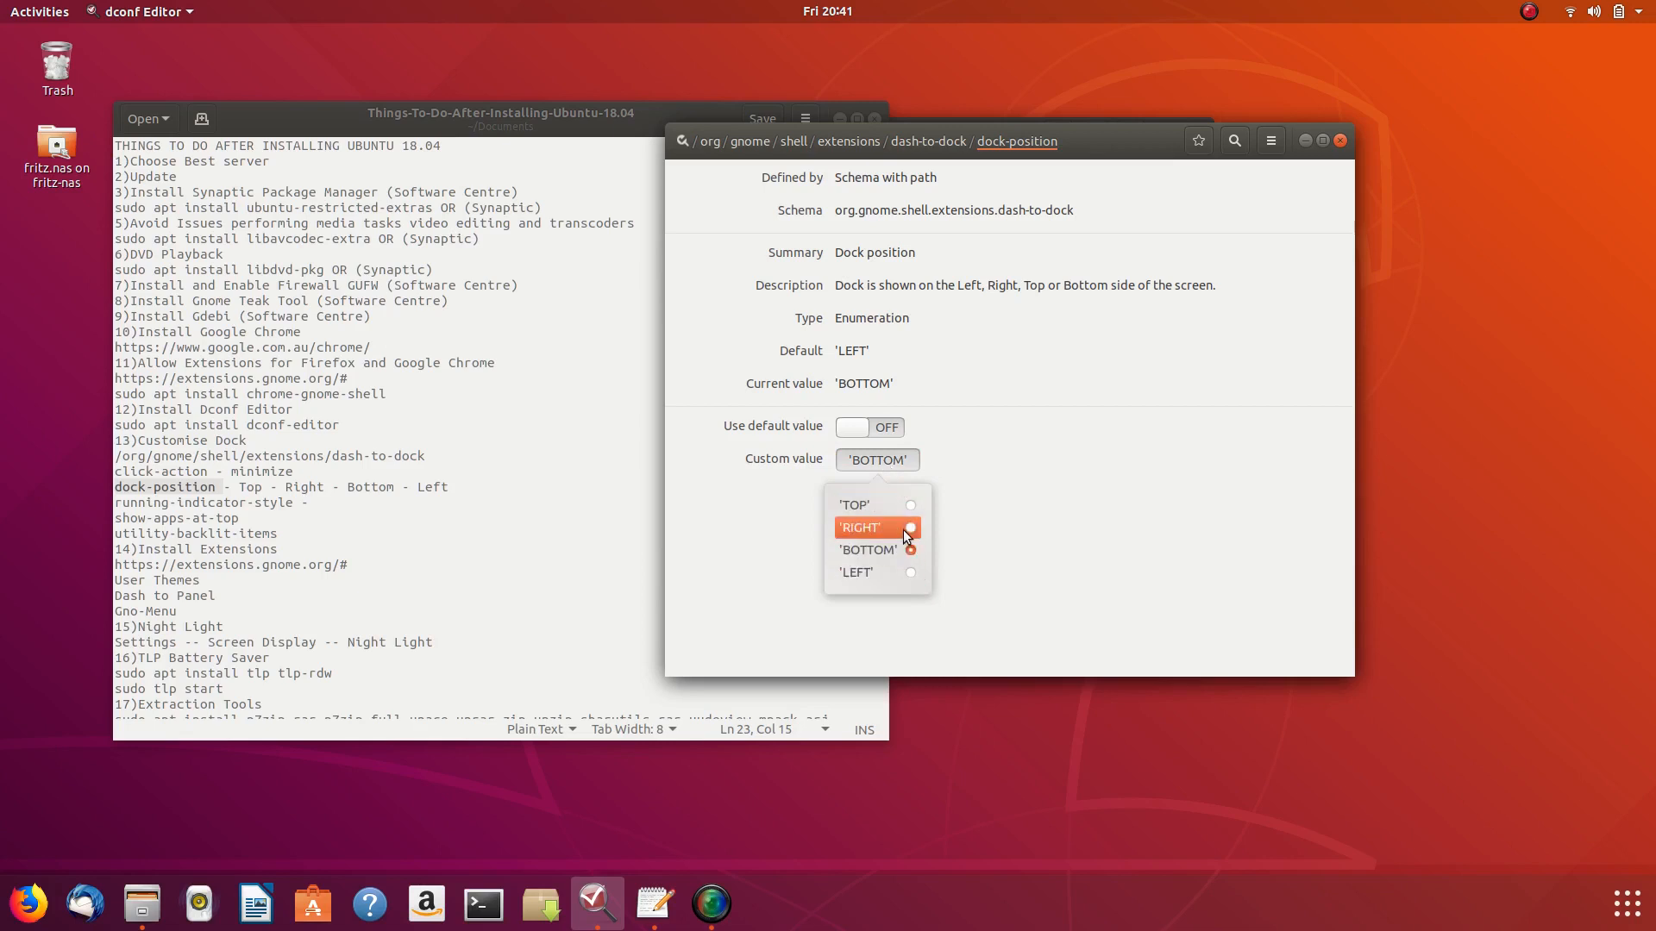
click(914, 572)
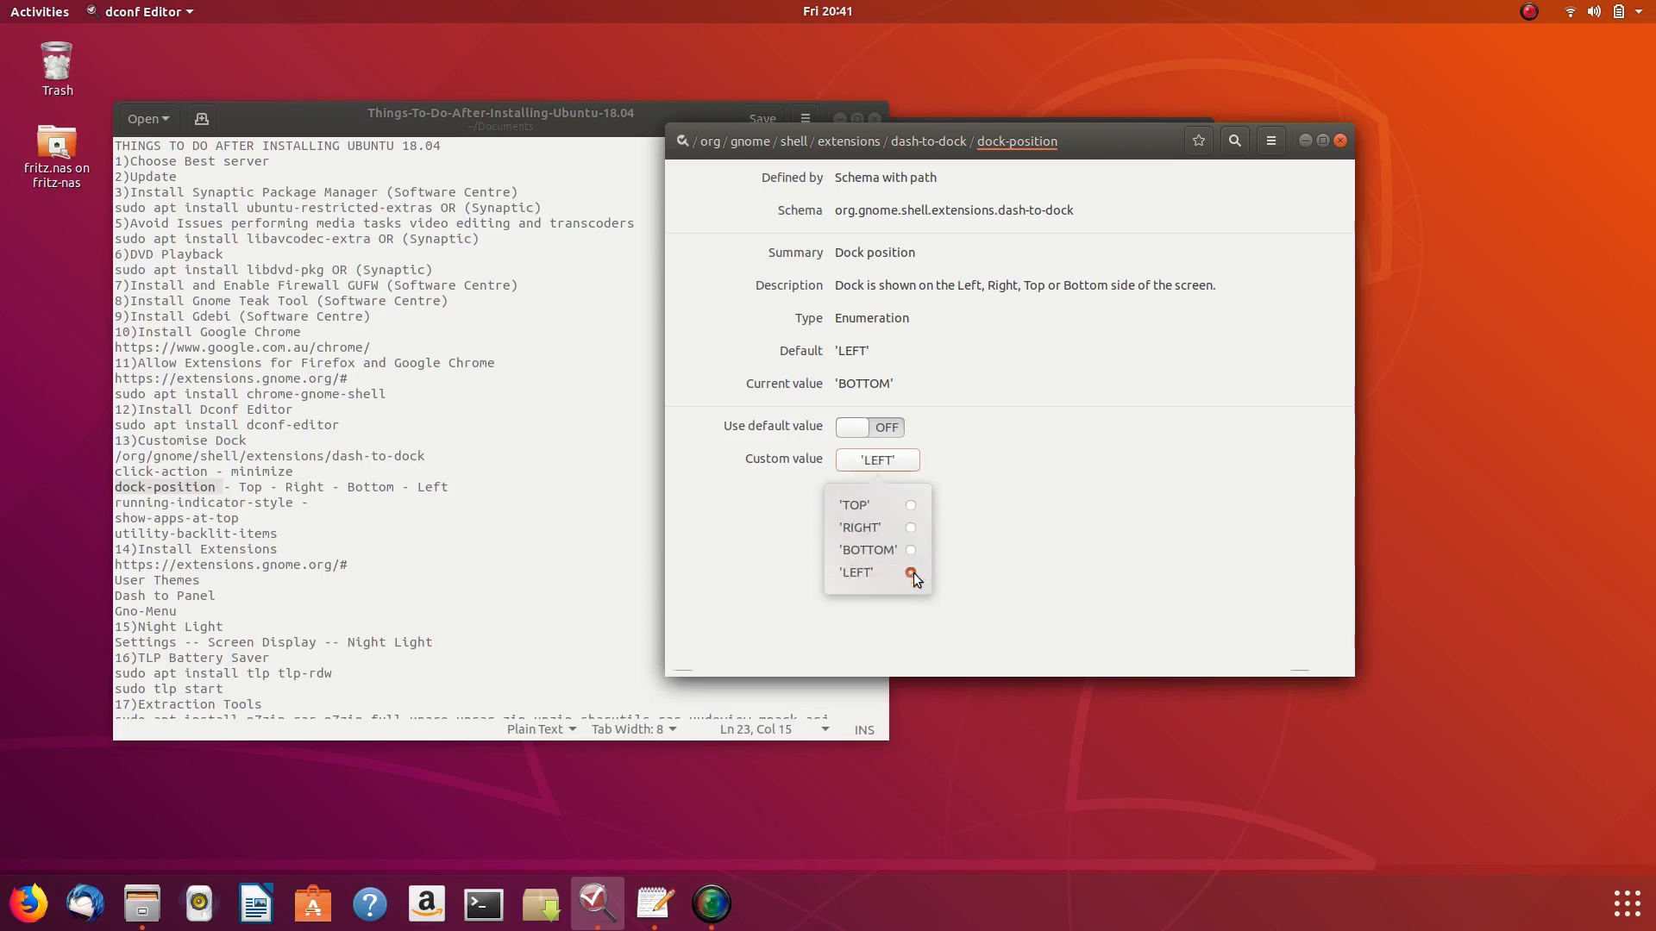
click(1299, 660)
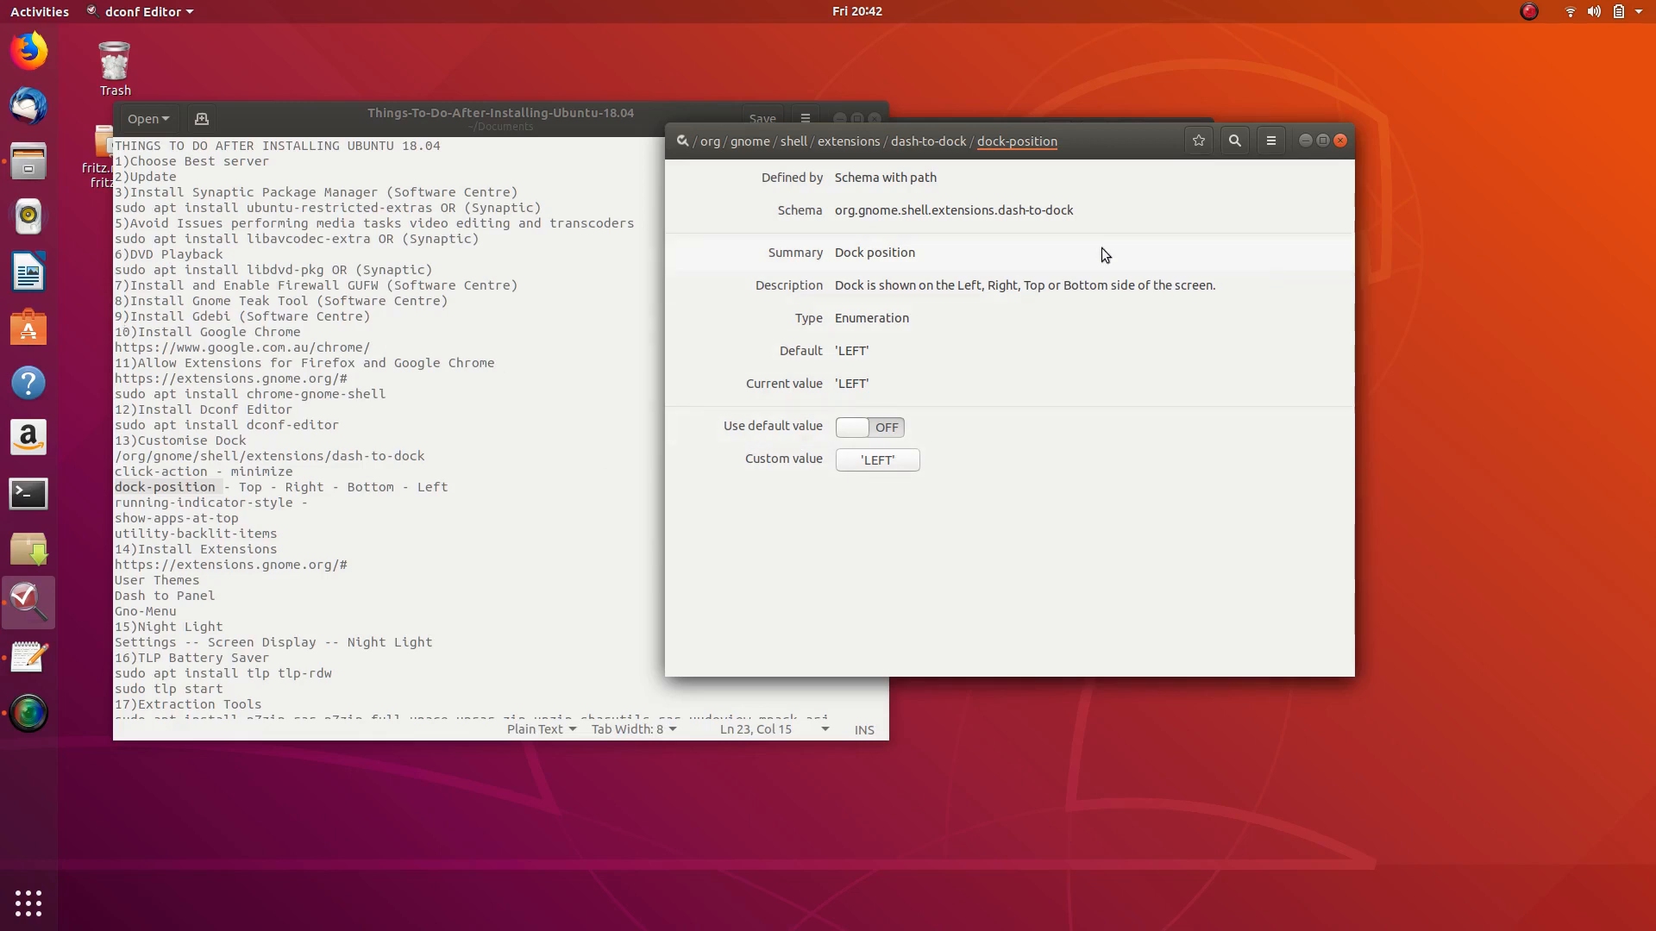
click(932, 142)
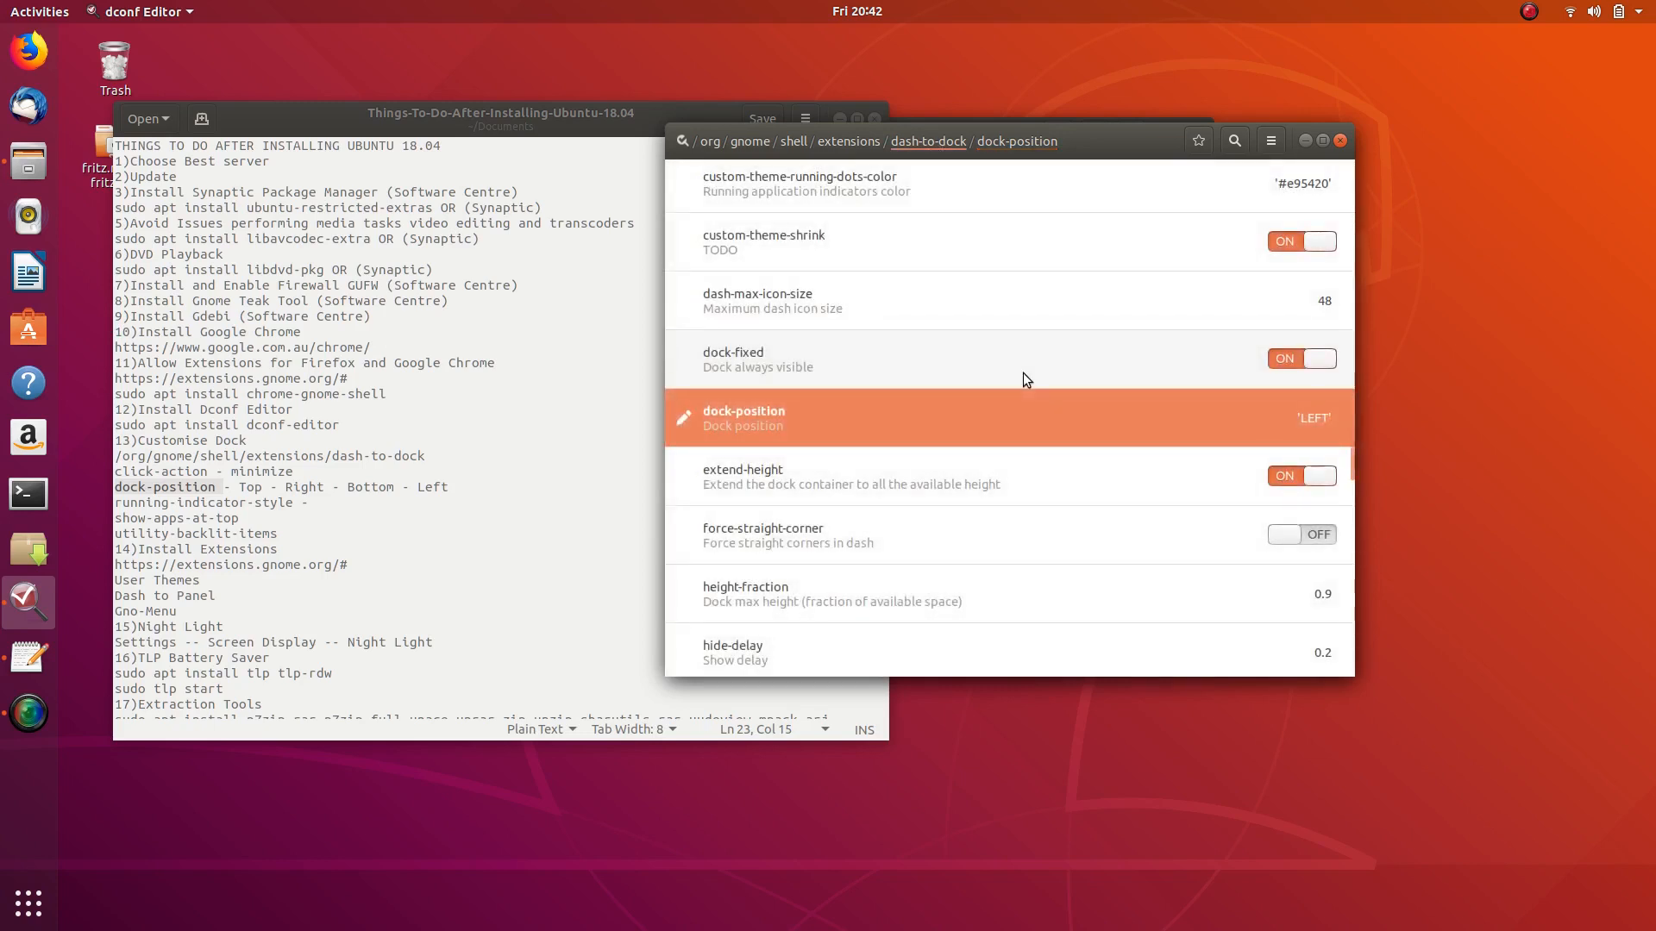
- Highlight the running-indicator-style checklist line and scroll through the dash-to-dock keys
drag(115, 504, 301, 507)
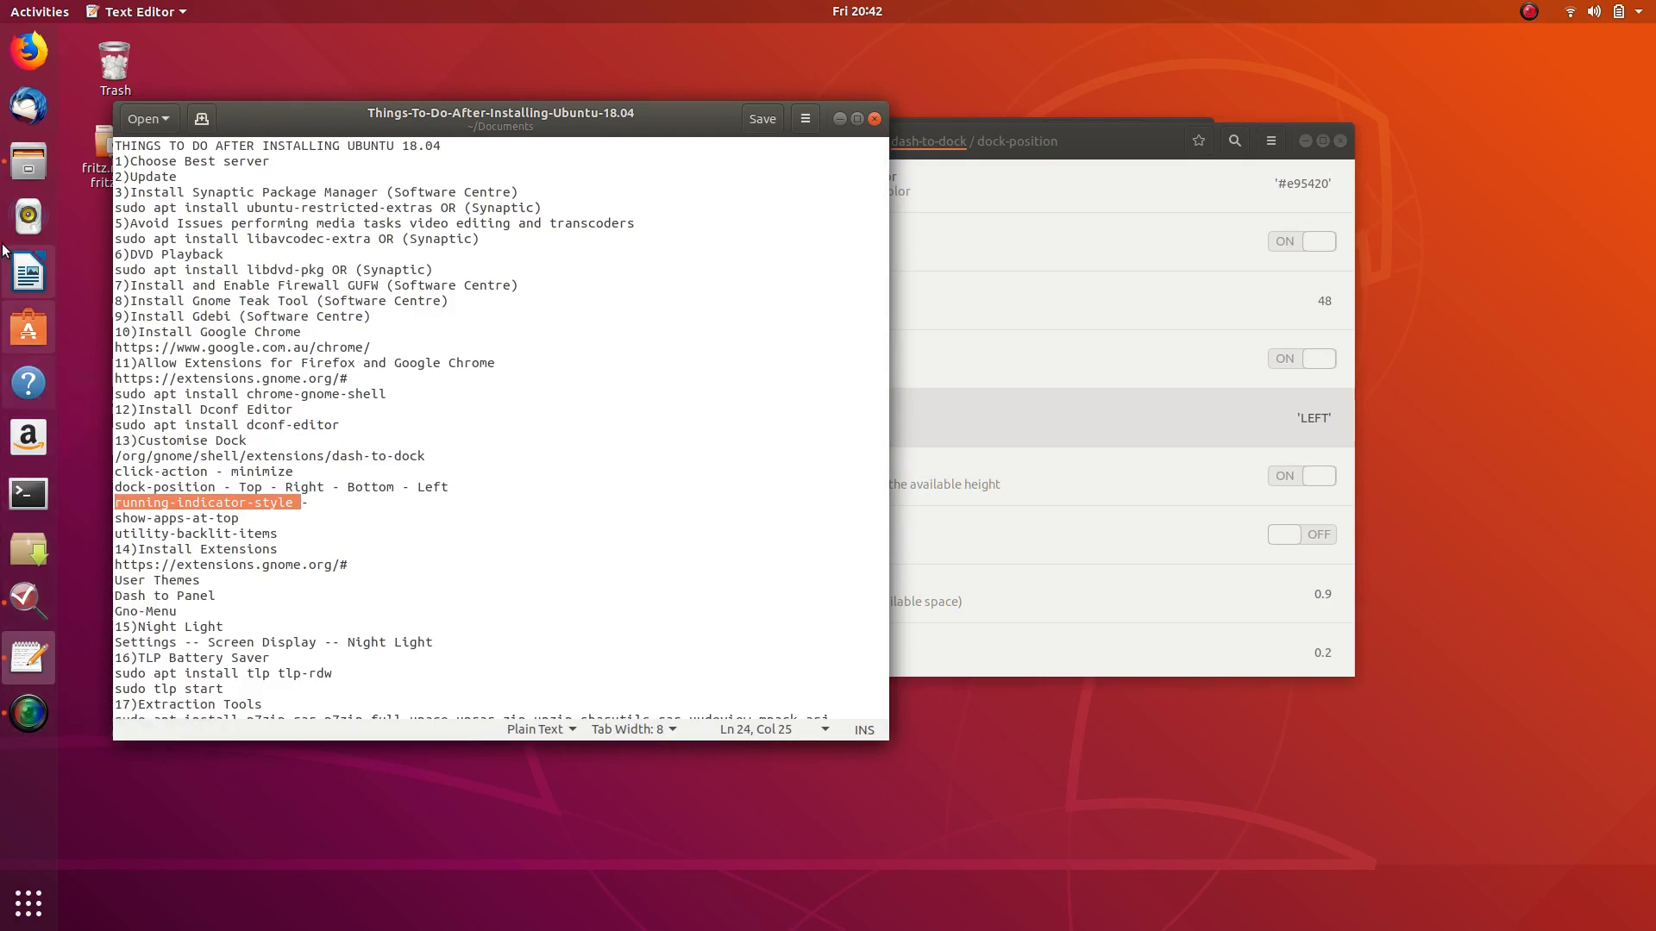
click(1111, 142)
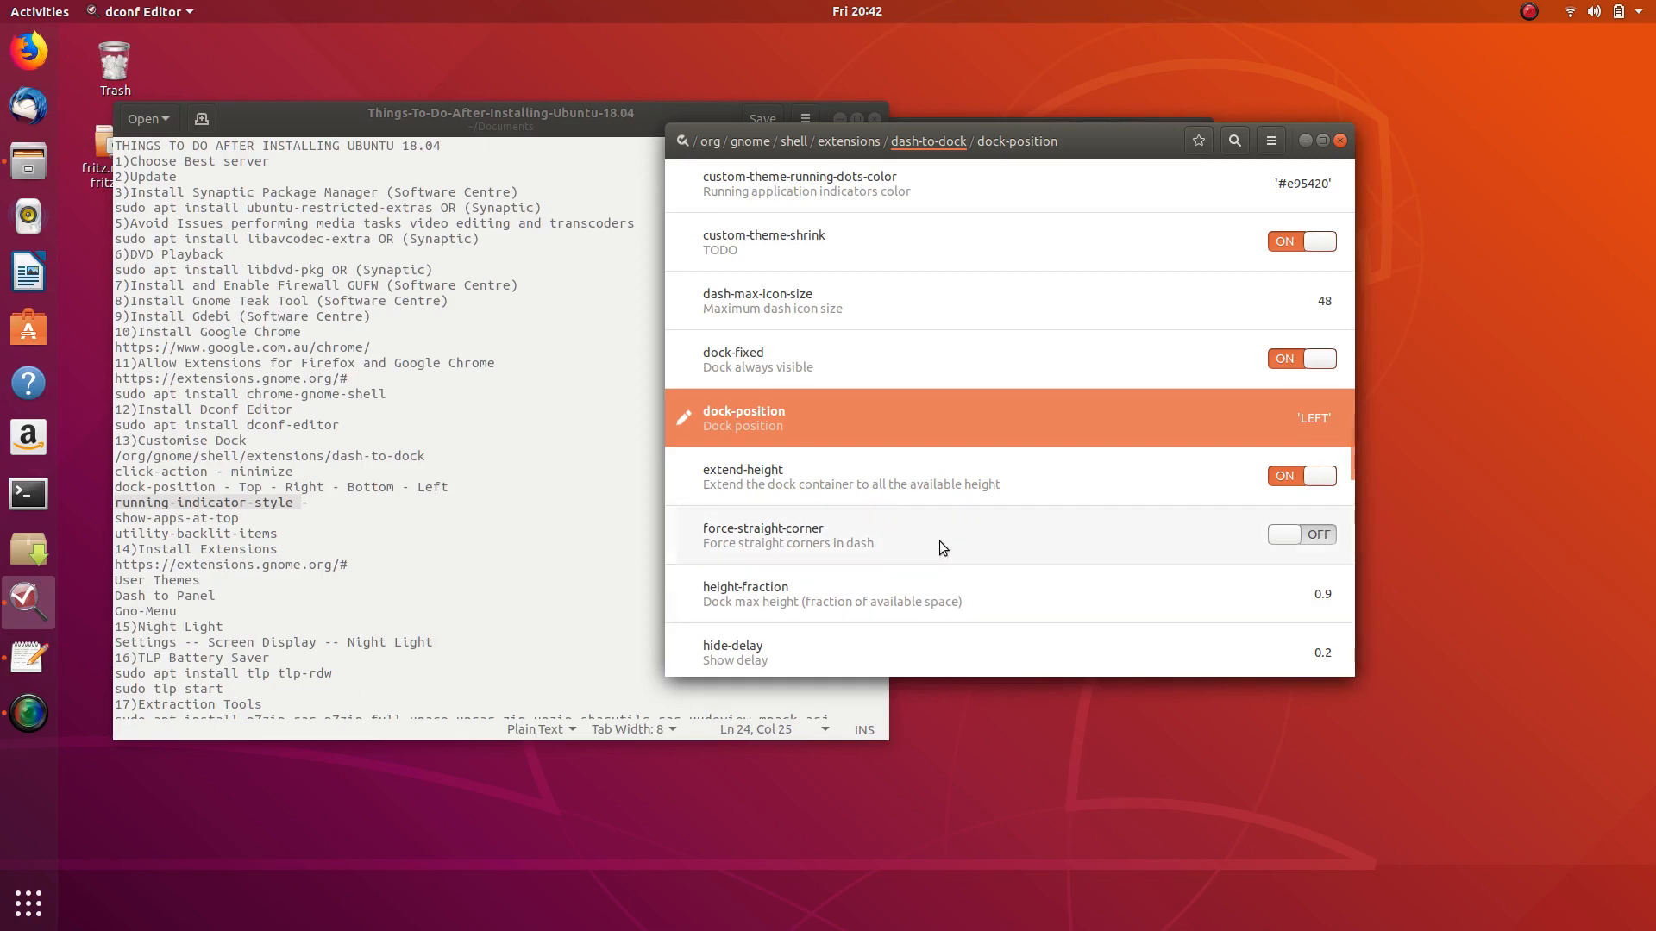
scroll(893, 380, down, 15)
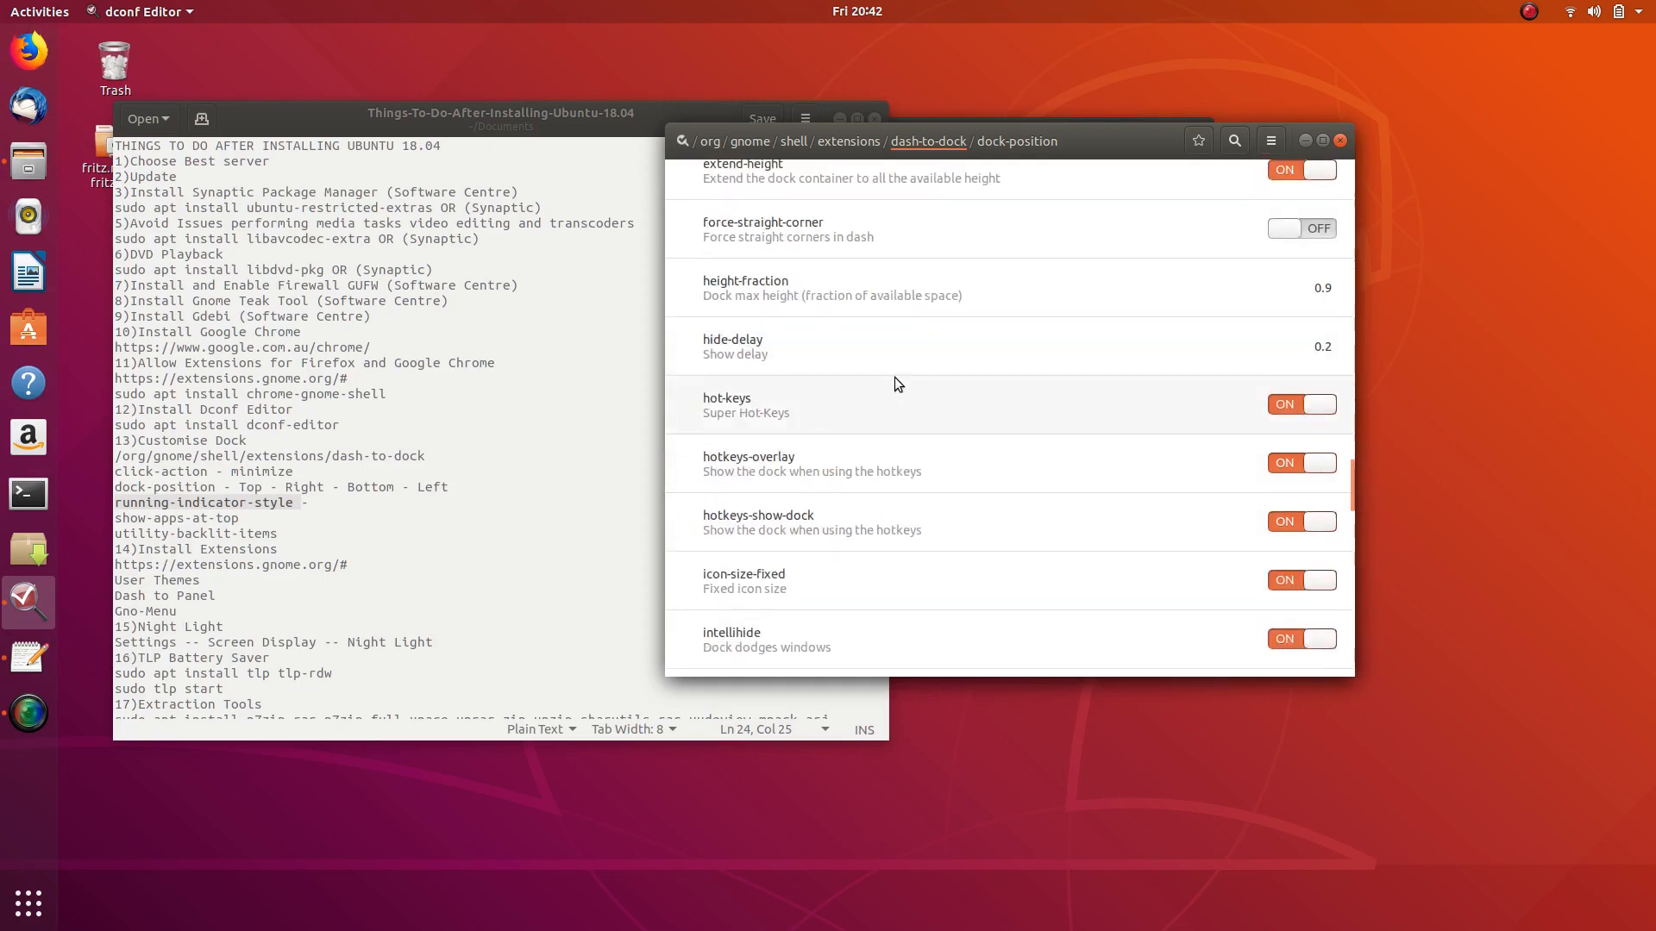
scroll(893, 398, down, 8)
scroll(892, 400, down, 2)
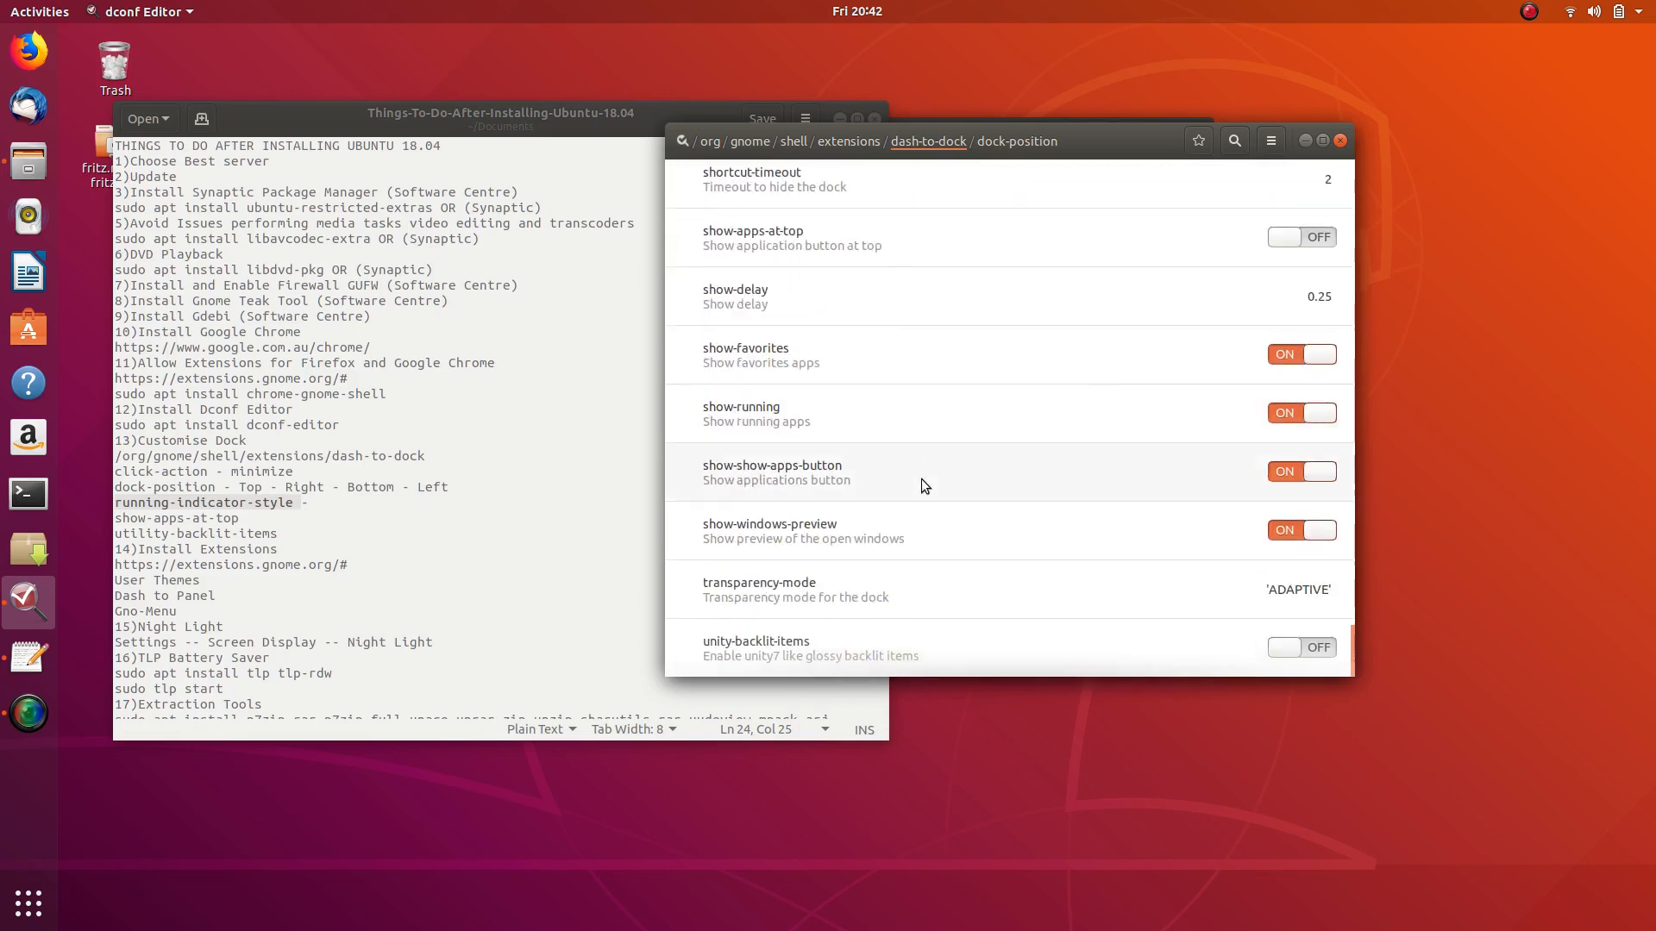
scroll(920, 479, up, 3)
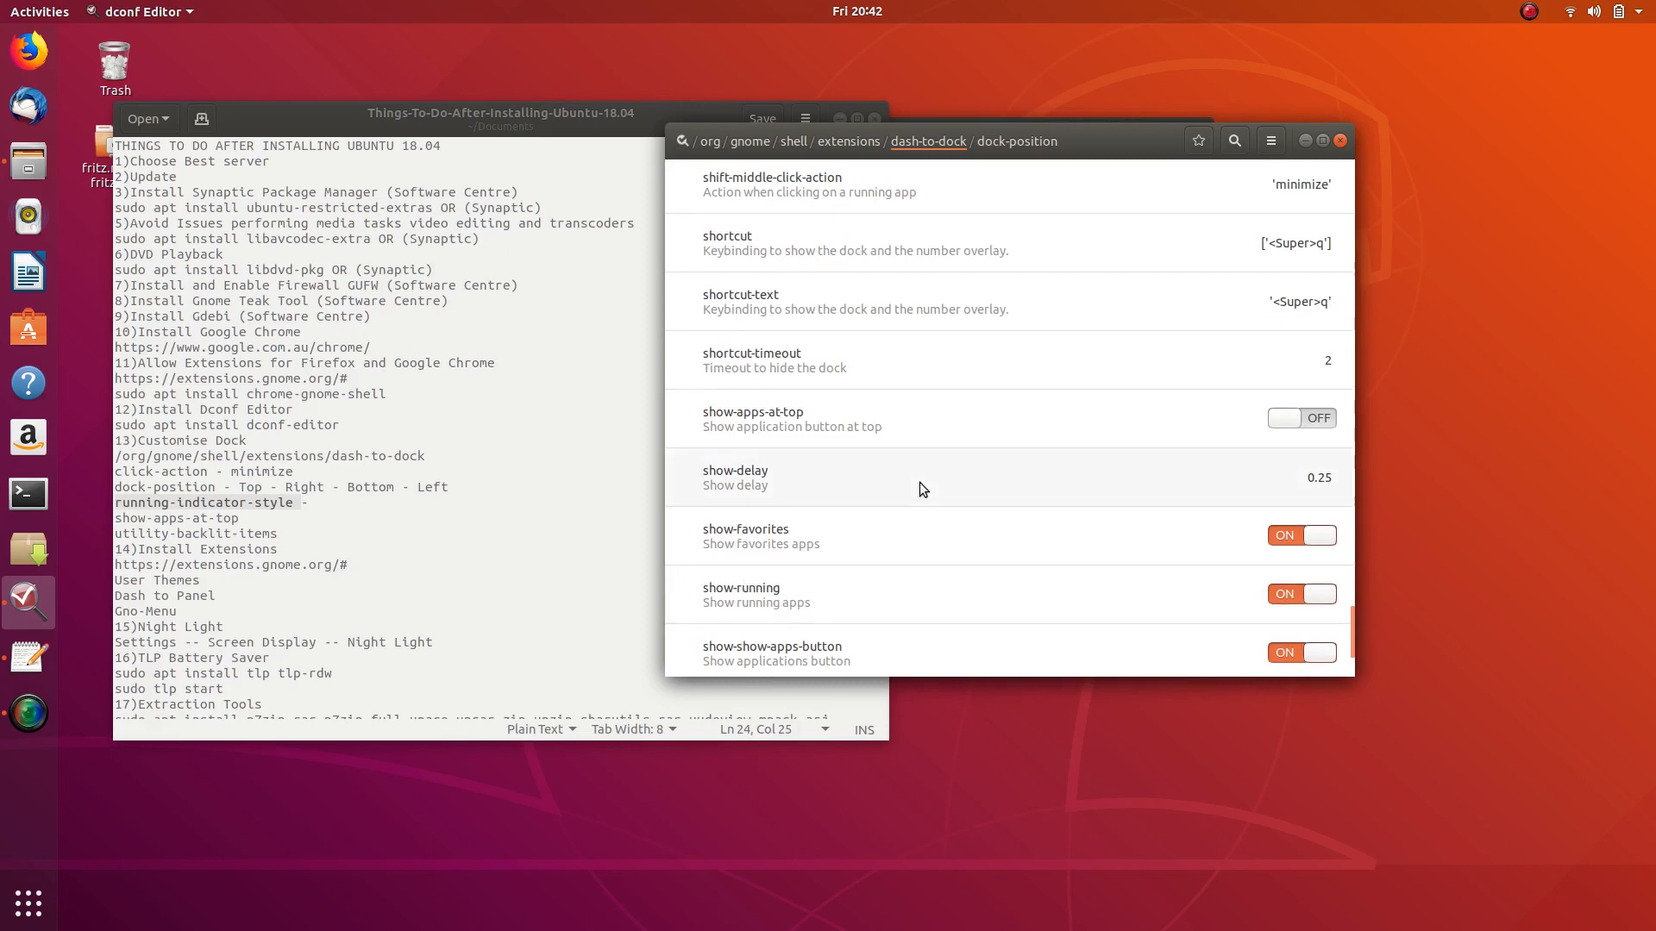
scroll(920, 480, up, 5)
- Make running-indicator-style custom and apply SEGMENTED, METRO and CILIORA in turn
click(975, 245)
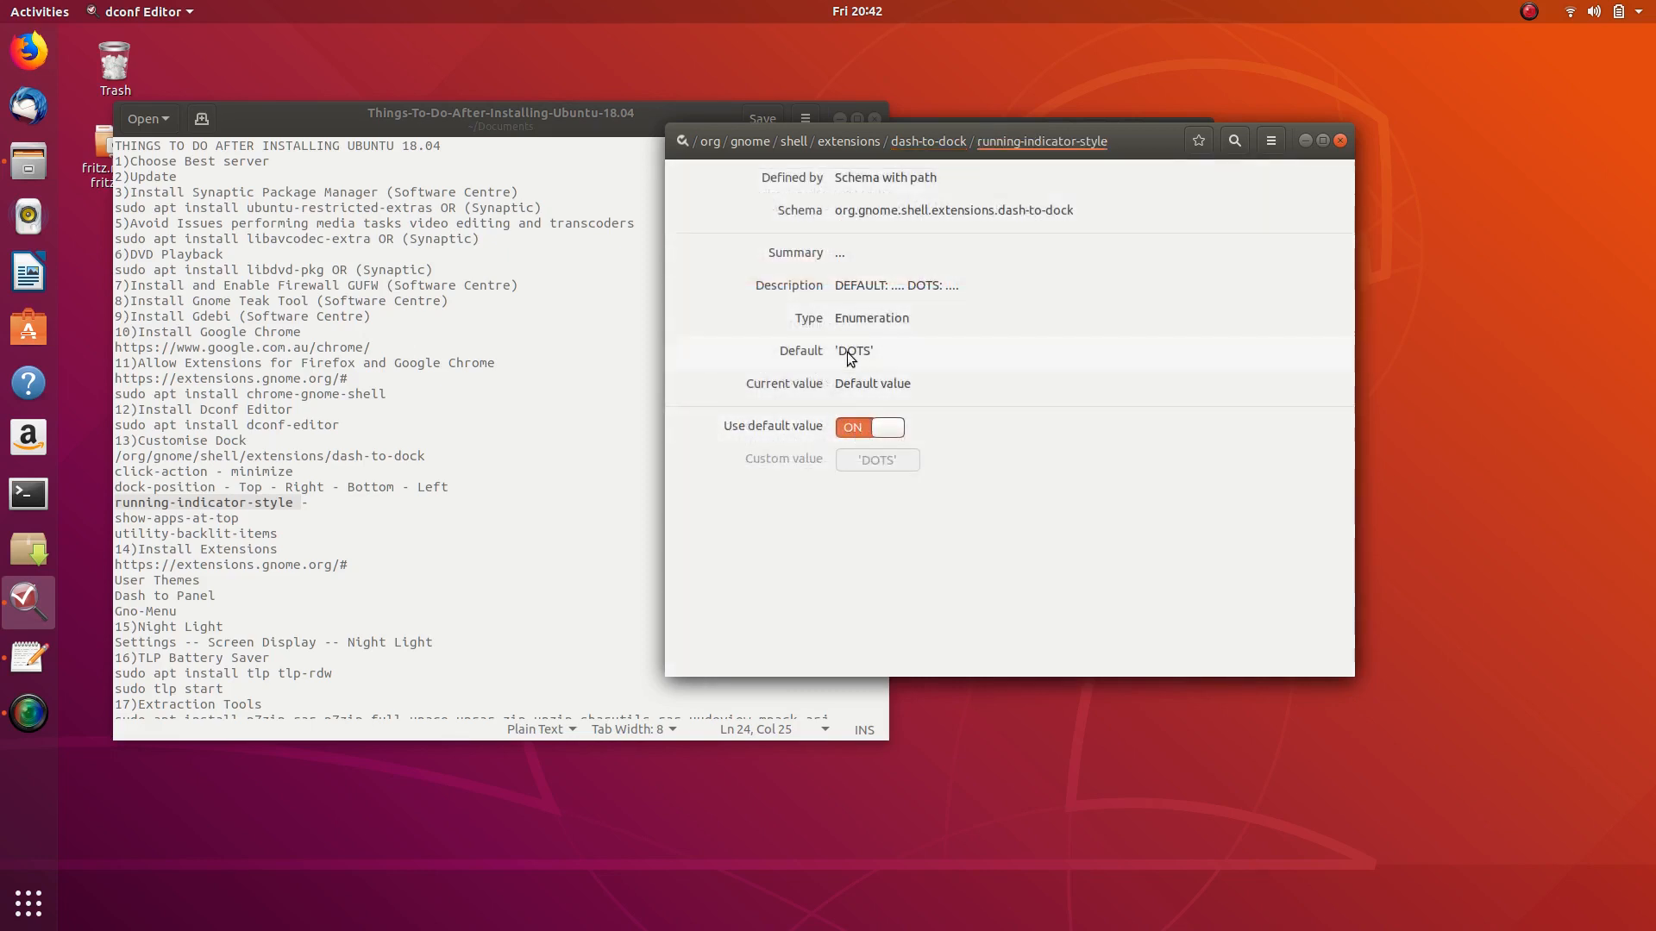
click(854, 429)
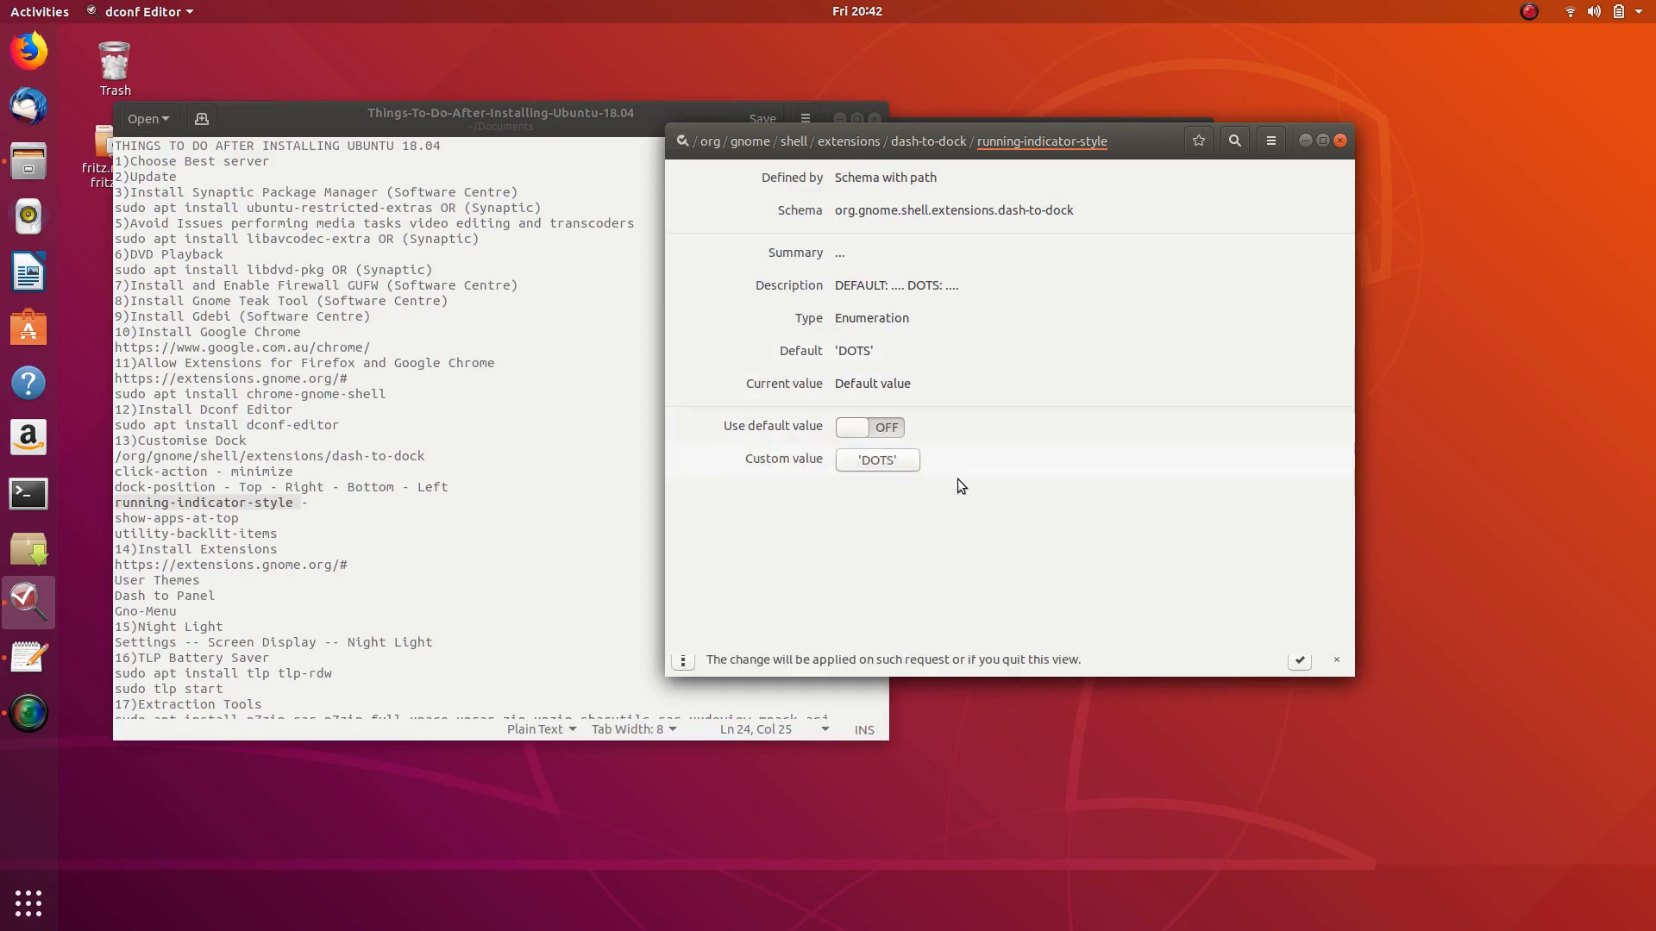
click(858, 463)
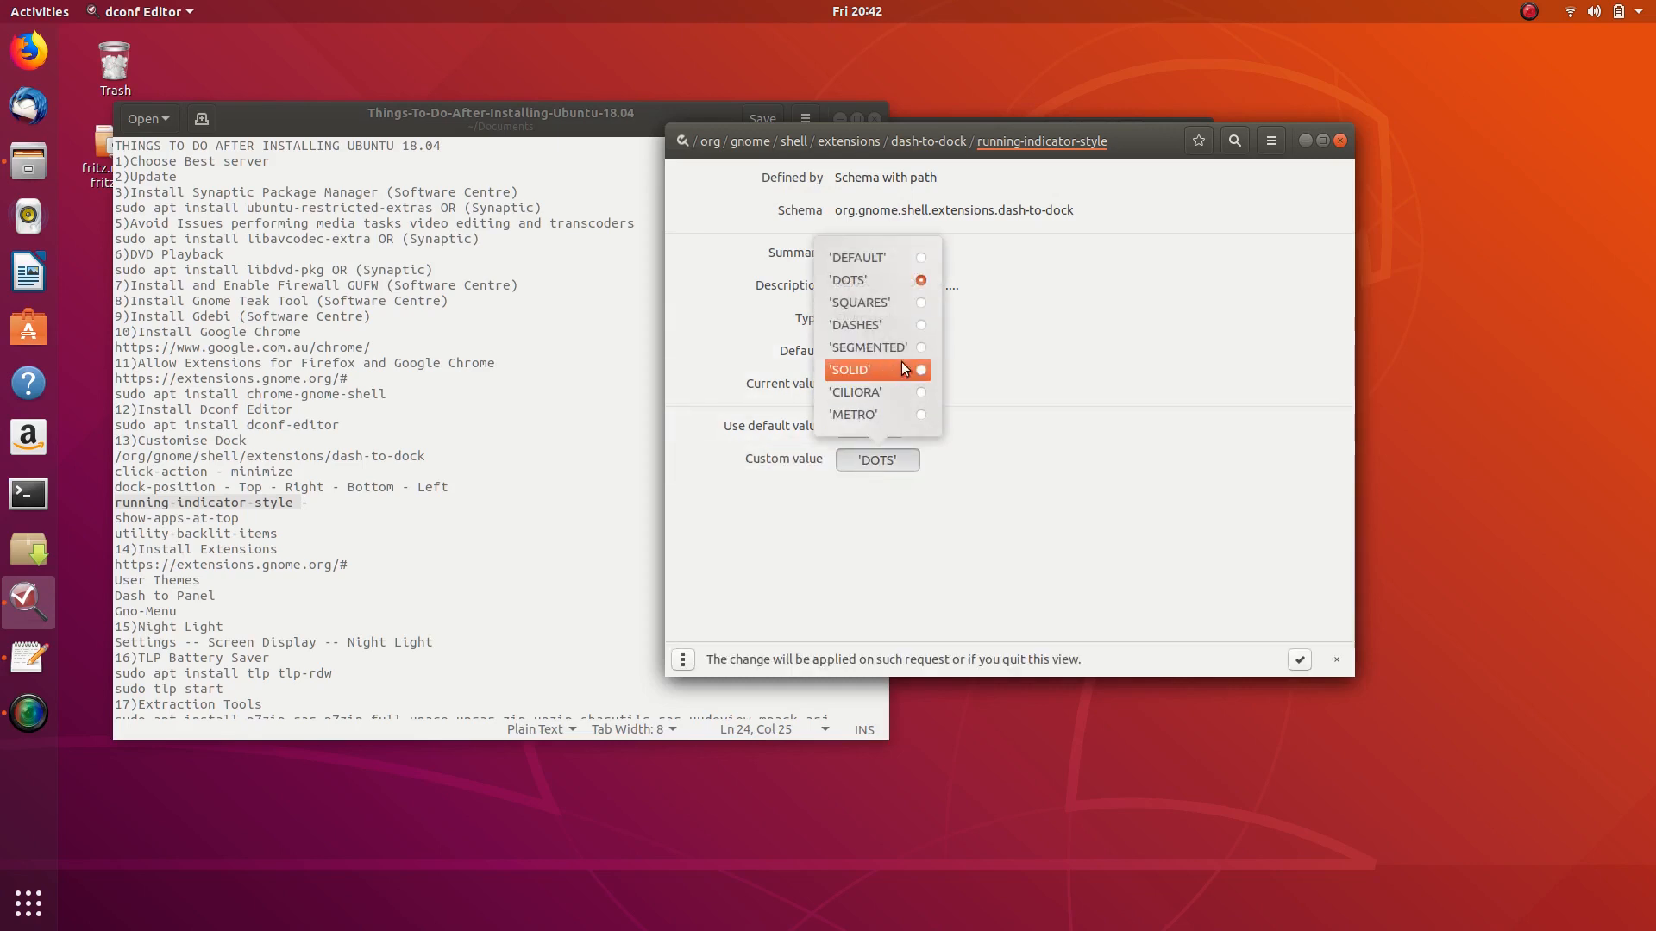
click(920, 350)
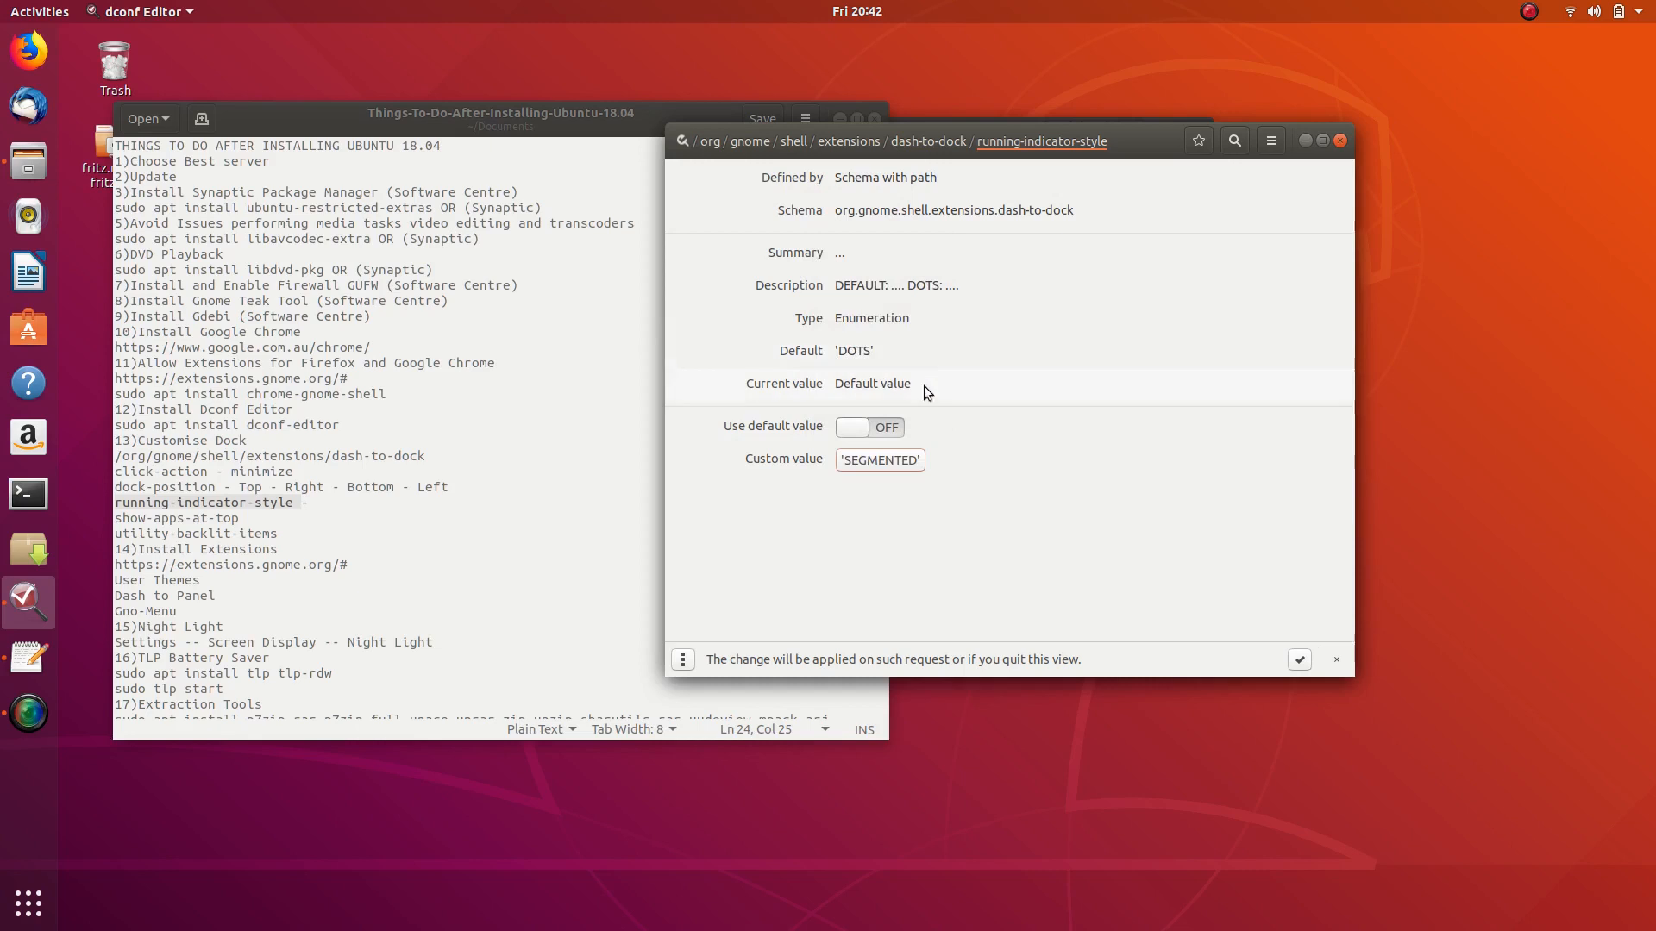
click(1299, 660)
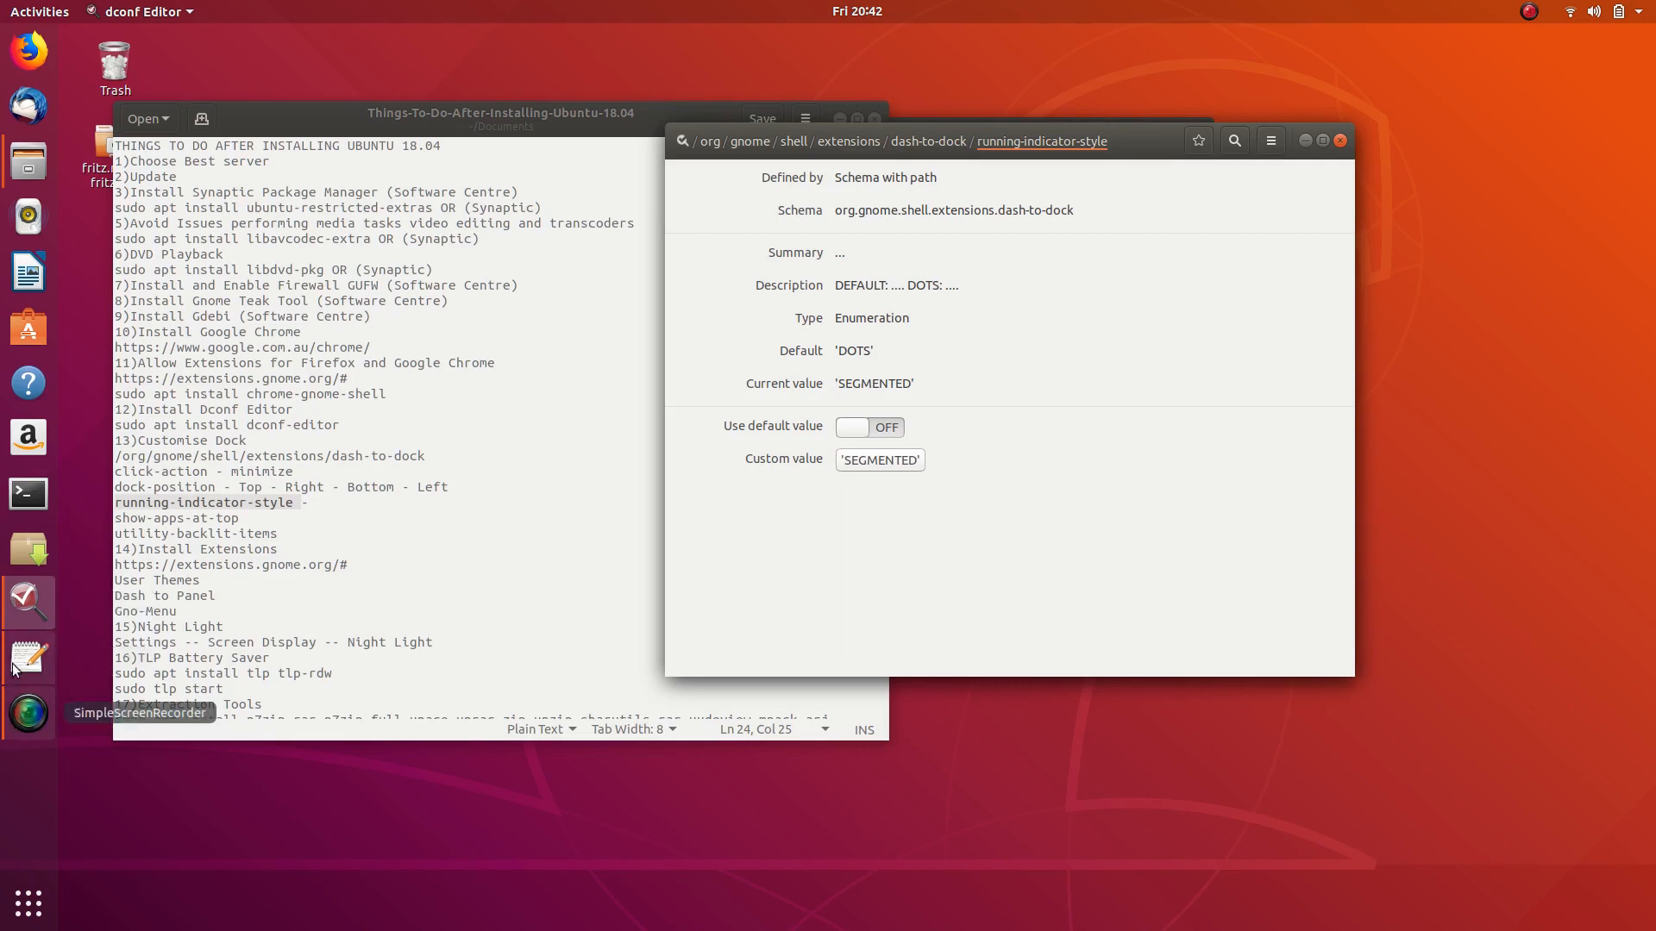
click(882, 461)
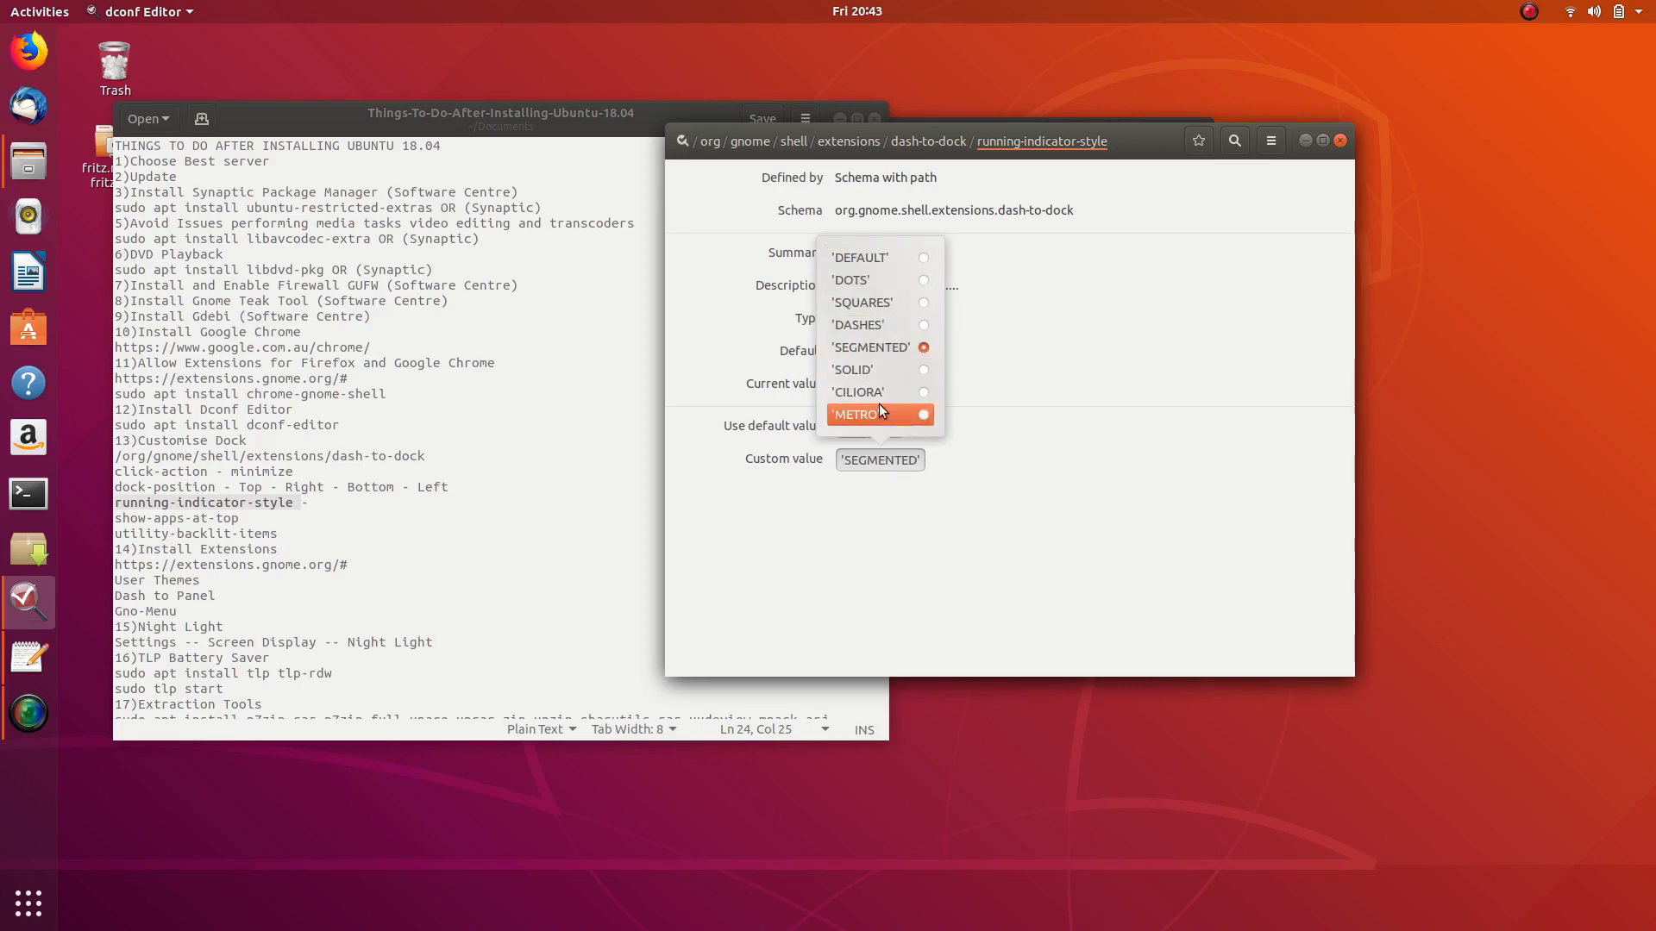
click(924, 409)
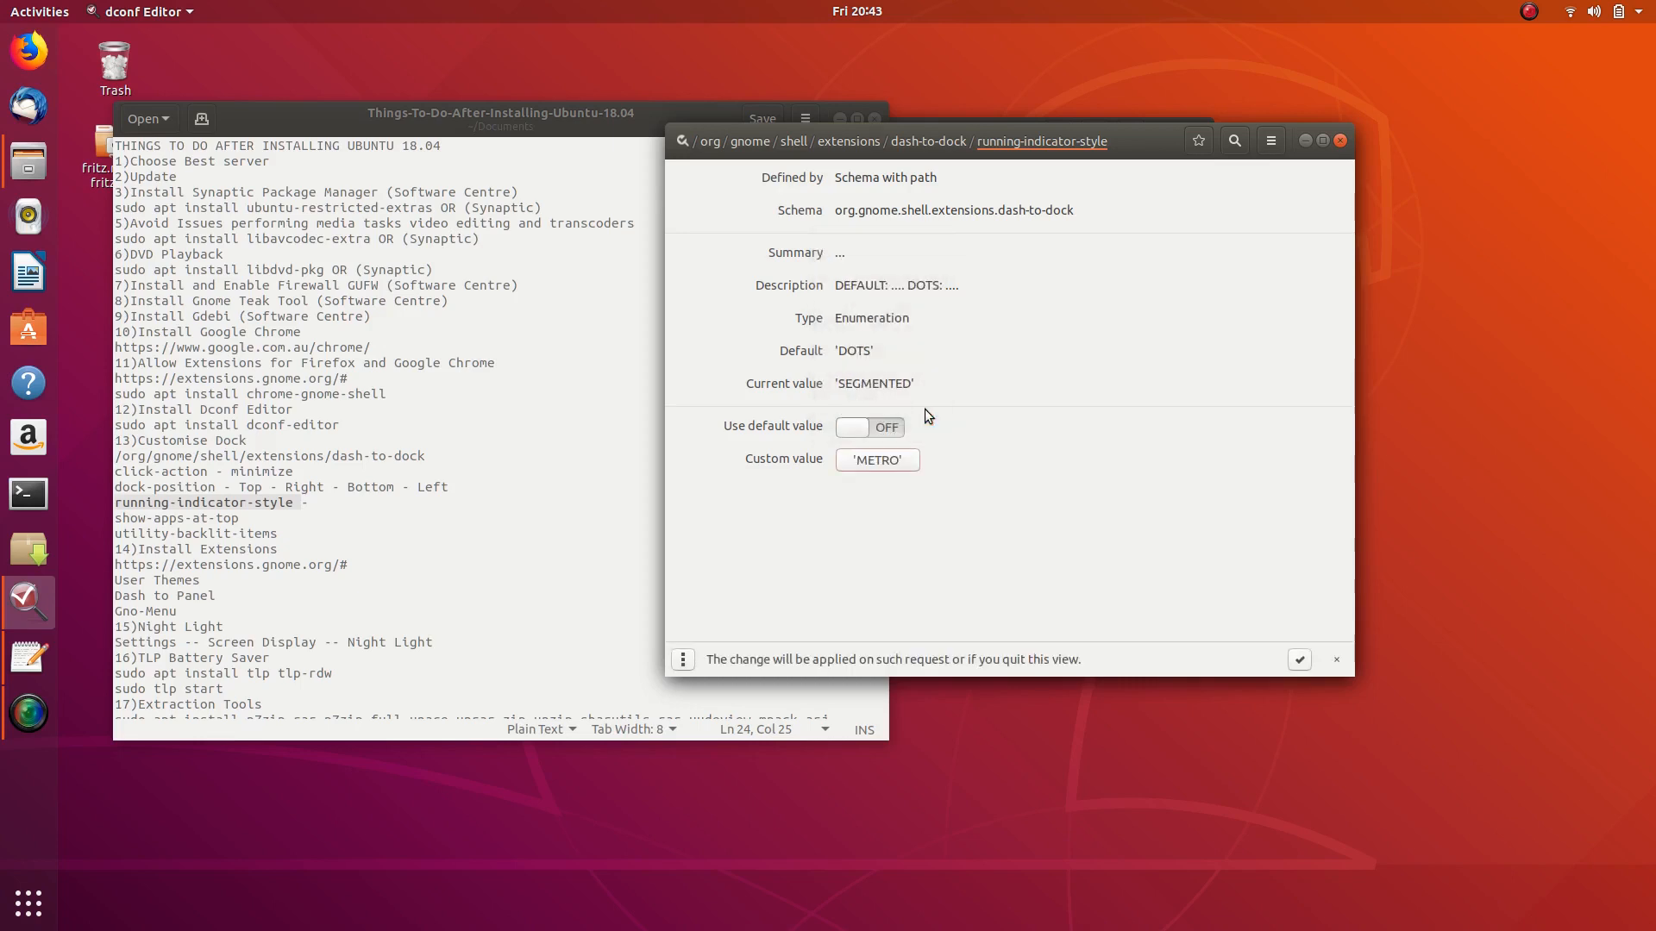
click(1299, 660)
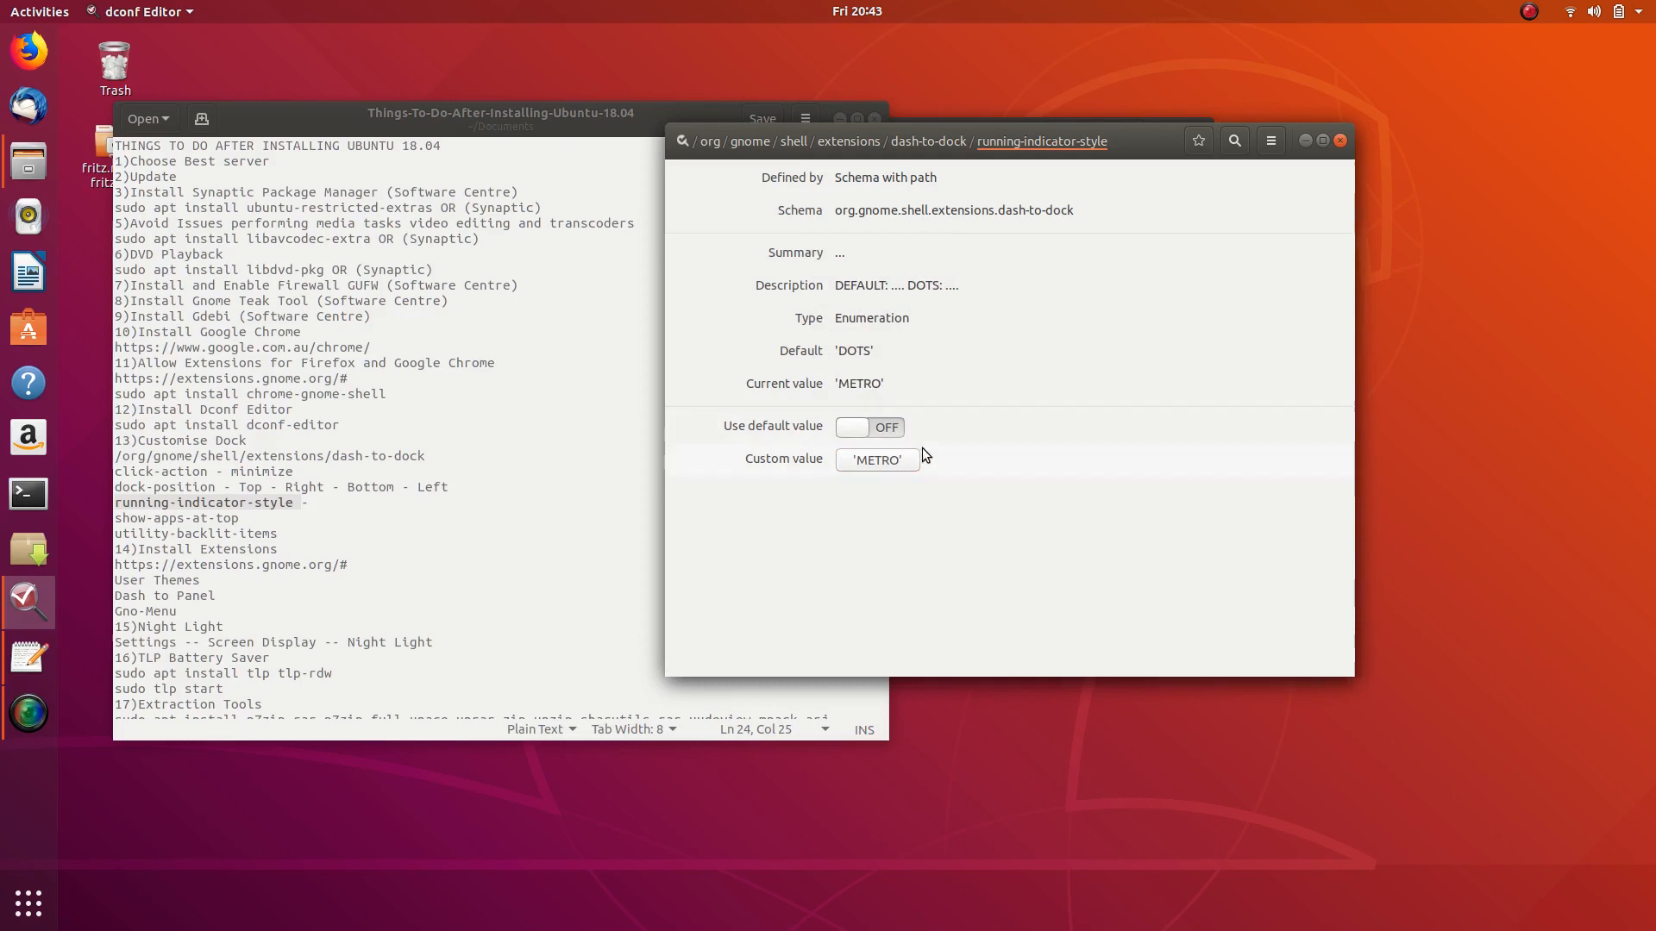
click(878, 460)
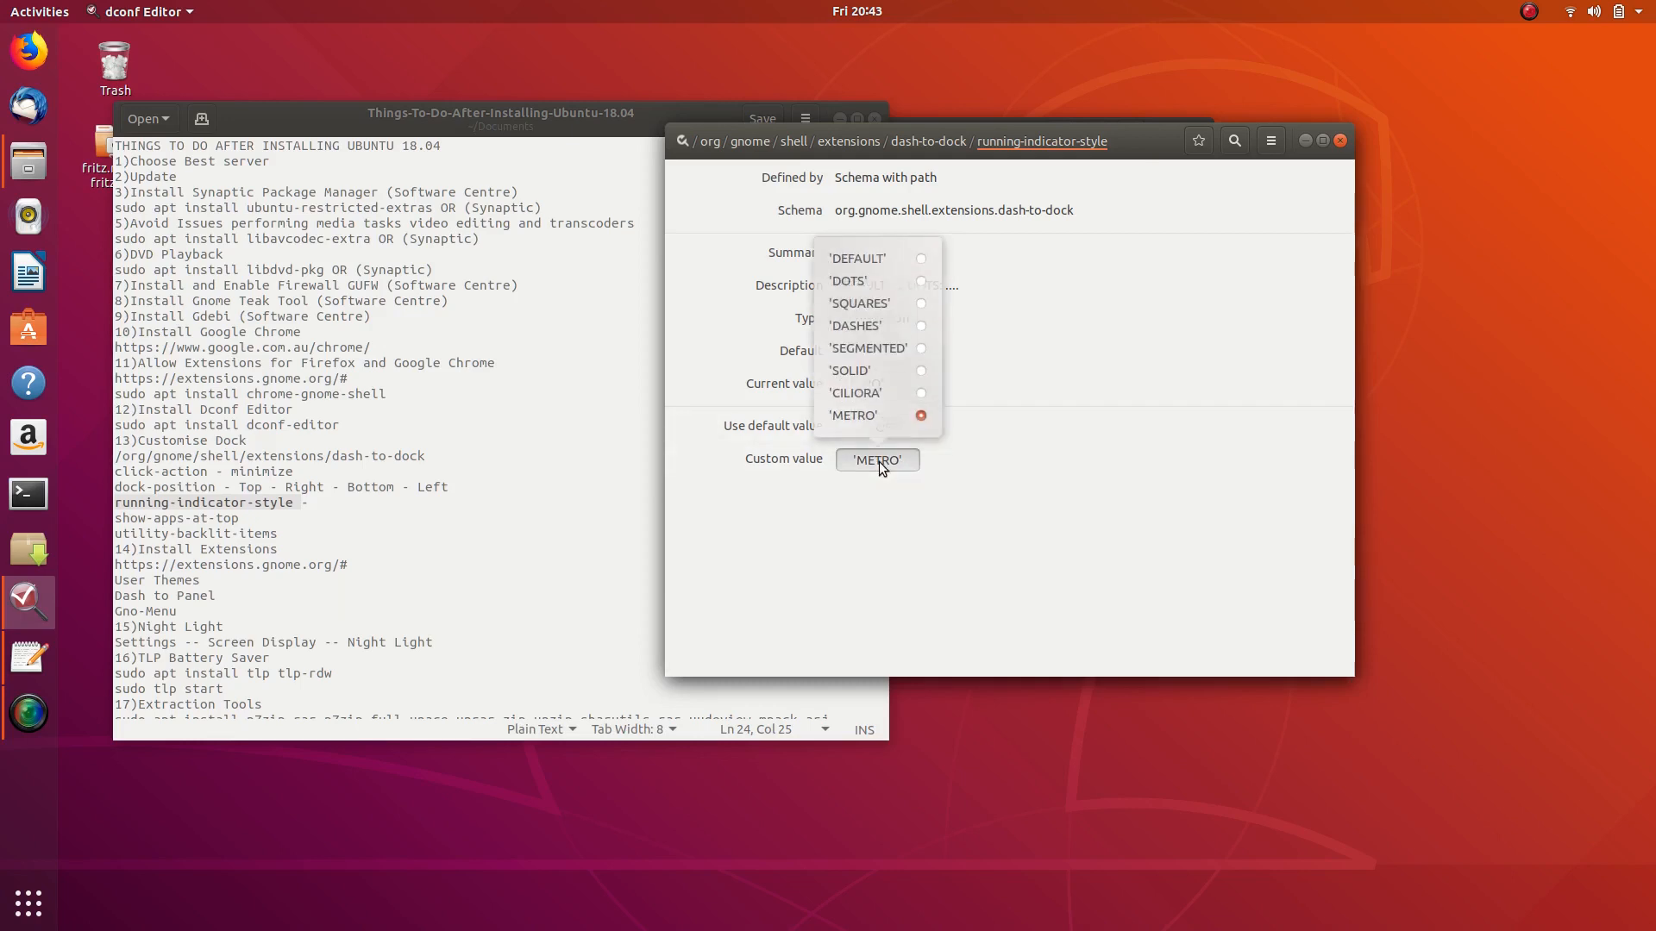
click(919, 392)
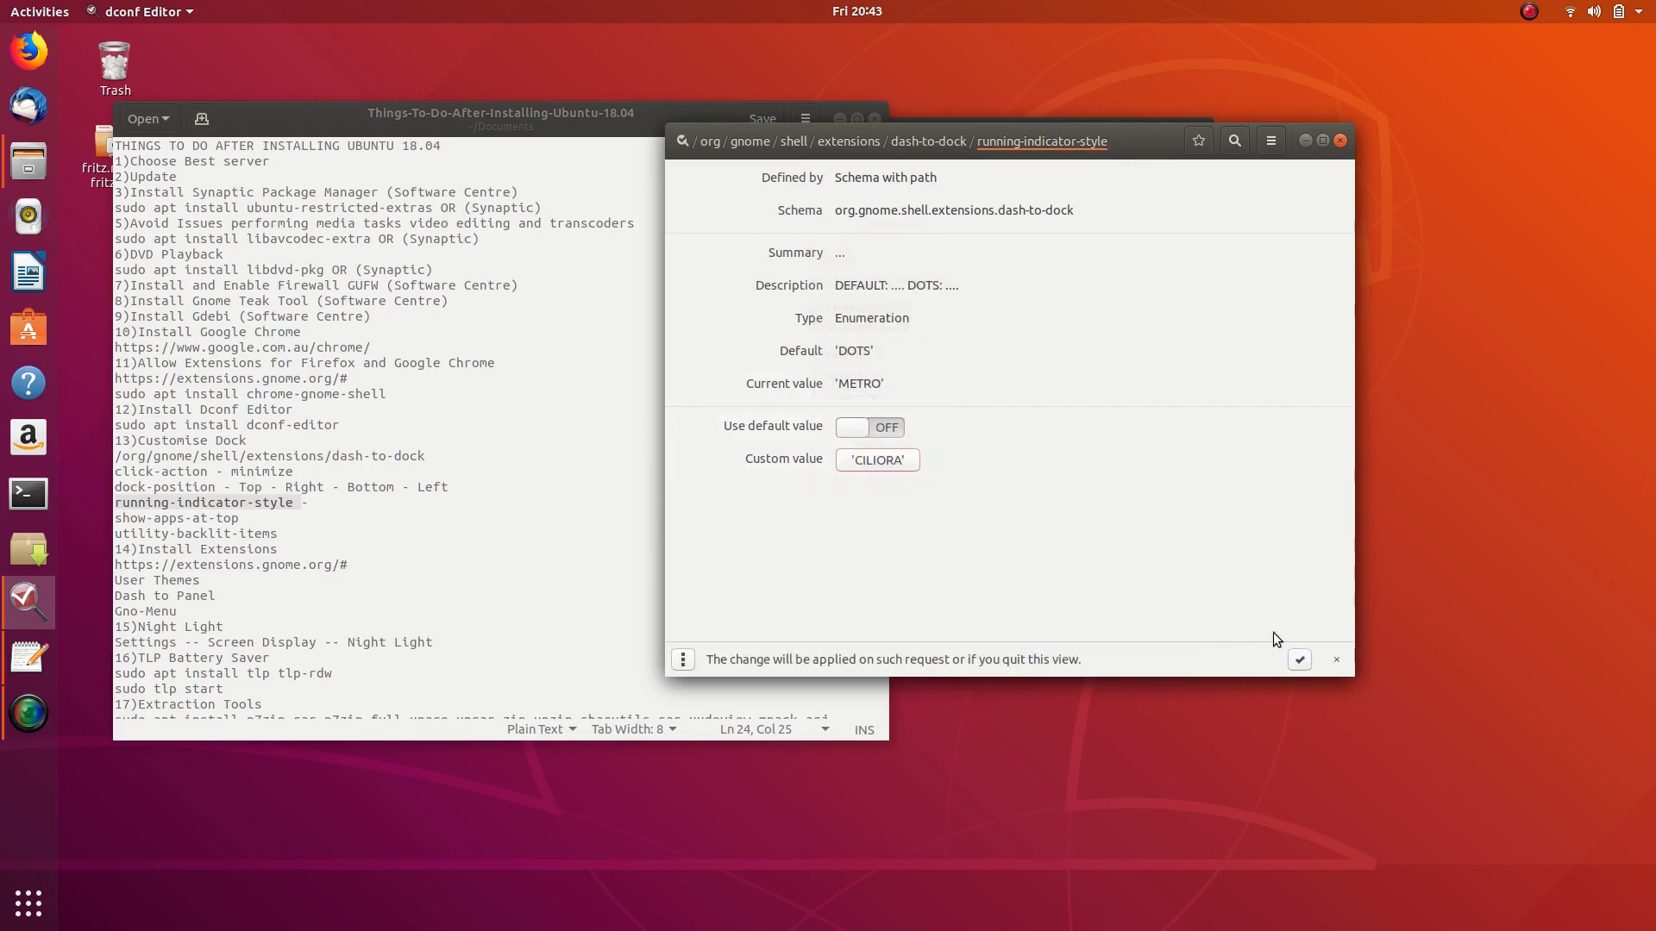
click(1300, 659)
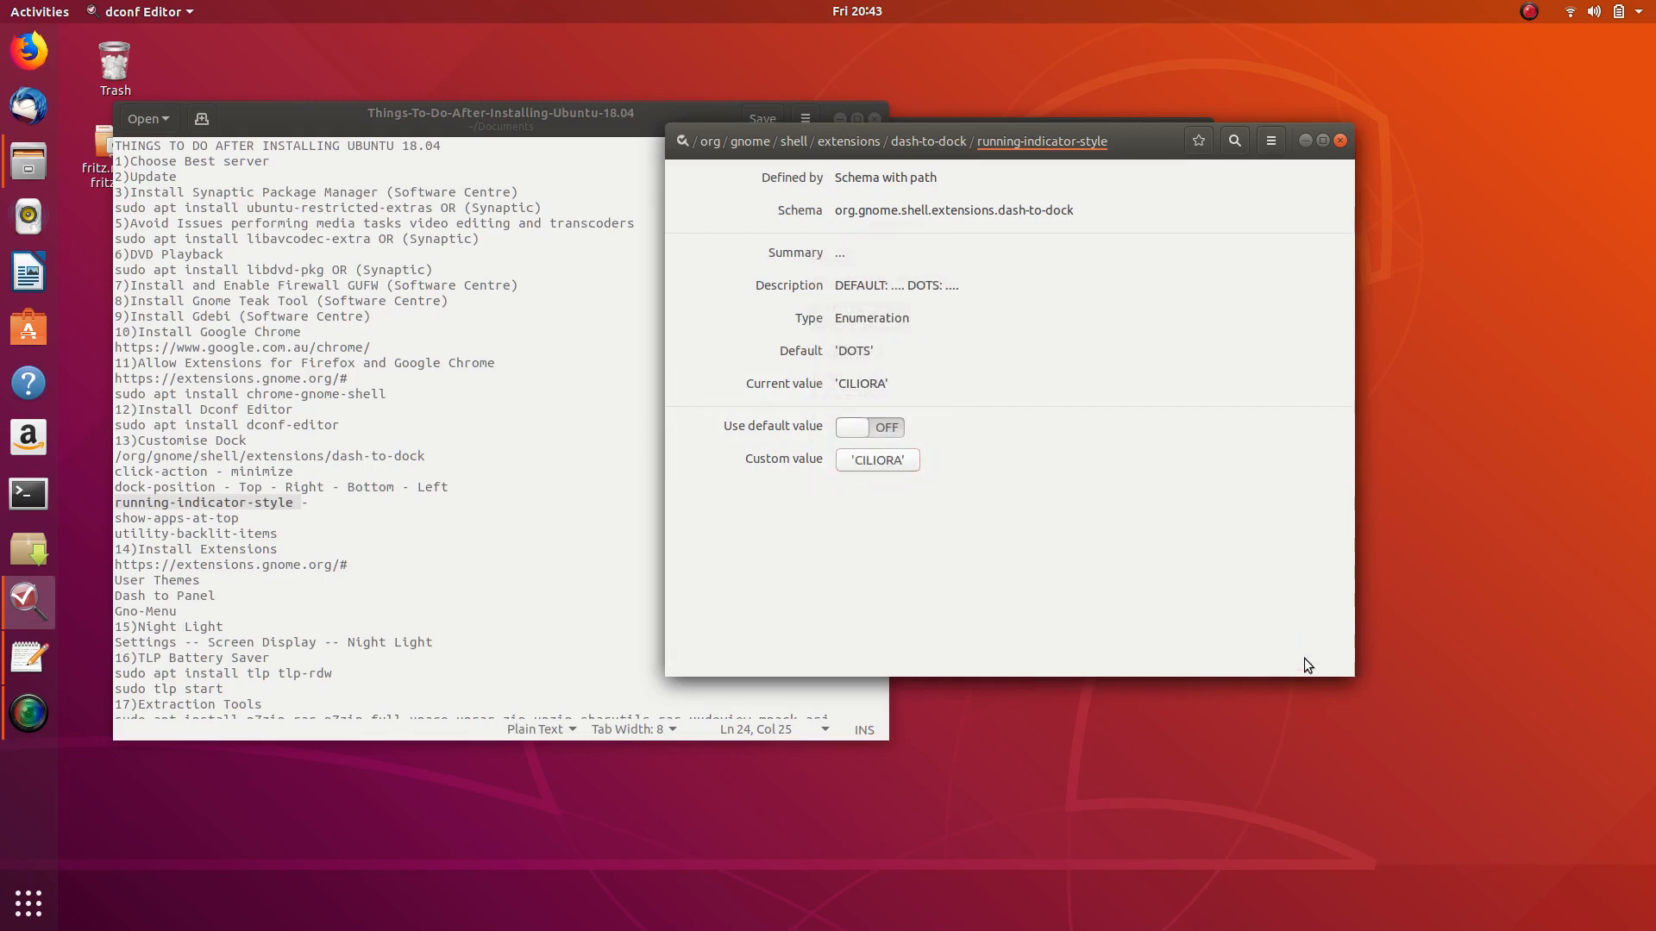
- Try SOLID and DOTS as the indicator style, then settle on SQUARES
click(887, 467)
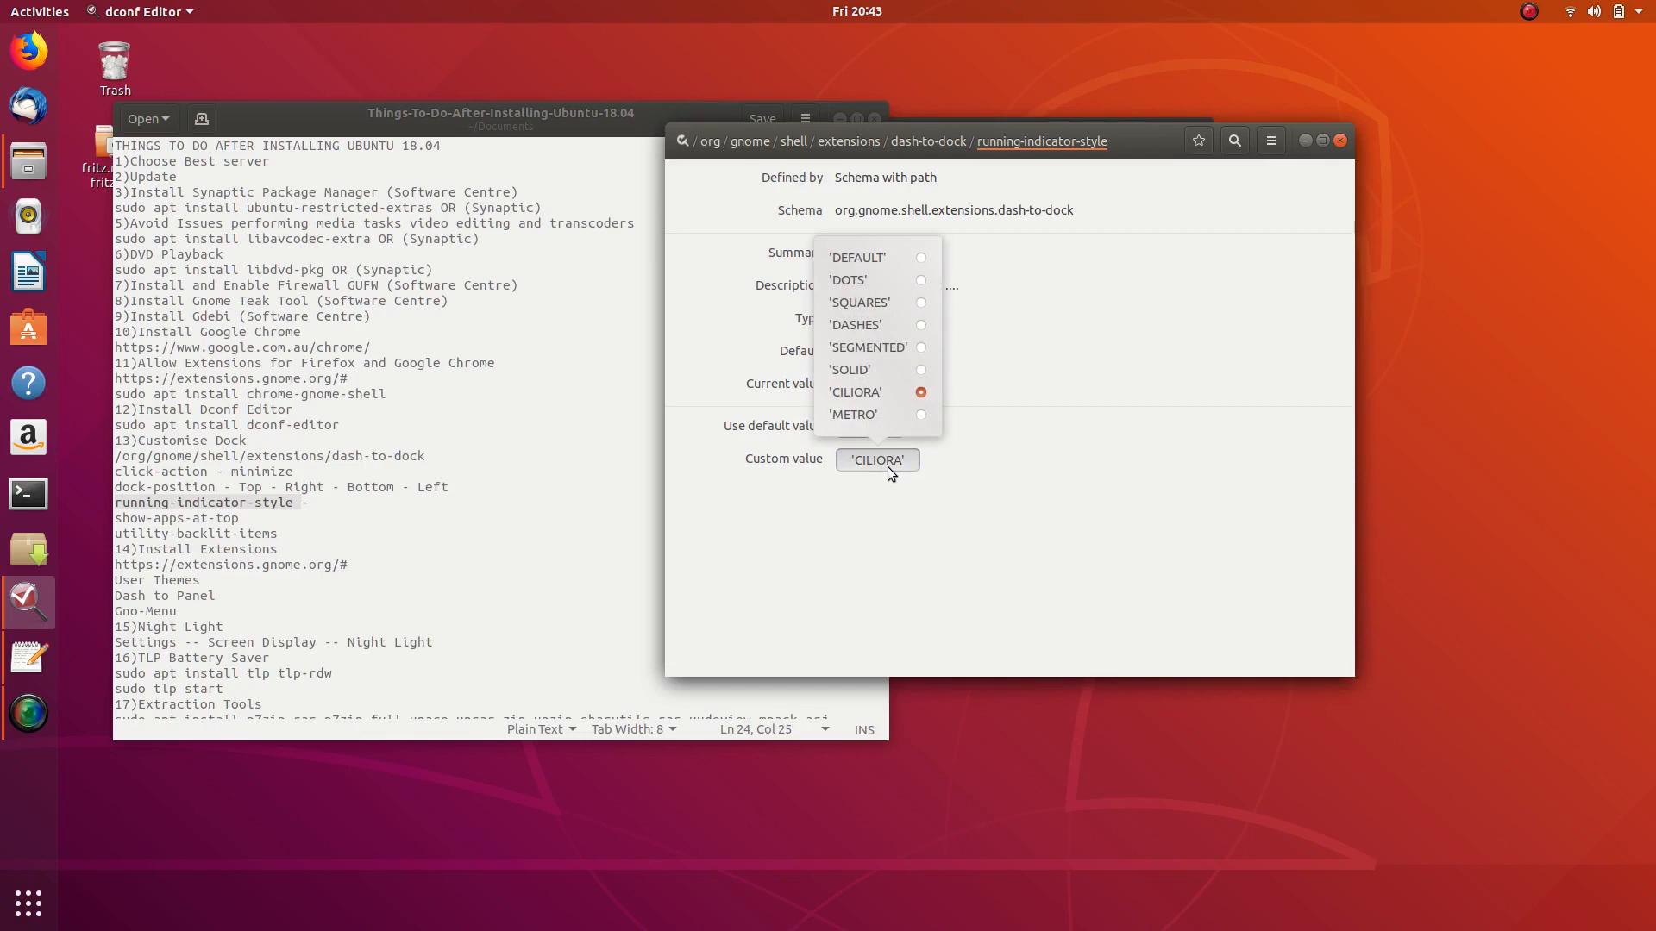
click(921, 370)
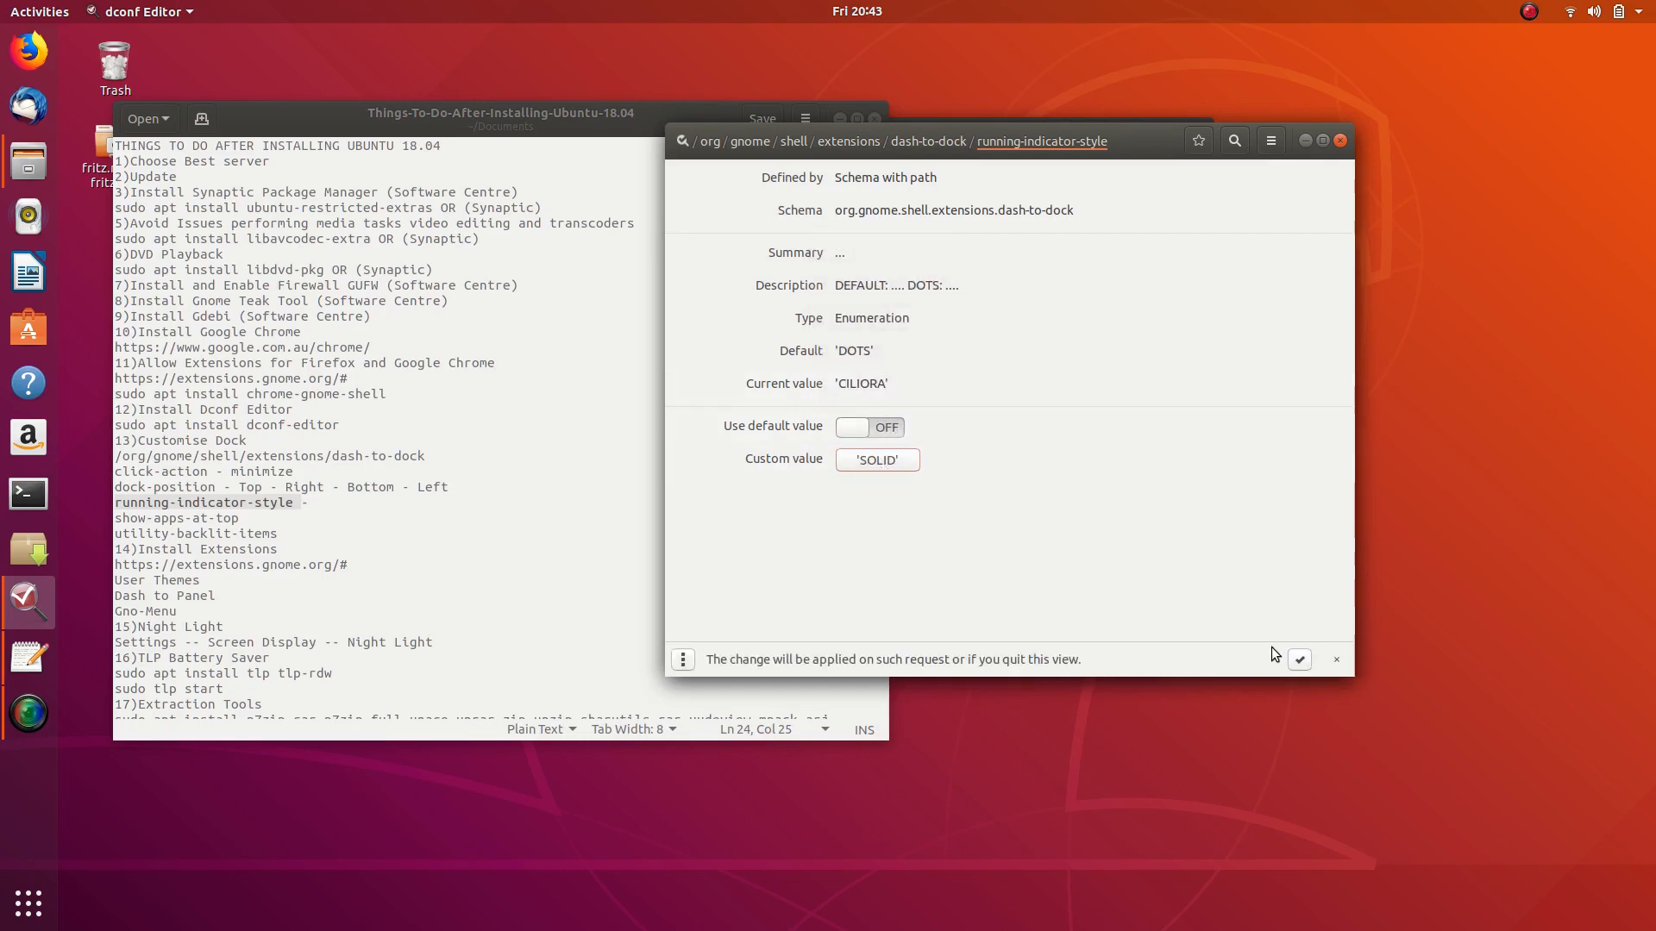
click(1298, 660)
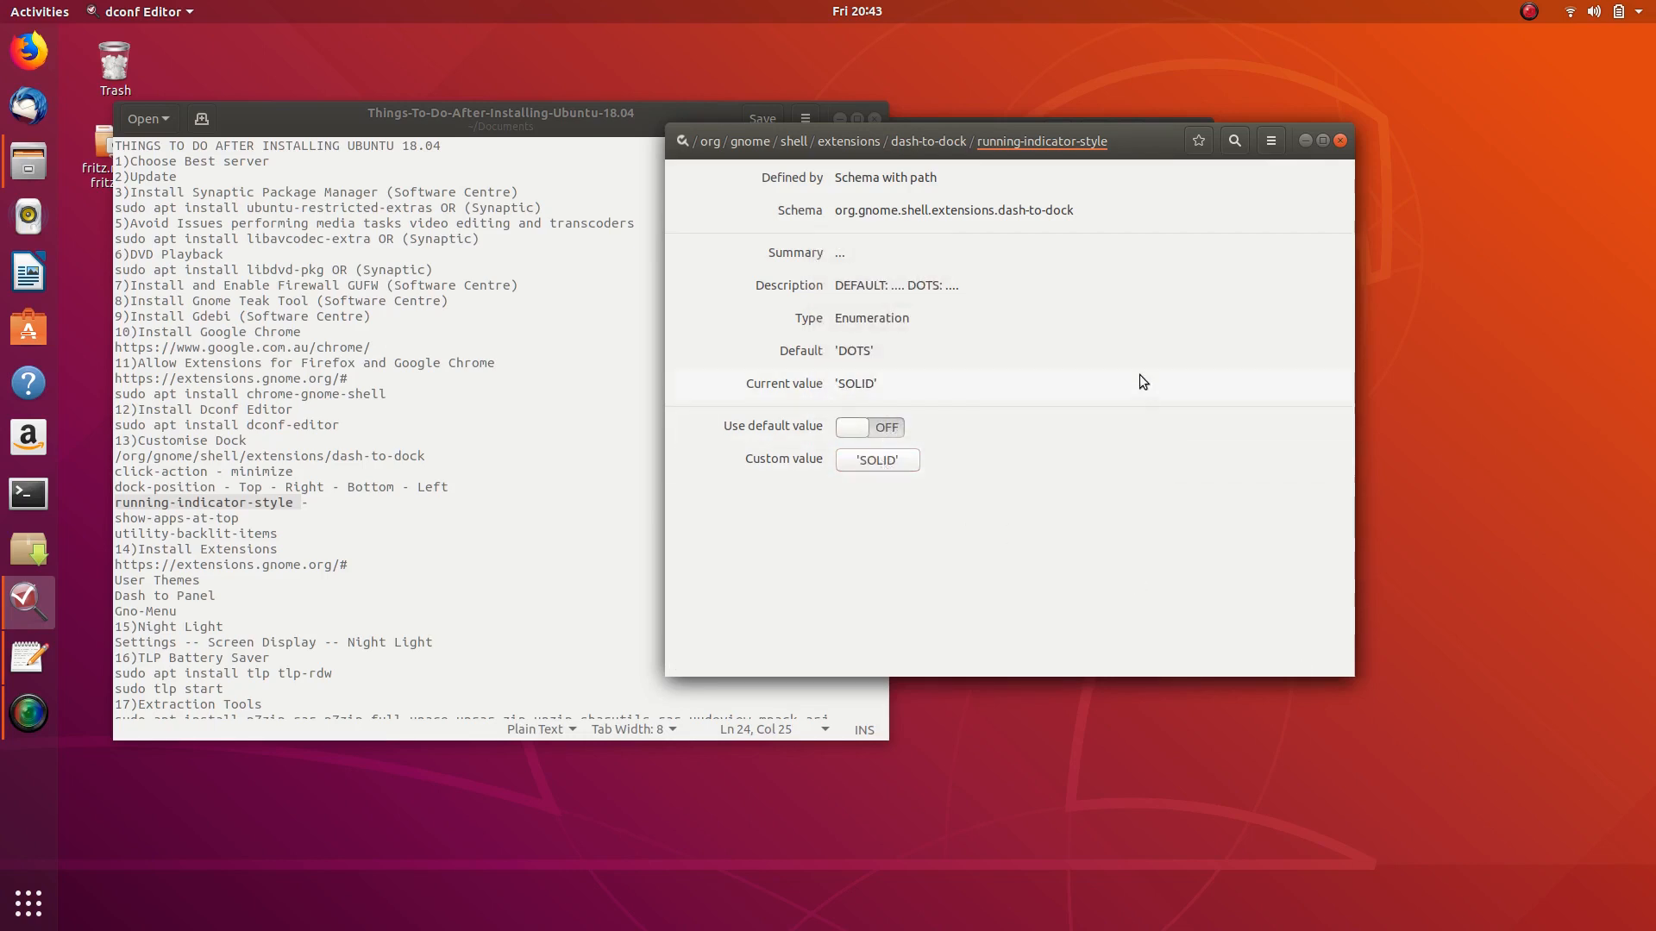
click(905, 461)
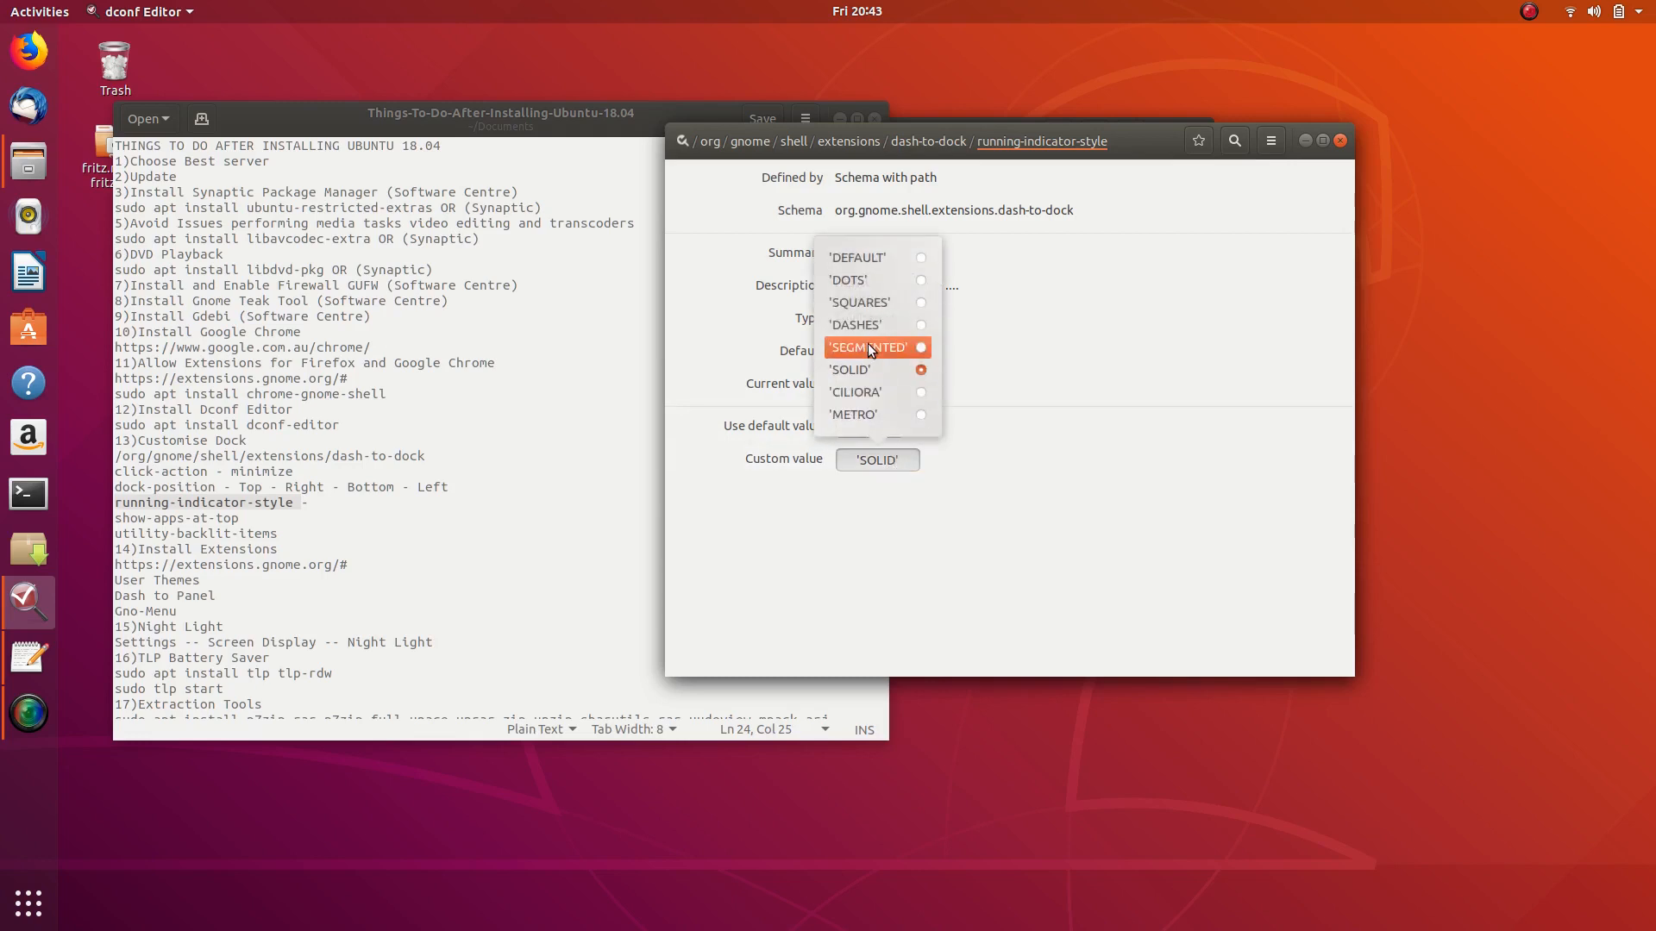
click(923, 281)
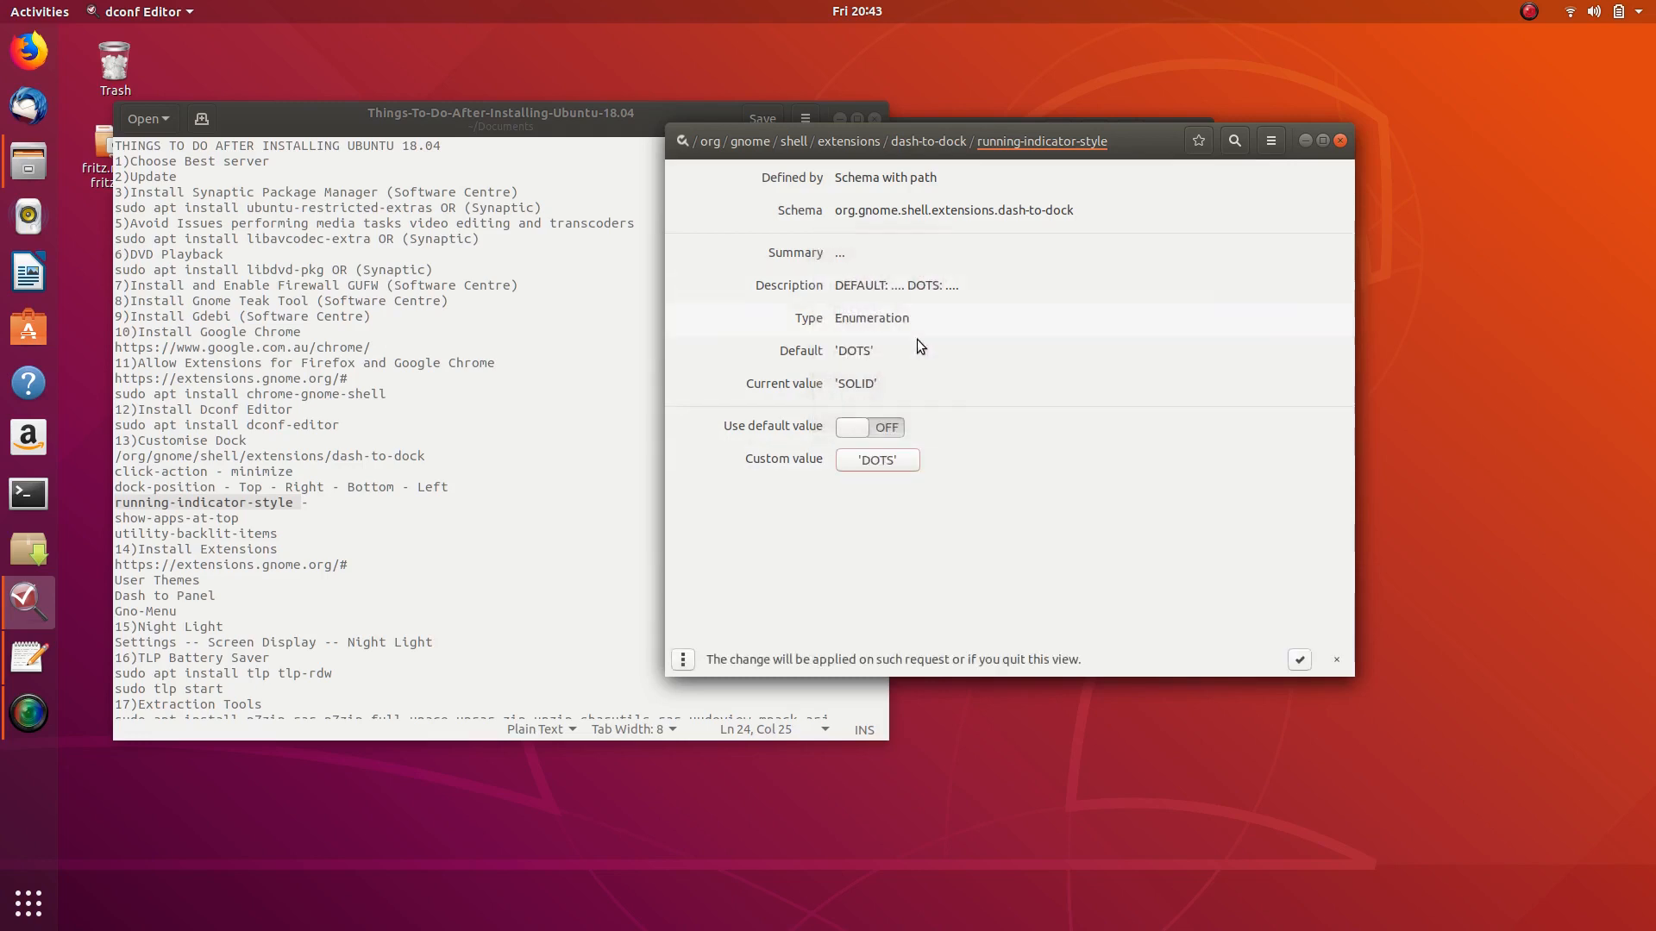
click(1299, 661)
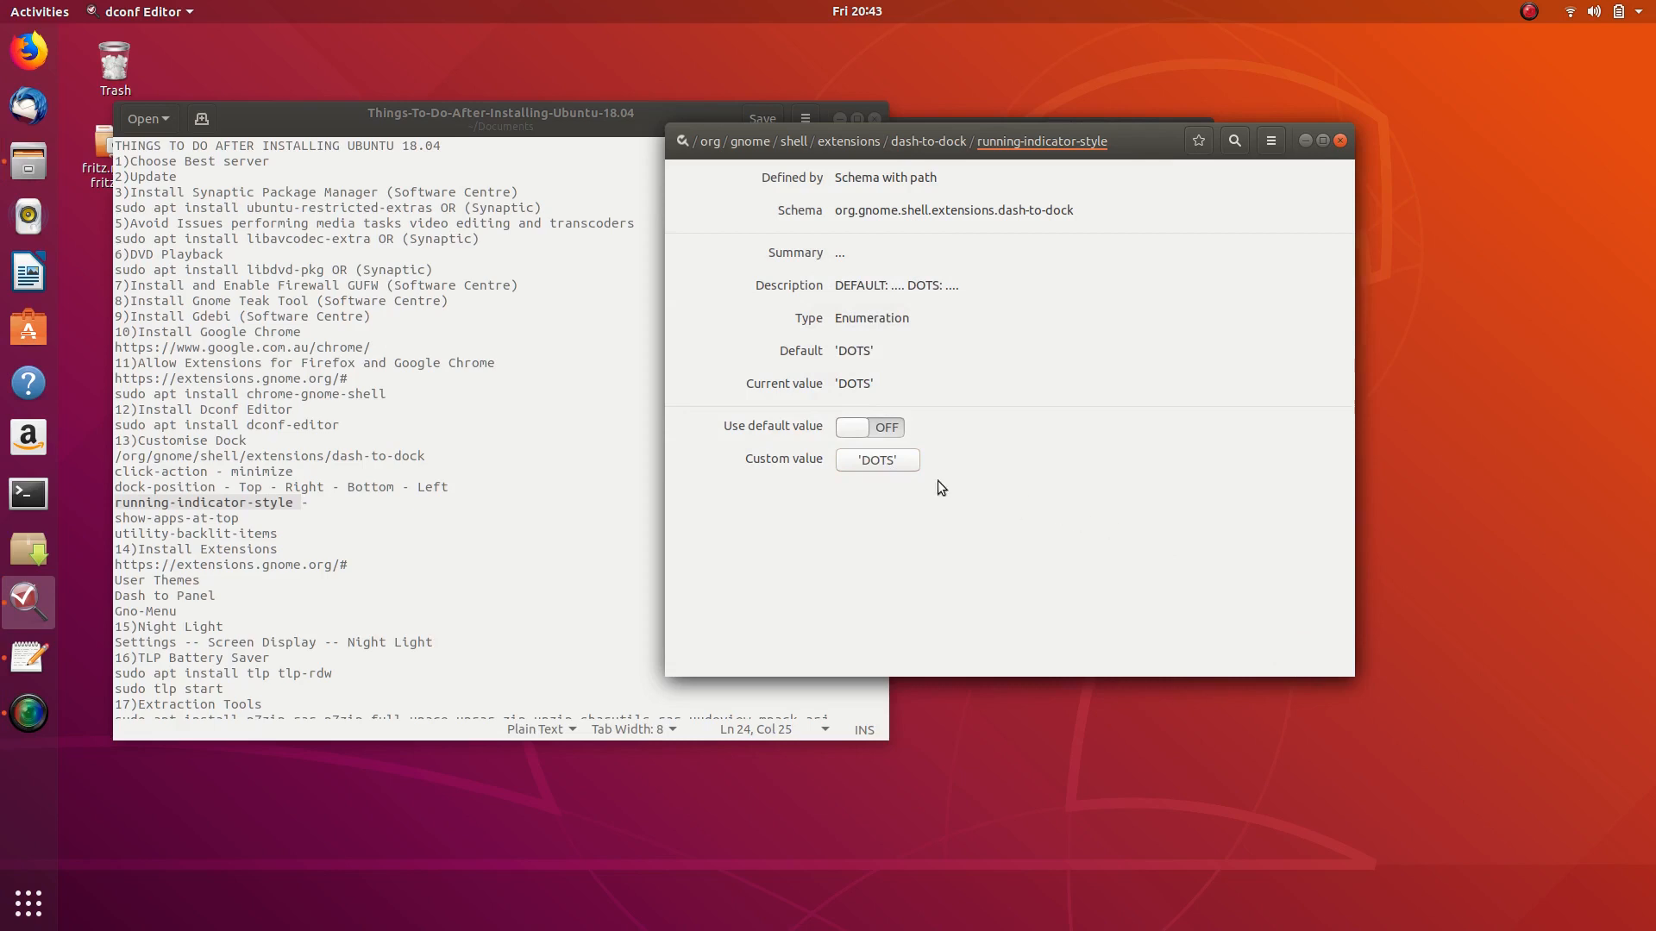
click(888, 461)
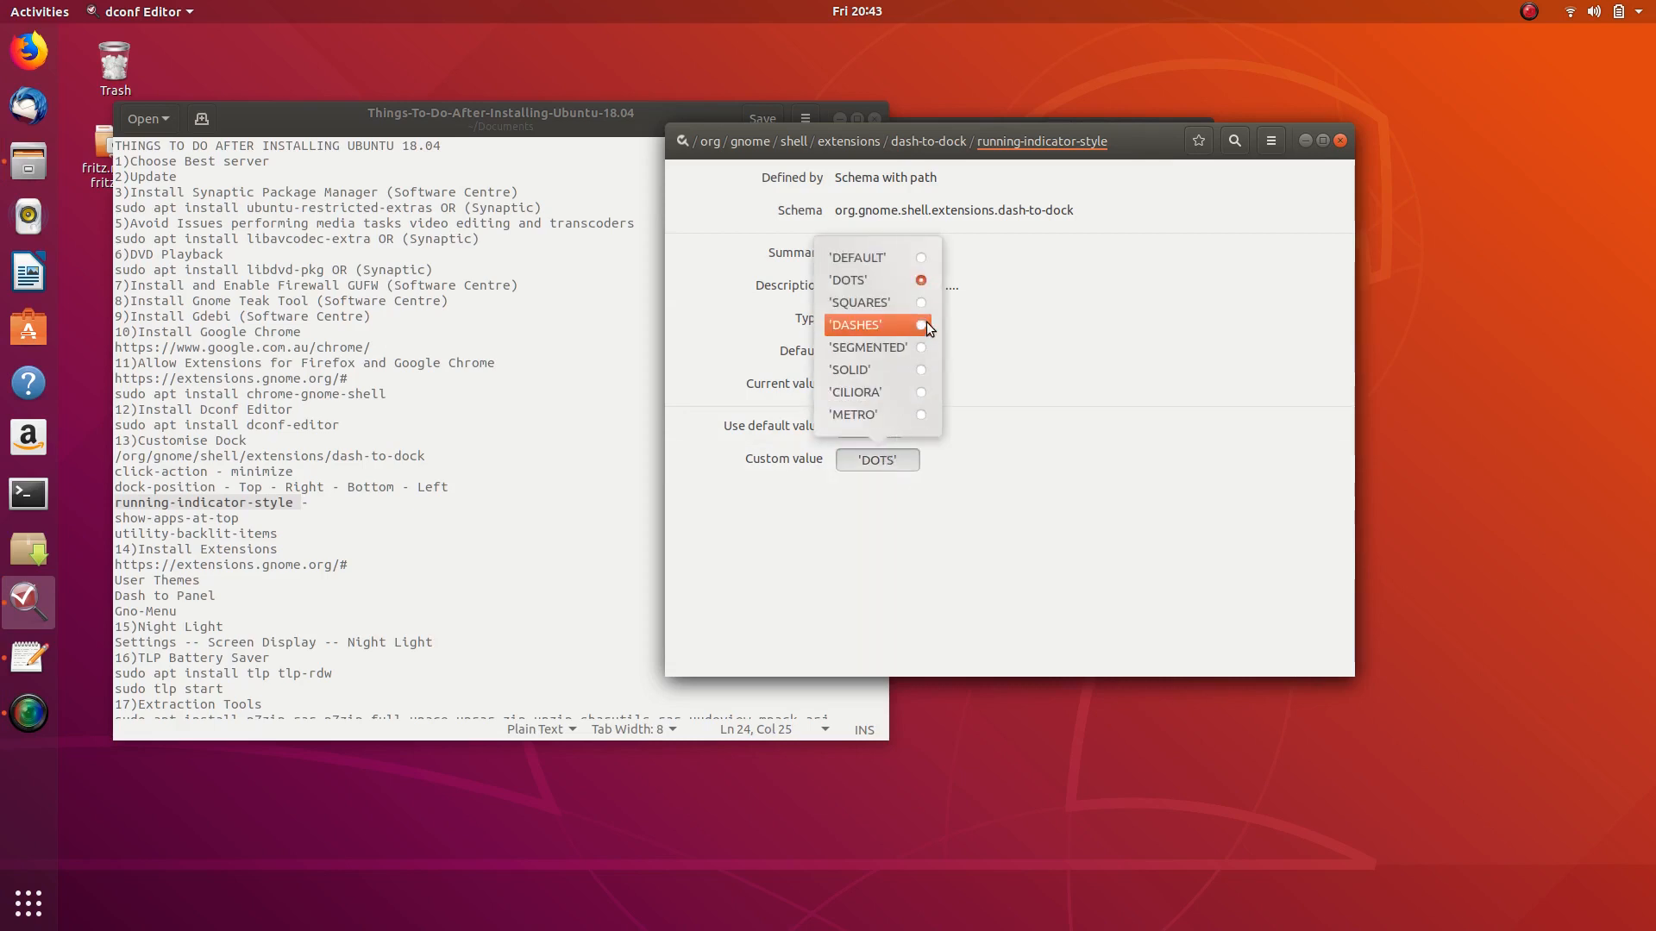
click(921, 303)
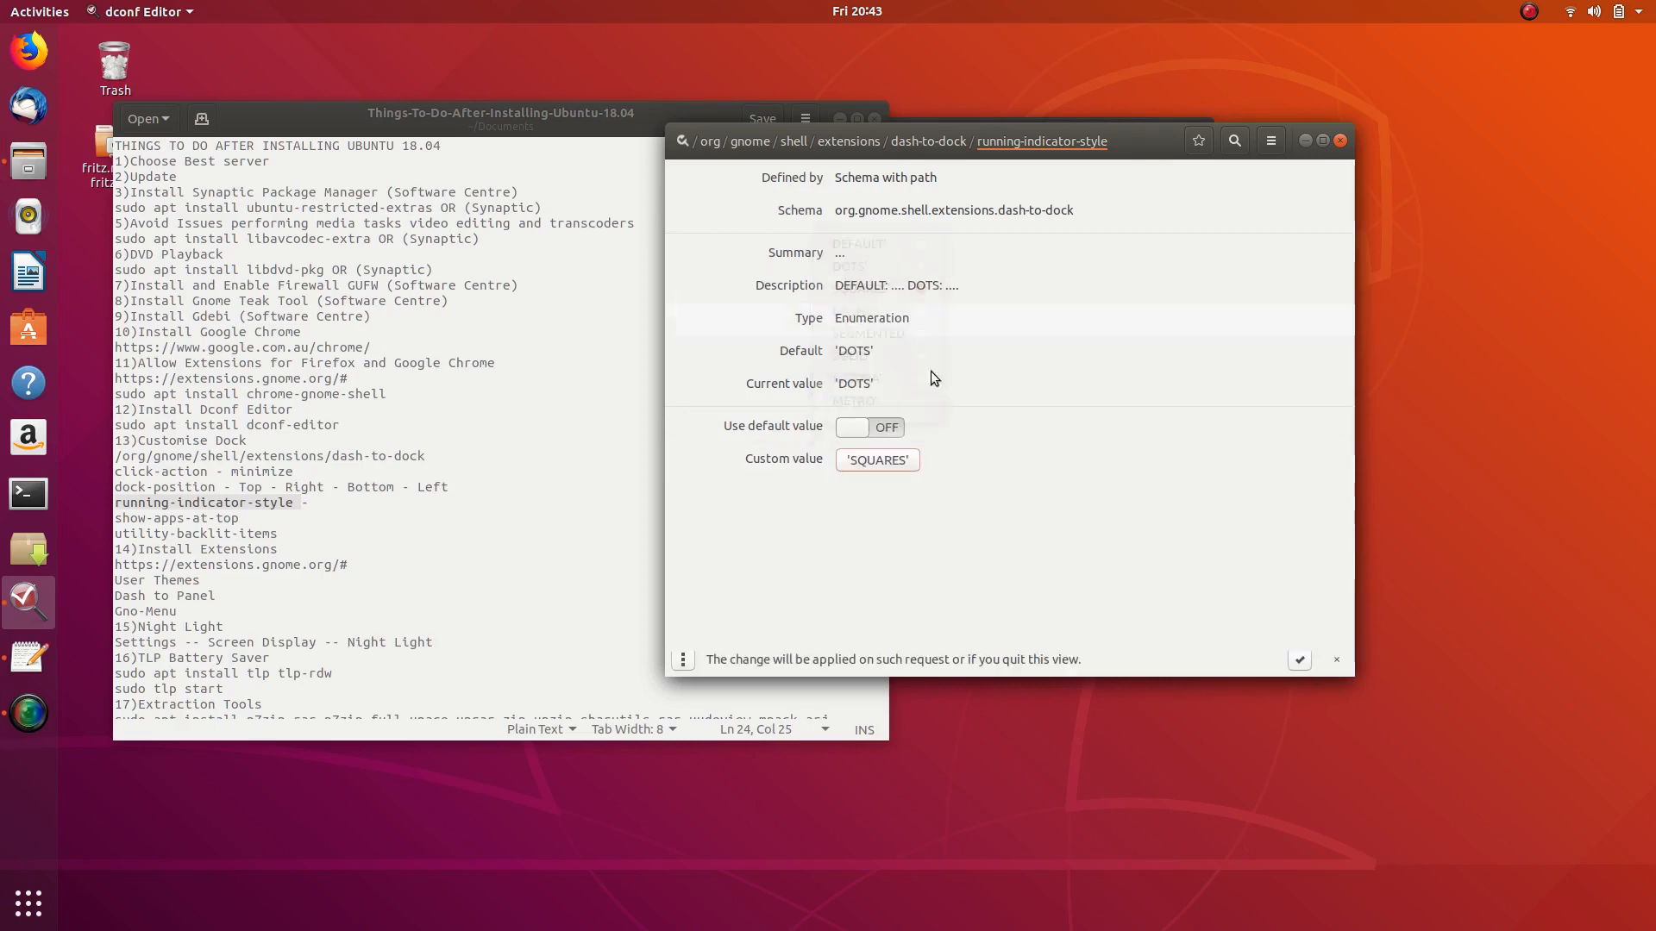
click(1300, 661)
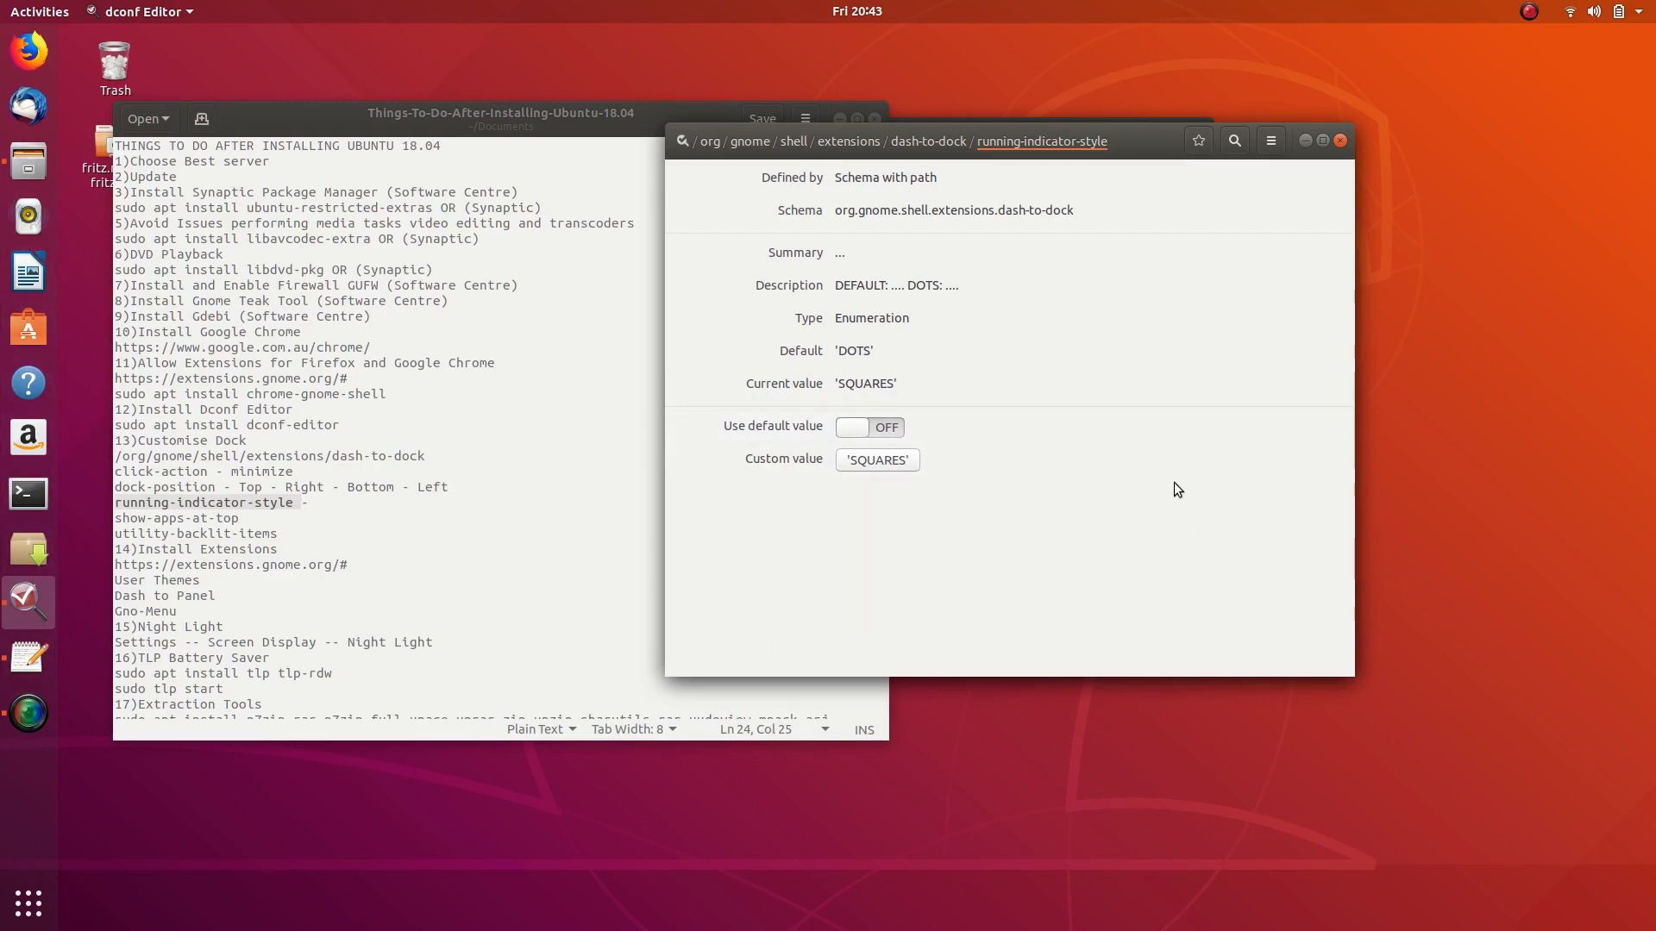
click(875, 463)
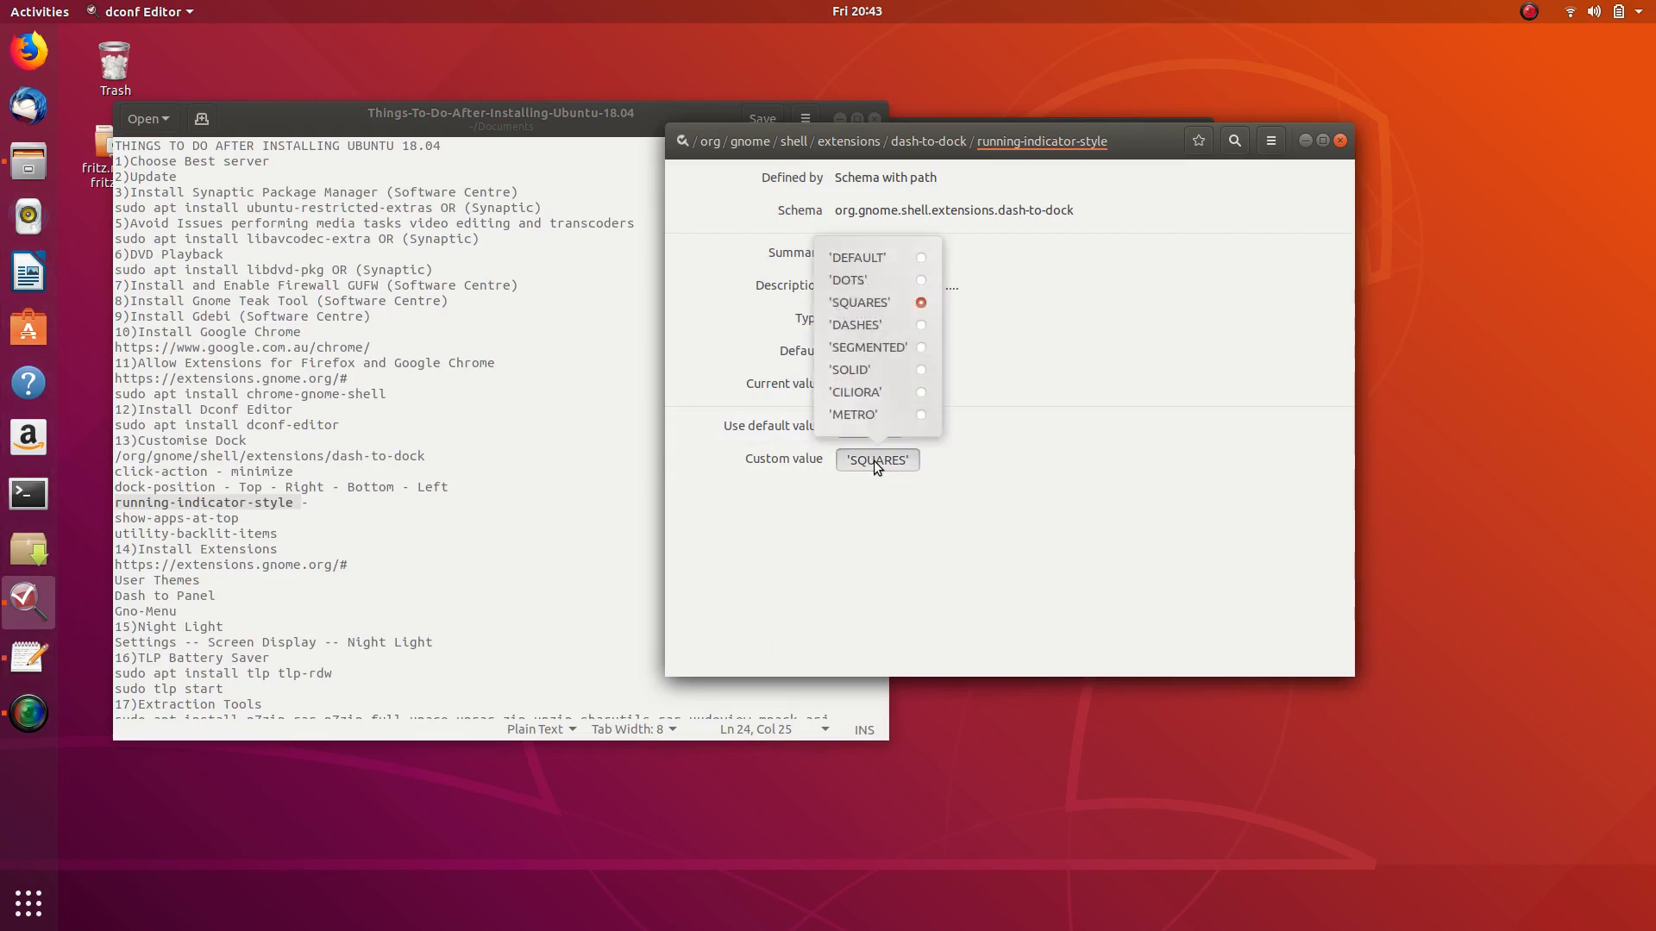
click(1104, 427)
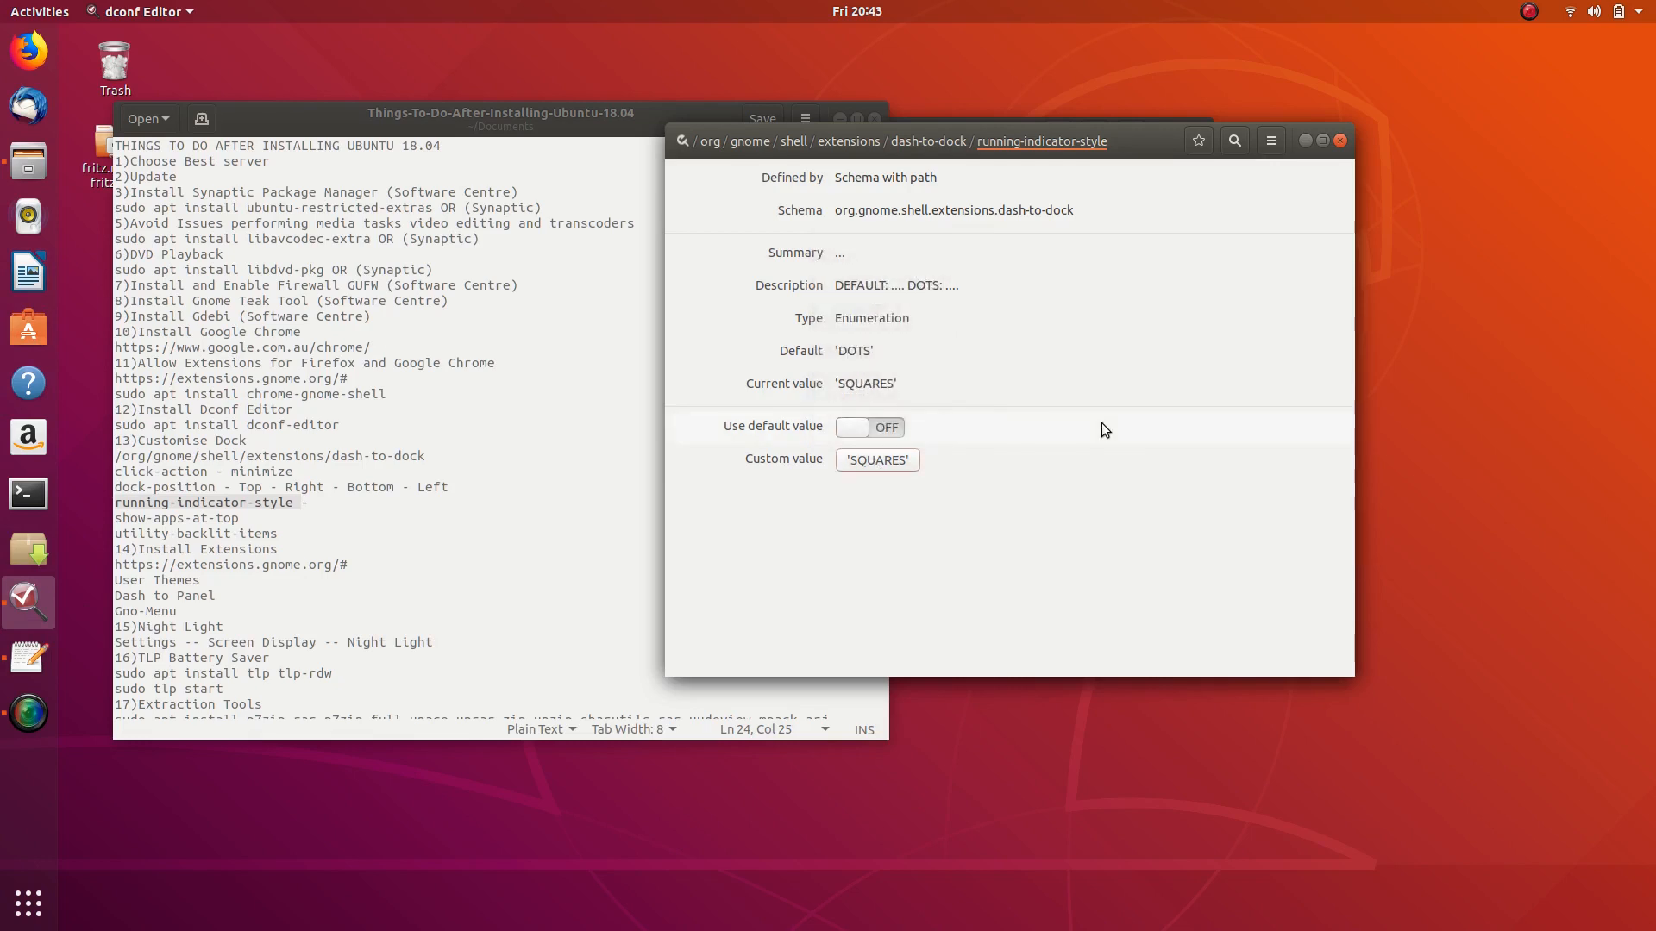
- Return to dash-to-dock, highlight the show-apps-at-top notes line, and scroll to that key
click(920, 141)
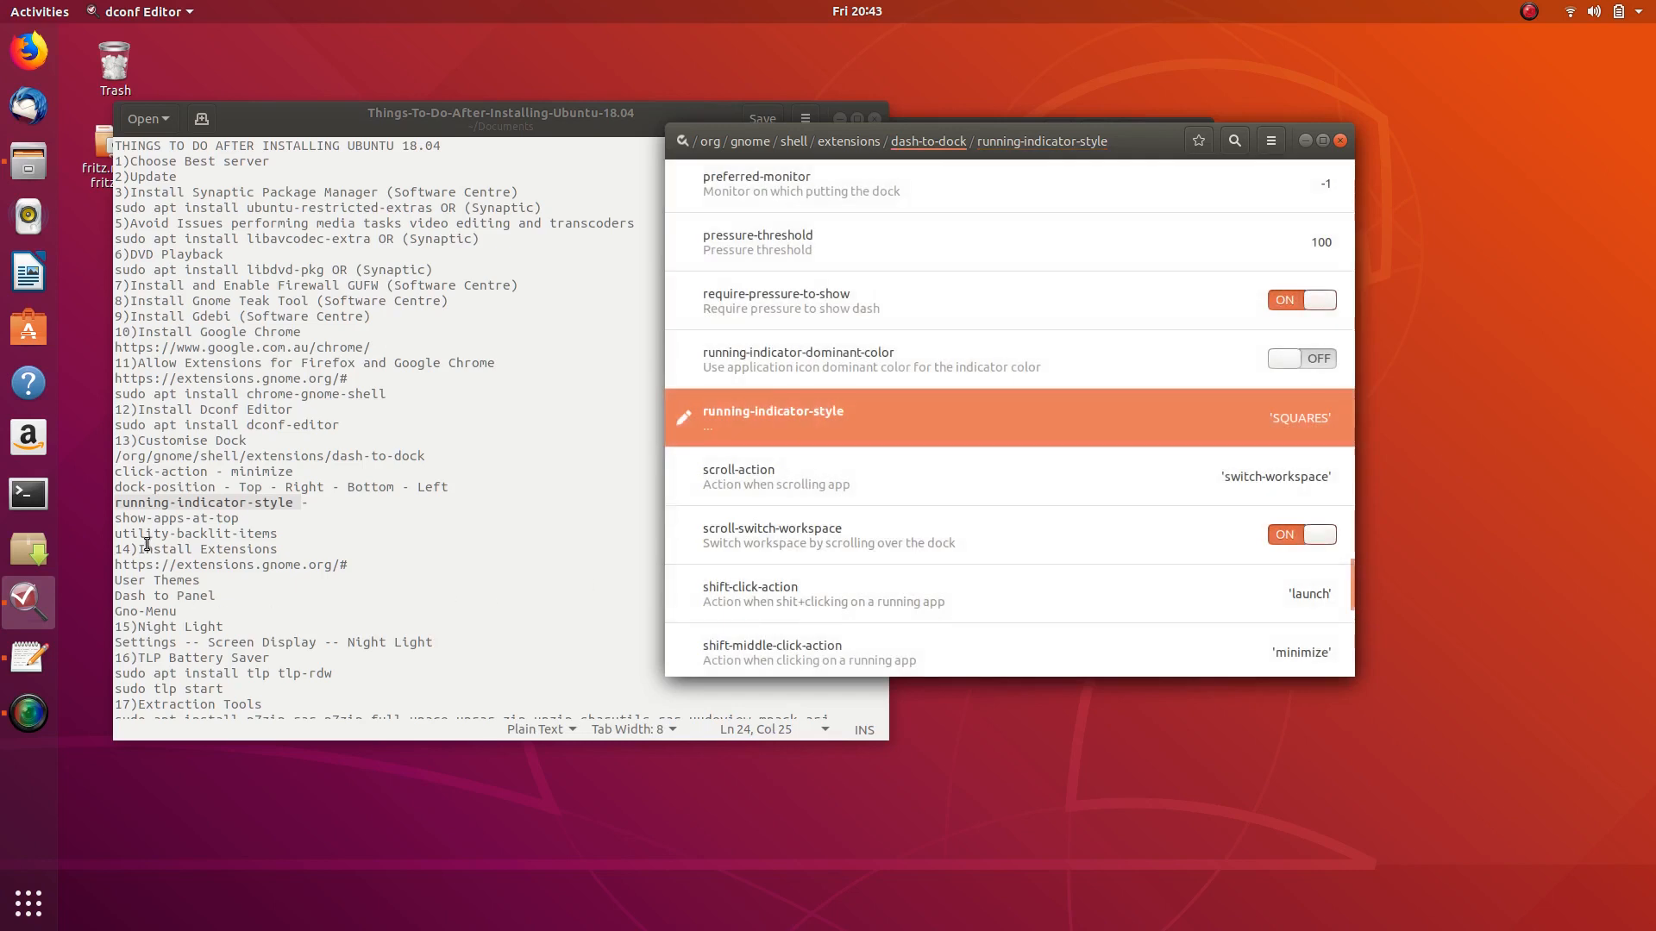
drag(118, 515, 256, 519)
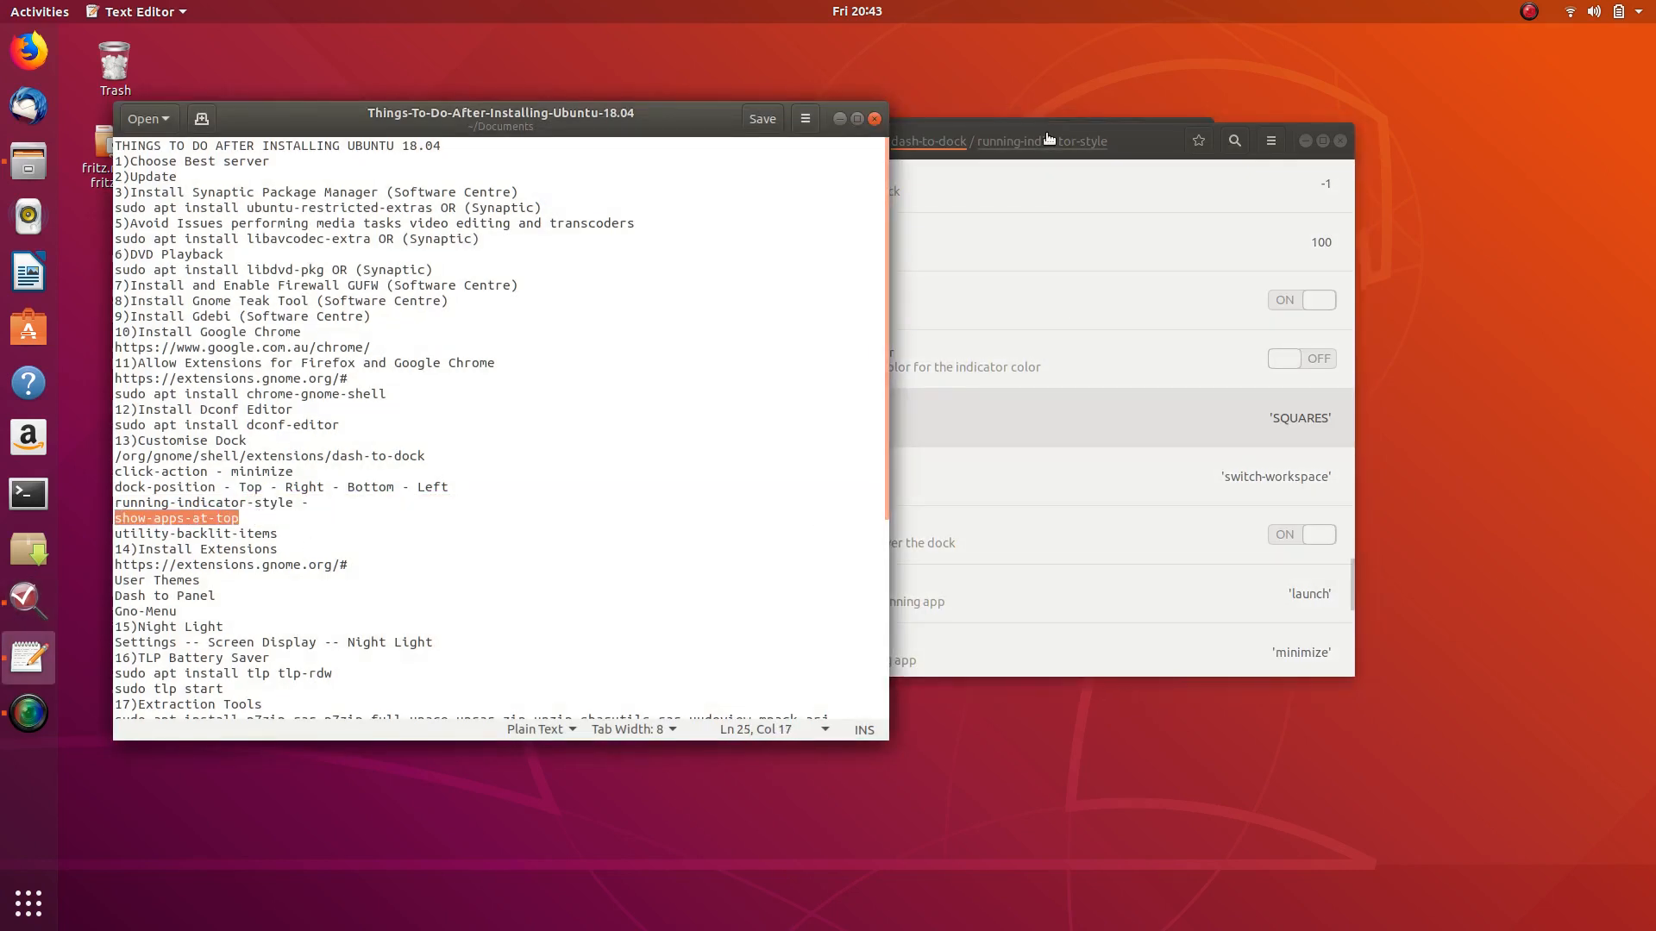
click(1161, 139)
scroll(862, 414, down, 5)
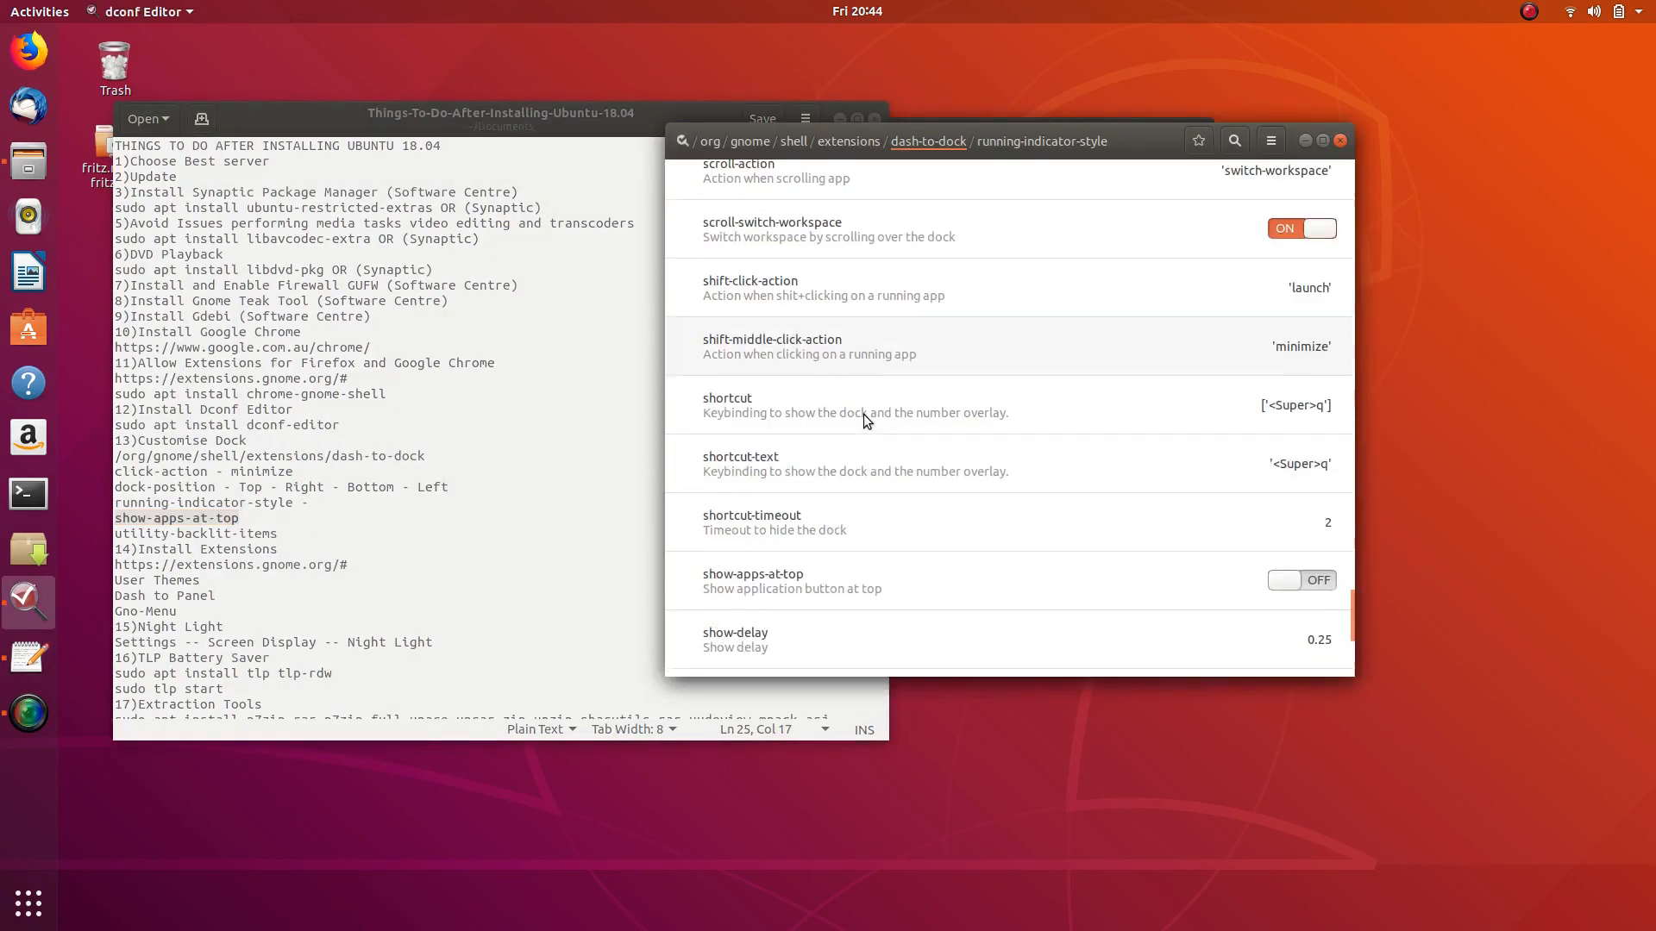
scroll(862, 414, down, 2)
scroll(865, 416, down, 3)
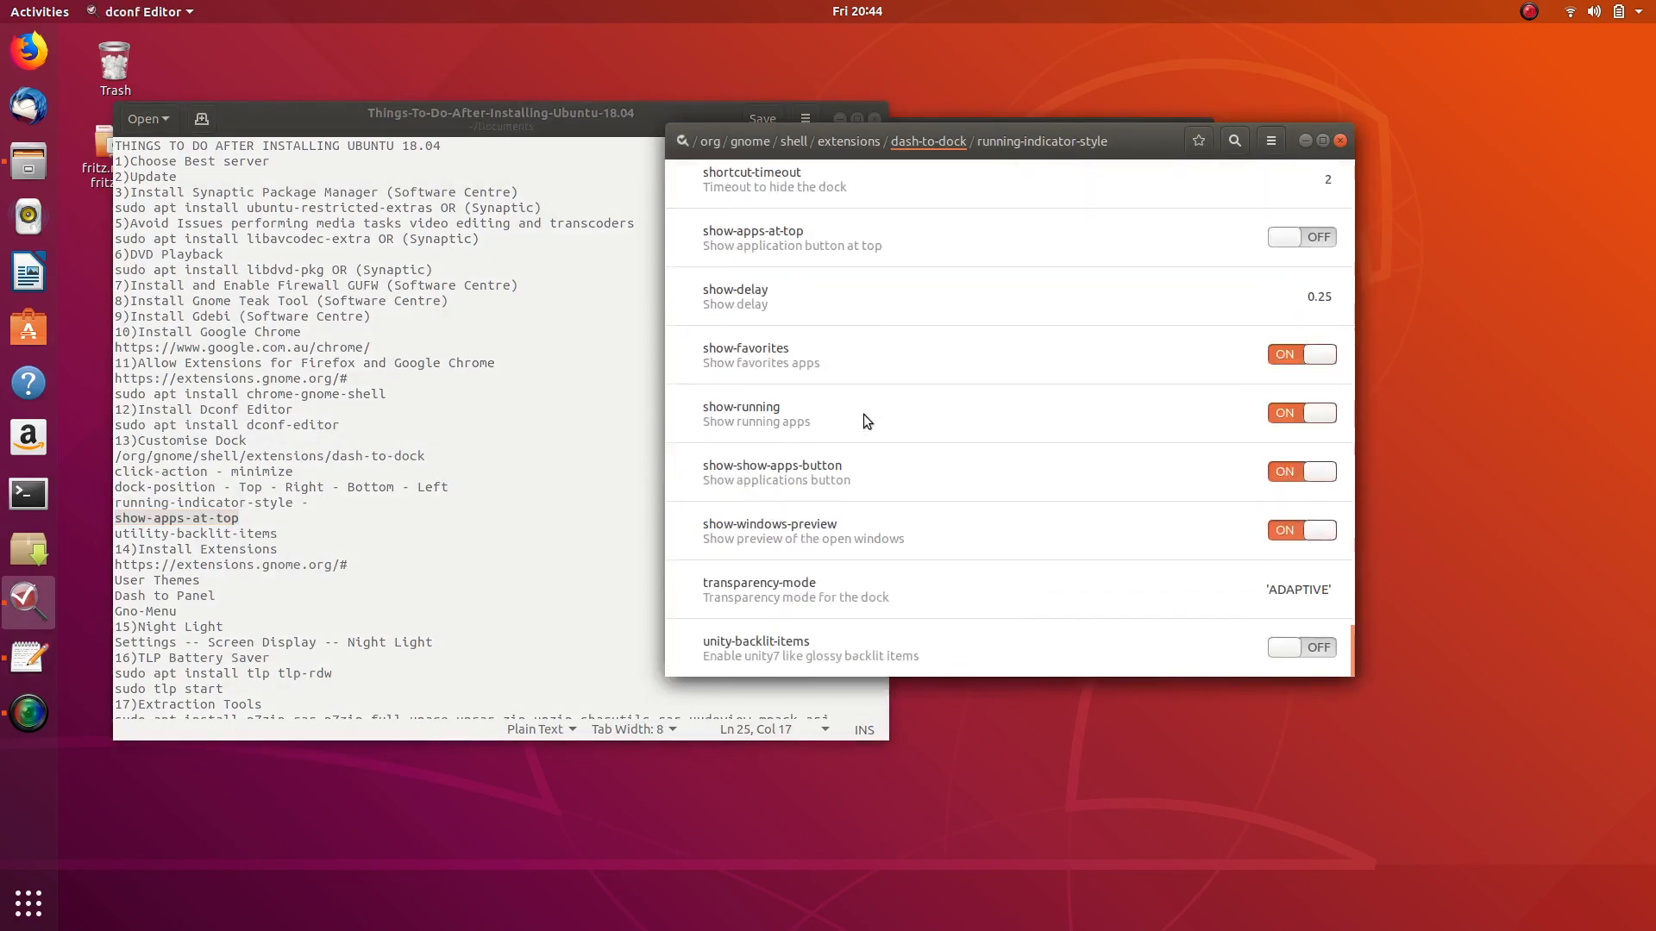
scroll(862, 420, up, 1)
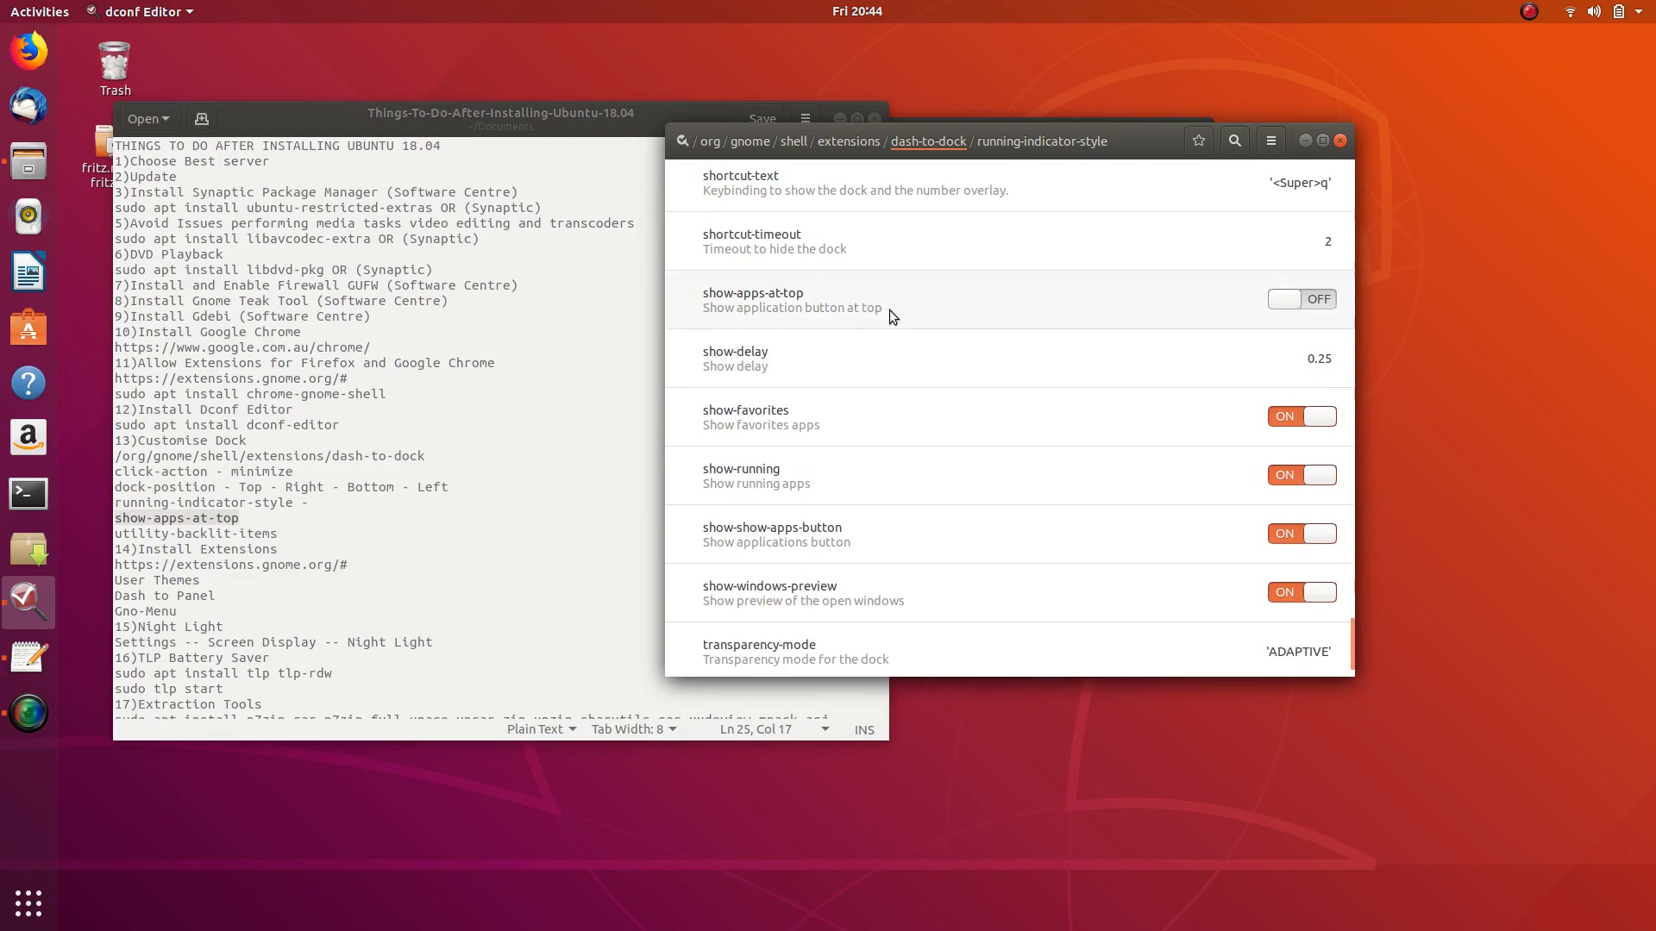
- Switch show-apps-at-top on and test the app grid button at the dock's top
click(1326, 304)
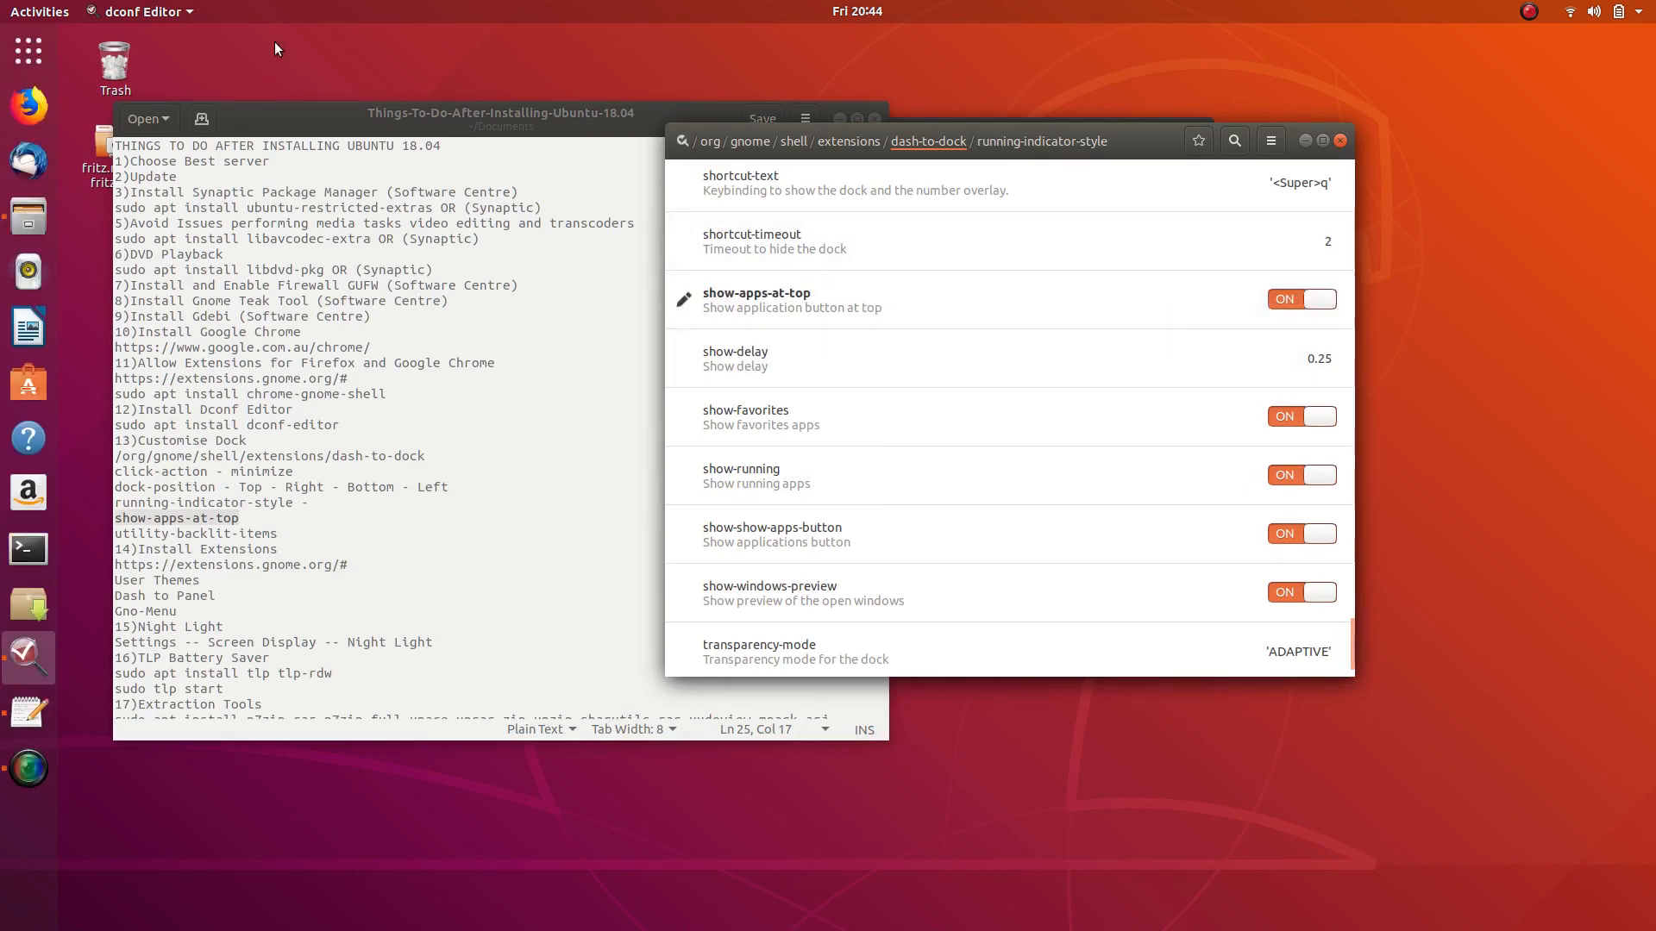
click(27, 52)
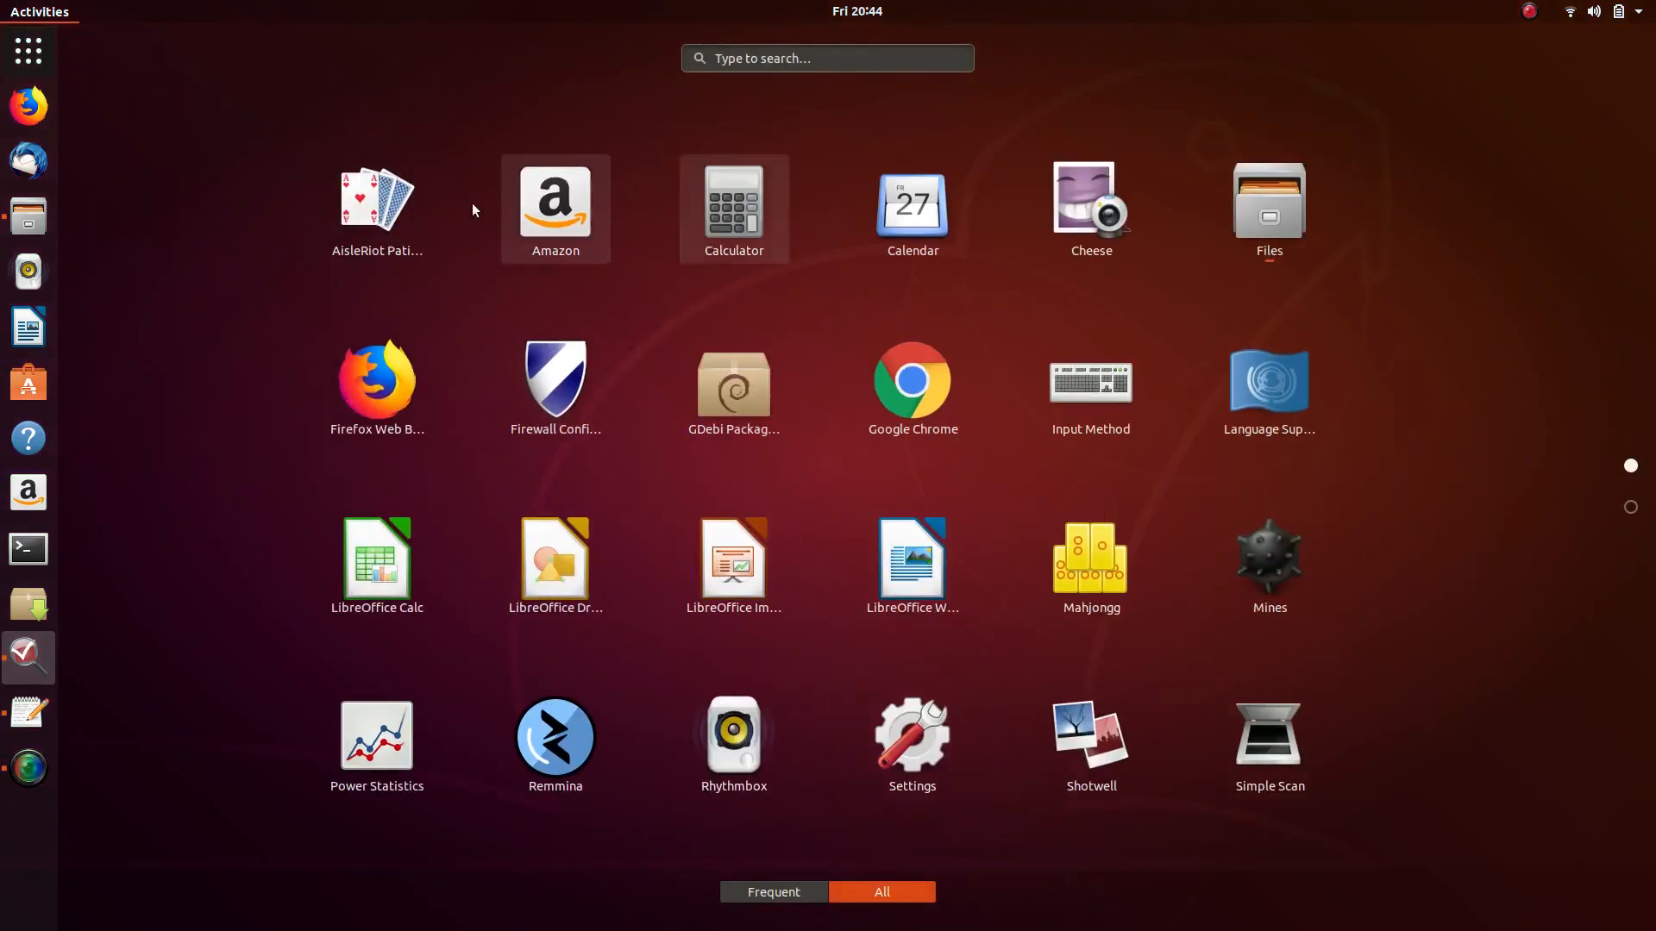
click(34, 52)
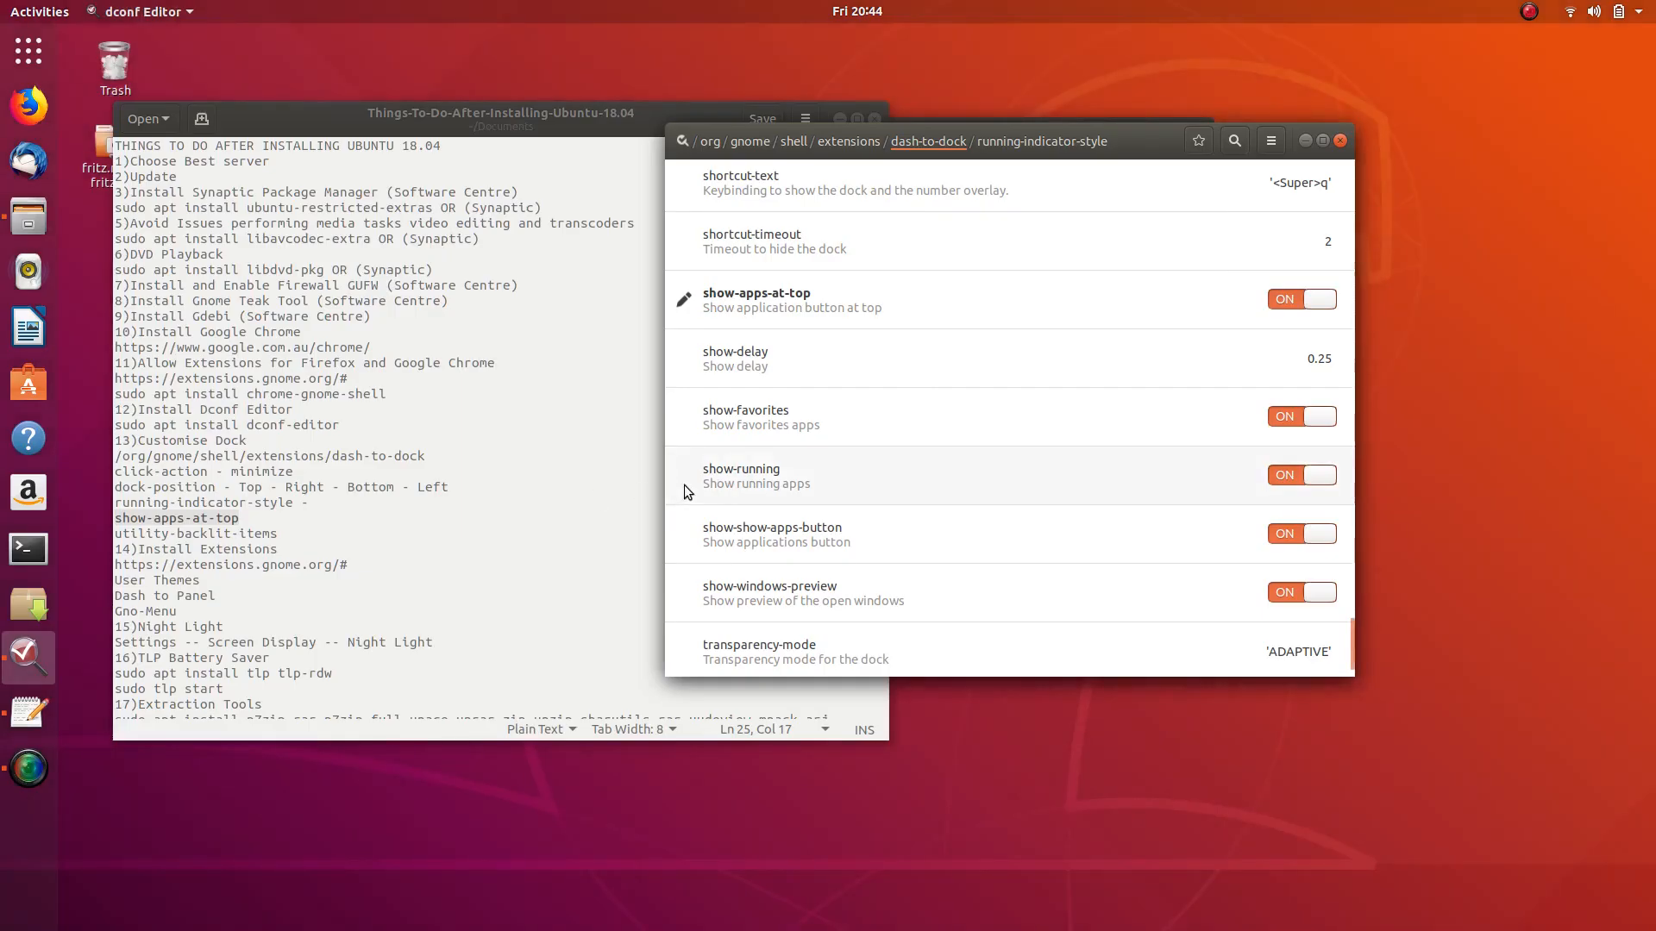
scroll(917, 388, up, 1)
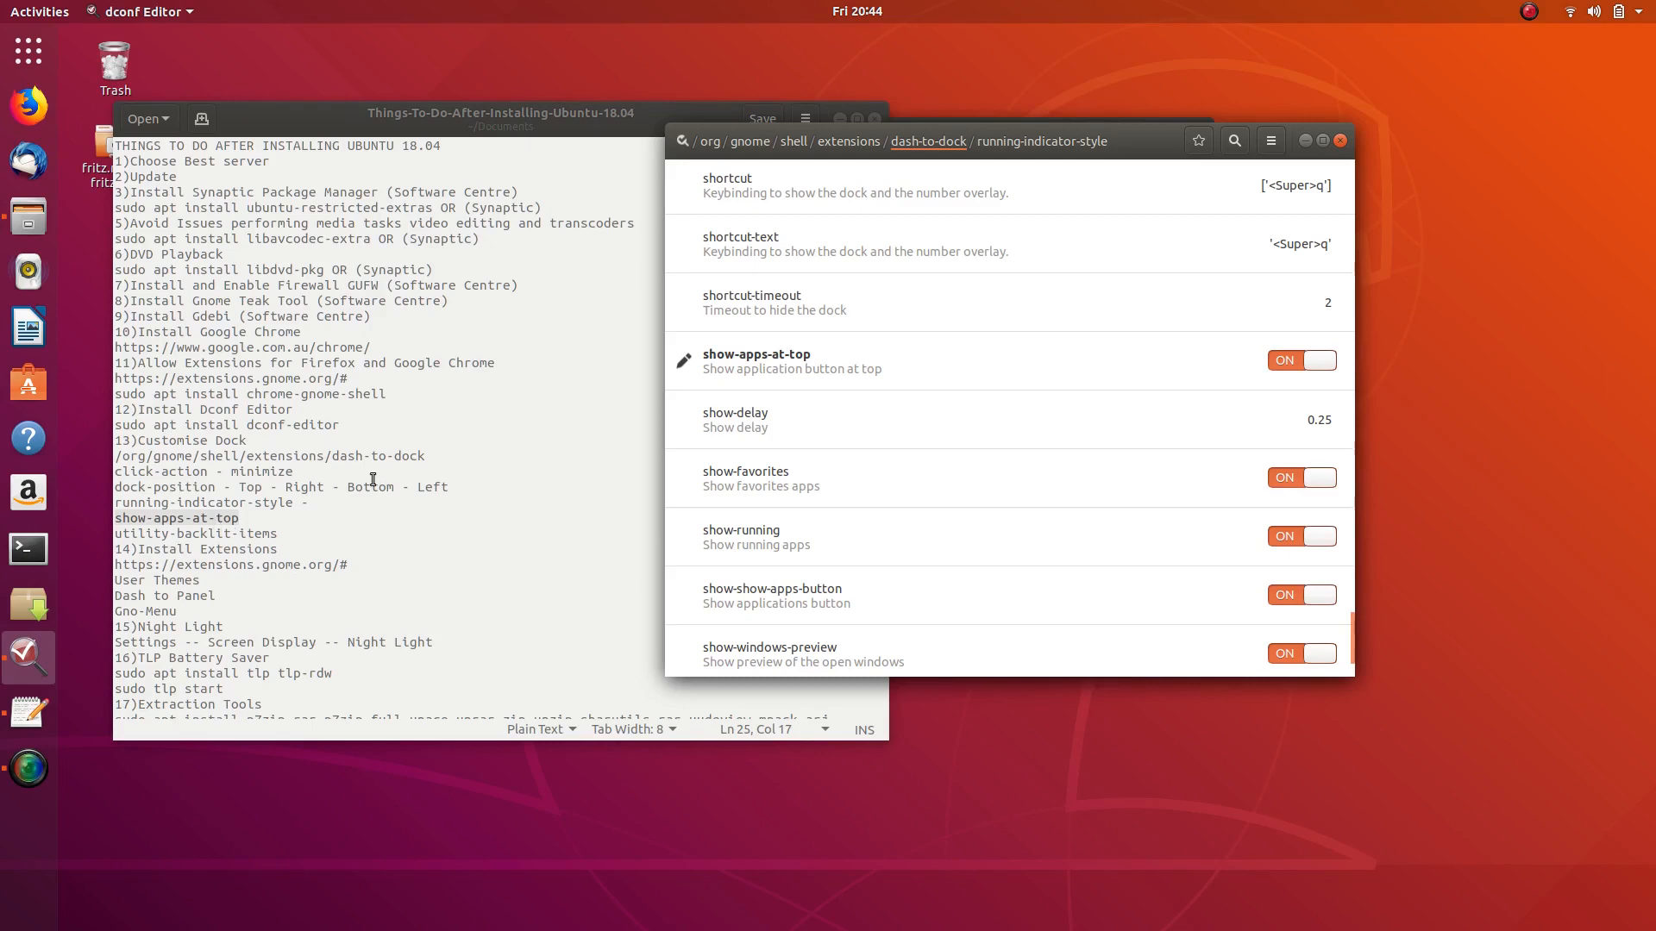
scroll(807, 429, up, 15)
scroll(809, 433, up, 15)
scroll(805, 427, down, 14)
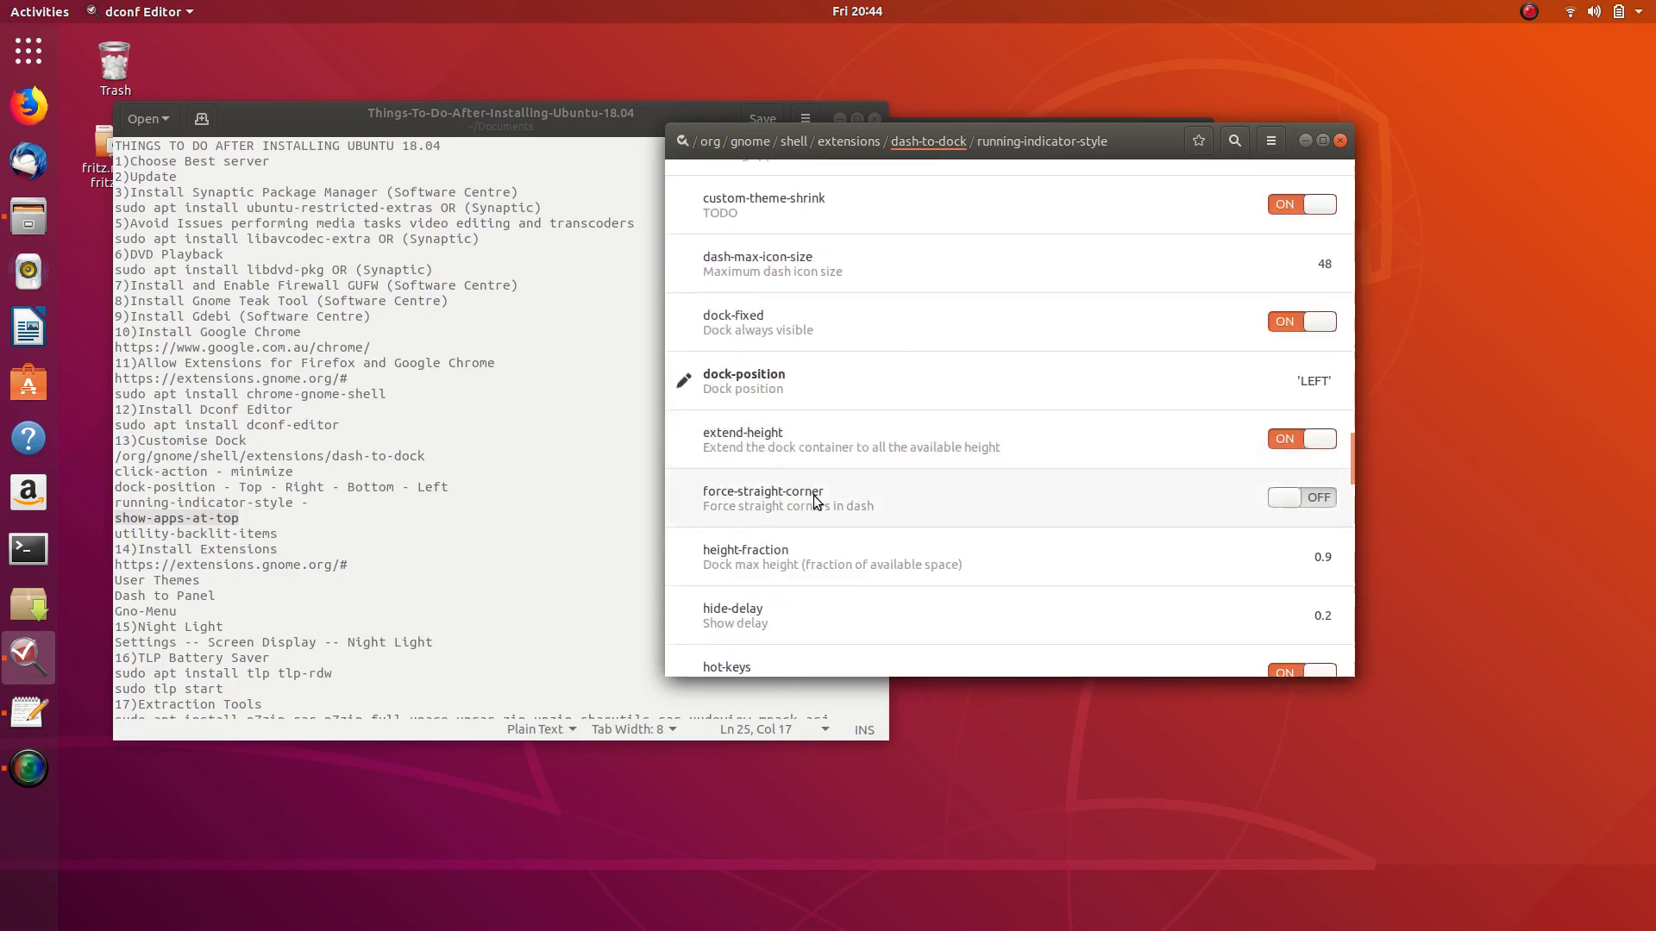
- Apply BOTTOM as dock-position and test the app grid from the bottom dock
click(1094, 381)
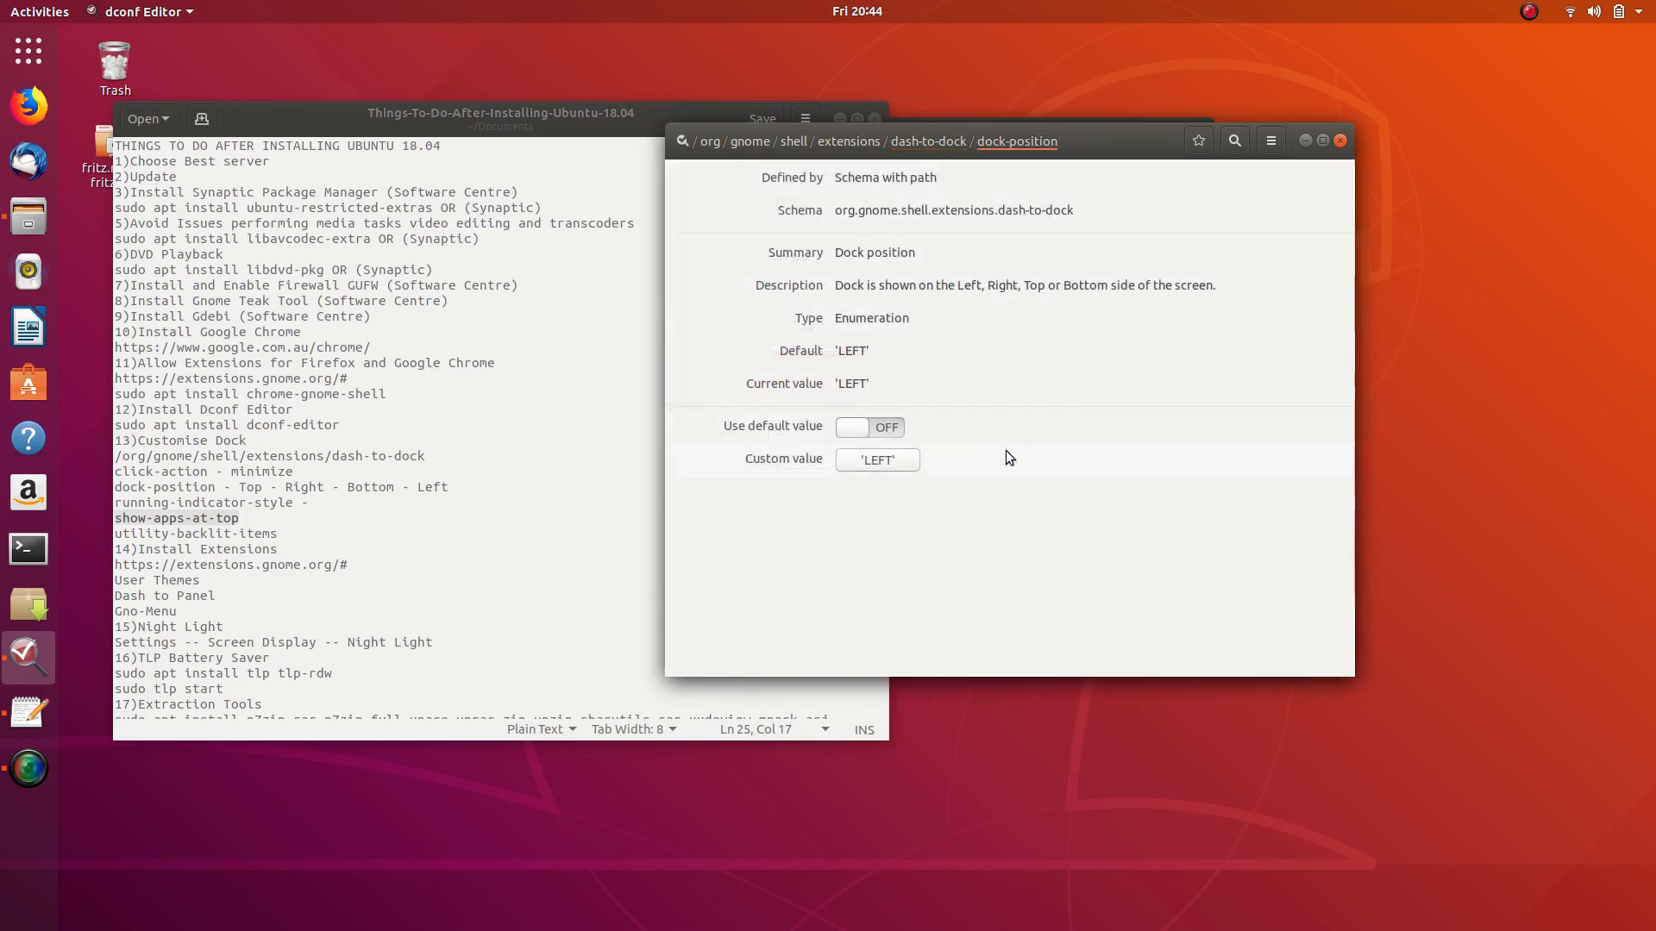
click(880, 461)
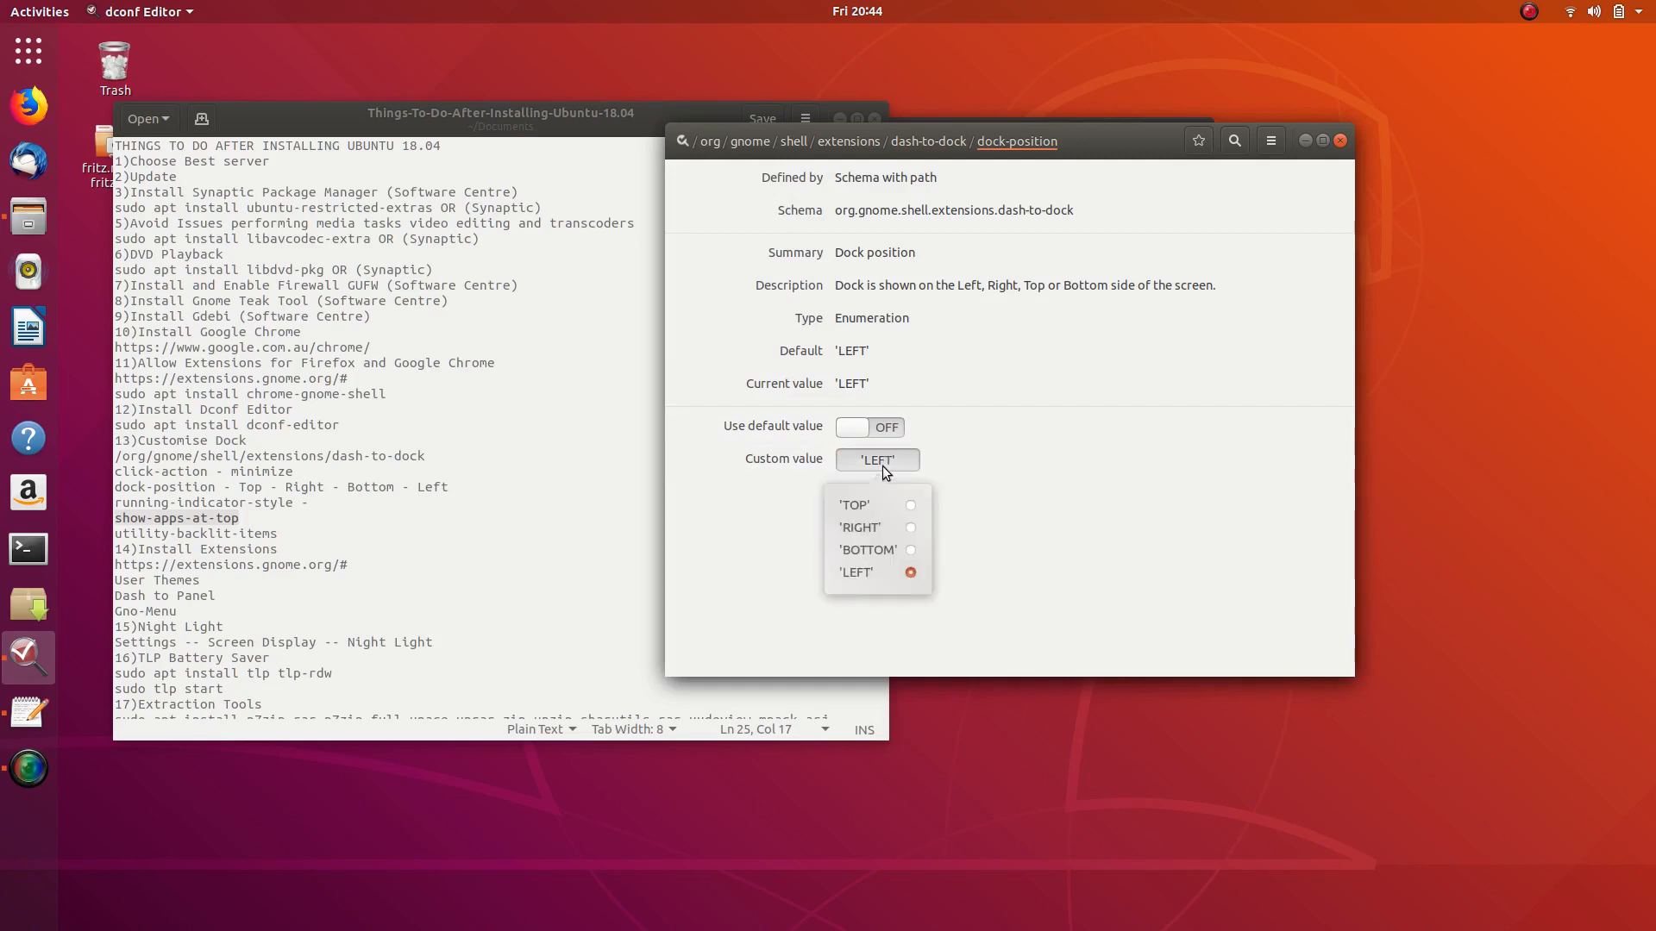
click(916, 551)
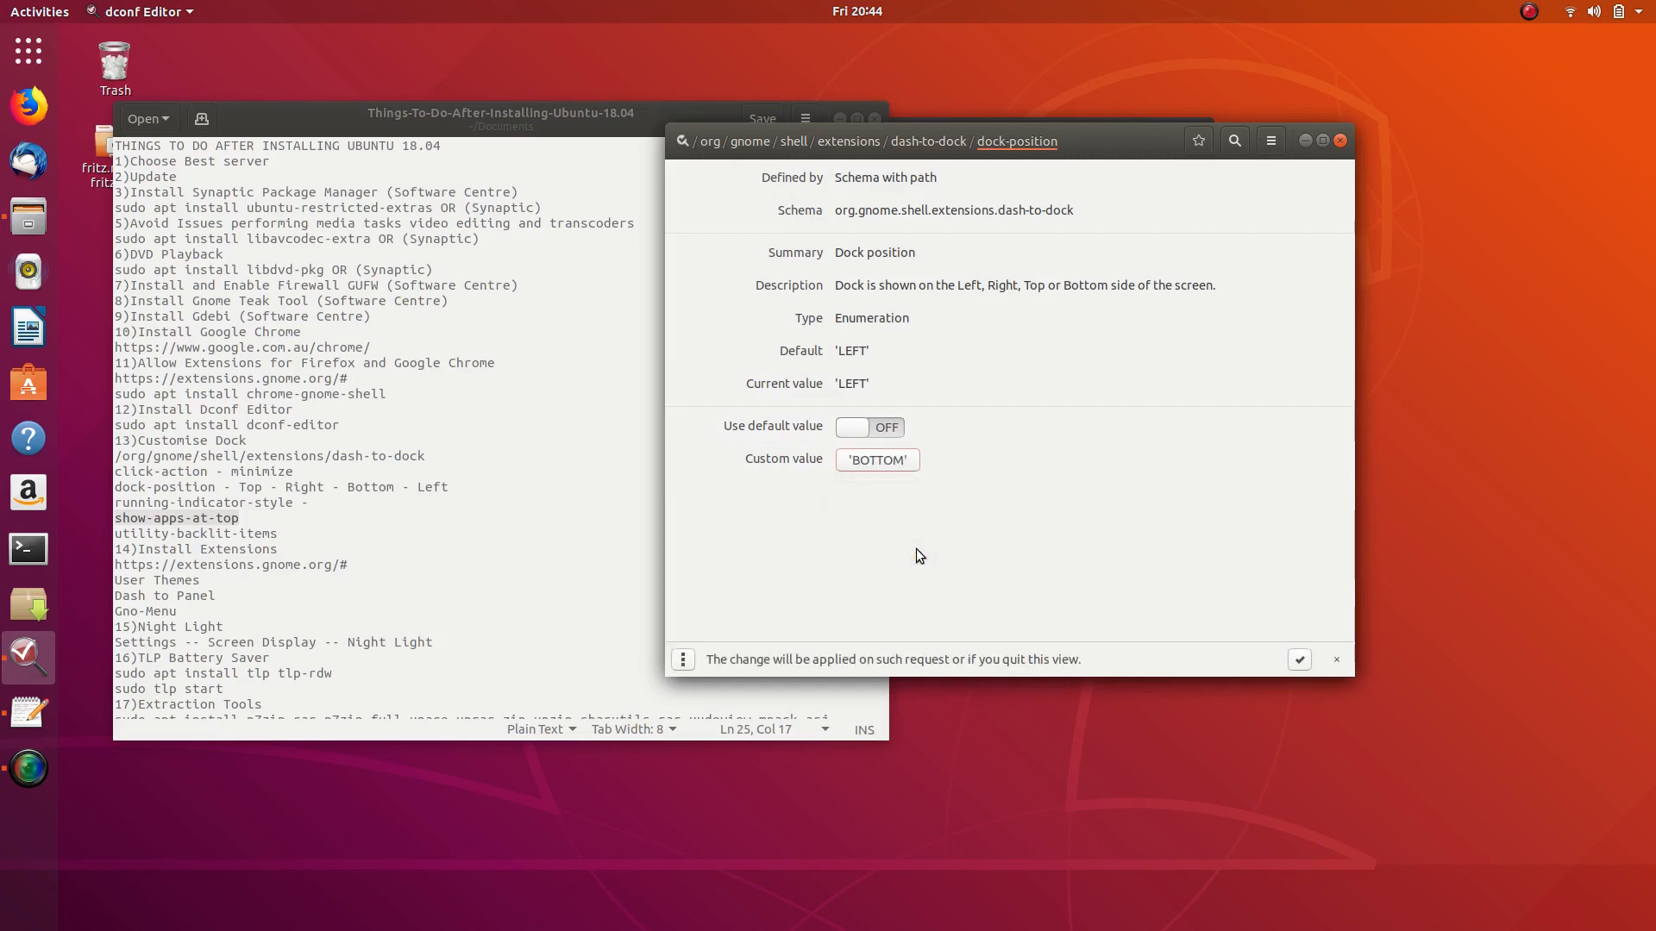
click(1290, 660)
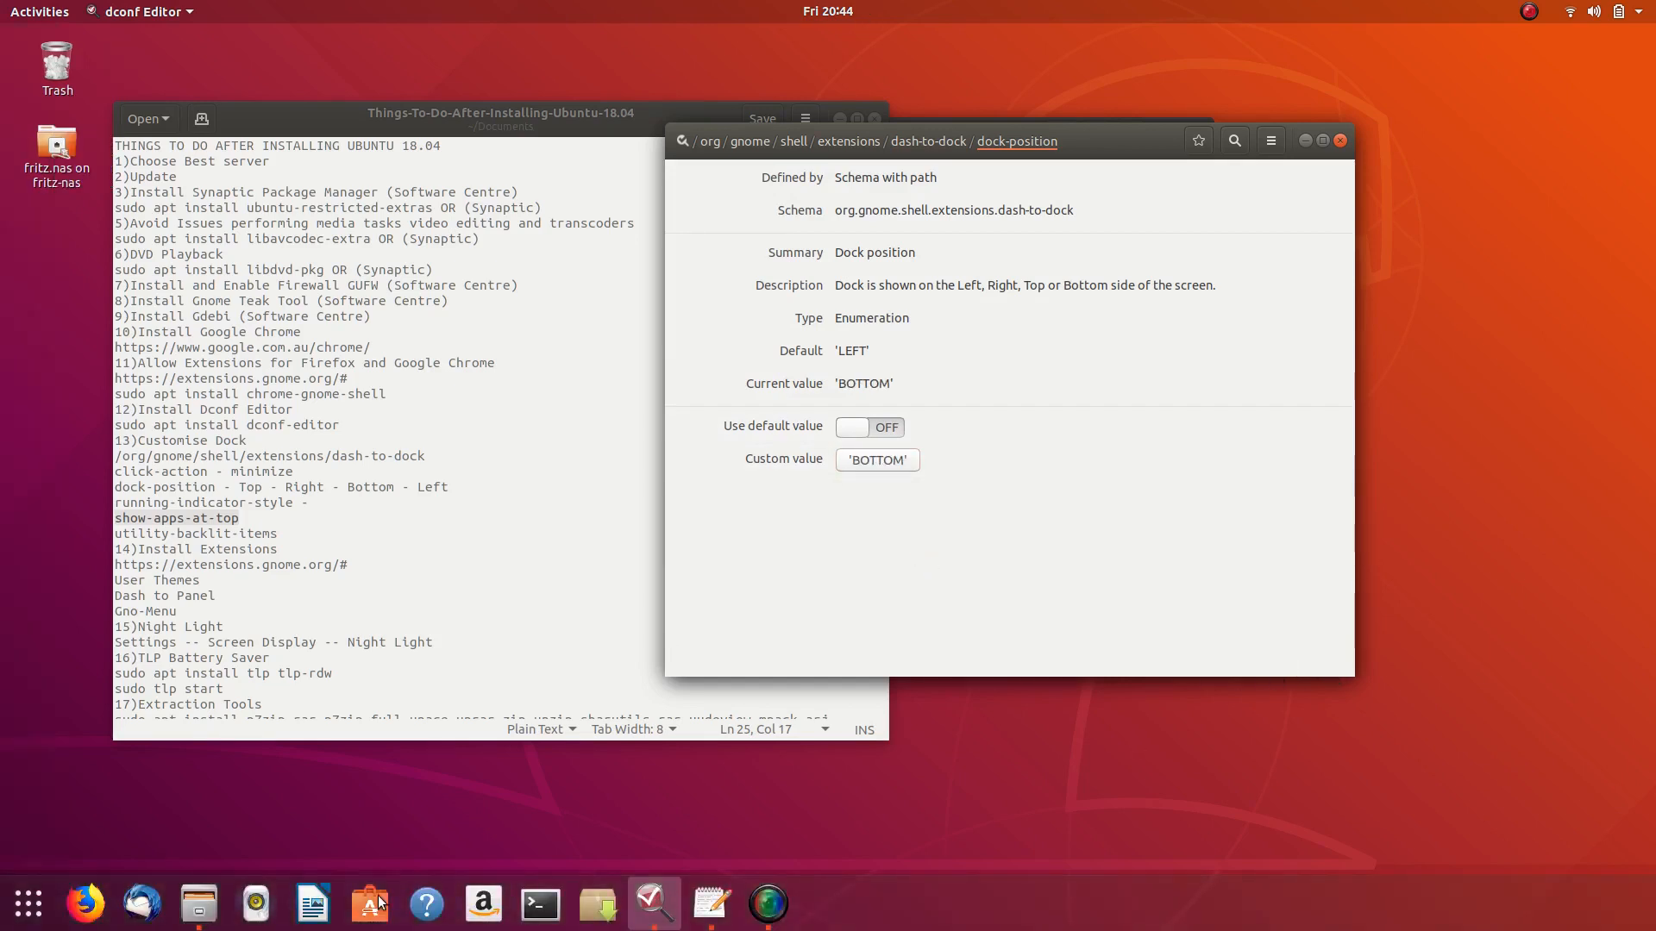
click(19, 906)
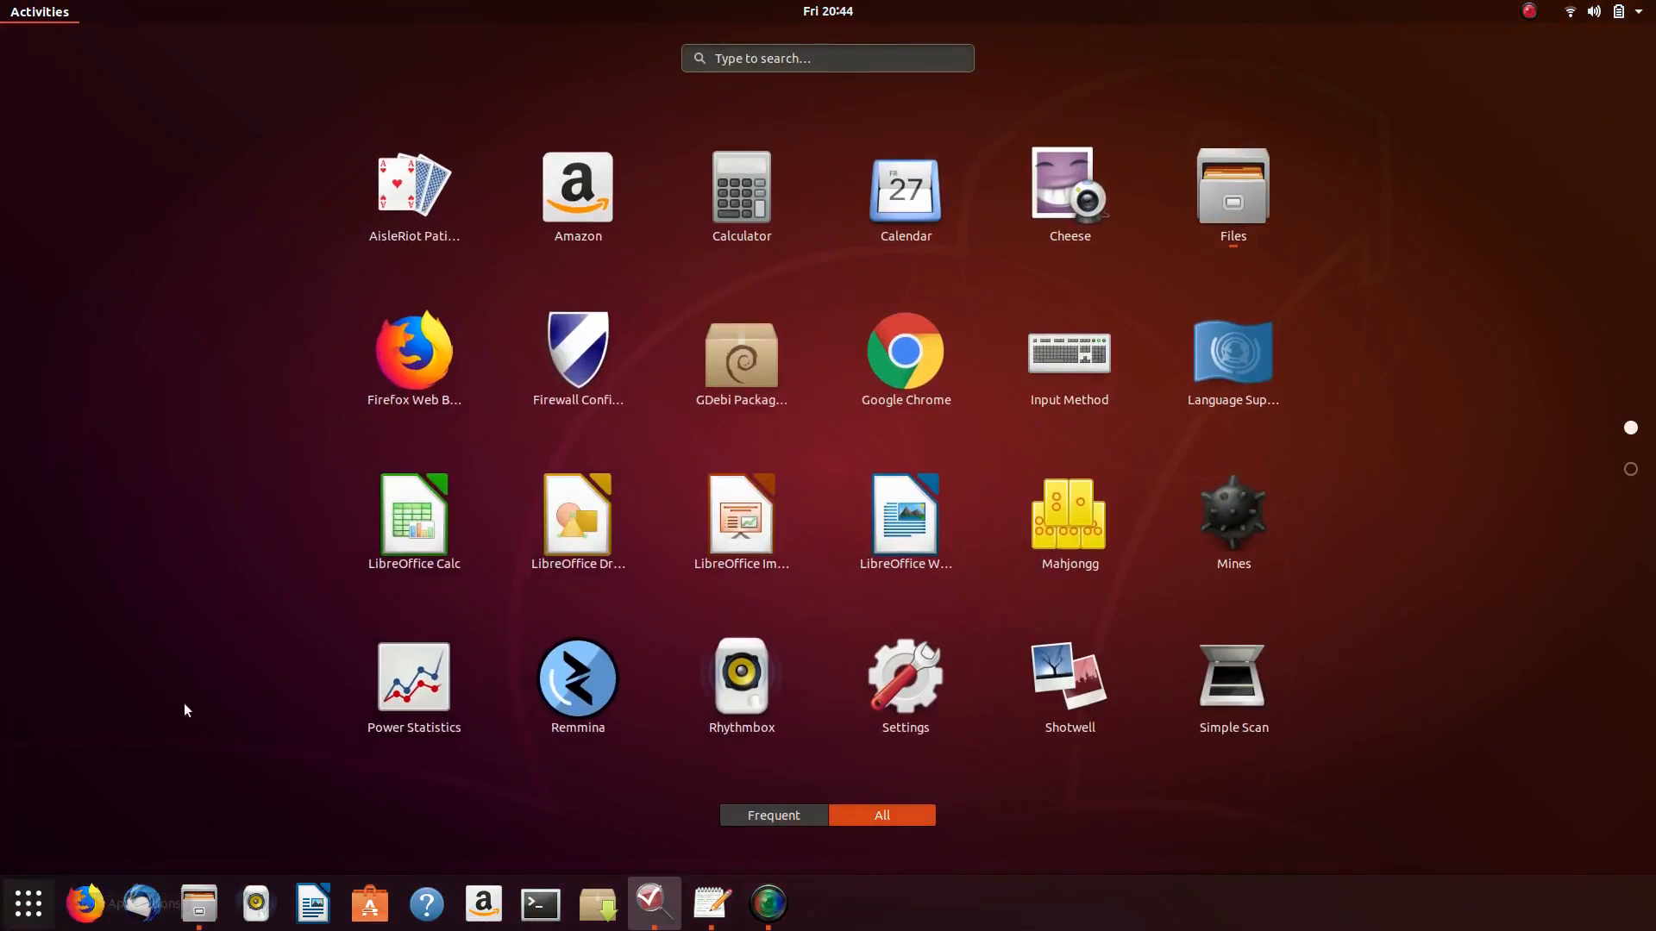
click(28, 907)
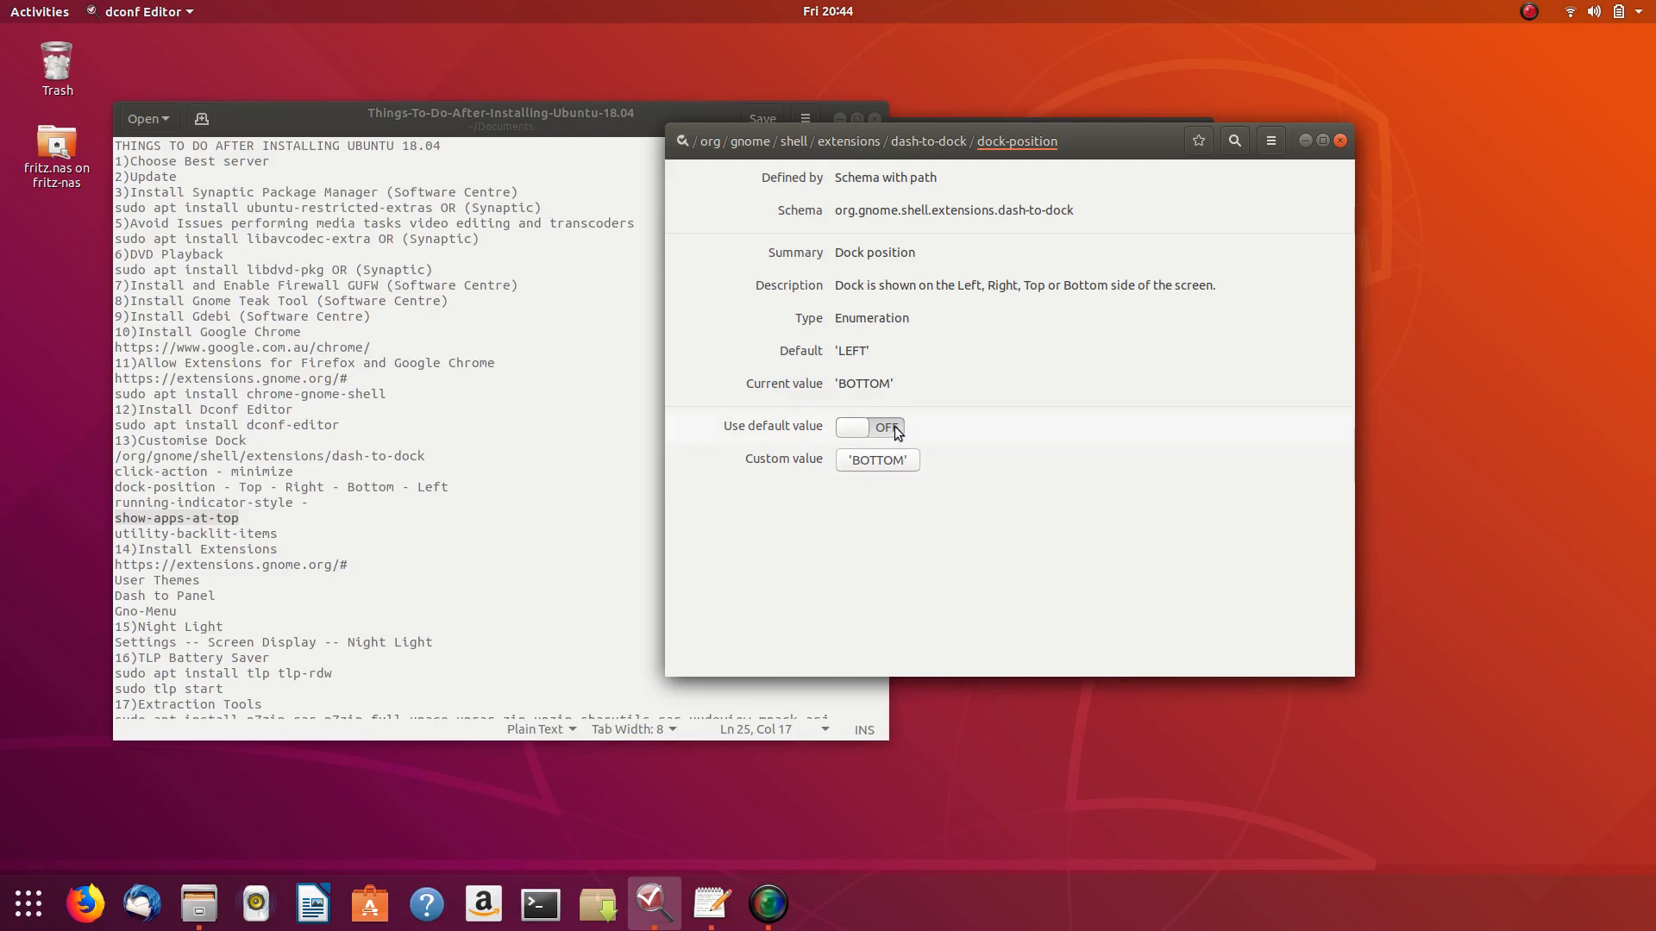
- Back in dash-to-dock, switch show-apps-at-top off and on again
click(885, 466)
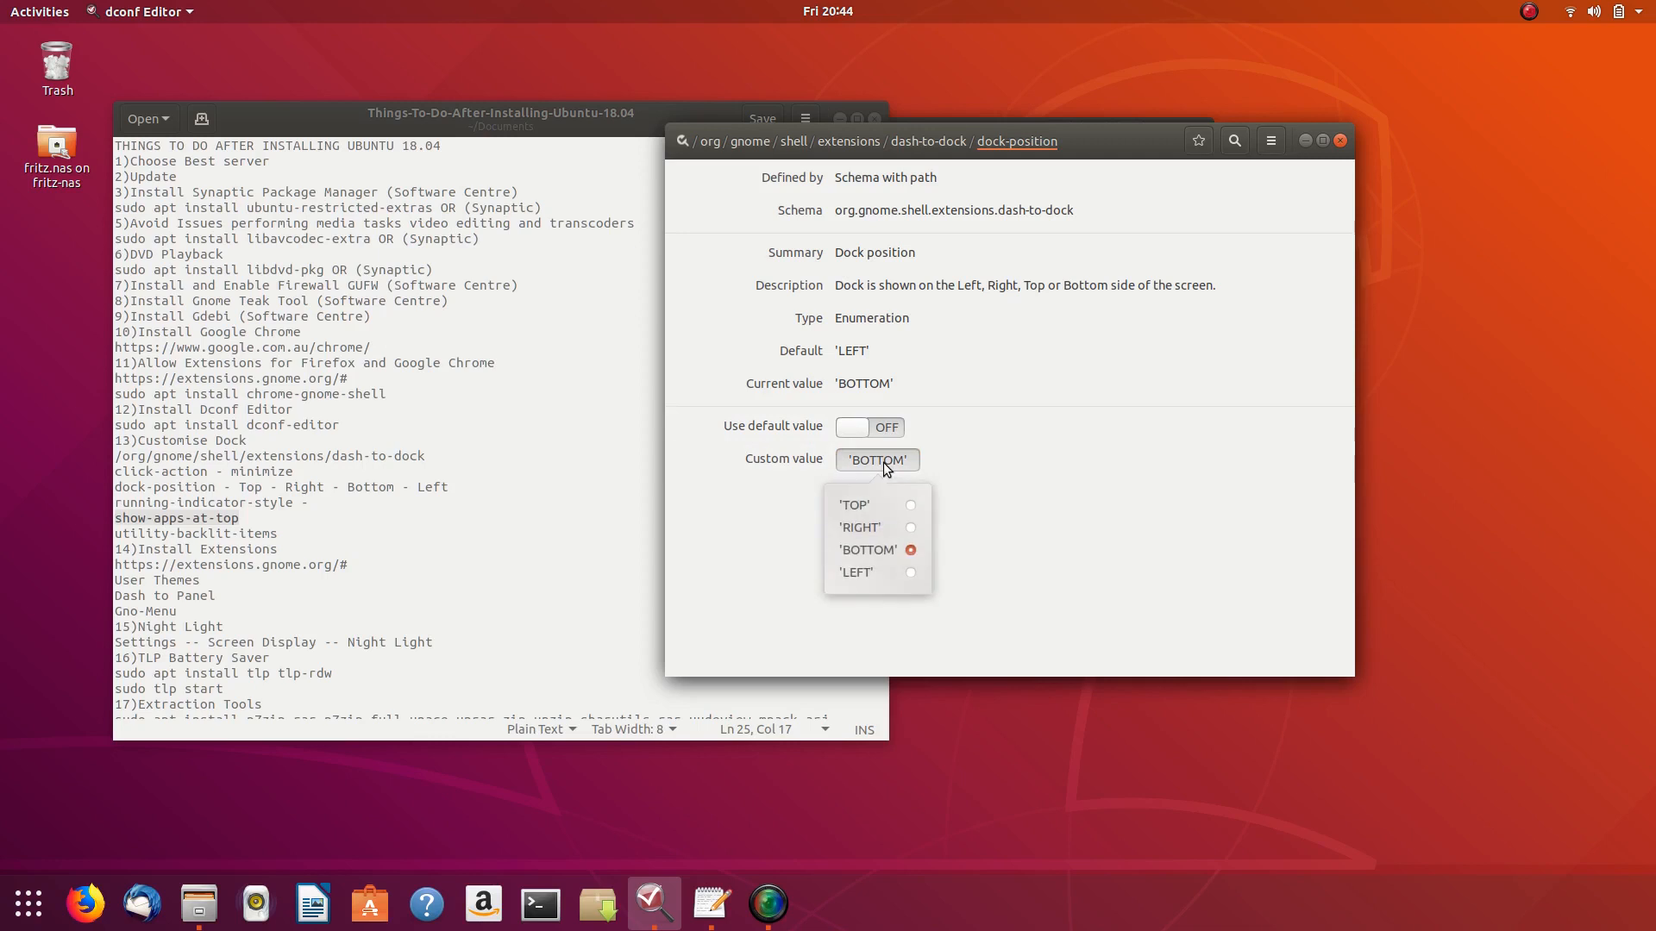
click(1052, 411)
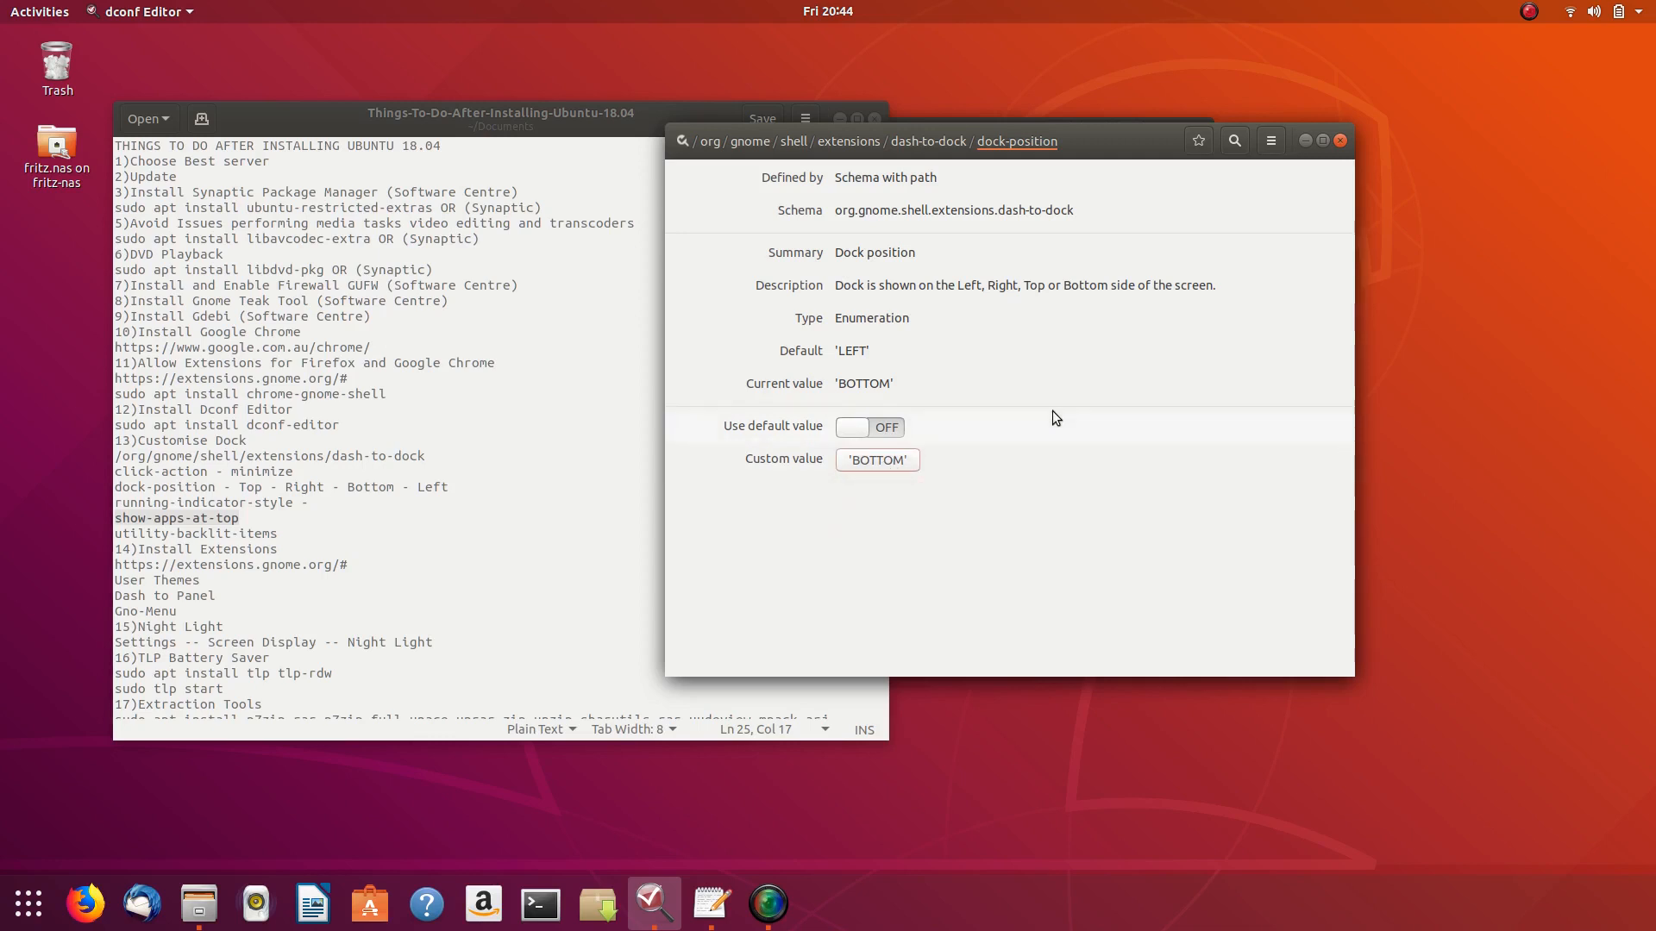
click(946, 153)
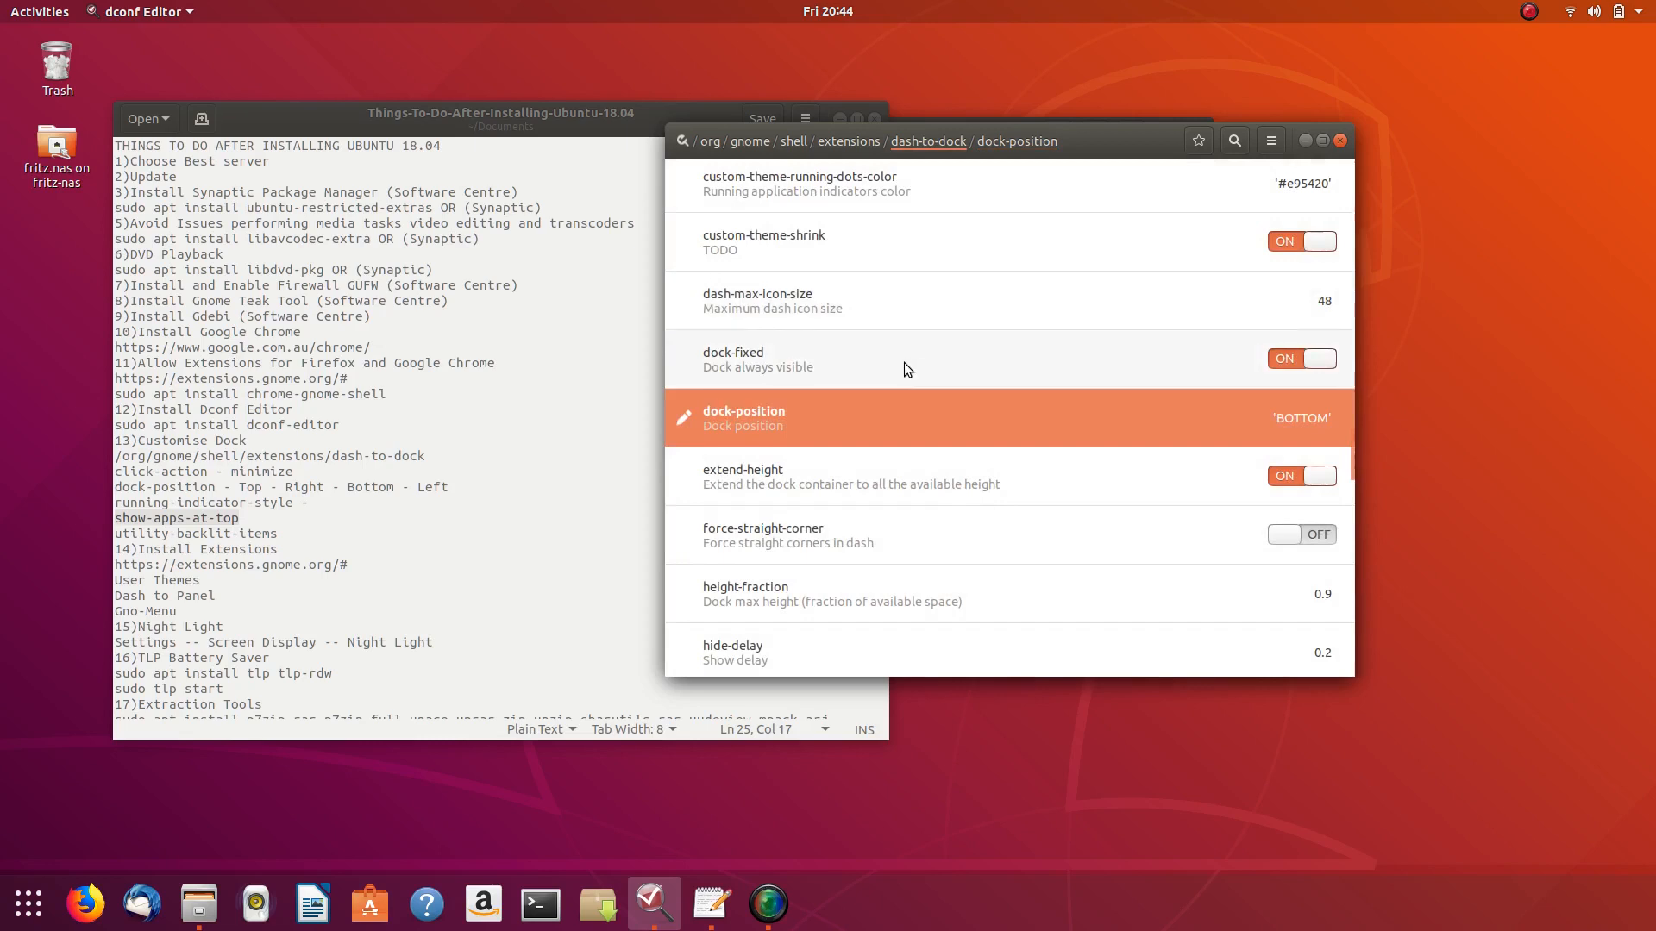
scroll(904, 365, down, 15)
scroll(914, 380, down, 2)
scroll(913, 381, up, 3)
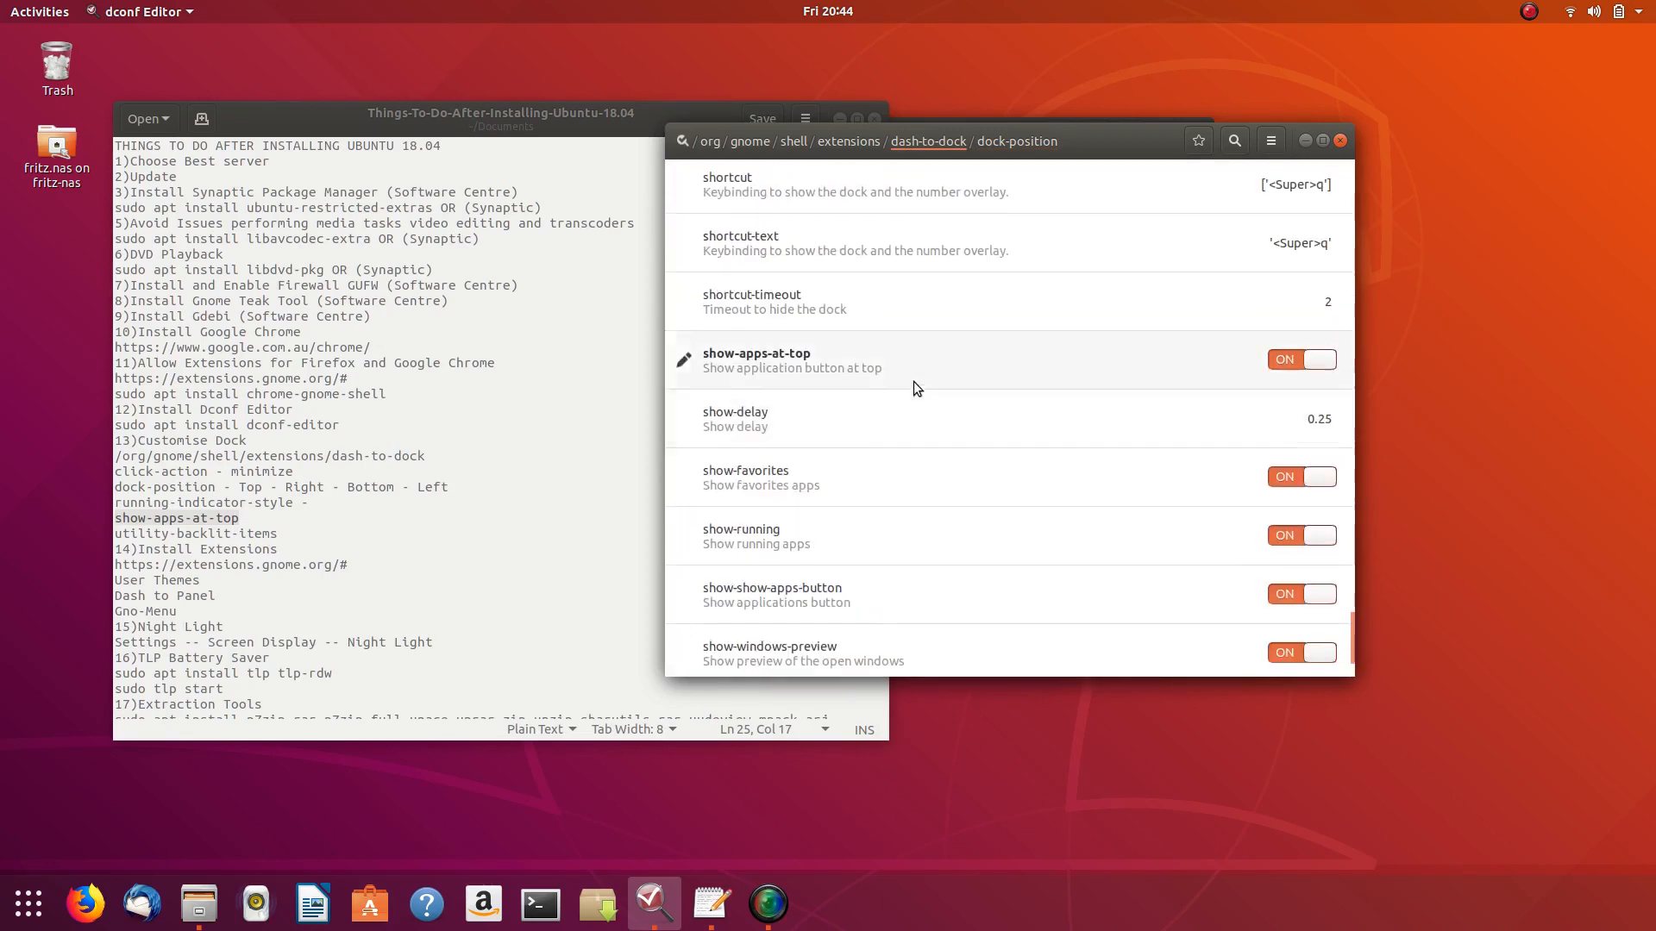
click(1284, 362)
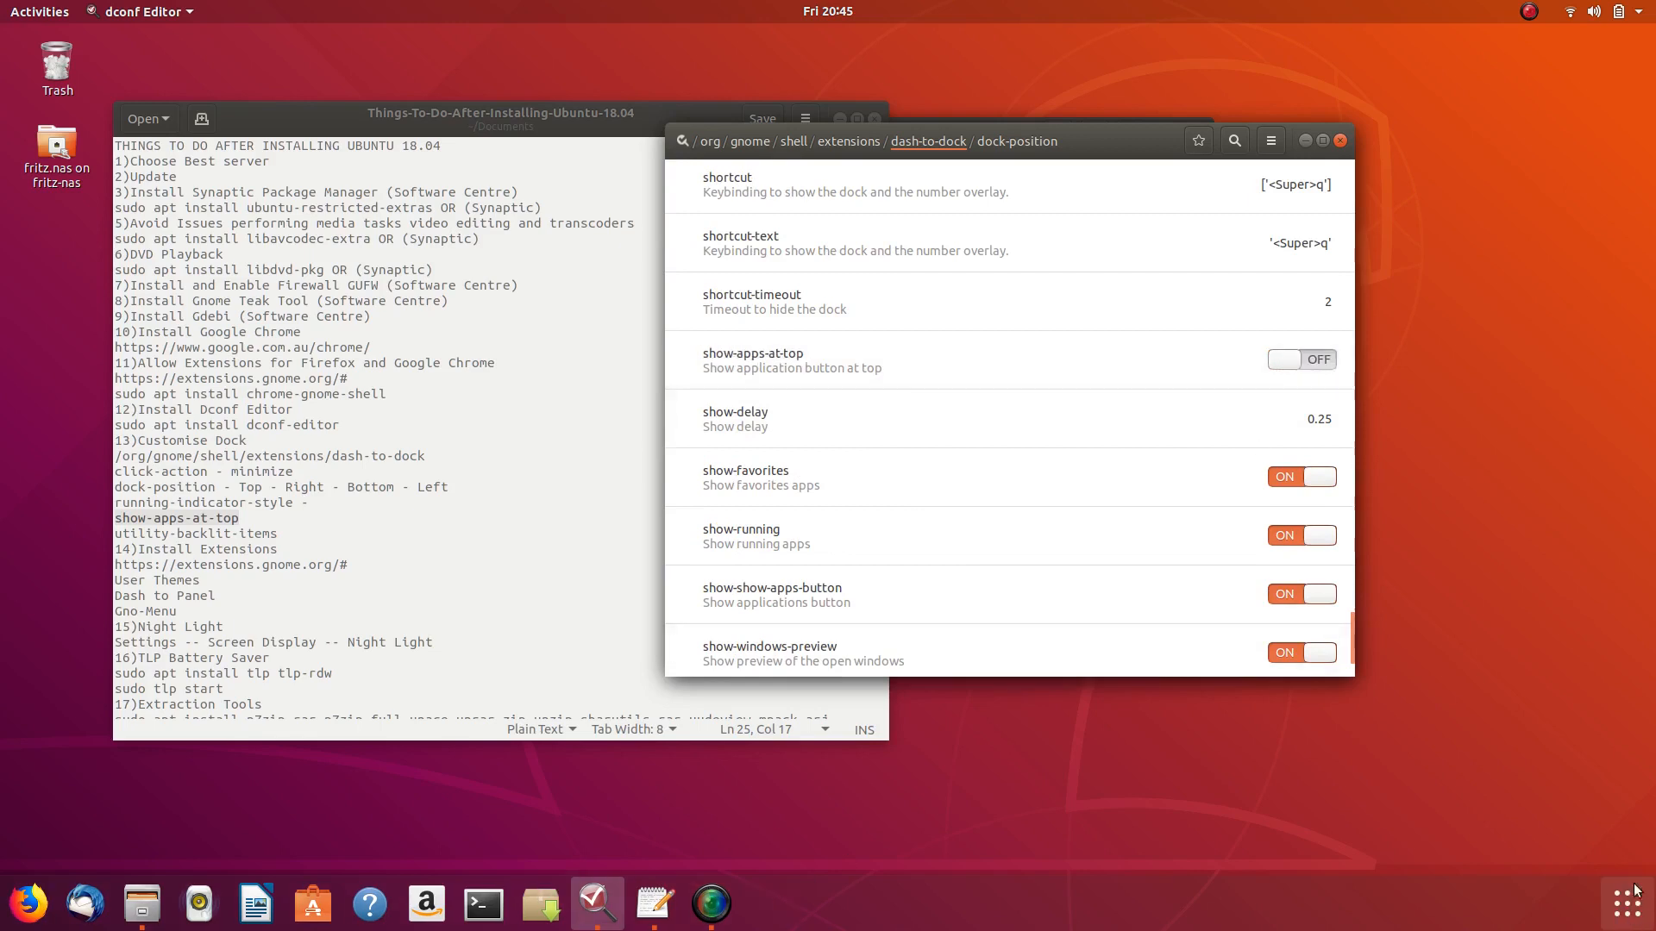
click(1318, 362)
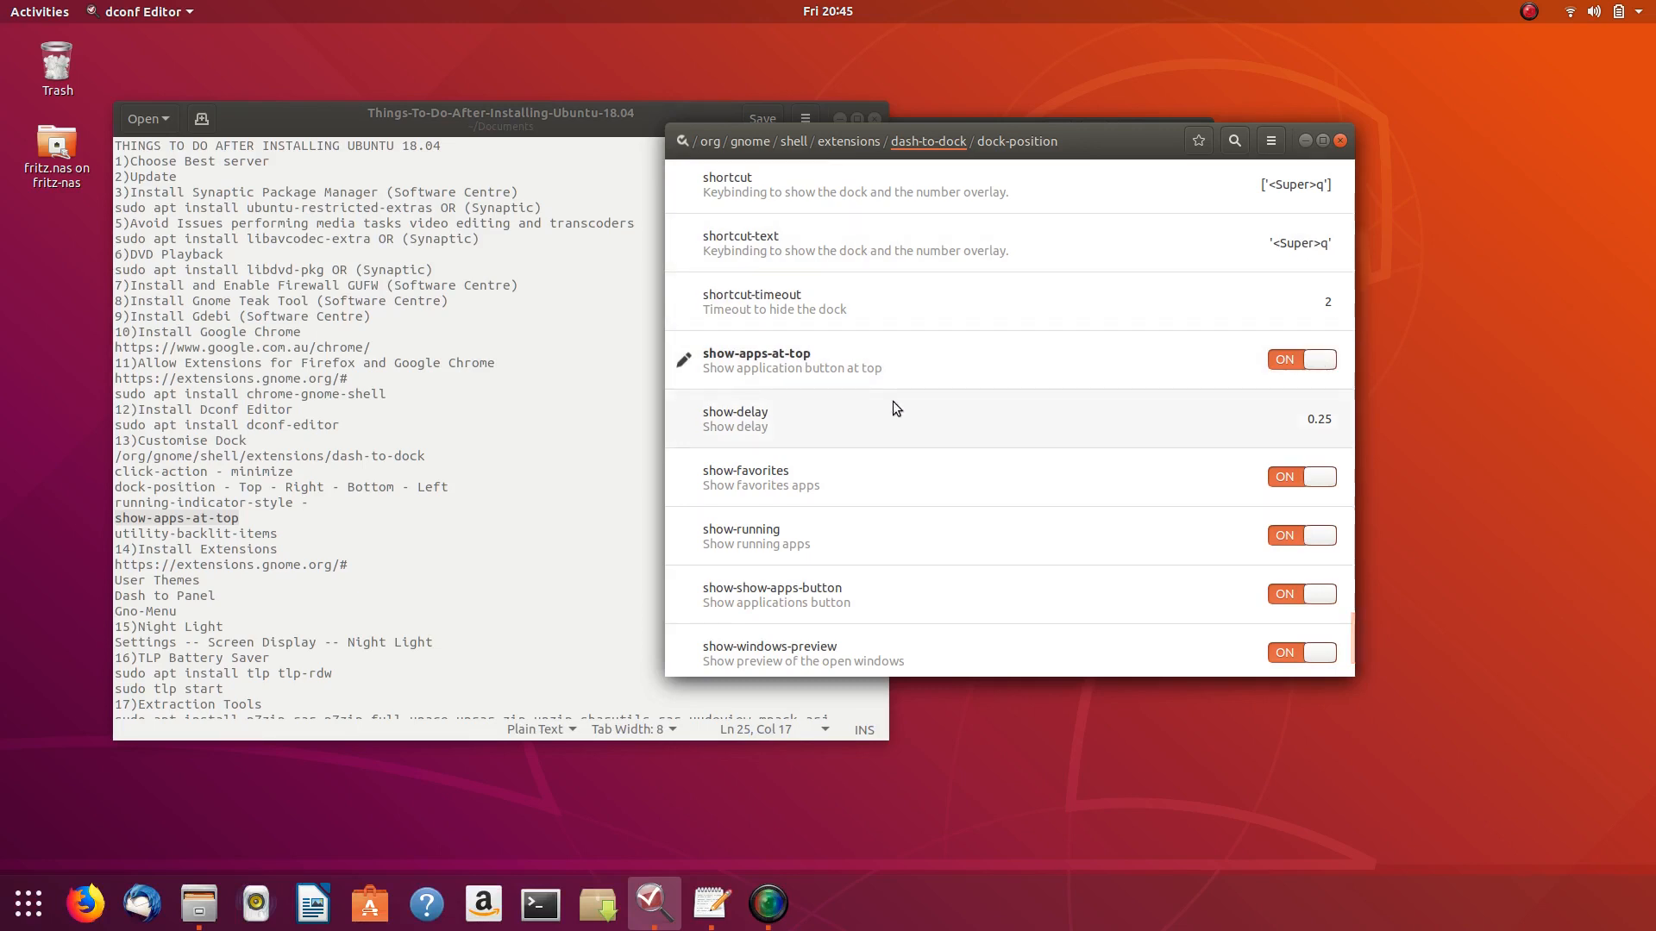
scroll(893, 406, up, 15)
scroll(891, 401, up, 5)
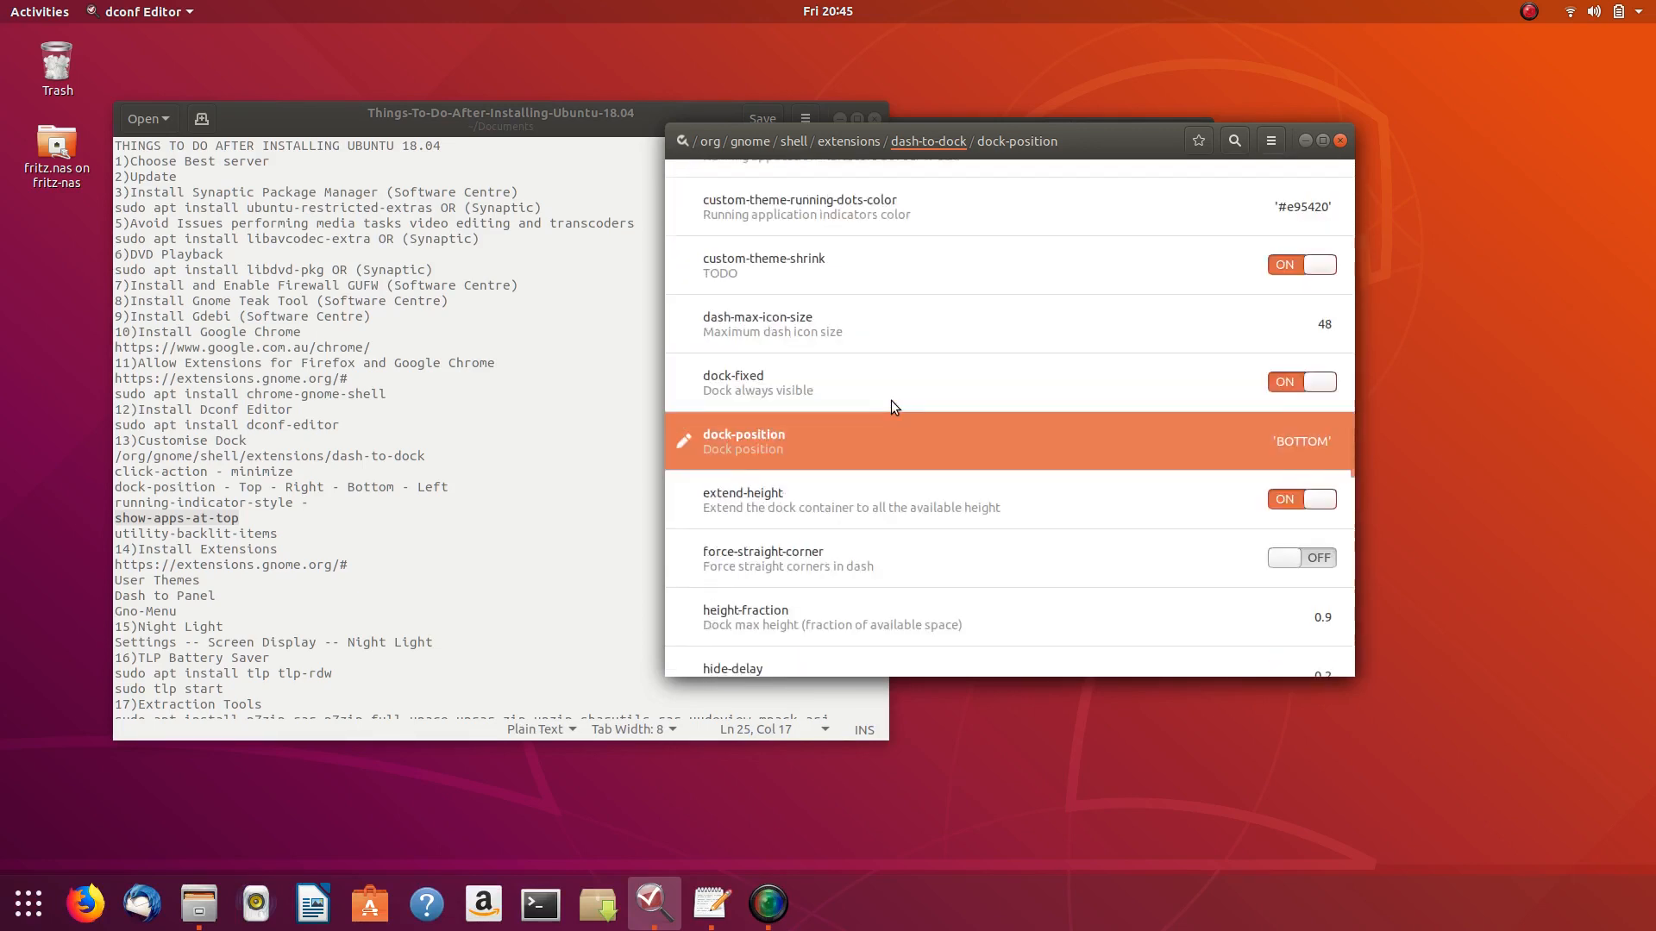
- Reopen dock-position and apply LEFT as its custom value
click(1140, 449)
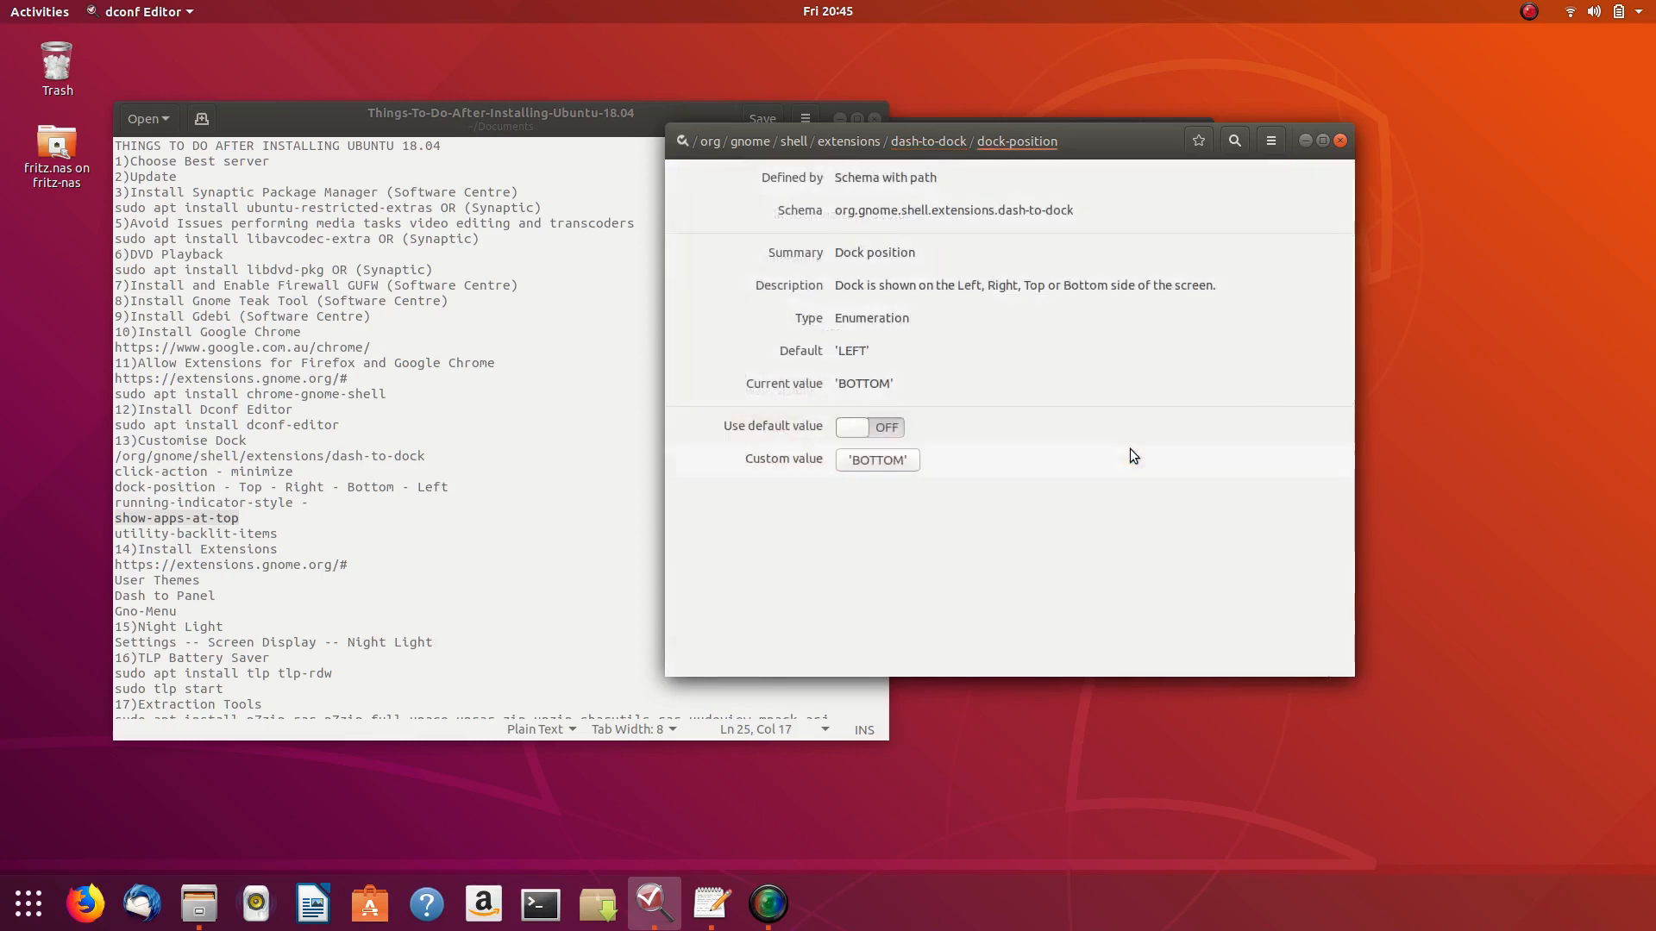
click(889, 461)
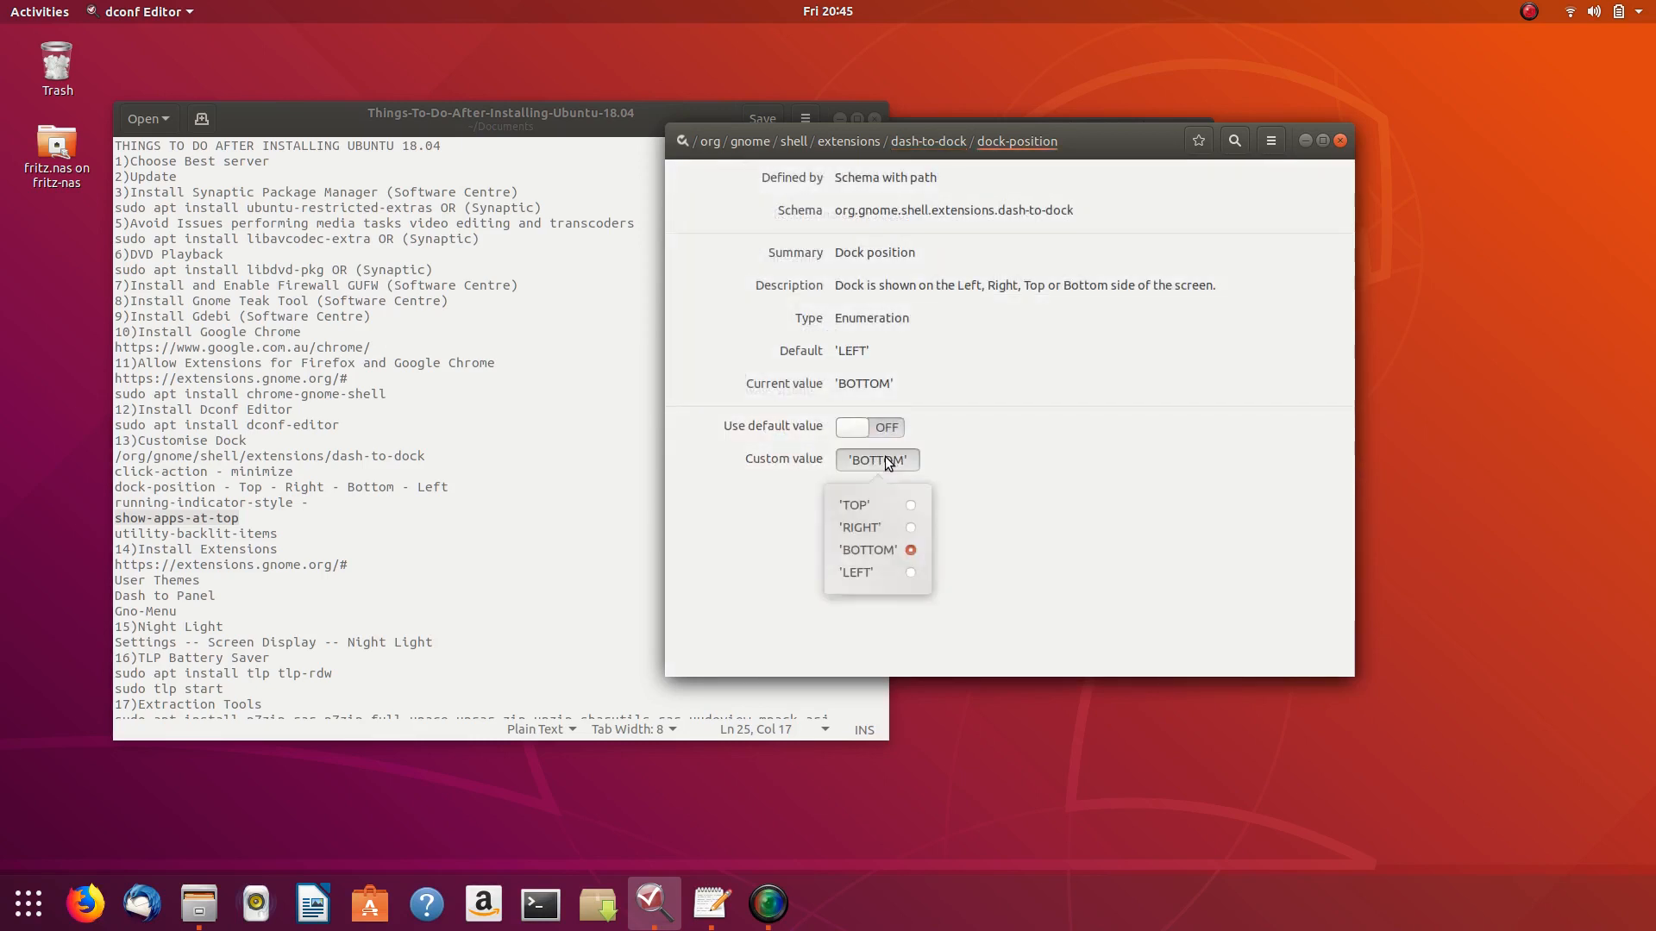
click(909, 571)
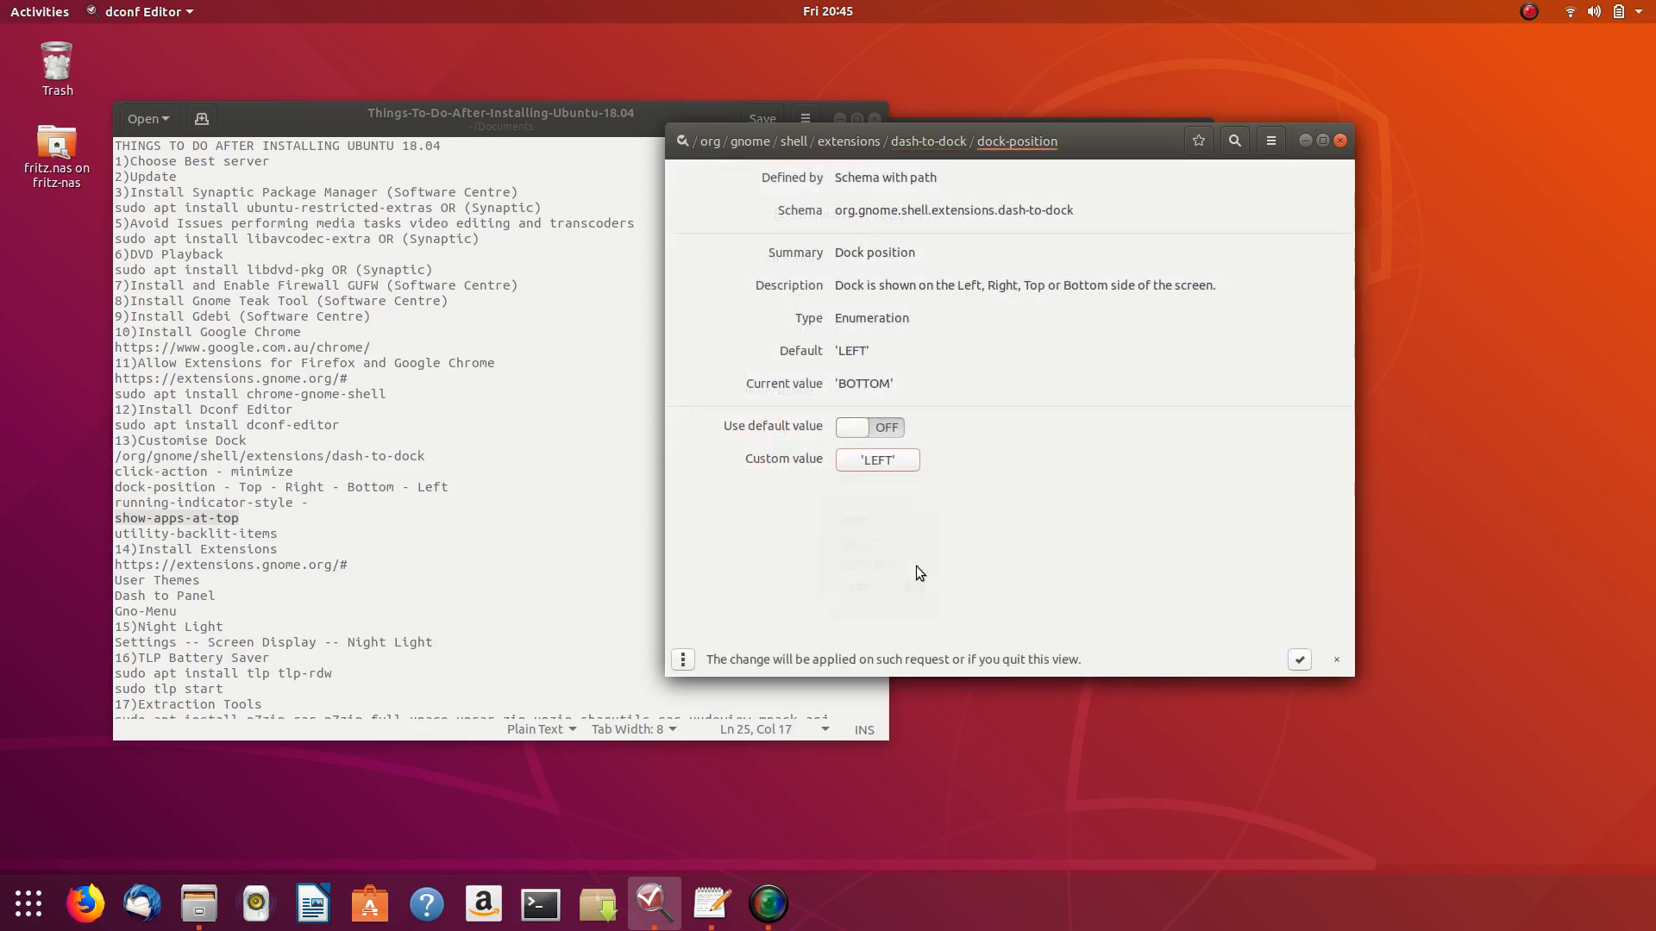
click(1300, 660)
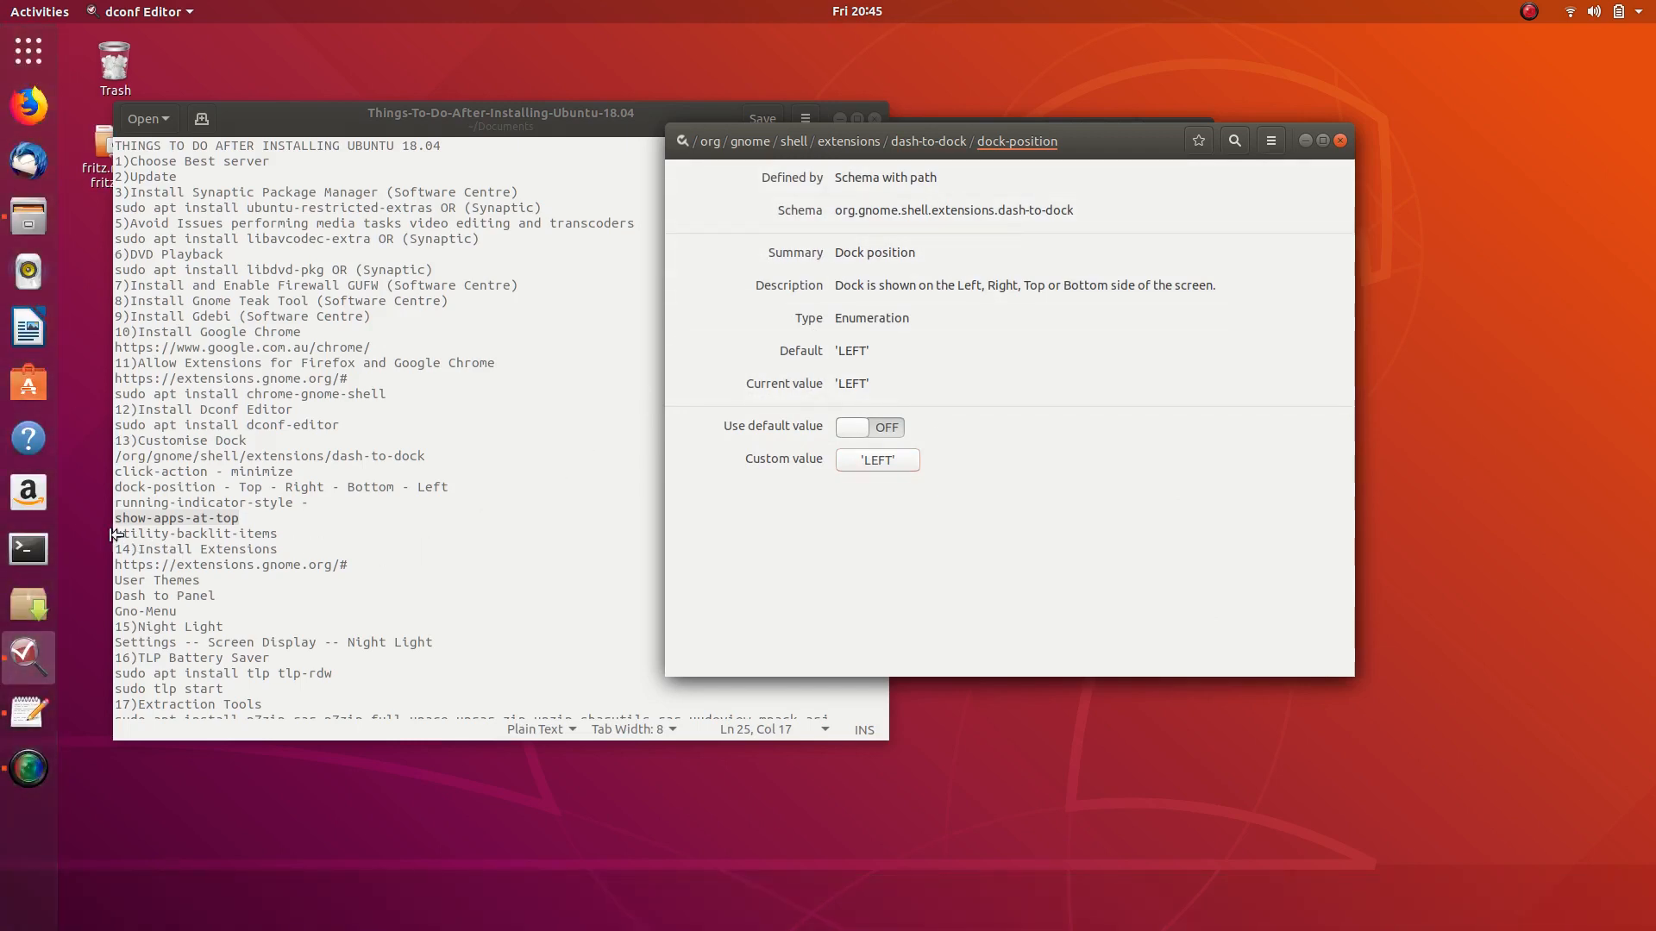
- Highlight the backlit-items line in the notes, then switch dash-to-dock's unity-backlit-items key ON
drag(114, 534, 305, 538)
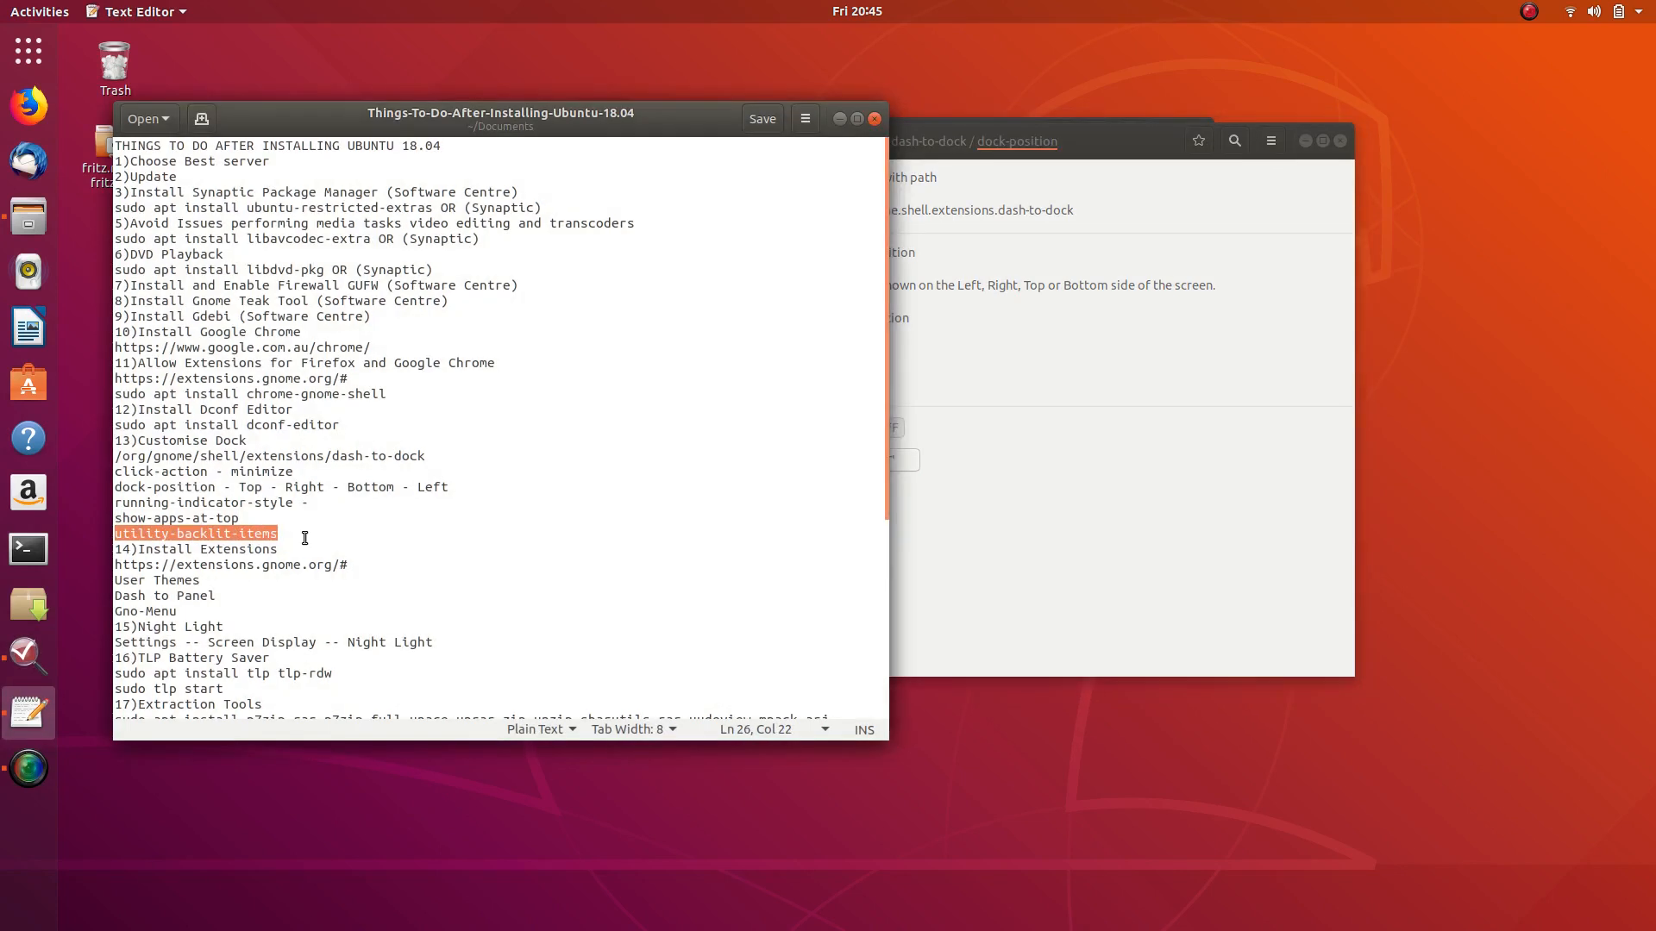
click(1143, 143)
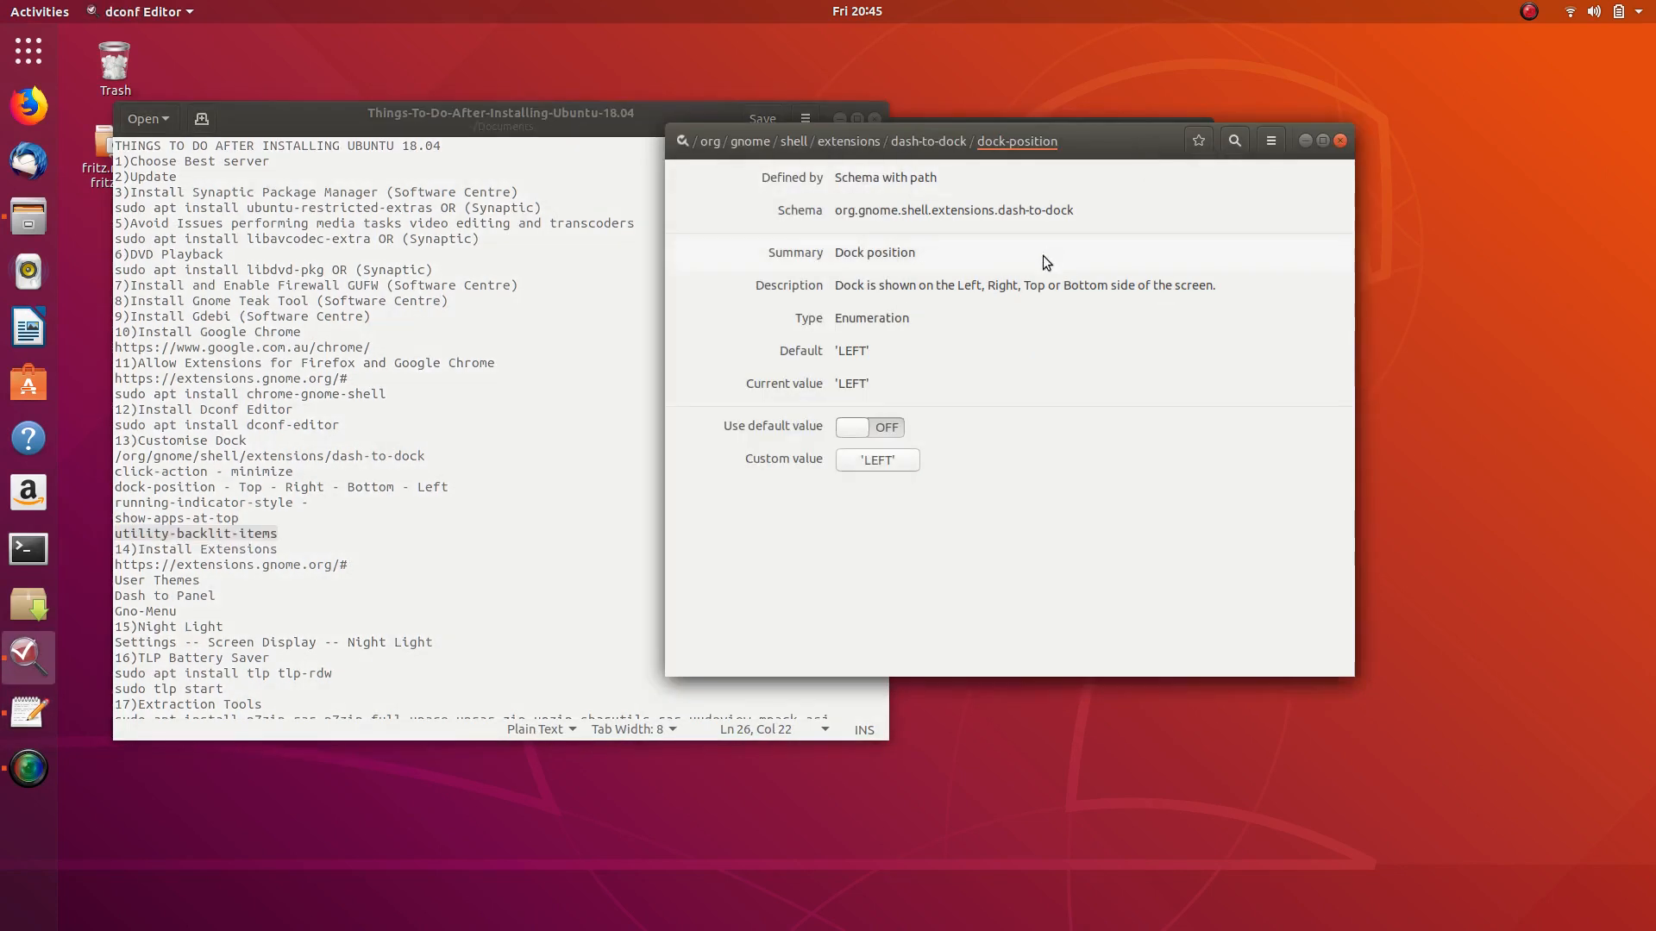
click(929, 143)
scroll(890, 355, down, 3)
scroll(888, 355, down, 10)
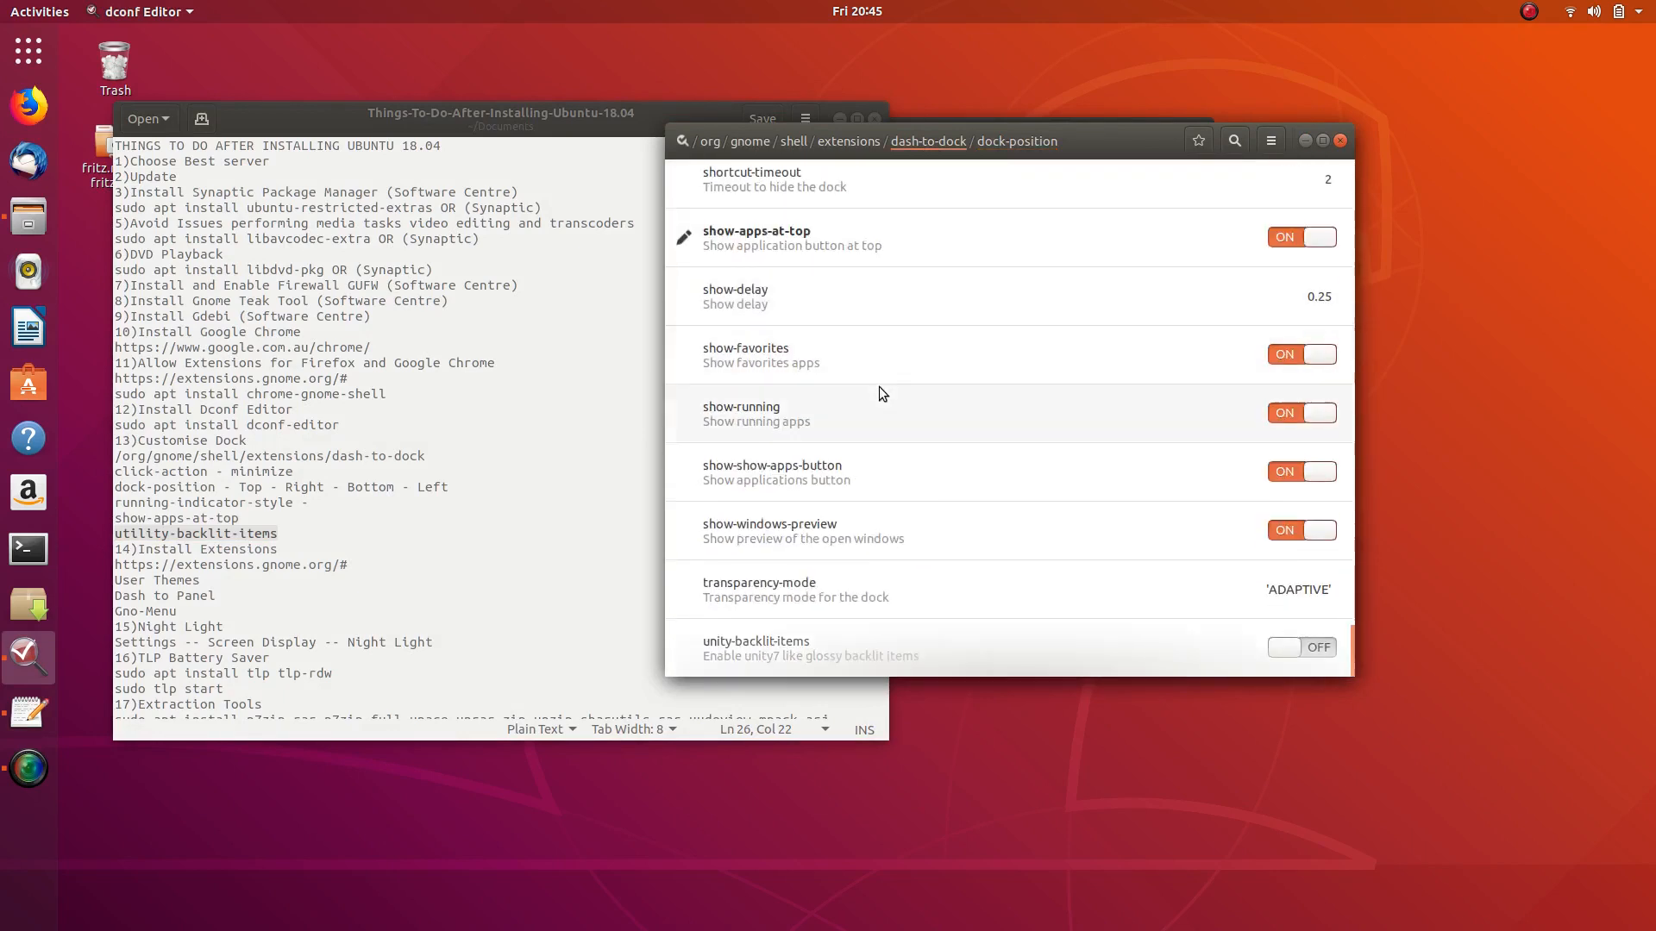
click(1317, 648)
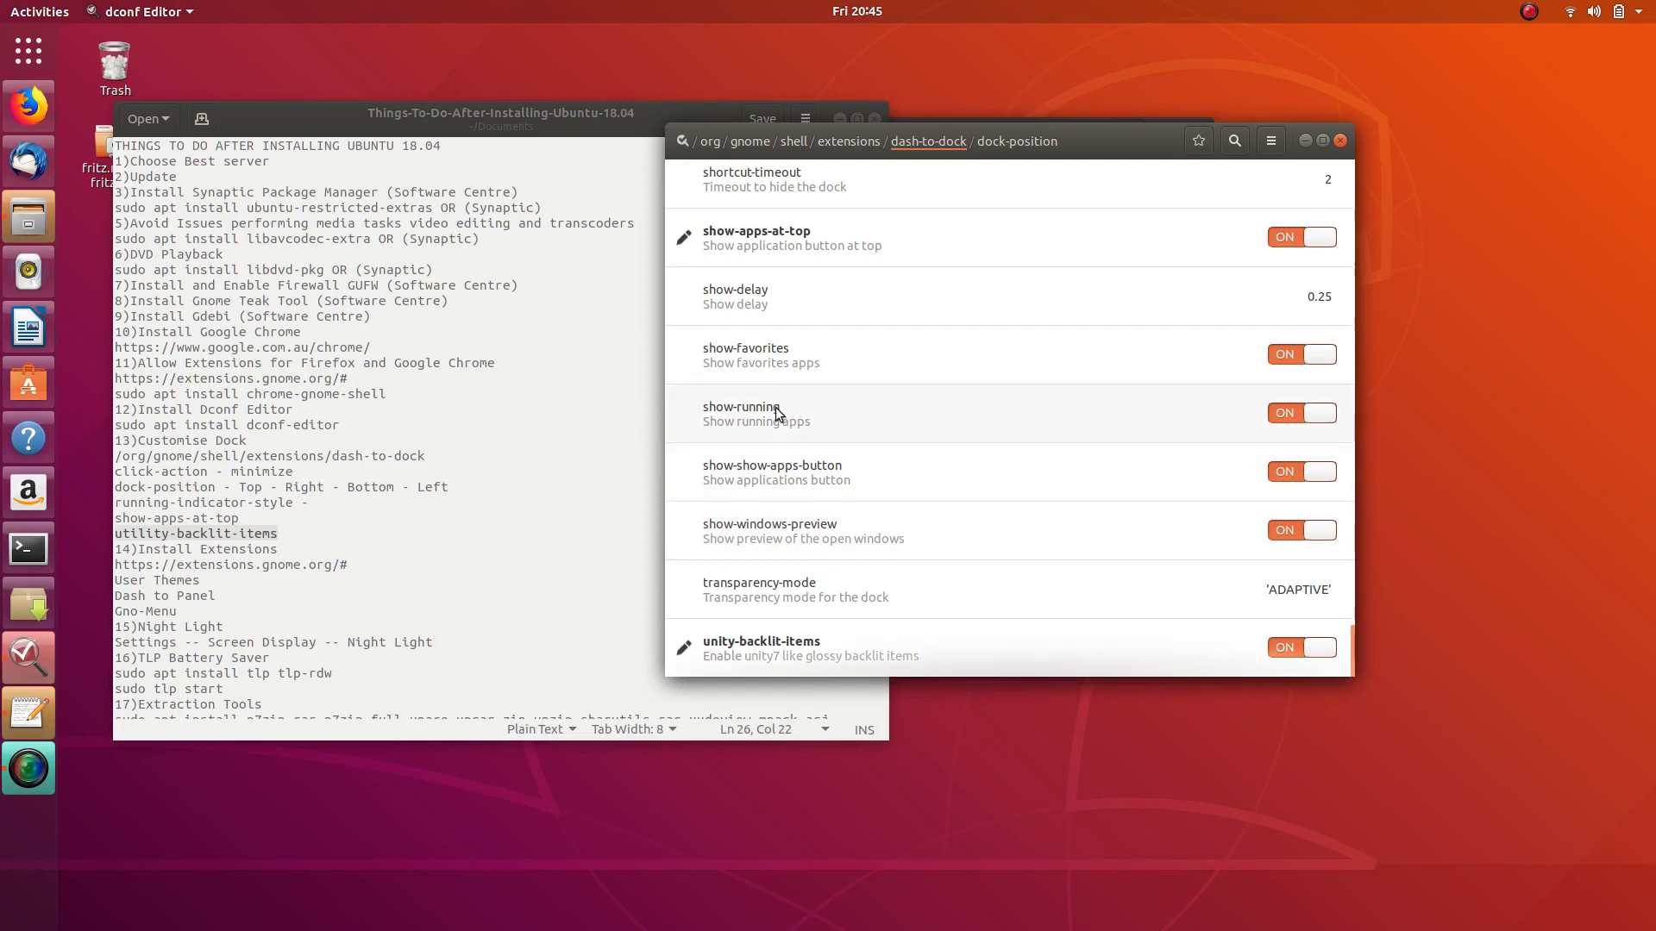
scroll(774, 407, up, 5)
scroll(775, 407, up, 4)
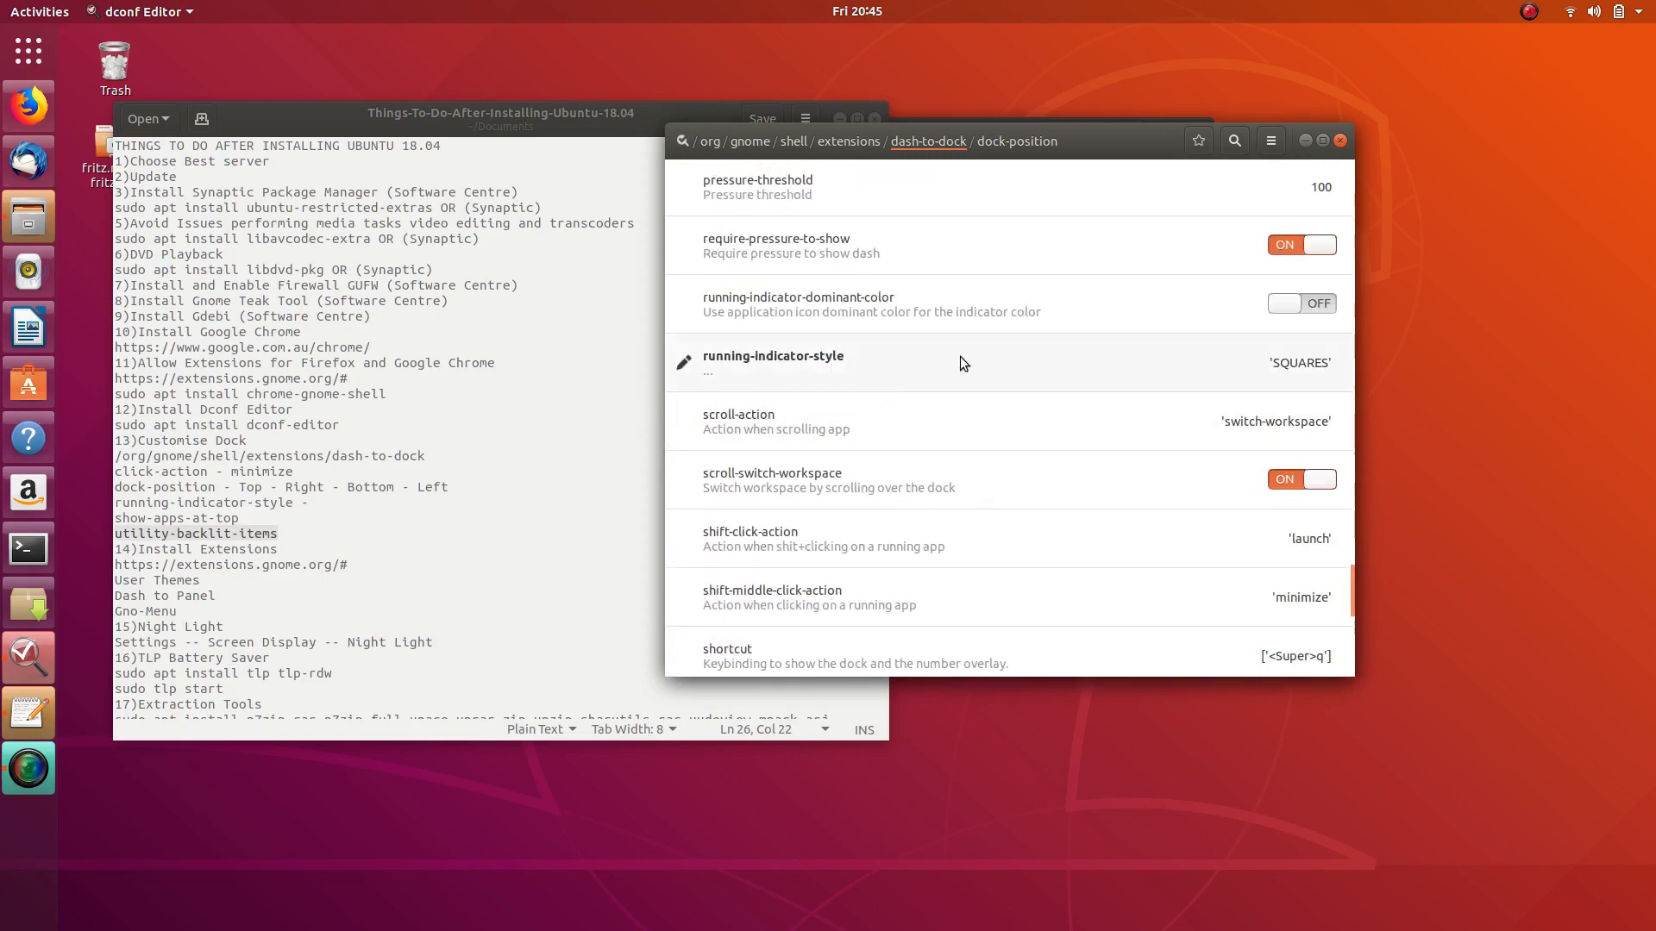
- Try running-indicator-style values DEFAULT, DOTS and SEGMENTED in turn, applying each one
click(1065, 369)
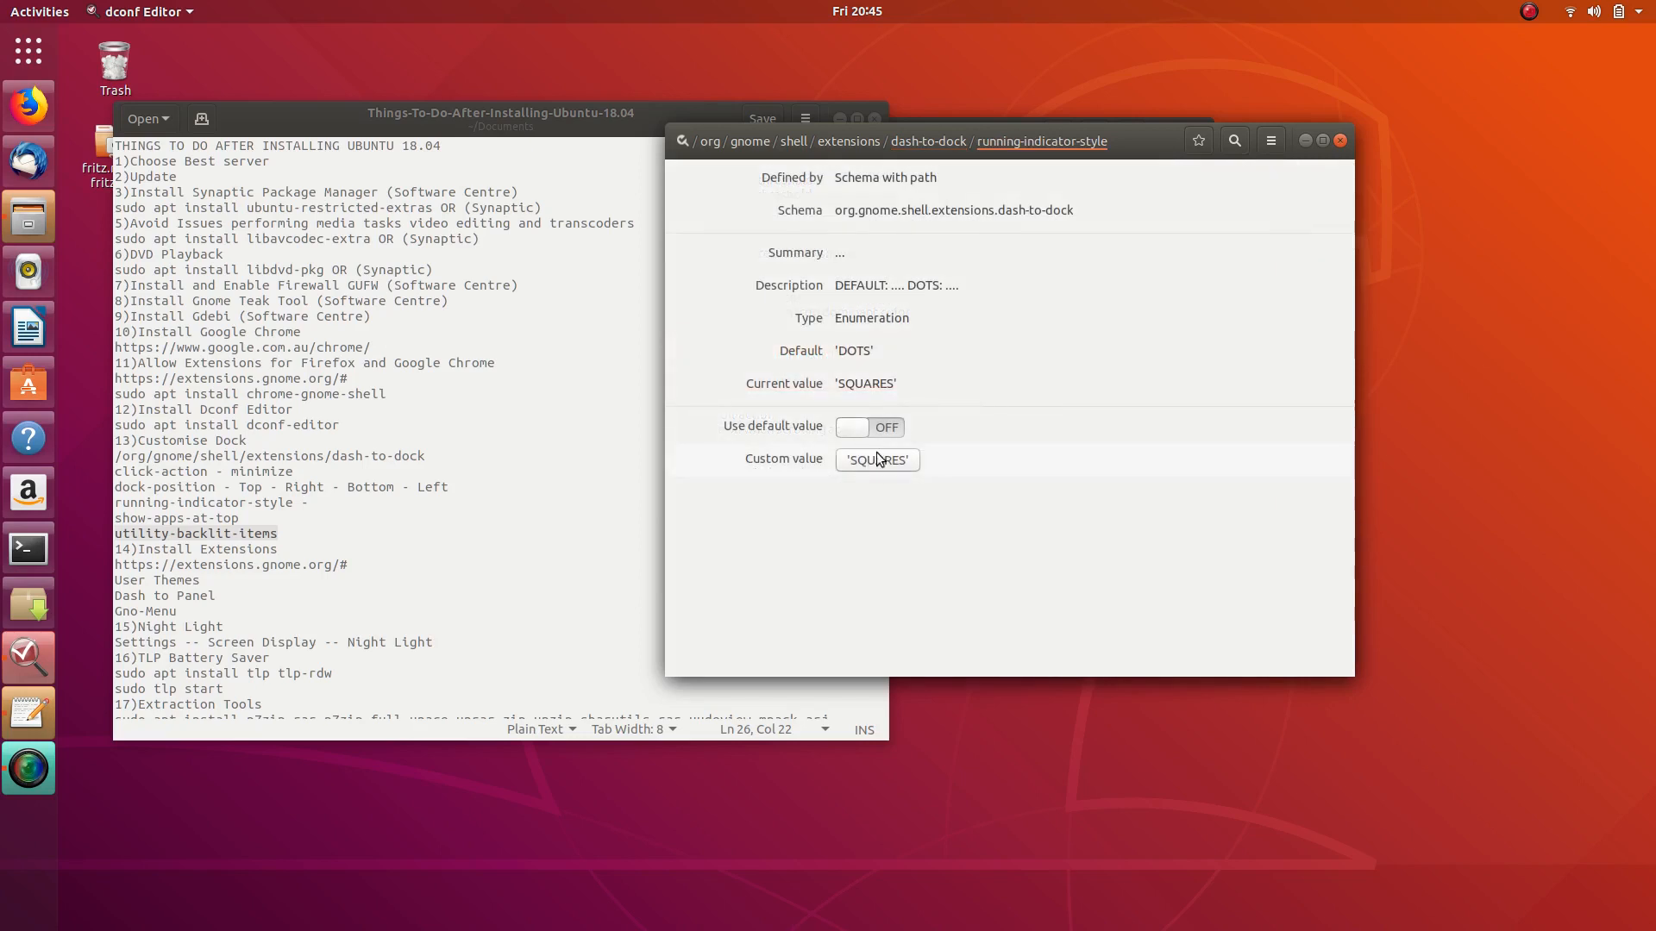
click(888, 461)
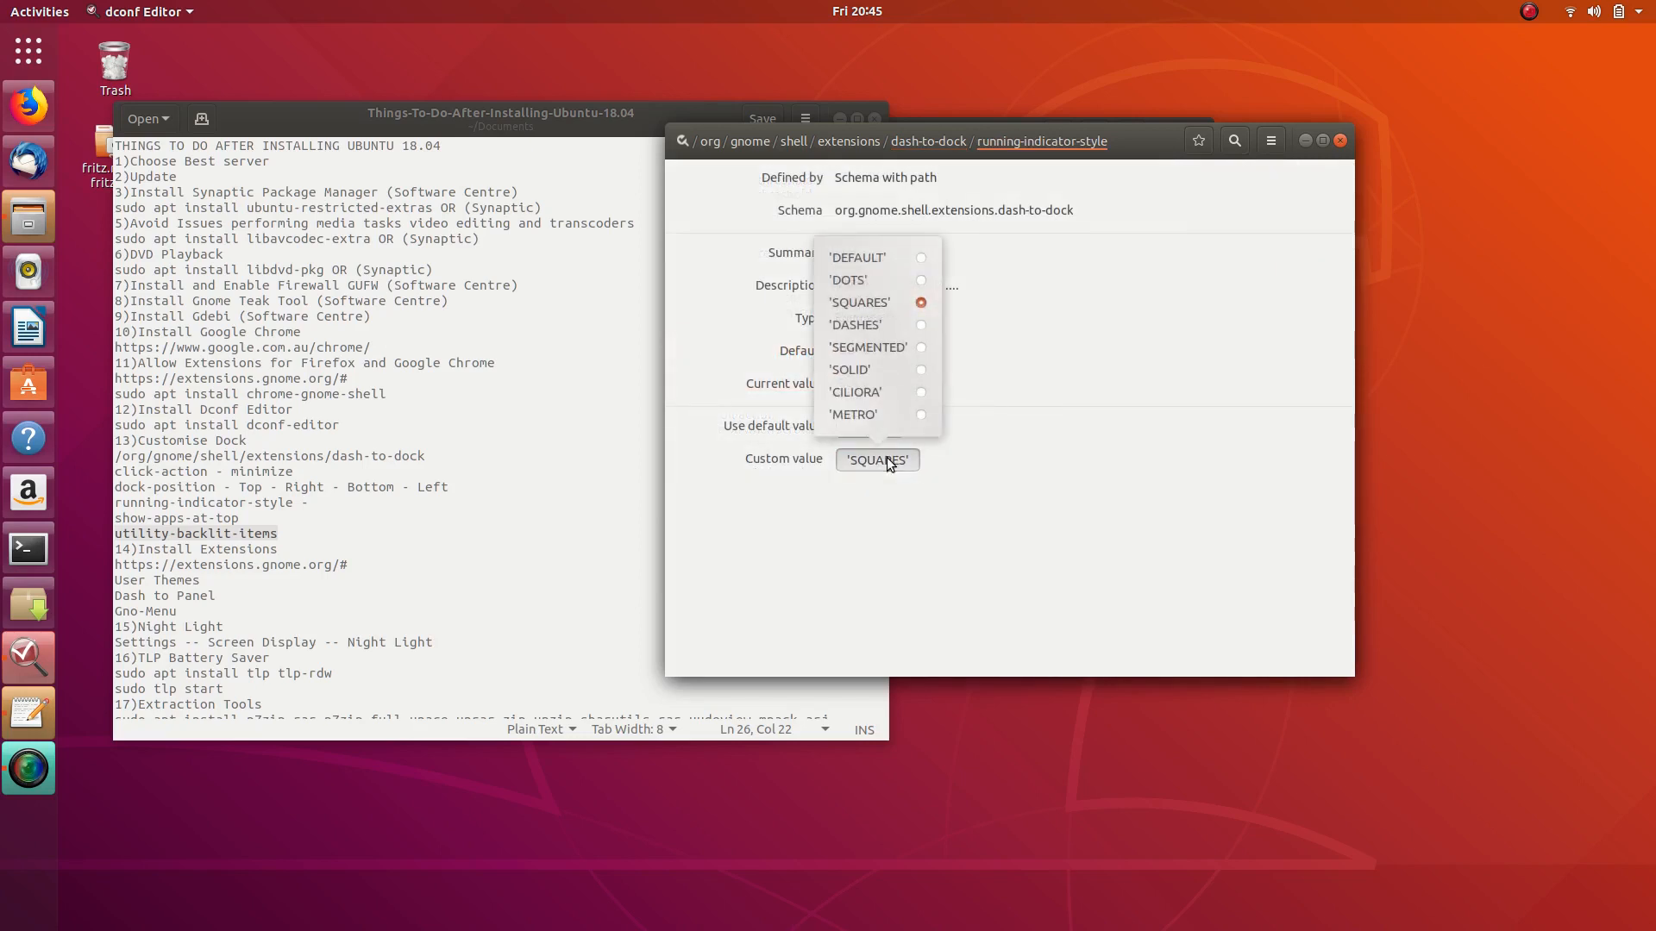
click(923, 257)
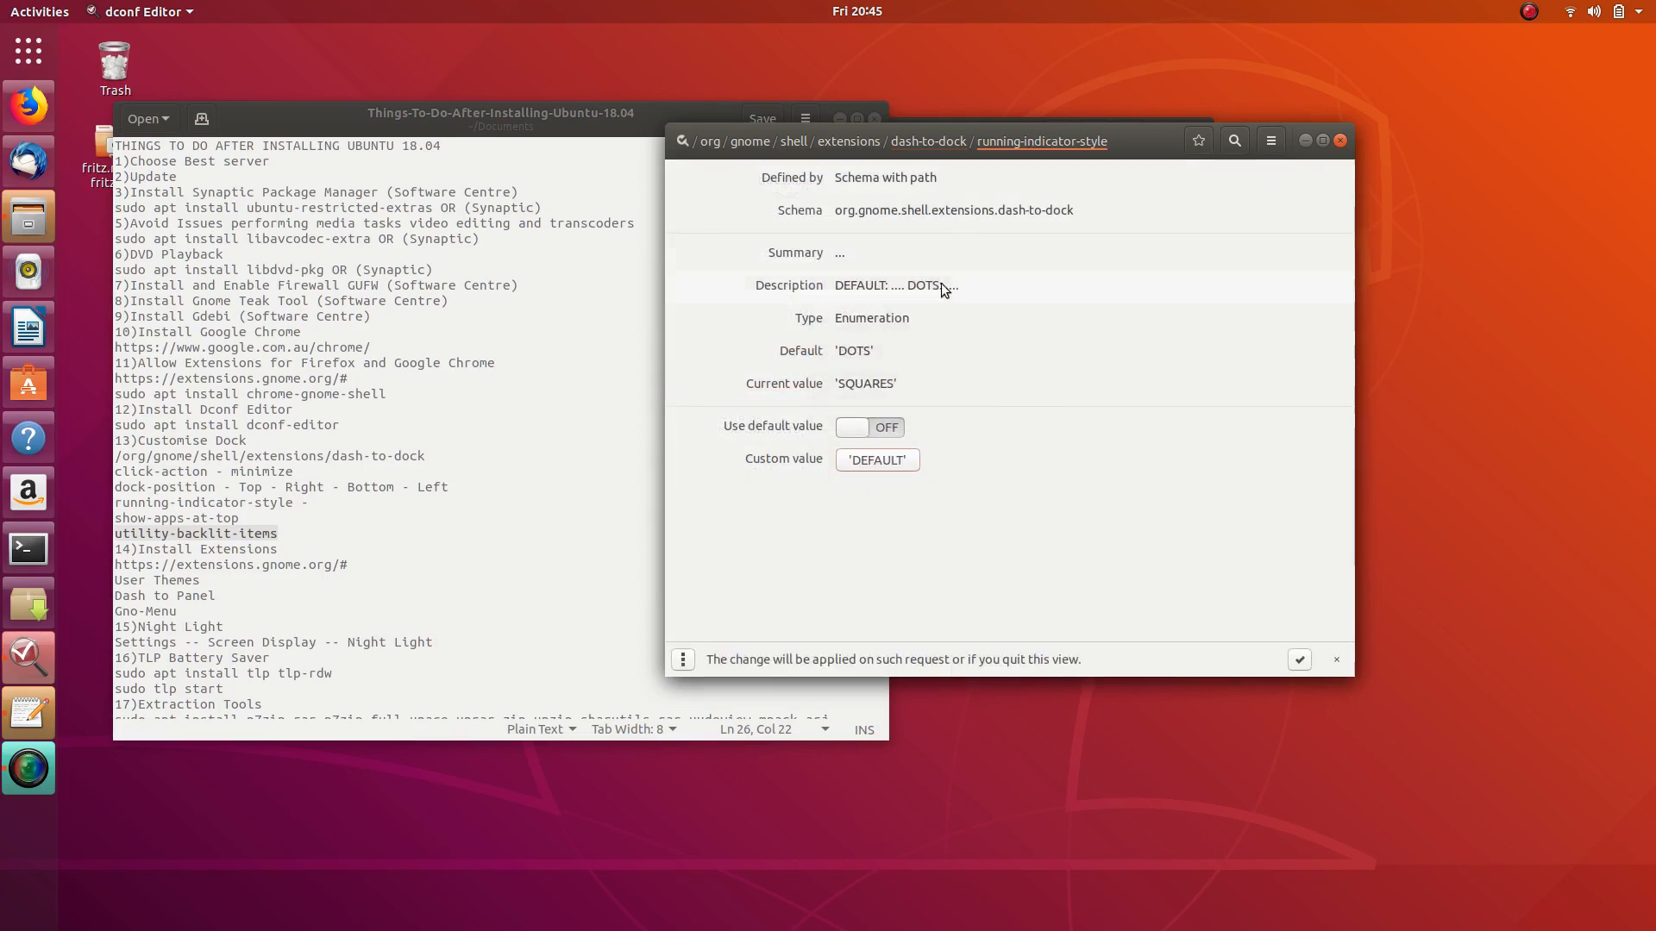
click(1298, 659)
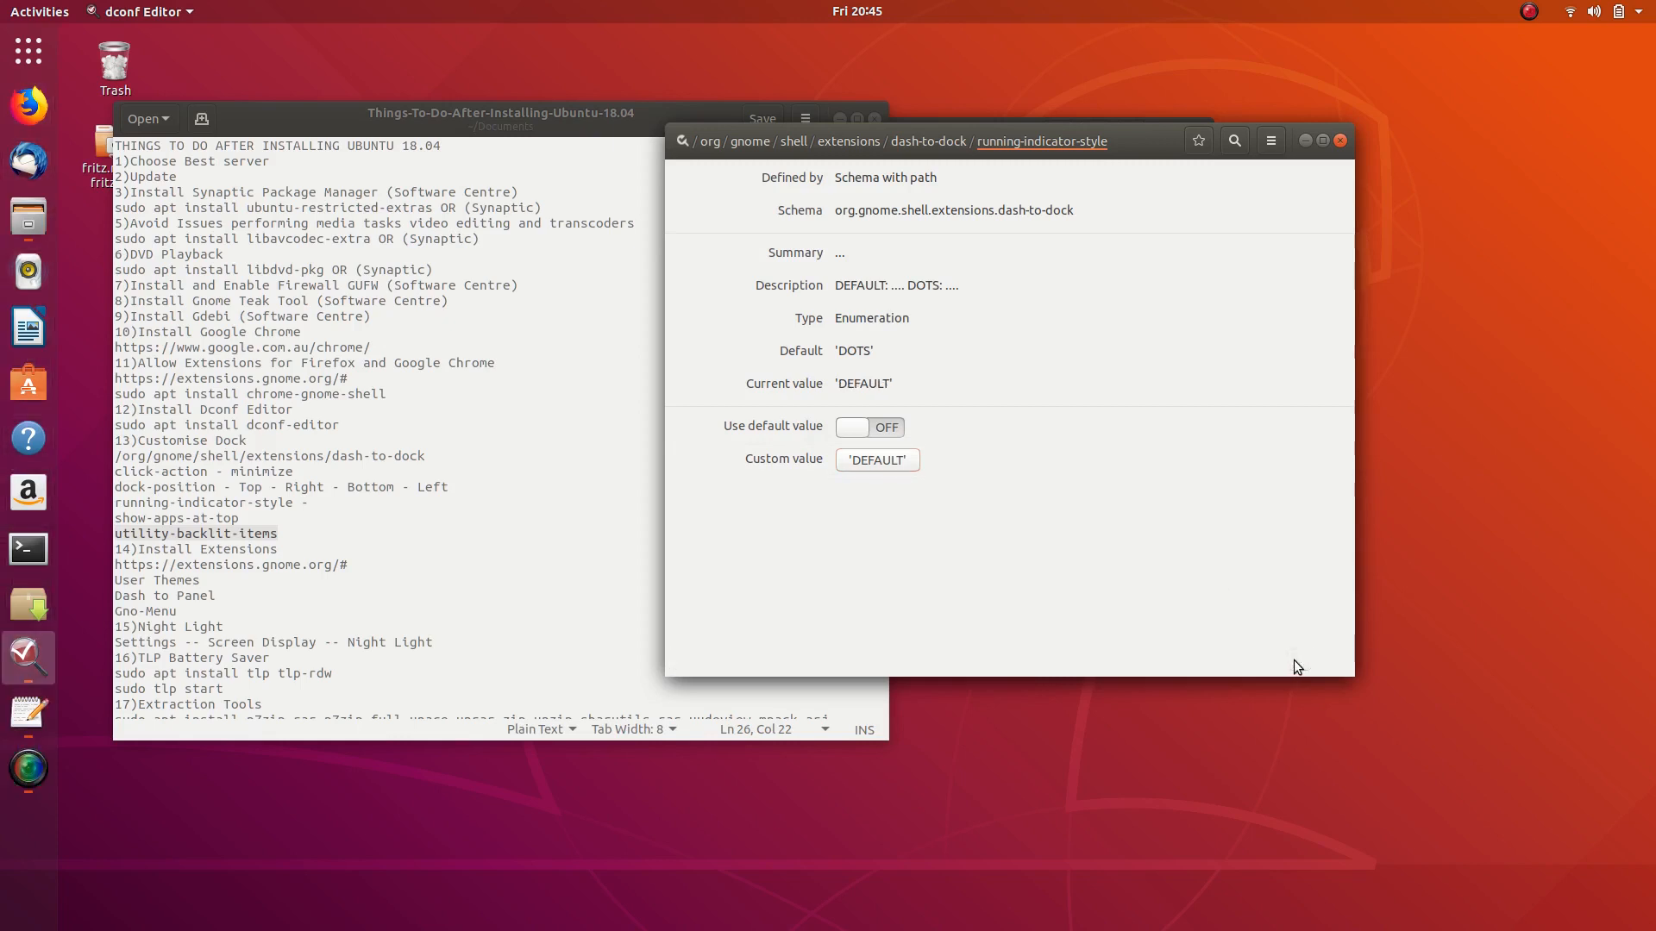
click(888, 464)
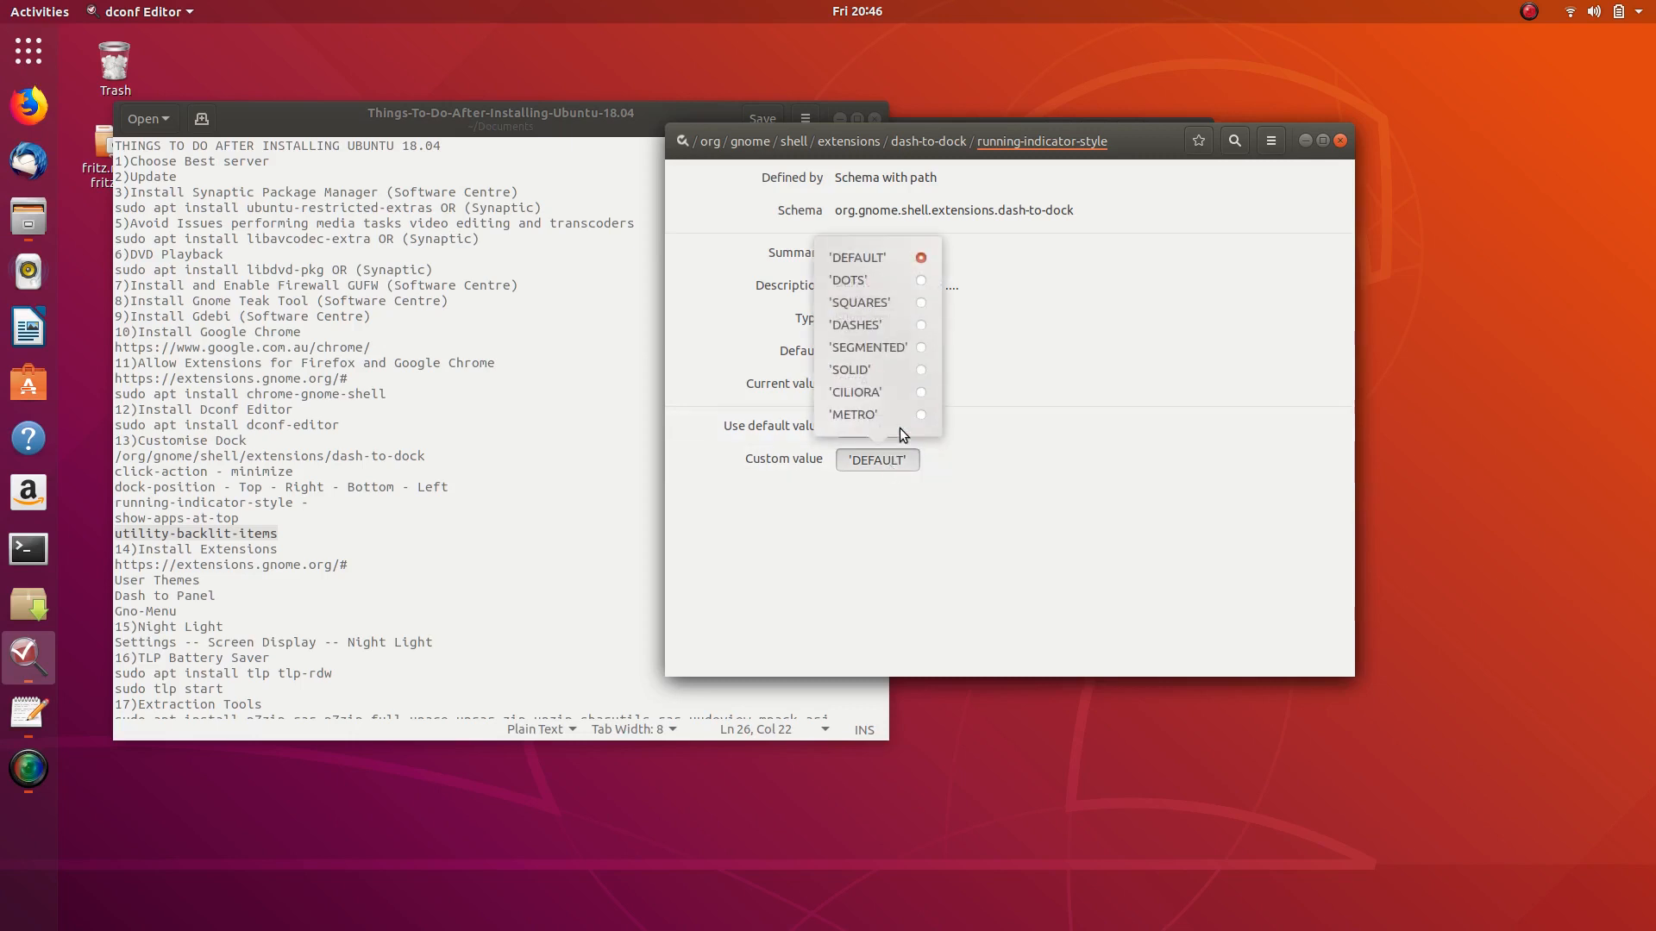
click(924, 283)
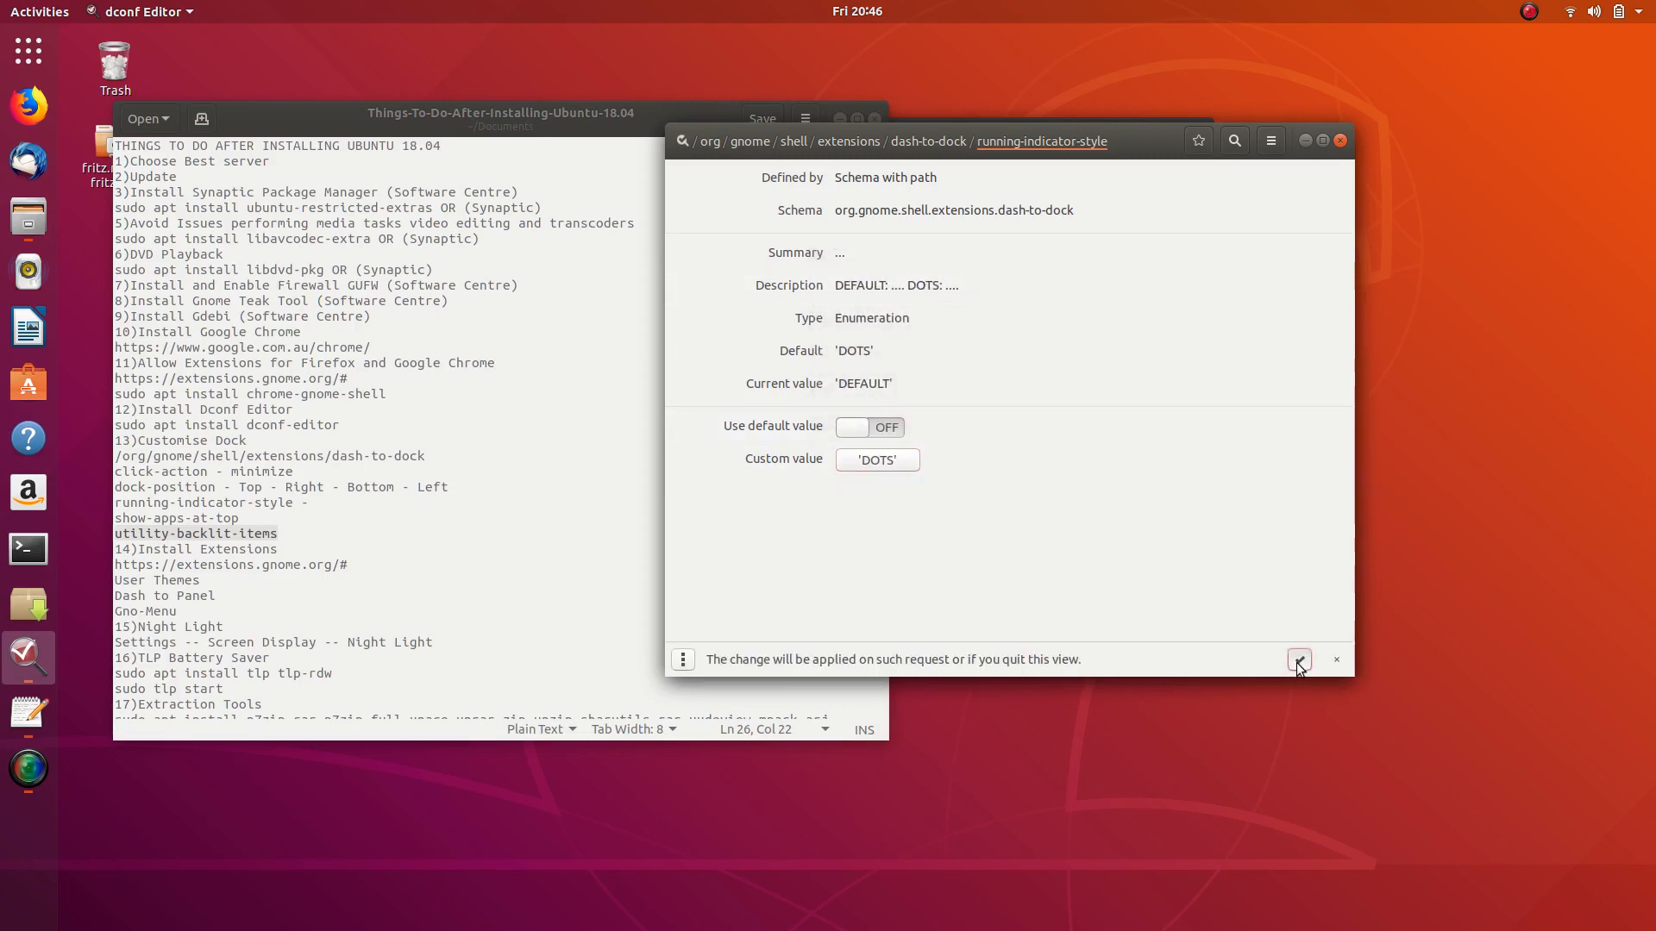
click(1298, 660)
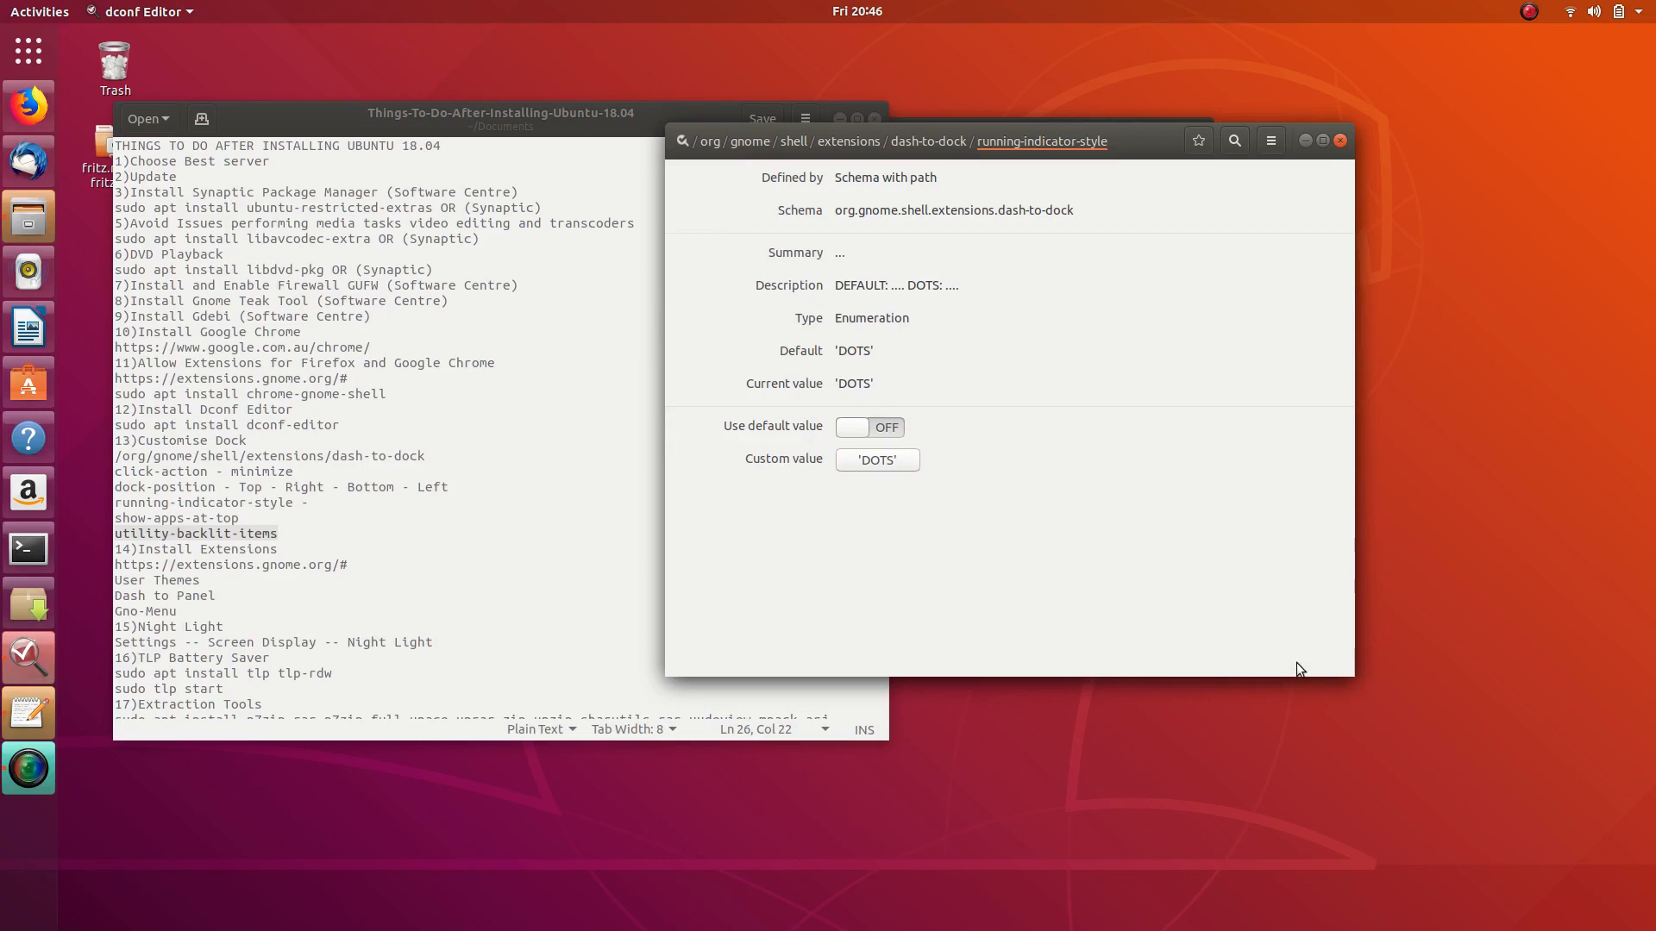
click(877, 457)
click(921, 347)
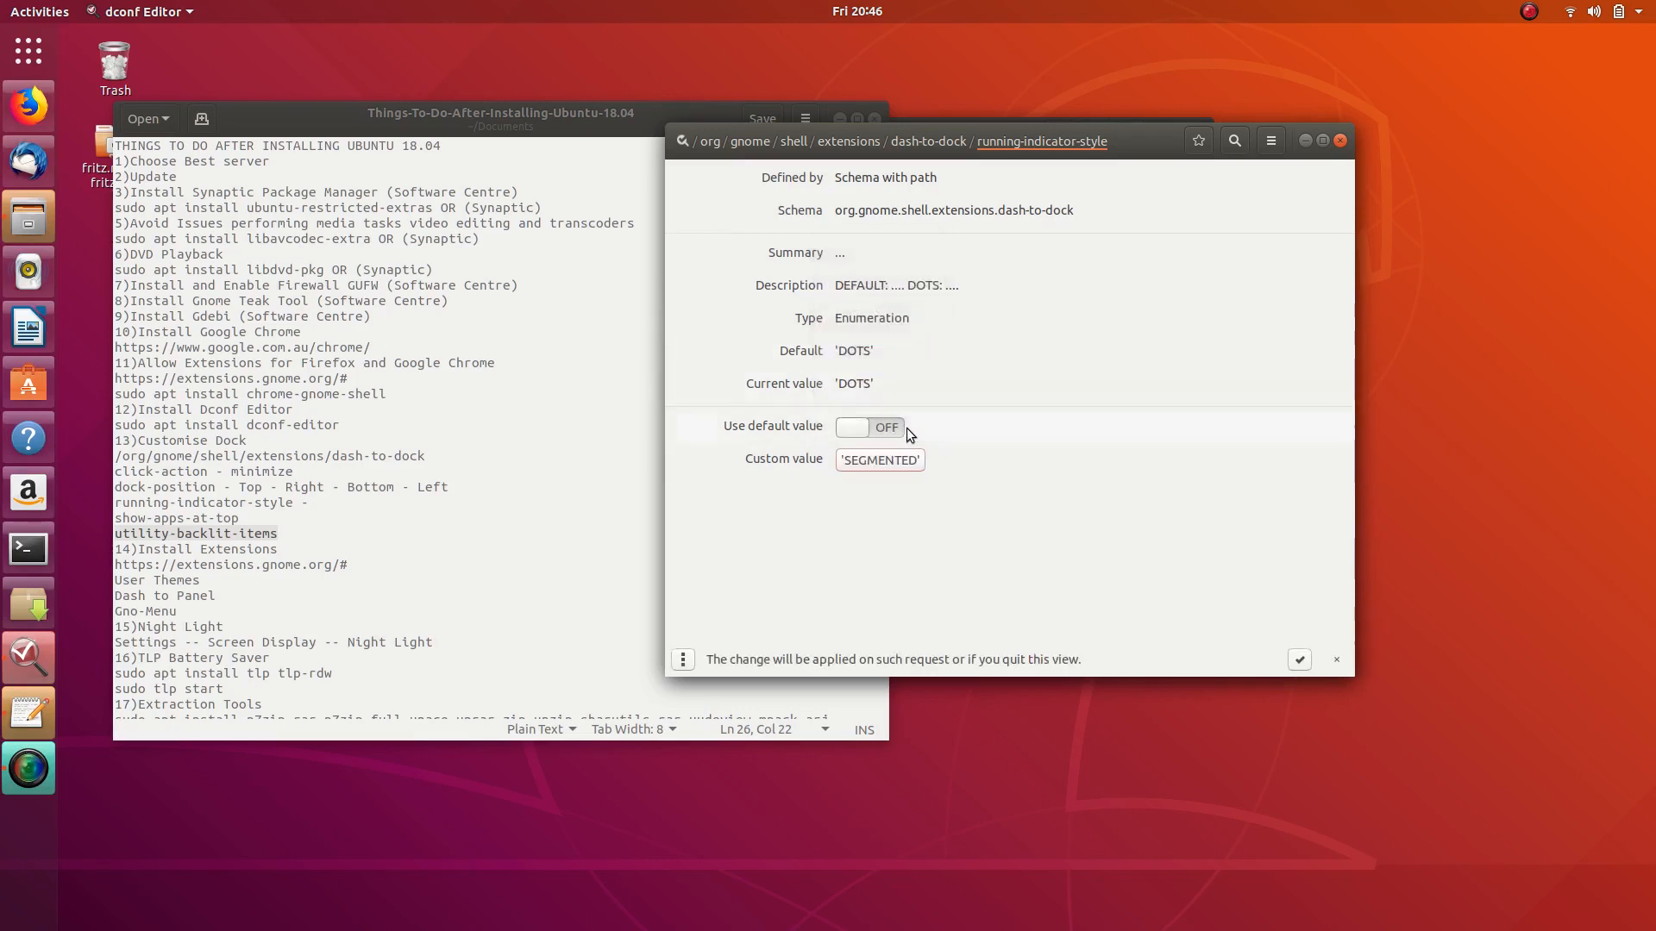
click(1300, 660)
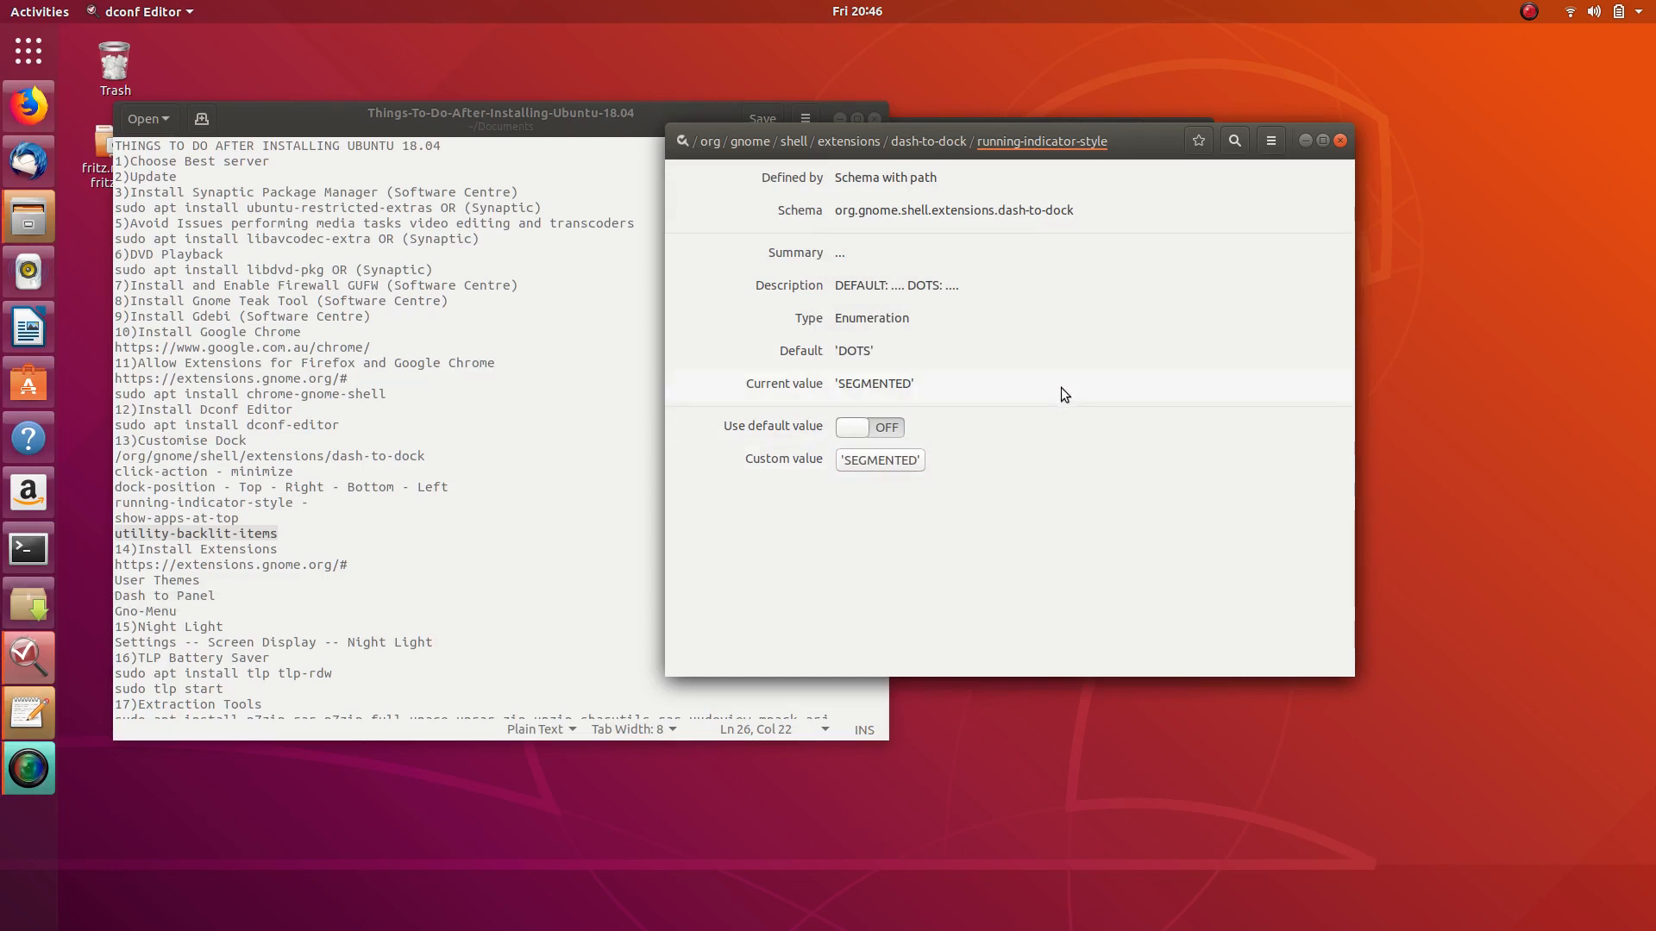
- Apply SOLID, then settle on SQUARES and return to the dash-to-dock key list
click(875, 460)
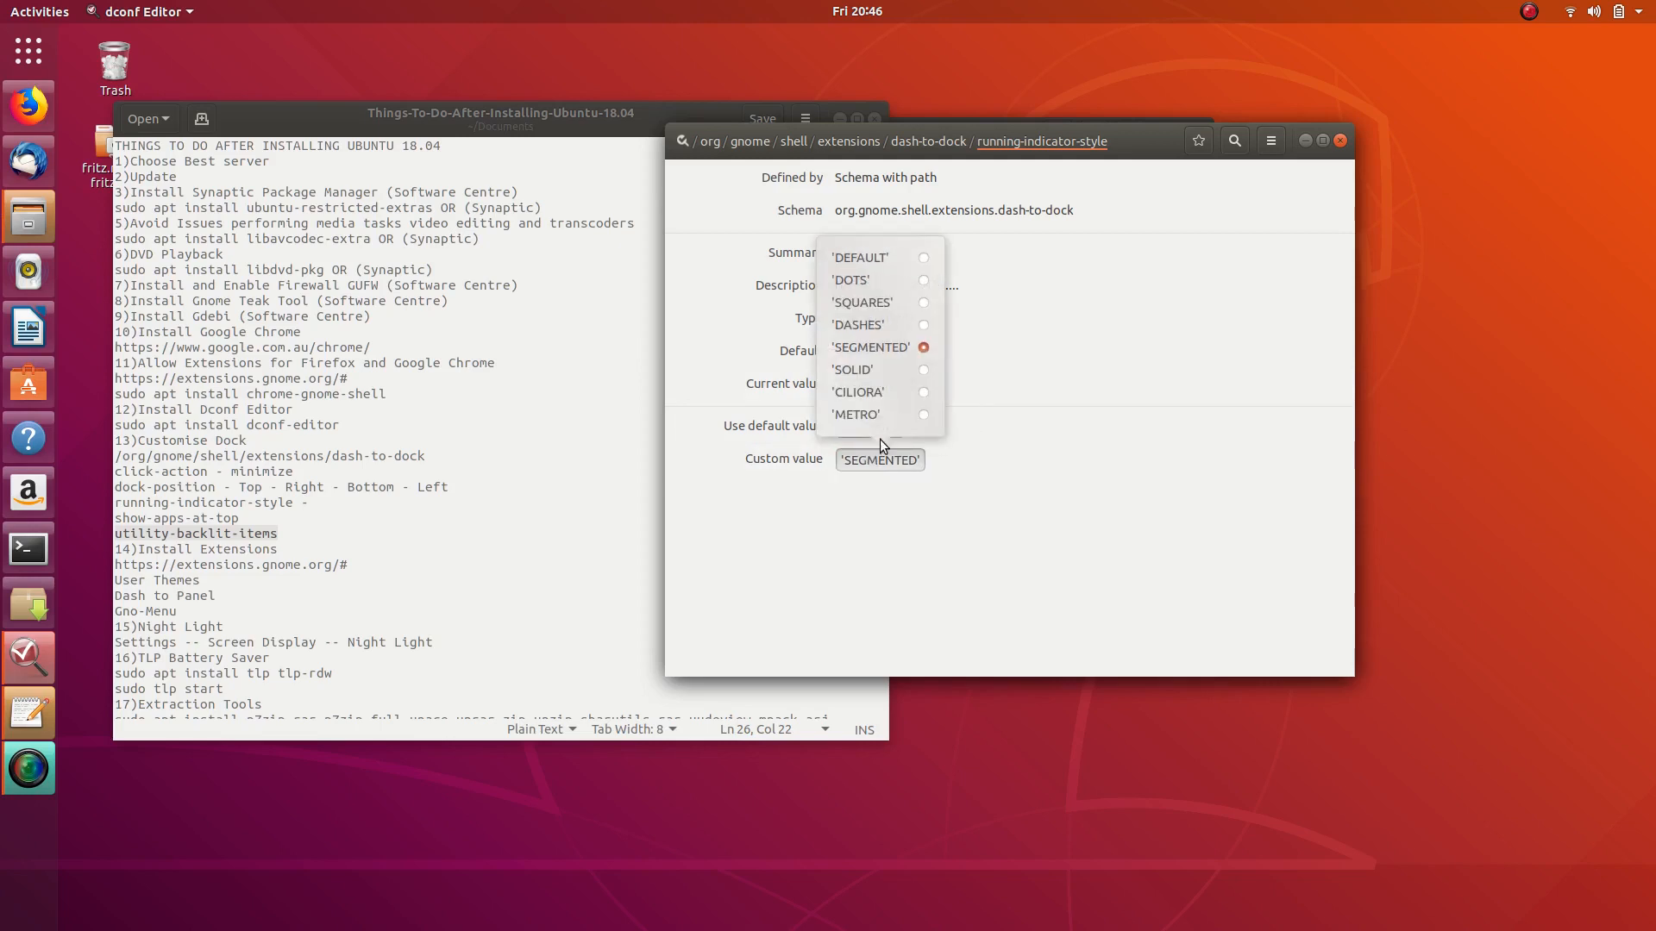
click(925, 369)
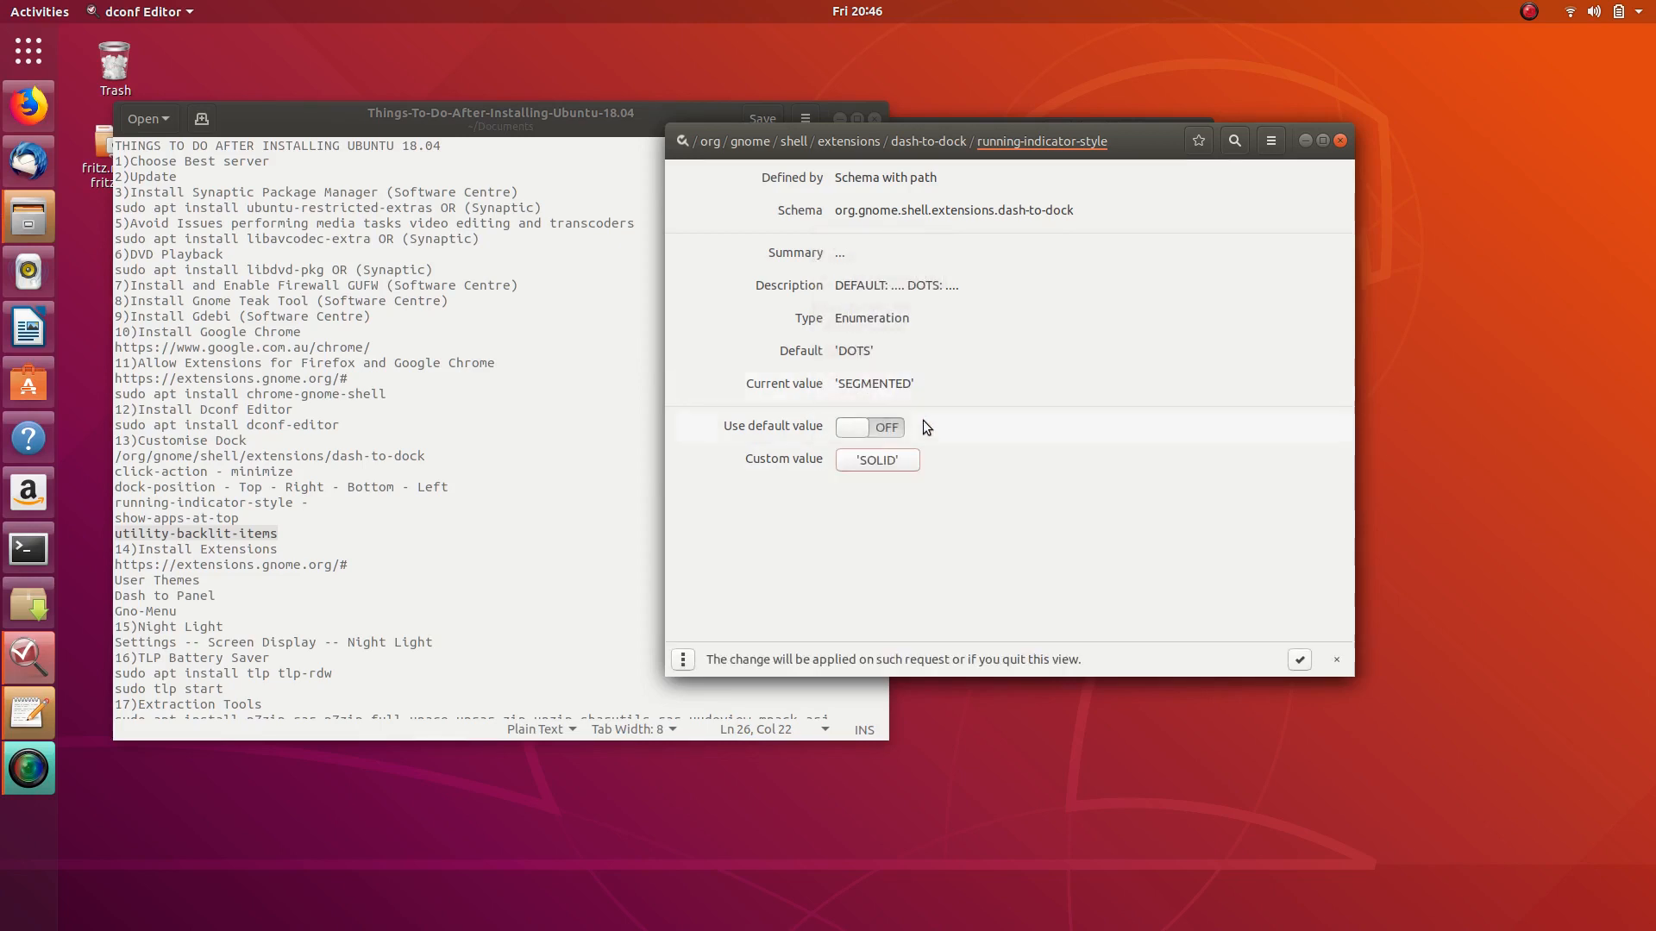
click(1300, 659)
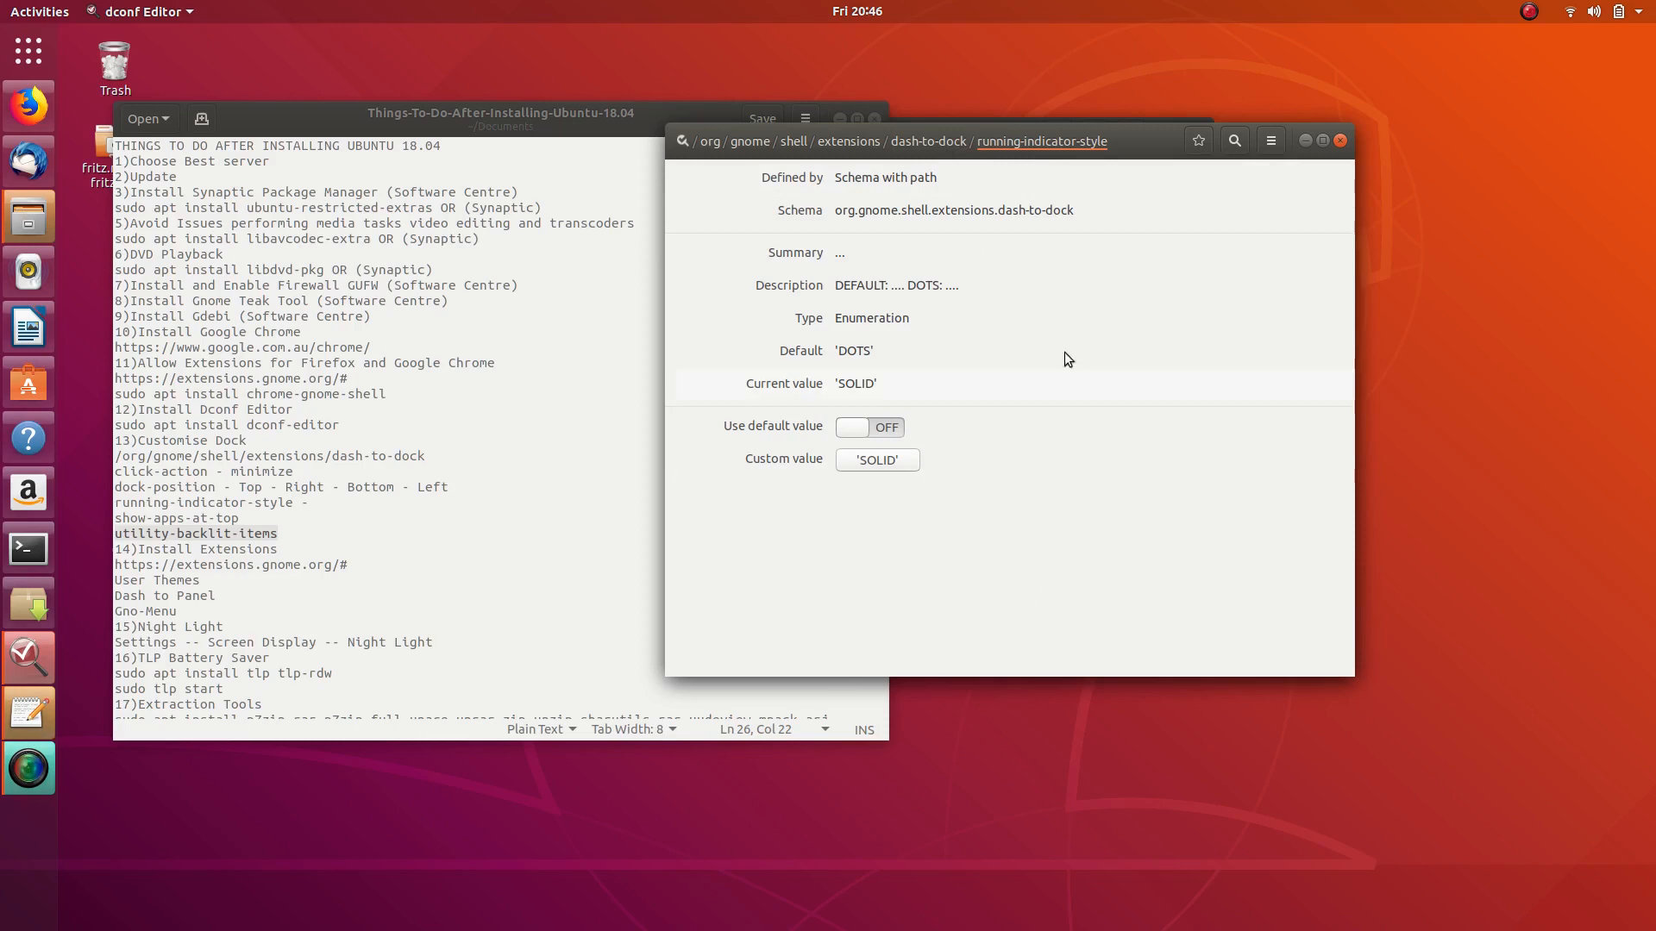
click(891, 459)
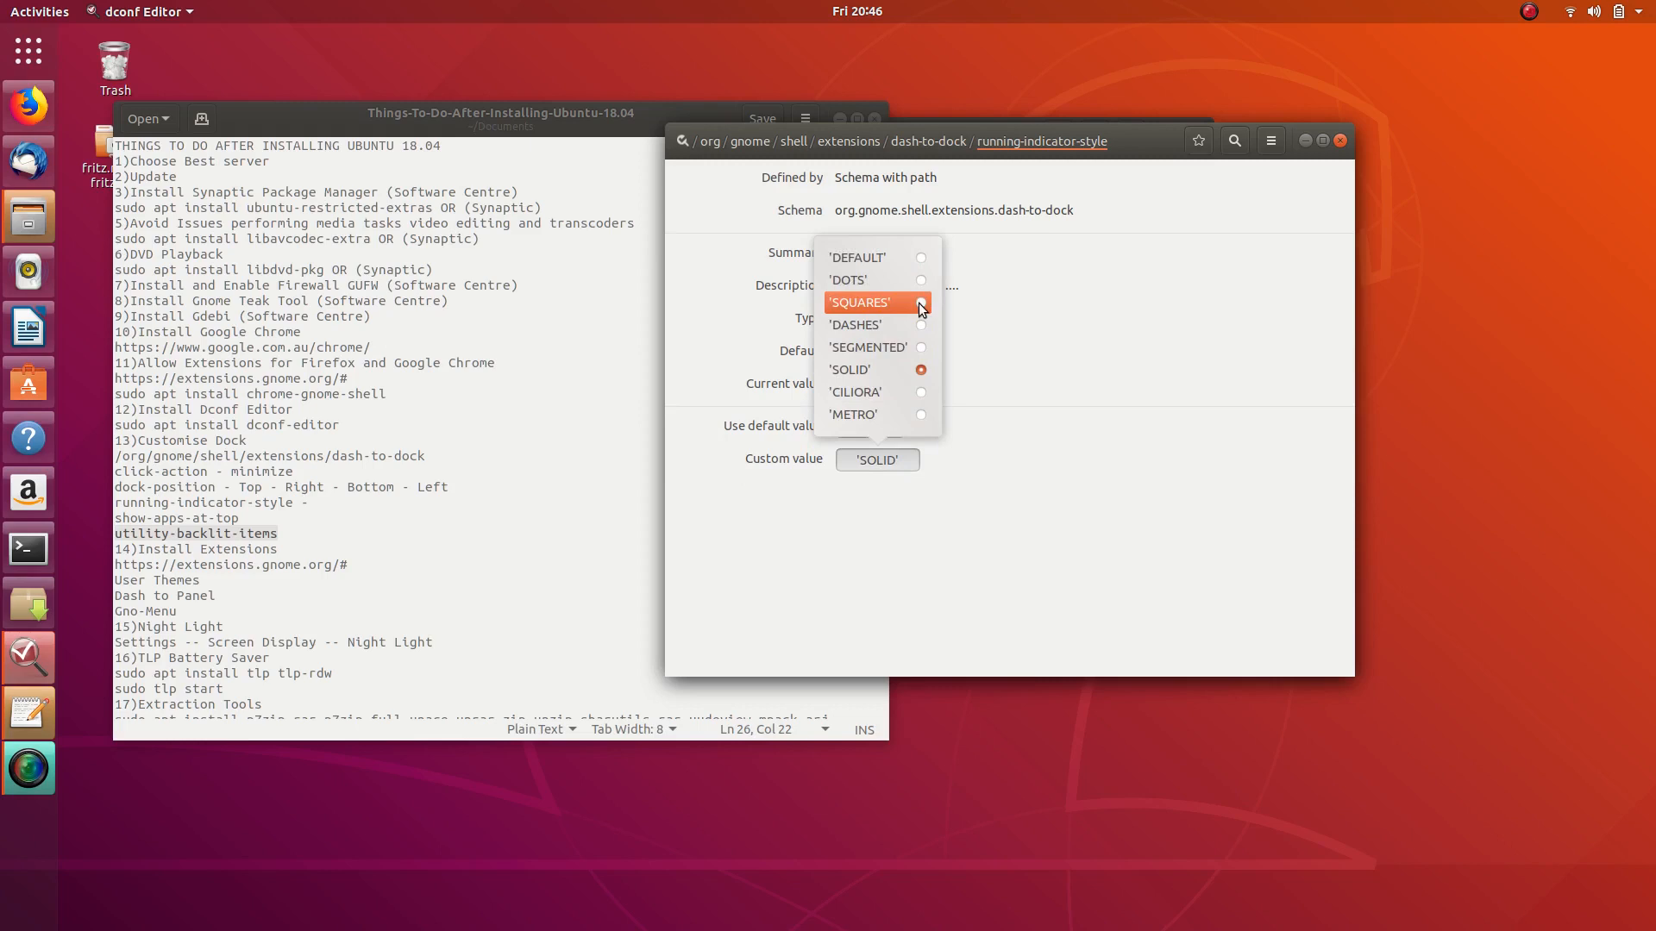
click(919, 303)
click(1302, 663)
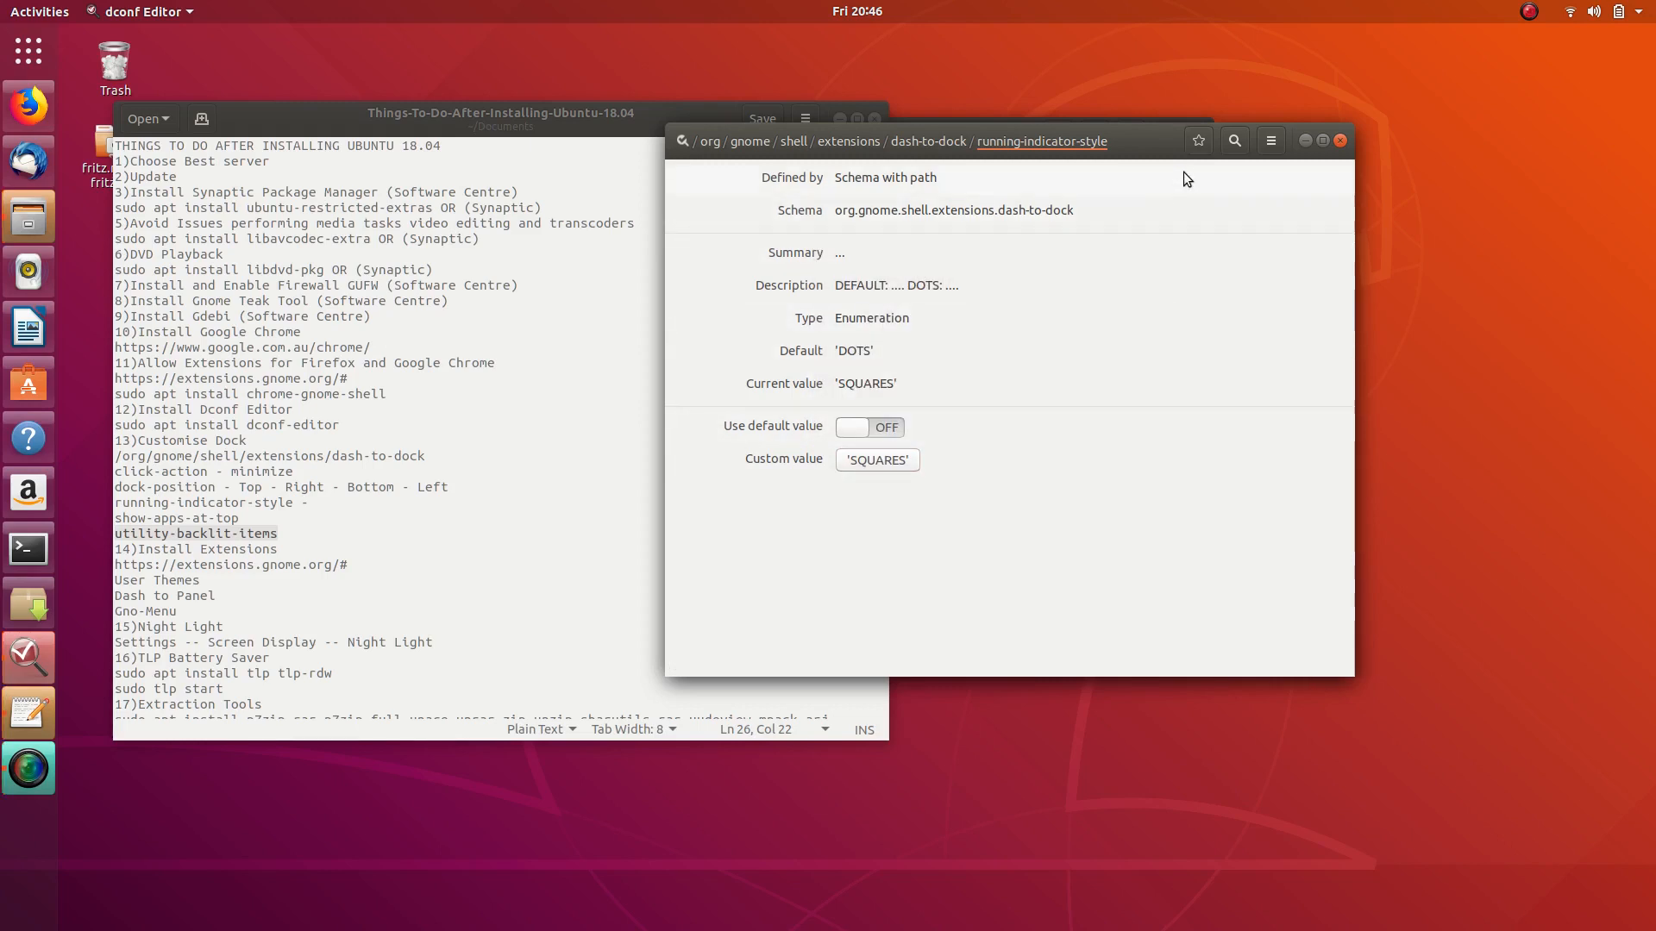
key(alt+Up)
- Switch unity-backlit-items back OFF and close dconf Editor
scroll(861, 464, down, 8)
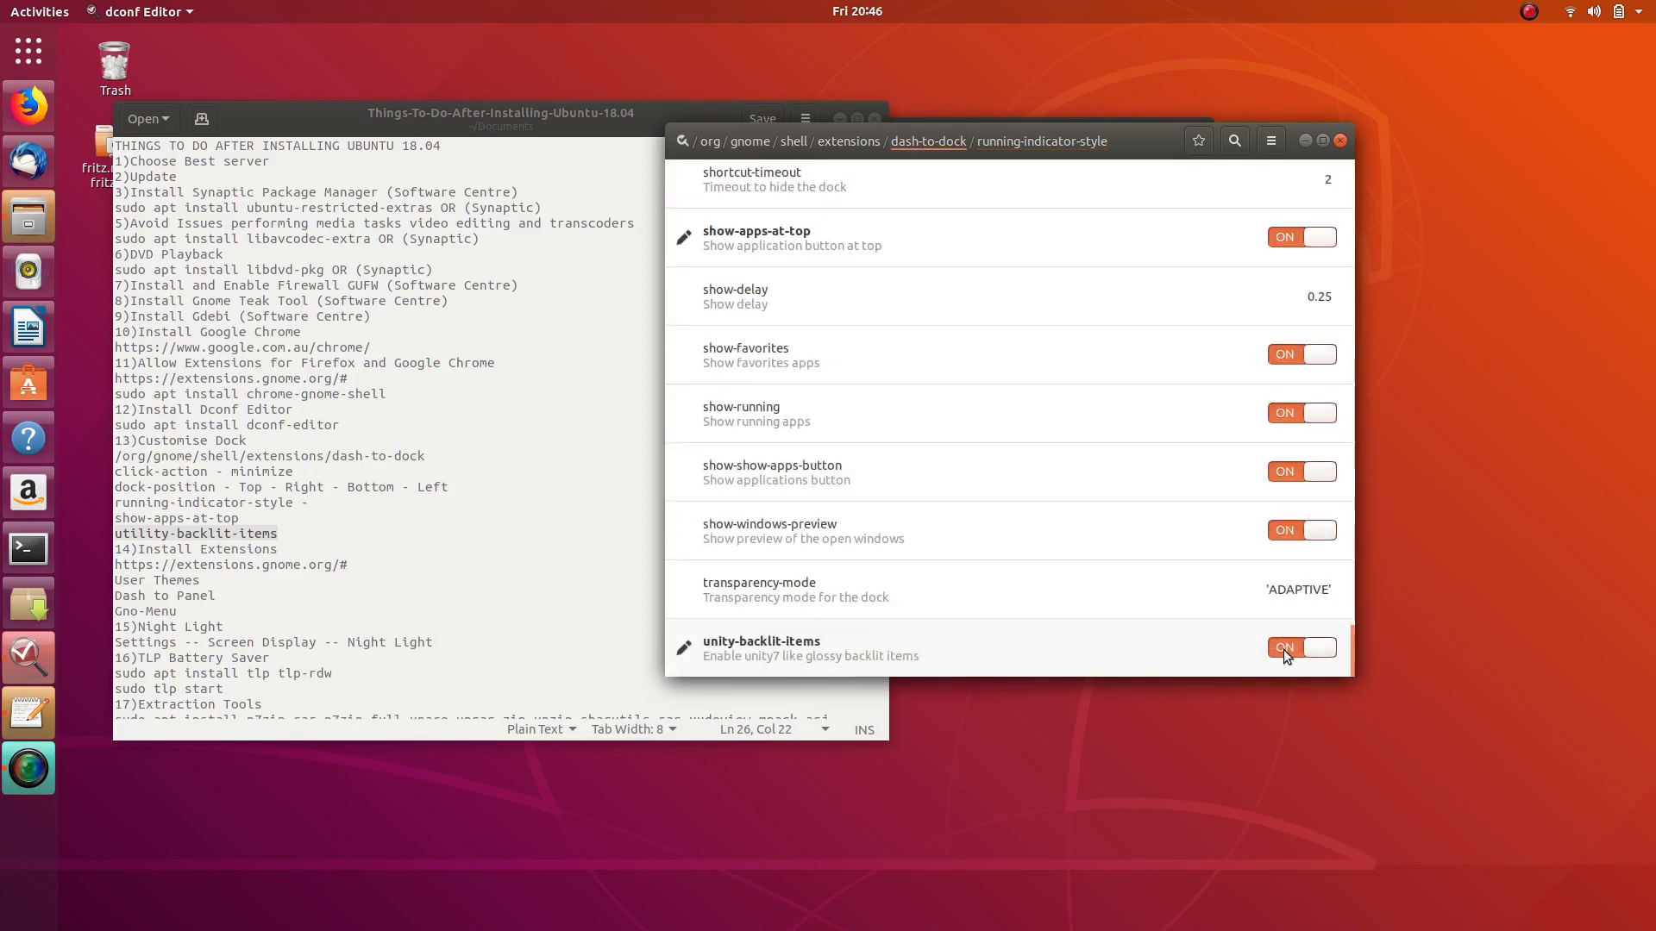
click(1284, 649)
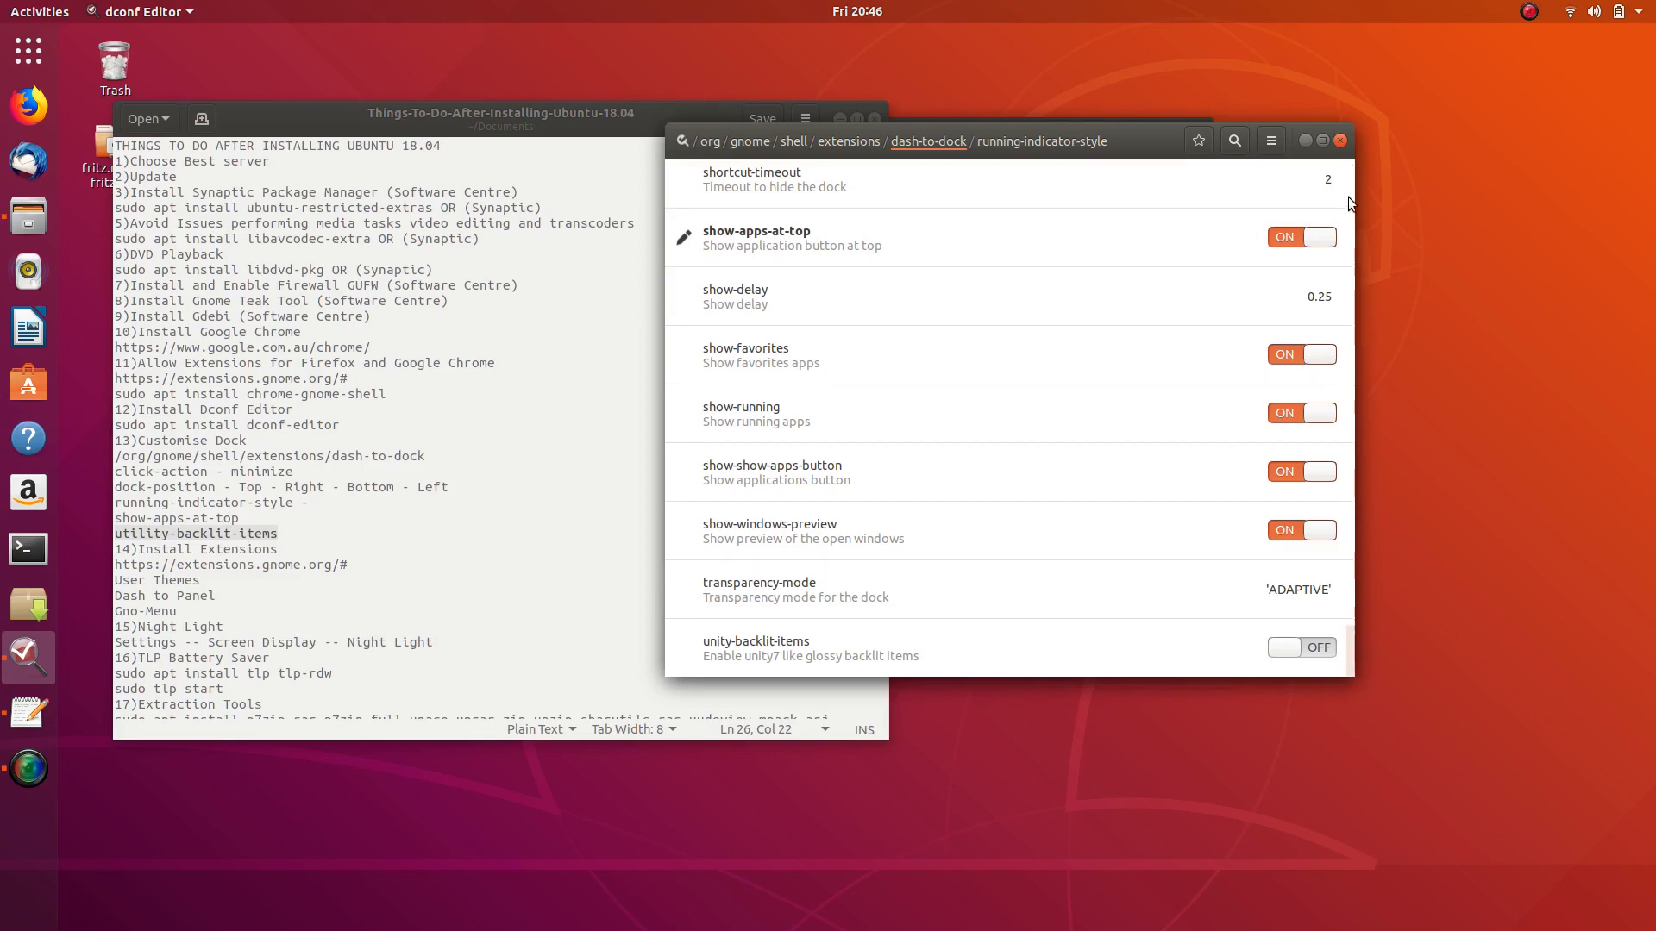
click(1341, 140)
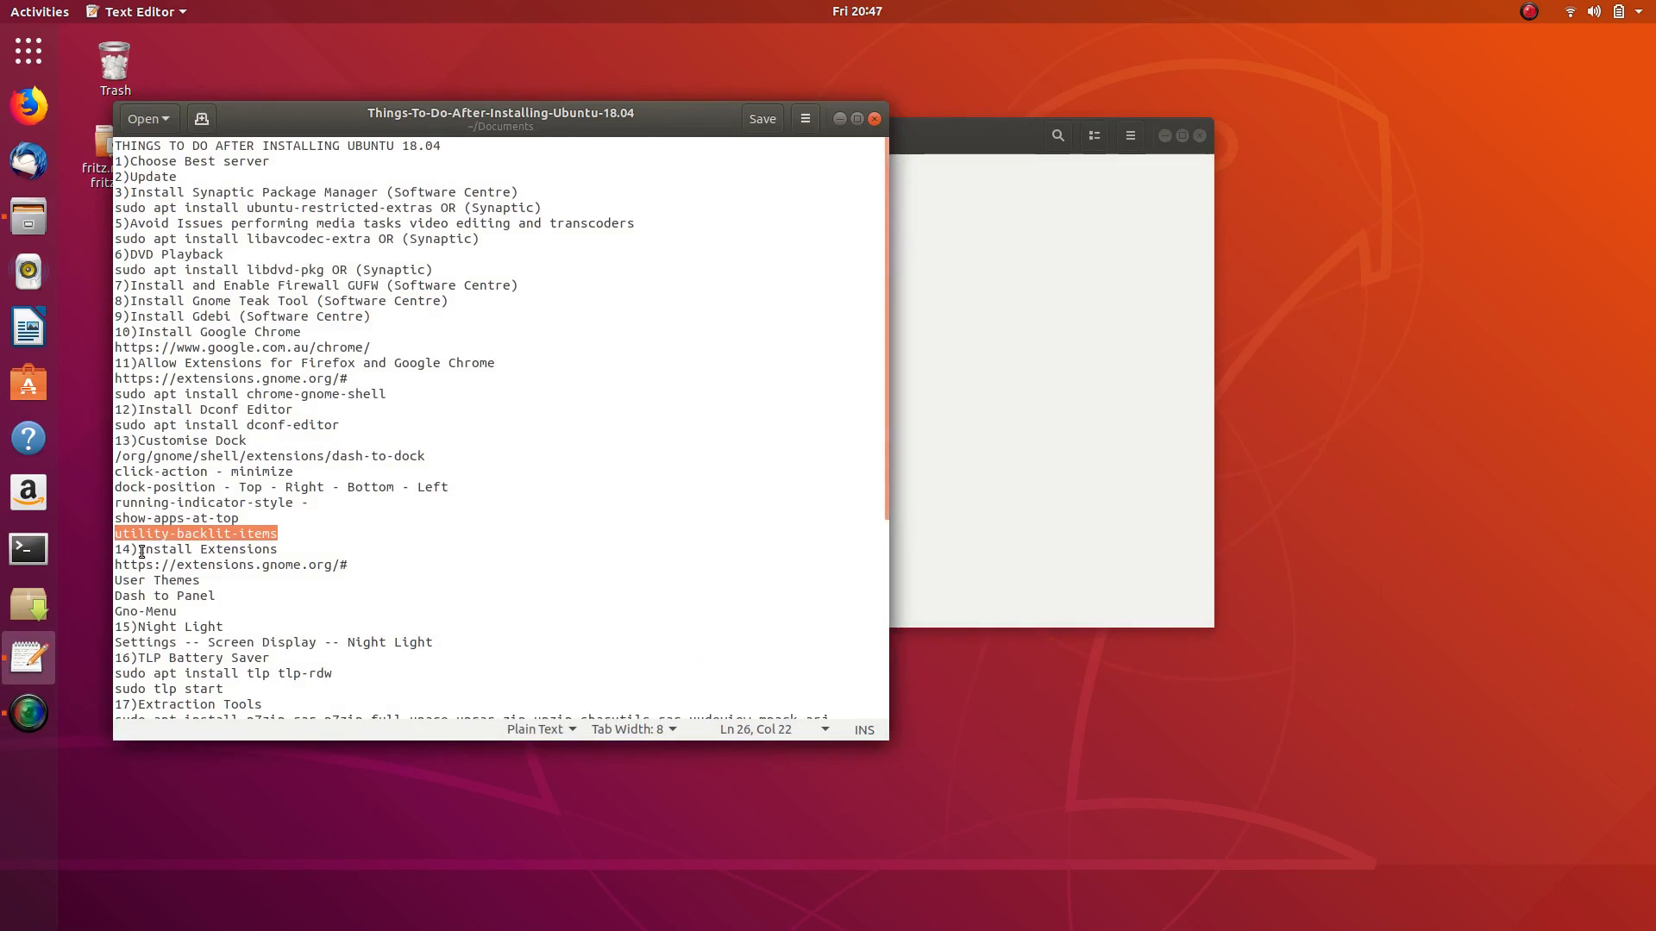
- Launch Firefox, go to extensions.gnome.org, and open the User Themes extension page
click(28, 106)
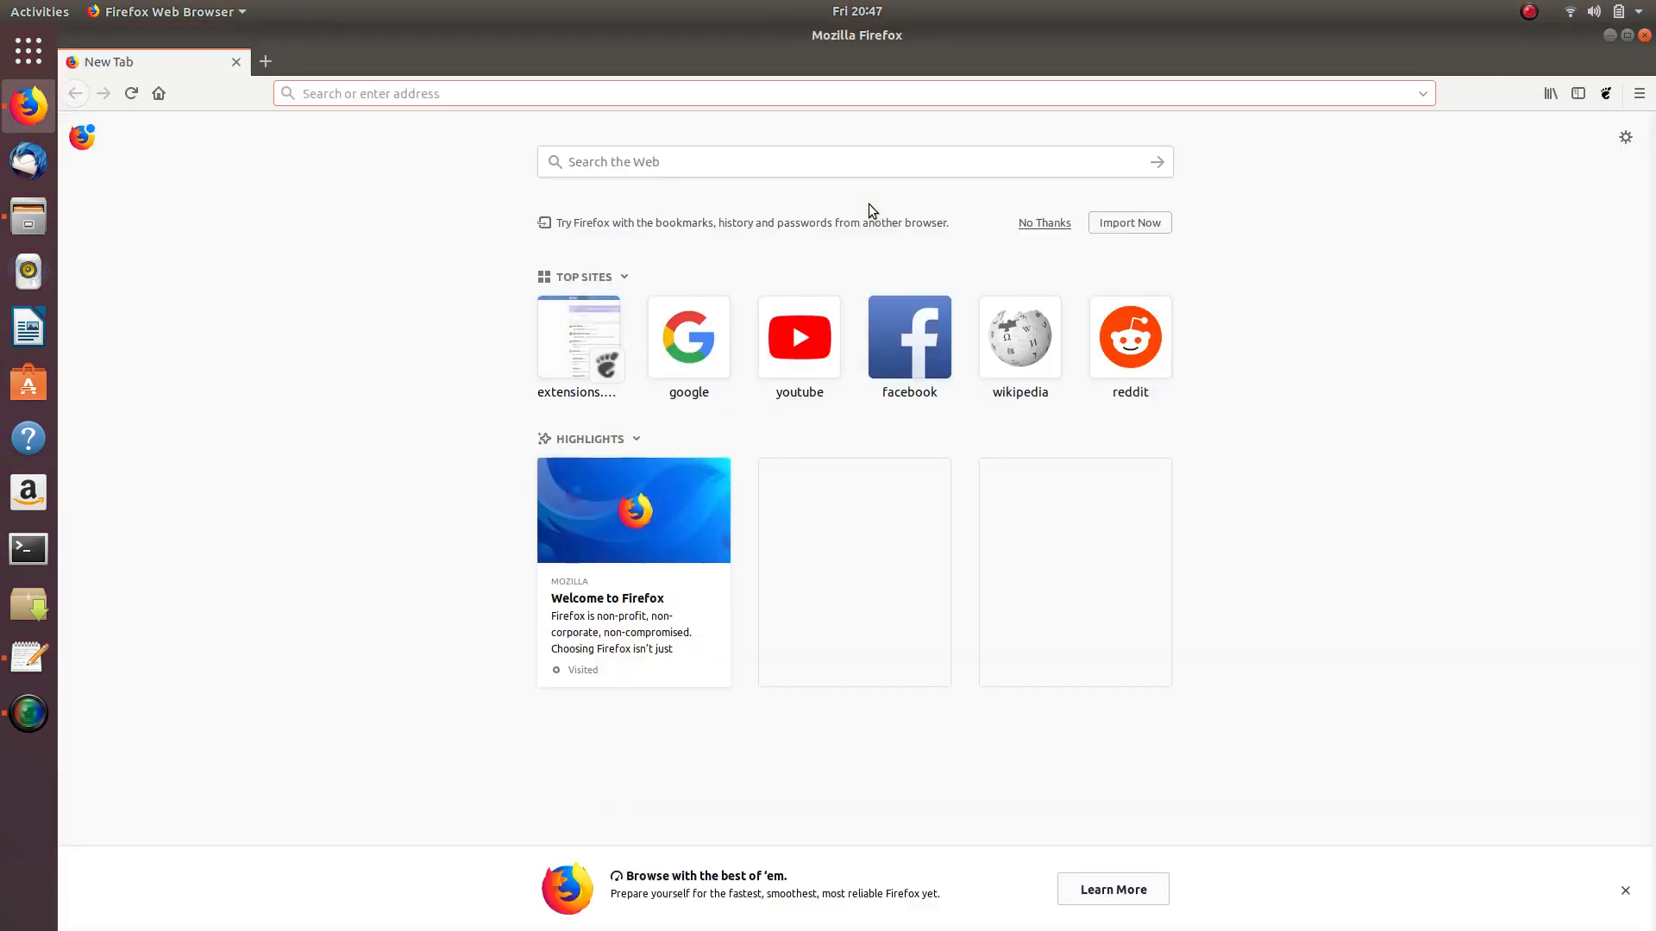
click(568, 336)
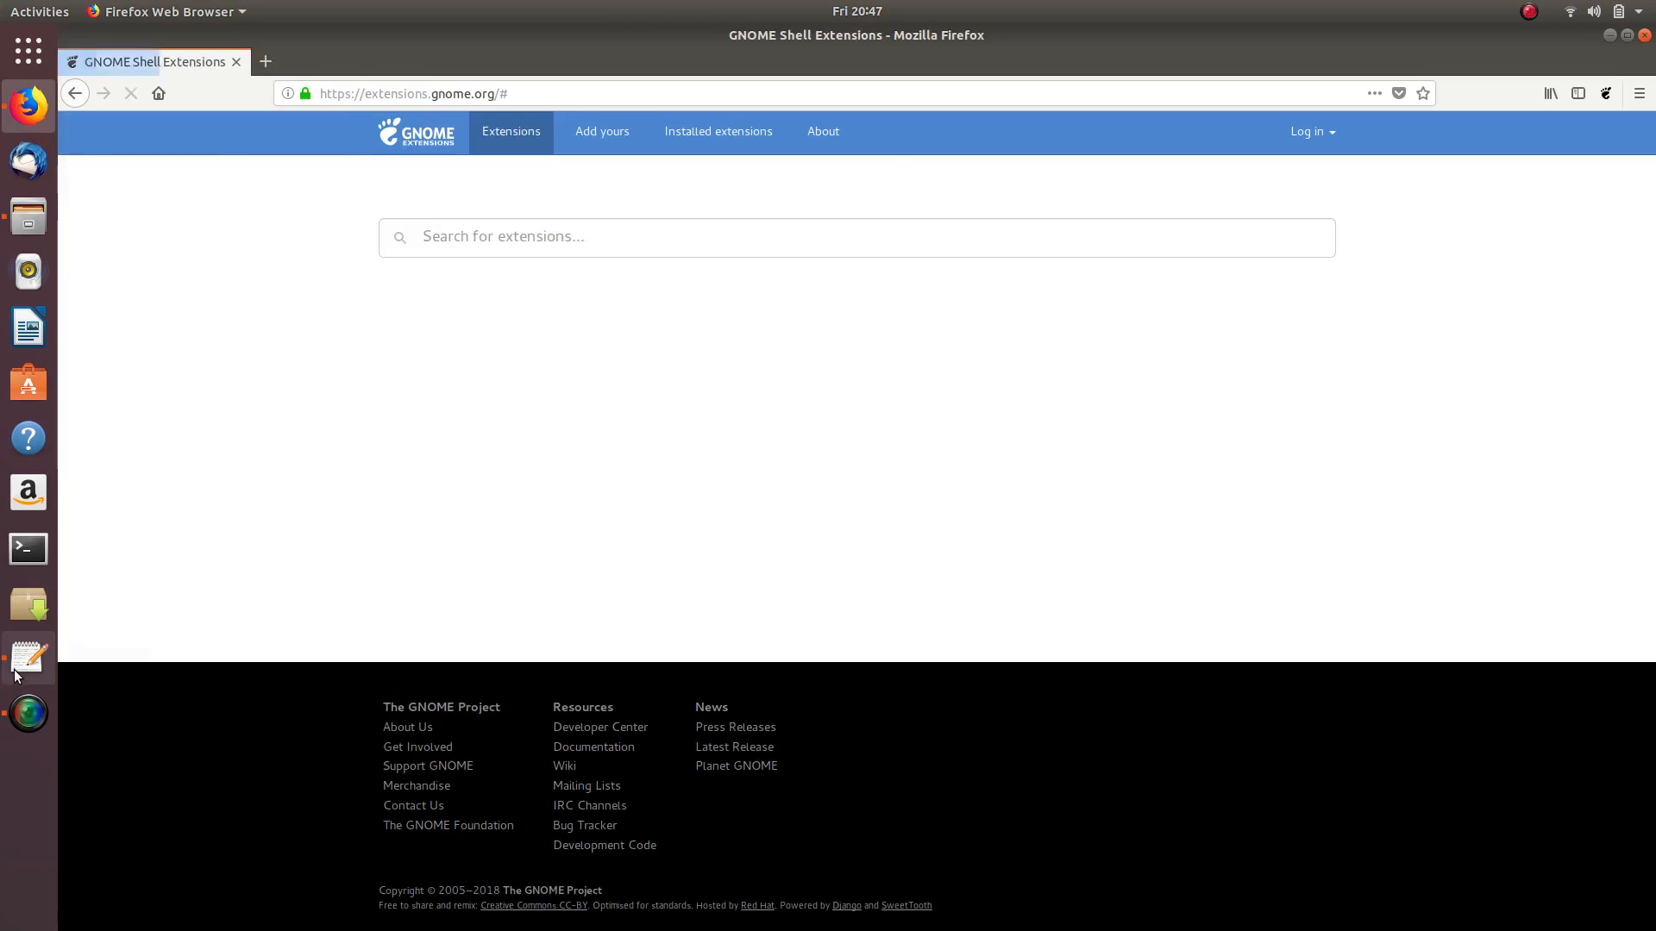
click(29, 657)
drag(338, 111, 977, 147)
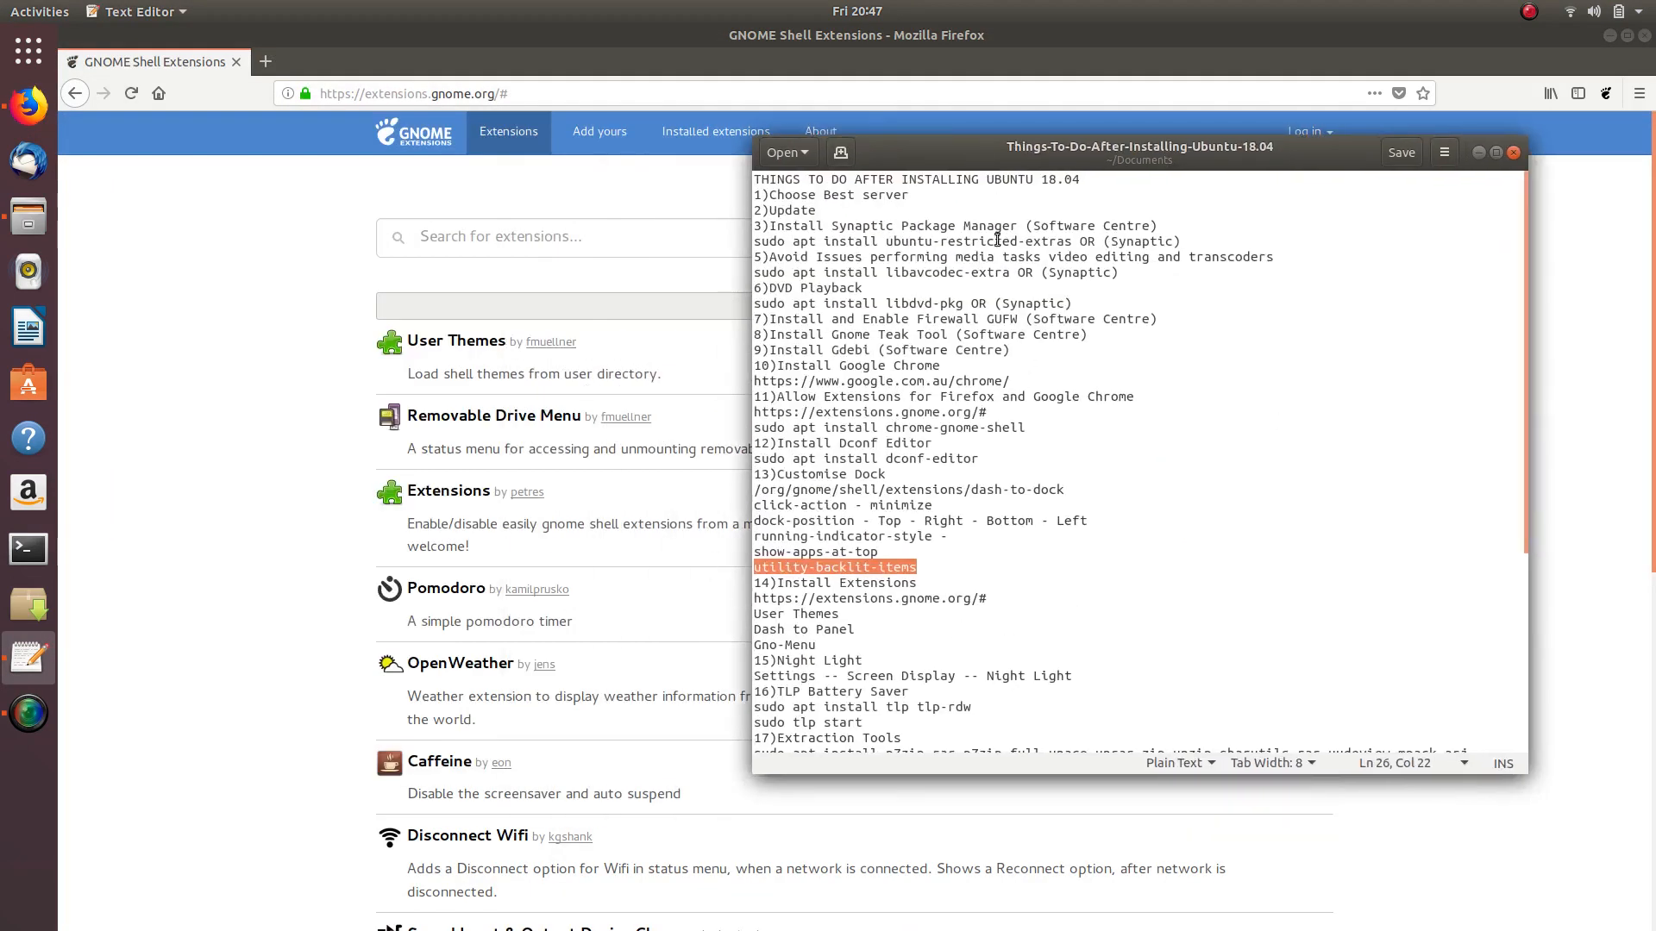
click(1479, 153)
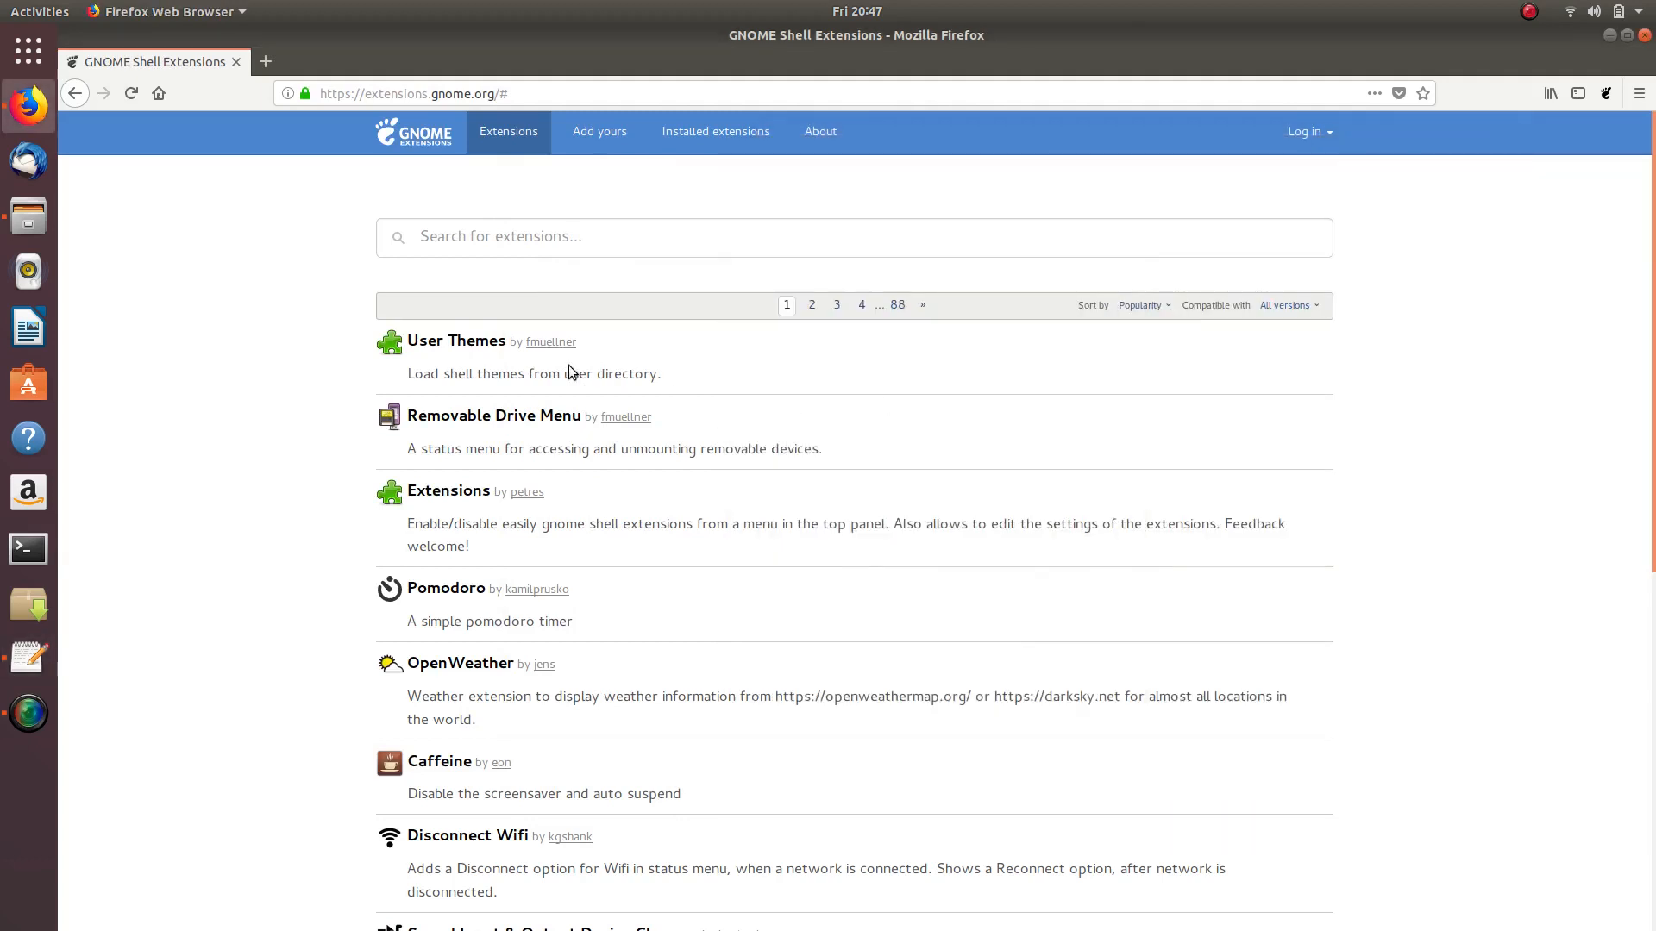
click(467, 346)
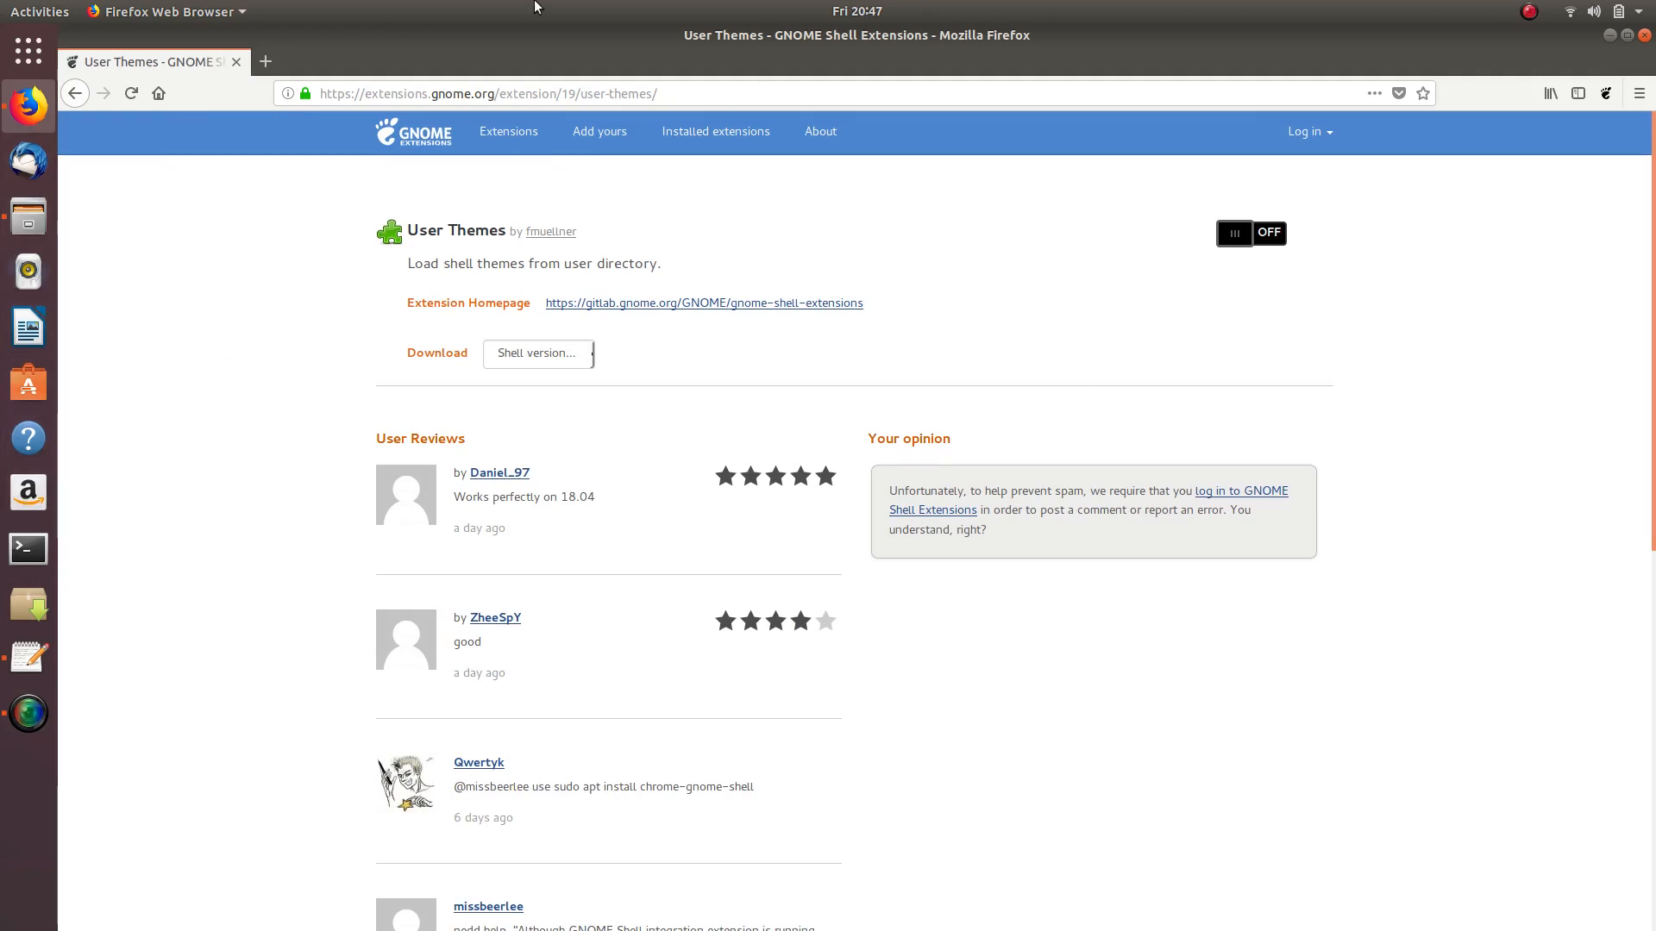
- Clear the Downloads window away, then switch User Themes ON and confirm its installation
click(1610, 34)
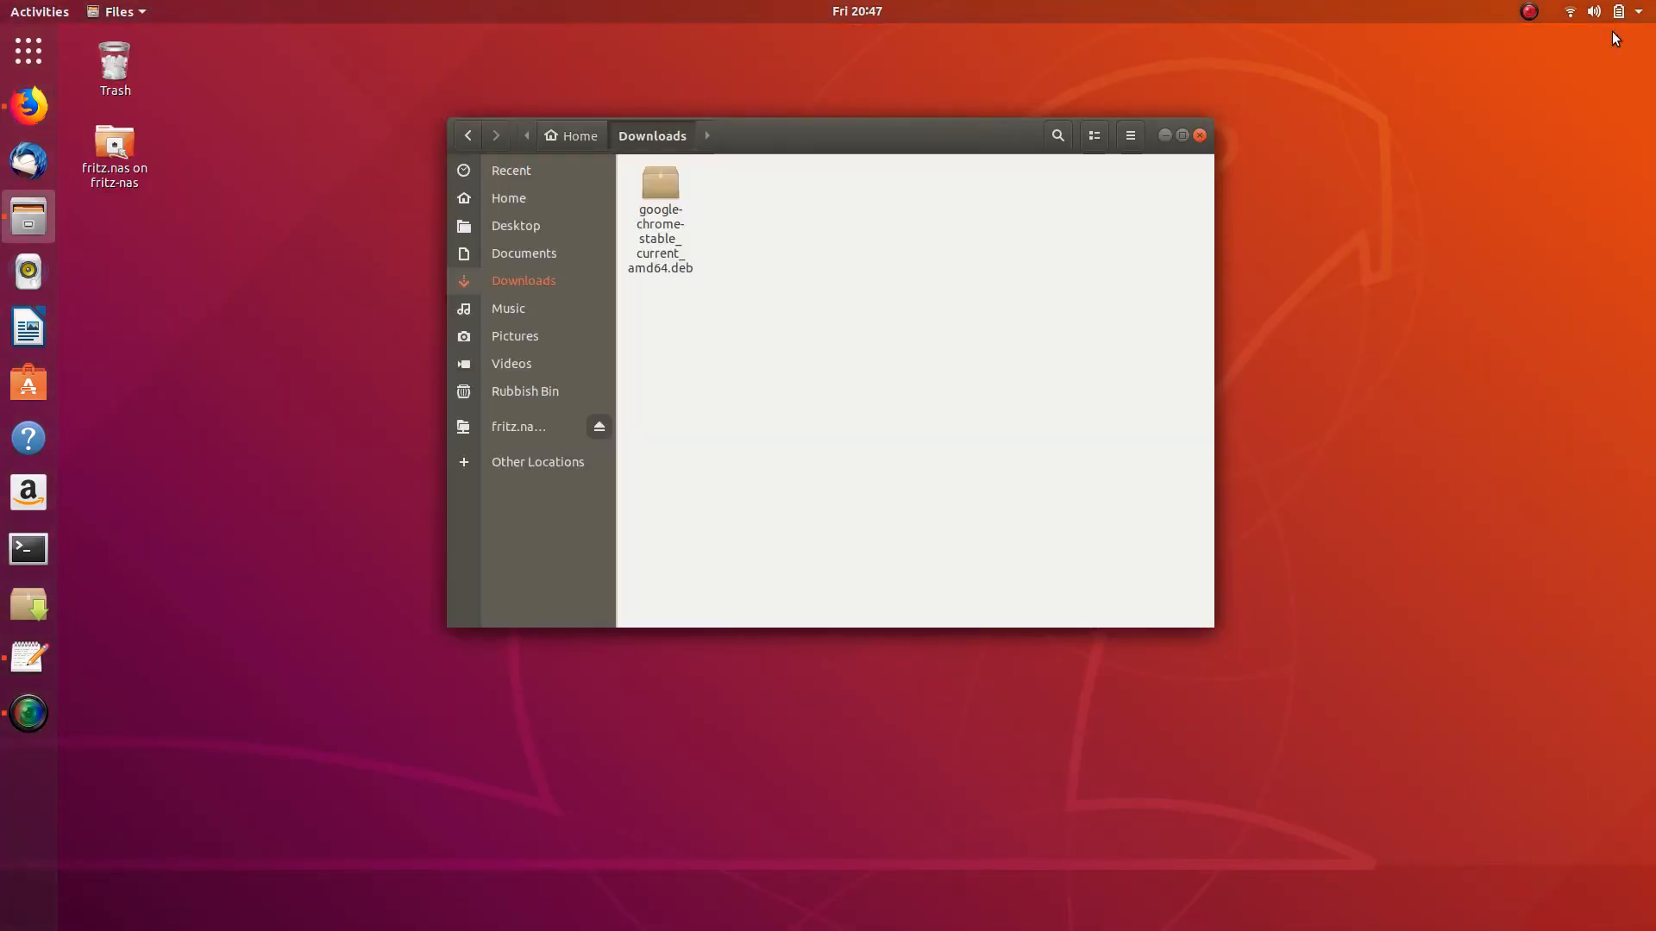
click(1166, 135)
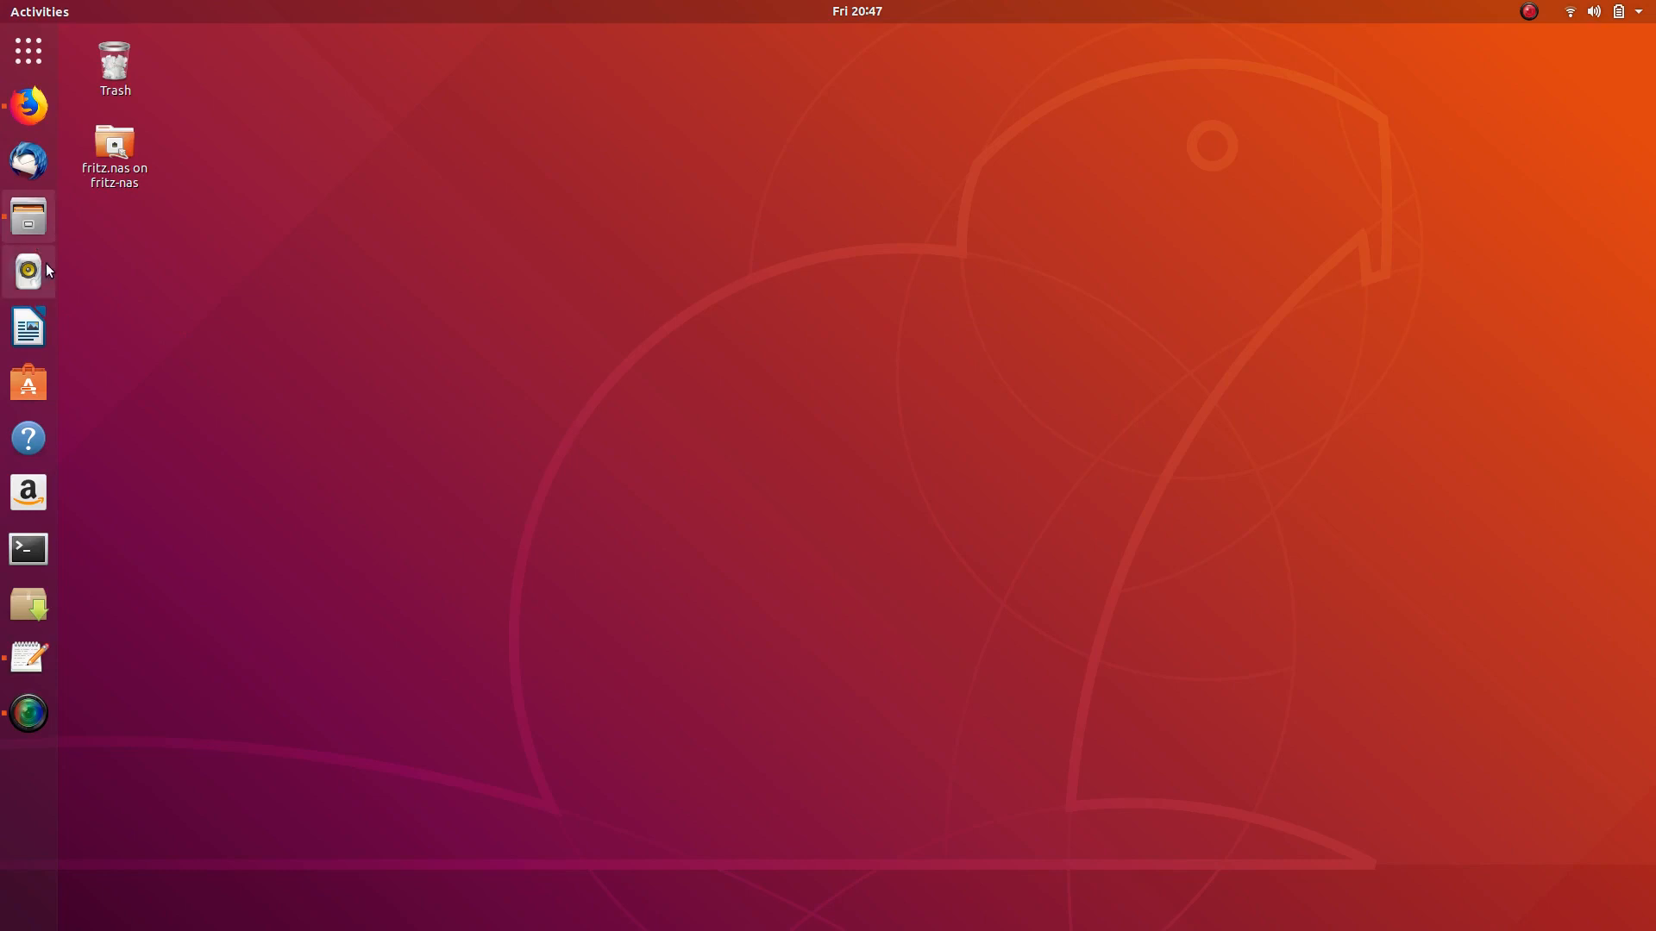
click(28, 106)
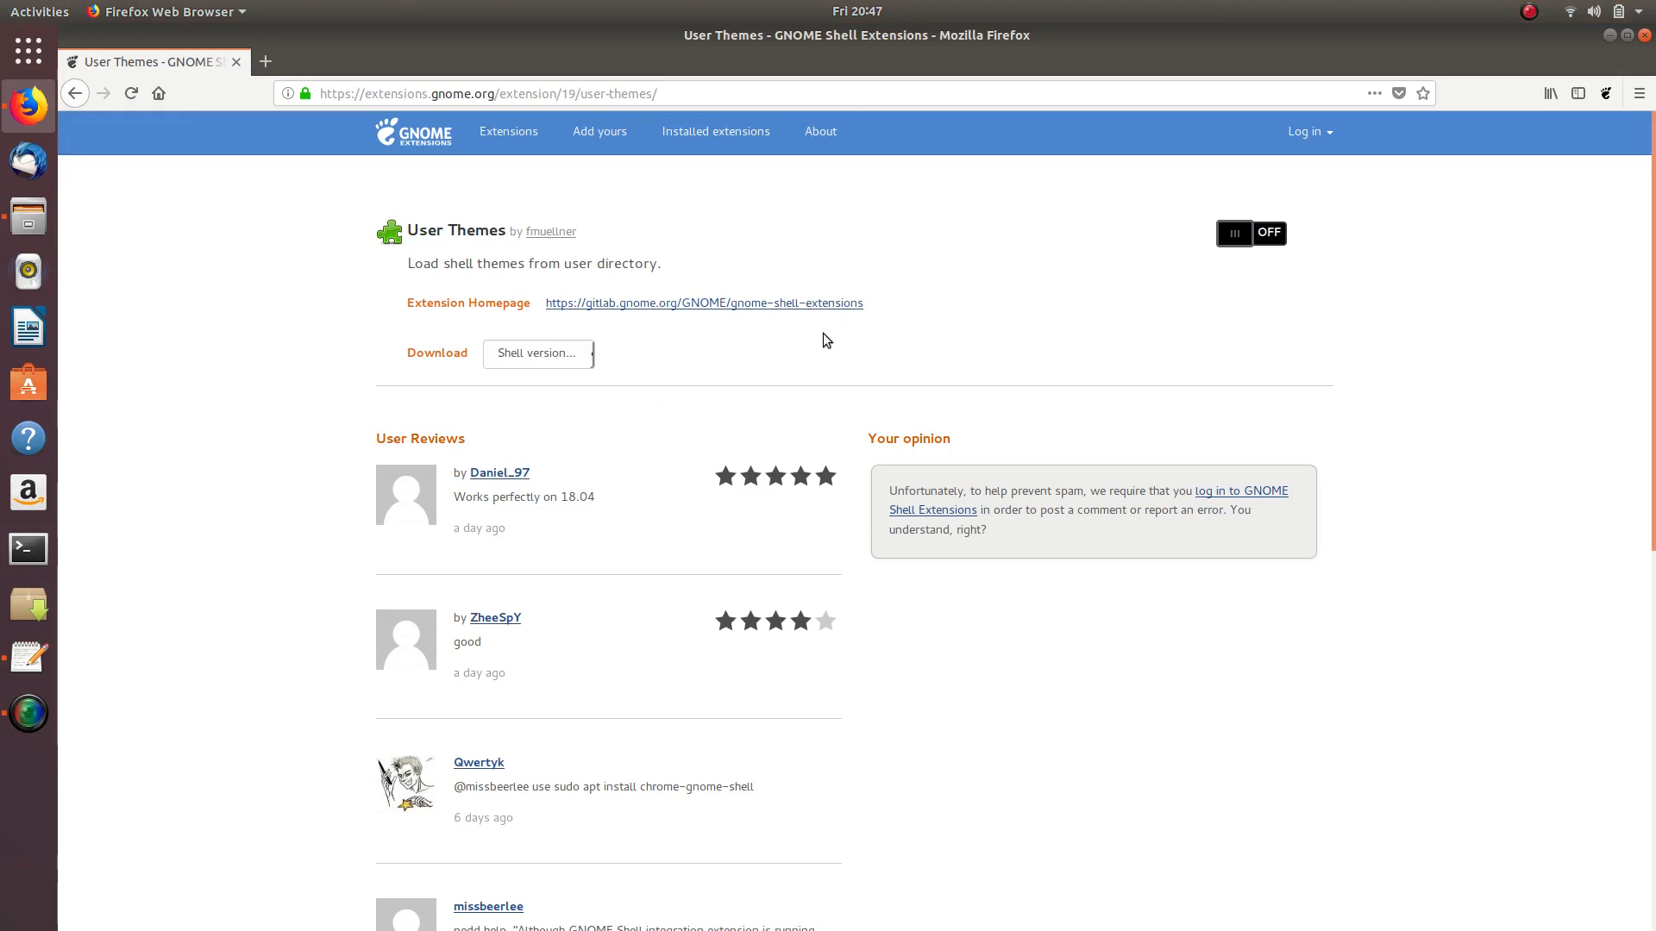
click(1270, 234)
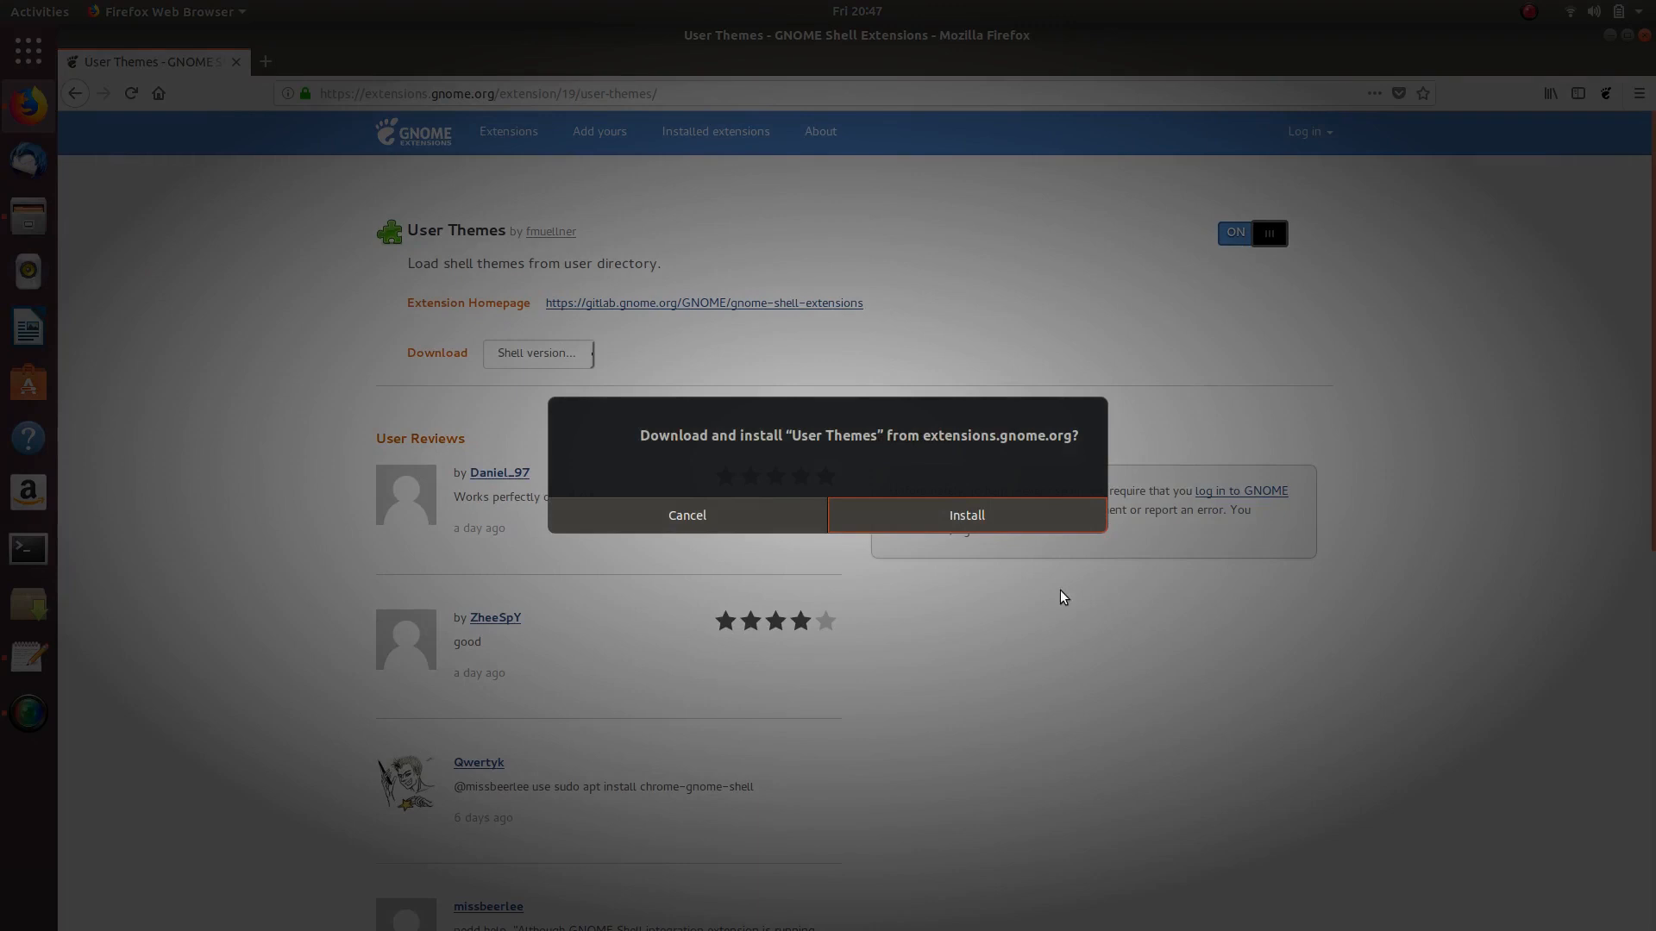
click(1043, 510)
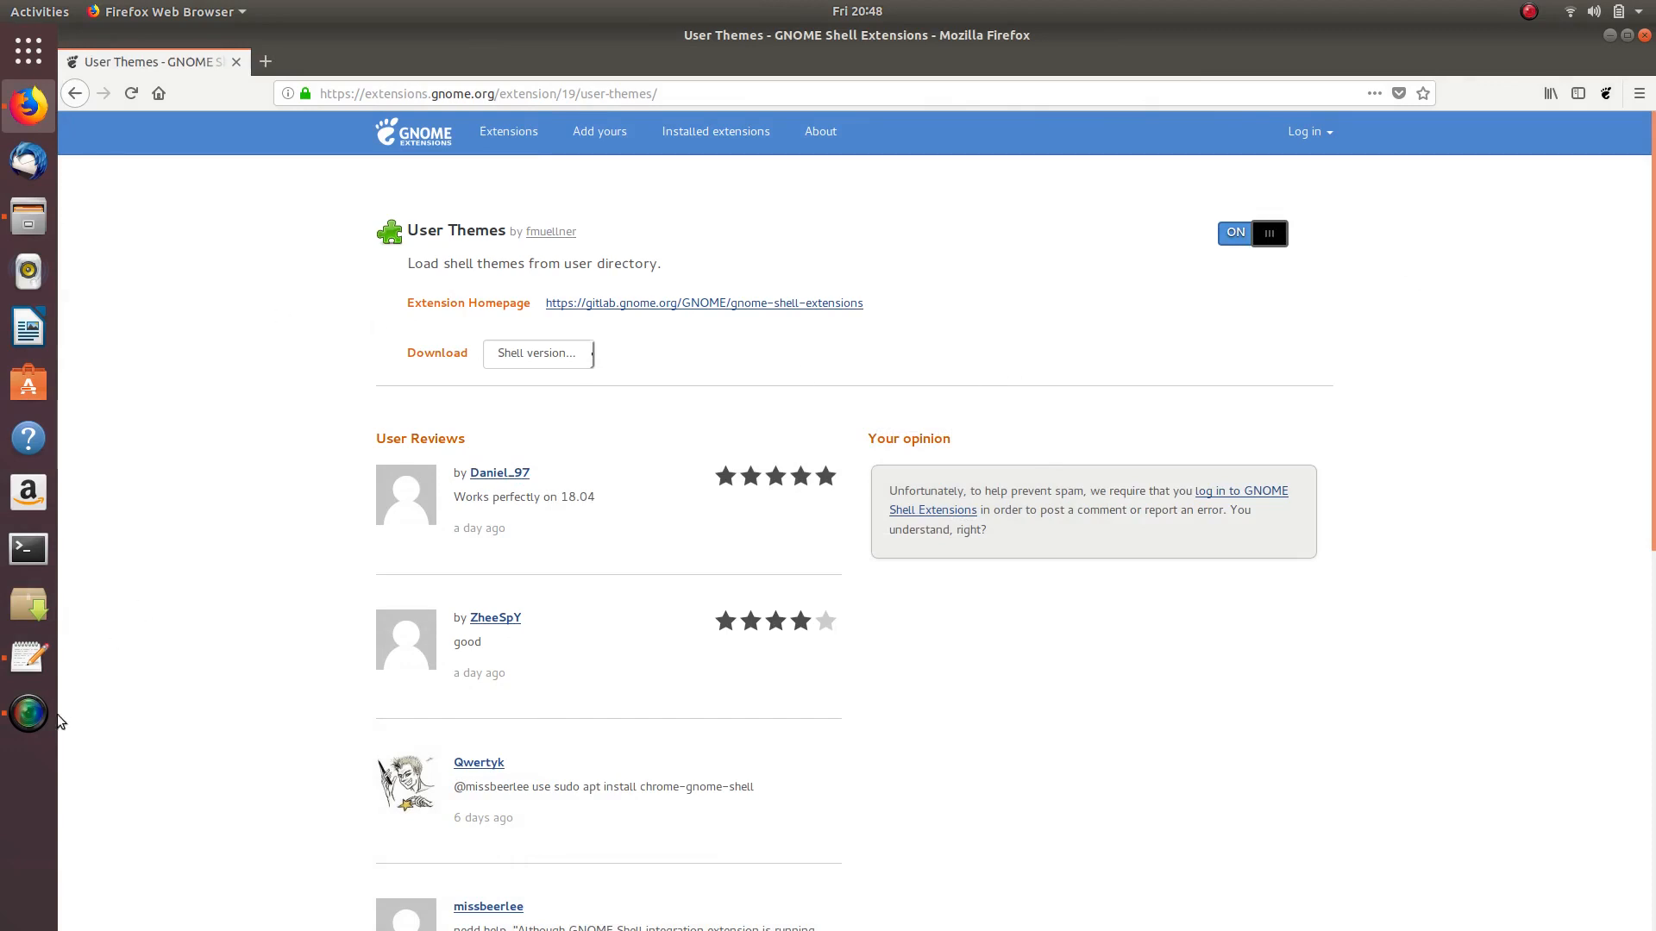
- Highlight the next extension to install in the to-do notes
click(28, 657)
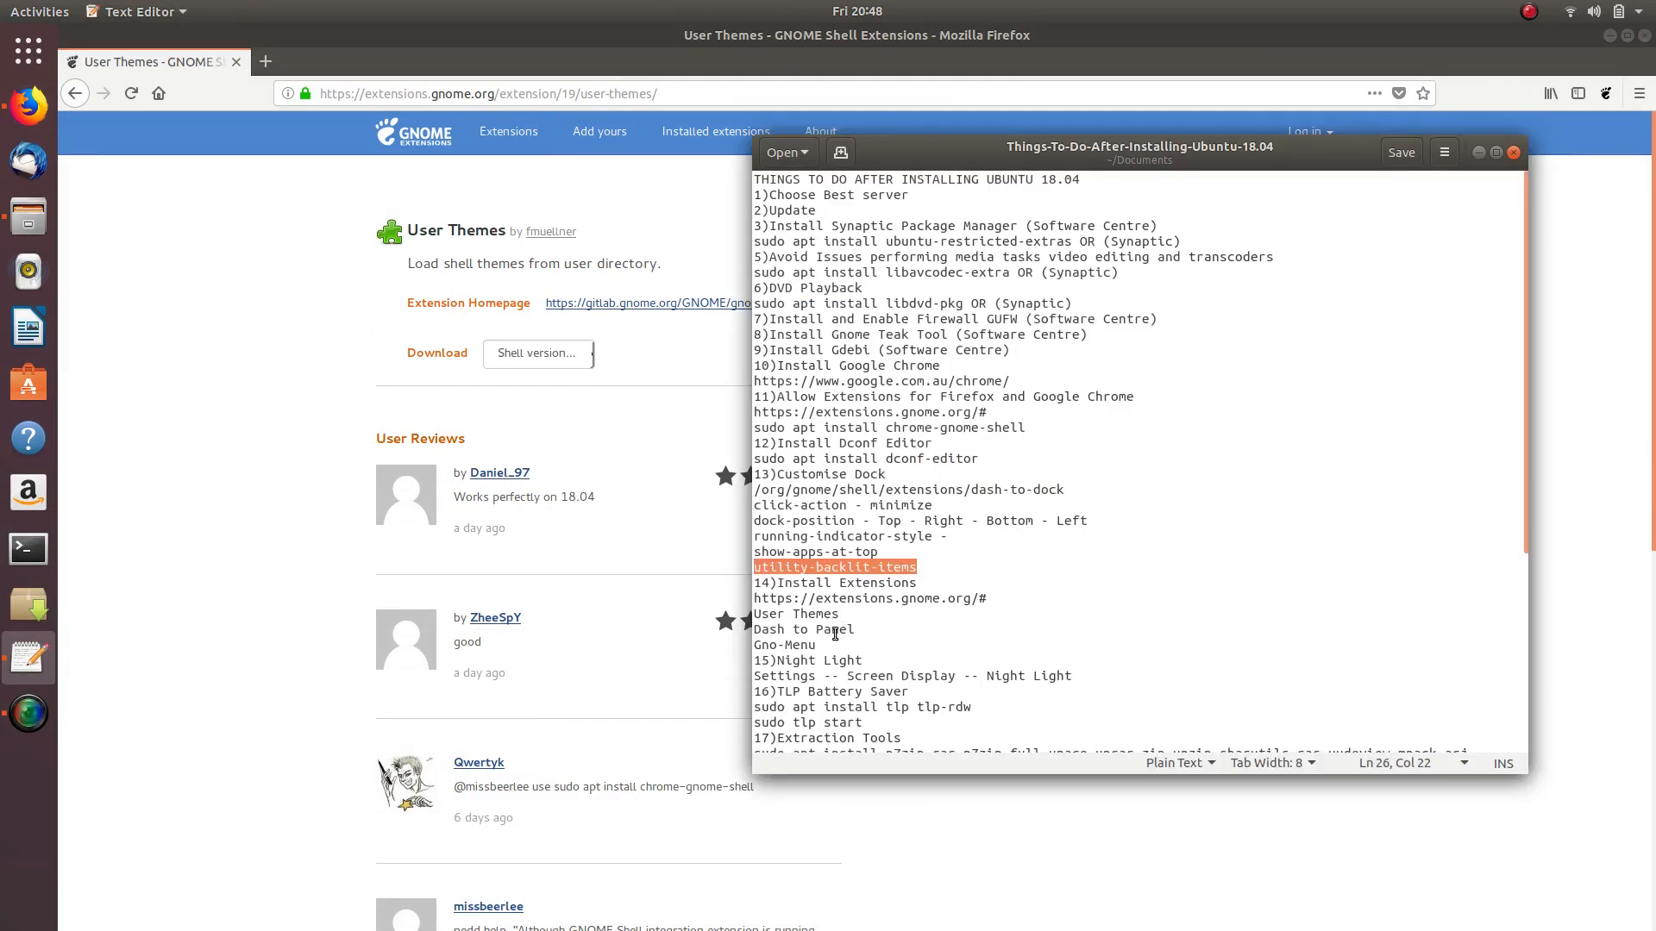
click(802, 586)
drag(776, 617, 816, 629)
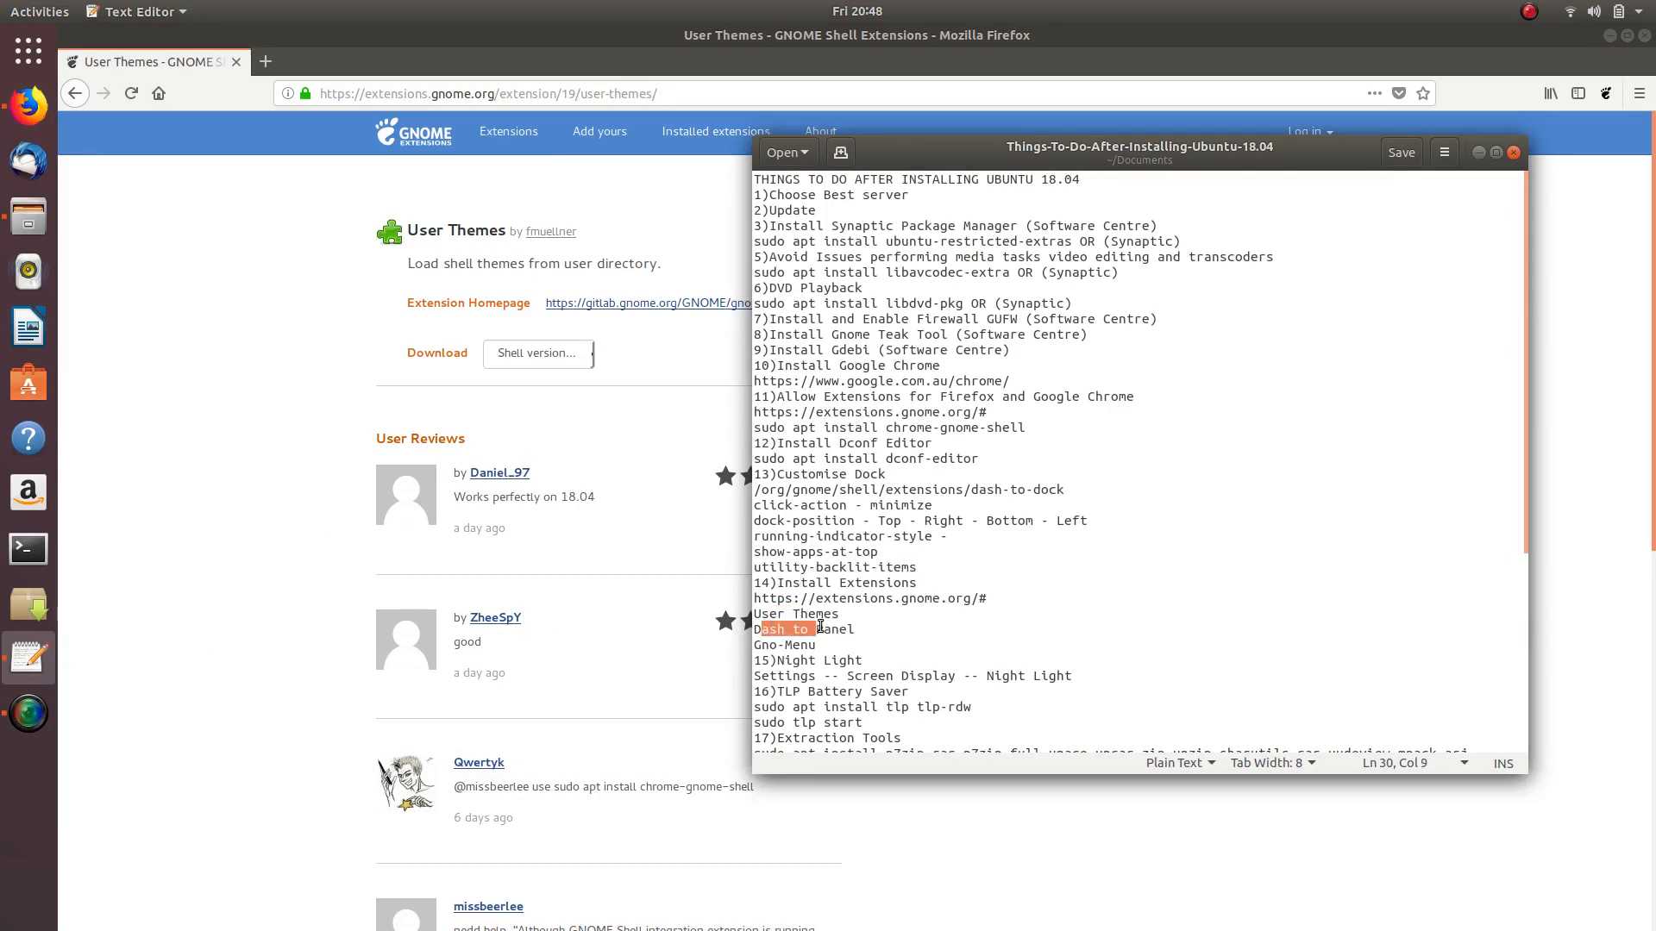
- Search 'das', install and switch ON Dash to Panel, then return to the search results
click(298, 337)
click(75, 93)
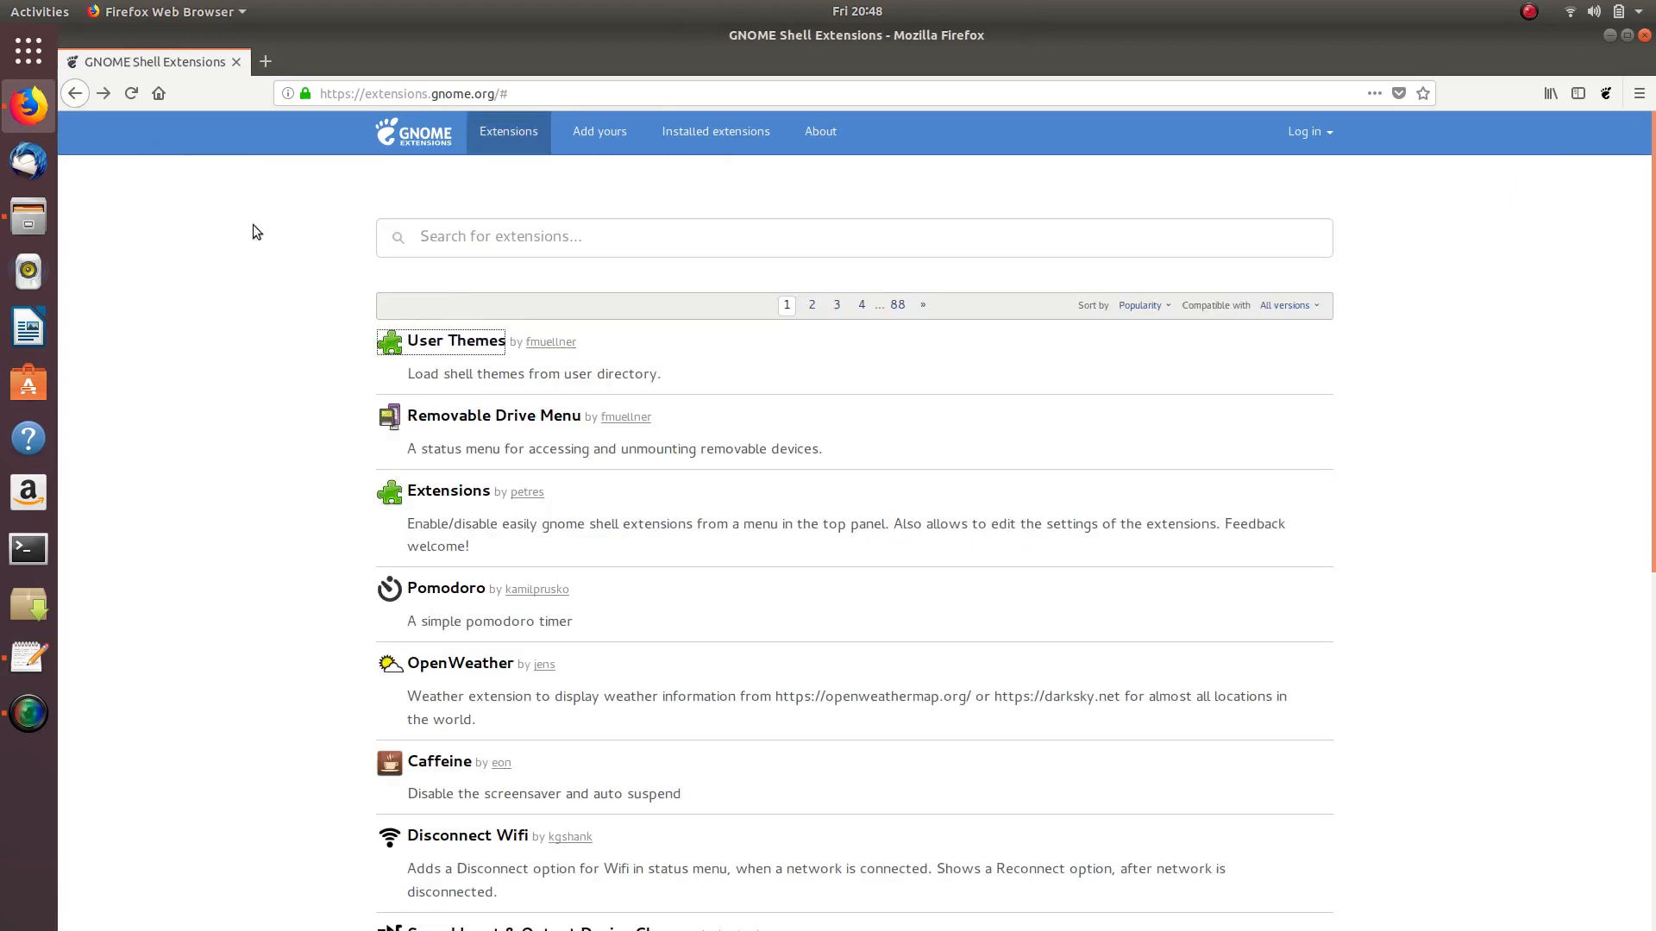
click(456, 237)
text(dash to panel)
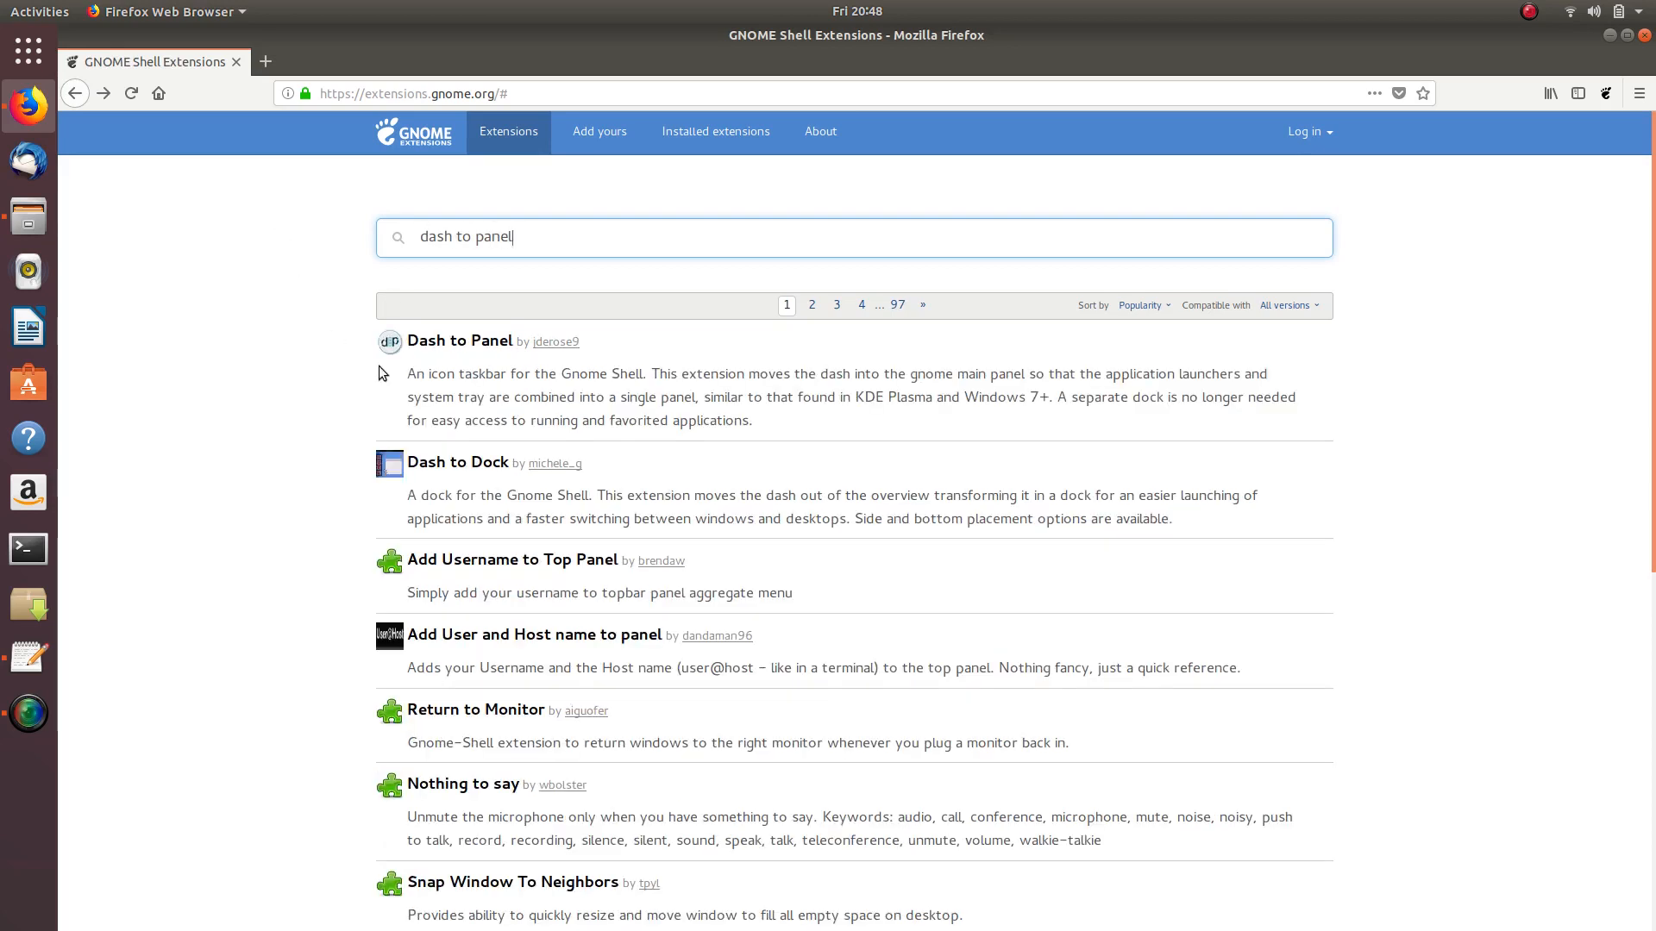
click(431, 342)
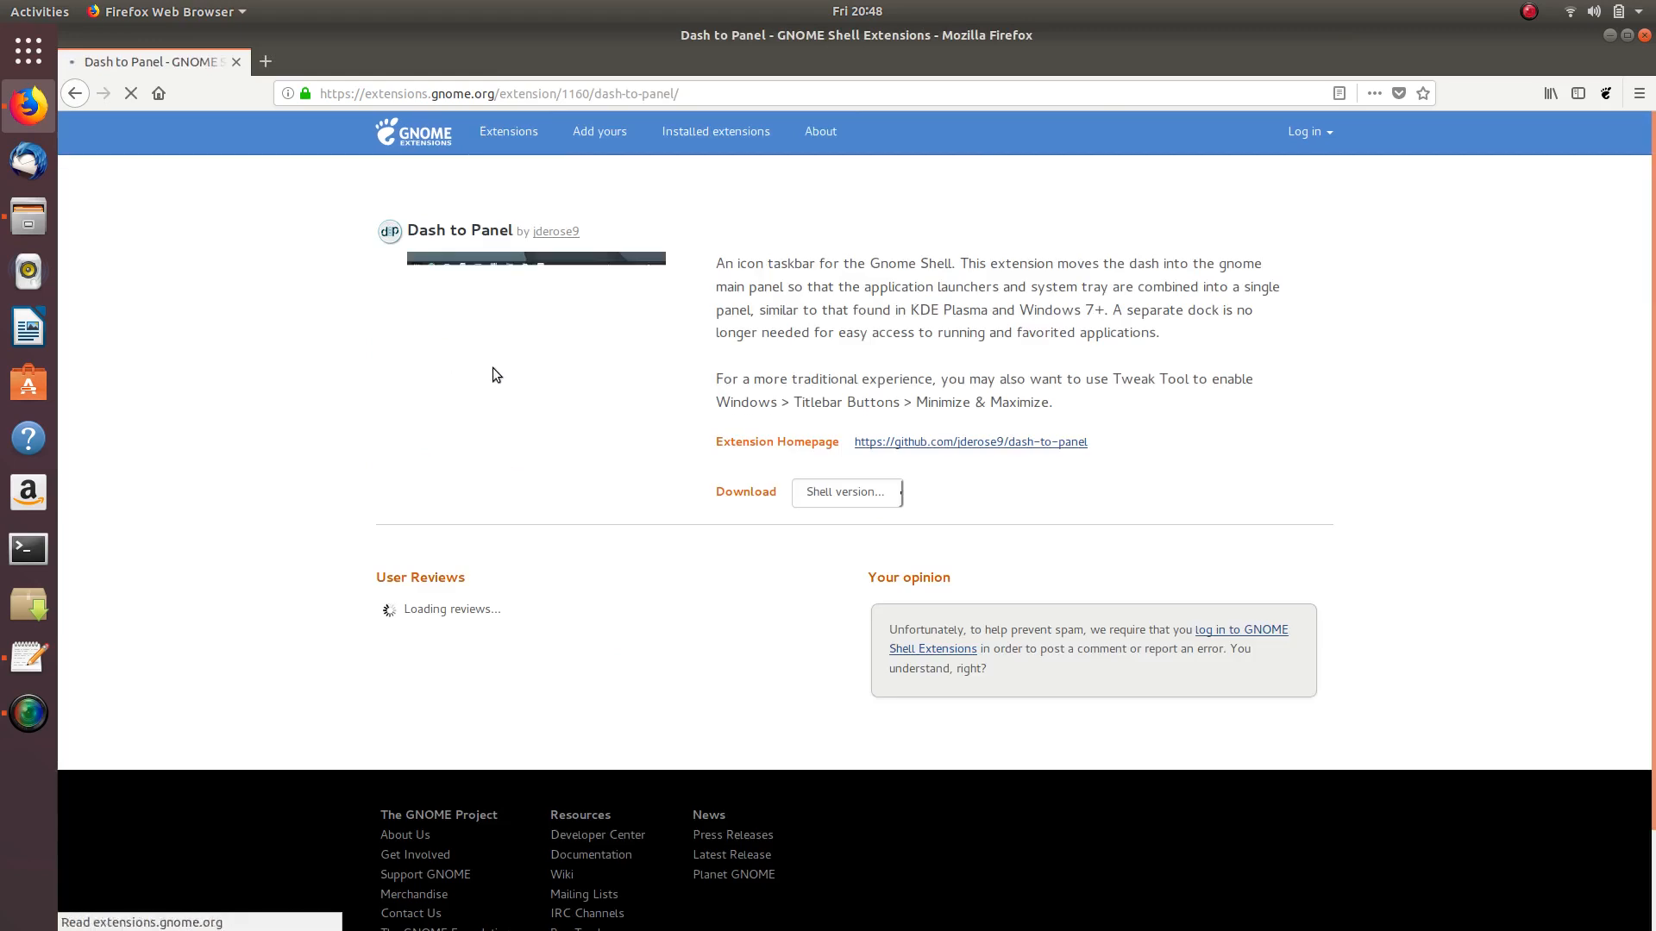
click(1274, 235)
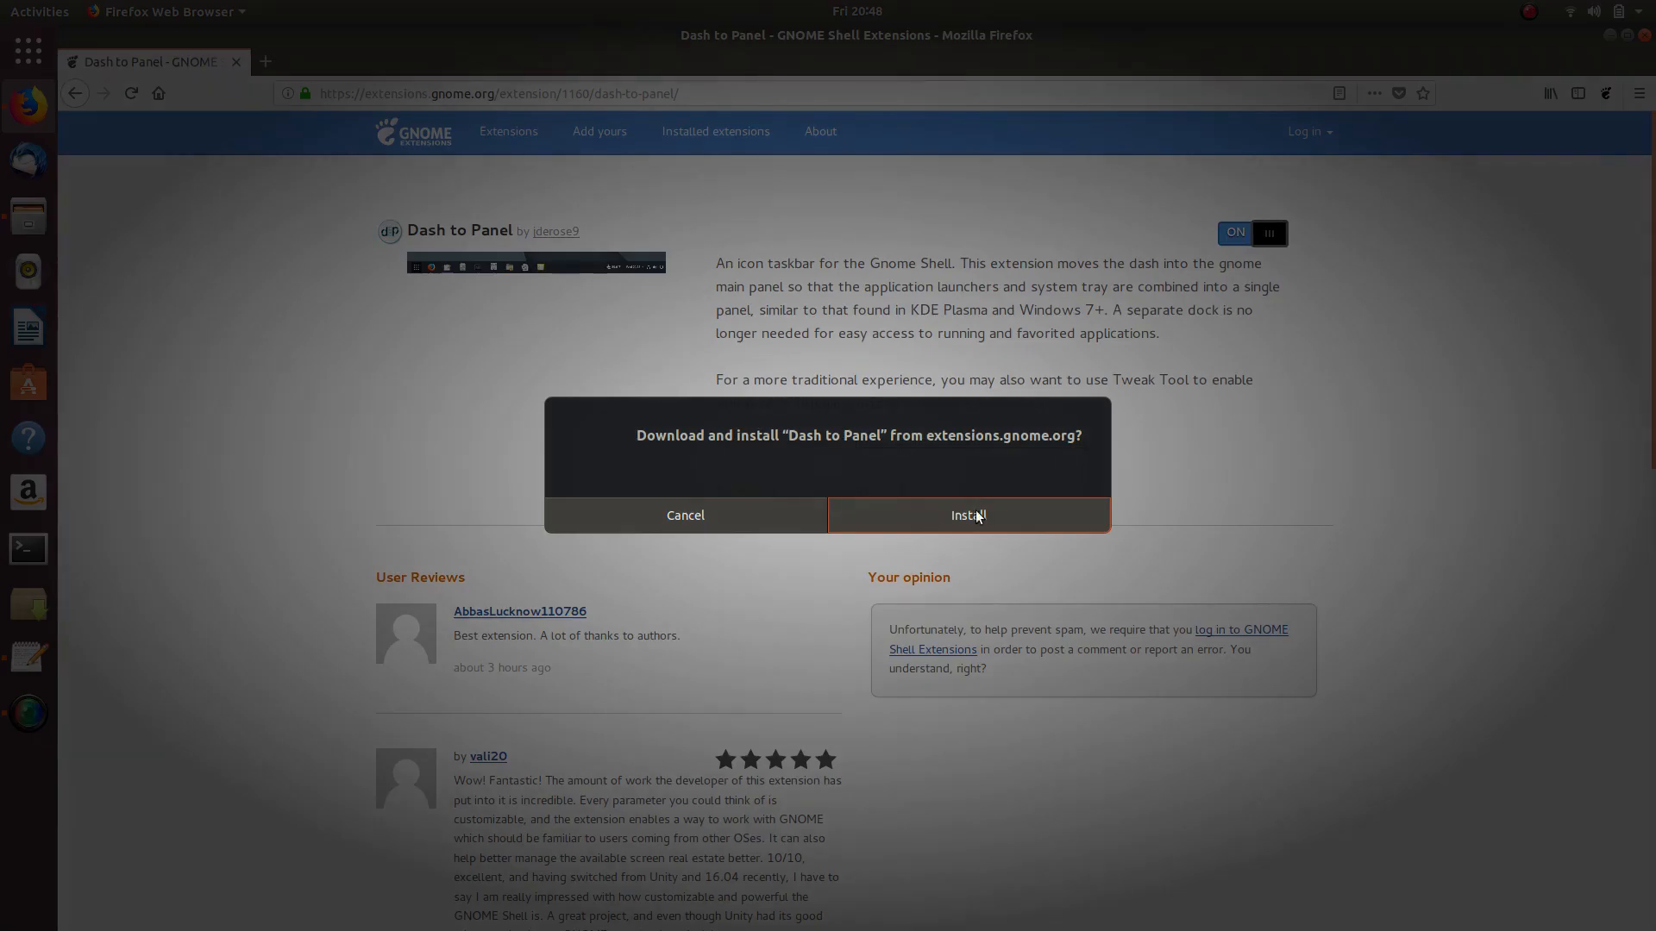
click(985, 515)
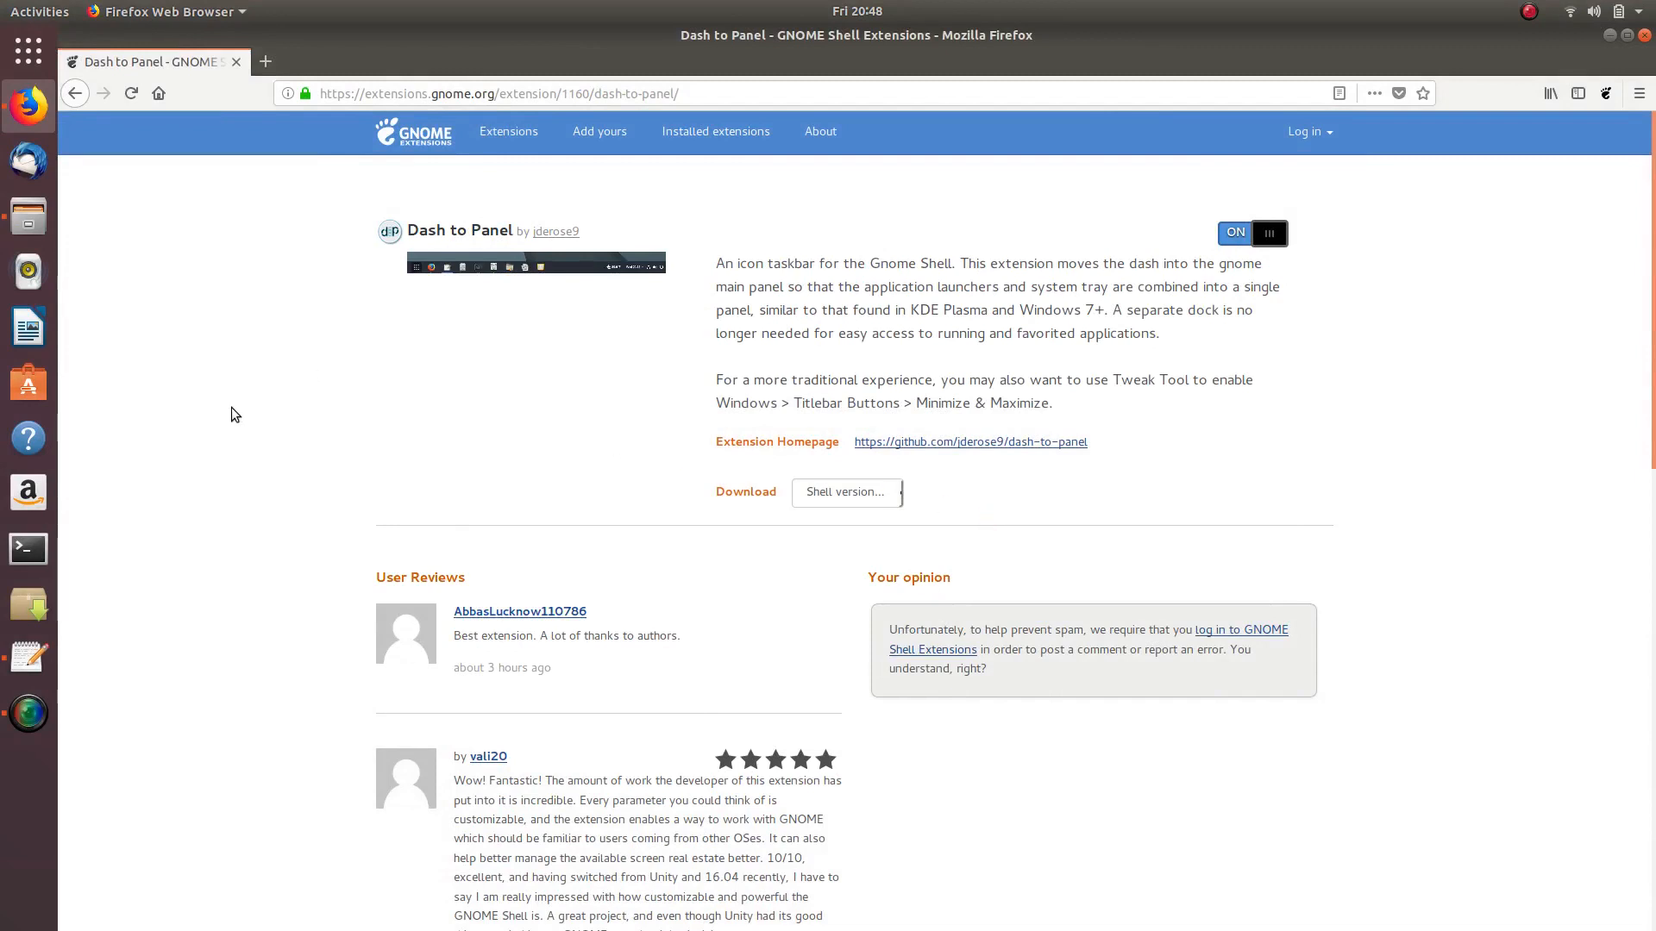
click(75, 95)
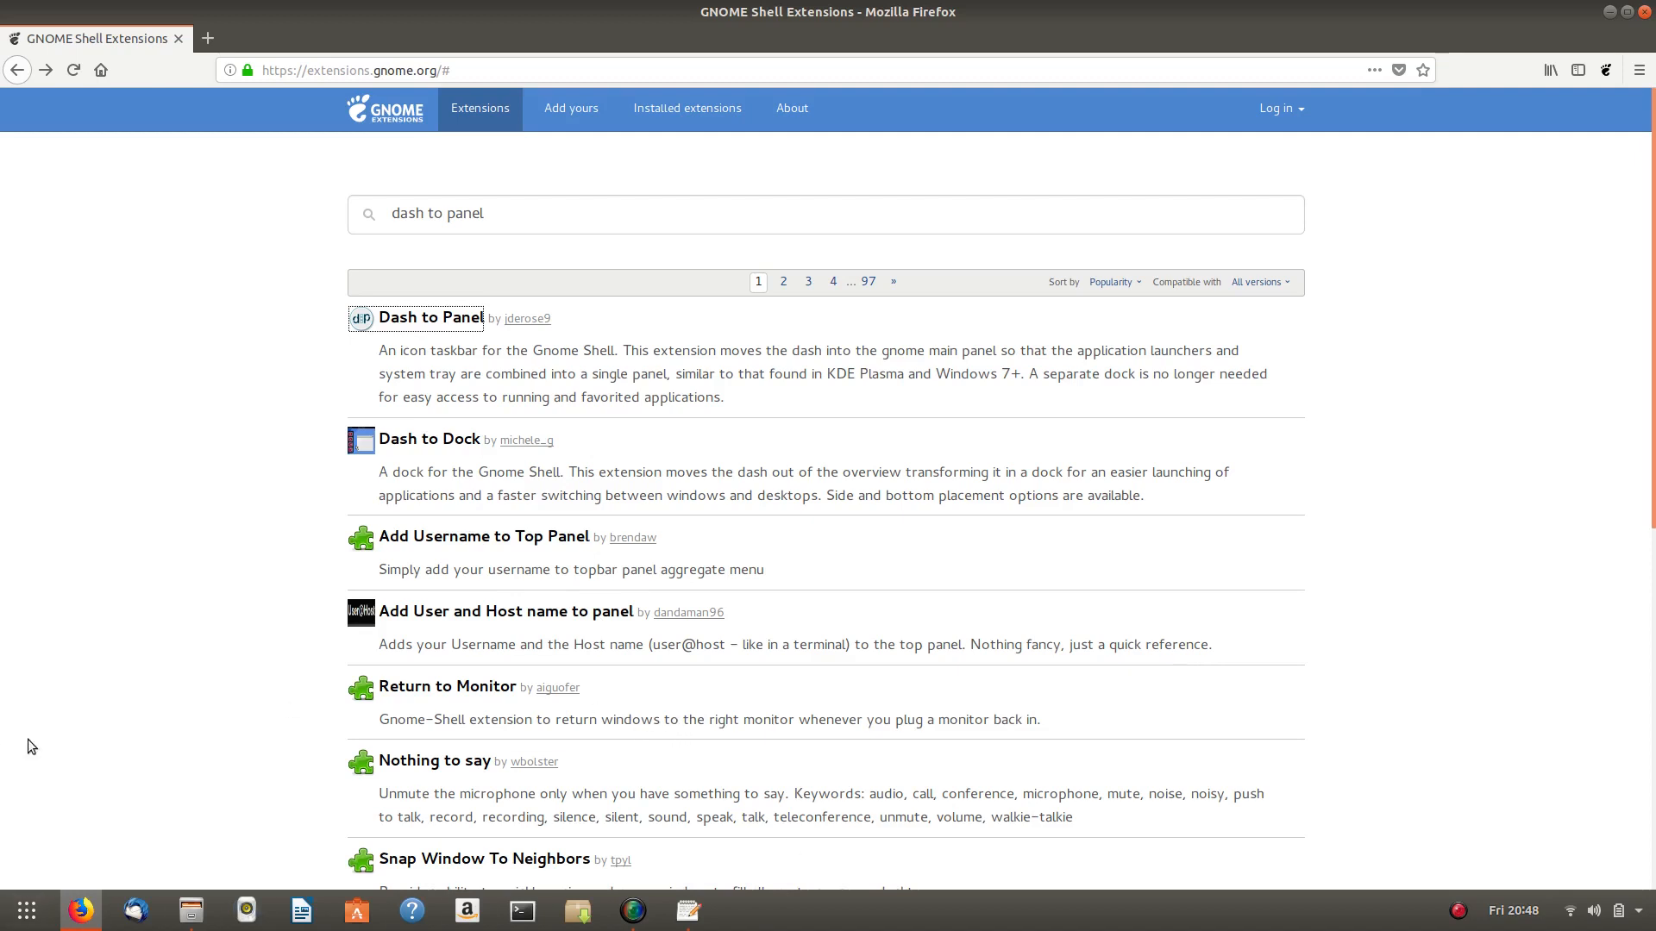
- Highlight the Gno-Menu line in the to-do notes
mouse_move(654, 928)
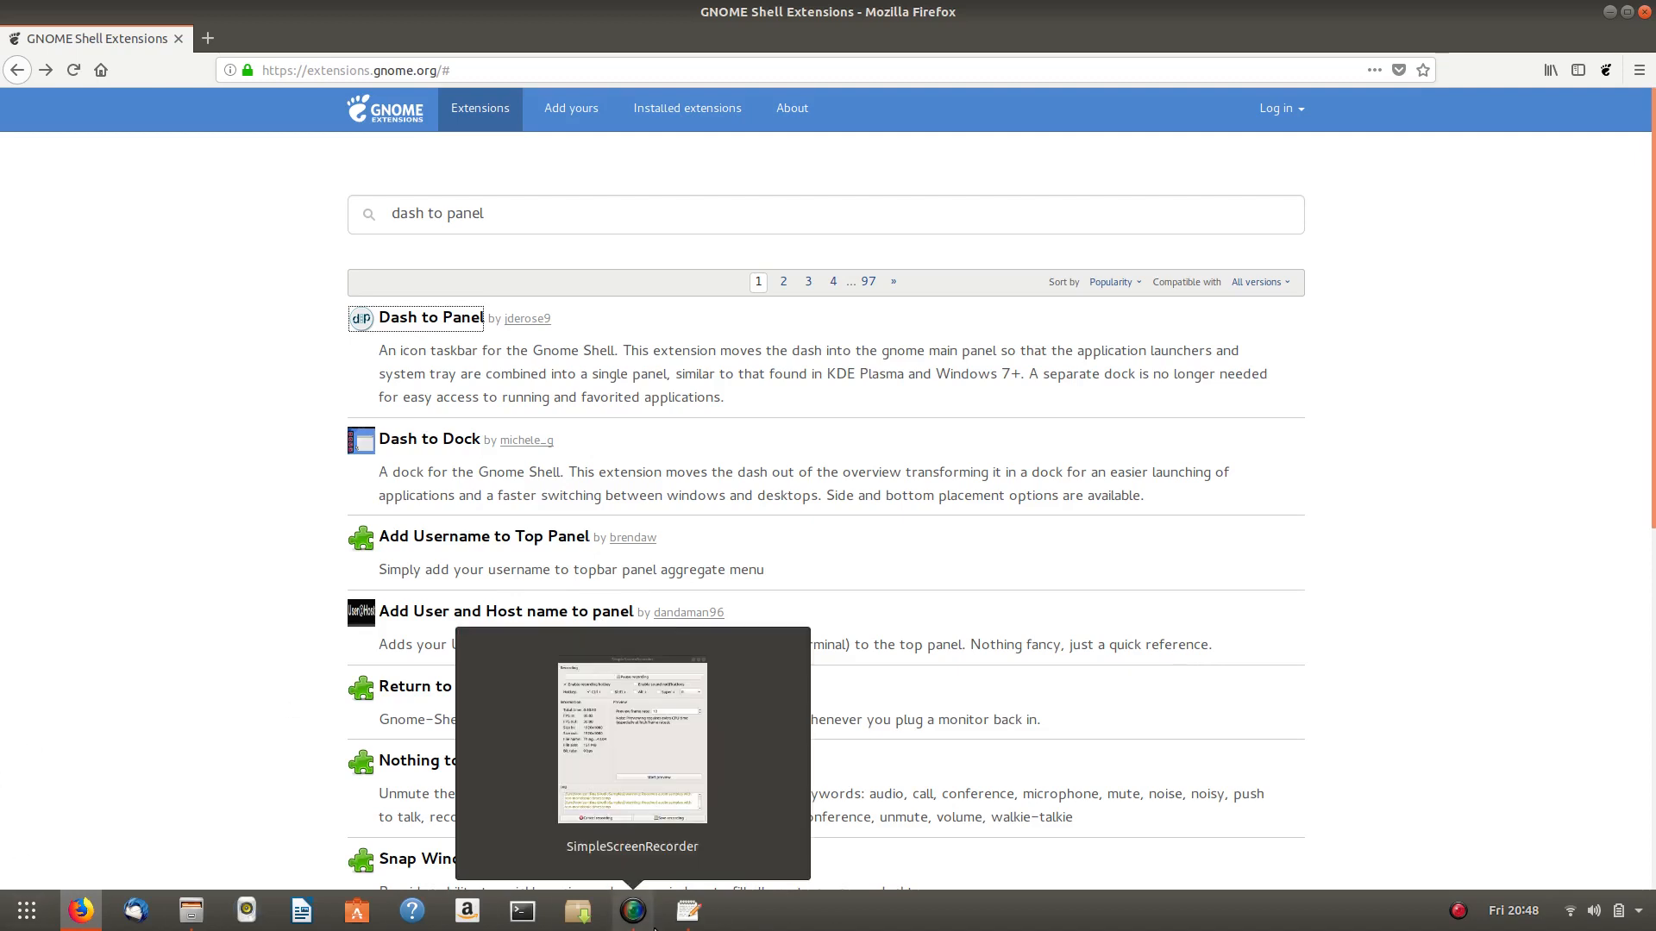
click(695, 916)
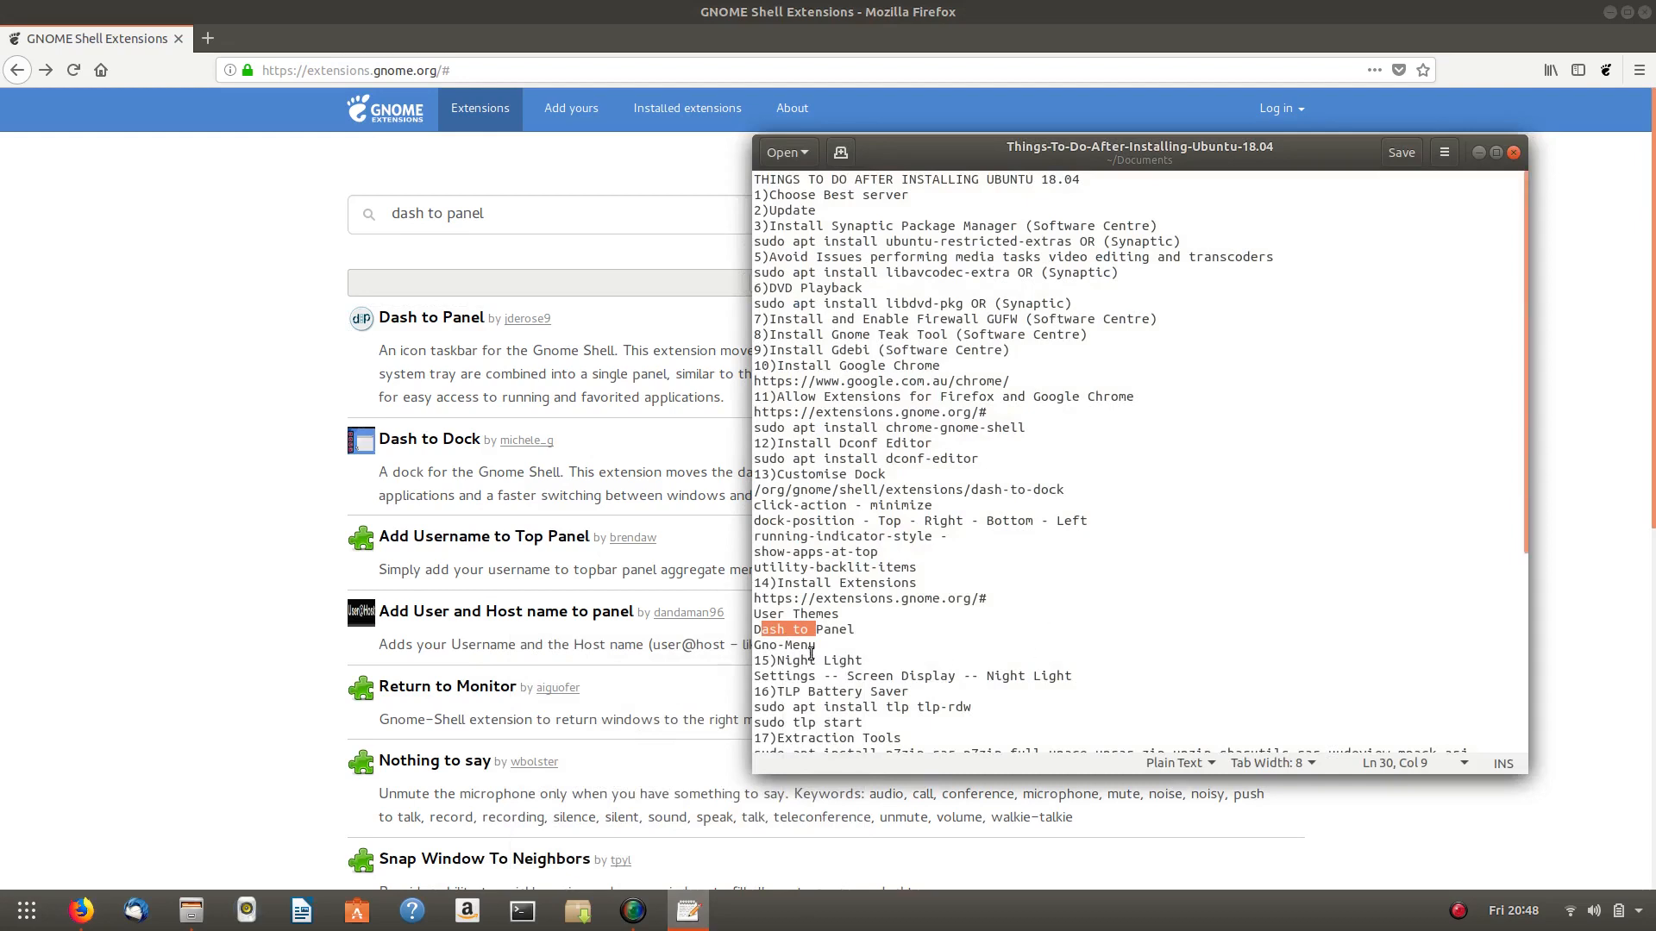
drag(755, 645, 816, 647)
- Search 'gno menu', then install Gno-Menu and switch it ON
click(114, 498)
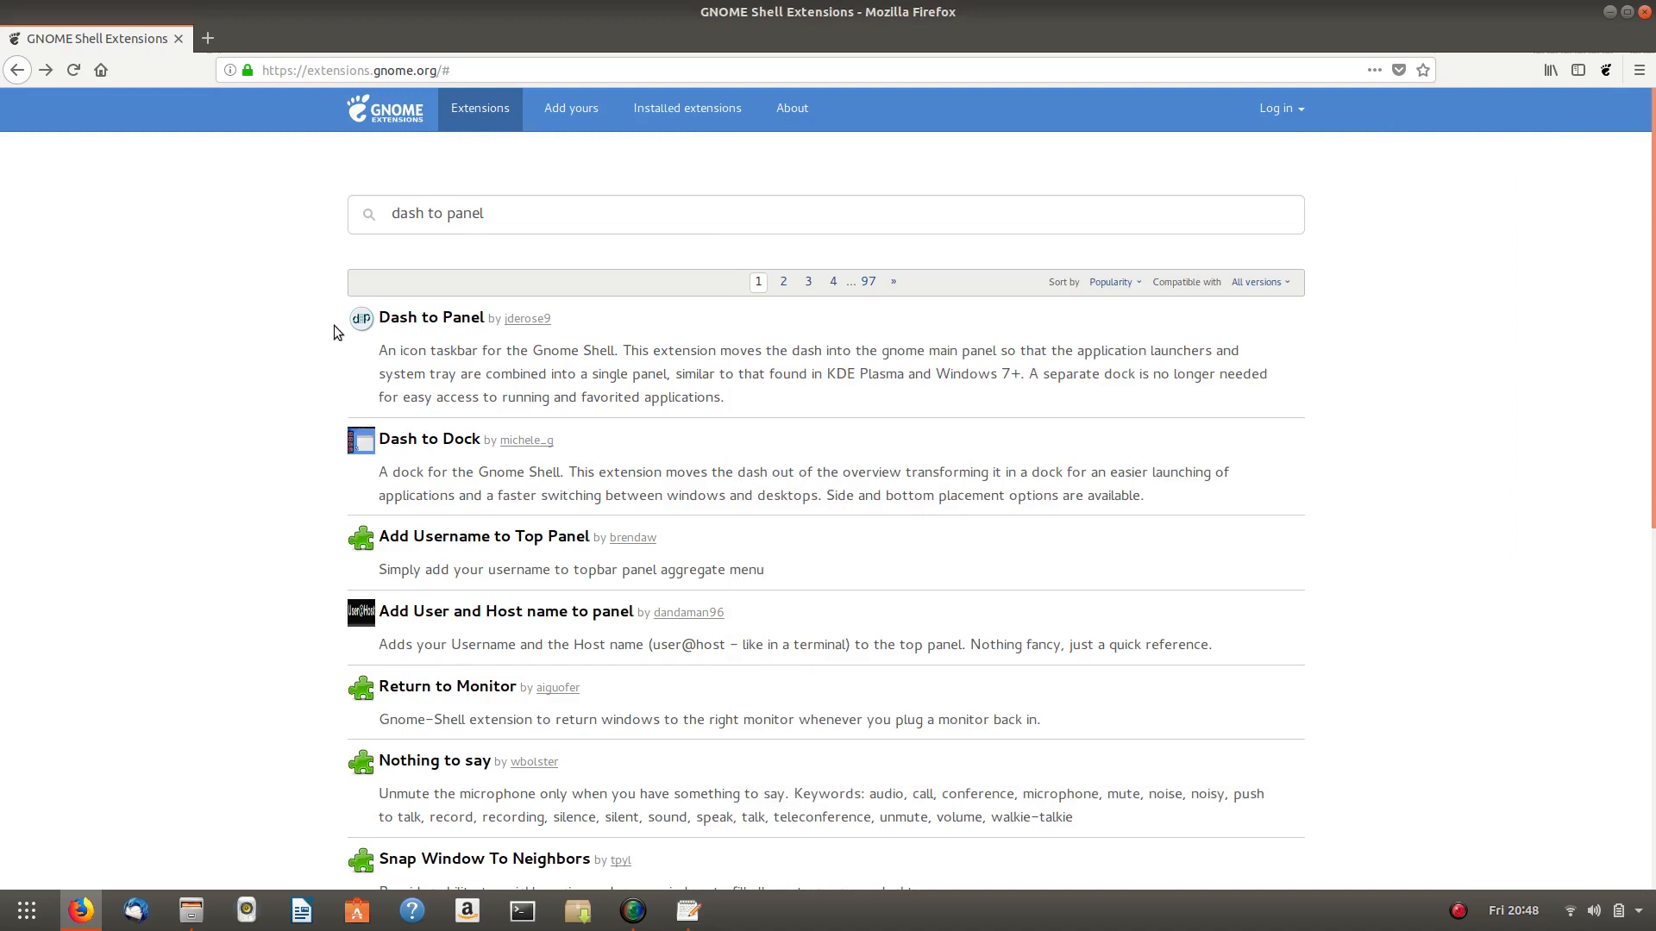
drag(521, 214, 265, 216)
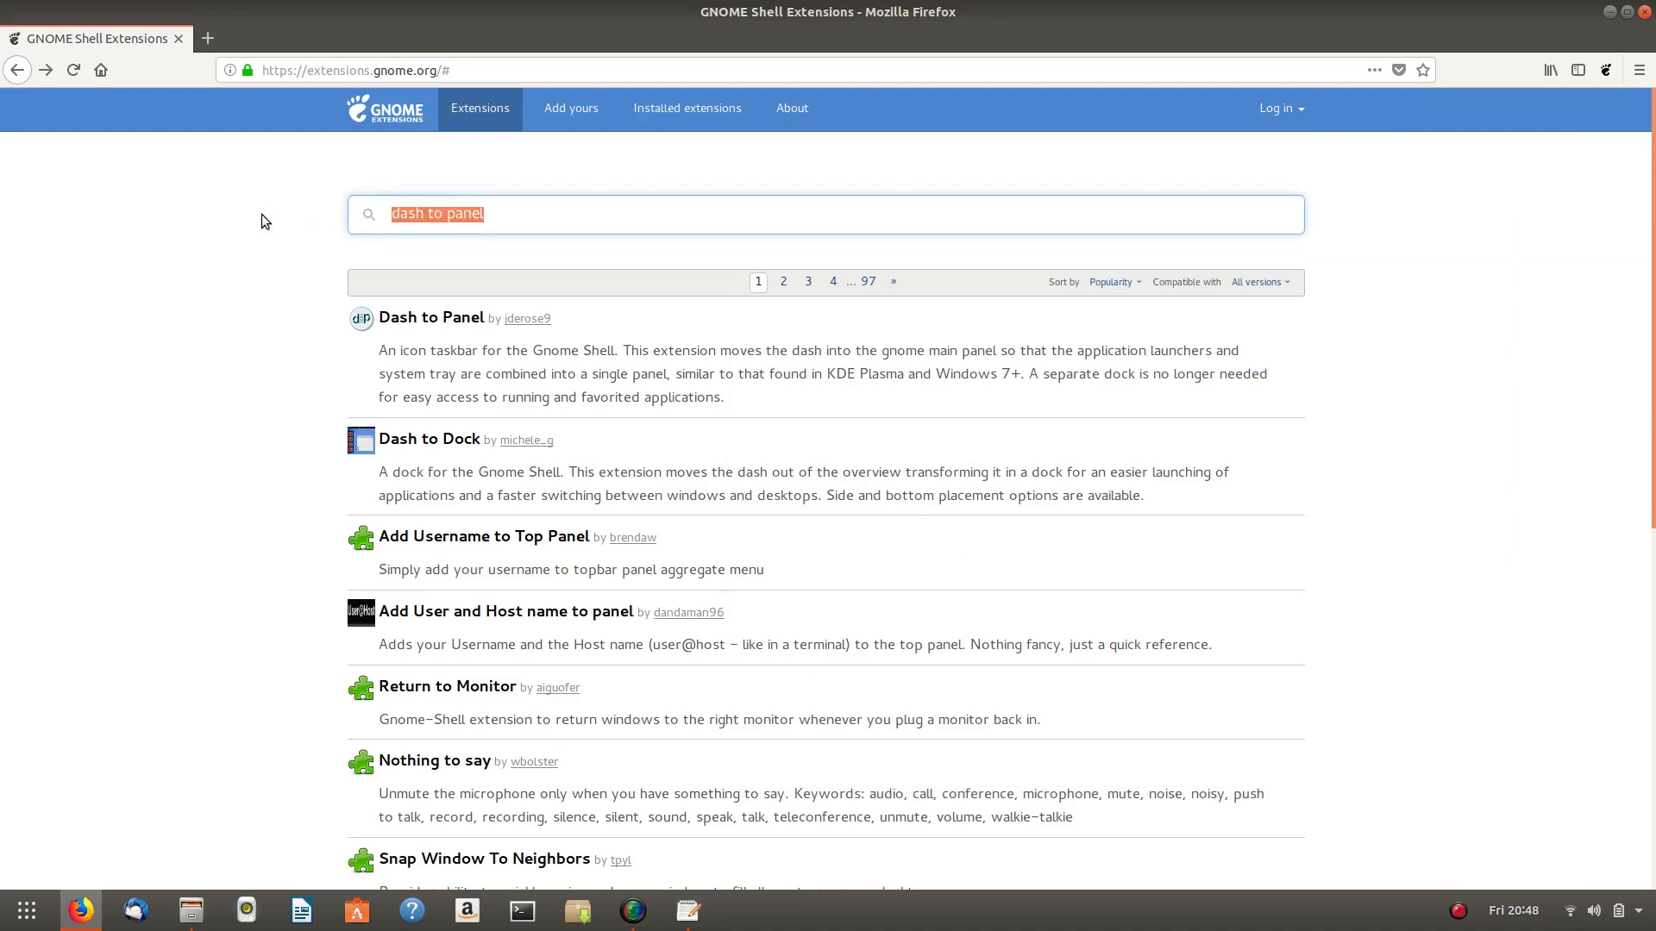
text(gno menu)
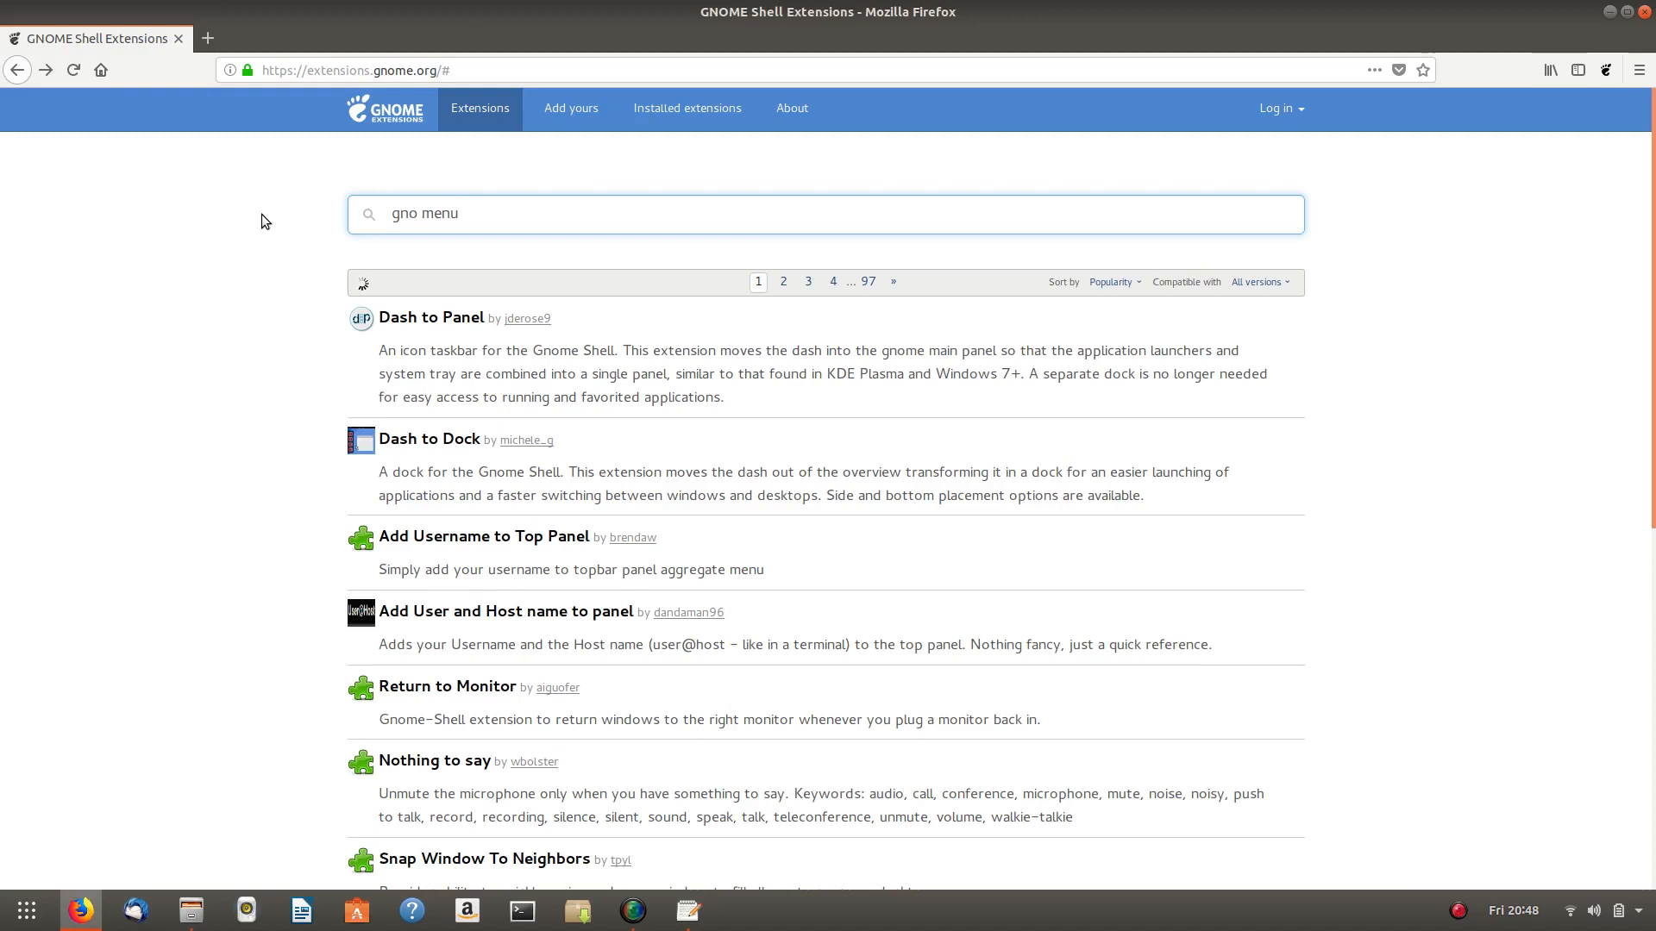
click(425, 319)
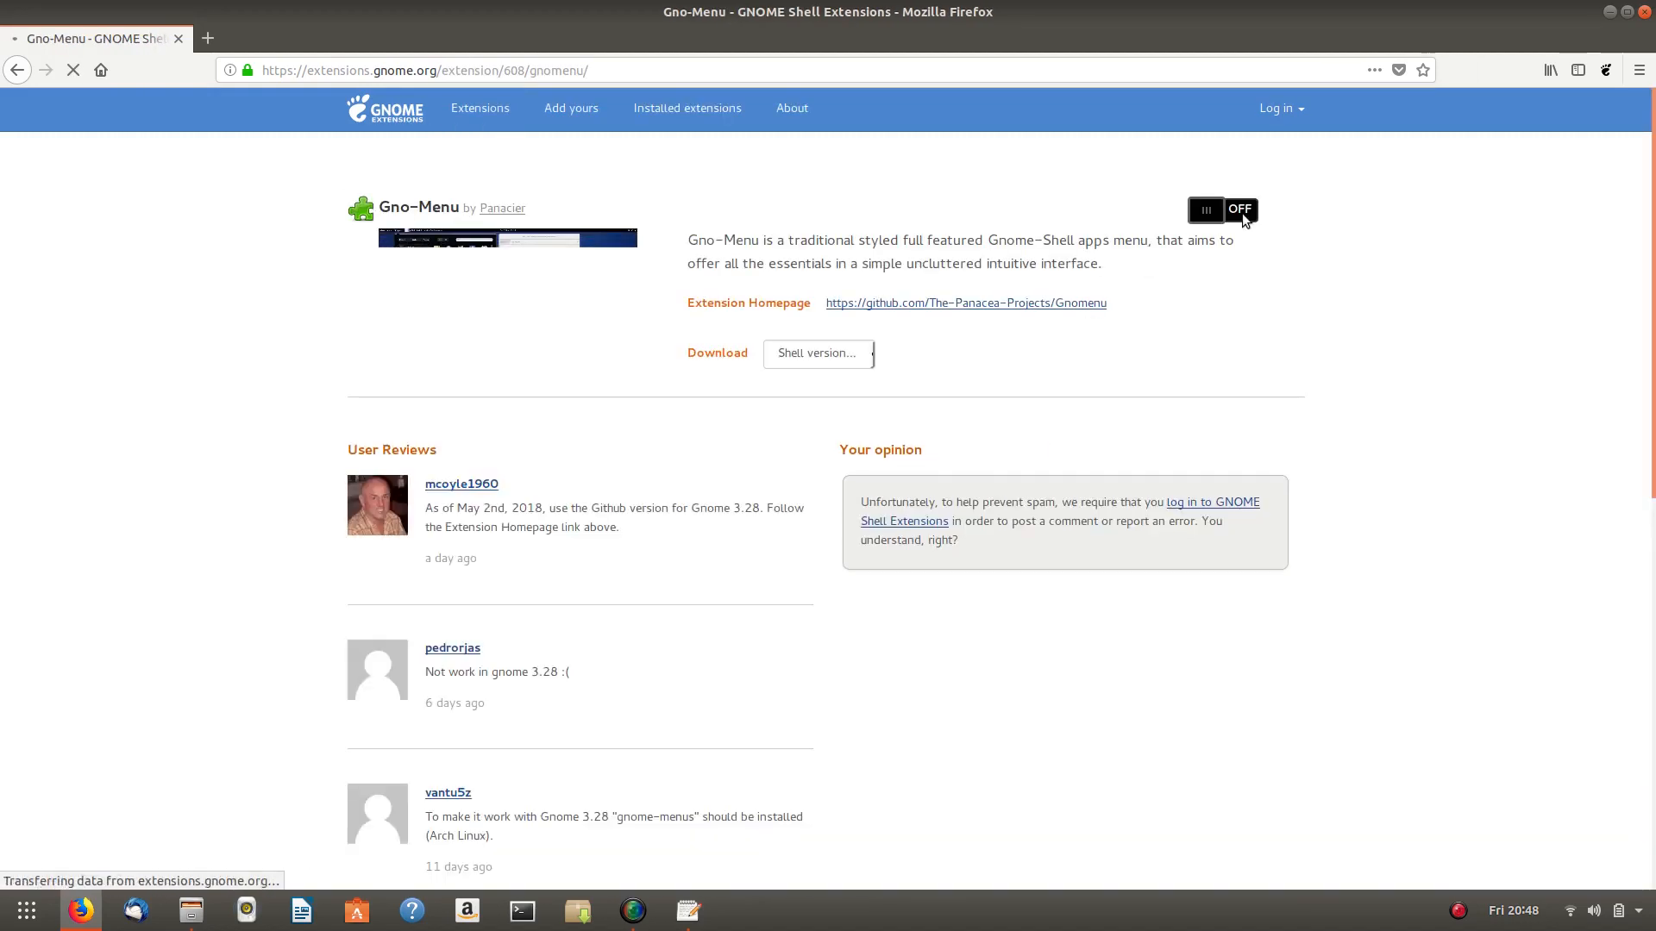
click(1240, 210)
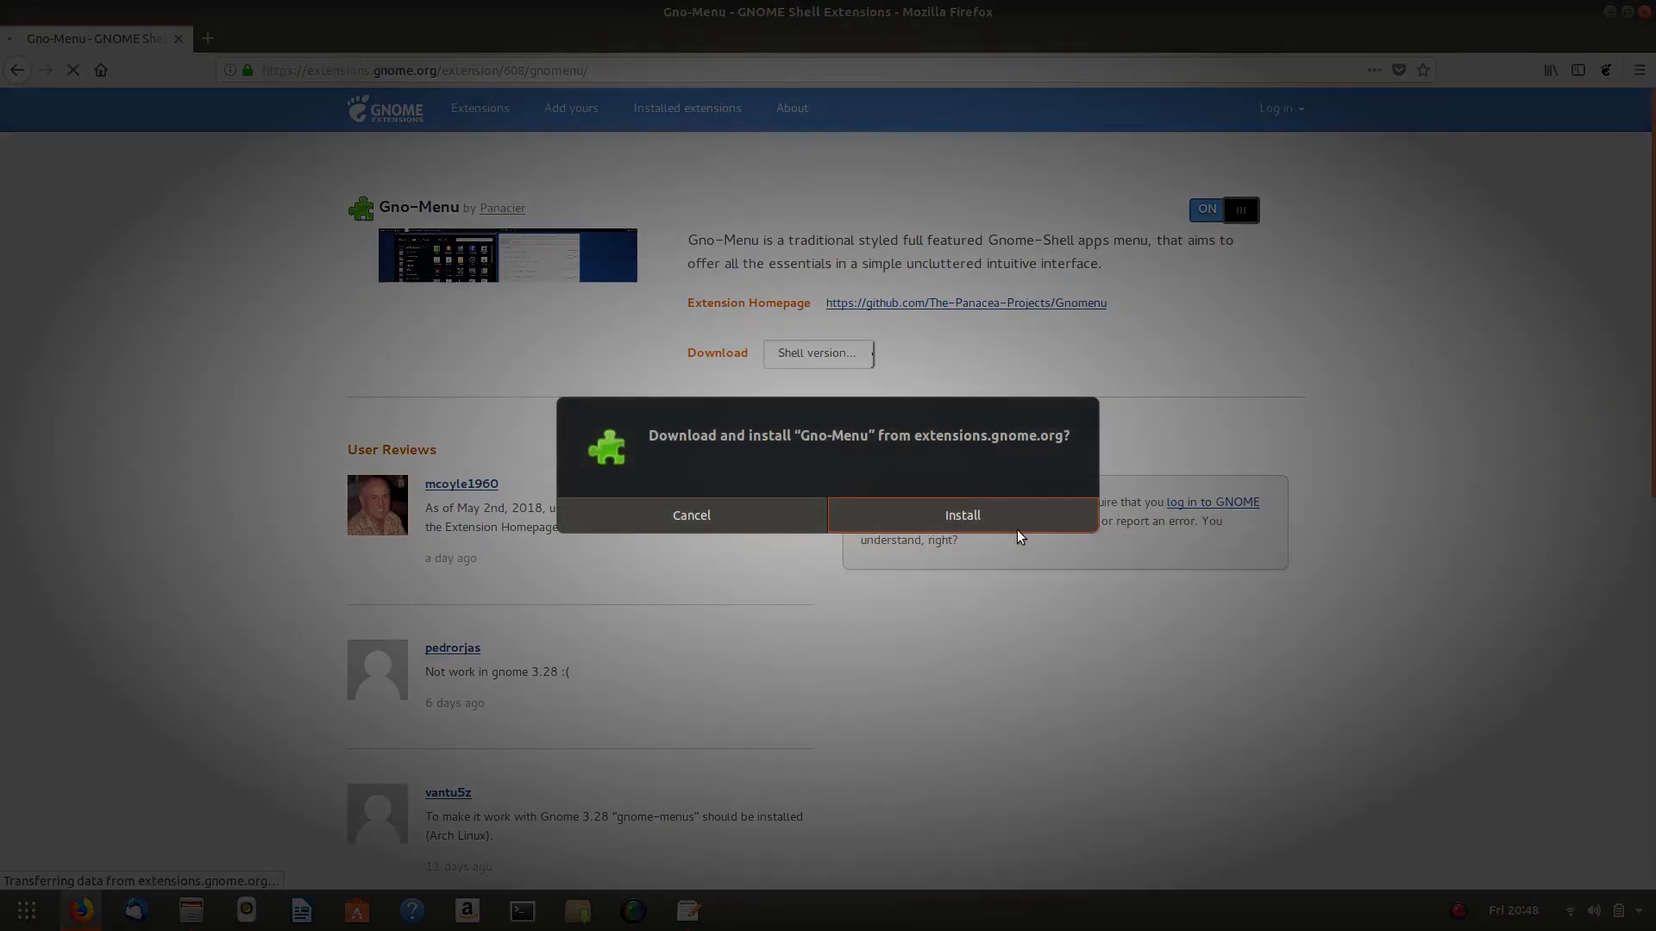
click(1009, 518)
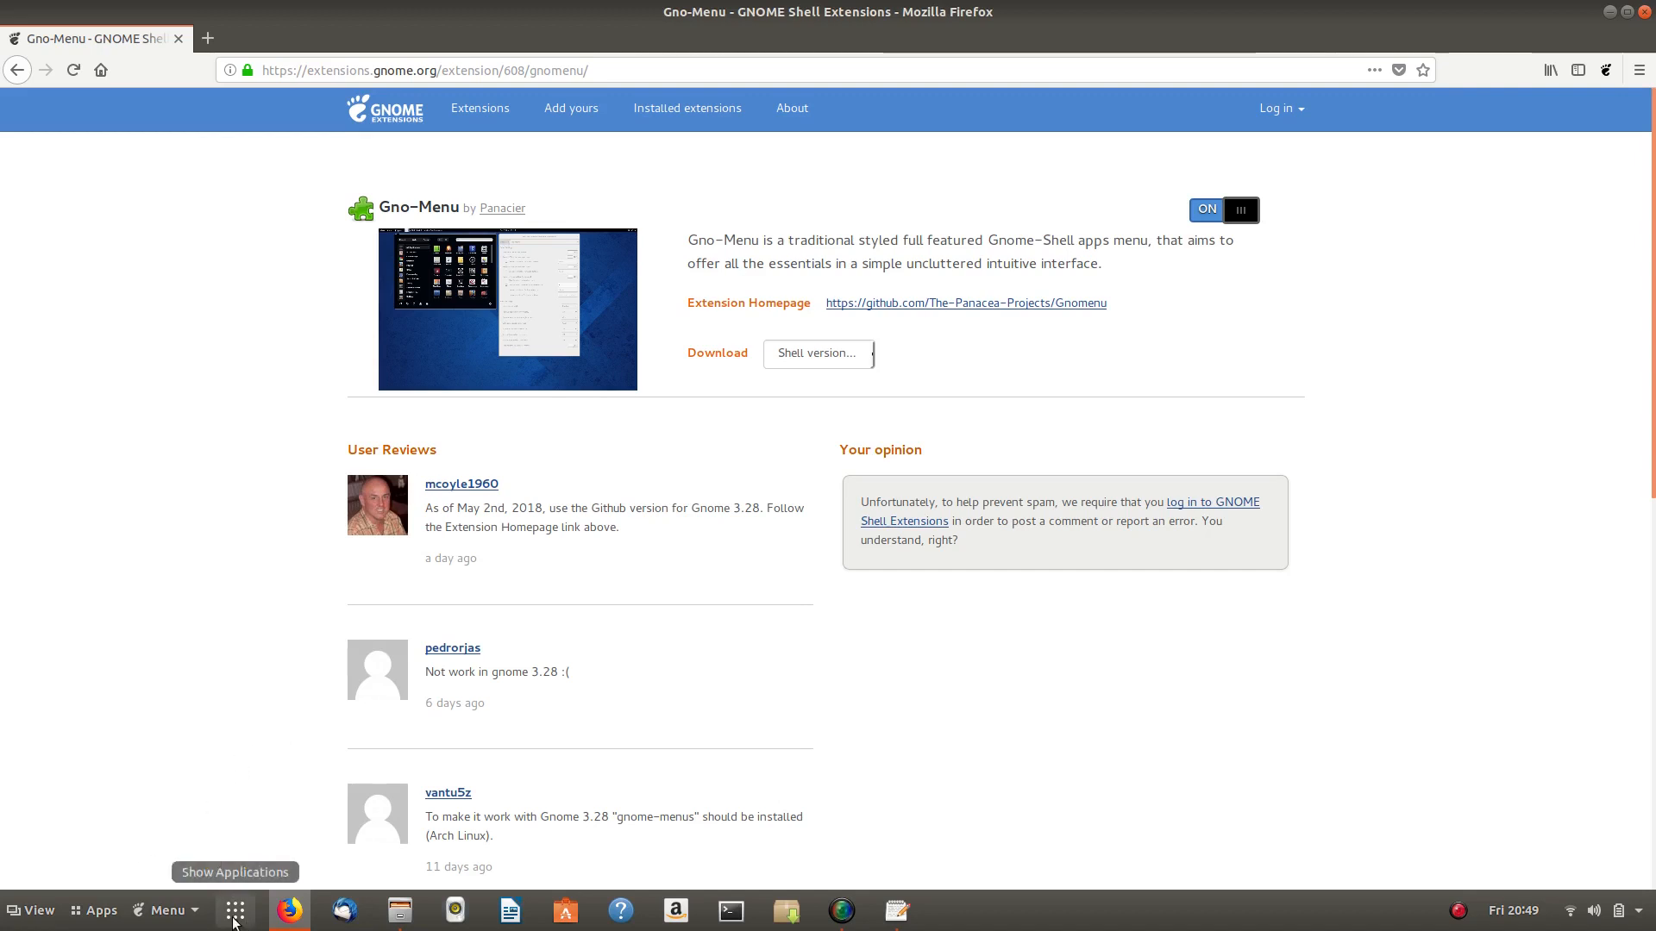
click(165, 913)
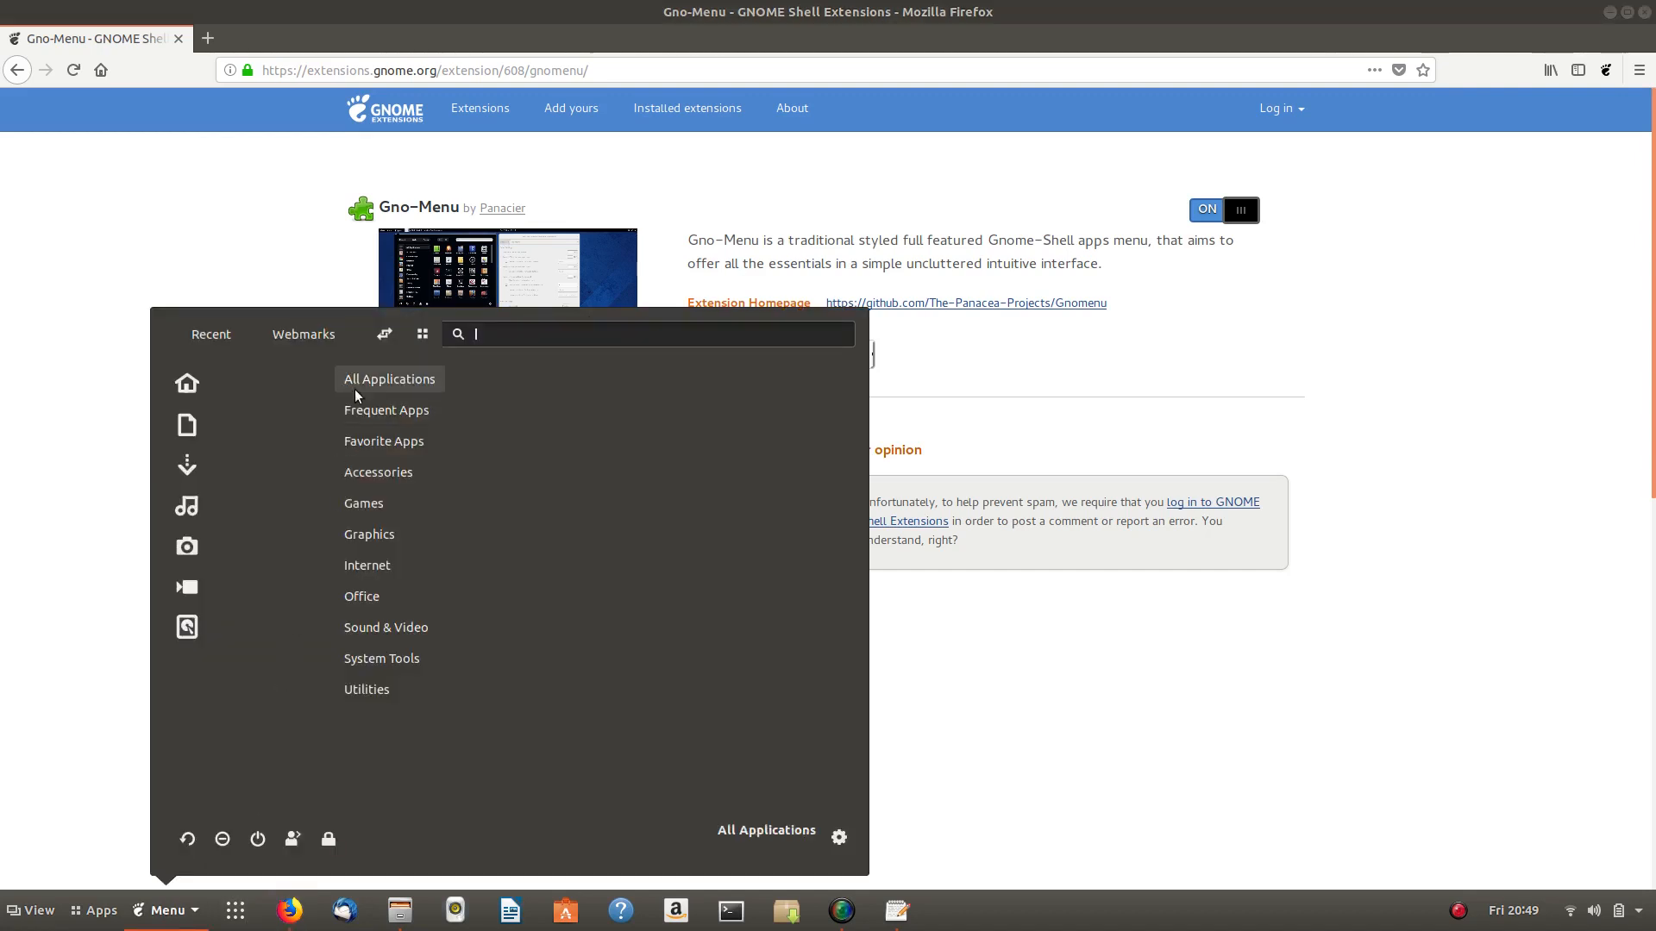
click(385, 658)
click(389, 379)
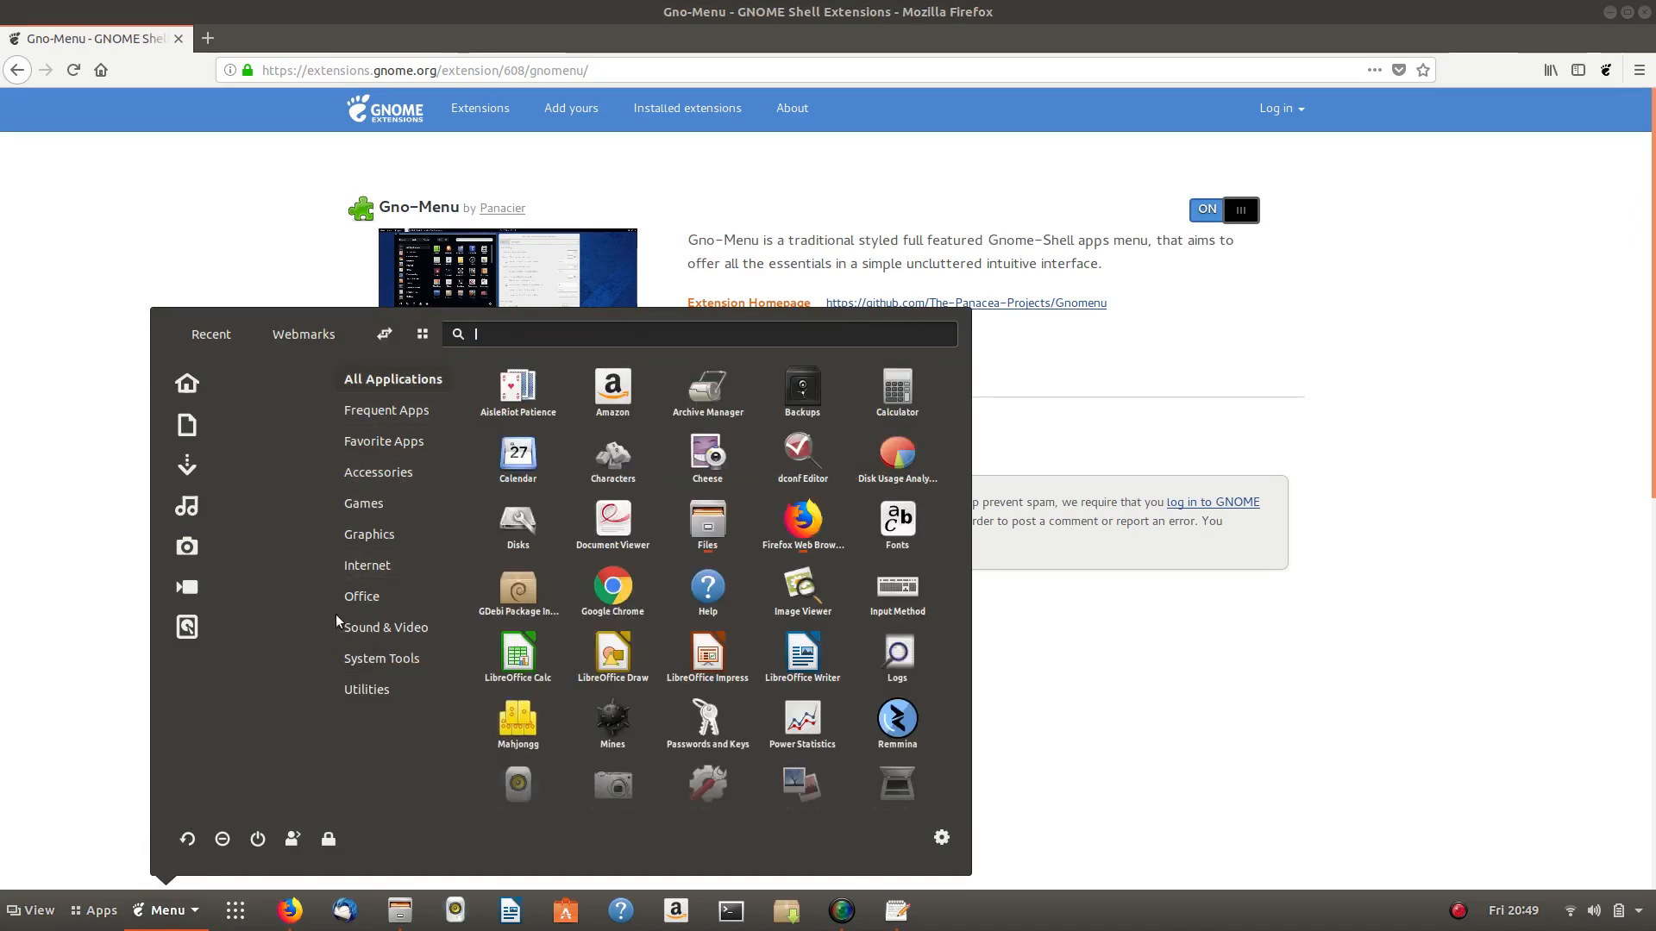
click(165, 912)
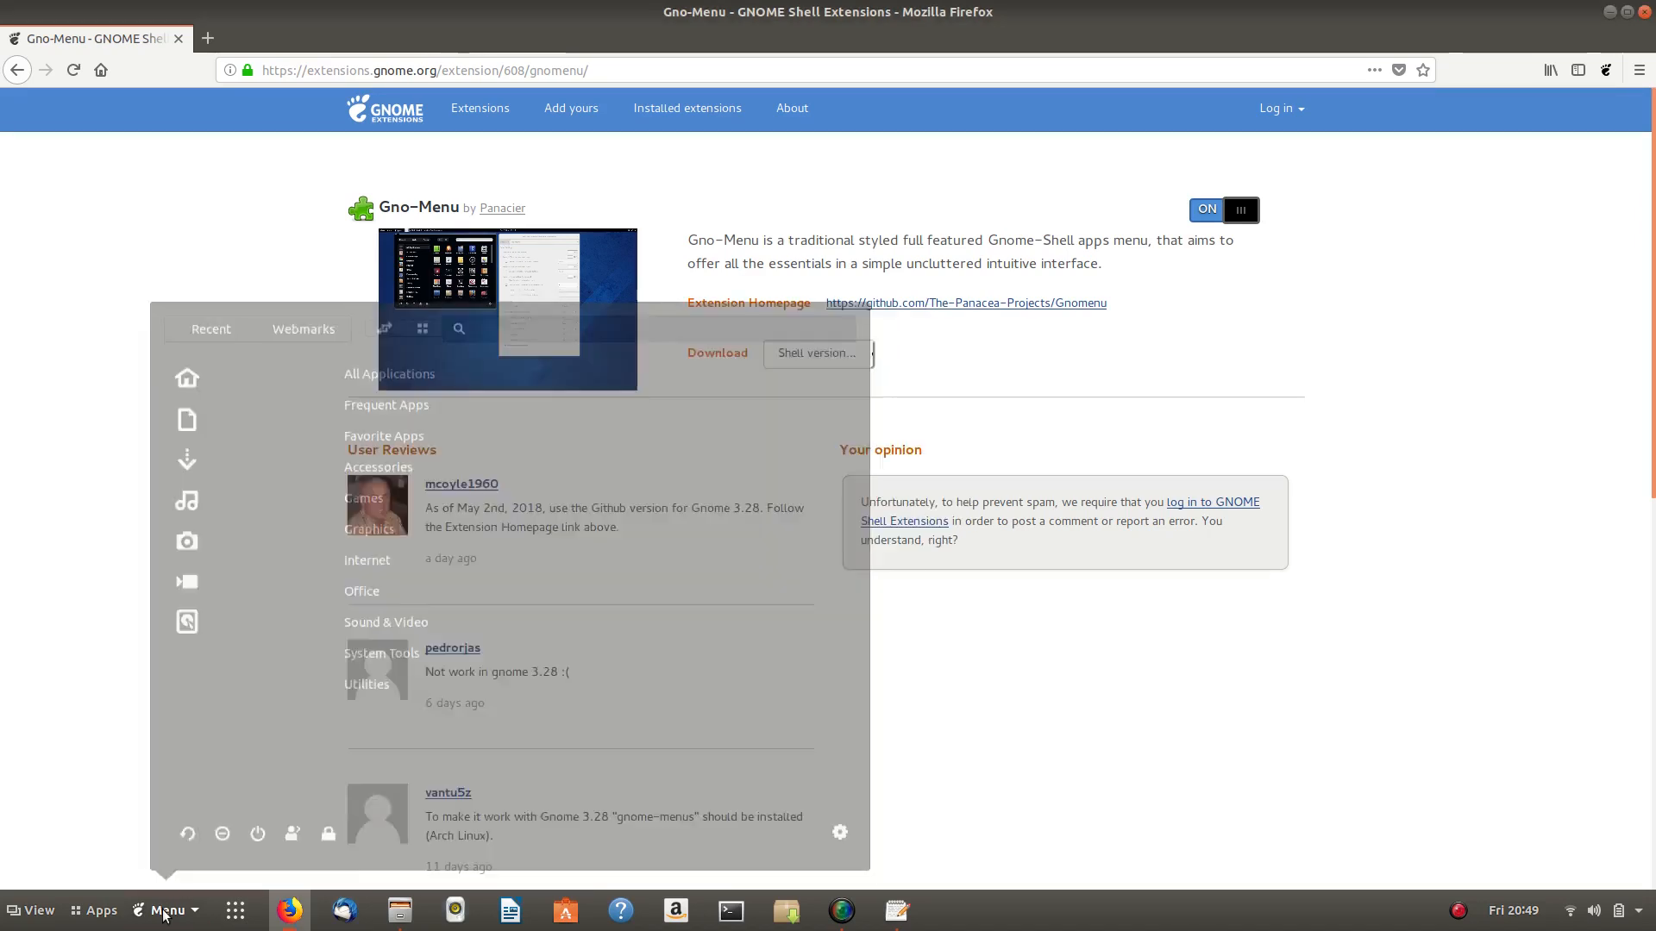
click(164, 913)
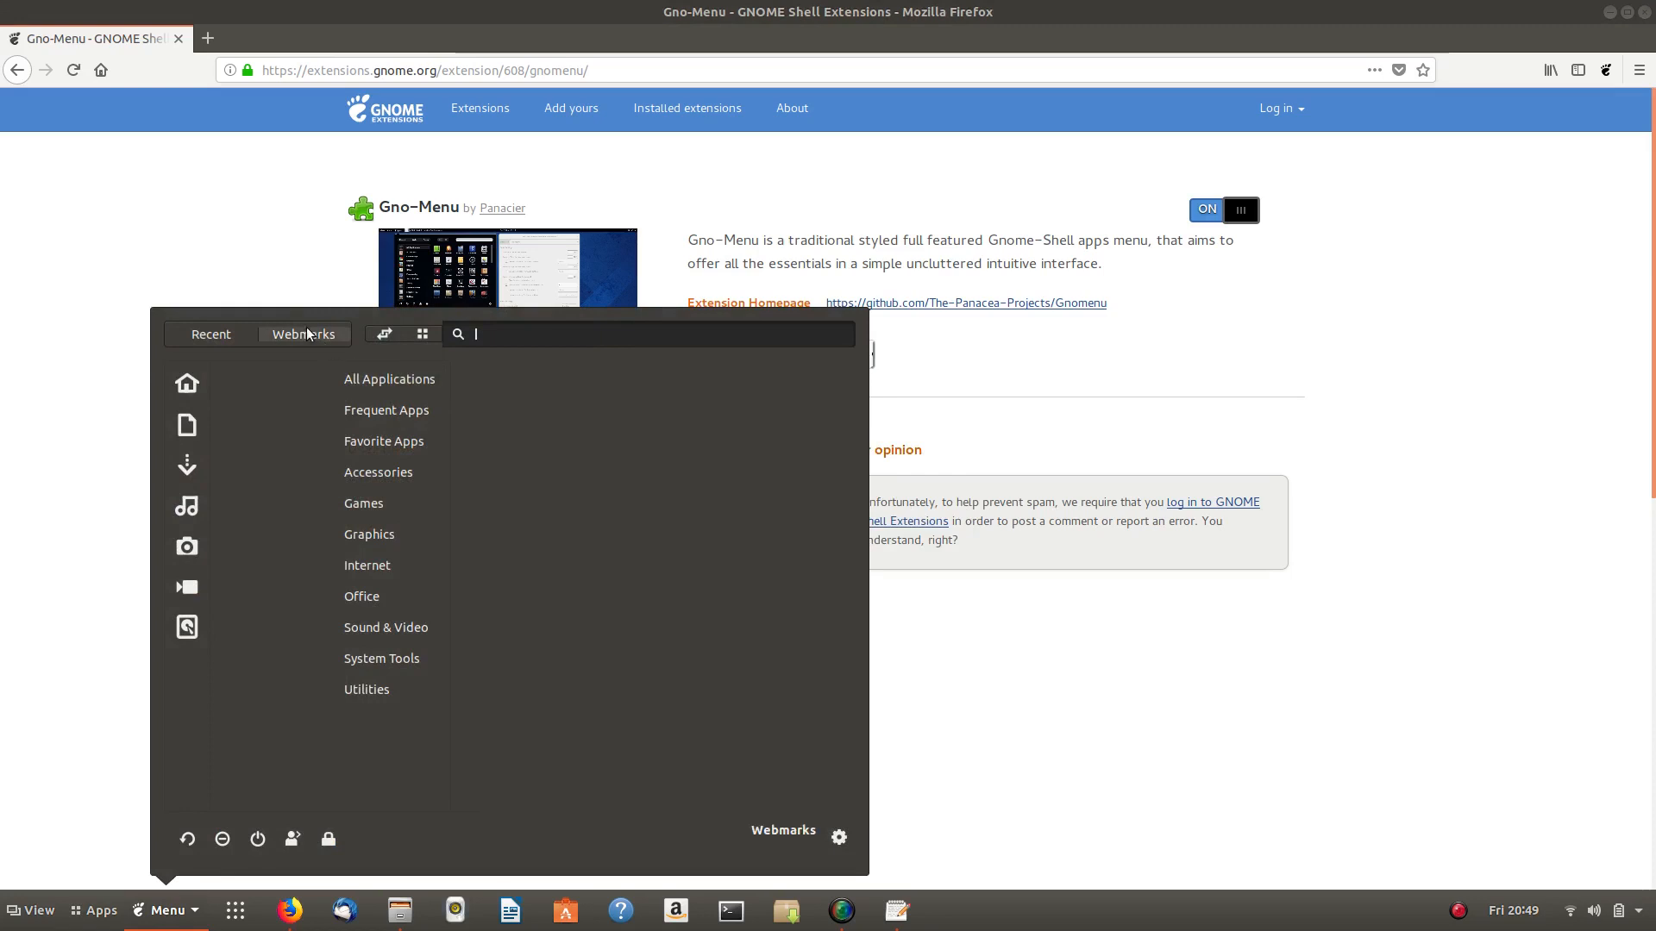
click(379, 379)
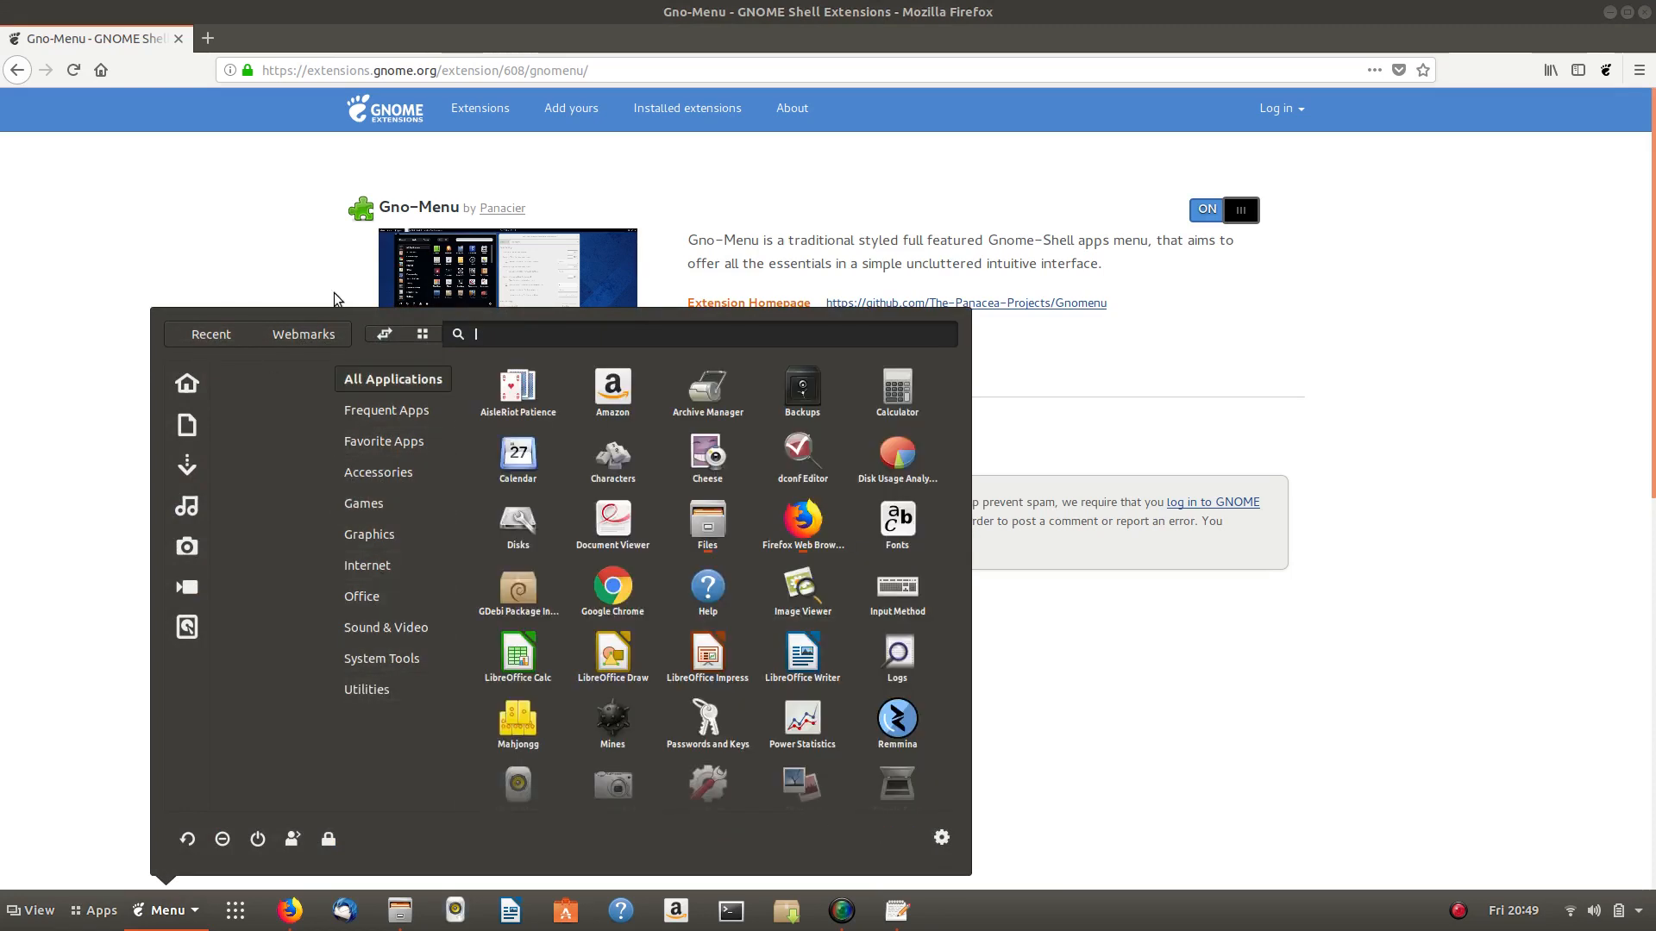
click(302, 336)
click(210, 336)
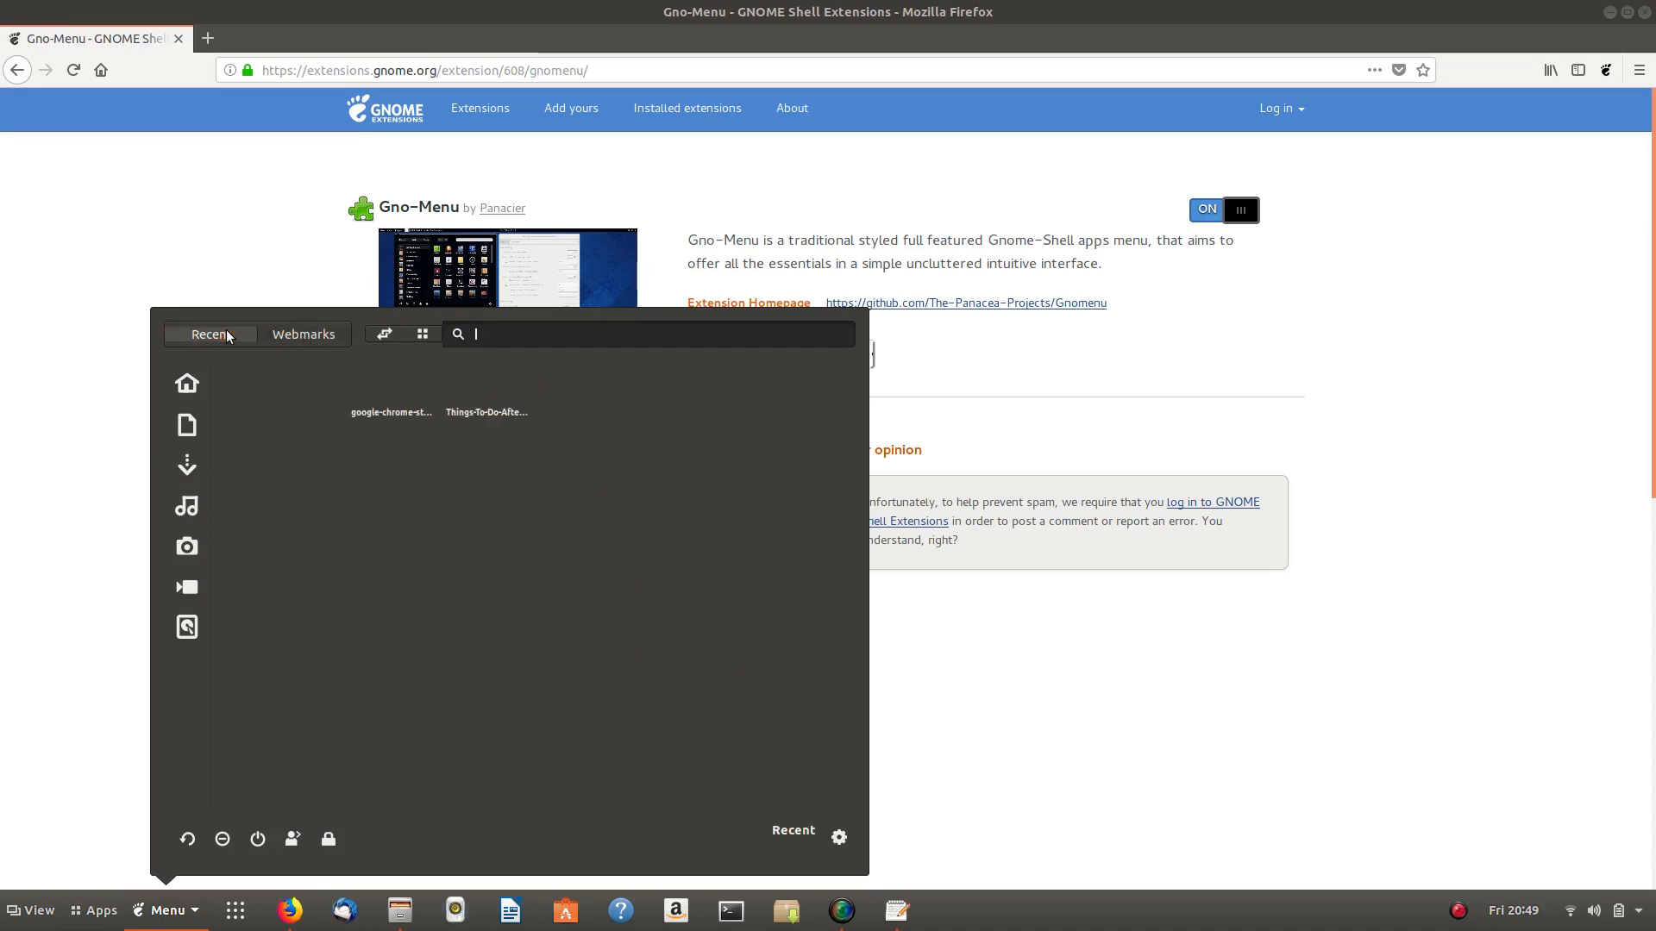
click(279, 336)
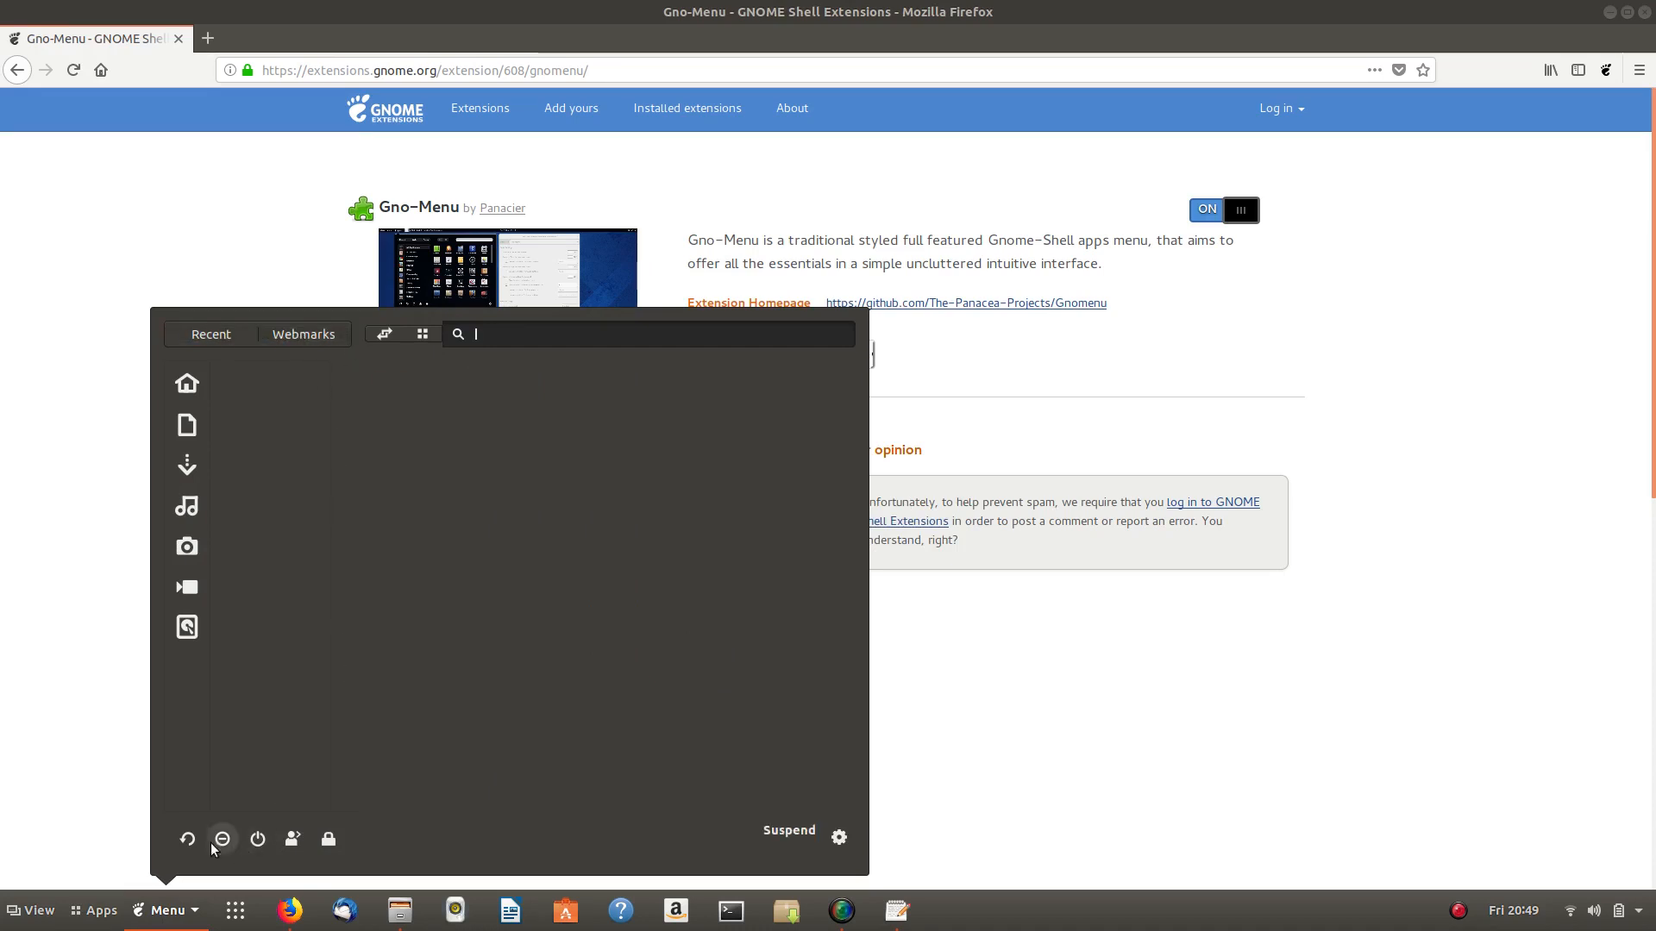
click(173, 916)
click(170, 913)
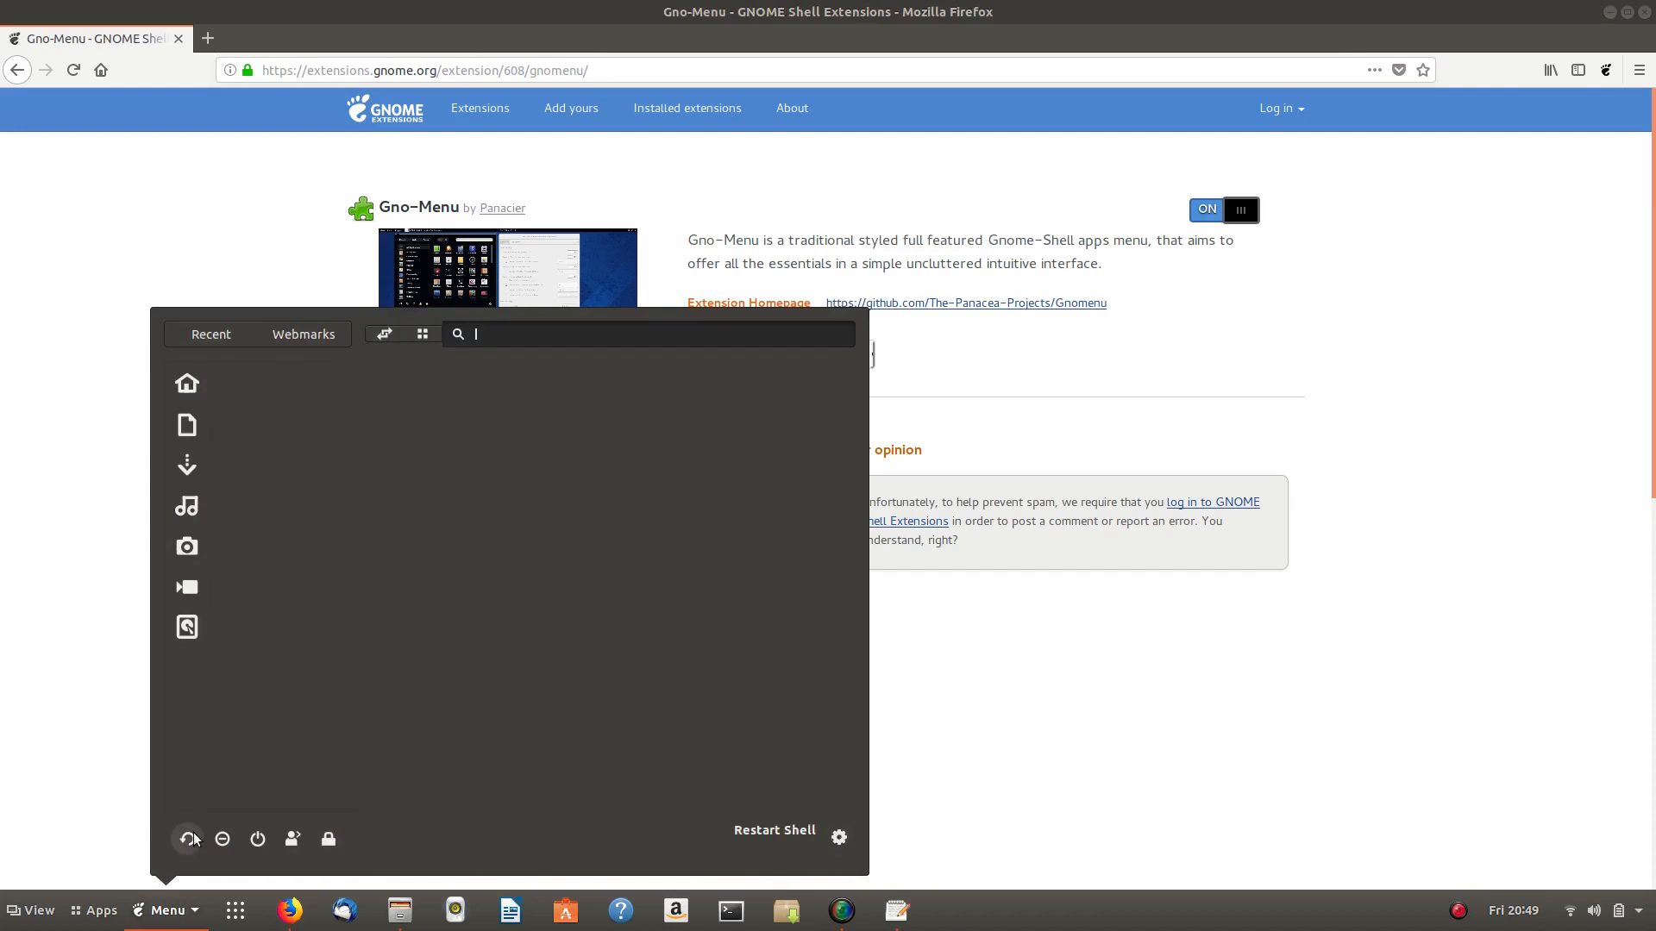
click(839, 837)
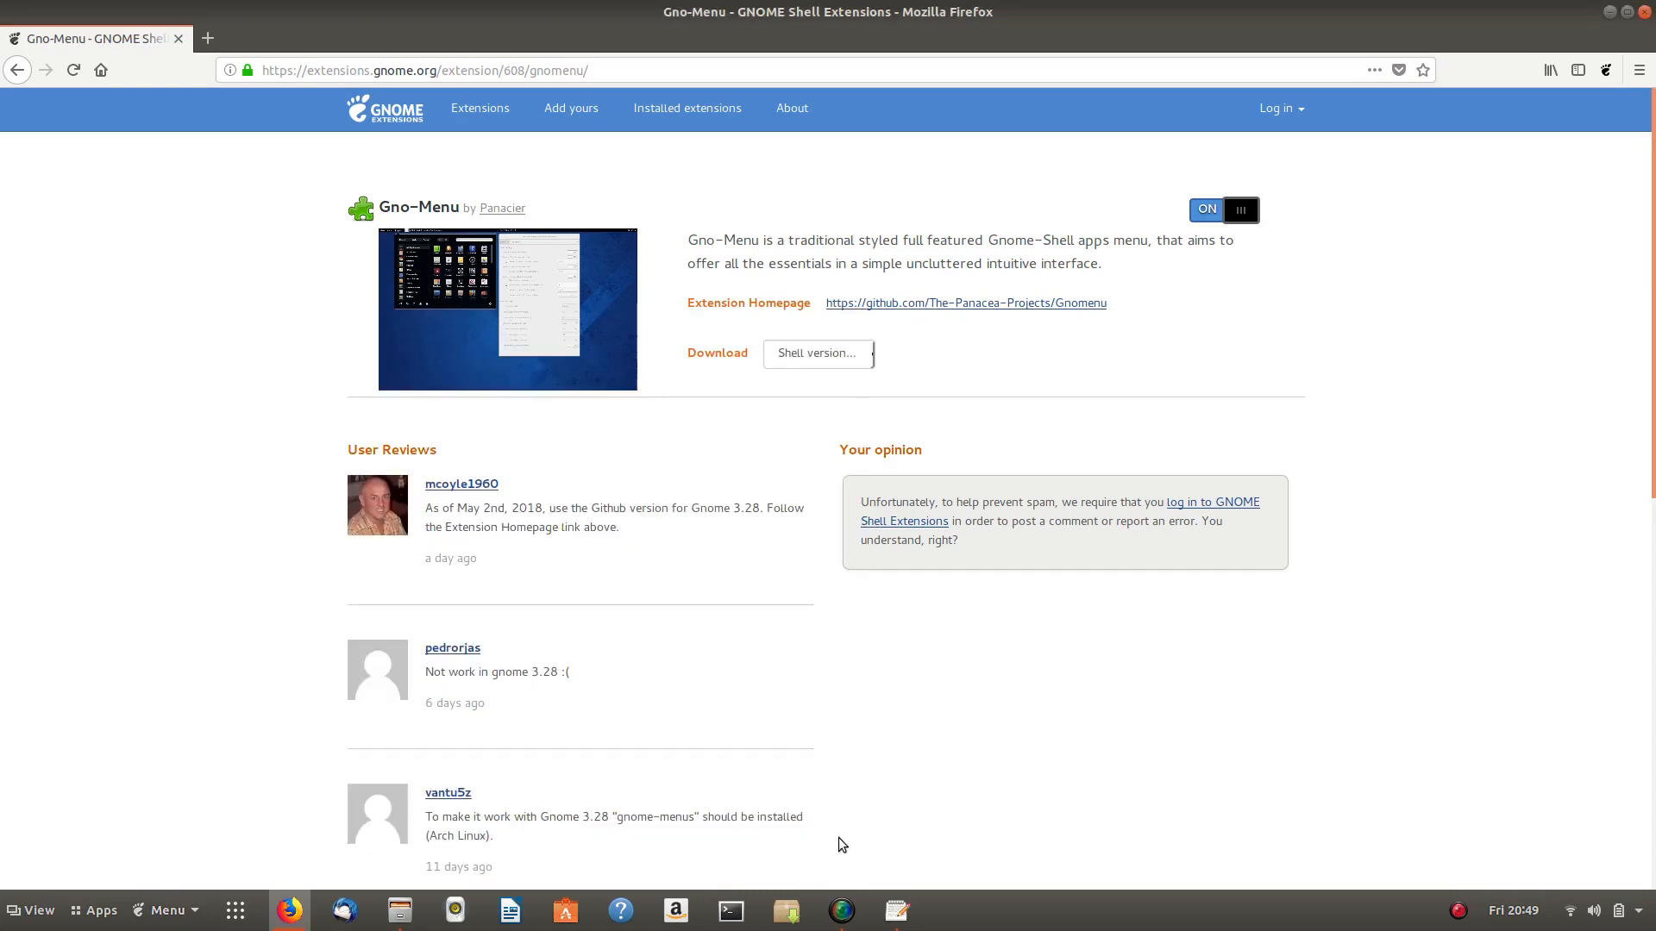
click(1059, 285)
click(1059, 285)
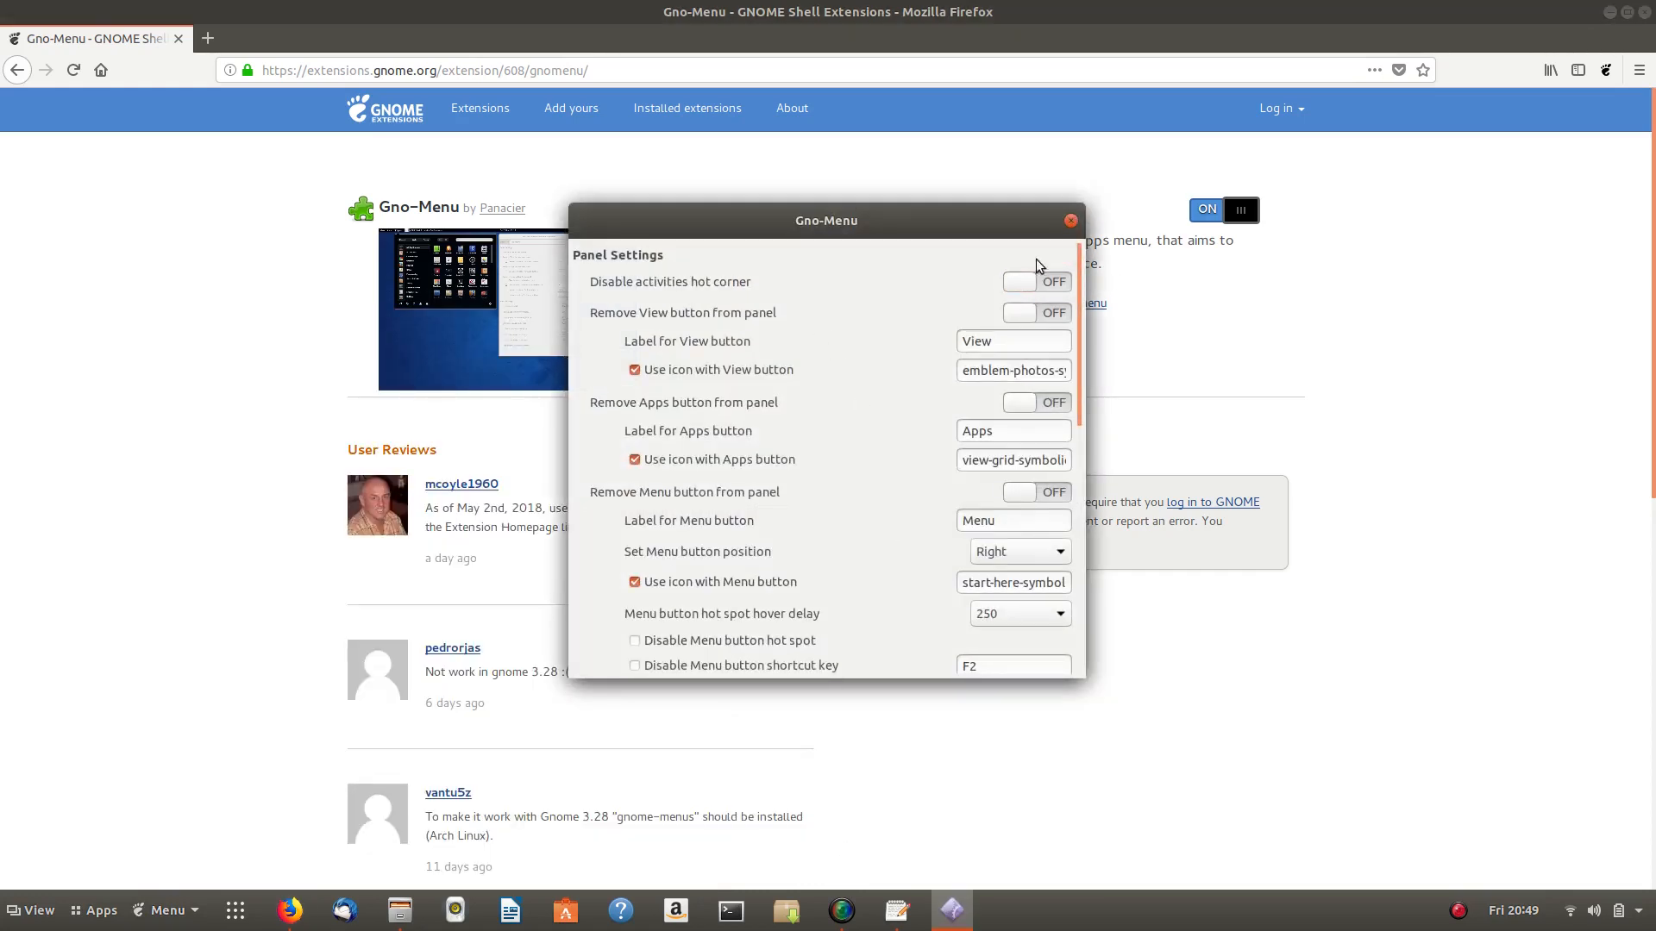
click(1071, 223)
click(172, 911)
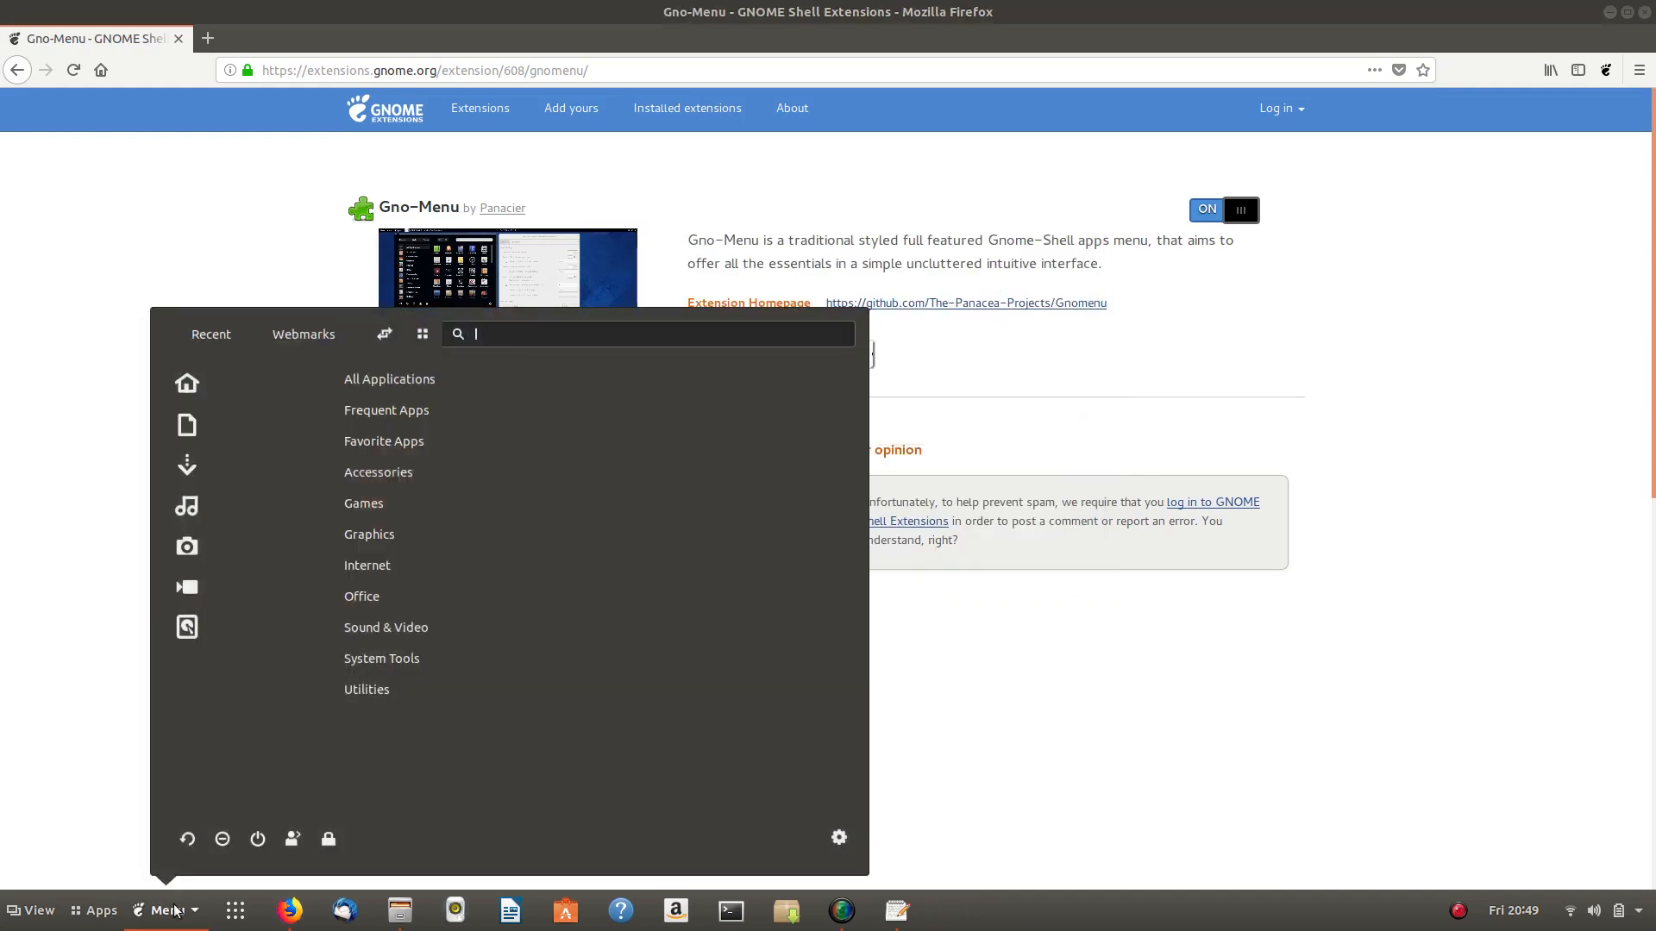
click(350, 669)
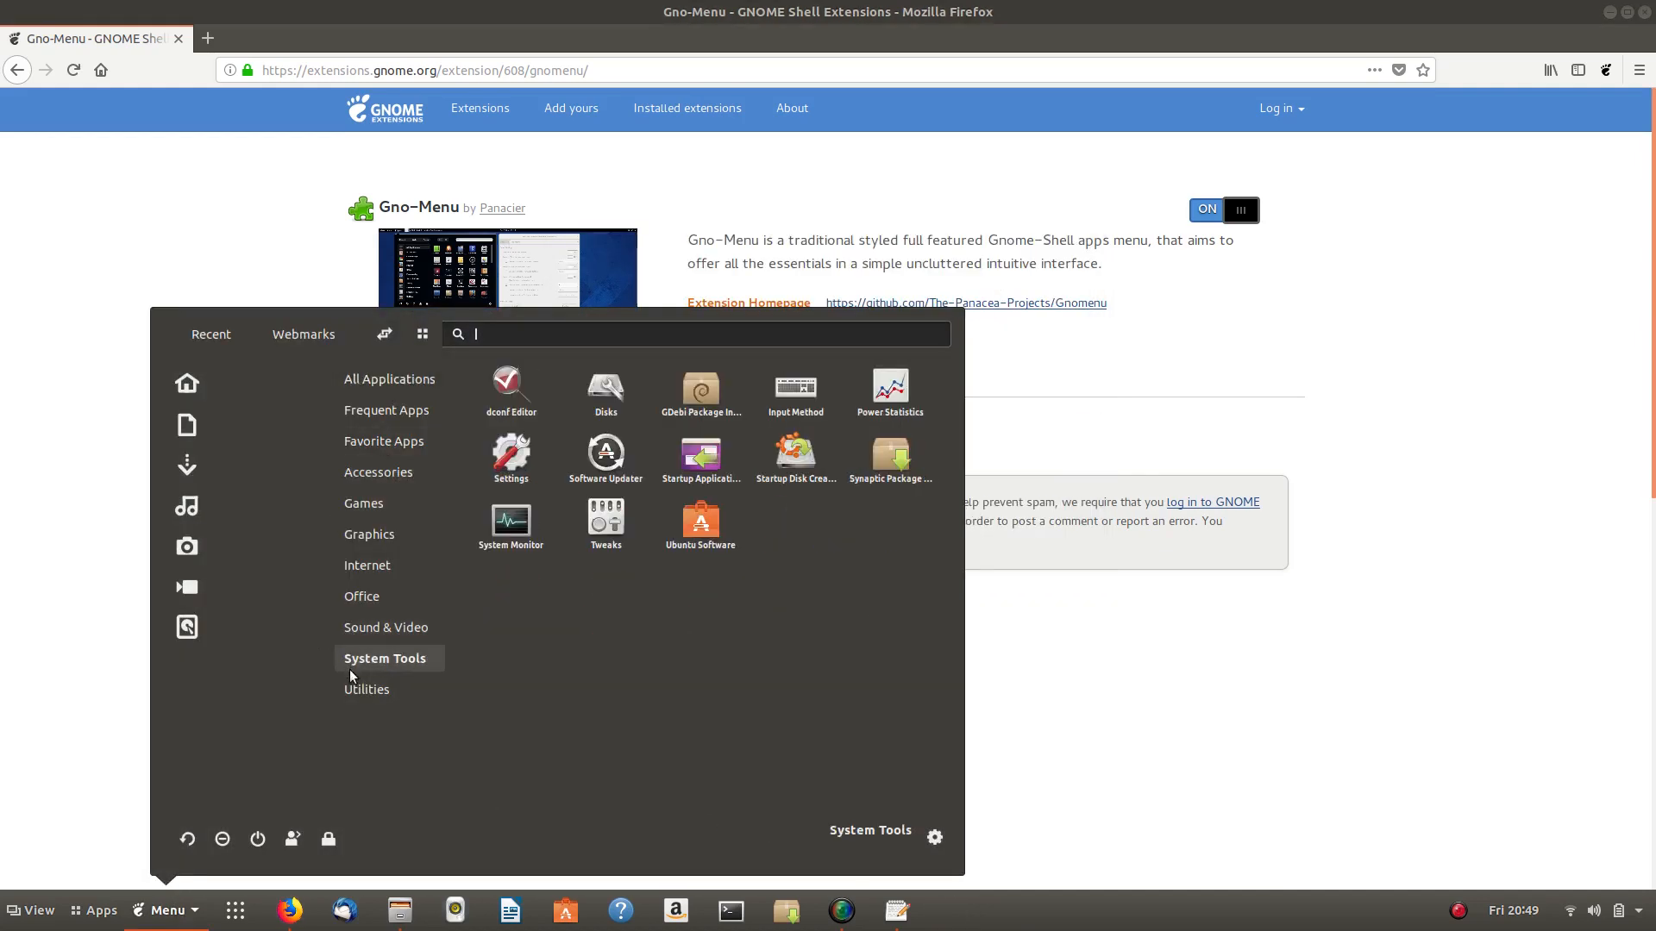
click(165, 923)
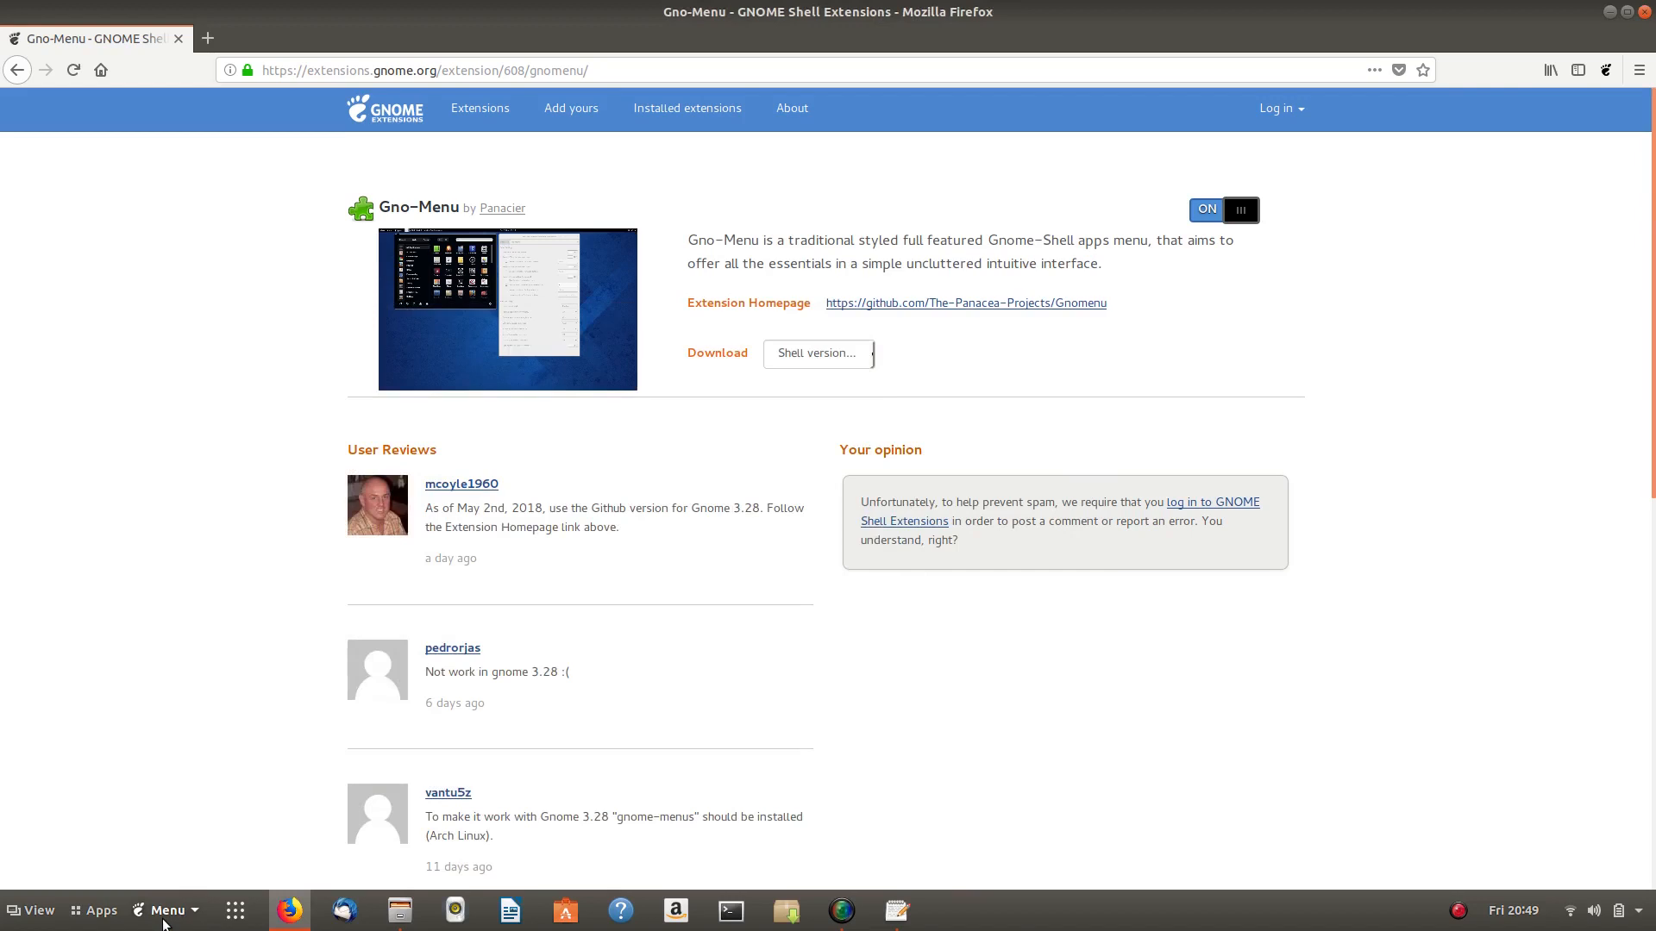
click(168, 919)
click(168, 920)
click(112, 914)
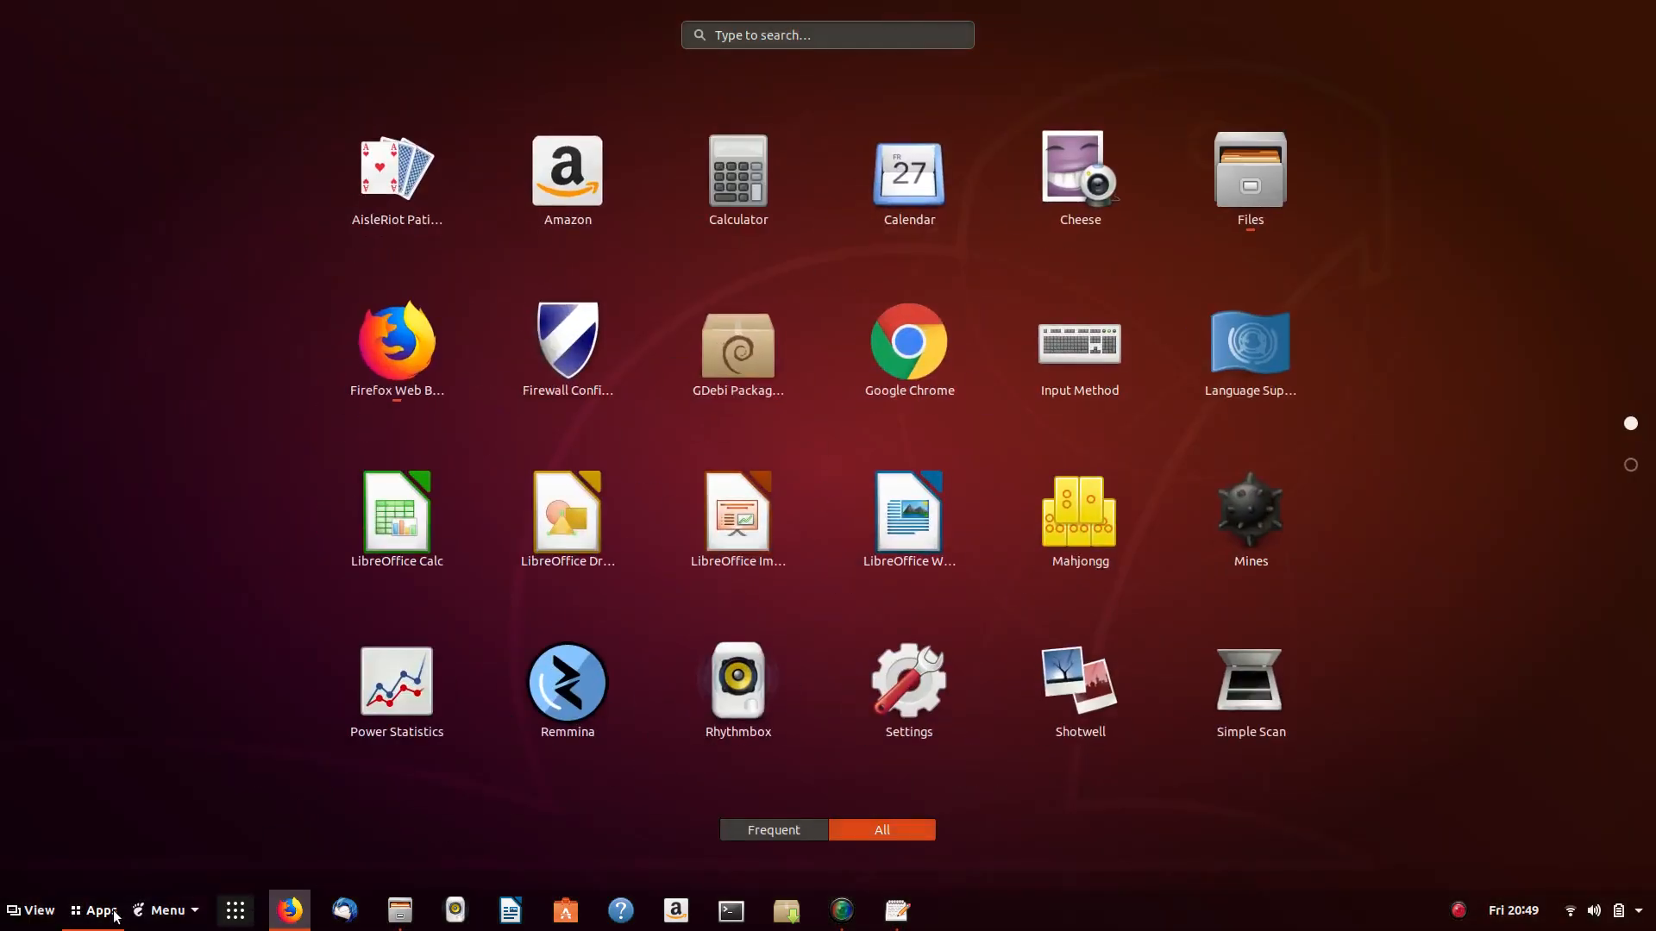
click(115, 914)
click(30, 913)
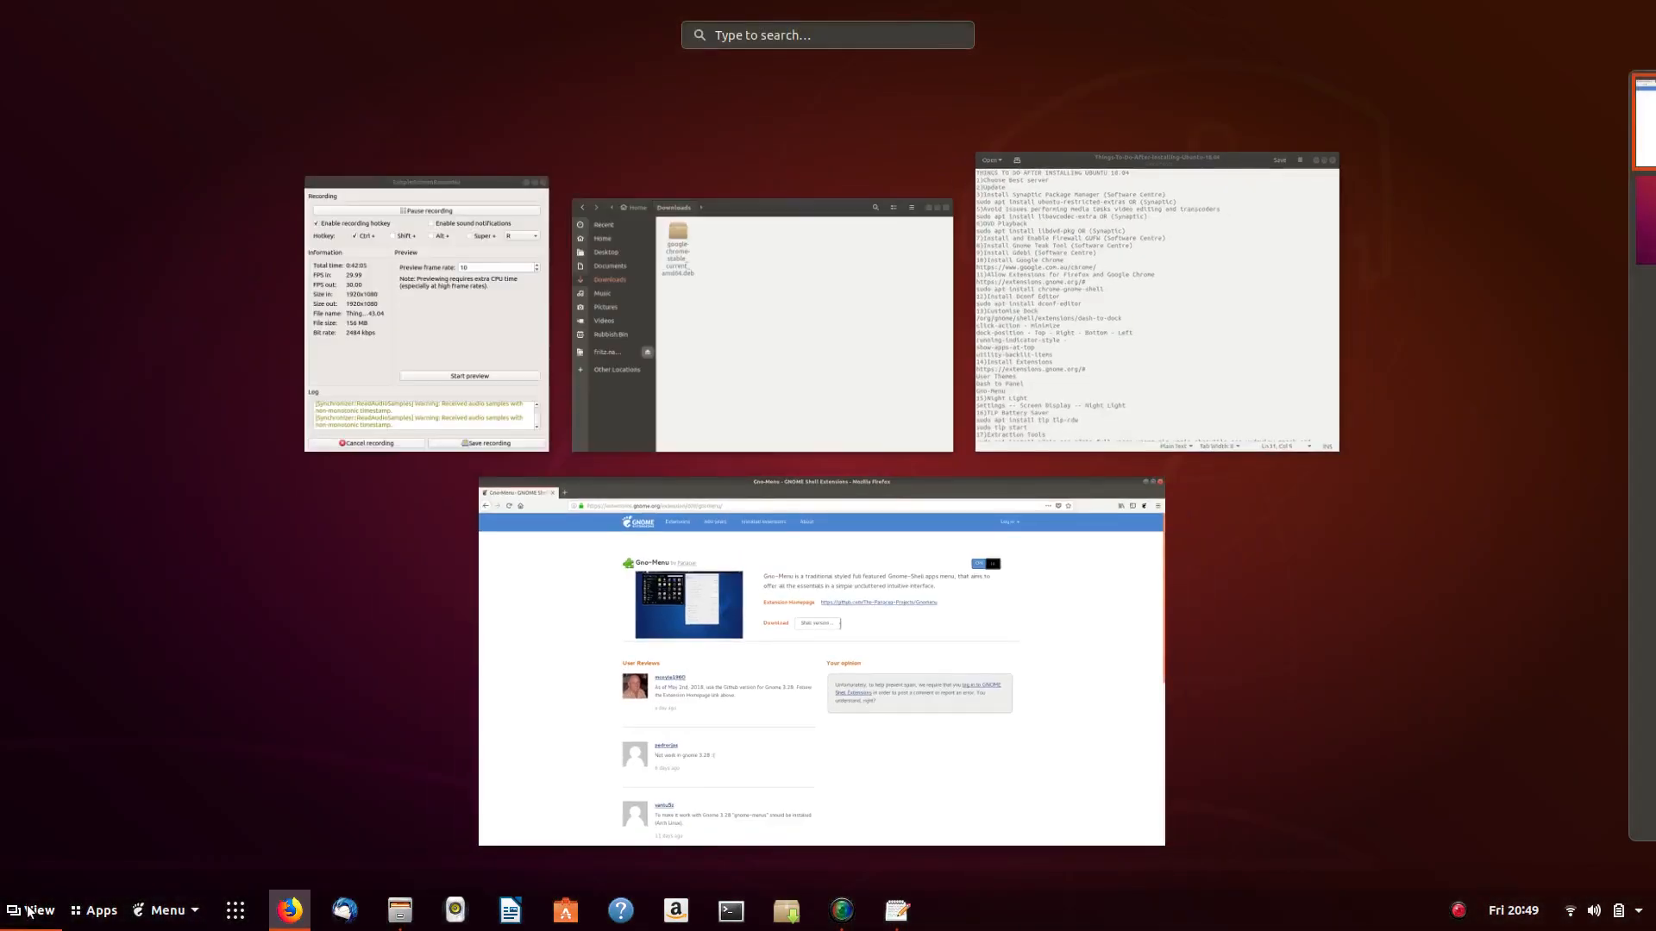
click(30, 913)
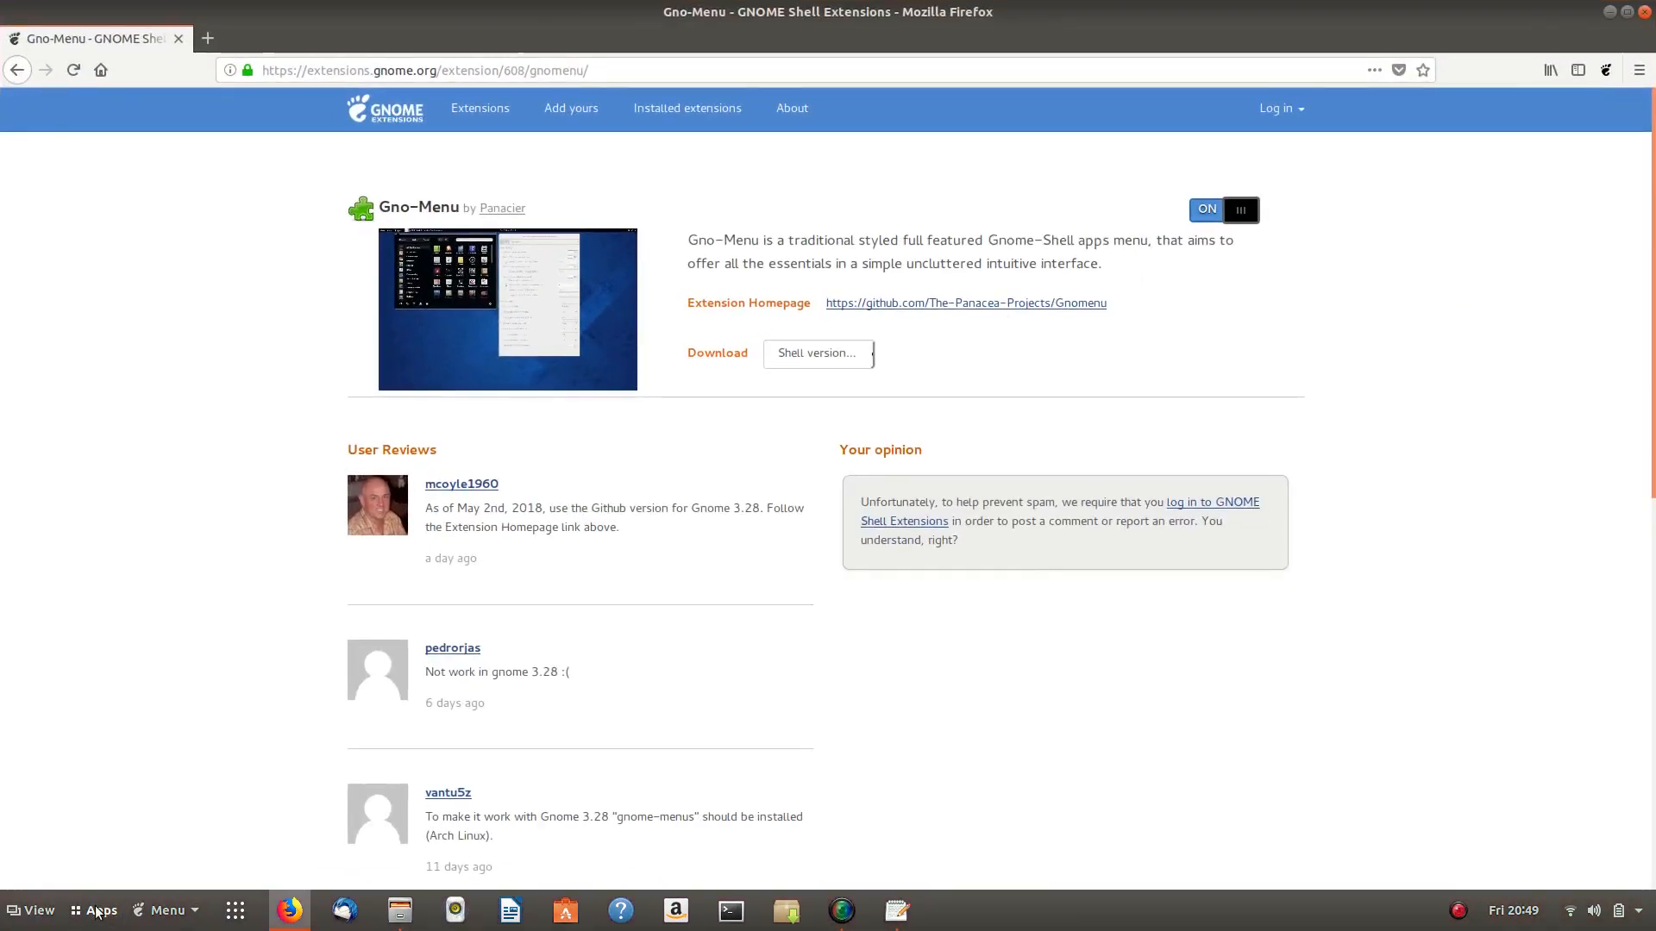
click(233, 914)
click(232, 912)
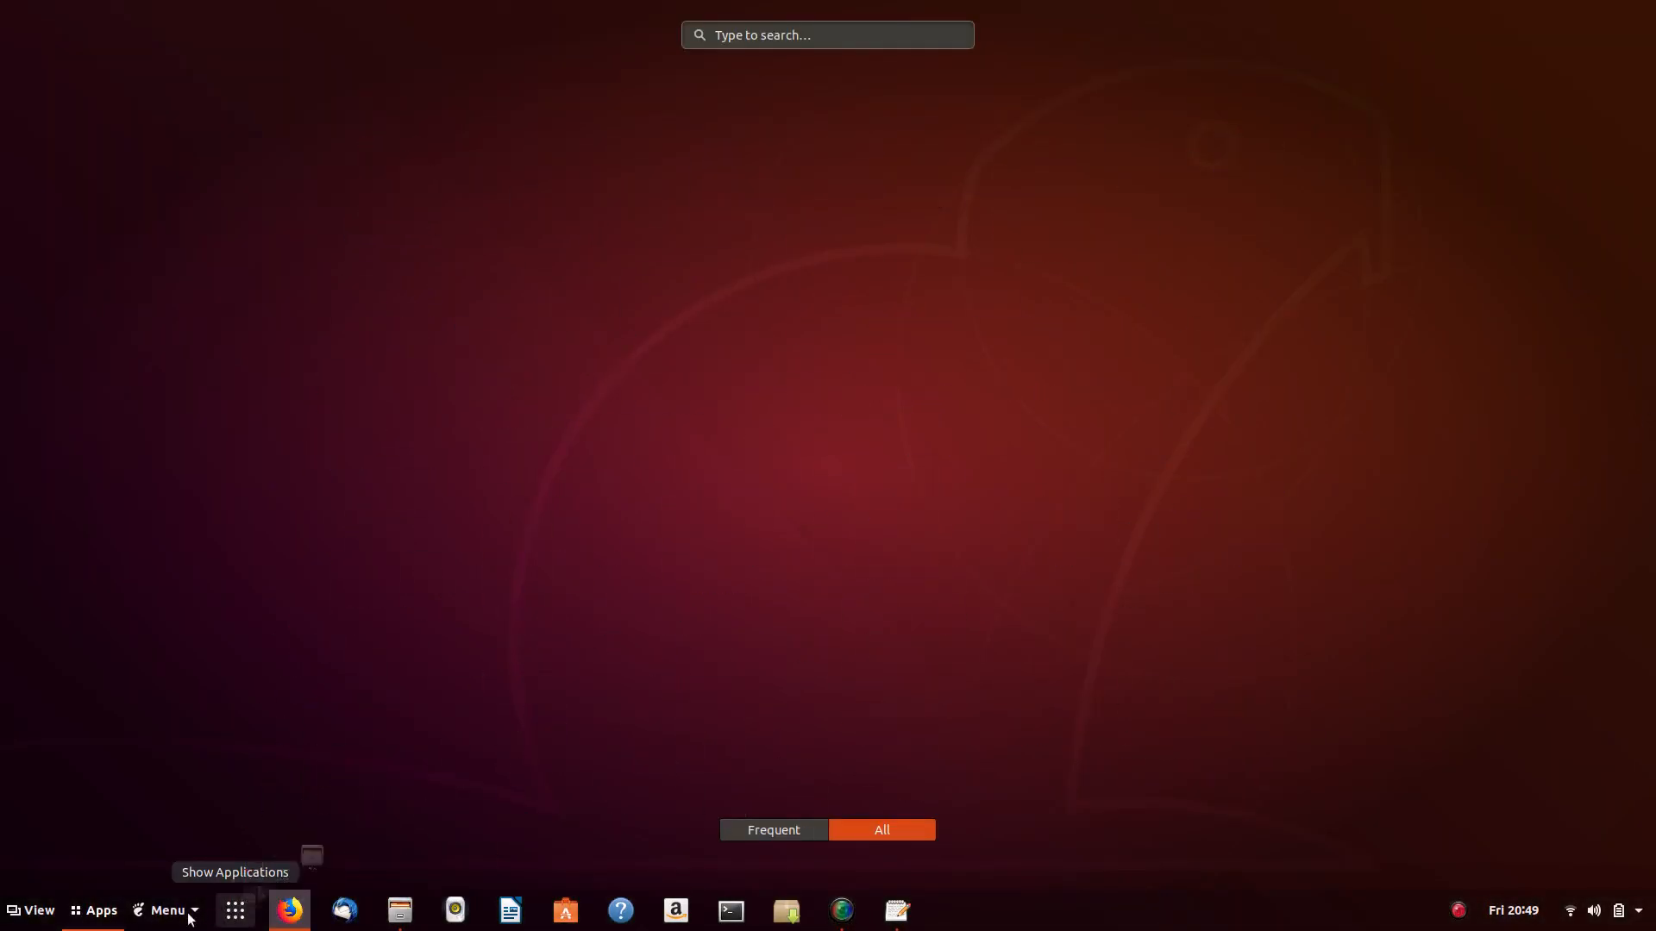
click(165, 916)
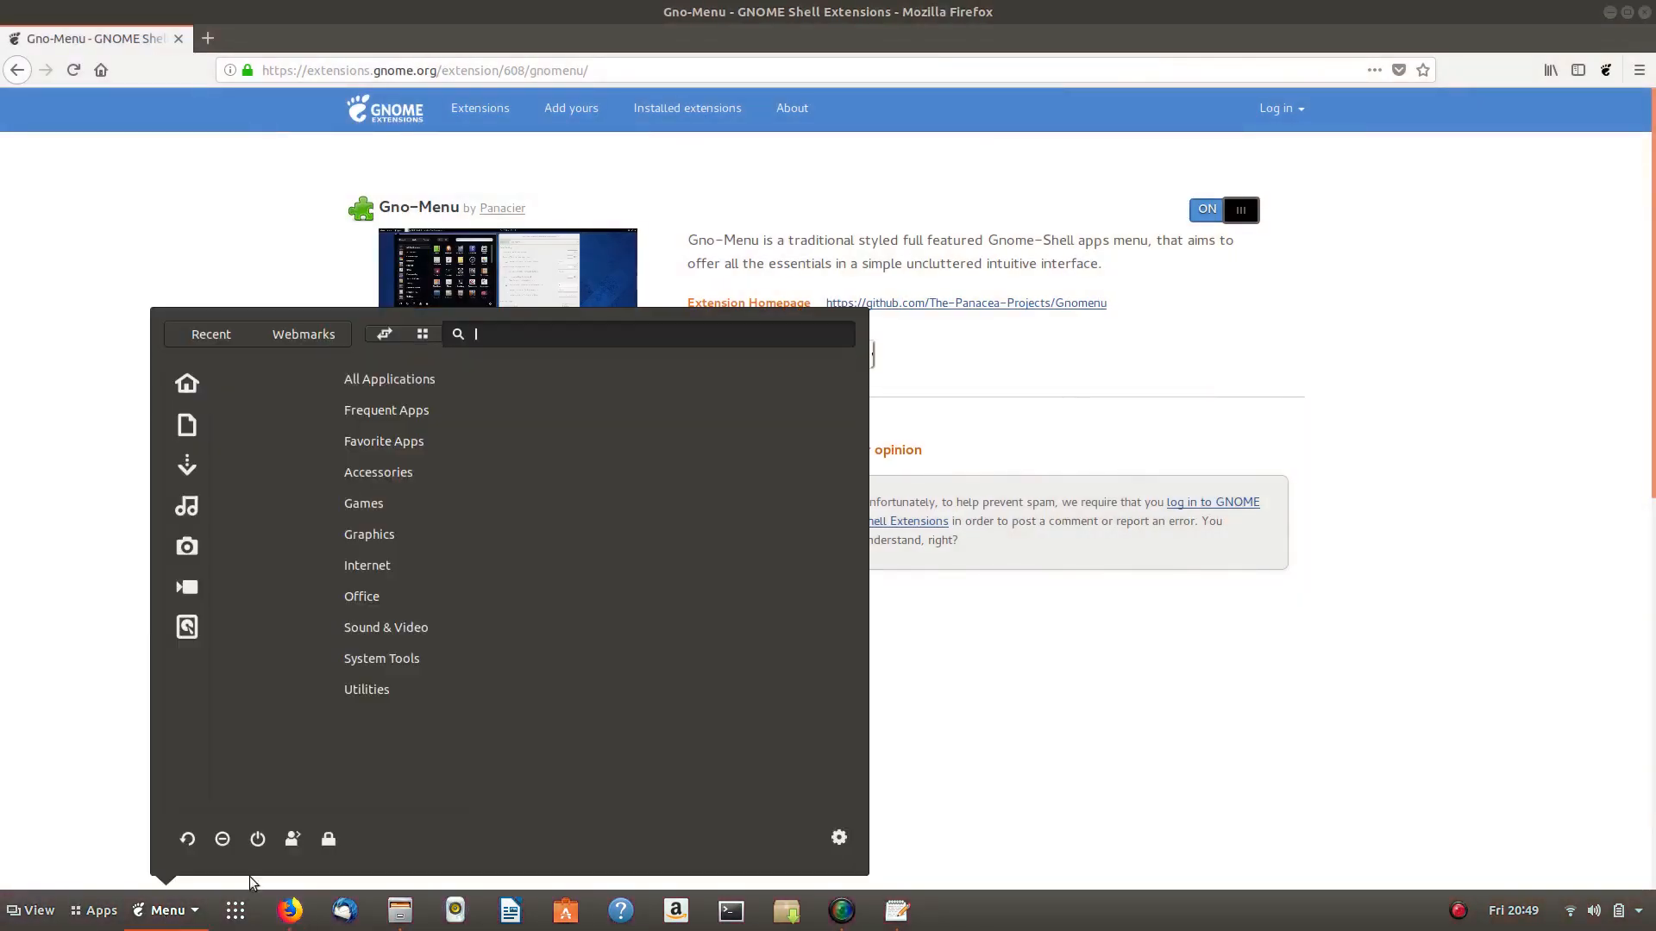
click(166, 916)
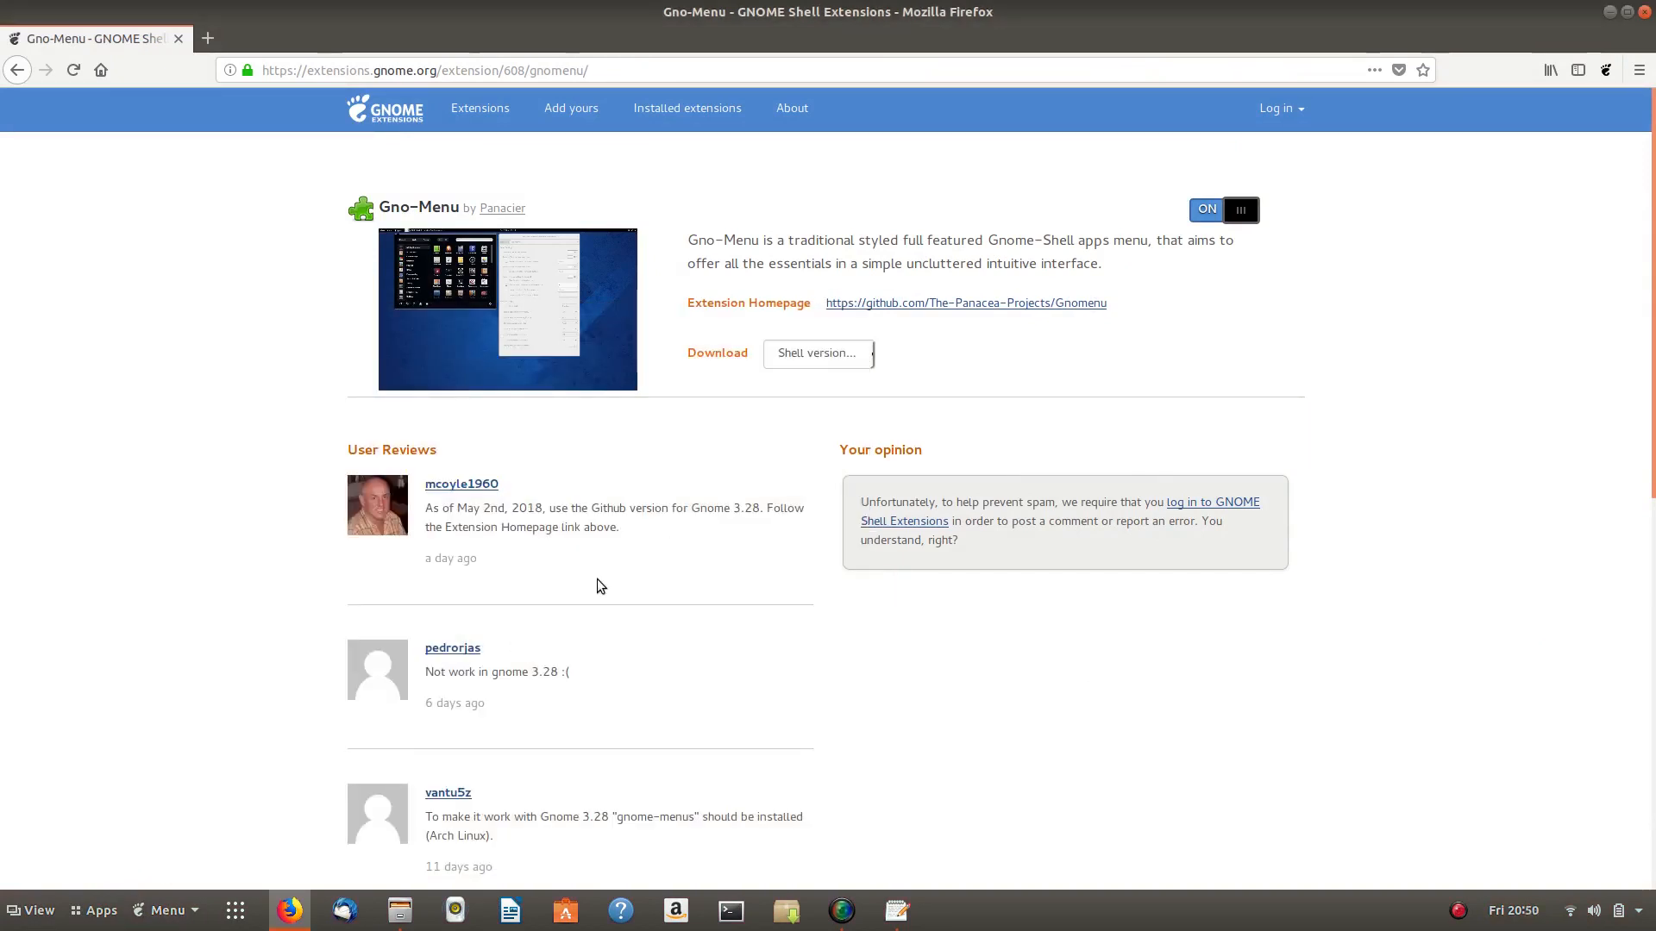
- Launch Tweaks from an activities search for 'twel' and show its Extensions page
key(super)
text(t)
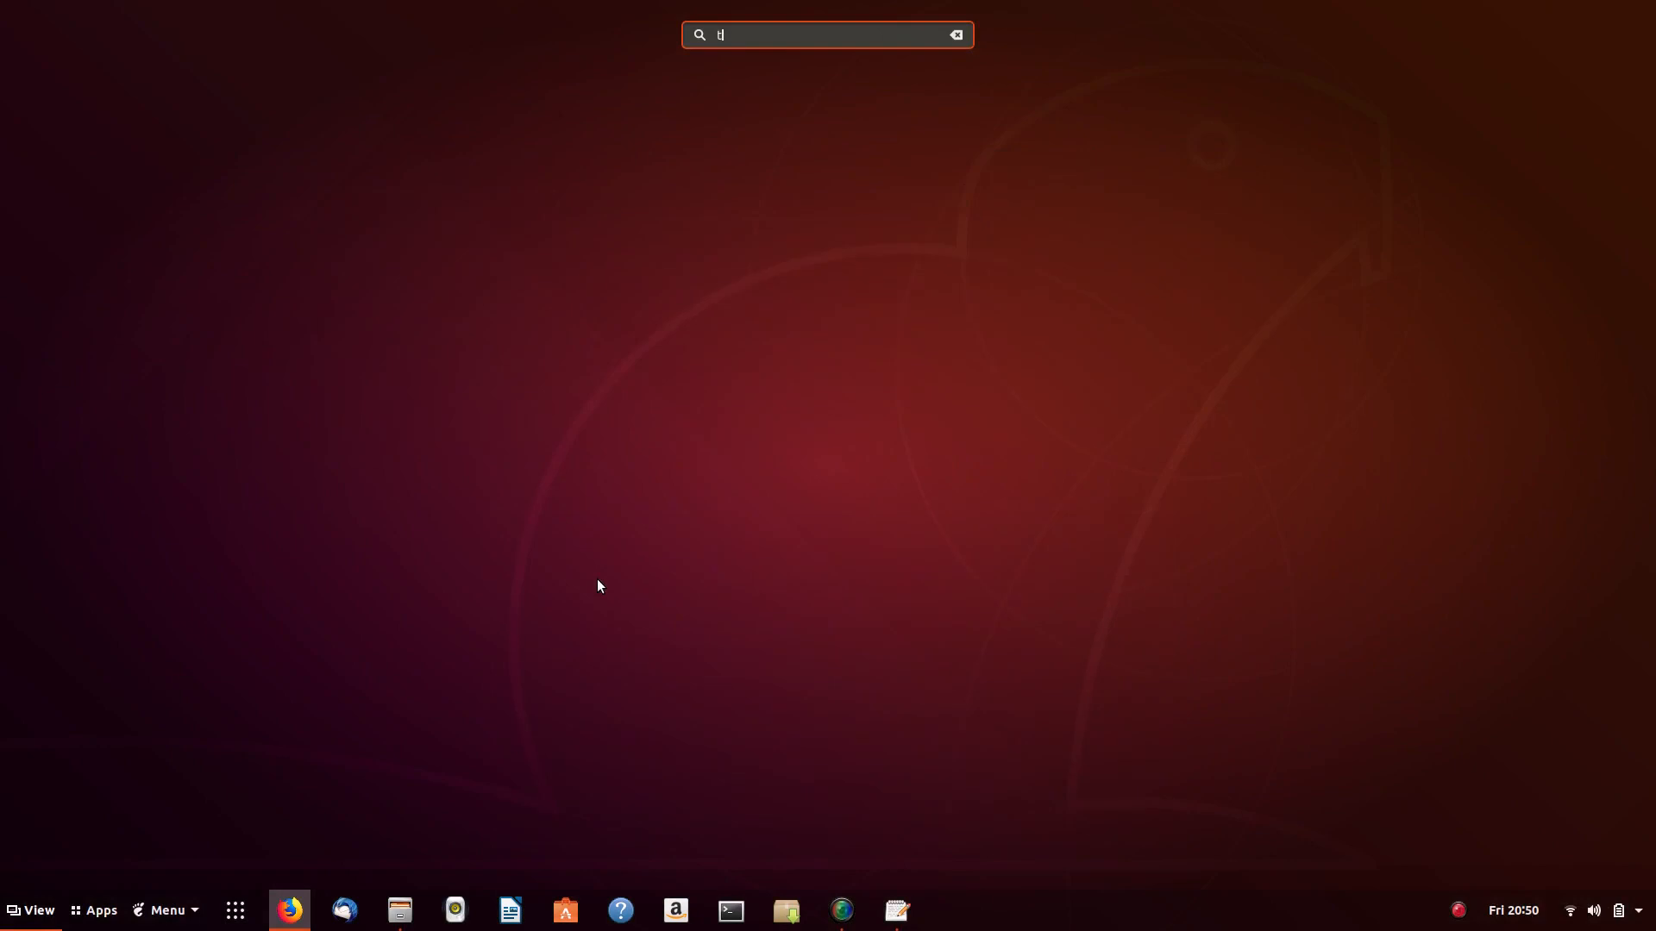
text(wel)
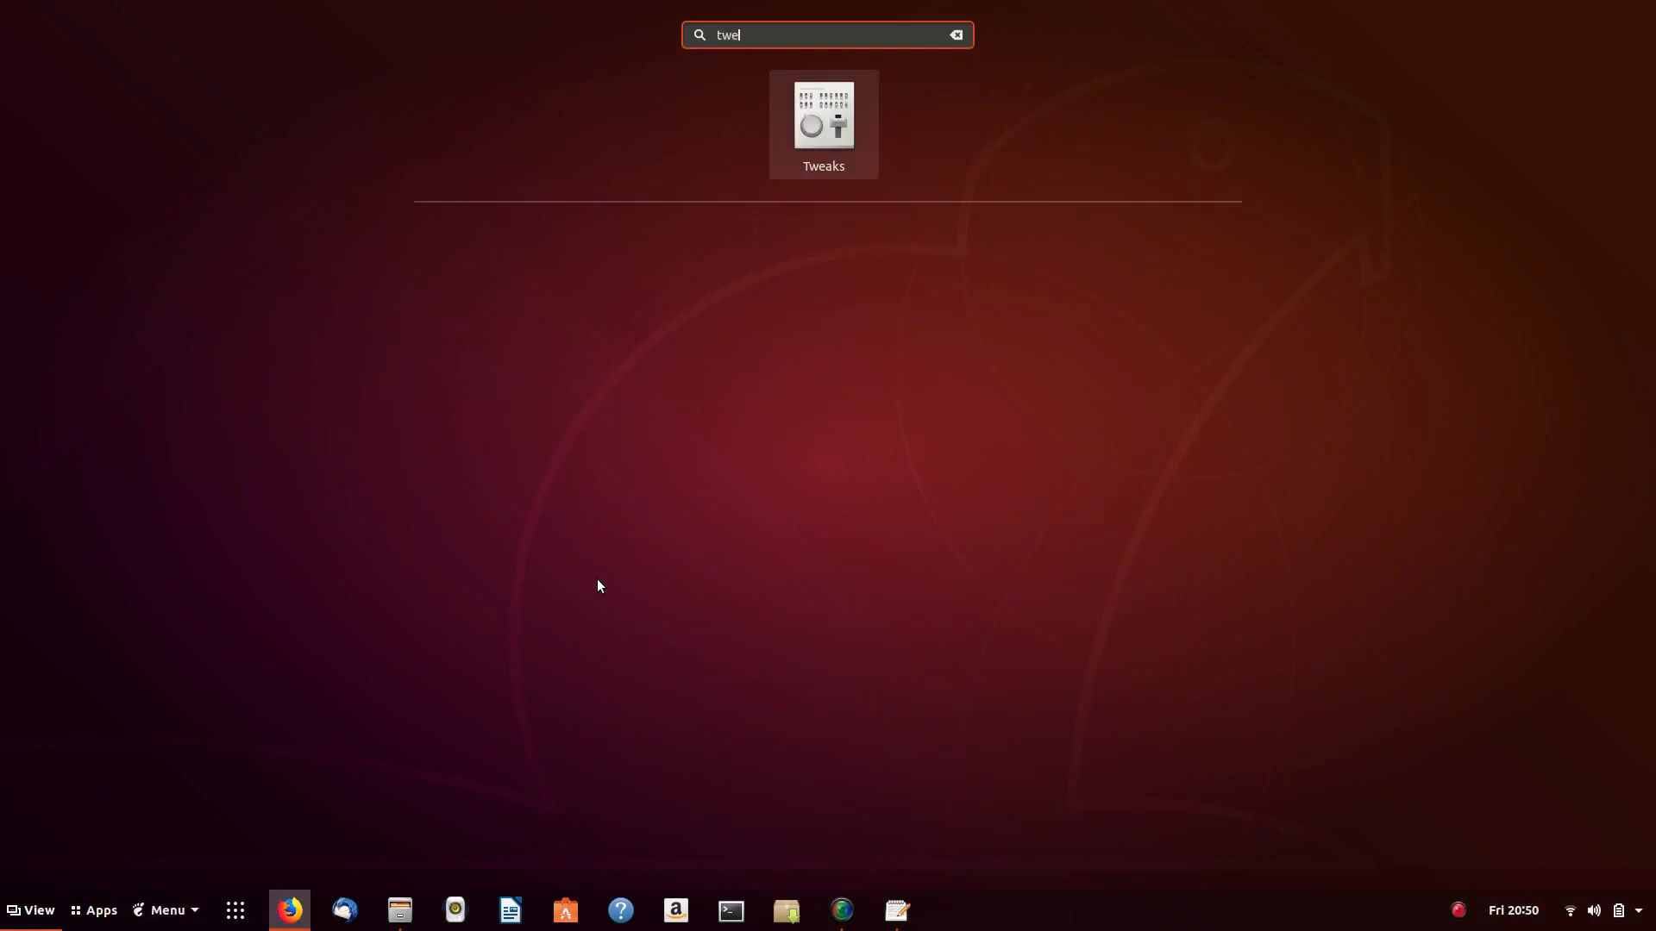
key(Return)
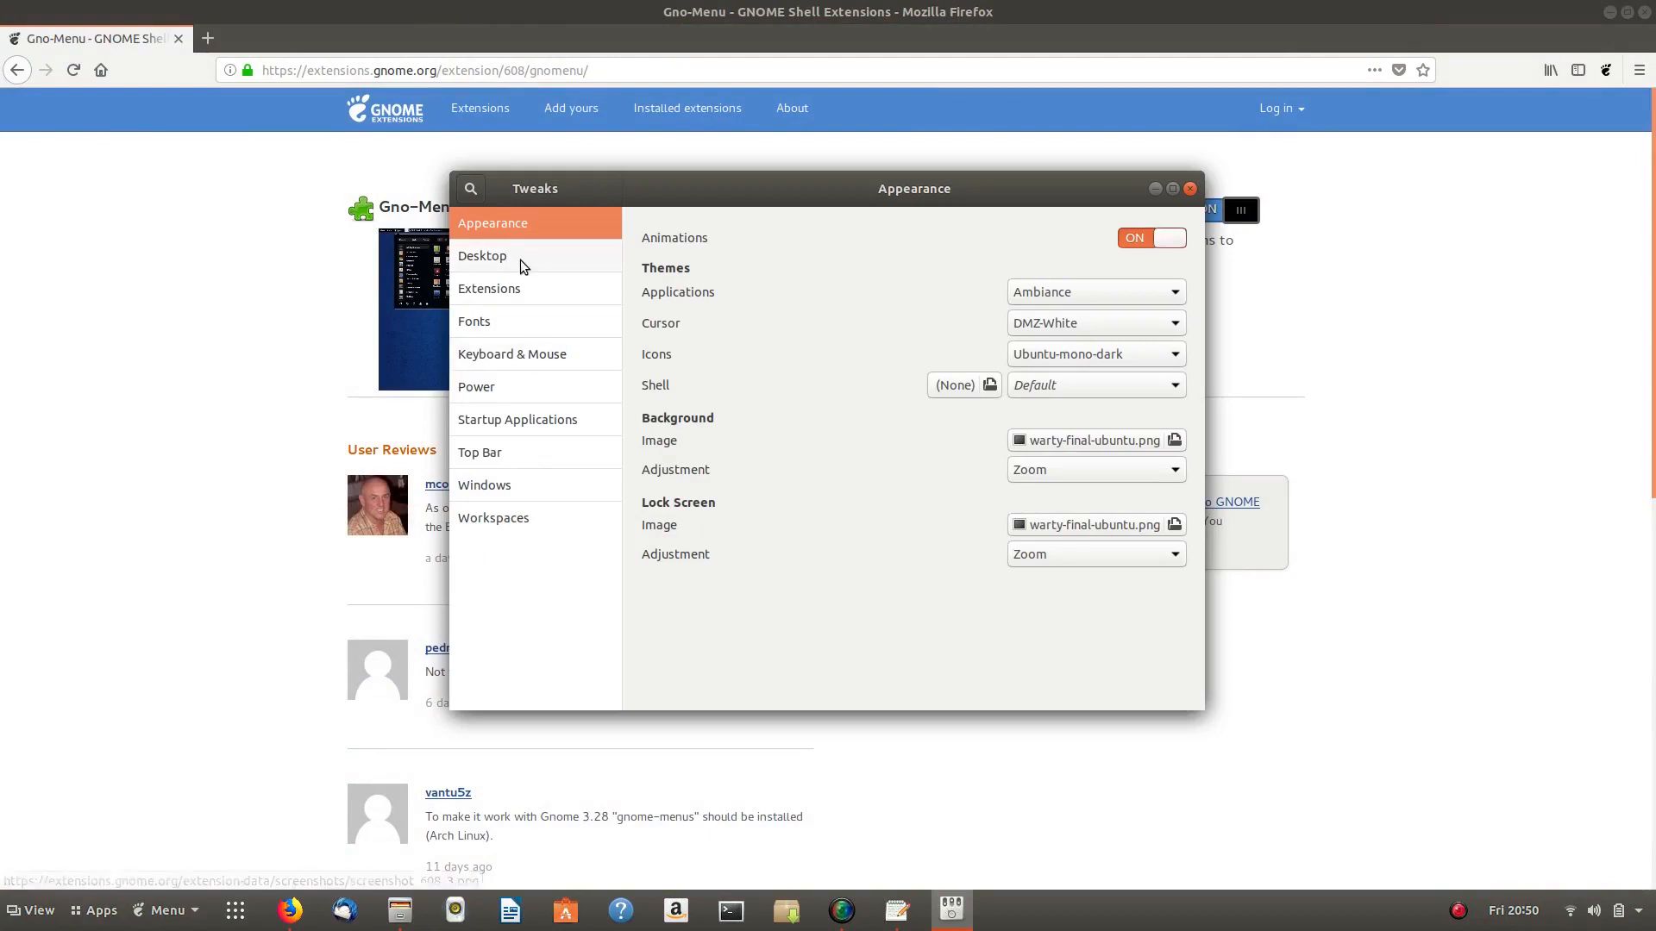
click(491, 292)
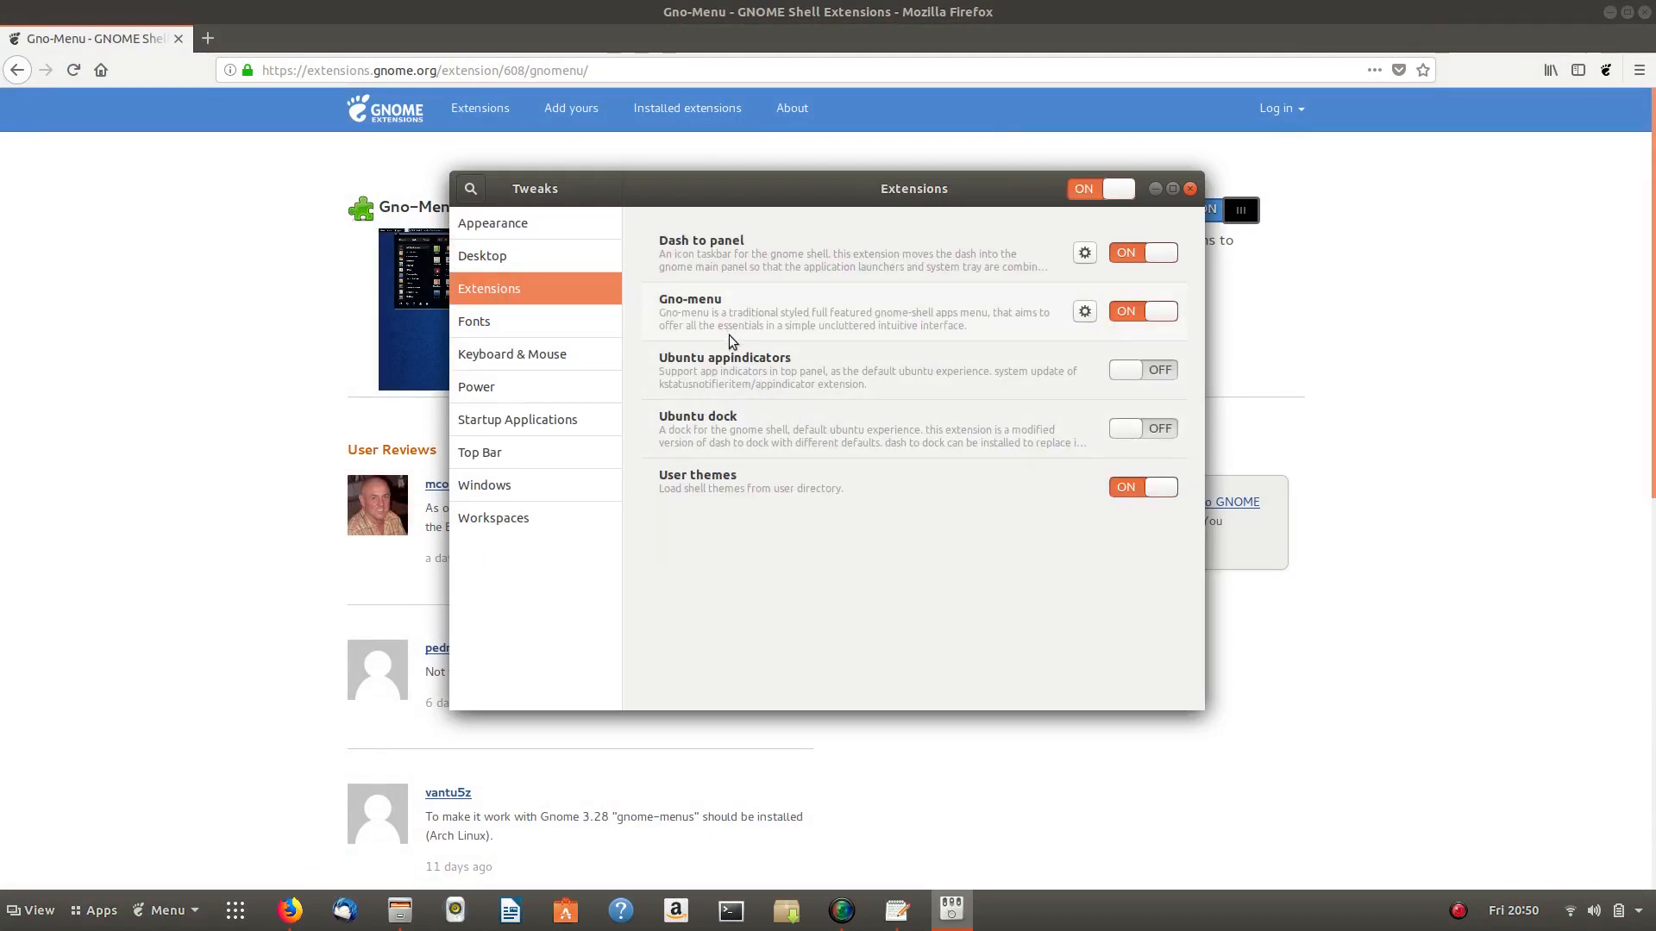
- Browse Dash to Panel's Behavior and Fine-Tune settings, then open Gno-Menu's settings
click(1085, 254)
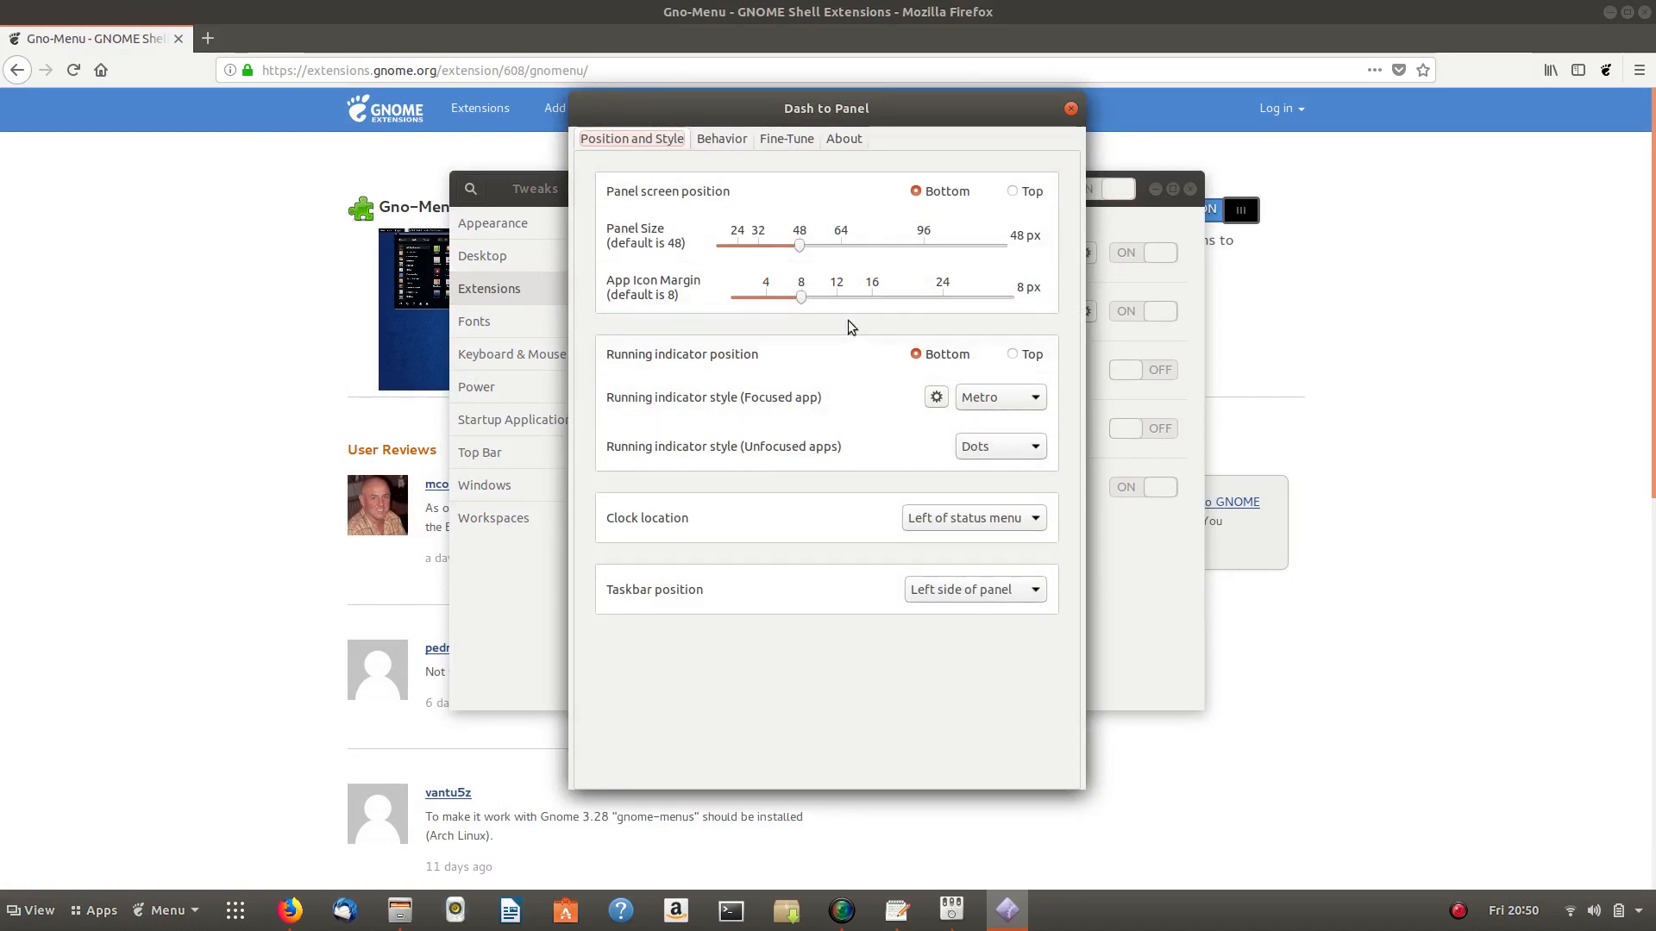
click(733, 145)
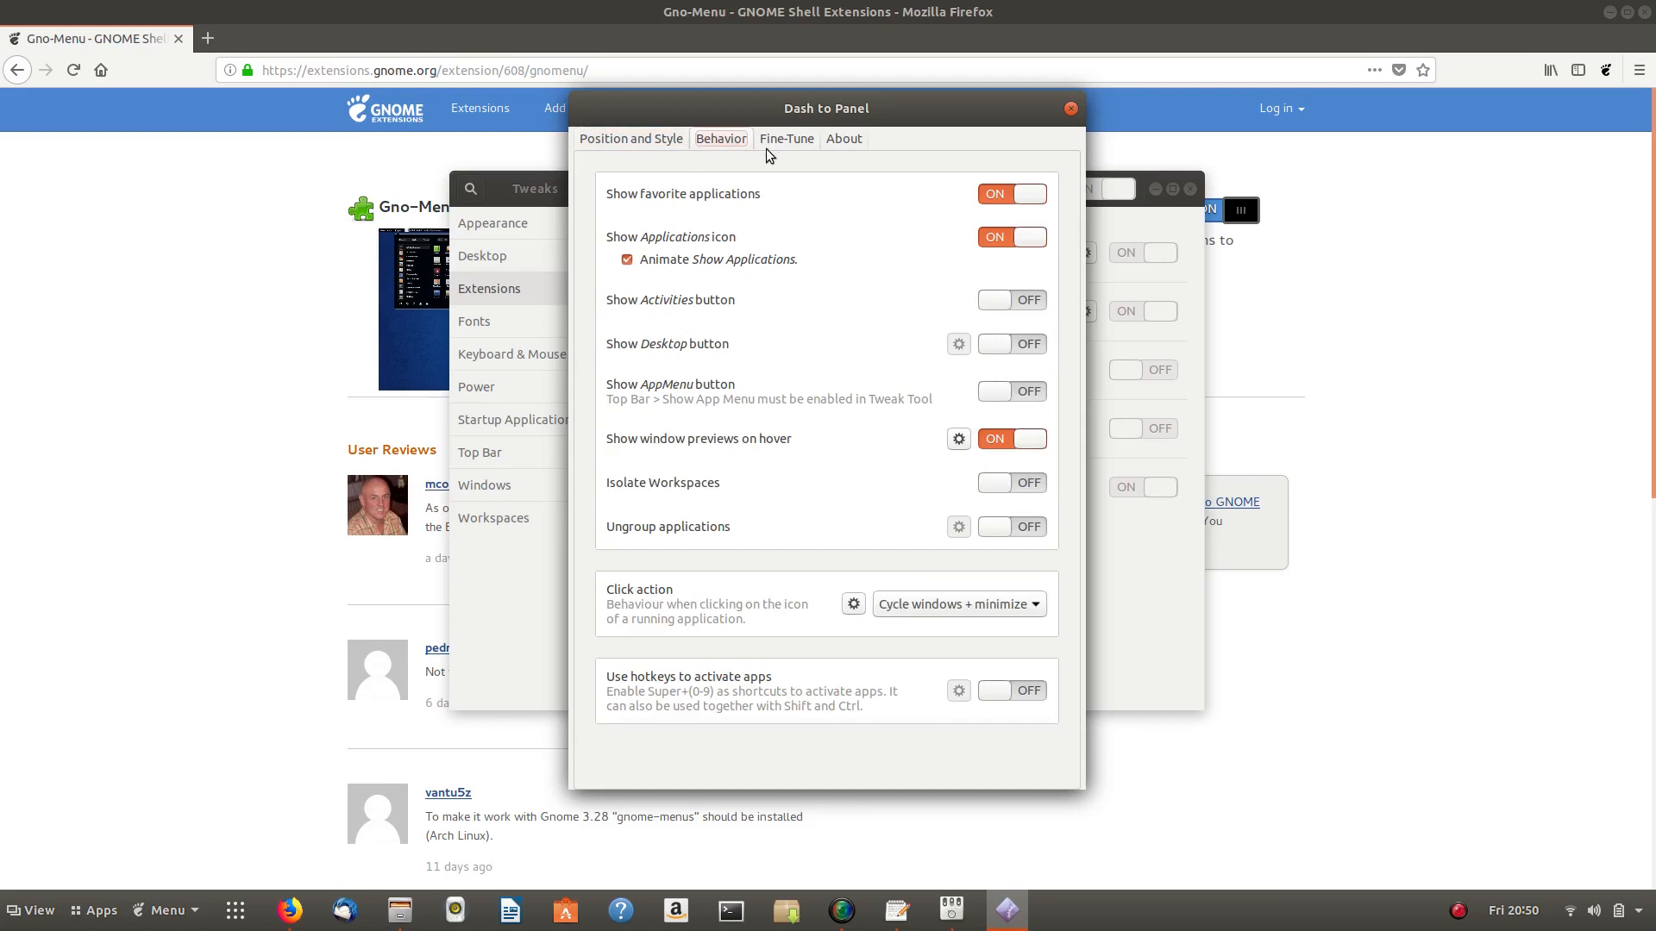
click(805, 141)
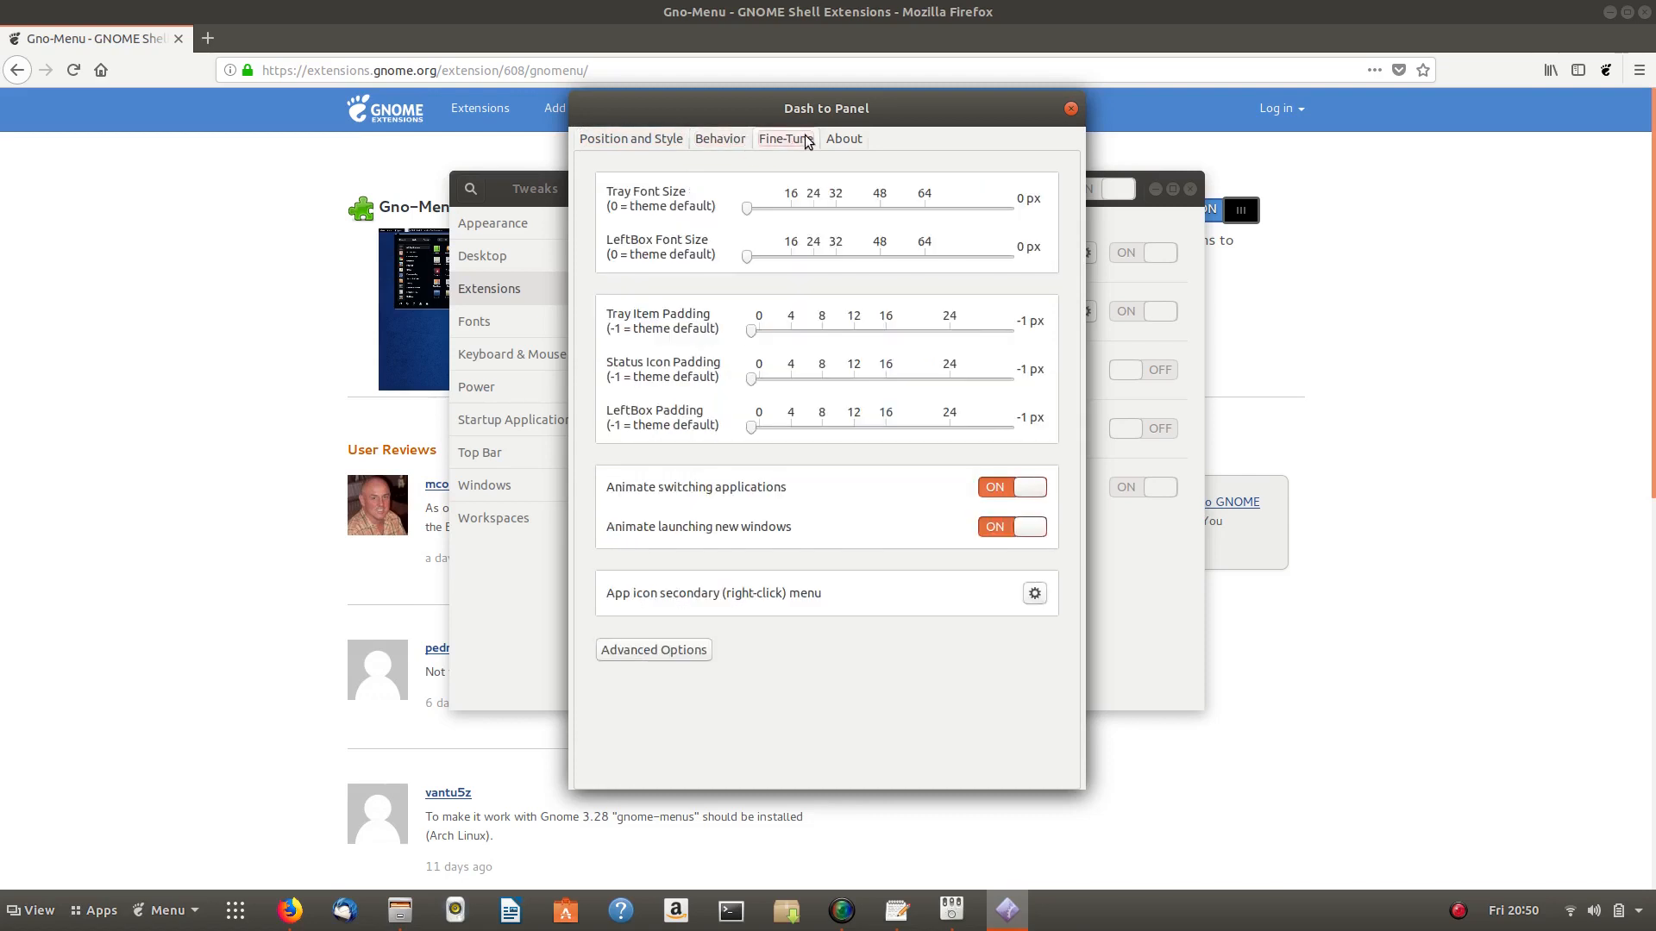
click(1070, 110)
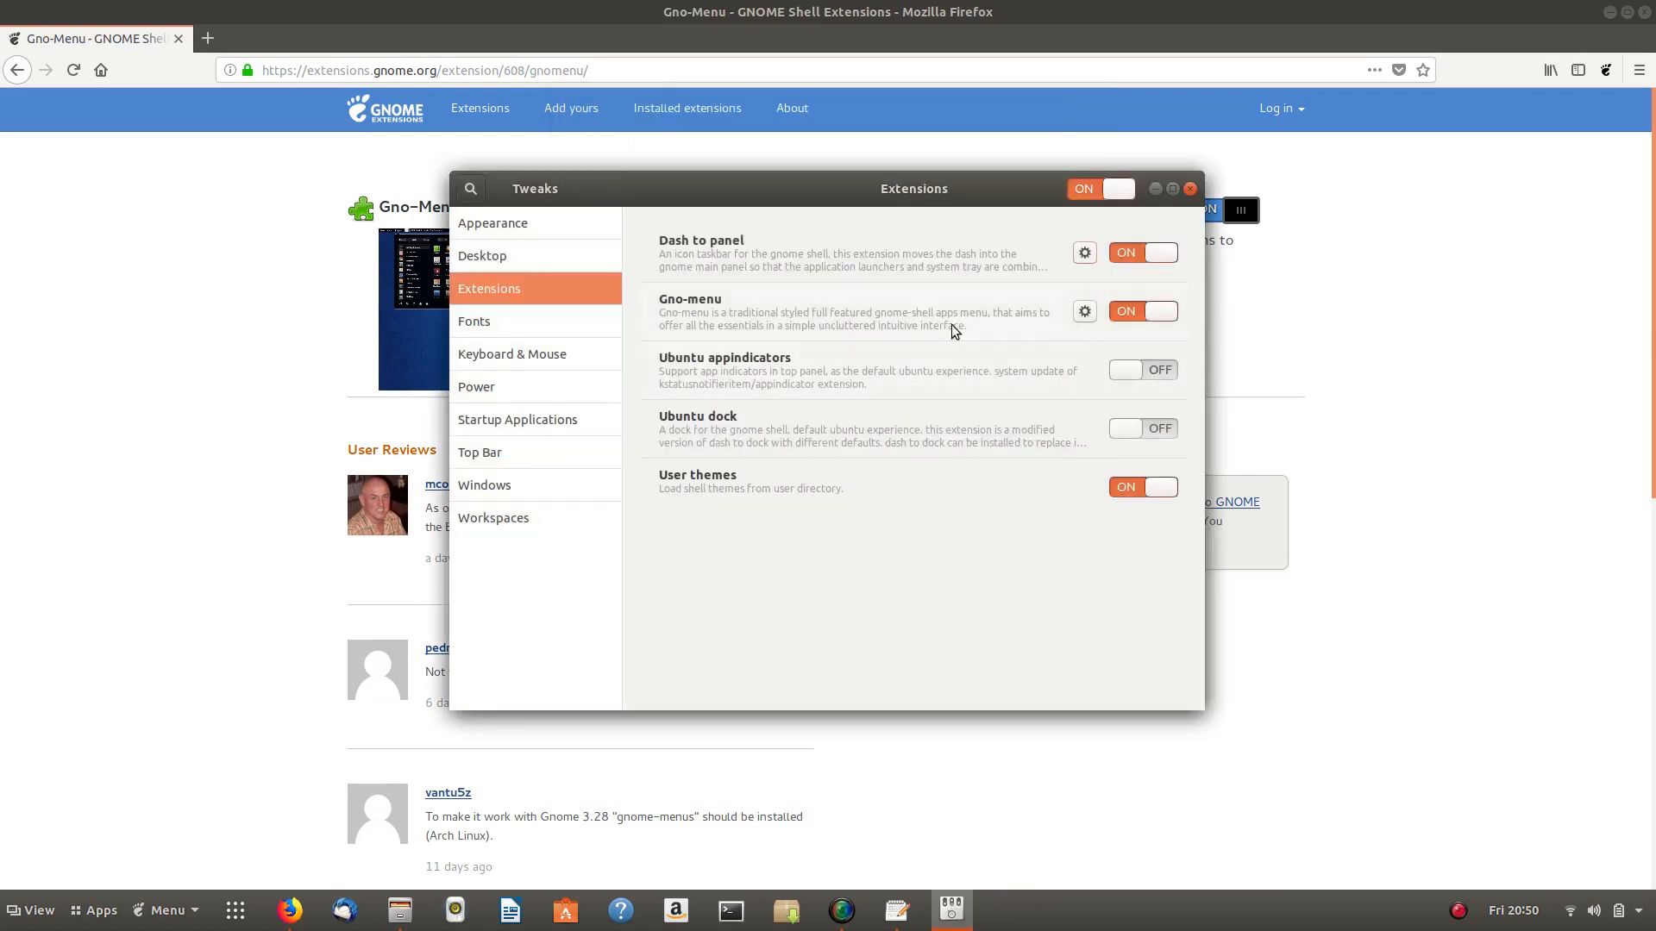
click(1085, 312)
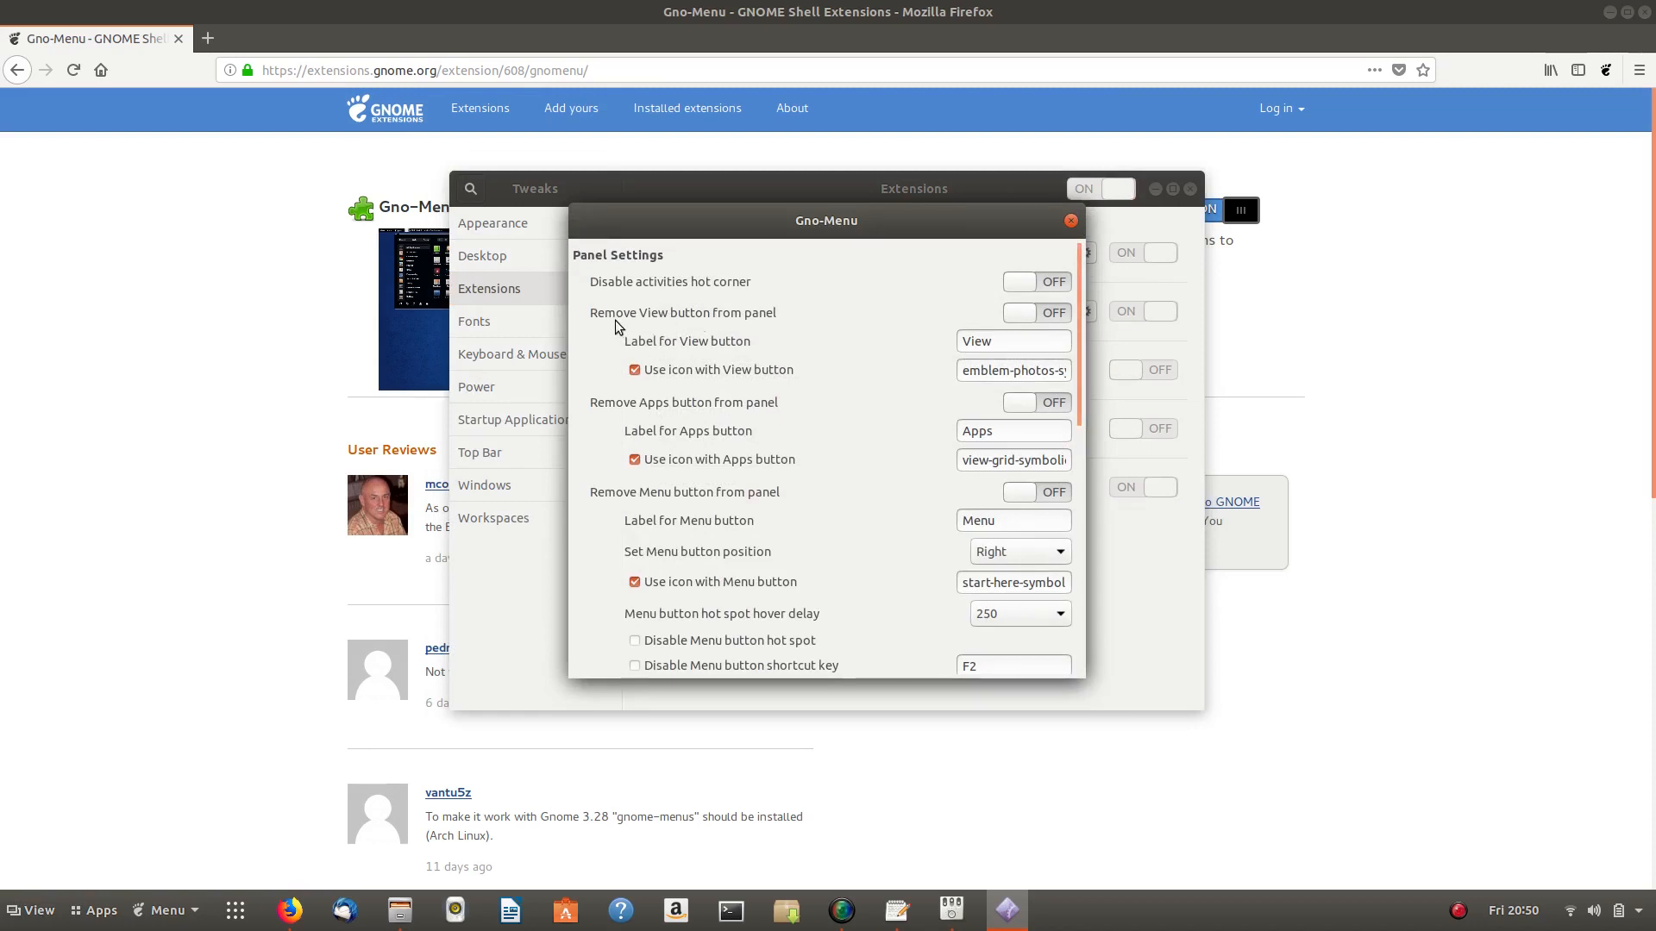
- Remove Gno-Menu's View and Apps buttons, turn off the Menu button icon, and close its settings
click(1057, 313)
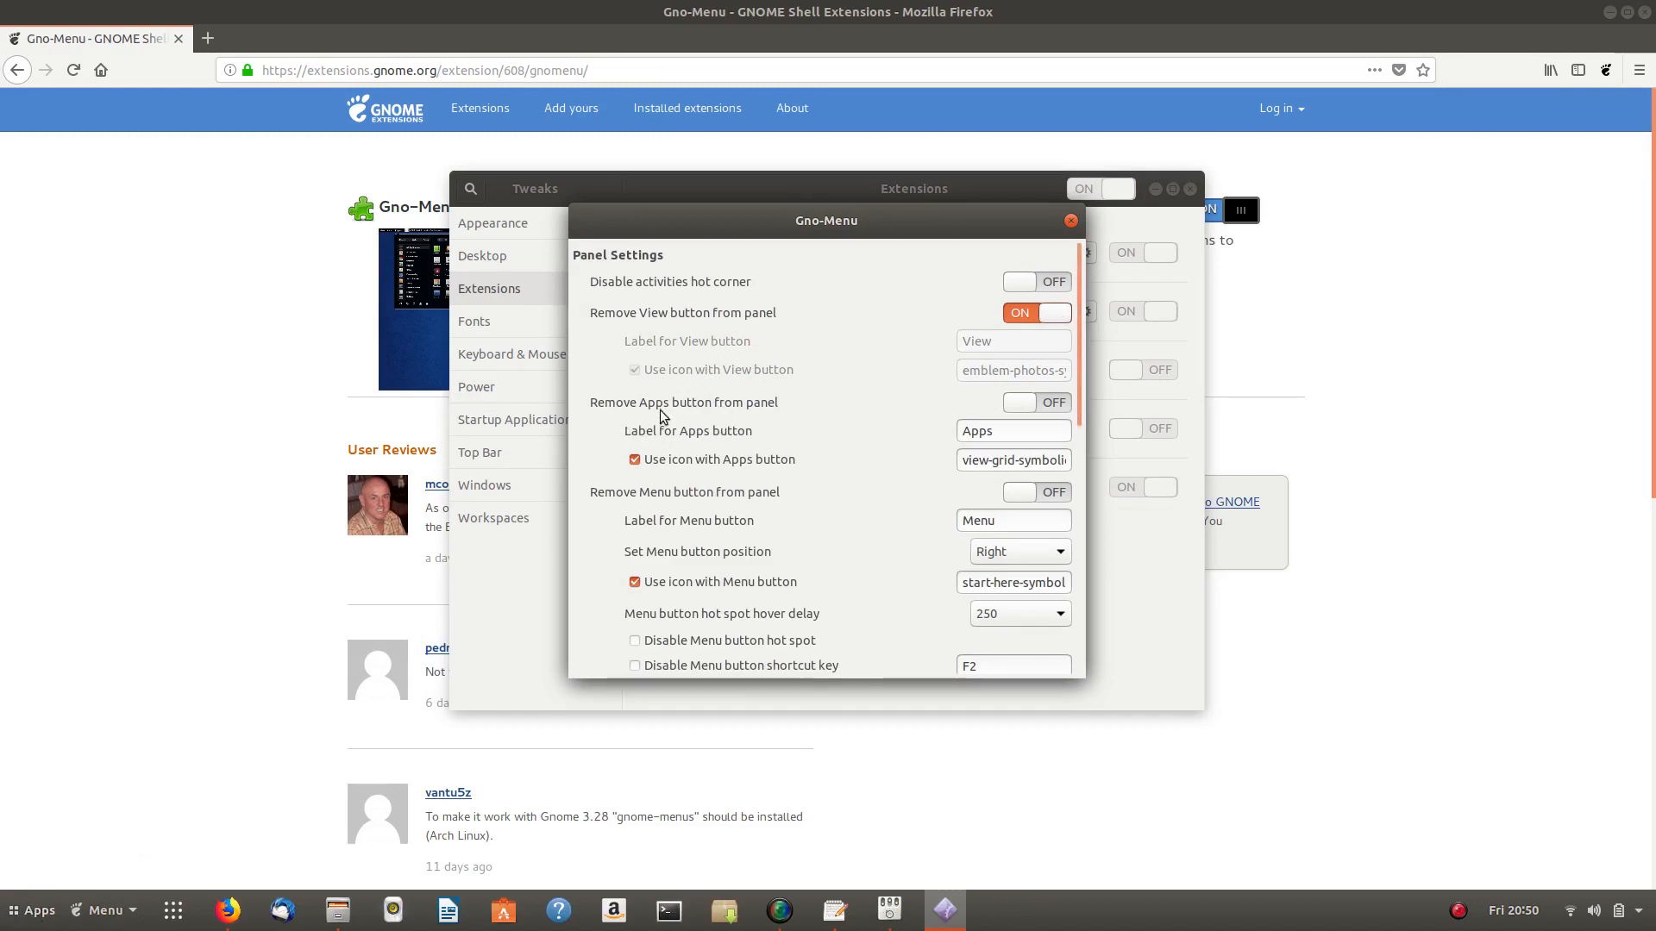
click(1060, 404)
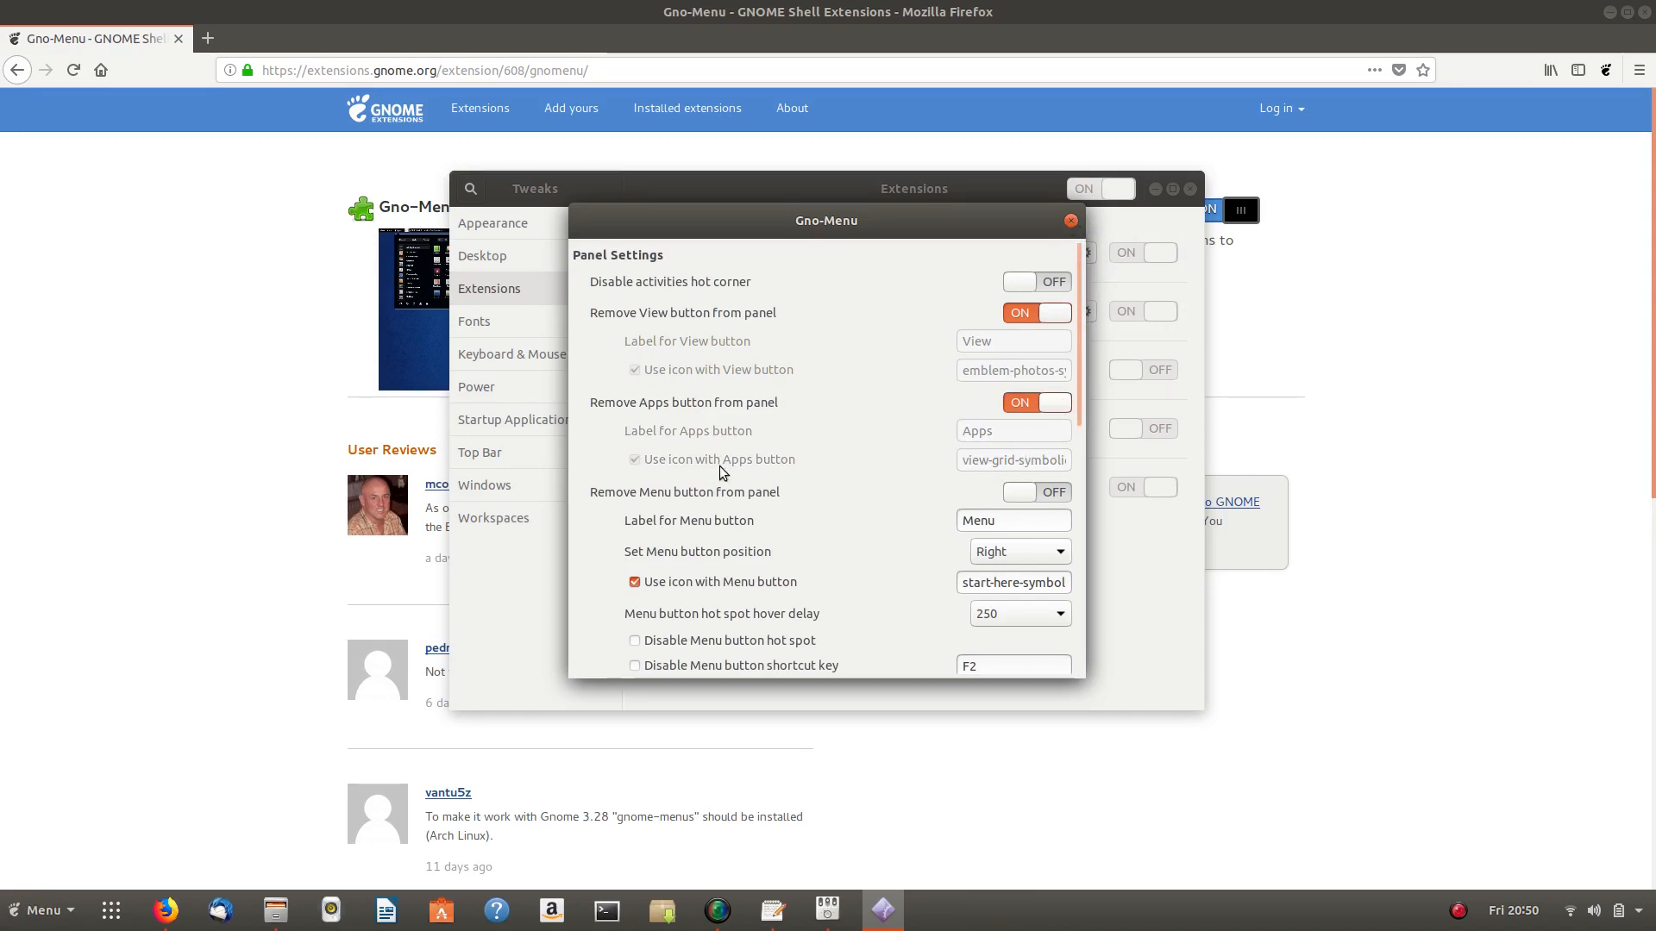
scroll(729, 468, down, 5)
scroll(735, 469, down, 6)
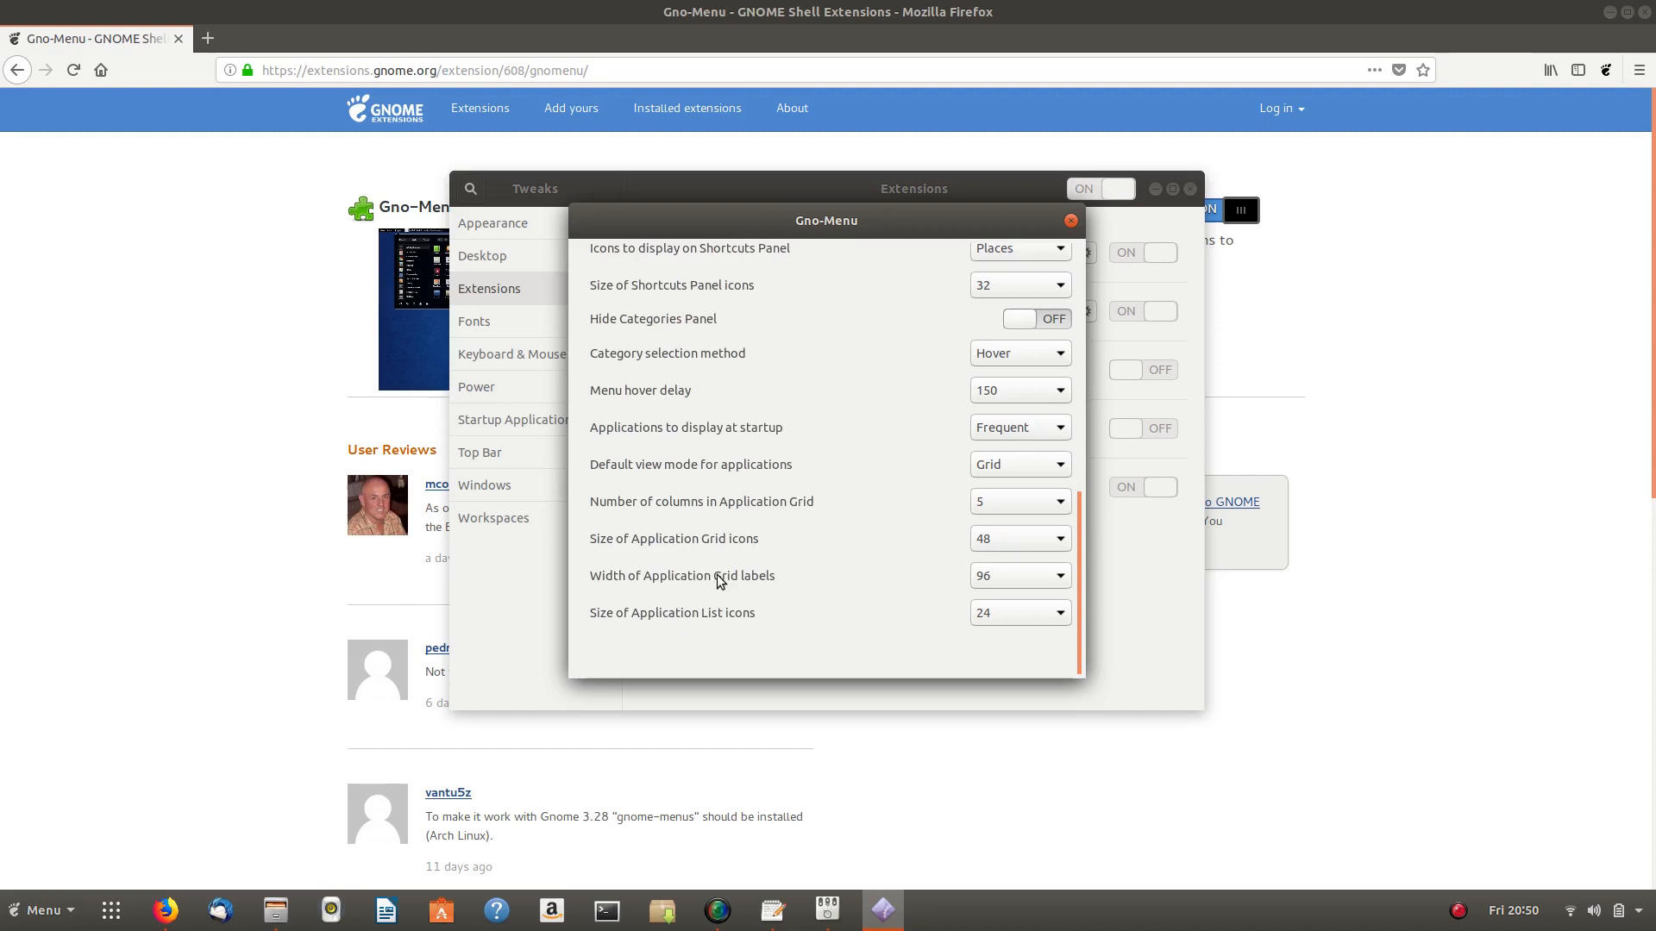
scroll(895, 476, up, 2)
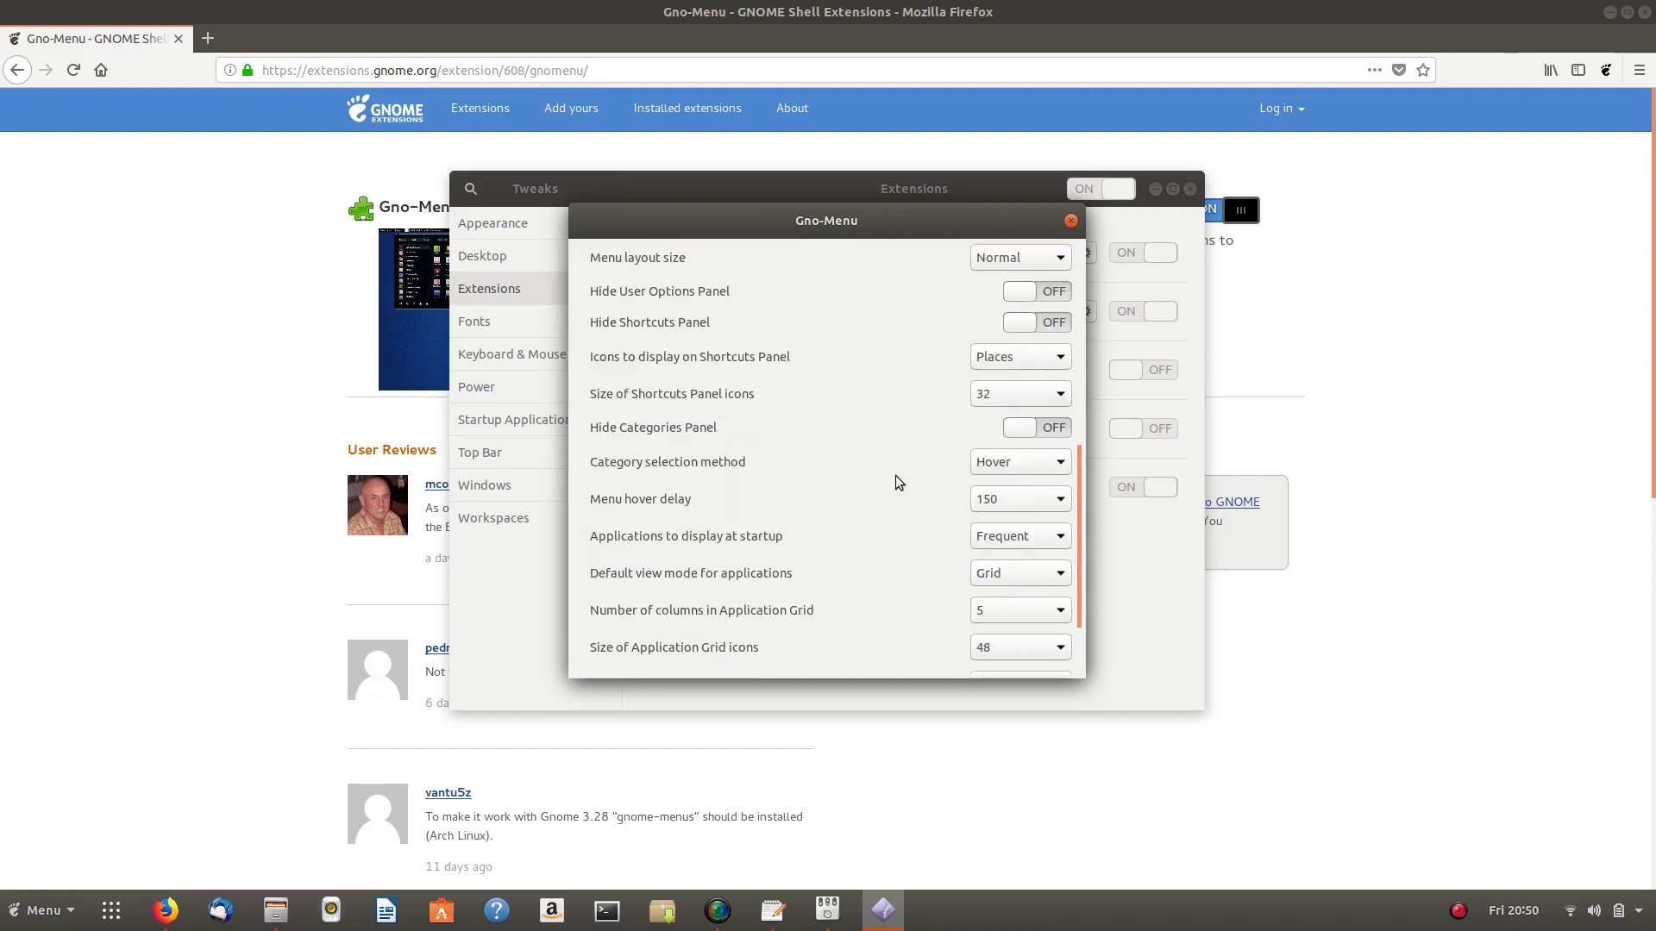
scroll(895, 474, up, 5)
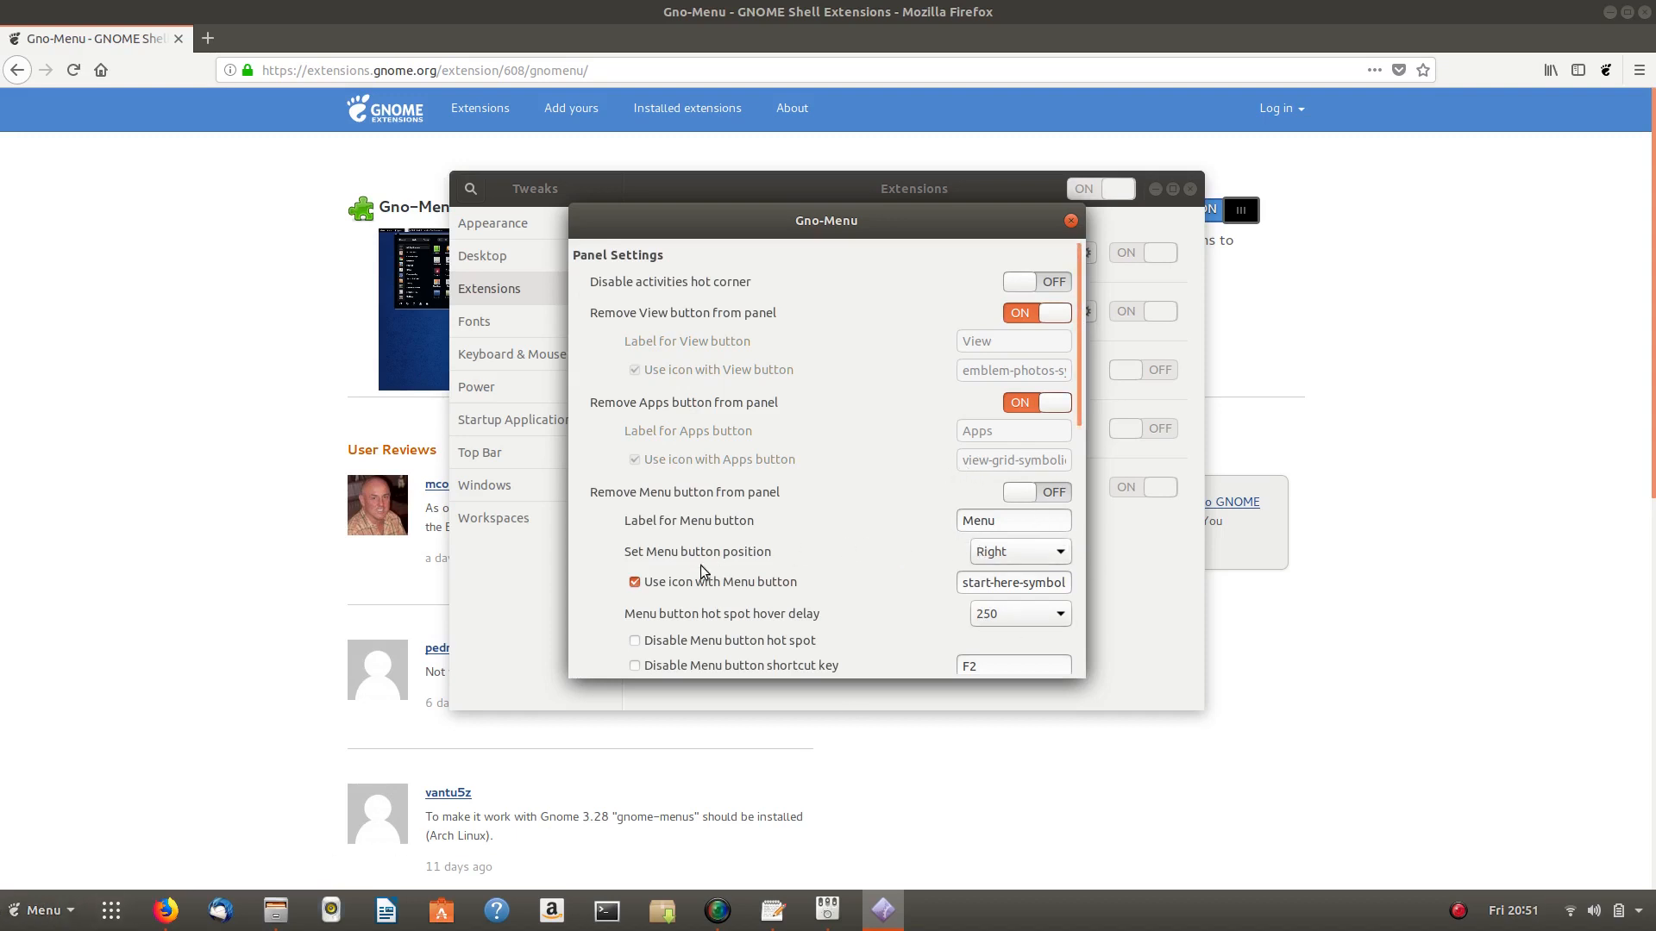
click(636, 583)
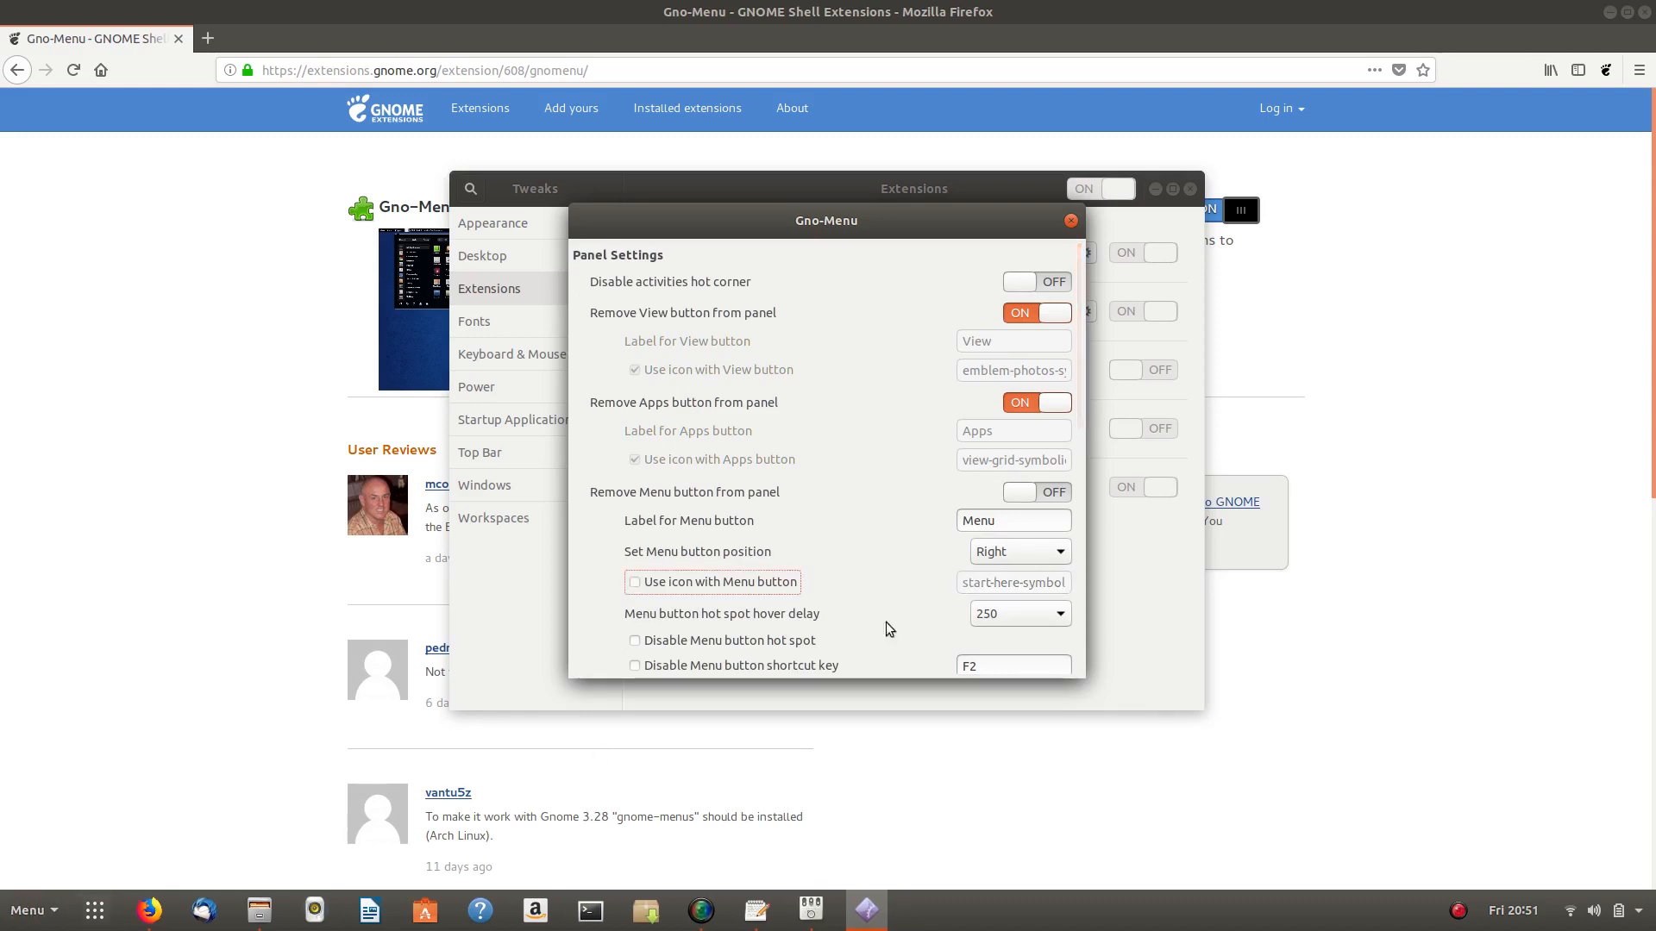
click(1071, 221)
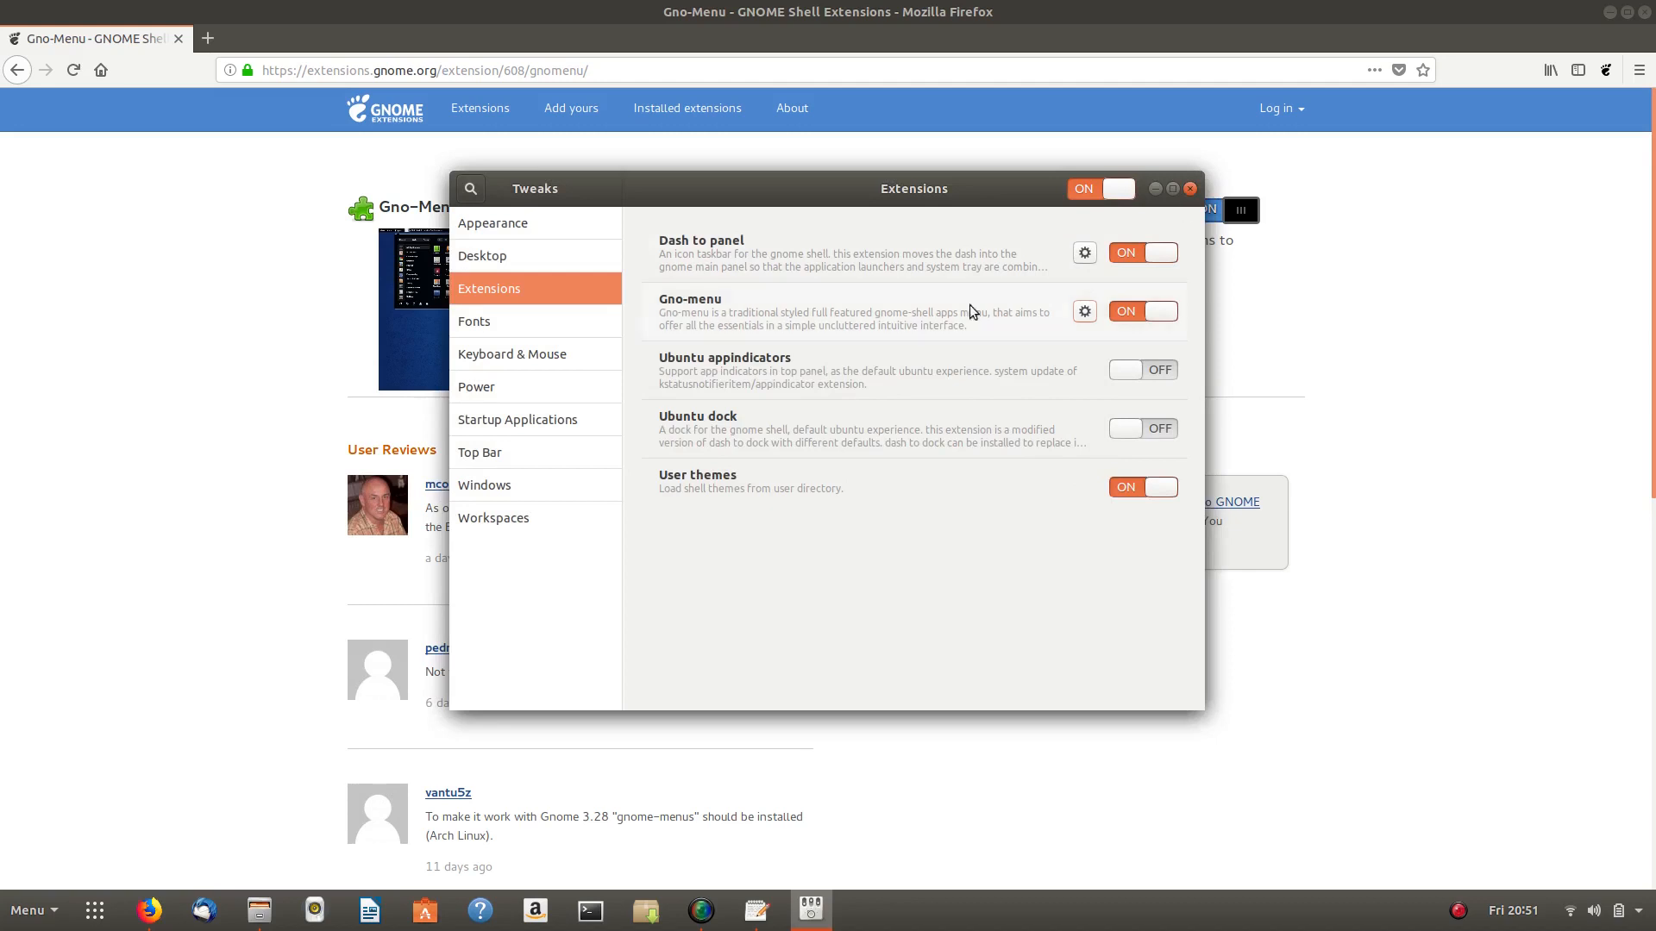
- Toggle the Dash to panel extension off and back on, then open its settings
drag(806, 209, 728, 174)
mouse_move(149, 910)
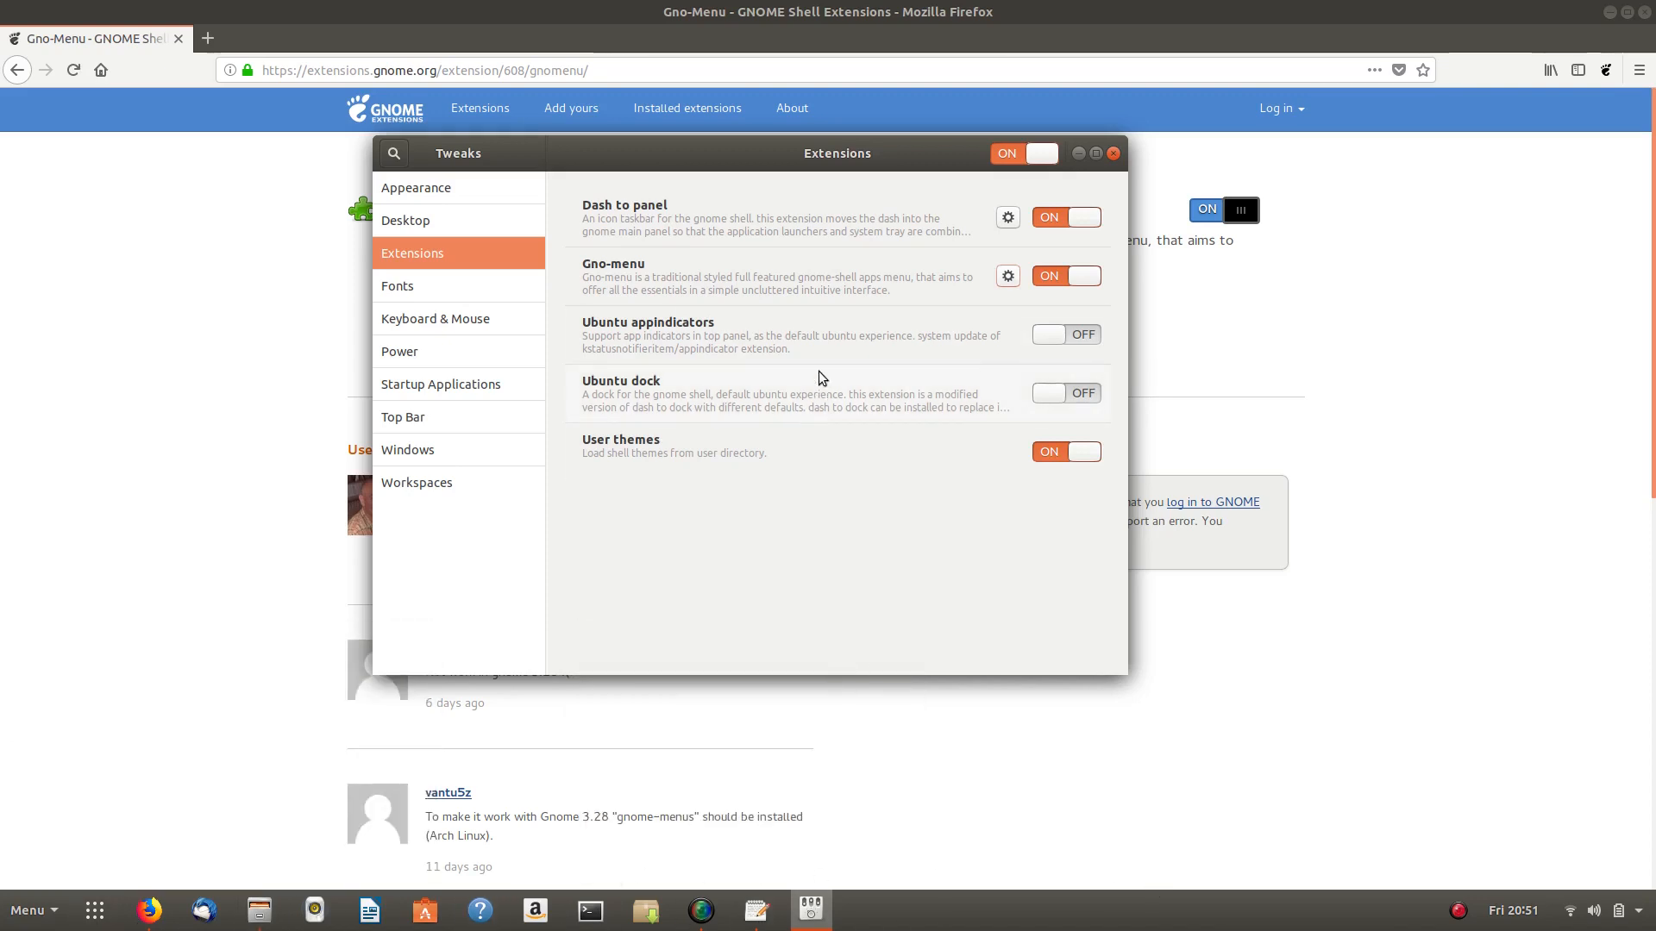
click(1052, 219)
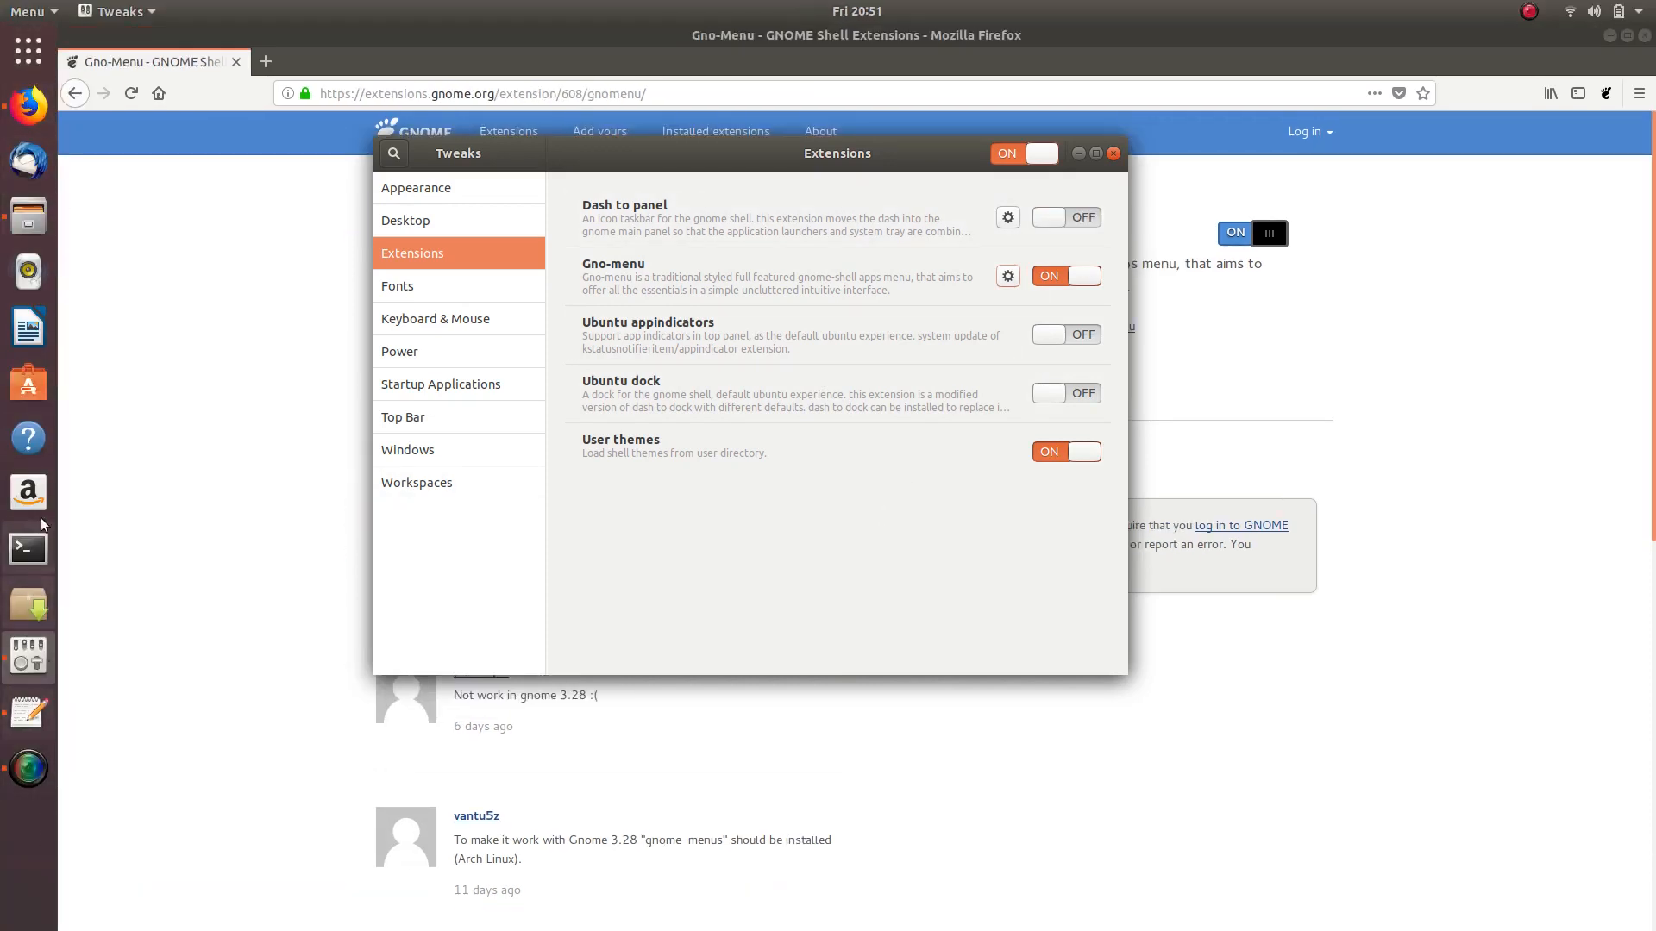
click(1080, 216)
click(1007, 216)
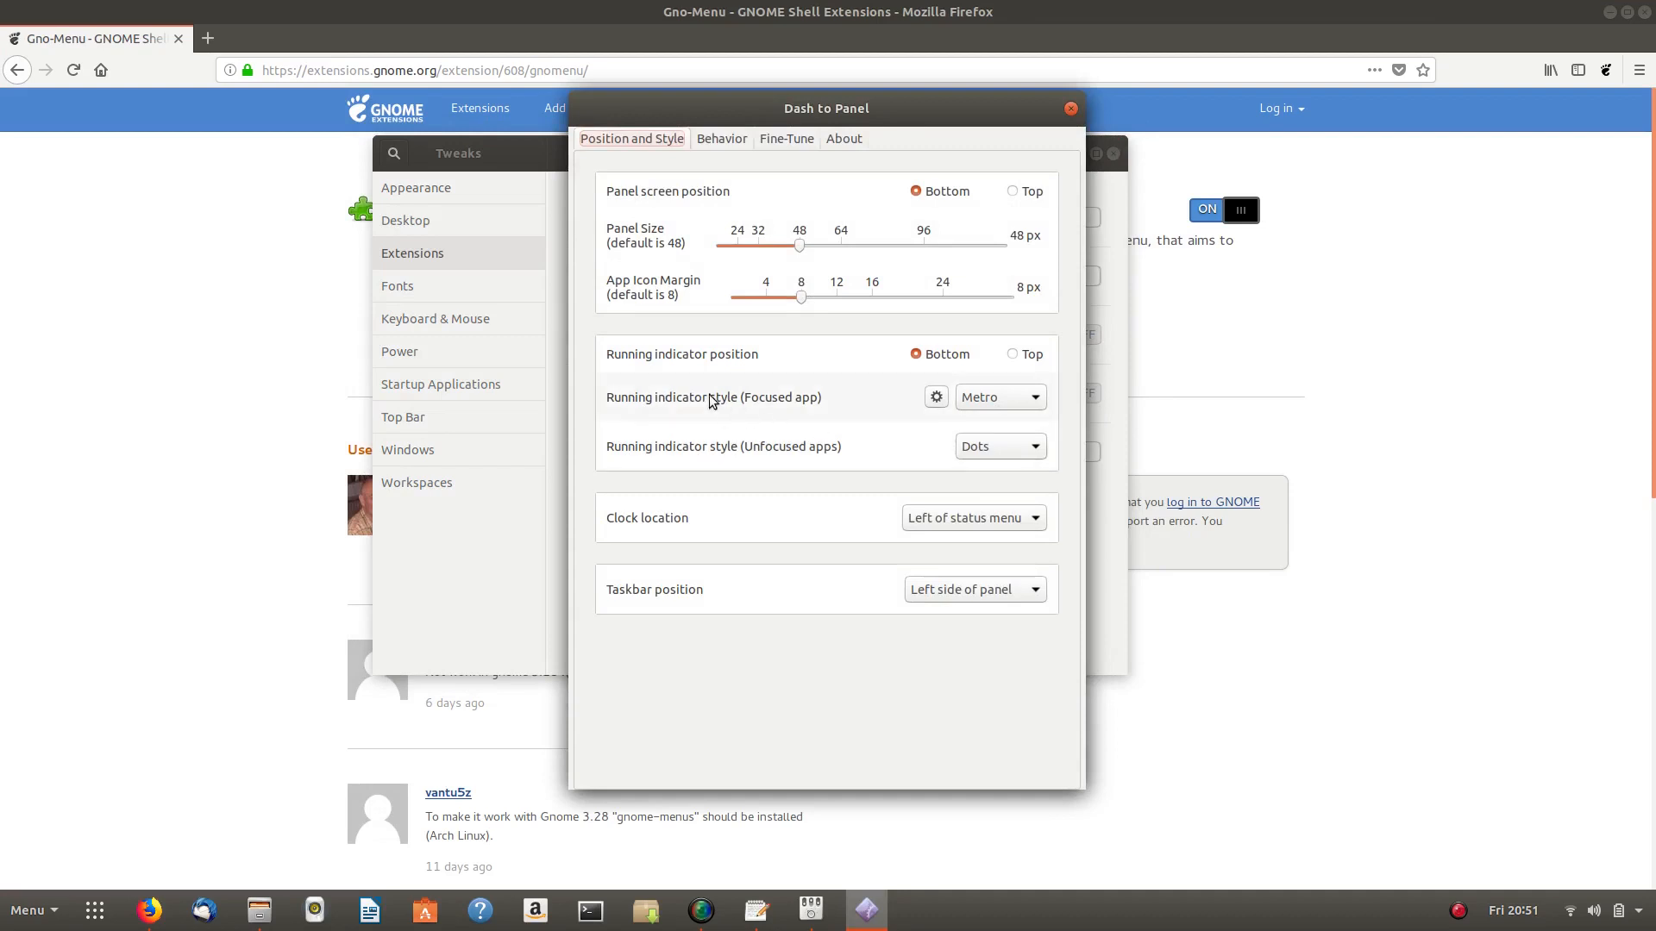
- Move the running indicator position to Top, then back to Bottom
mouse_move(702, 914)
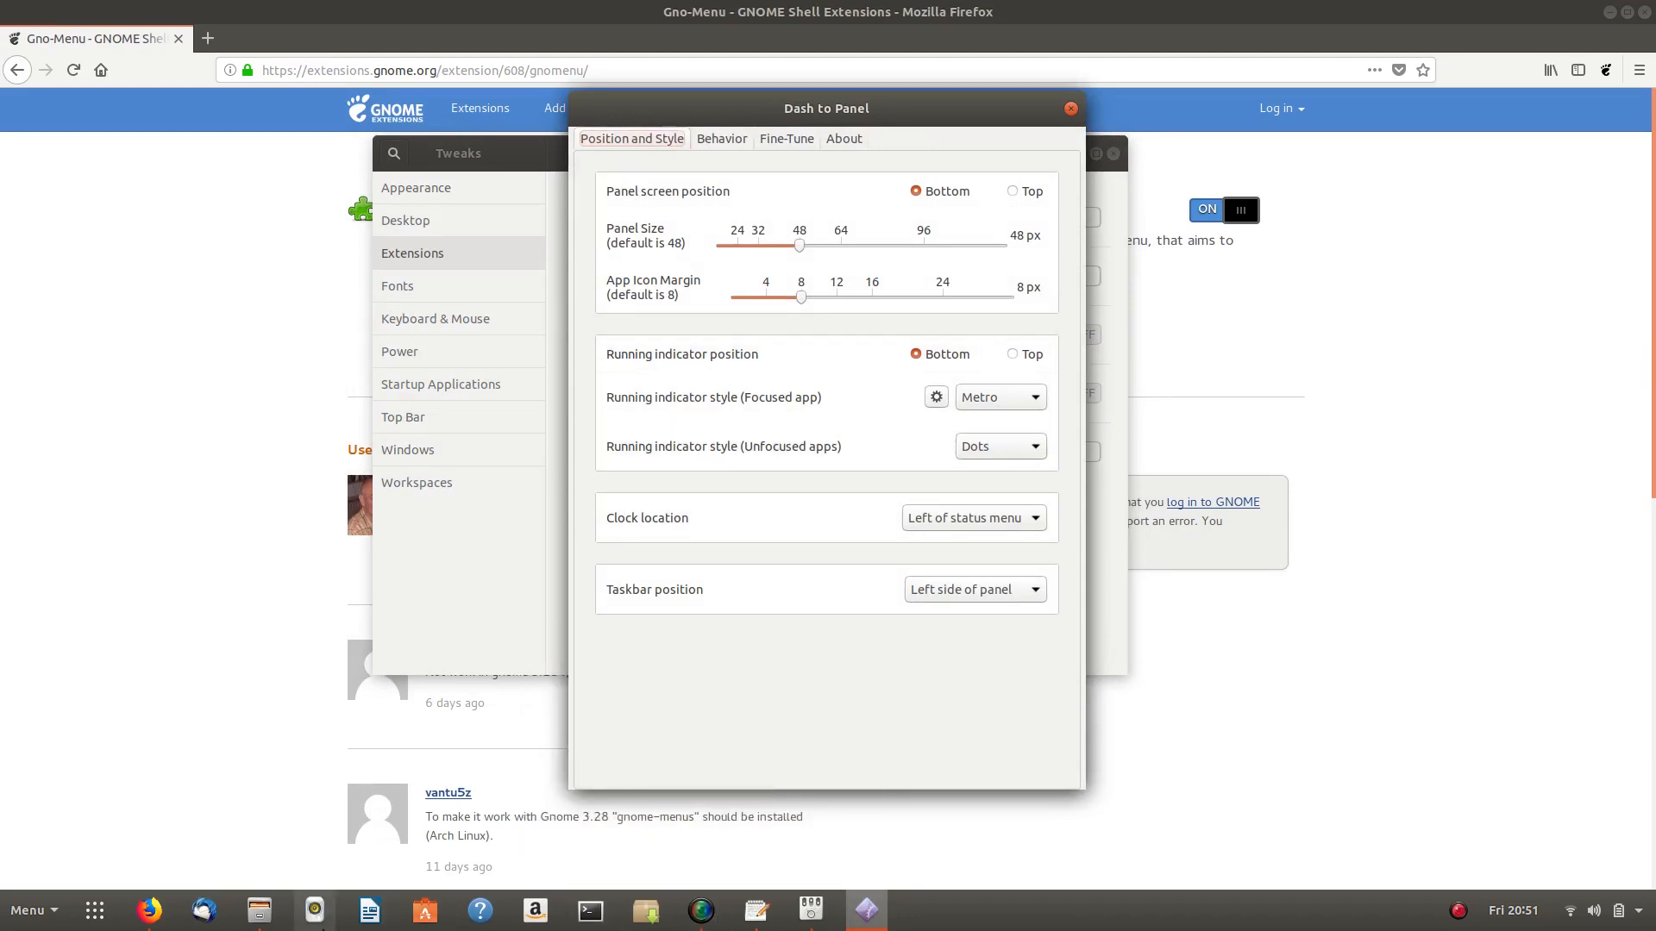
mouse_move(249, 926)
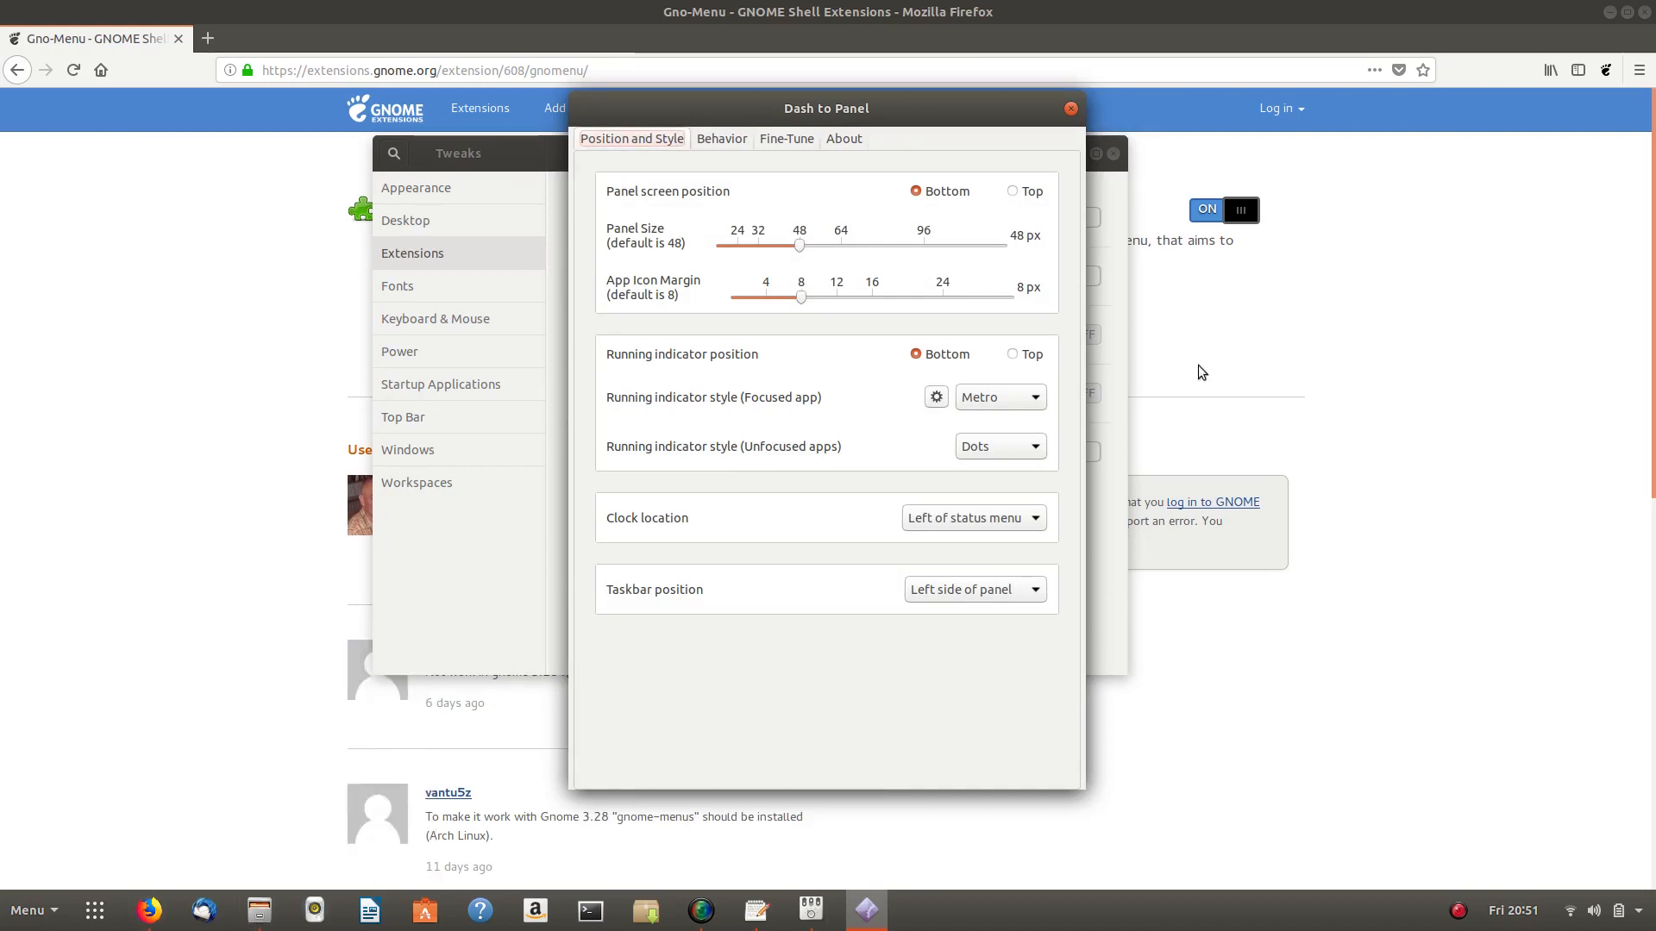
click(1012, 354)
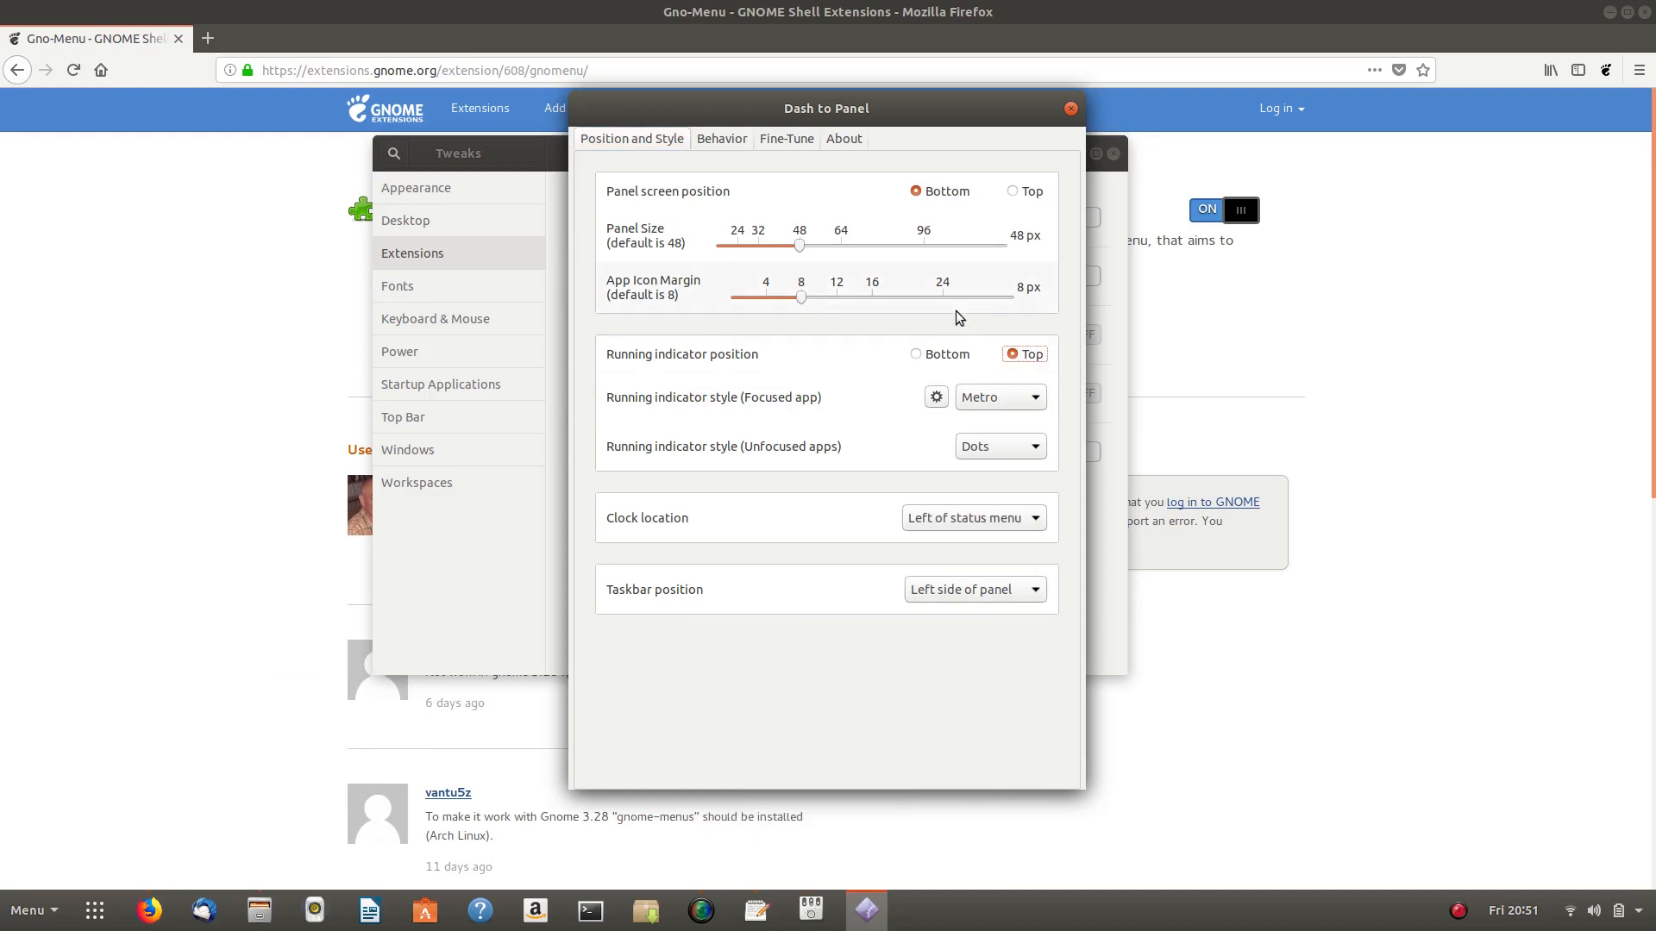
click(921, 359)
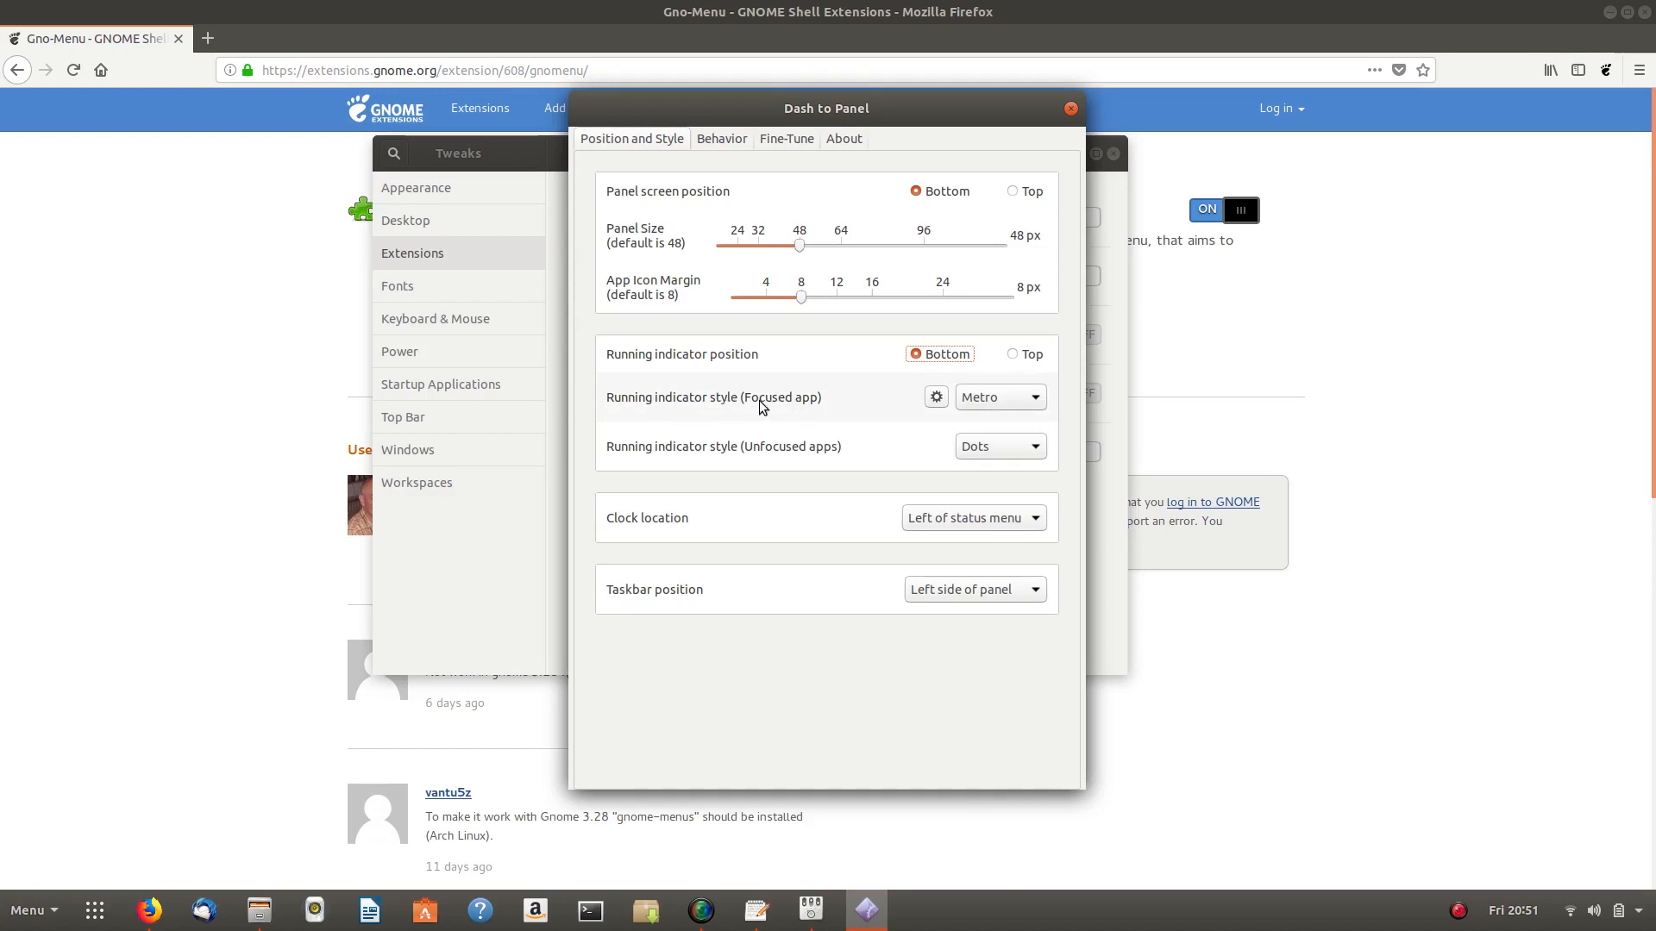
- Set the focused app running indicator style to Segmented
click(1007, 397)
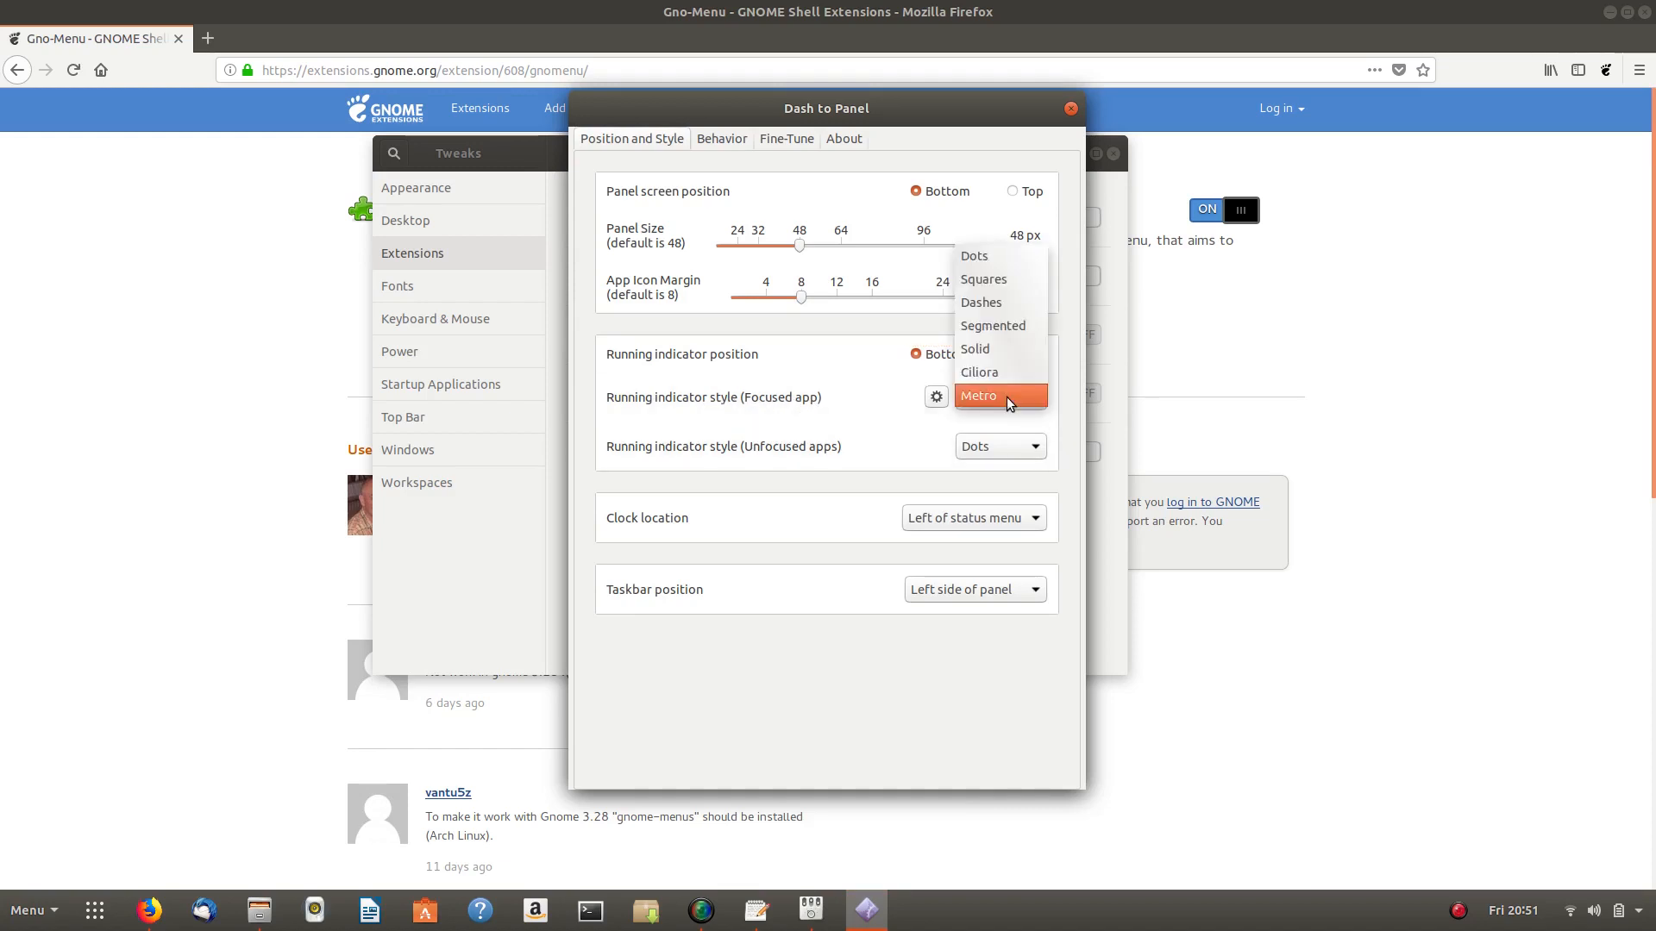
click(1006, 329)
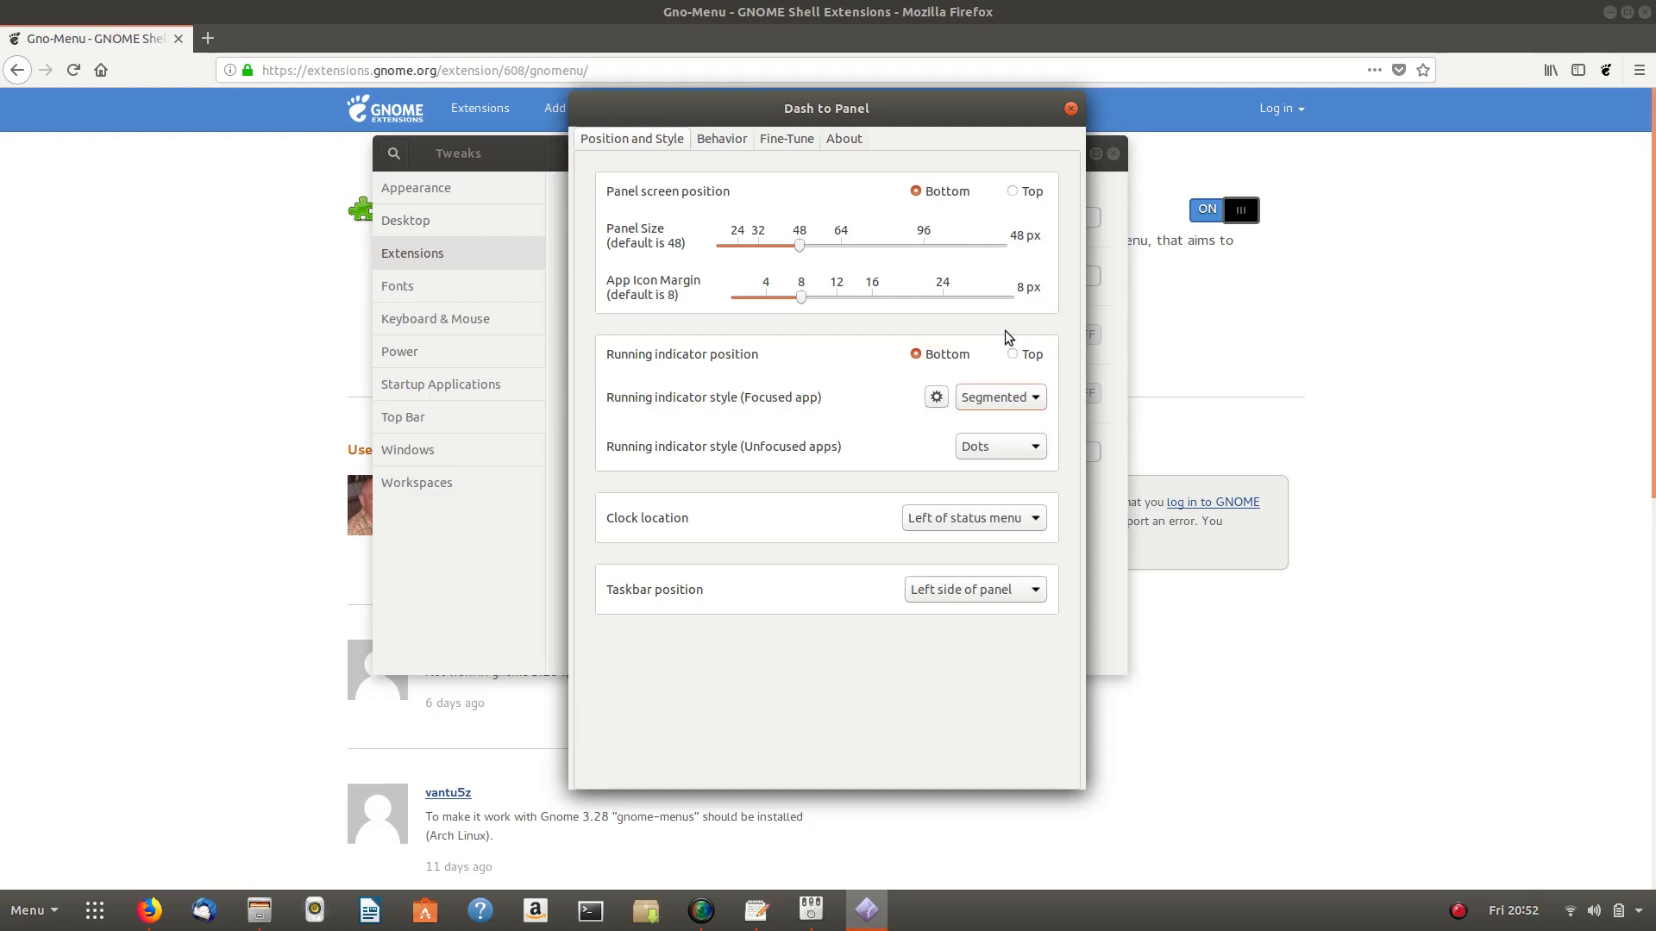
mouse_move(867, 910)
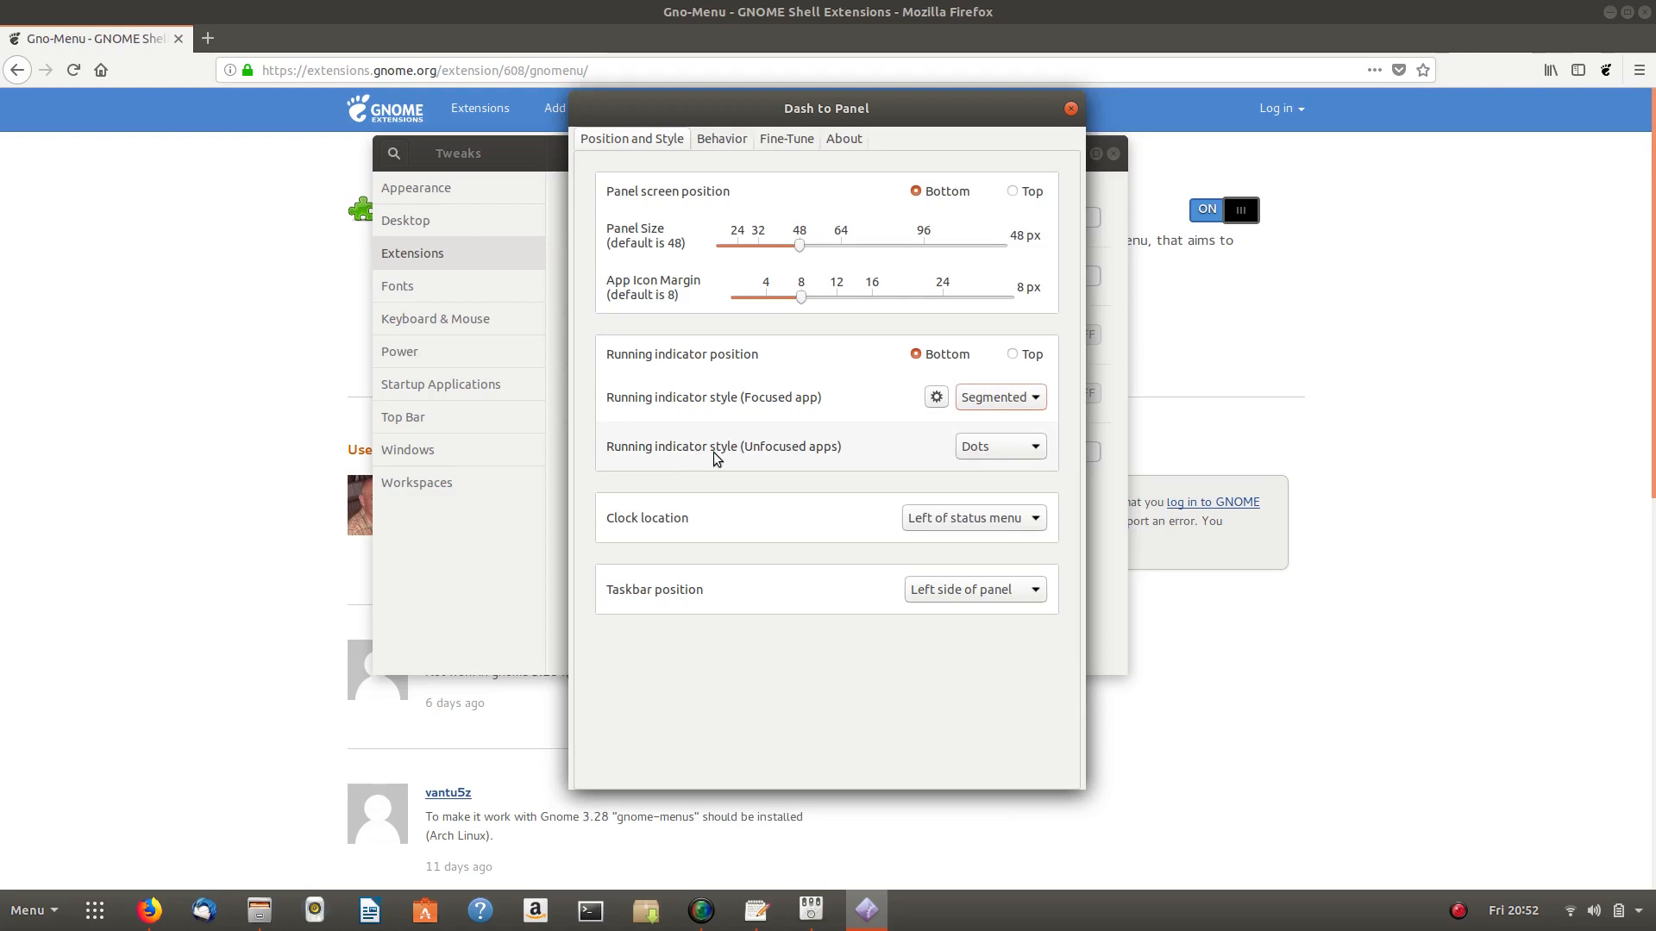
- Set the unfocused apps running indicator style to Dashes
mouse_move(754, 914)
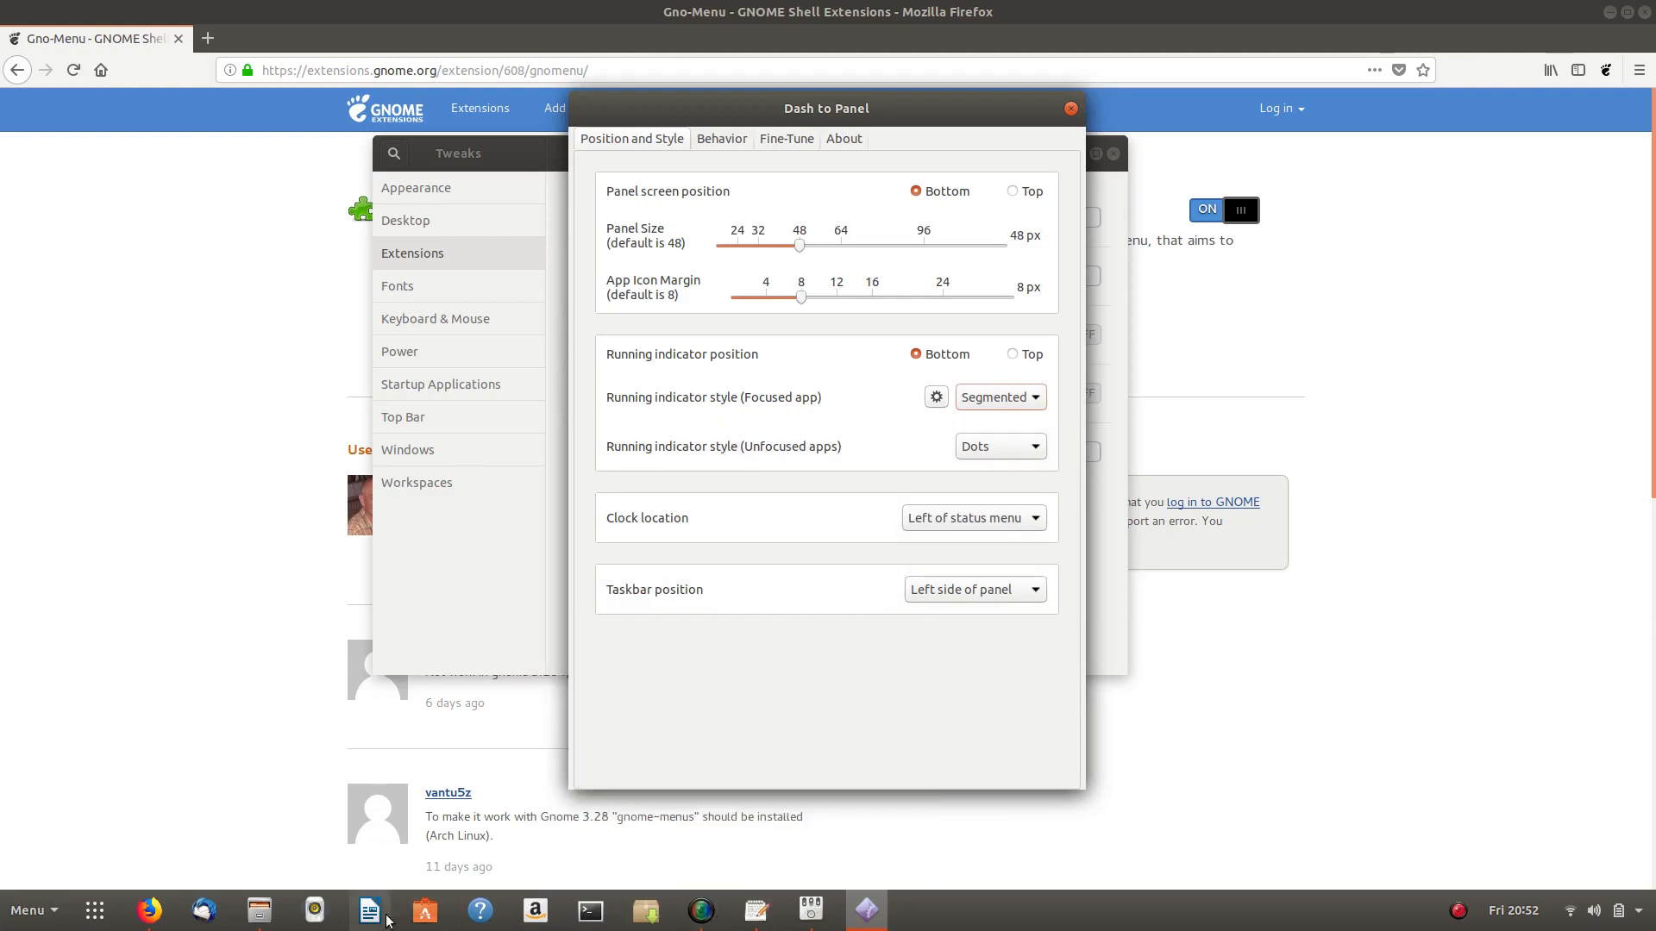
mouse_move(252, 906)
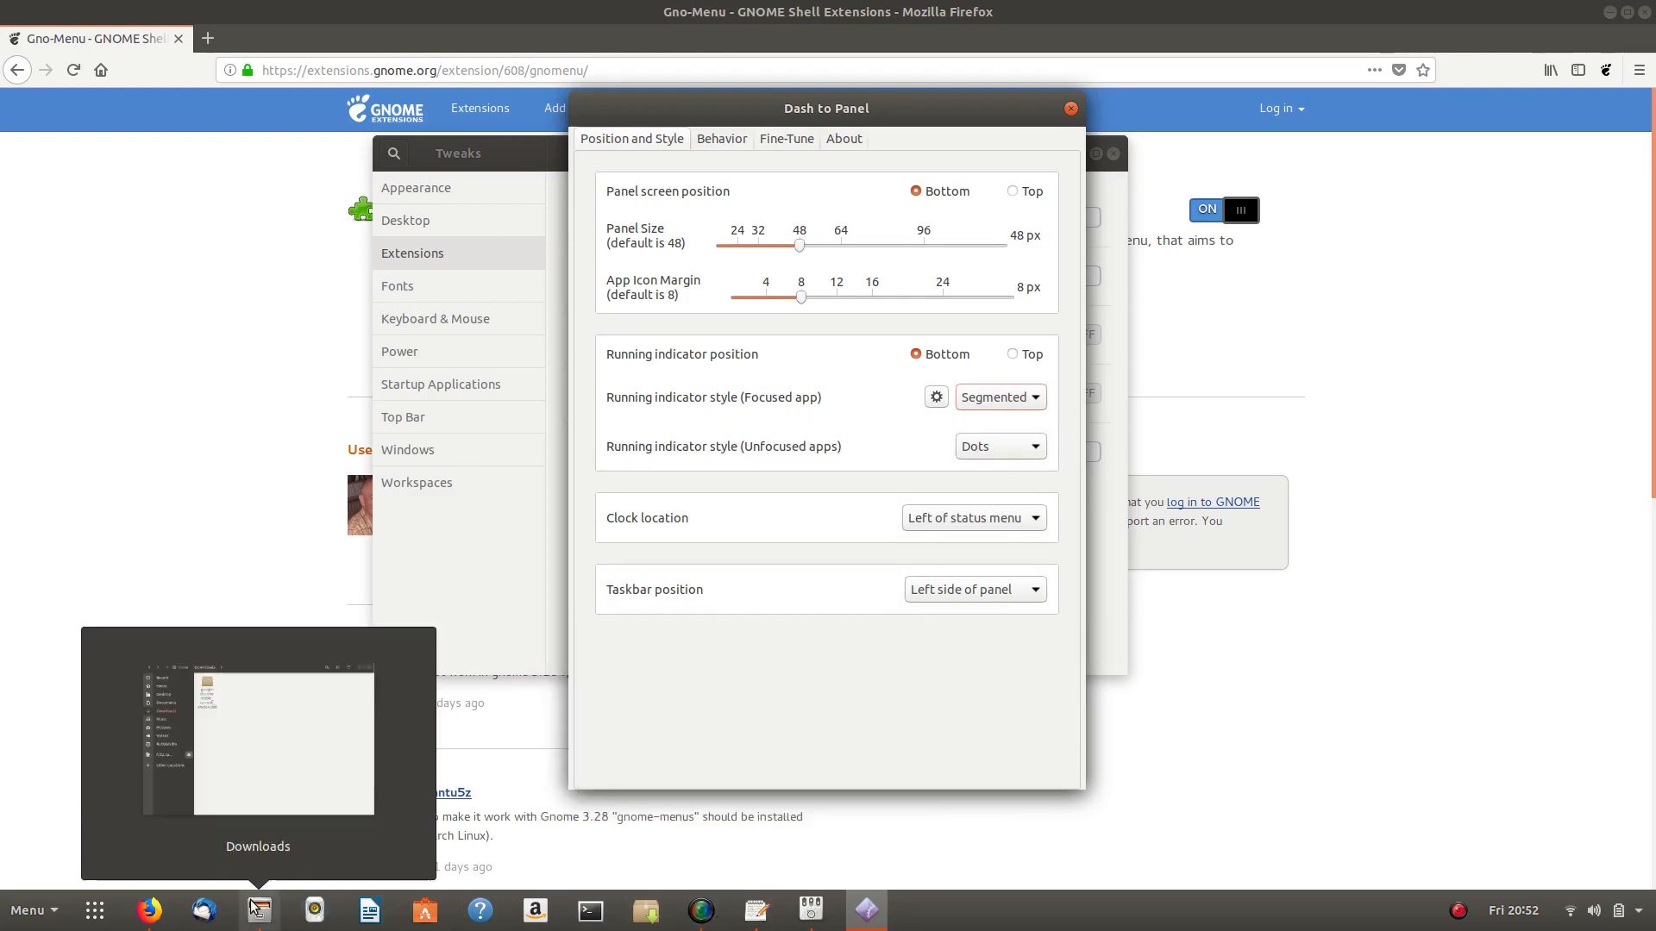
click(1017, 447)
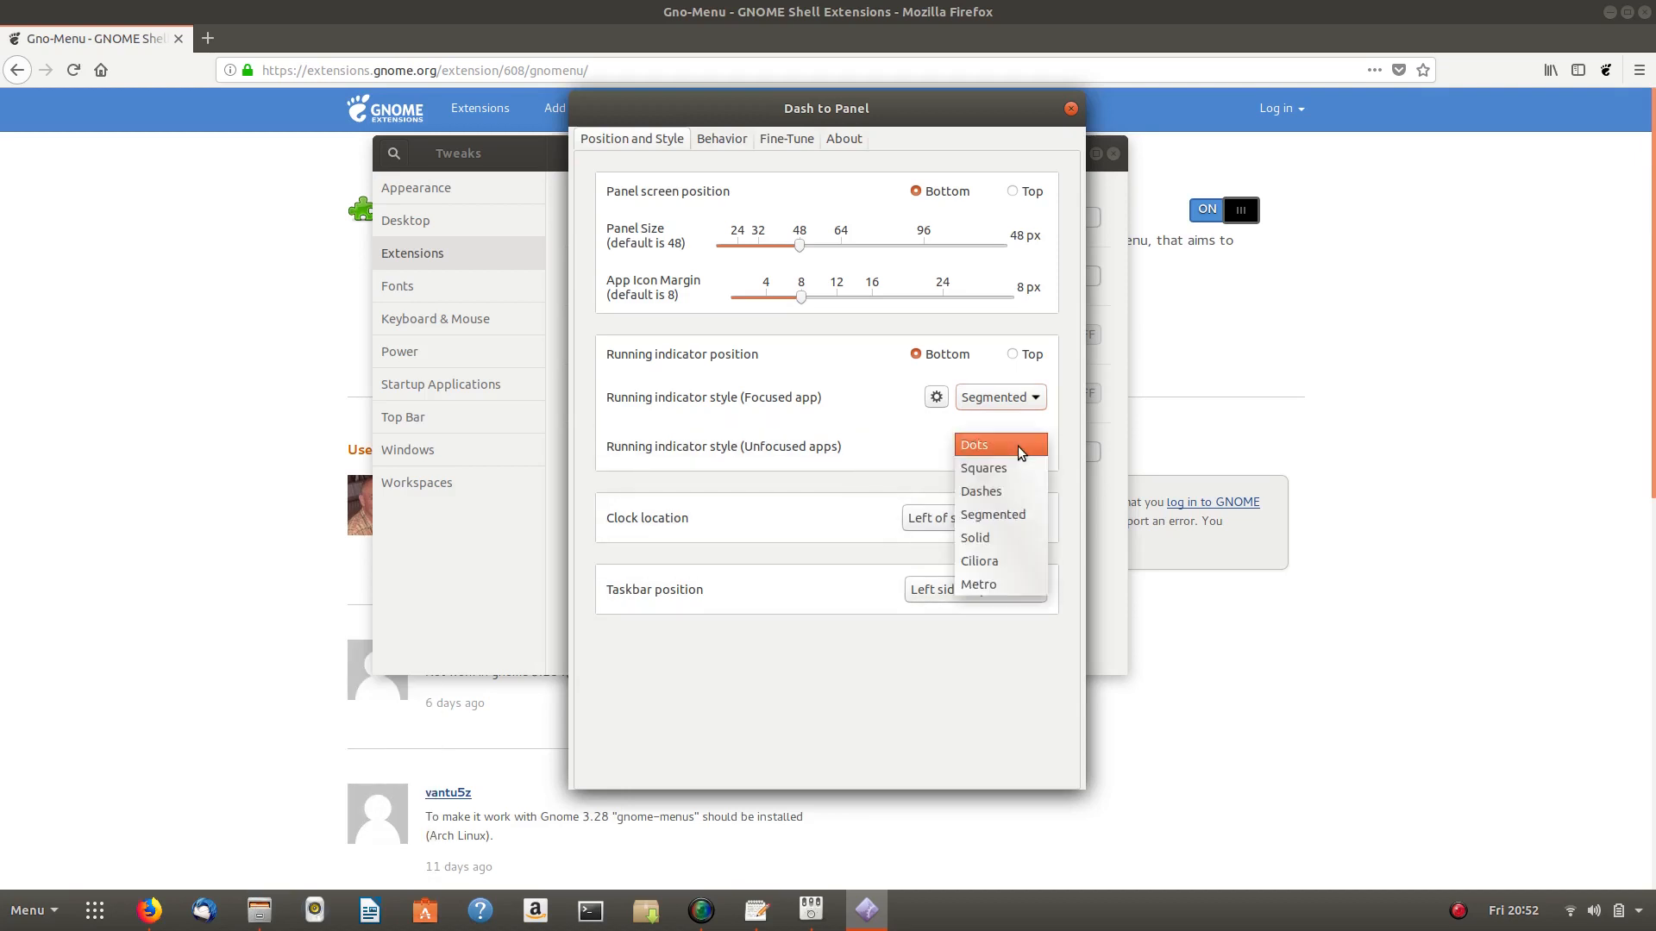
click(995, 492)
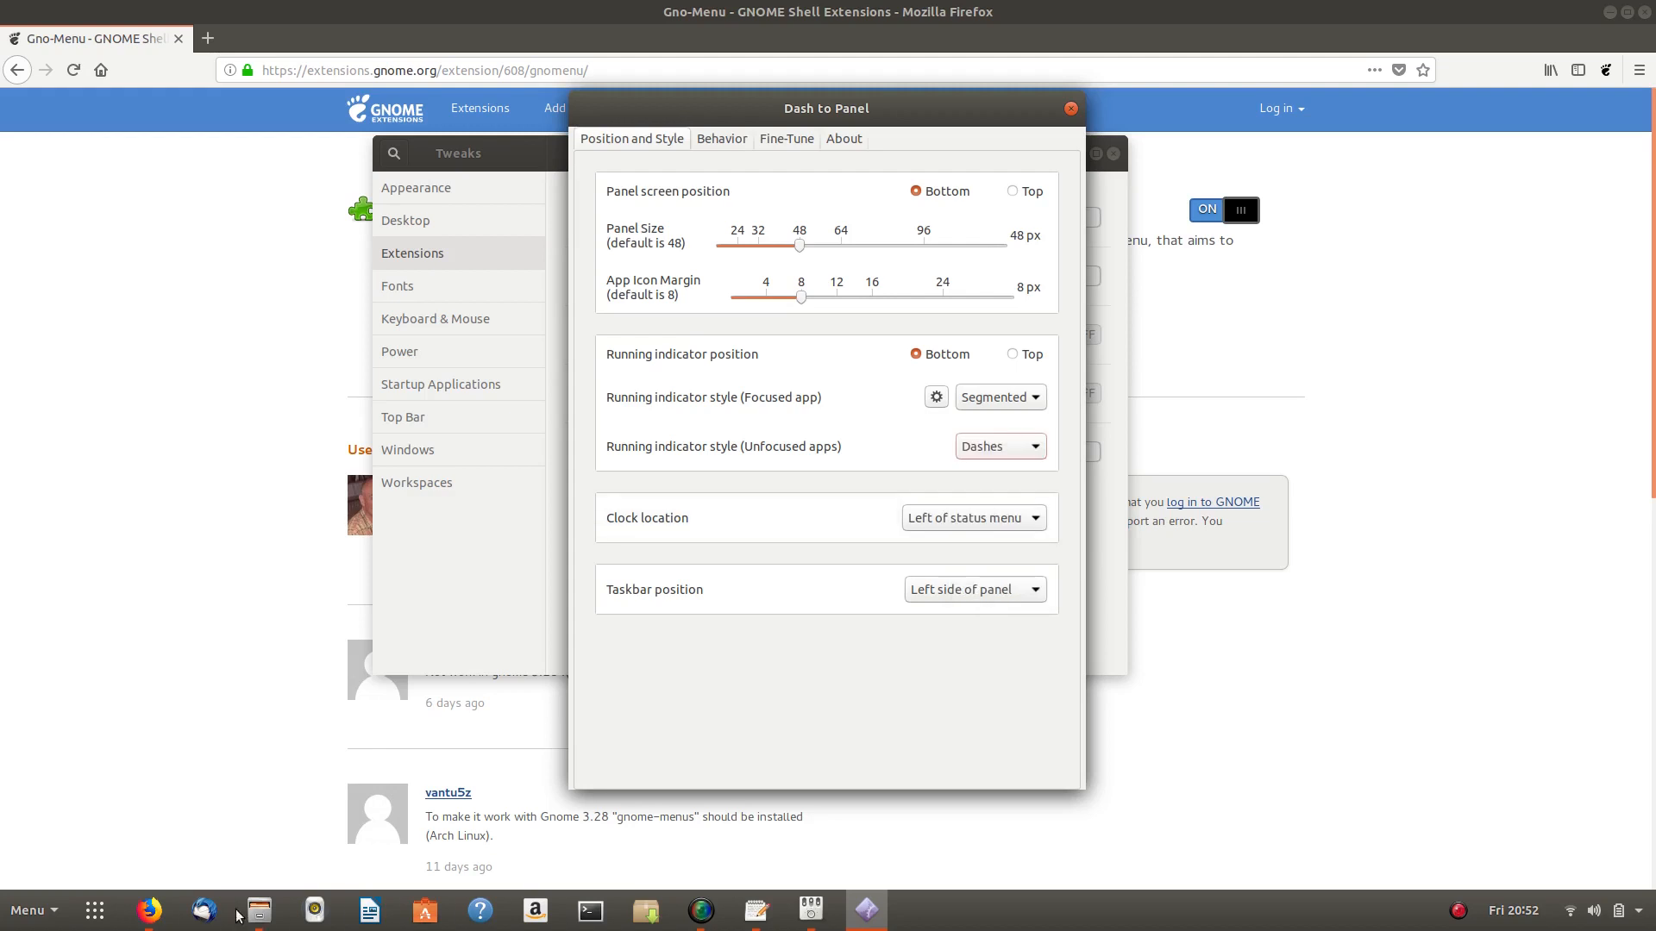
- Review Dash to Panel's Behavior options, then close its settings dialog
mouse_move(251, 921)
mouse_move(148, 914)
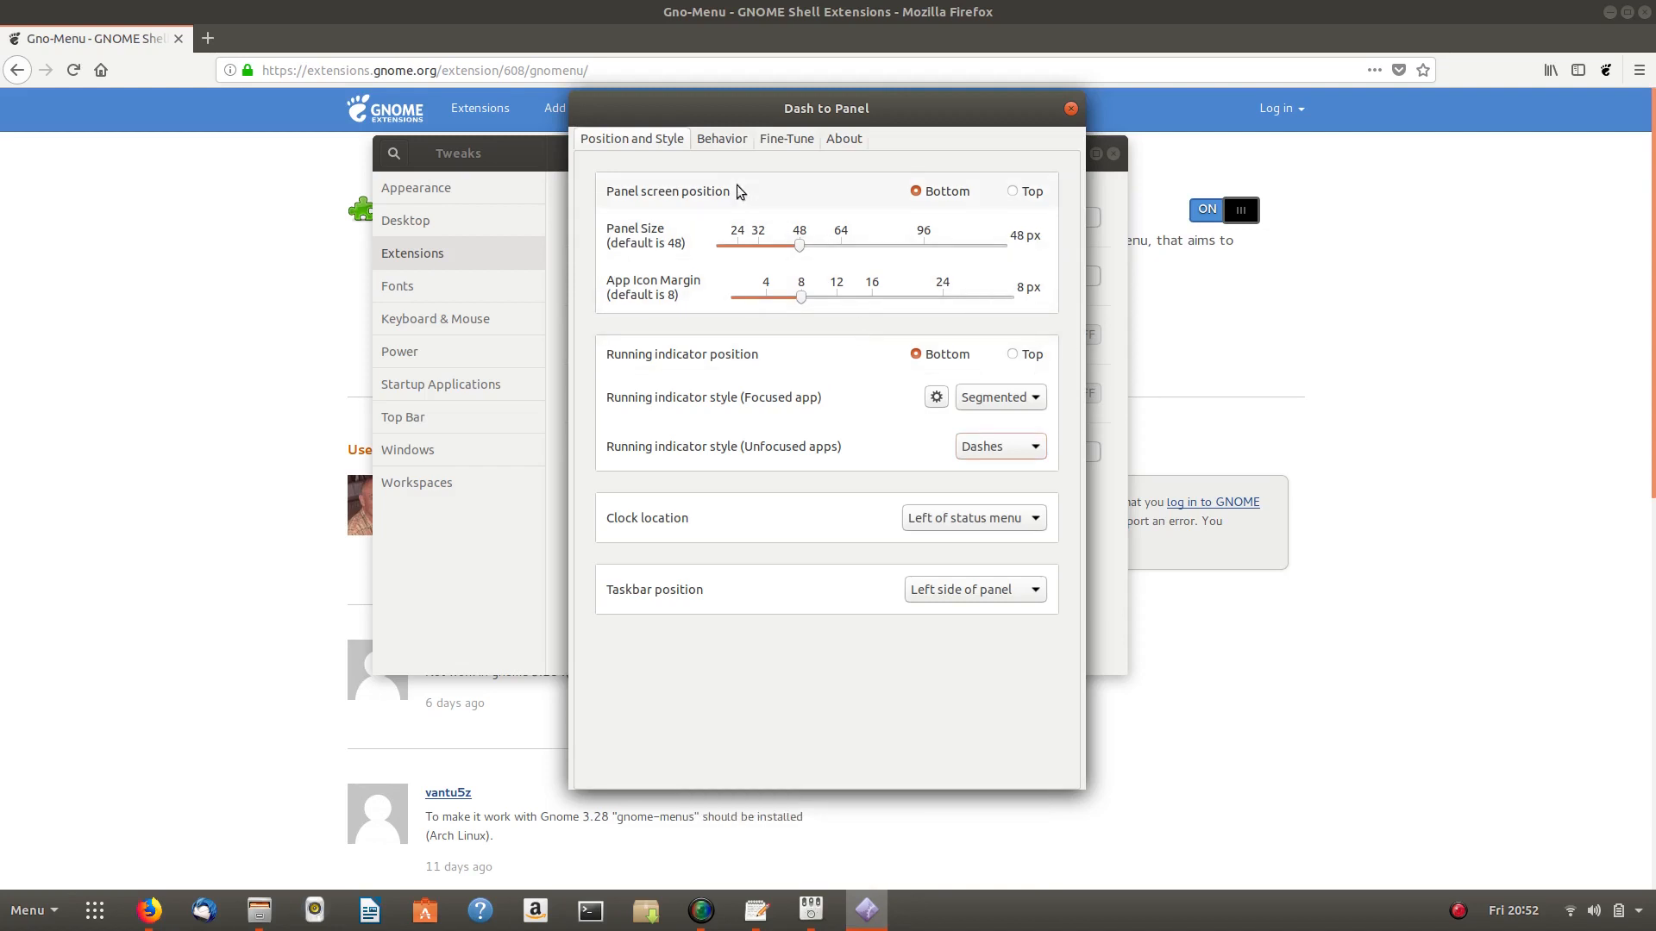
click(710, 140)
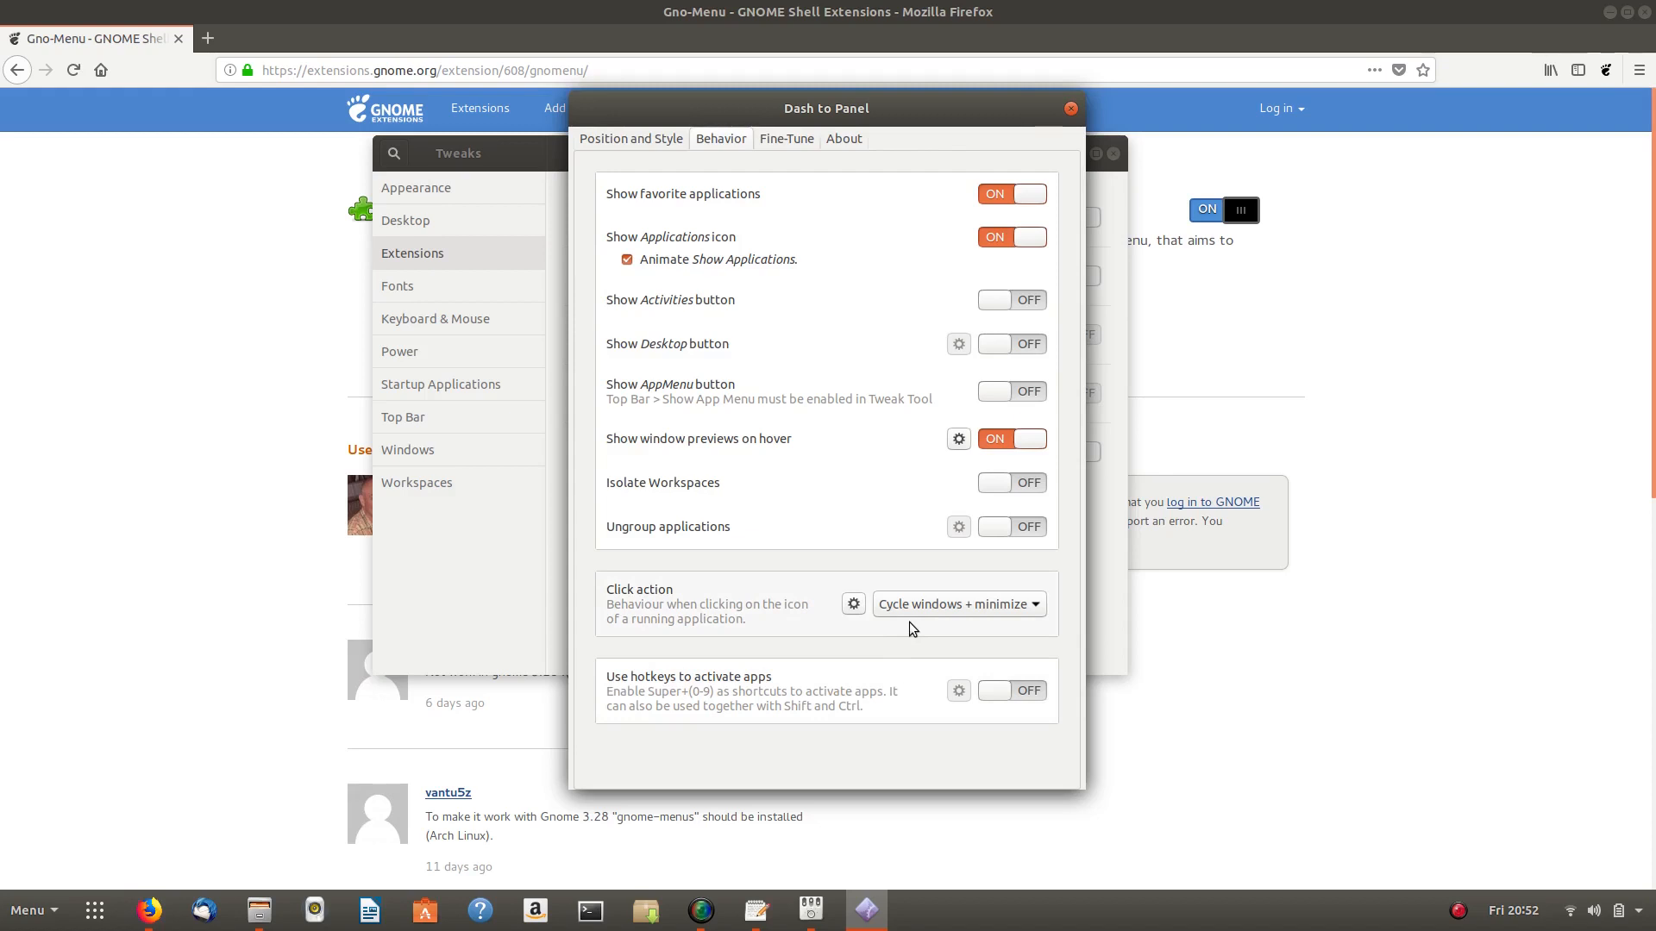
click(1071, 110)
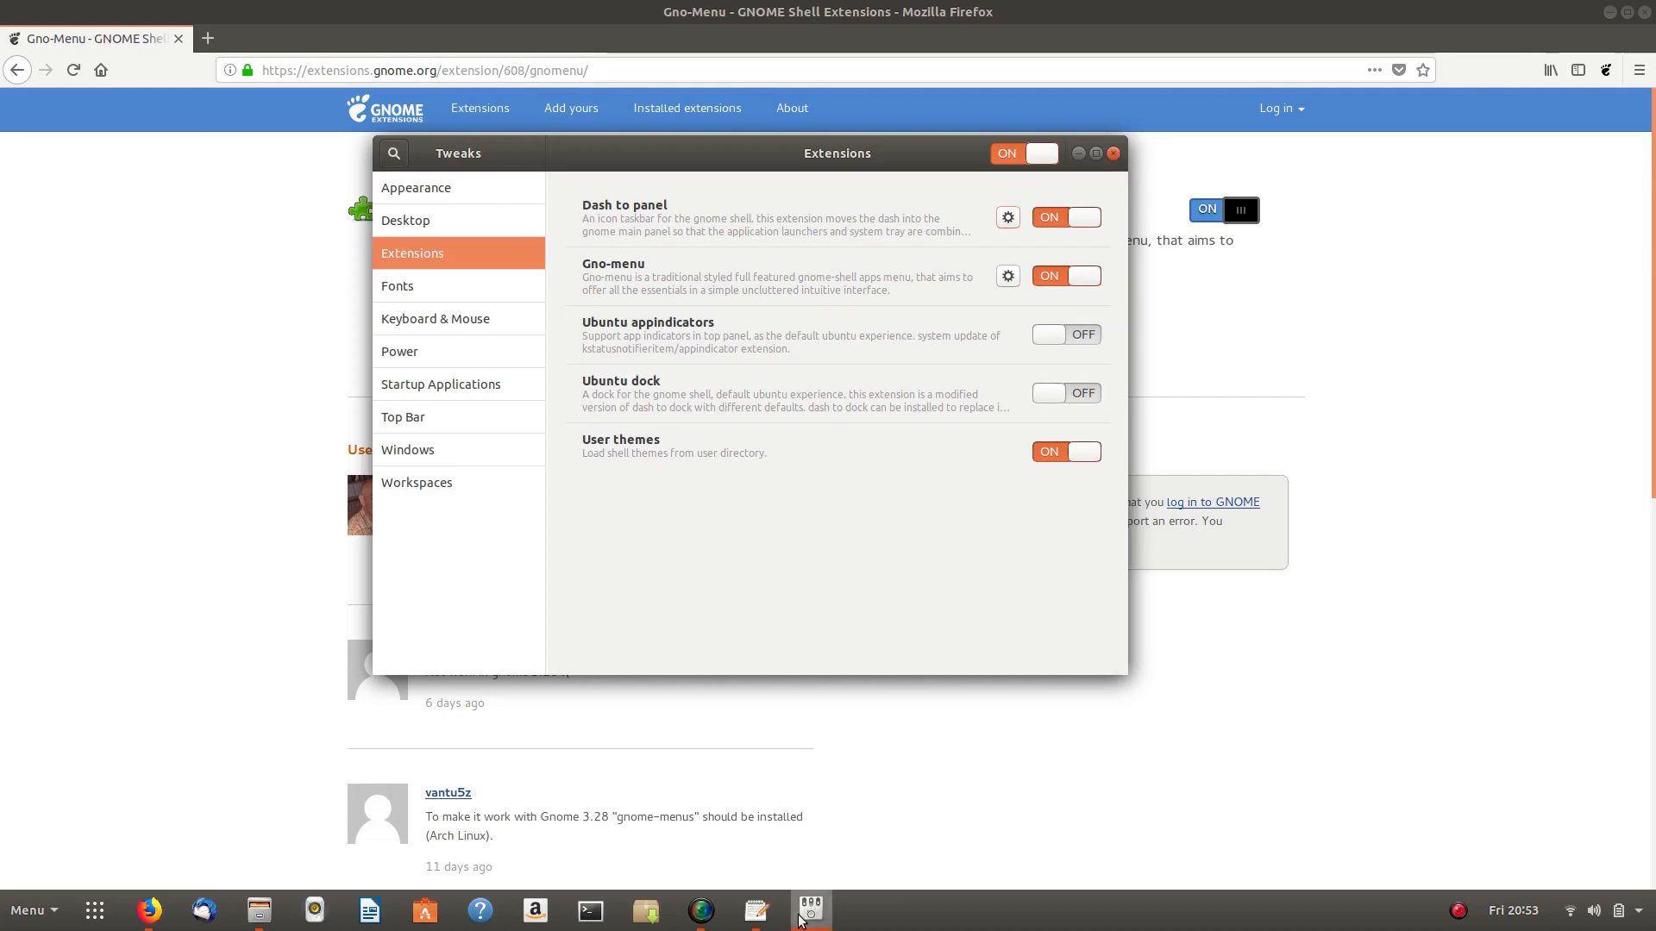
- Bring the gedit to-do notes forward and search the Gno-Menu for 'set'
click(756, 911)
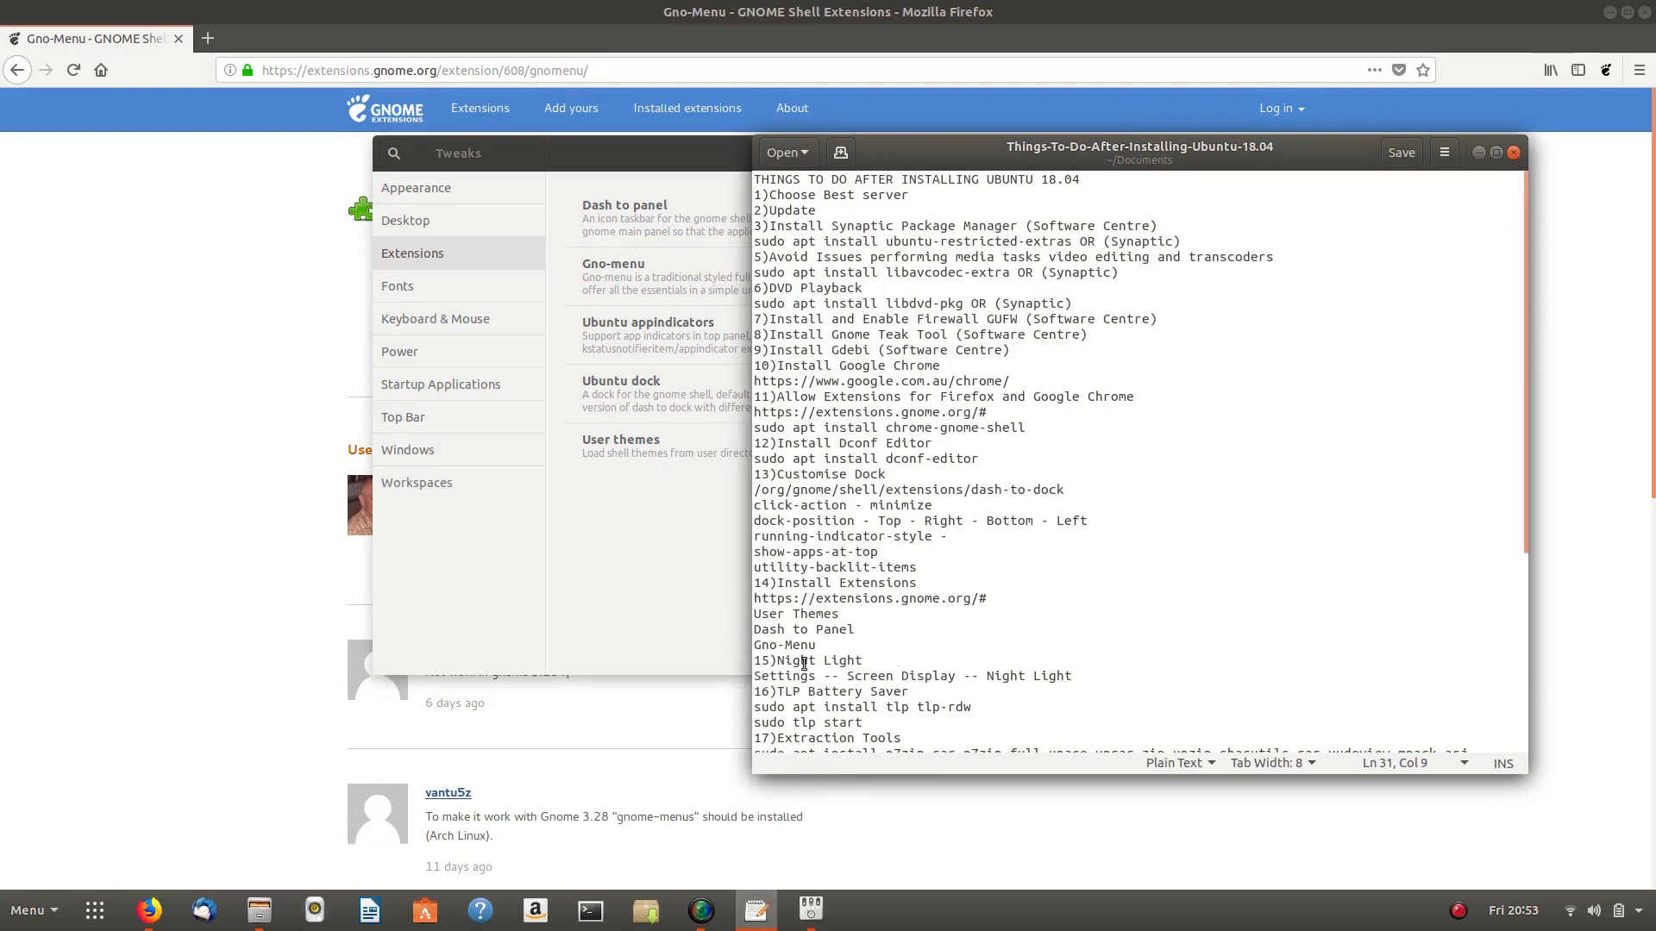
click(19, 924)
text(set)
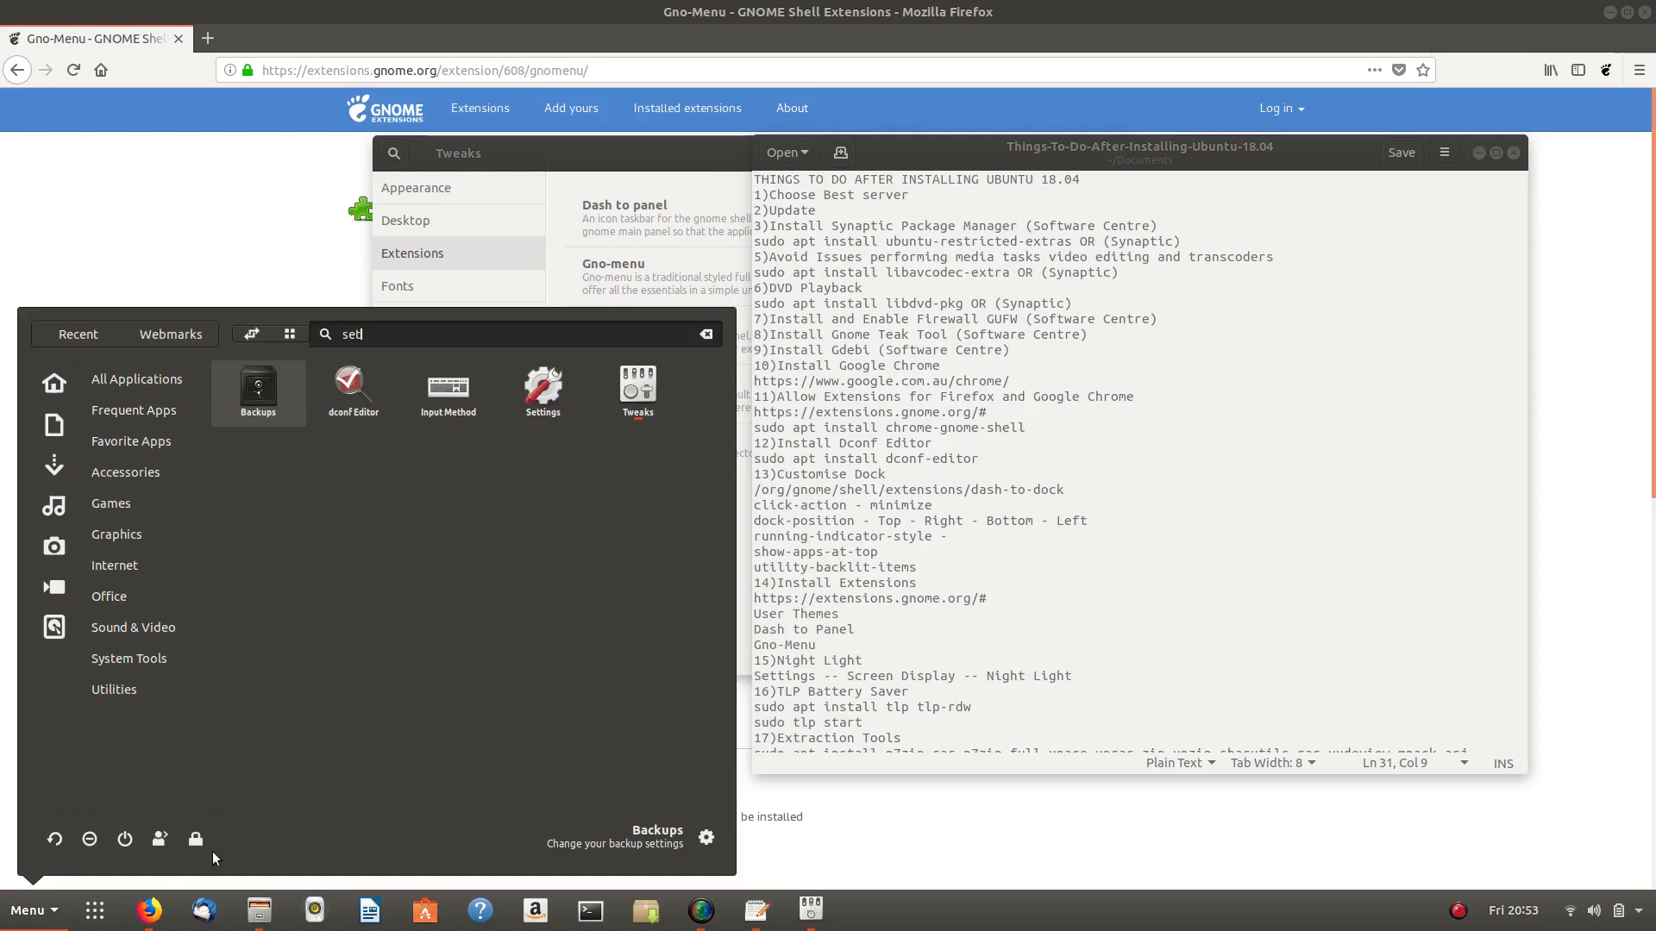
- Launch Settings, lower its window, glance at Details, then show Devices' Screen Display page
click(547, 400)
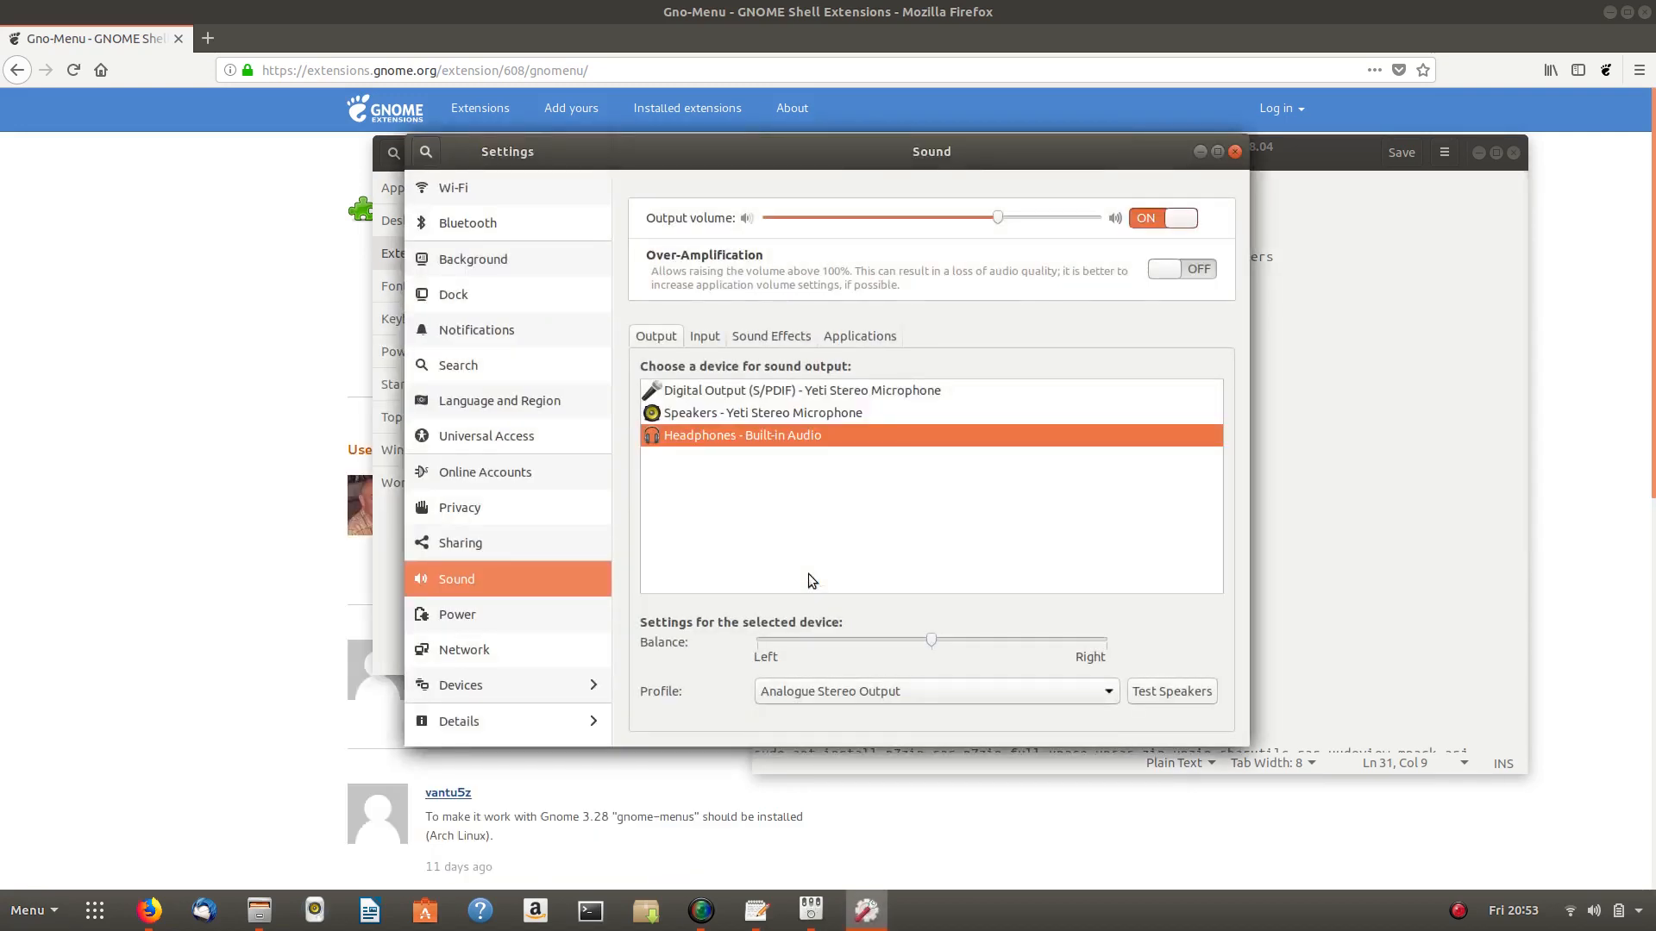
drag(836, 155, 795, 221)
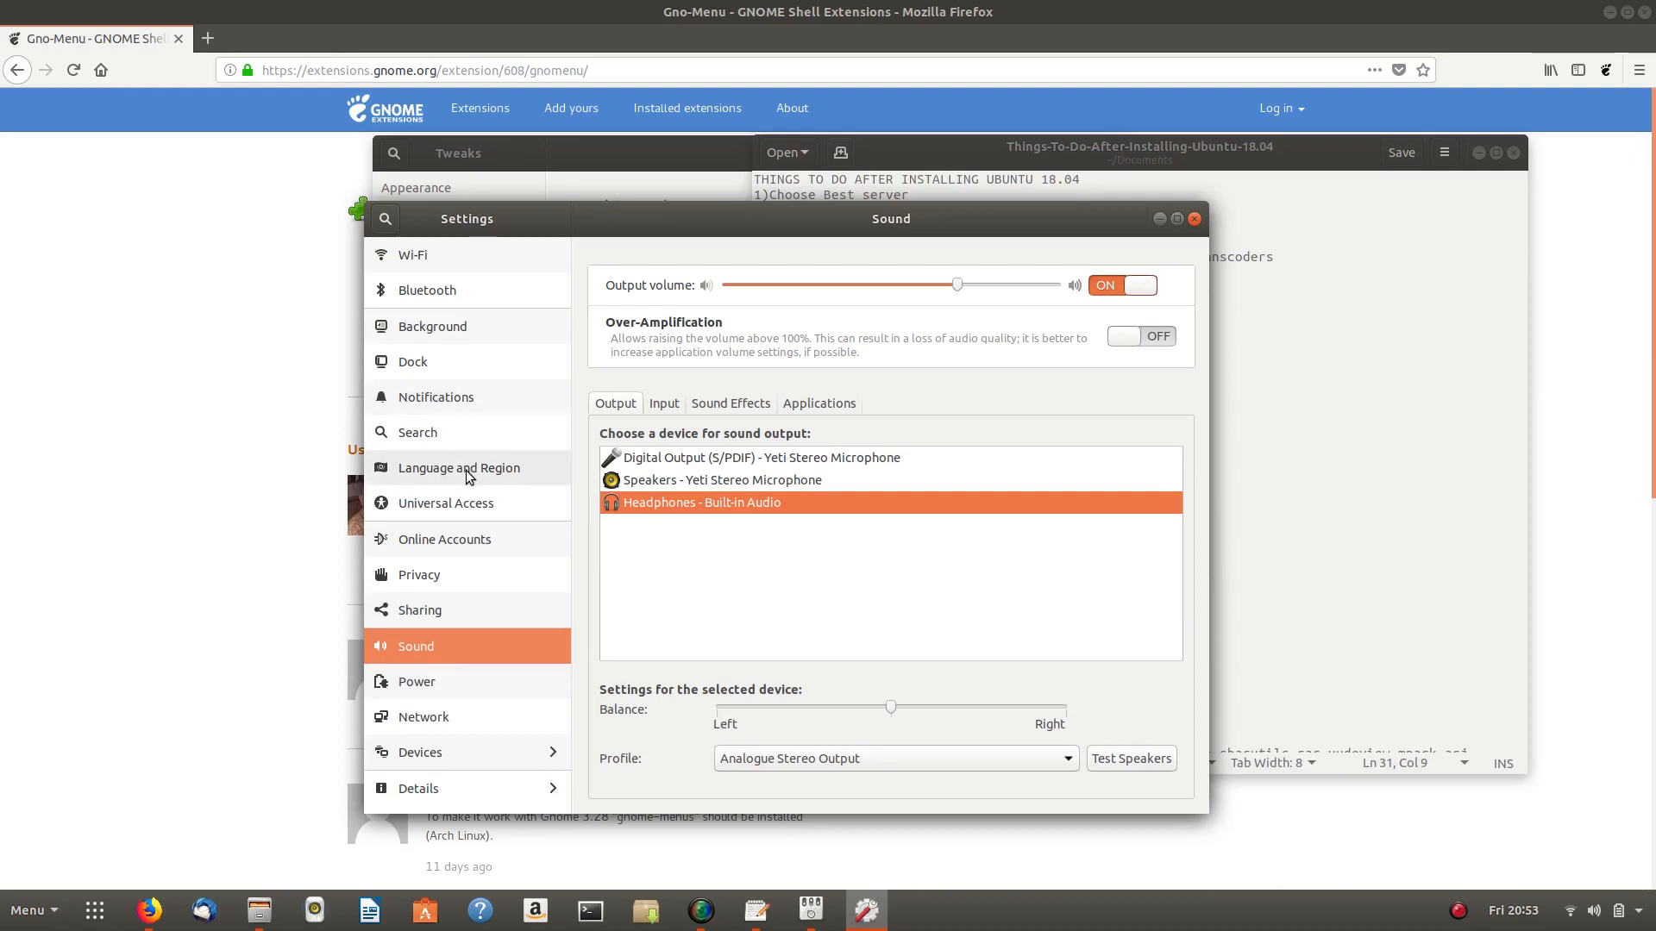
click(442, 789)
click(385, 221)
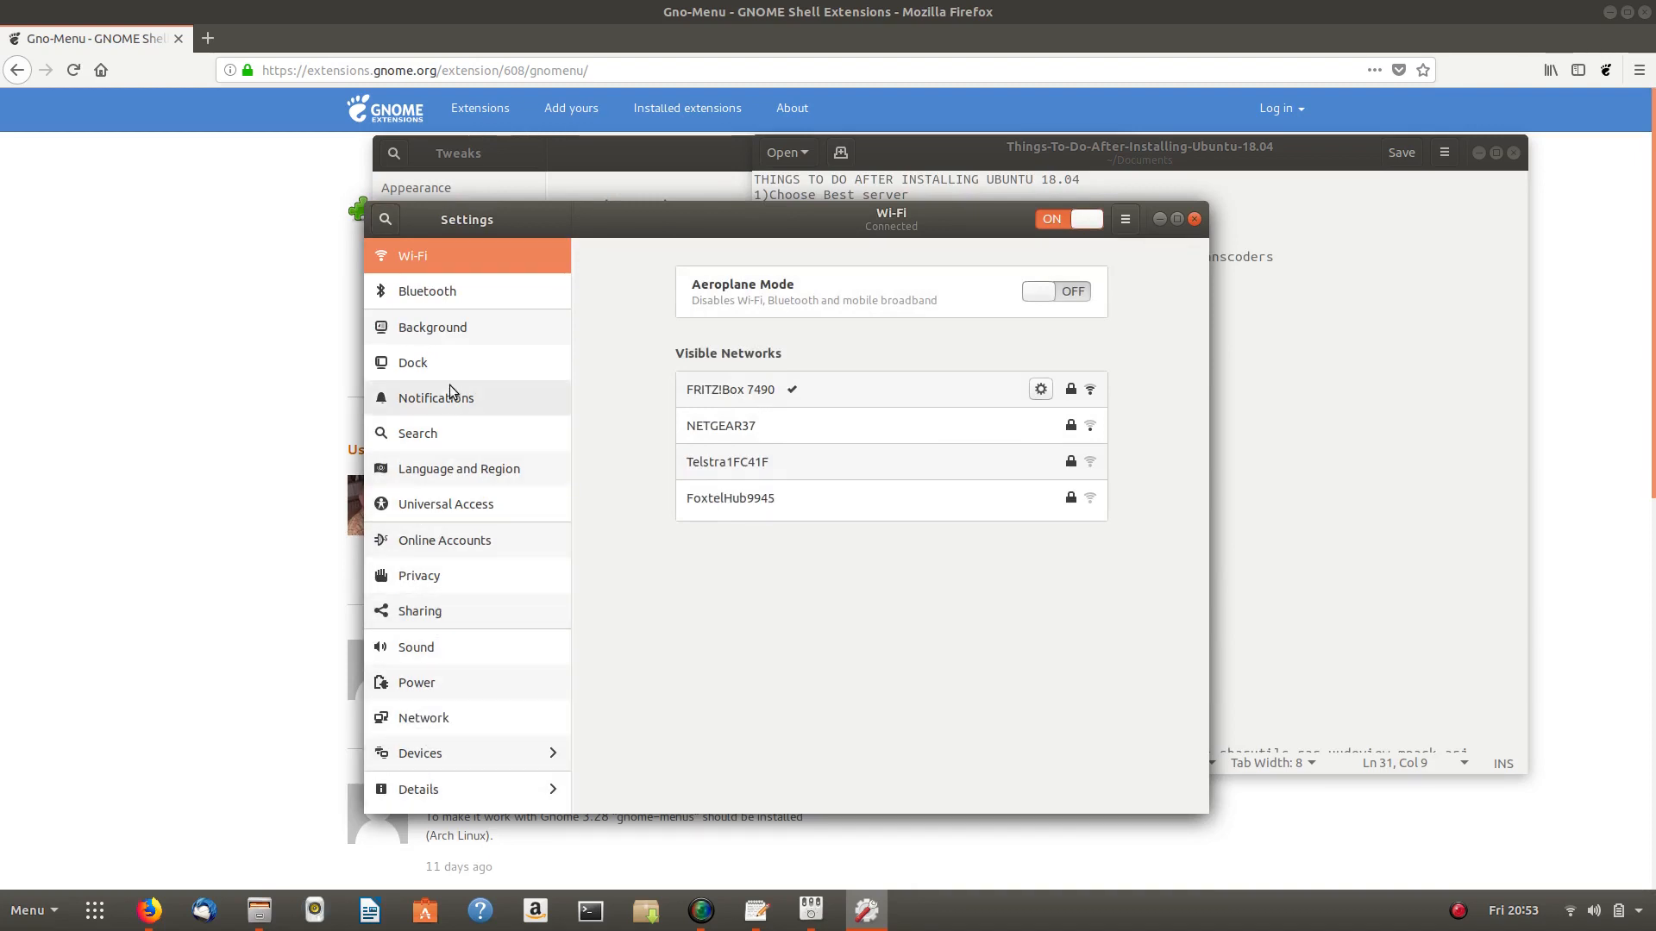
click(420, 753)
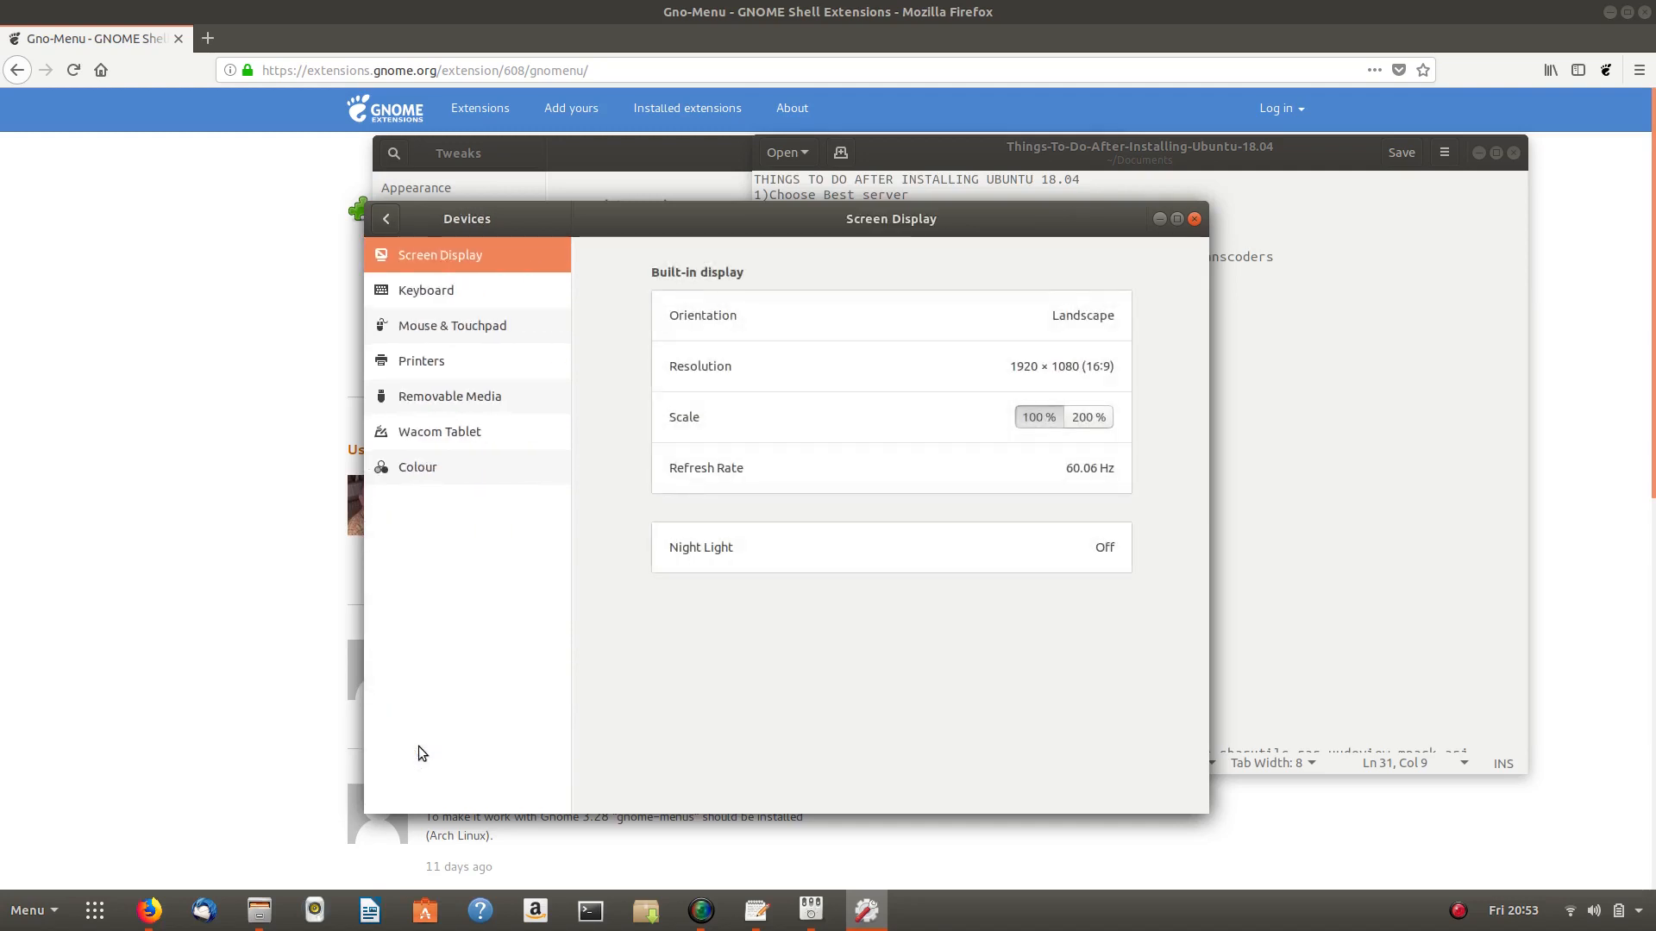
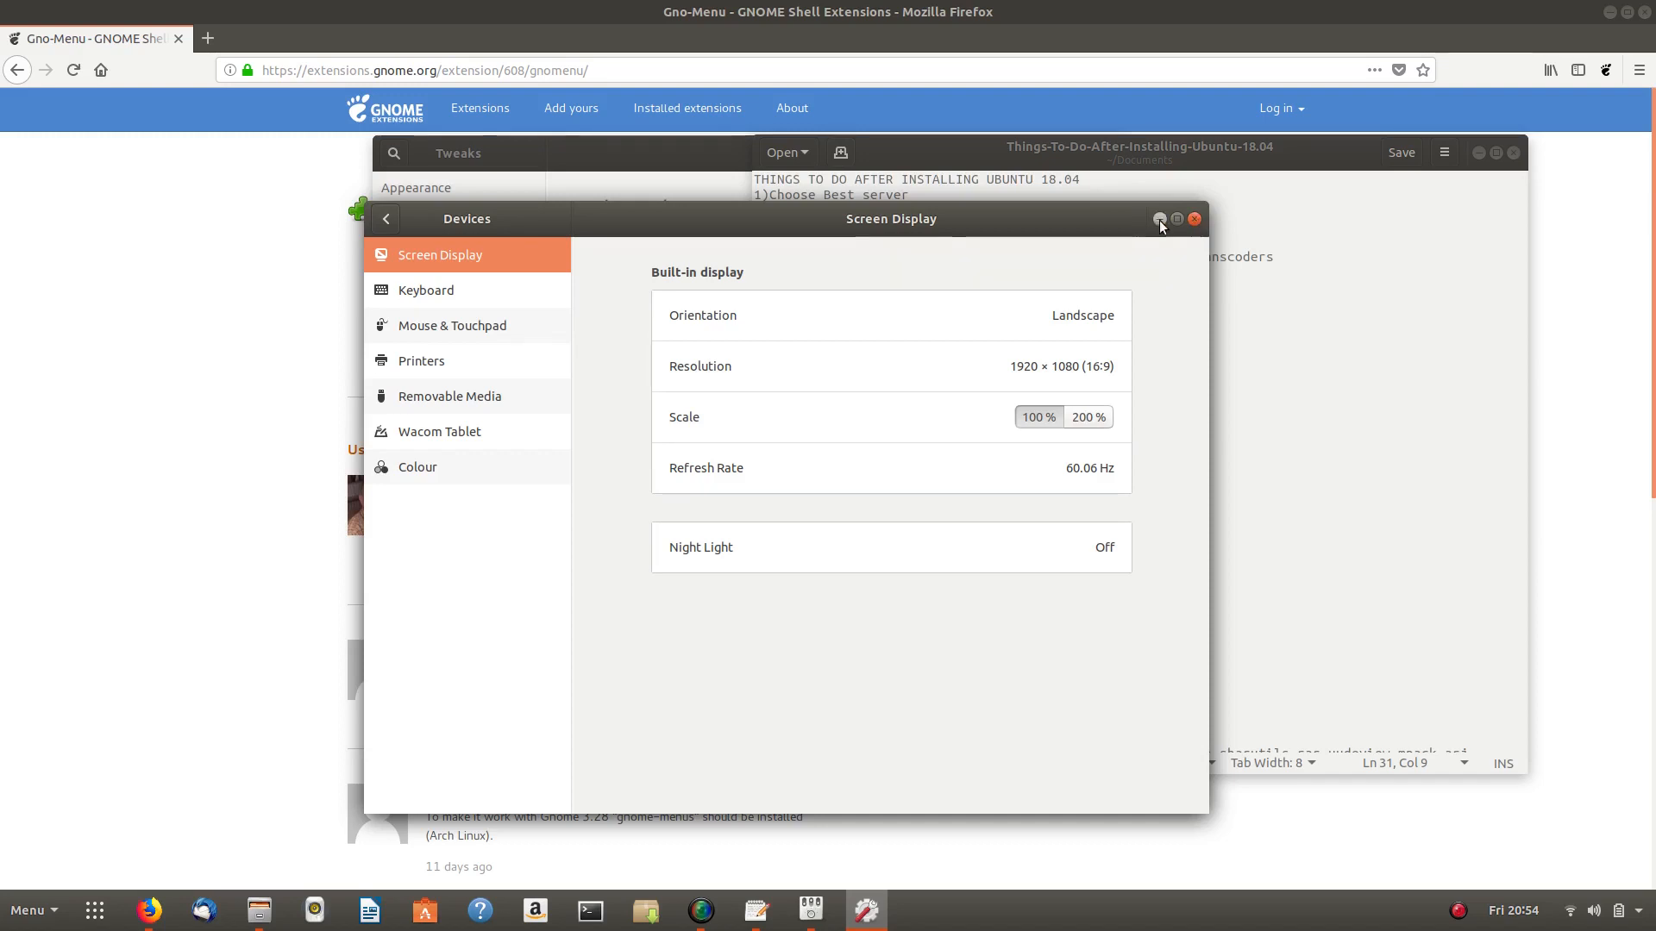
- Close the Screen Display settings and scroll the checklist down to item 16, TLP Battery Saver
click(1195, 220)
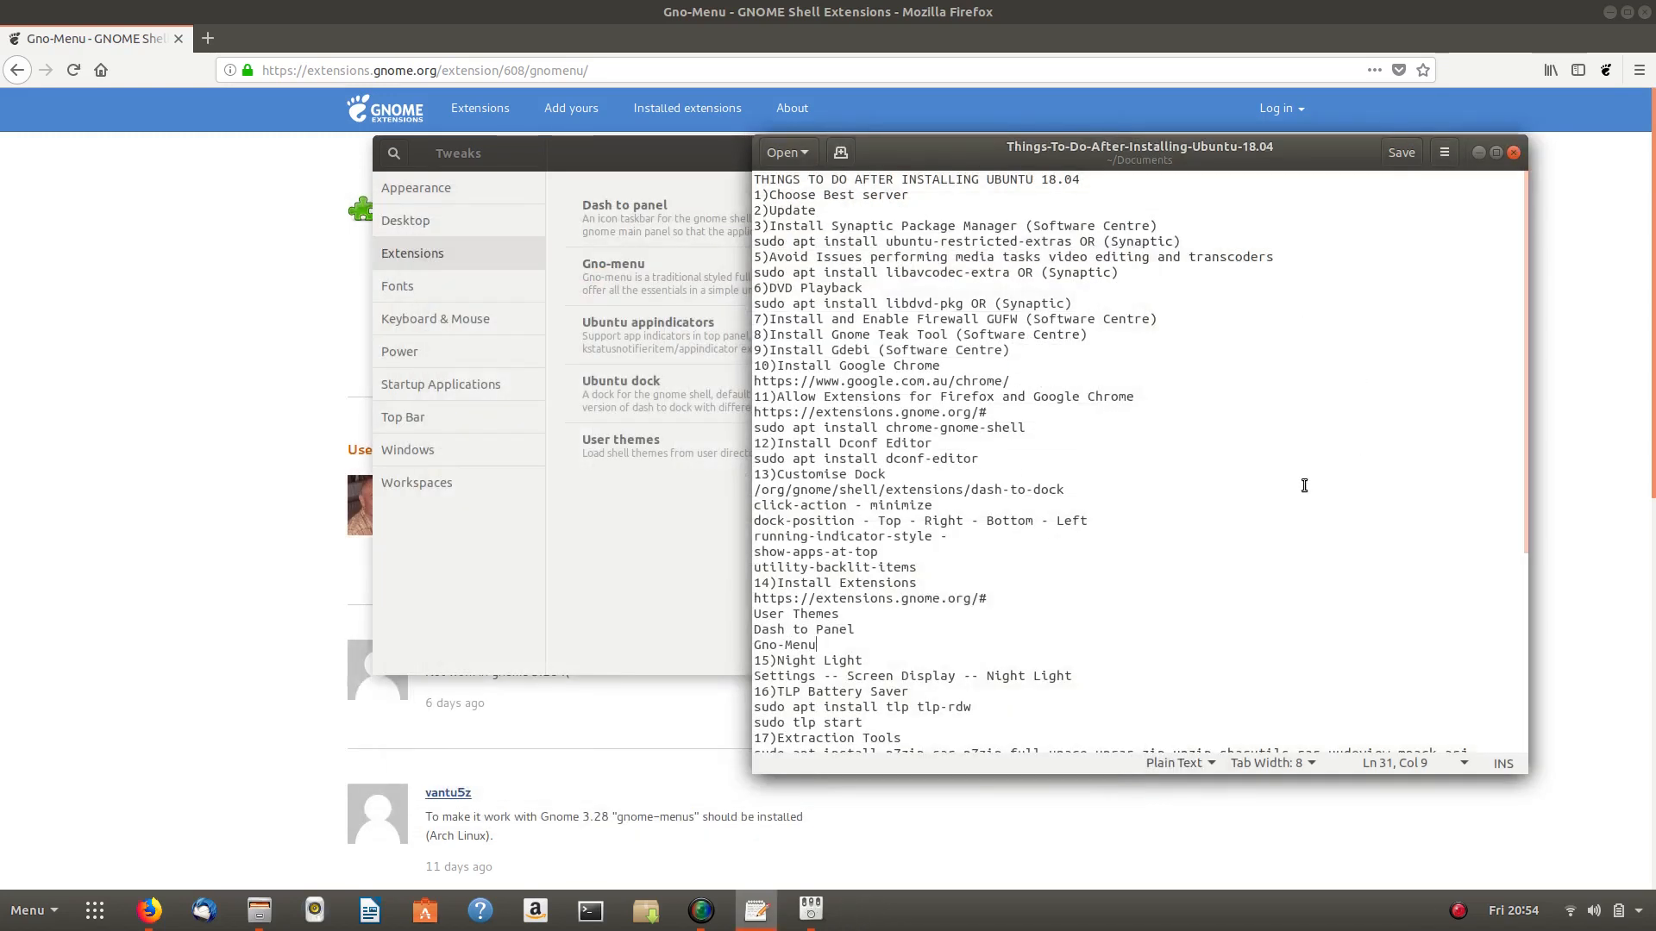
scroll(874, 651, down, 2)
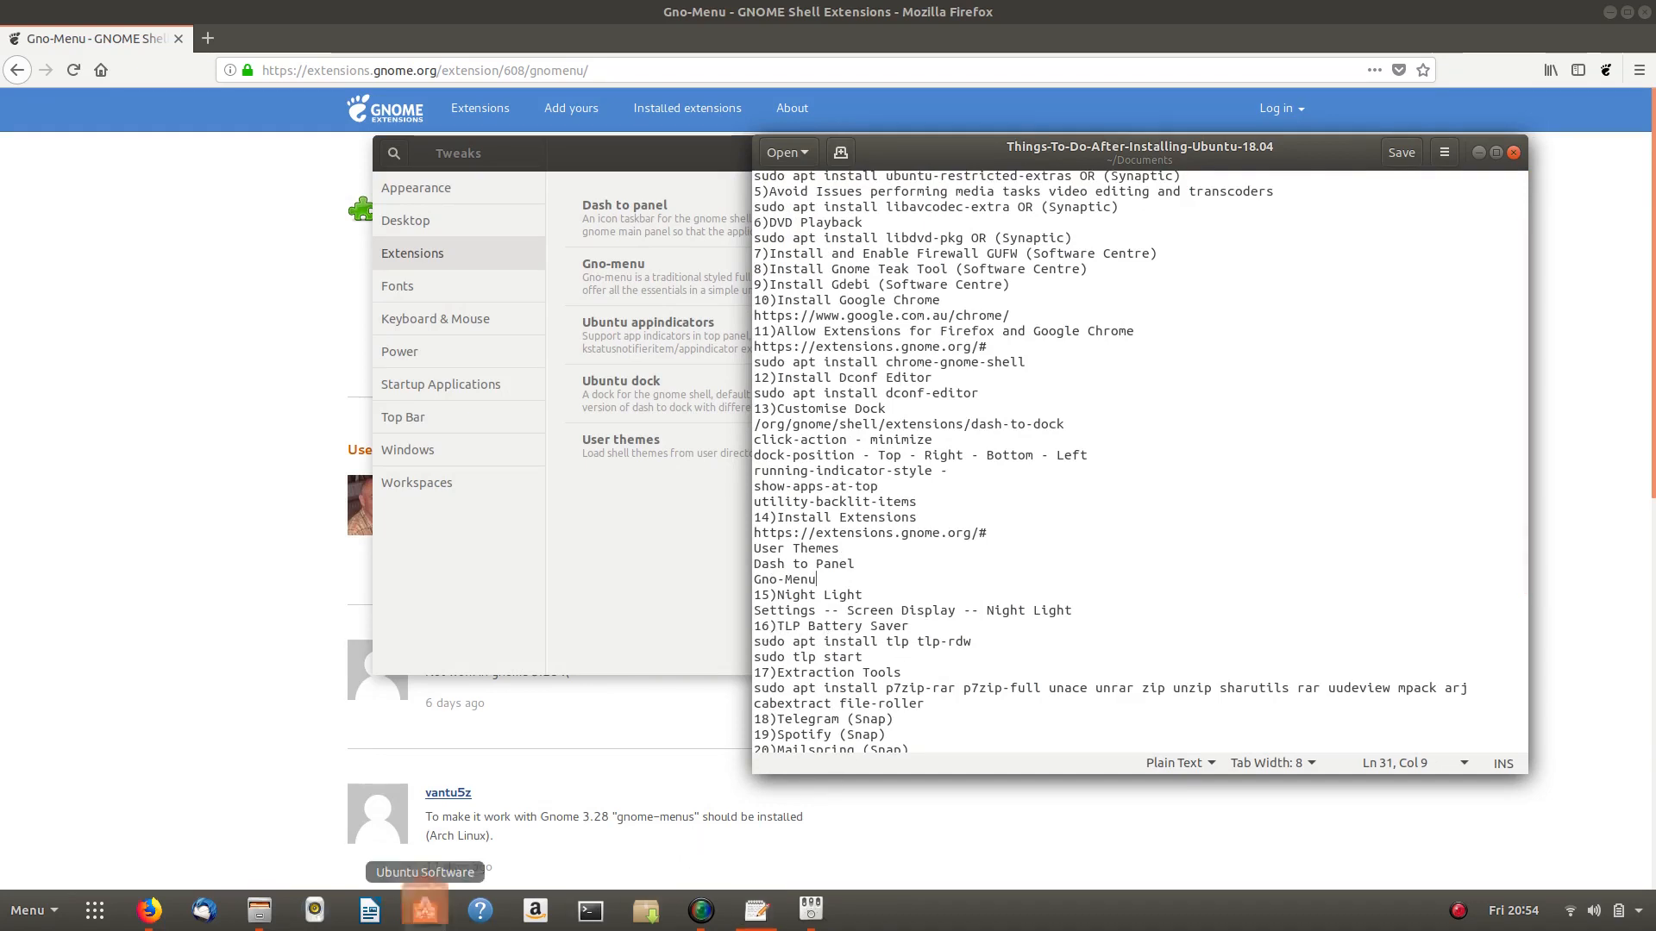
- Search Ubuntu Software for 'tlp', then close the store when nothing is found
click(425, 907)
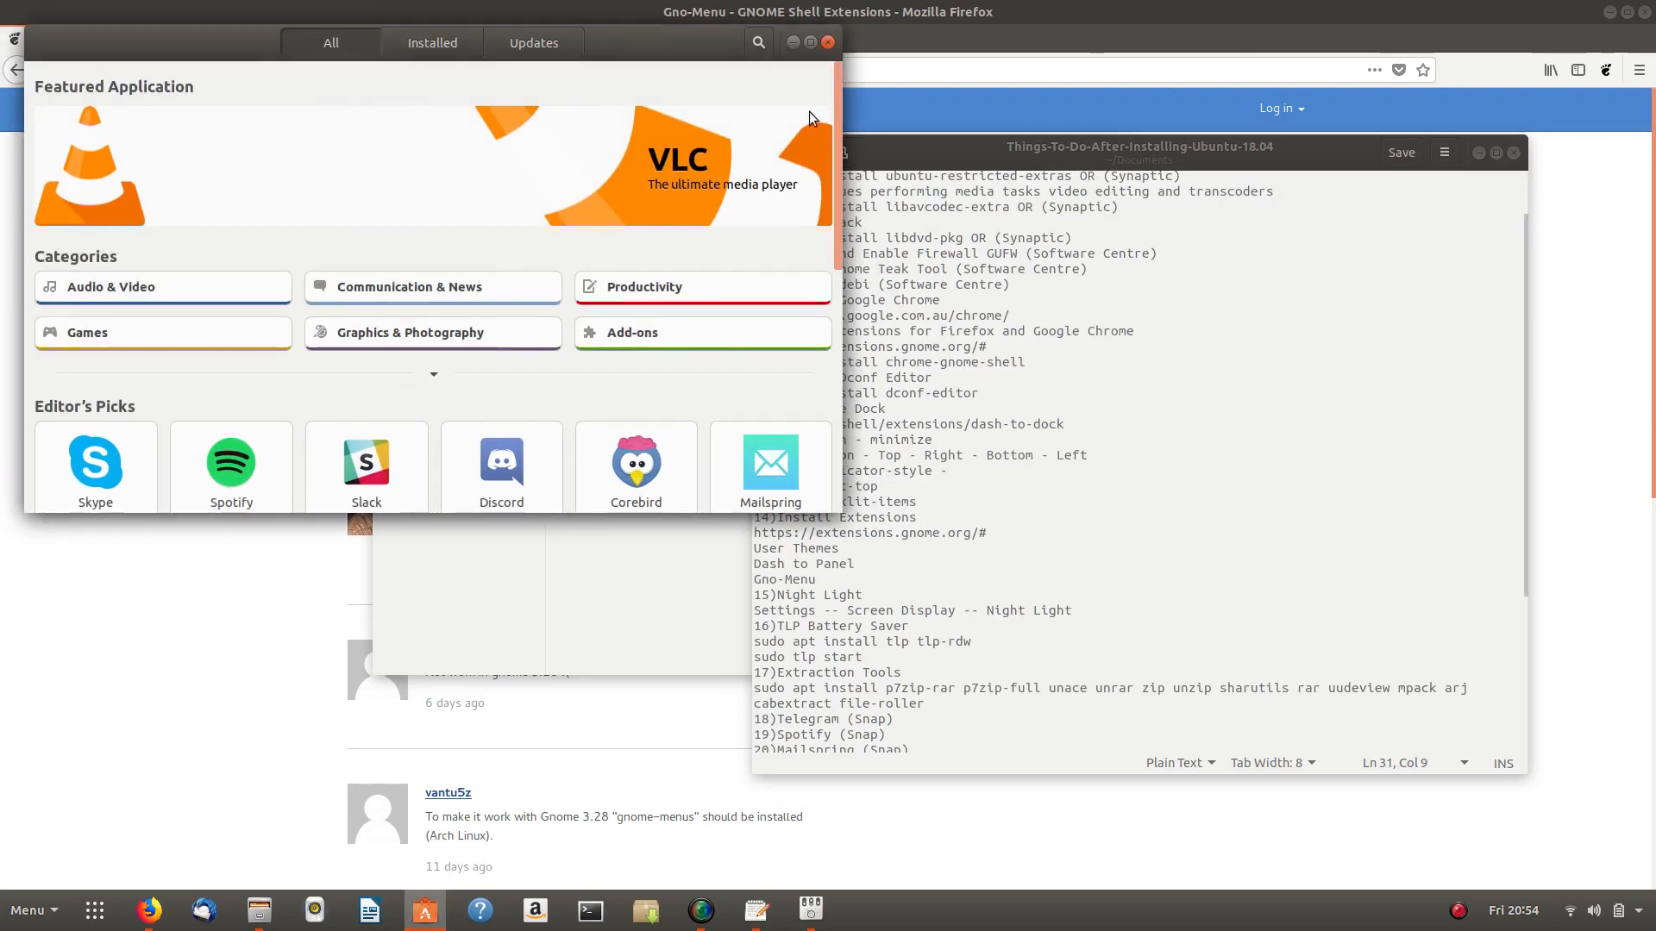
click(755, 44)
text(tlp)
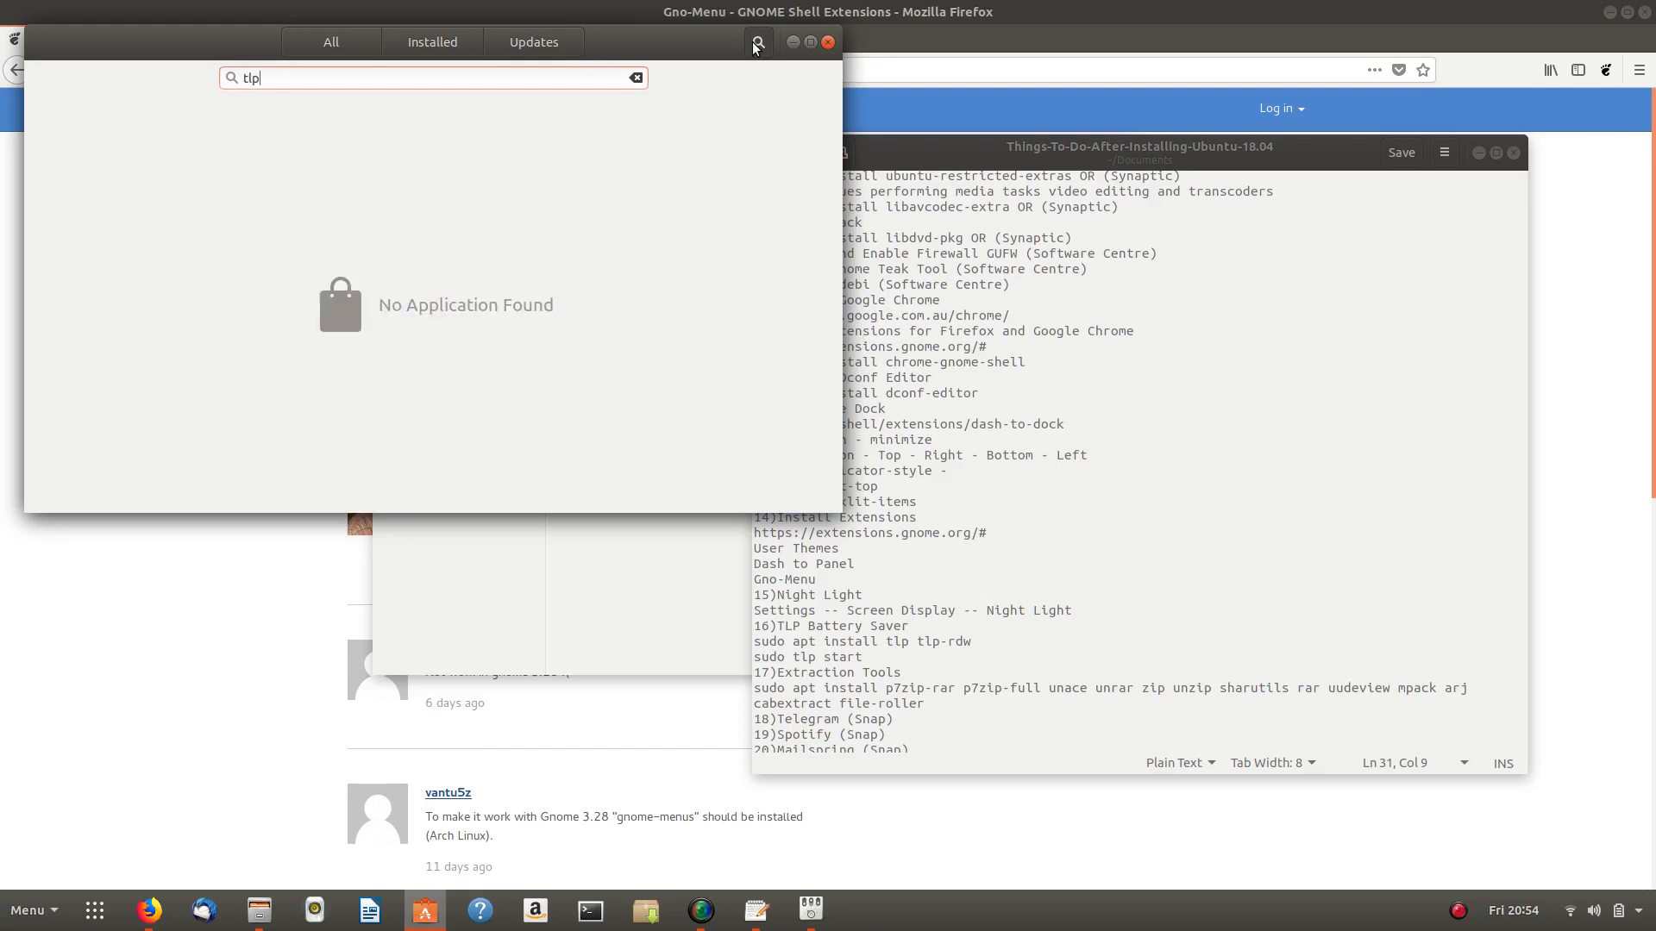
click(824, 46)
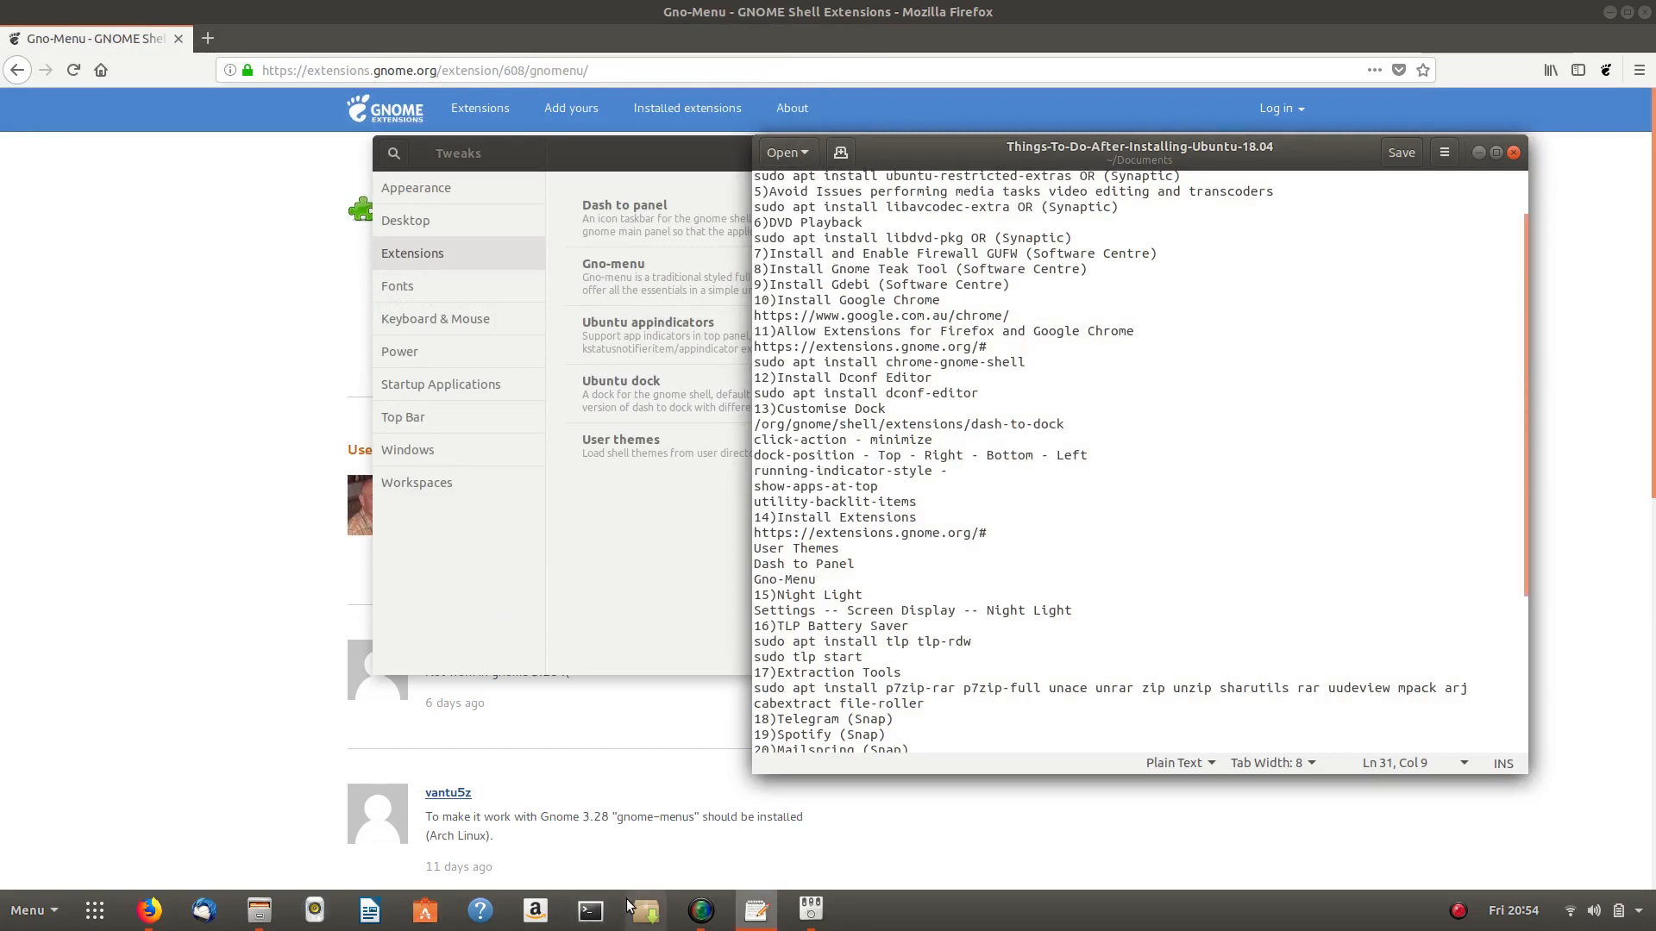
- Launch Synaptic Package Manager with the administrator password
click(644, 912)
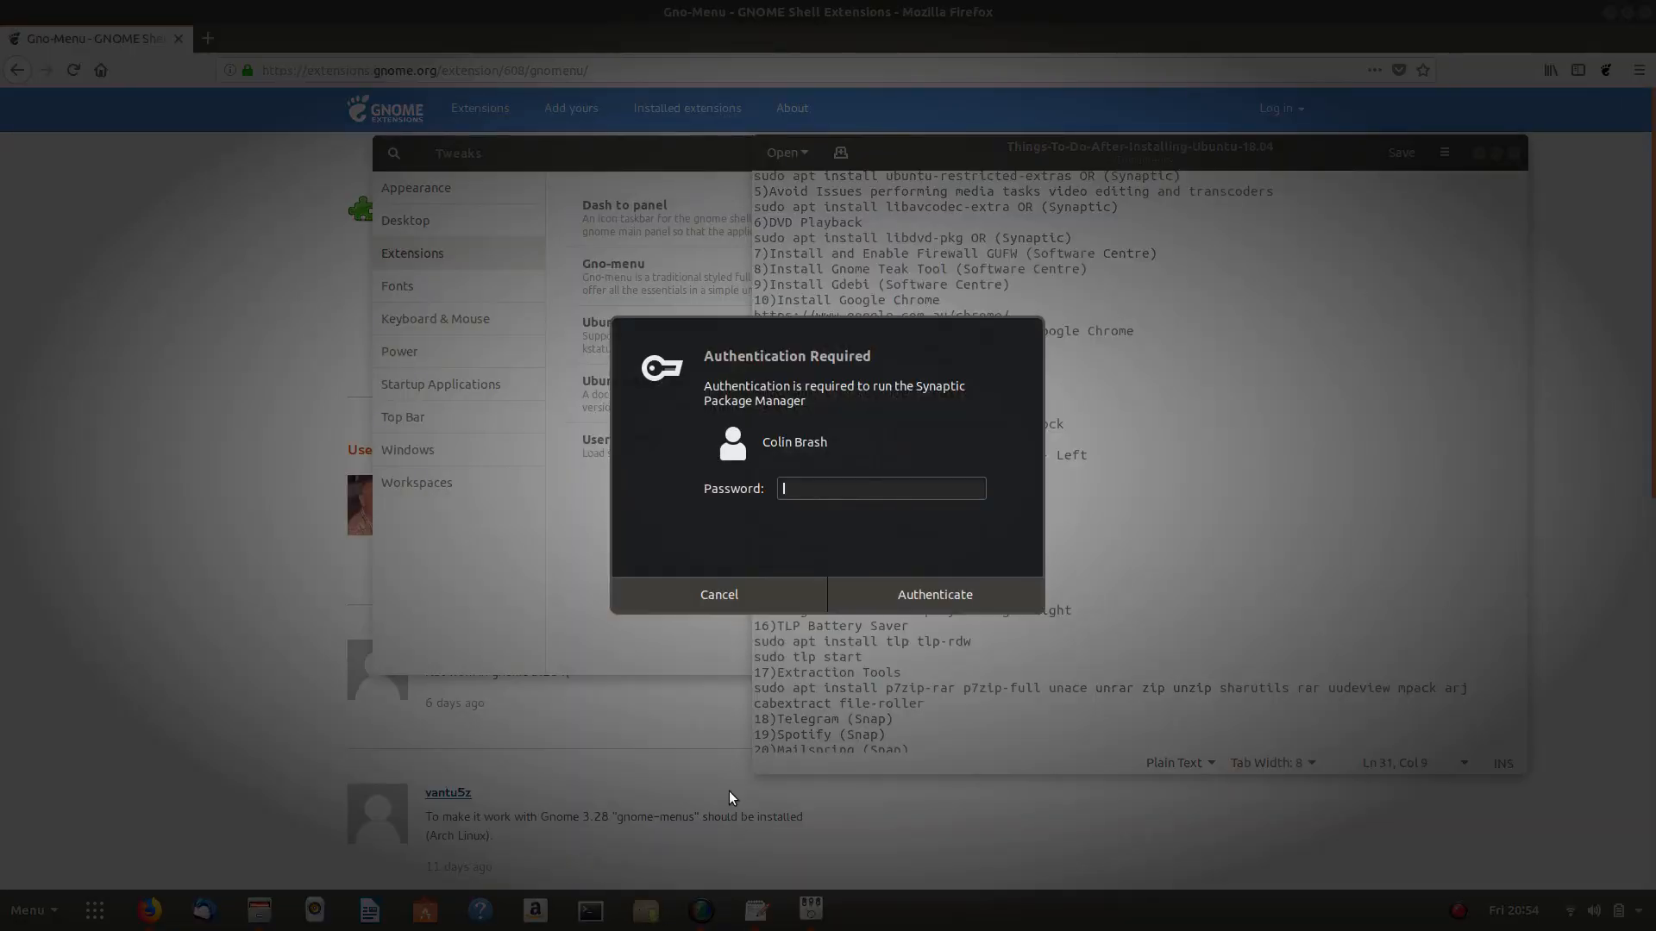
text(•••••••)
key(Return)
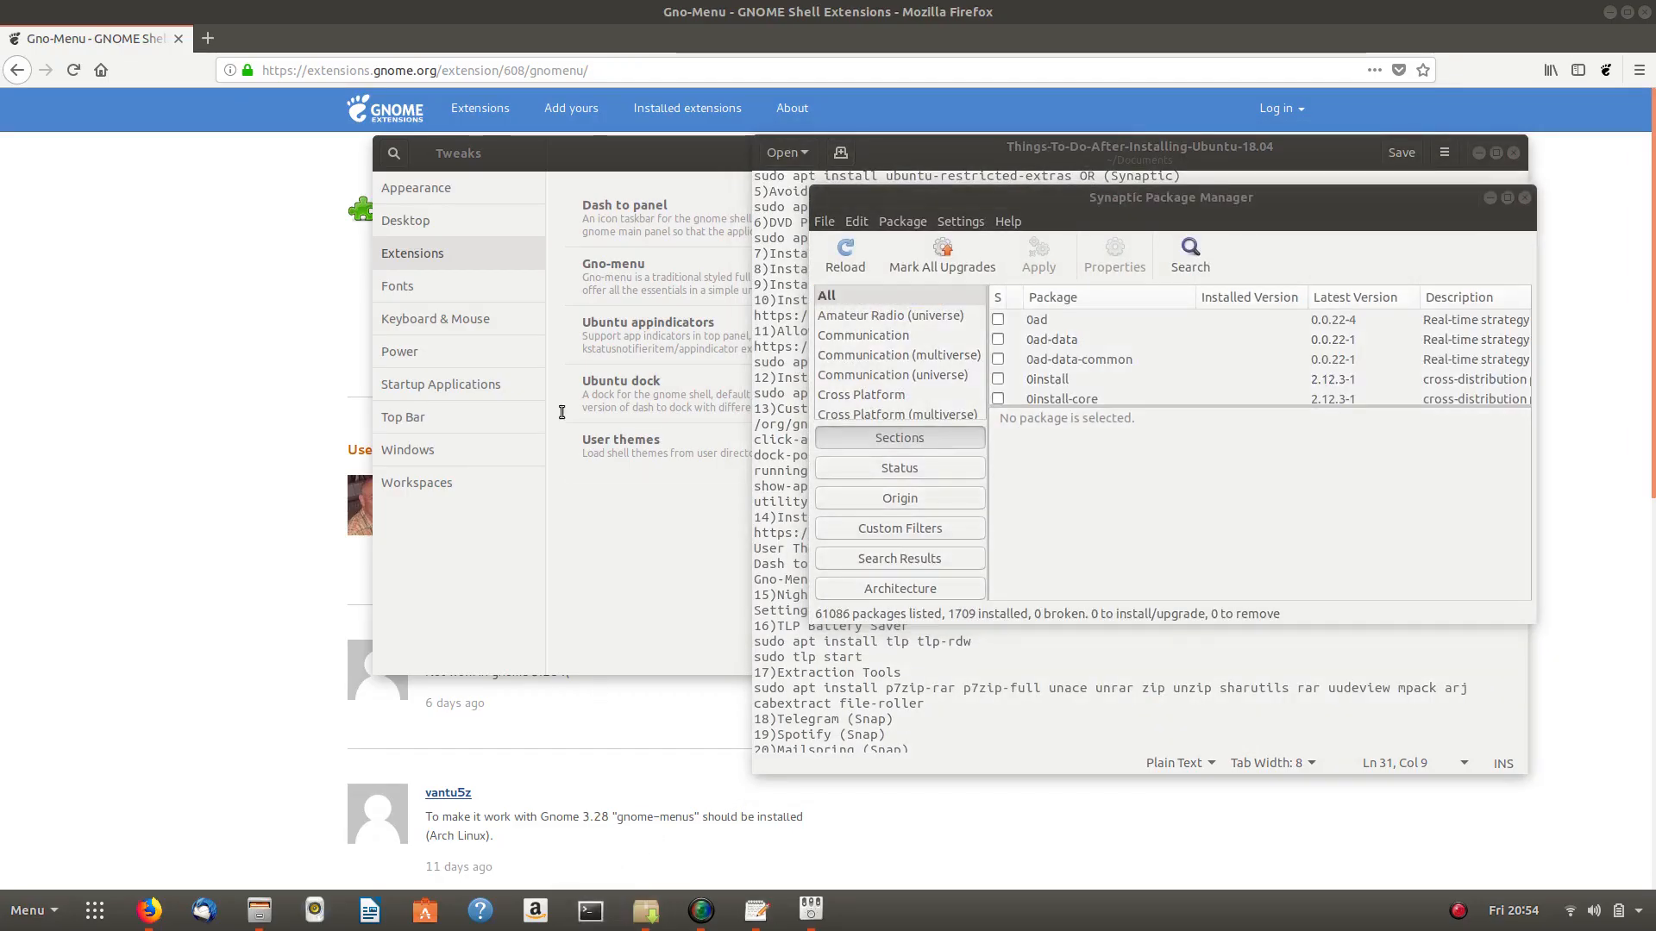
click(591, 911)
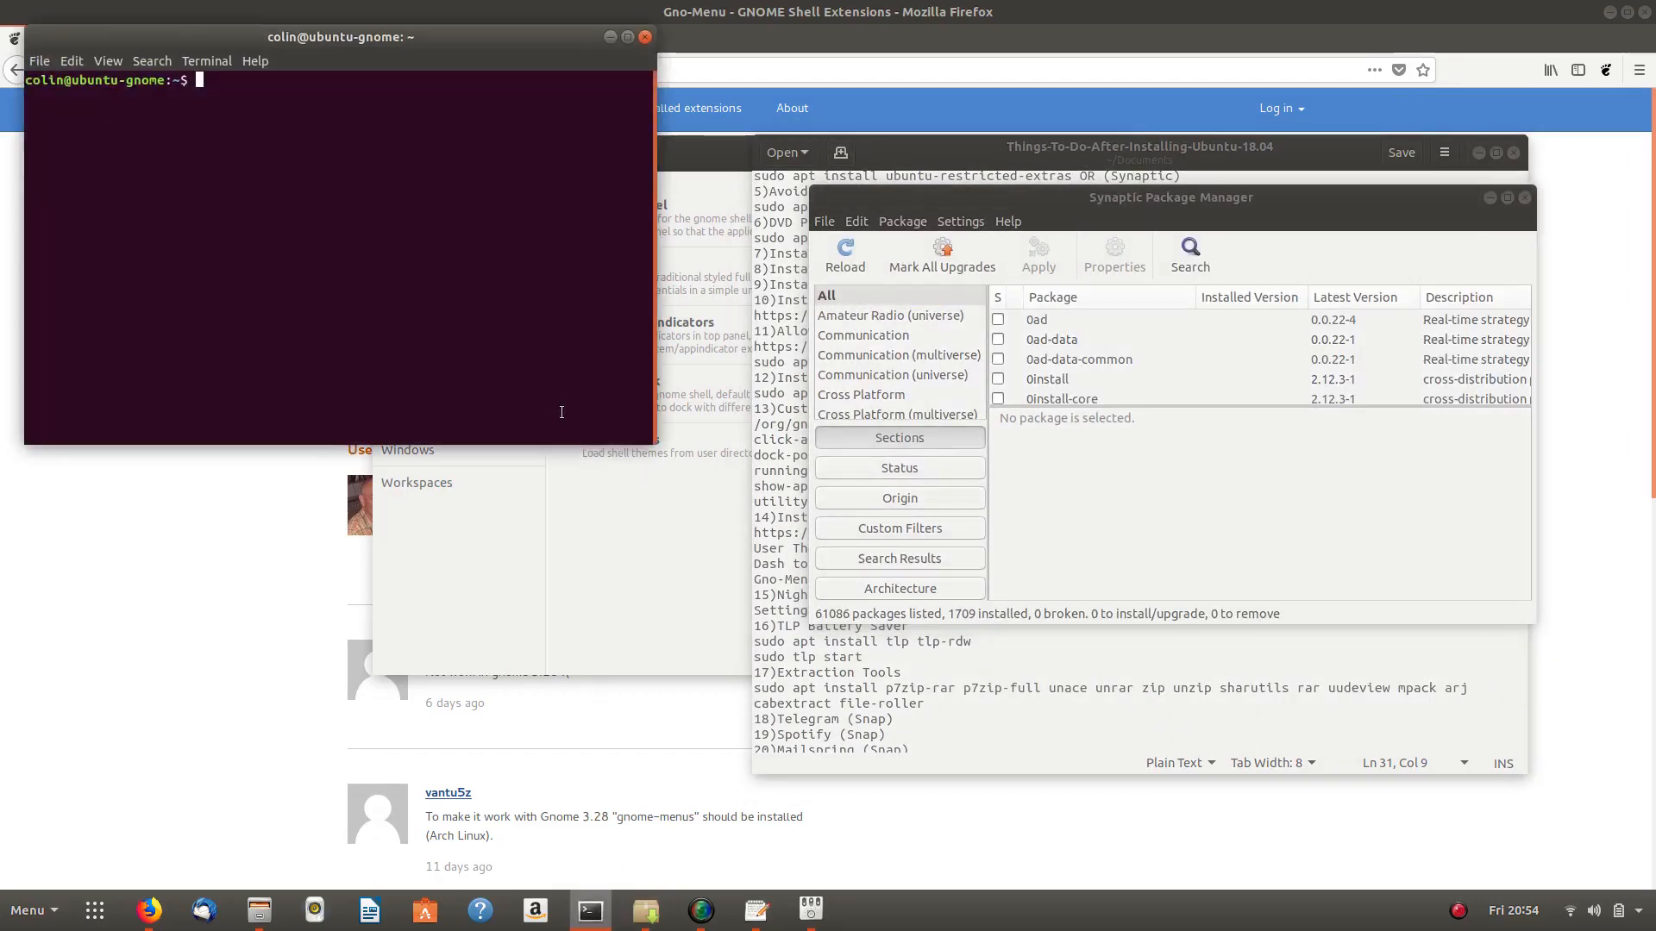
click(865, 645)
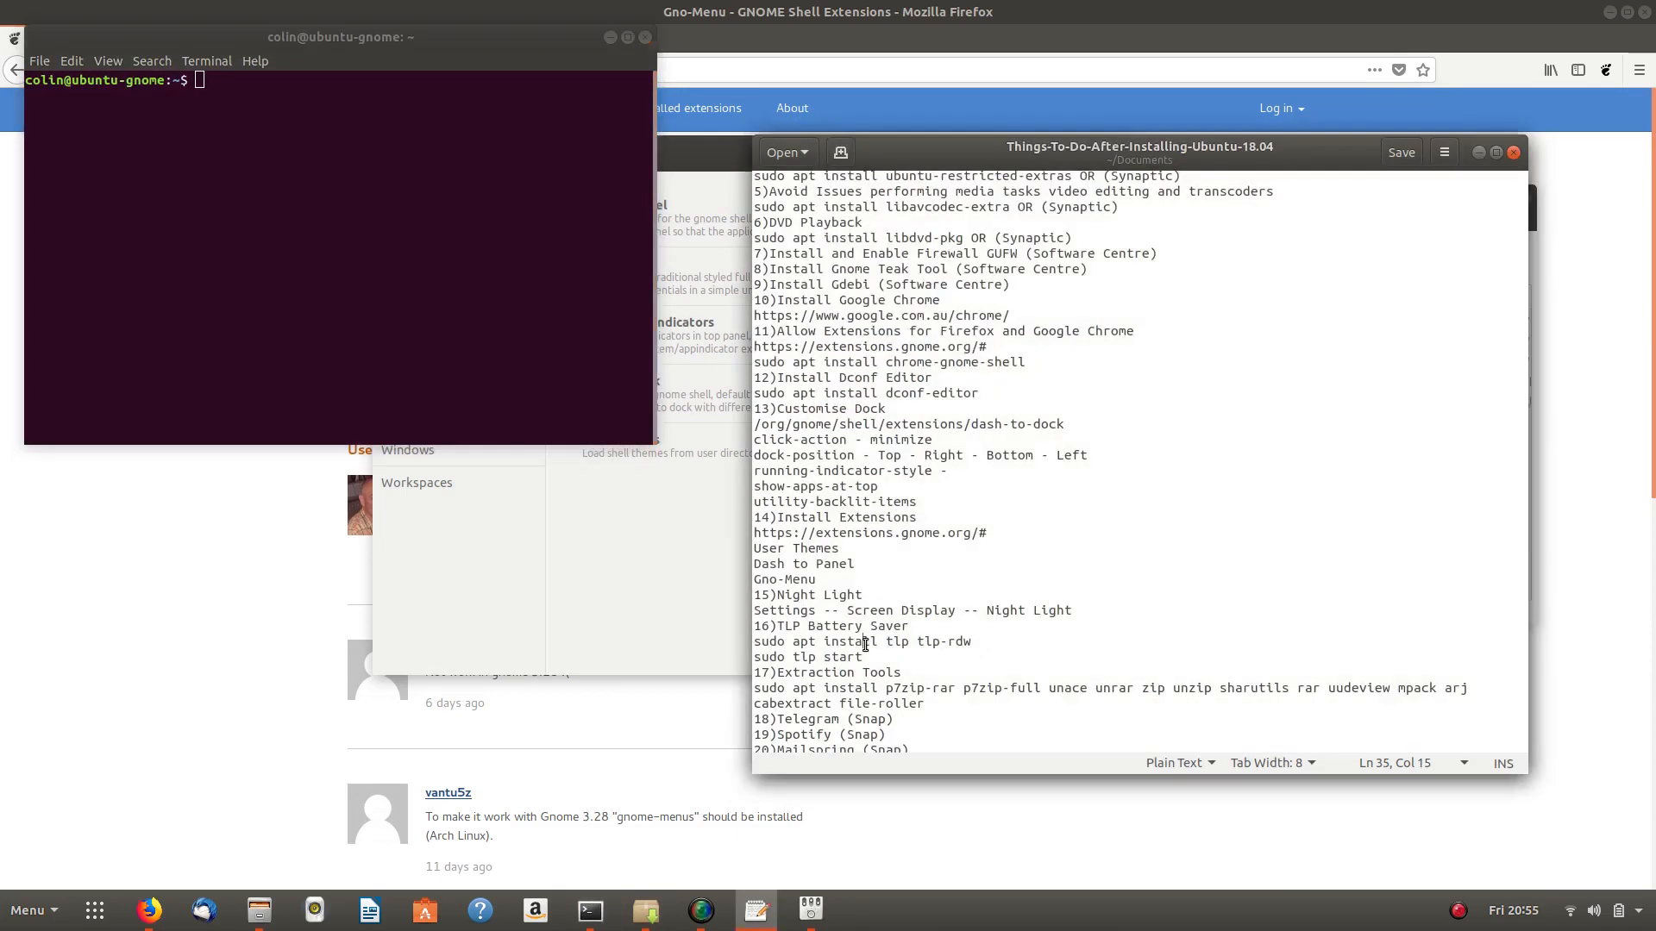
click(669, 920)
- Search Synaptic for 'tlp' and compare results with the package names in the checklist
click(1187, 256)
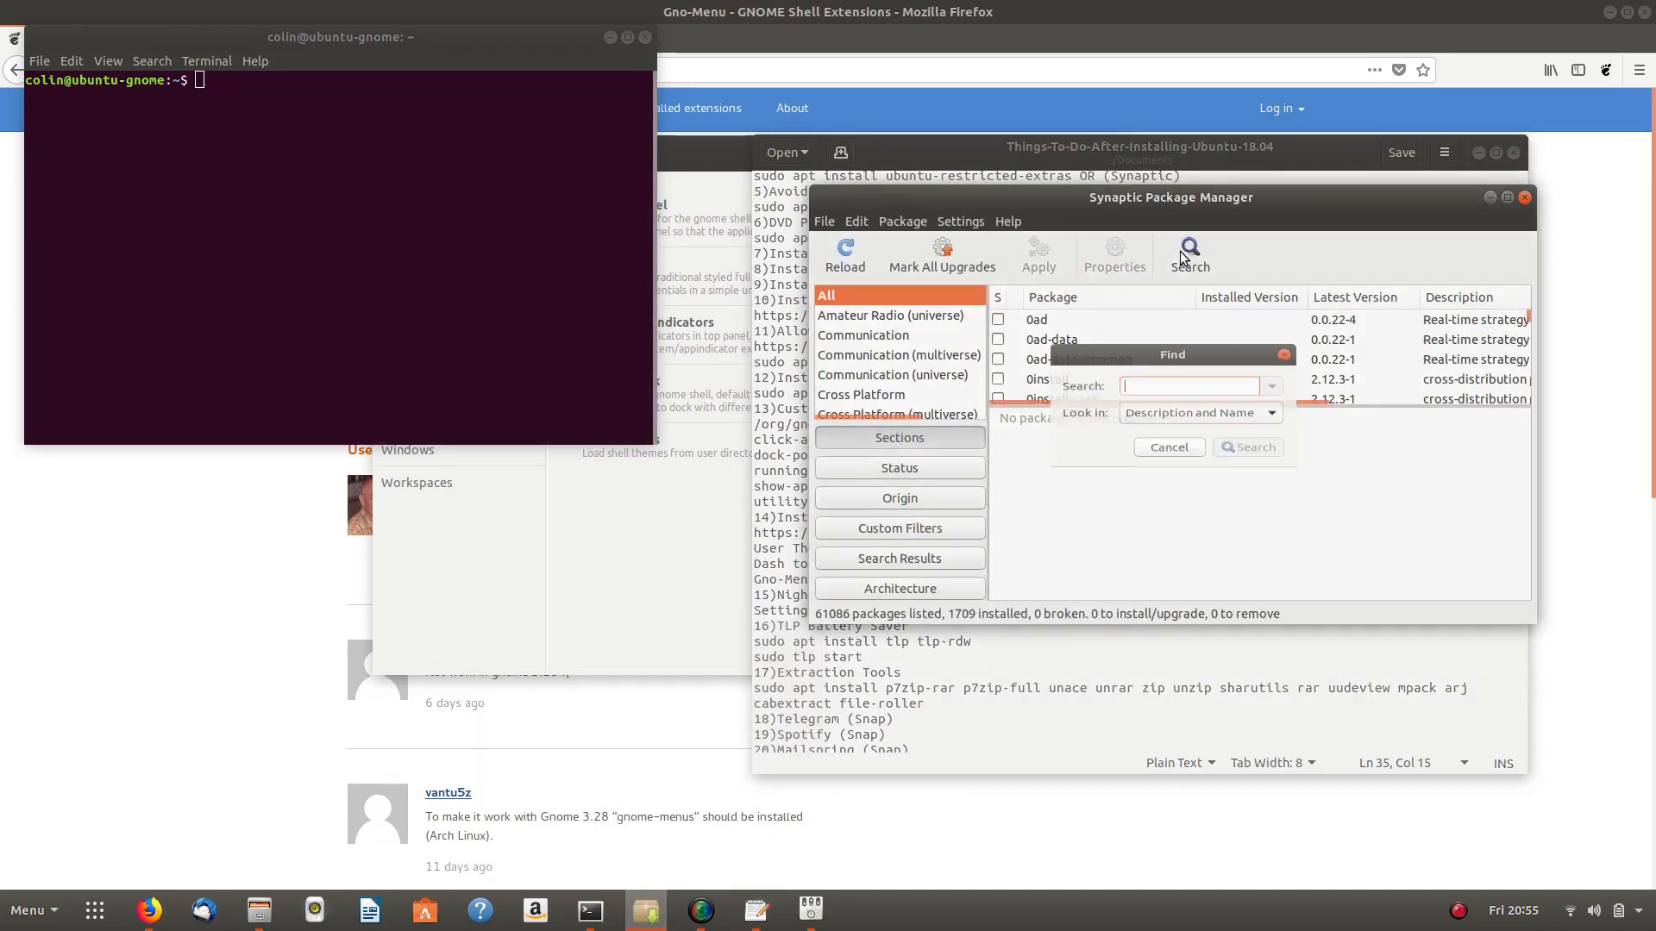
text(tlp)
key(Return)
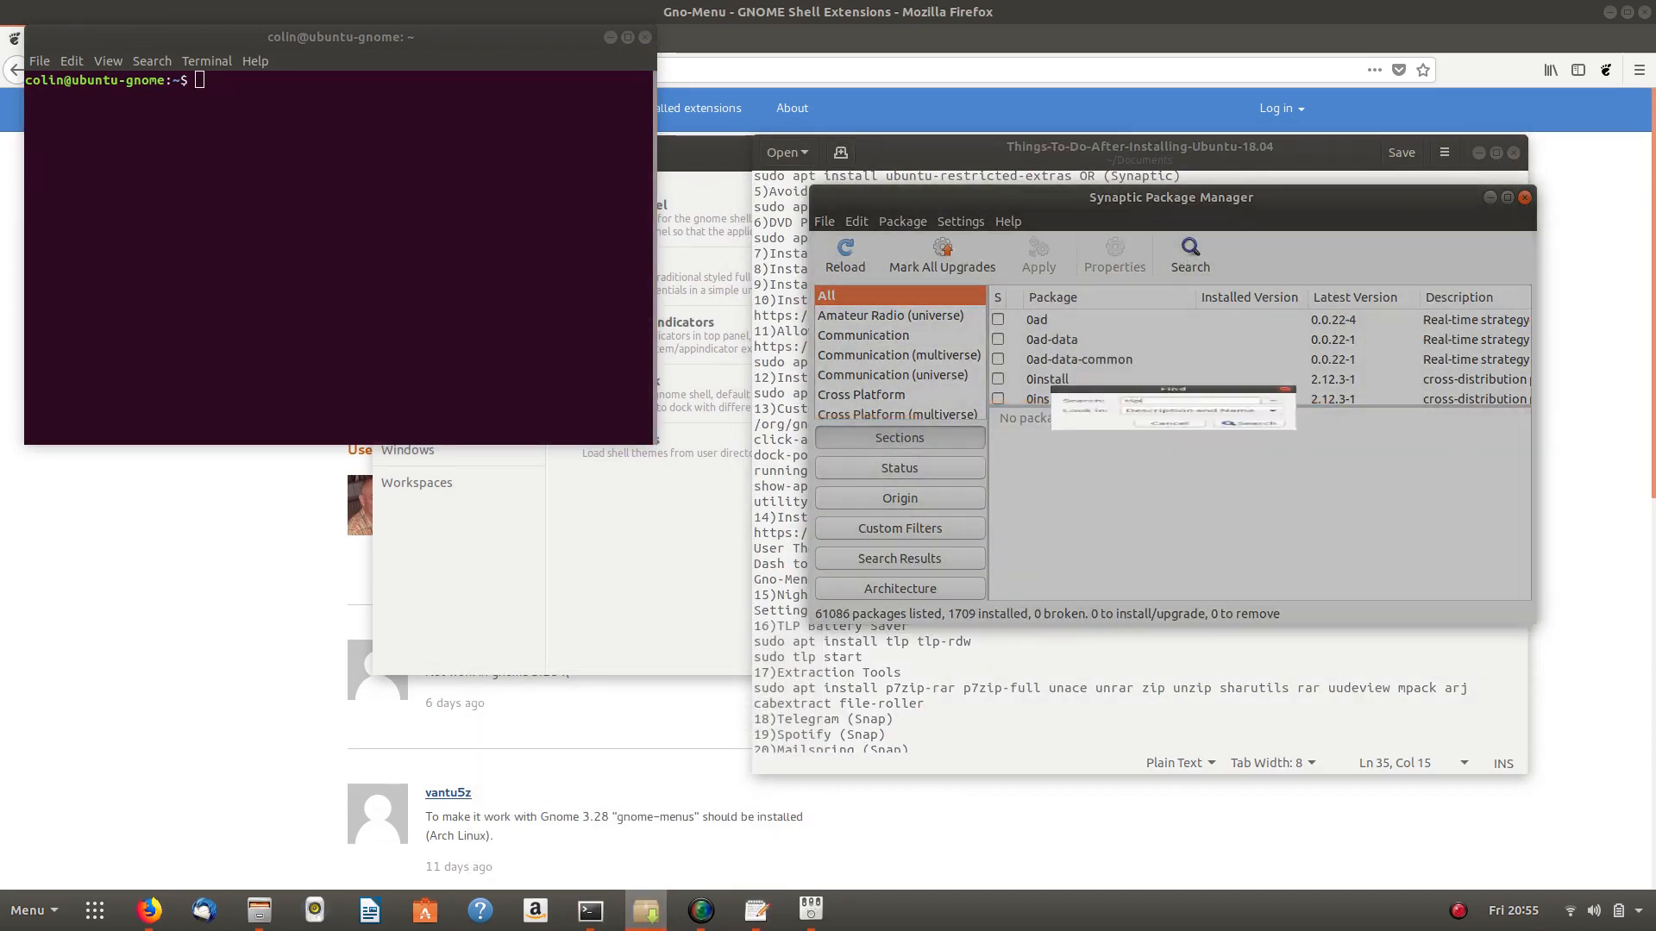
scroll(1100, 356, down, 3)
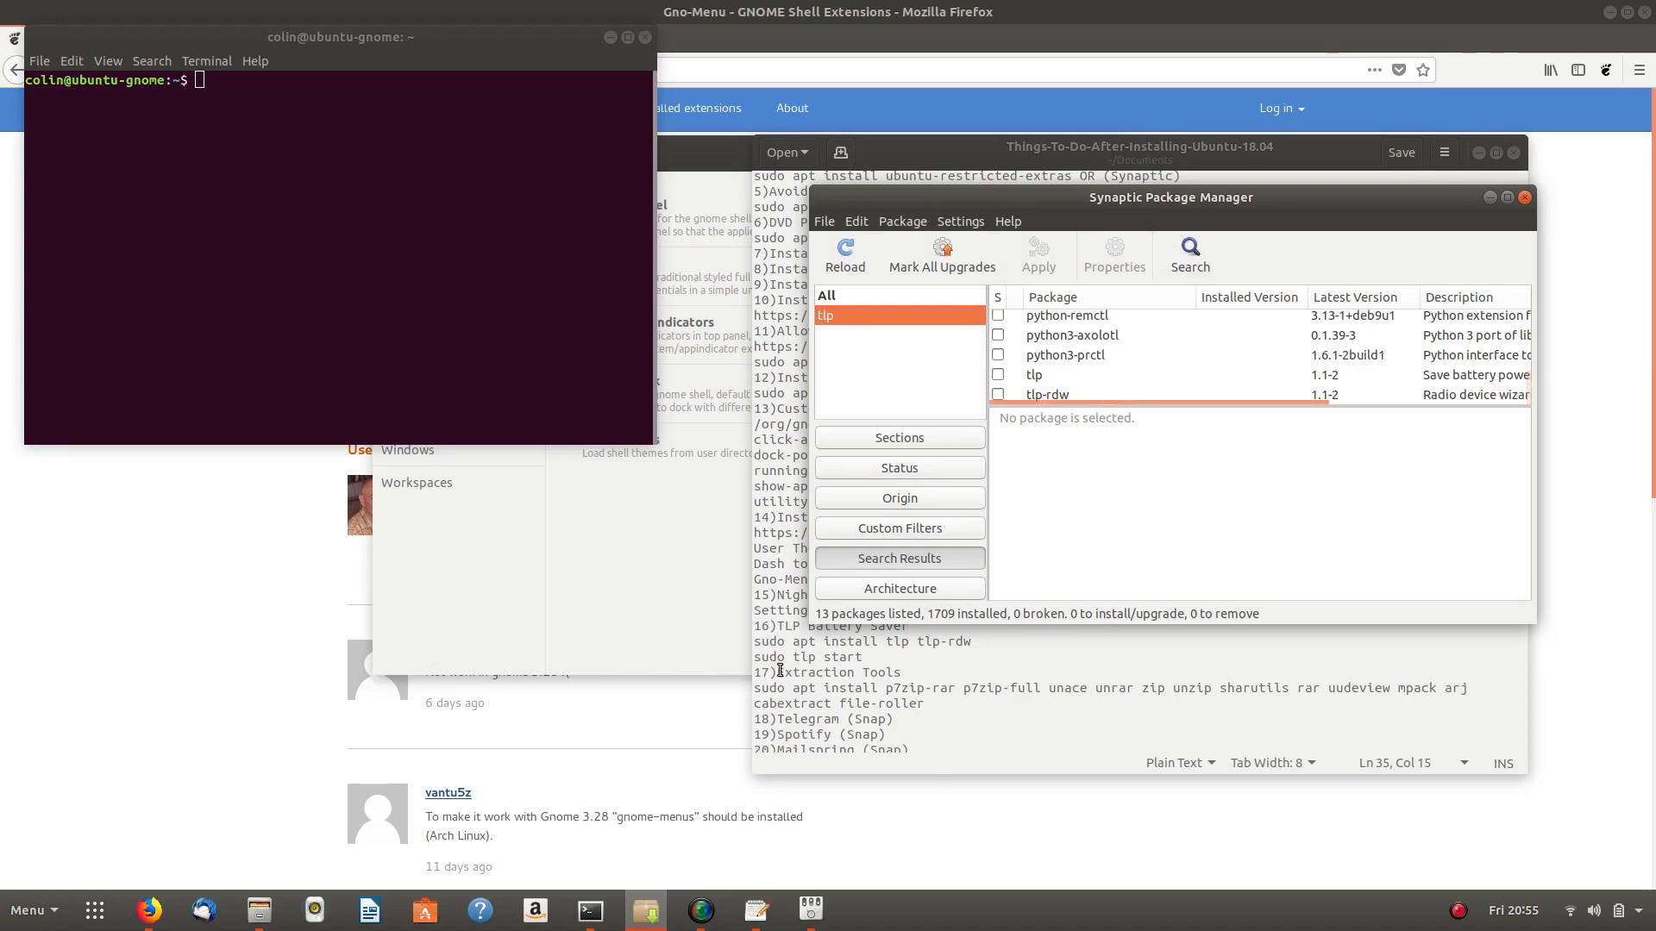
click(819, 641)
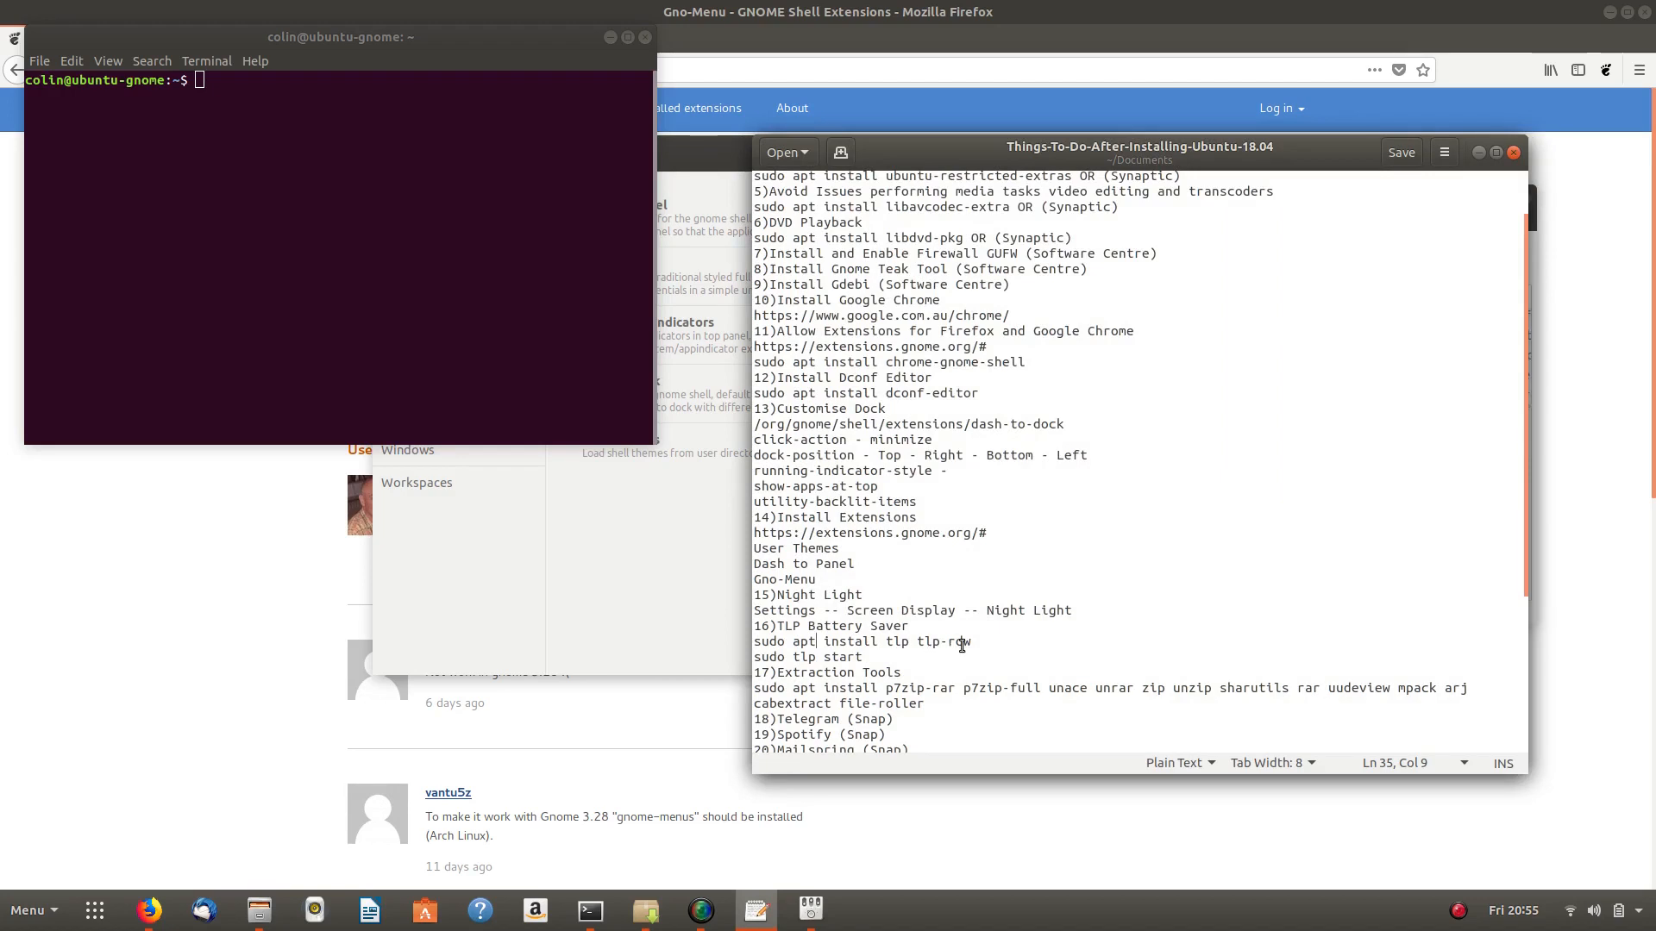
mouse_move(756, 909)
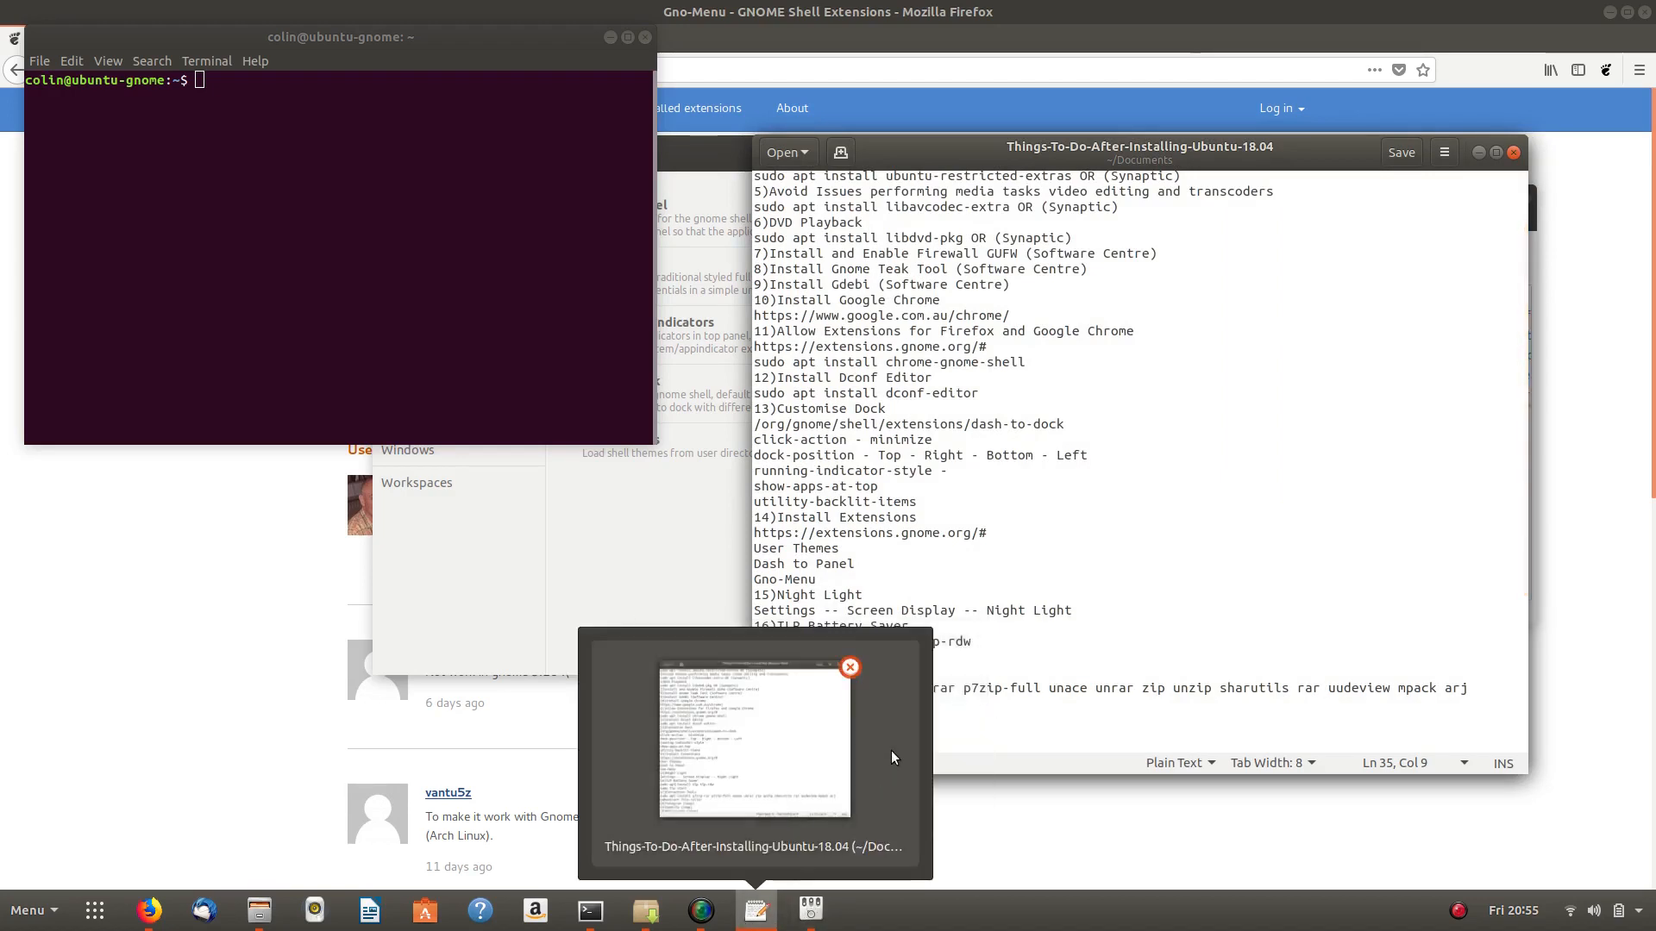
mouse_move(700, 910)
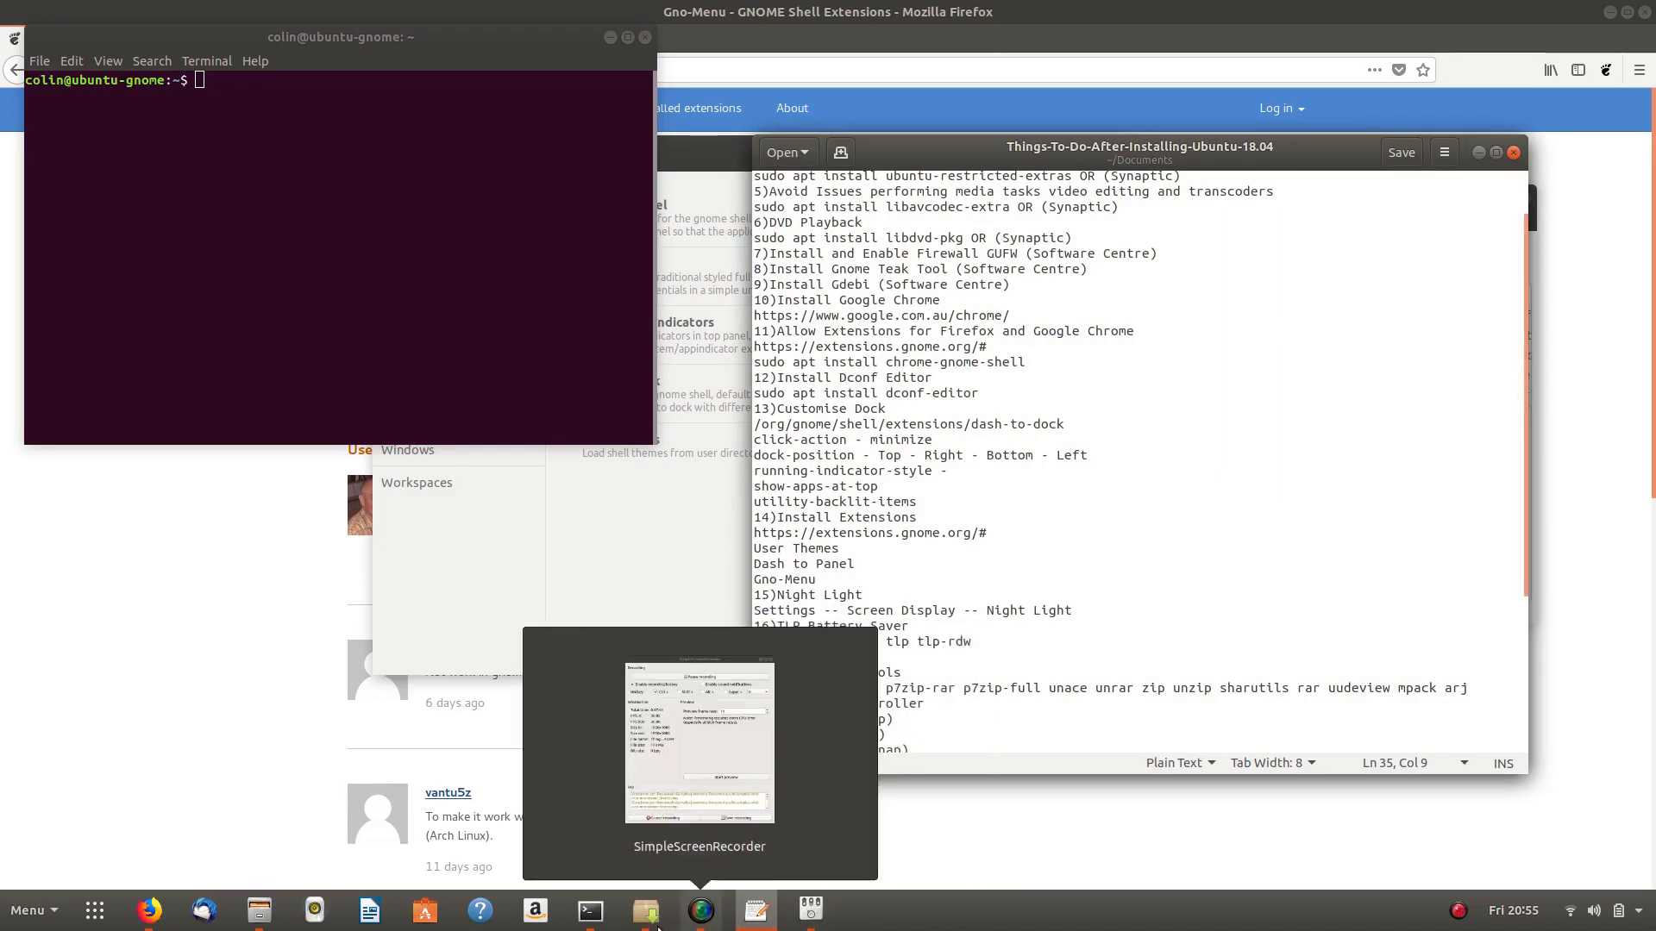
click(655, 923)
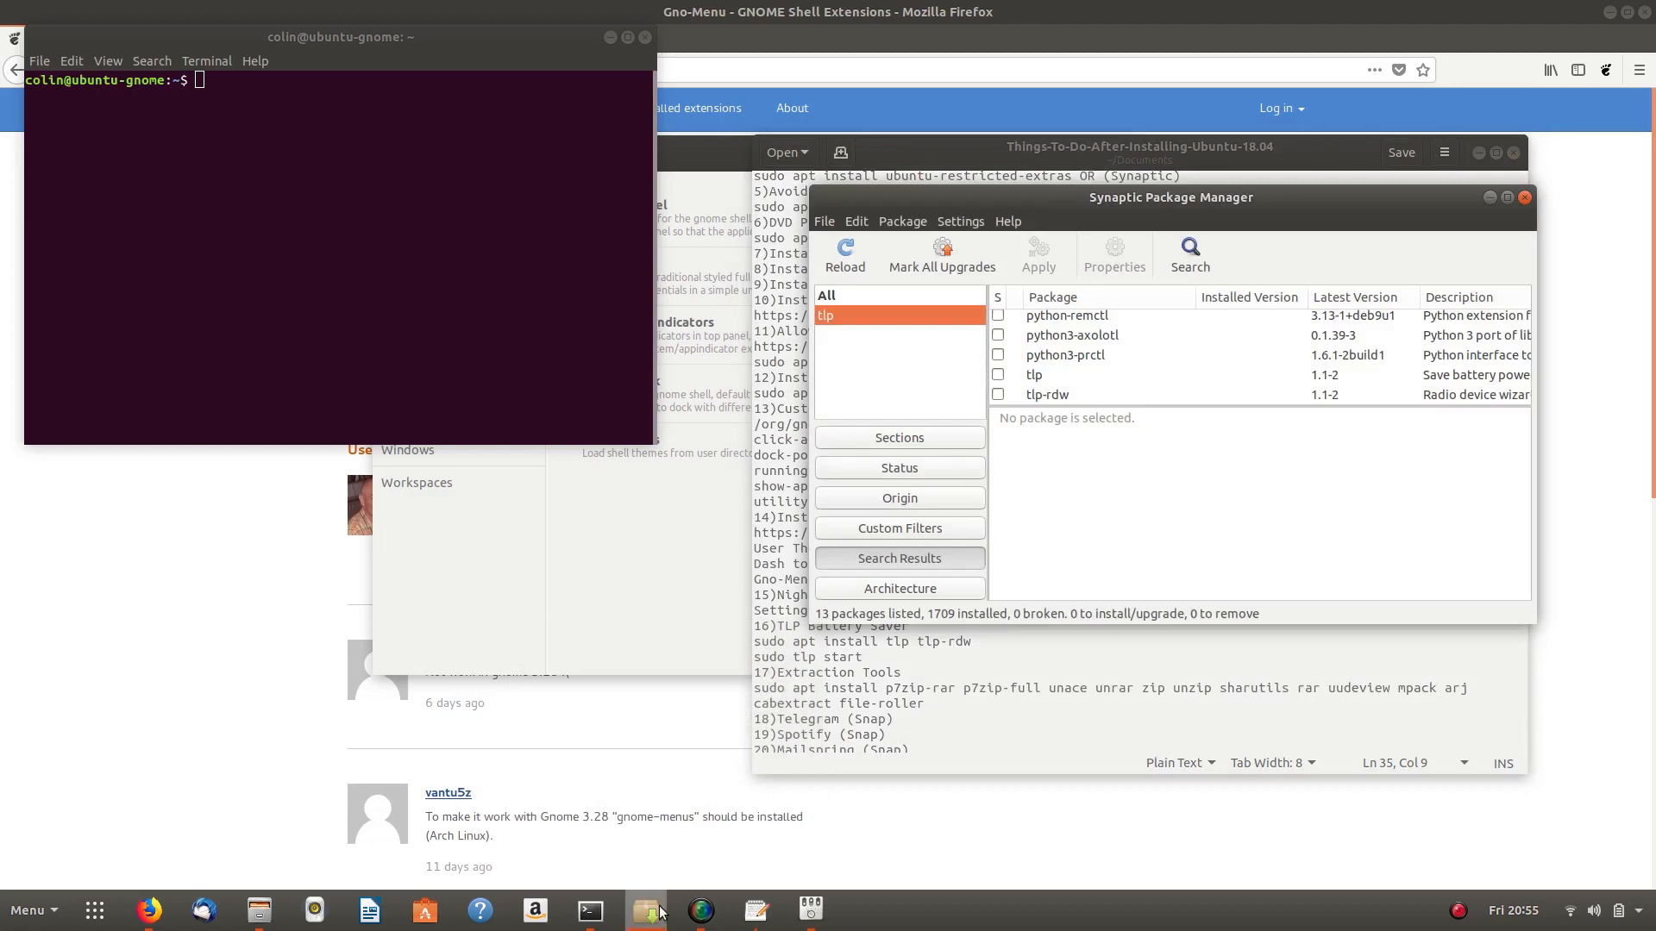
- Mark tlp for installation with its required packages and apply the changes
click(999, 376)
click(1059, 405)
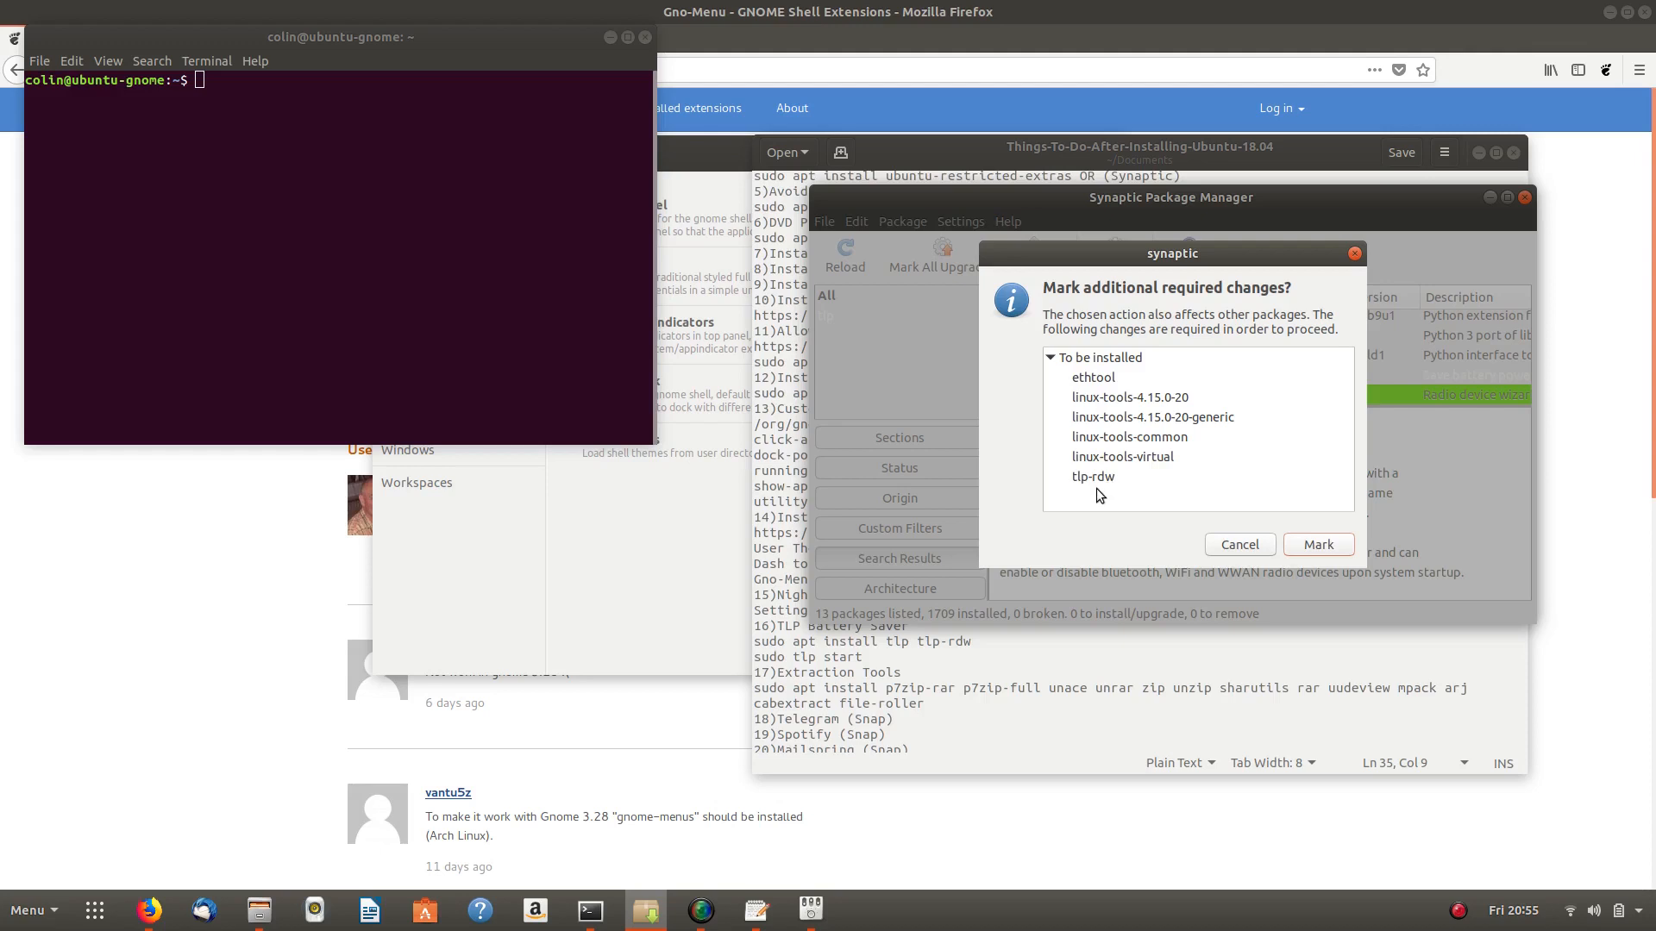
click(1316, 545)
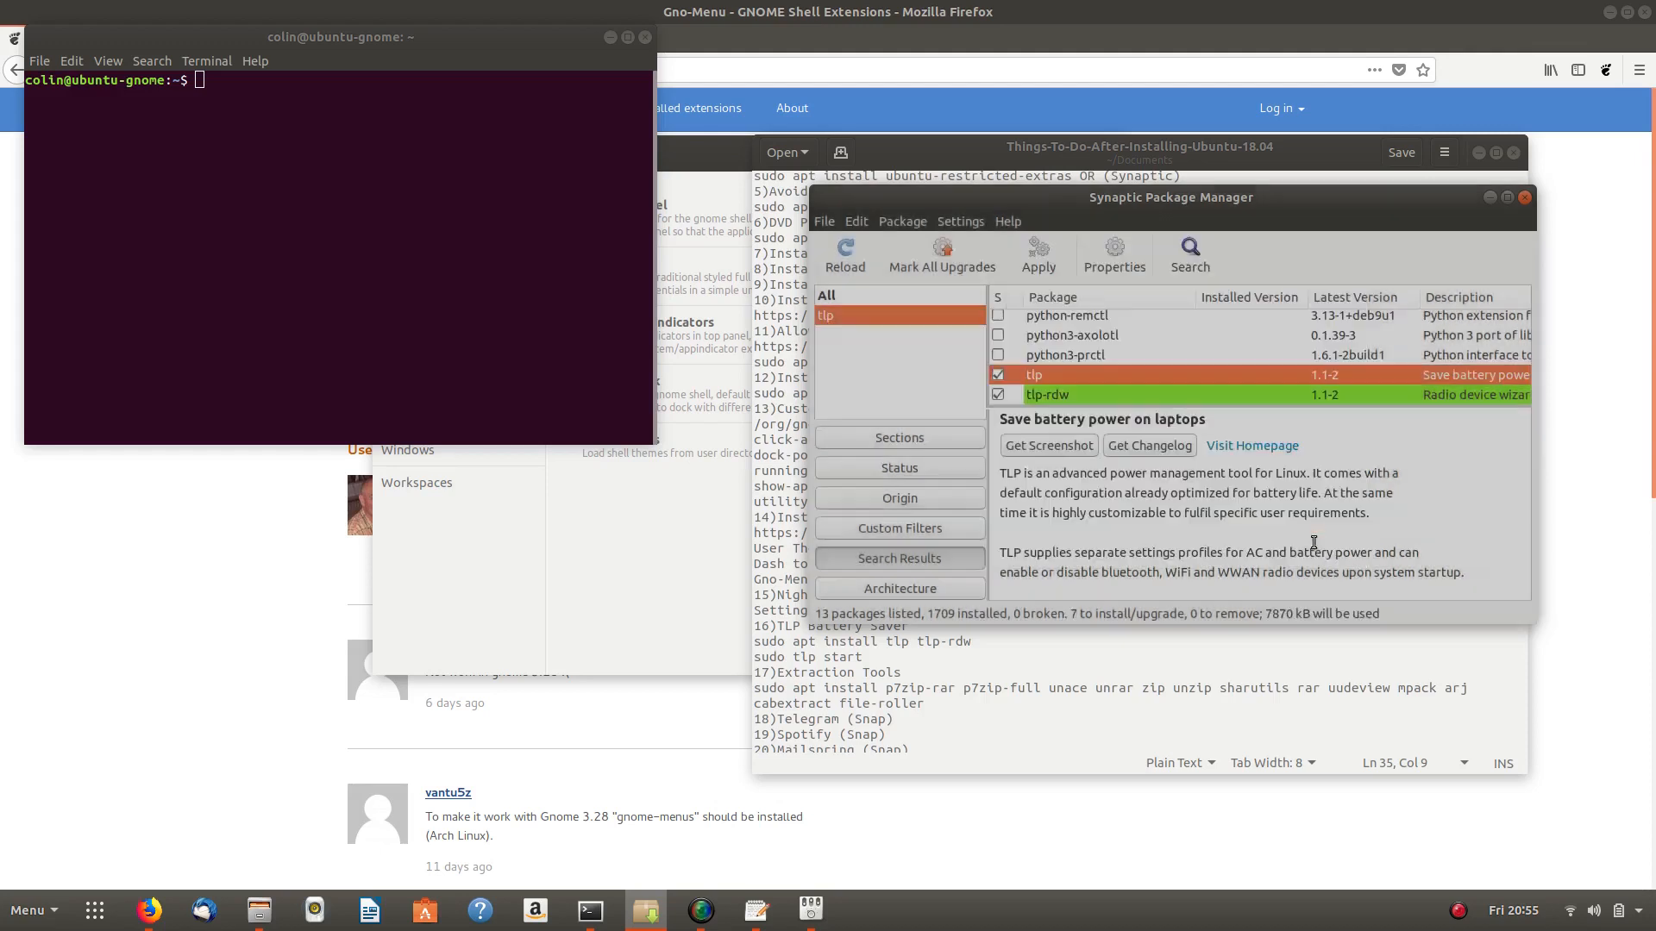
click(1038, 256)
click(1437, 565)
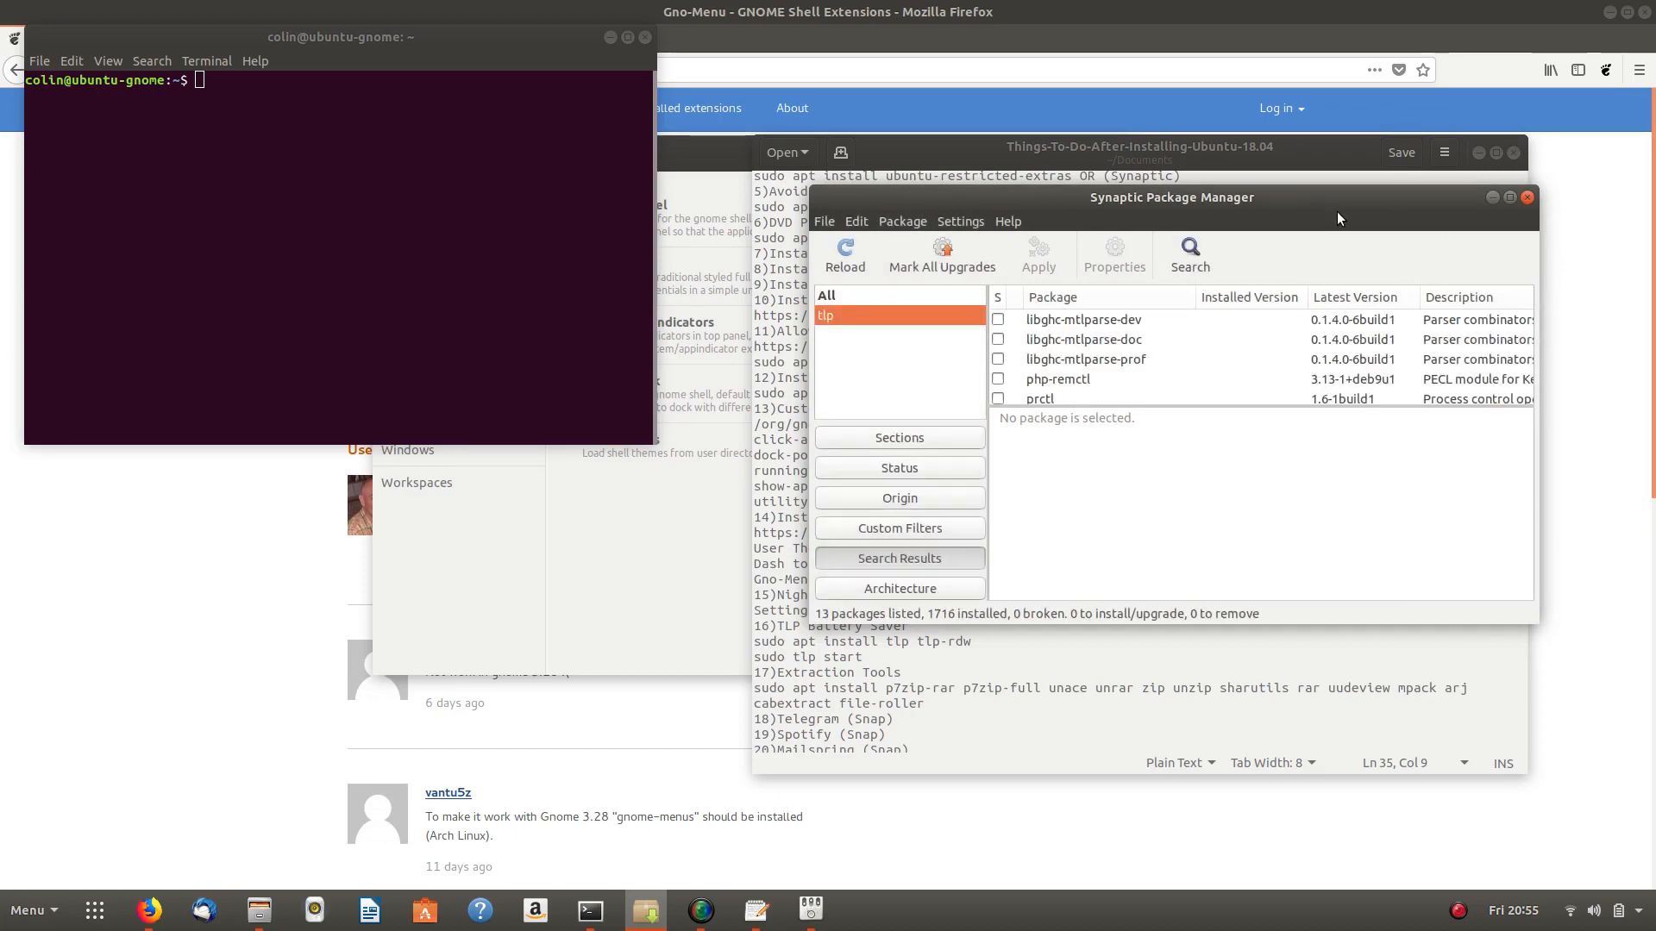
- Close Synaptic, run 'sudo tlp start' from the checklist in Terminal with the password, then close Terminal
click(1527, 200)
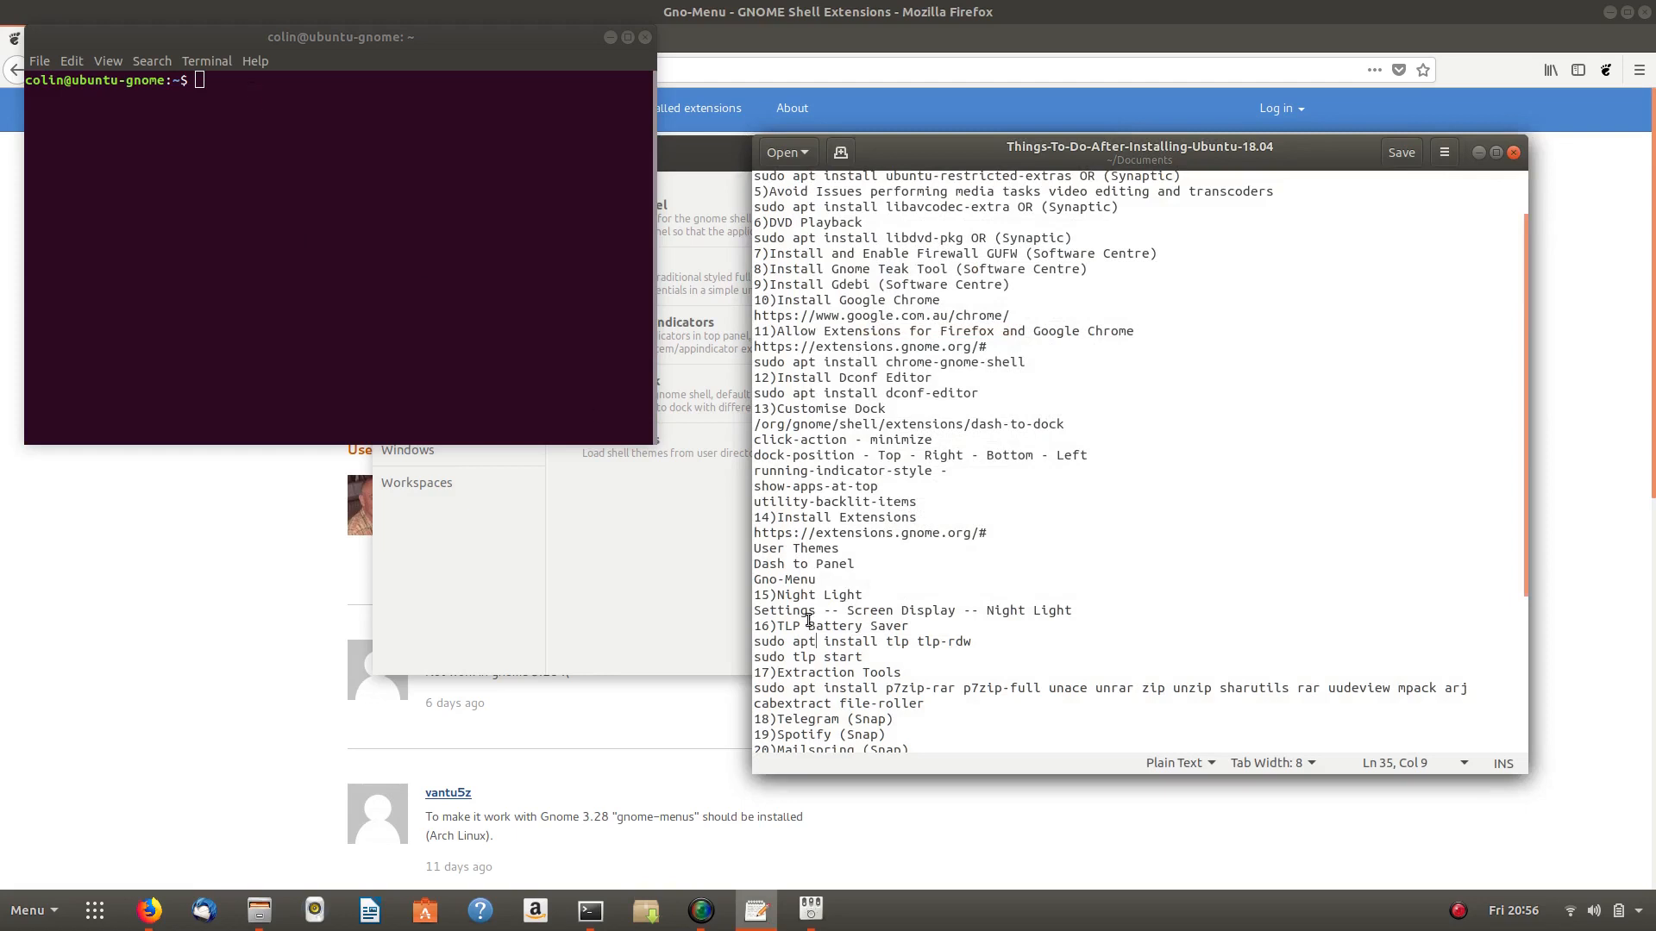
triple_click(823, 661)
right_click(824, 660)
click(873, 733)
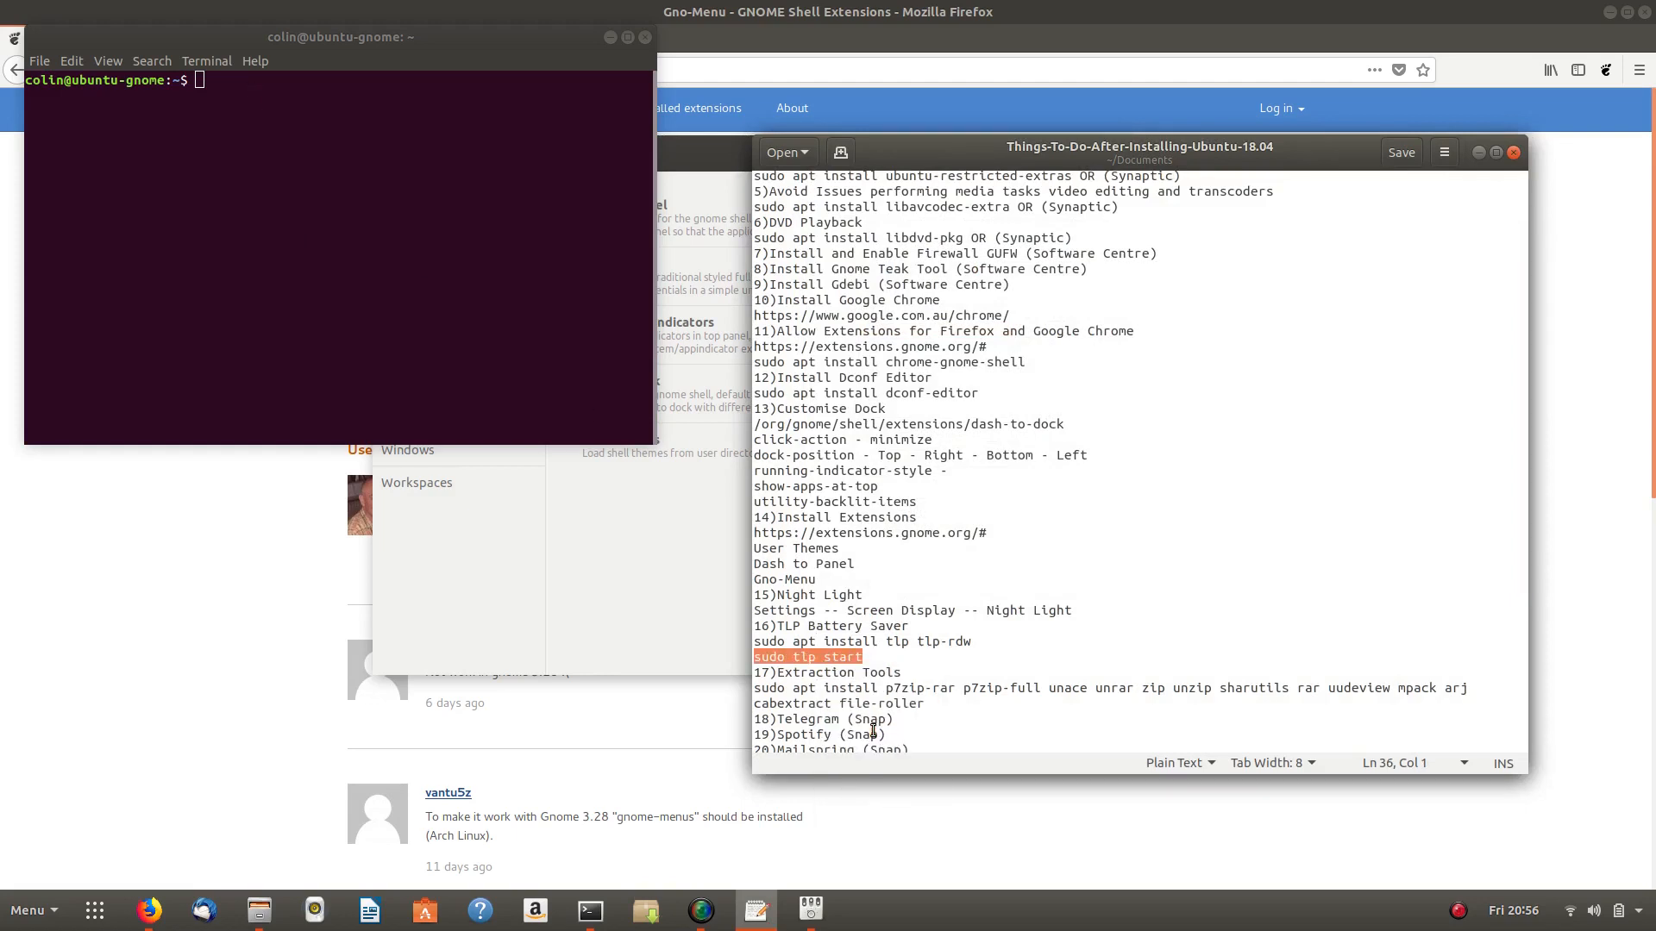
right_click(241, 90)
click(284, 138)
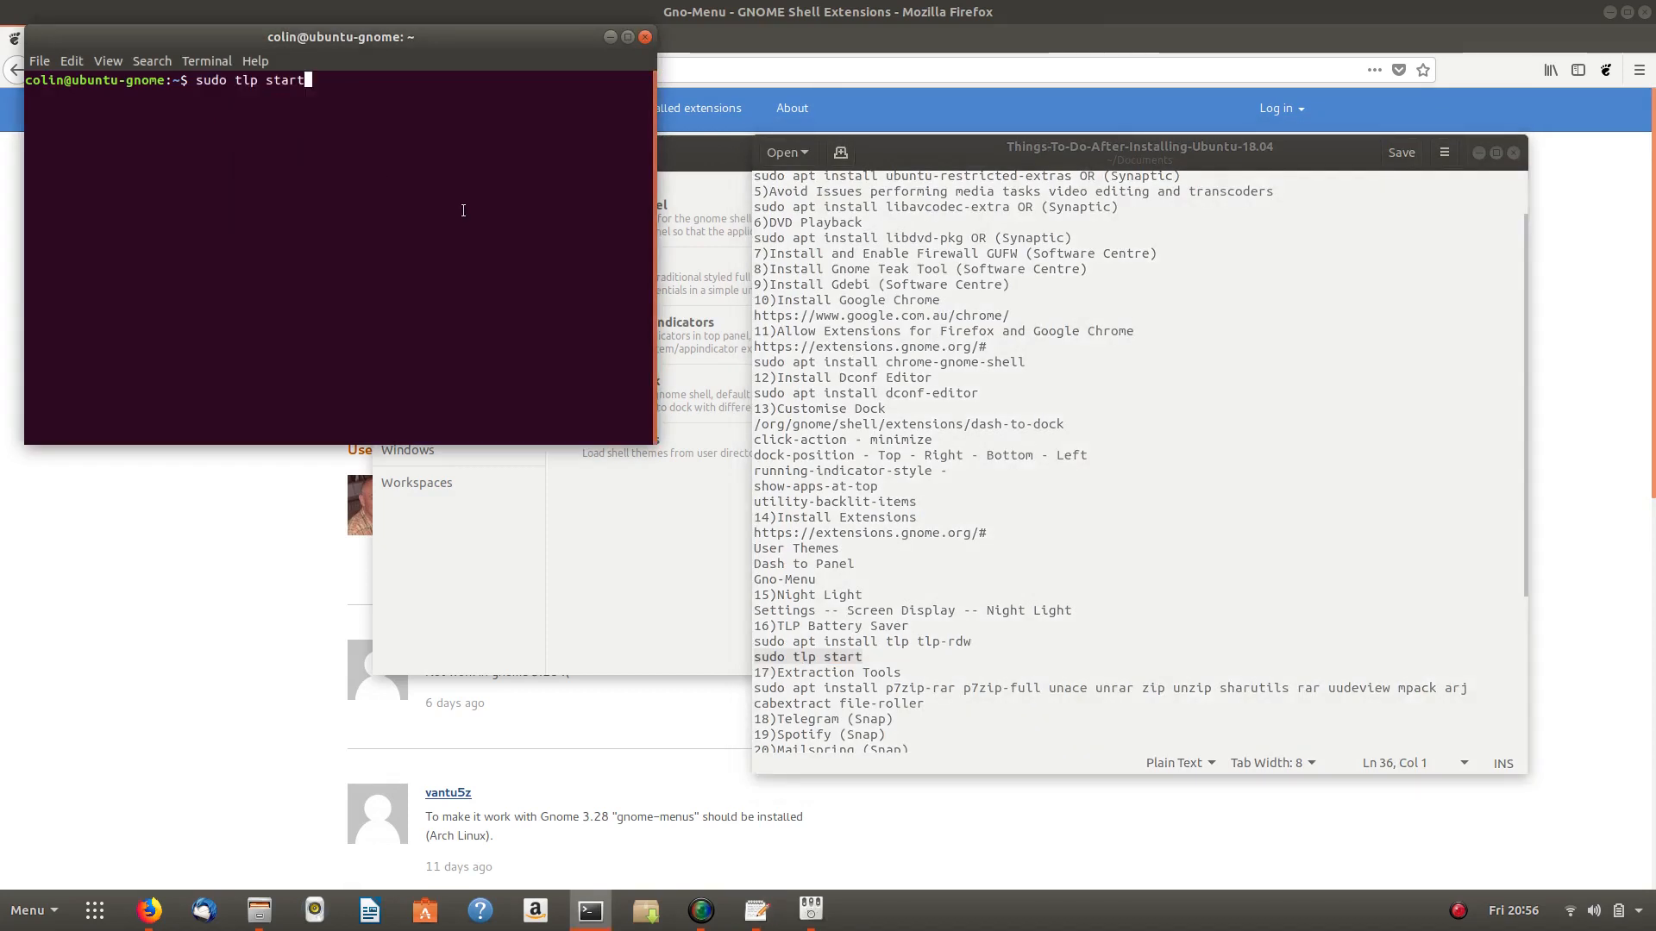
key(Return)
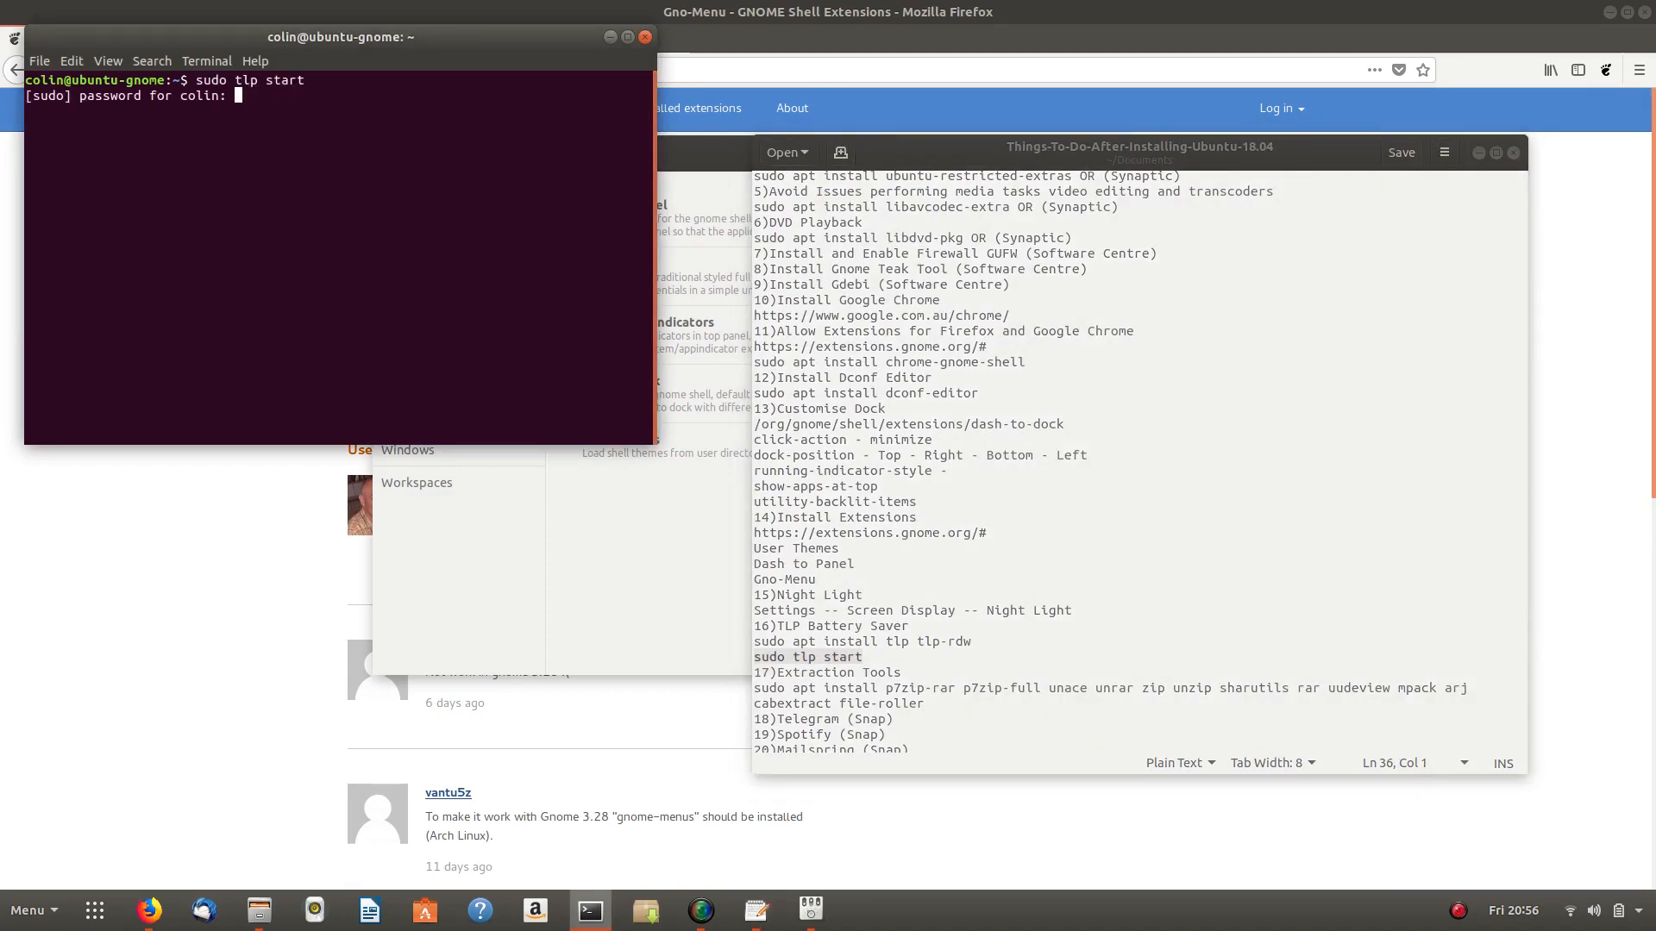
key(Return)
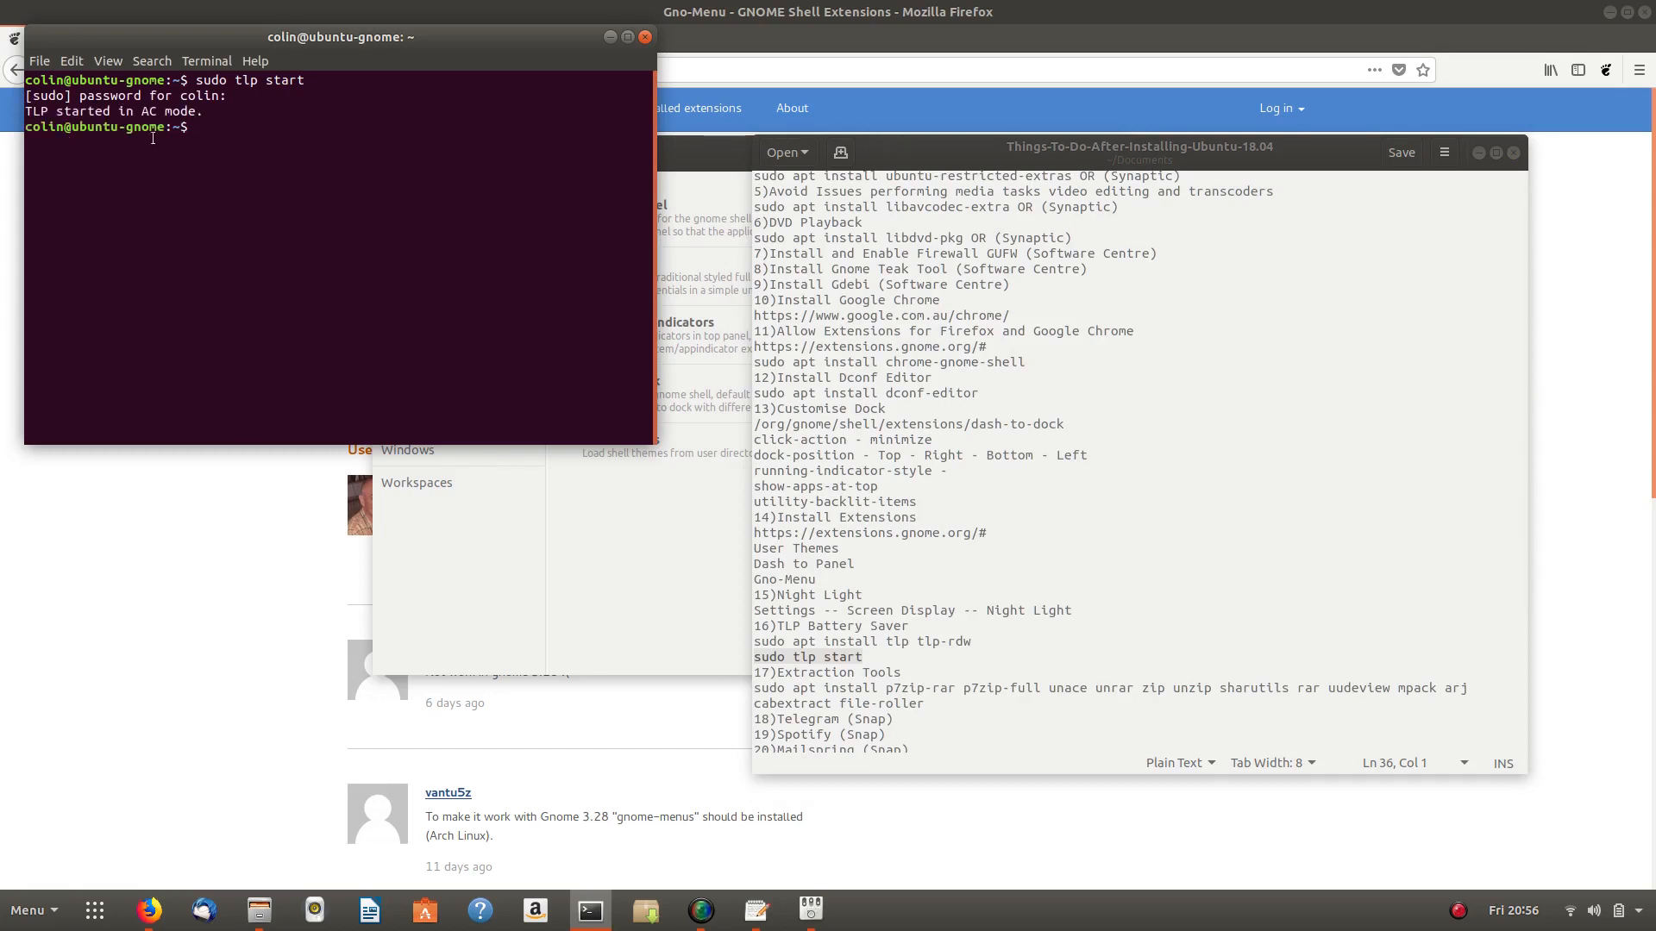
click(645, 36)
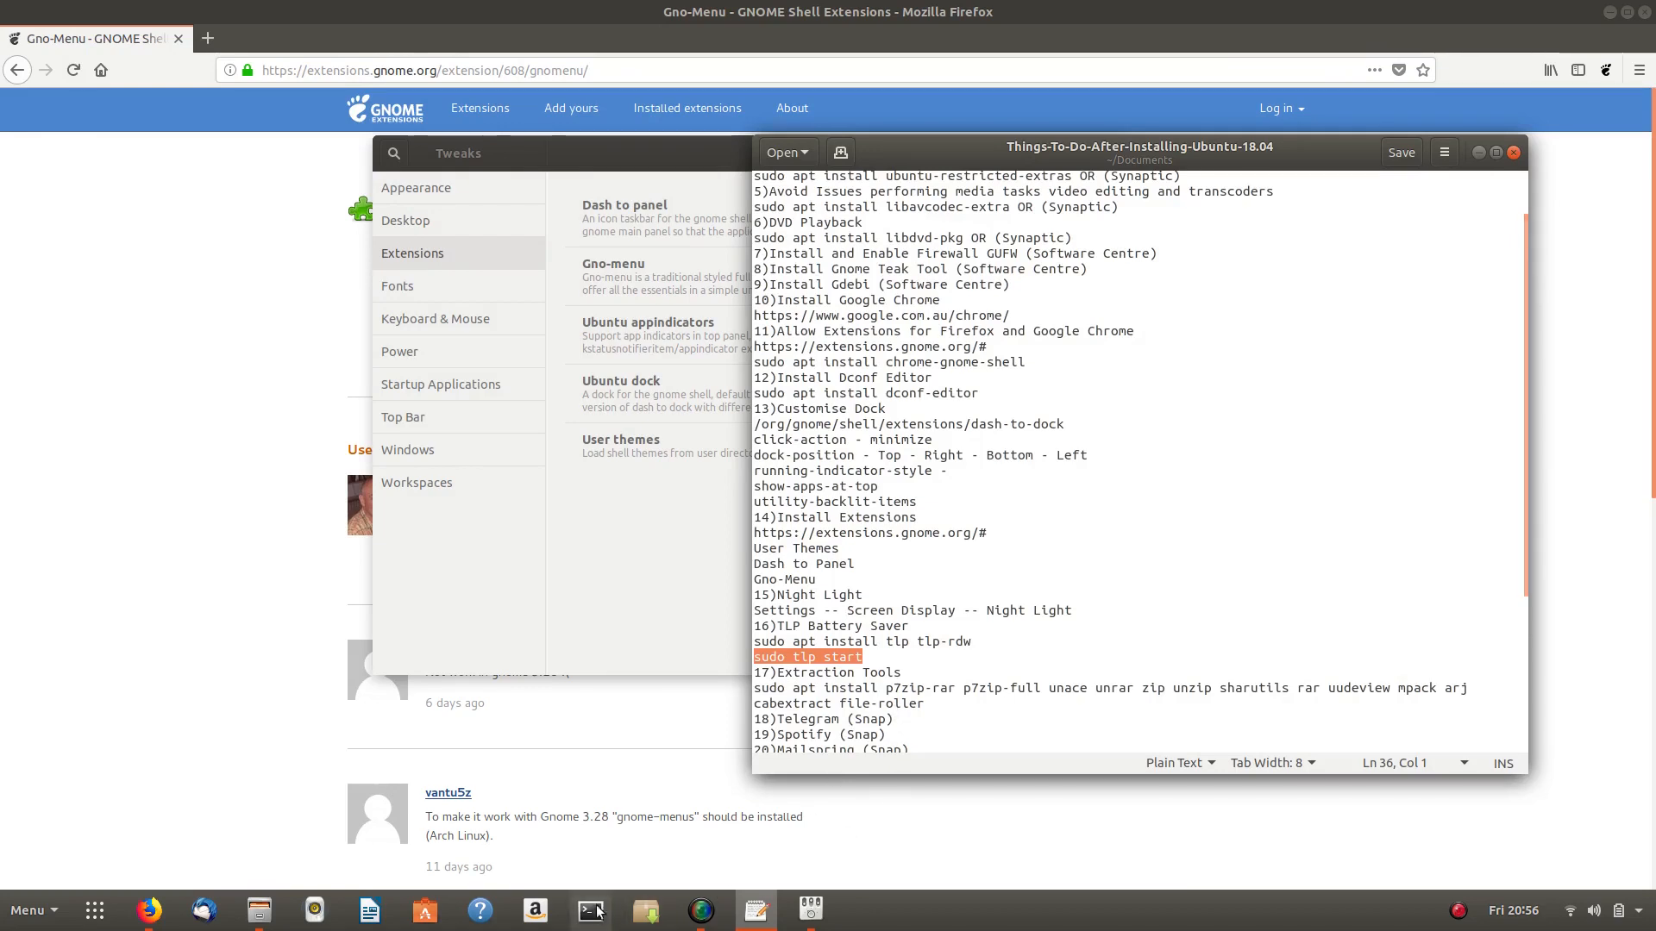
- Search Ubuntu Software for '7zip' and install Xarchiver, authorising with the password
click(425, 912)
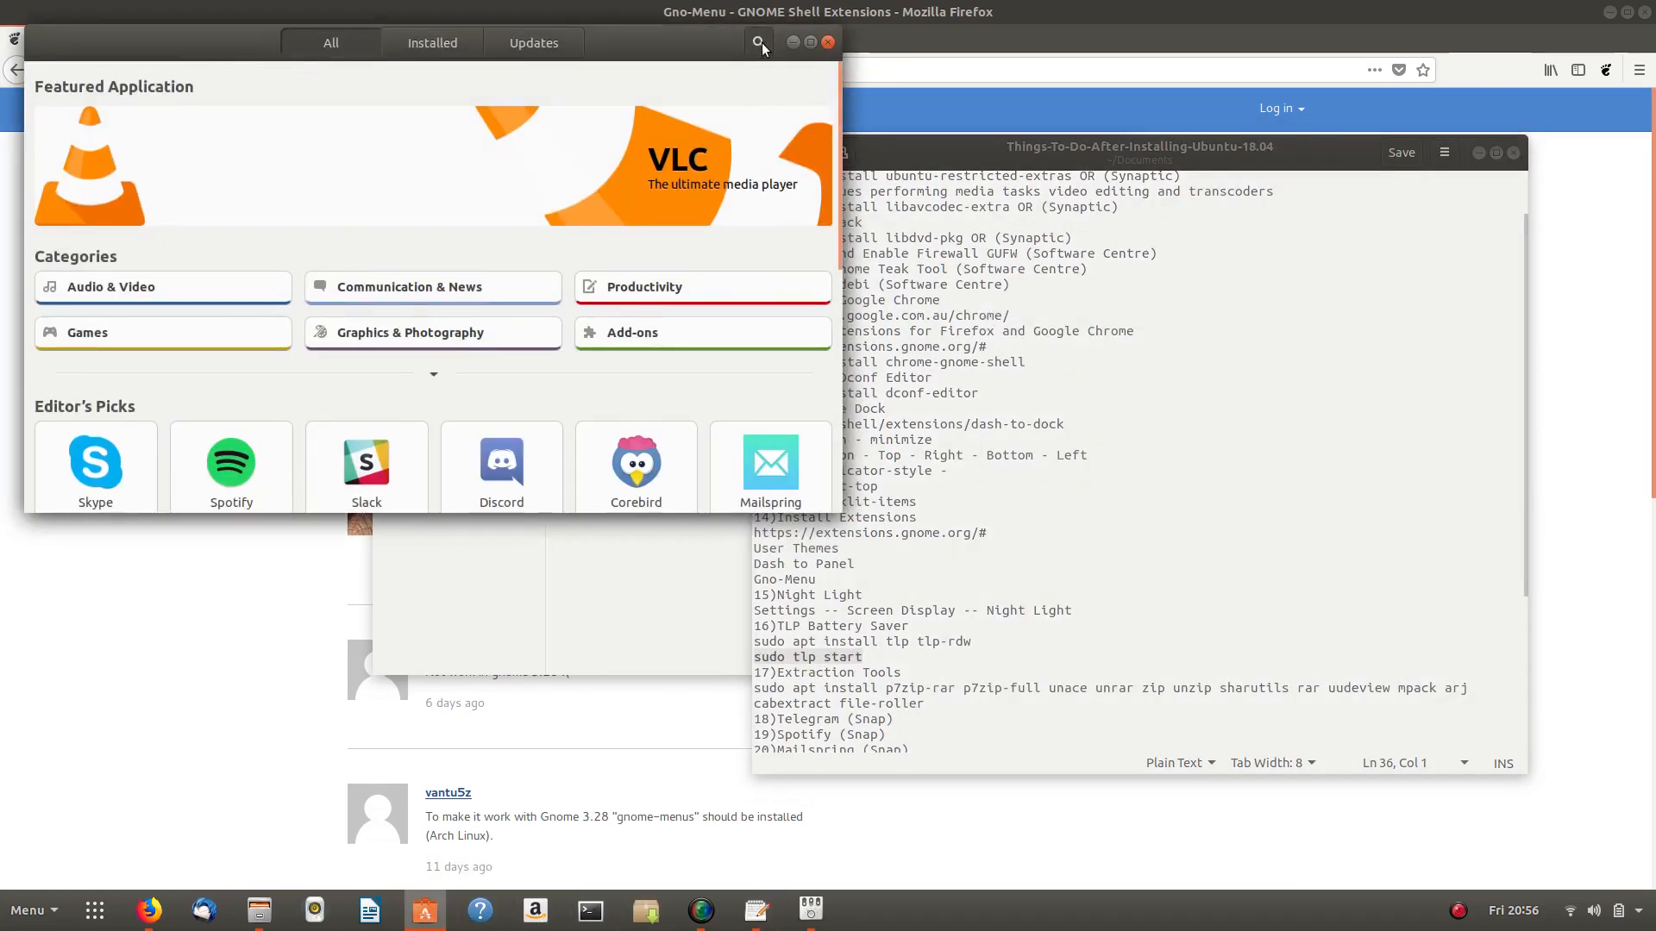
click(758, 43)
text(7zip)
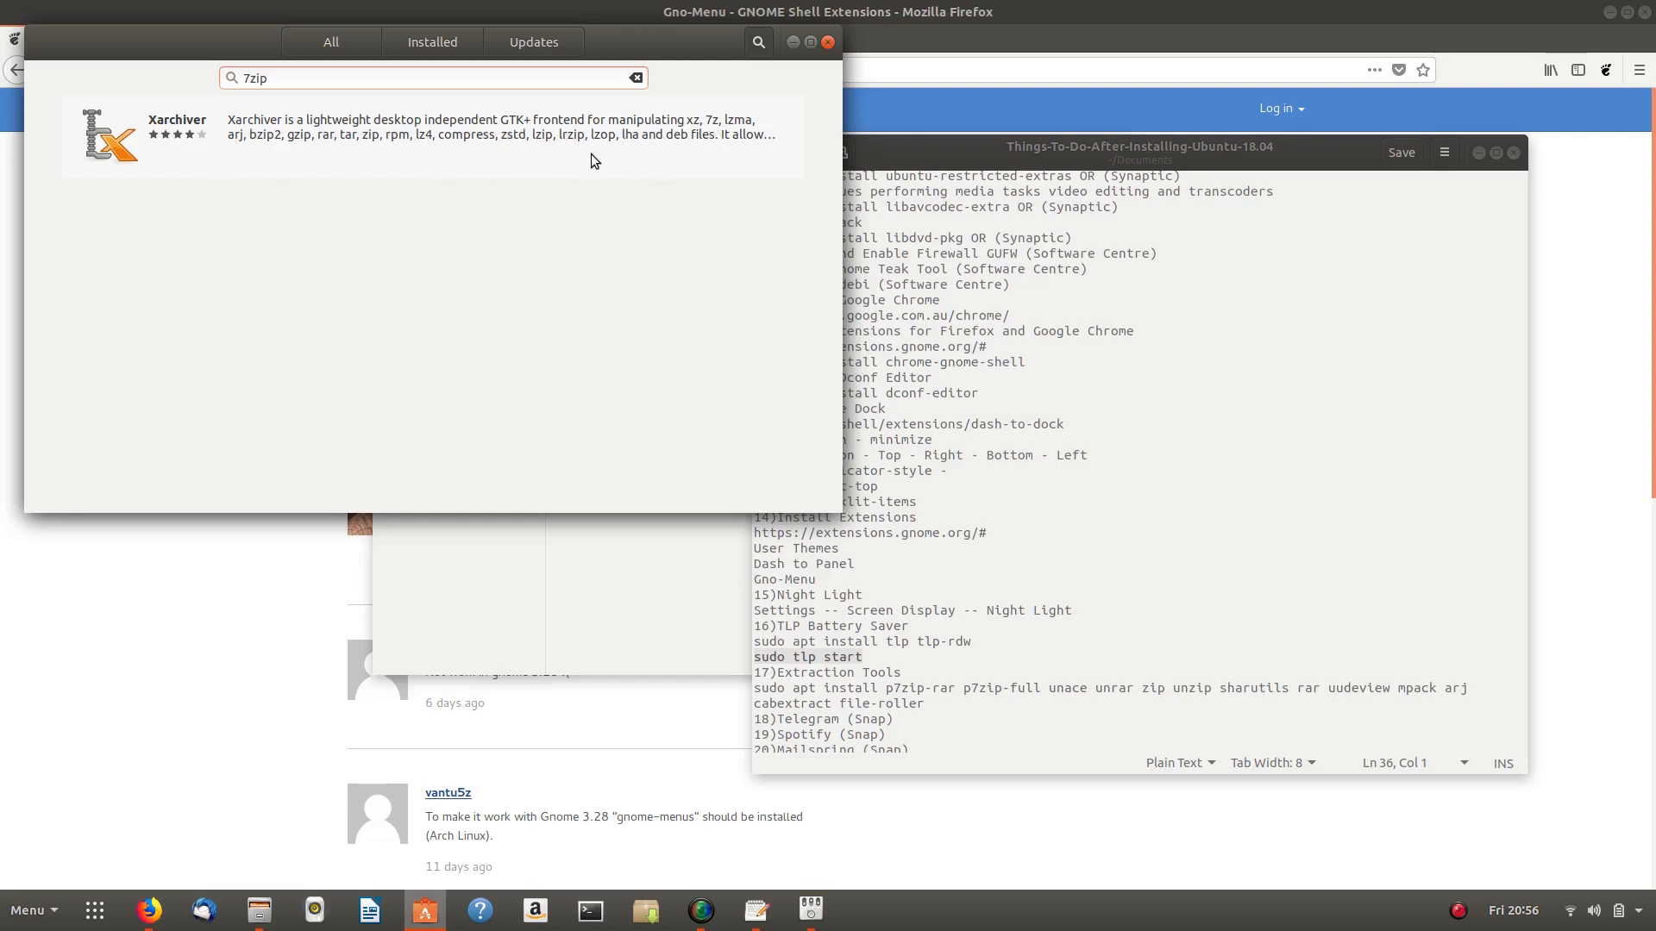
click(450, 148)
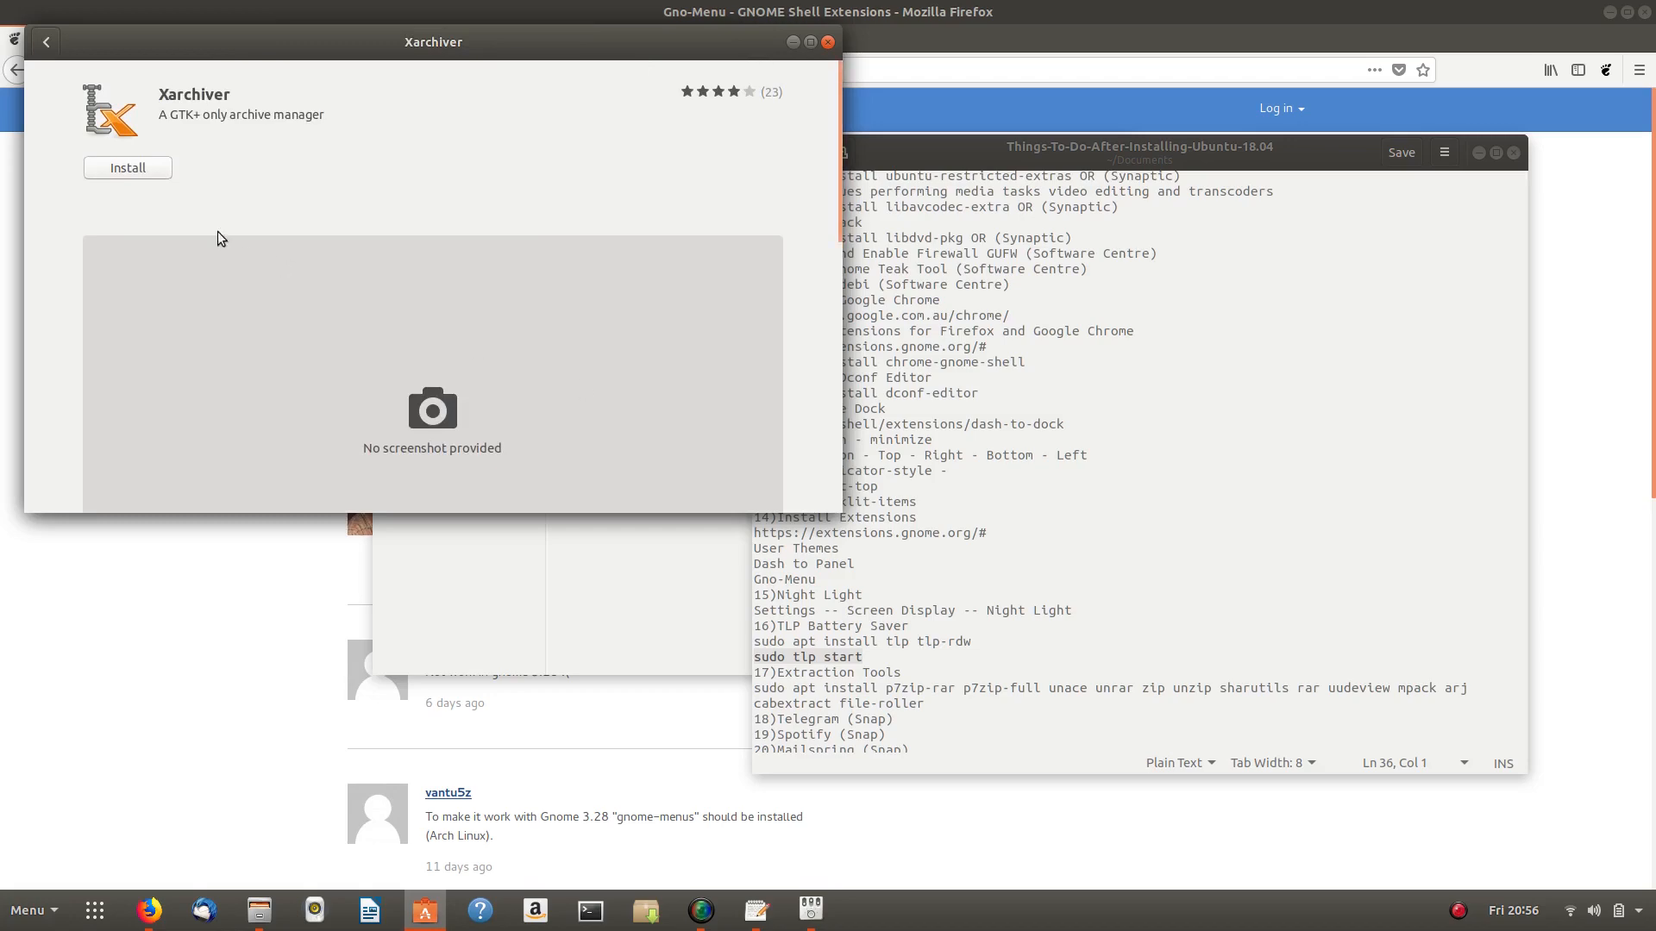
click(148, 169)
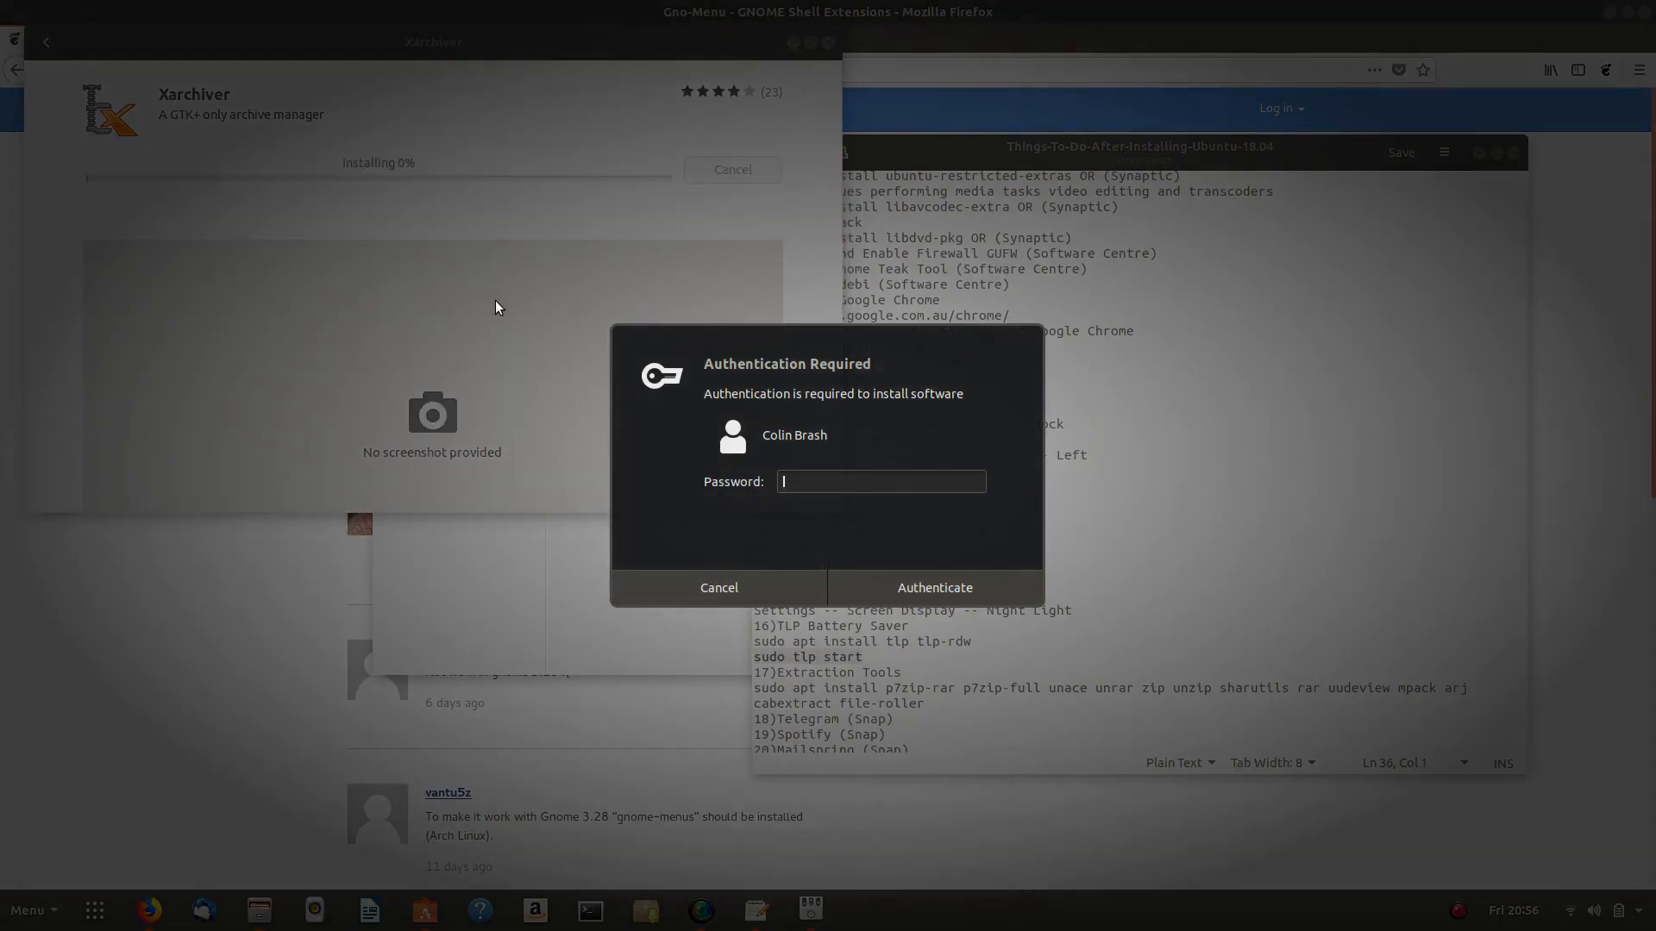
text(••••••••)
key(Return)
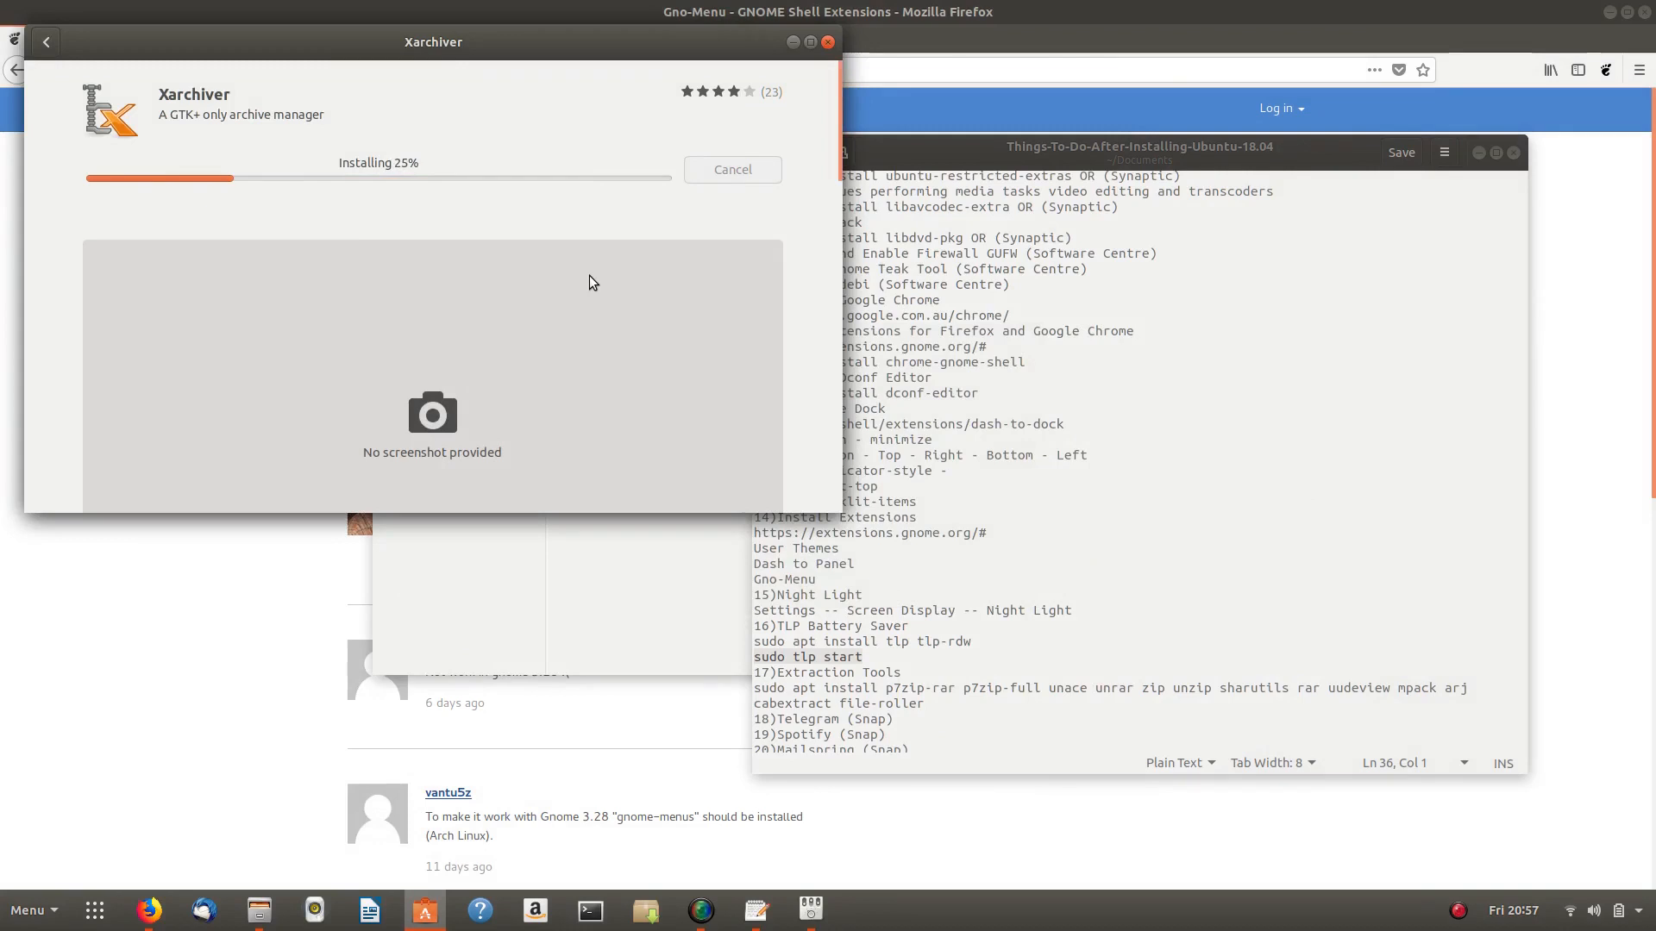
- Read Xarchiver's description and details (version 1:0.5.4.12-1), then bring the gedit notes forward
scroll(589, 280, down, 5)
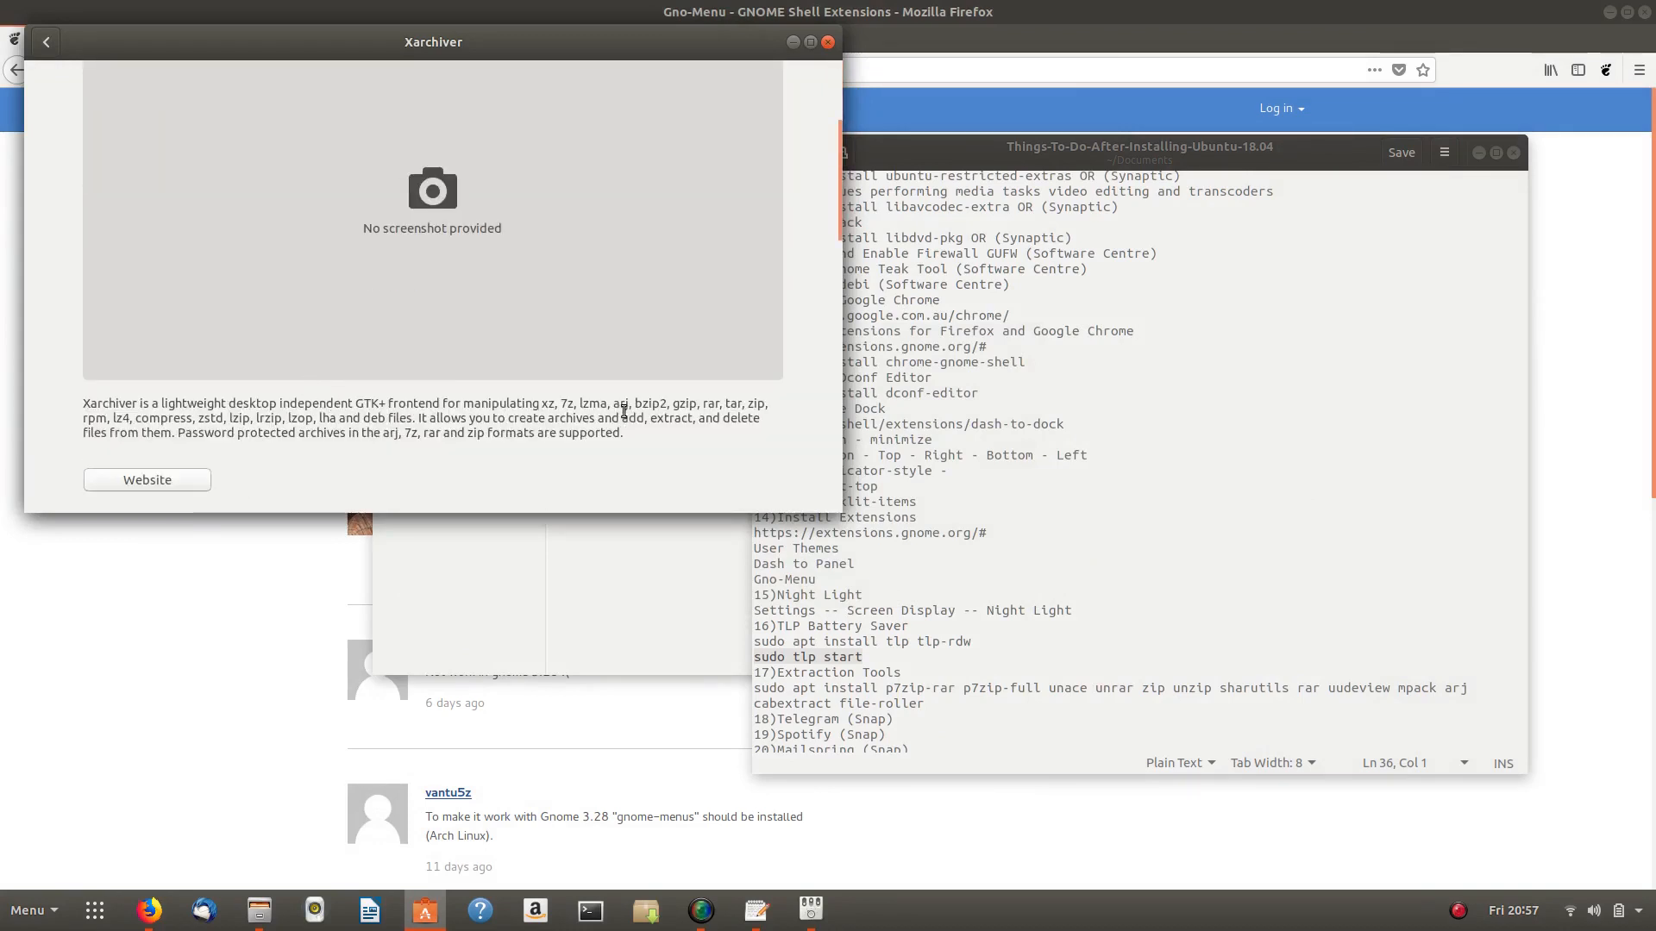
scroll(621, 419, up, 5)
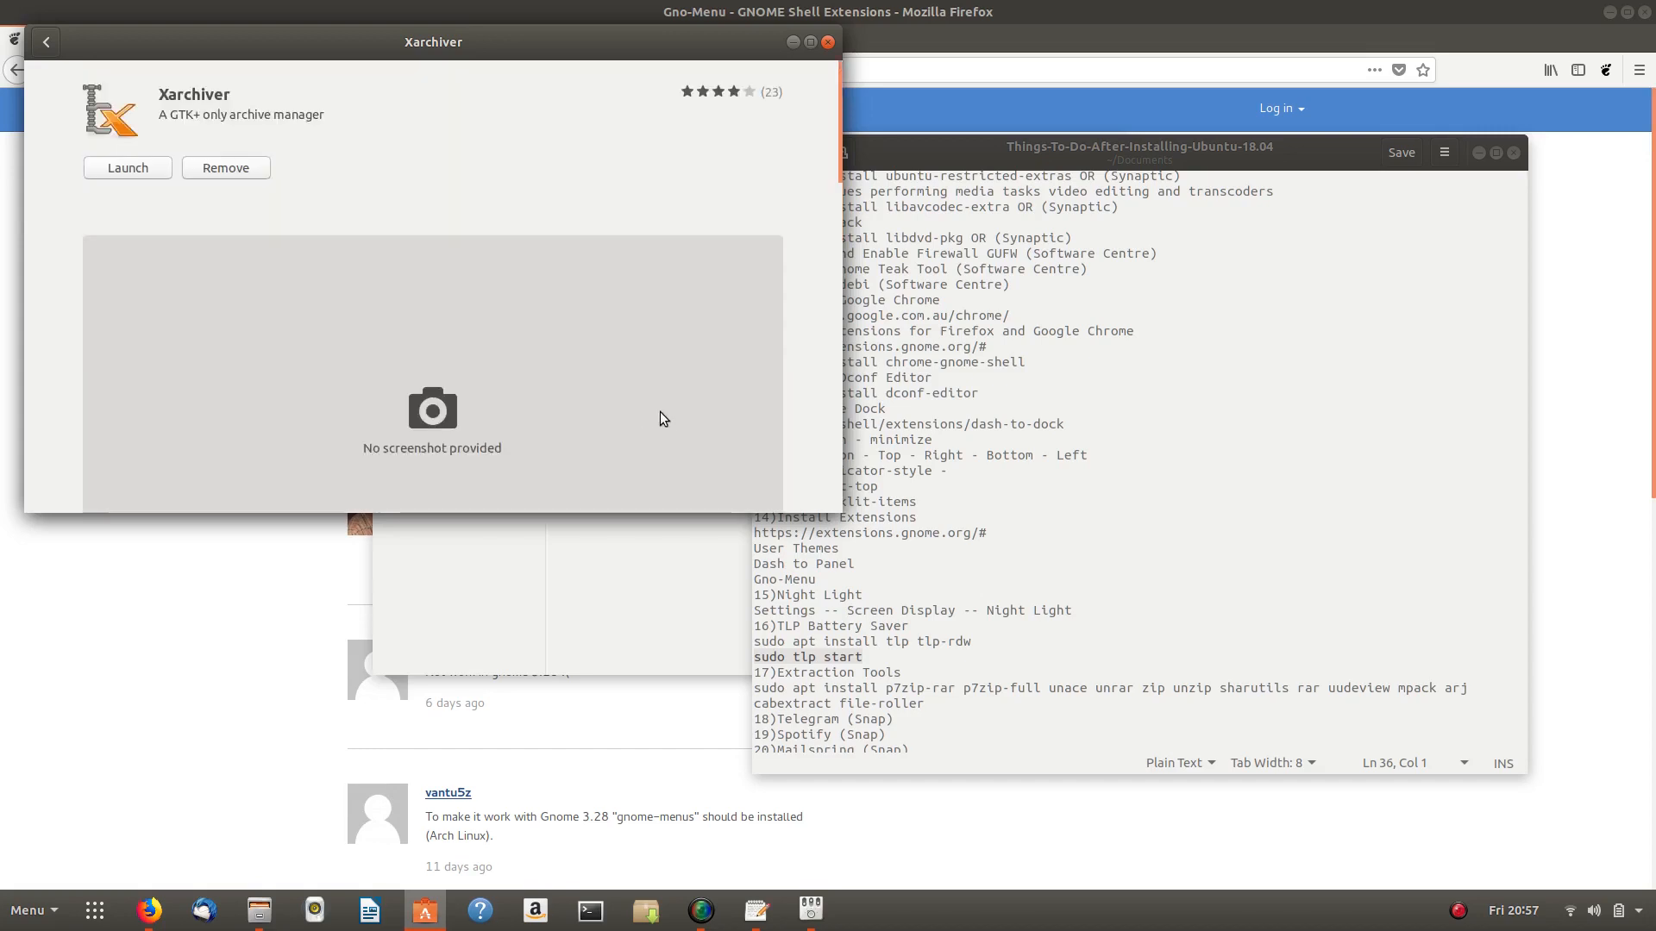
scroll(436, 259, down, 9)
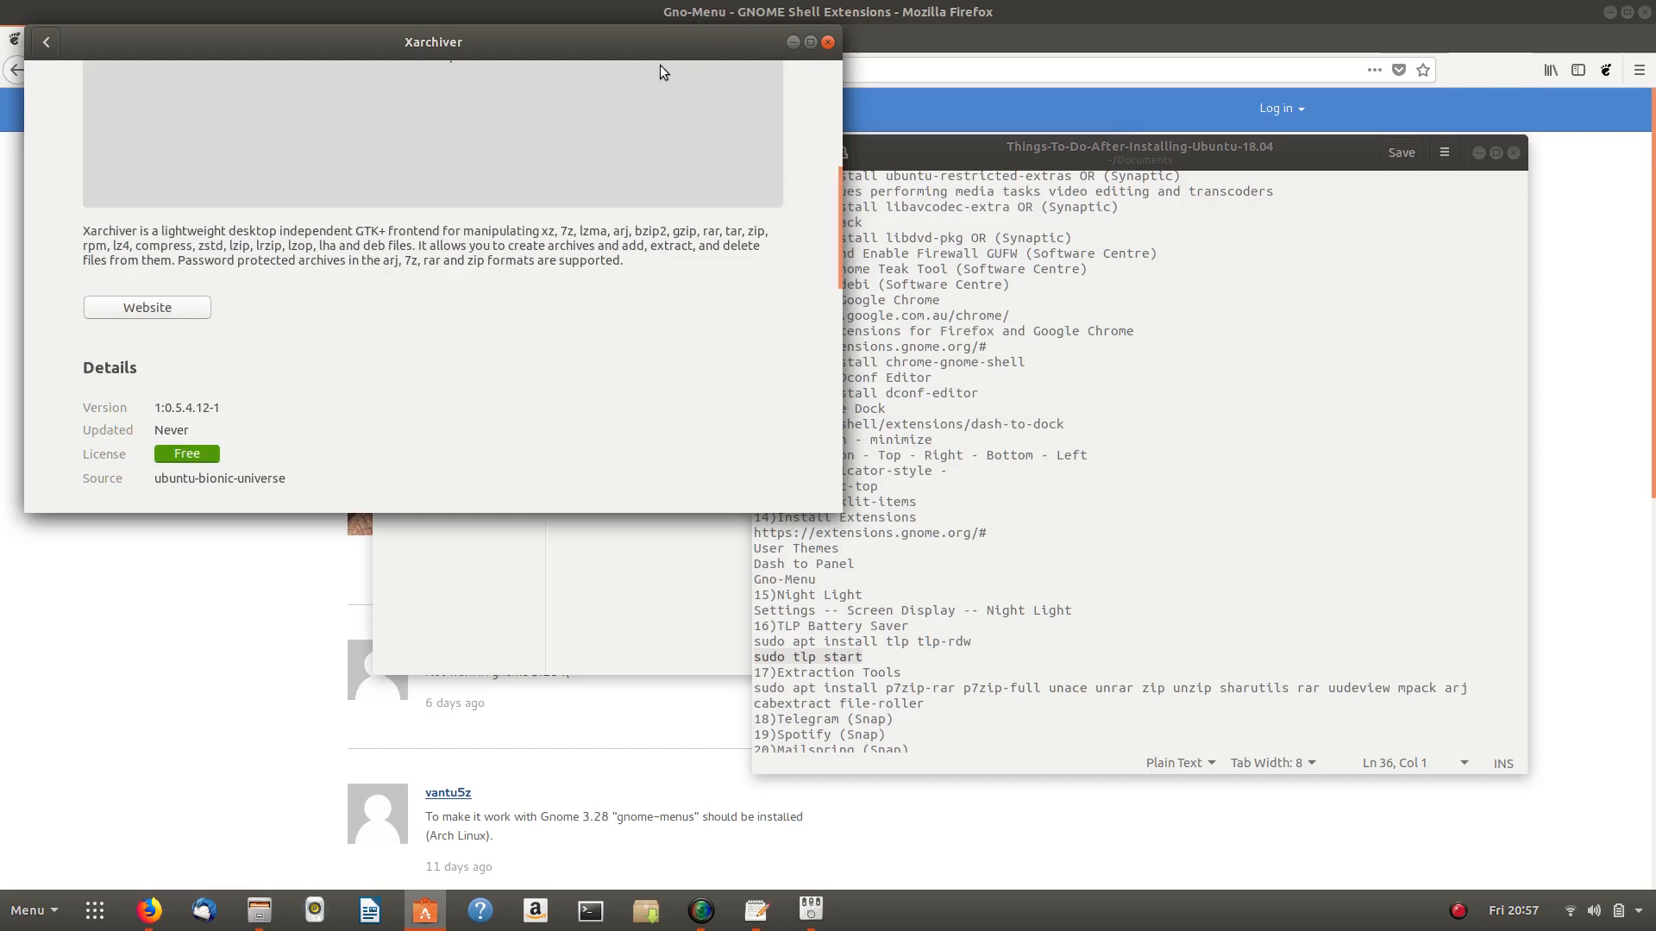
scroll(595, 123, up, 7)
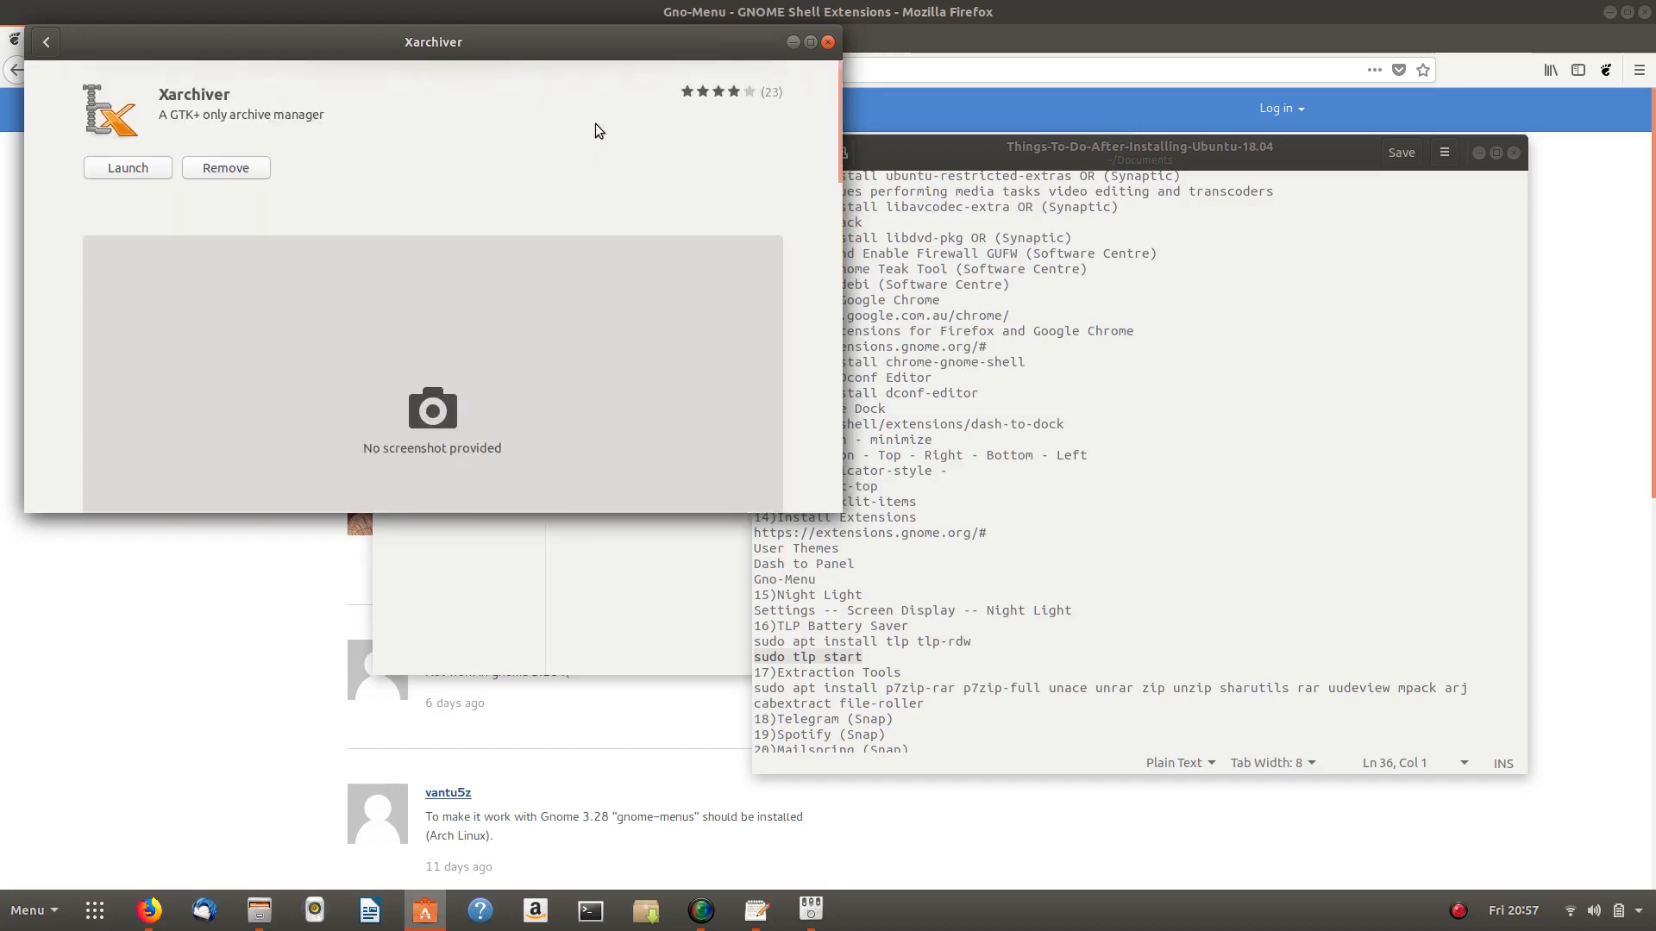
click(1283, 551)
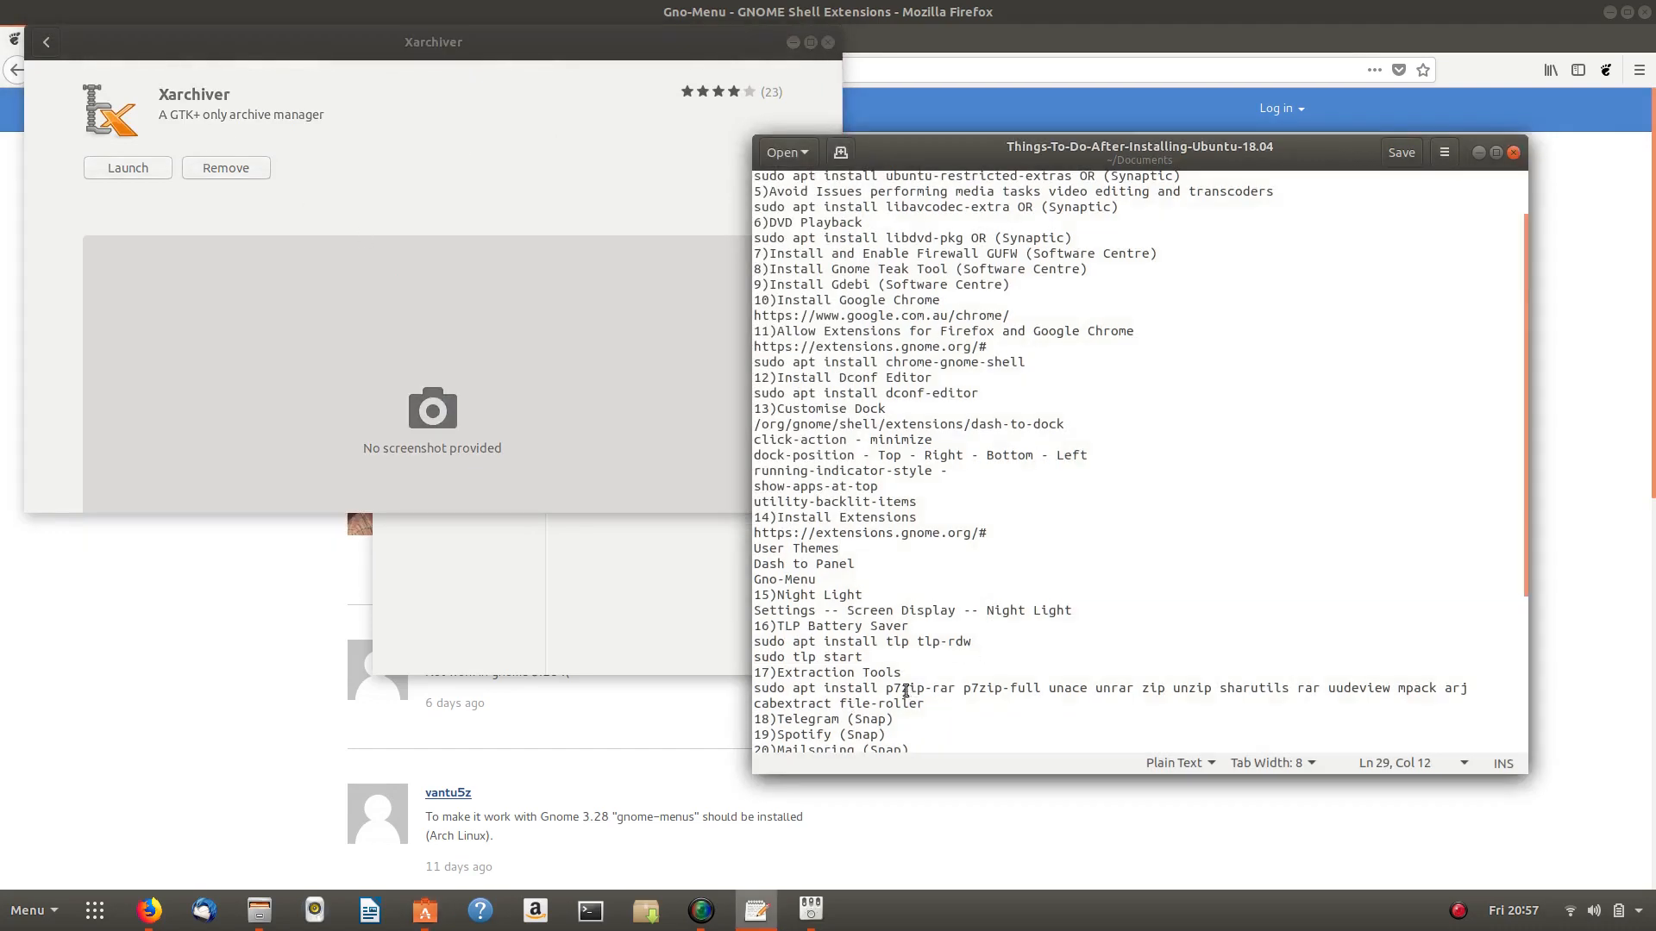
- Append ' (Xarchiver)' to checklist item 17 Extraction Tools and save the notes file
click(938, 674)
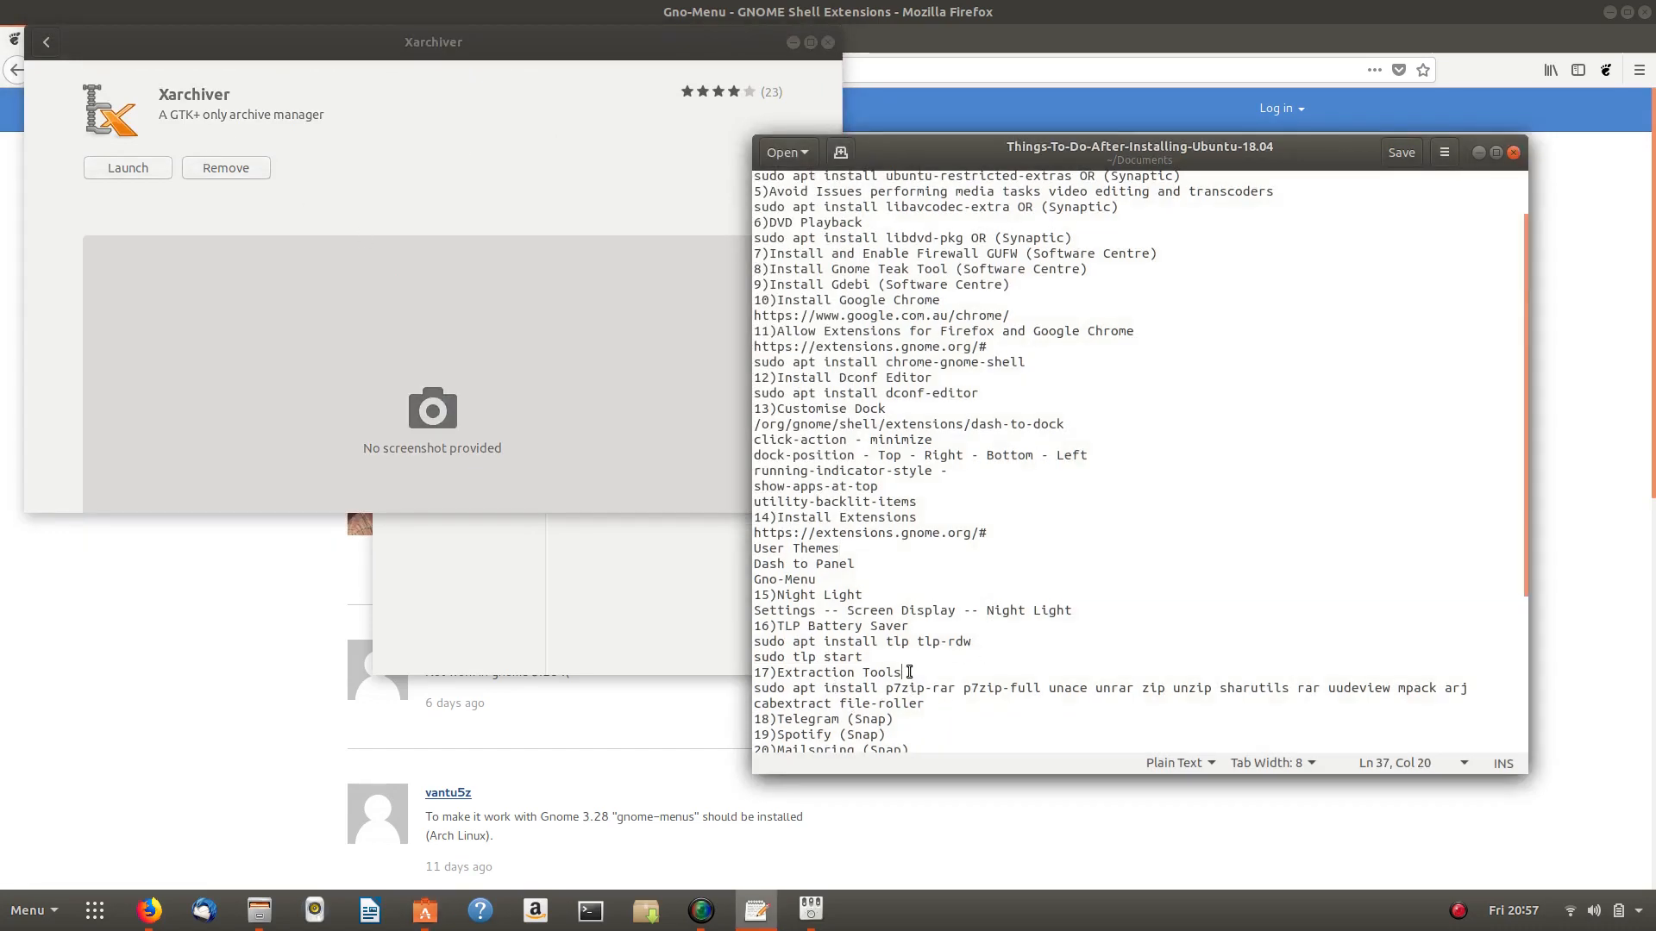
text(()
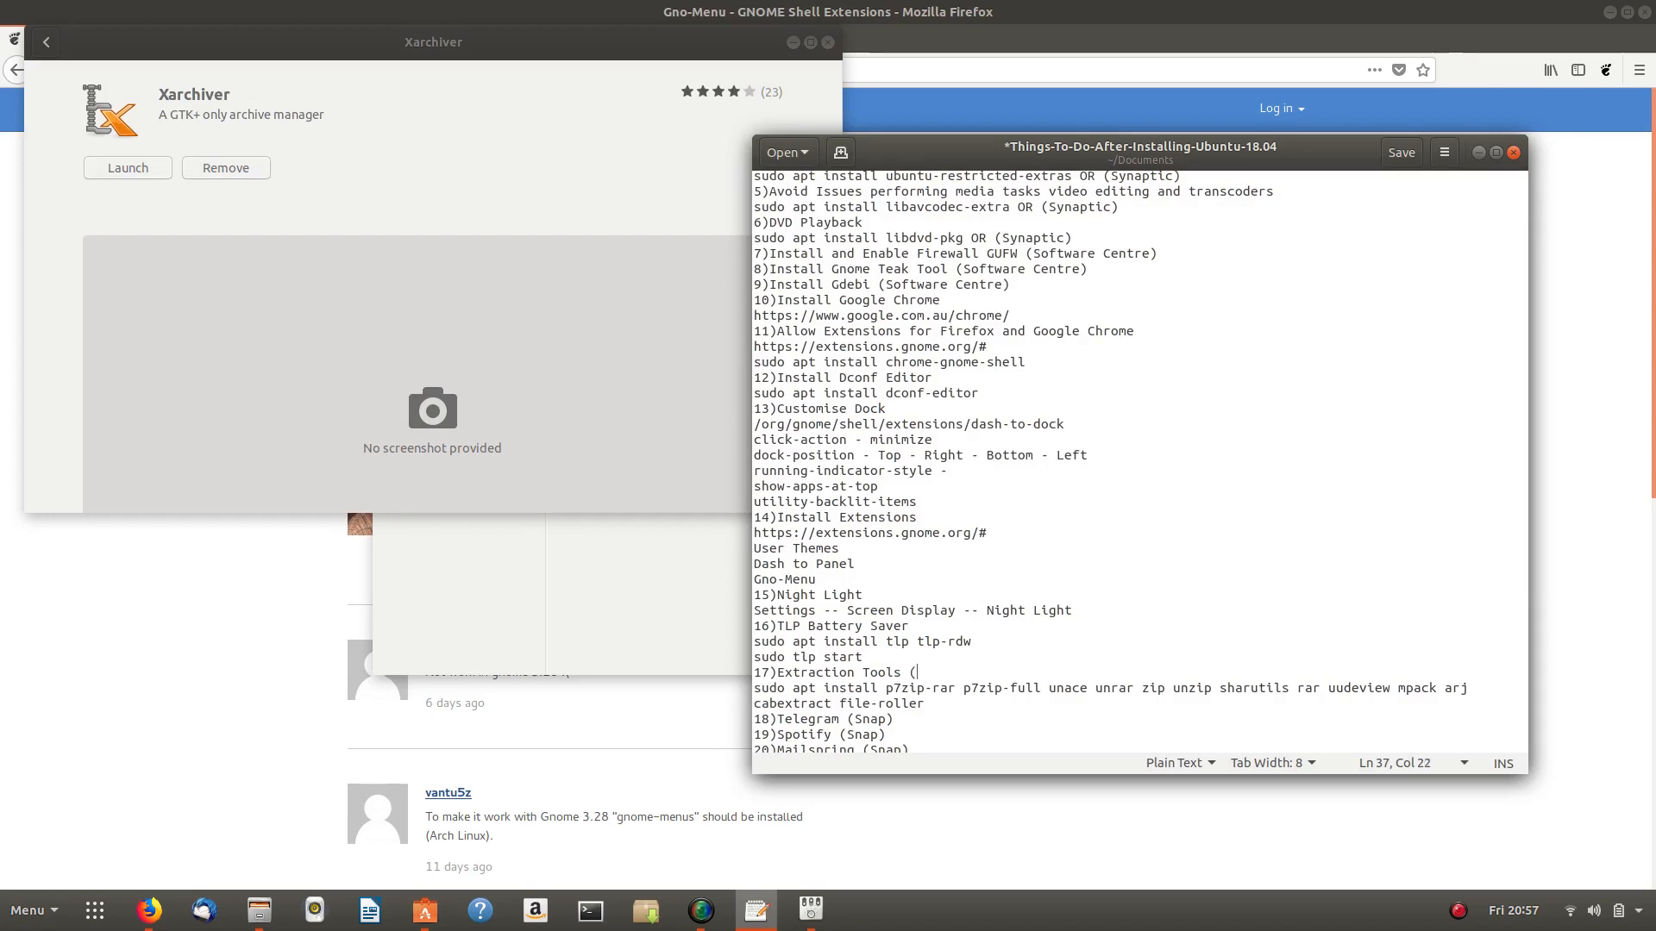
text(Xarchiver)
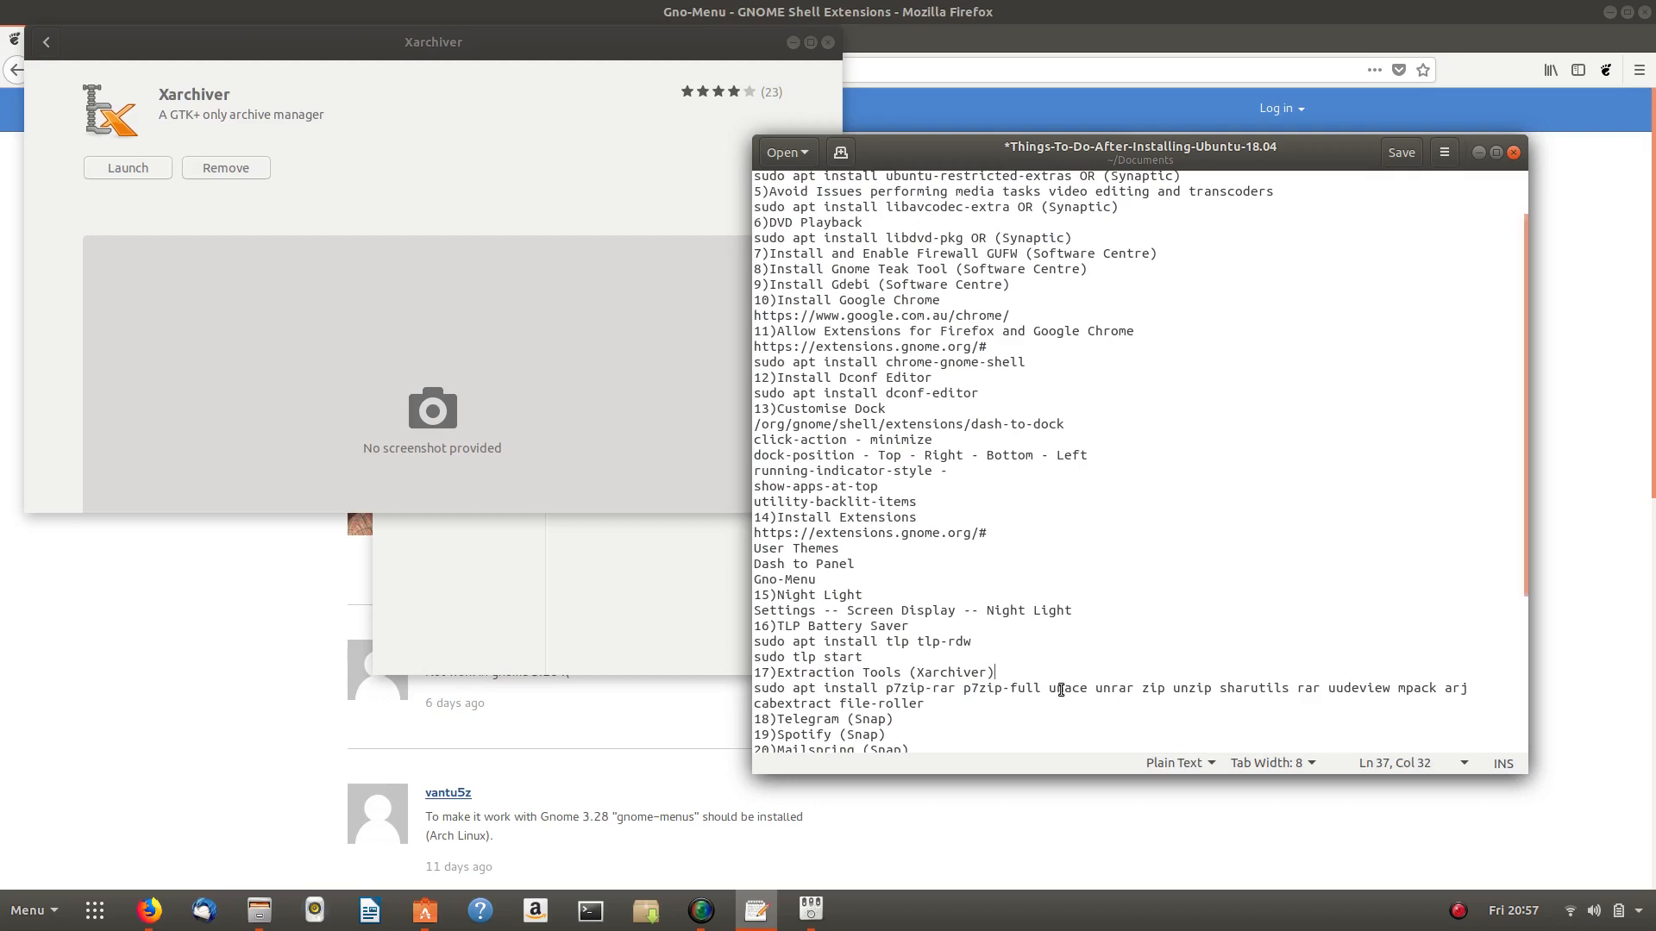
key(ctrl+s)
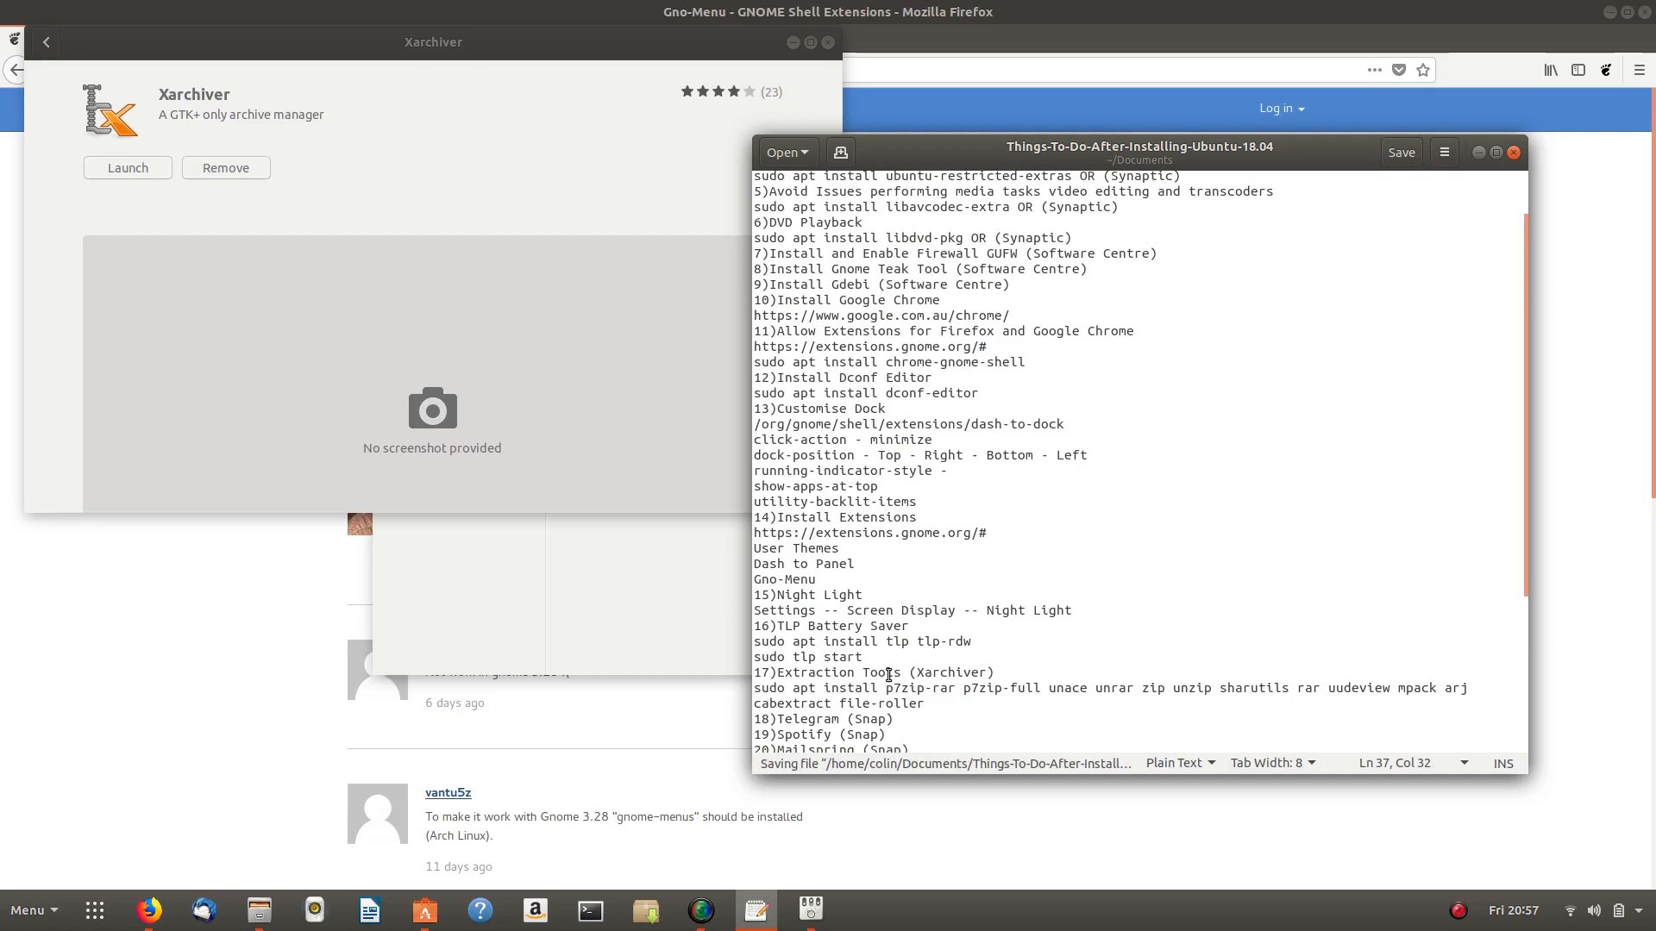
scroll(897, 638, down, 3)
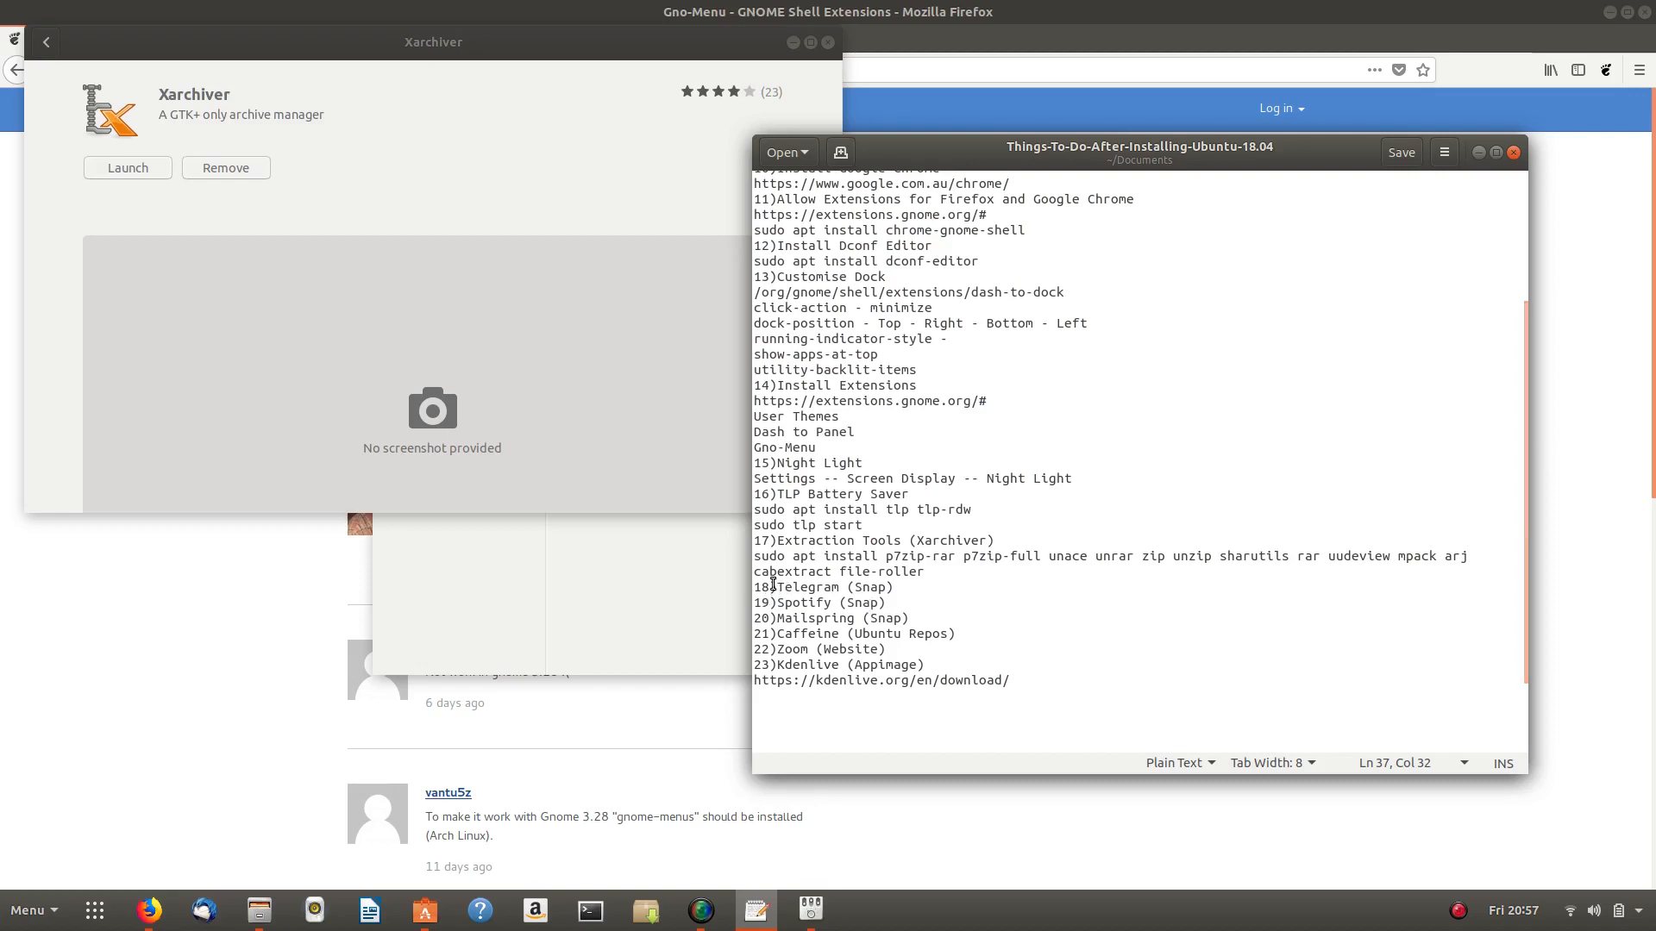
- Move Ubuntu Software from the 7zip results back to the All page and browse the VLC banner and Editor's Picks
click(222, 576)
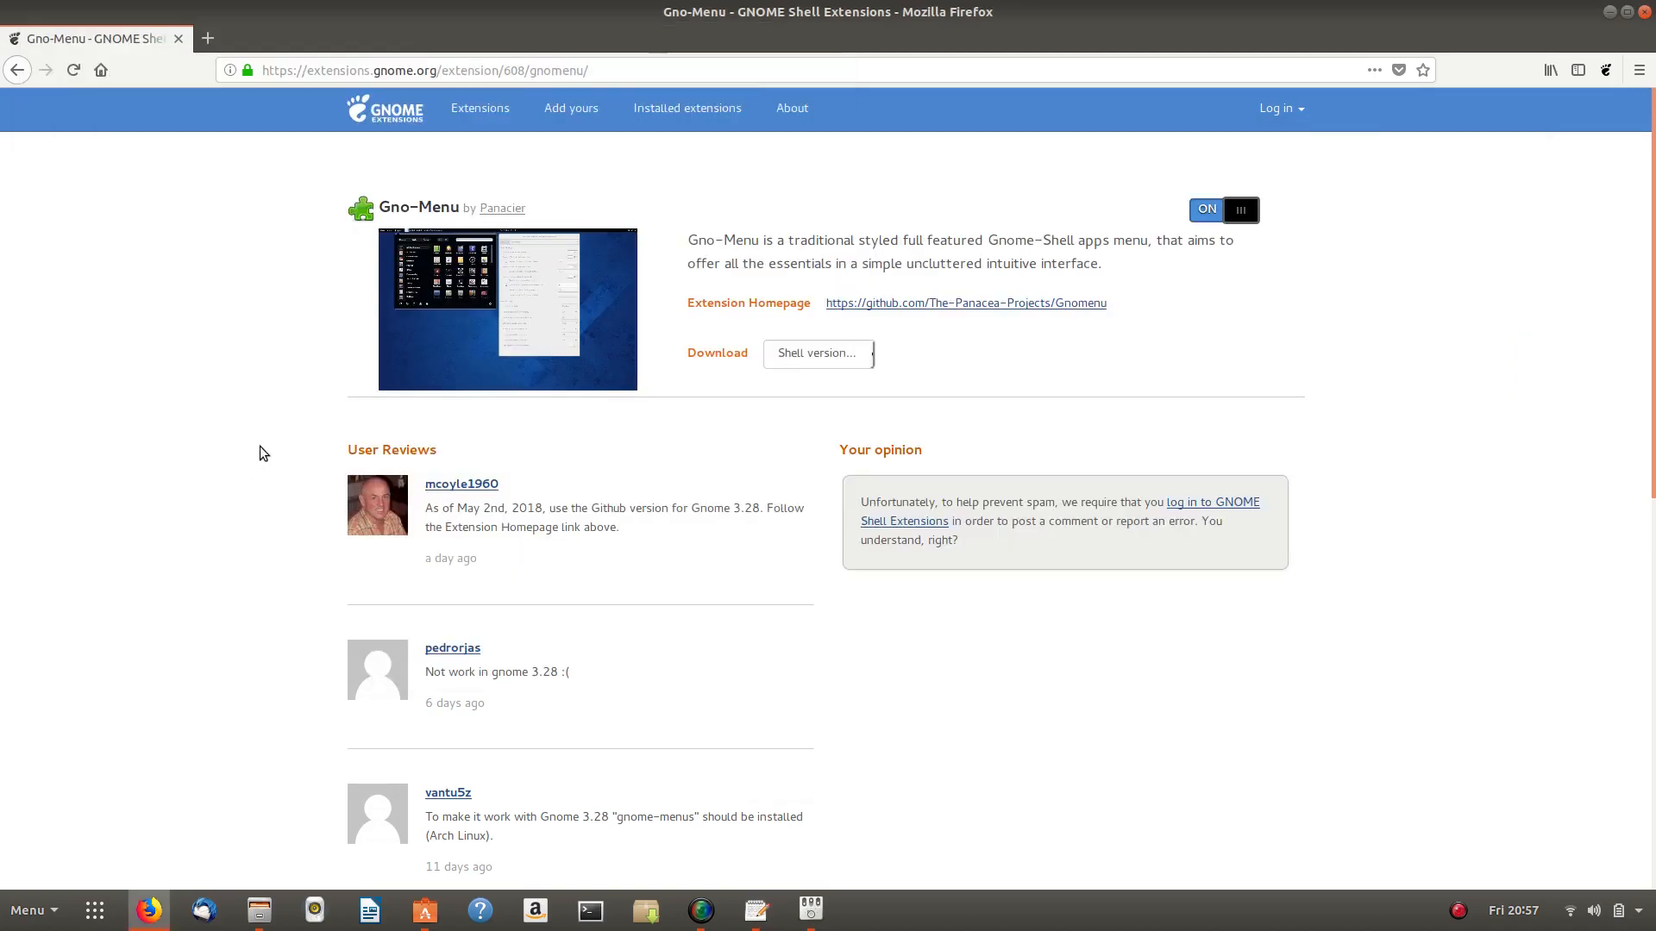
click(425, 911)
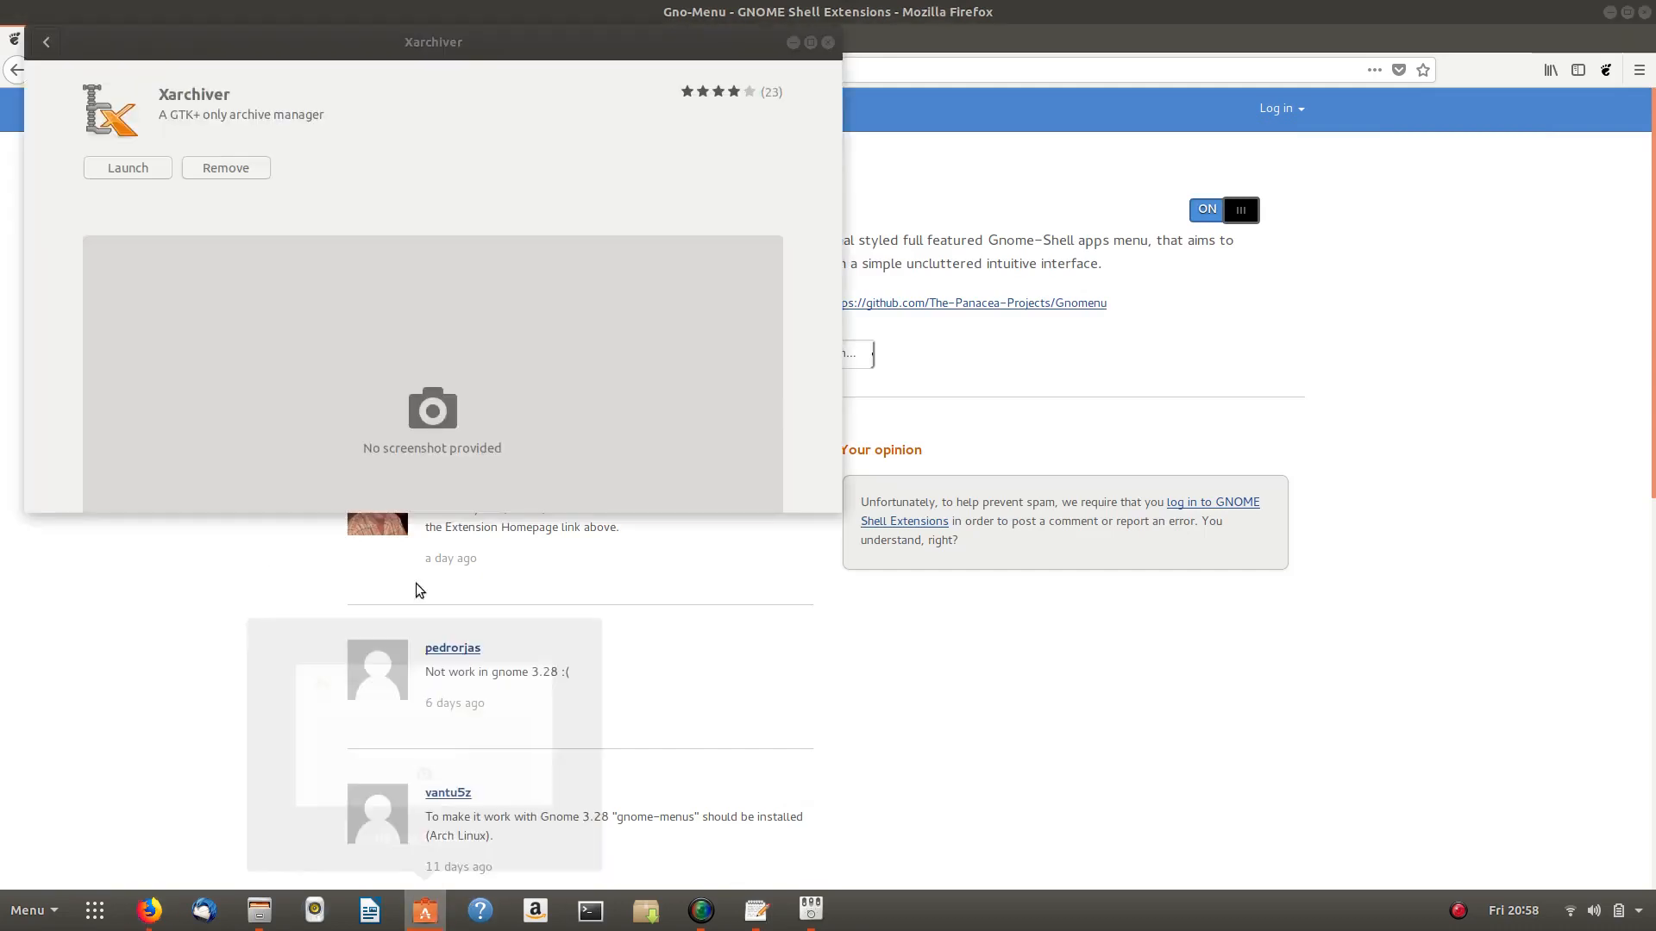
click(45, 41)
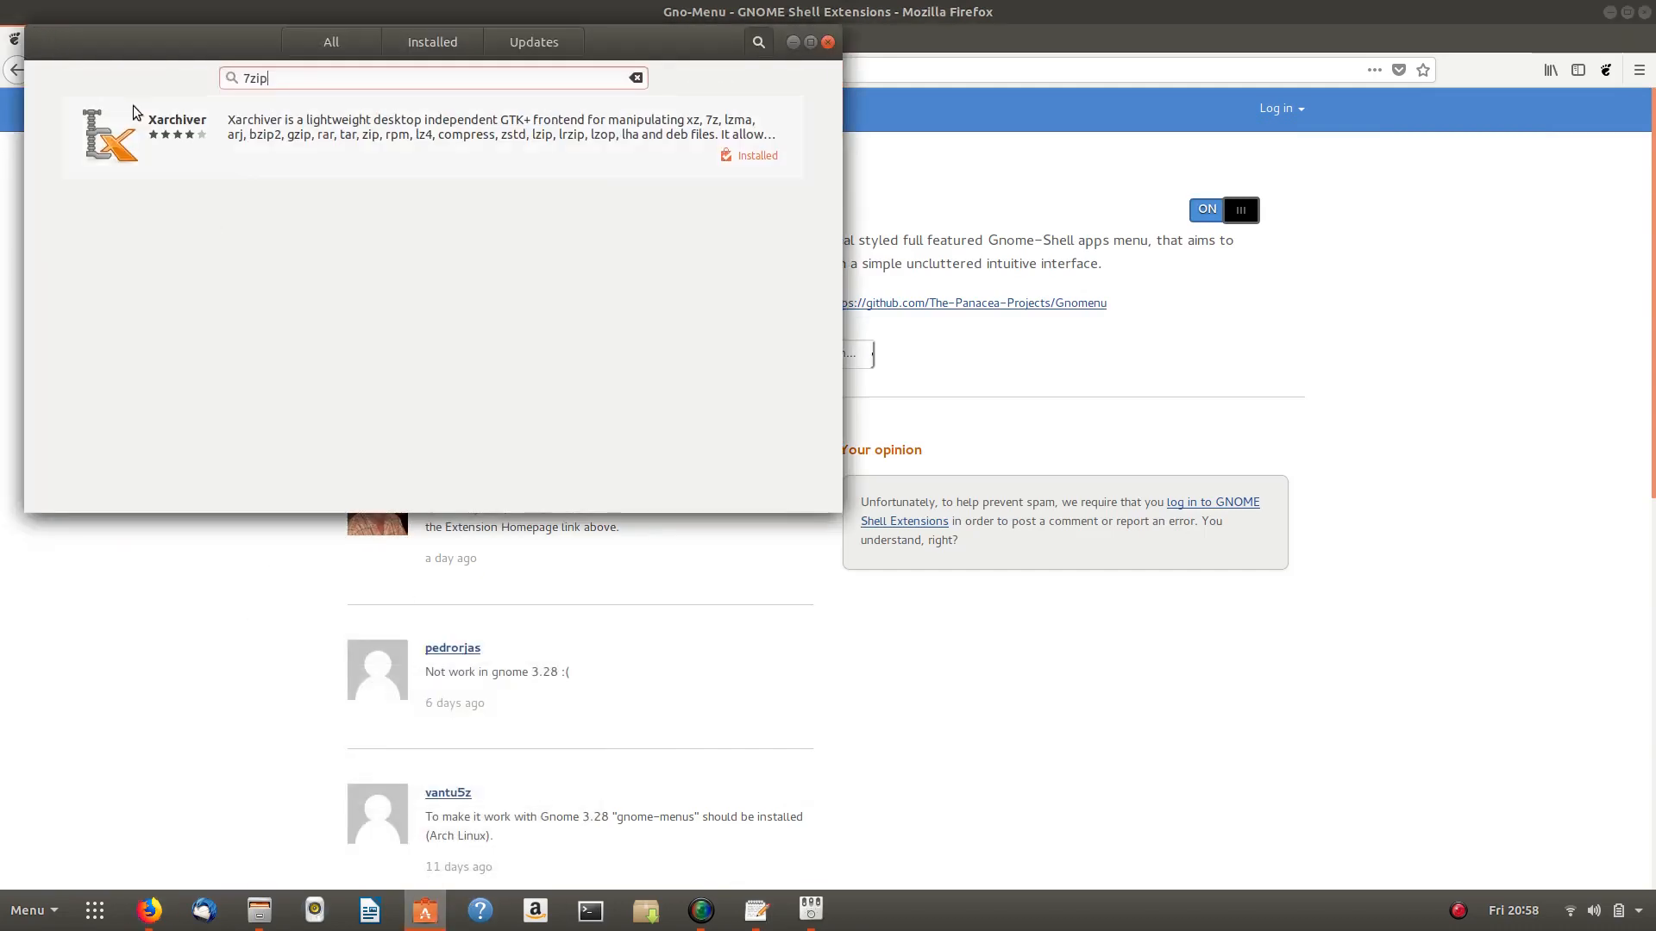
click(340, 34)
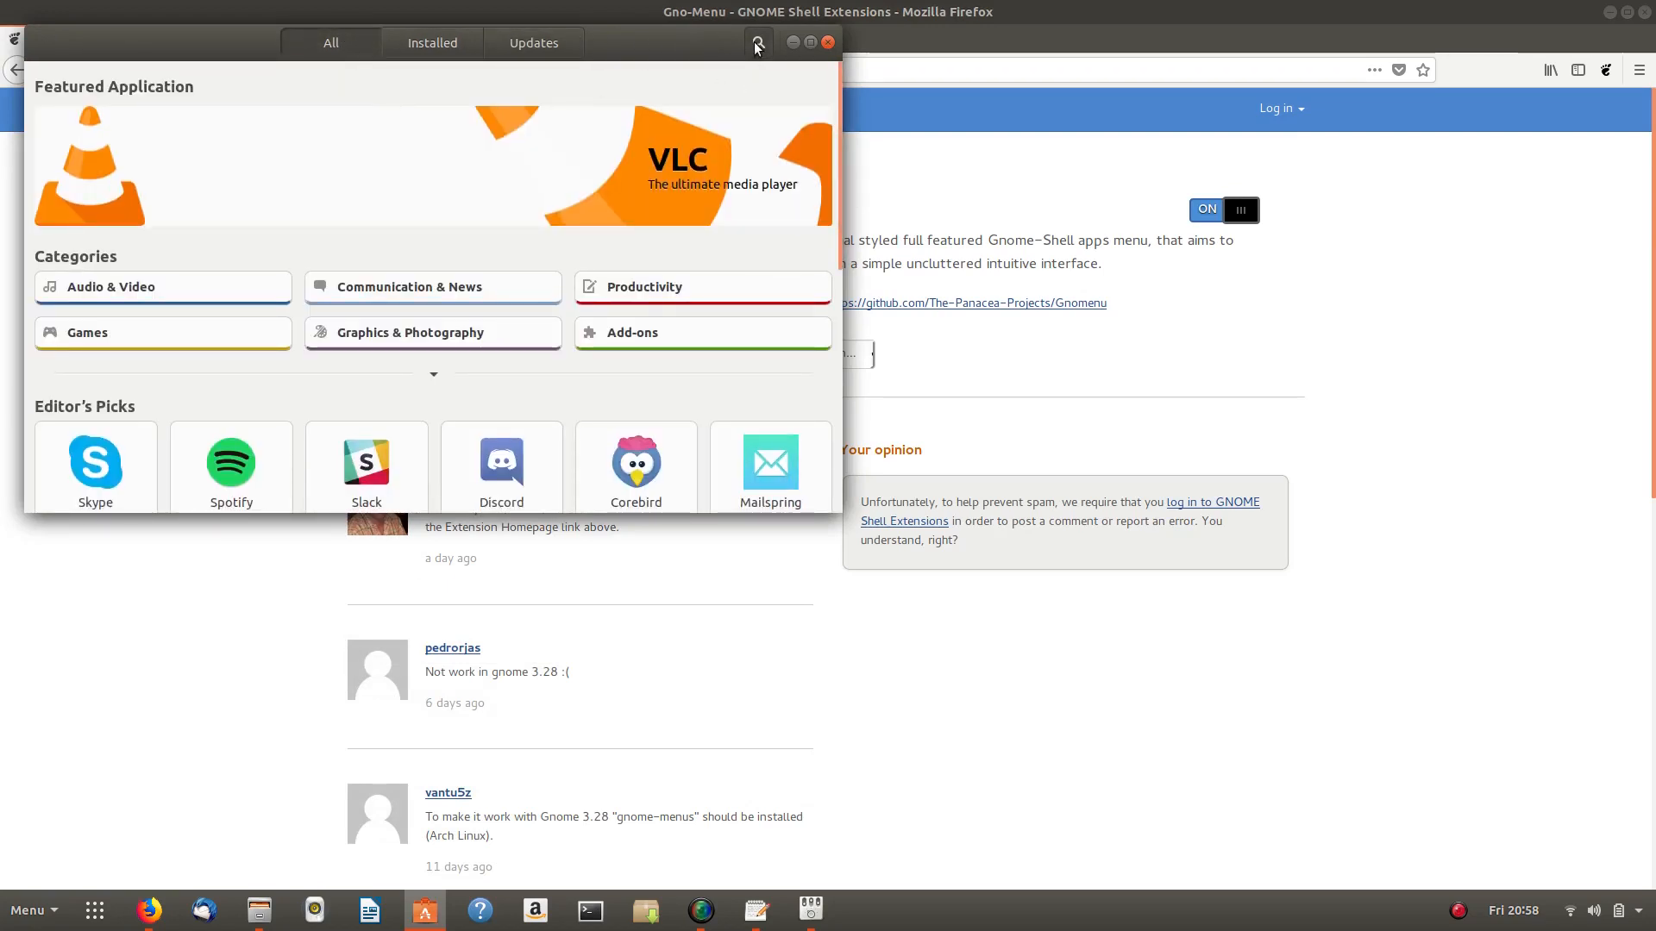
scroll(562, 297, down, 3)
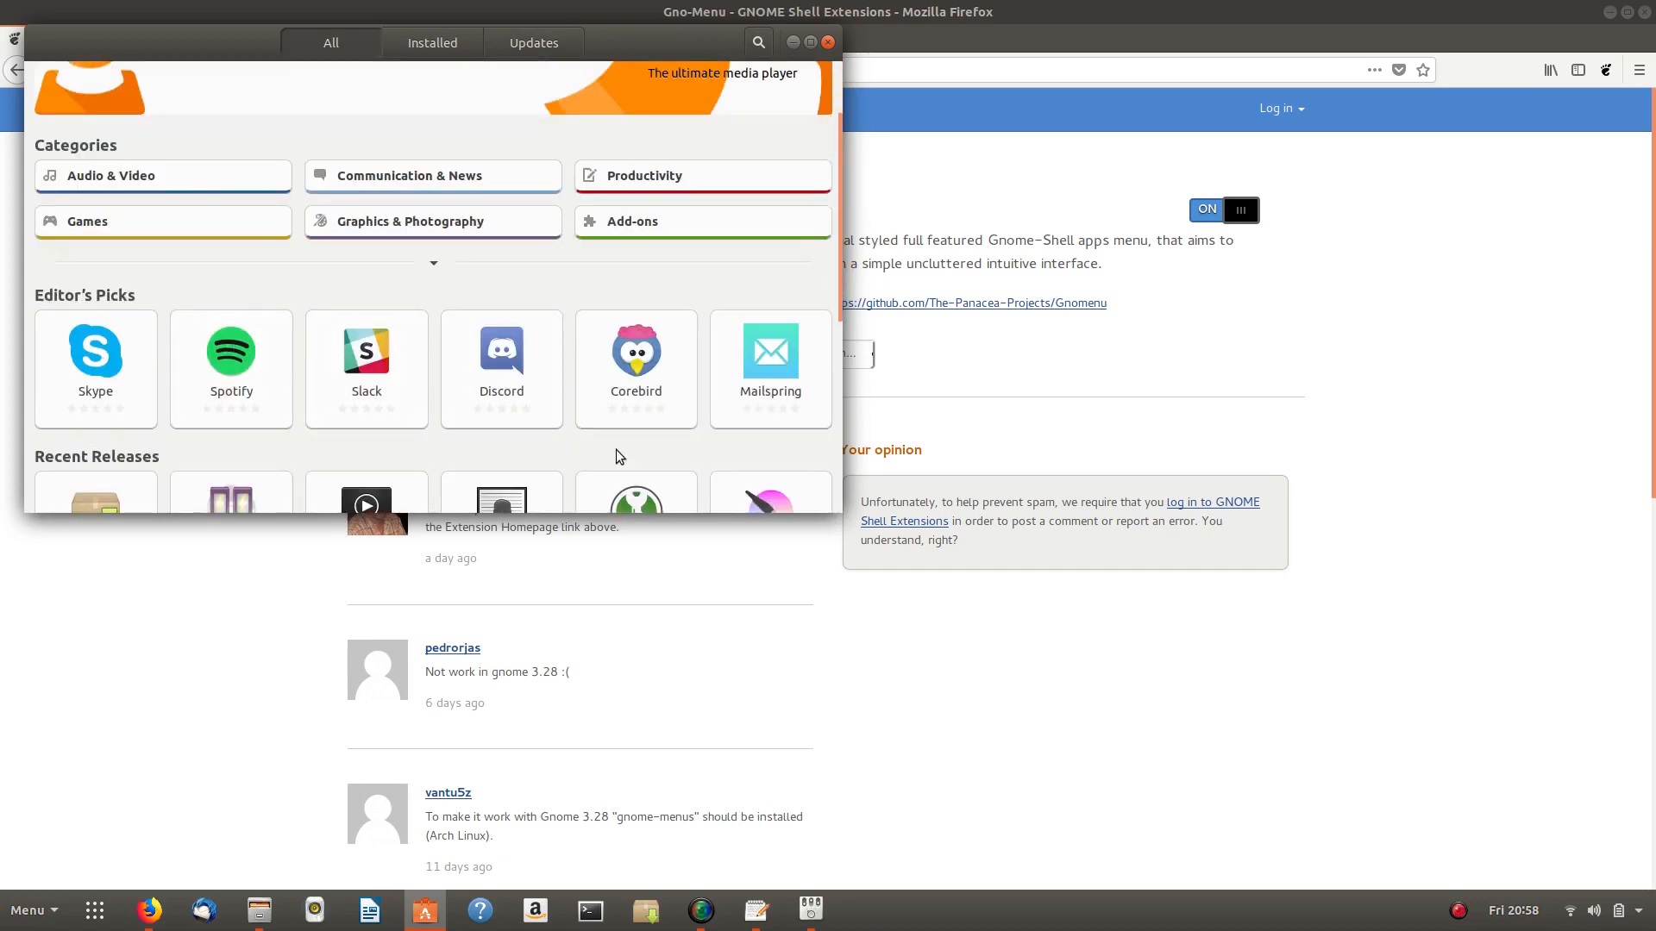
scroll(427, 297, down, 10)
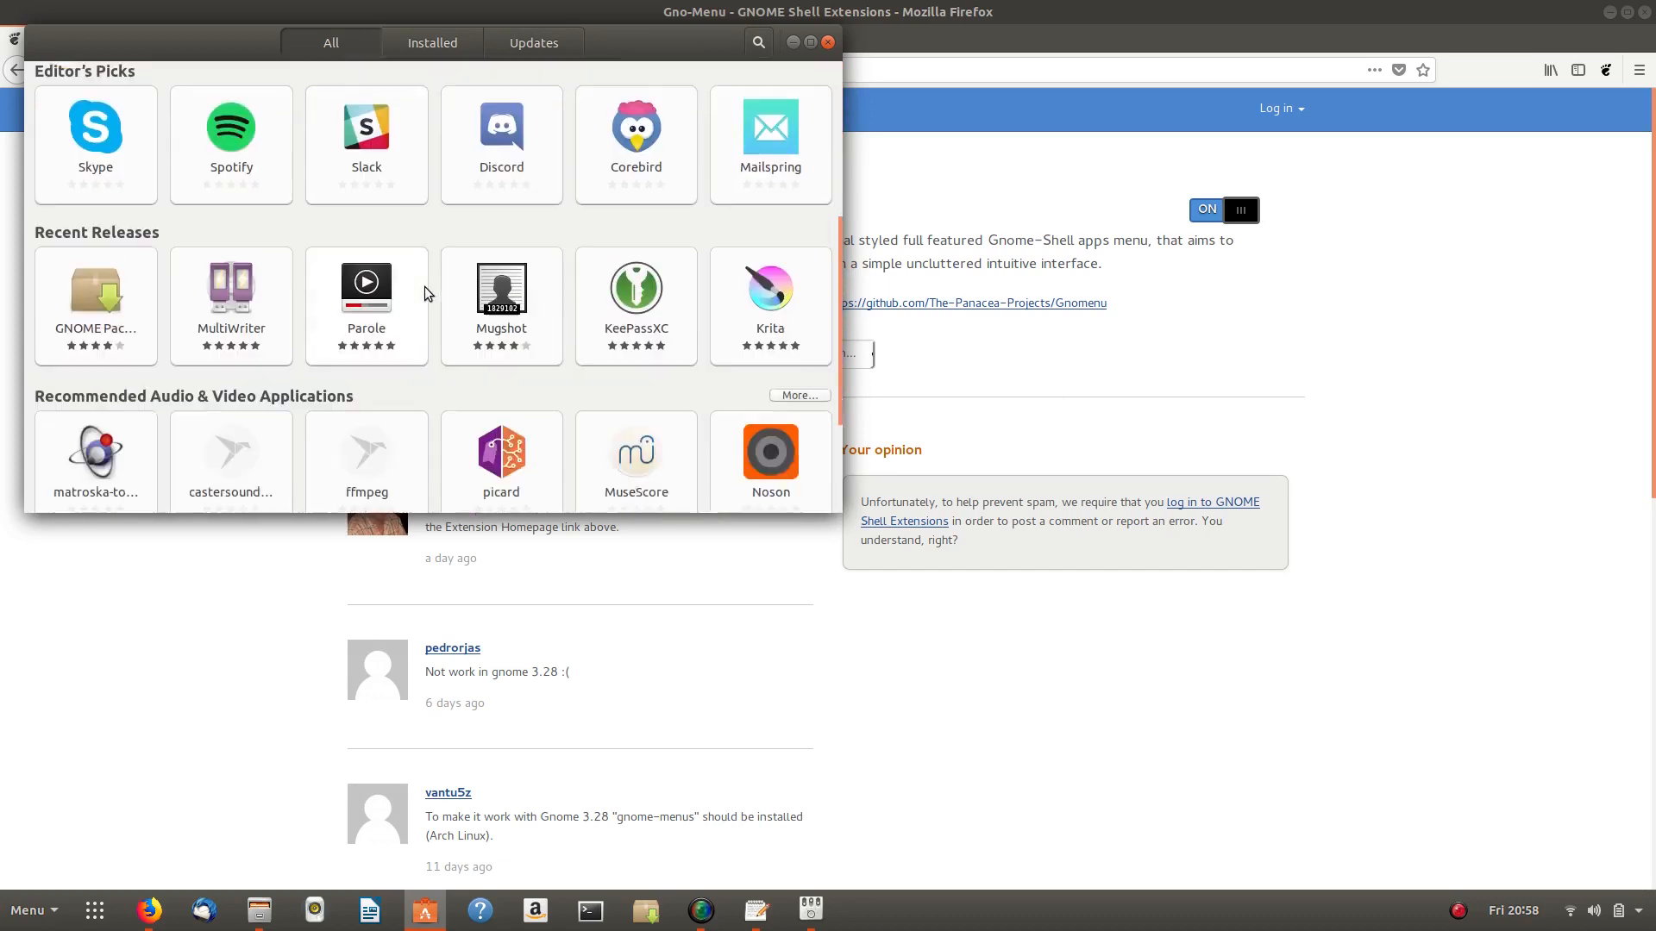
scroll(424, 288, up, 13)
- Search 'spotify', review Spotify's 169.9 MB Snap Store page maximised, then go back and minimise the store
click(756, 44)
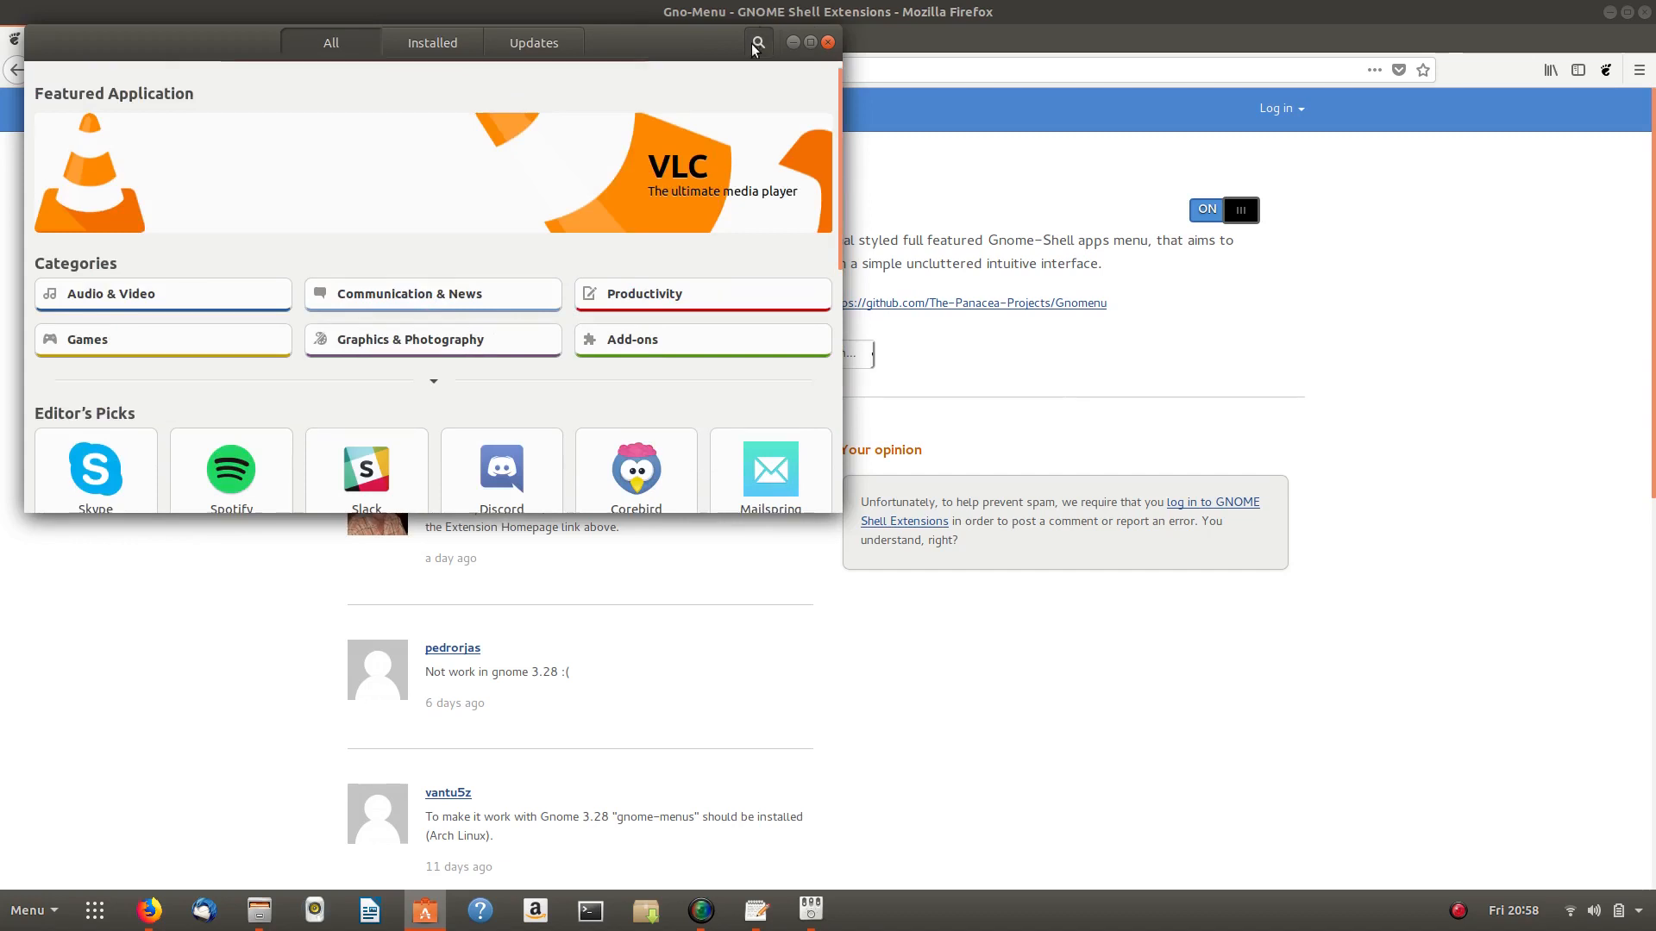
text(spotify)
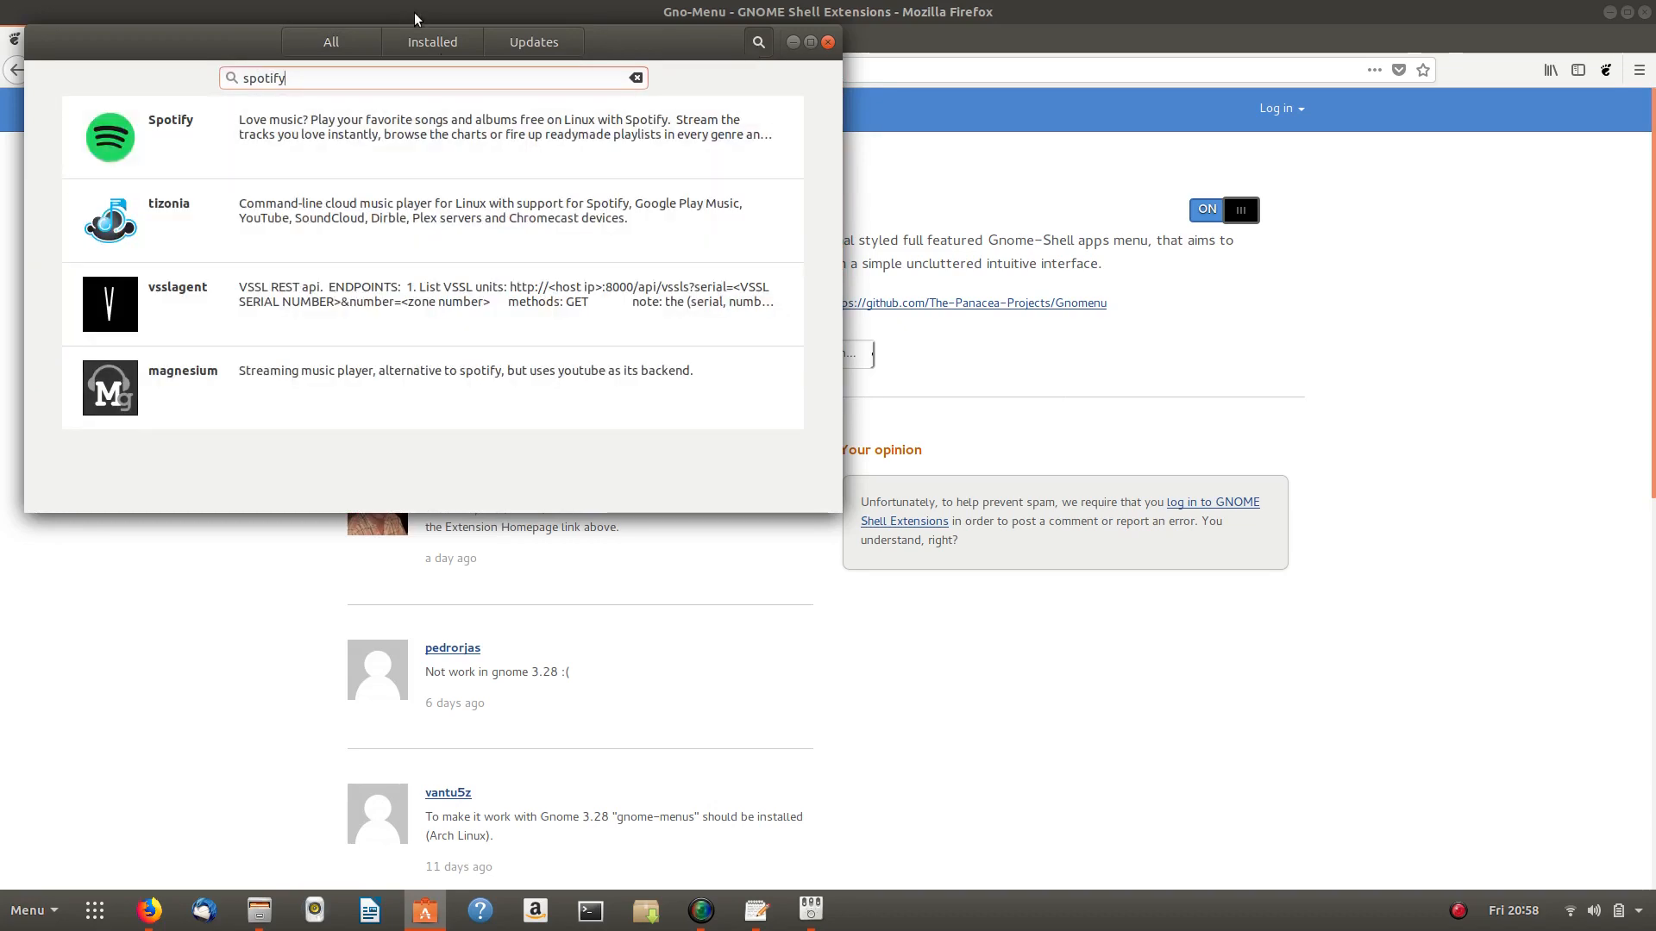
click(342, 128)
drag(506, 59, 788, 70)
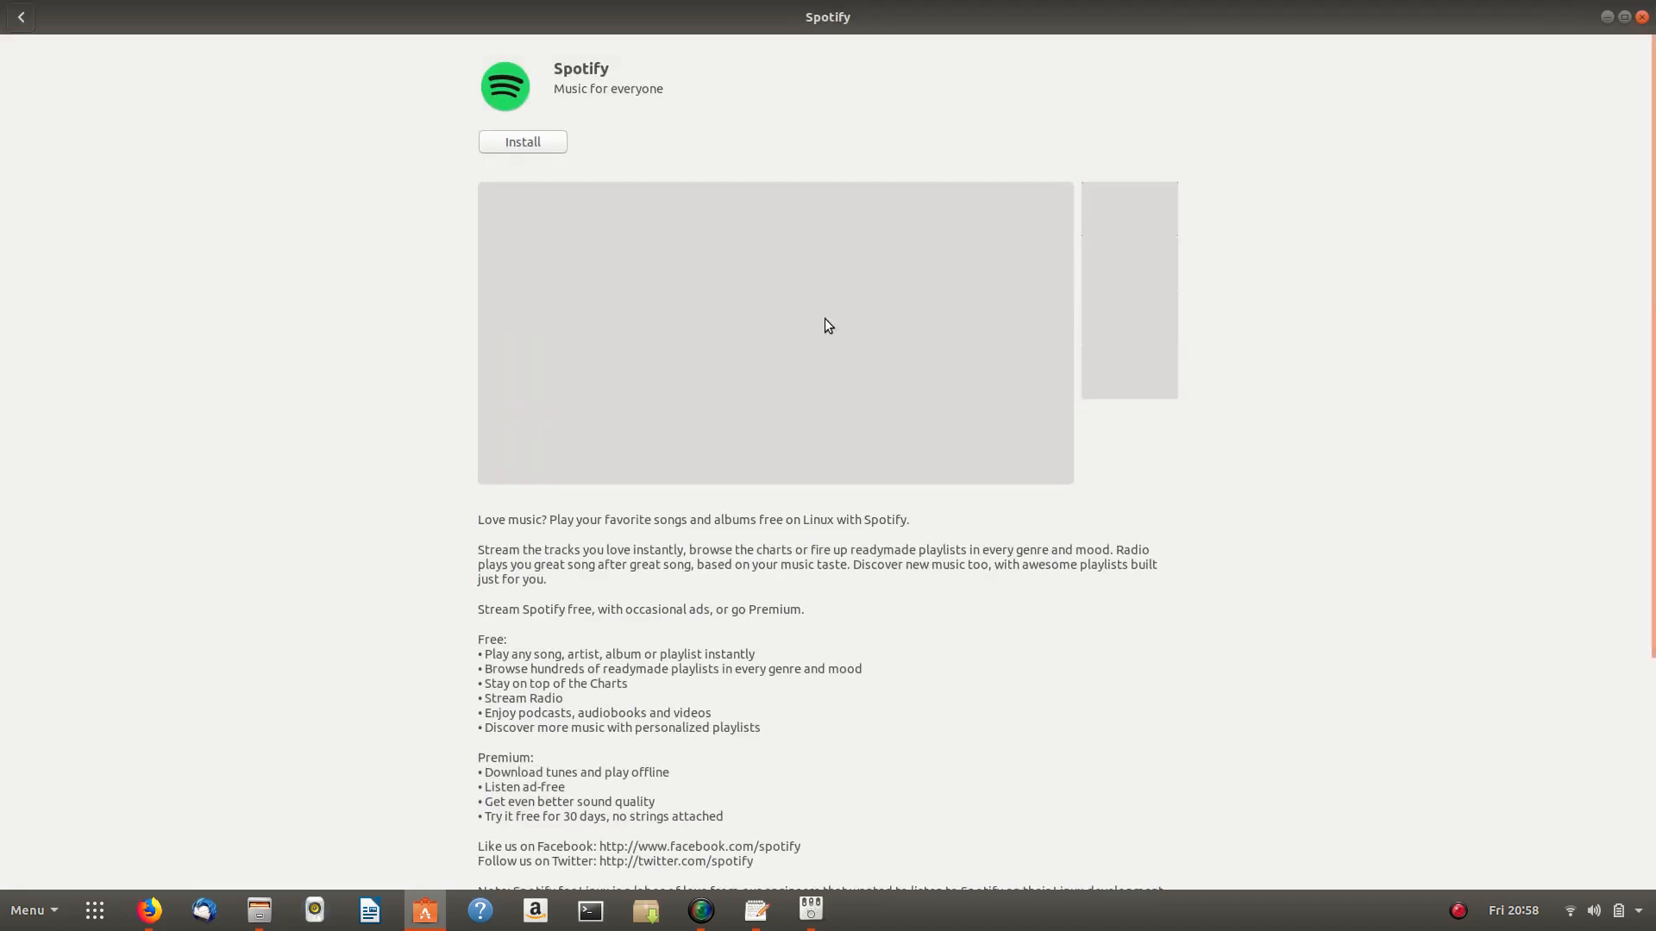
scroll(731, 385, down, 5)
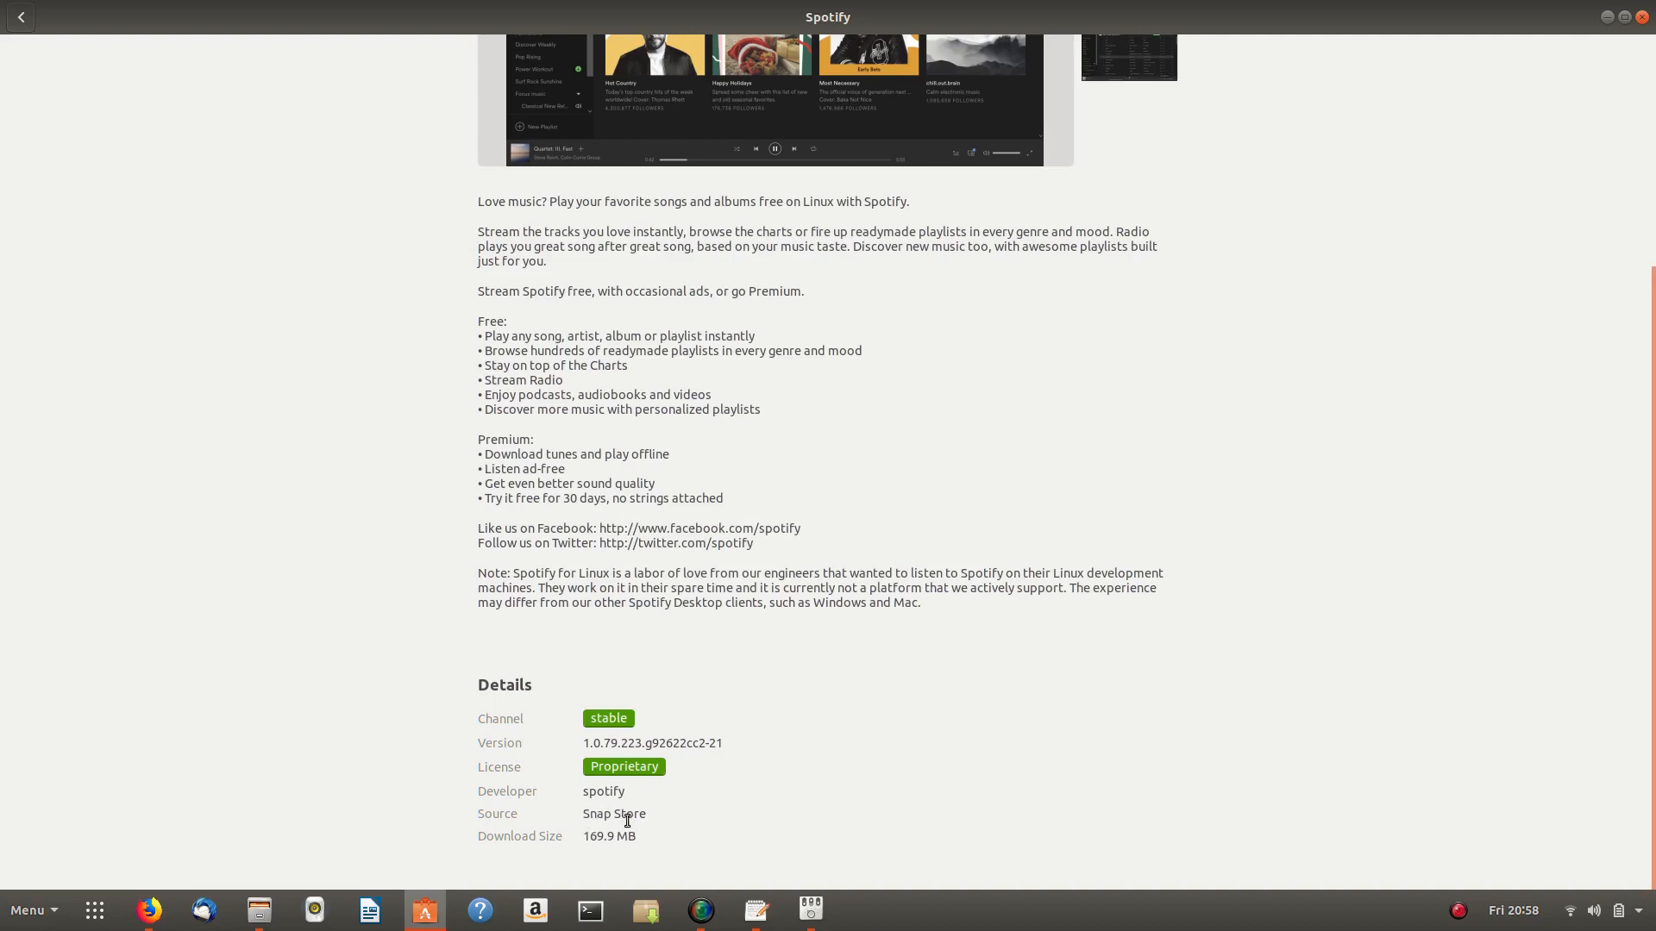
scroll(183, 467, up, 5)
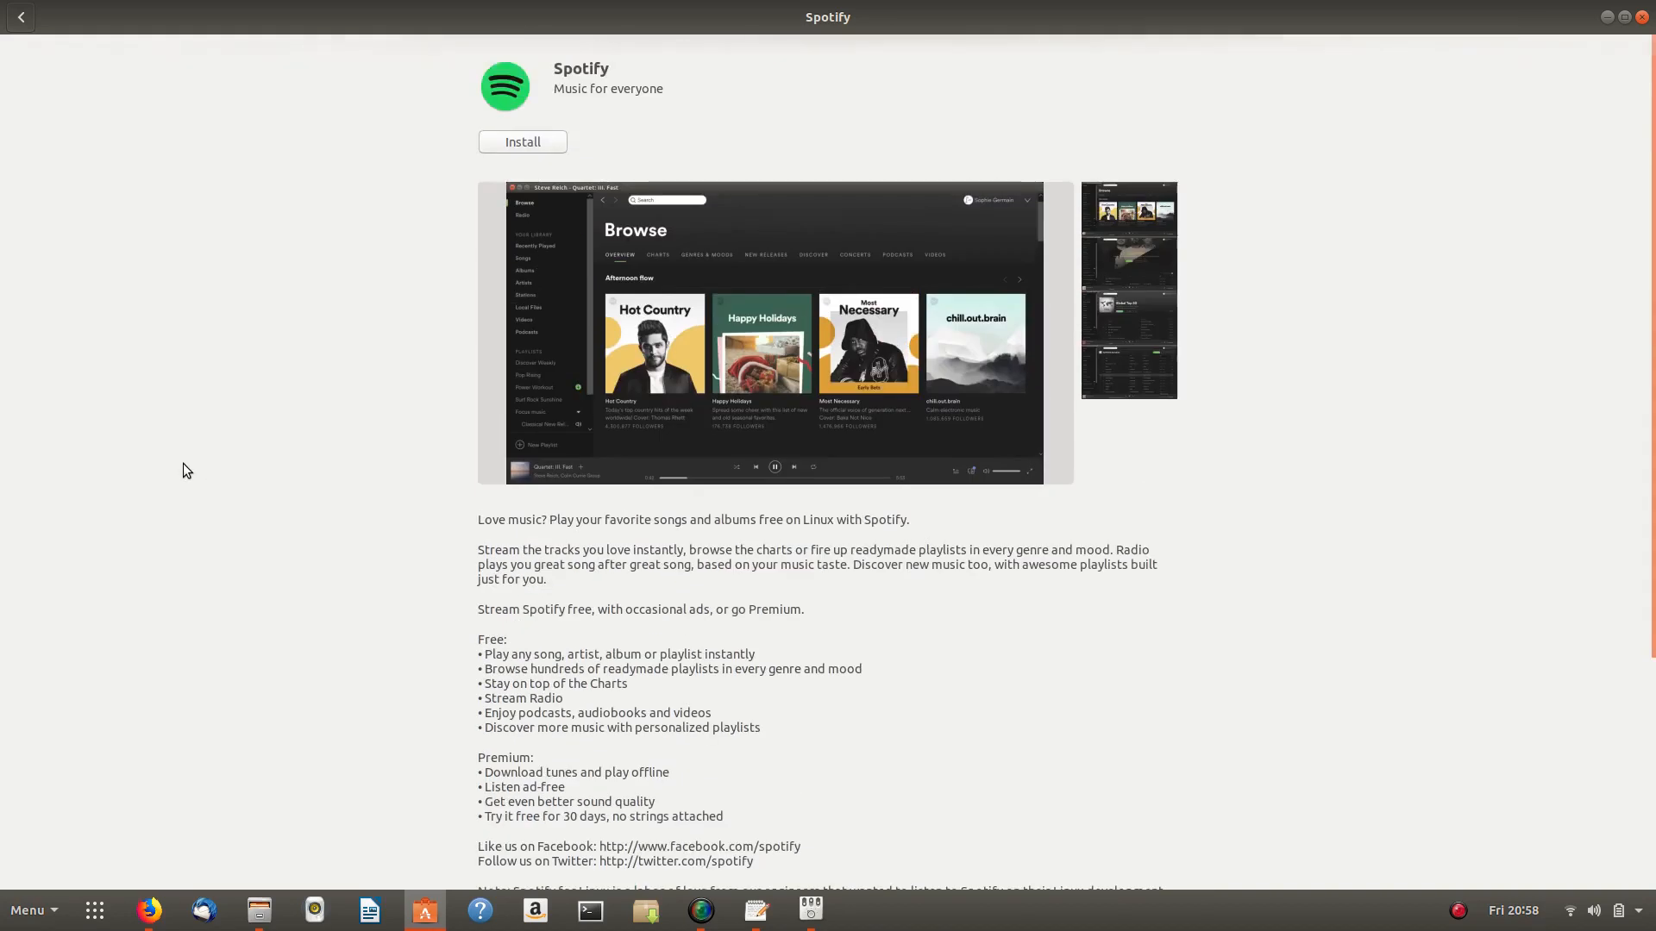
scroll(280, 440, down, 4)
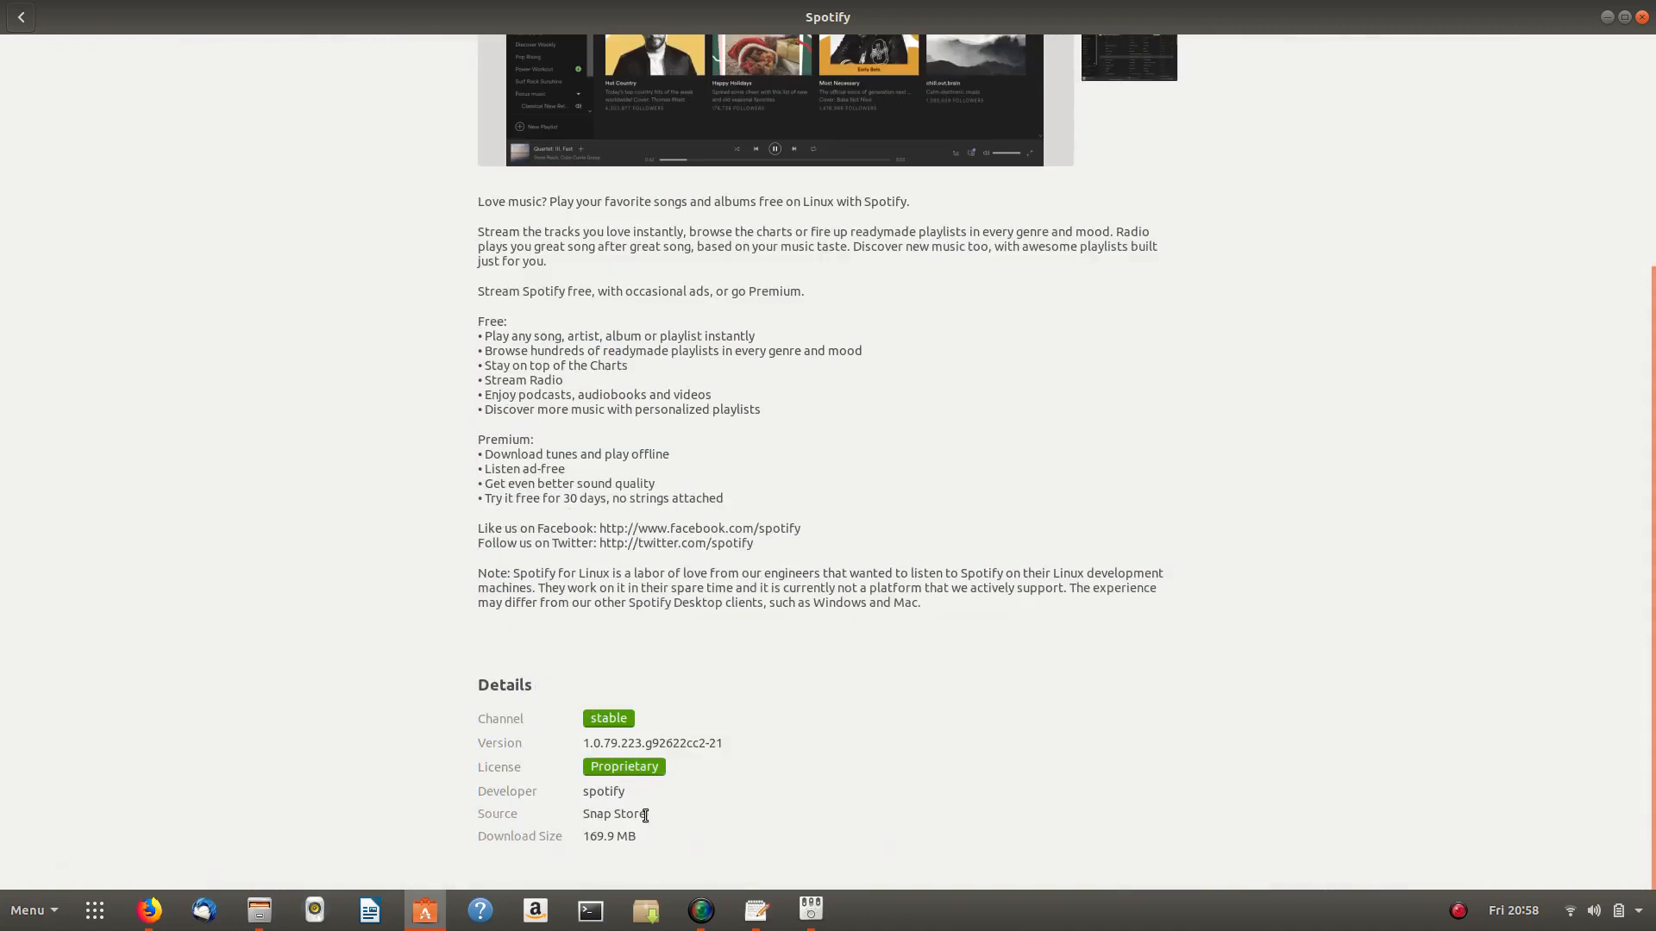
scroll(939, 386, up, 4)
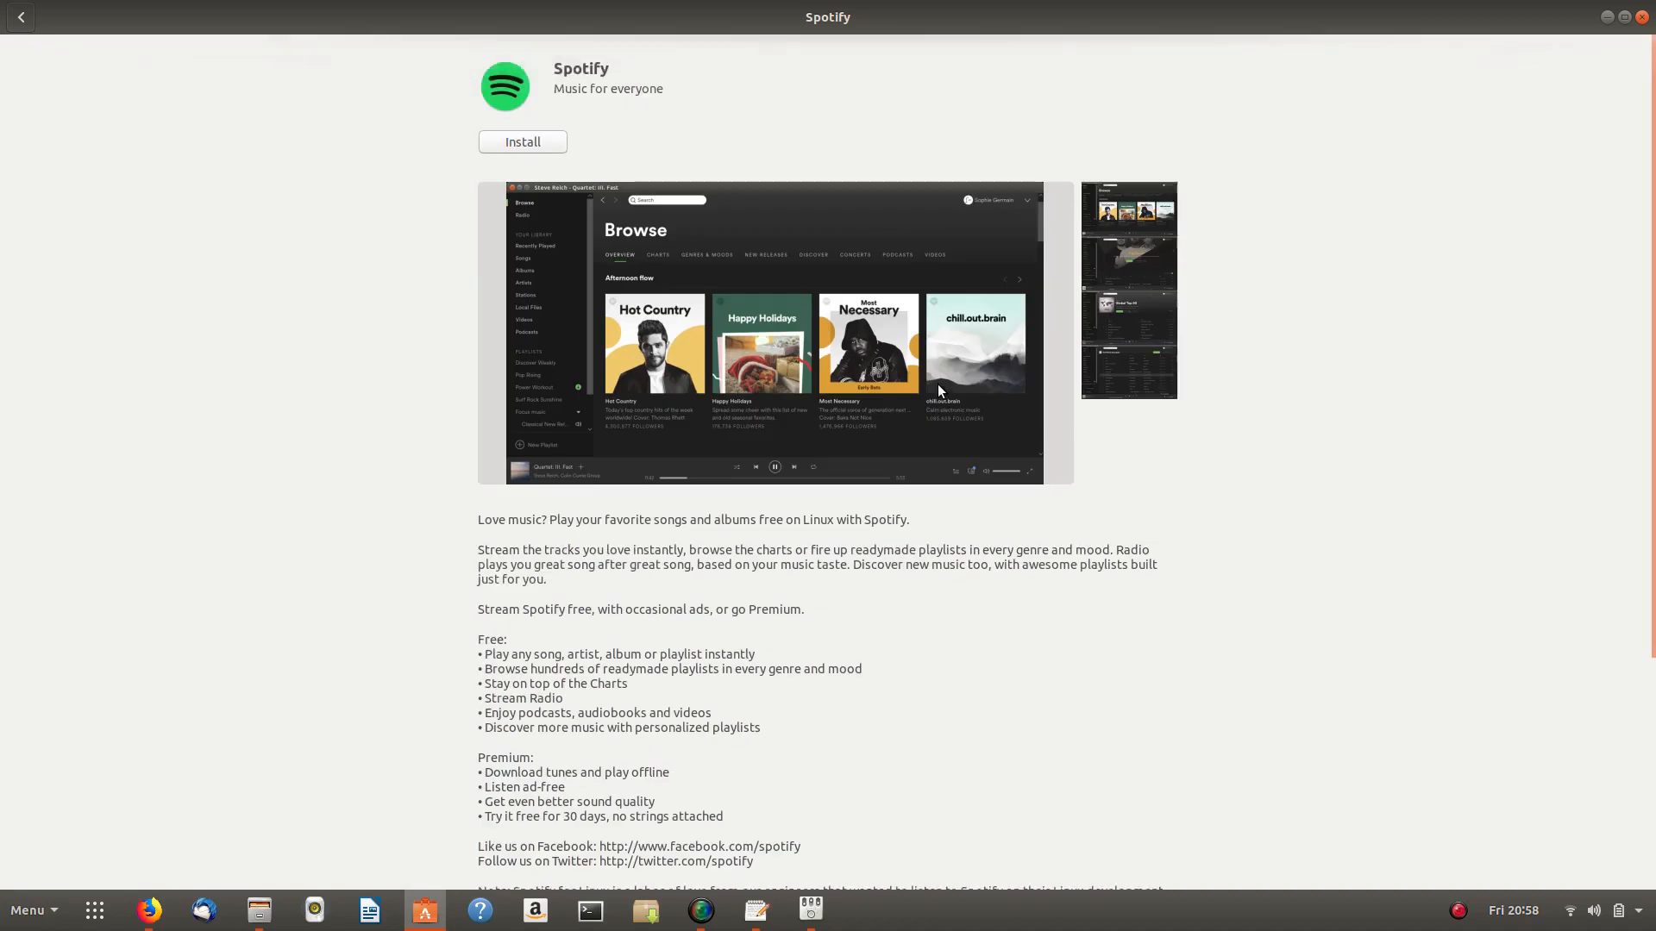
click(21, 17)
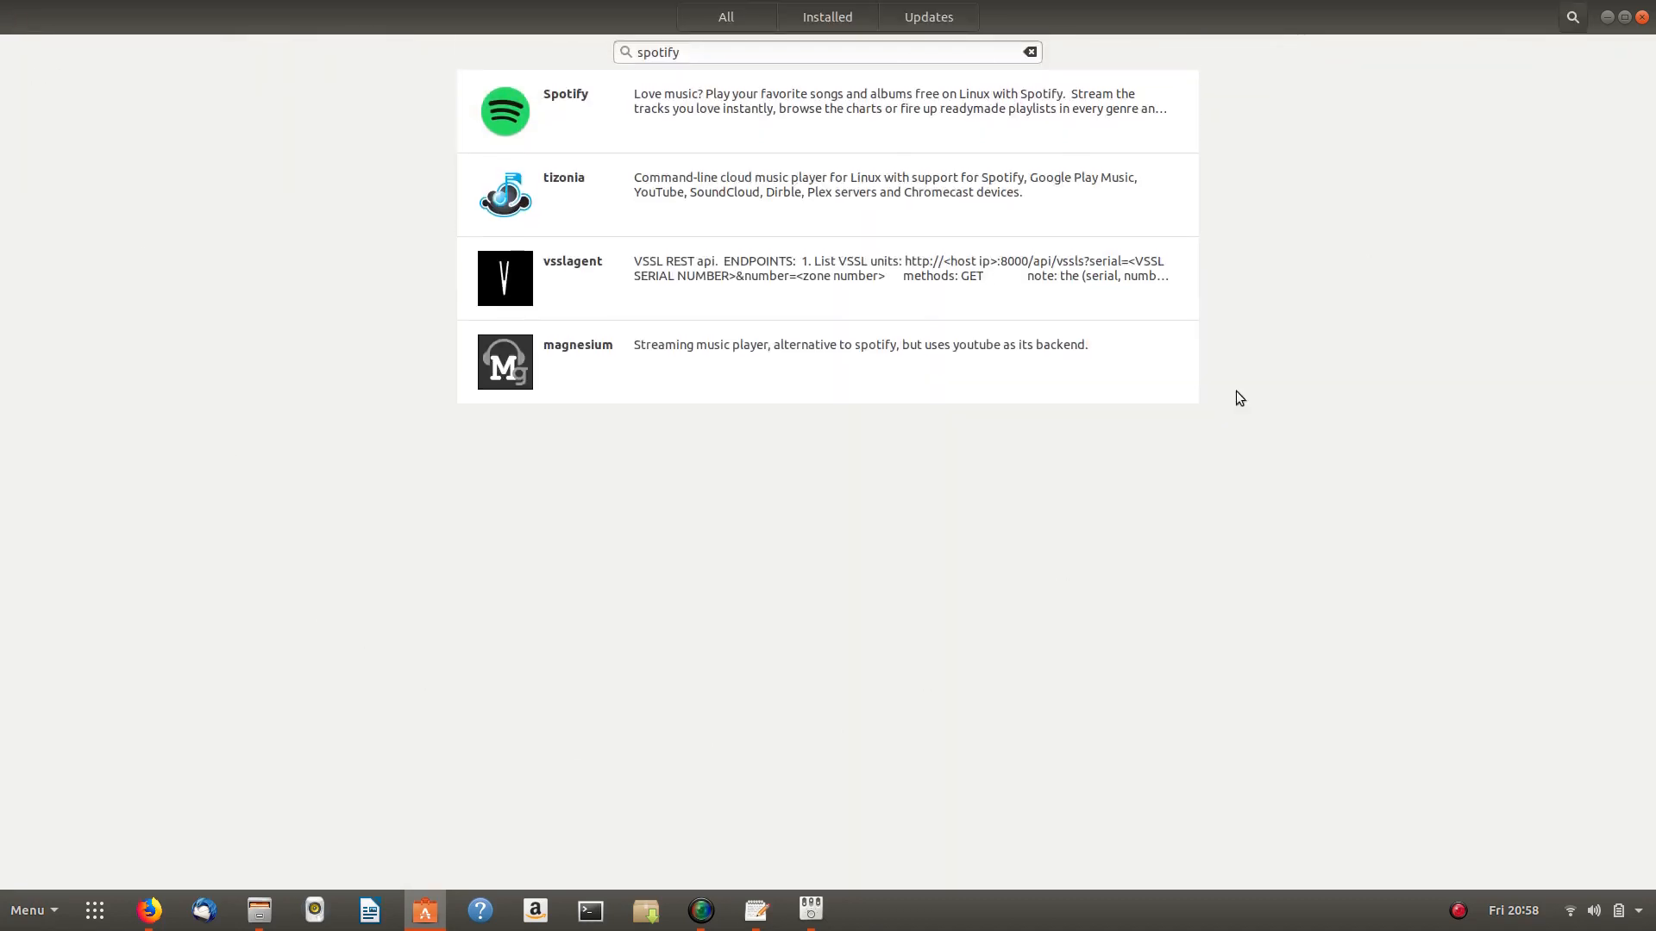
click(1605, 18)
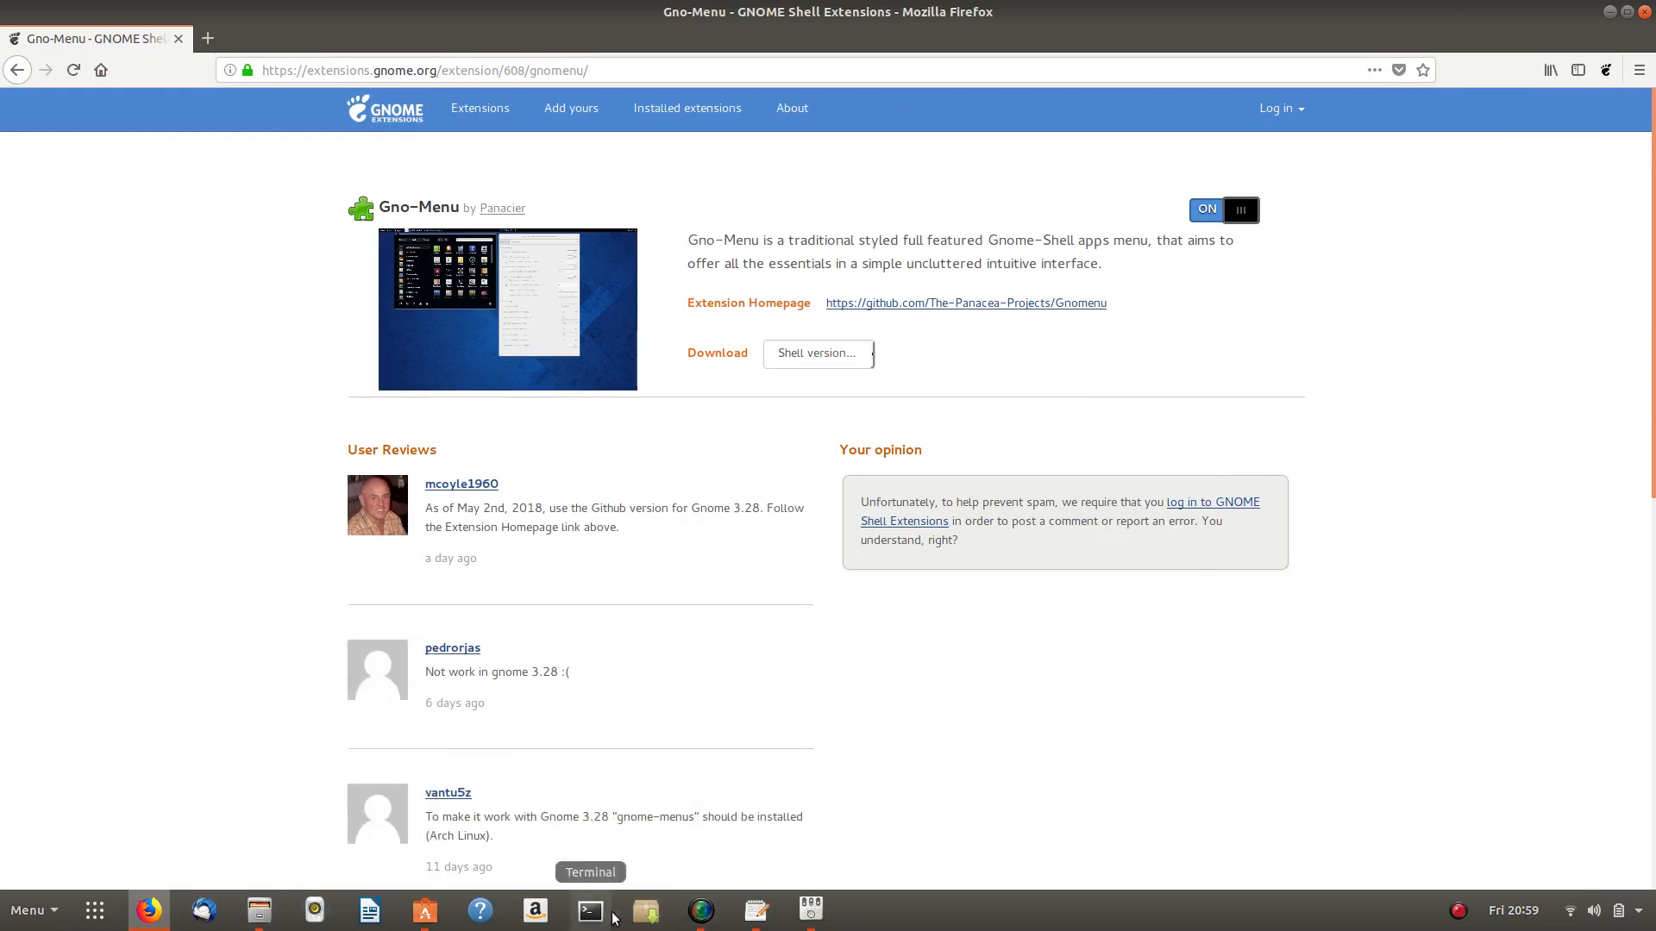
- Search the store for 'telegram', inspect telegram-sergiusens, then open Telegram Desktop's details
click(757, 914)
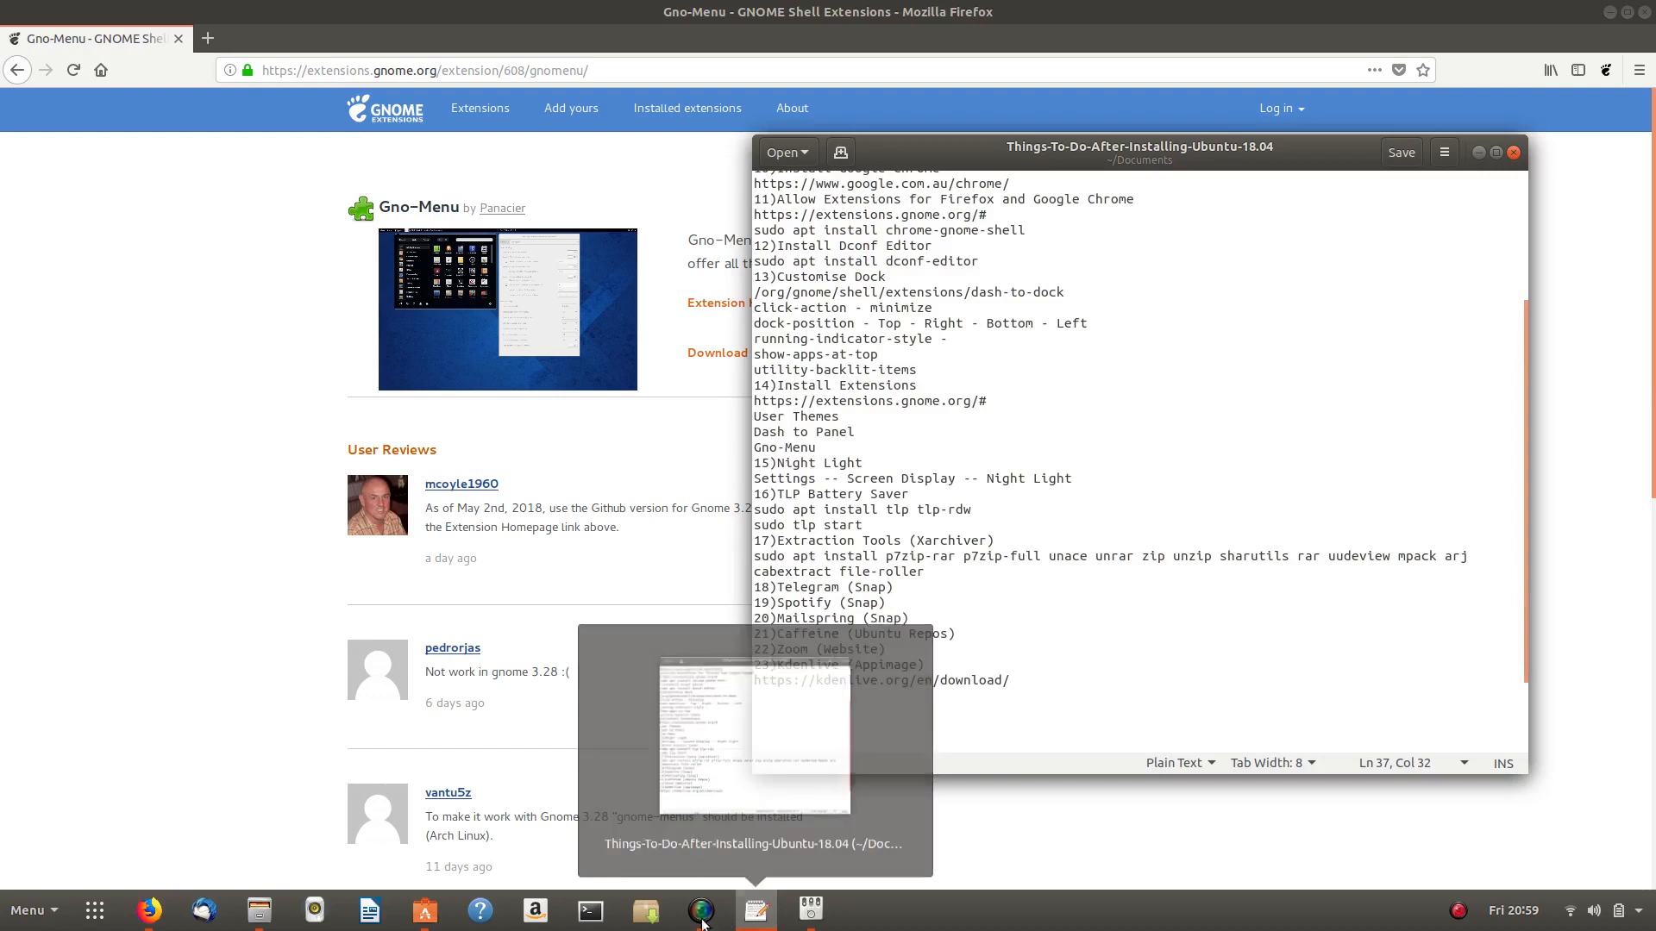
click(440, 920)
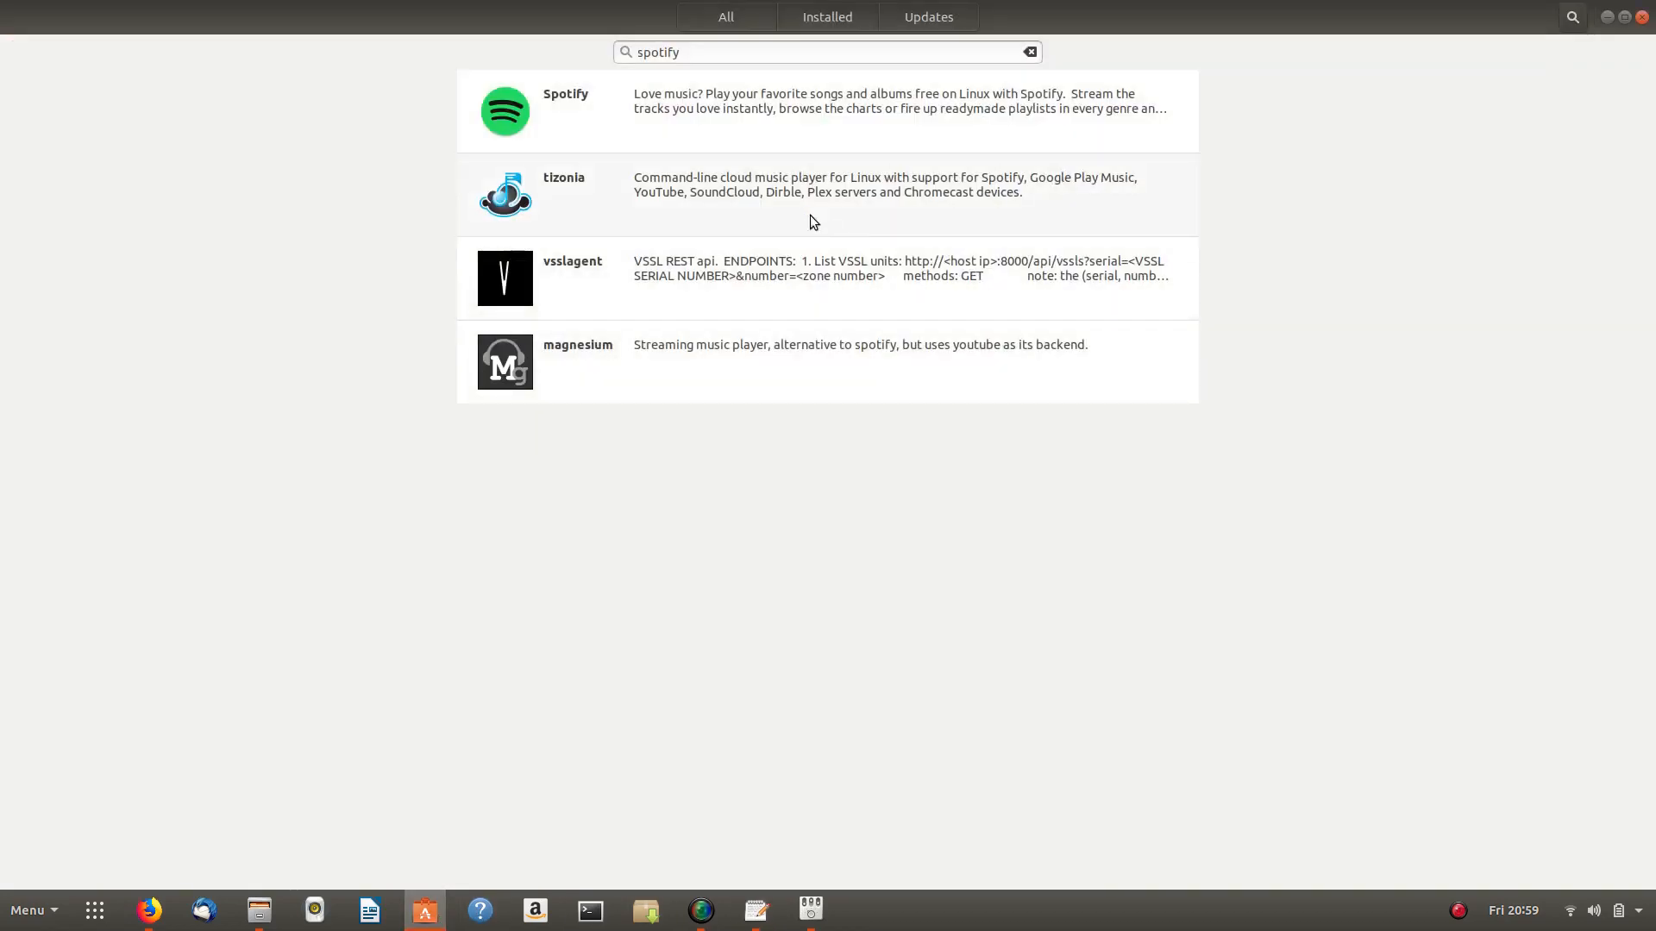
drag(694, 52, 633, 58)
text(telegram)
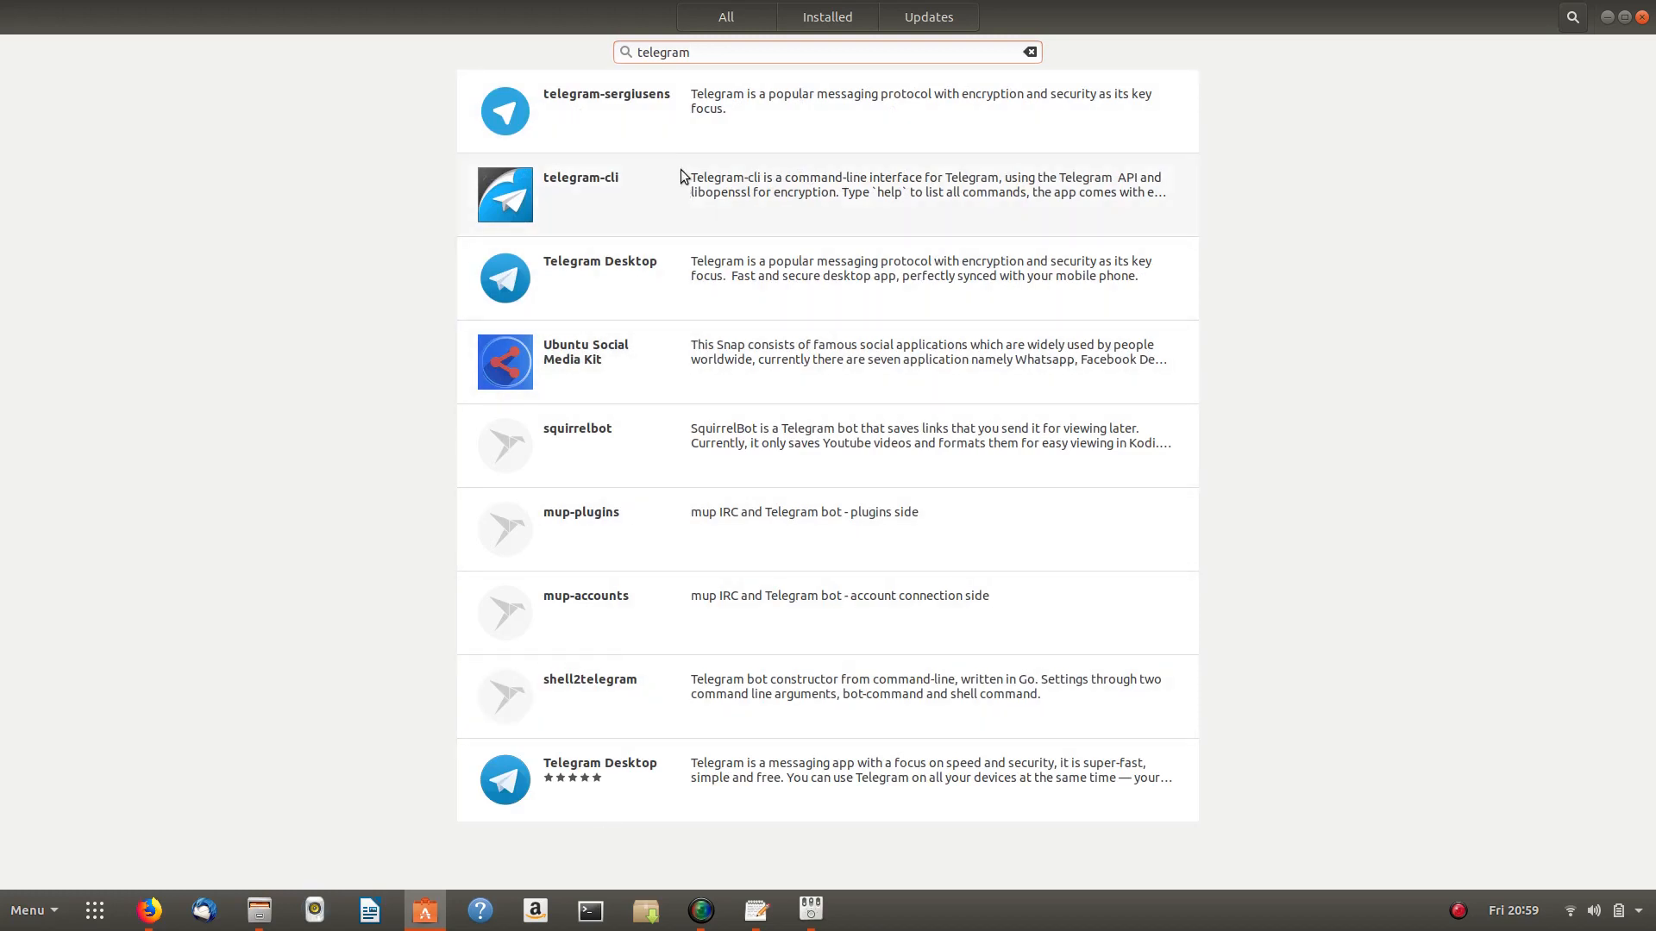
click(684, 131)
scroll(671, 578, down, 1)
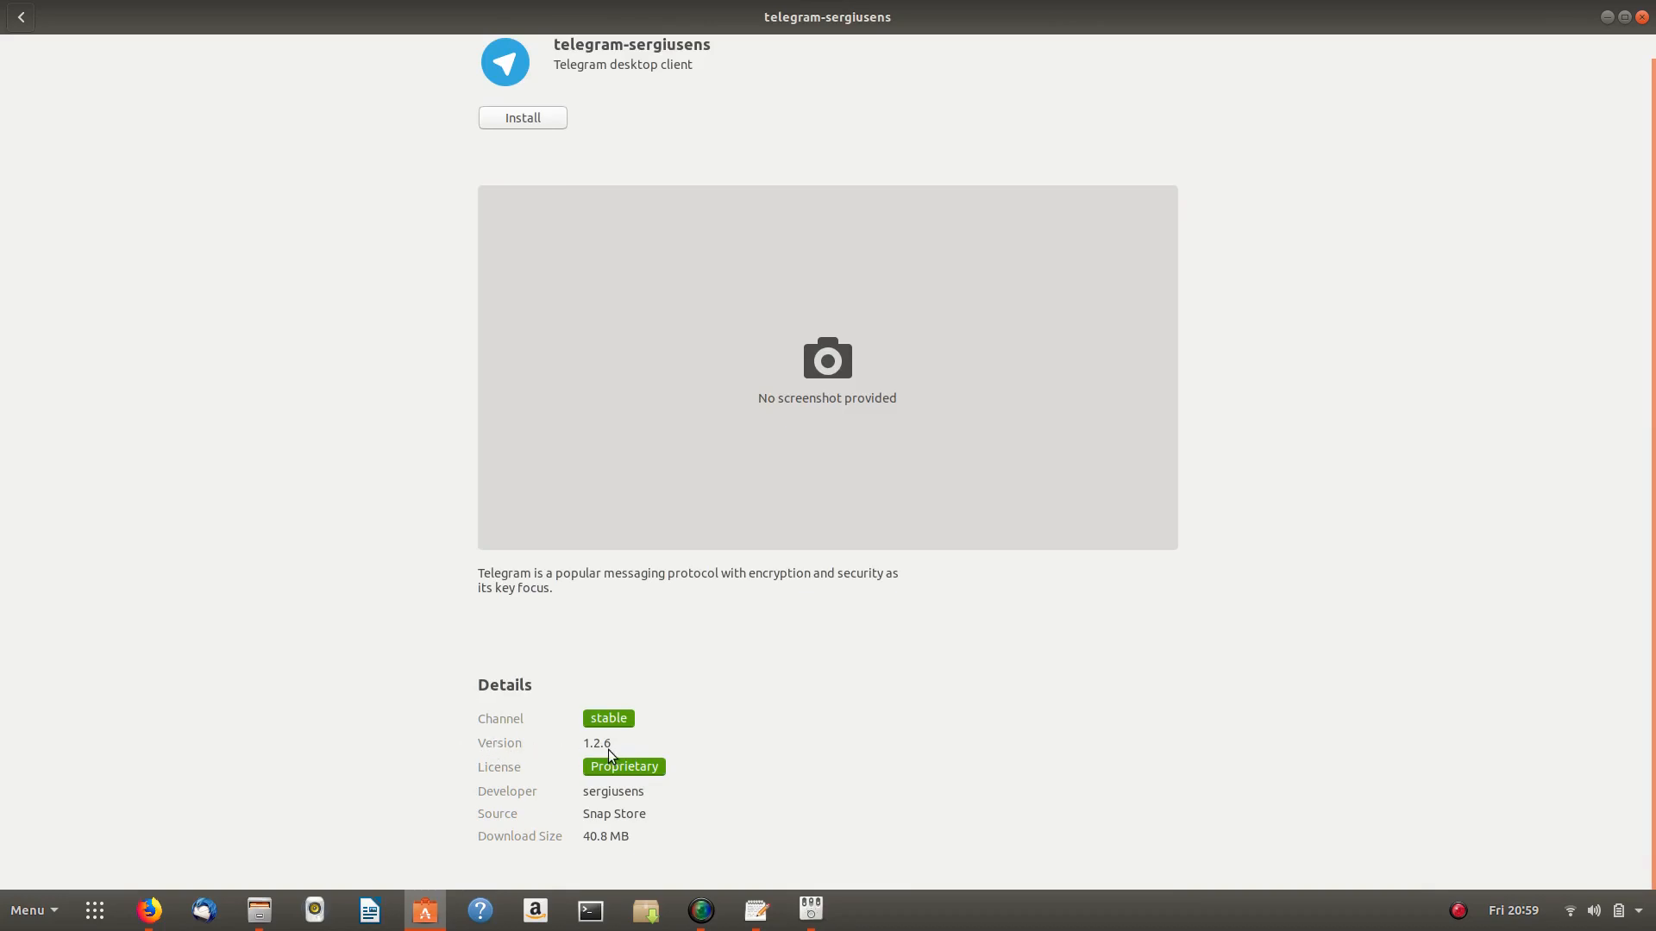
click(20, 17)
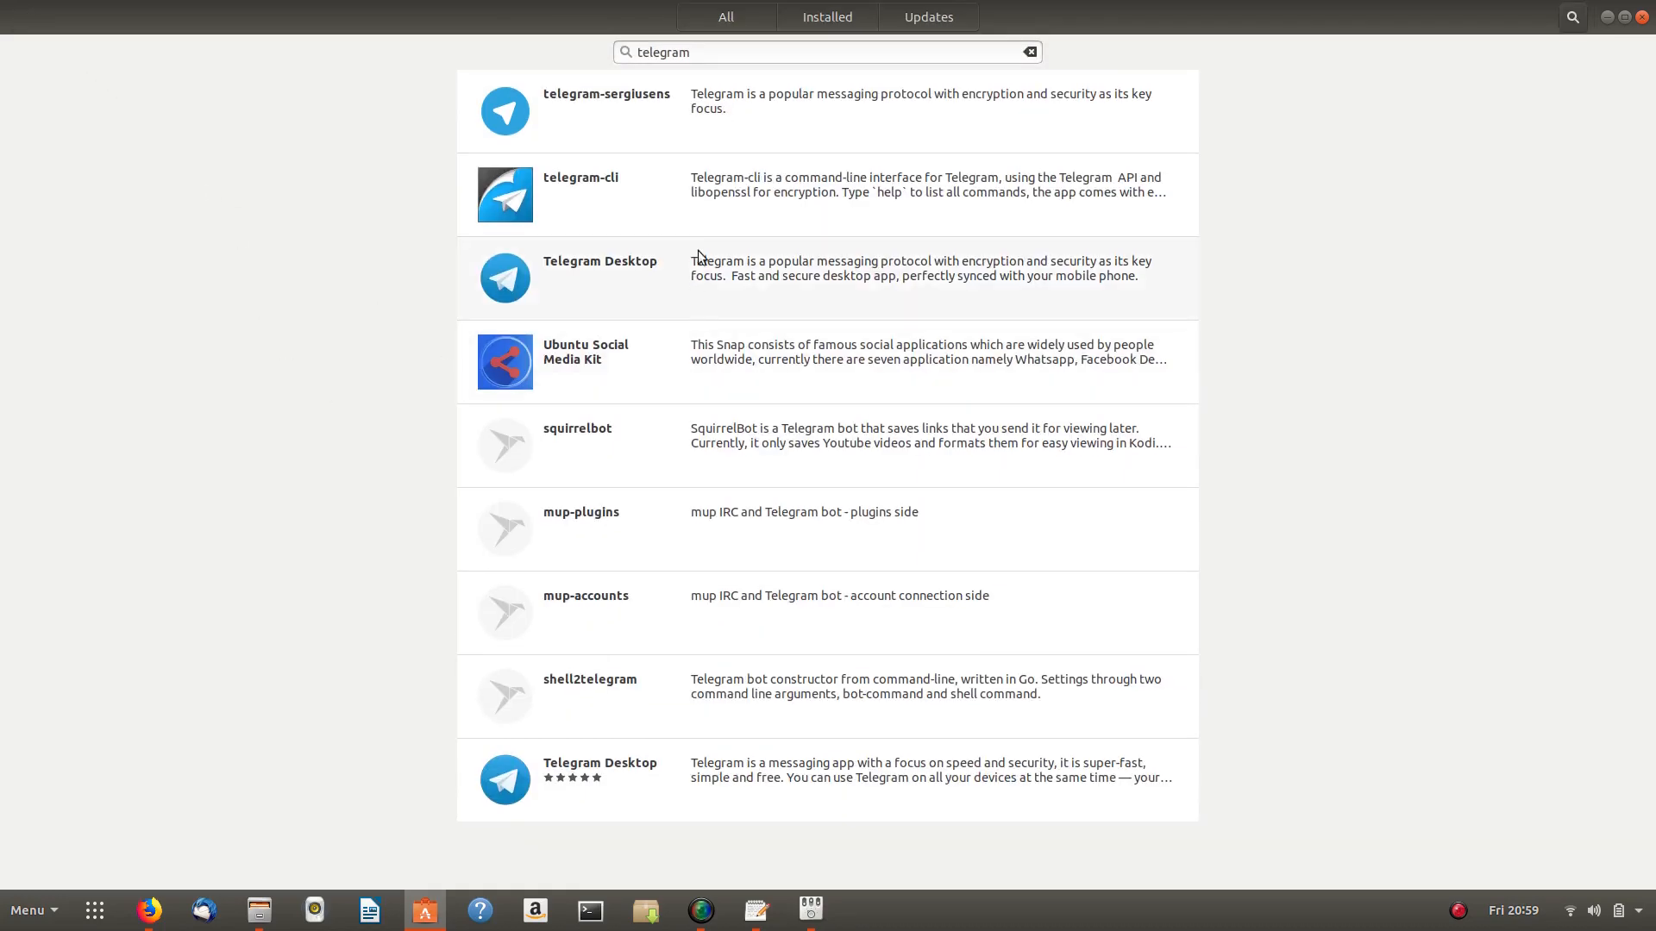
click(706, 277)
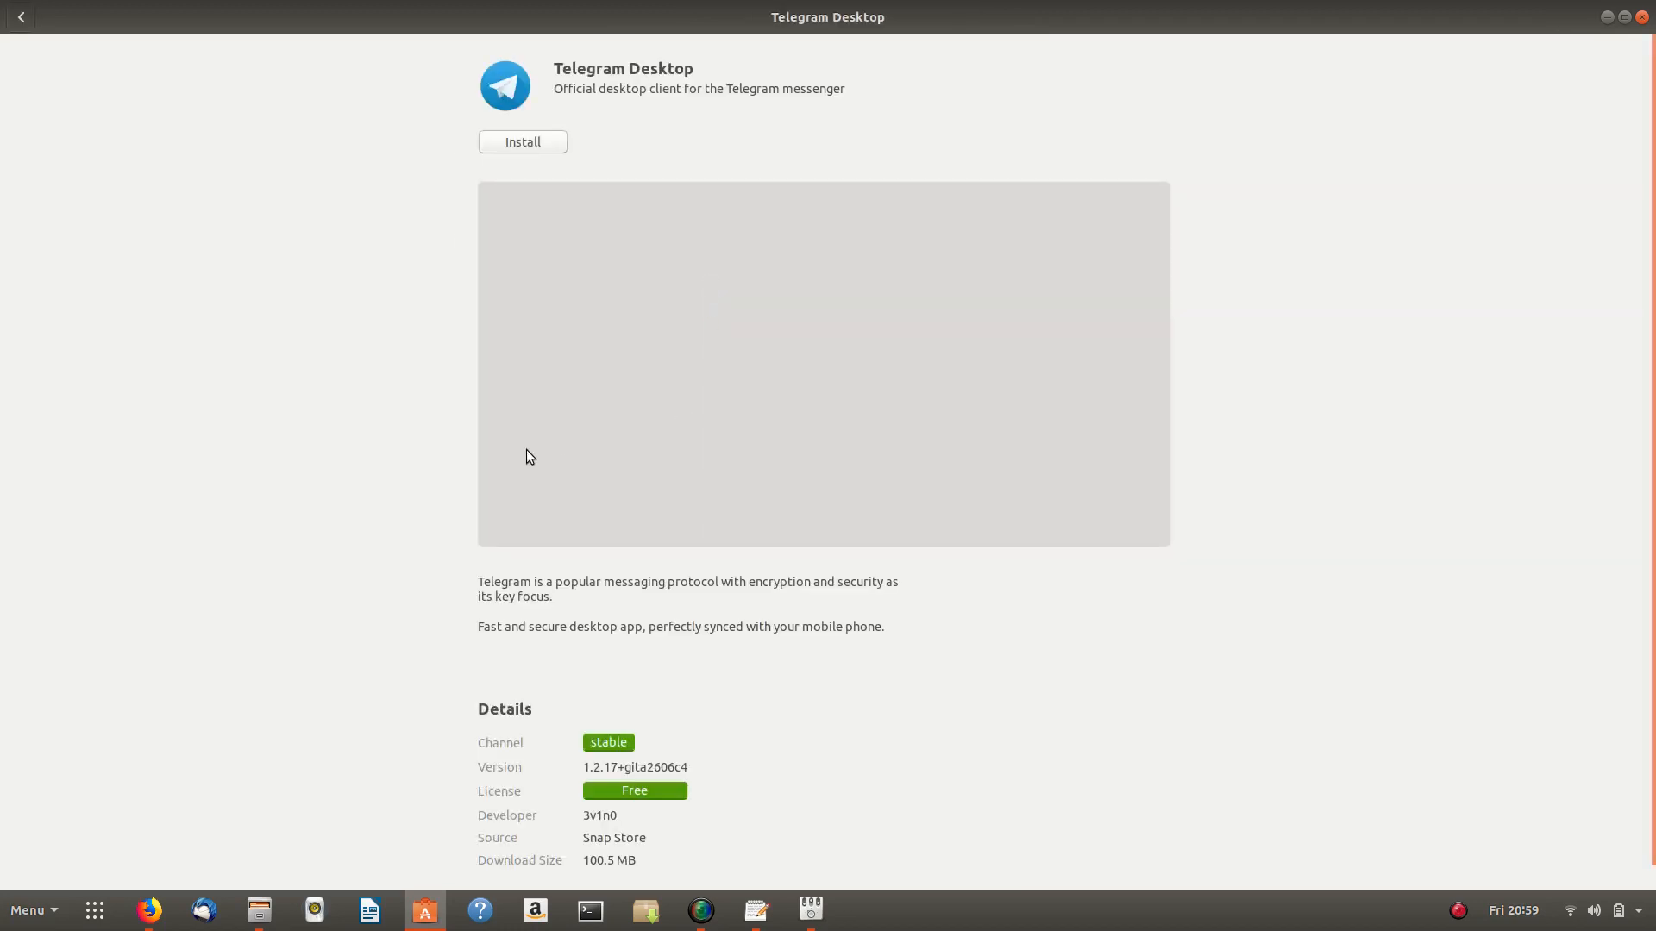
- Scroll the first Telegram Desktop page, then open and review the rated Telegram Desktop listing
scroll(529, 456, down, 1)
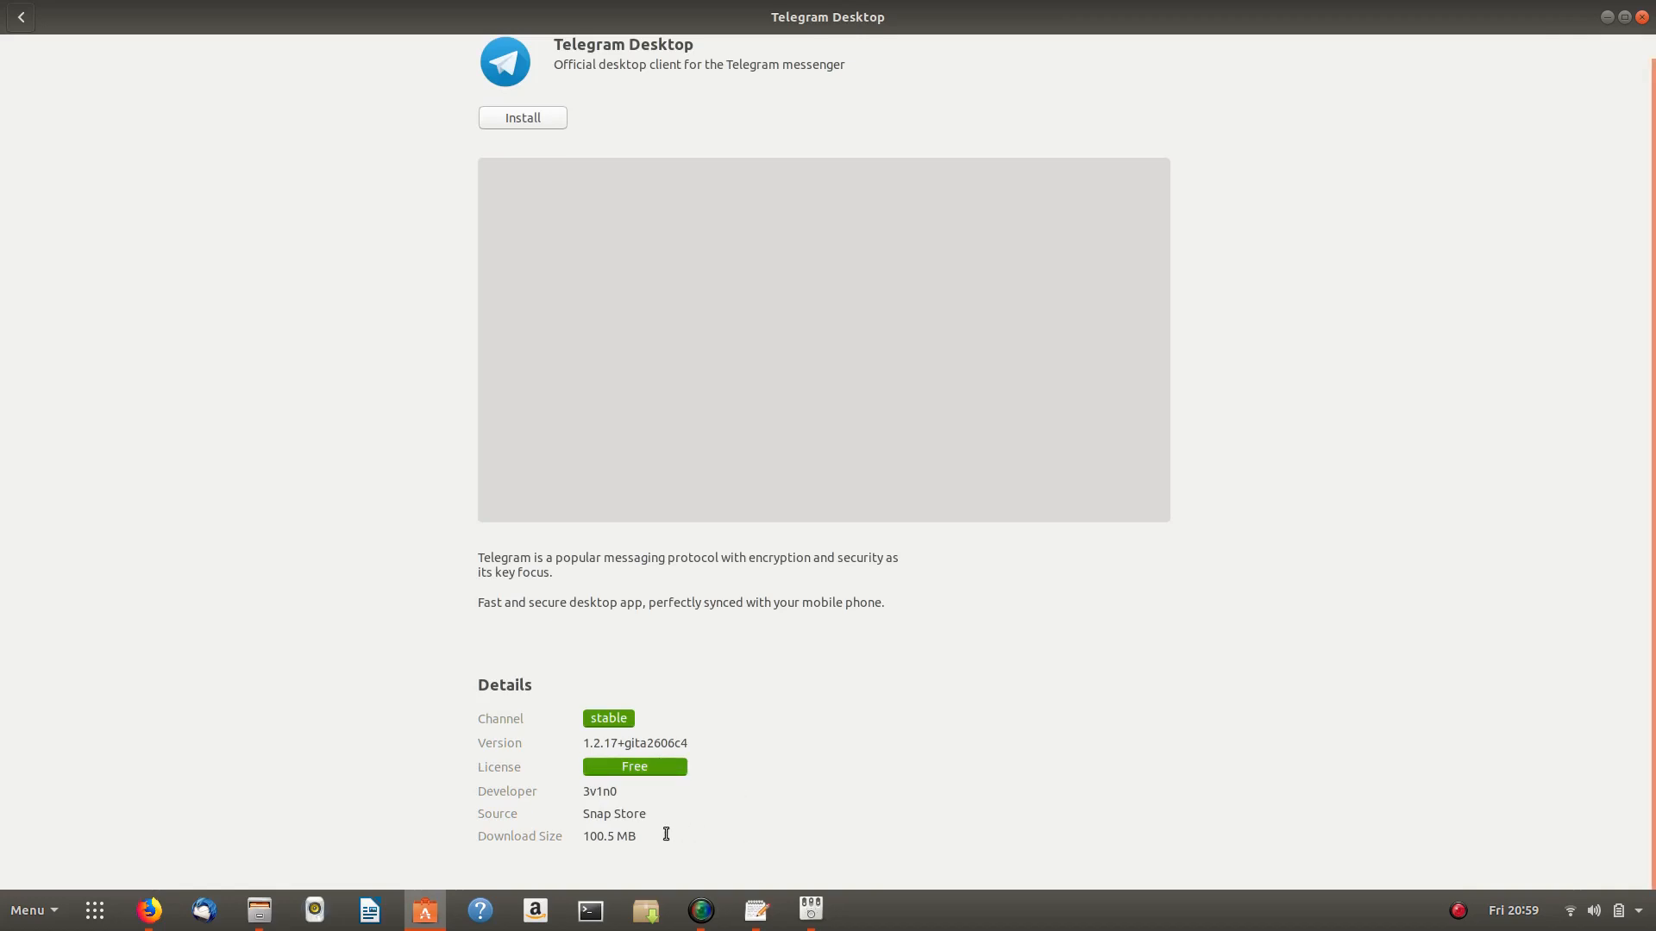
click(21, 17)
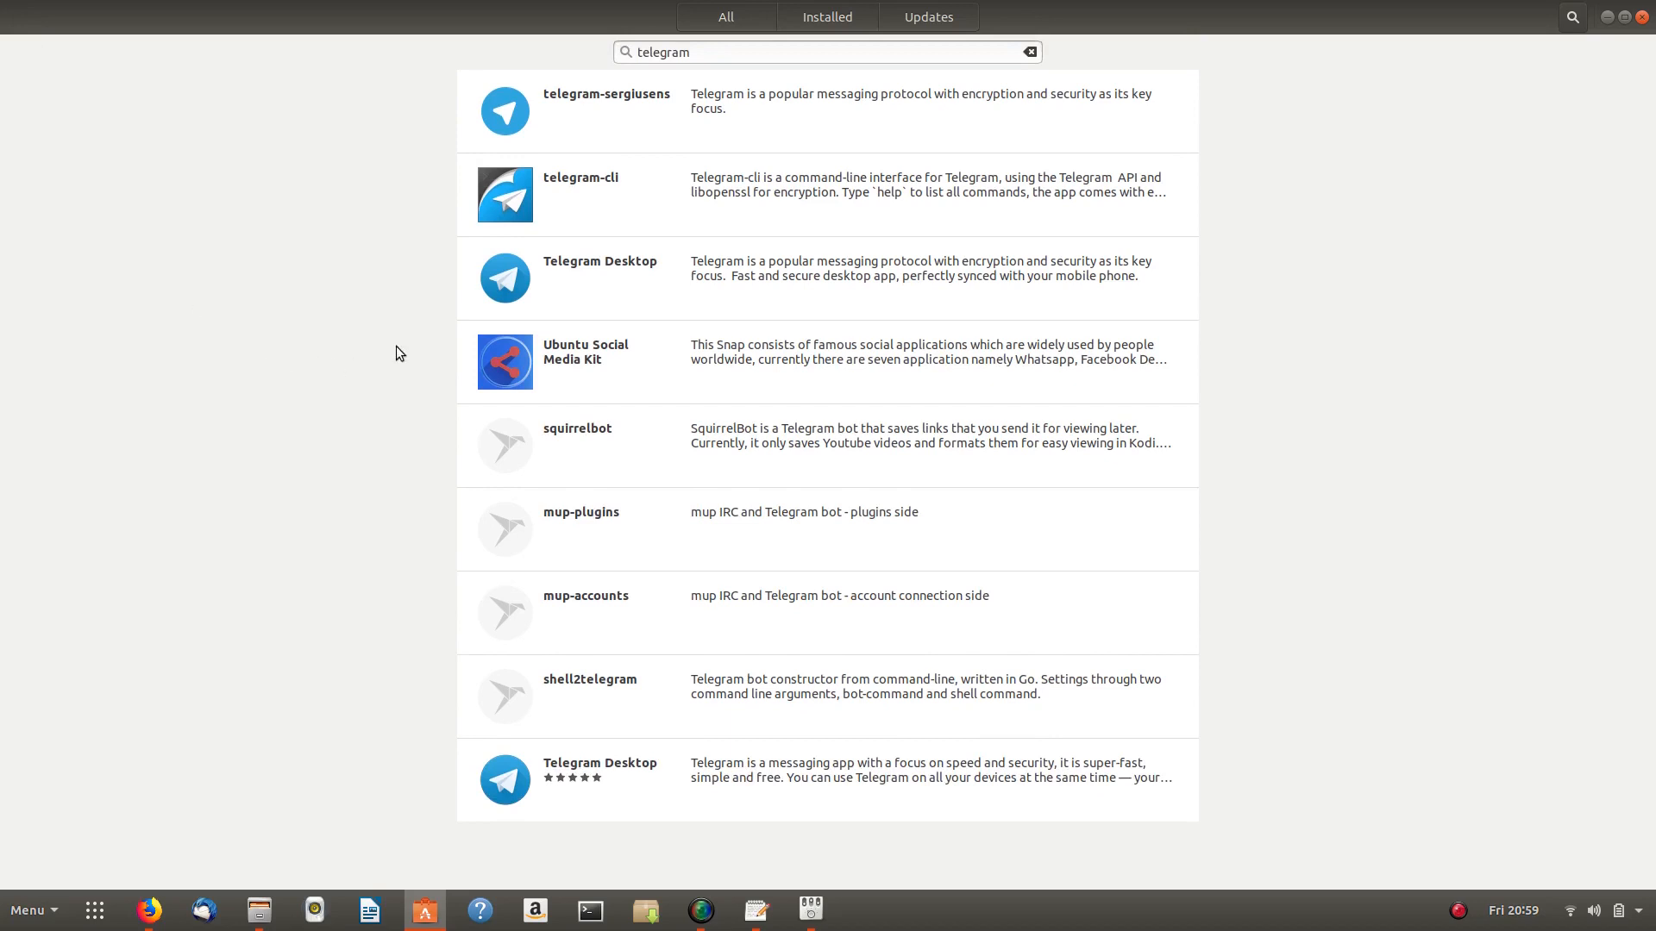
click(587, 772)
scroll(258, 397, down, 5)
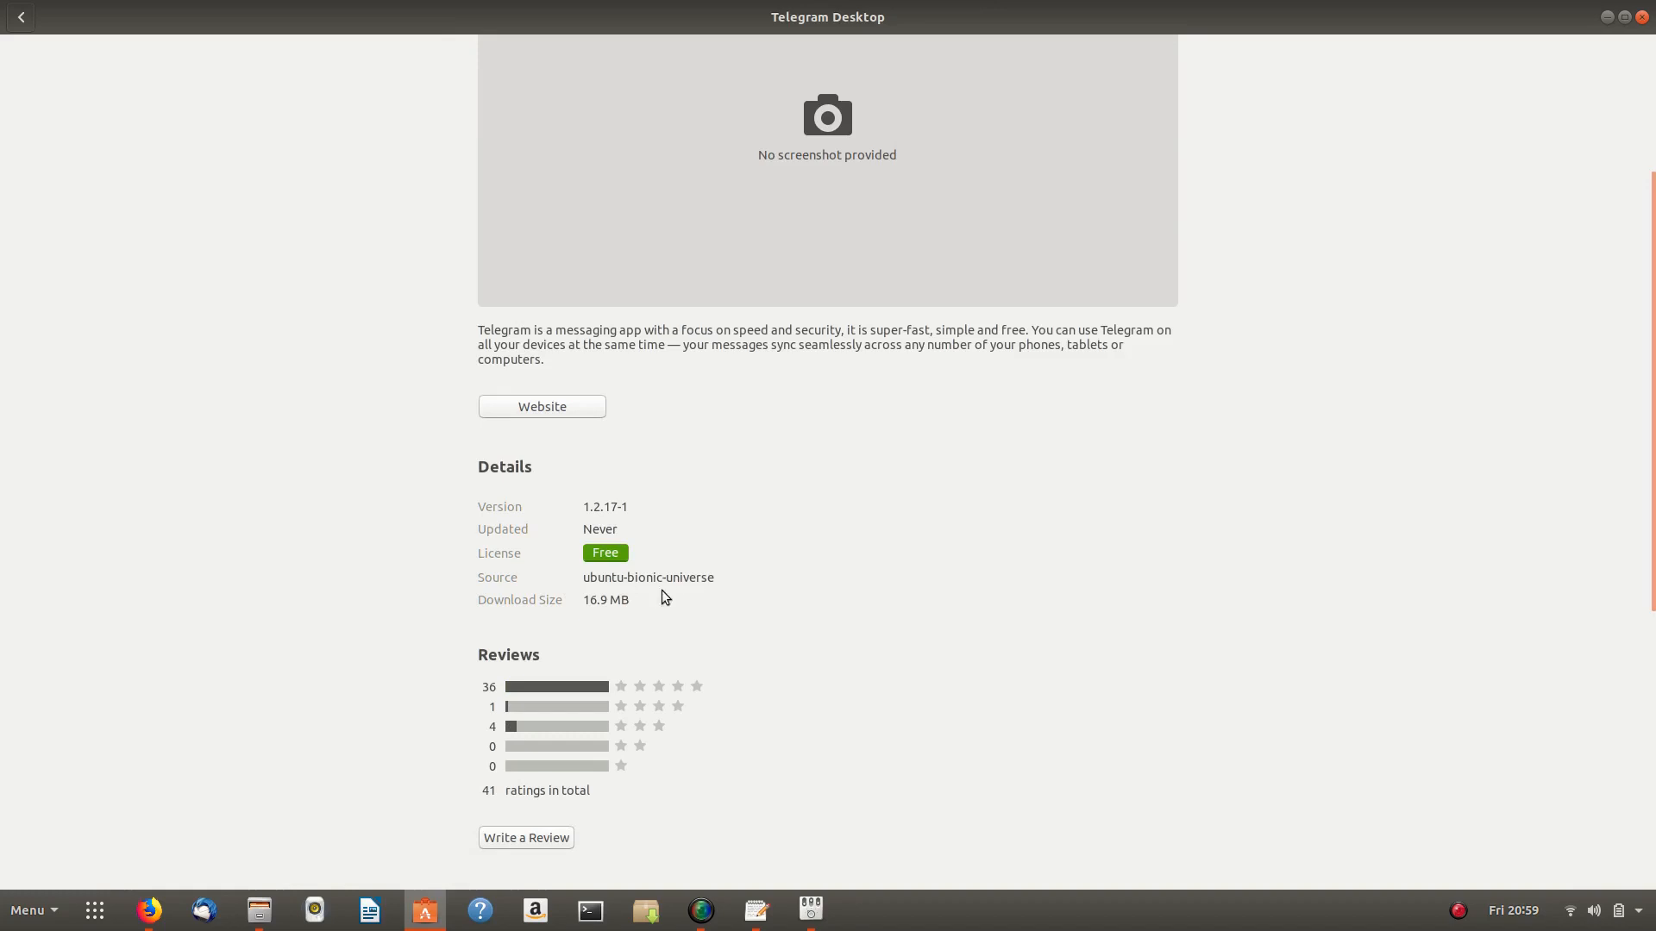
scroll(413, 506, up, 5)
scroll(413, 506, down, 5)
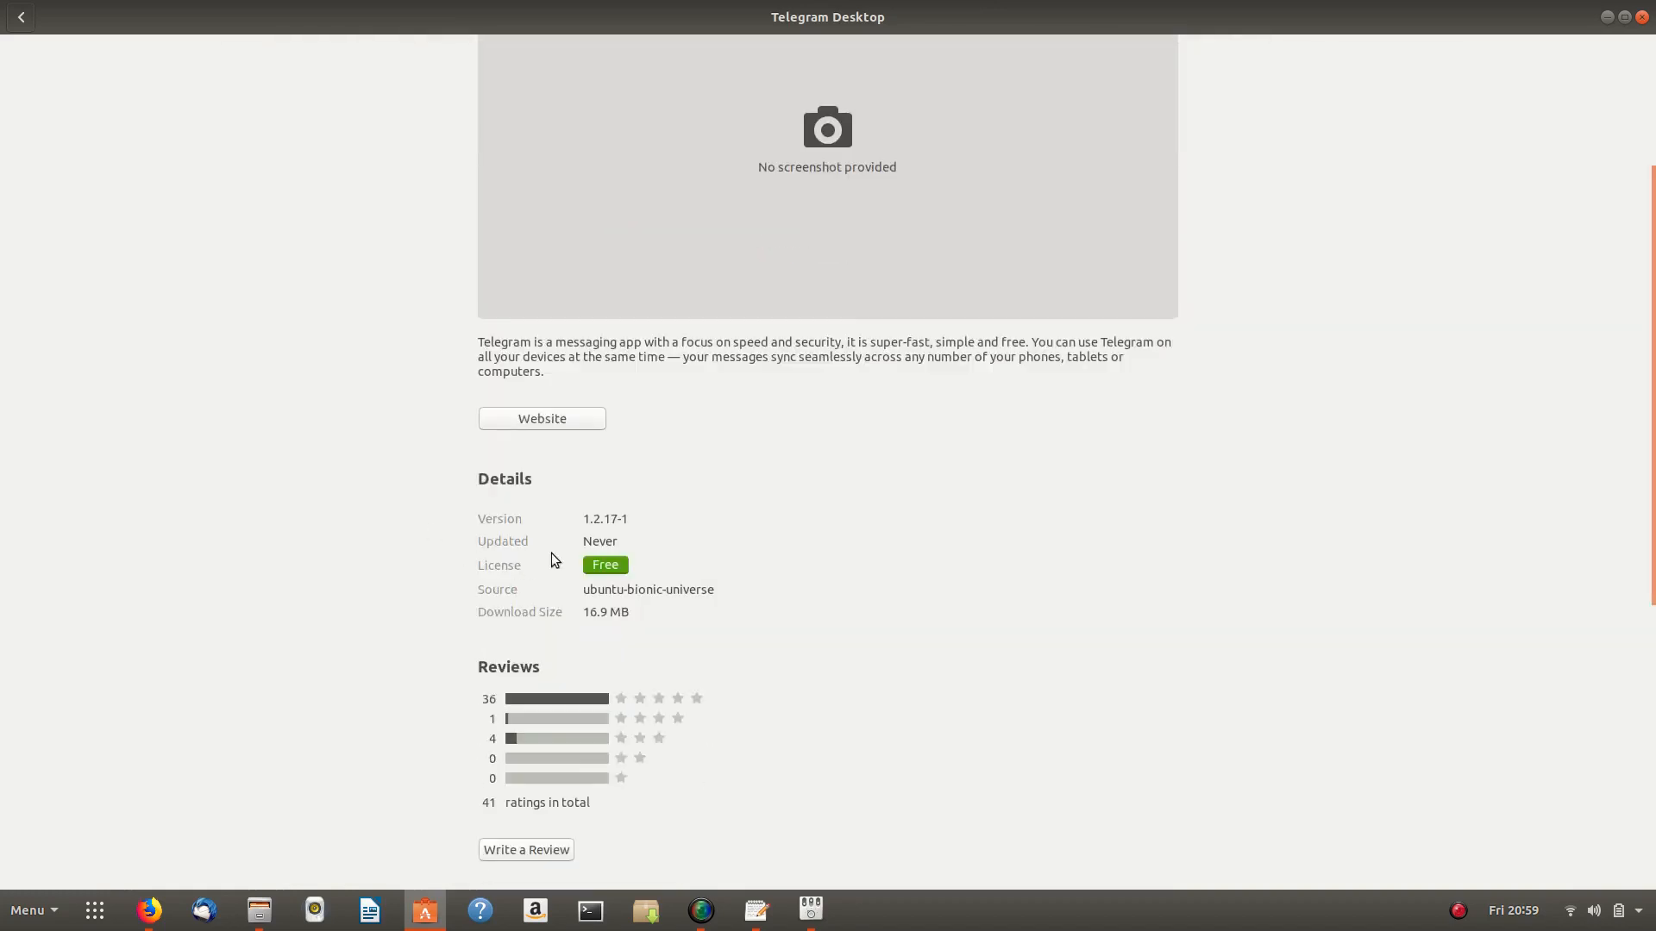
scroll(416, 424, up, 5)
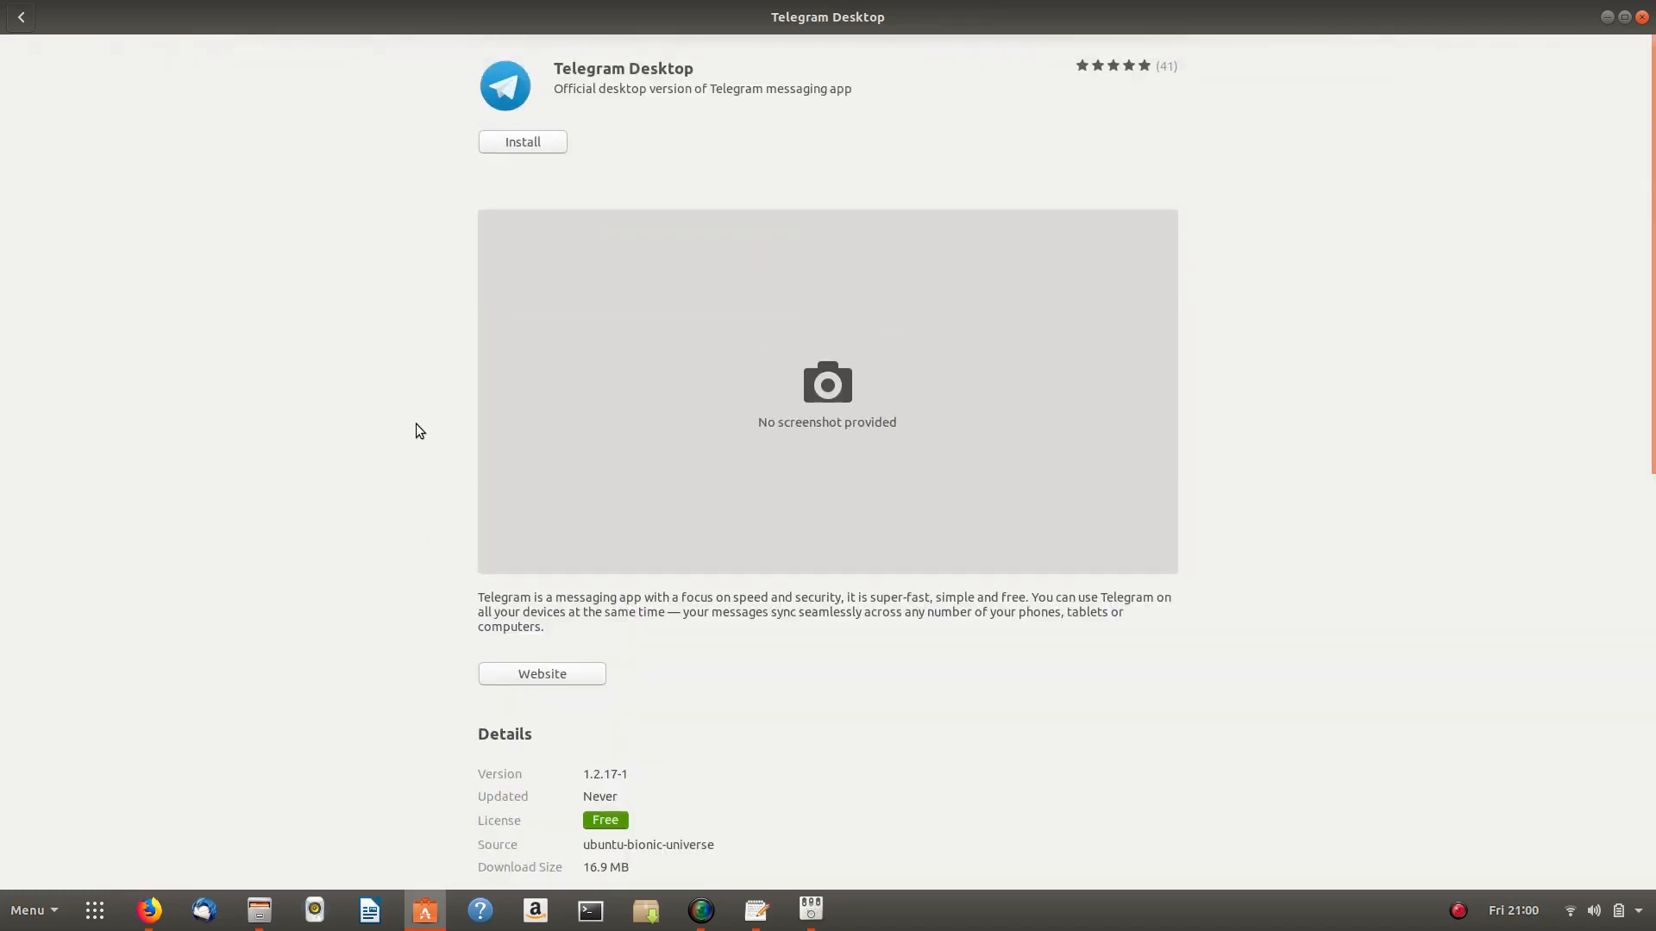
- Revisit the Snap Store Telegram Desktop and telegram-sergiusens listings, ending on Snap Store Telegram Desktop (100.5 MB)
click(17, 22)
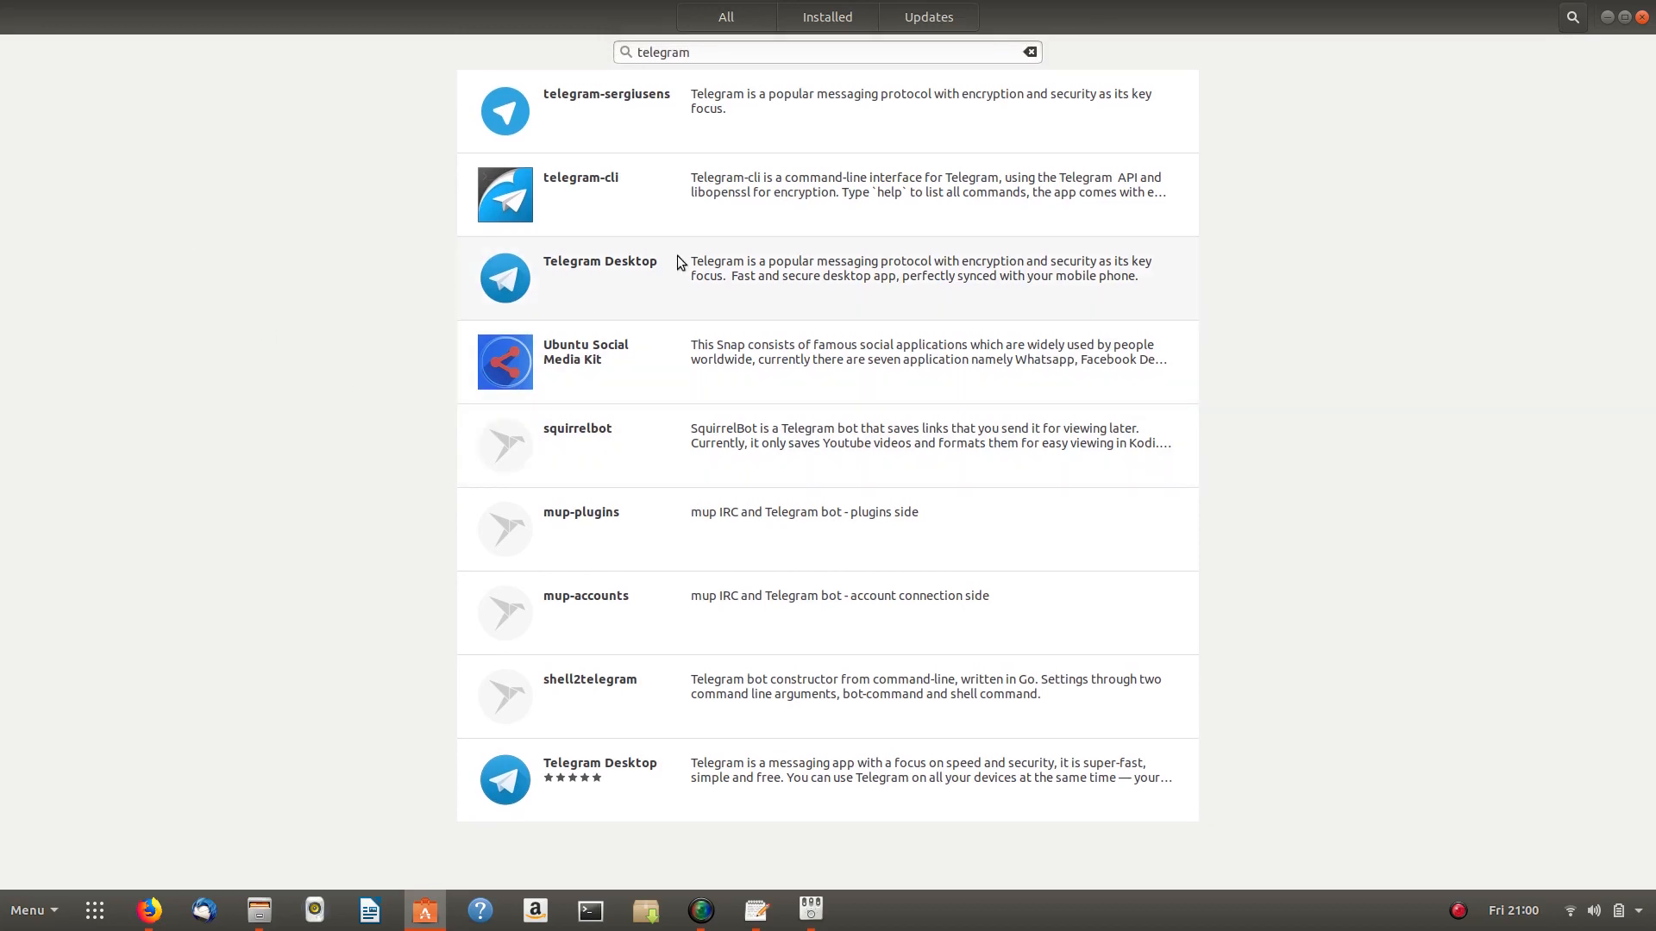
click(676, 255)
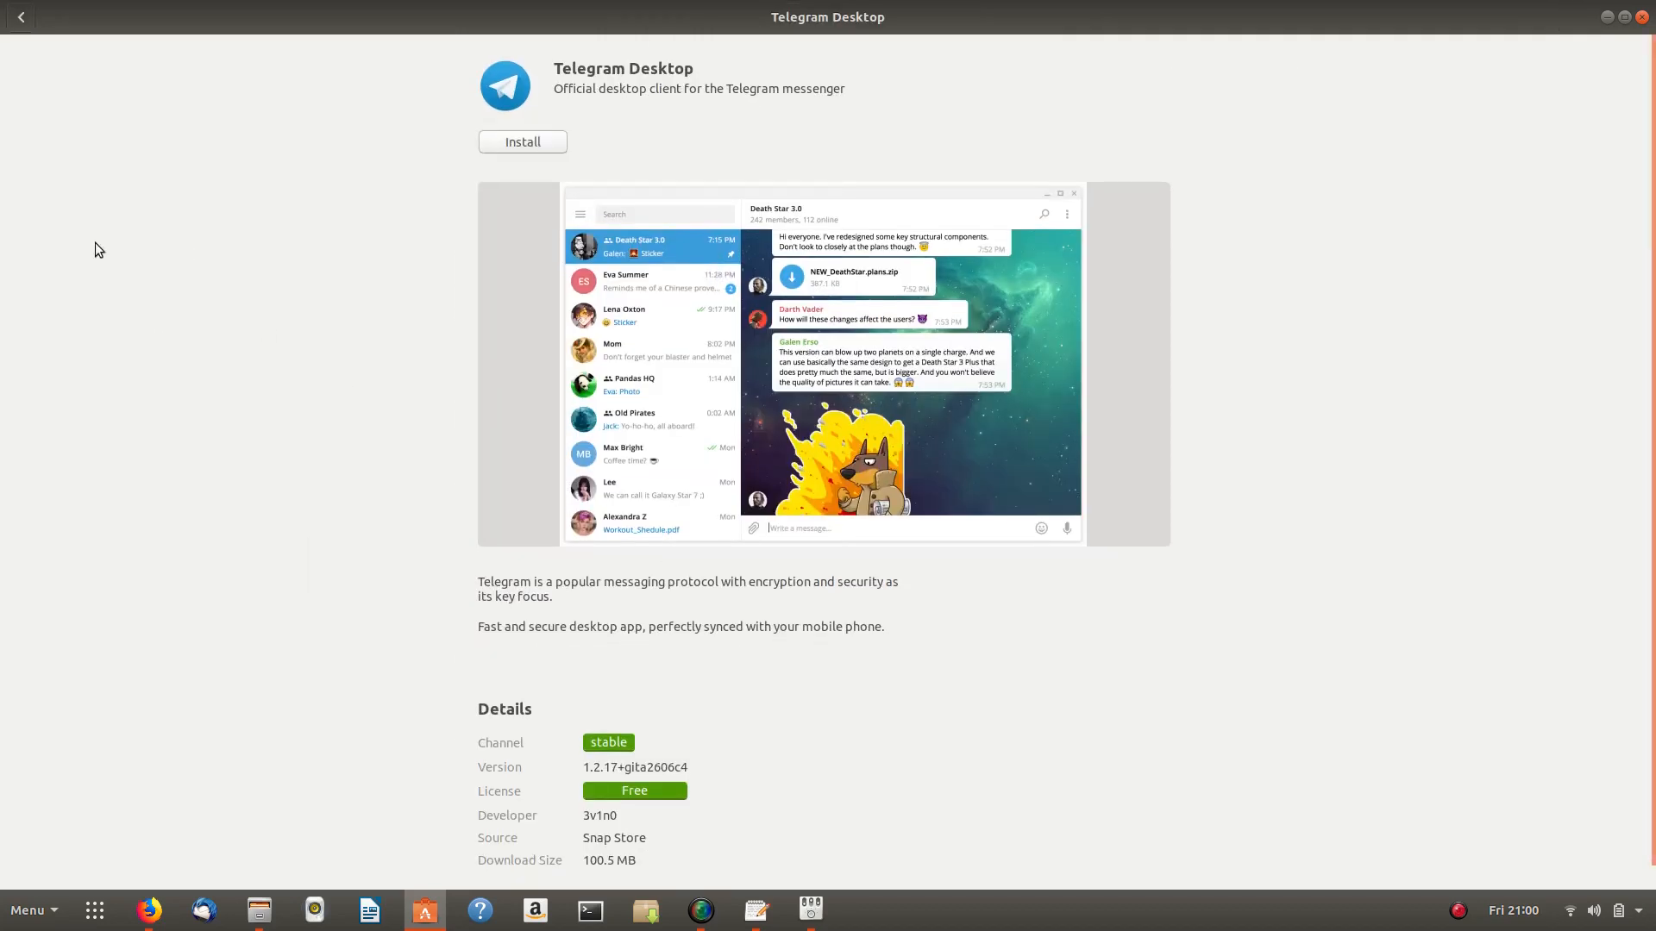
scroll(295, 387, down, 2)
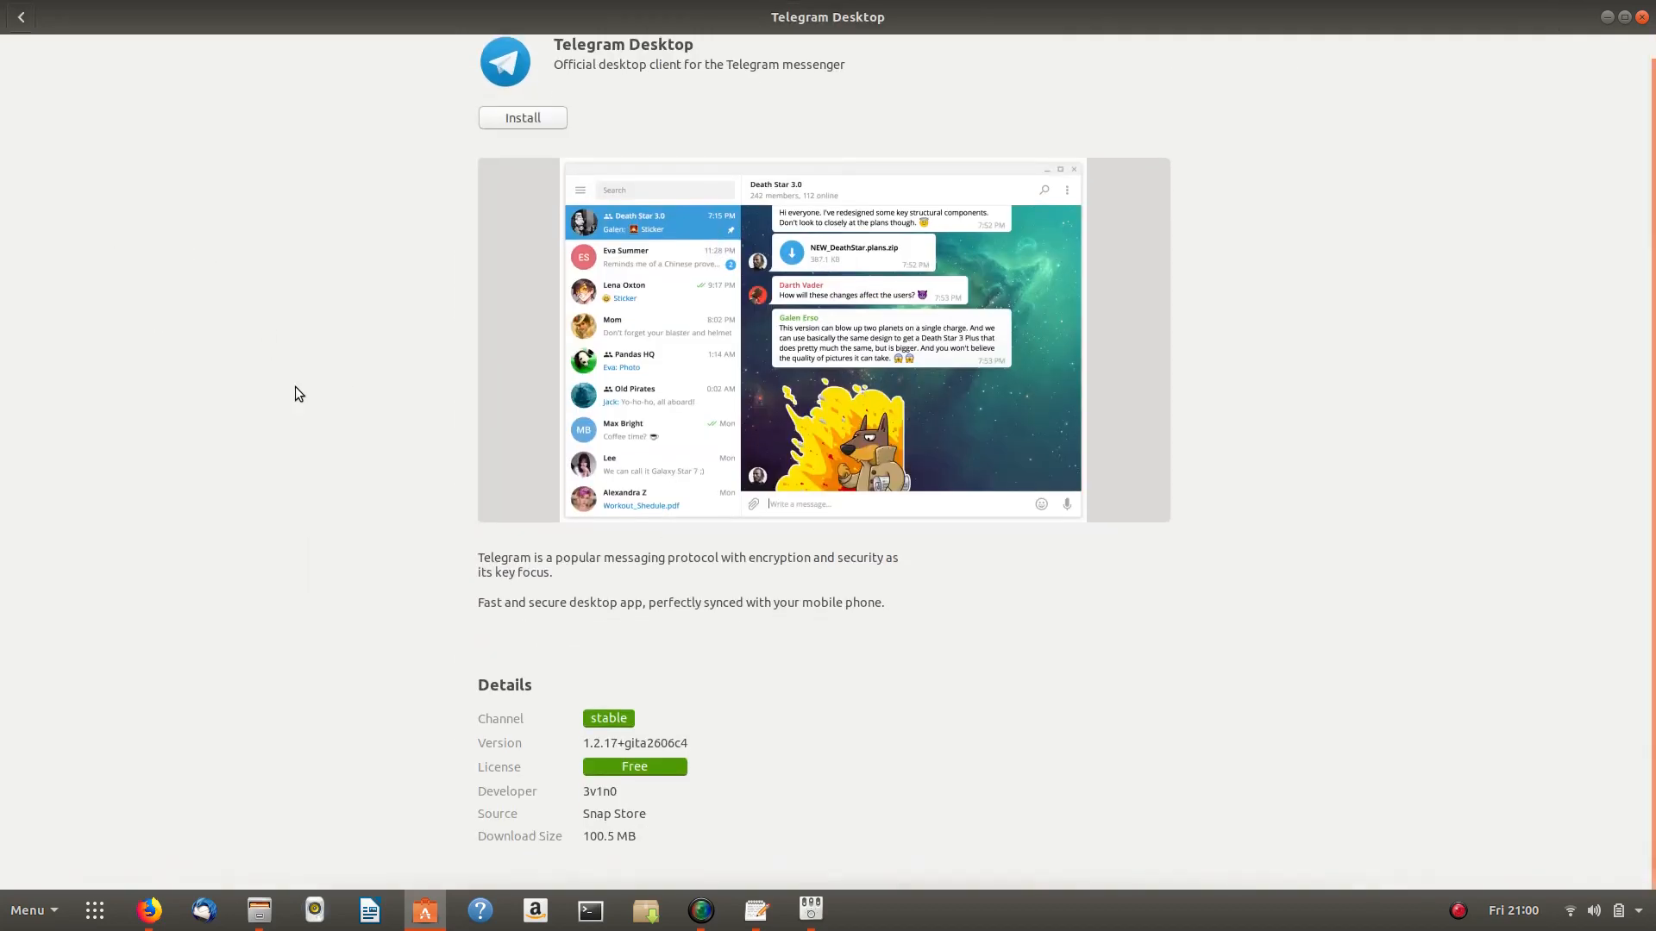
click(19, 20)
click(705, 96)
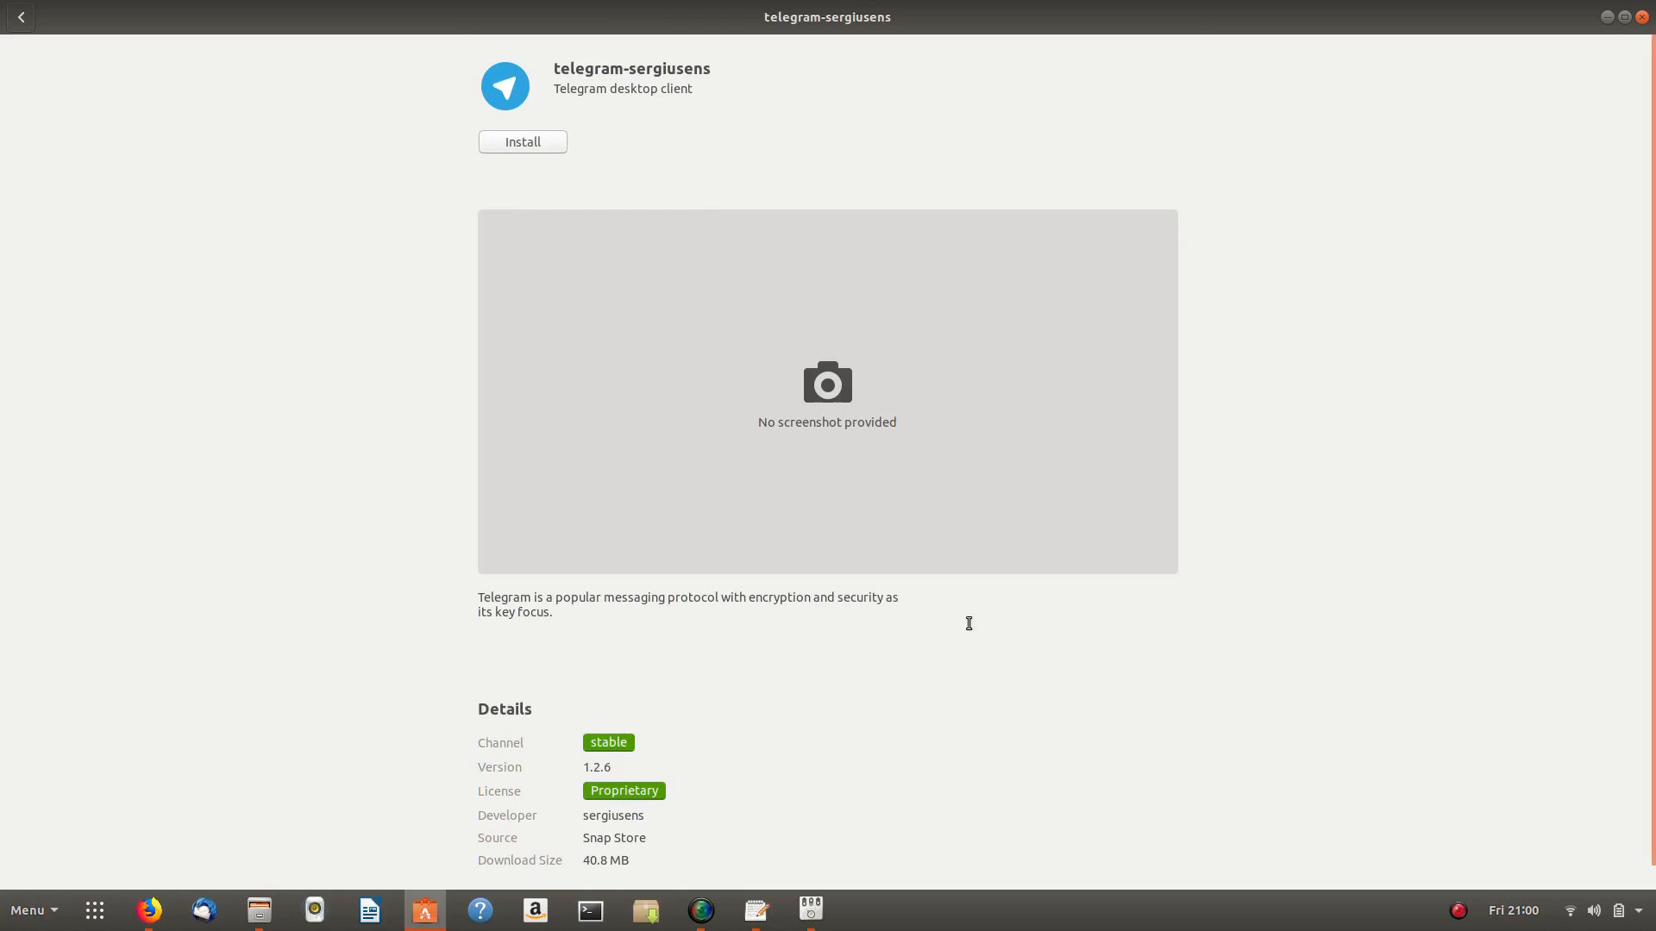
mouse_move(0, 3)
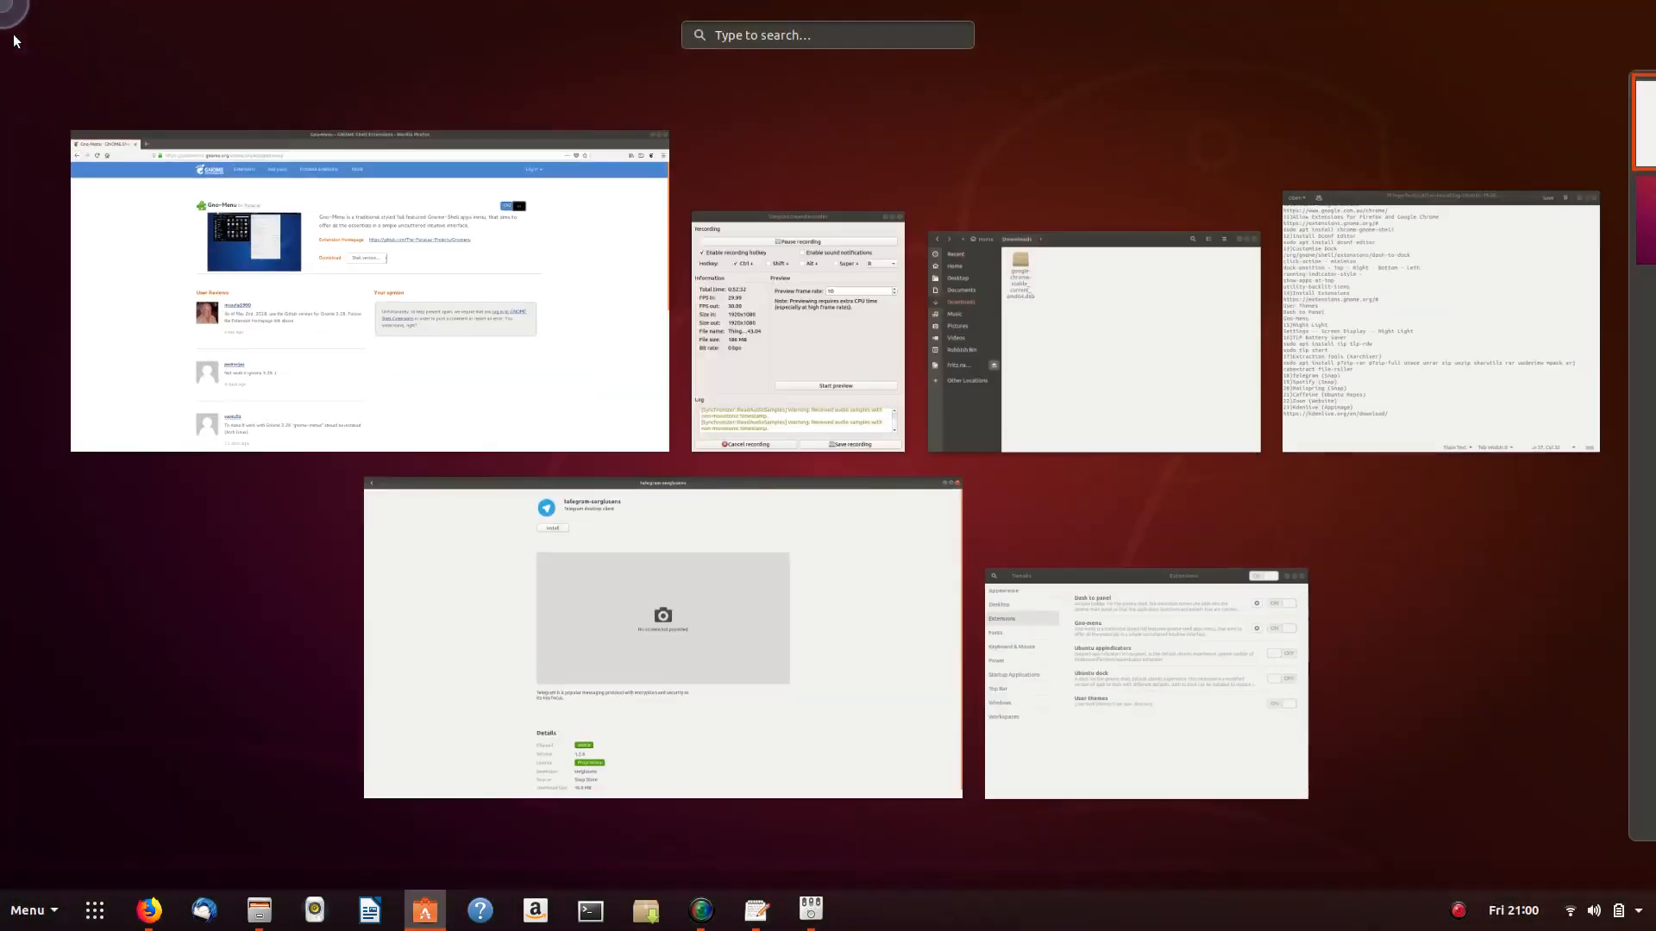
click(358, 262)
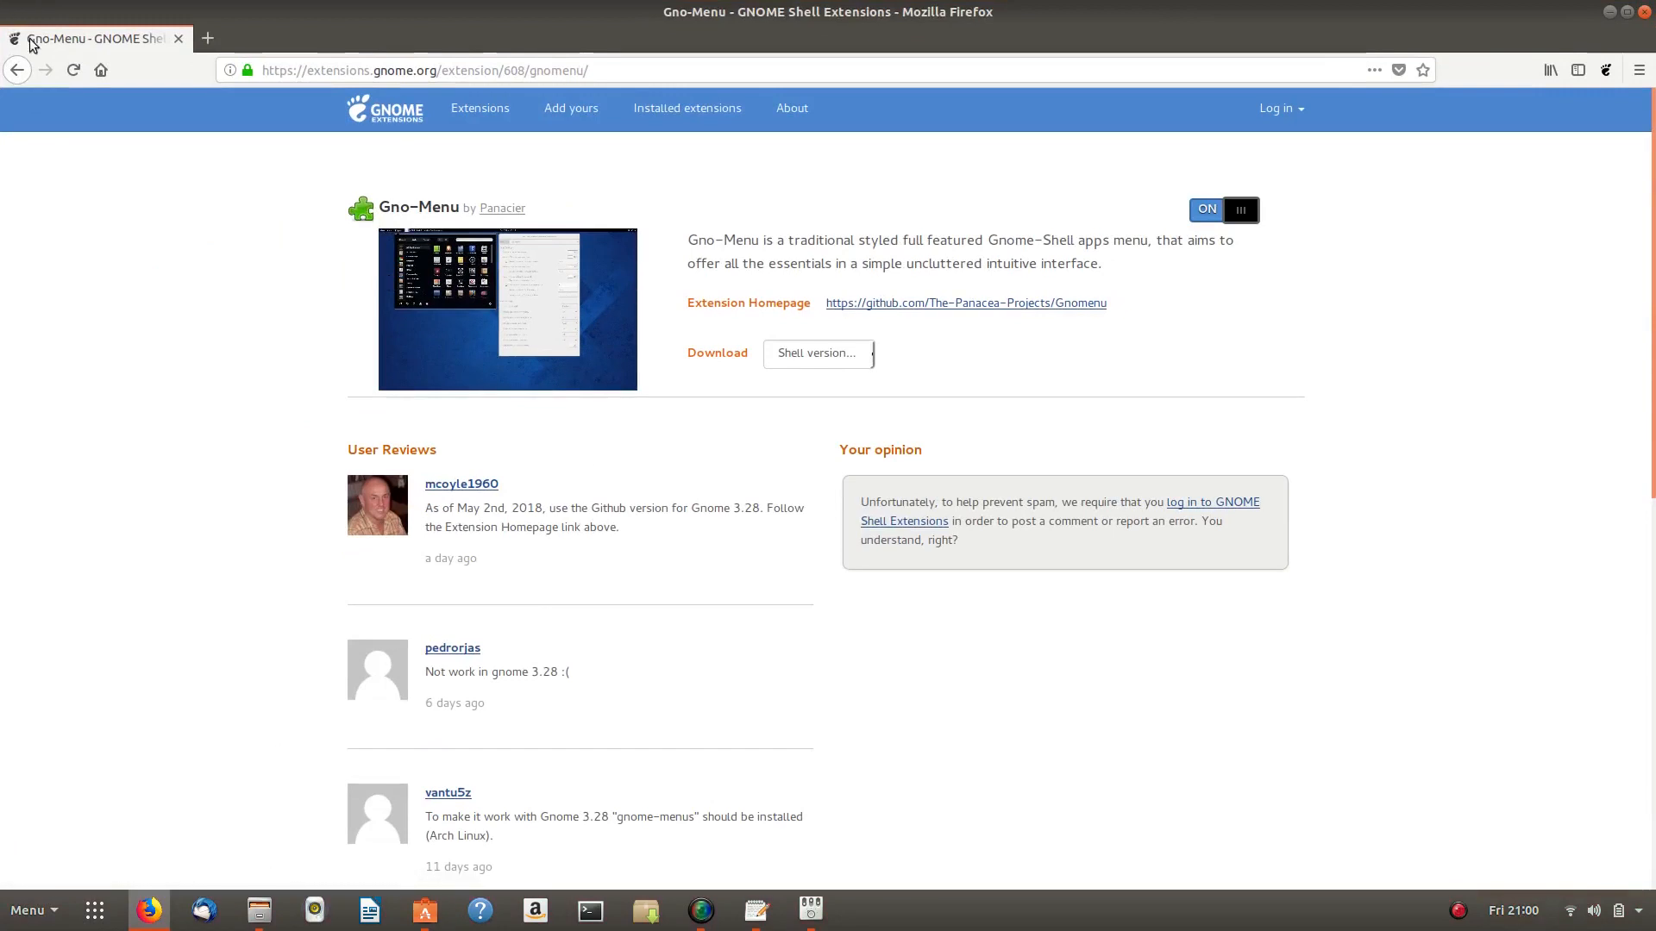
mouse_move(1, 3)
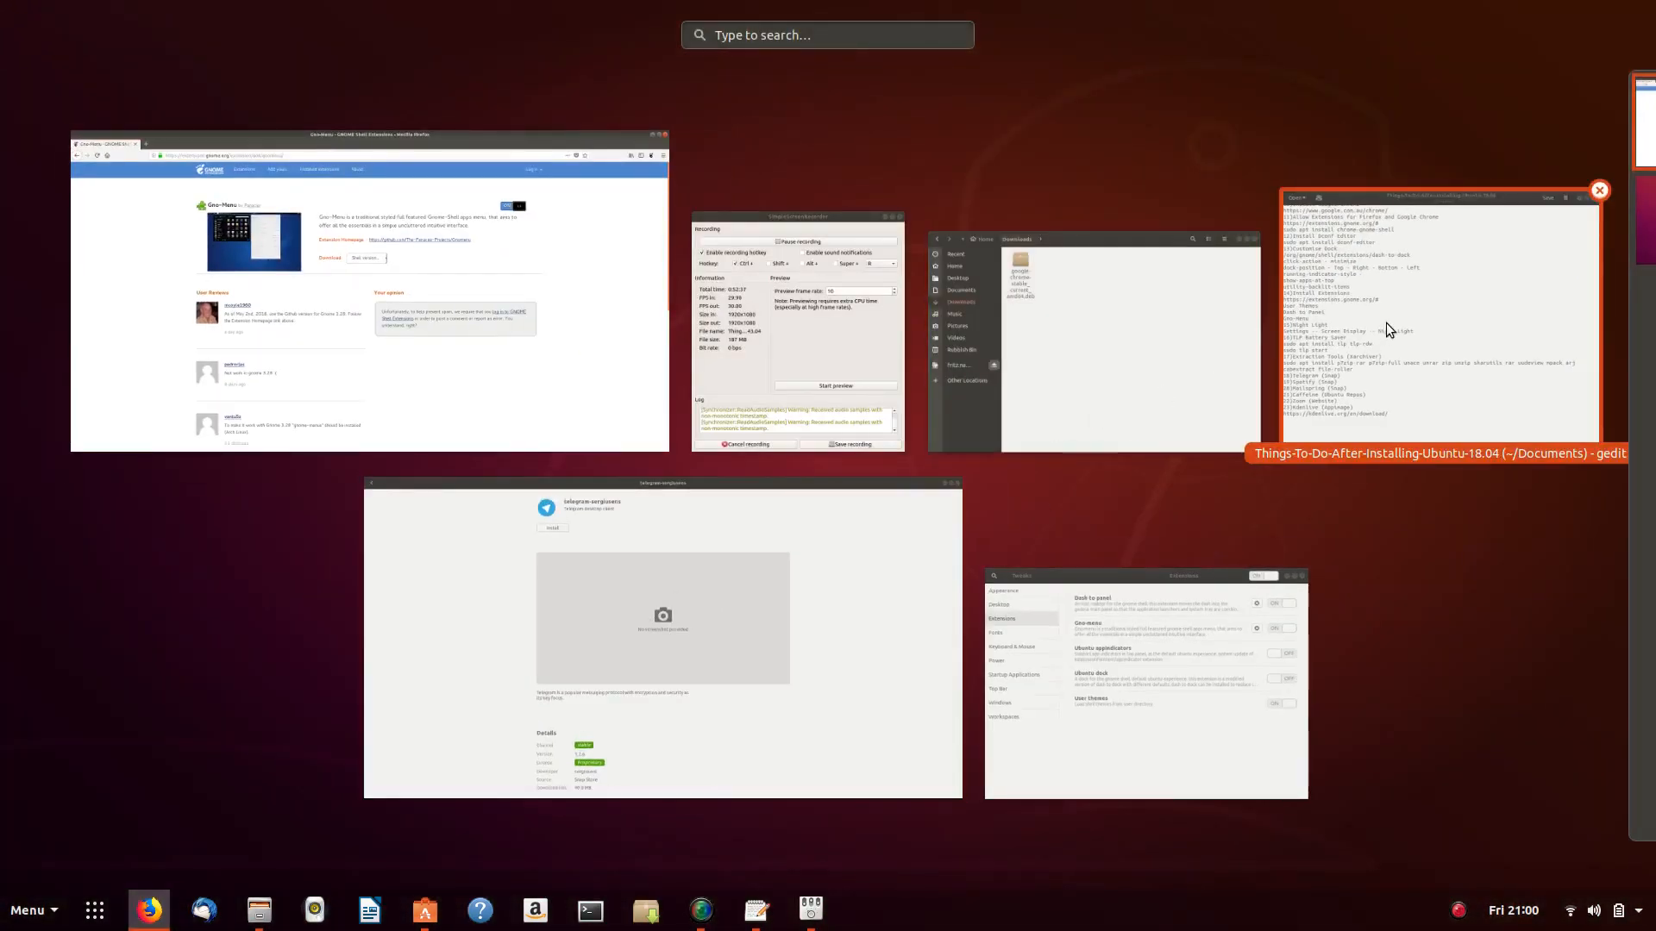
click(808, 662)
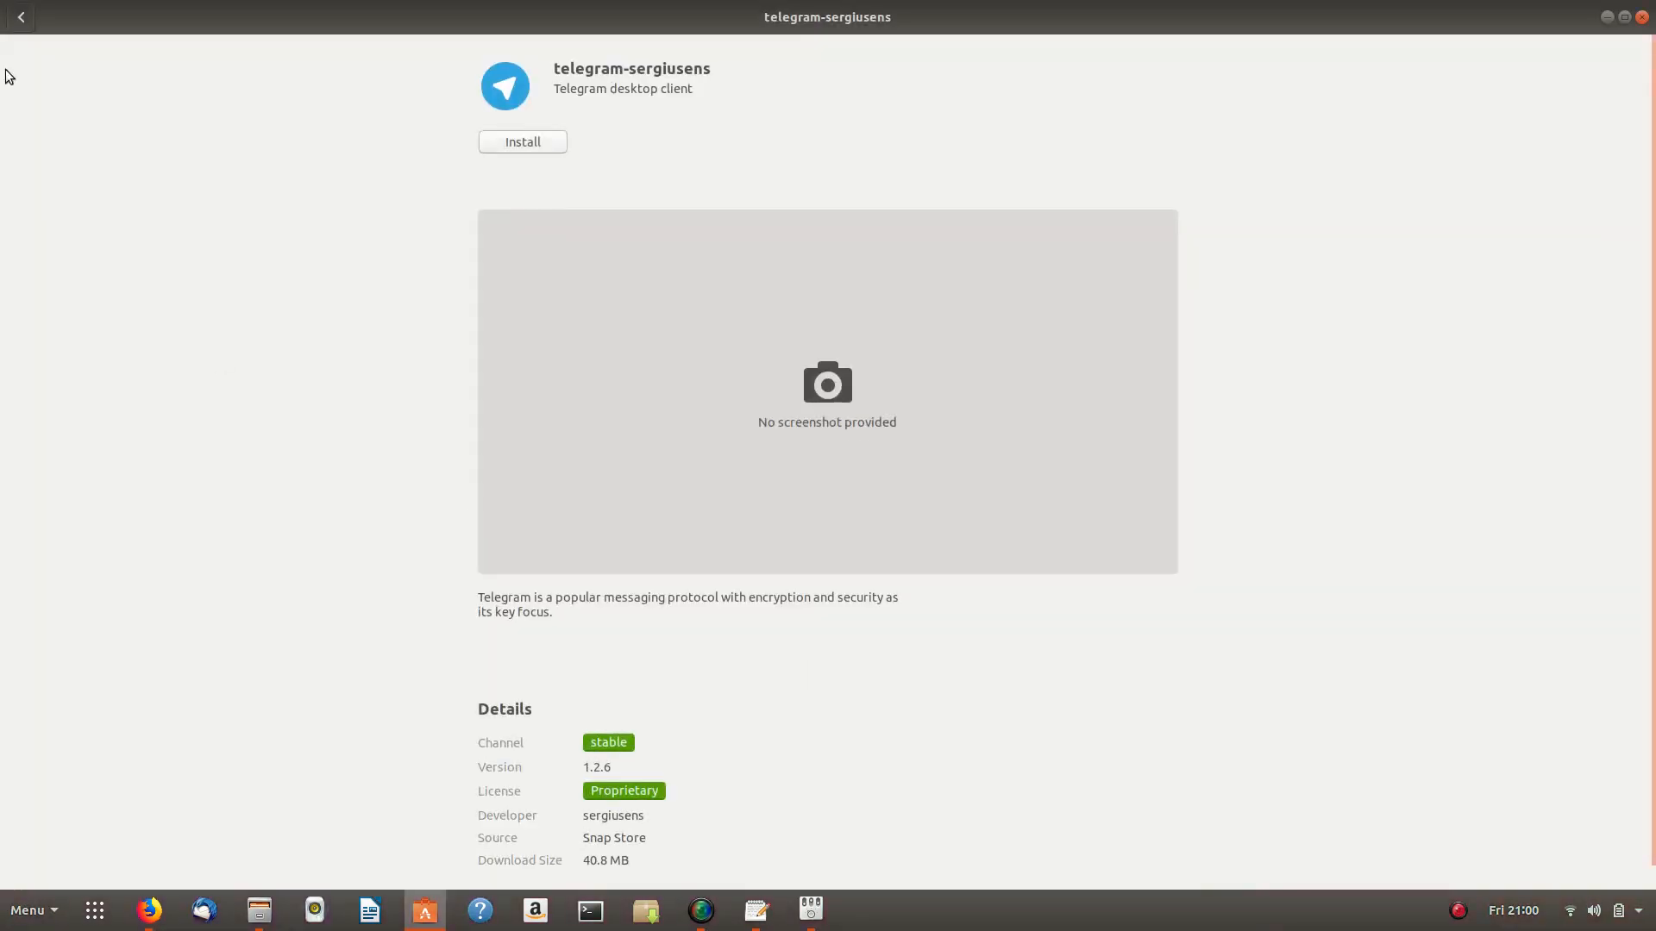
click(21, 17)
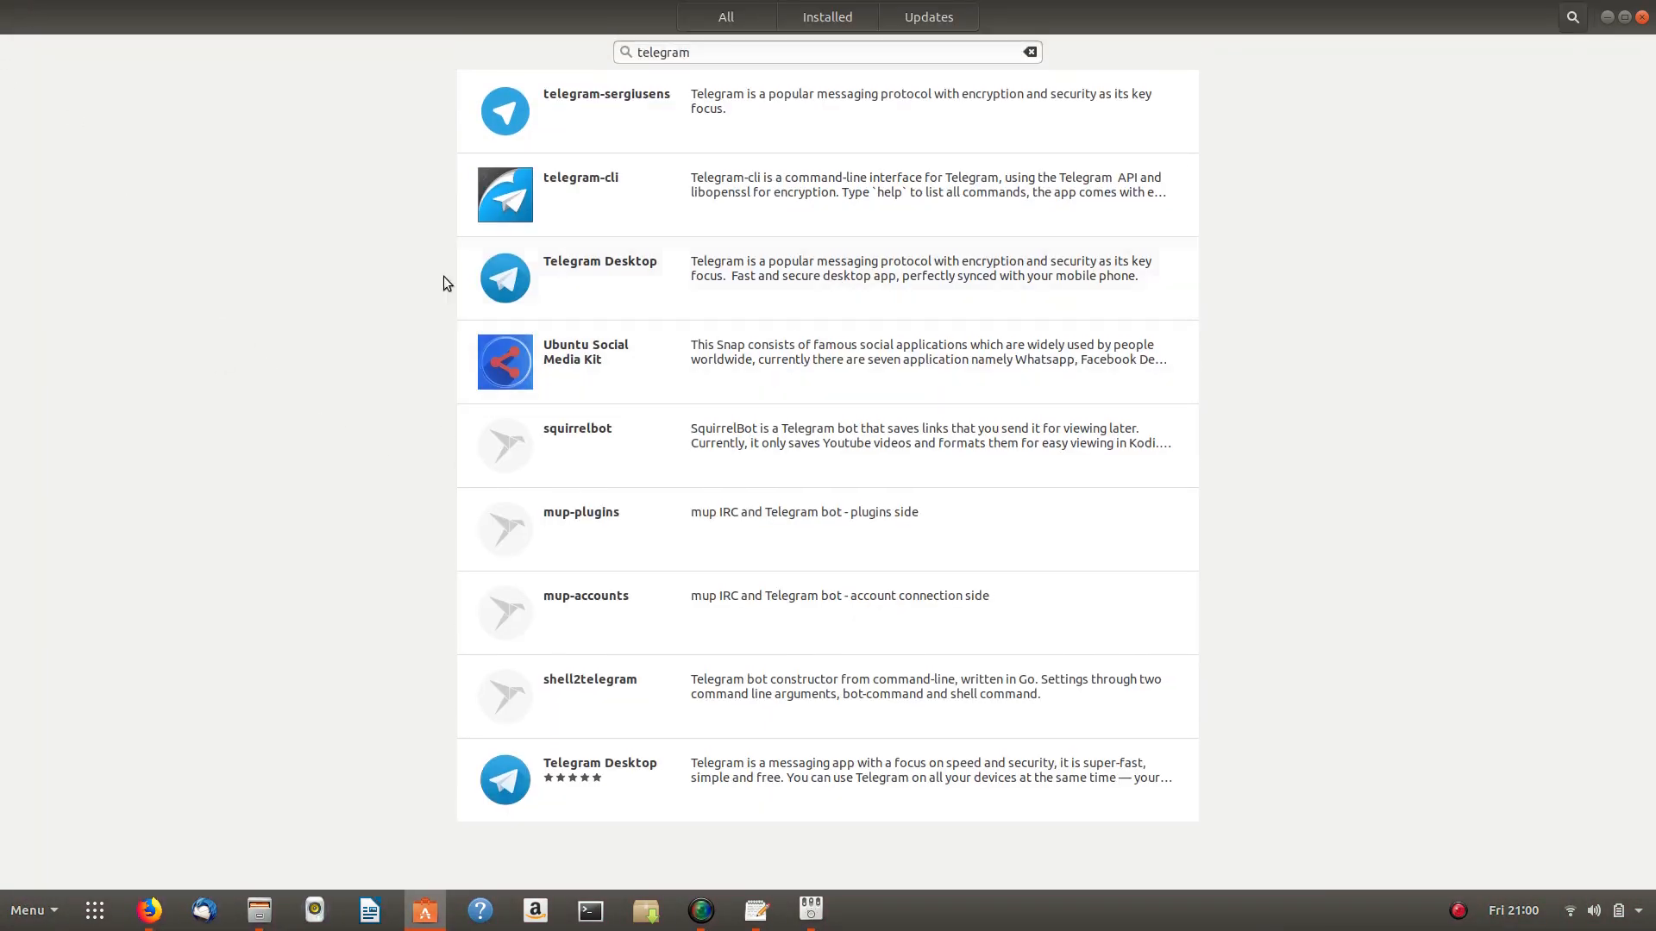
click(768, 274)
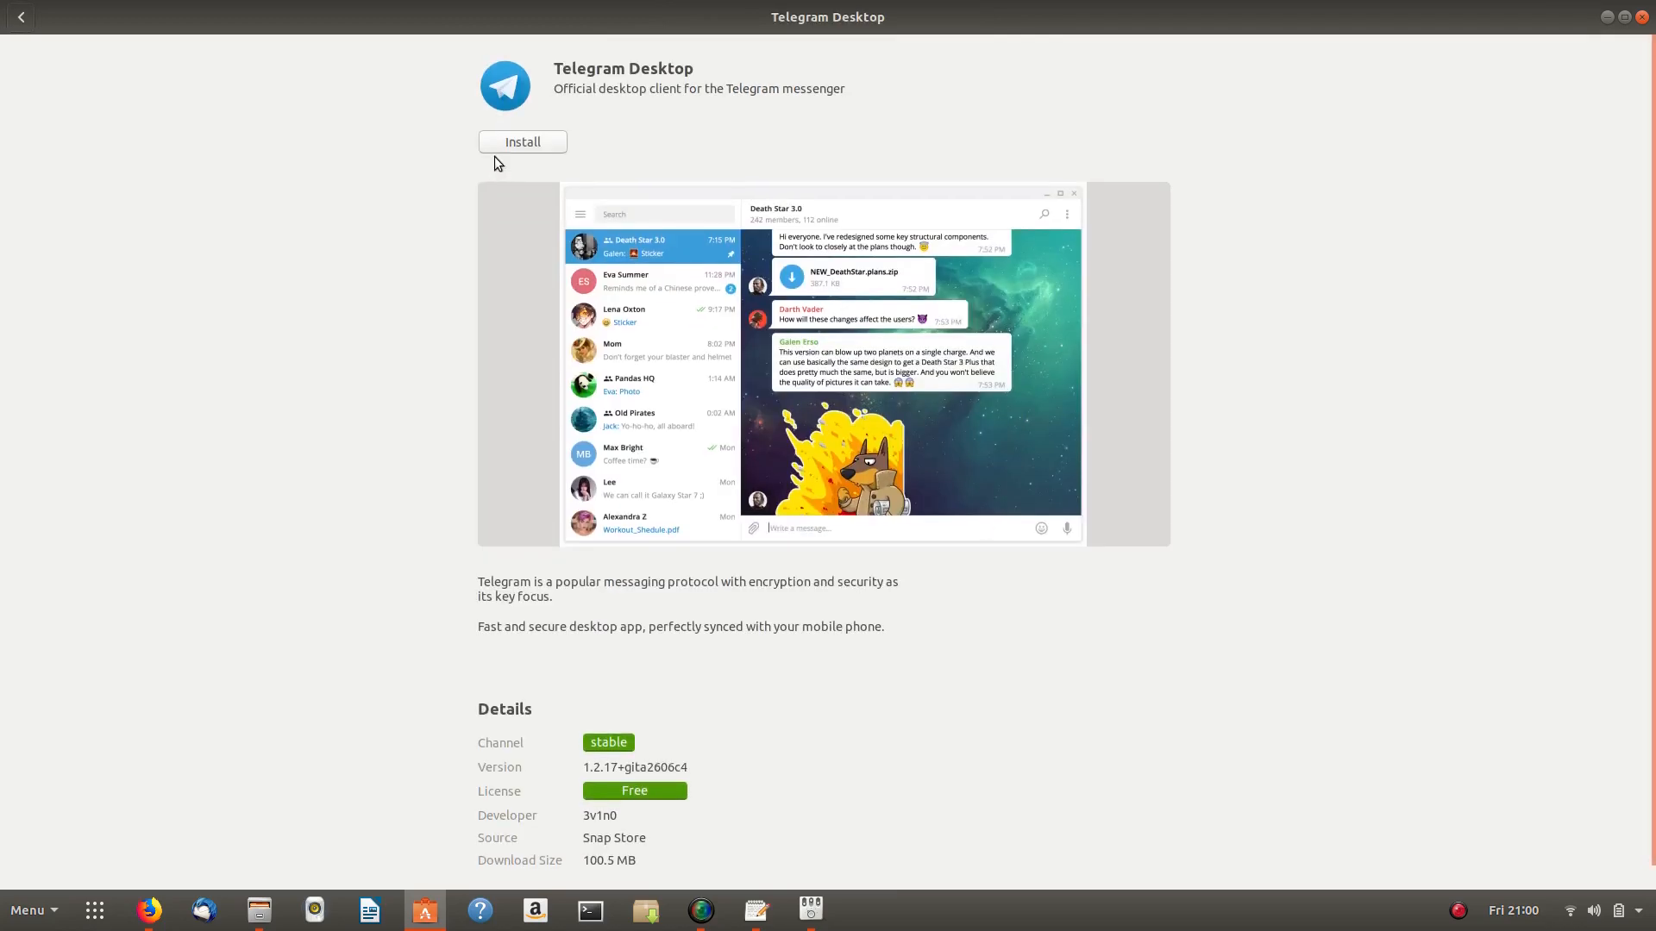
- Install the Snap Store Telegram Desktop, authenticating with the administrator password
click(515, 143)
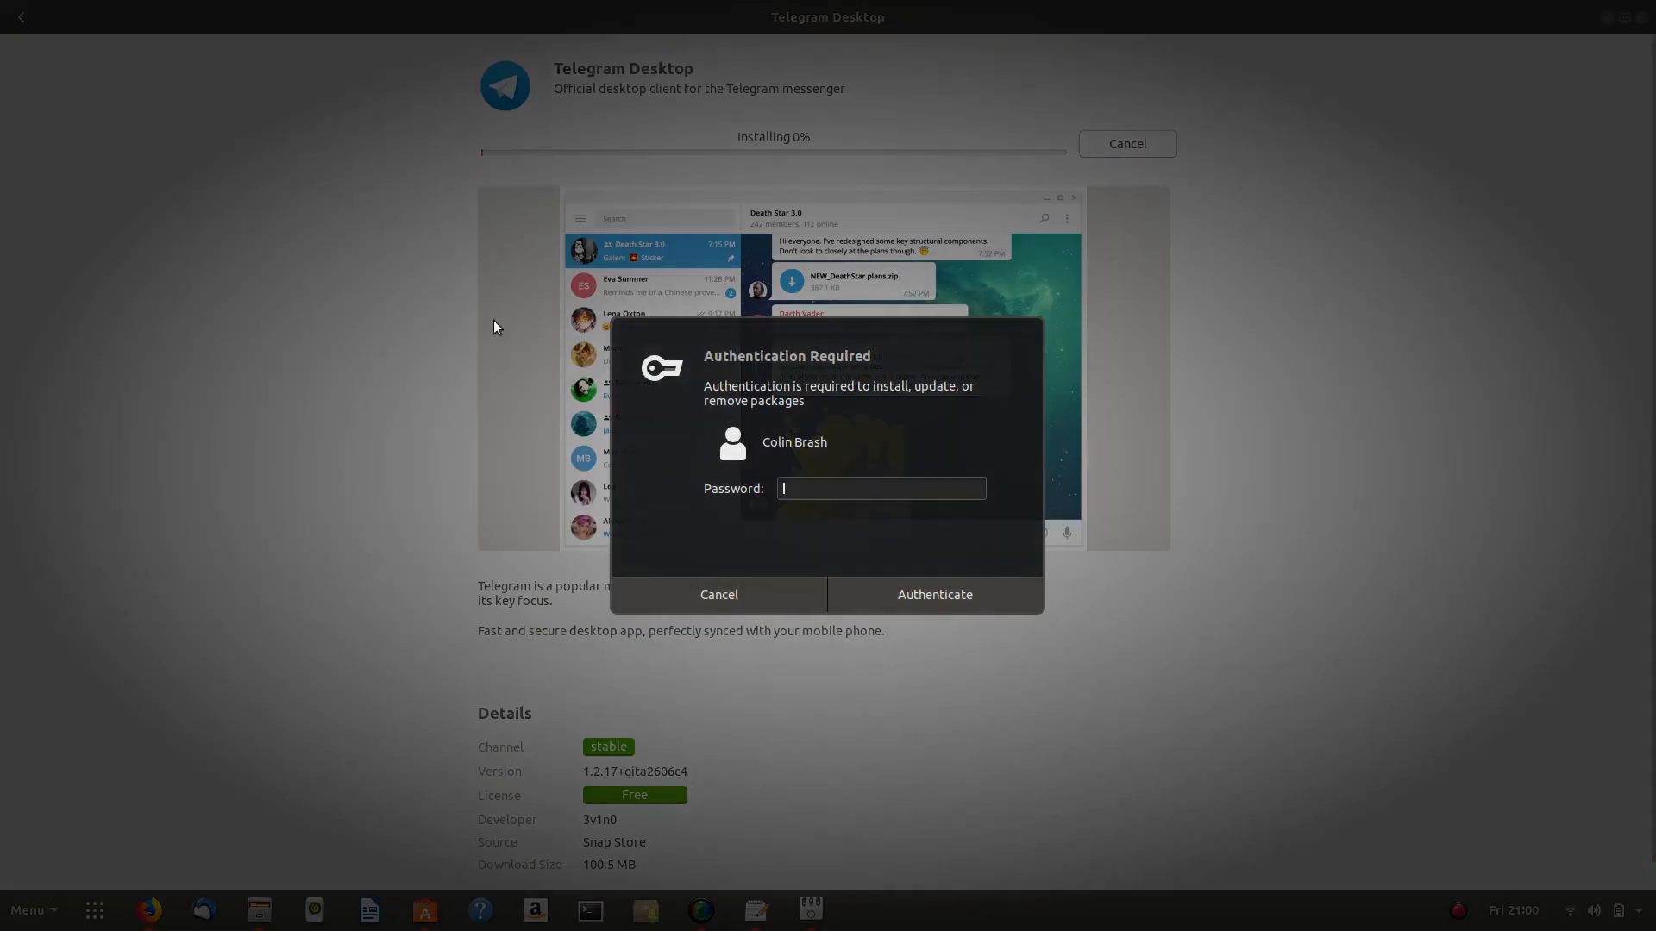
text(********)
click(910, 589)
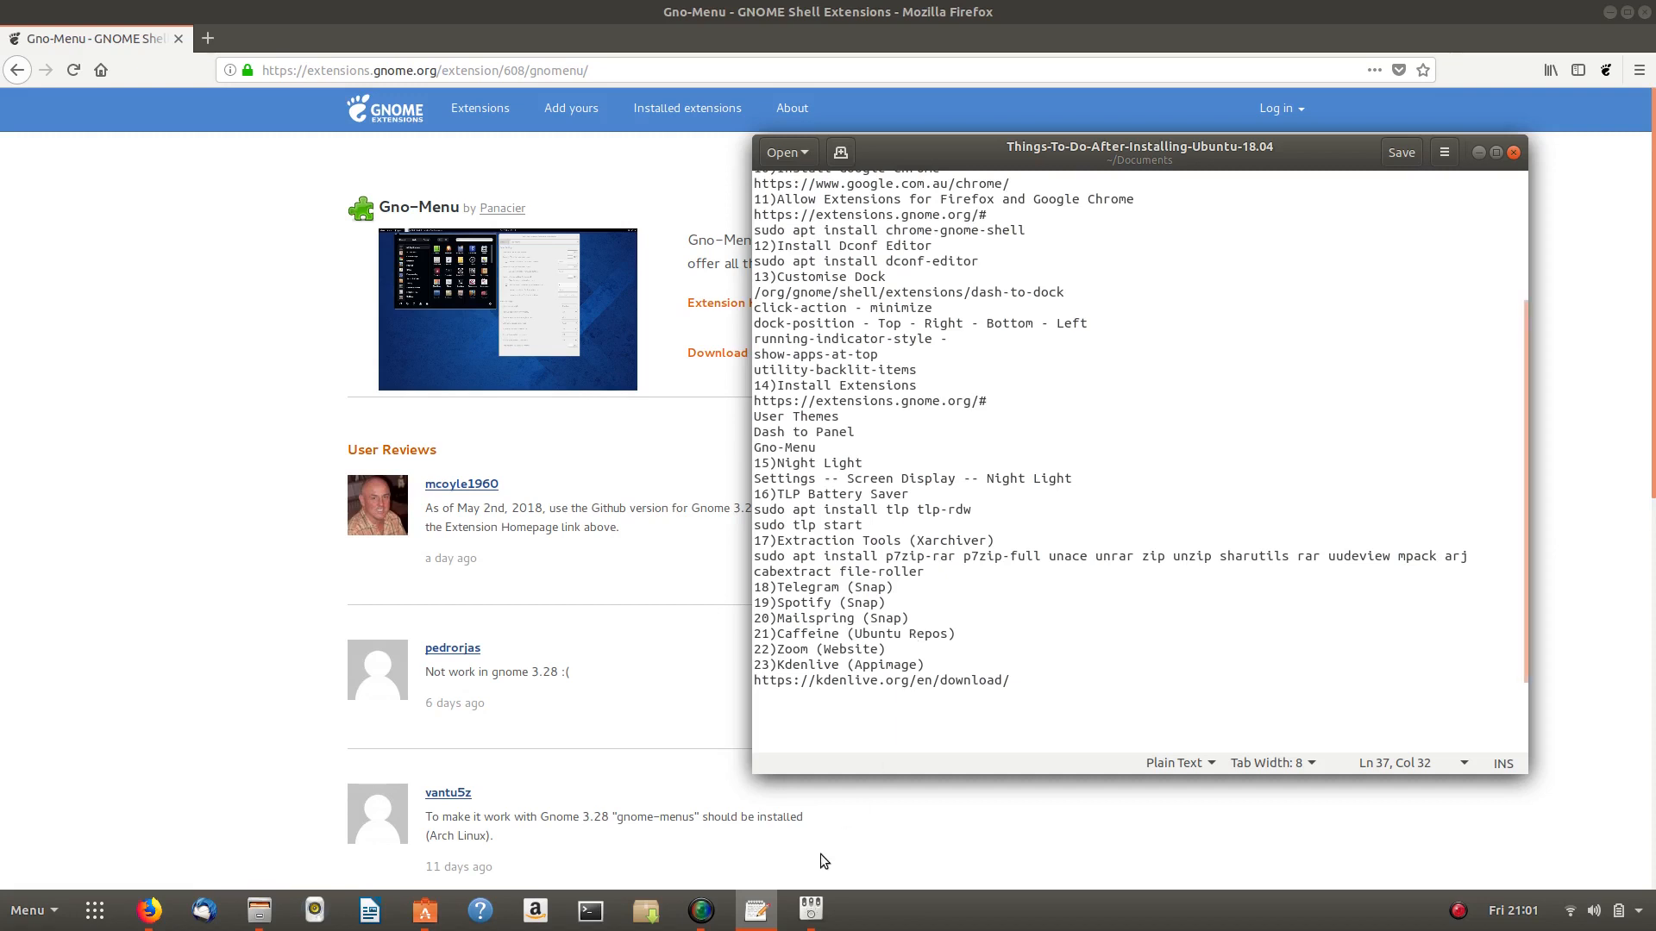
- Confirm Telegram Desktop (100.4 MB) finished installing in Ubuntu Software, leaving the gedit checklist in front
mouse_move(774, 909)
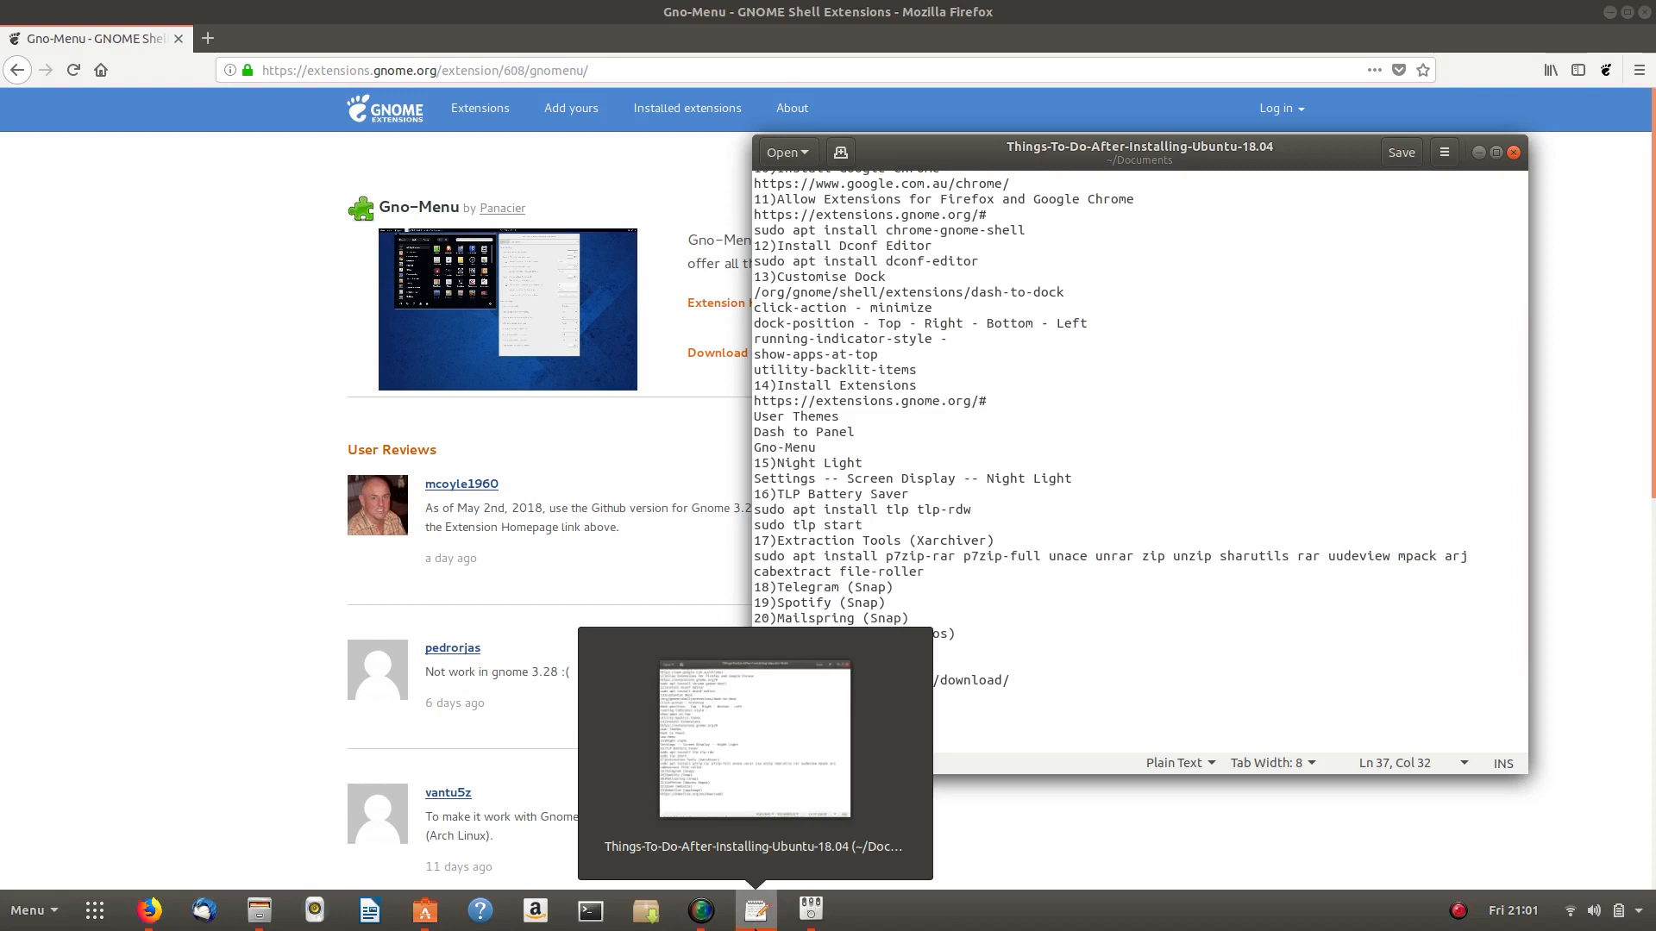
click(757, 916)
click(755, 915)
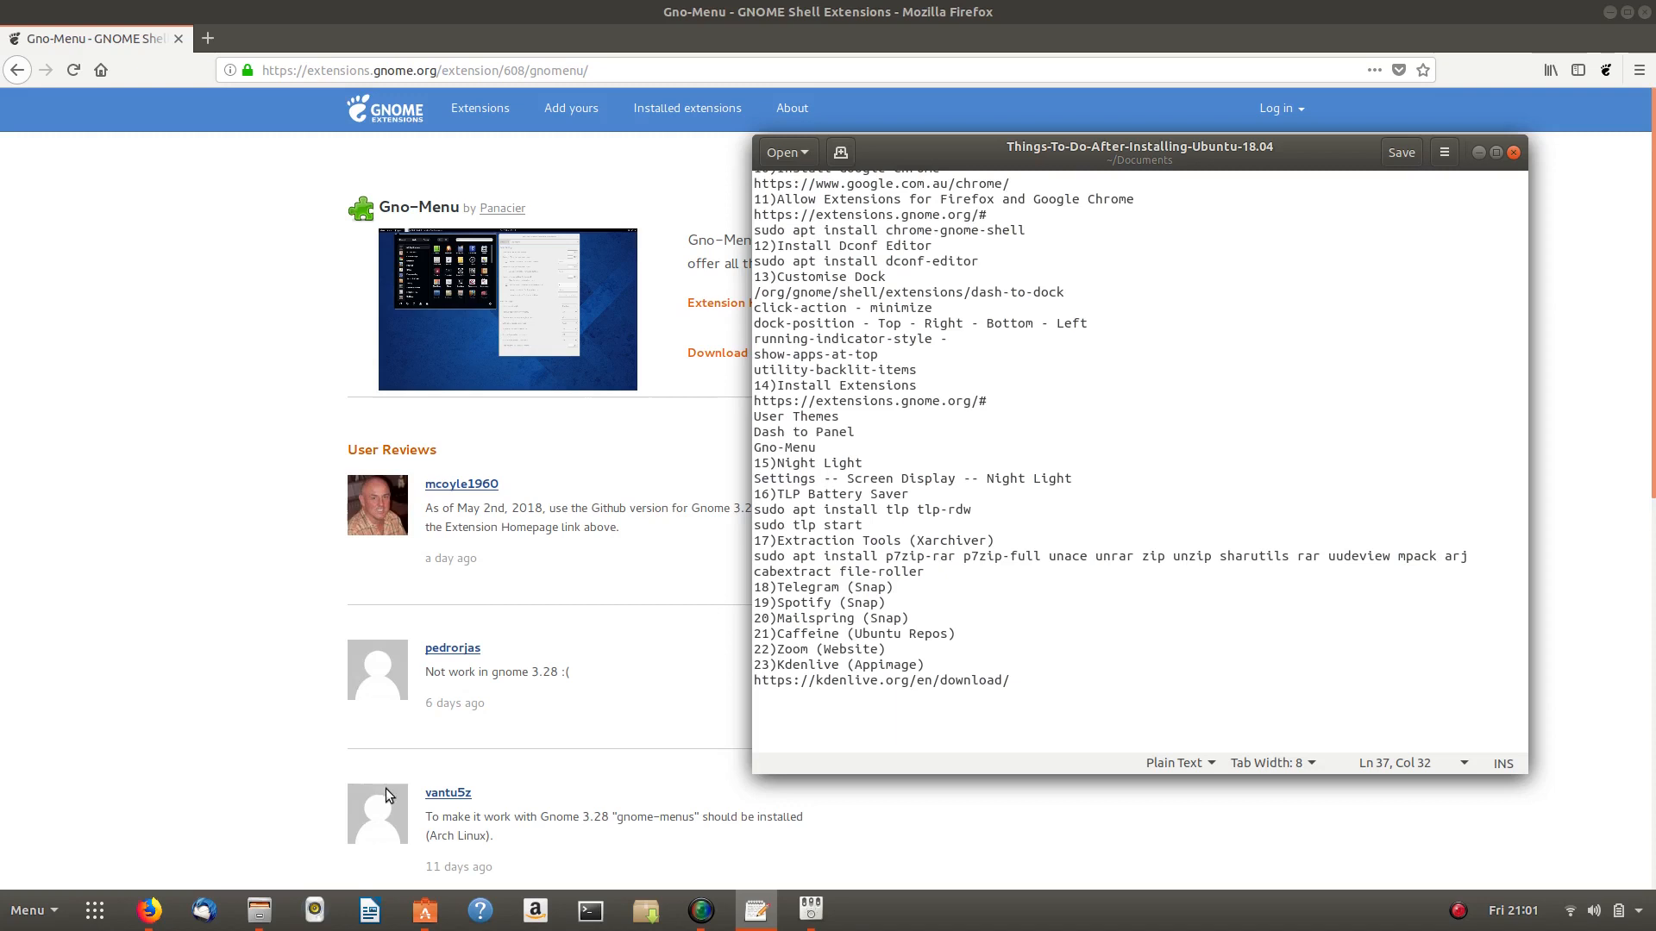
click(424, 751)
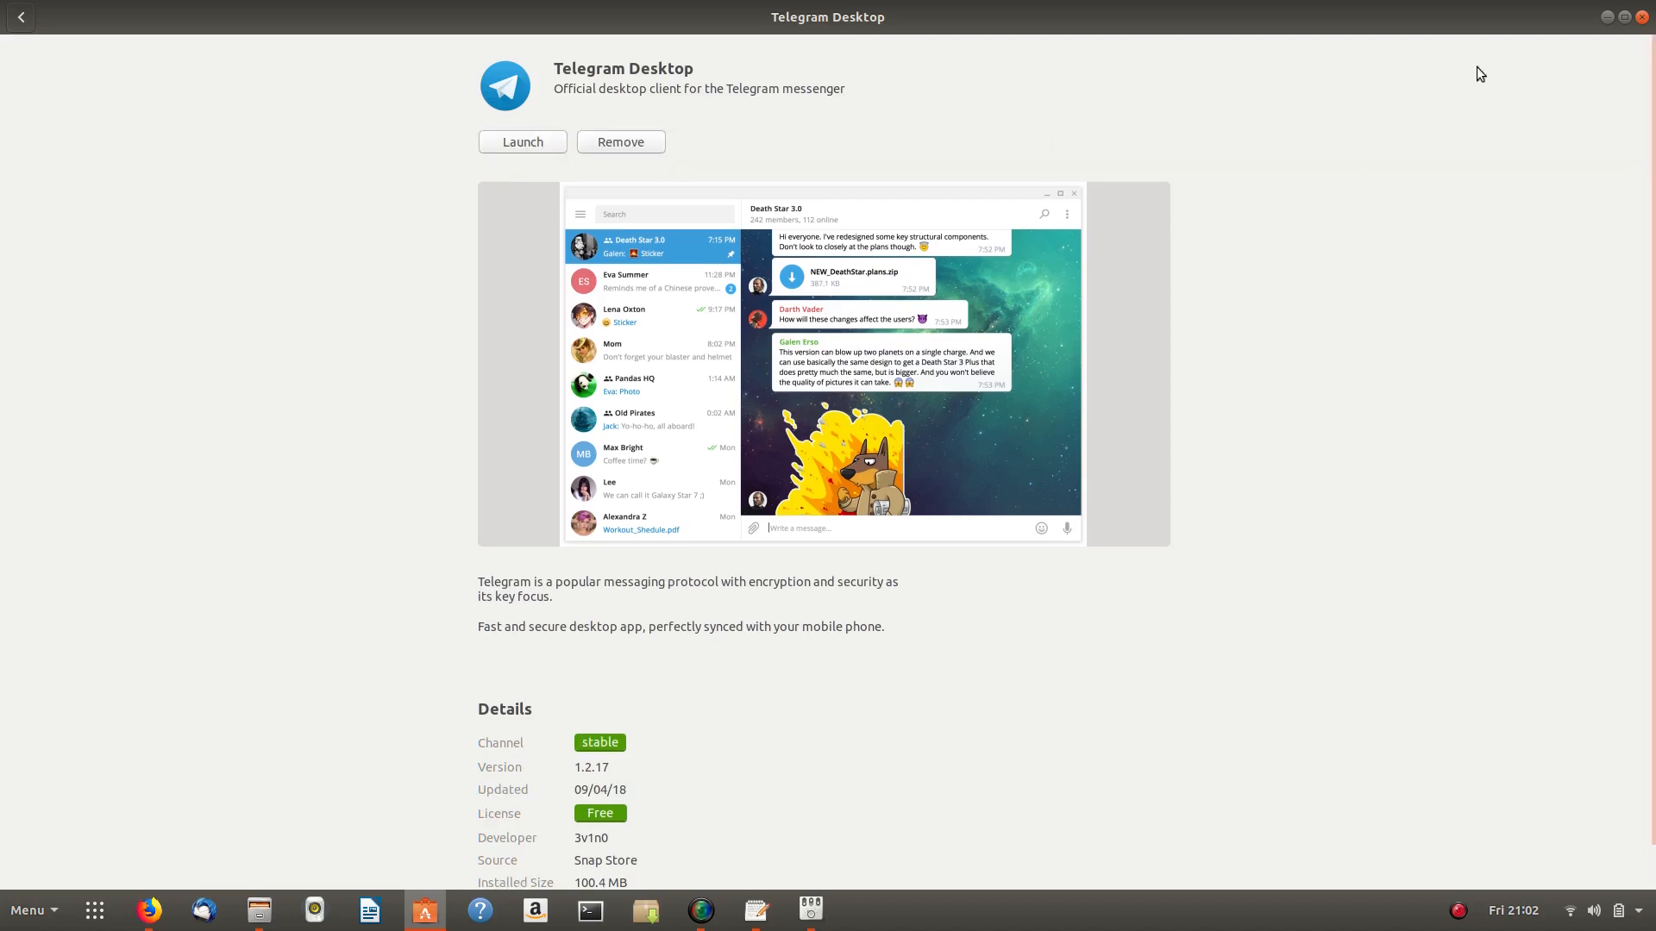
click(1606, 18)
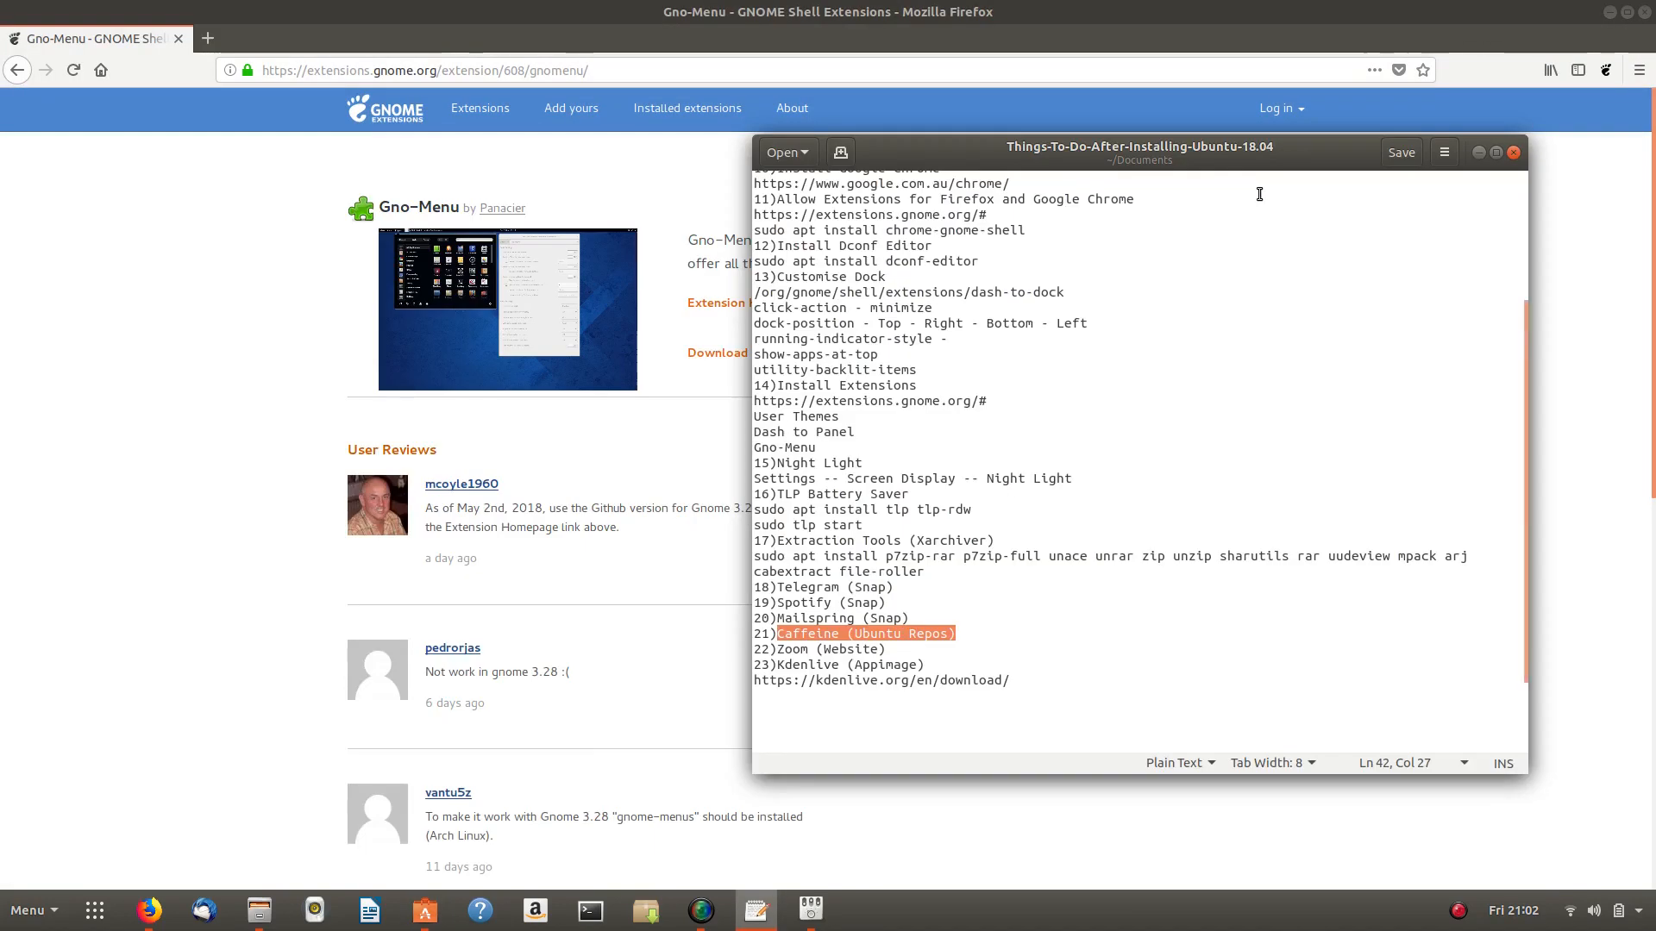
- Launch Telegram Desktop by searching 'tel' in Activities
key(super)
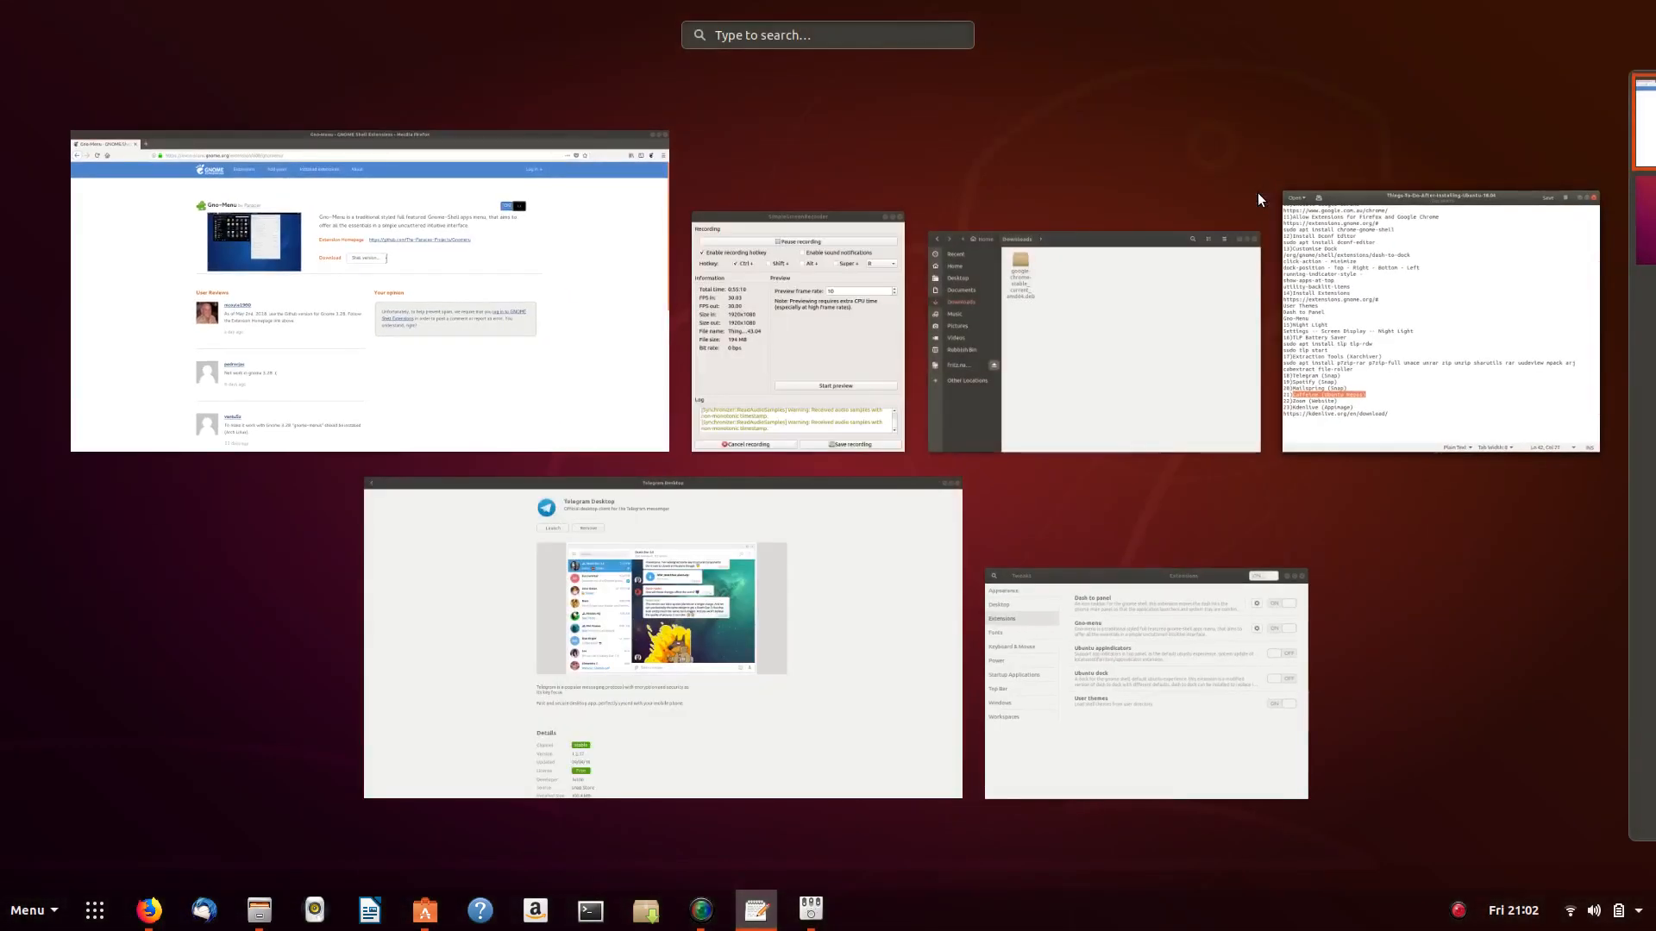
text(tel)
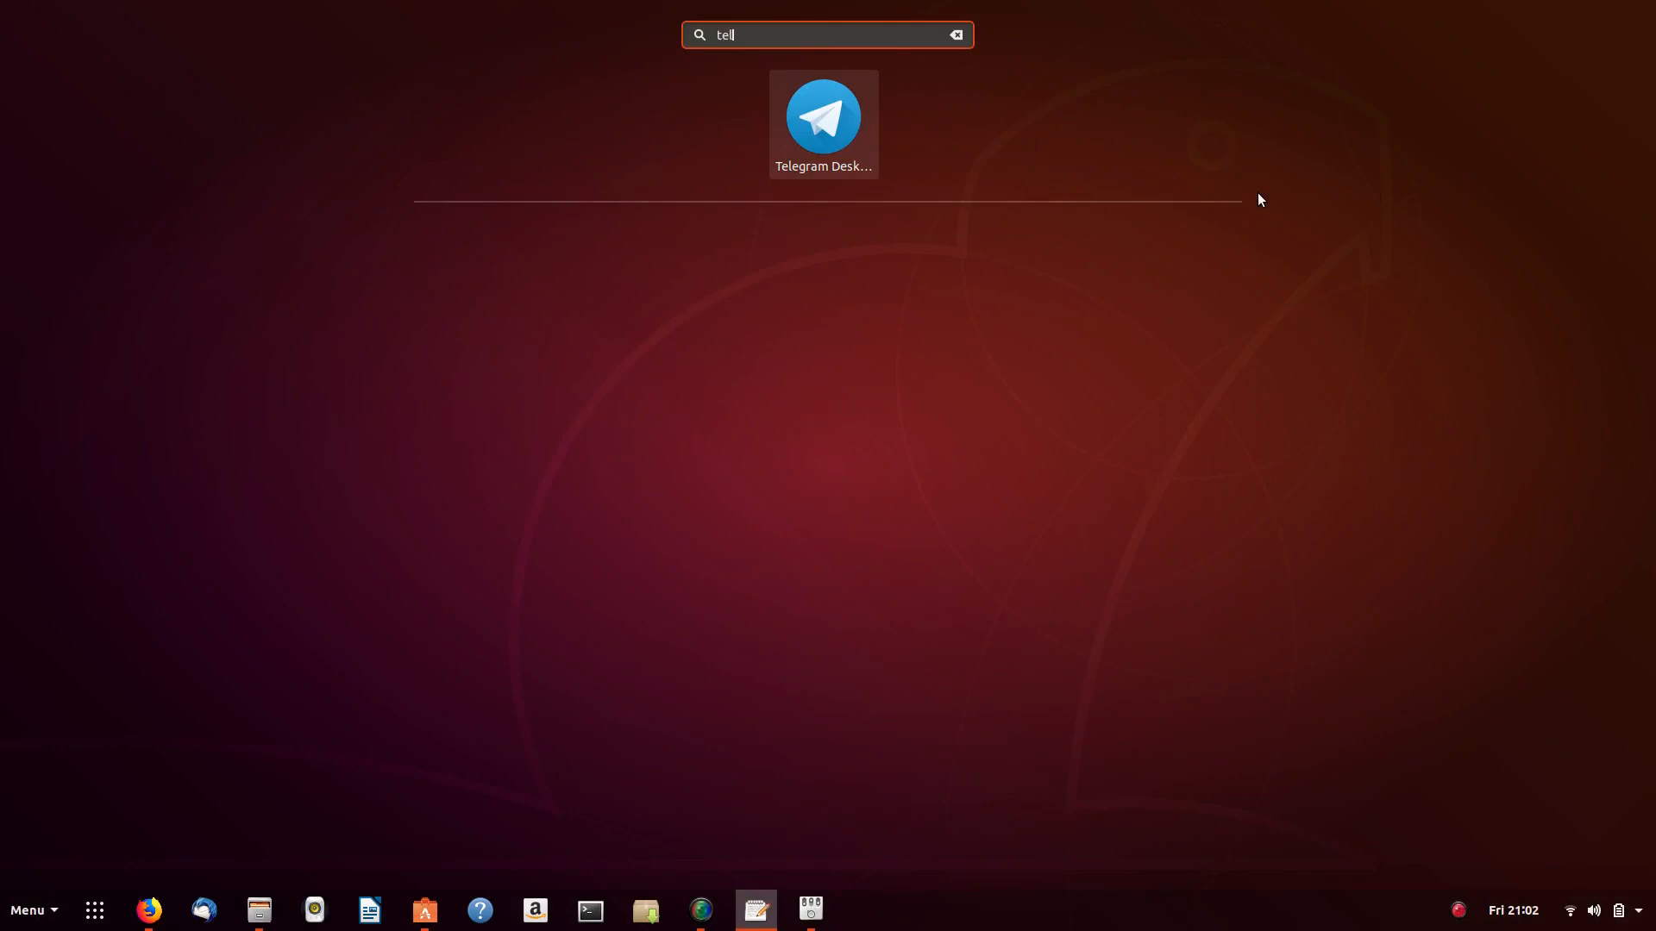
key(super)
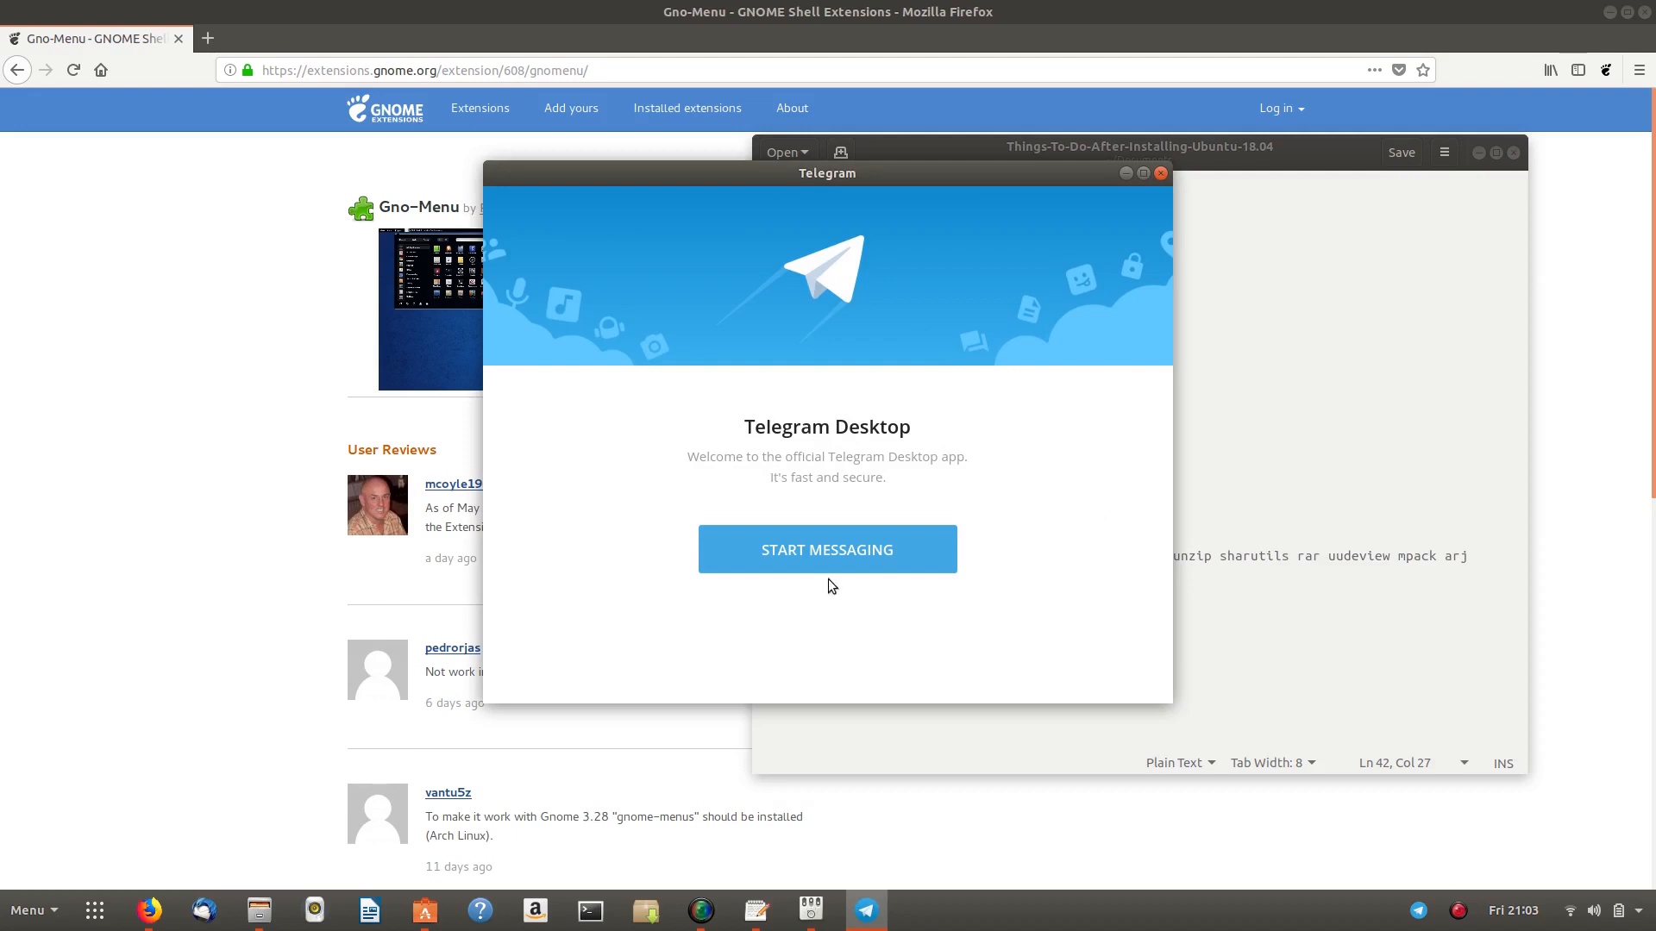
- Close the Telegram welcome window, highlight the Mailspring (Snap) note line, and switch to Firefox
drag(873, 185, 807, 181)
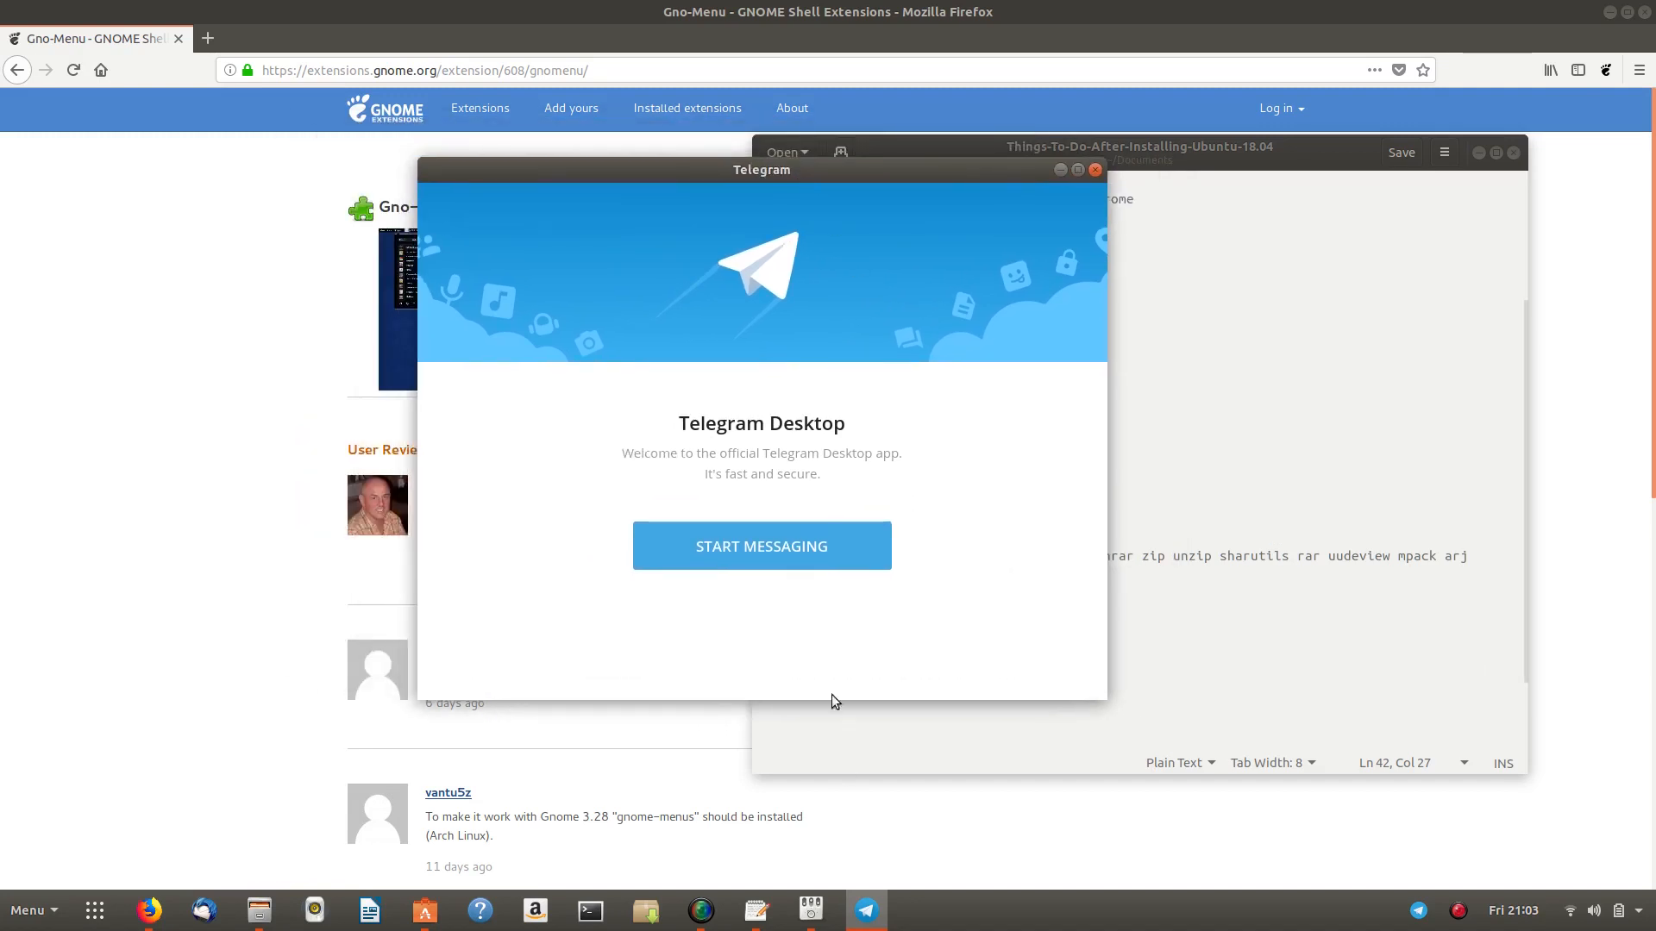
click(1095, 169)
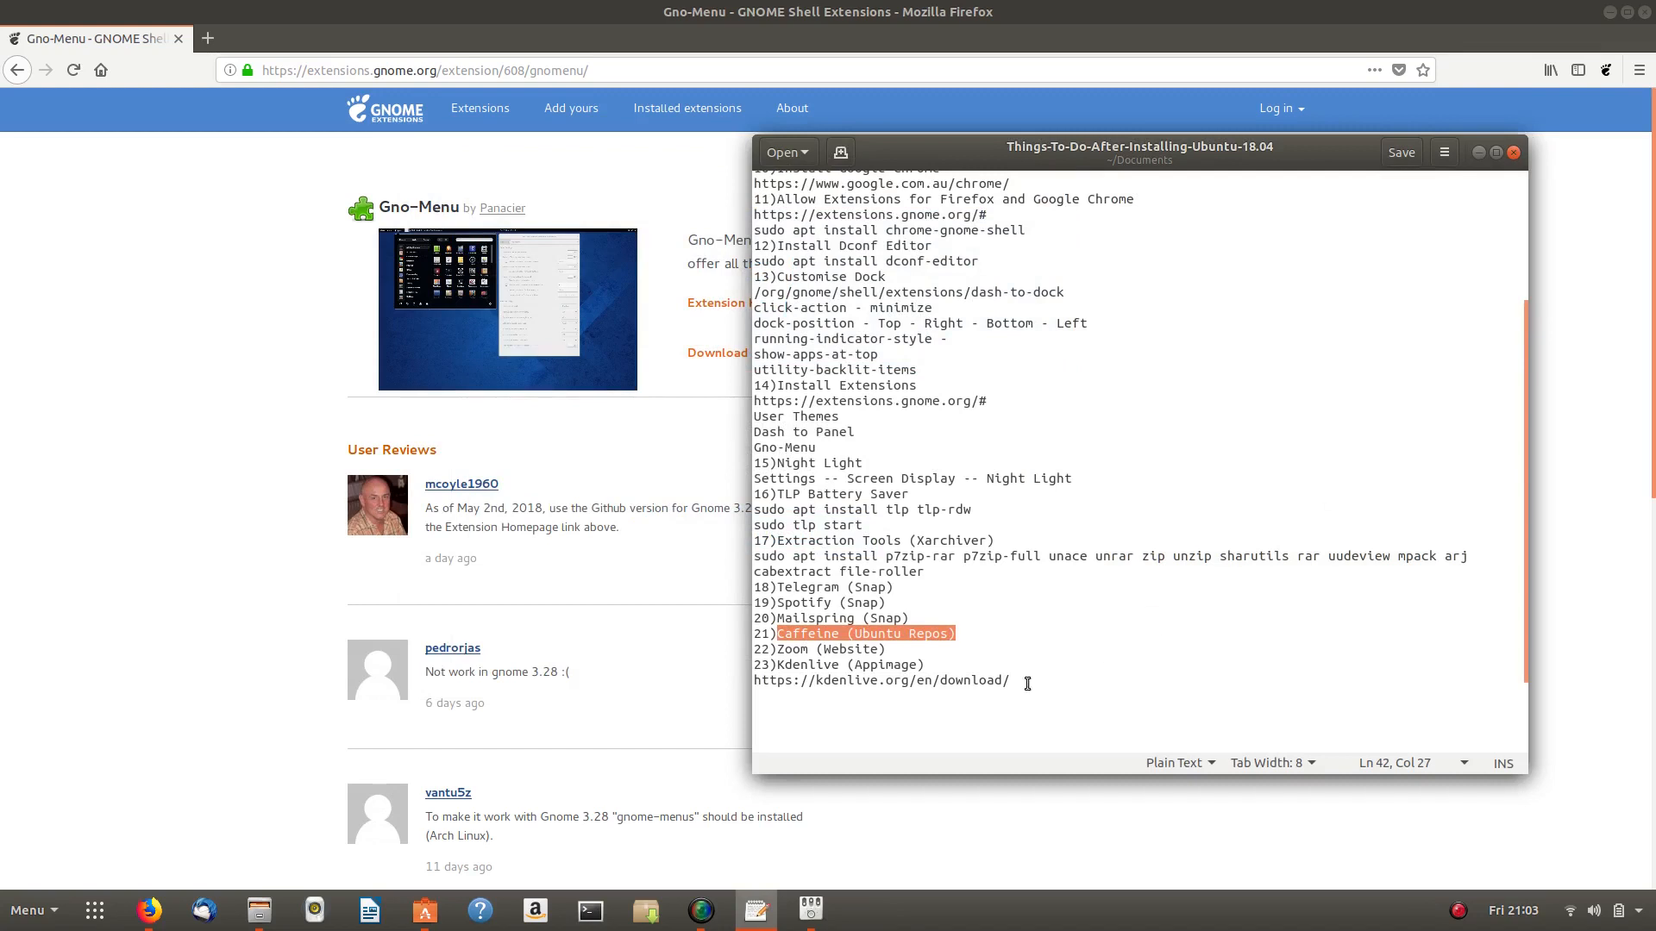
drag(777, 618, 940, 618)
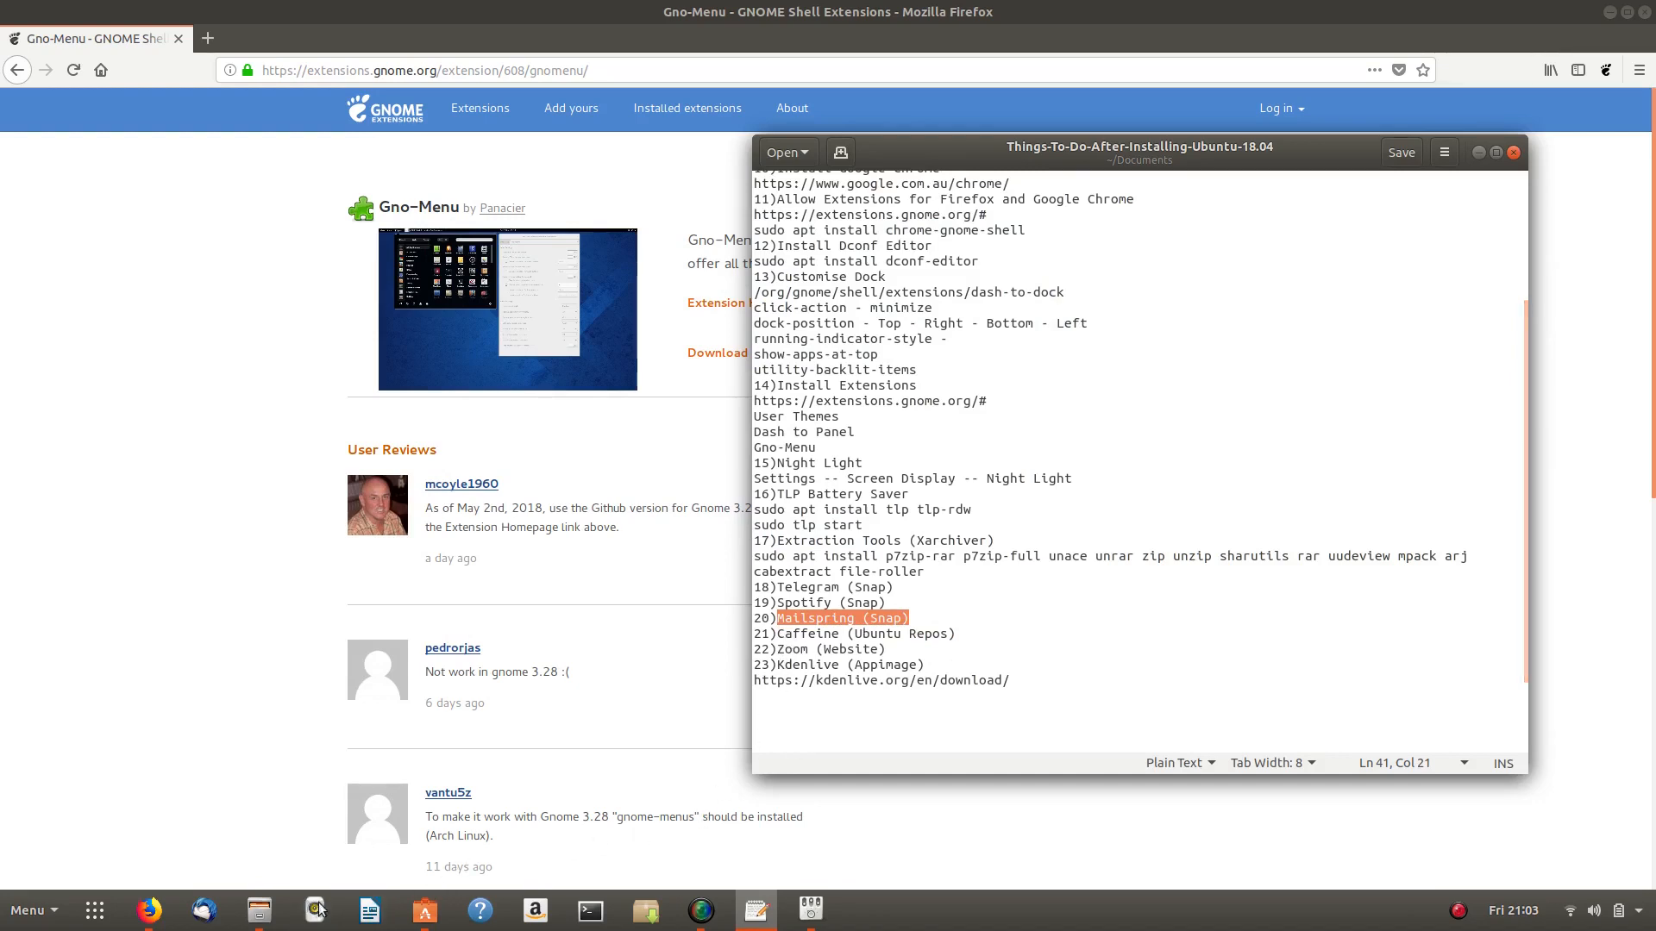
click(149, 911)
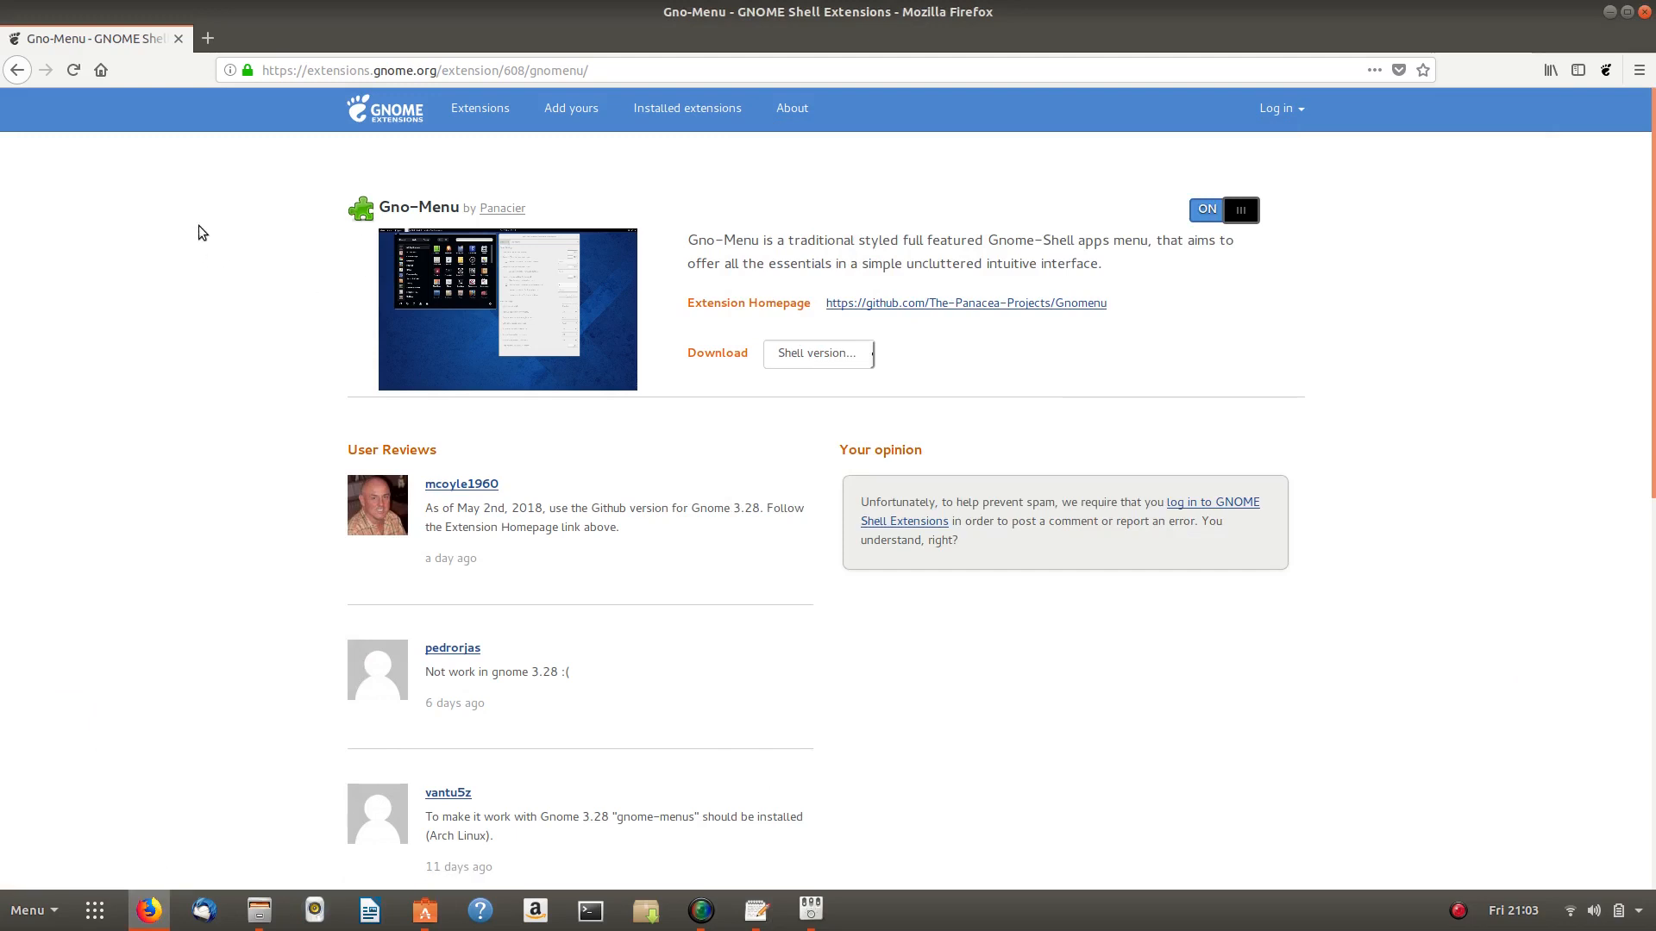
- Search Google for 'zoom' and open the official zoom.us site
click(642, 71)
key(ctrl+a)
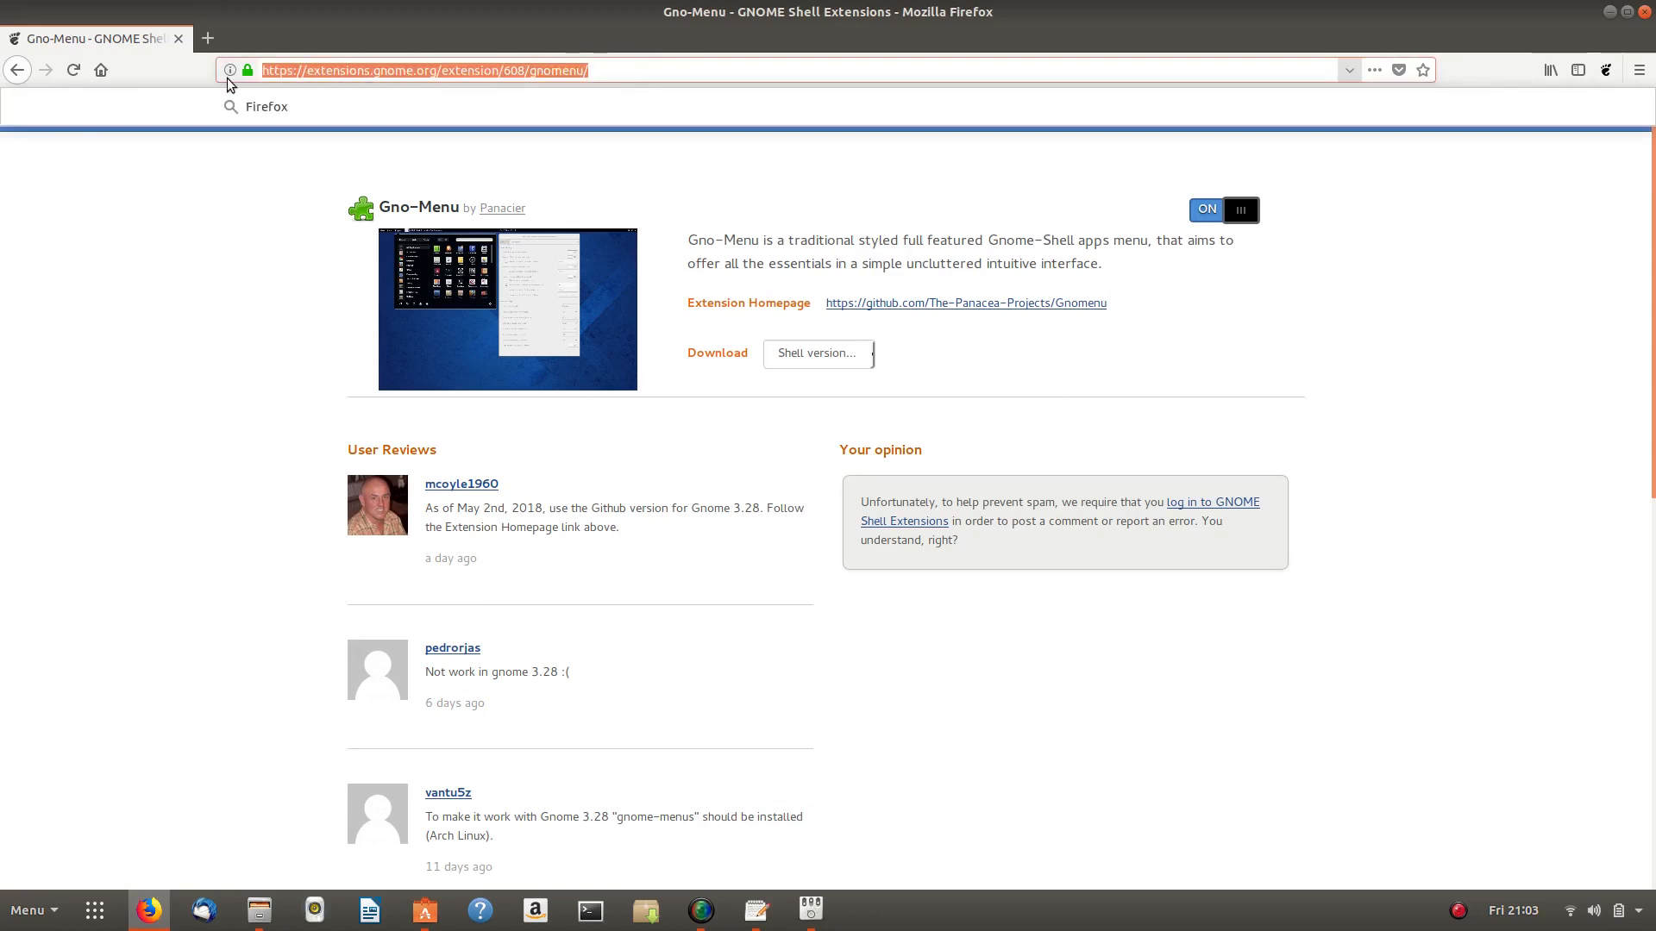
text(google.com.au/)
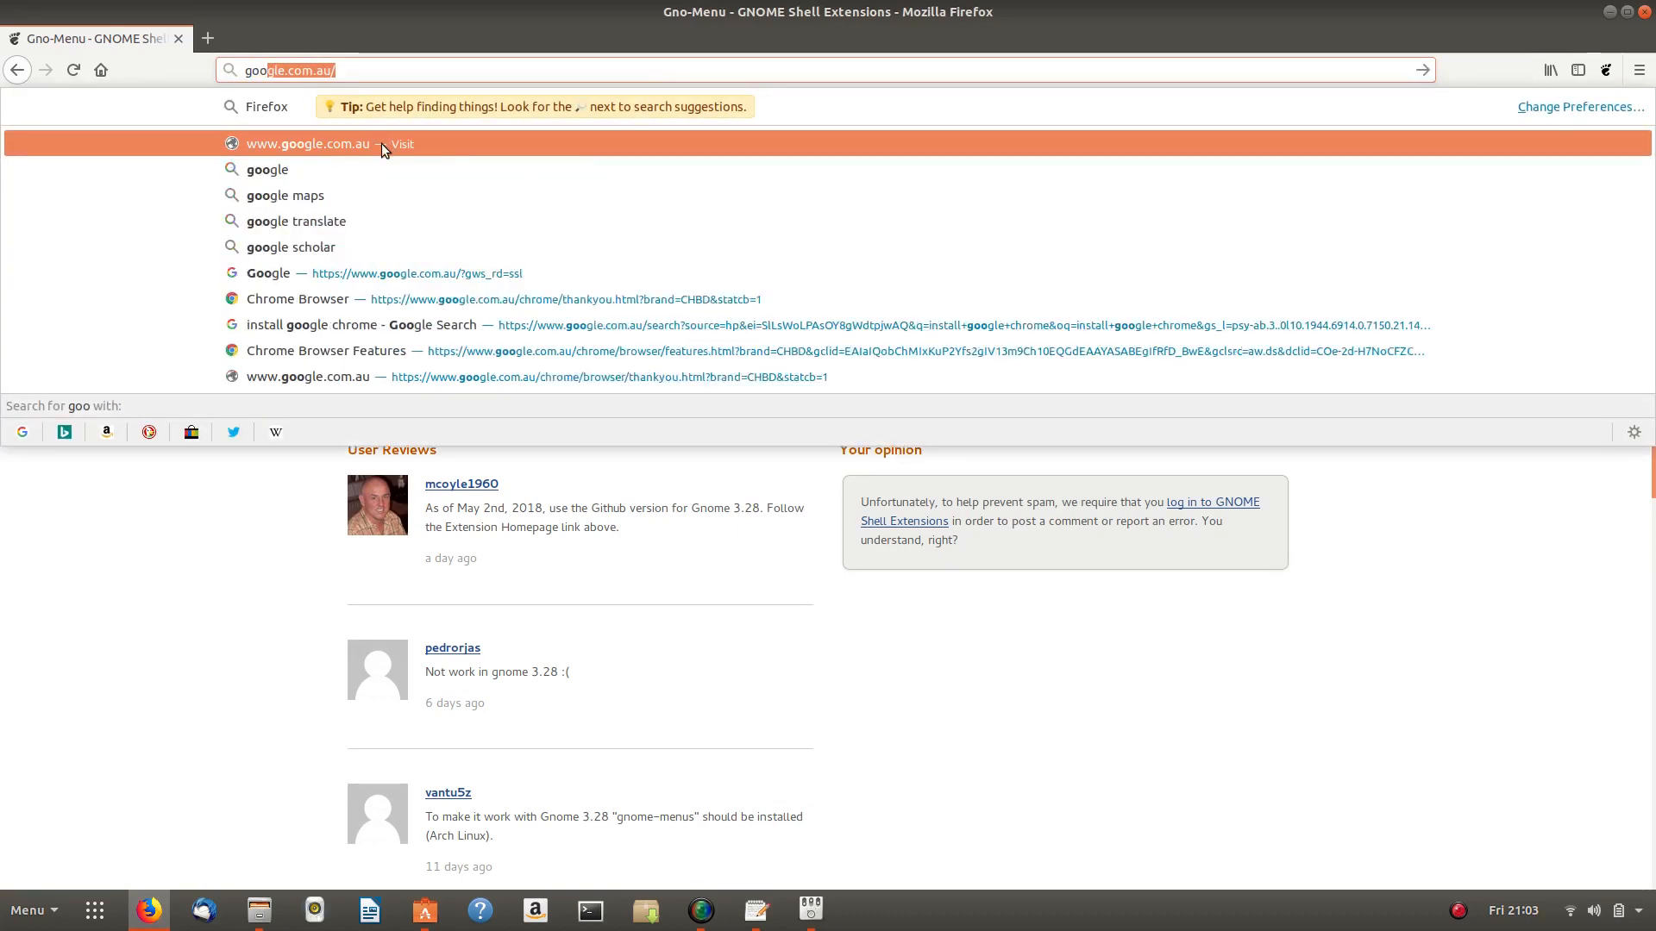
click(381, 144)
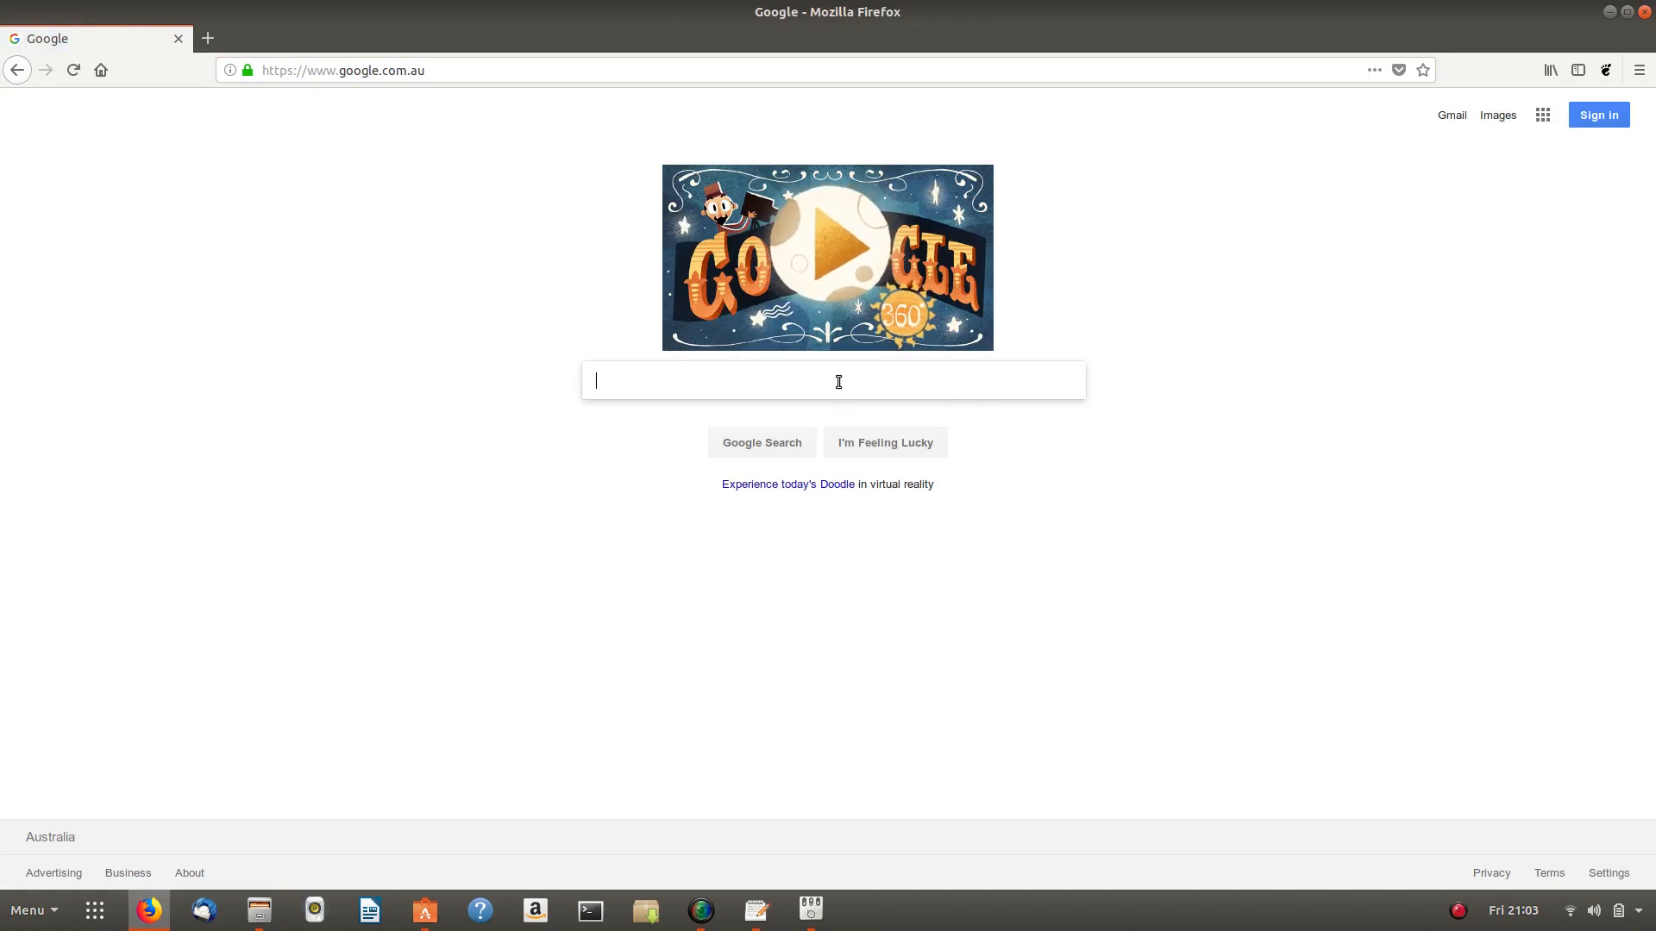
text(zoom)
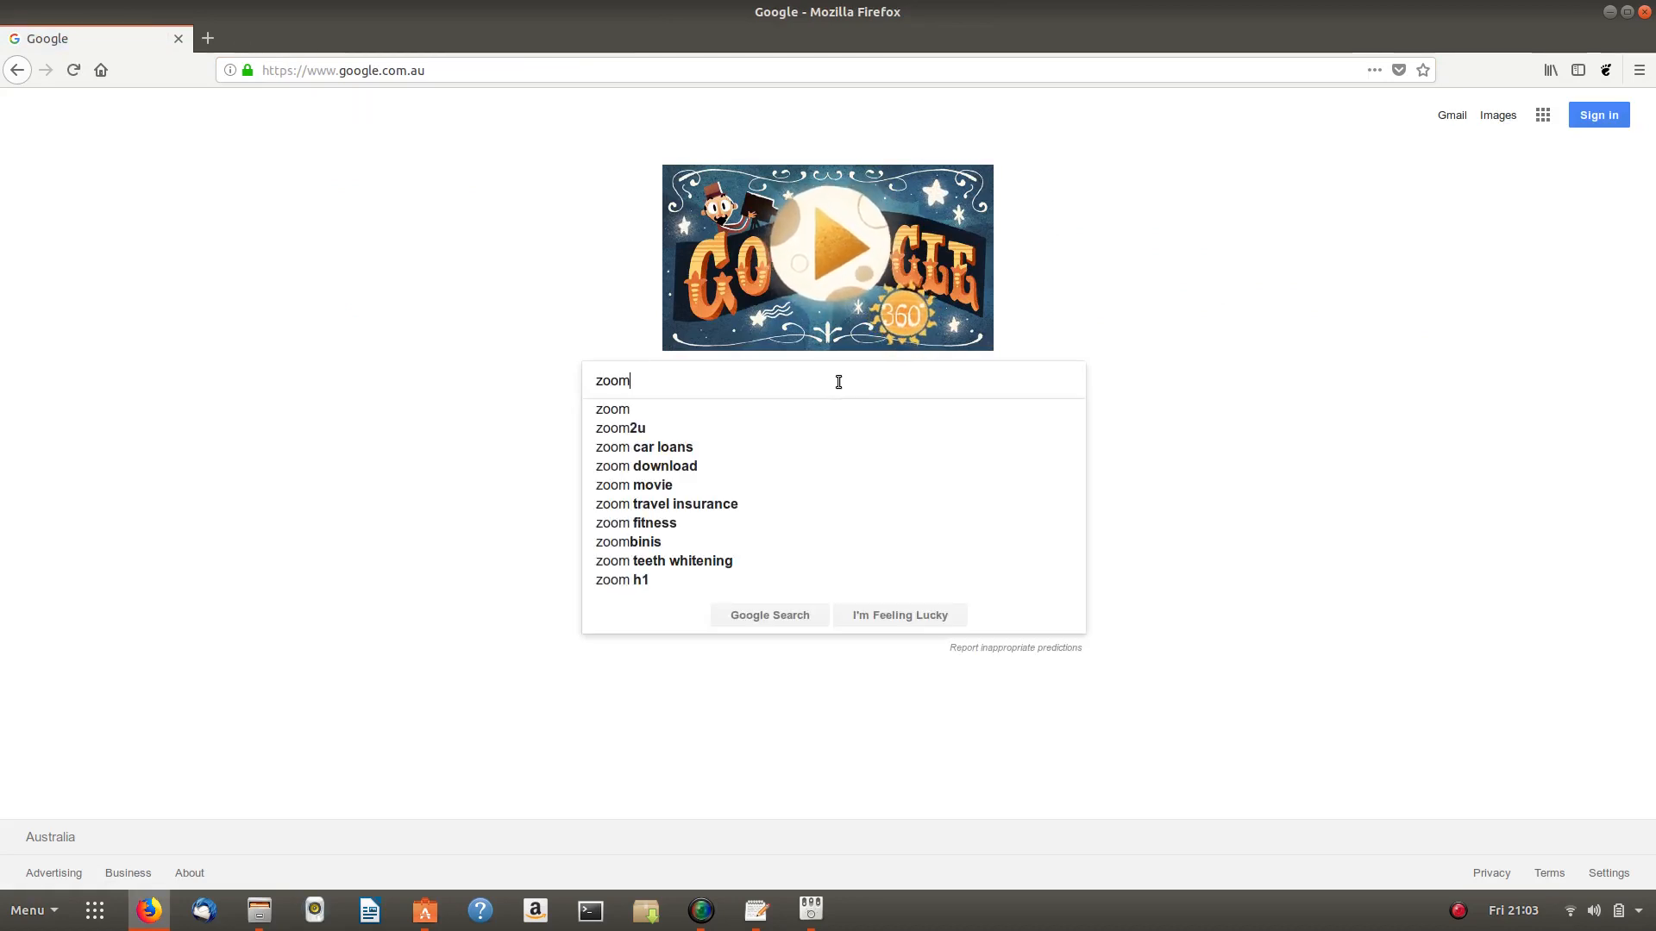
key(Return)
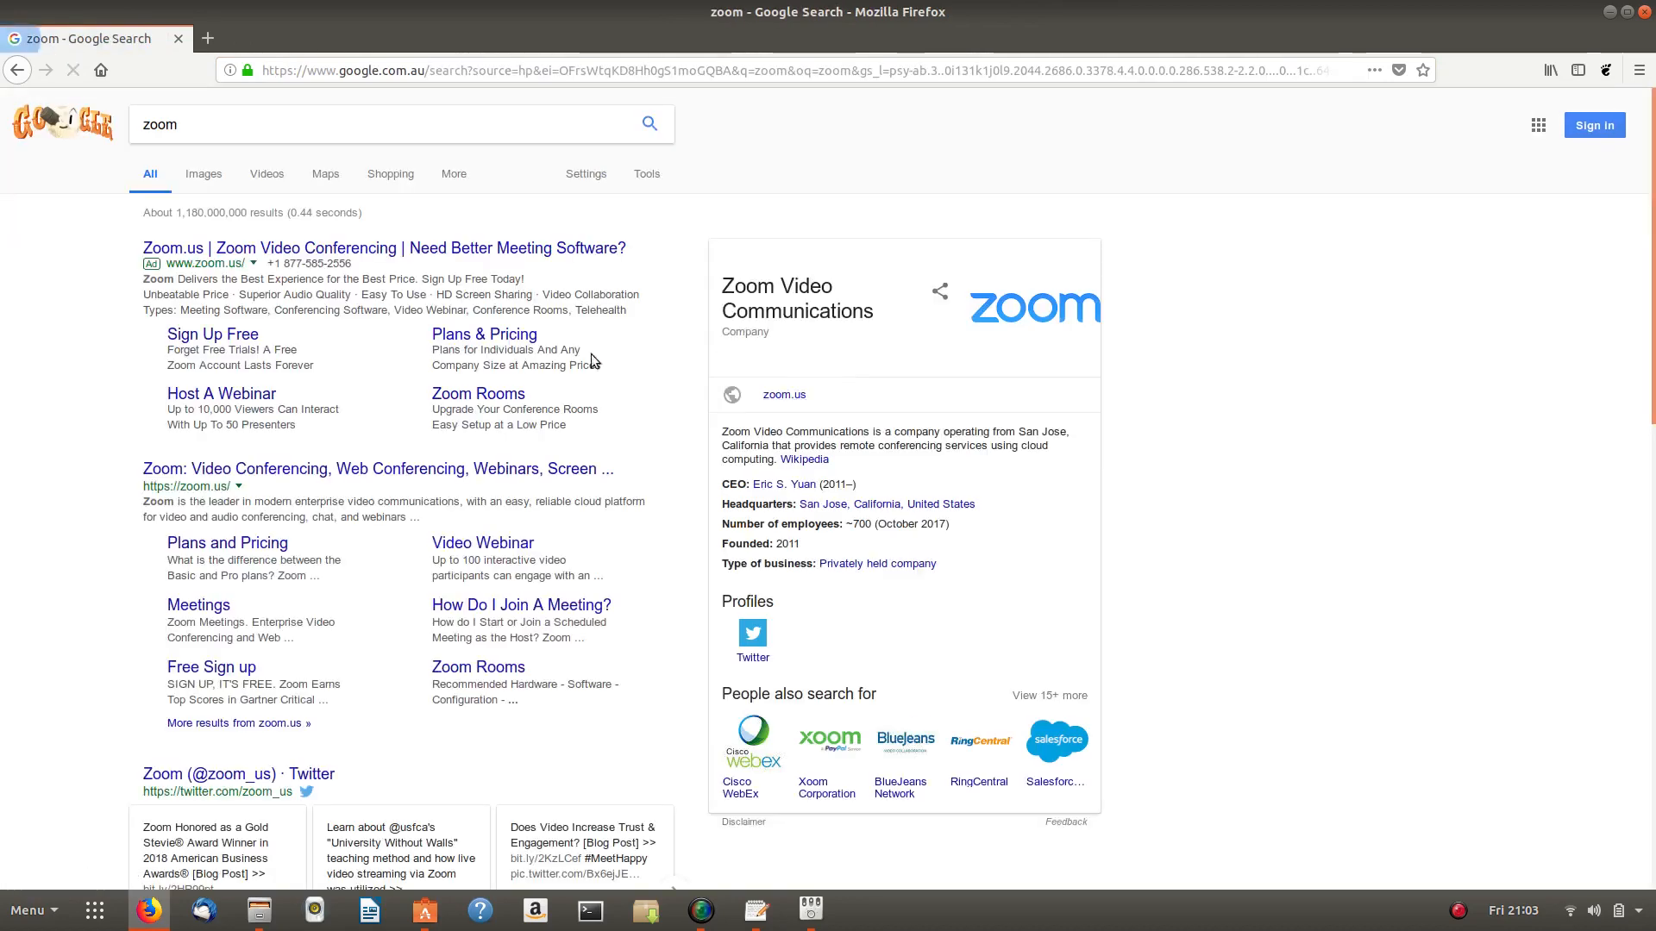
click(288, 471)
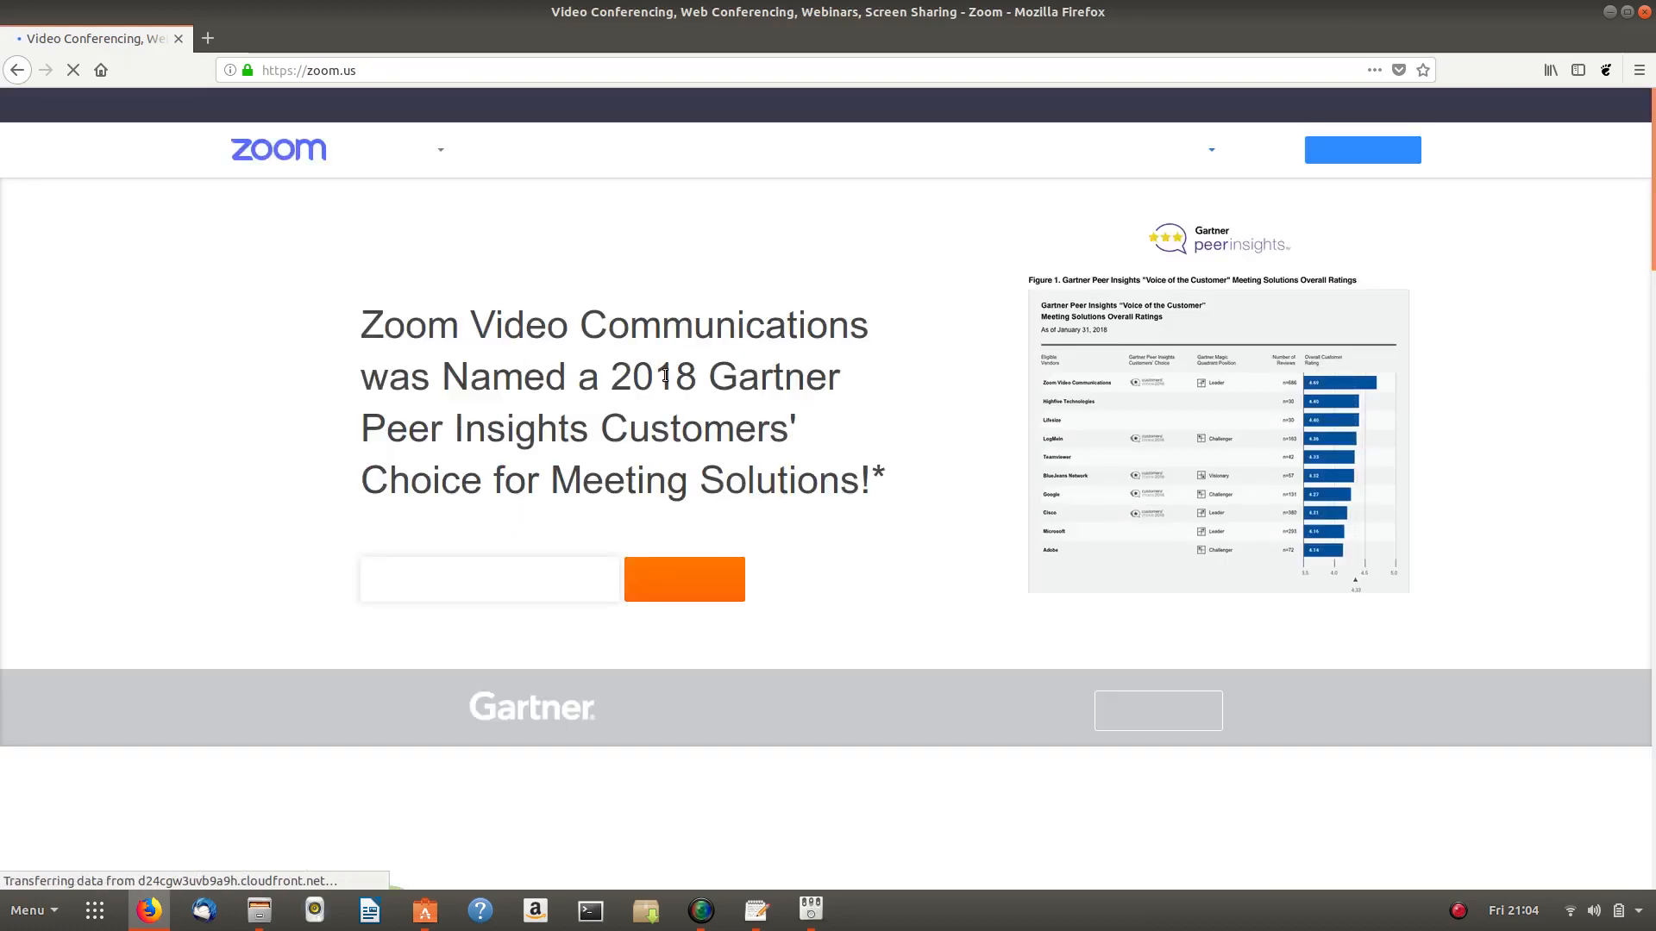
- Go to Zoom's Download Center via the footer Download link
scroll(665, 377, down, 15)
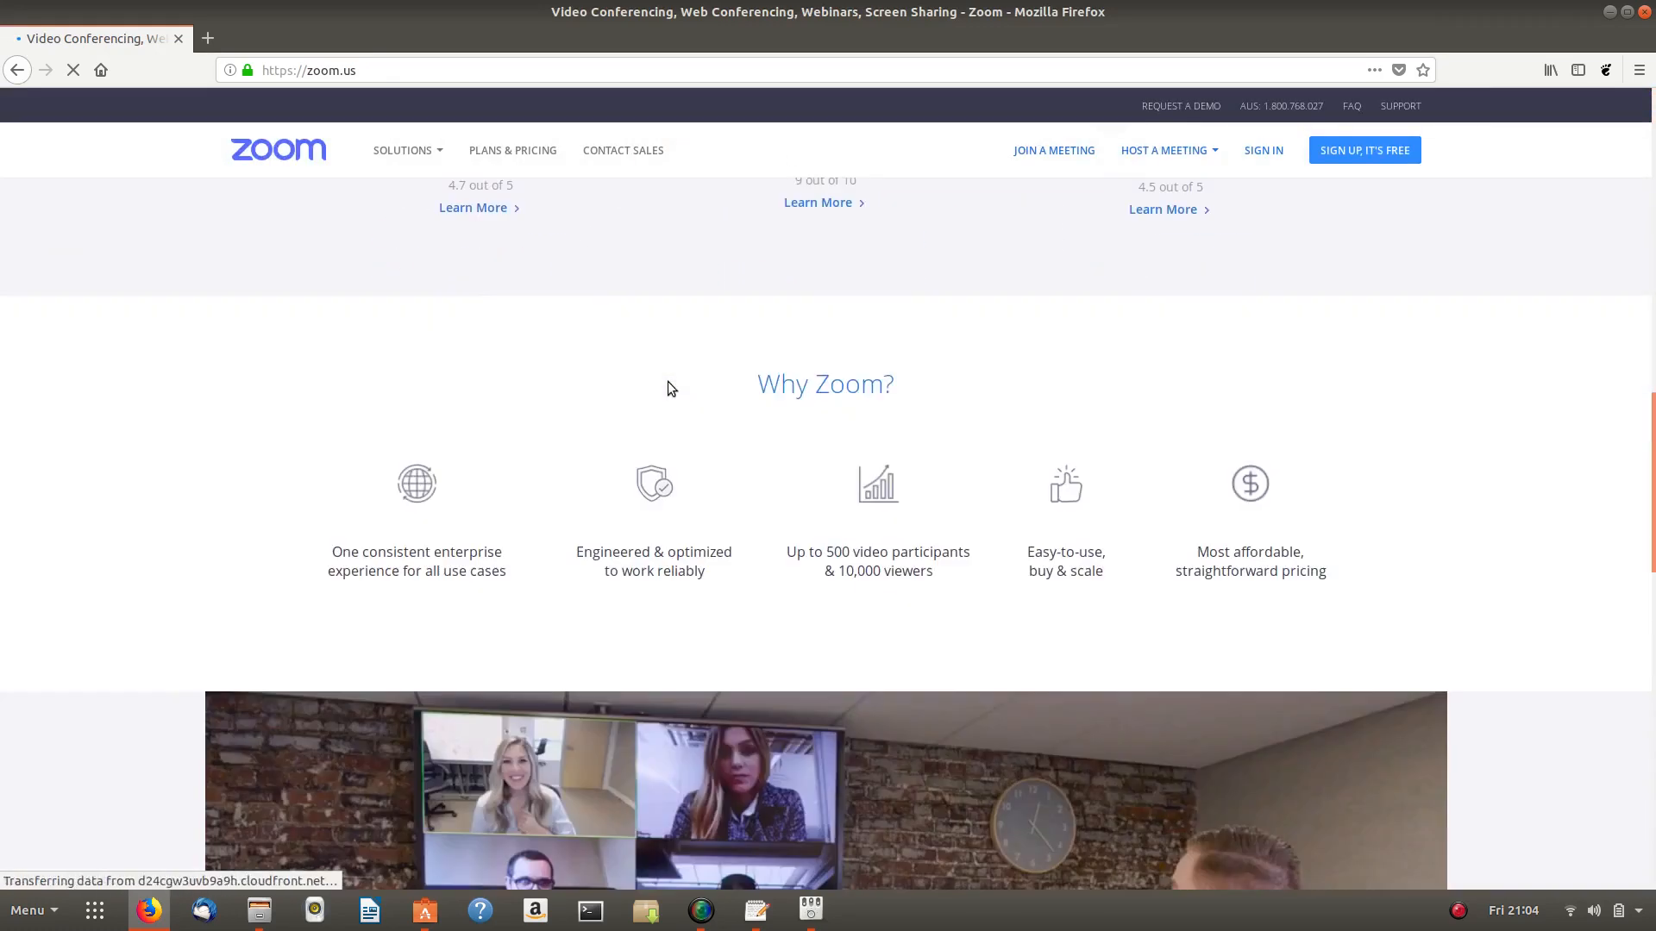
scroll(669, 390, down, 15)
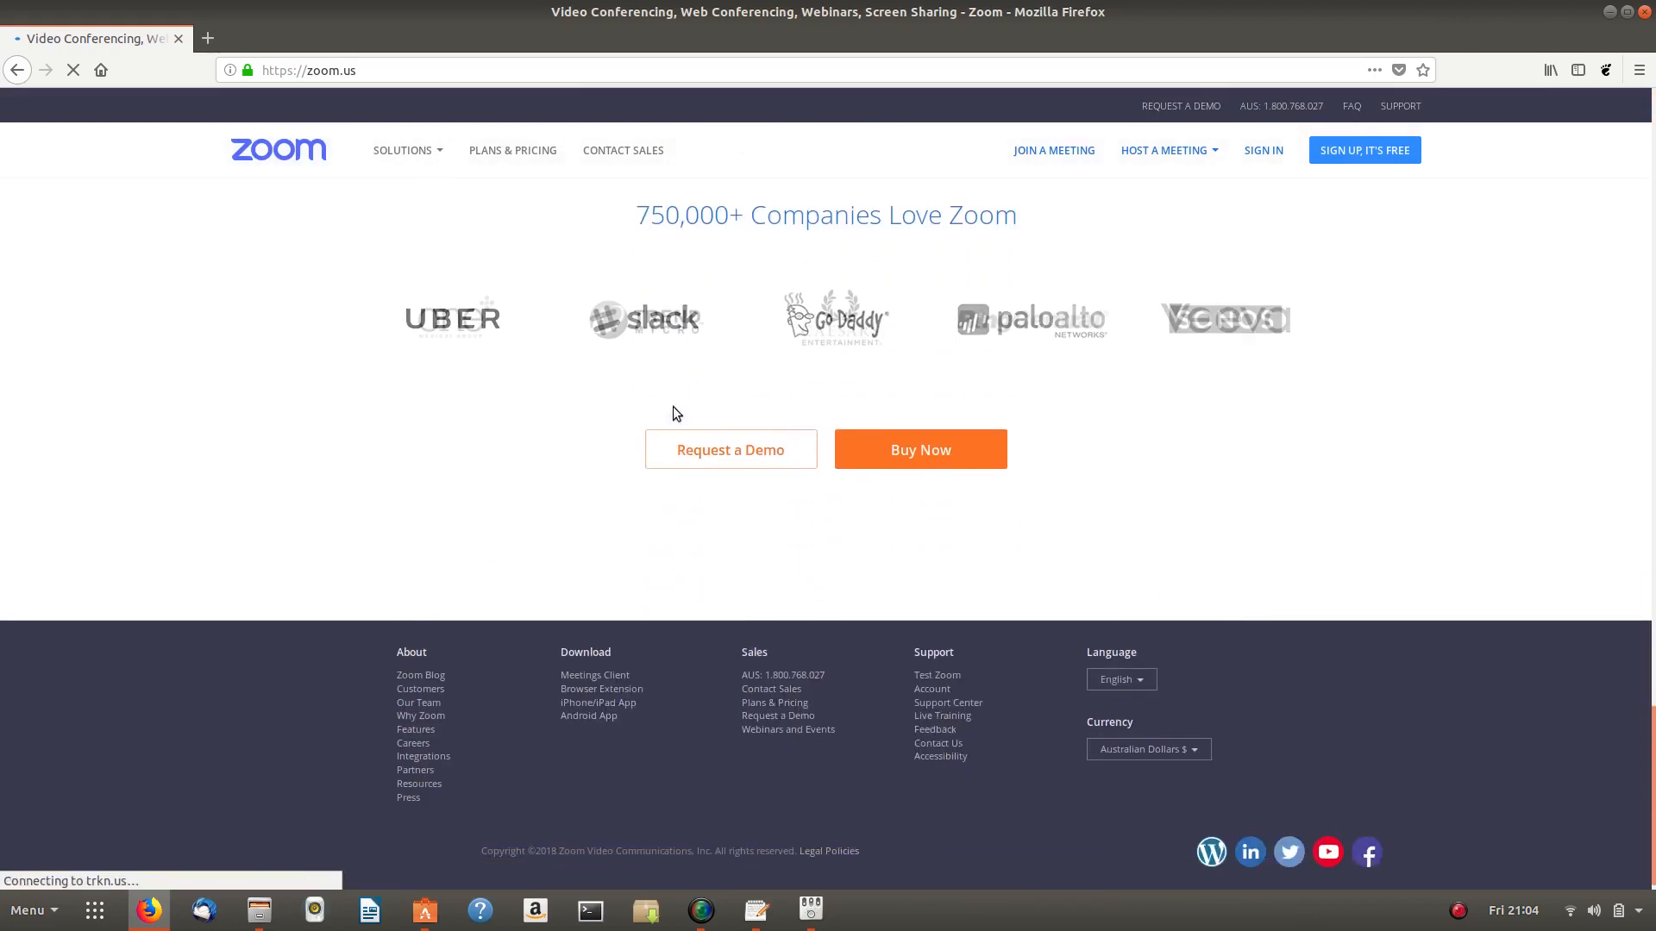
scroll(672, 406, down, 1)
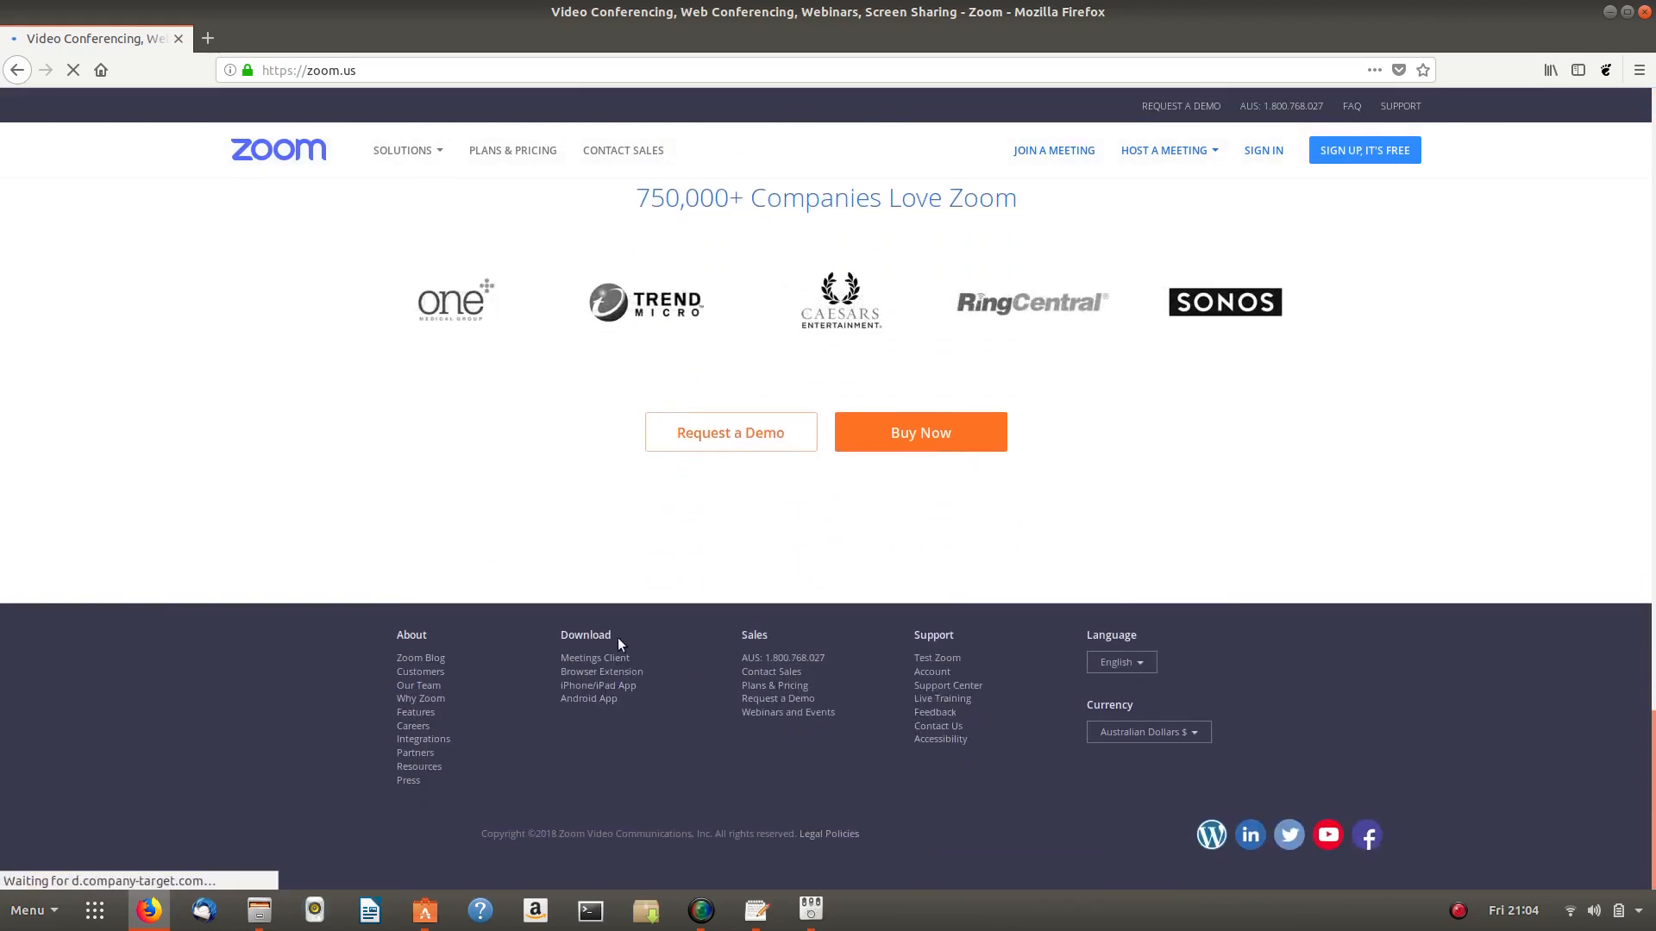
click(595, 639)
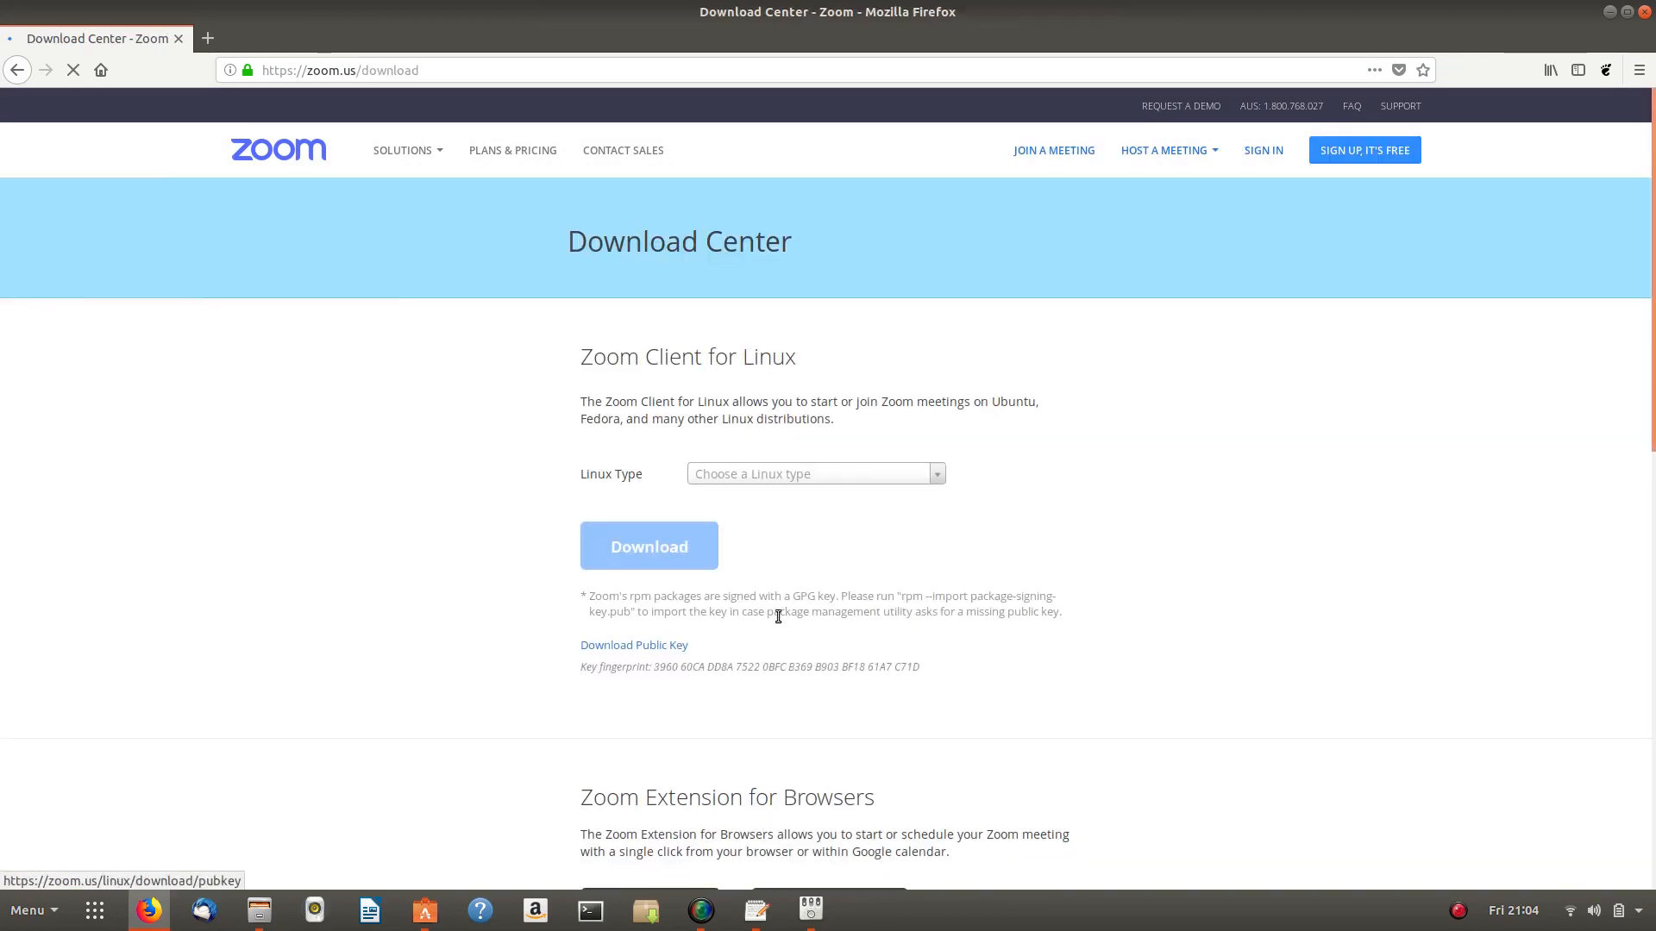
- Download the Ubuntu 14.04+ Zoom client and save zoom_amd64.deb to disk
click(935, 480)
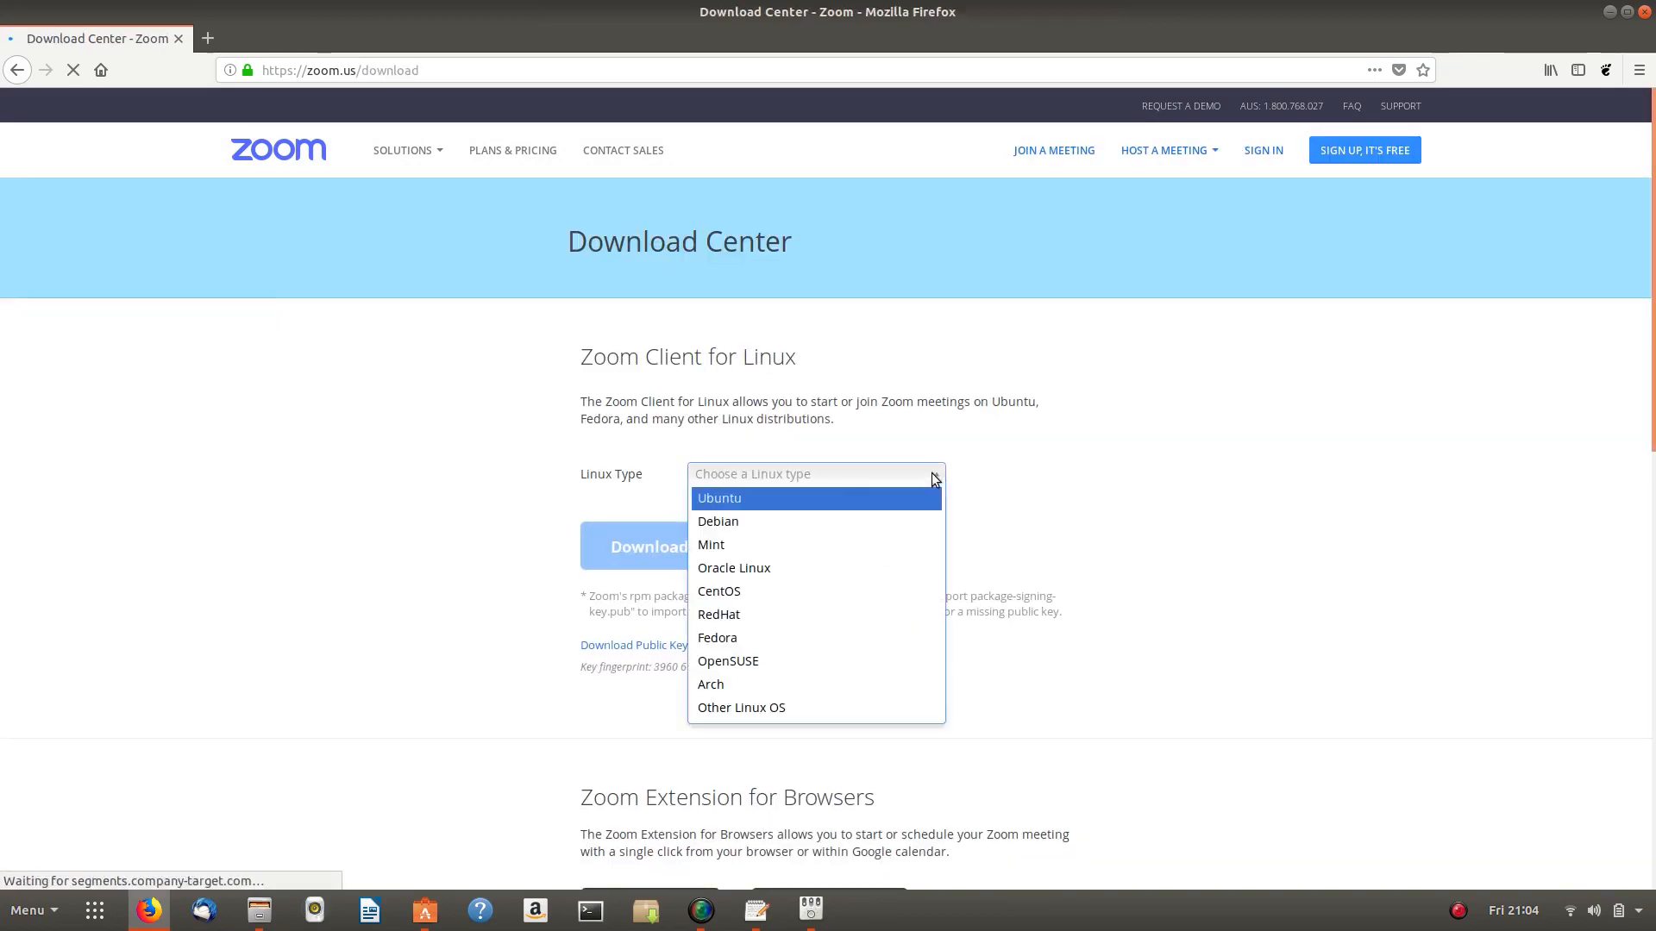
click(747, 503)
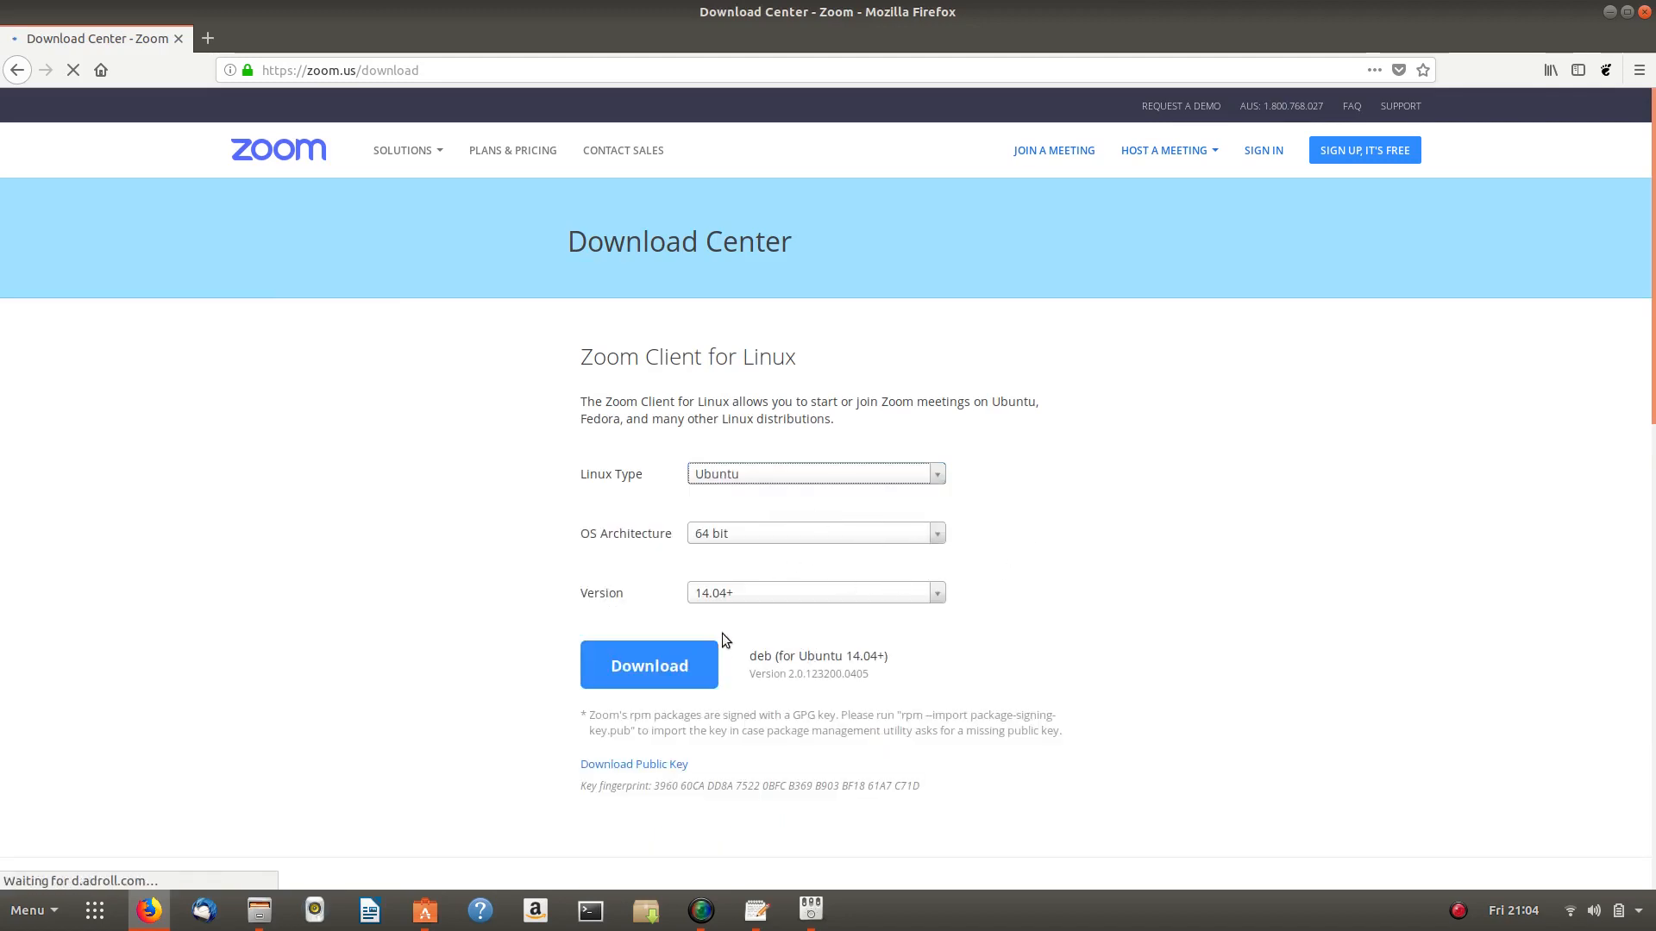
click(938, 597)
click(940, 598)
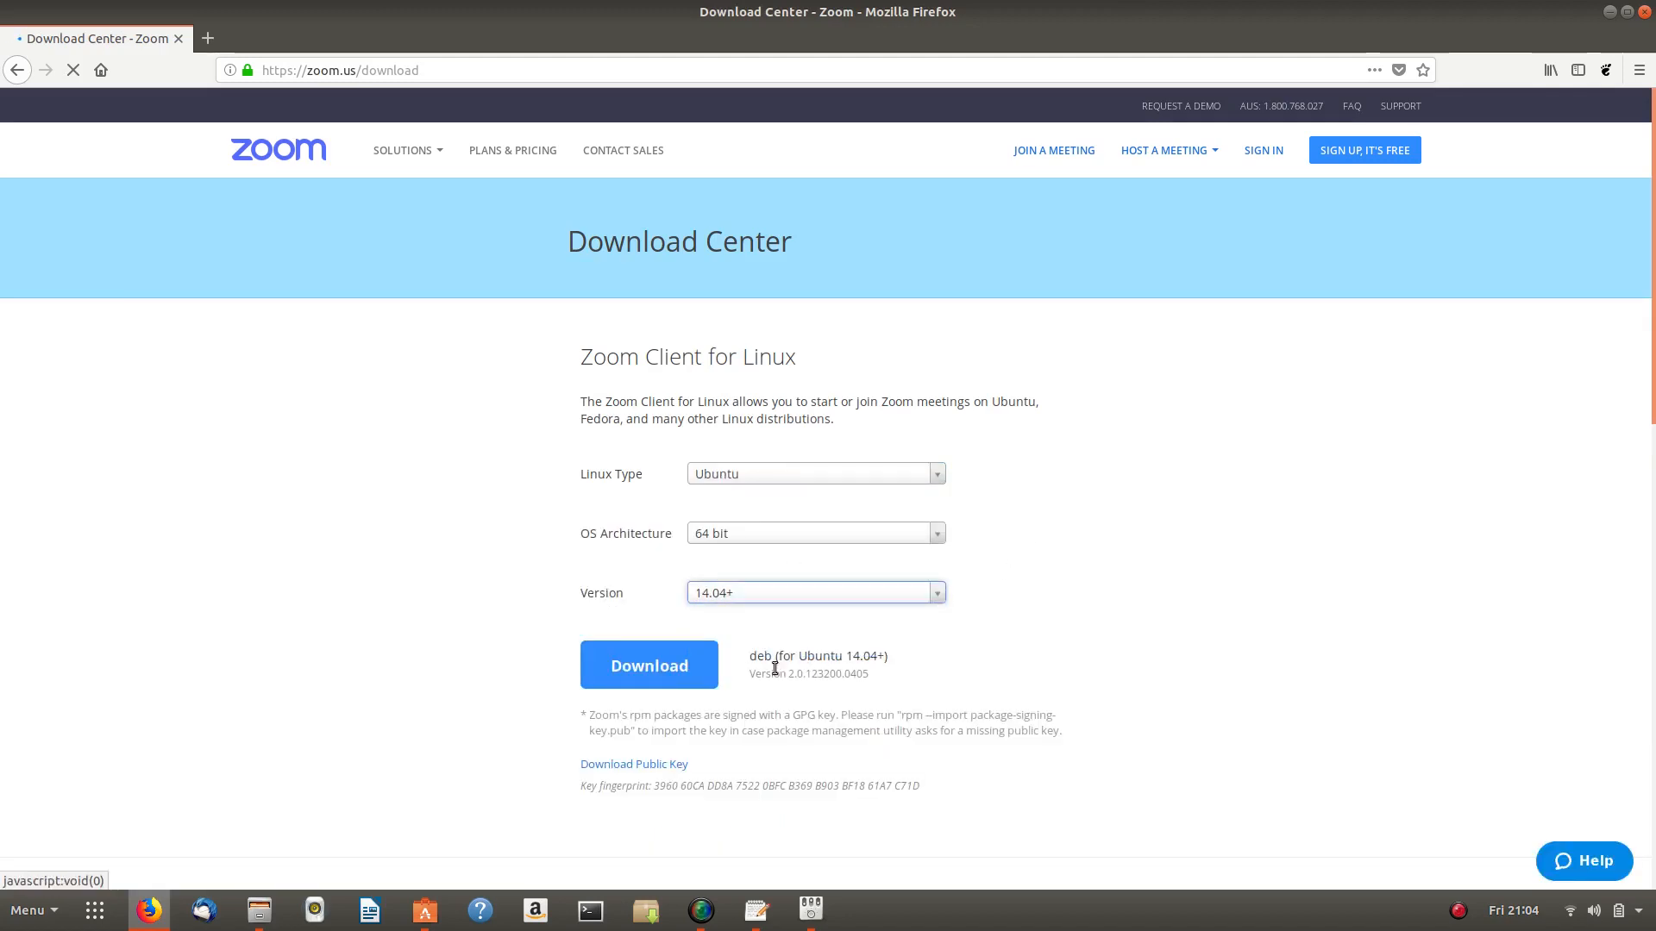
click(635, 672)
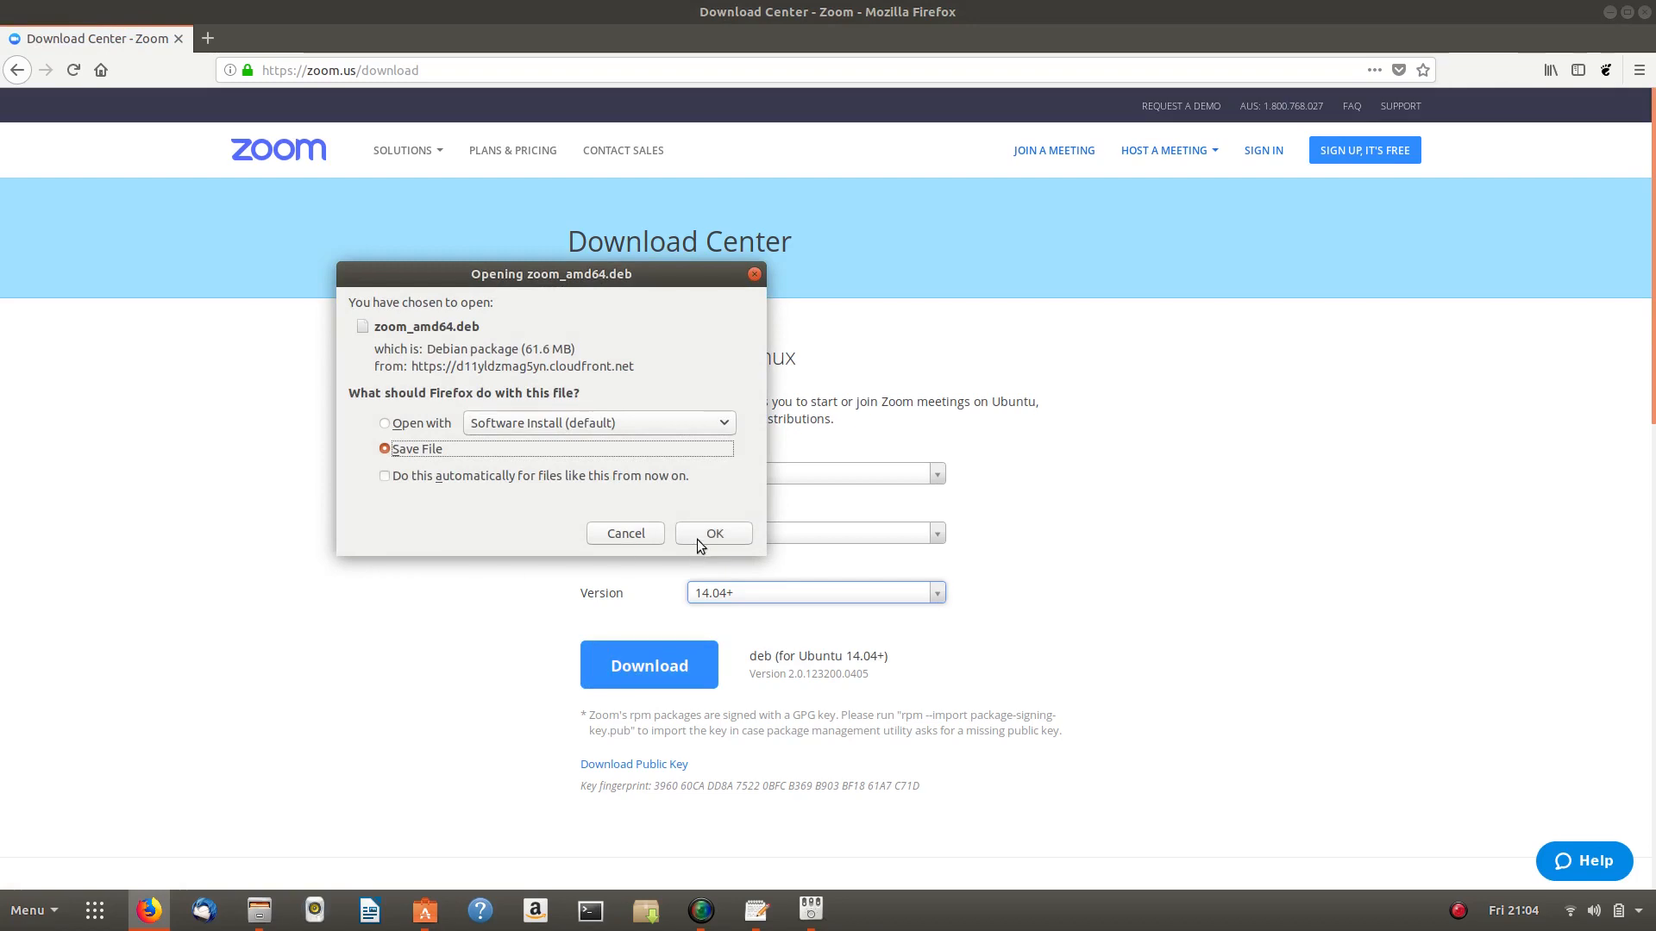
click(705, 537)
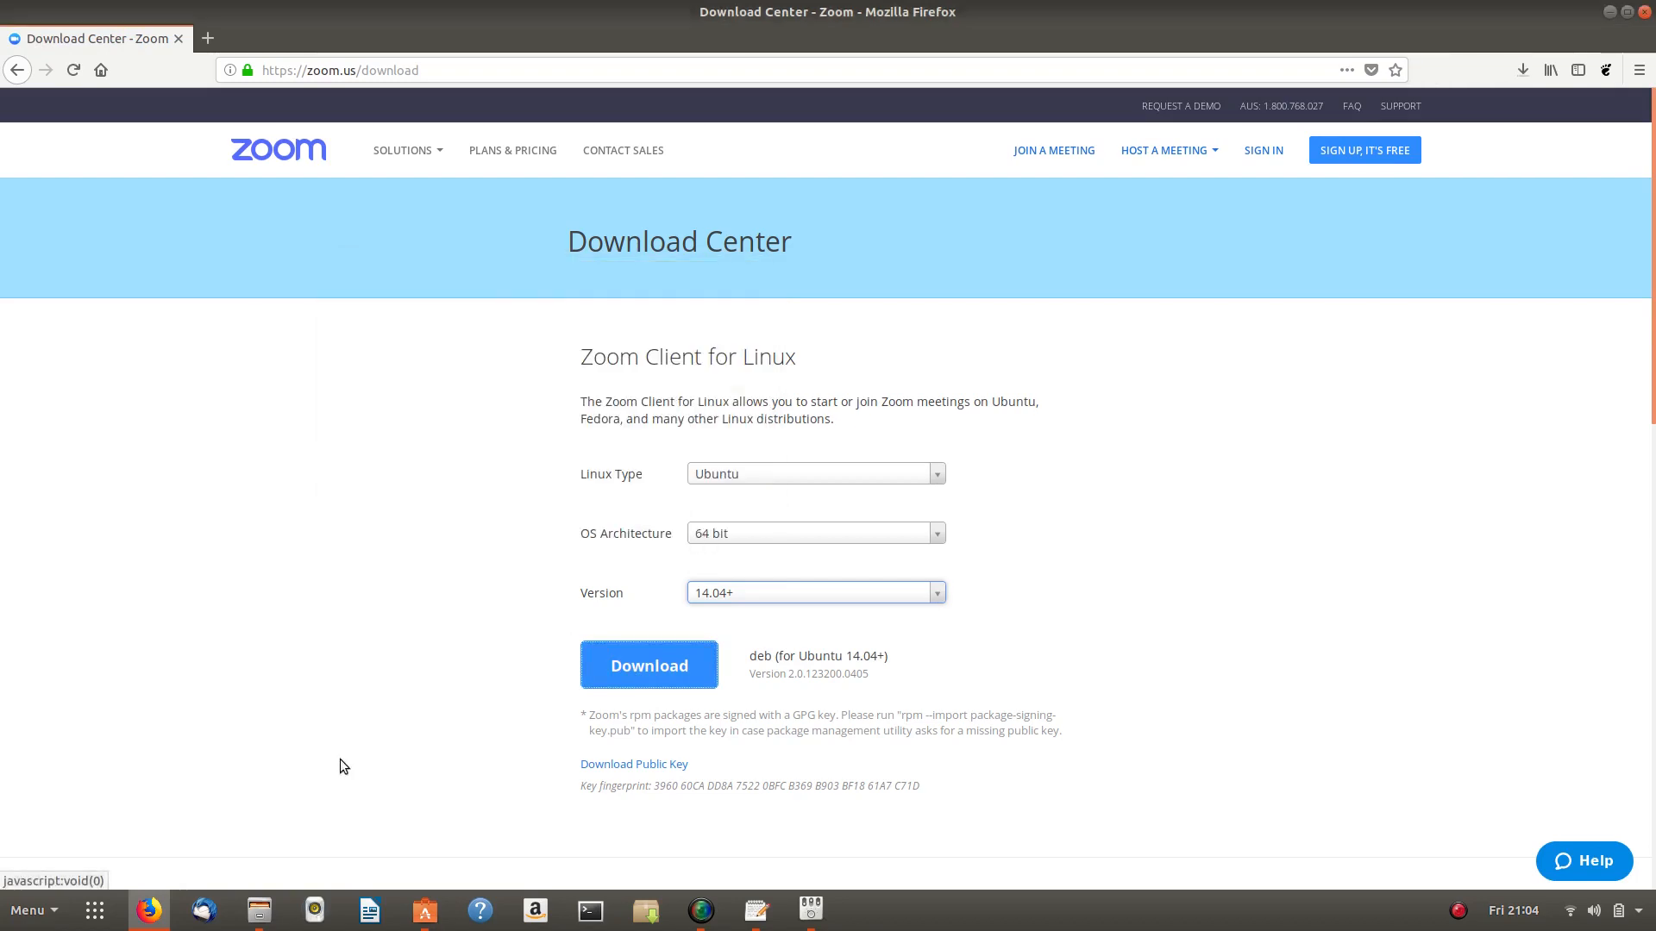
click(259, 910)
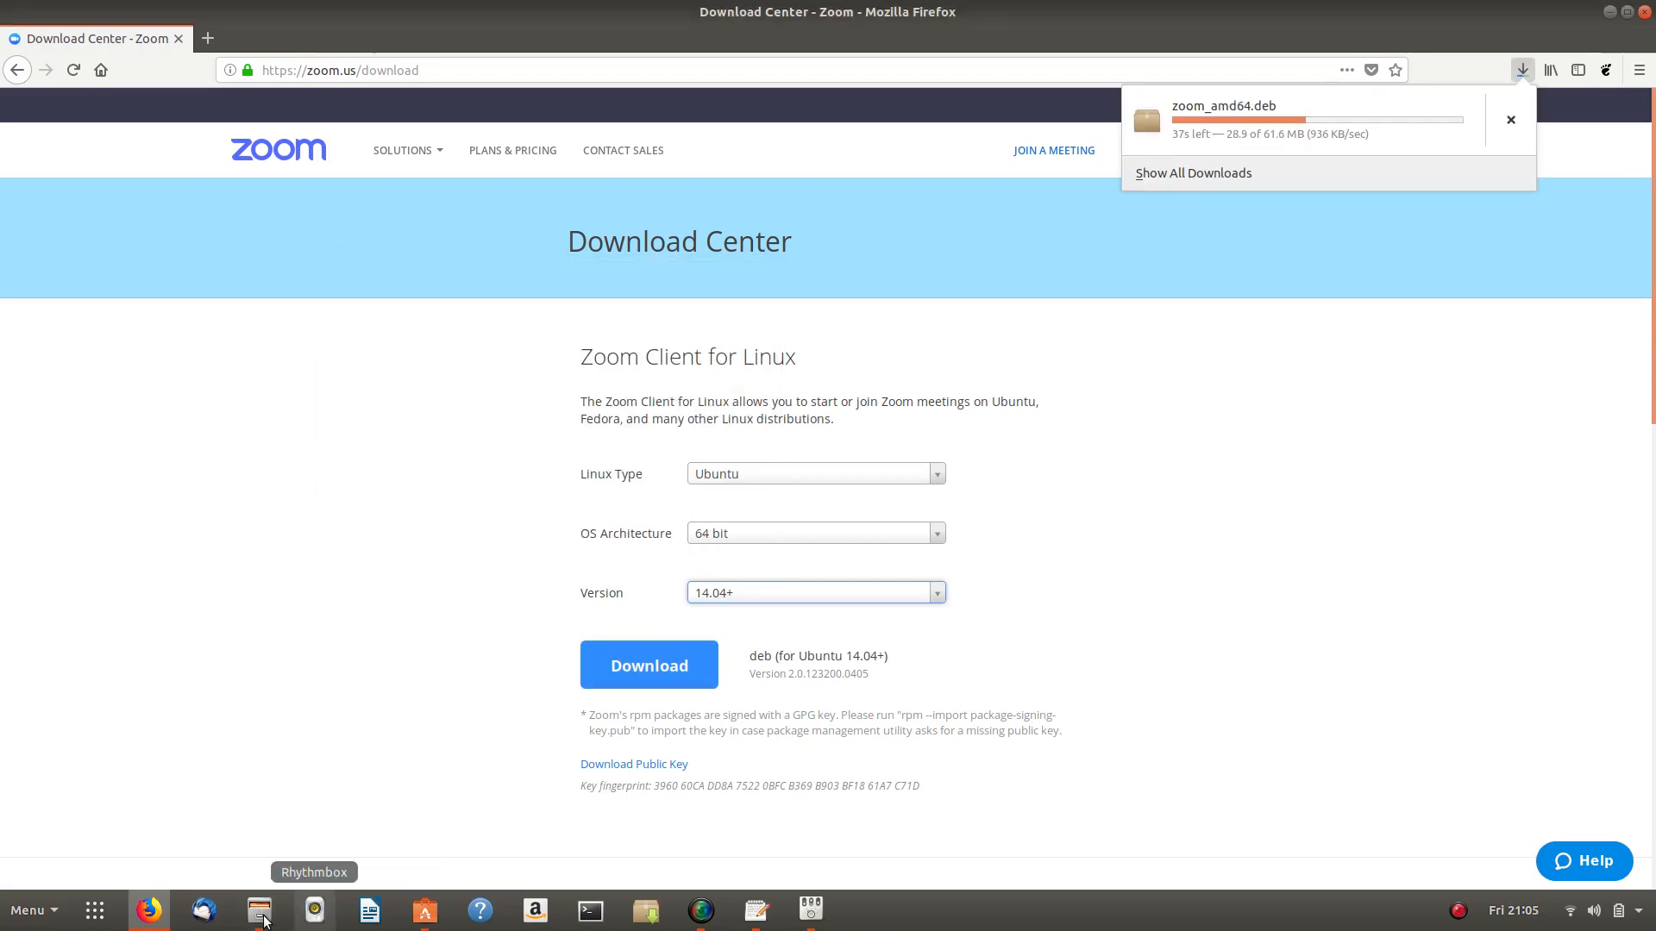
mouse_move(424, 921)
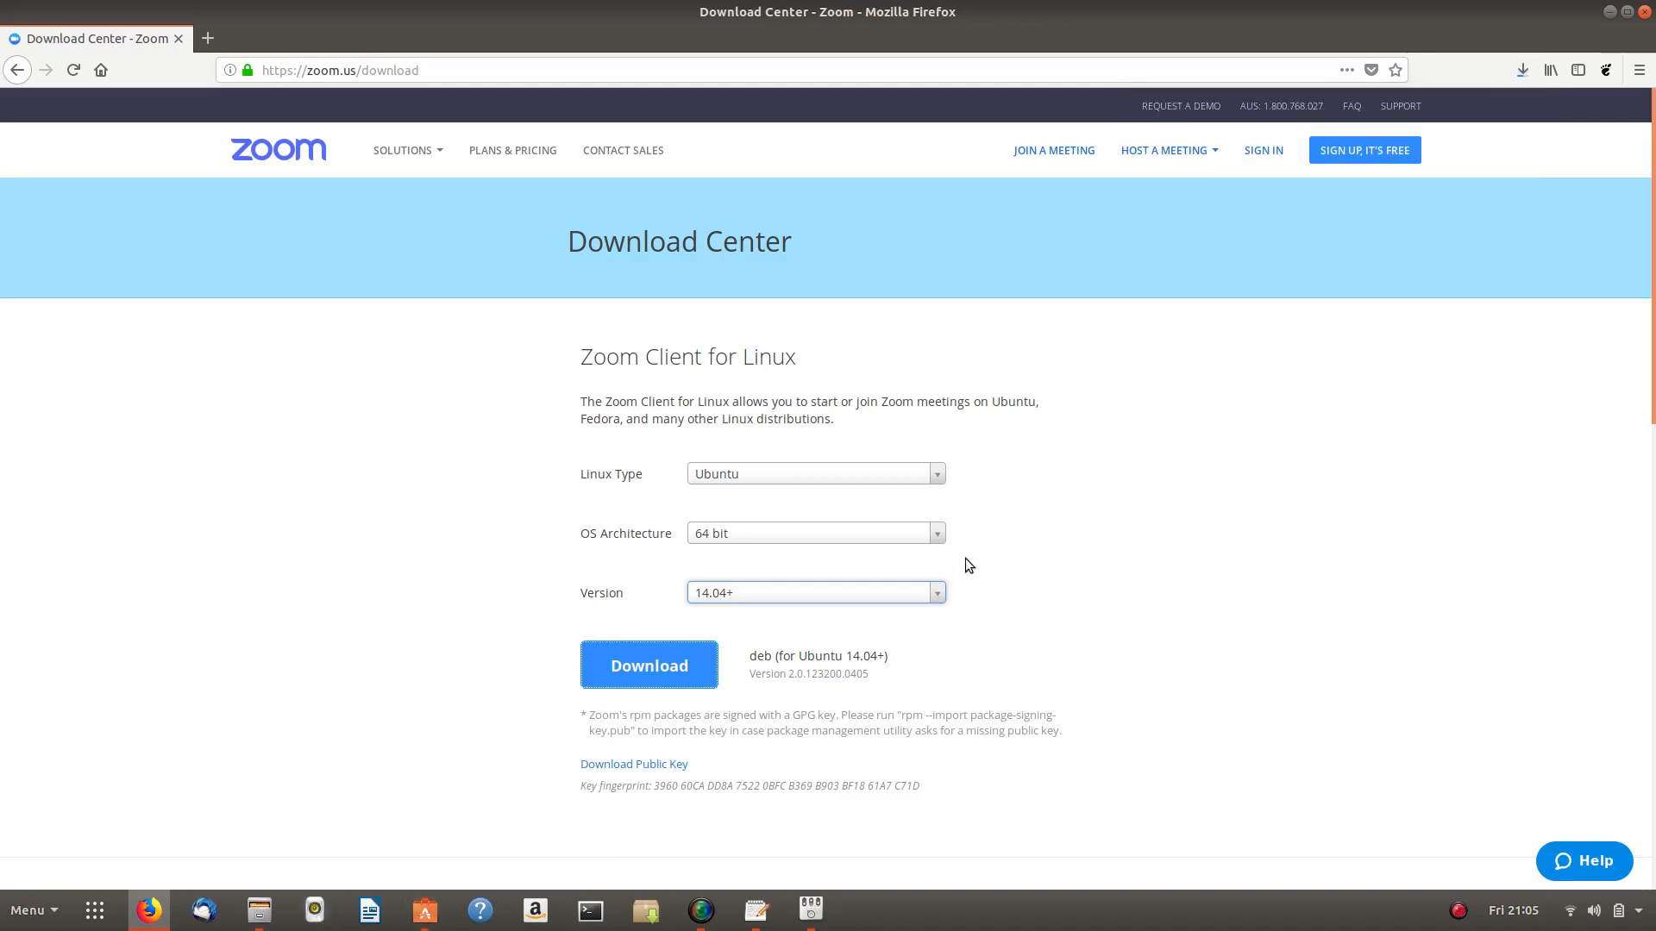
- Install Menu Editor by searching 'menulibre' in Ubuntu Software and authorising with the account password
click(426, 914)
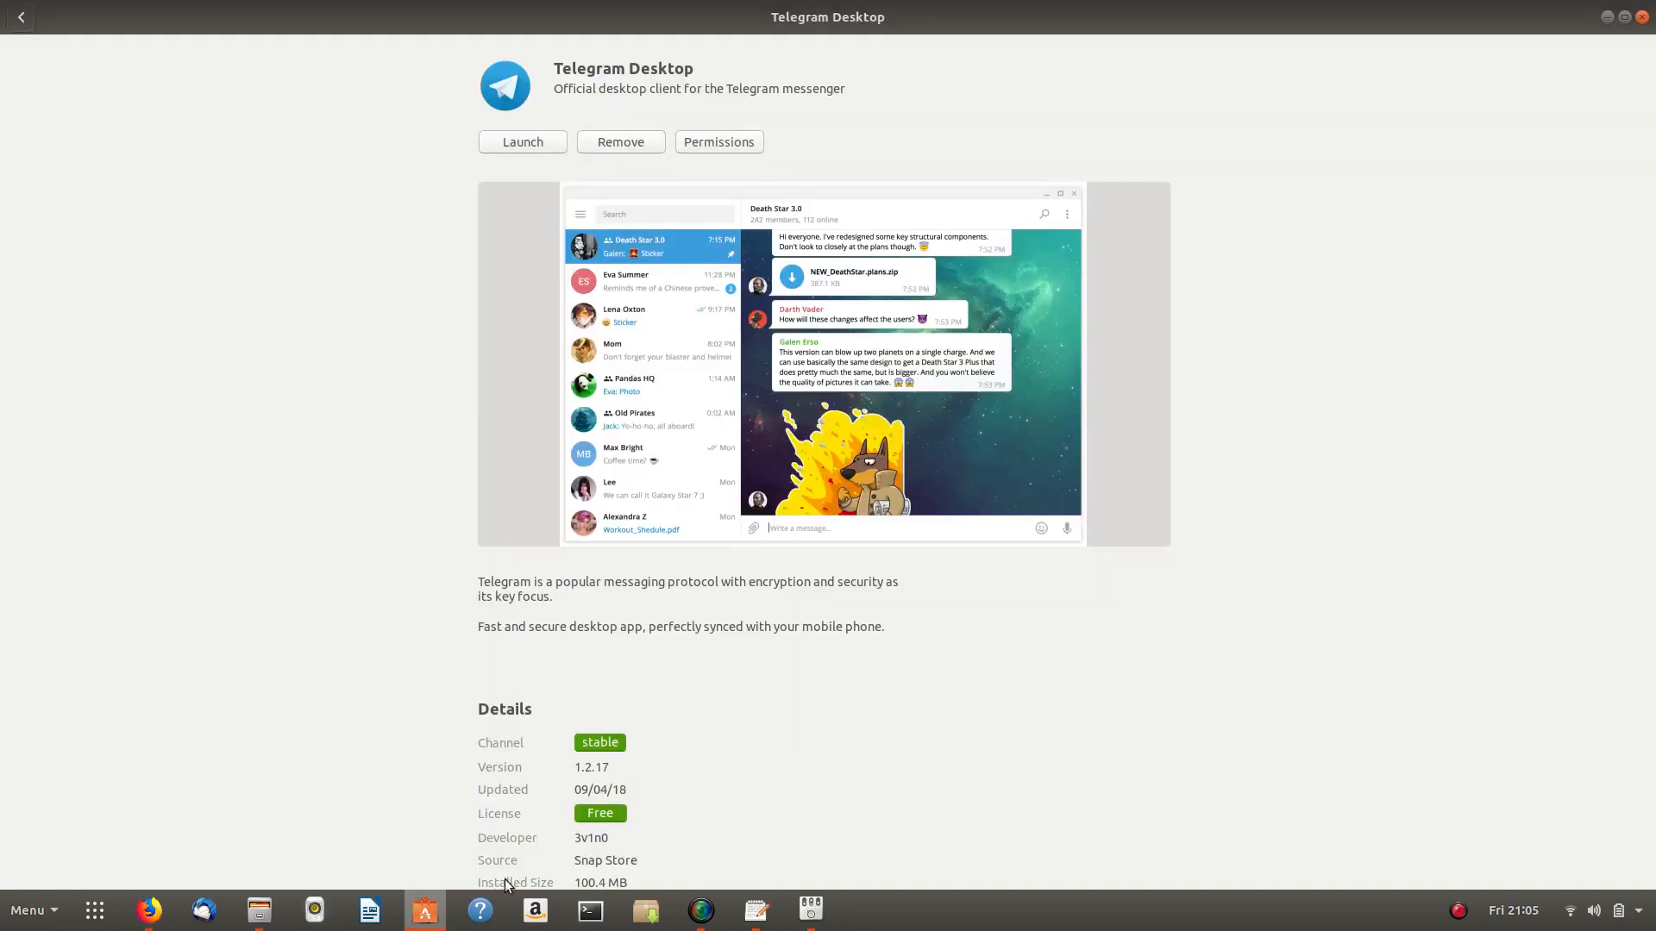
click(32, 20)
click(624, 54)
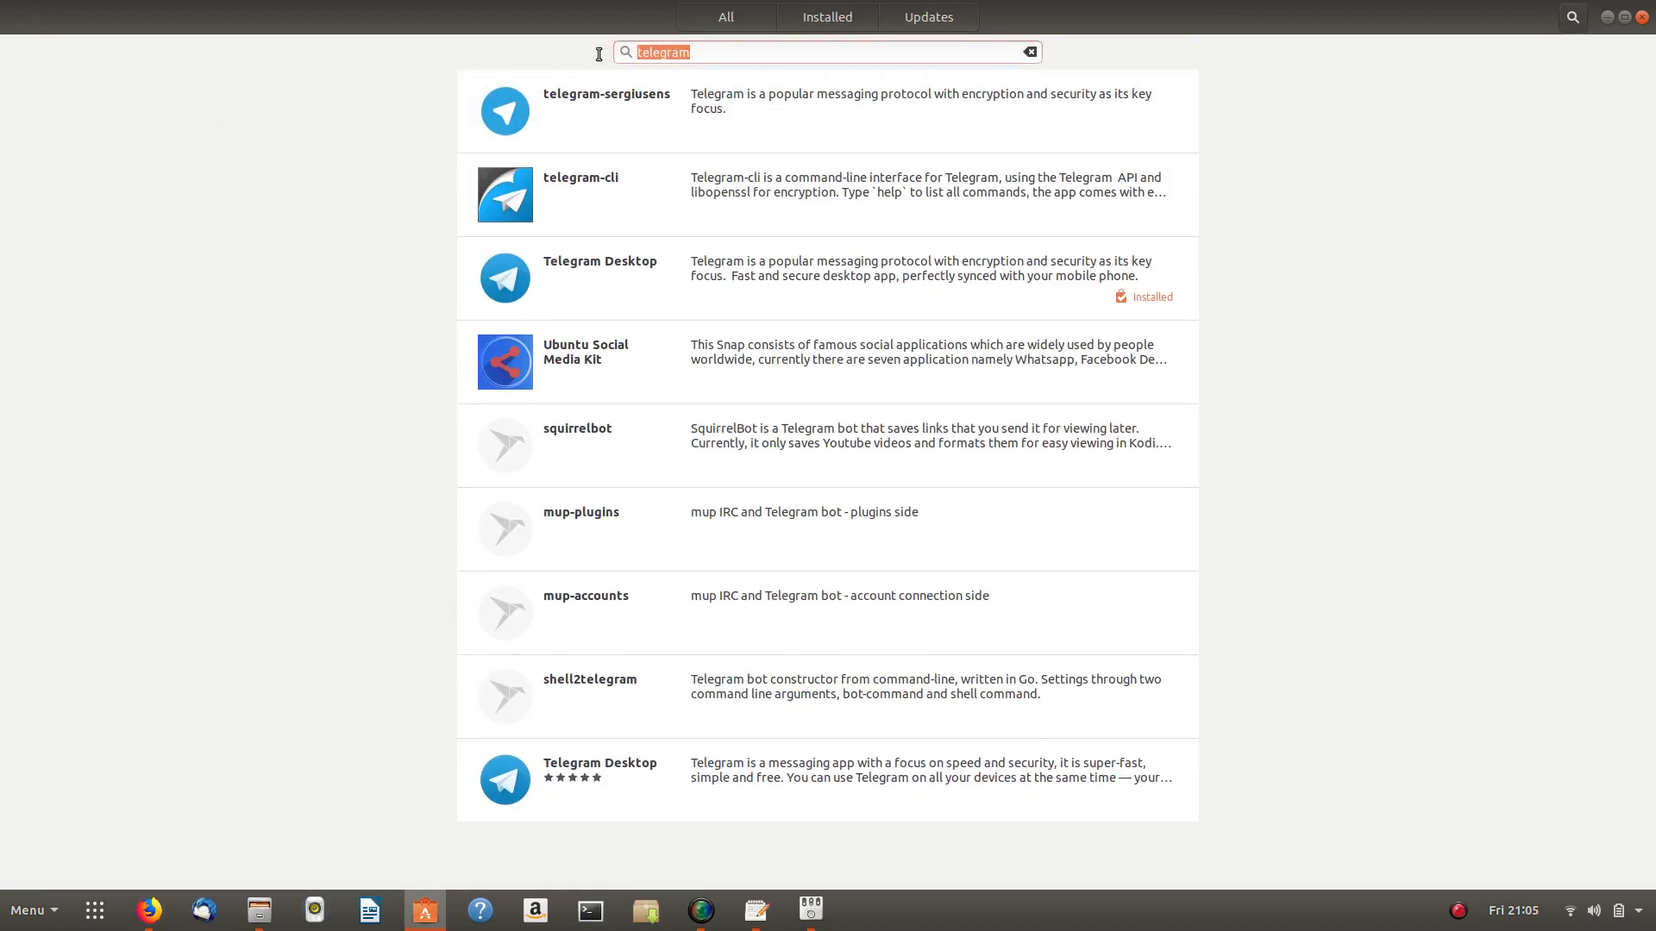
text(menulibre)
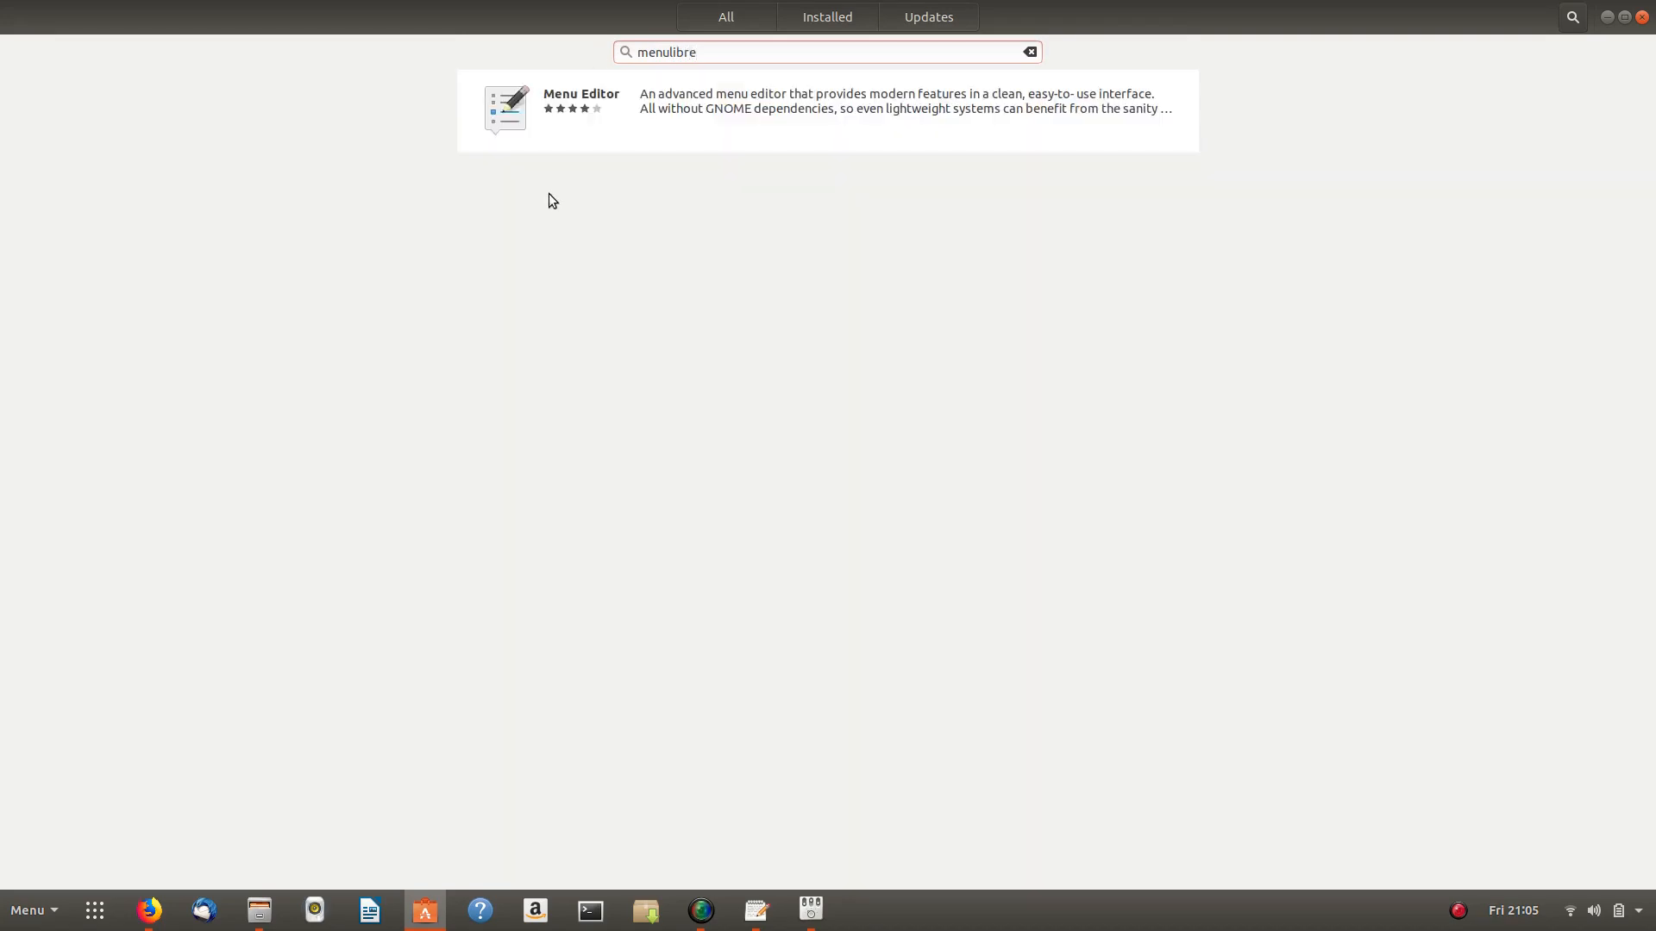
click(610, 126)
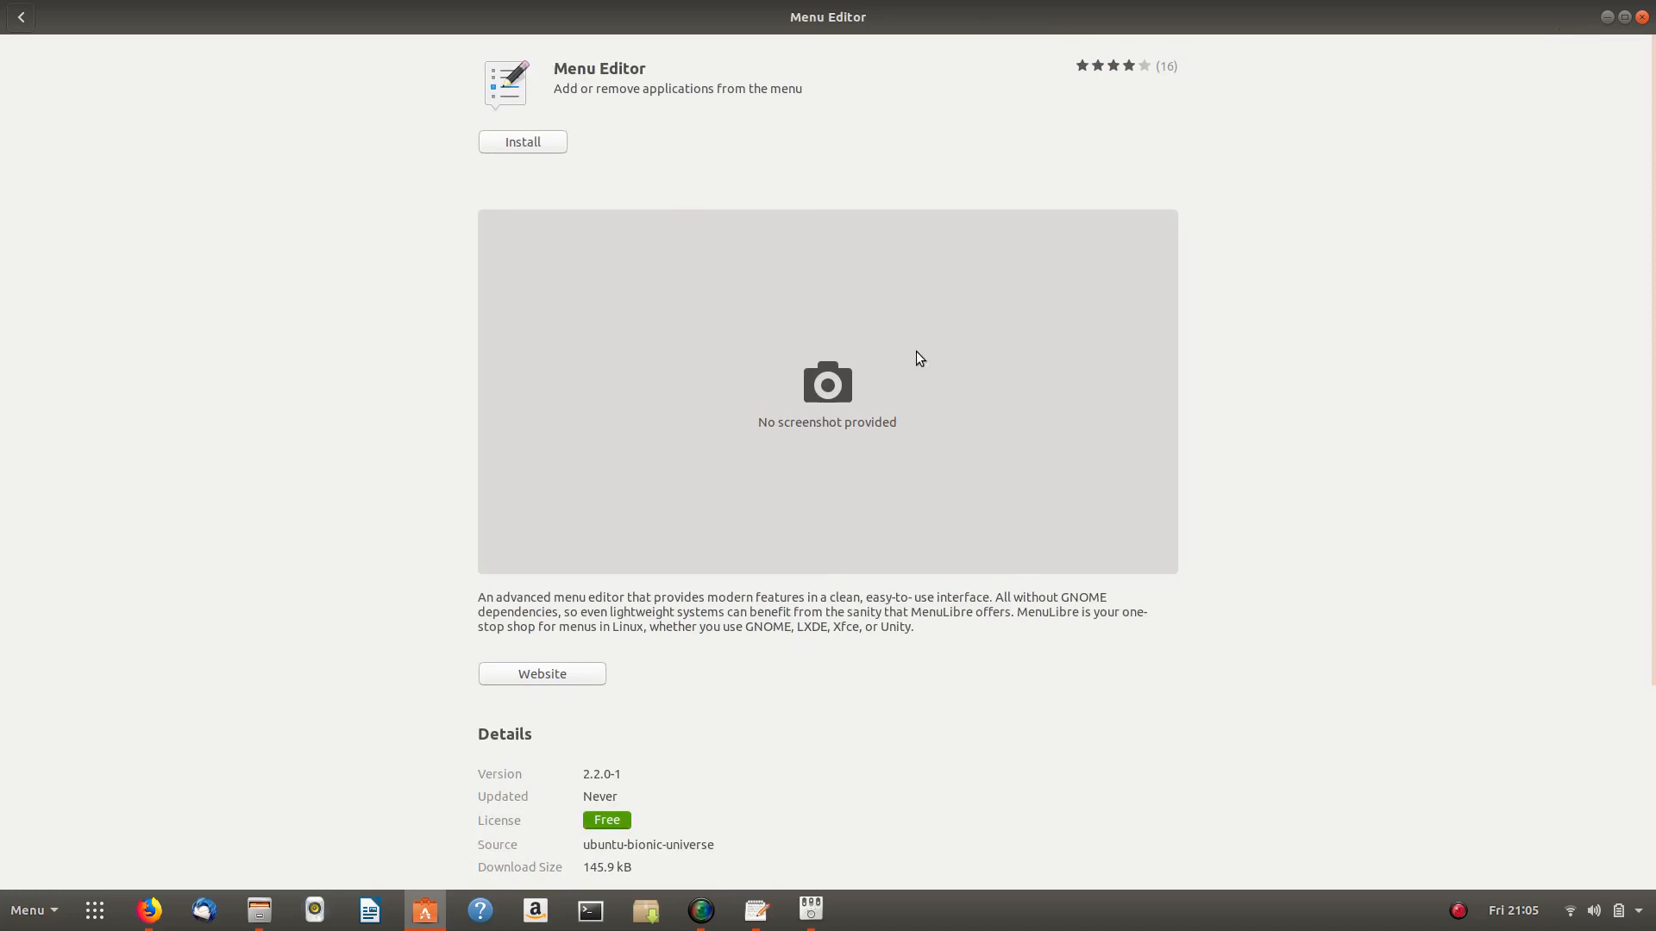
click(523, 142)
text(p)
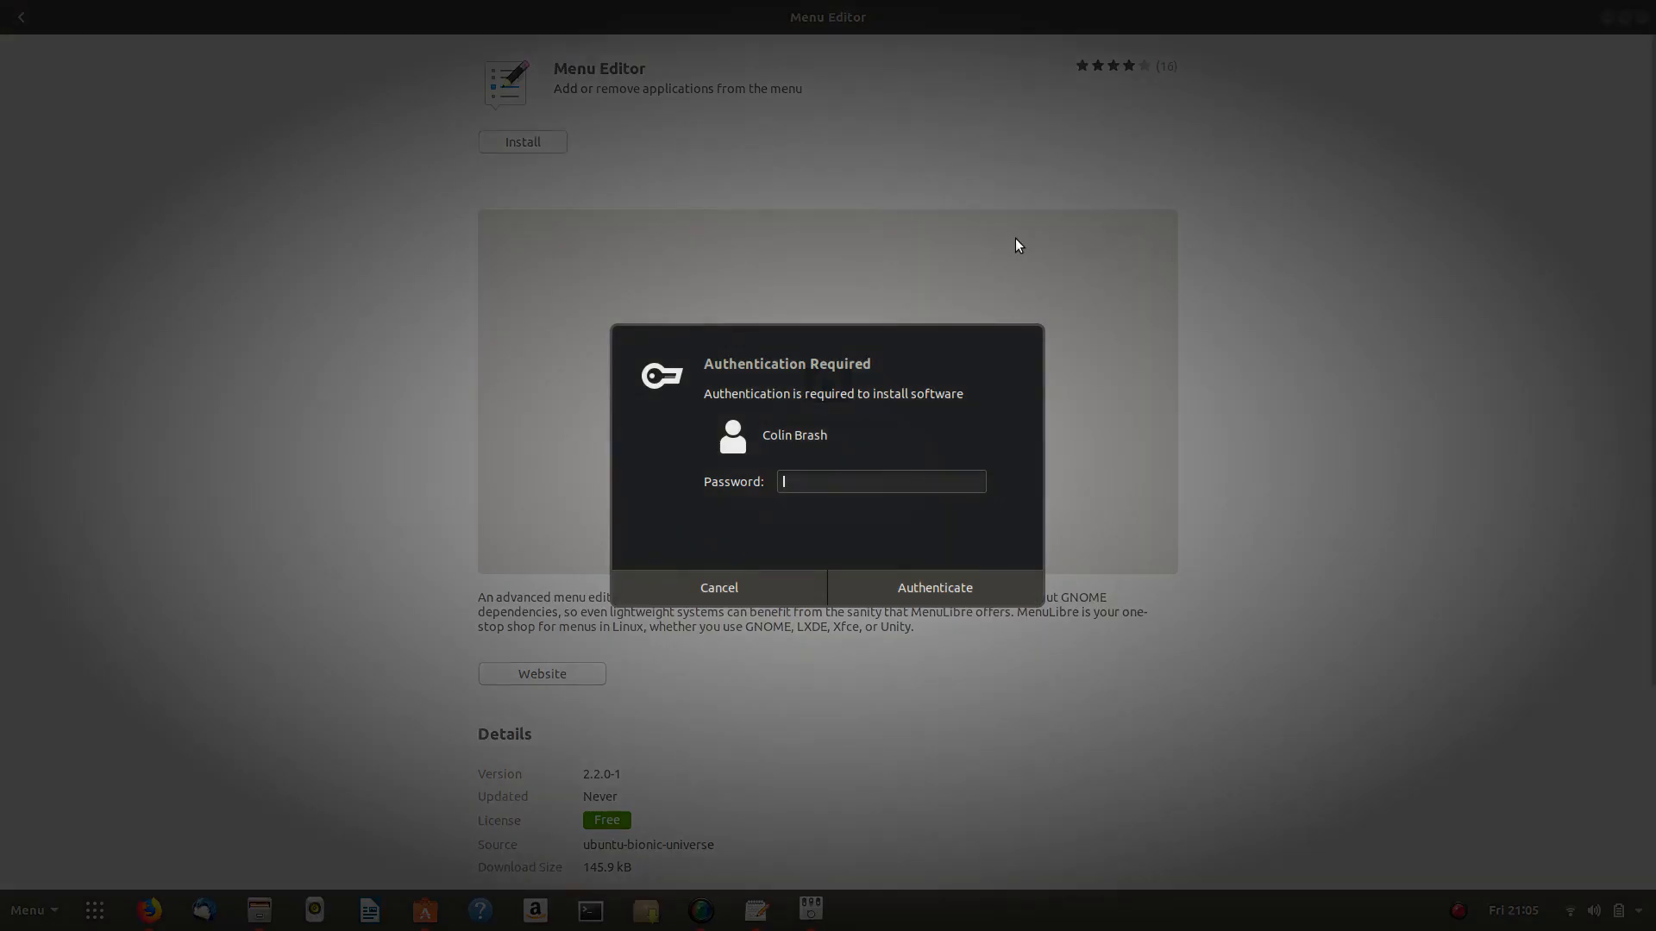
text(assword)
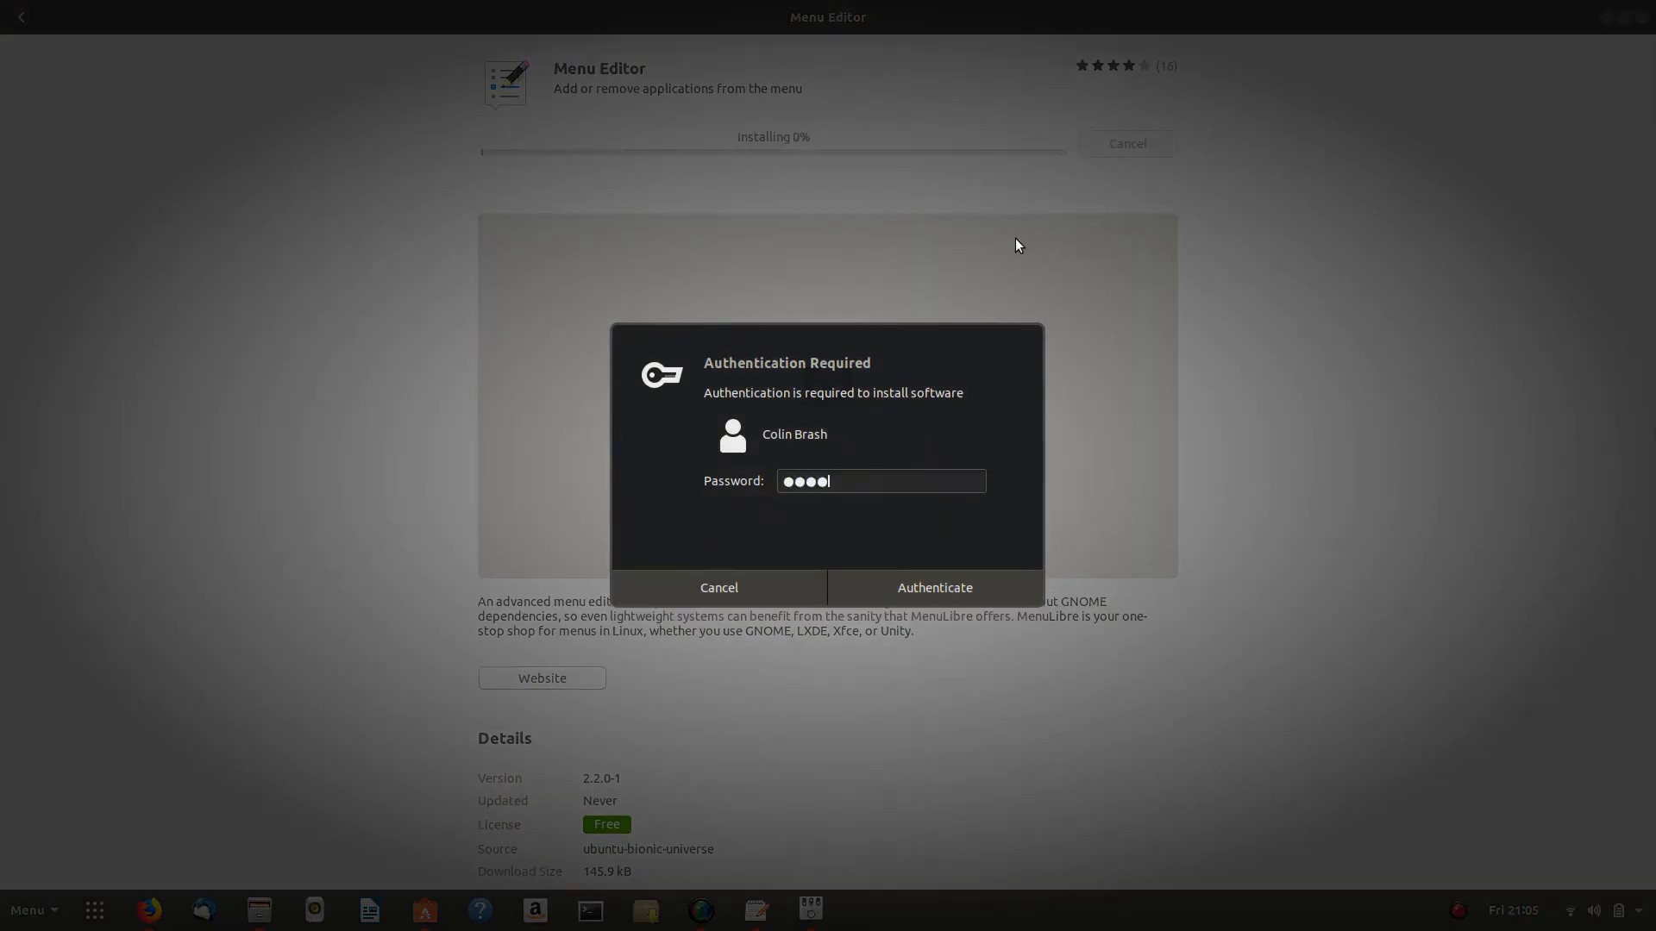
key(Return)
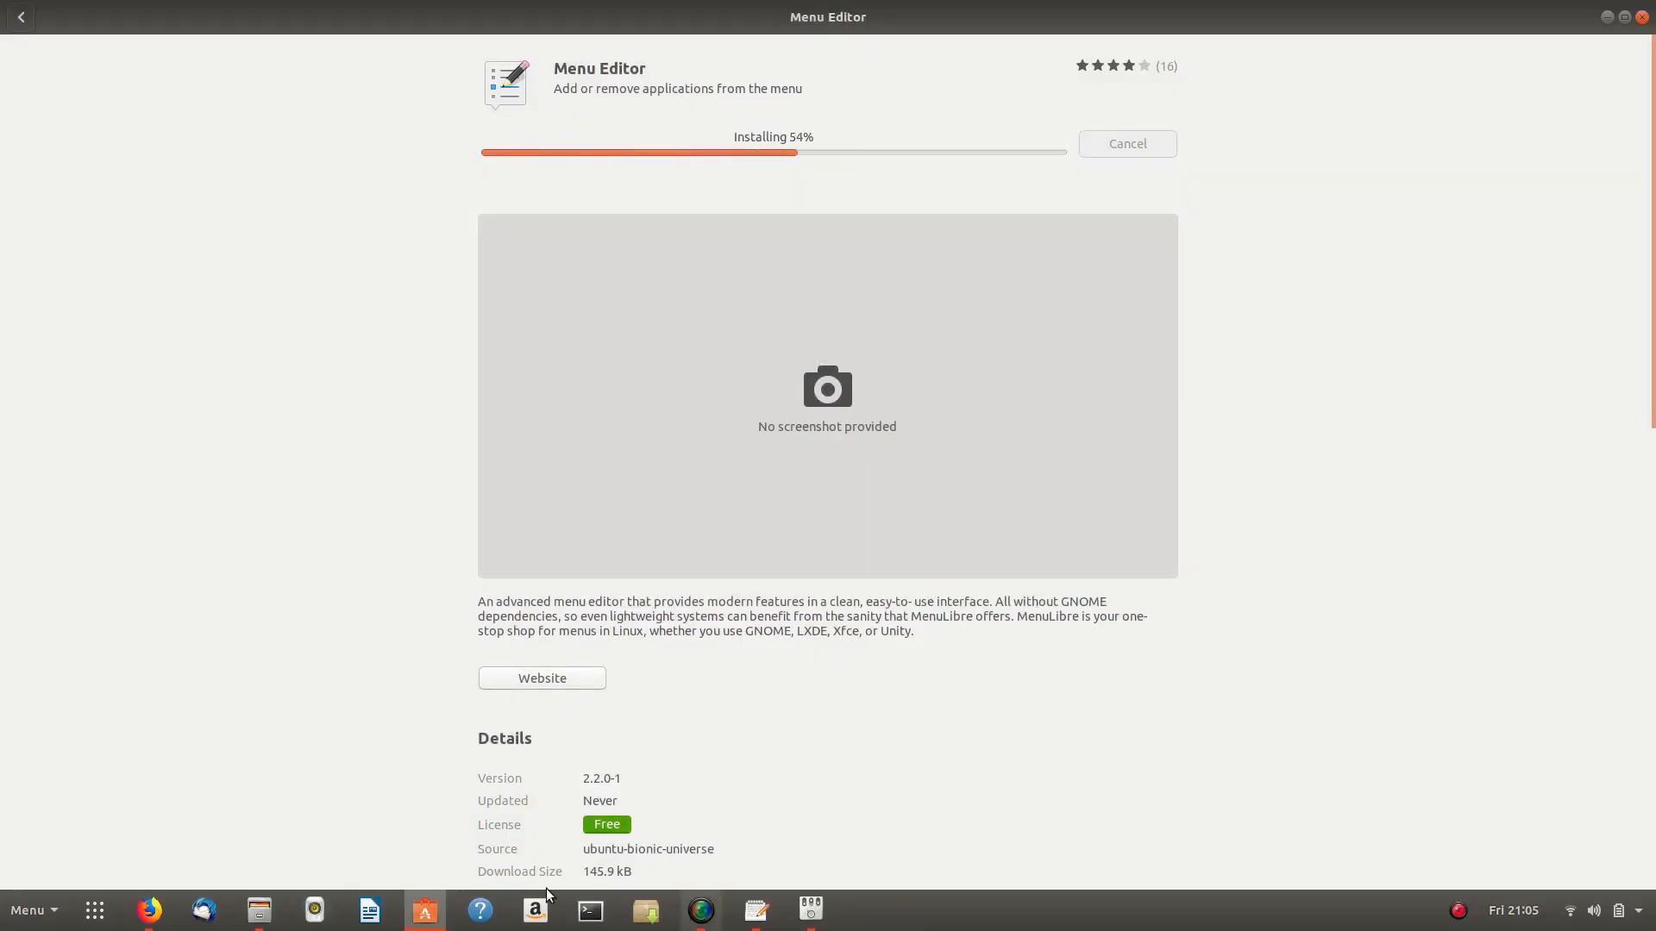
- Confirm the 61.6 MB zoom_amd64.deb download completed in Firefox, then minimise Firefox
click(160, 925)
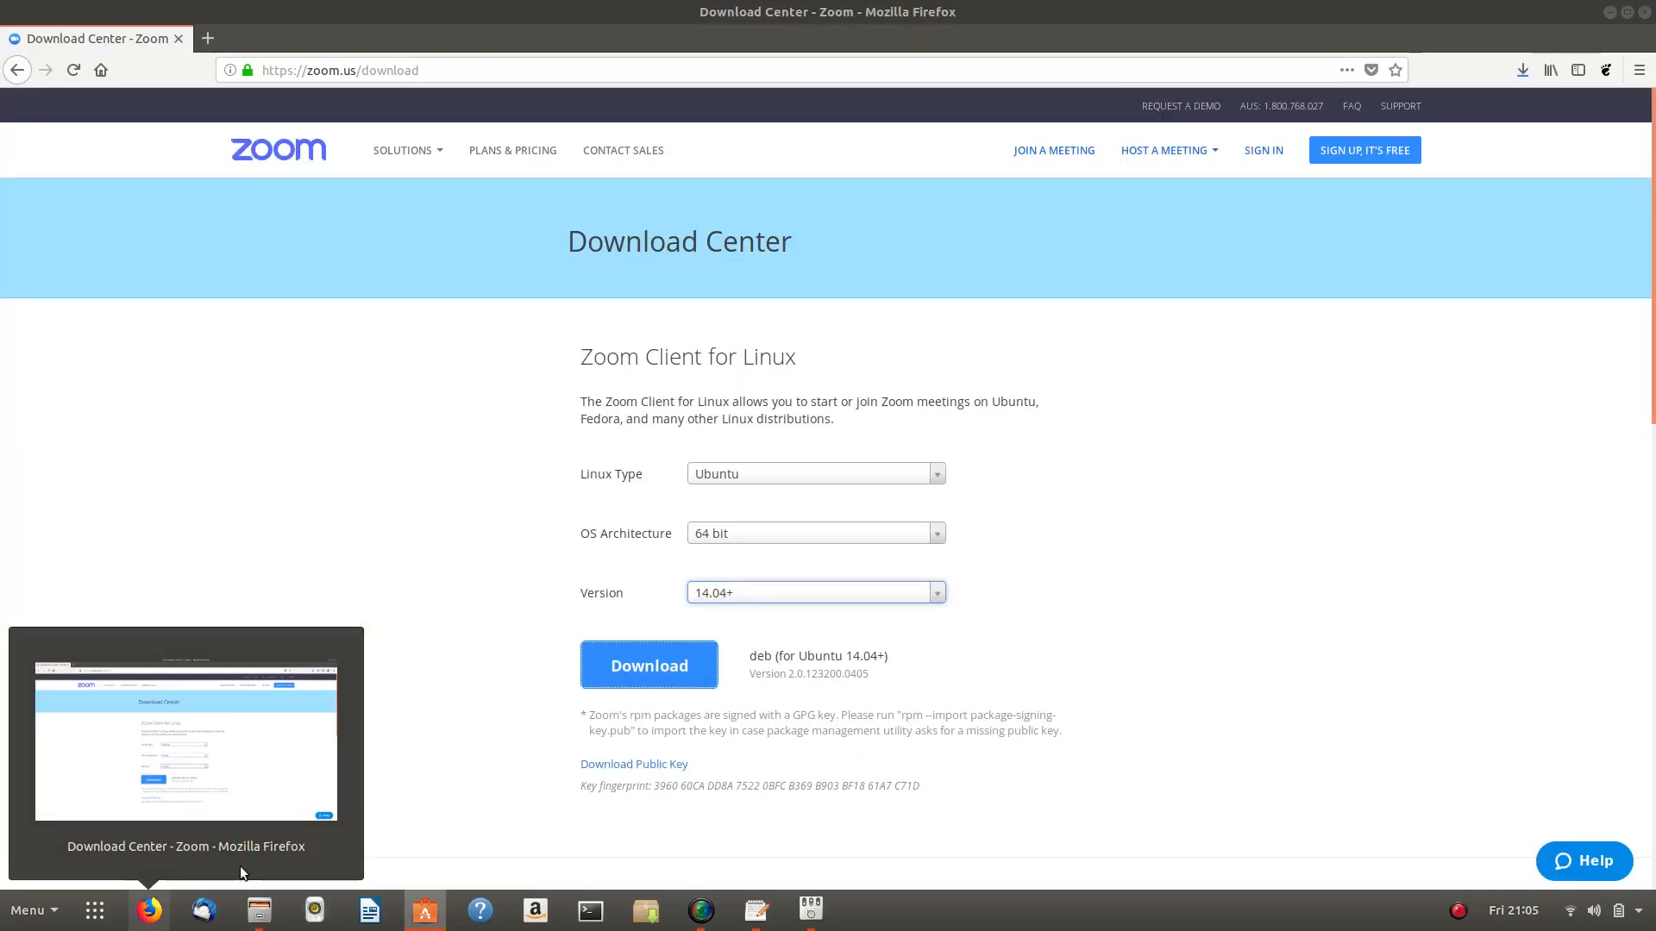
click(1524, 75)
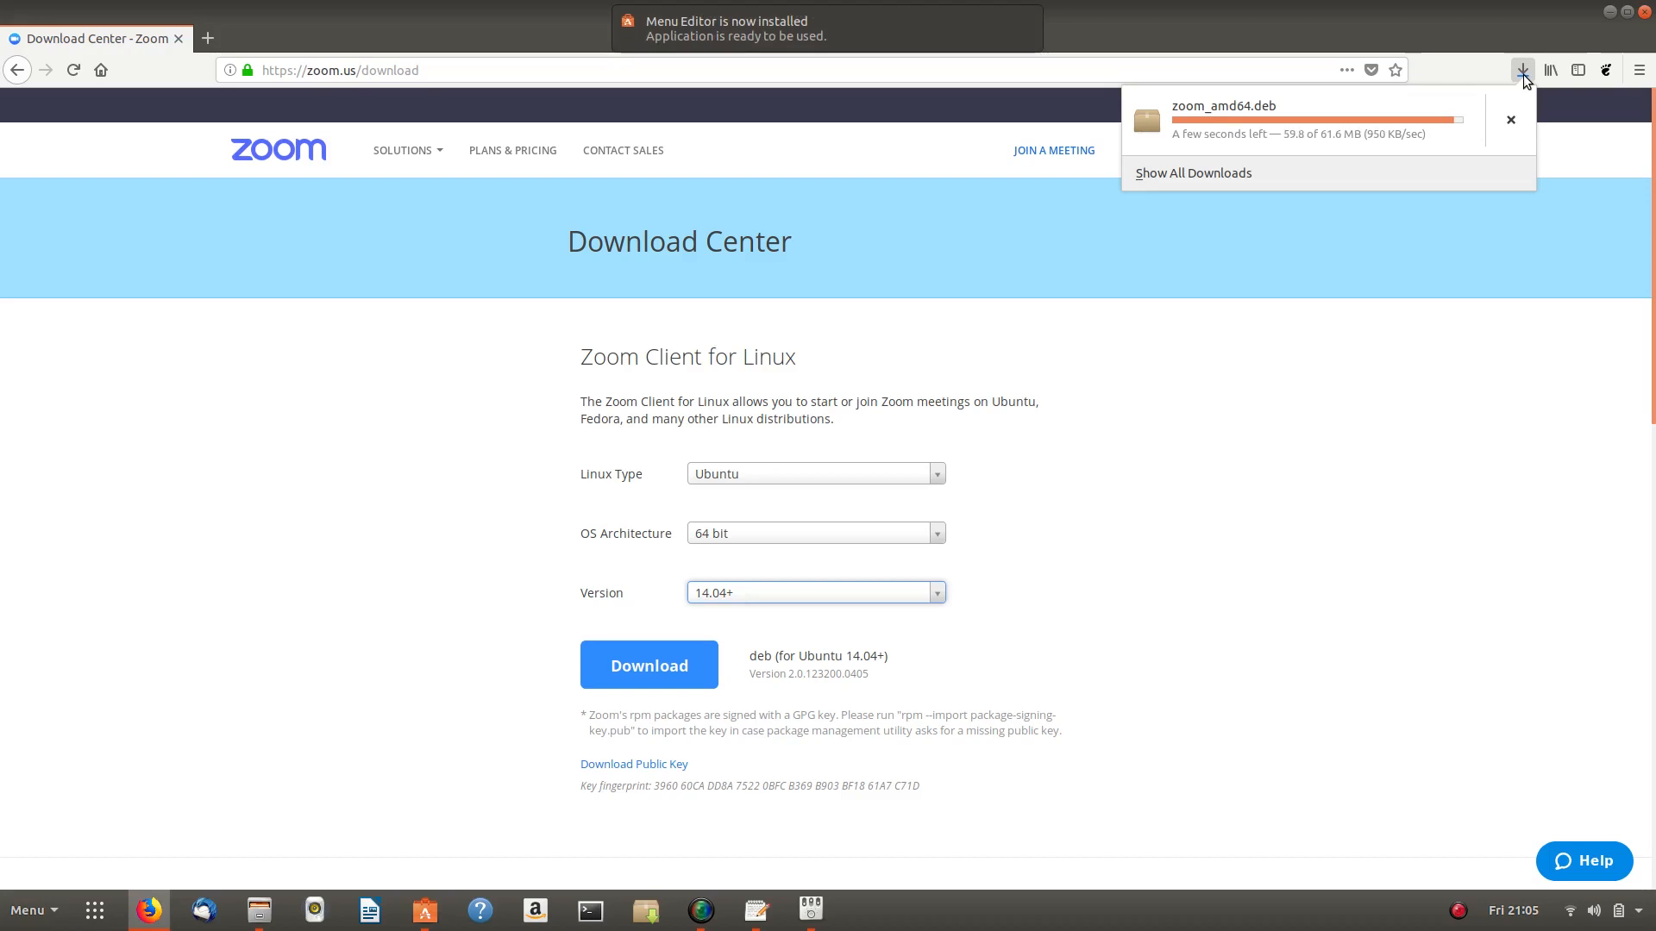
mouse_move(773, 21)
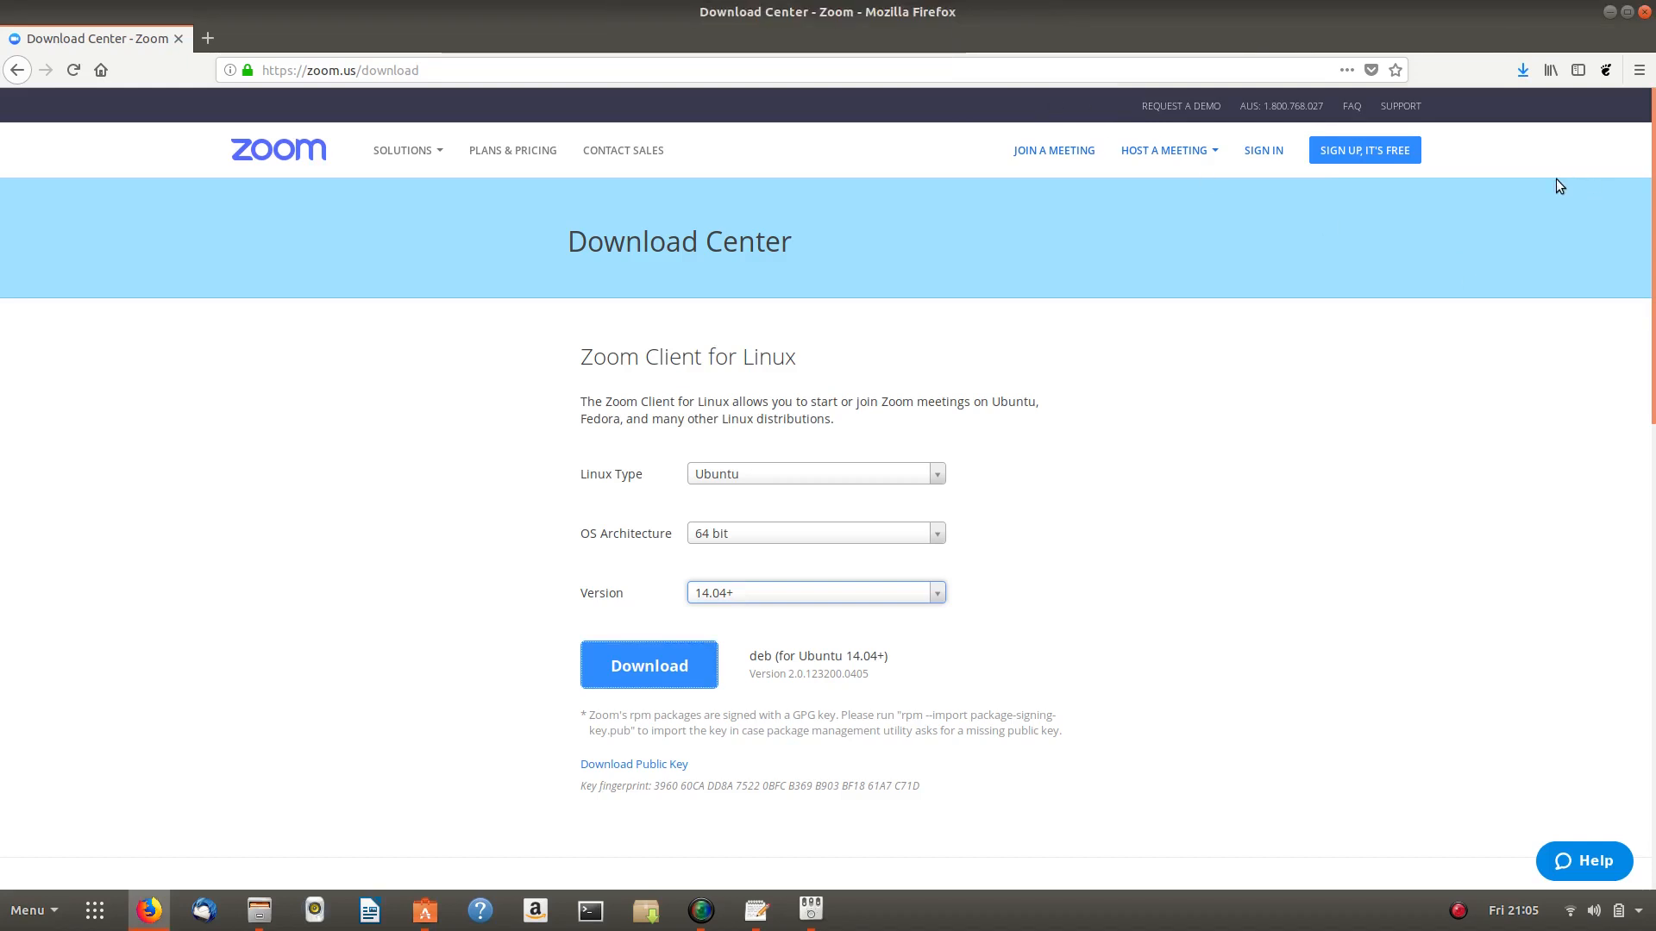
click(1525, 67)
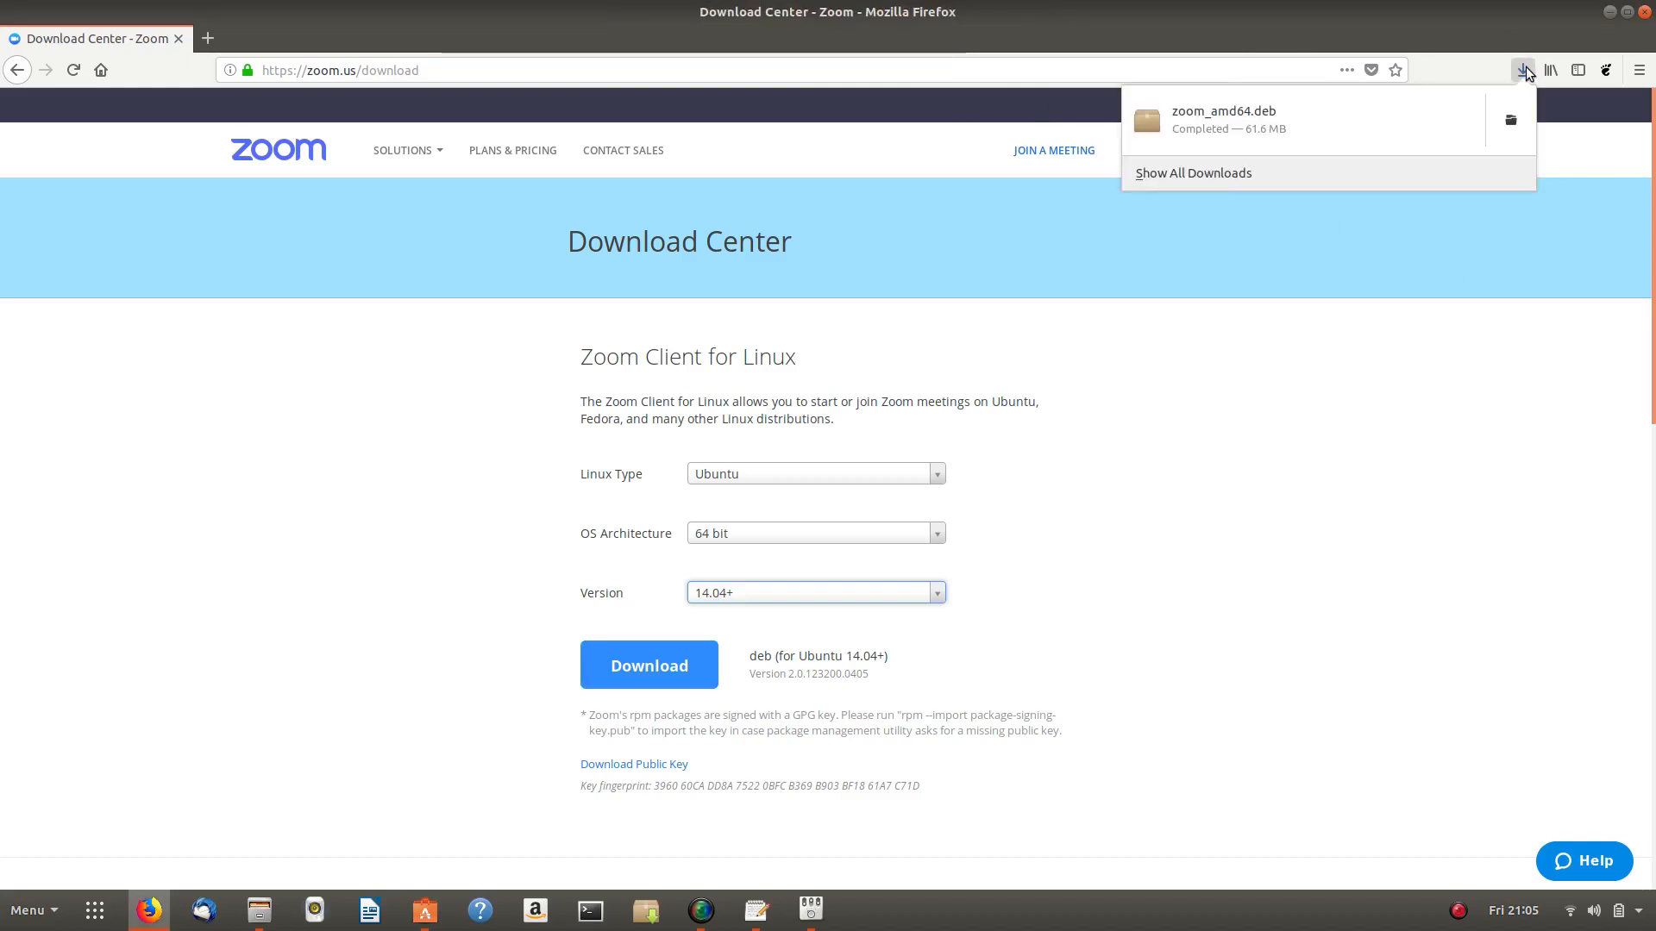
click(1524, 68)
click(1609, 12)
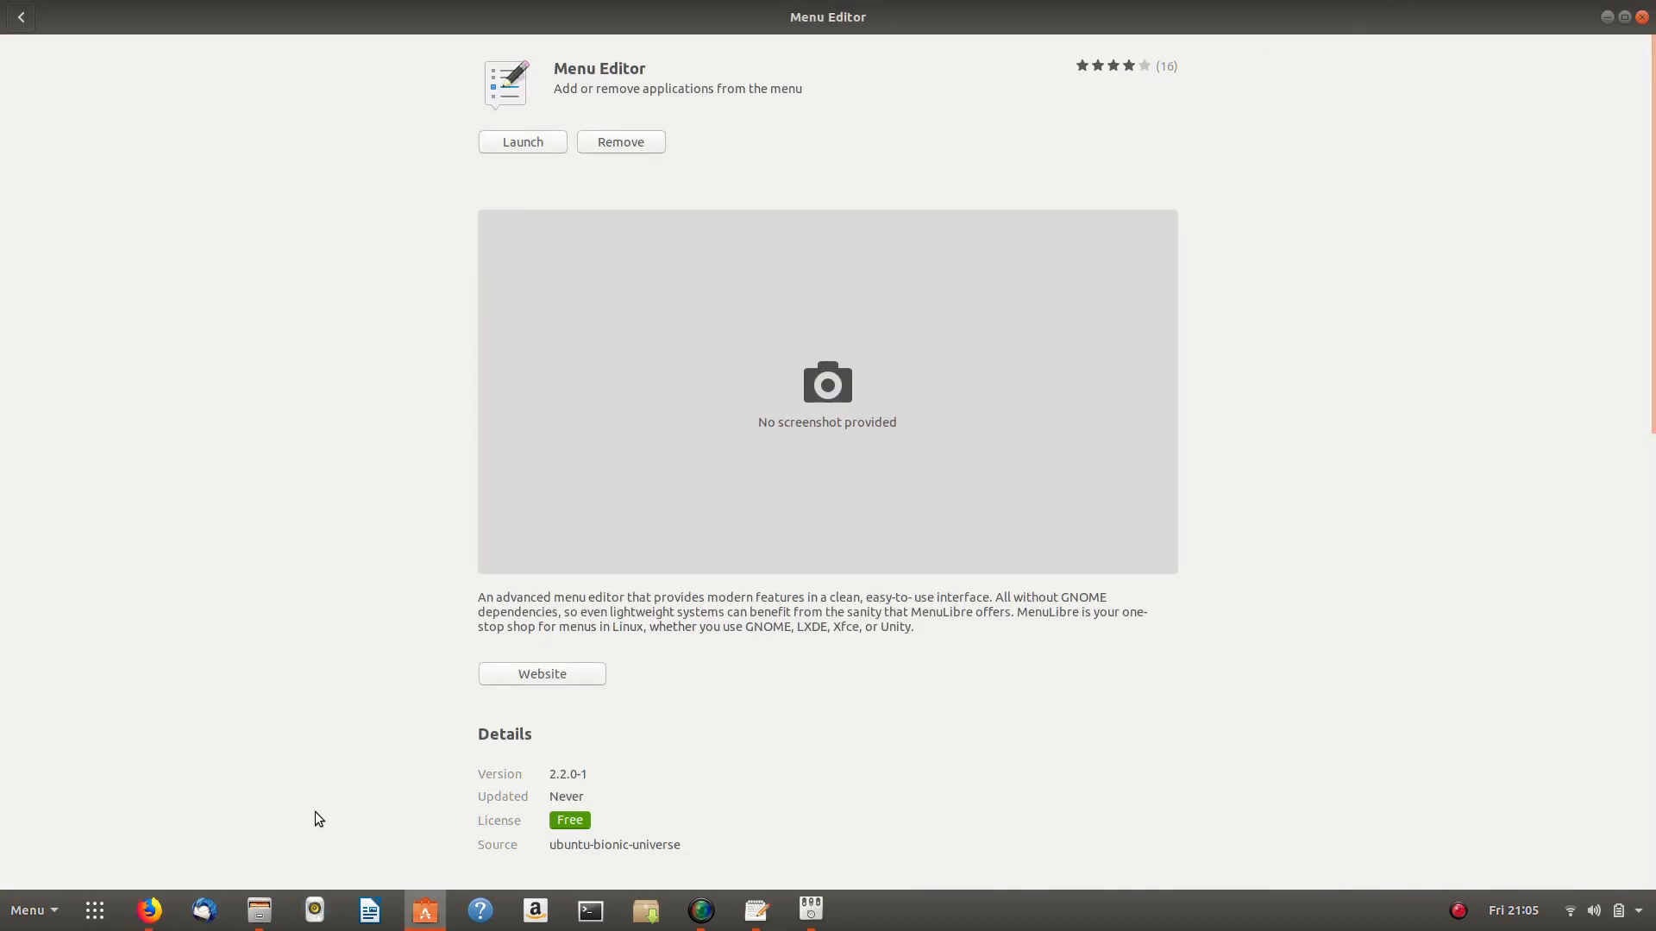
- Open Files and show hidden files in the Home folder
mouse_move(256, 904)
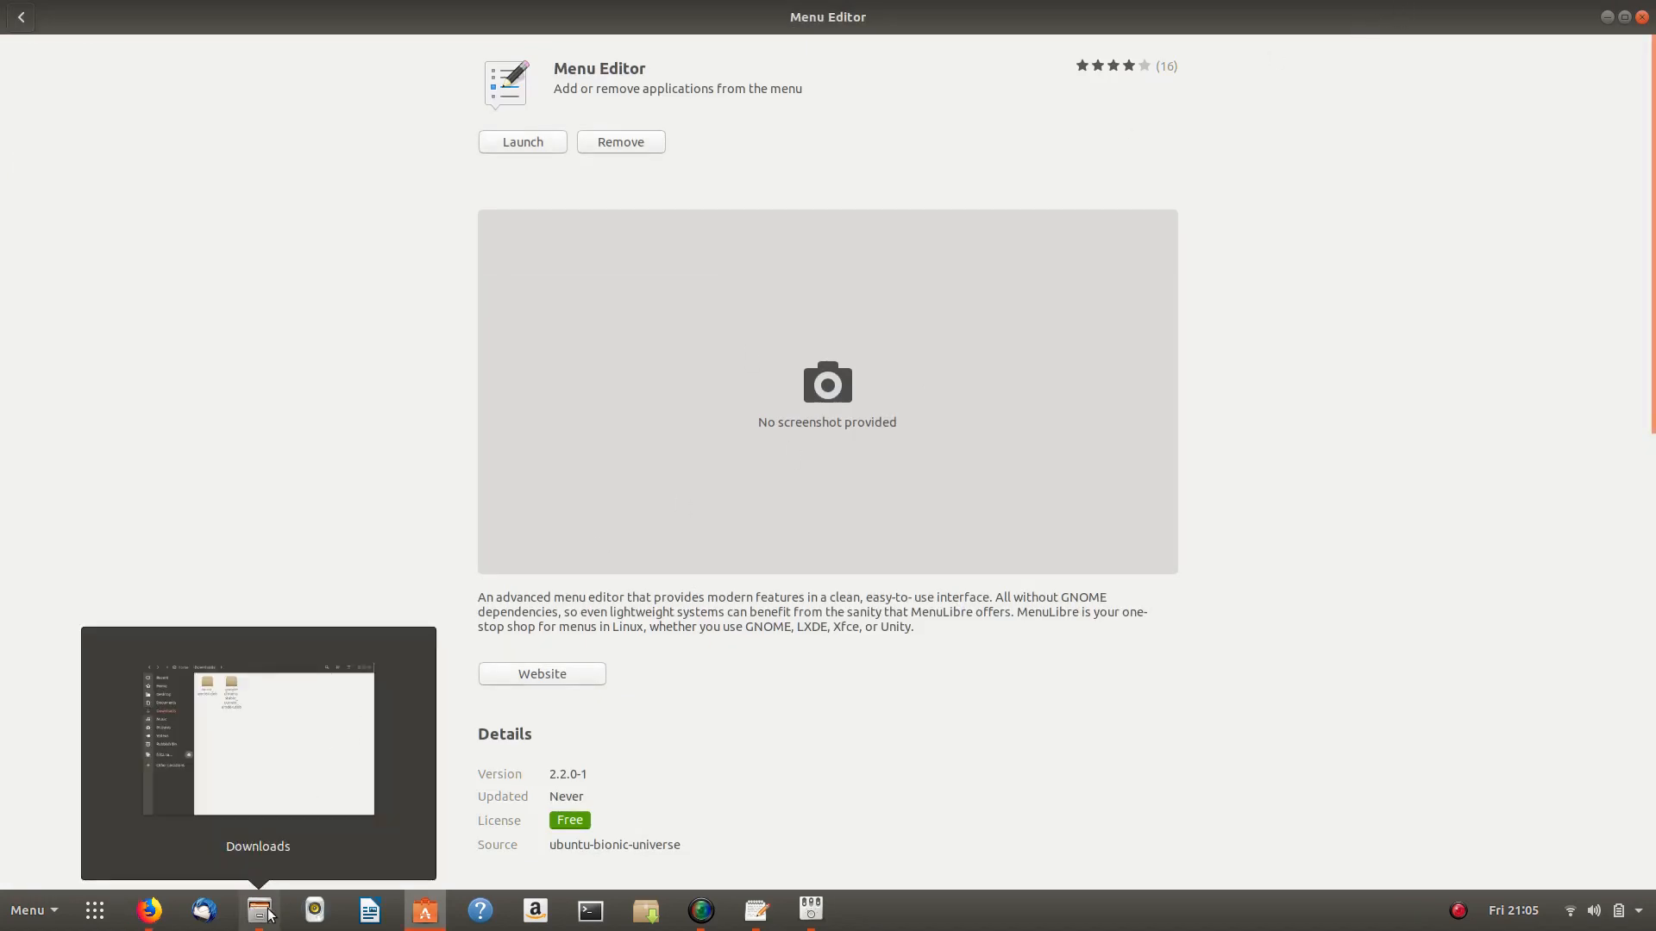
click(409, 768)
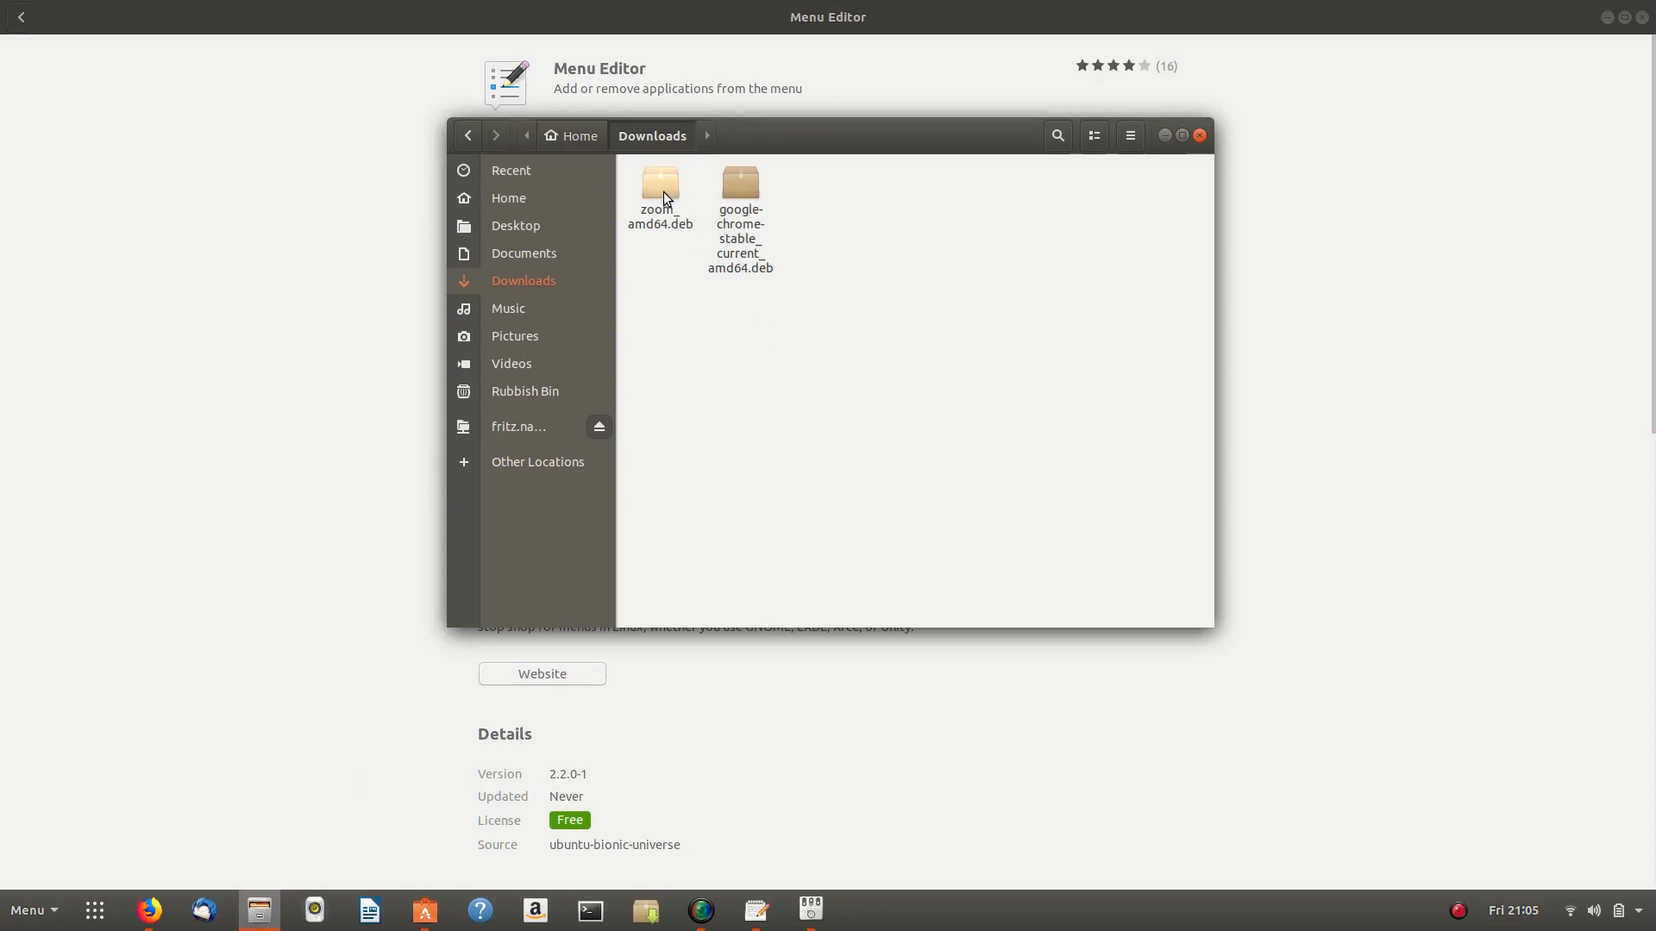
click(541, 206)
click(1129, 135)
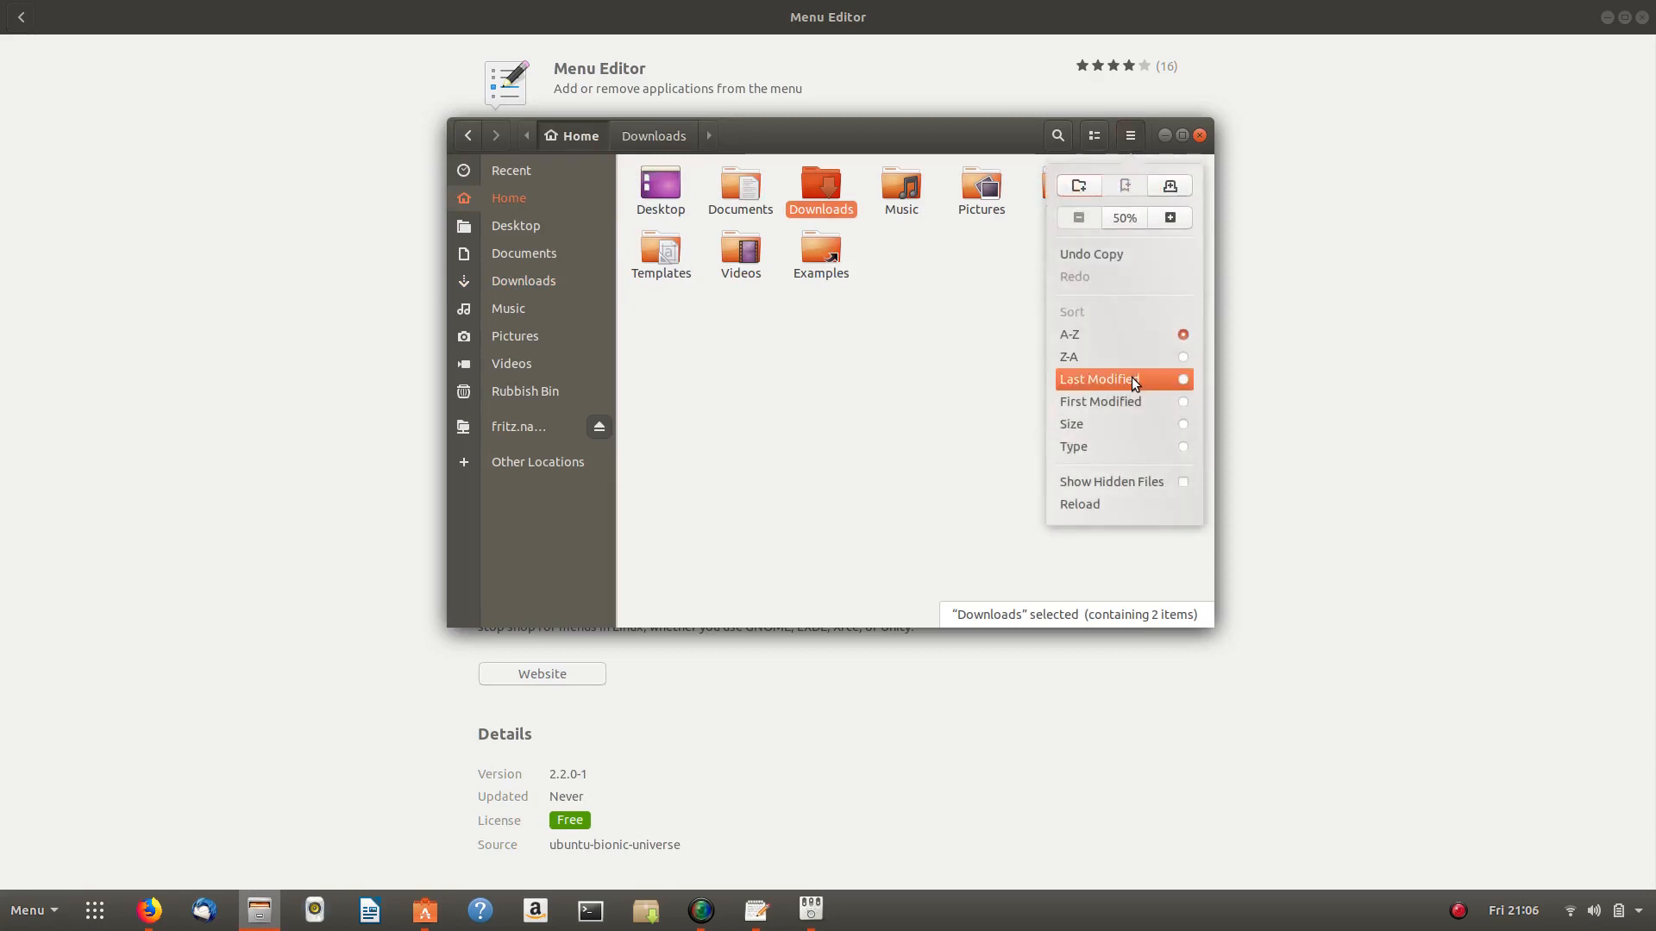
click(1181, 484)
- Create a new .zoom folder in Home and bookmark it in the sidebar
click(909, 463)
right_click(903, 428)
click(956, 439)
text(.zoom)
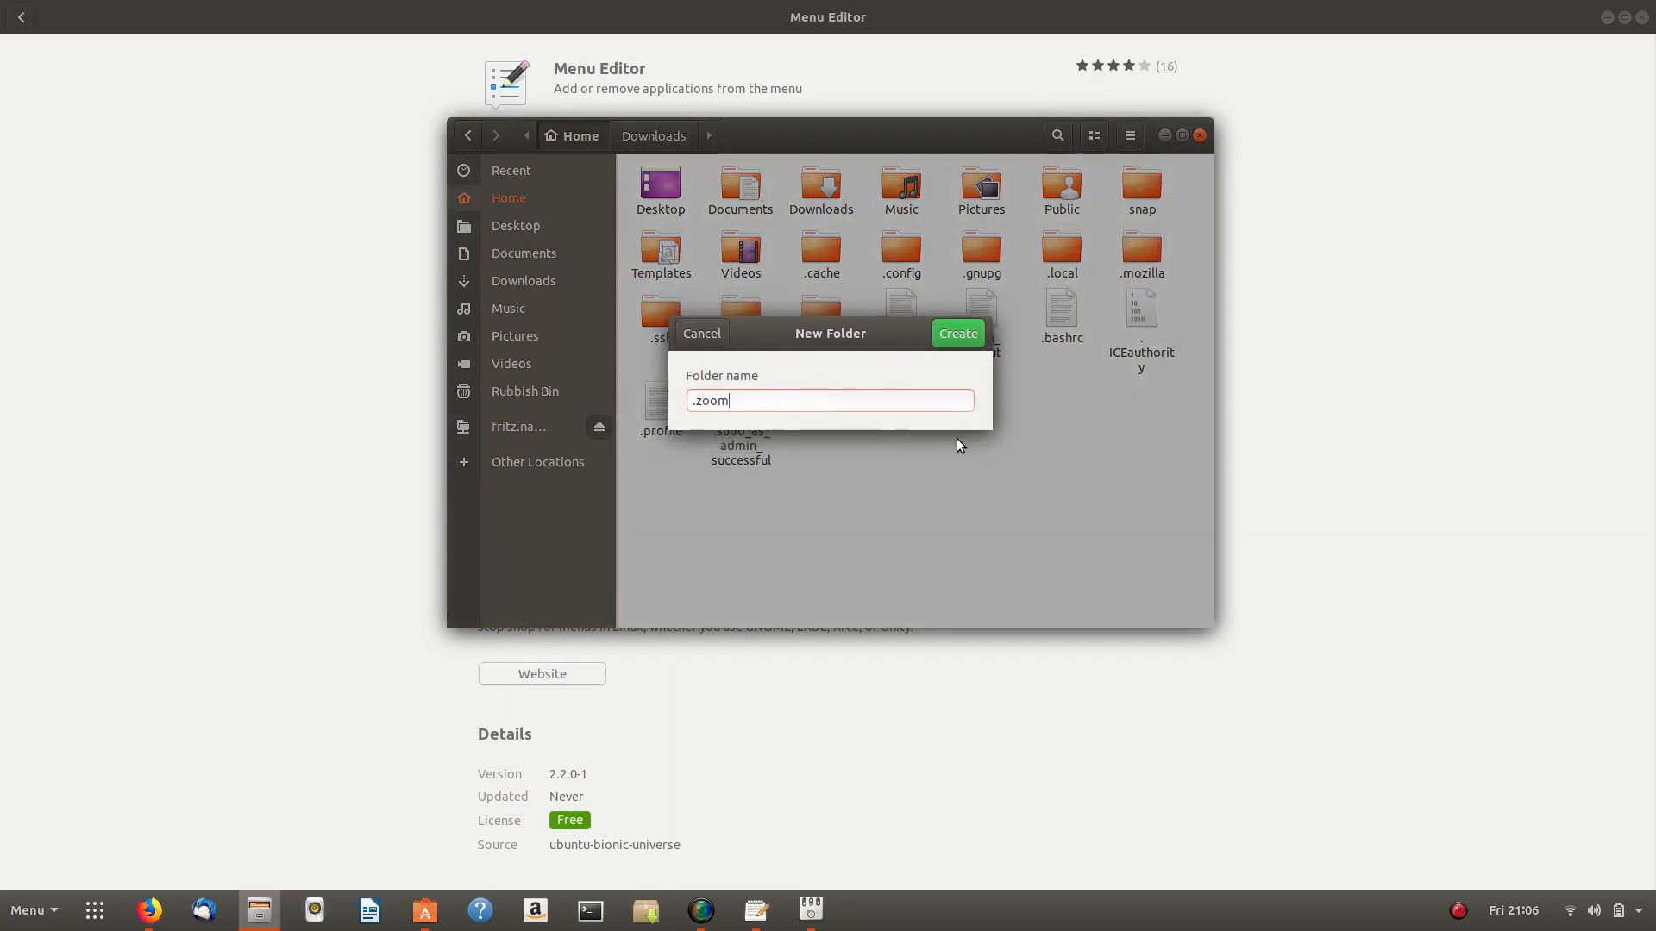
key(Return)
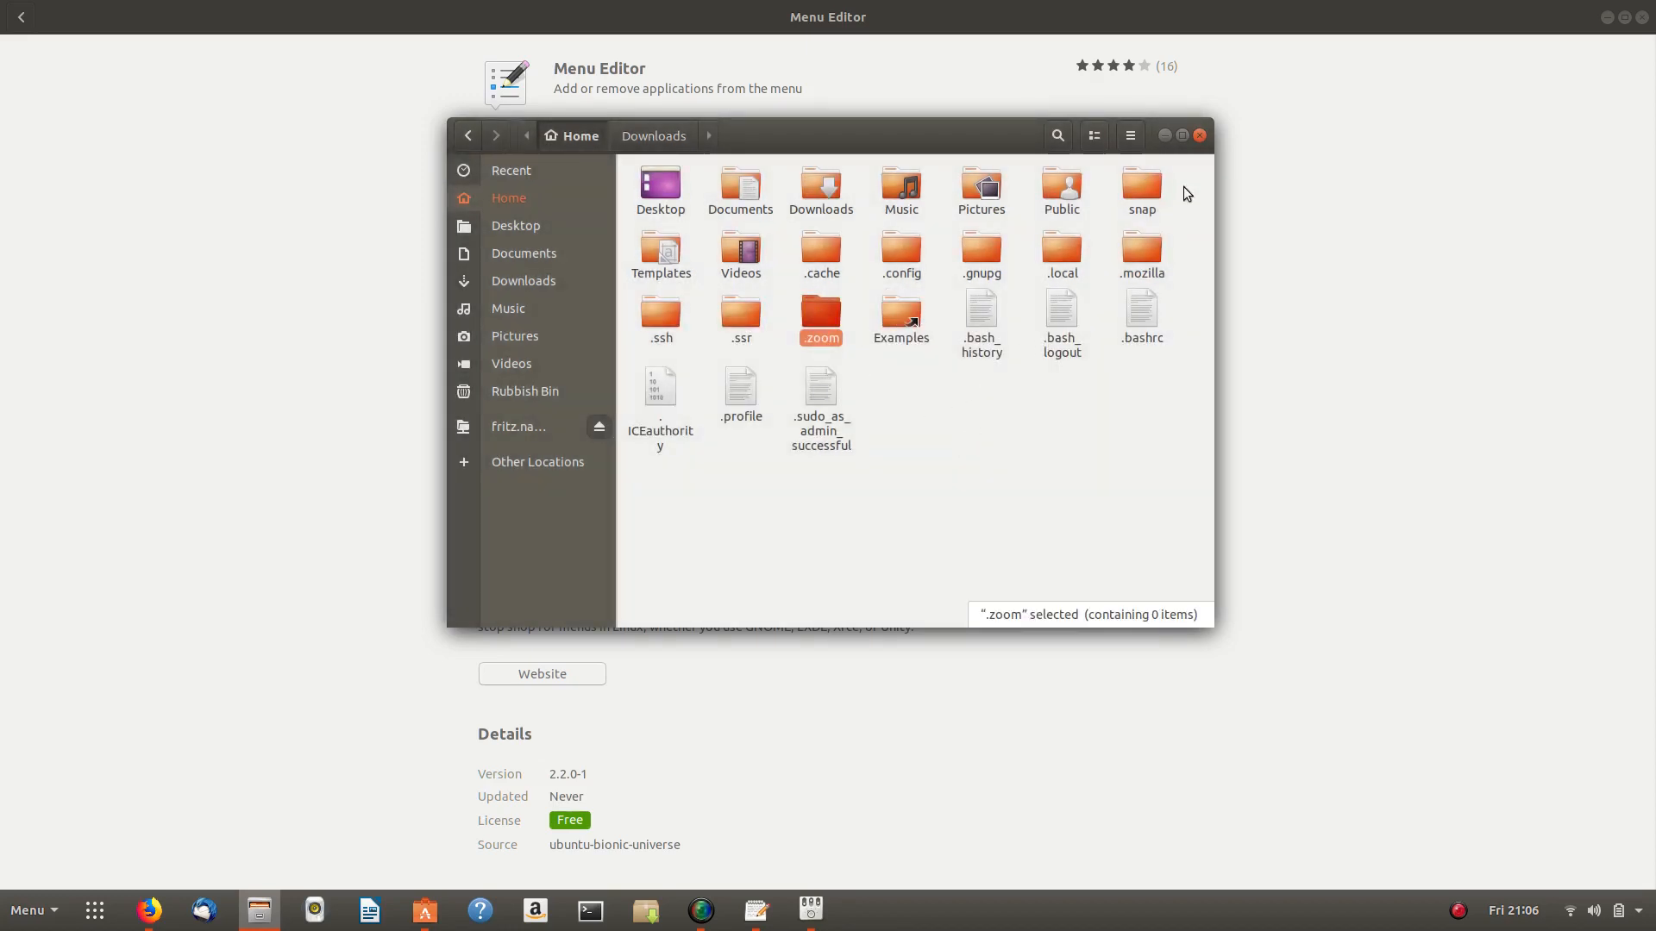
drag(835, 313, 502, 256)
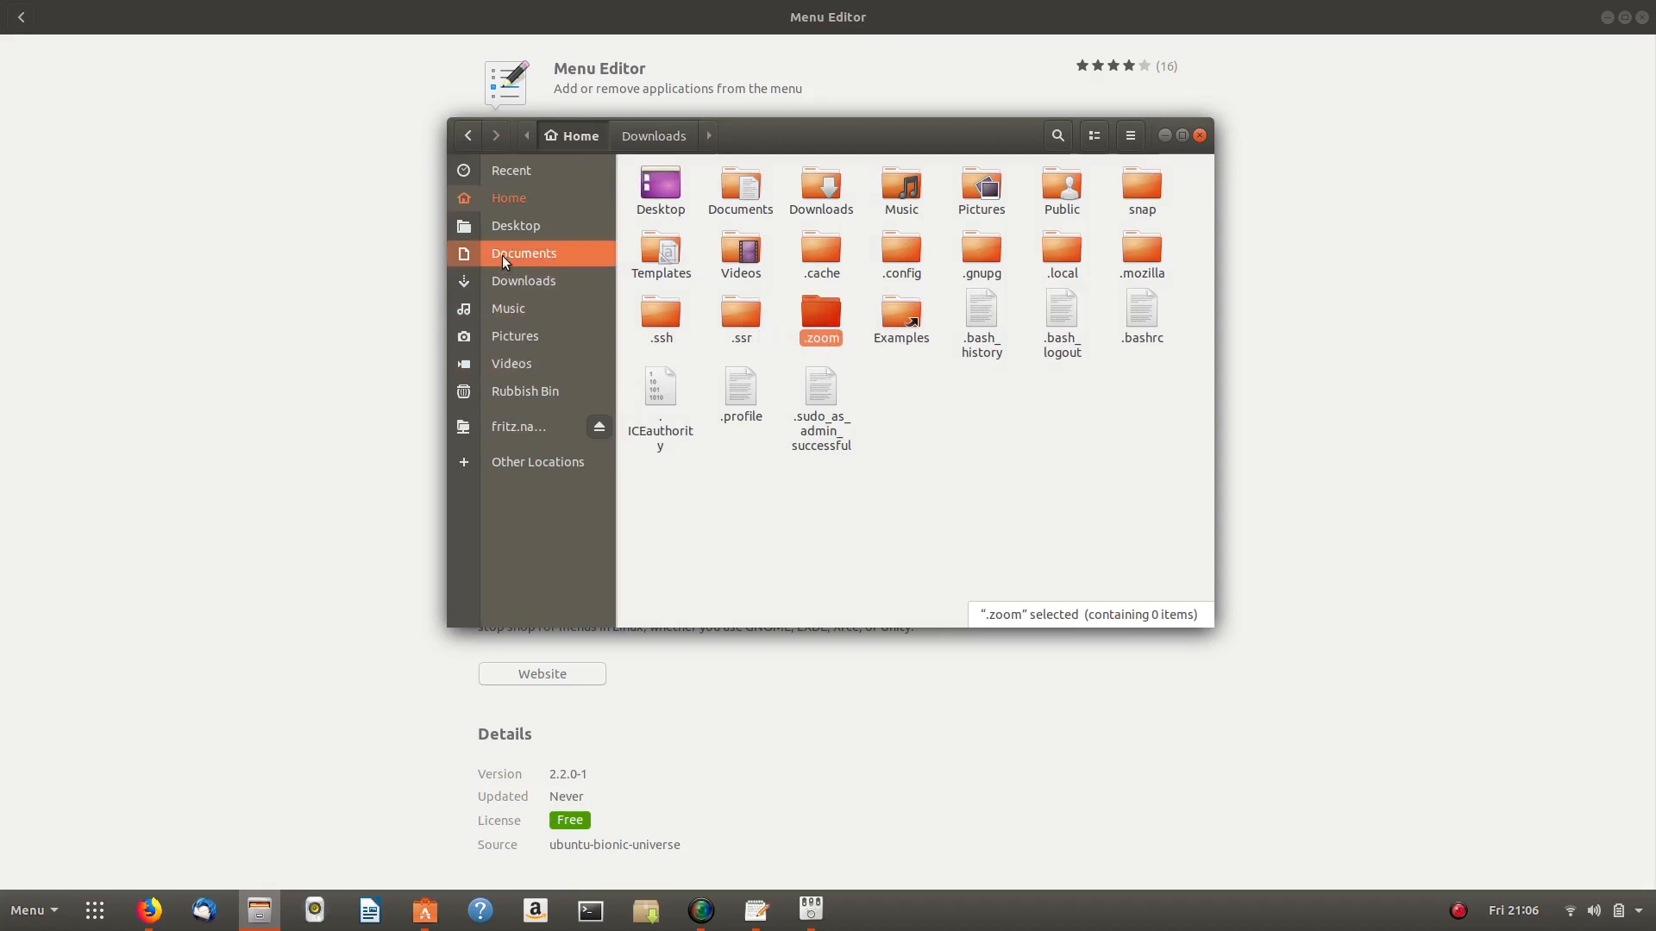
- Copy zoom_amd64.deb from Downloads into .zoom and extract it there
click(509, 280)
right_click(659, 203)
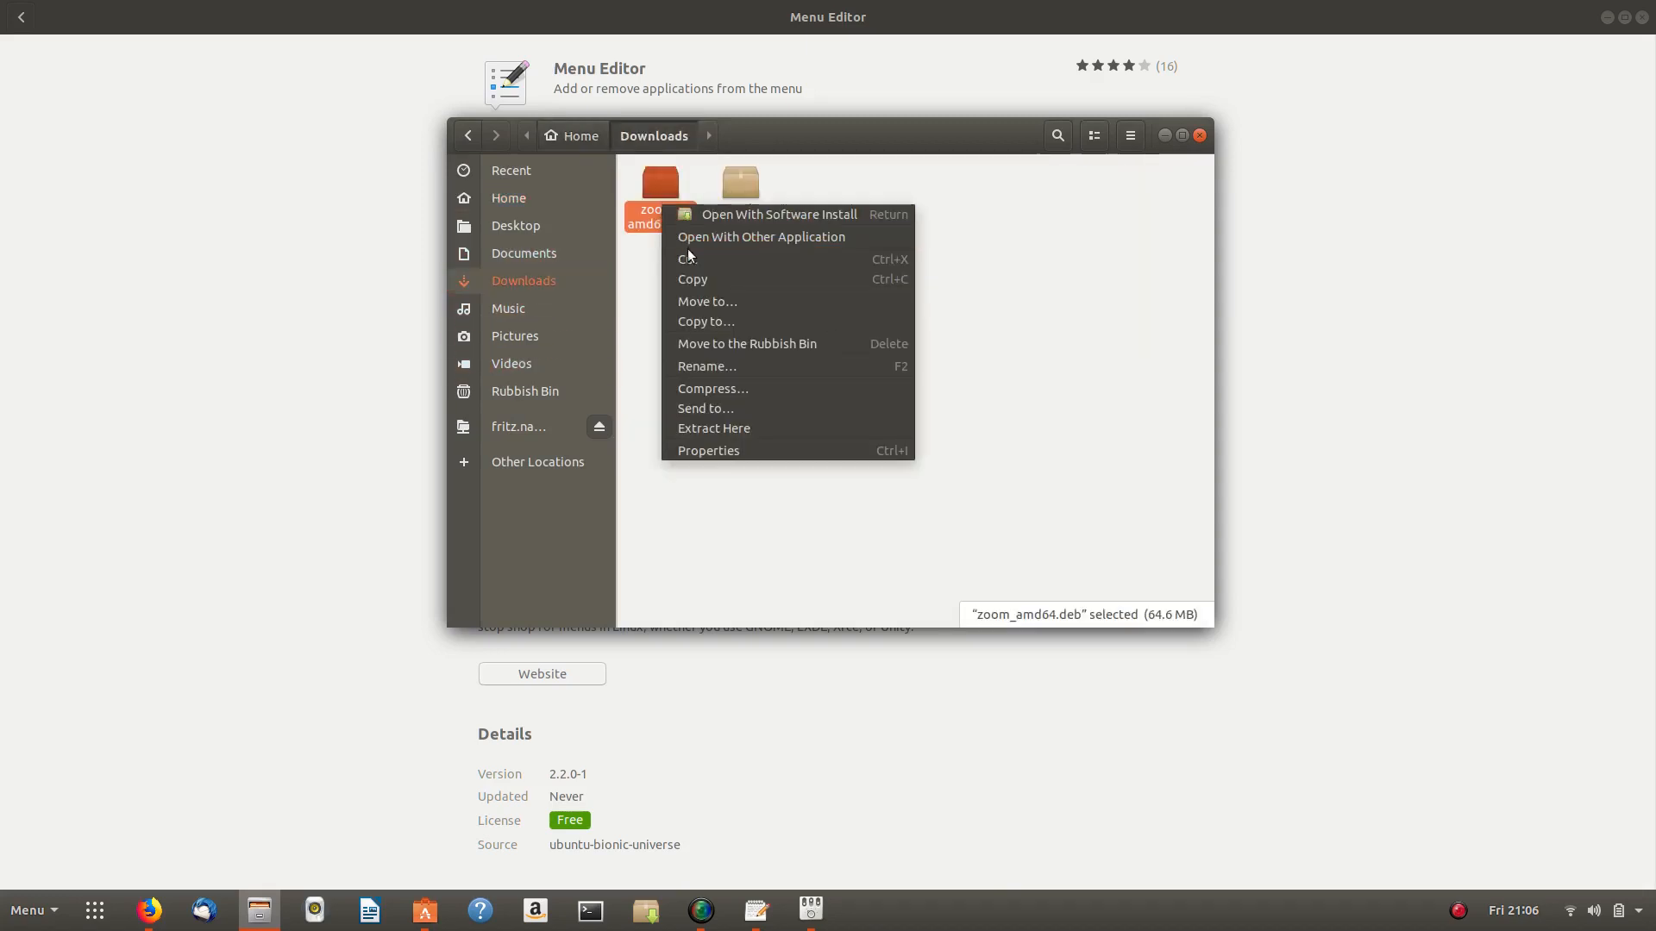
click(697, 276)
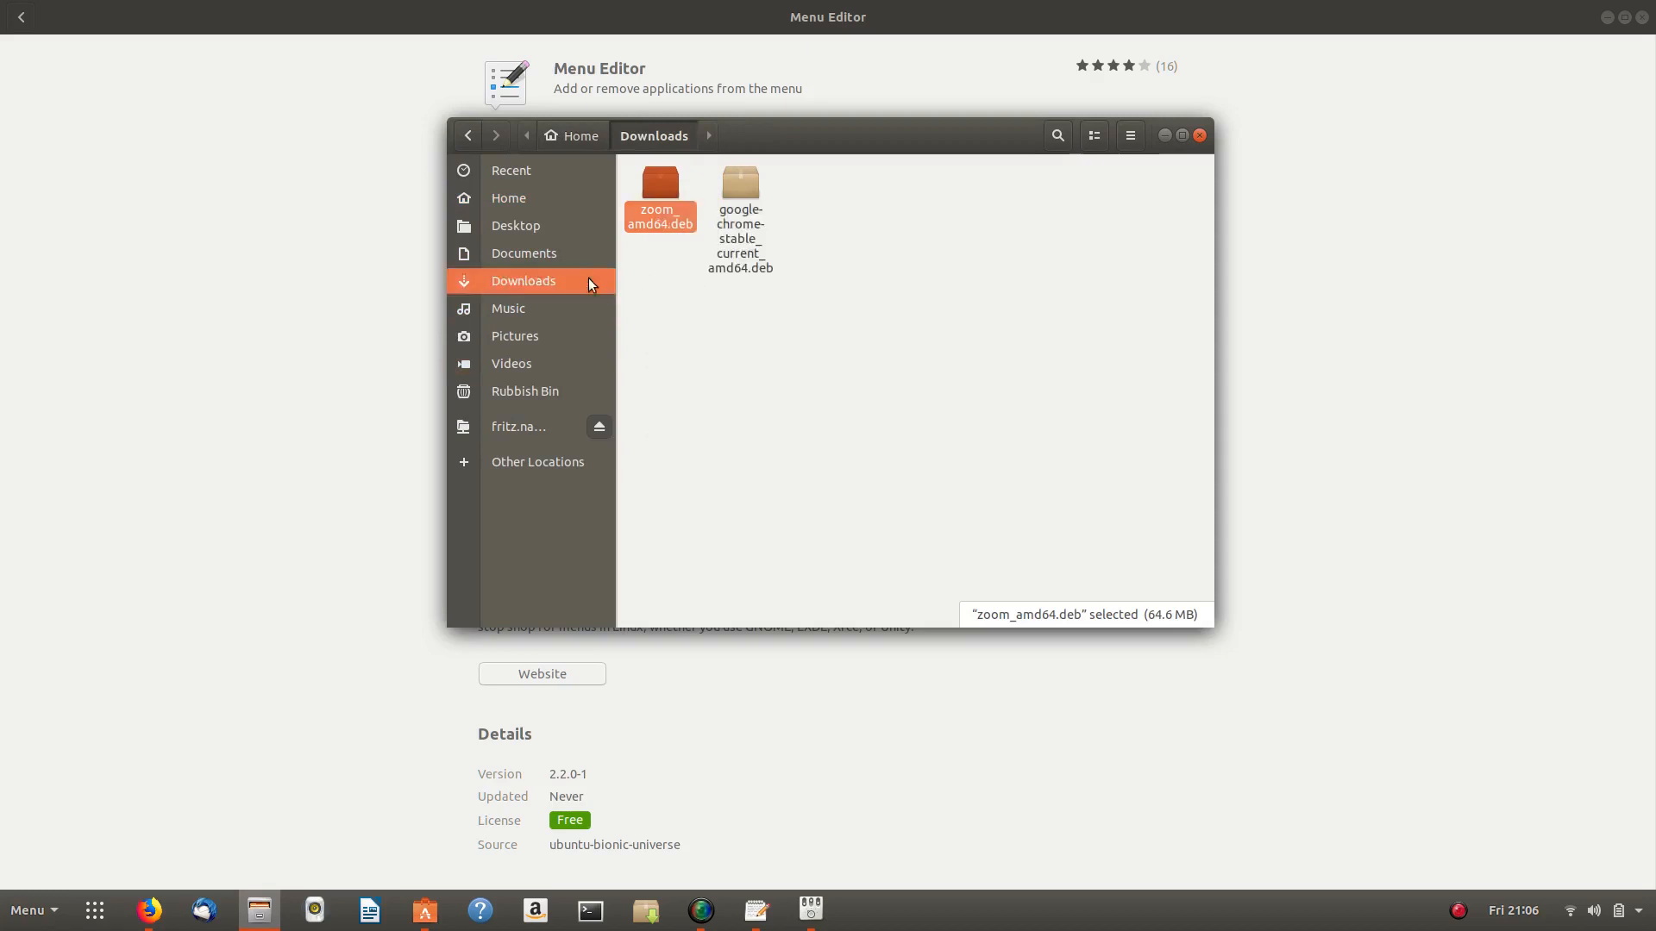
click(514, 199)
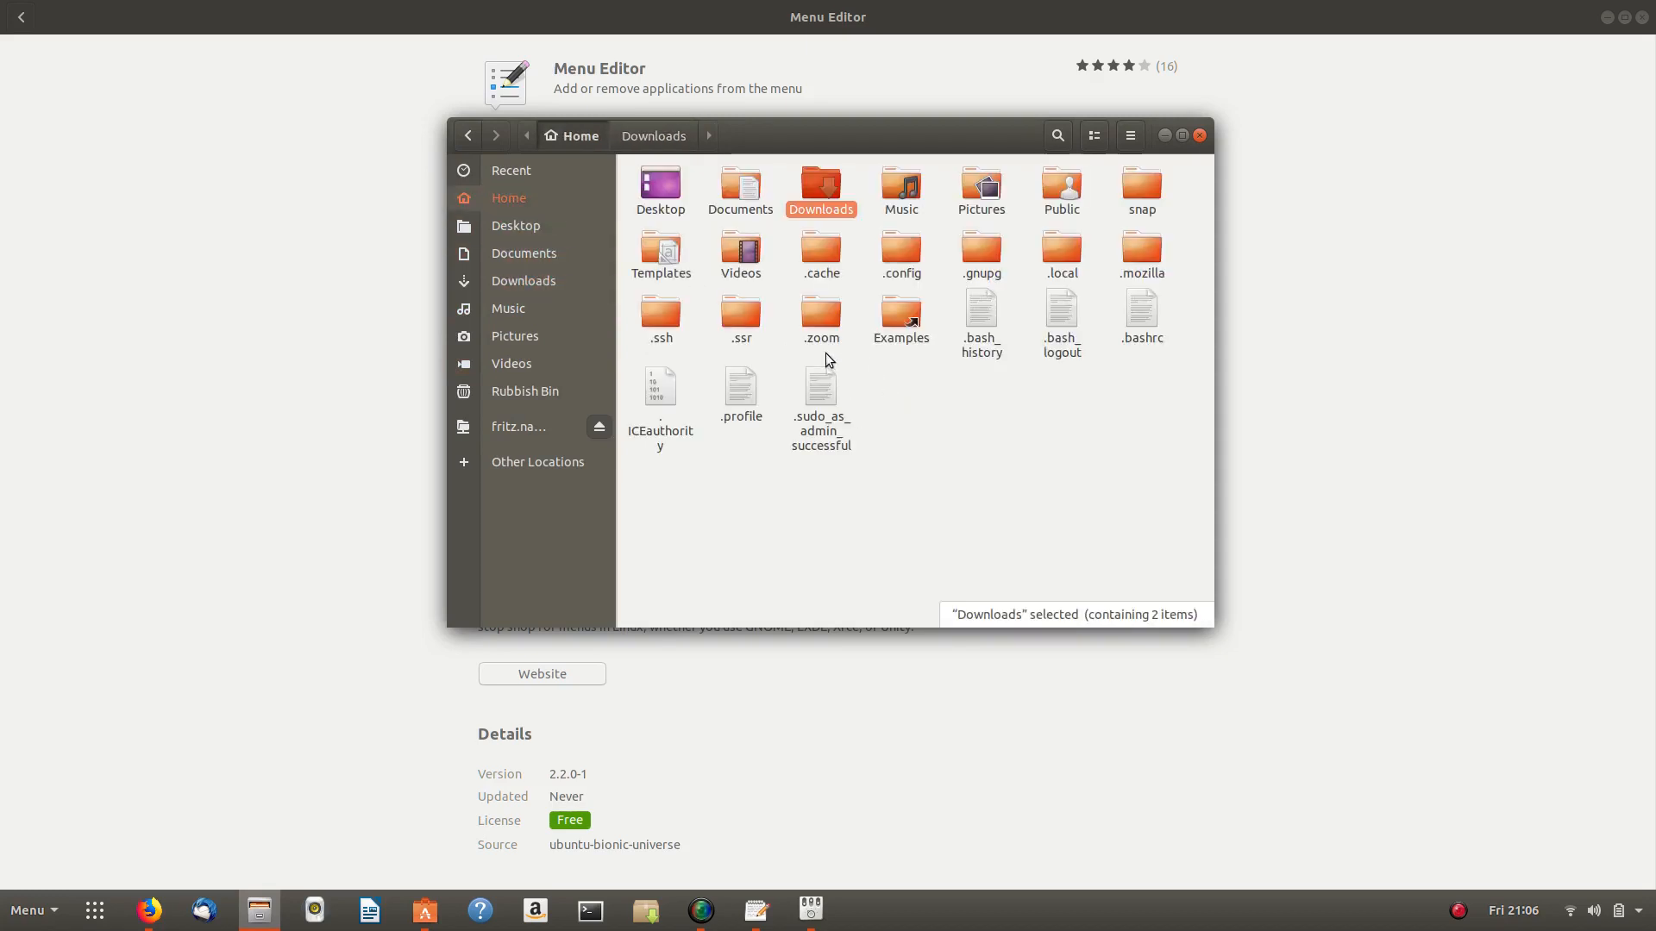
double_click(818, 324)
right_click(805, 302)
click(830, 336)
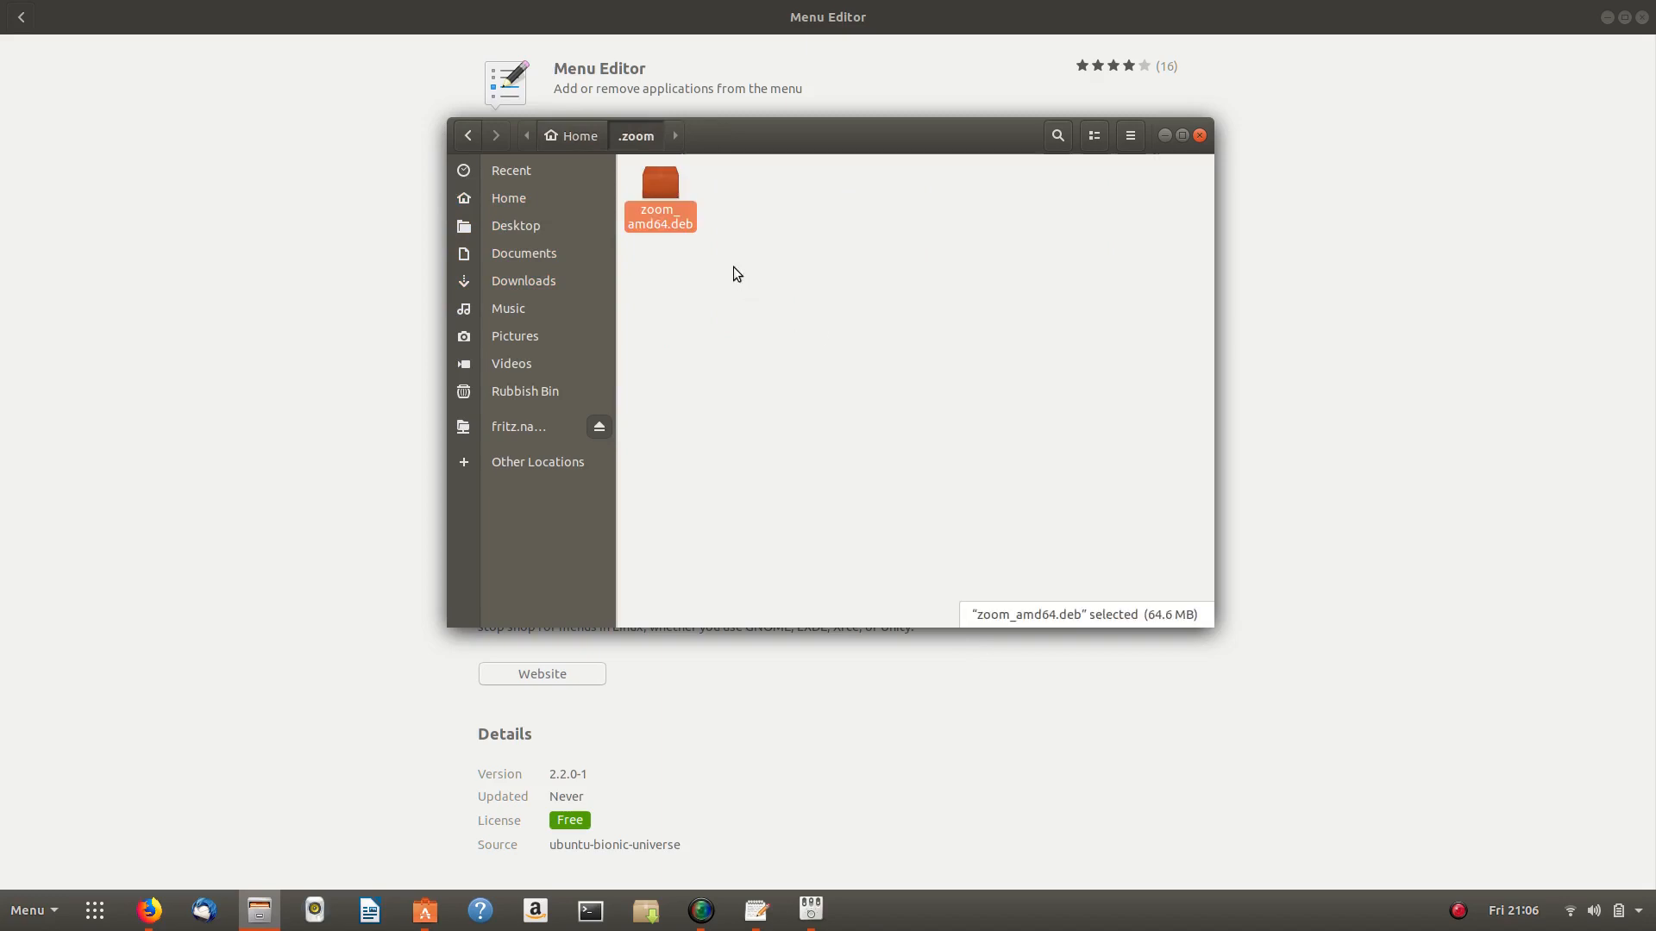
right_click(648, 191)
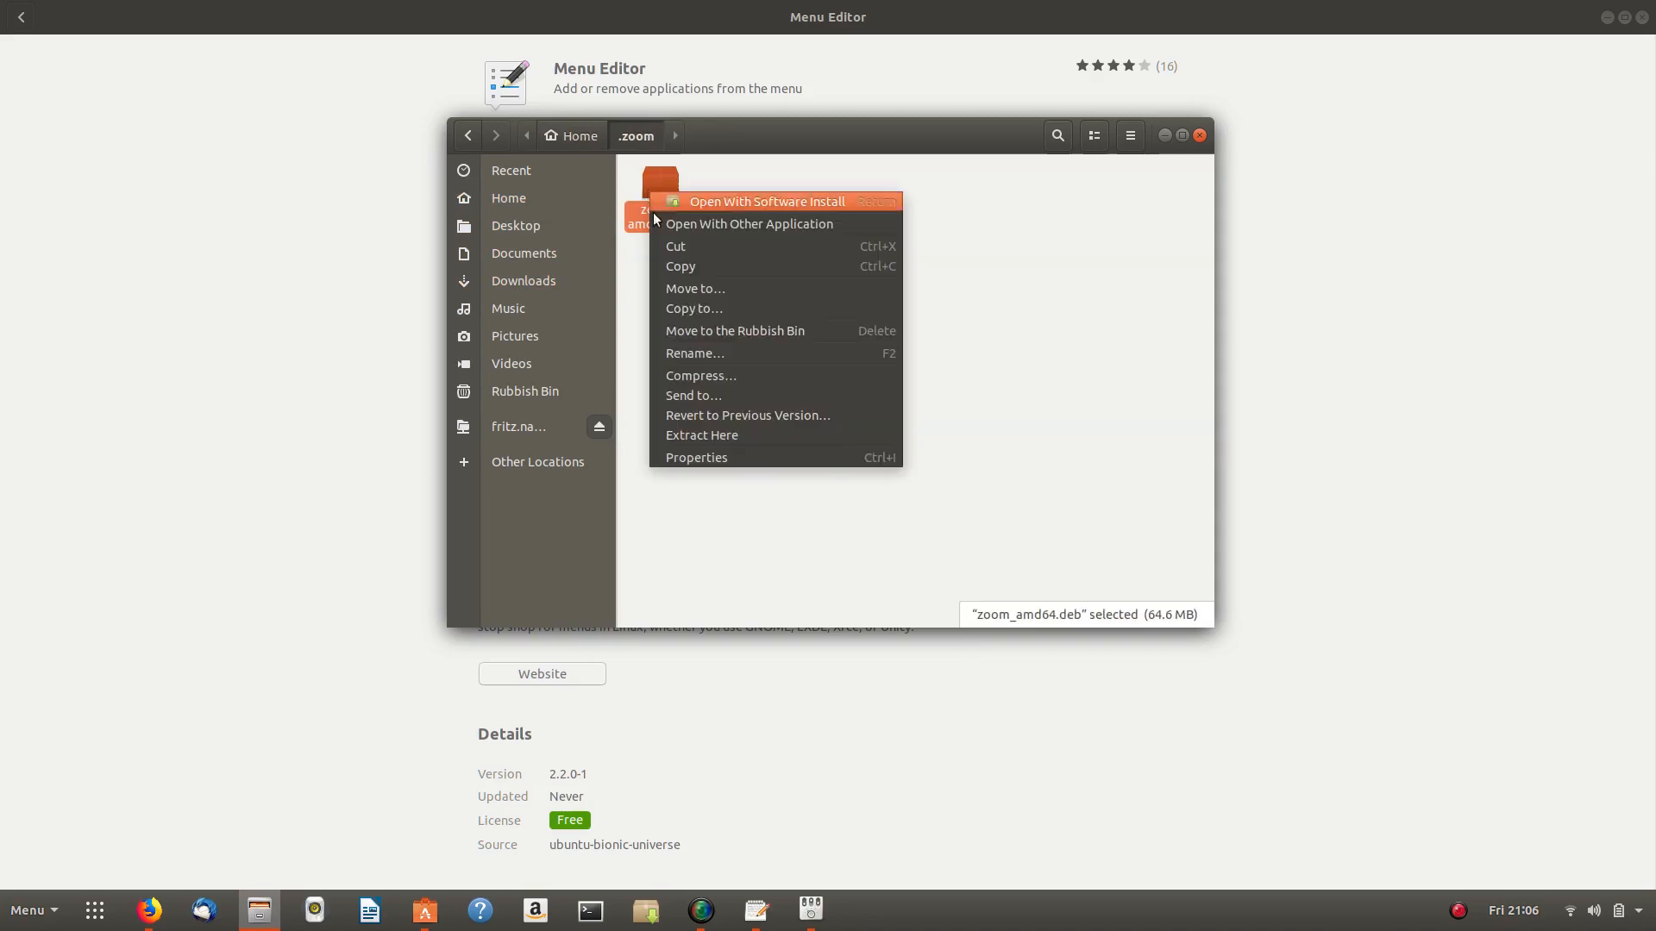
click(722, 434)
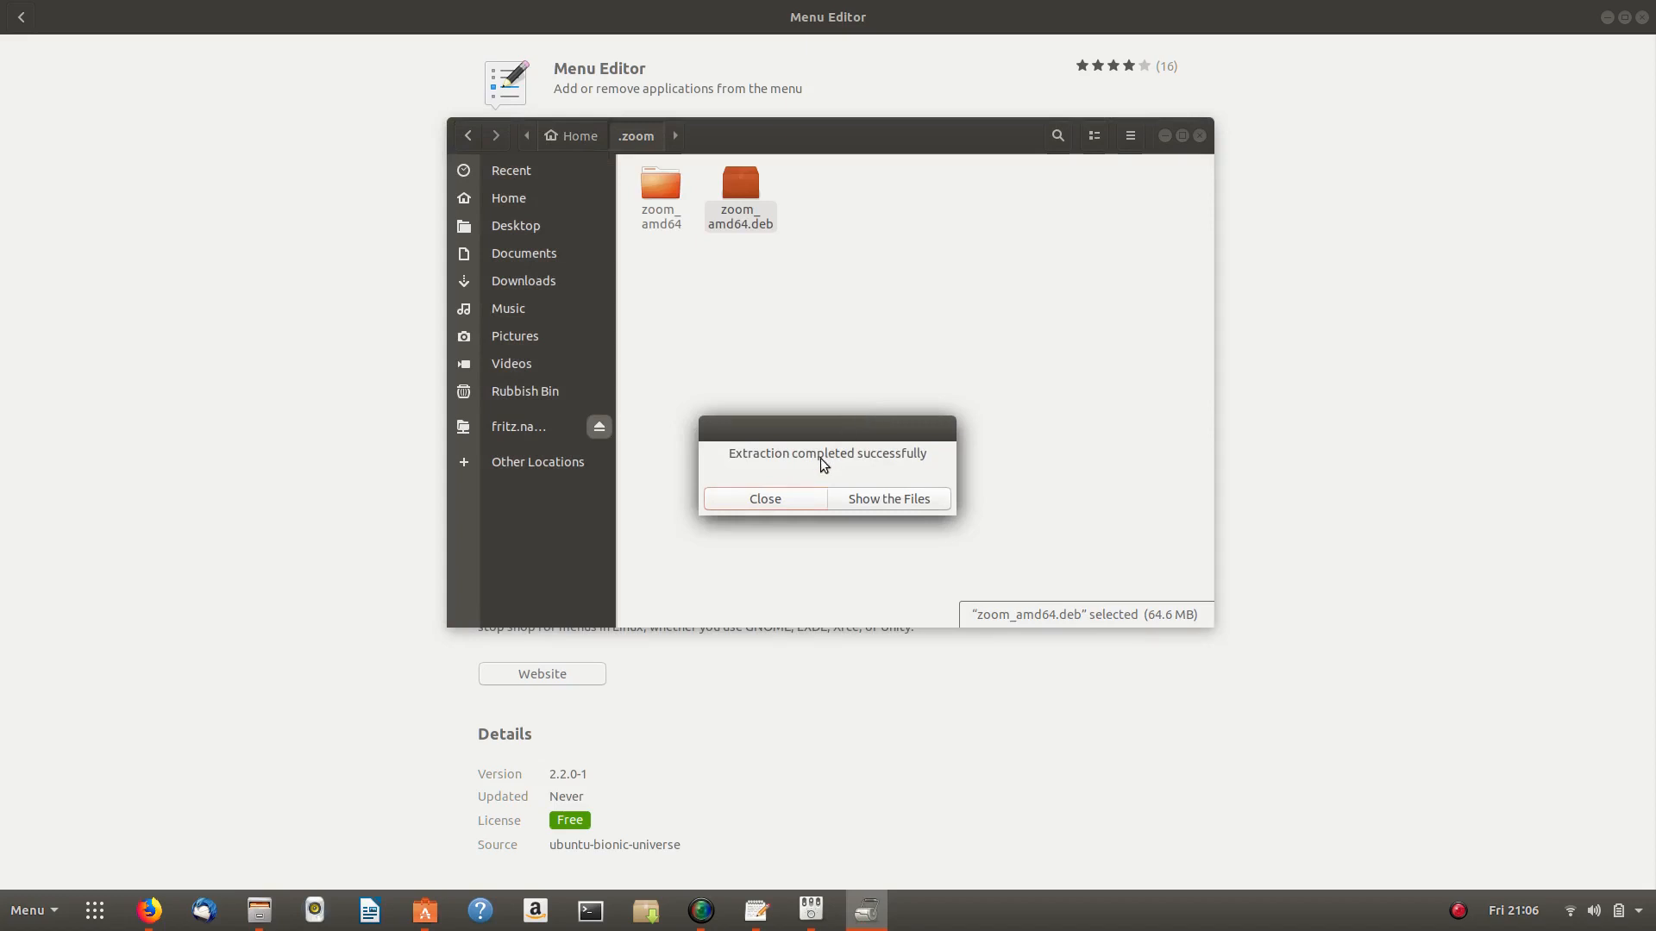
- Dismiss the extraction message and inspect the extracted zoom_amd64 folder
click(765, 499)
double_click(657, 182)
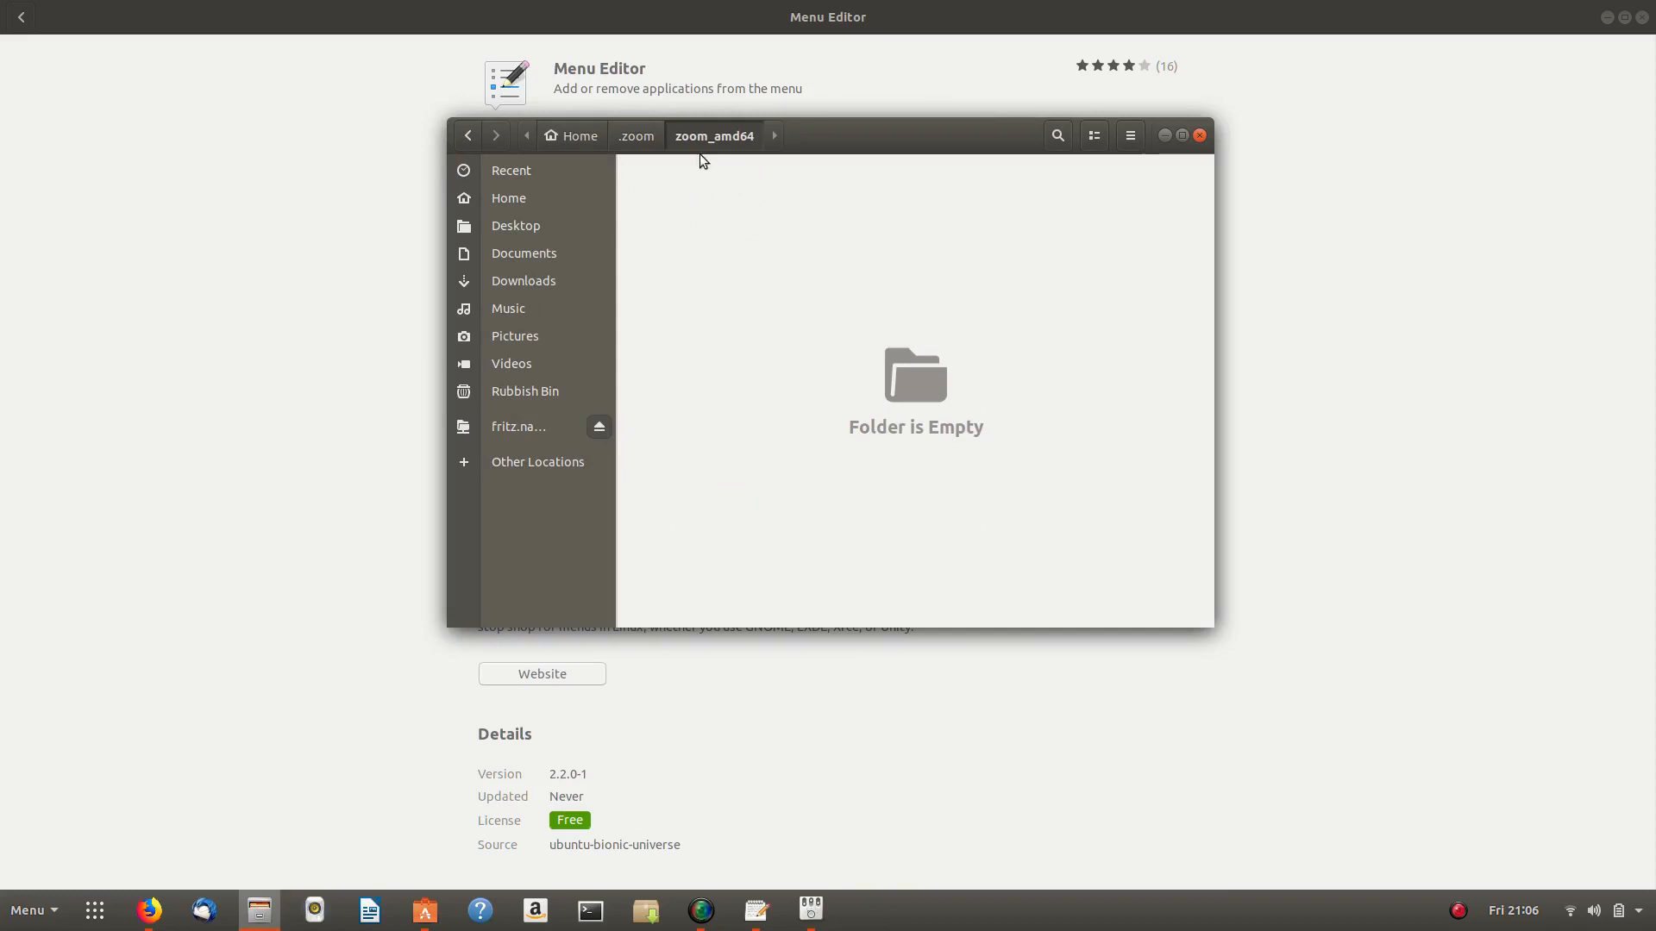
click(638, 137)
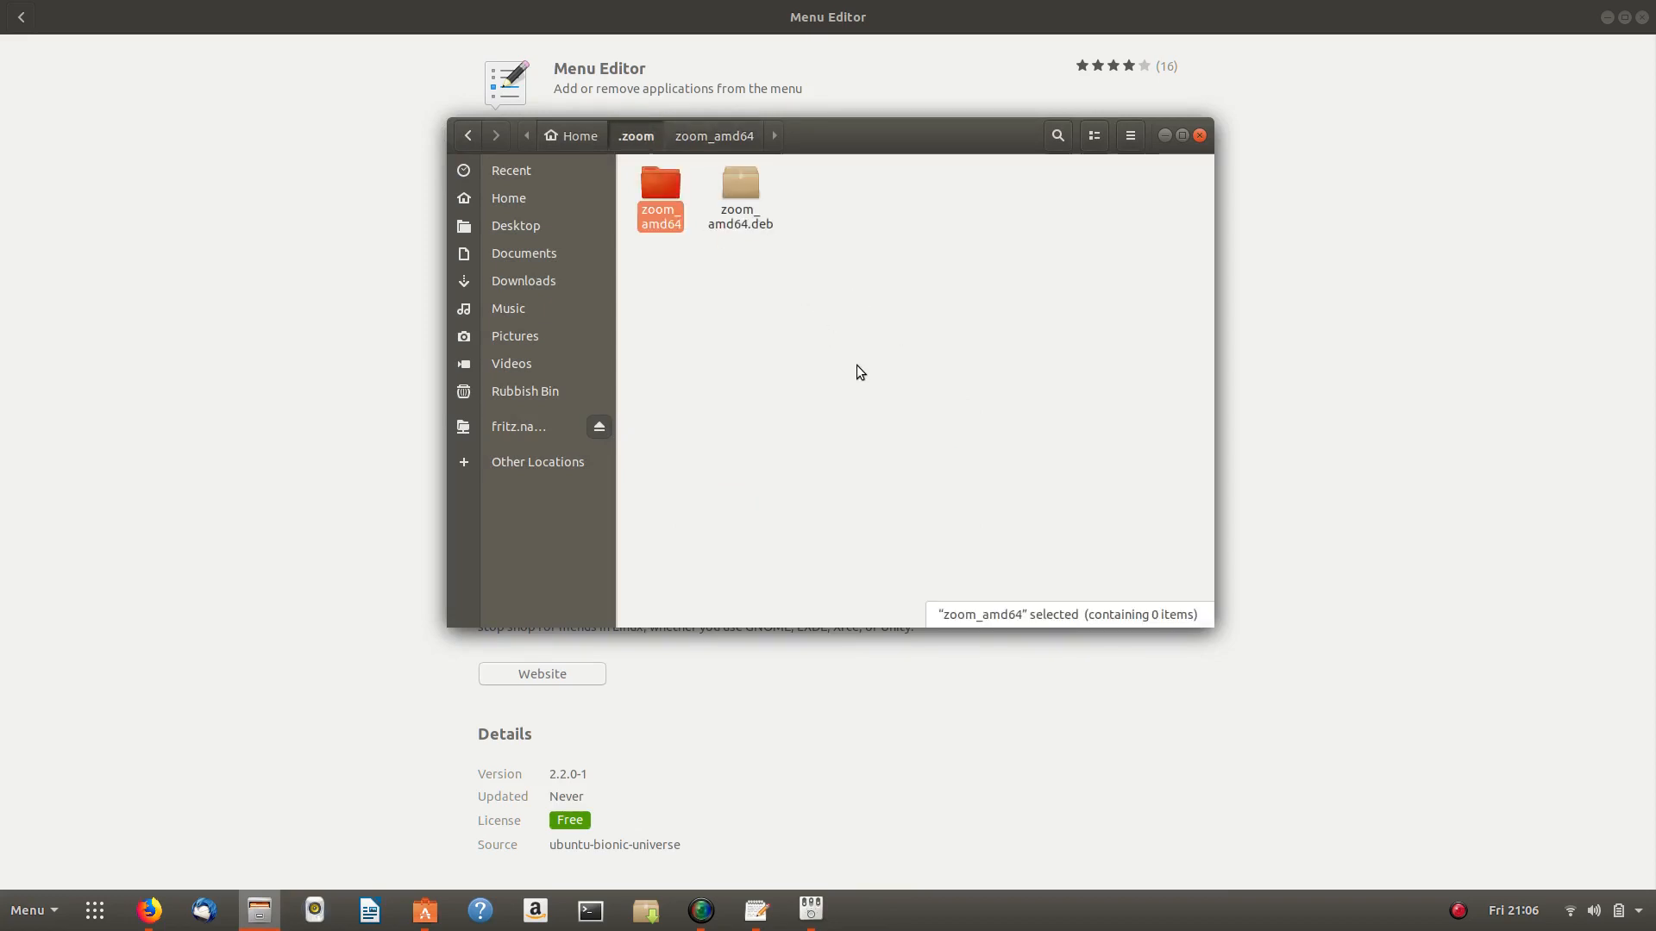
double_click(657, 183)
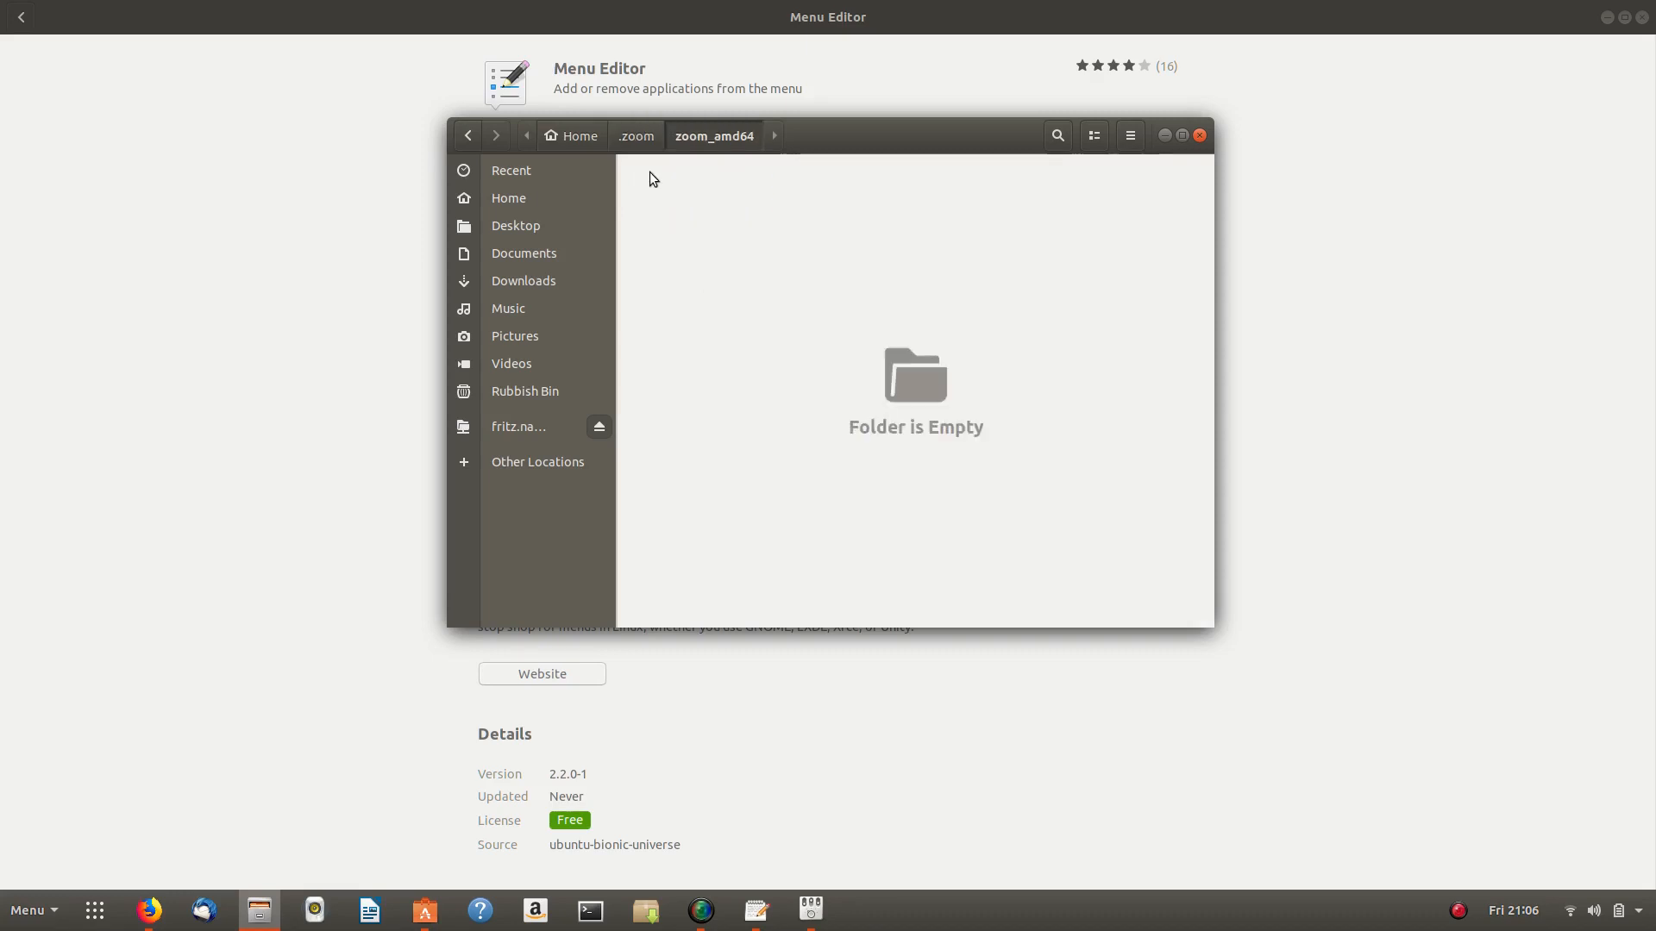
click(638, 137)
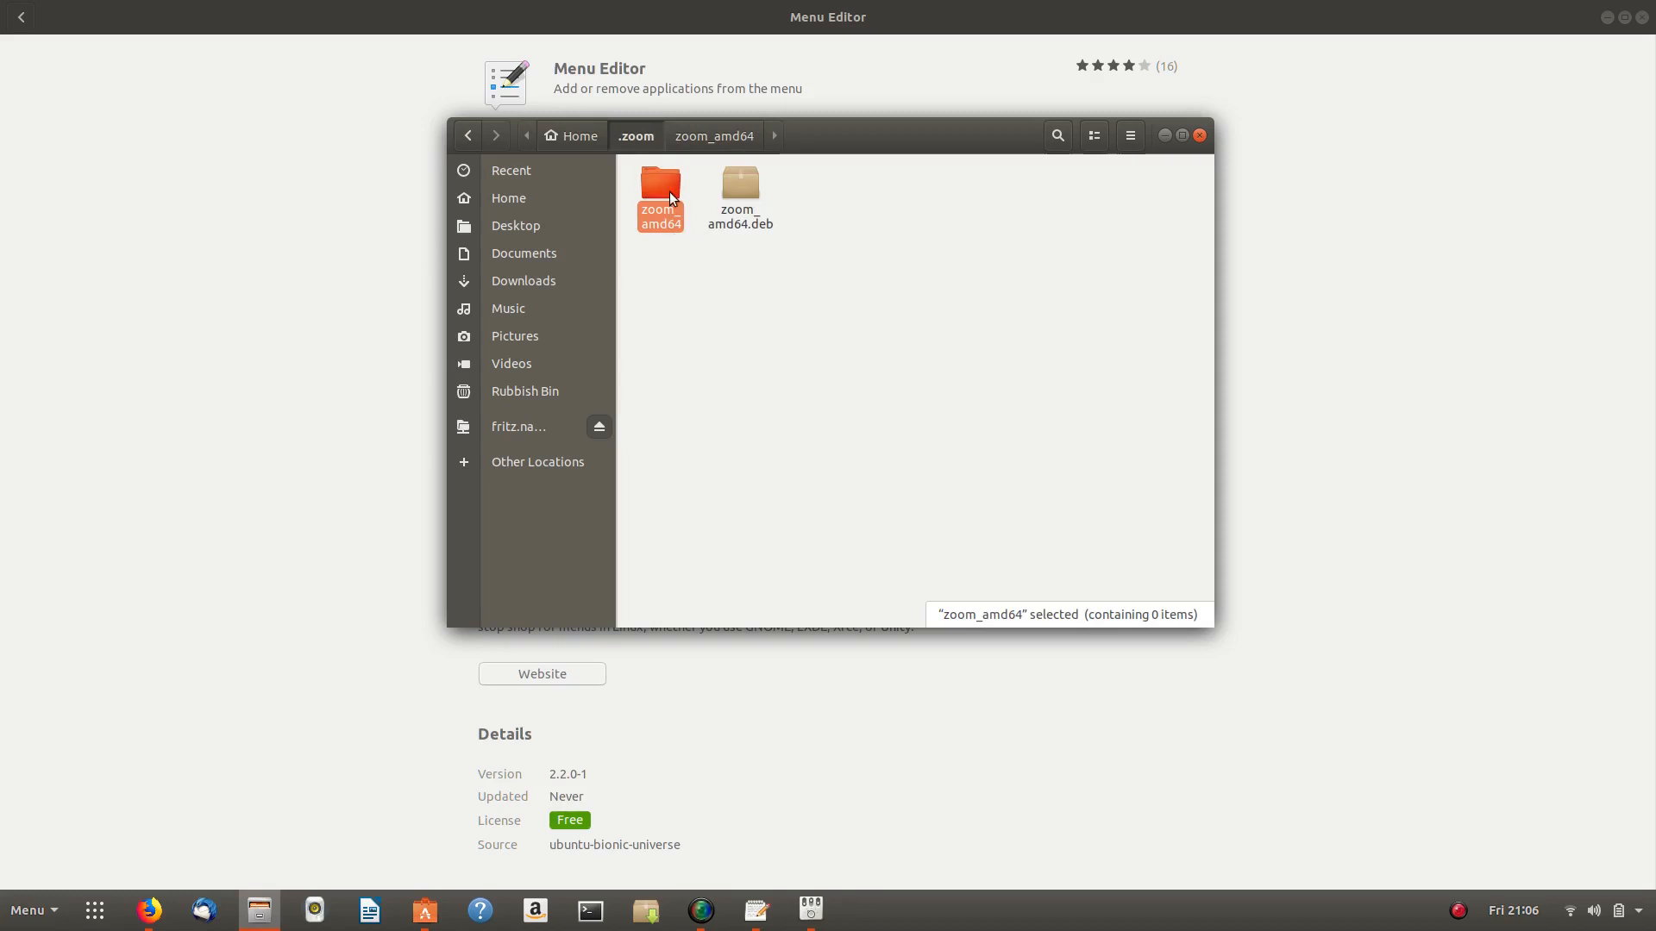
- Move the zoom_amd64 folder and its .deb copy to the Rubbish Bin
click(641, 259)
drag(640, 258, 761, 176)
right_click(743, 192)
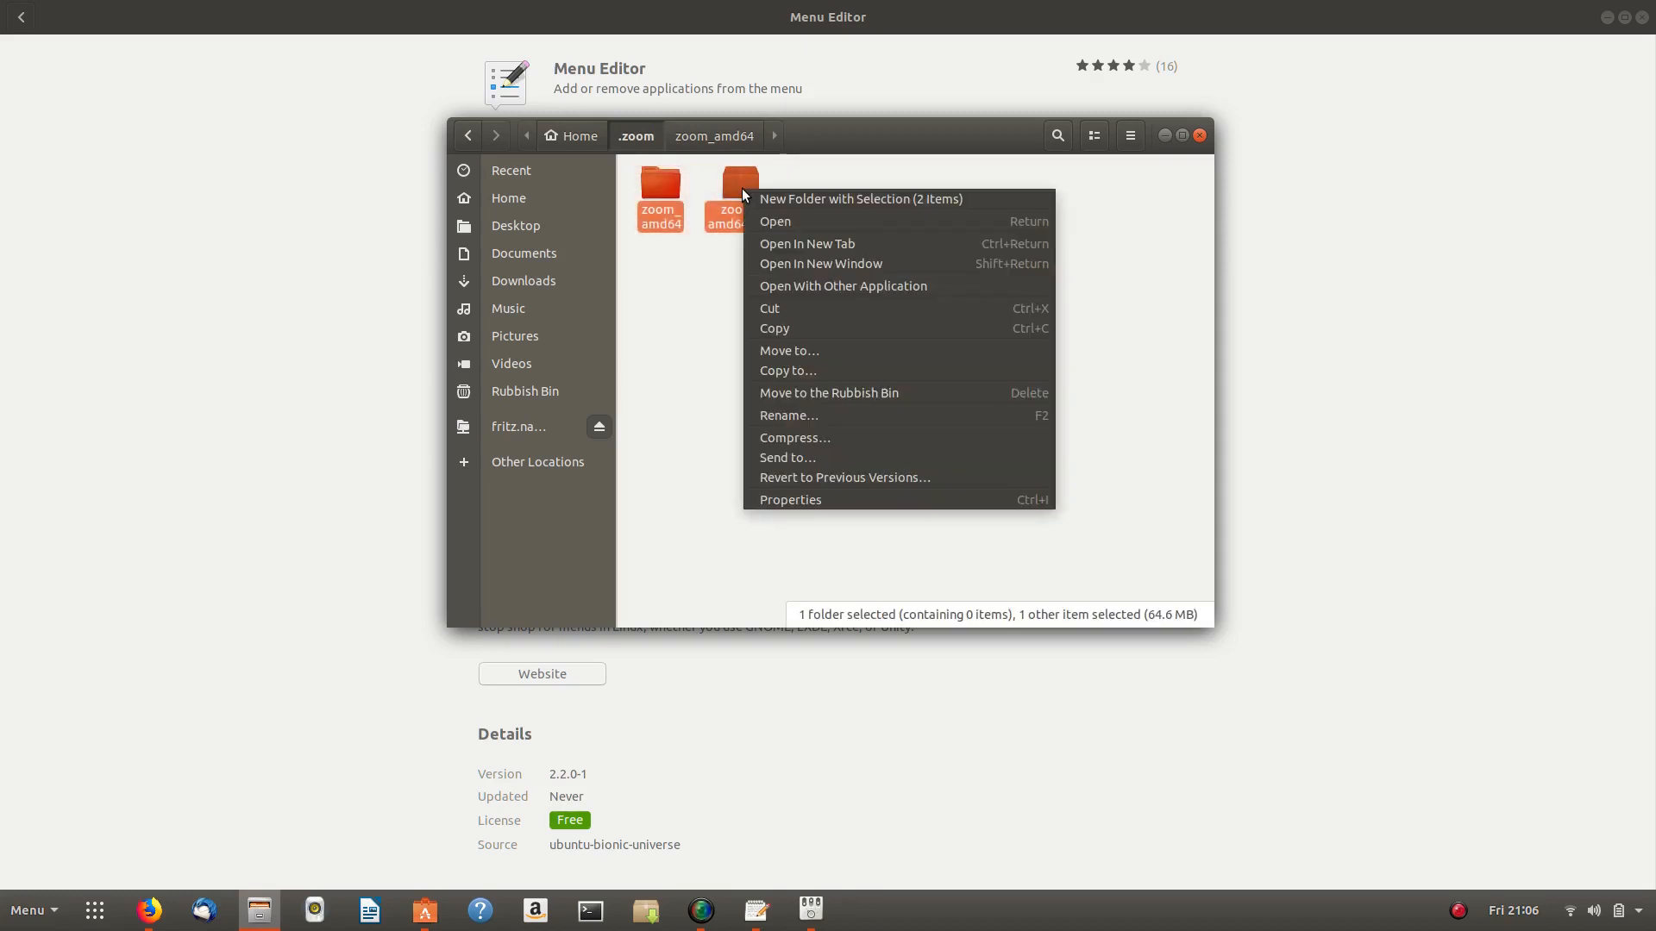
click(816, 310)
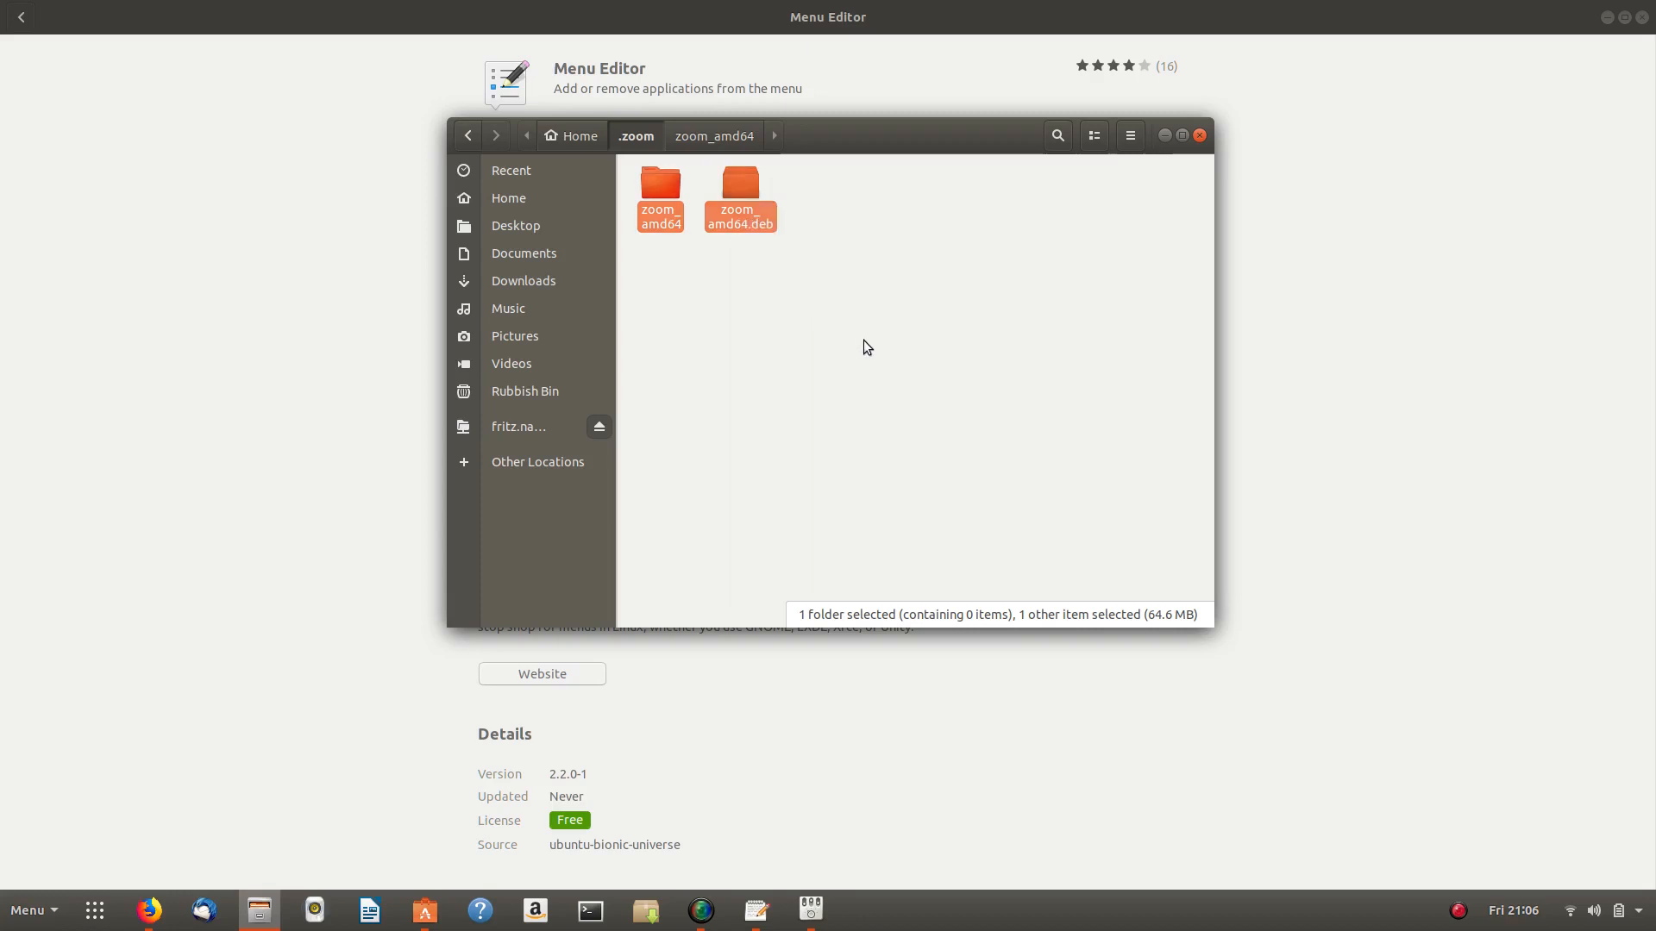
right_click(728, 180)
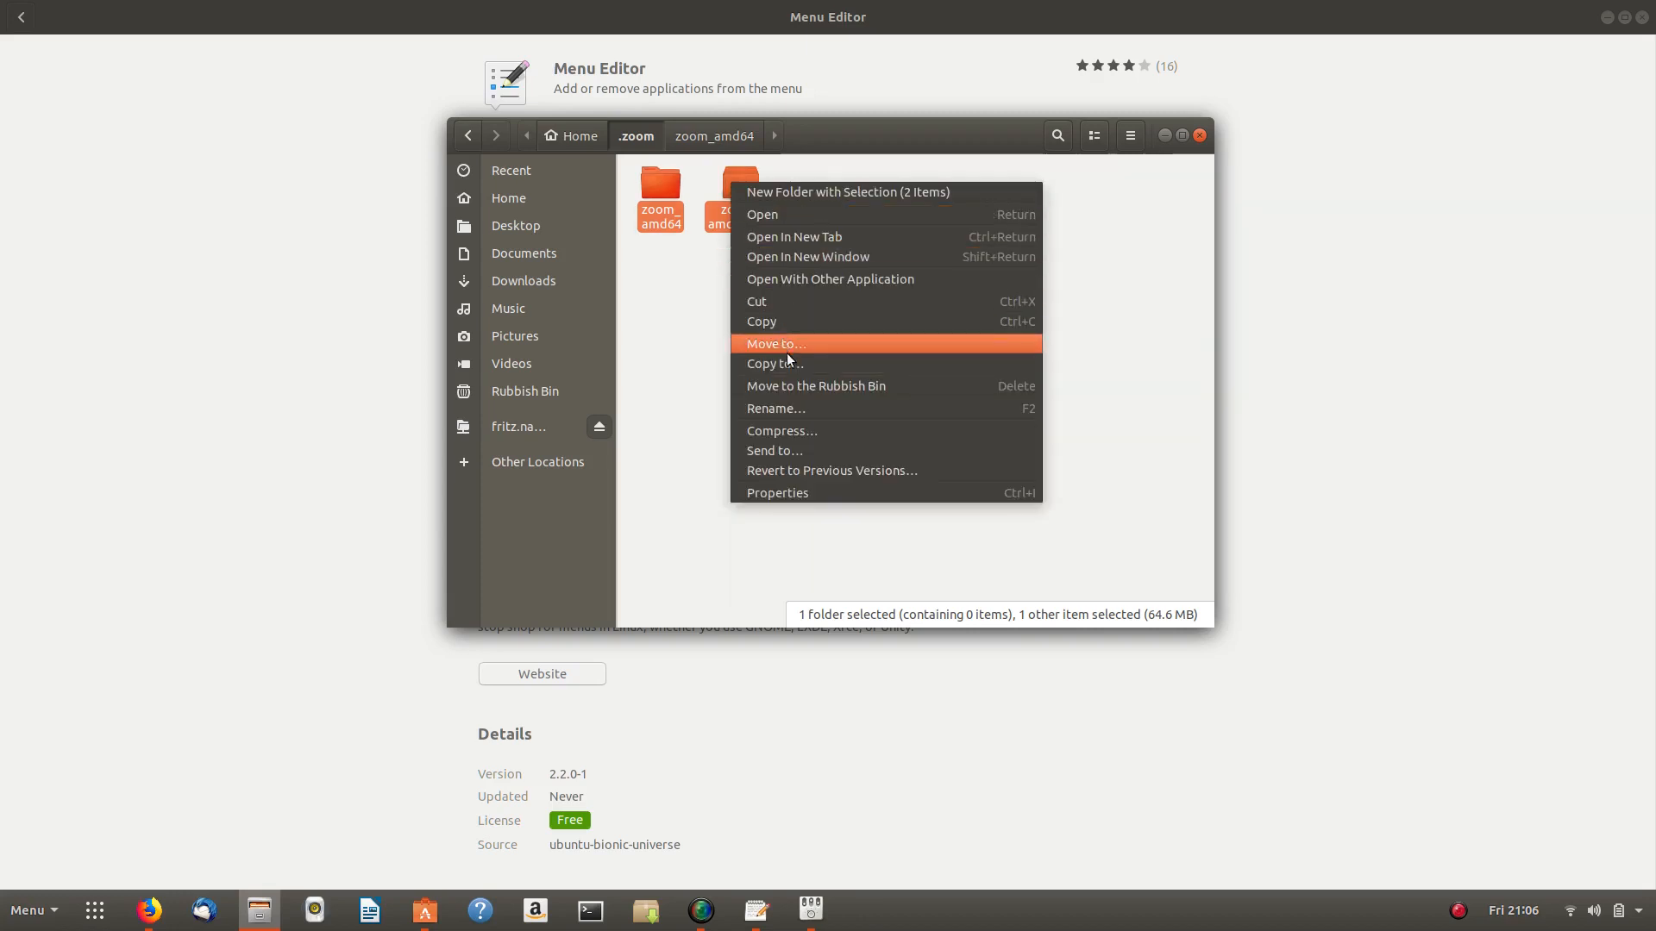
click(807, 386)
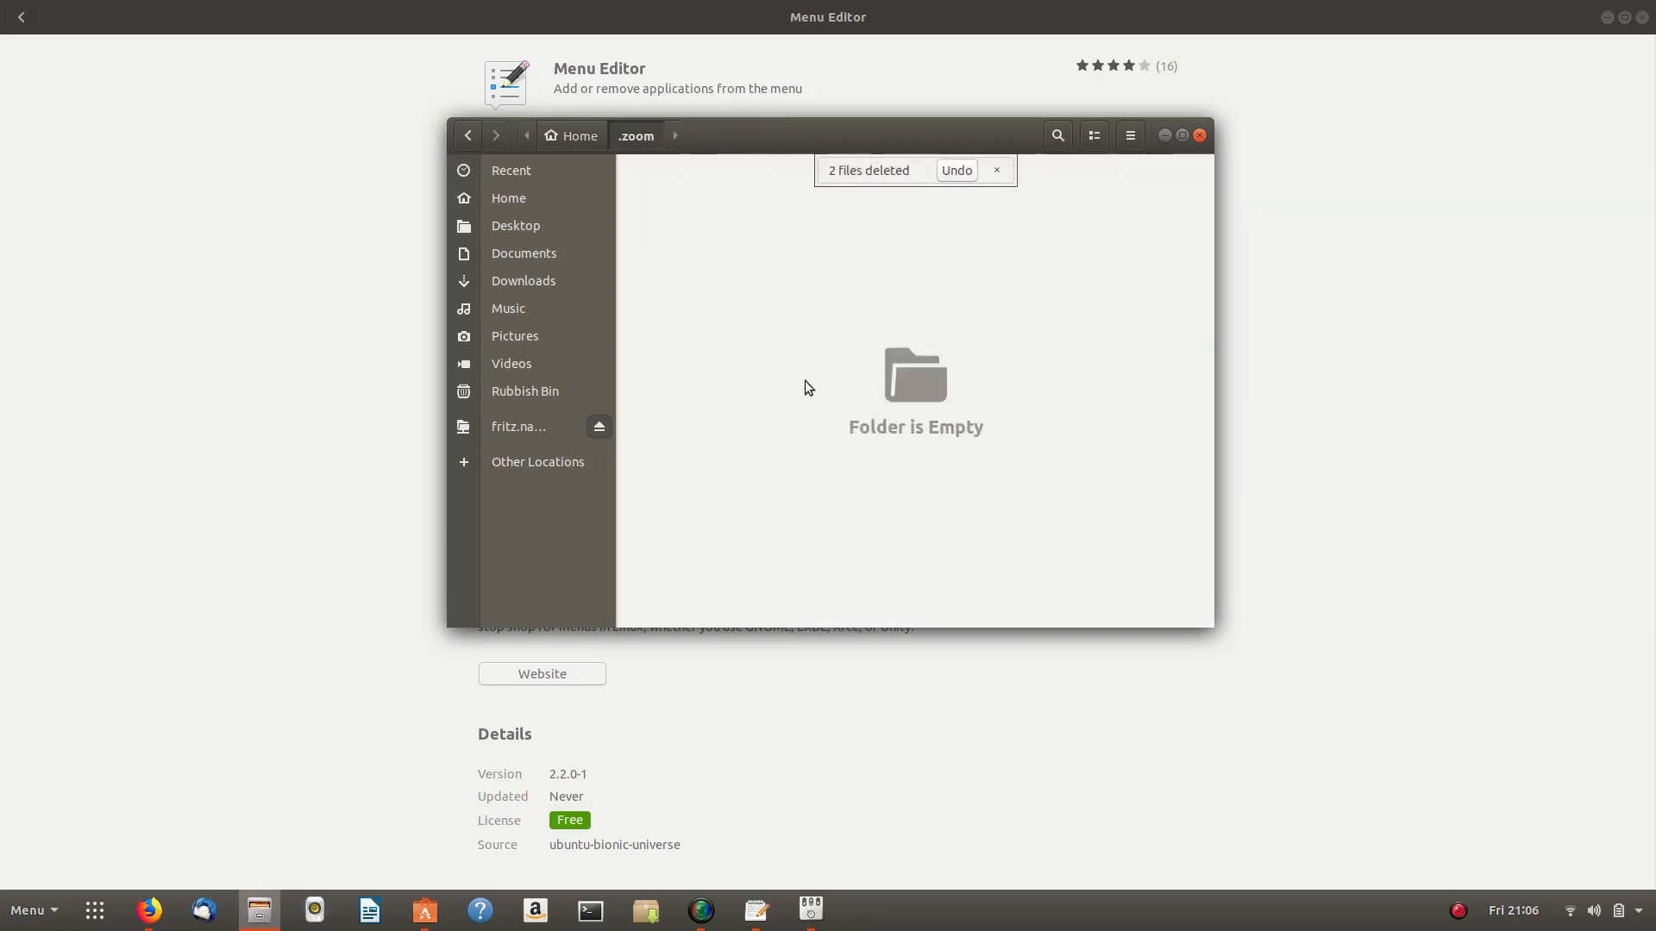
- Move the .zoom folder in Home to the Rubbish Bin
click(573, 143)
right_click(829, 313)
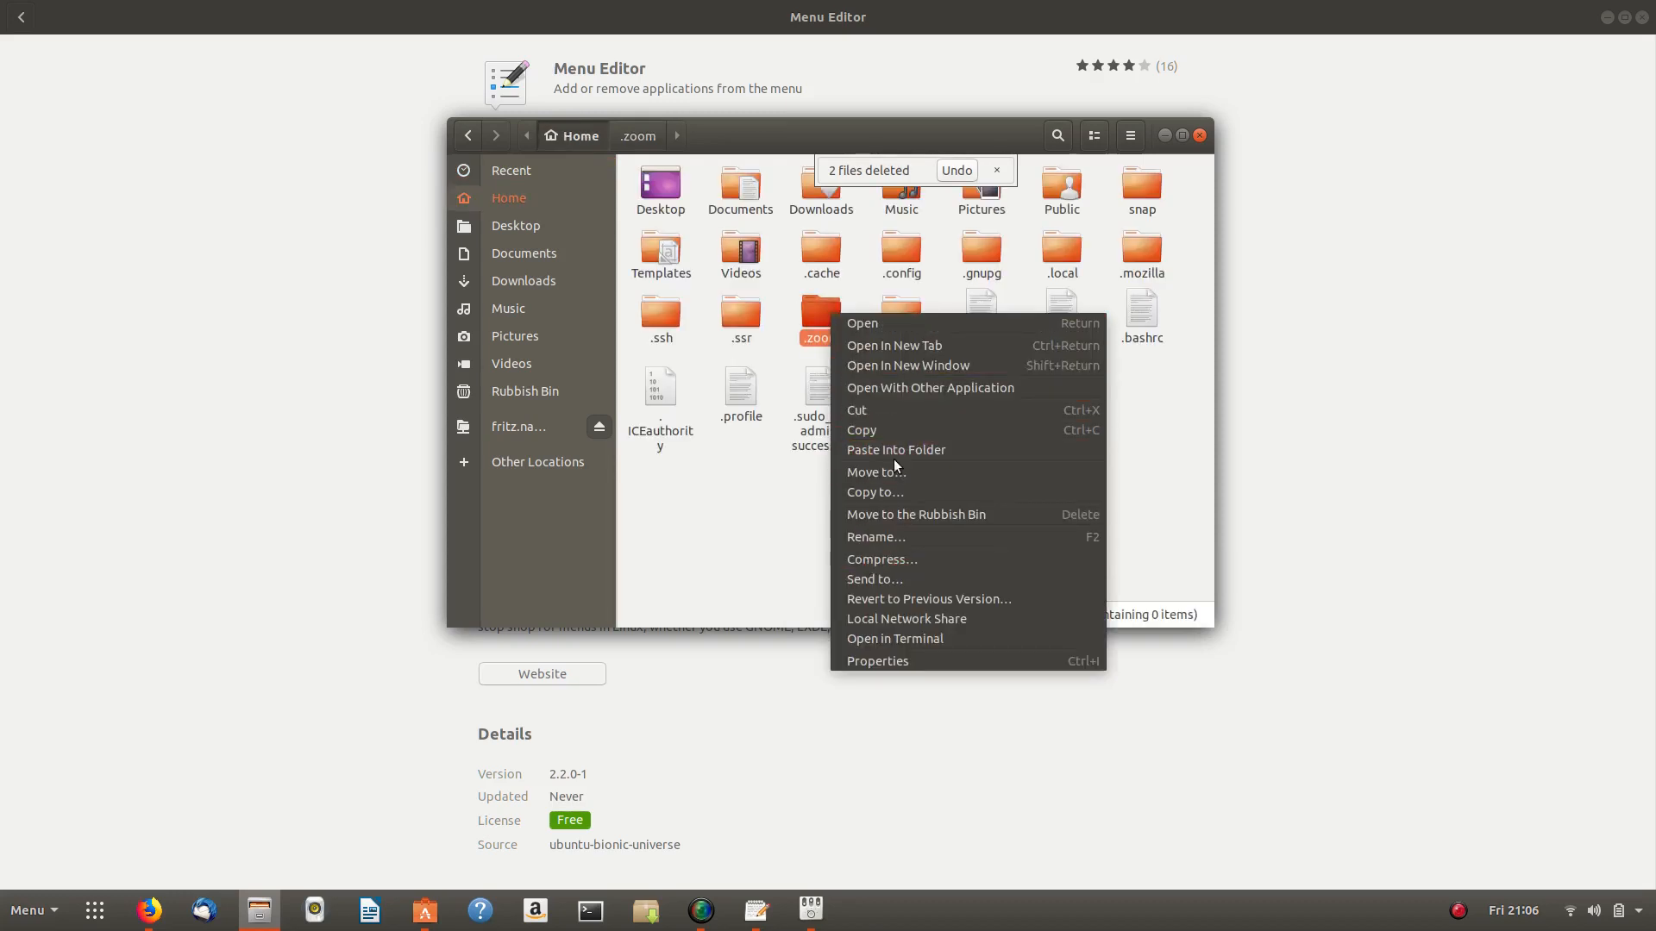
click(913, 516)
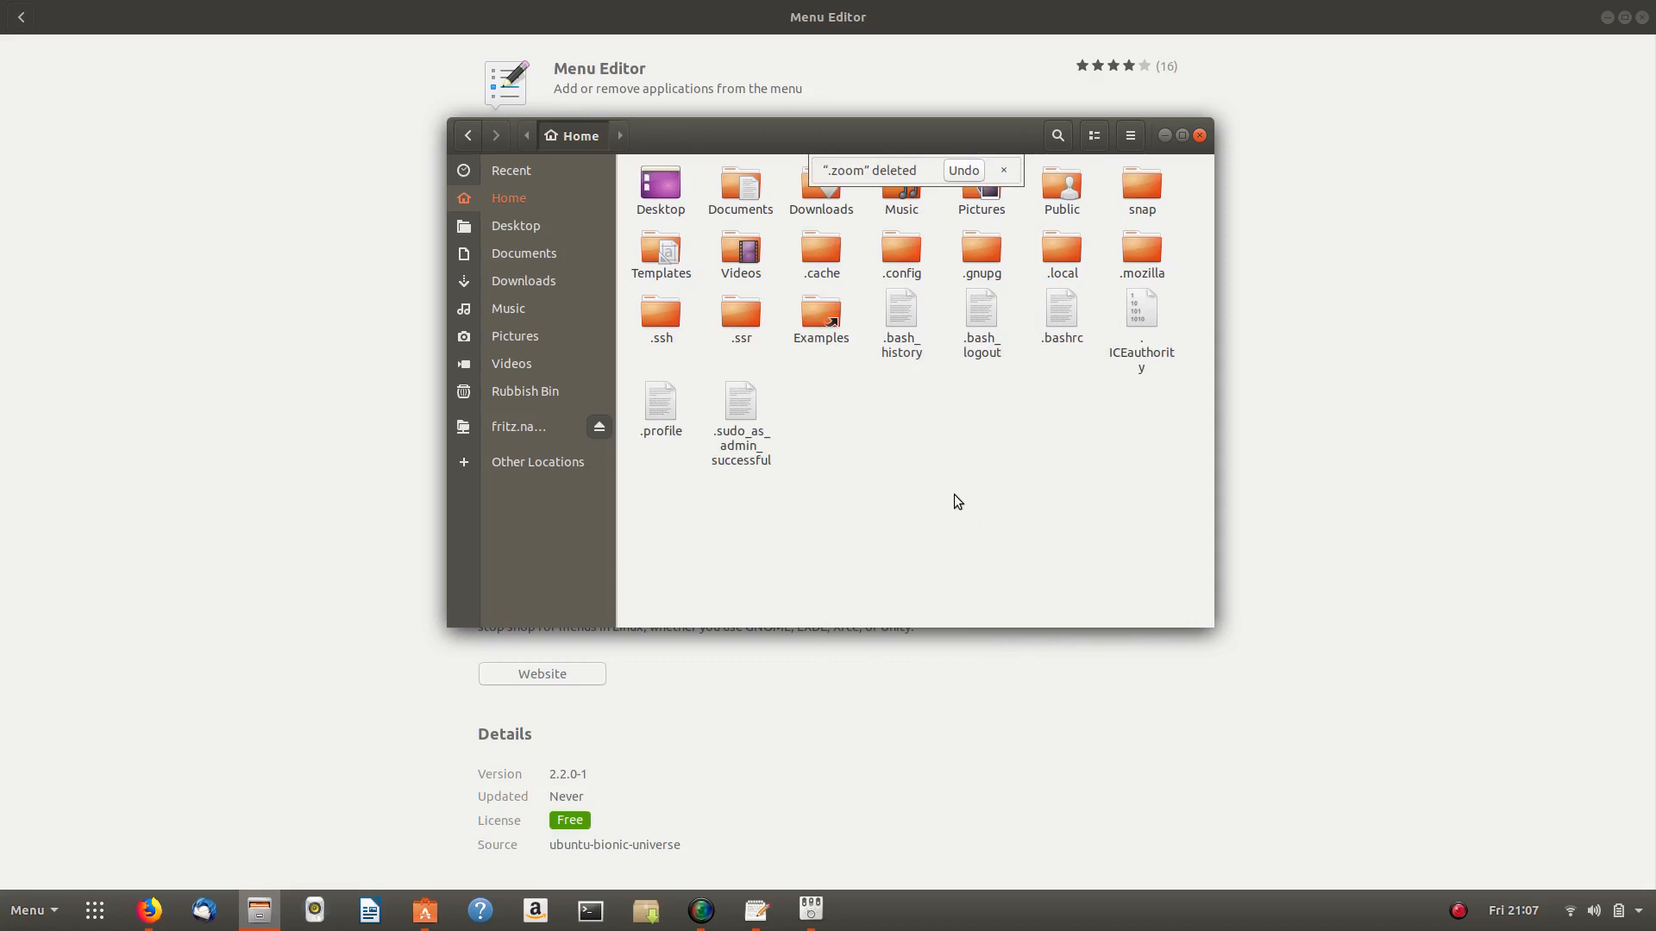
- Install zoom from Downloads/zoom_amd64.deb in Ubuntu Software with the password, then minimise it
double_click(815, 199)
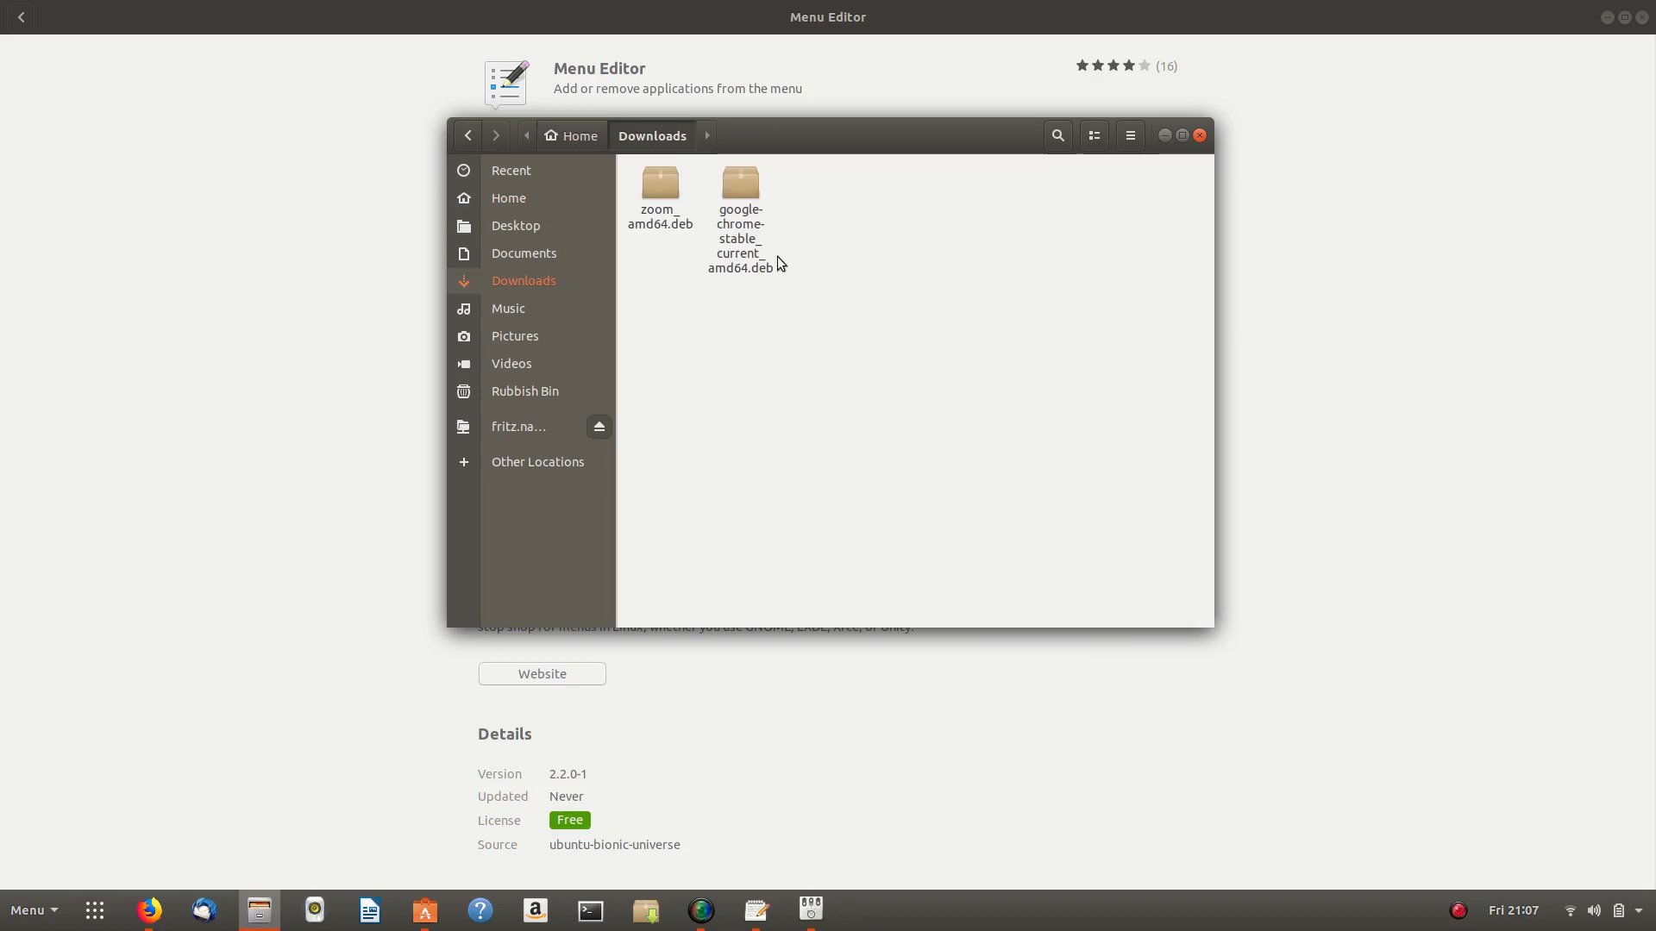
double_click(660, 194)
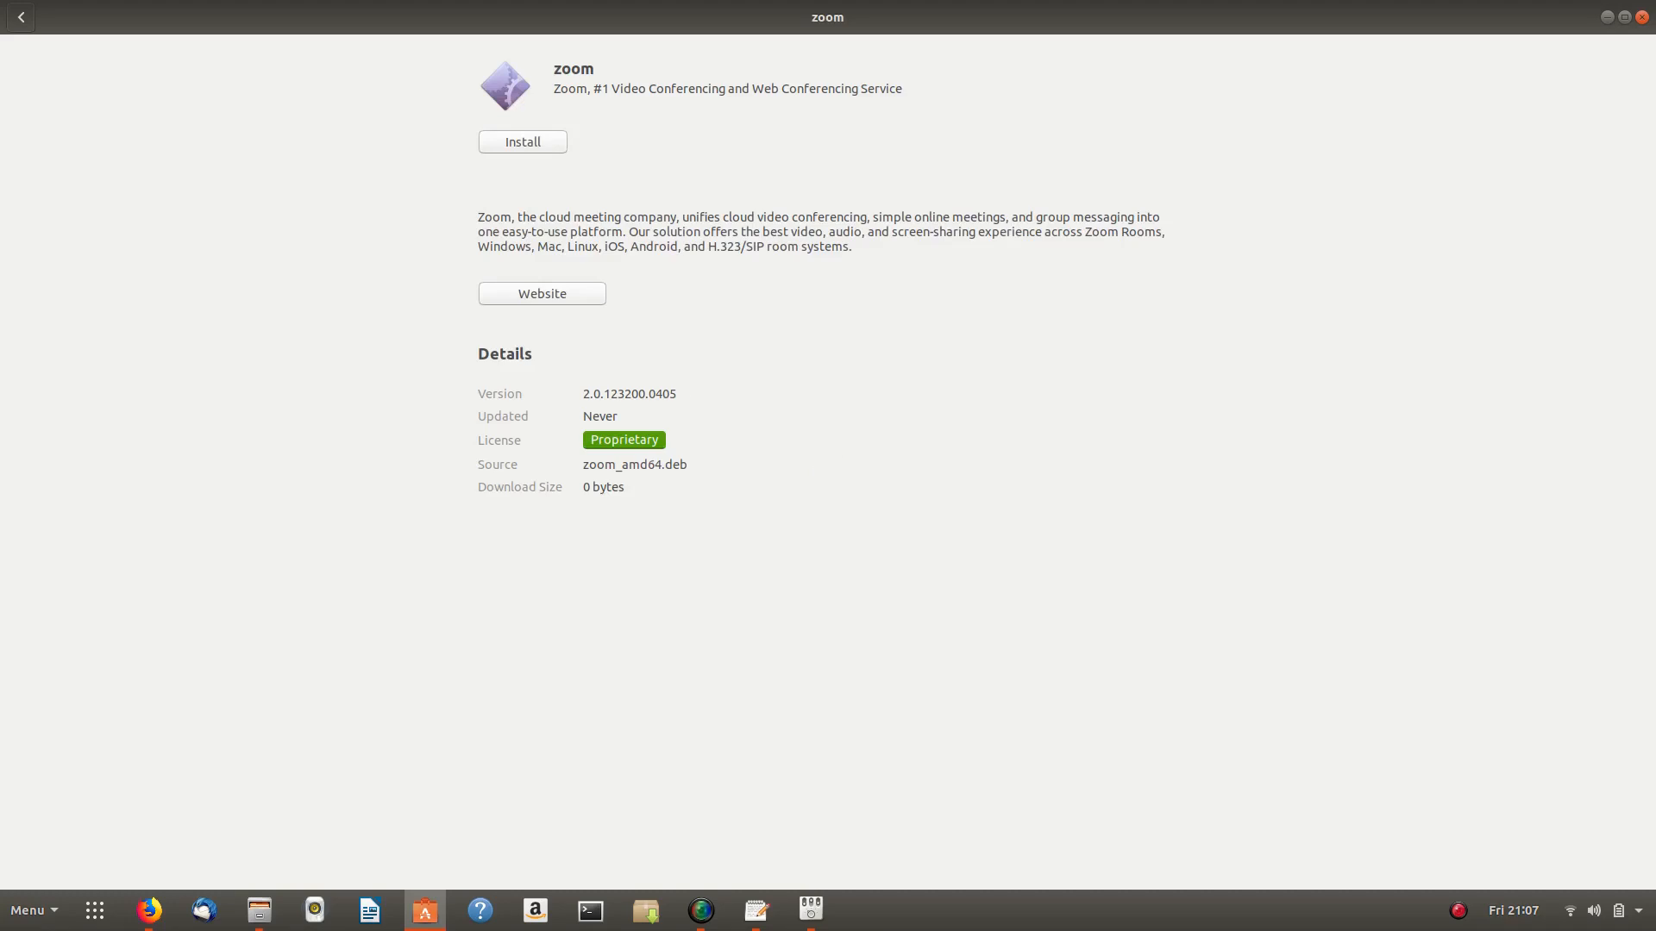
click(523, 143)
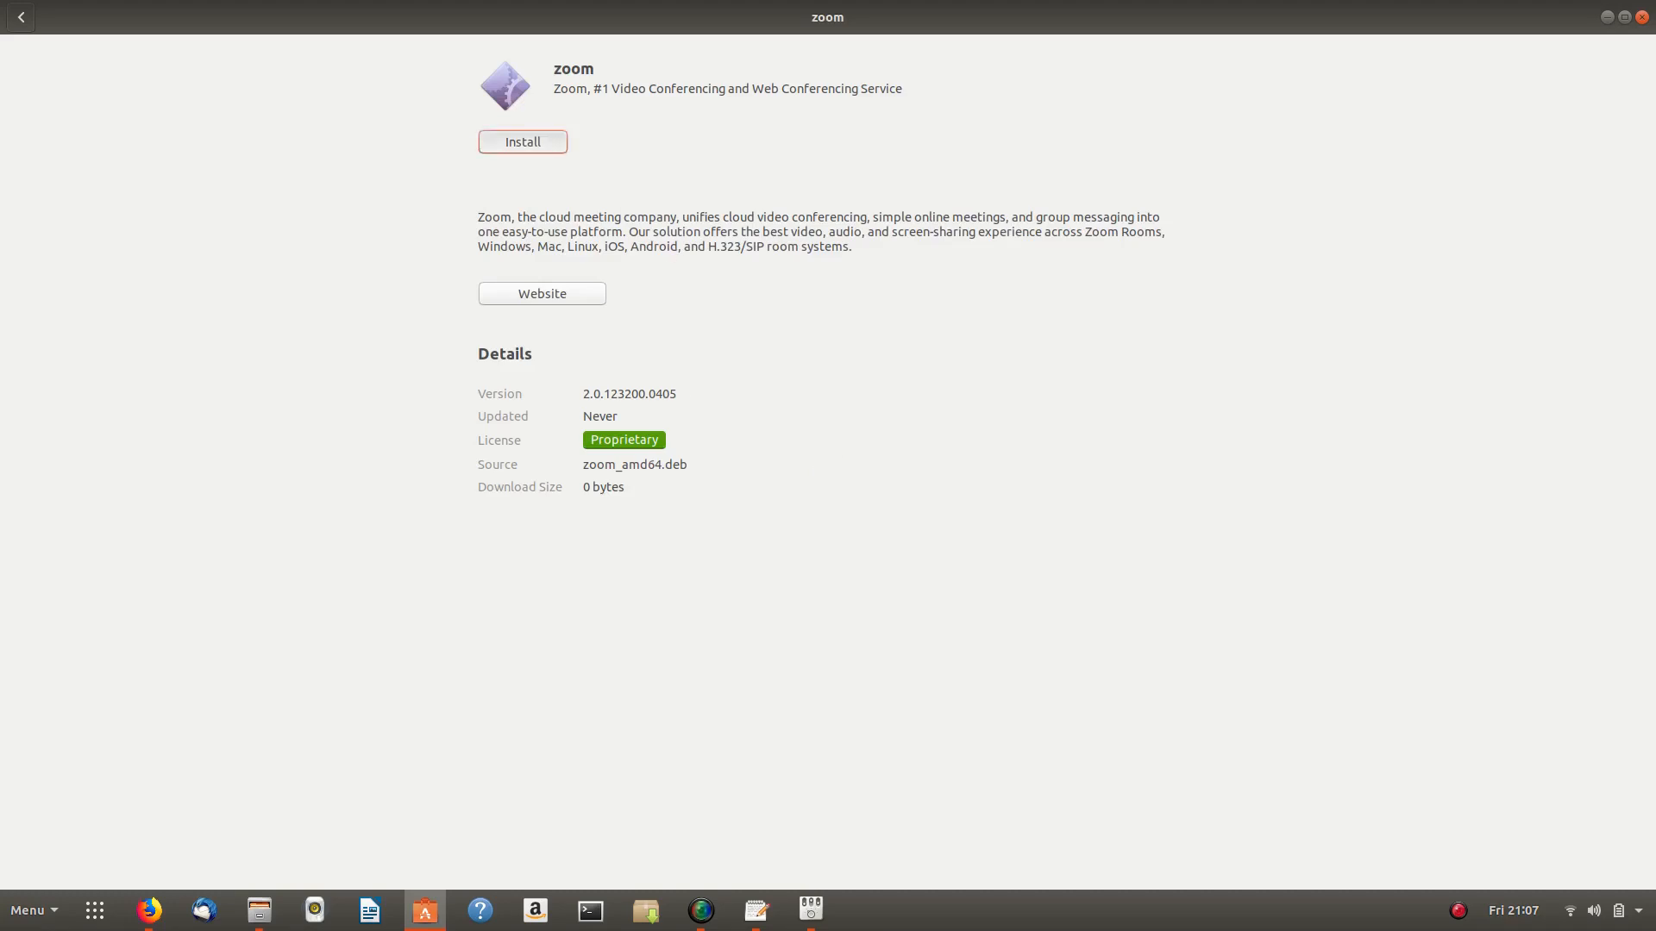
text(••••••••)
key(Return)
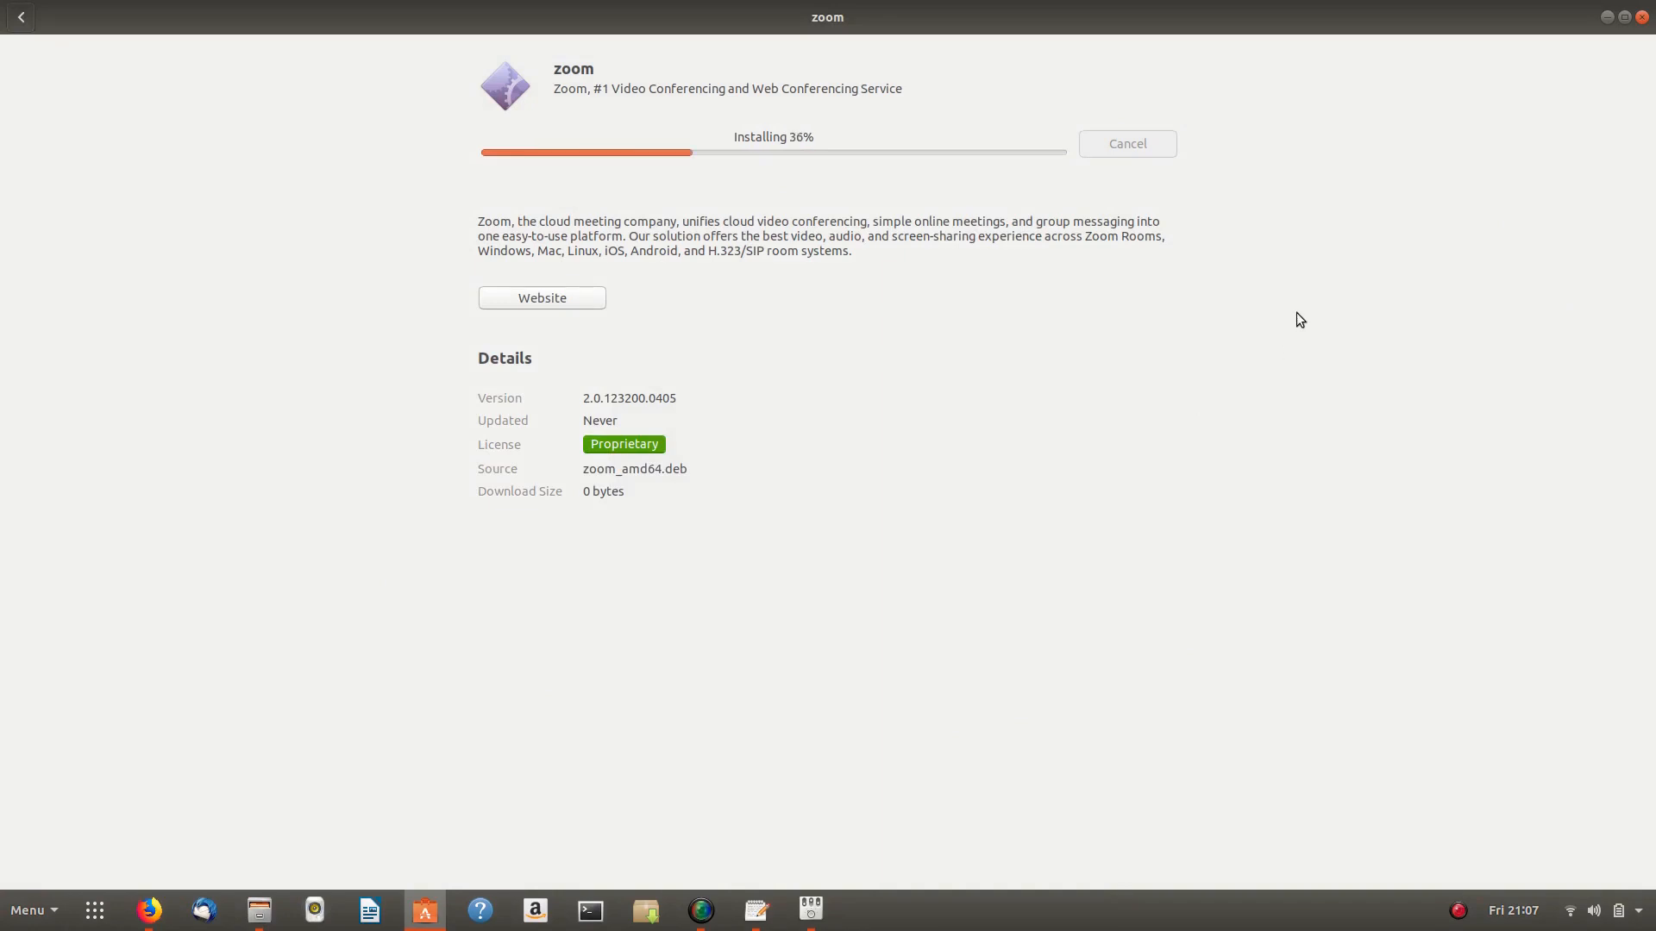
click(1607, 17)
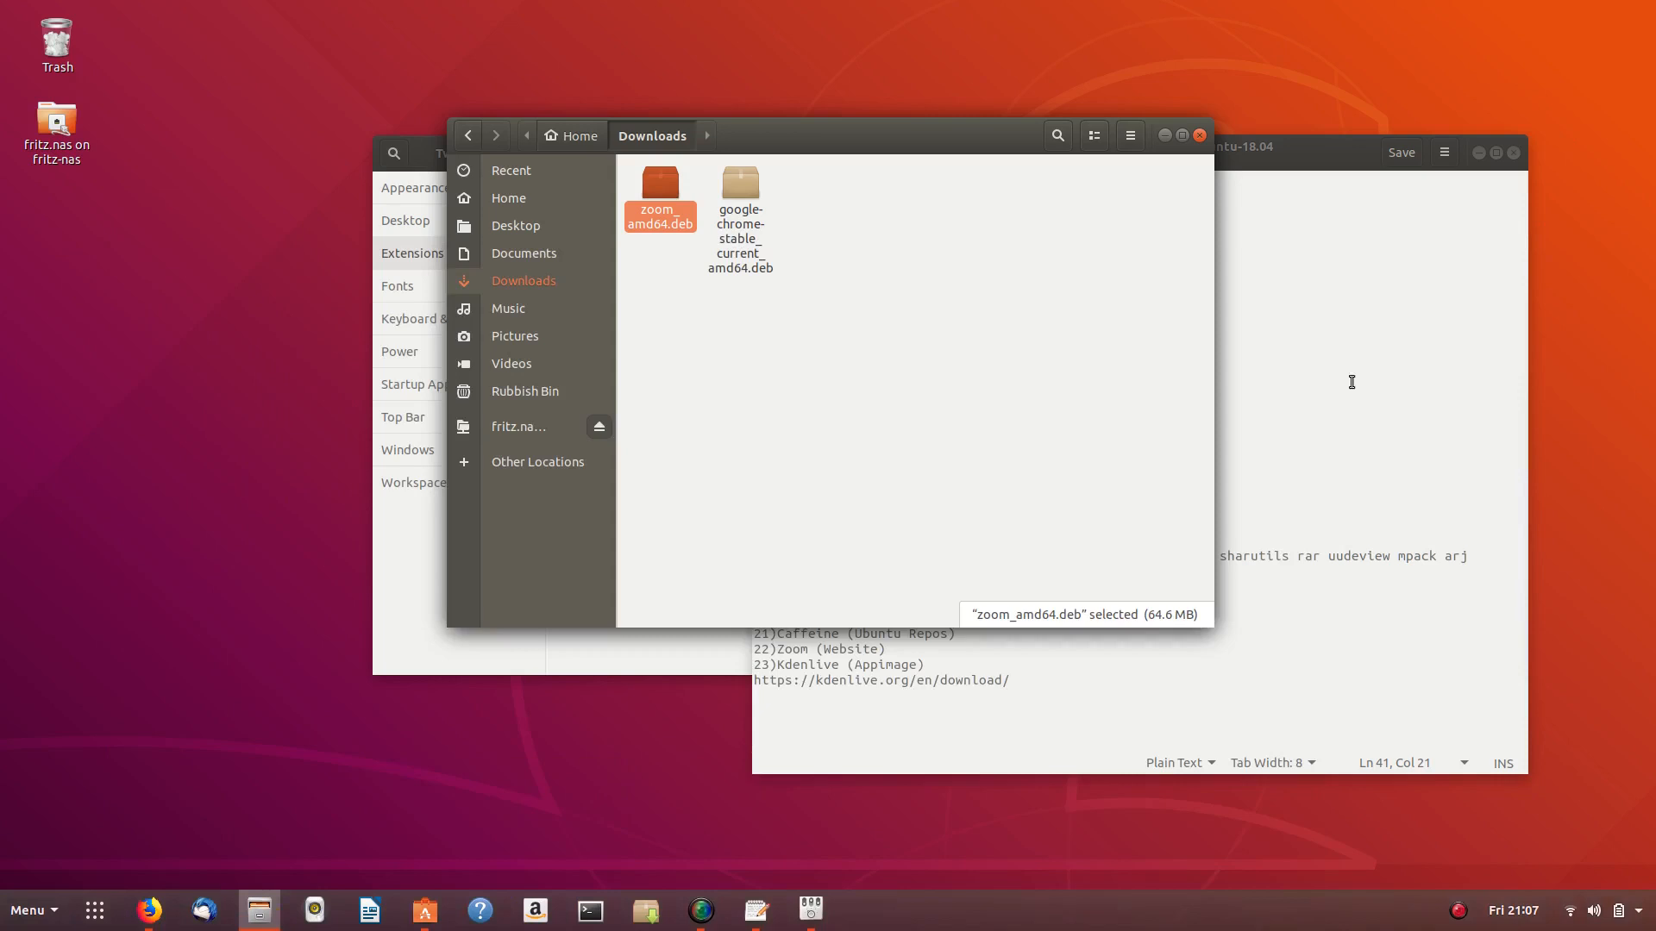
click(756, 910)
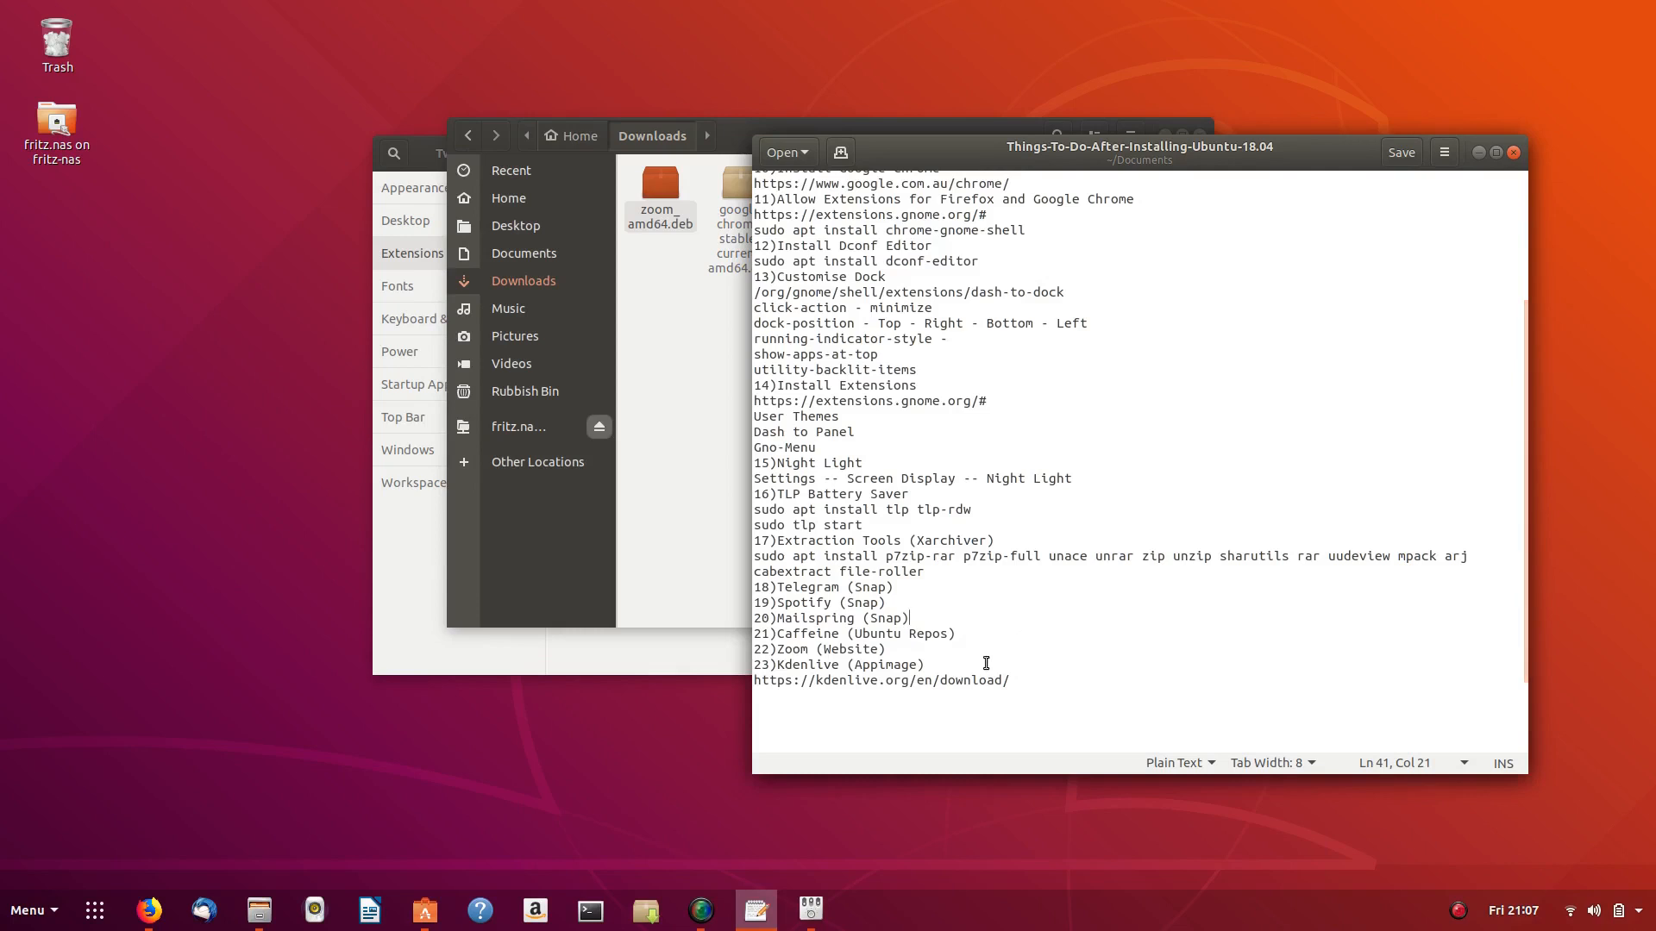
click(833, 690)
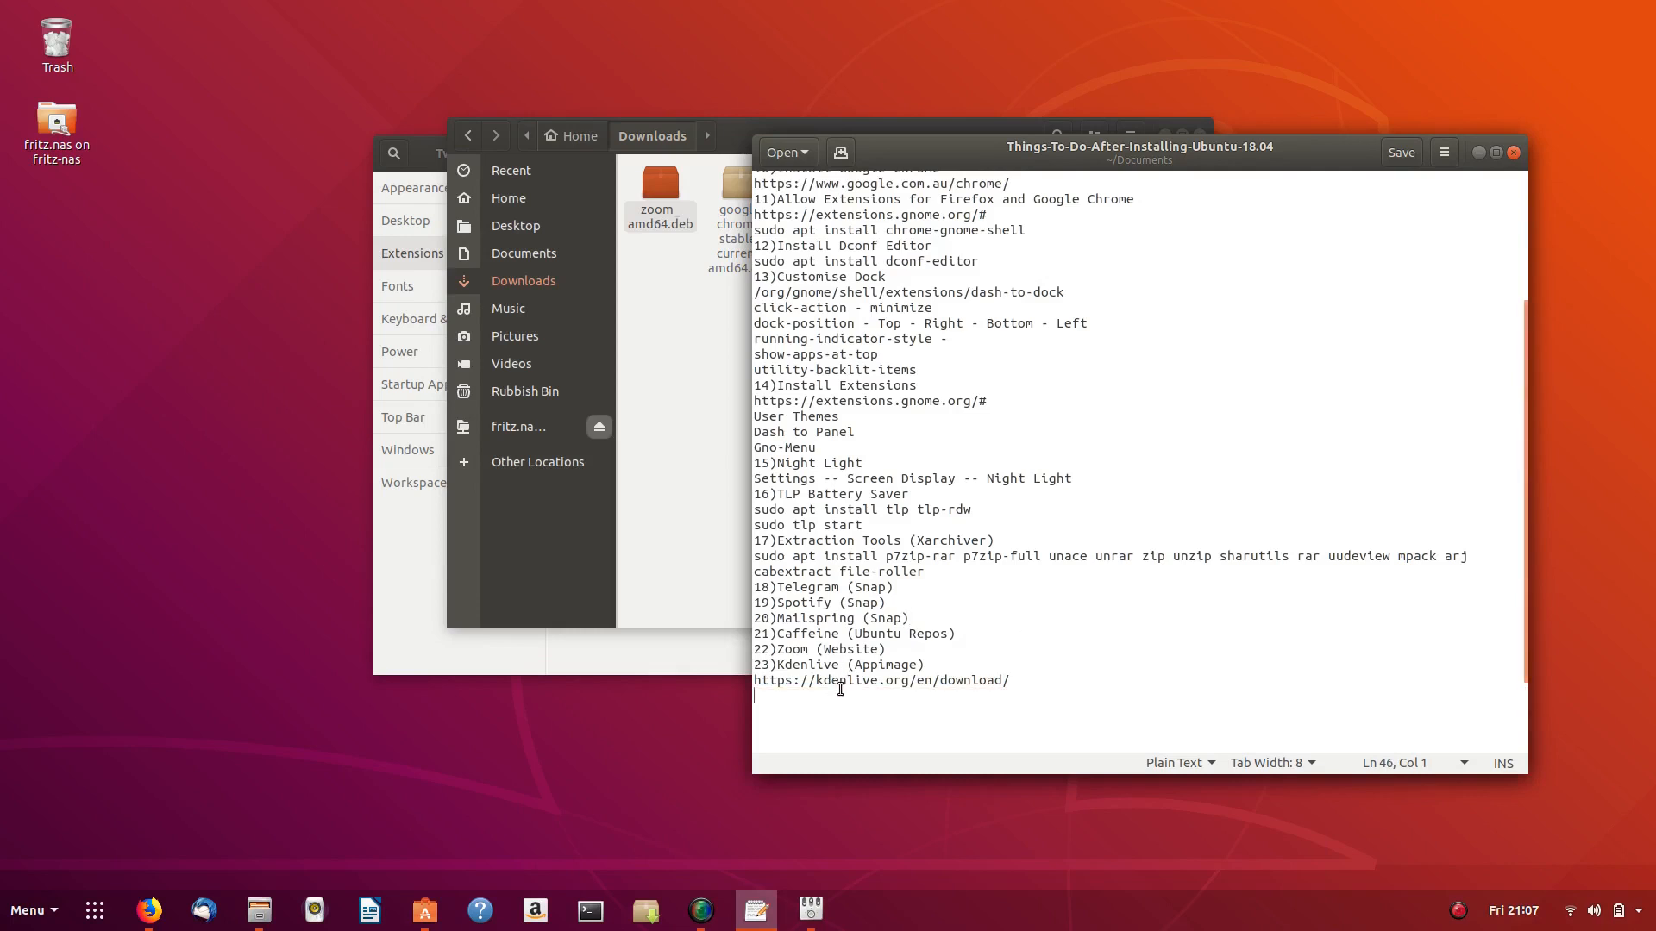
double_click(846, 680)
triple_click(845, 680)
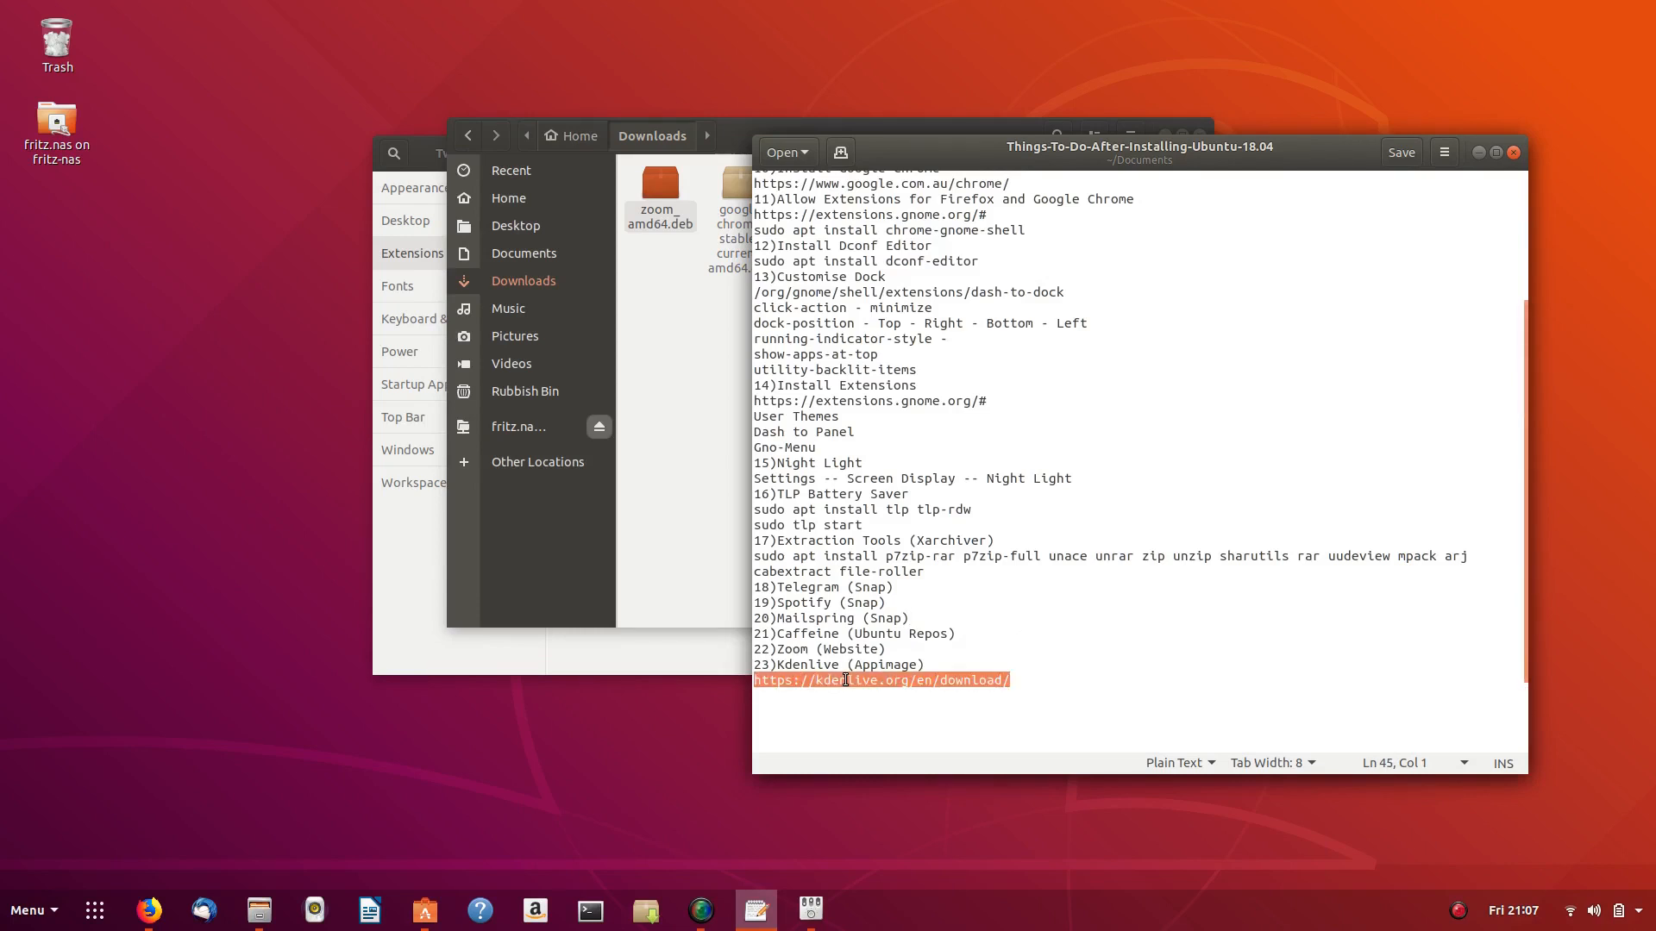
right_click(843, 678)
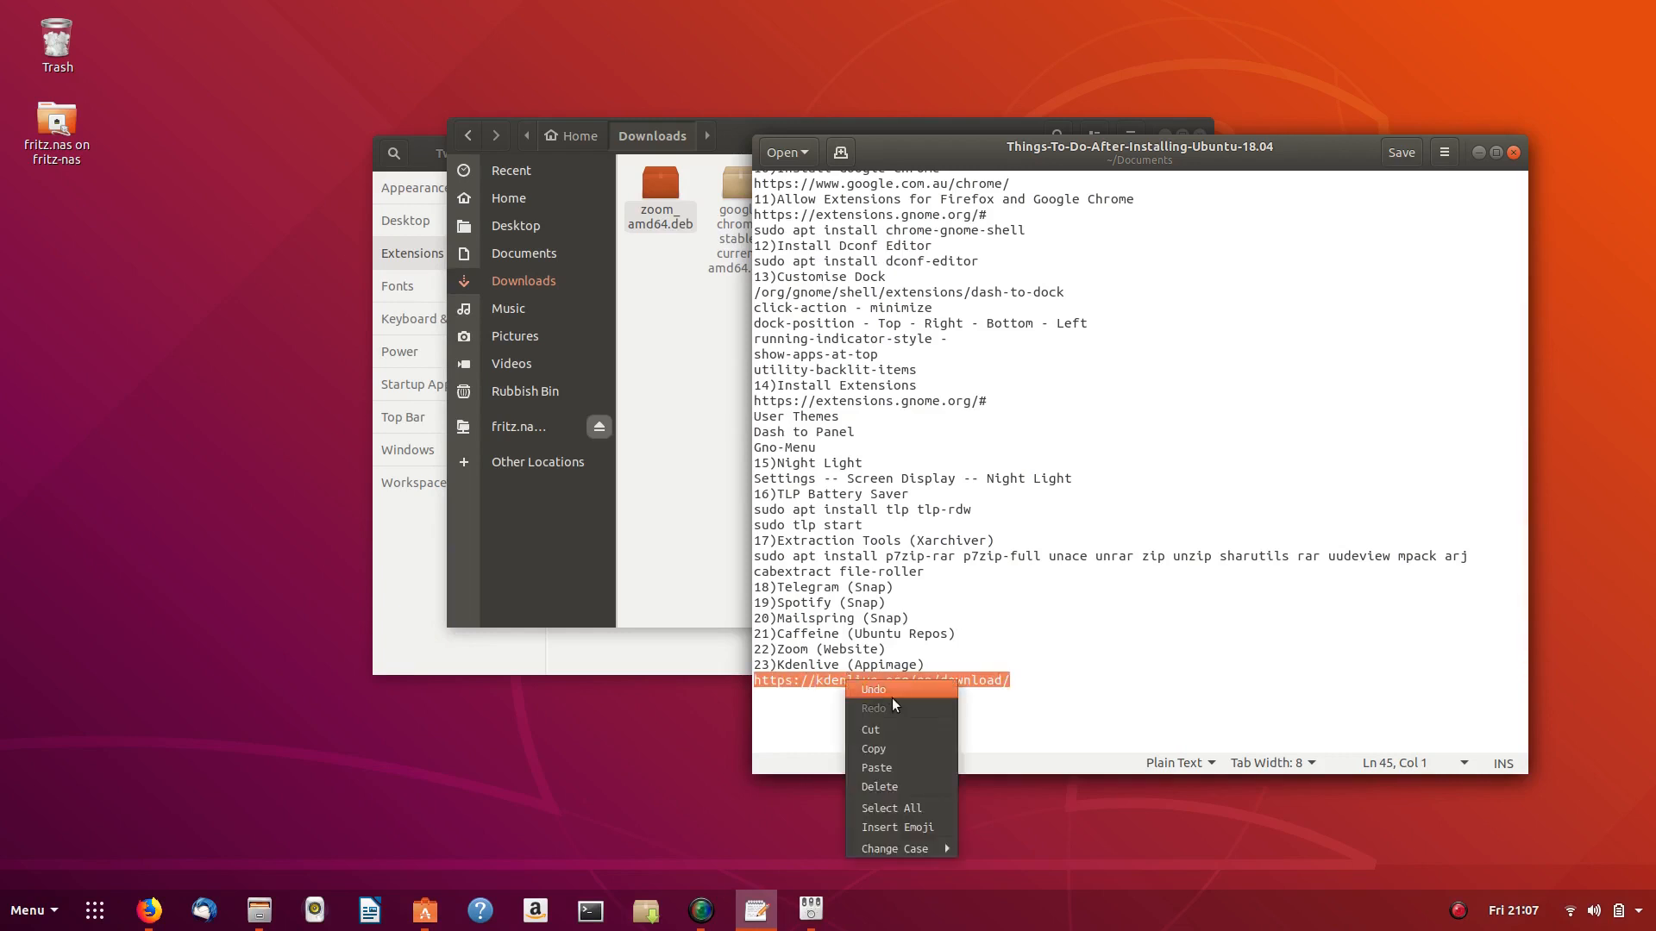
click(911, 747)
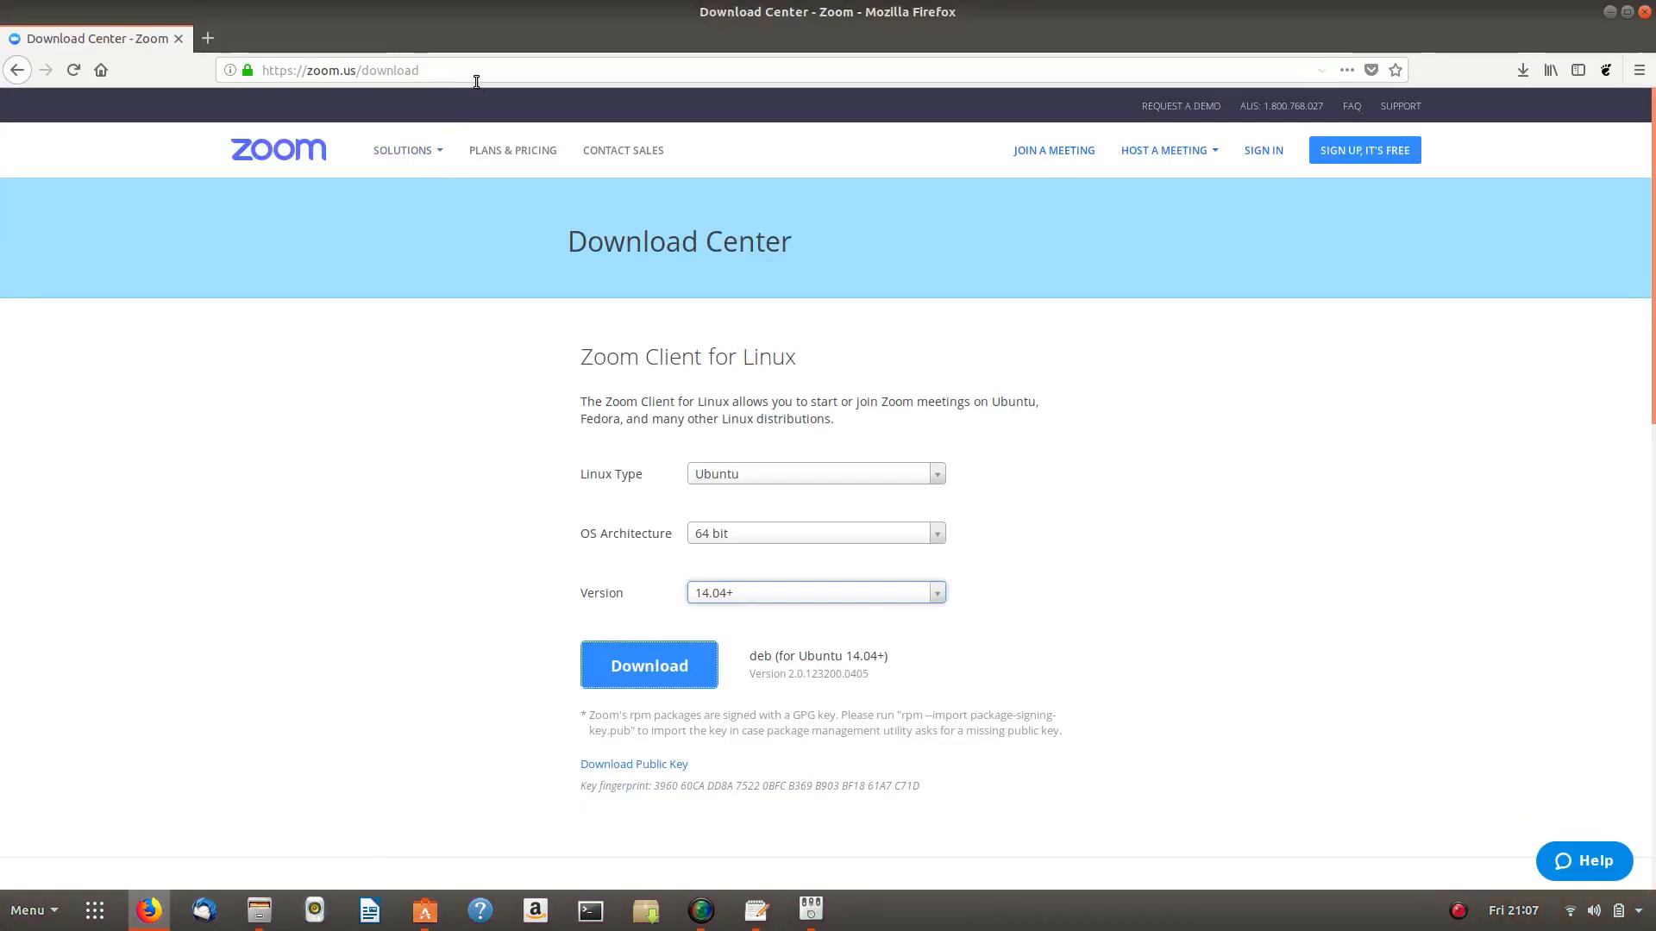
drag(459, 77, 250, 64)
- Load the pasted kdenlive URL and open the AppImage mirror list page
right_click(427, 71)
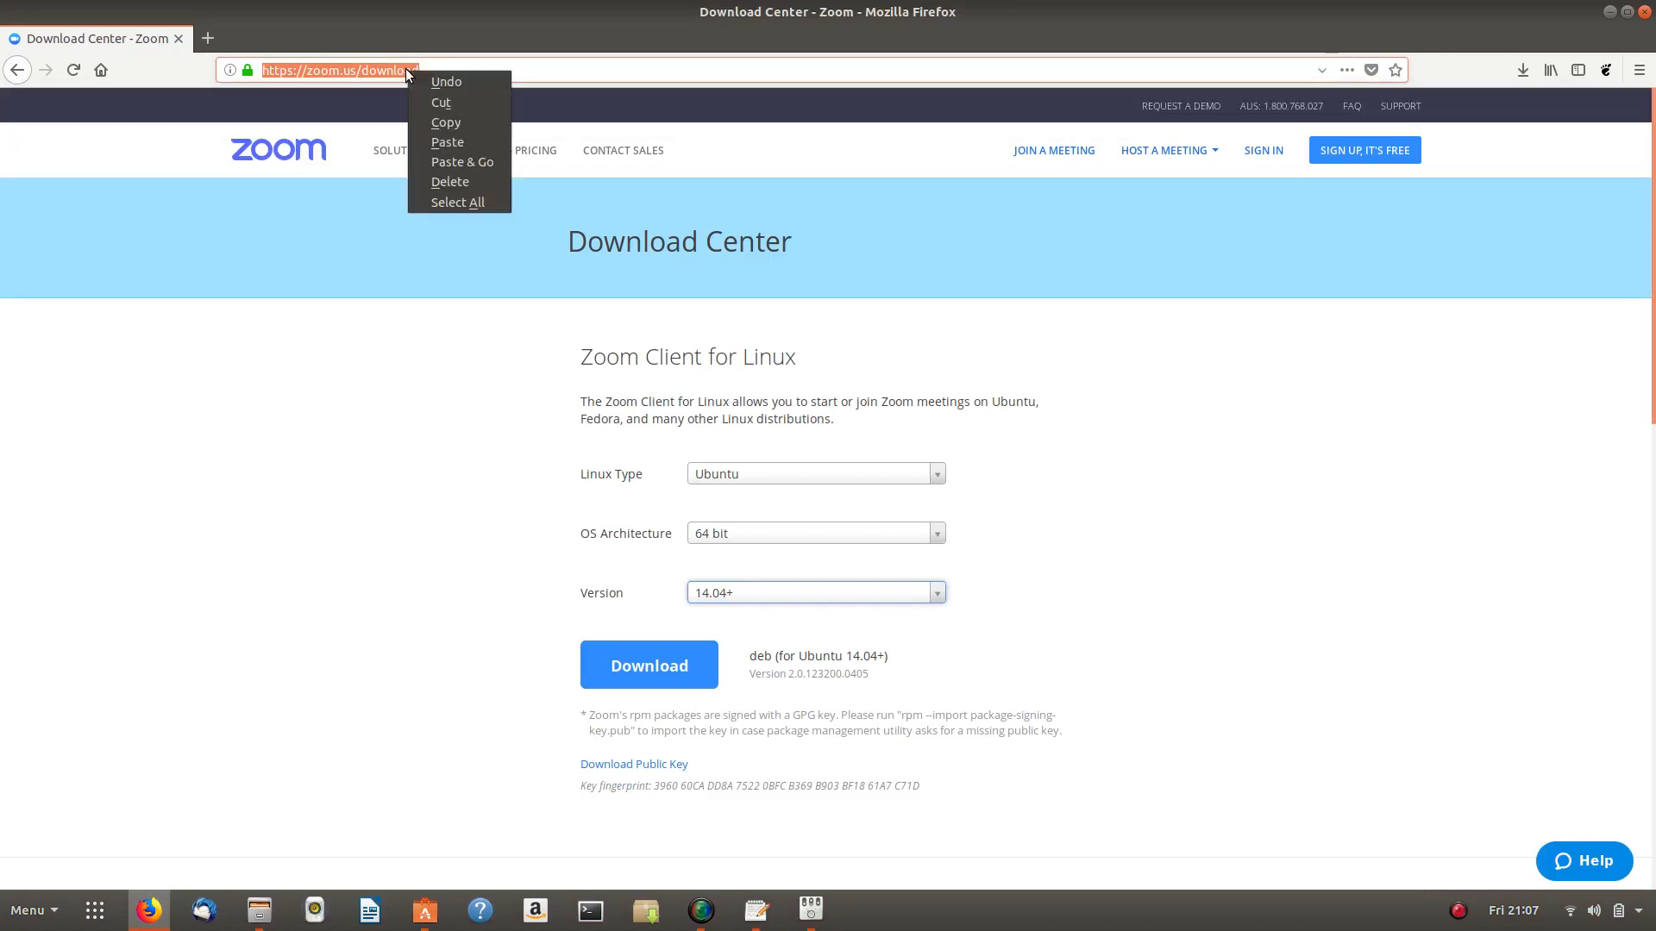
click(461, 159)
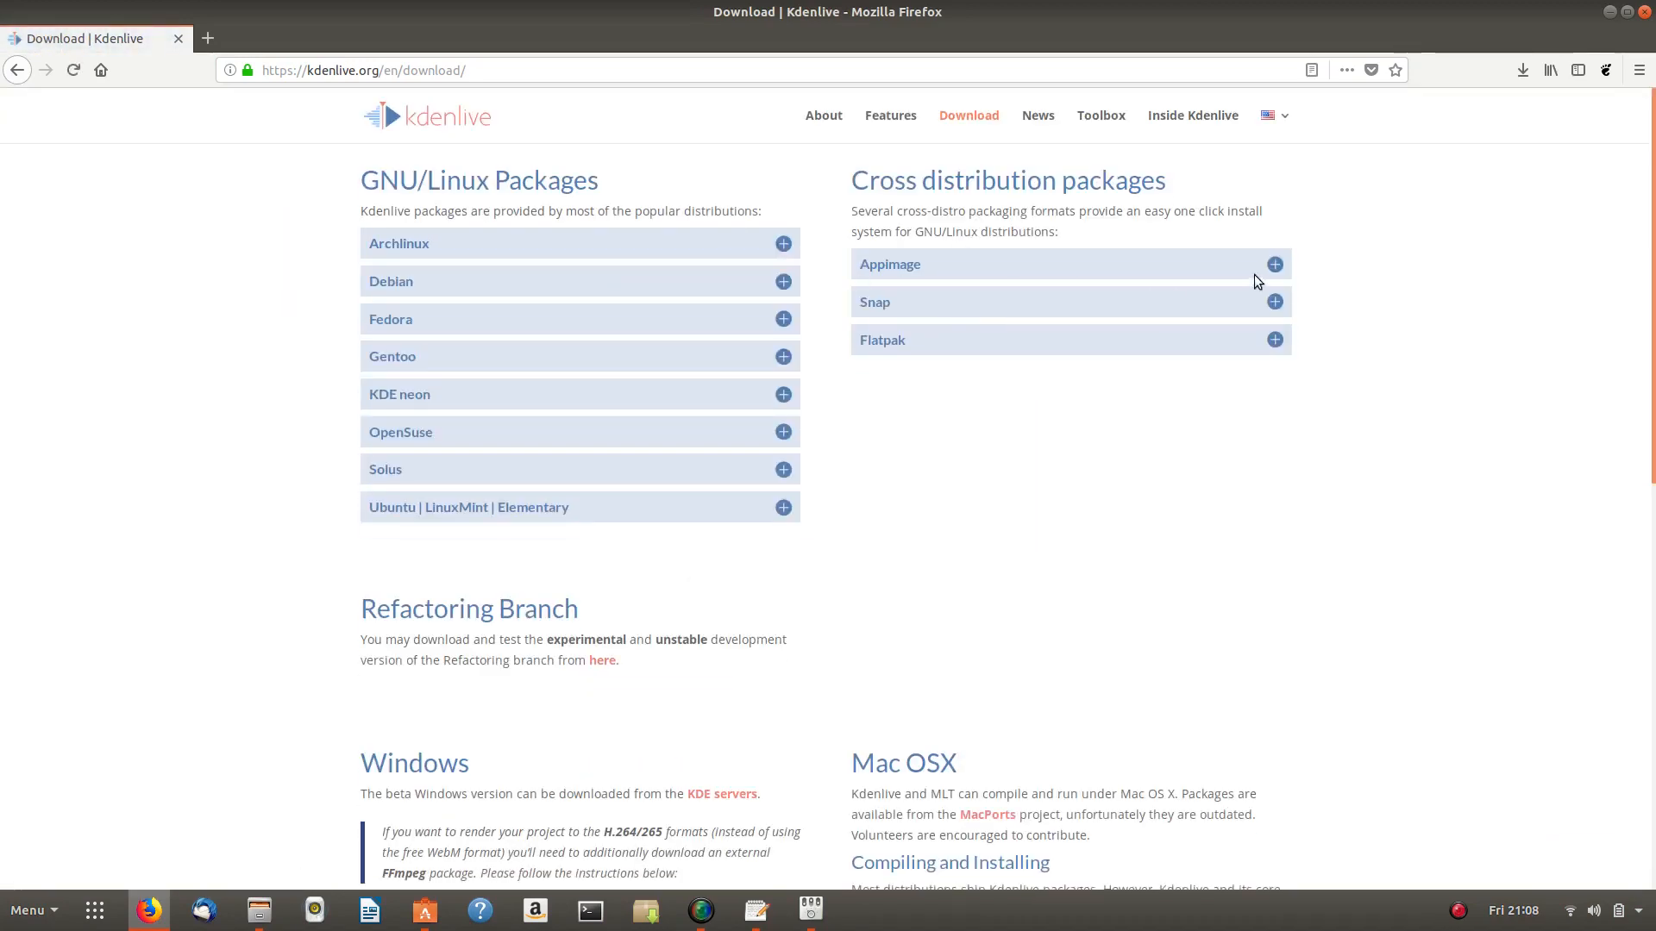
click(1274, 265)
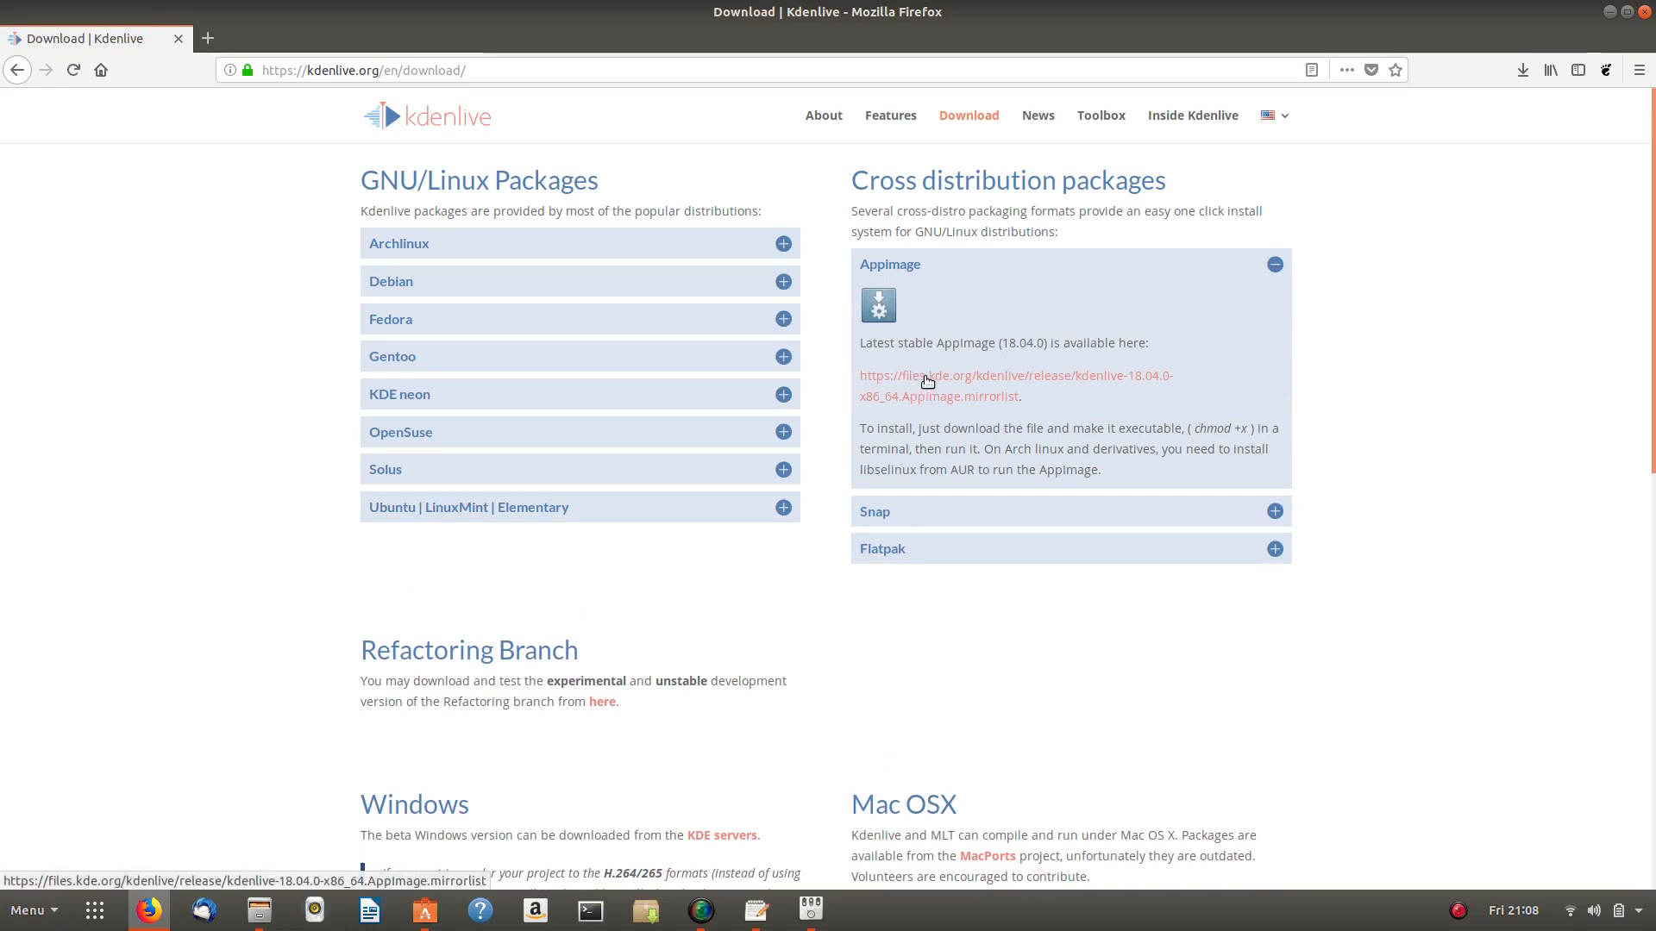
click(970, 380)
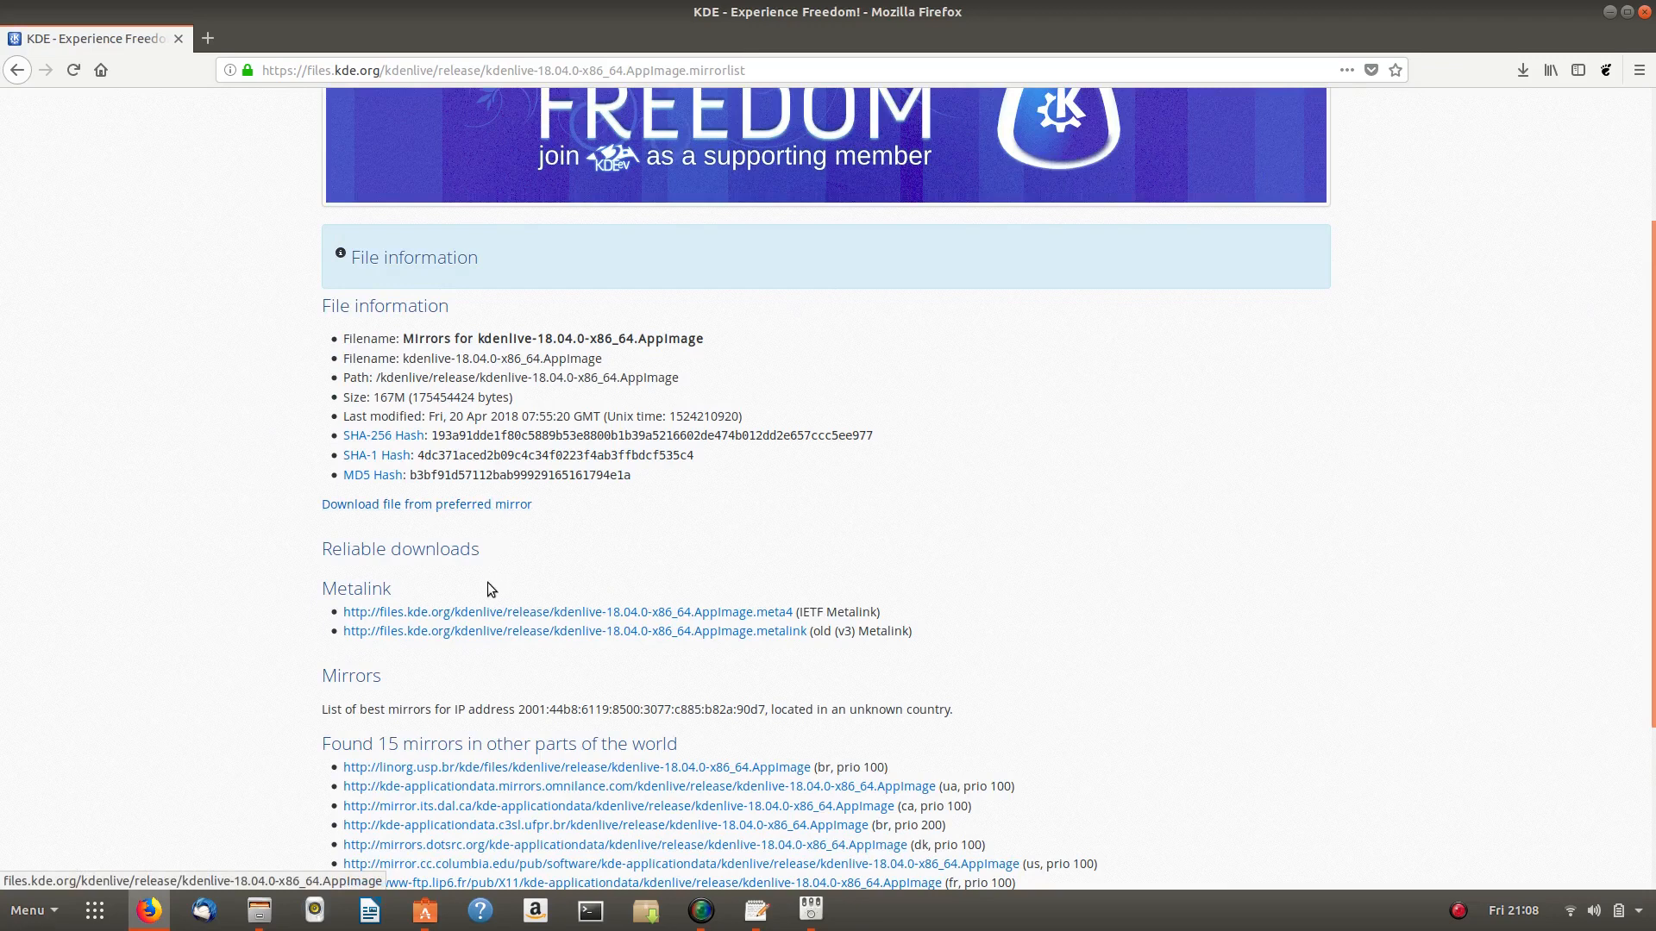
- Save kdenlive-18.04.0-x86_64.AppImage (167 MB) from the first mirror, then minimise Firefox
scroll(466, 544, down, 3)
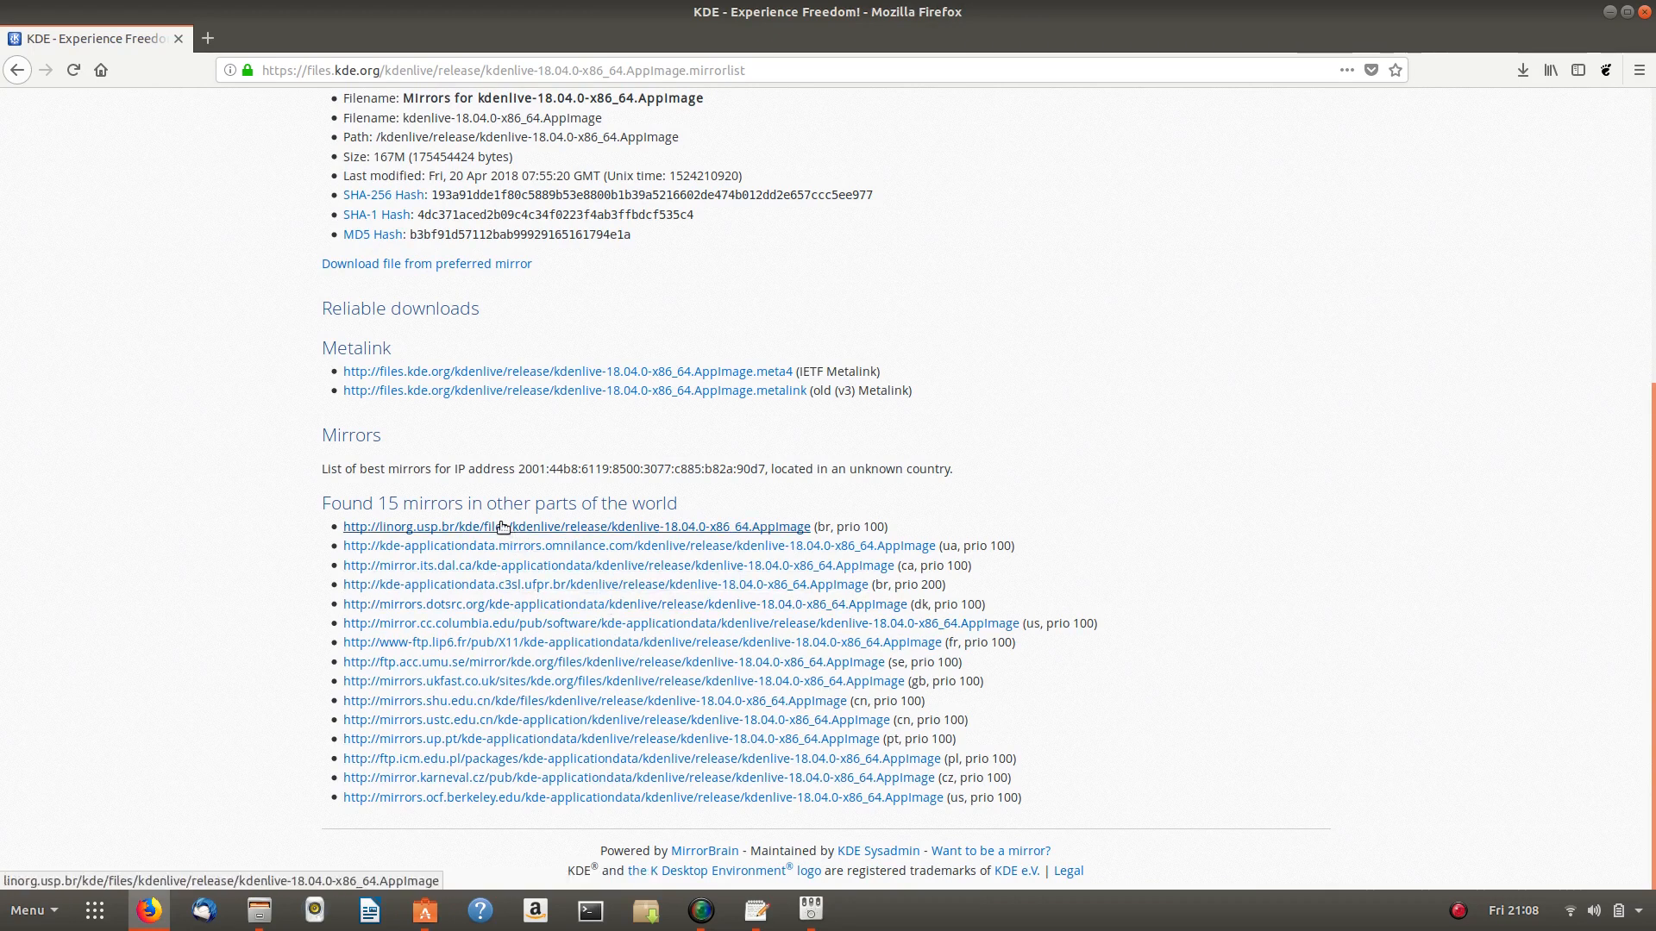
click(460, 527)
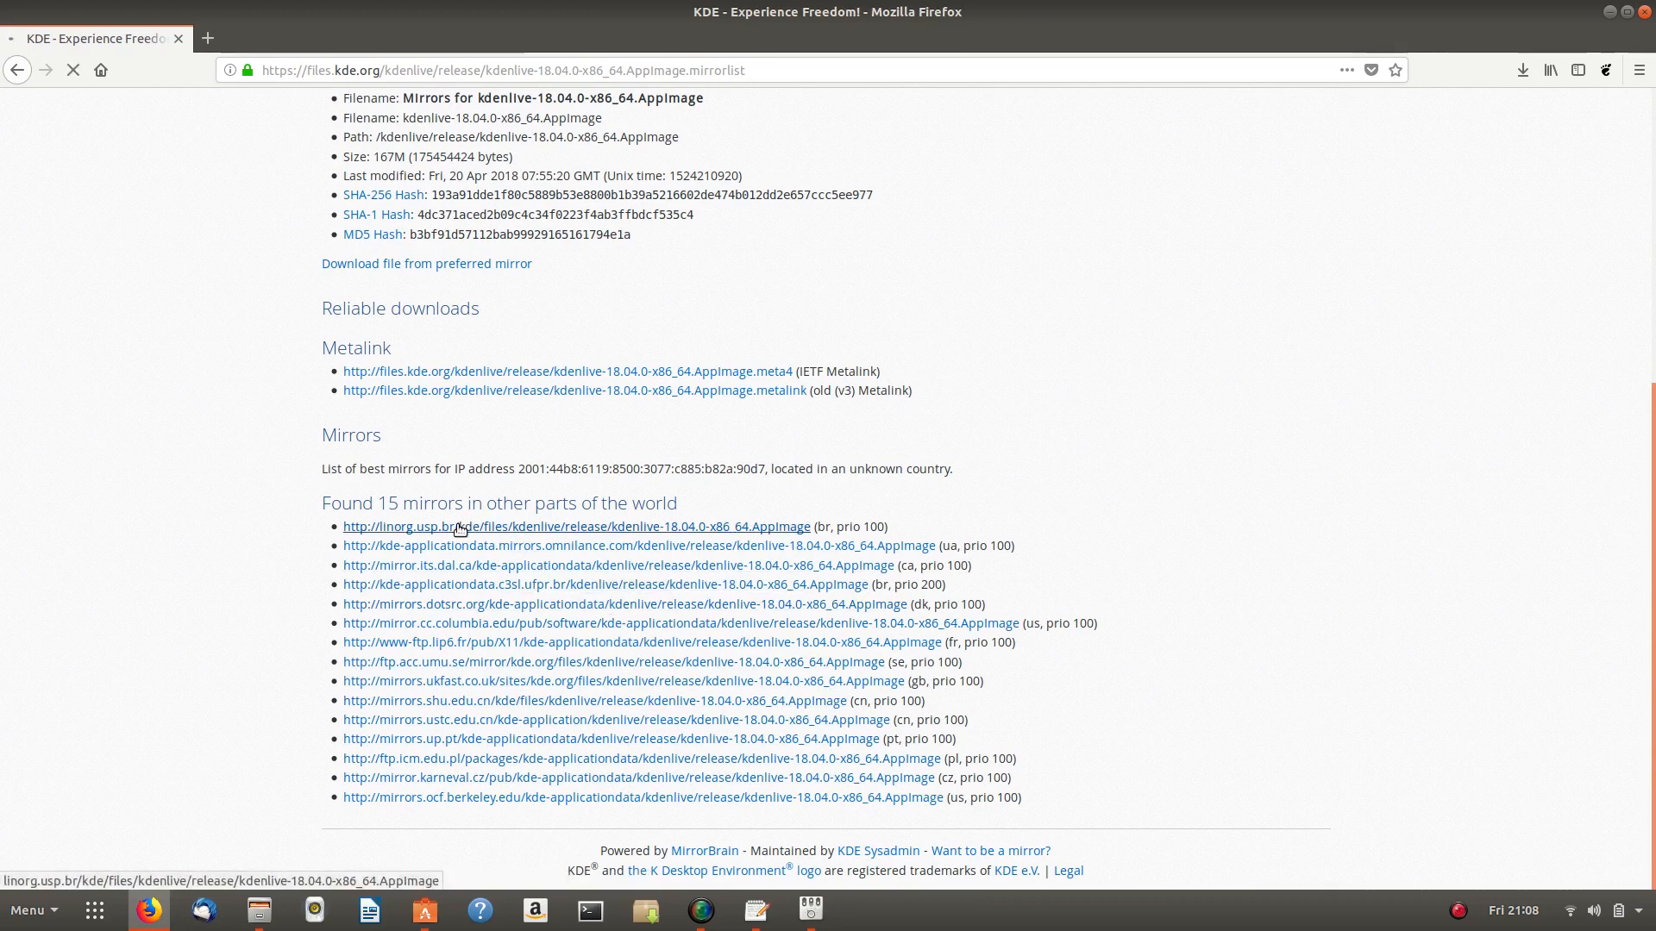
click(385, 449)
click(714, 533)
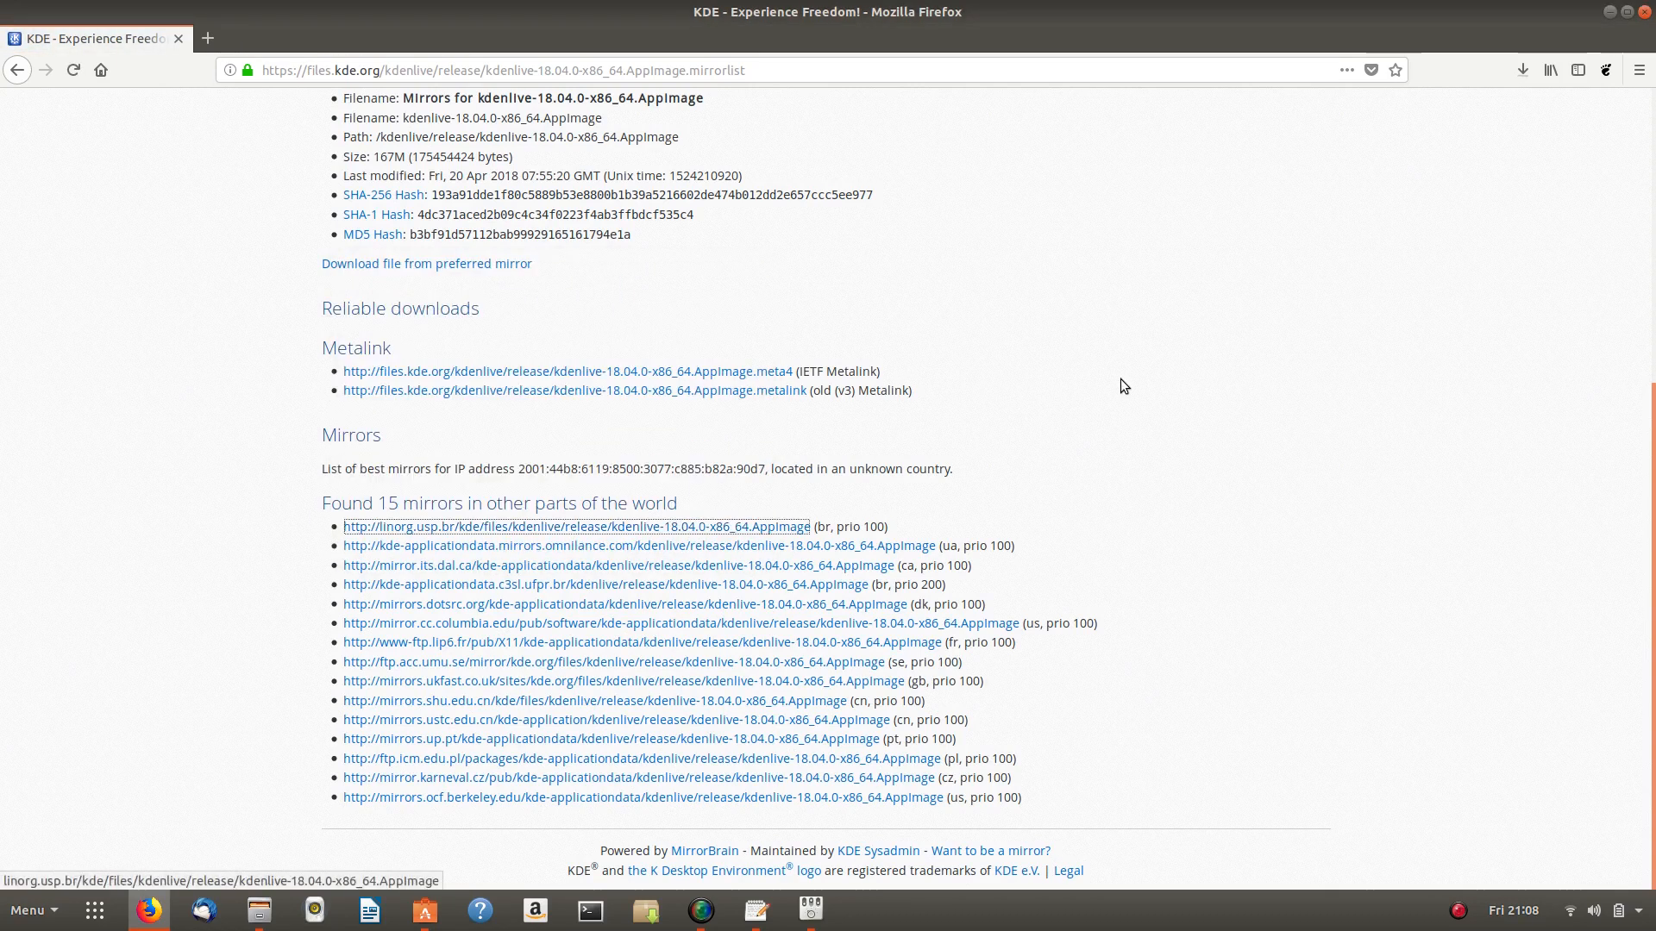
click(1522, 71)
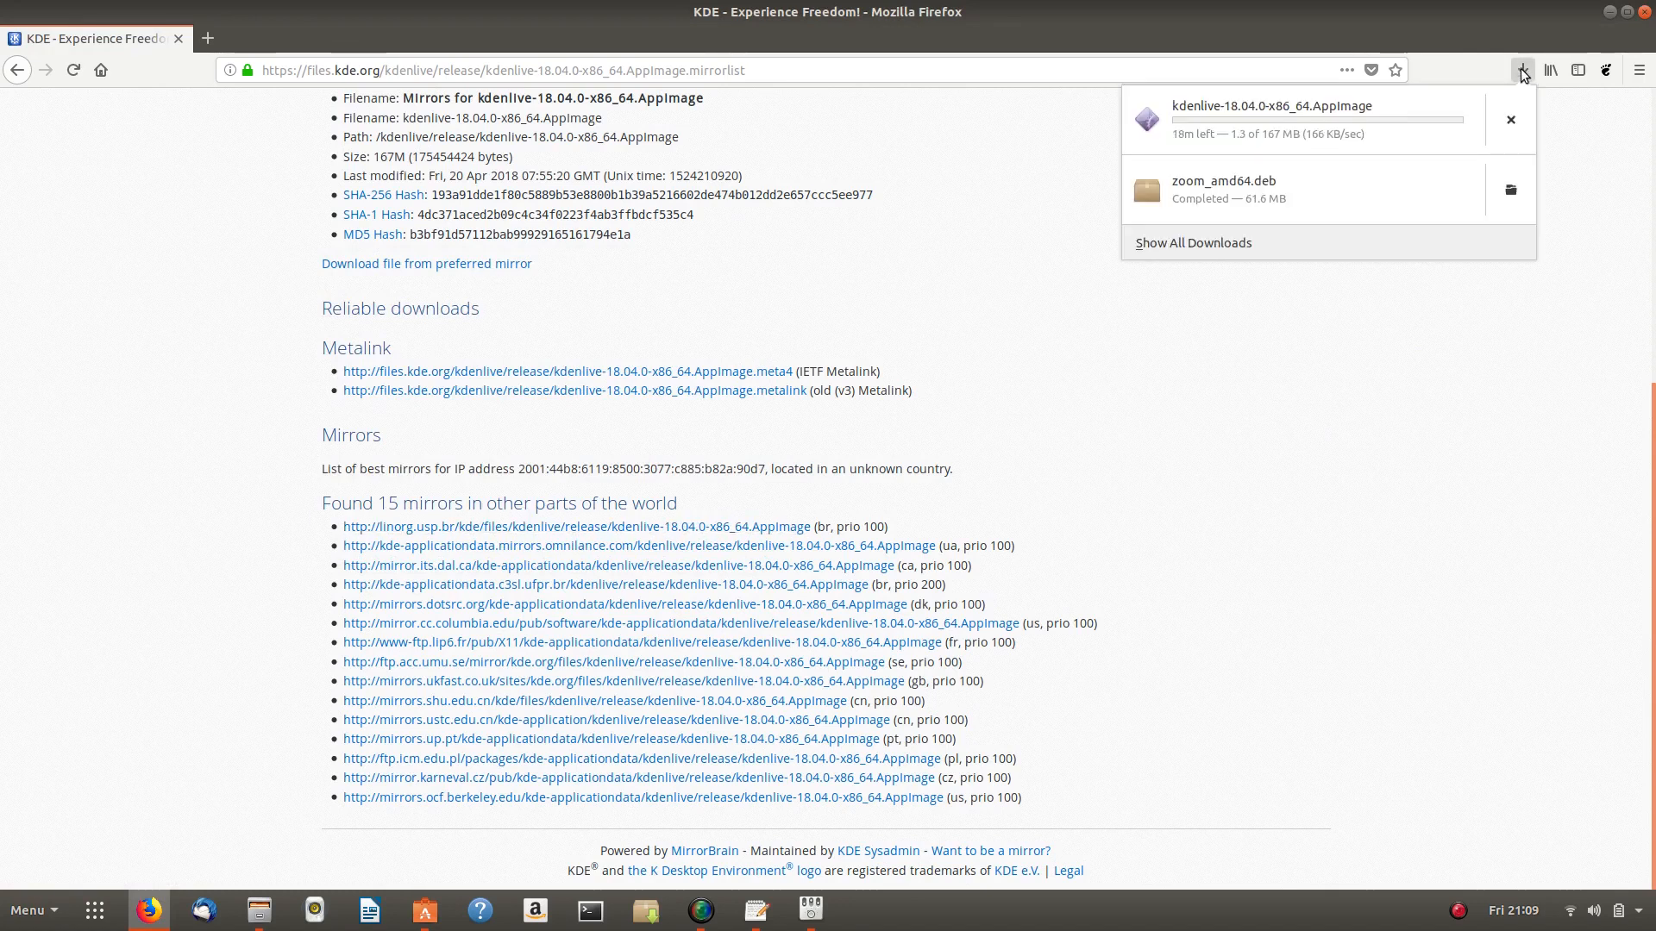
click(1523, 74)
click(1609, 12)
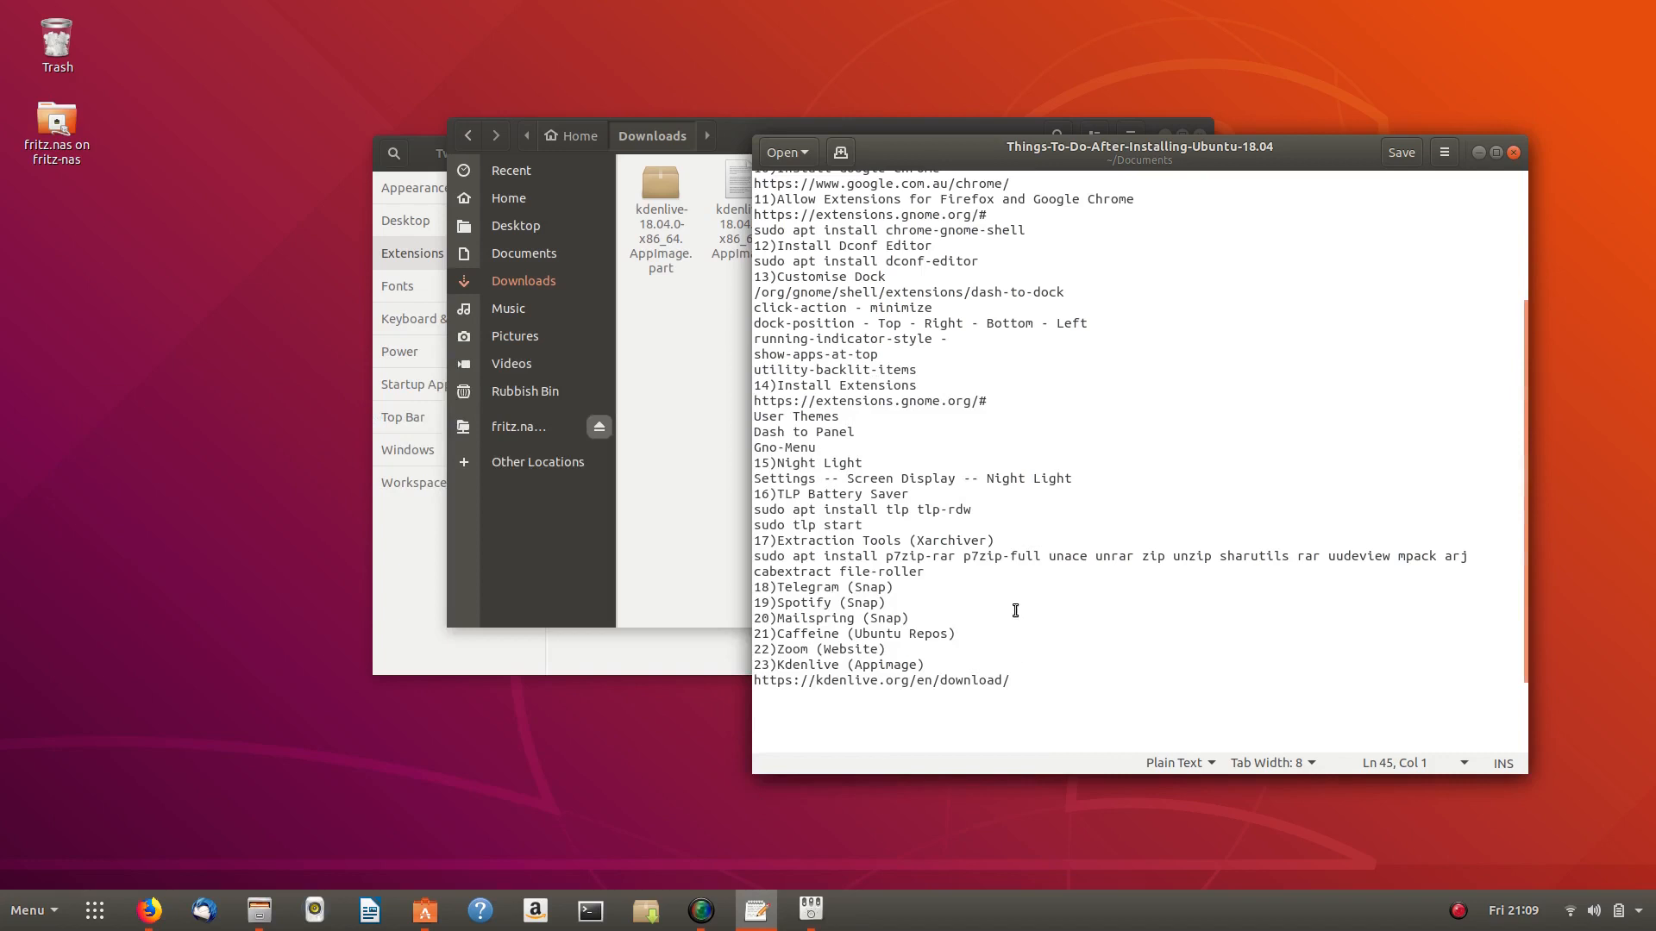
click(425, 910)
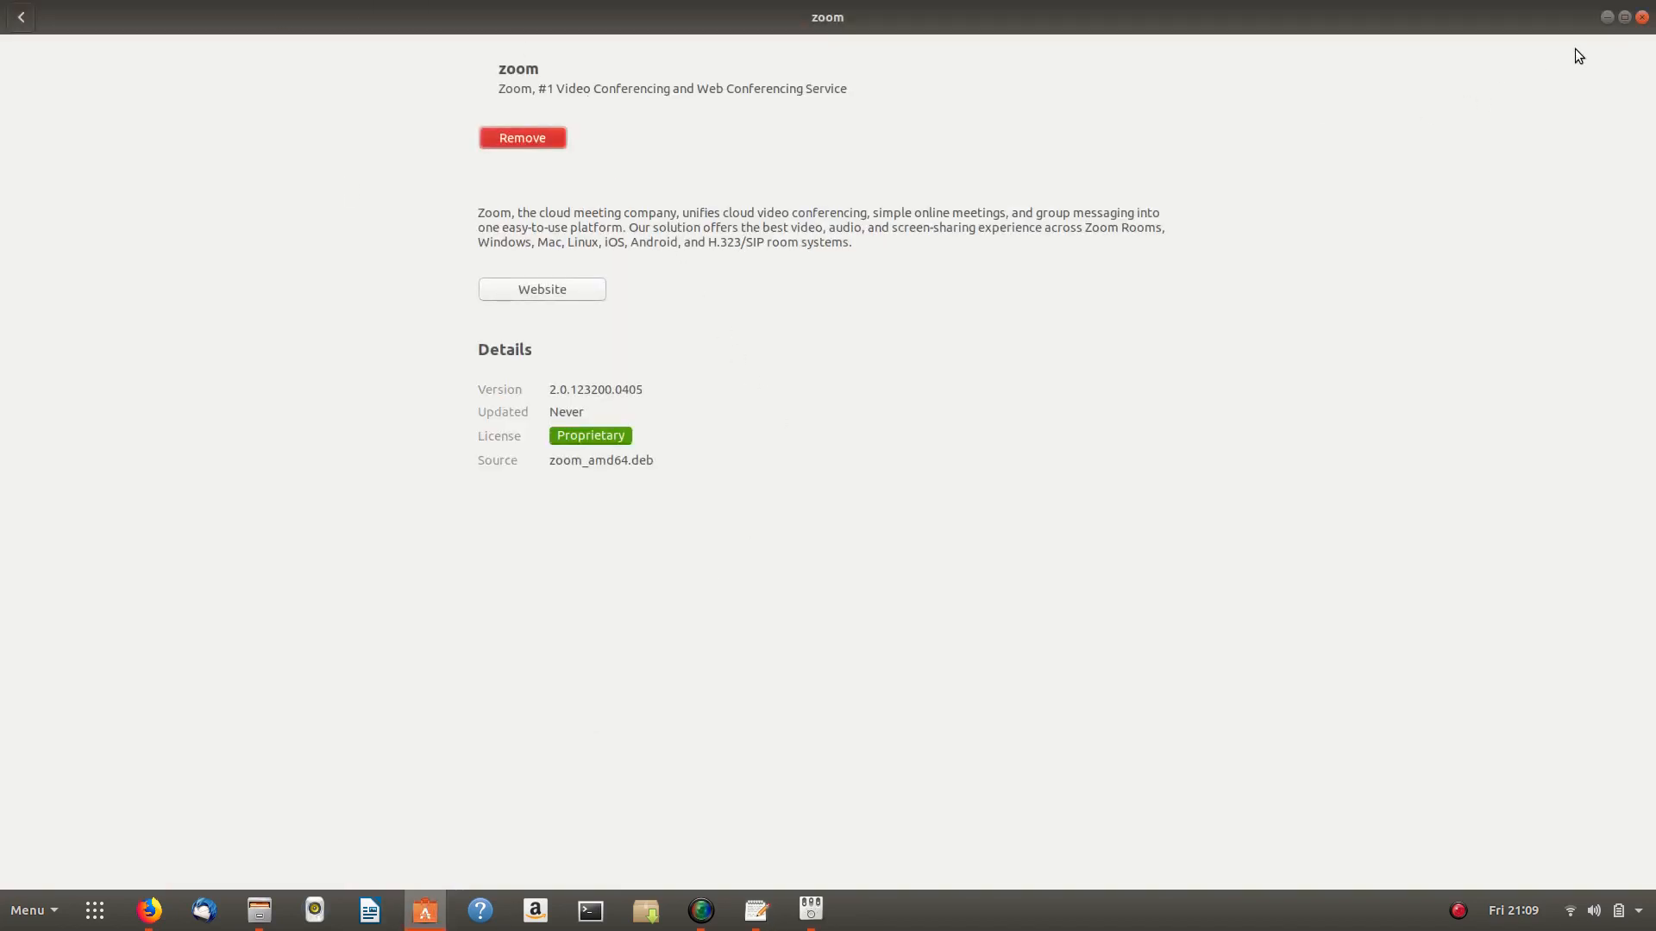
click(1605, 19)
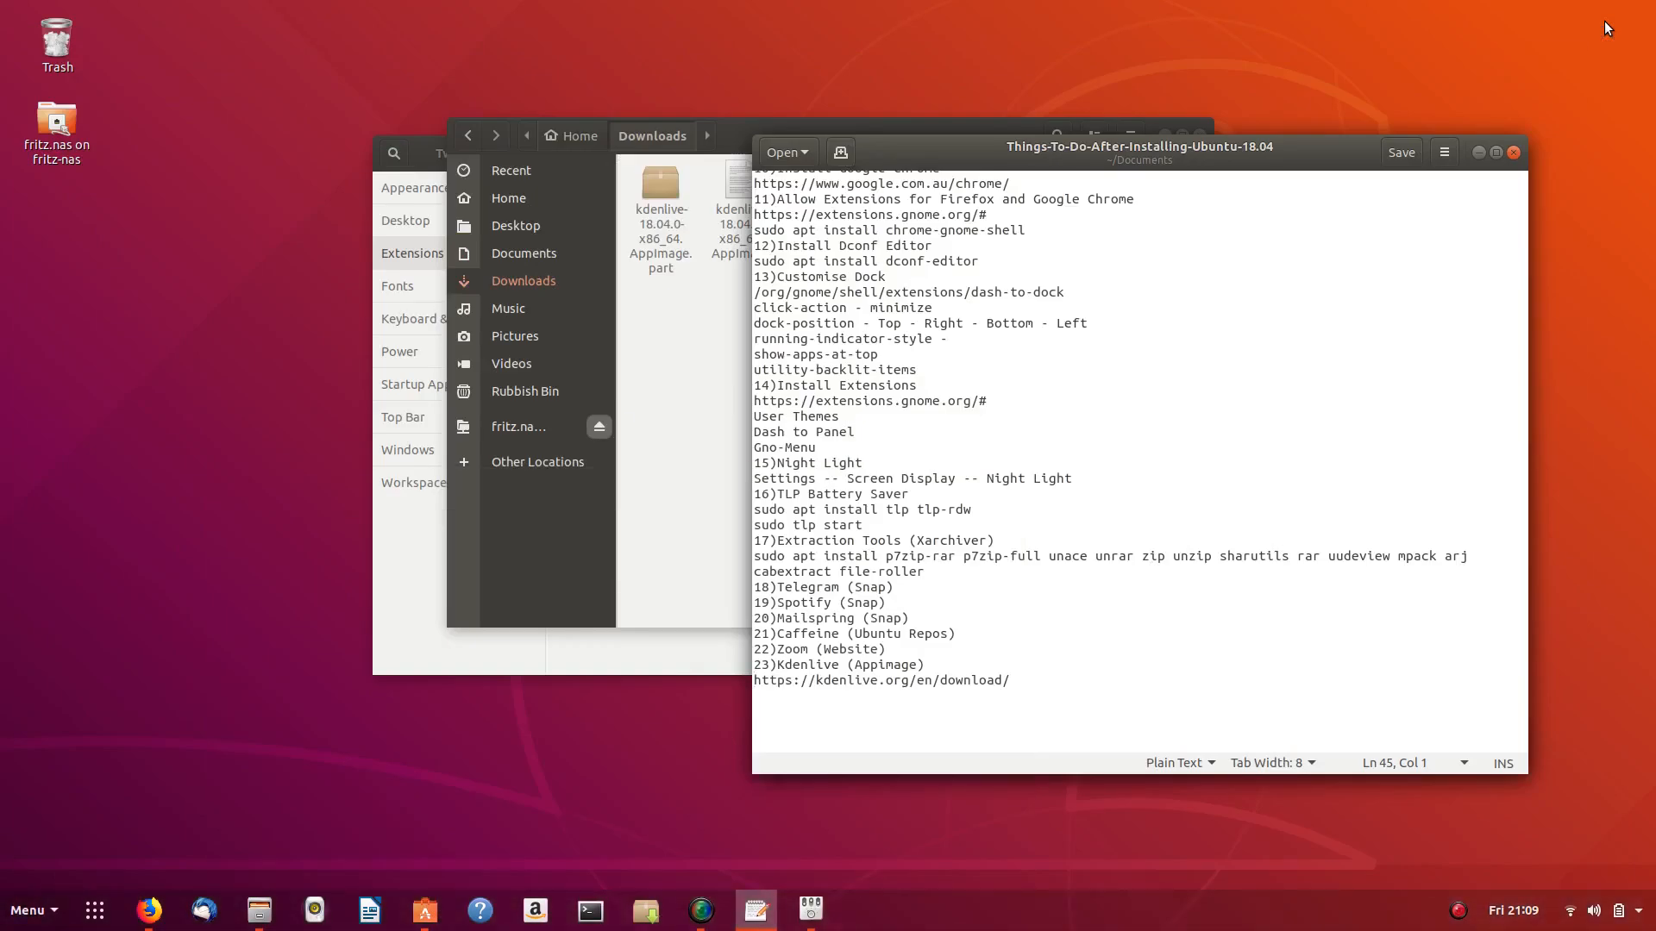
key(super)
text(zool)
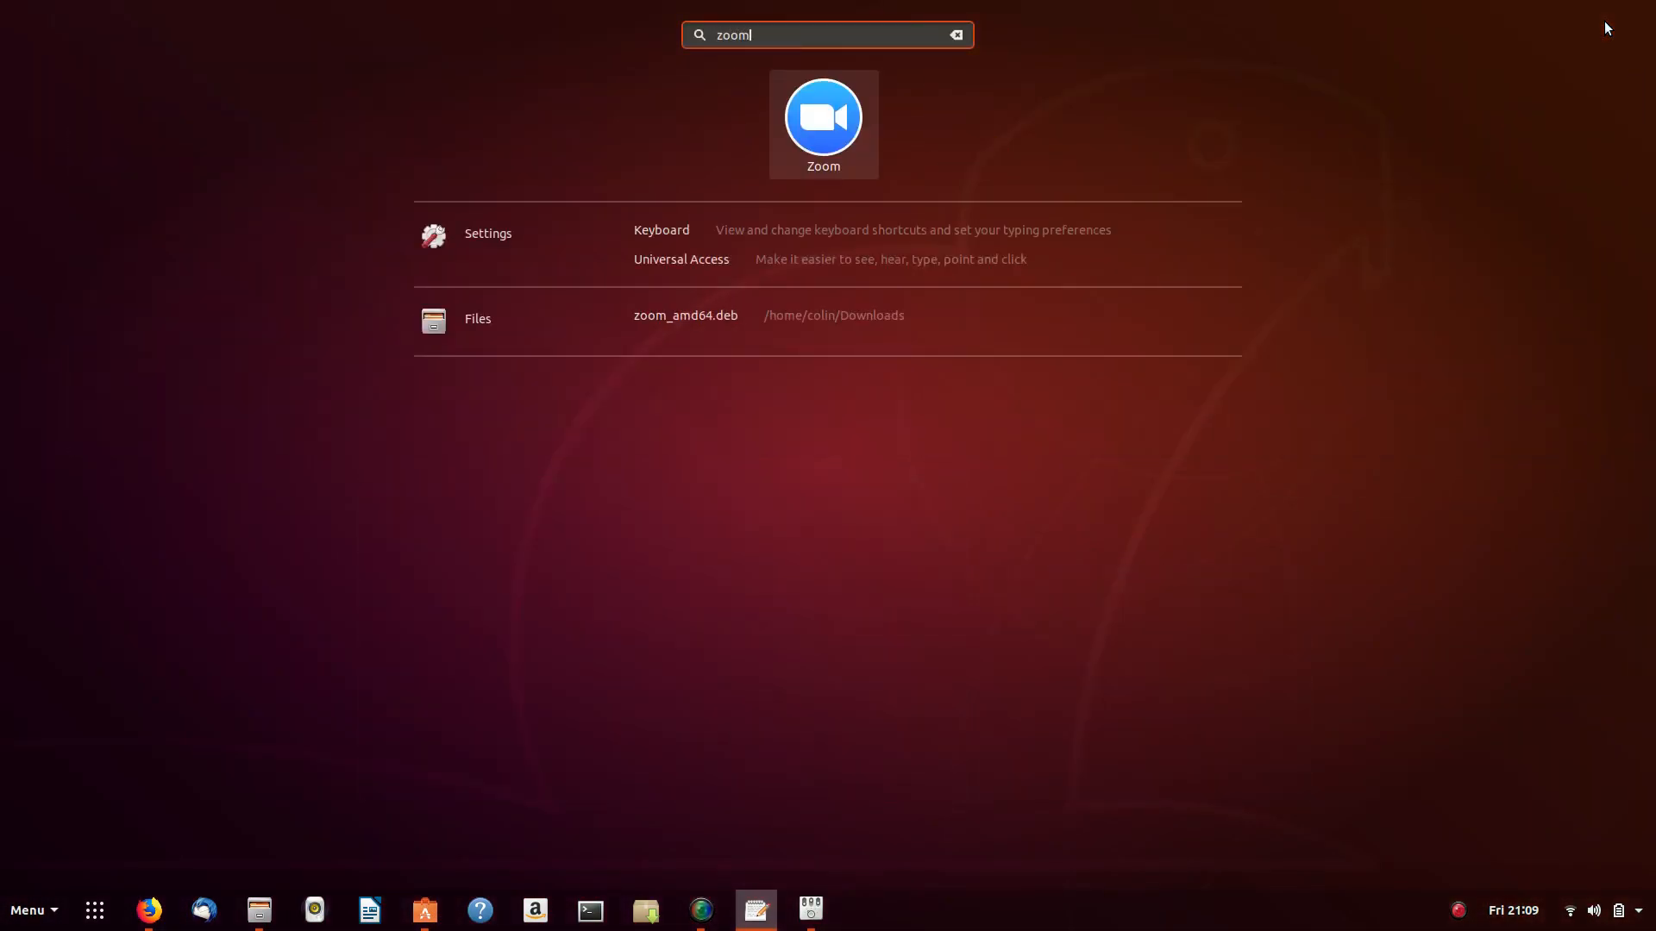
key(Return)
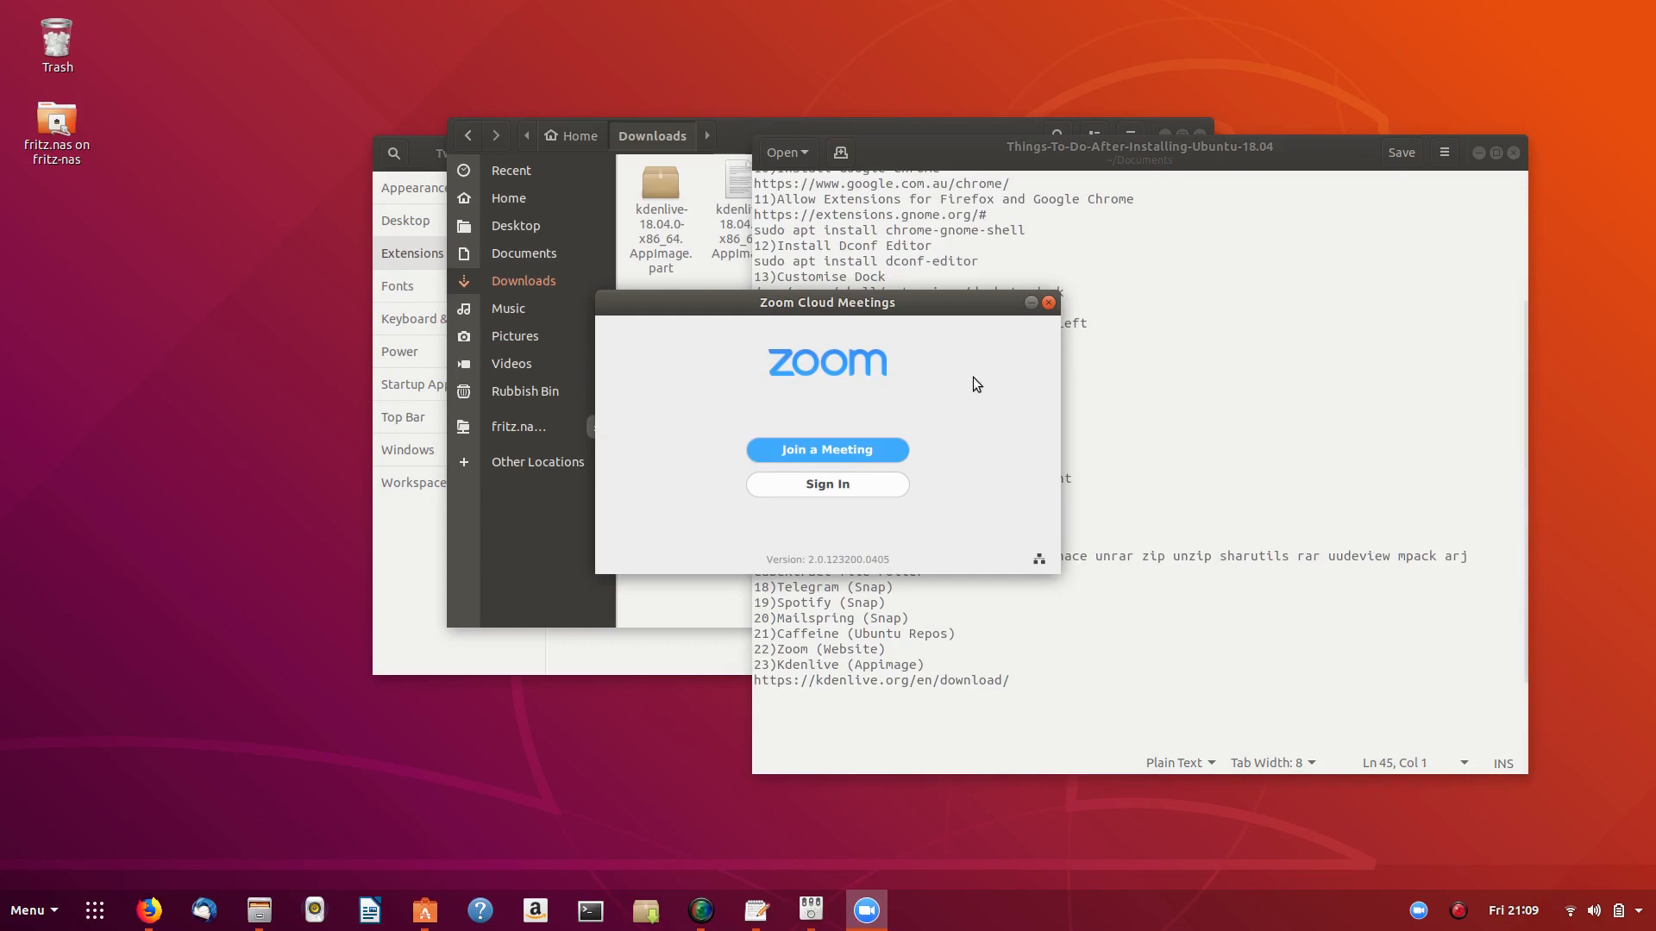
click(1049, 304)
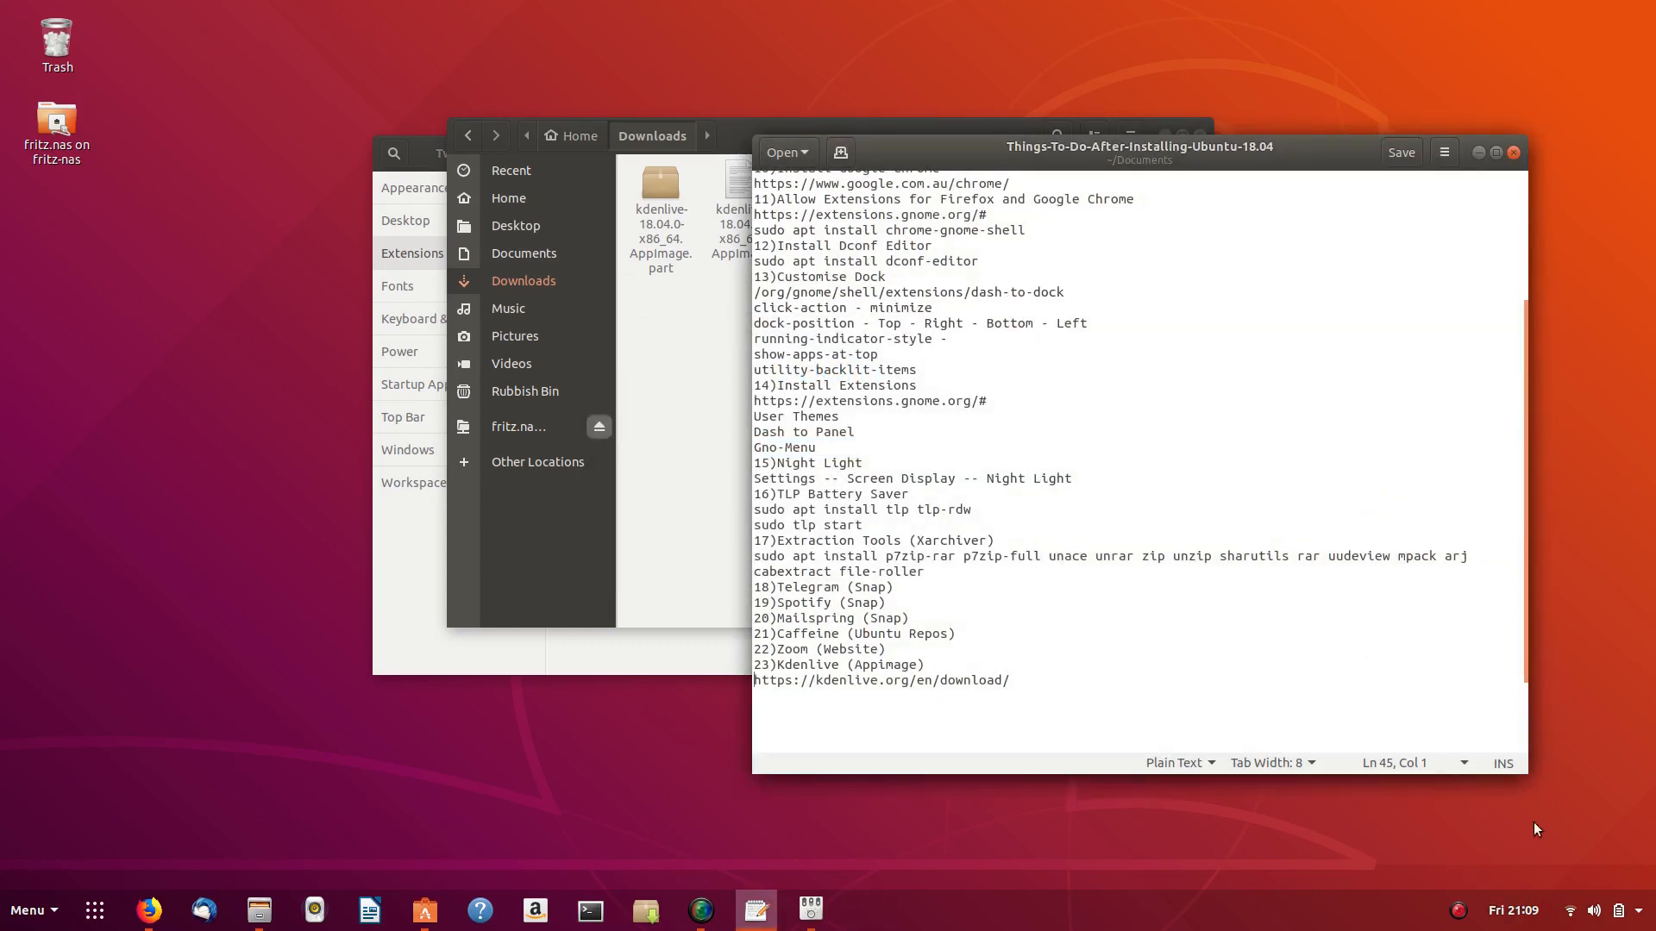
mouse_move(700, 923)
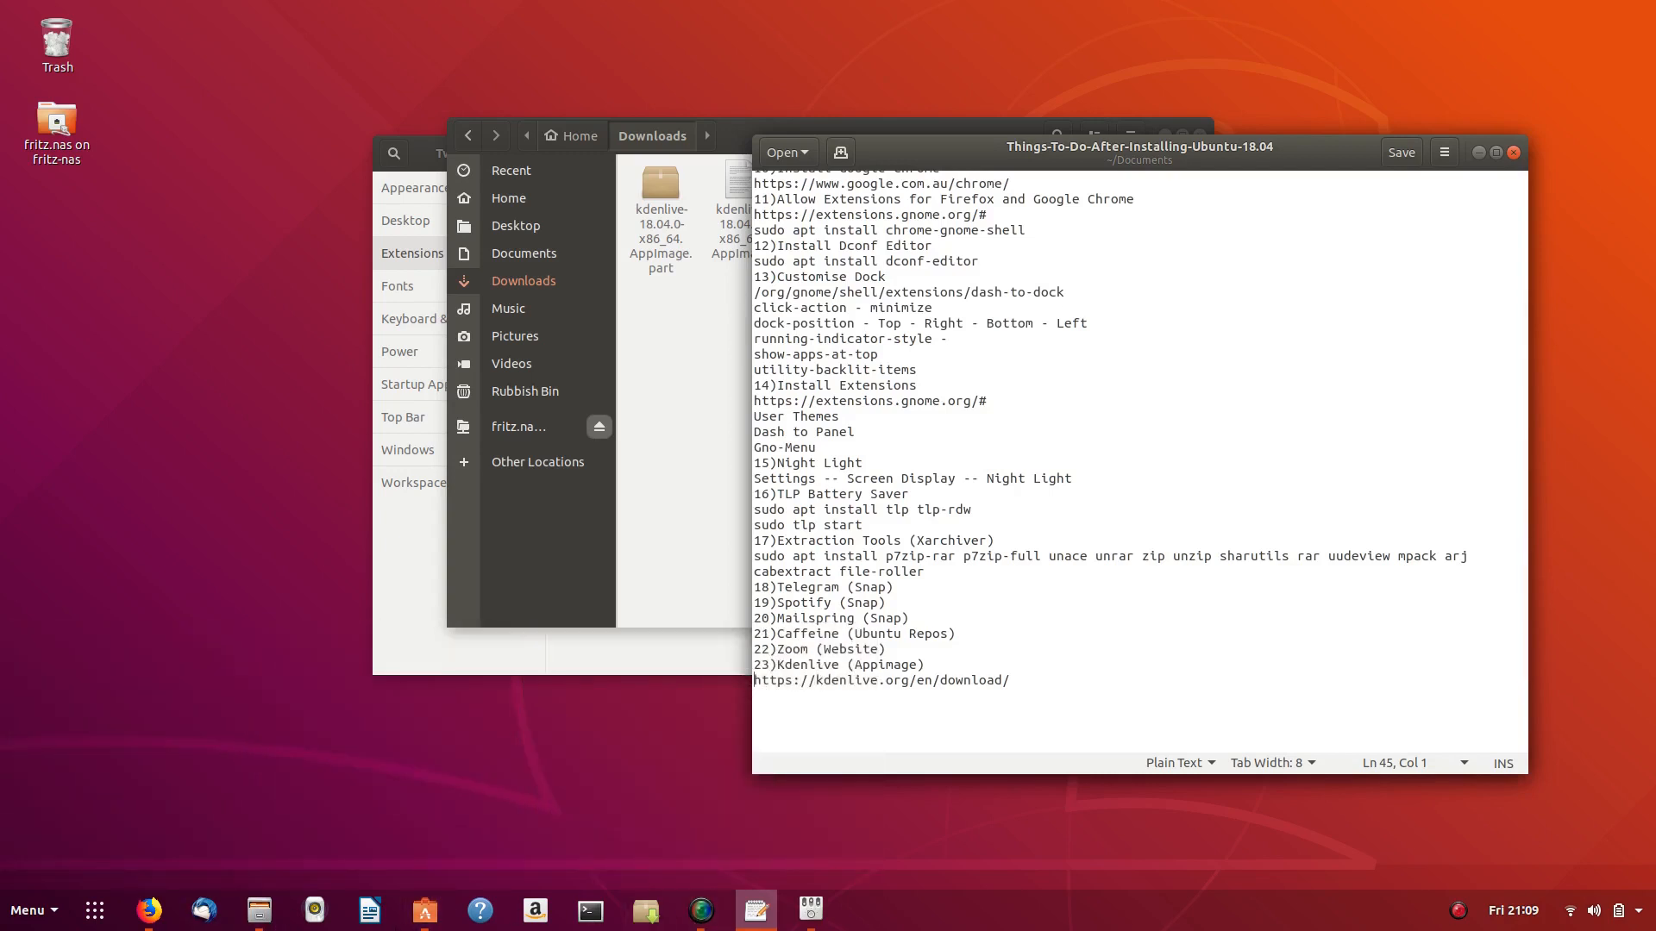
key(super)
text(zoom)
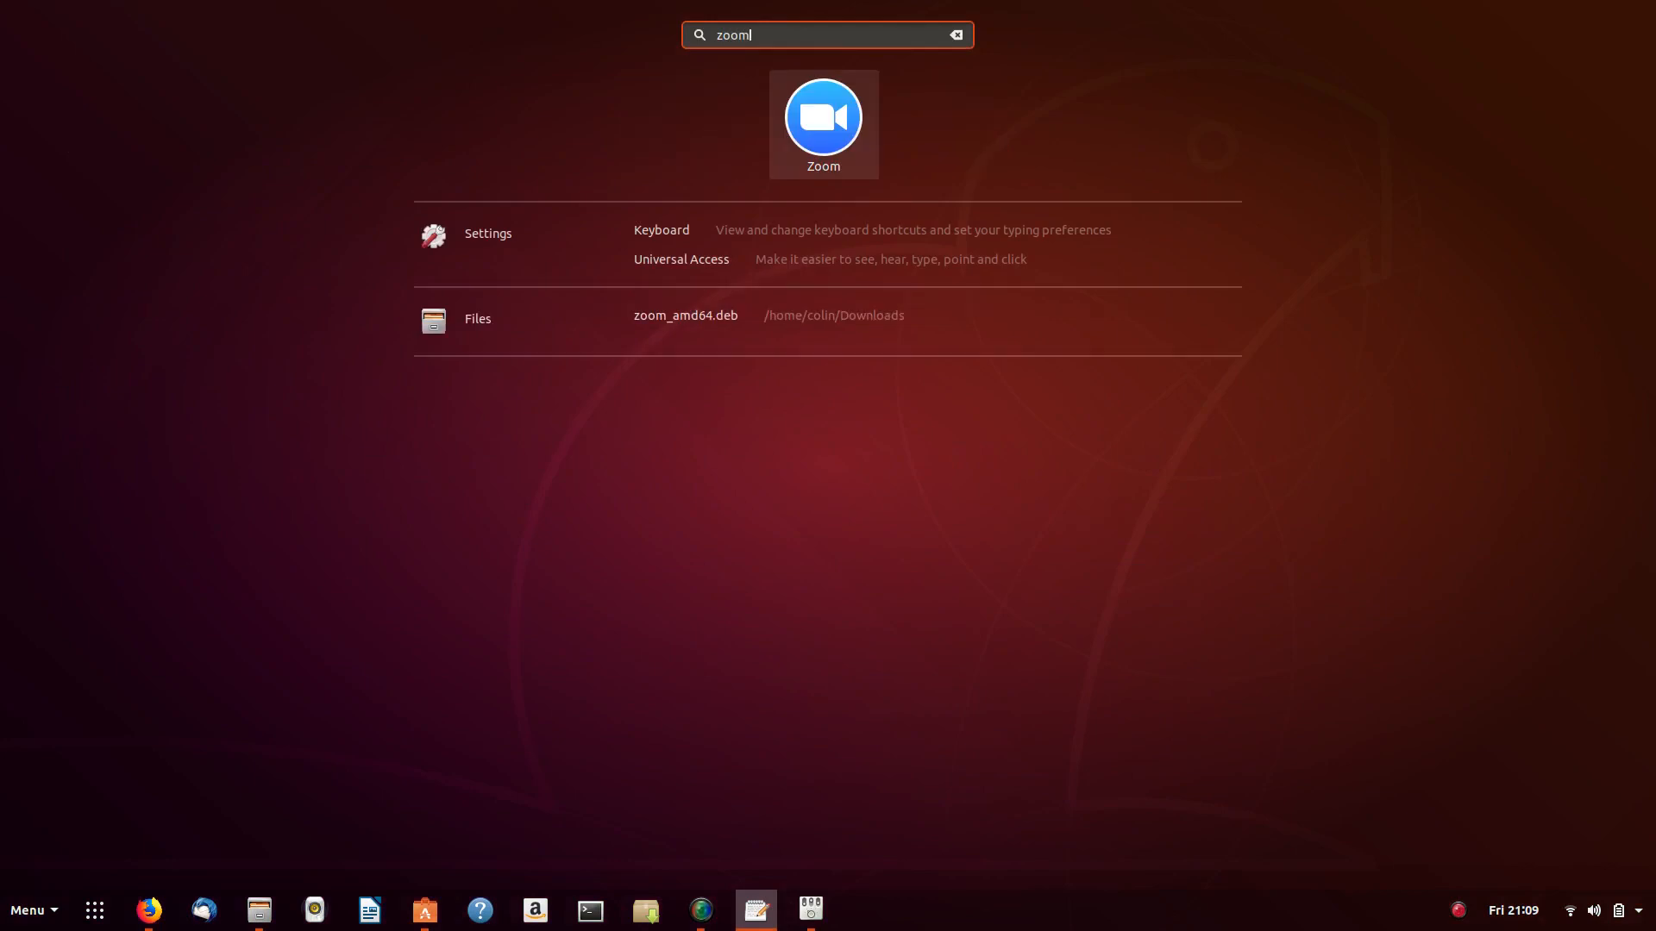
key(Return)
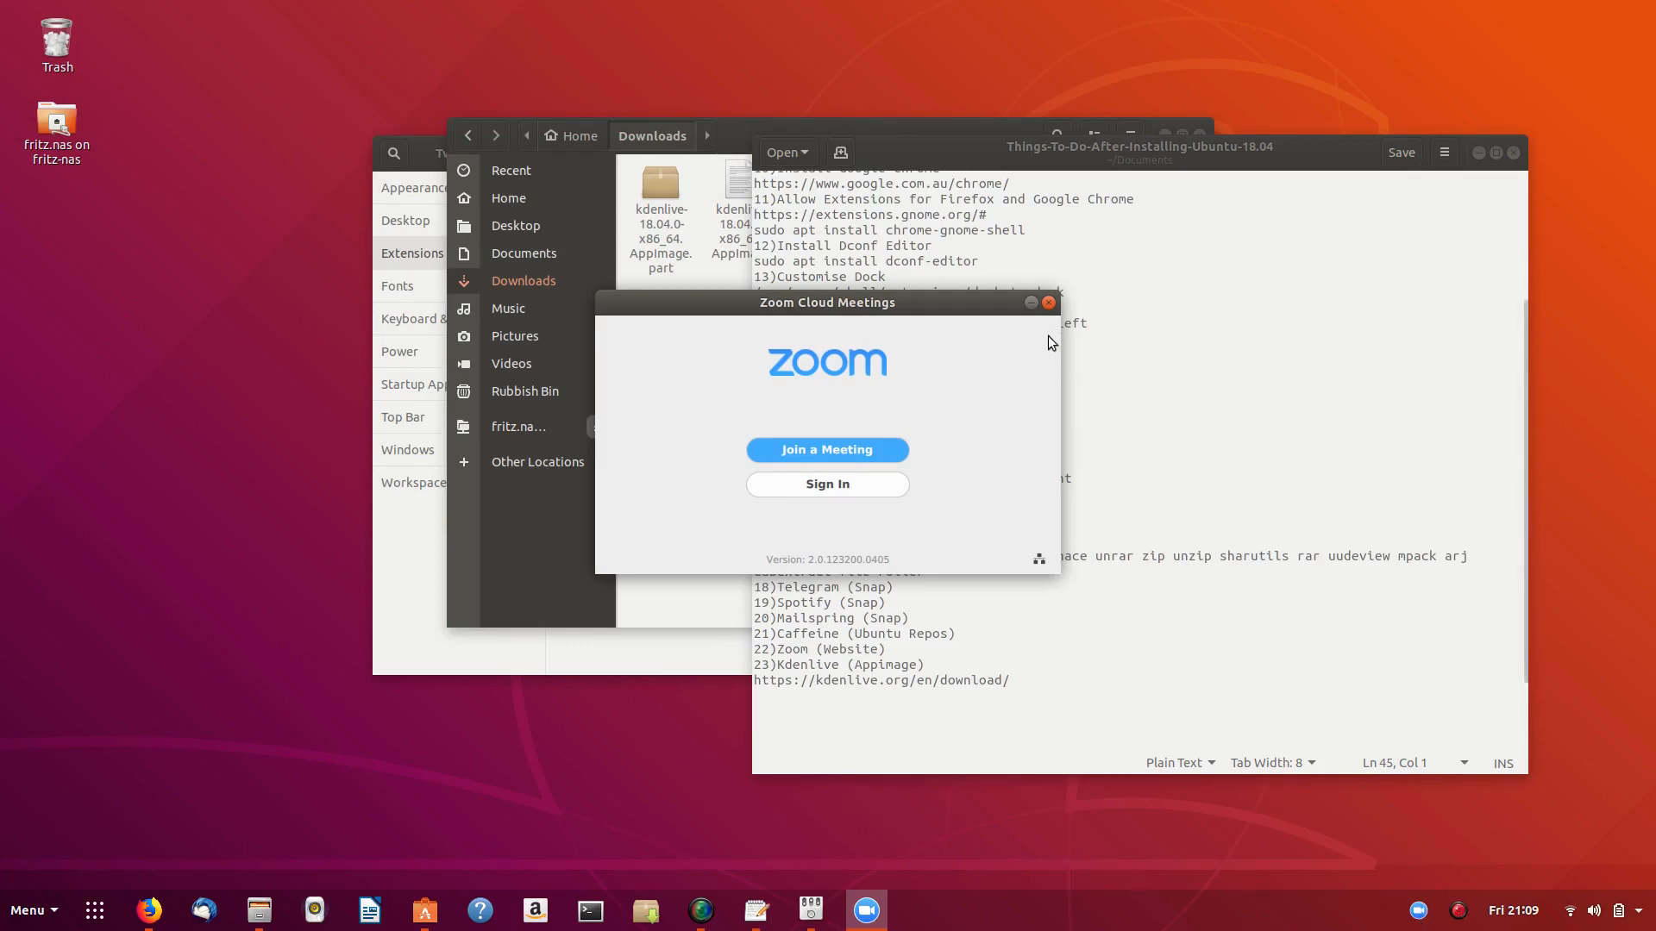
key(super)
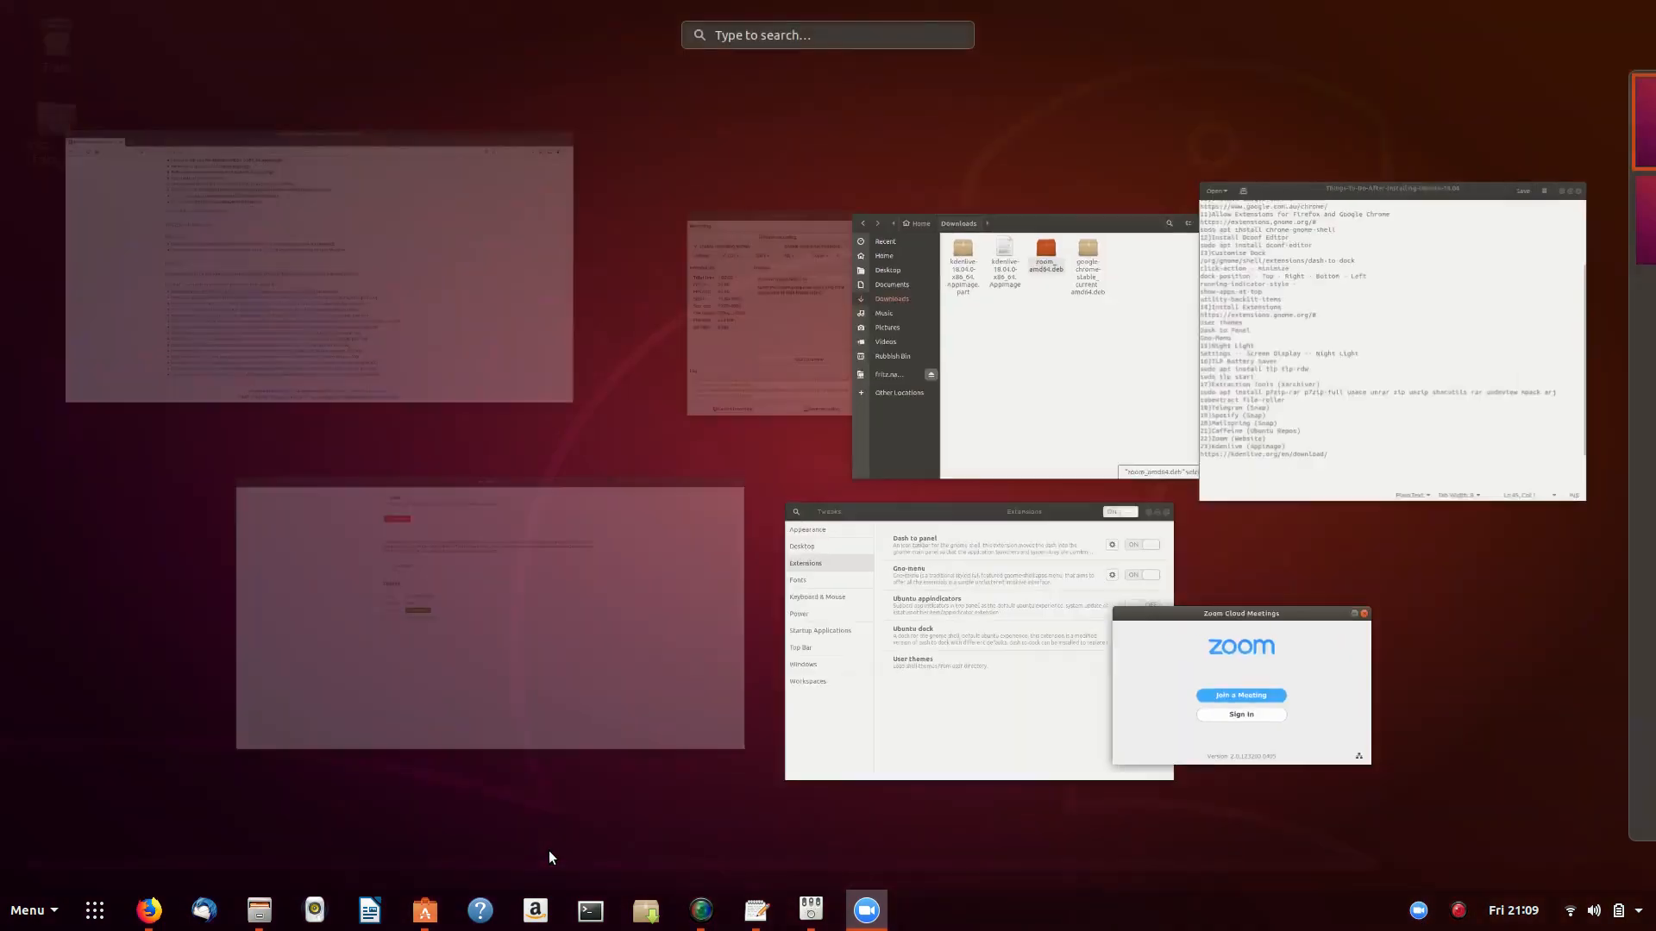
text(tell)
key(Return)
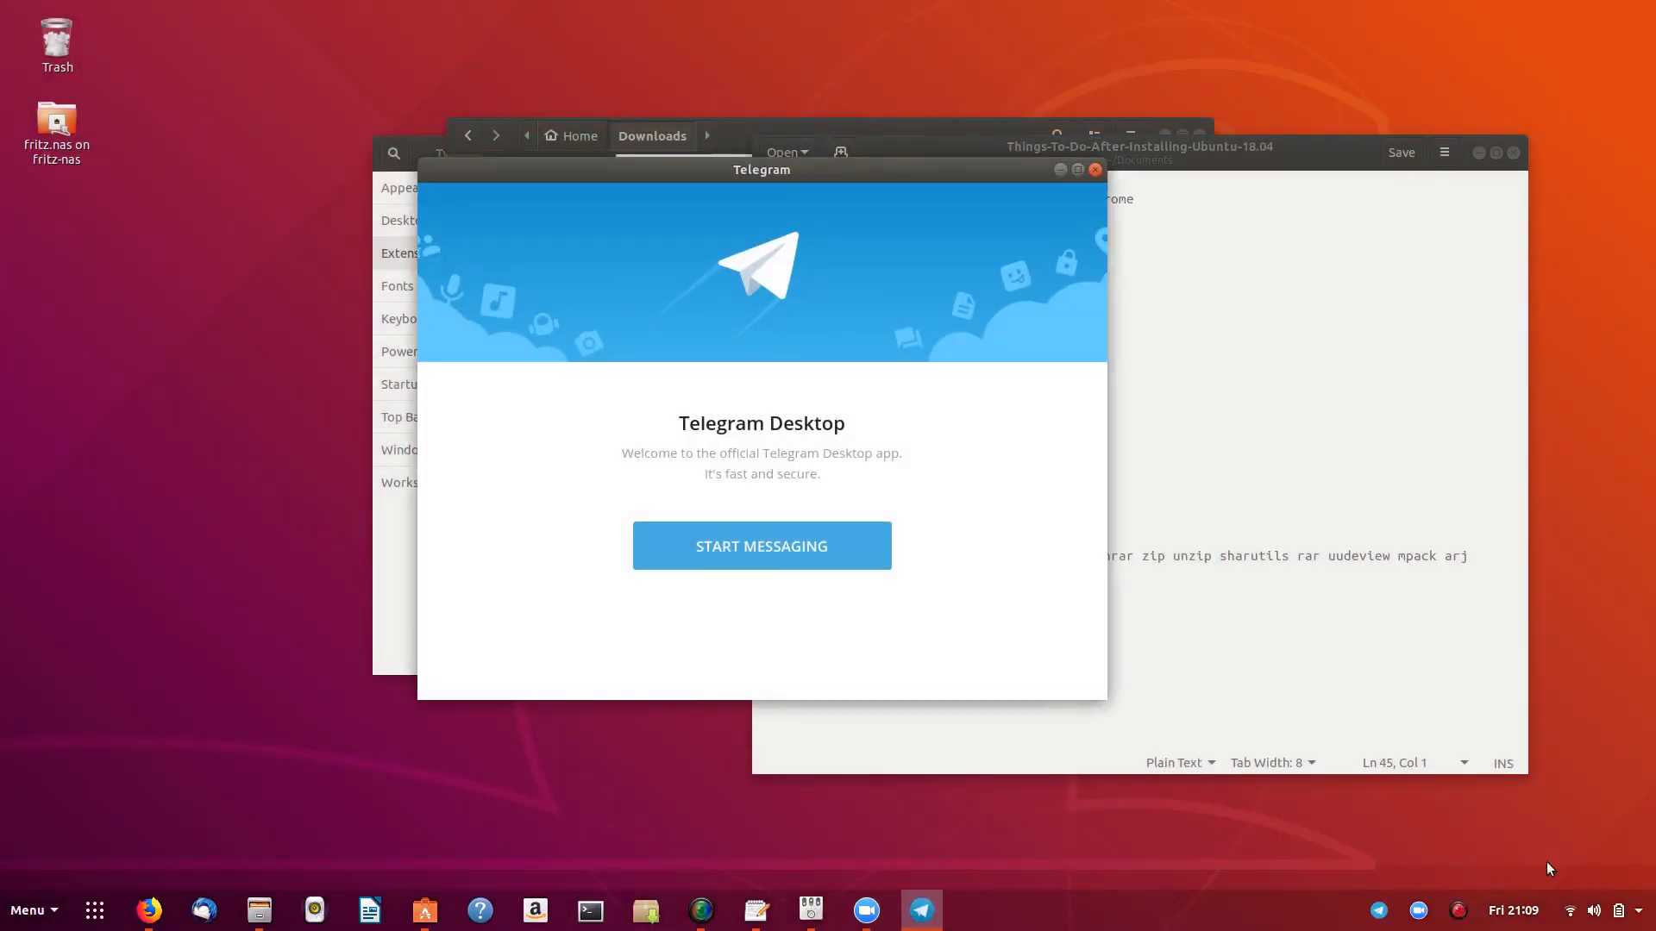
click(1095, 170)
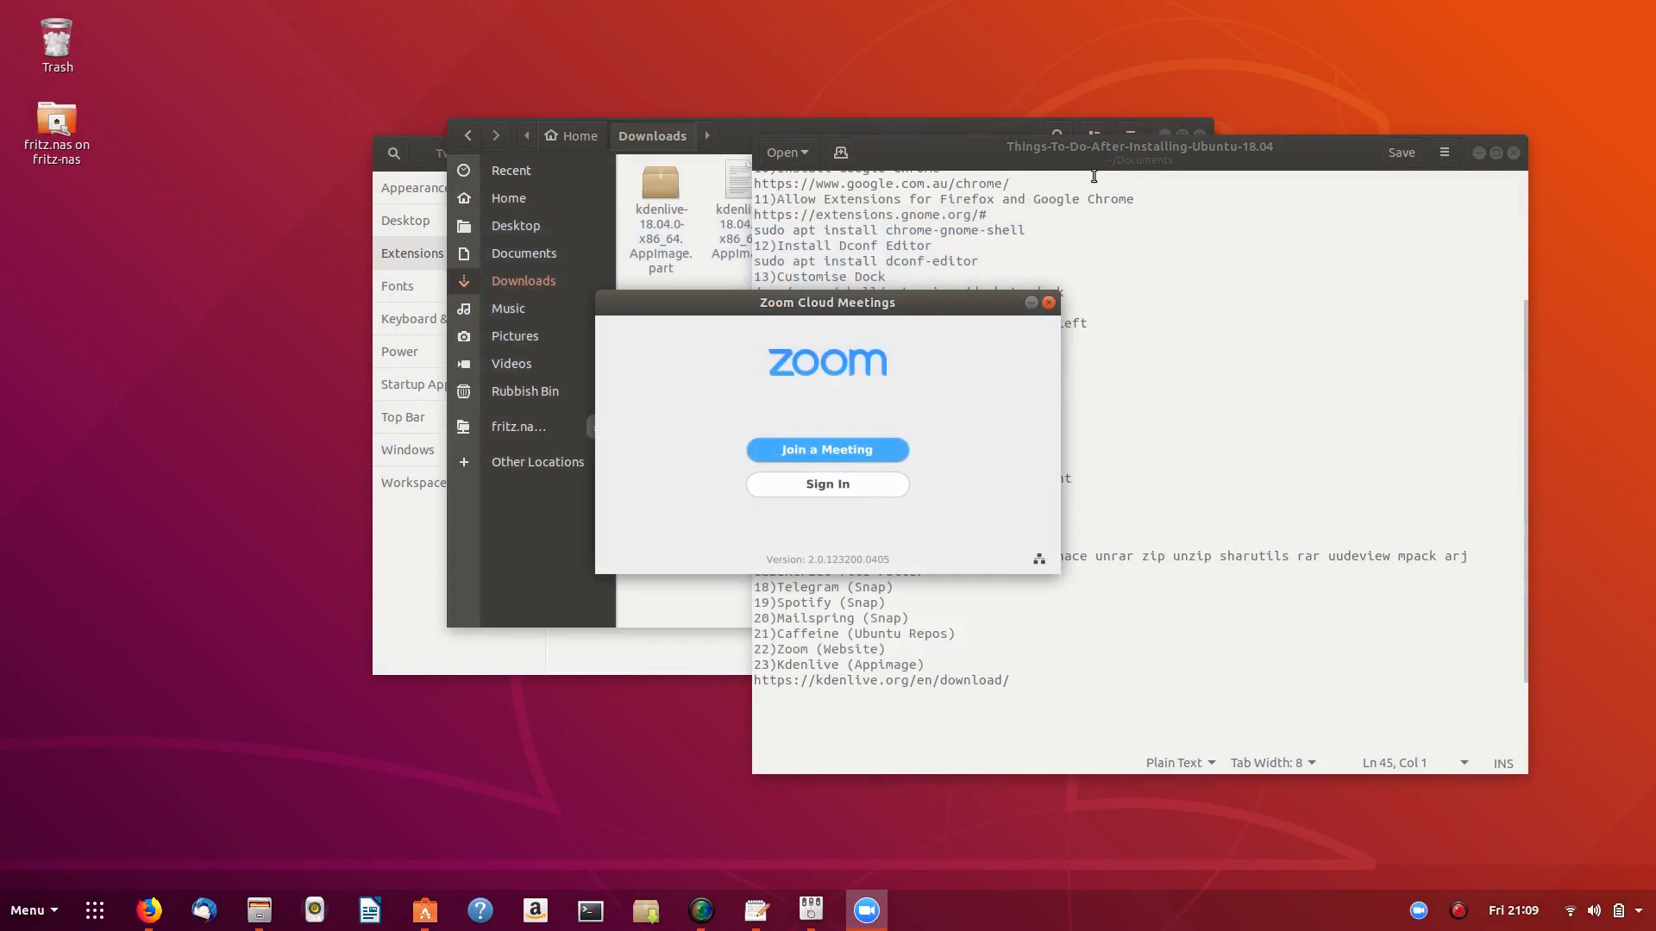
click(1049, 303)
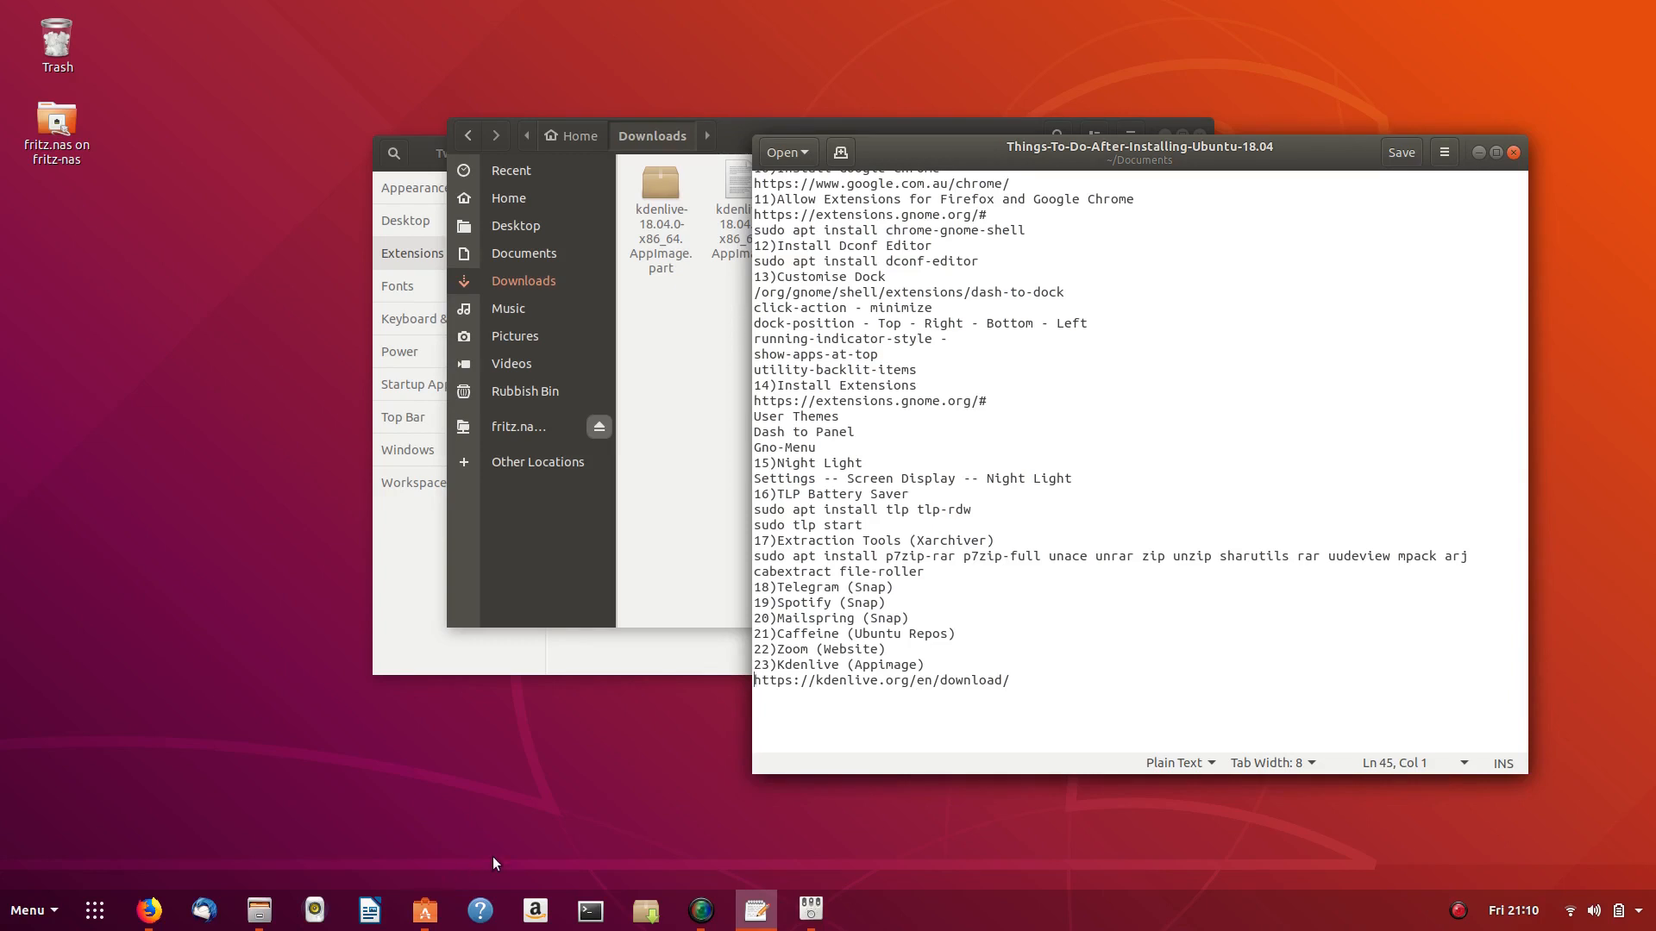
- Bring Ubuntu Software forward and step back to the menulibre results showing Menu Editor installed
mouse_move(427, 912)
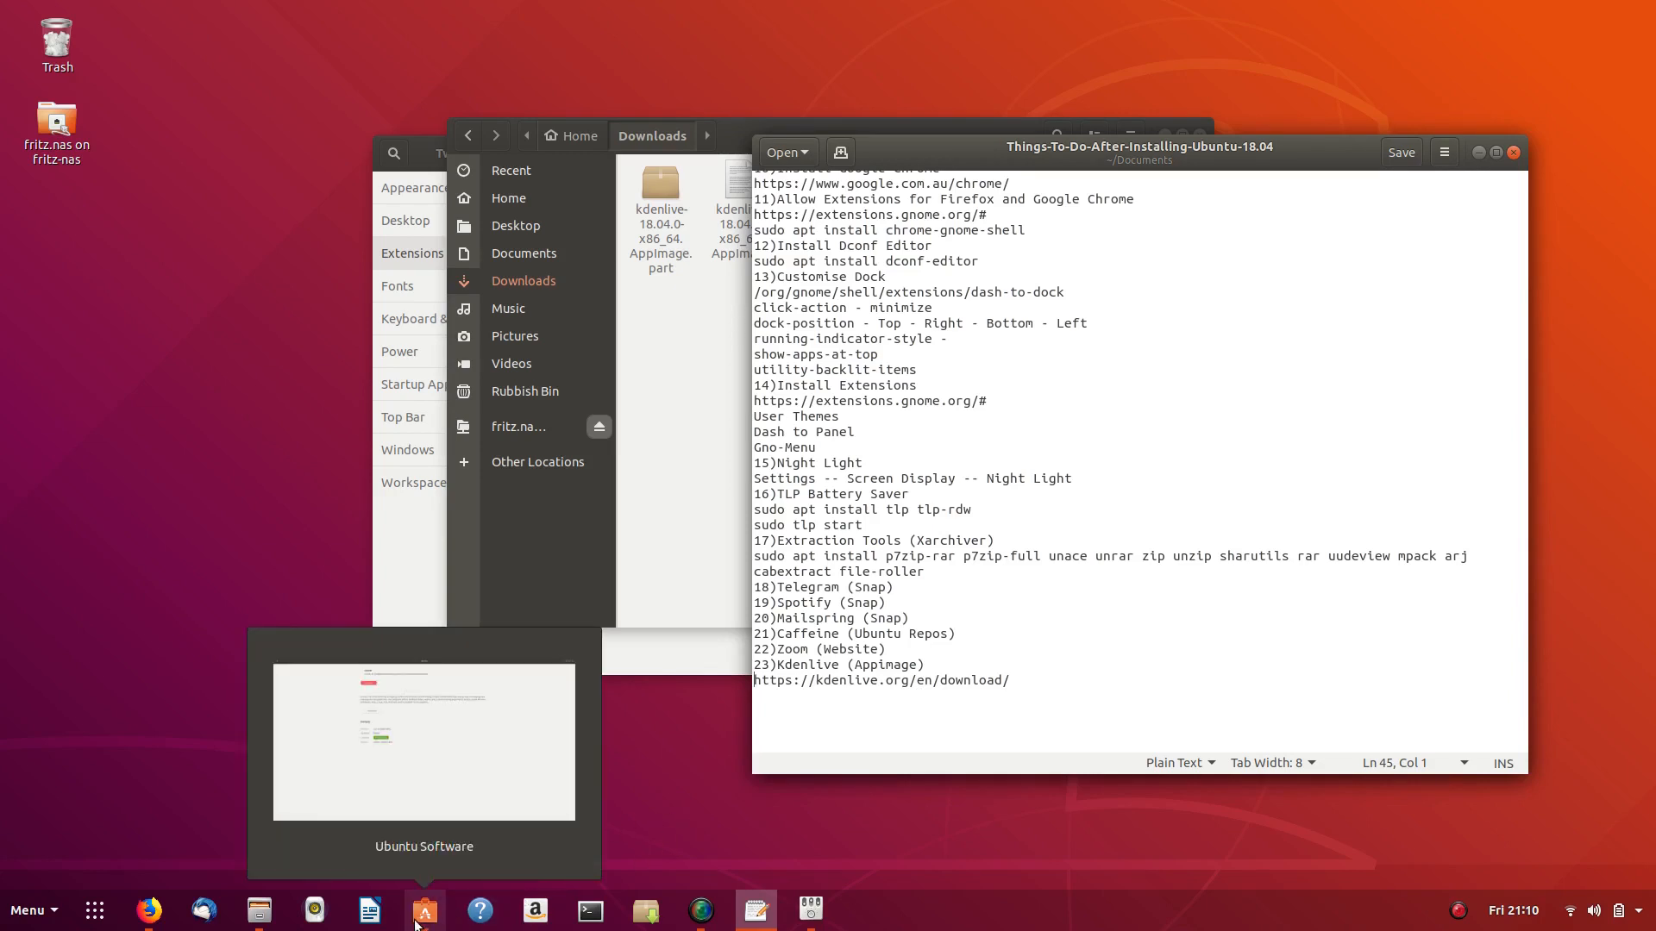
click(490, 814)
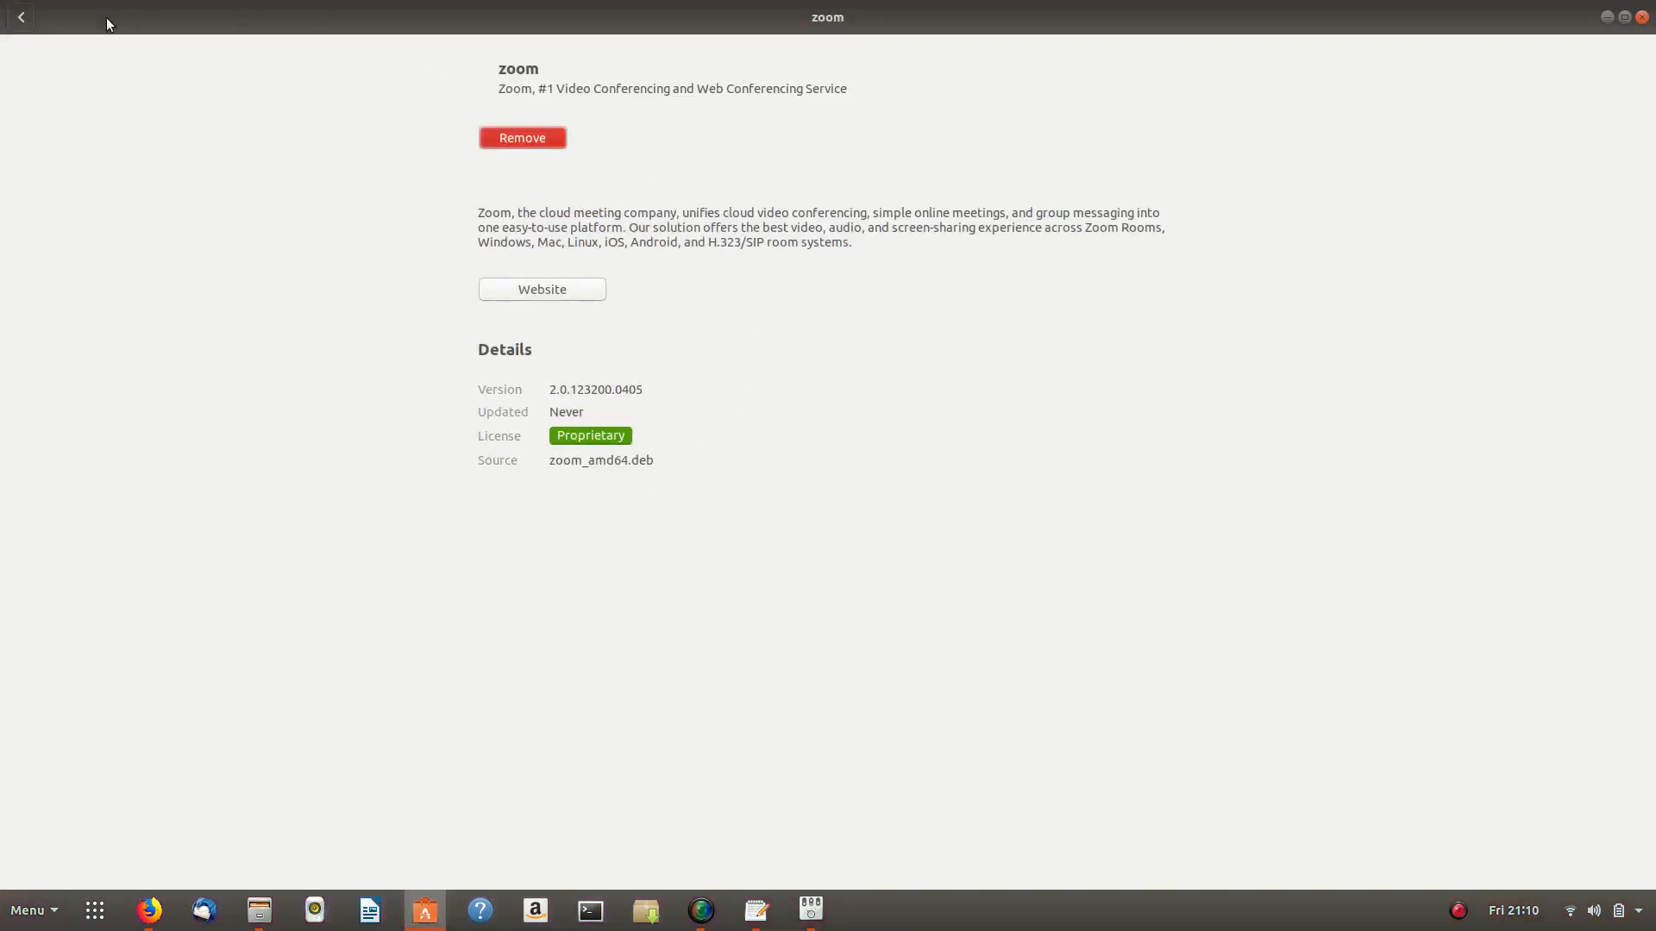
click(19, 19)
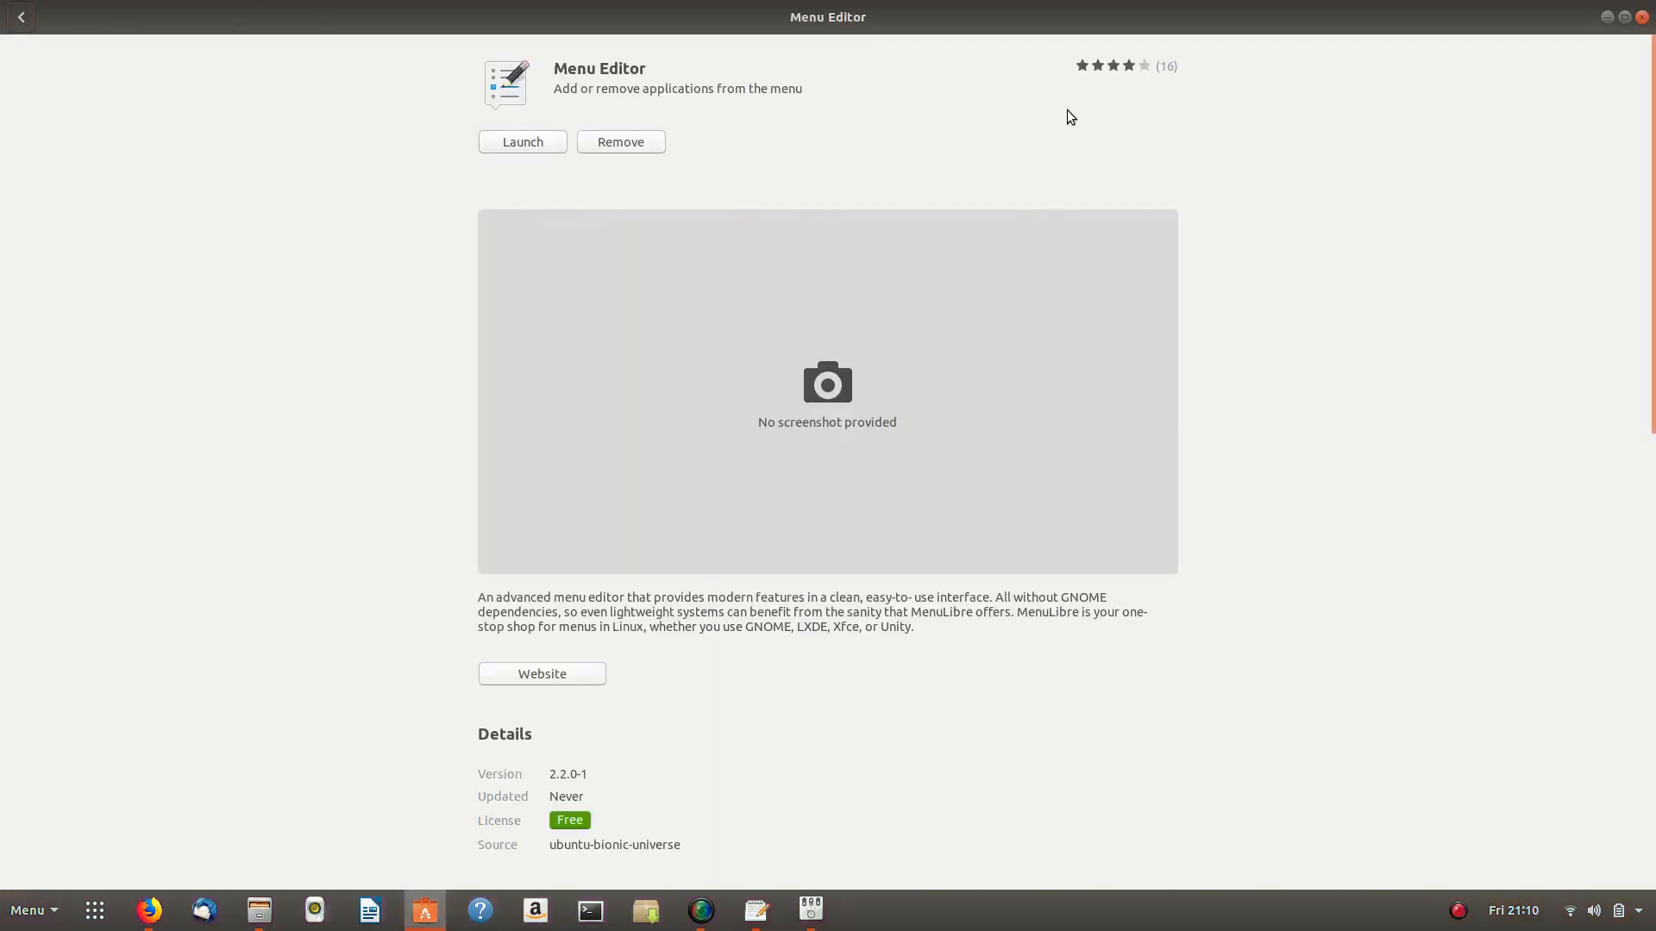
click(22, 18)
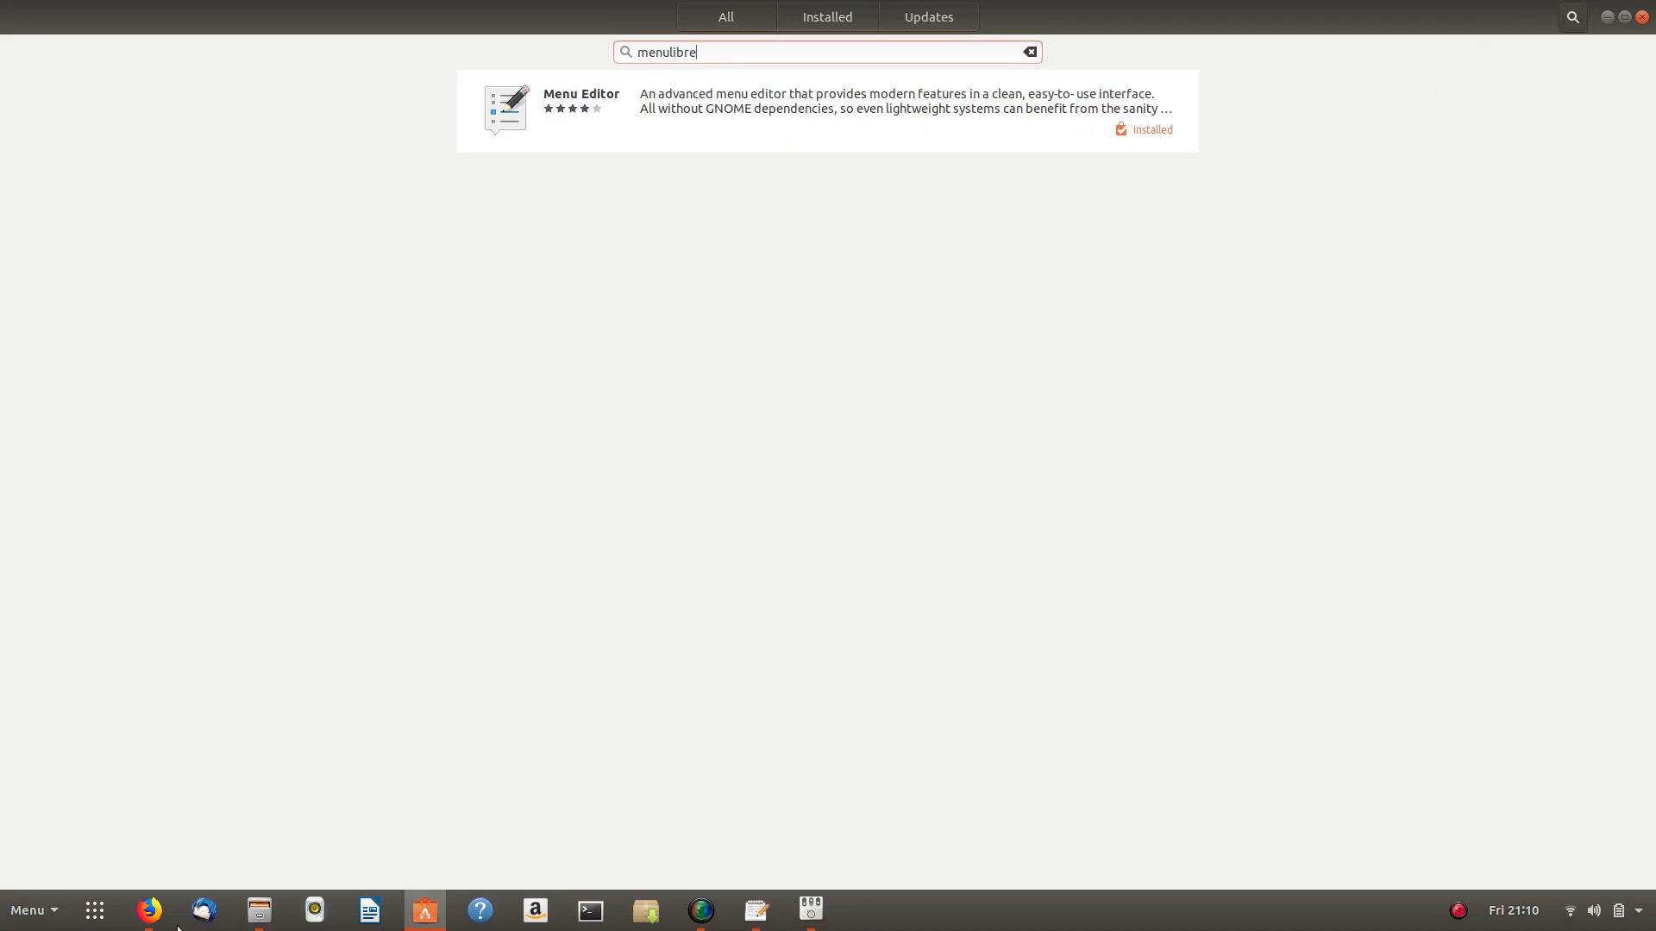
- In Firefox, search the web for 'flathub' and open the Flathub site from the results
click(164, 828)
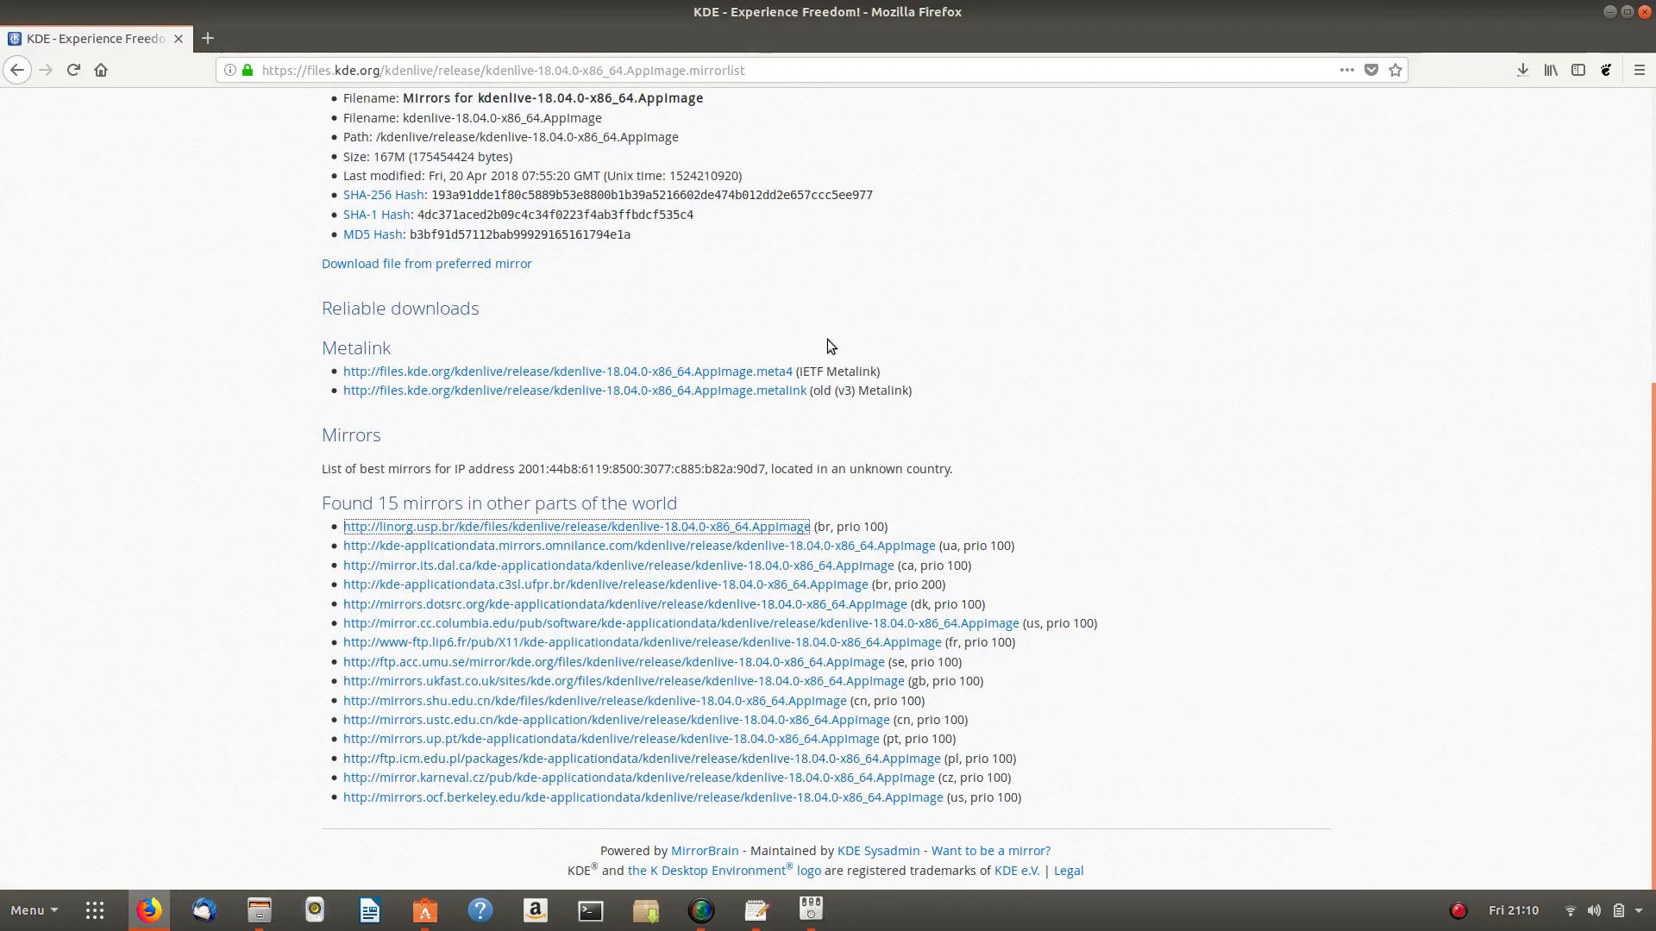
drag(792, 69, 119, 69)
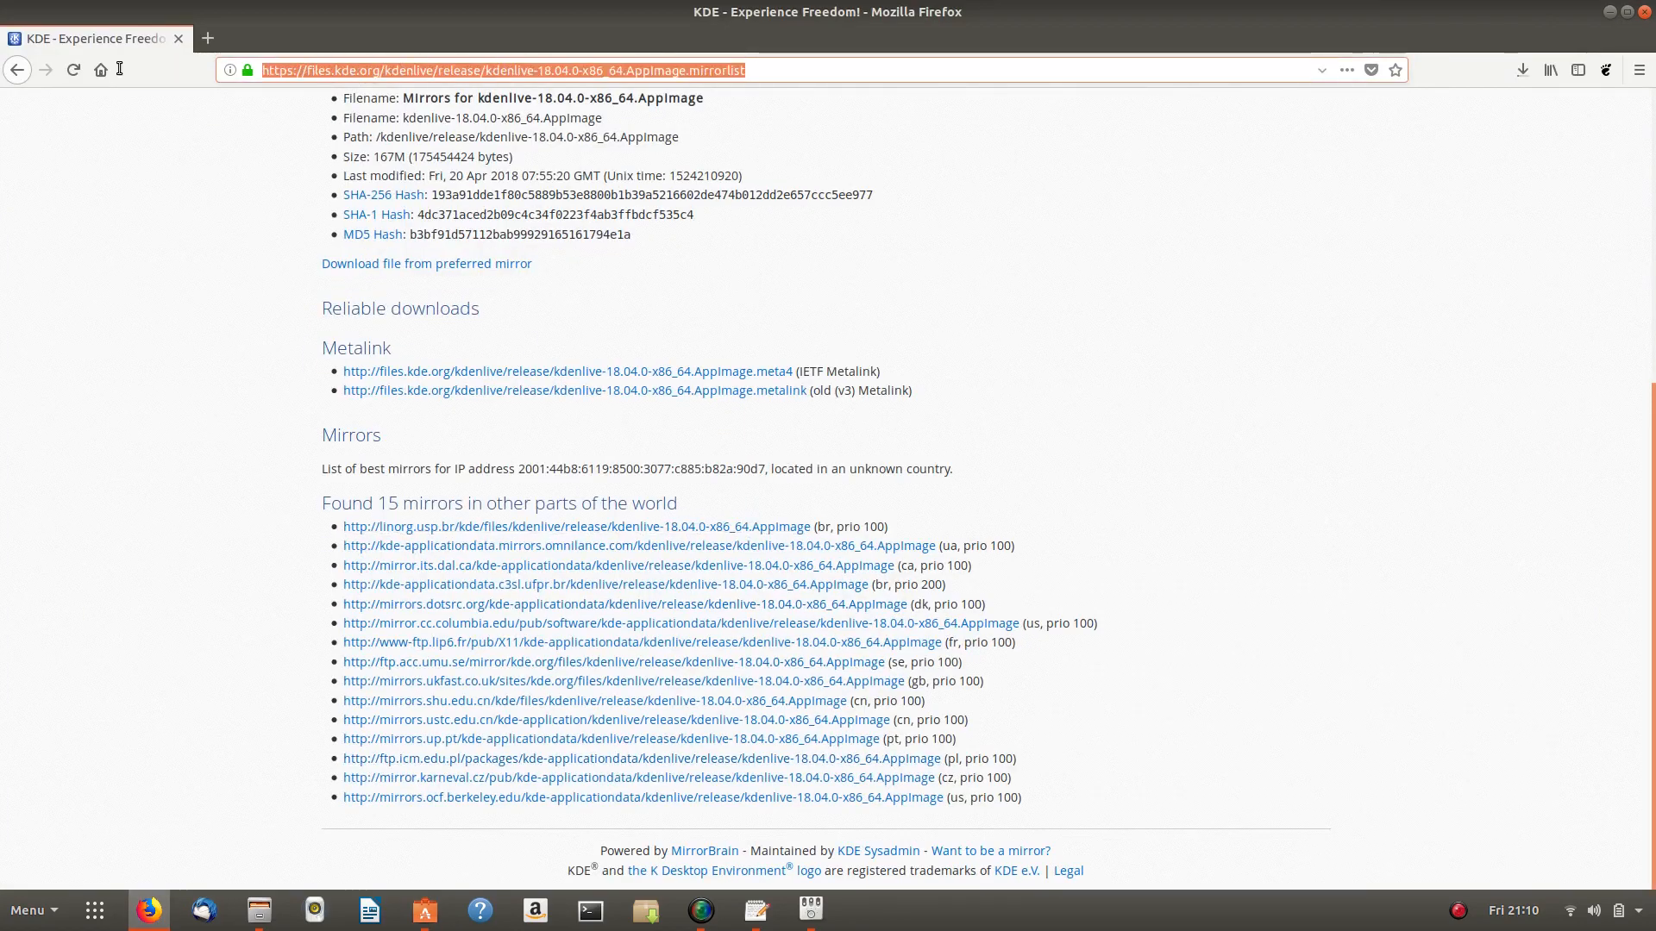
text(fla)
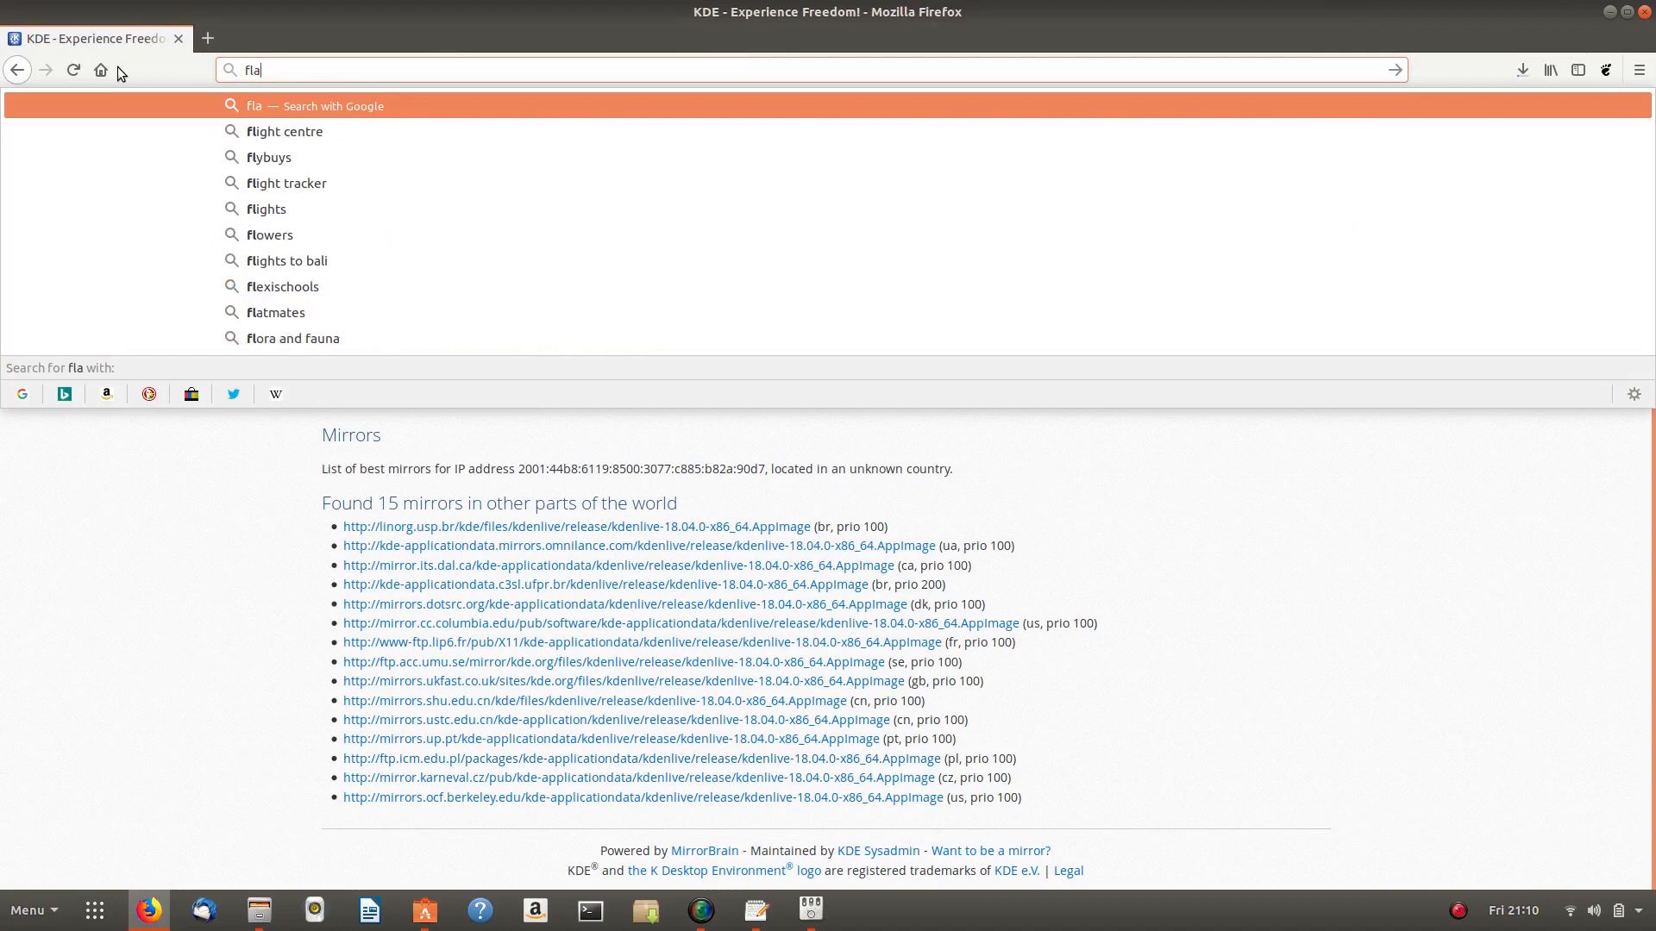
text(thub)
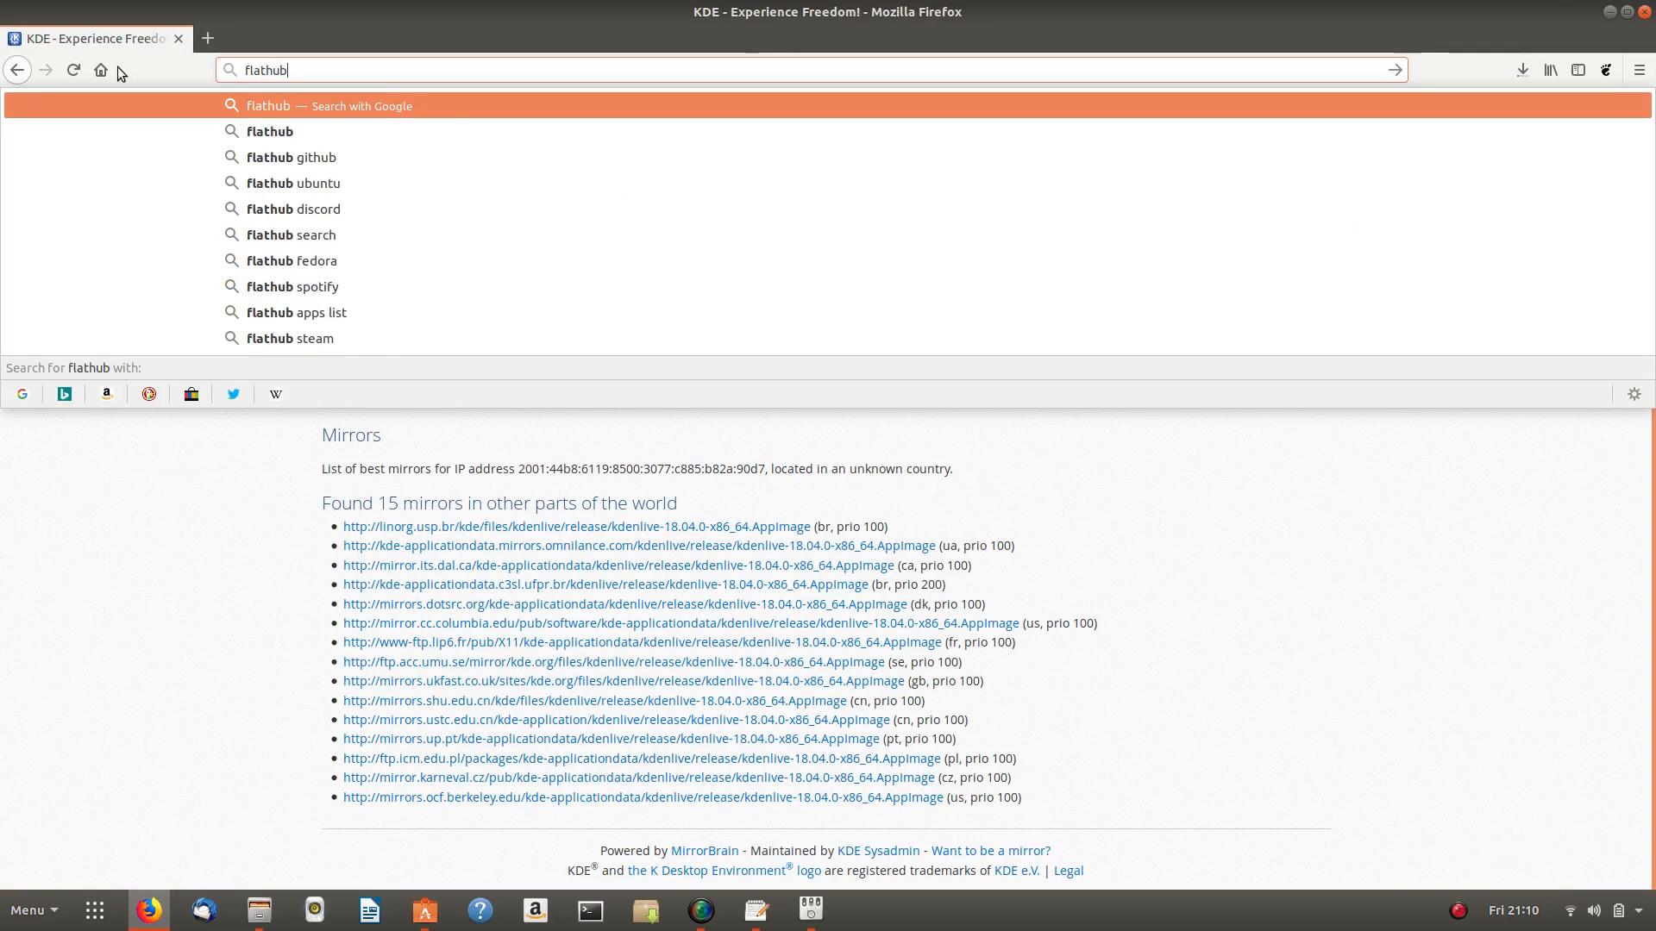
key(Return)
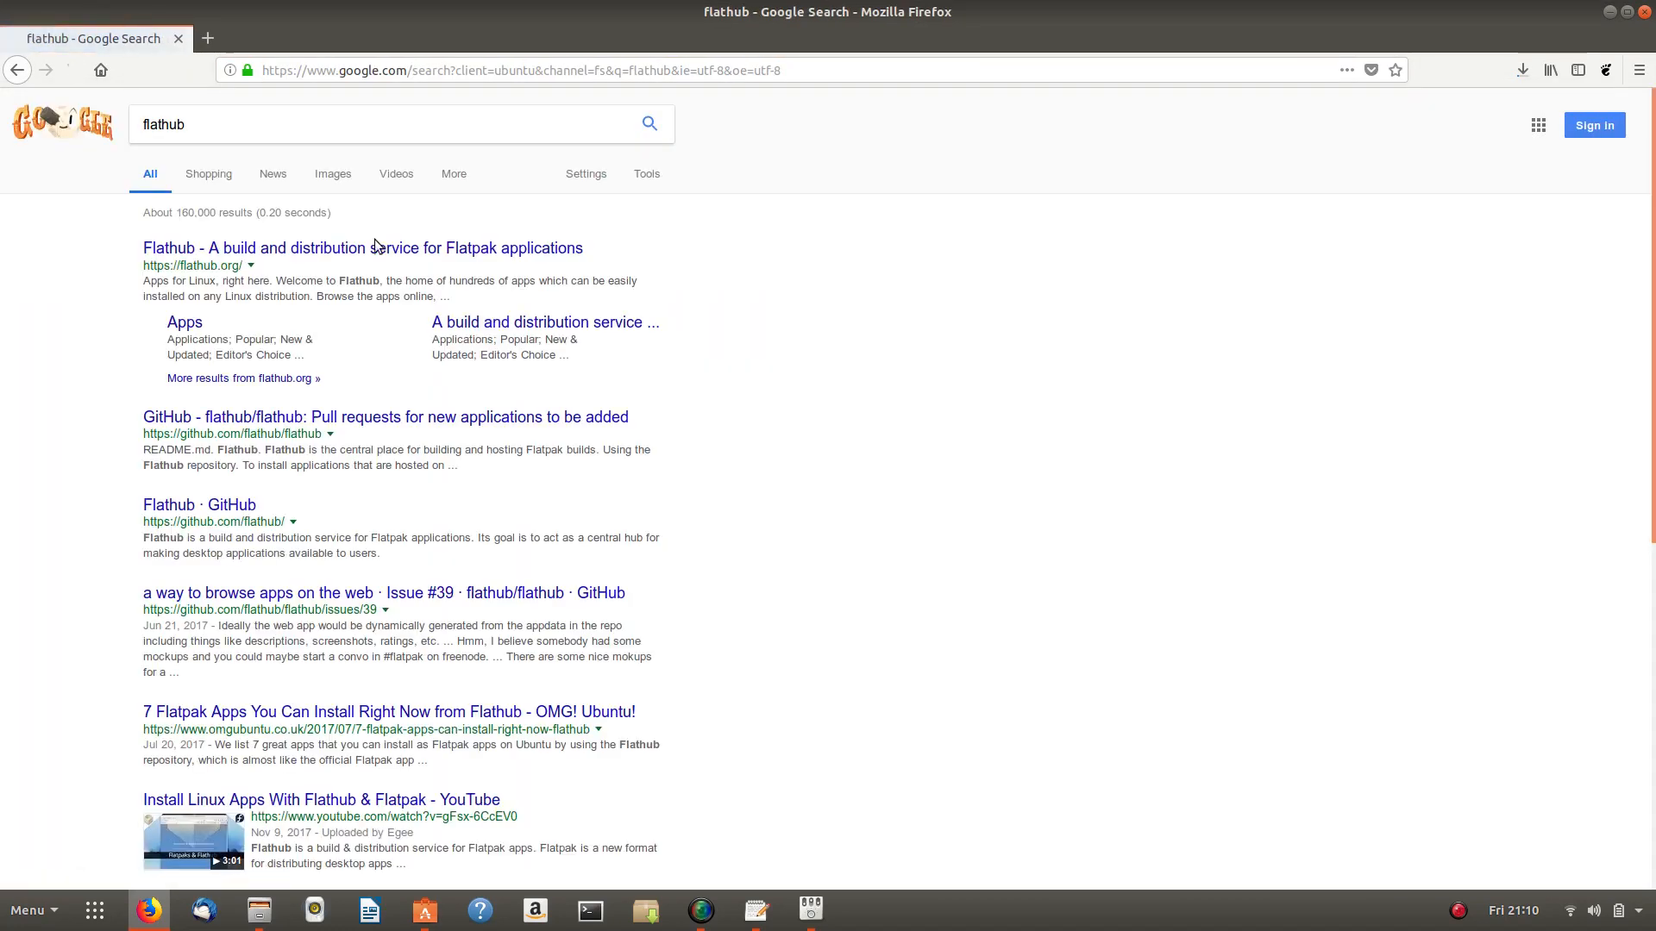
click(300, 251)
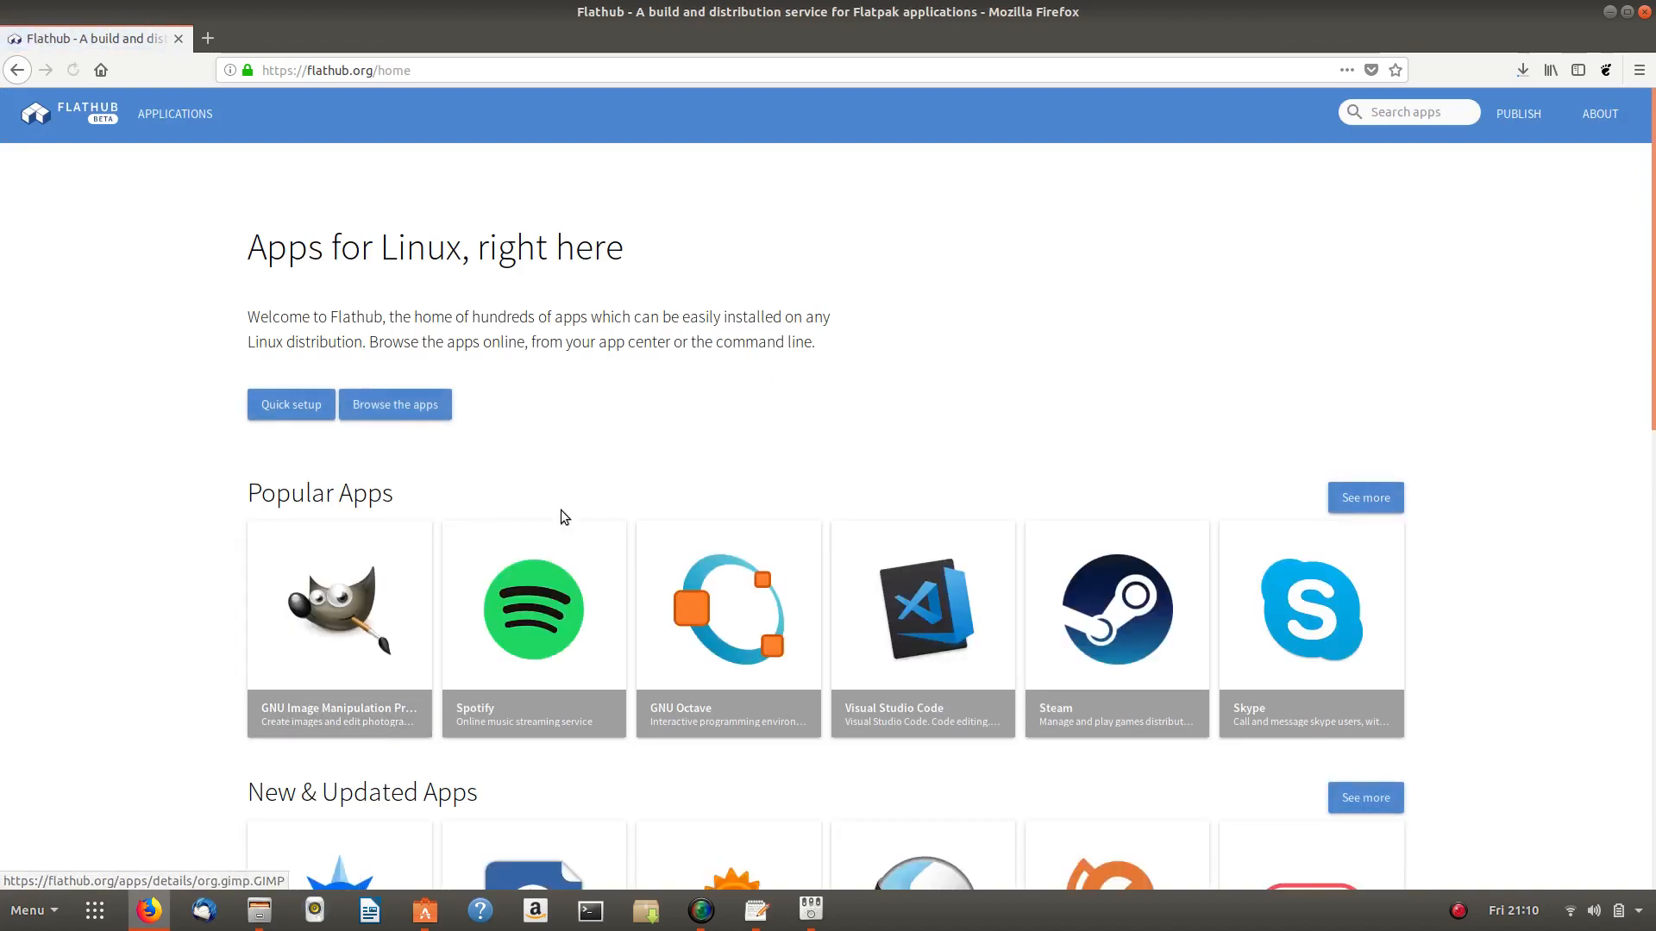
- Browse Flathub's Popular Apps and open the Spotify tile
scroll(726, 458, down, 3)
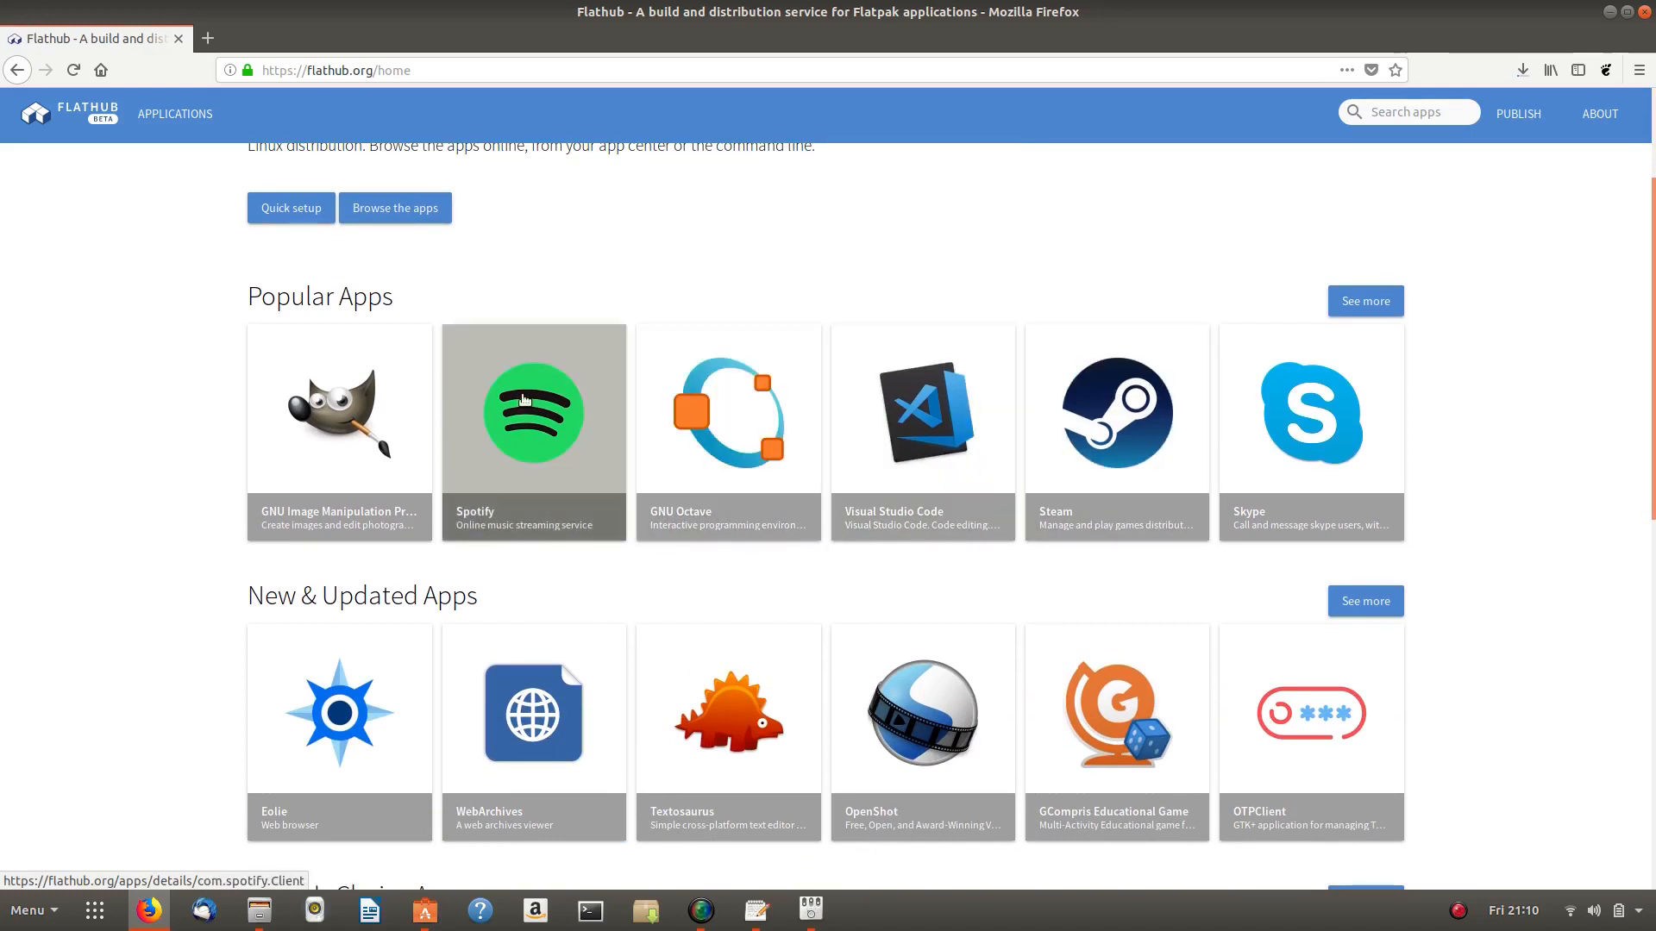
scroll(523, 399, down, 4)
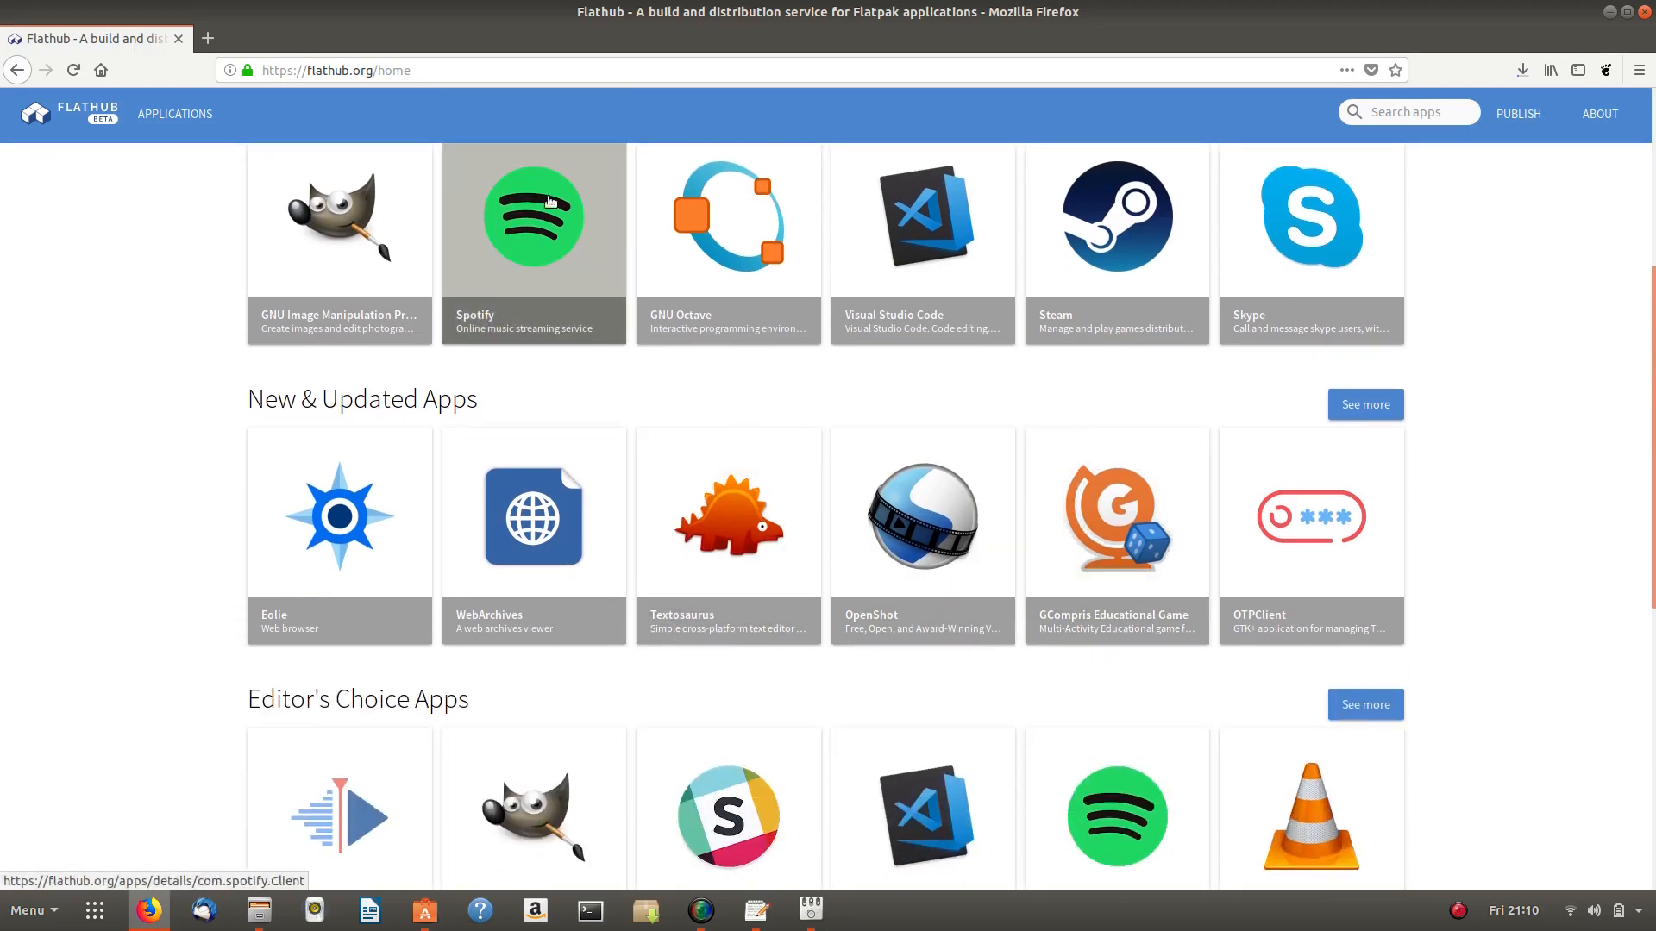
scroll(539, 332, up, 4)
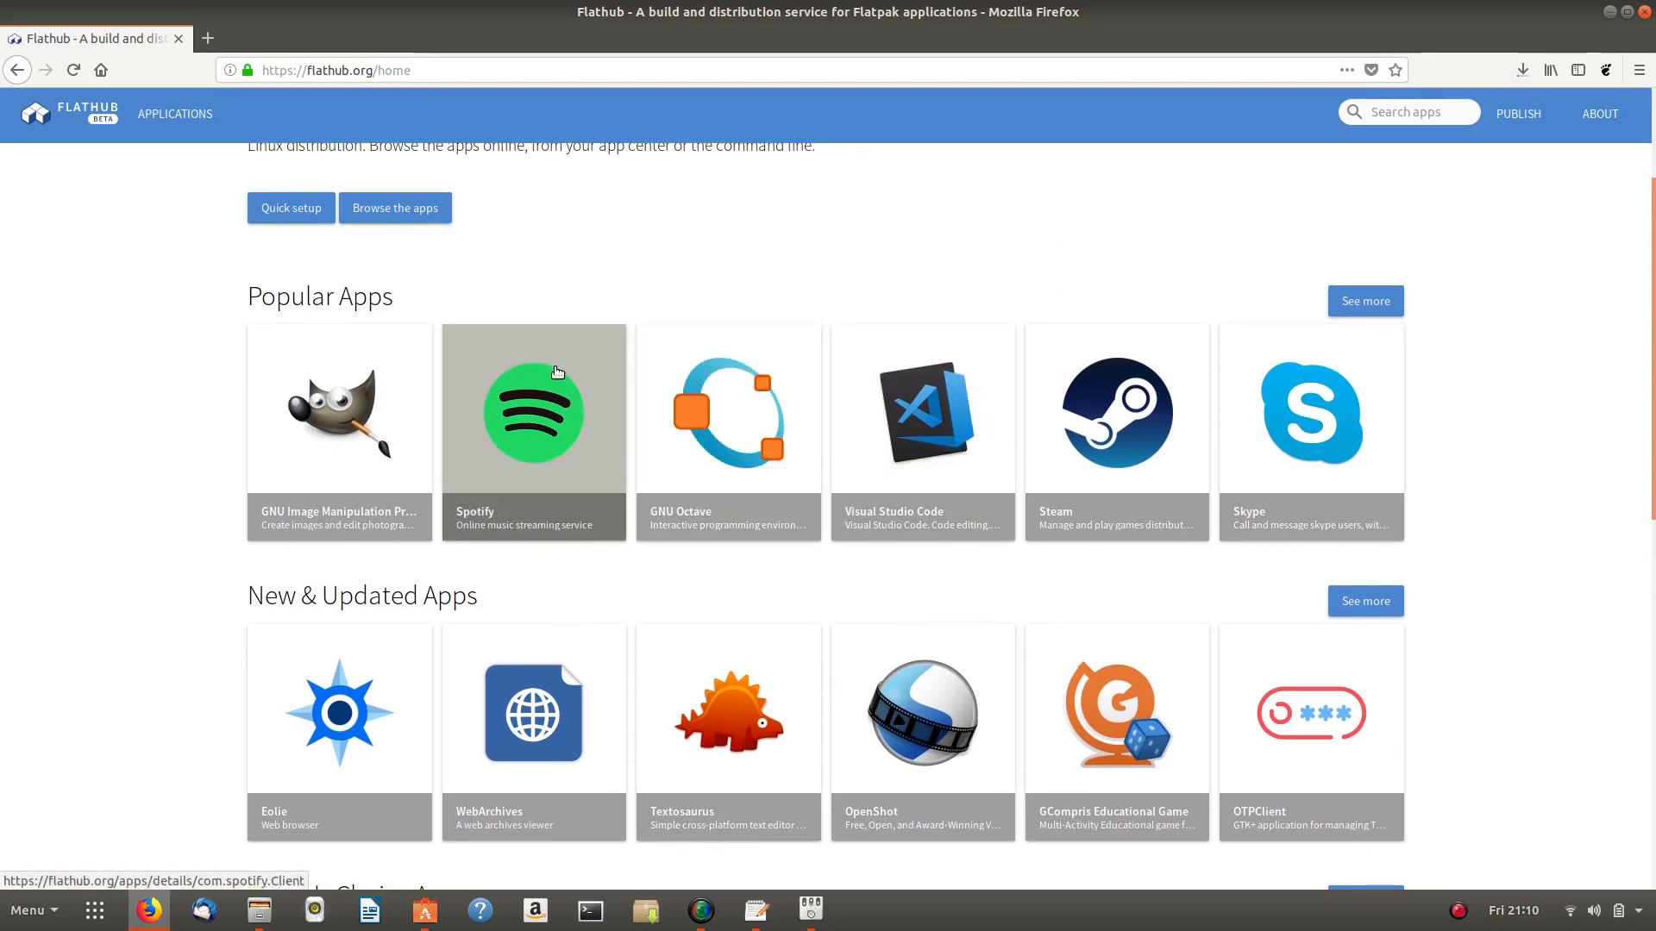
scroll(557, 372, down, 8)
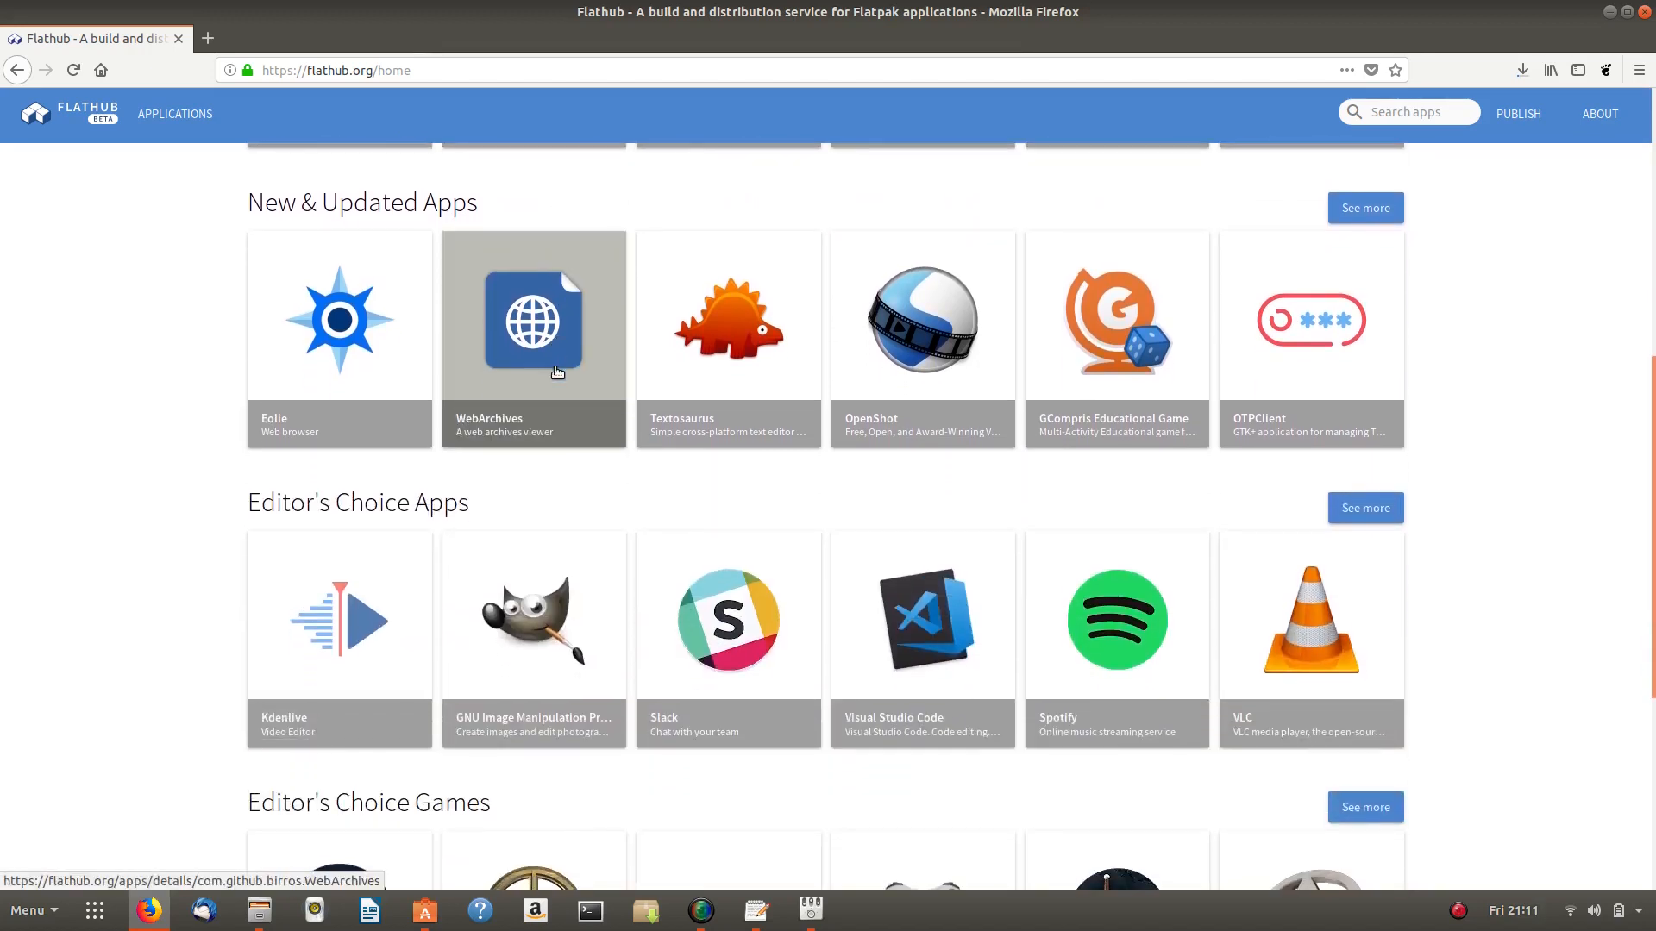
scroll(557, 371, down, 2)
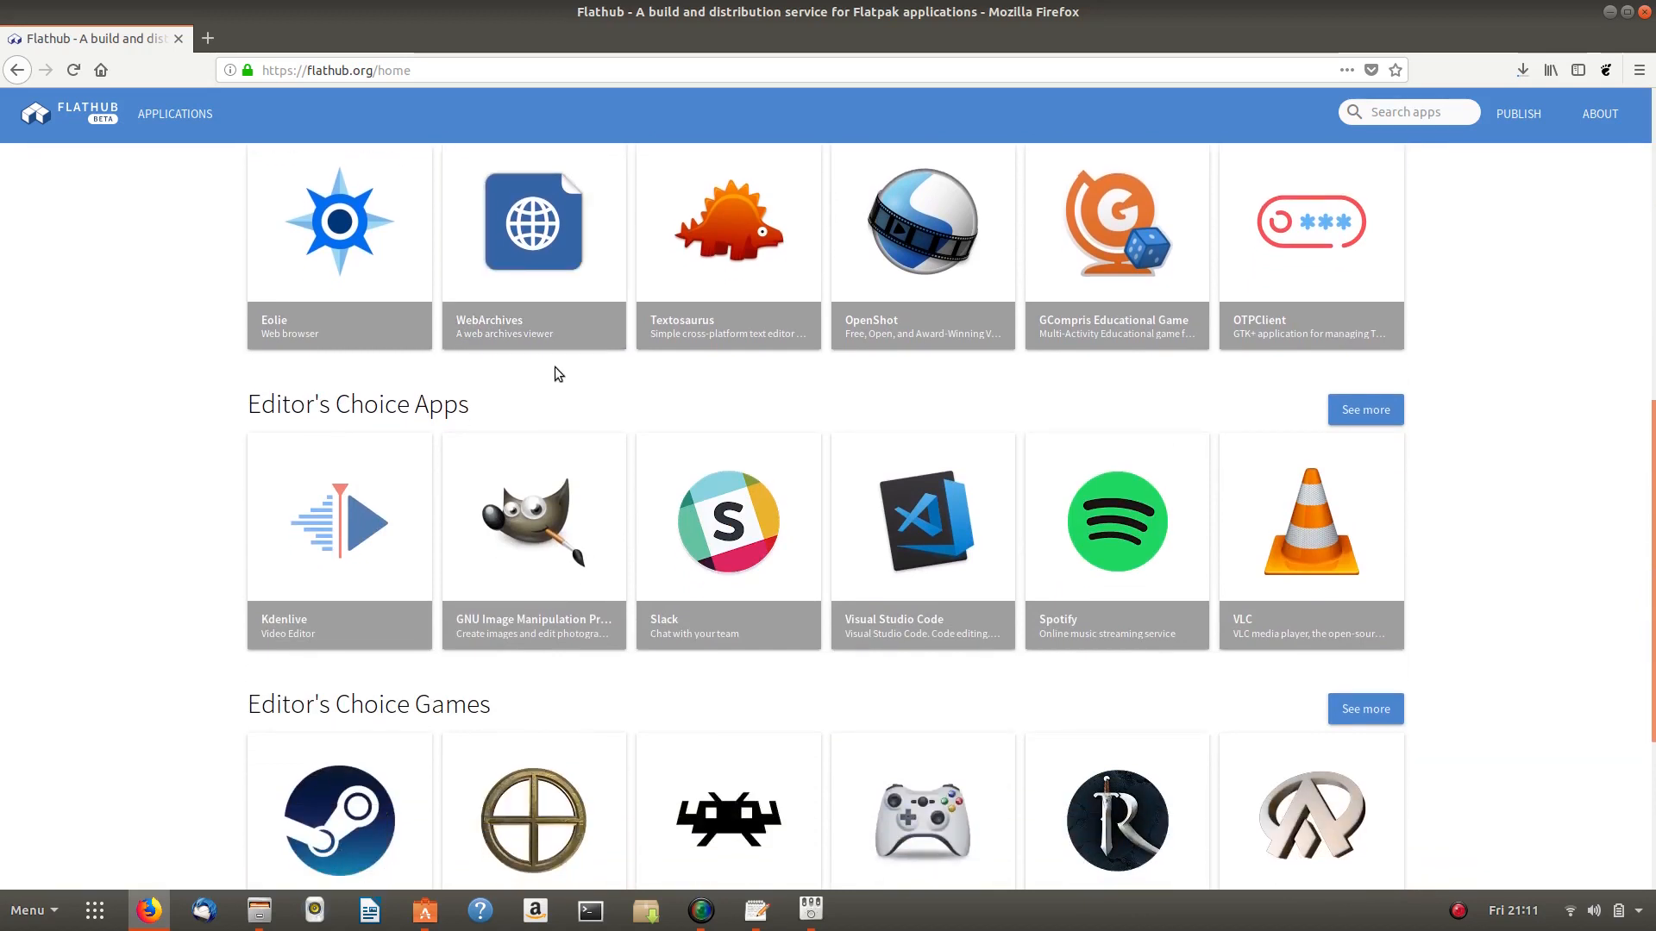
scroll(666, 541, up, 3)
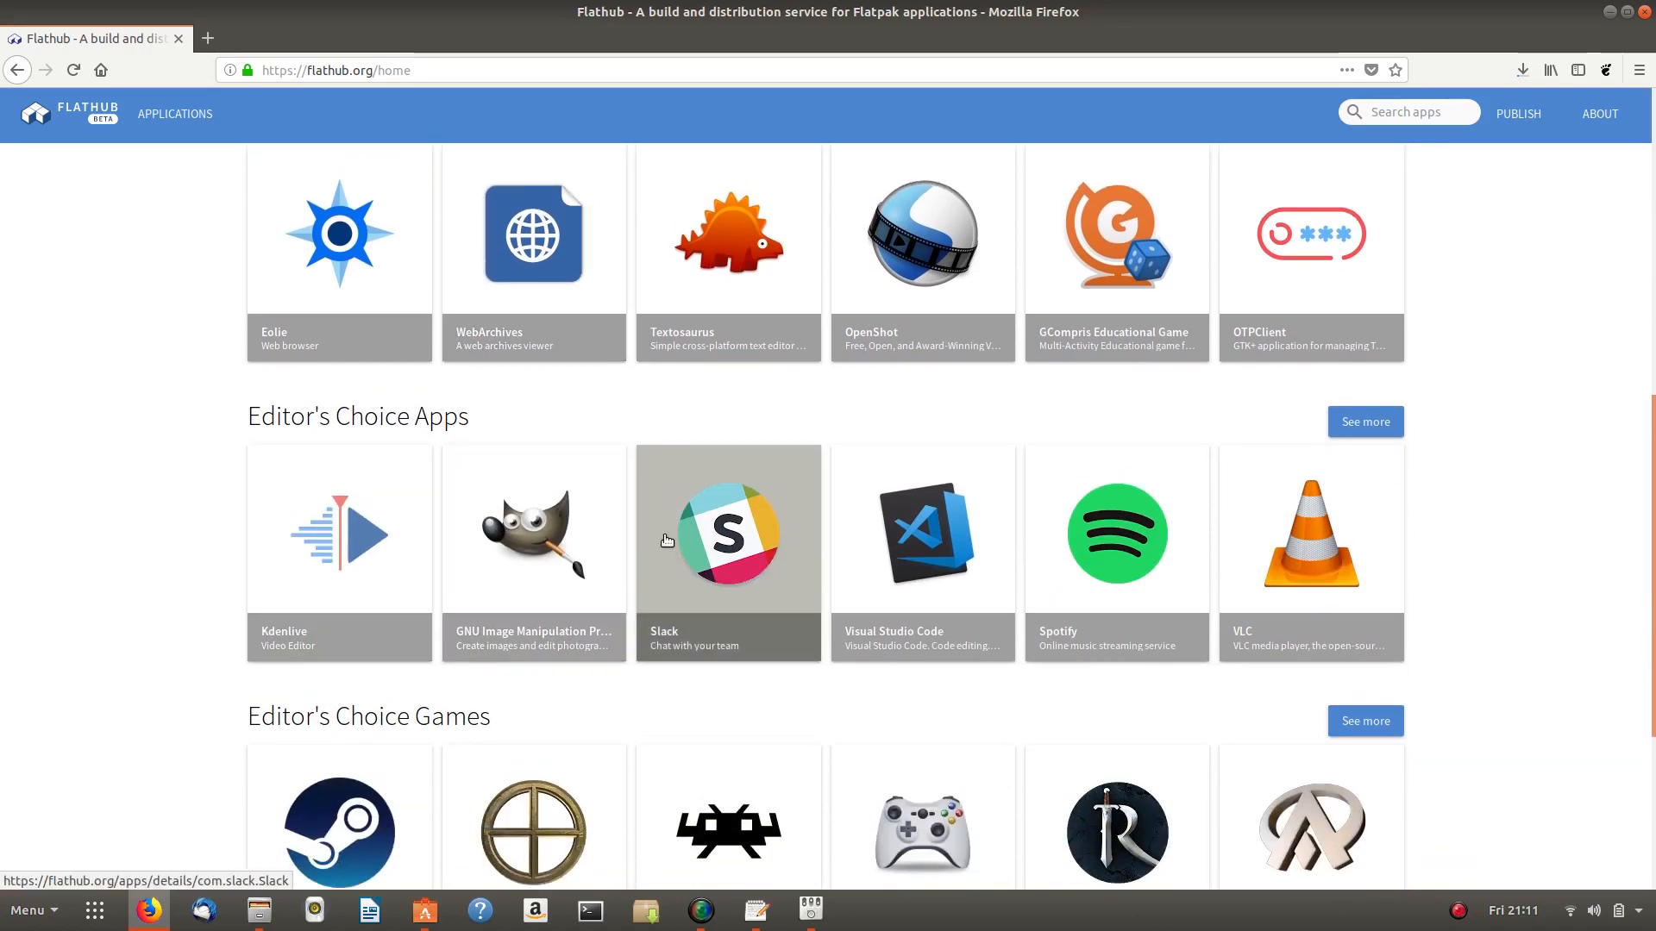
scroll(667, 541, up, 7)
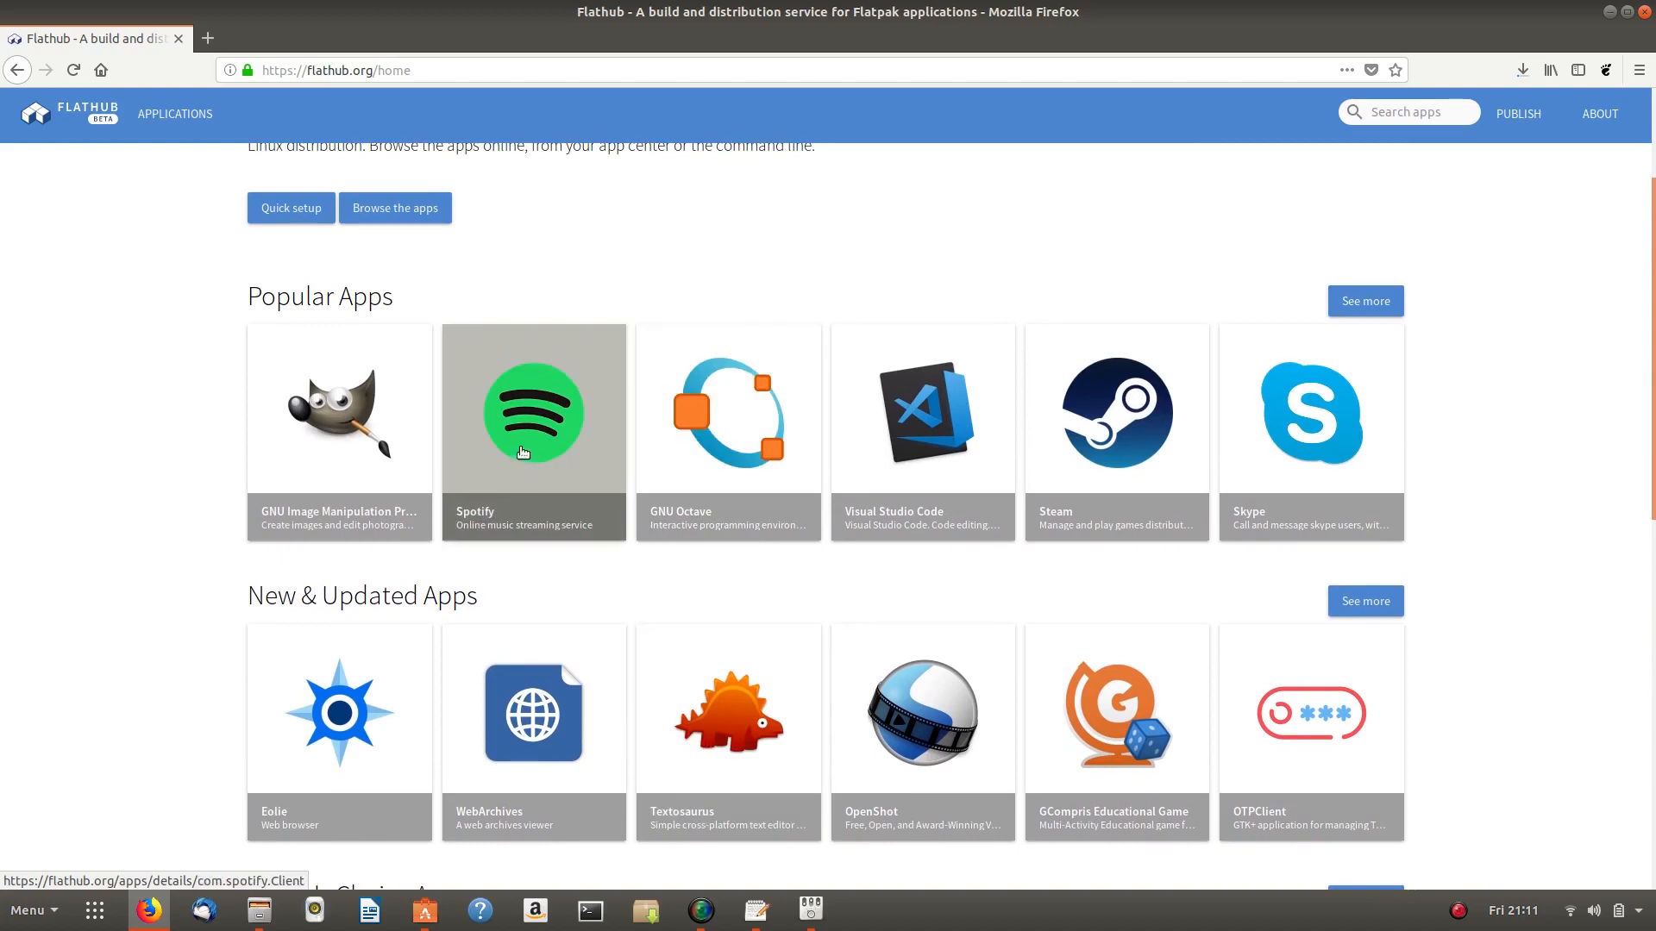
click(518, 435)
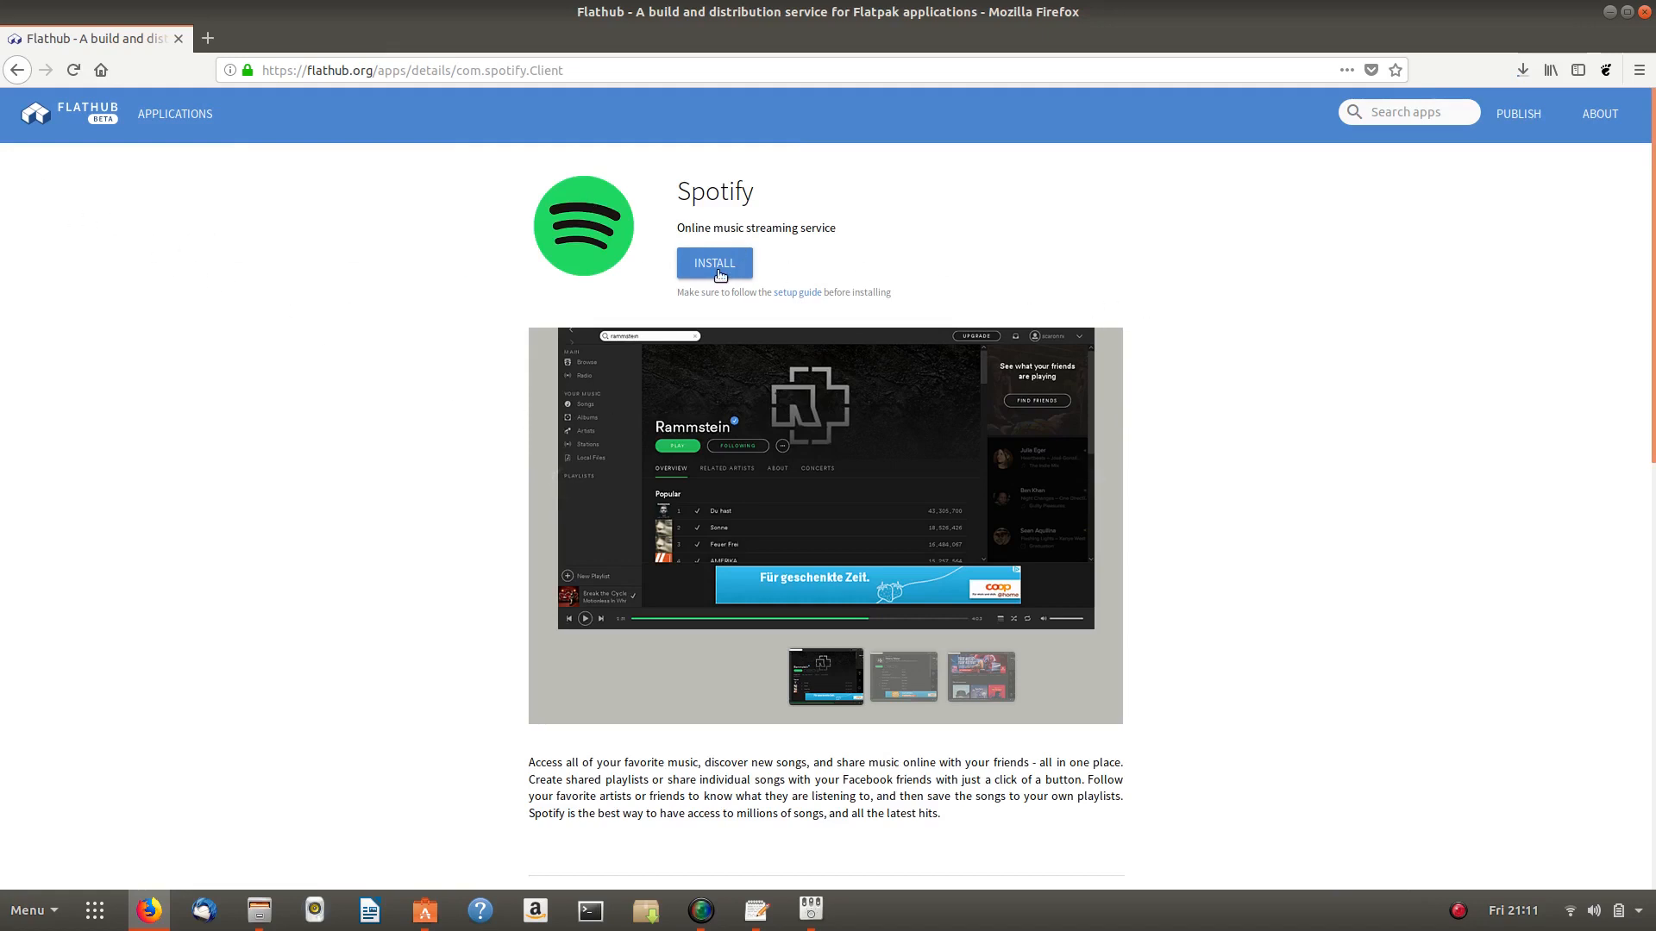
- Save Spotify's com.spotify.Client.flatpakref from Flathub and view it in the Downloads folder
click(720, 272)
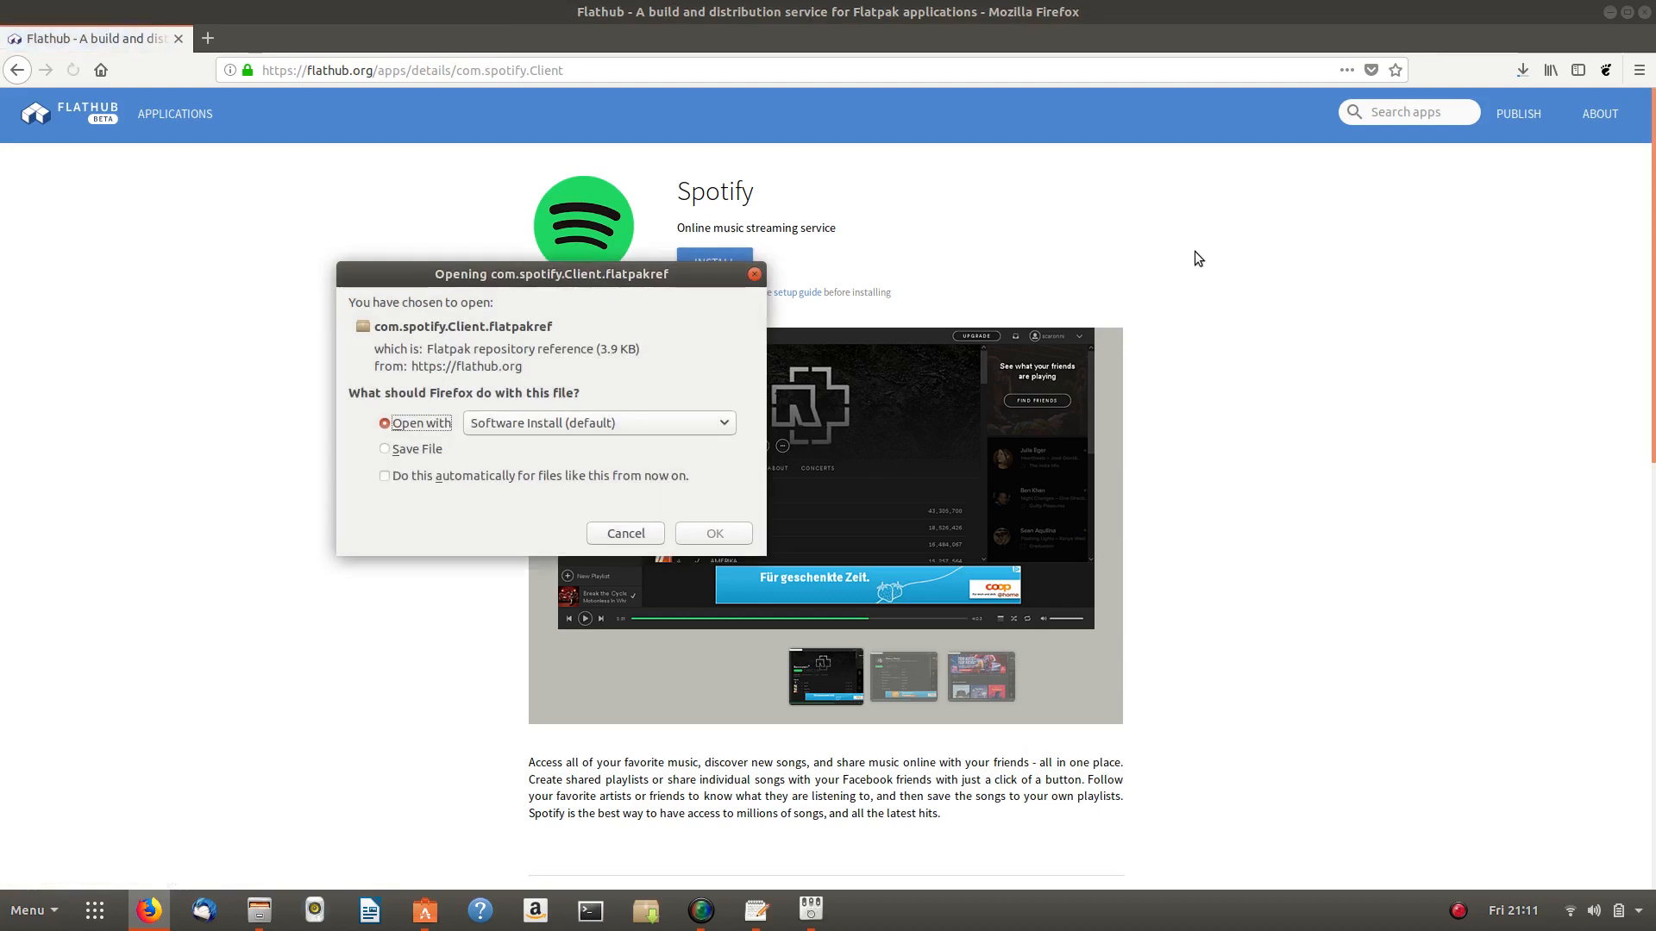
click(385, 449)
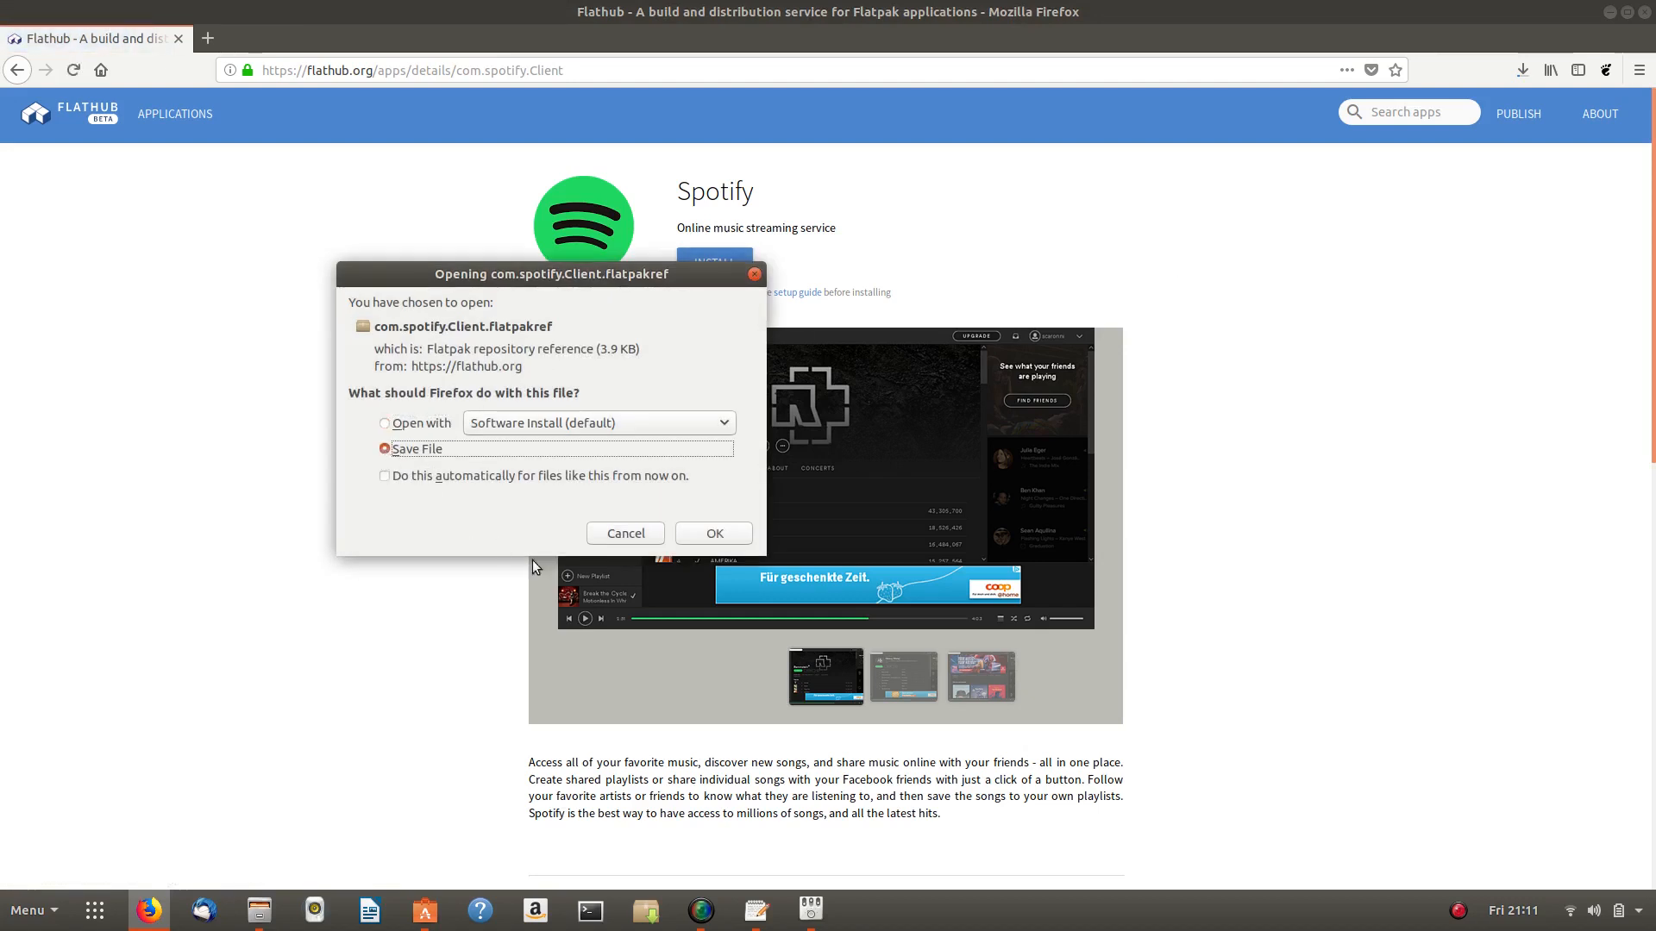
click(691, 538)
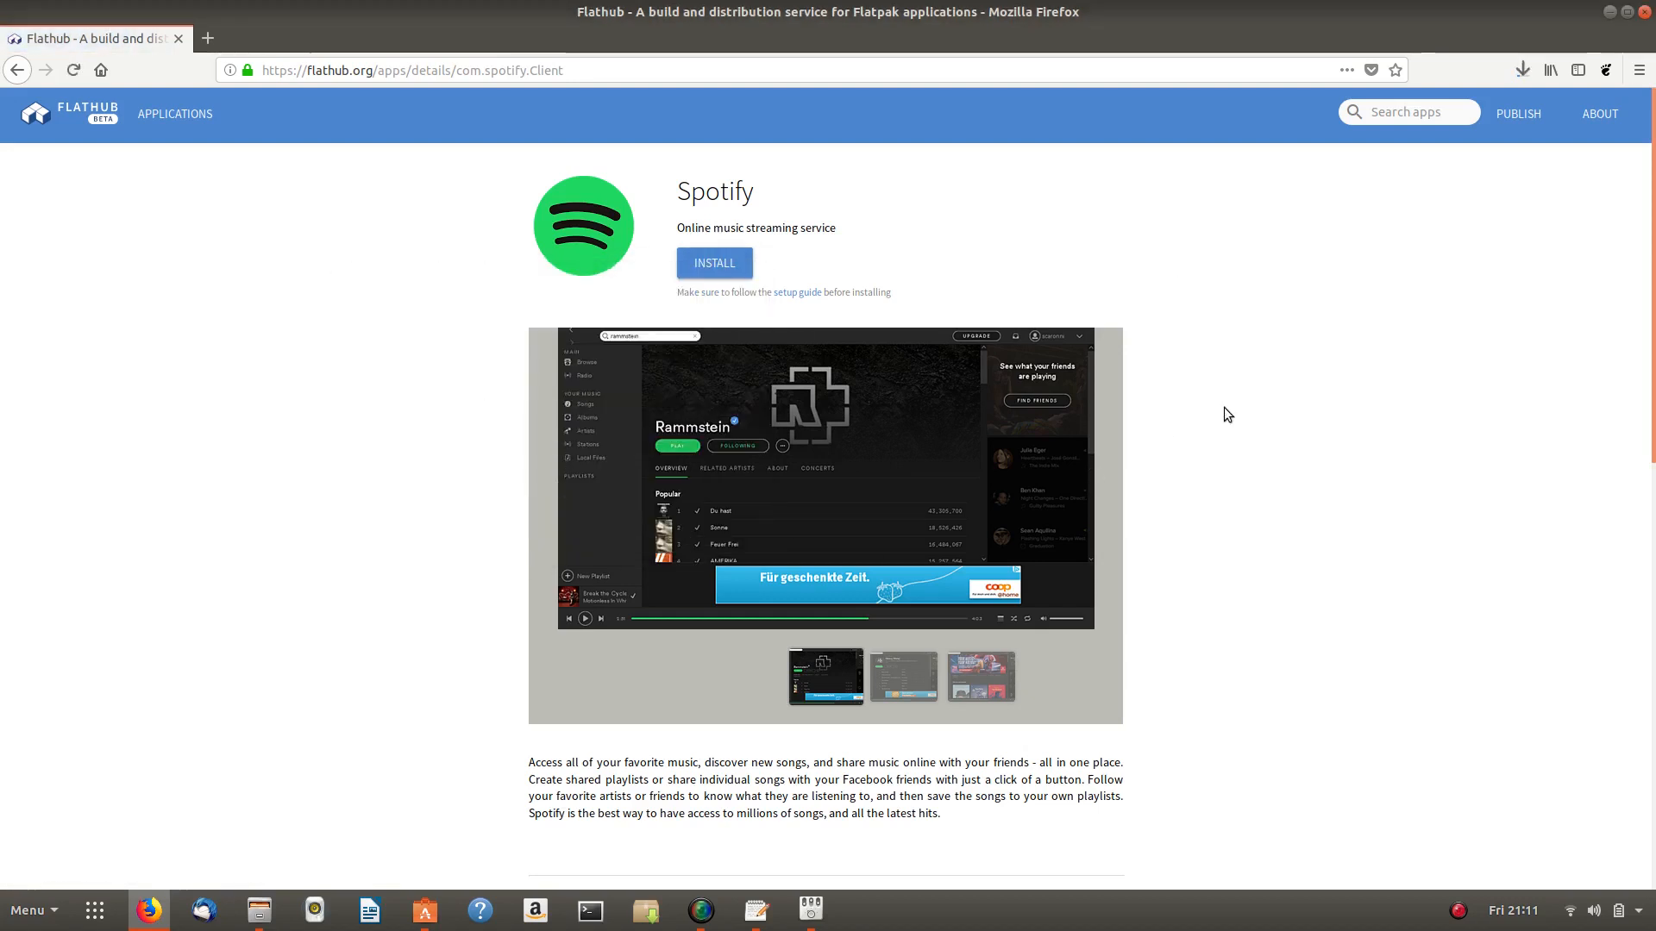
click(1523, 71)
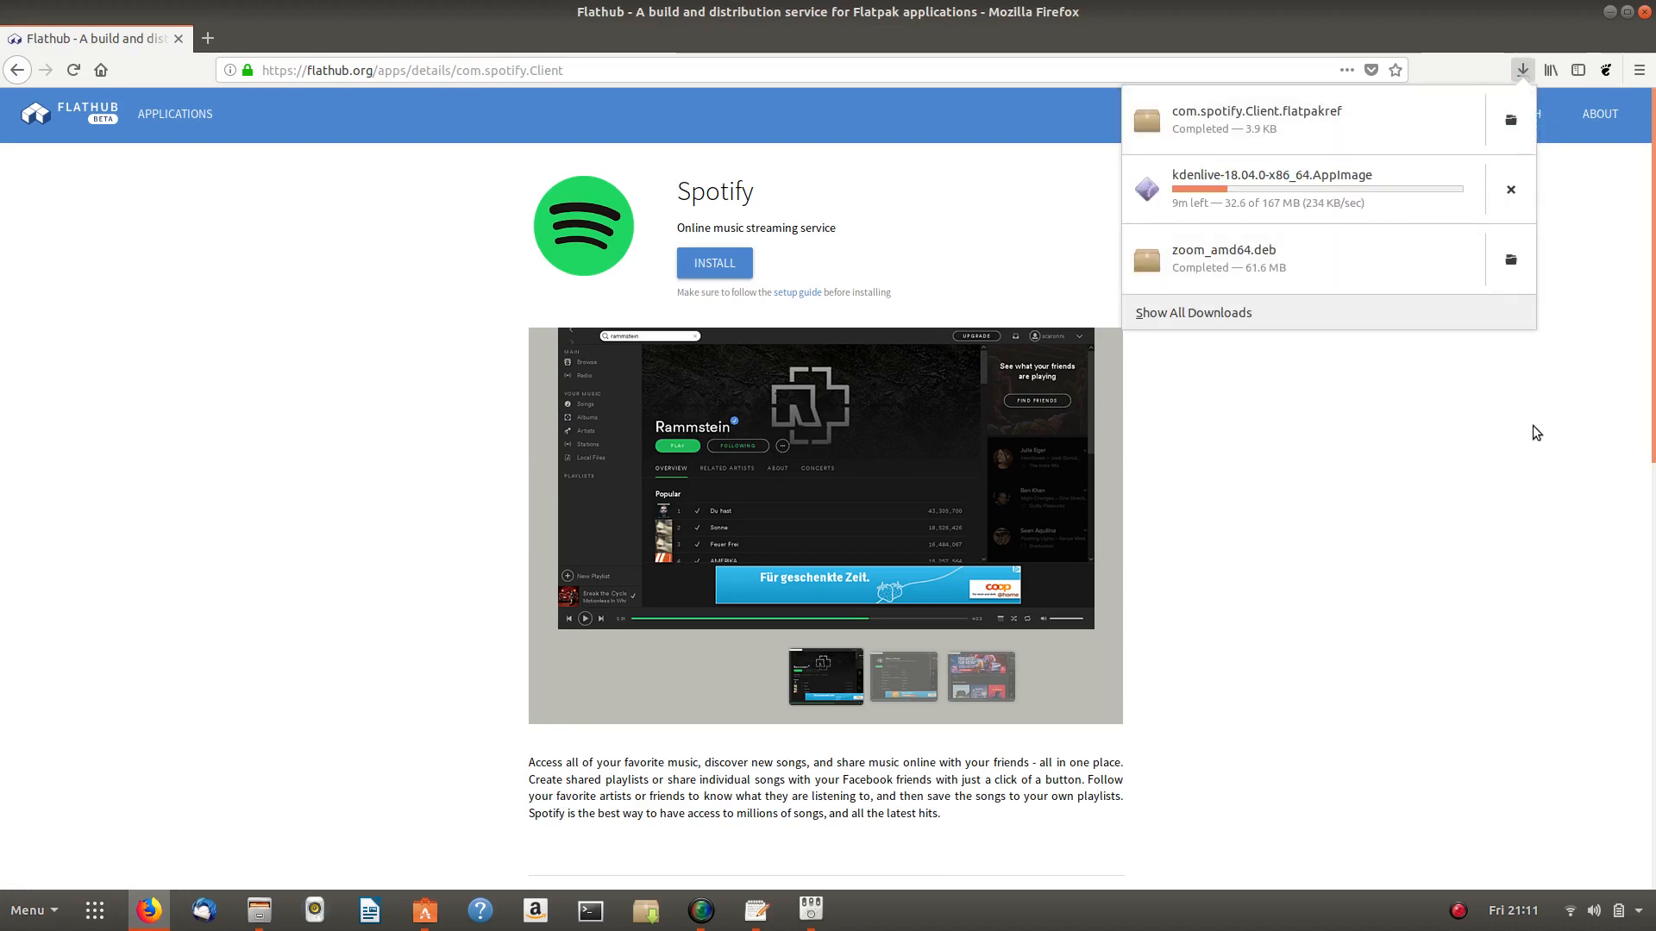
click(1235, 496)
click(257, 914)
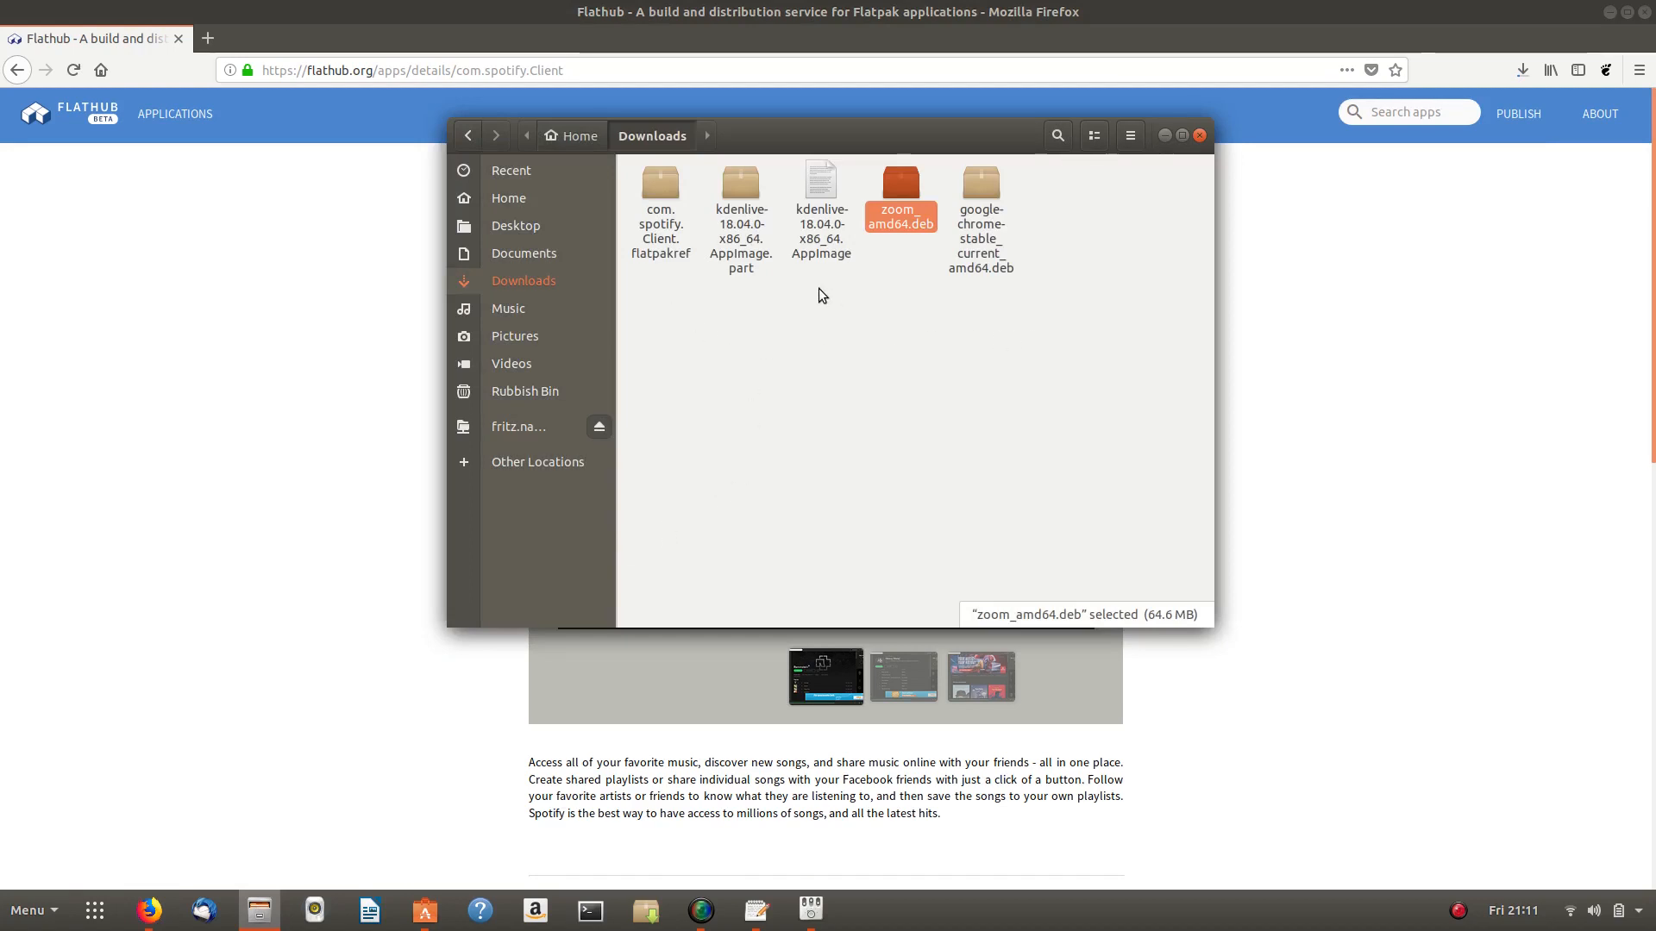
- Open com.spotify.Client.flatpakref from Downloads, launching Ubuntu Software
click(660, 204)
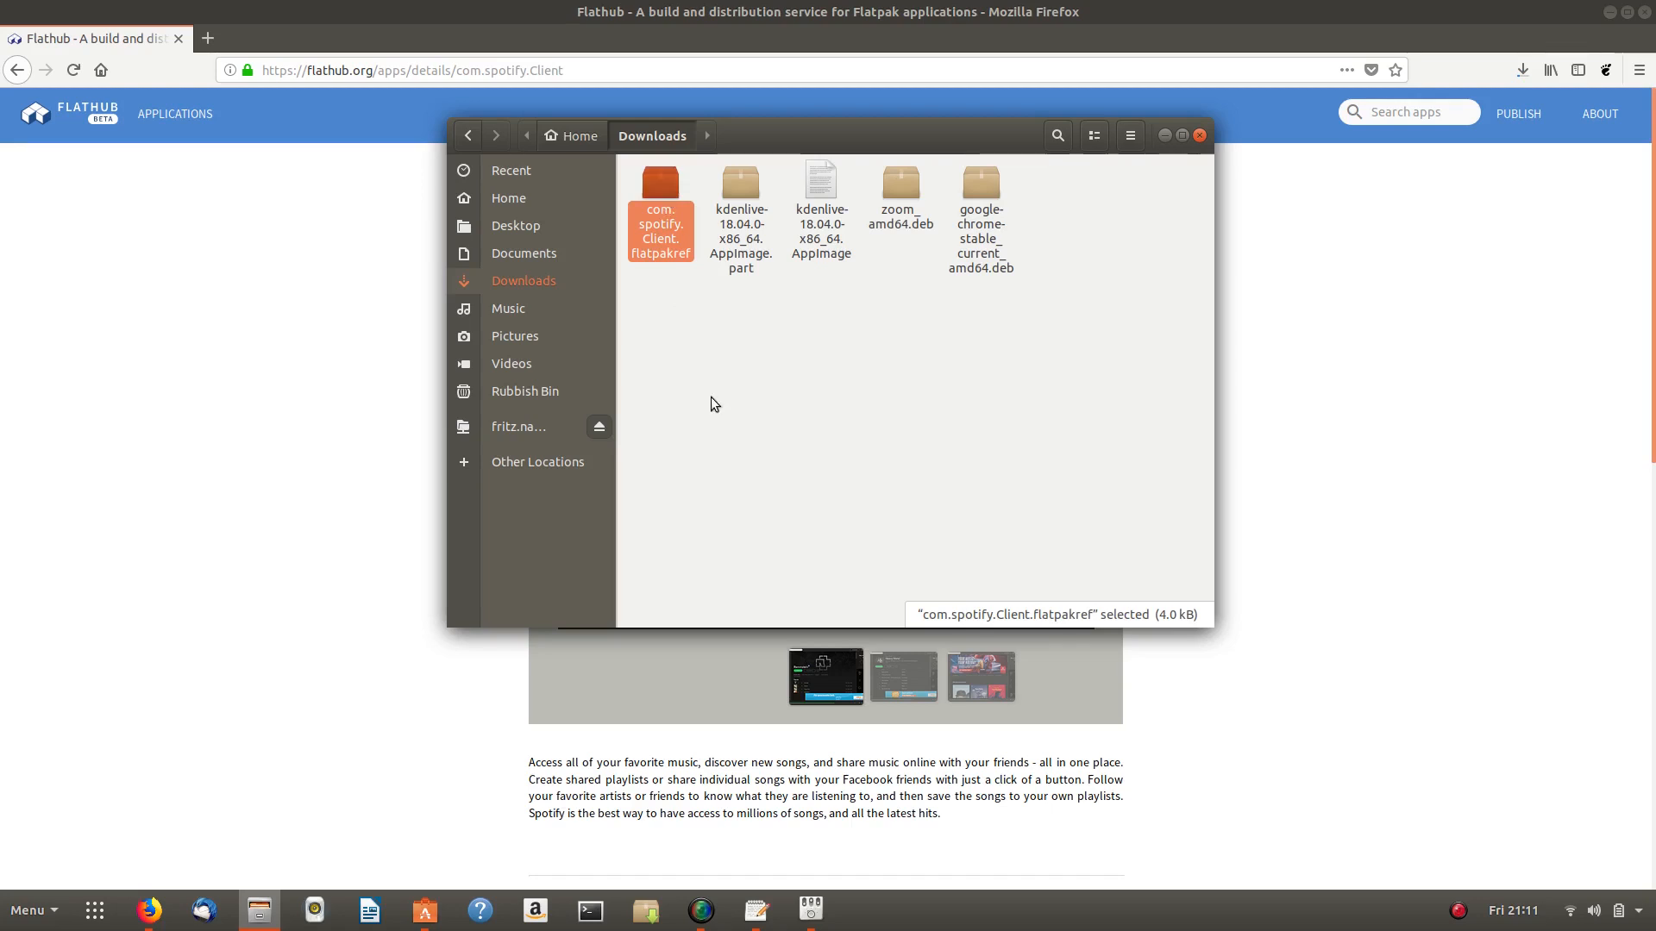
double_click(659, 179)
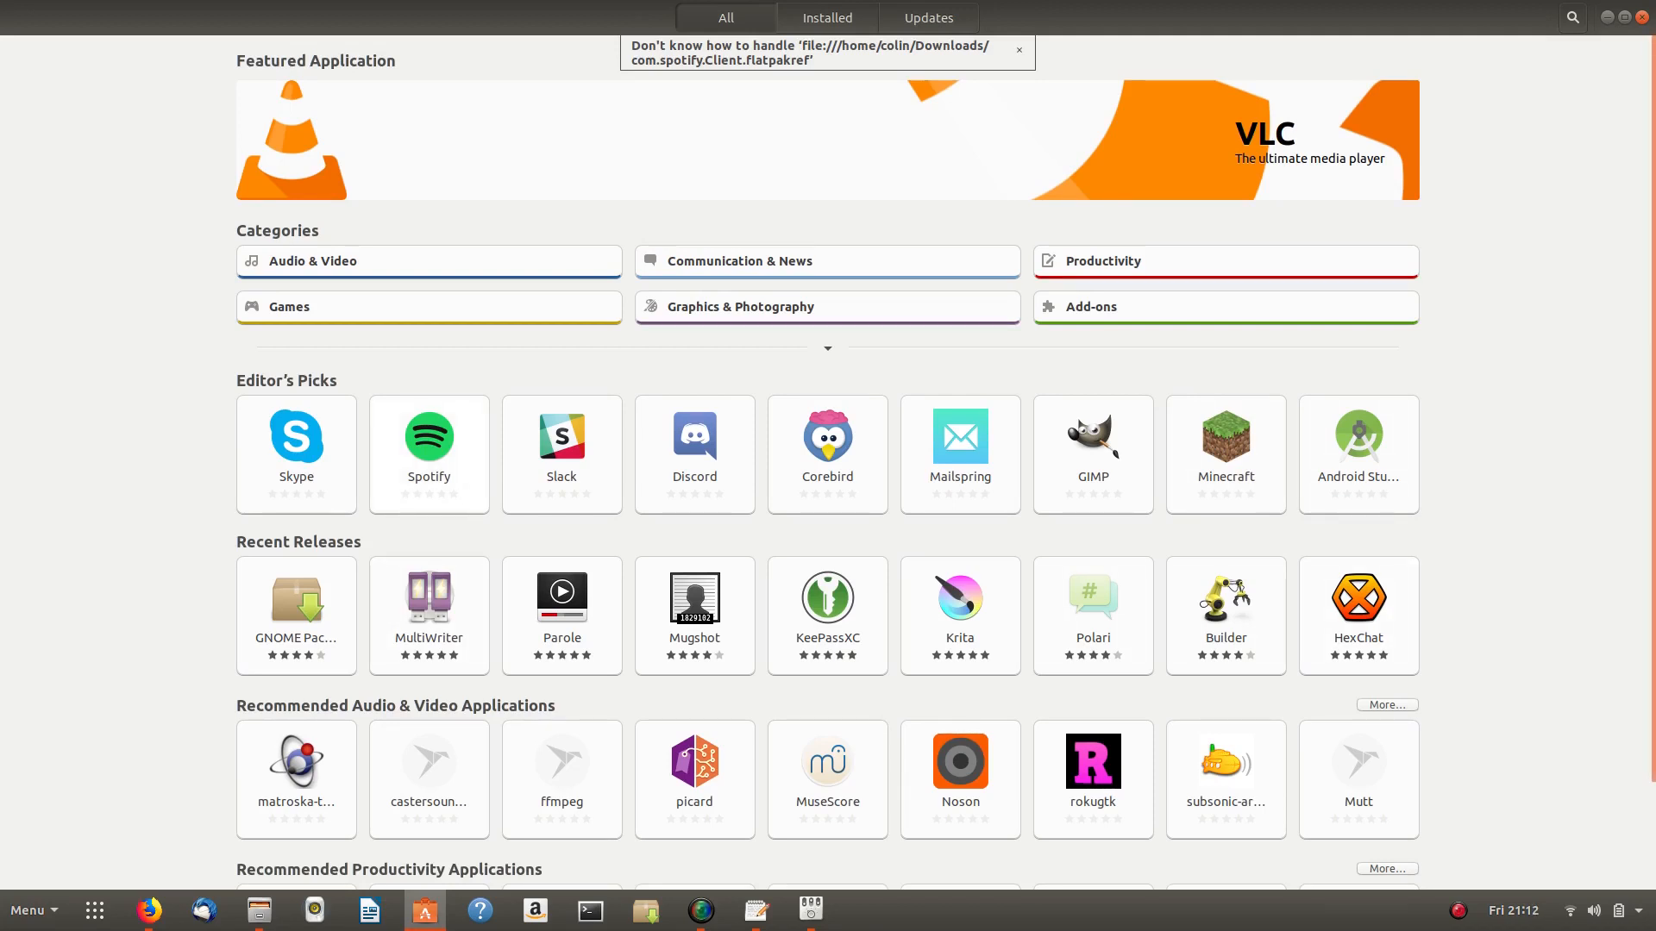
- View Spotify in Ubuntu Software, dismiss the unhandled-file notice, and minimize the store
click(428, 454)
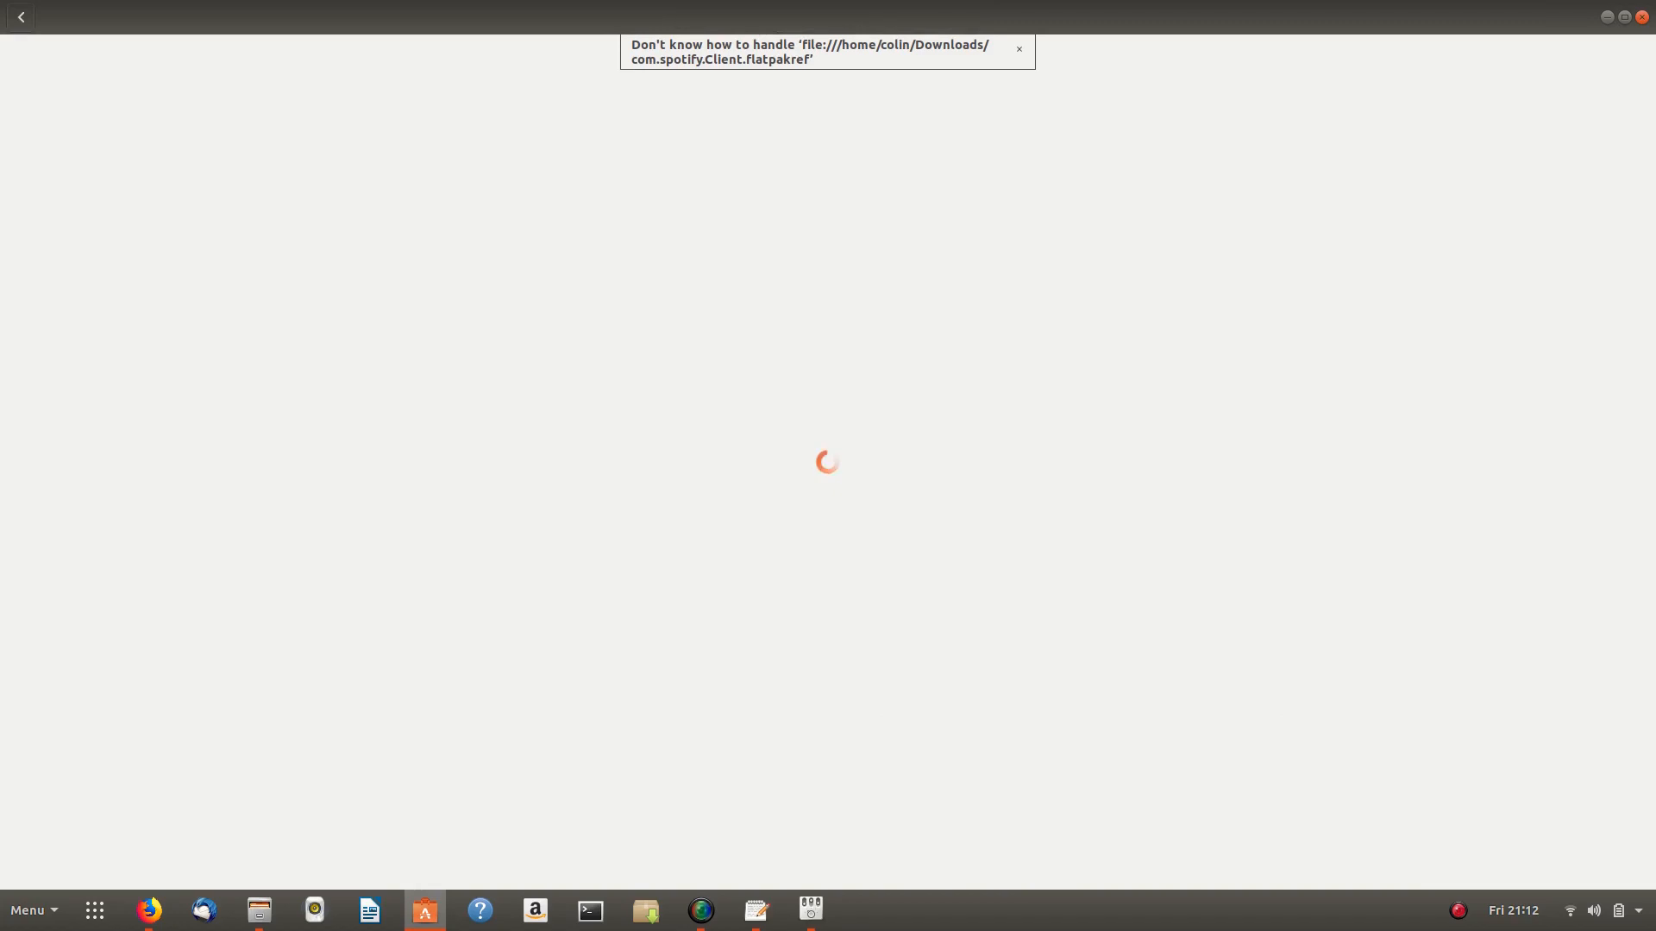
scroll(514, 557, down, 5)
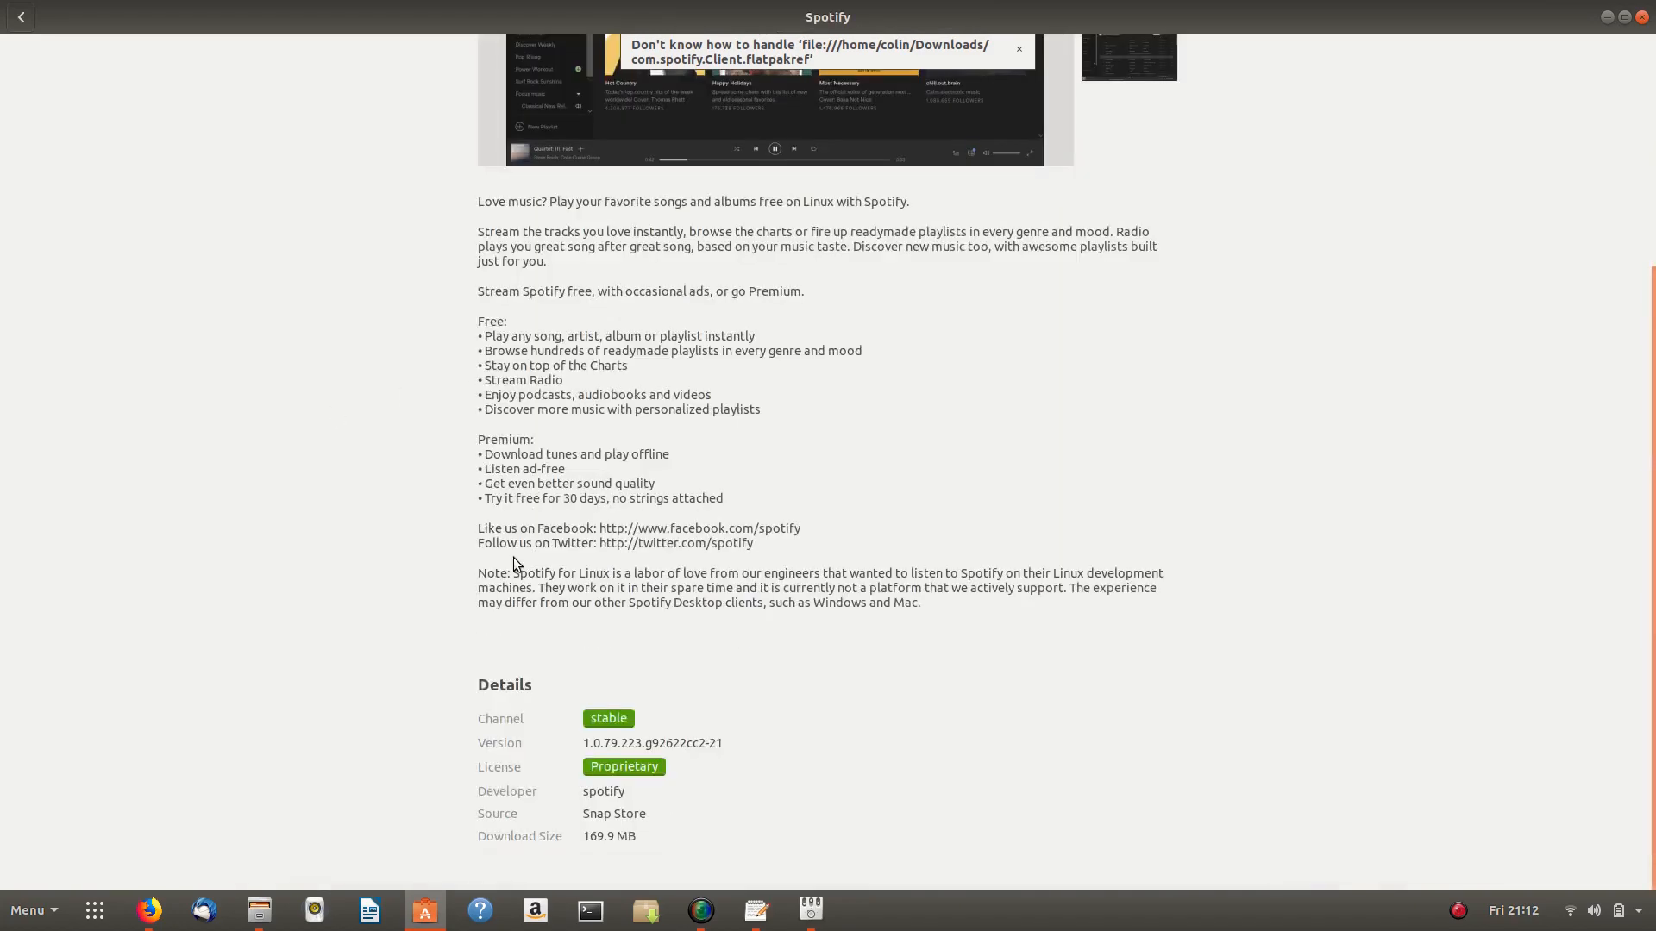
scroll(514, 559, up, 5)
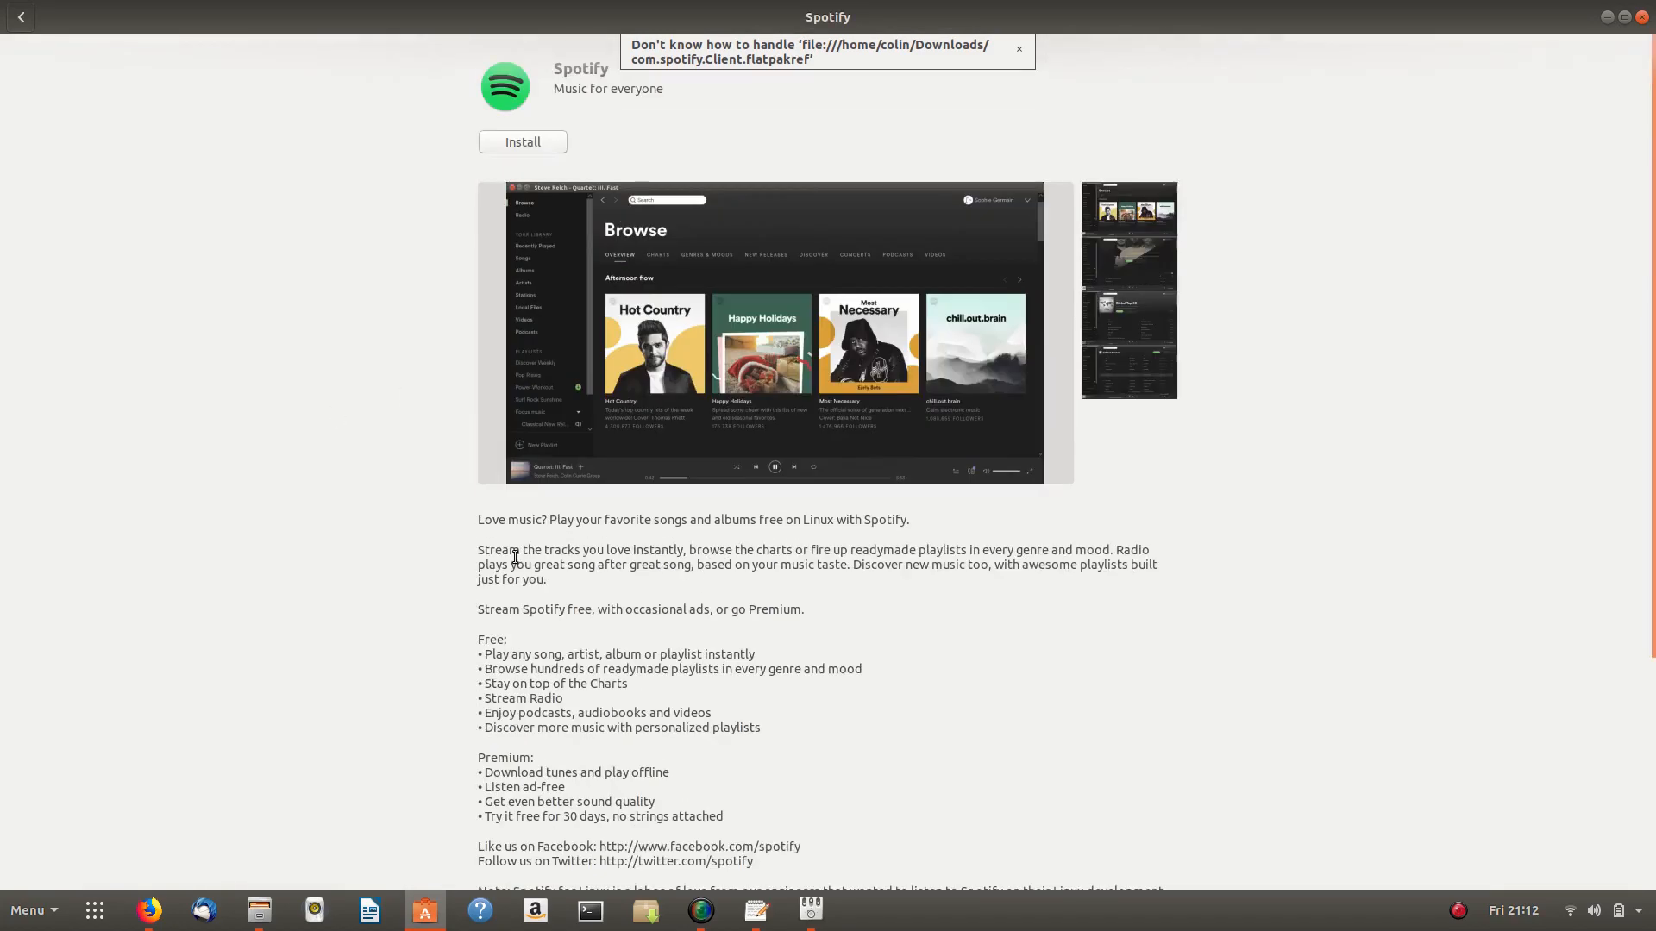
click(31, 21)
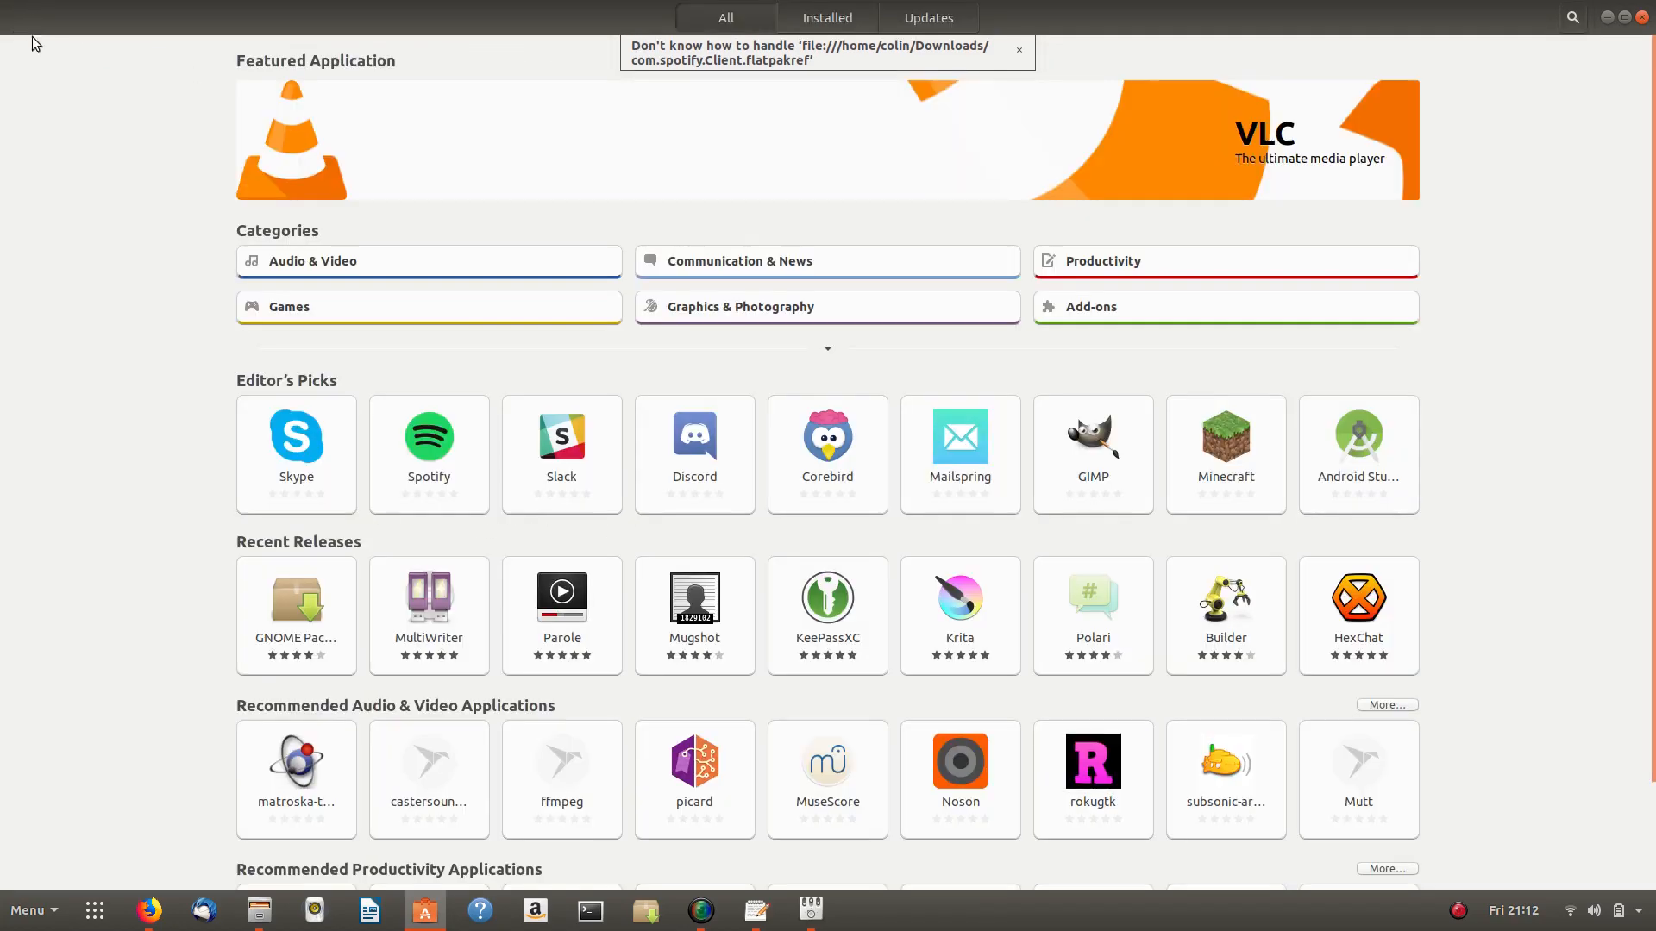
click(1018, 51)
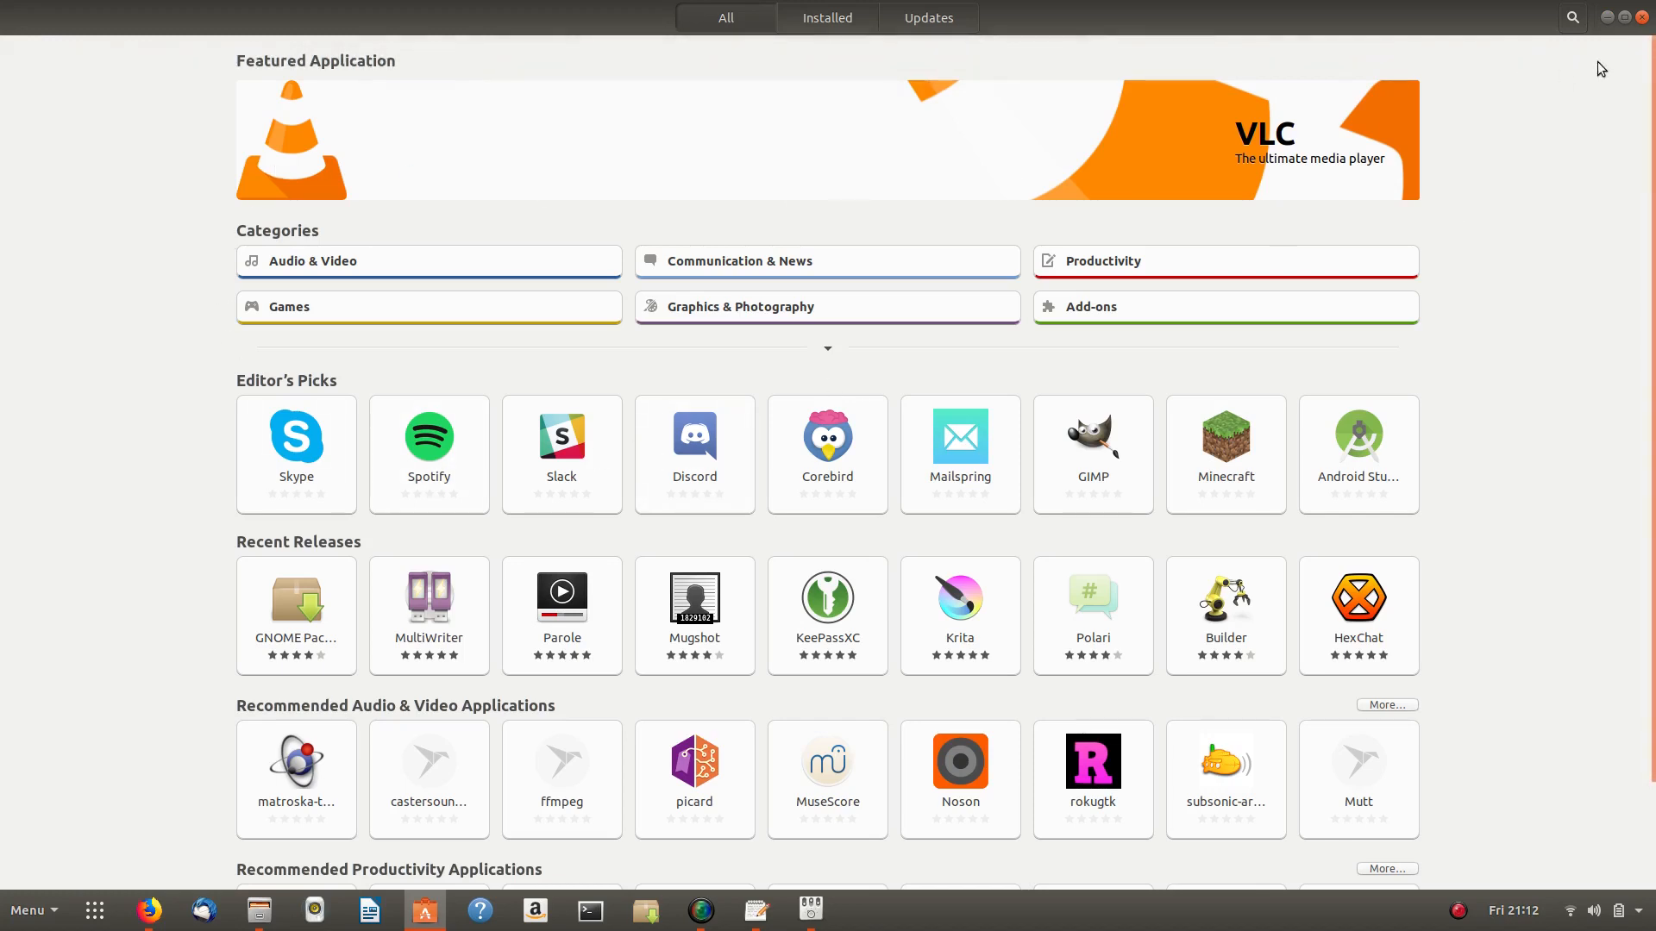
click(1606, 17)
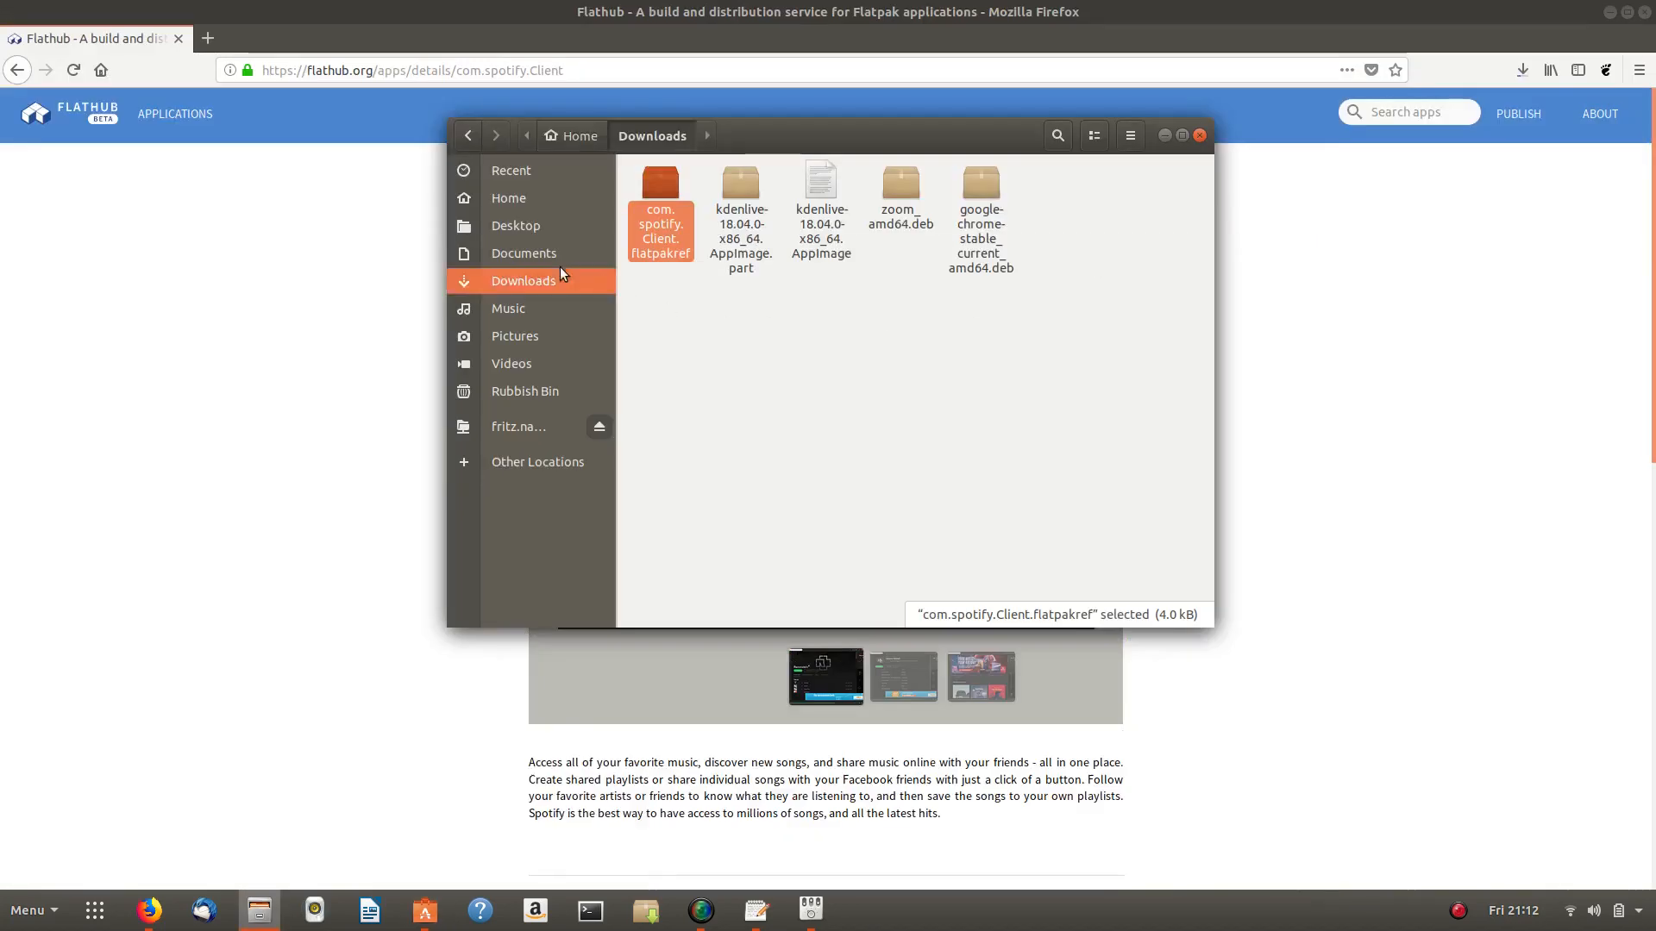
- Bring back the Flathub Spotify page in Firefox
click(283, 263)
click(640, 68)
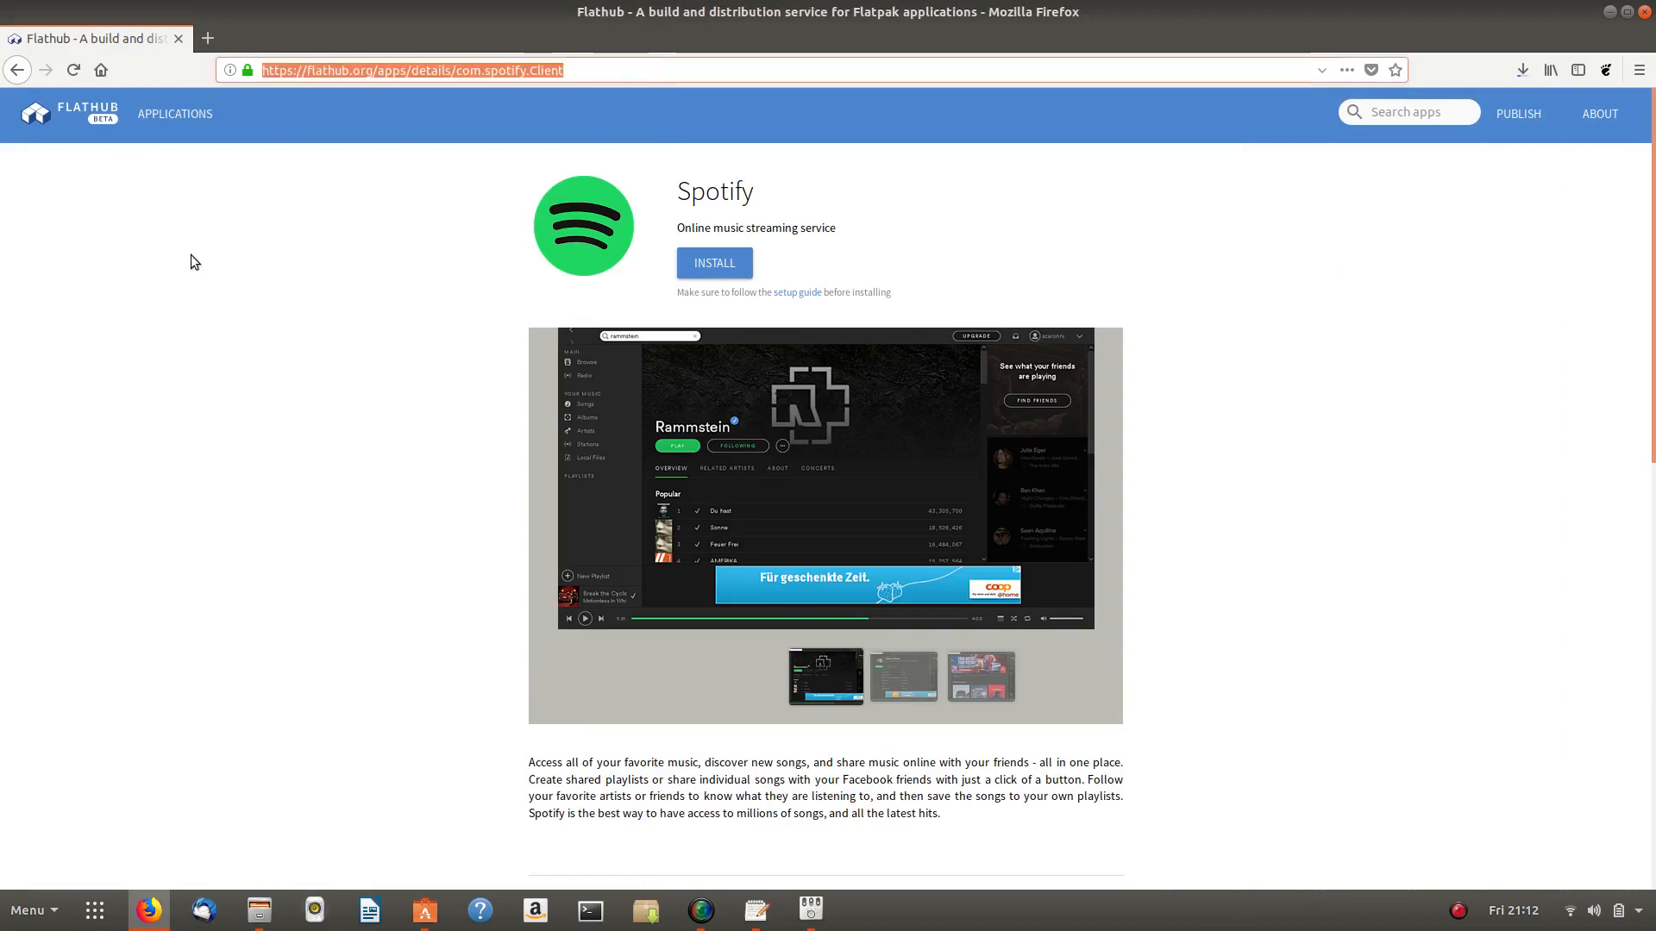
click(360, 417)
scroll(360, 418, down, 5)
scroll(360, 418, up, 4)
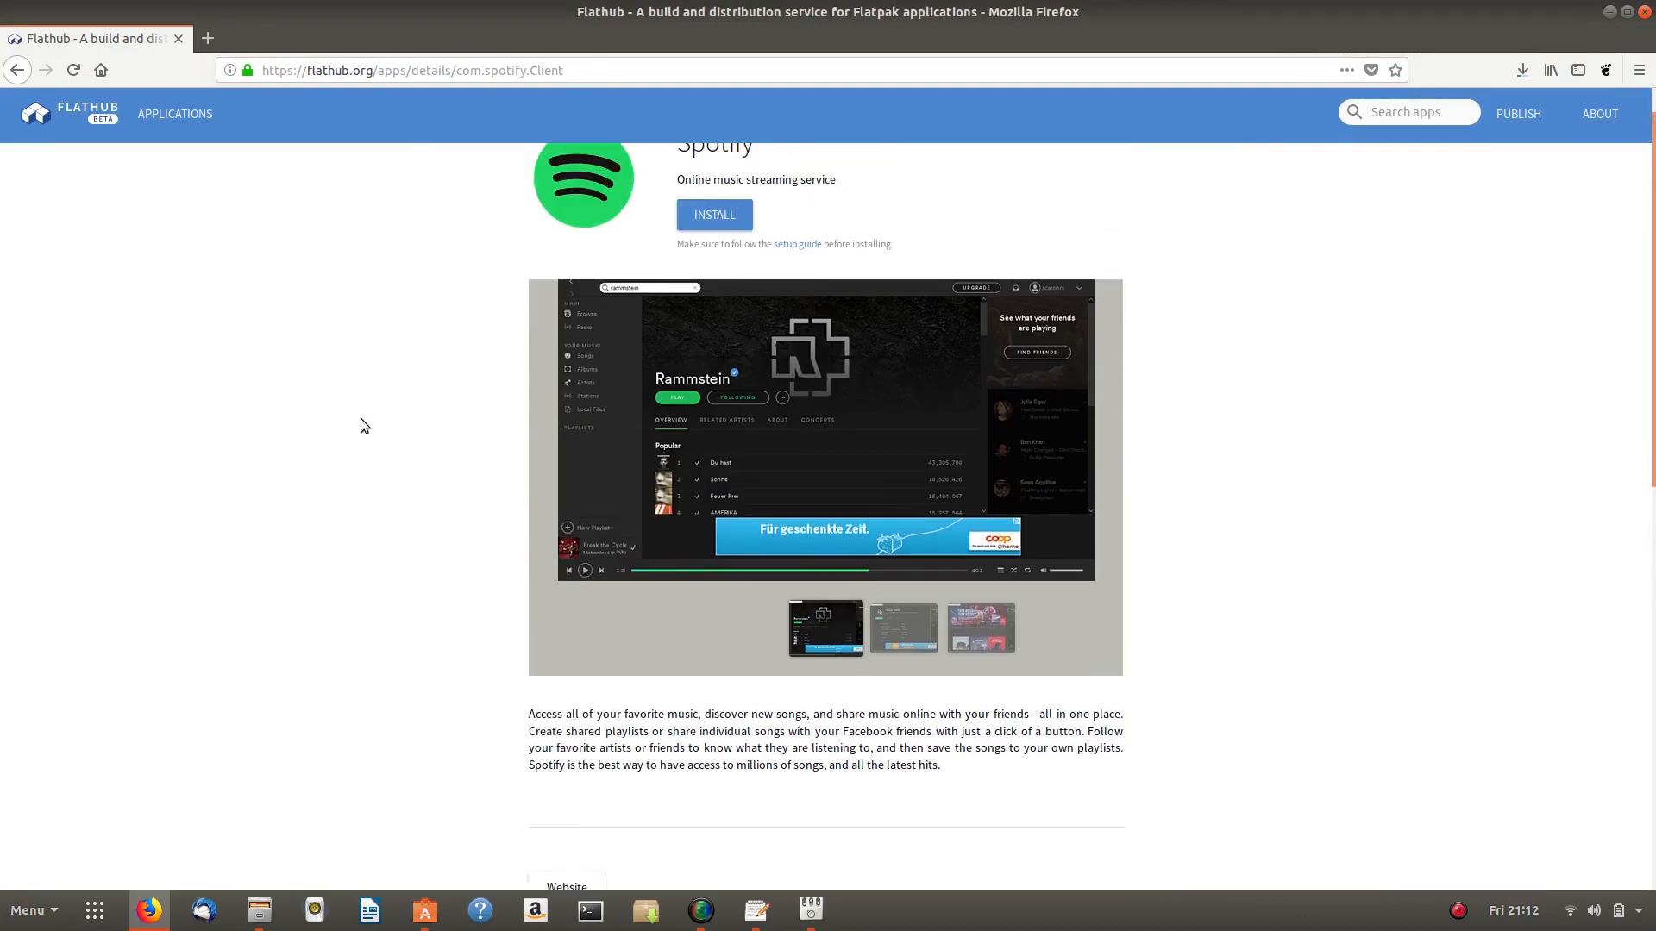
scroll(361, 419, up, 1)
- Open Flathub's applications listing and scroll through it
click(175, 113)
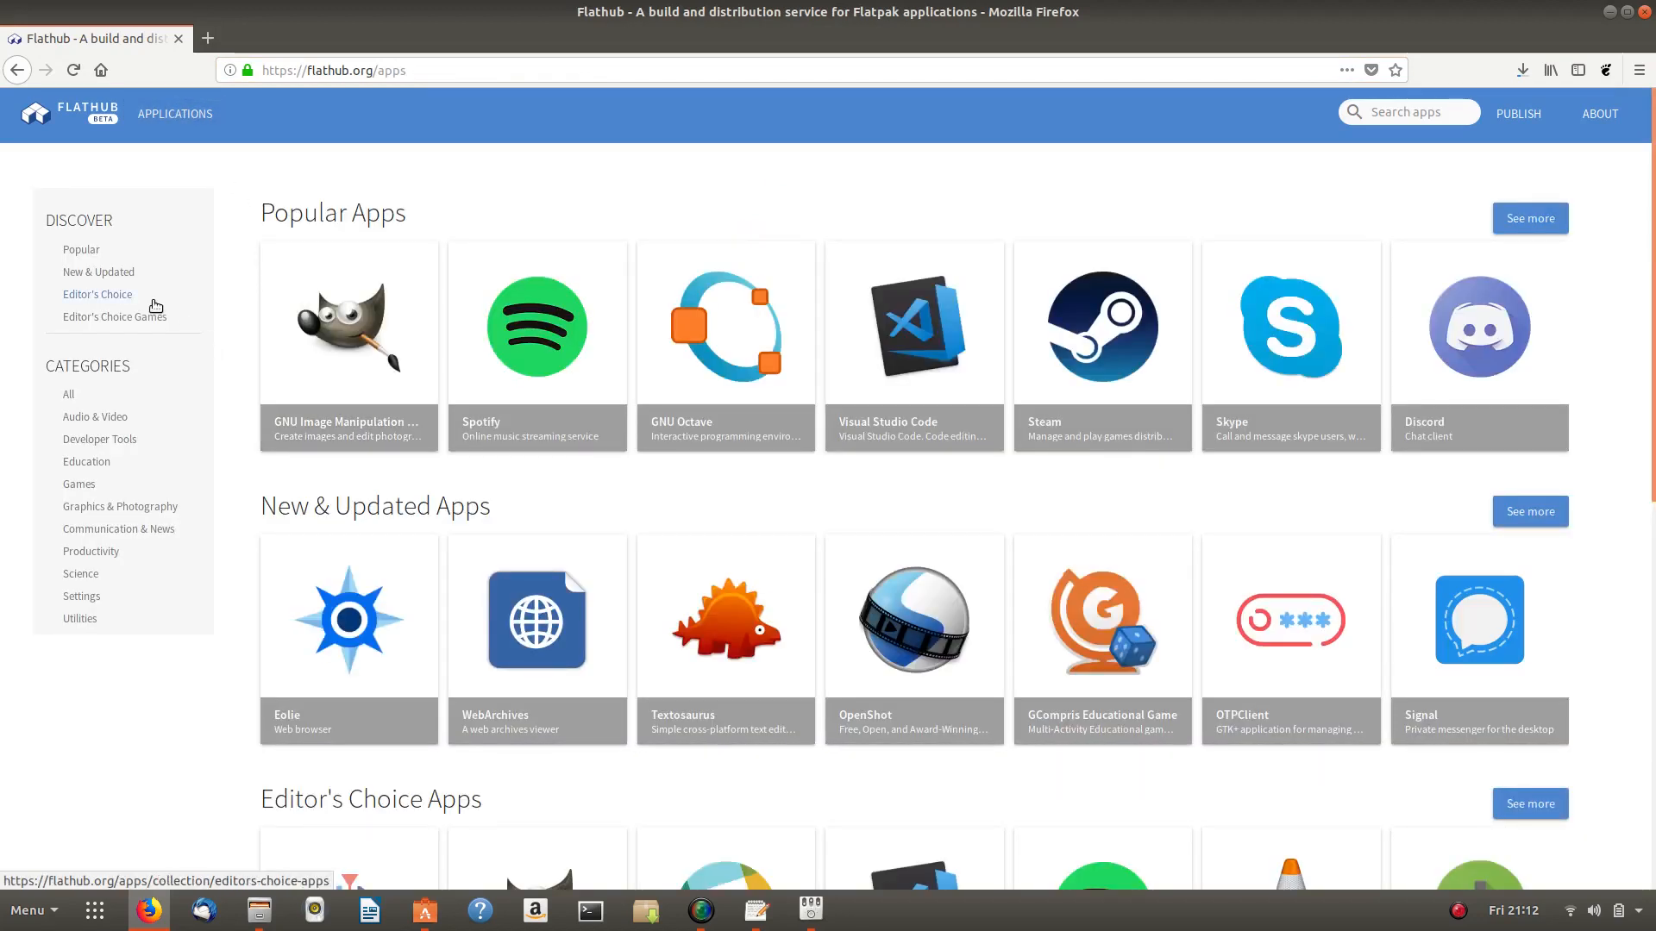
scroll(742, 403, down, 8)
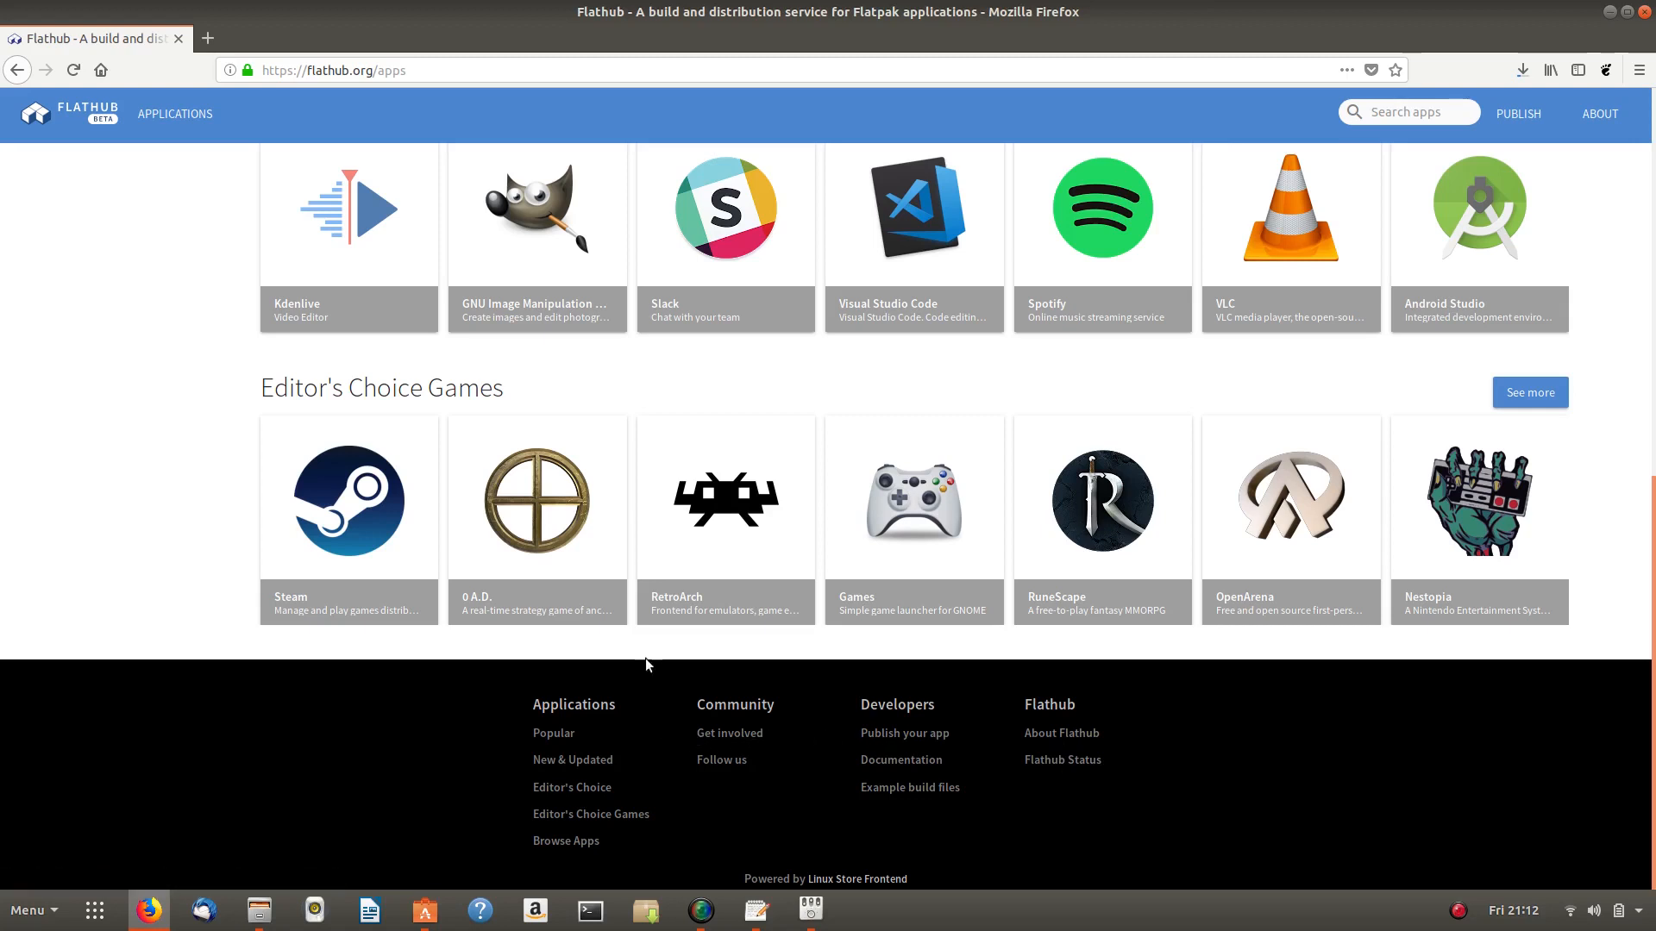
scroll(682, 440, up, 8)
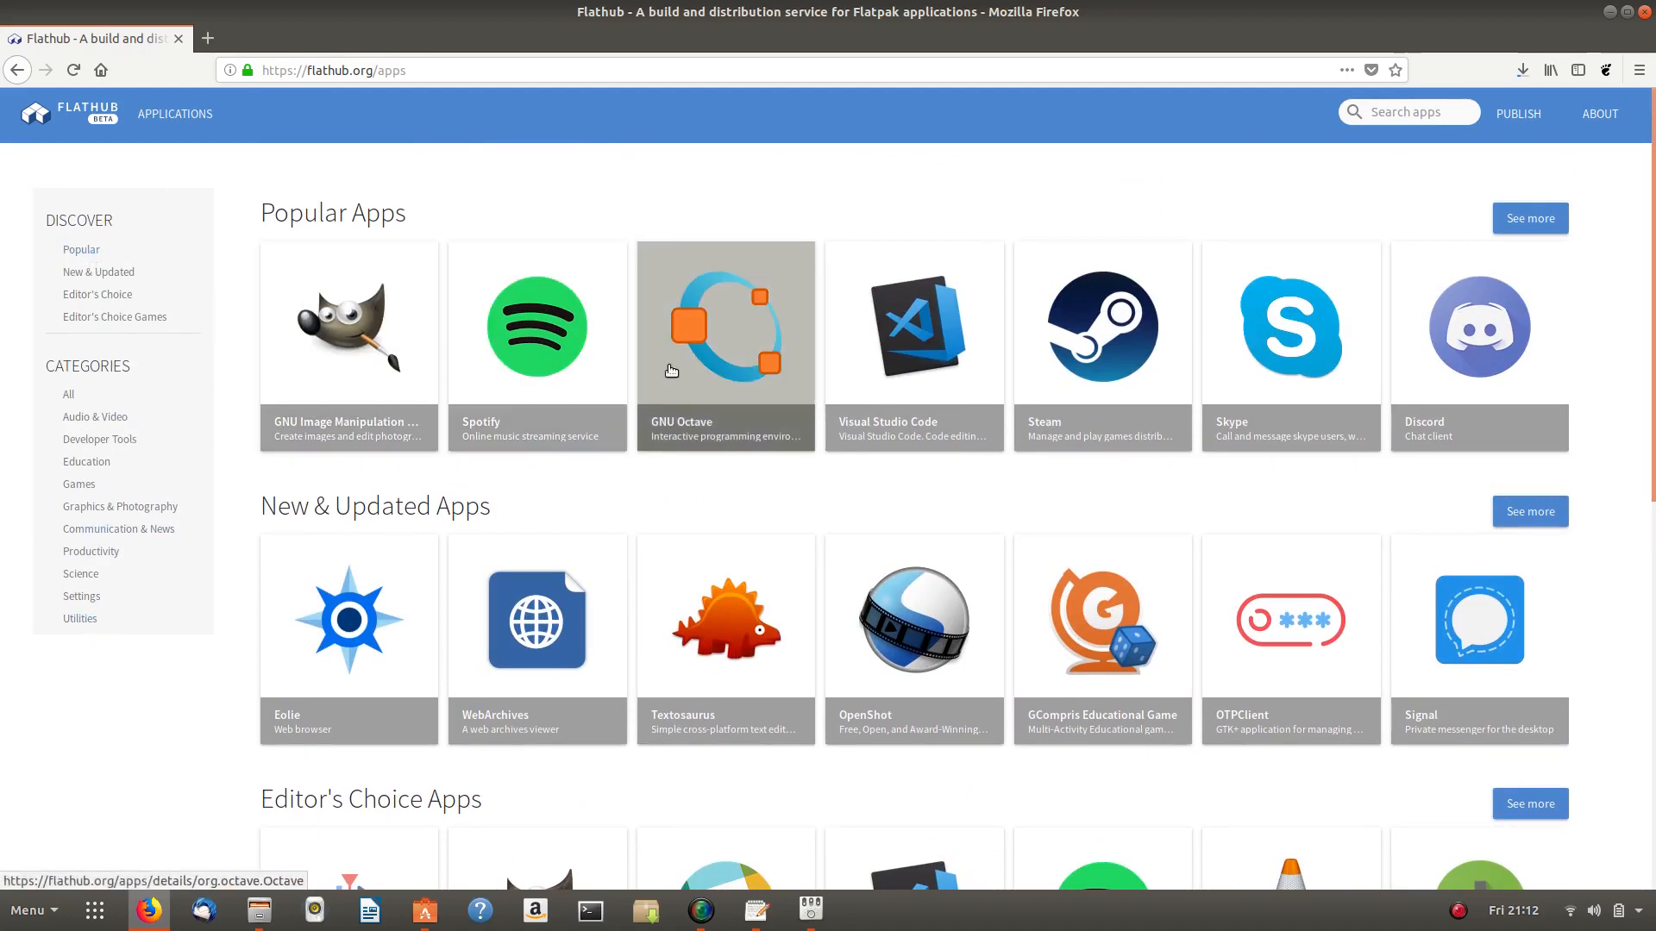
scroll(670, 371, down, 6)
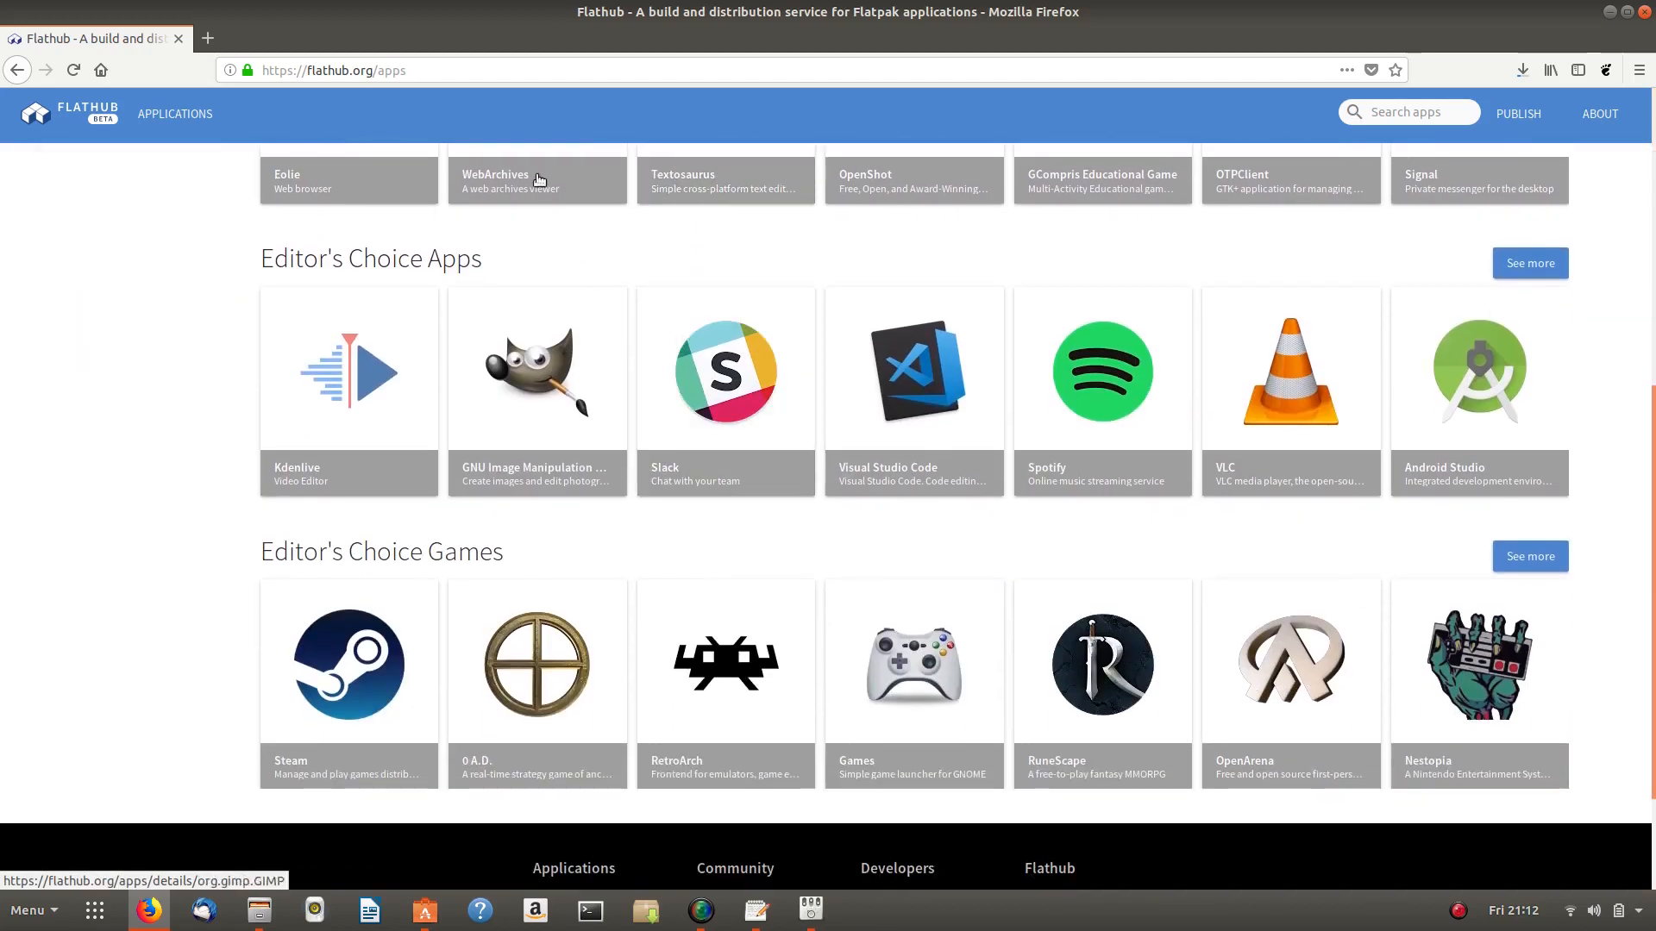
- Trim the address to flathub.org to load the Flathub home page
click(423, 70)
key(BackSpace)
key(BackSpace)
key(BackSpace)
key(BackSpace)
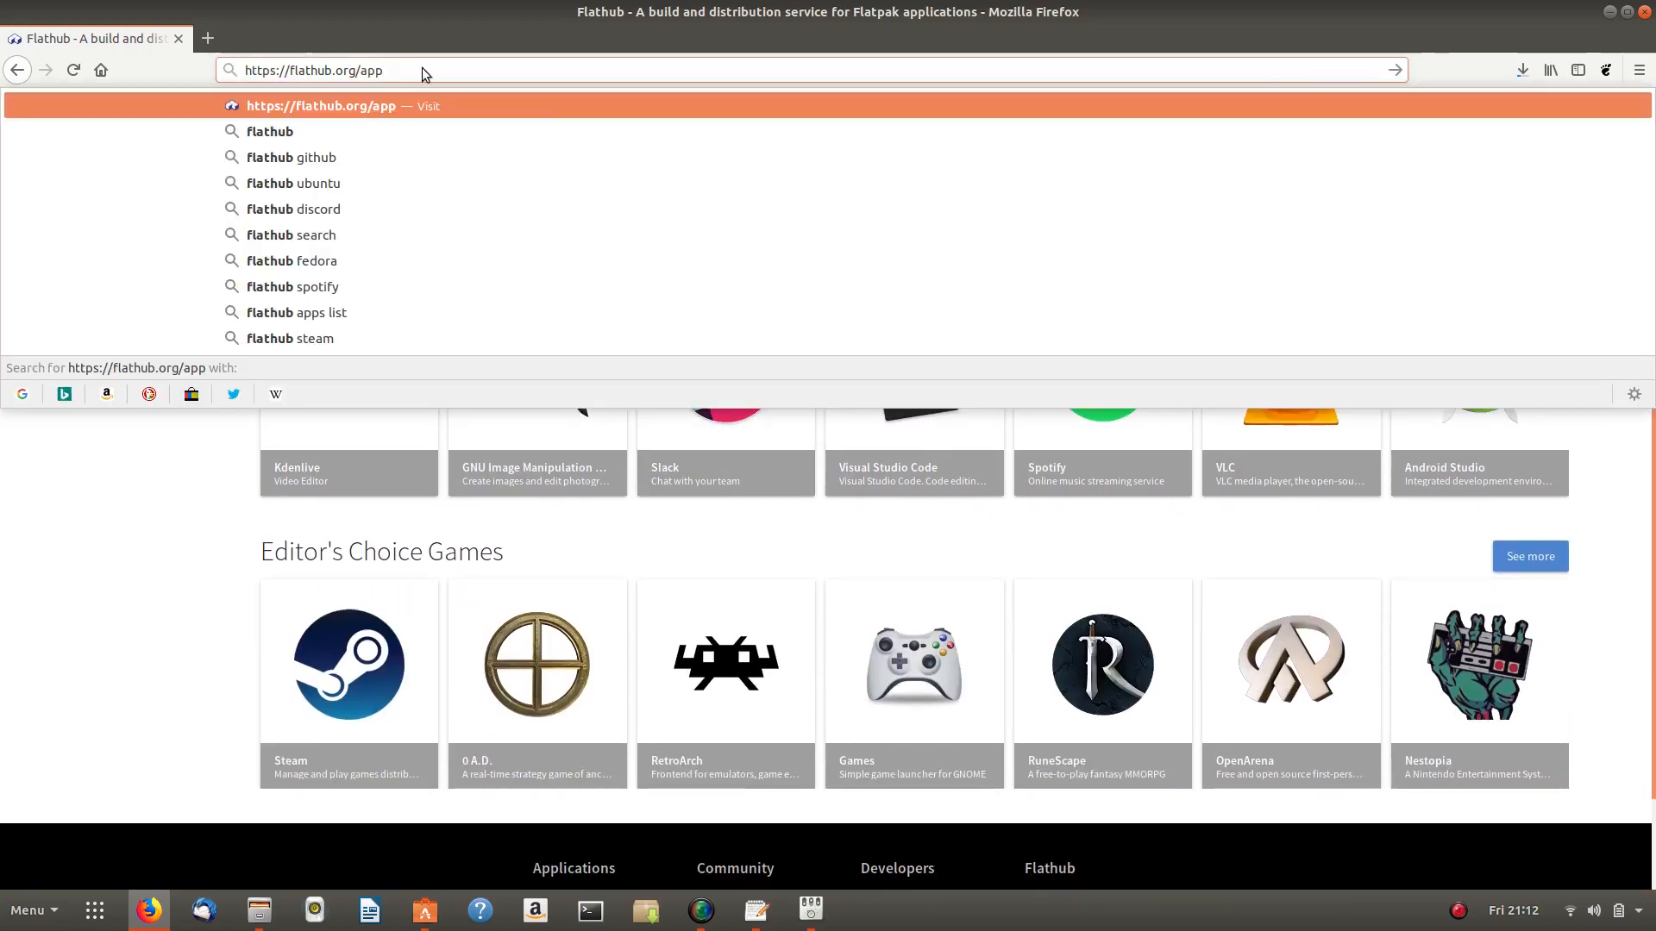
key(Return)
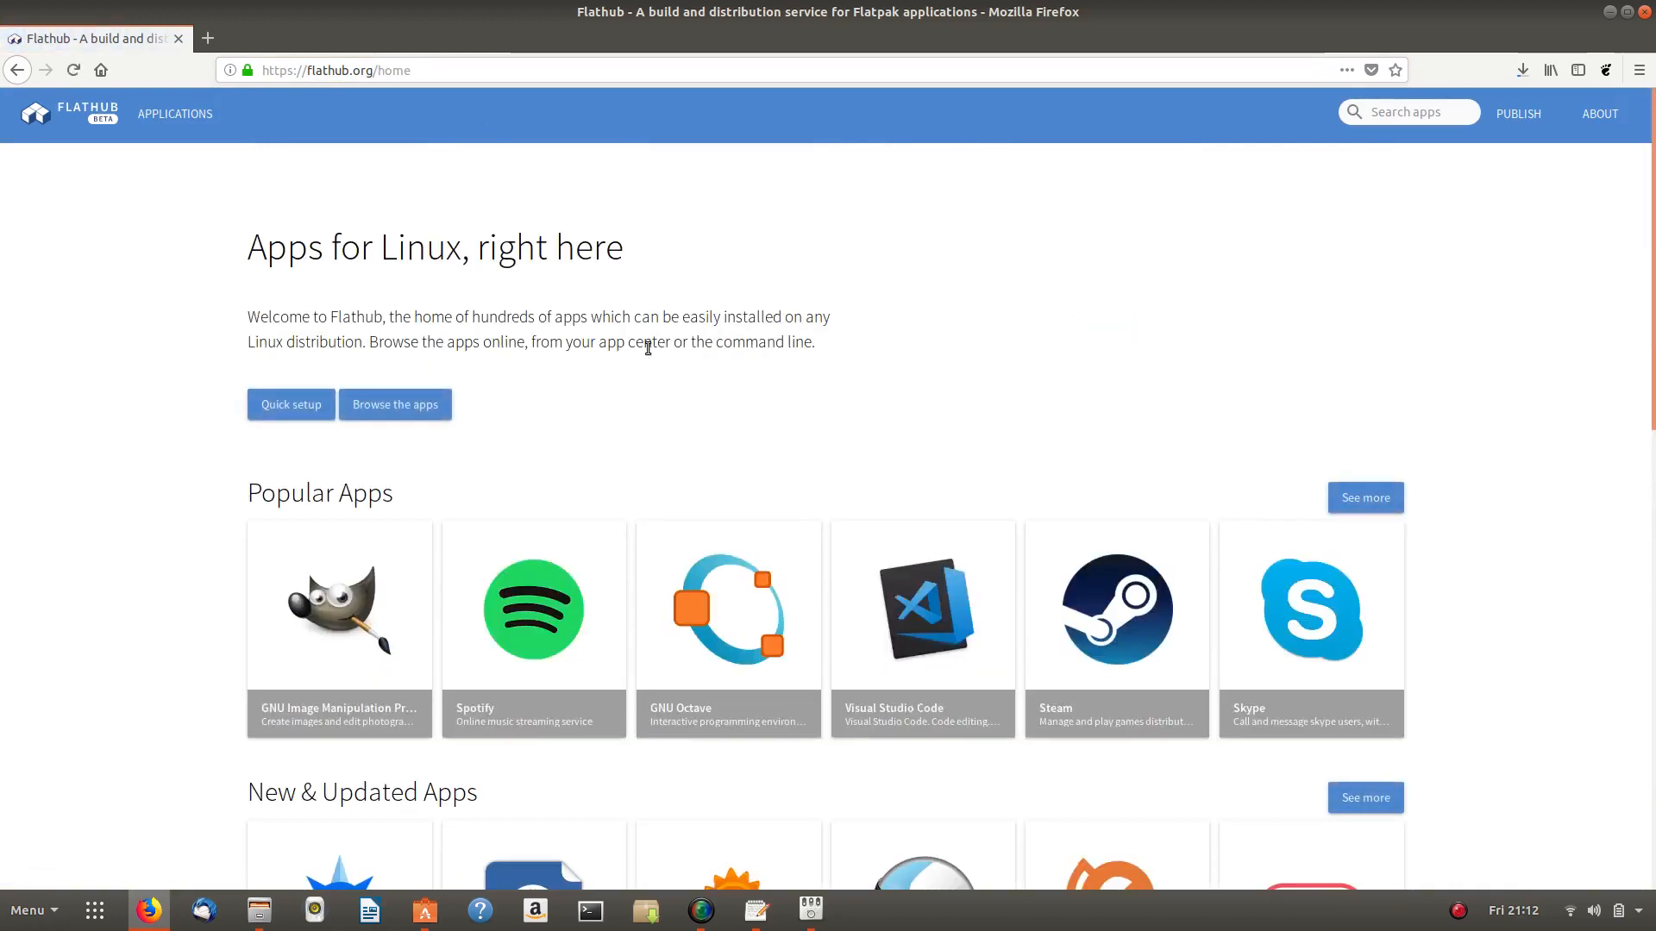
scroll(647, 347, down, 12)
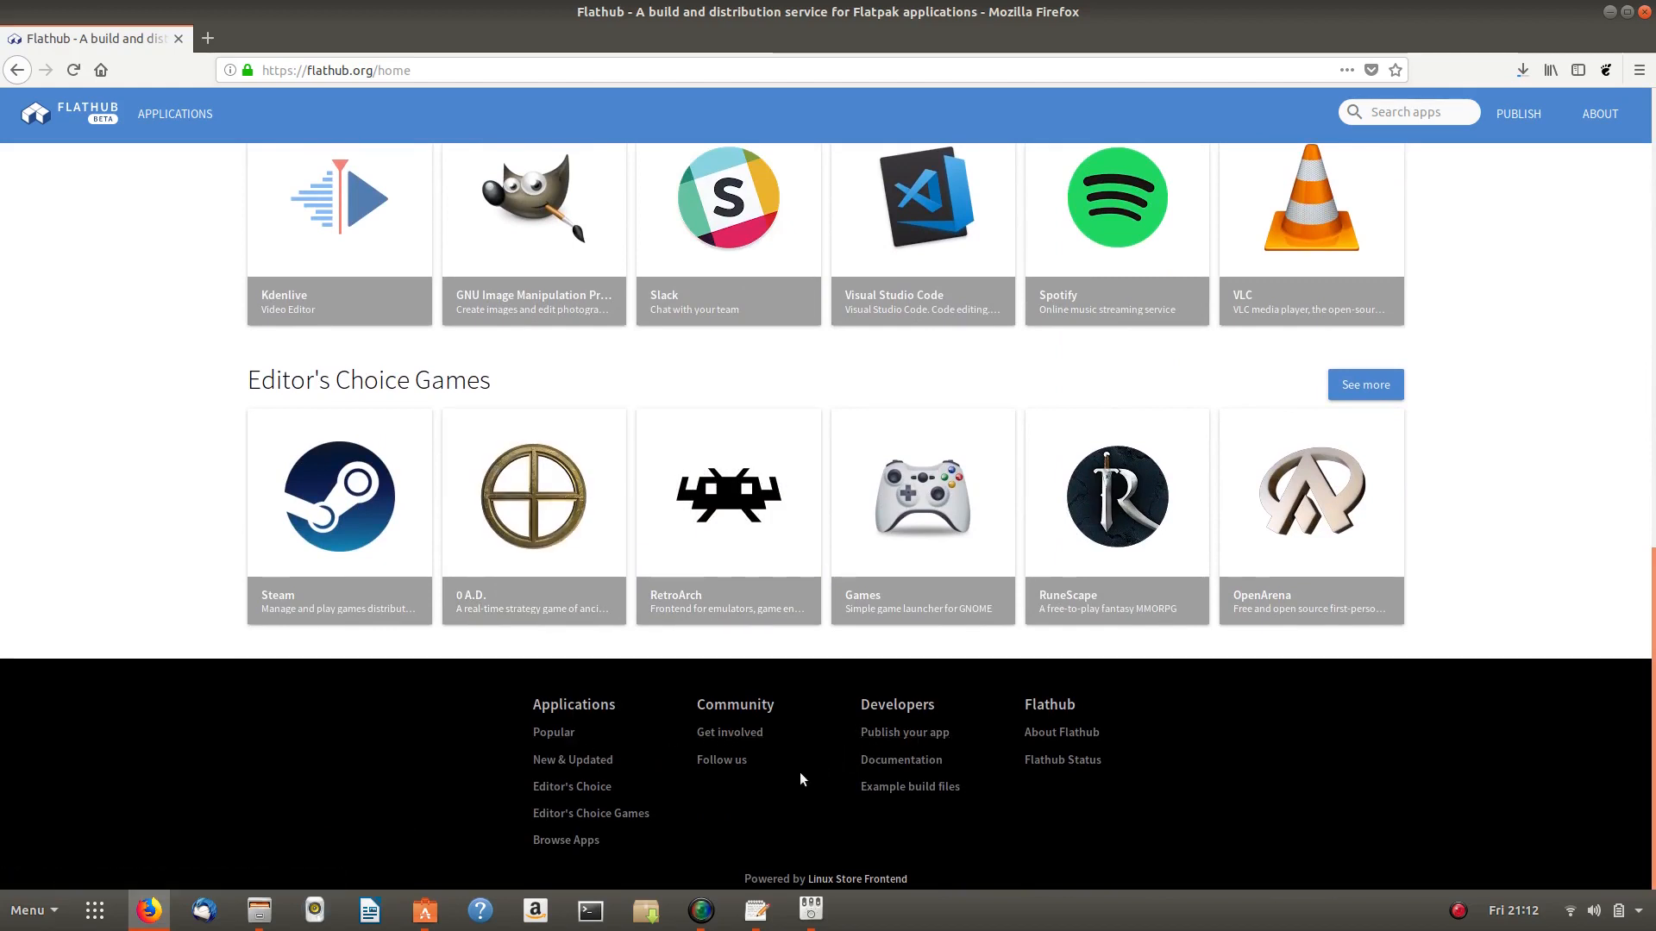
- Open the About Flathub page and scroll through it
click(1066, 734)
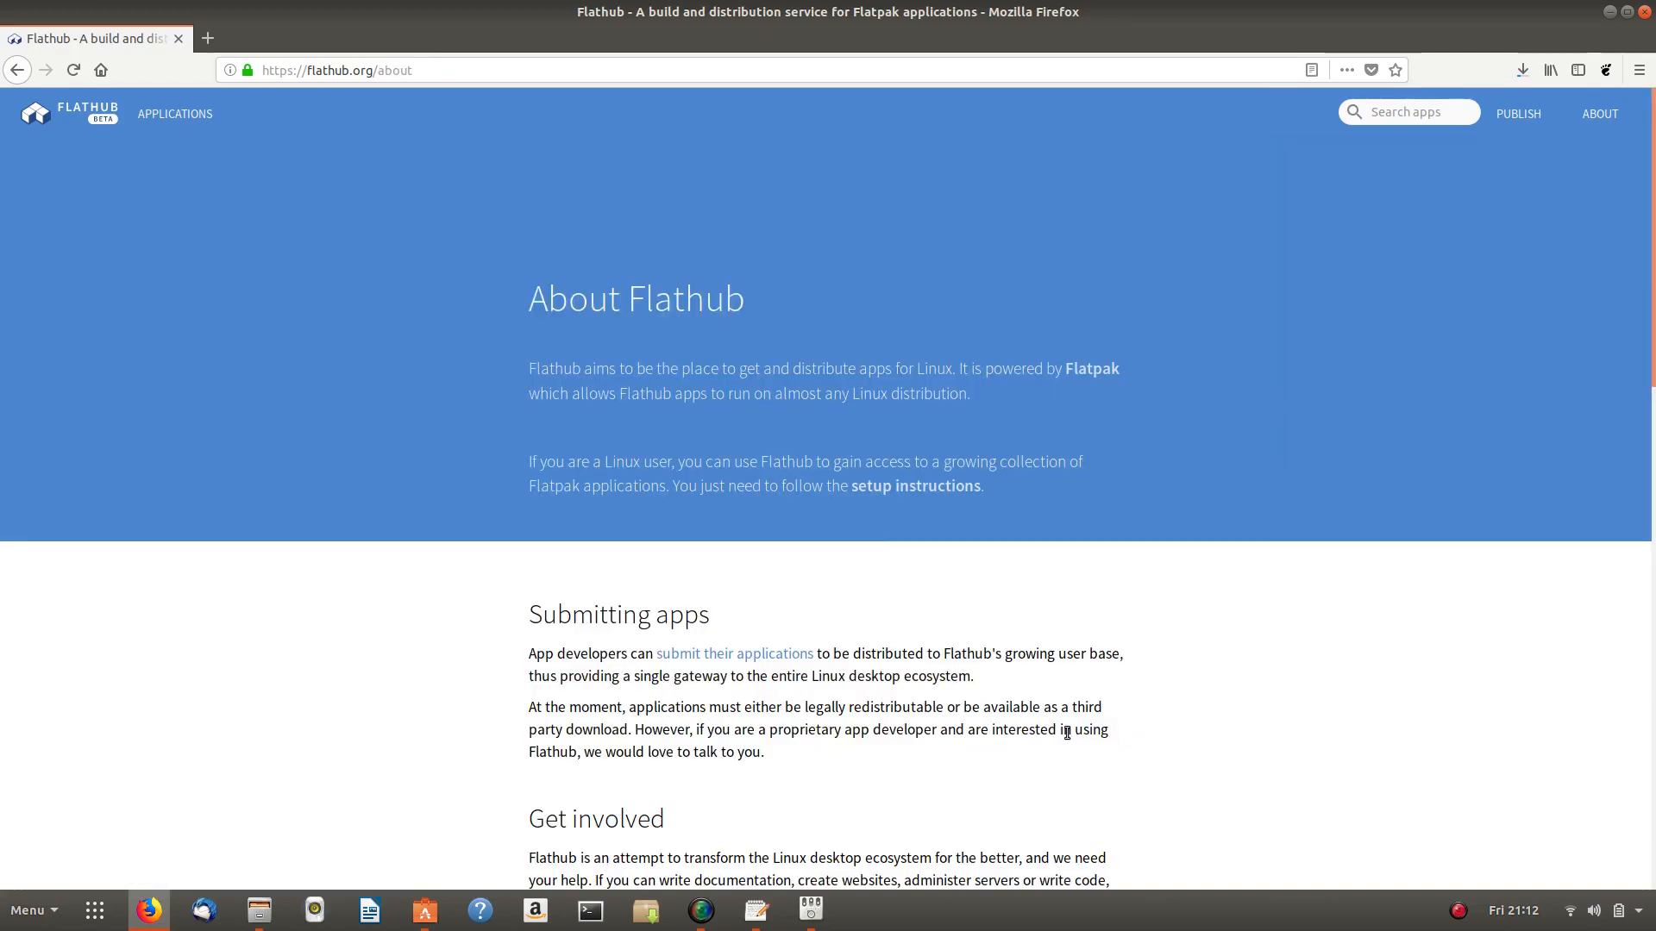
scroll(839, 521, down, 8)
scroll(842, 527, down, 7)
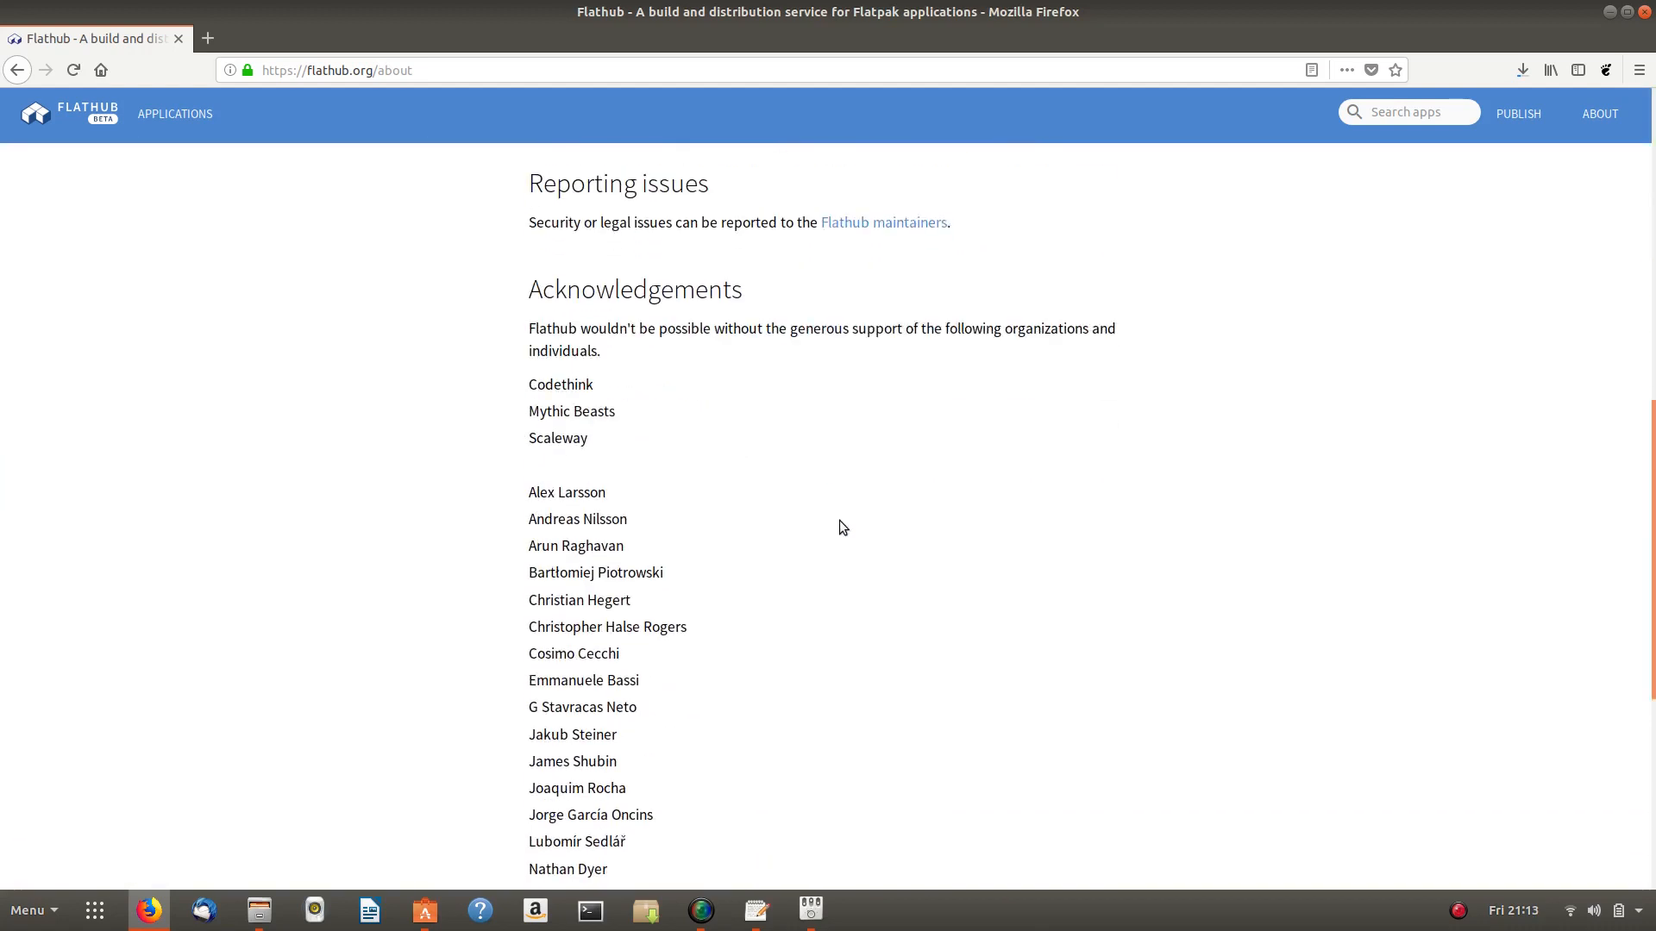
scroll(847, 531, up, 7)
scroll(846, 530, up, 7)
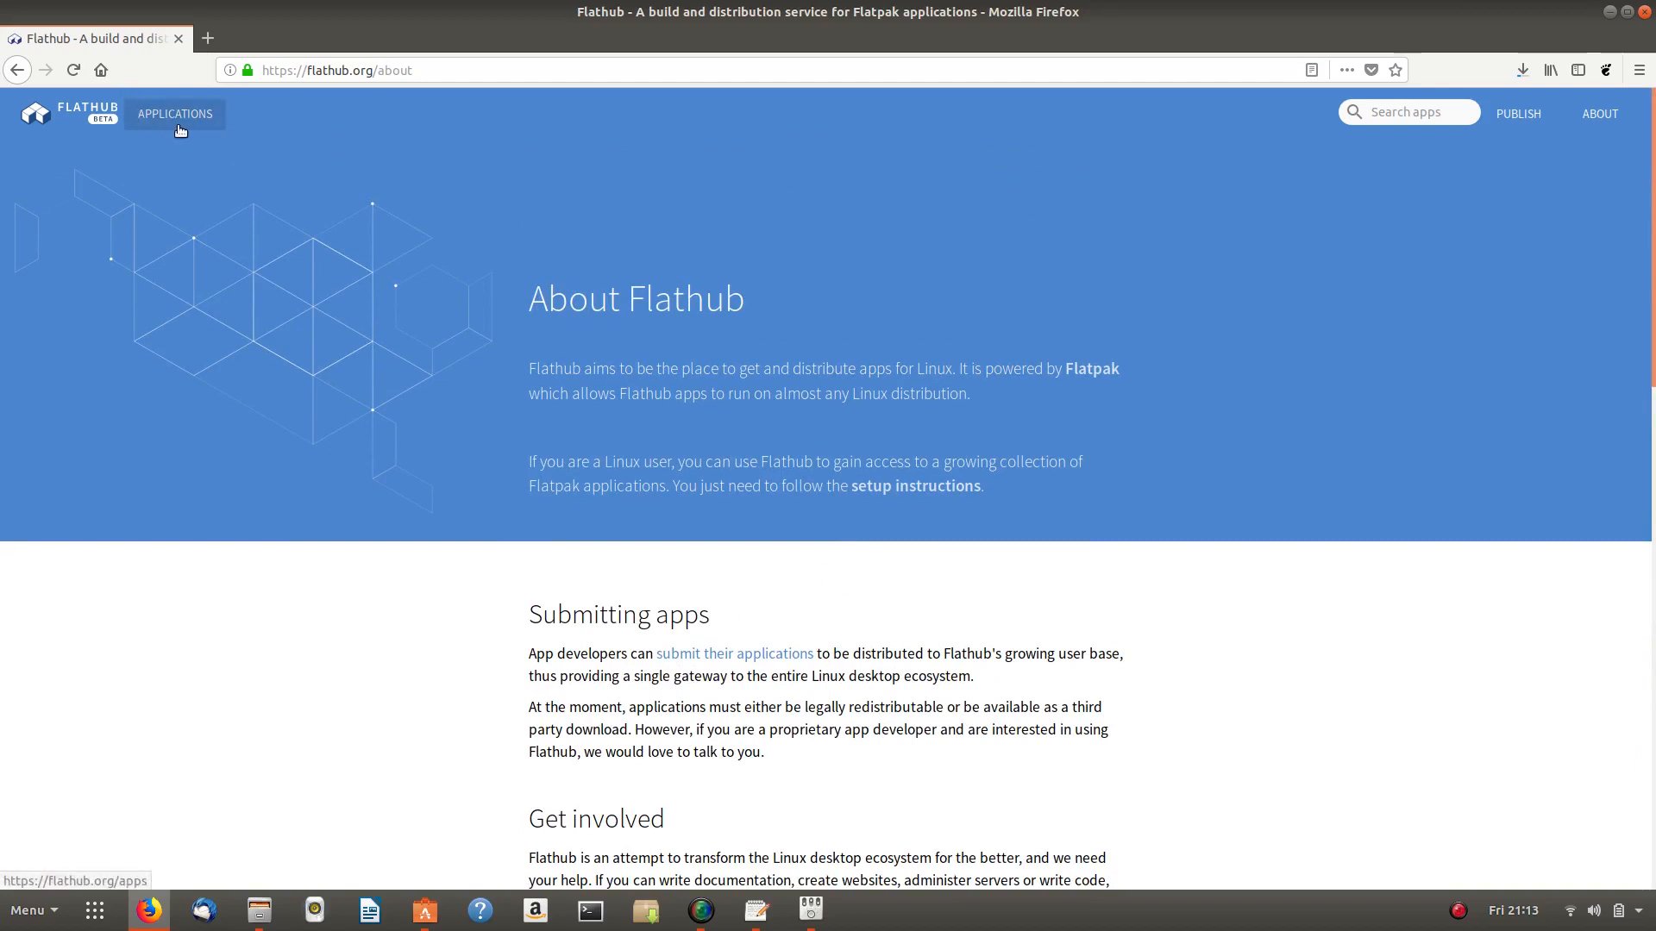
- Look at the Flatpak quick setup guide, then step back through the visited Flathub pages
click(95, 112)
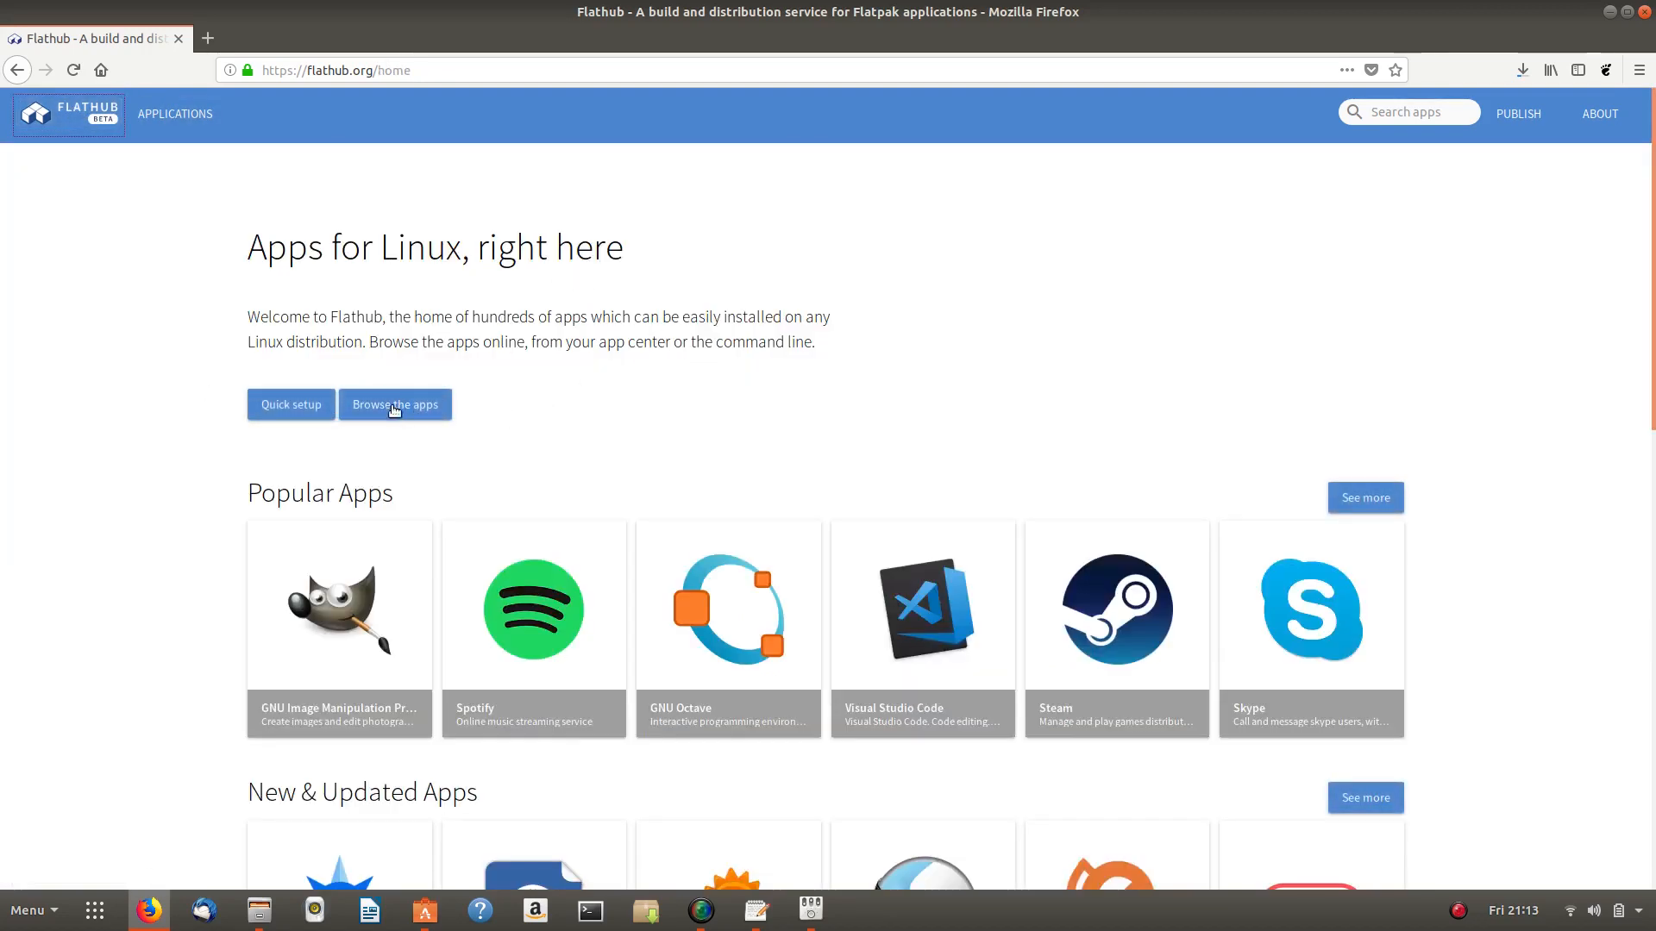
click(280, 405)
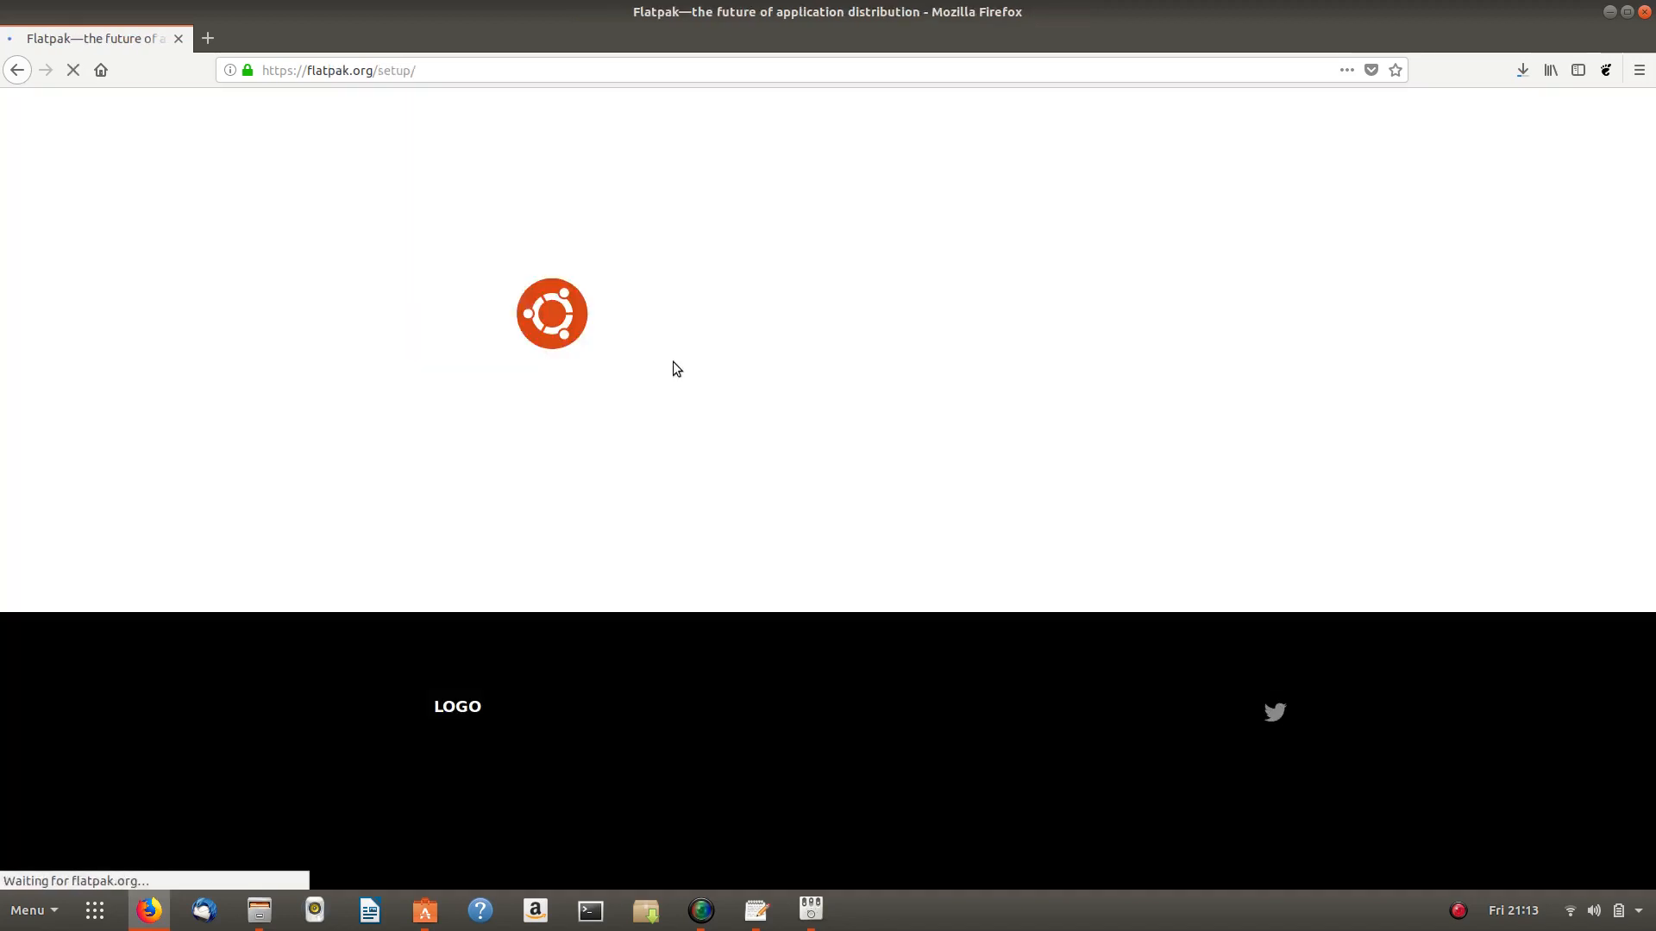
click(14, 73)
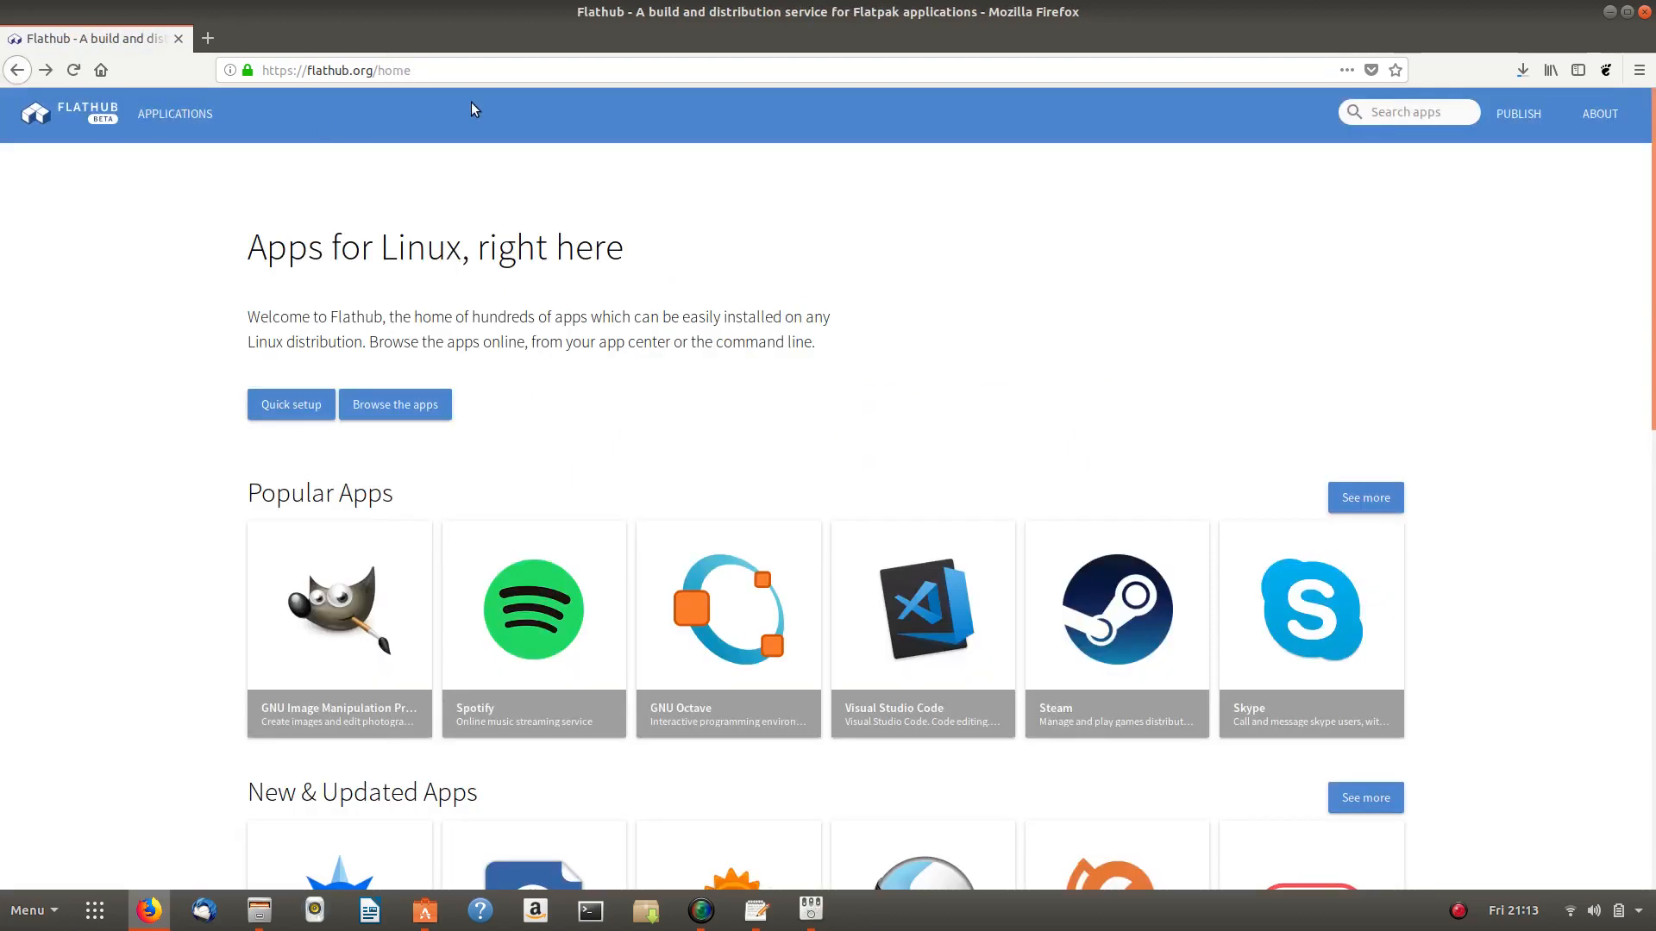
click(16, 70)
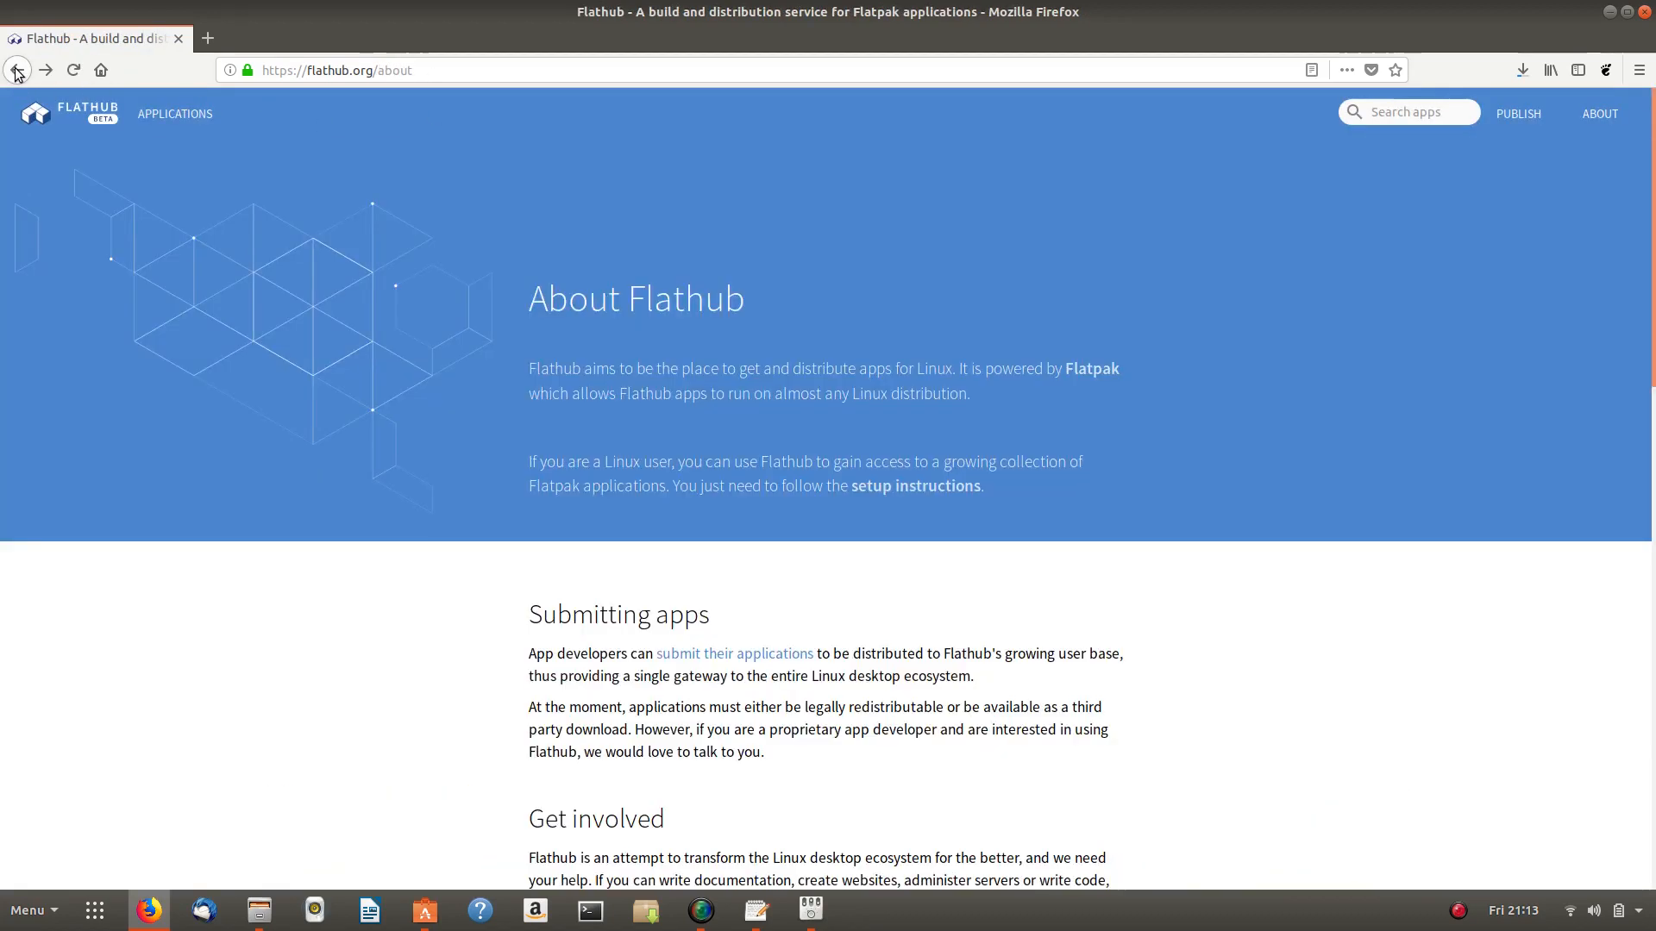
click(16, 72)
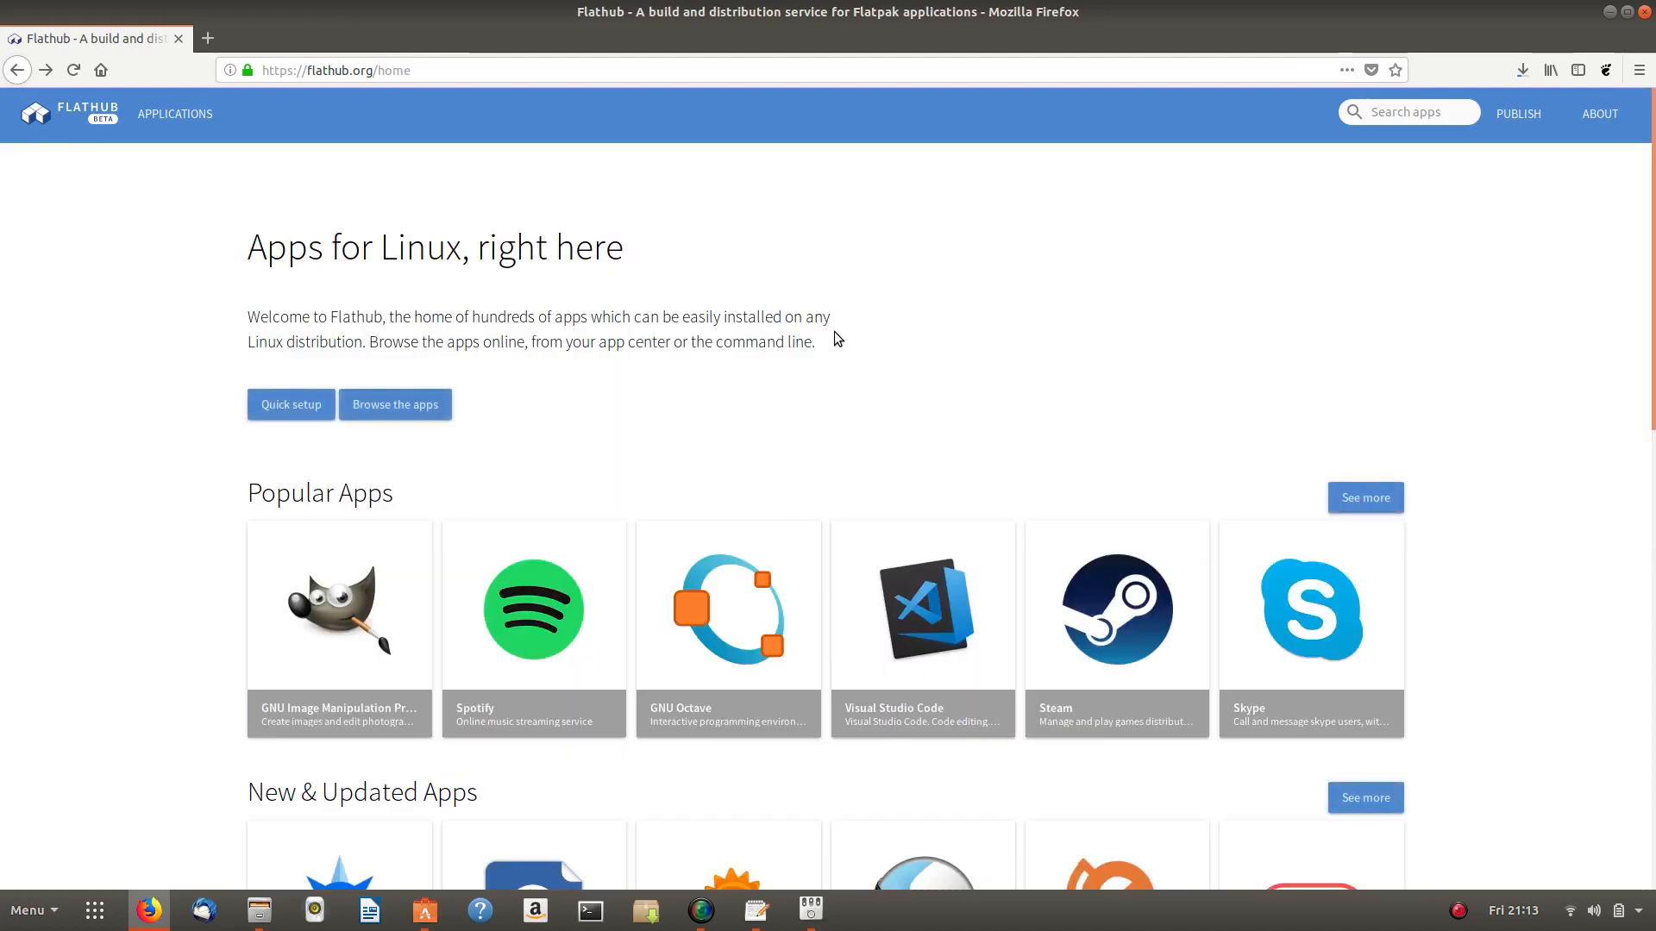
click(25, 70)
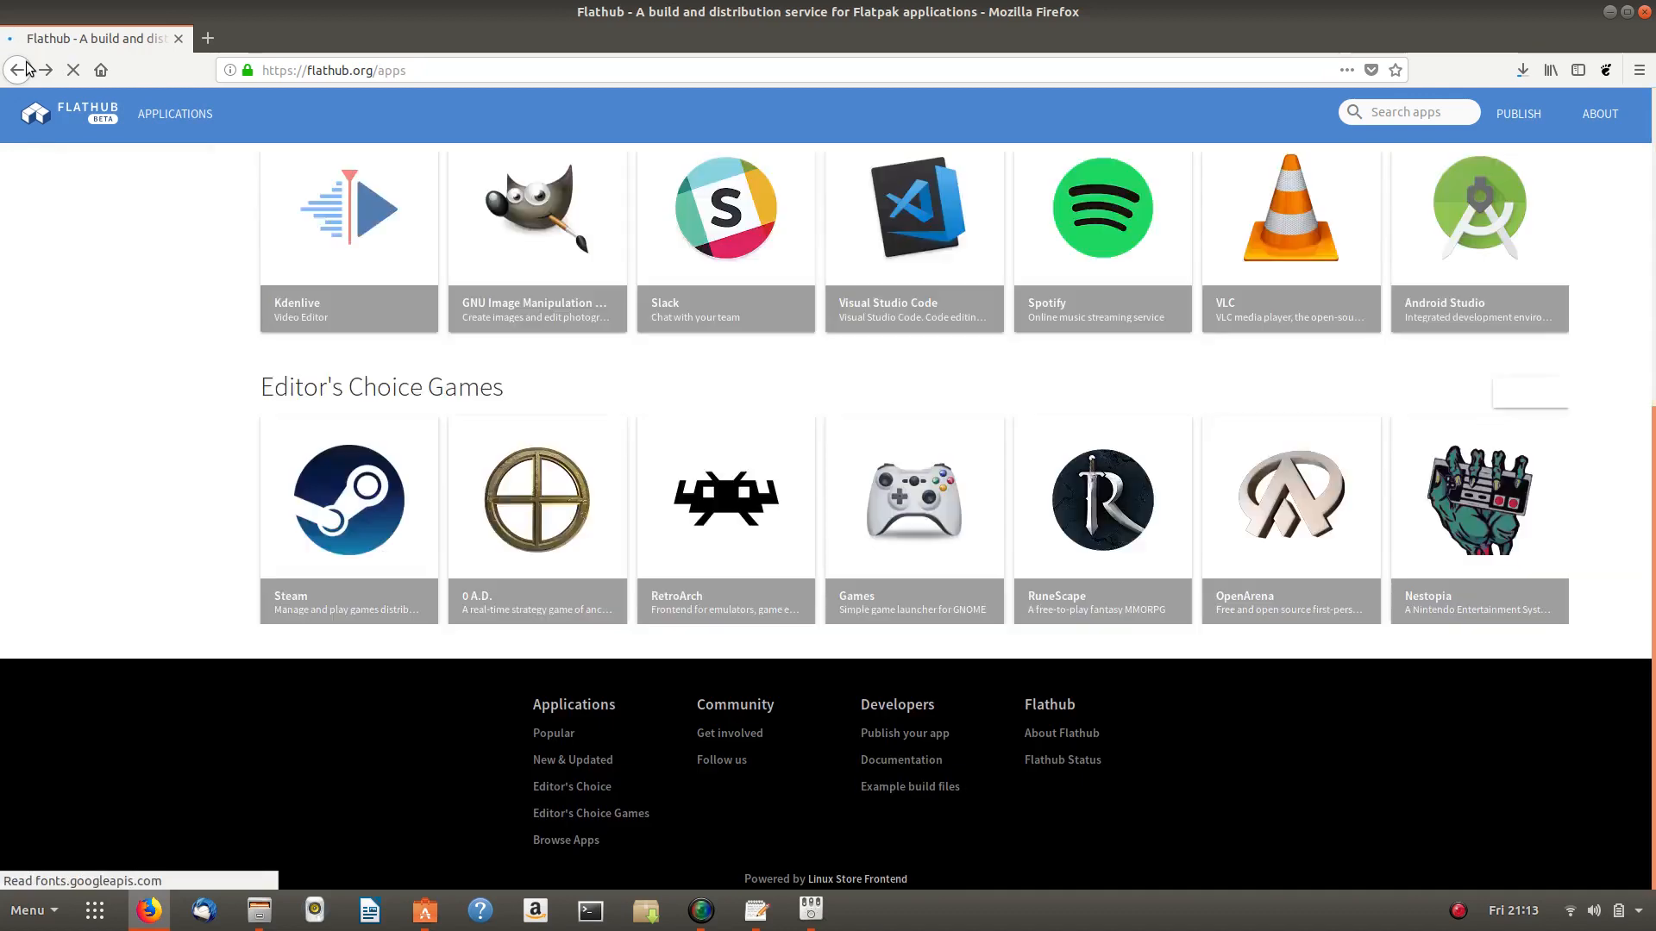
- Scroll the Flathub apps listing, then use the logo to return home
scroll(858, 371, up, 10)
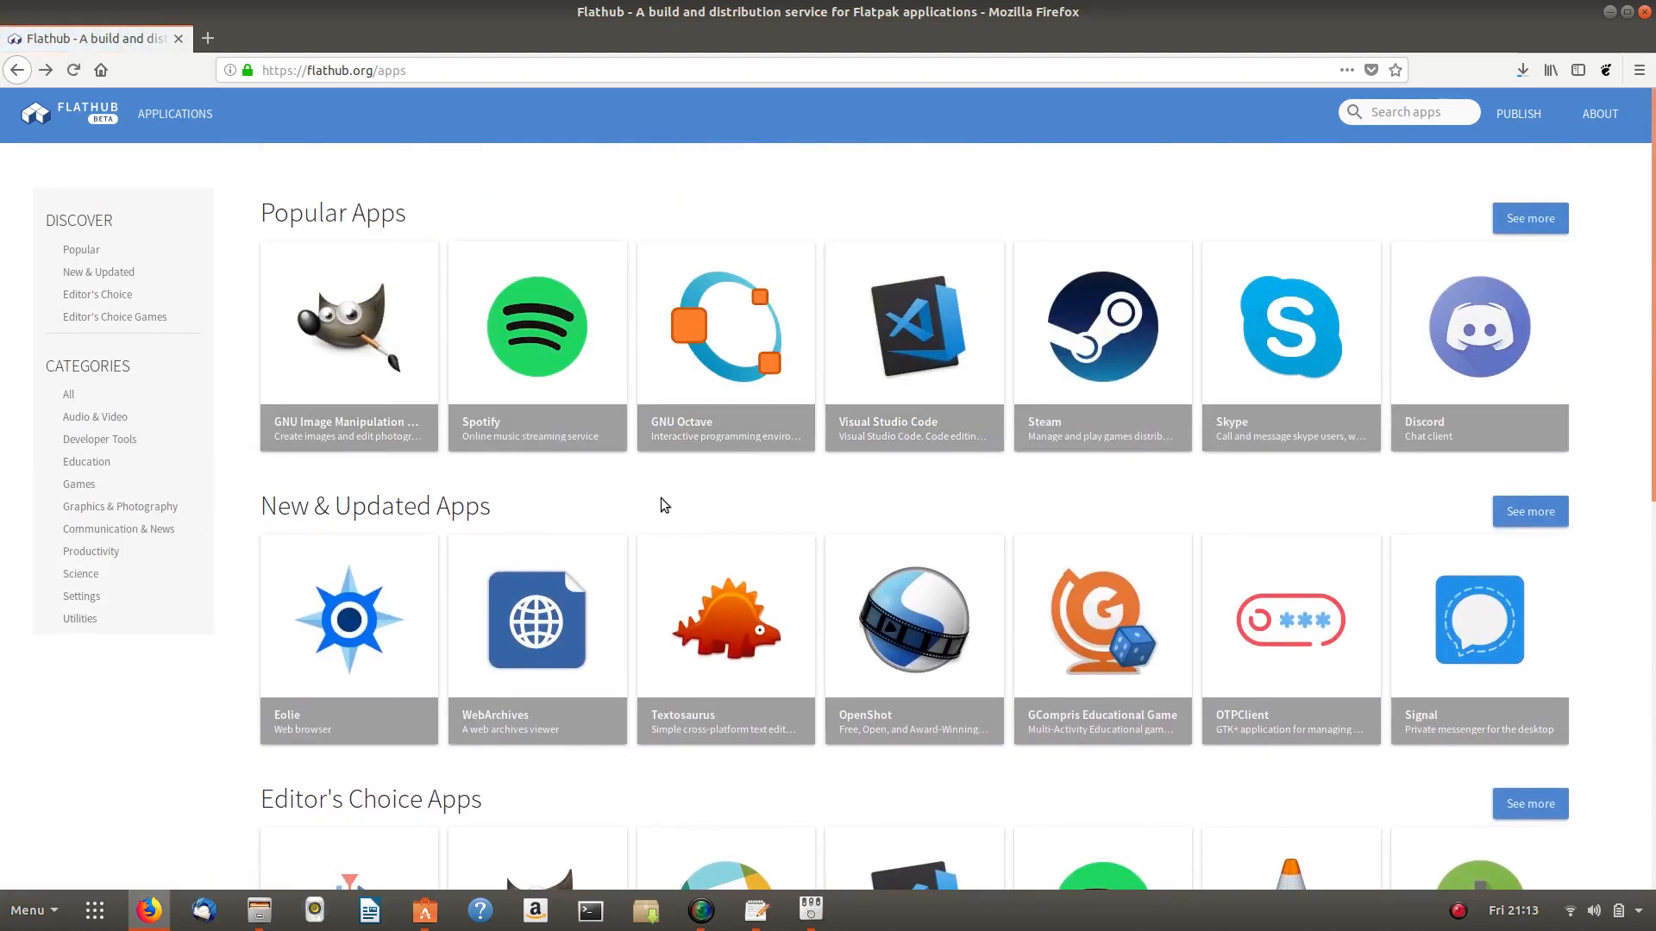
scroll(643, 574, down, 6)
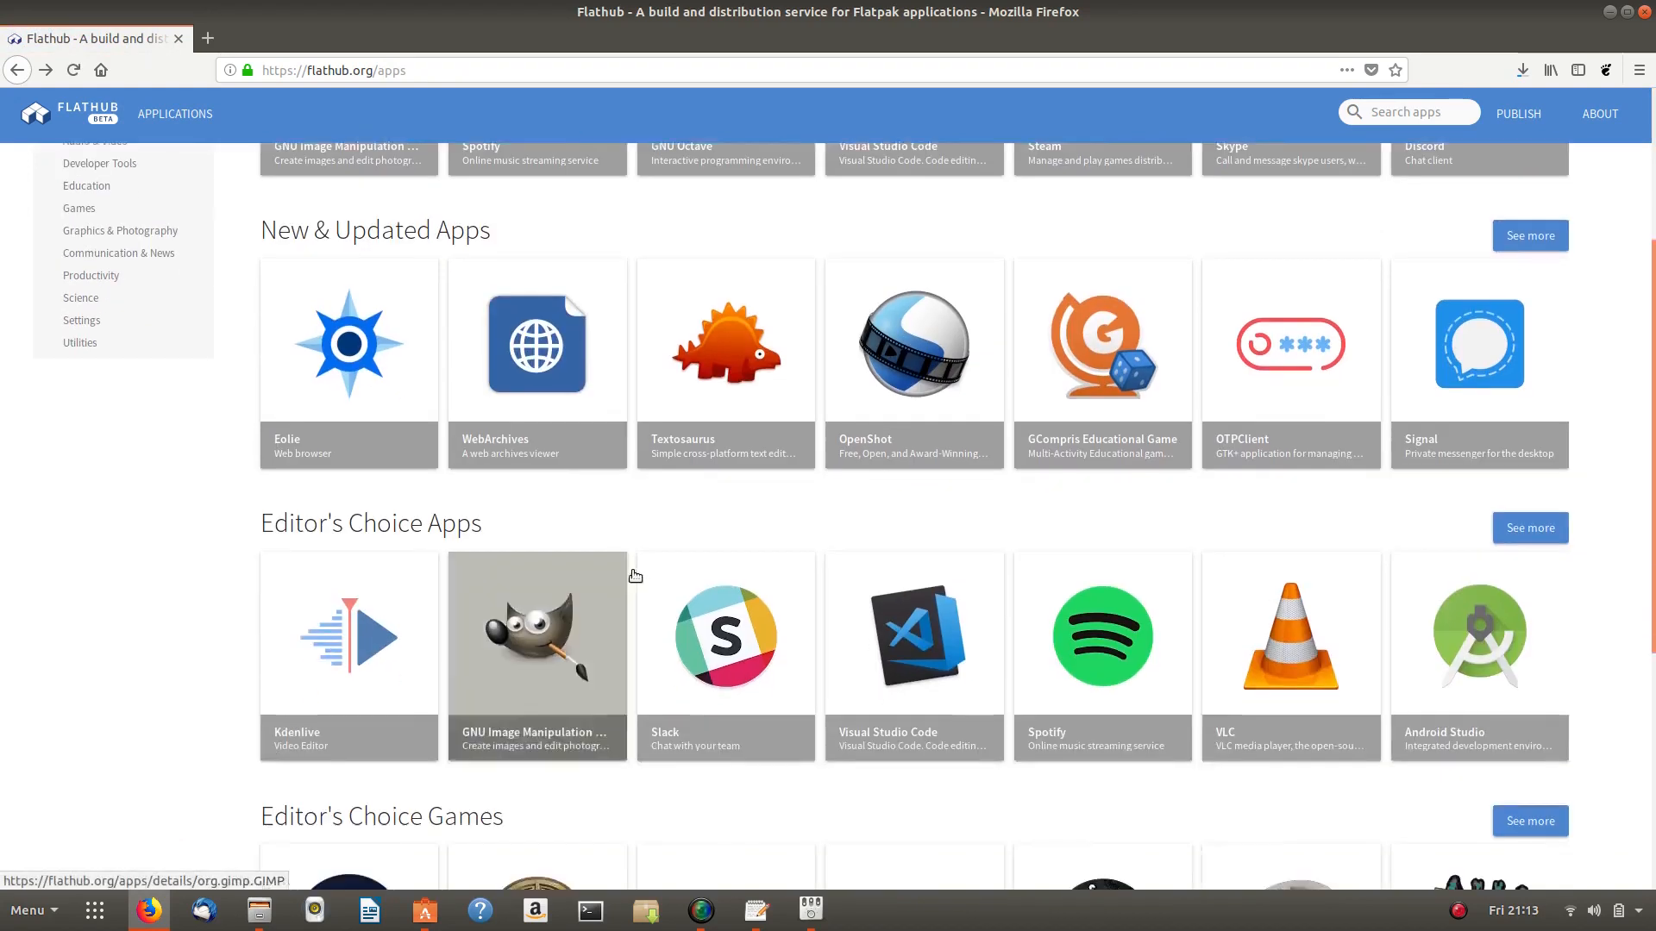
scroll(656, 573, down, 2)
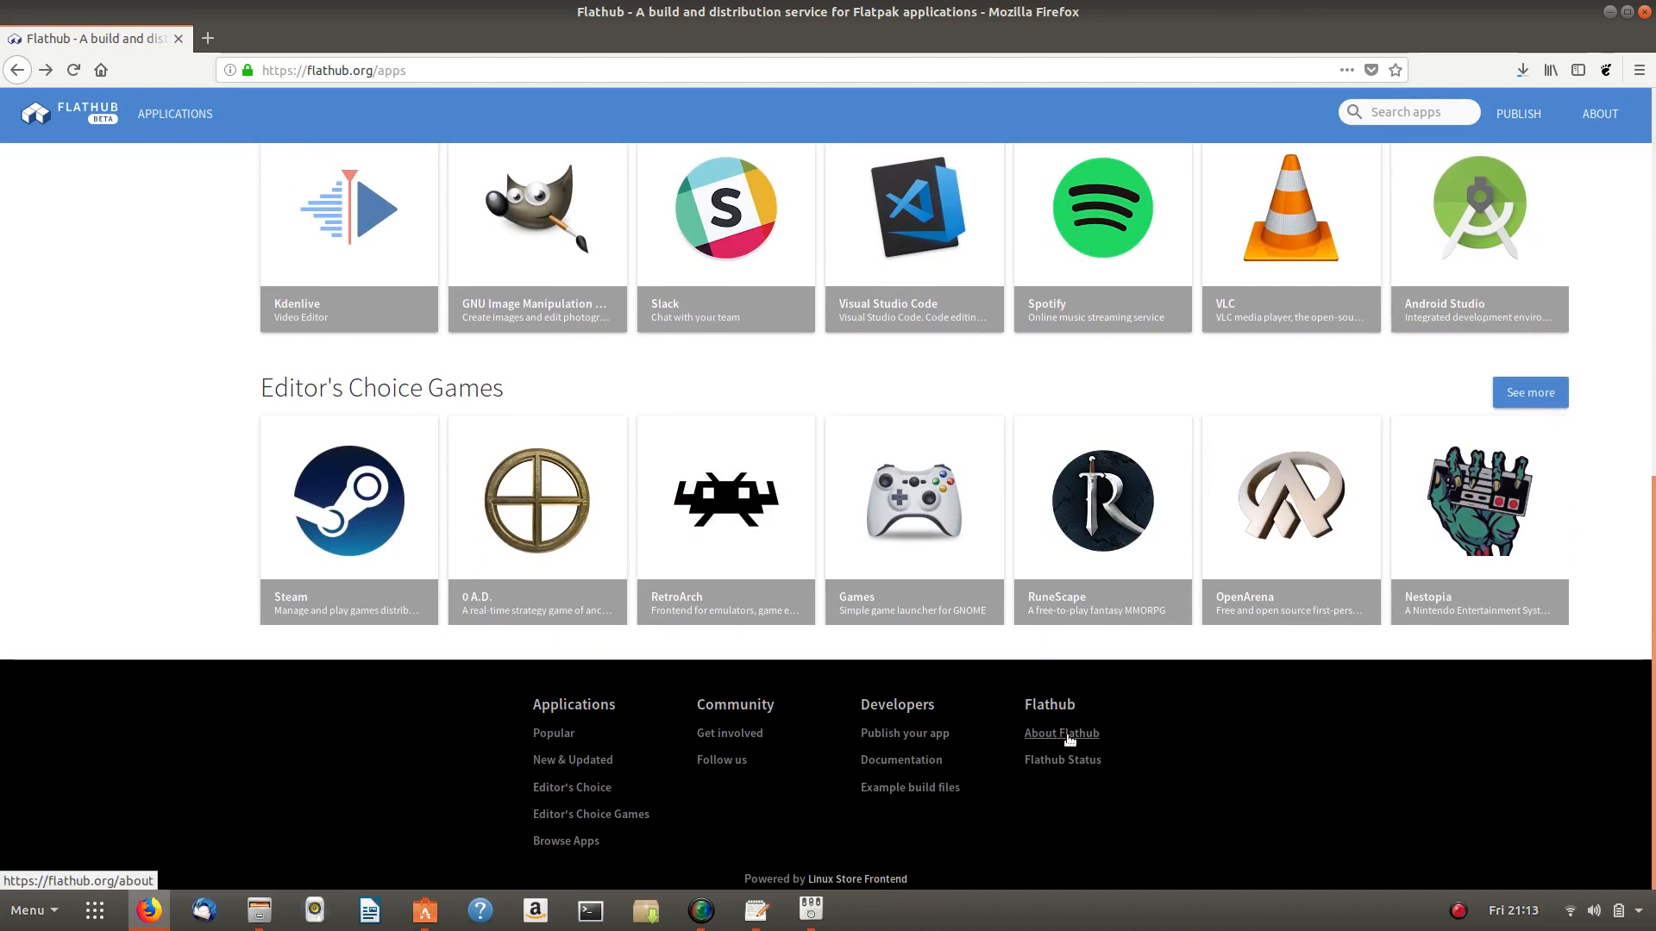
scroll(349, 489, up, 8)
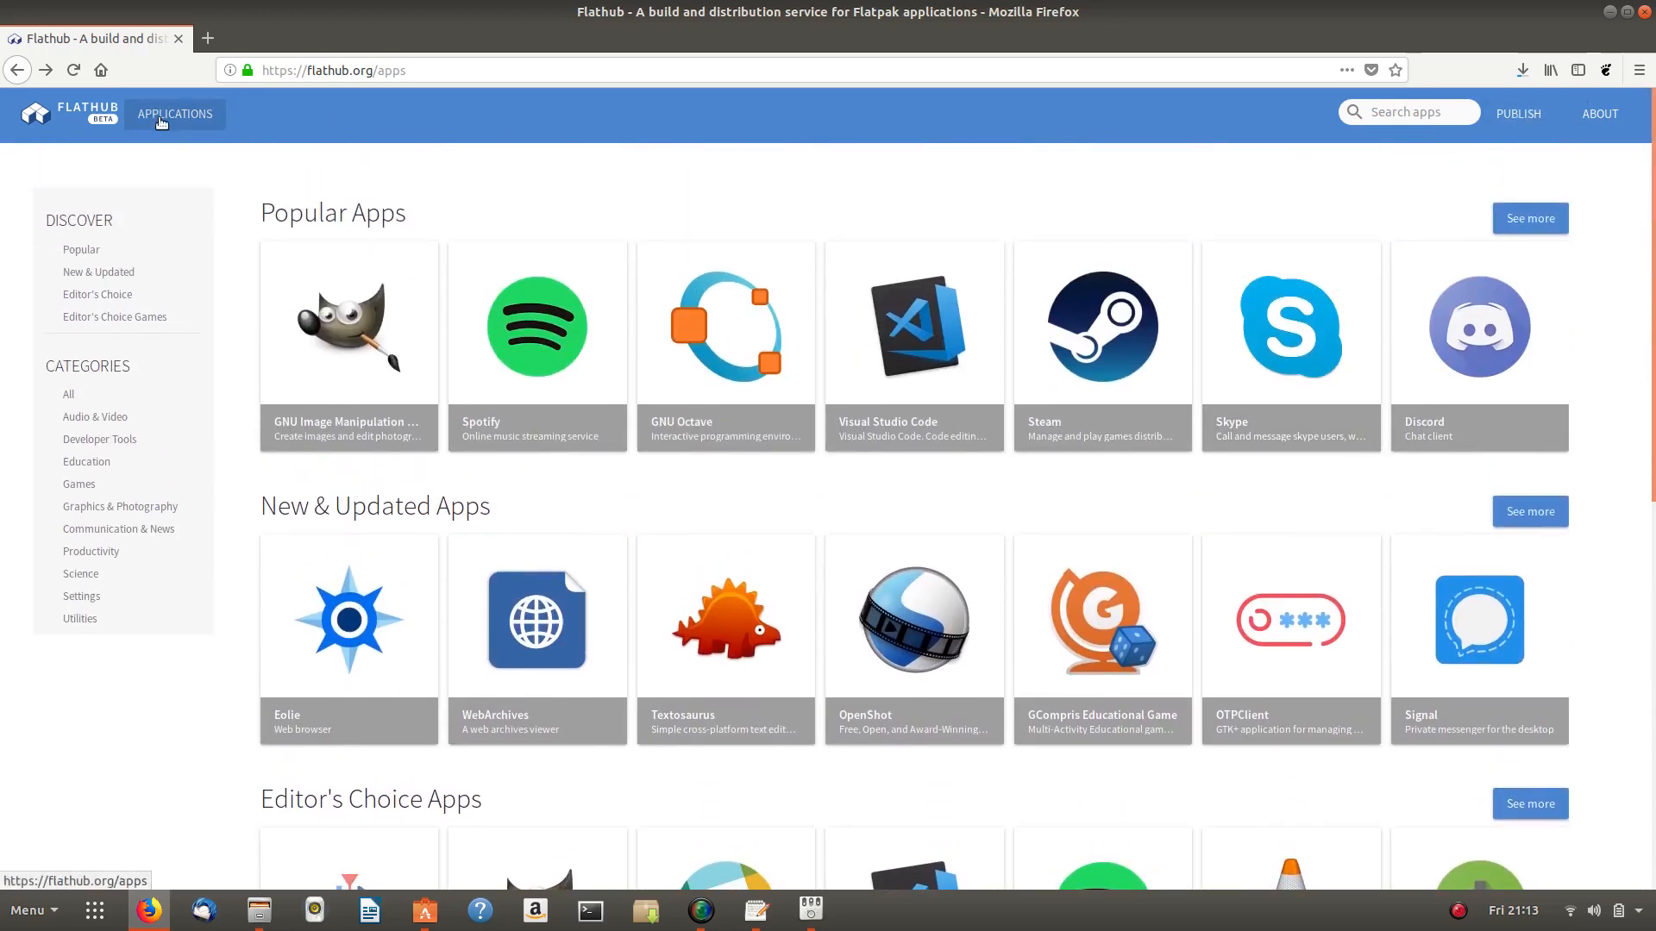
click(44, 113)
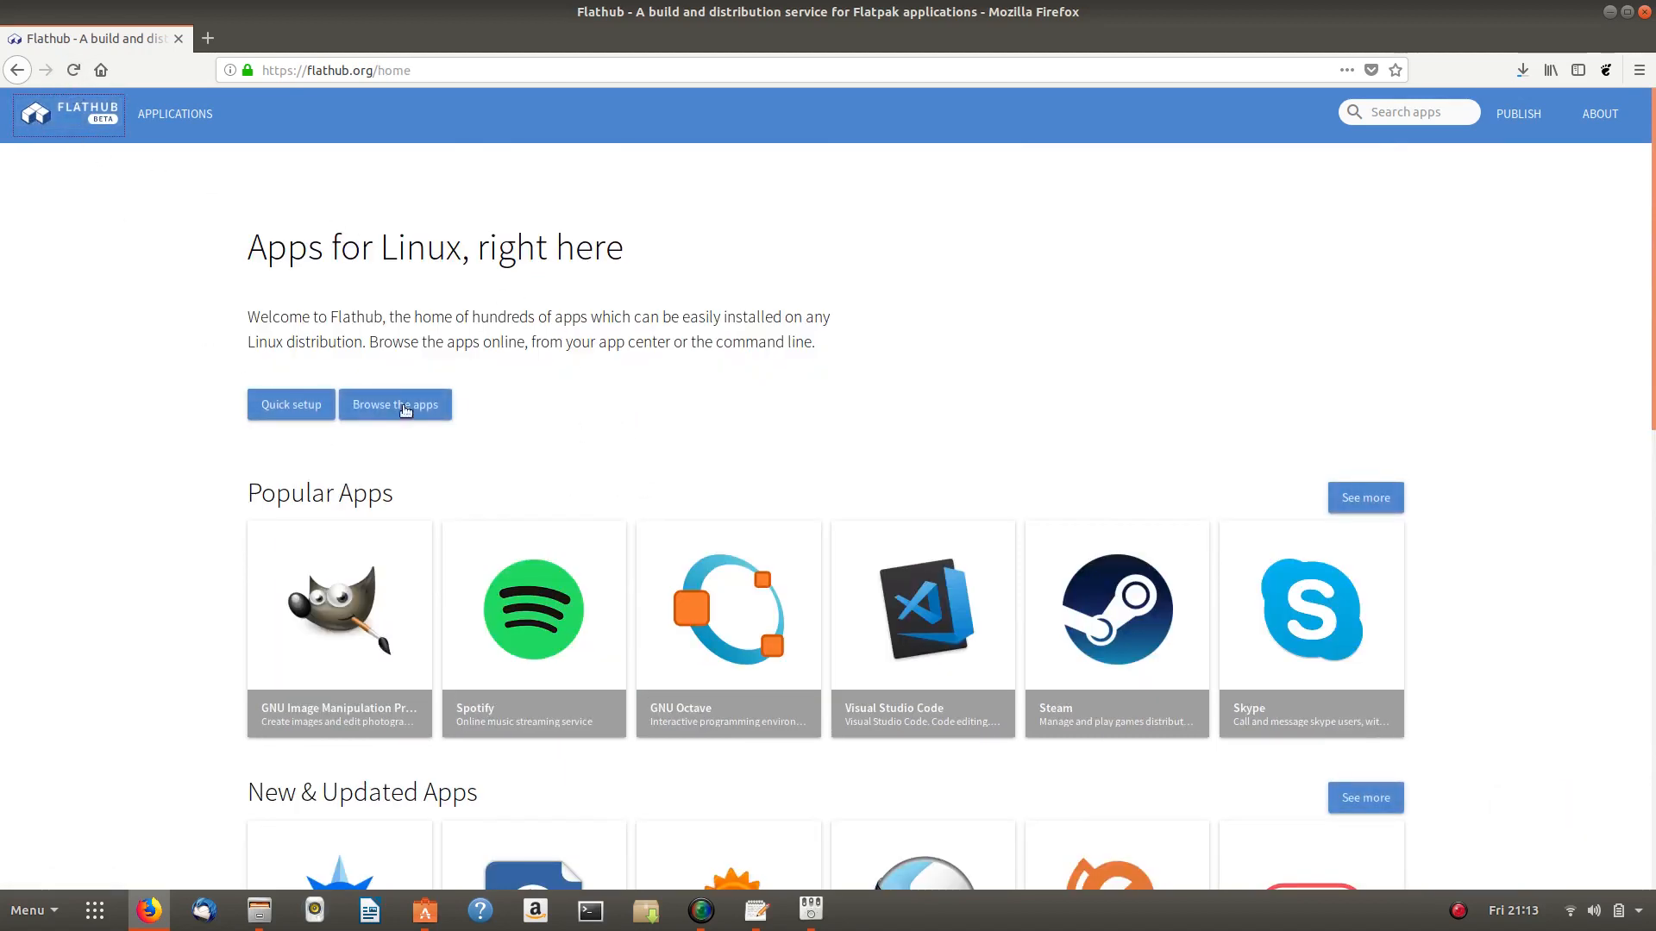
- Open Flatpak's Ubuntu Quick Setup, copy the add-apt-repository command, and launch a terminal
click(284, 404)
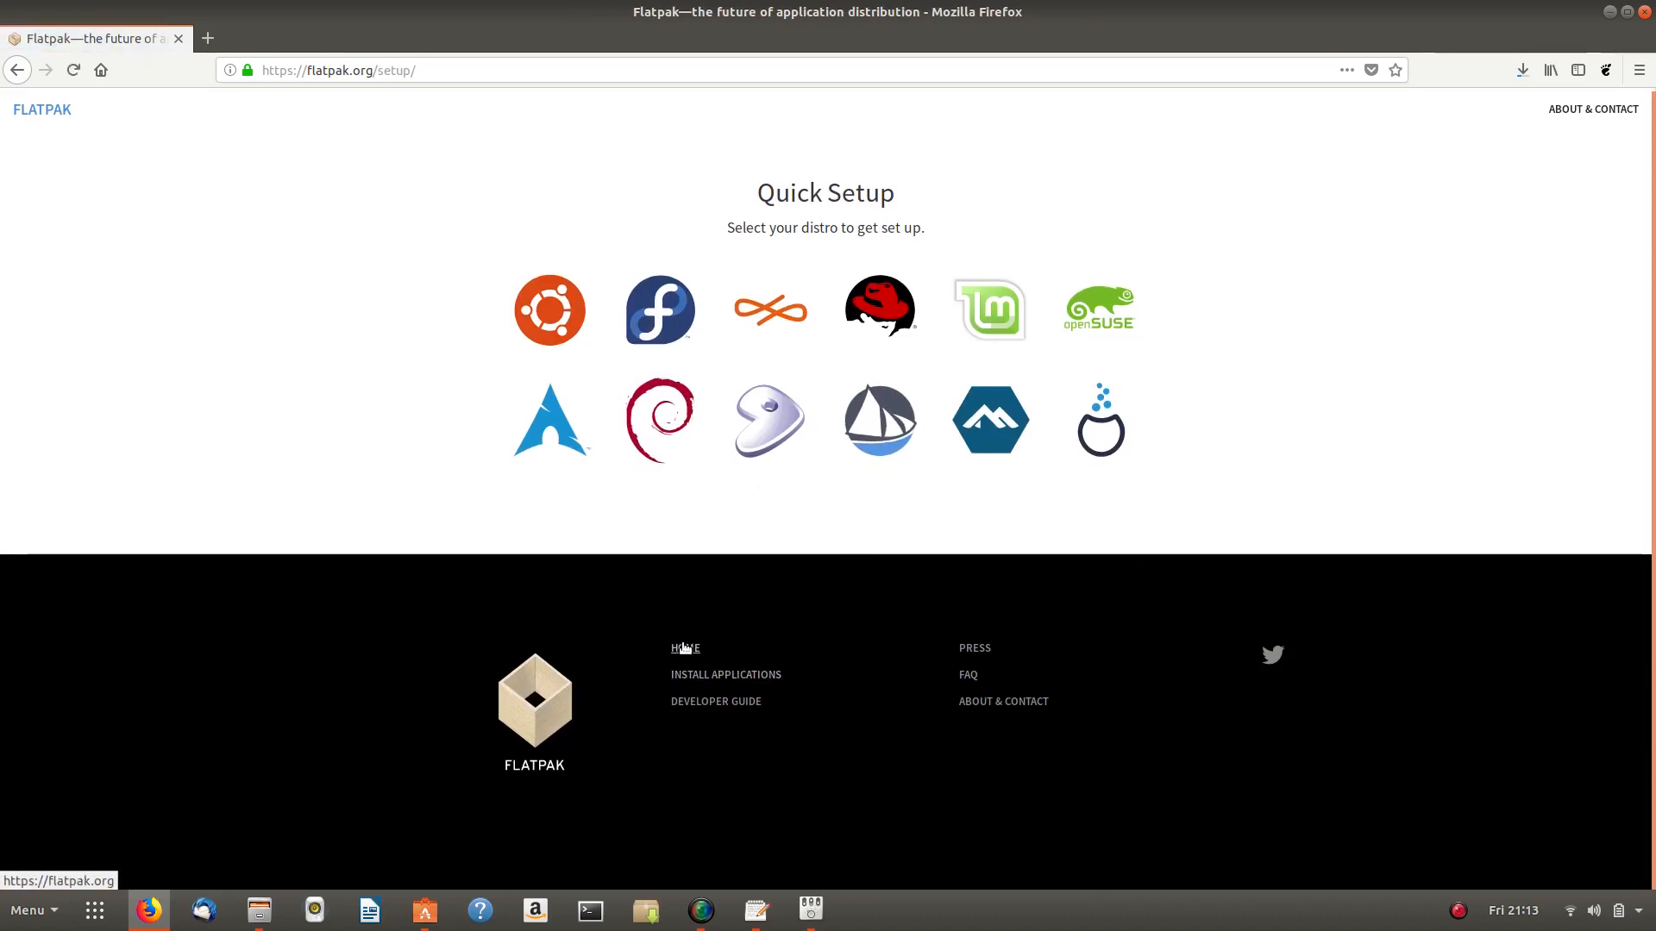
click(557, 313)
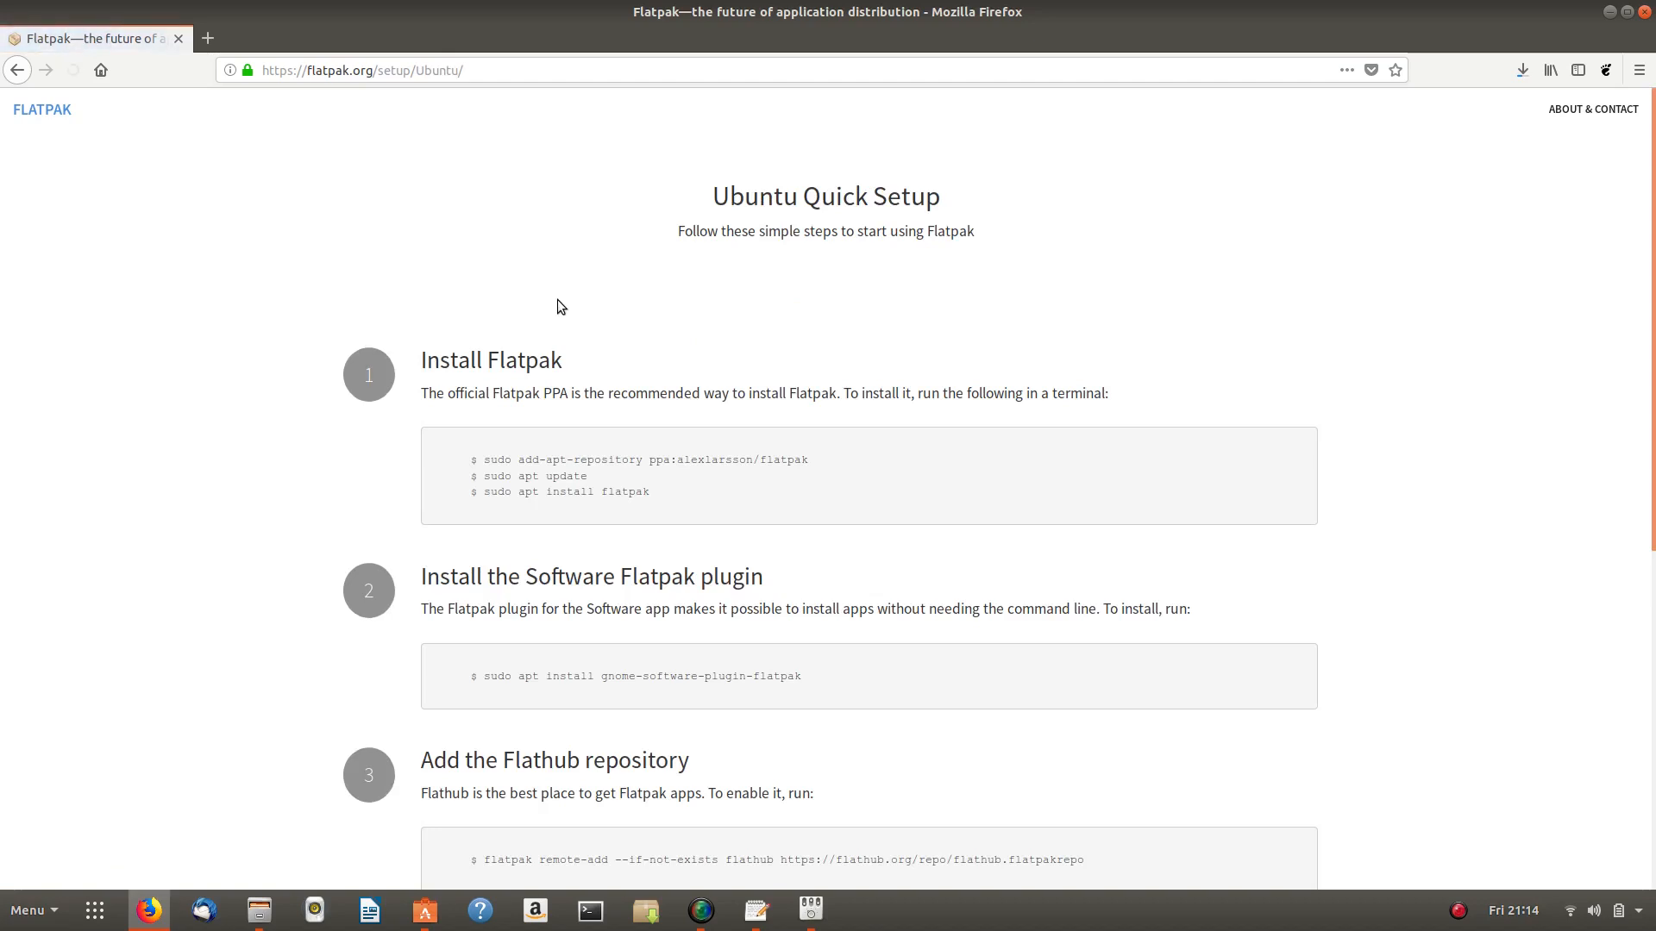
drag(487, 462, 847, 461)
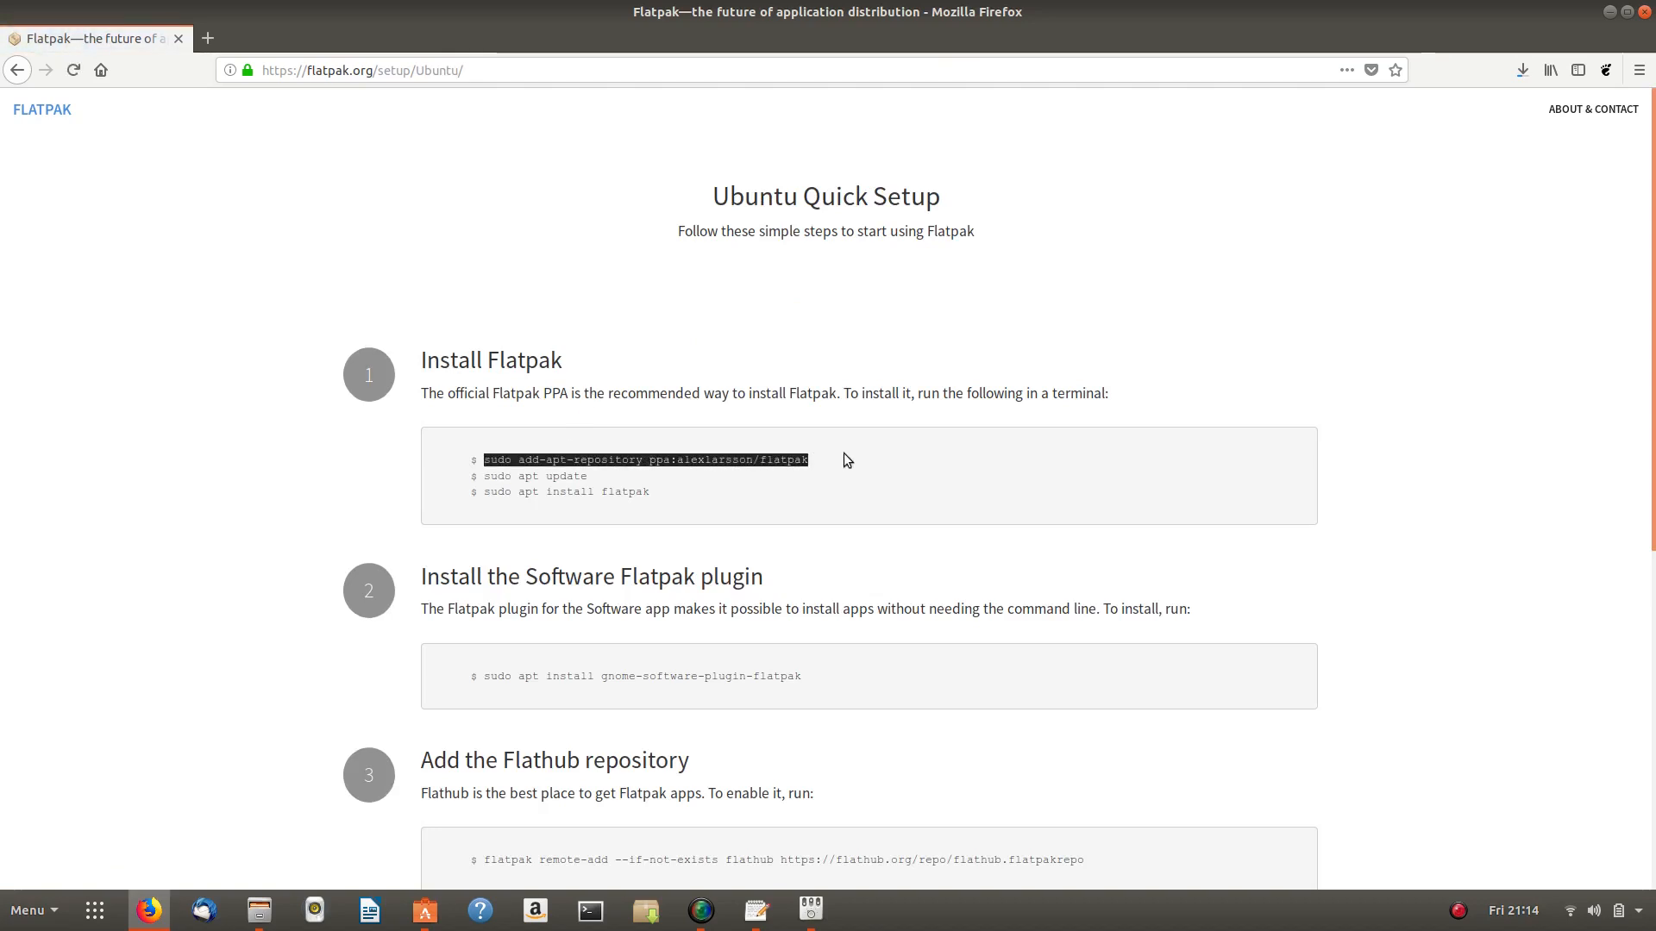
right_click(681, 459)
click(703, 473)
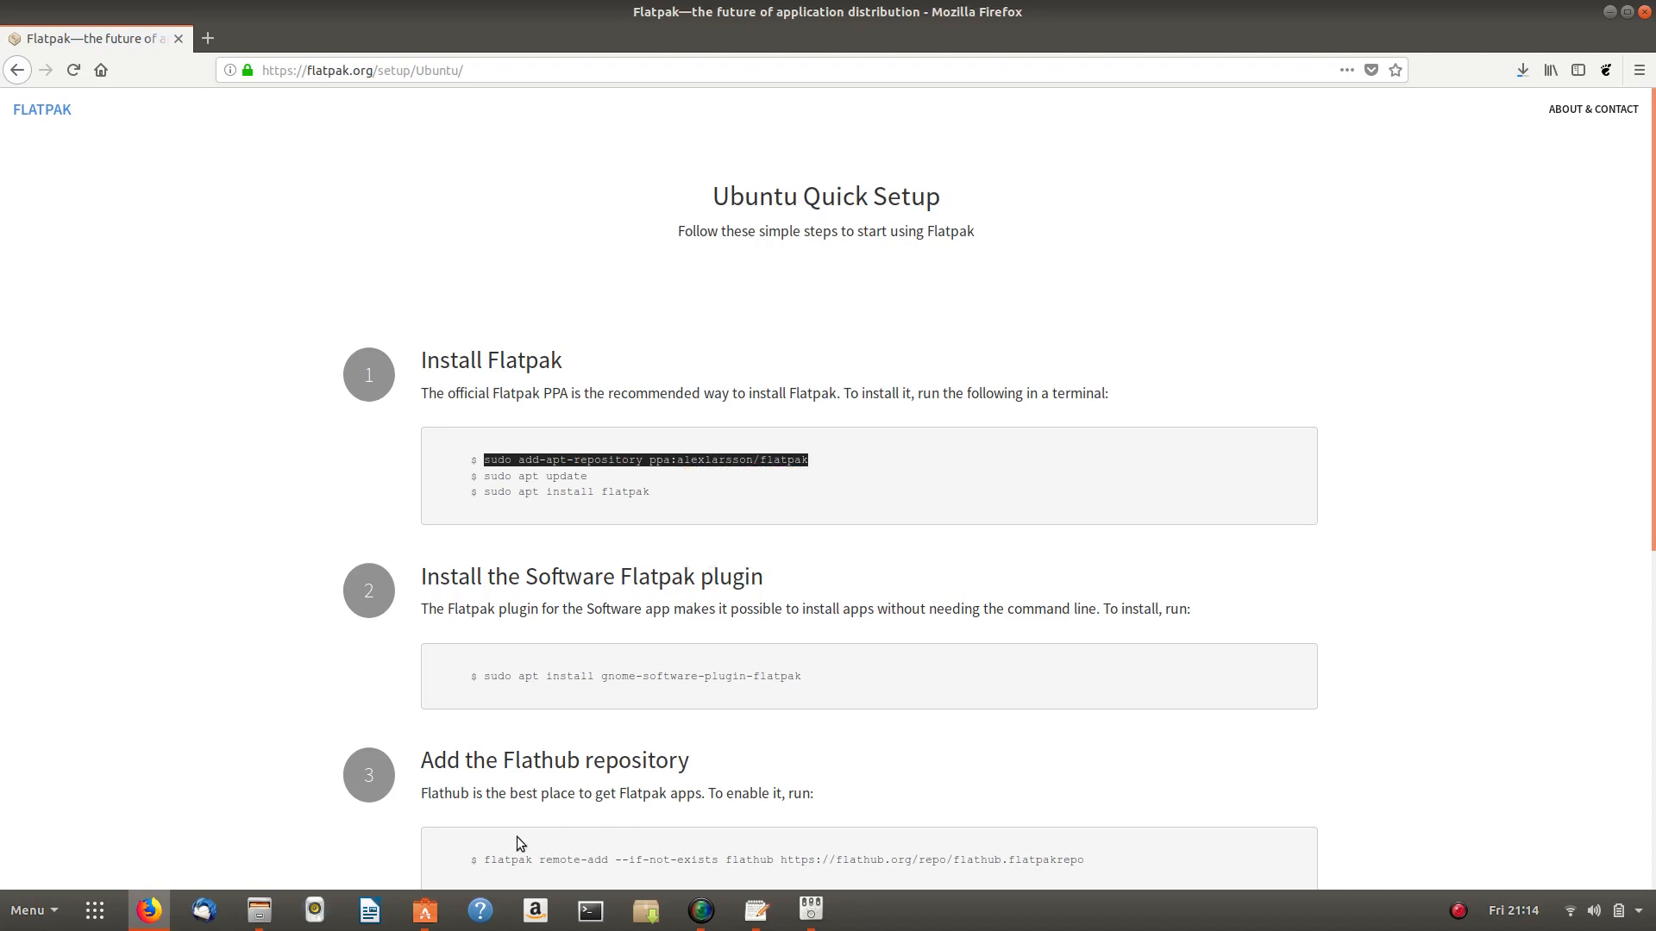
click(591, 910)
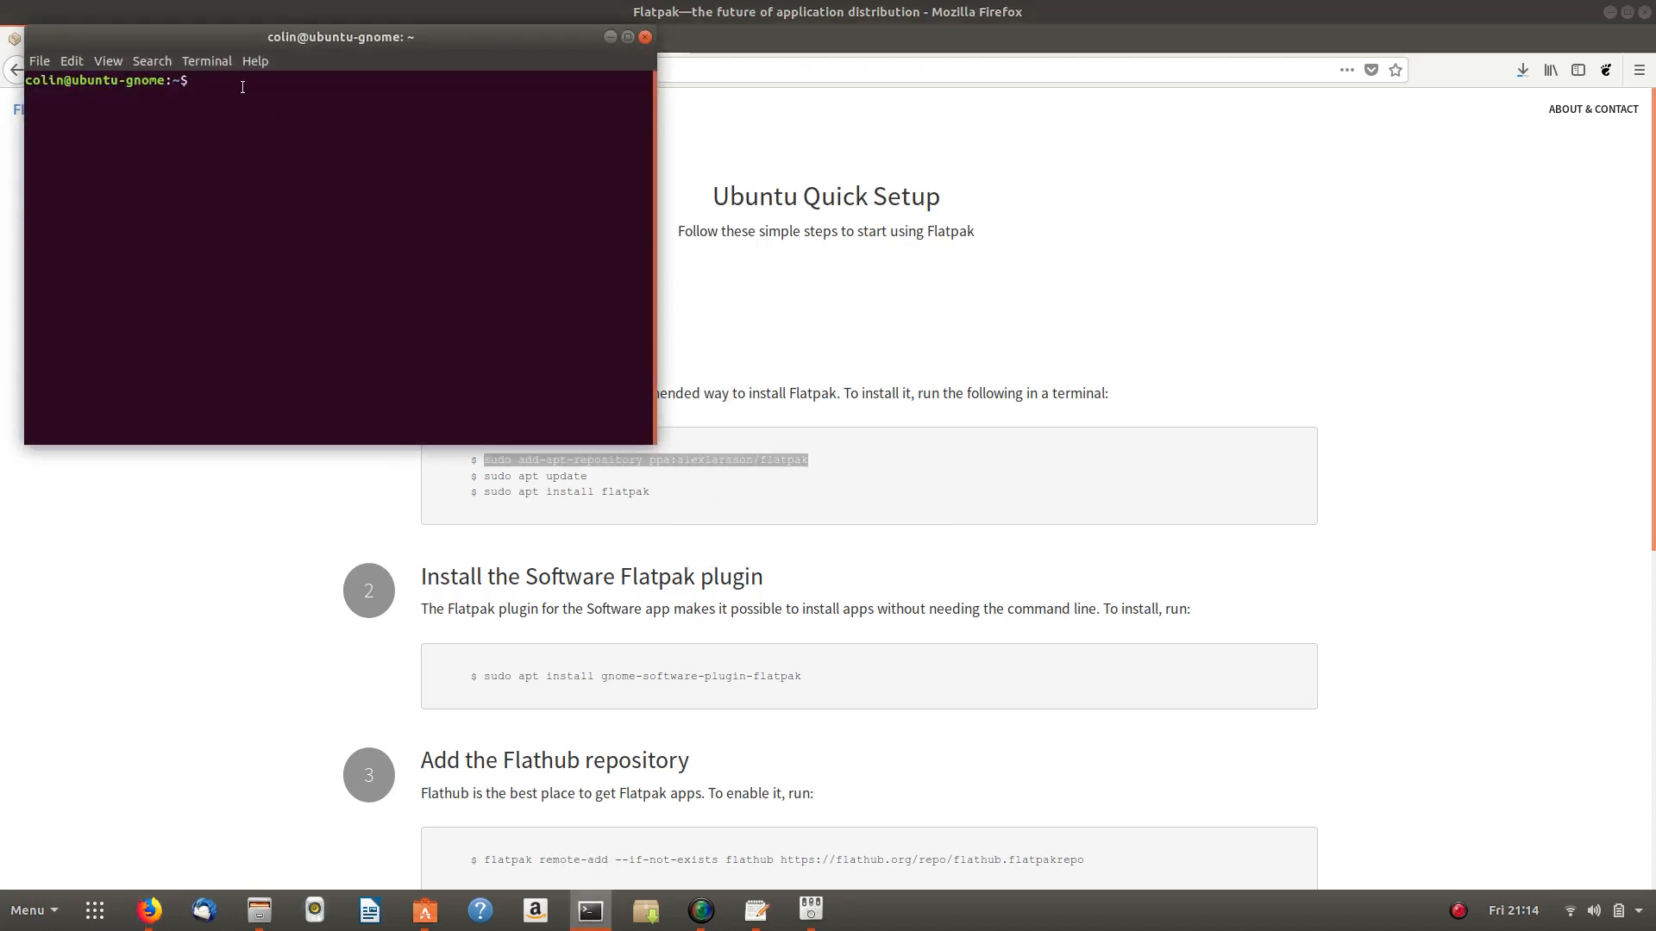
- Paste and run the add-apt-repository command, entering the administrator password to add the Flatpak PPA
right_click(242, 86)
click(276, 134)
key(Return)
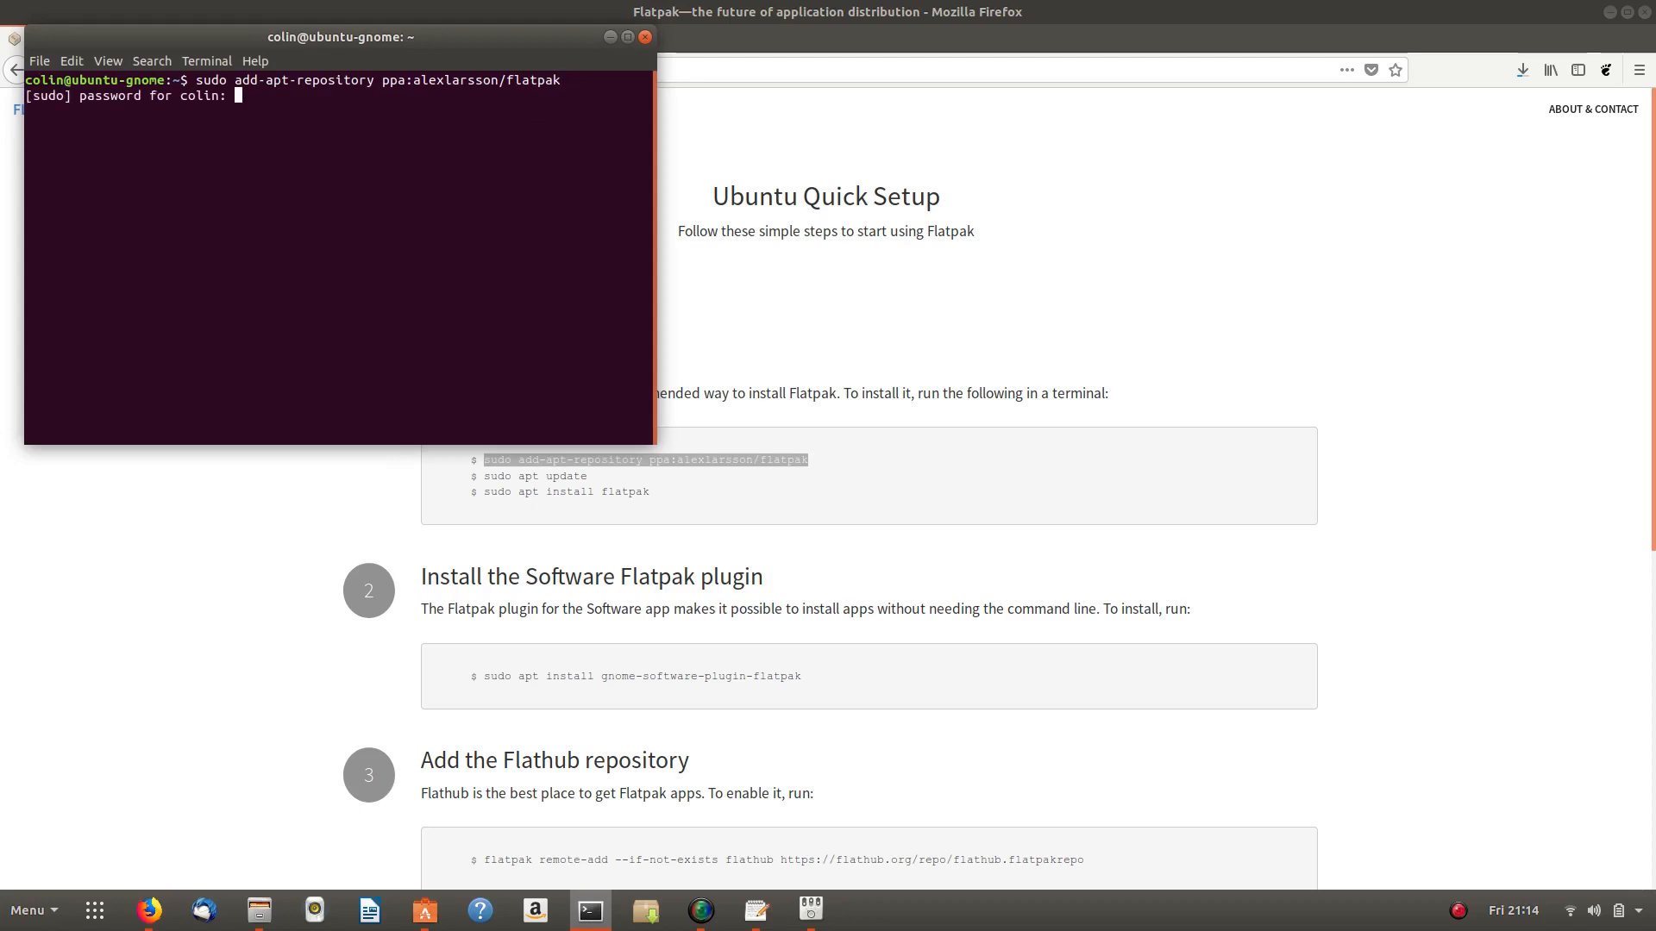
key(Return)
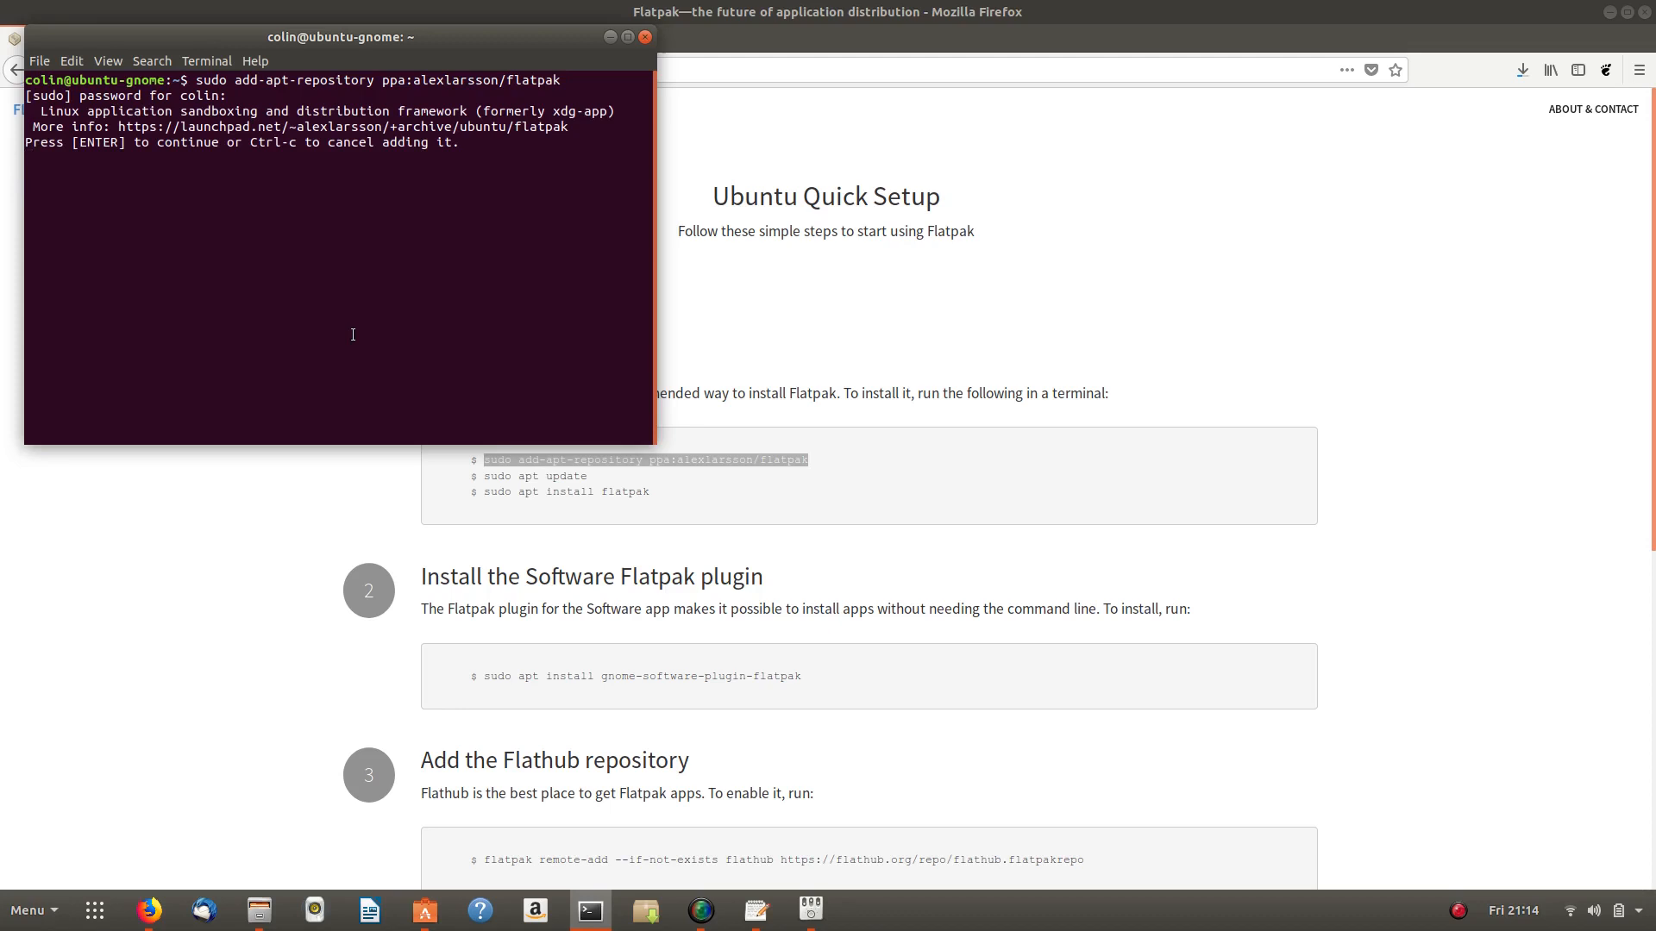
- Copy the apt update command from the setup page and run it in Terminal
drag(487, 479, 618, 484)
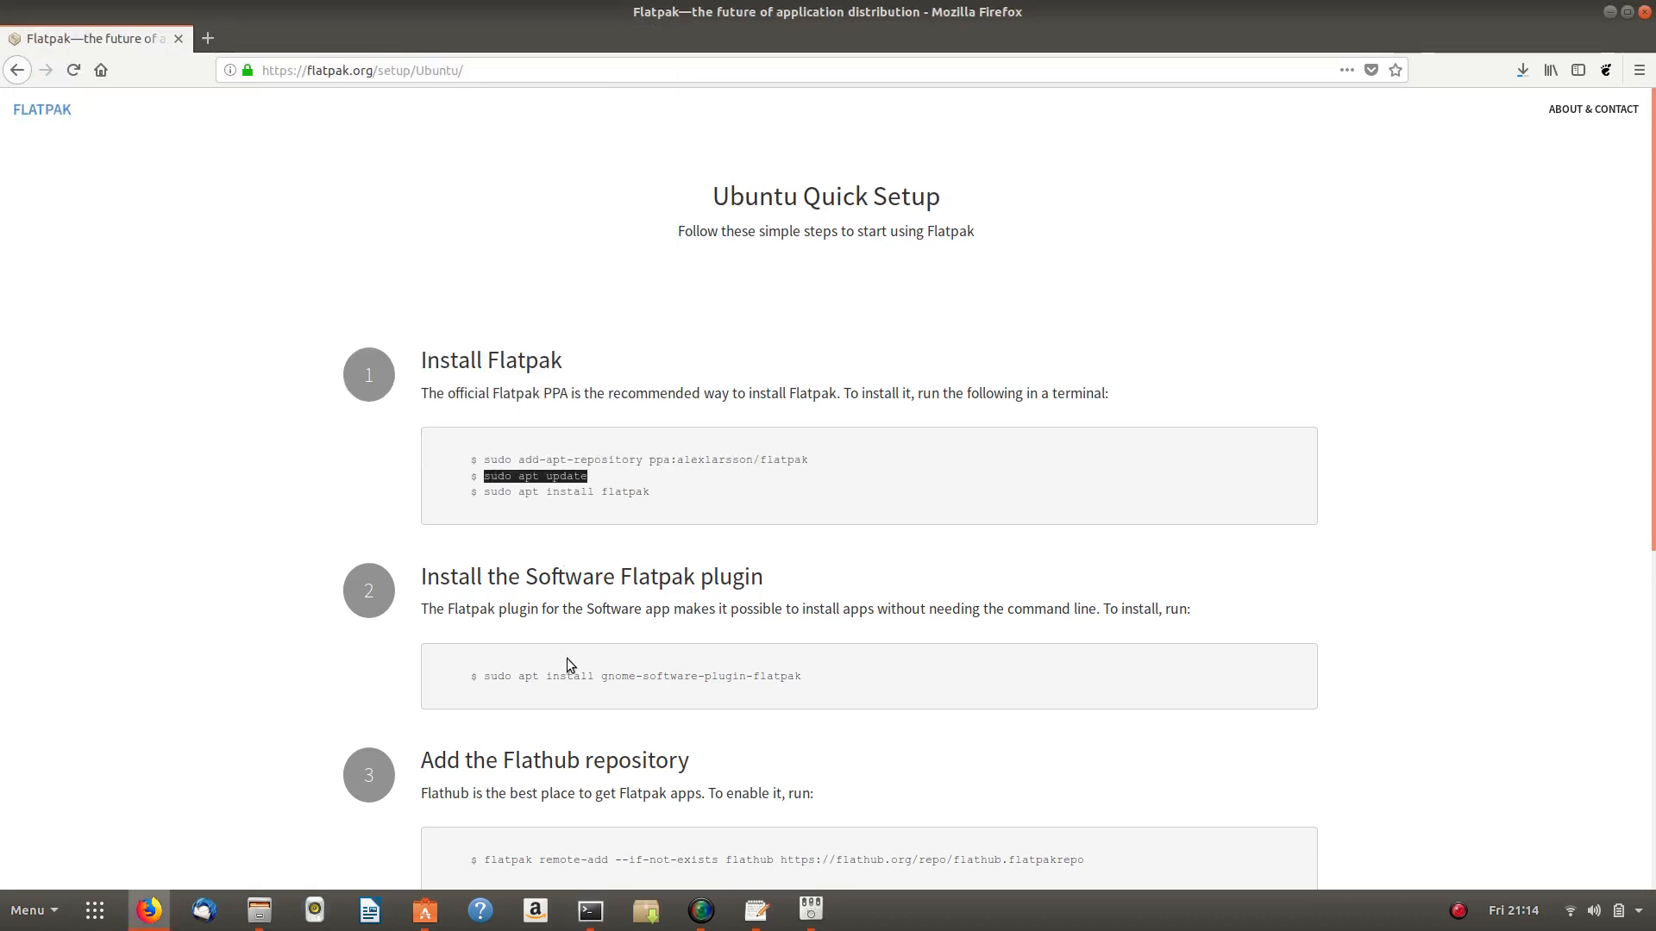
click(427, 913)
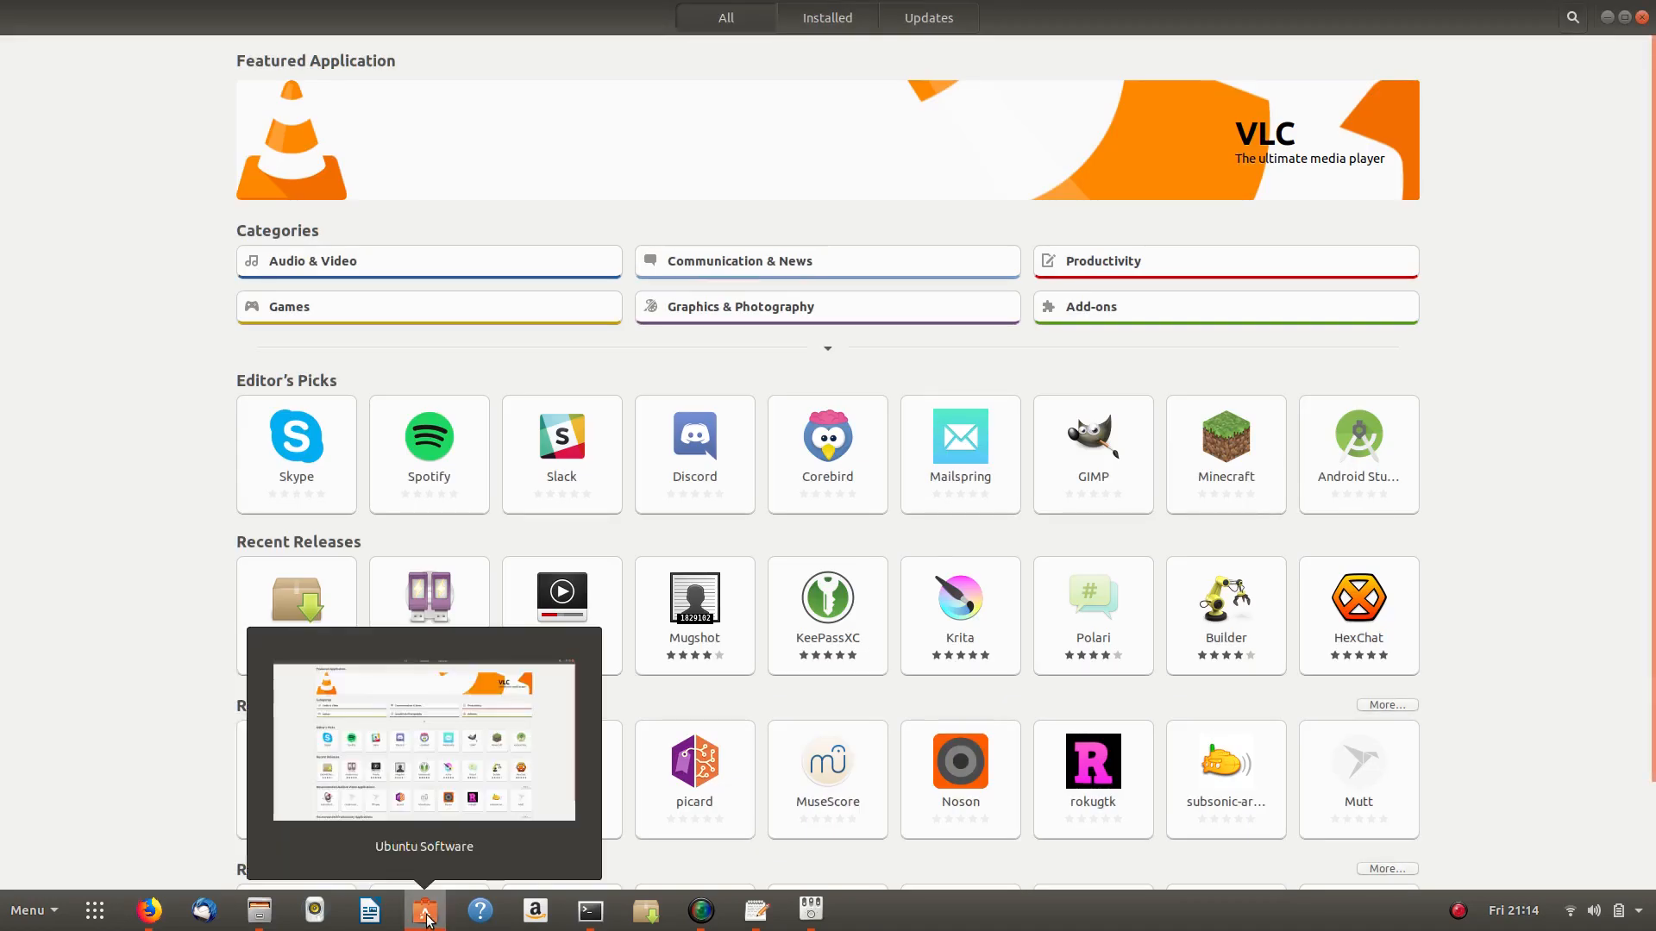
click(426, 920)
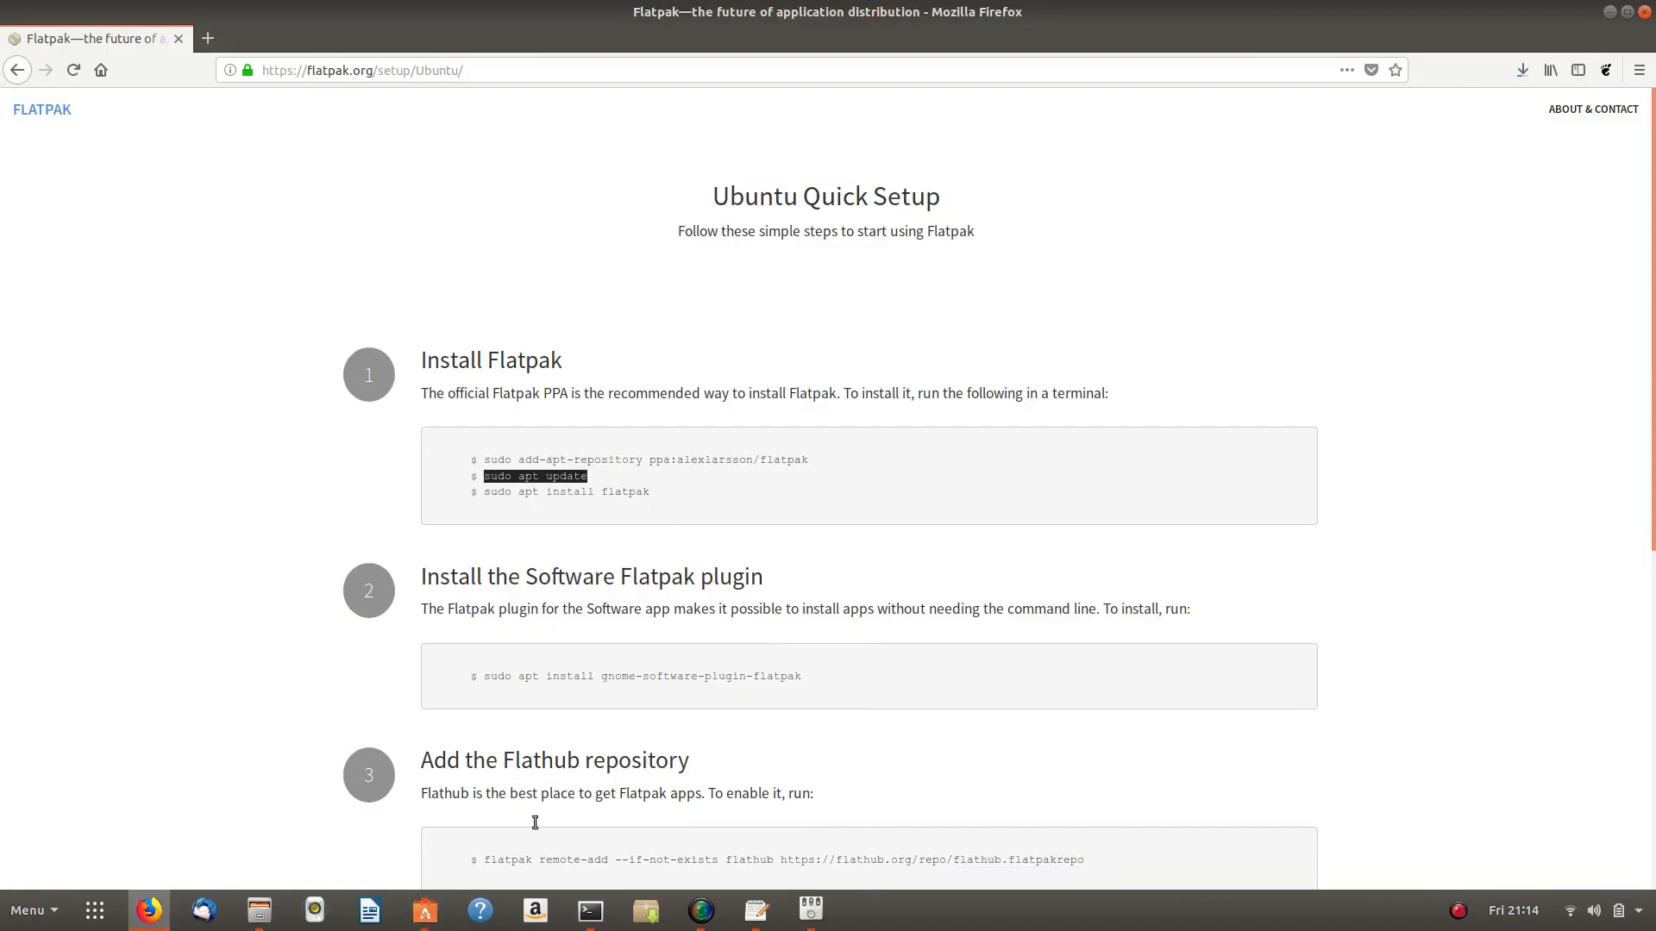
click(590, 910)
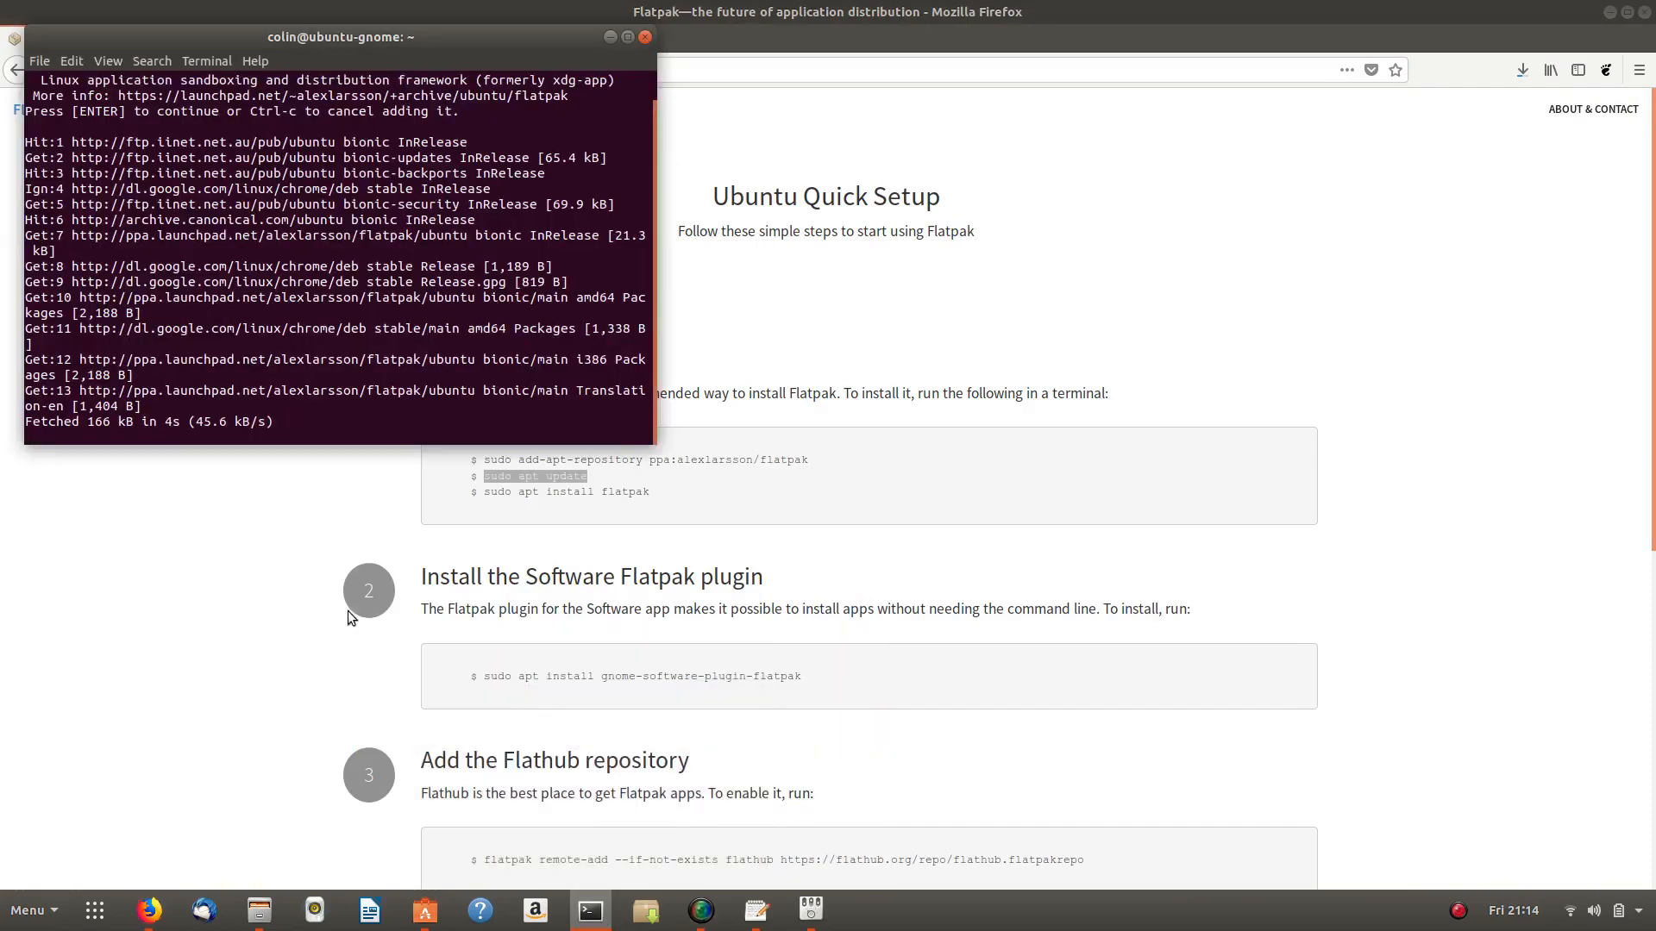
right_click(523, 477)
click(568, 490)
click(591, 911)
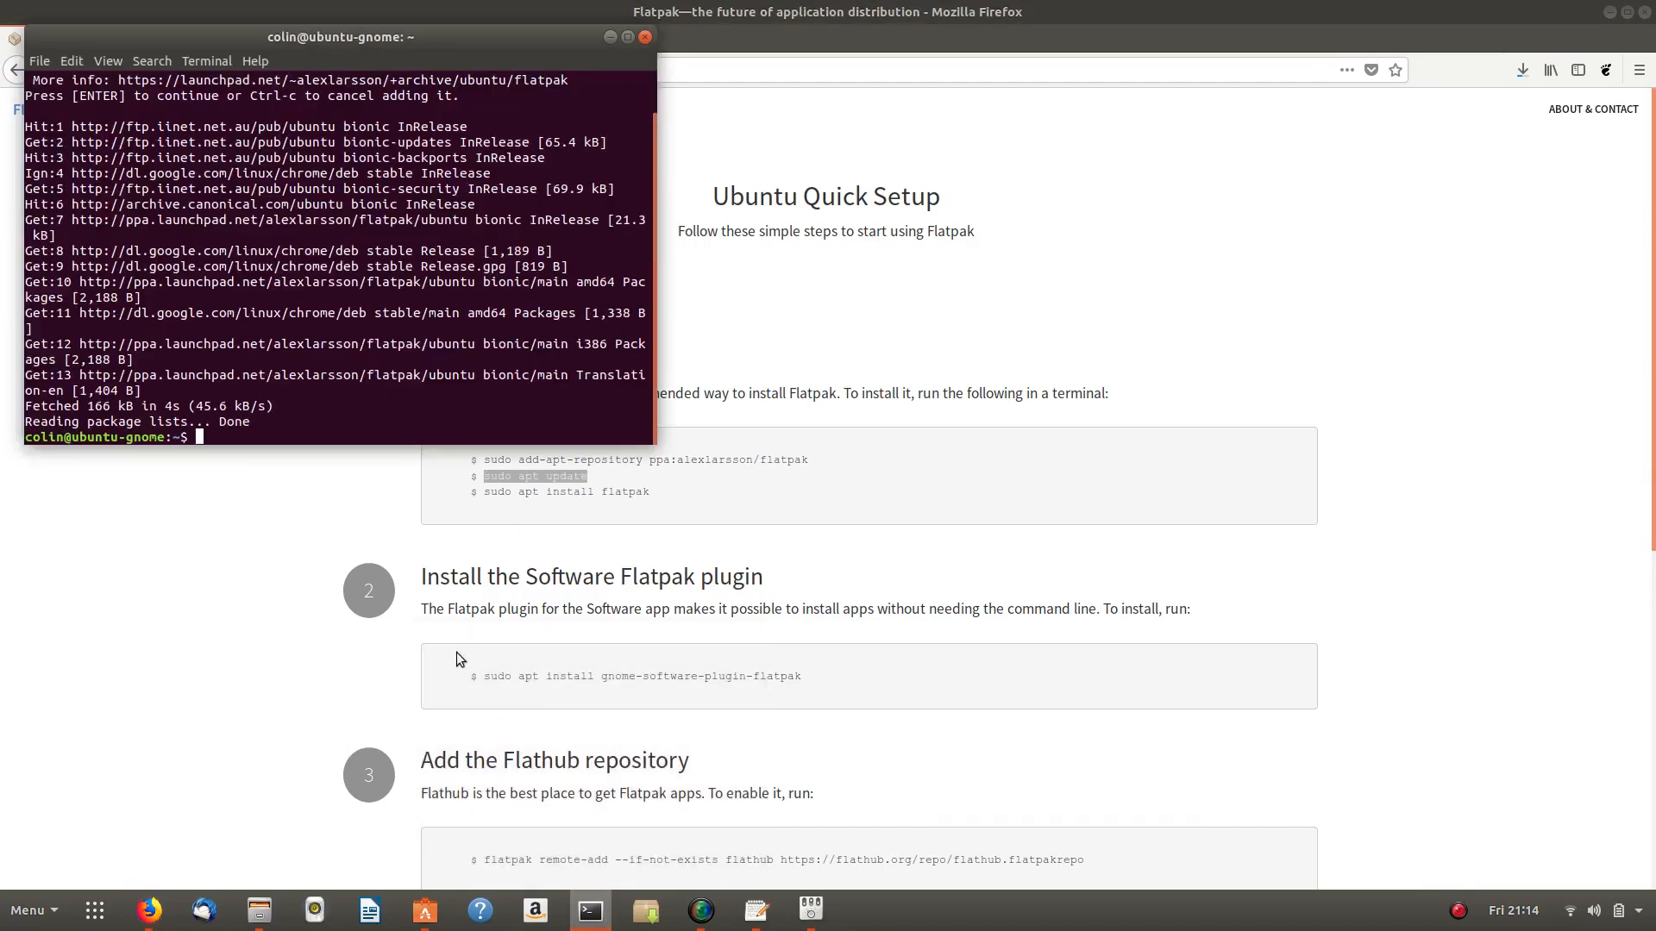
right_click(218, 439)
click(274, 485)
key(Return)
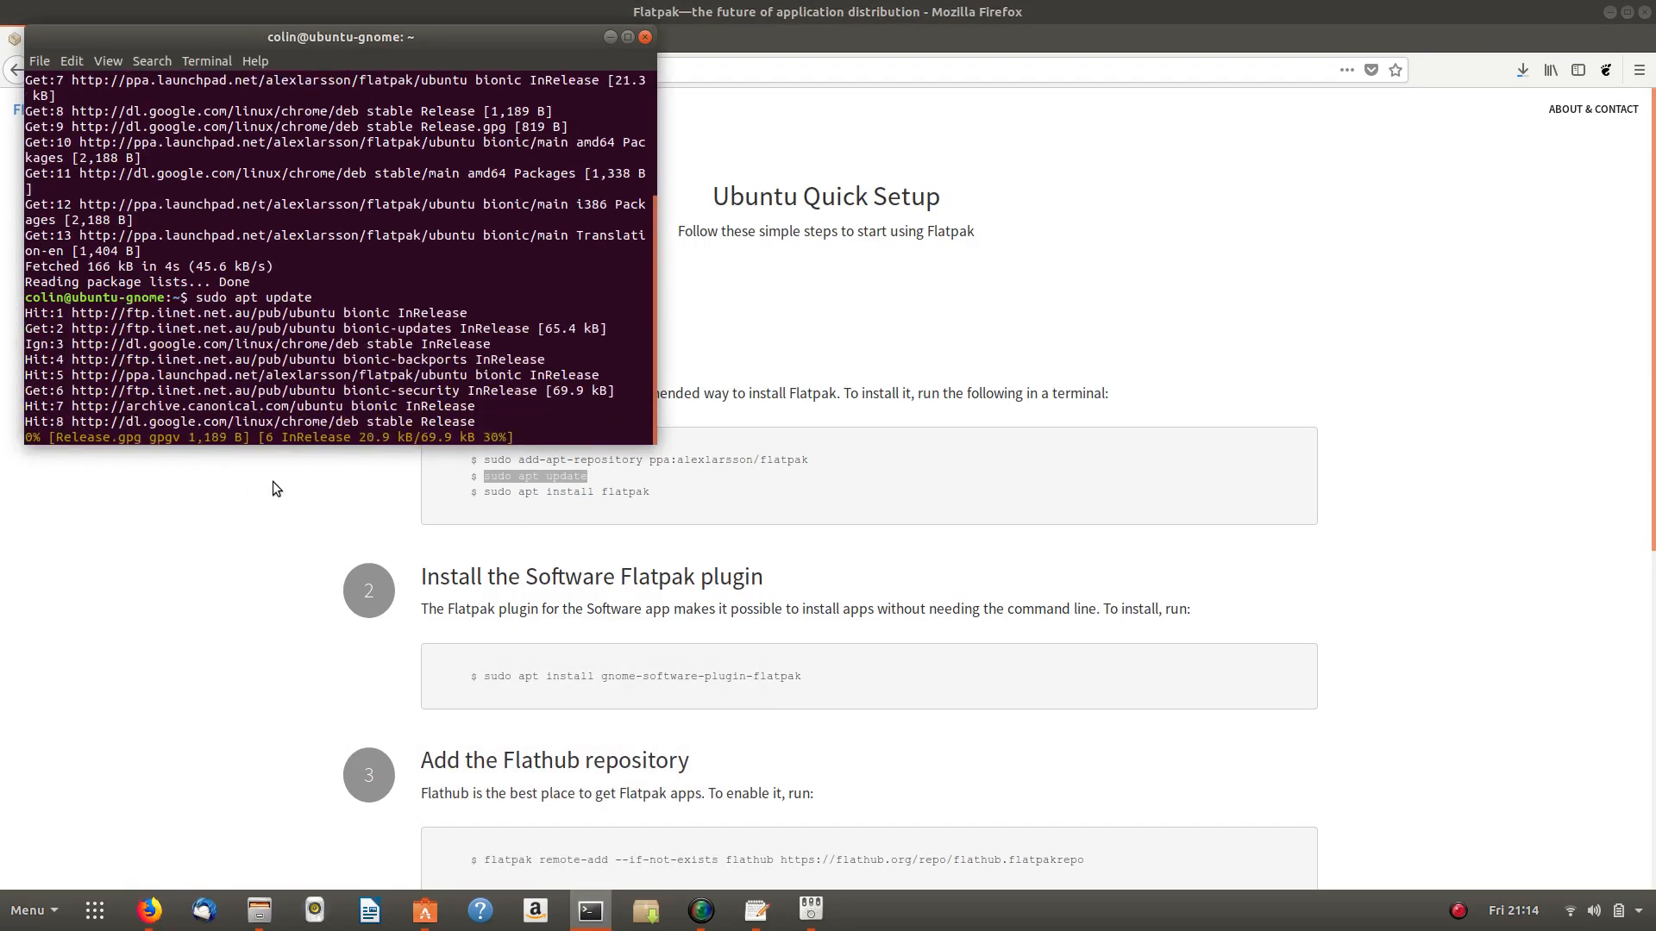
- Copy and run sudo apt install flatpak, answering y to download its packages
click(495, 496)
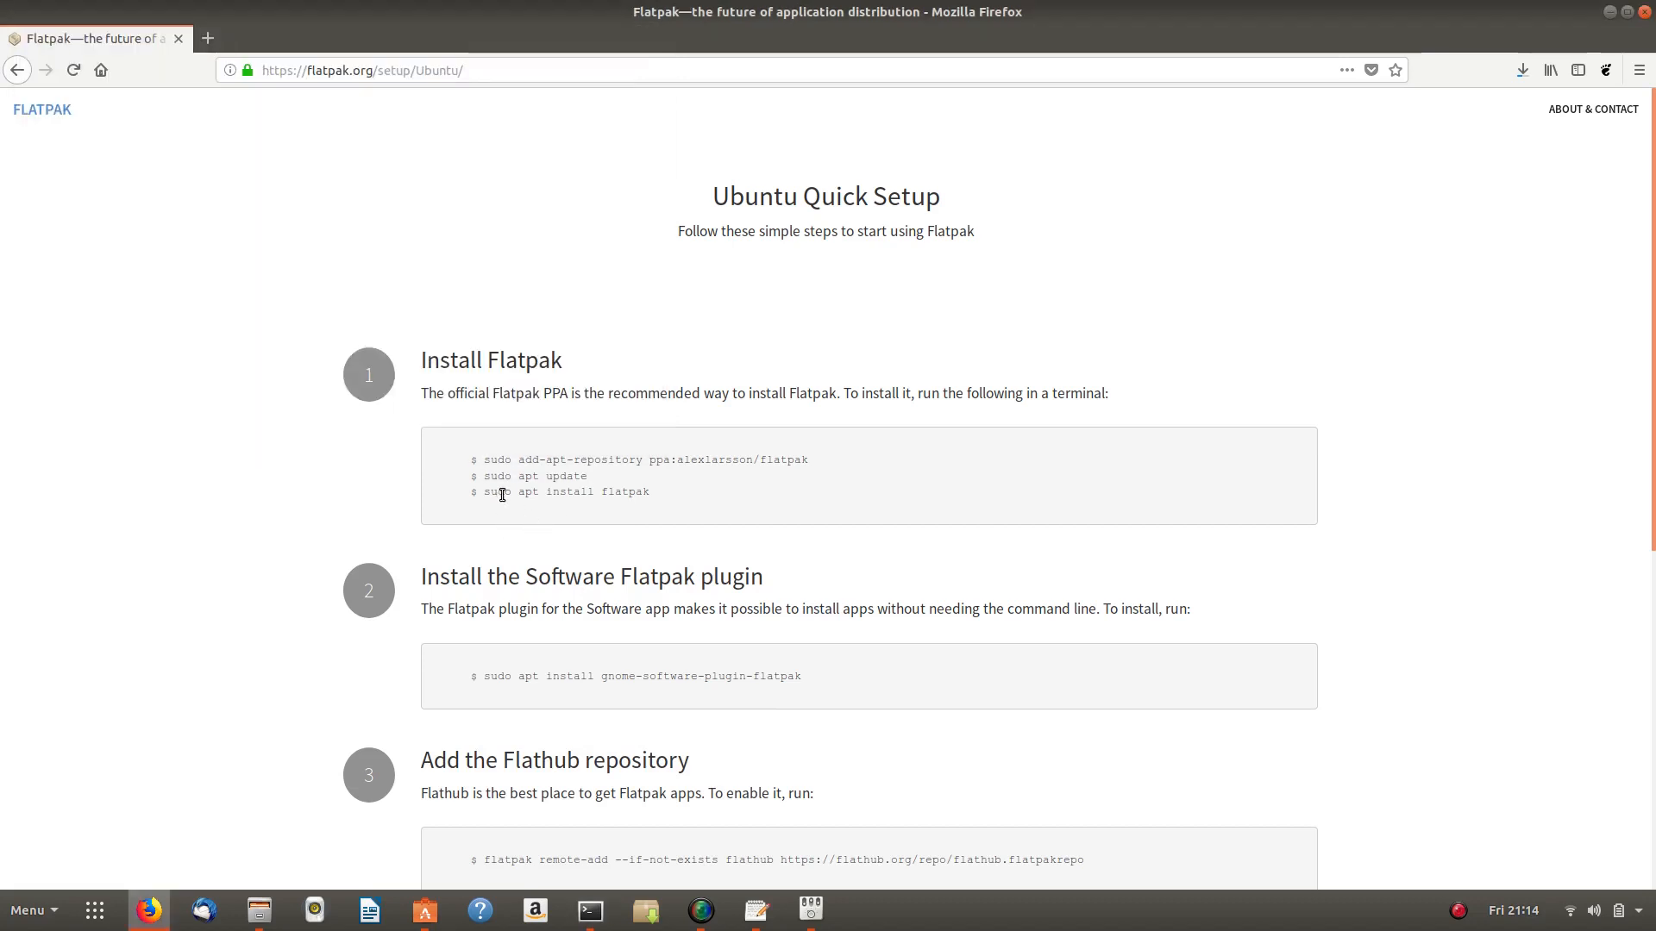
drag(486, 493, 669, 493)
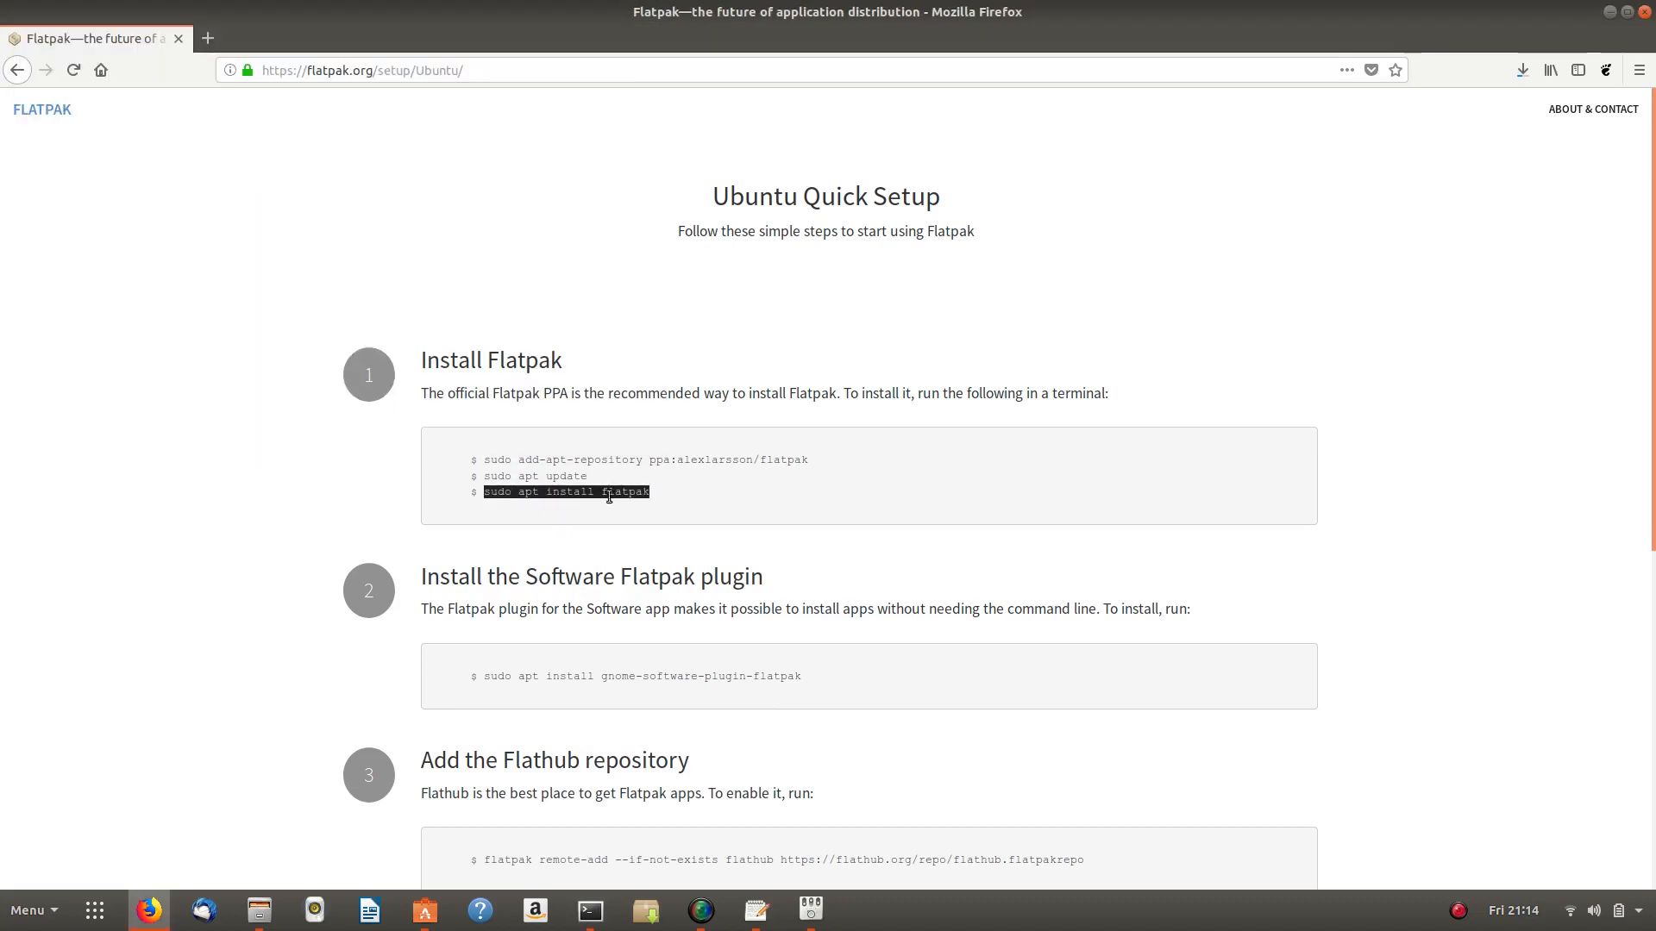
right_click(589, 489)
click(608, 500)
click(593, 913)
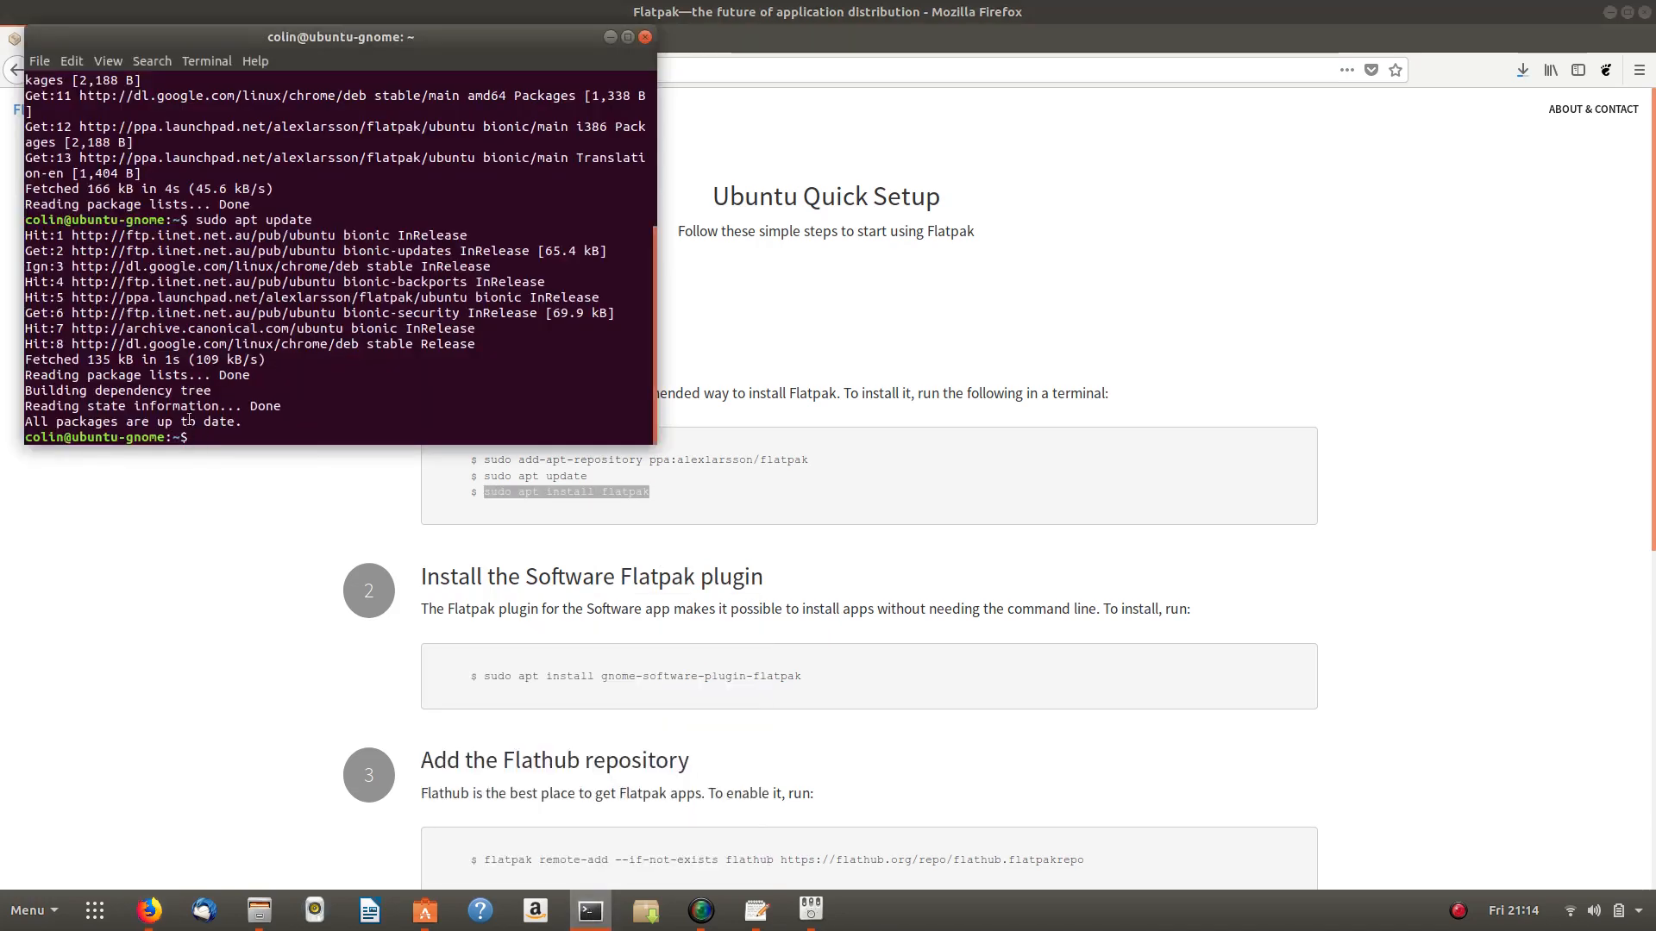
right_click(227, 429)
click(269, 477)
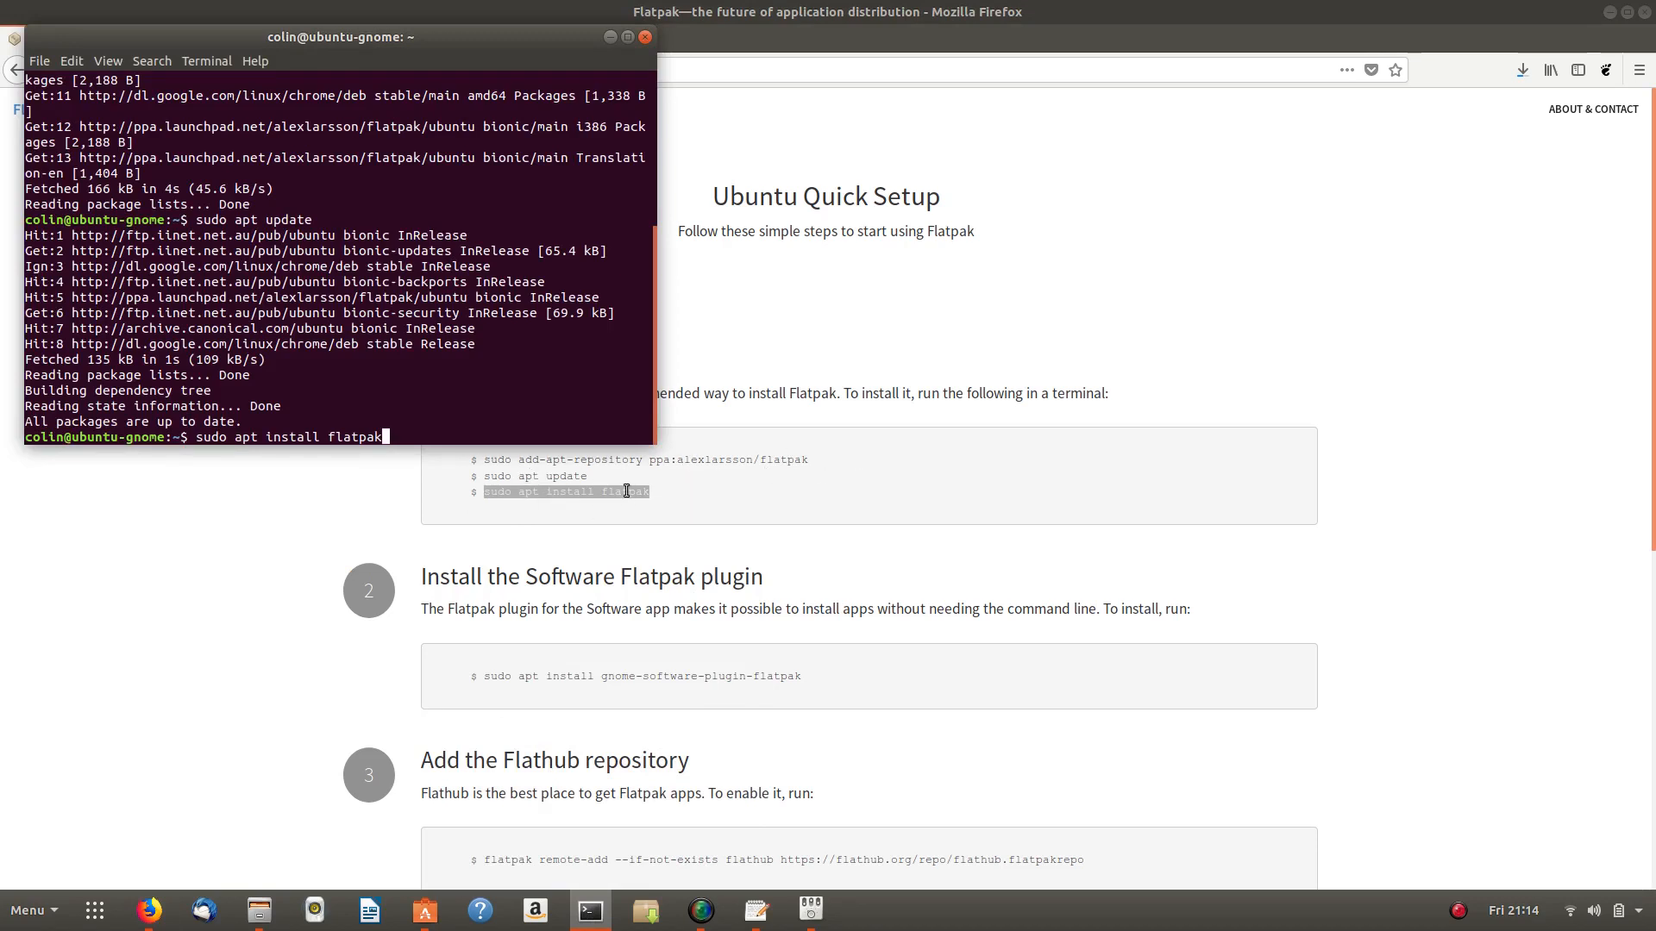
key(Return)
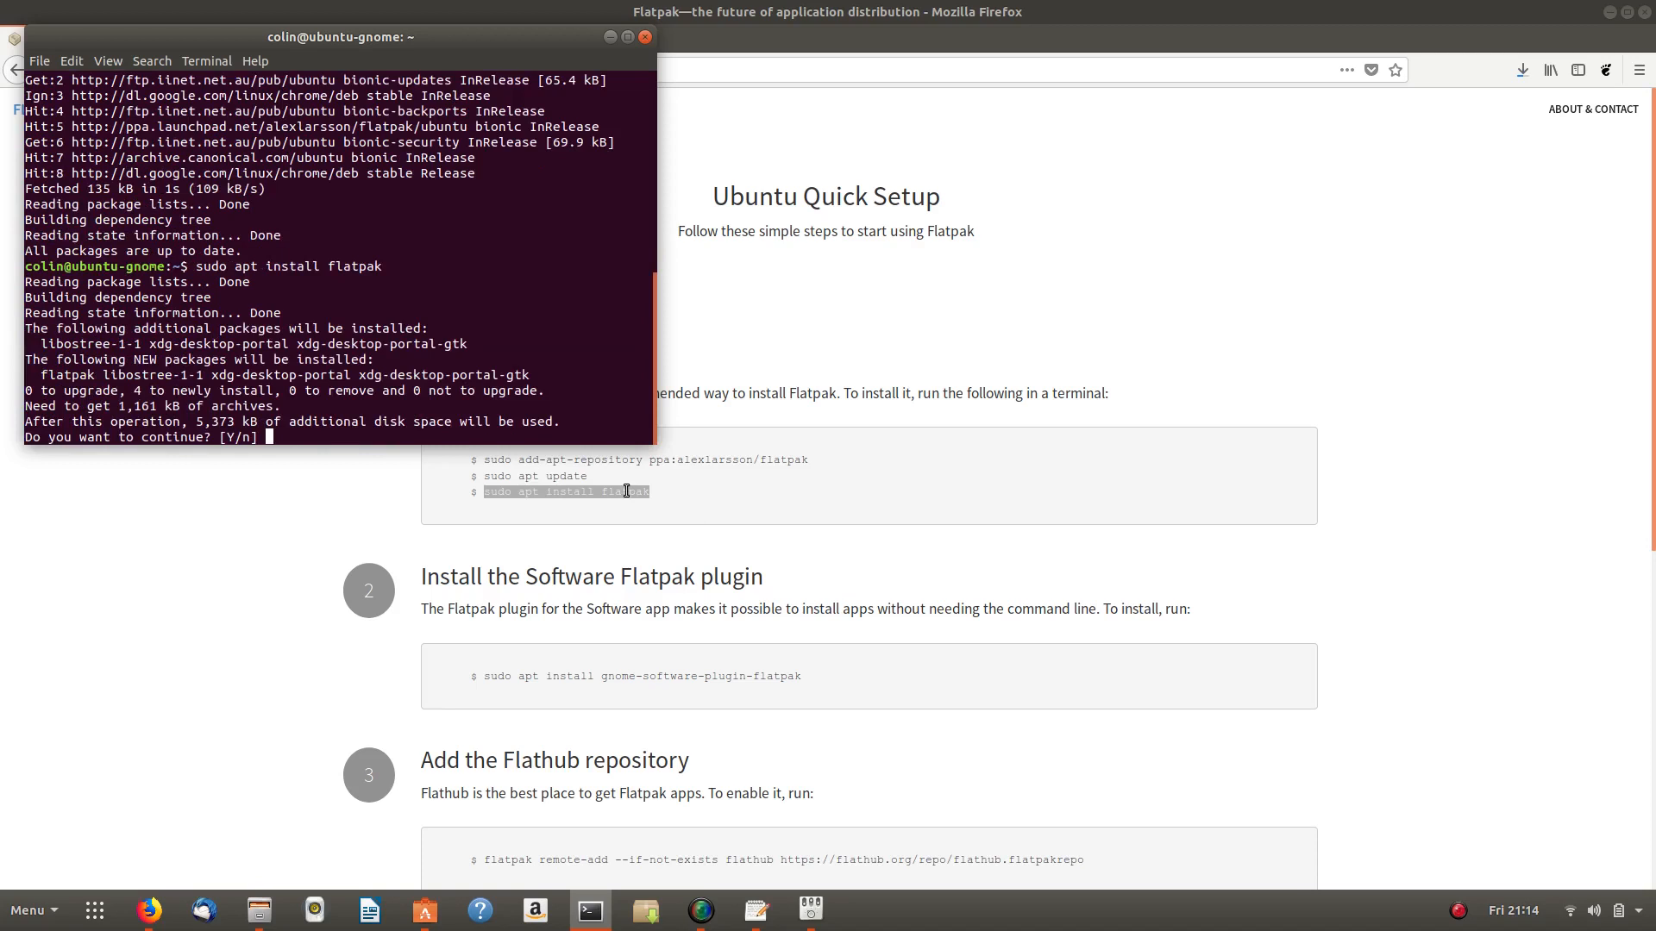
text(y)
key(Return)
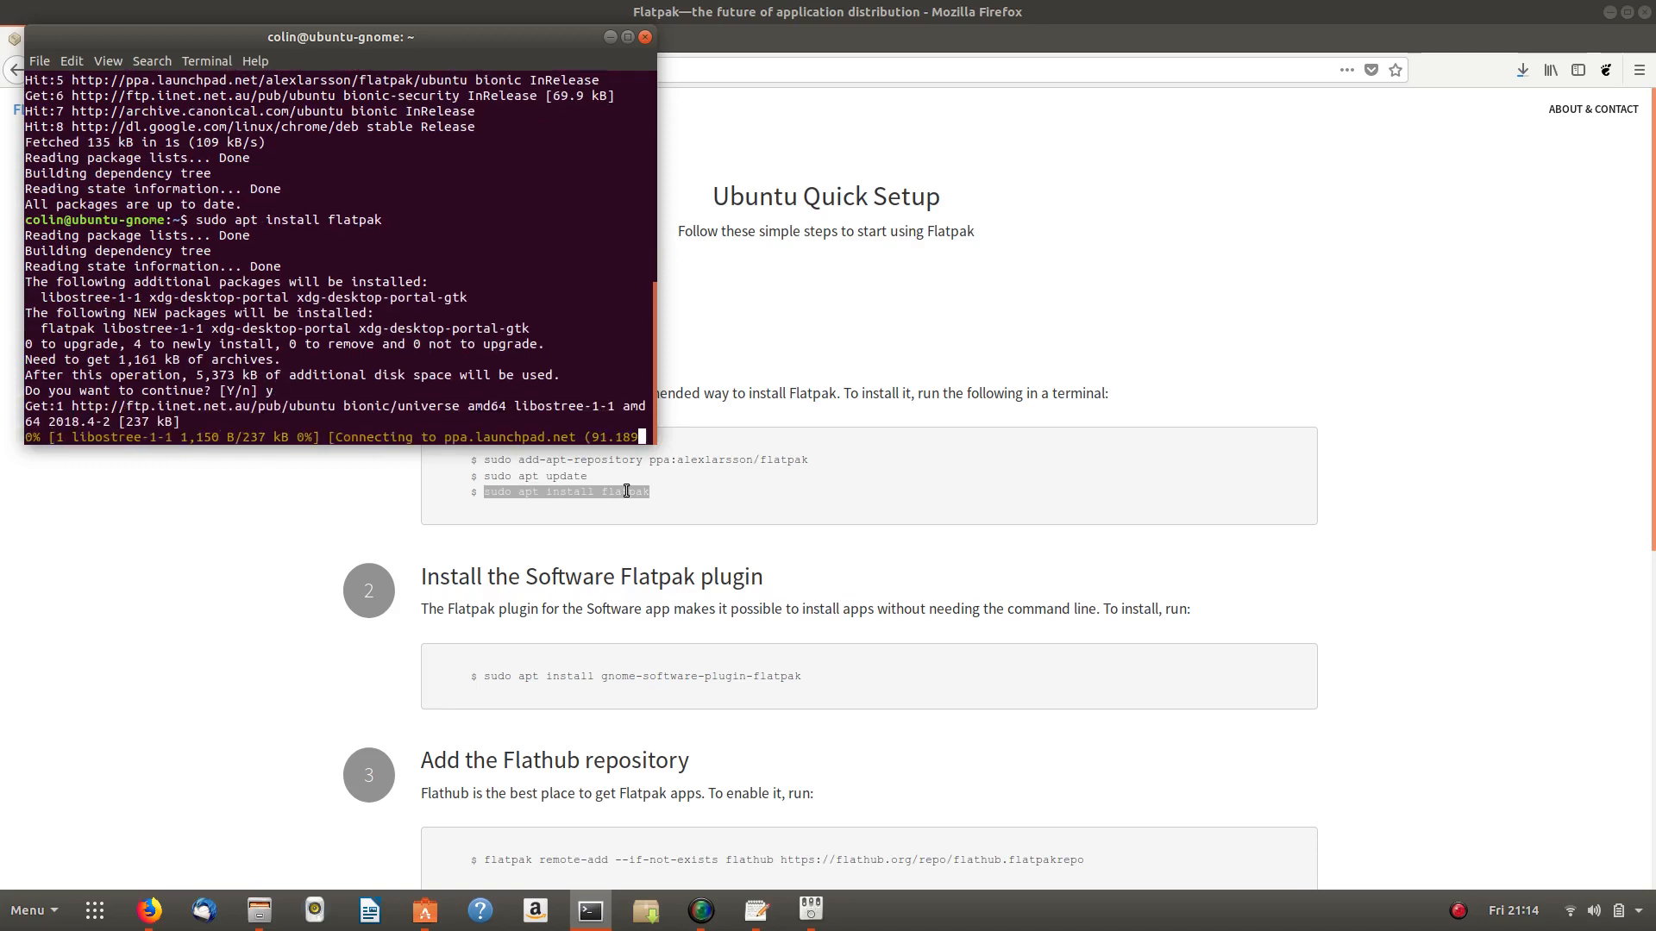
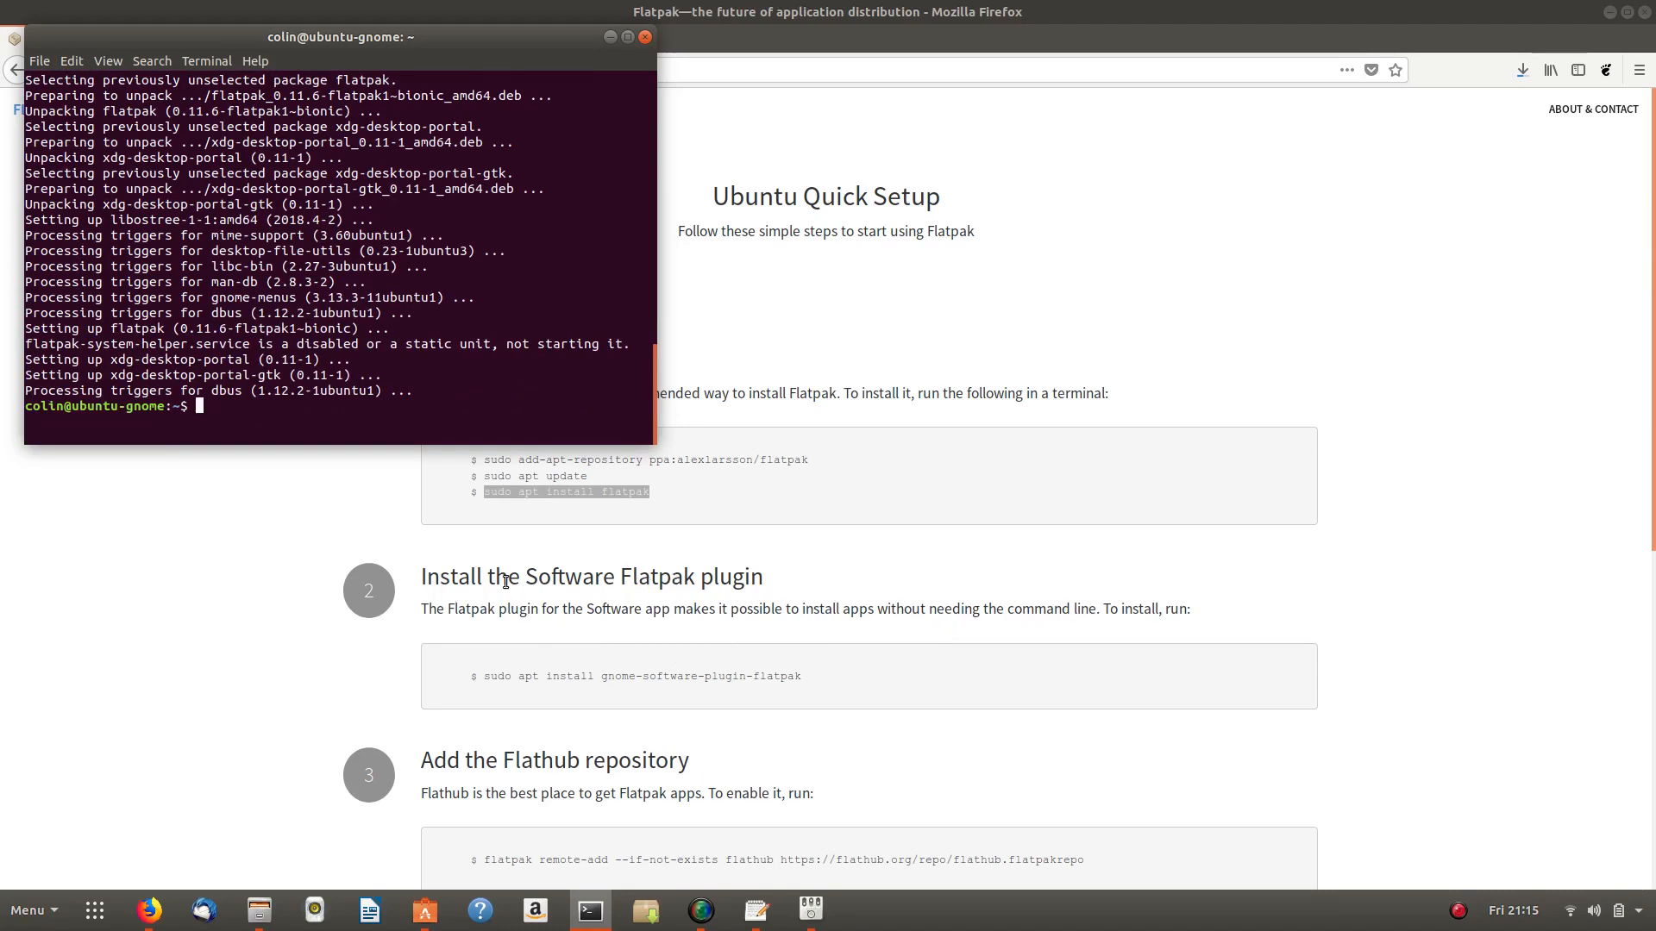
- Copy the 'sudo apt install gnome-software-plugin-flatpak' command from the Flatpak setup page
click(492, 676)
drag(490, 676, 430, 676)
triple_click(854, 677)
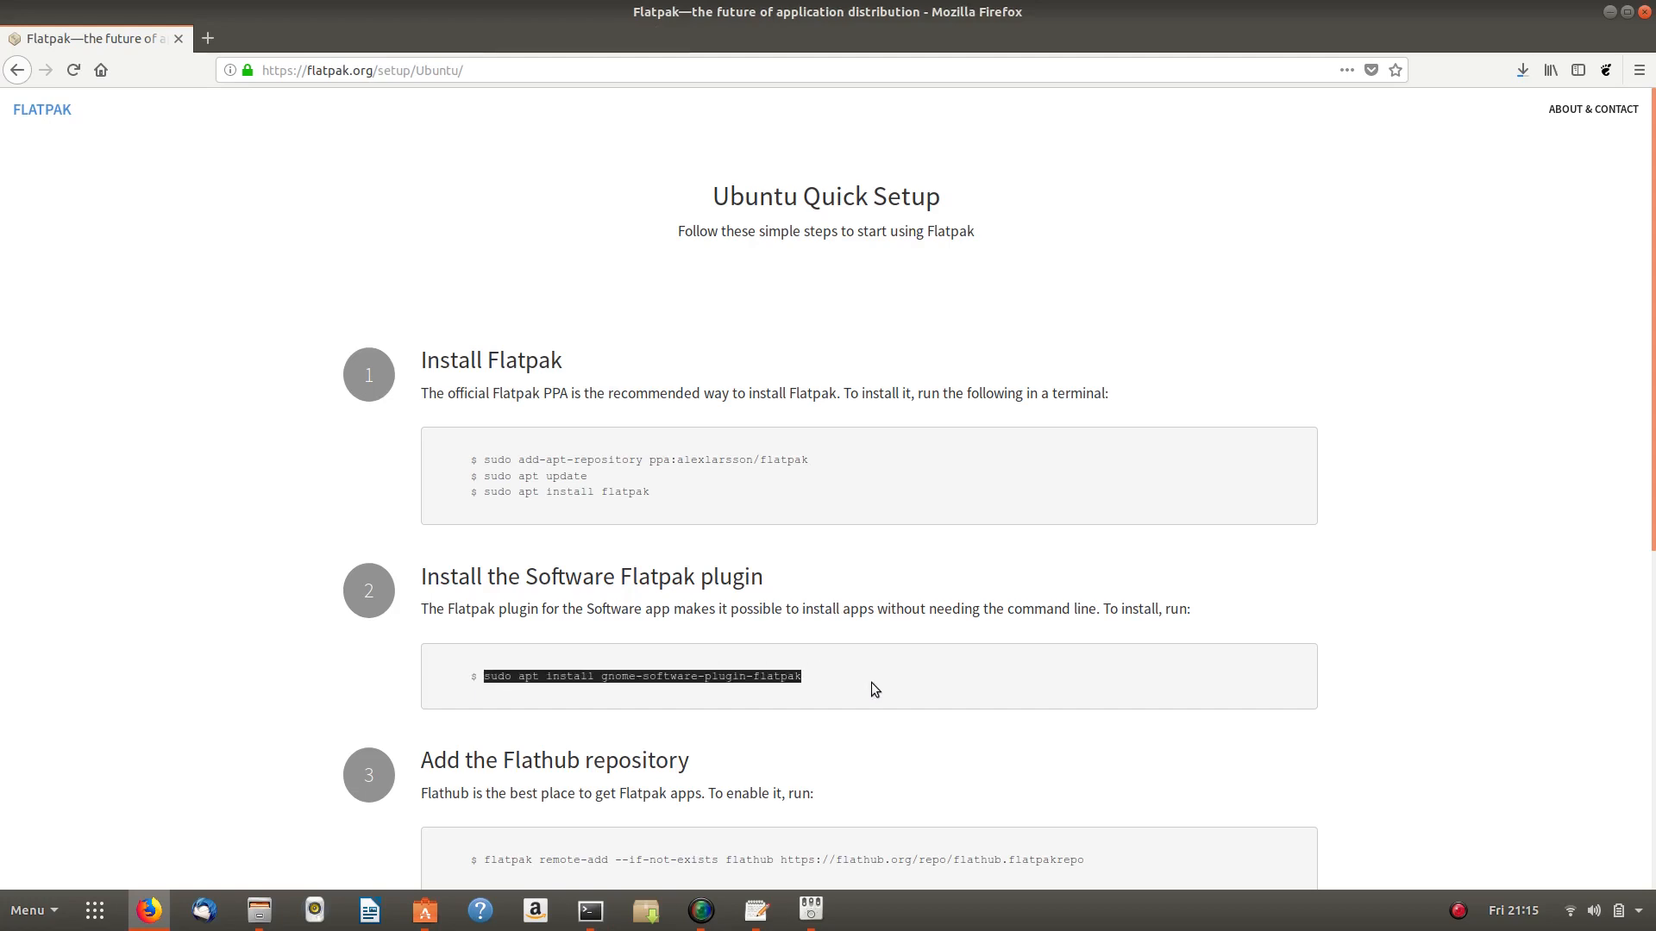
right_click(715, 680)
click(748, 690)
- Run the plugin install in Terminal, answering y, then bring the Downloads folder forward
mouse_move(263, 900)
click(591, 911)
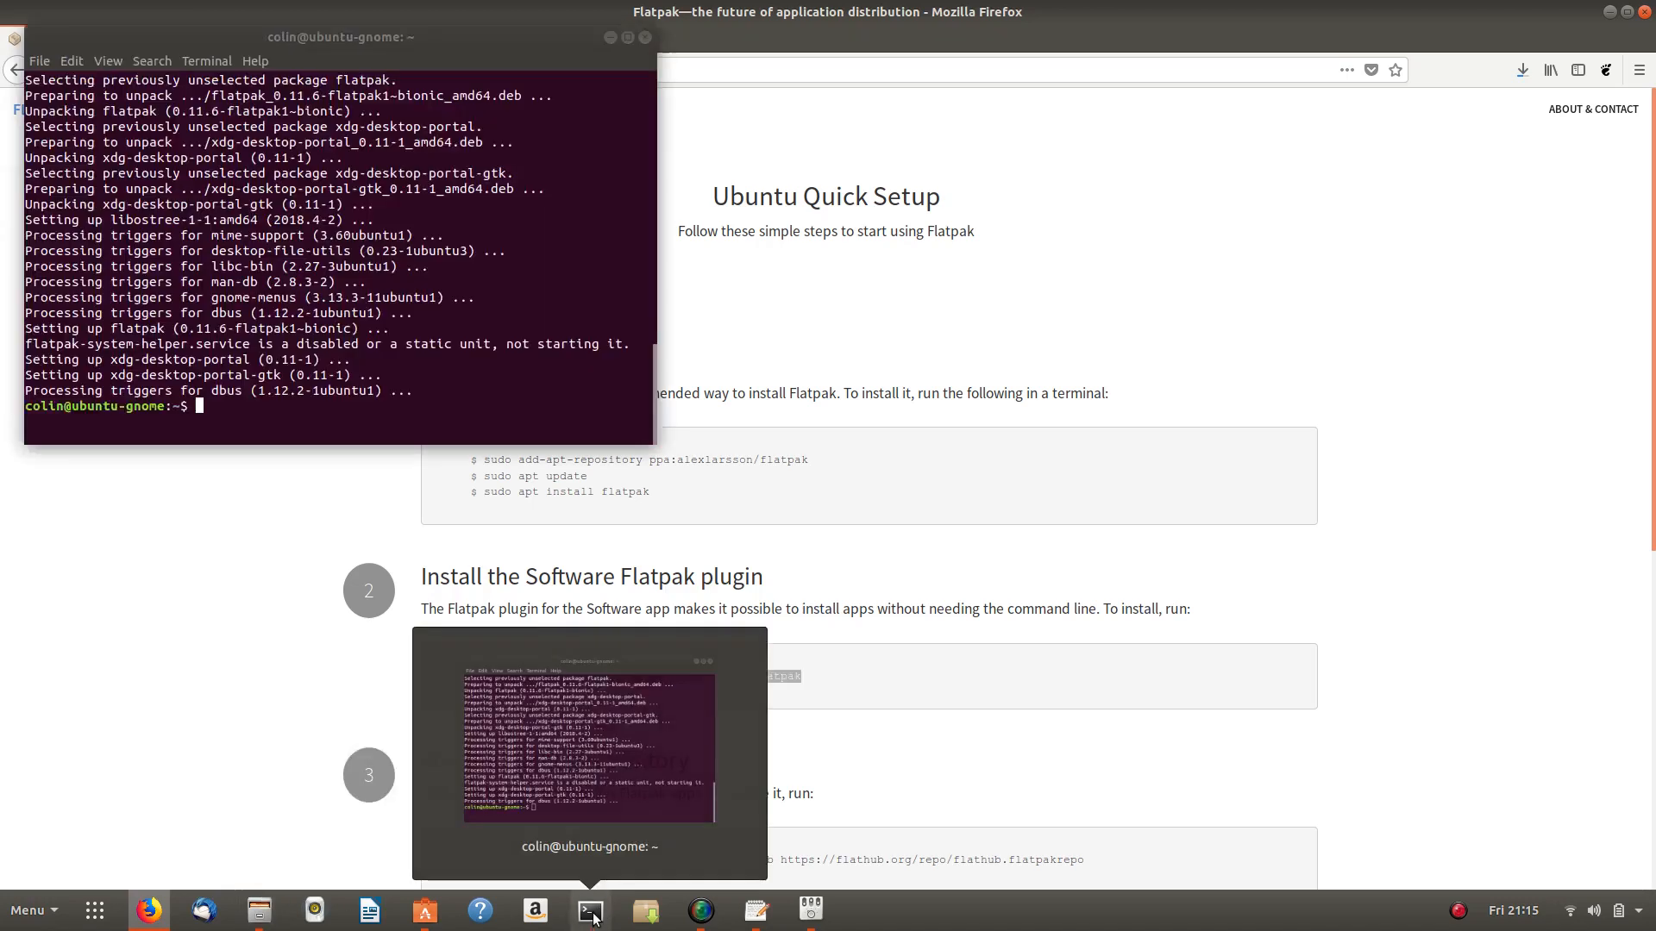
right_click(219, 400)
click(254, 450)
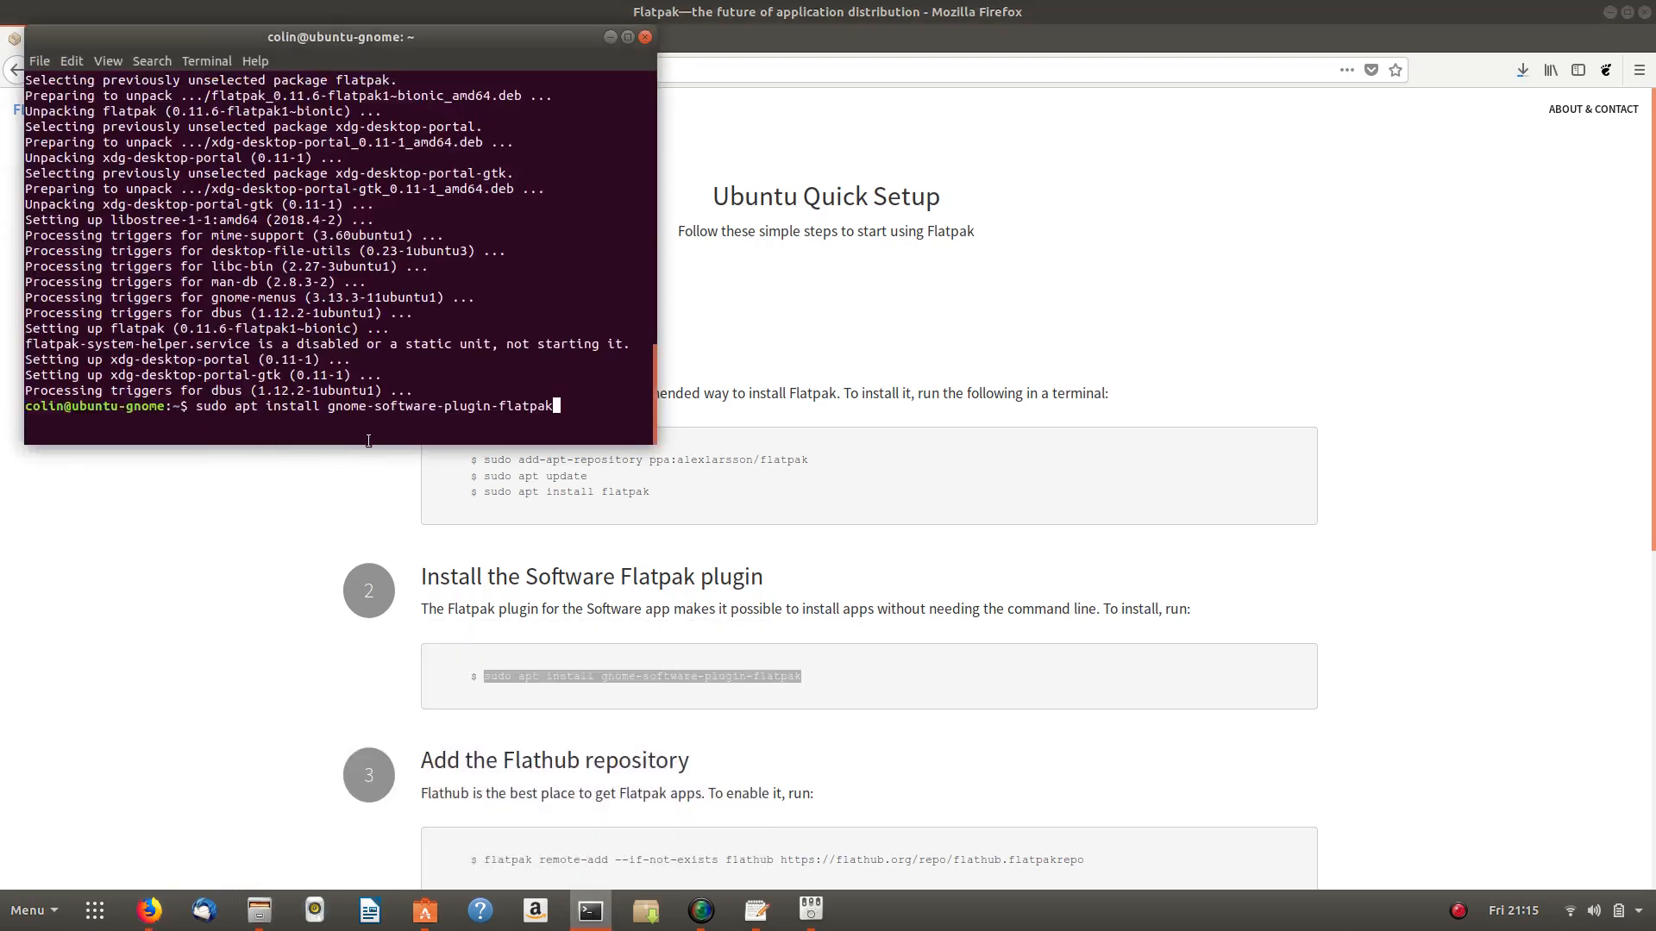
key(Return)
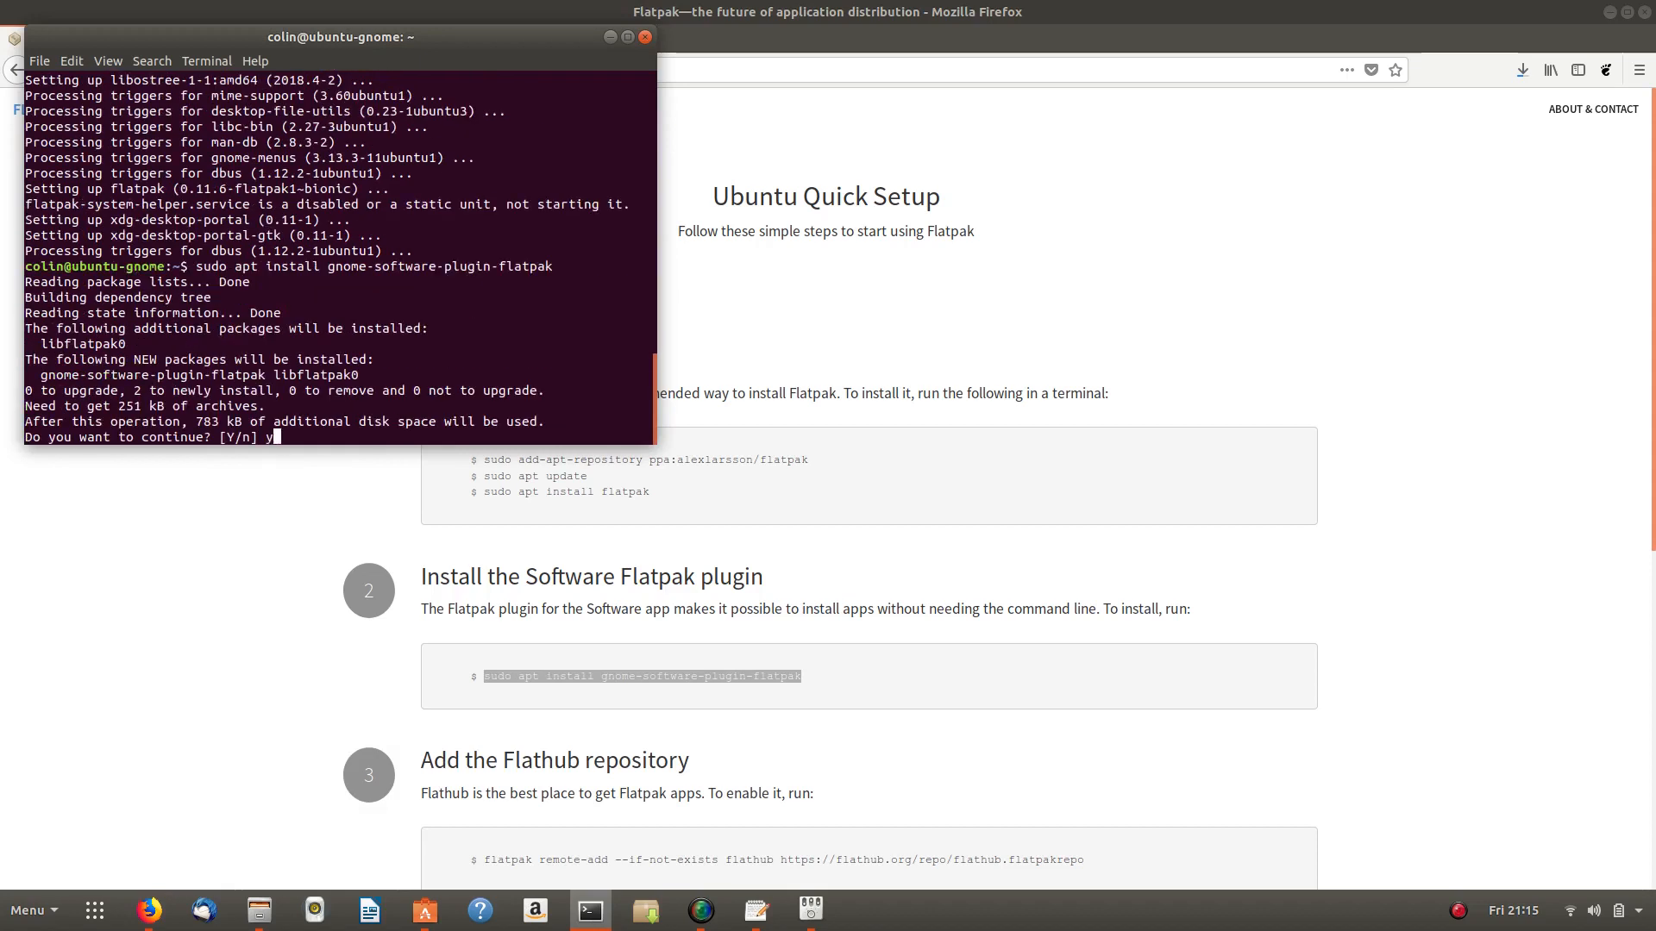
text(y)
key(Return)
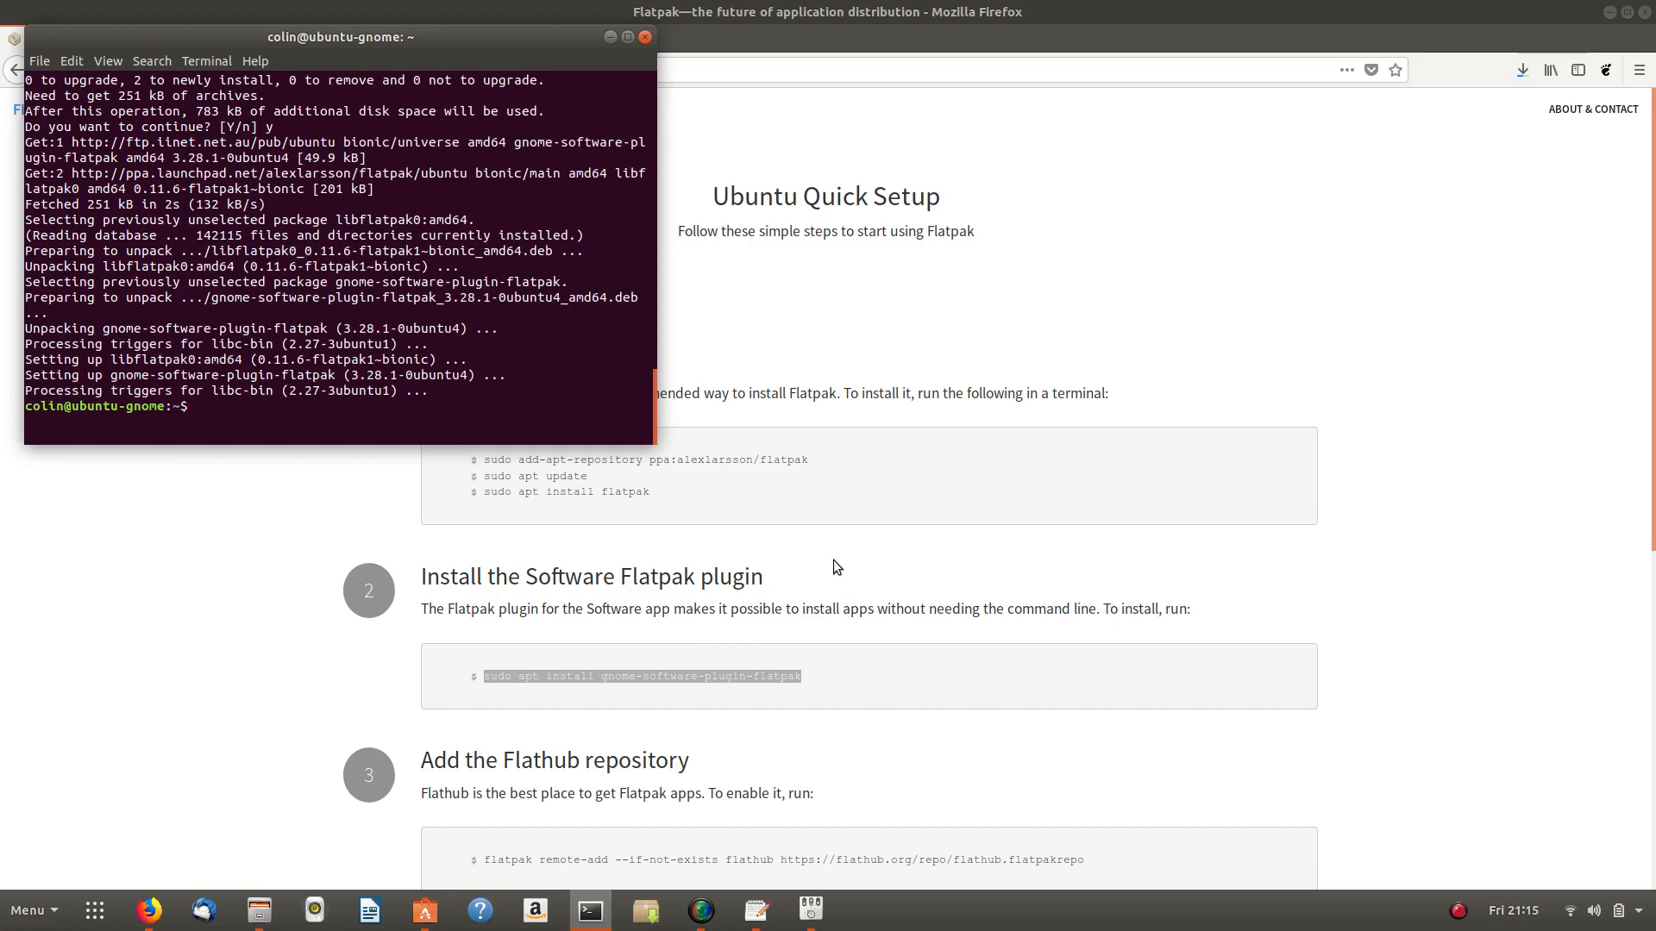
scroll(833, 560, down, 5)
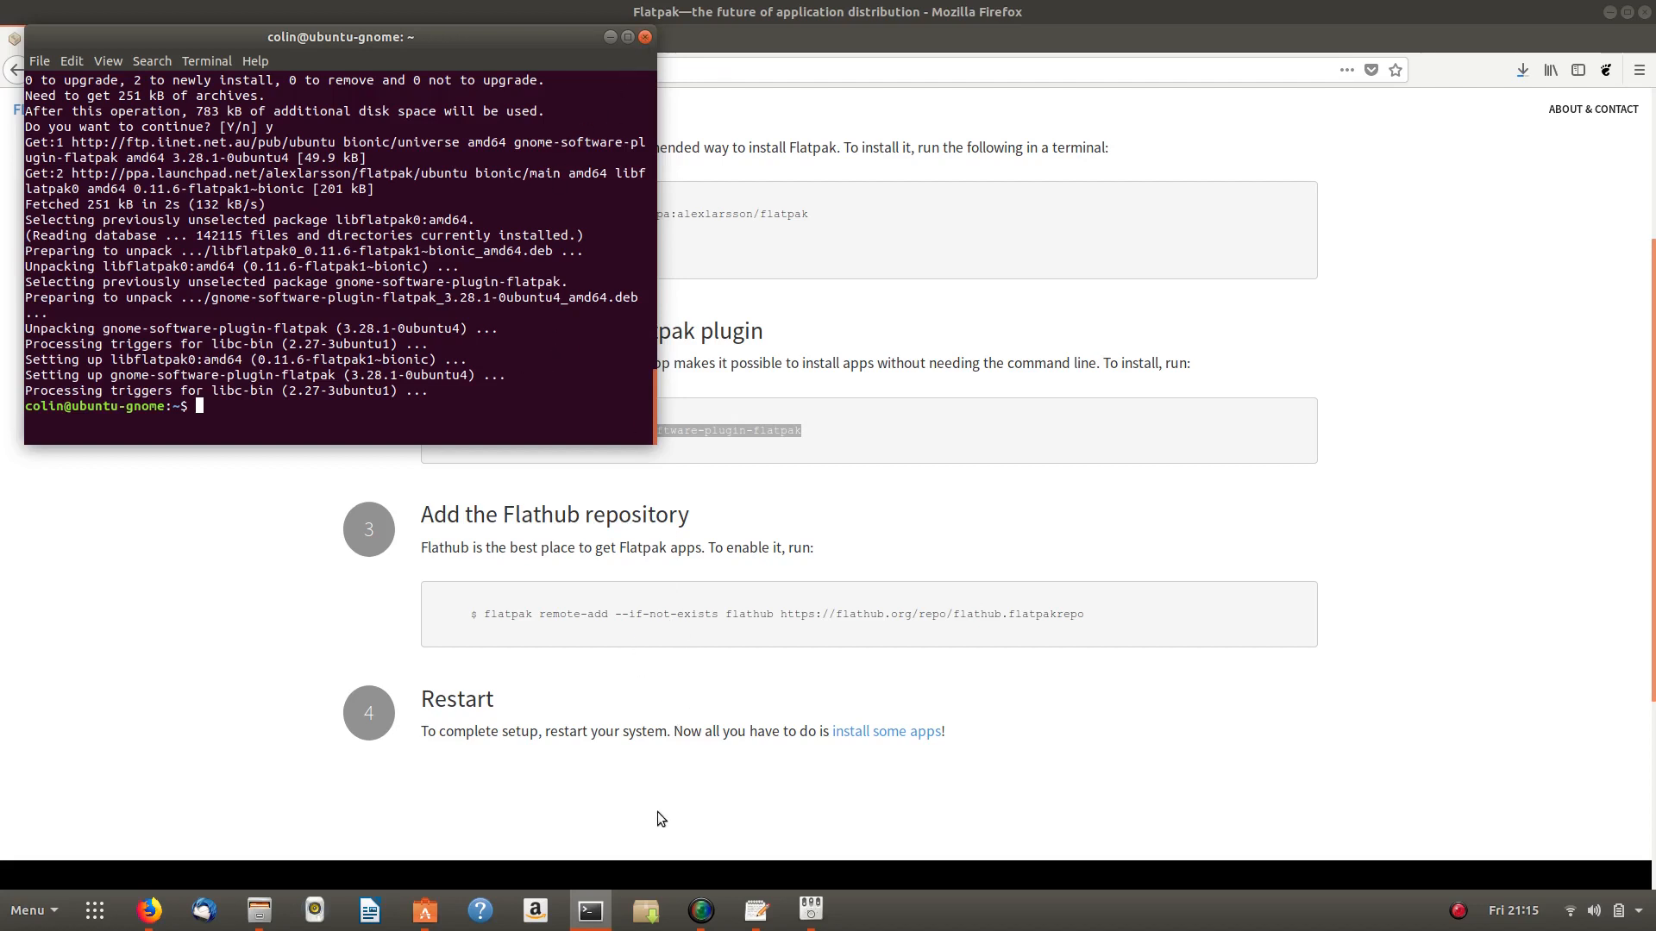
click(260, 910)
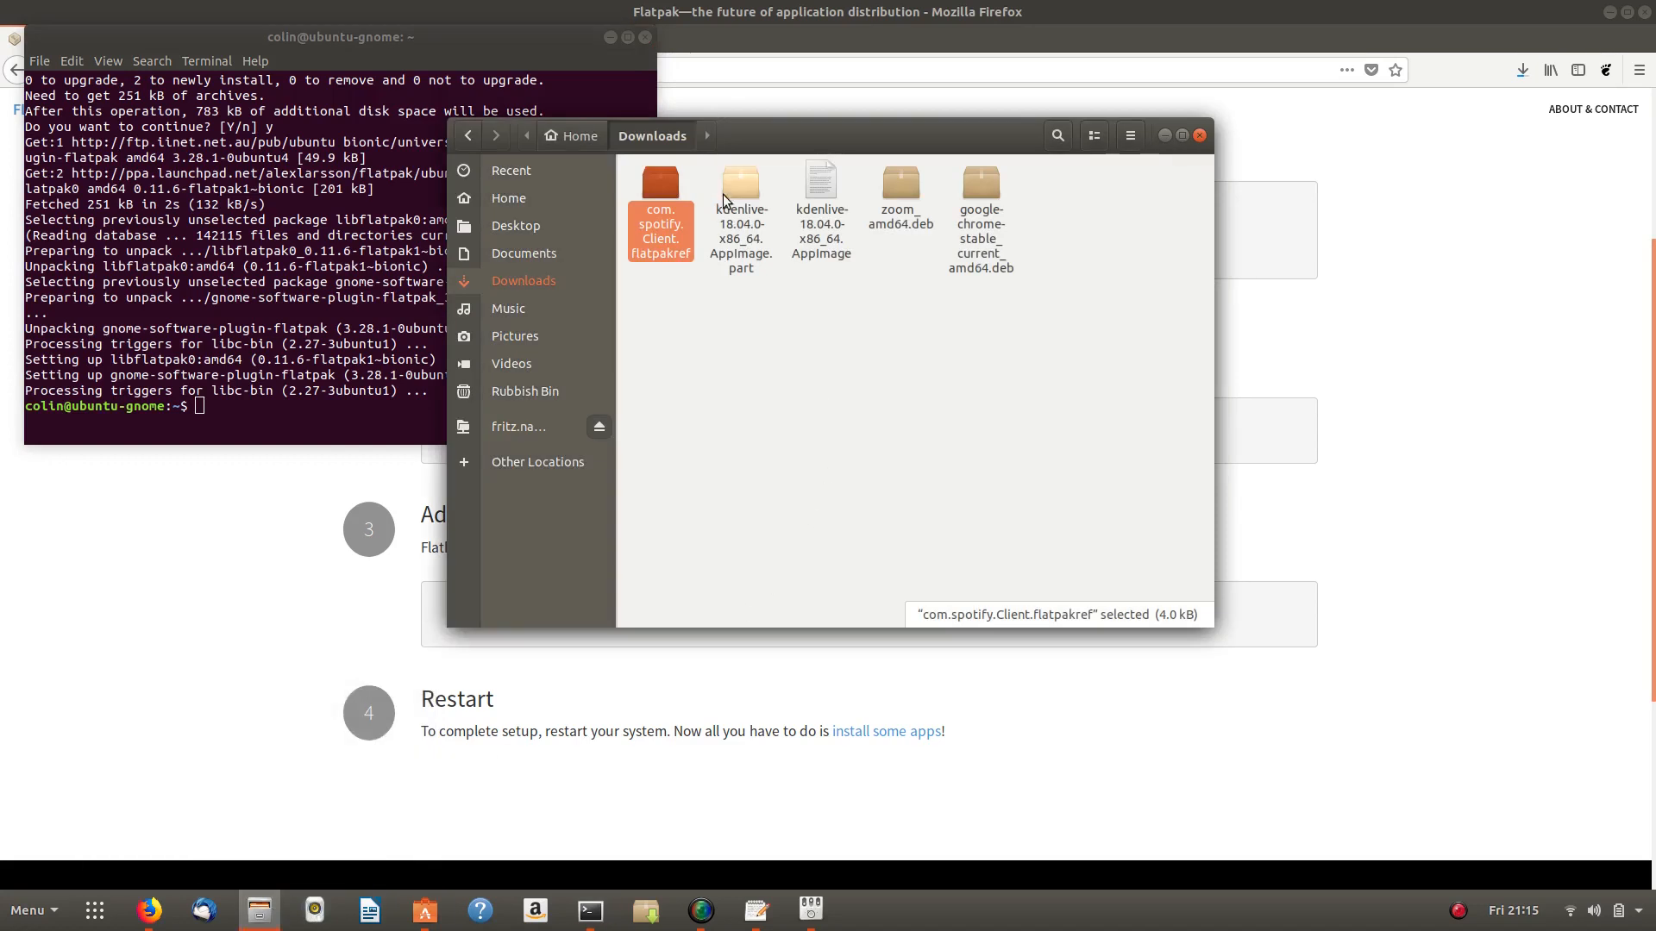
- Try opening com.spotify.Client.flatpakref twice, dismissing Software's can't-handle notice and closing Software each time
double_click(661, 186)
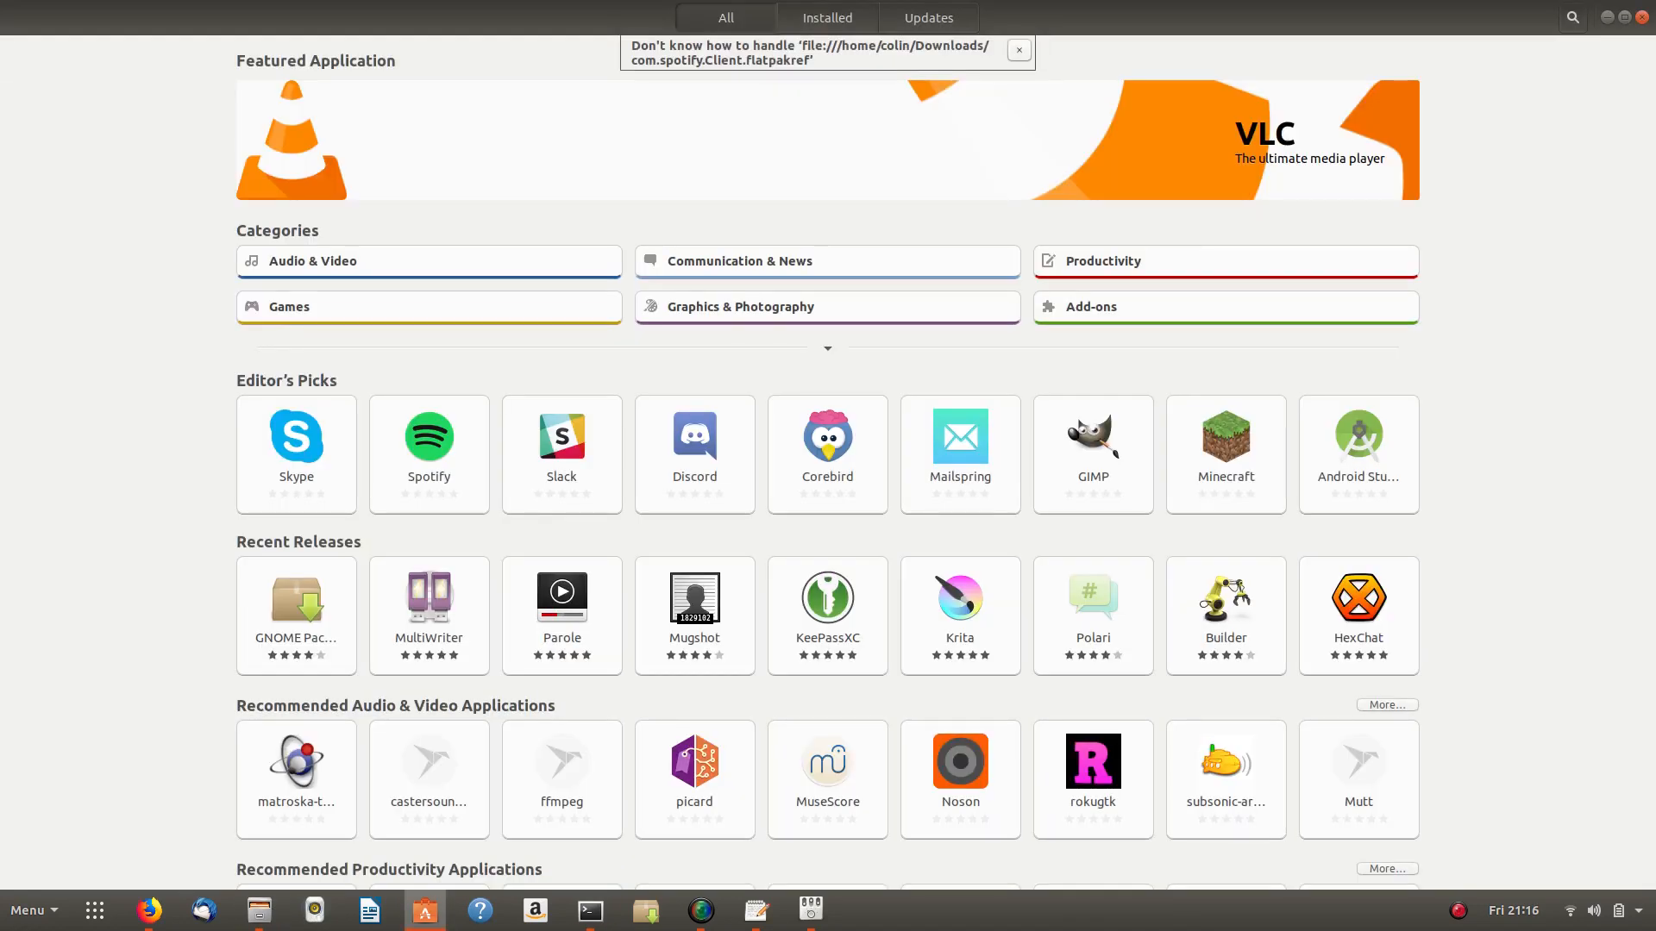
click(1019, 50)
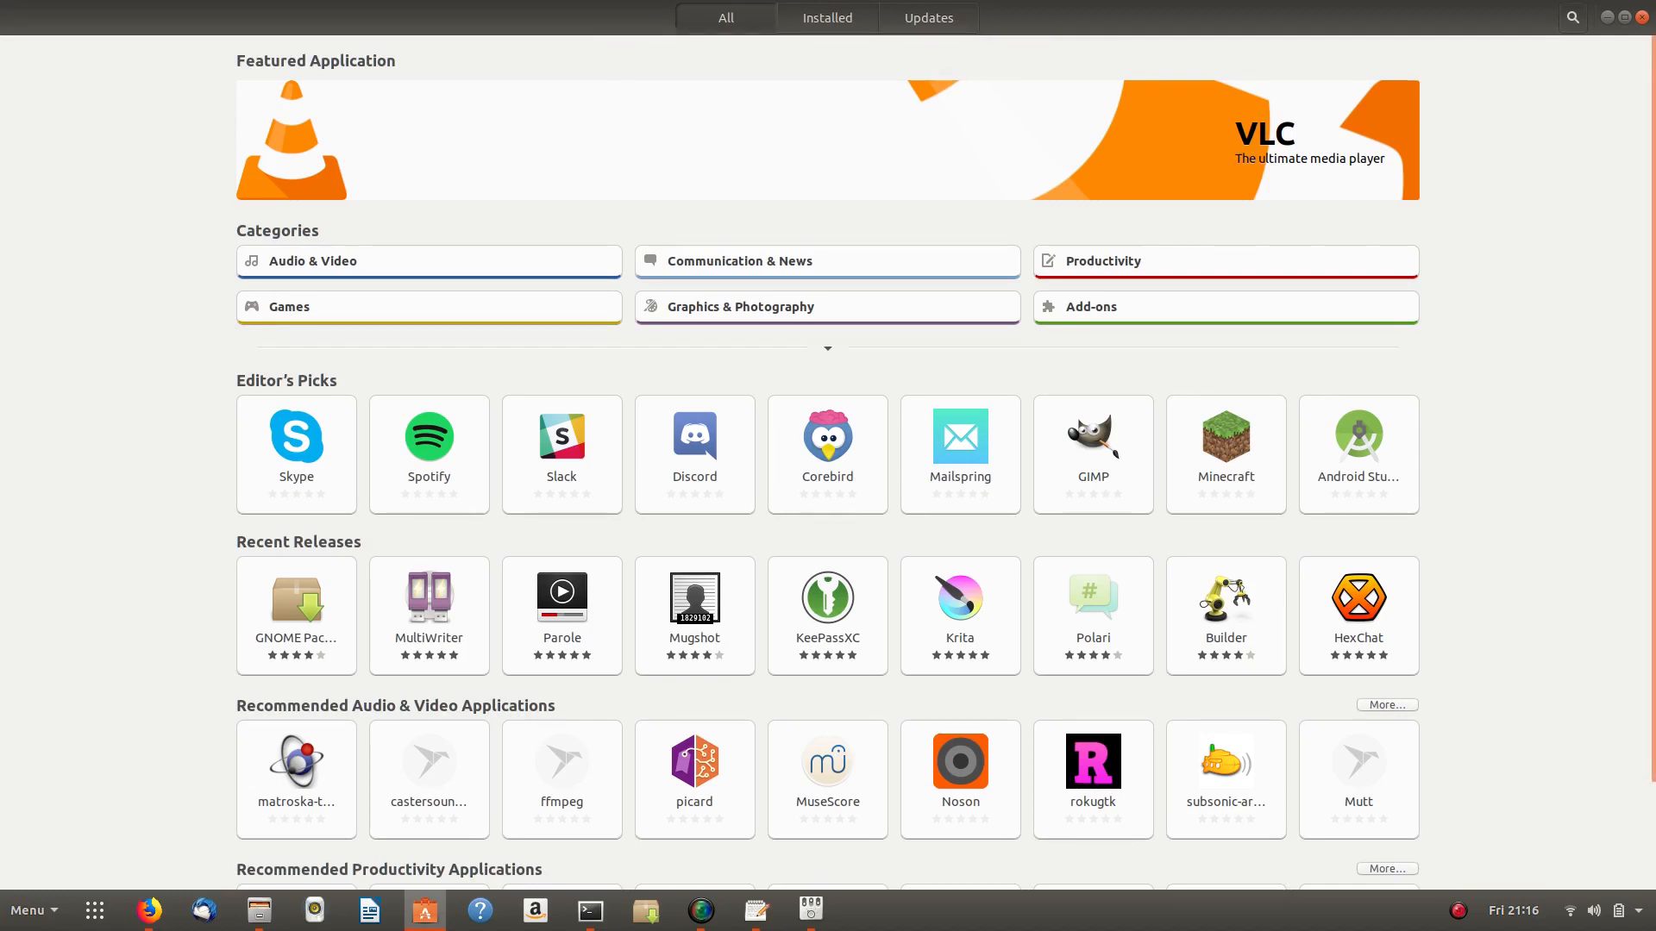
click(1642, 17)
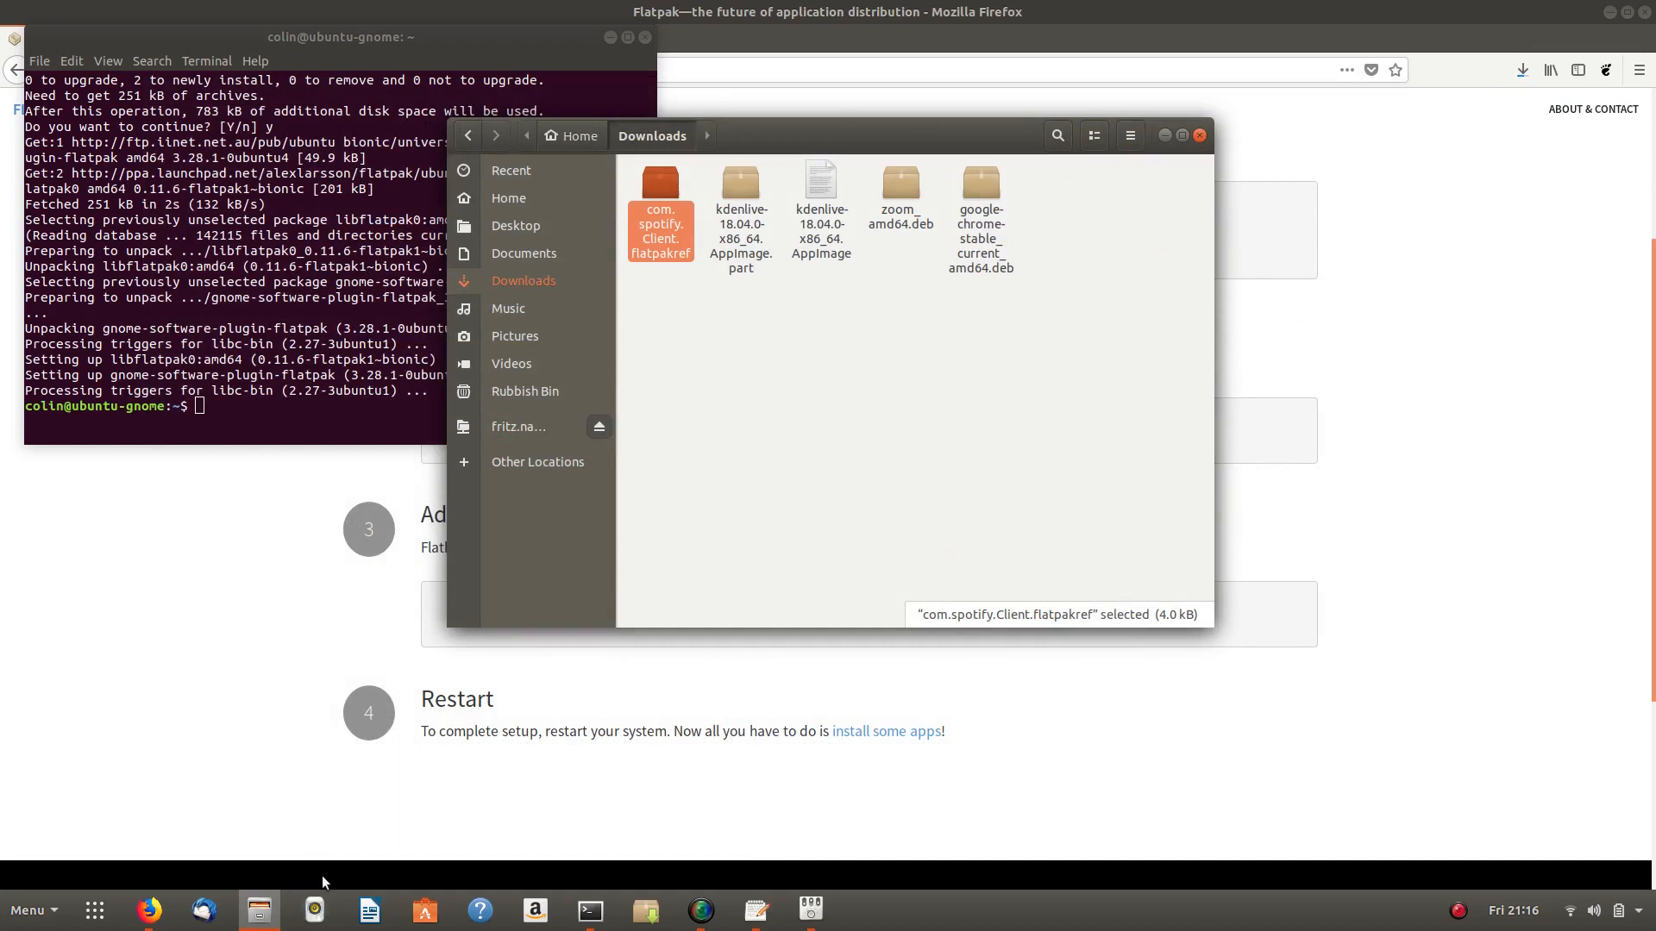
mouse_move(149, 910)
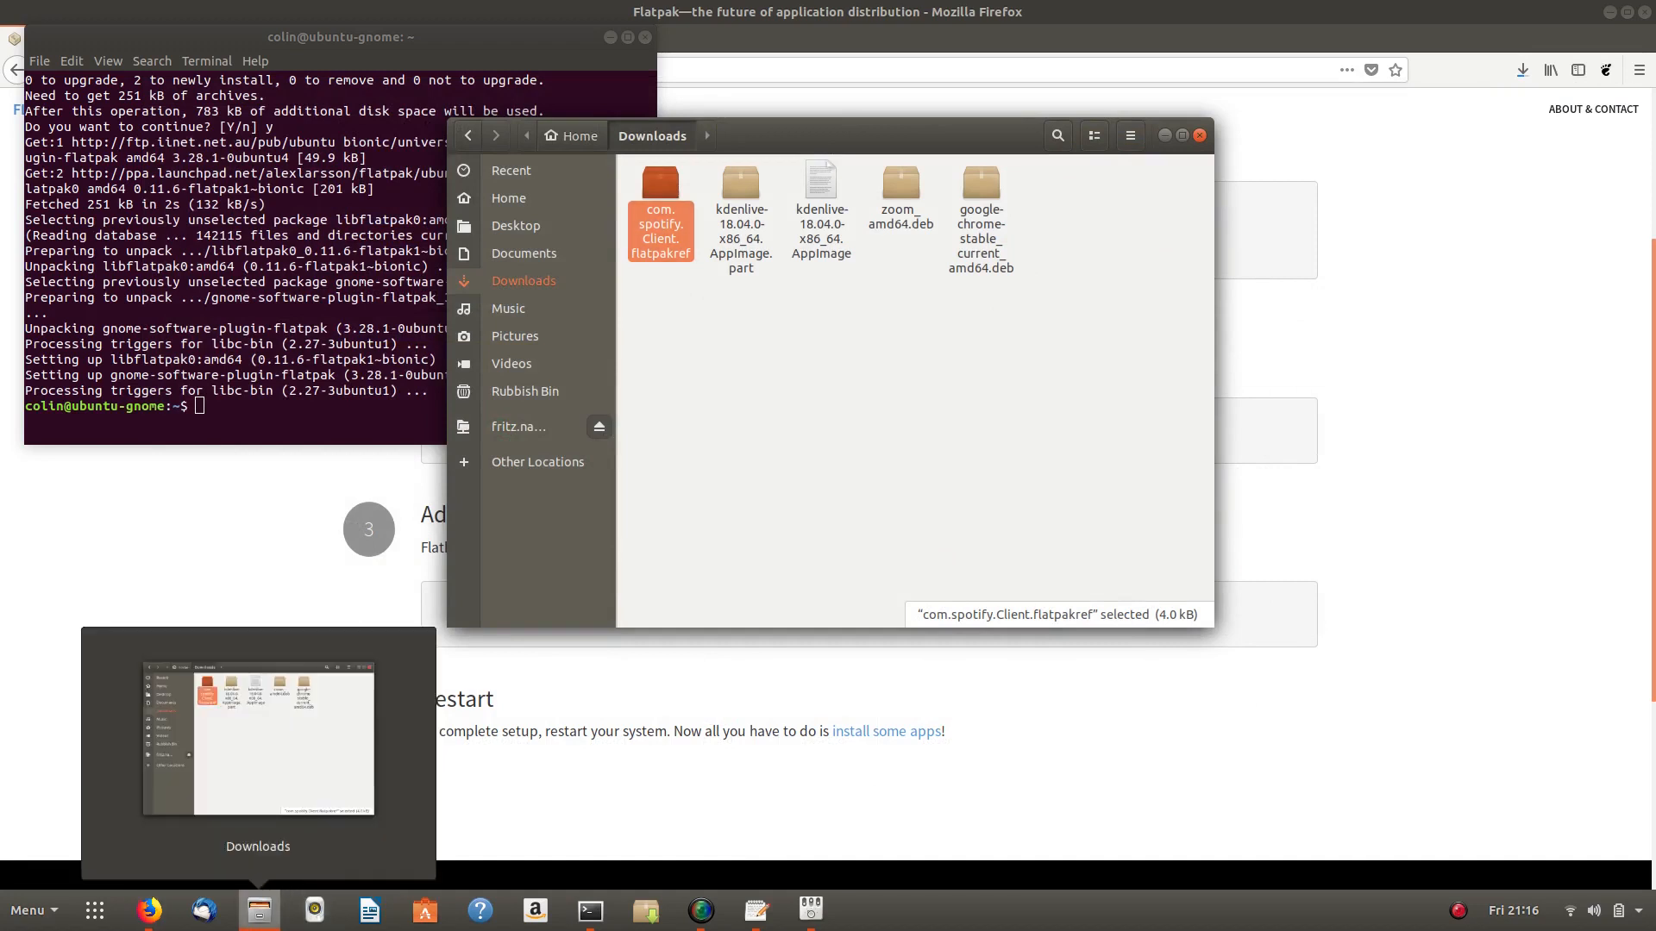
click(260, 909)
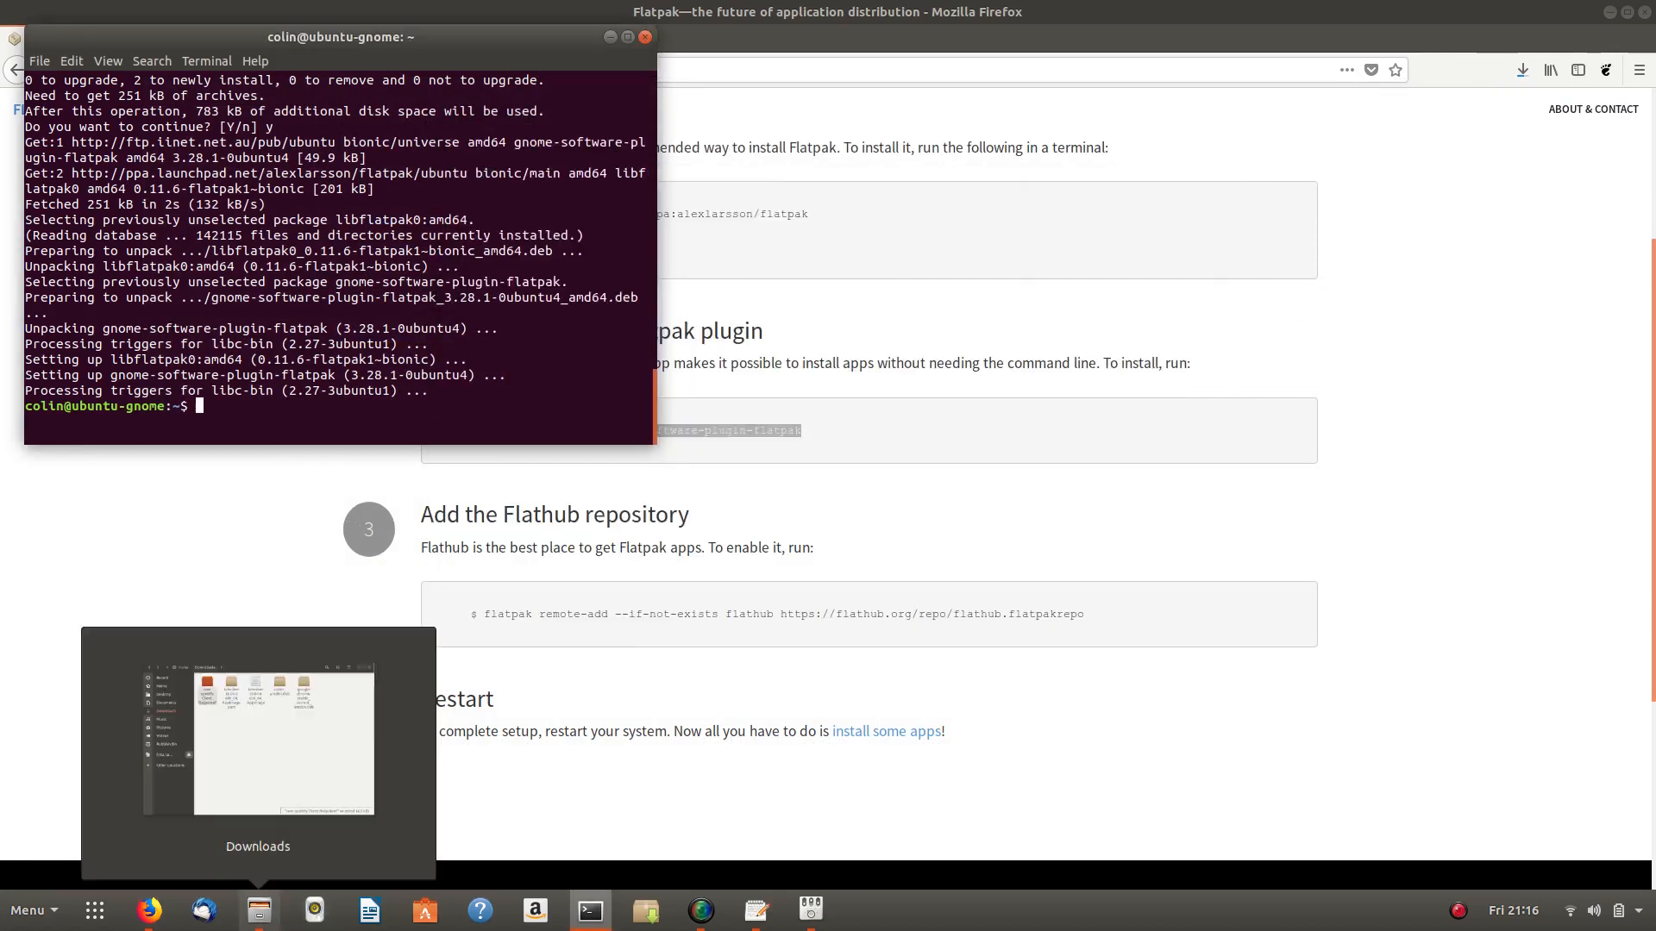
click(260, 909)
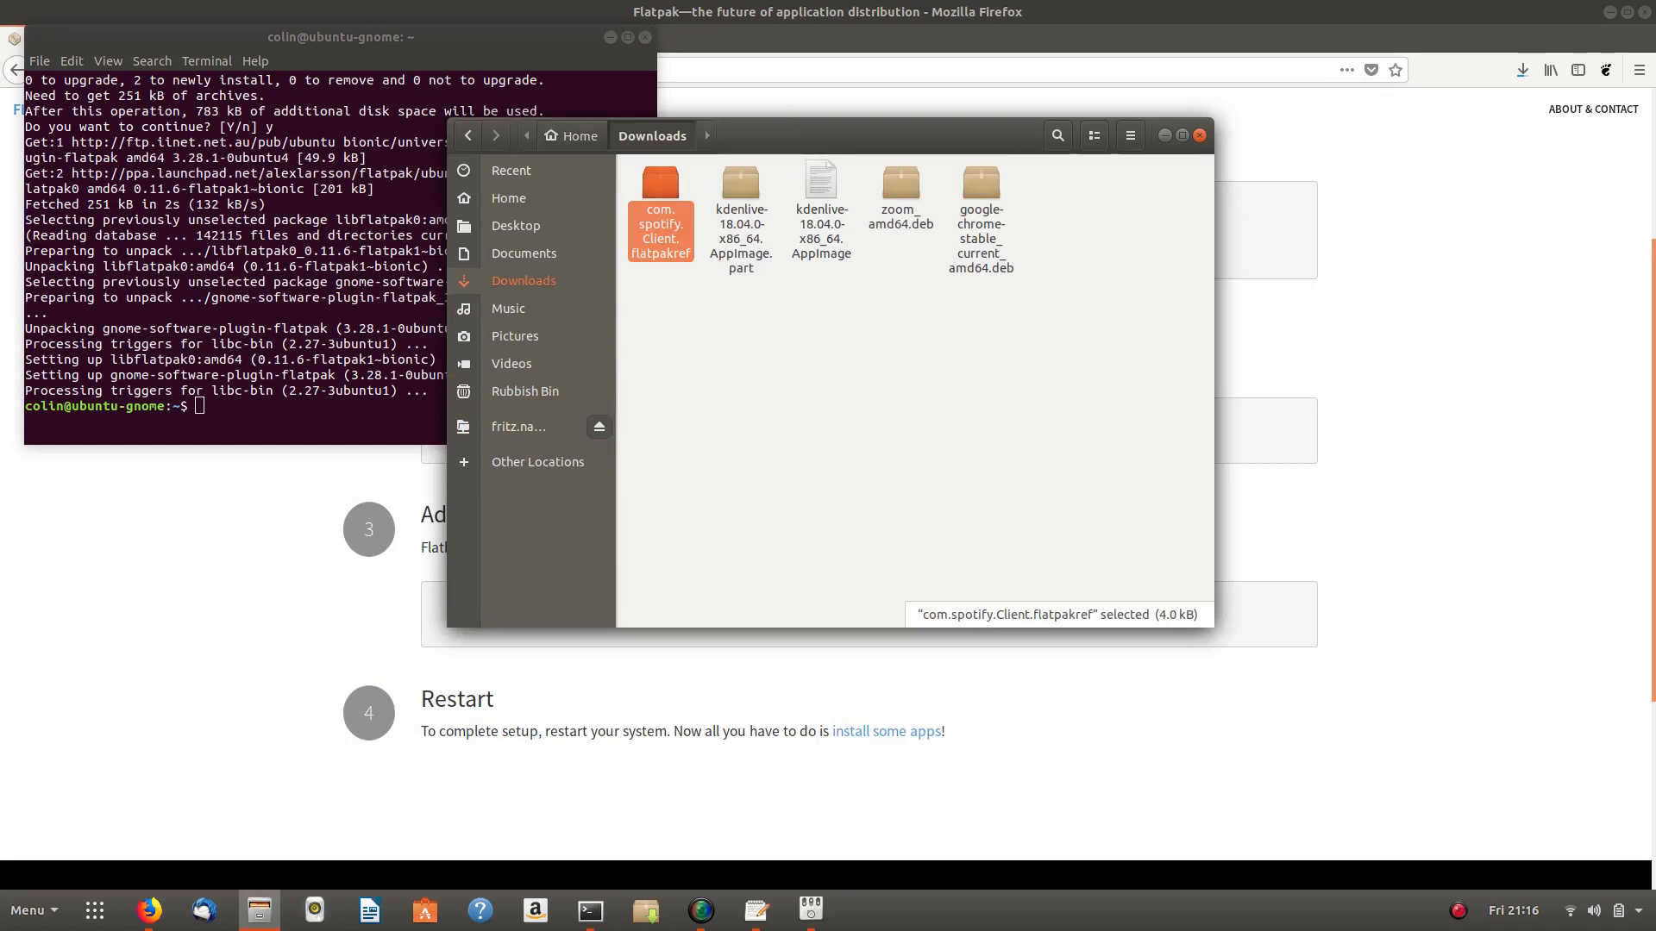
key(Return)
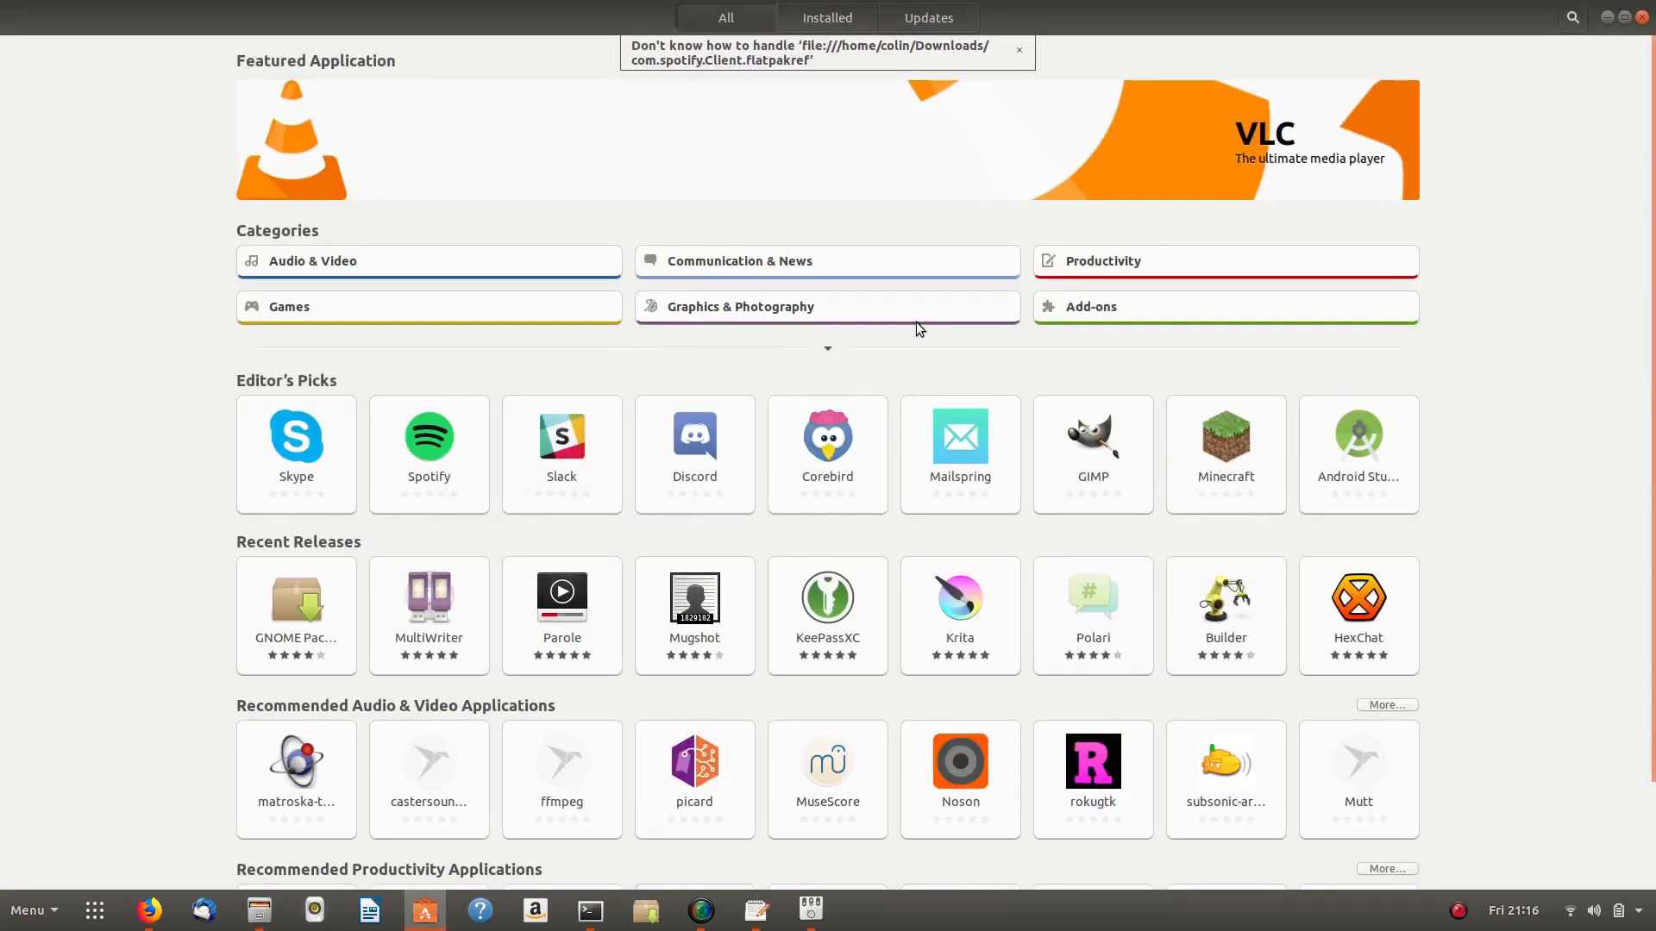
click(1017, 53)
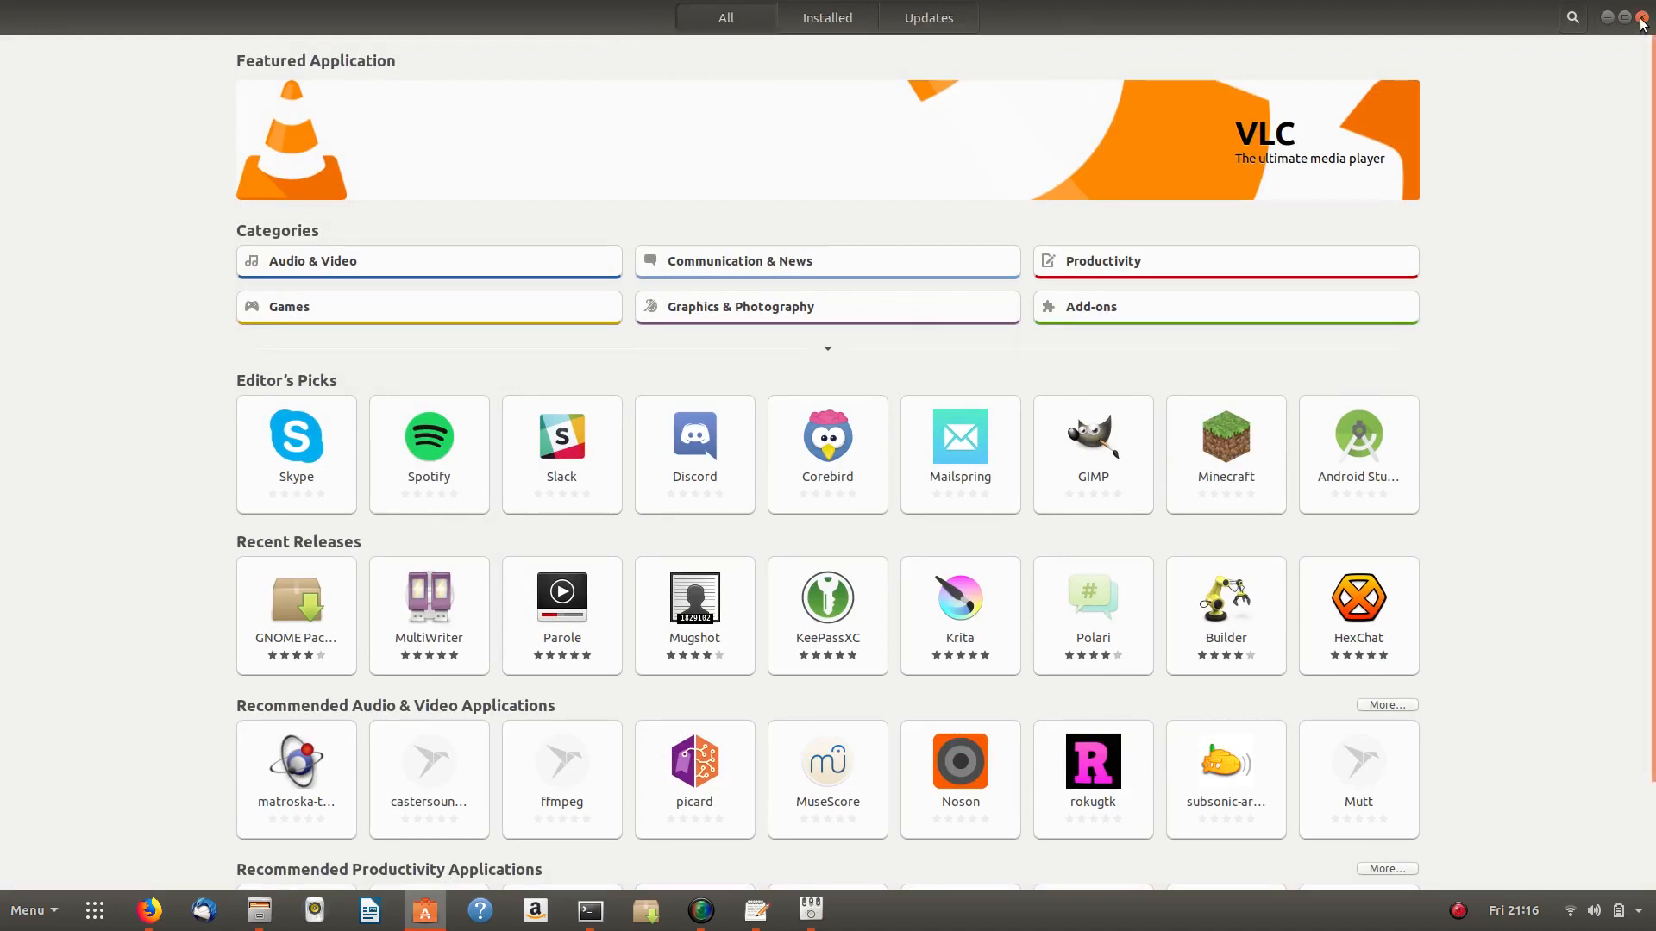
click(1641, 19)
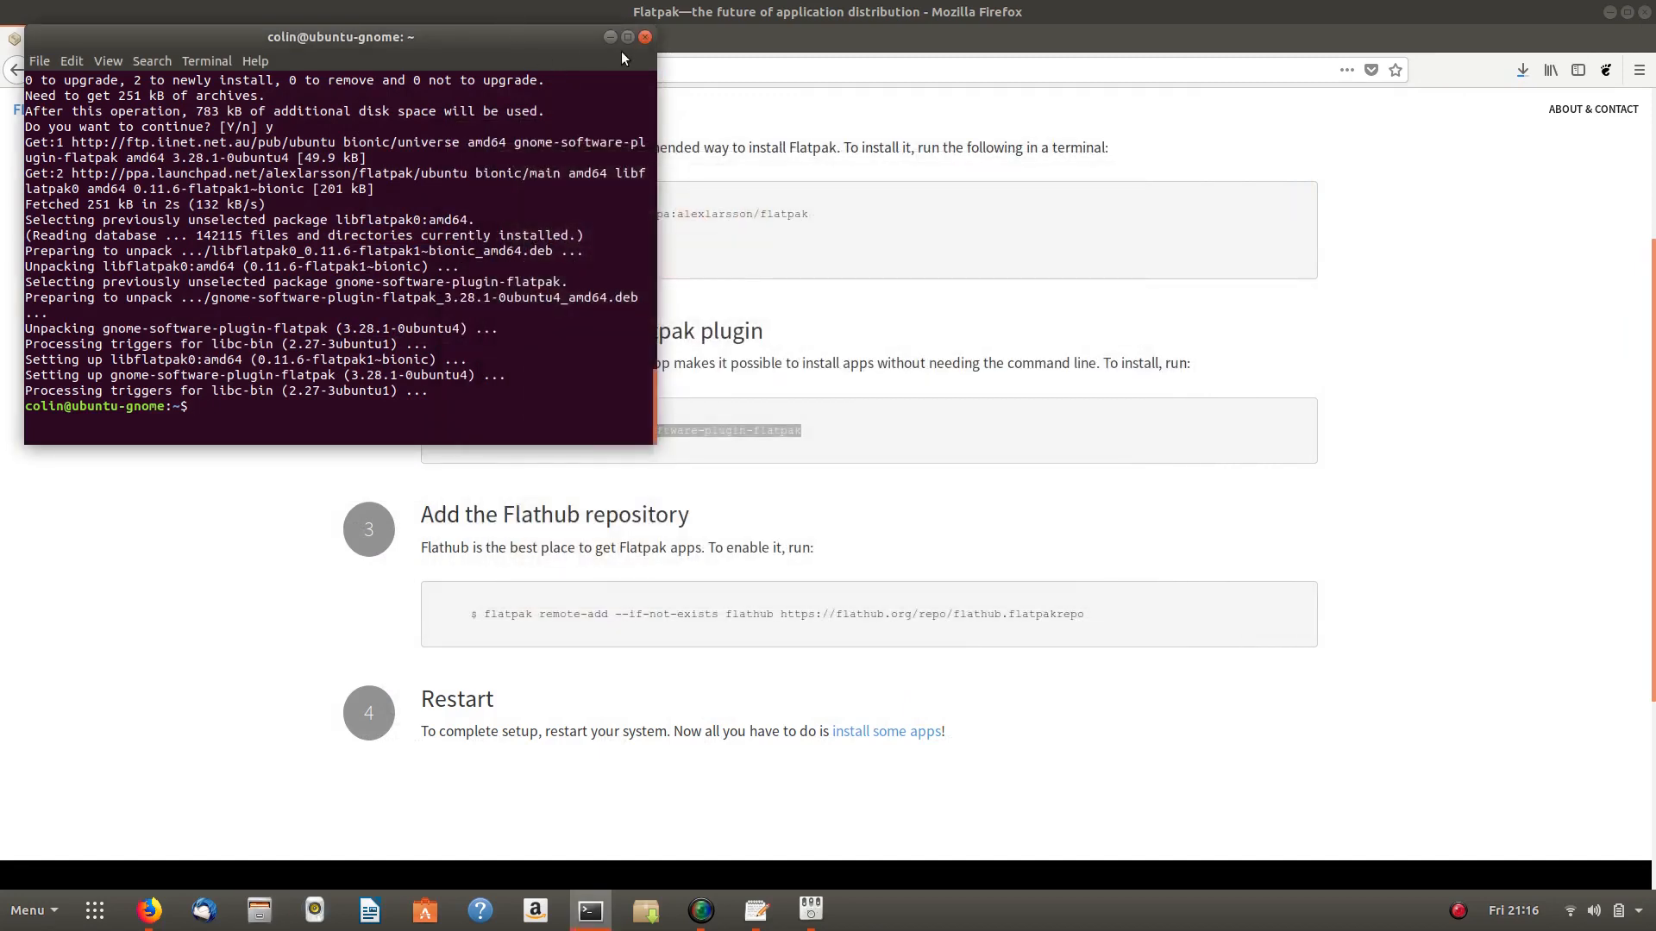
- Copy the flatpak remote-add flathub command from step 3 of the setup page
click(647, 38)
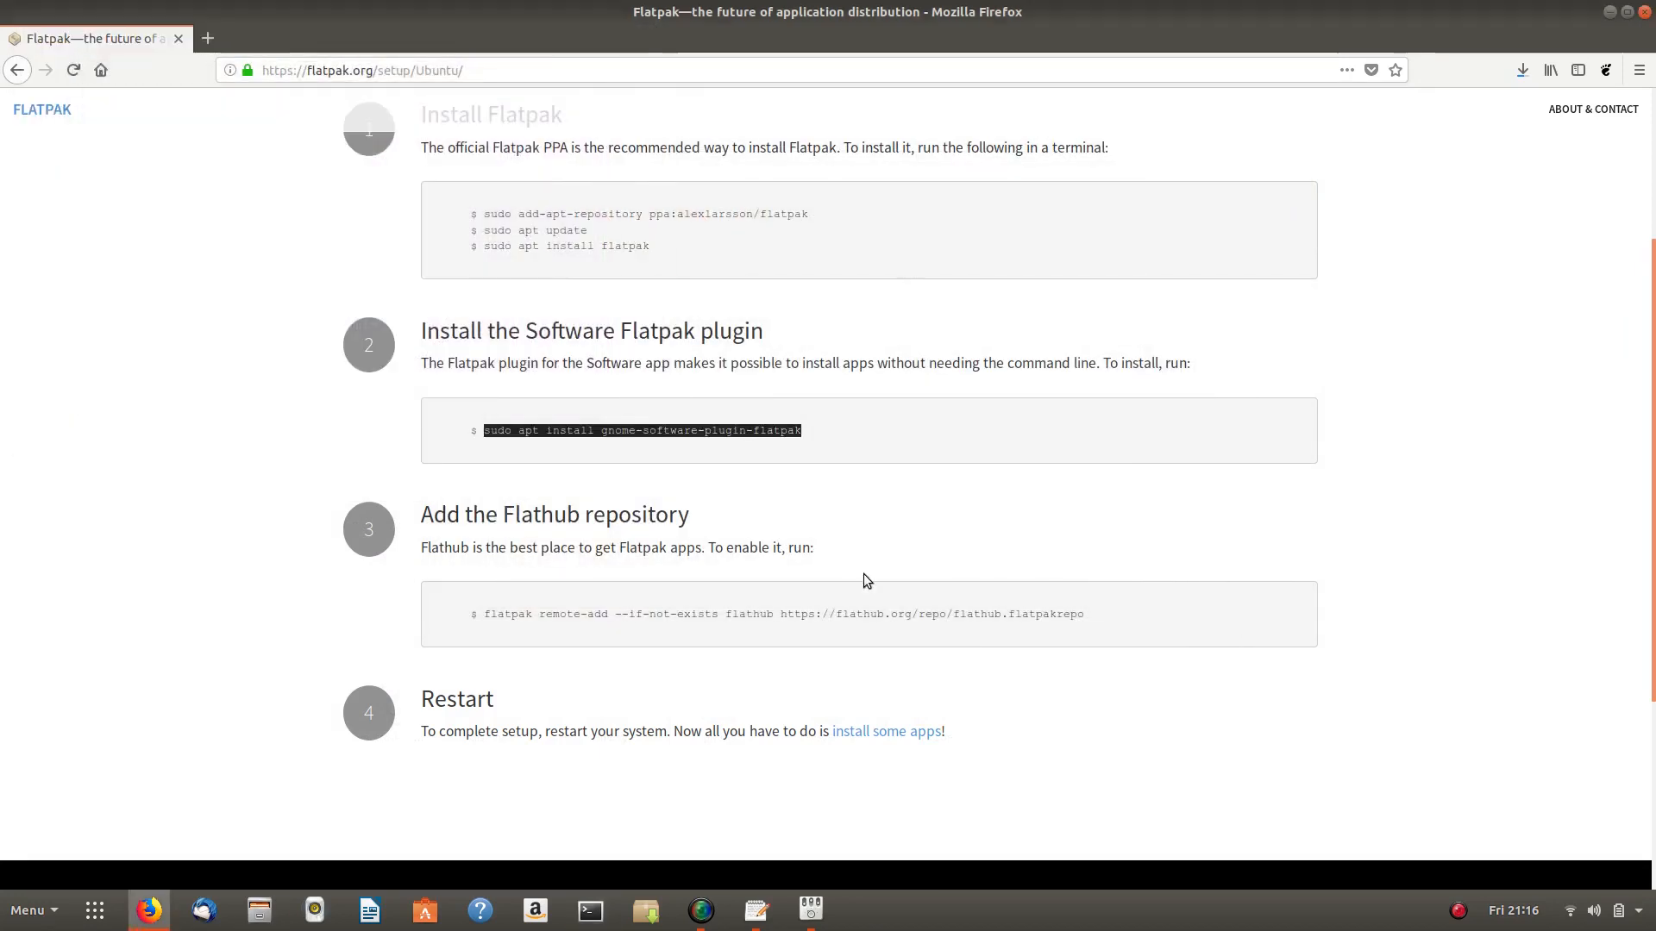
drag(484, 614, 1009, 633)
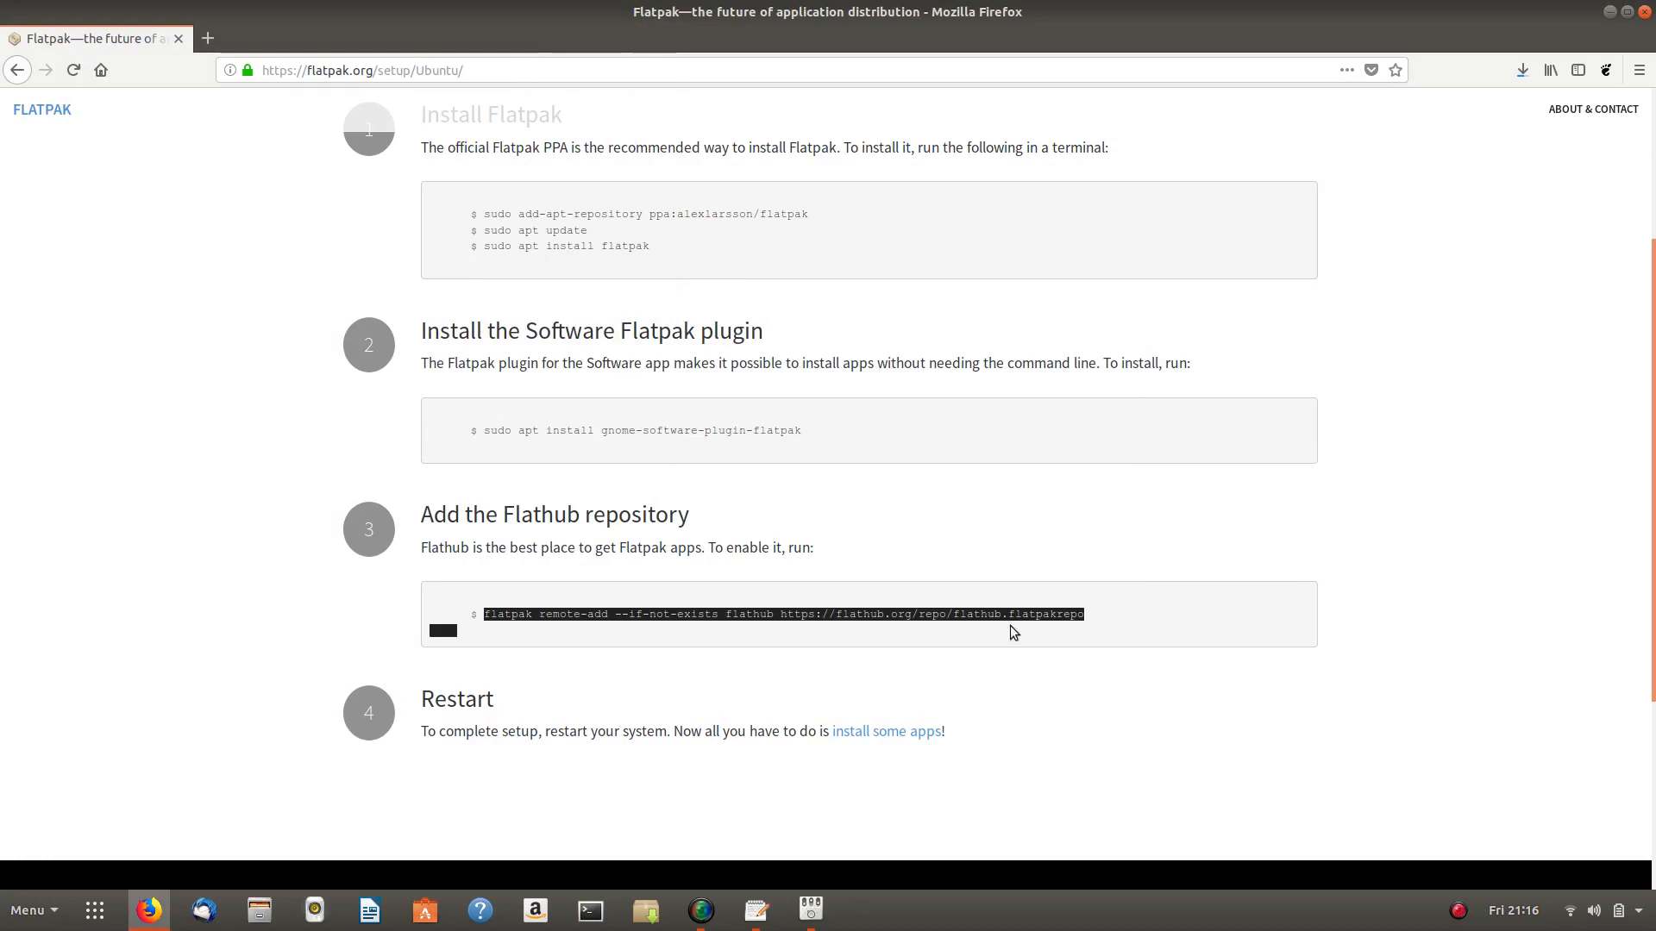
right_click(966, 619)
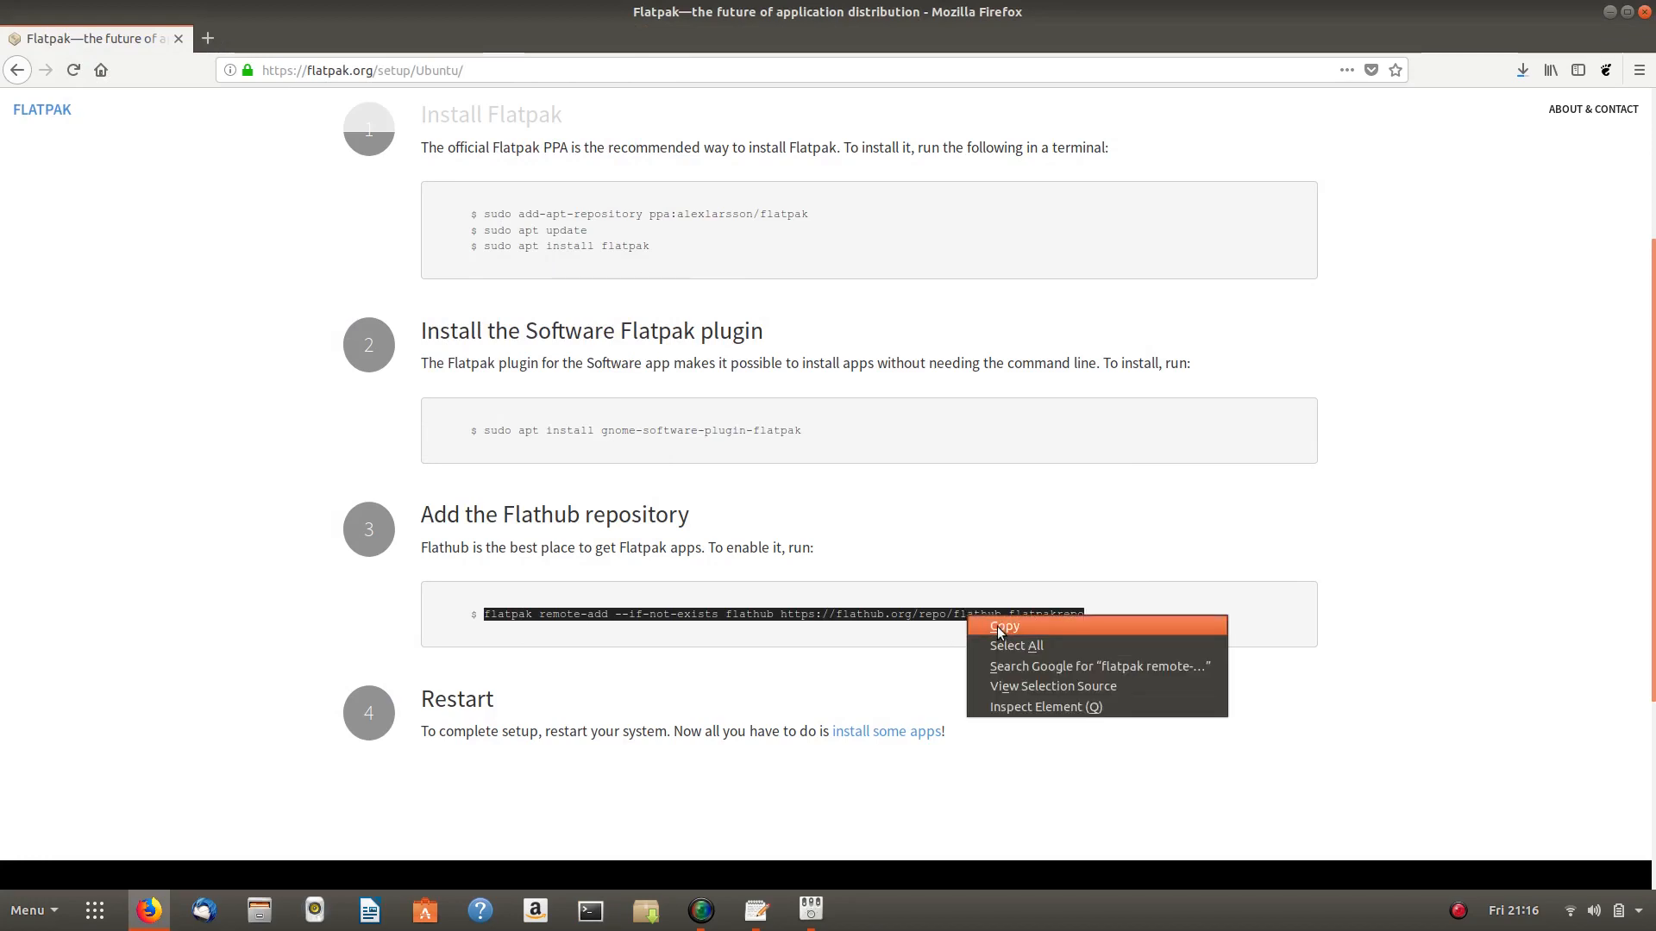
click(1003, 627)
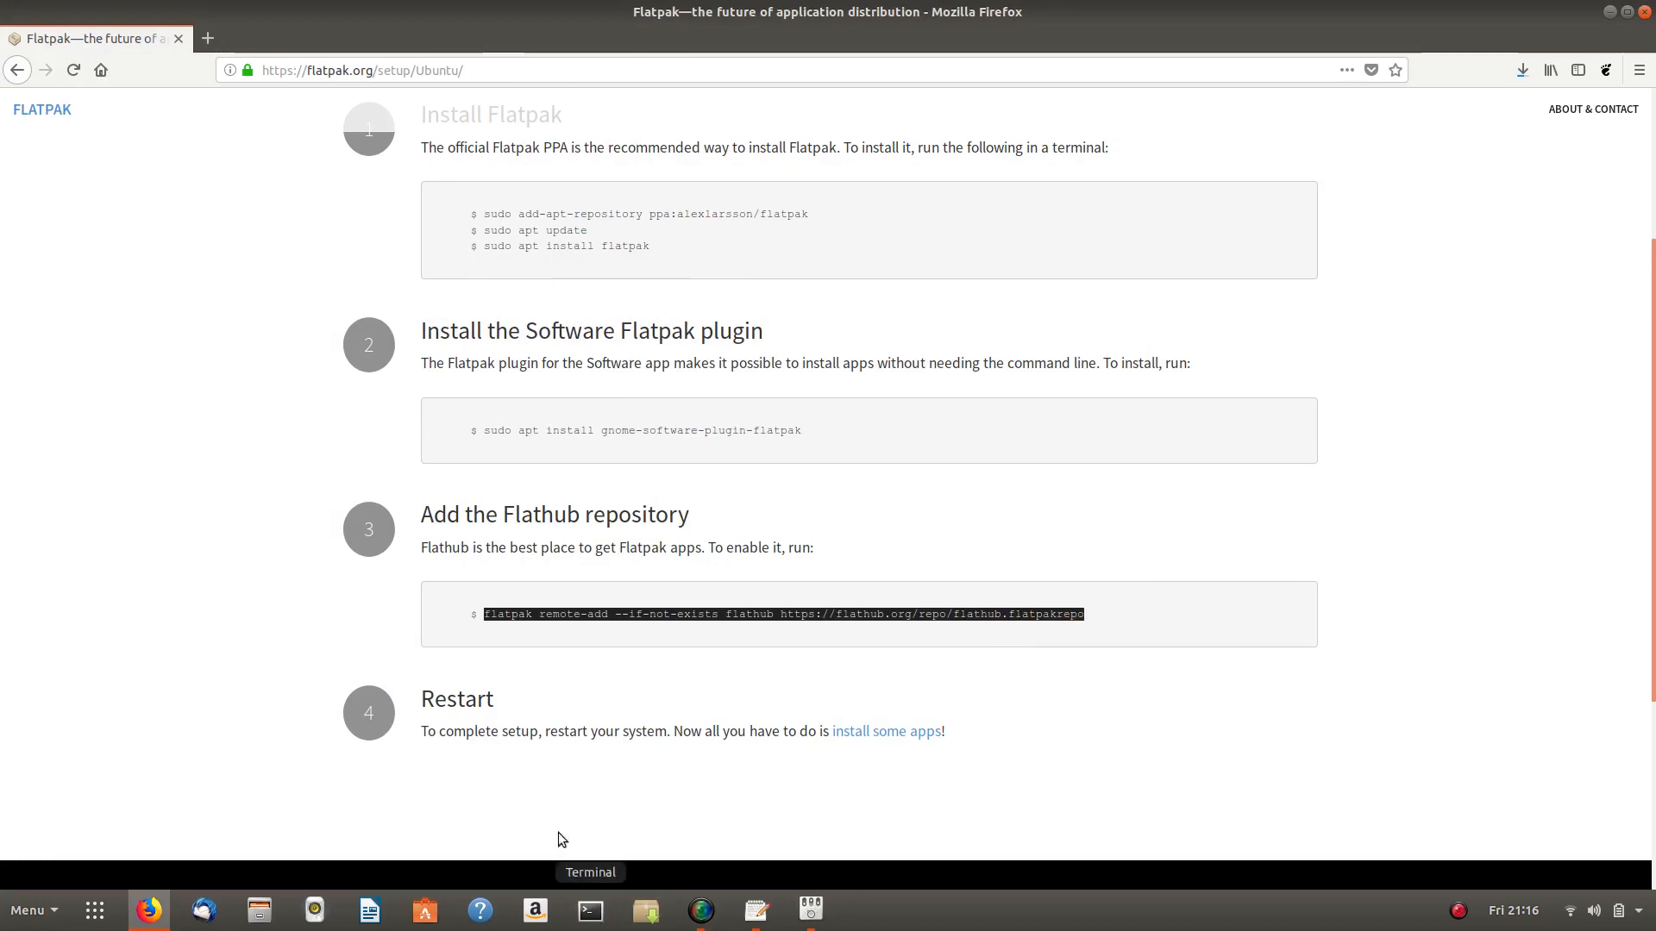
- Run it in a new Terminal, authenticating with the administrator password, then close Terminal
click(591, 909)
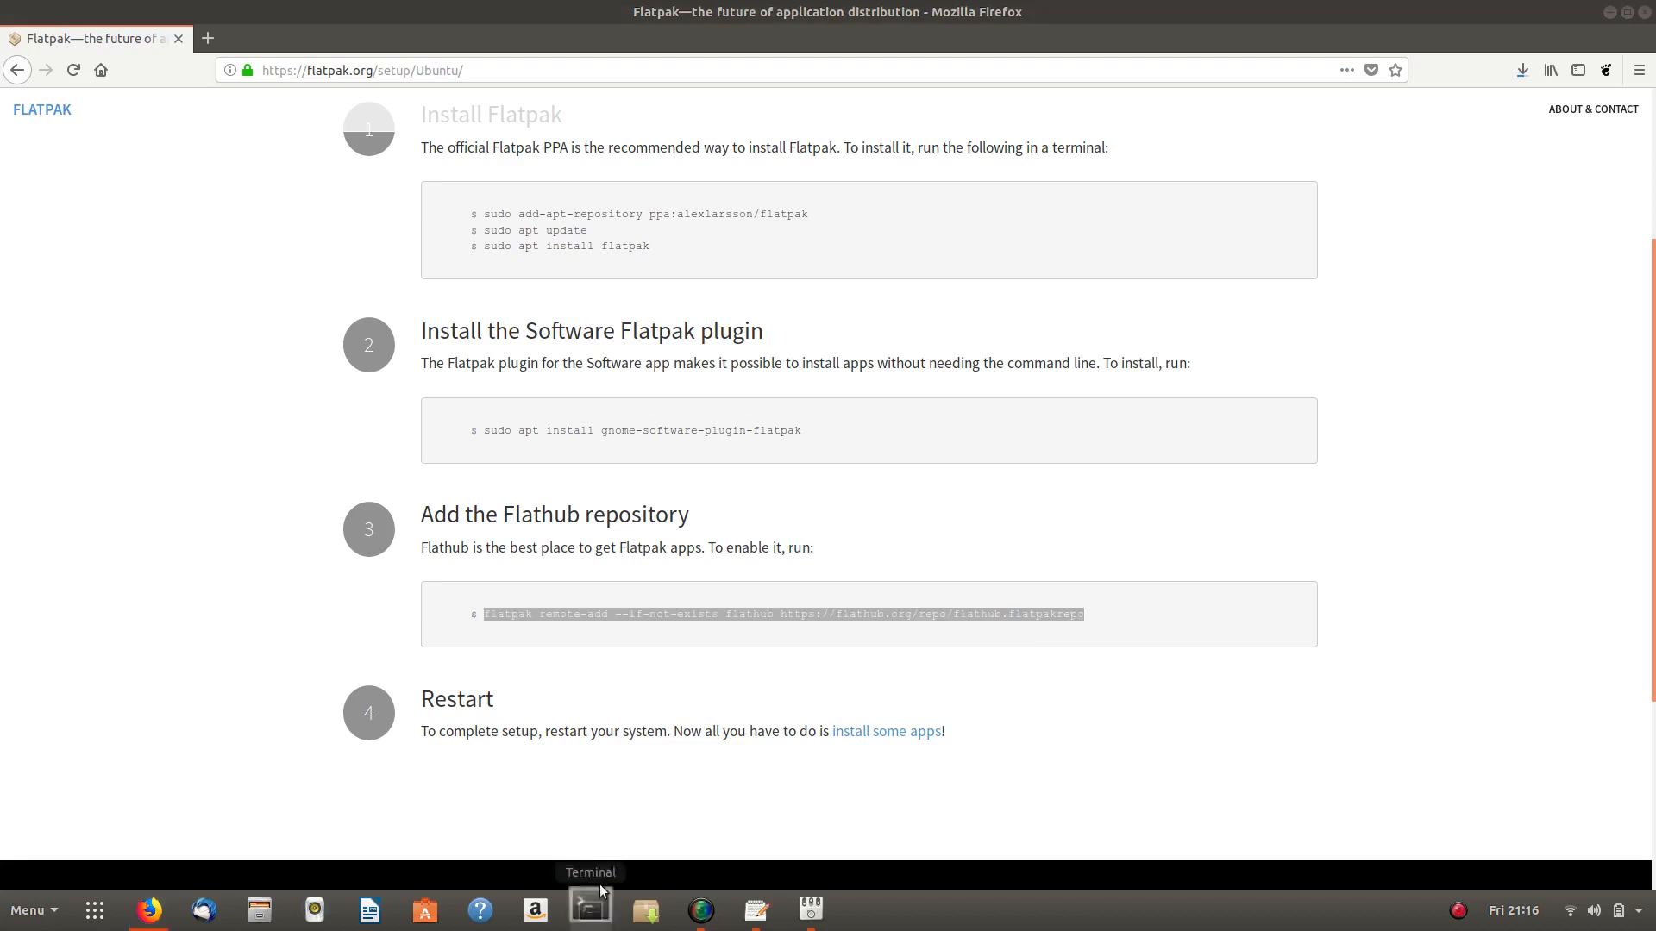
right_click(226, 87)
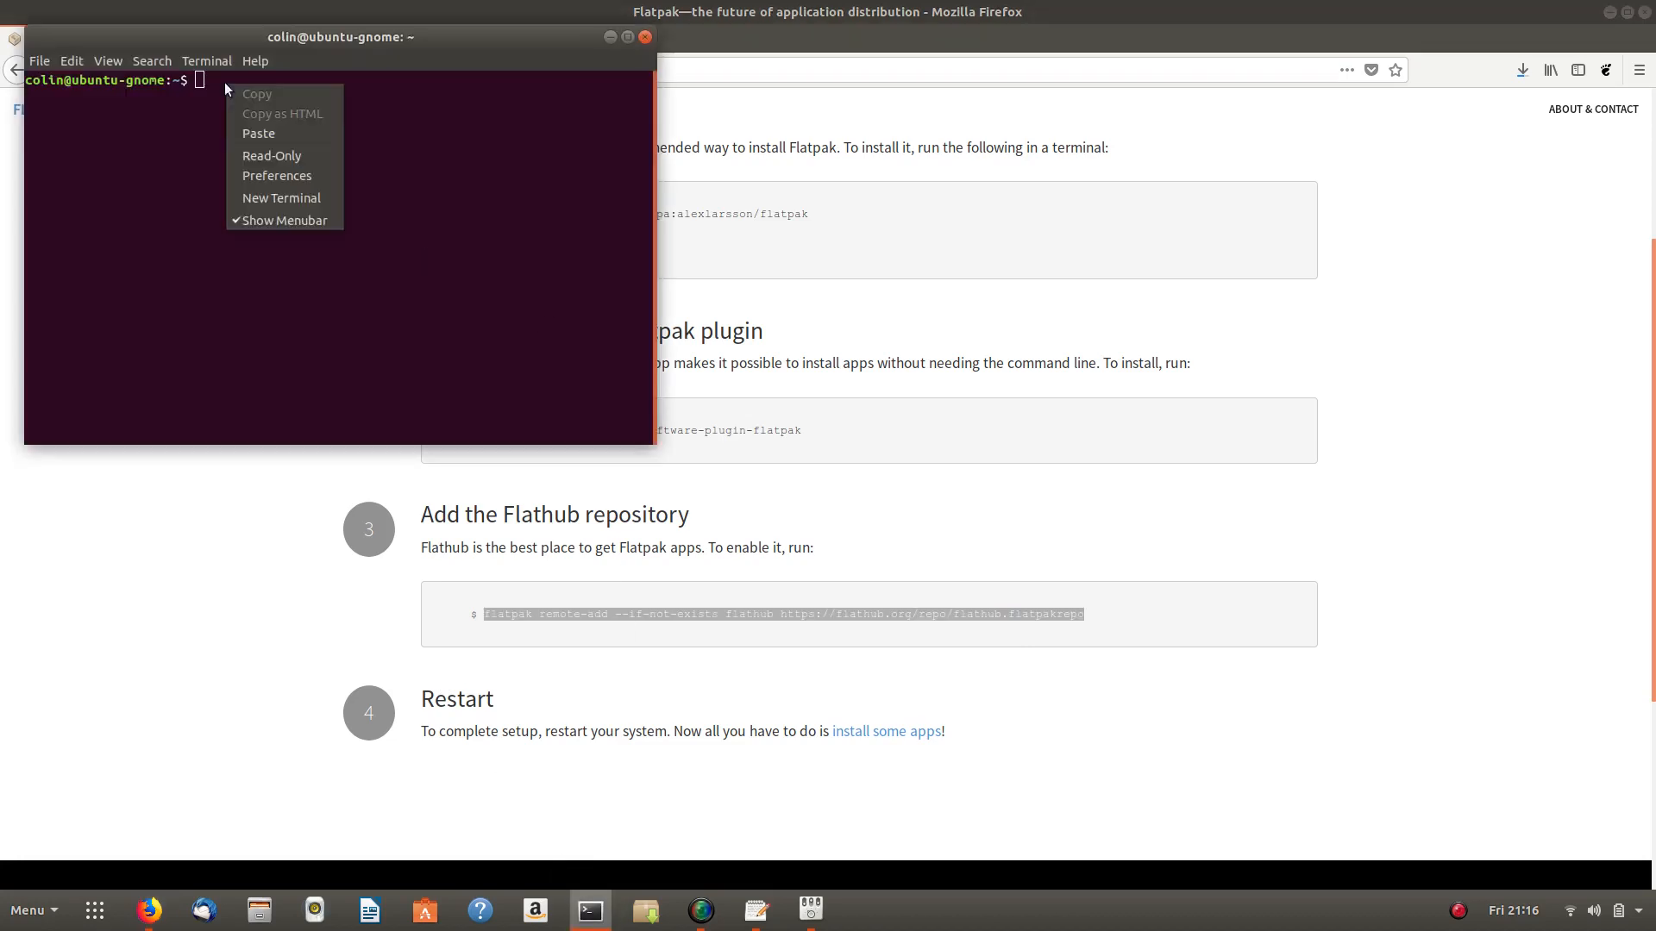
click(259, 133)
key(Return)
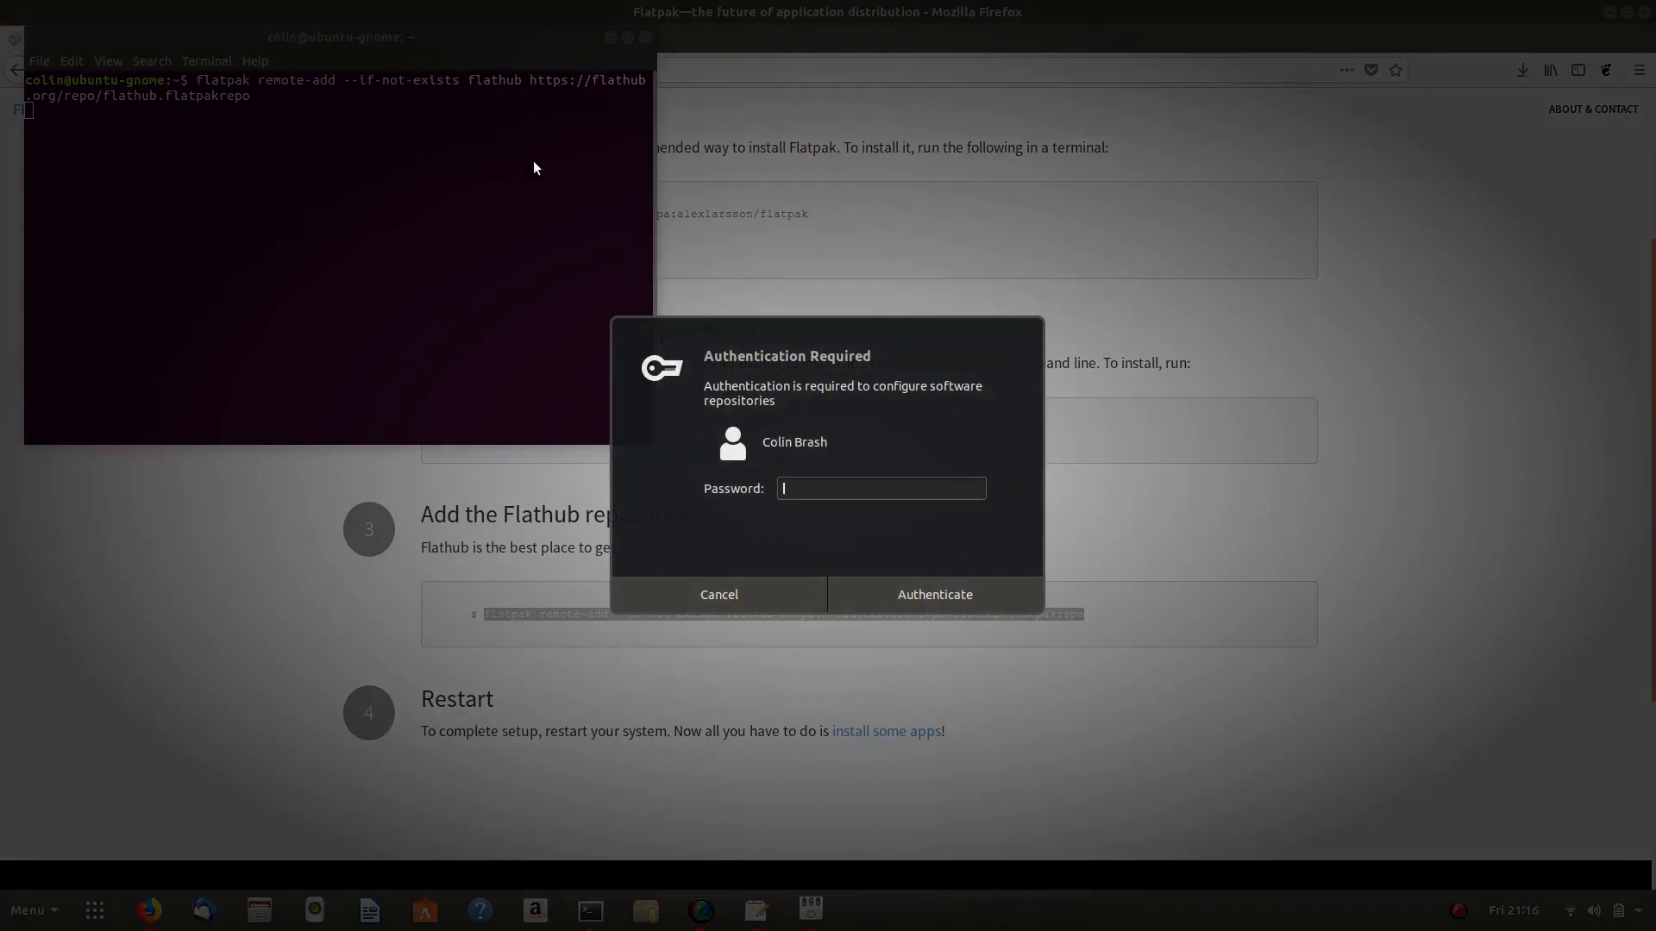
text(********)
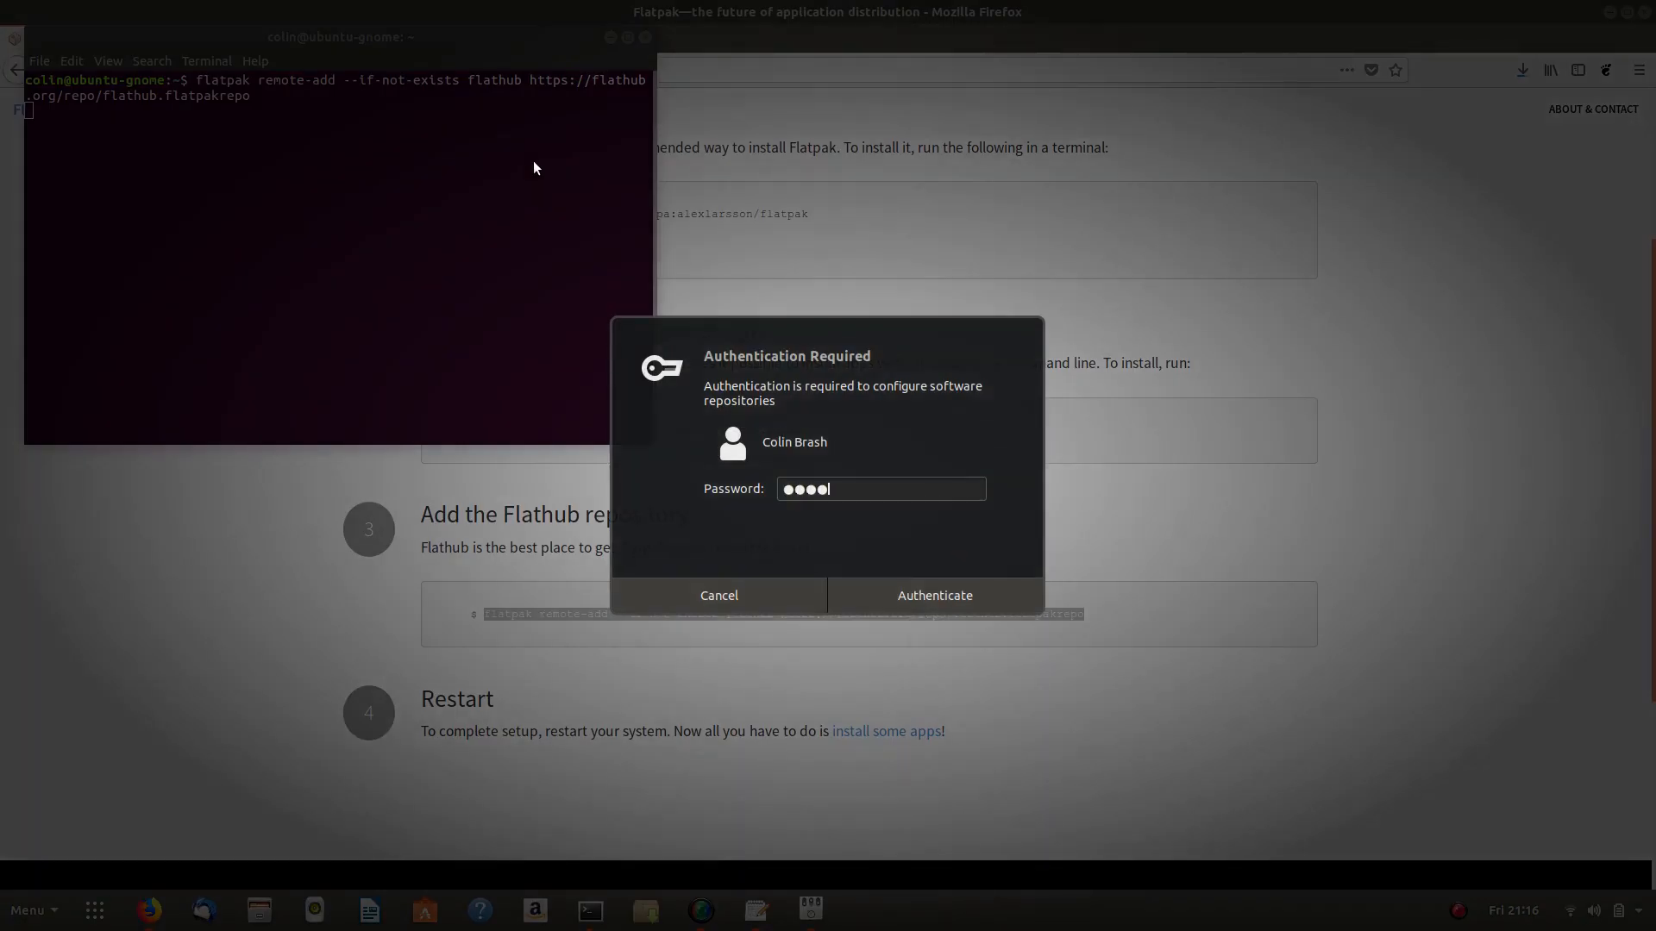
key(Return)
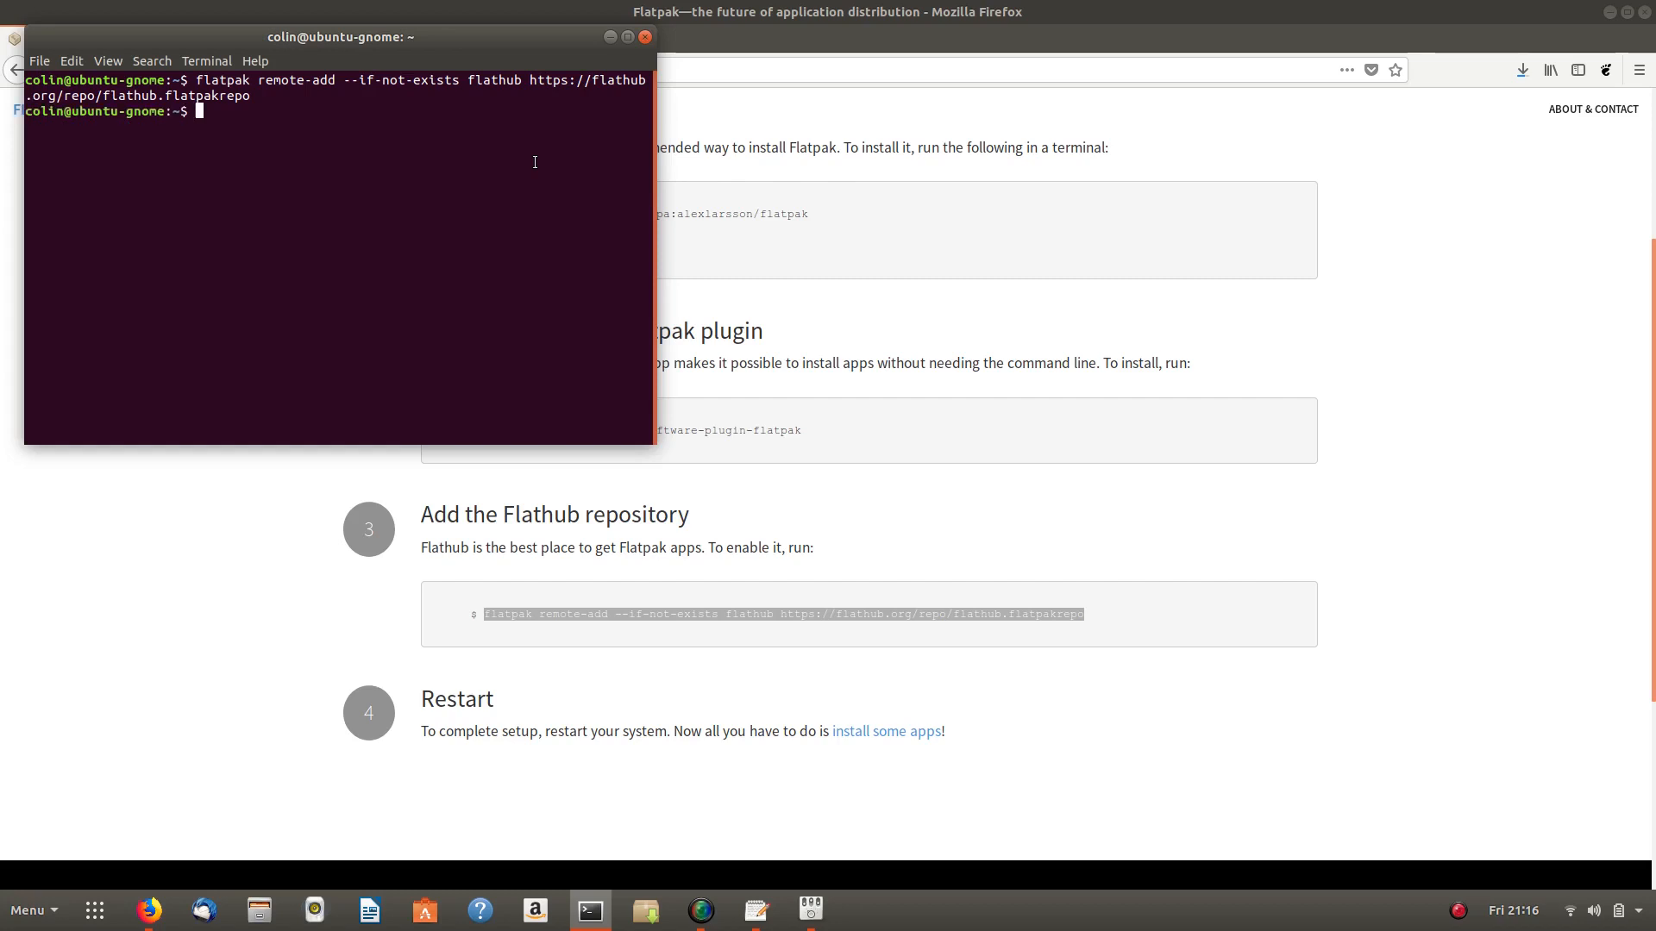
click(645, 36)
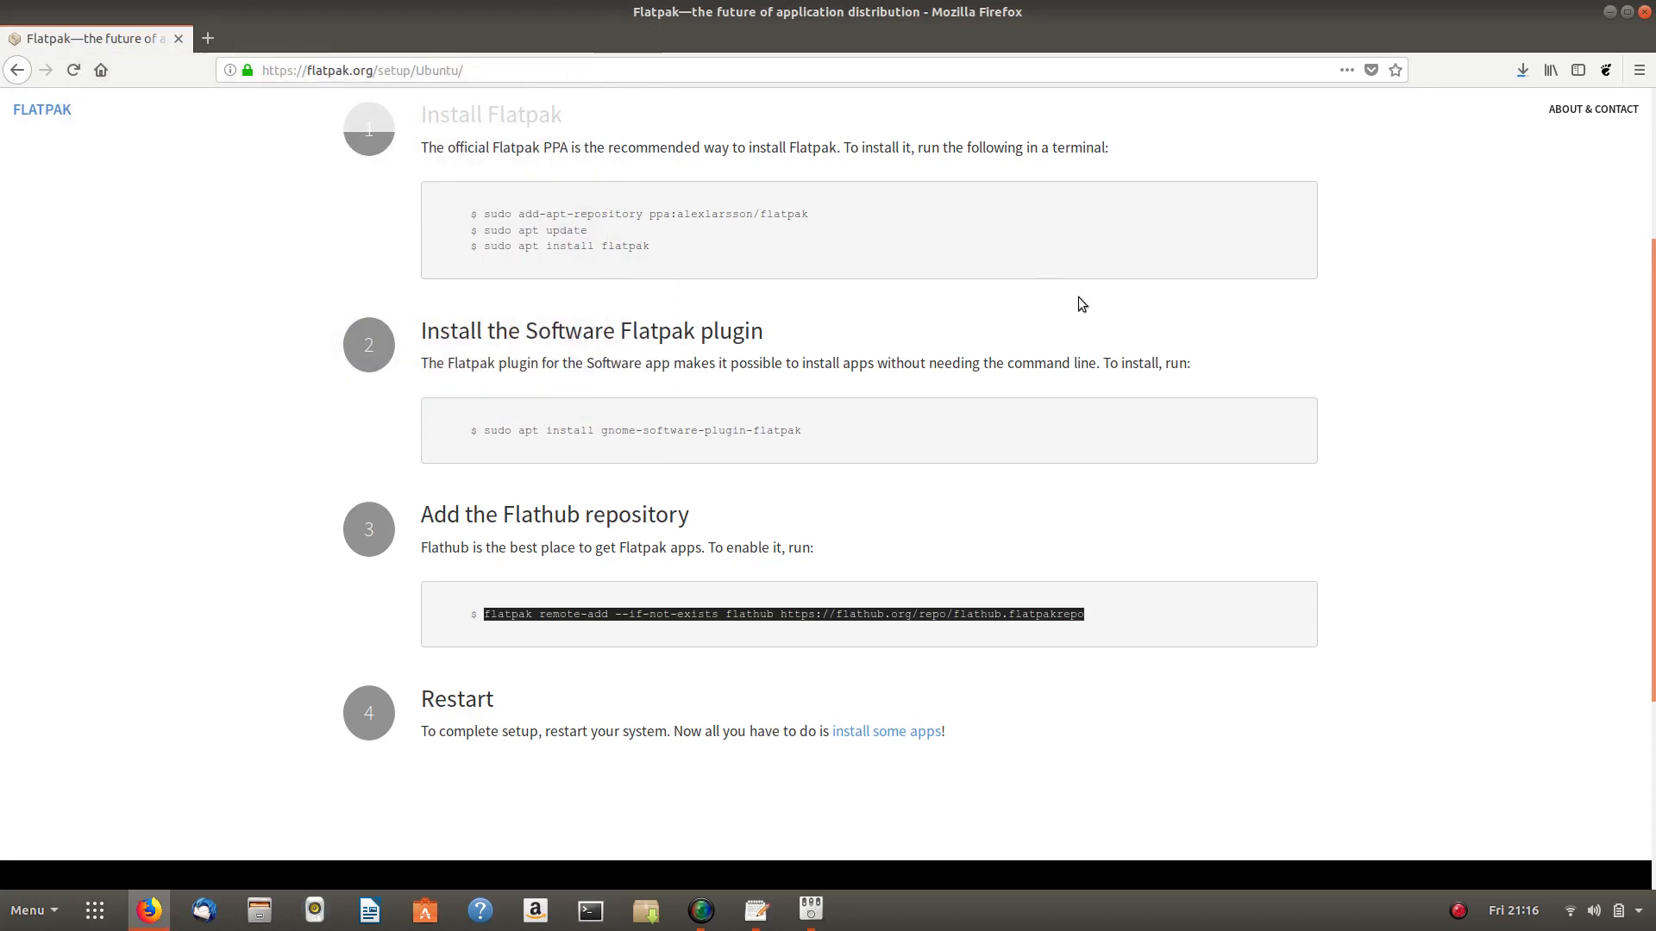
- Cancel closing Firefox so its download keeps running, and restore the setup page
click(1645, 12)
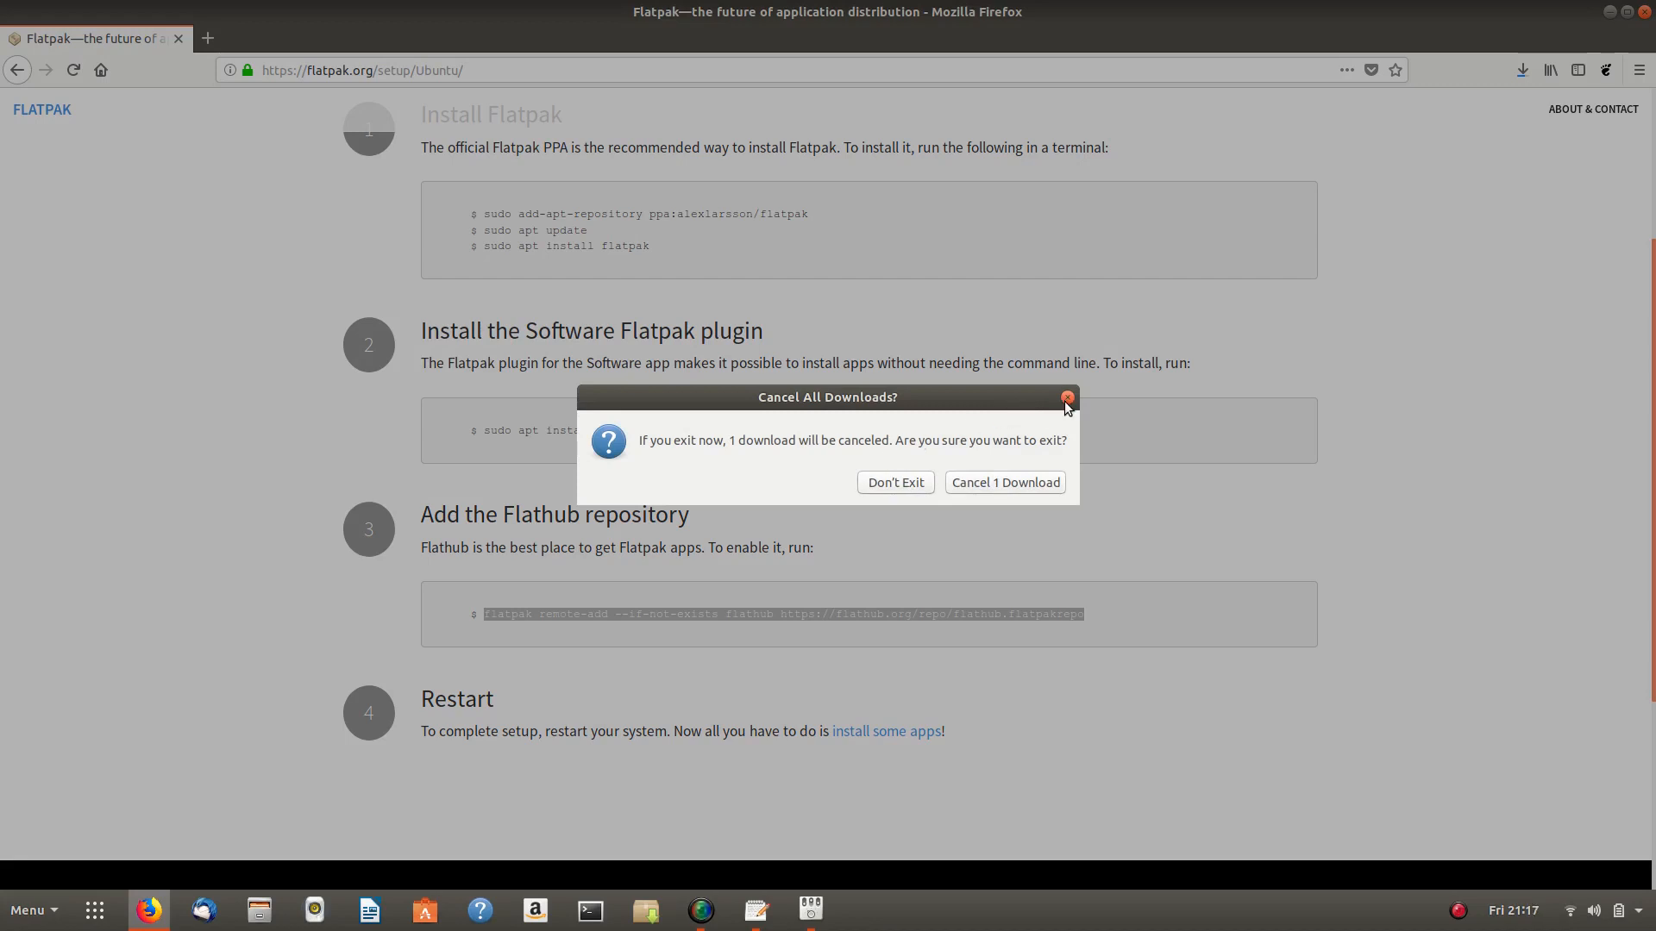
click(899, 485)
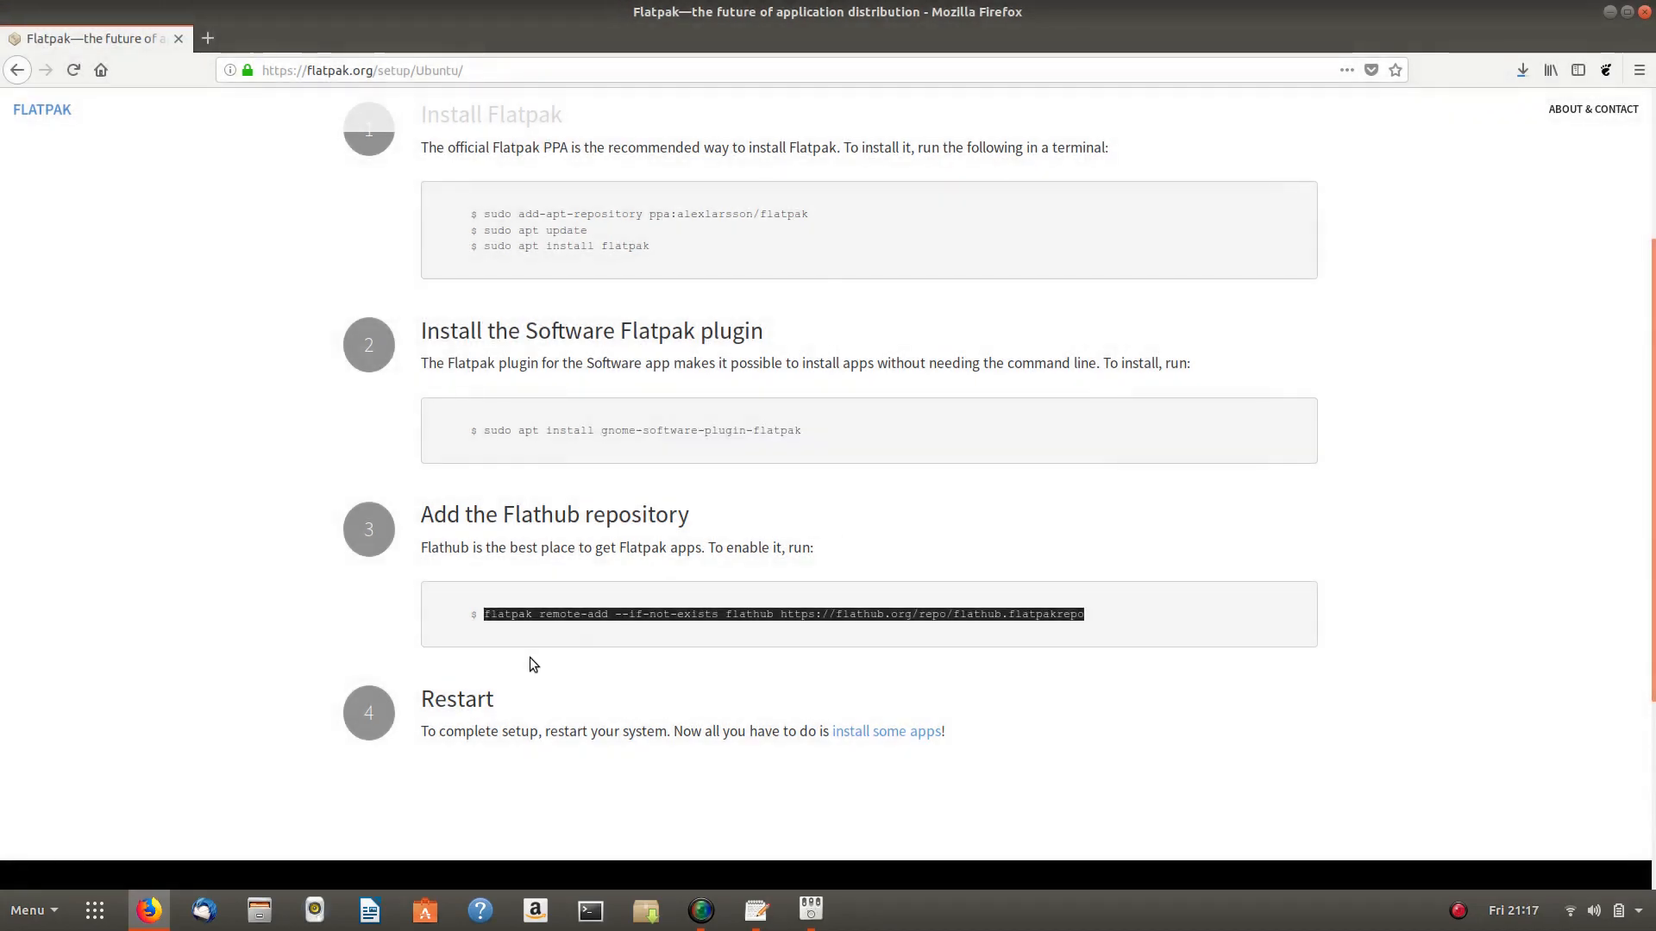
click(148, 910)
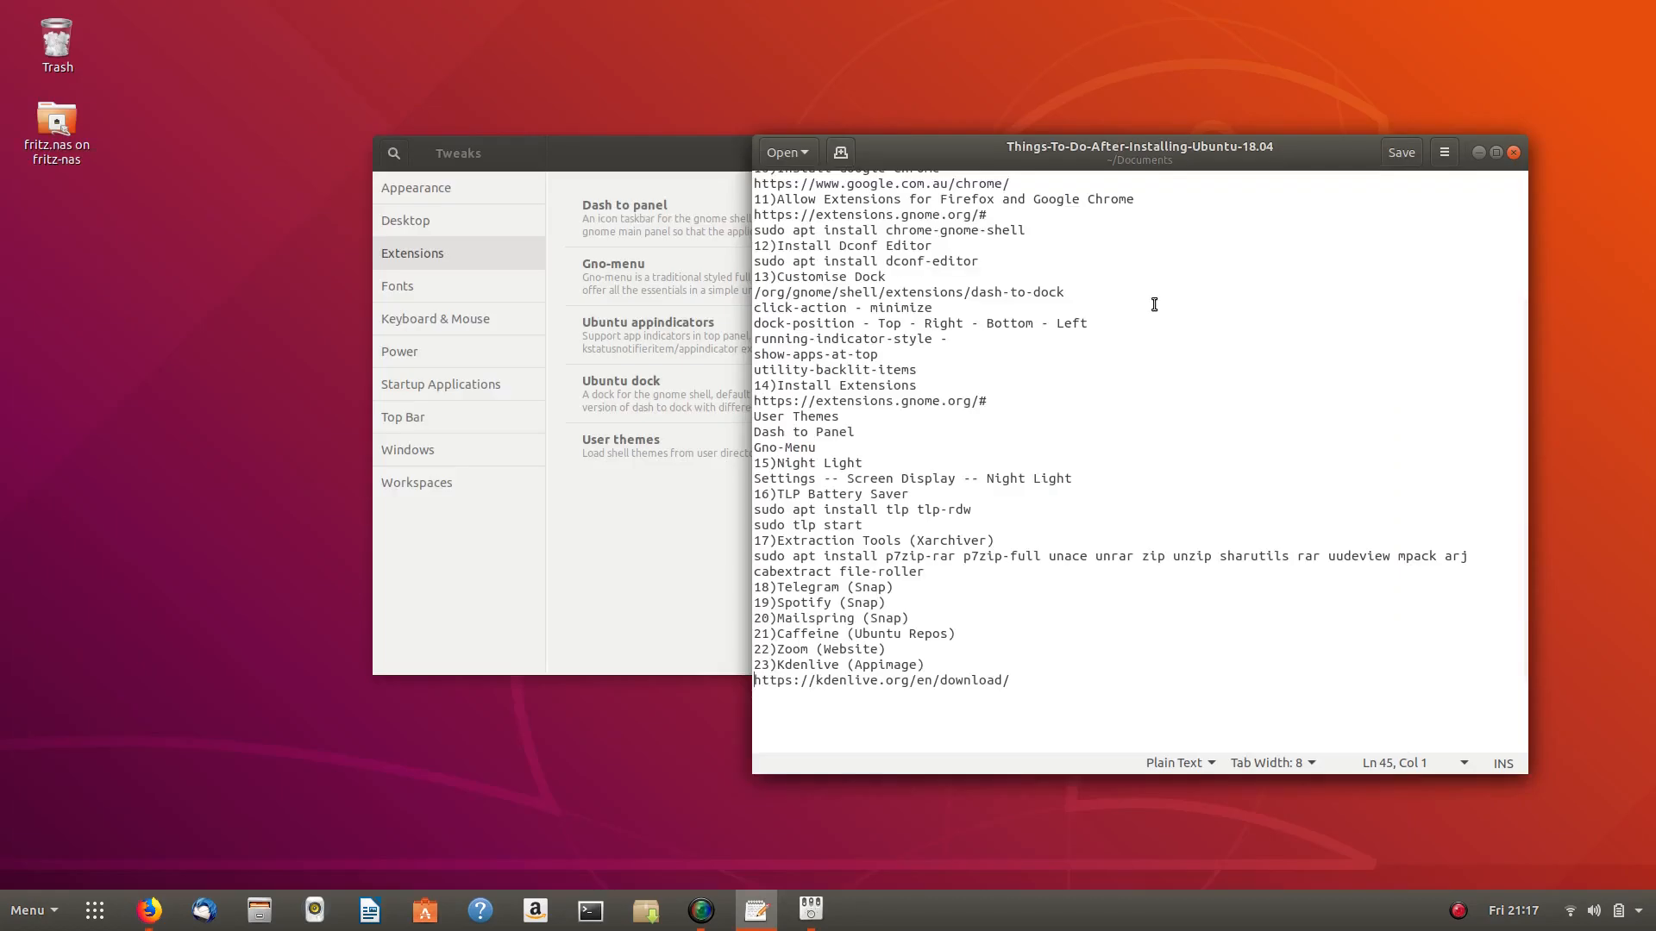
mouse_move(148, 910)
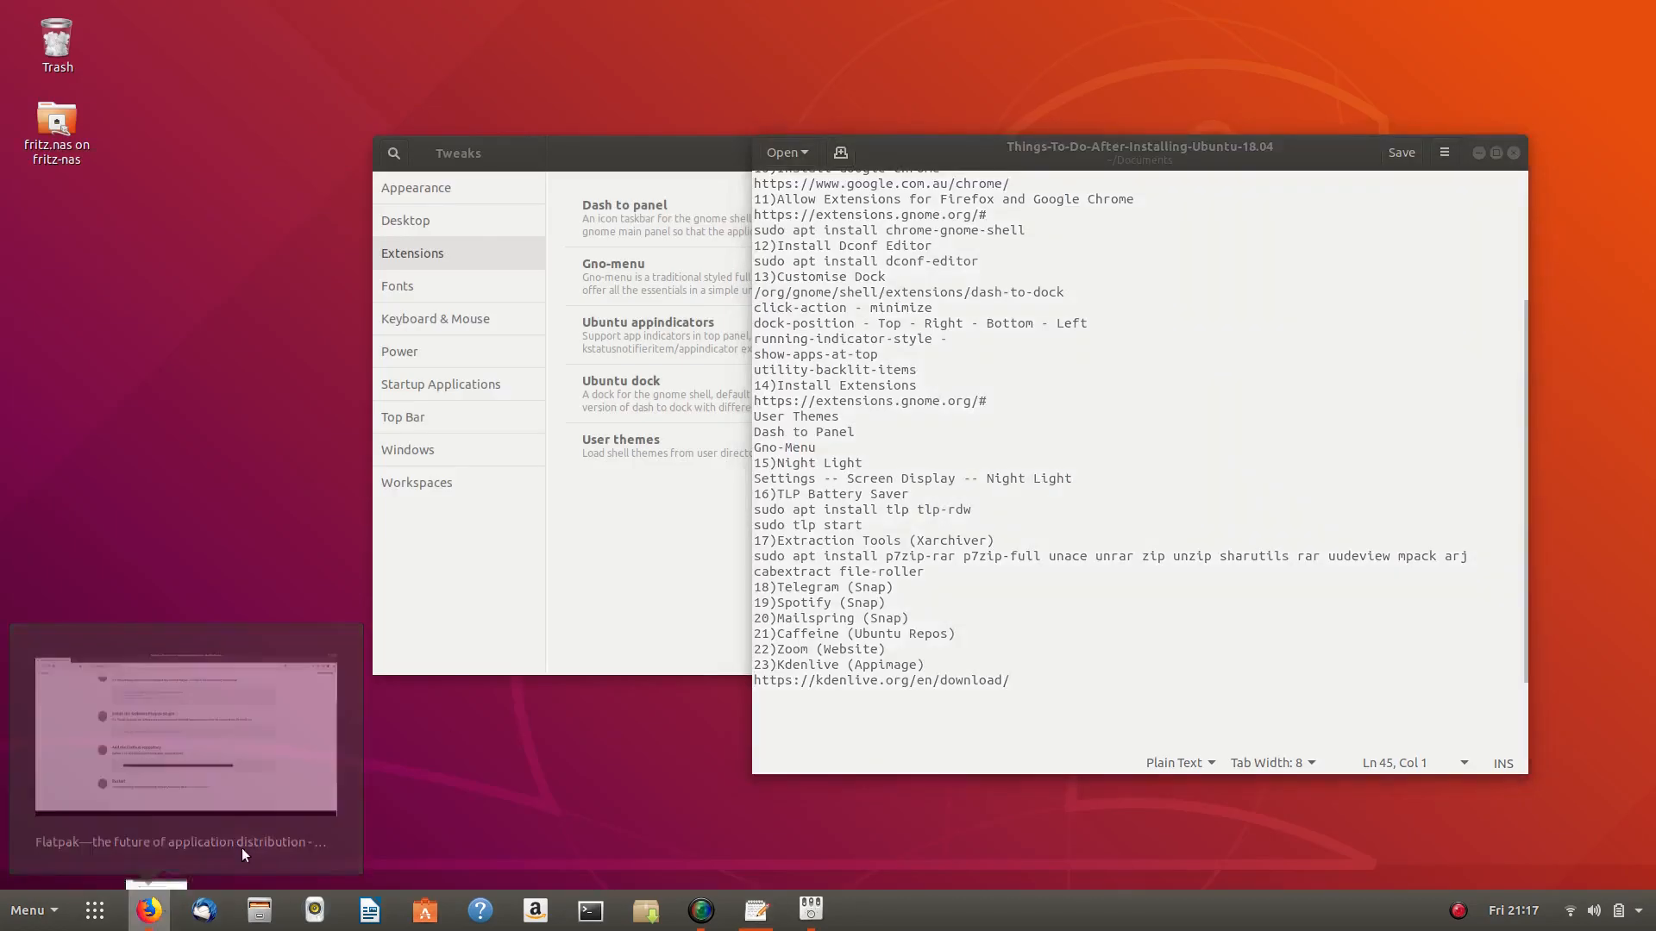
click(244, 854)
- Confirm the kdenlive AppImage download has finished, then minimize Firefox
click(1522, 71)
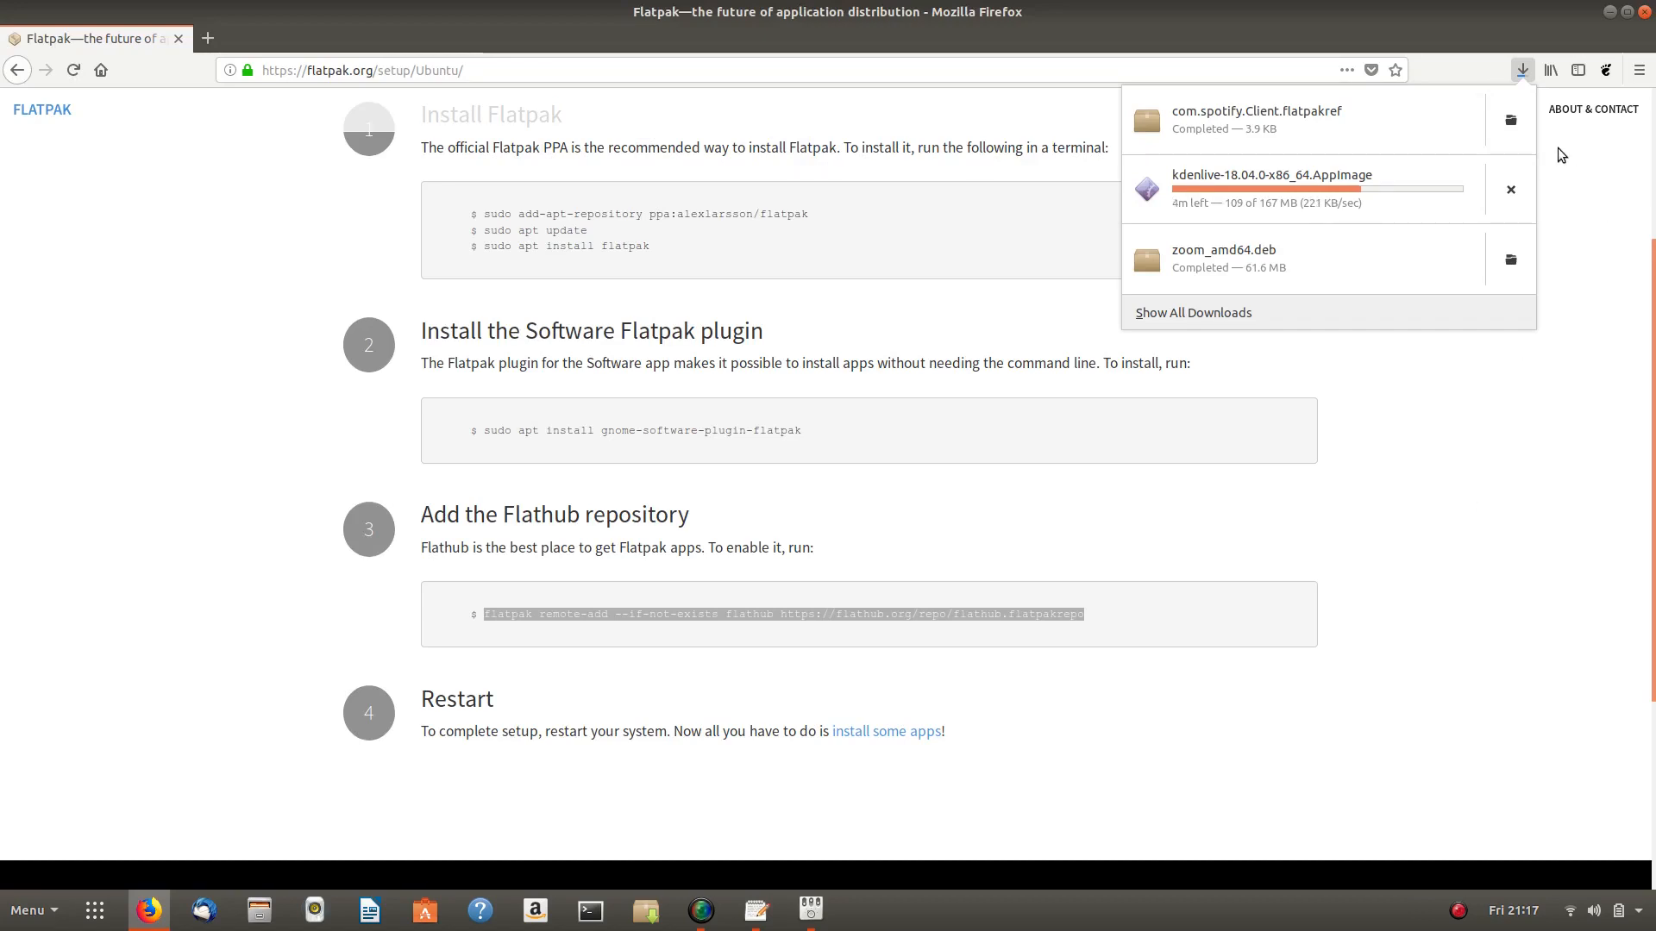
click(1524, 71)
click(1611, 13)
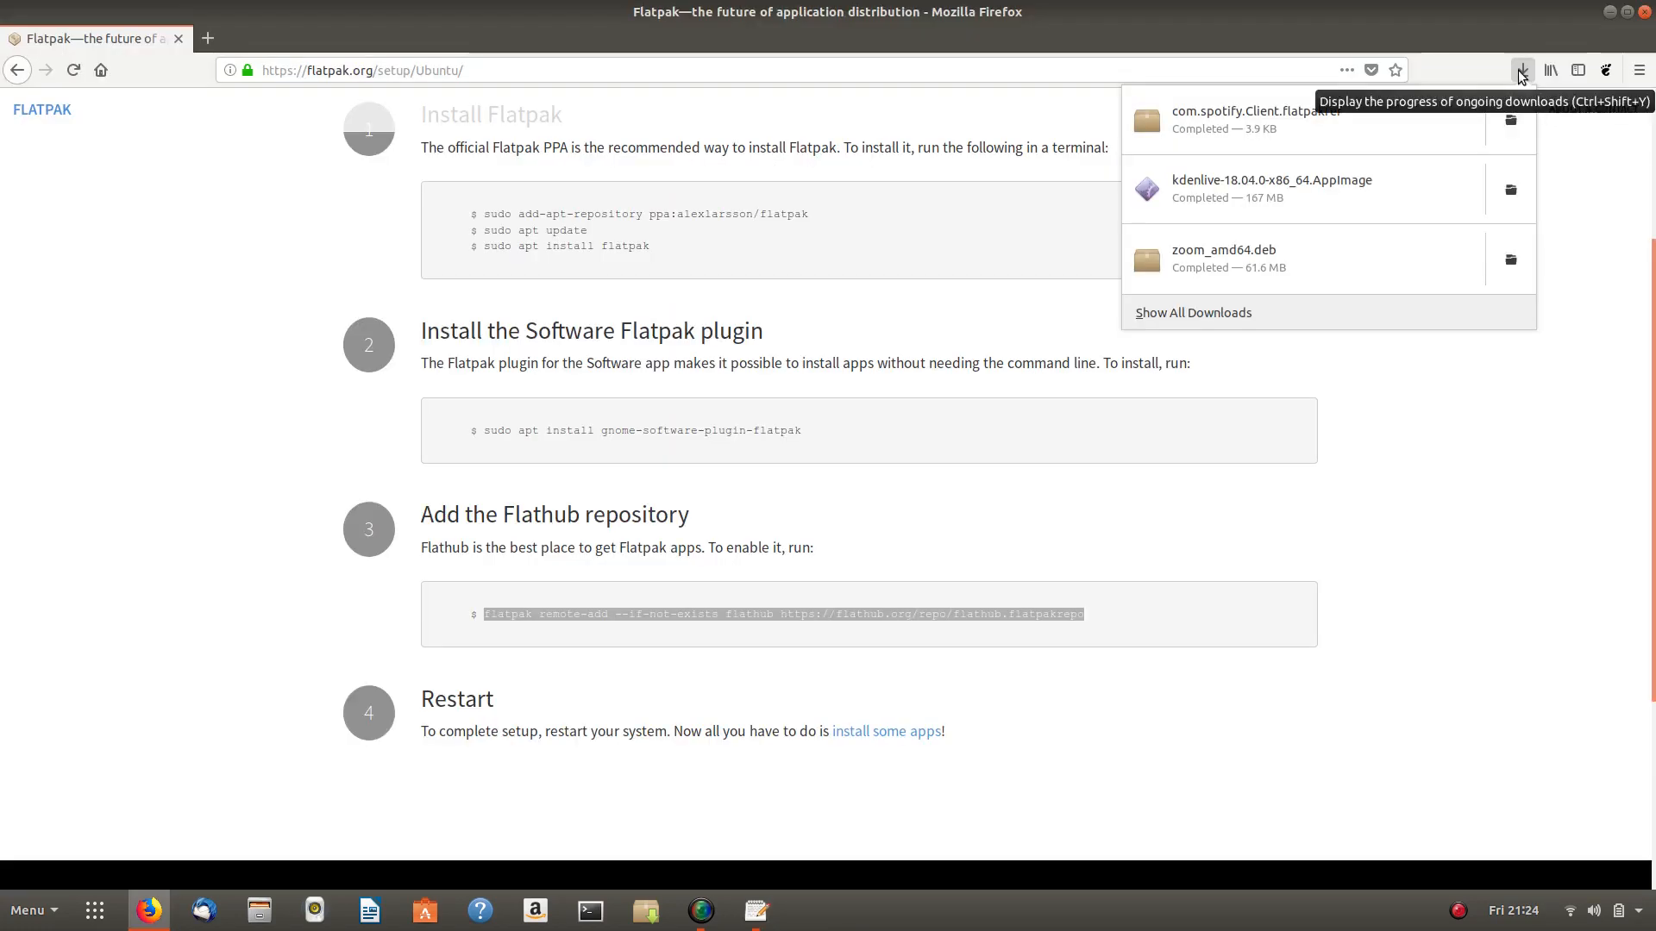
click(1521, 72)
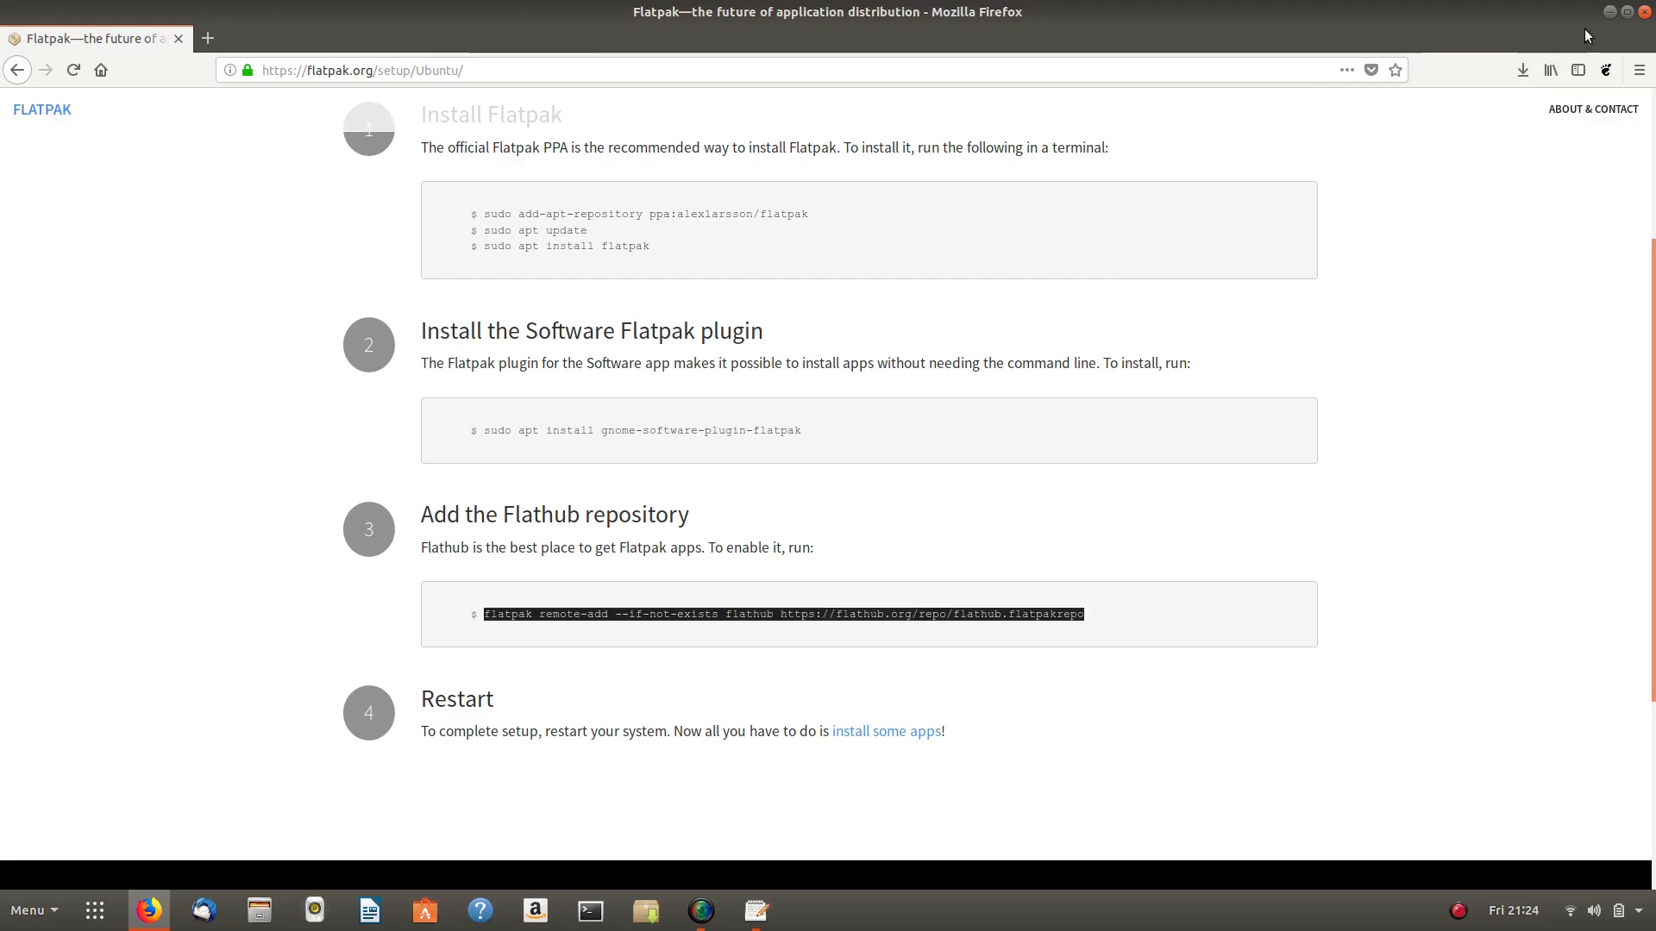
click(1608, 12)
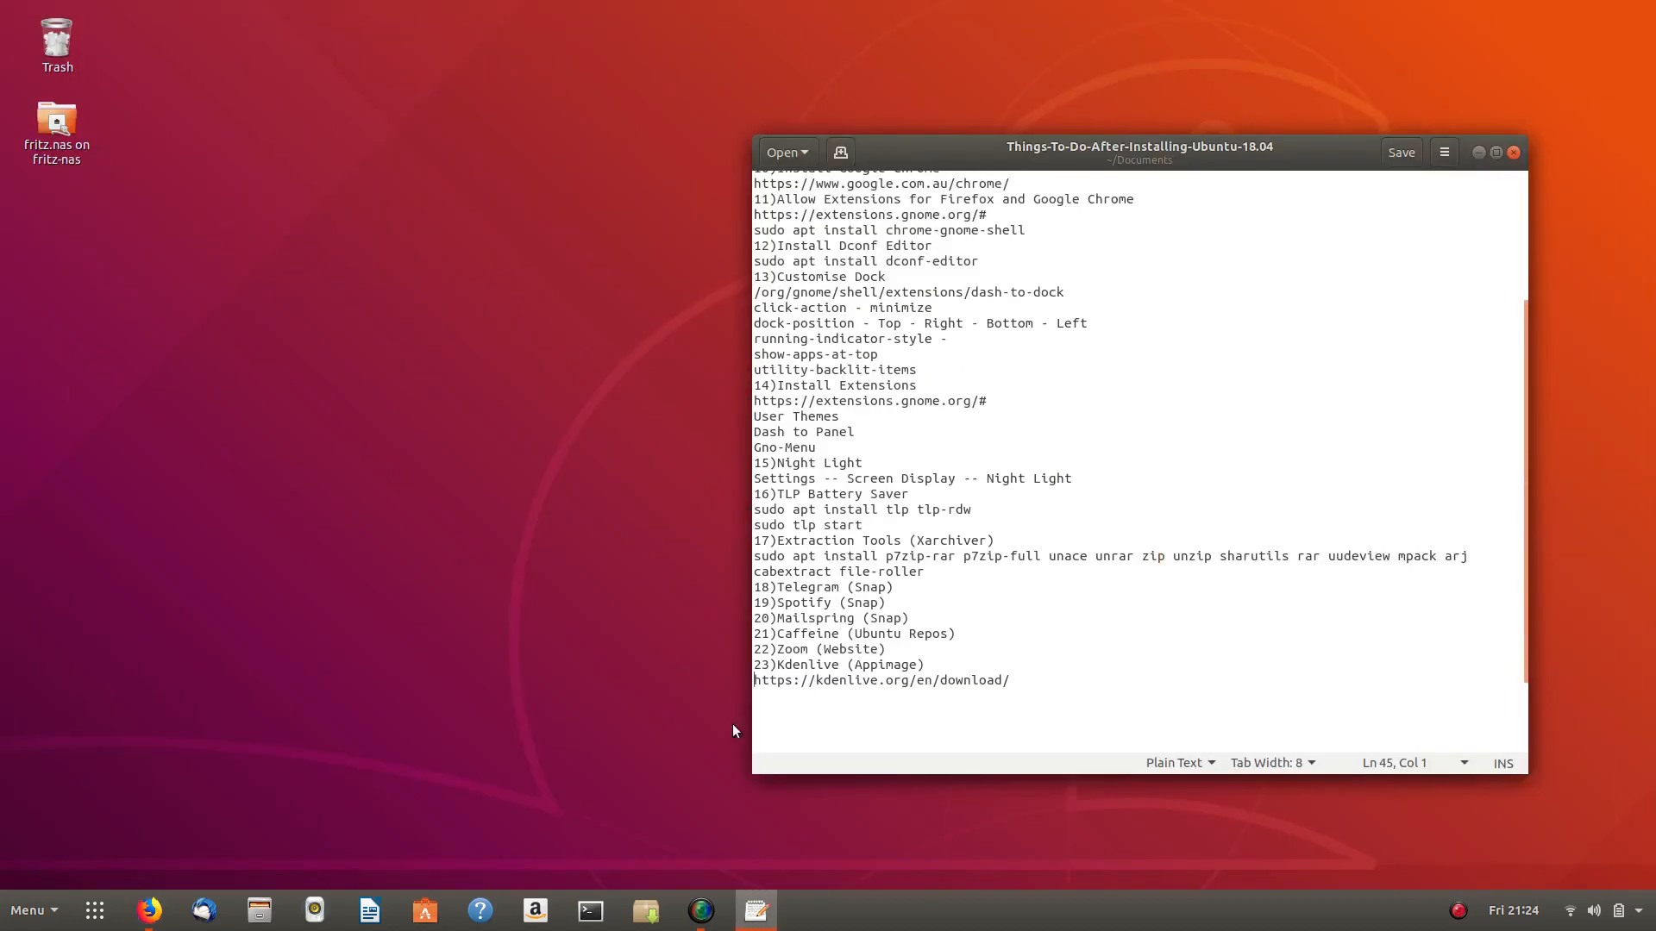
- Move the kdenlive AppImage from Downloads into a new hidden .kdenlive folder in Home
click(259, 910)
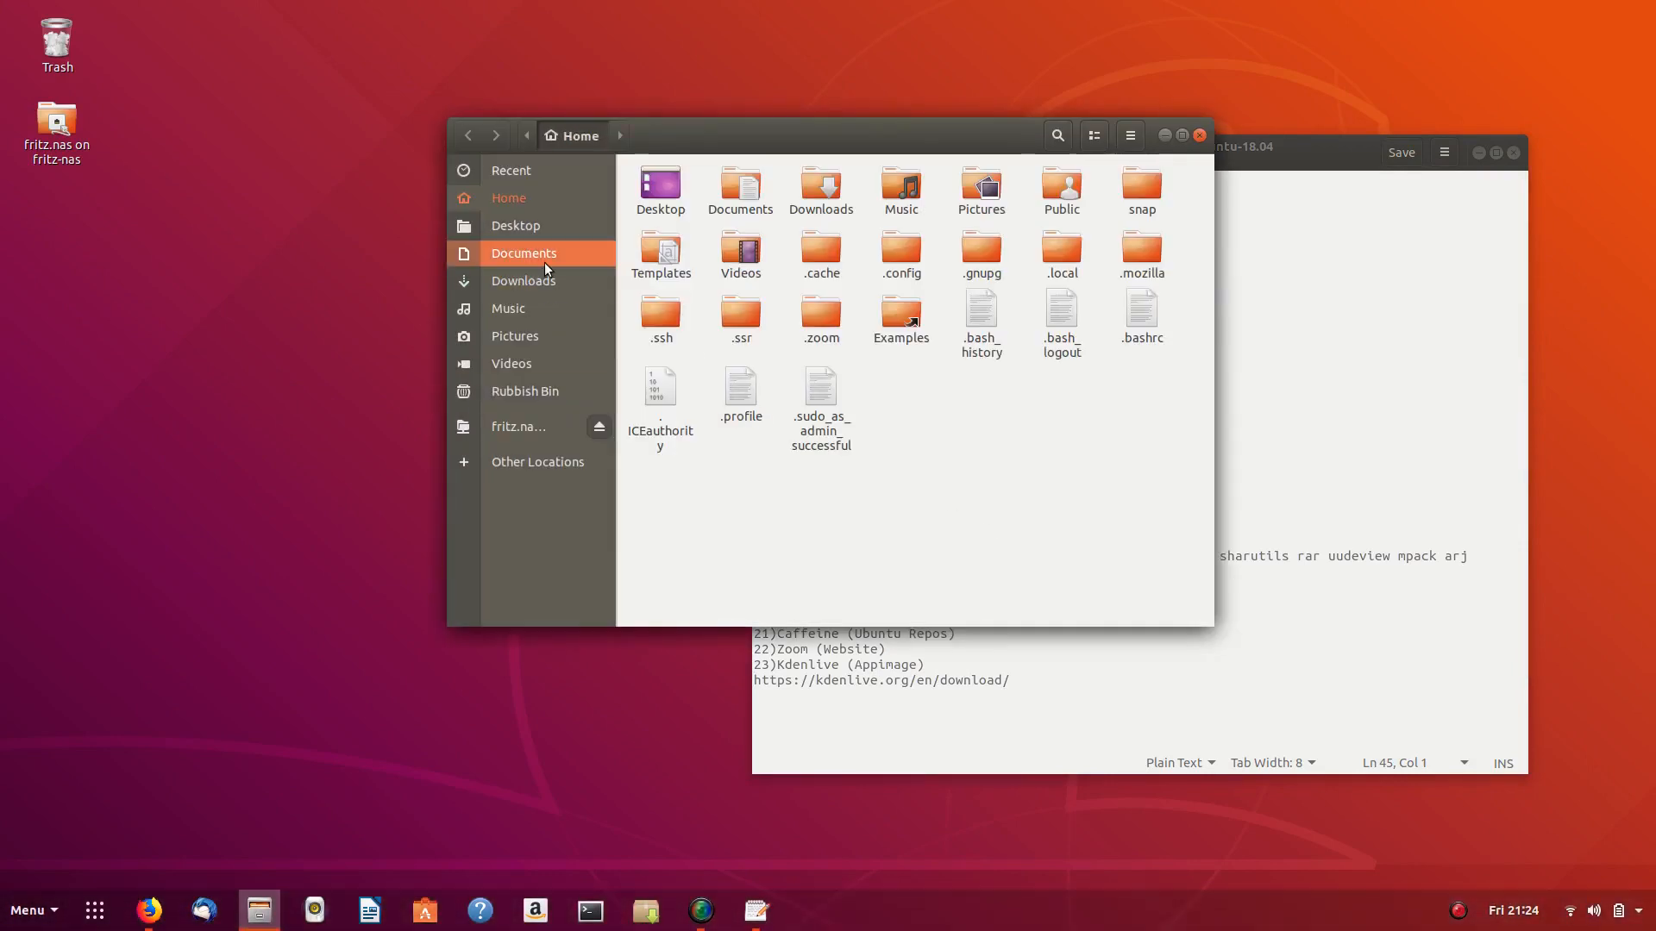
double_click(821, 183)
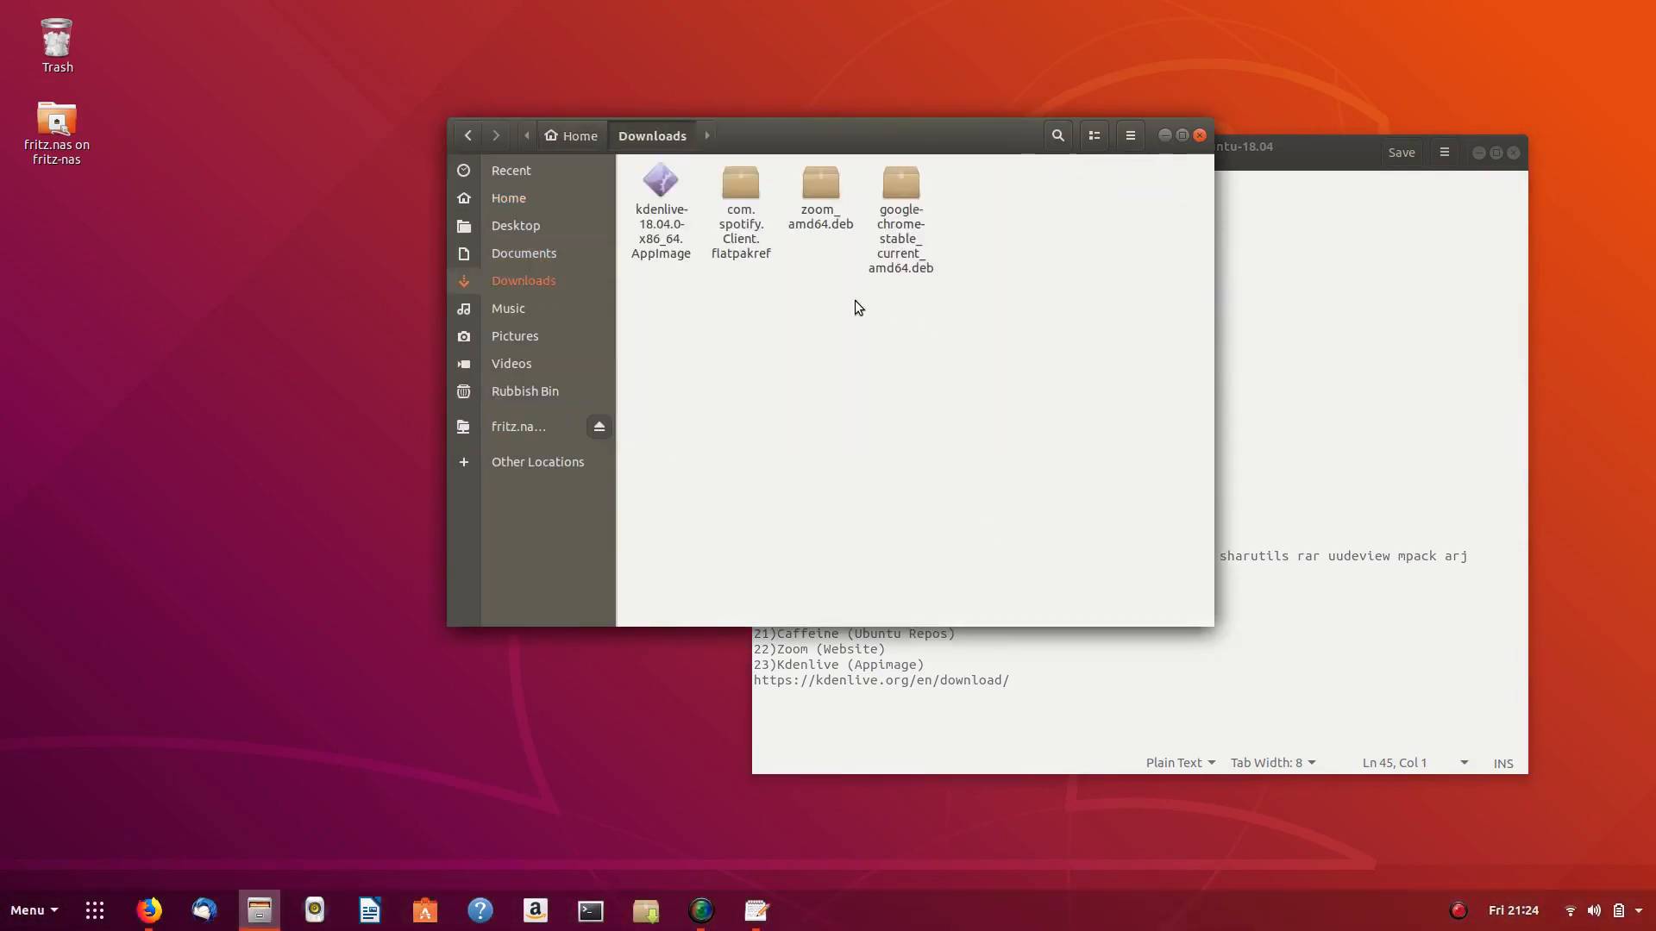
right_click(656, 177)
click(693, 236)
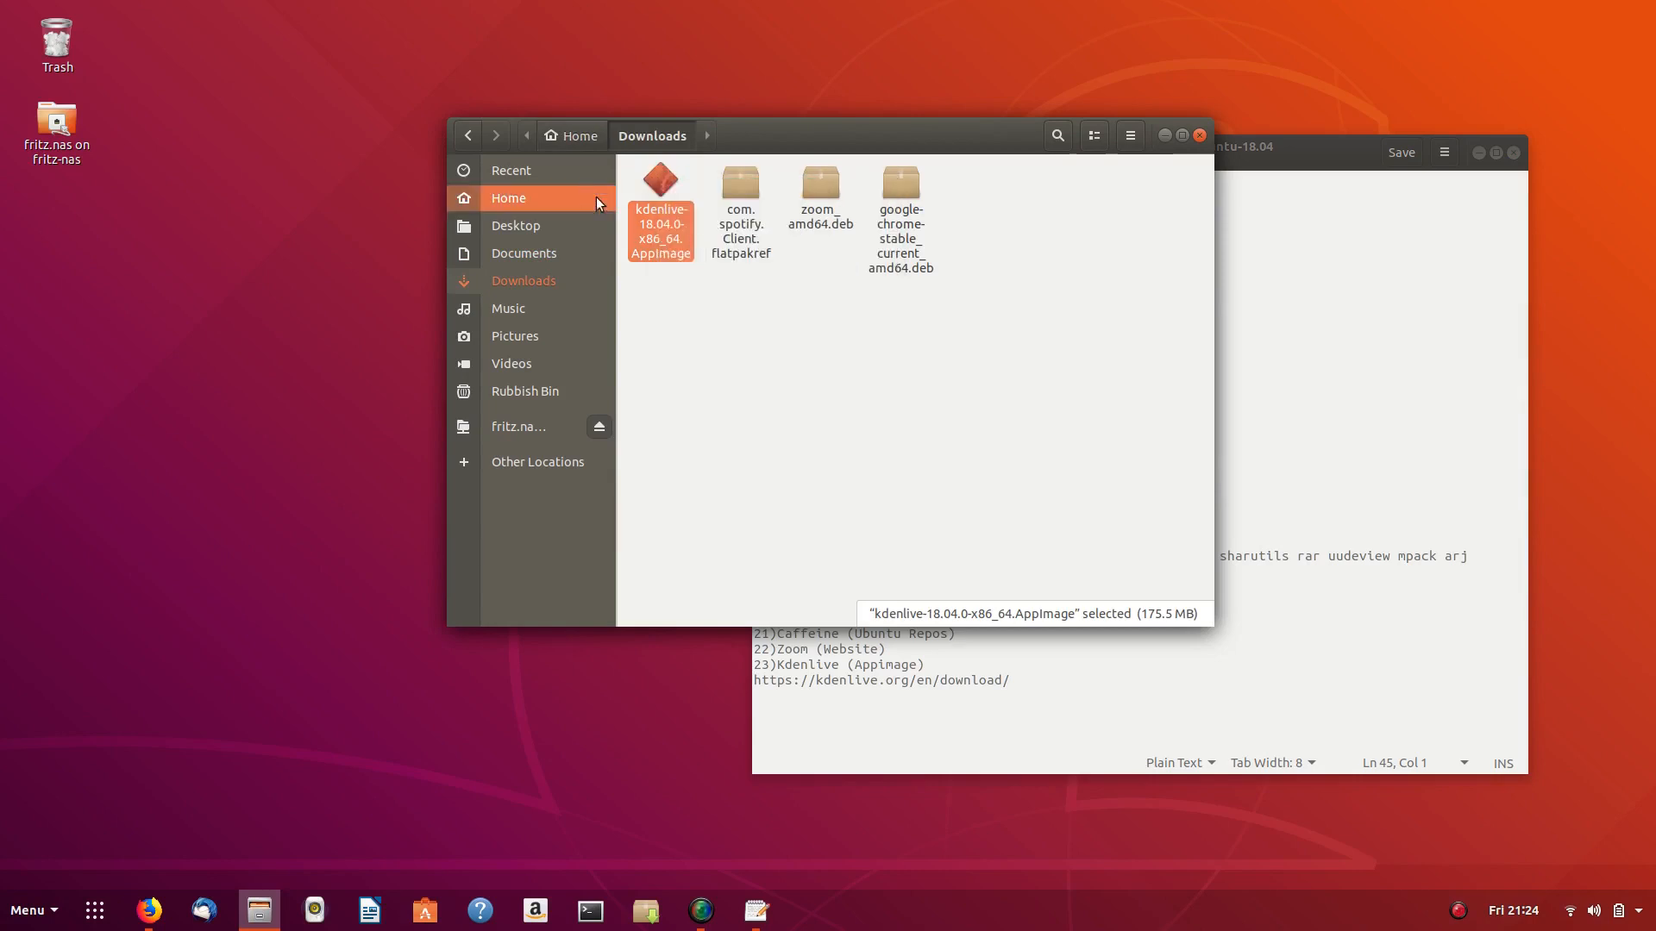
click(529, 203)
right_click(927, 442)
click(970, 457)
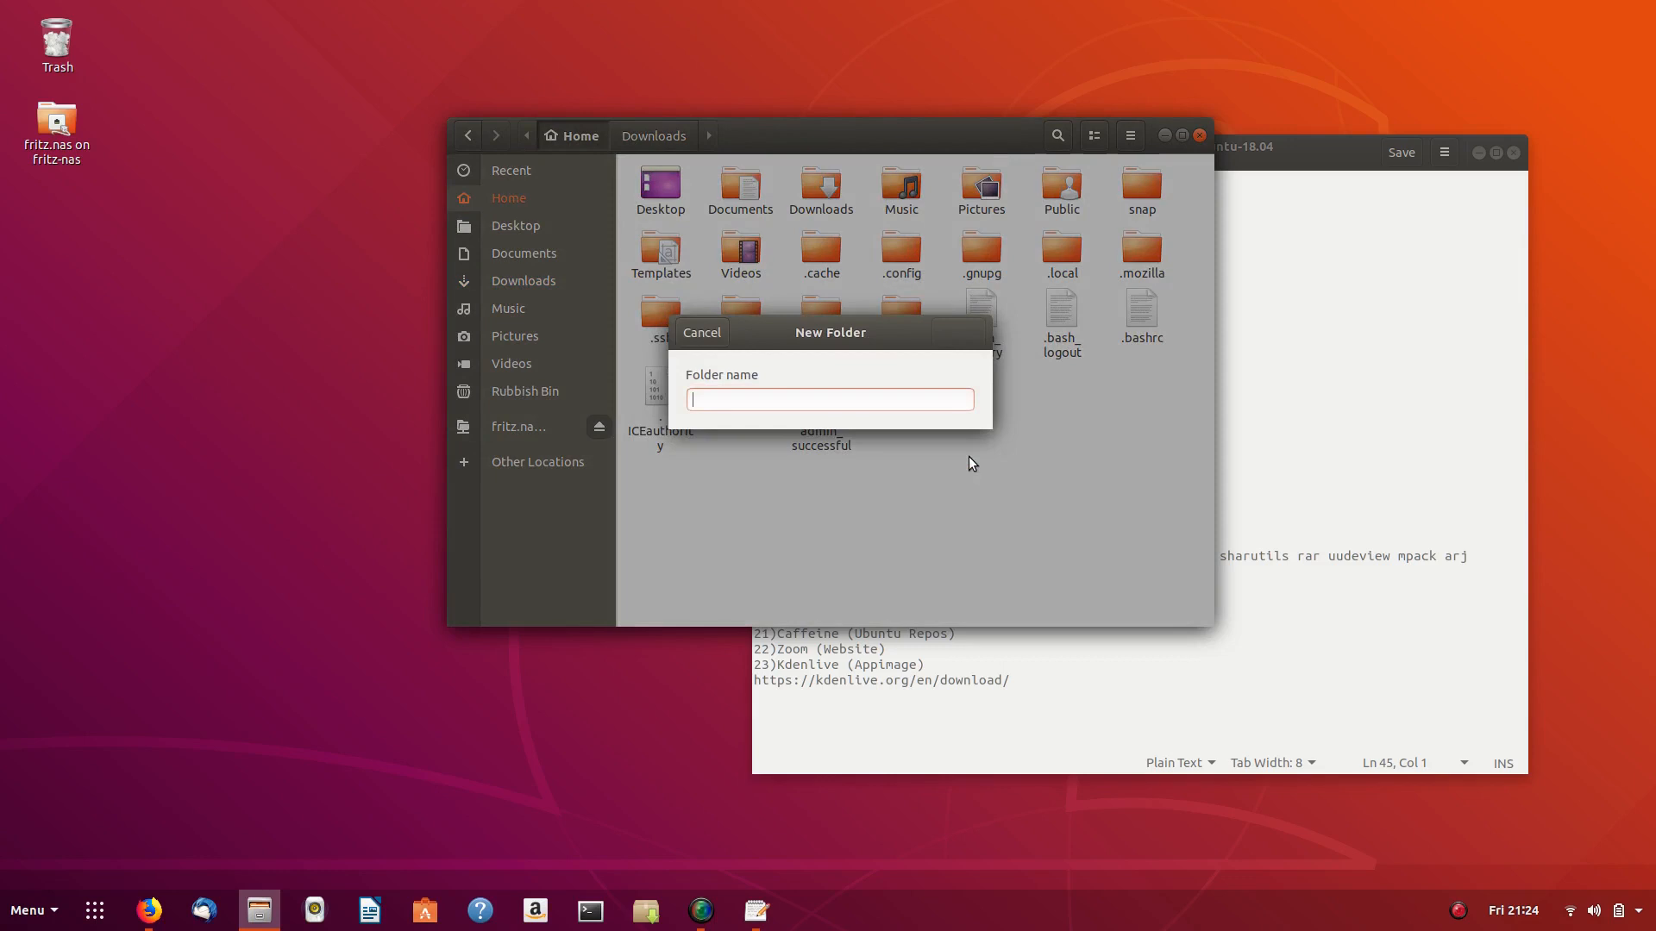
text(.kde)
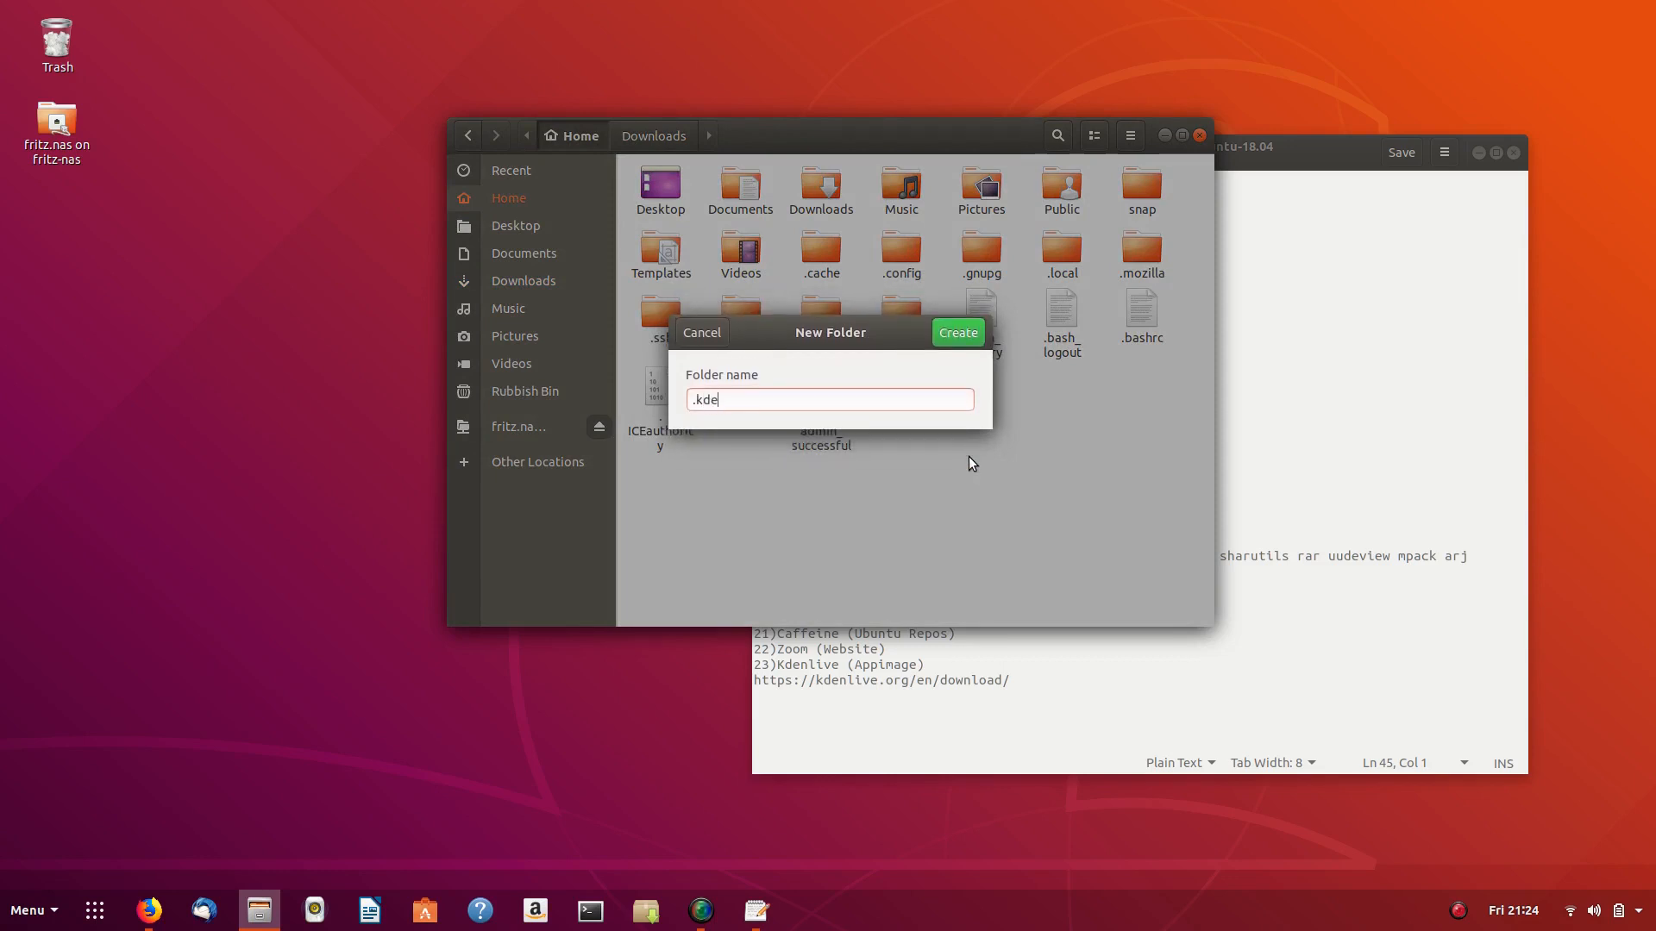
text(nlive)
key(Return)
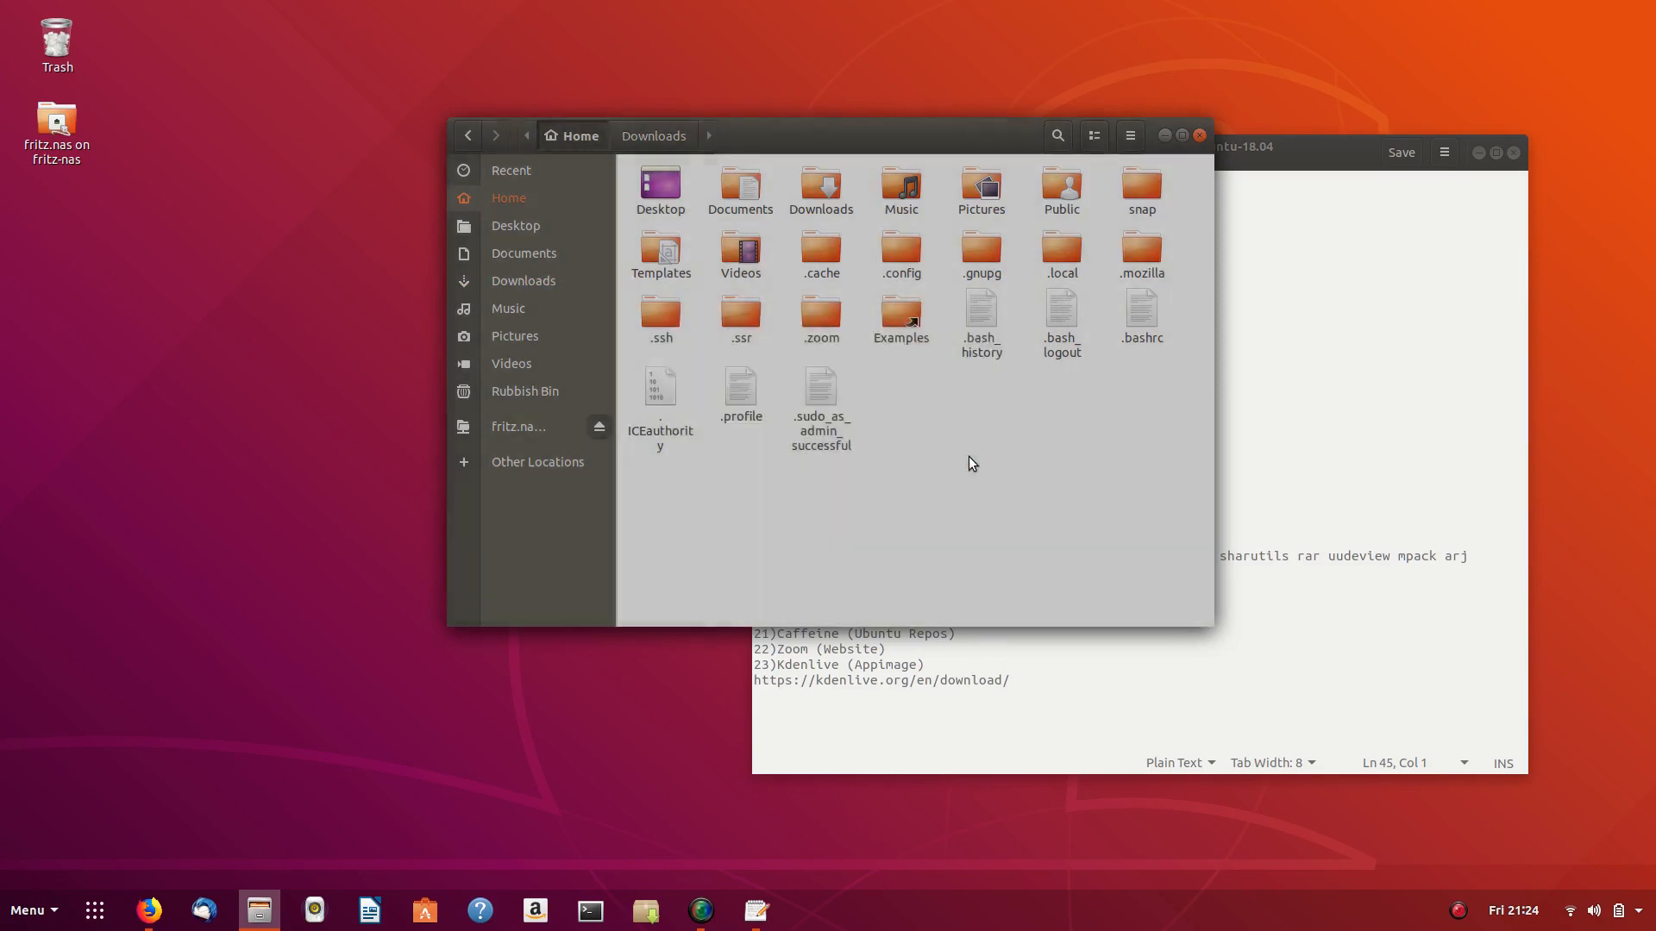
double_click(1062, 250)
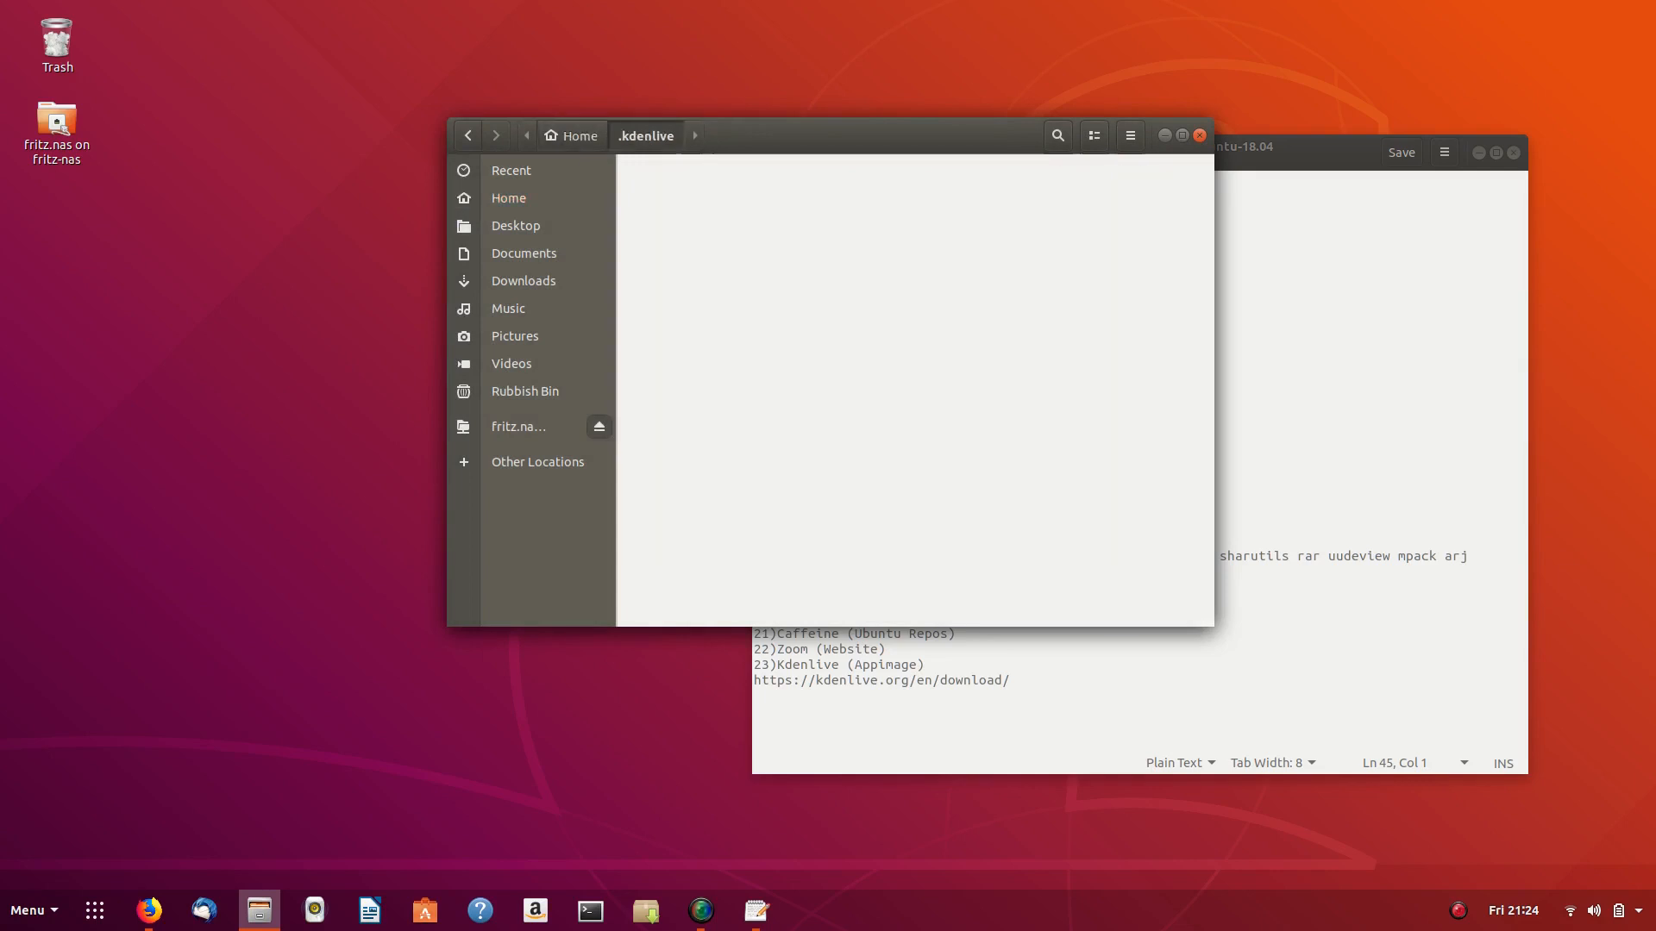
right_click(783, 223)
click(815, 252)
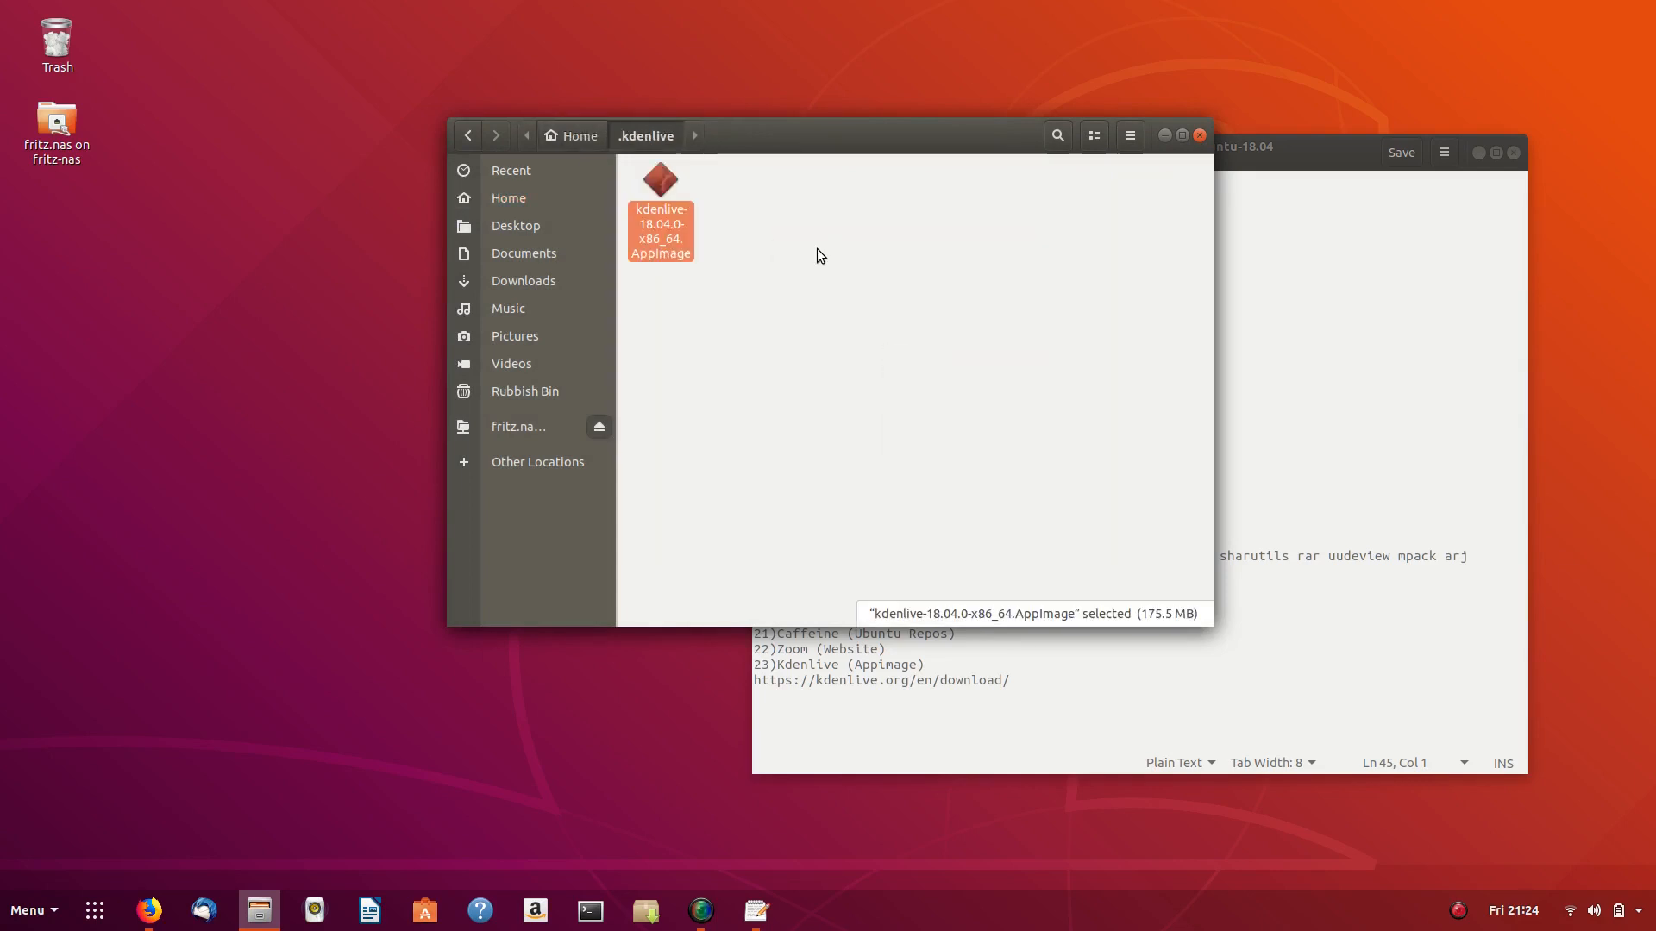
- Enable 'Allow executing file as program' in the AppImage's Permissions properties
right_click(657, 181)
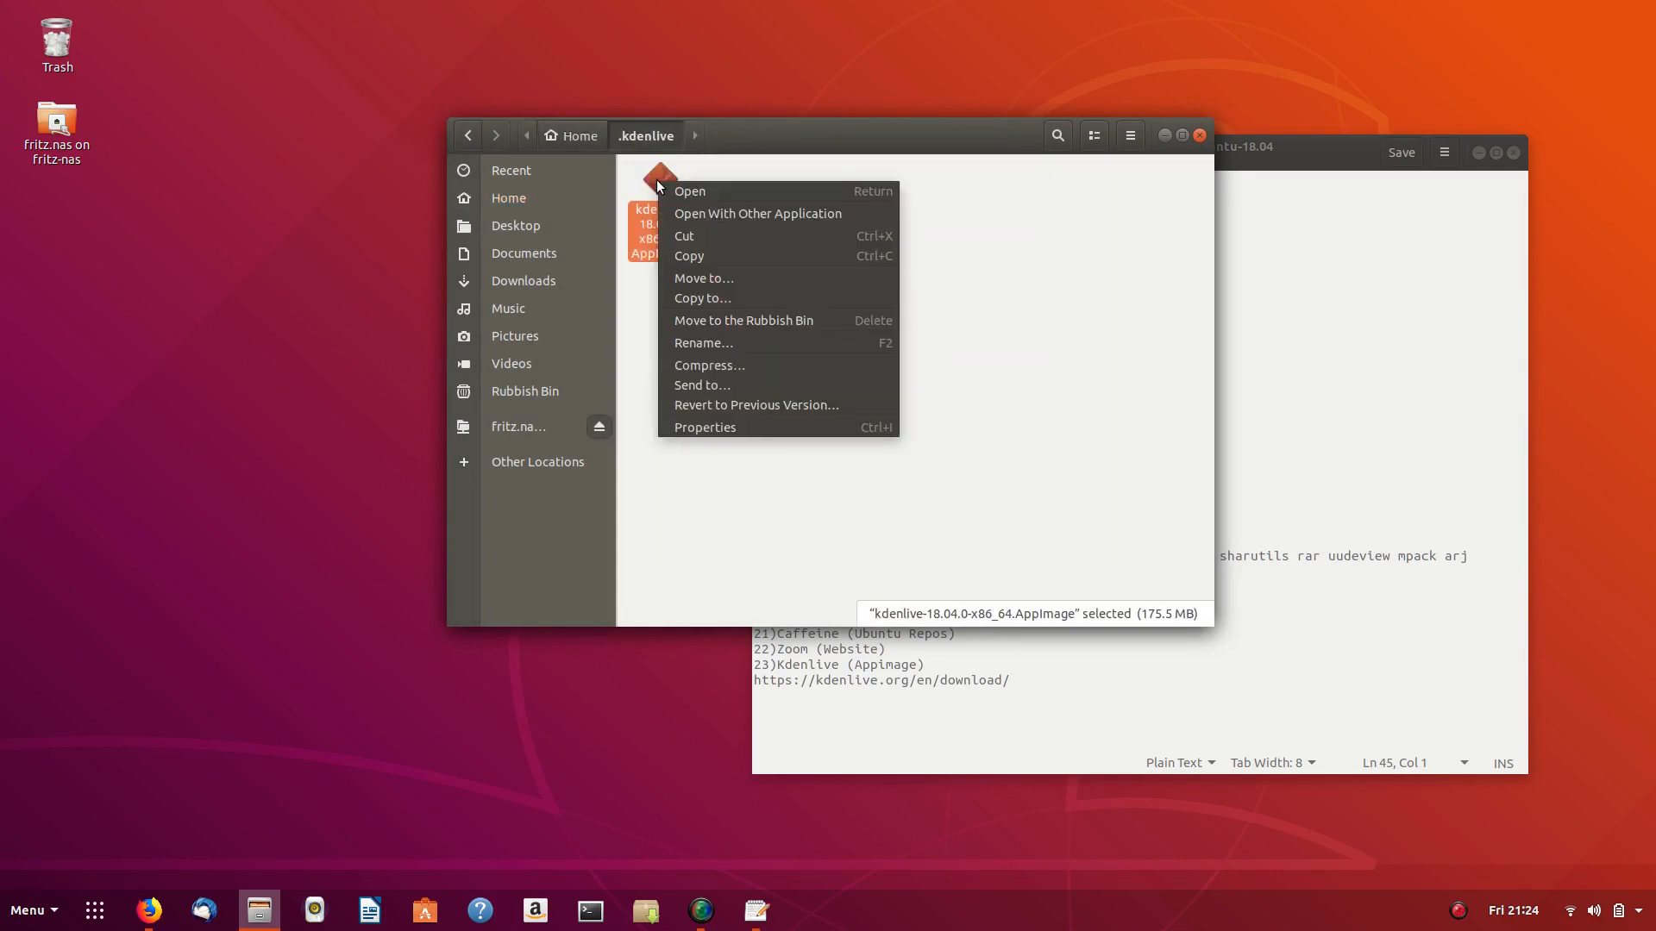
click(690, 426)
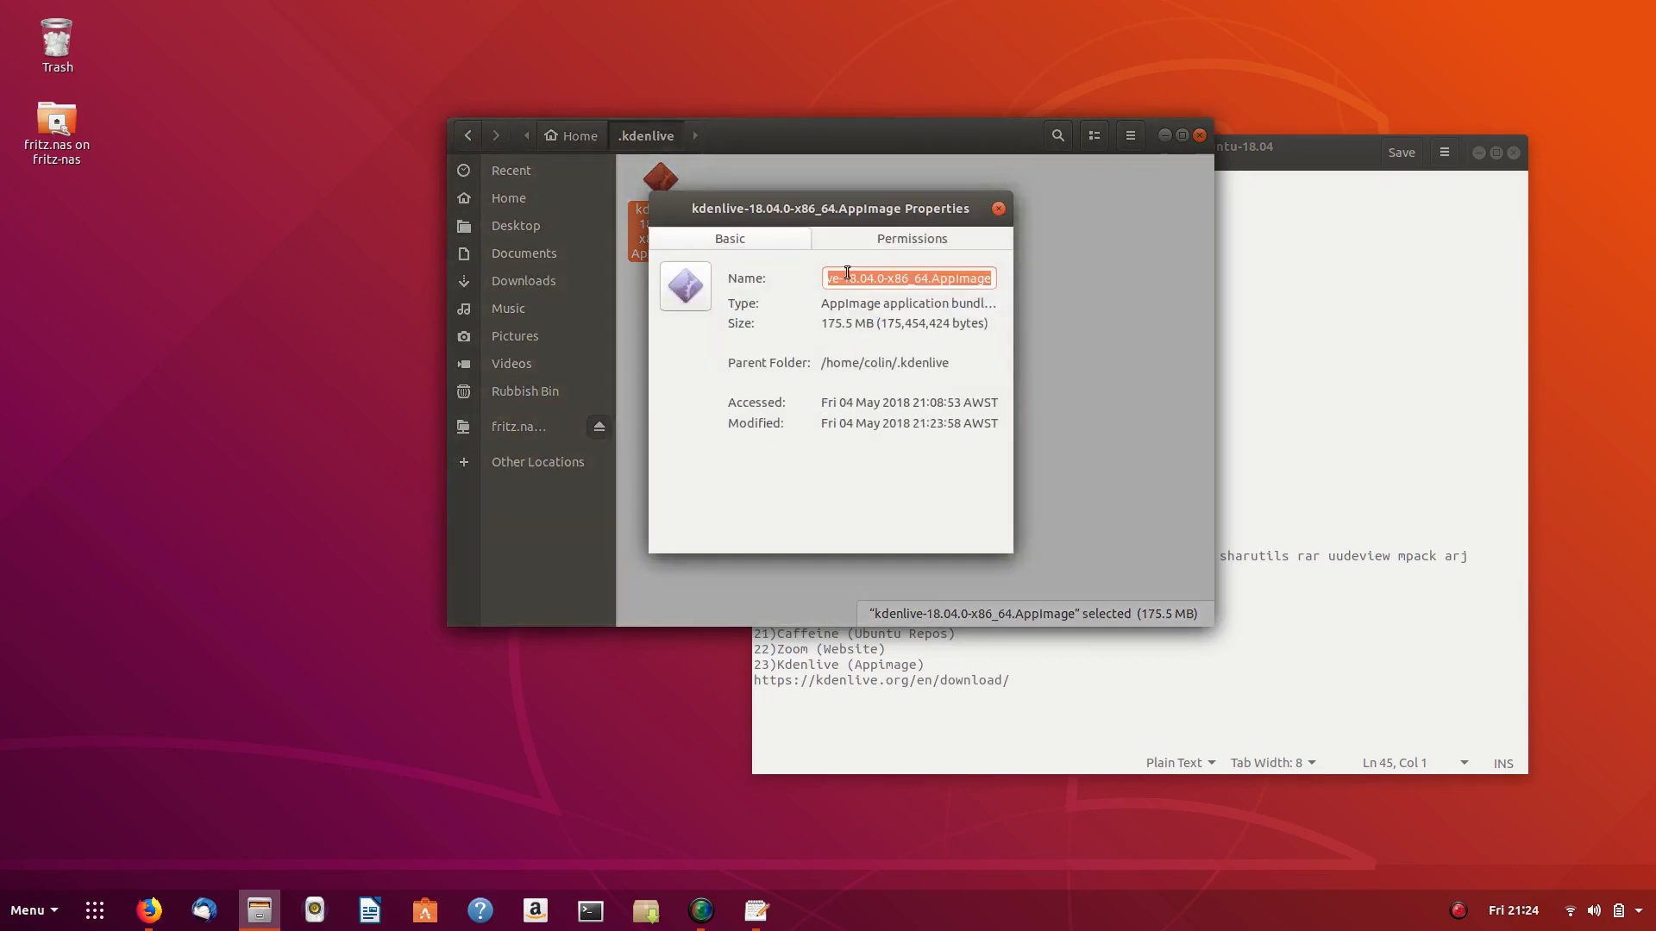
click(885, 241)
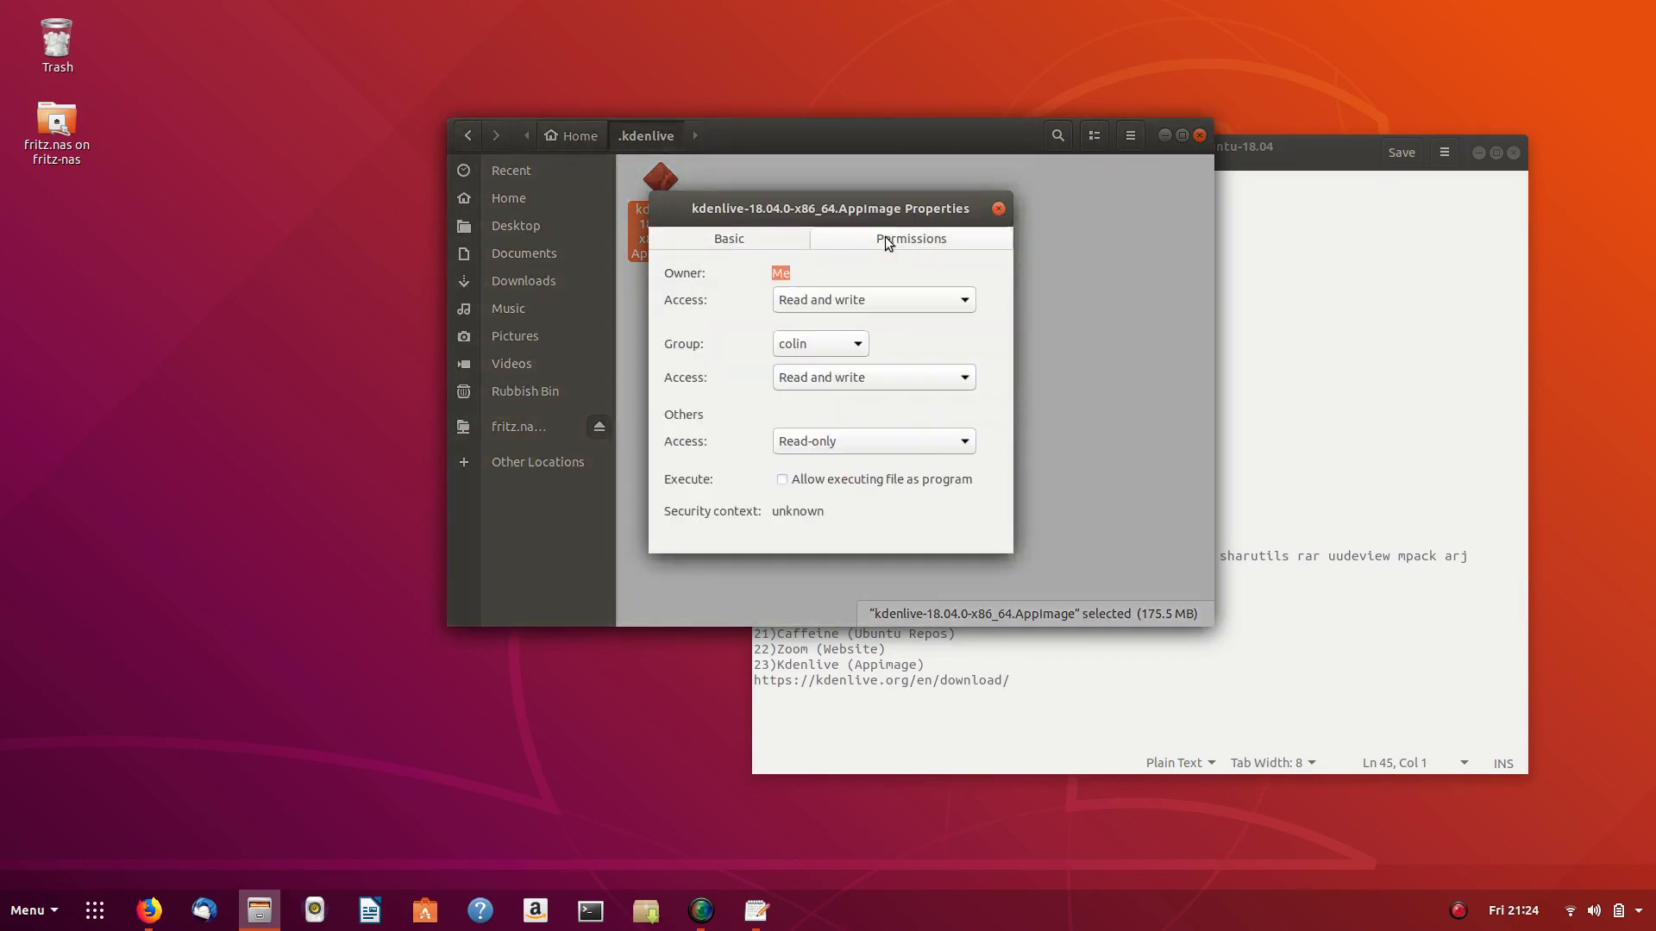
click(786, 482)
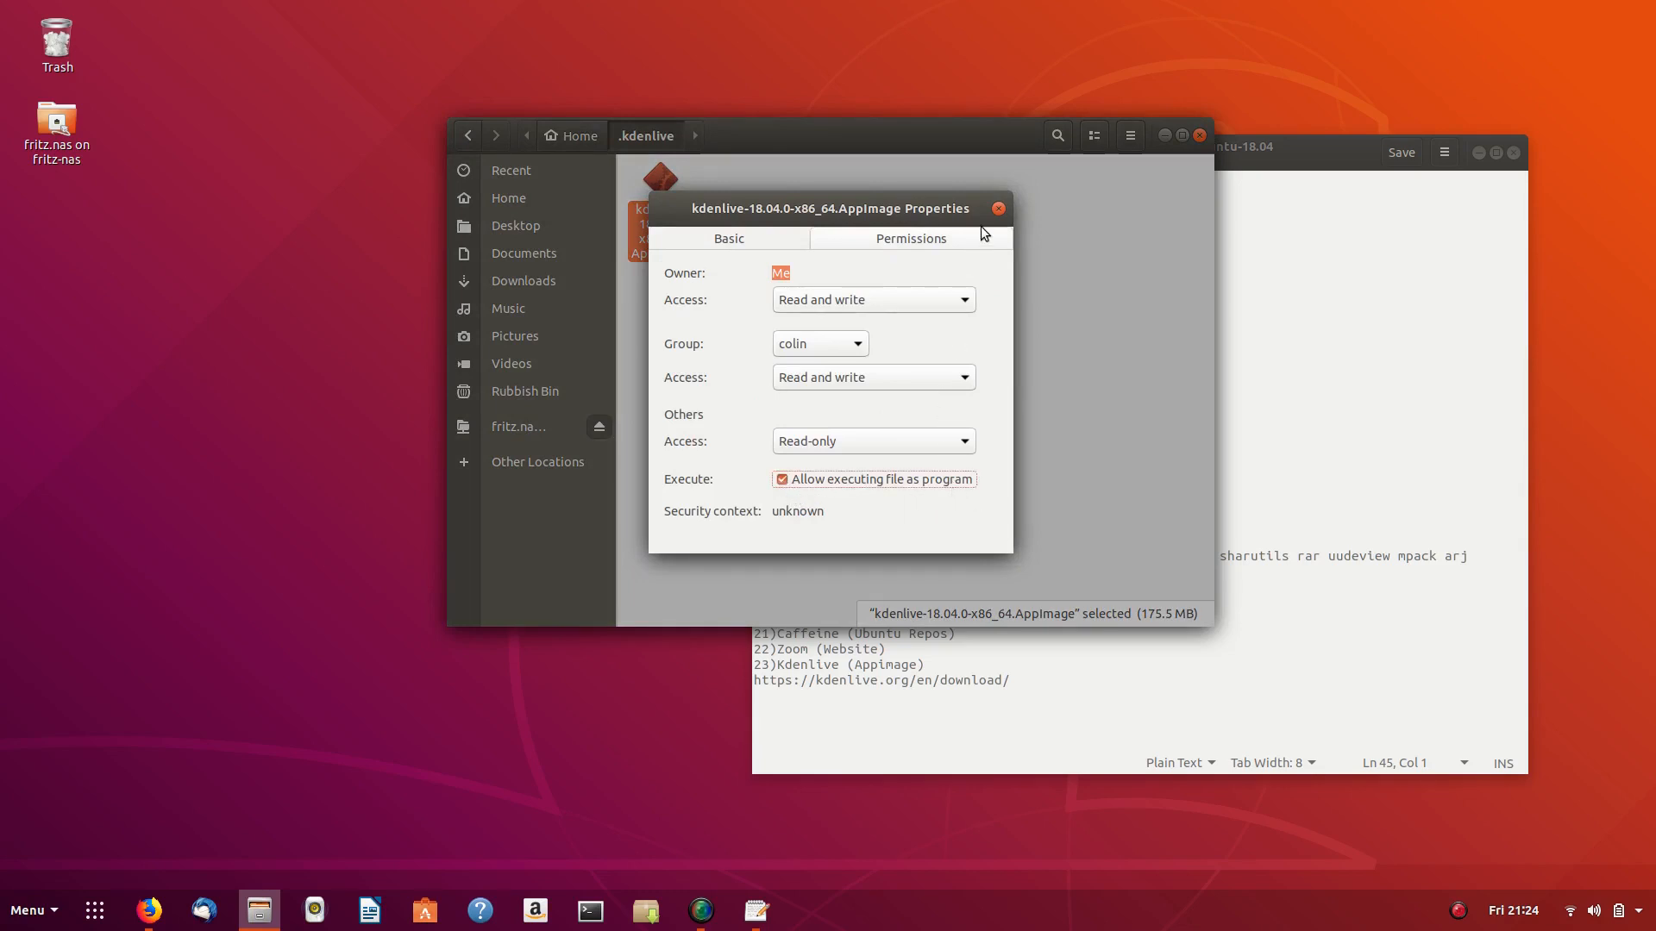
click(998, 207)
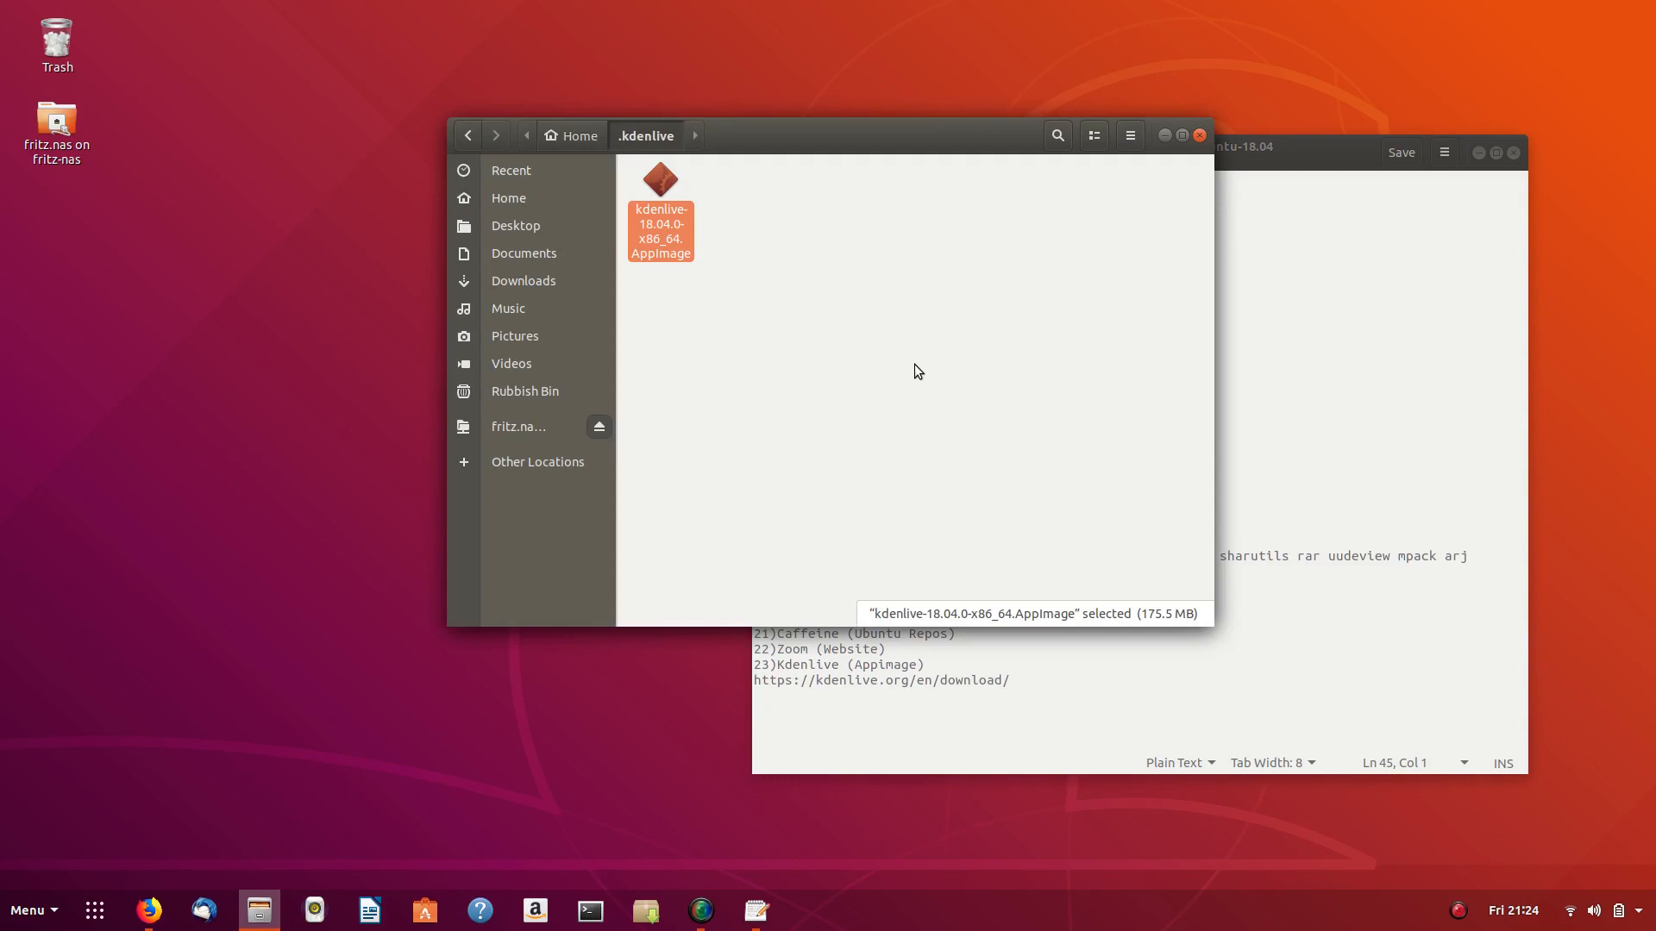
key(Return)
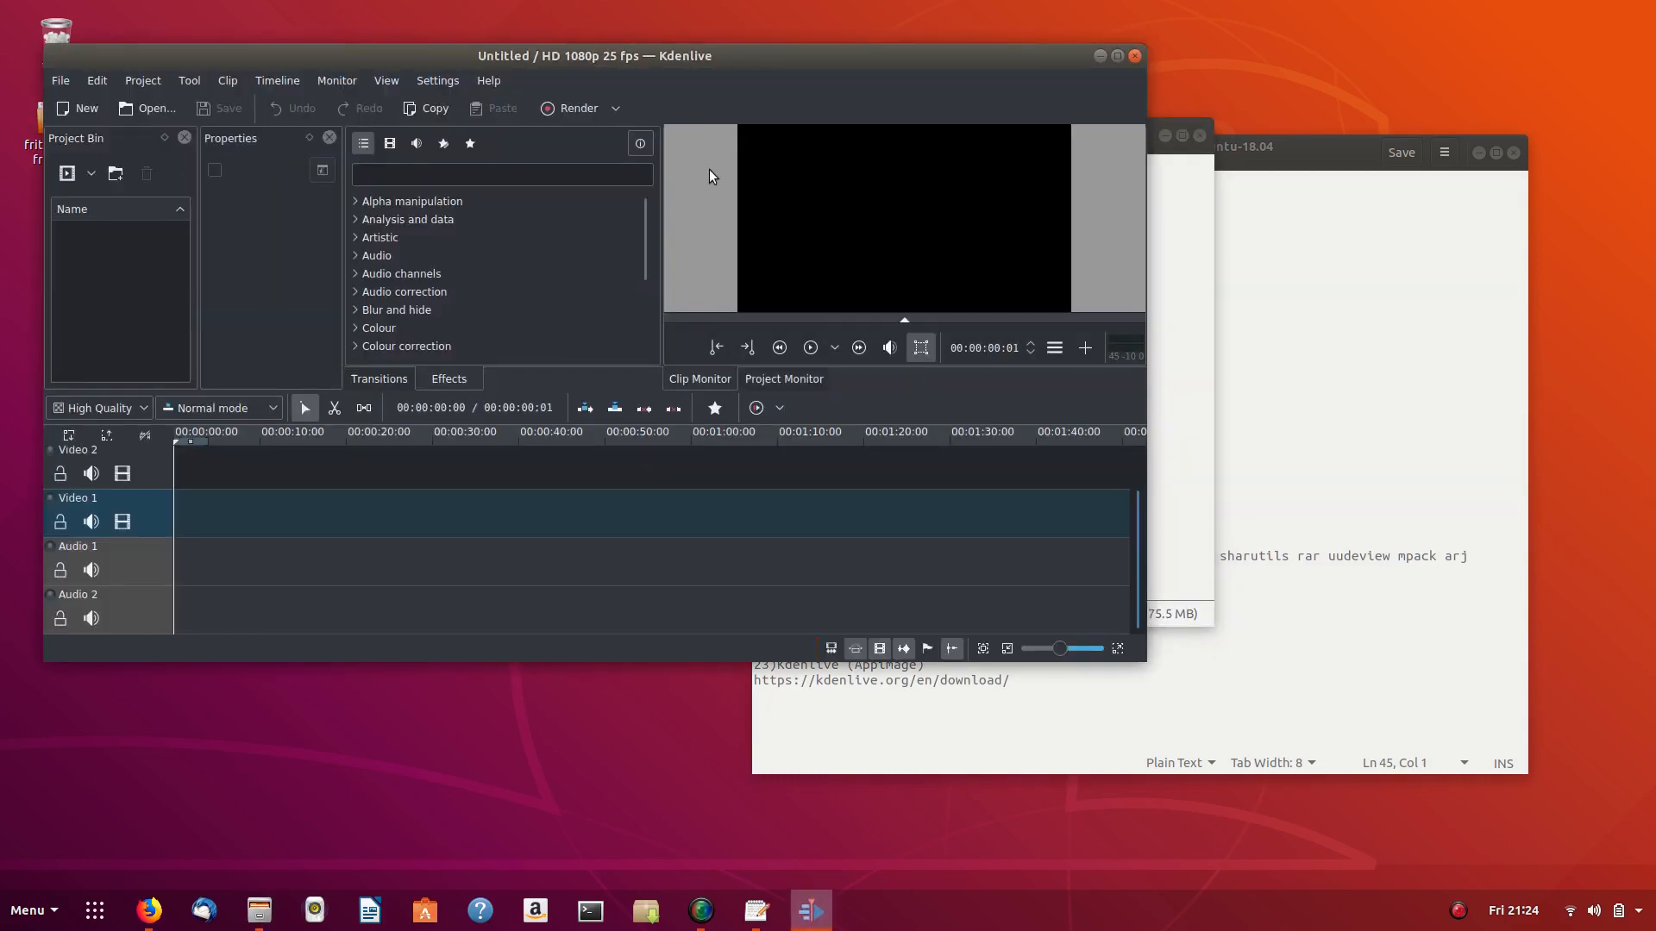
double_click(757, 58)
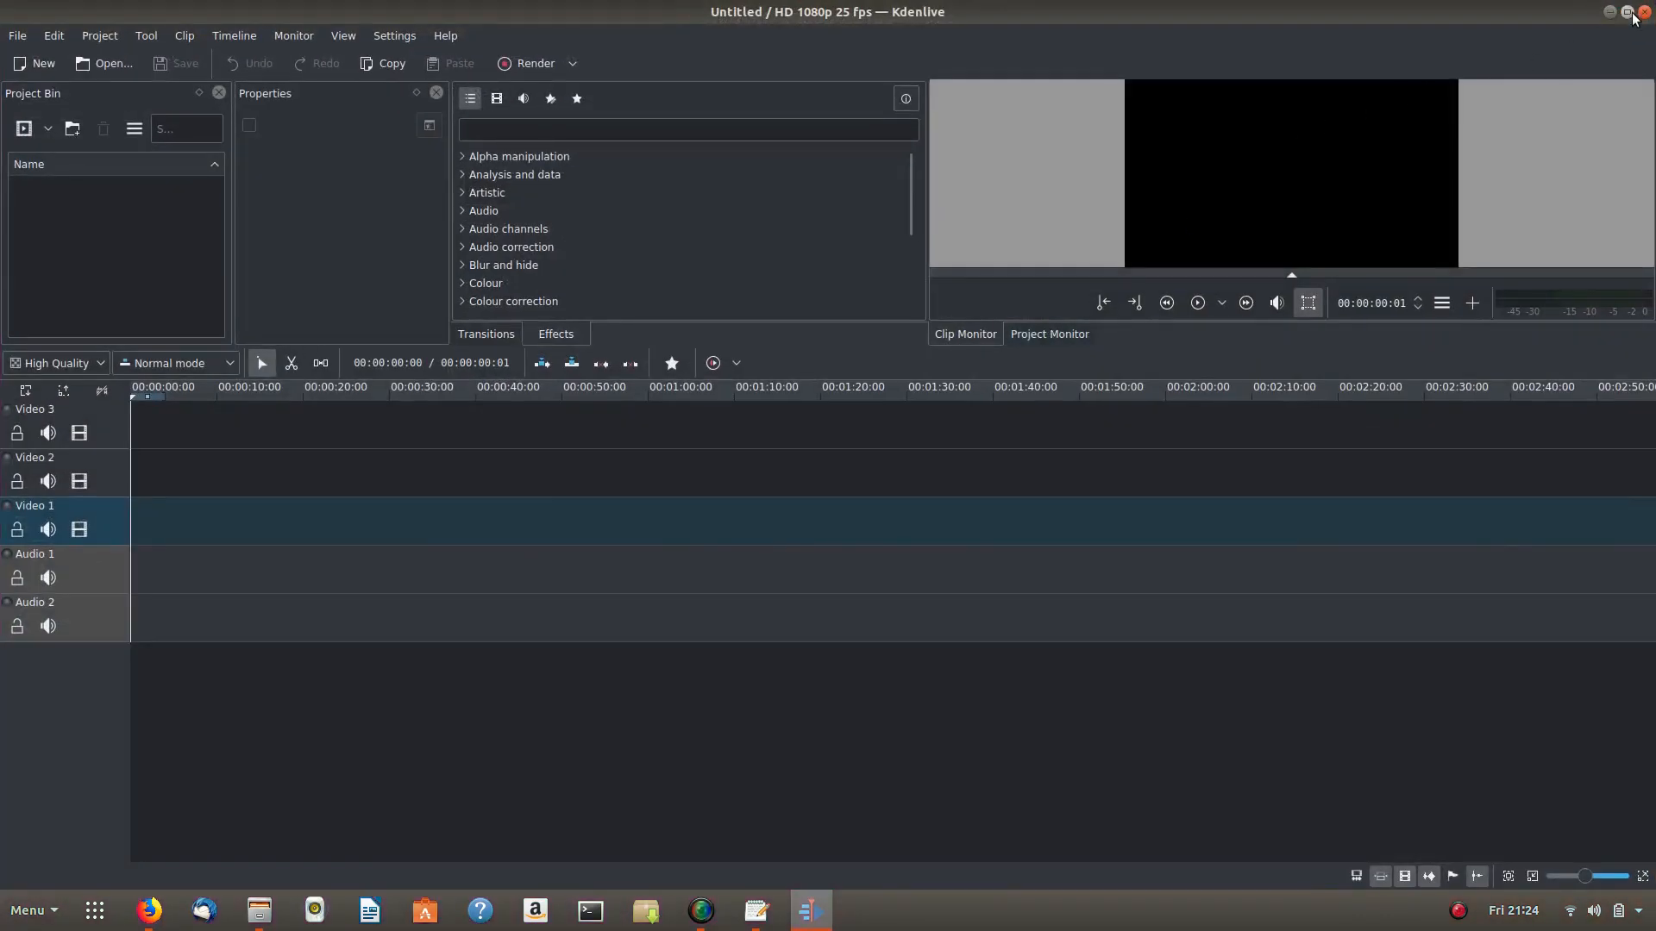
click(1647, 15)
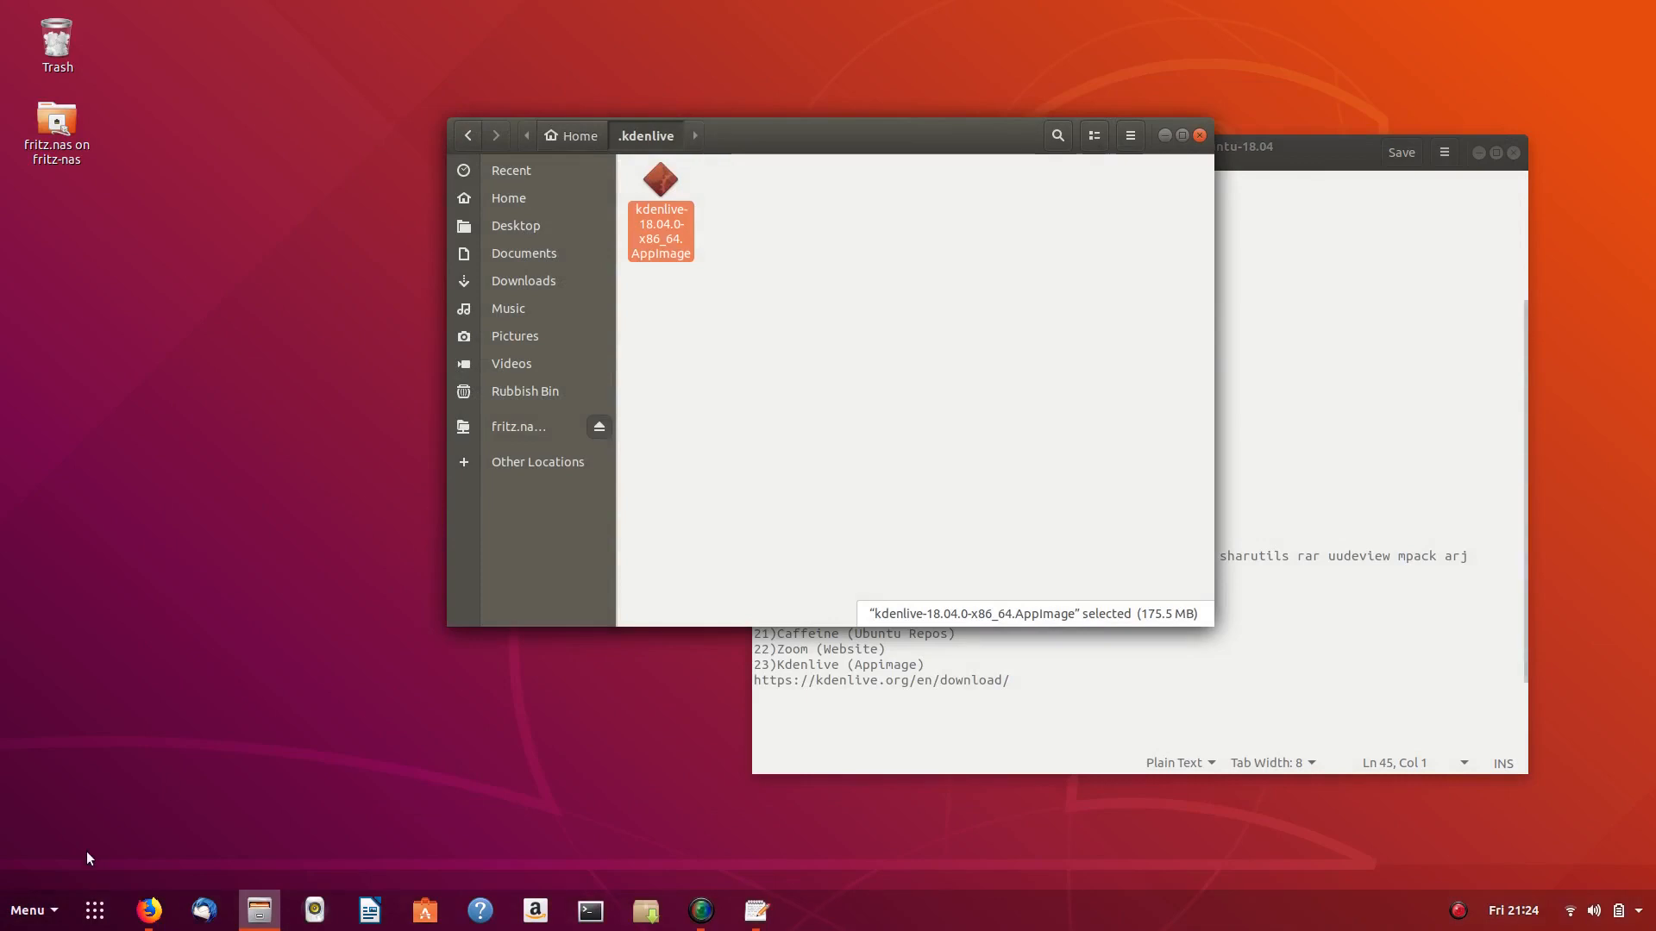
click(35, 919)
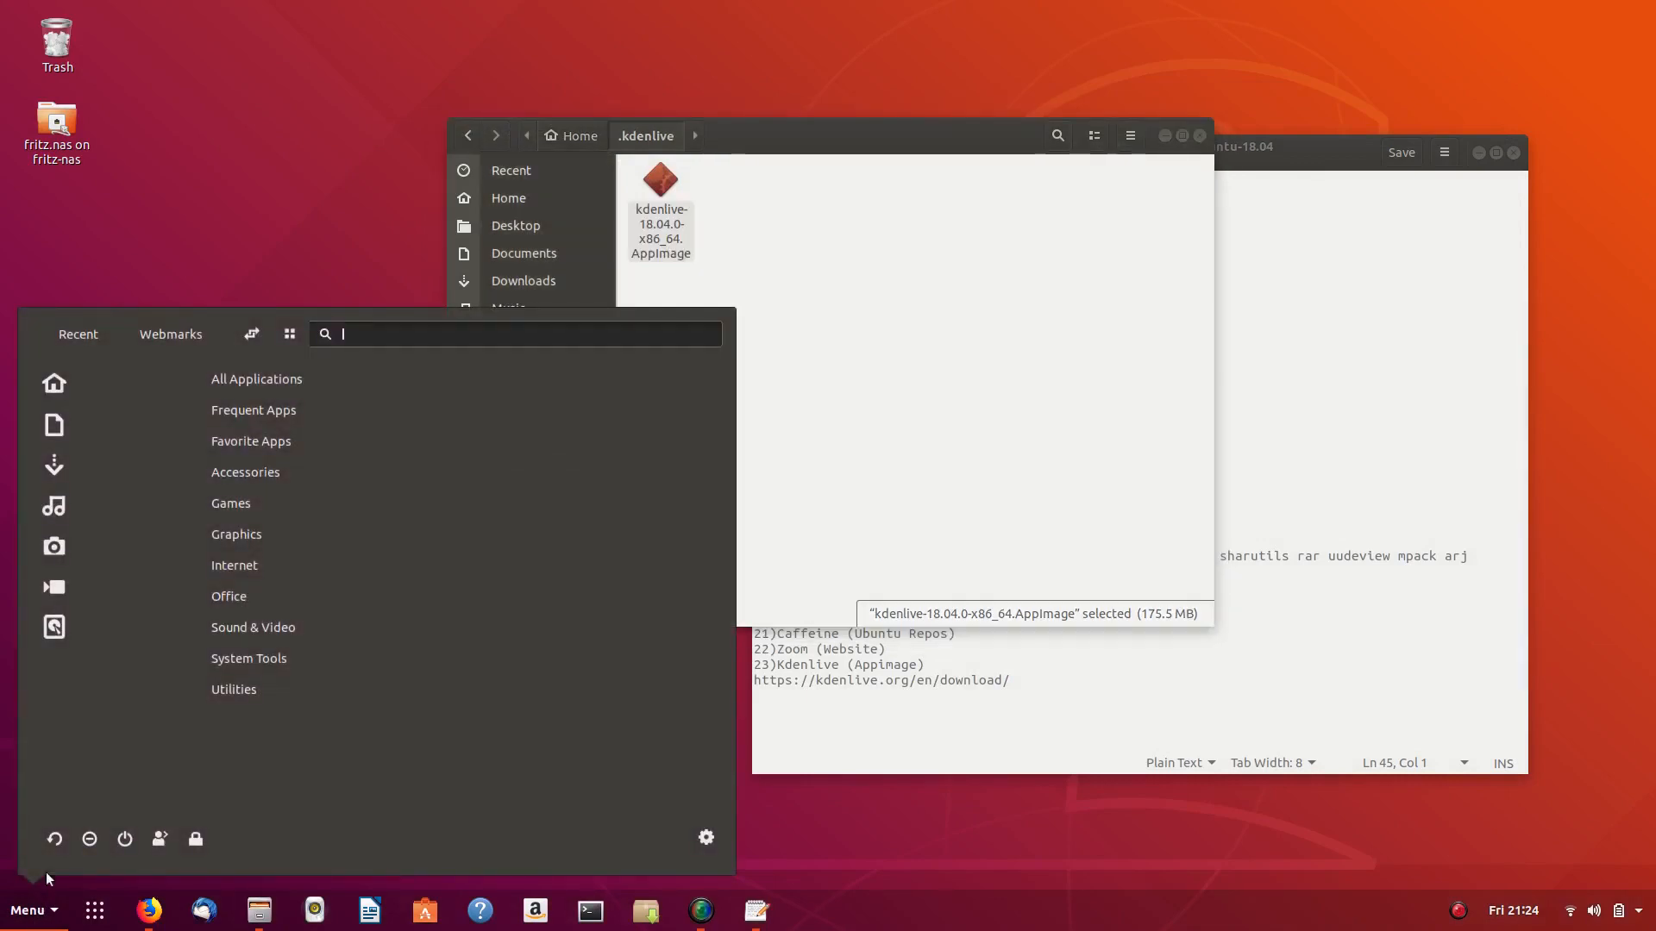
click(236, 566)
click(224, 597)
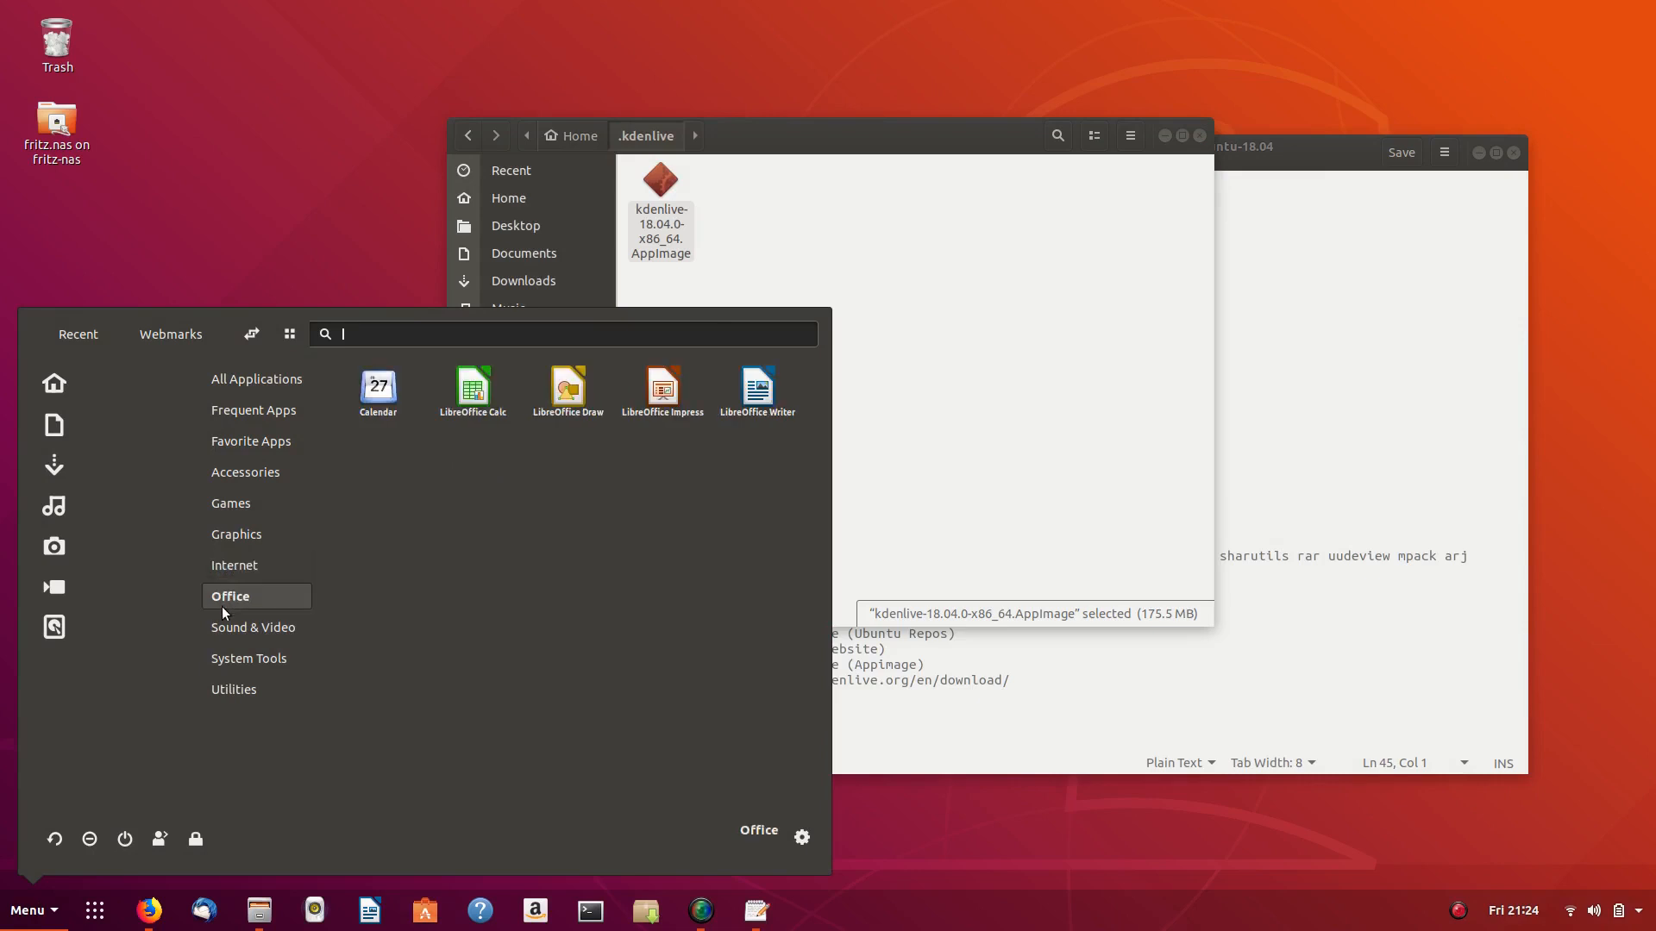
text(kden)
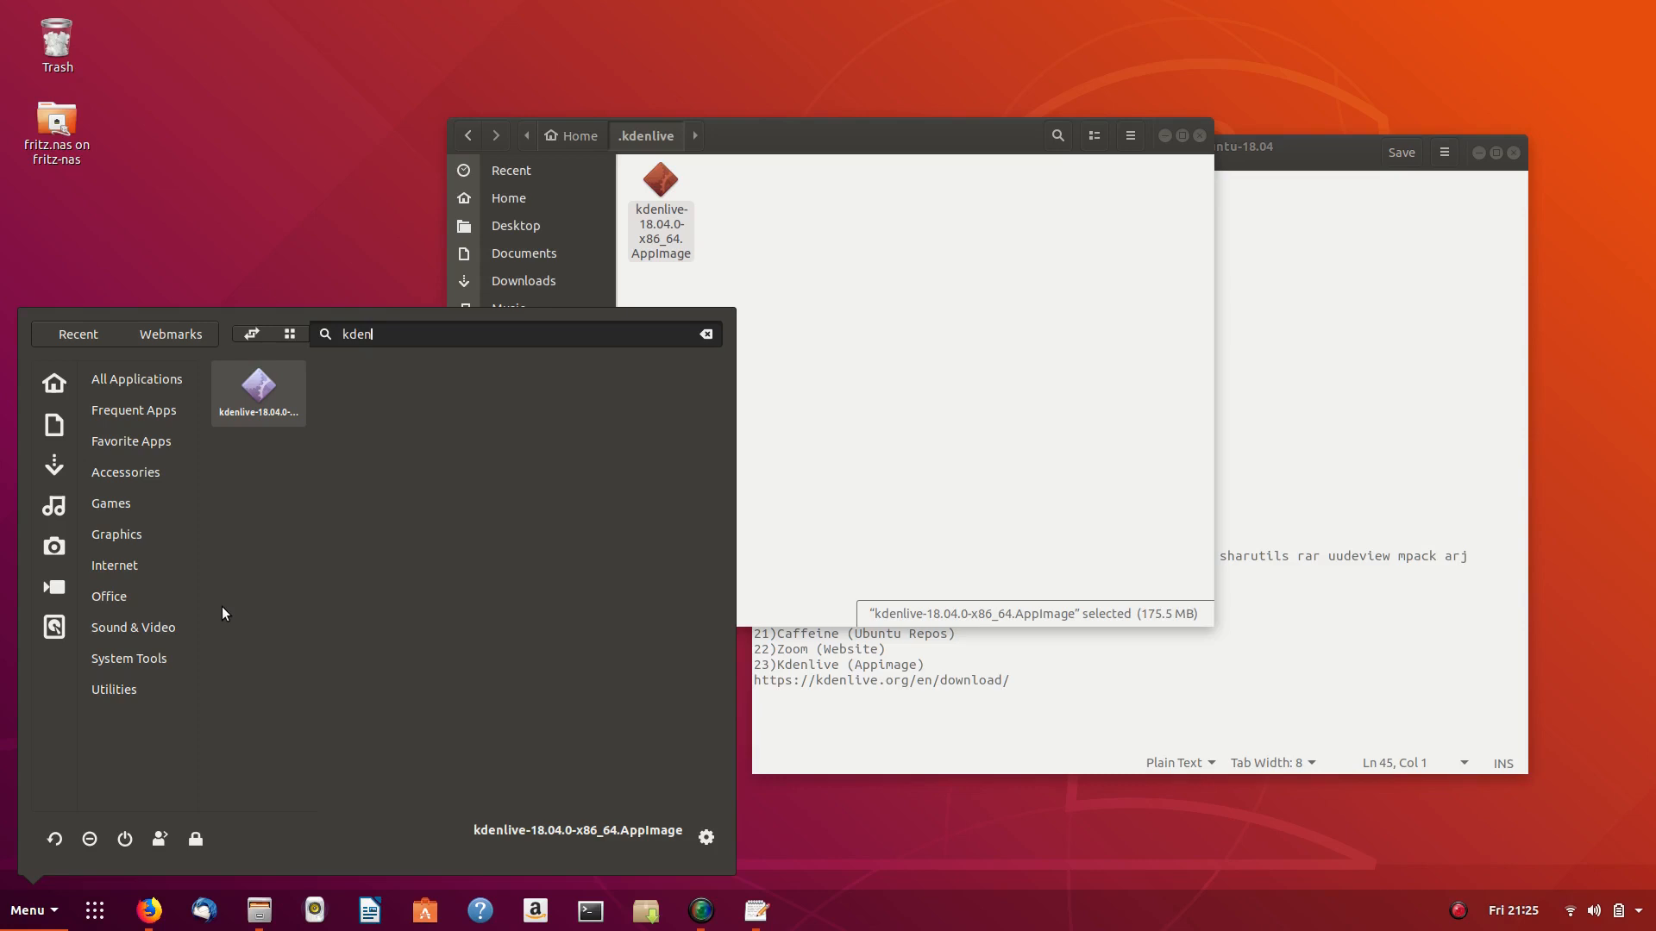
key(Return)
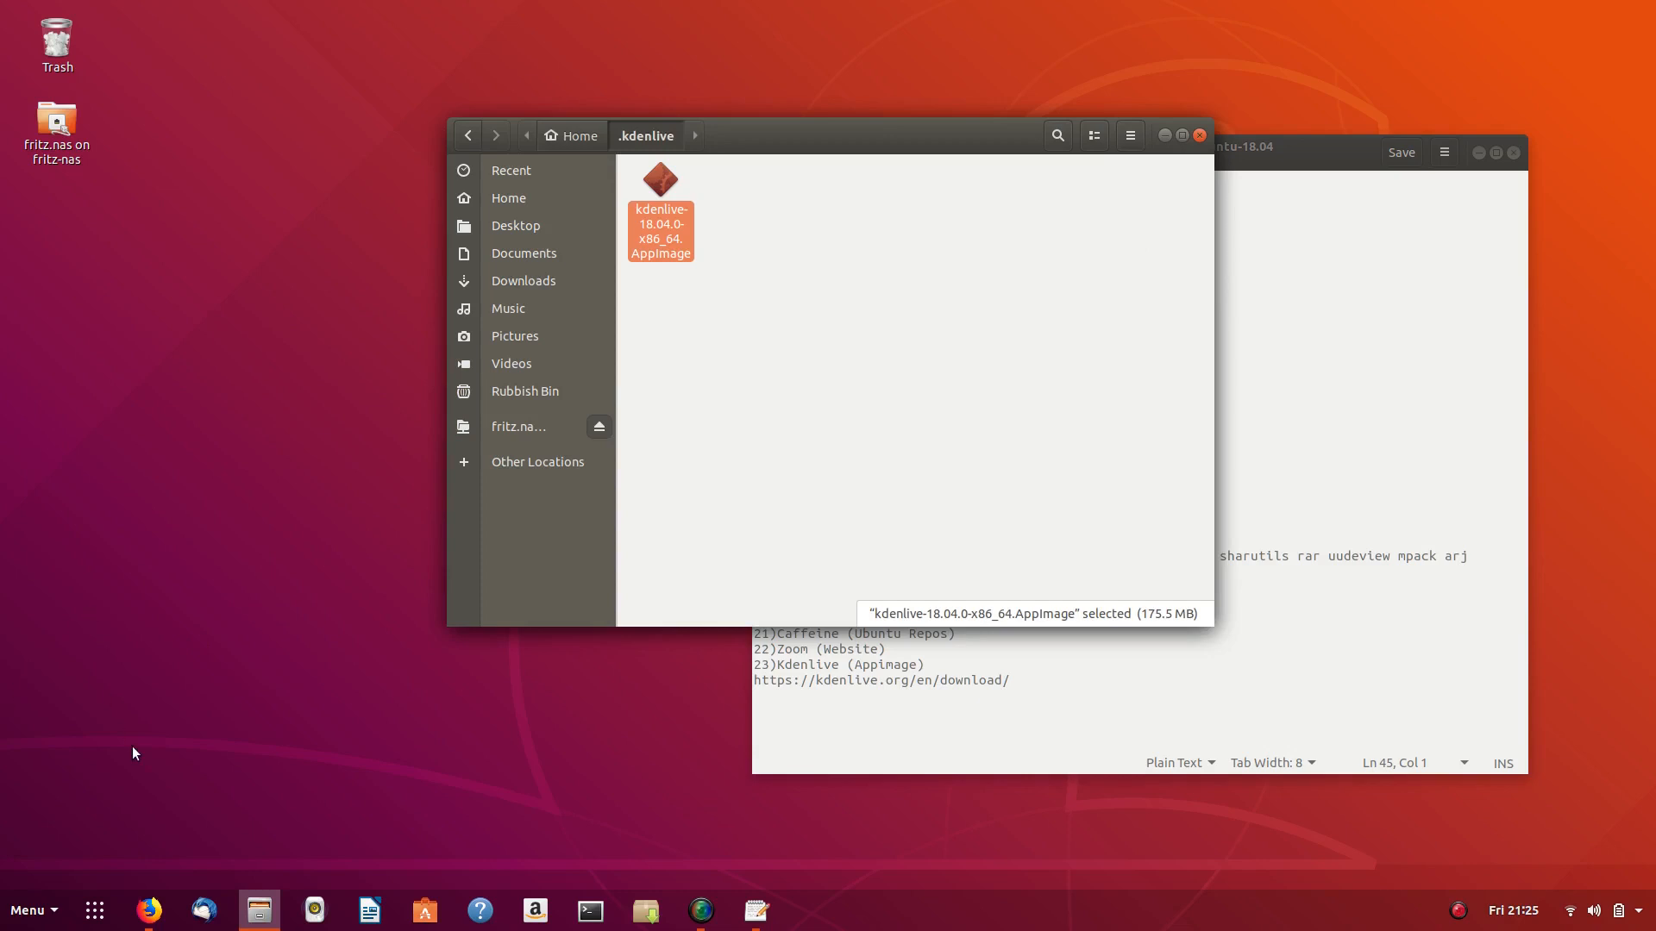
- Launch MenuLibre and add a New Launcher under the Sound & Video category
key(super)
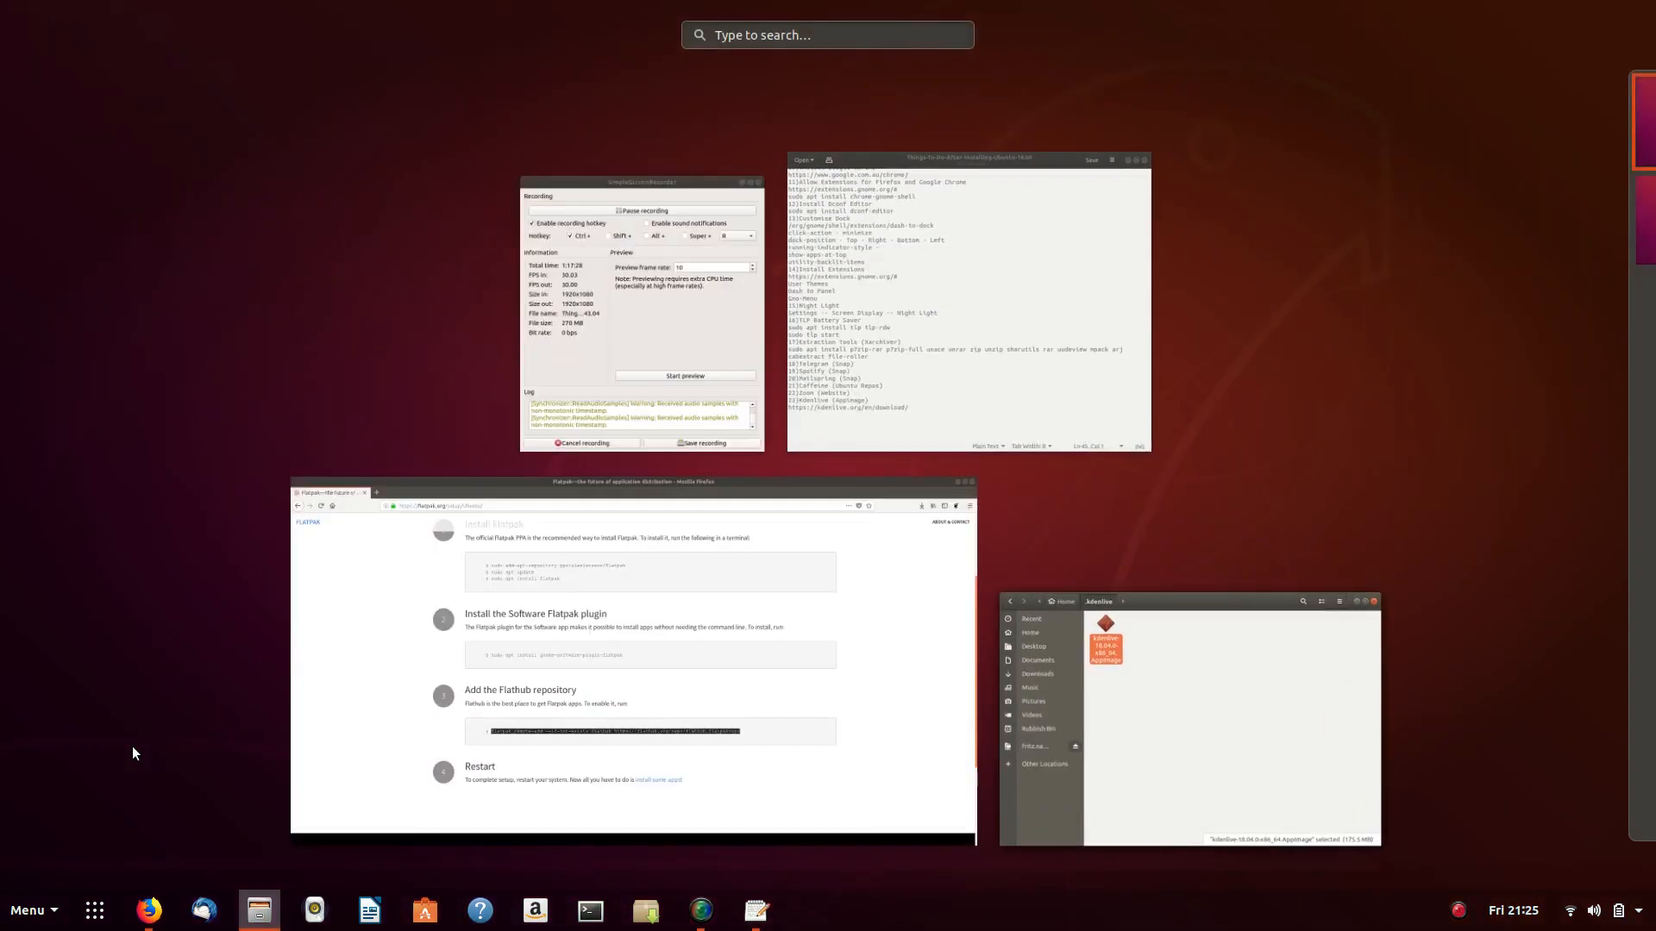
text(men)
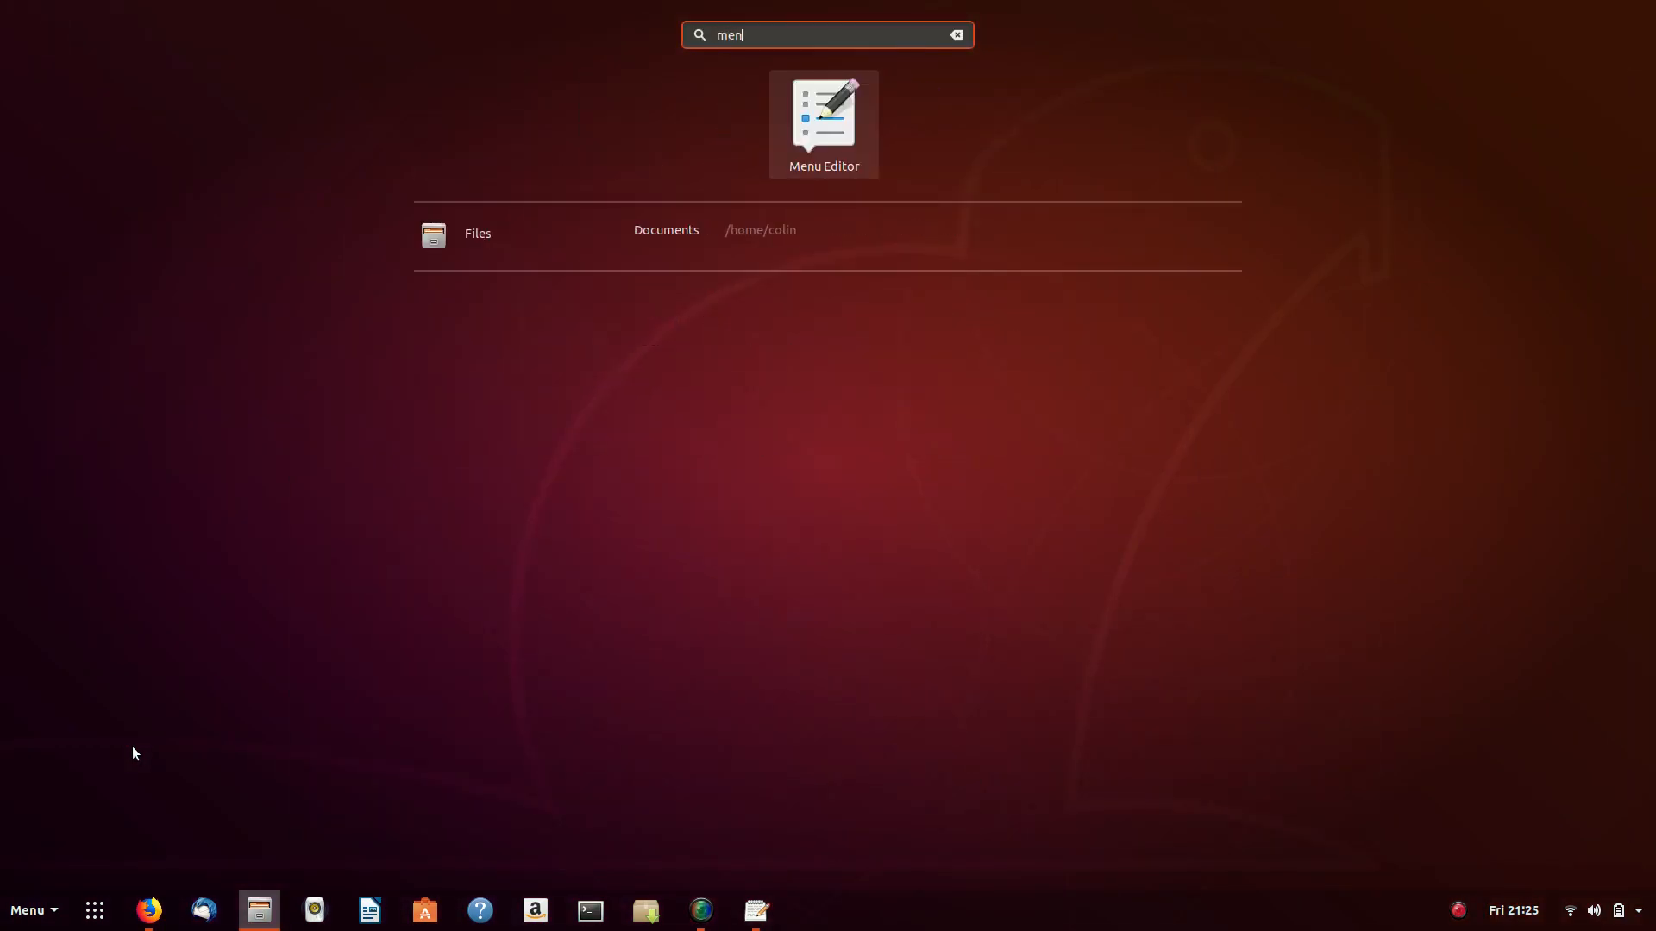
key(Return)
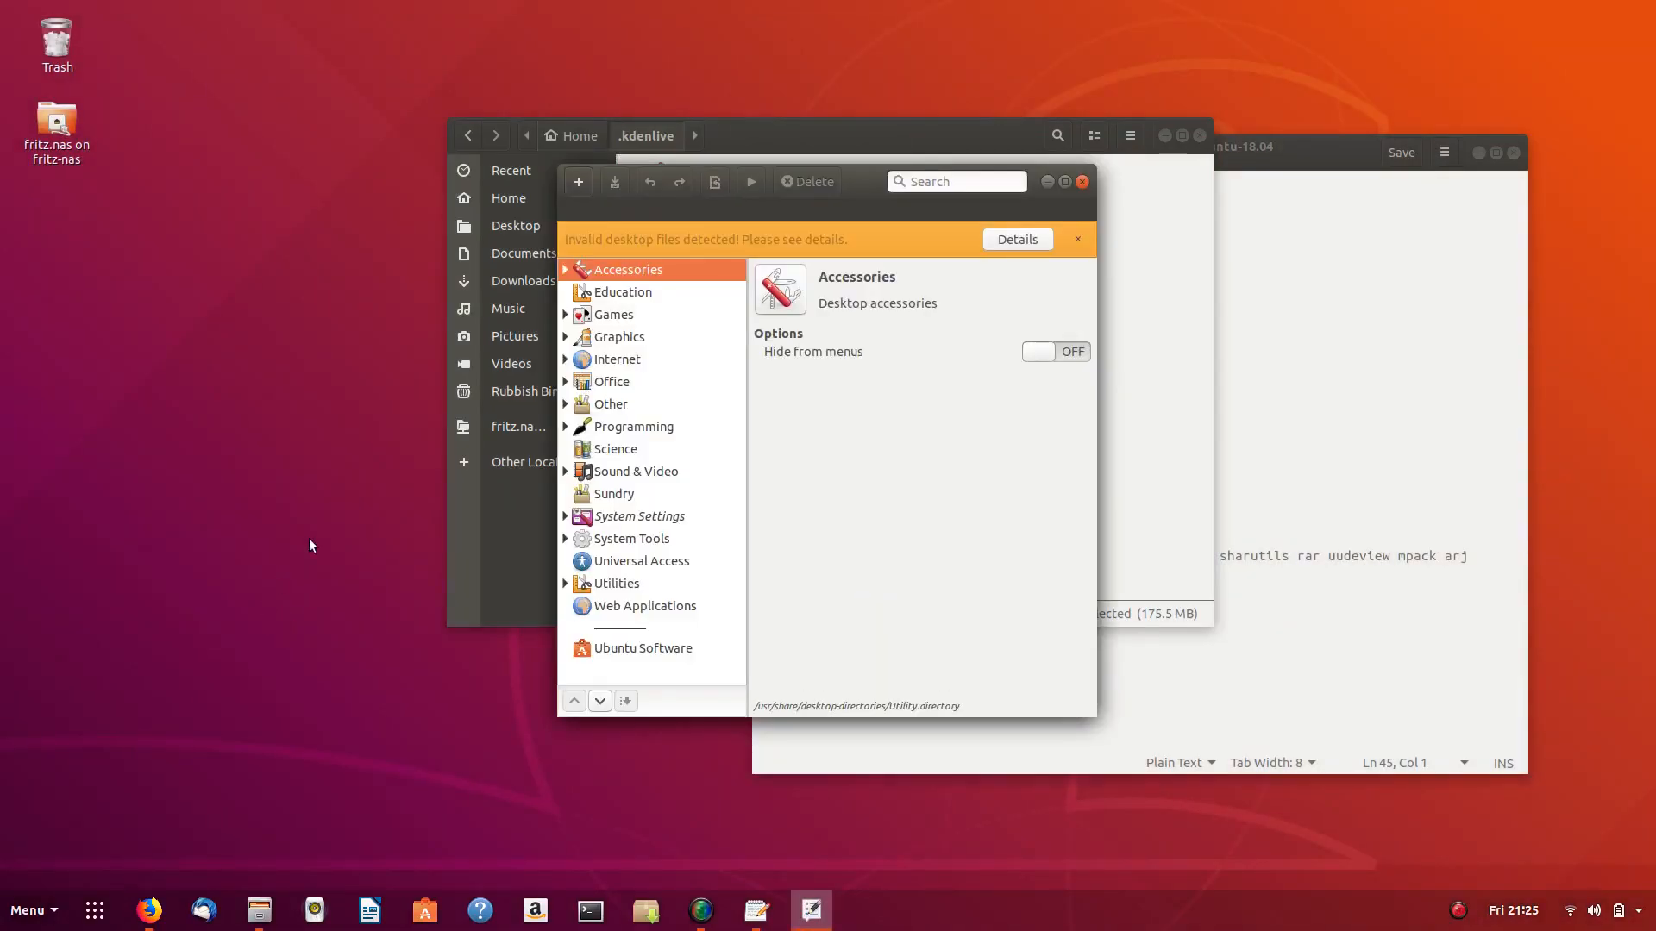
click(565, 471)
click(640, 481)
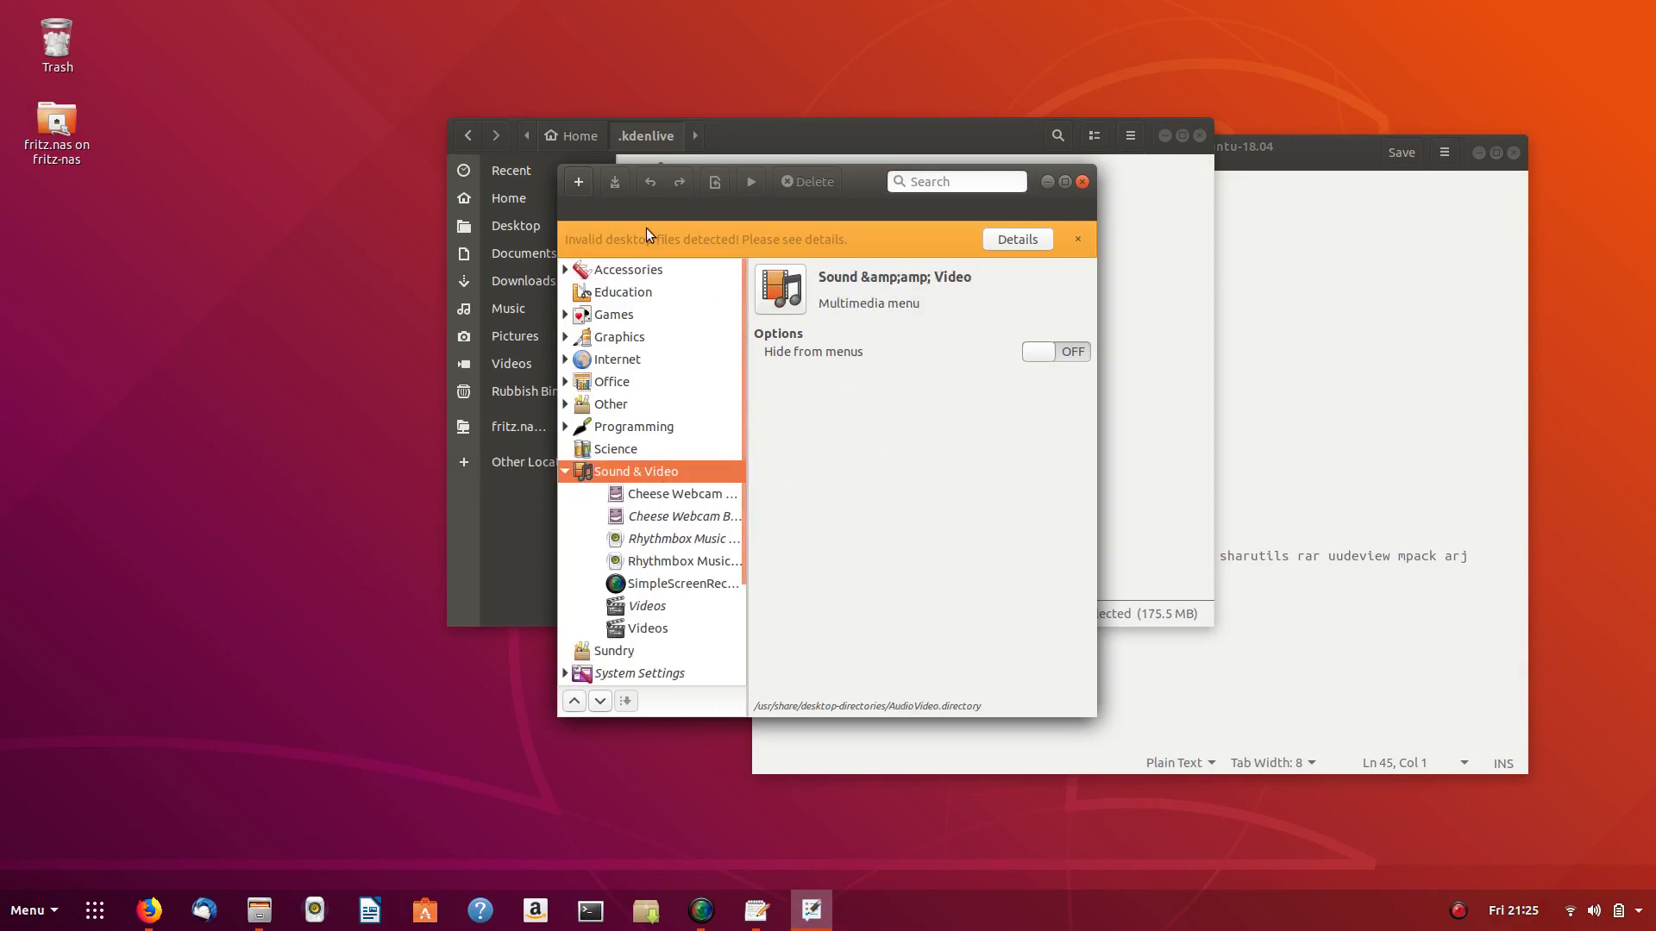
click(578, 181)
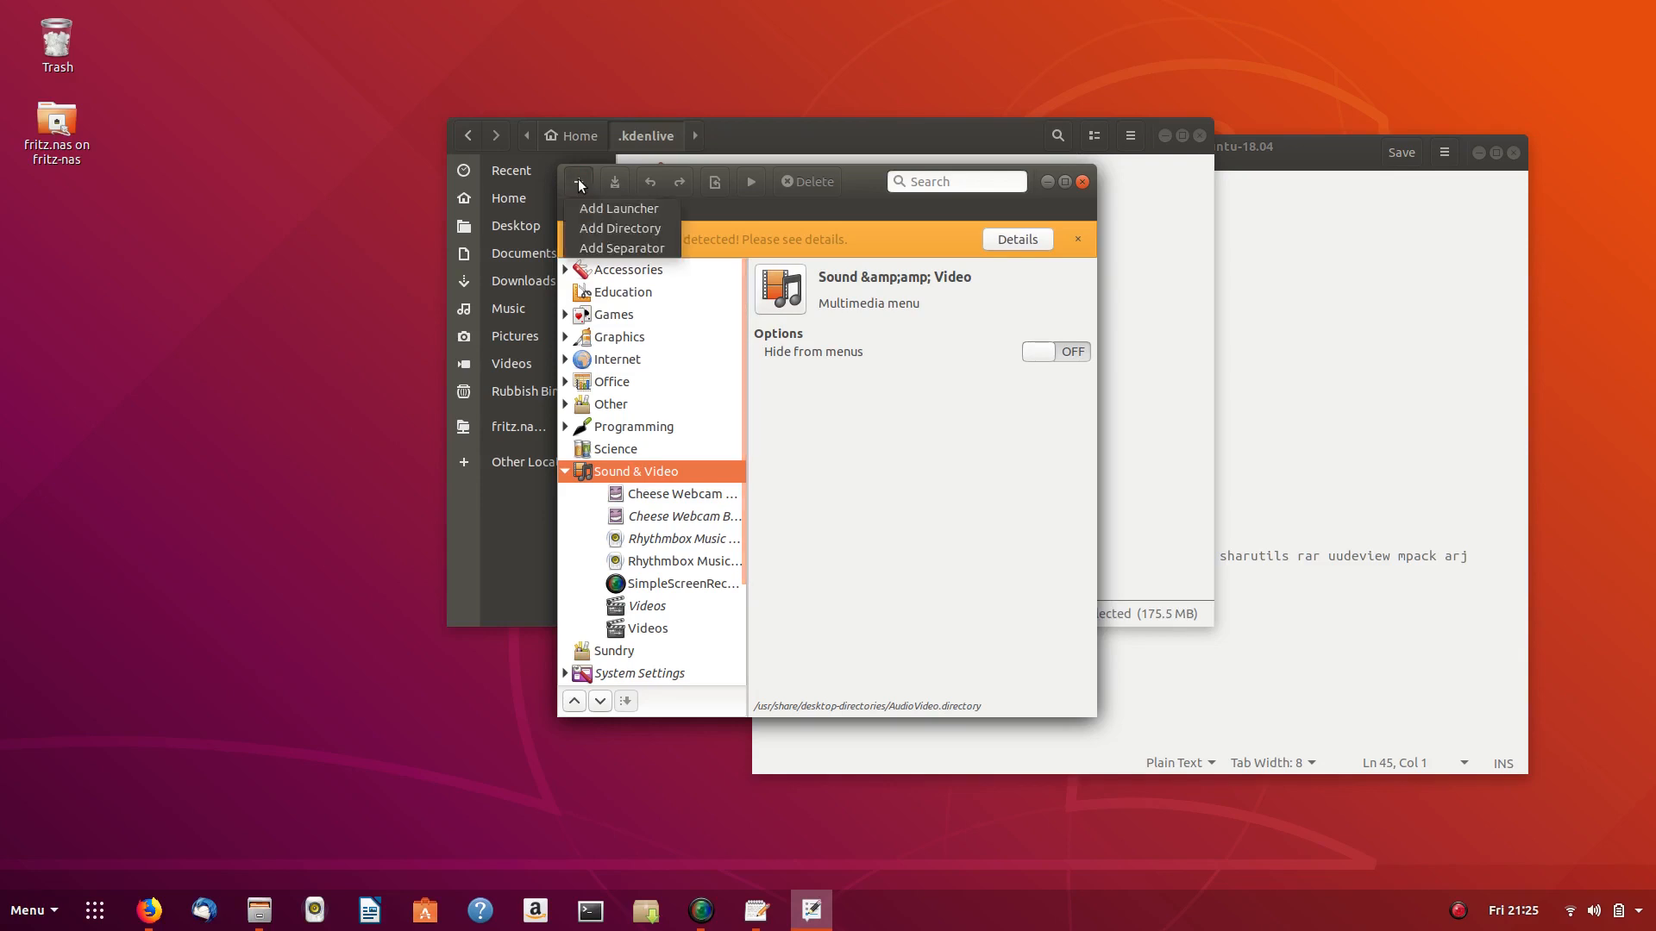
click(618, 205)
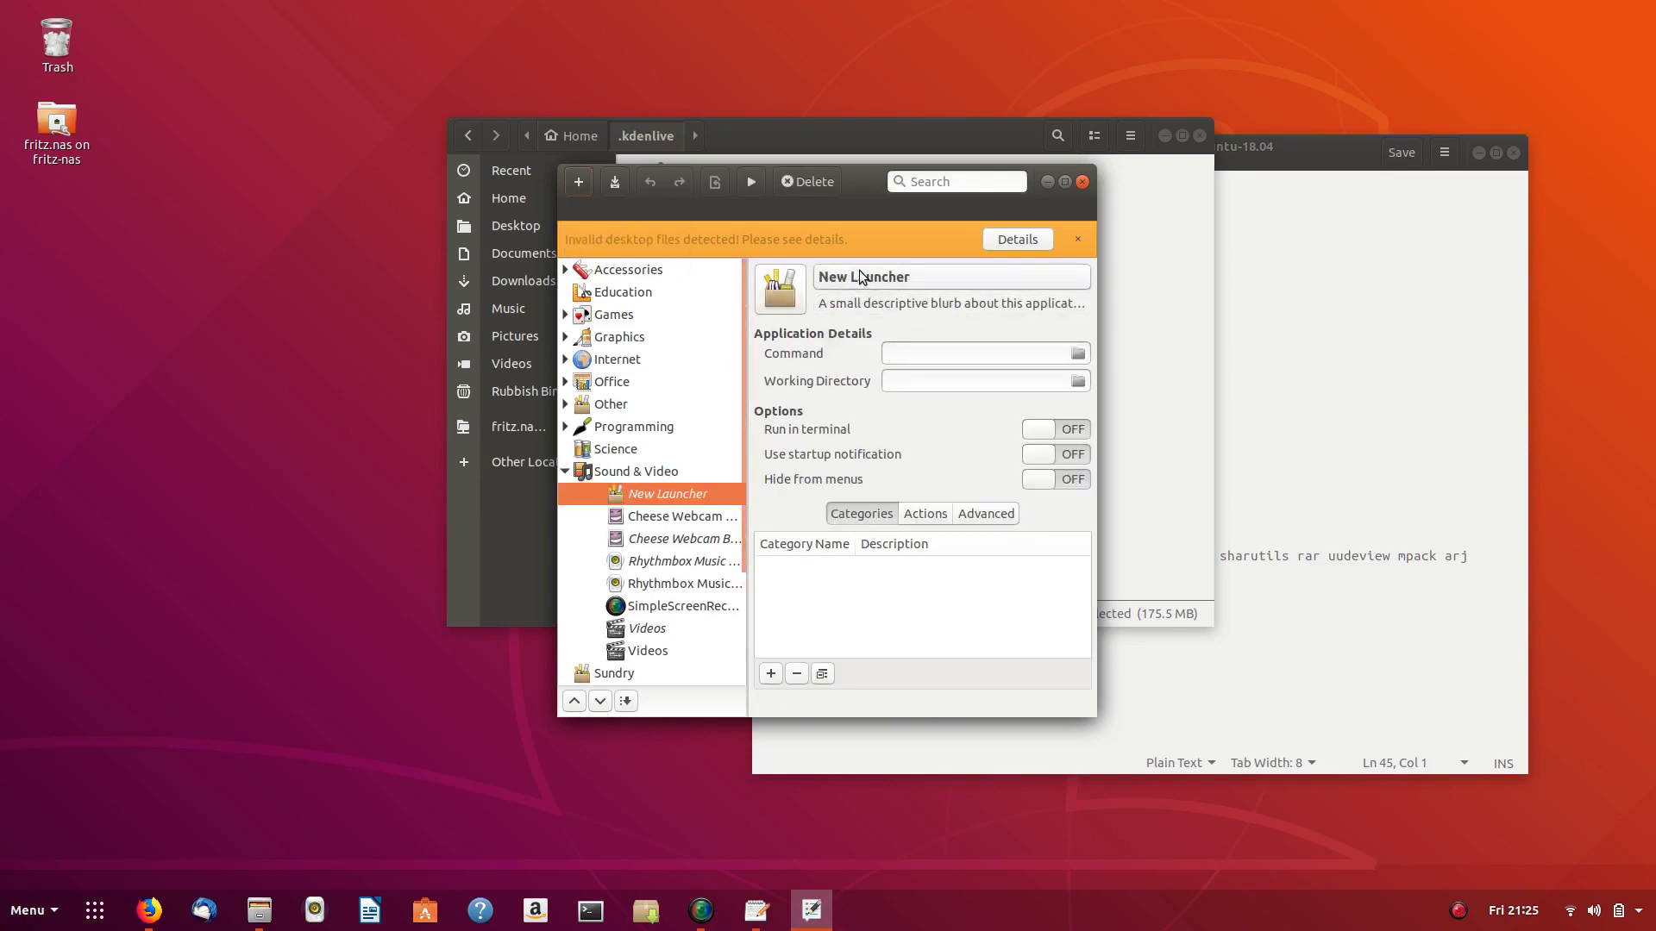
- Search the launcher icon list for 'kden', find no match, and cancel
click(776, 287)
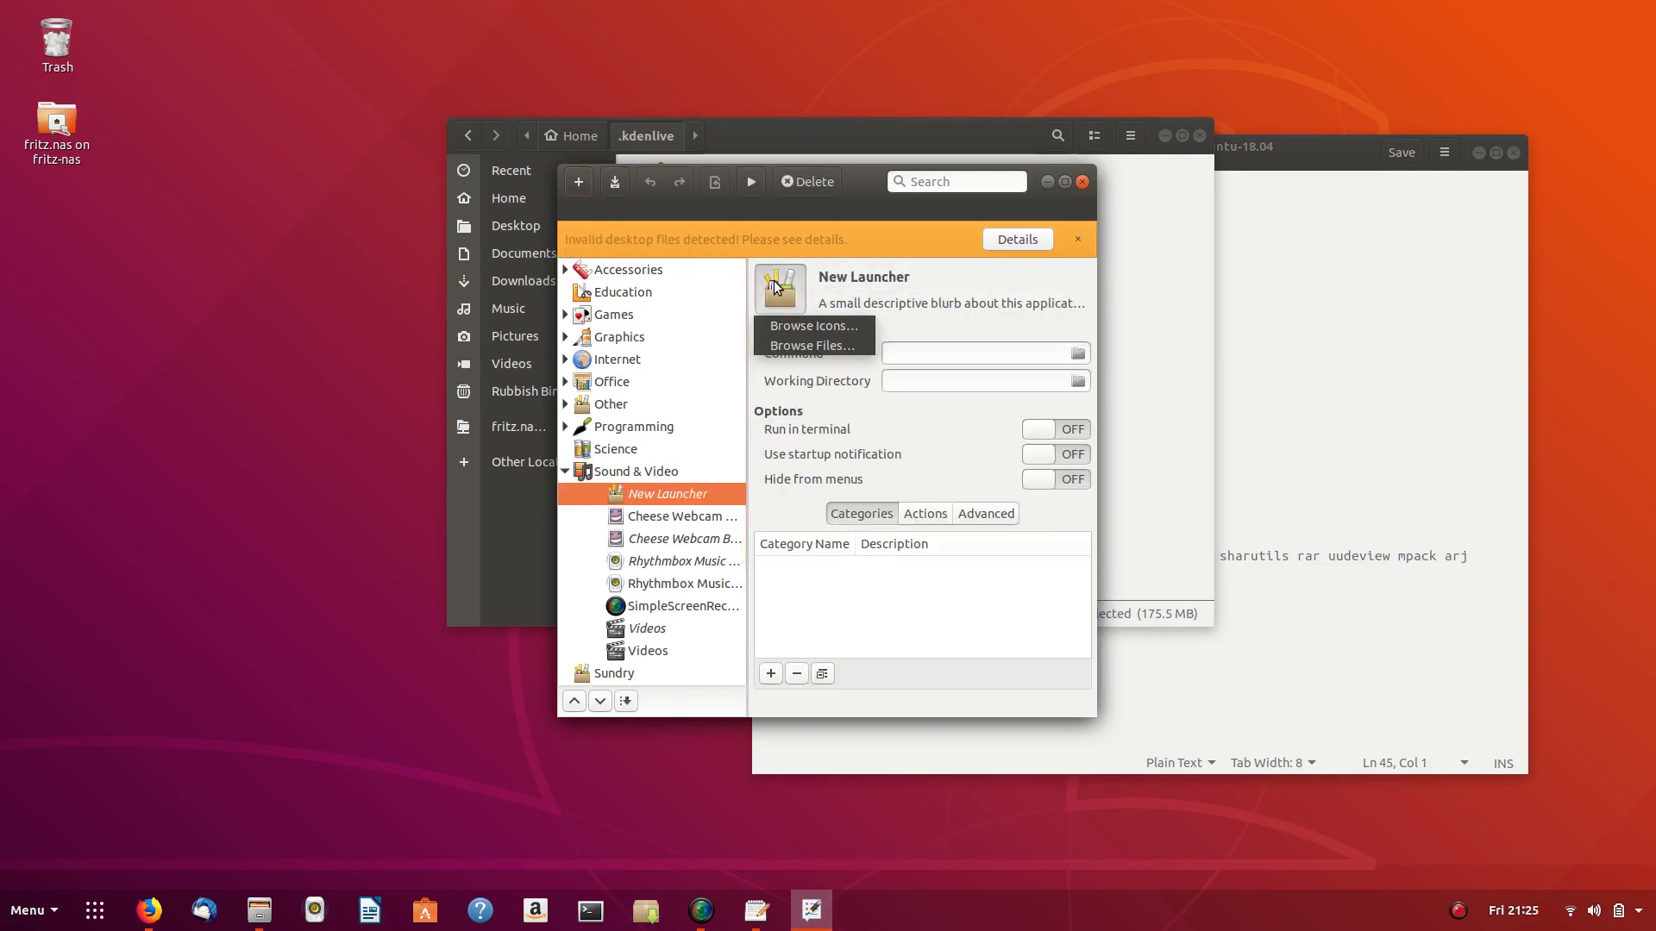
click(796, 338)
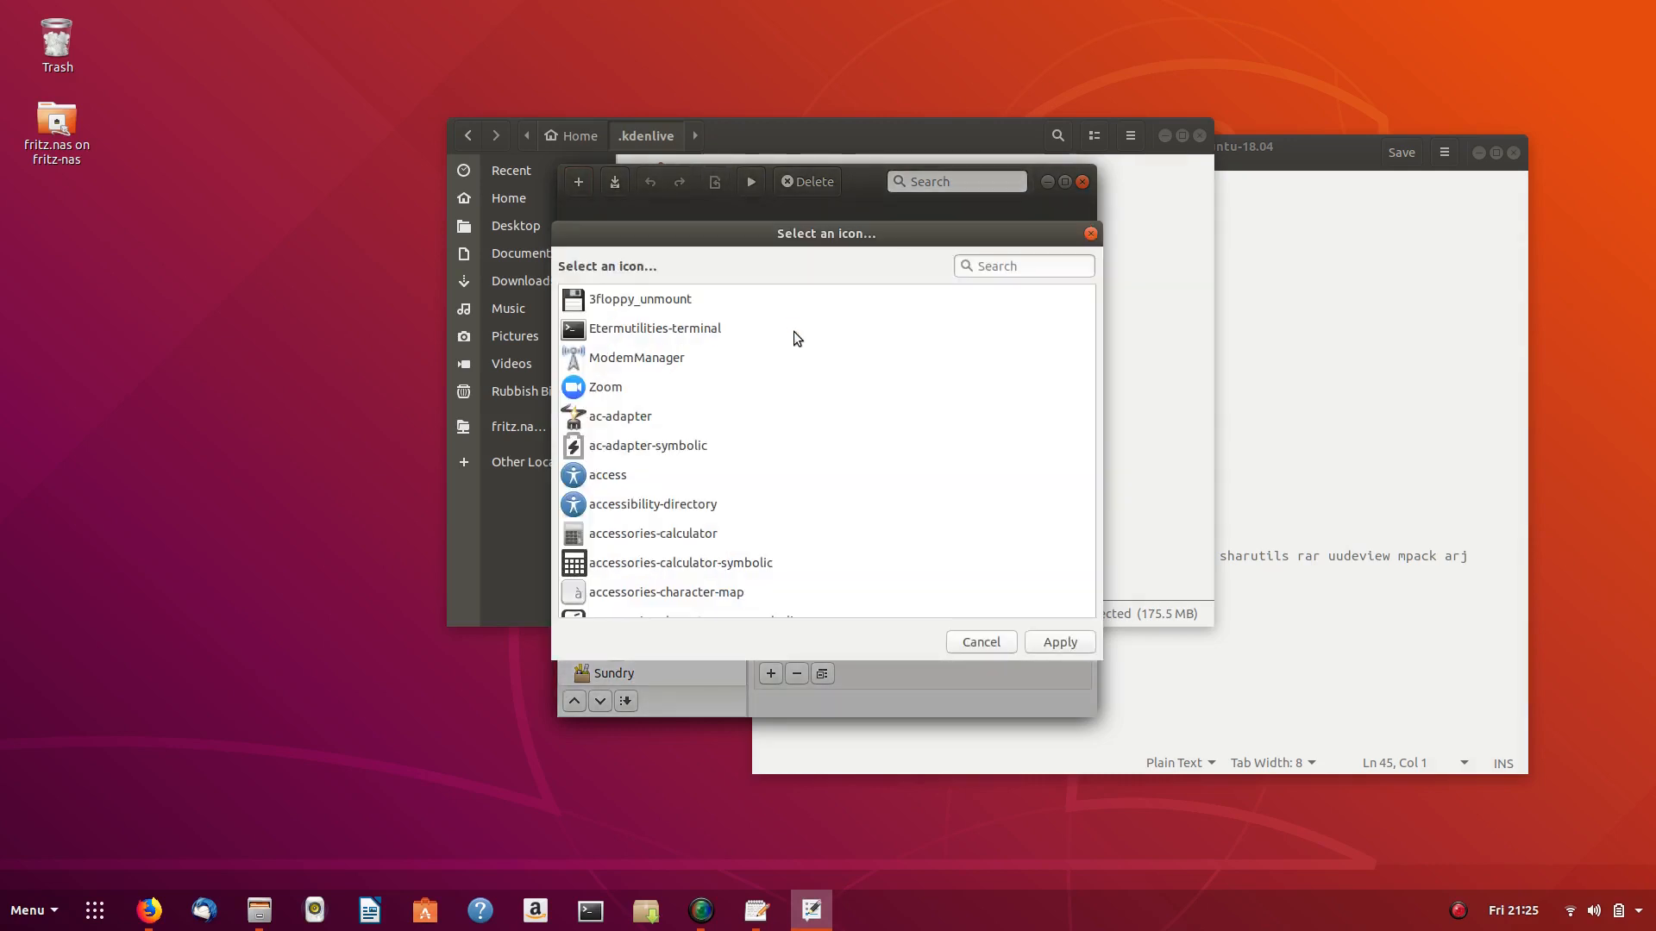
text(kd)
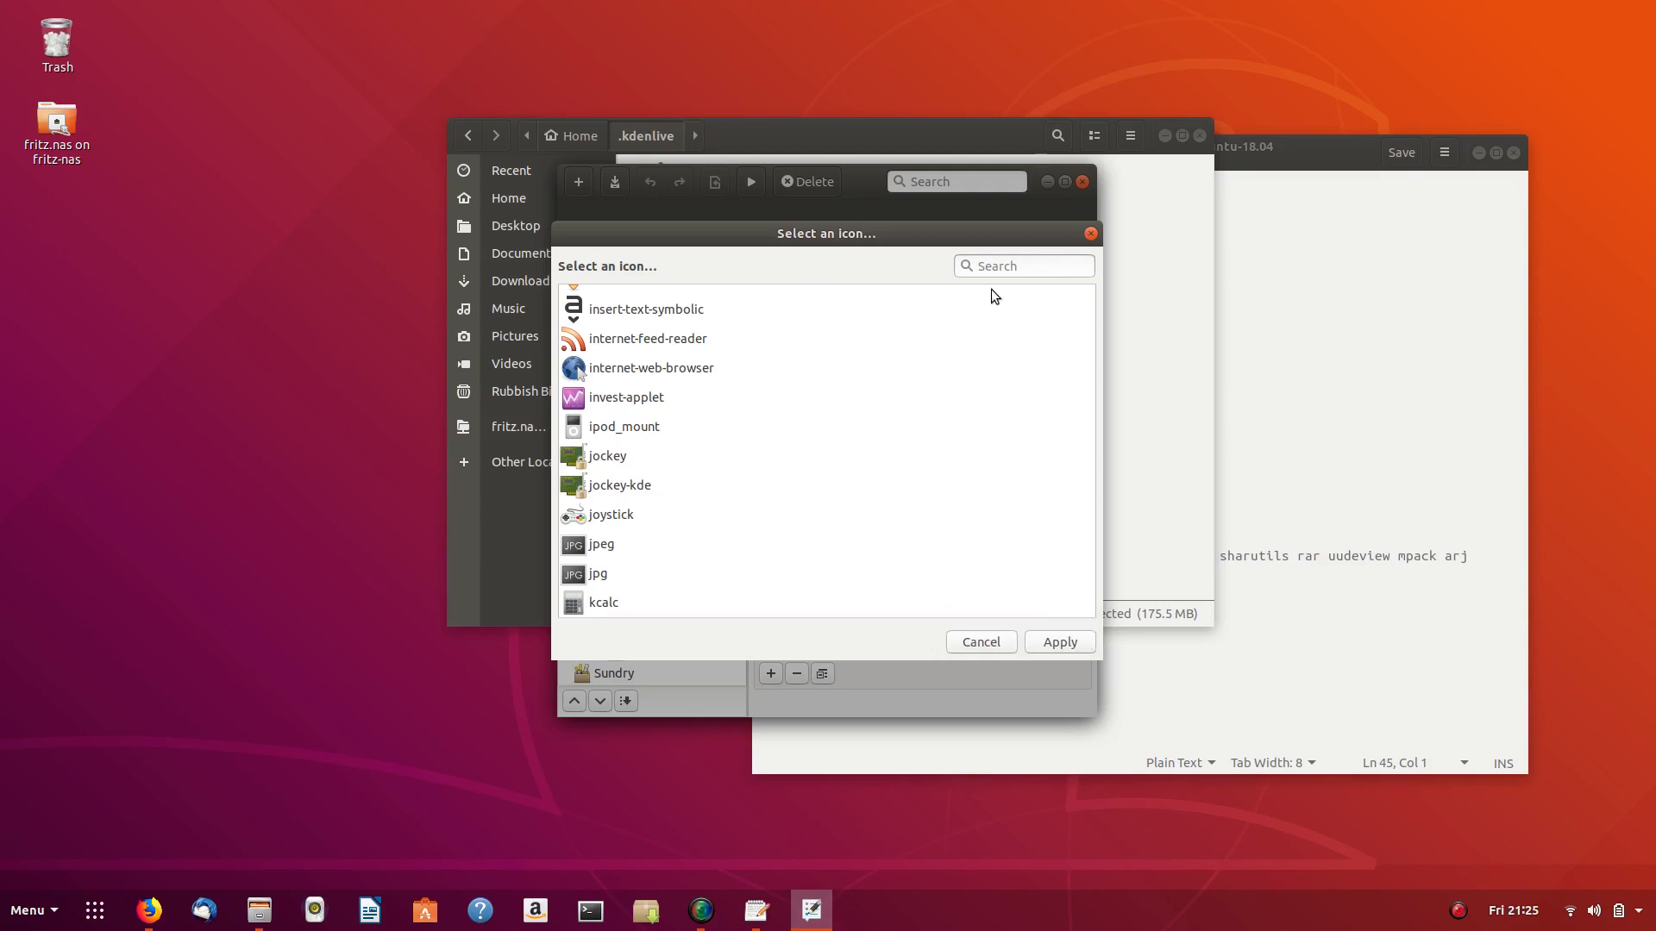
click(992, 266)
text(kden)
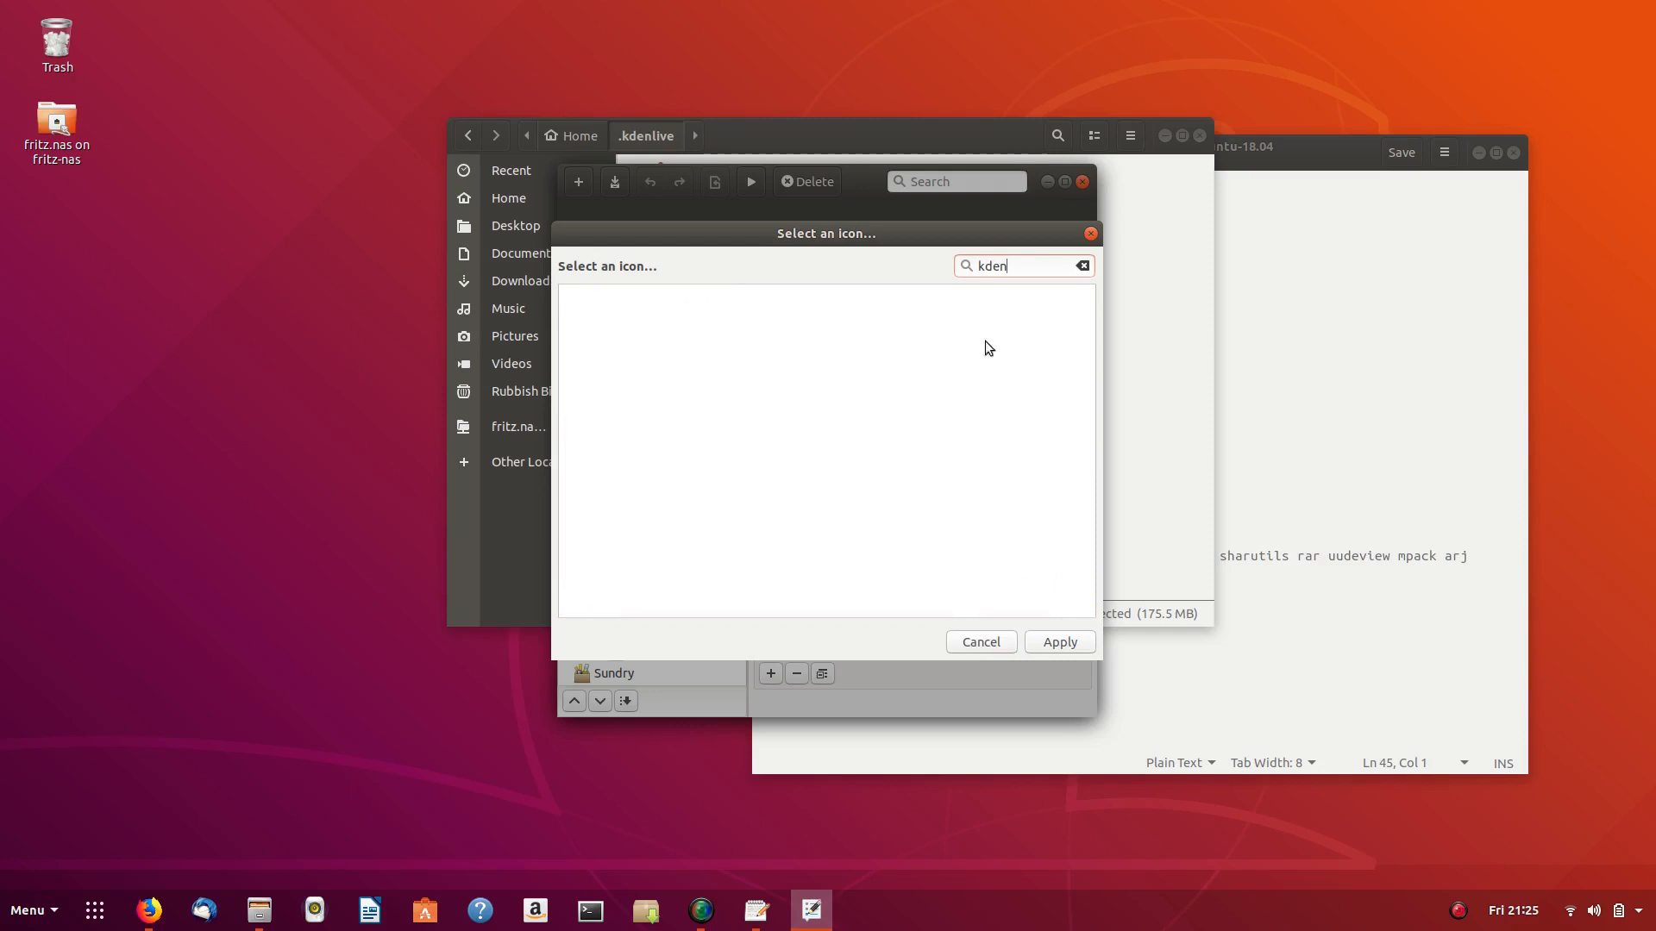
click(999, 637)
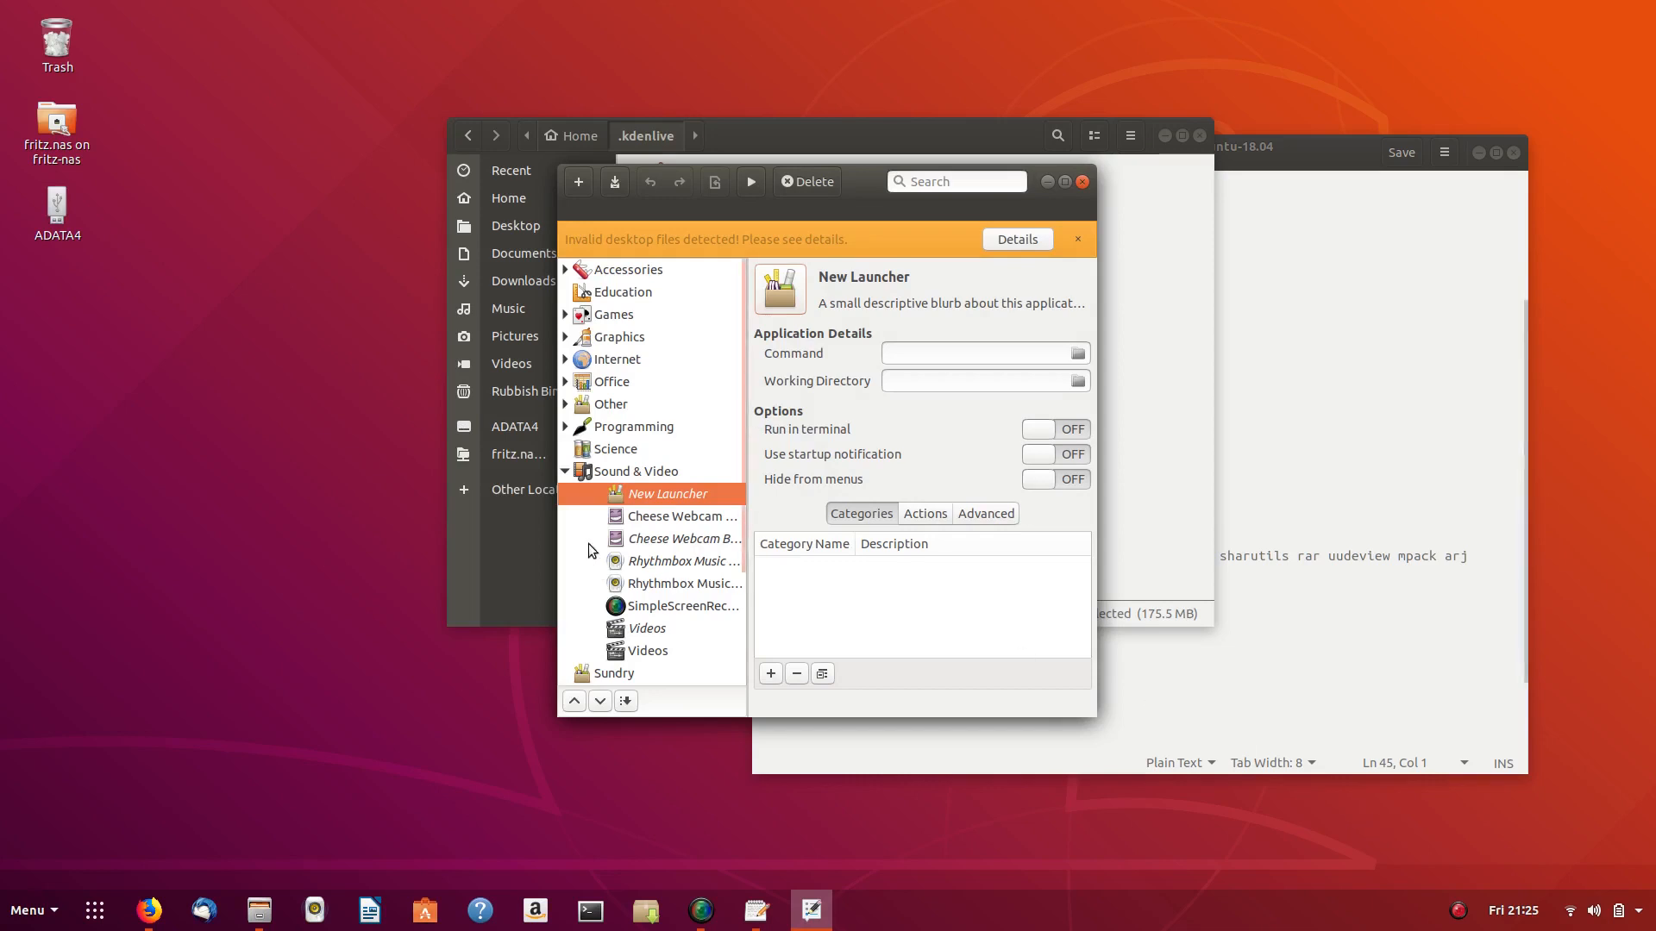
- Copy kdenlive.png from the ADATA4 drive's Apps > Kdenlive folder
double_click(60, 207)
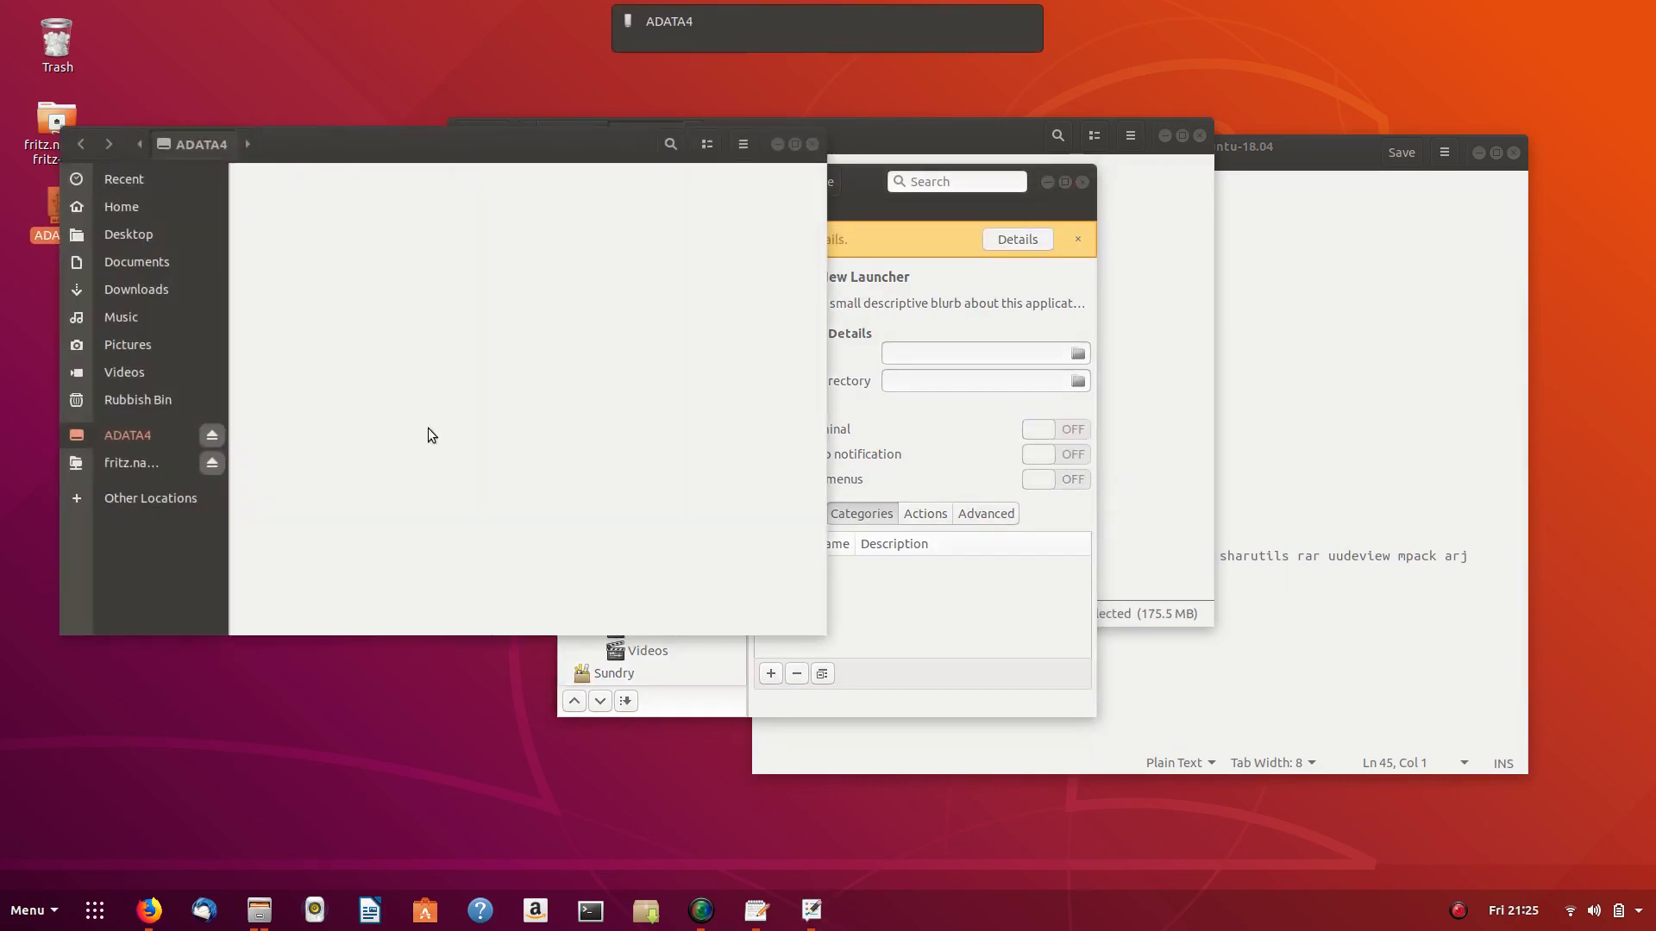
double_click(276, 200)
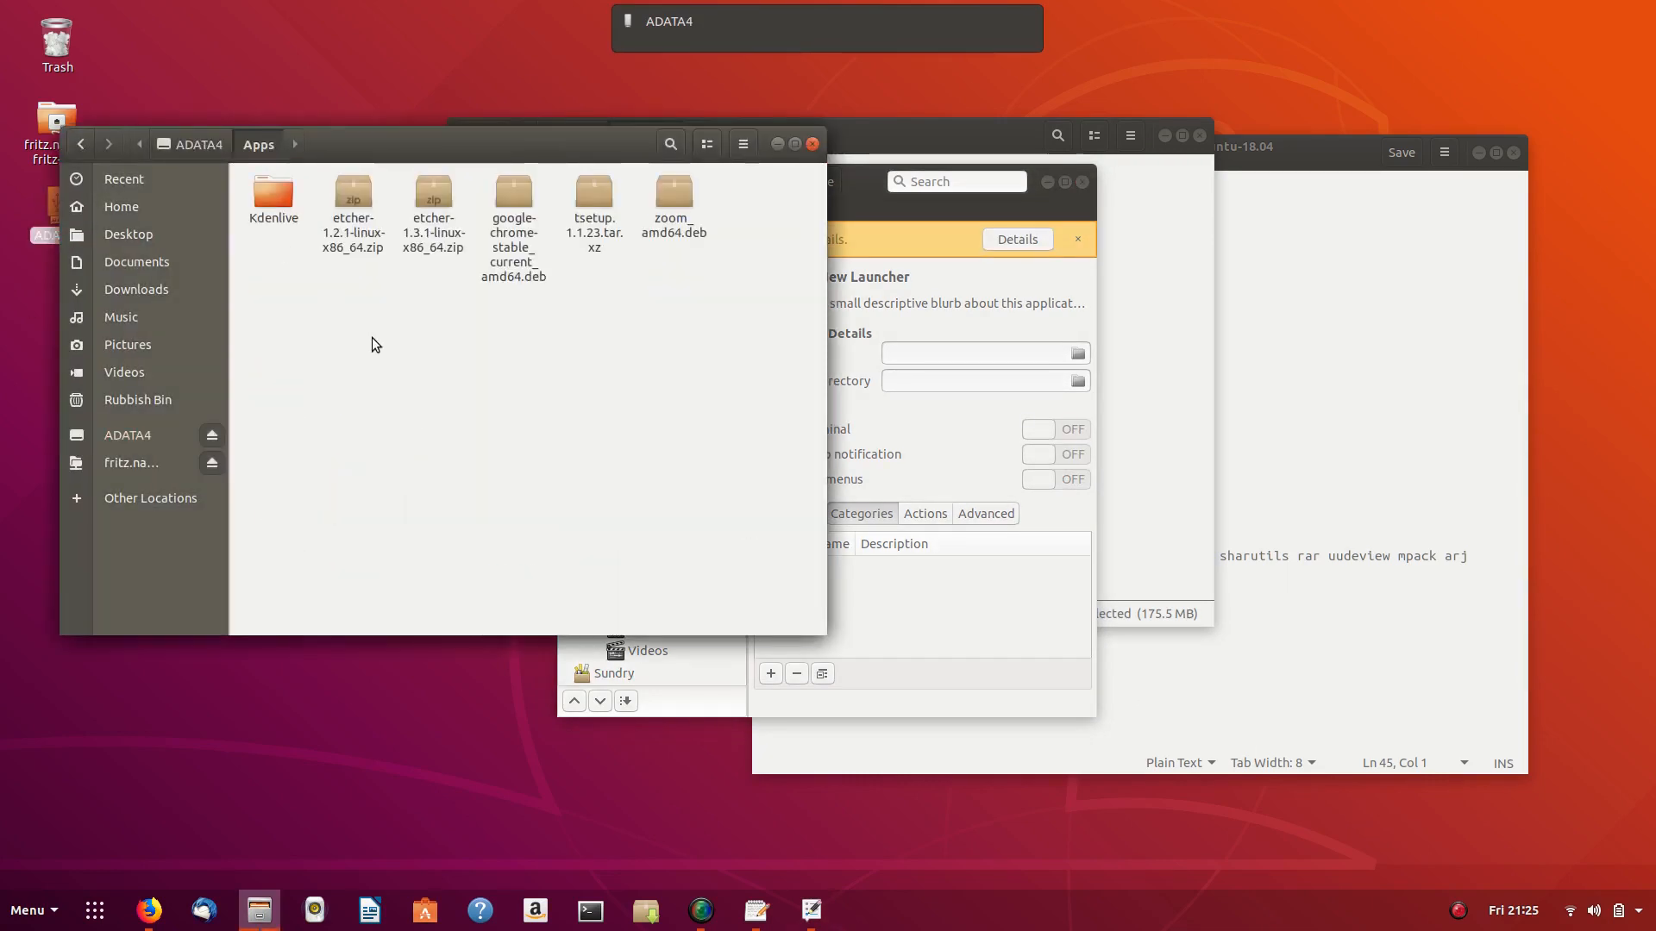
double_click(276, 207)
right_click(272, 193)
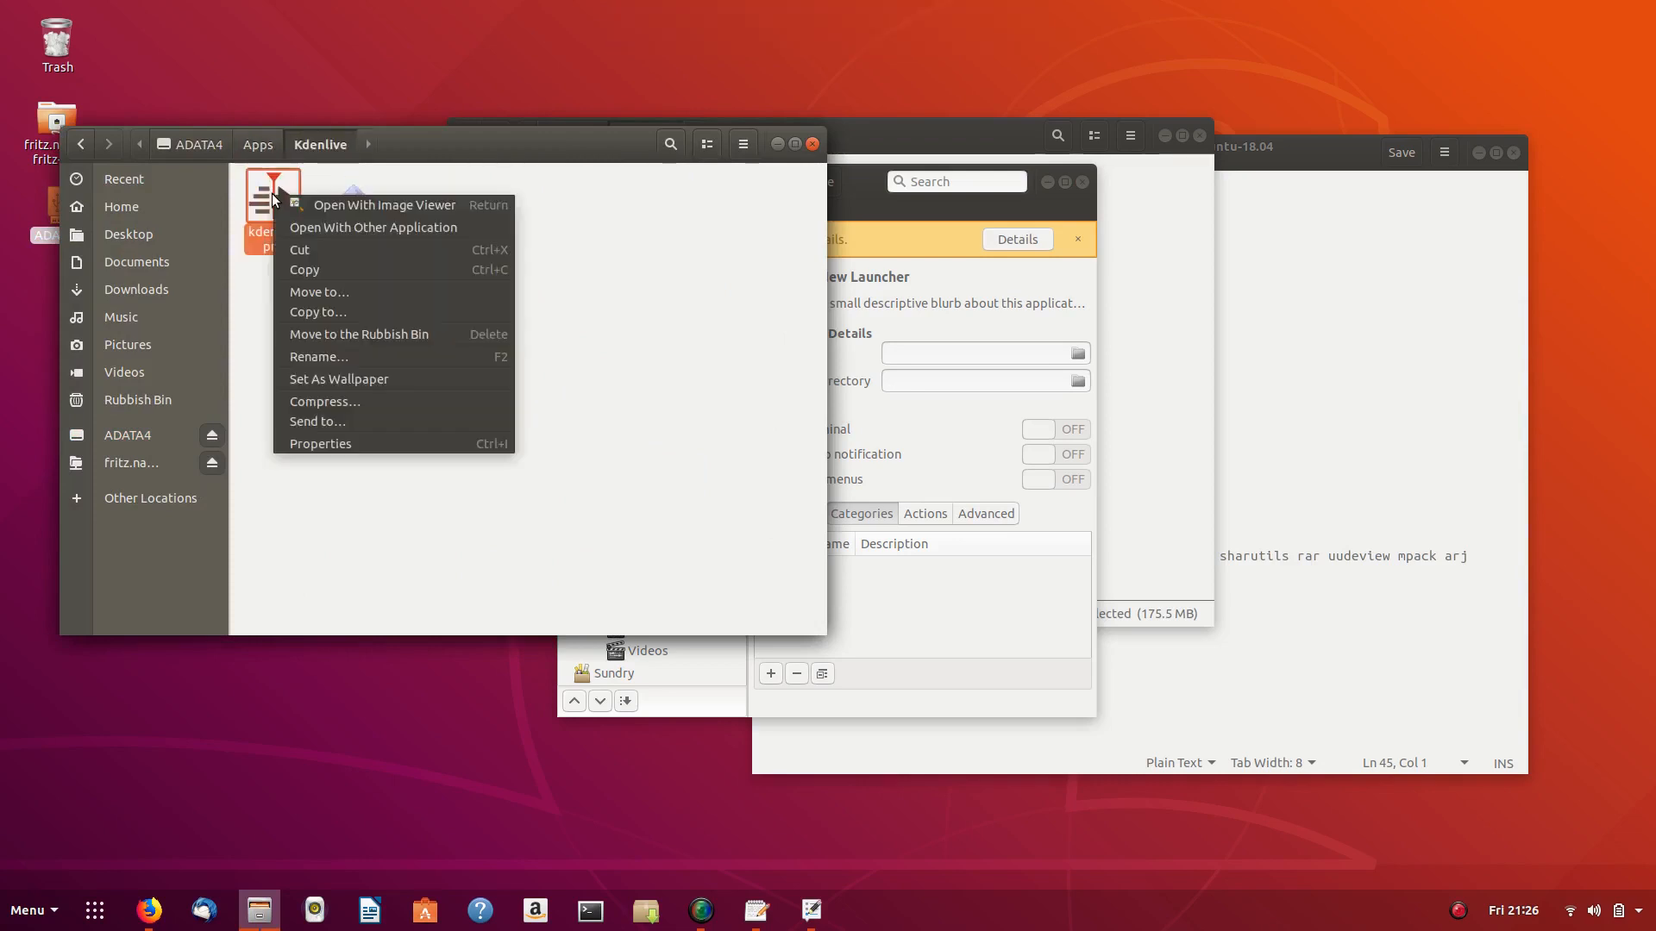
click(318, 274)
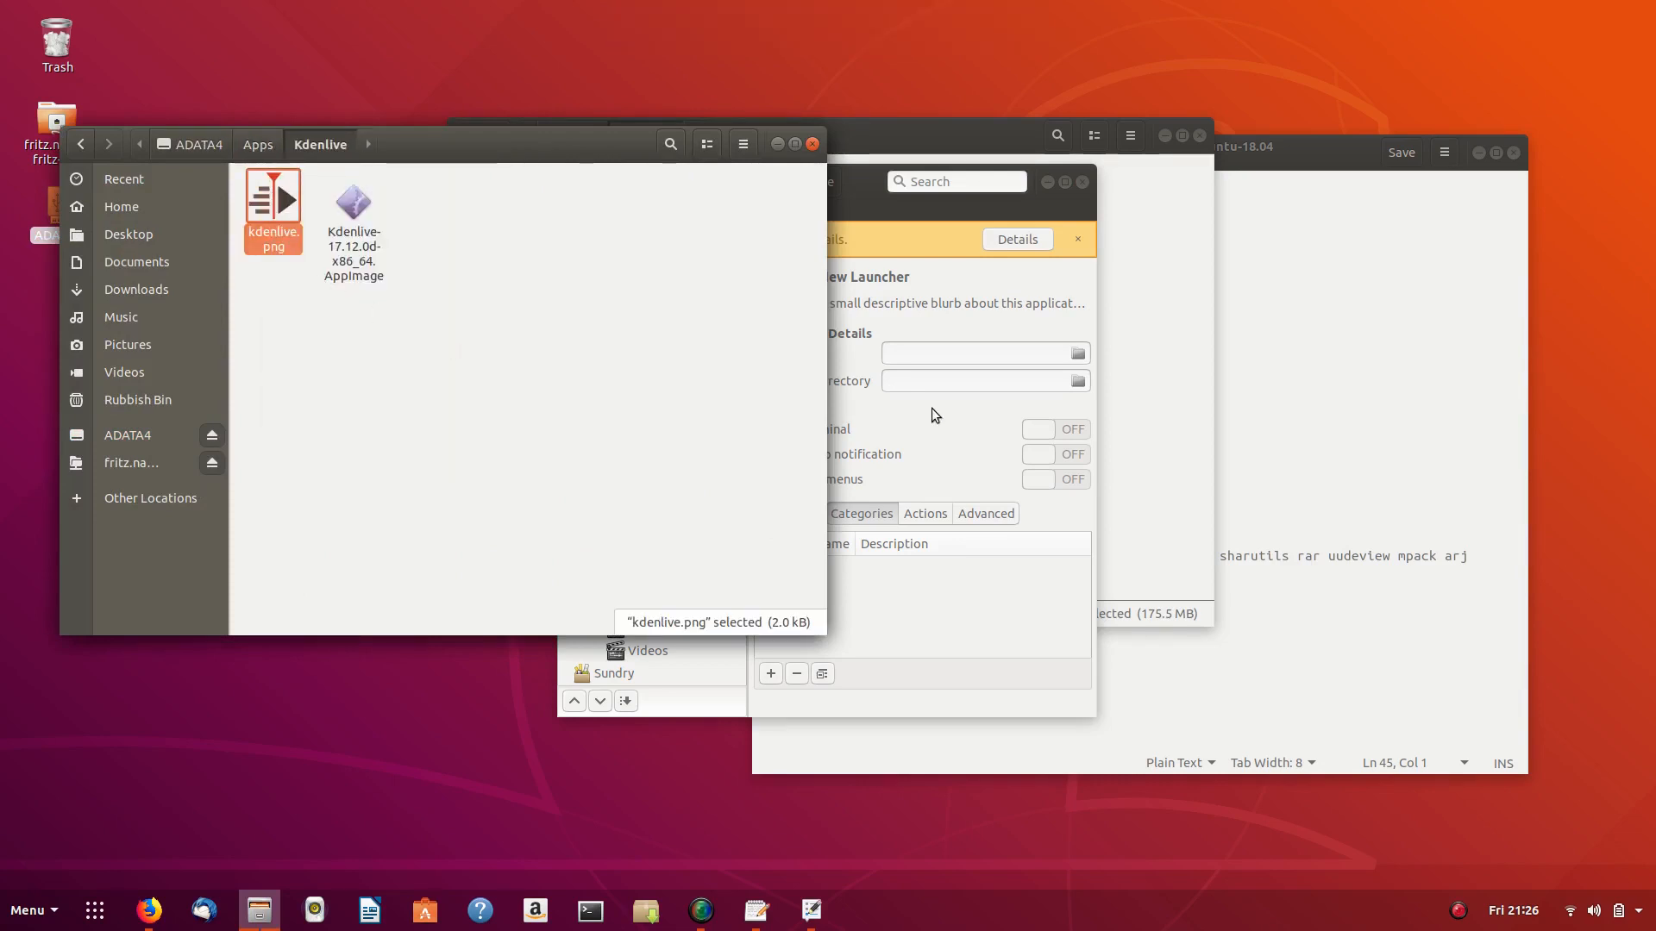
- Paste kdenlive.png into Home's hidden .kdenlive folder
click(1299, 366)
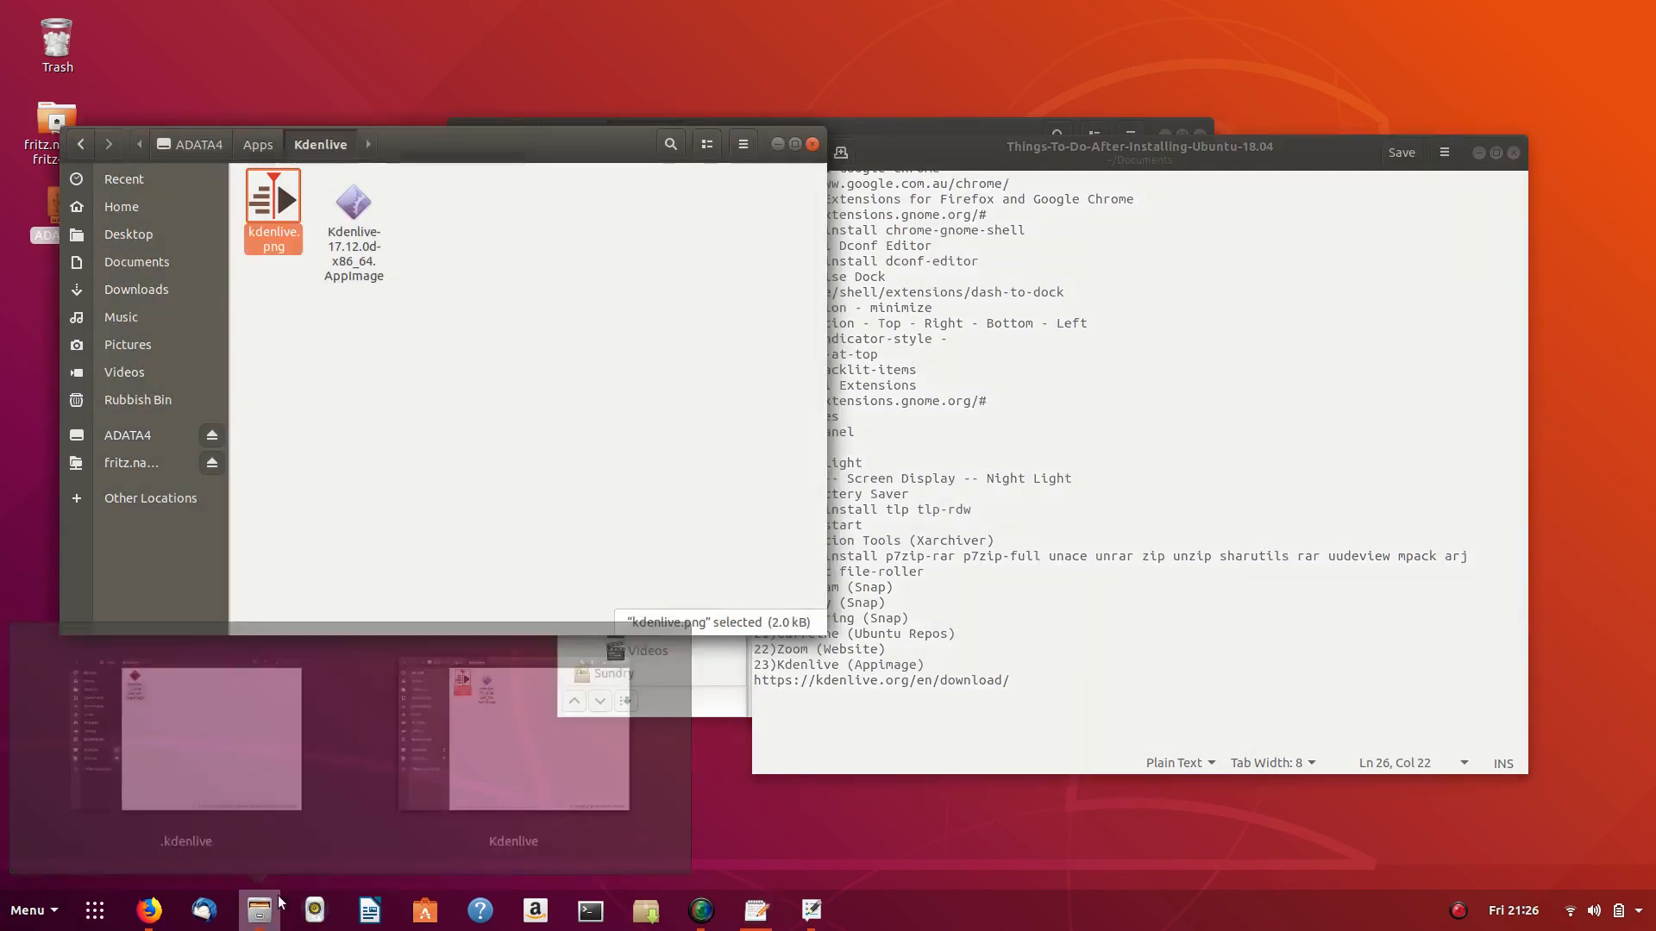
click(259, 910)
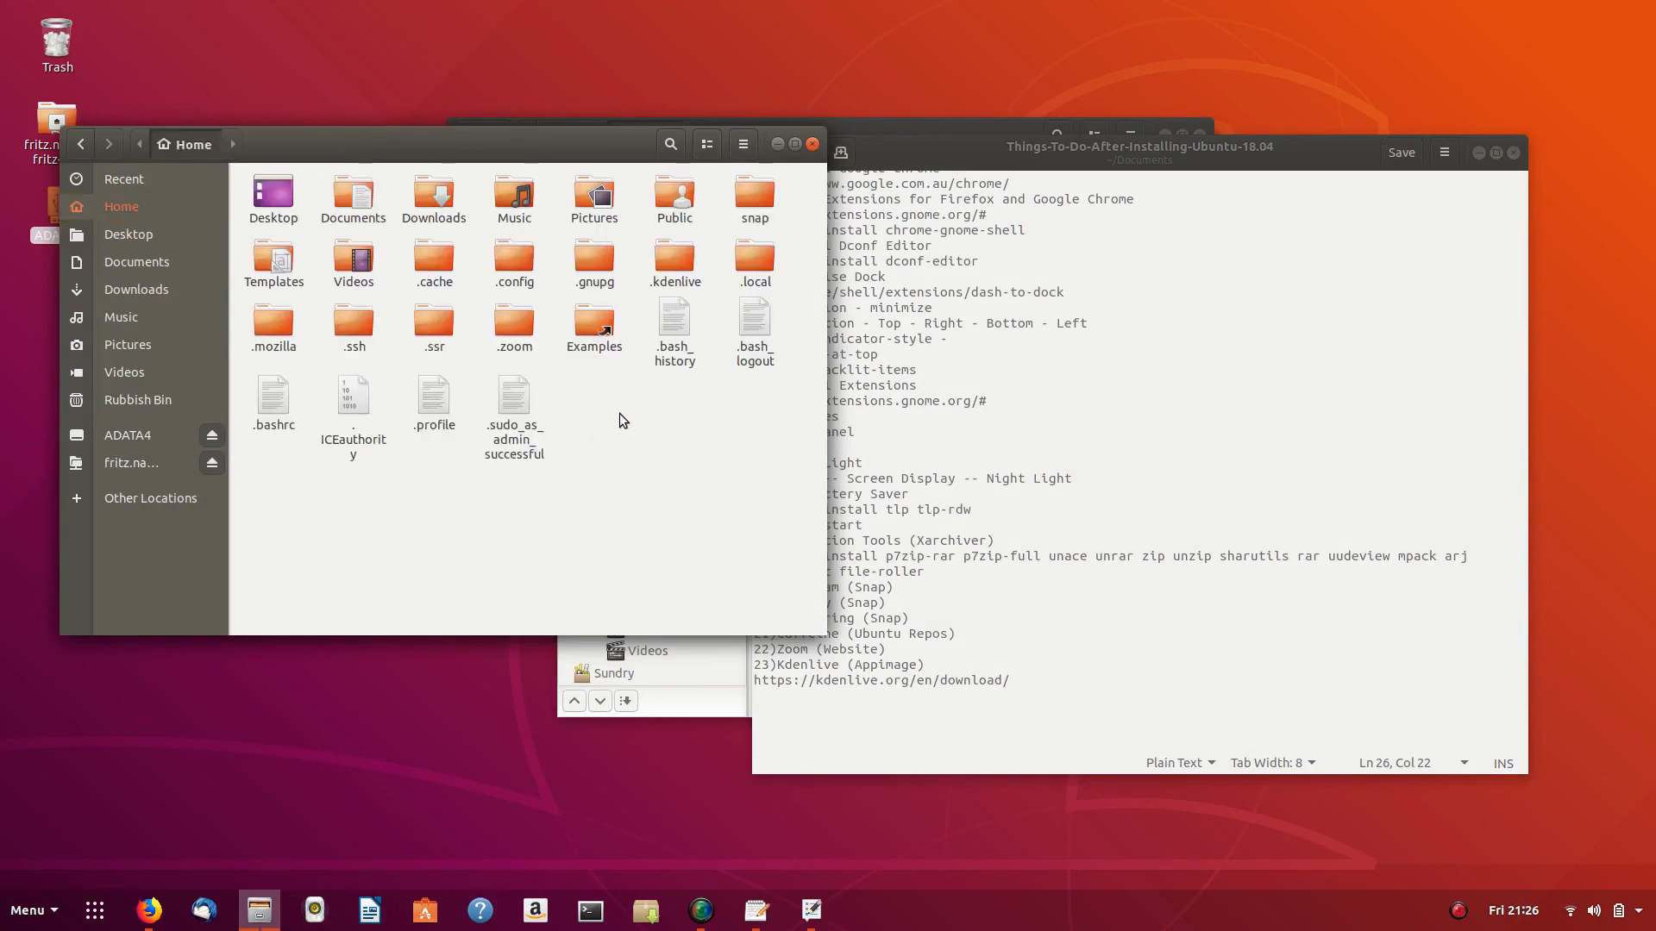
double_click(664, 251)
right_click(452, 252)
click(469, 271)
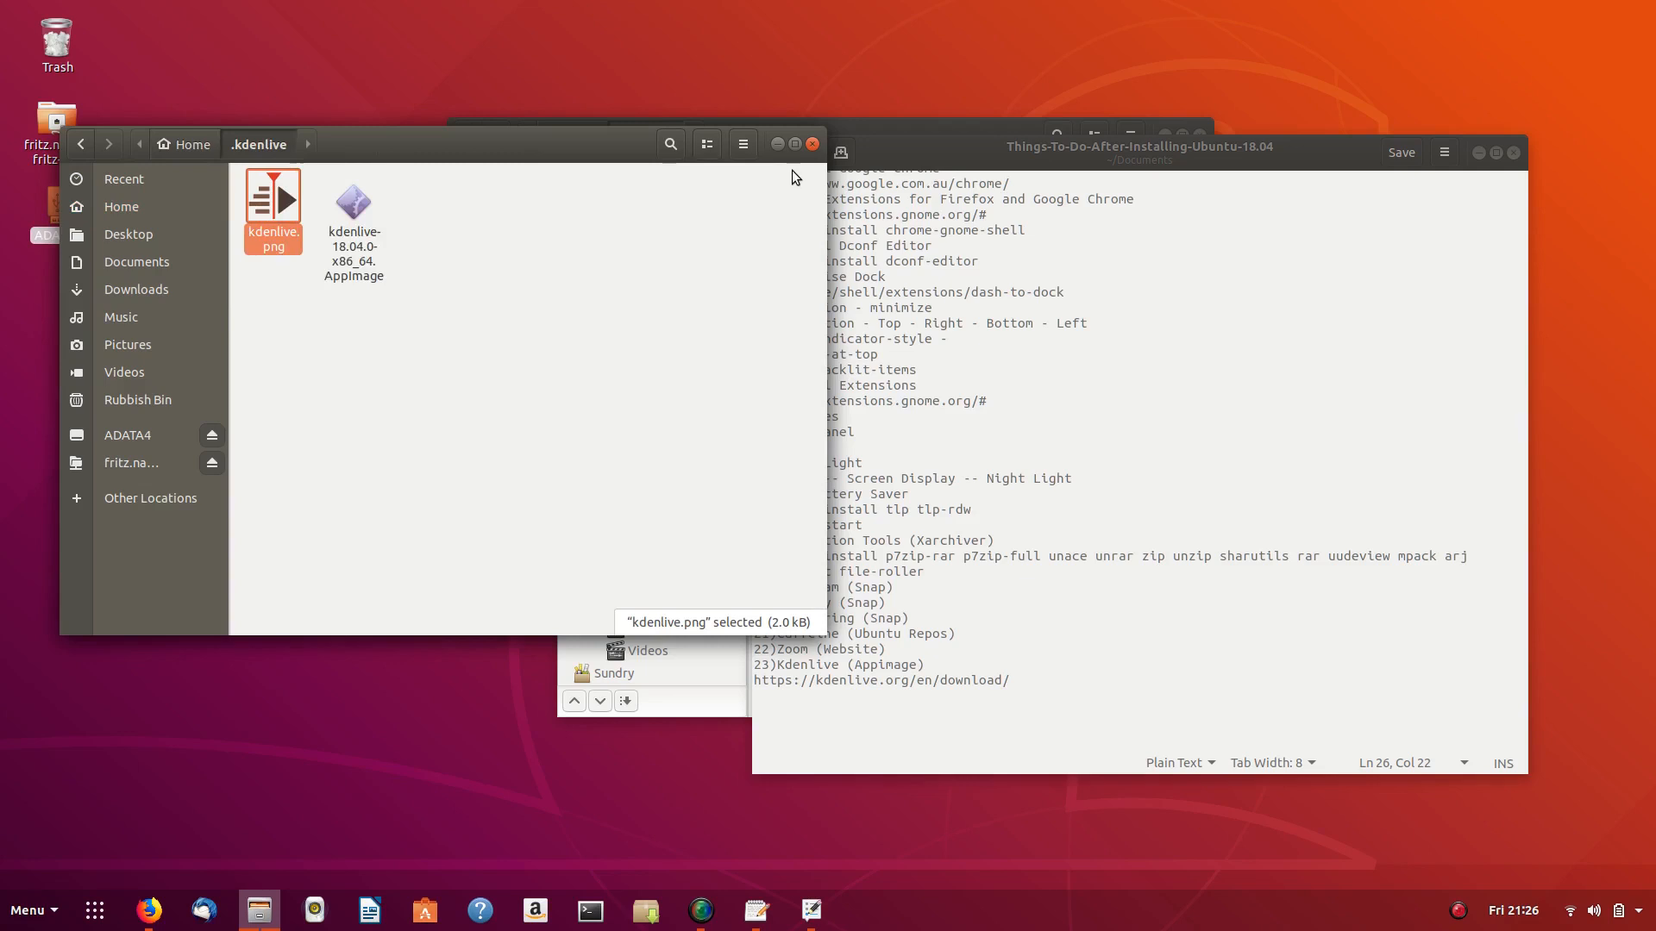
- Give the new launcher the ~/.kdenlive/kdenlive.png icon and the name Kdenlive
click(812, 144)
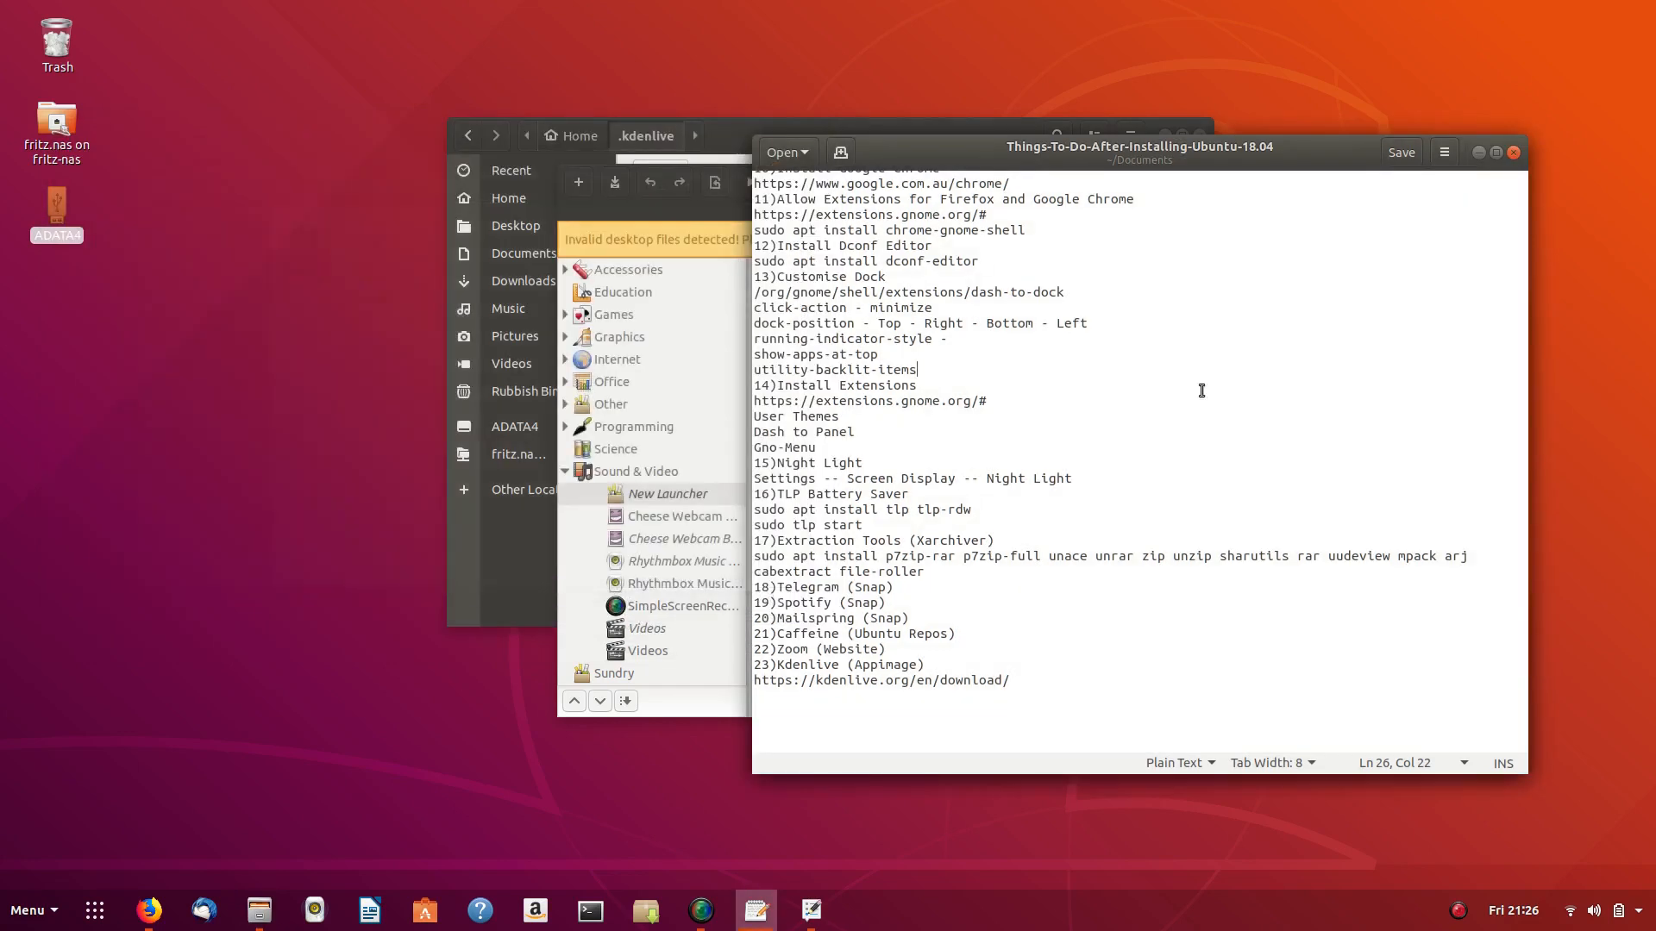
click(670, 215)
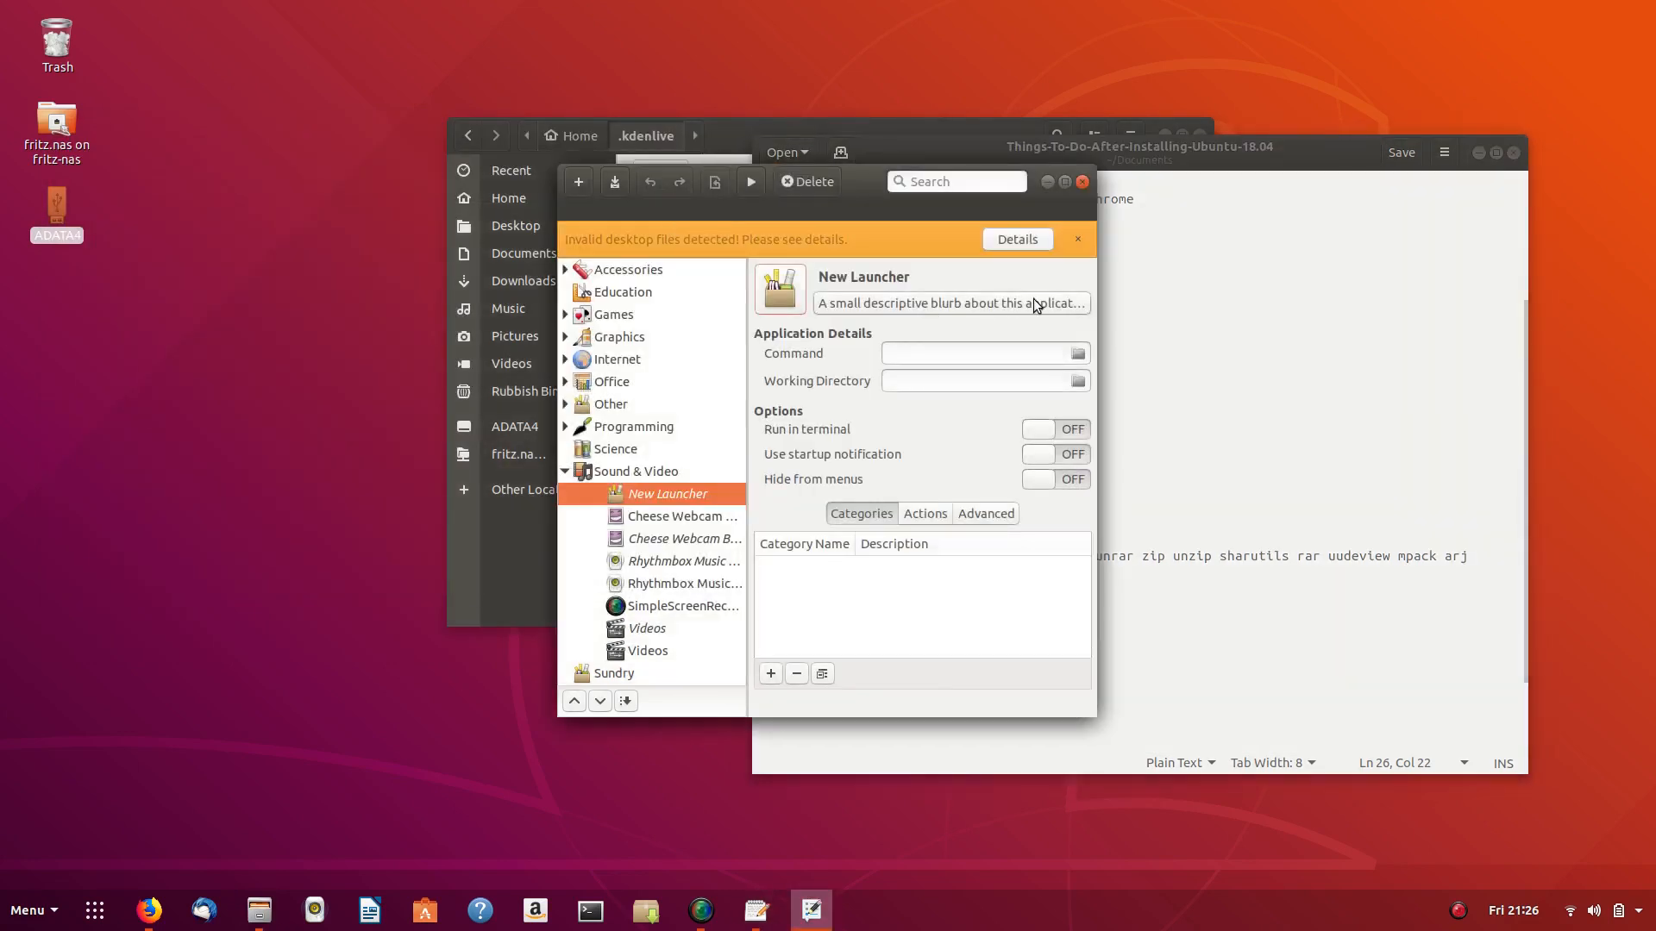
click(778, 294)
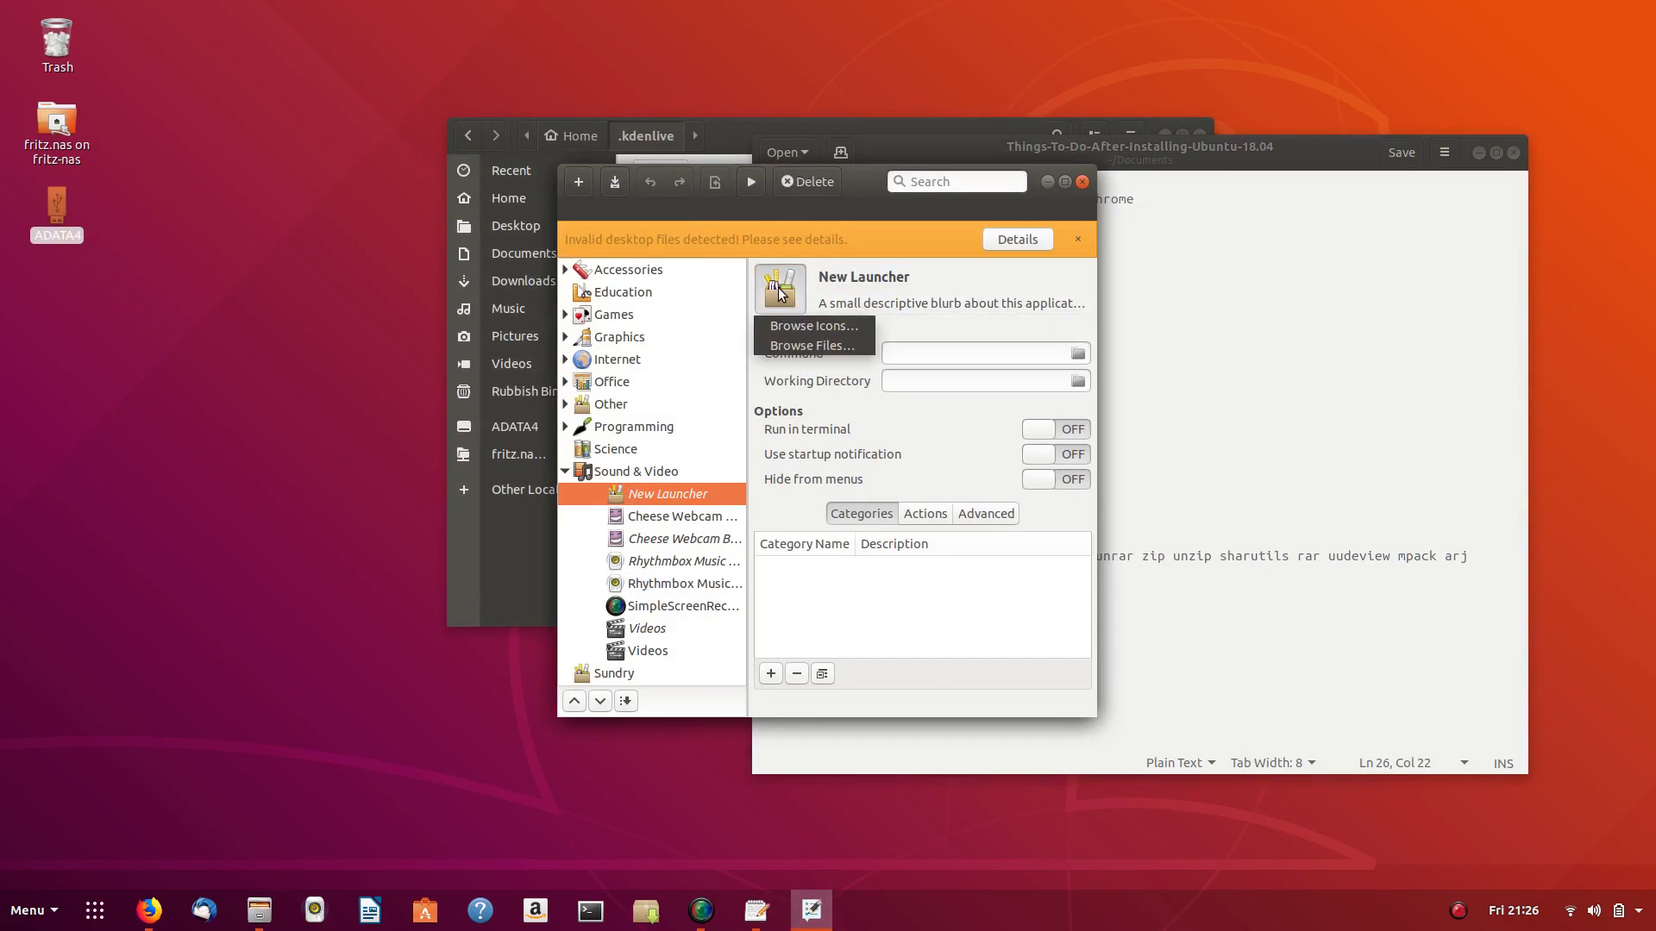
click(812, 345)
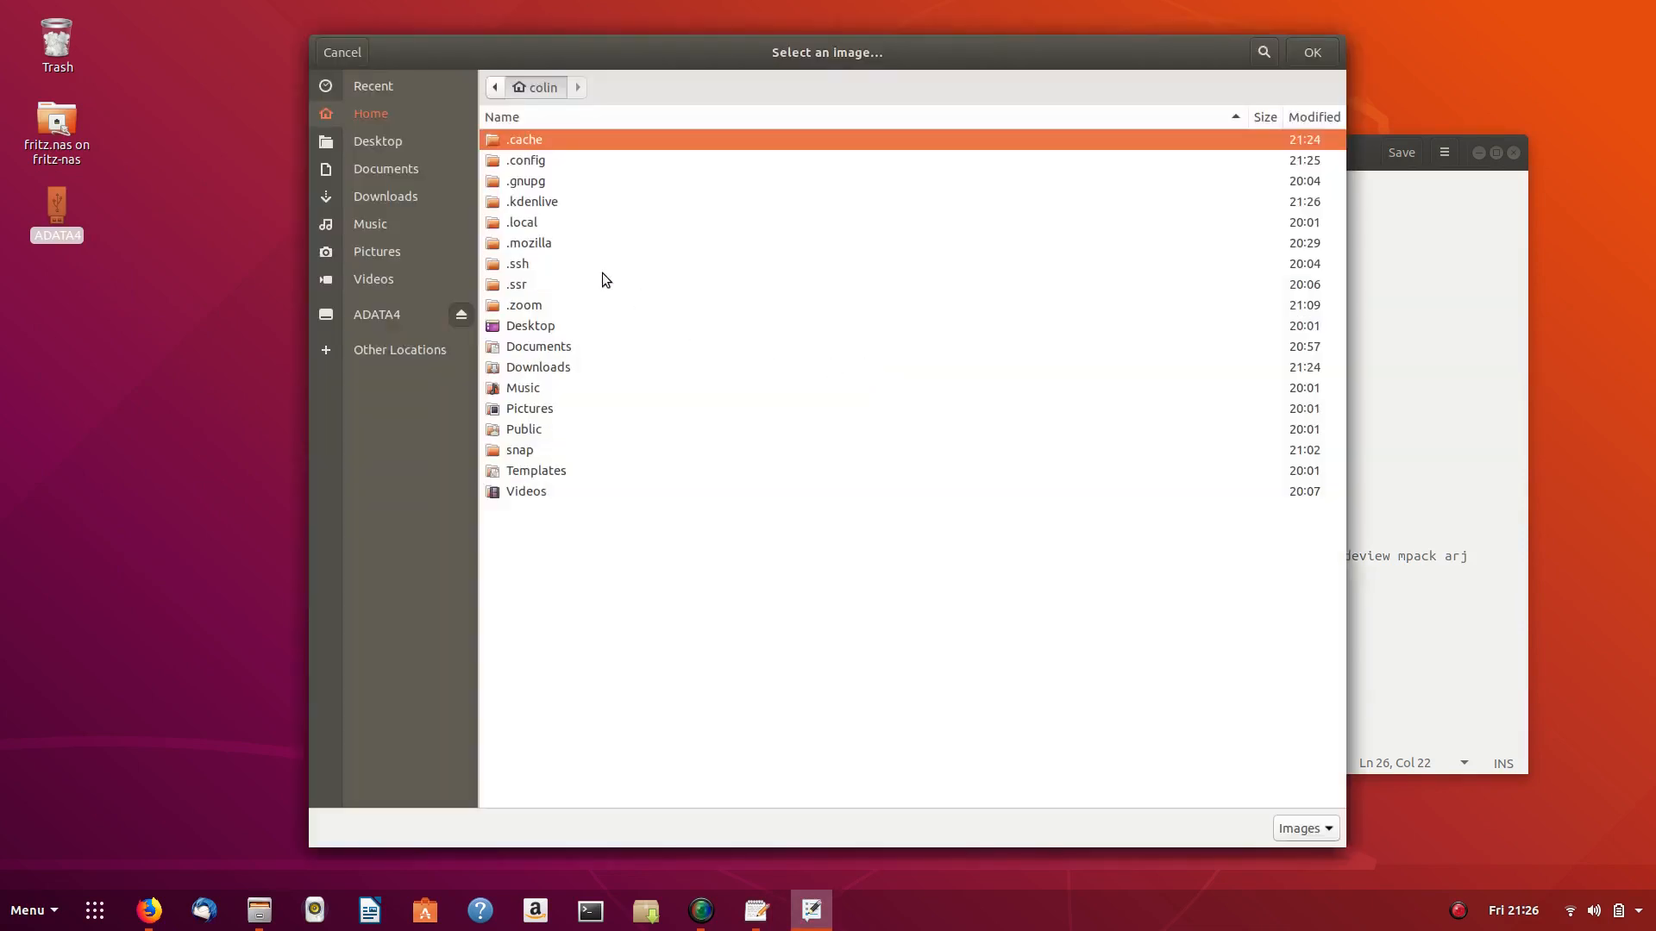
double_click(524, 204)
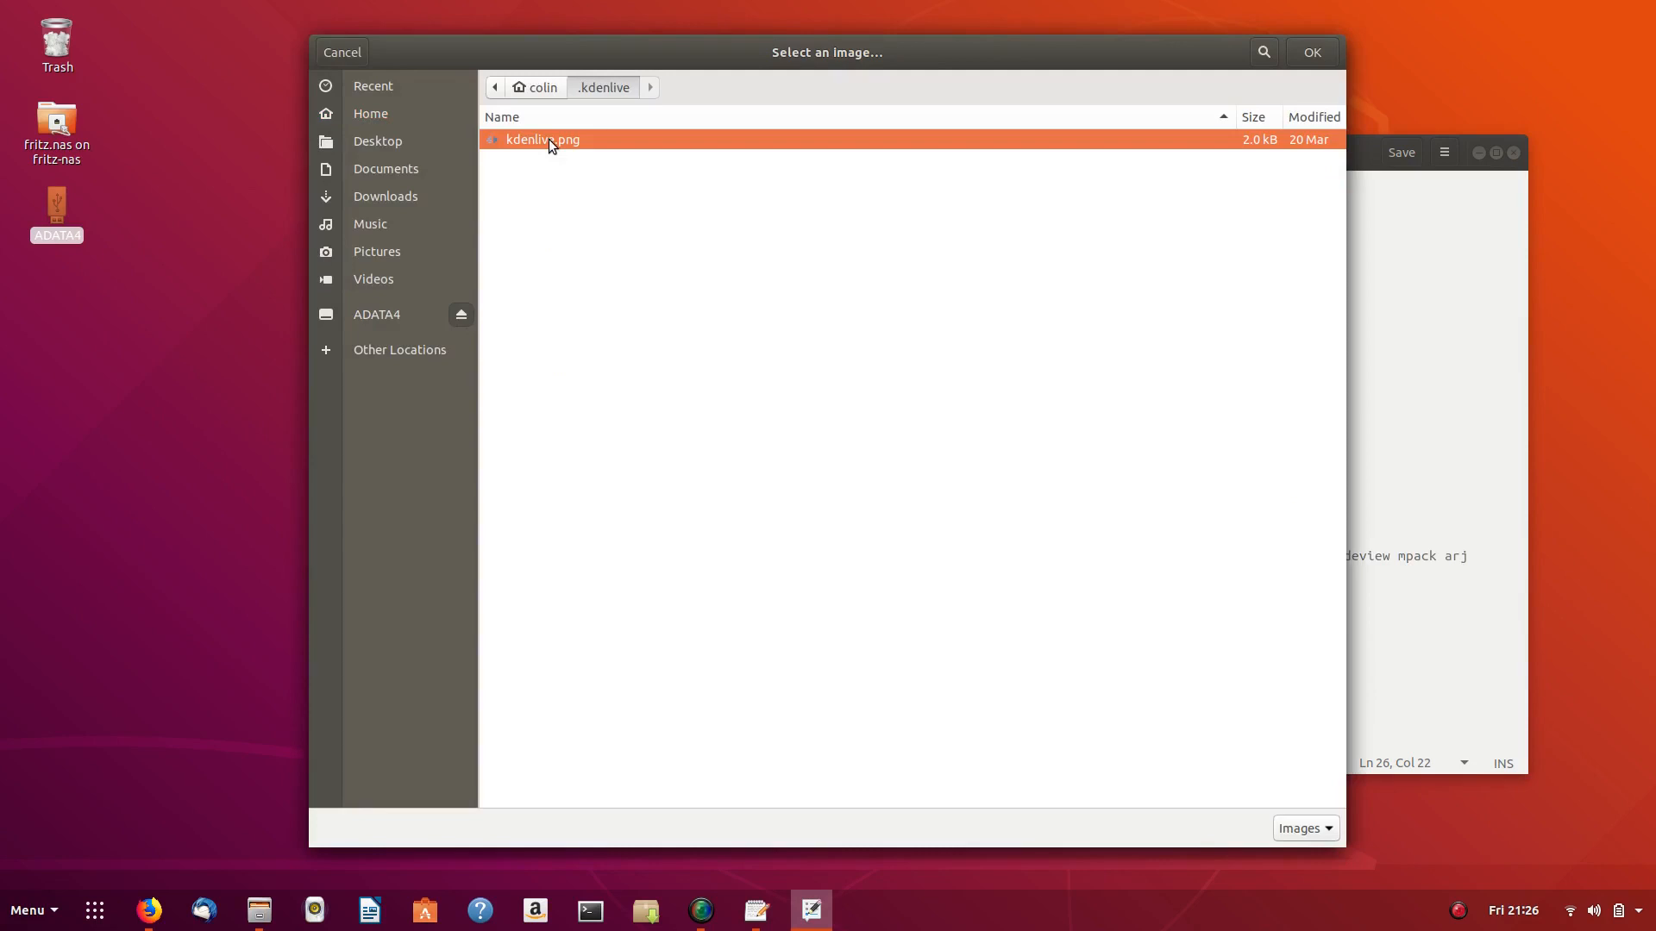
click(1319, 54)
click(908, 274)
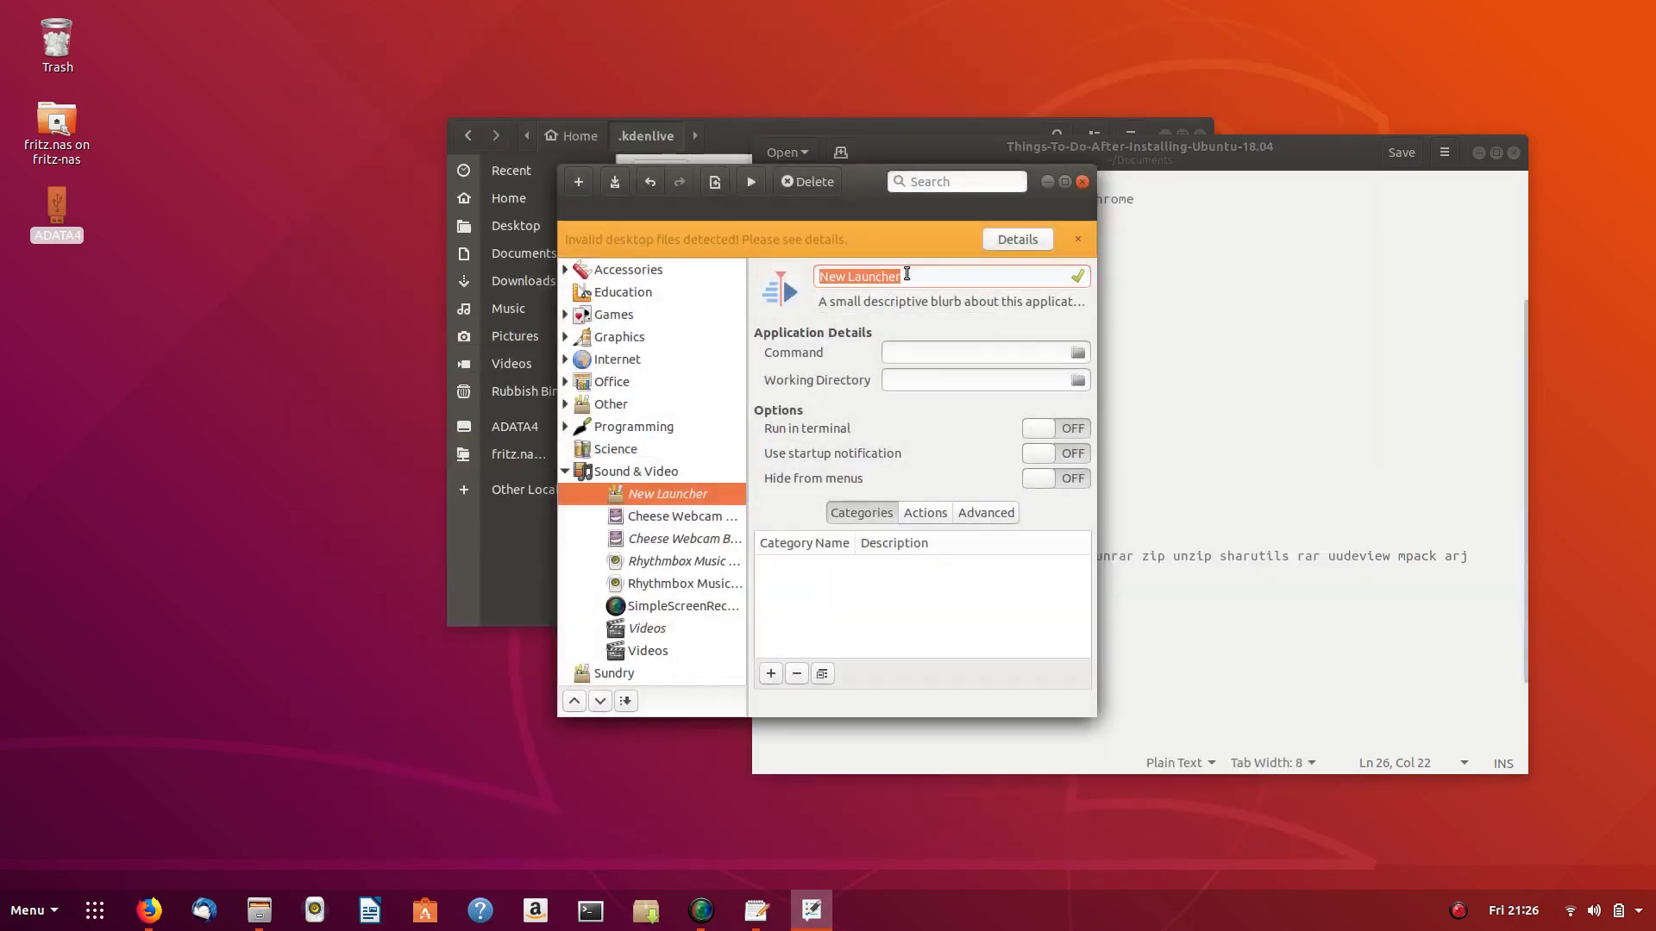
text(K)
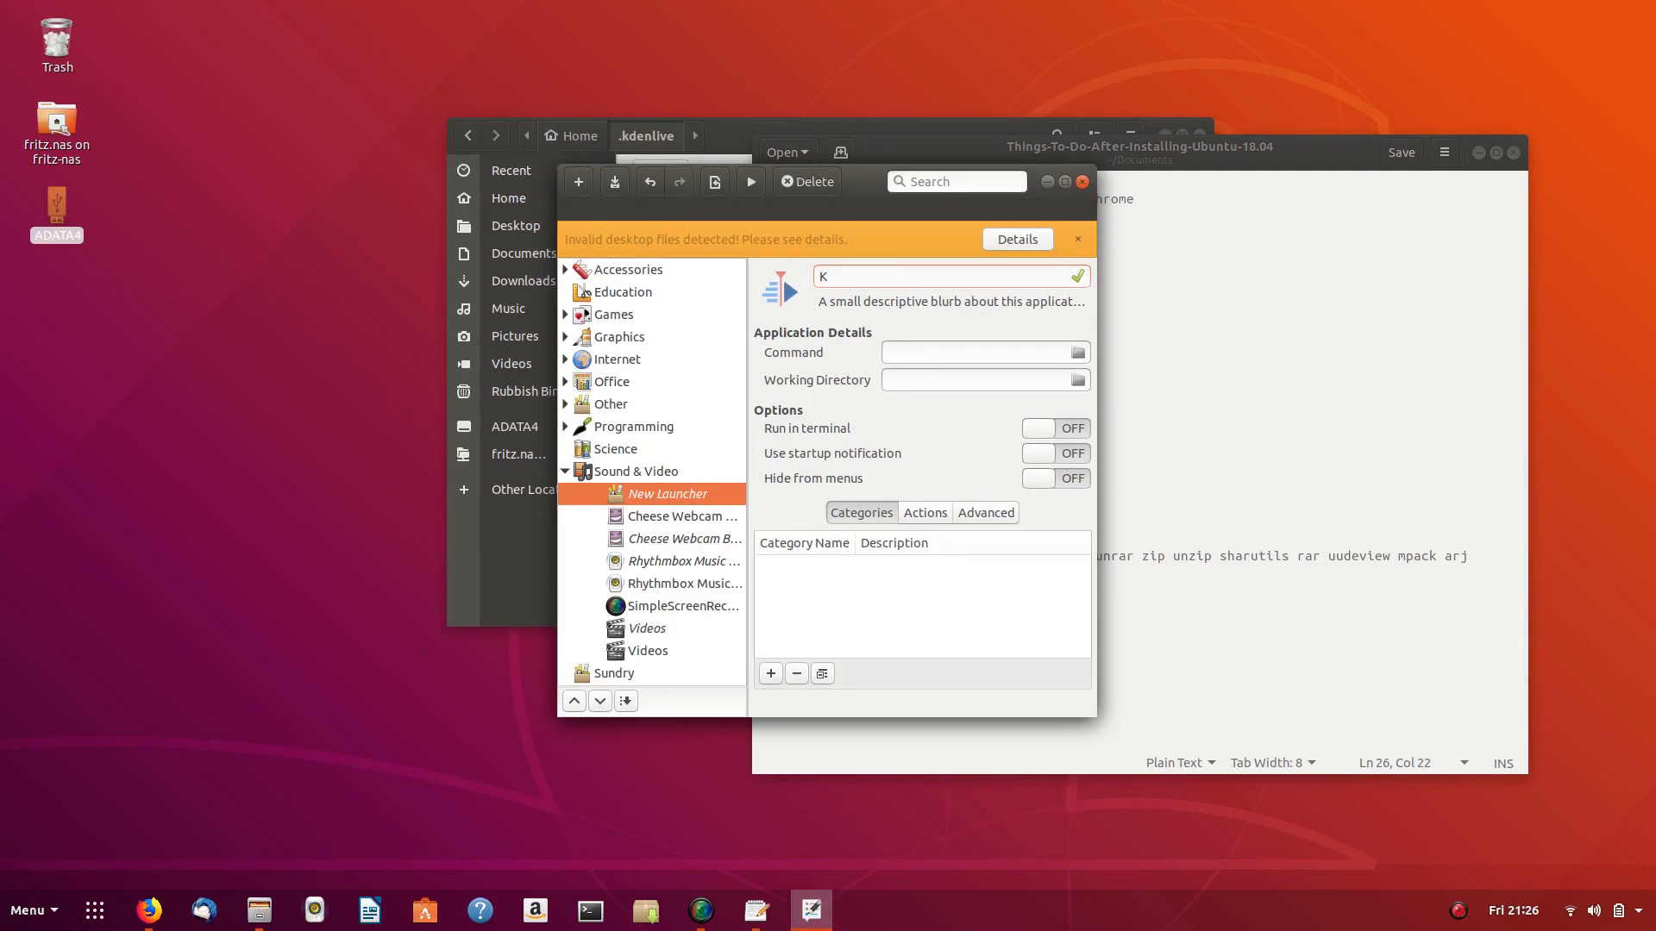
text(denlive)
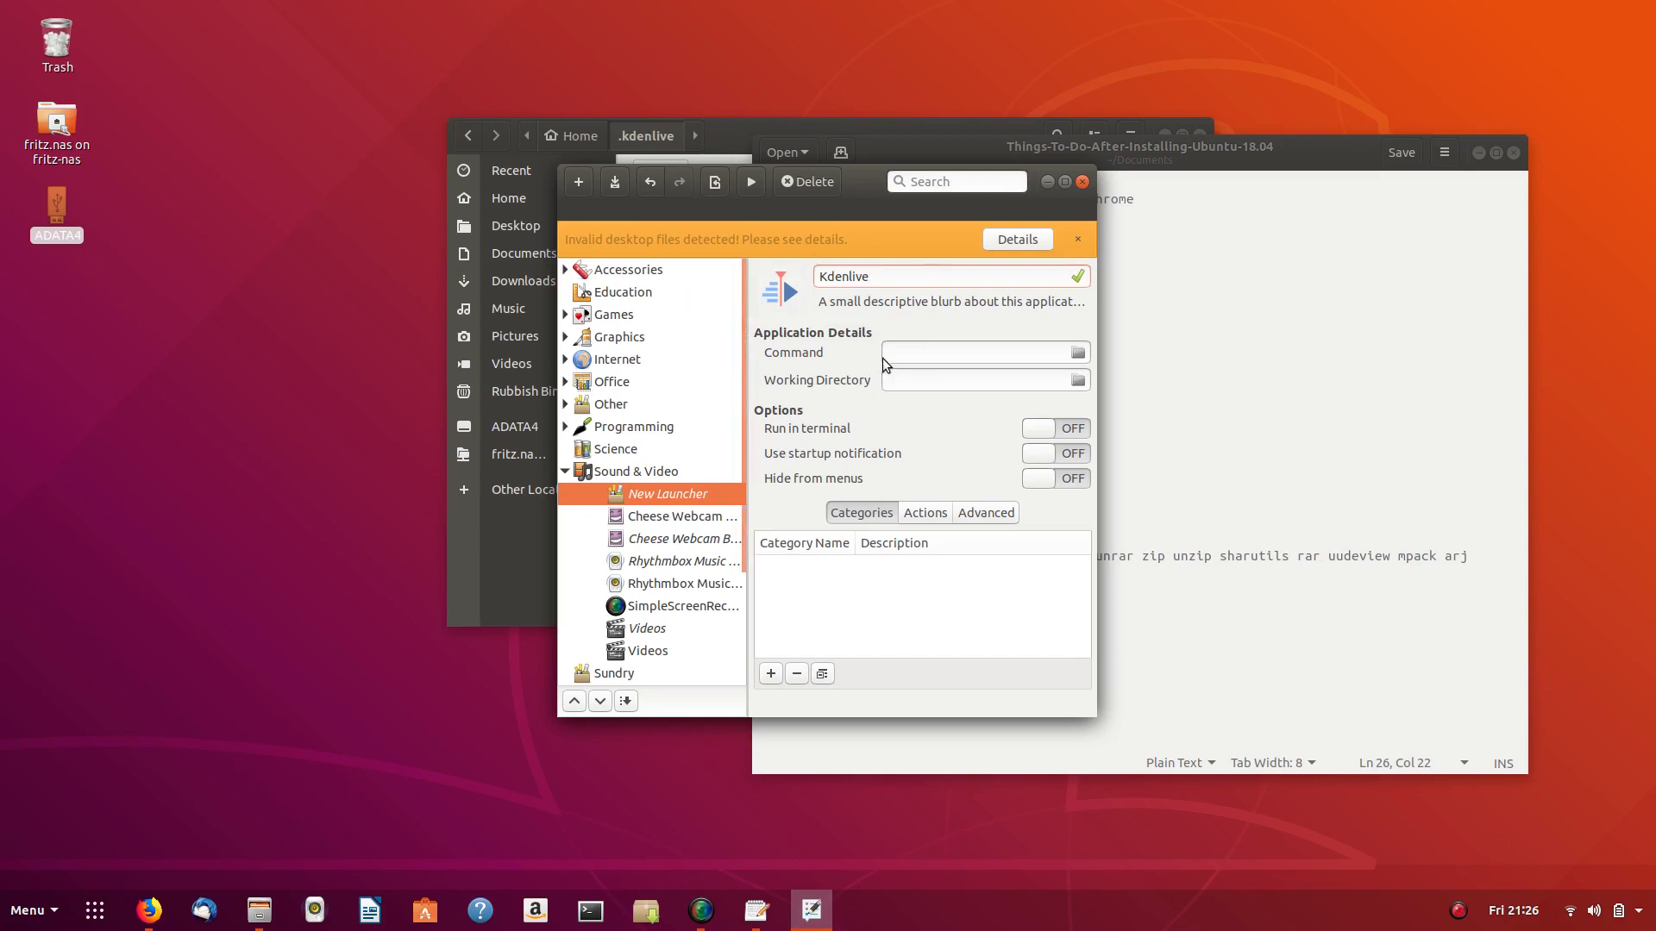
- Set its command to the kdenlive-18.04.0-x86_64.AppImage, save the launcher, and close MenuLibre
click(1078, 352)
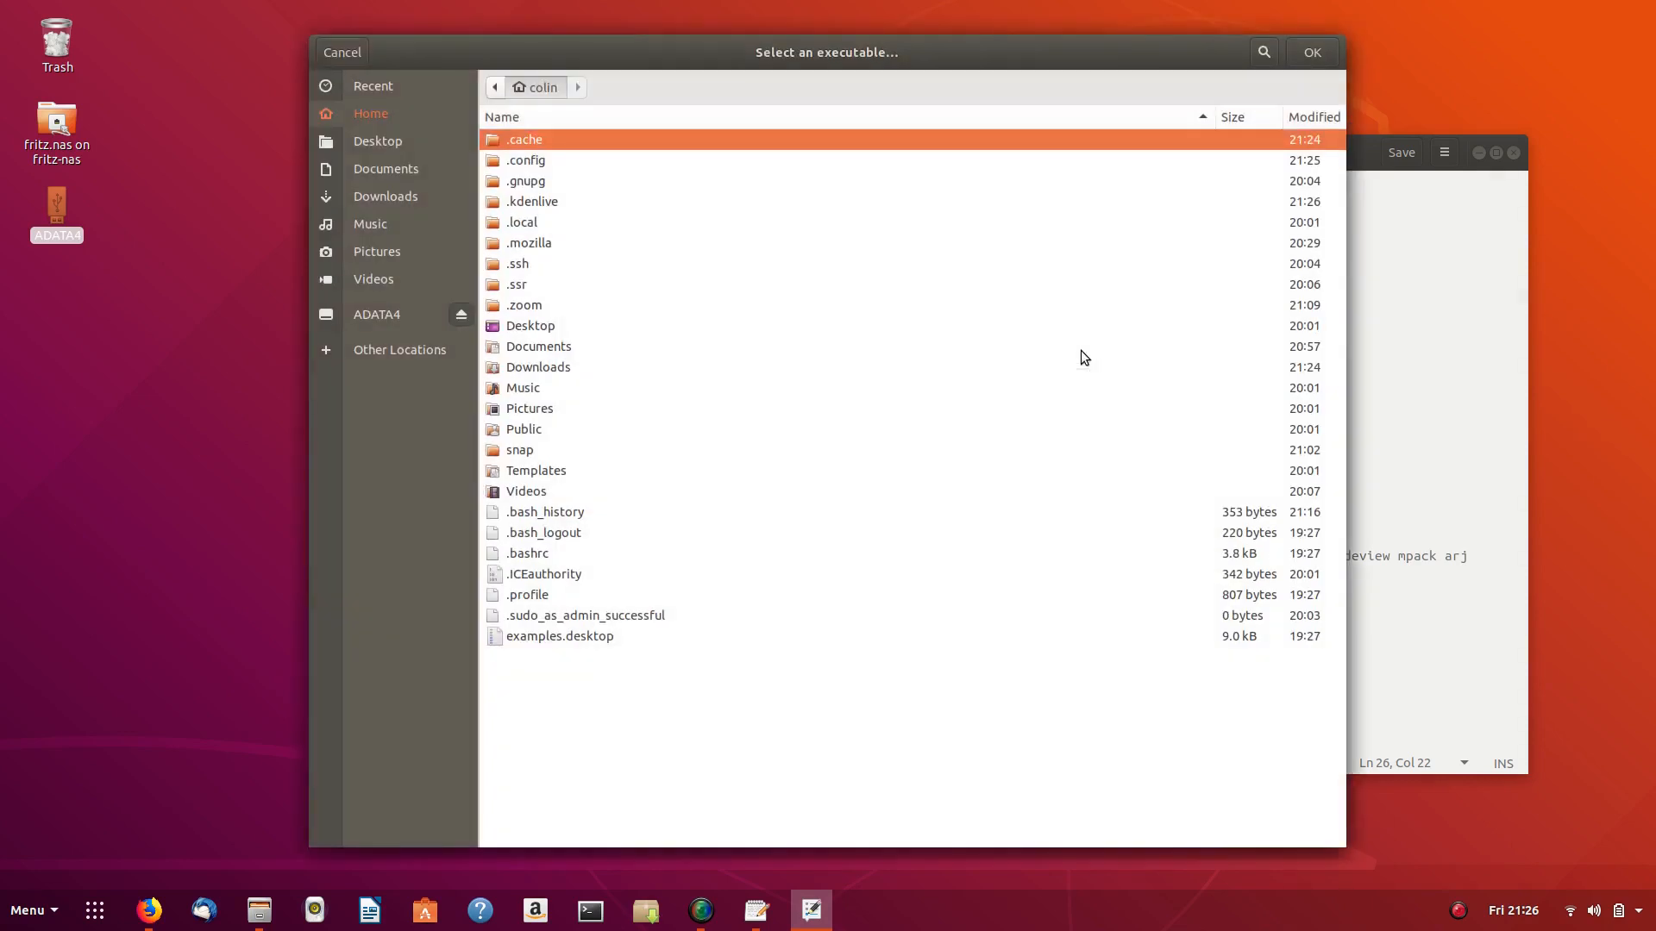
double_click(541, 200)
click(540, 159)
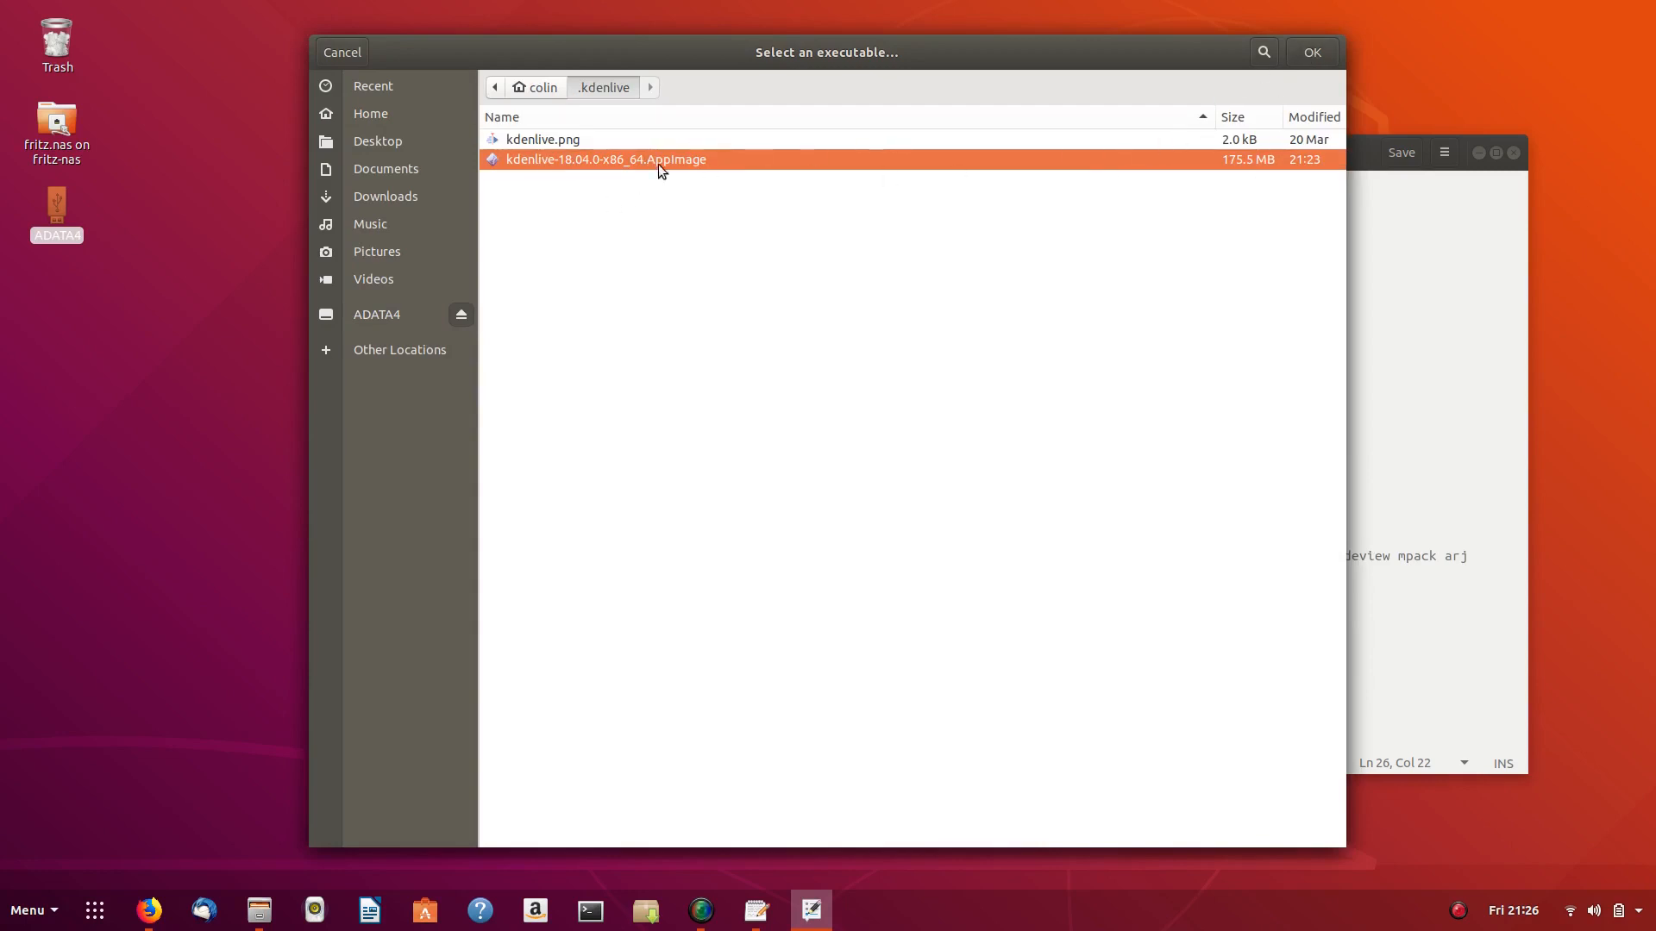
click(1320, 54)
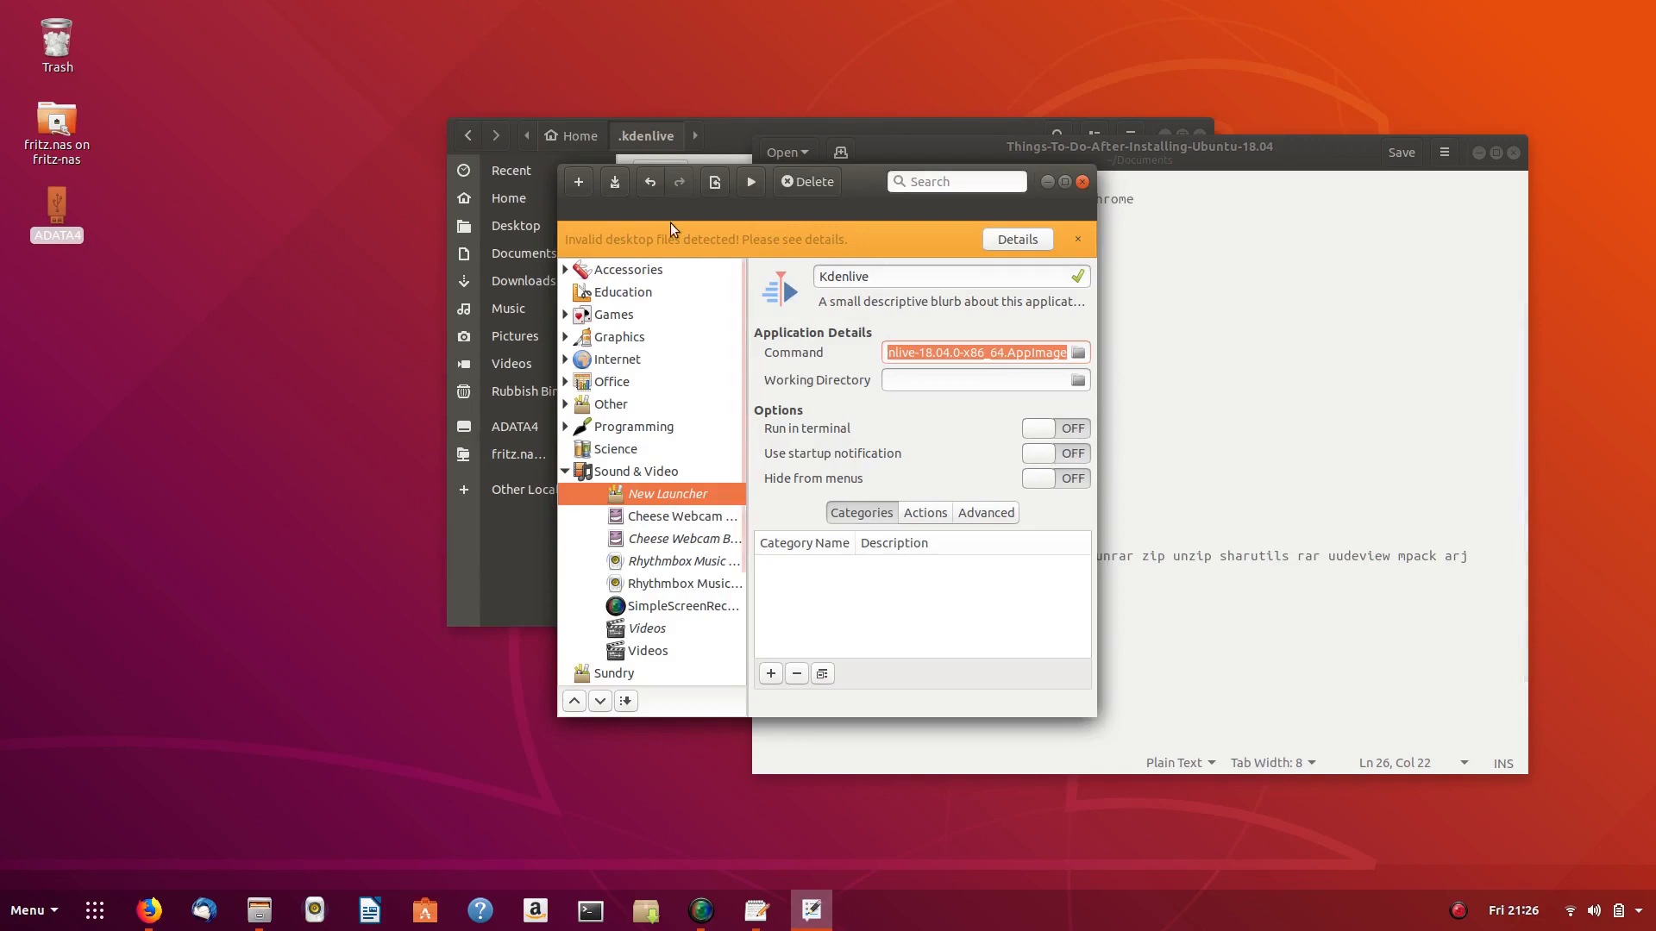
click(615, 184)
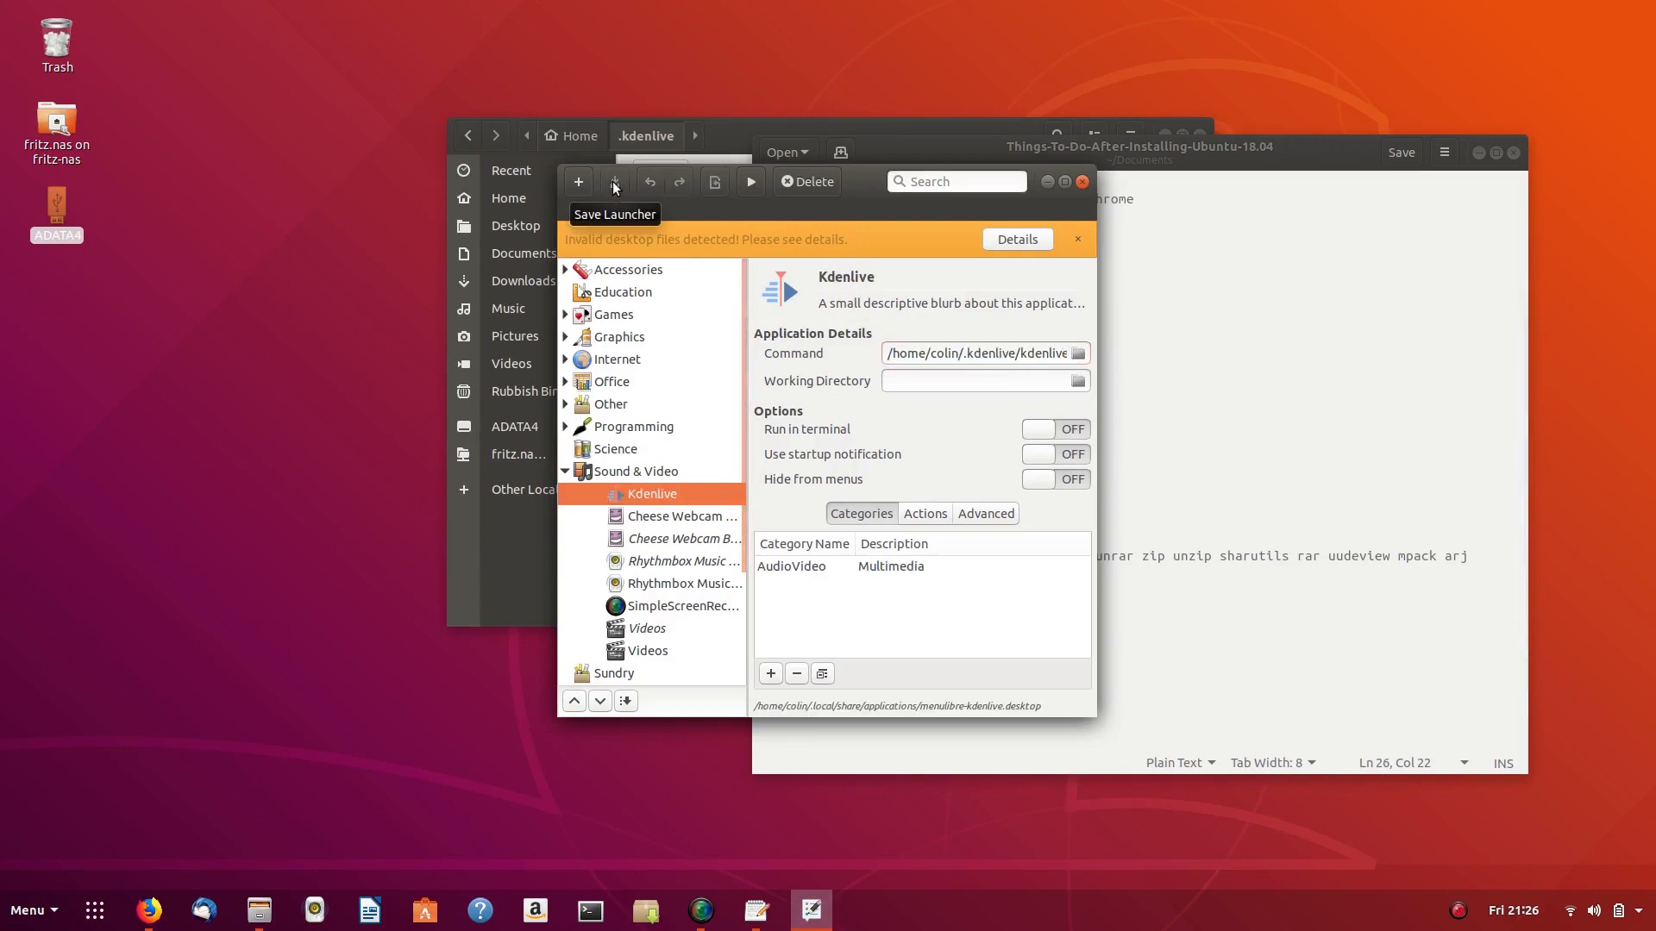
click(1082, 182)
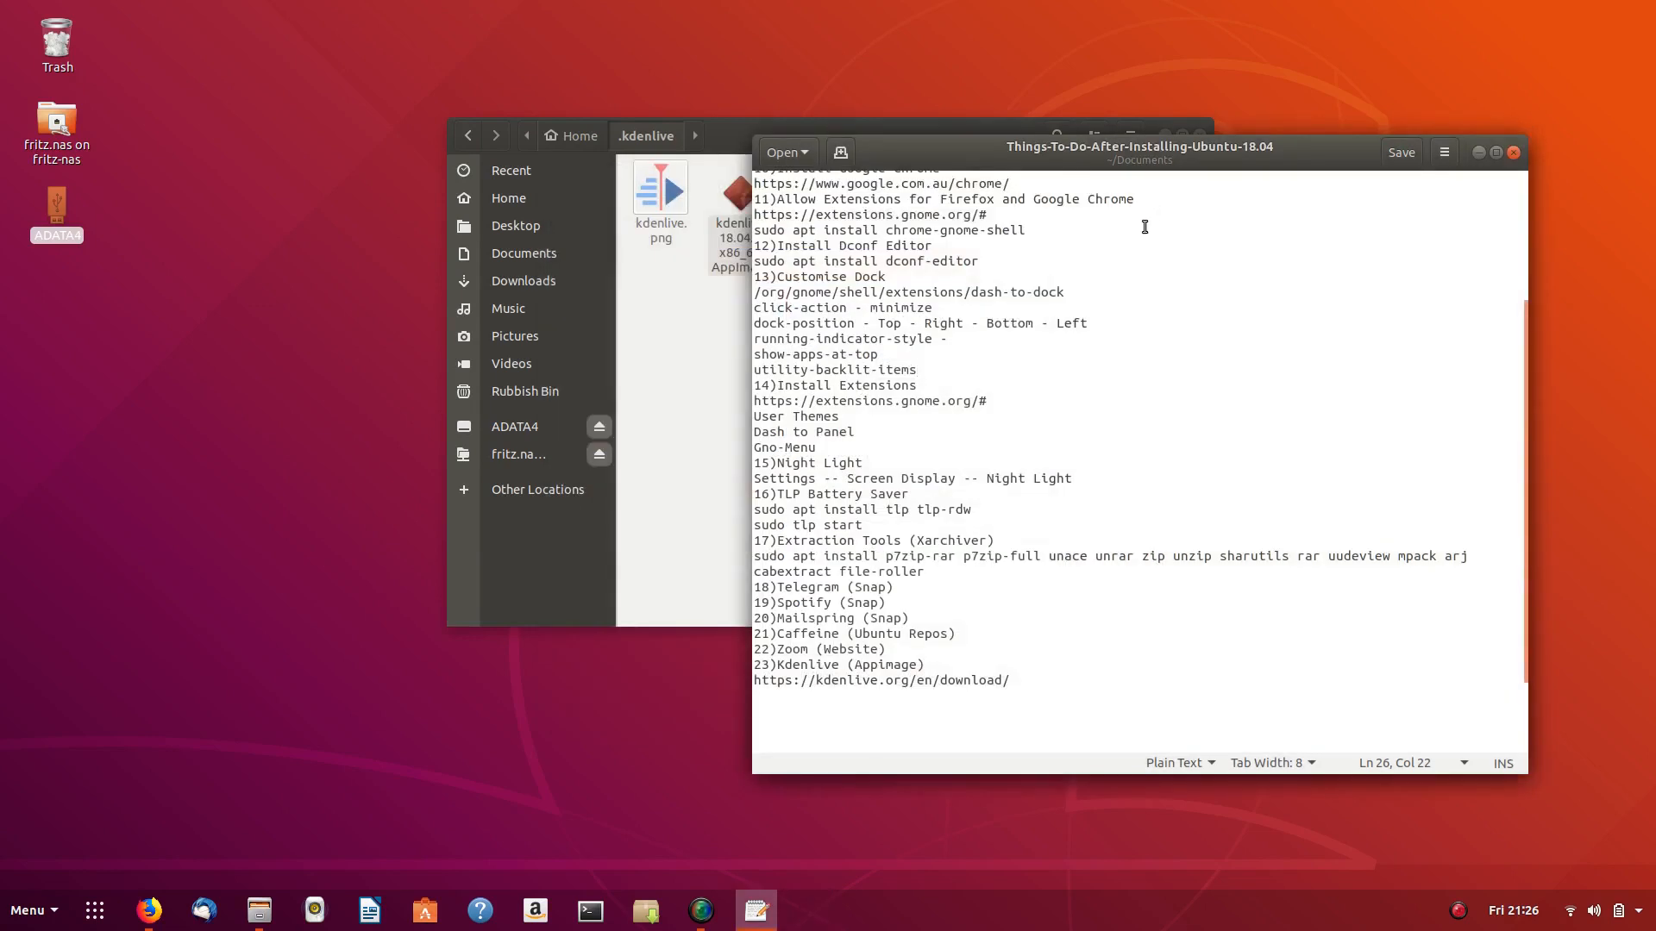
key(super)
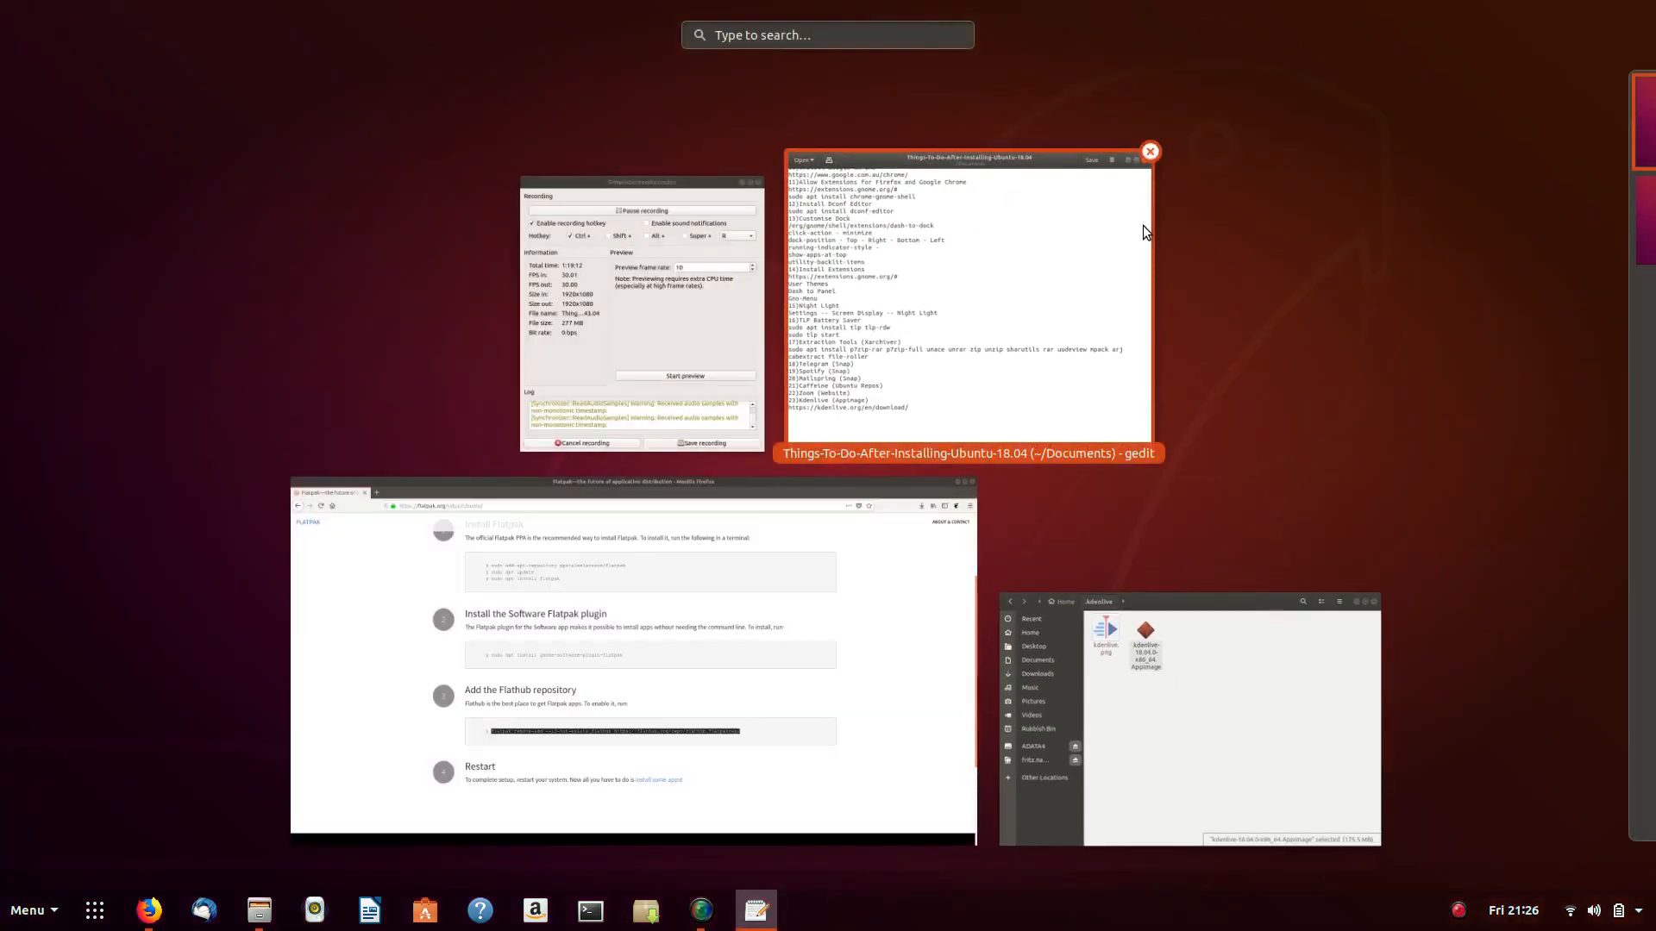
text(kde)
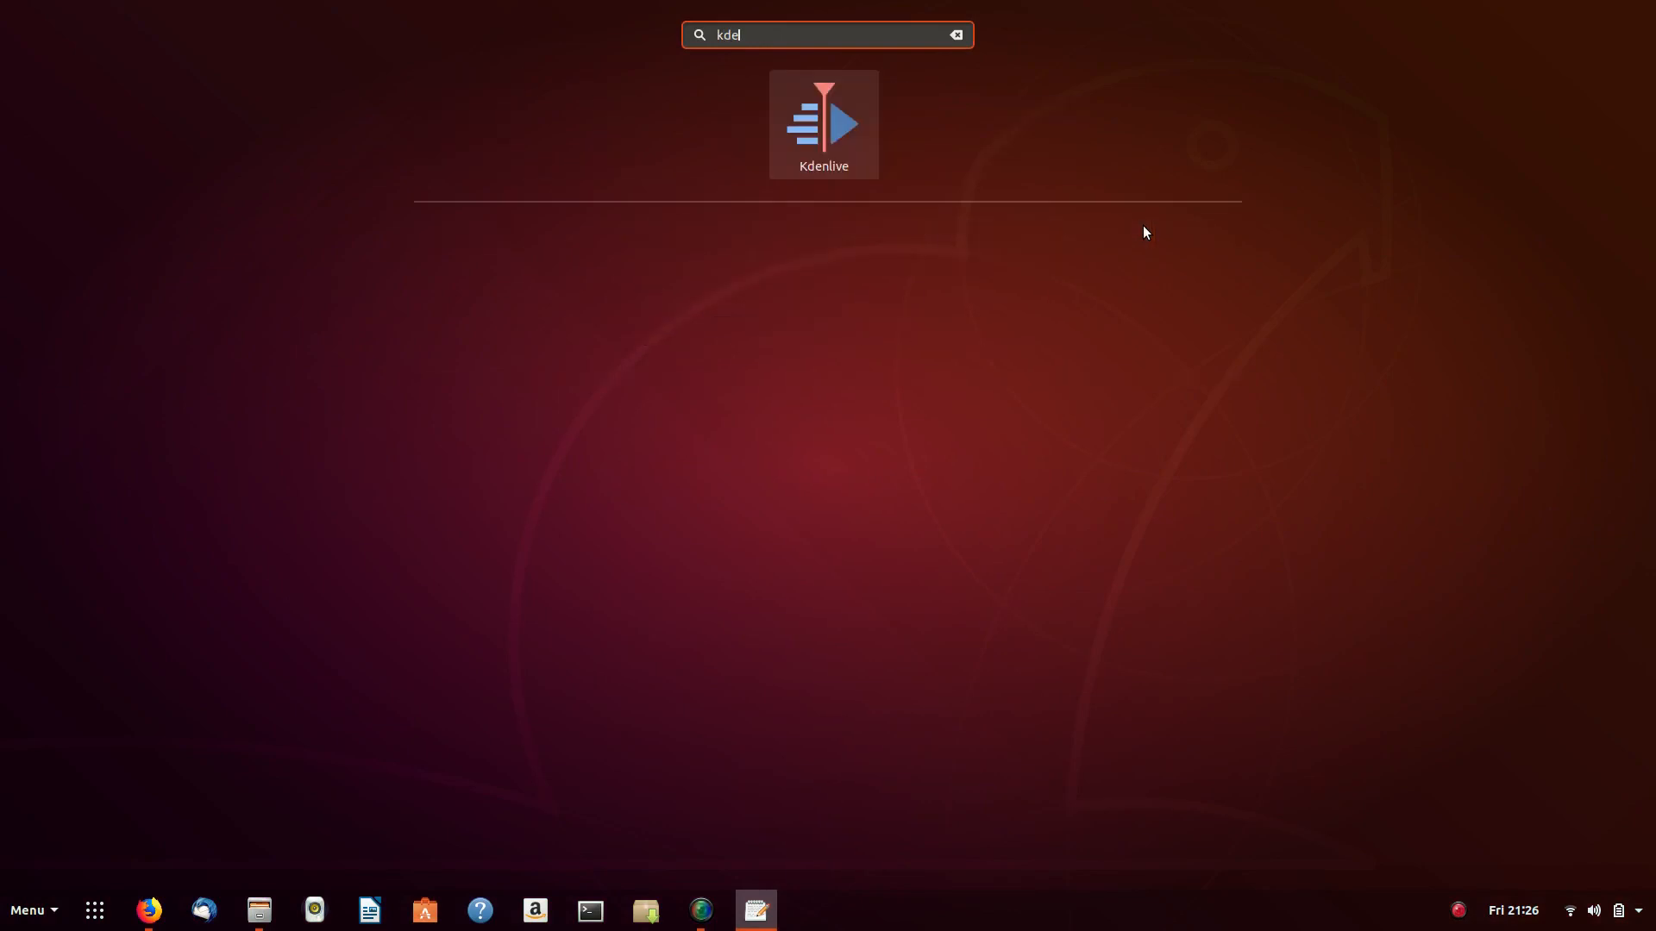
key(Escape)
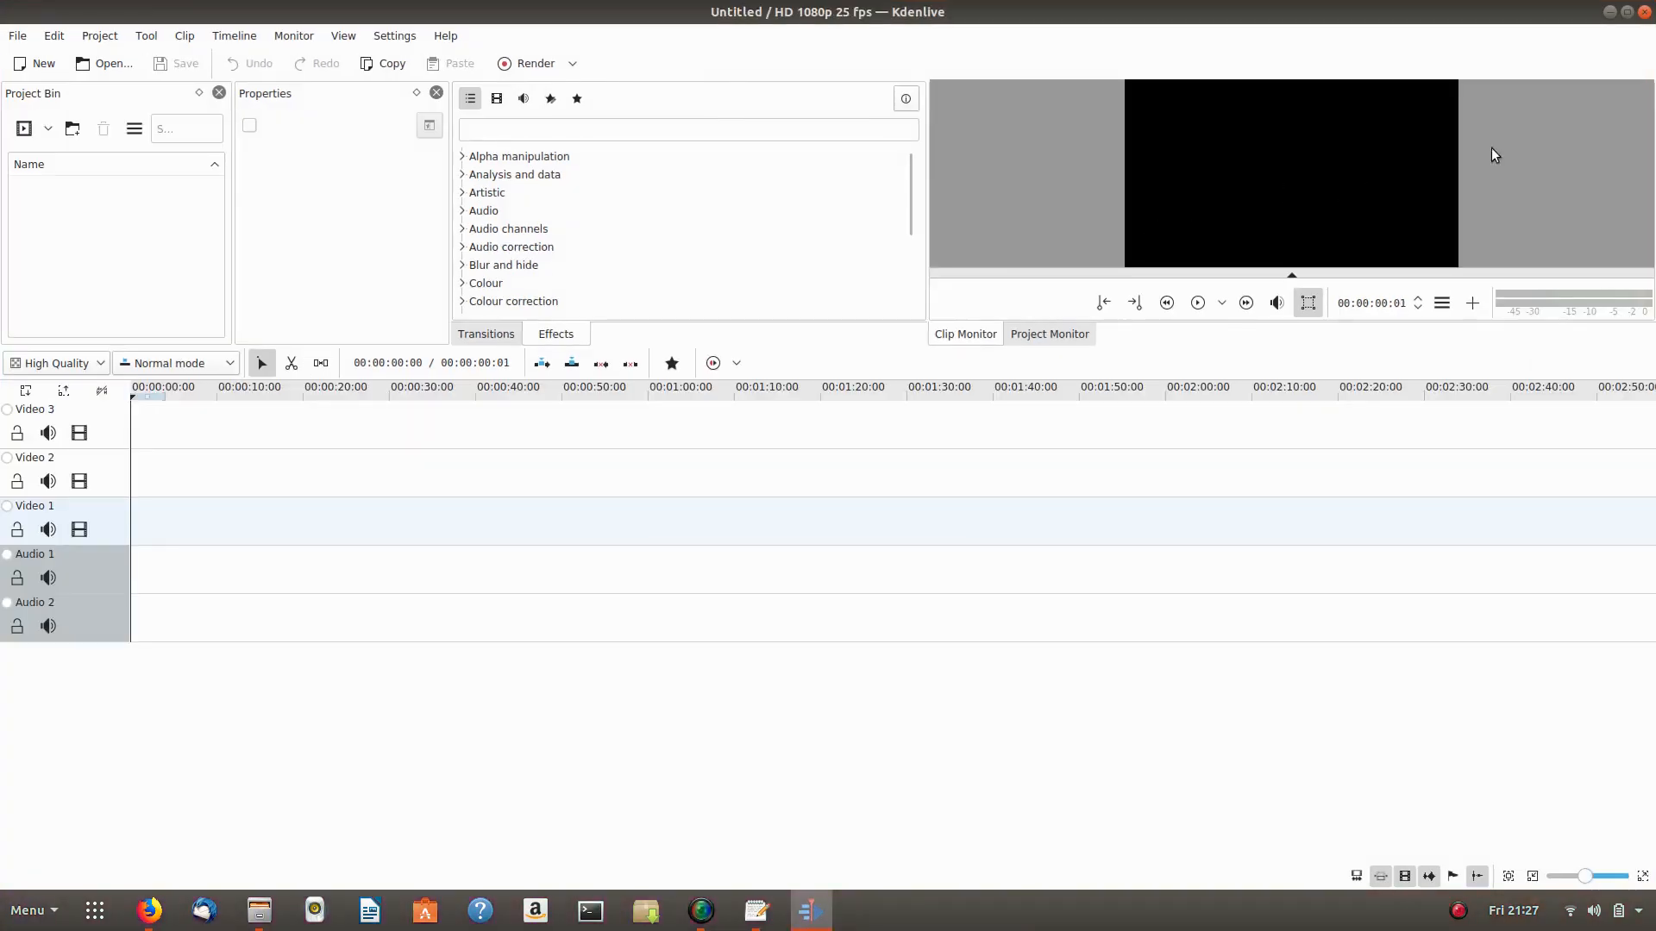
click(1644, 12)
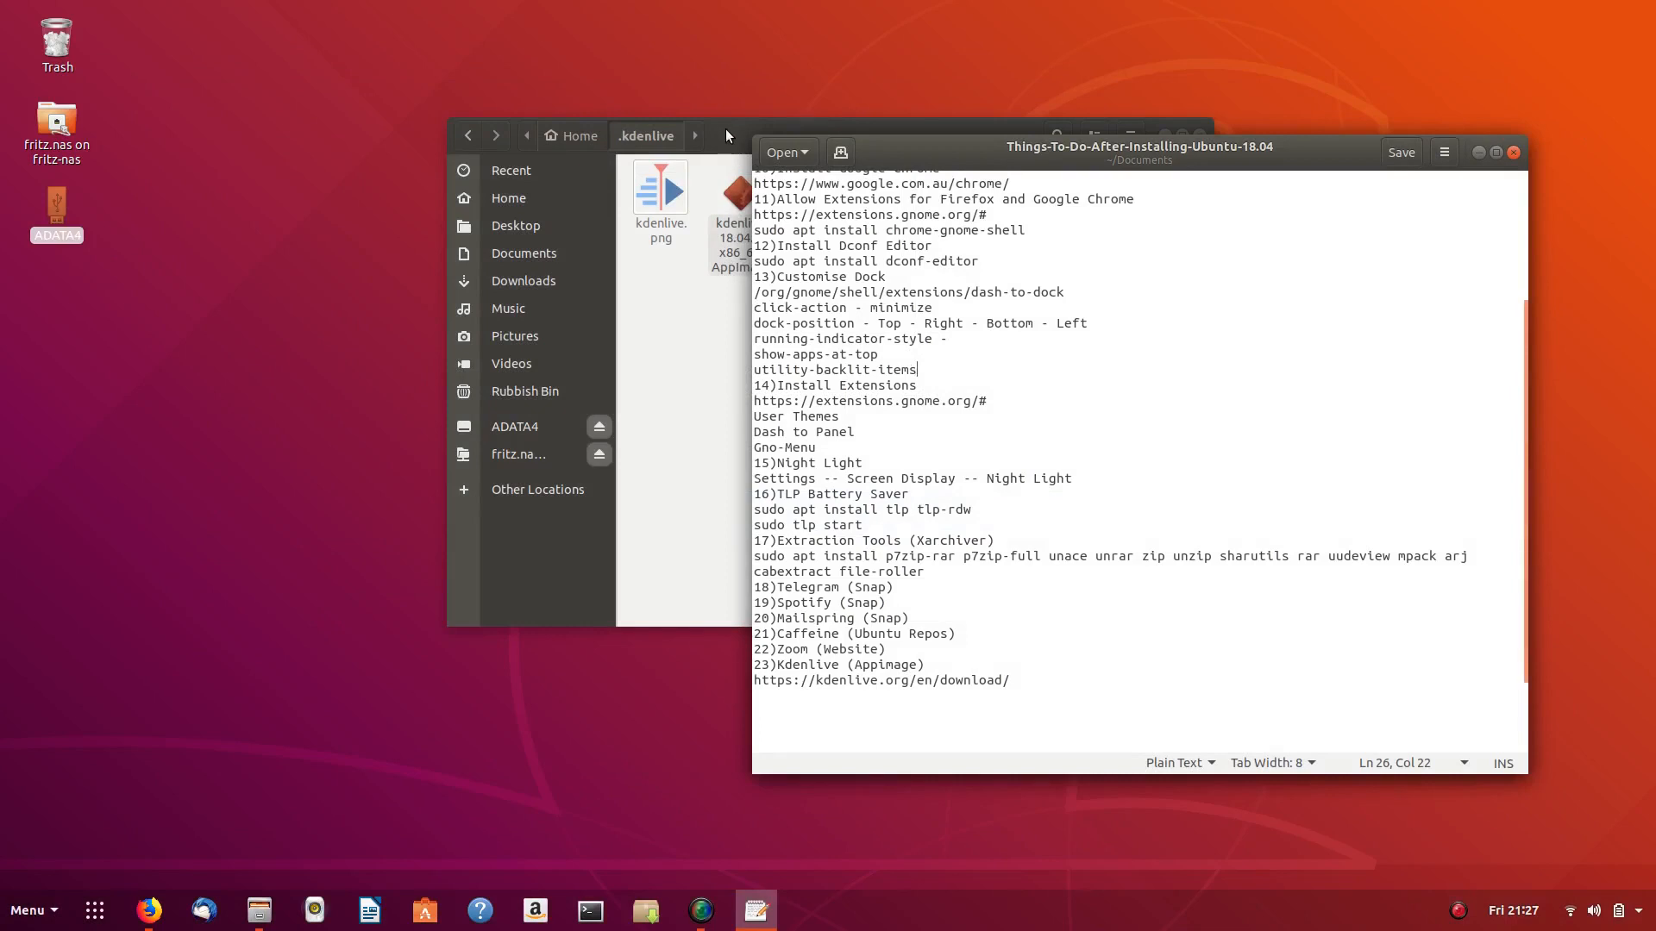
- Close the gedit notes document and then the Files window
drag(726, 128, 537, 83)
click(1319, 152)
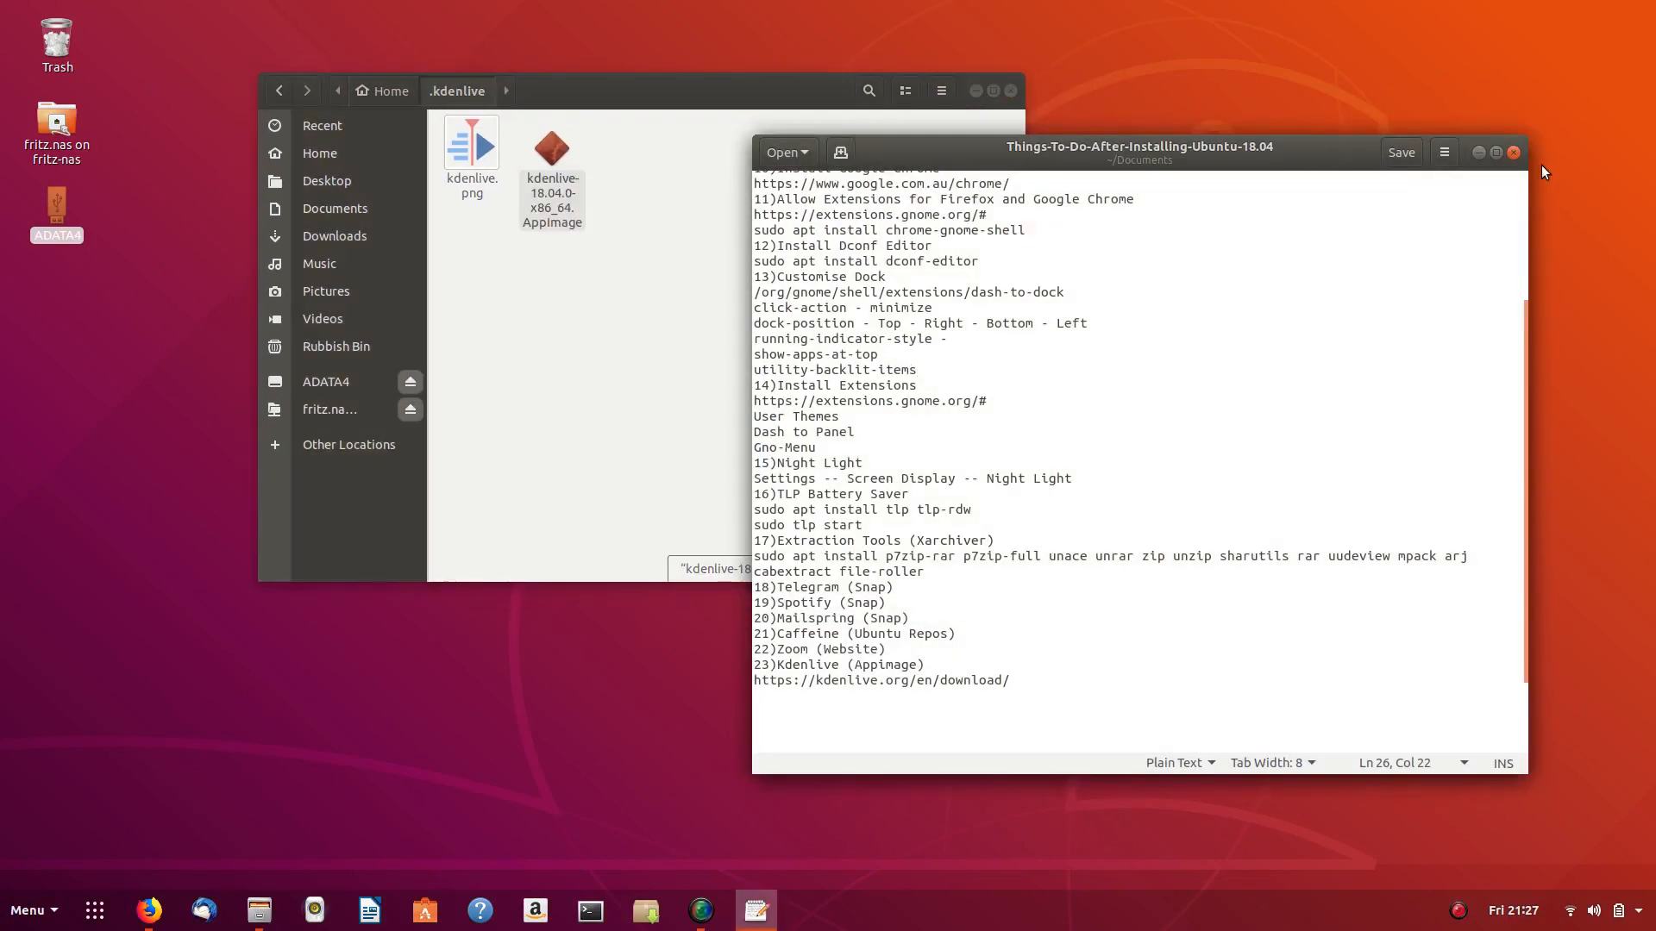
click(1514, 154)
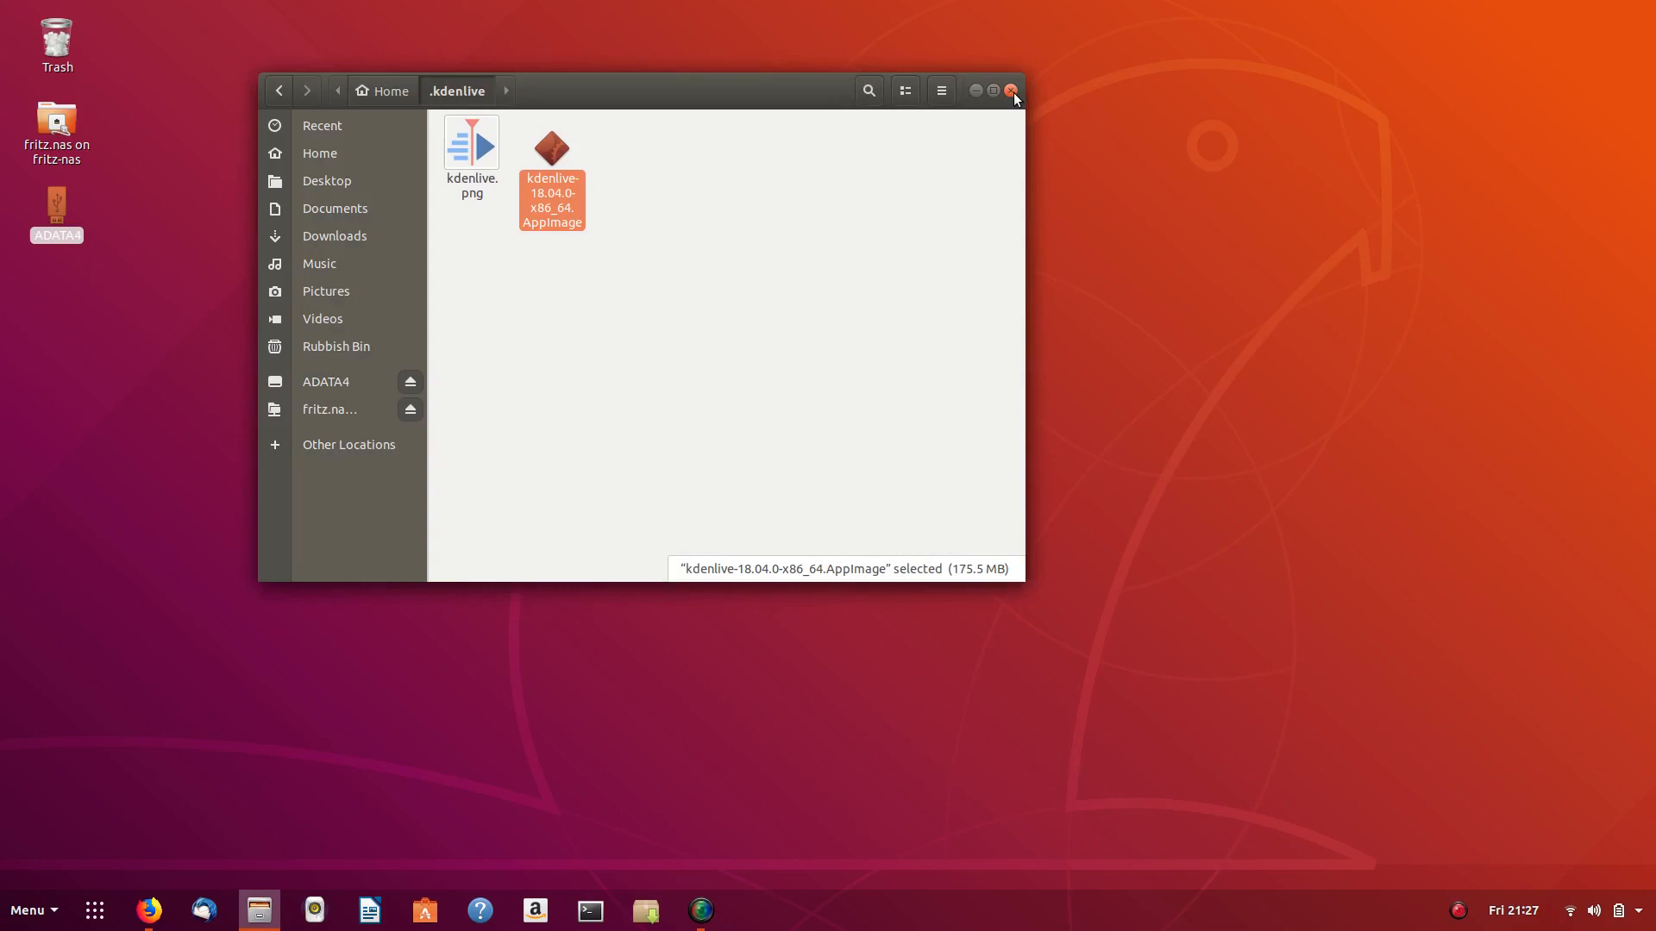
click(1014, 92)
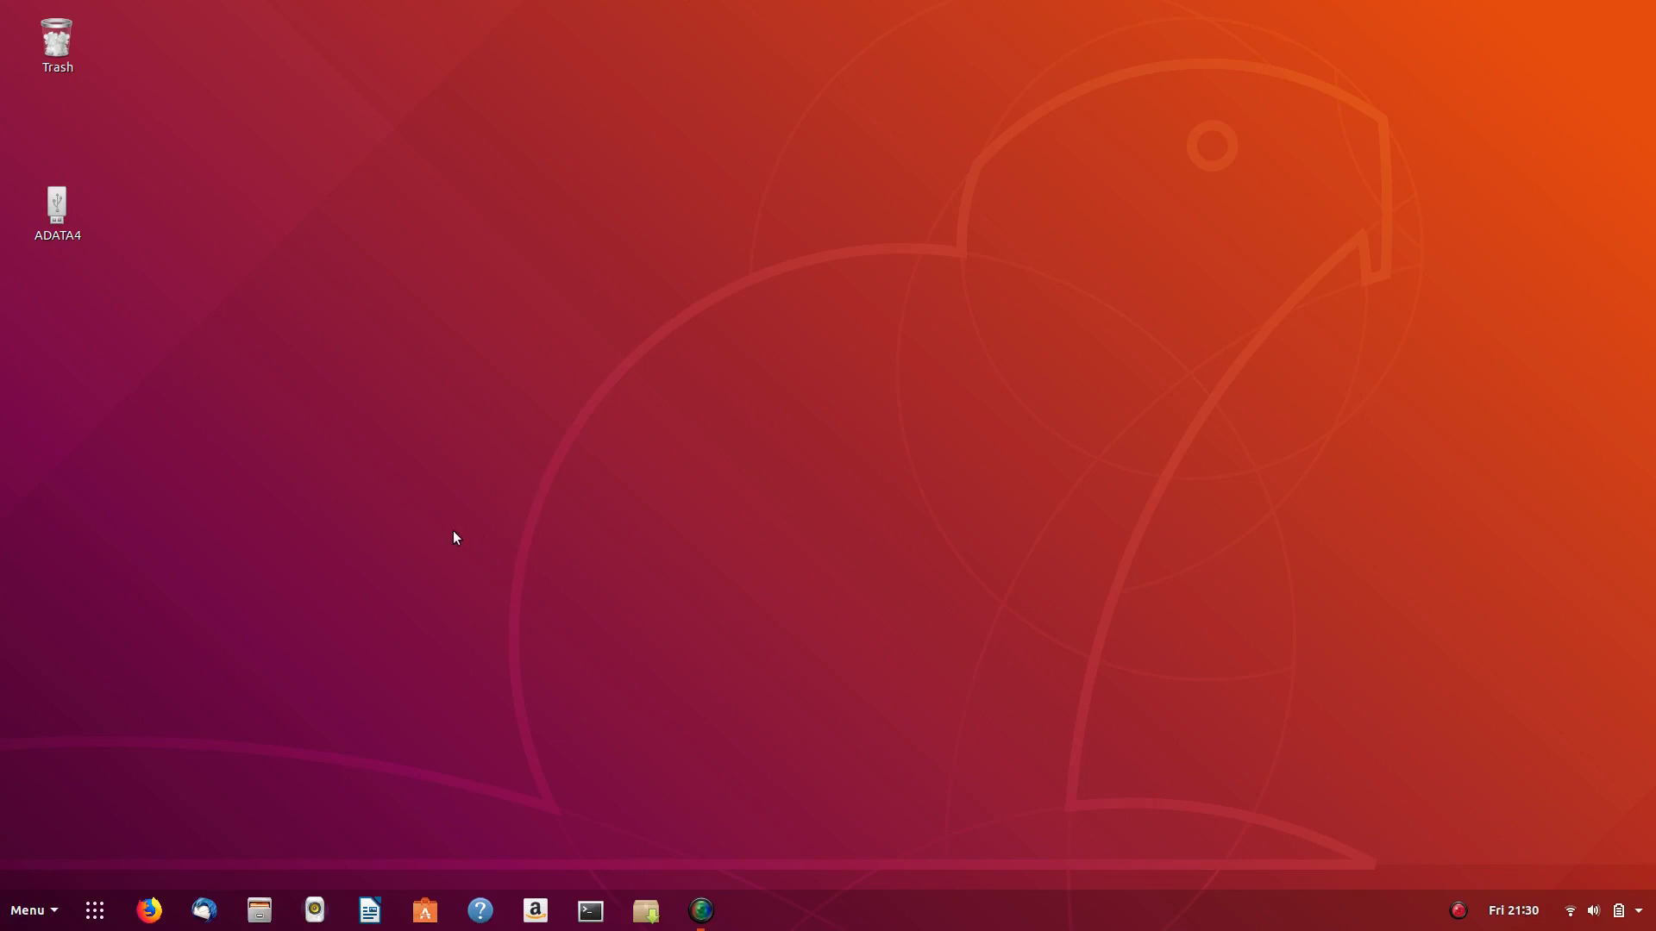
- Open com.spotify.Client.flatpakref from Downloads, launching Ubuntu Software to install Spotify
click(259, 911)
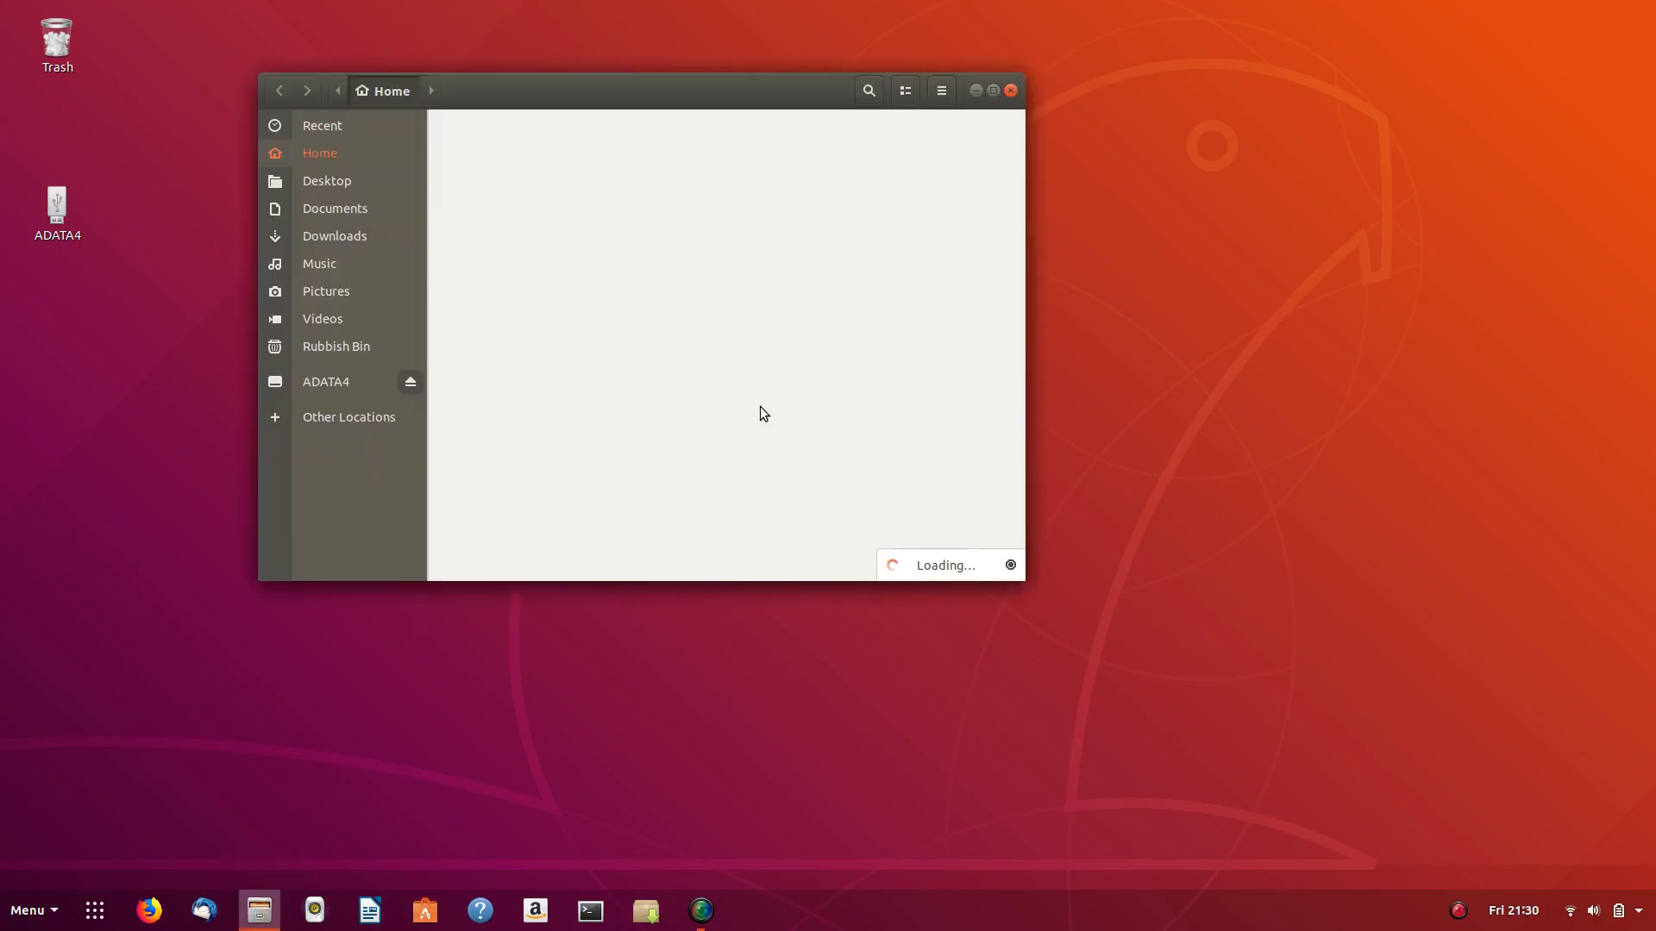
double_click(632, 148)
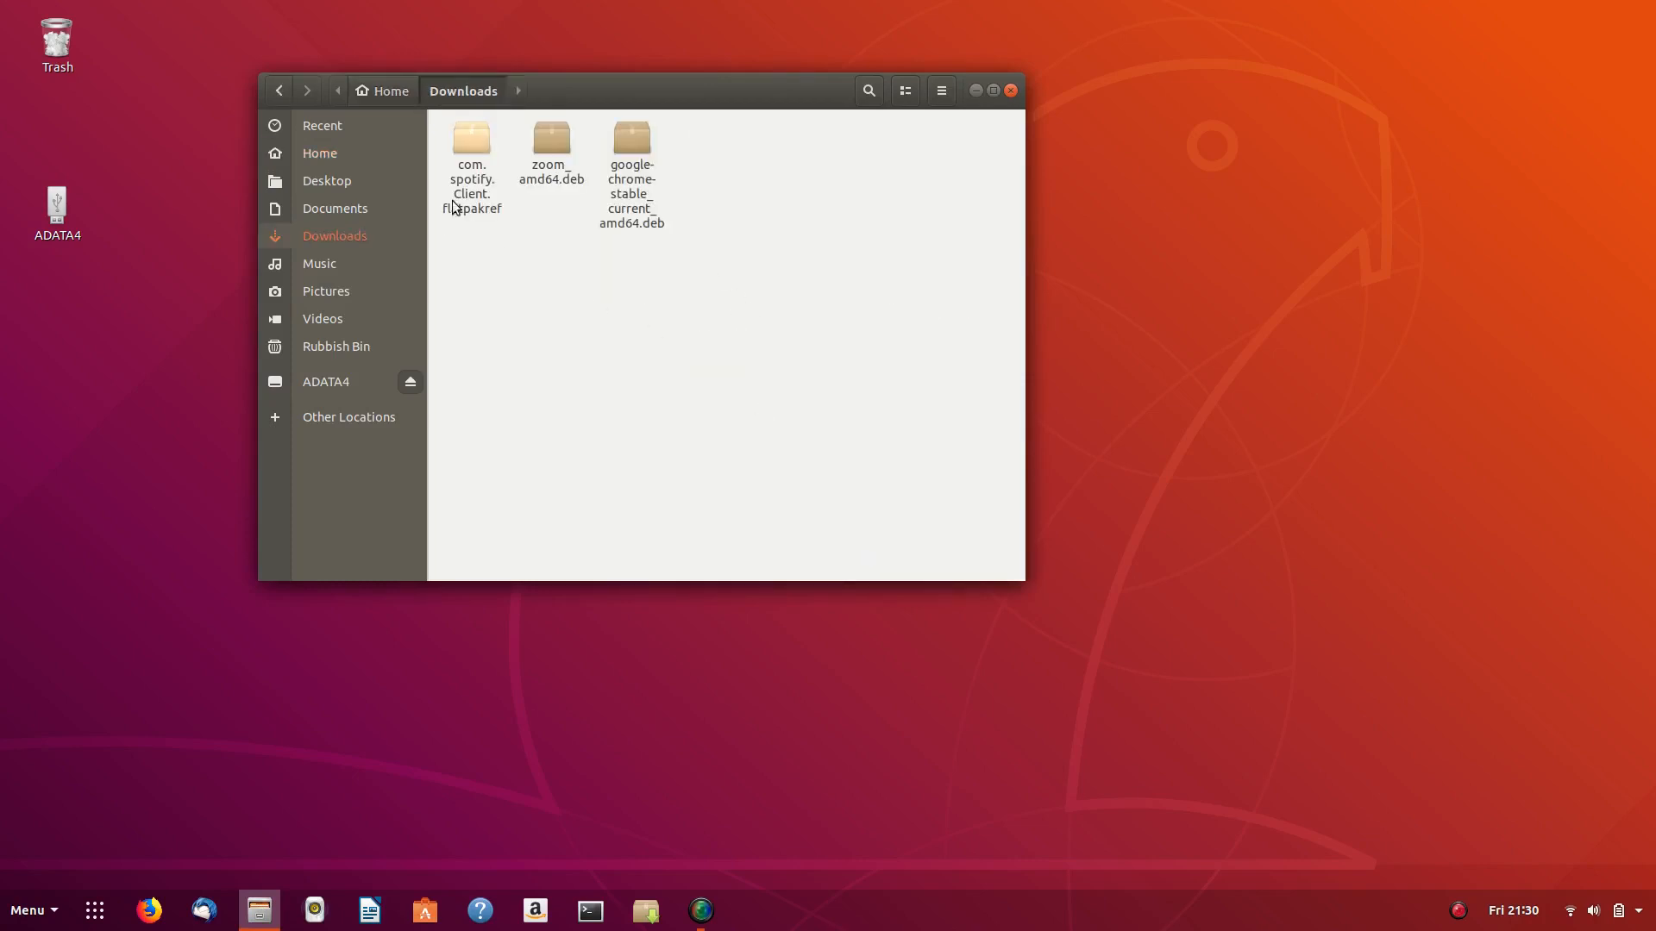
double_click(470, 142)
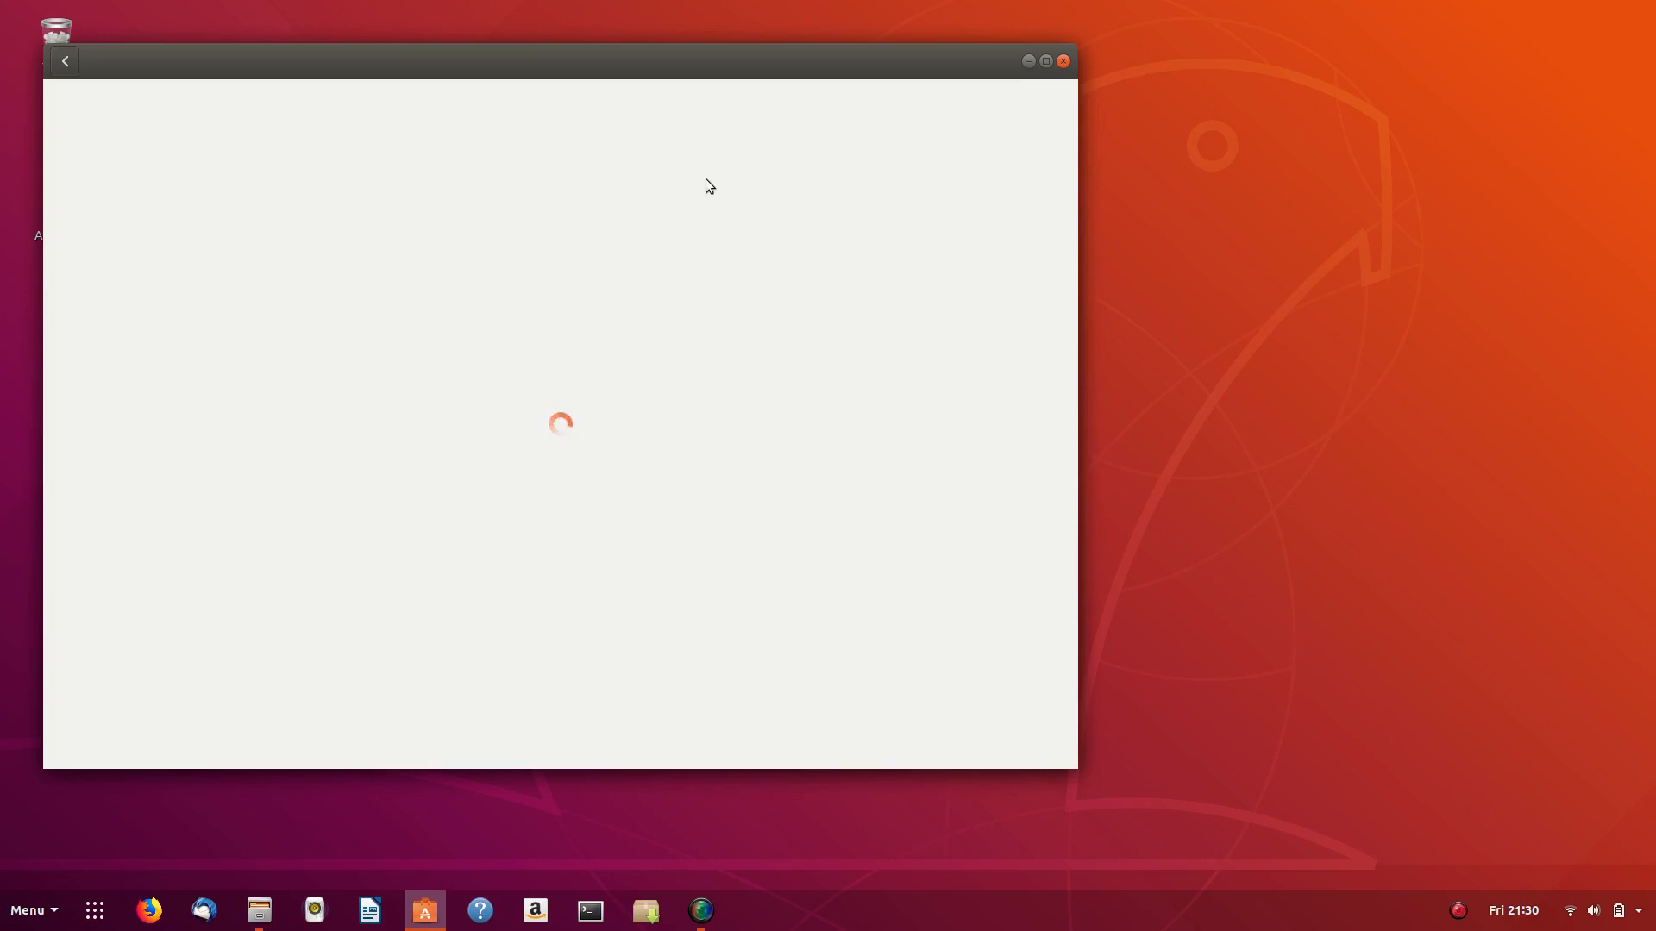
- Install Spotify 1.0.77.338 from Flathub, wait for completion, then bring up the activities search
drag(556, 59, 788, 55)
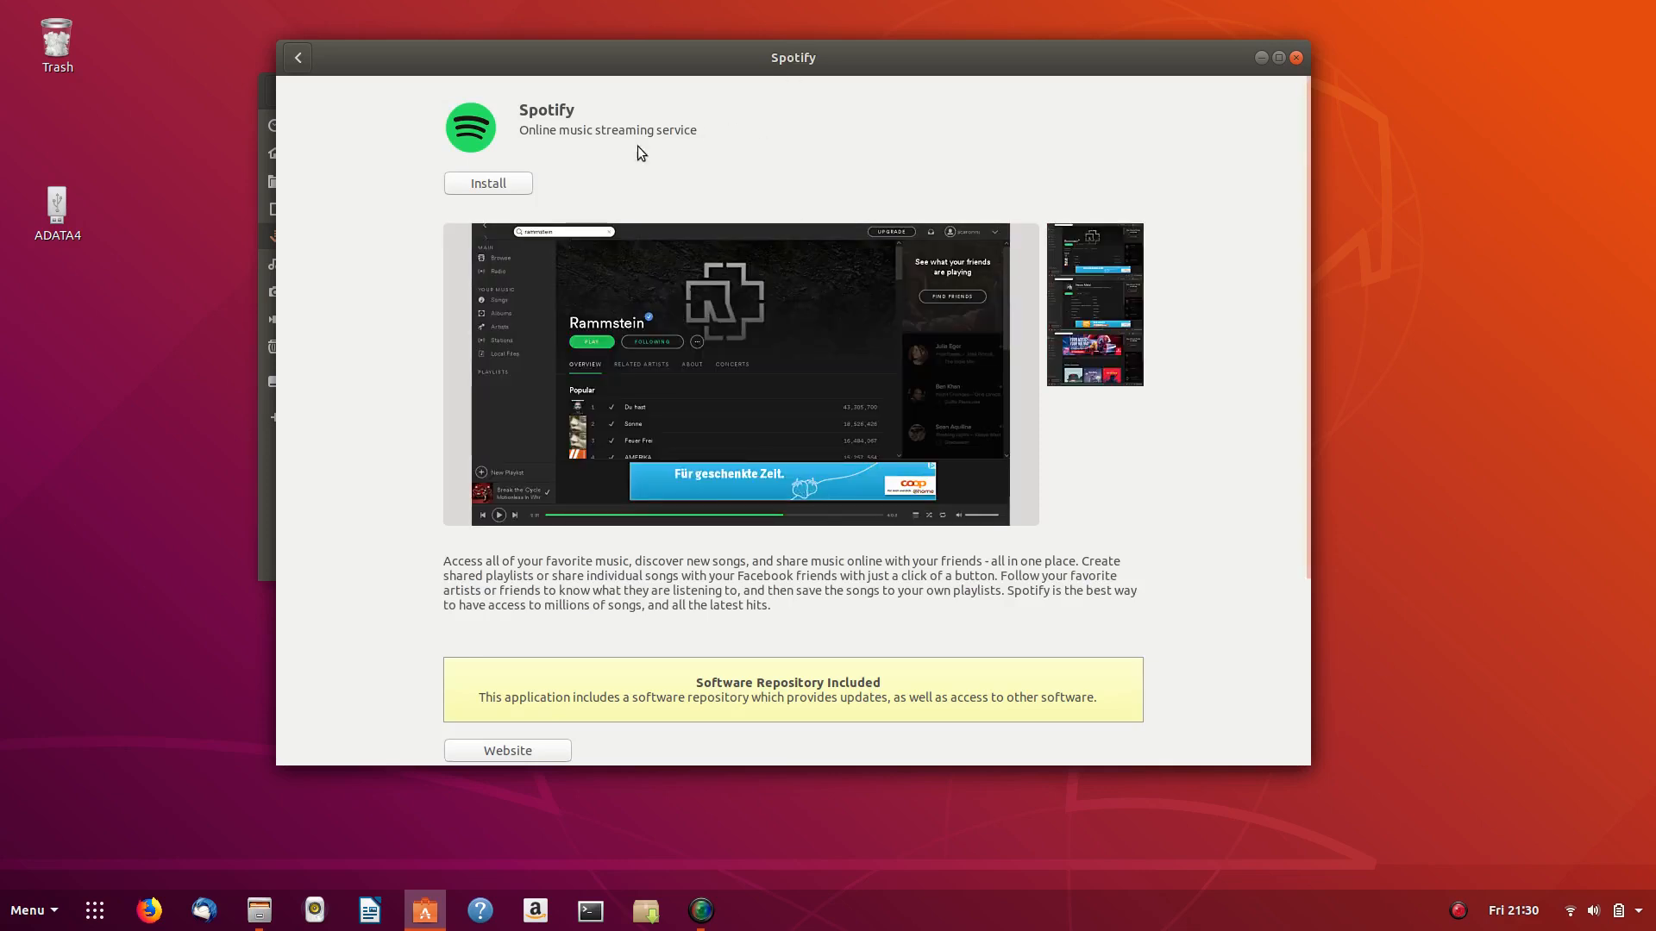
click(488, 183)
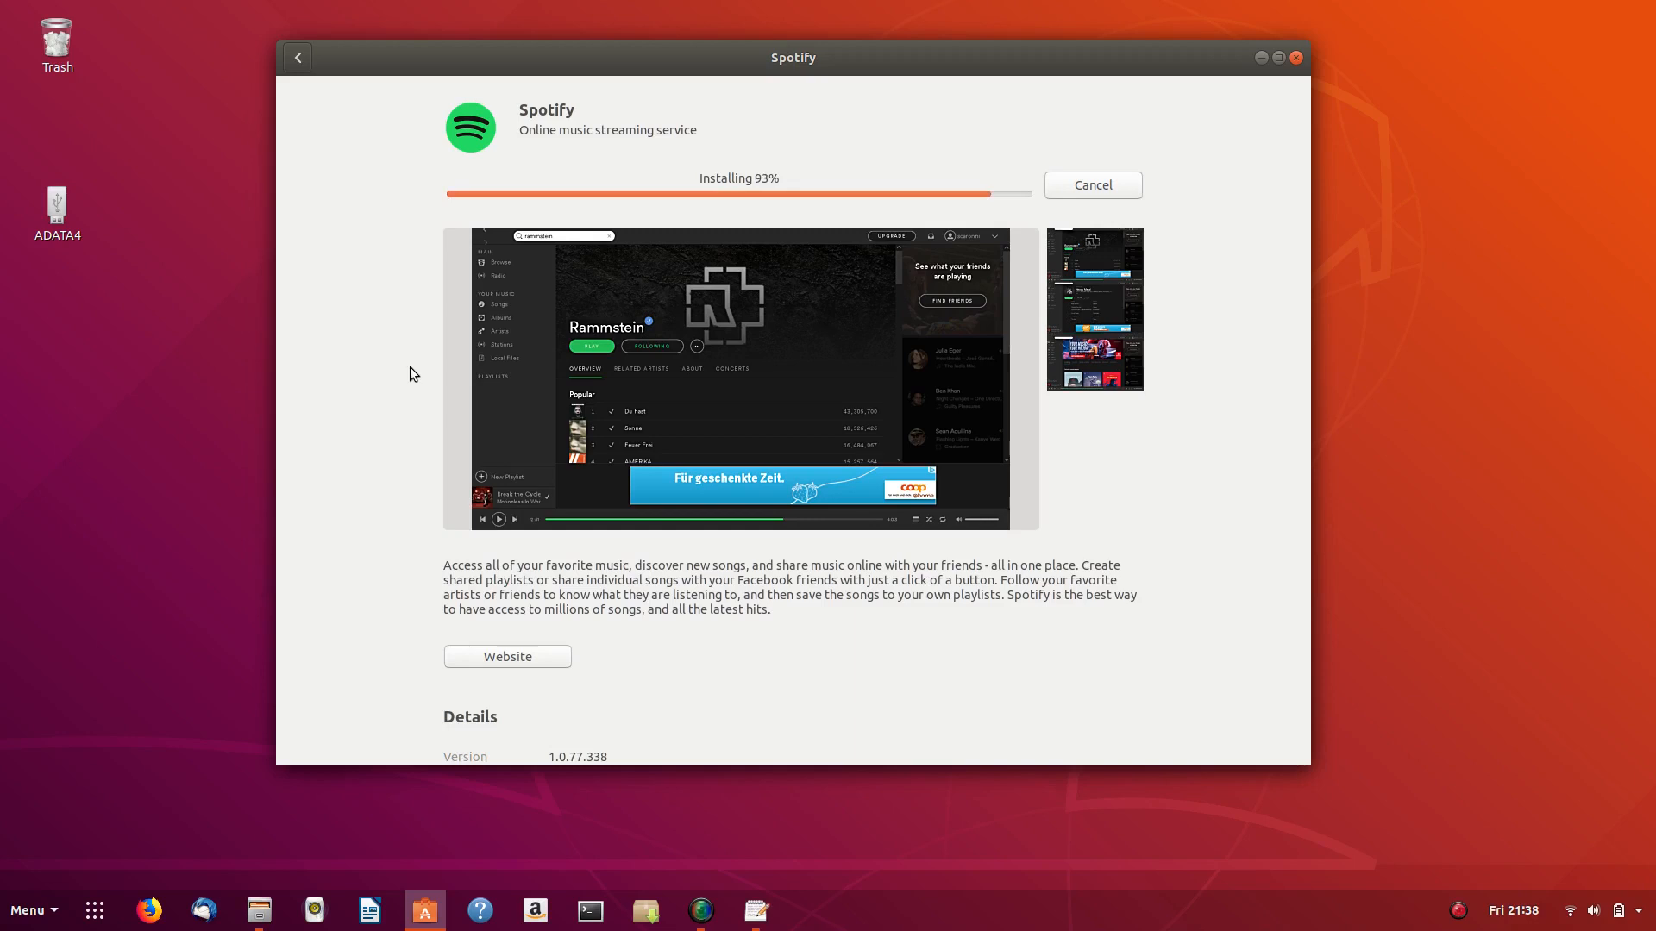
scroll(410, 365, down, 3)
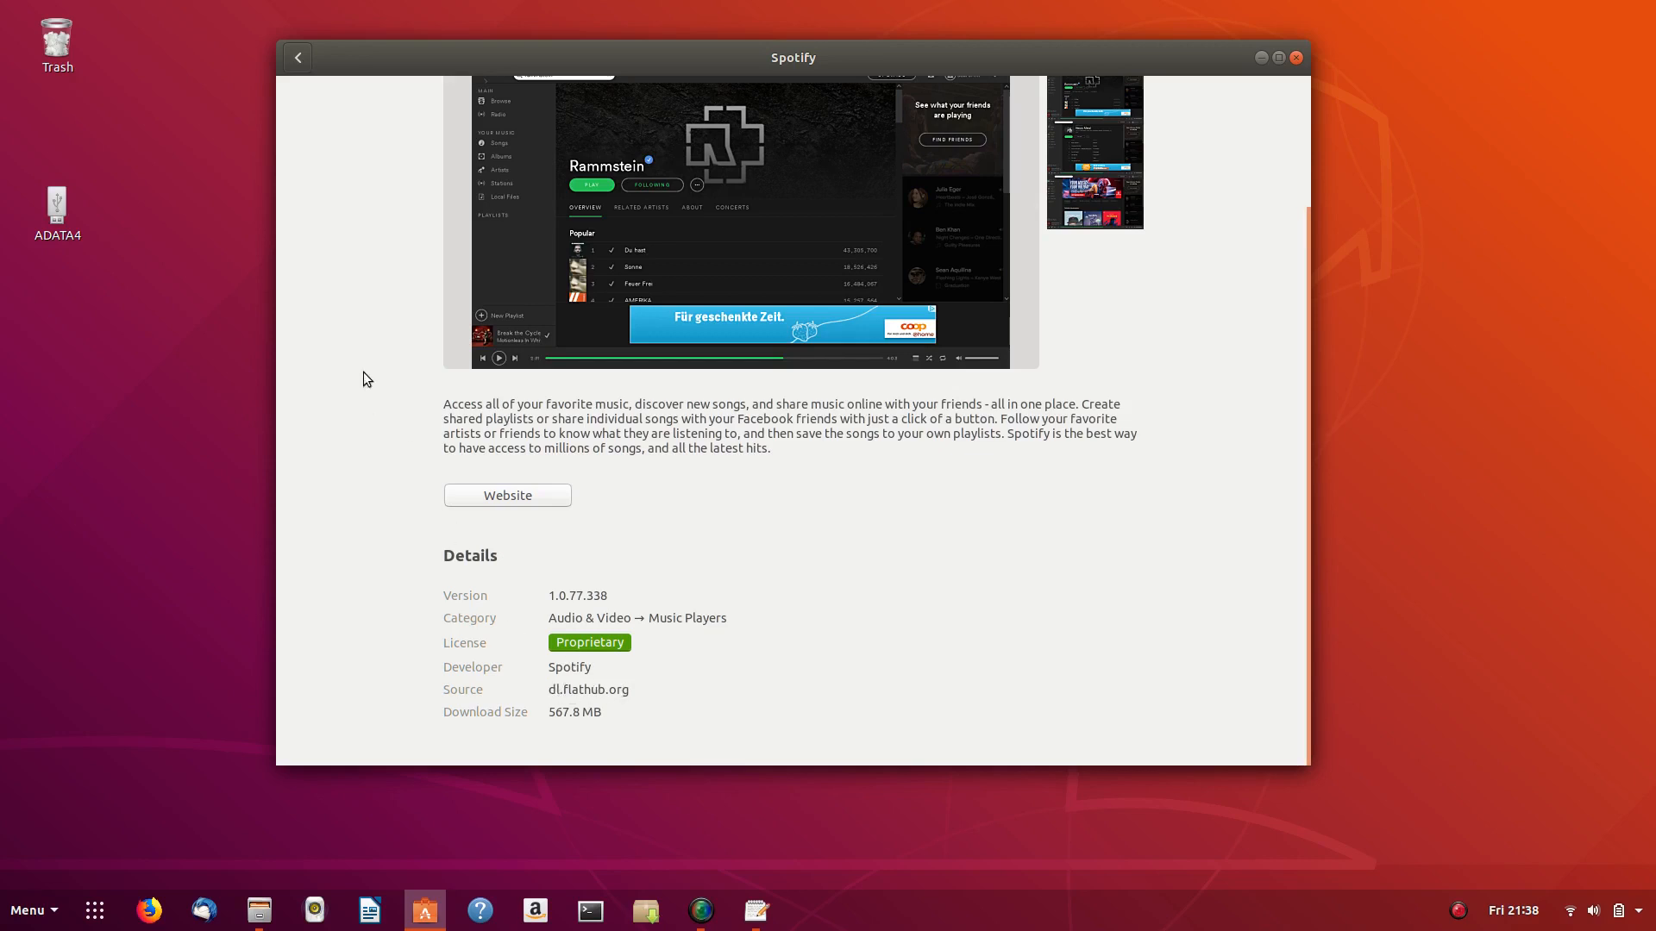
scroll(364, 372, up, 4)
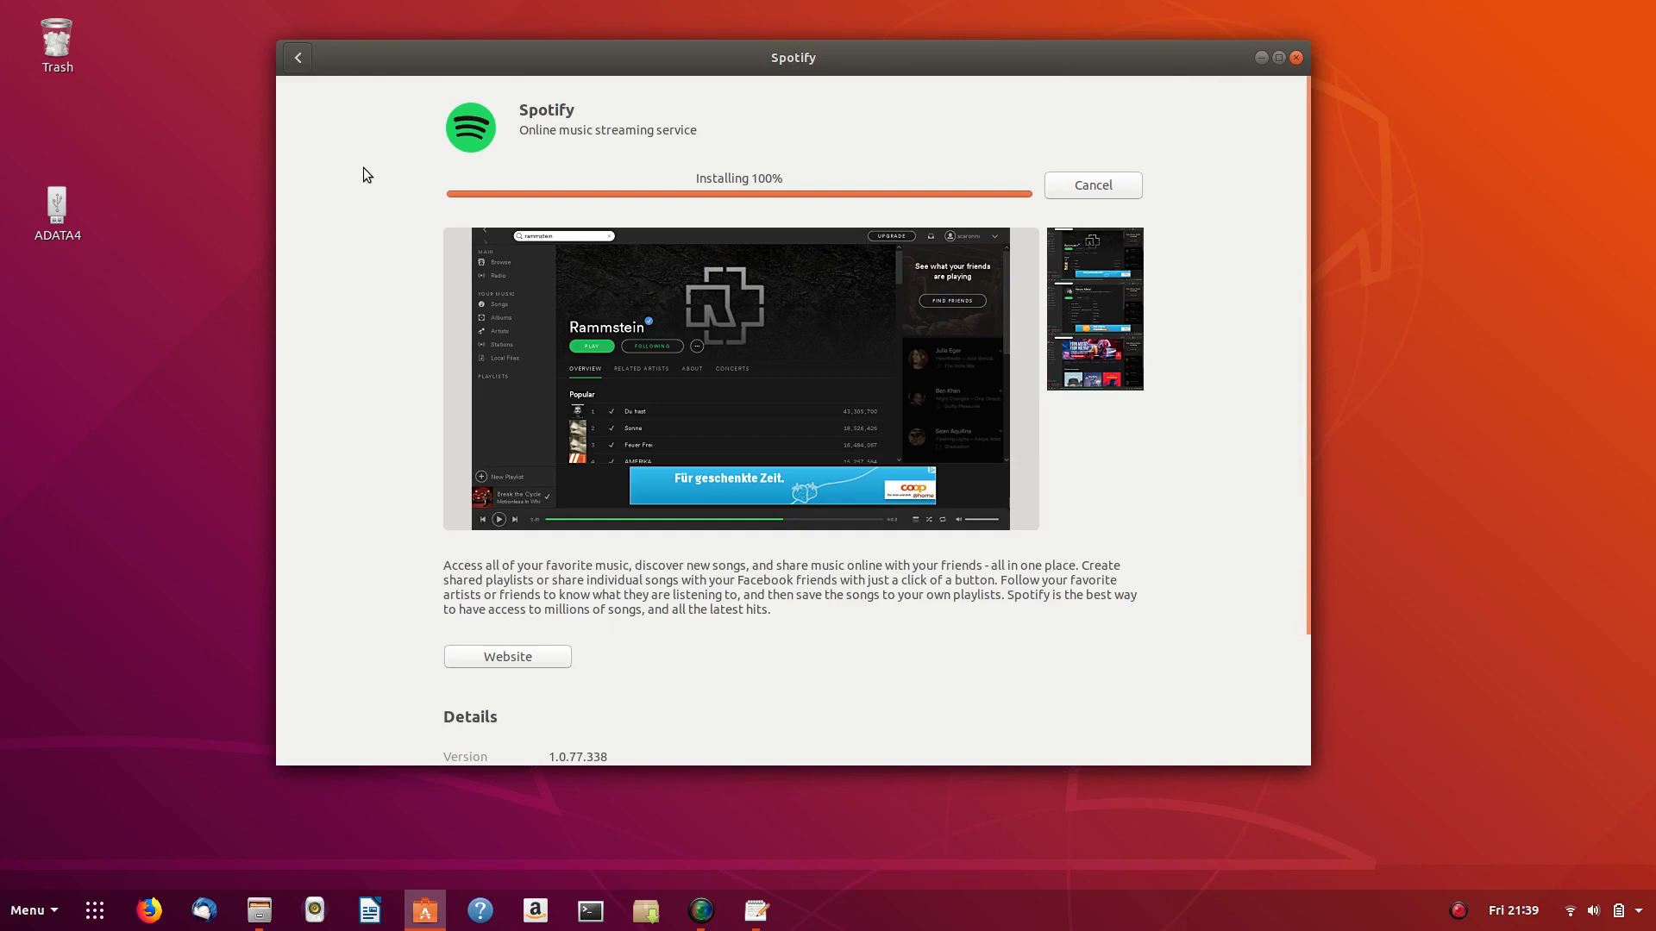
scroll(364, 168, down, 4)
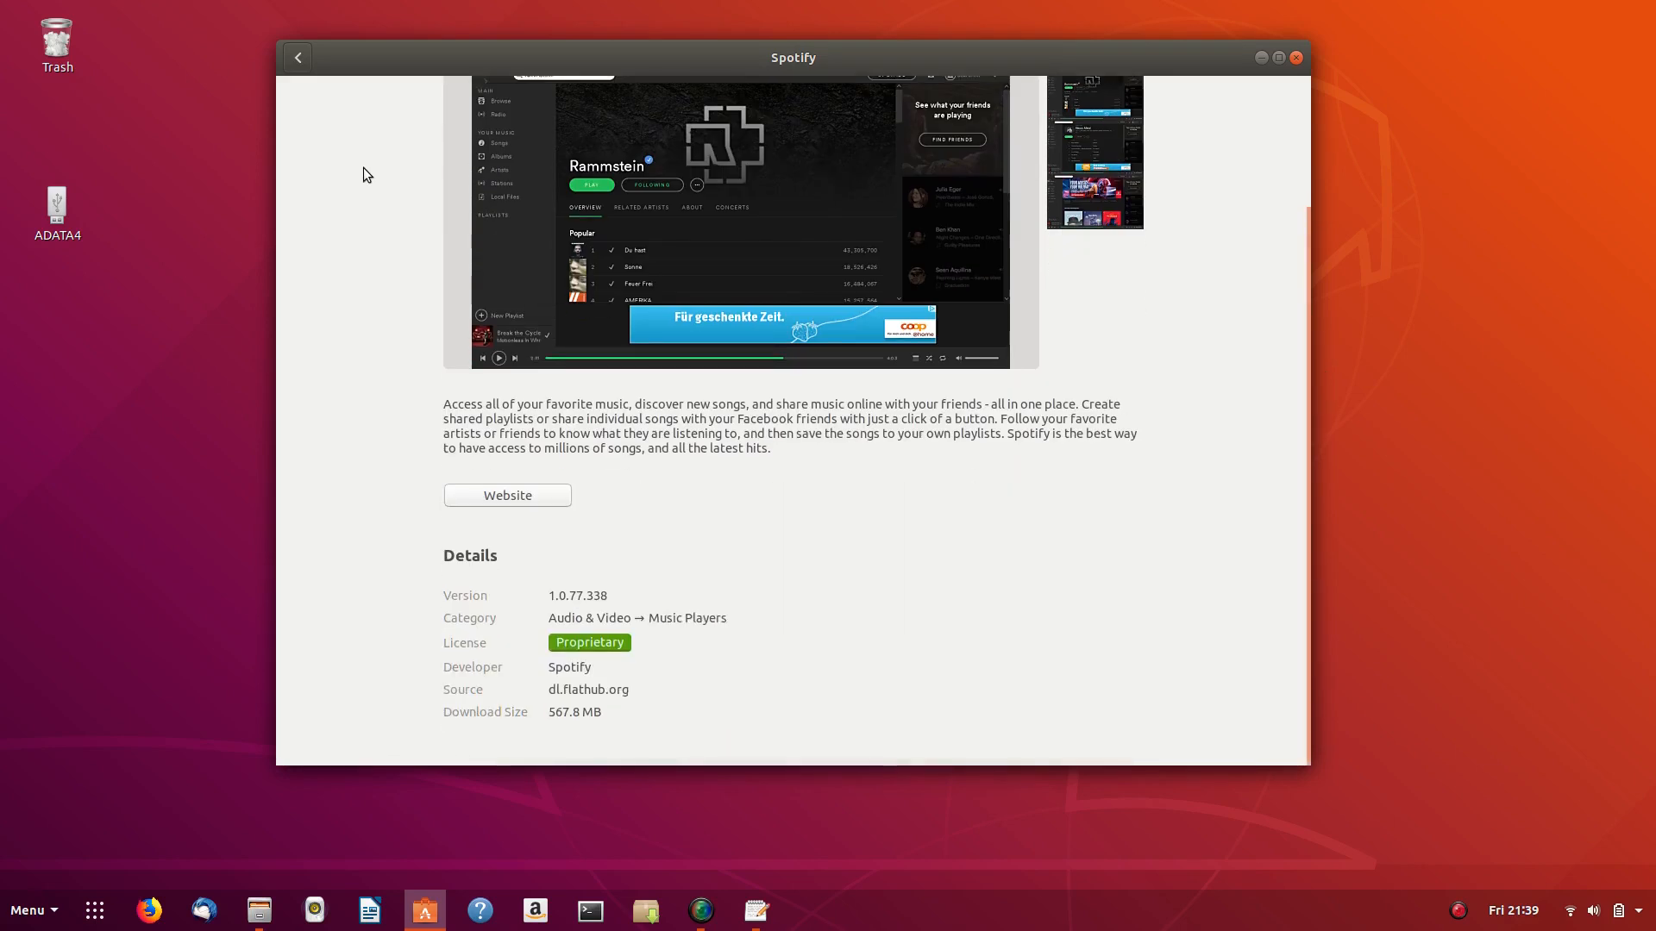
scroll(364, 167, up, 4)
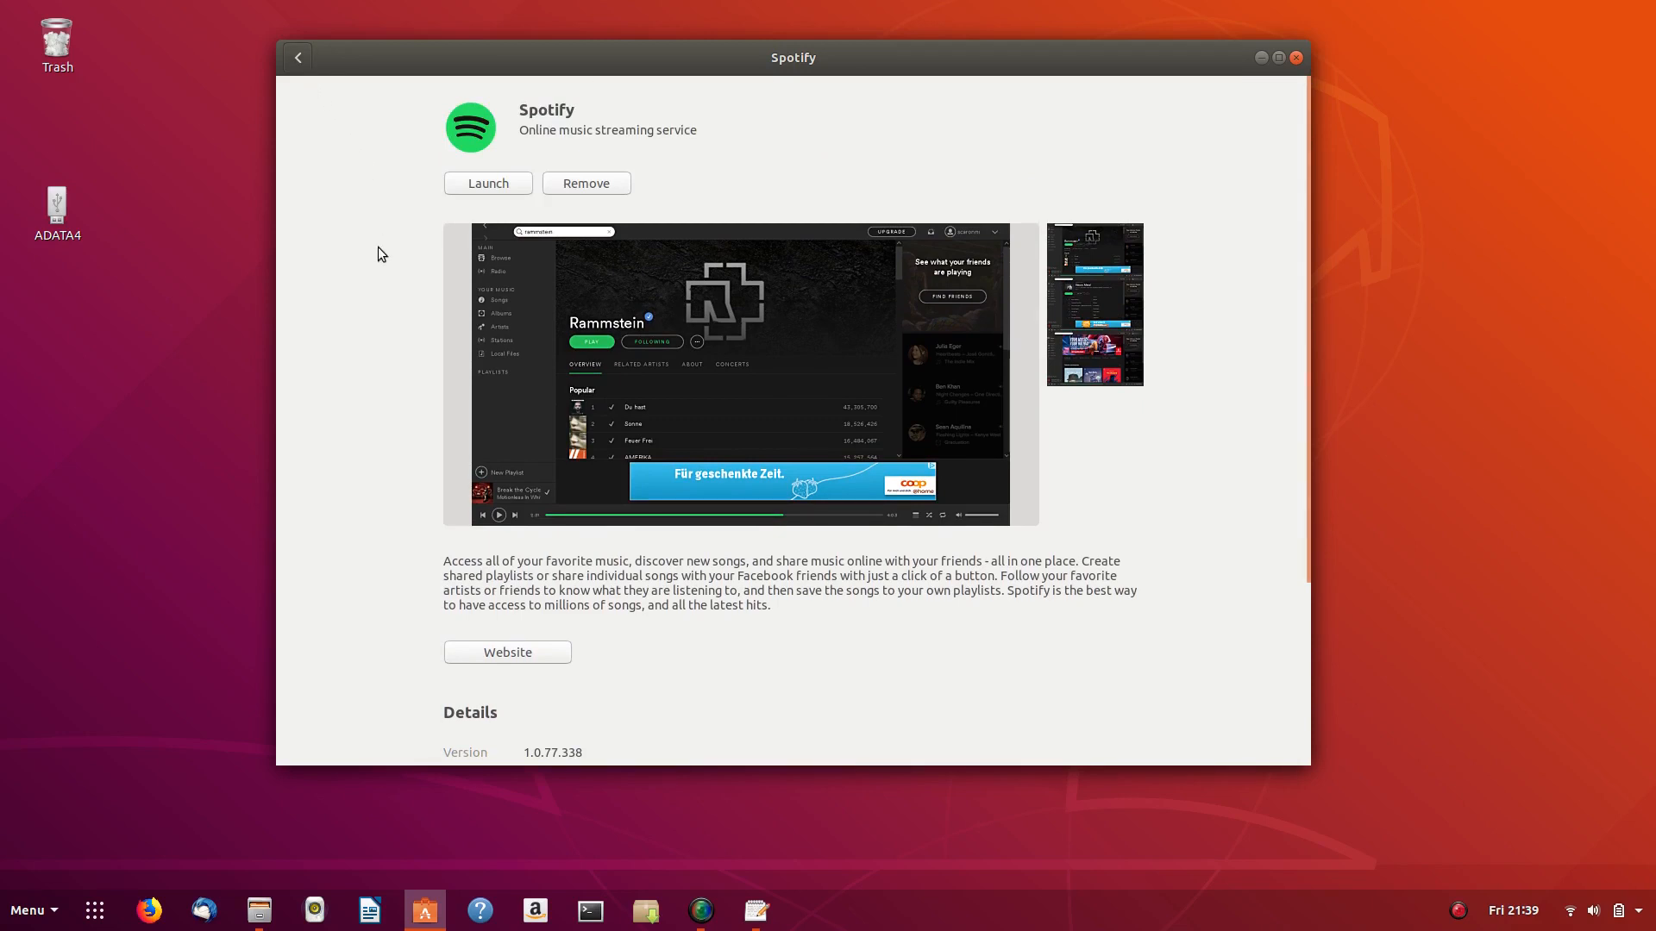
key(super)
- Launch Spotify from the 'spot' search to its welcome screen, then close it
text(spot)
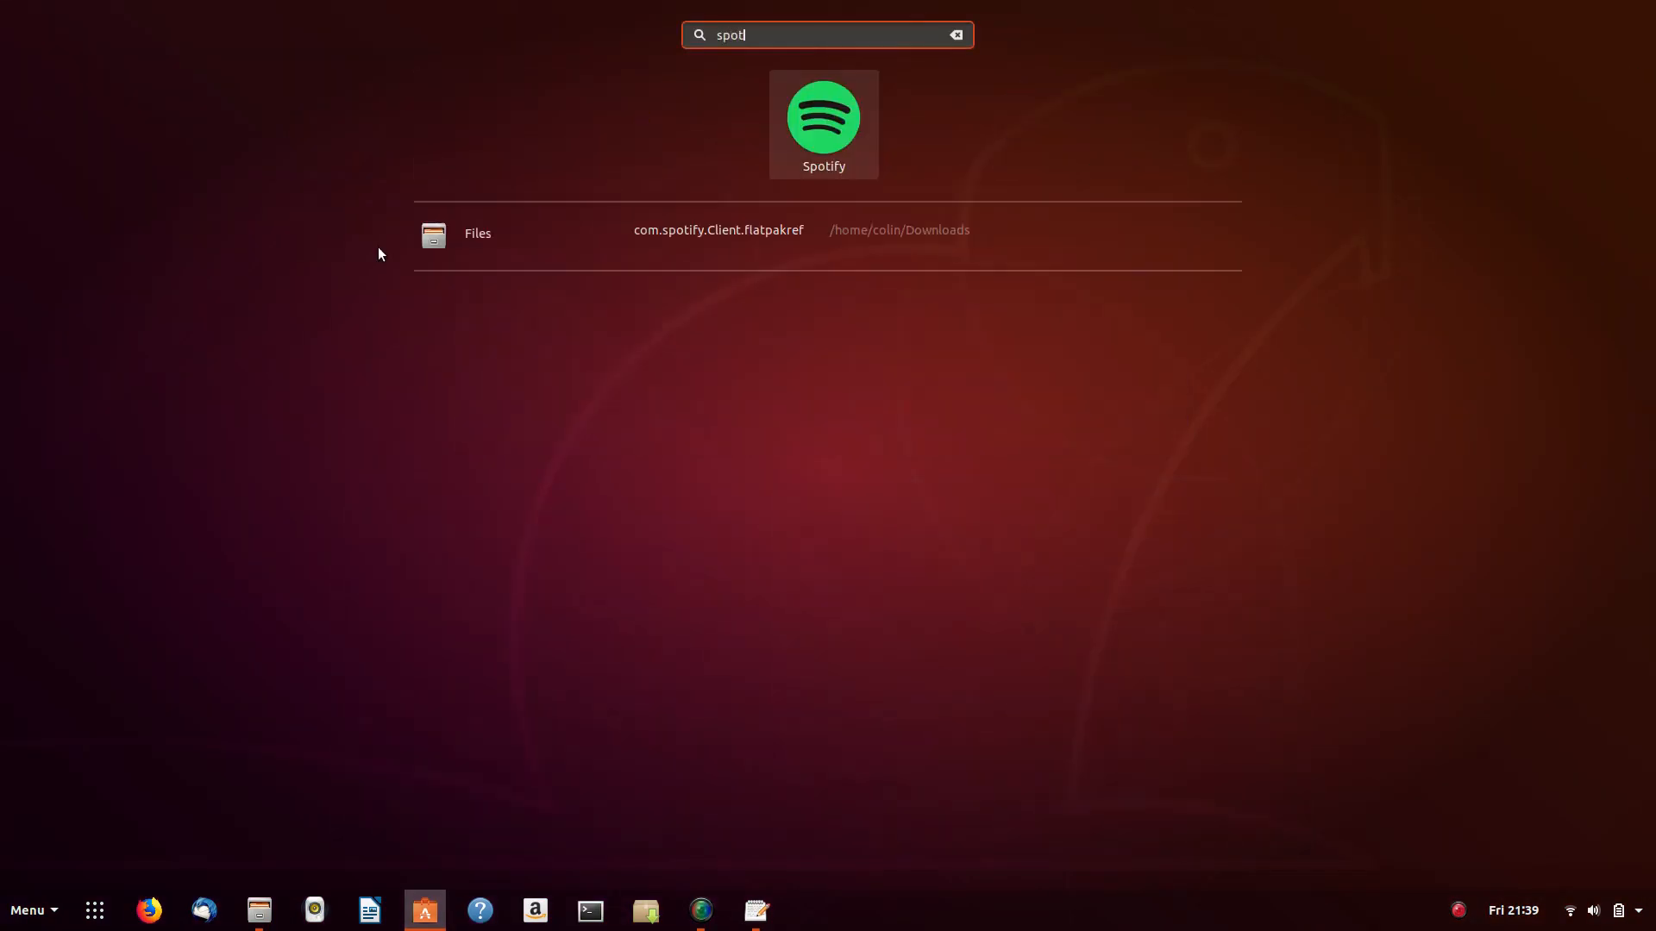
key(Return)
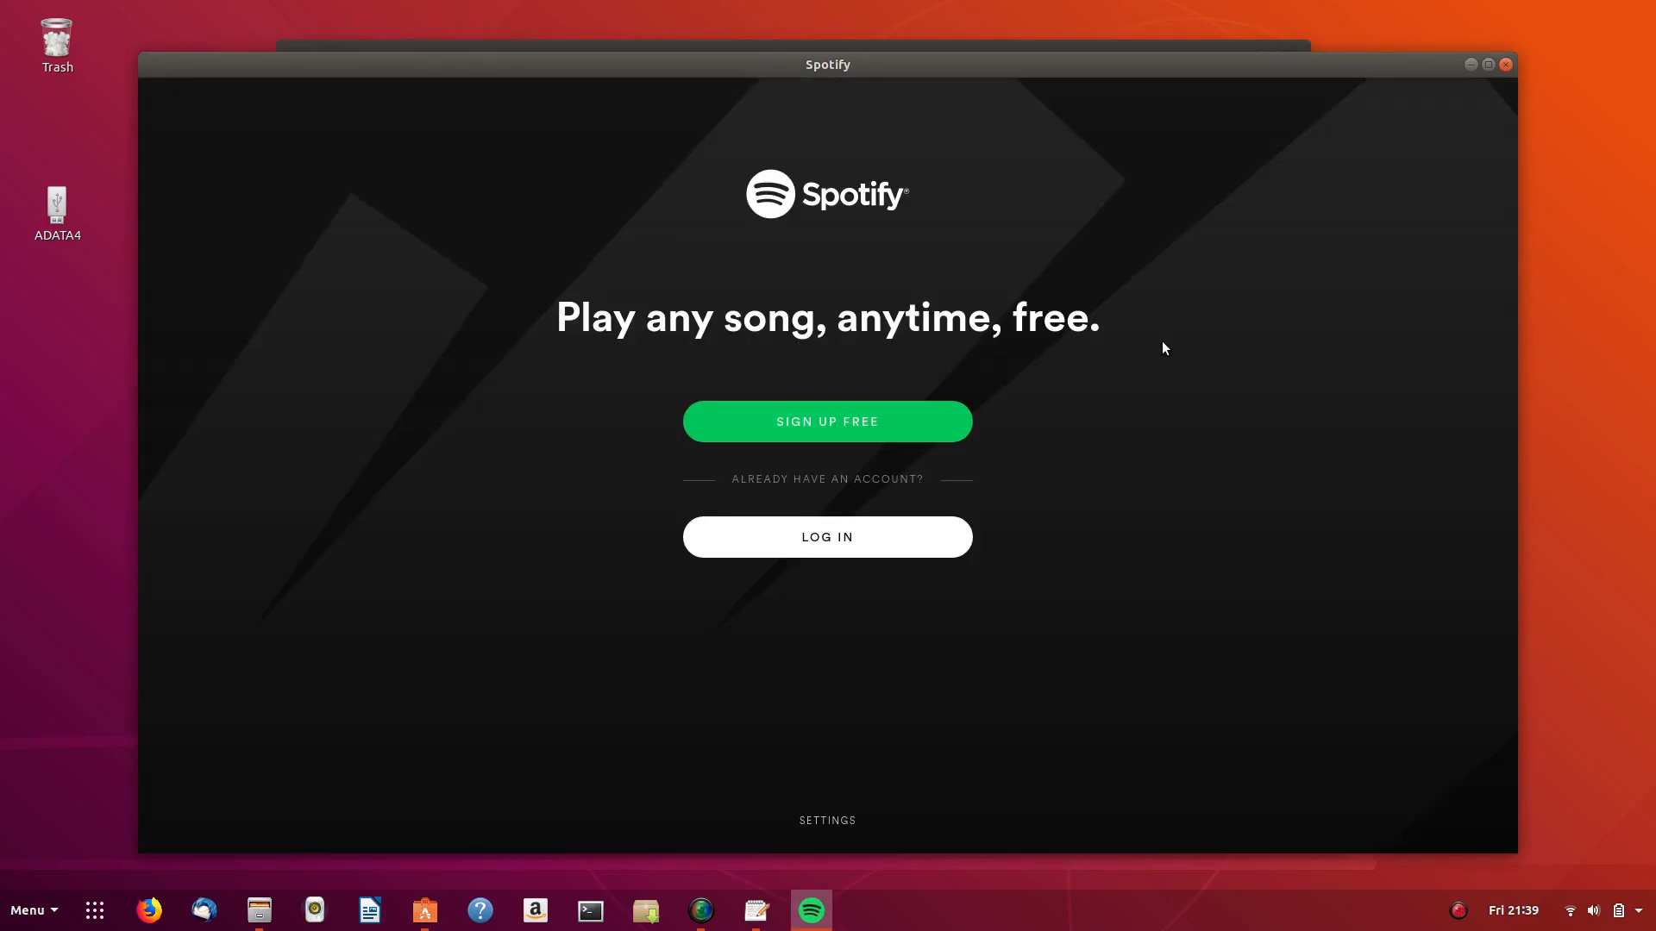
click(1505, 65)
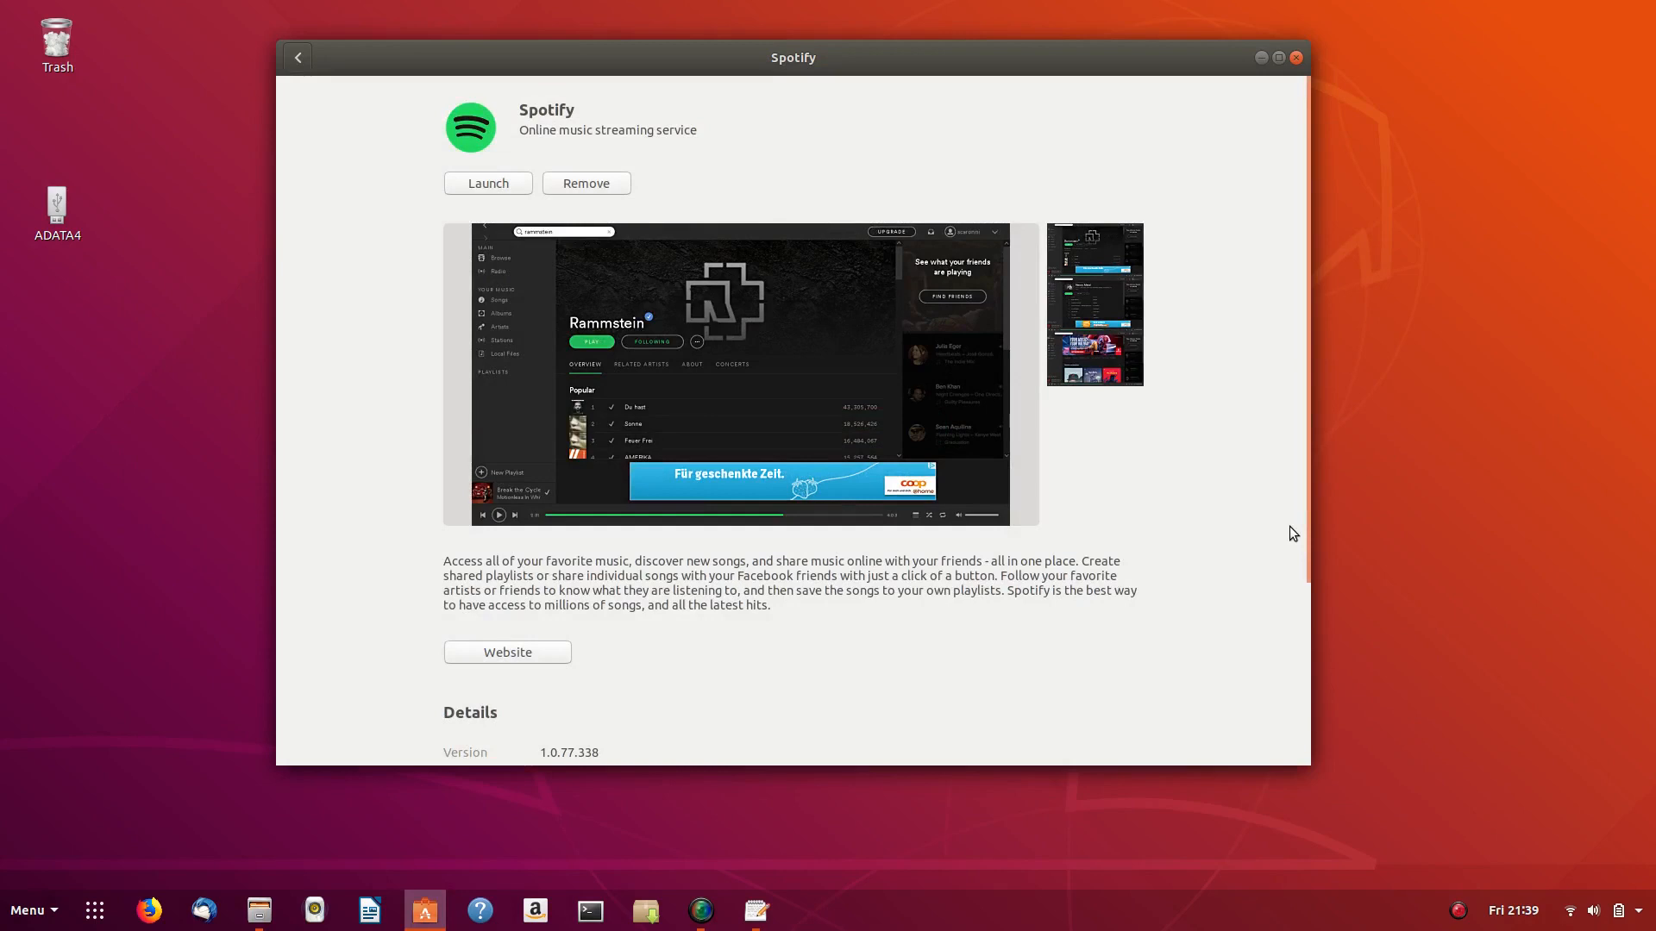
- Return to Ubuntu Software's overview and briefly check the text editor notes
click(297, 58)
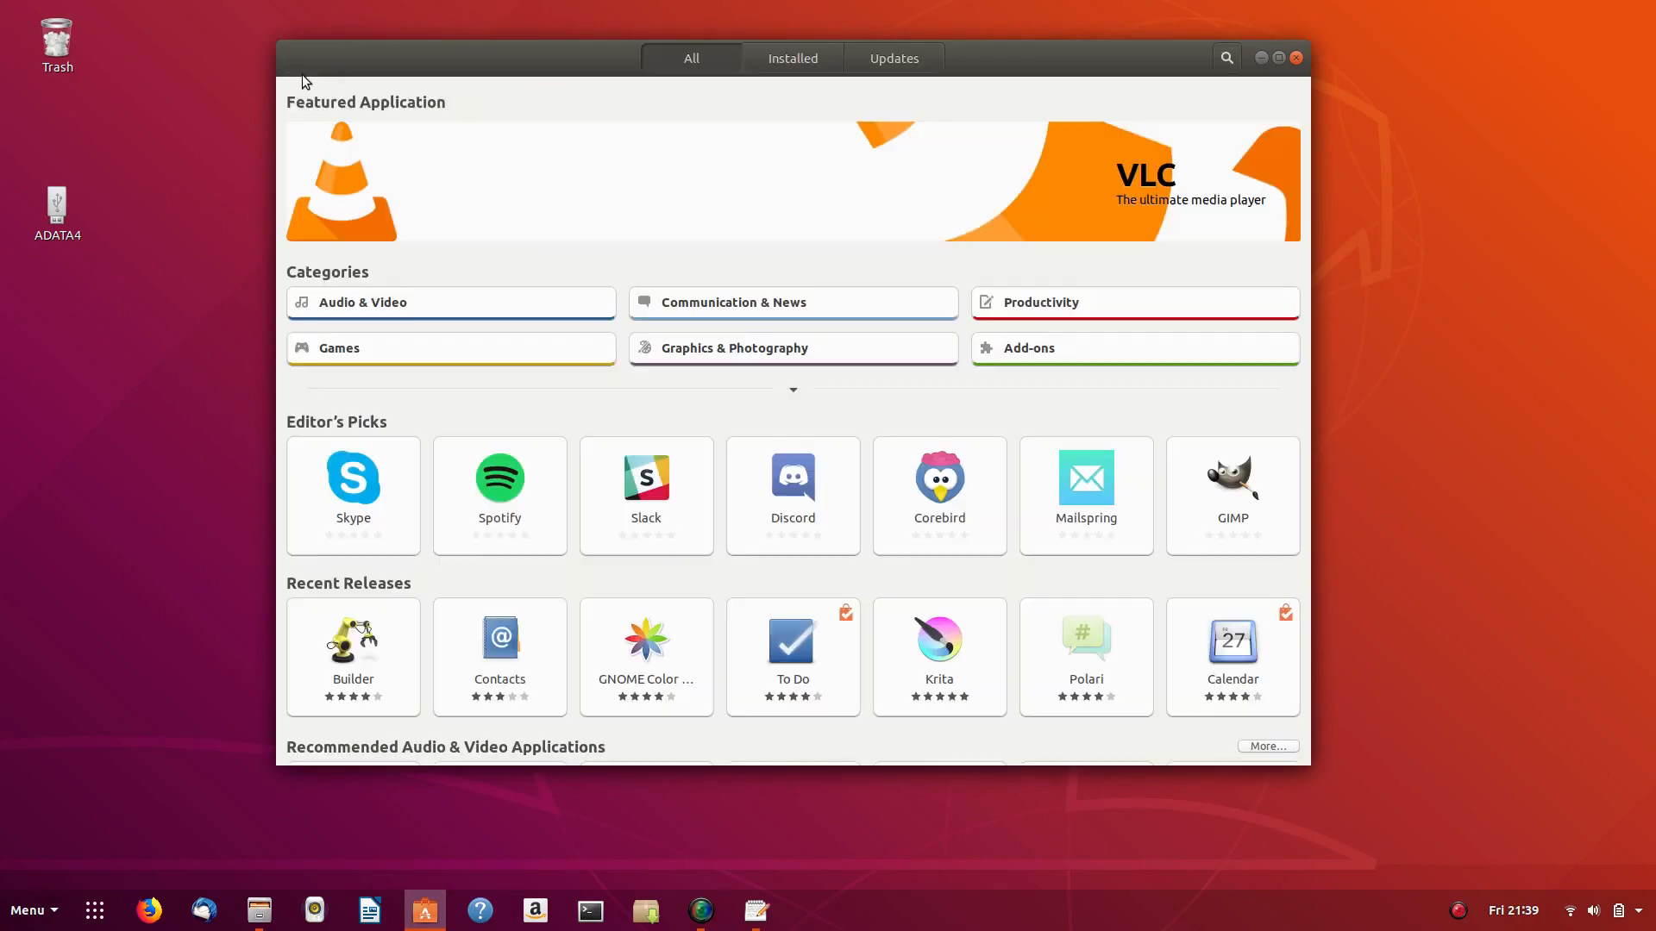
click(758, 912)
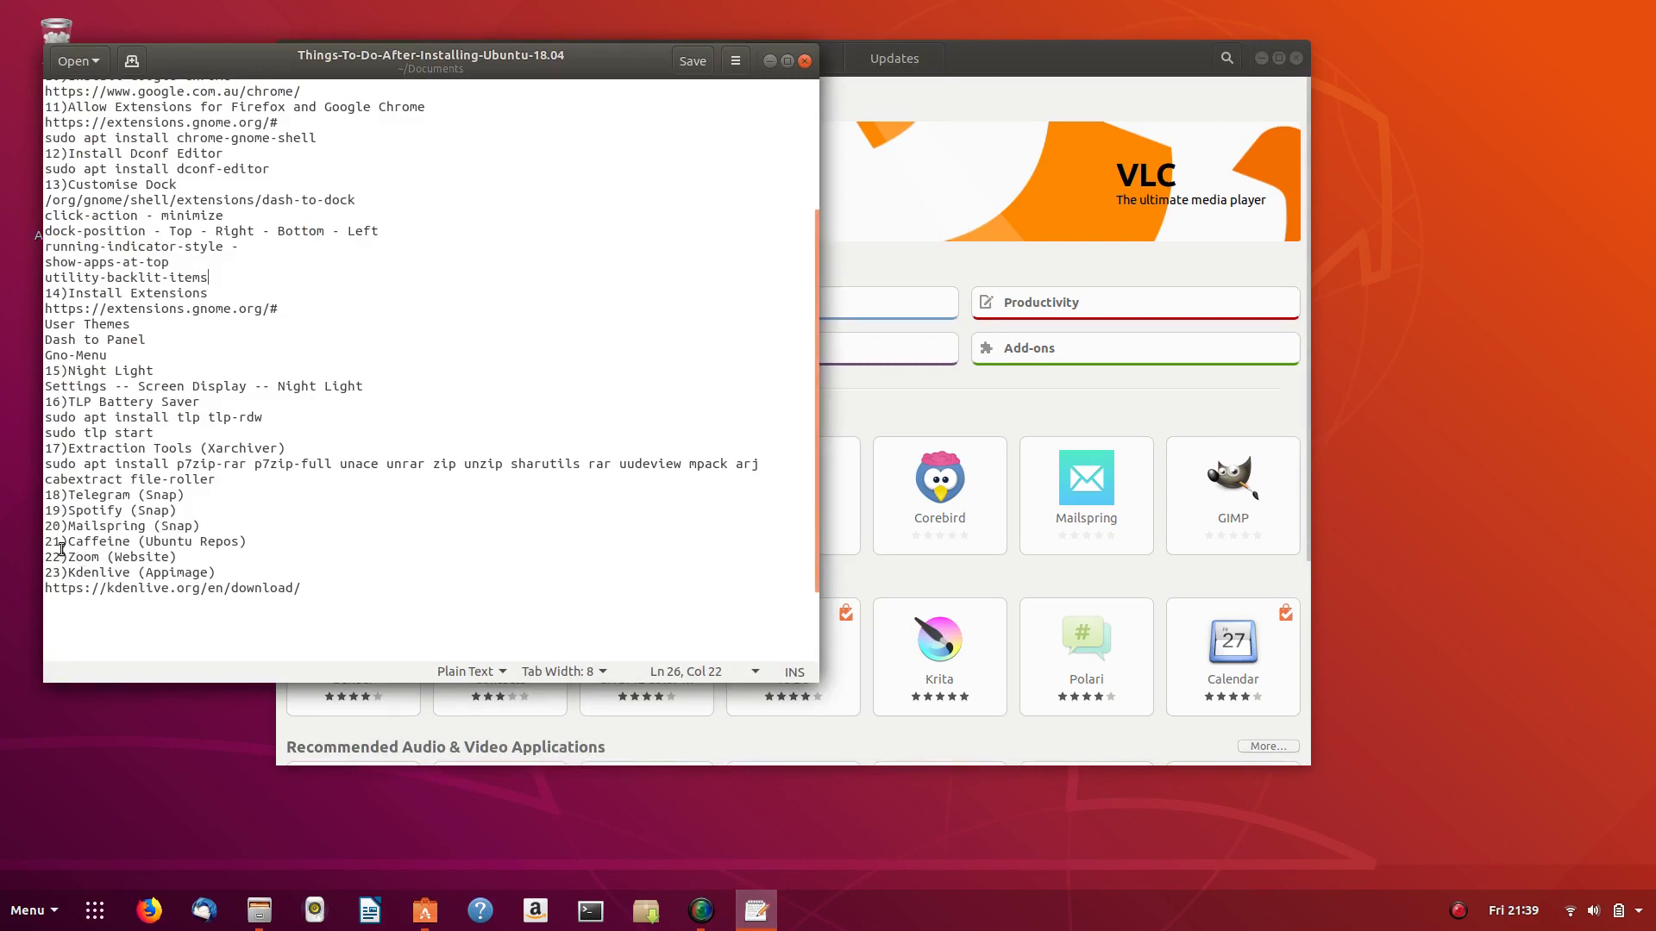
click(770, 60)
- Search 'caffeine' in Ubuntu Software and install Caffeine, authorising with the password
click(1226, 57)
text(c)
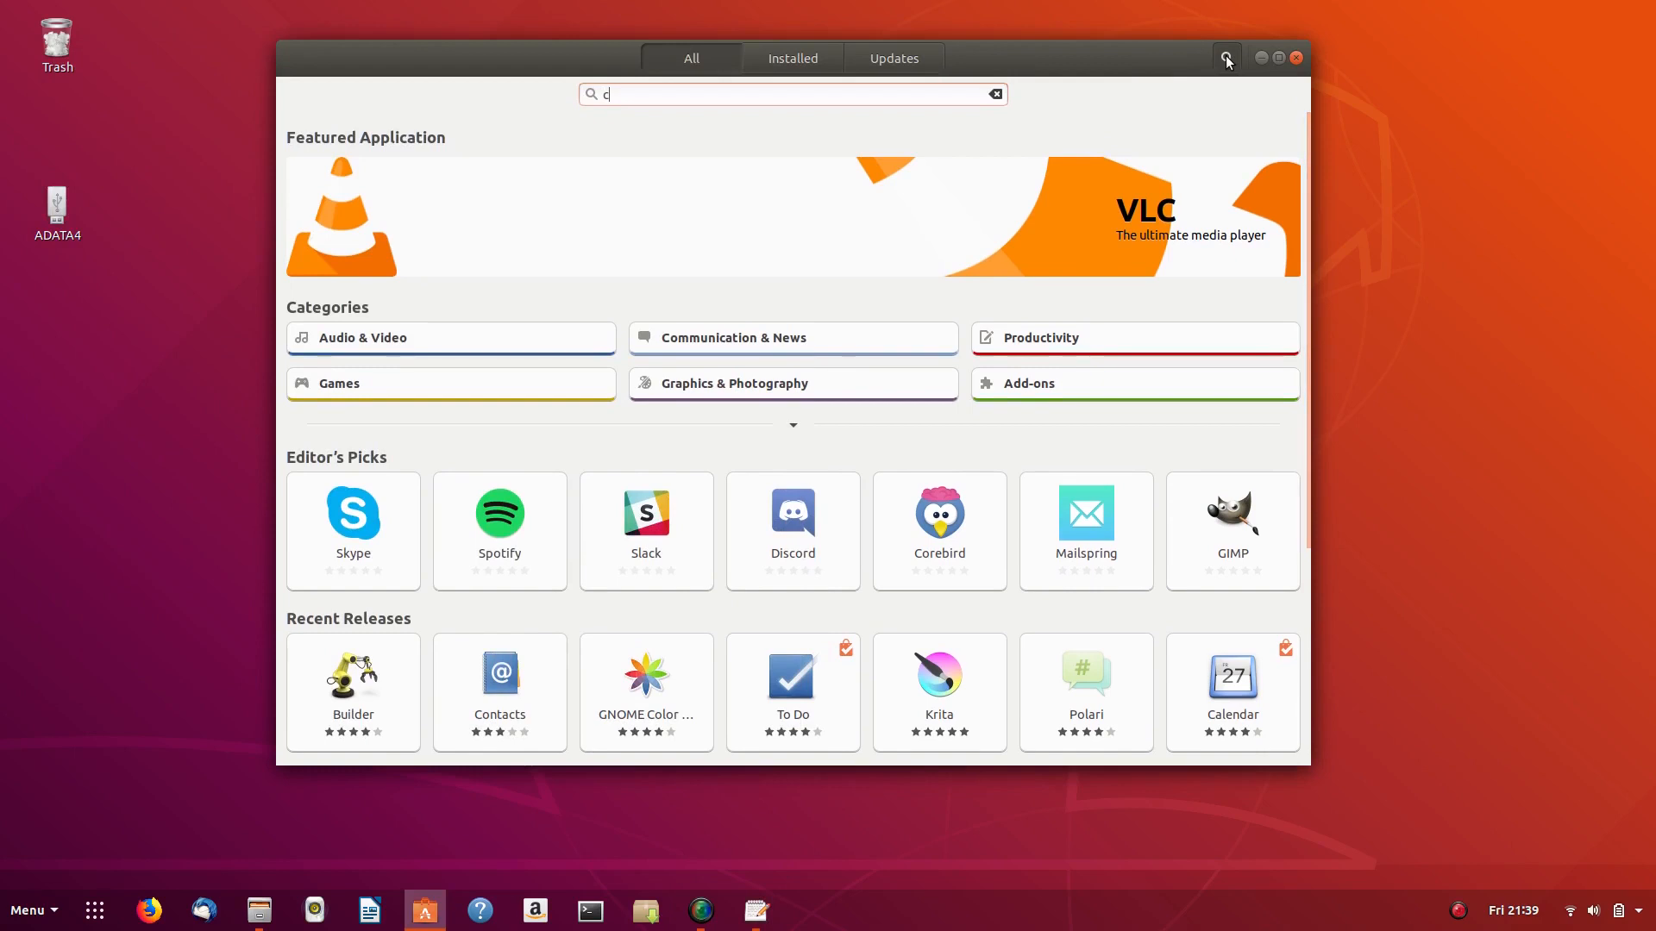
text(affeine)
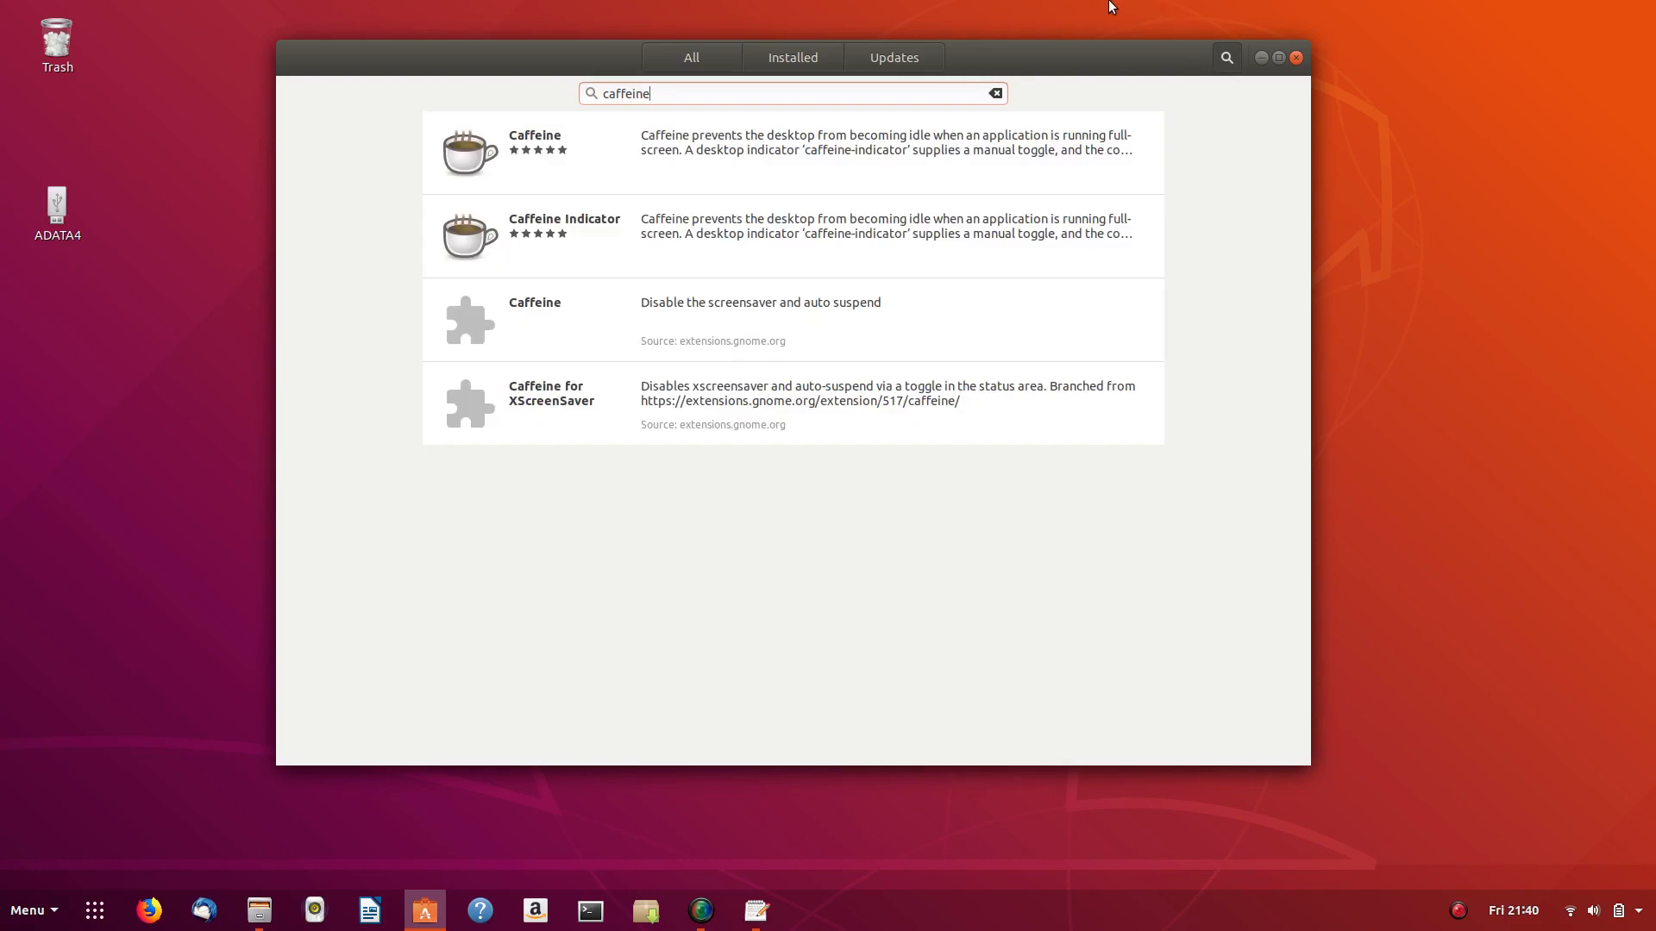
click(785, 145)
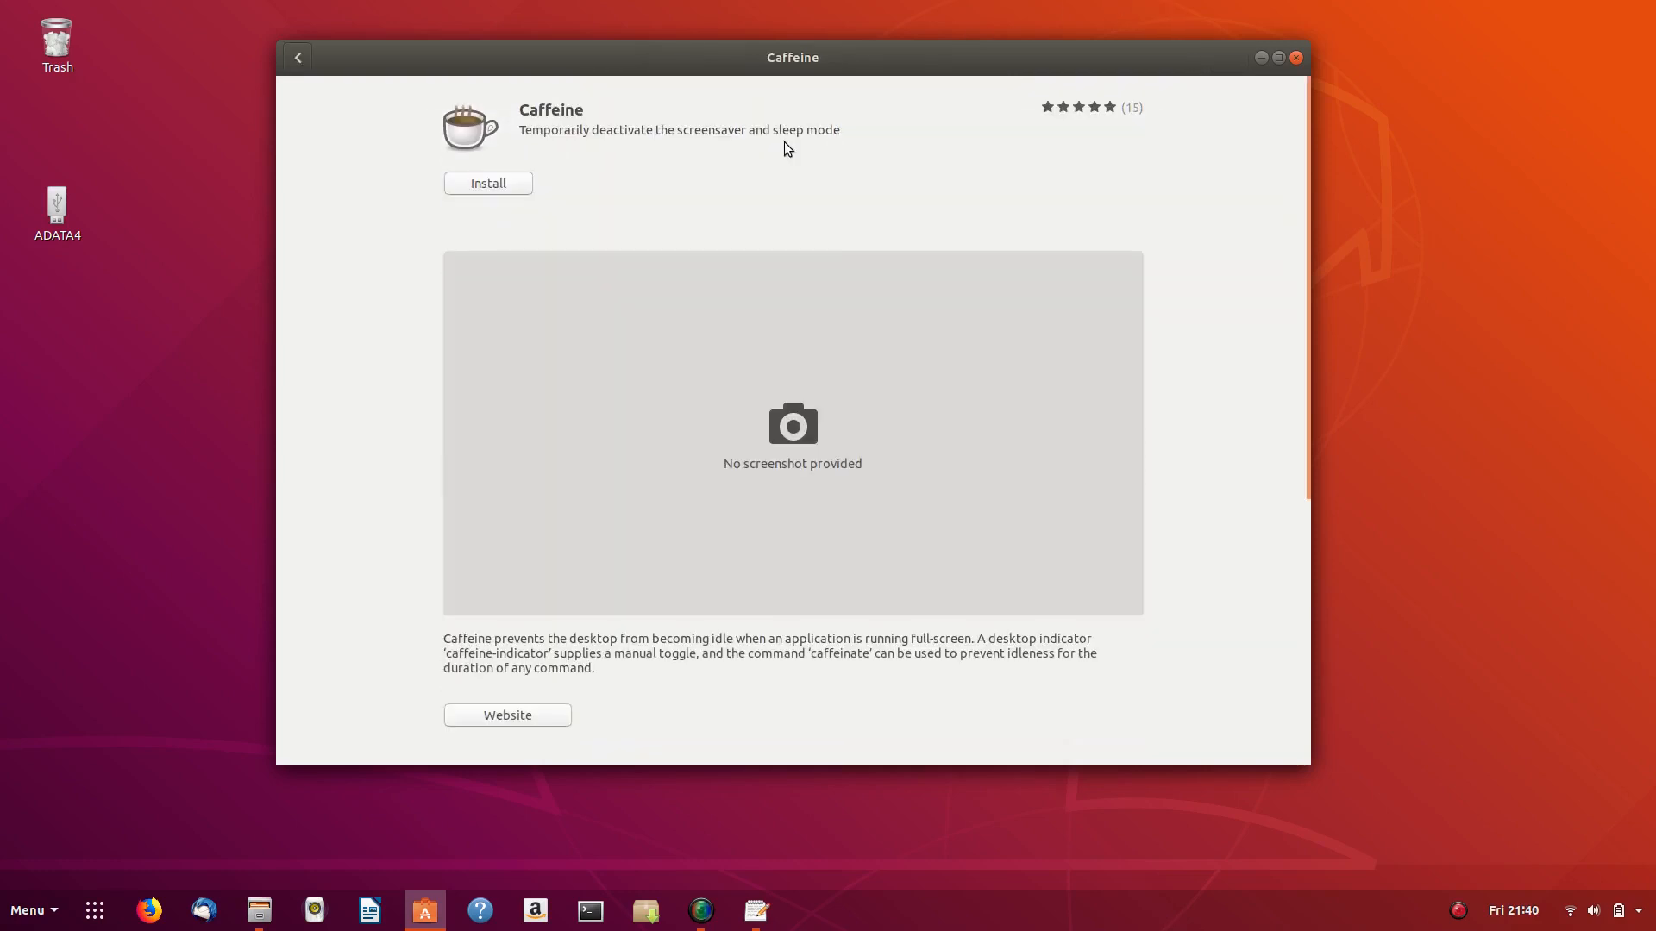
click(483, 184)
text(•••••••••)
key(Return)
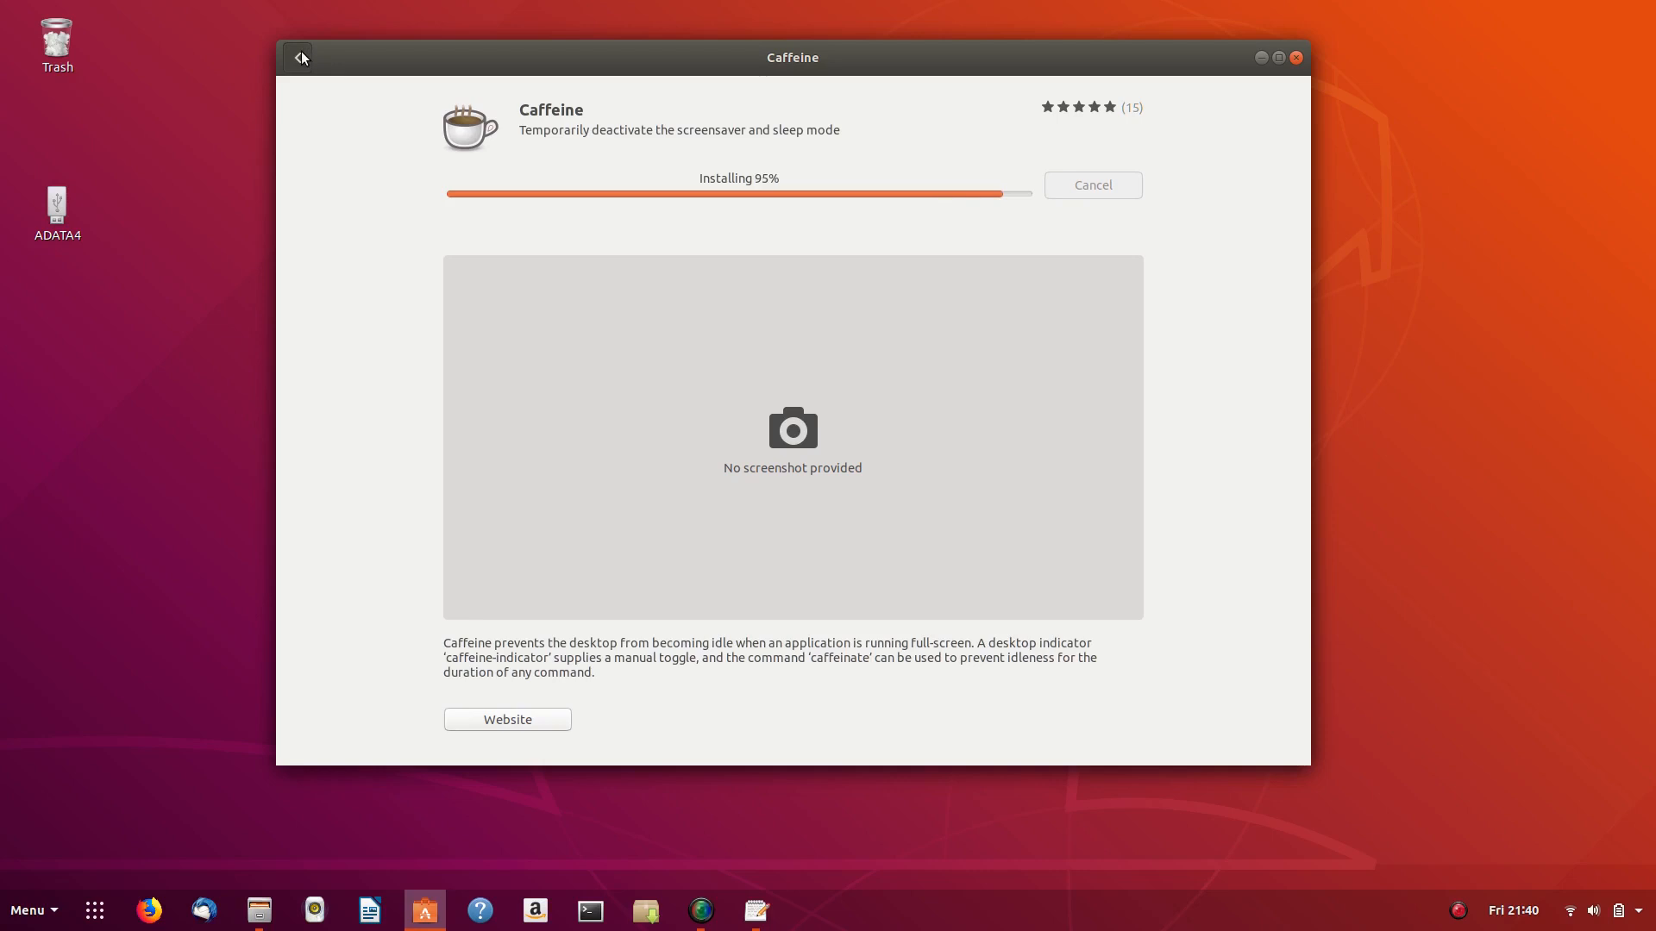
- View the Caffeine Indicator details page, then return to the caffeine results
click(302, 57)
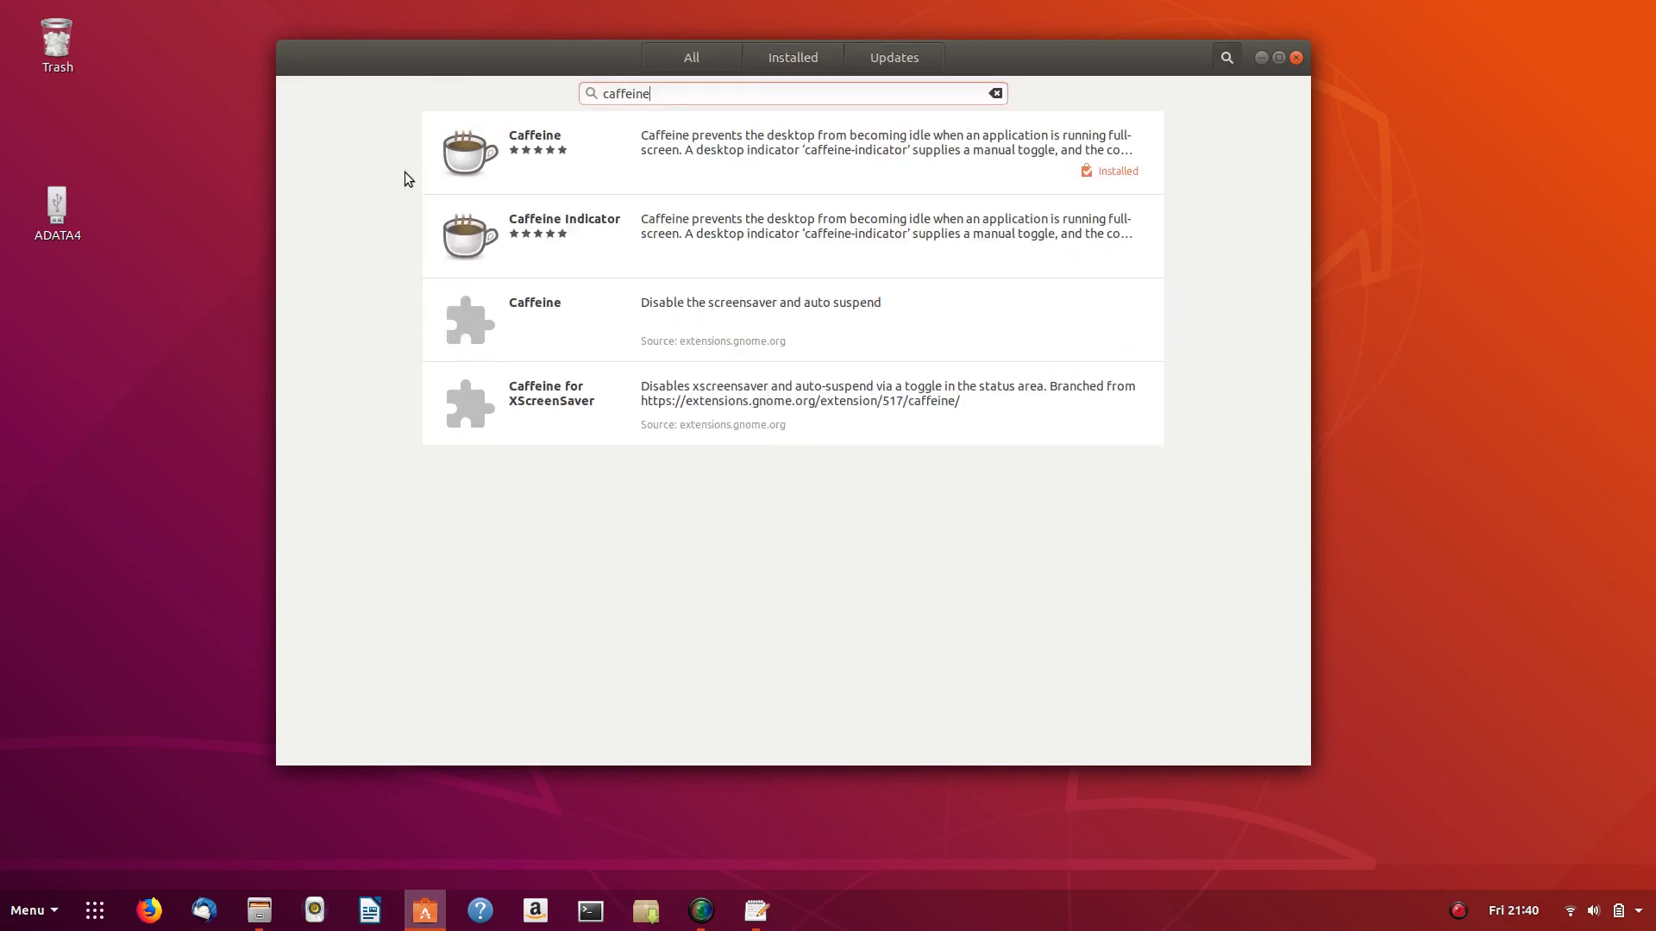
click(679, 234)
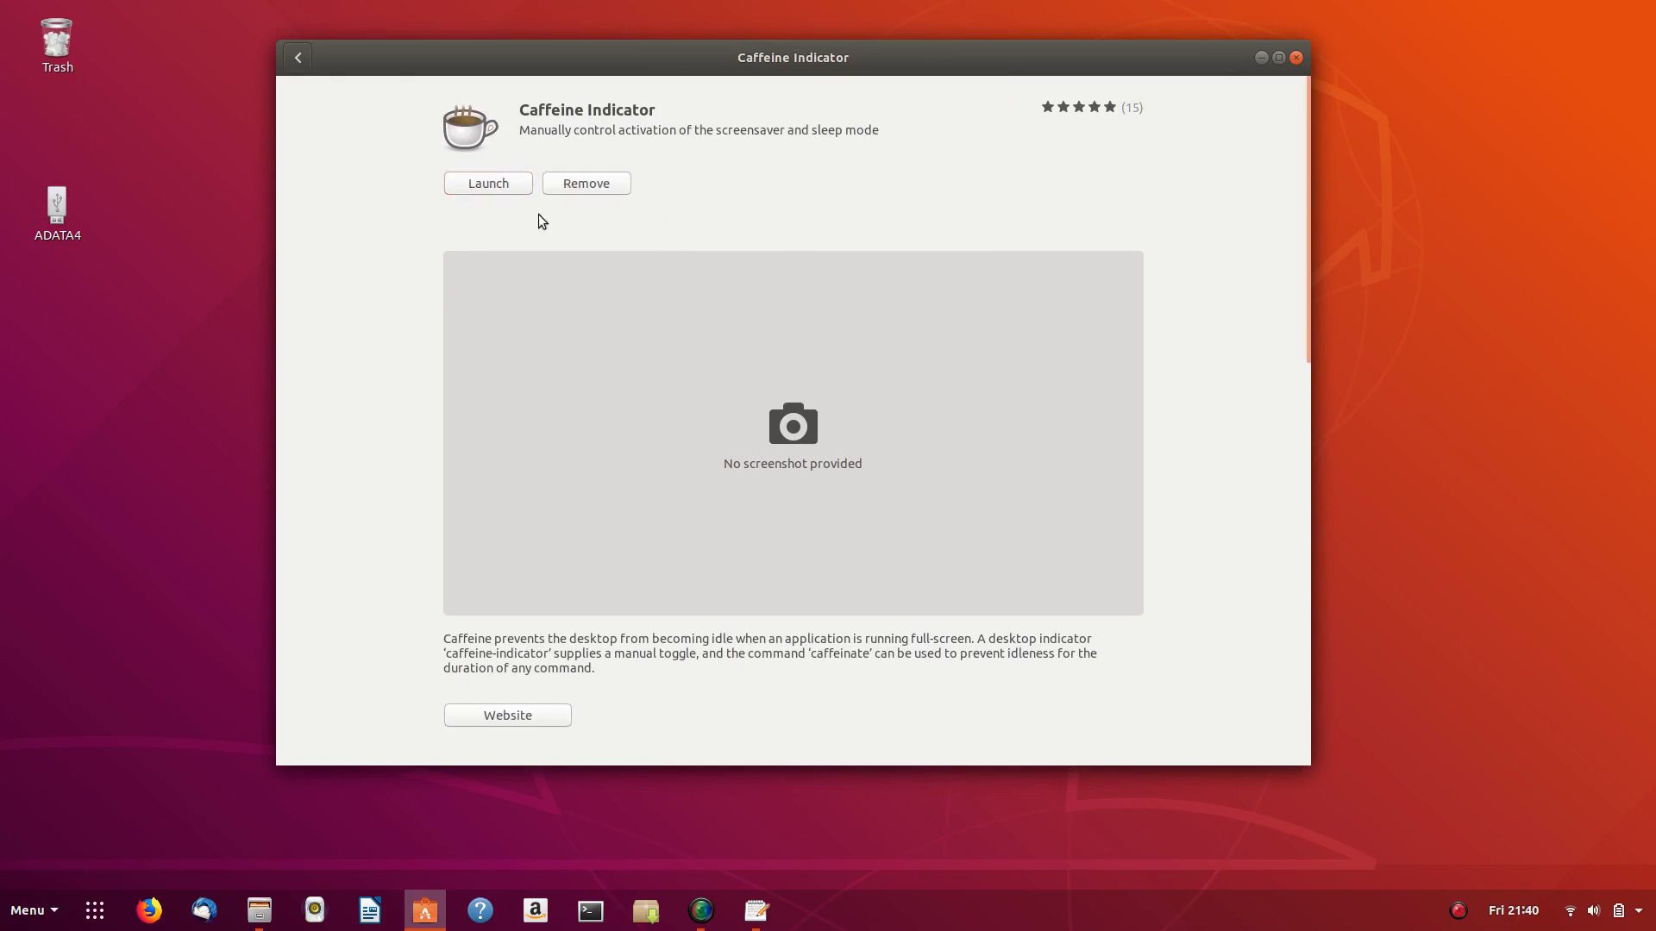
click(299, 57)
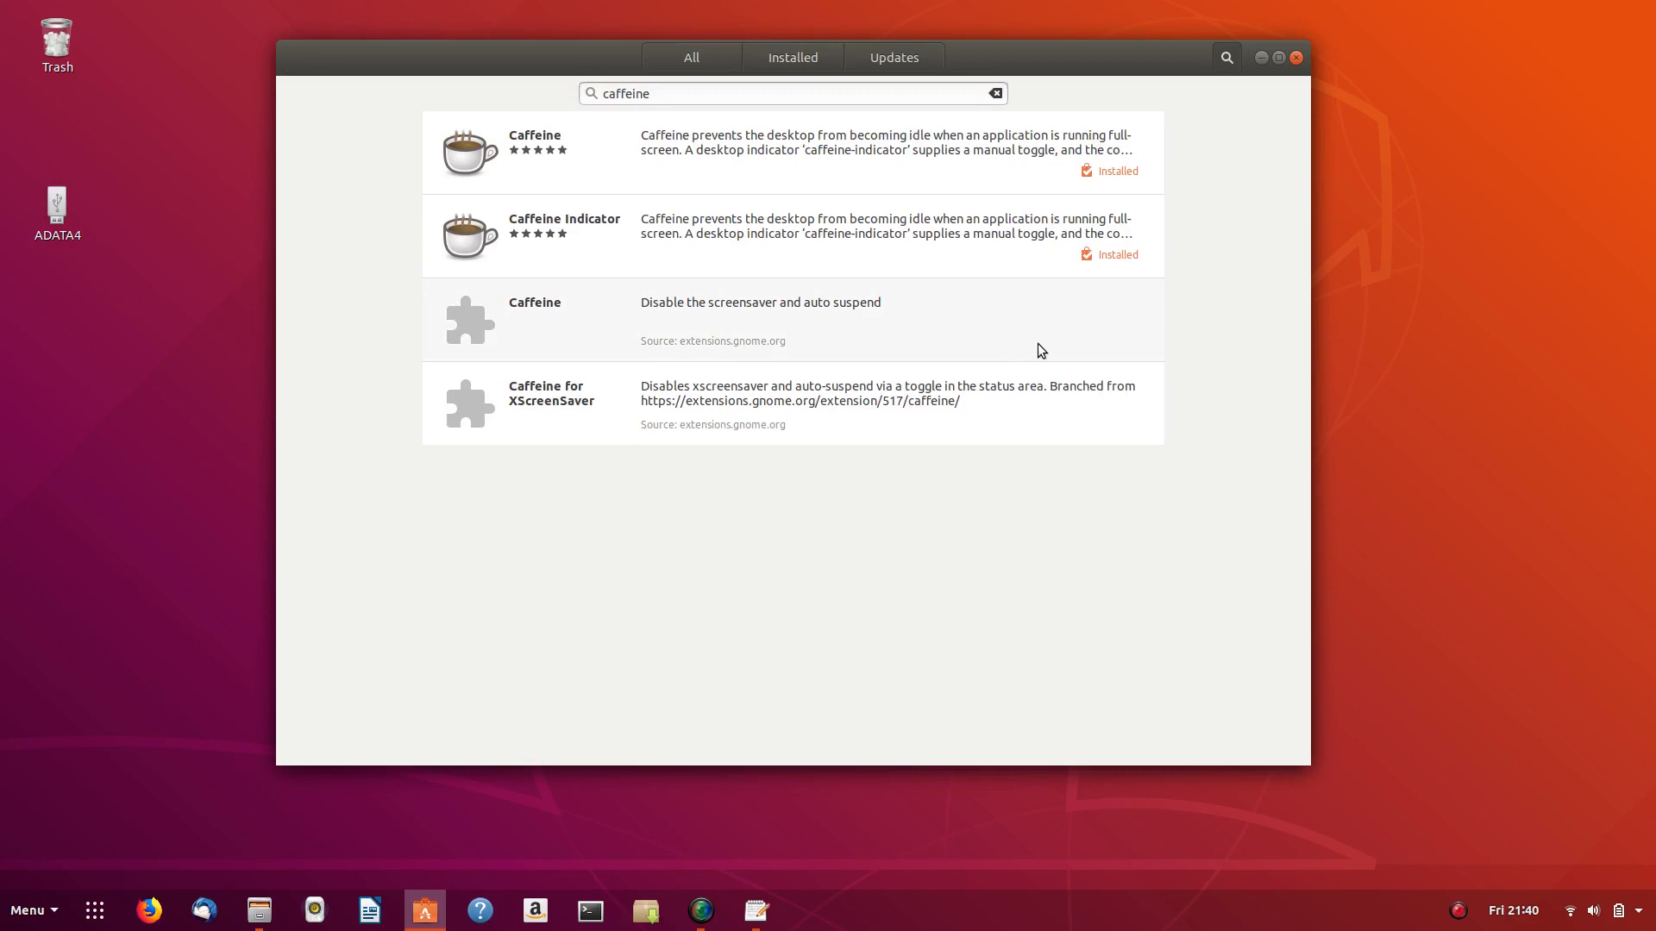
key(super)
- In Tweaks, add Caffeine Indicator to Startup Applications via a 'caf' search, then close Tweaks
text(twel)
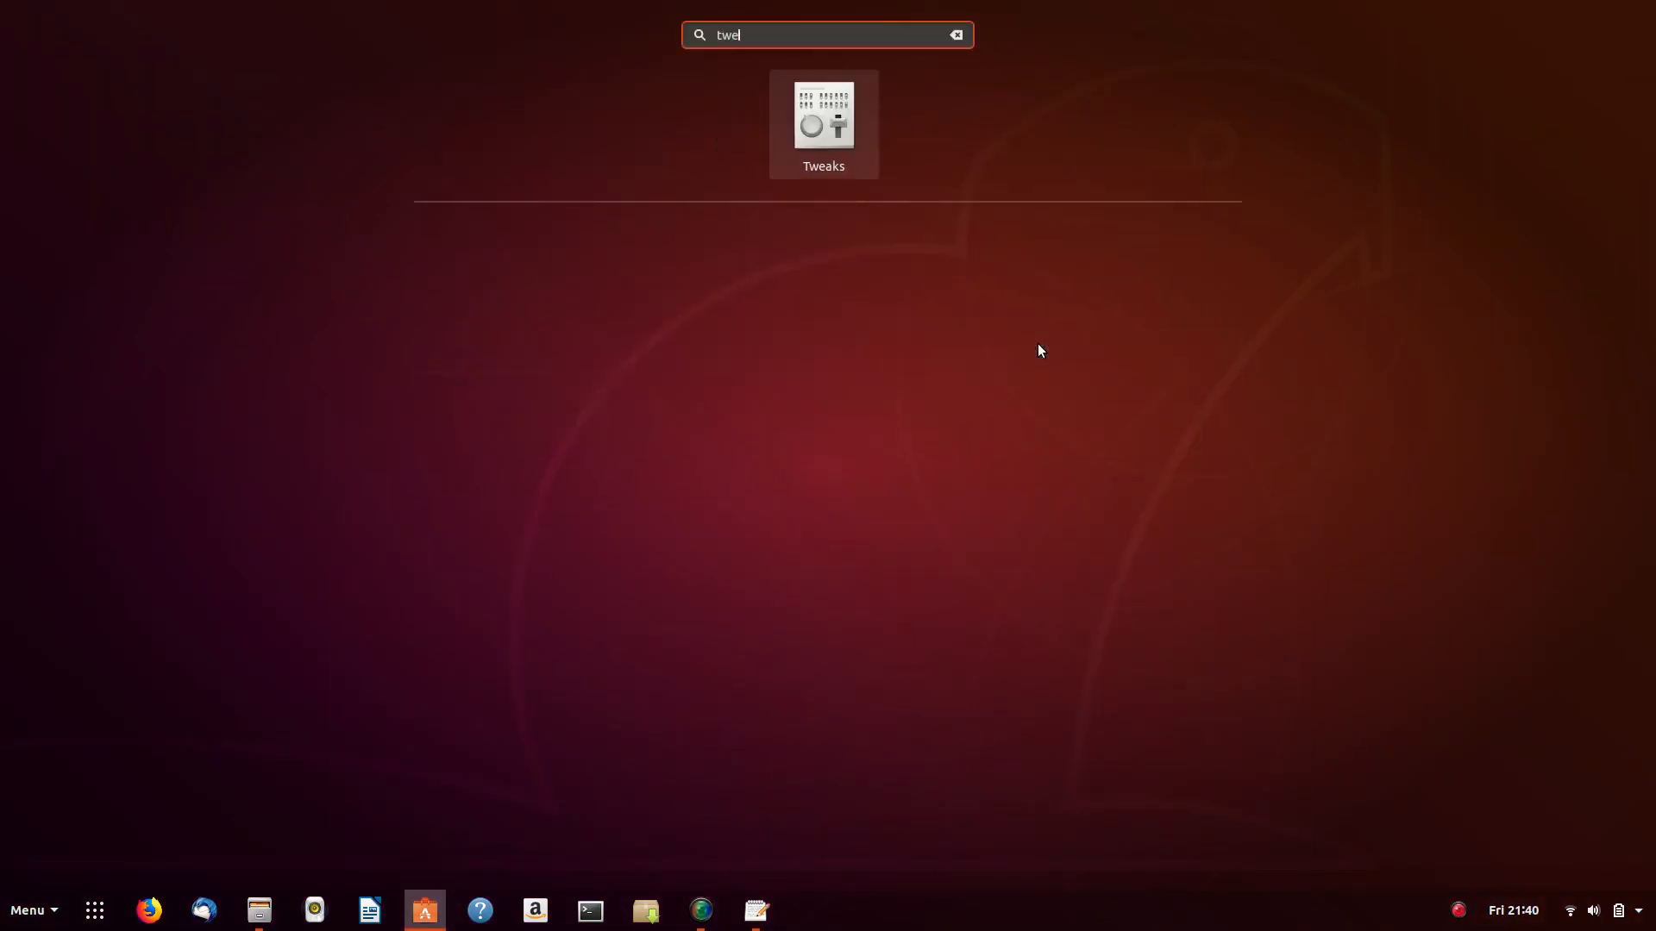
key(Return)
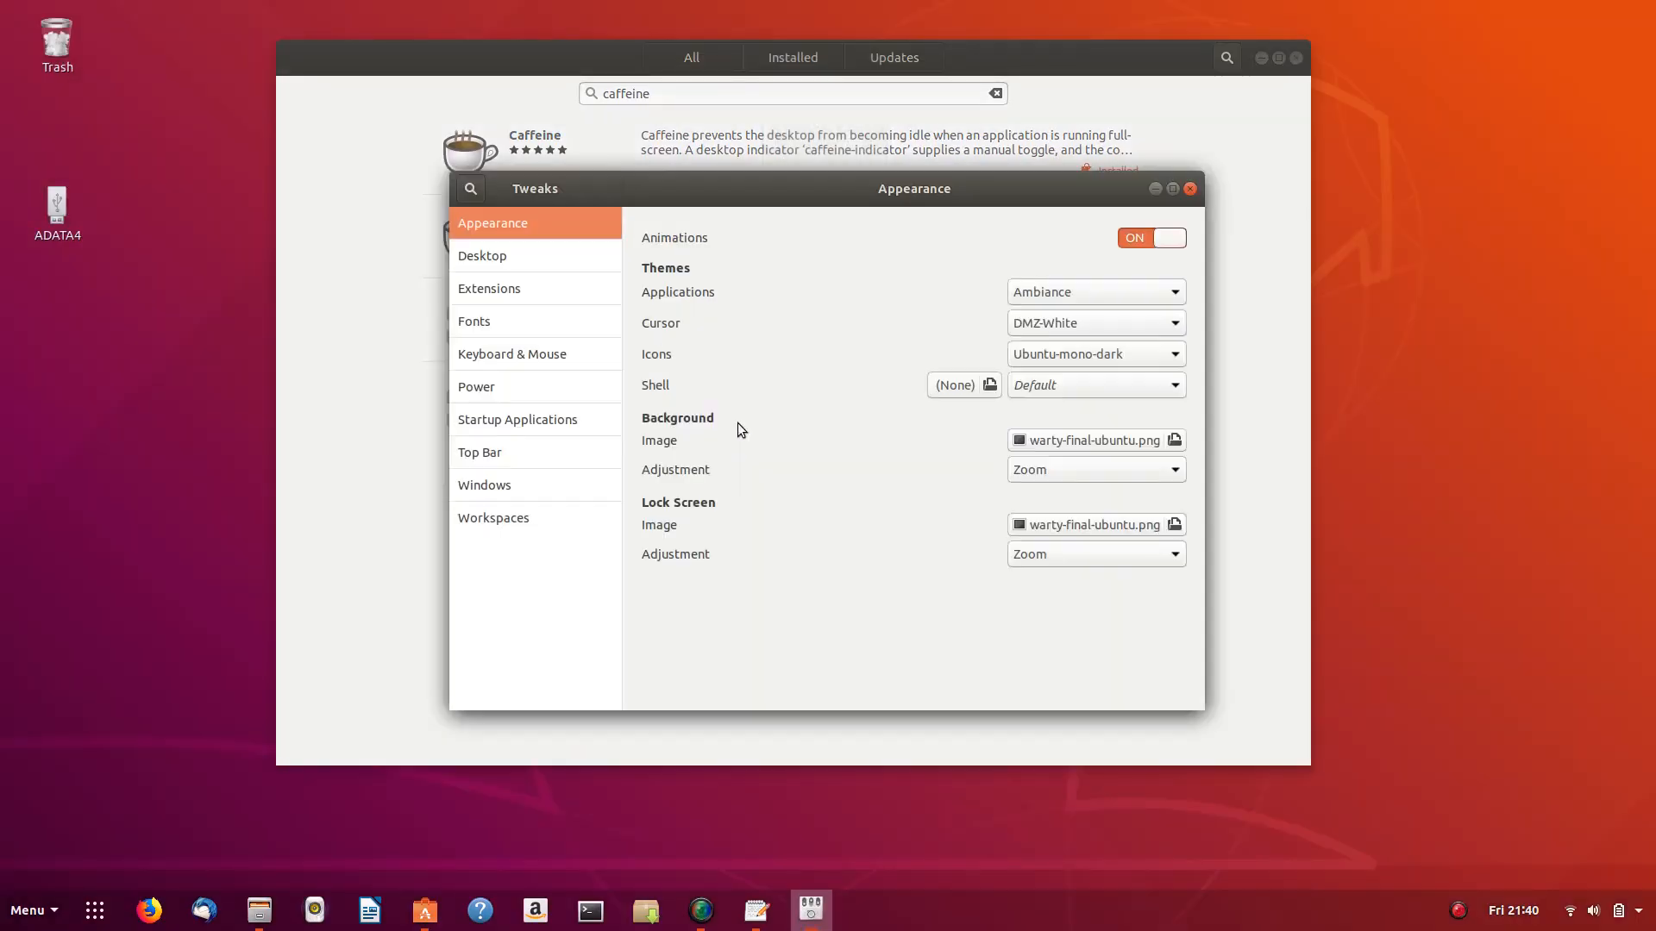
click(515, 422)
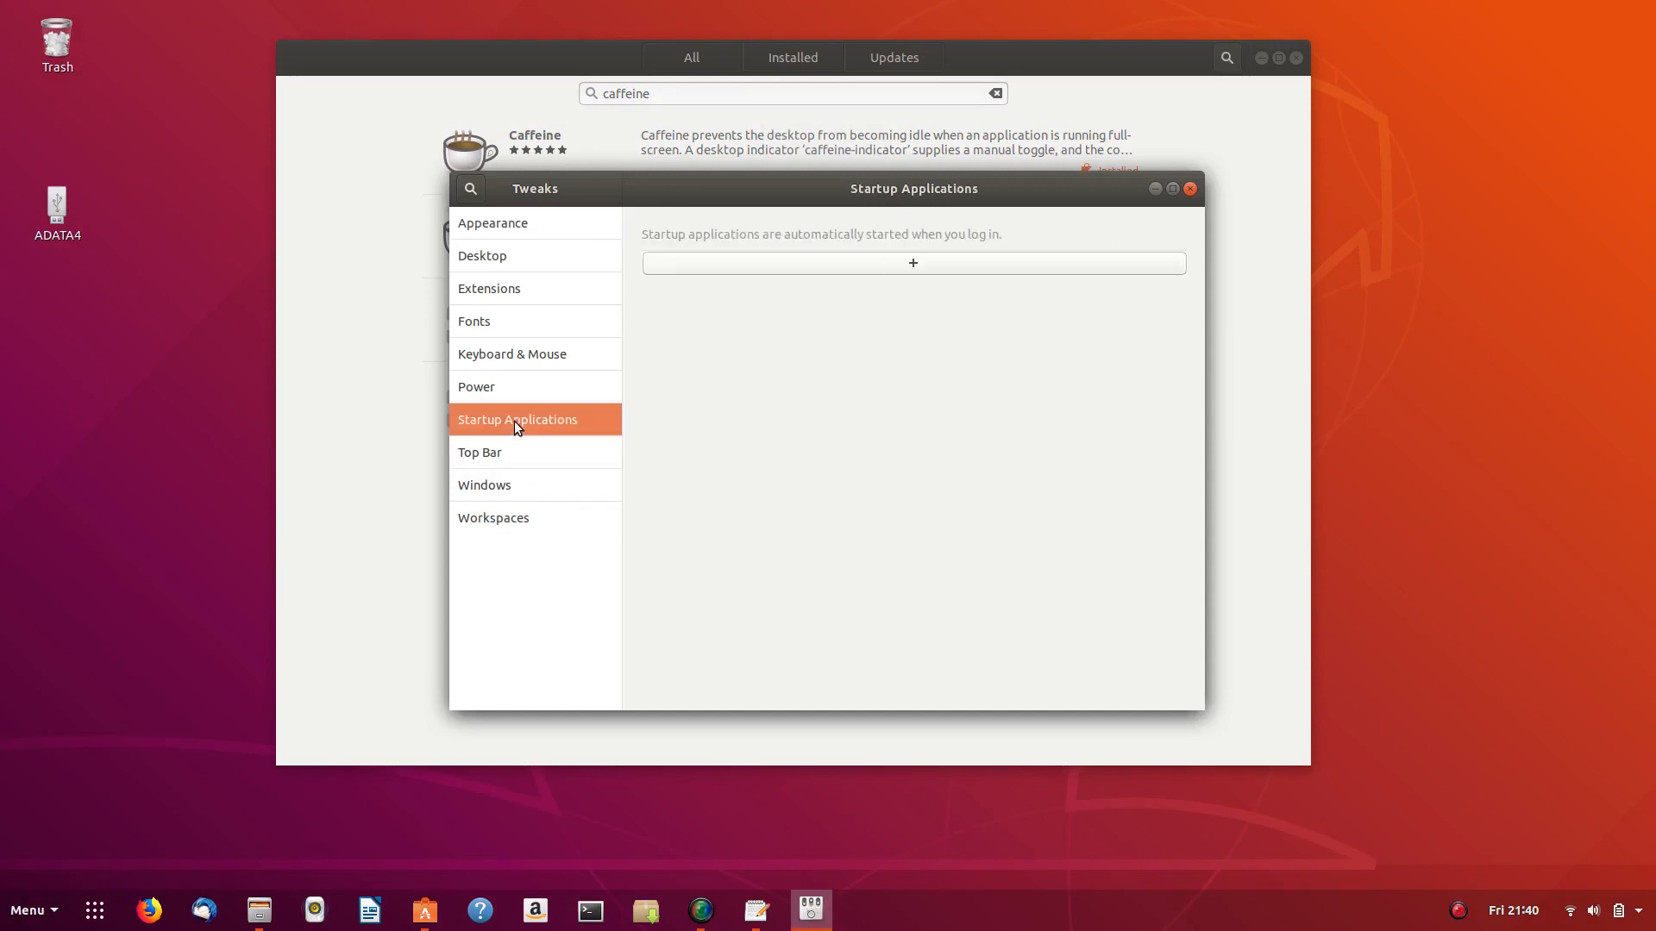
click(916, 259)
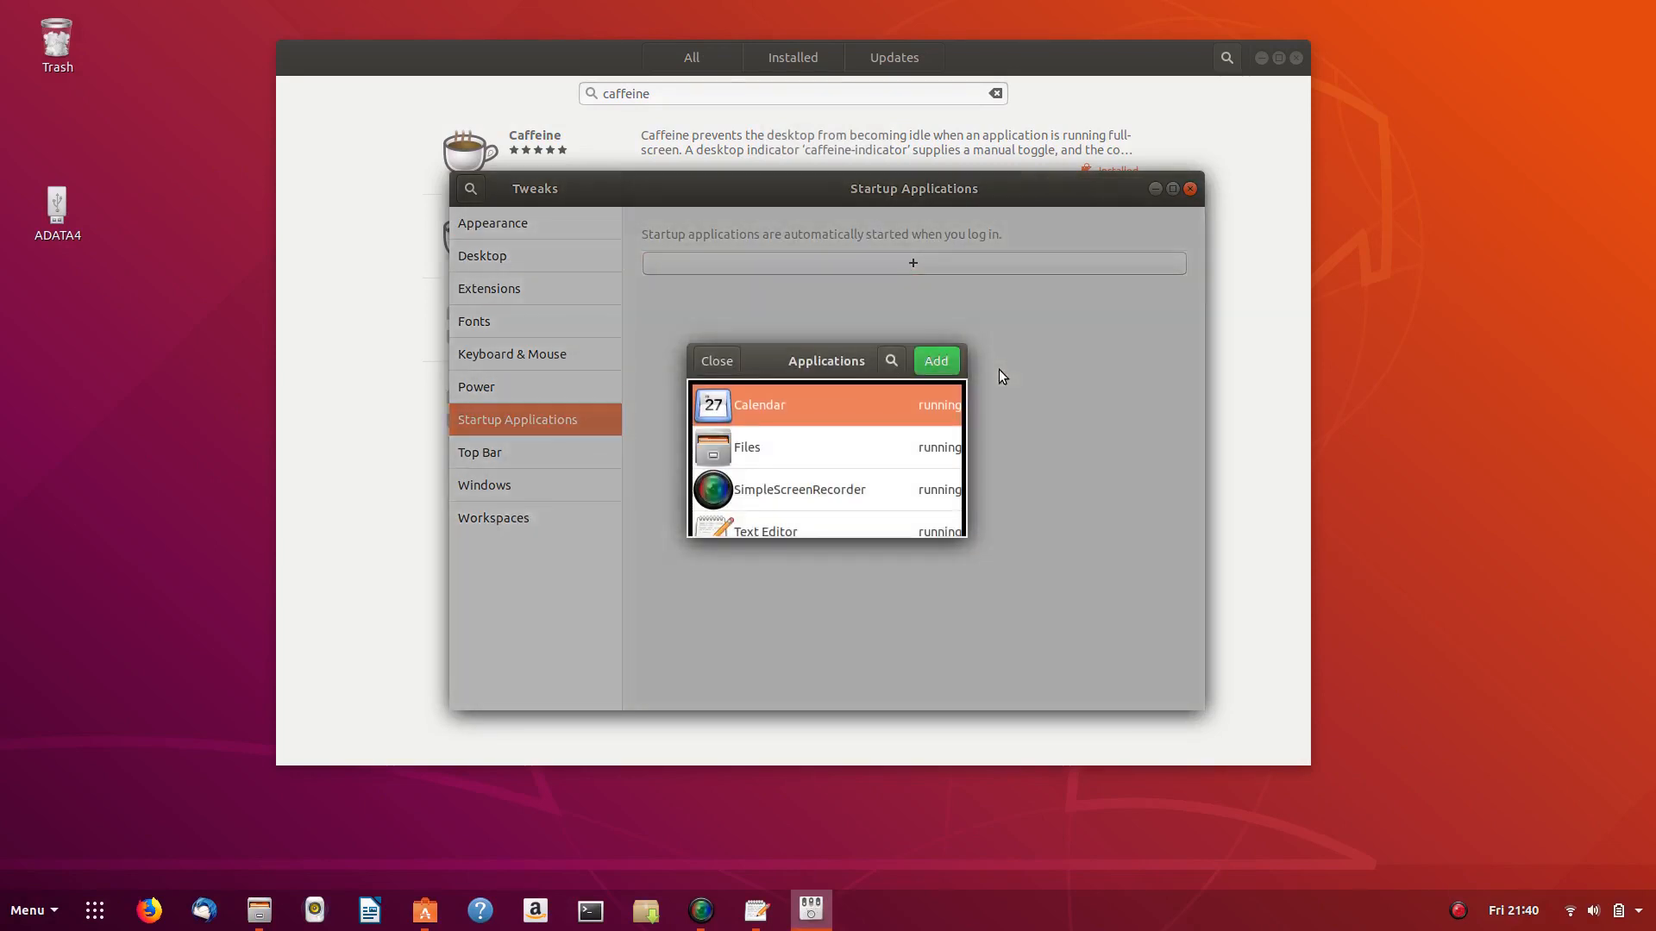
scroll(772, 433, down, 3)
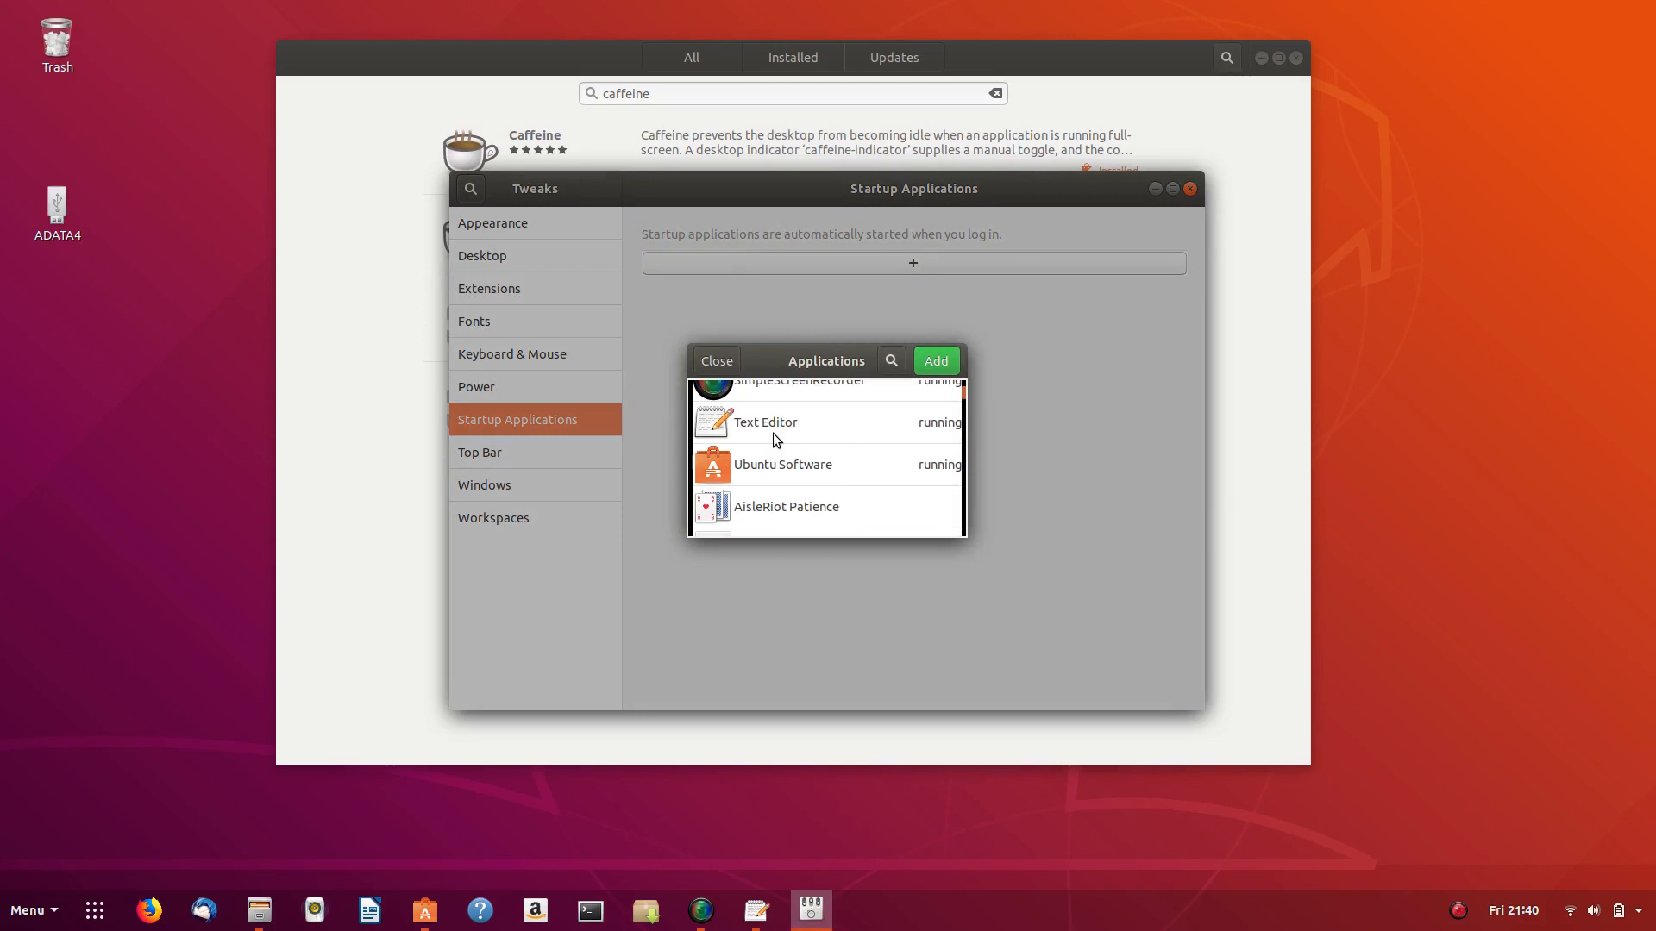
scroll(773, 433, down, 3)
click(894, 362)
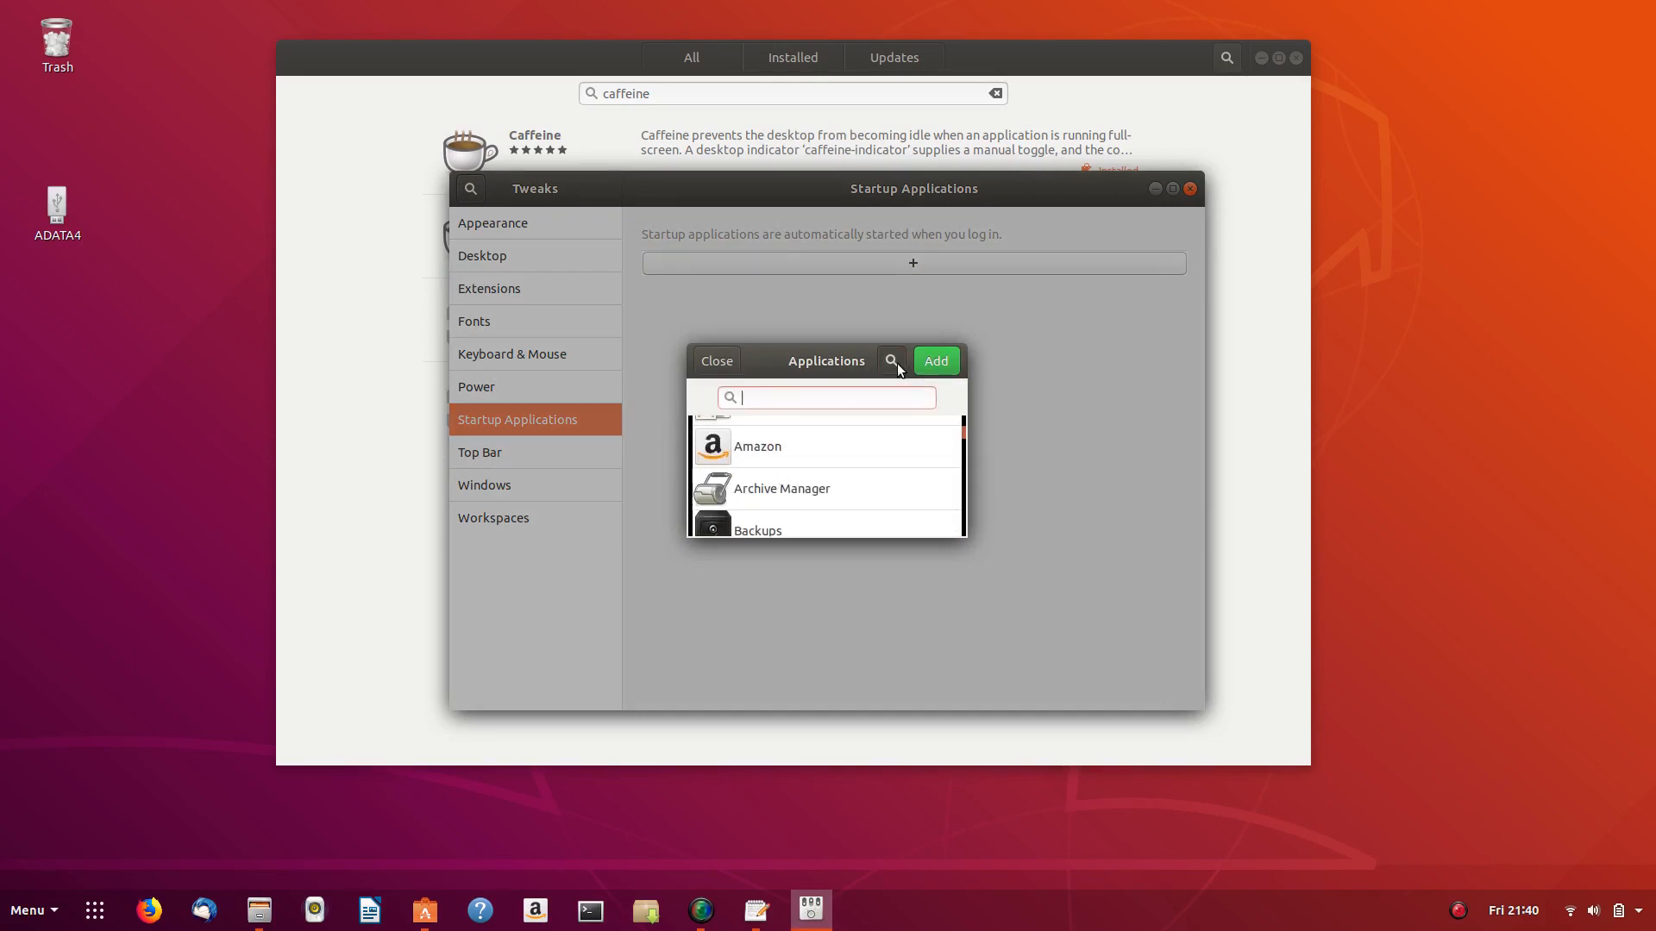
text(caf)
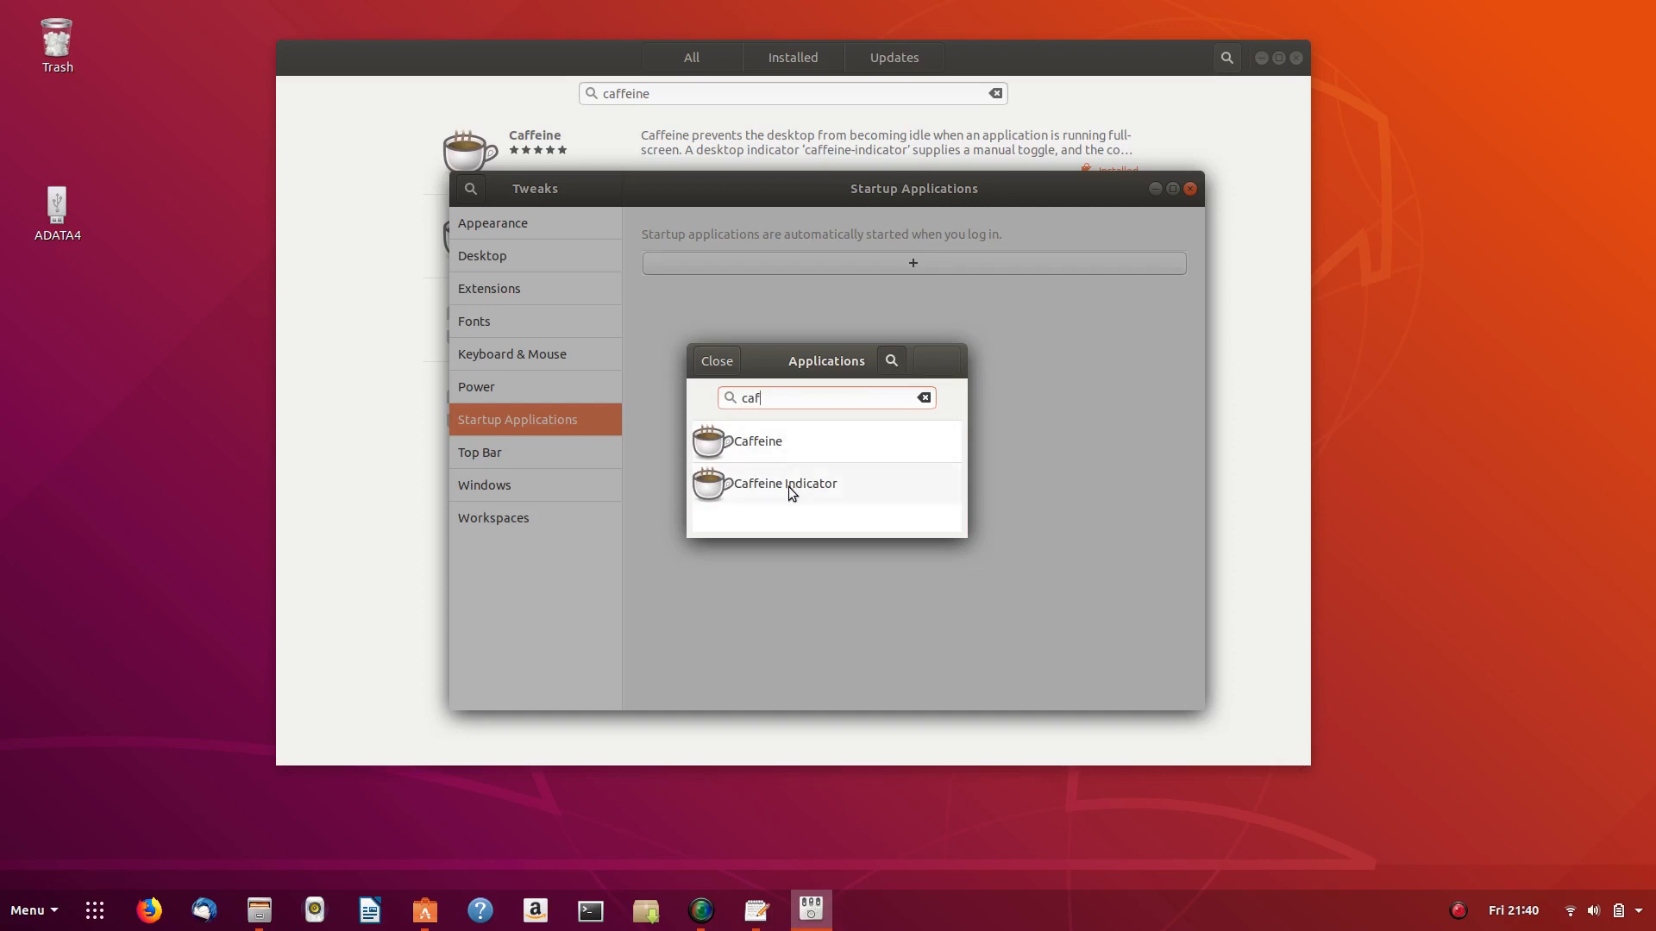
click(788, 485)
click(931, 364)
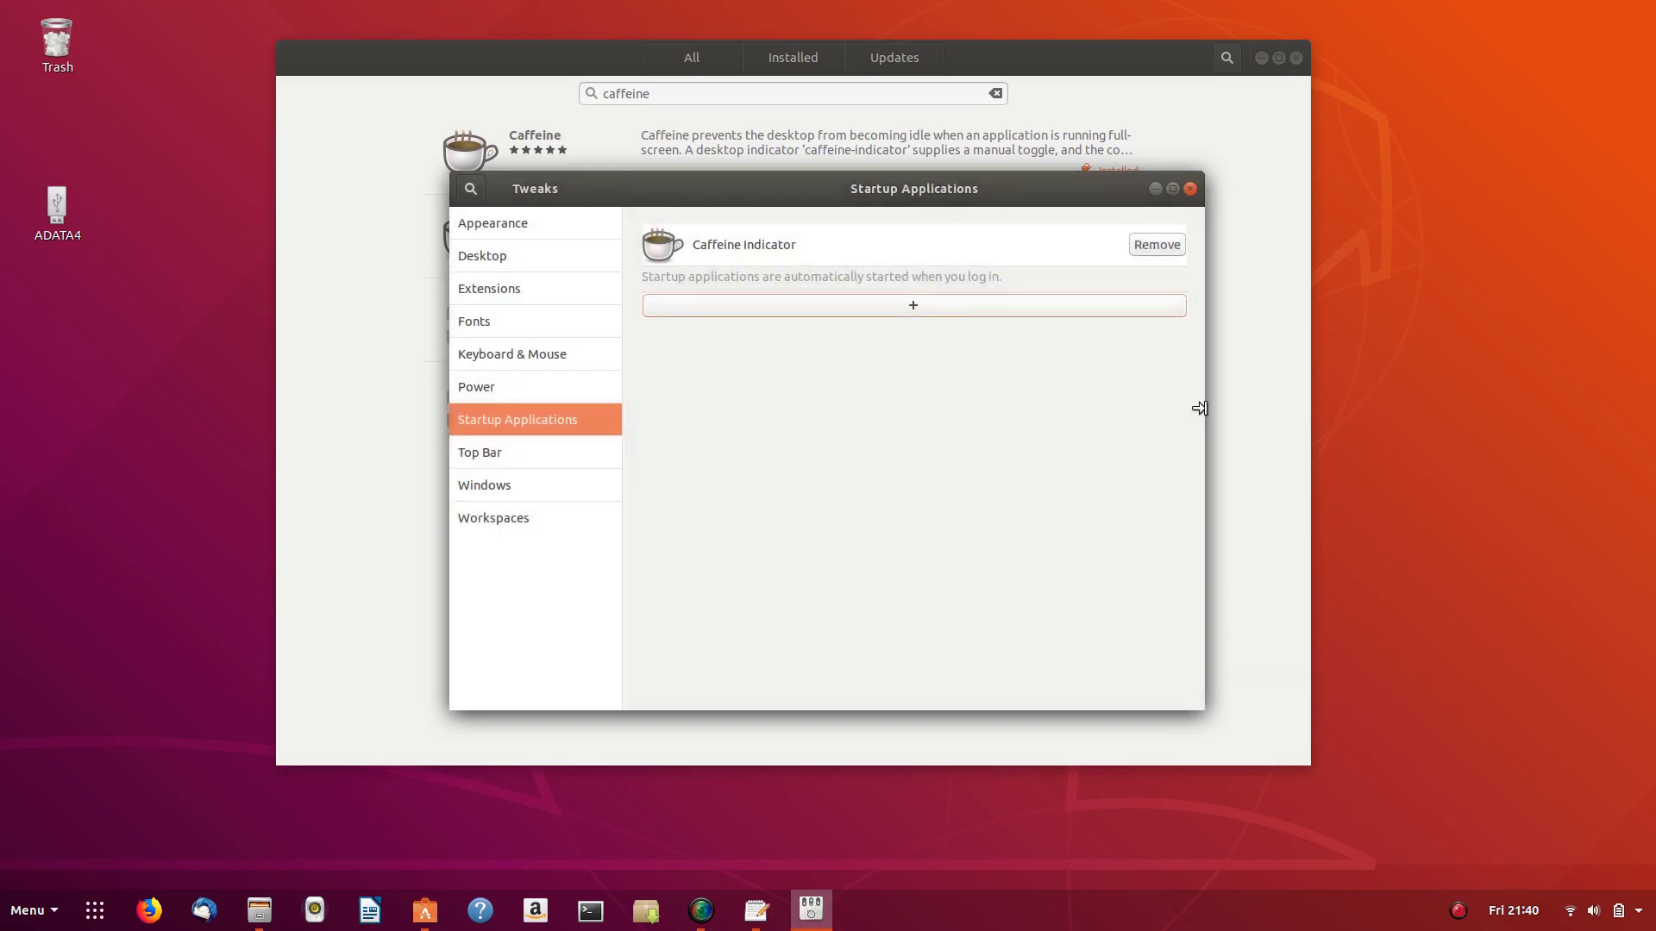
click(1189, 188)
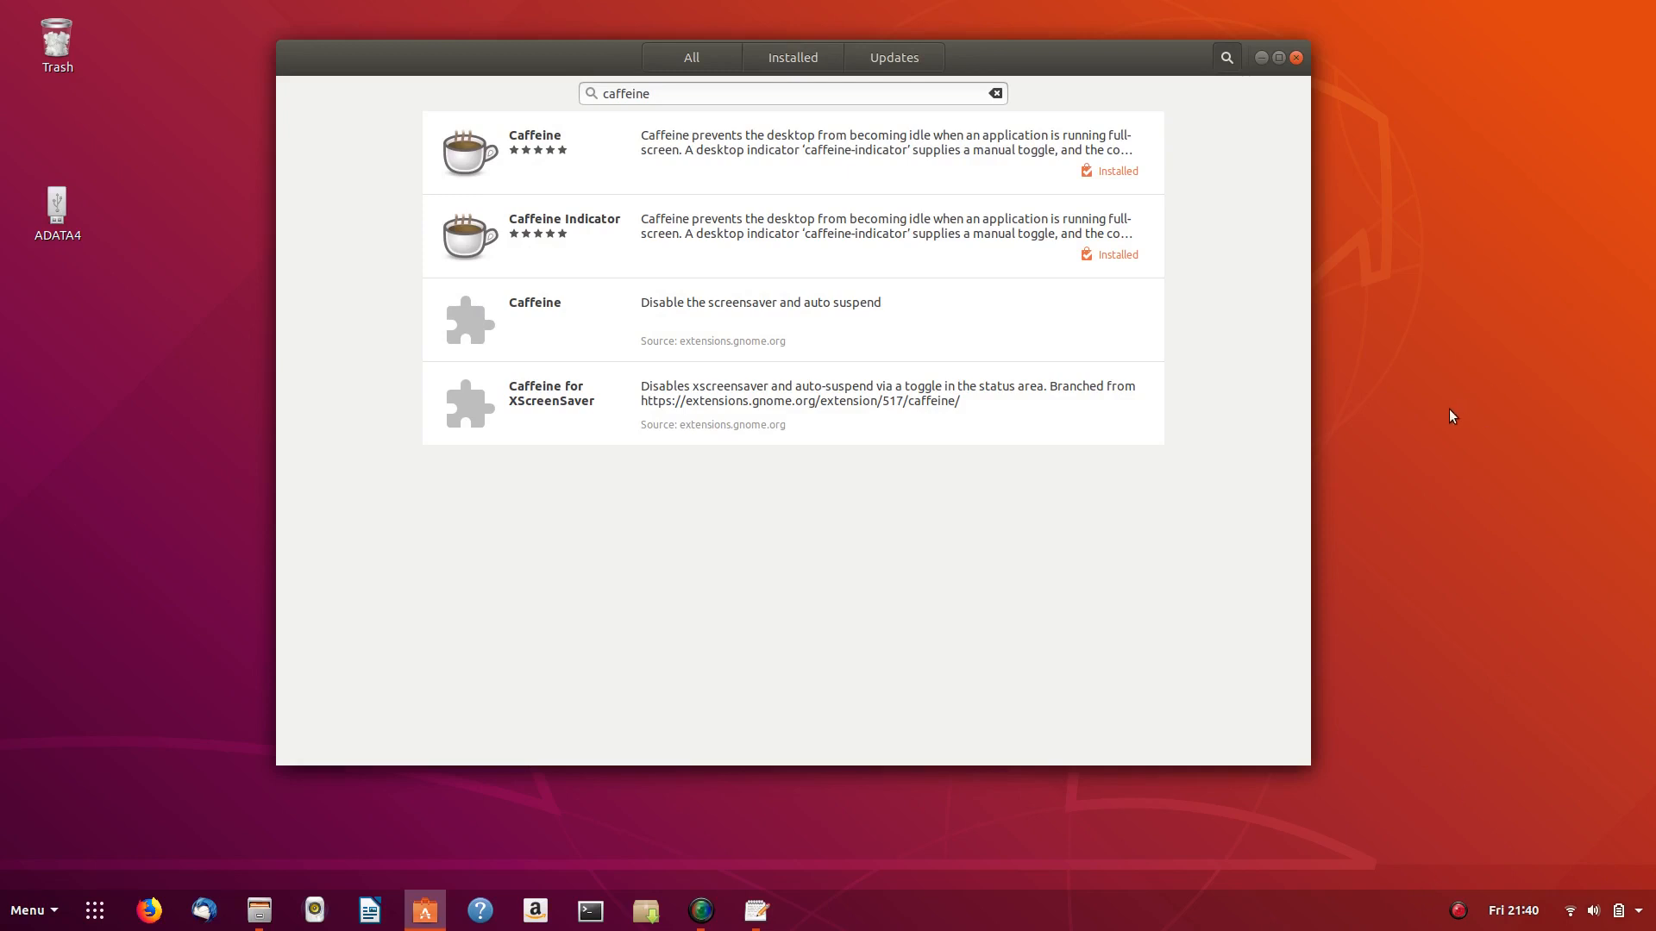
- Launch Caffeine Indicator from the 'caff' search and minimise Ubuntu Software
key(super)
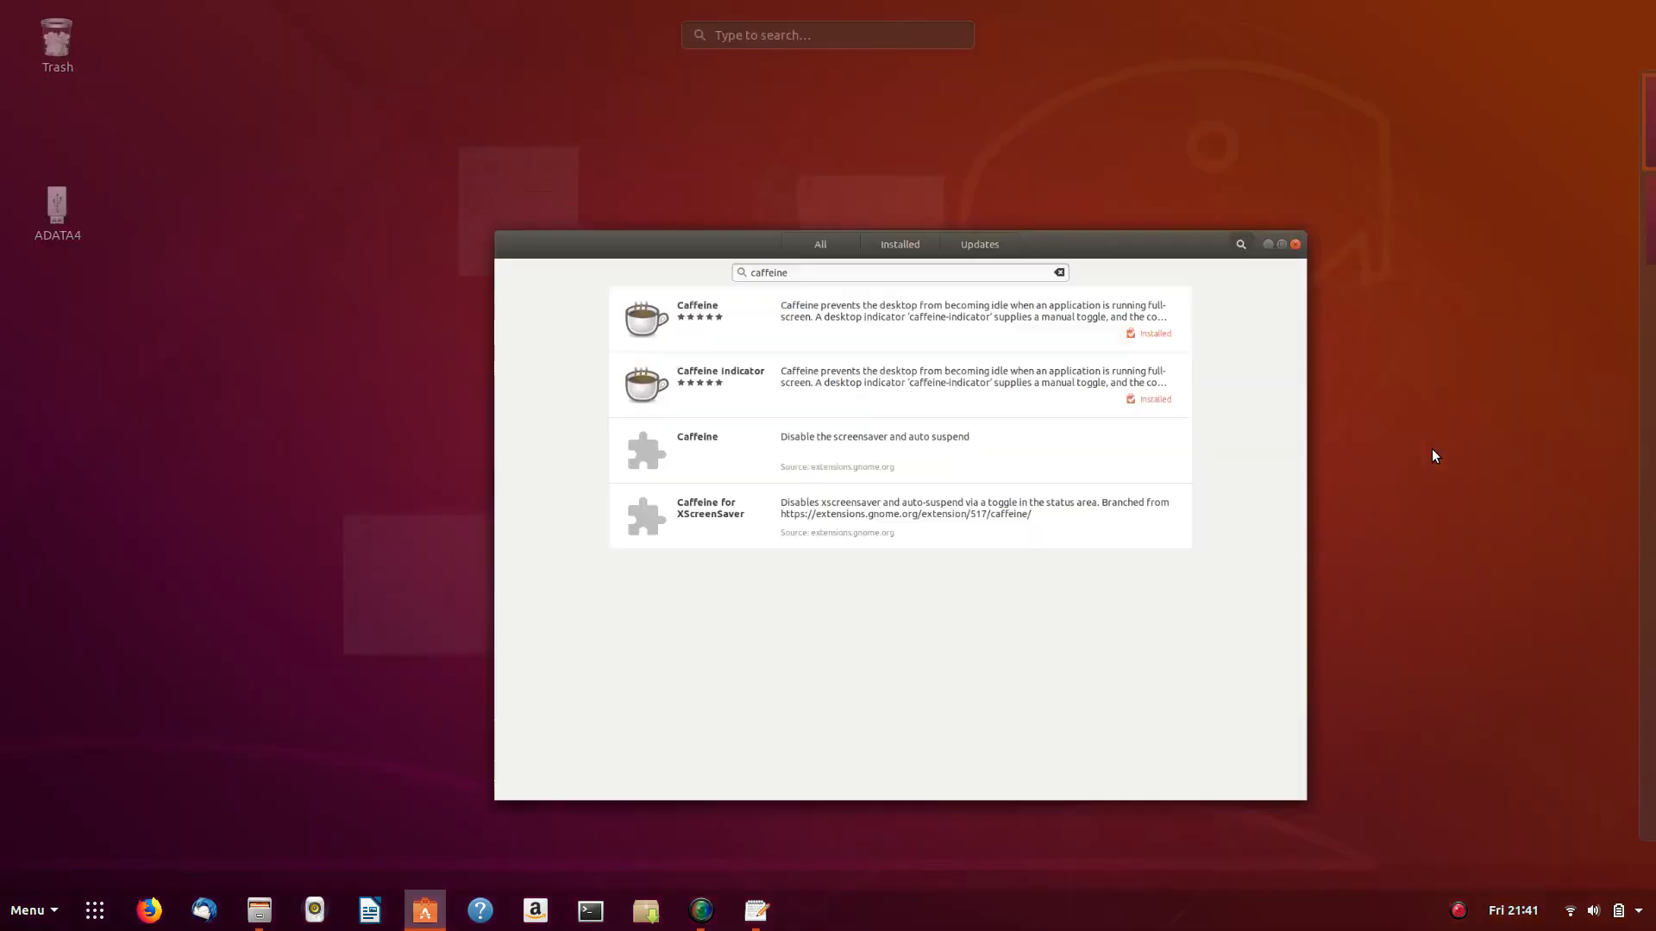
text(caff)
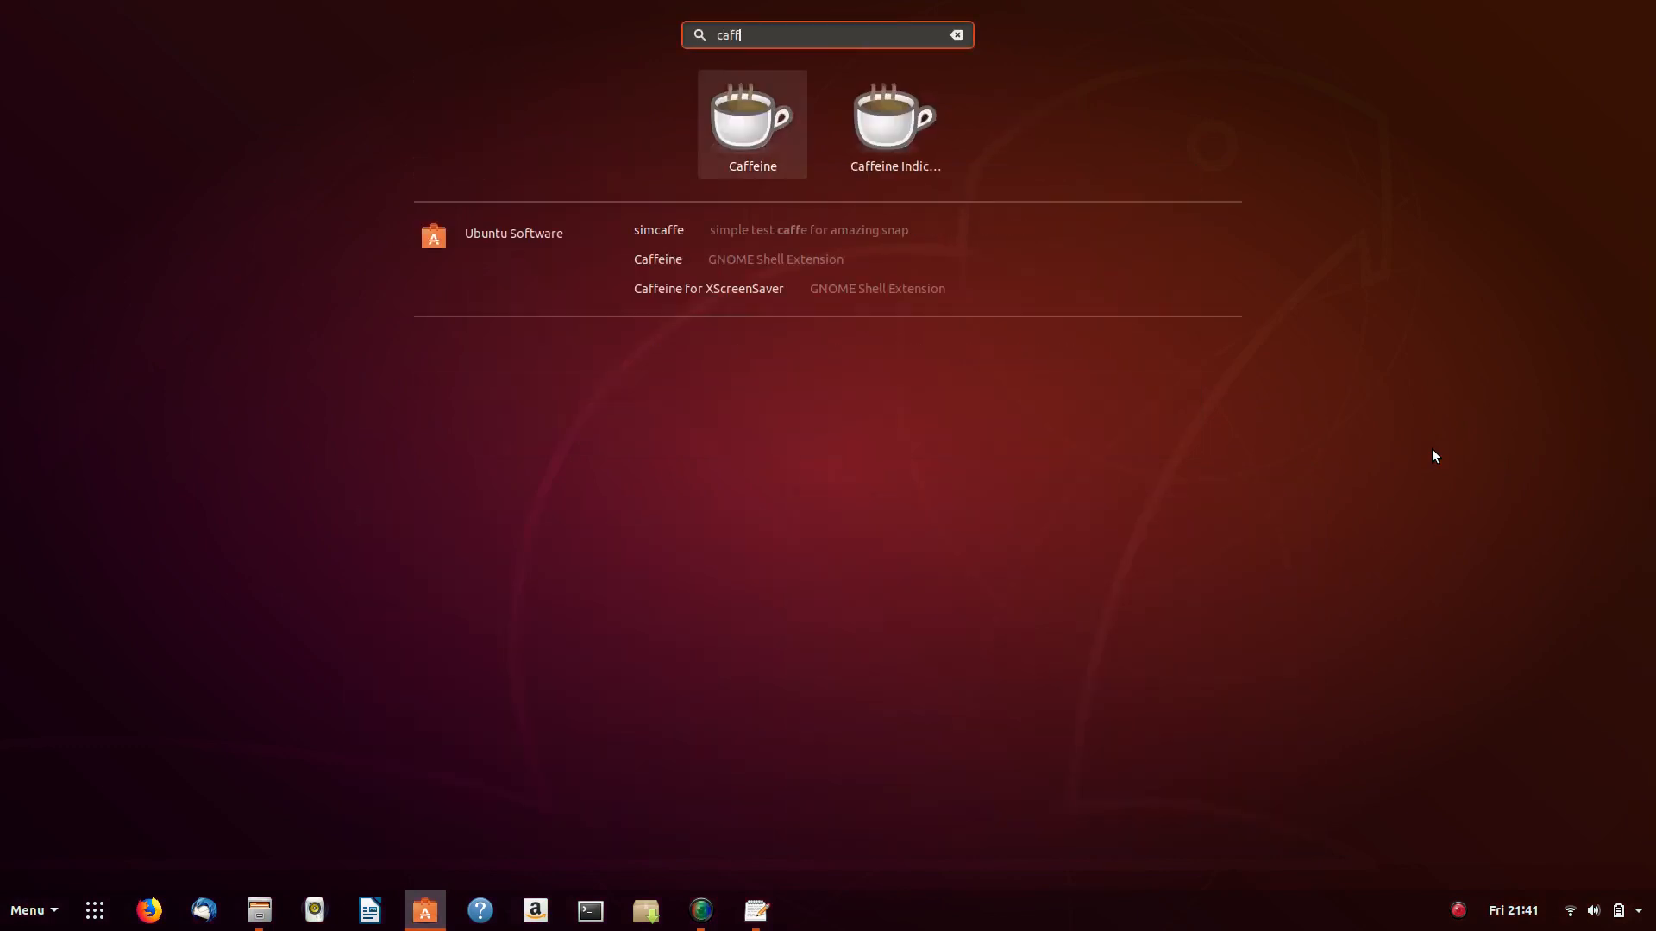
click(909, 153)
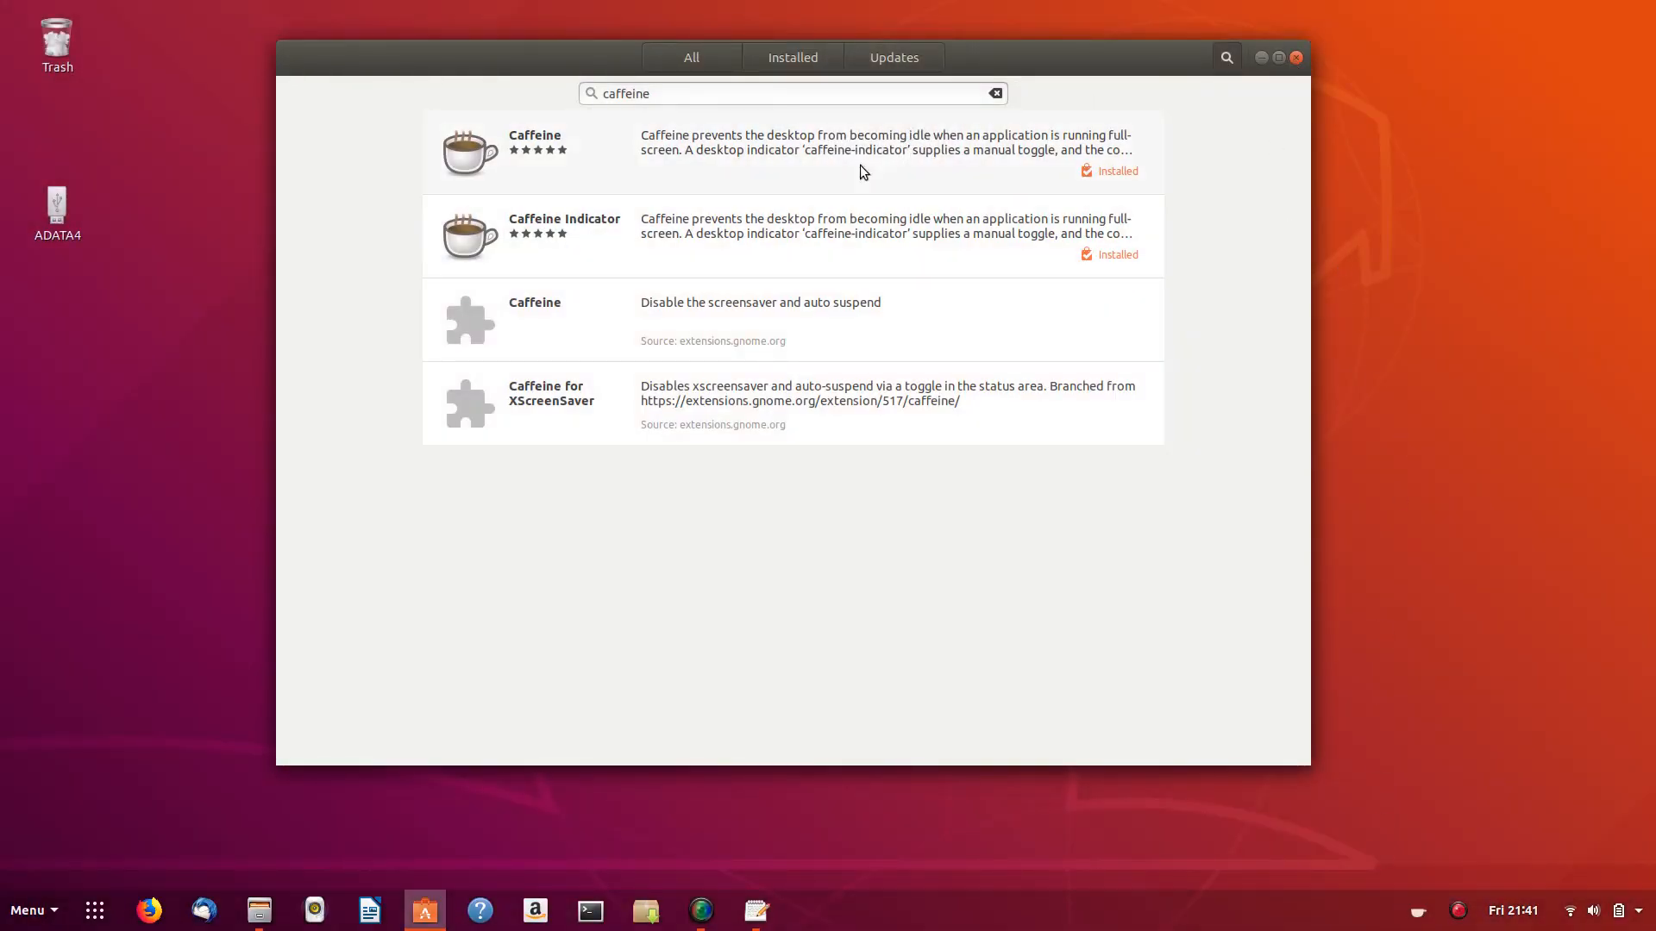
click(1259, 54)
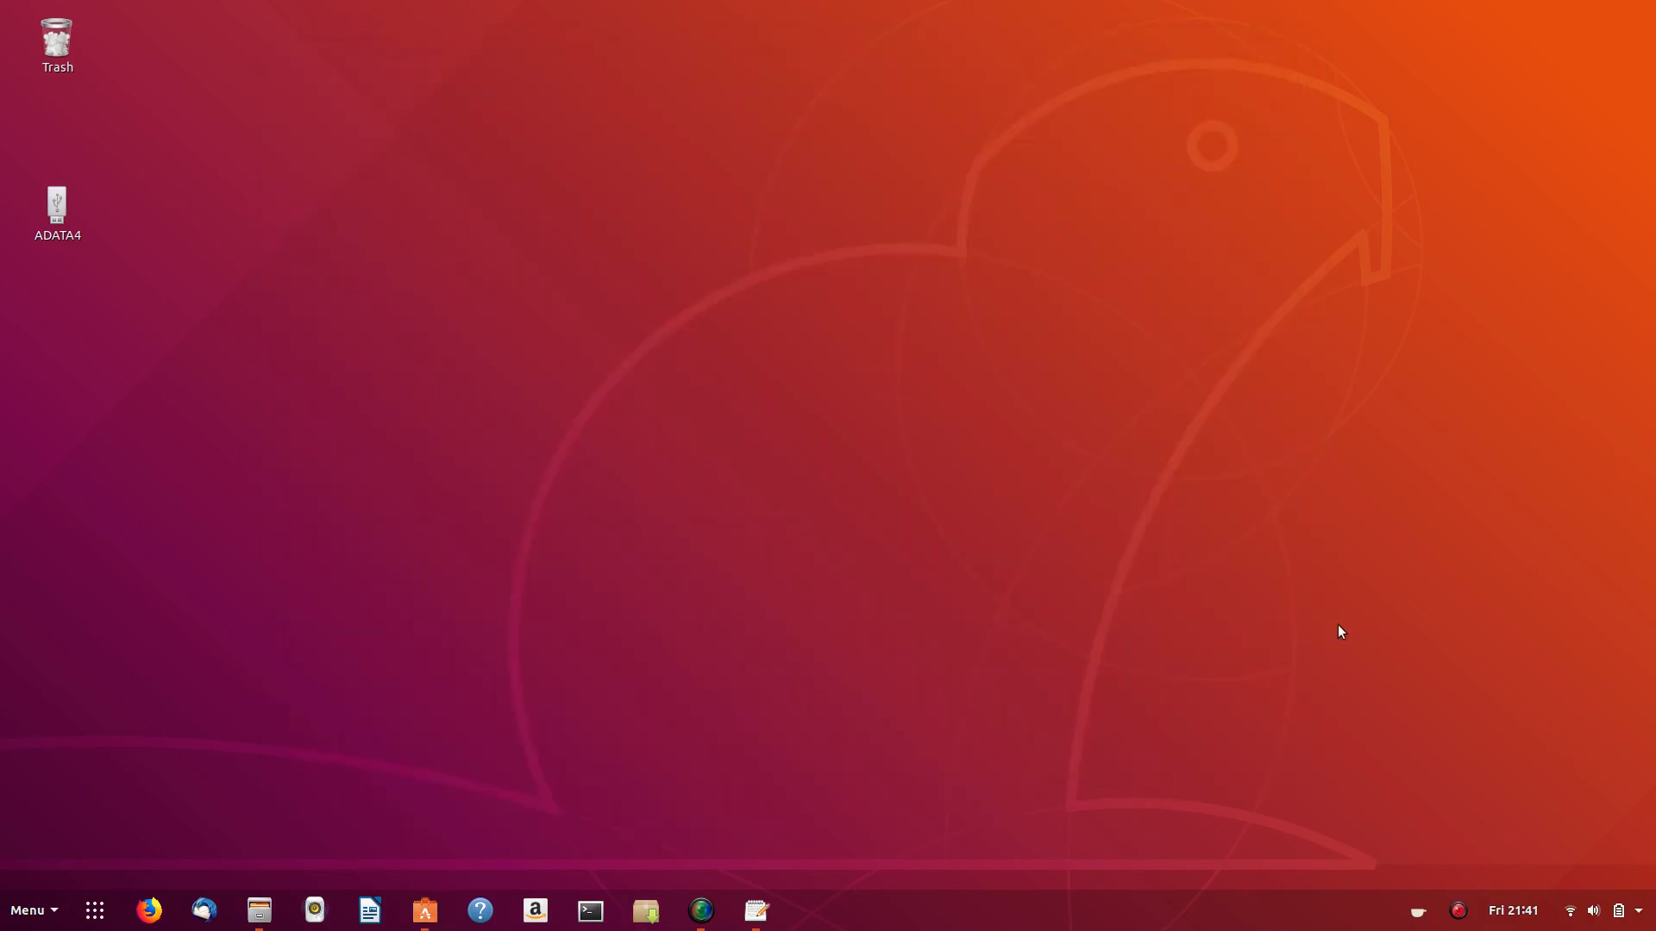
- Activate then deactivate Caffeine from its tray icon, and review then minimise the notes
click(1419, 914)
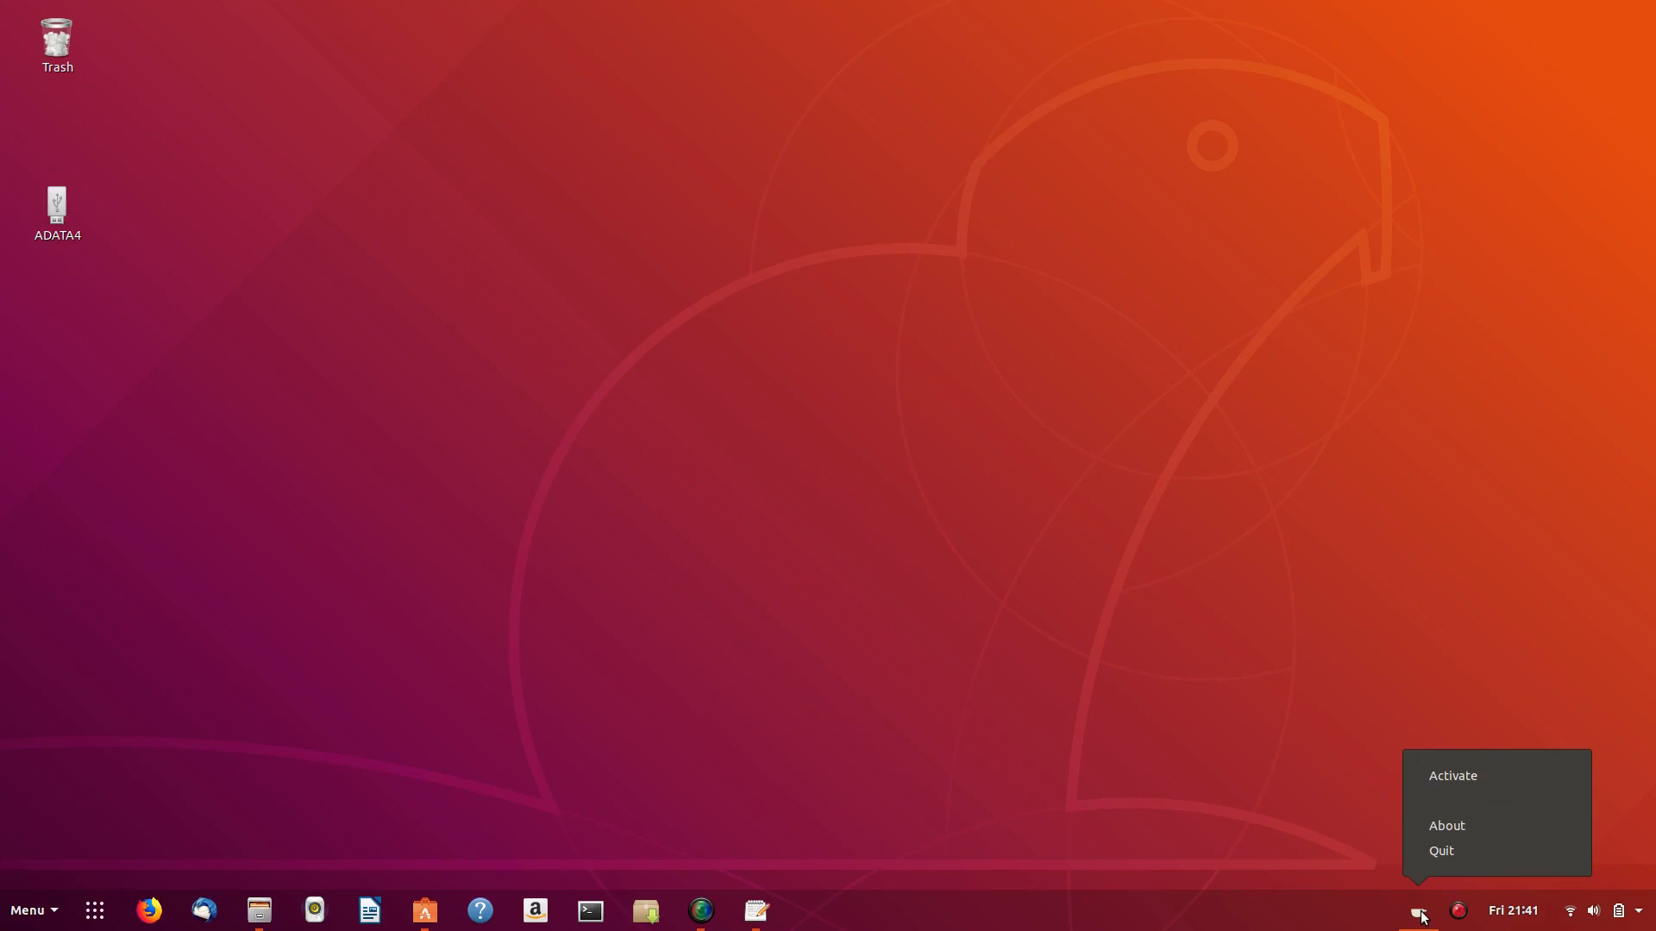
click(1463, 778)
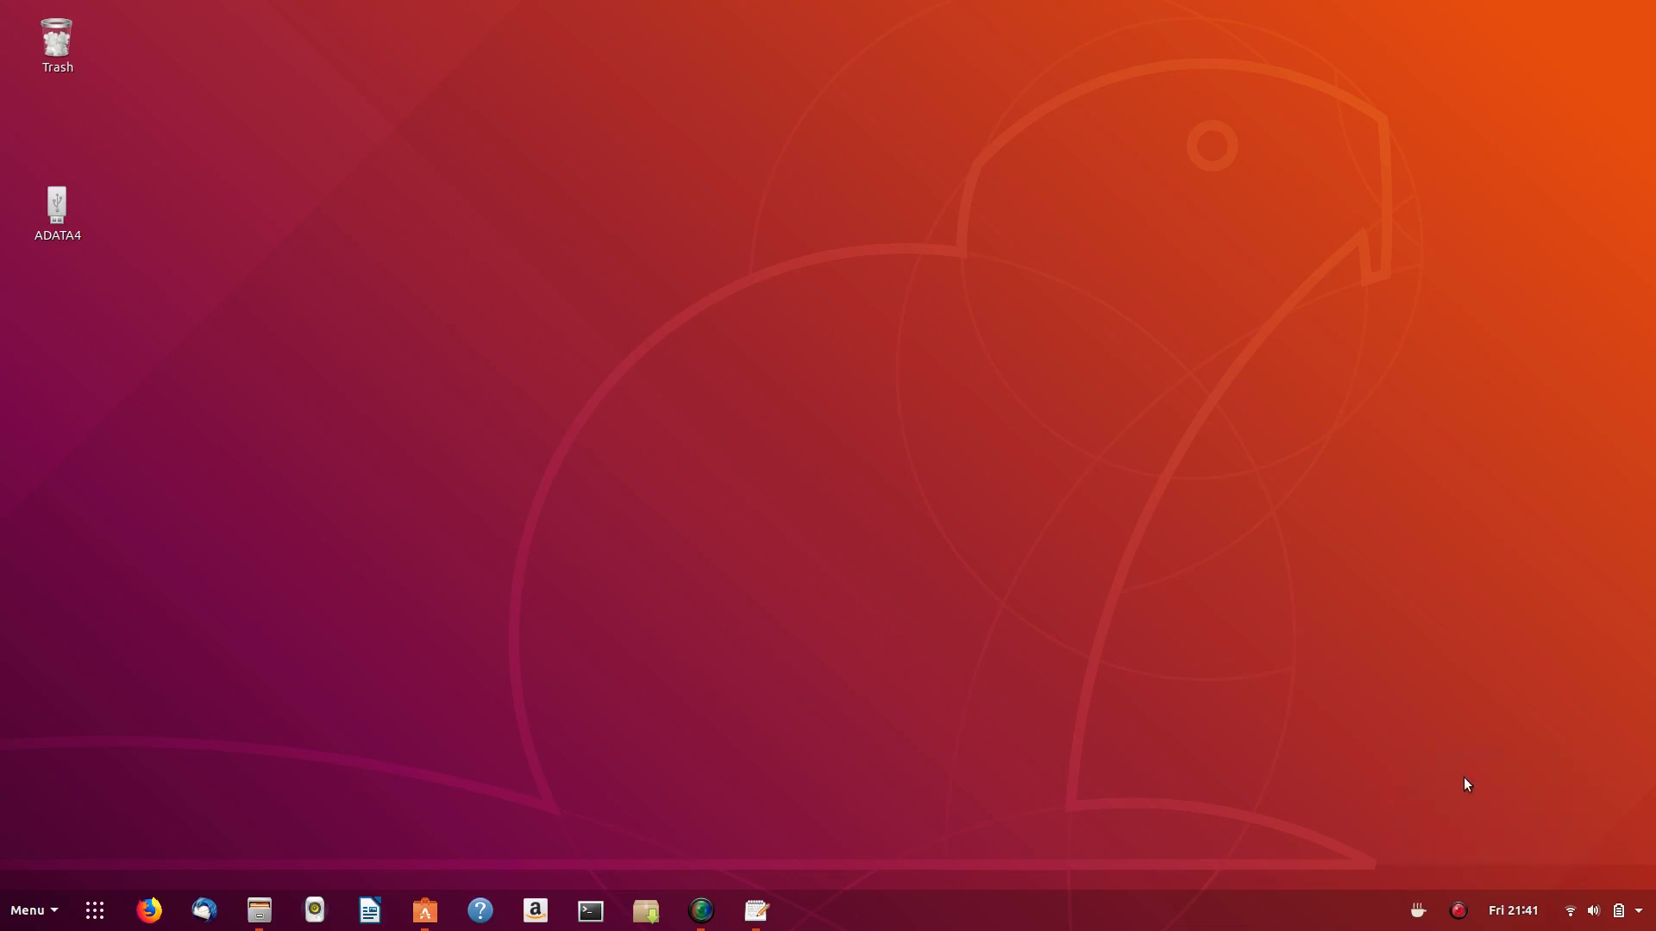
click(1419, 916)
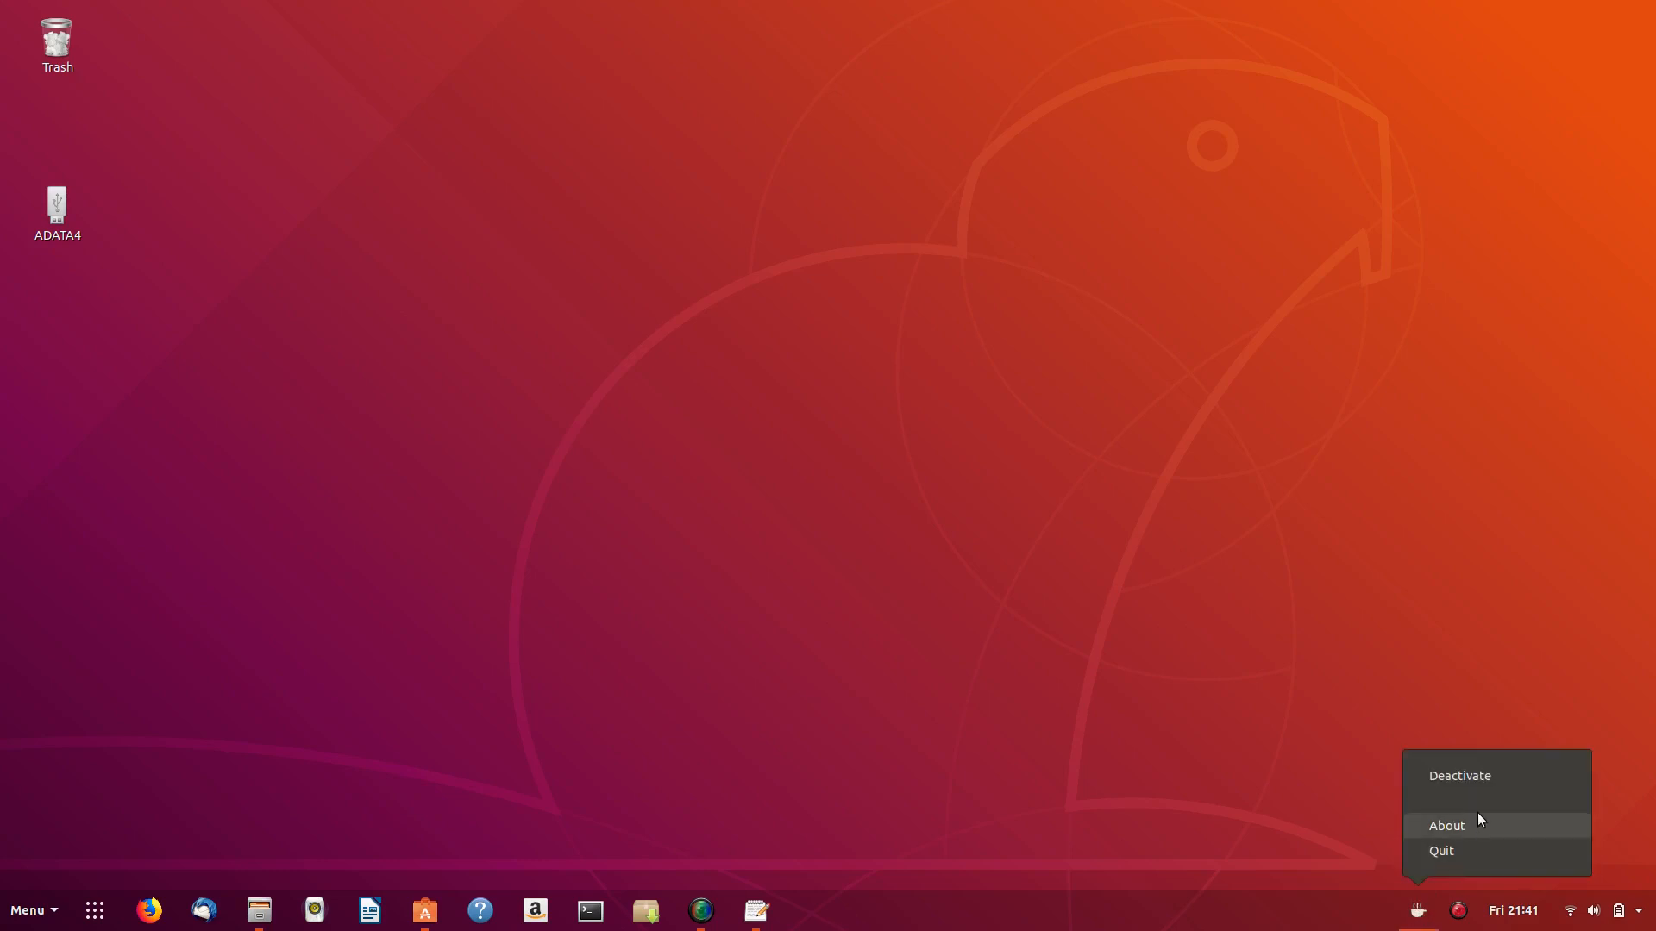
click(1519, 775)
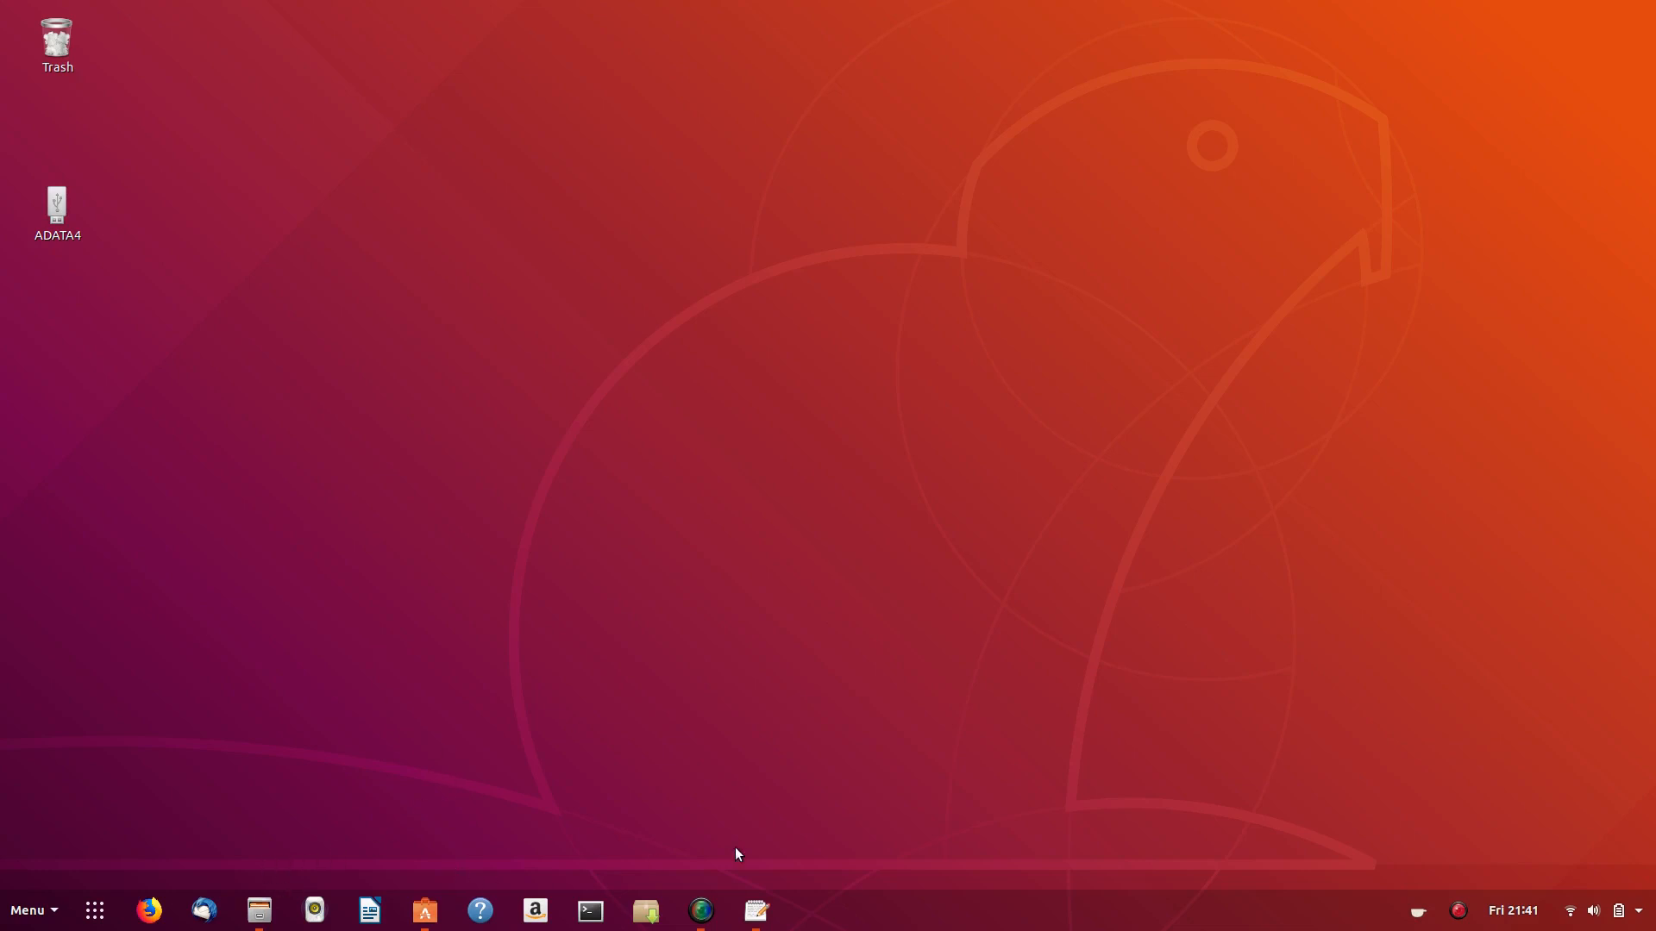
click(753, 913)
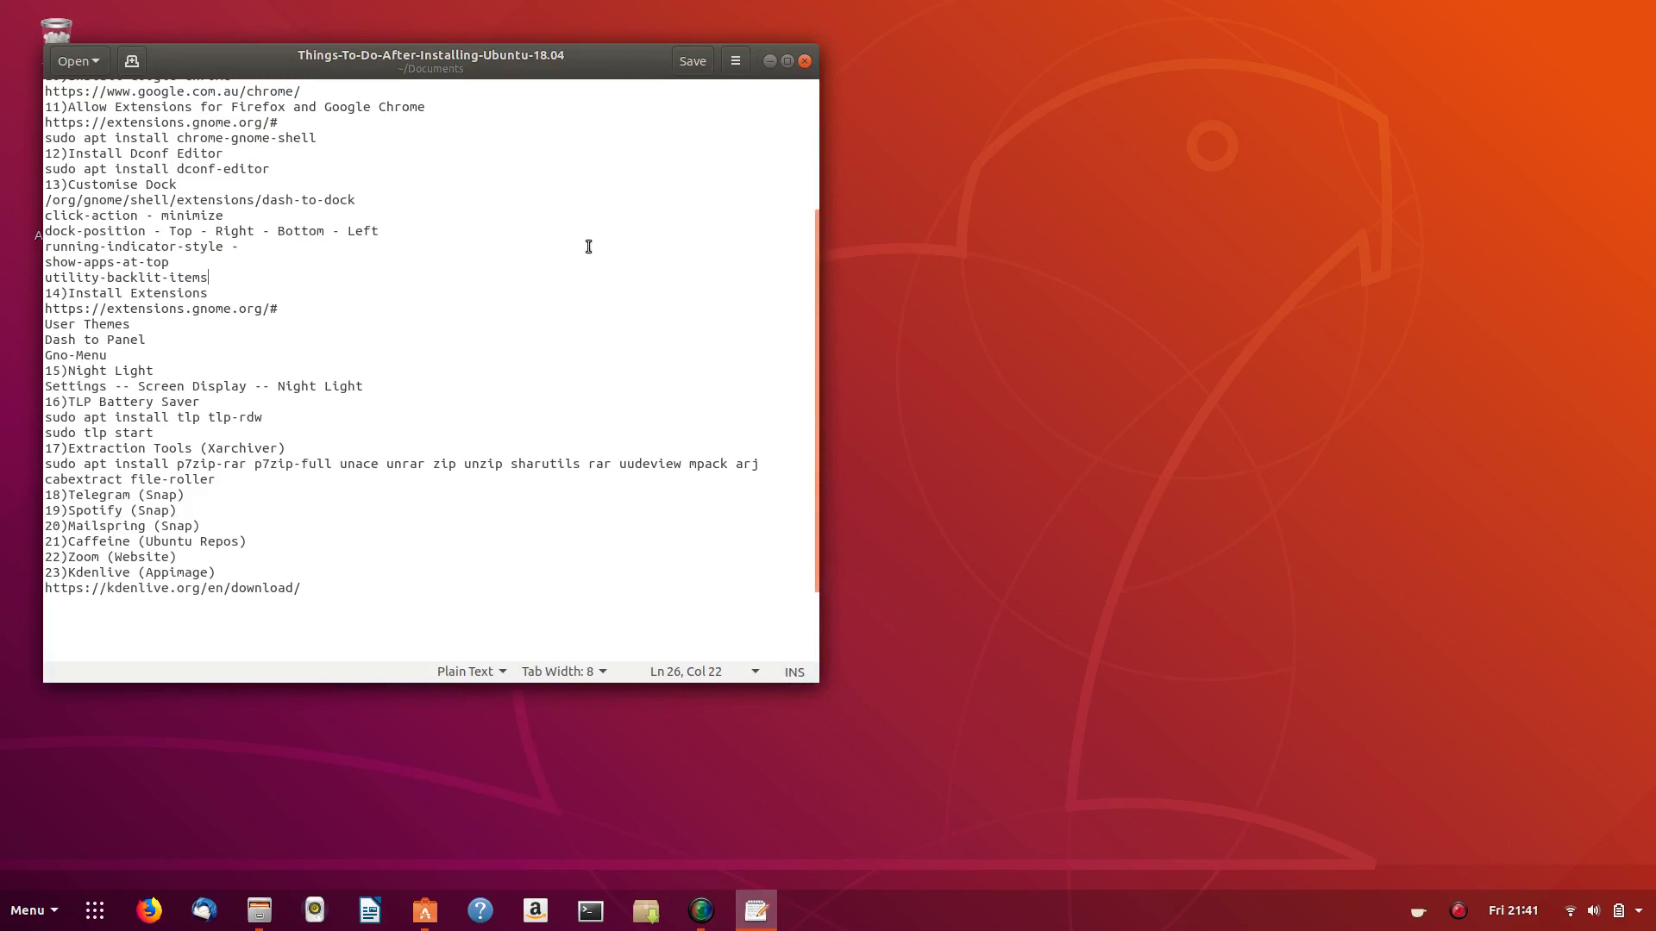
click(770, 60)
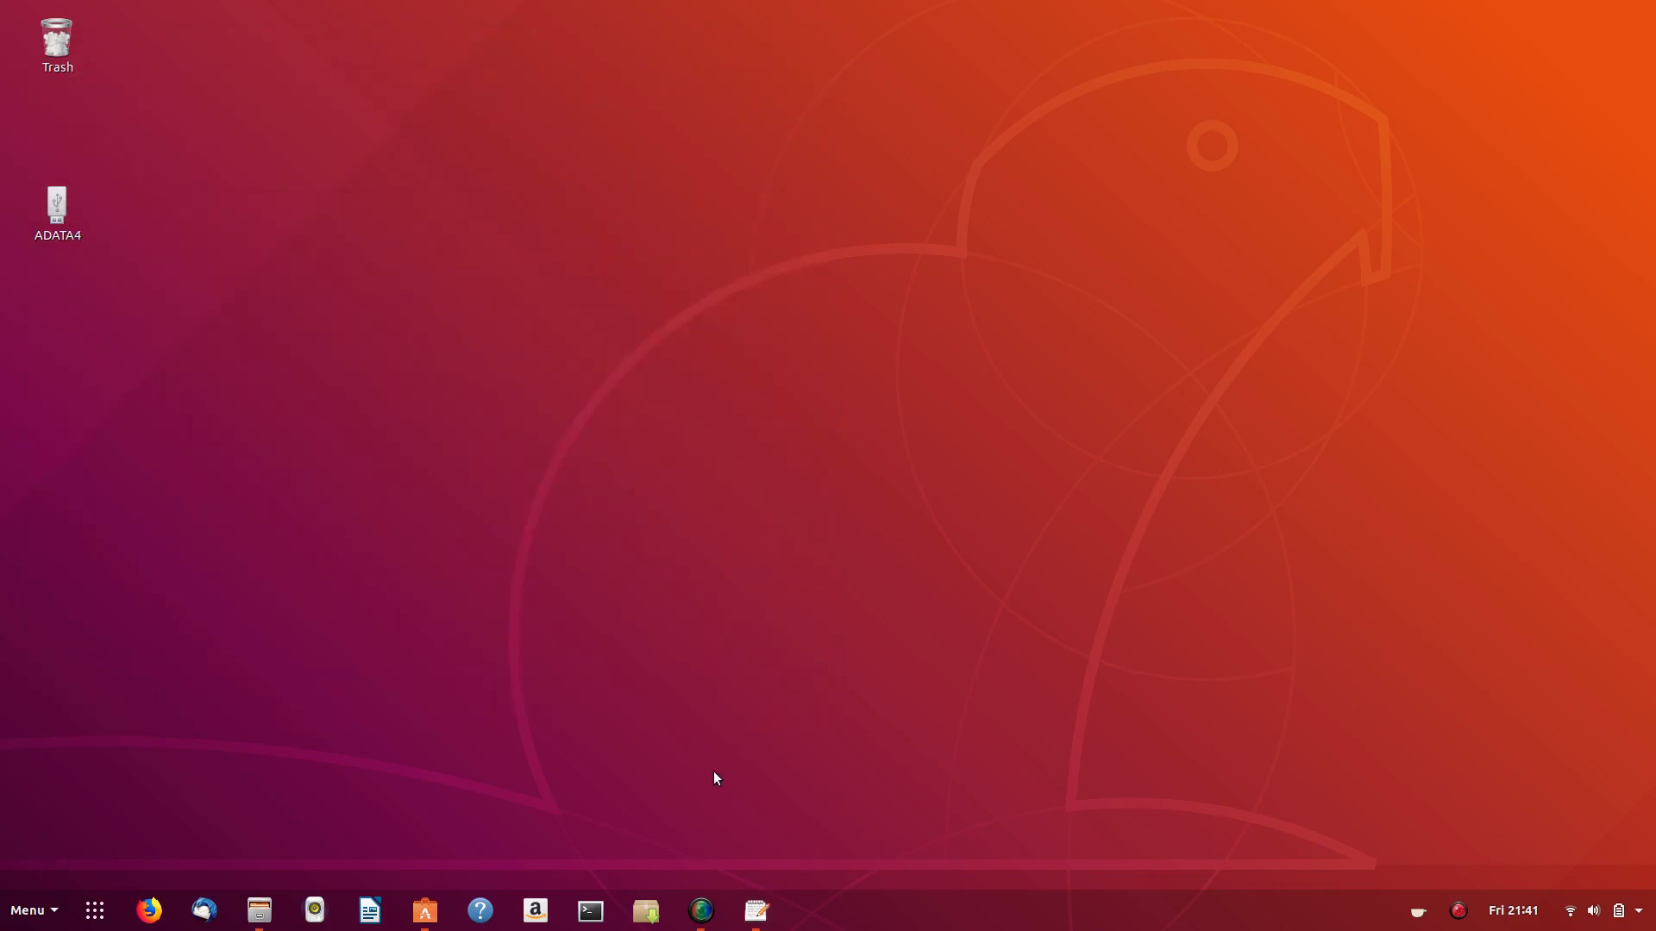
- Launch Tweaks and add it to the dock favourites
key(super)
text(twe)
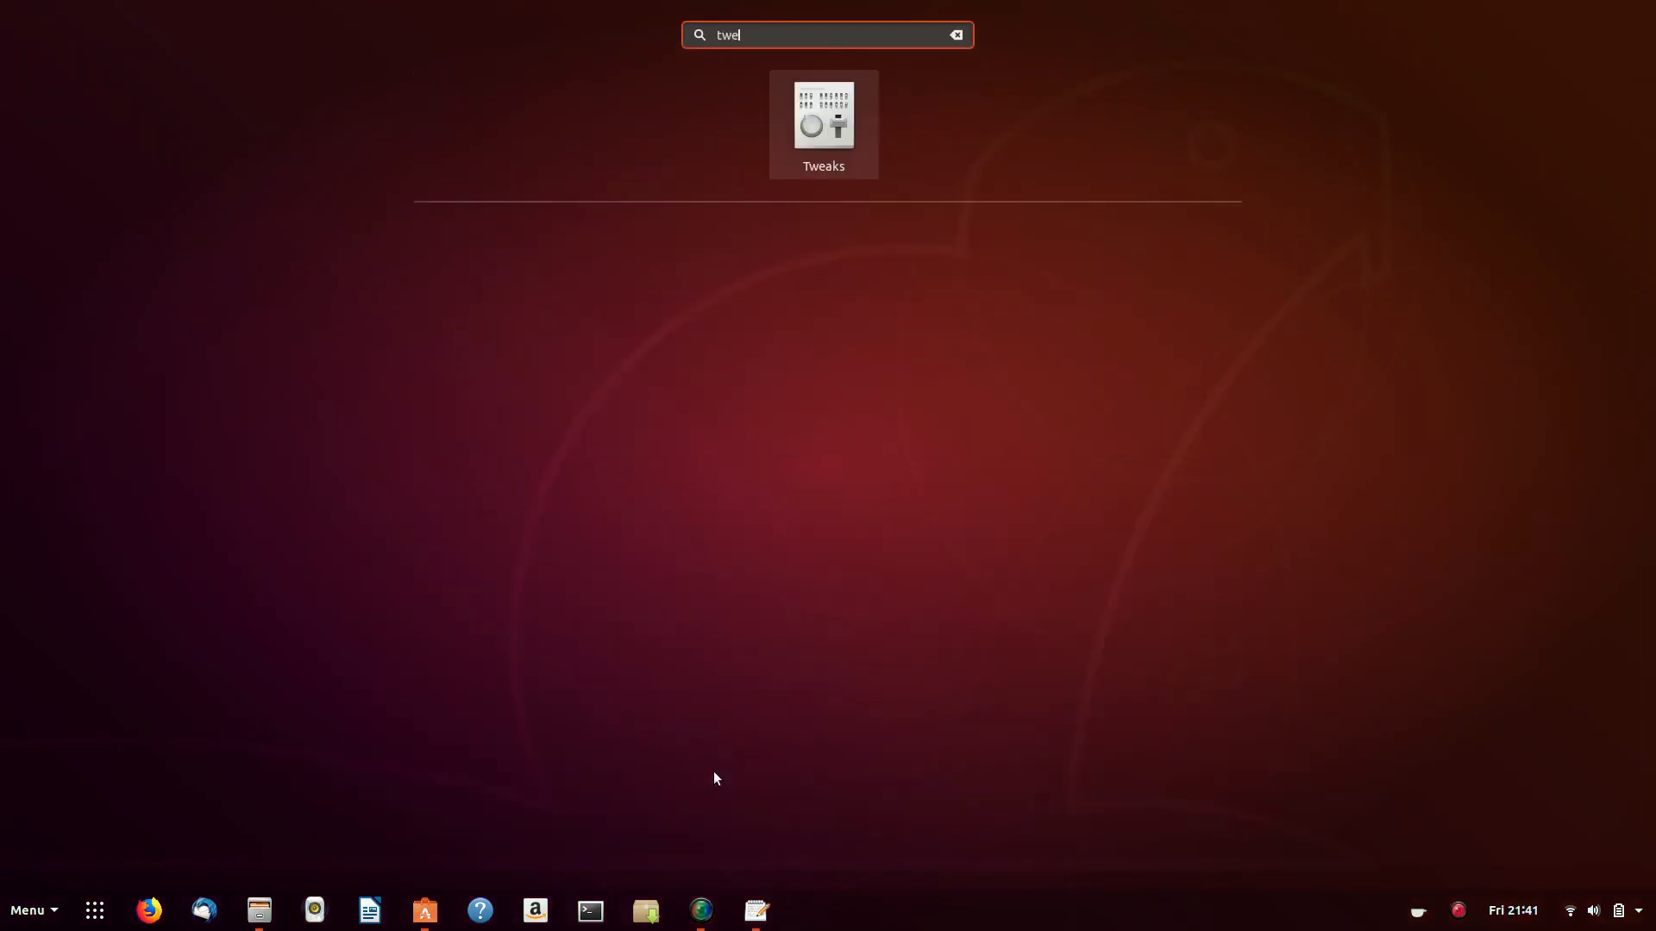
key(Return)
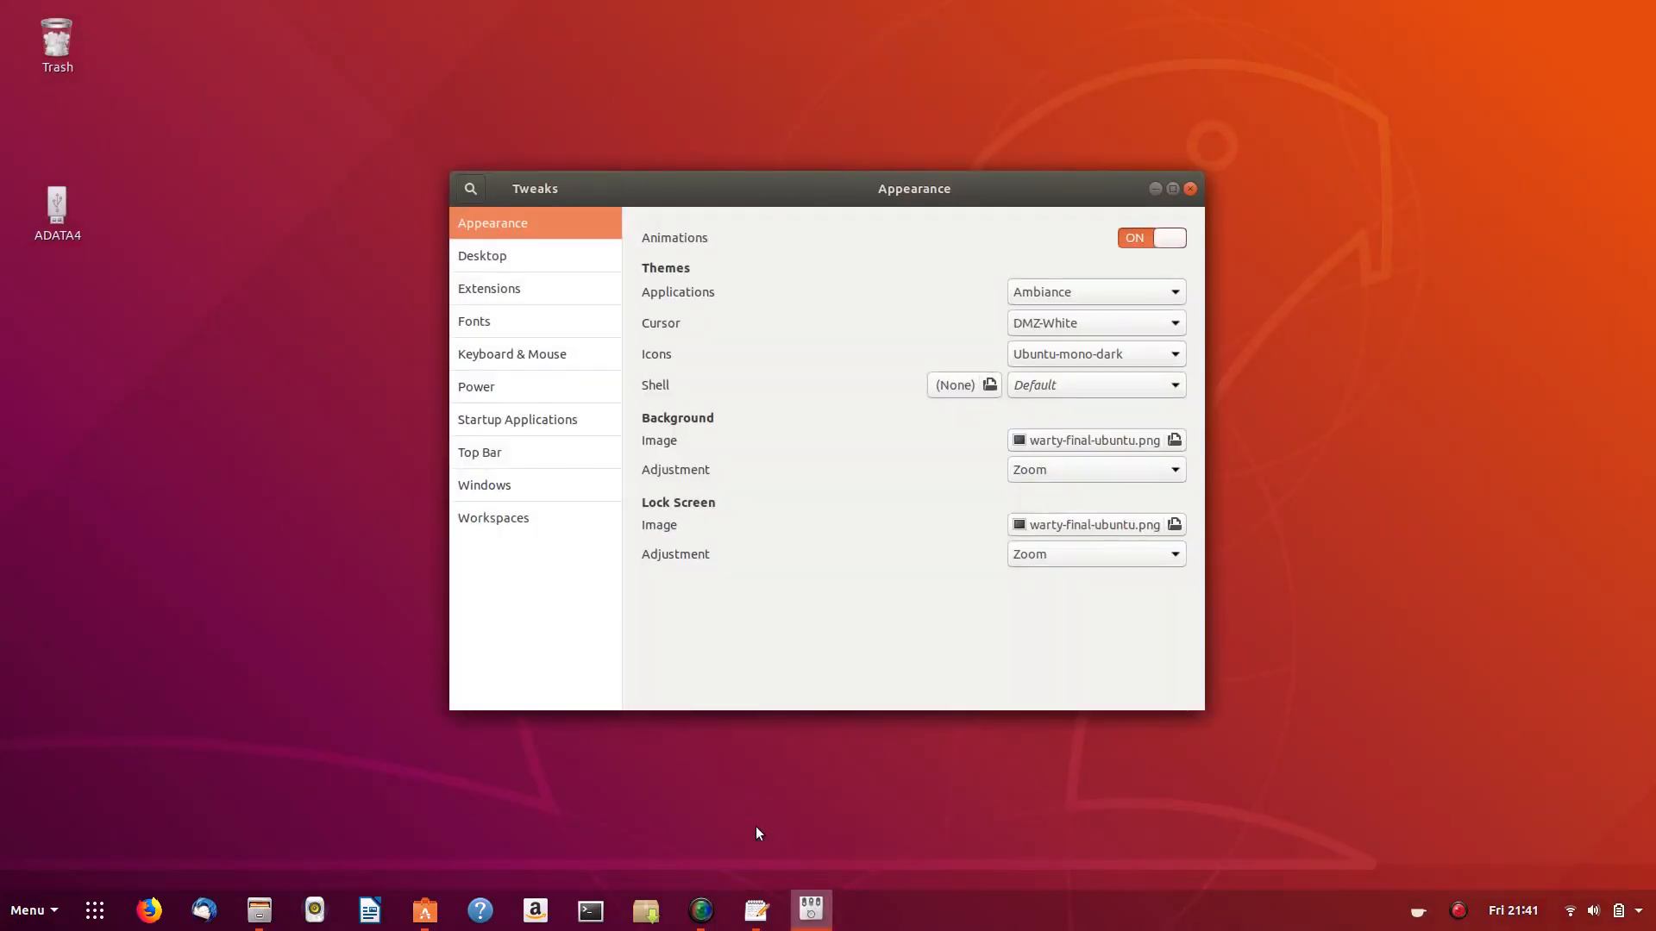
right_click(811, 908)
click(813, 799)
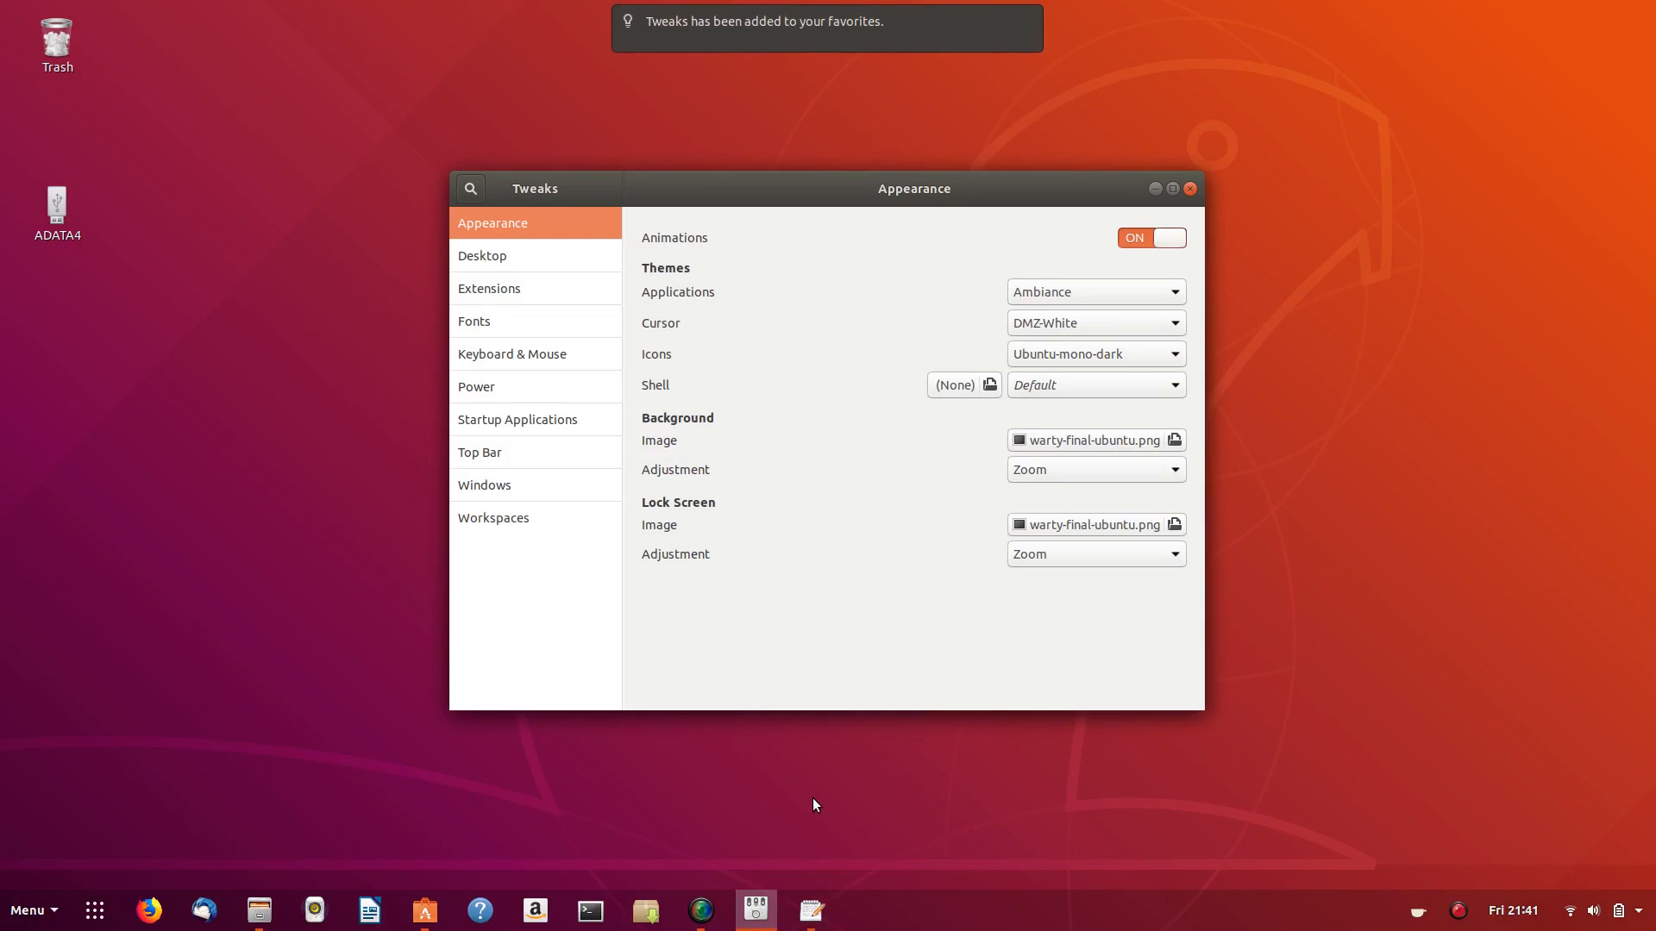
- Switch off the Gno-menu extension in Tweaks' Extensions page, then launch Firefox
click(506, 284)
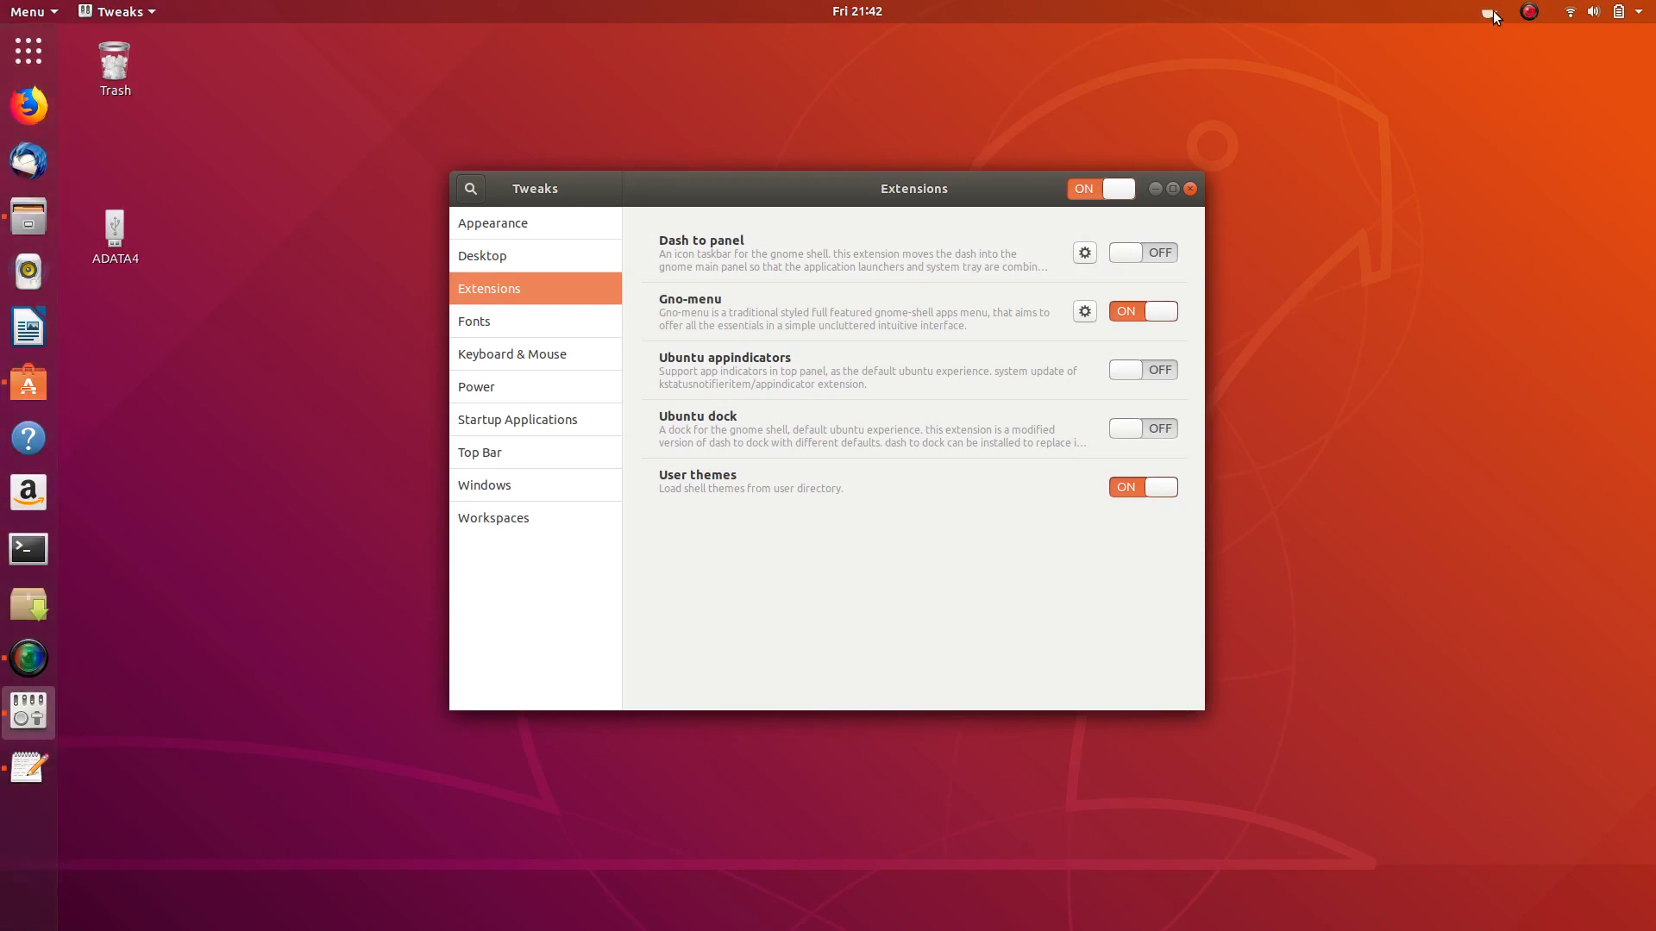
click(852, 7)
click(1383, 134)
click(49, 7)
click(50, 7)
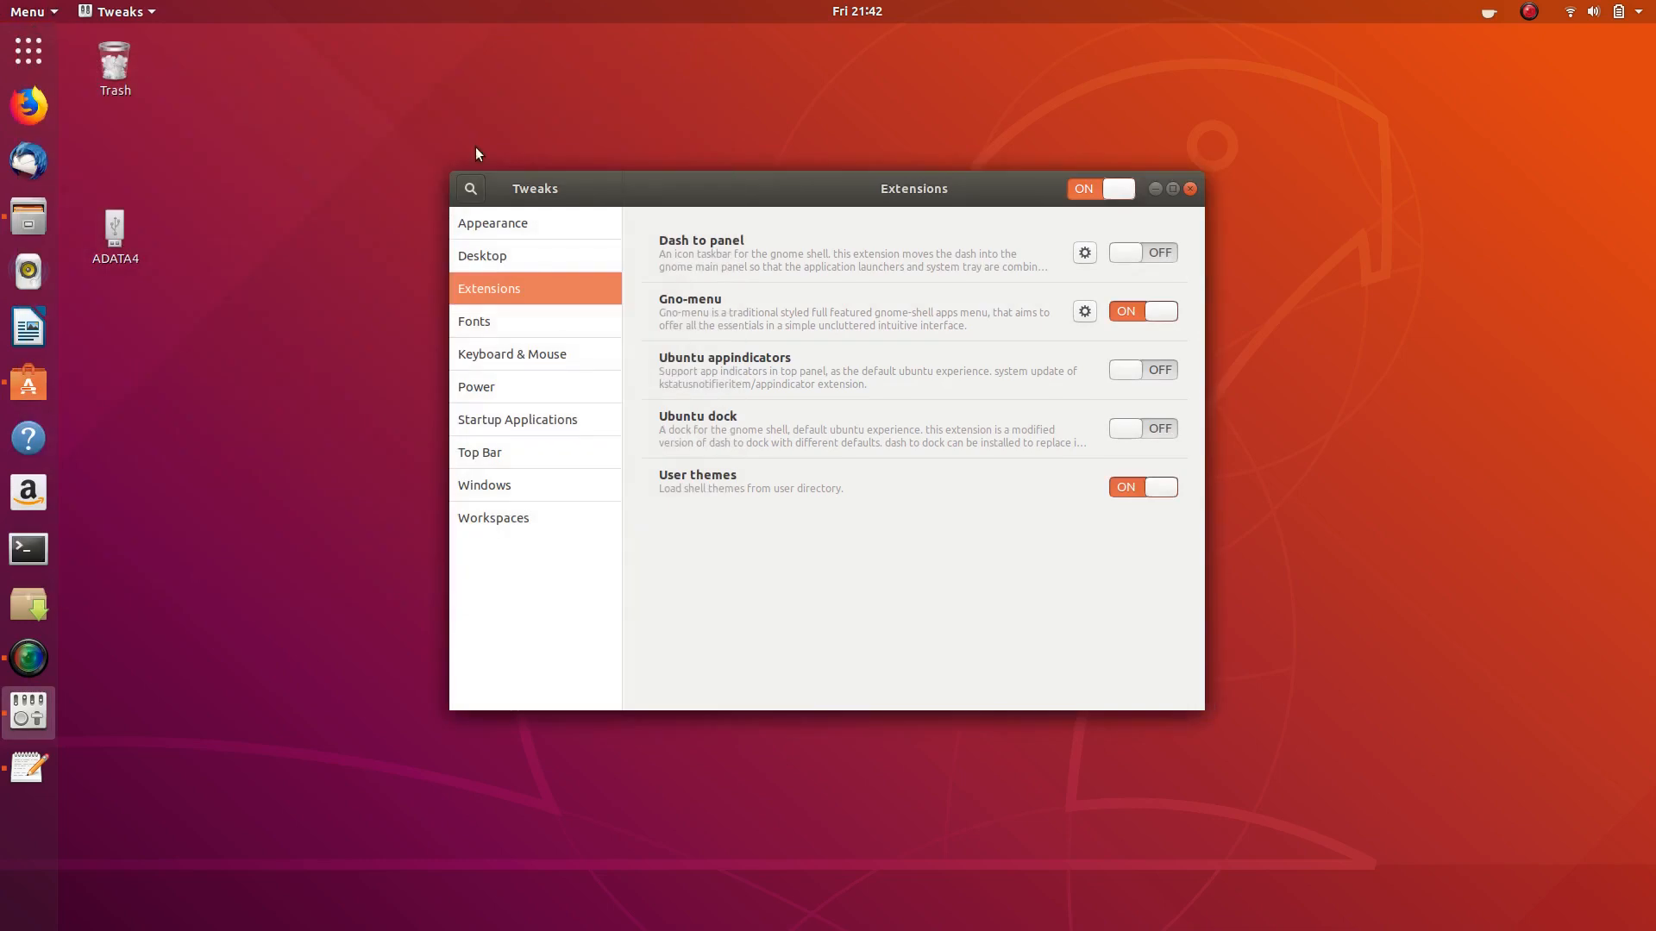
click(1135, 312)
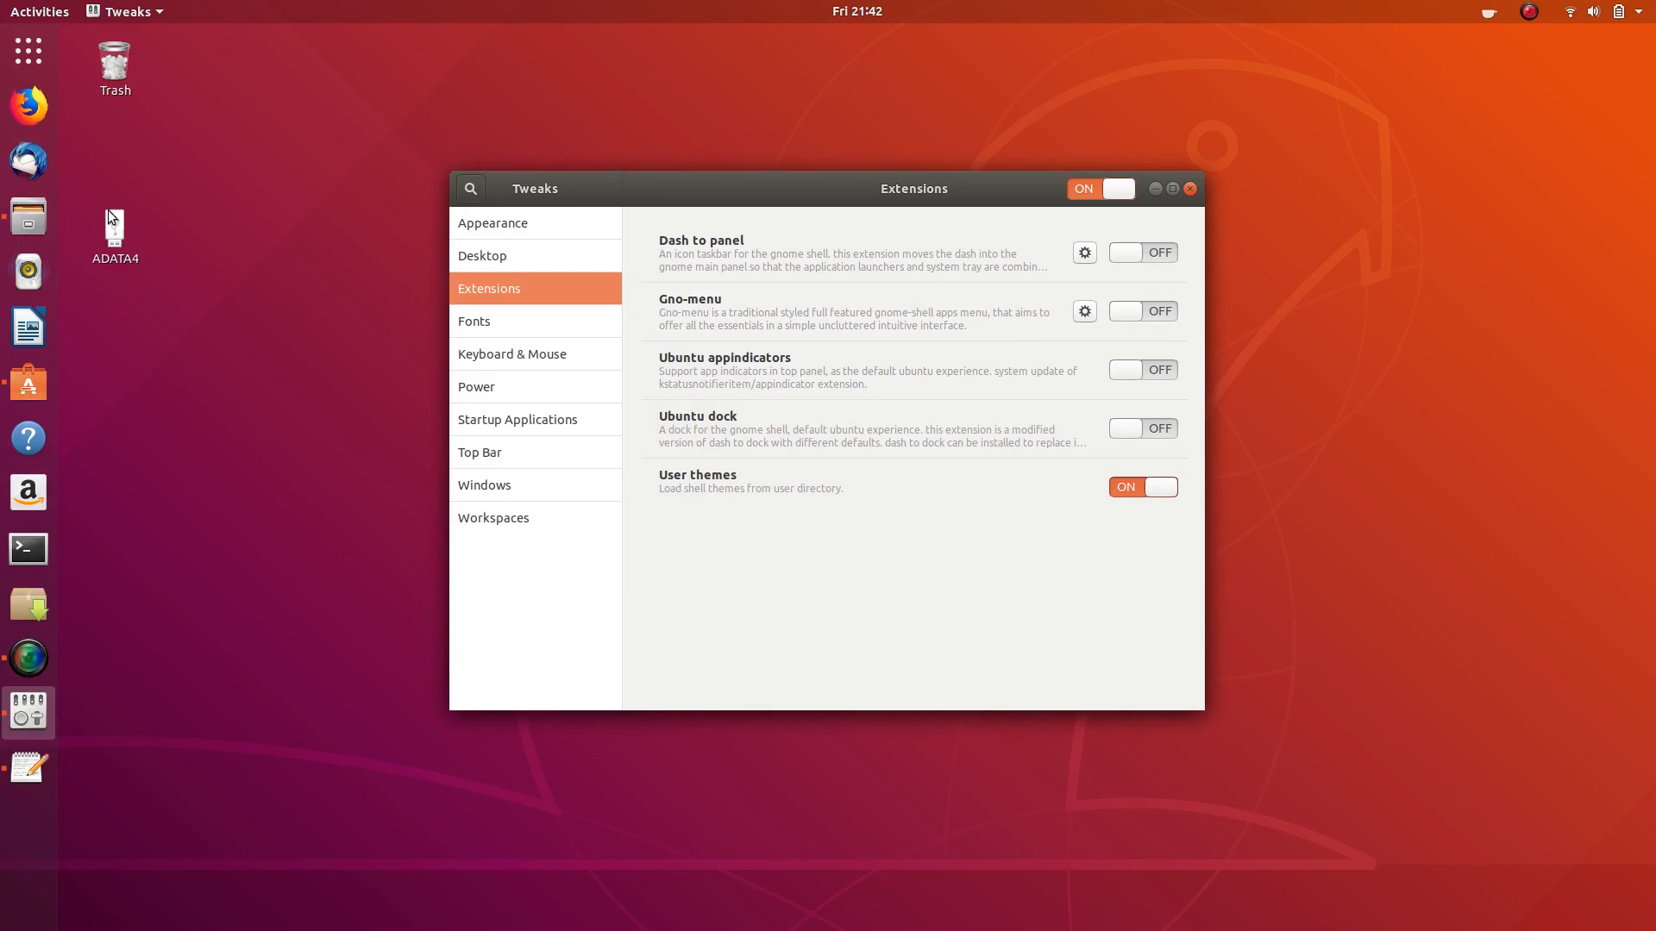
click(29, 105)
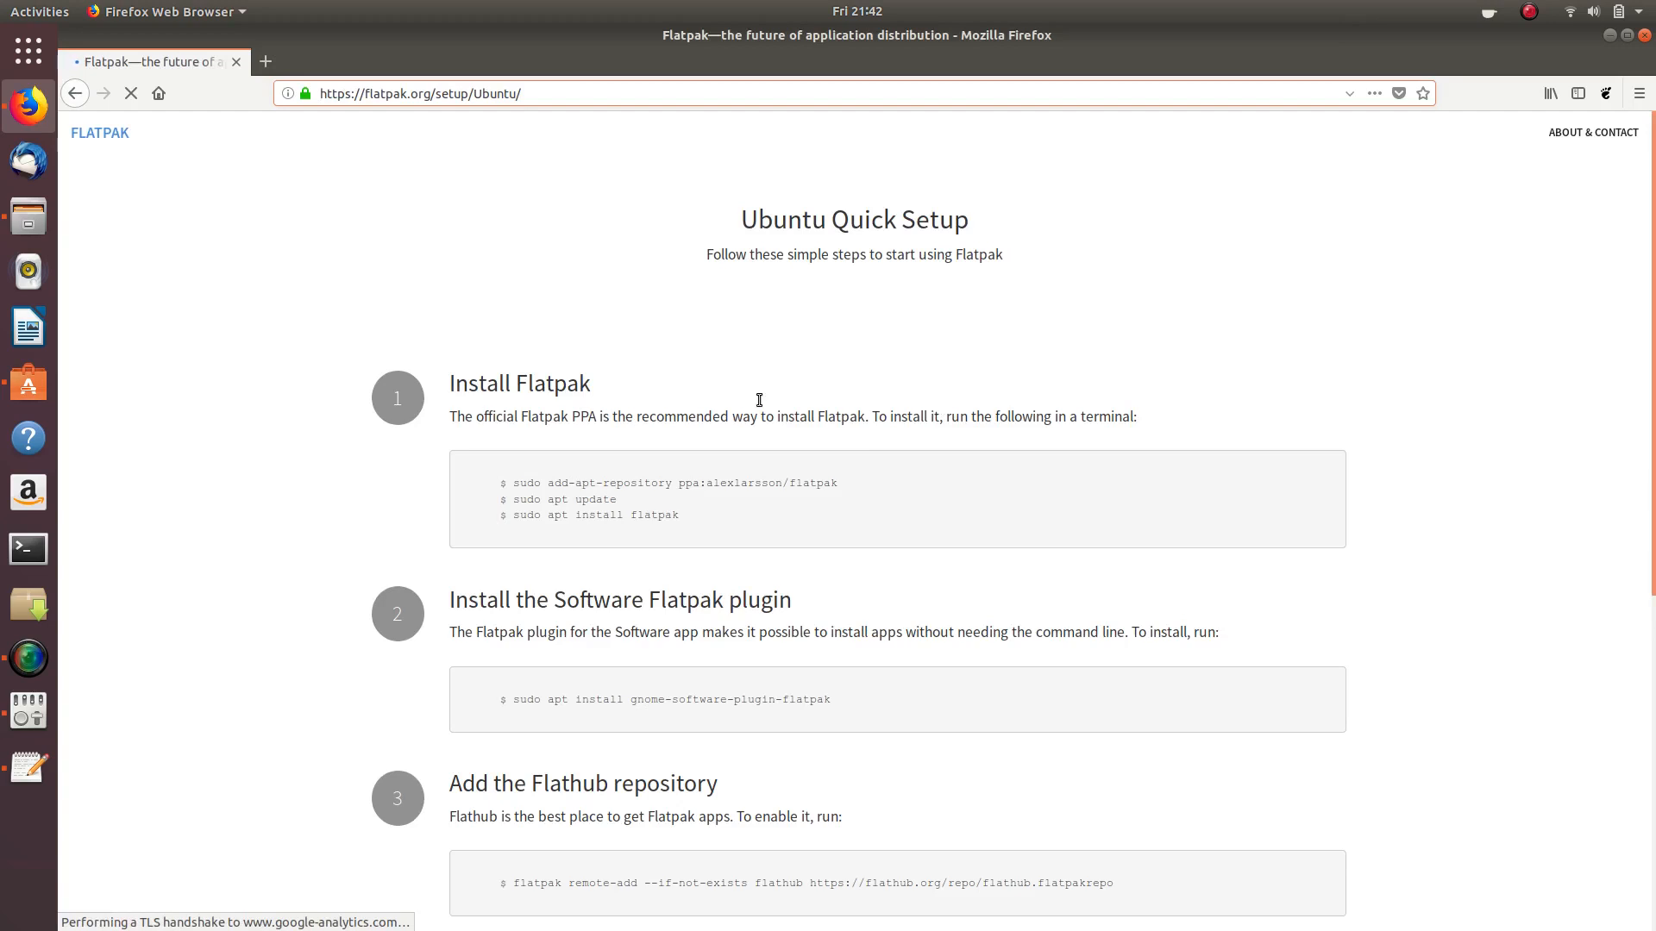
- Google 'gnomelook', accept the 'gnome look' suggestion, and open the gnome-look.org result
scroll(195, 312, down, 5)
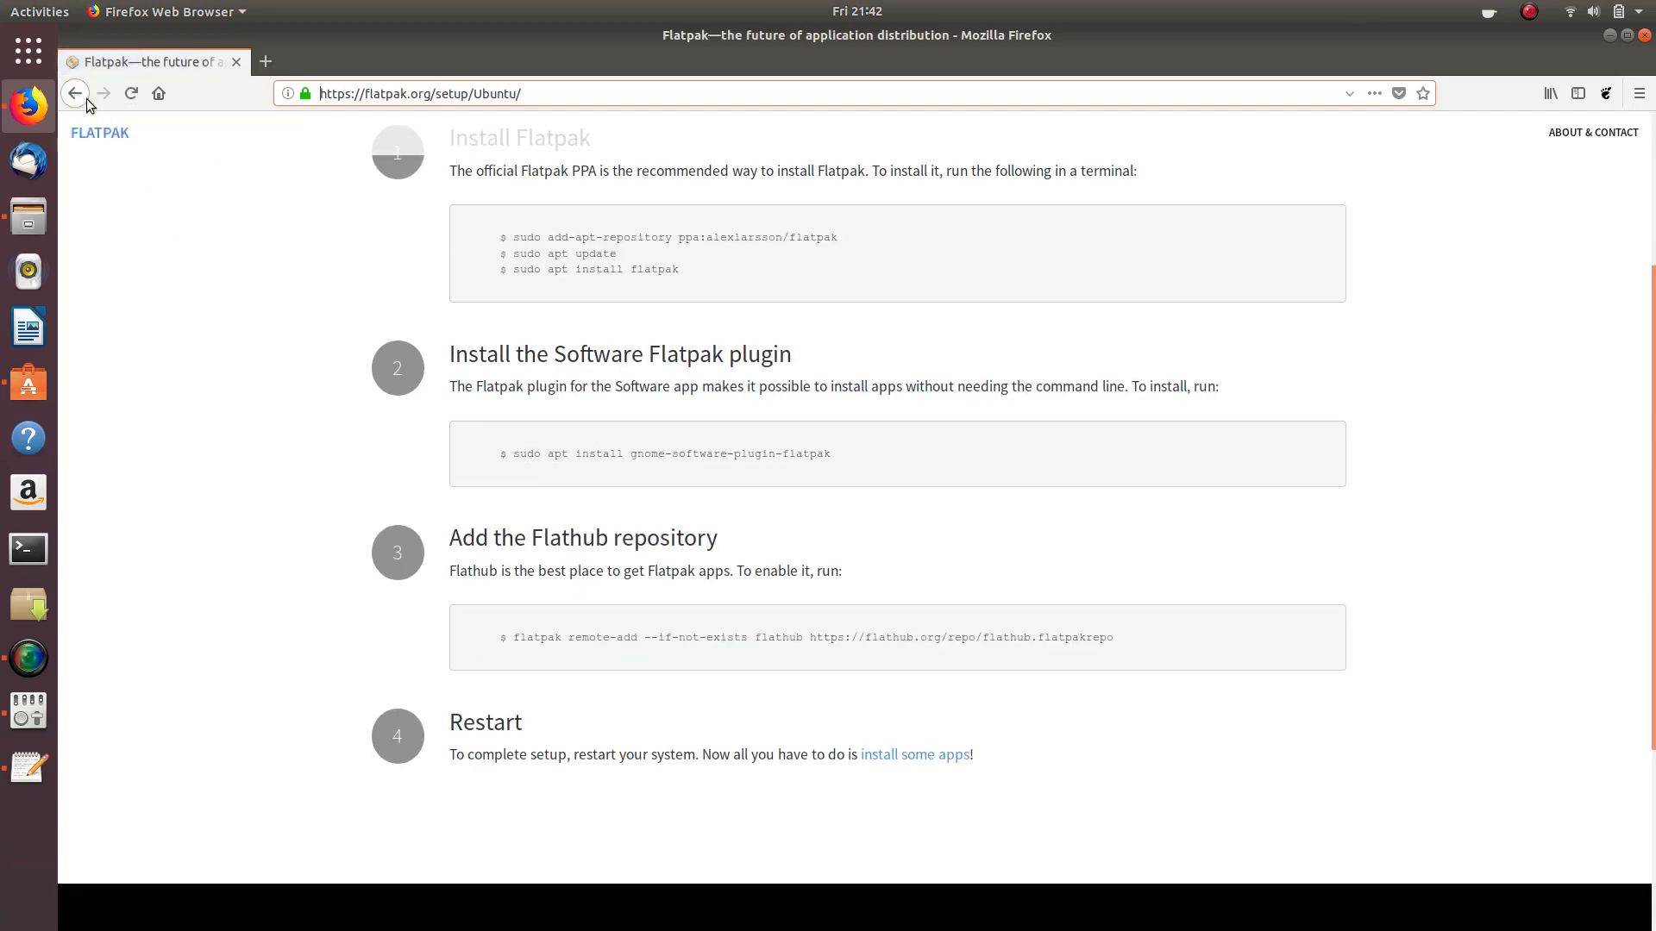
click(538, 93)
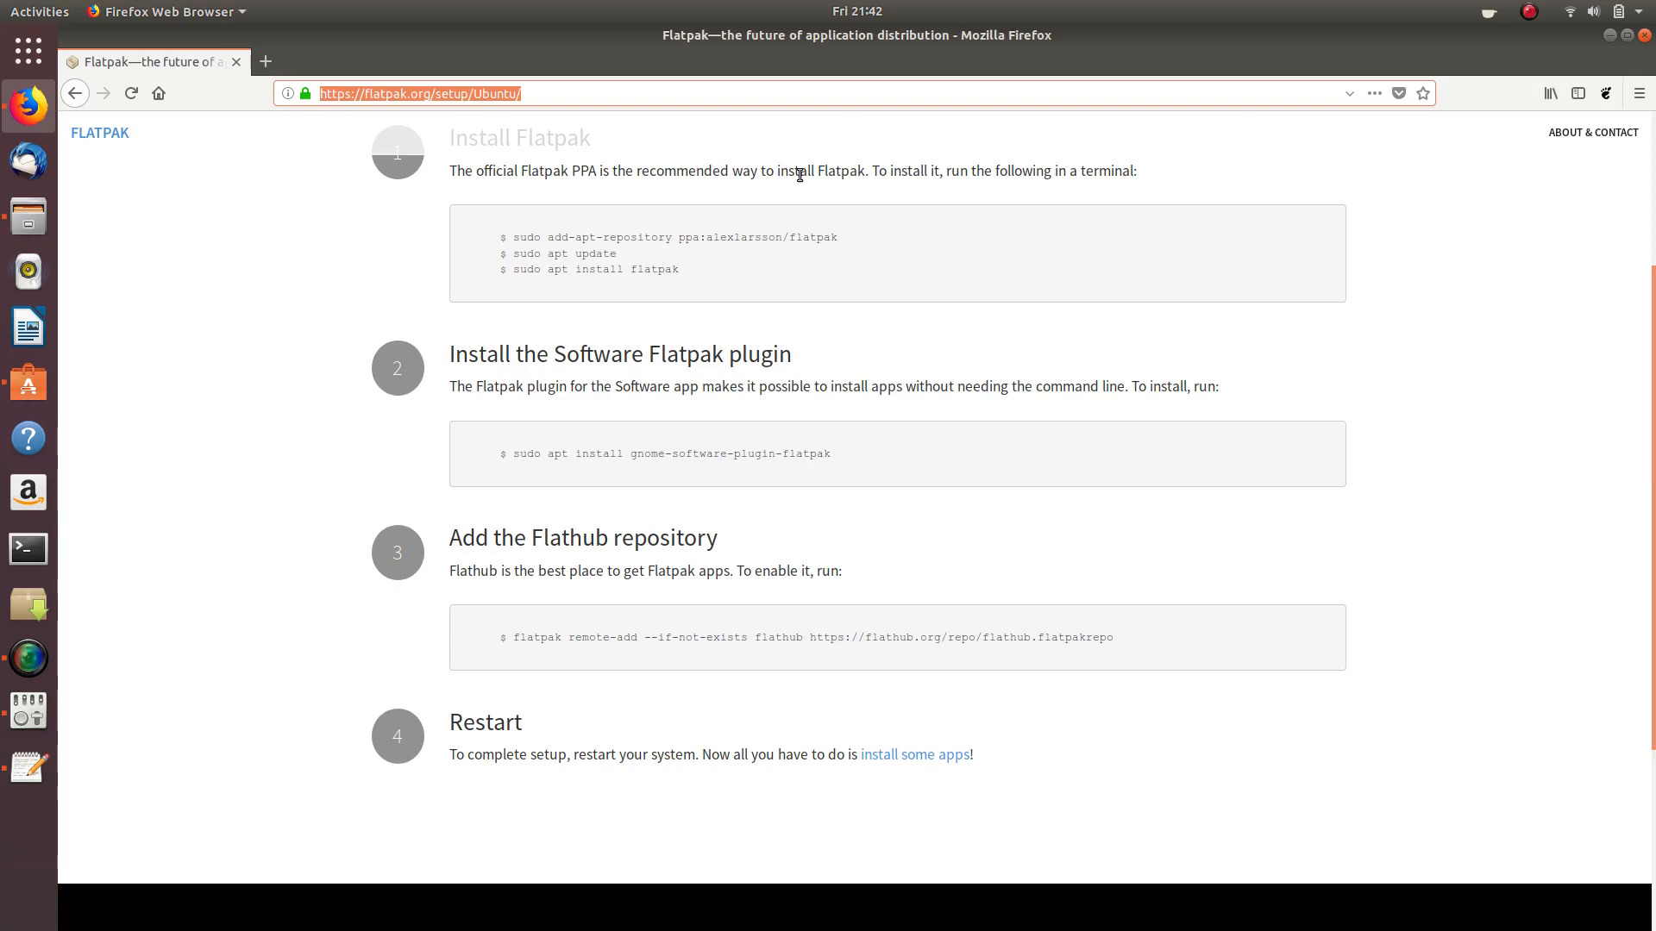
text(gnome)
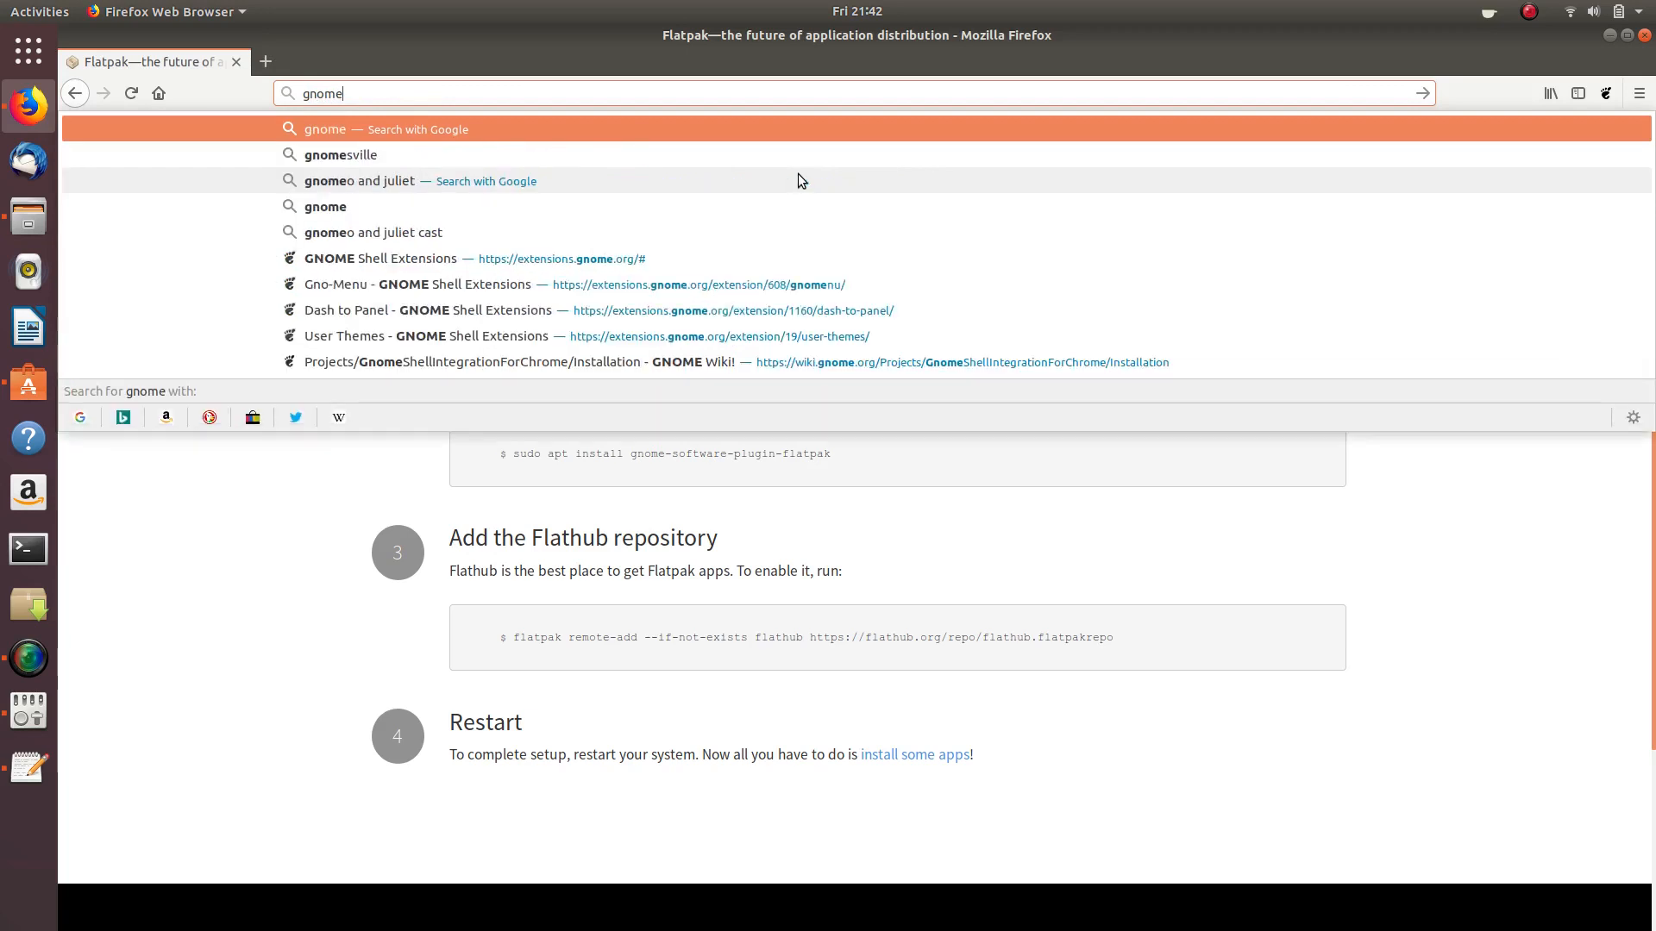
text(look)
key(Return)
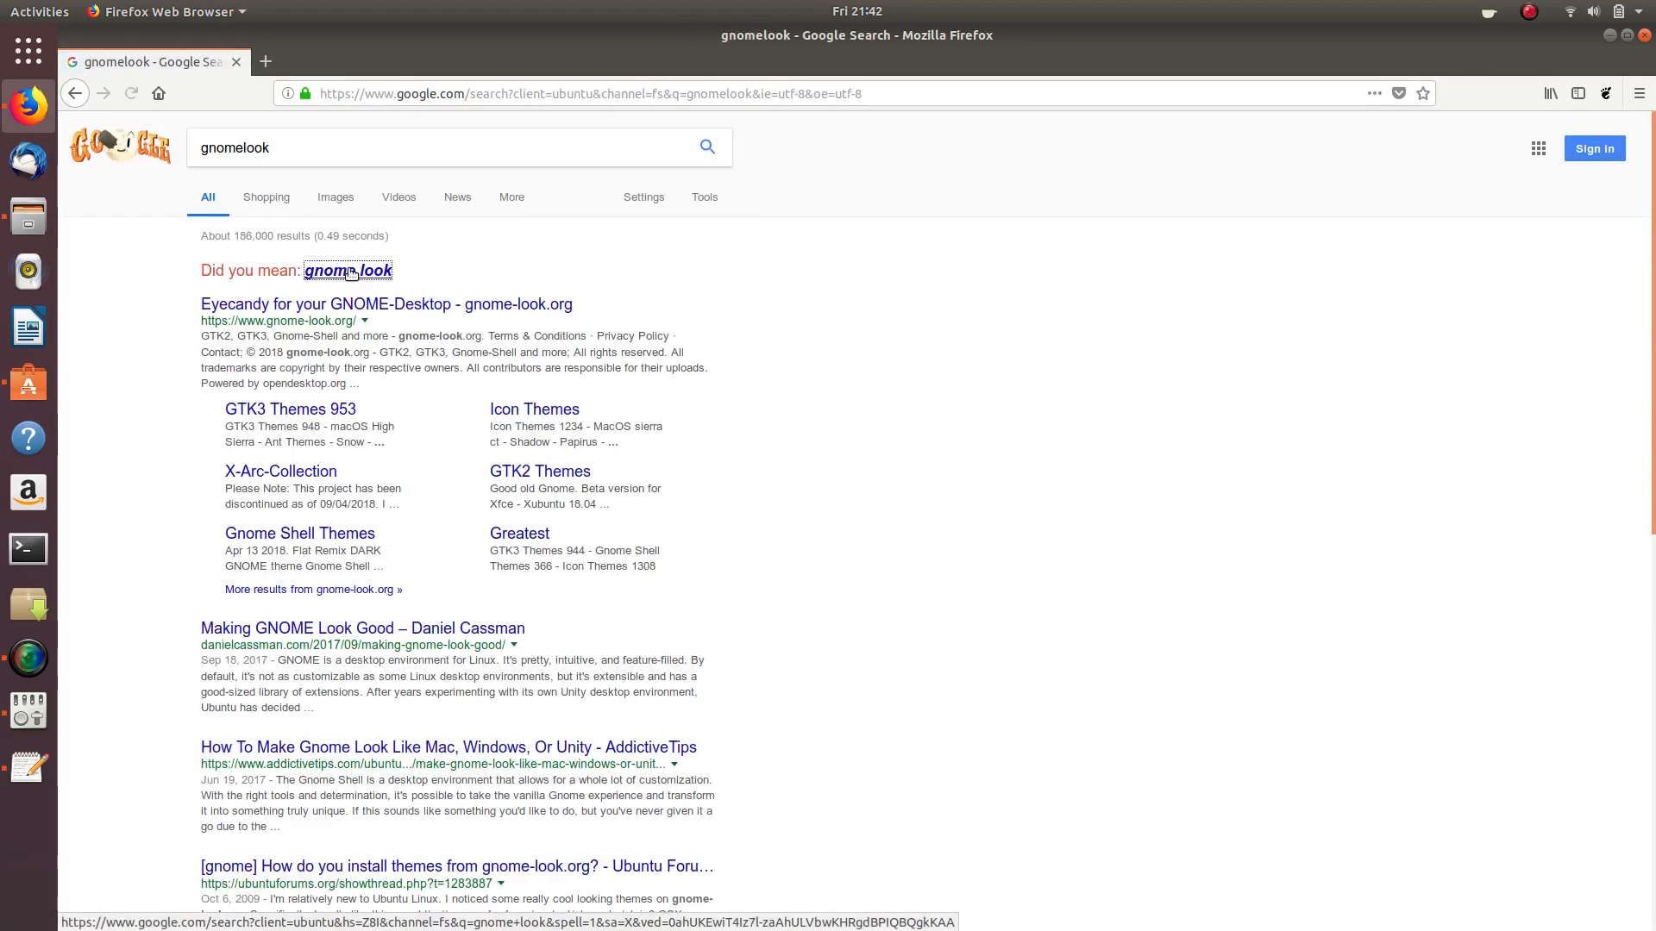
click(384, 272)
click(382, 272)
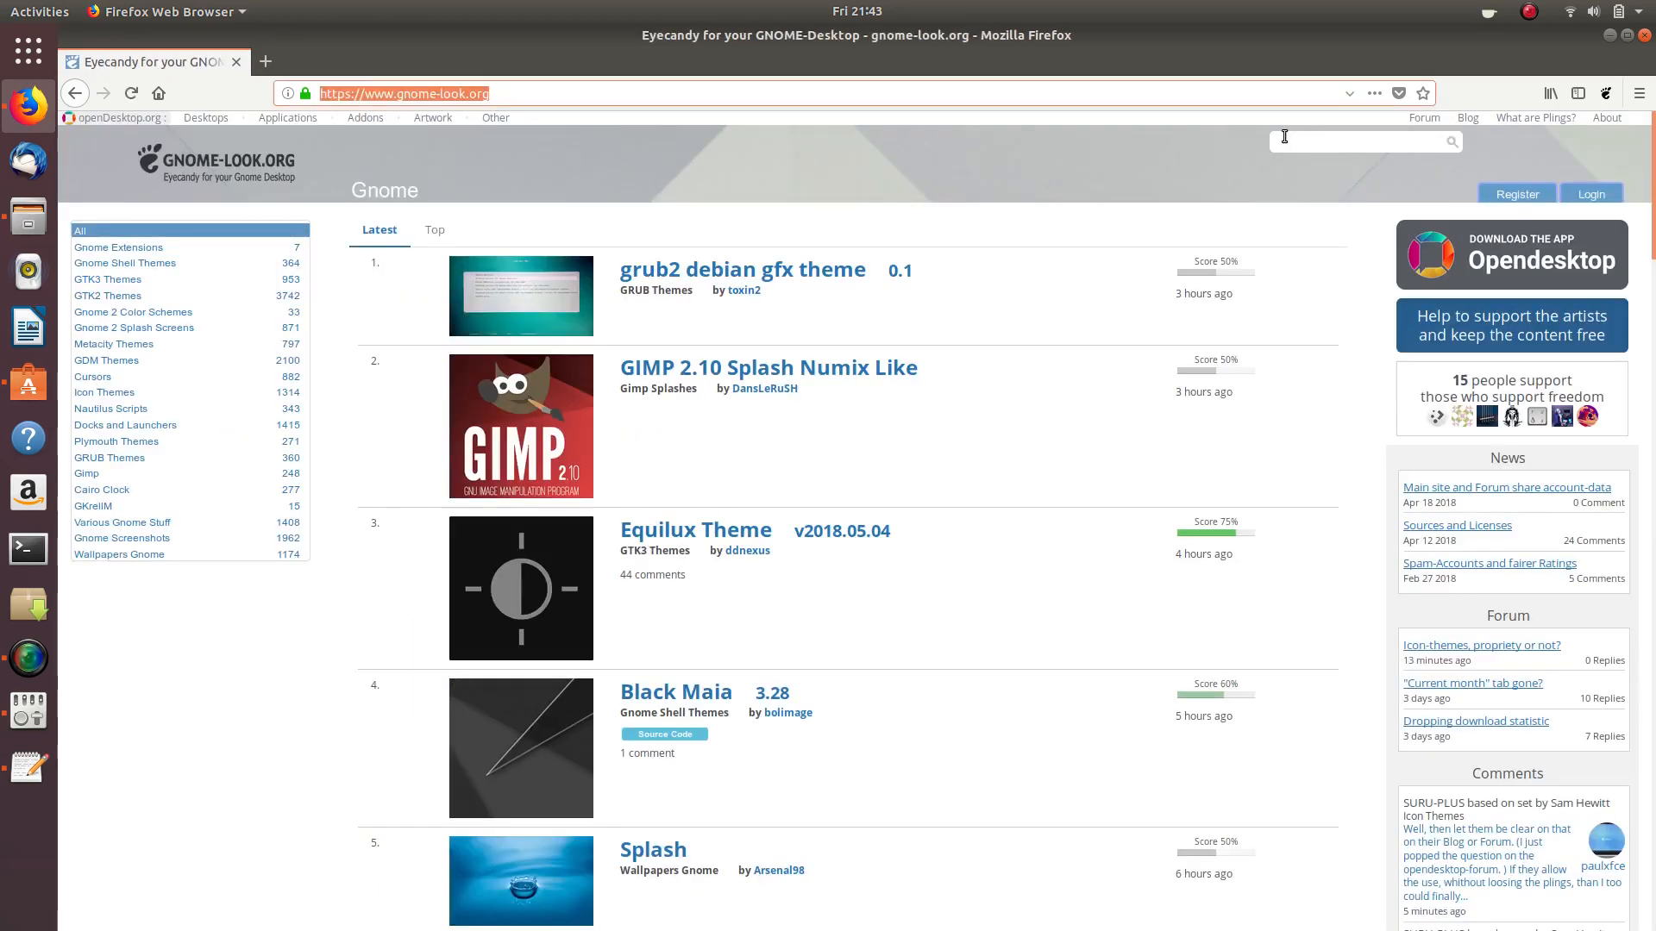
- Search 'afflatus' on gnome-look.org and follow the afflatus-compact link from the theme's Files list
text(afflatus)
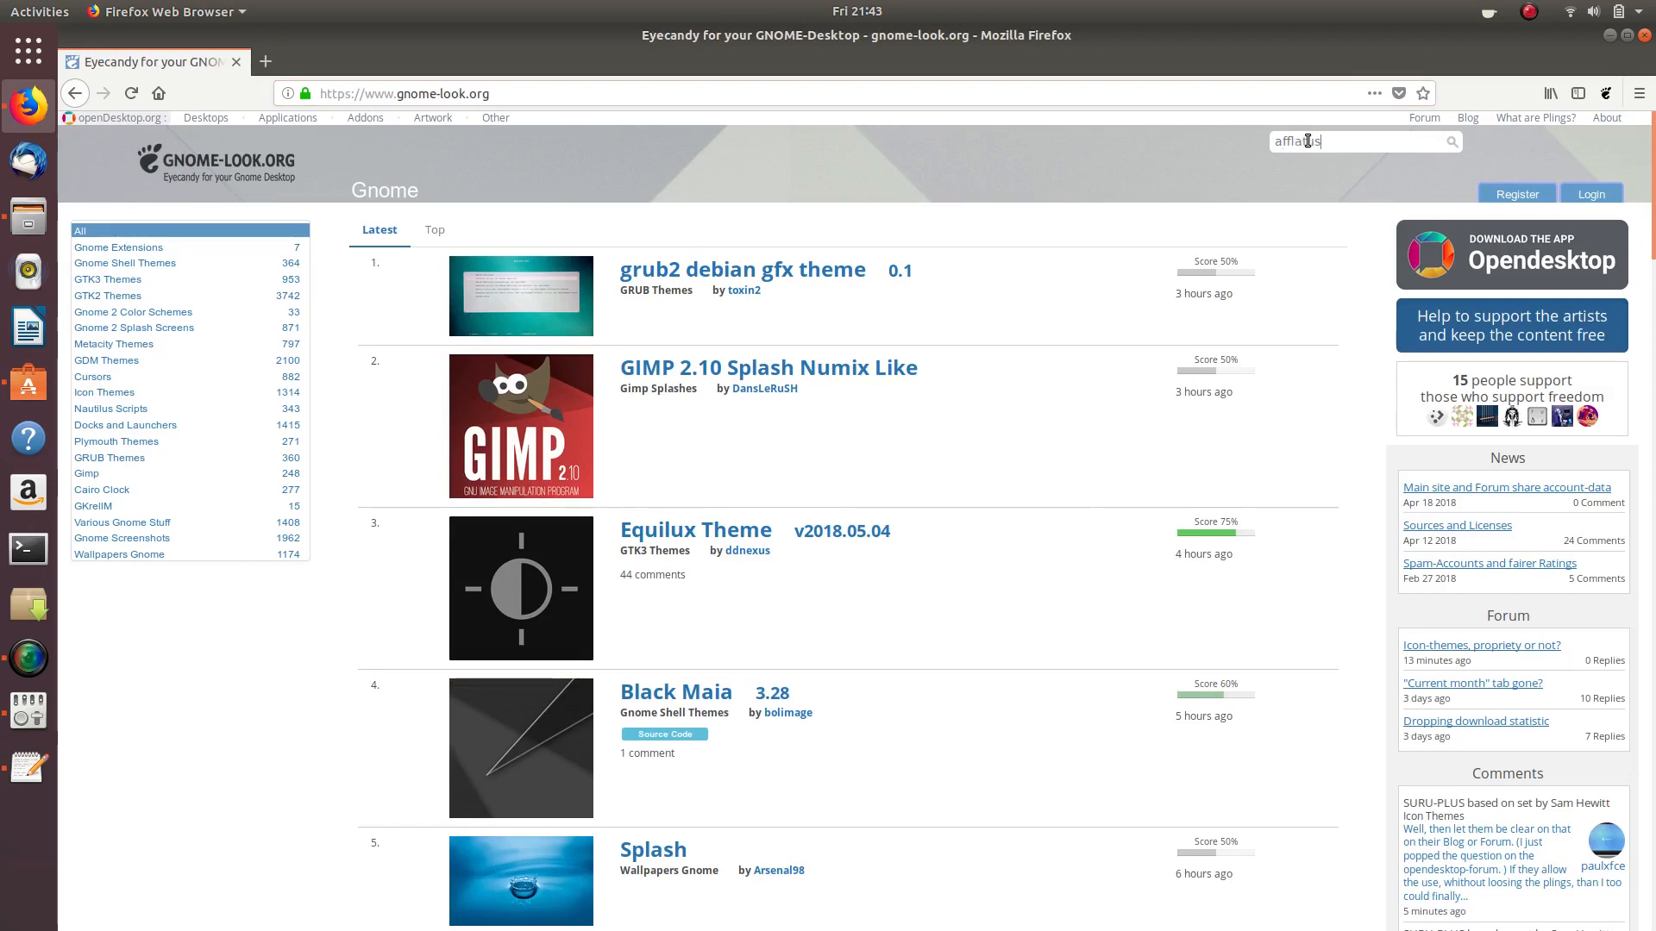
key(Return)
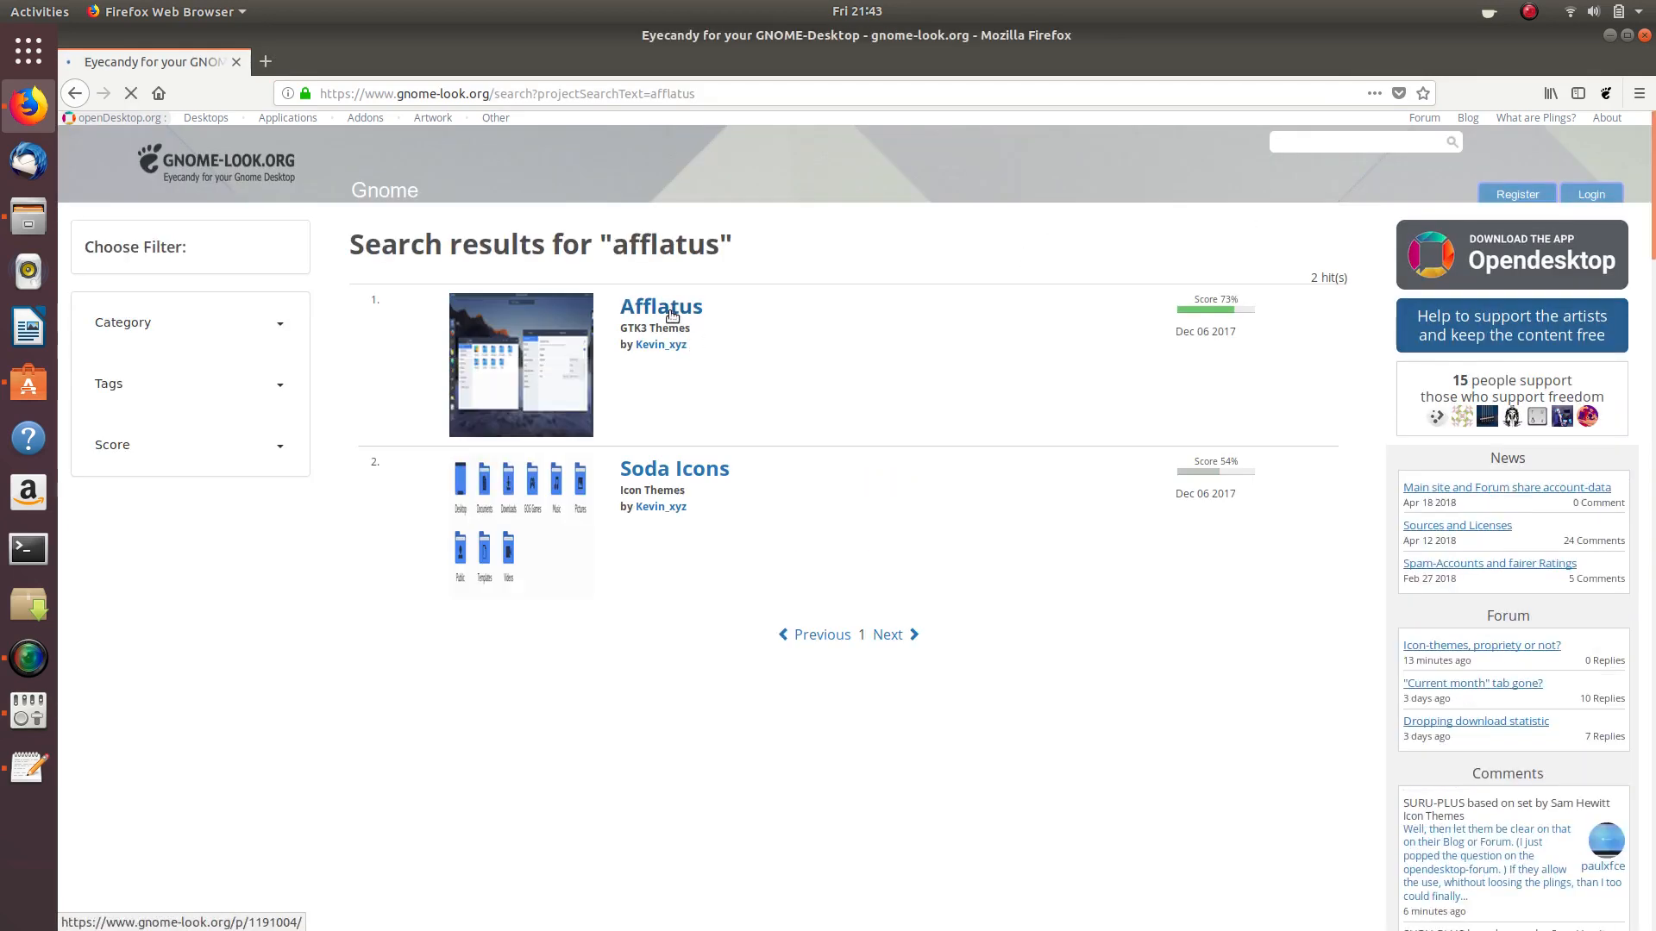
click(659, 308)
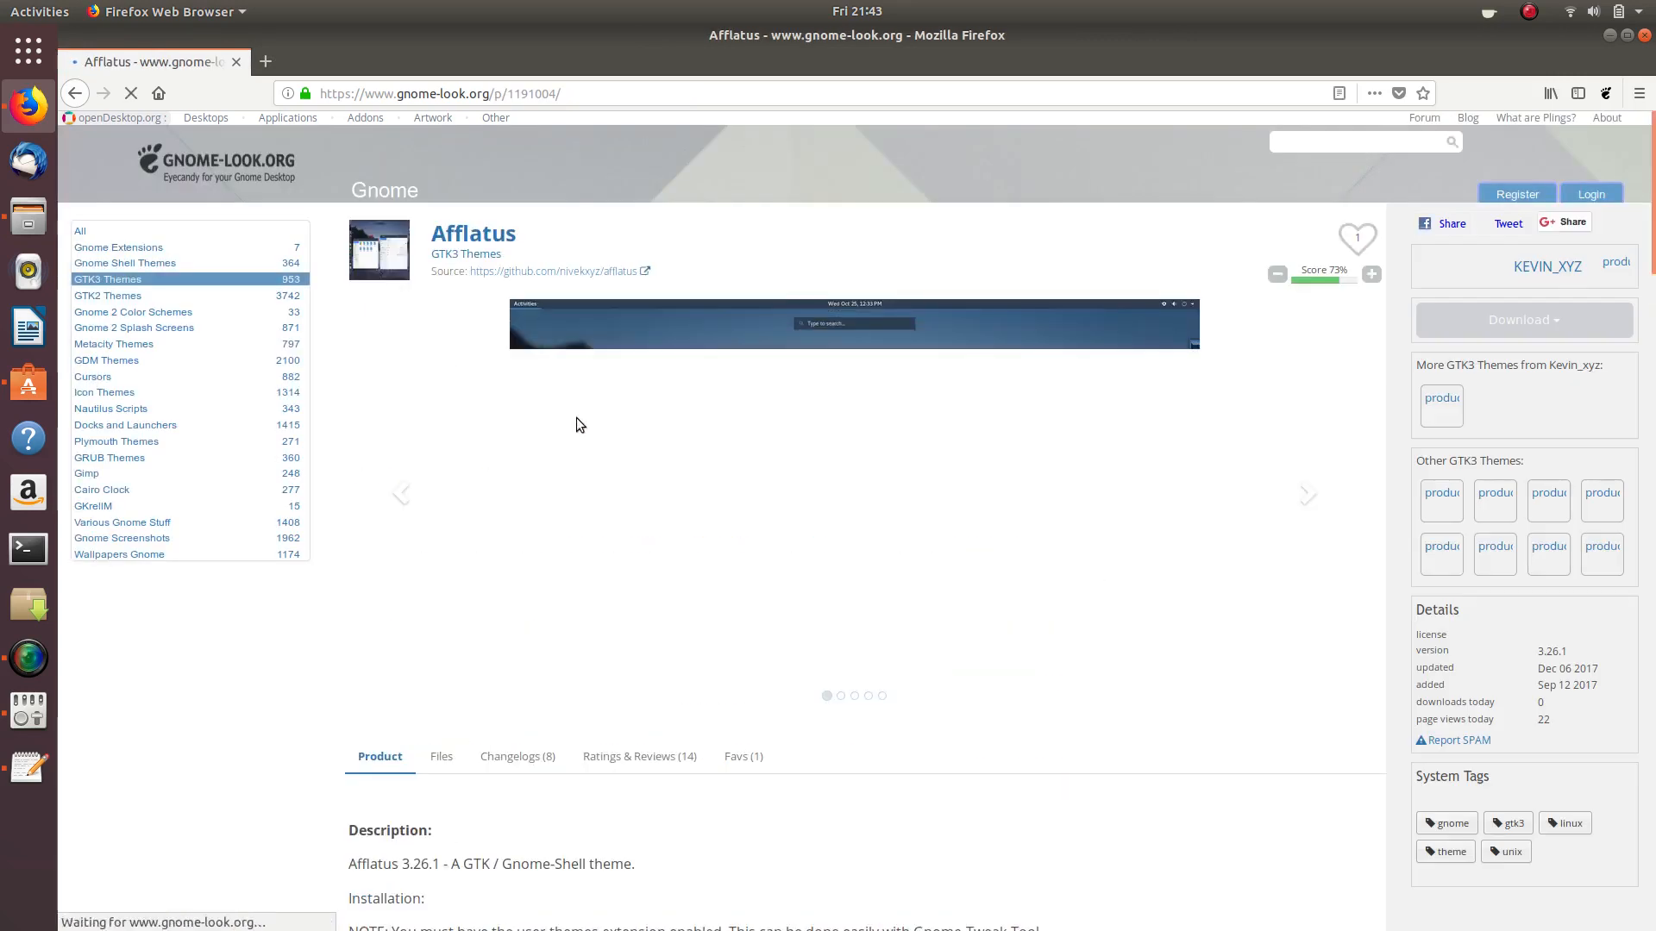
scroll(576, 417, down, 5)
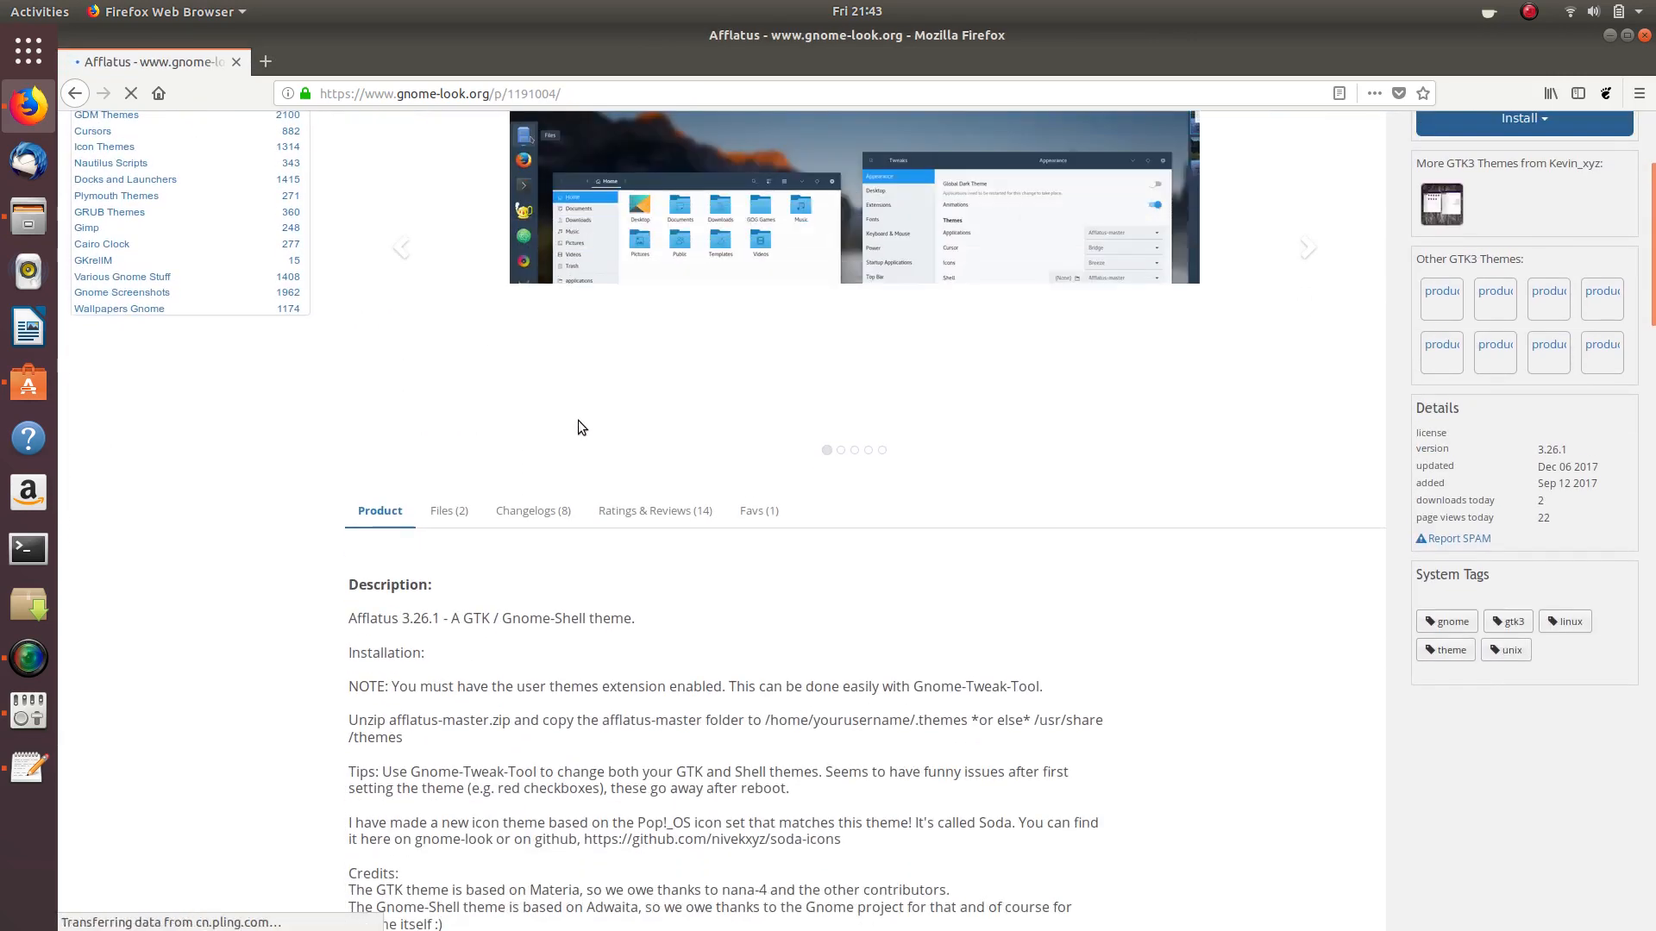
scroll(578, 423, down, 2)
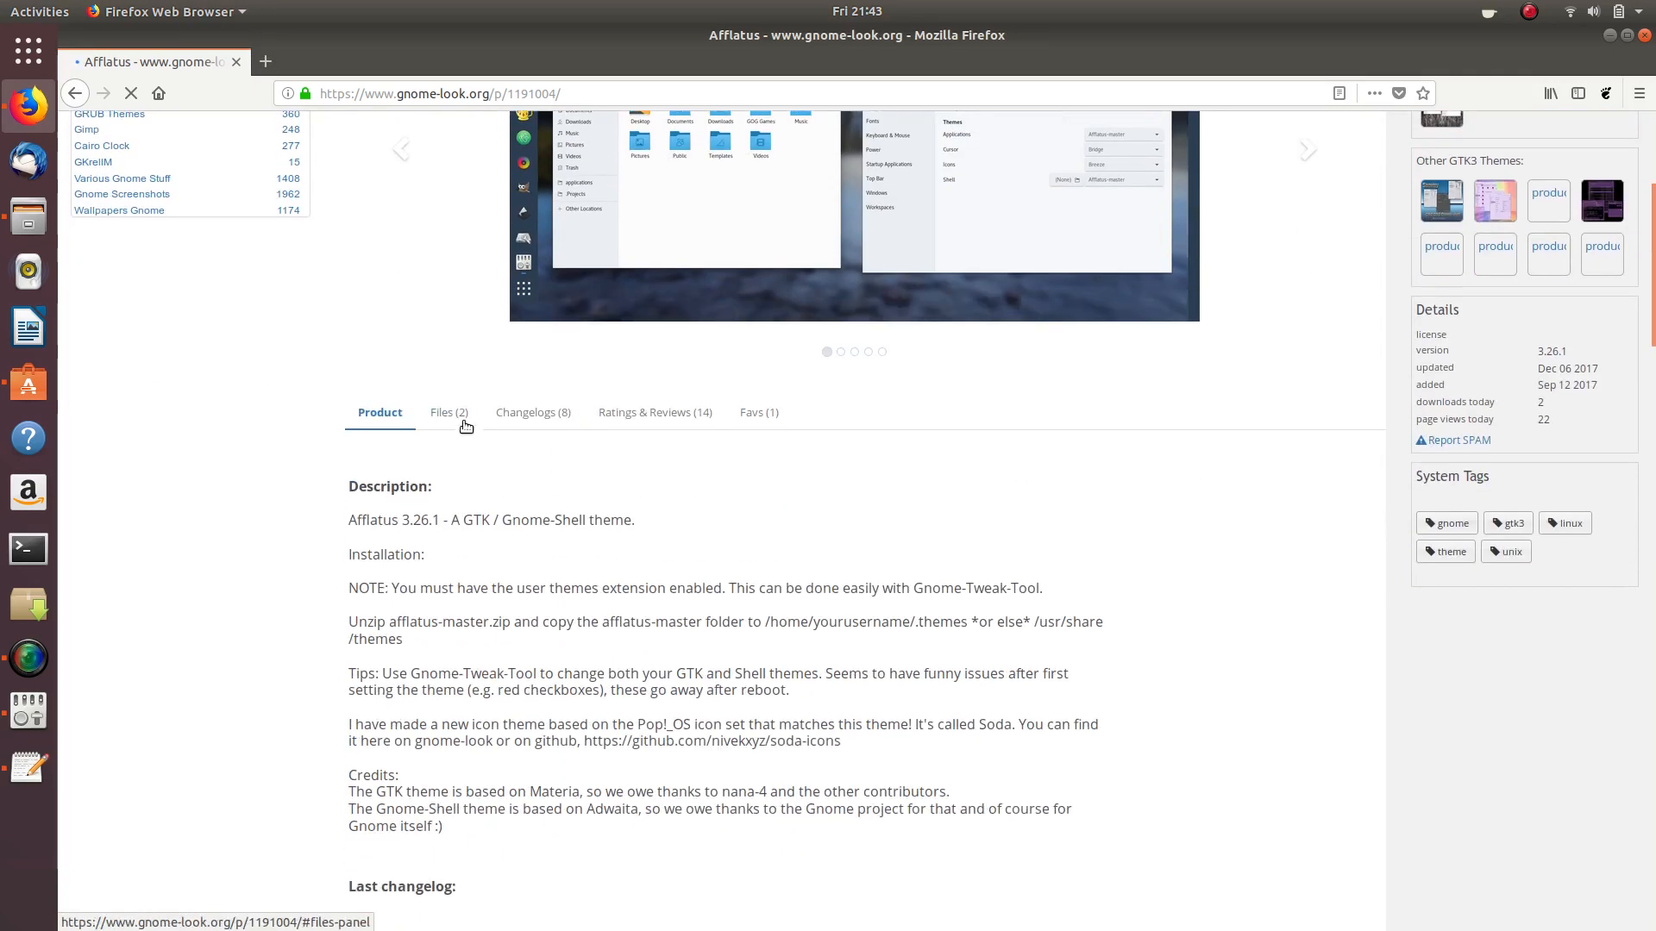
click(446, 423)
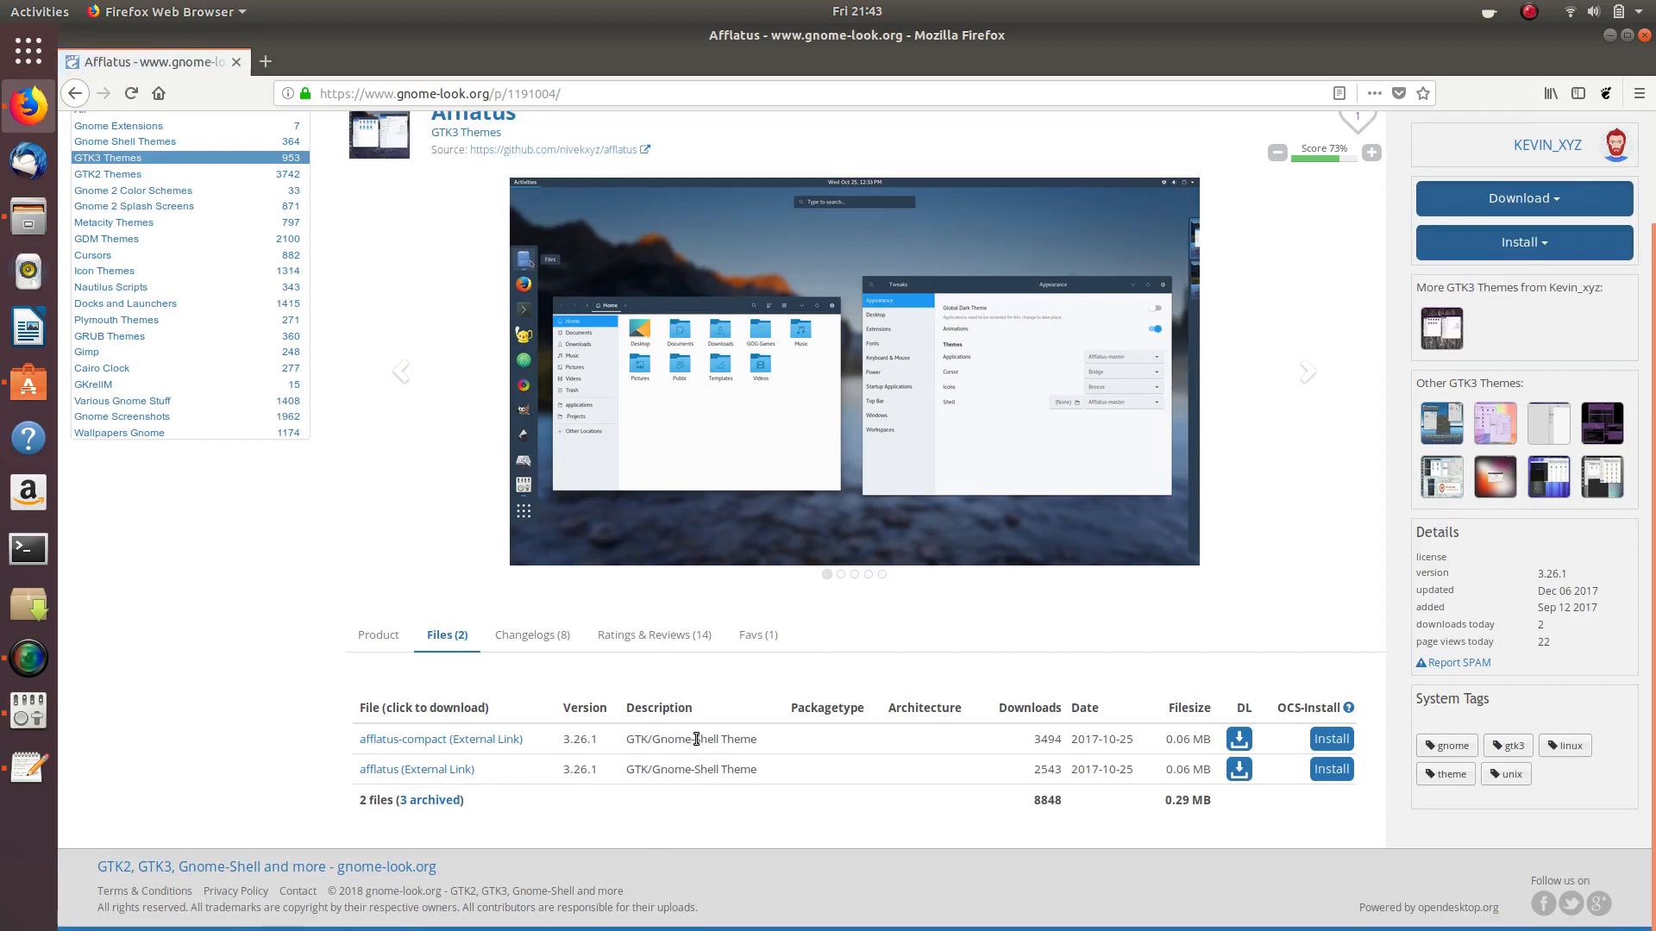
click(442, 742)
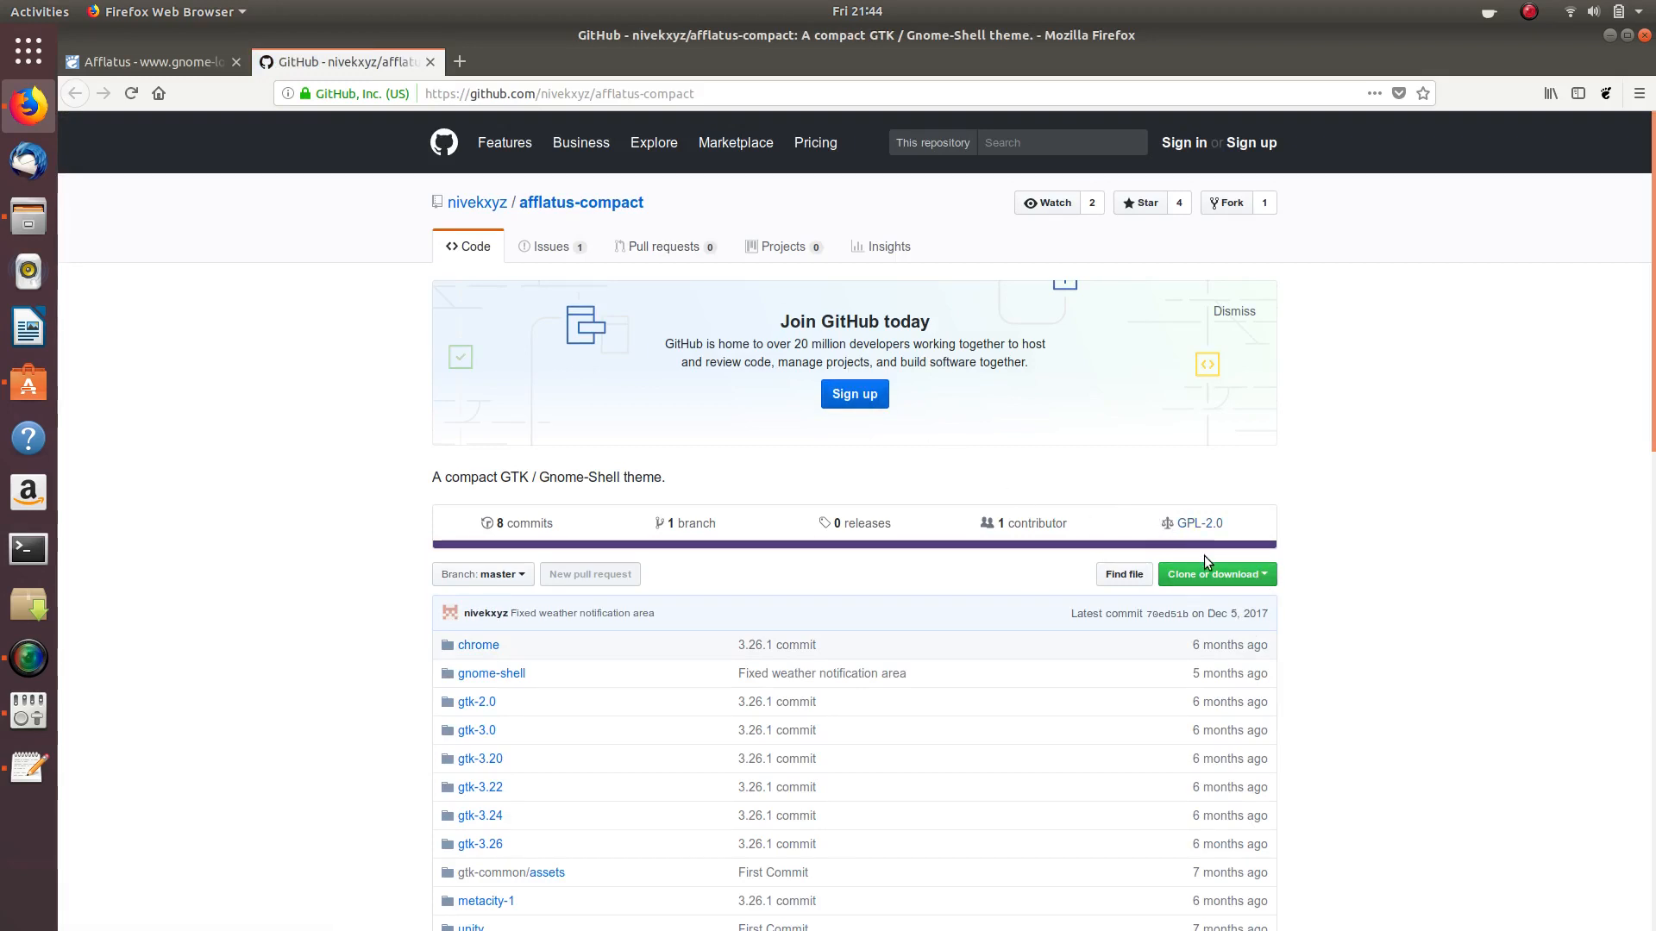
- Download the afflatus-compact repository as afflatus-compact-master.zip and save the file
click(1239, 575)
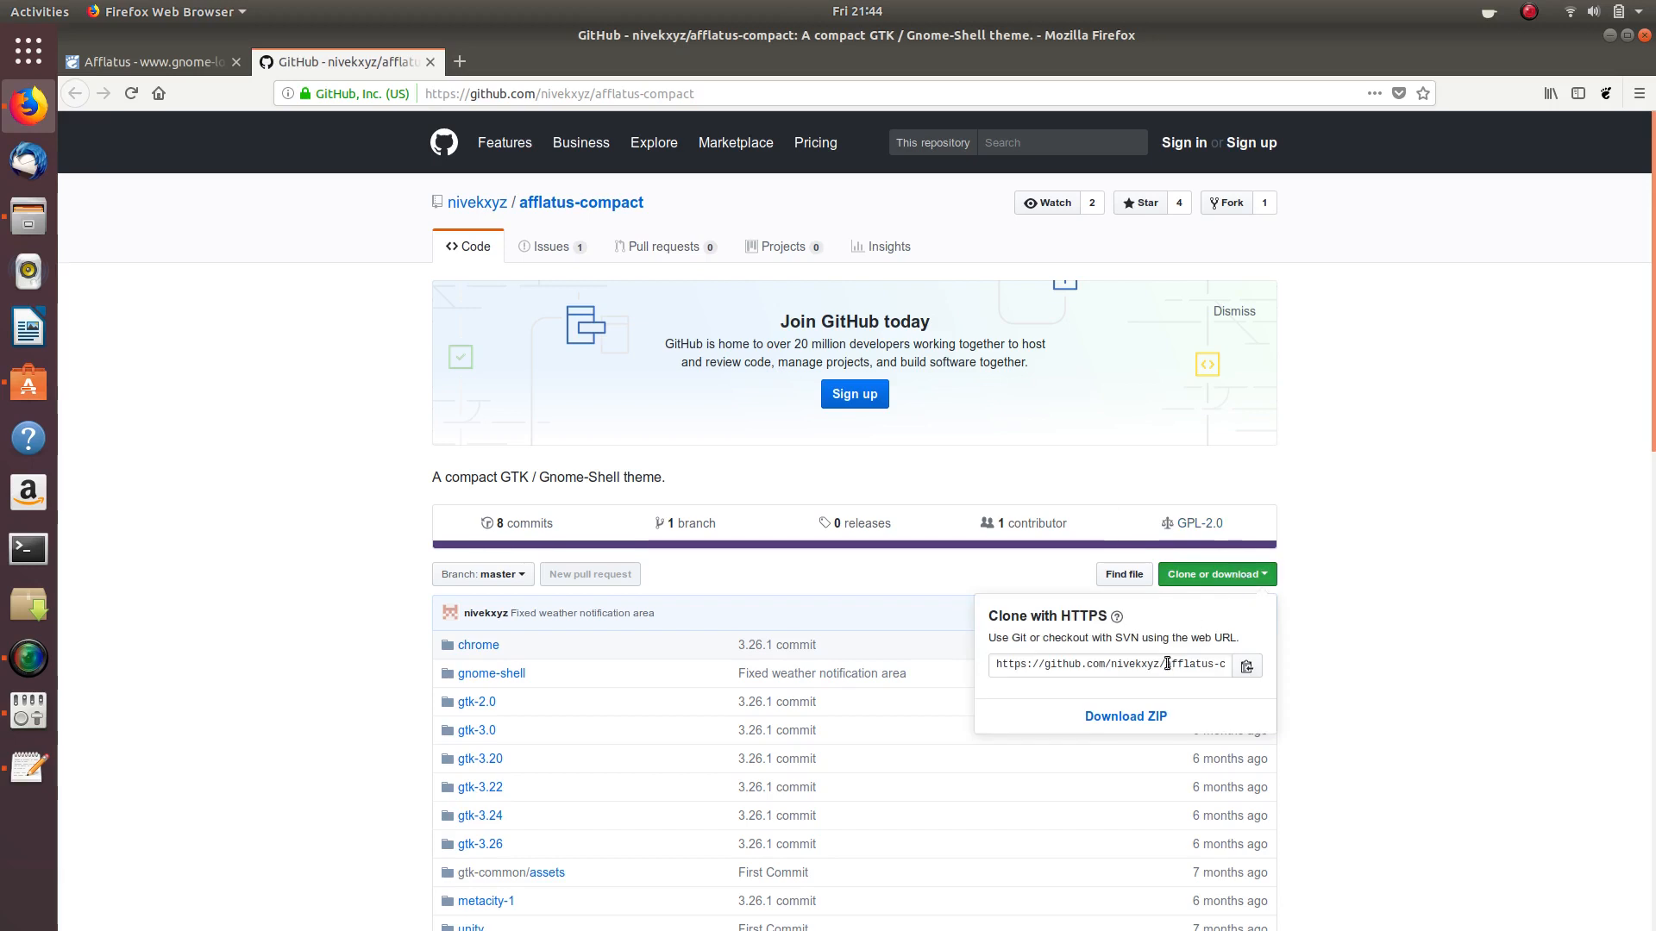
click(1140, 709)
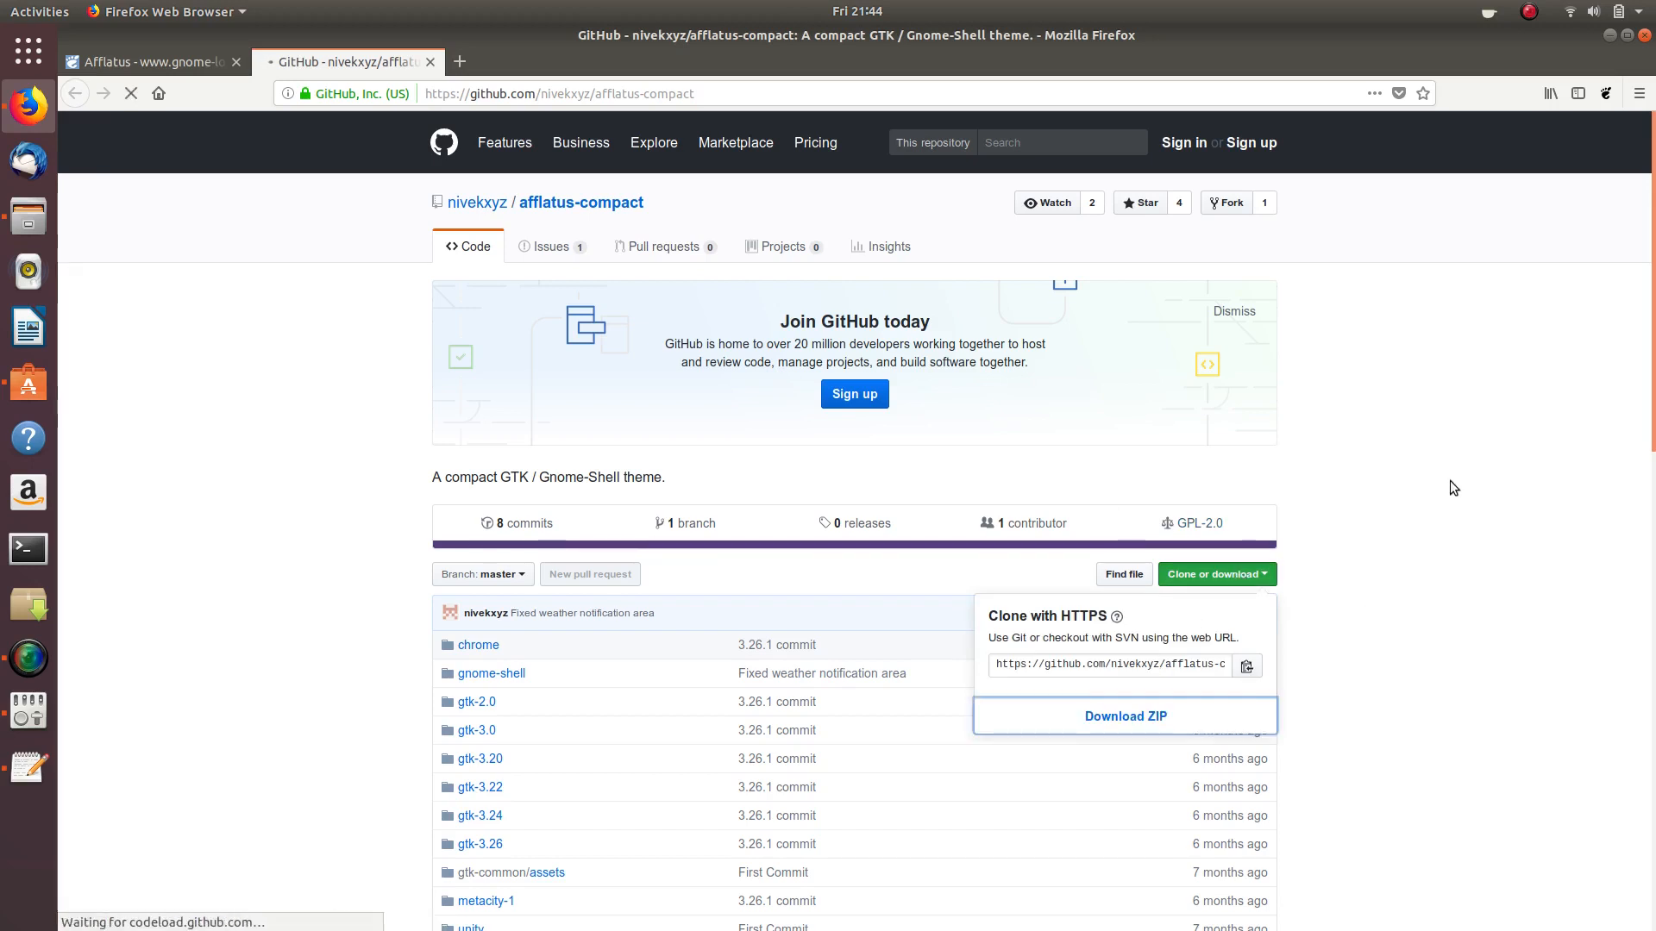
click(442, 473)
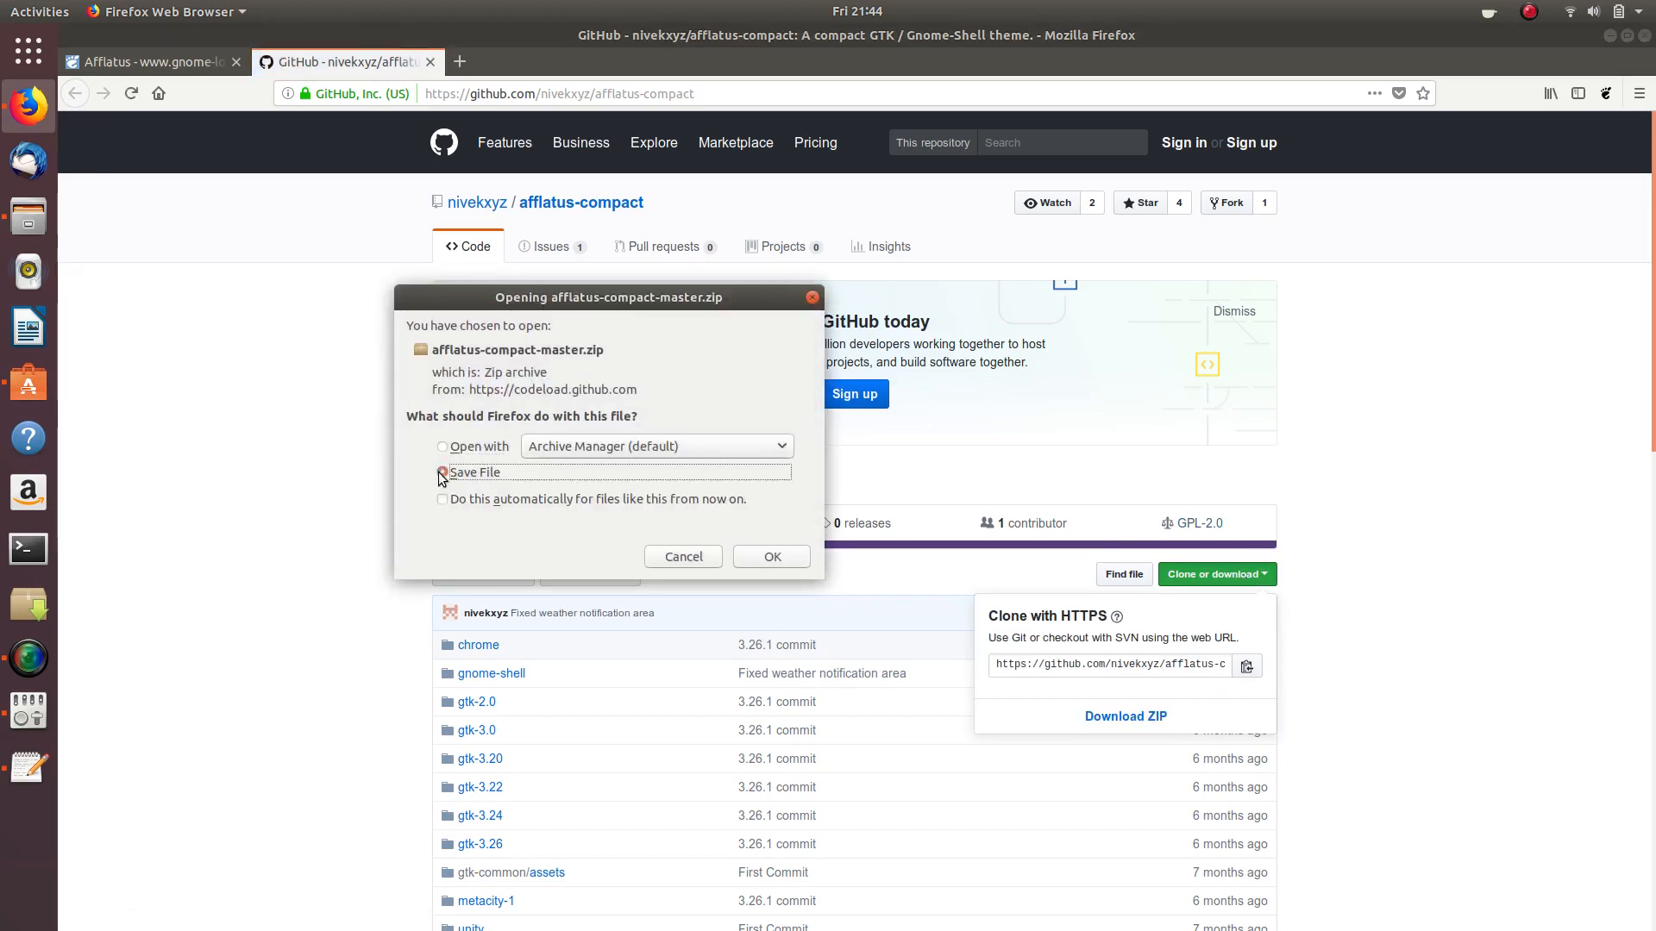
click(772, 557)
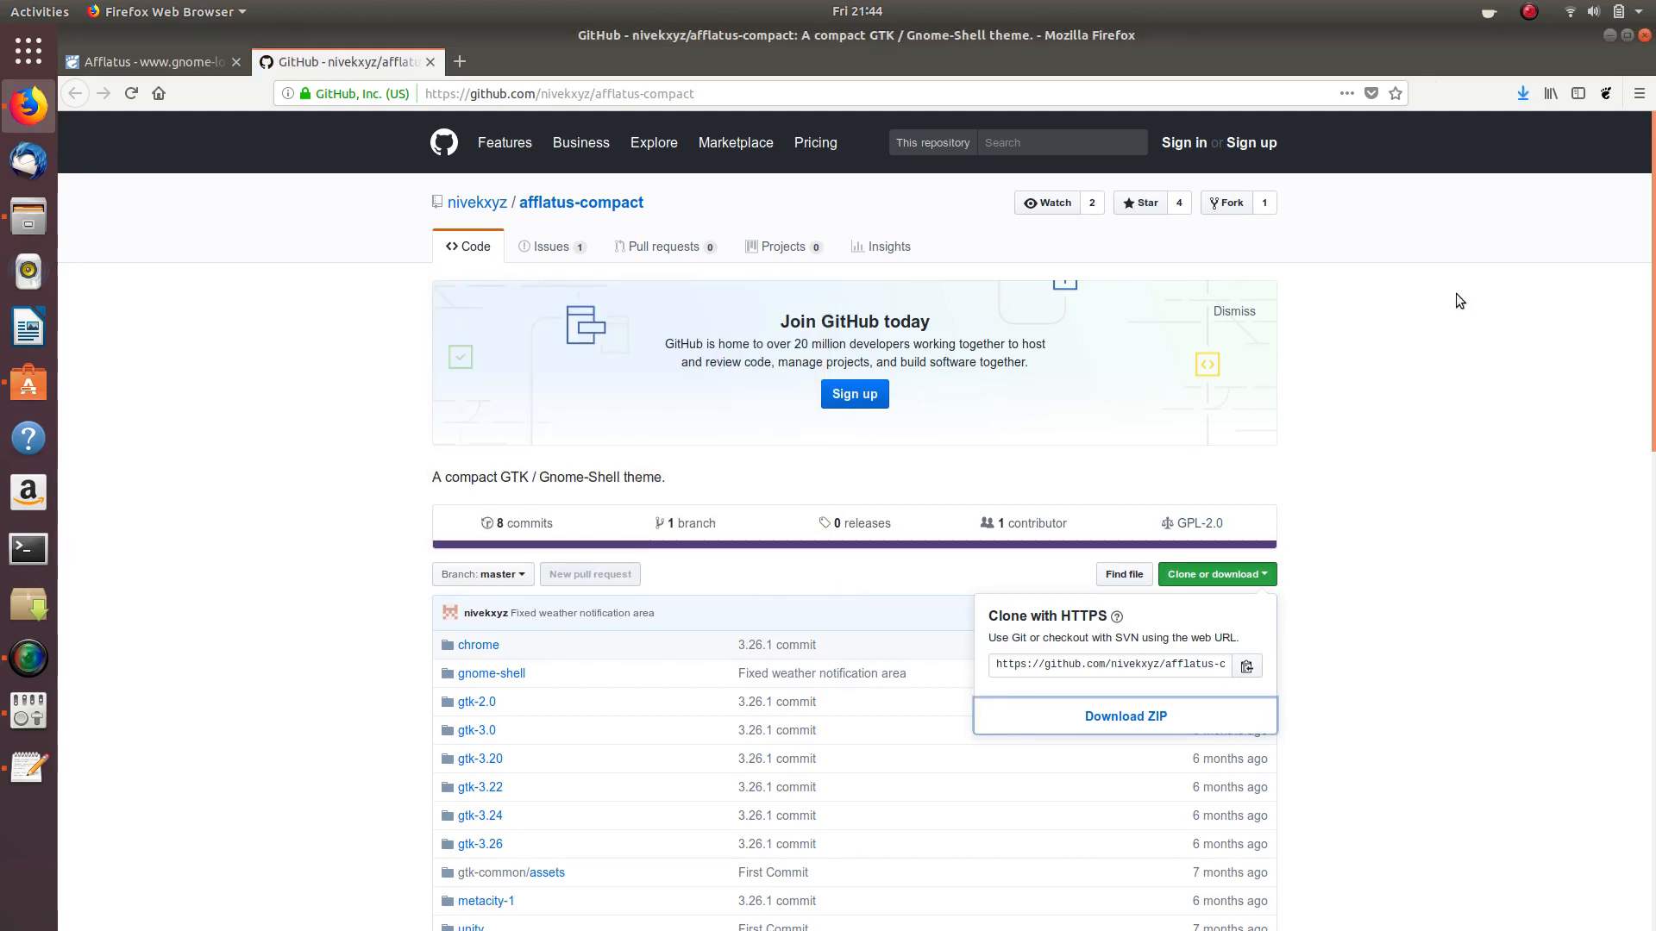
click(1523, 96)
click(1522, 97)
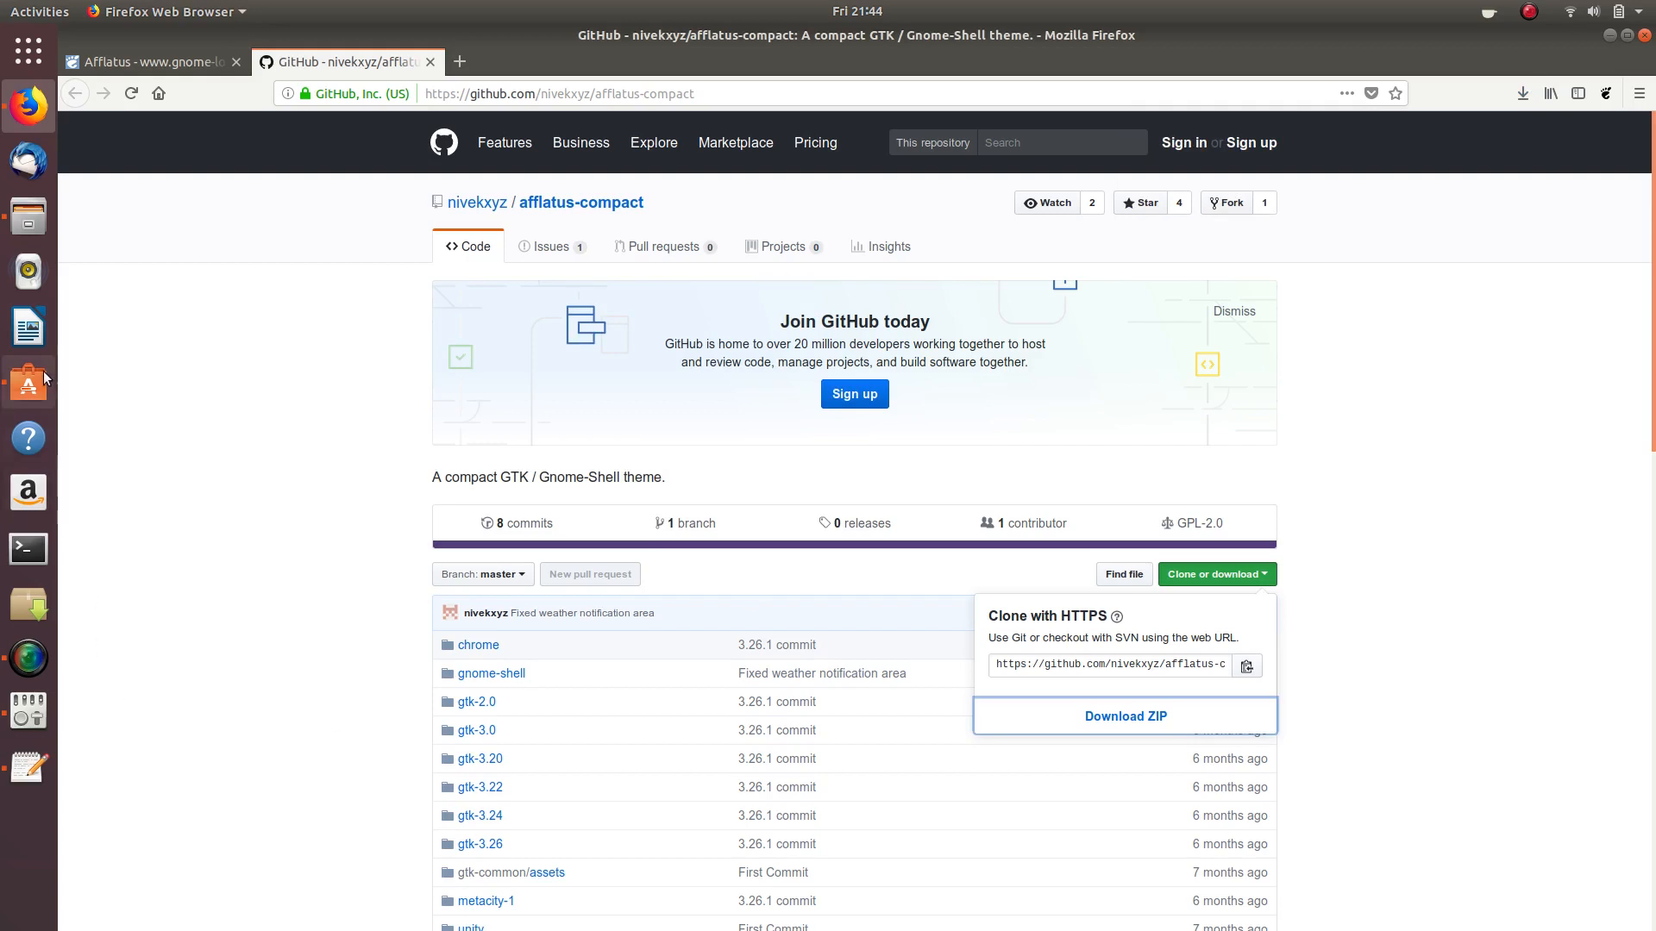
- In Files, select afflatus-compact-master.zip in Downloads, then go to the Home folder
click(53, 220)
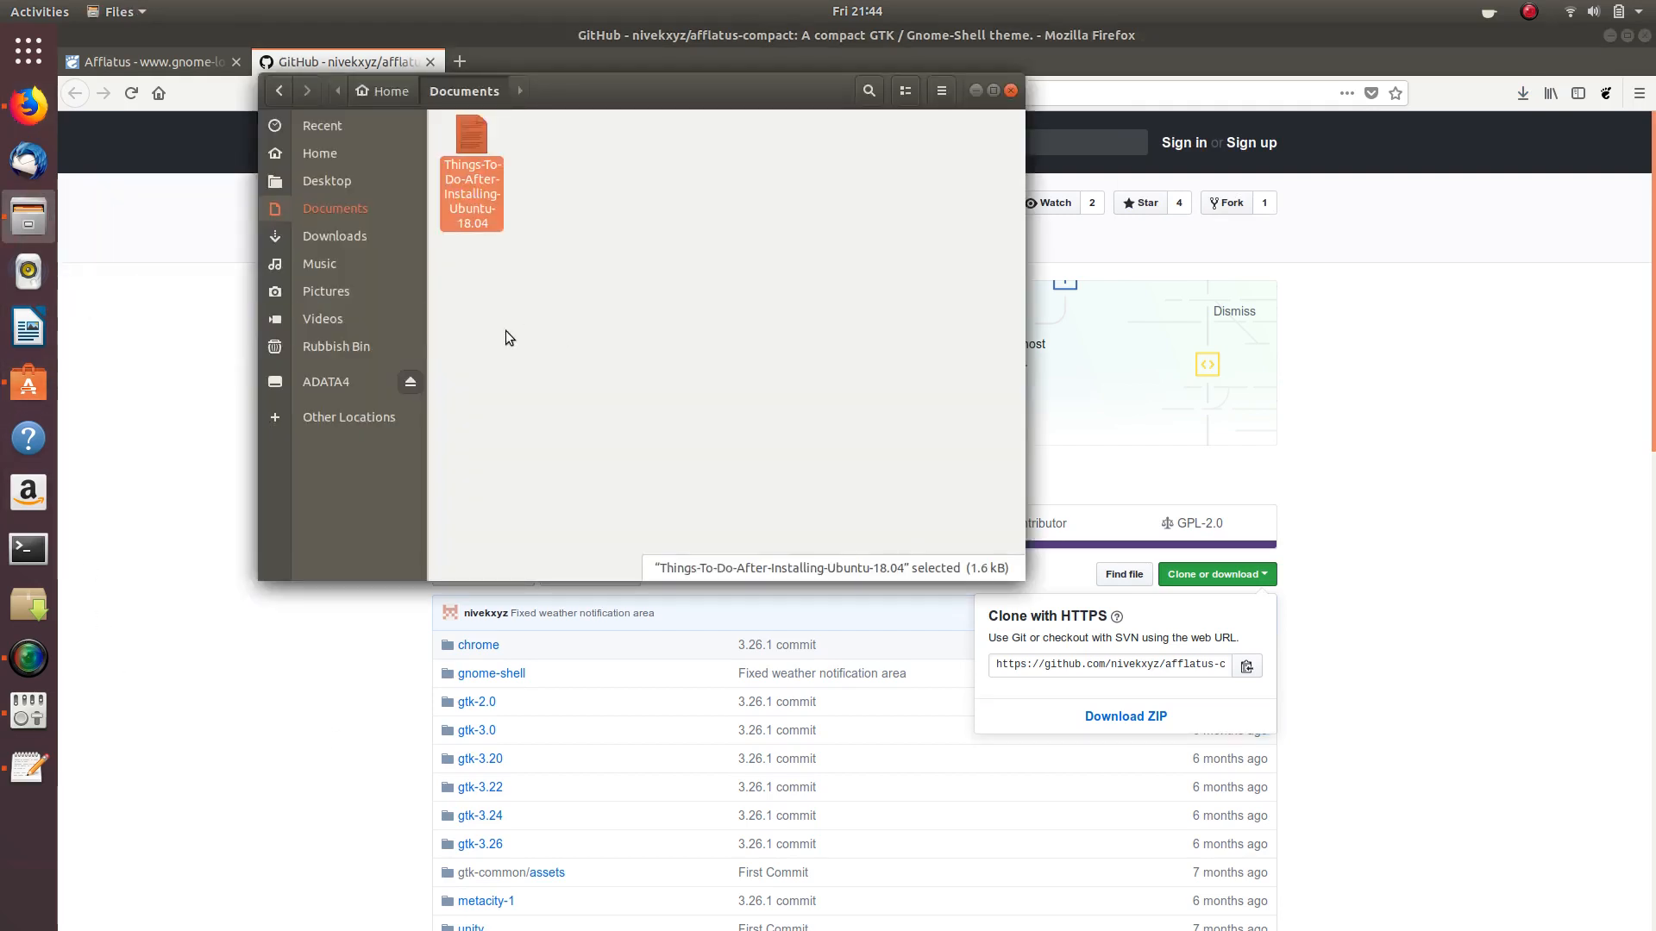
click(326, 236)
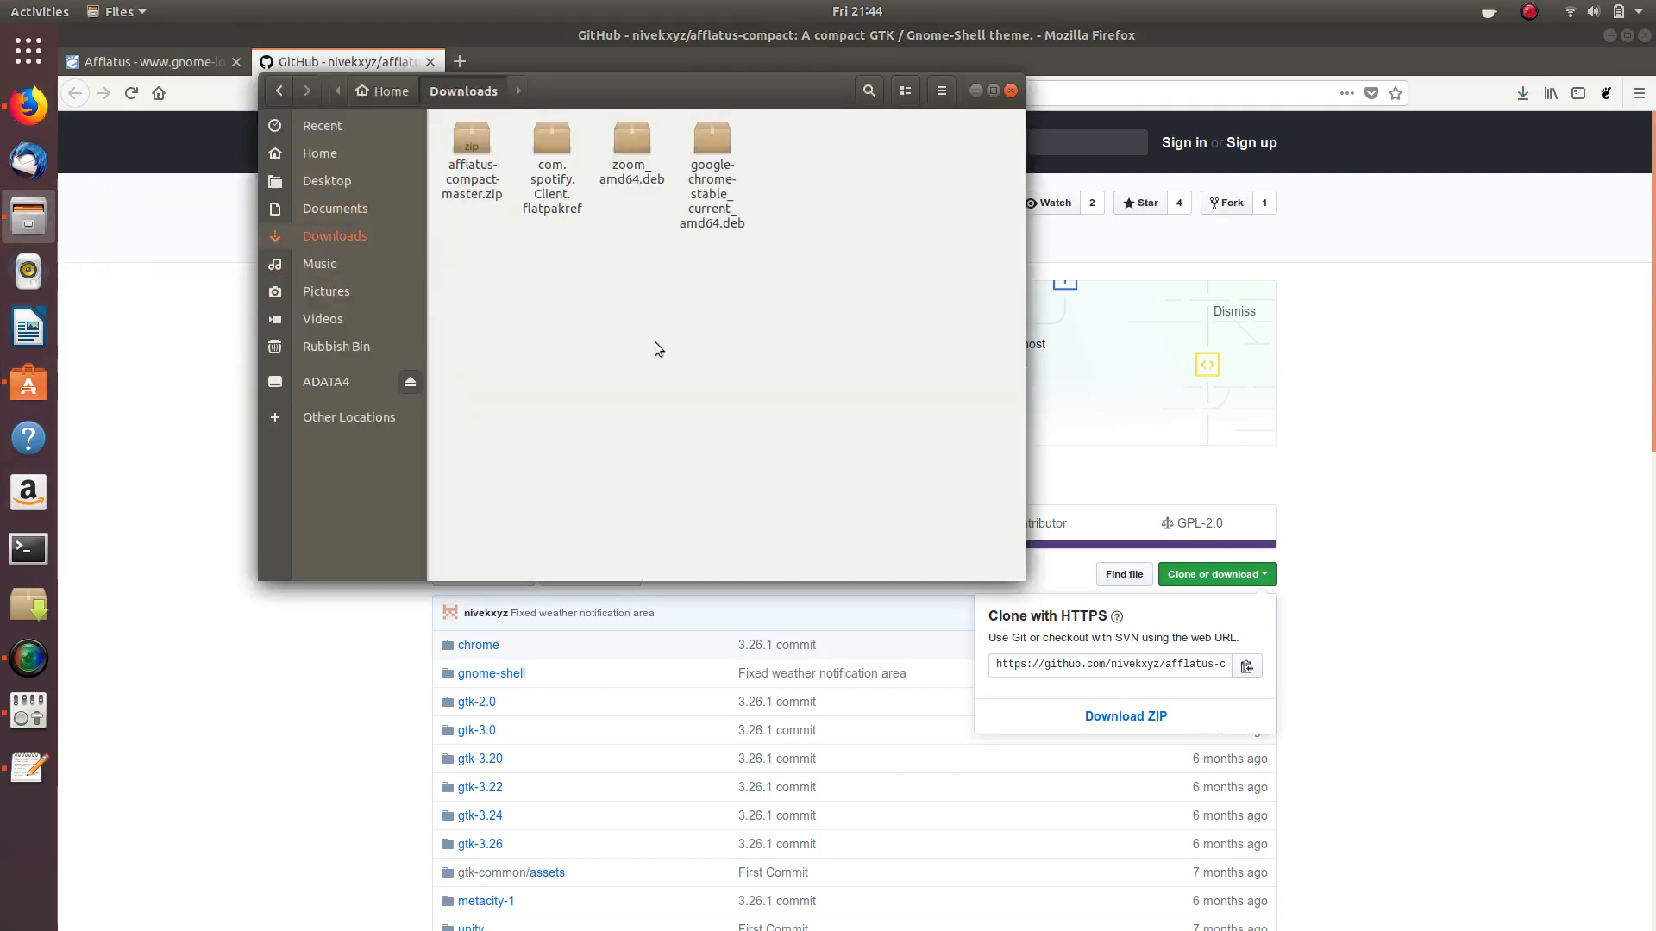
right_click(470, 147)
click(432, 178)
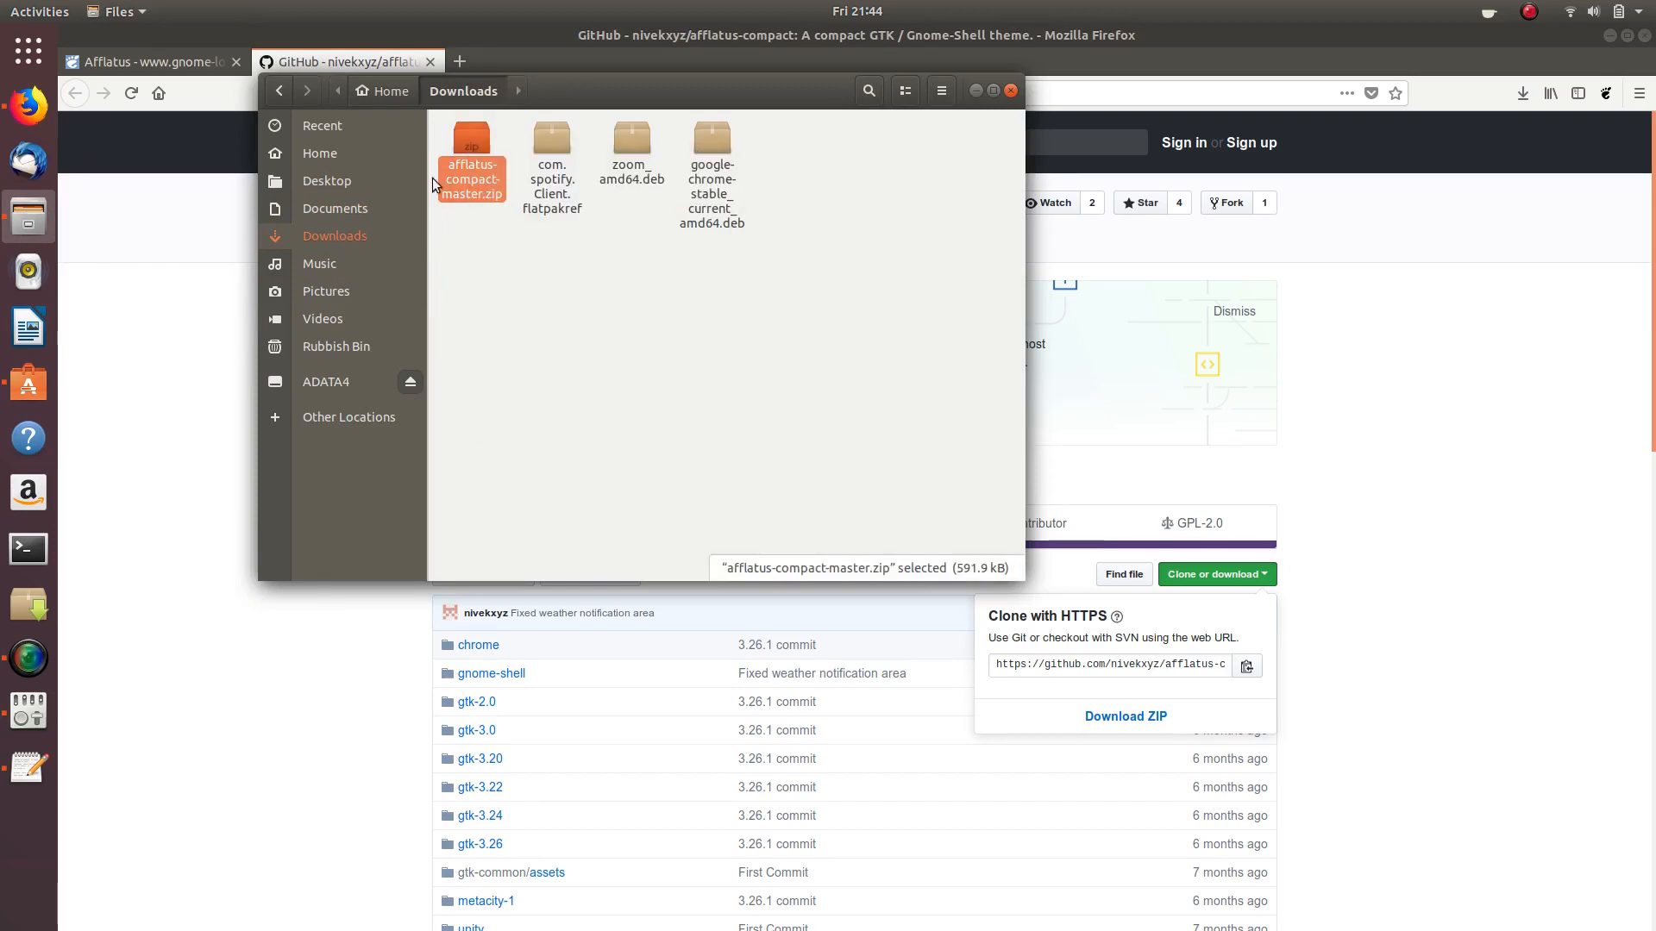
click(359, 152)
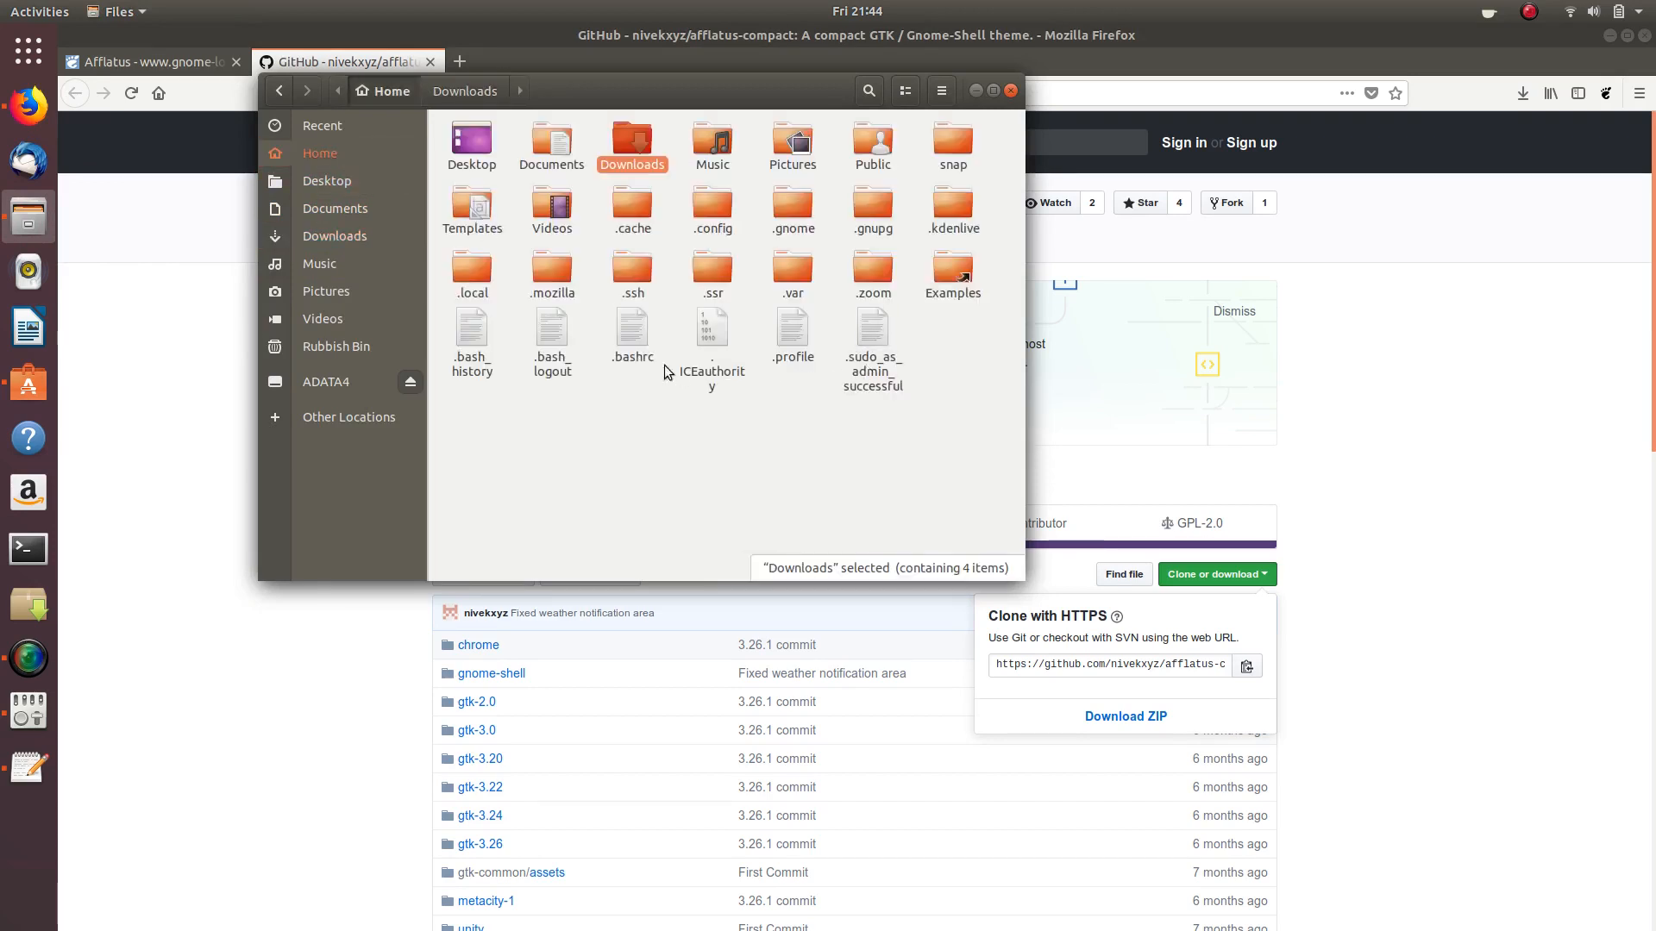
click(949, 89)
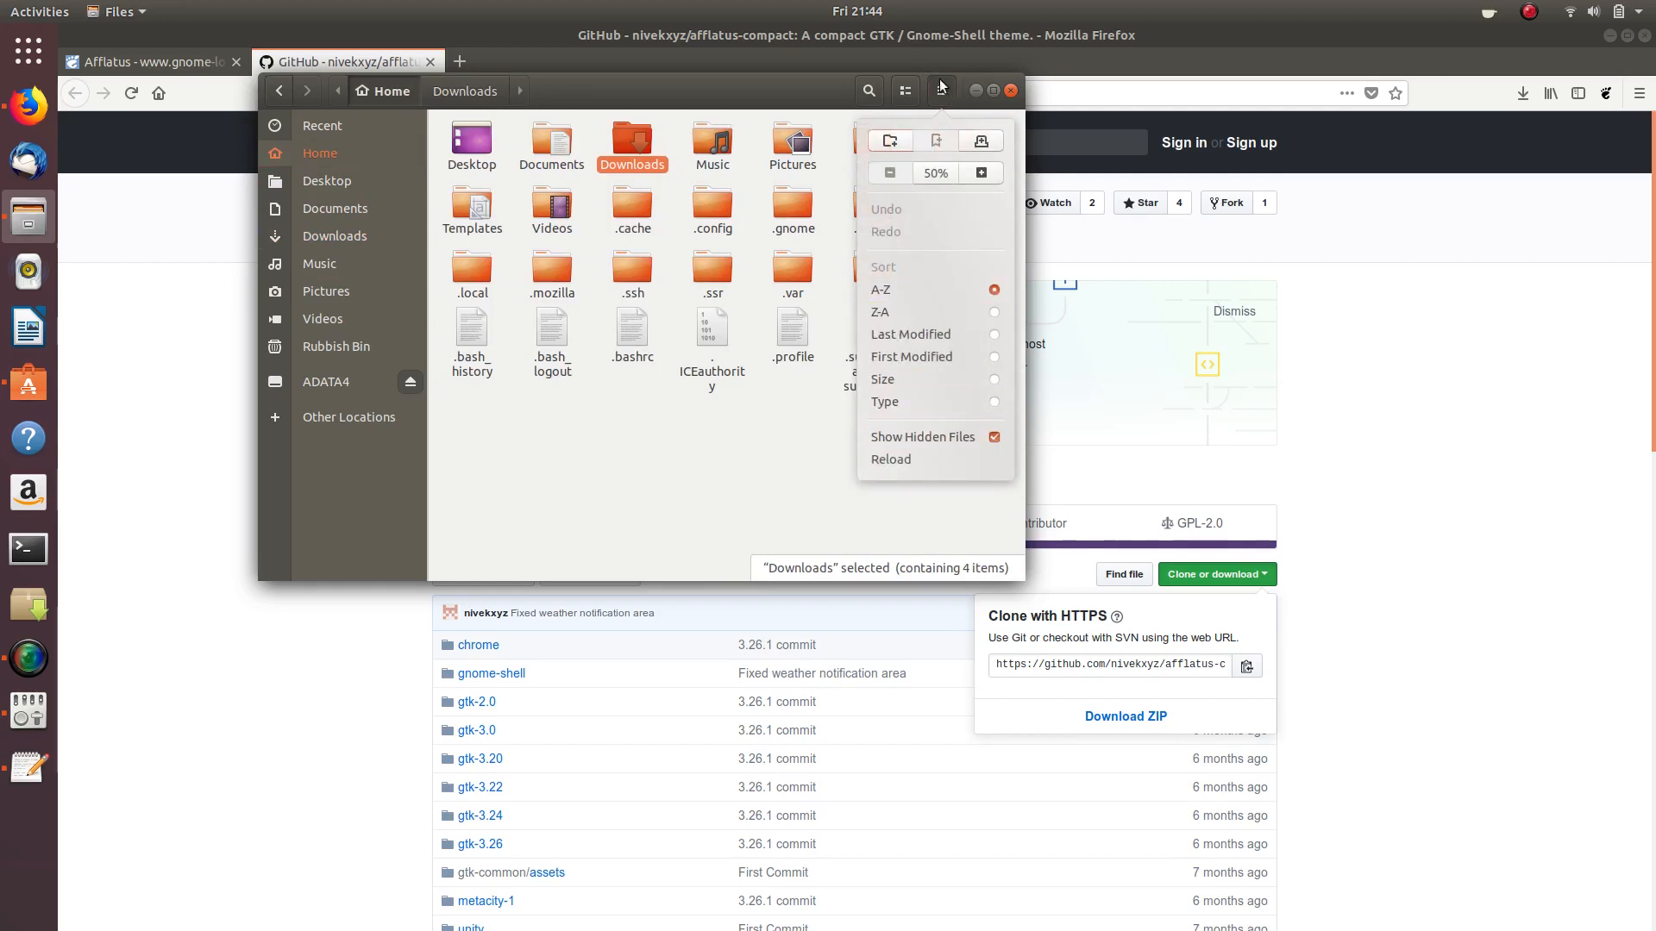
click(942, 87)
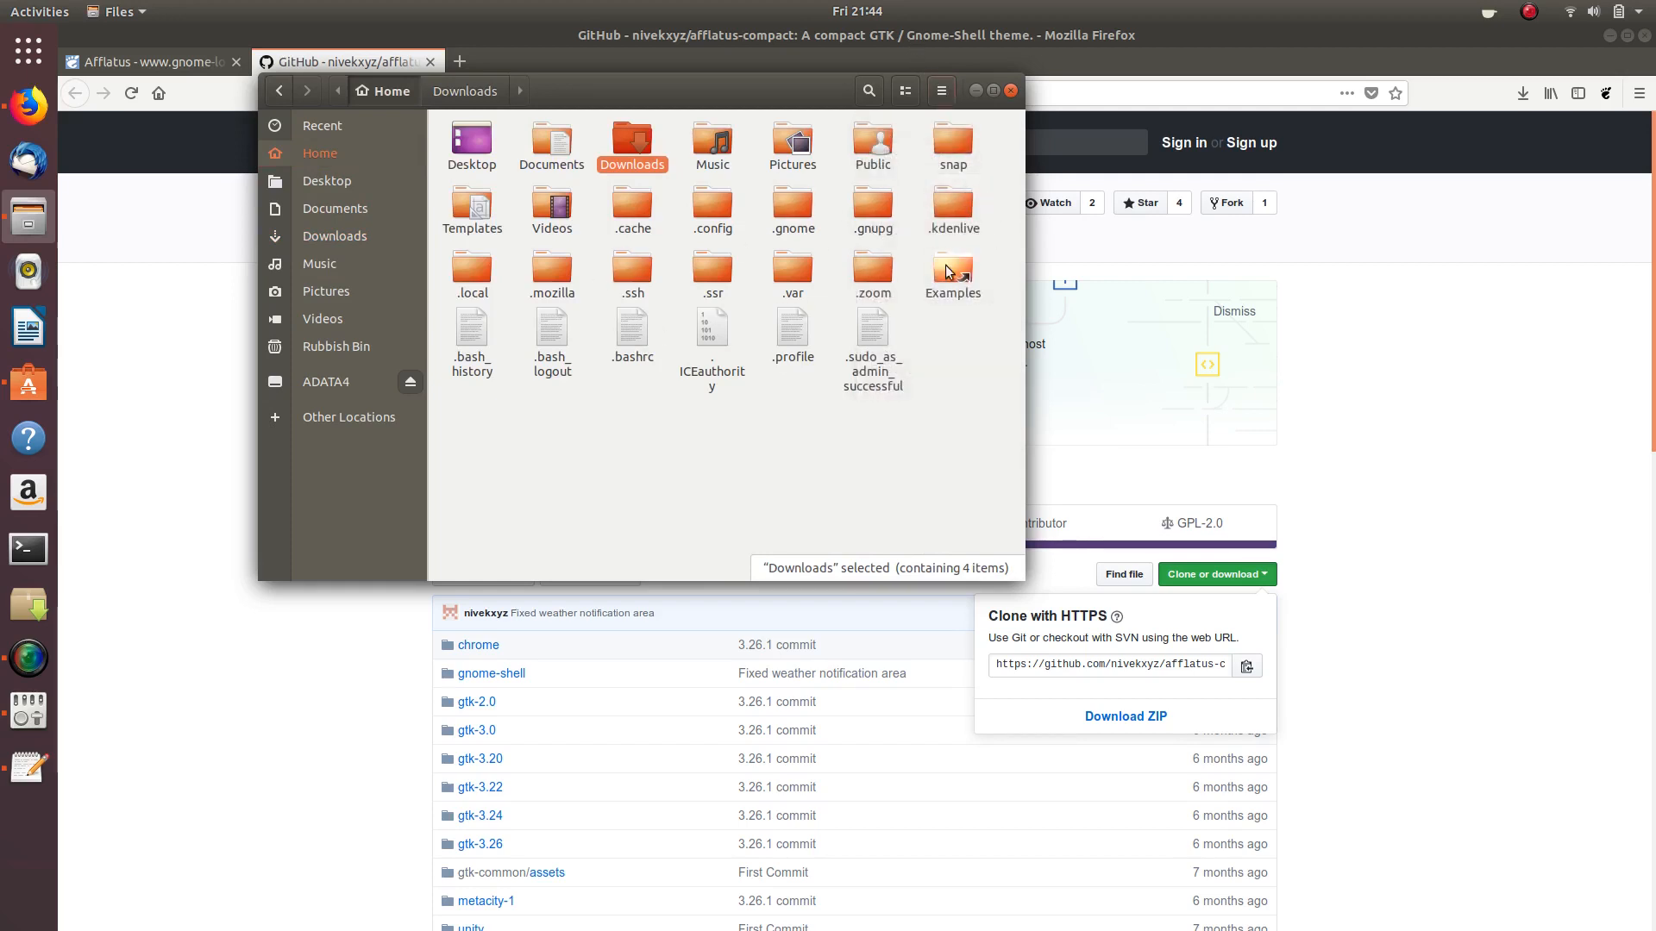
- Create a new '.themes' folder in Home and open it
right_click(593, 498)
click(641, 507)
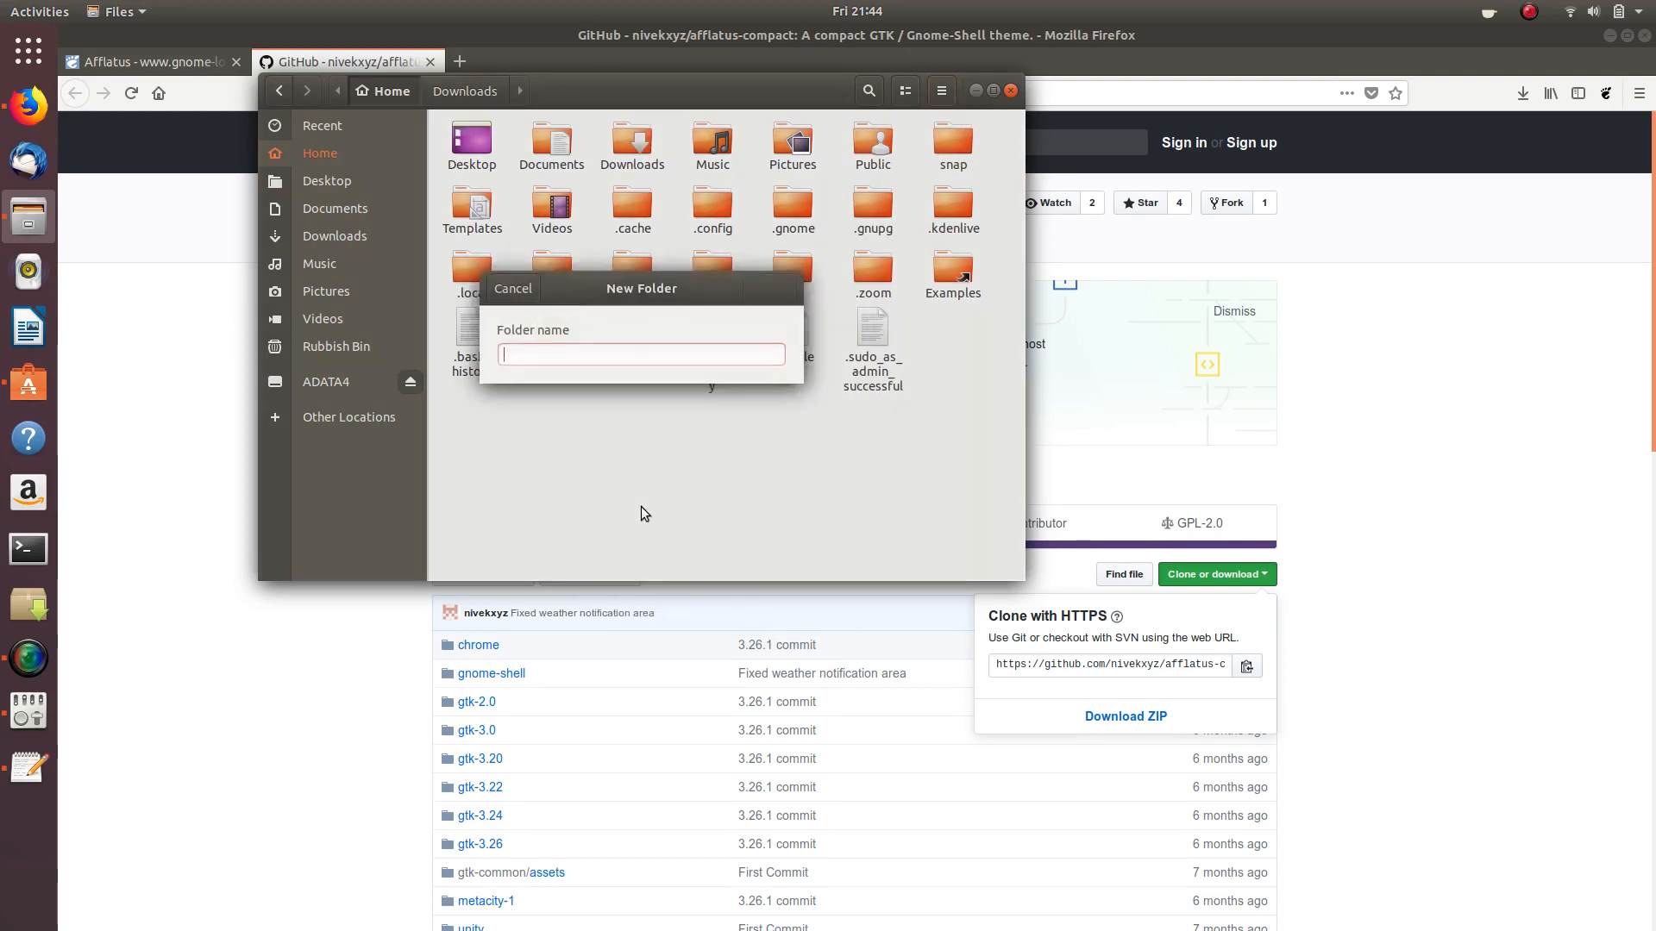
text(.t)
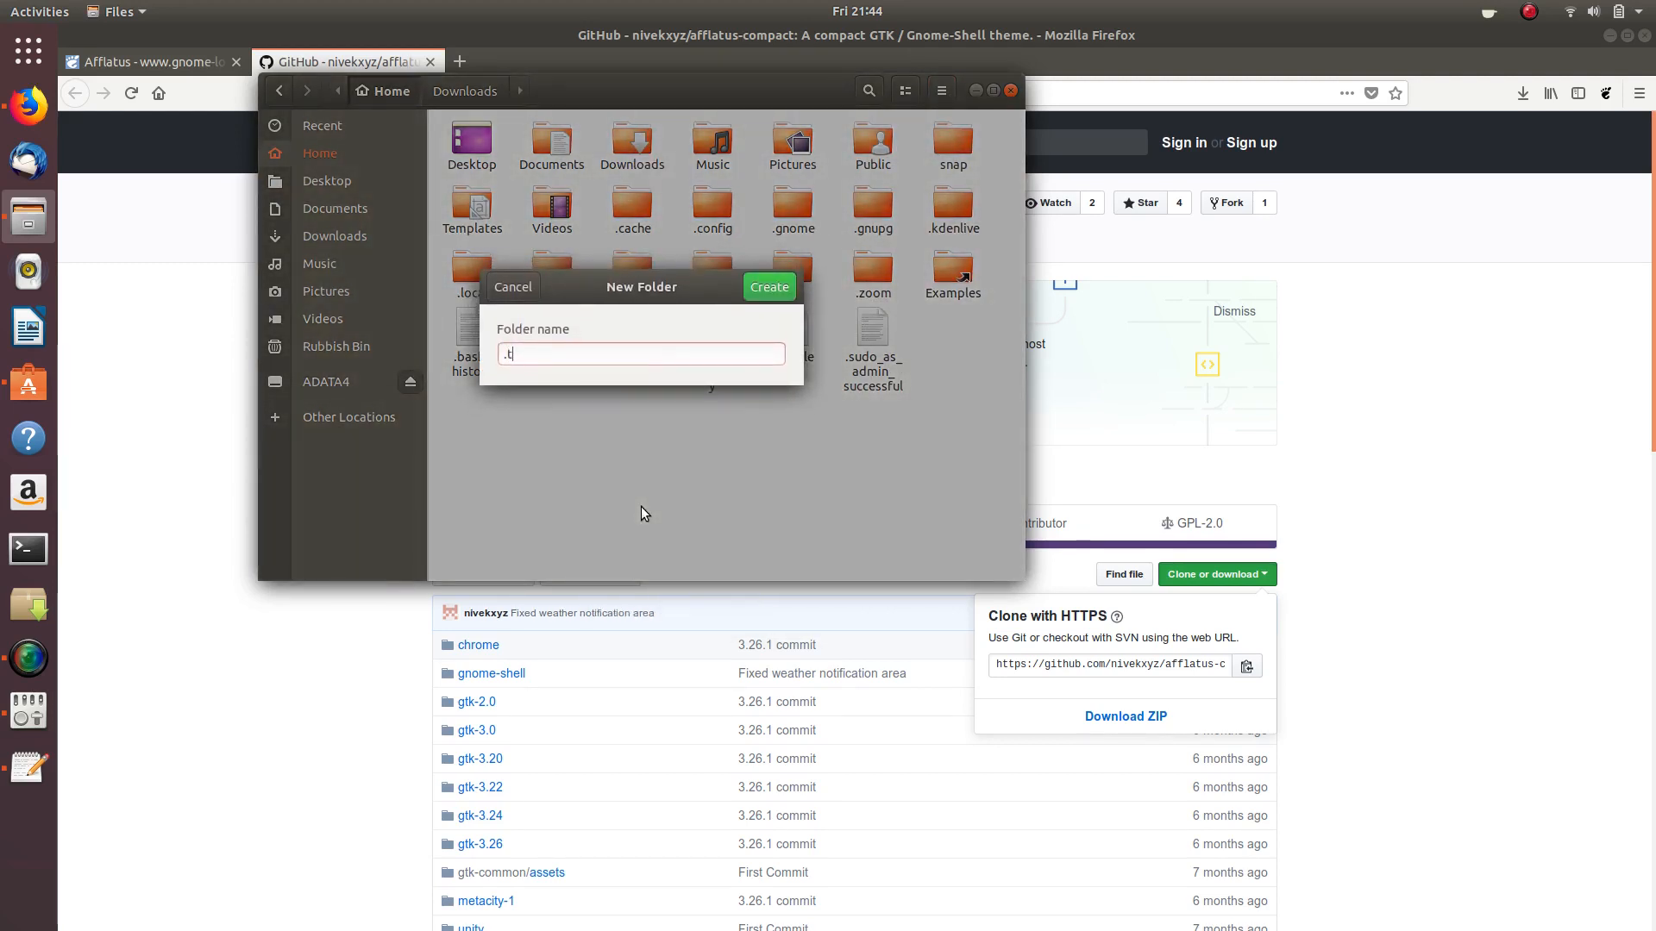
text(hemes)
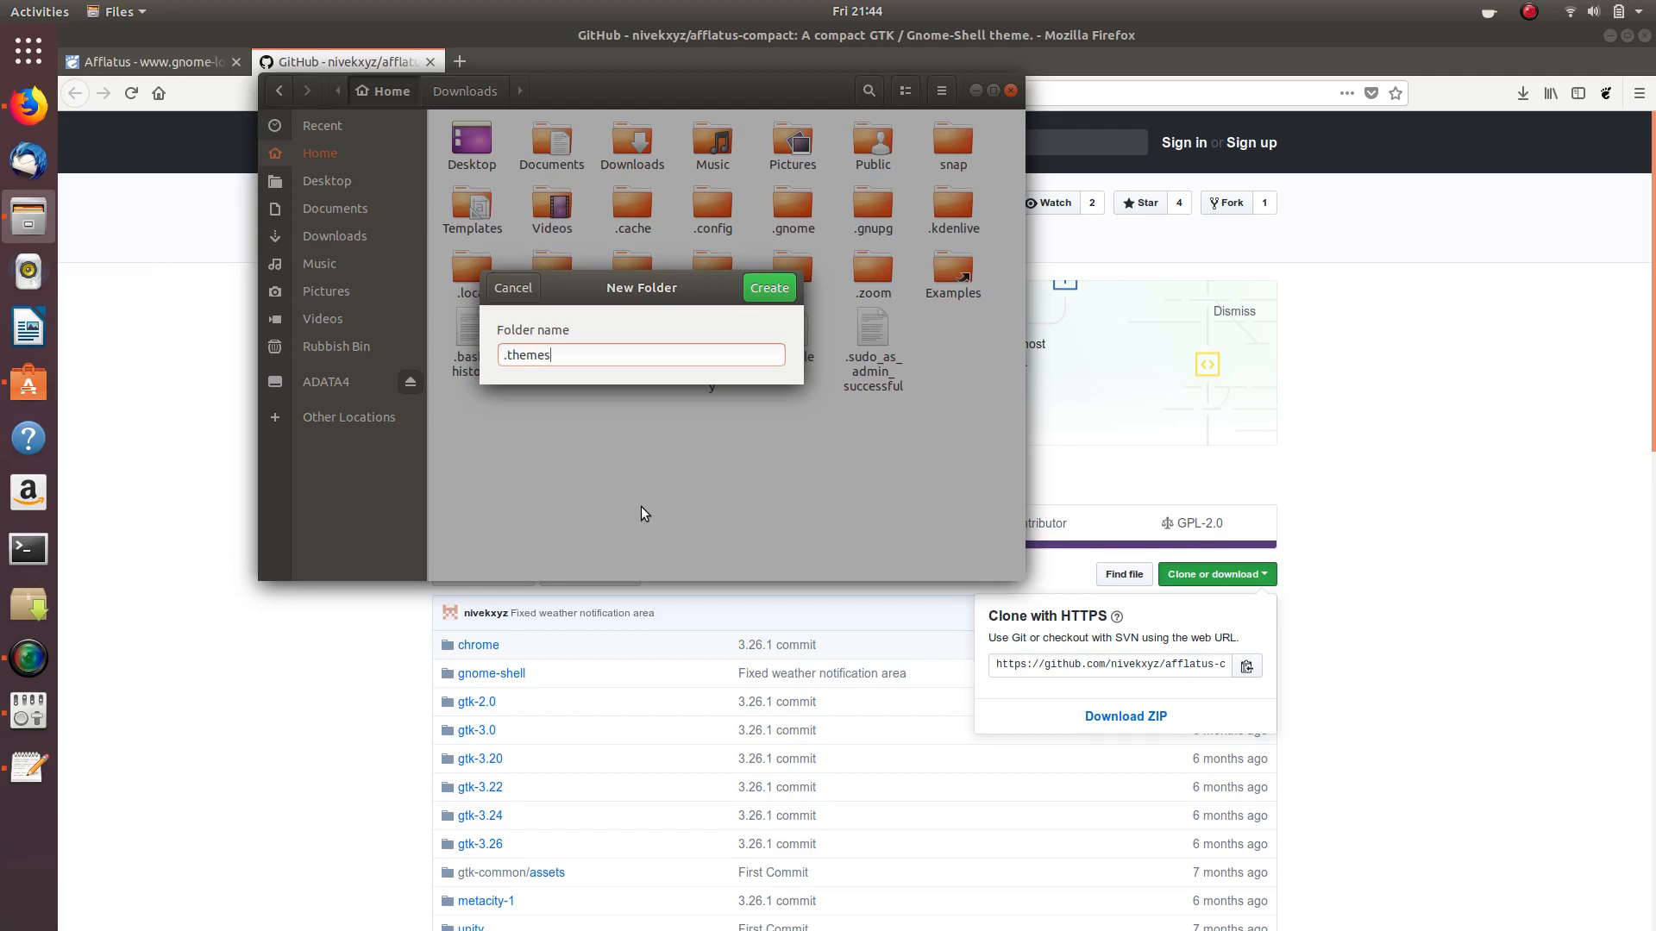
key(Return)
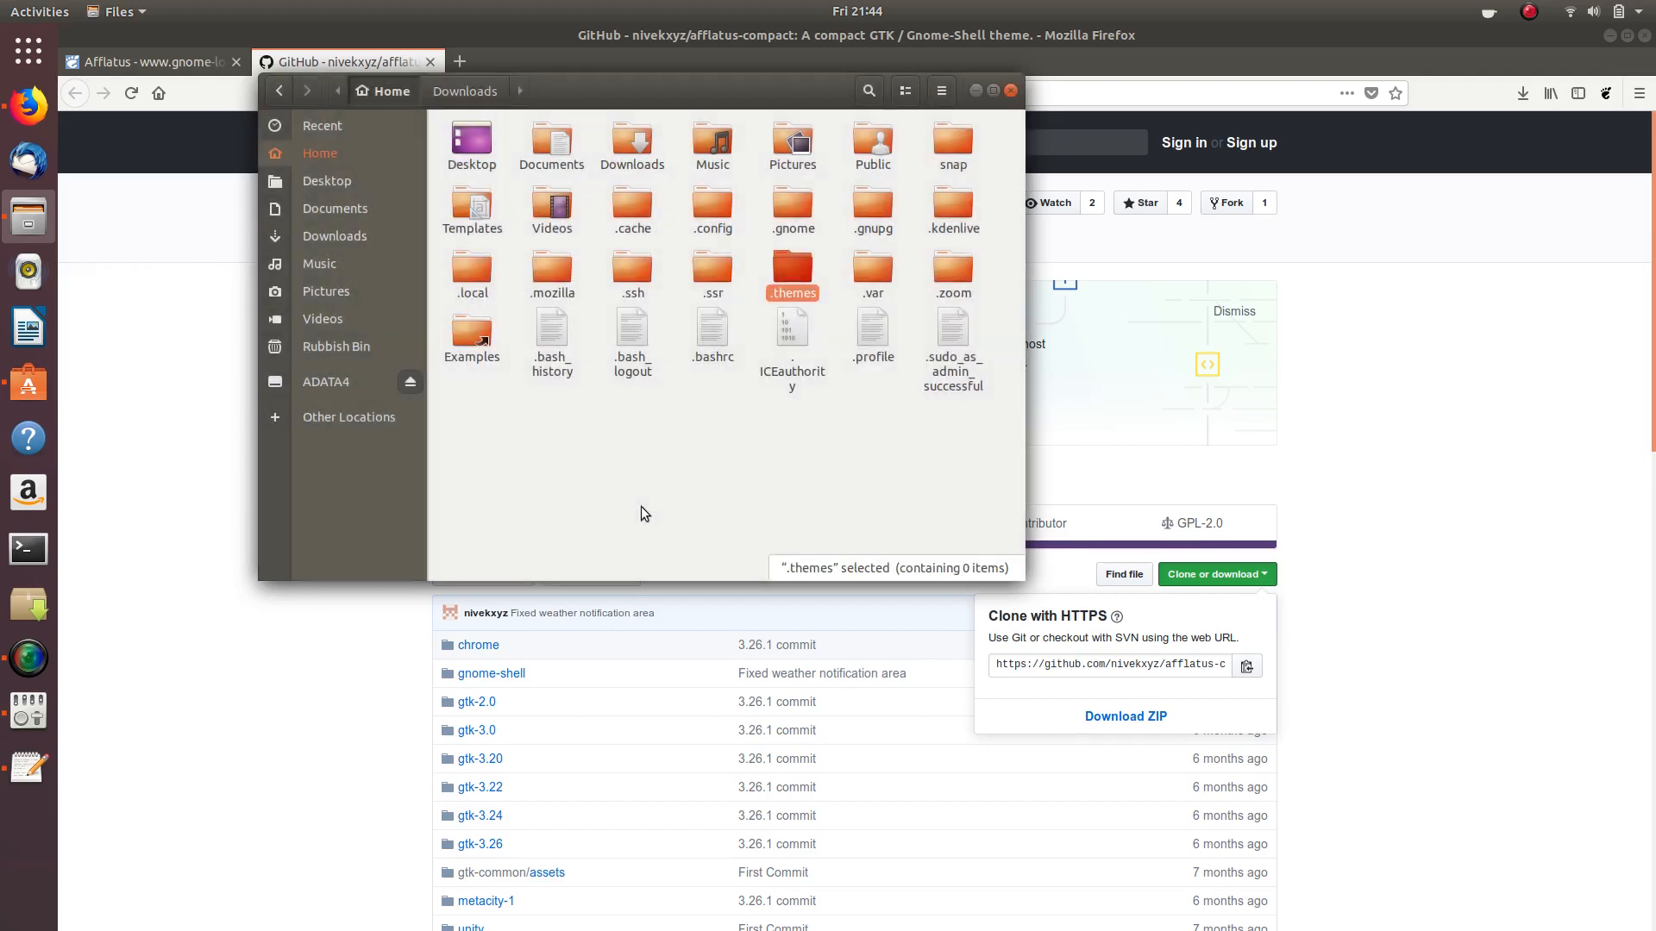
double_click(795, 269)
- Paste the theme zip into .themes, extract it there, open the extracted folder, and minimise Files
right_click(606, 257)
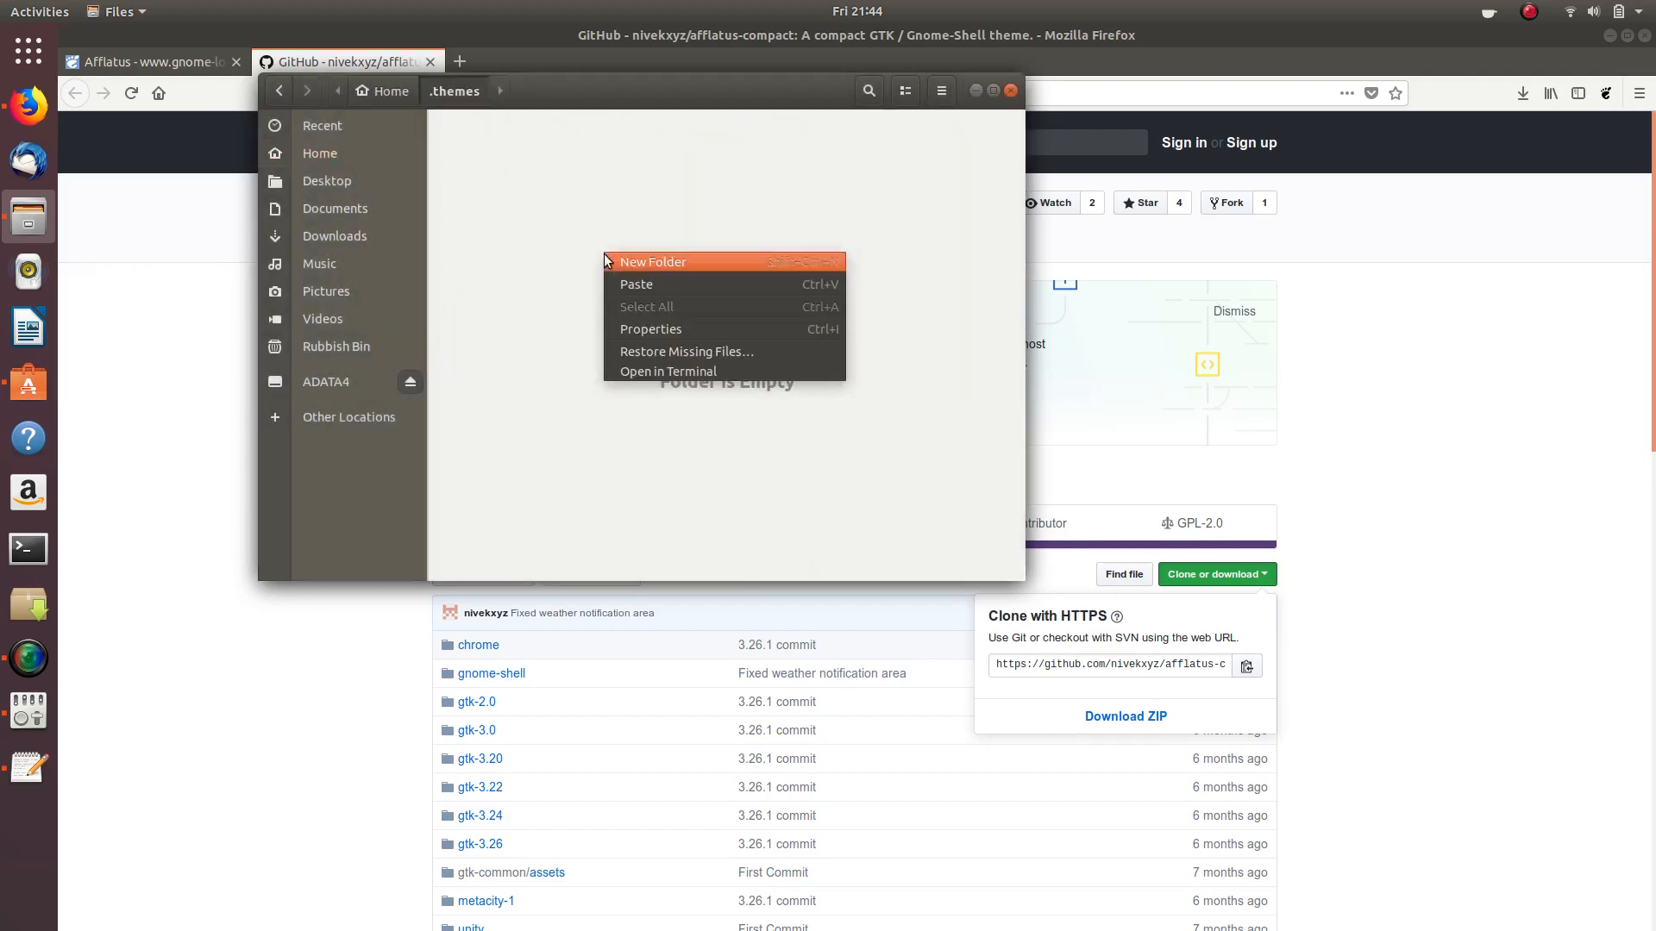
click(645, 281)
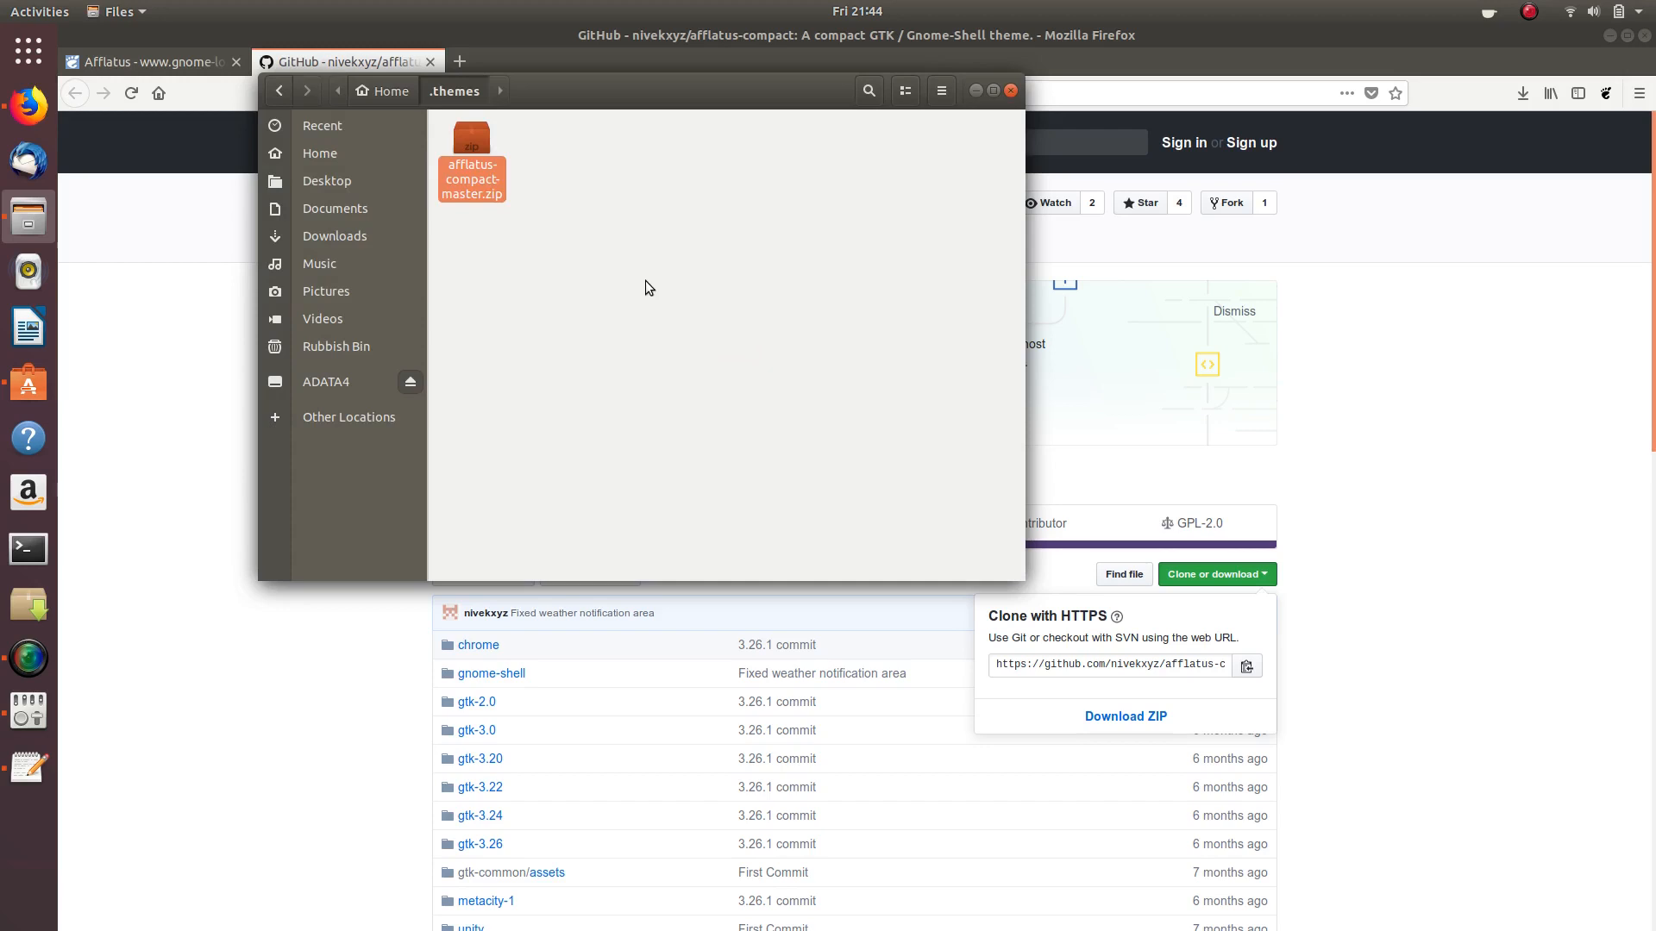
right_click(474, 142)
click(525, 322)
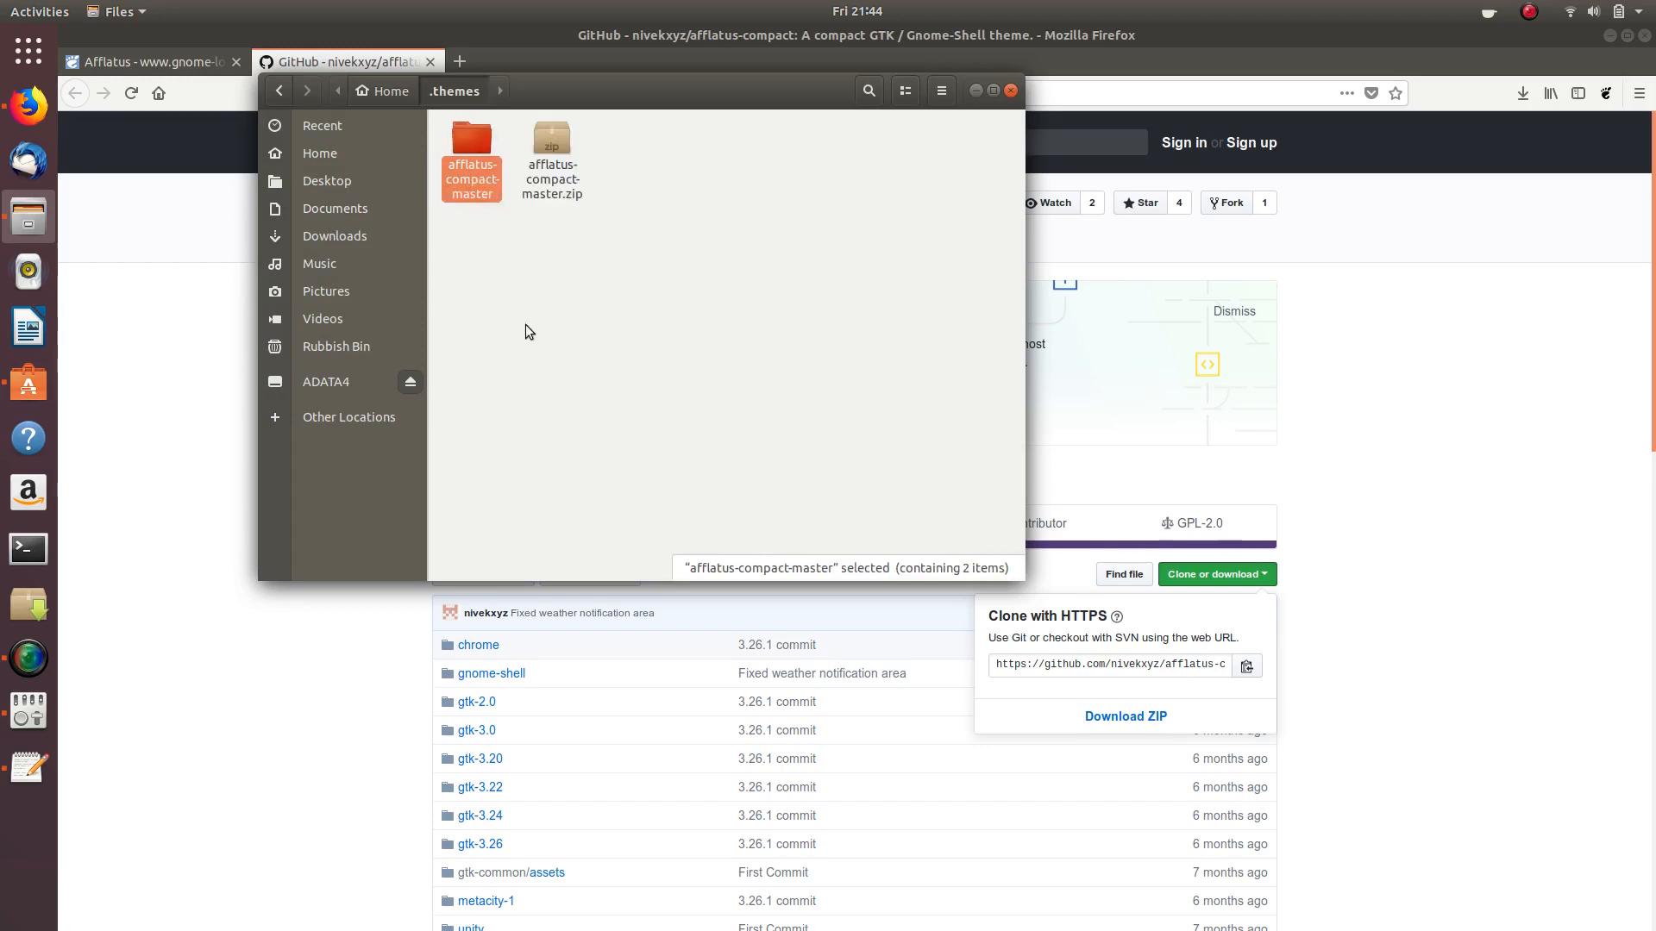
double_click(483, 144)
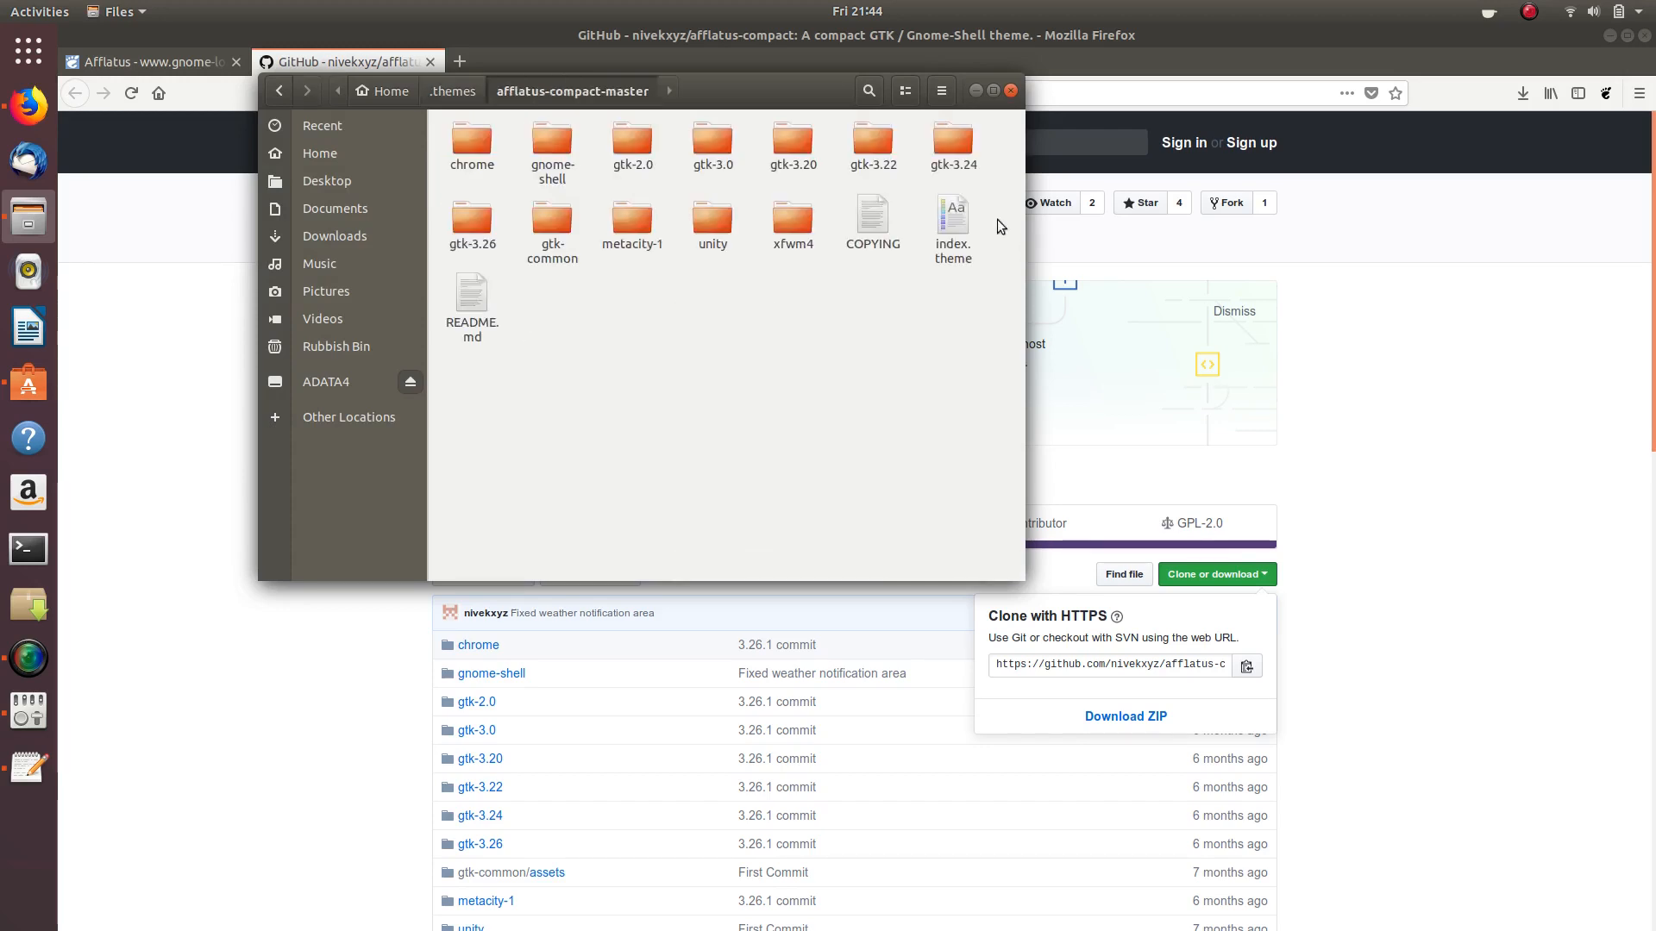
click(976, 91)
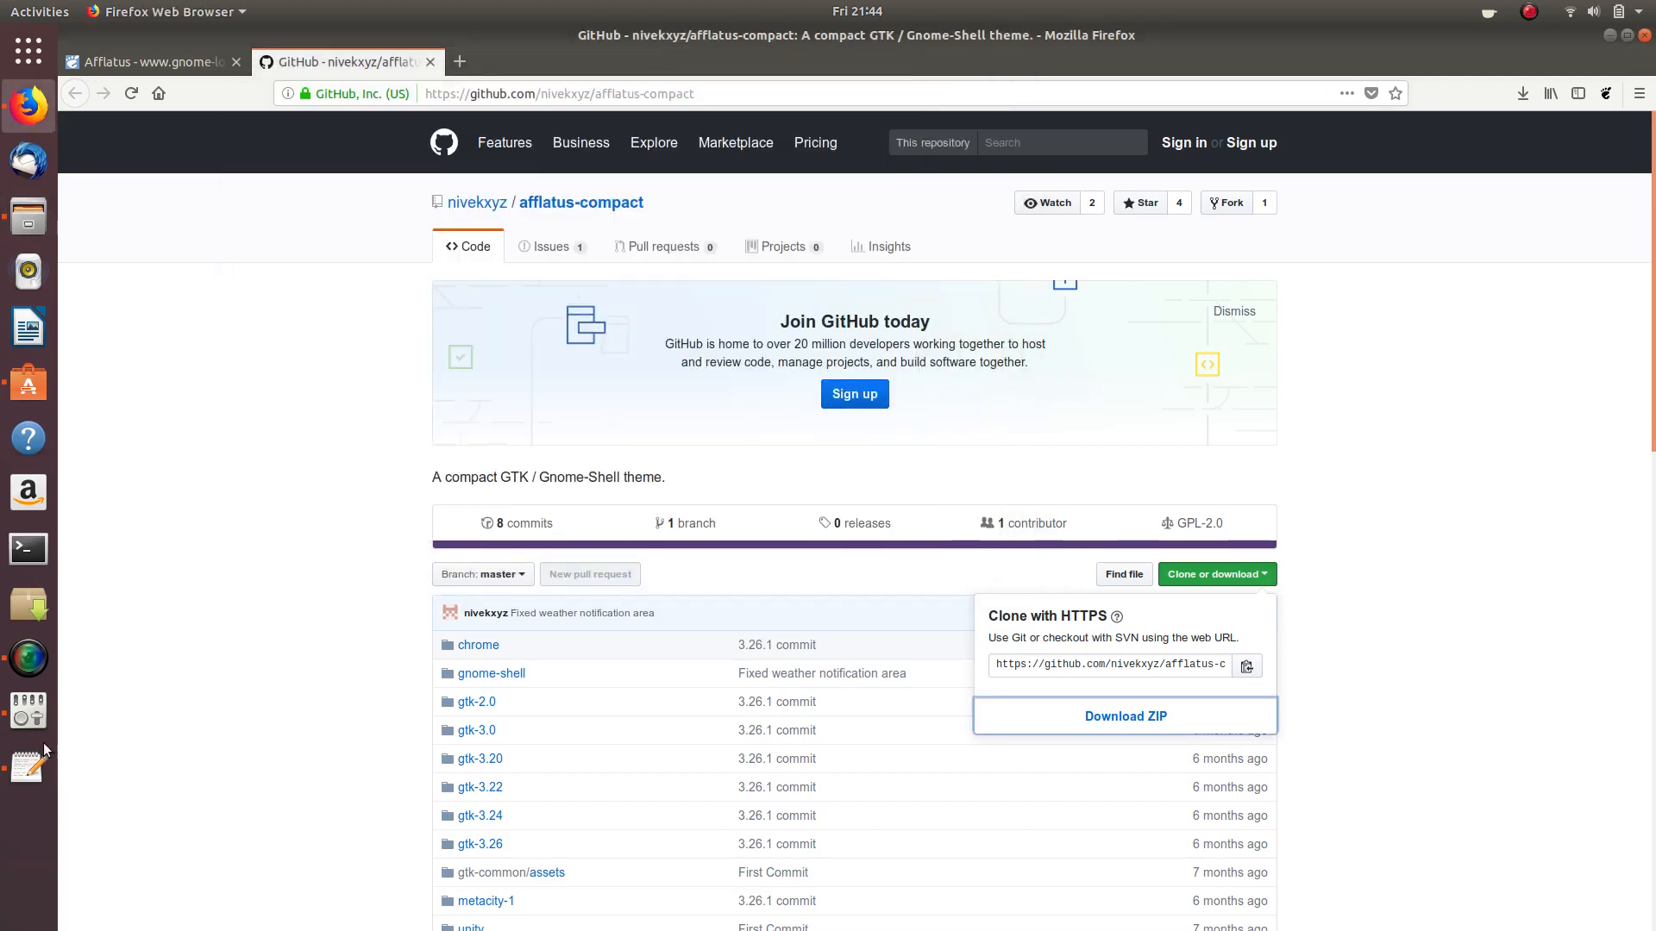
- Set the Tweaks Shell theme to Afflatus-compact-master
click(28, 710)
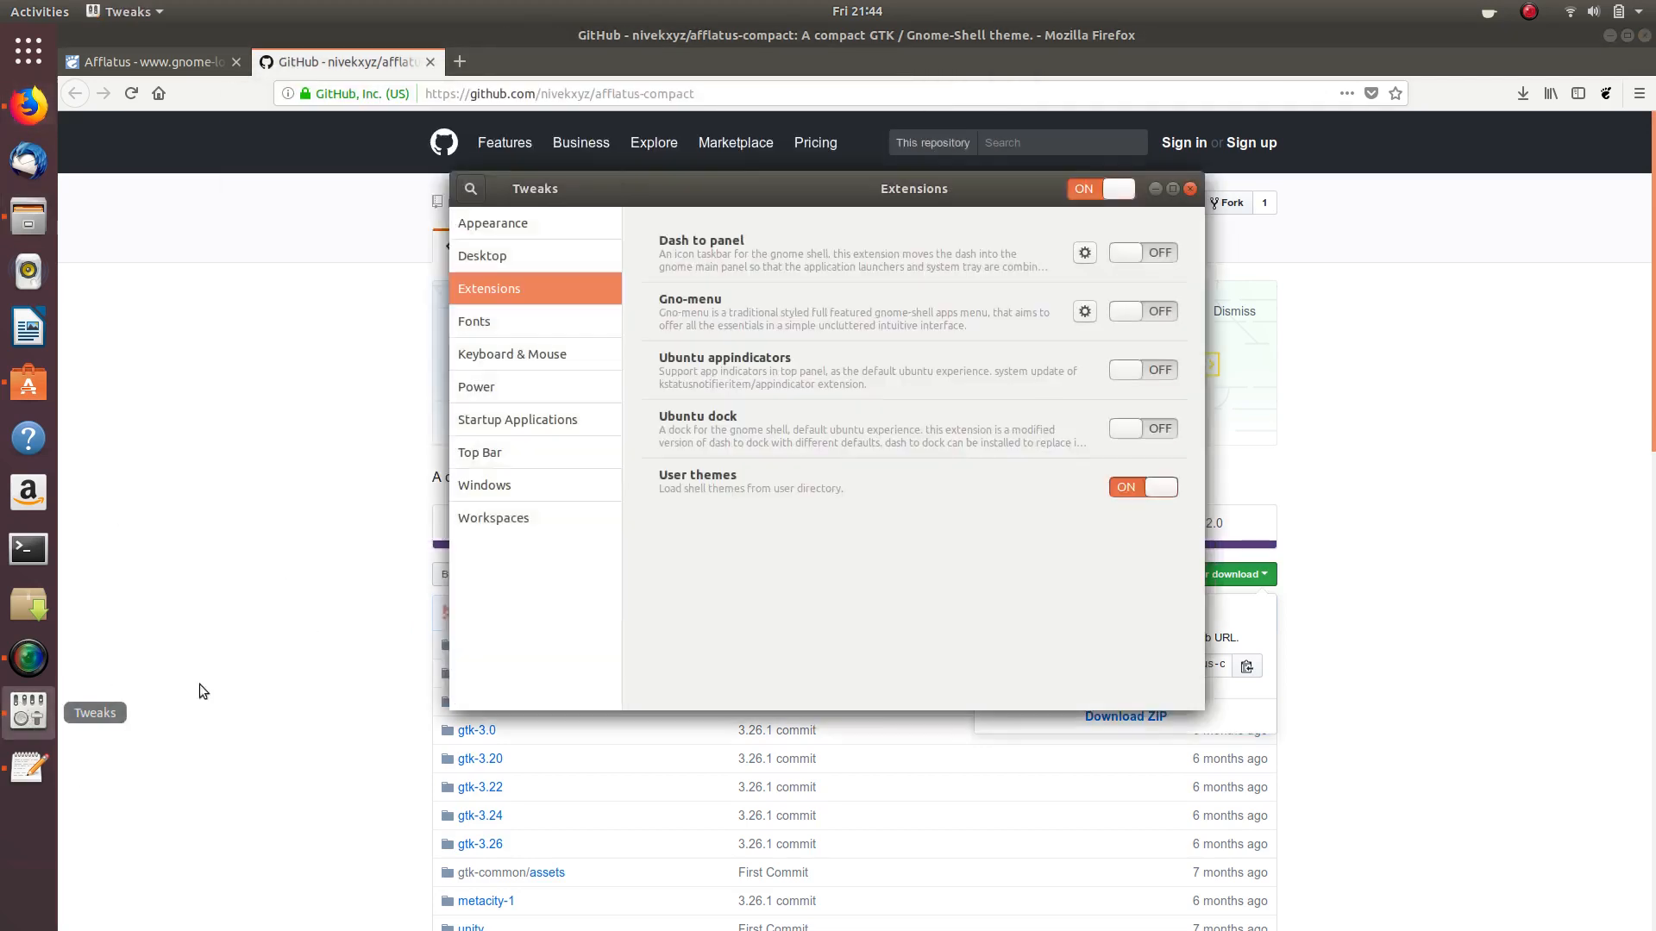
click(1190, 188)
click(29, 710)
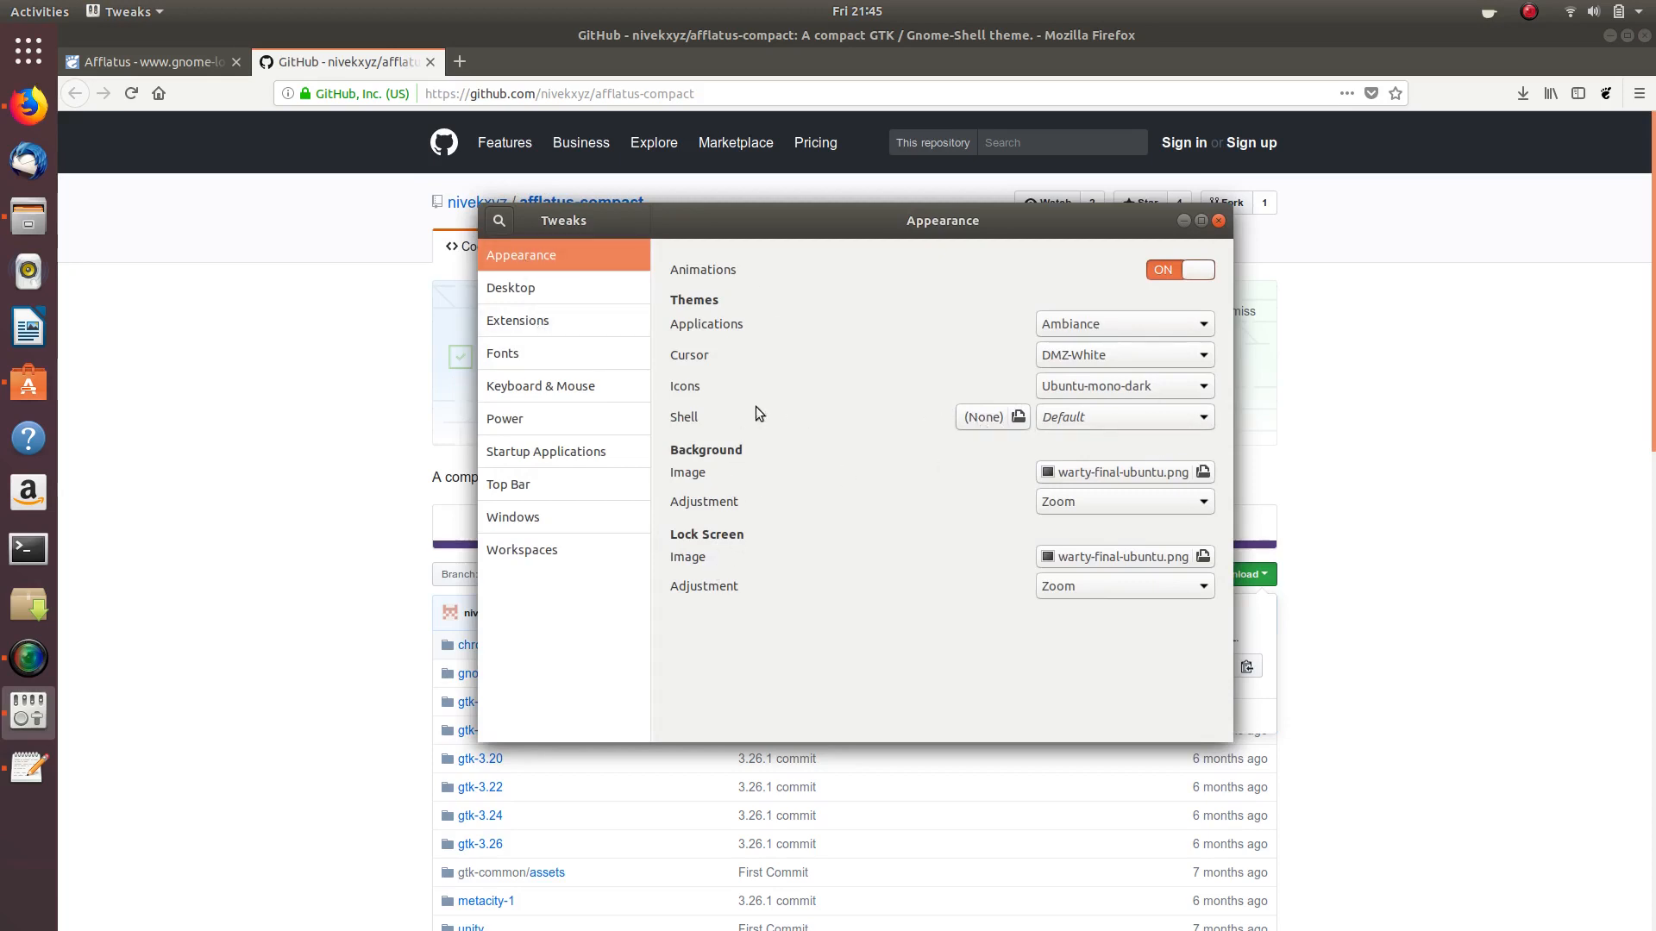
click(1193, 421)
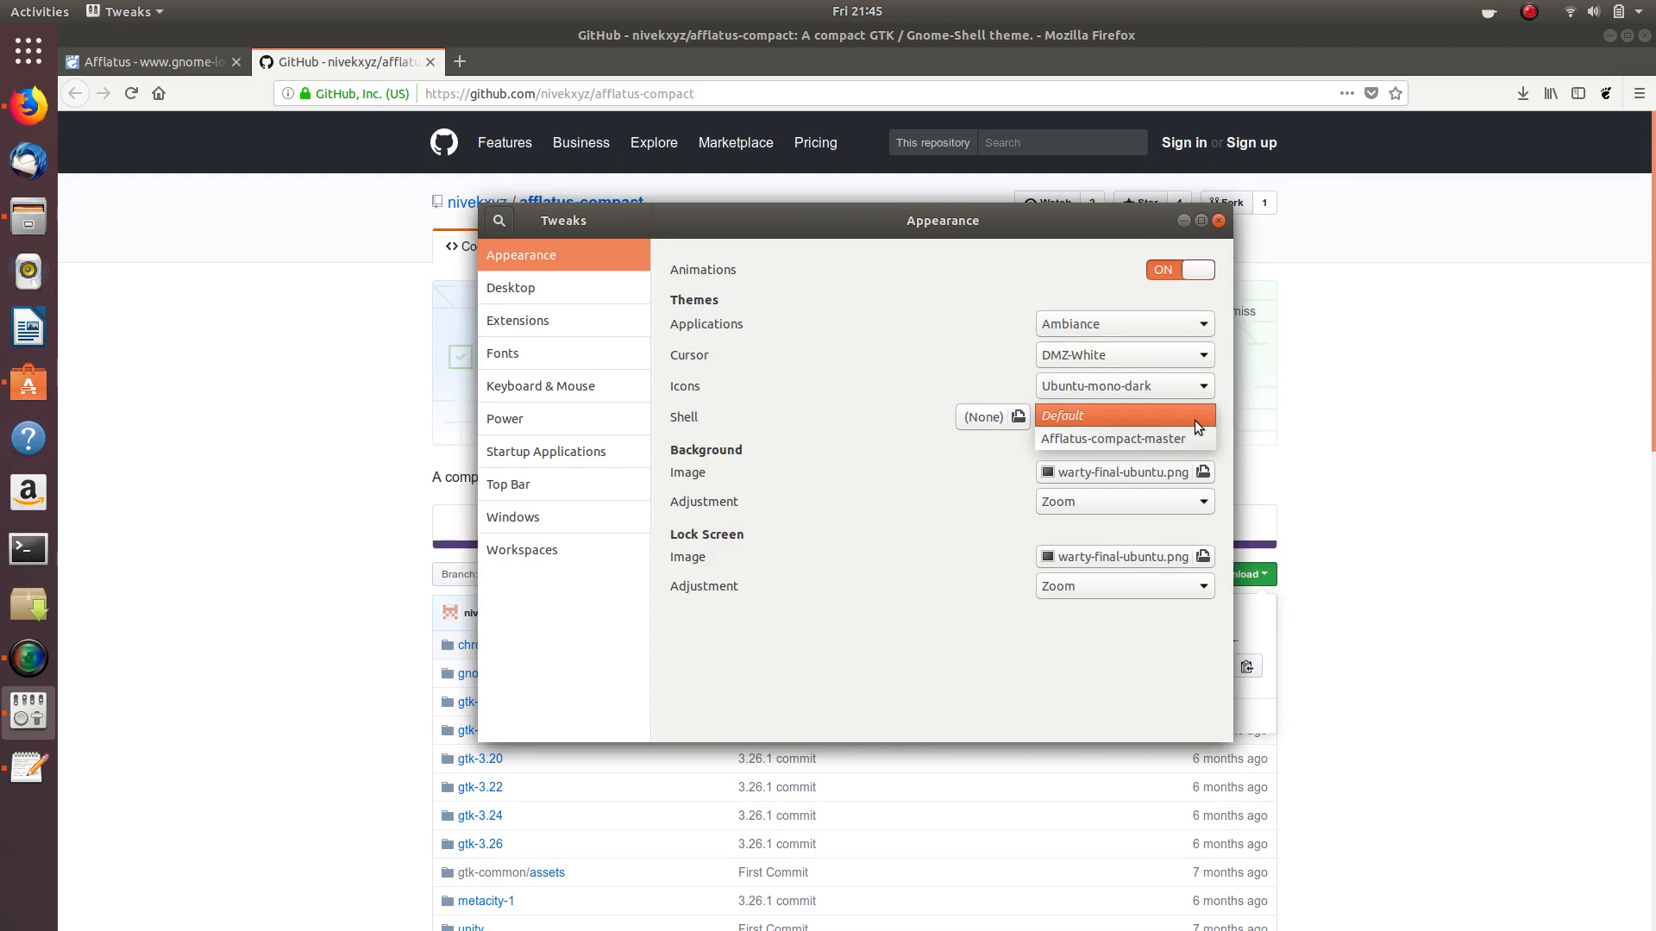
click(1120, 438)
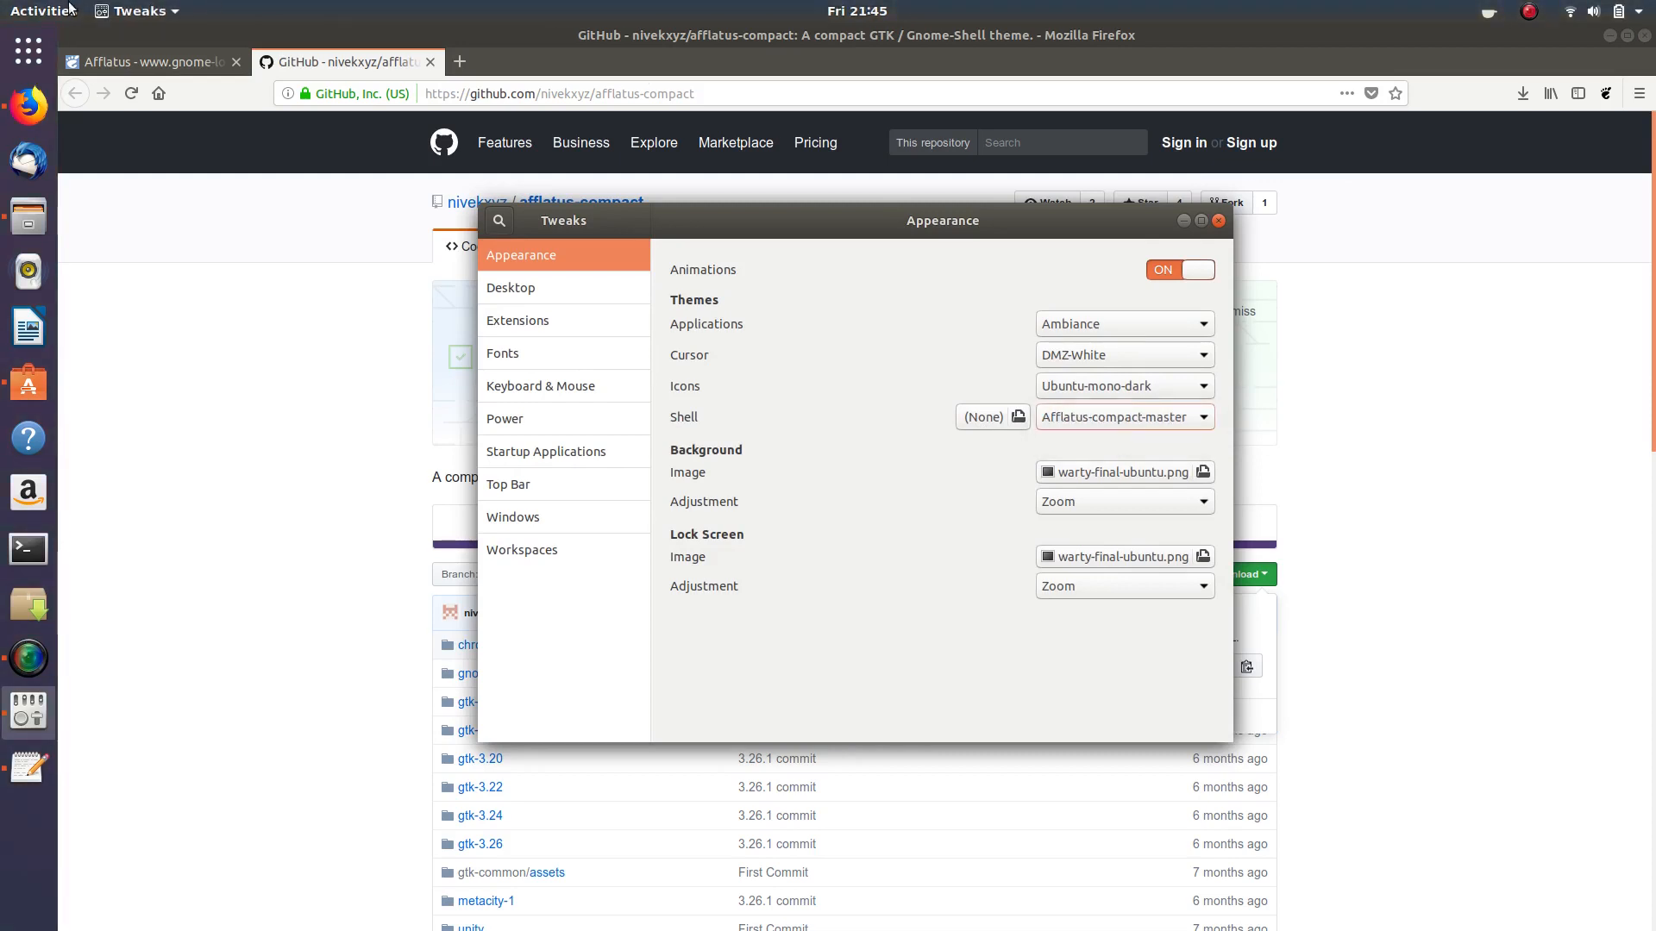
- Preview the new theme in the top-bar calendar, then close Tweaks and minimise Firefox
click(865, 14)
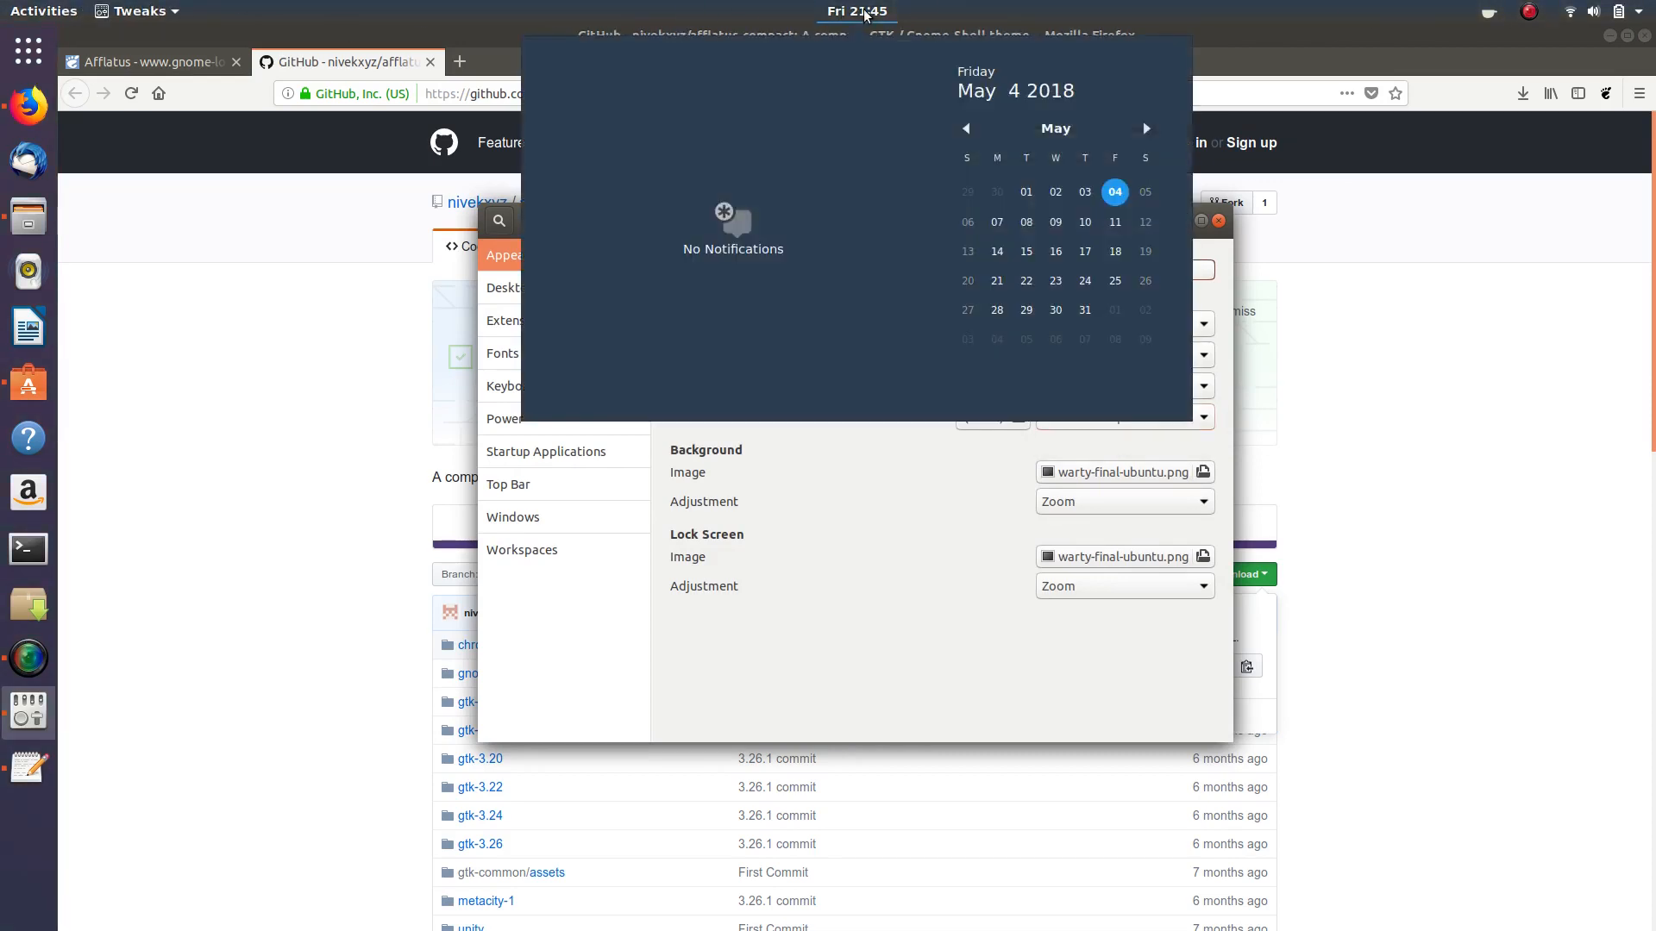
click(865, 14)
click(865, 14)
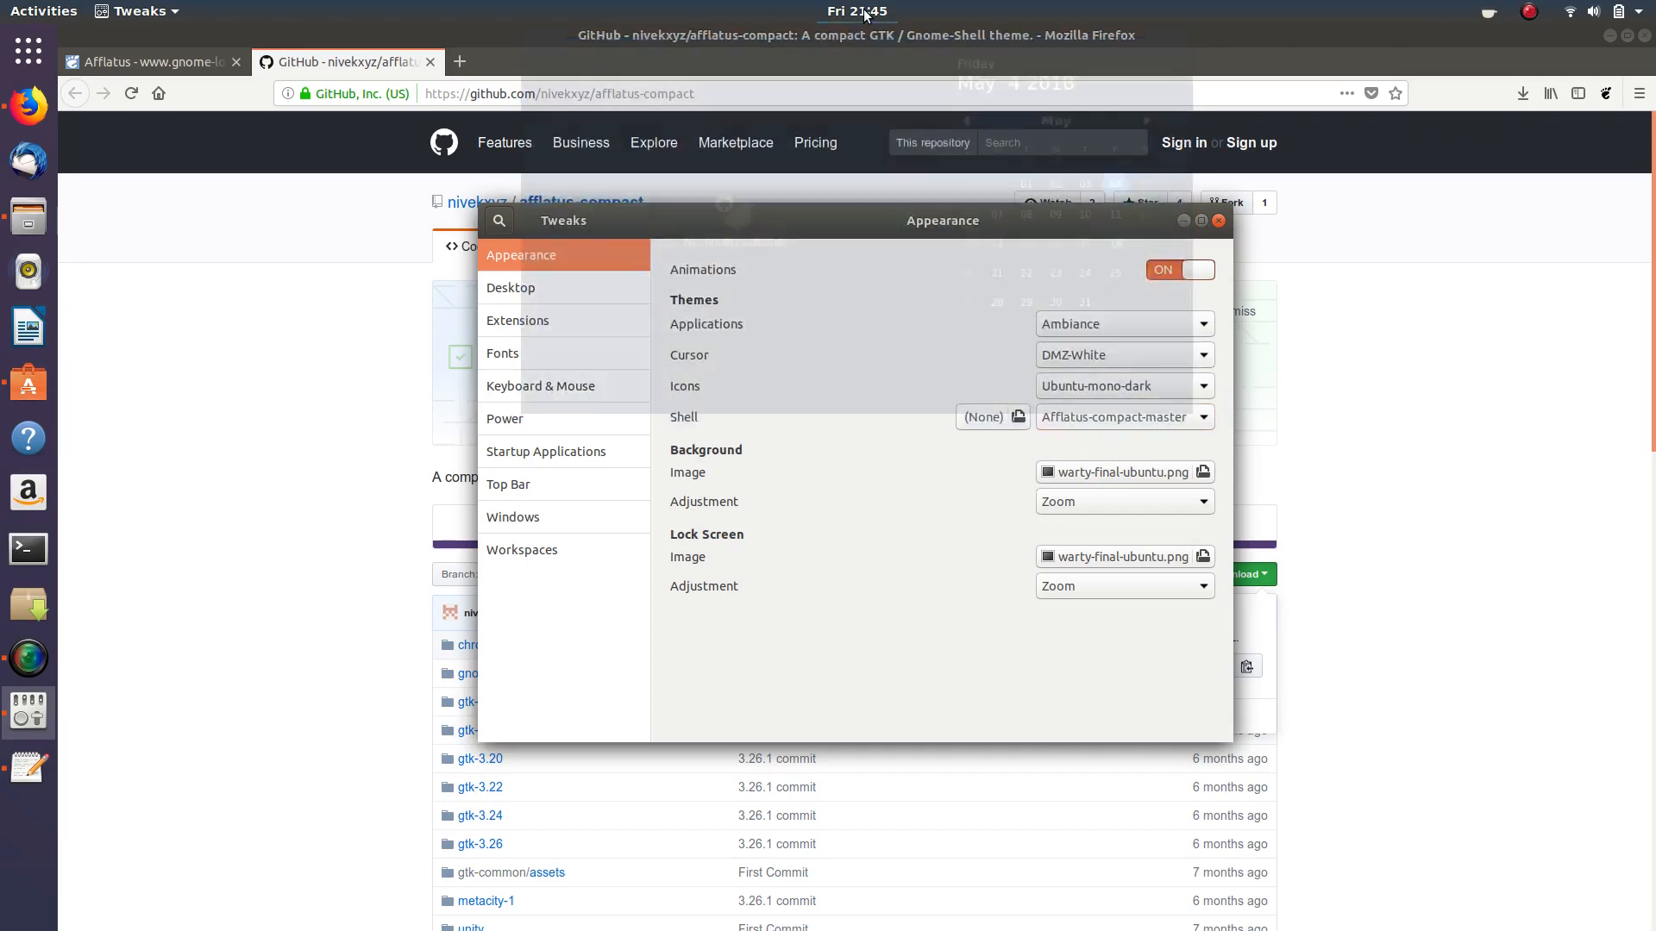
click(865, 14)
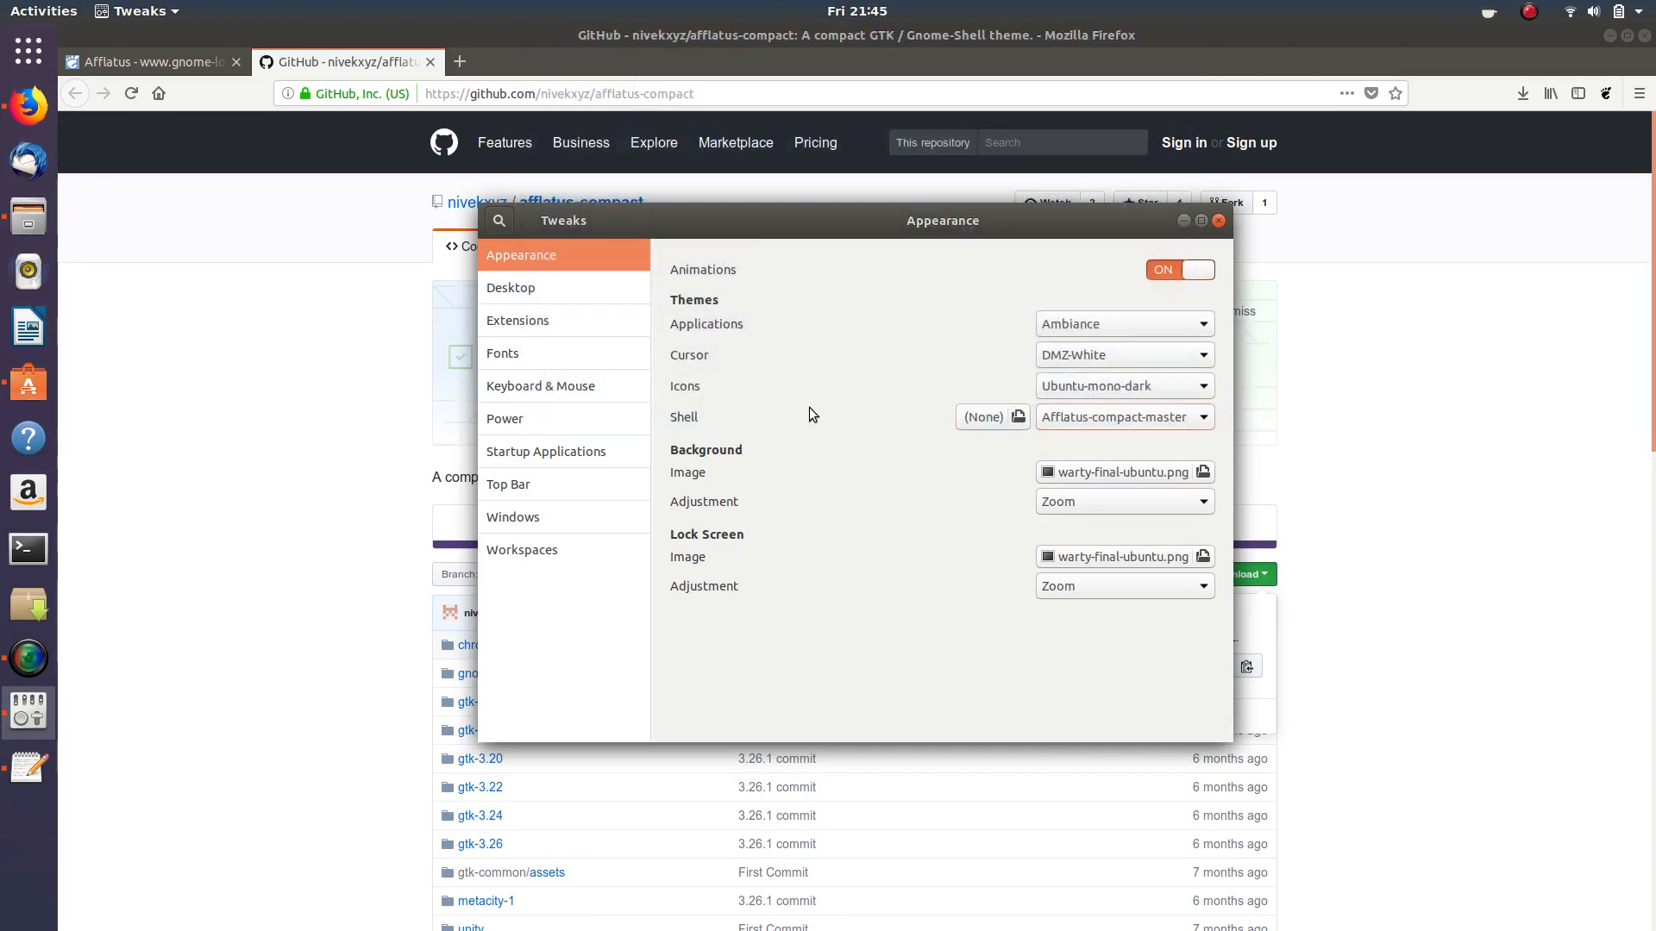
click(1219, 221)
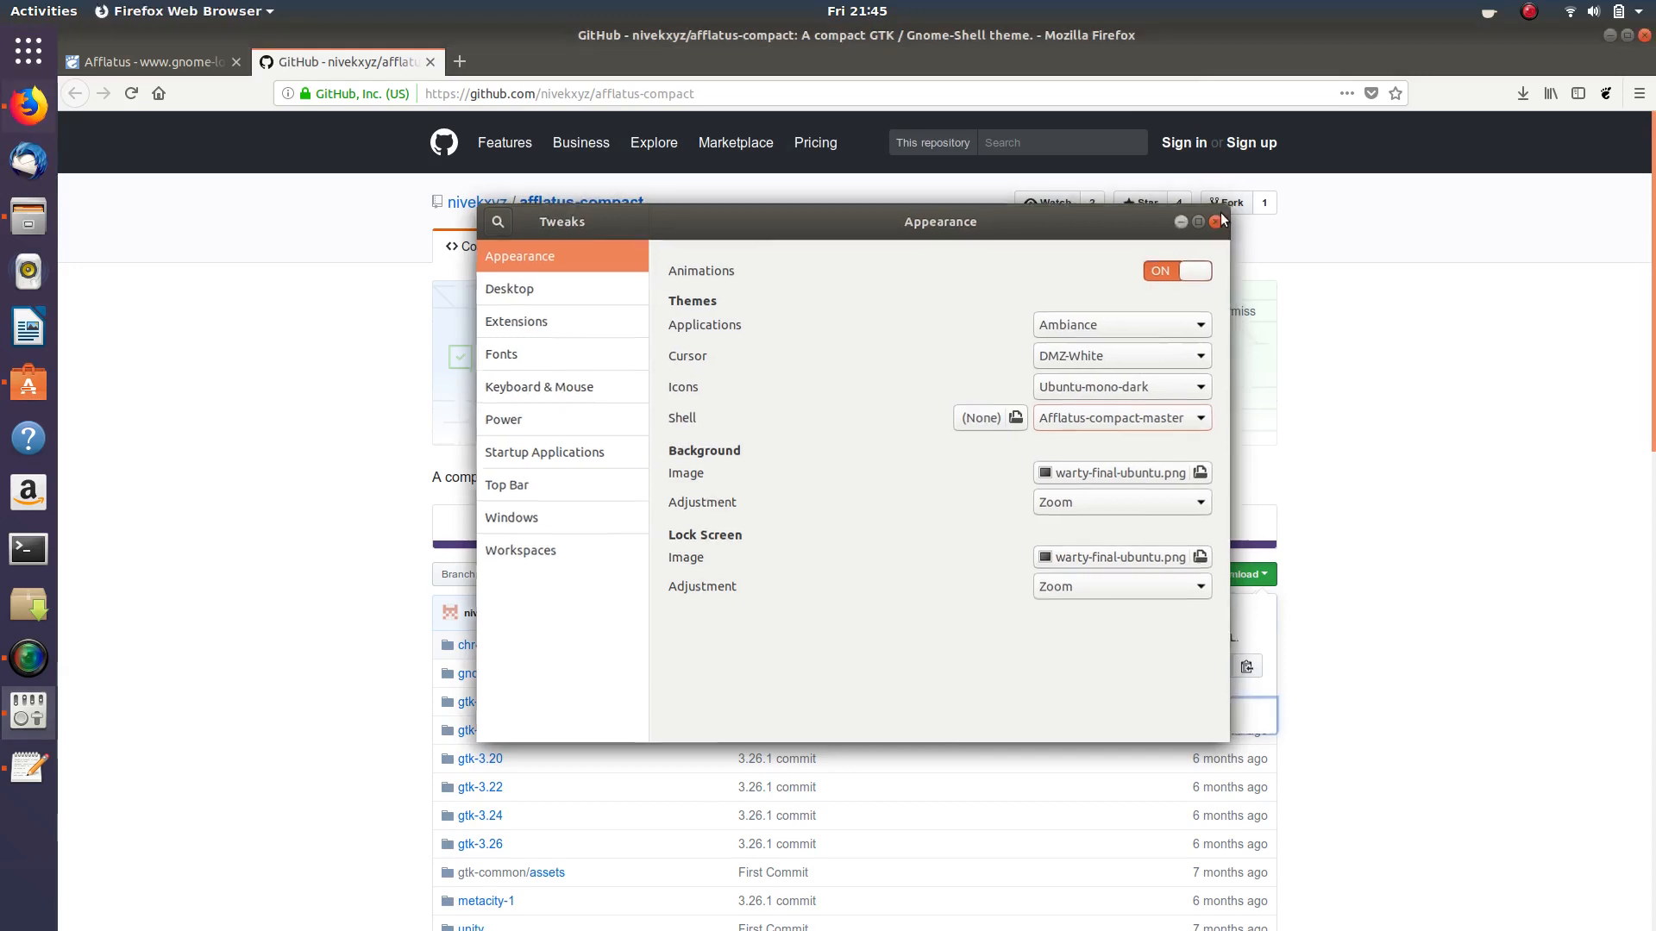
click(1611, 37)
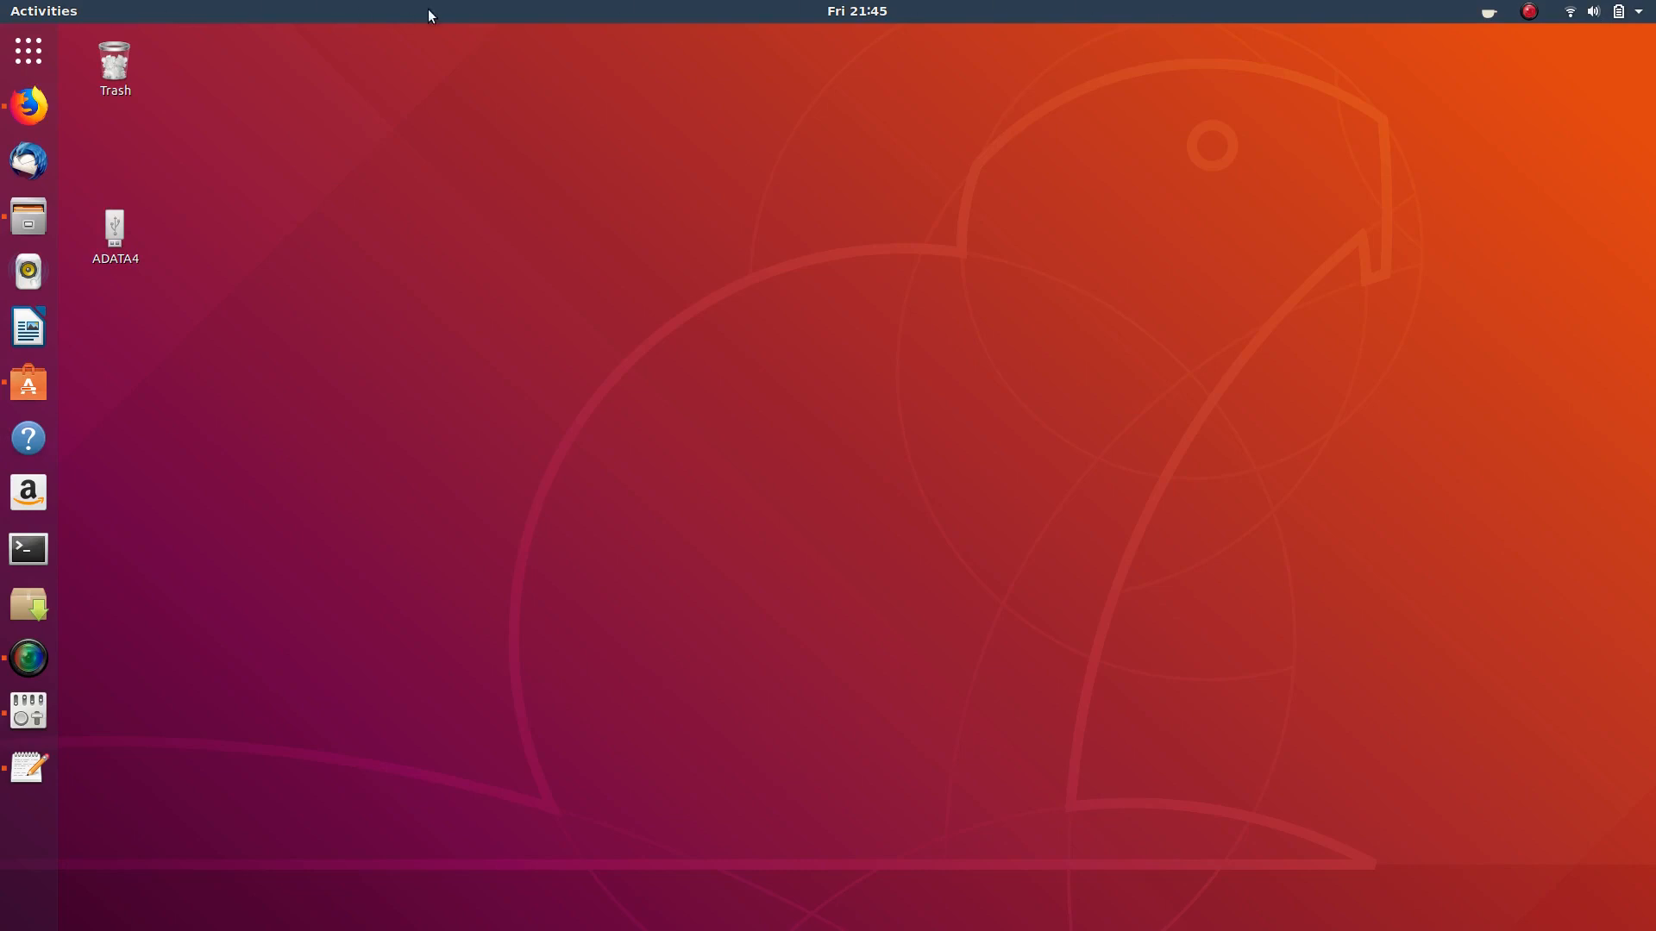
- In gnome-shell.css, find 'top bar', change #2c3e50 to transparent, then save and close gedit
click(29, 215)
double_click(555, 148)
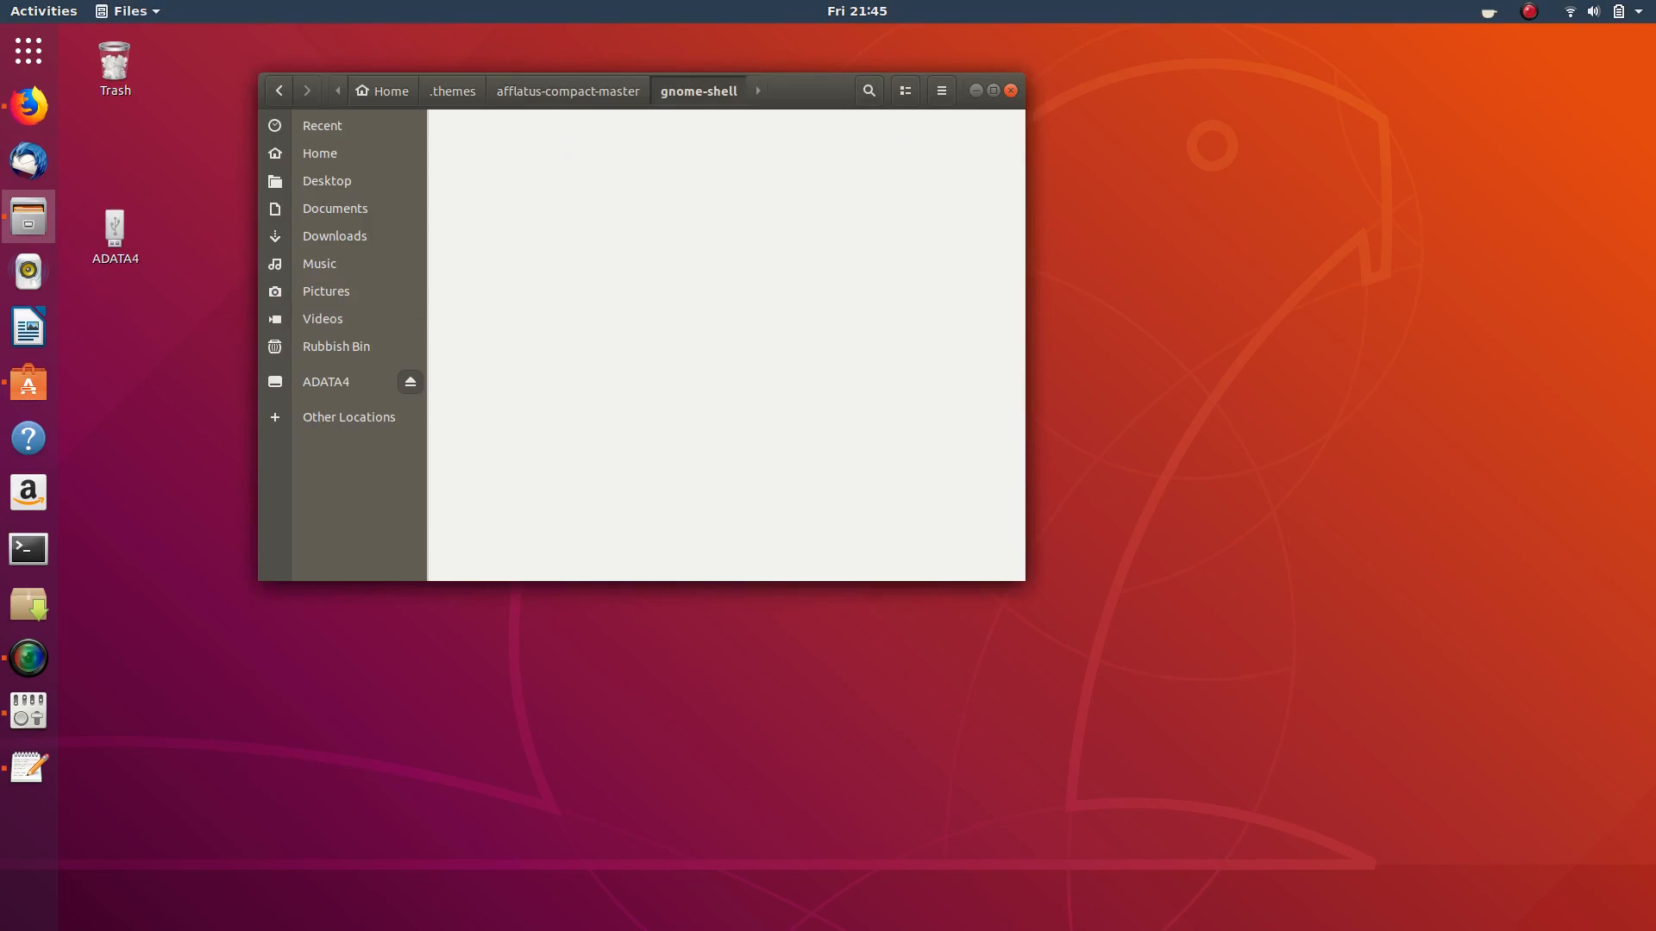
double_click(550, 138)
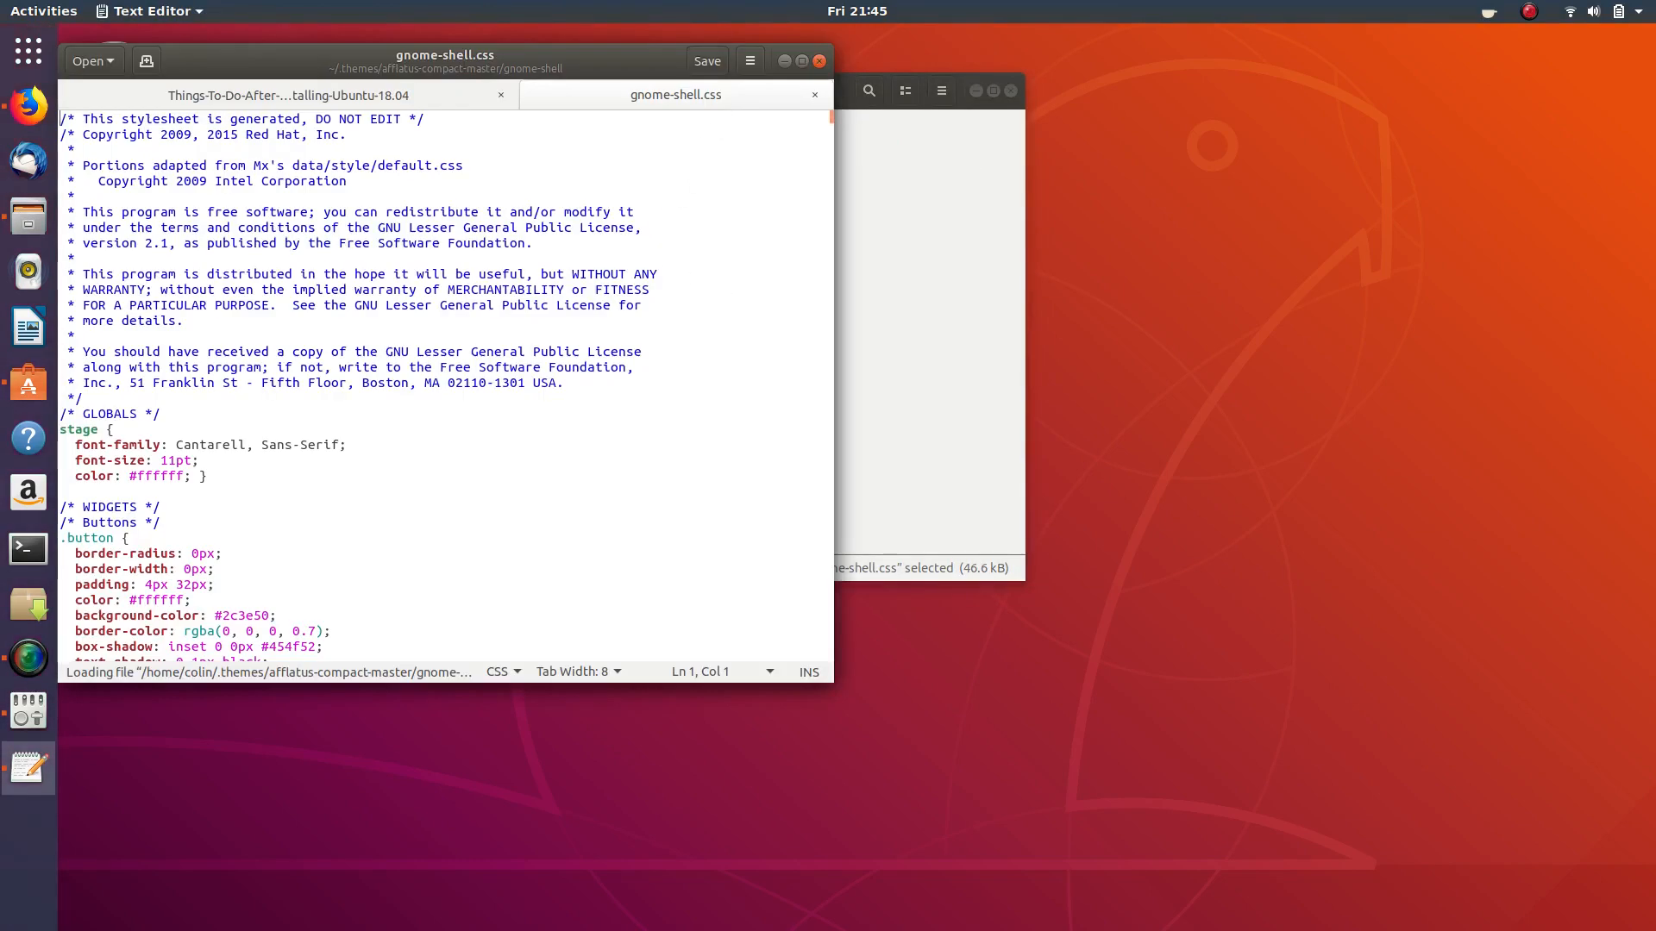
key(ctrl+f)
text(top bar)
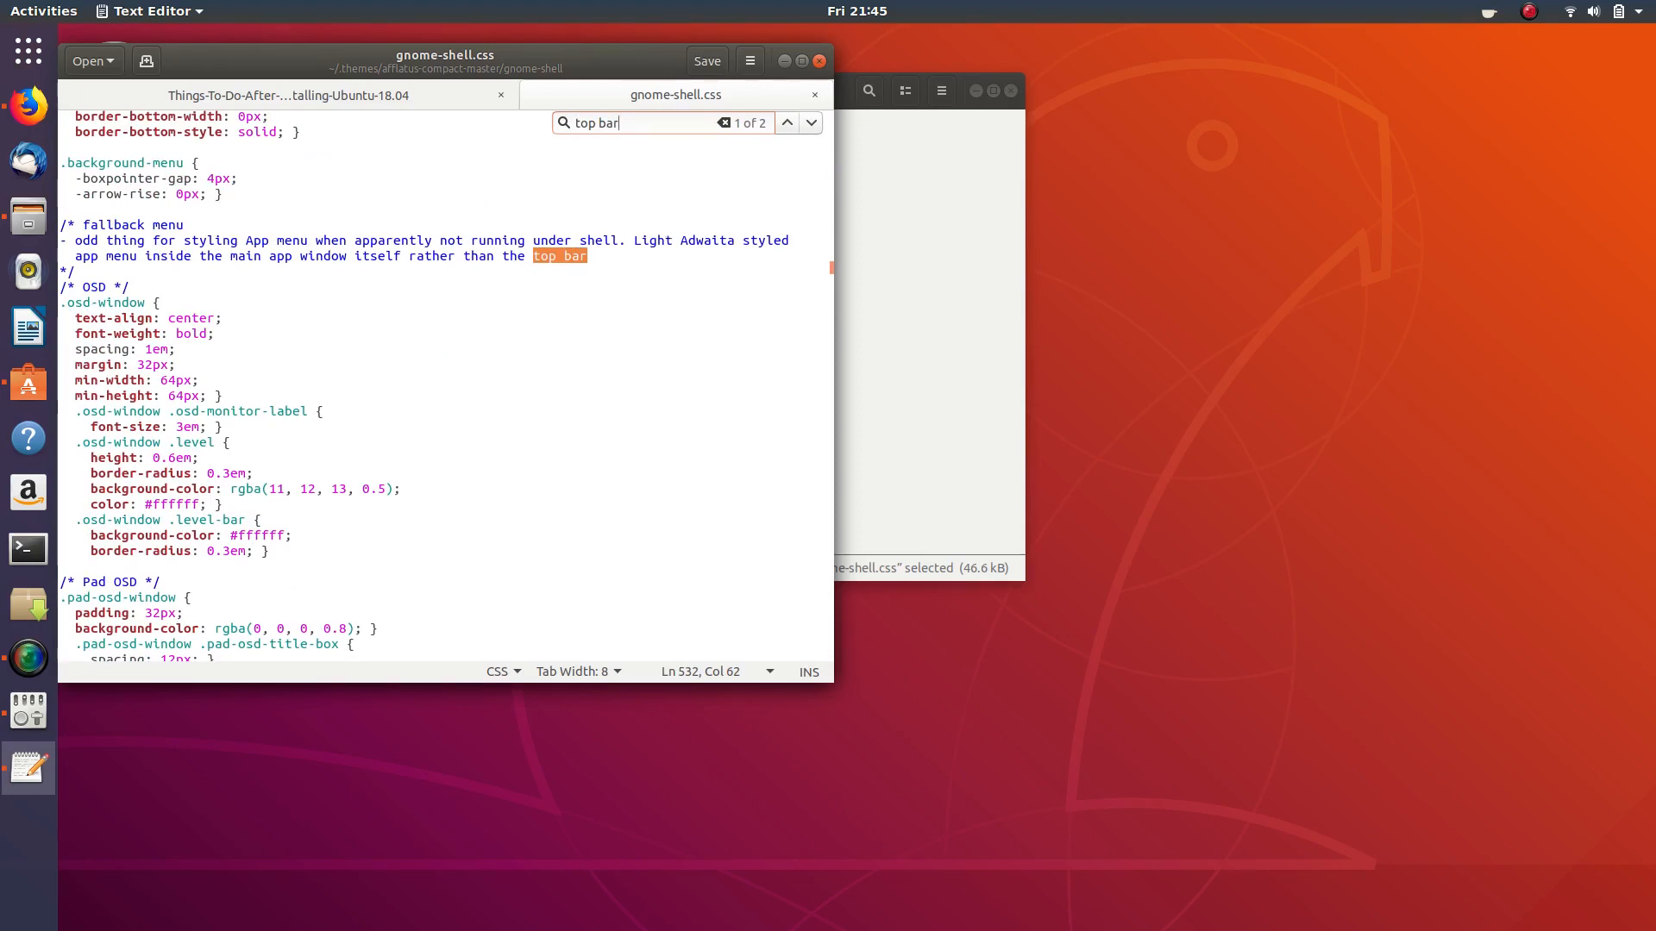
click(811, 123)
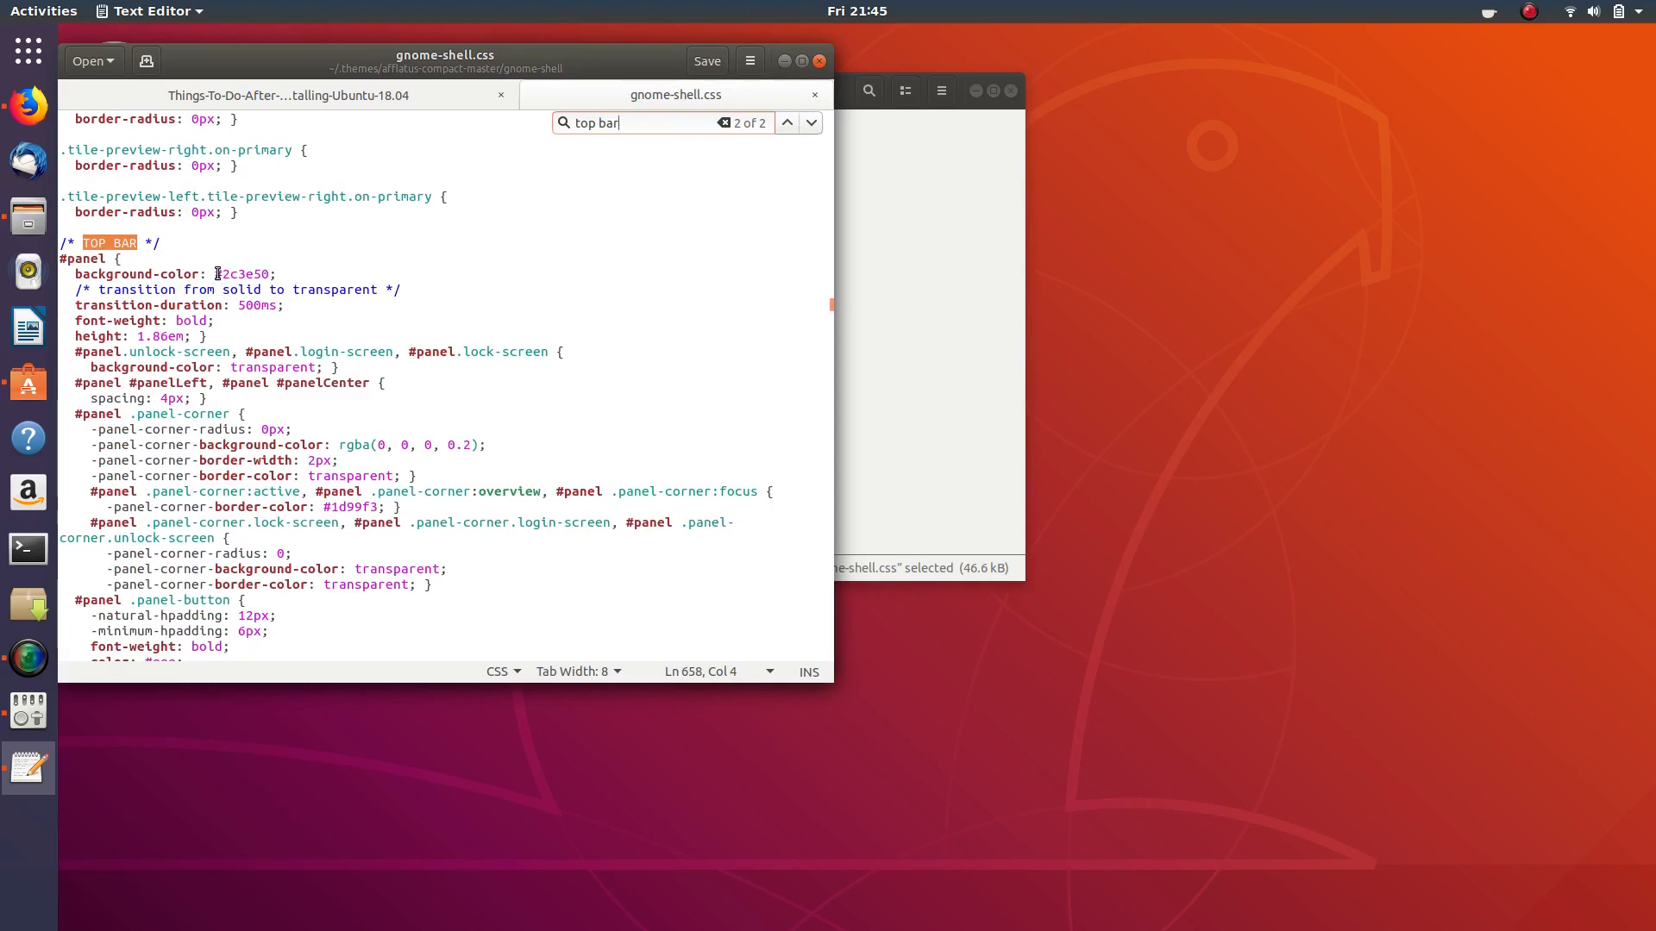
drag(217, 274, 271, 275)
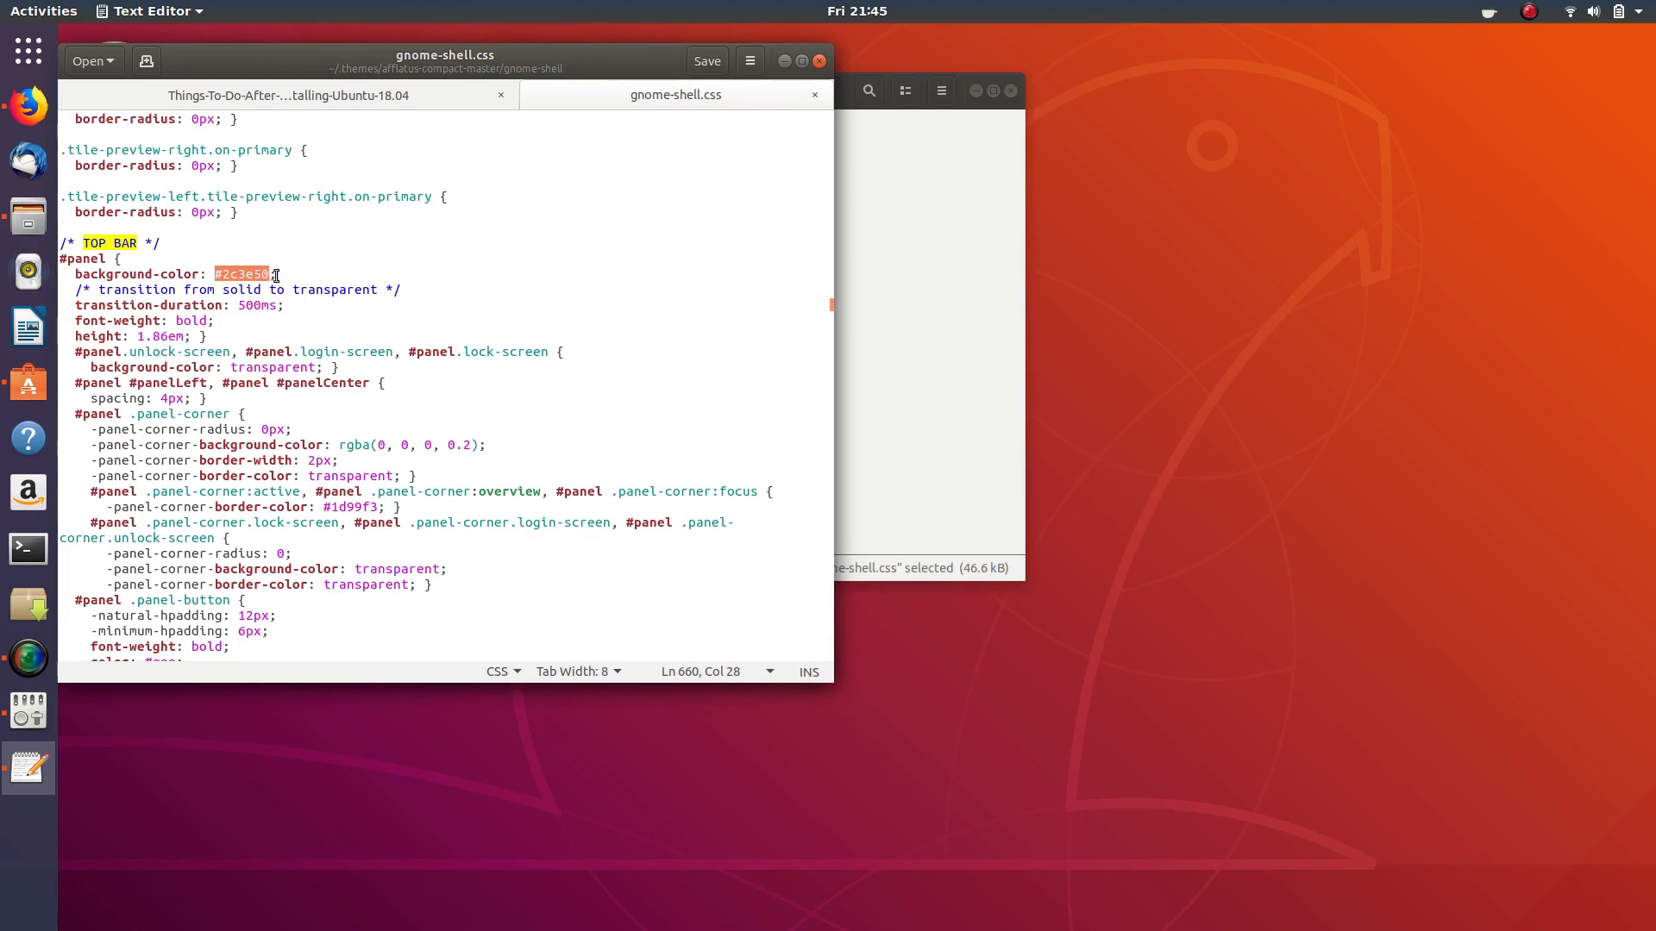
text(trans)
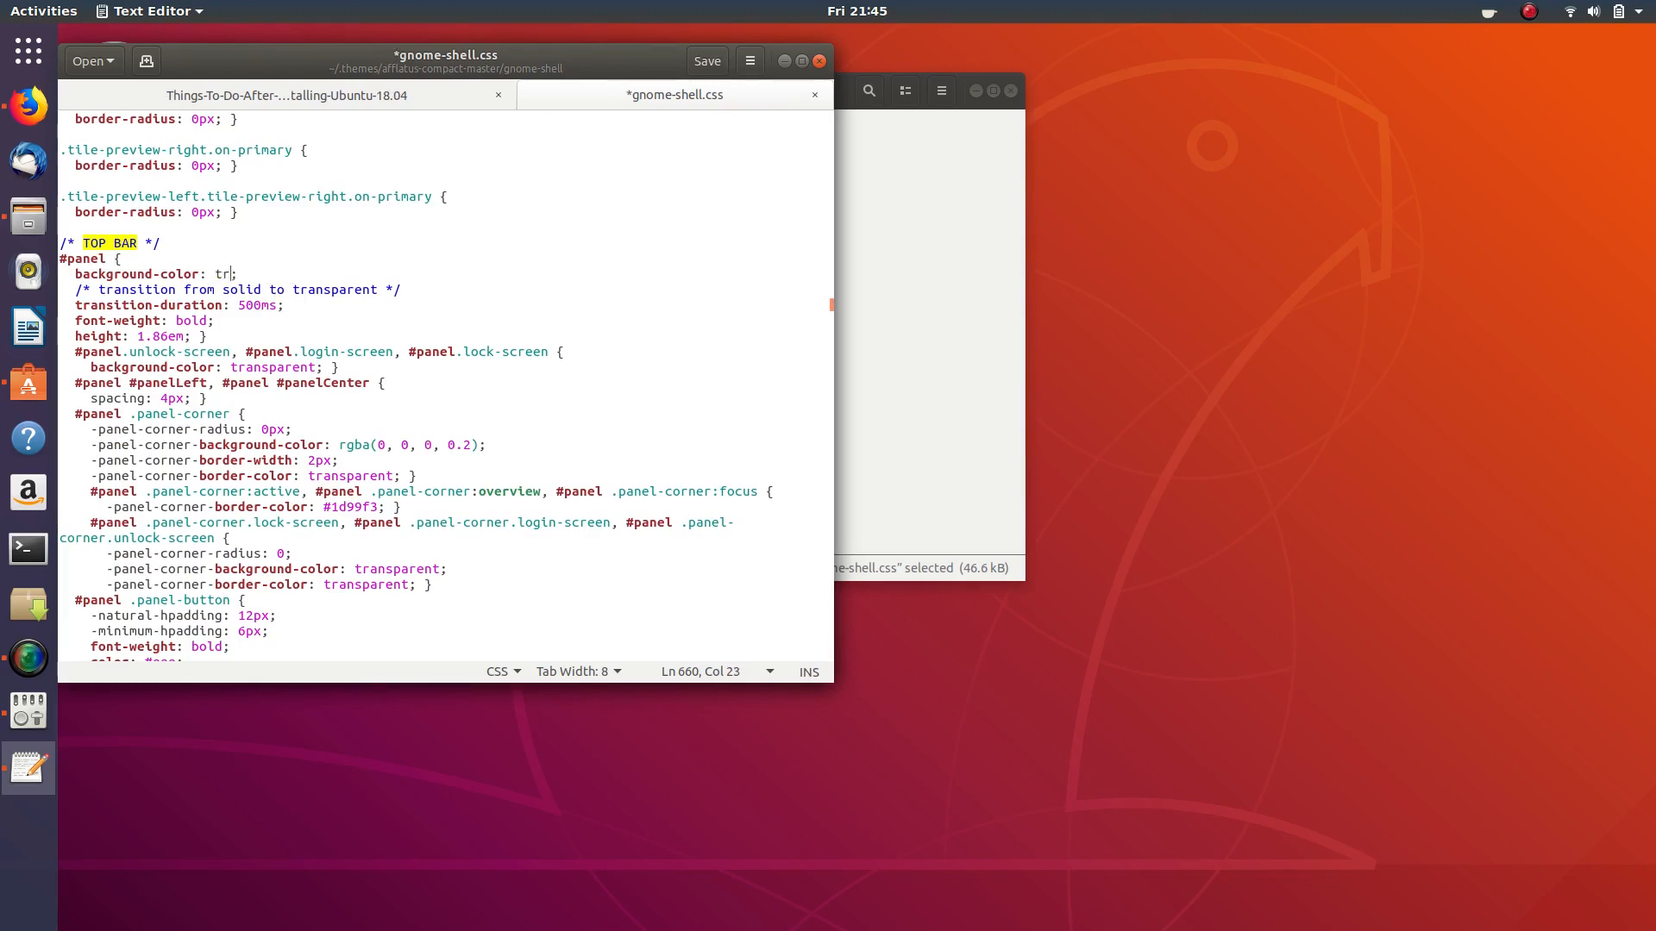
text(p)
click(706, 61)
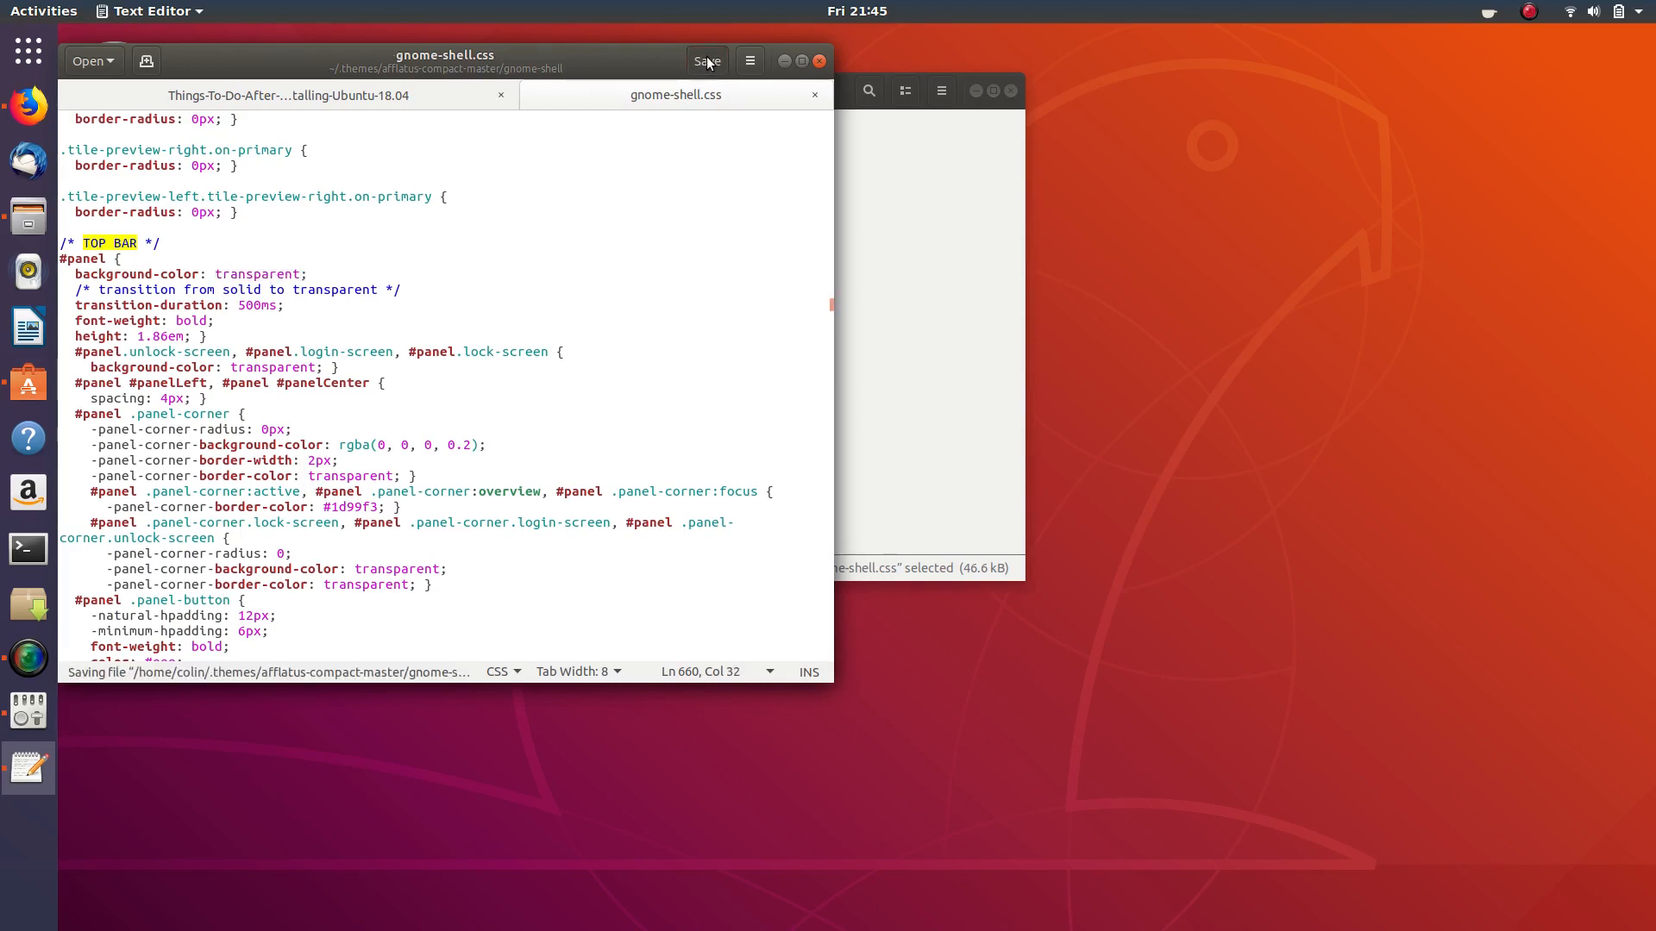
click(818, 61)
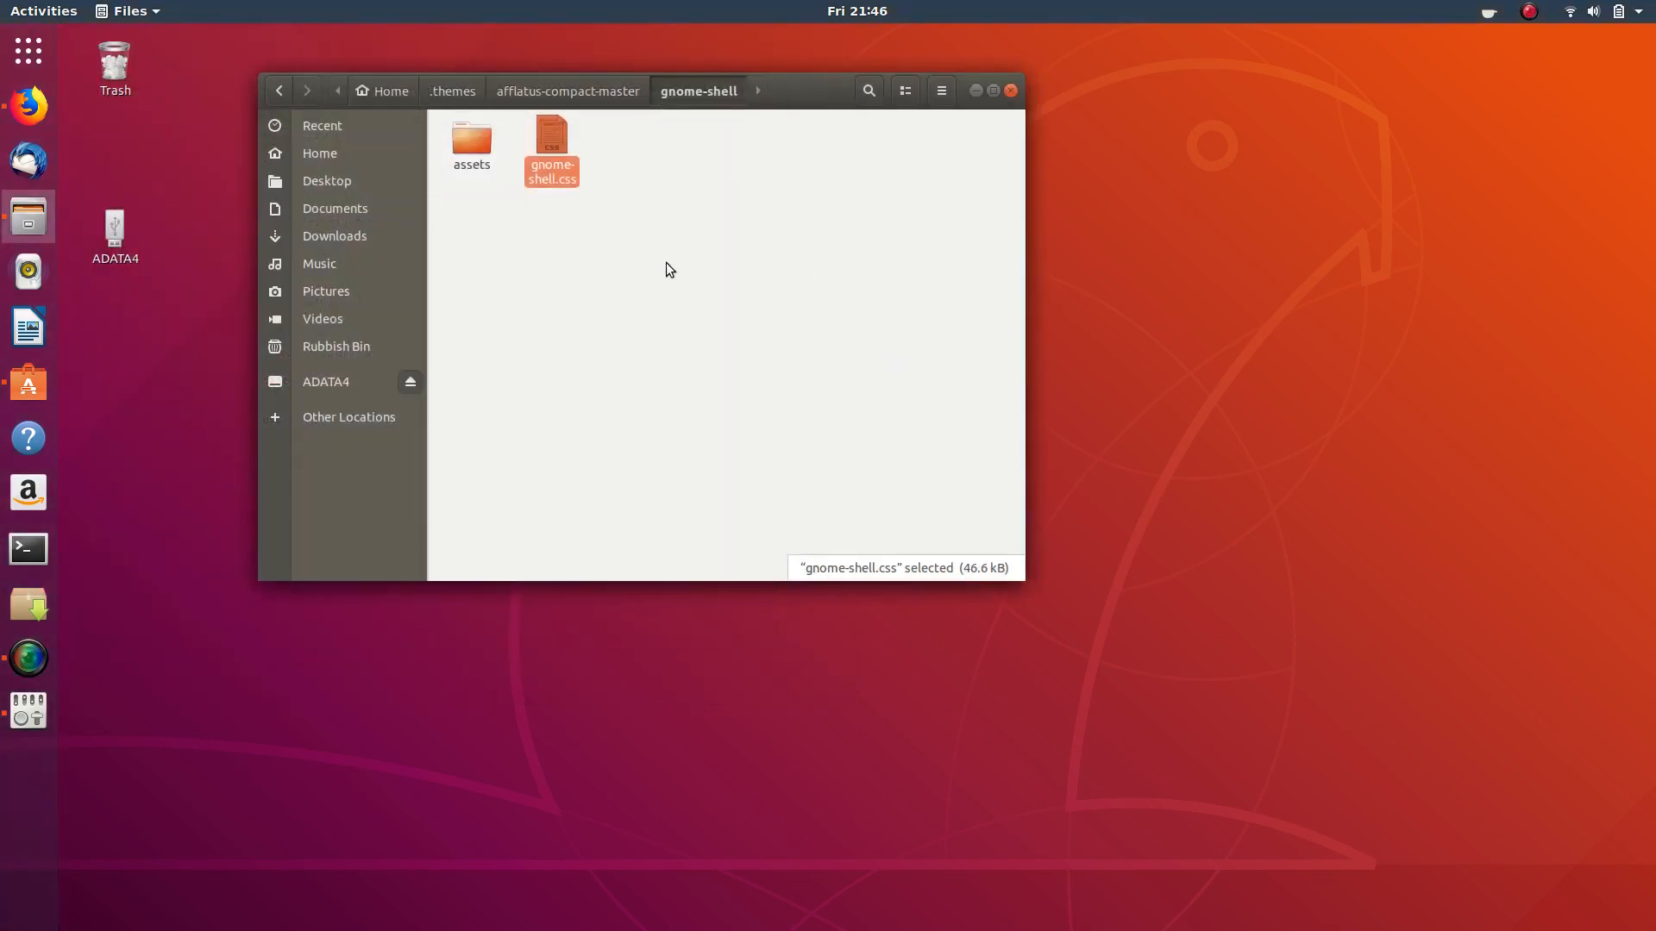
- Go back to the .themes folder, dismiss the zip's context menu, and close Files
click(476, 102)
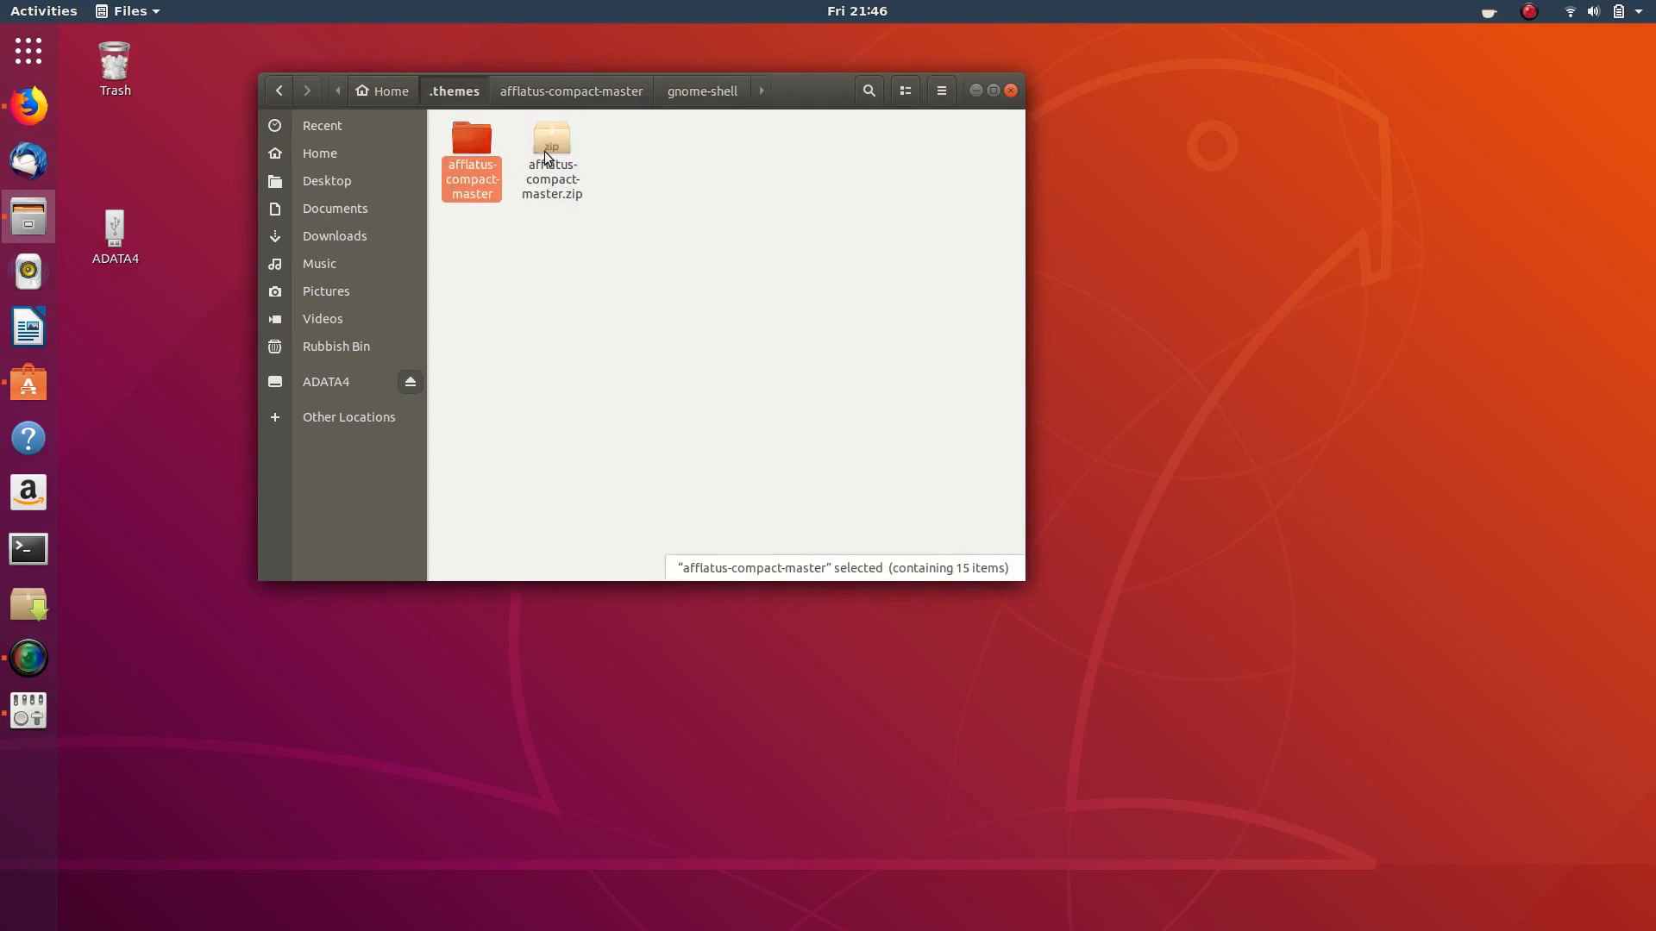
right_click(551, 138)
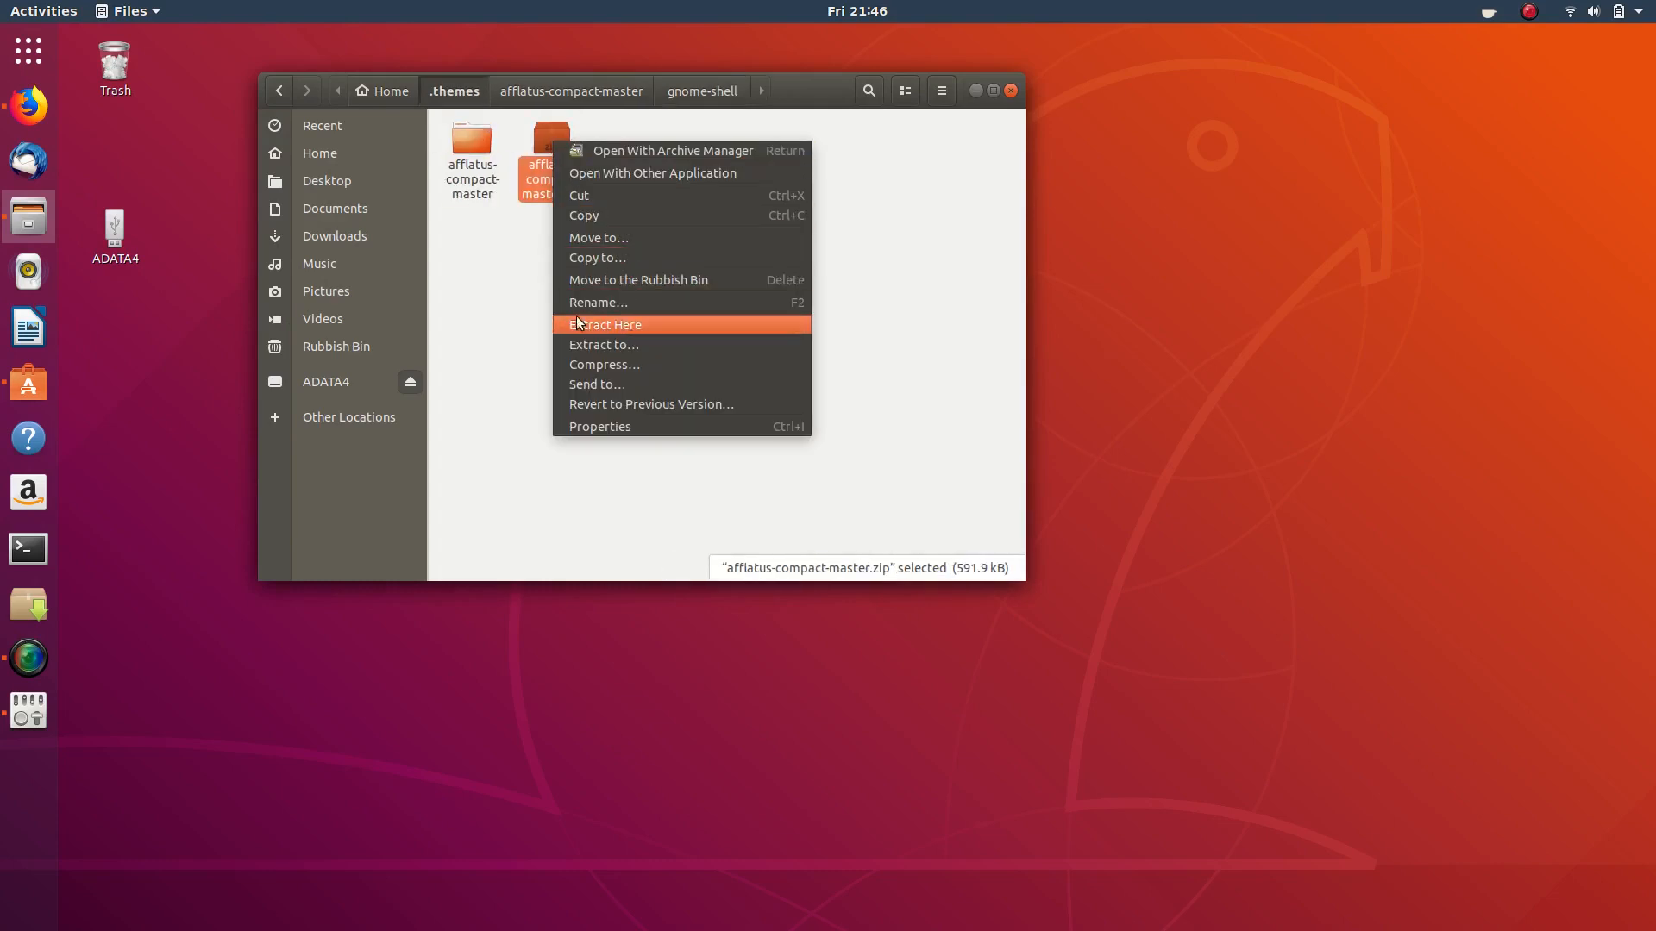
click(488, 301)
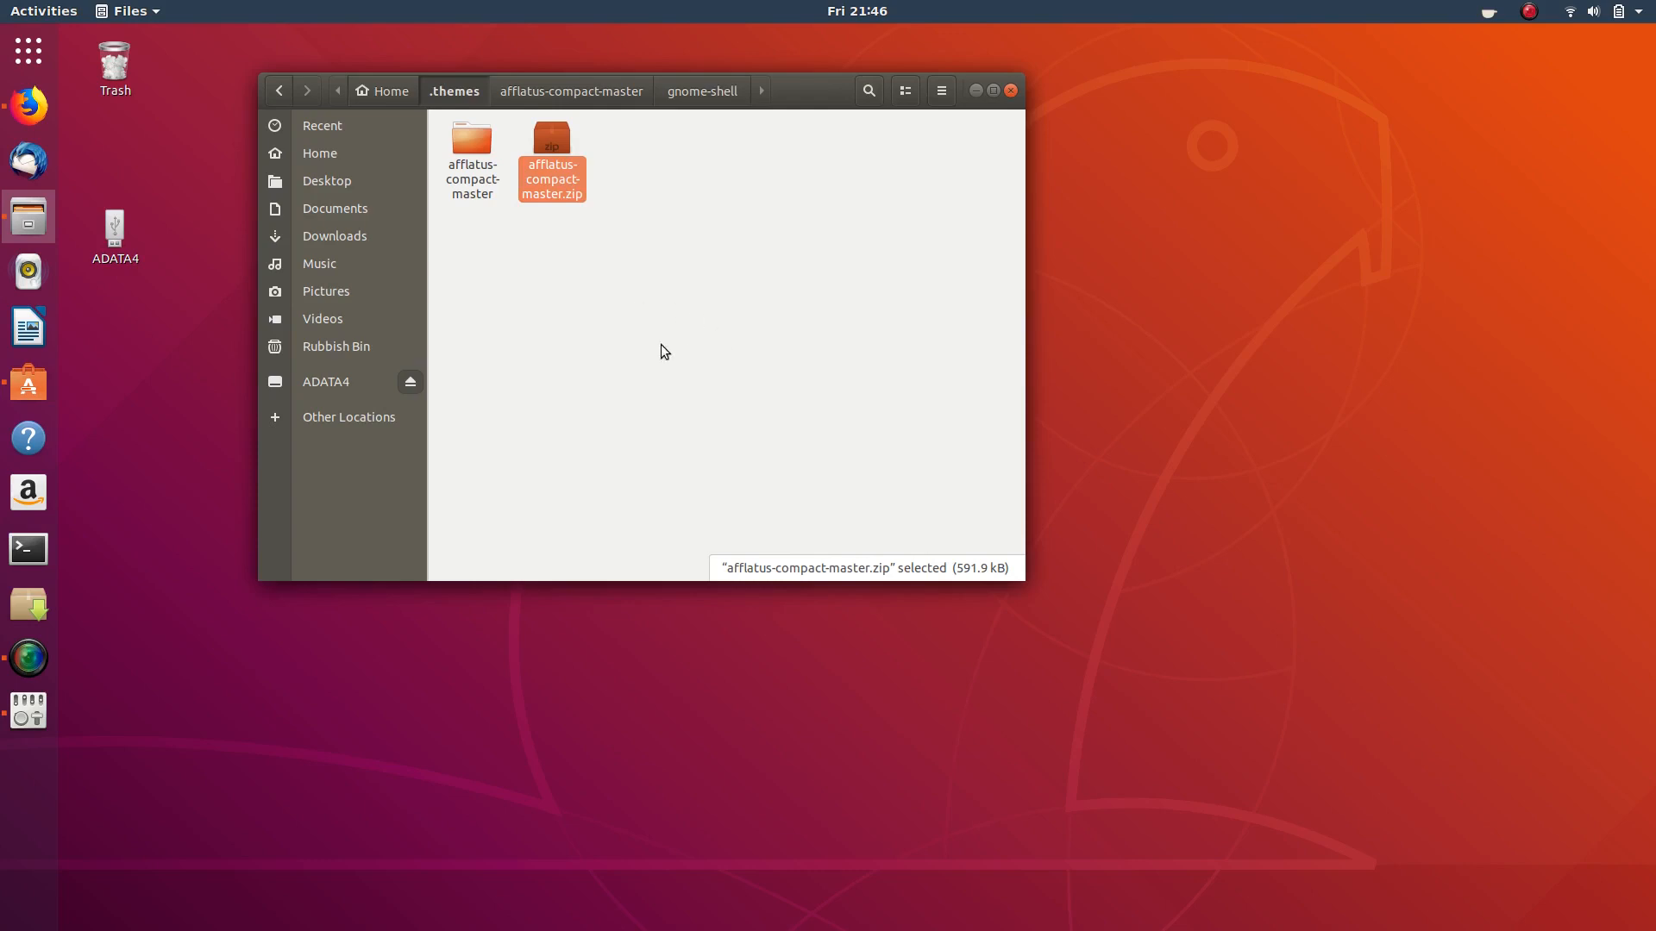
click(1010, 91)
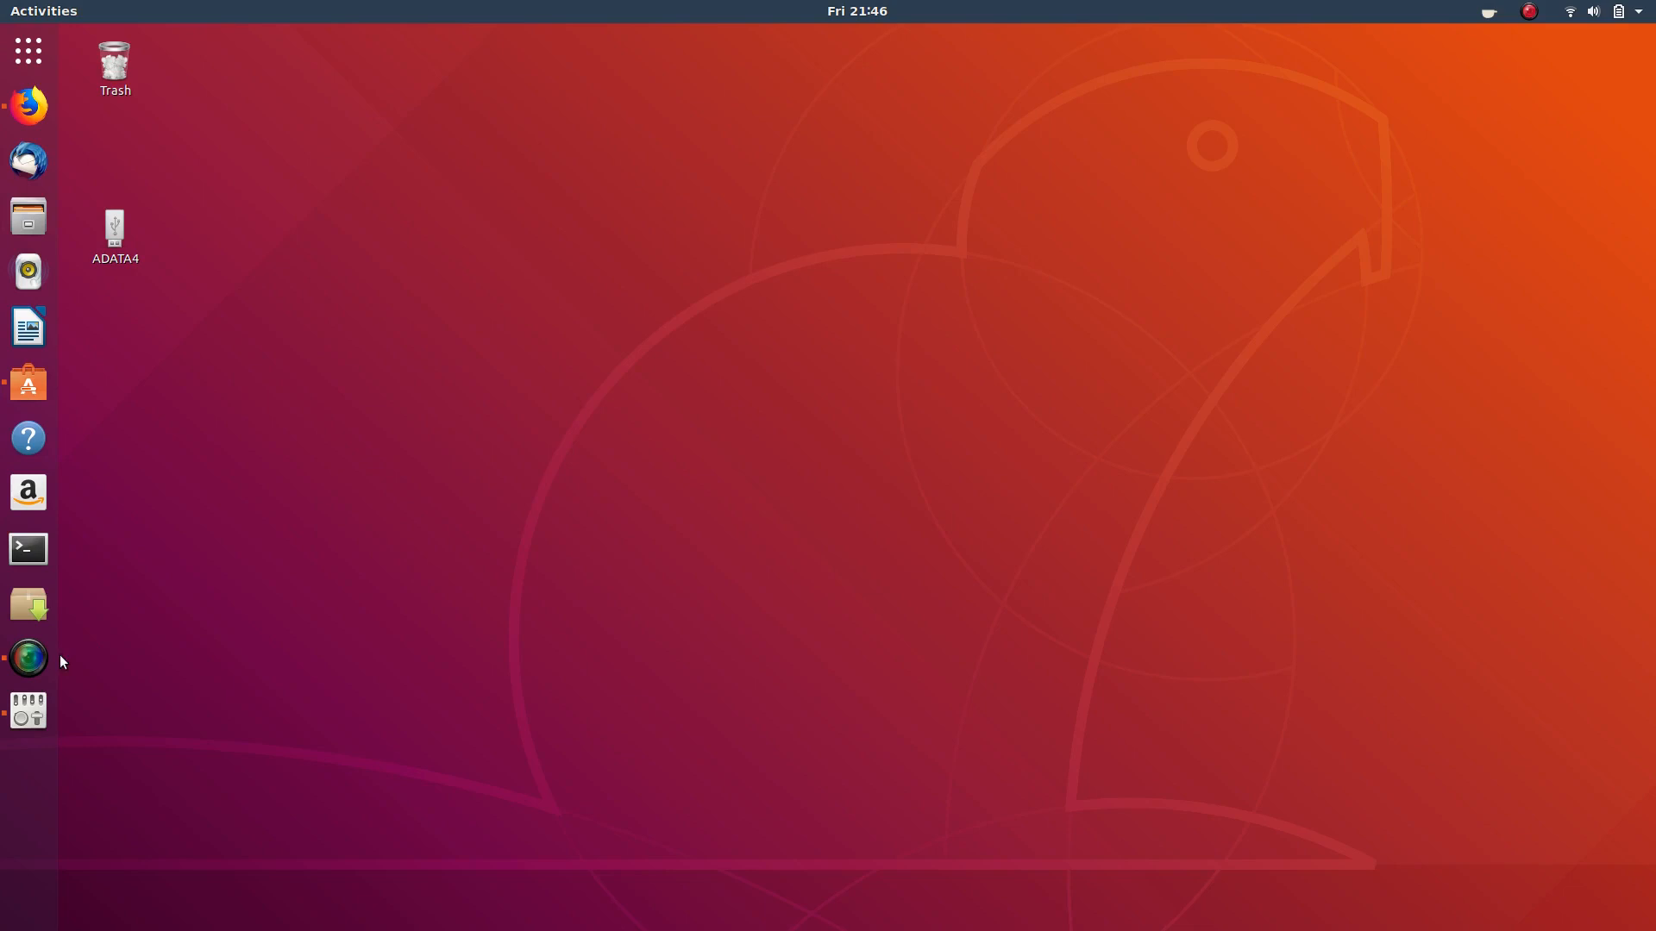
- Switch the Shell theme to Default, then reopen Tweaks and reapply Afflatus-compact-master
click(28, 710)
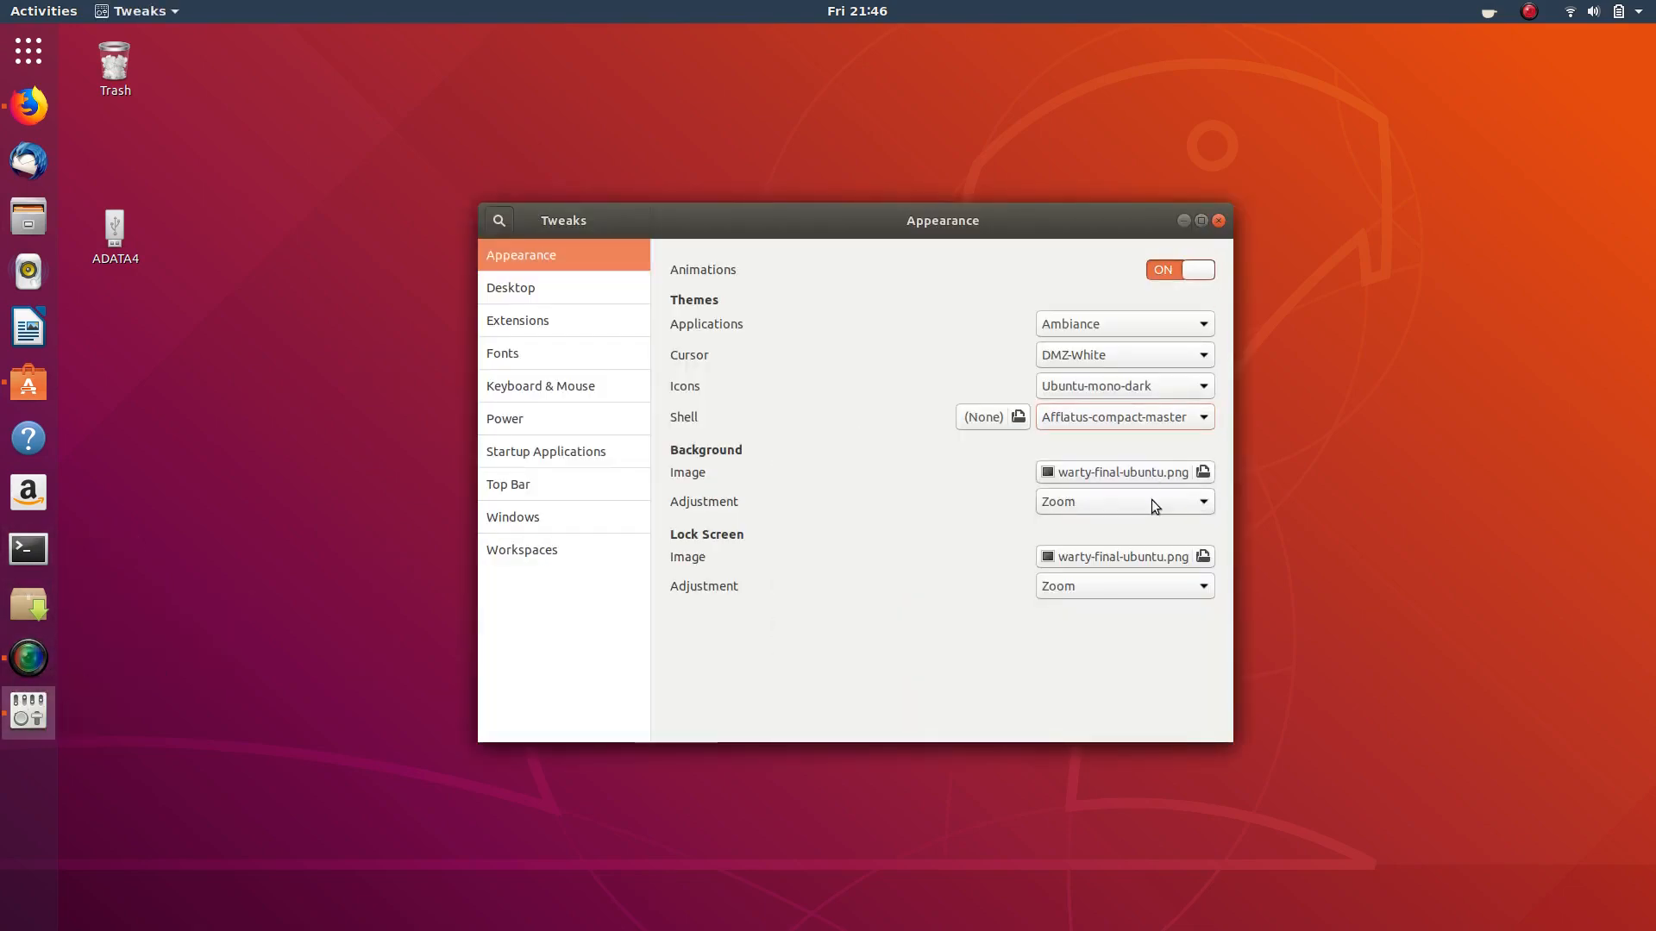
click(1155, 420)
click(1111, 387)
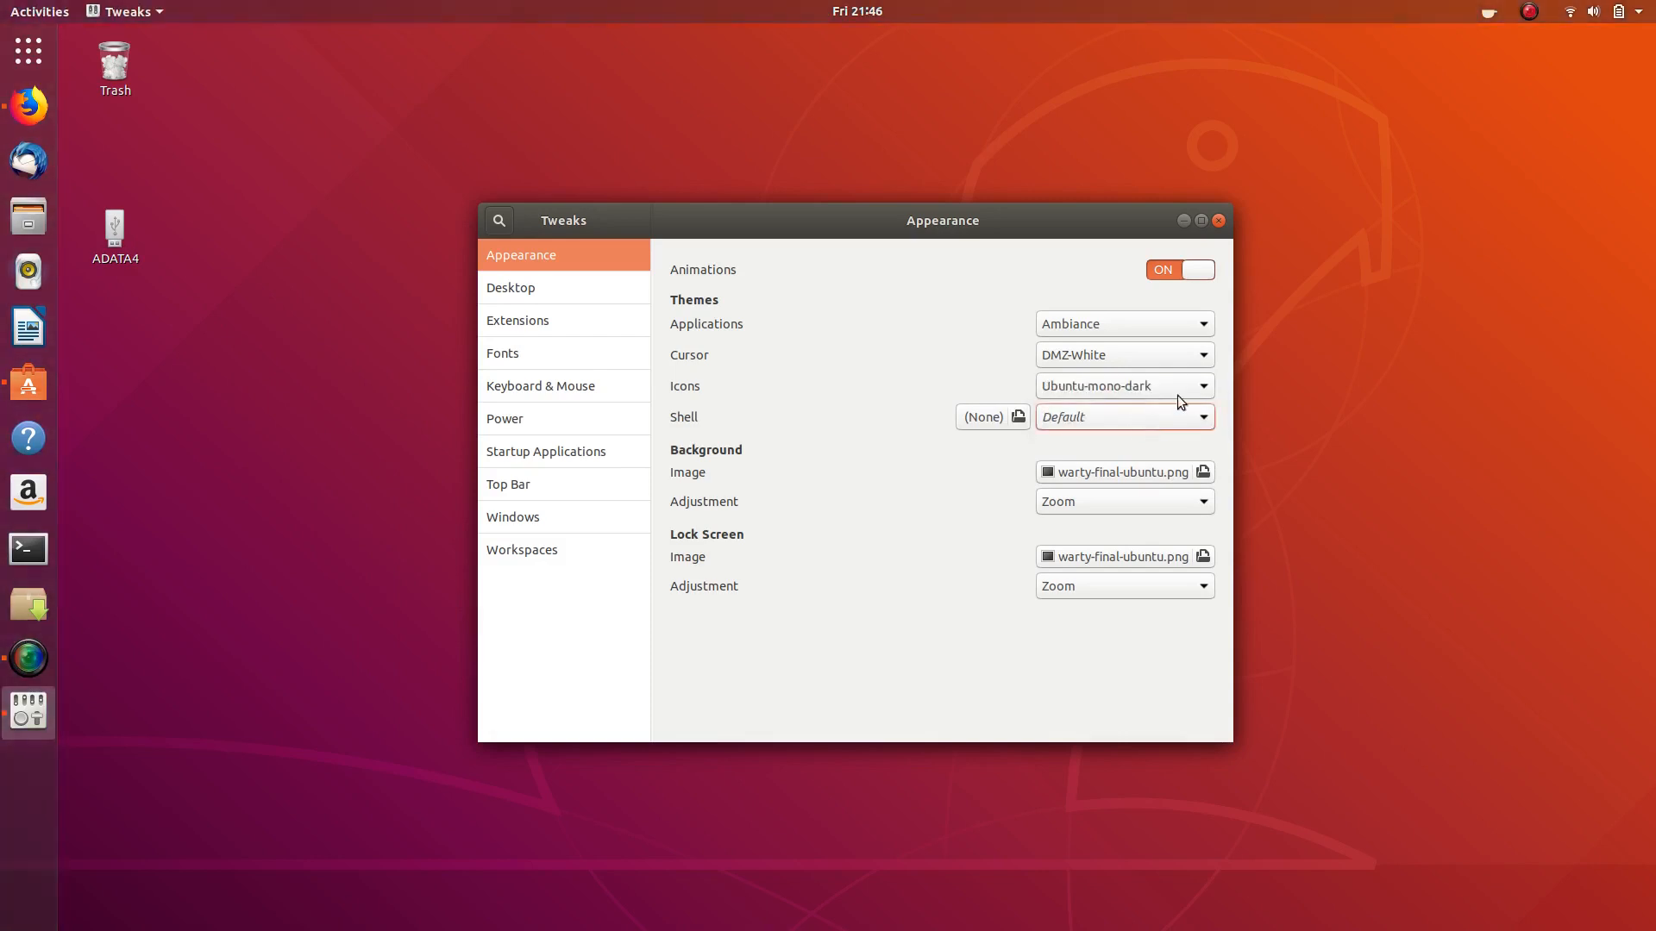
click(1219, 220)
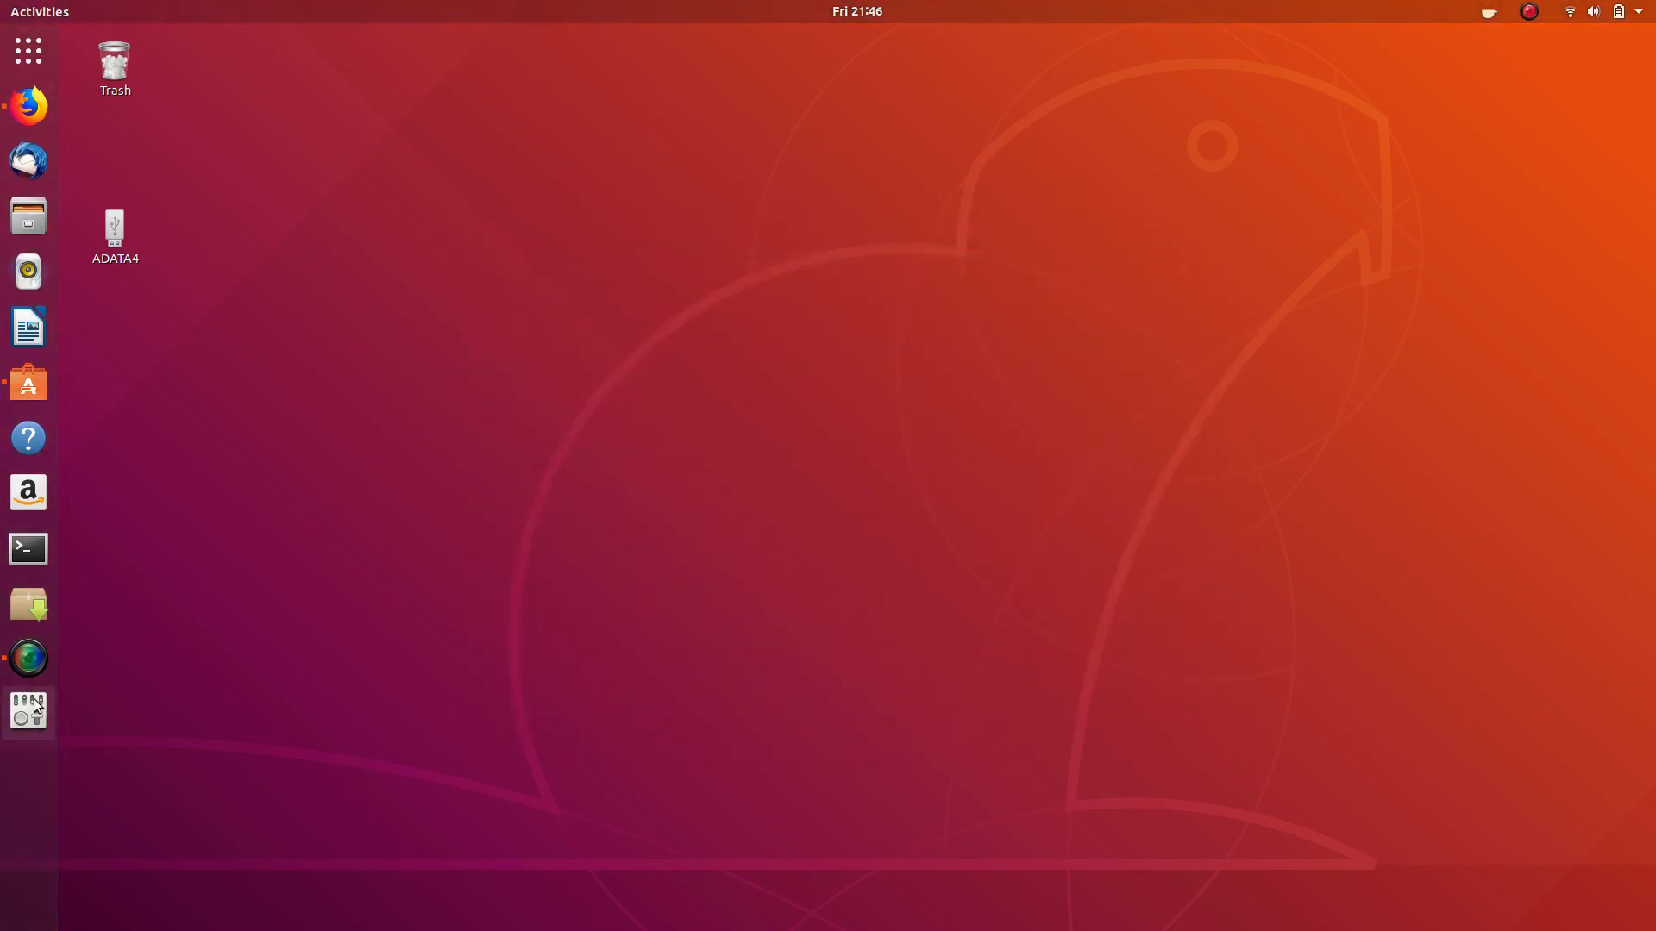
click(1115, 415)
click(1116, 436)
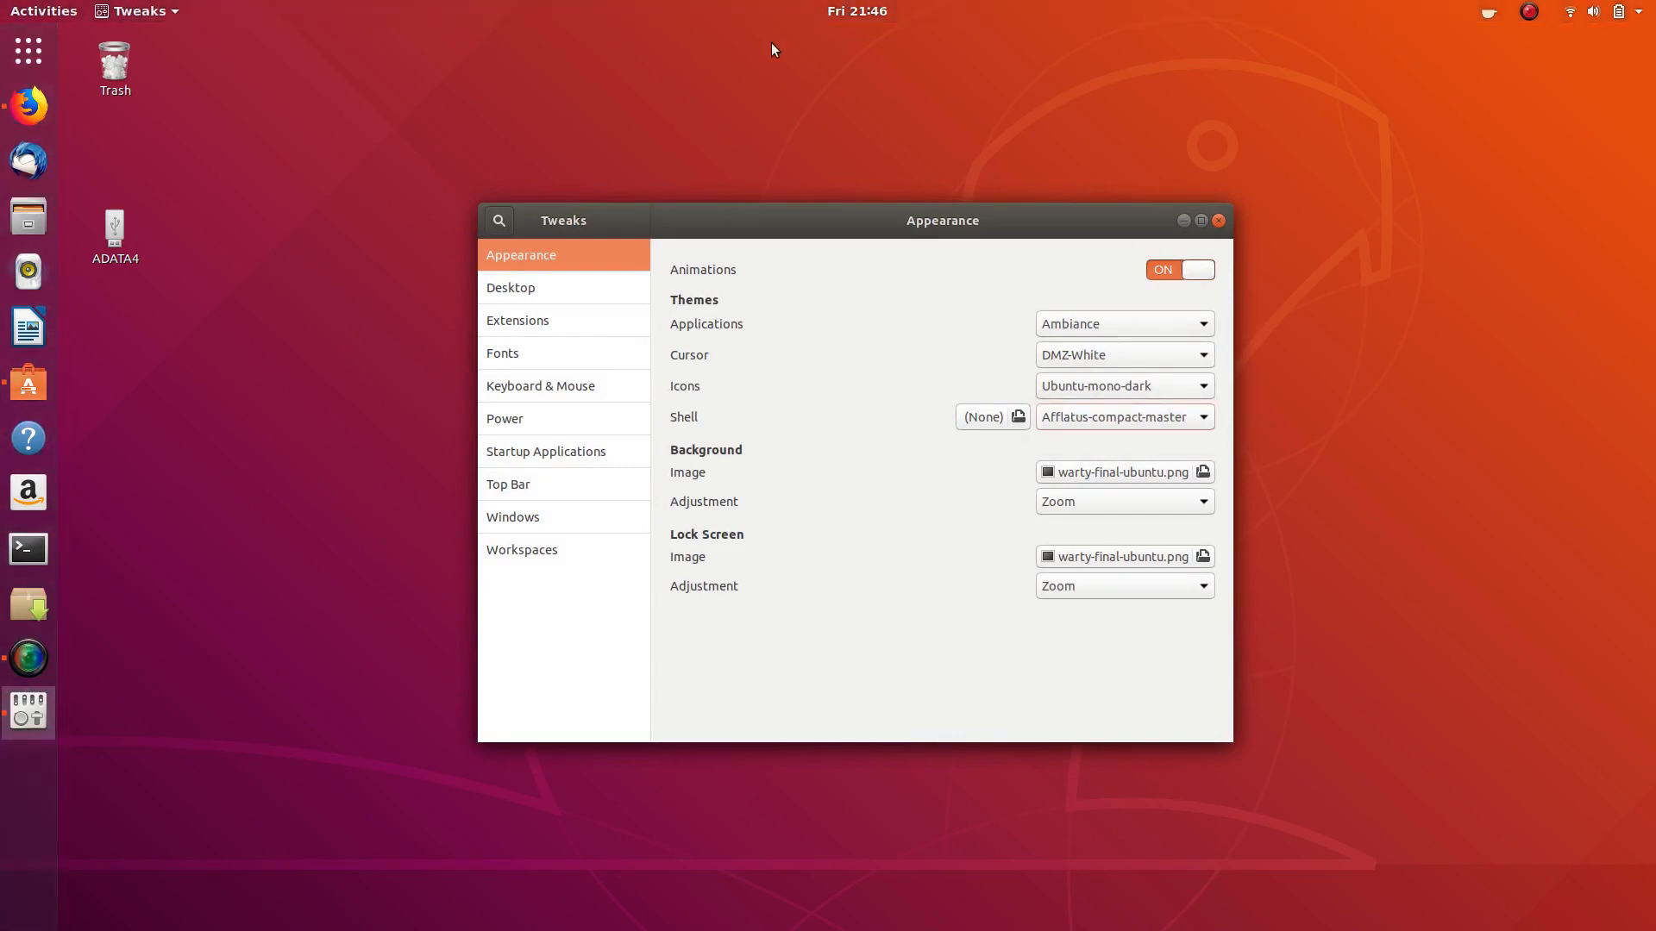
- Close Tweaks, copy the Telinkrin/Arrongin link from the to-do notes, and return to Firefox
click(1219, 221)
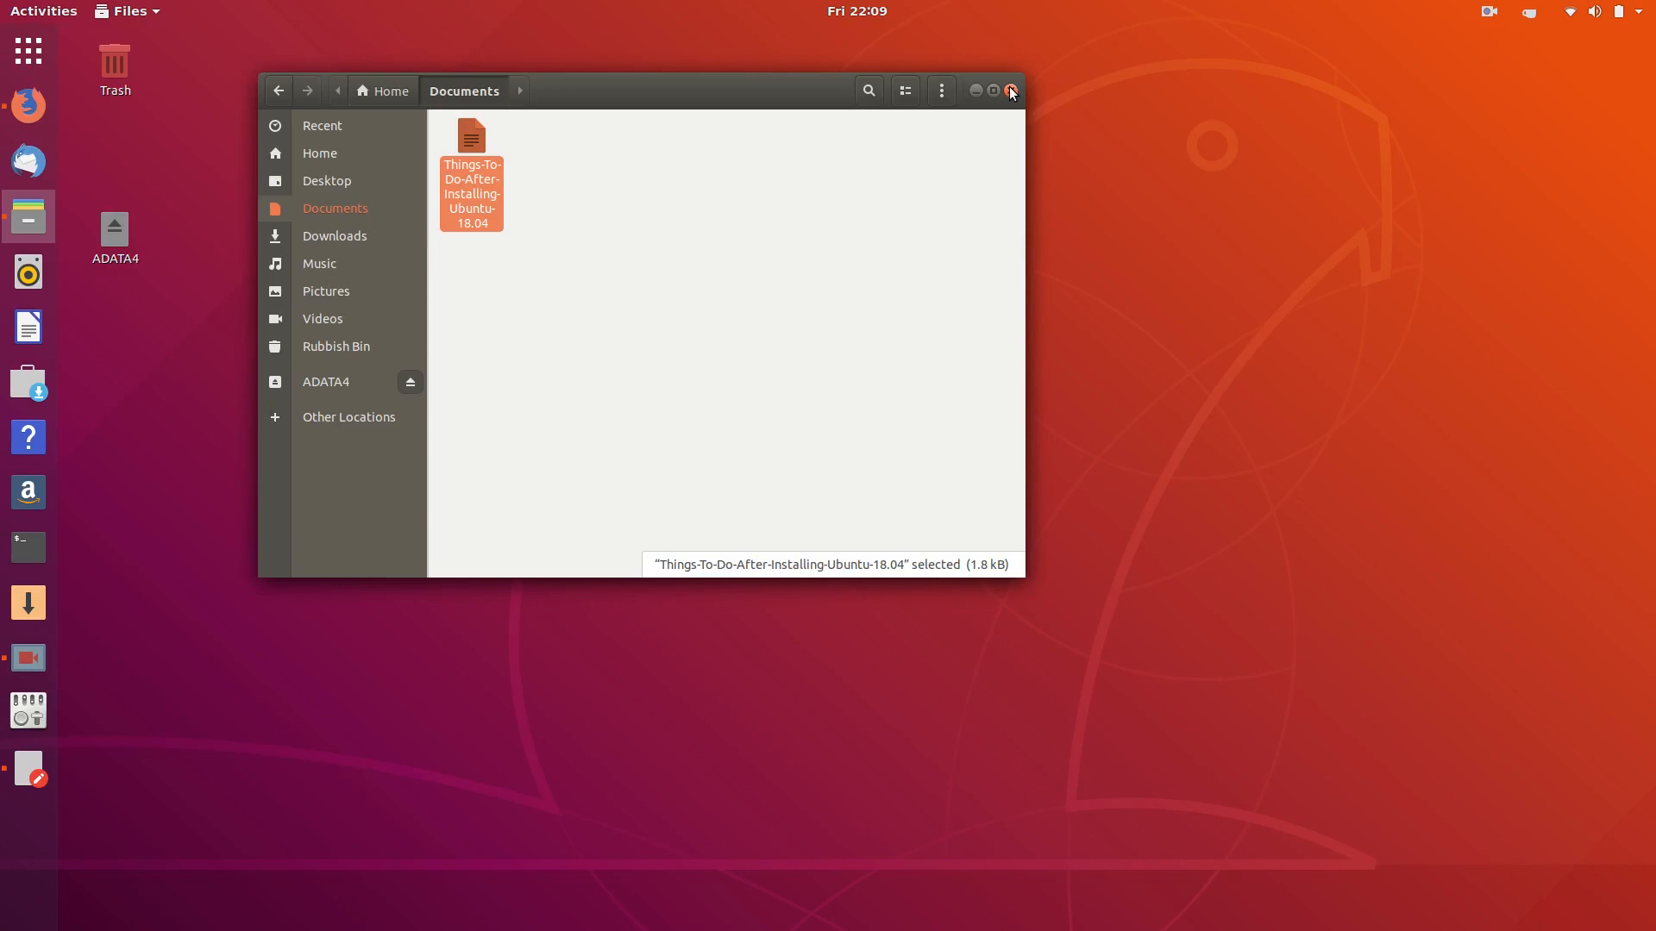
click(29, 769)
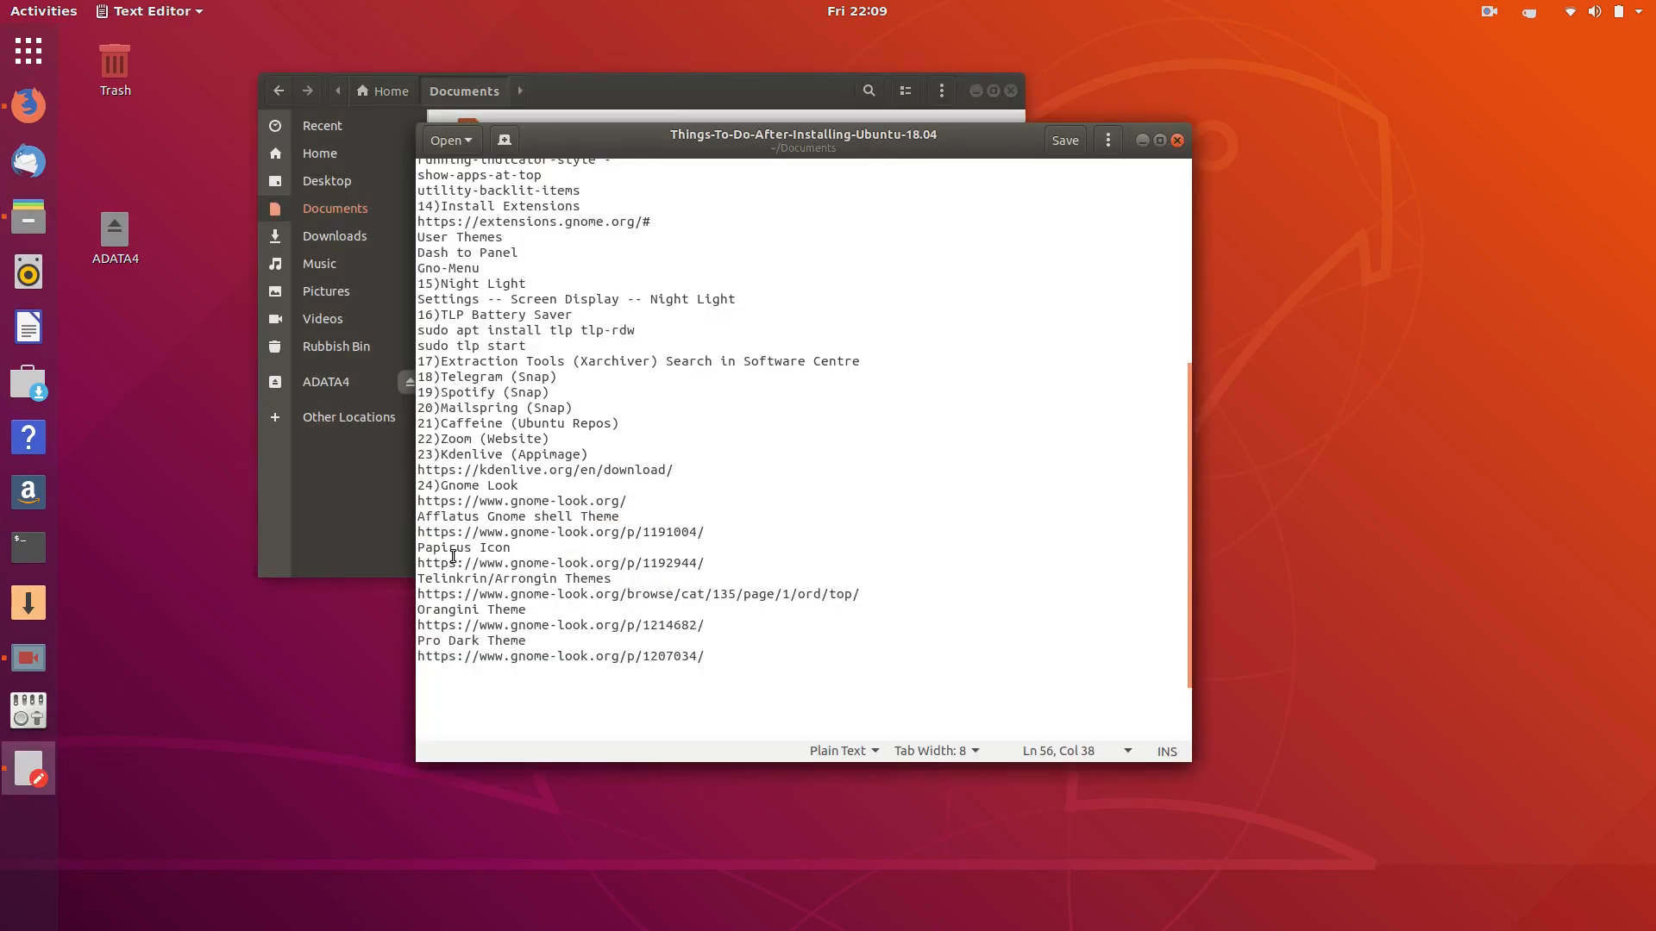
triple_click(466, 593)
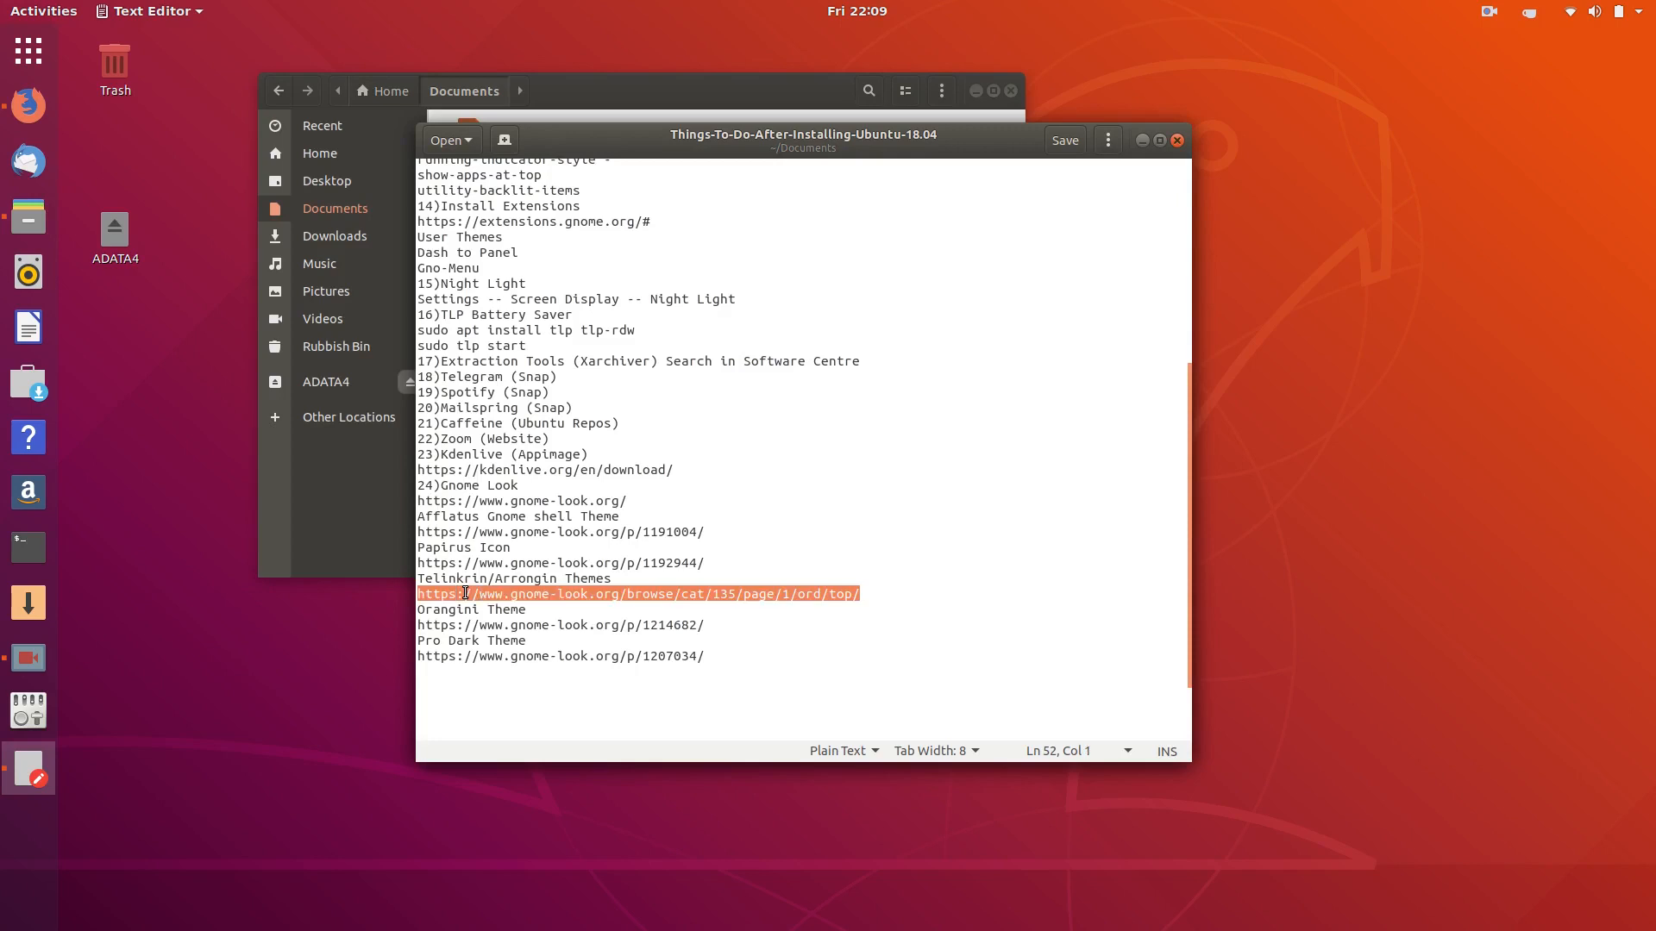
right_click(463, 592)
click(508, 655)
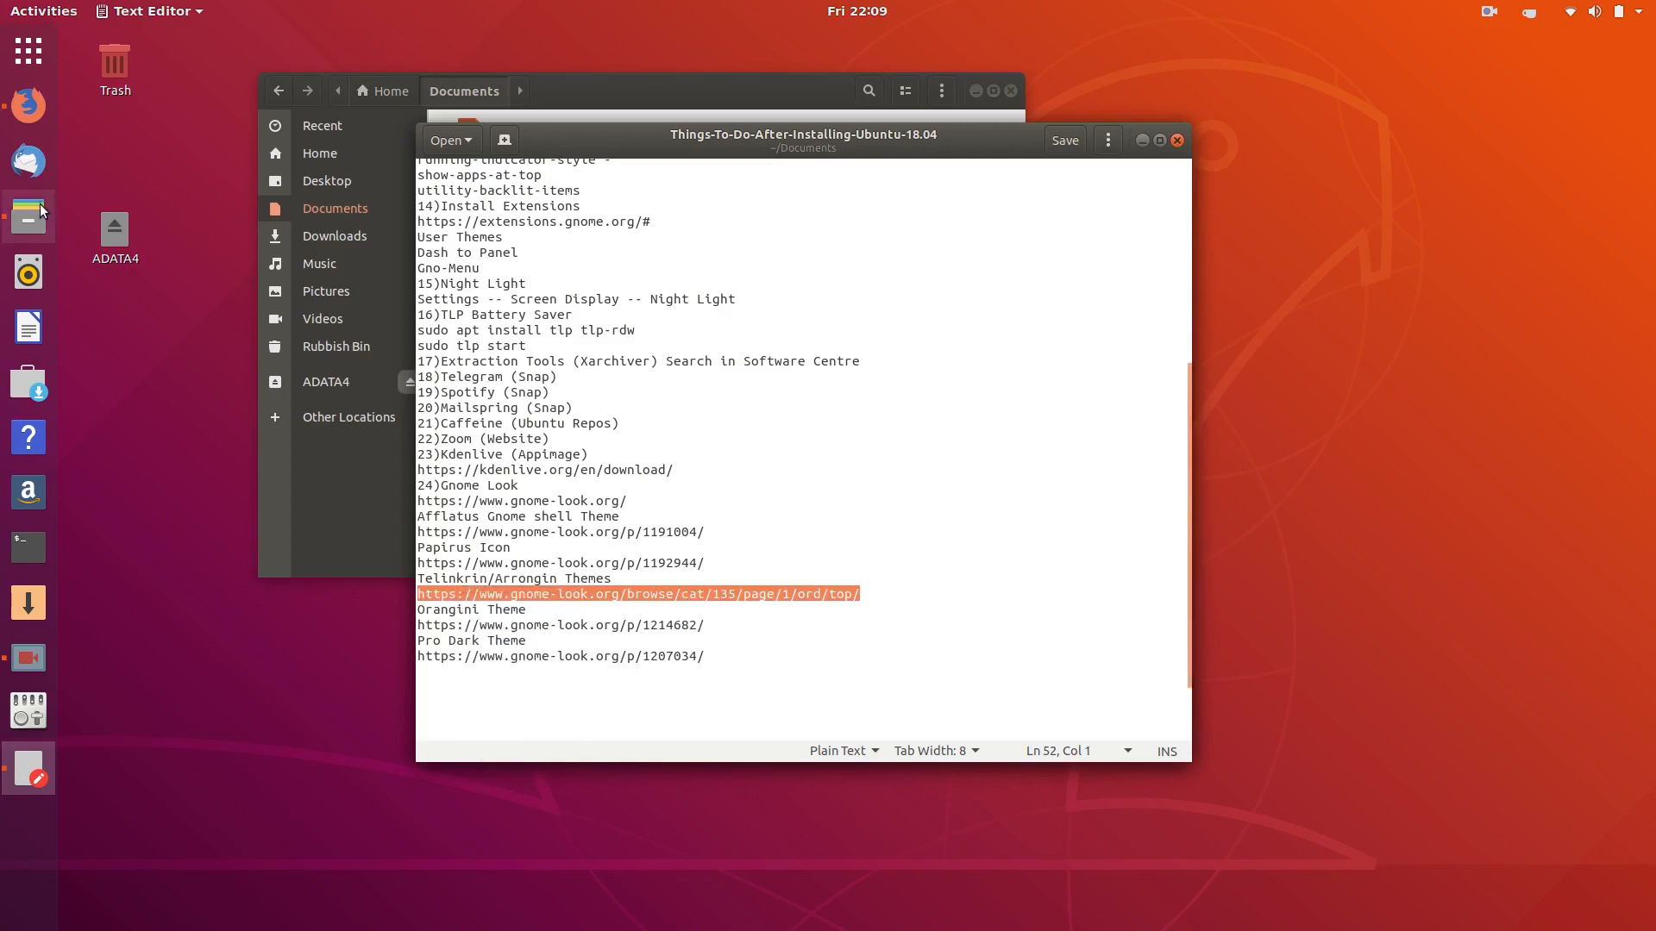
click(28, 104)
- Load the copied link and open the Telinkrin/ Arrongin themes page on gnome-look.org
click(540, 87)
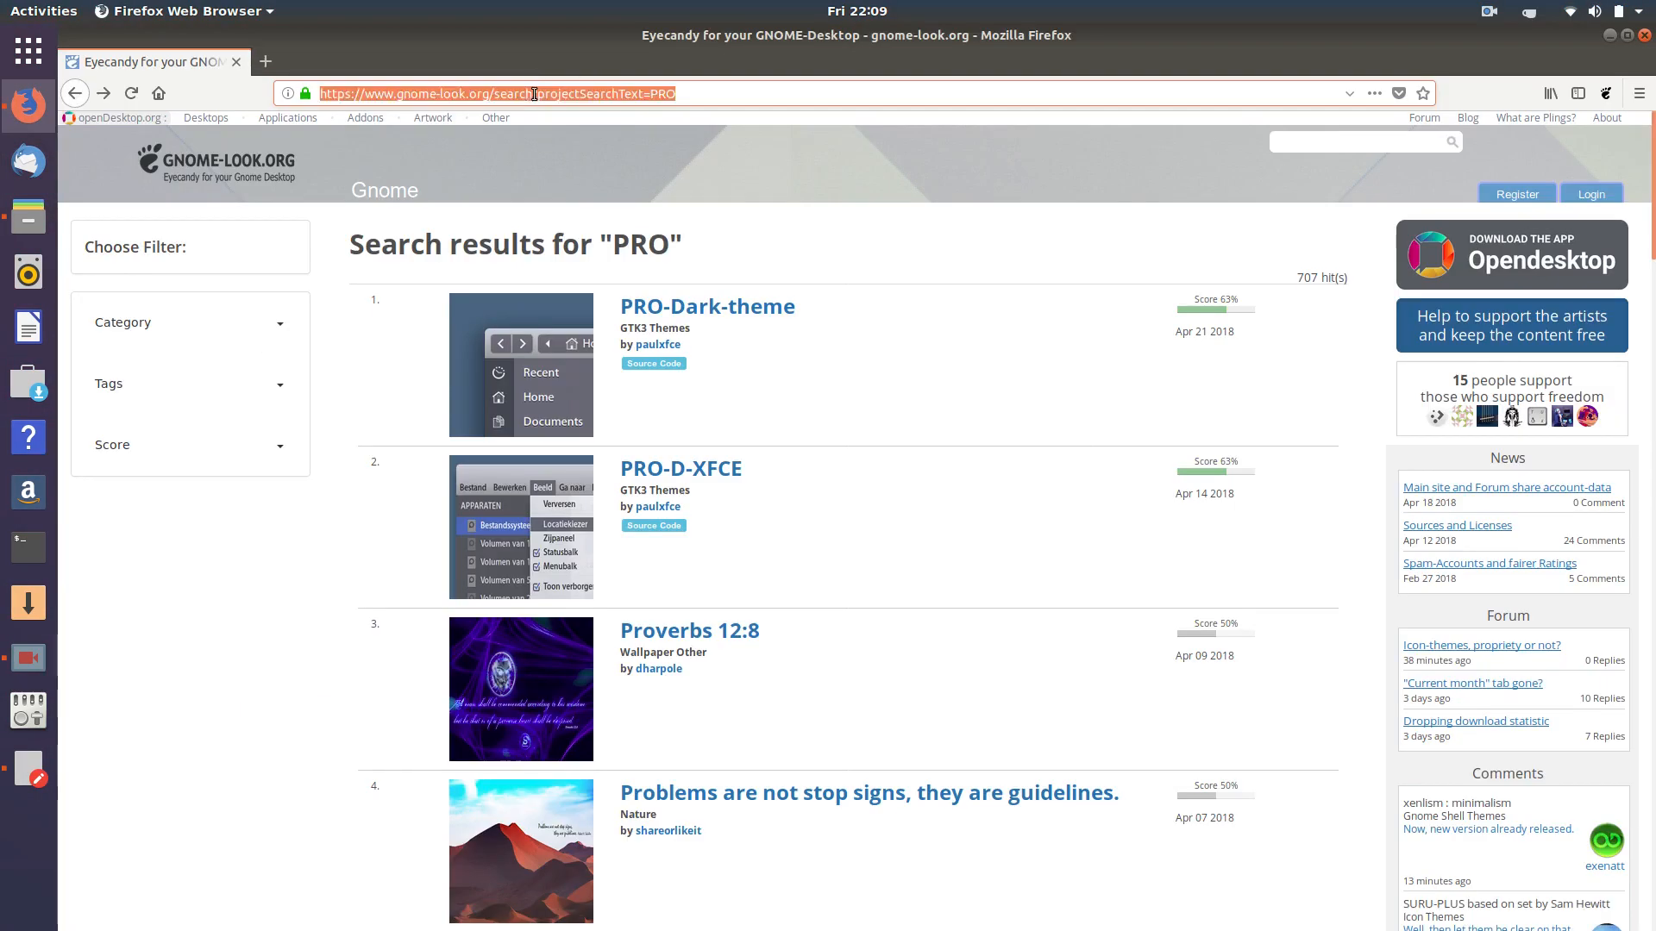
right_click(531, 91)
click(583, 188)
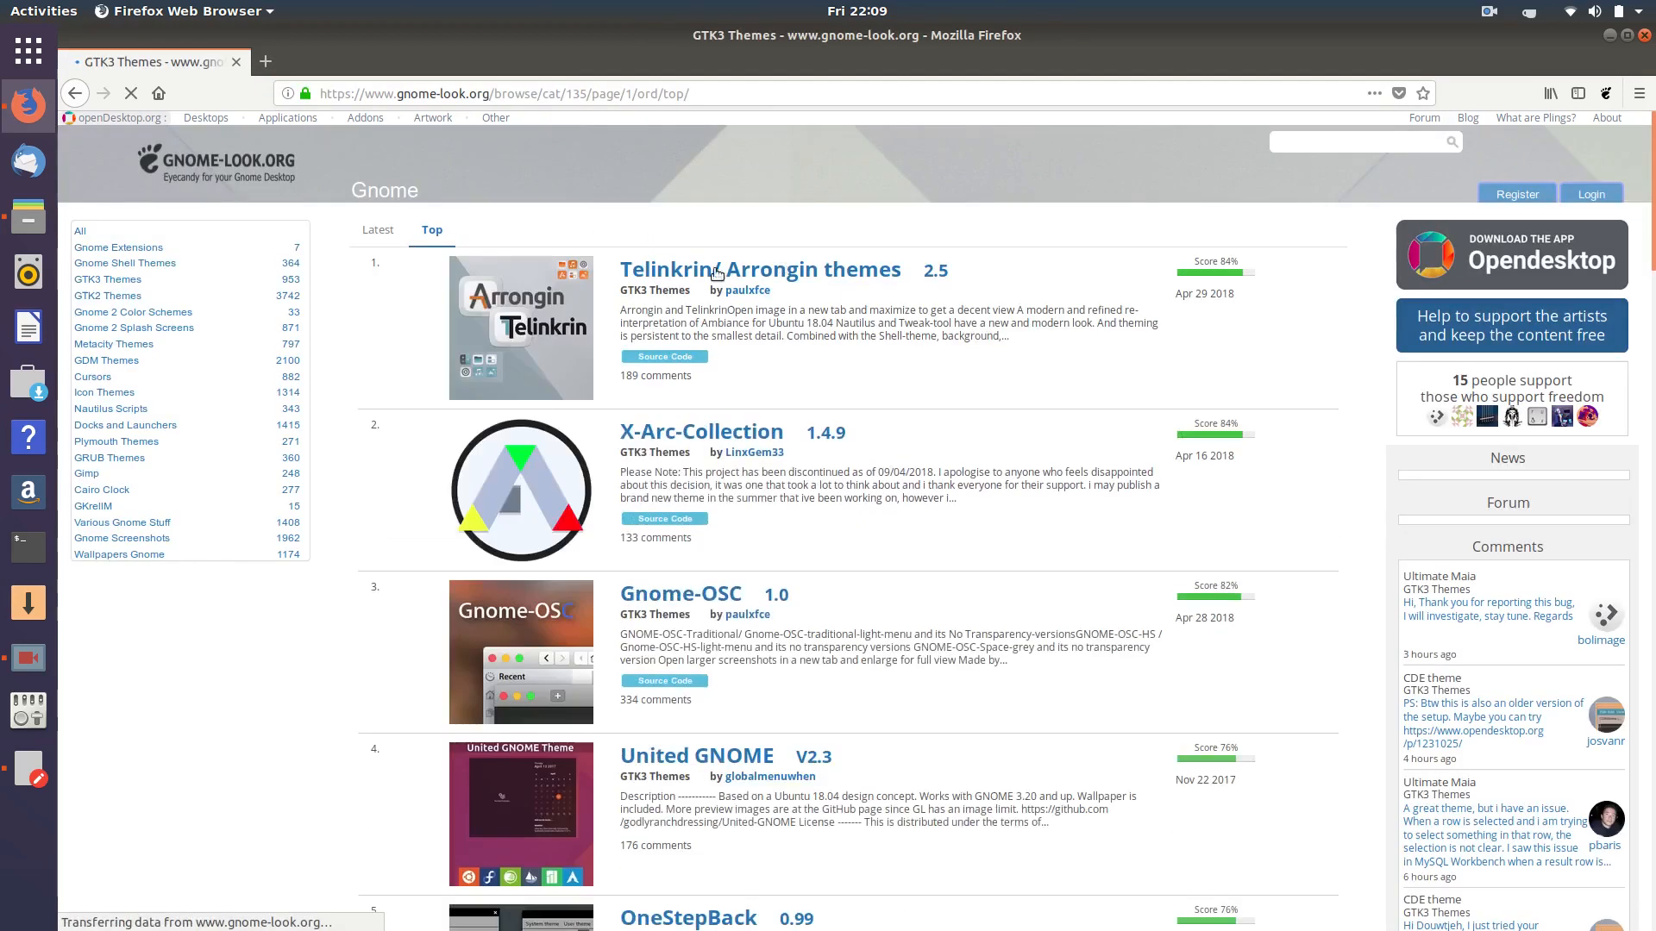
click(750, 279)
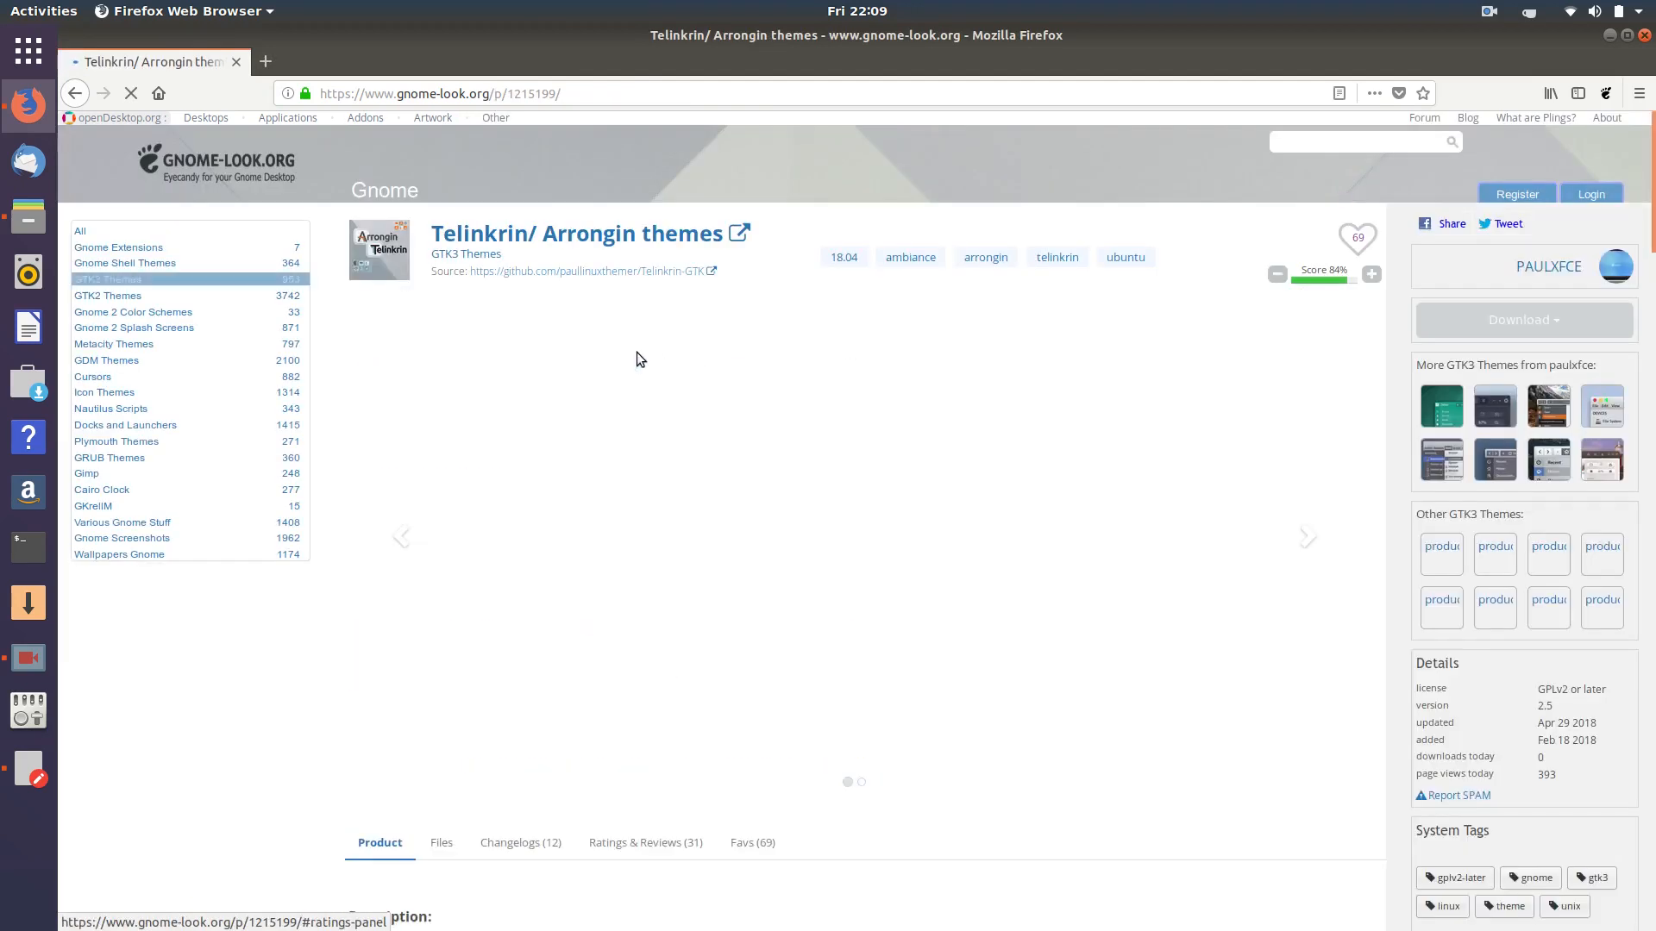
scroll(352, 431, down, 7)
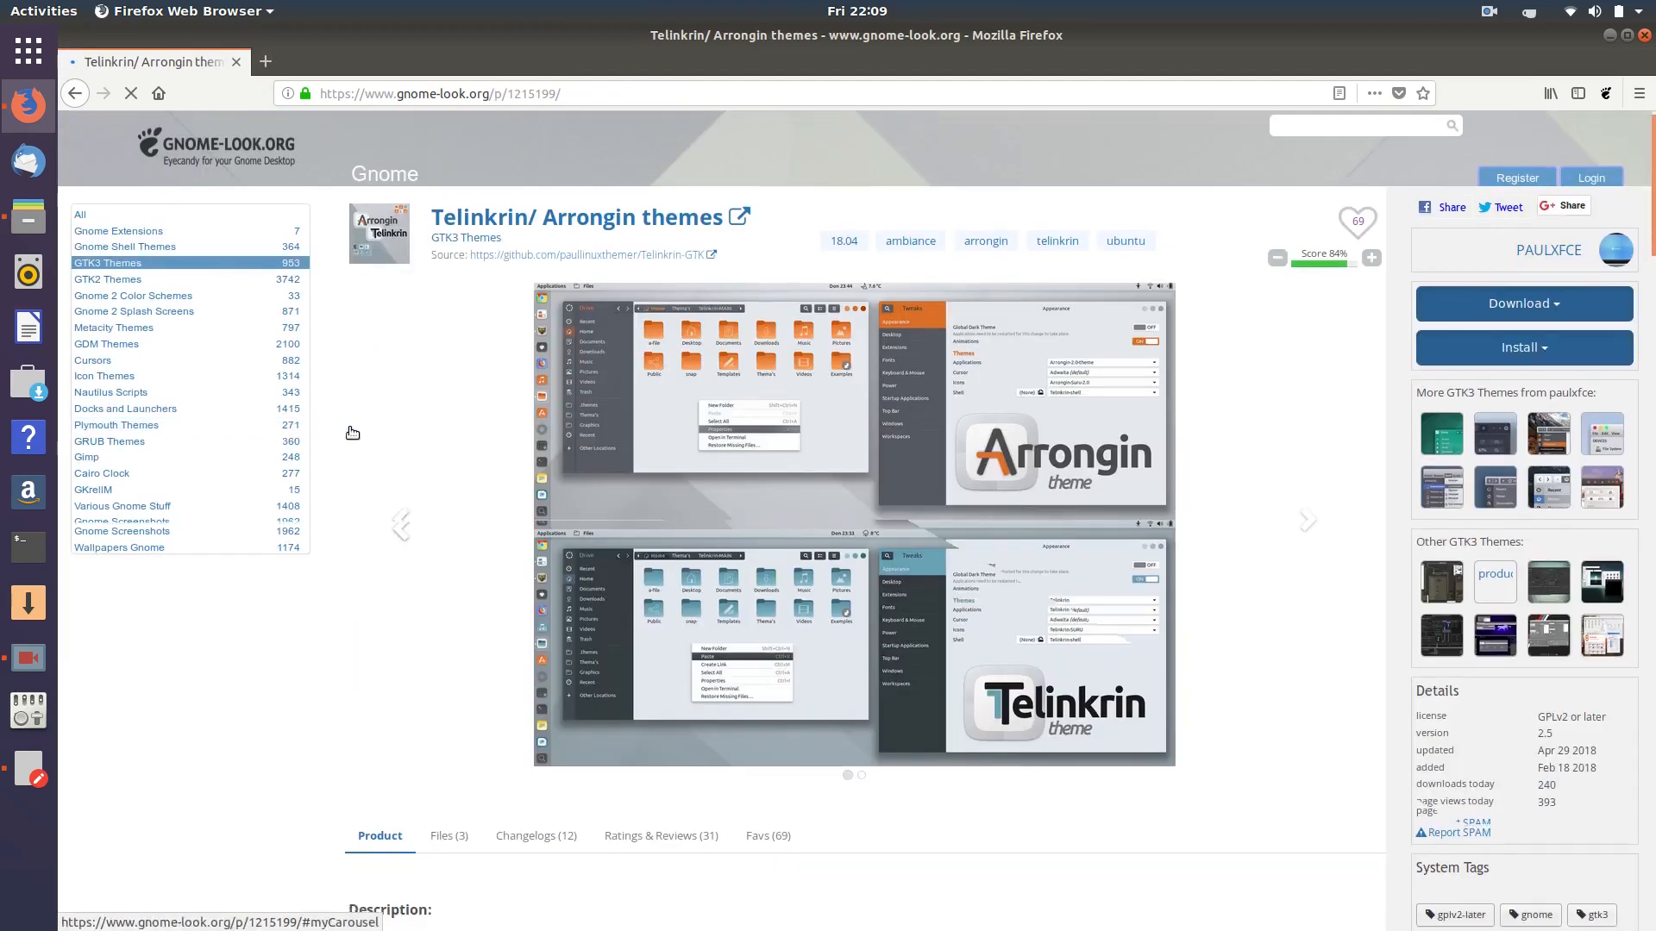
- Download Arrongin-GTK.tar.xz and Telinkrin-GTK.tar.xz from the page's Files tab
click(448, 254)
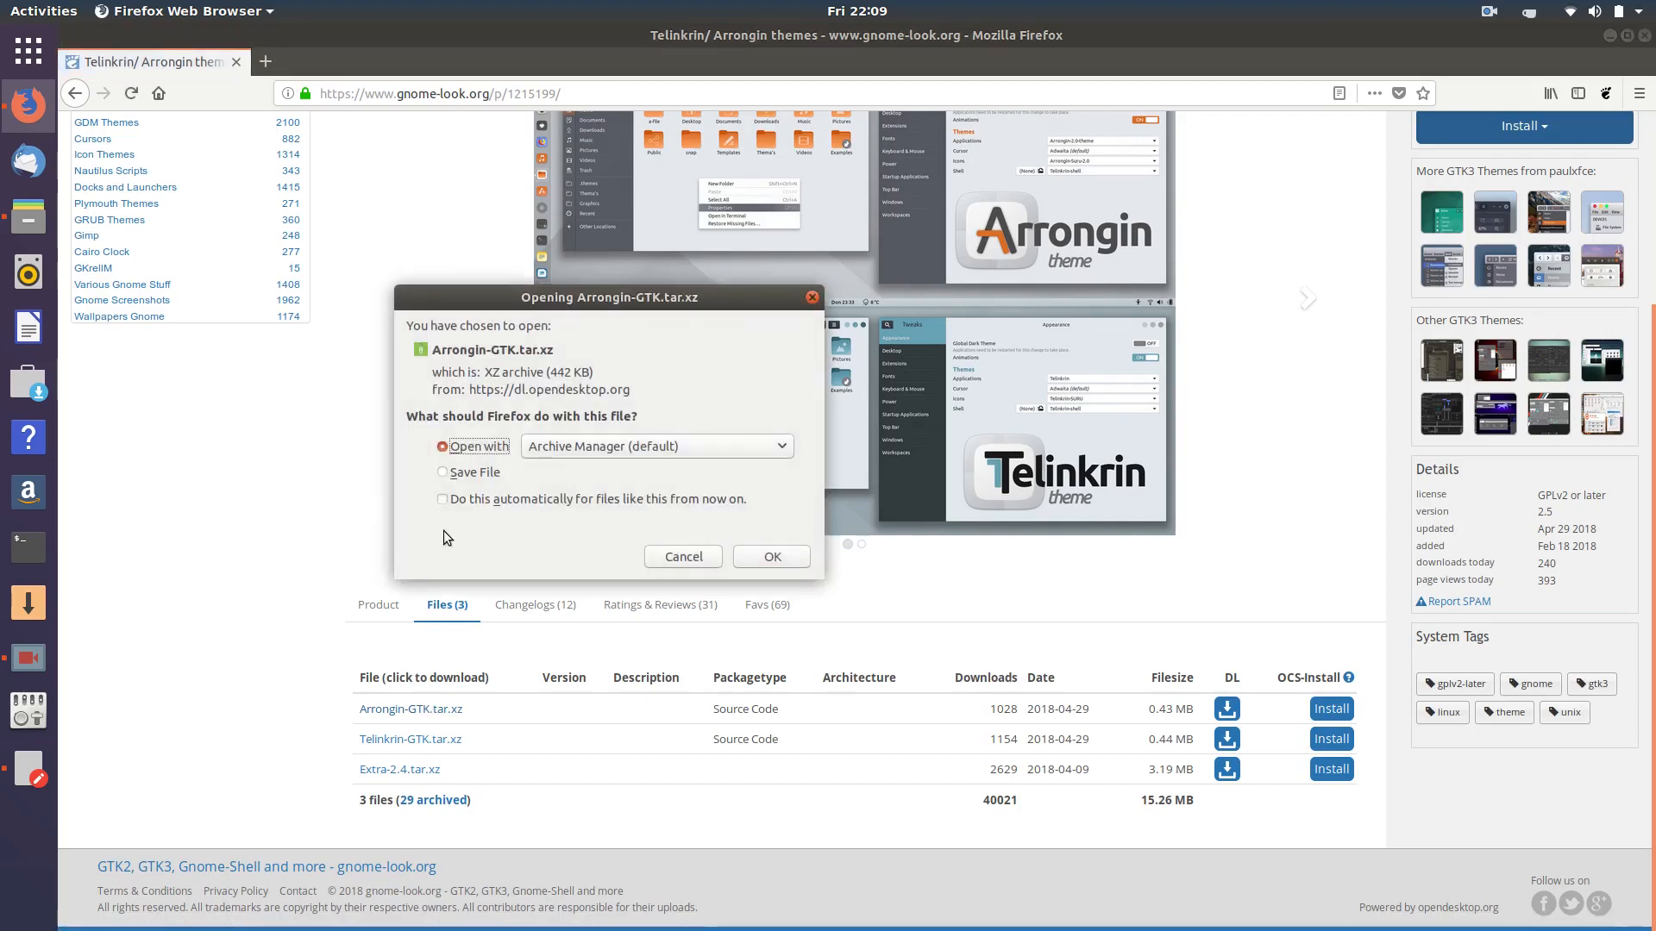
click(448, 471)
click(772, 556)
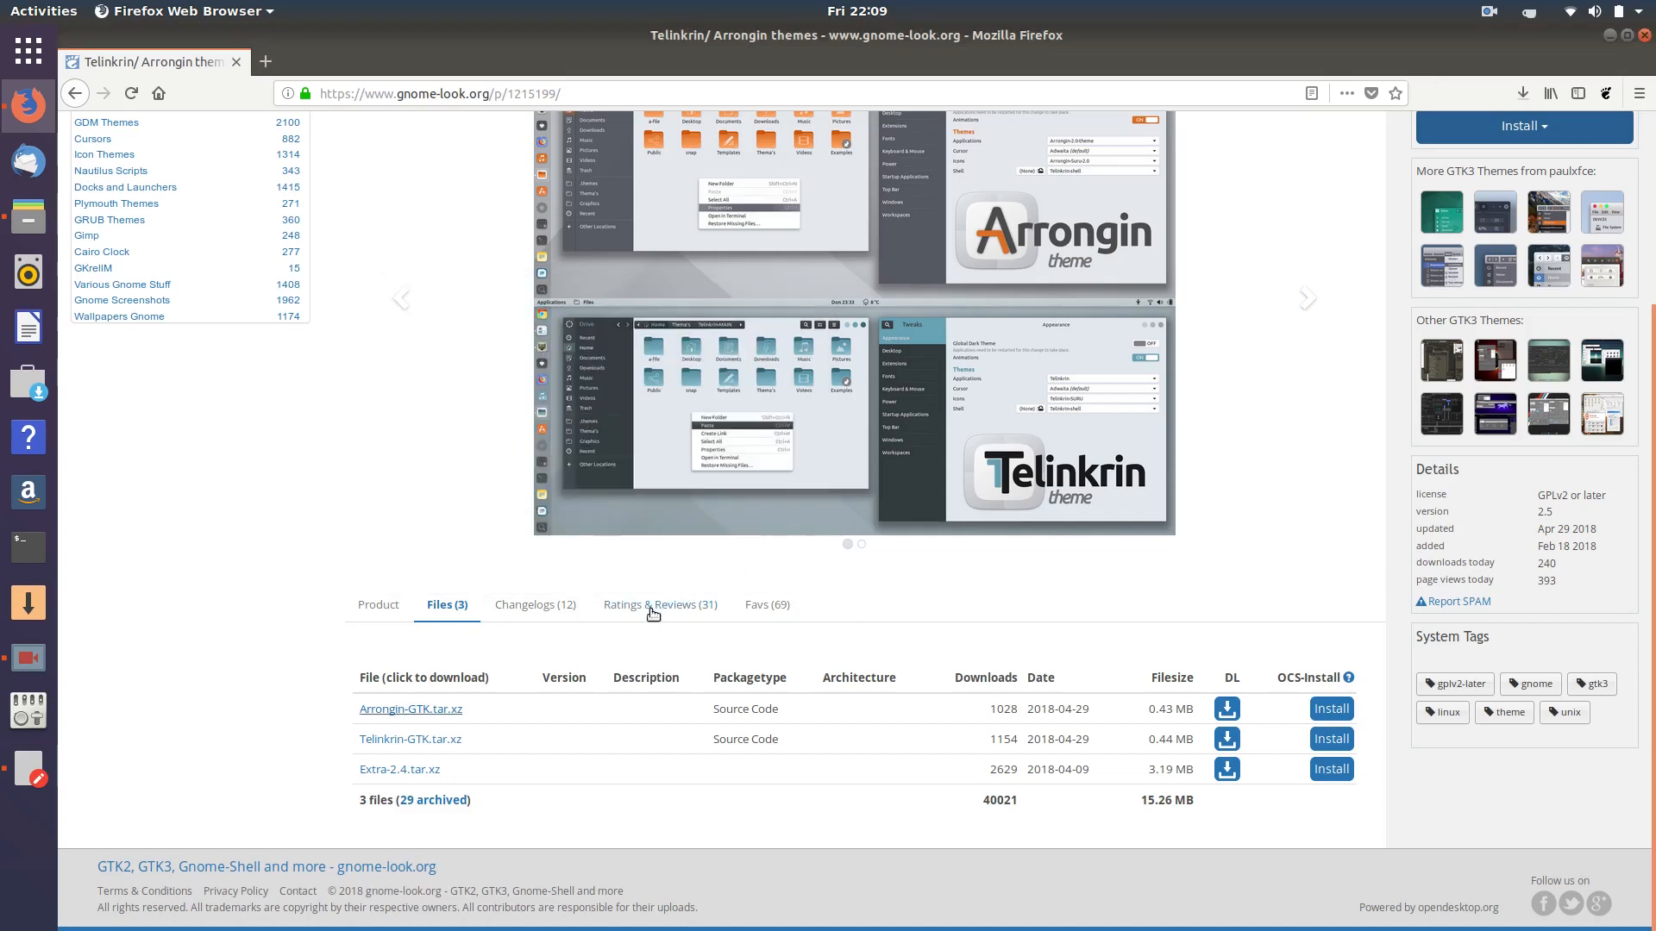
click(411, 739)
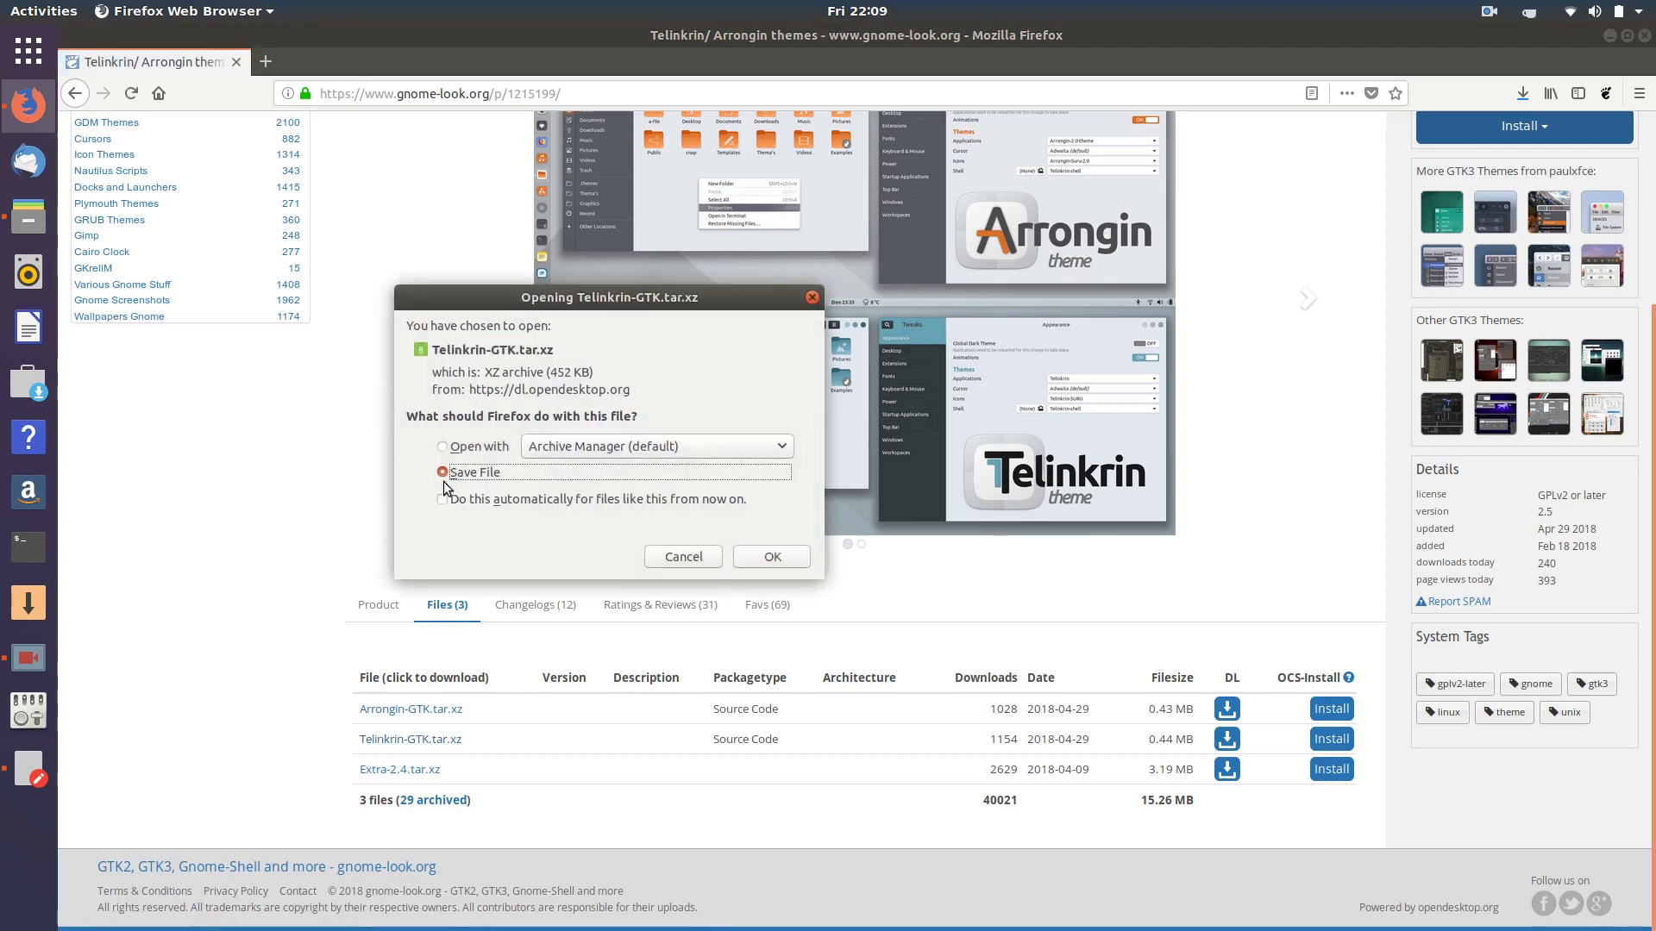
click(755, 561)
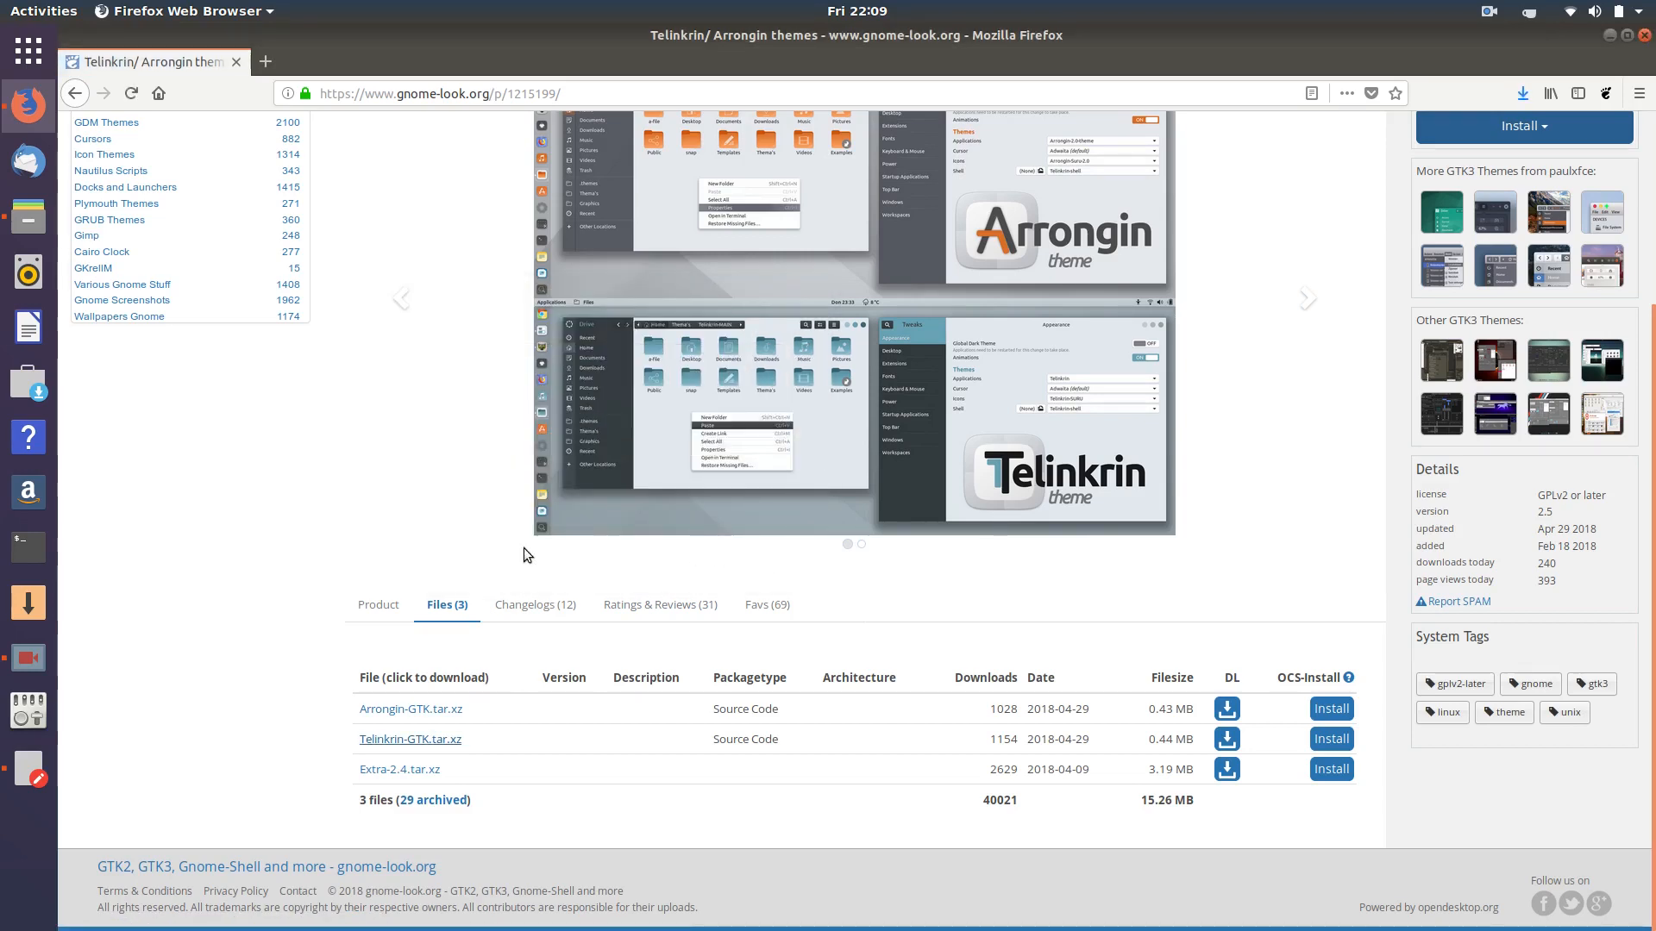
- Copy 'Orangini Theme' from the to-do notes and search for it in Firefox
click(28, 767)
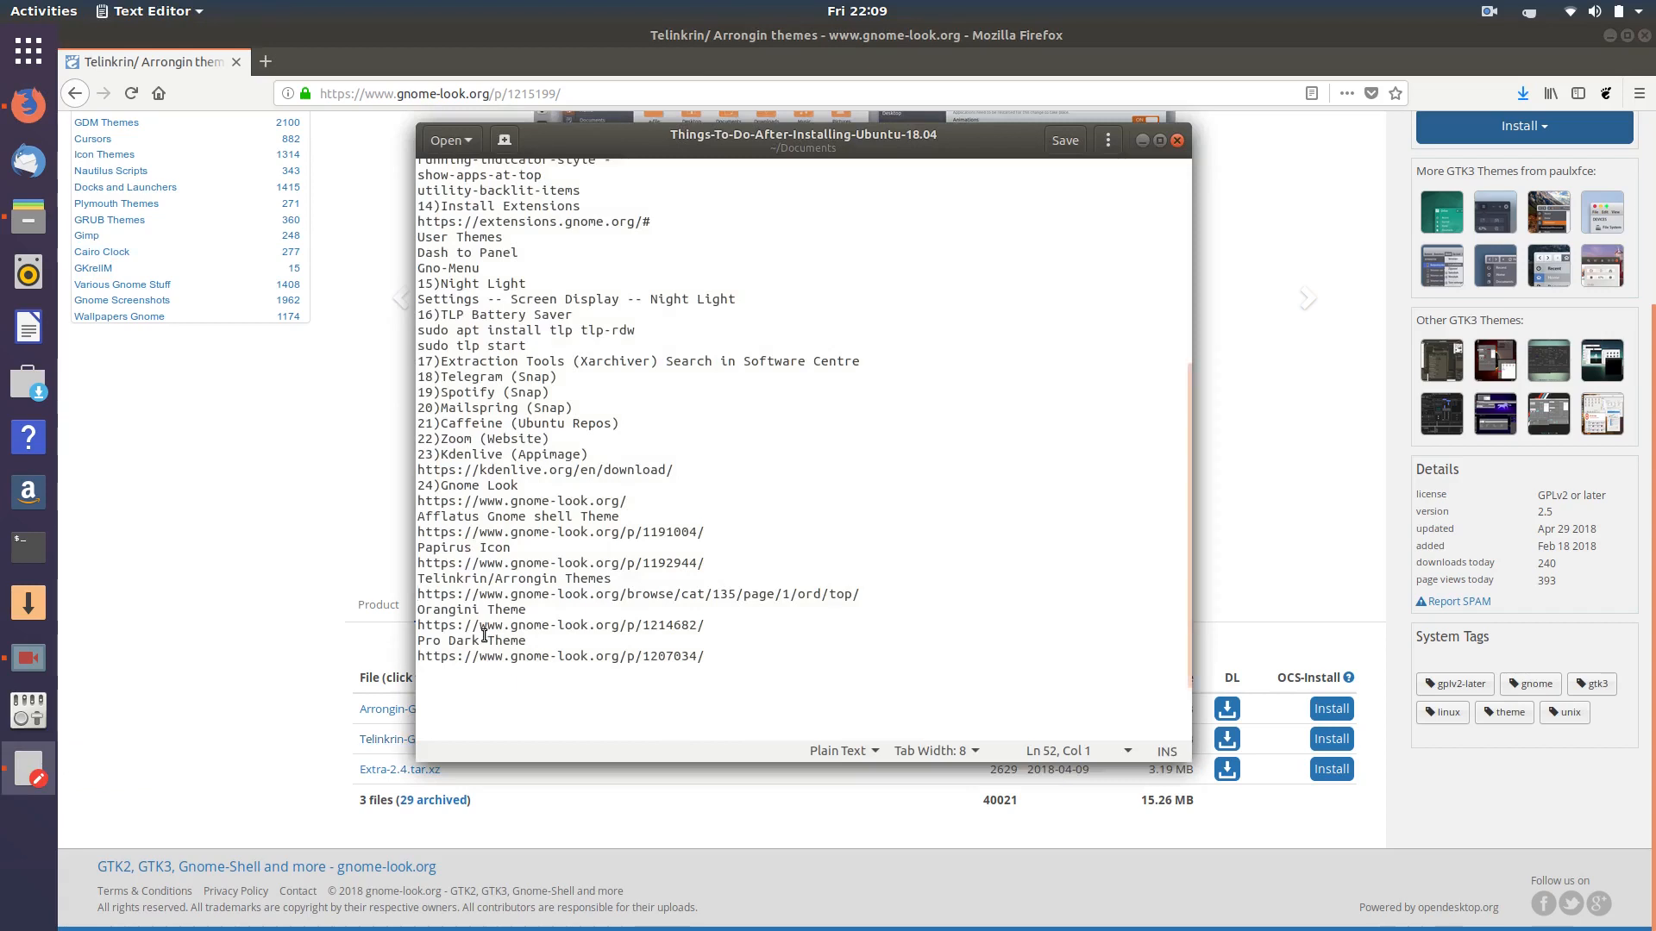
triple_click(459, 613)
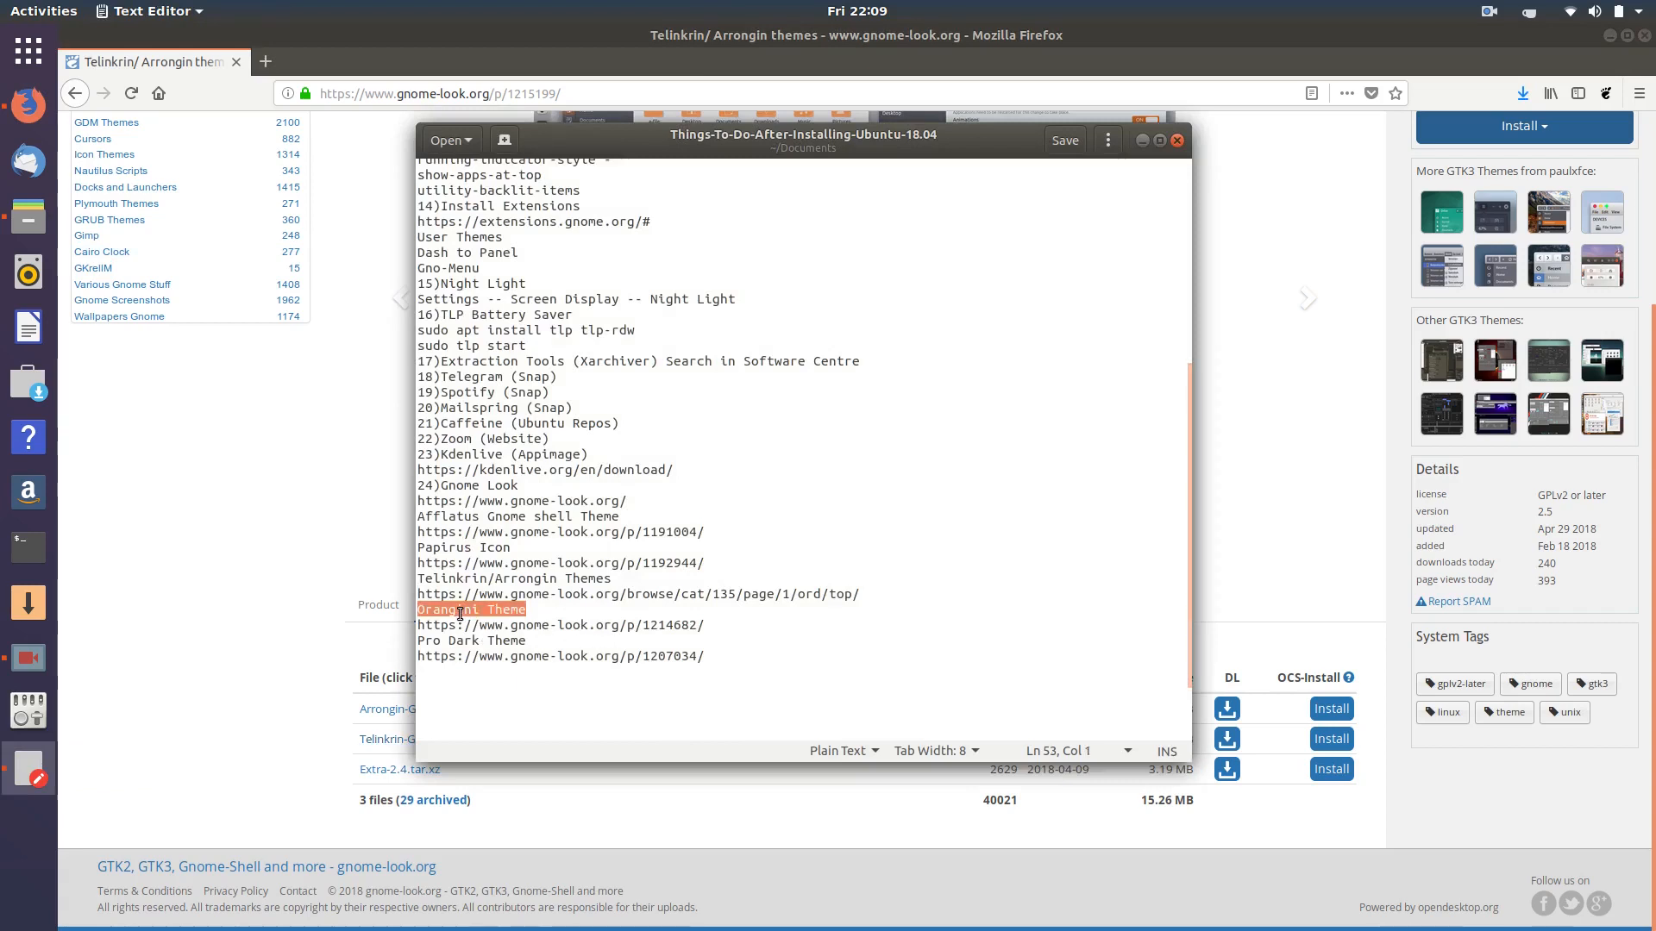
right_click(459, 614)
click(507, 651)
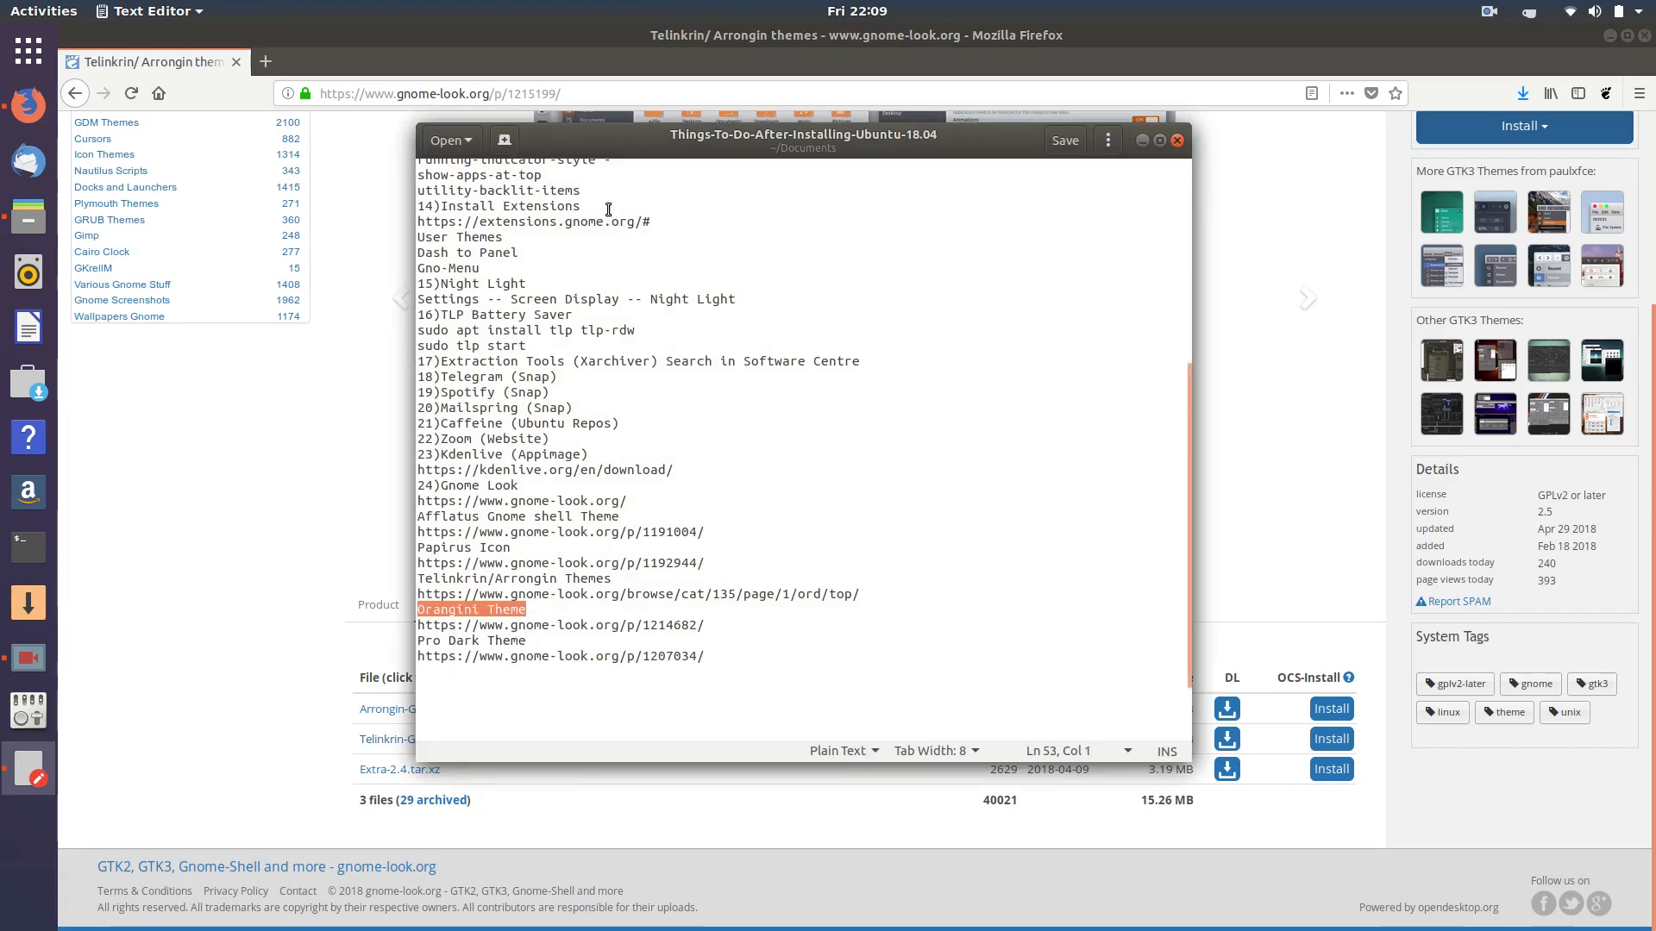
click(599, 89)
right_click(603, 95)
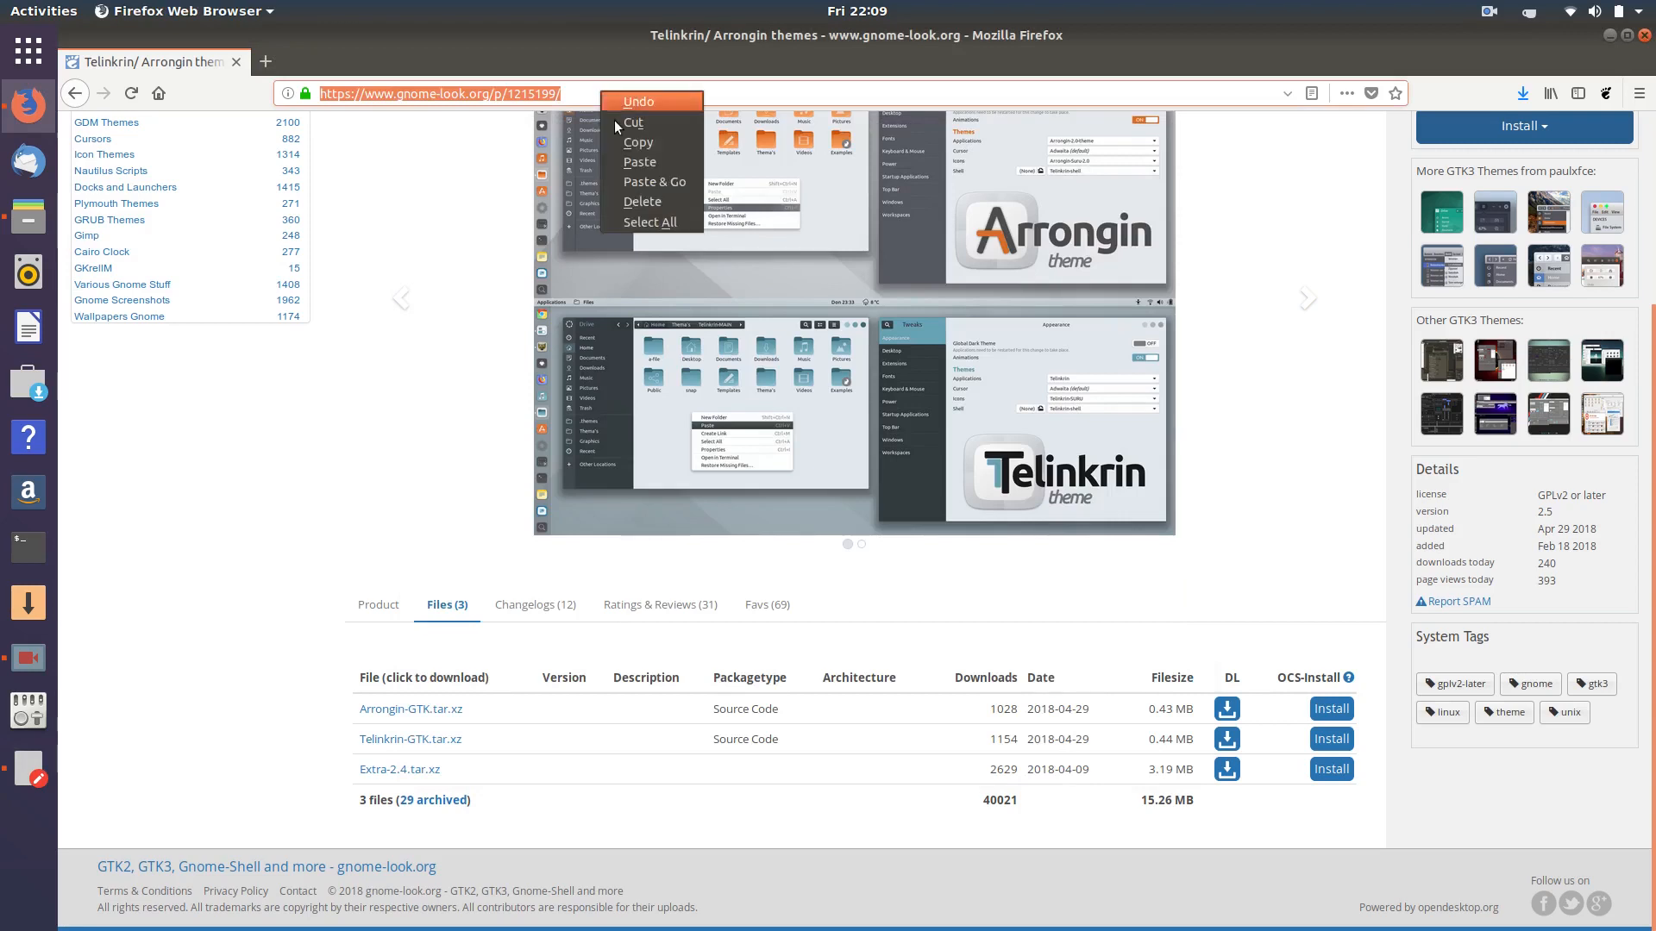
click(644, 185)
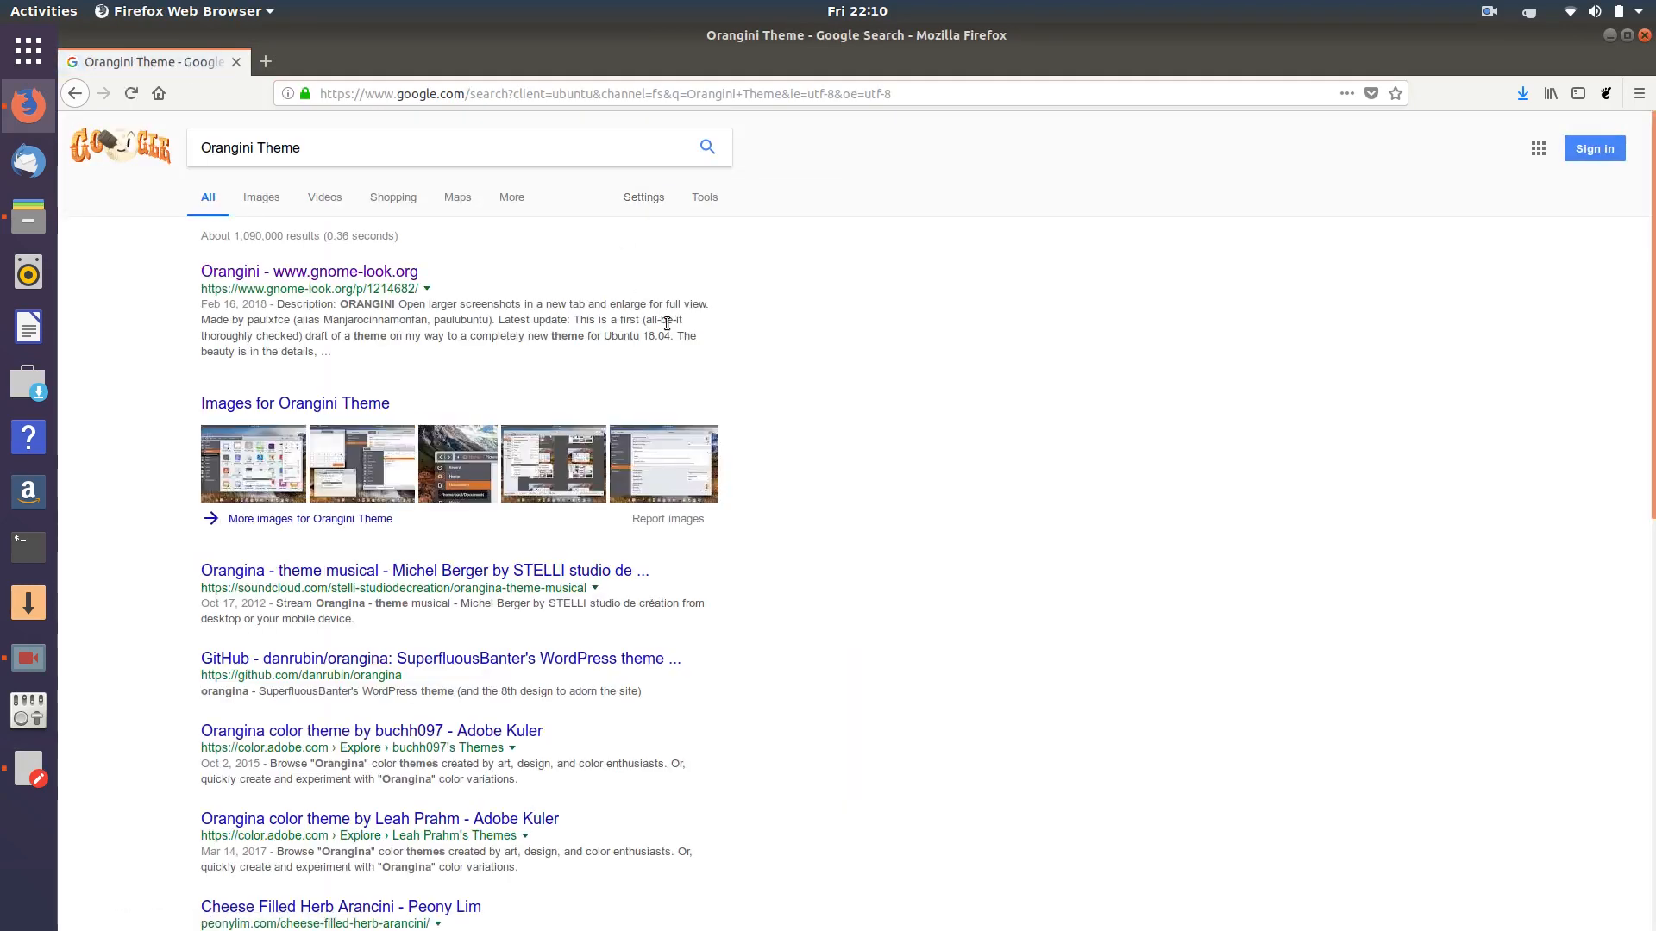
- Save orangini-2.2.tar.xz from the Orangini theme's gnome-look page
click(353, 274)
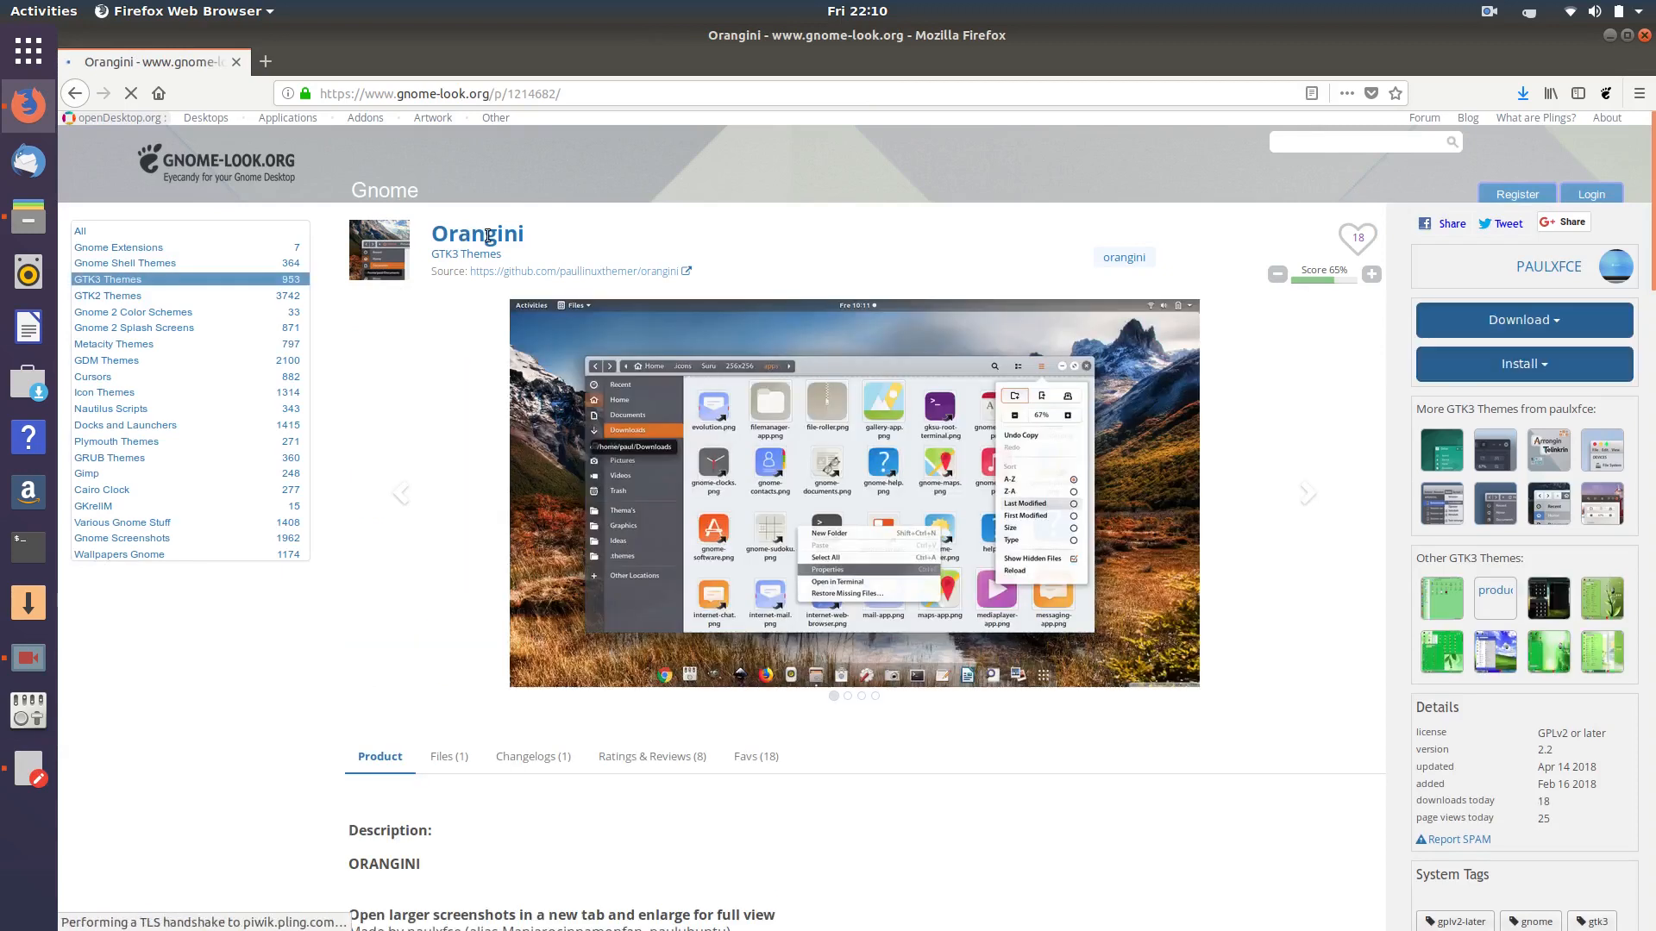
scroll(406, 561, down, 3)
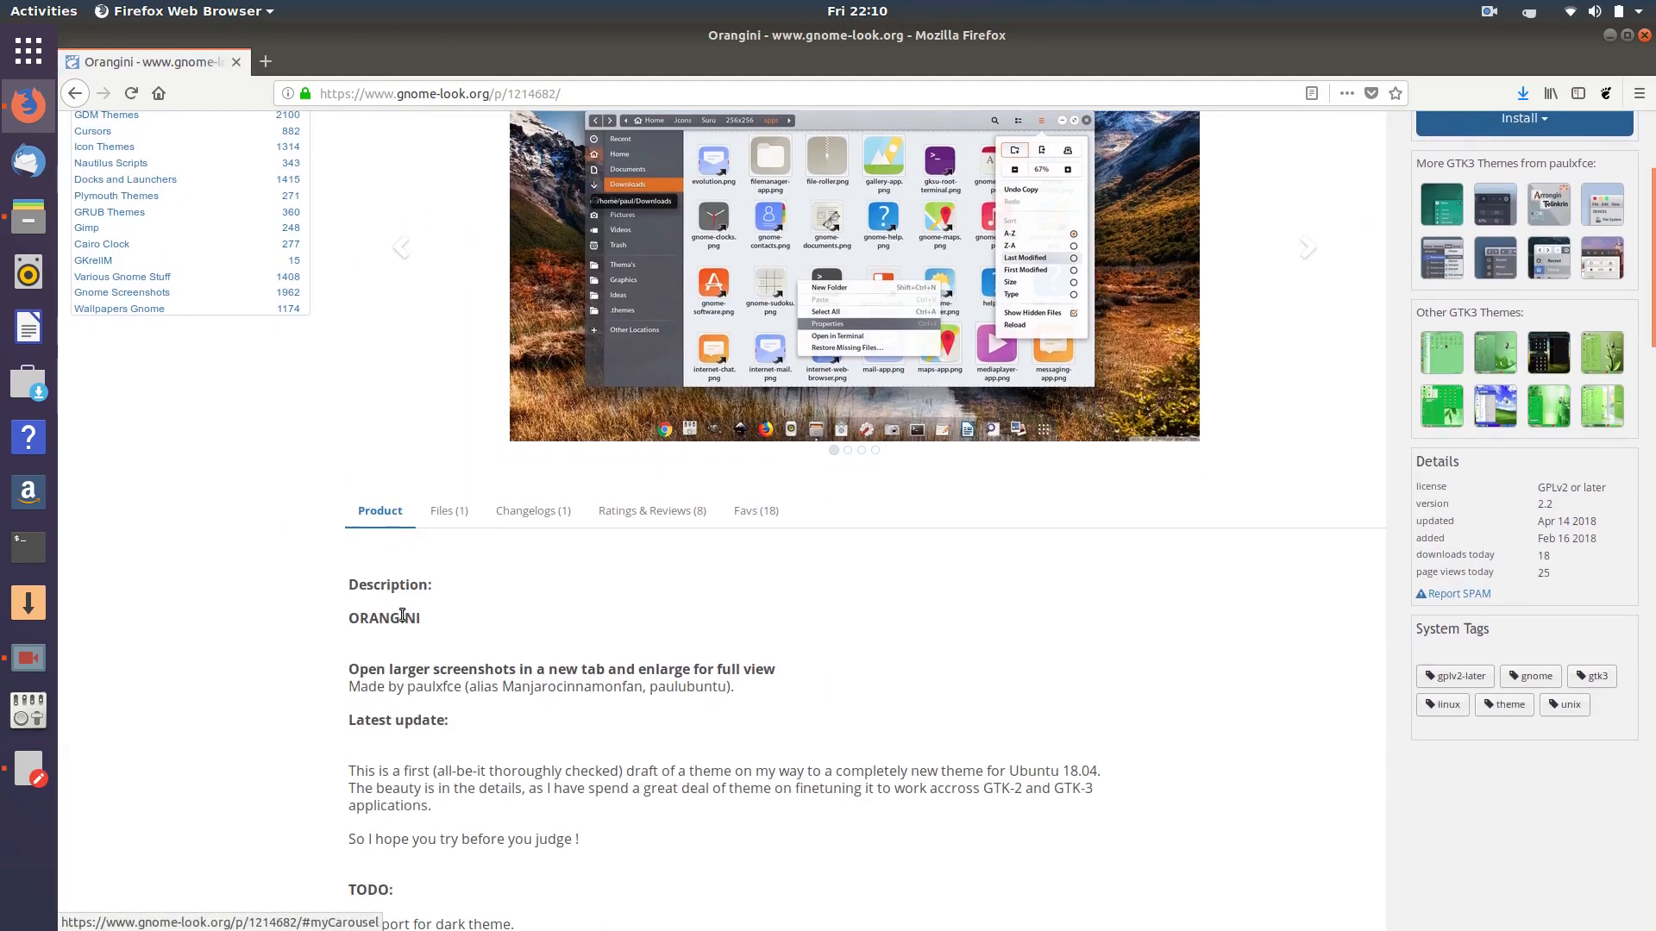
click(439, 511)
click(410, 707)
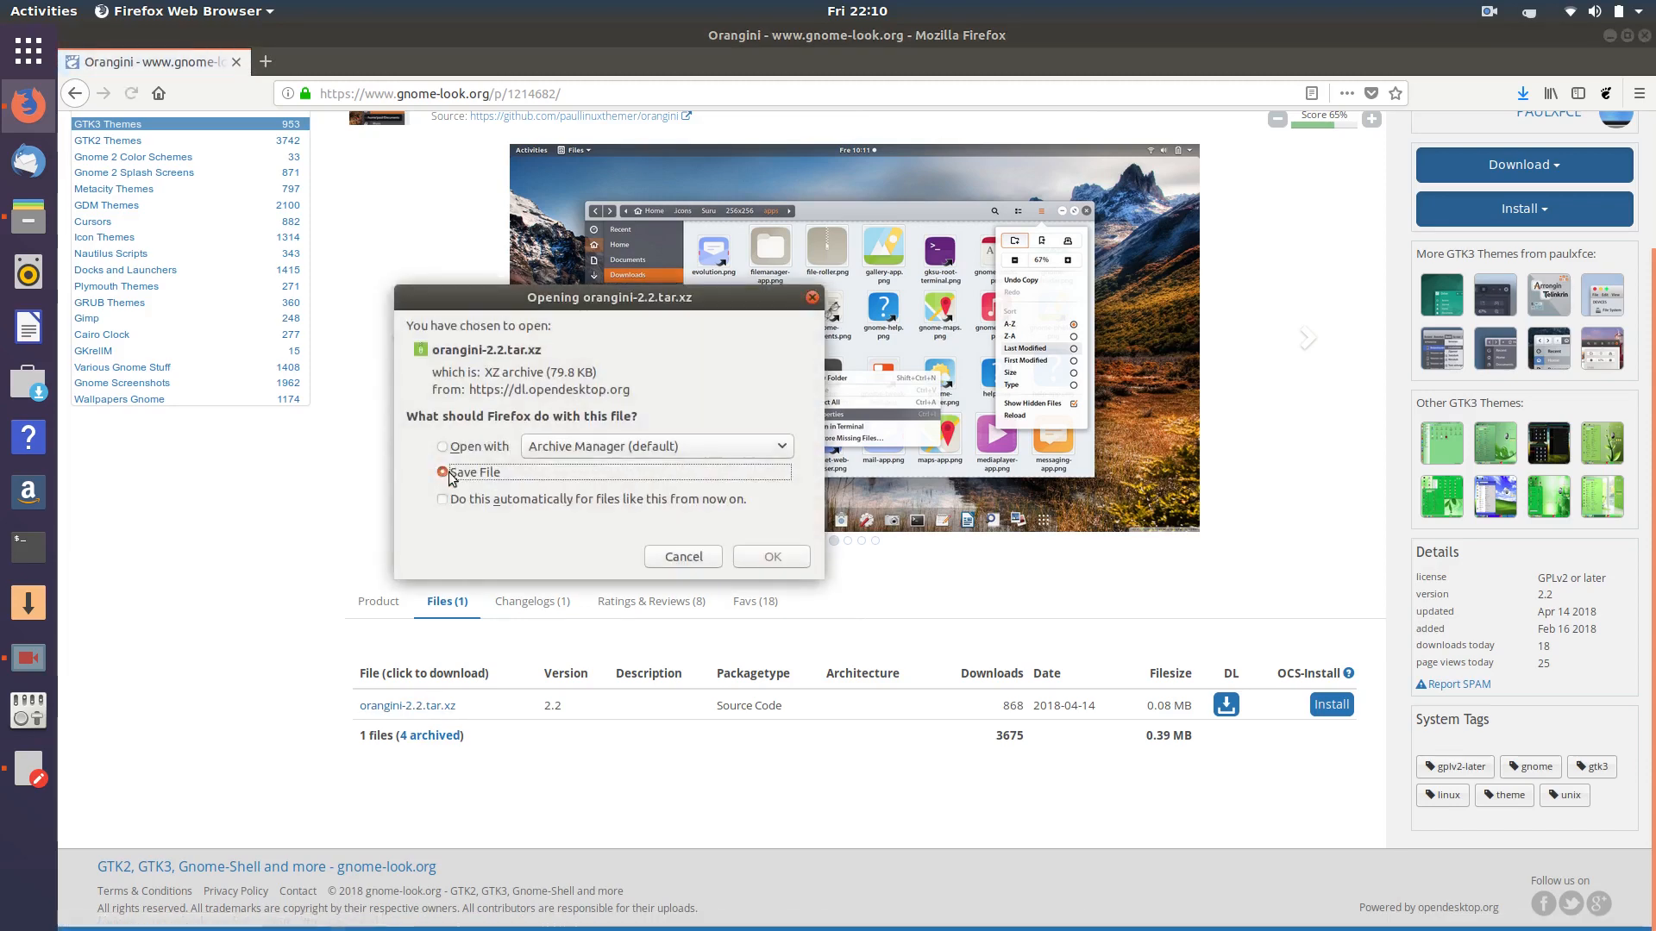
click(762, 557)
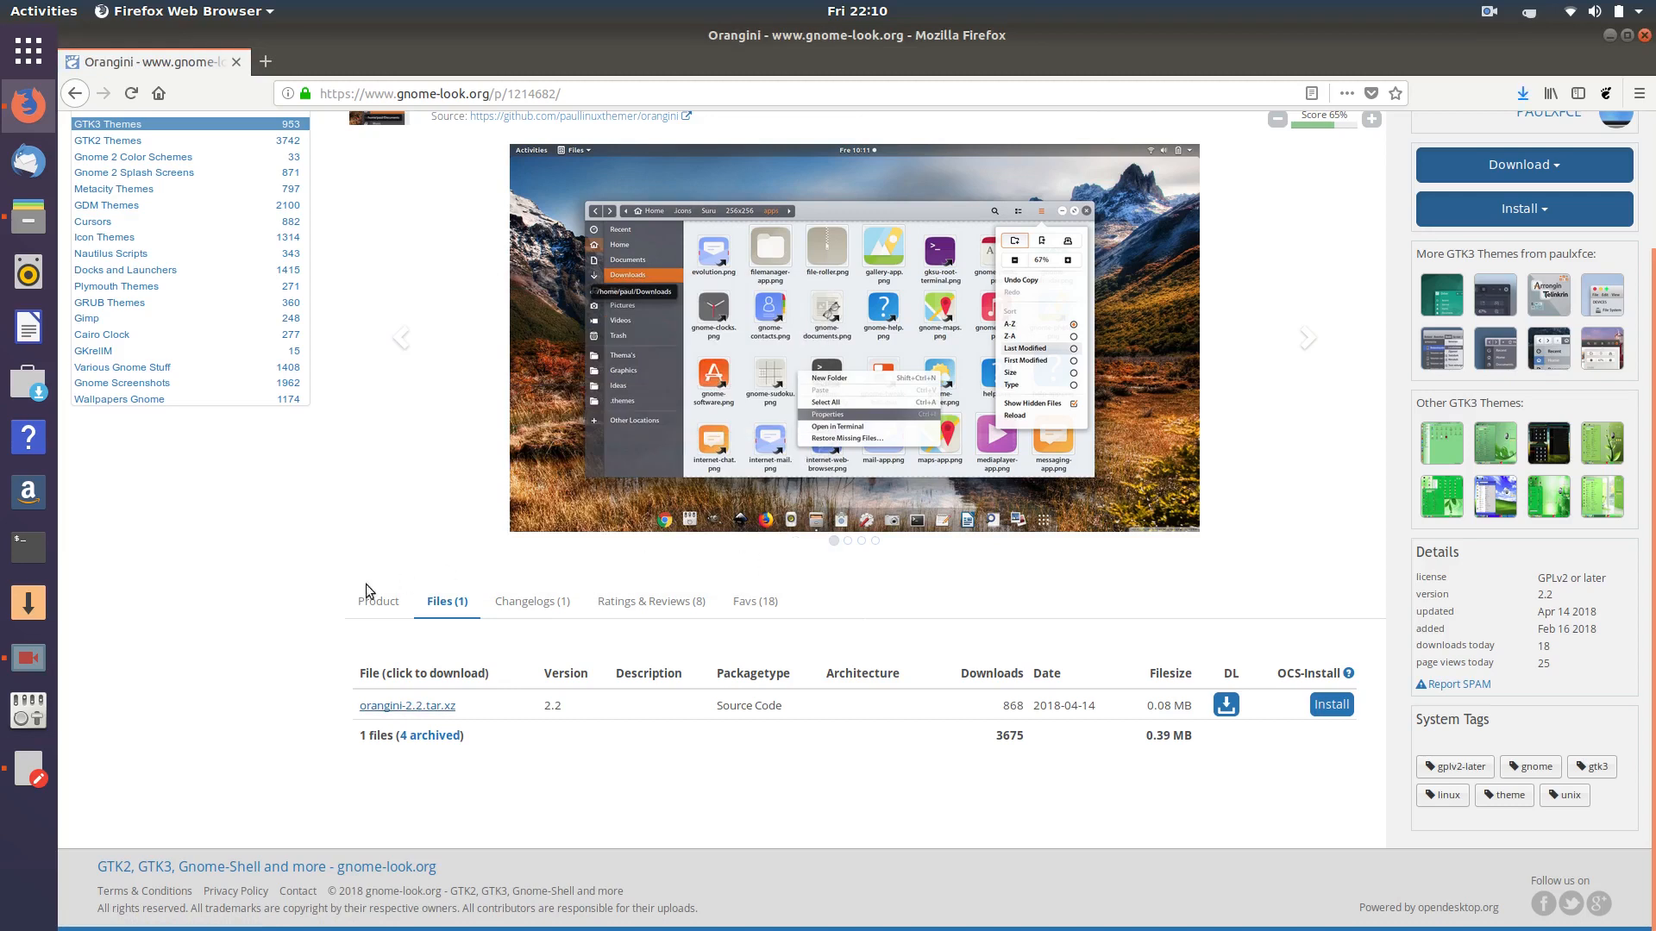
click(29, 768)
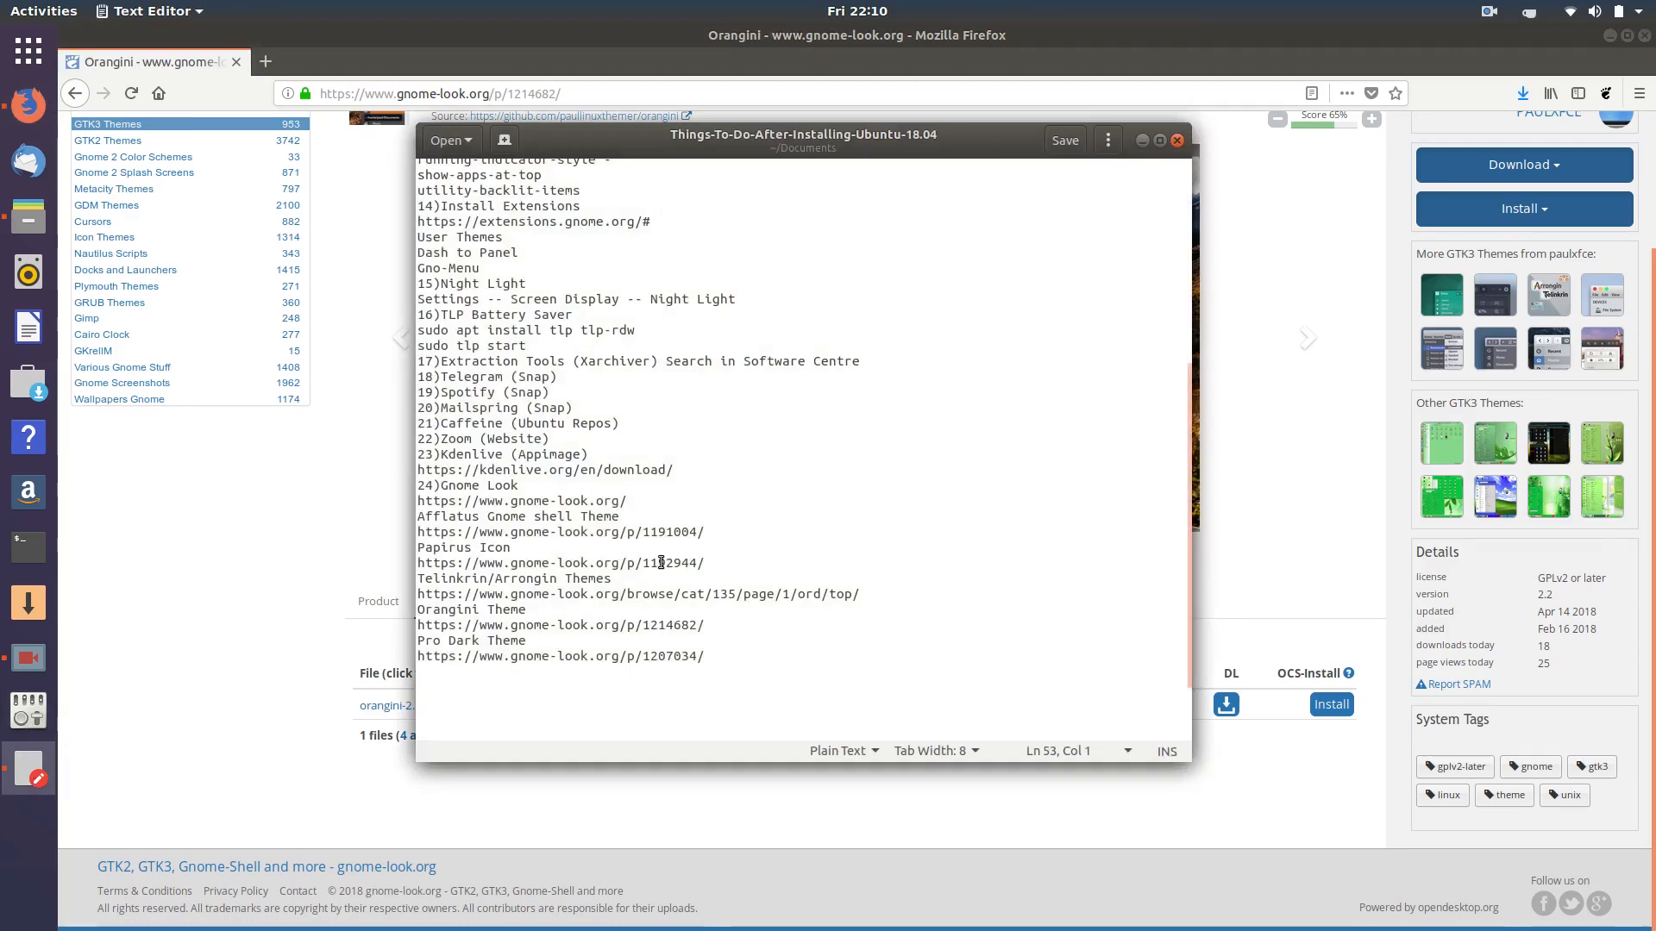
- Copy the Pro Dark Theme link from the notes and load it in Firefox
triple_click(492, 657)
right_click(490, 655)
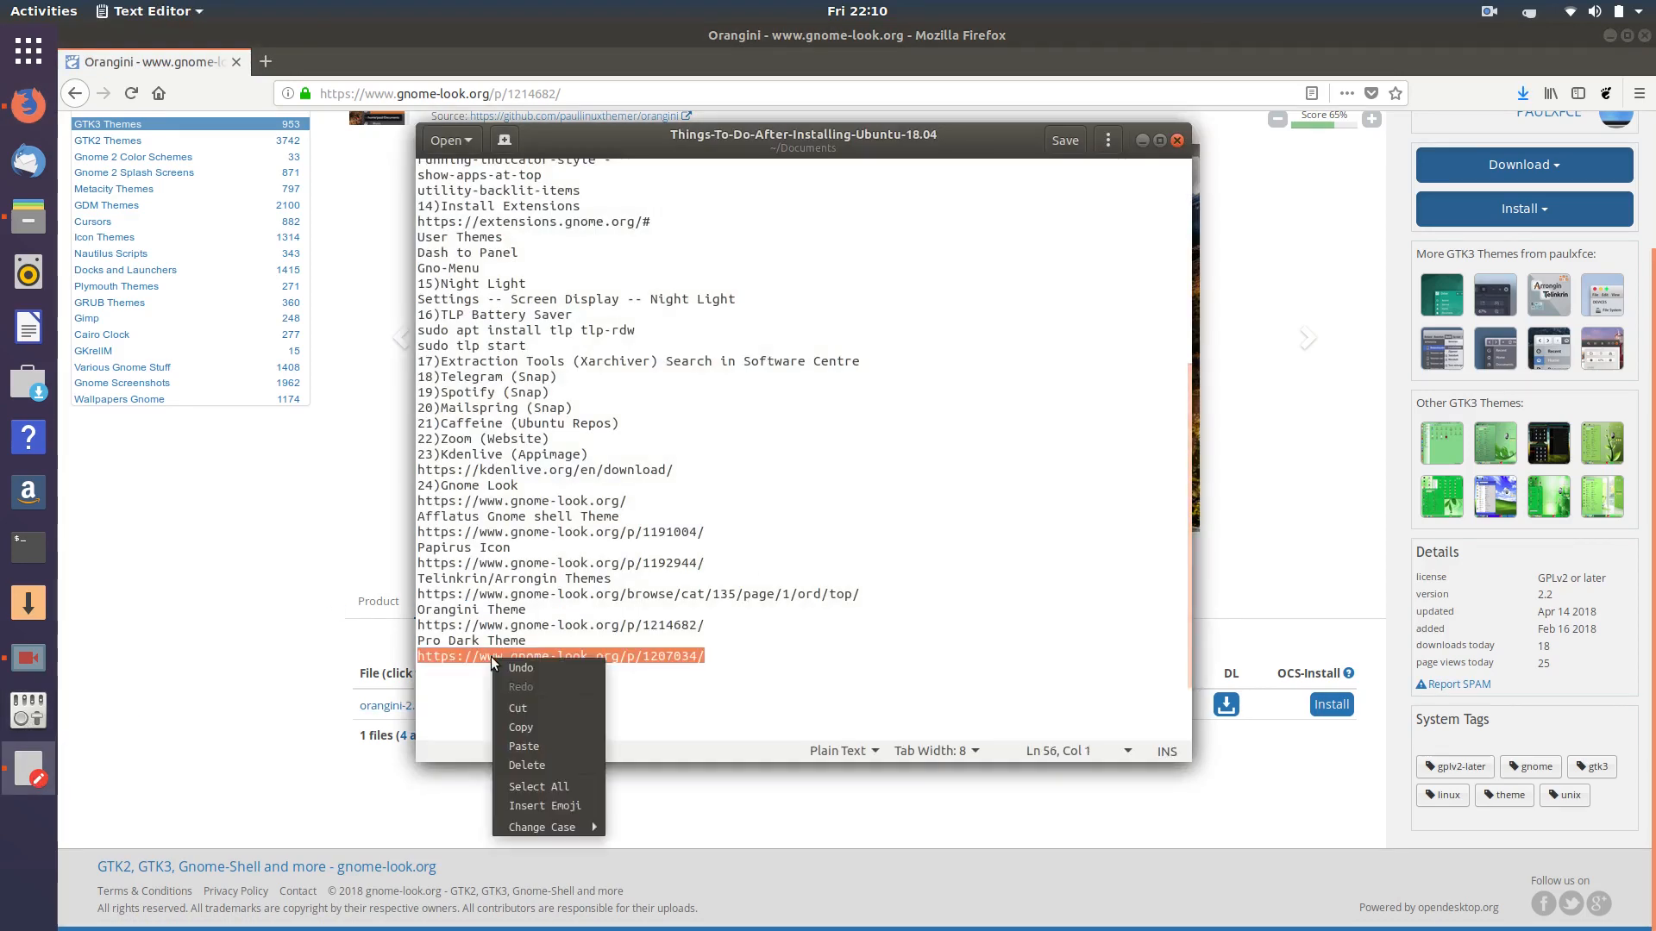
click(538, 727)
click(271, 562)
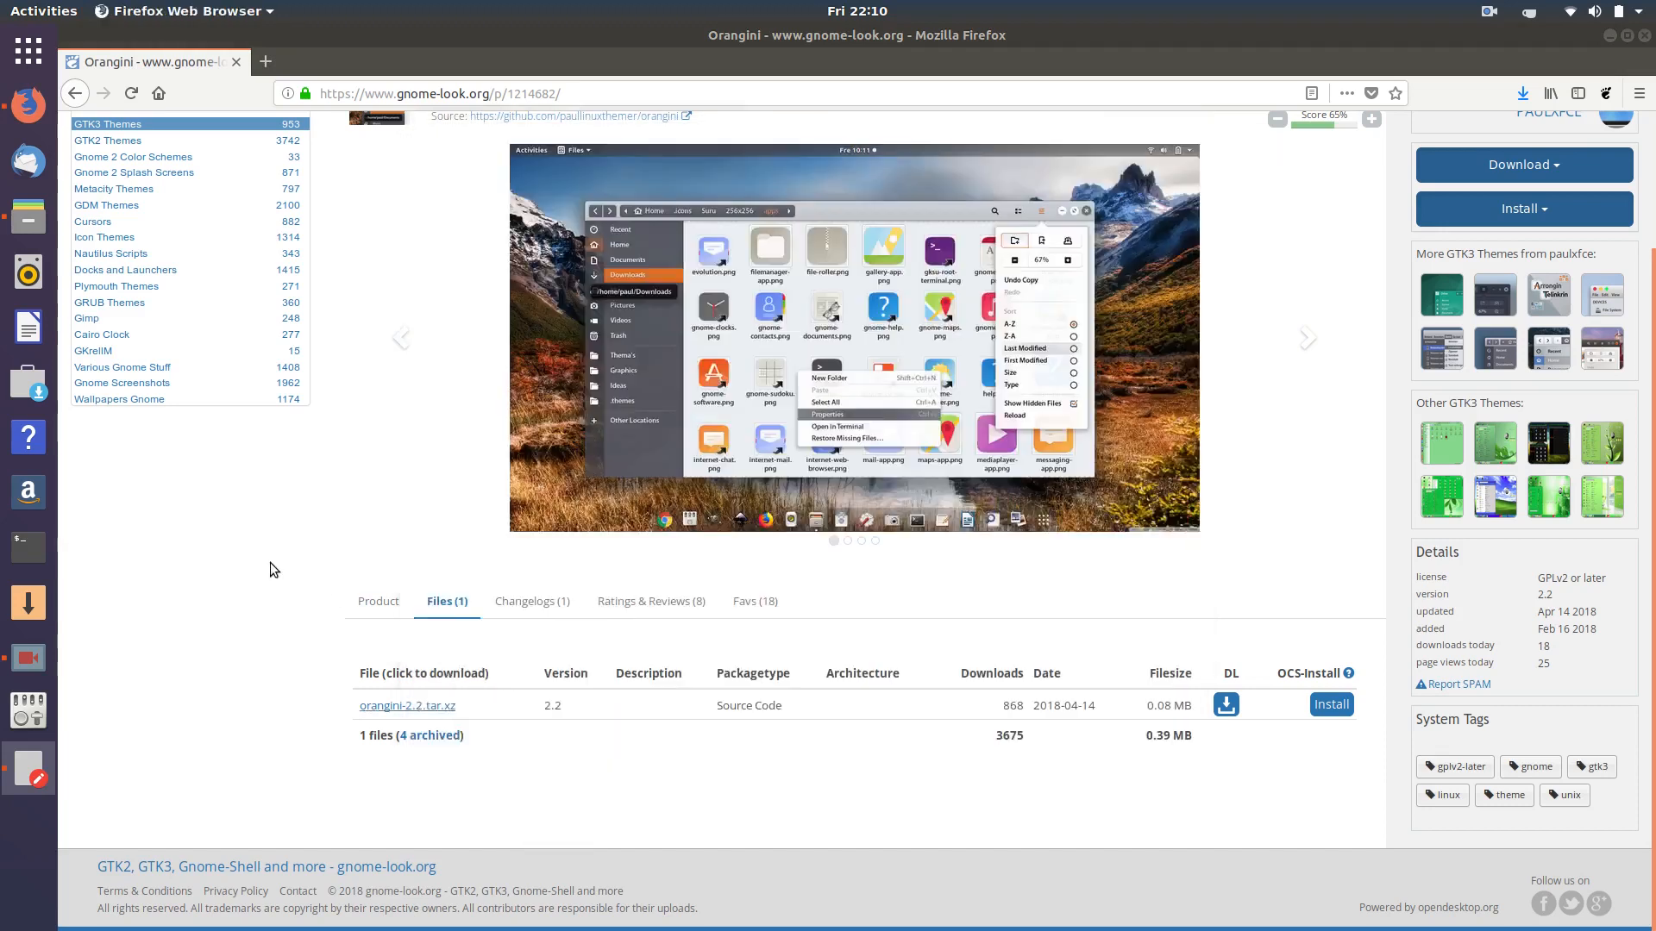
click(487, 92)
right_click(487, 91)
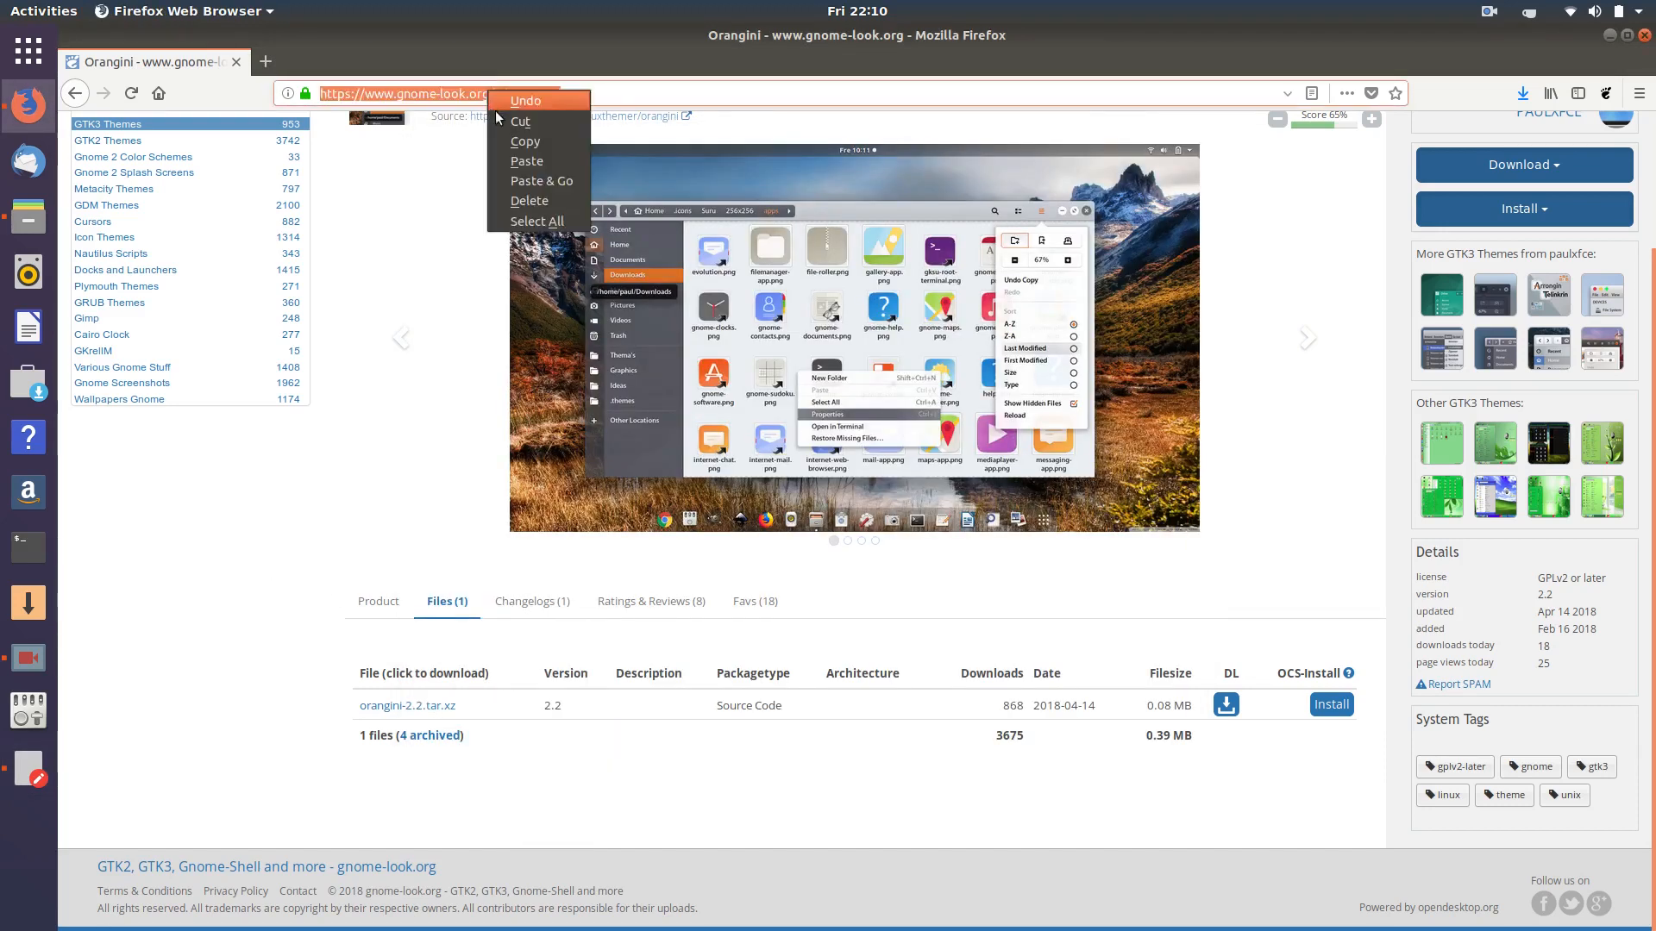
click(543, 179)
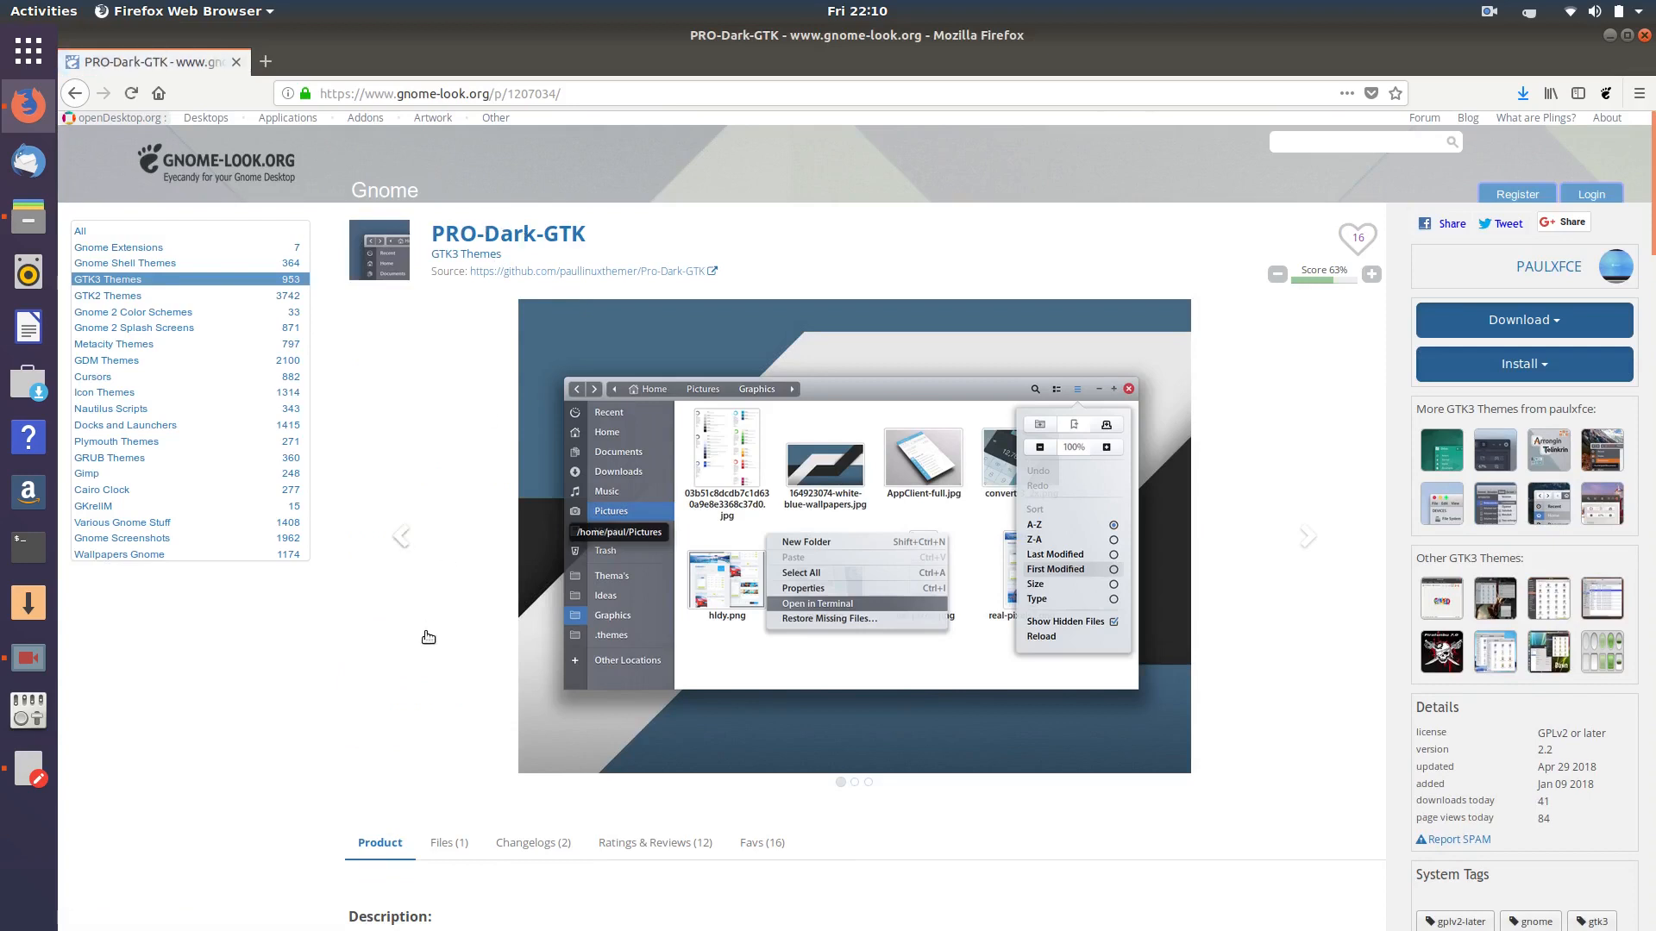
- Save Pro-Dark-GTK.tar.xz from the PRO-Dark-GTK page's Files tab
click(441, 845)
scroll(412, 627, down, 3)
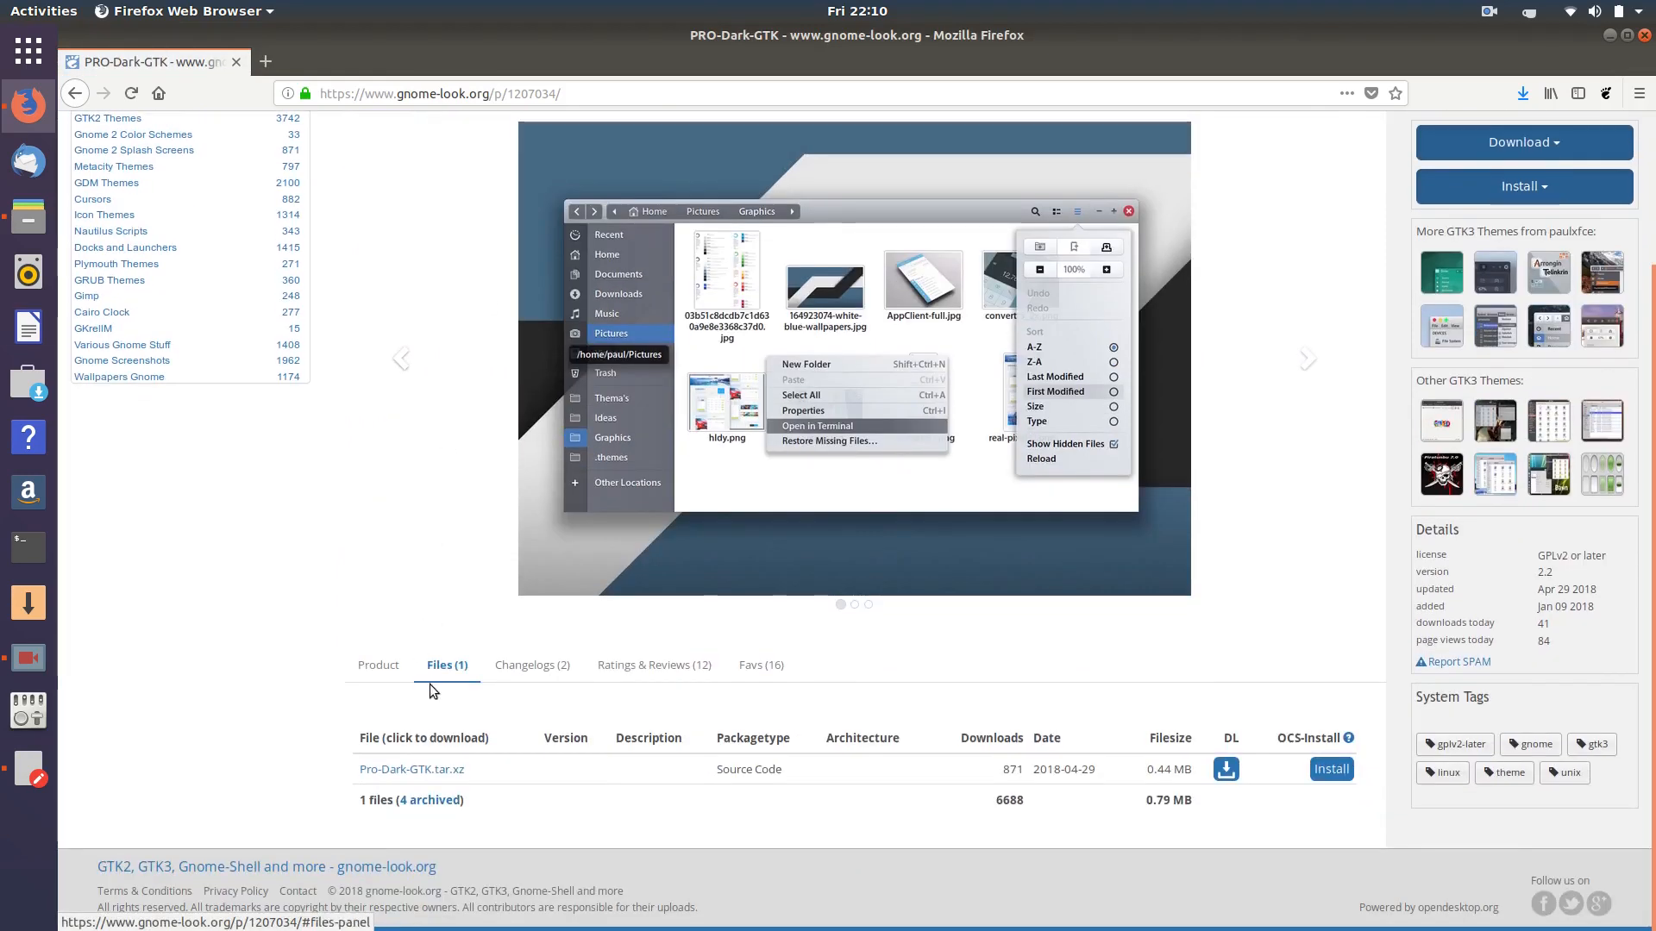
click(423, 770)
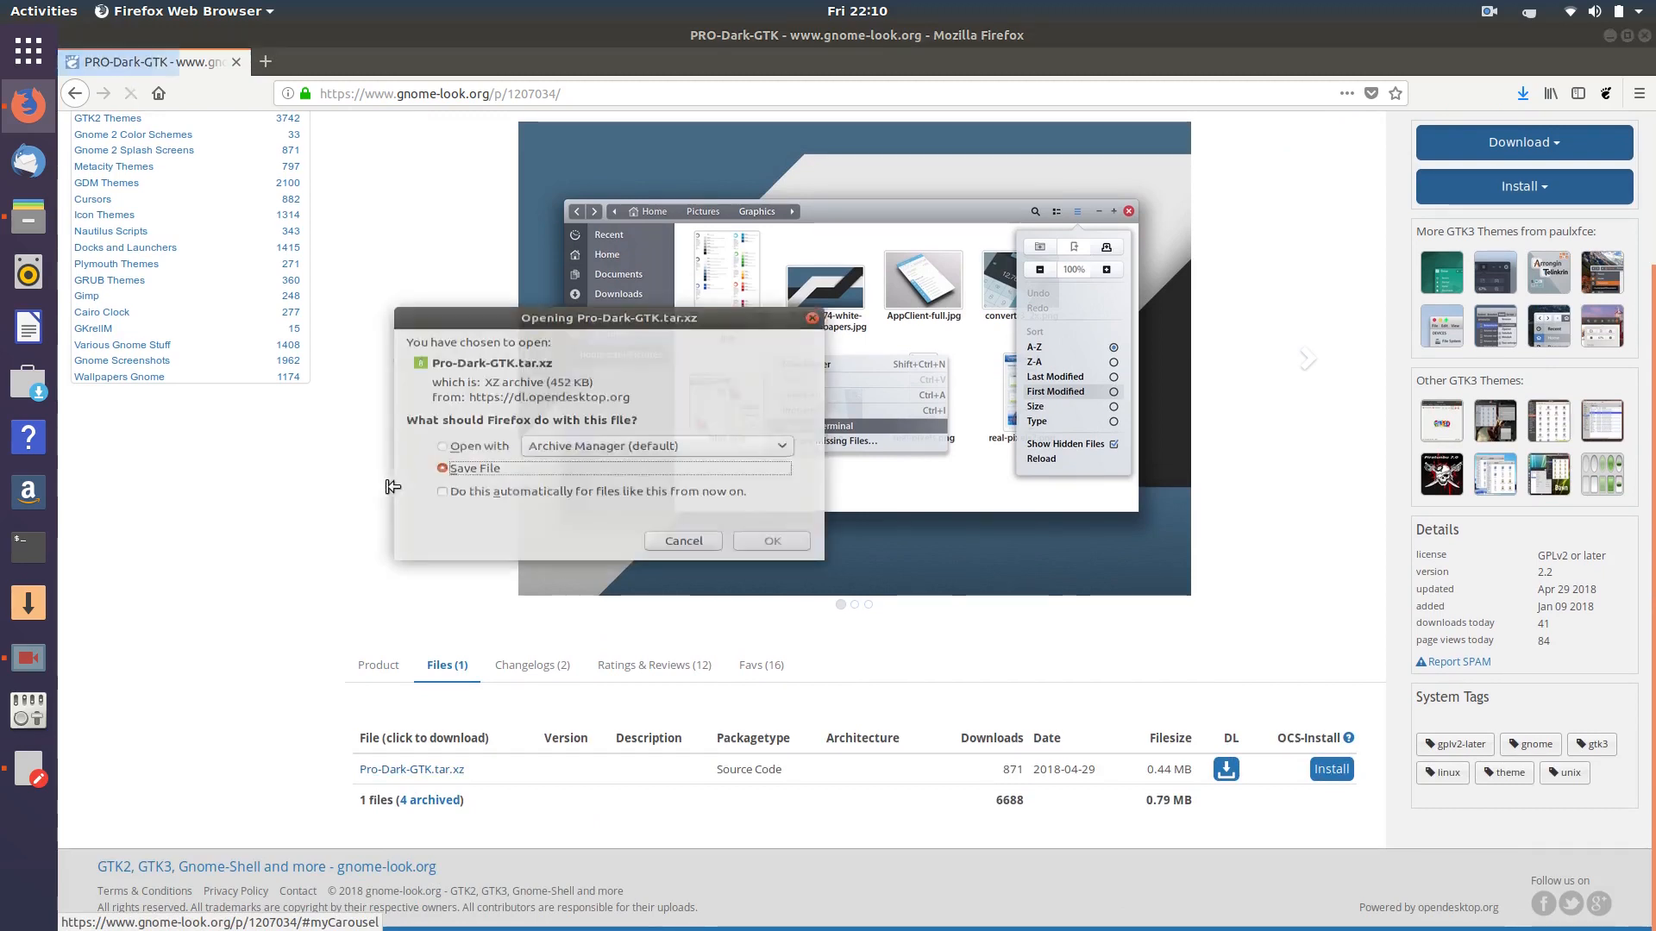
click(461, 472)
click(753, 556)
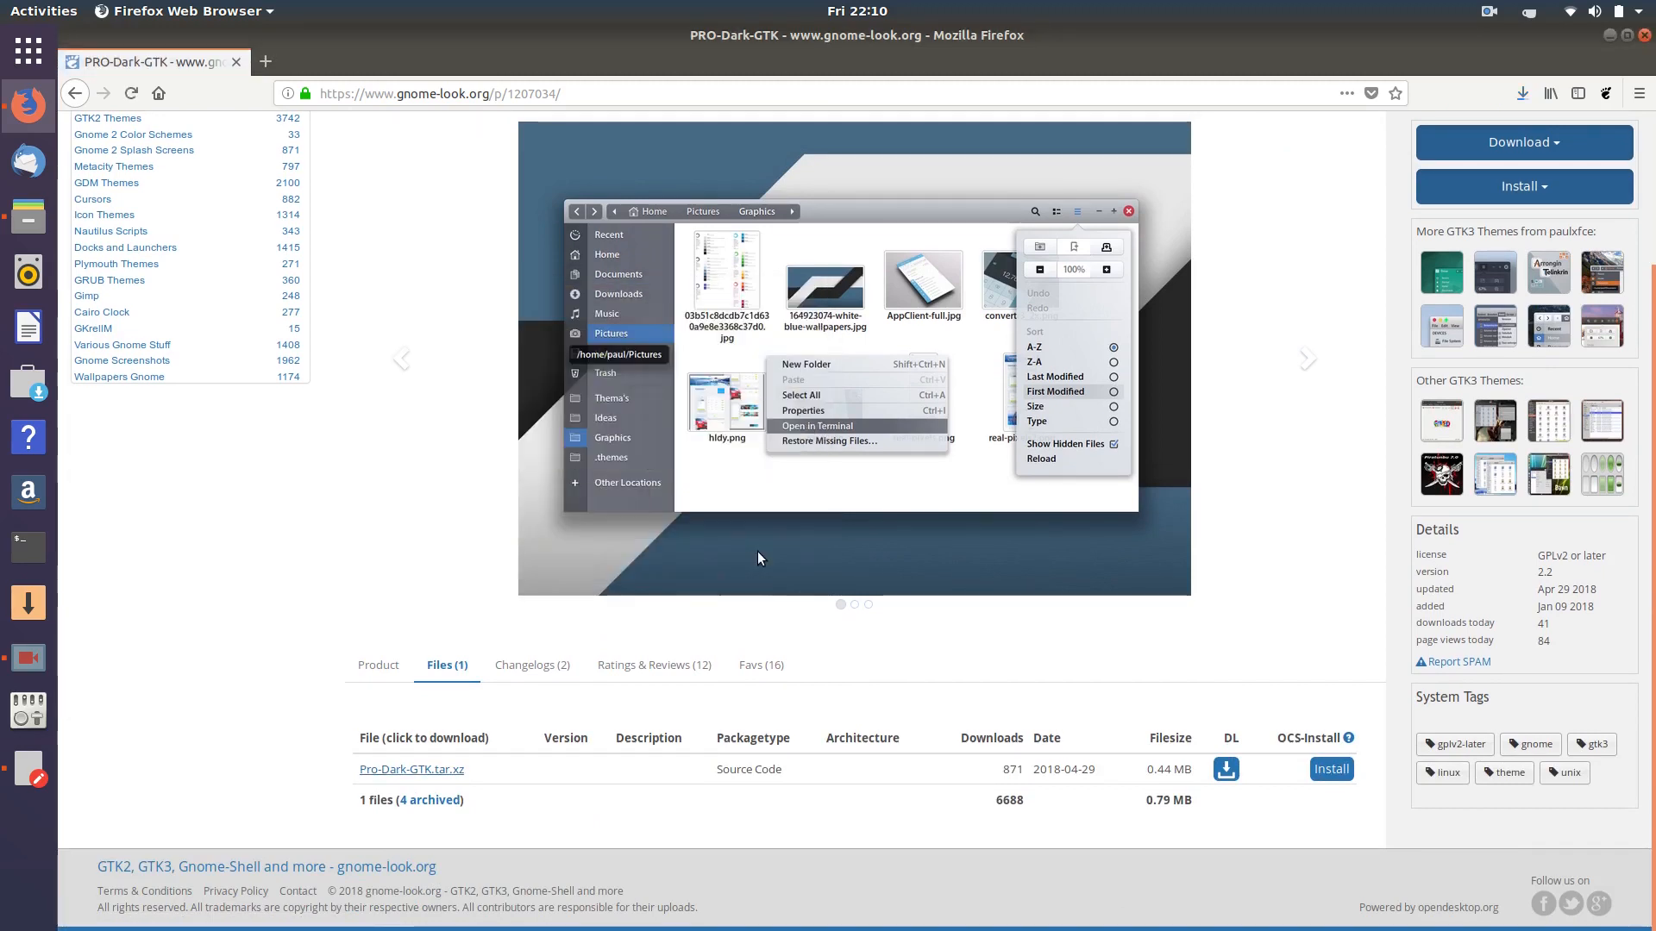
click(29, 216)
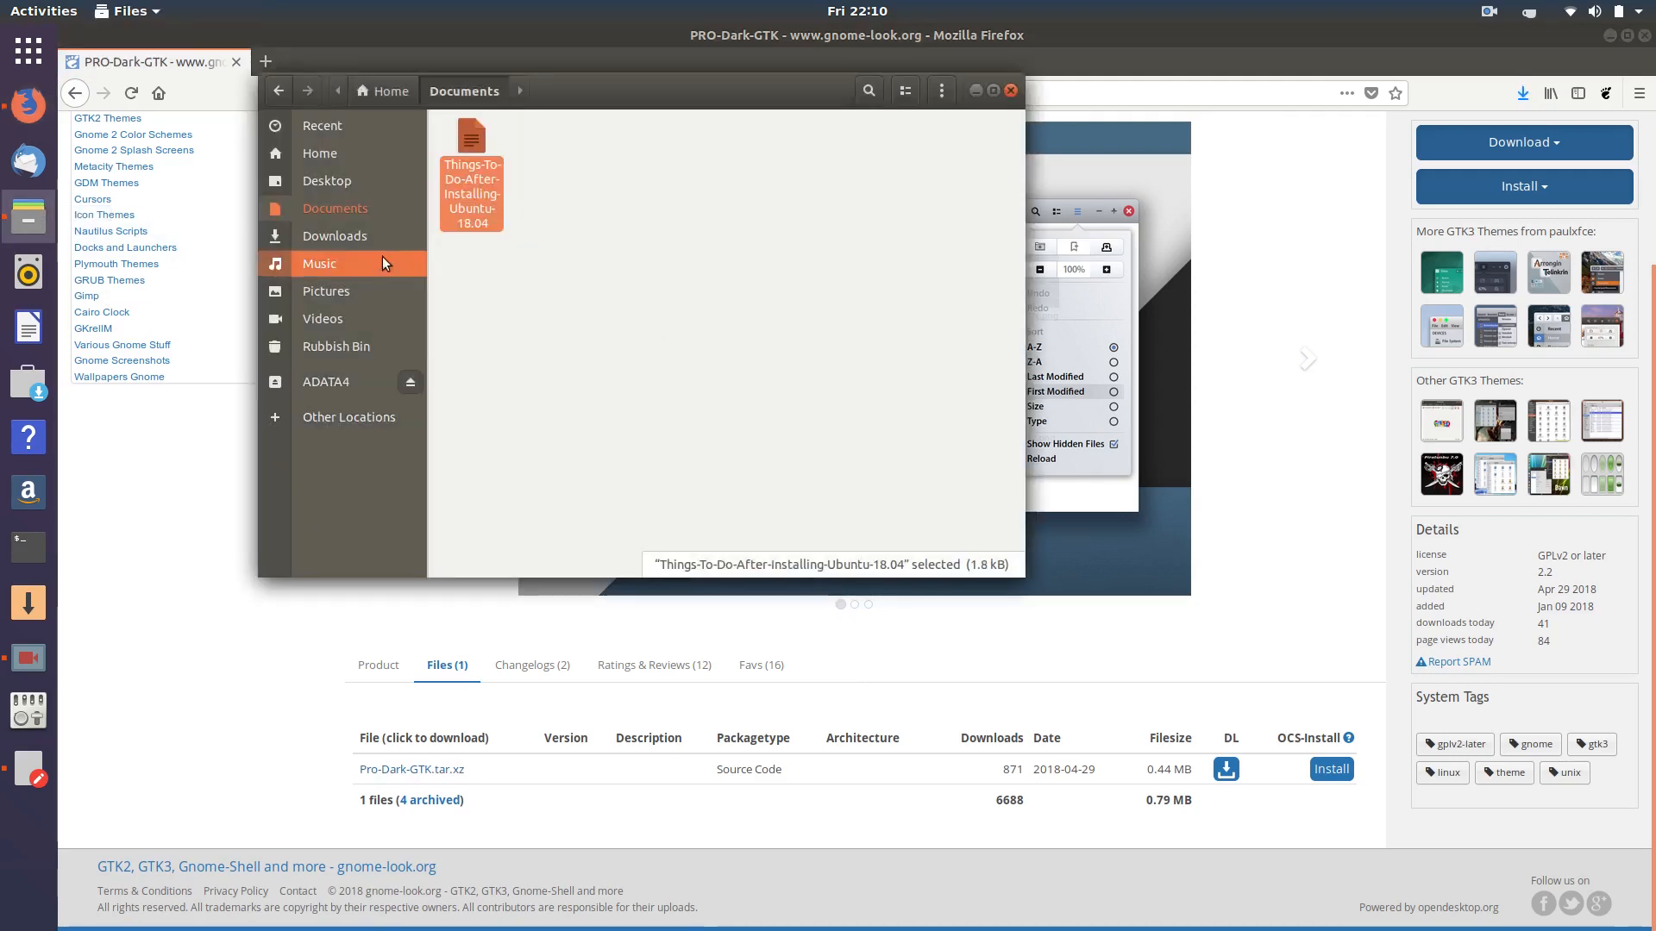
- Cut the four downloaded theme archives from the Downloads folder
click(337, 236)
click(1523, 92)
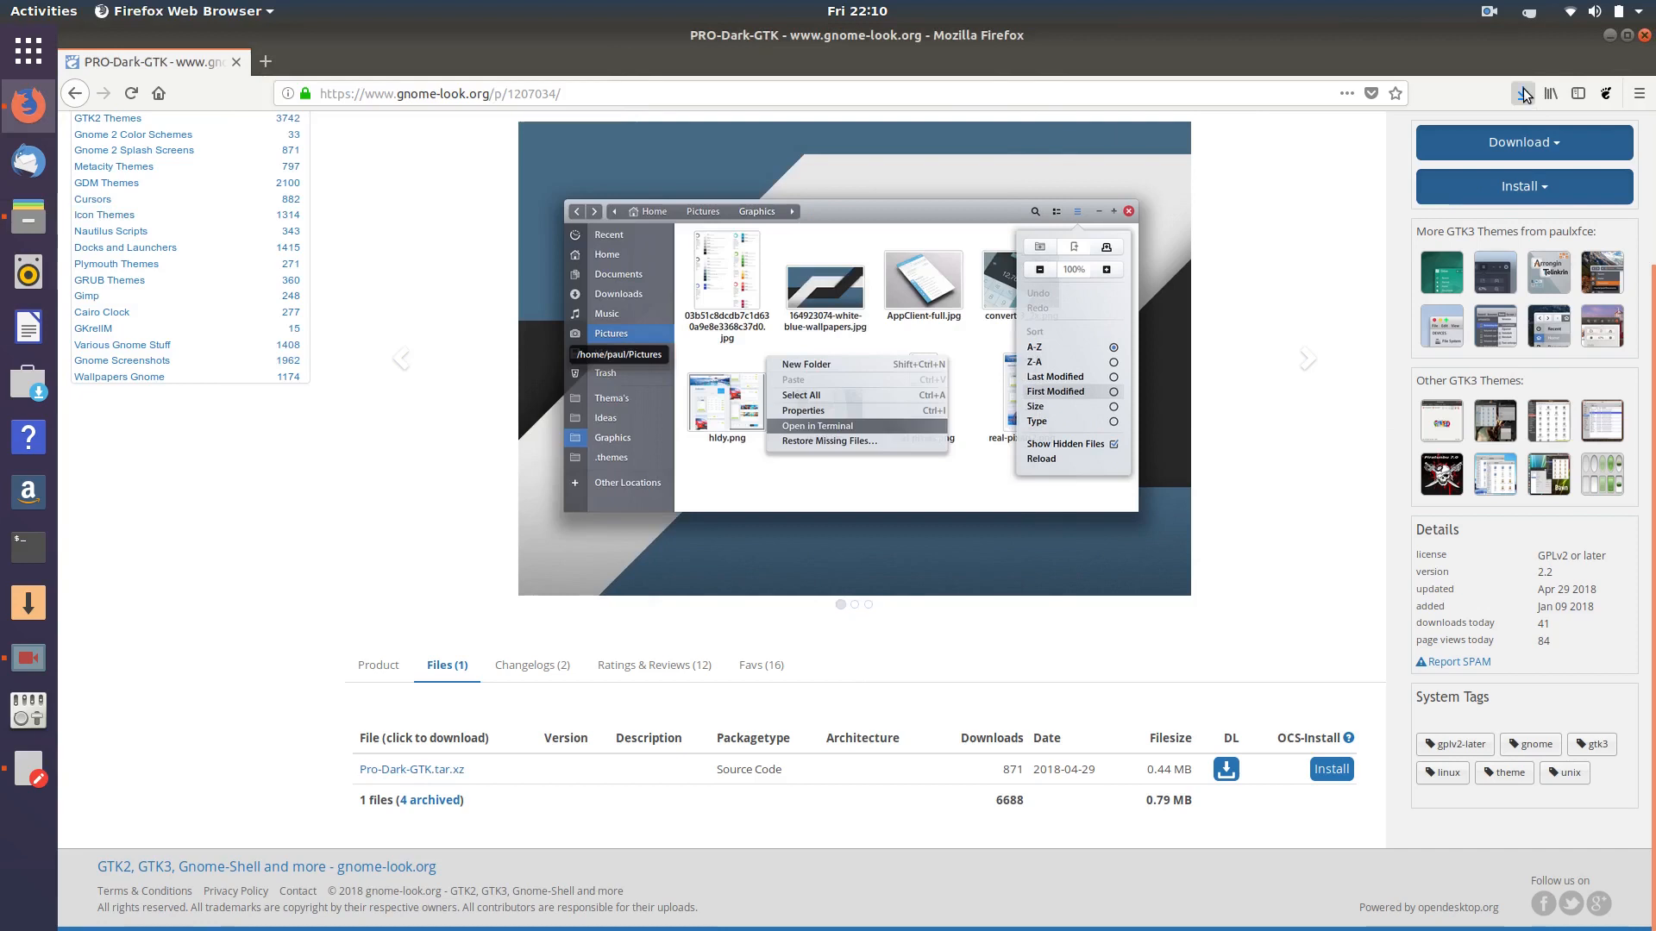
click(1523, 92)
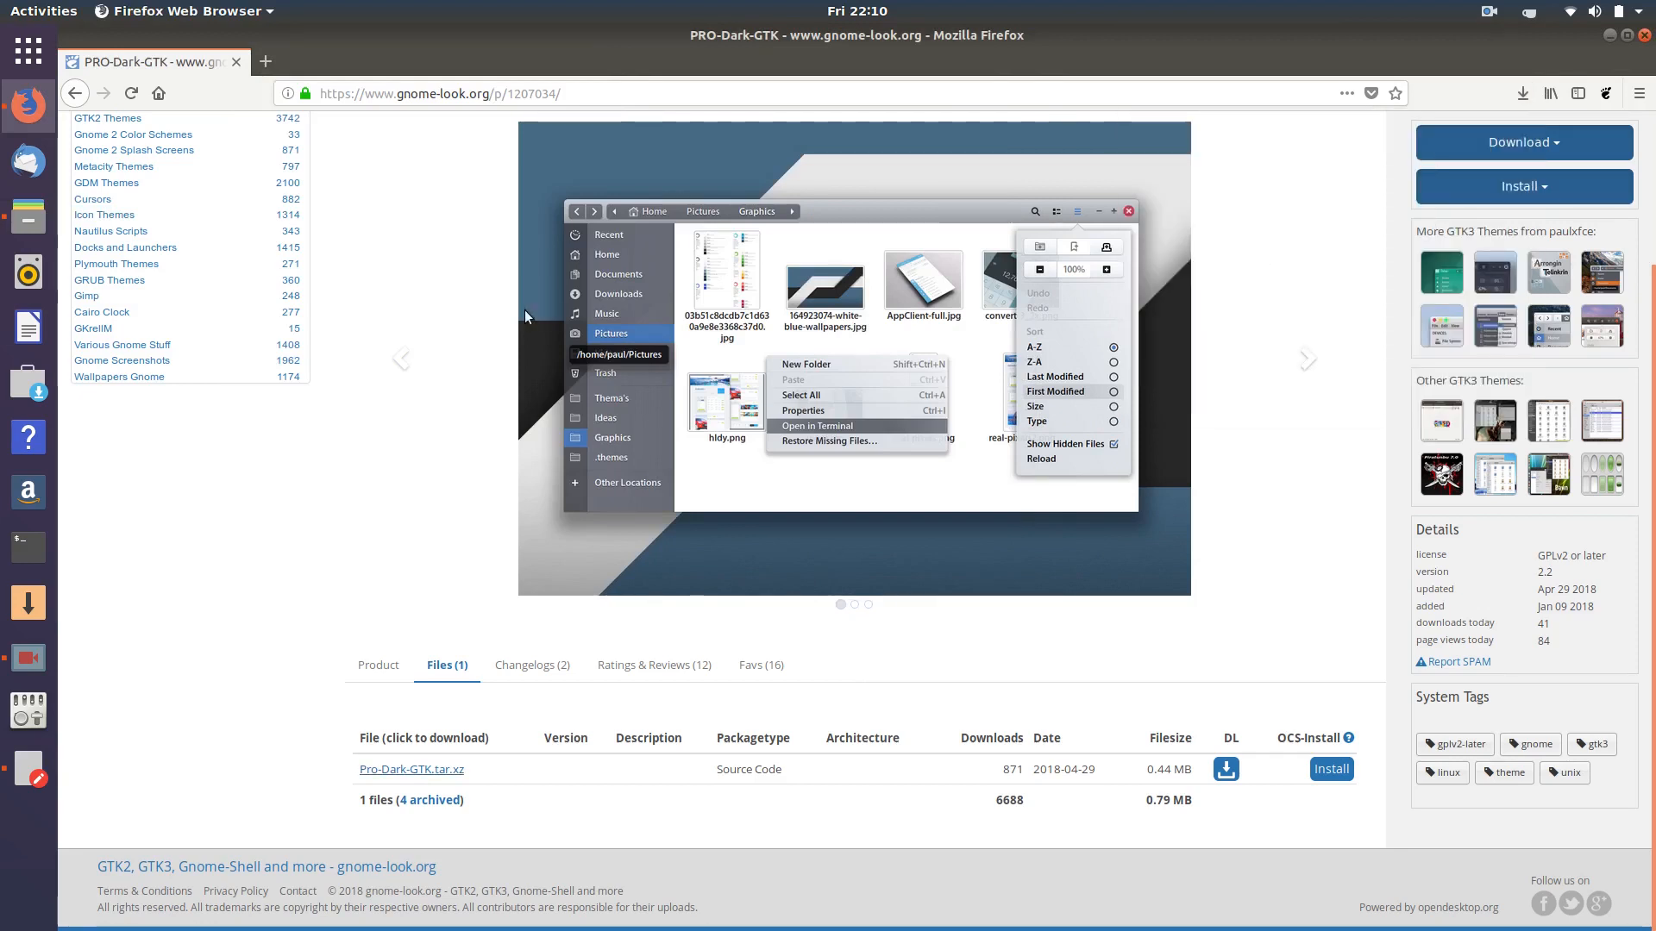
click(28, 216)
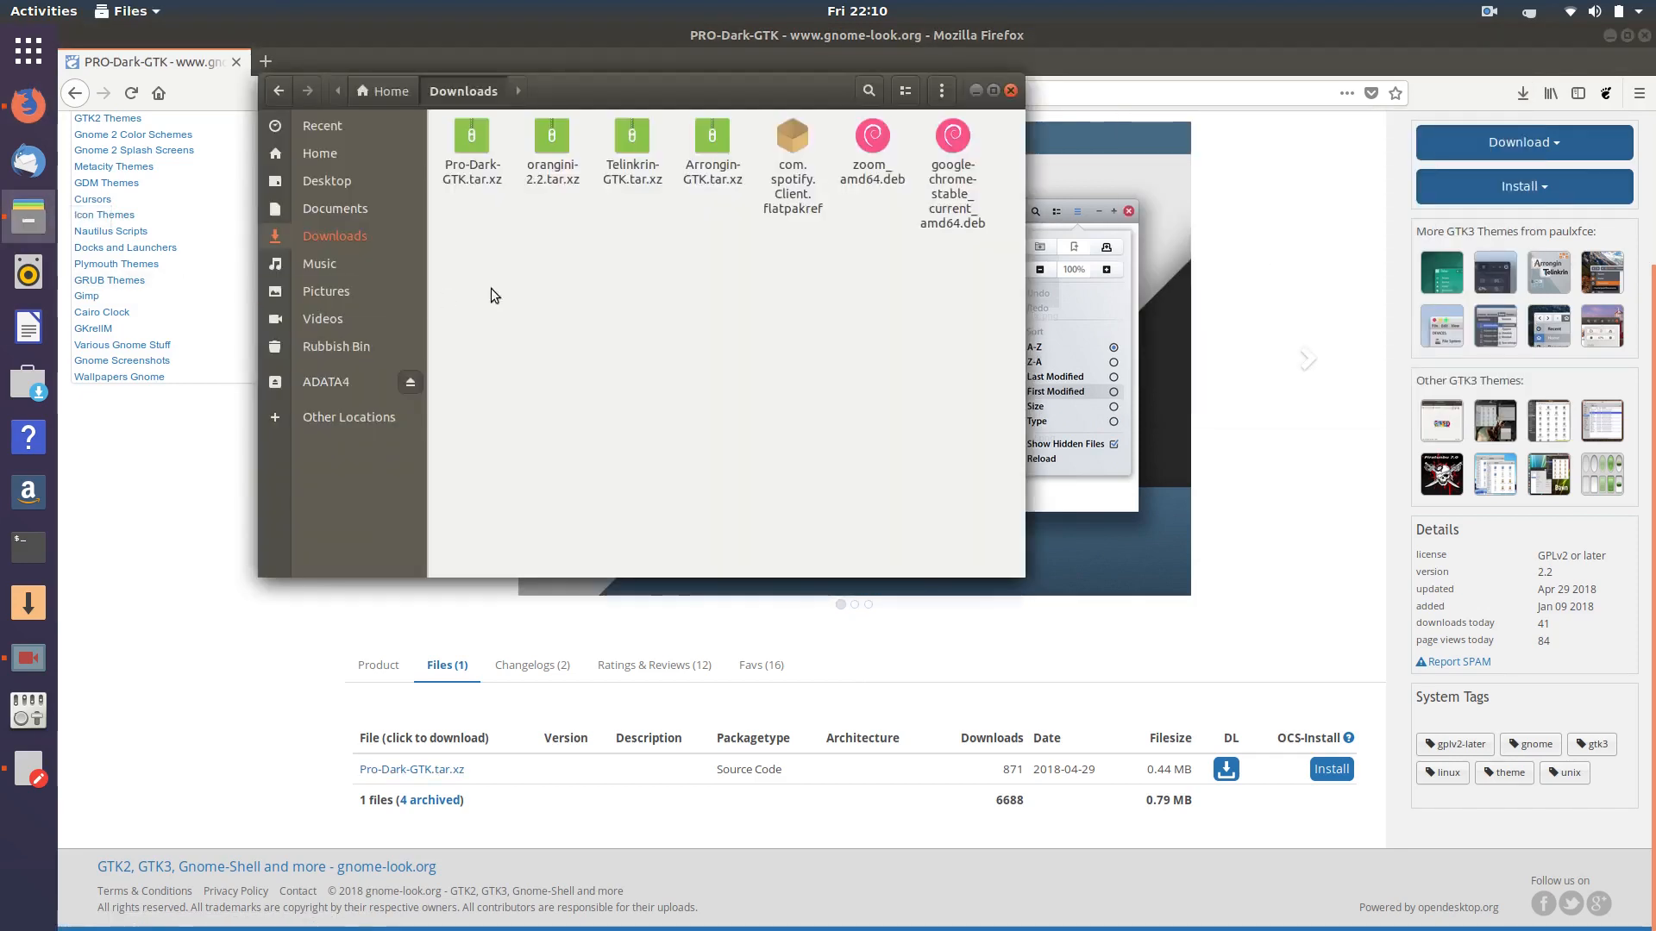
drag(681, 184, 455, 125)
right_click(471, 138)
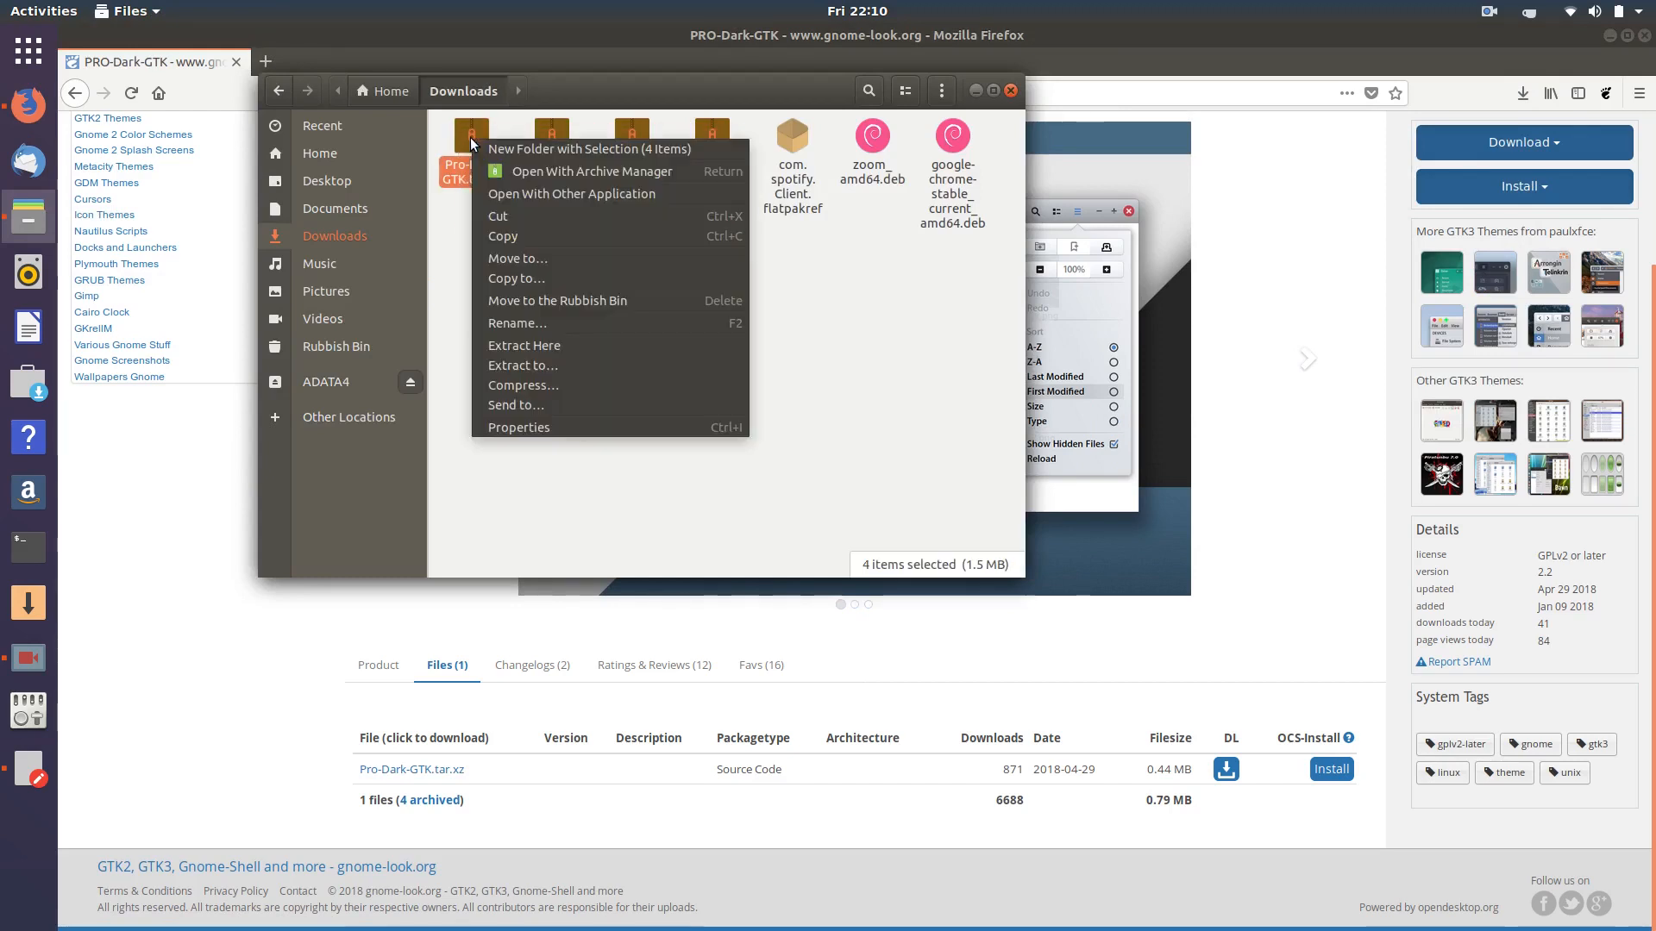
click(496, 214)
- Show hidden files in Home and paste the archives into the .themes folder
click(321, 153)
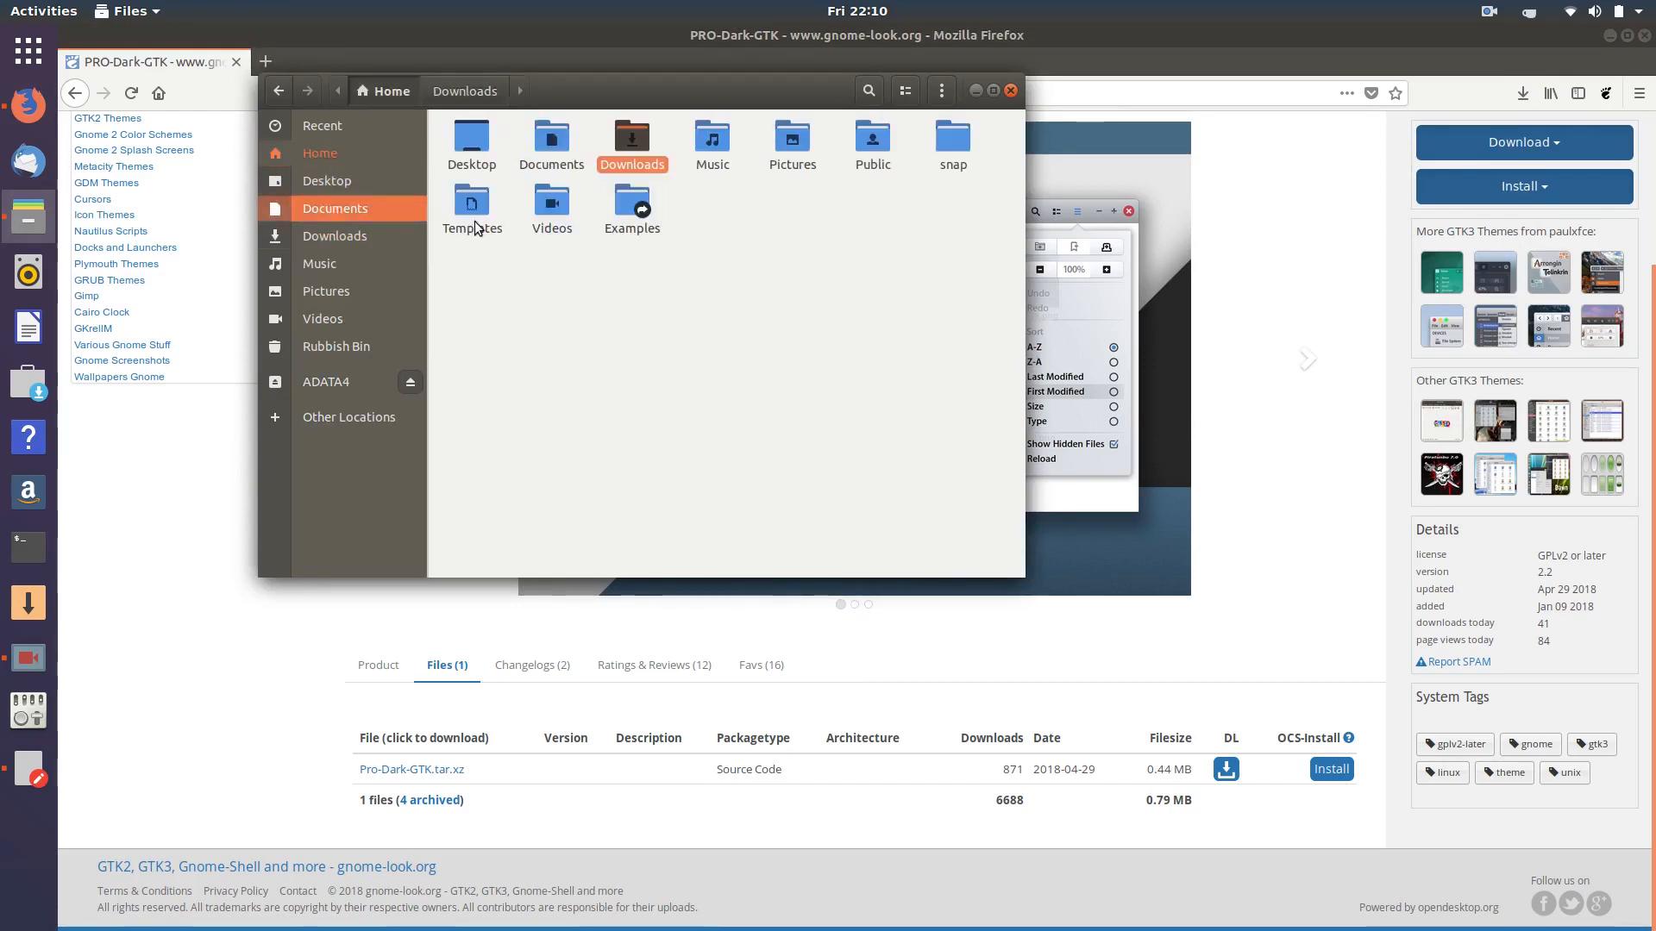
click(935, 90)
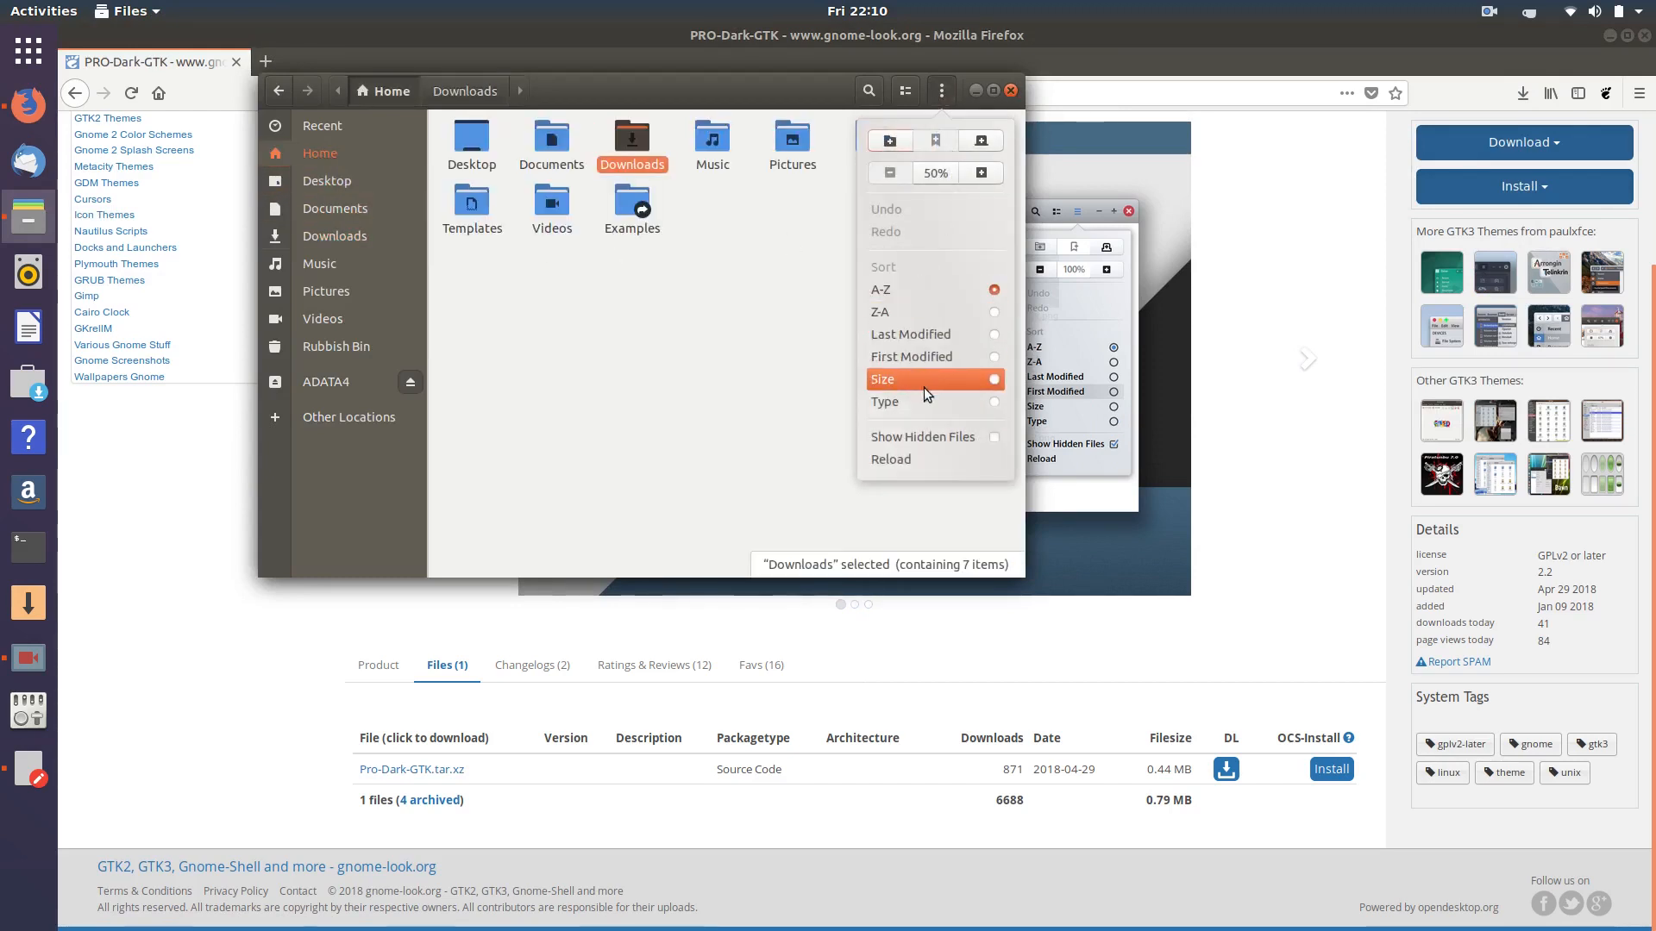
click(948, 437)
click(765, 443)
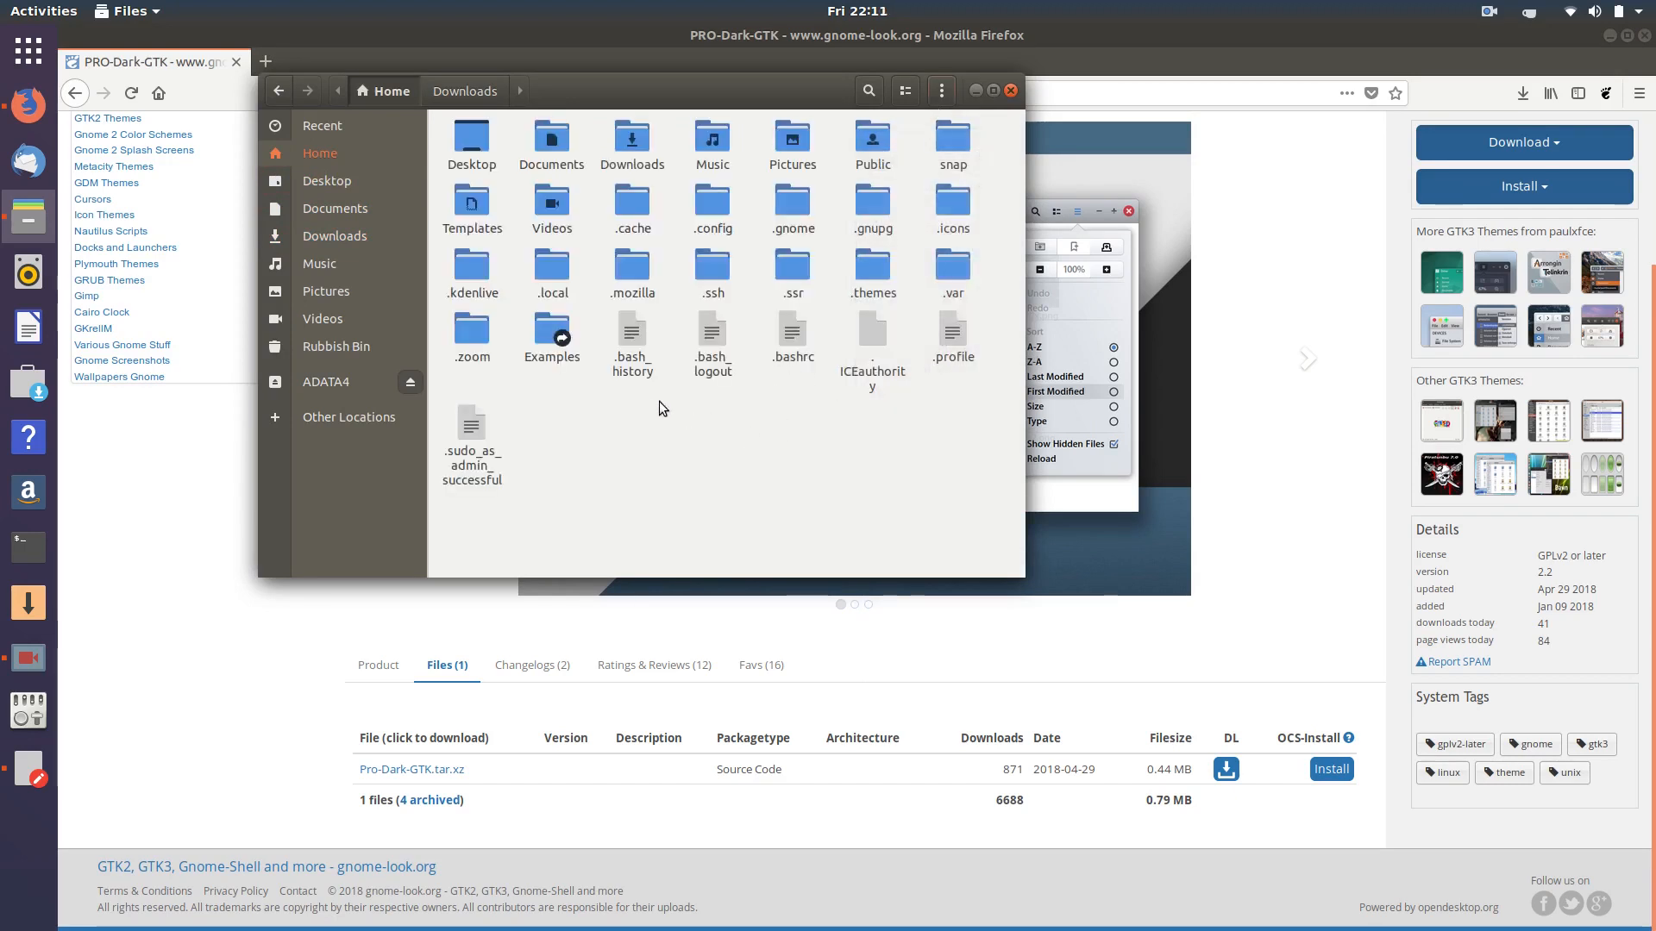
double_click(870, 270)
right_click(631, 252)
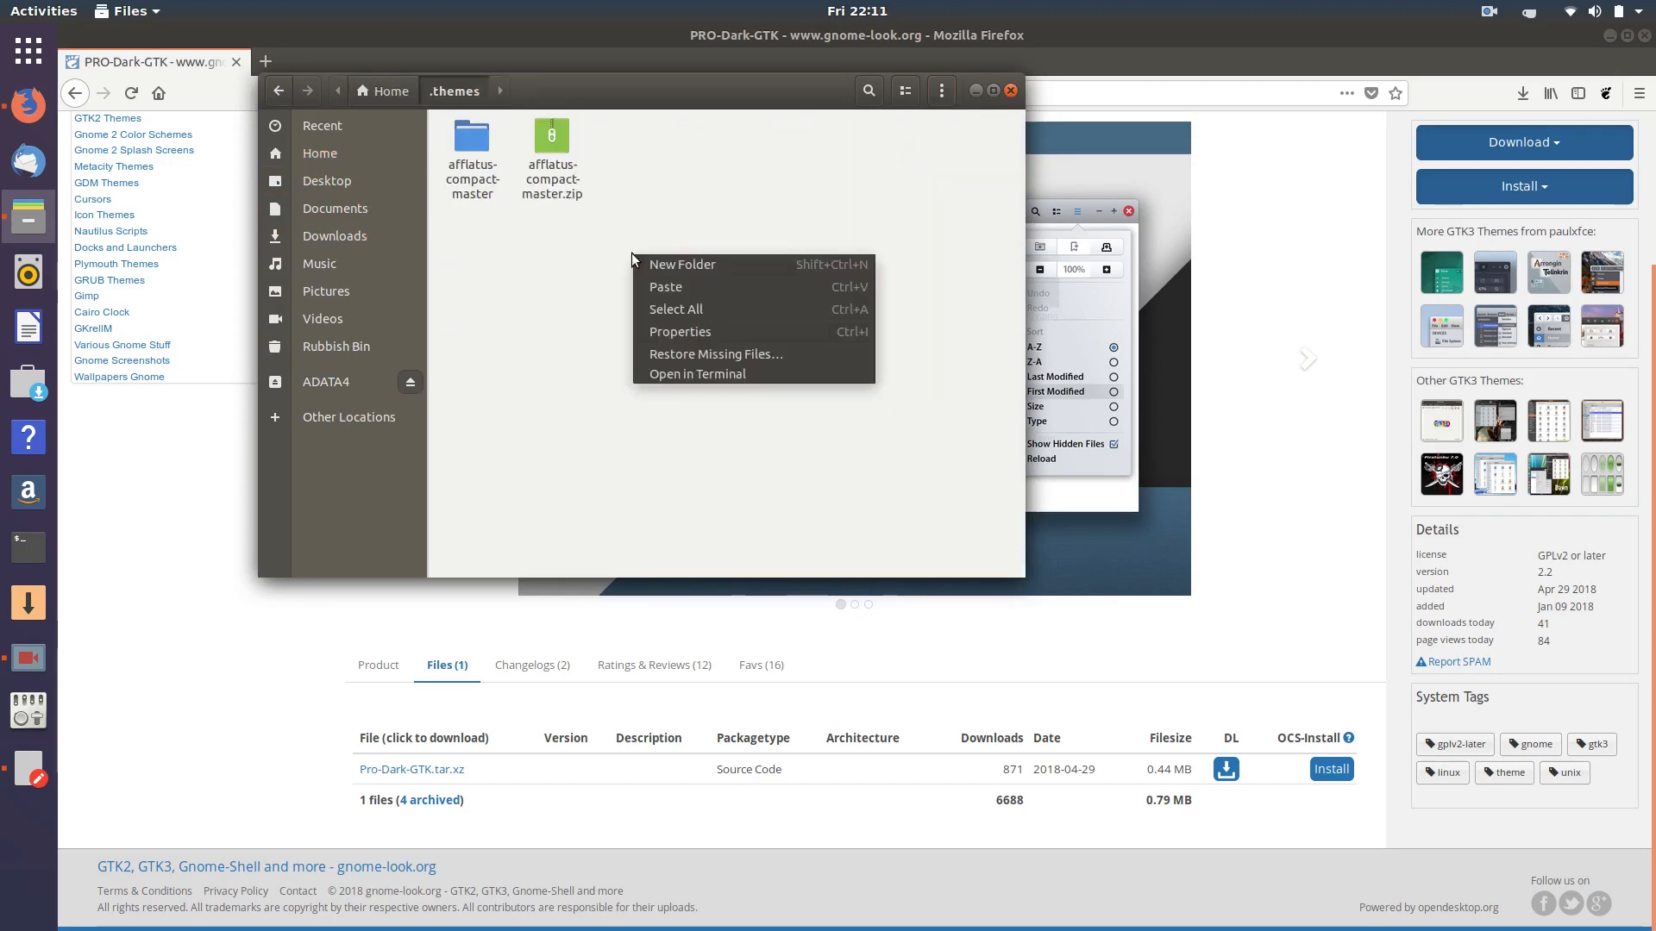
click(679, 288)
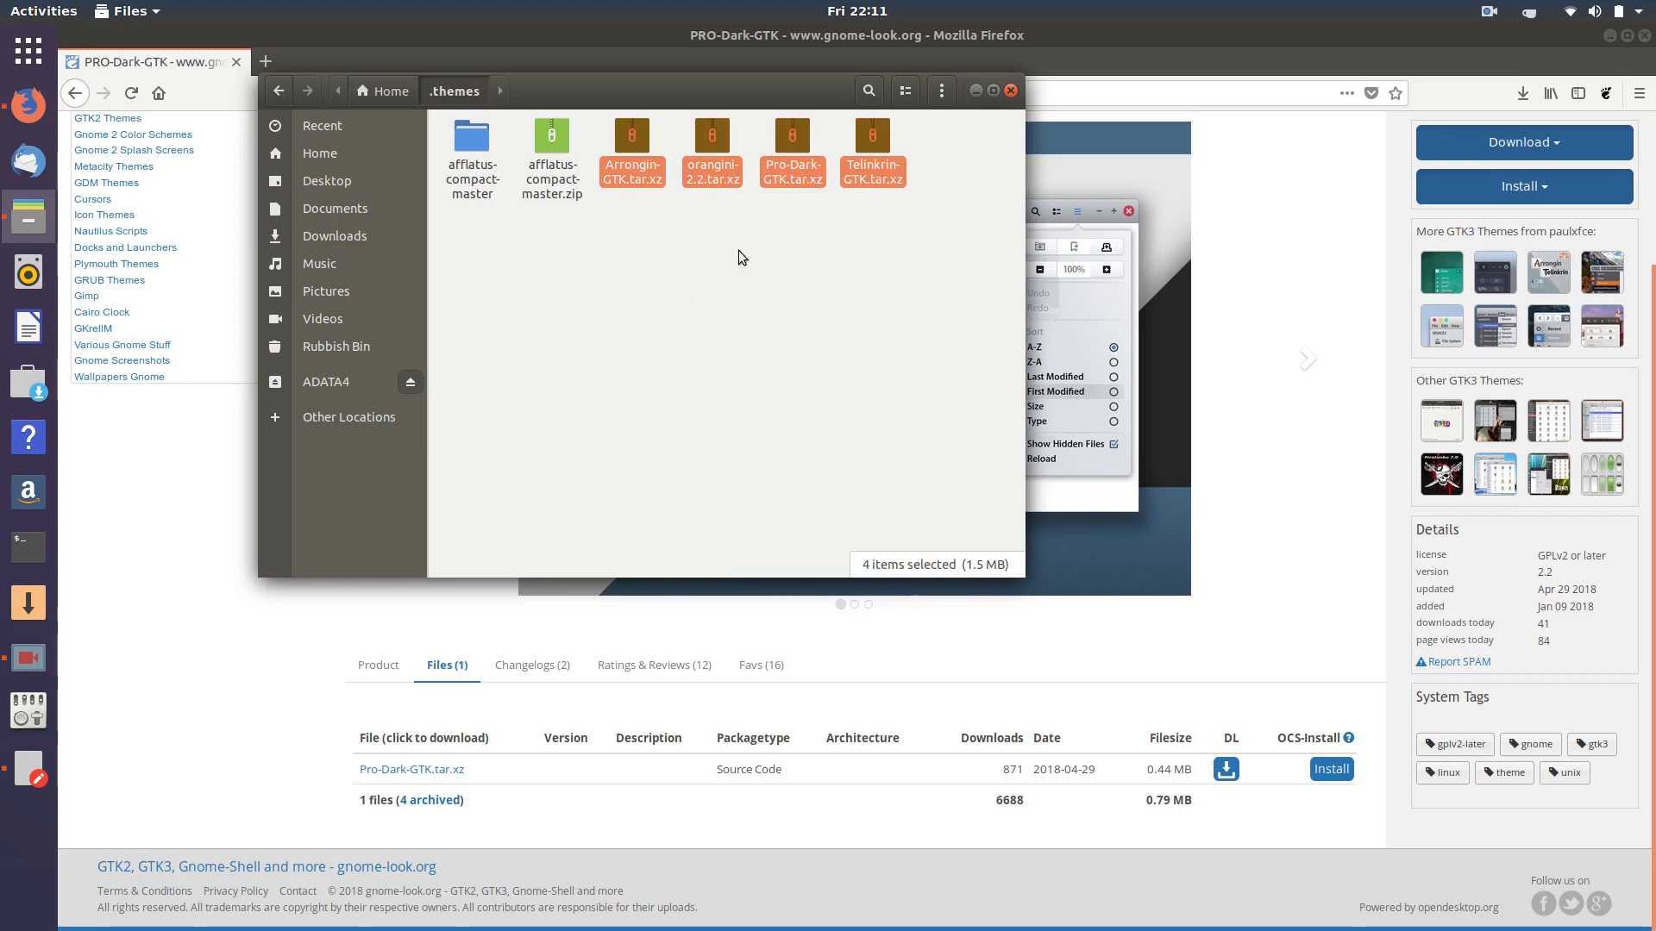
- Extract the four archives into Arrongin-GTK, orangini-2.2, Pro-Dark-GTK and Telinkrin-GTK folders
right_click(797, 128)
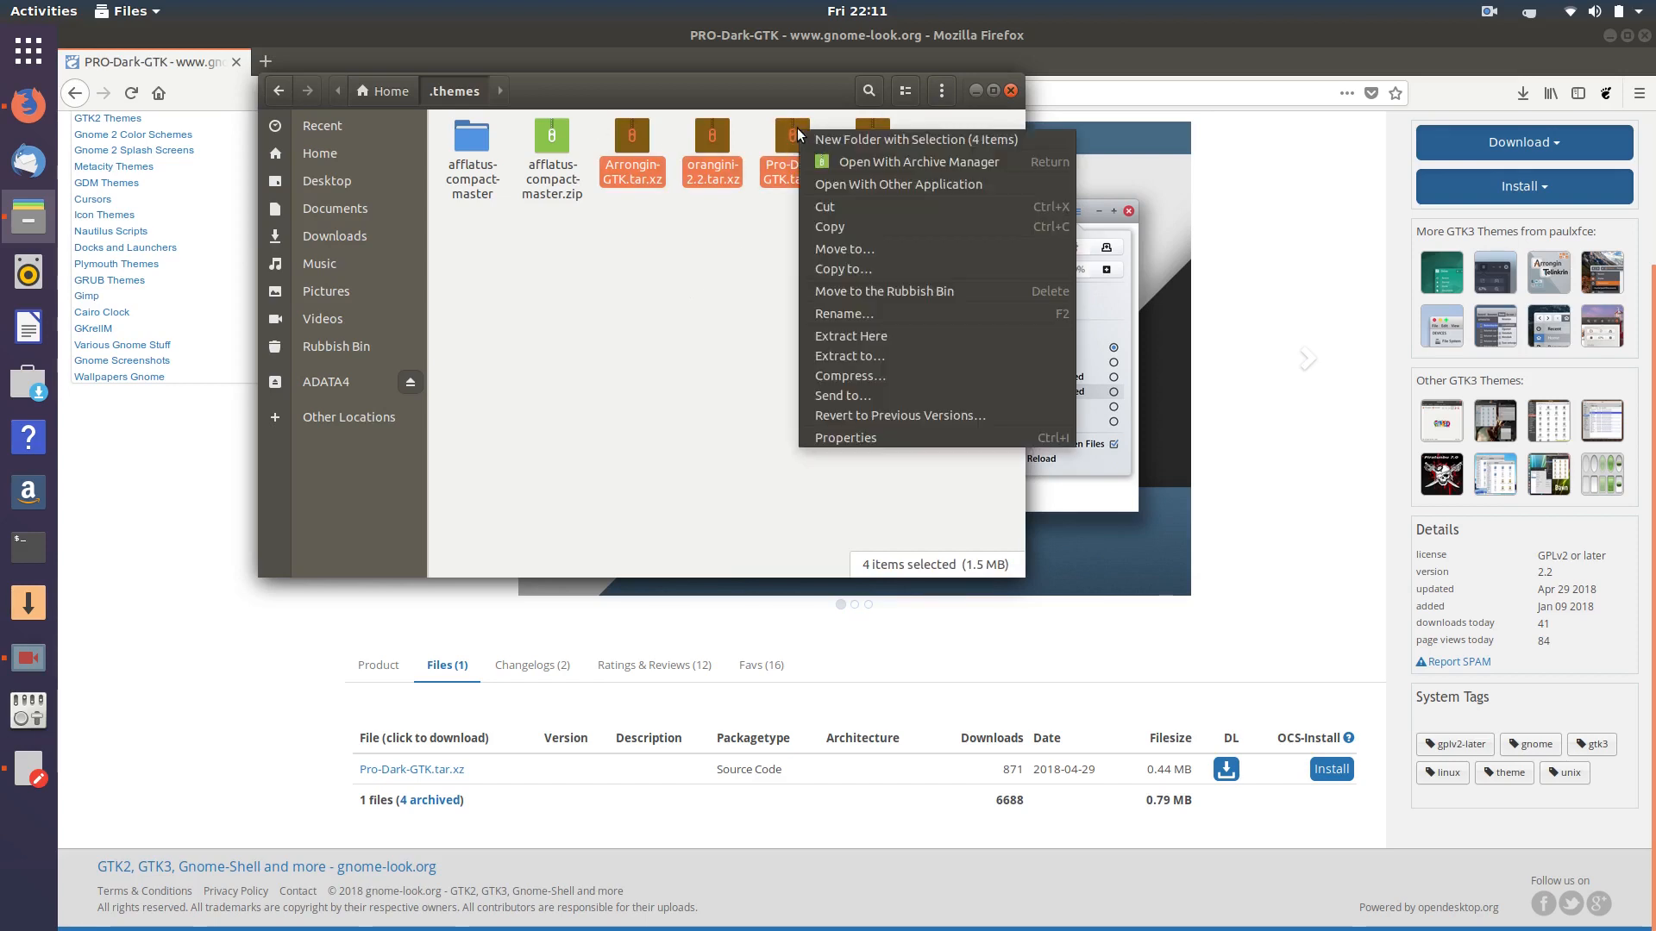
click(836, 336)
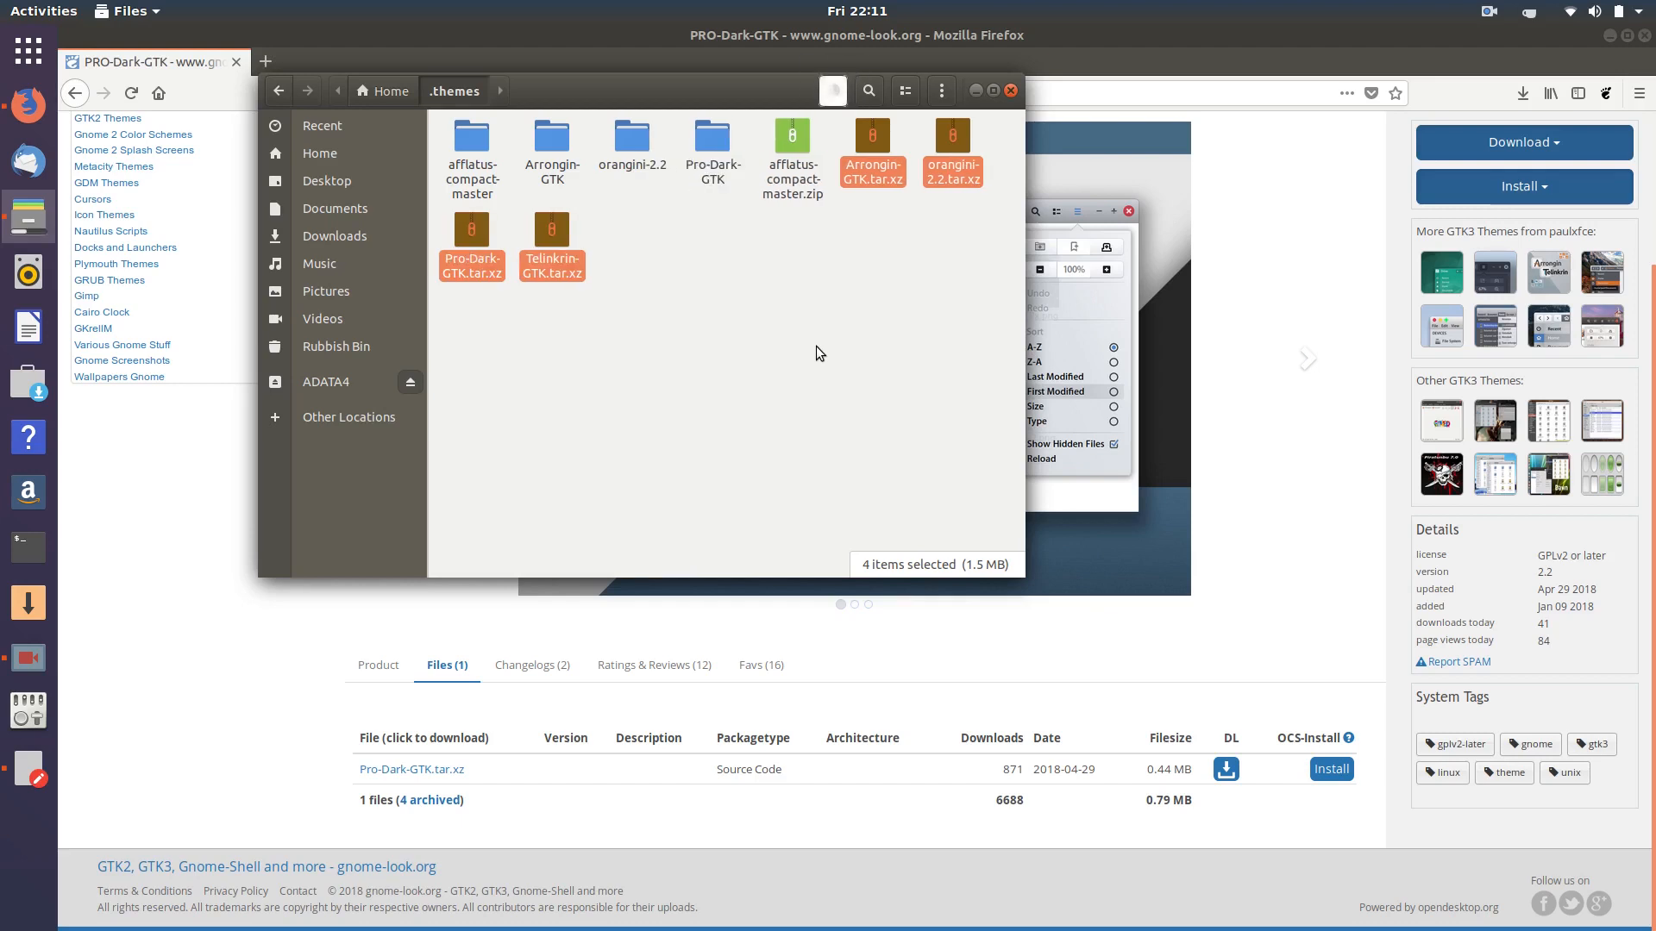
click(834, 384)
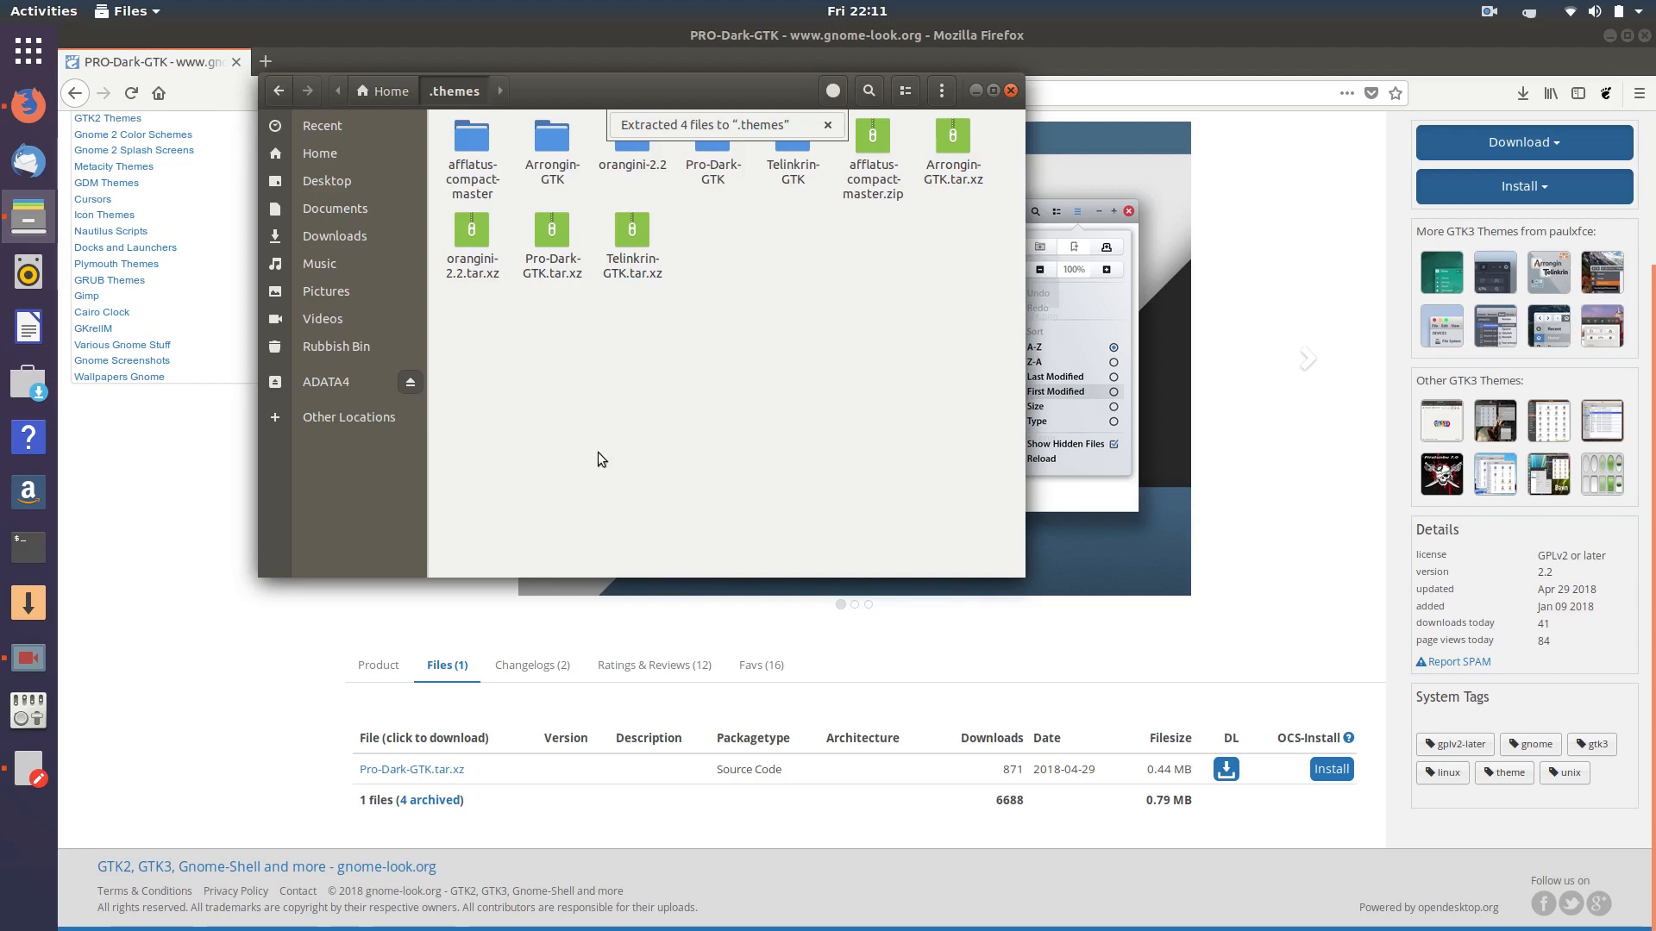
- Launch Tweaks and check the Applications theme list, keeping Ambiance
click(29, 709)
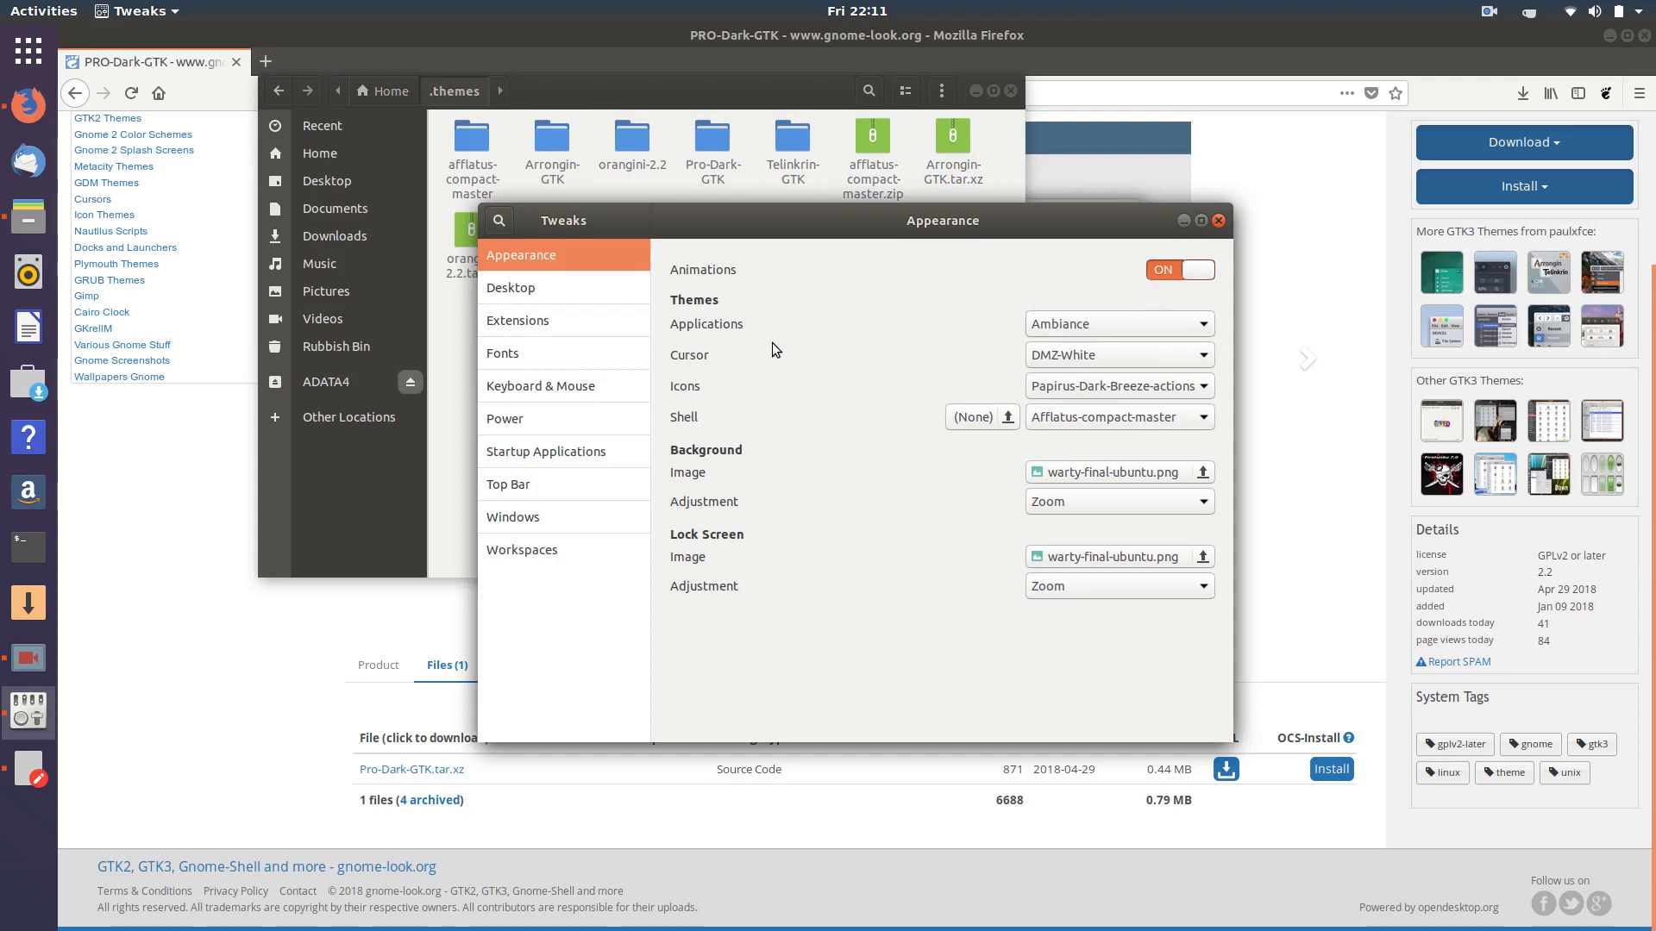
click(1168, 320)
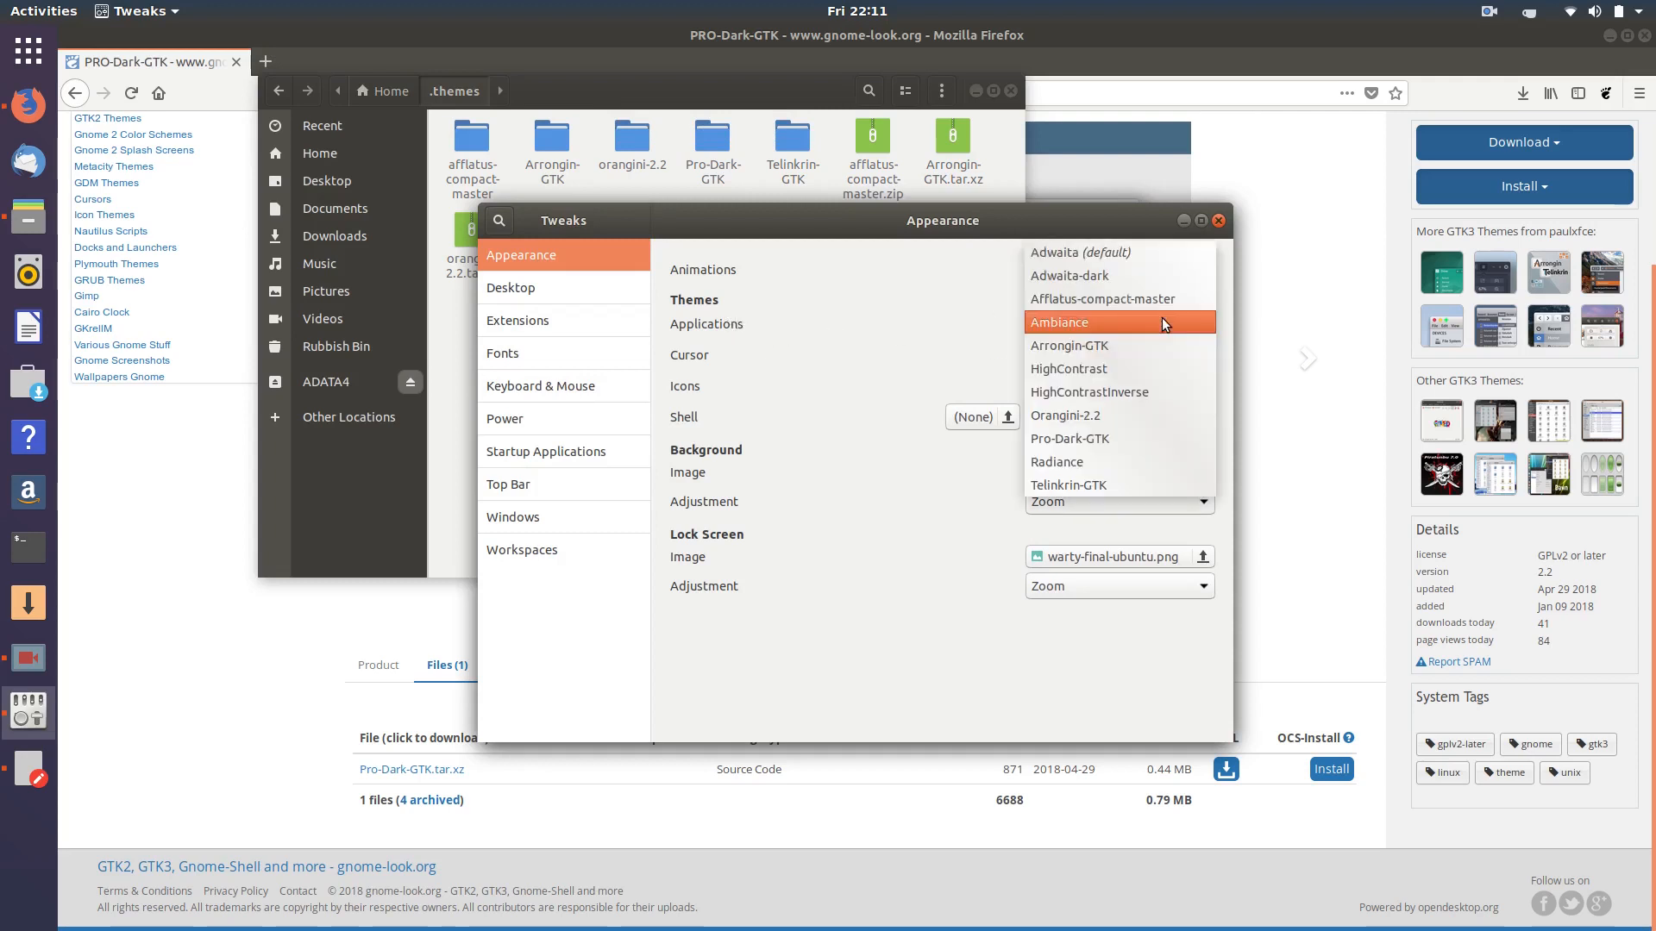
click(1161, 321)
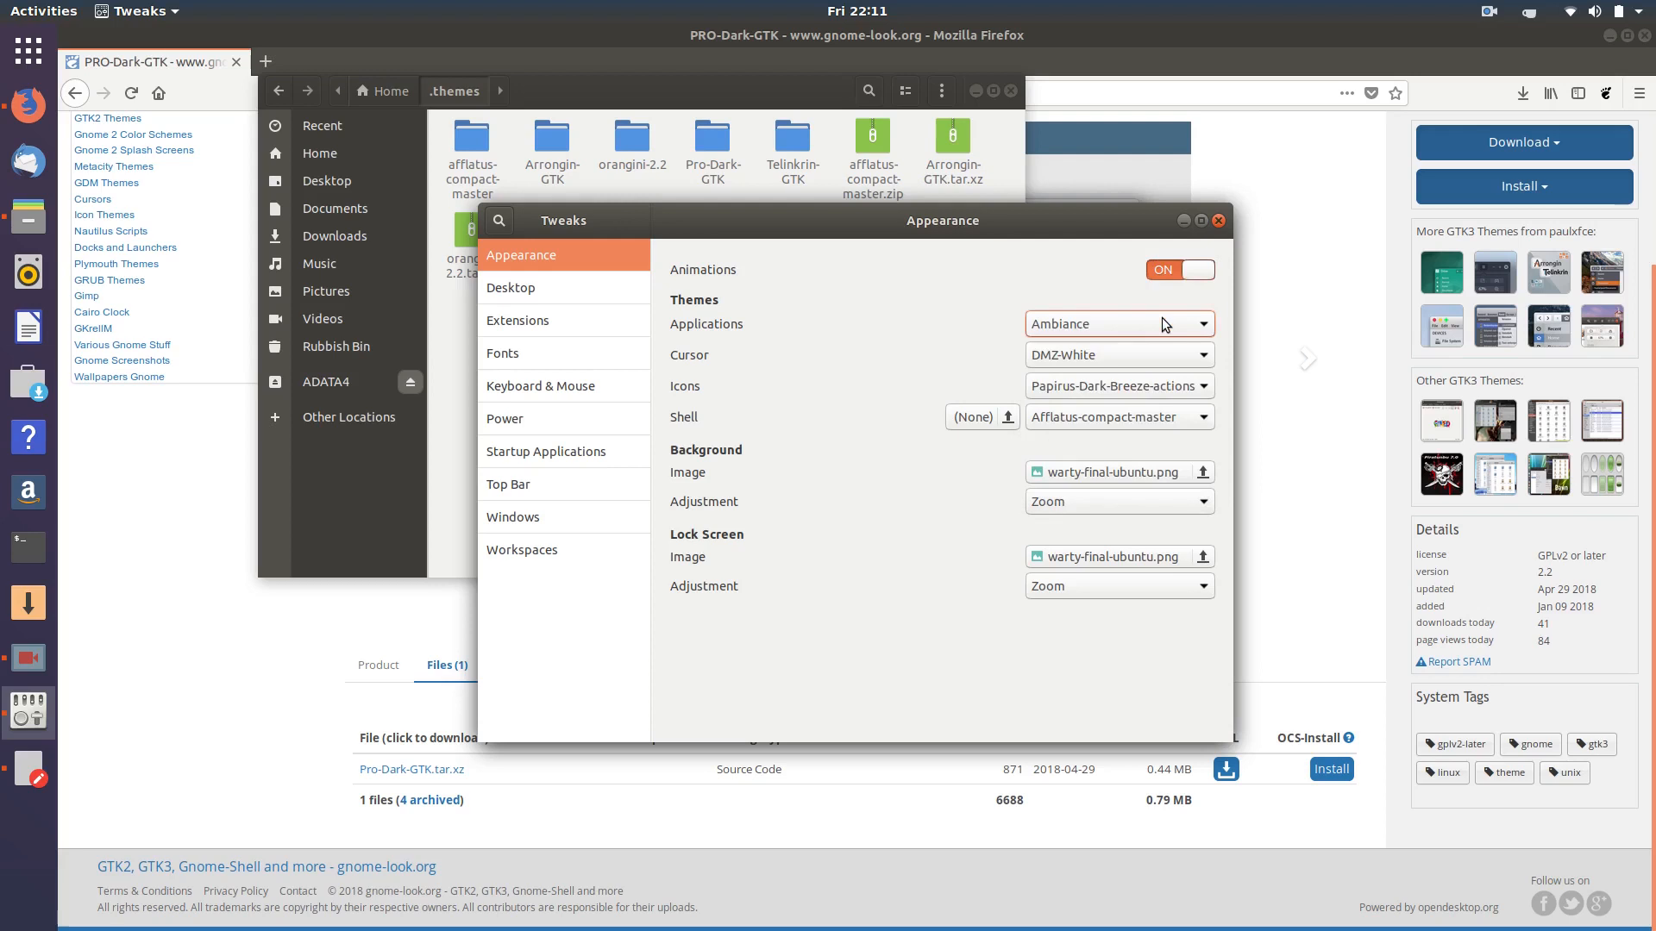
- Minimise Firefox and gedit and arrange Files and Tweaks side by side
click(1603, 31)
click(1141, 143)
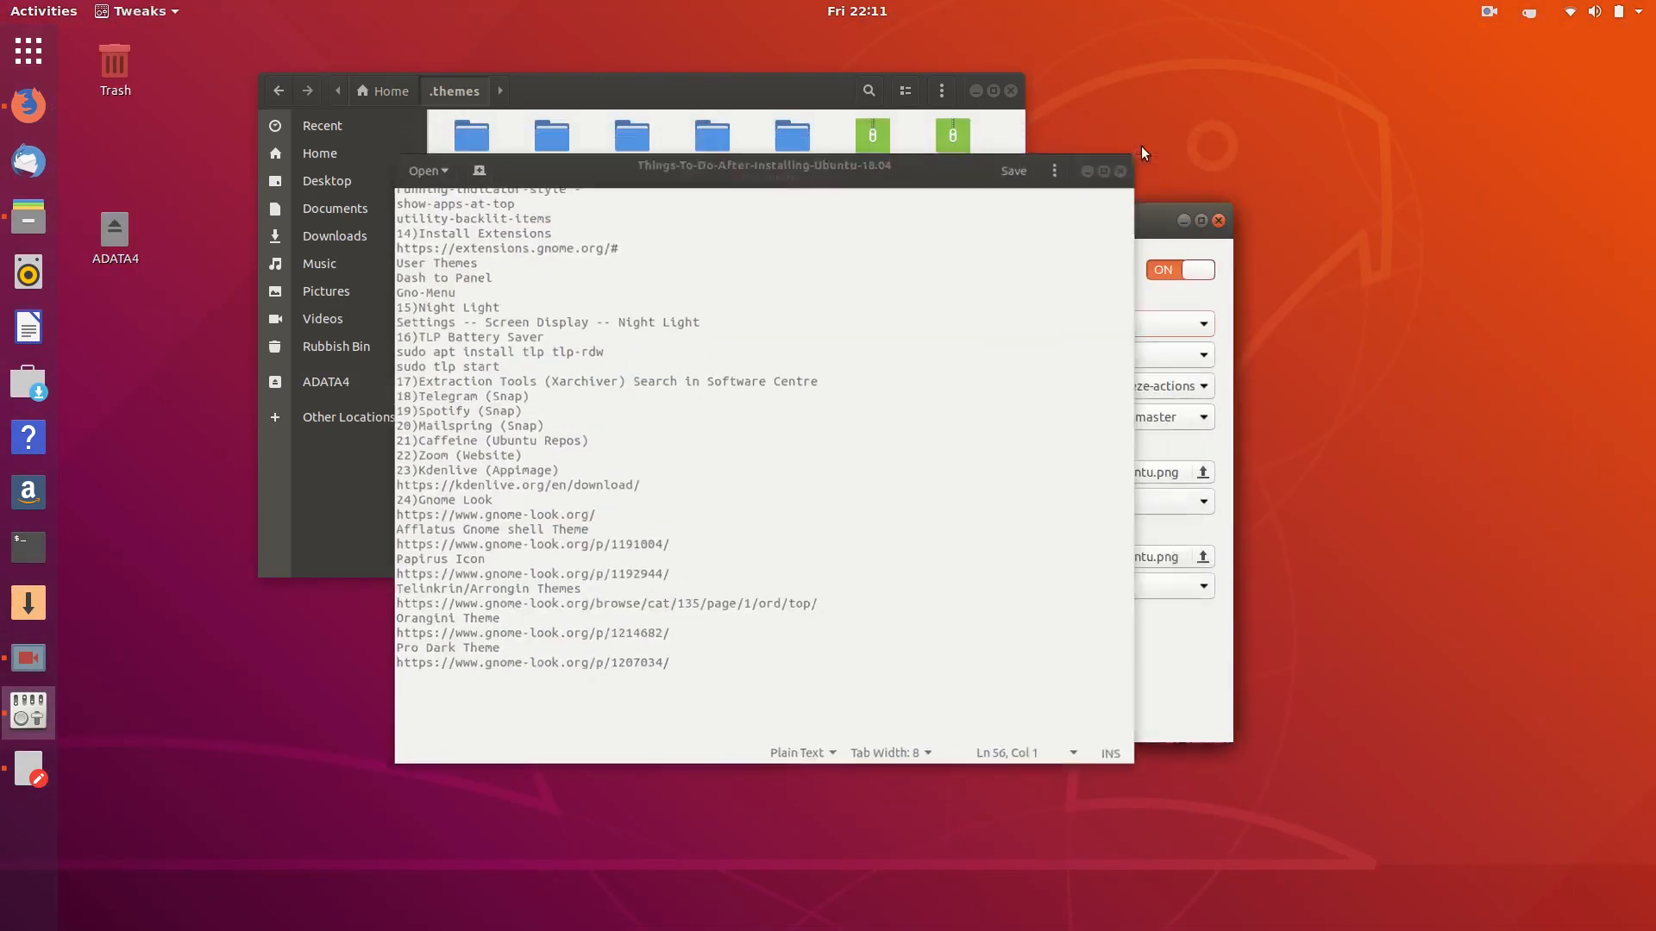
drag(869, 228, 1242, 142)
drag(733, 93, 549, 141)
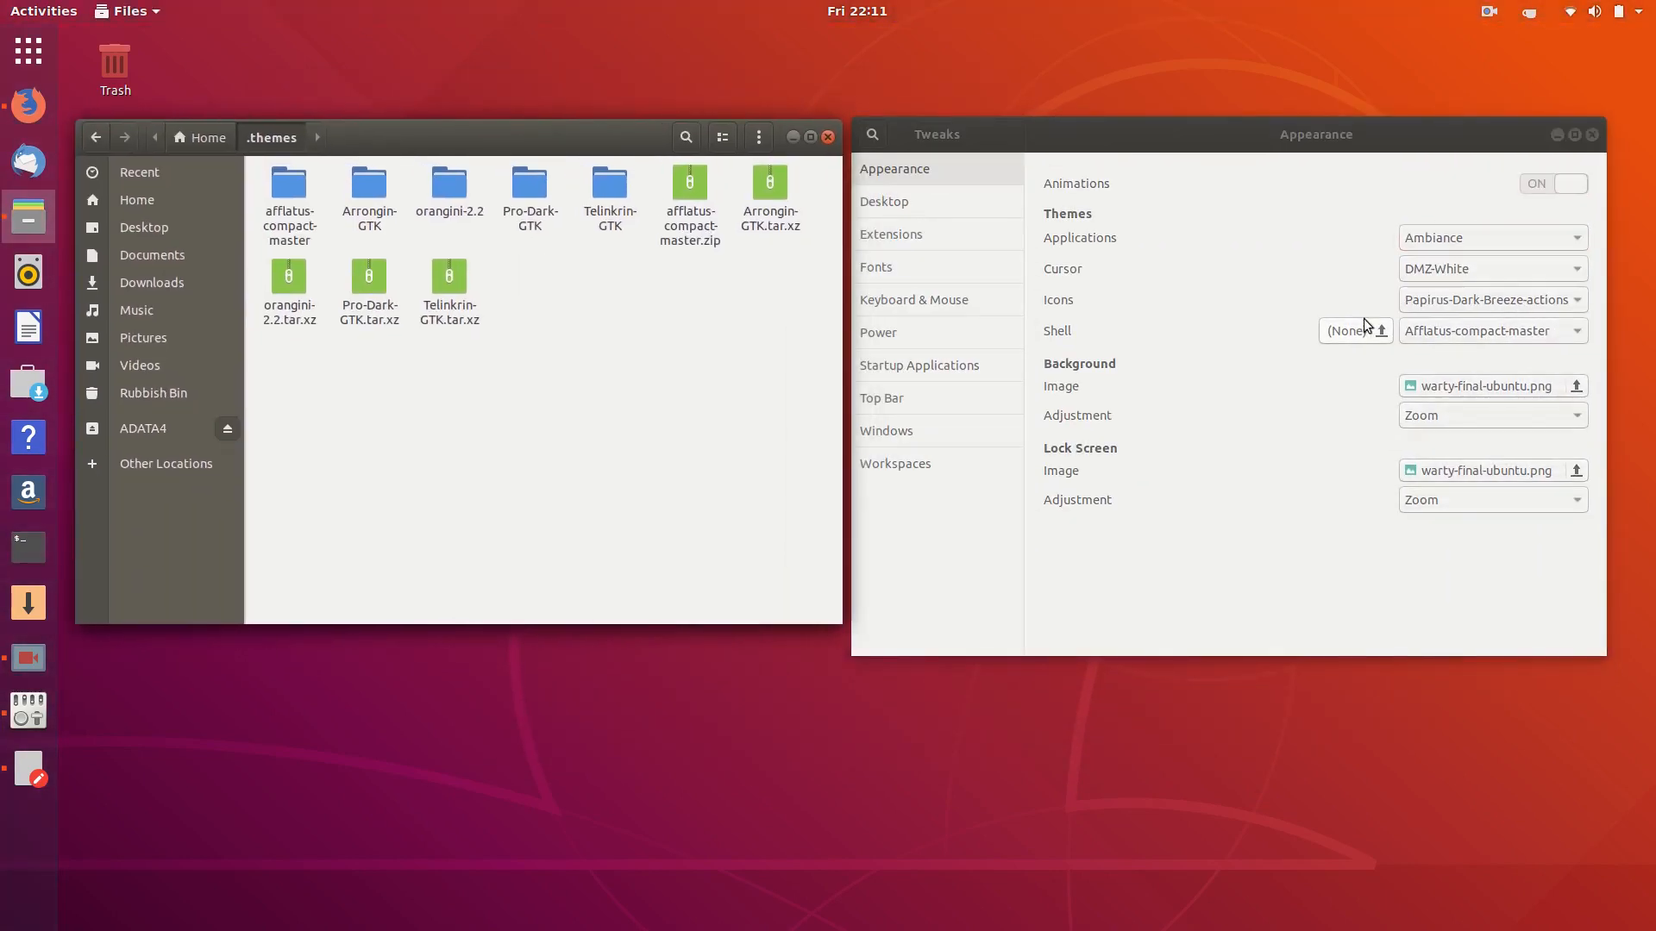
click(1466, 236)
- Try Arrongin-GTK, Orangini-2.2, Telinkrin-GTK and Pro-Dark-GTK in turn as the Applications theme
click(1468, 233)
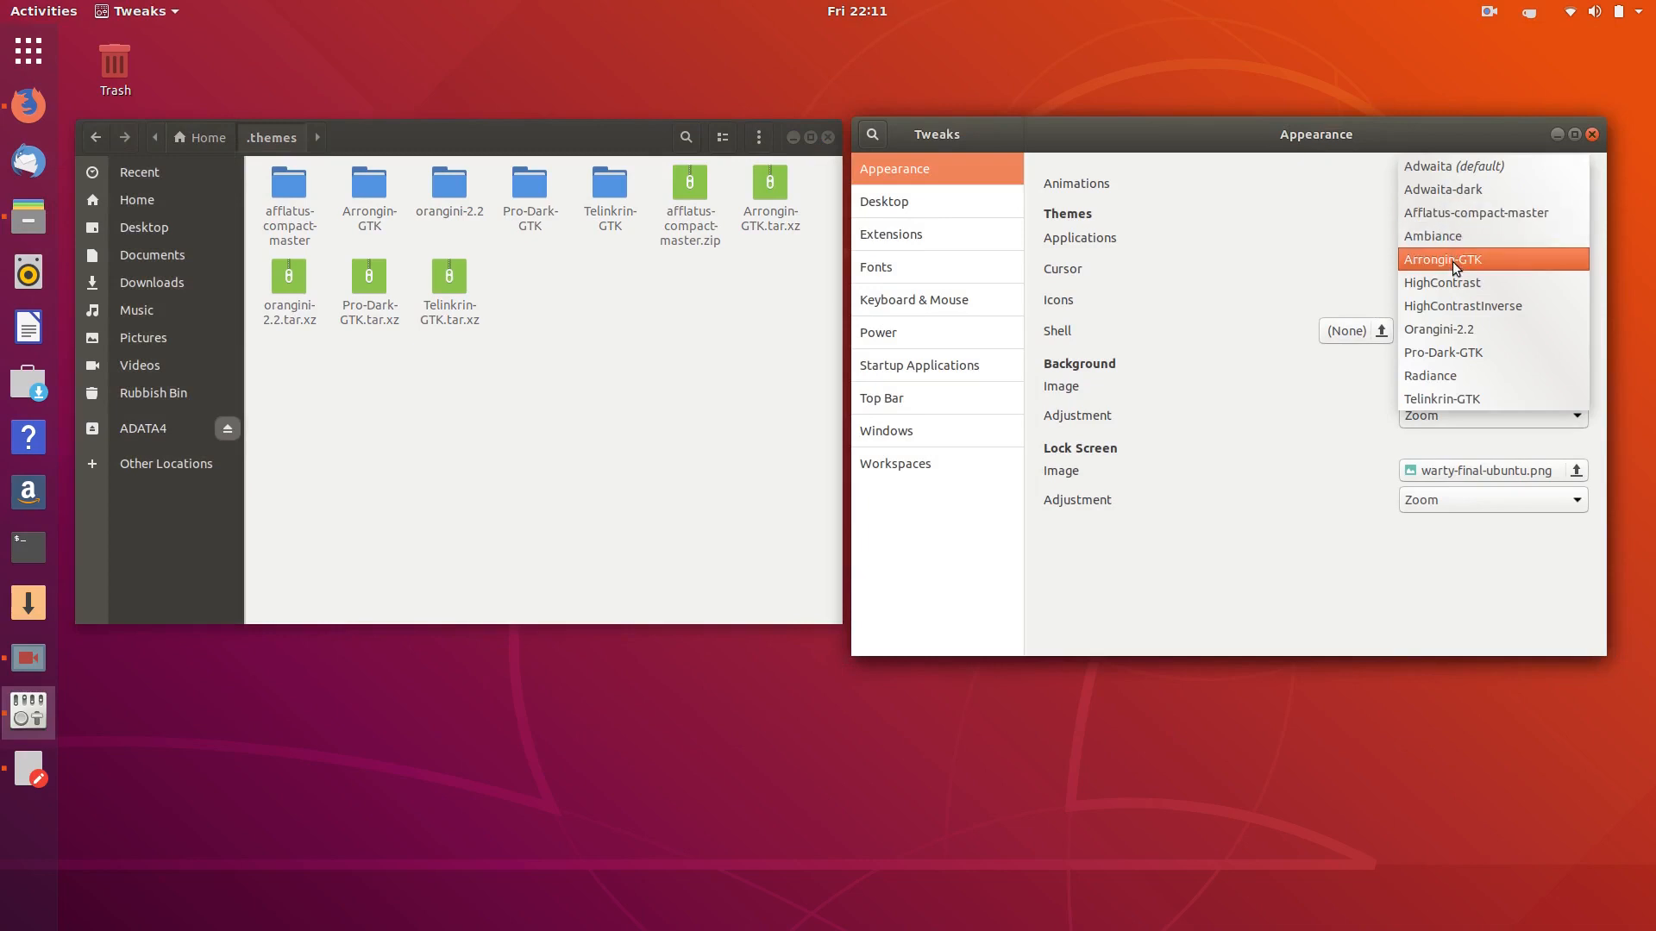
click(1452, 265)
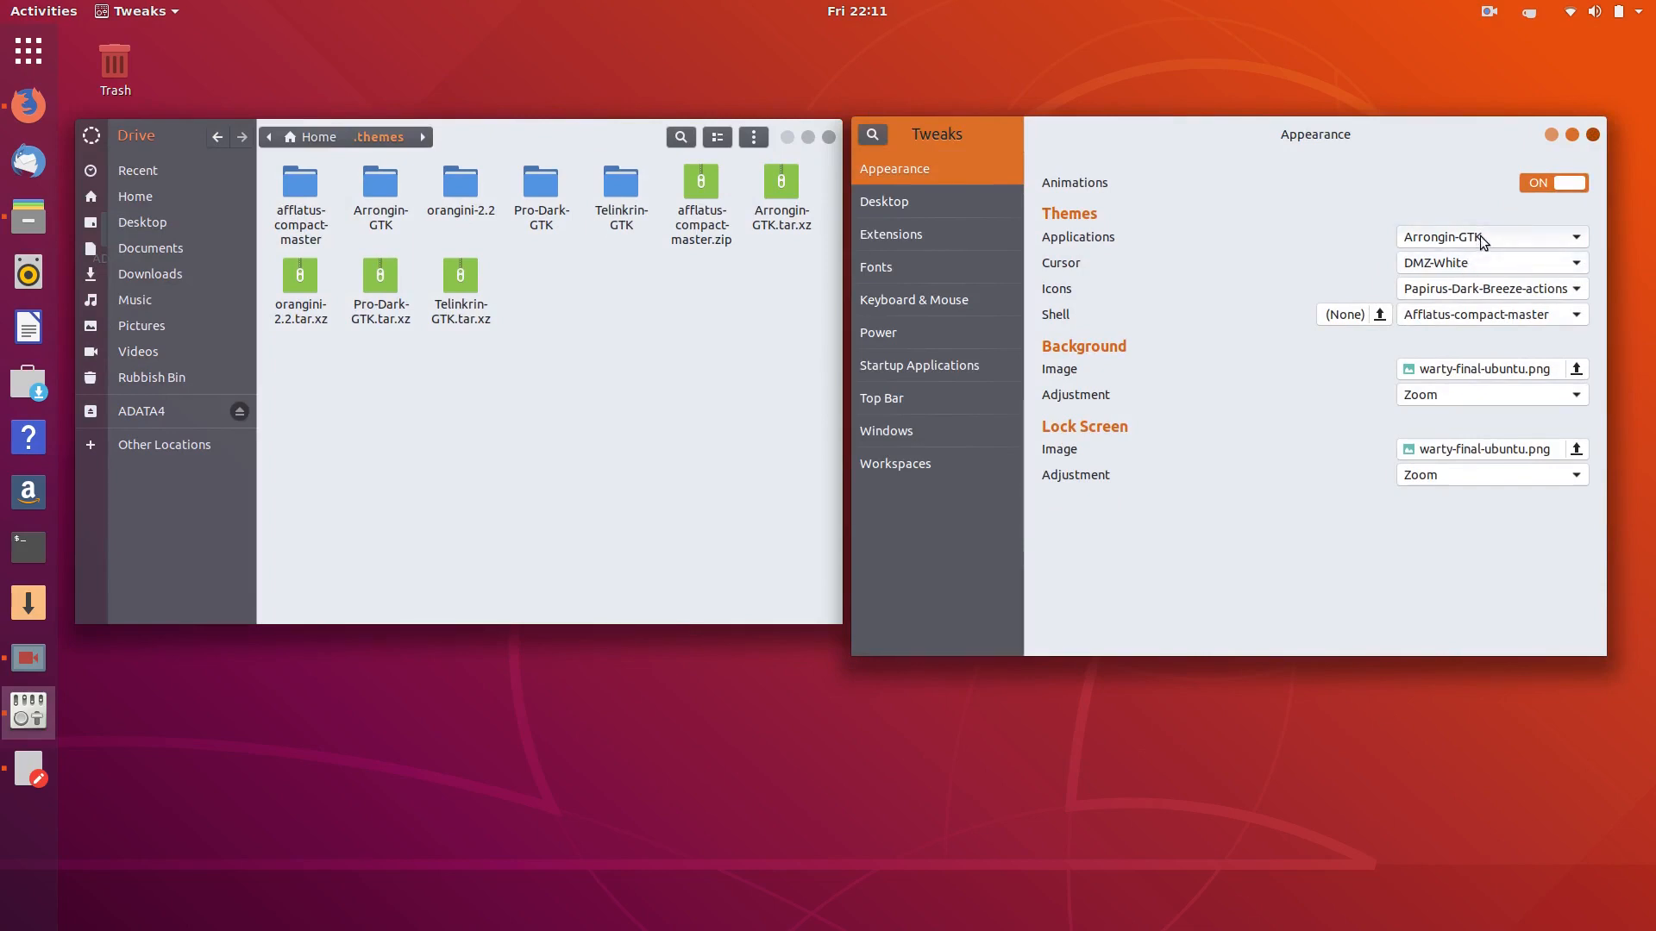
click(1479, 236)
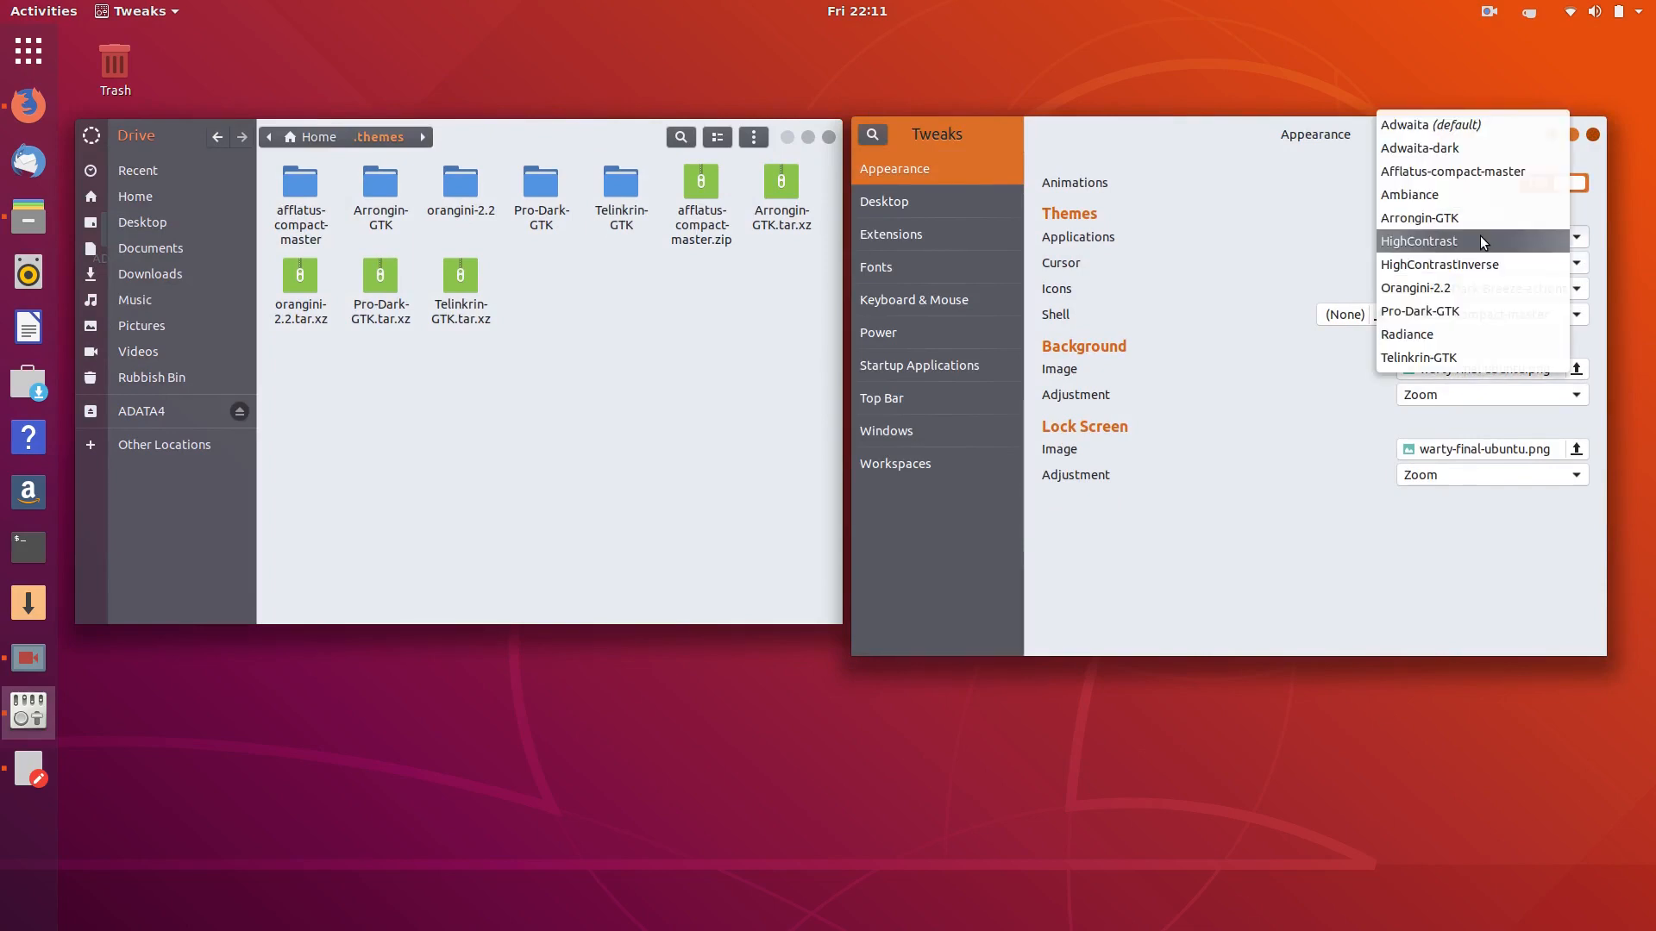
click(1428, 288)
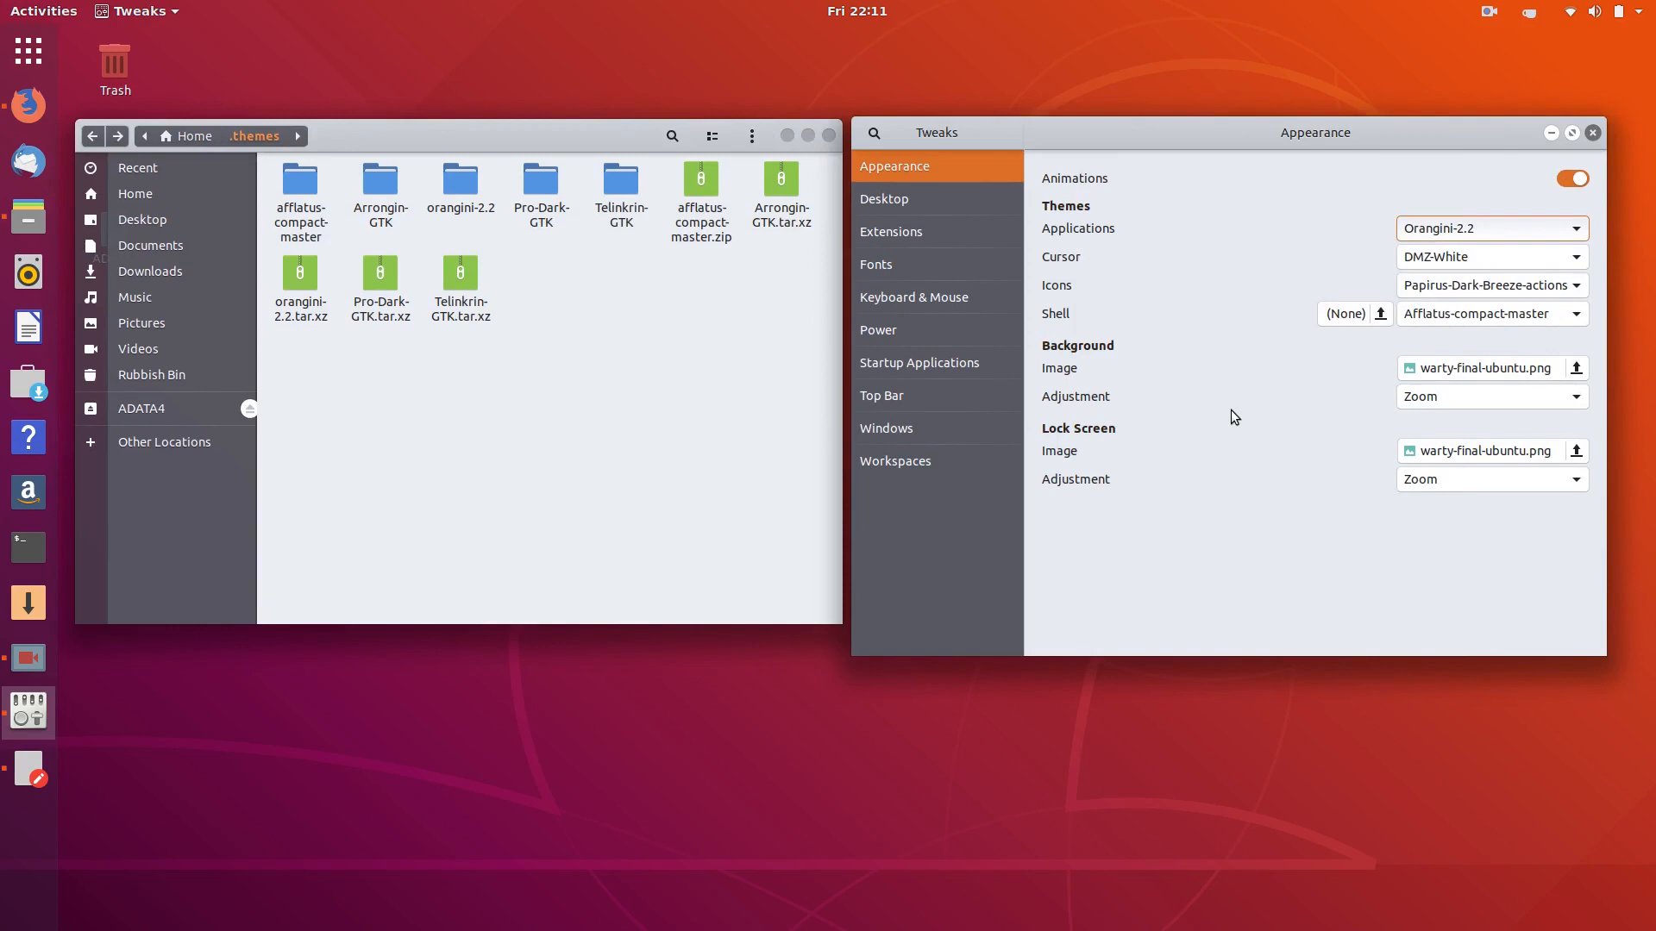
click(1467, 229)
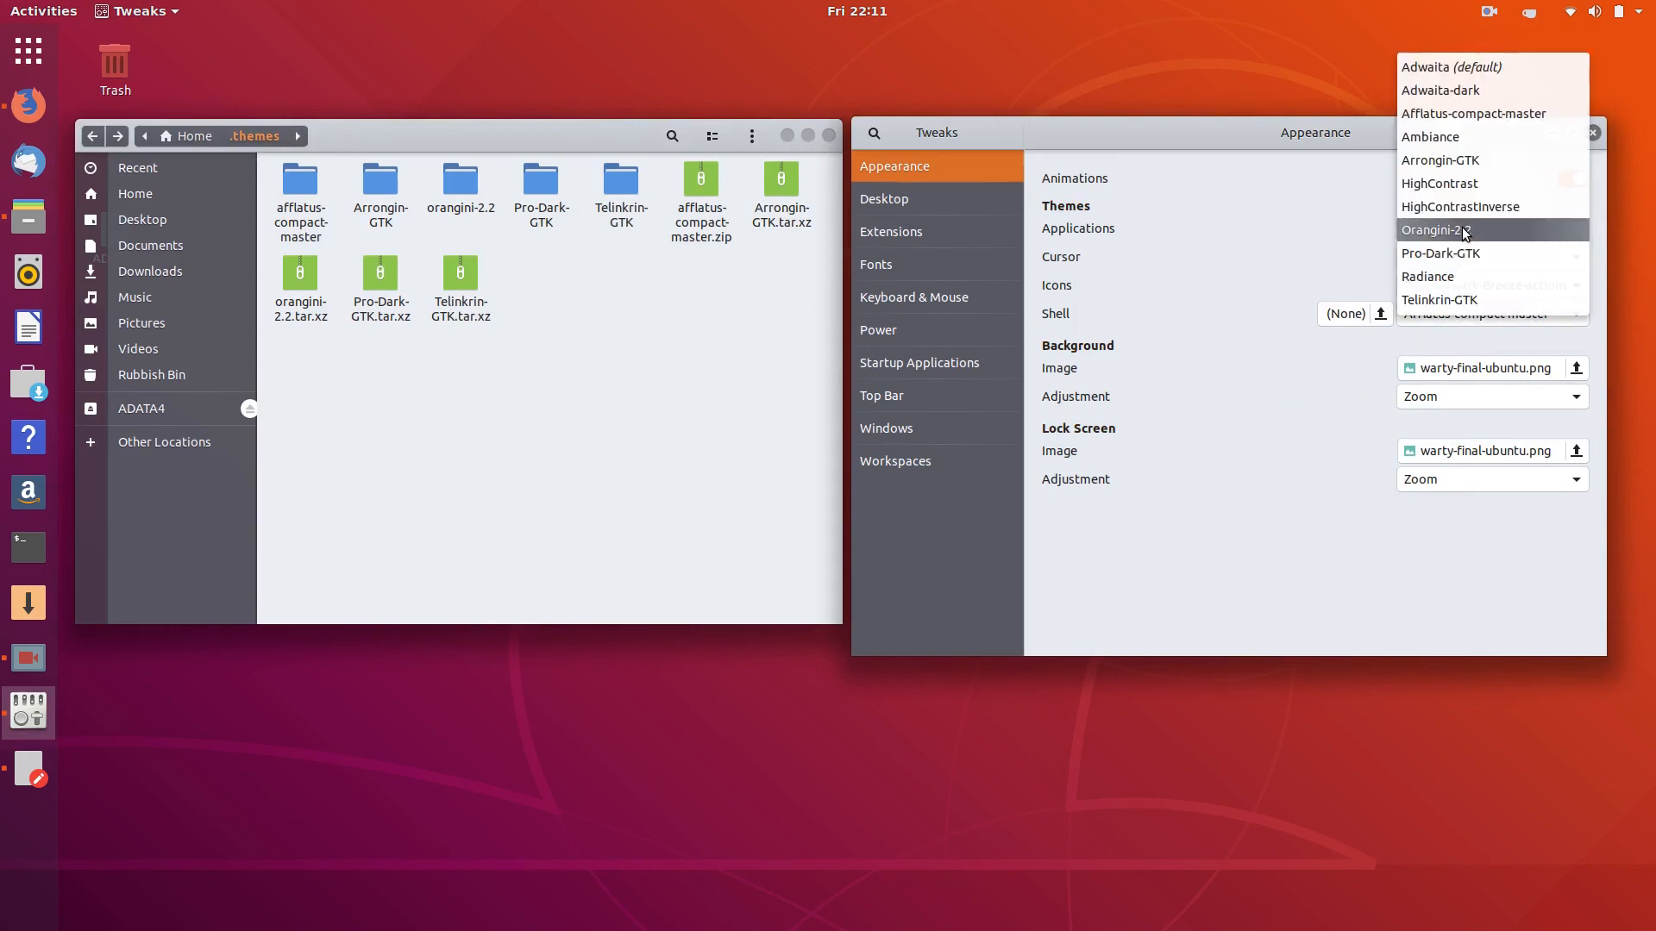
click(1435, 299)
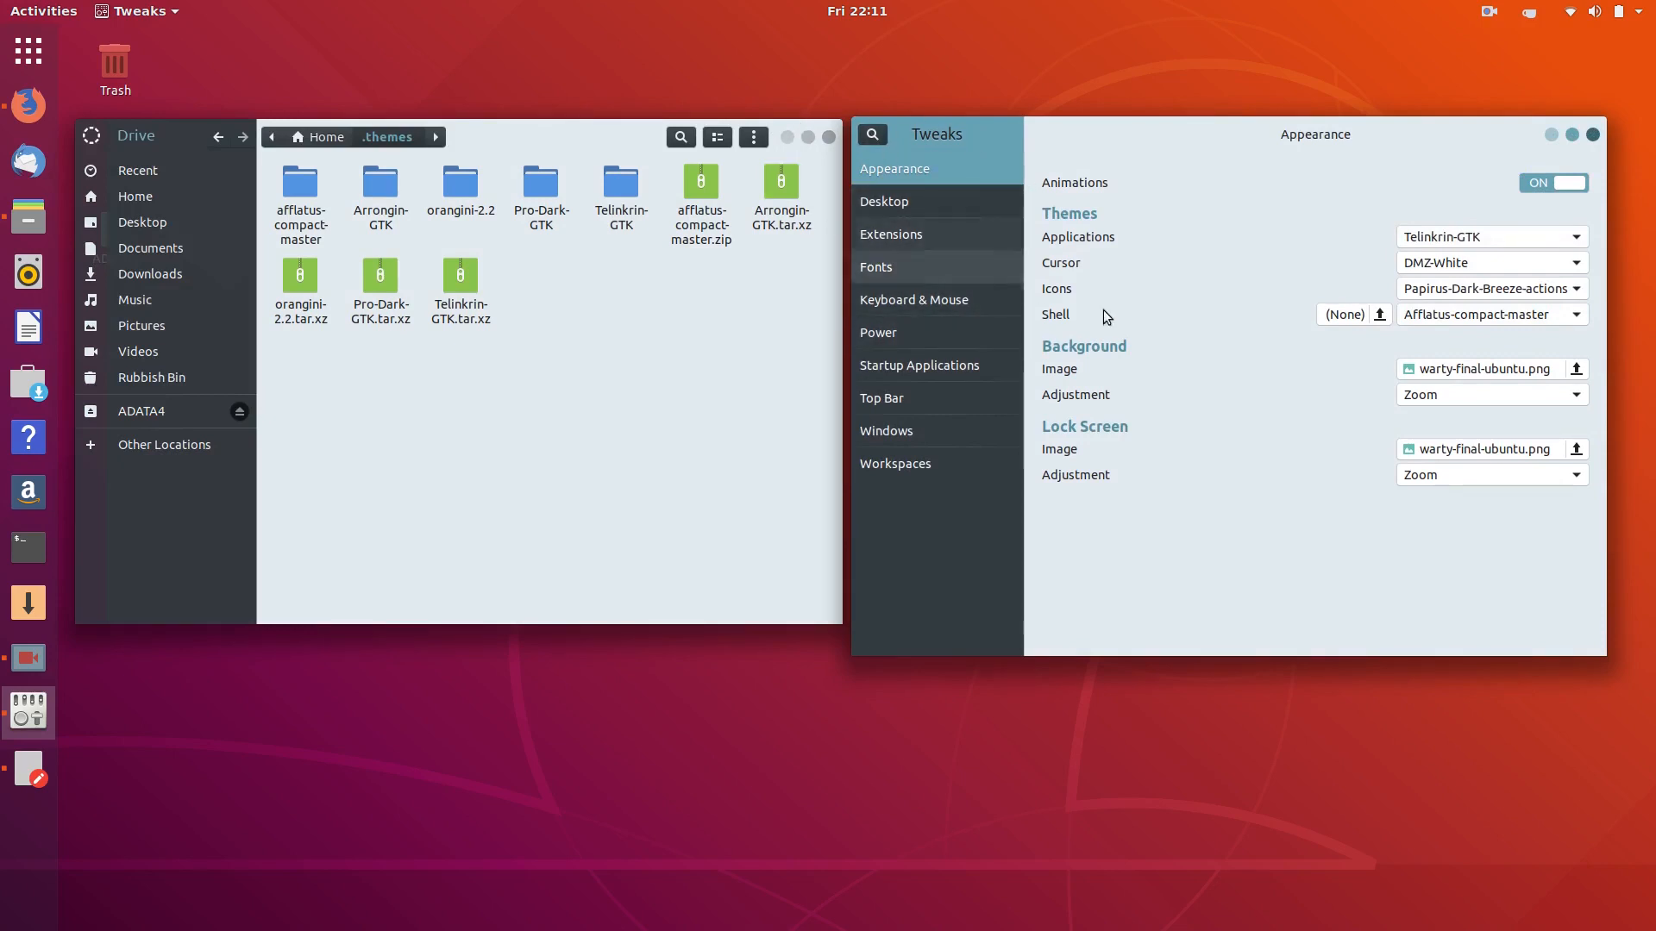
click(1437, 235)
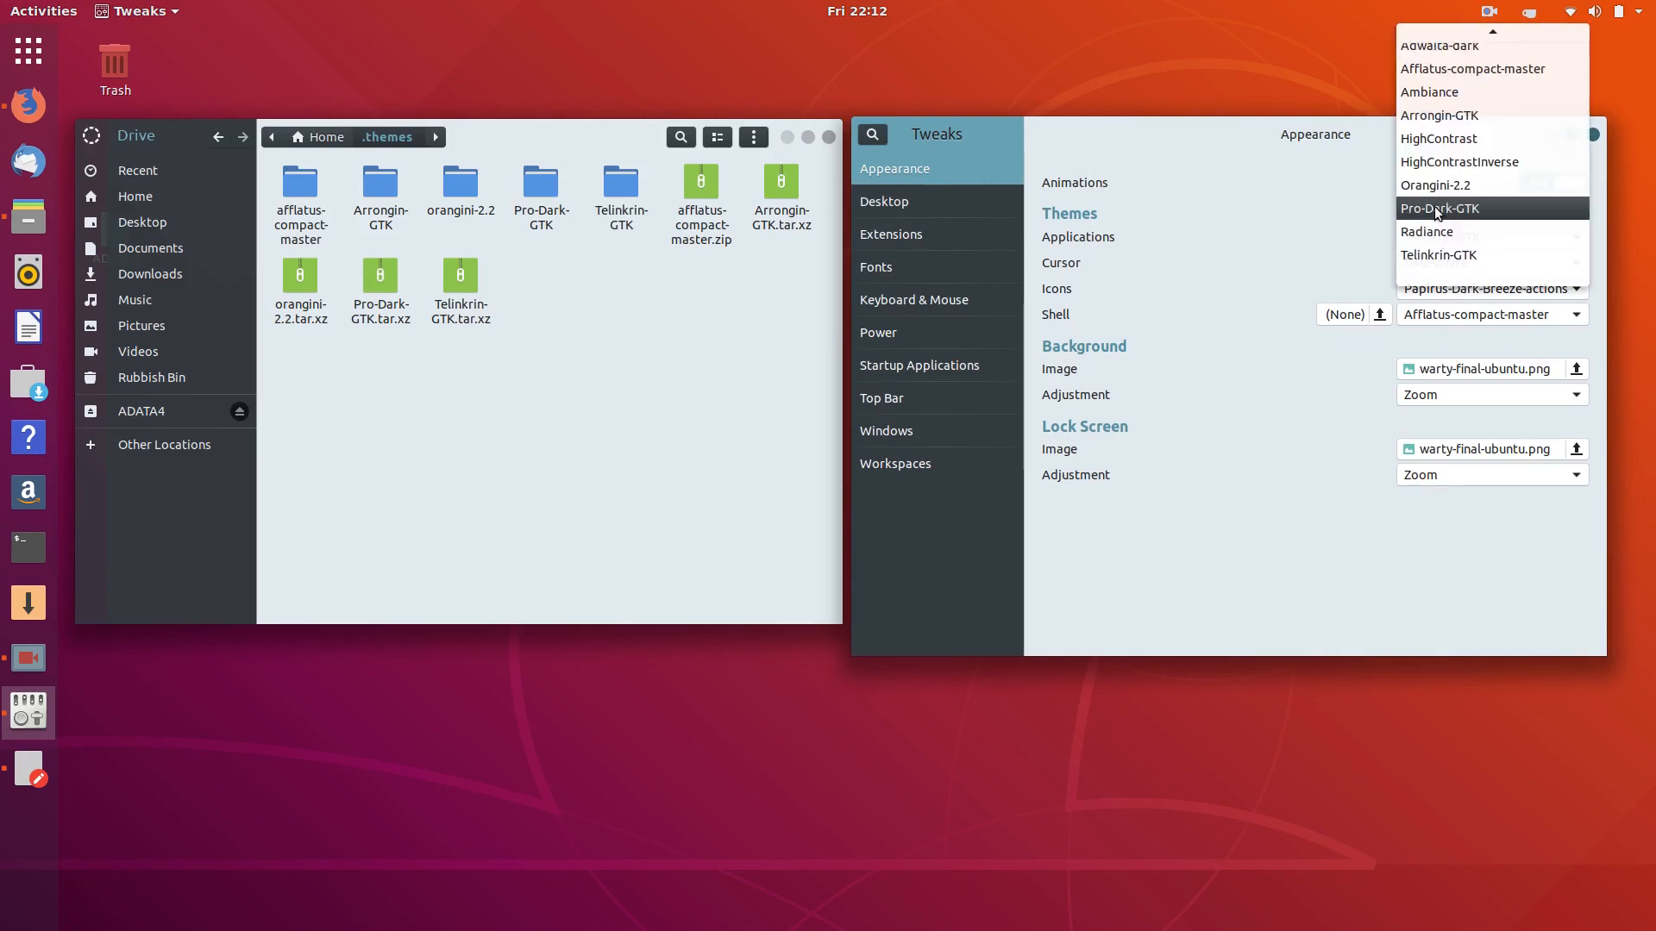
click(1435, 207)
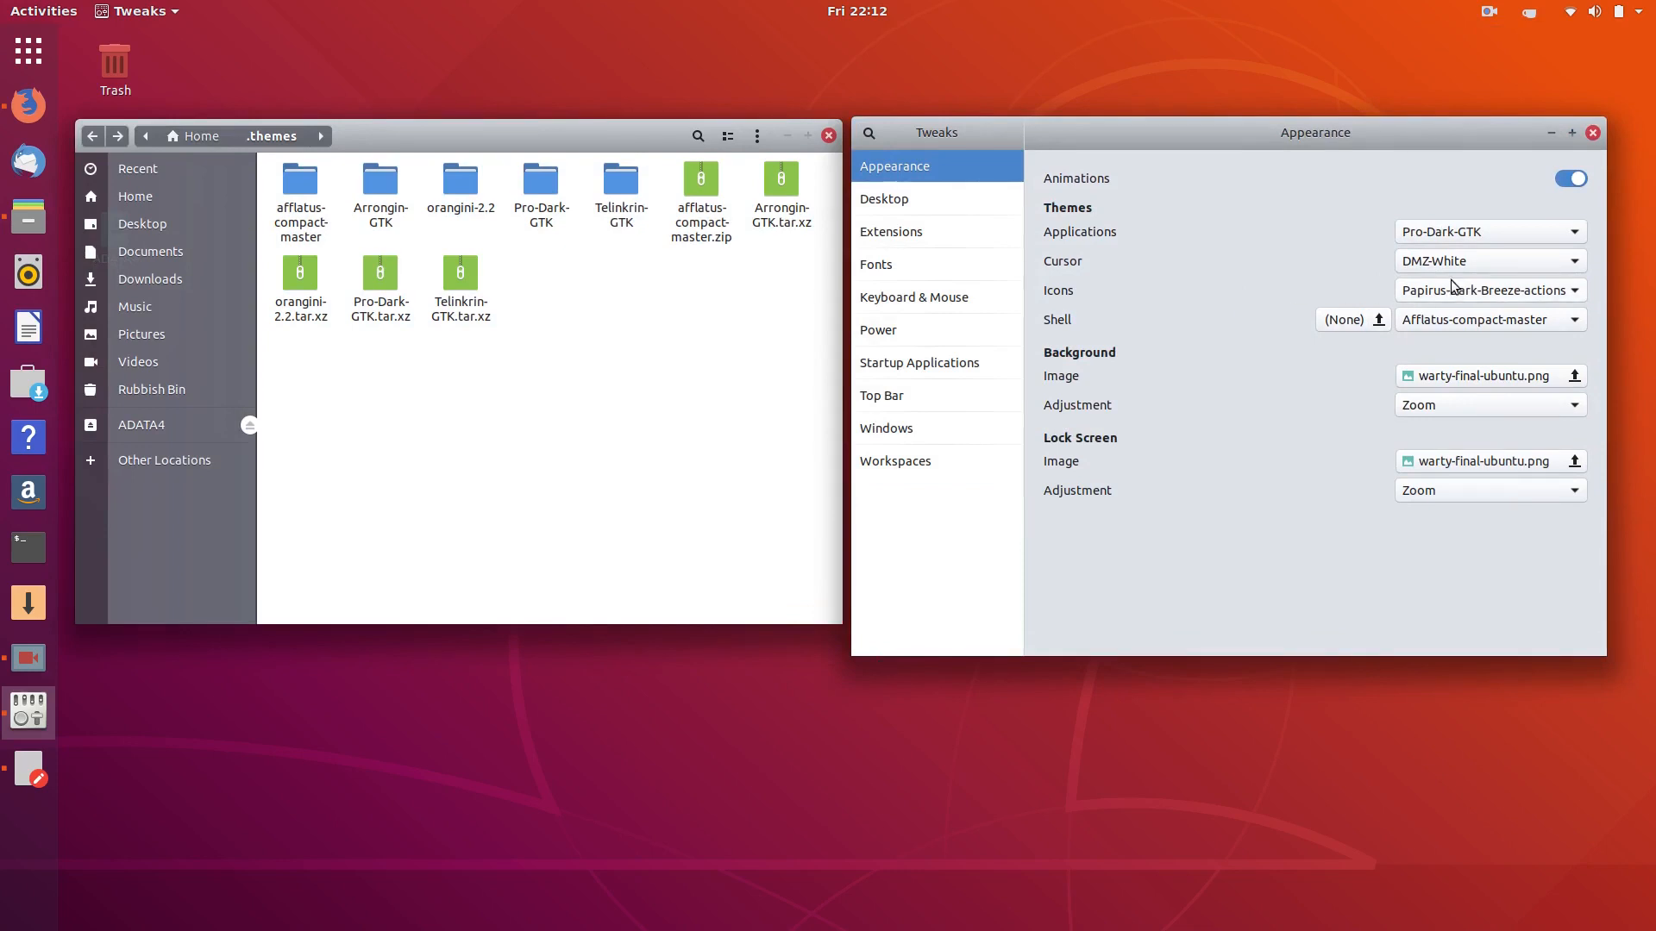
- Keep Pro-Dark-GTK briefly, try Orangini-2.2 again, then settle on Arrongin-GTK
click(1472, 231)
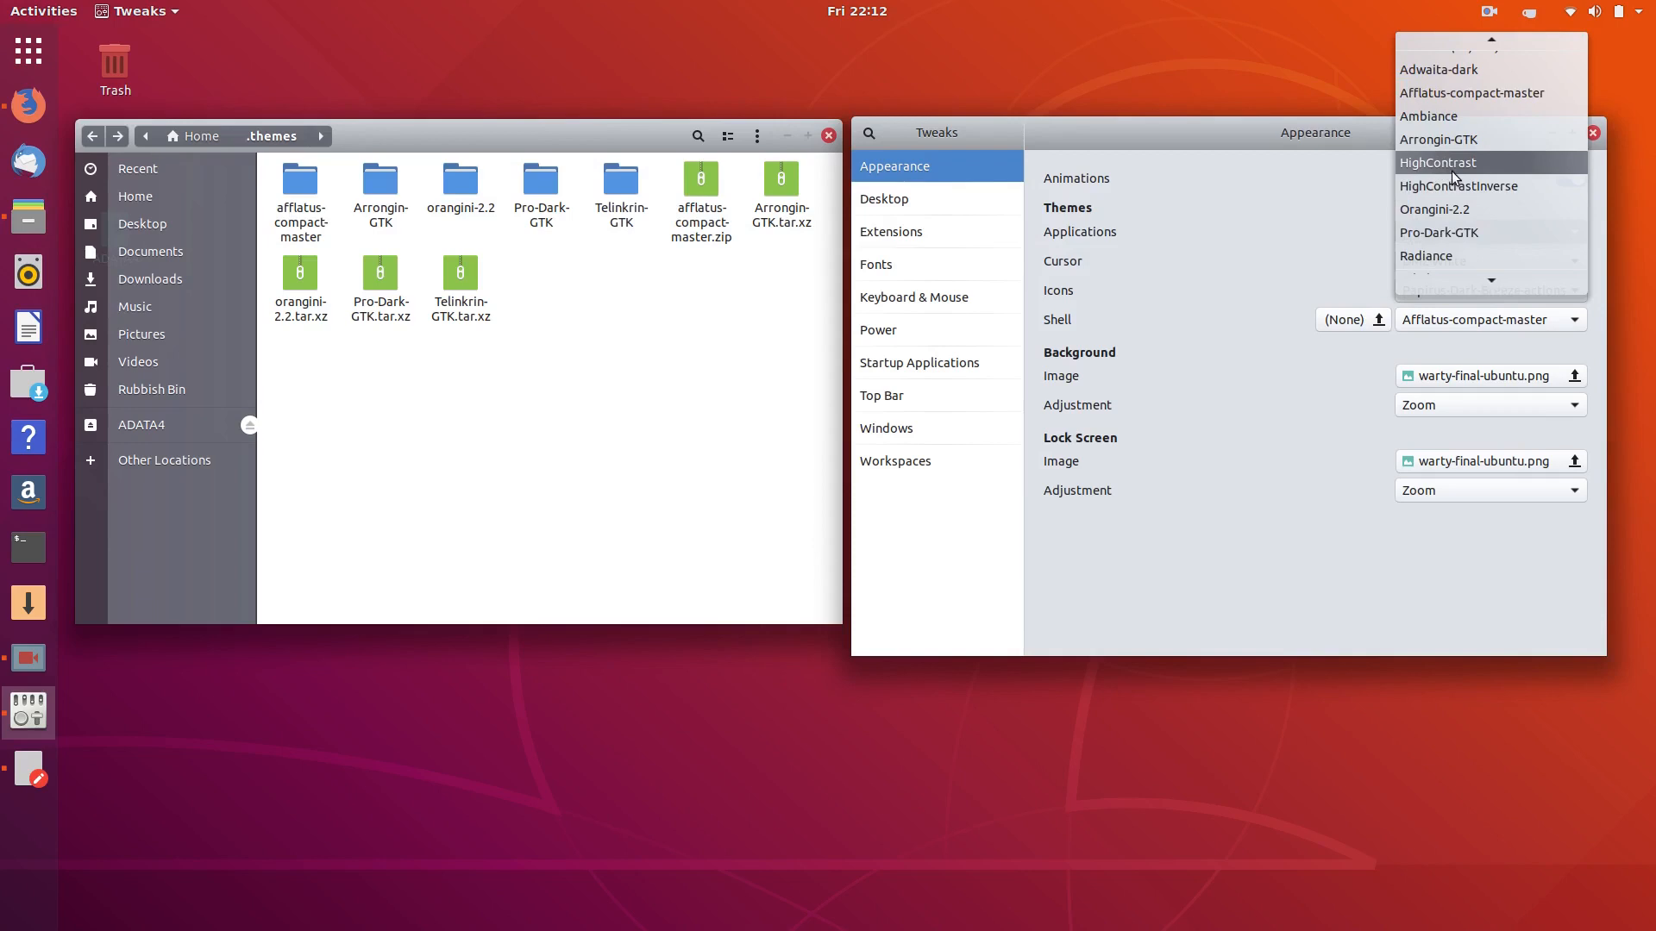
scroll(1441, 160, down, 1)
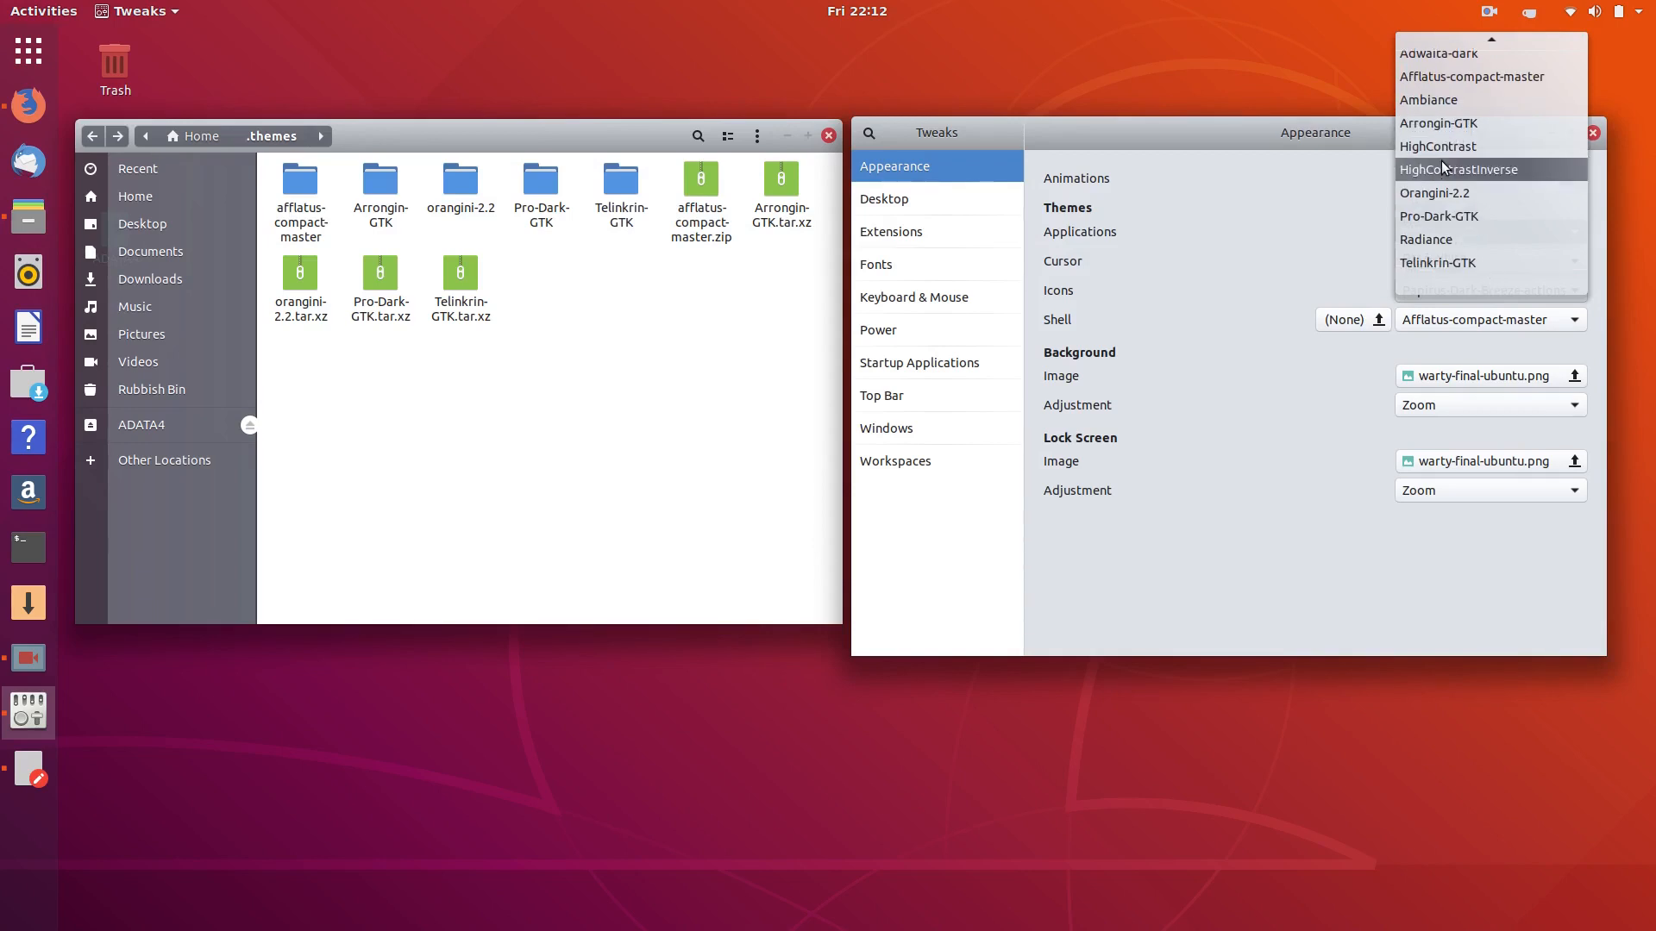
click(1426, 215)
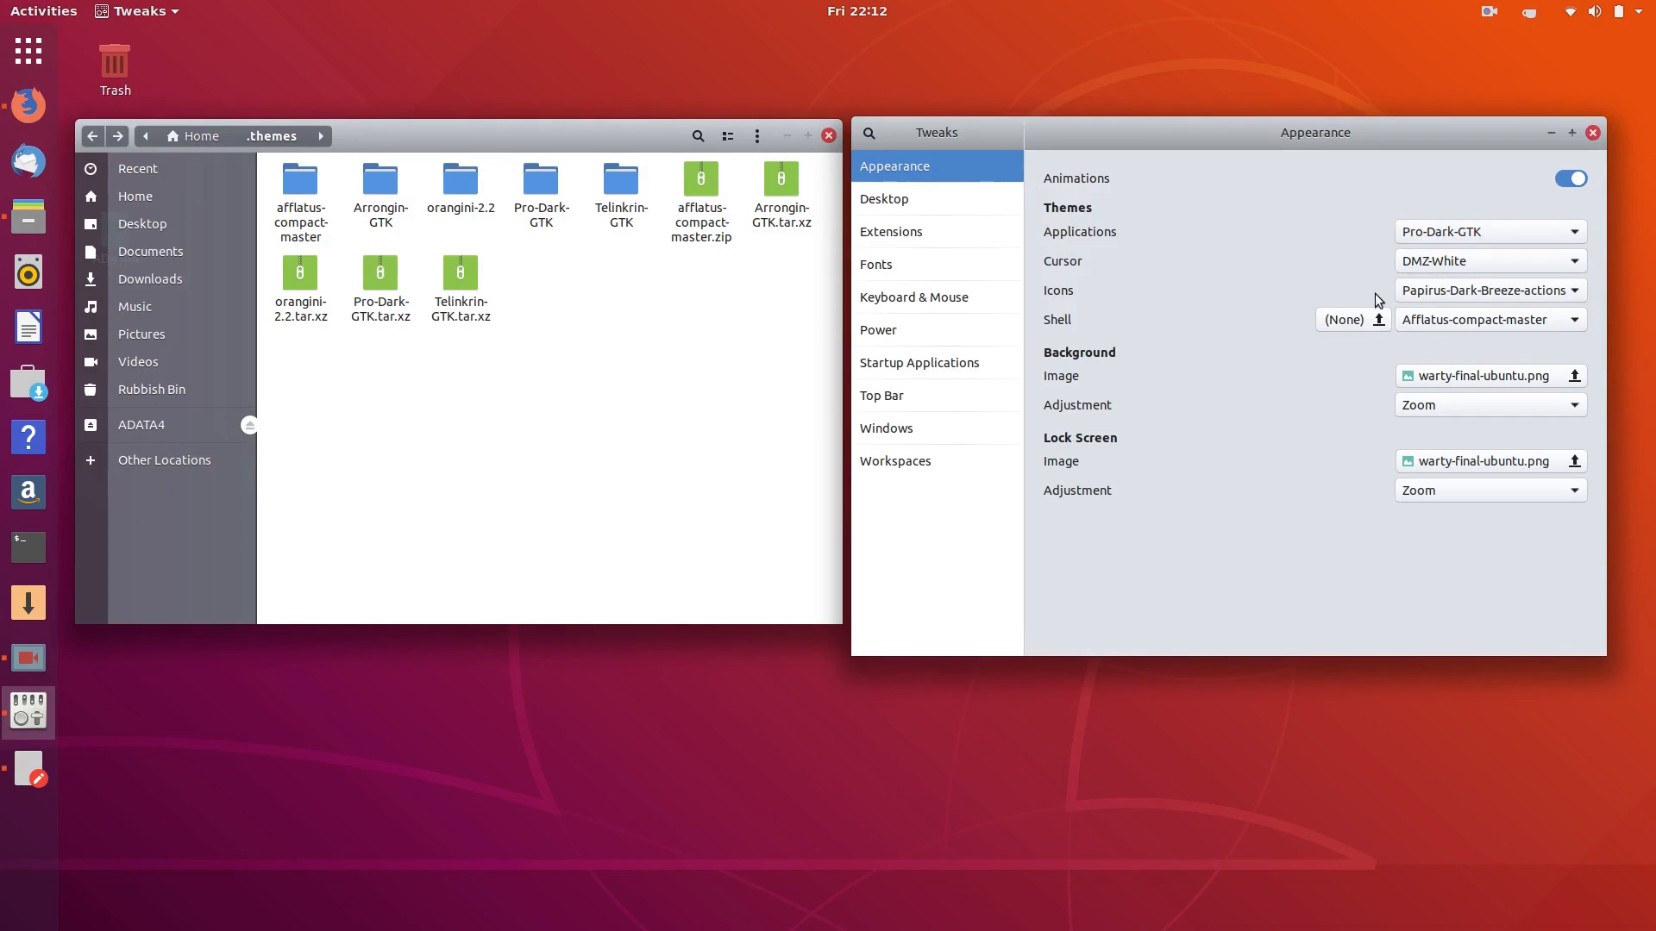
click(1473, 233)
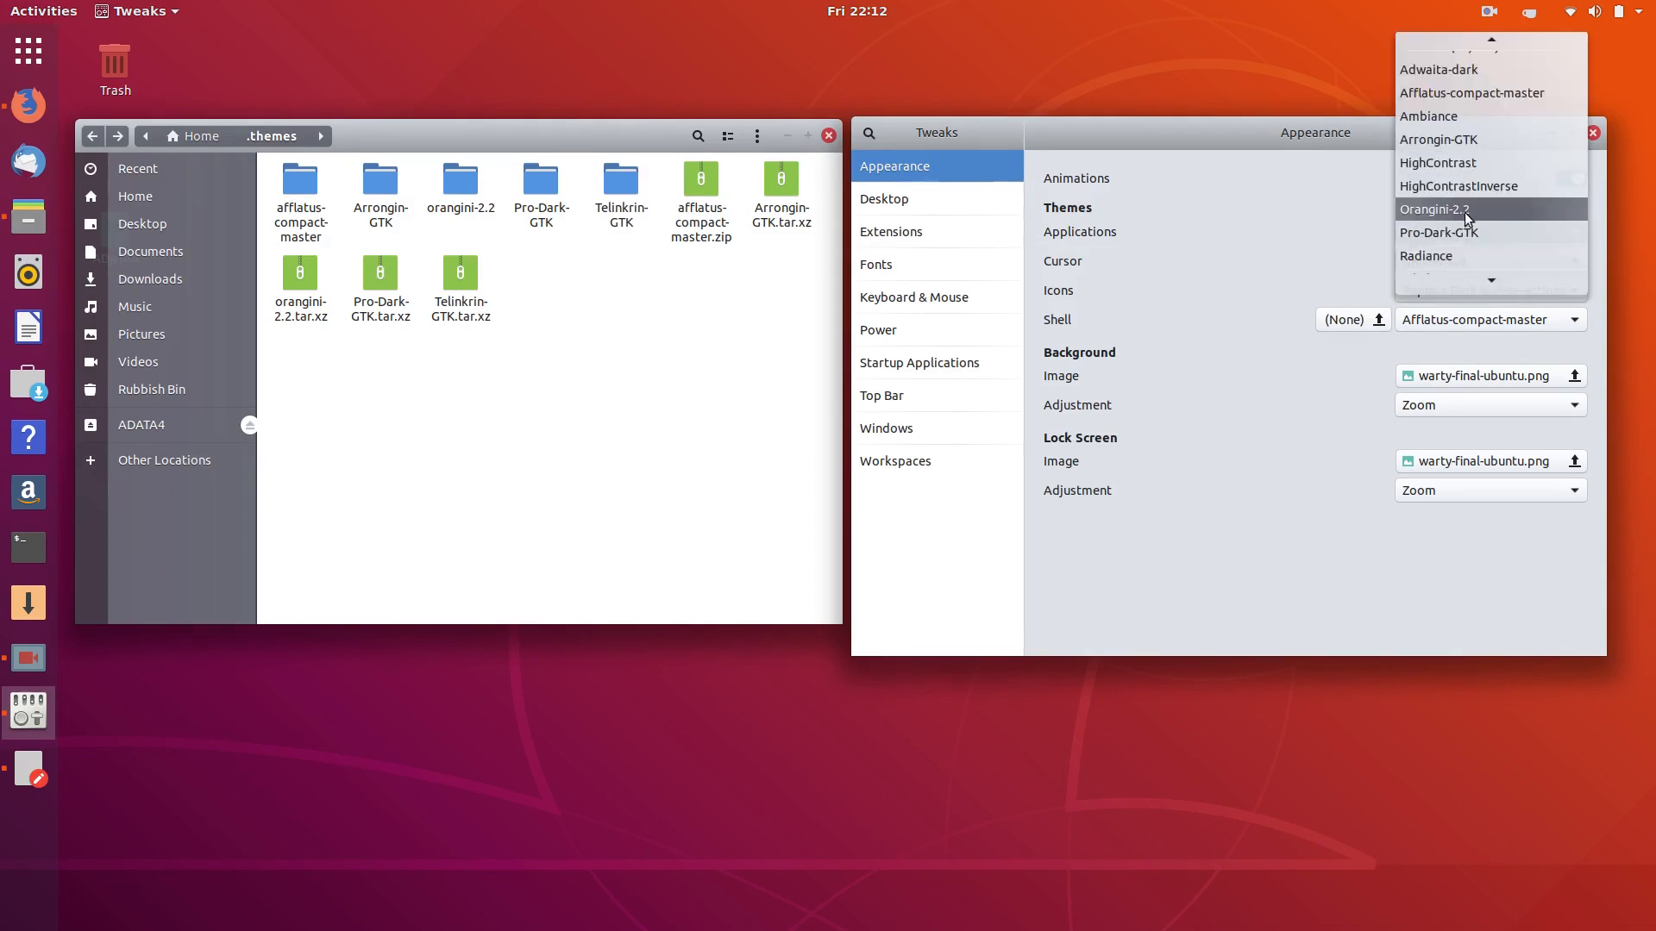
scroll(1464, 213, down, 2)
click(1430, 263)
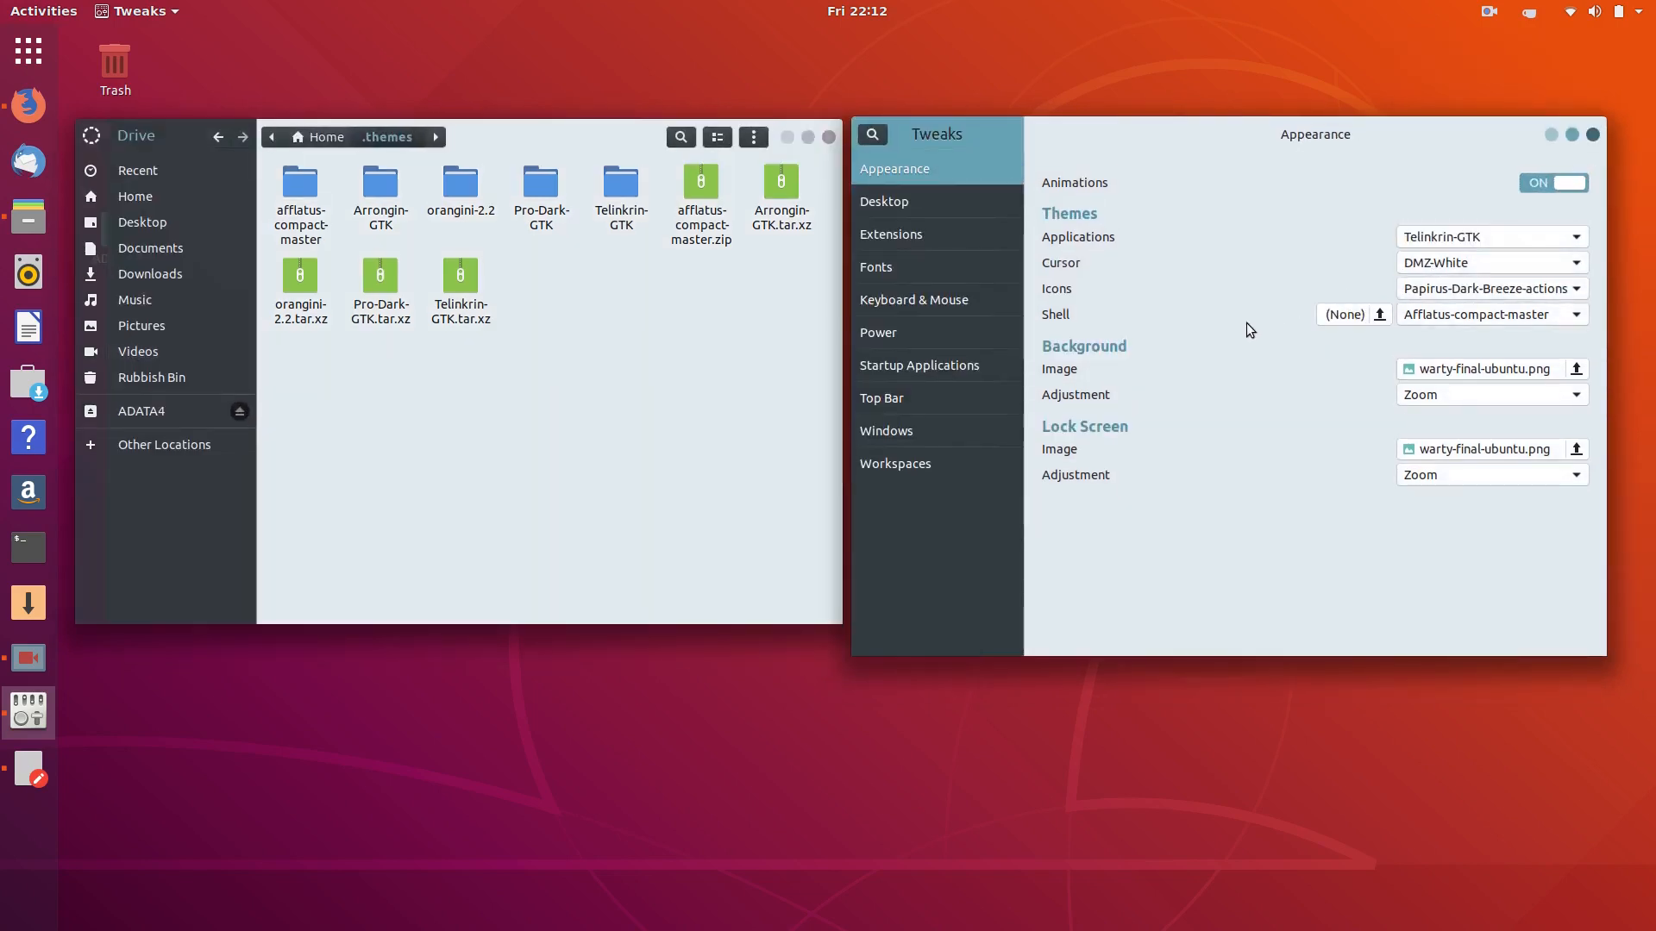
click(1462, 235)
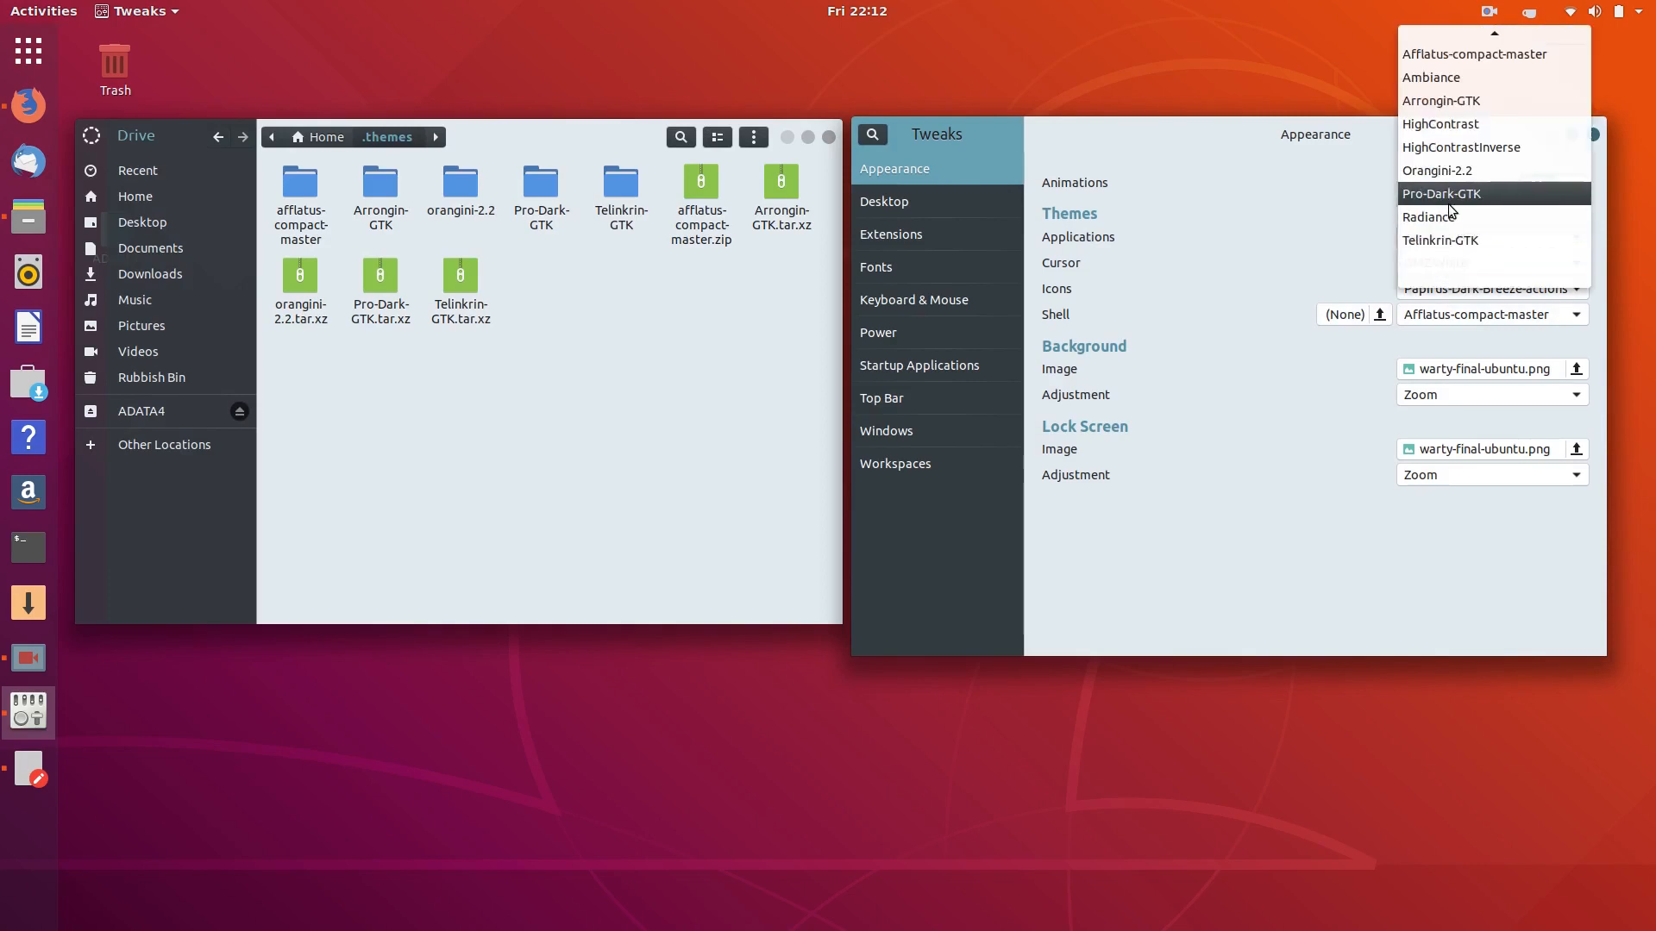
click(1451, 174)
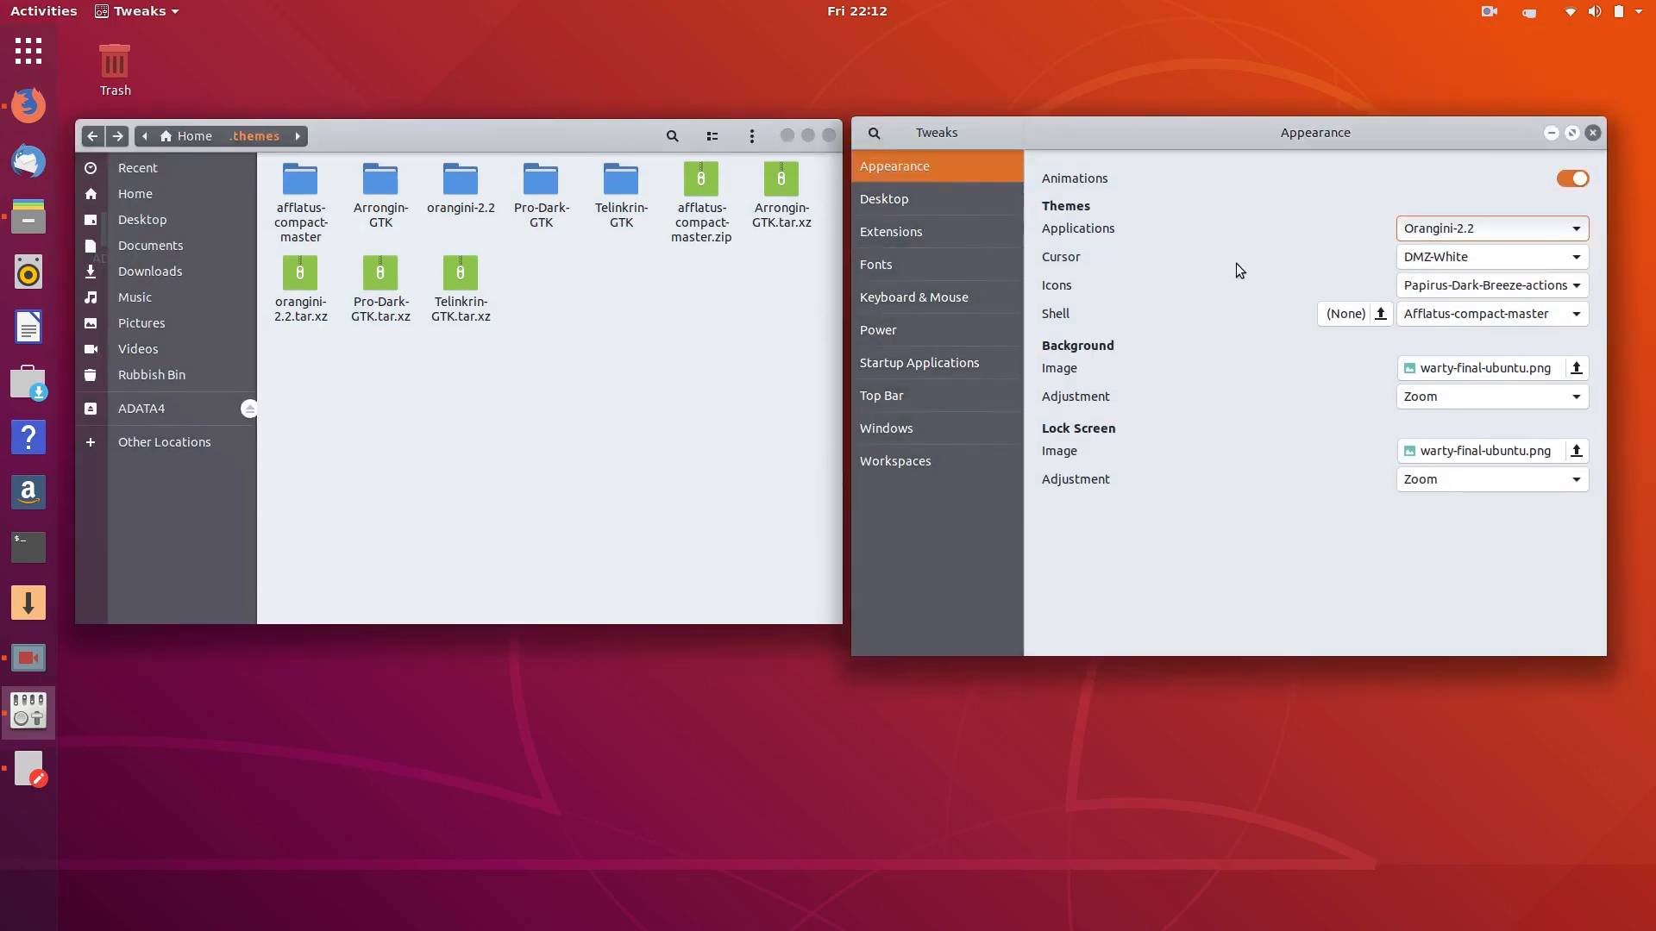
click(1455, 231)
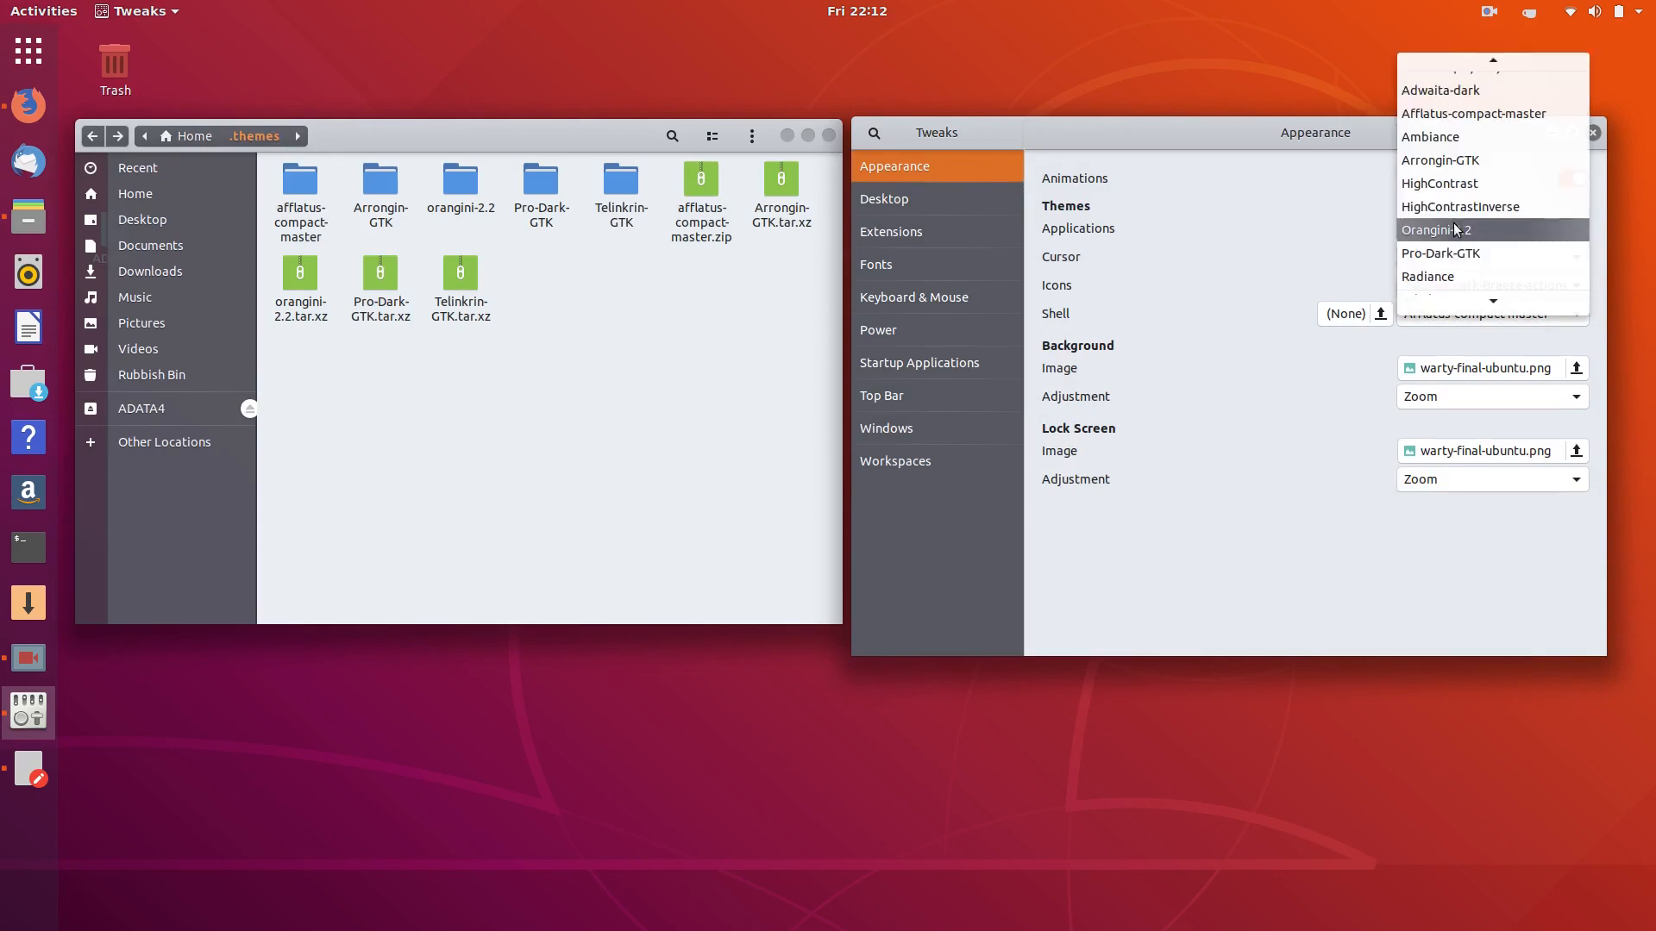
key(Escape)
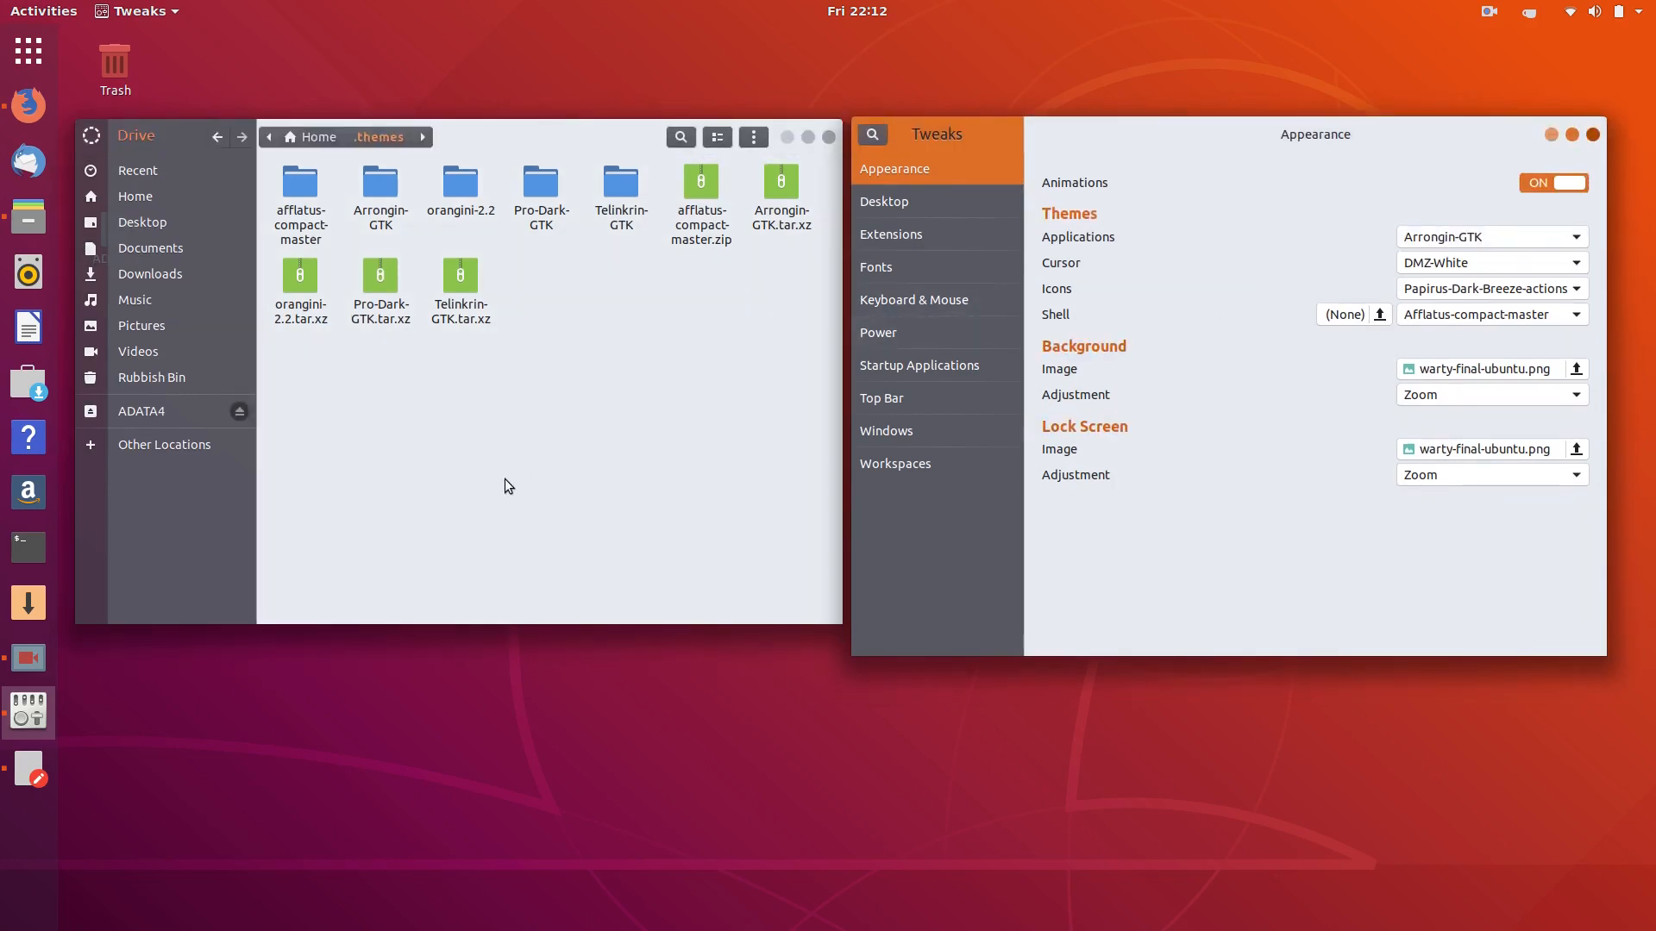
mouse_move(536, 124)
mouse_down()
mouse_move(656, 375)
mouse_move(550, 227)
mouse_move(526, 121)
mouse_up()
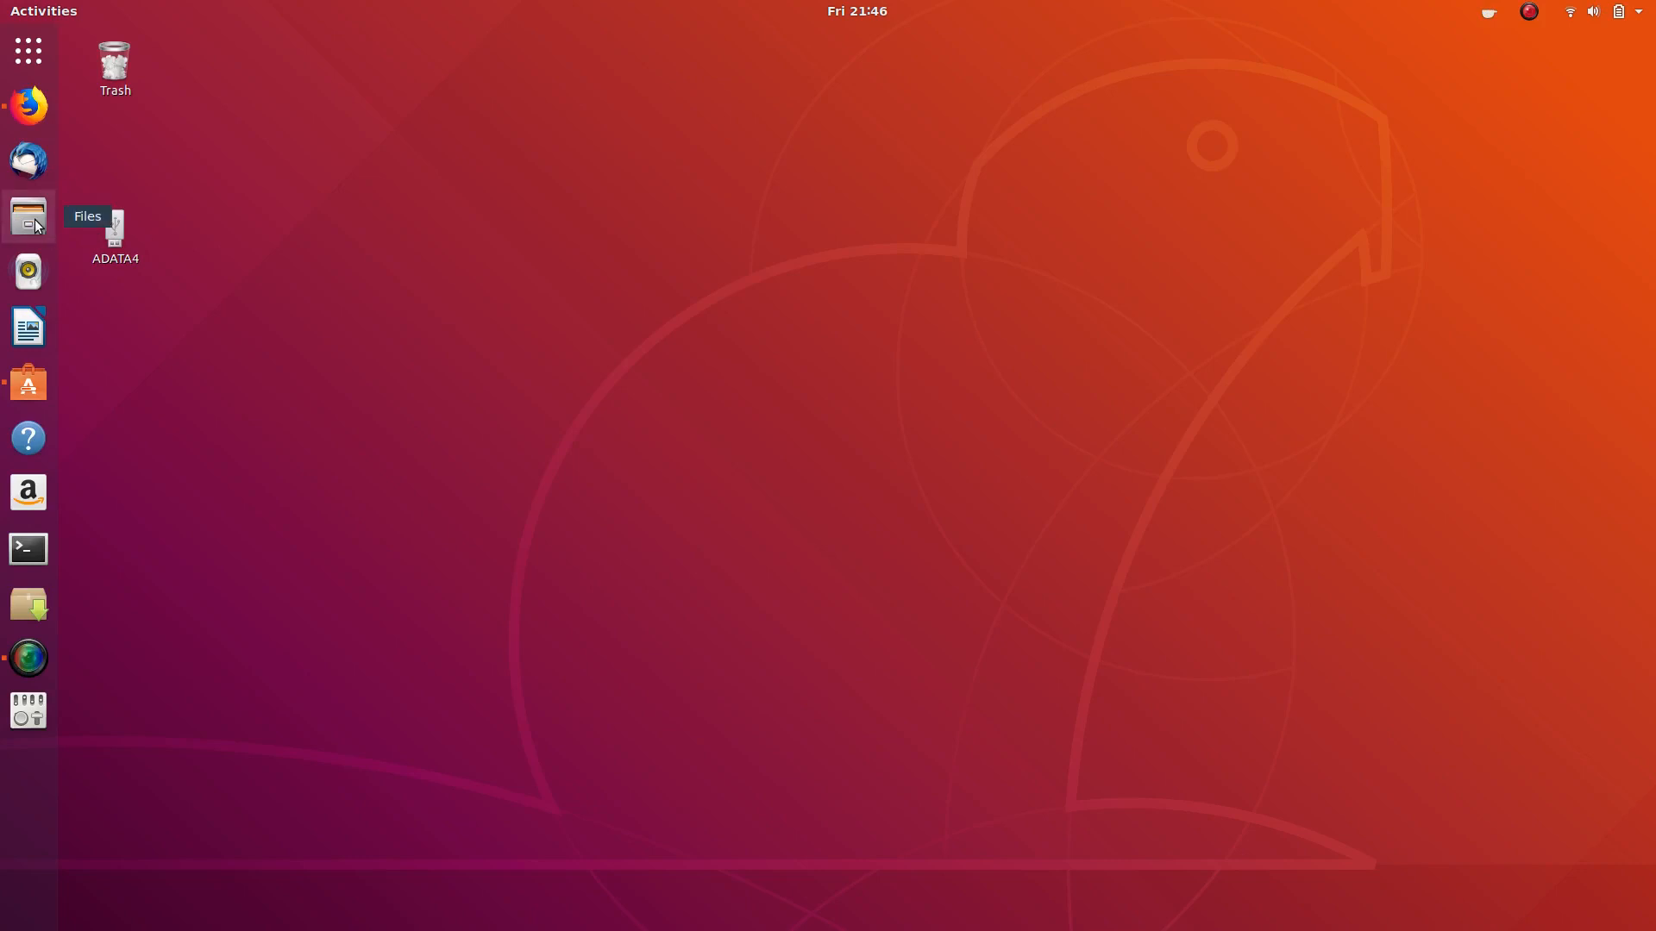
- Return to the Afflatus gnome-look.org page in Firefox and open the Icon Themes category
click(28, 106)
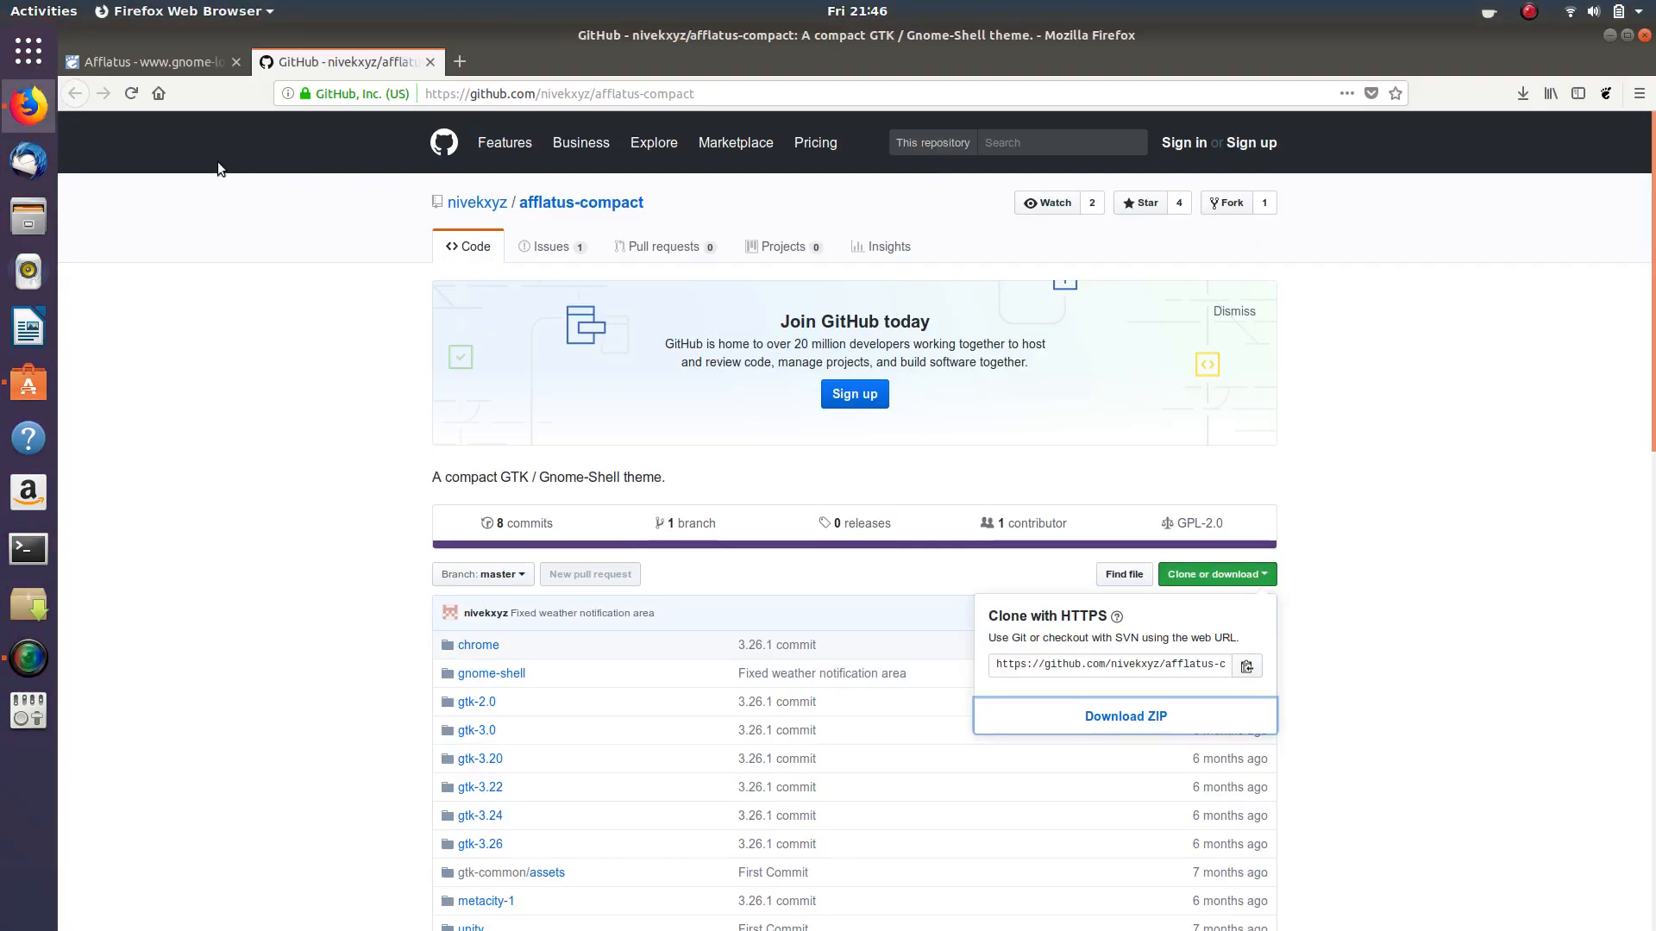
click(136, 69)
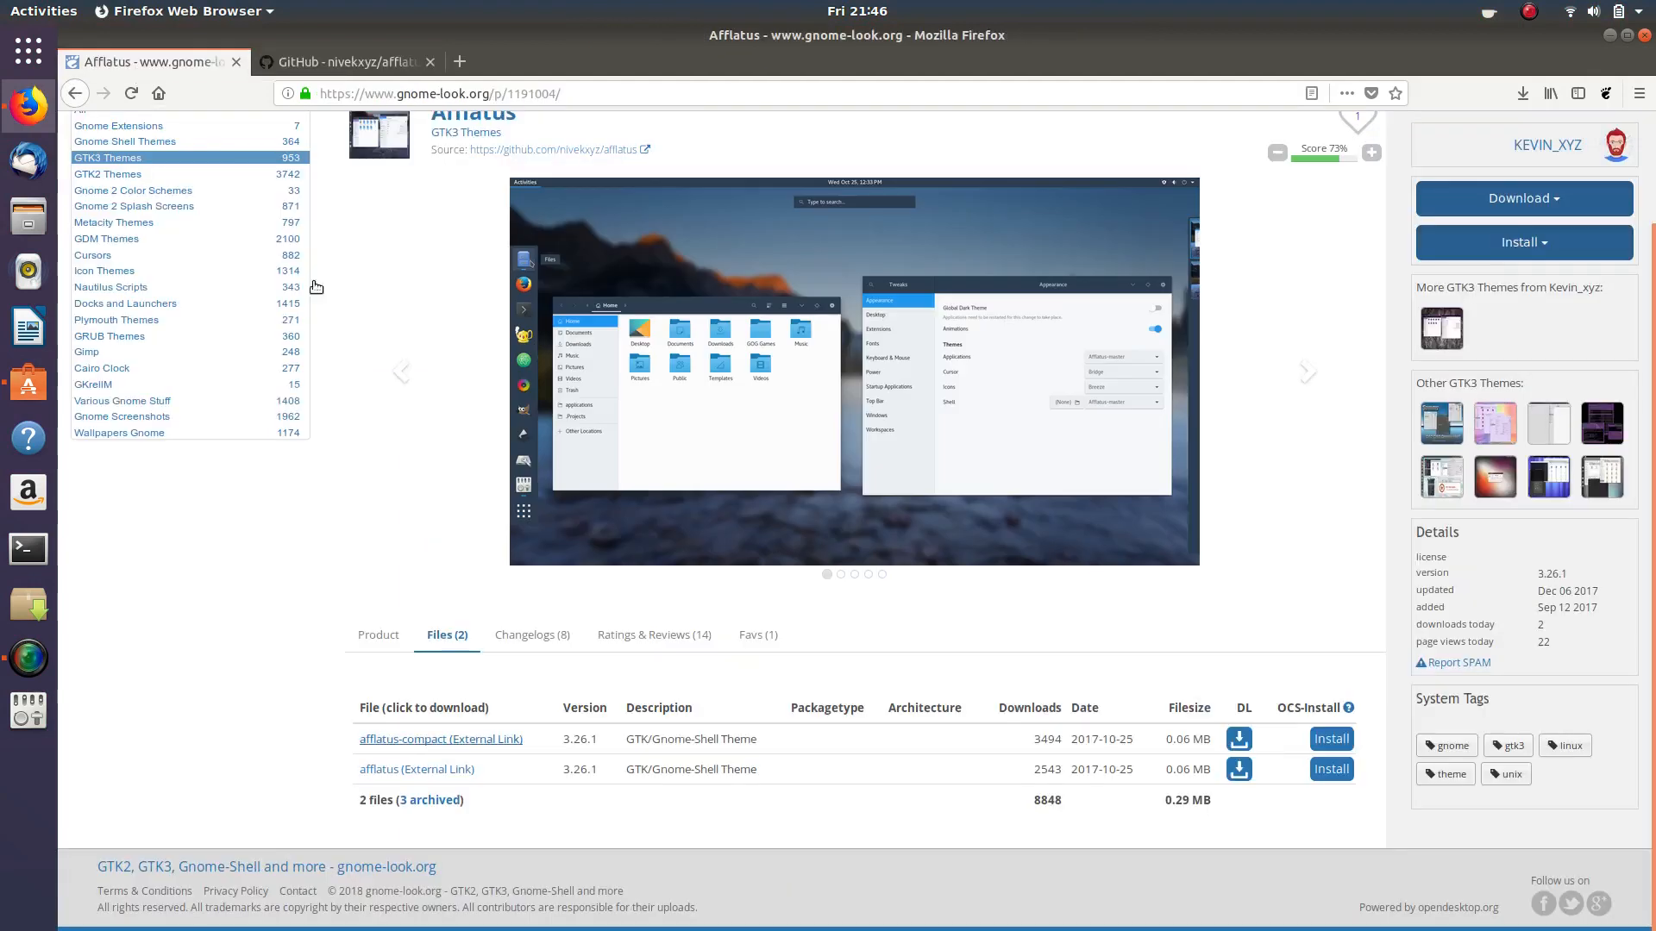
scroll(193, 204, up, 3)
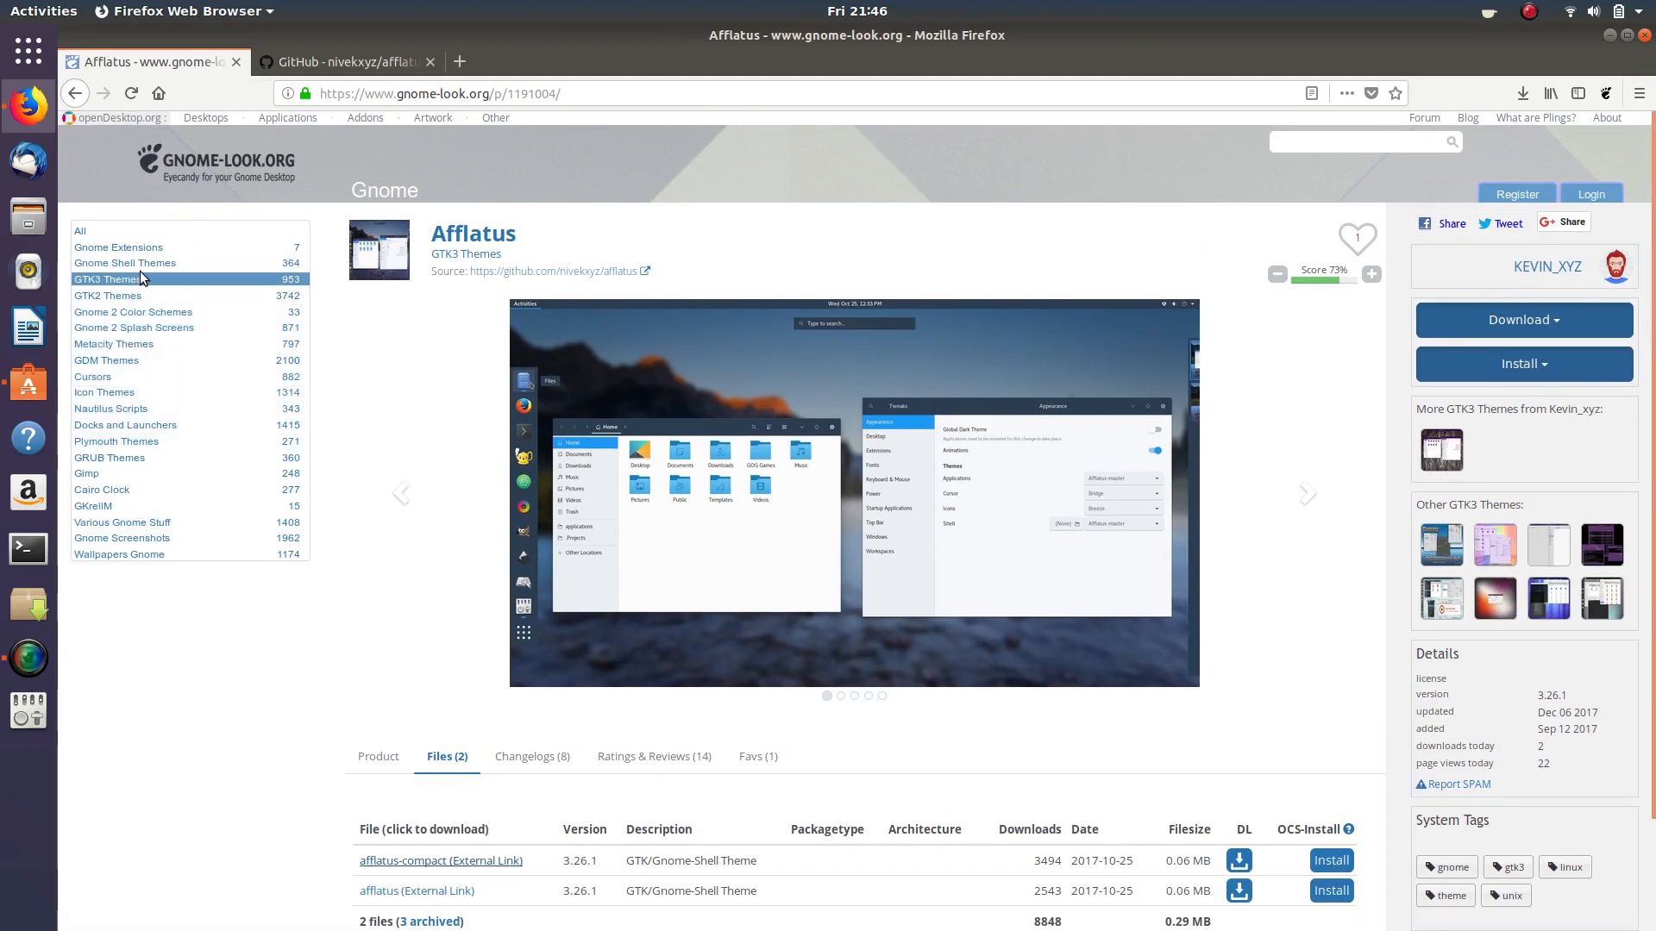
click(103, 393)
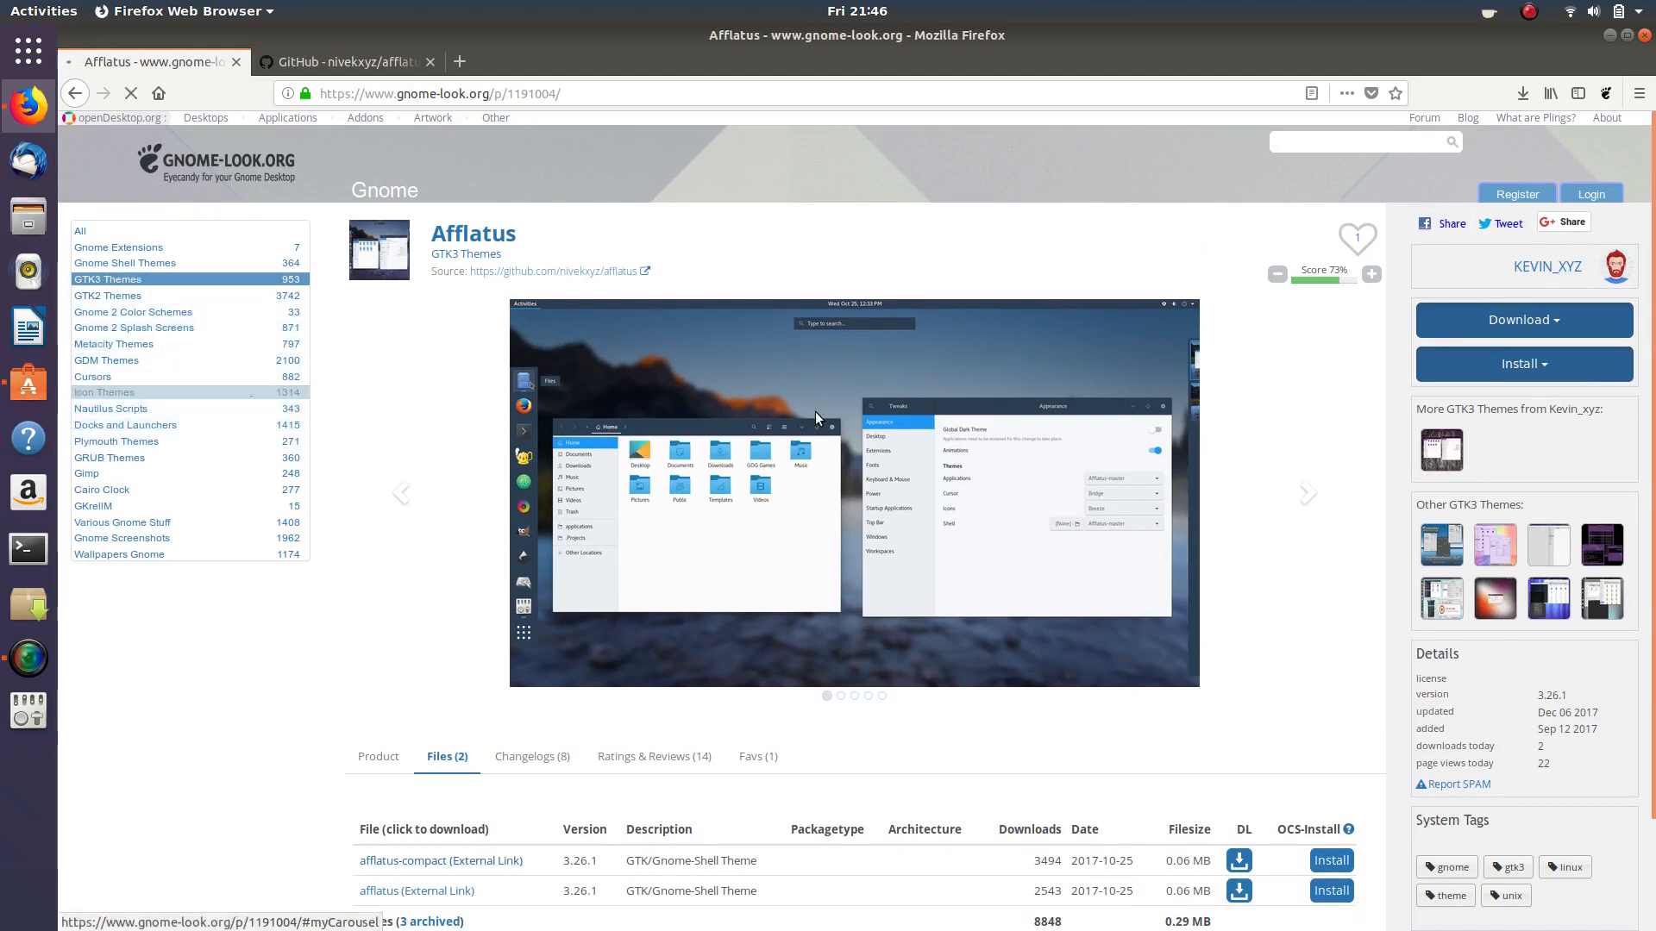
scroll(1191, 310, down, 3)
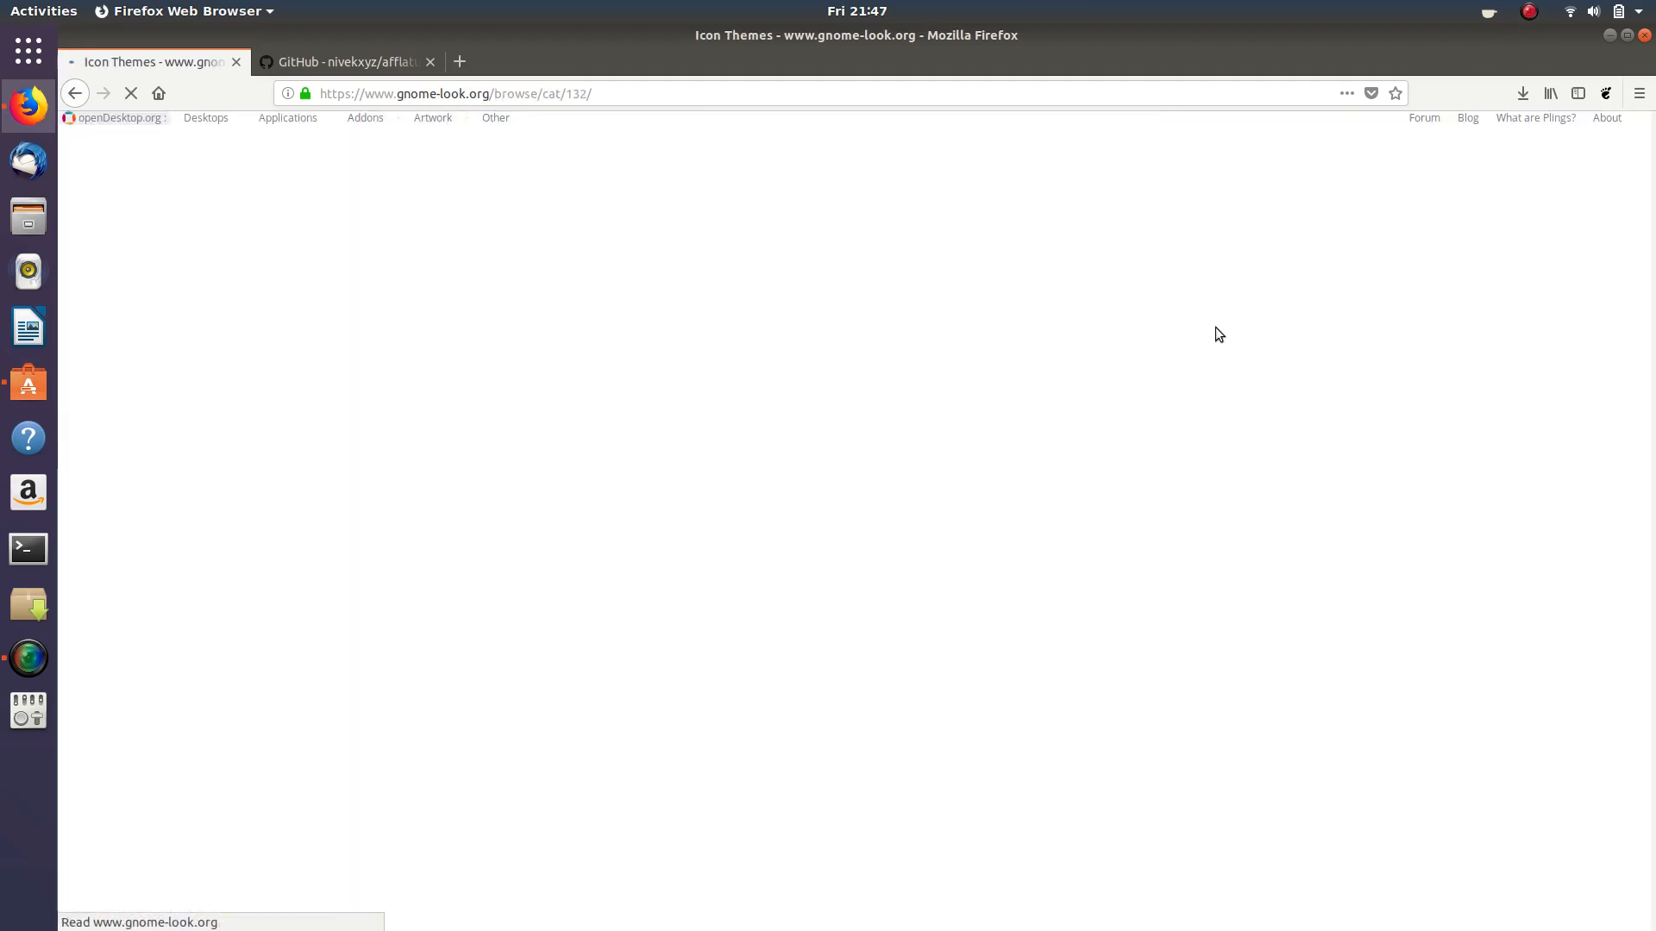
scroll(1215, 328, down, 10)
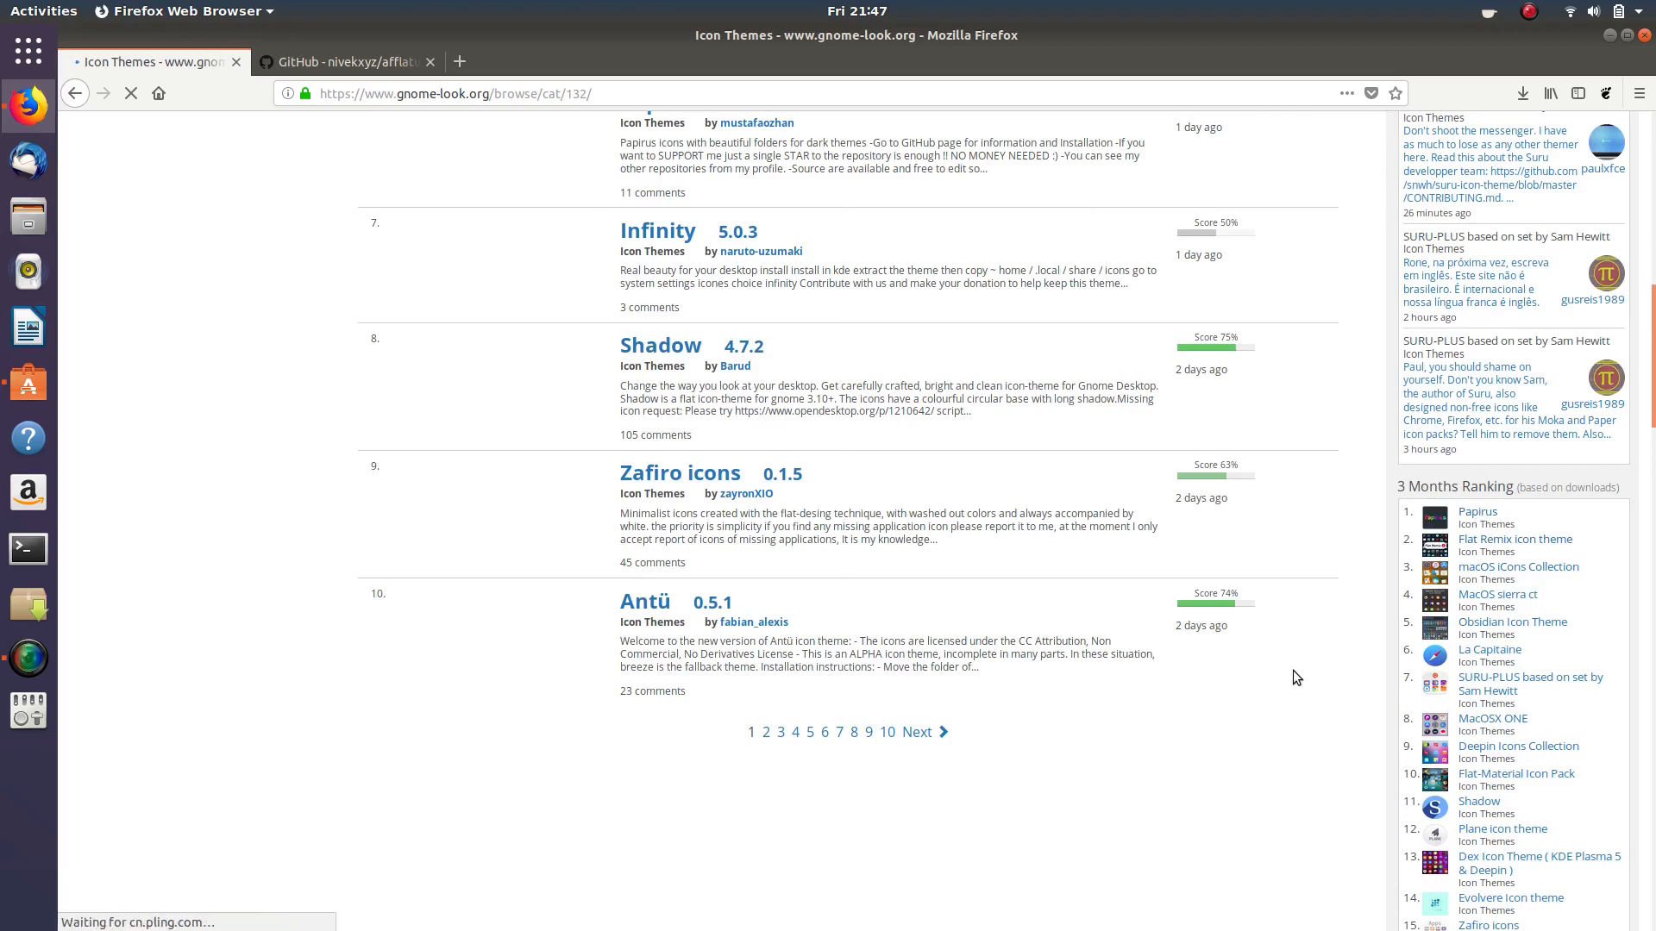
scroll(1292, 670, down, 3)
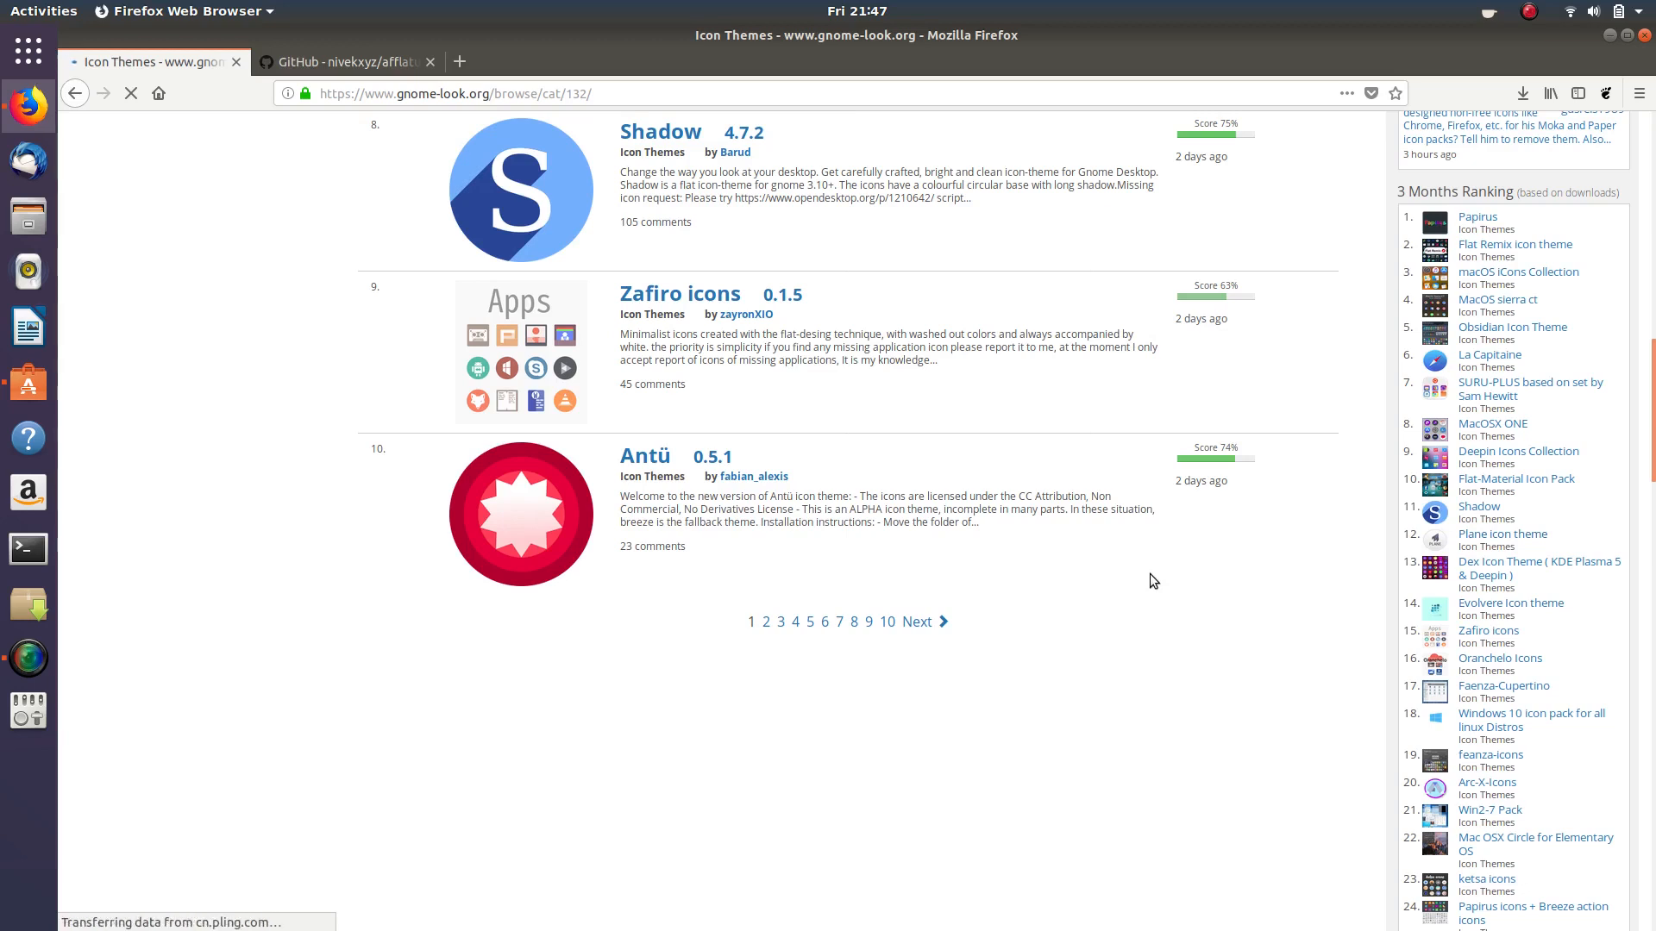
- Search the page for 'papirus' and step to the Papirus icons + Breeze action icons match
key(ctrl+f)
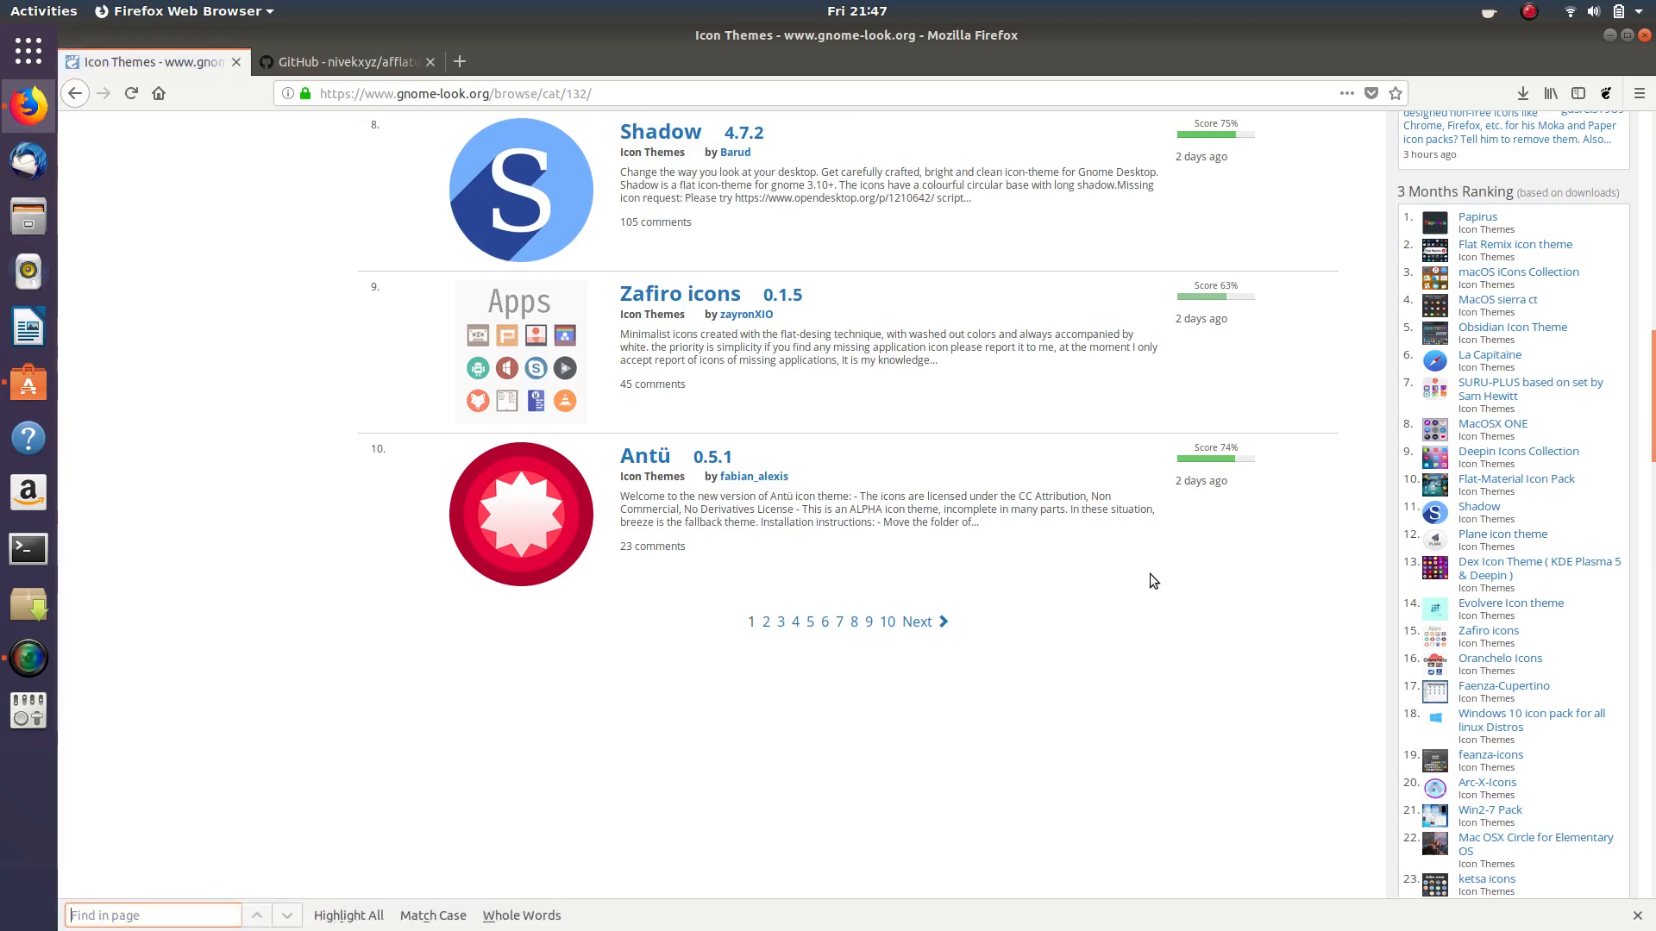
text(pap)
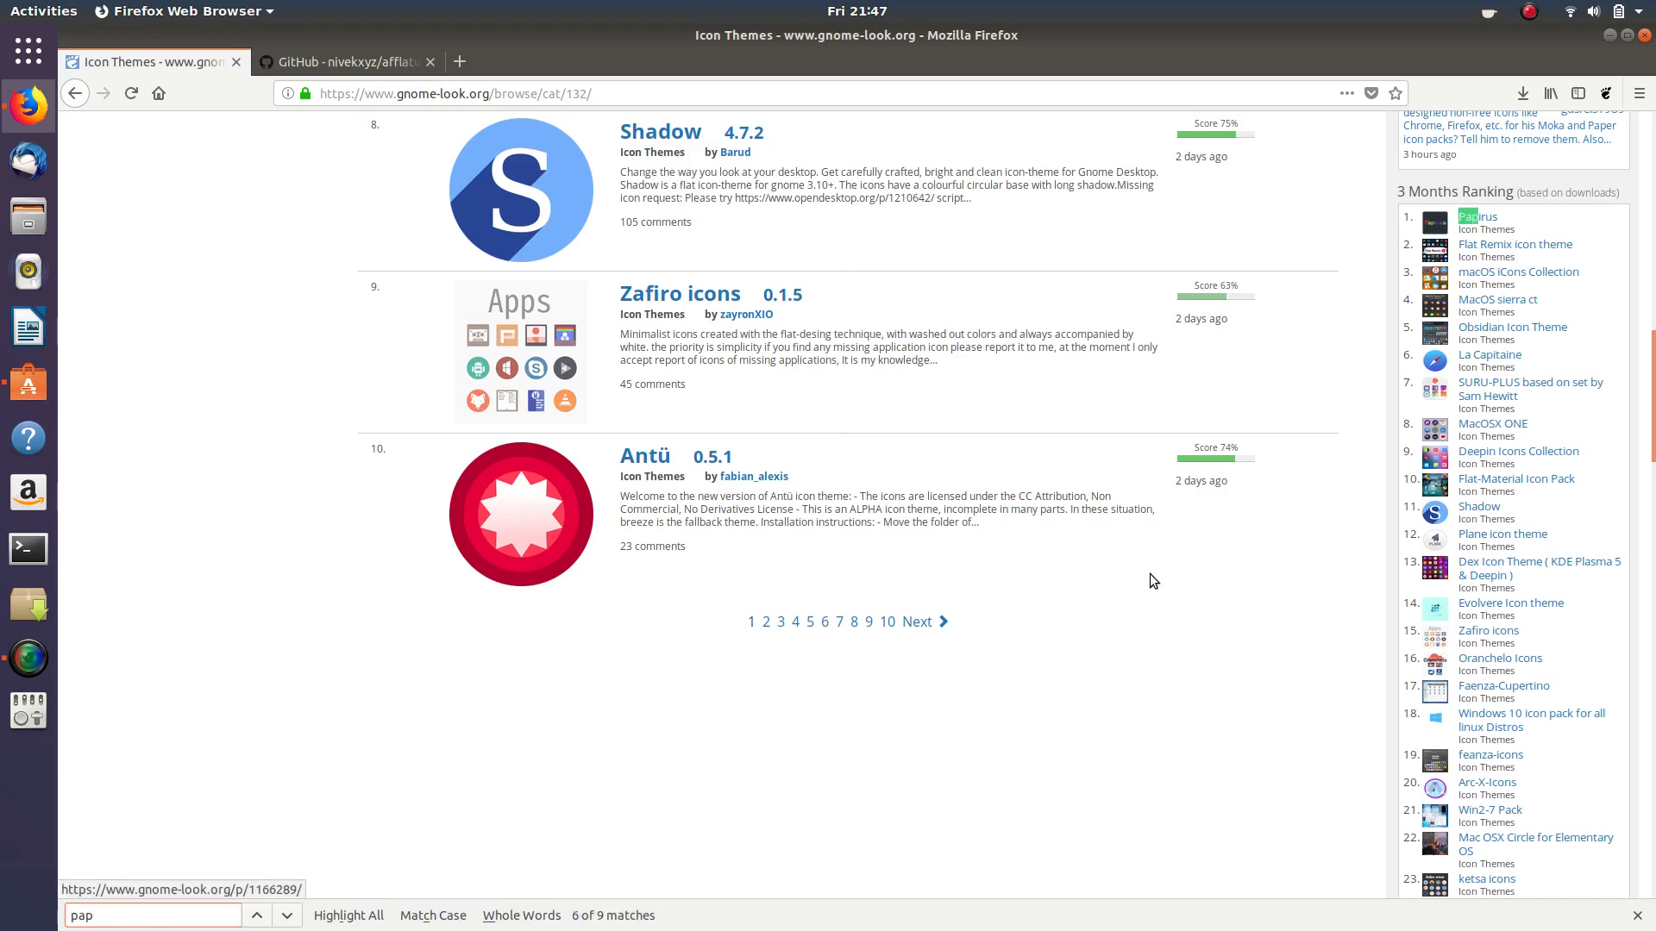
text(irus)
click(287, 916)
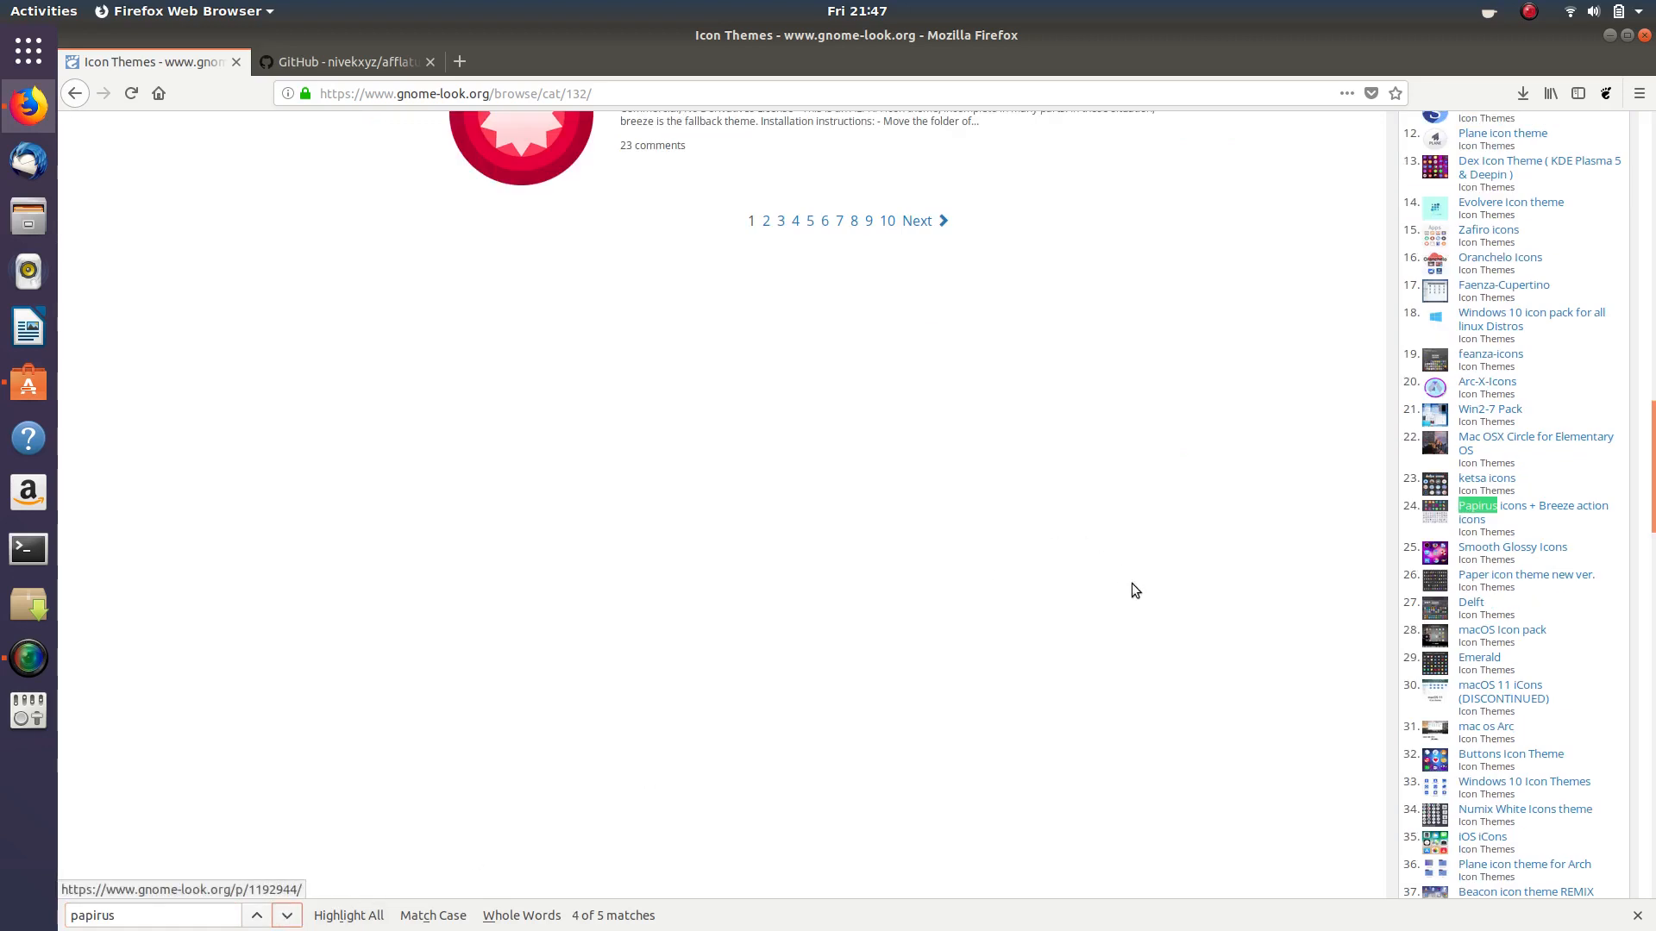
- Download Papirus-Dark-Breeze-actions.tar.gz from the Papirus icons + Breeze action icons Files list
click(1554, 506)
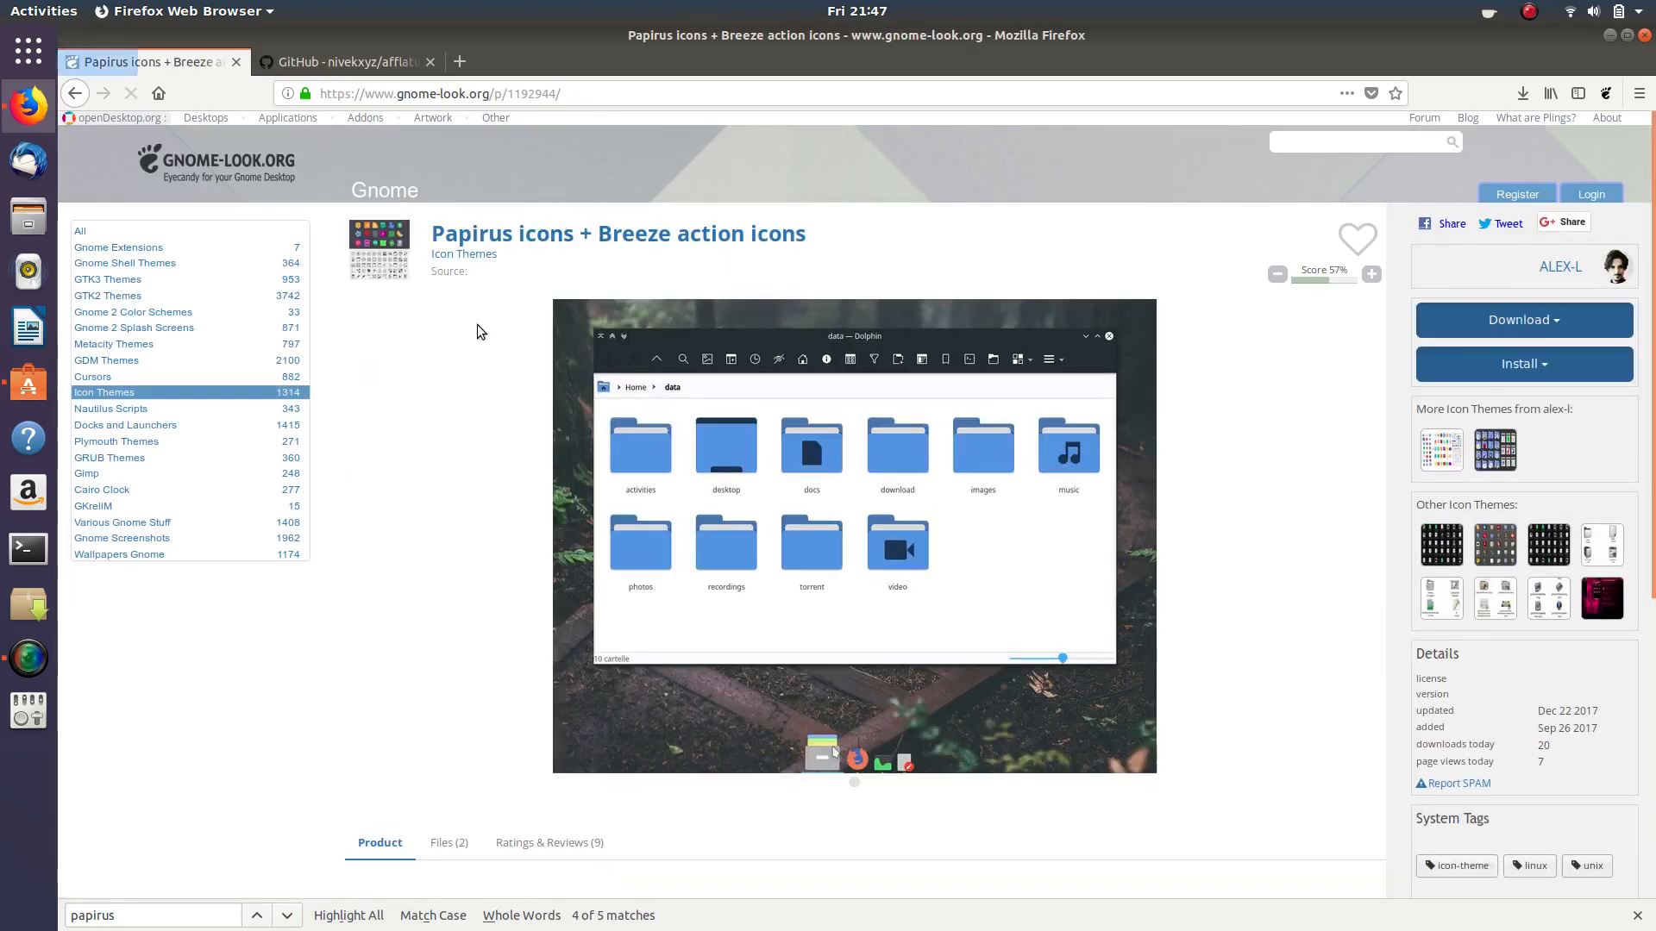
scroll(438, 457, down, 3)
click(446, 556)
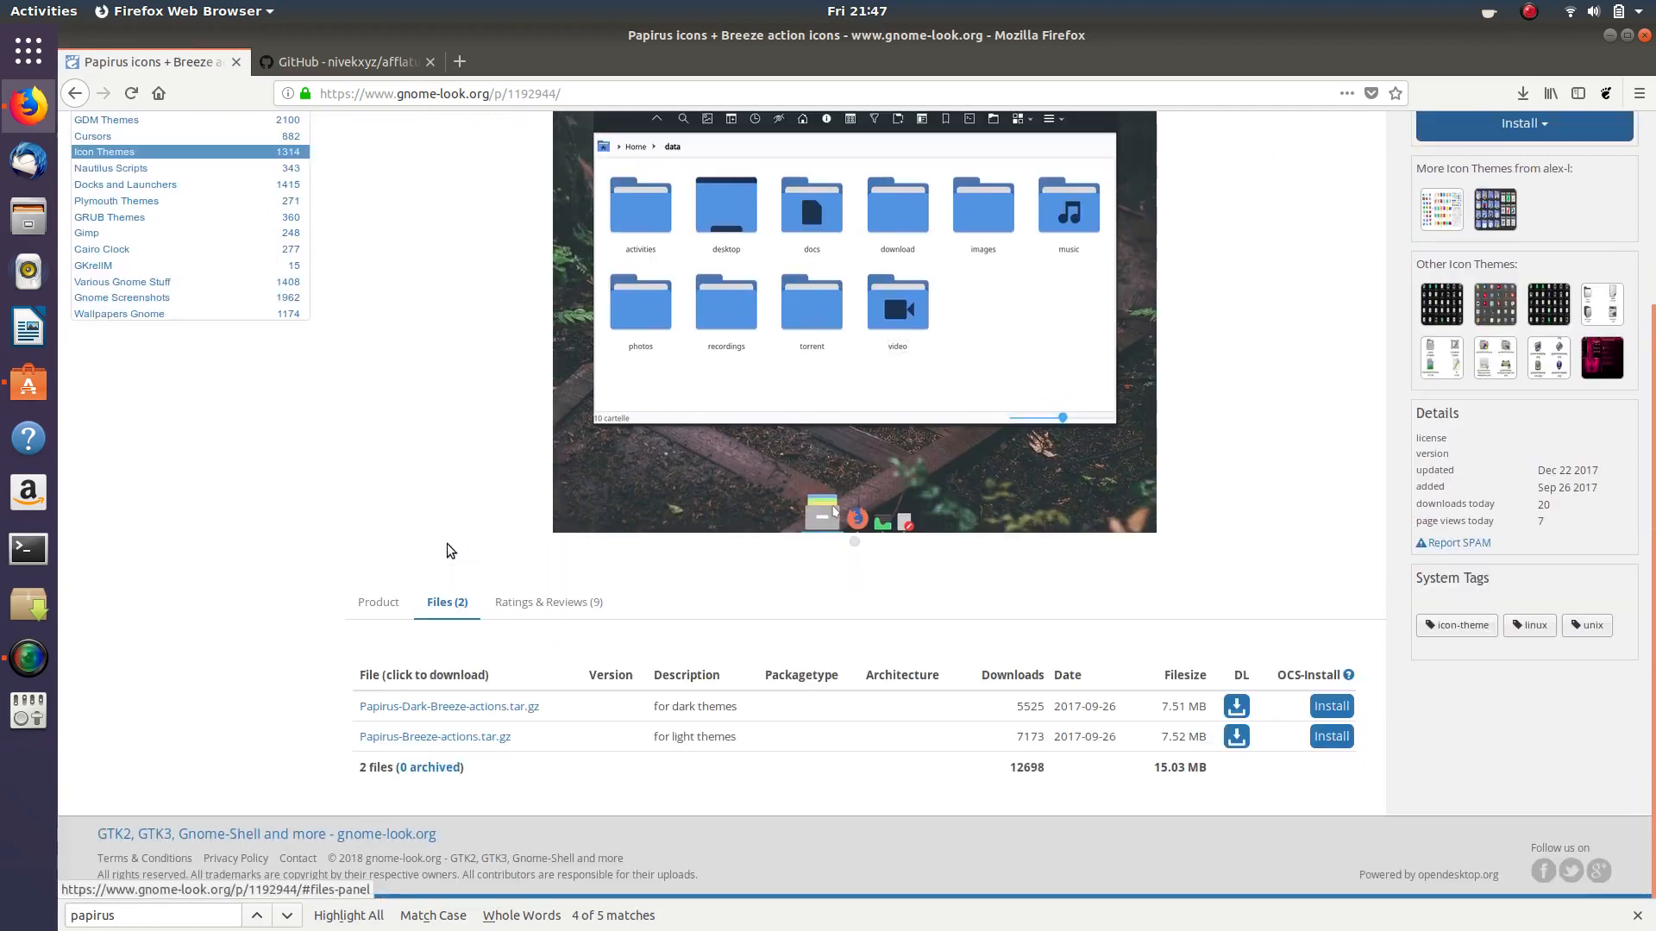
click(457, 706)
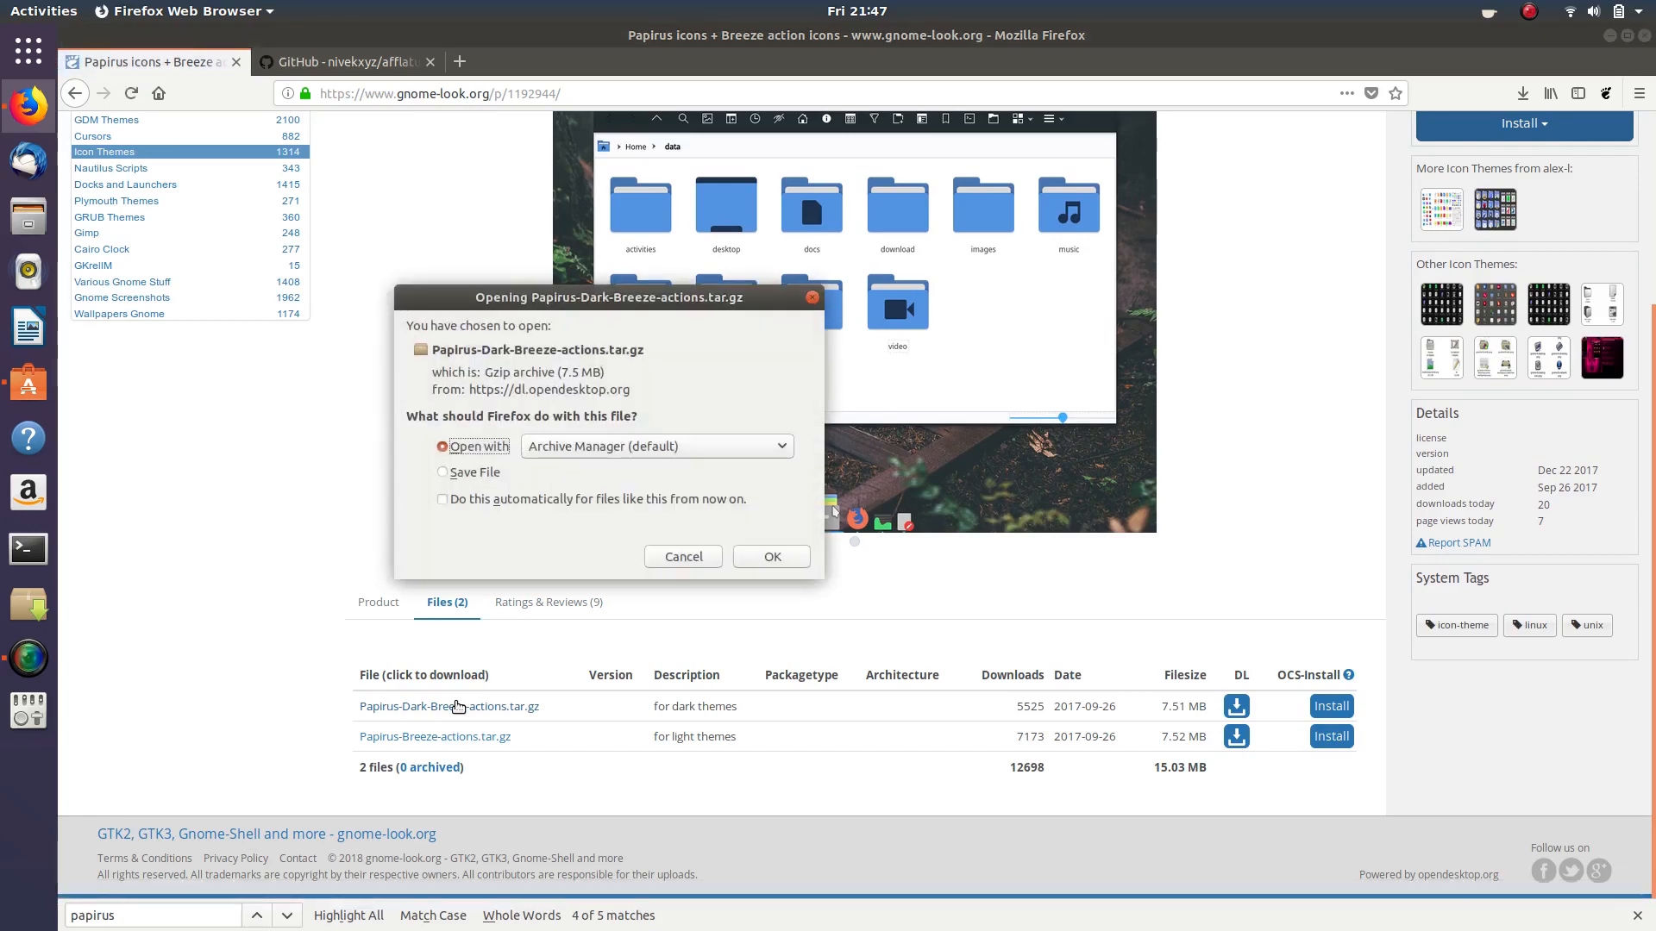
click(444, 474)
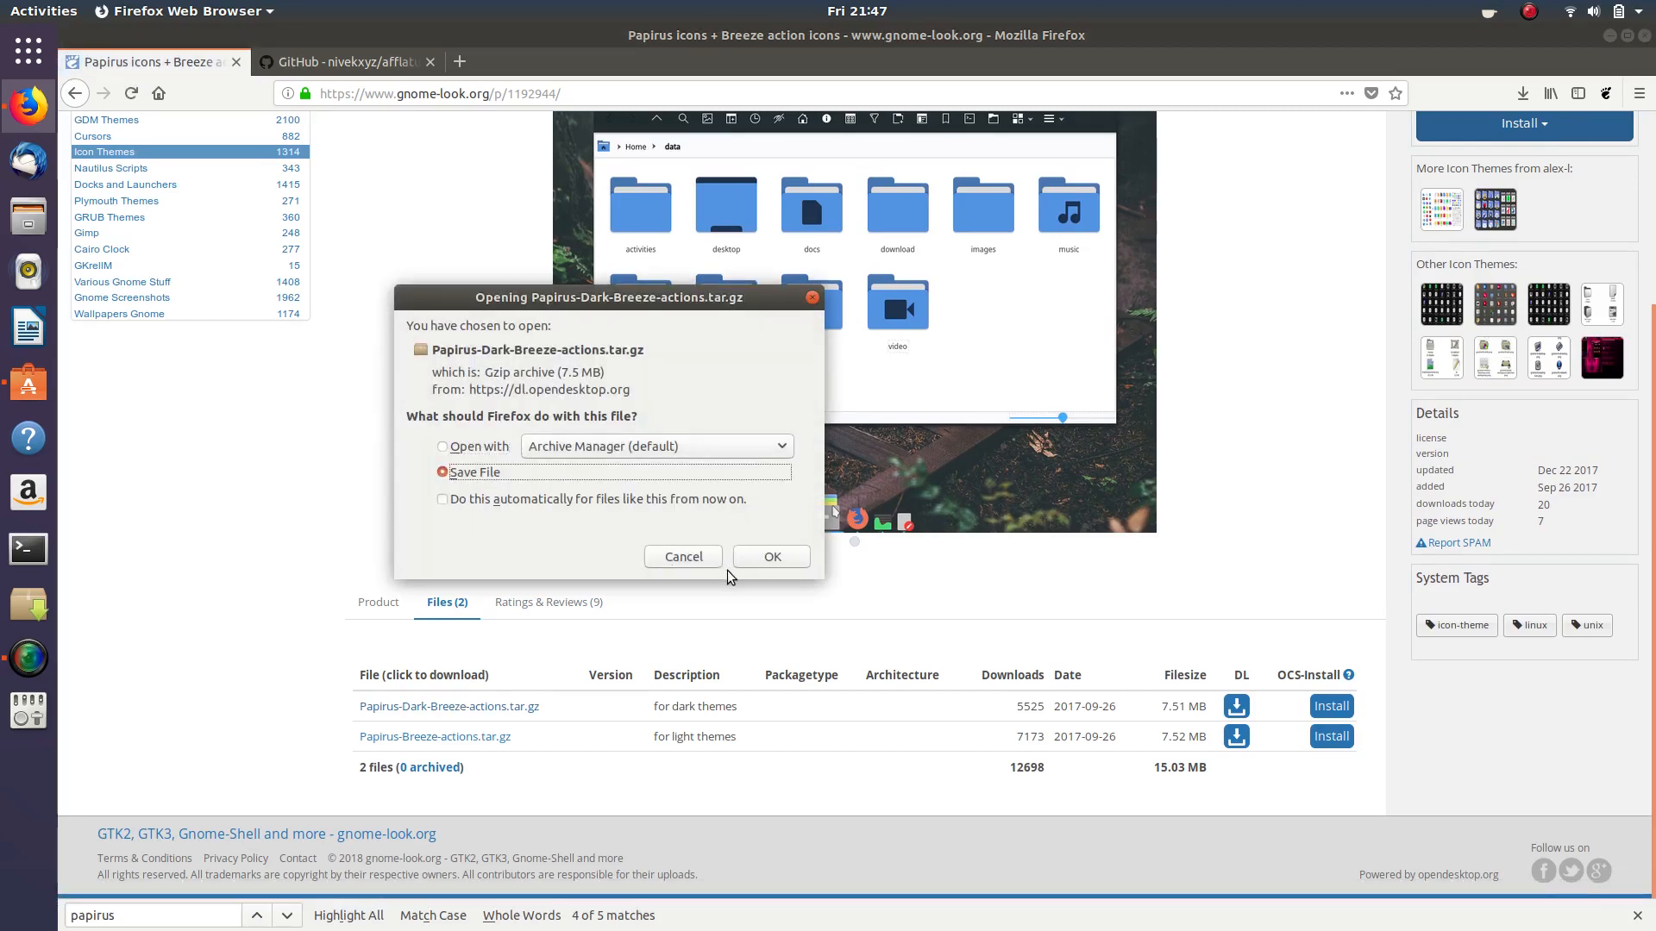
click(777, 560)
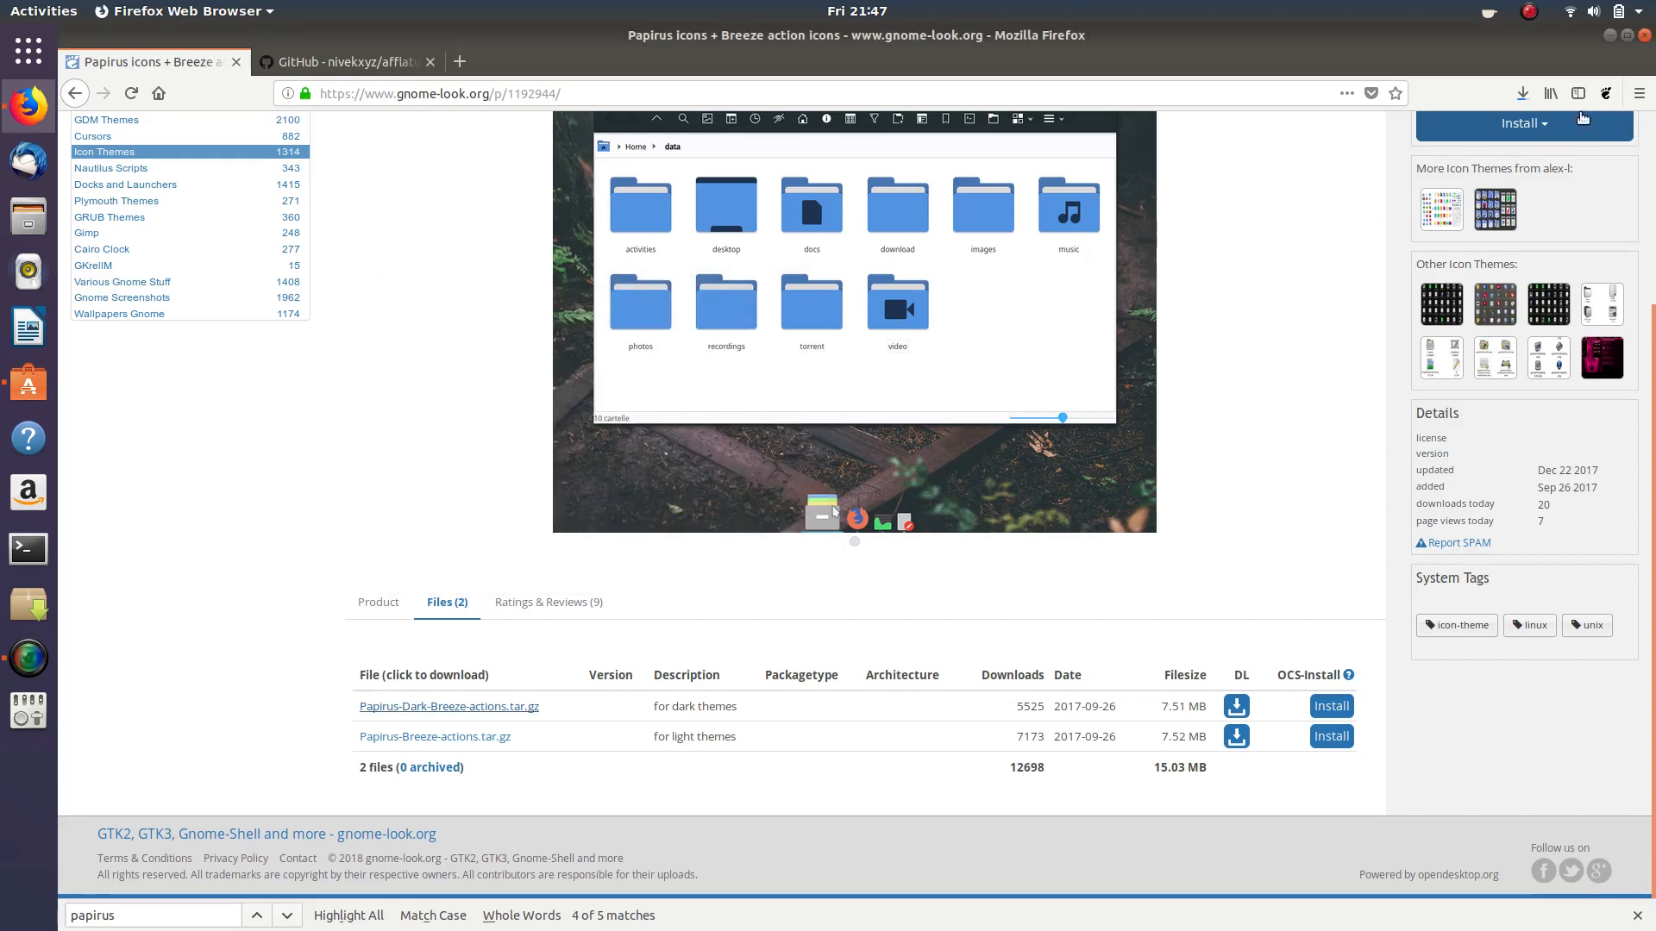
- Confirm the 7.5 MB download finished, then minimize Firefox
click(1522, 94)
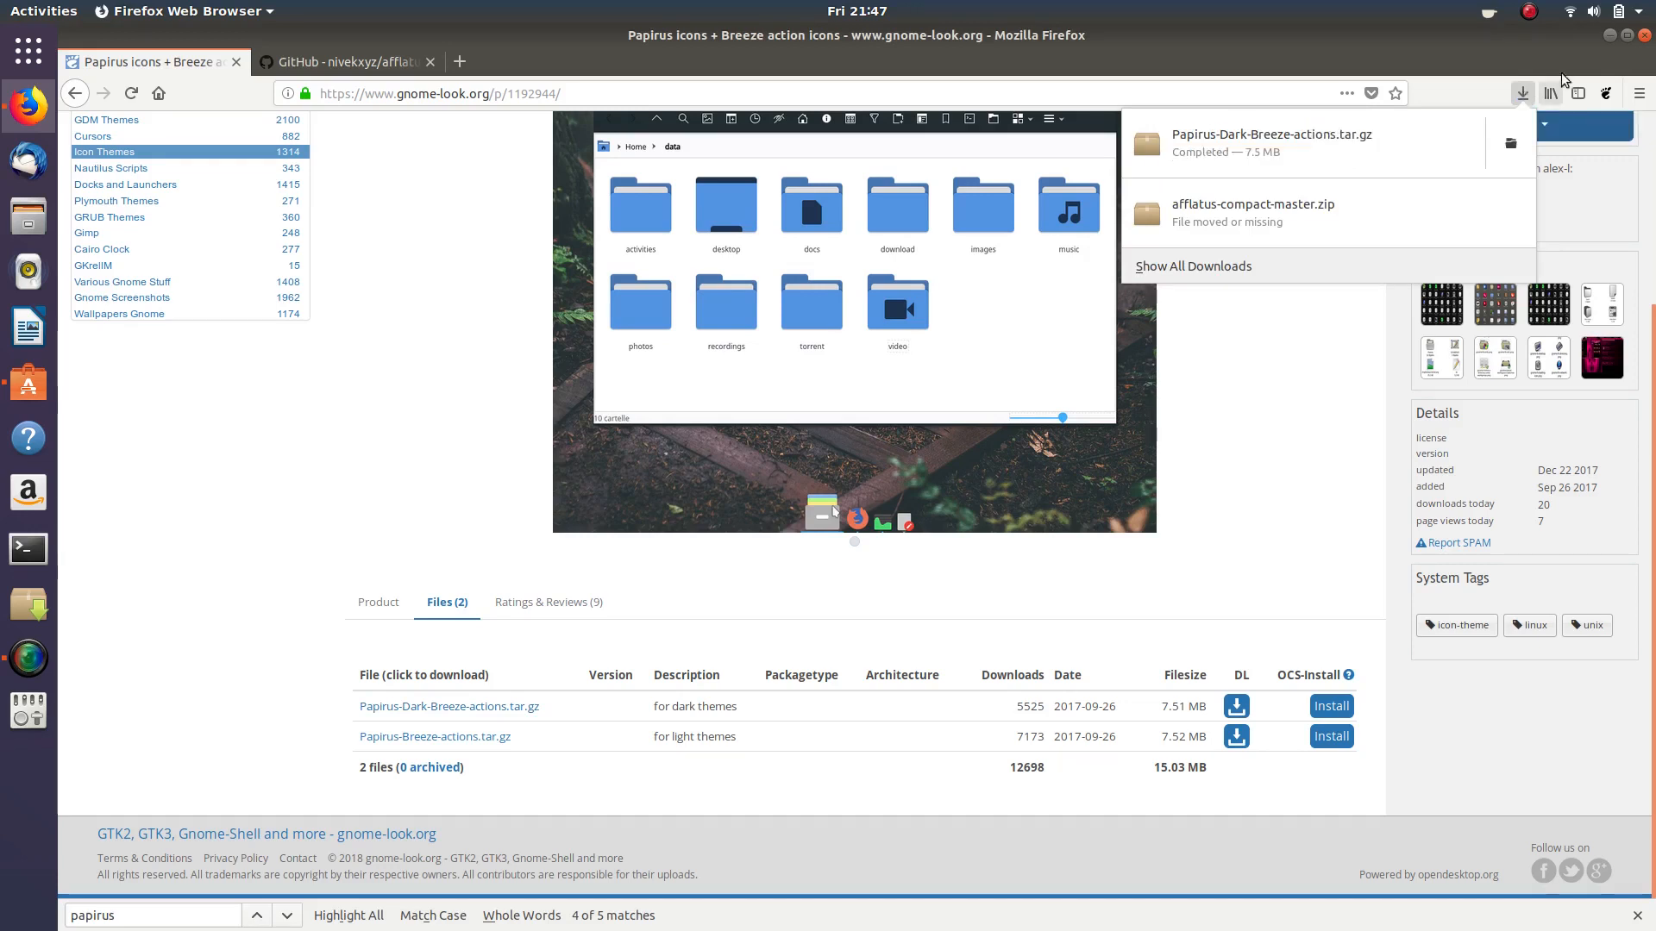
click(1583, 60)
click(1609, 38)
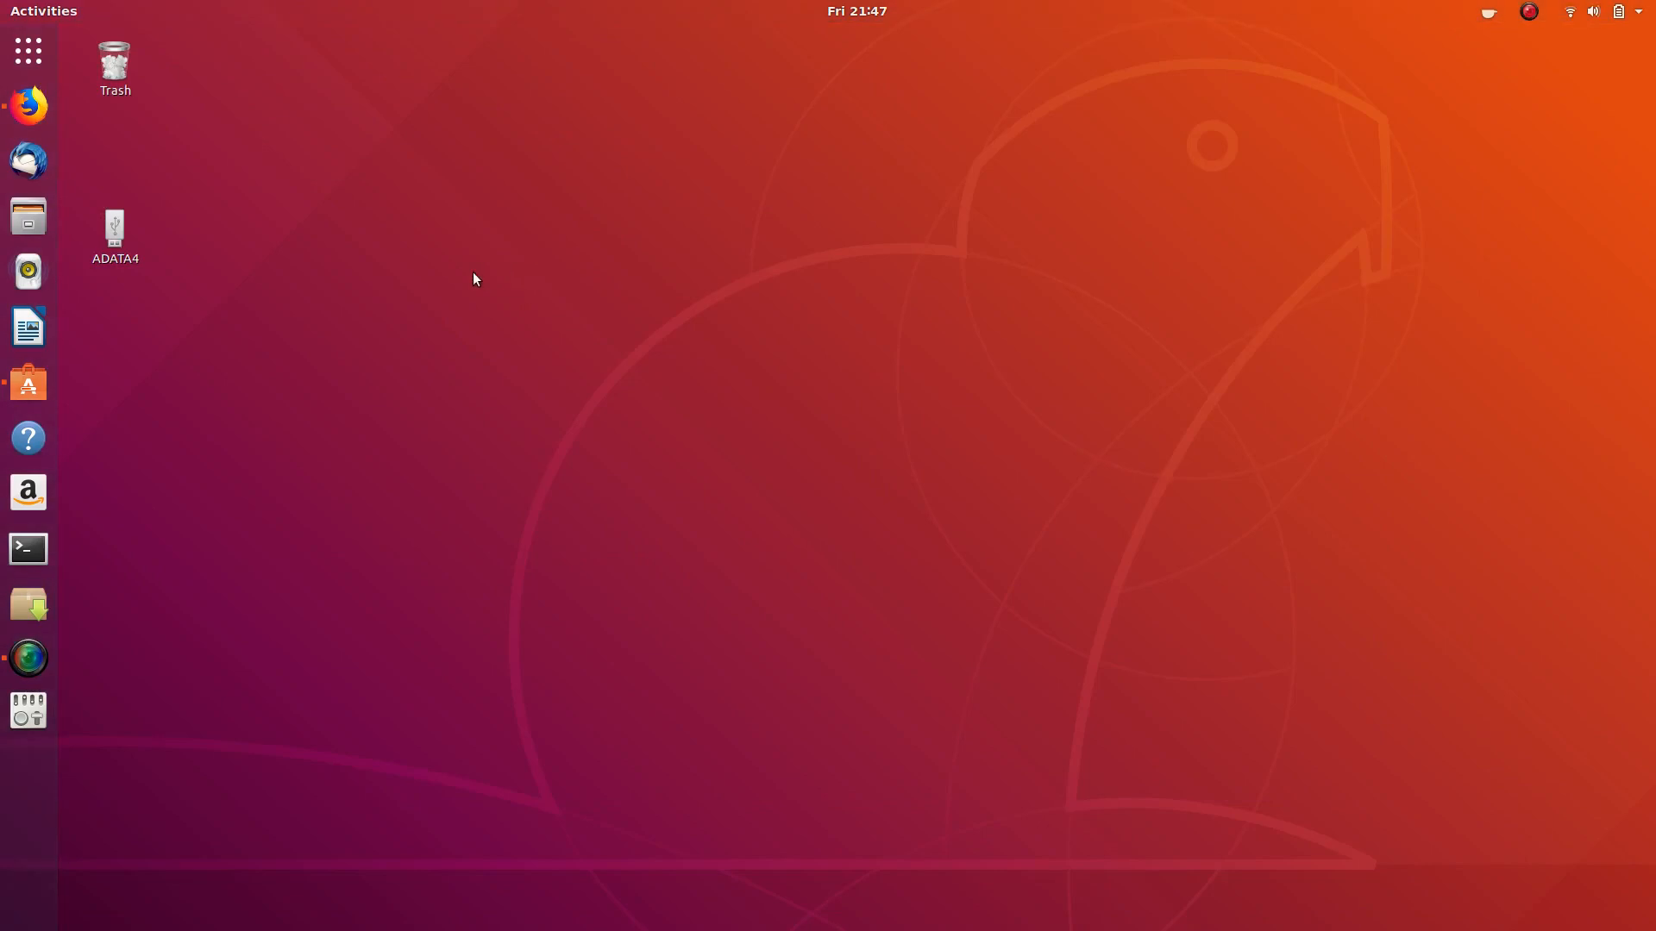
- Cut Papirus-Dark-Breeze-actions.tar.gz from the Downloads folder in Files
click(29, 220)
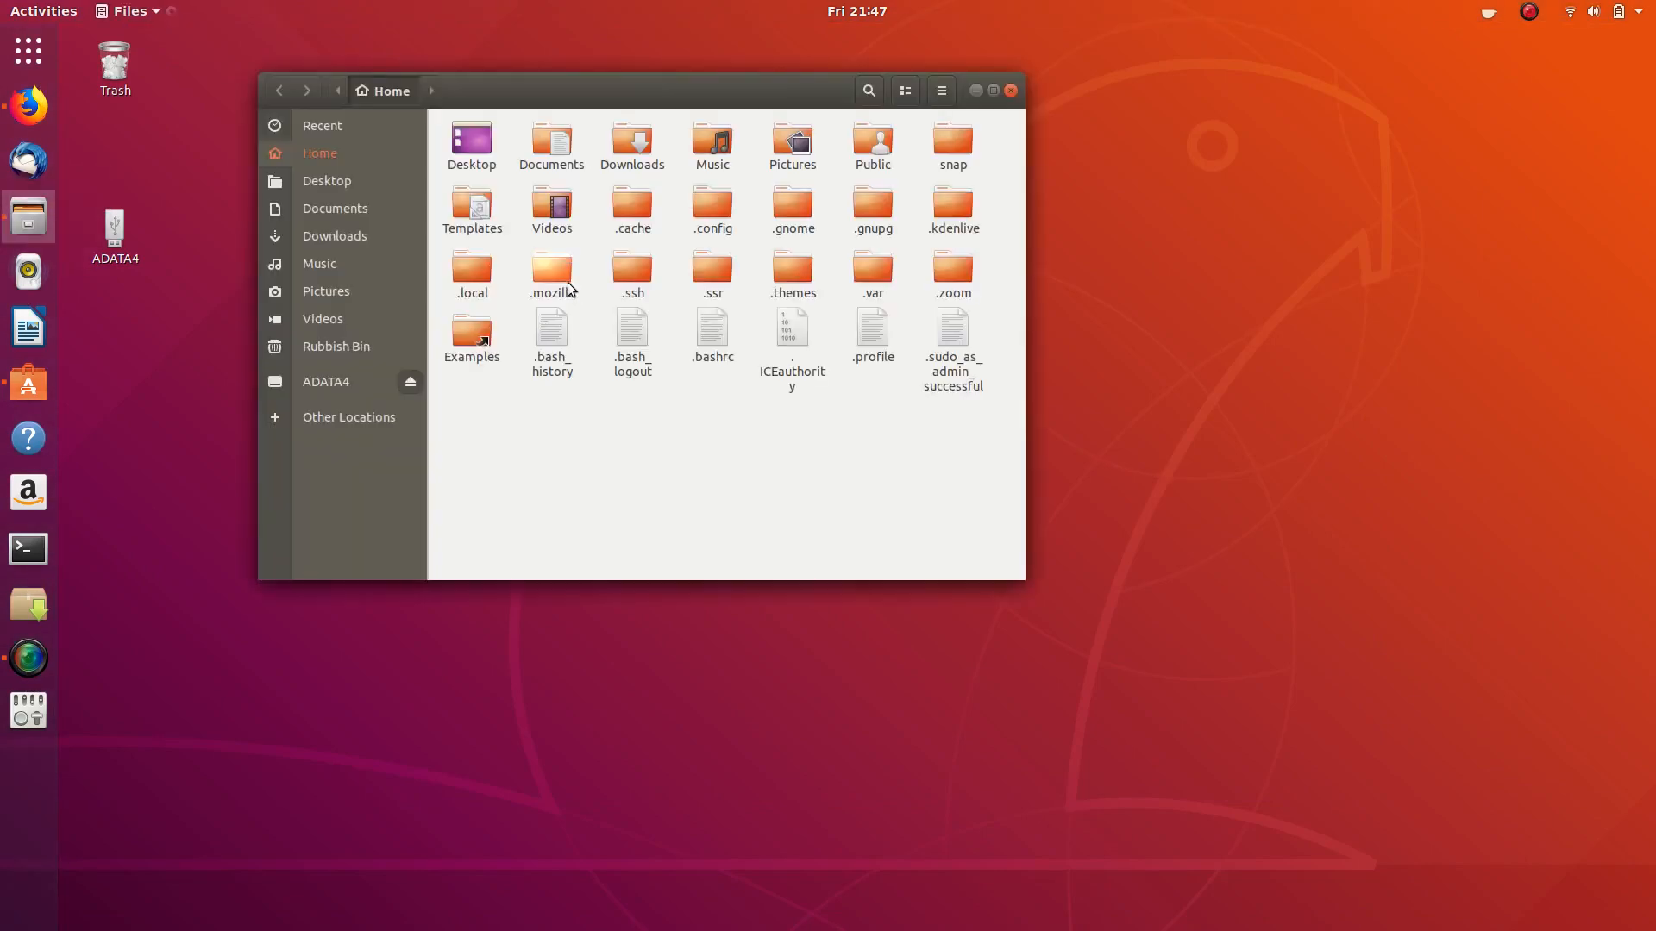
click(340, 237)
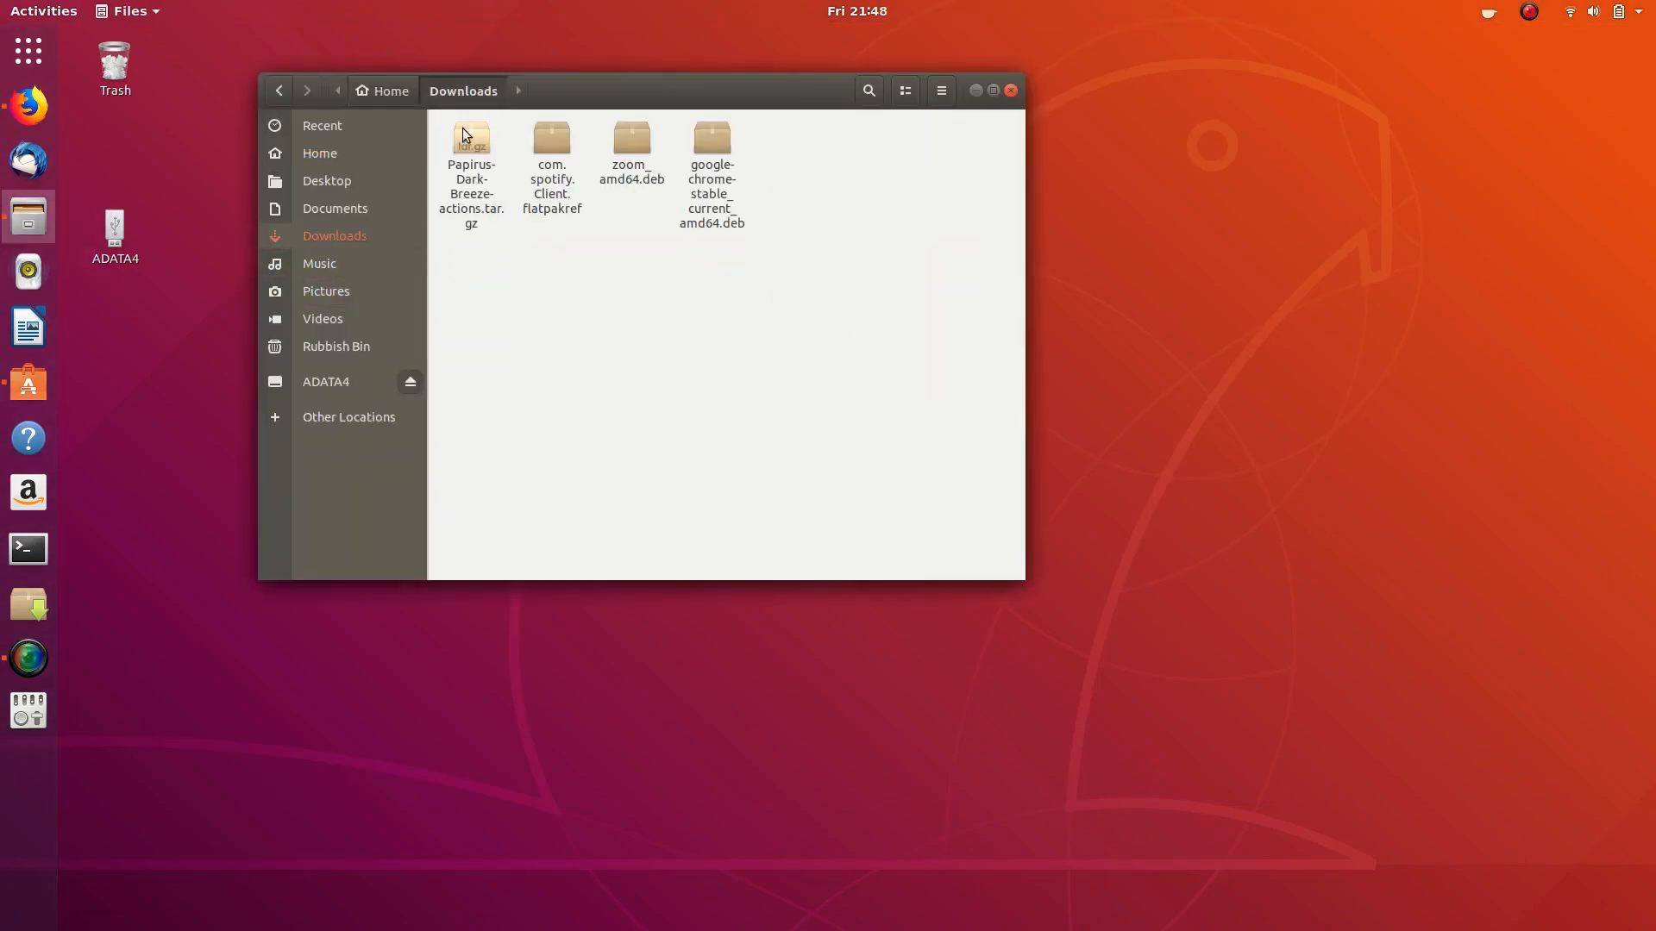
right_click(462, 127)
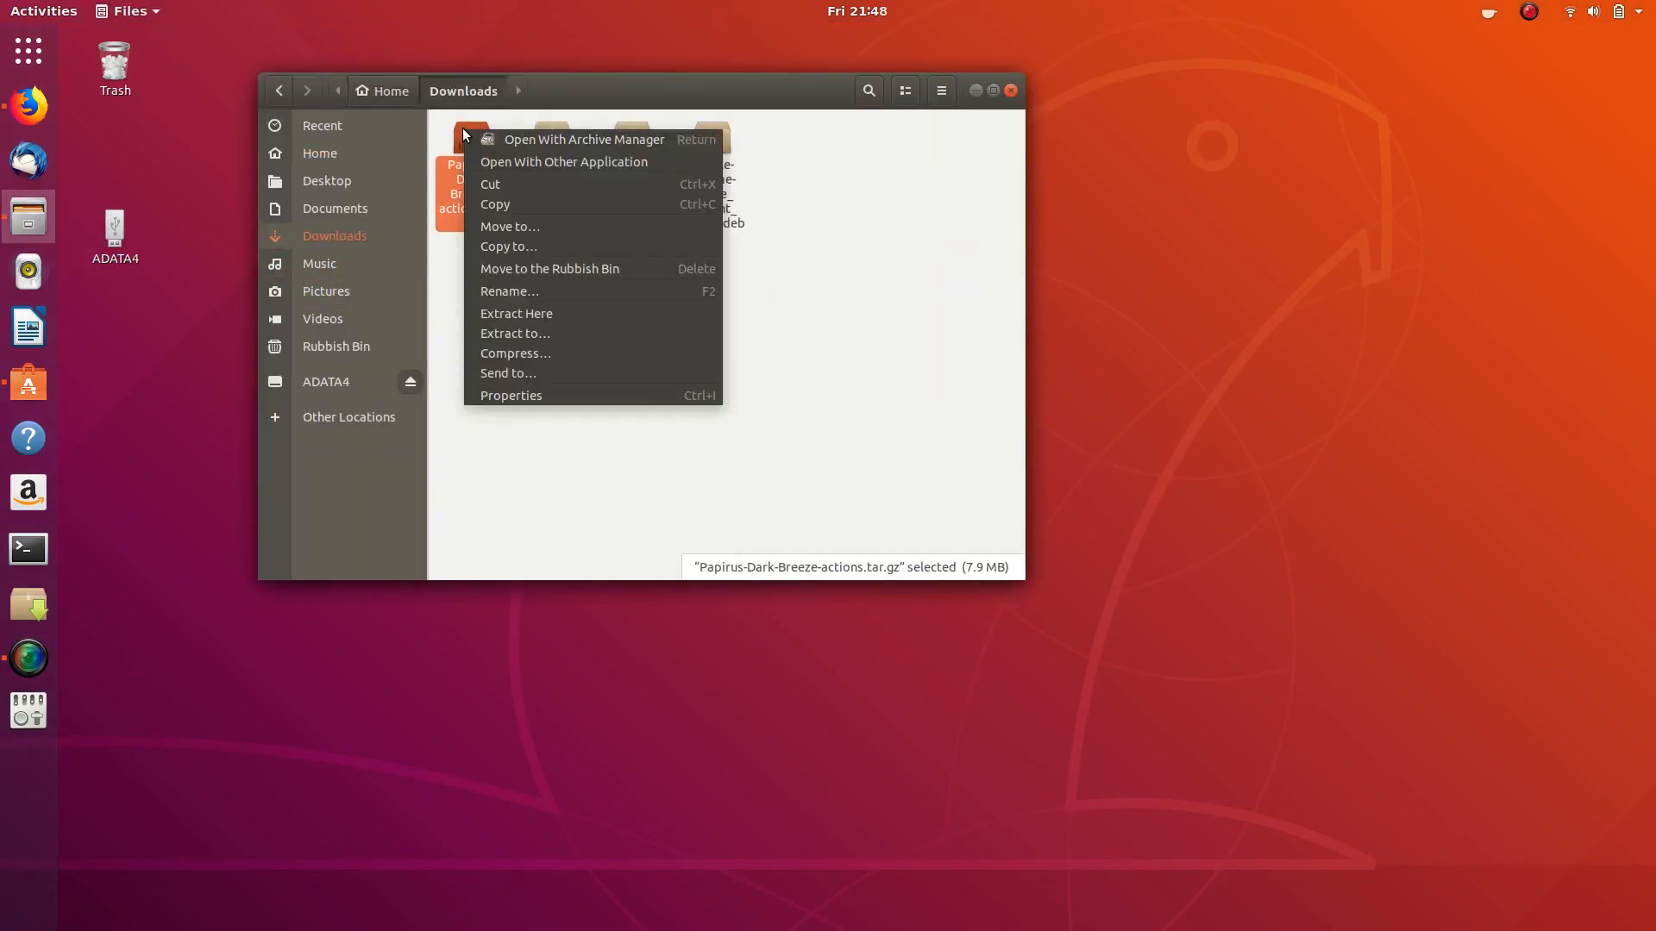
click(505, 184)
- Create a new hidden folder named .icons in Home
click(362, 155)
right_click(614, 447)
click(667, 461)
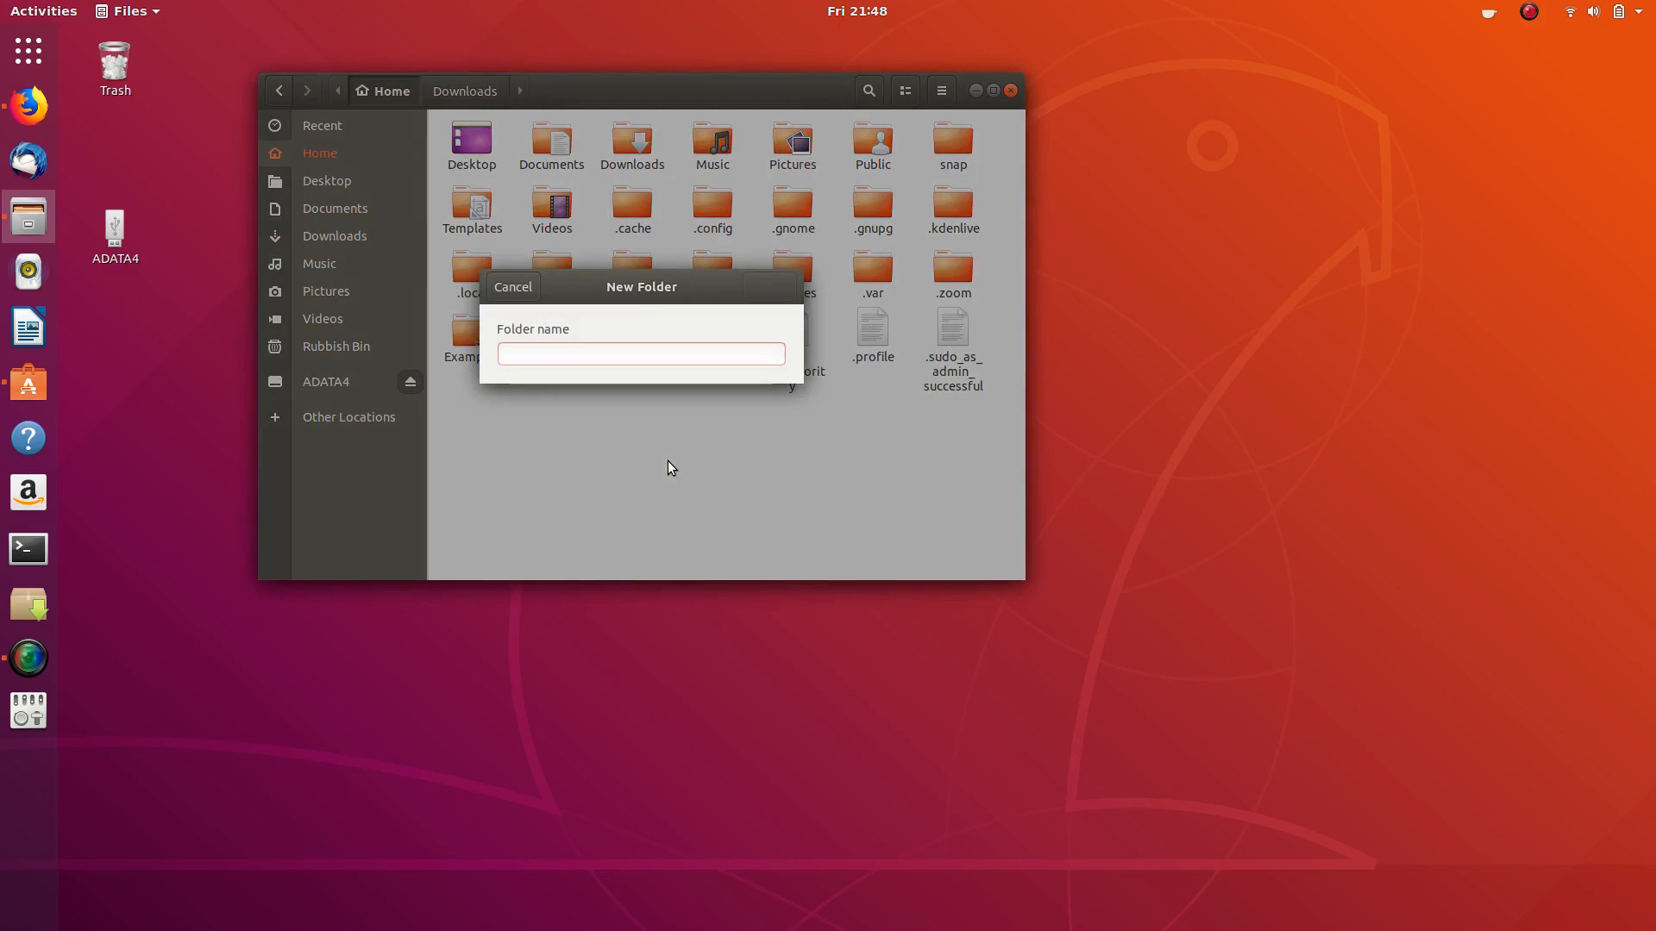
text(.icons)
key(Return)
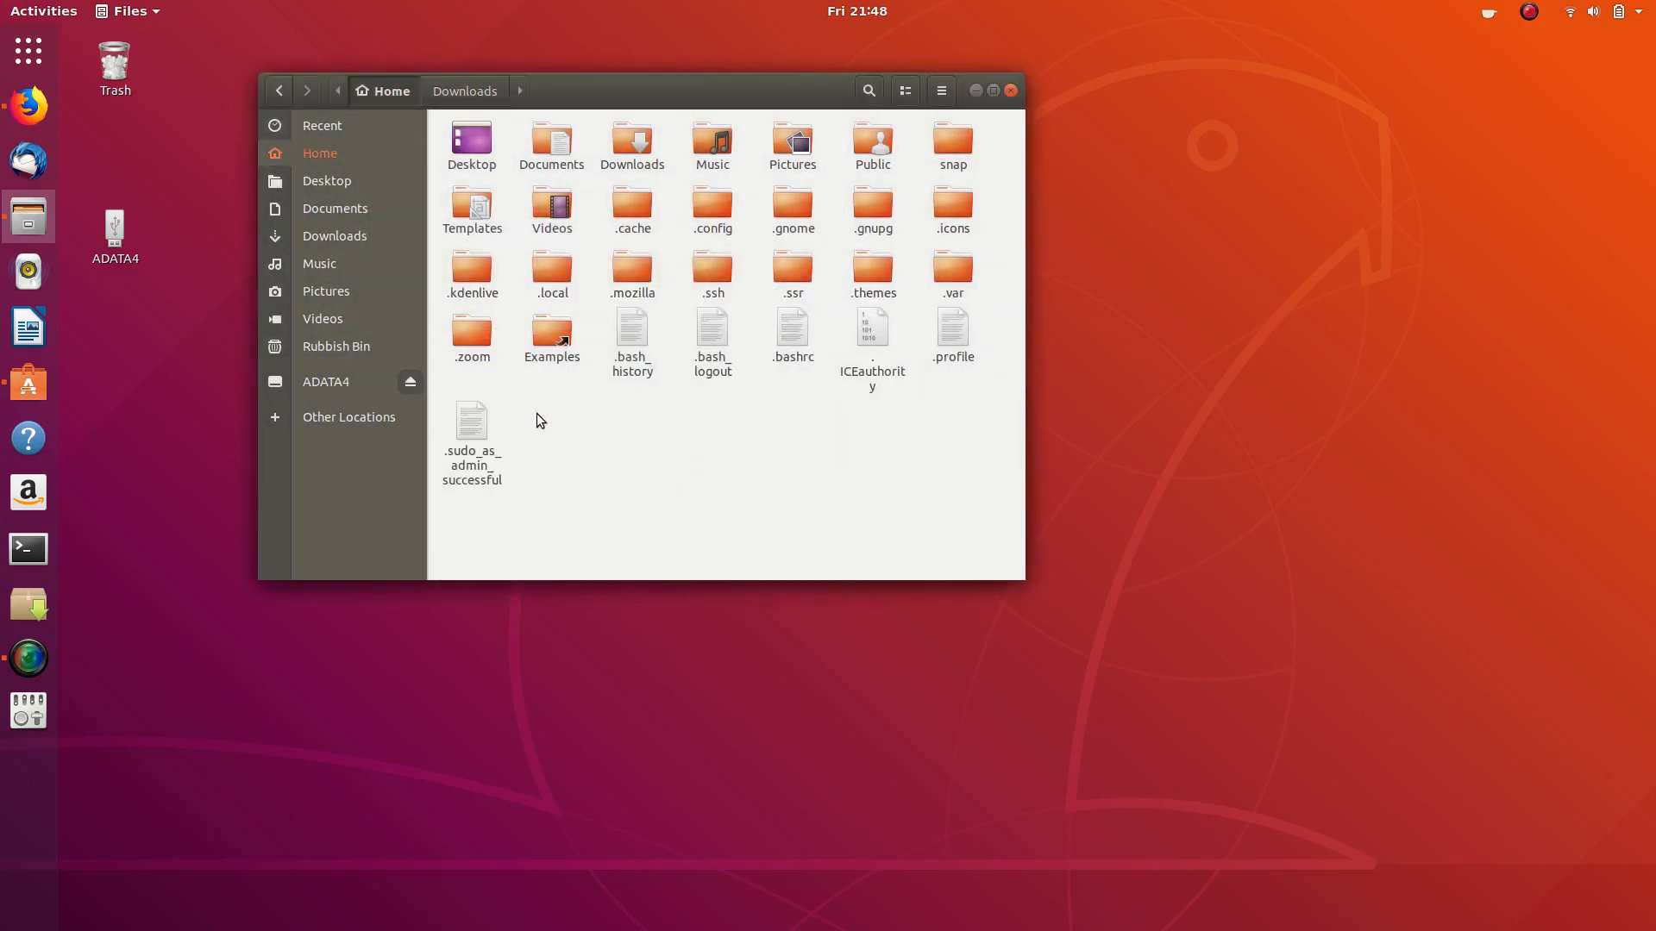
- Paste the archive into .icons and extract it there
double_click(952, 214)
right_click(509, 164)
click(548, 193)
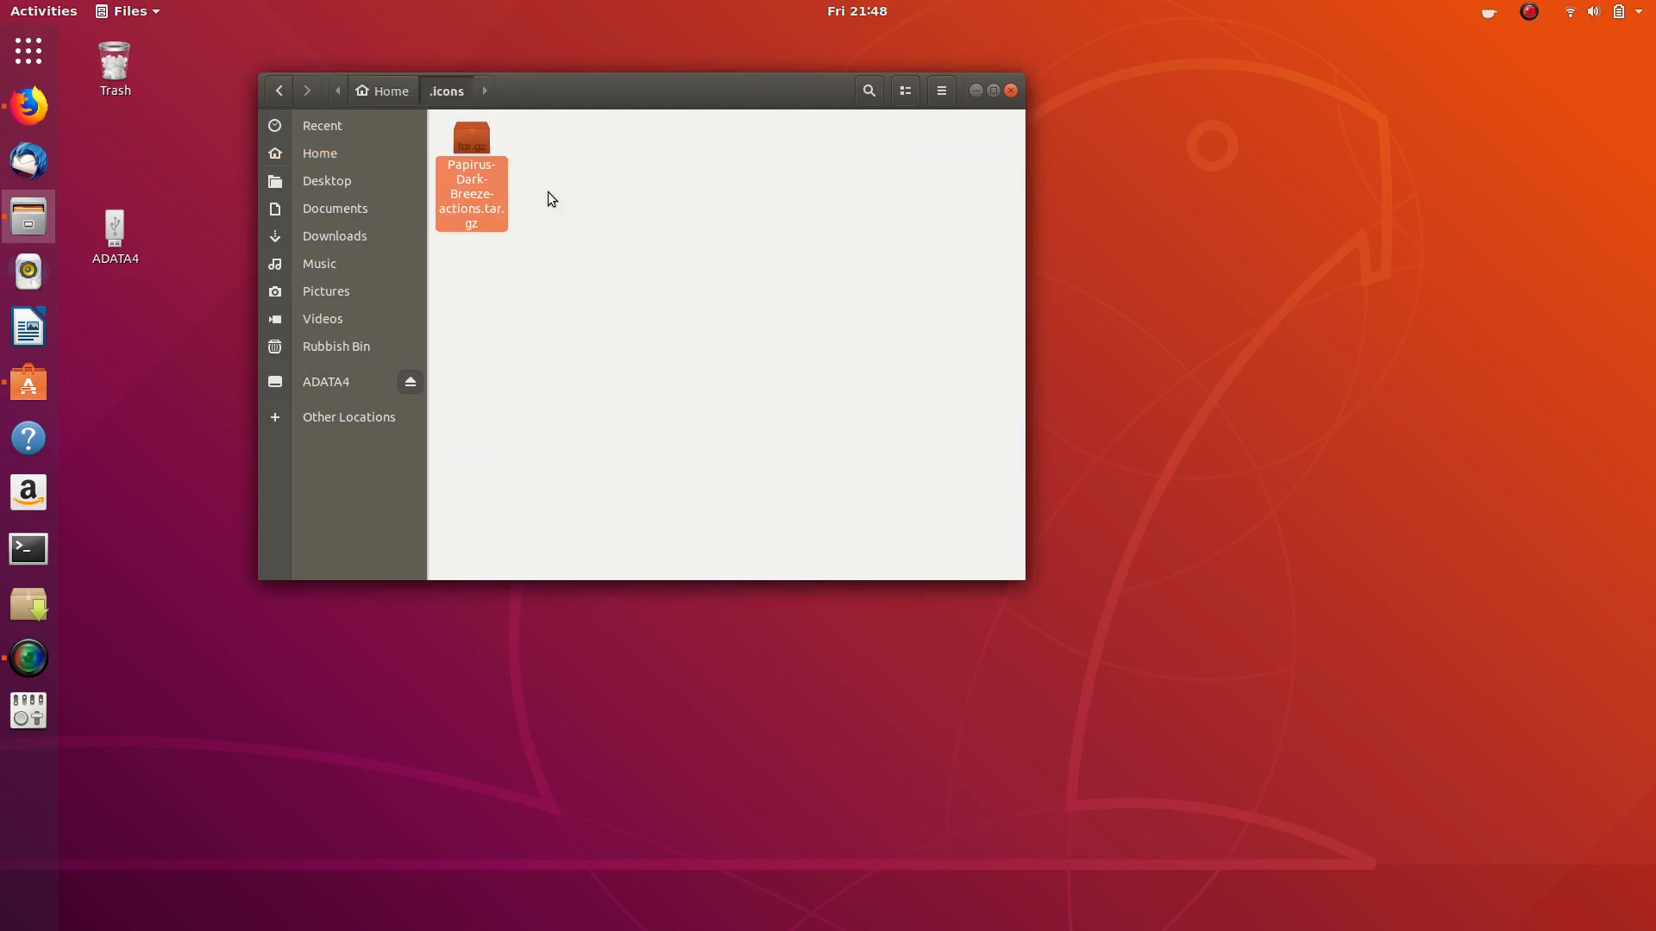
right_click(465, 137)
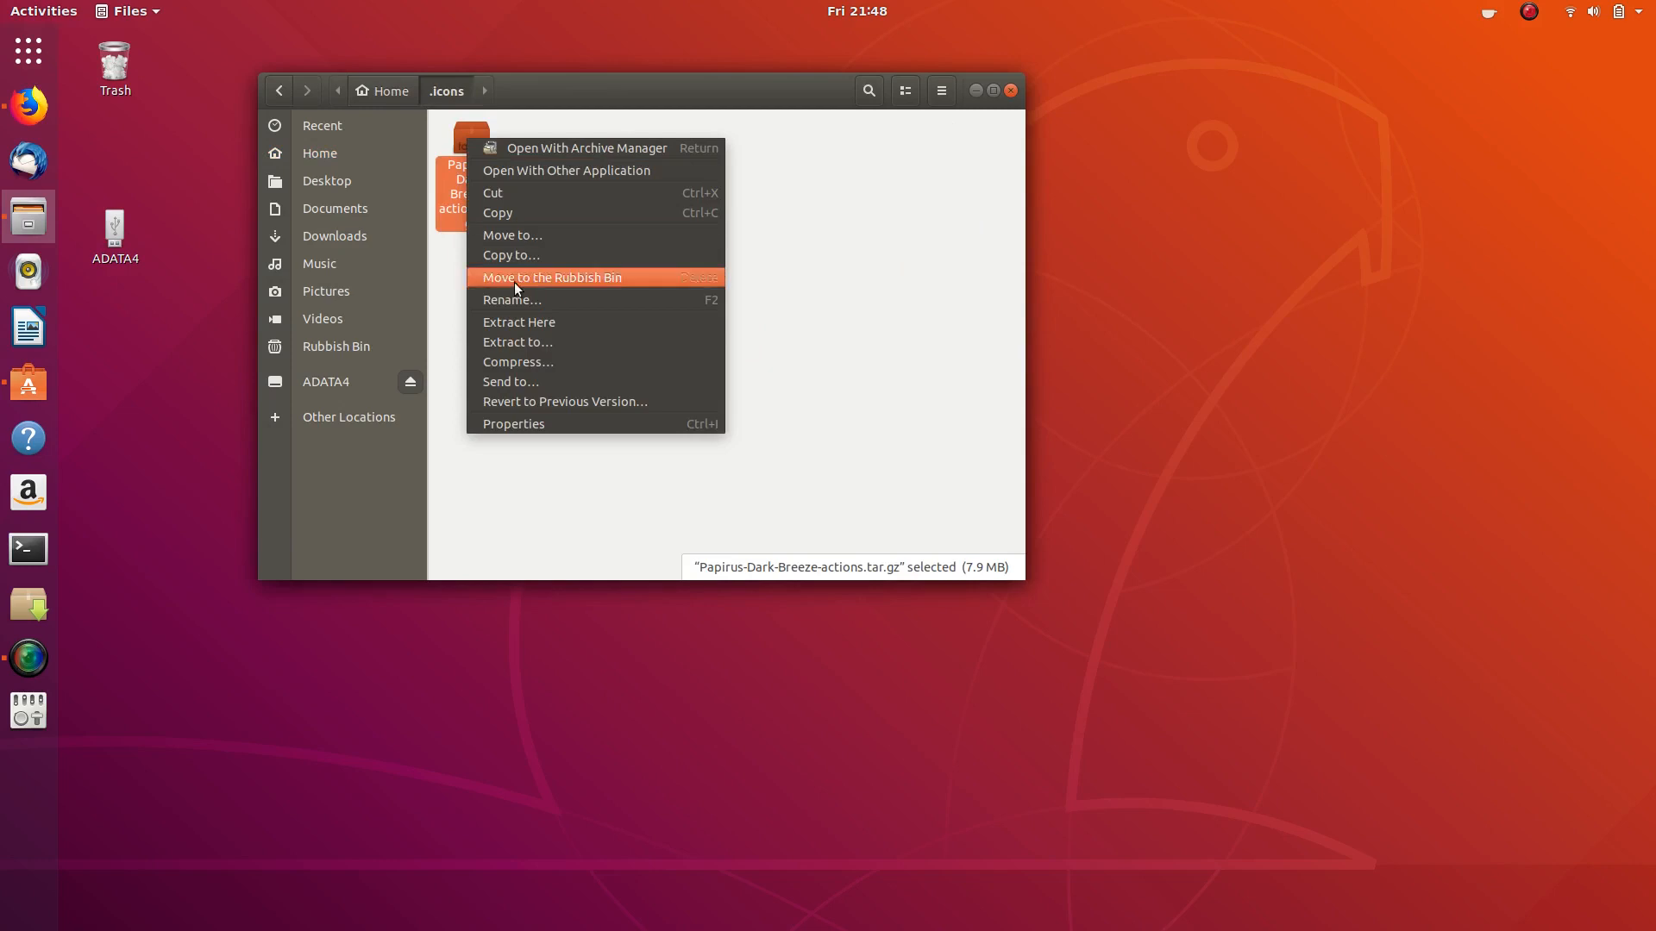
click(542, 319)
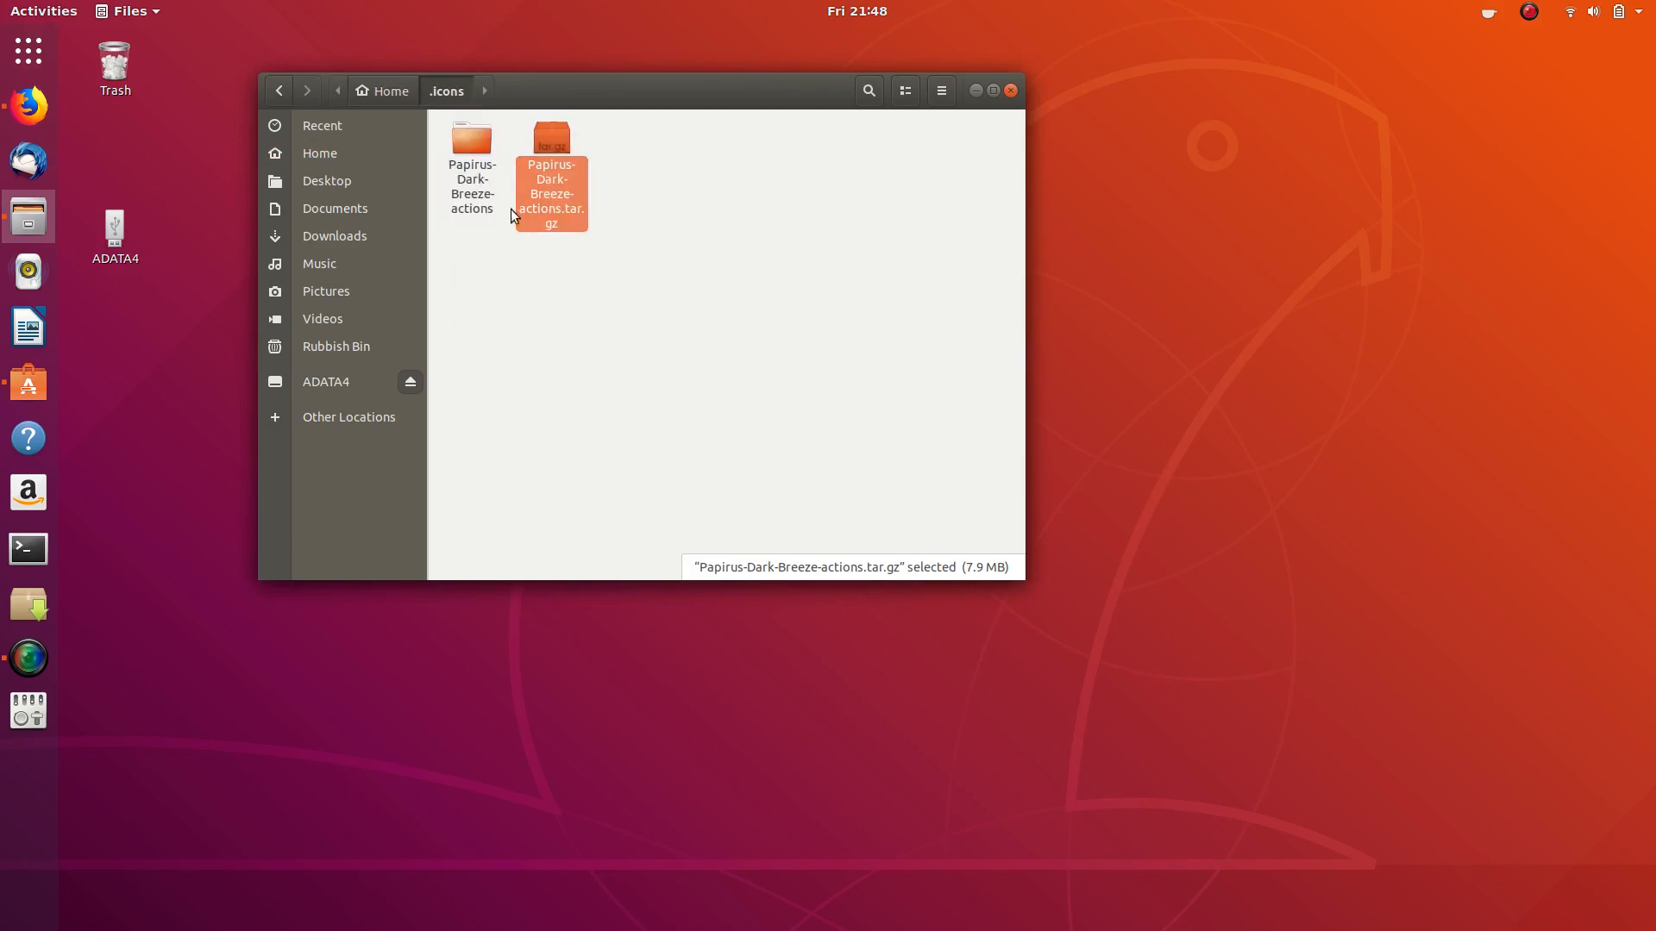
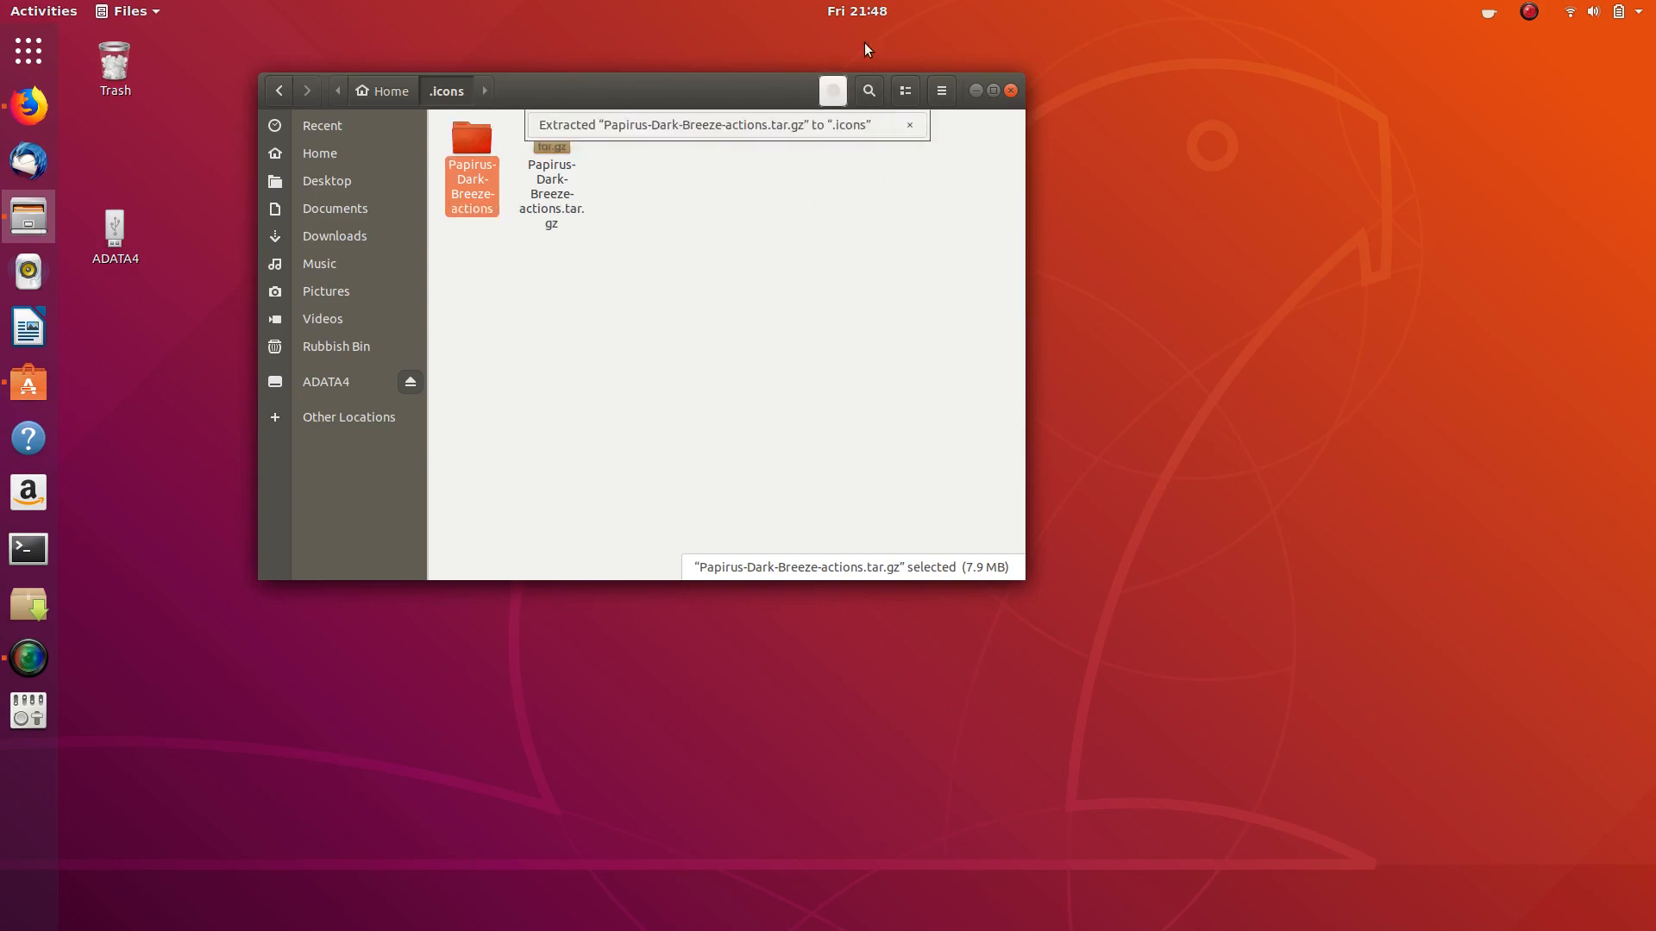
- Inspect the extracted Papirus-Dark-Breeze-actions folder in .icons, go back, and close Files
double_click(470, 145)
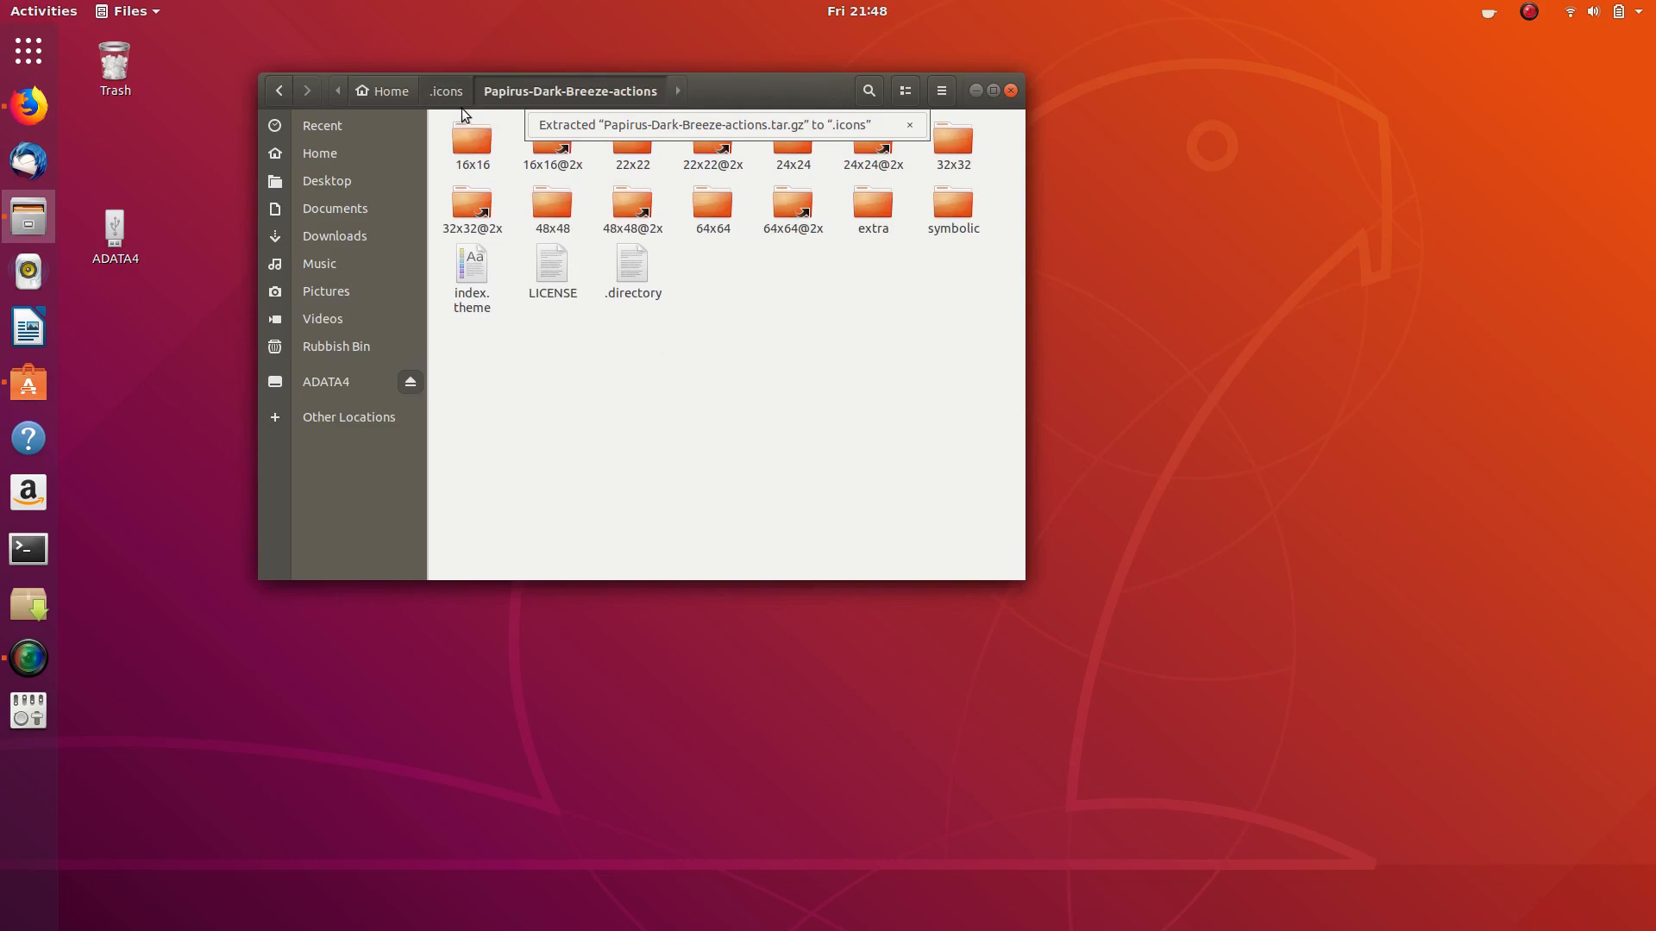
key(alt+Up)
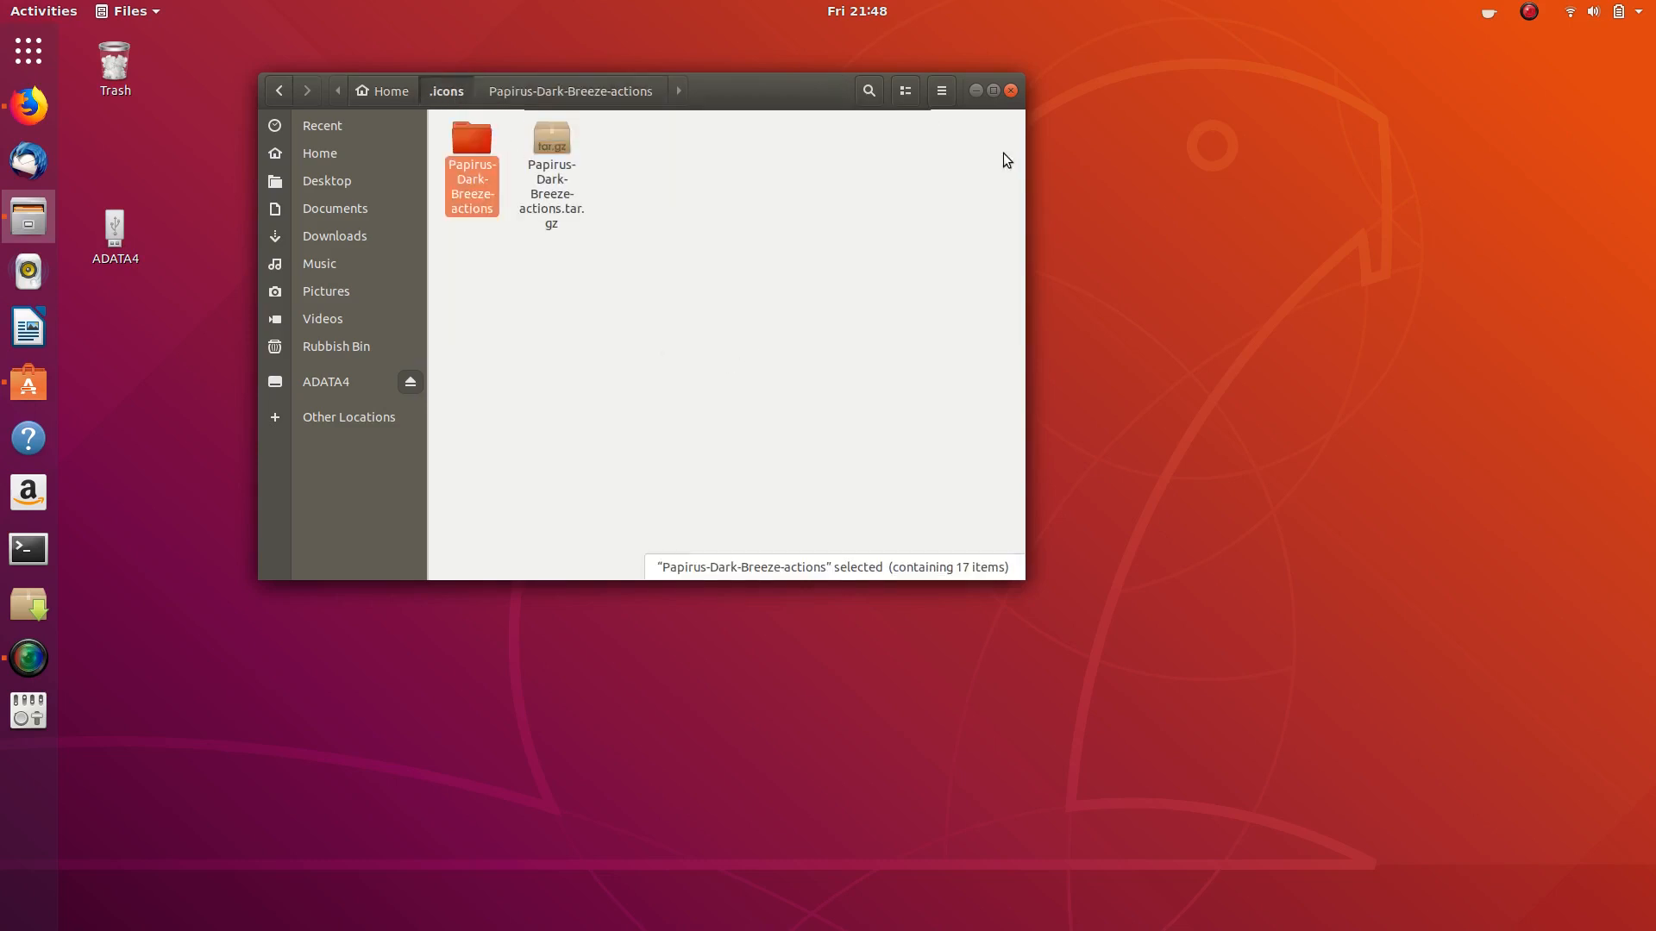
click(1009, 91)
- Set the Tweaks icon theme to Papirus-Dark-Breeze-actions and reopen Files at Home
click(28, 711)
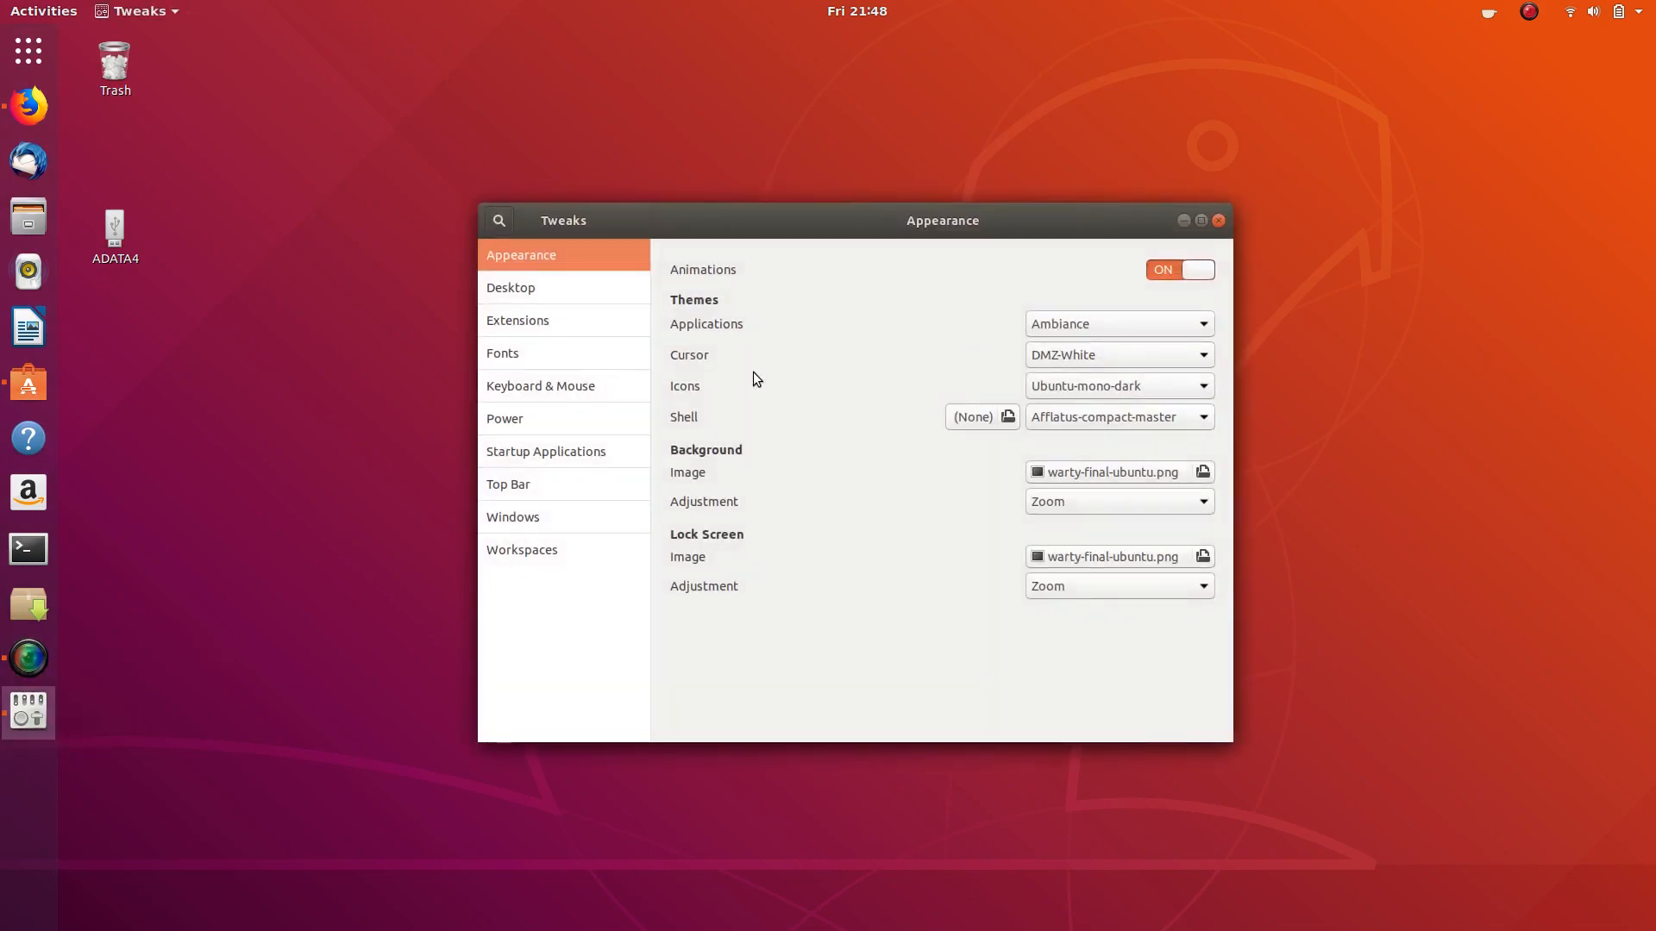
click(1147, 388)
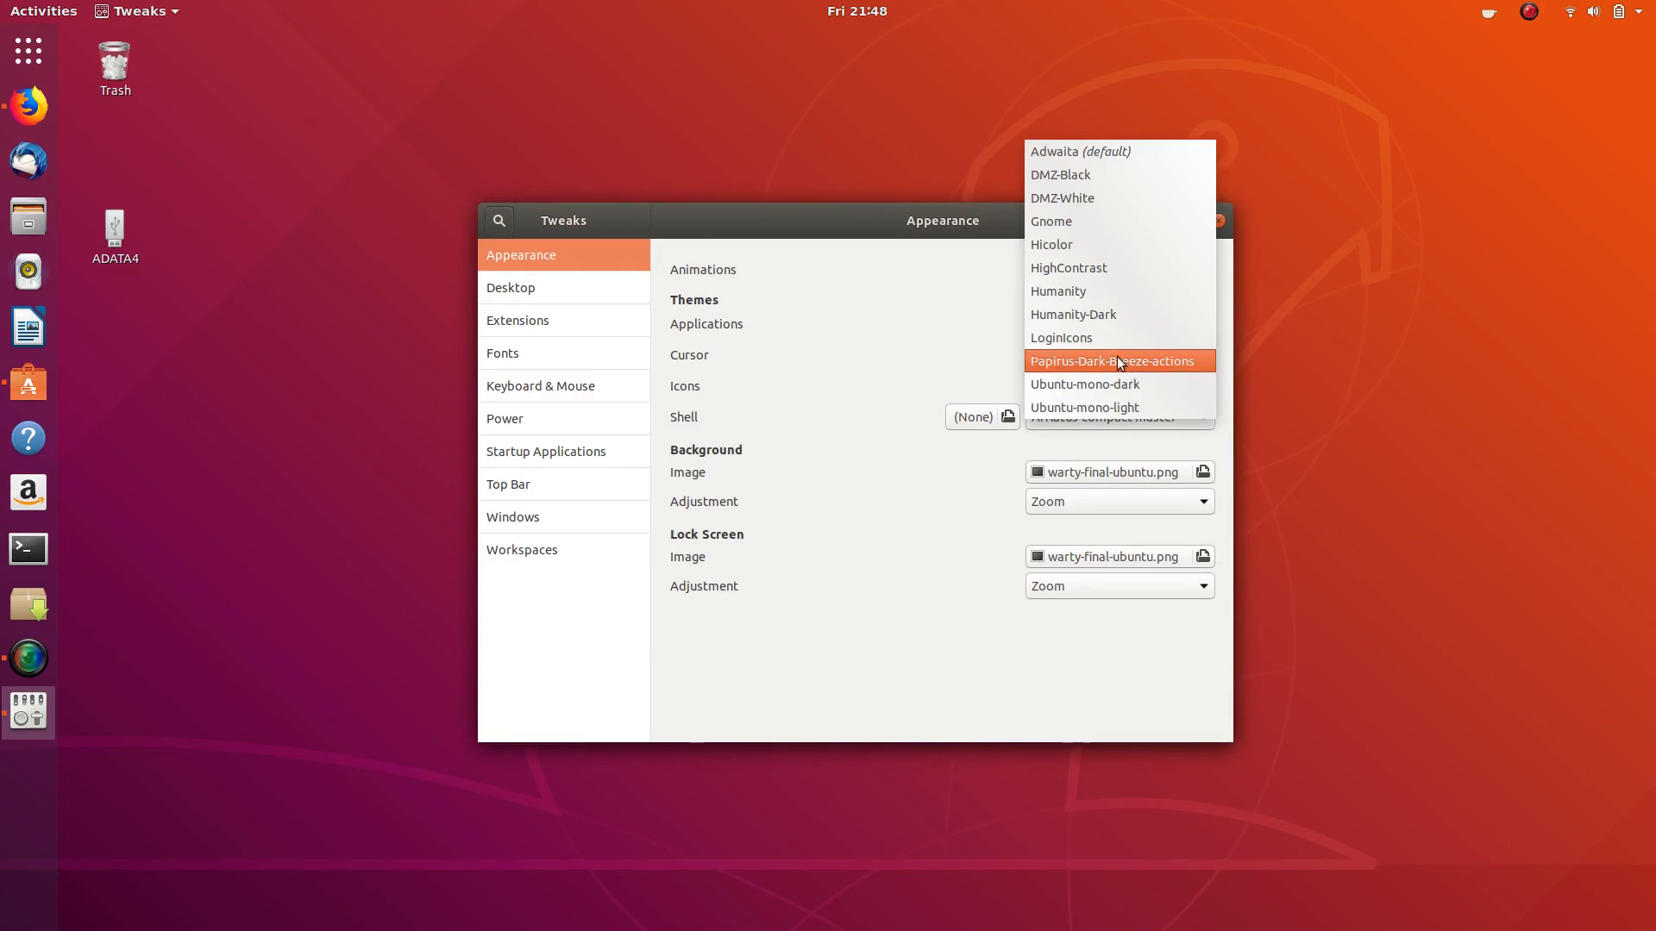
click(1116, 360)
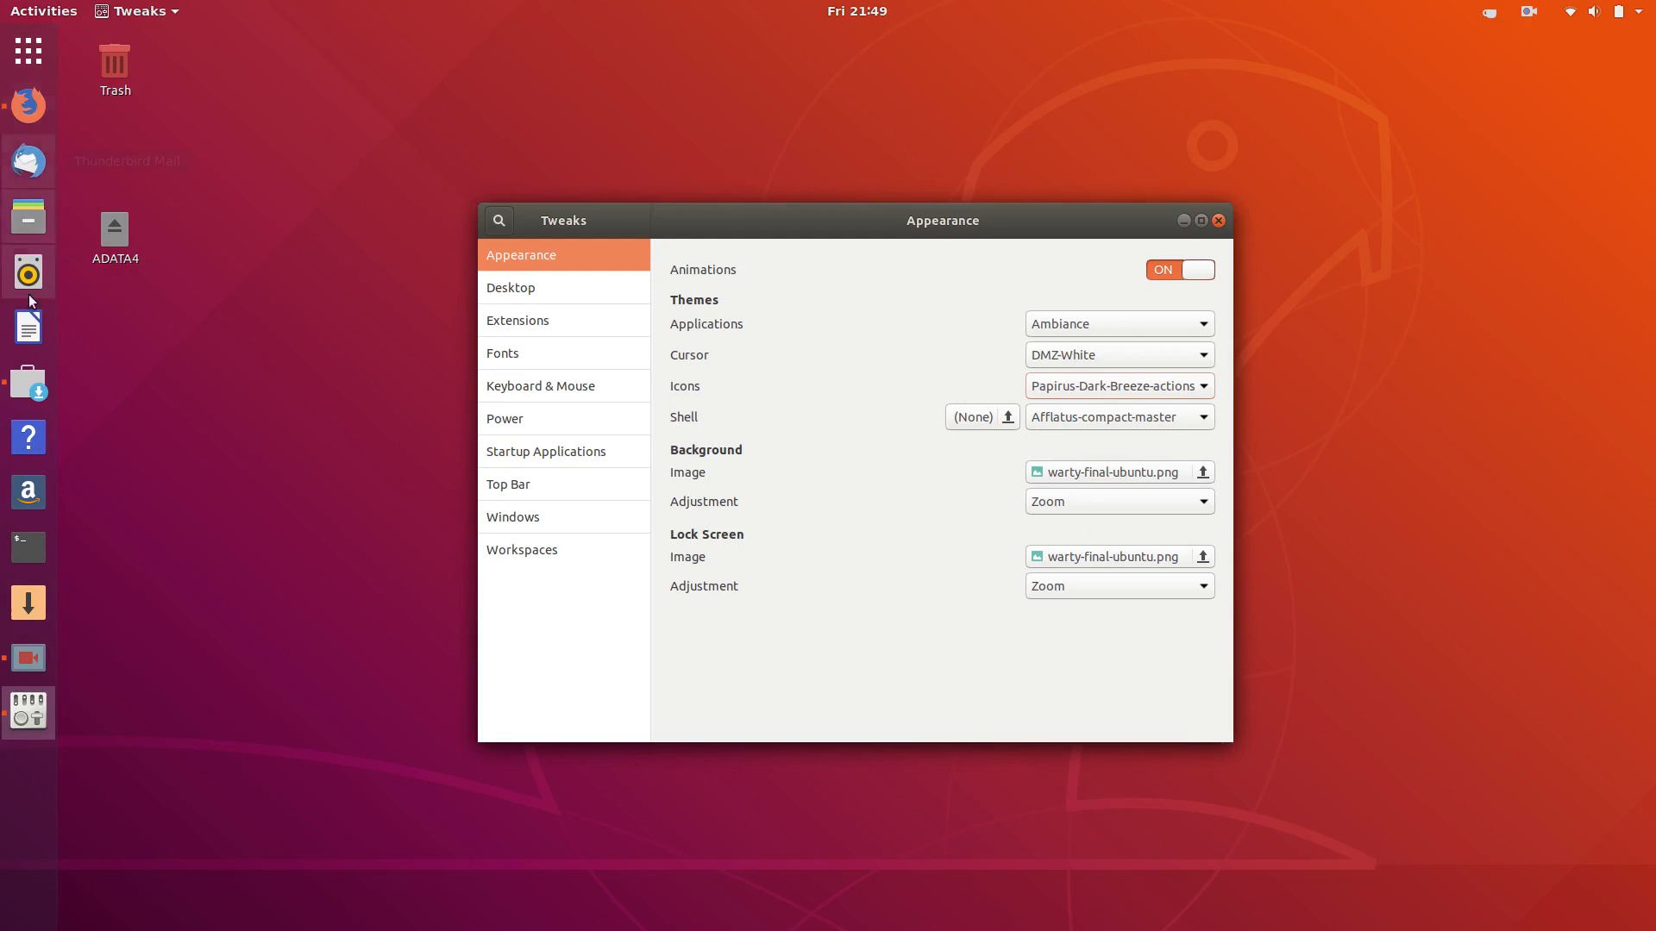
click(18, 222)
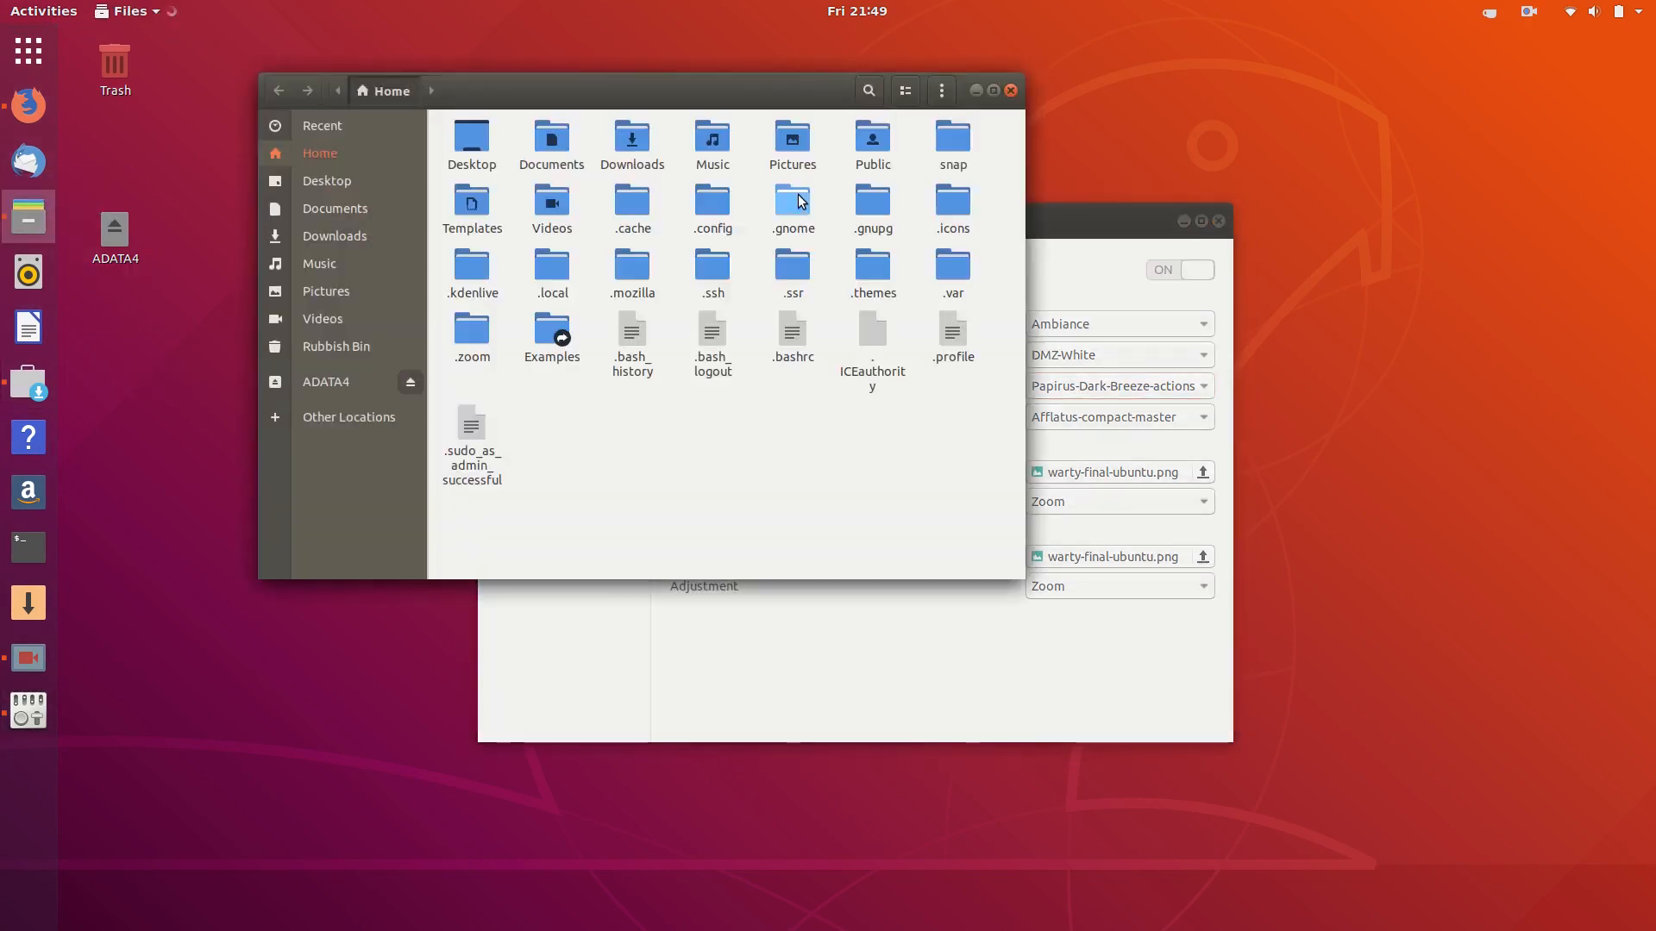
- Turn off Show Hidden Files in Files, then close the Files window
click(941, 91)
click(931, 437)
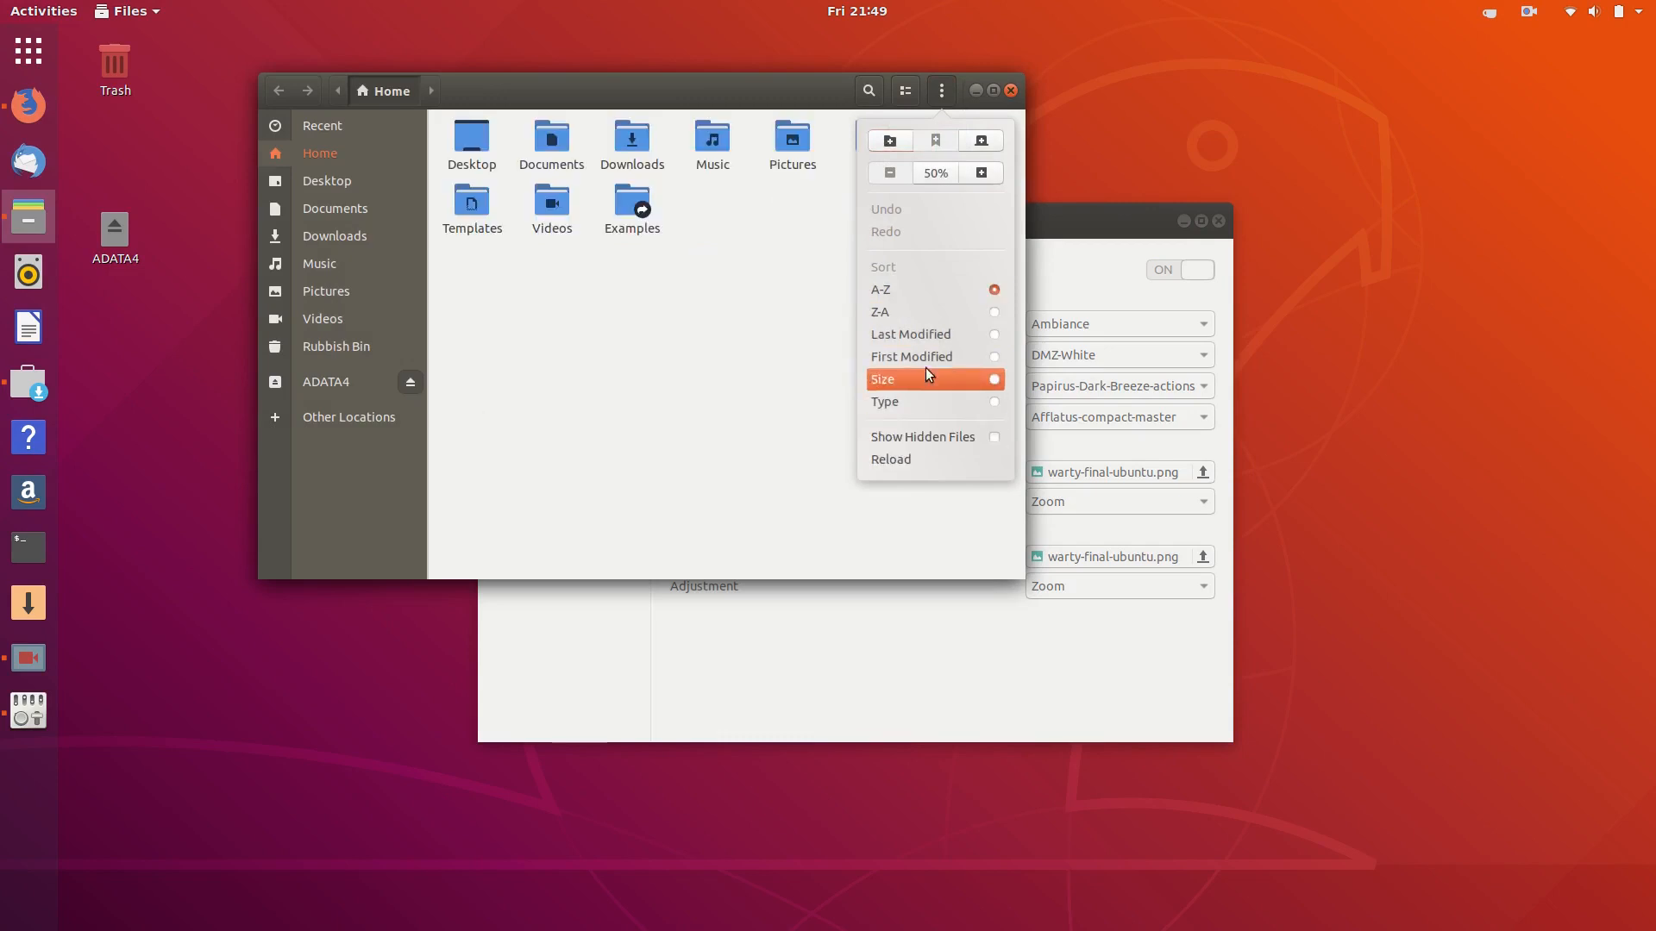
click(761, 293)
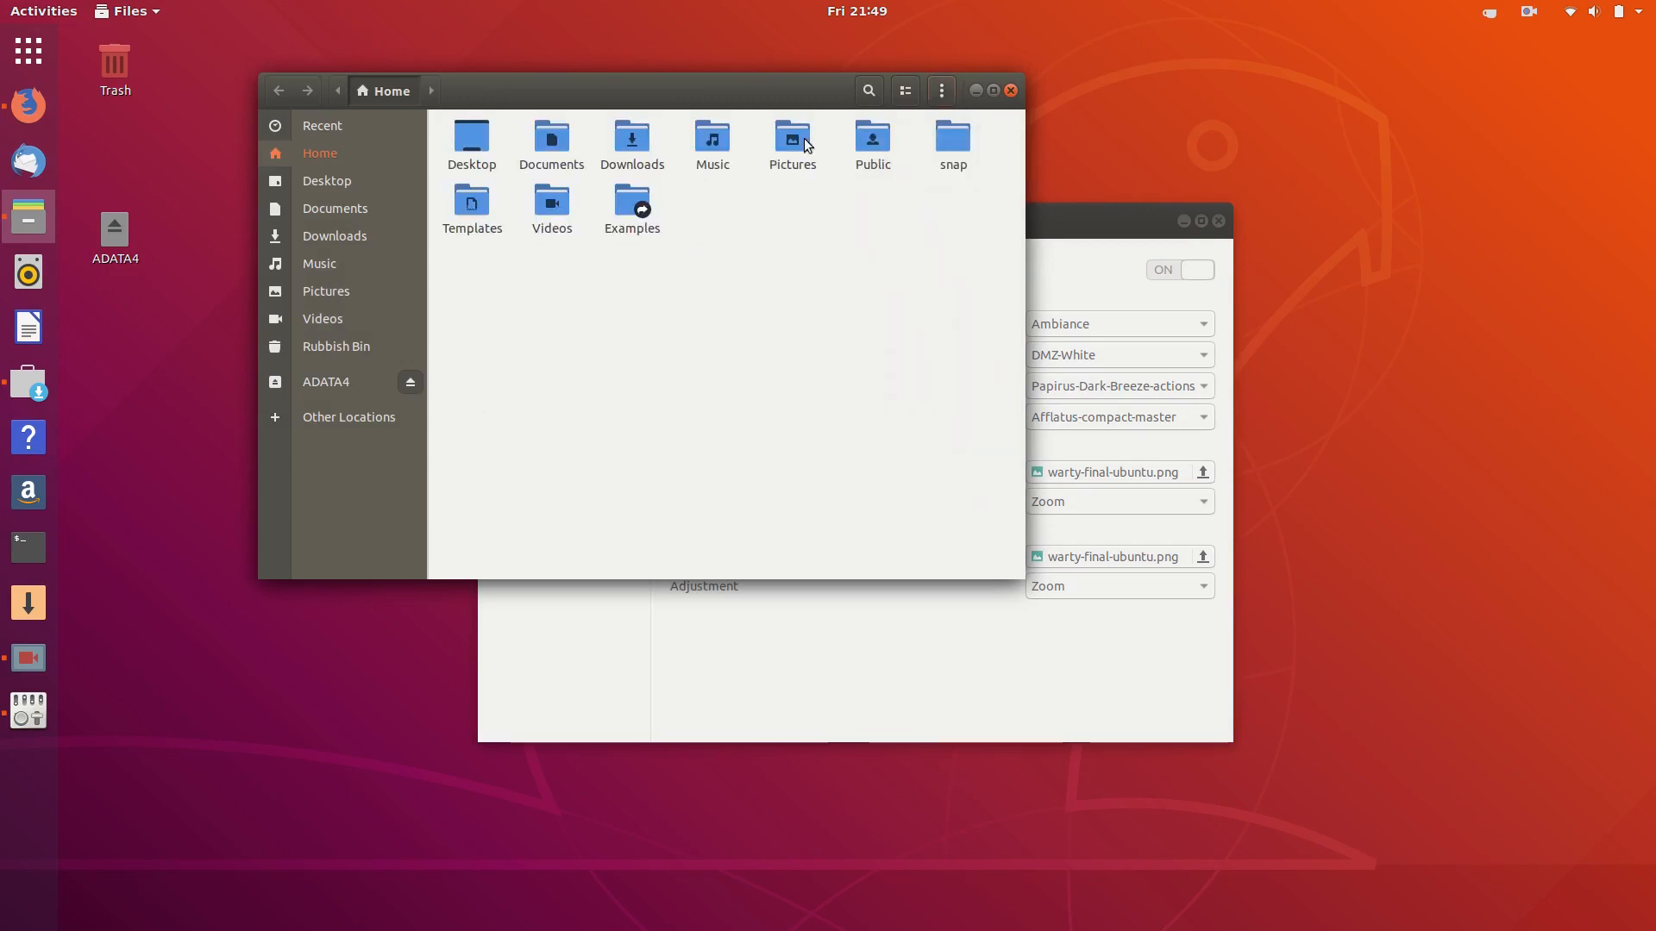
click(1011, 91)
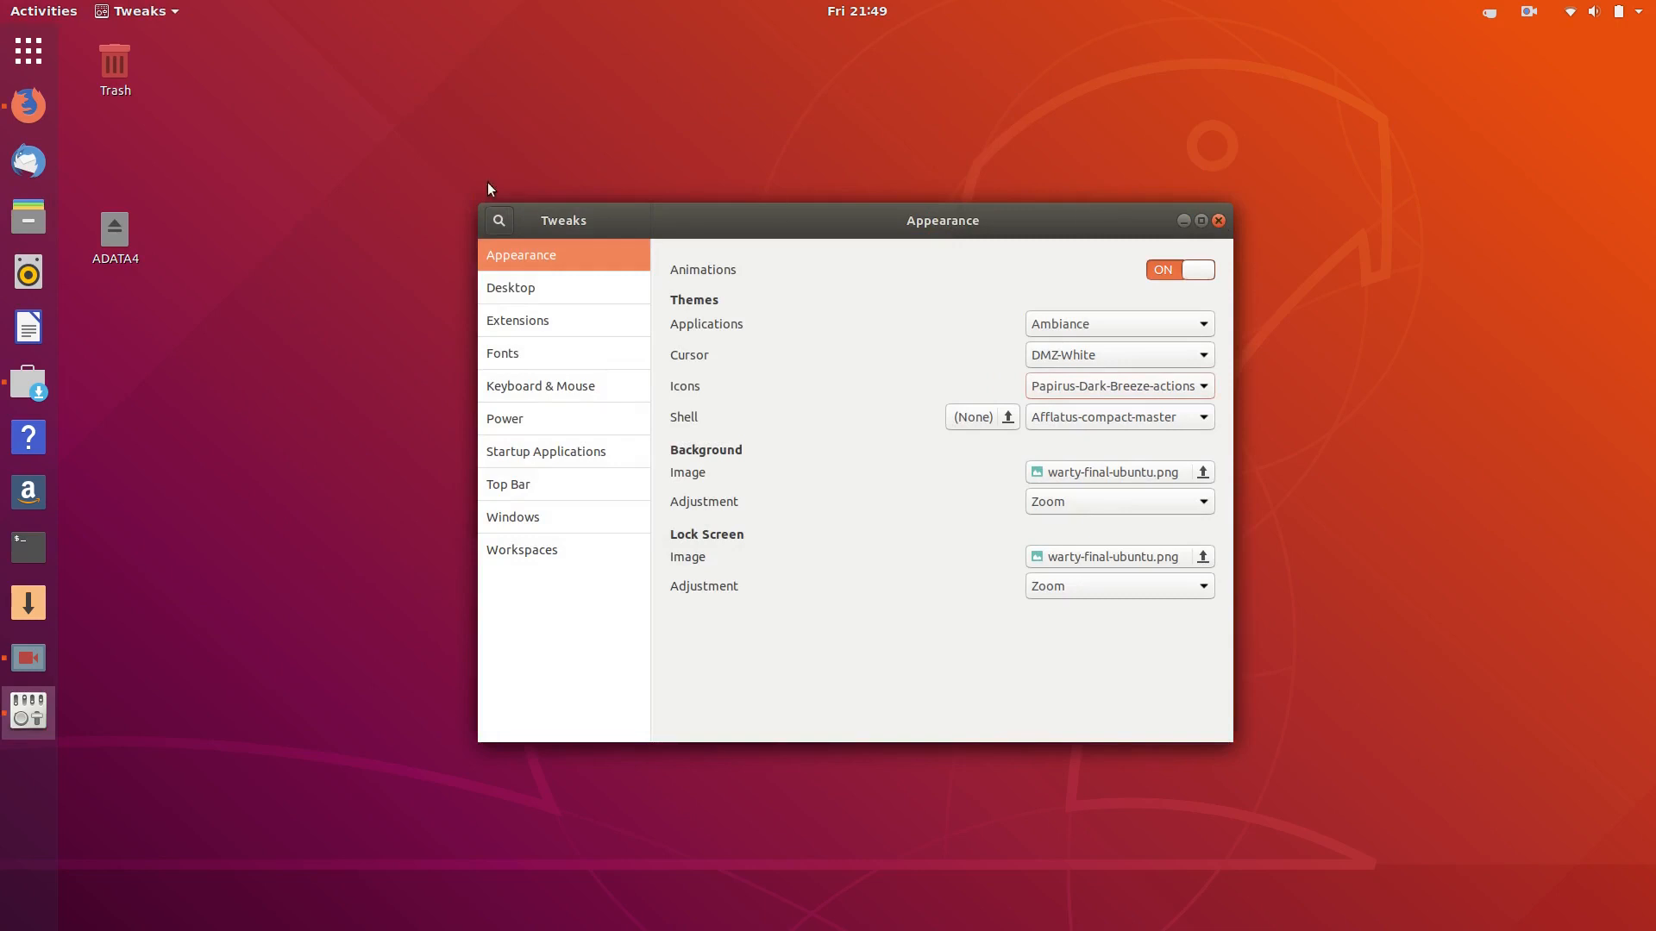
- Return Firefox to the gnome-look.org Icon Themes list, then minimize the browser
click(50, 121)
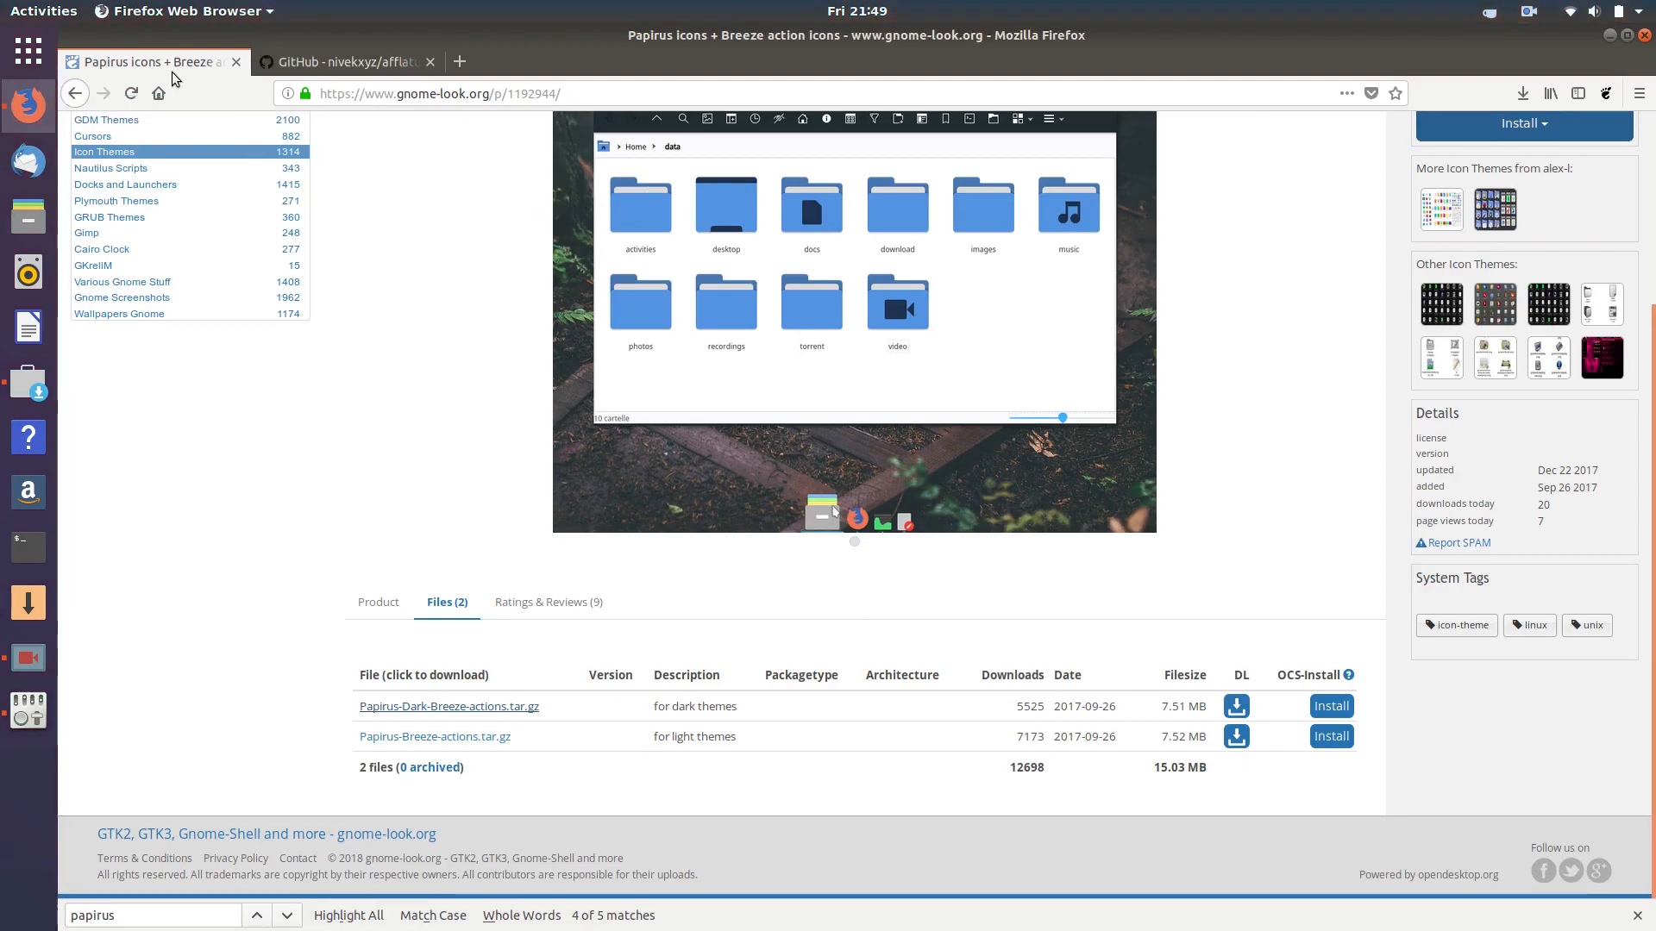
click(76, 94)
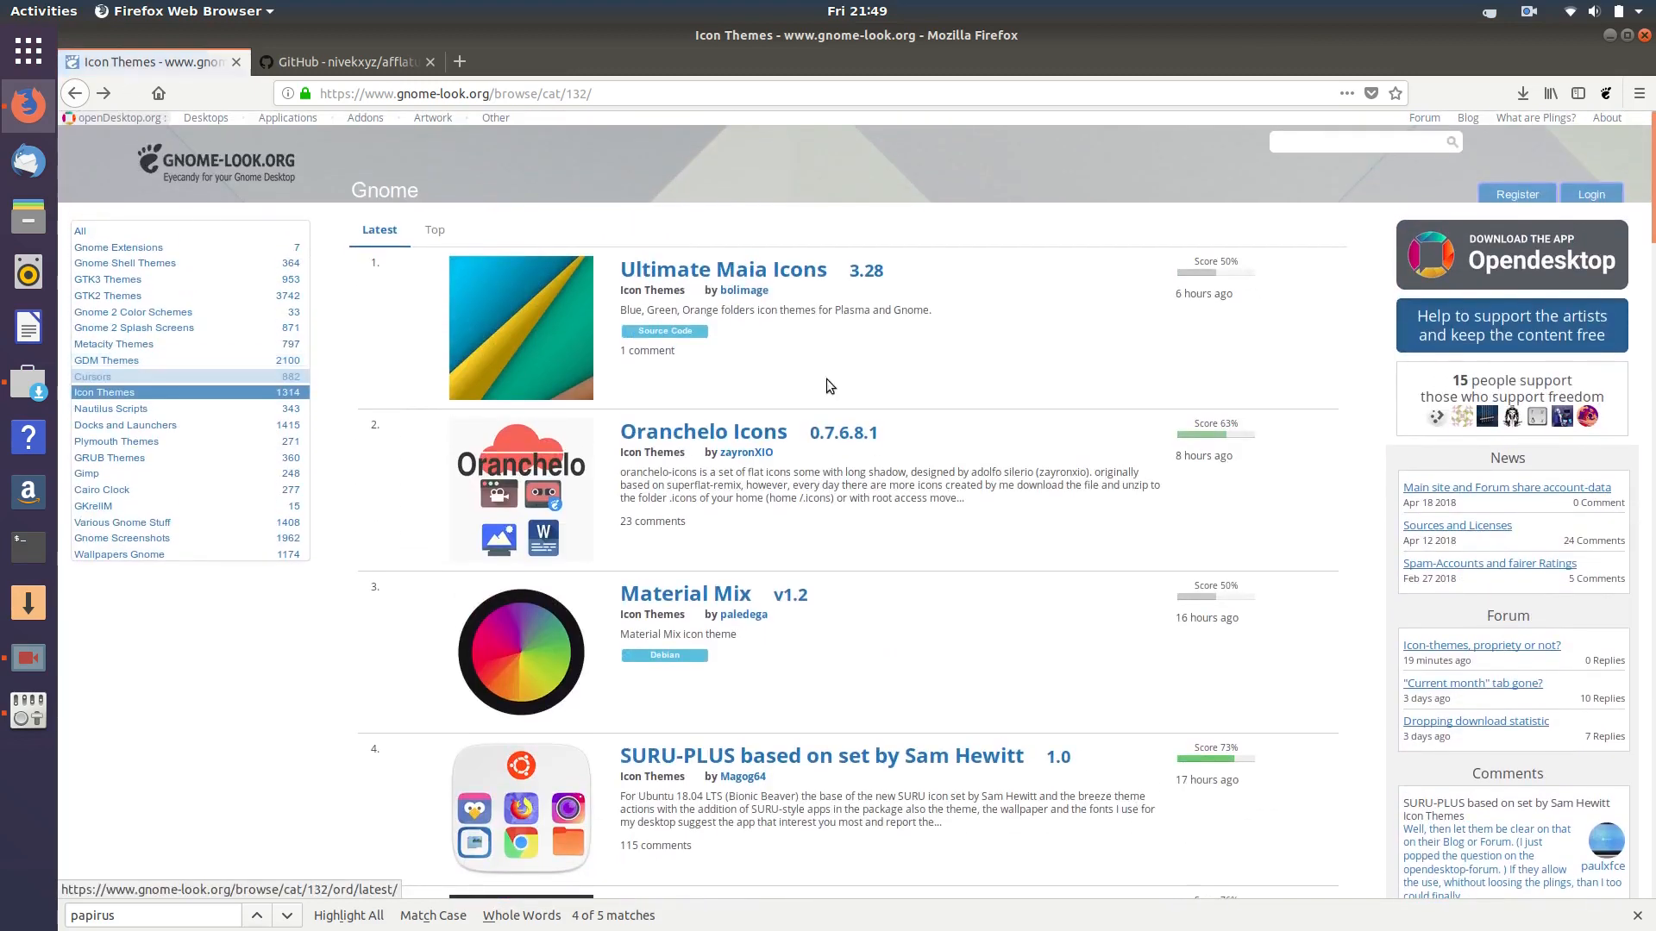
scroll(905, 469, down, 15)
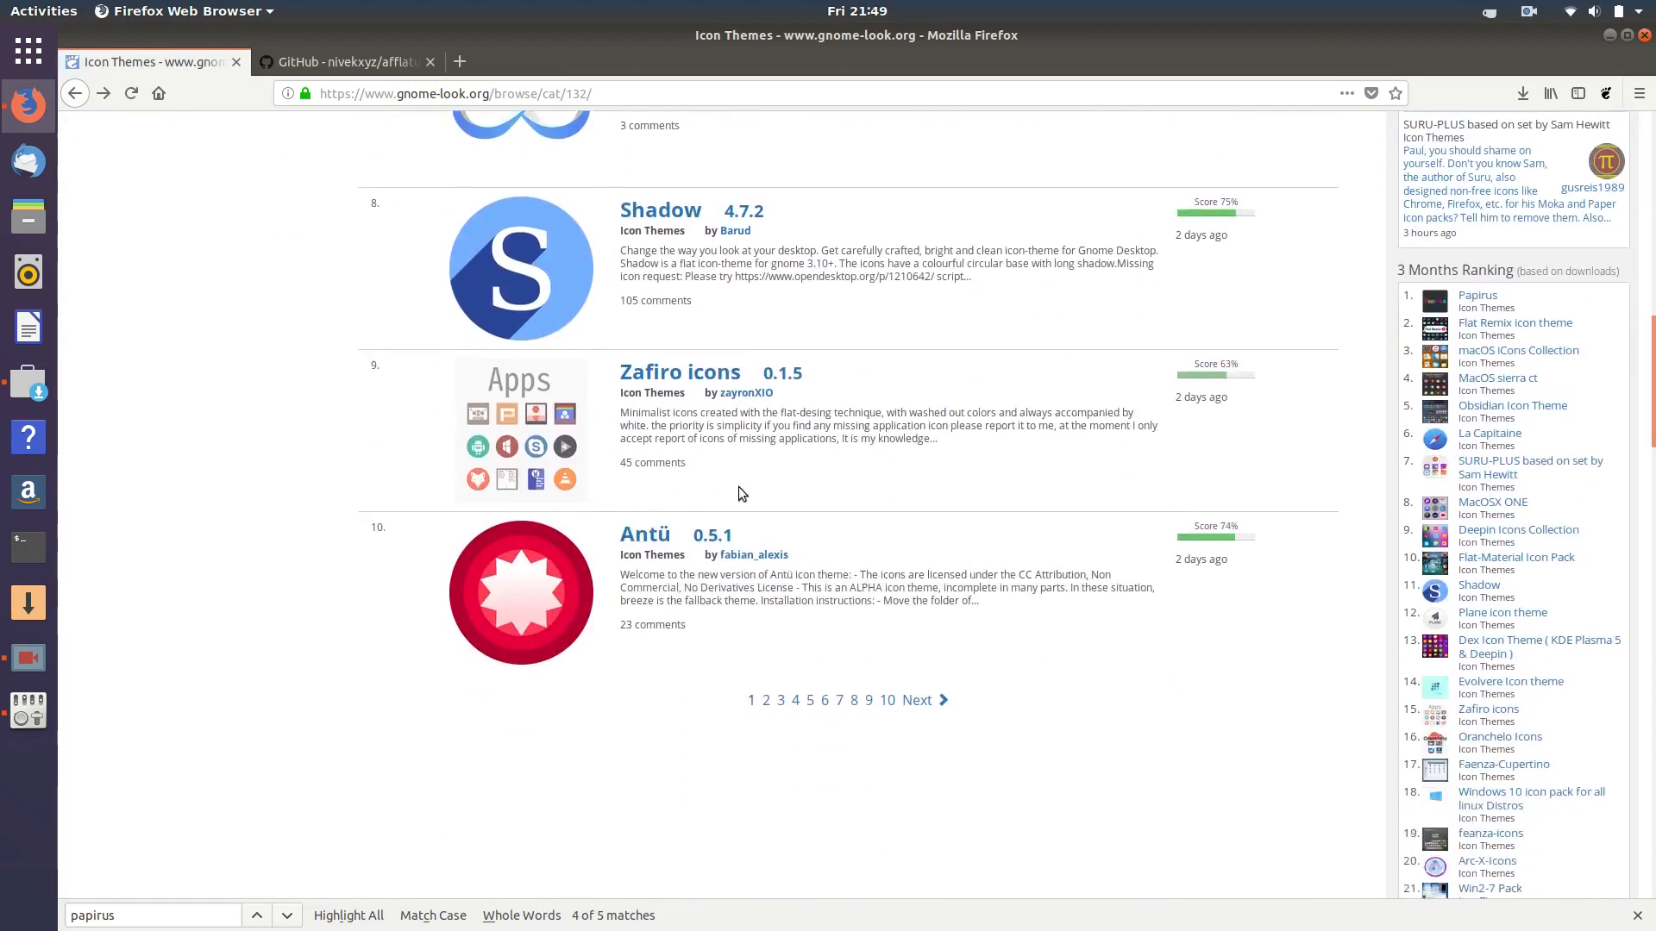
scroll(738, 487, up, 8)
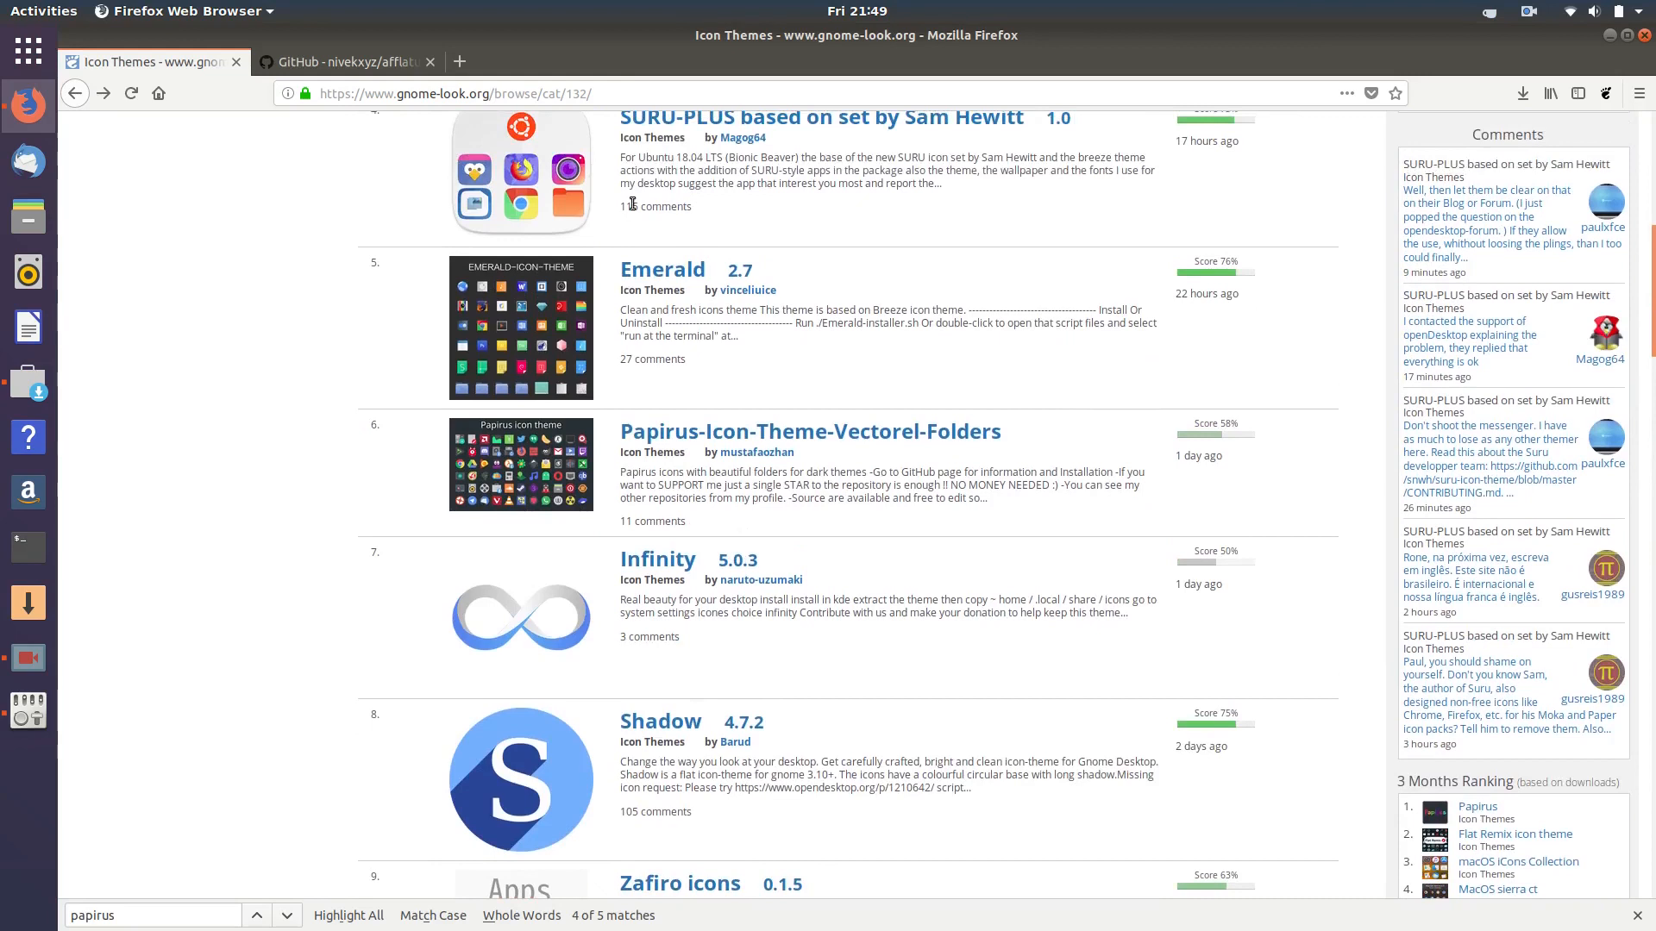
click(1610, 34)
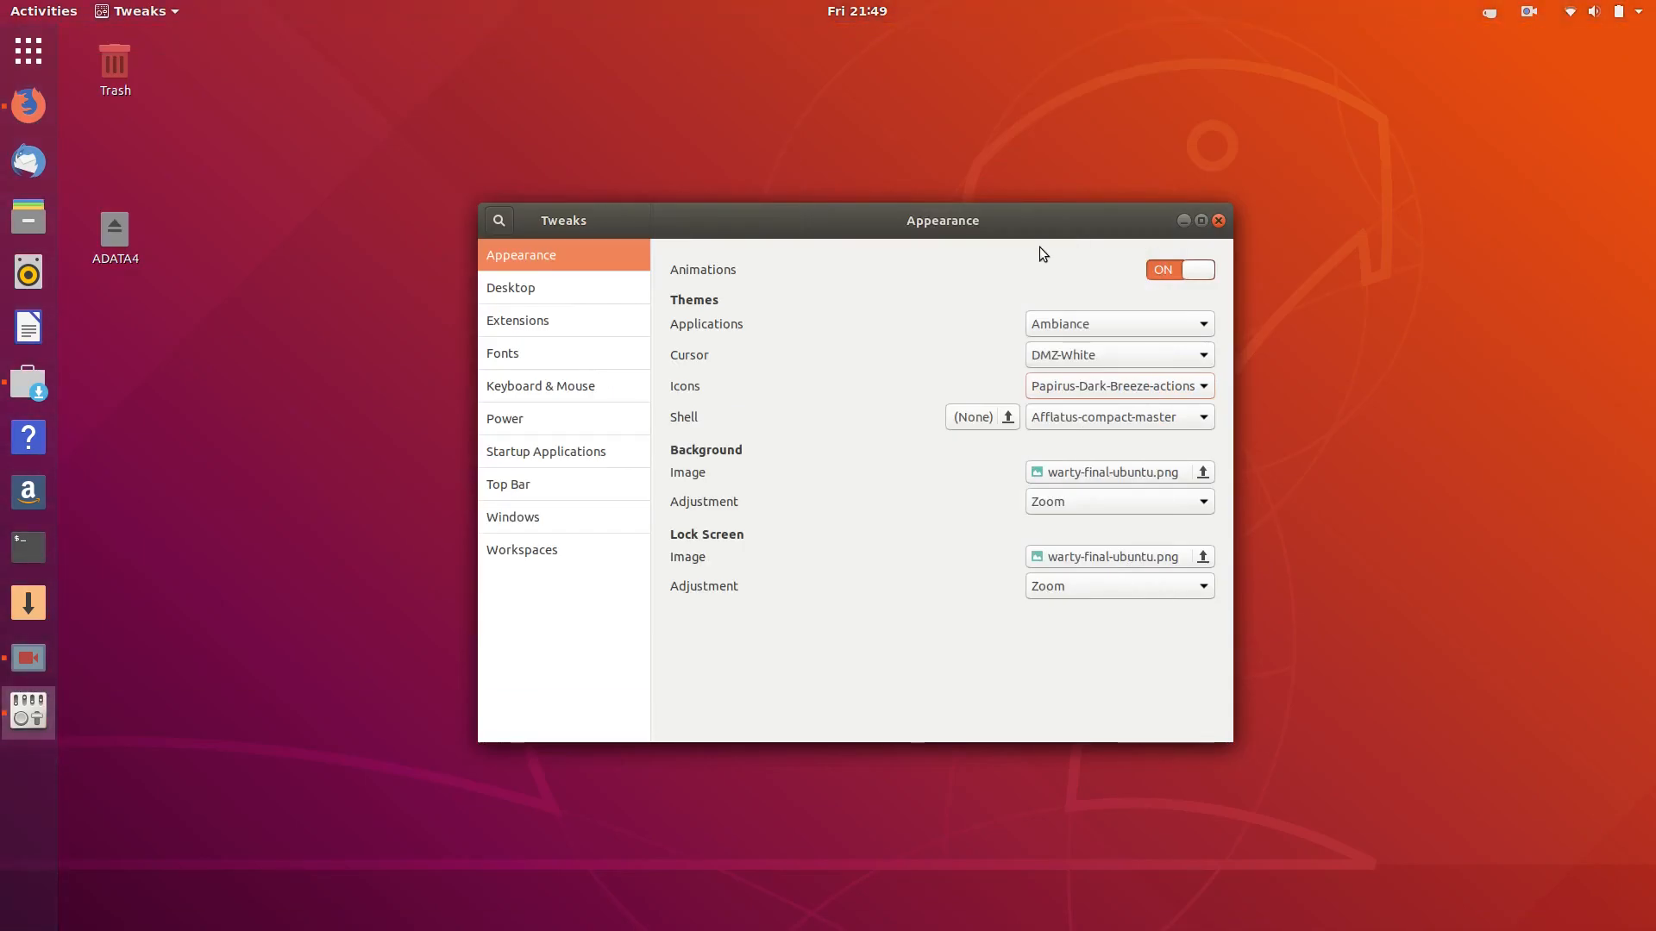
- Close Tweaks, briefly reopen Ubuntu Software, and close it too
click(1224, 220)
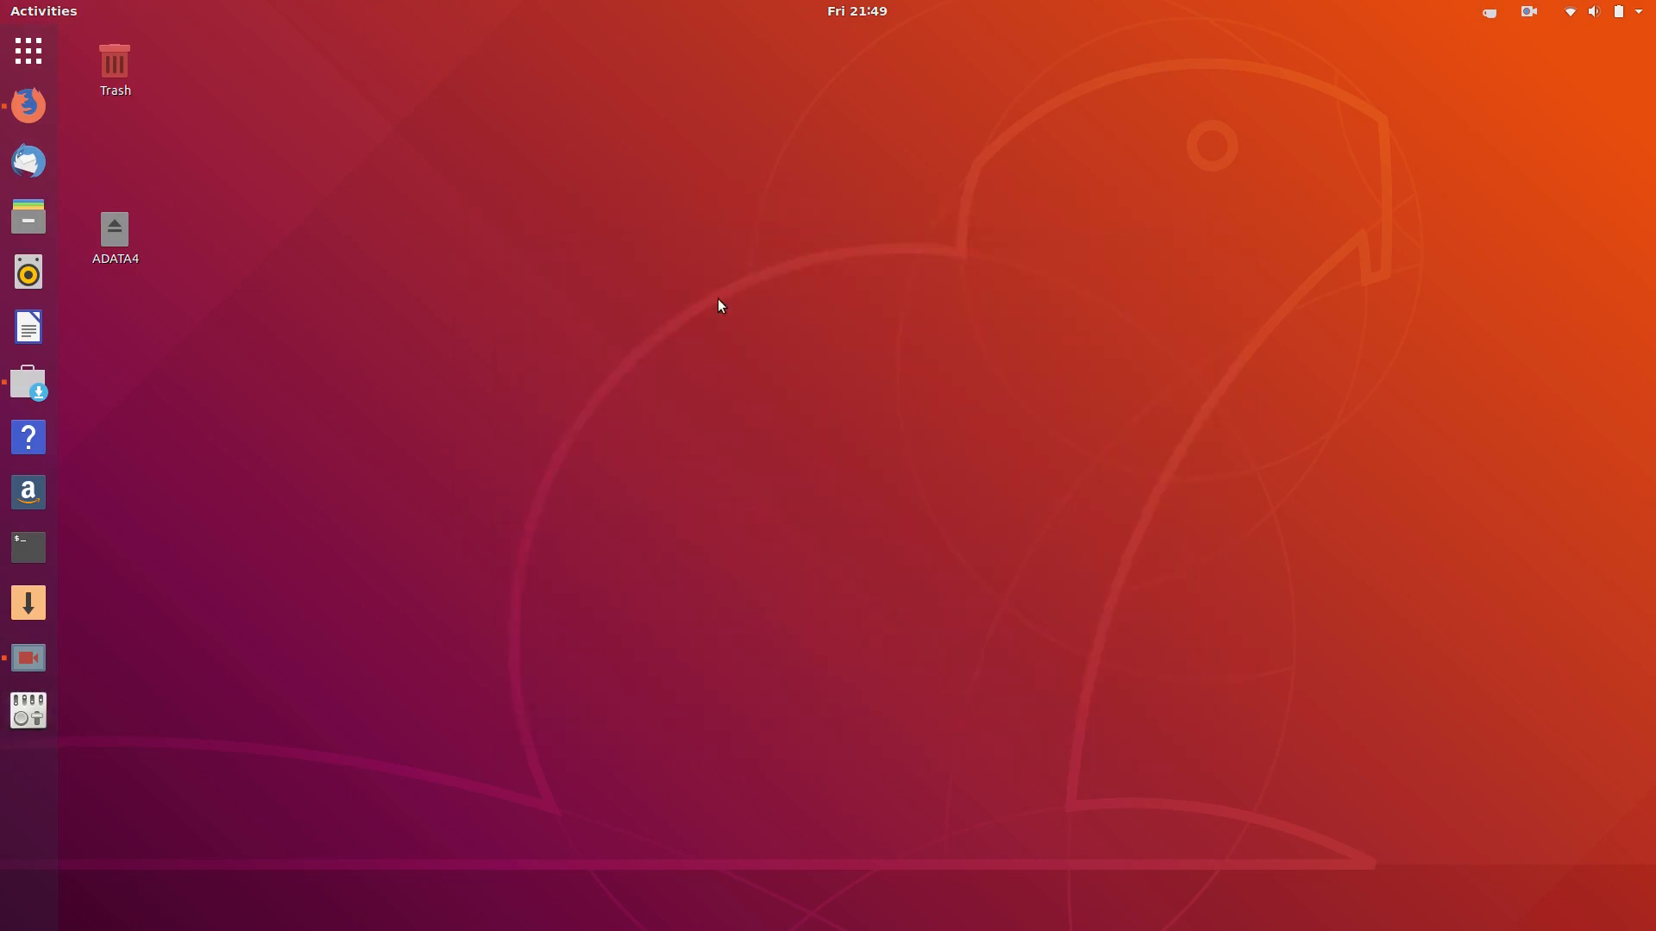
click(28, 382)
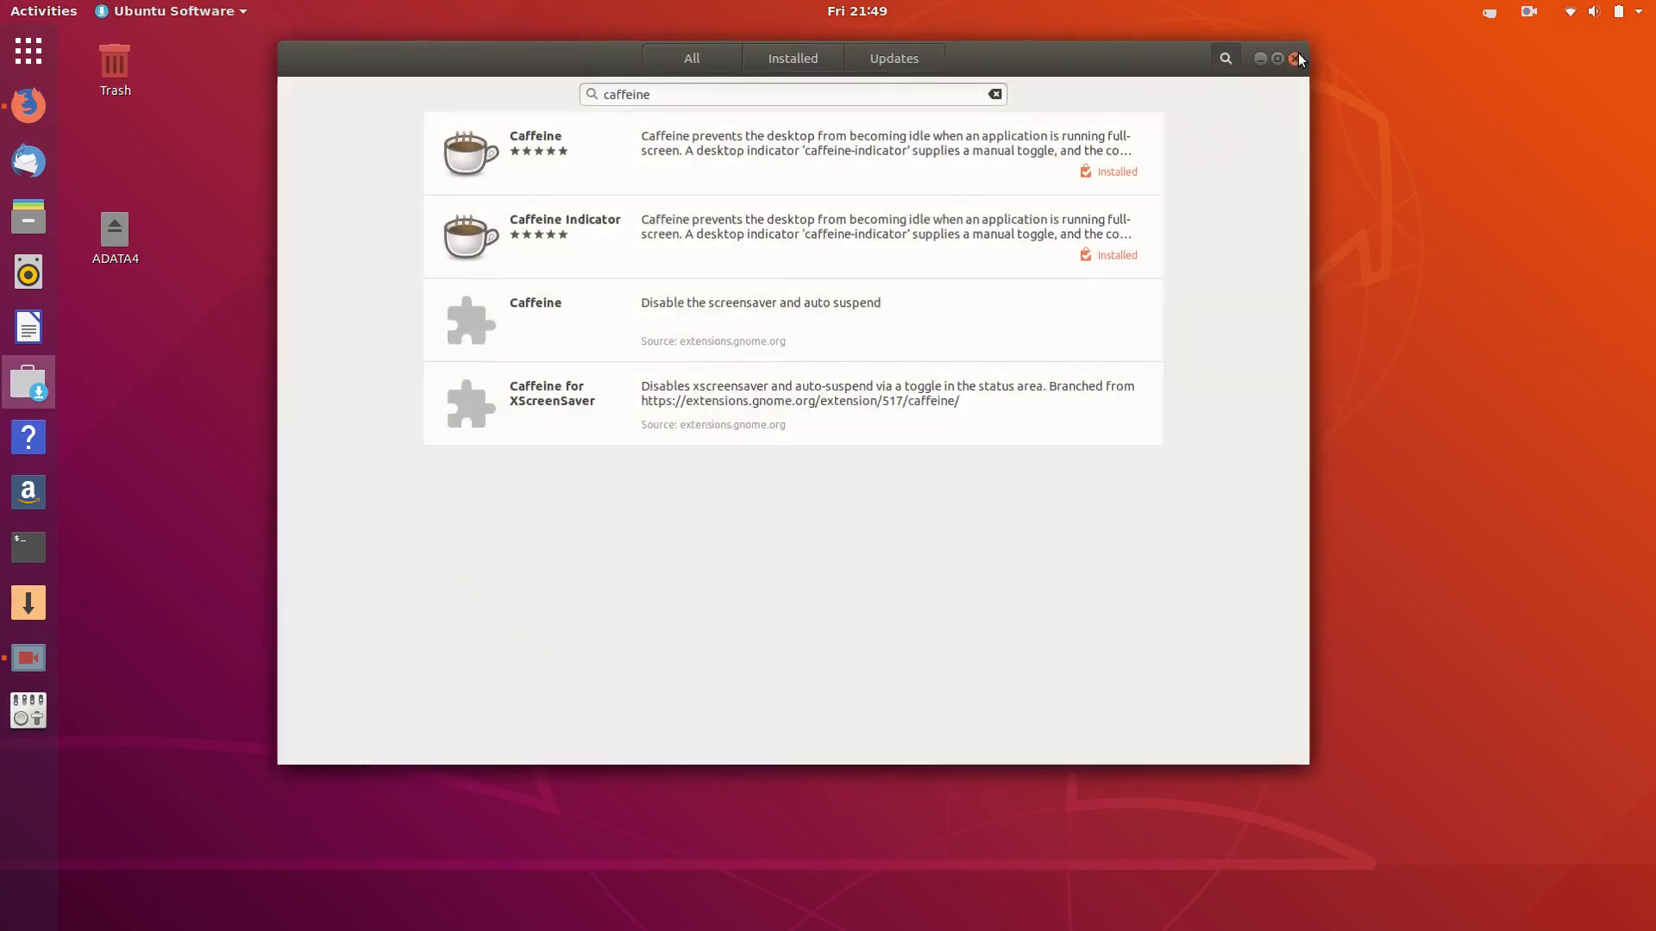
click(1296, 57)
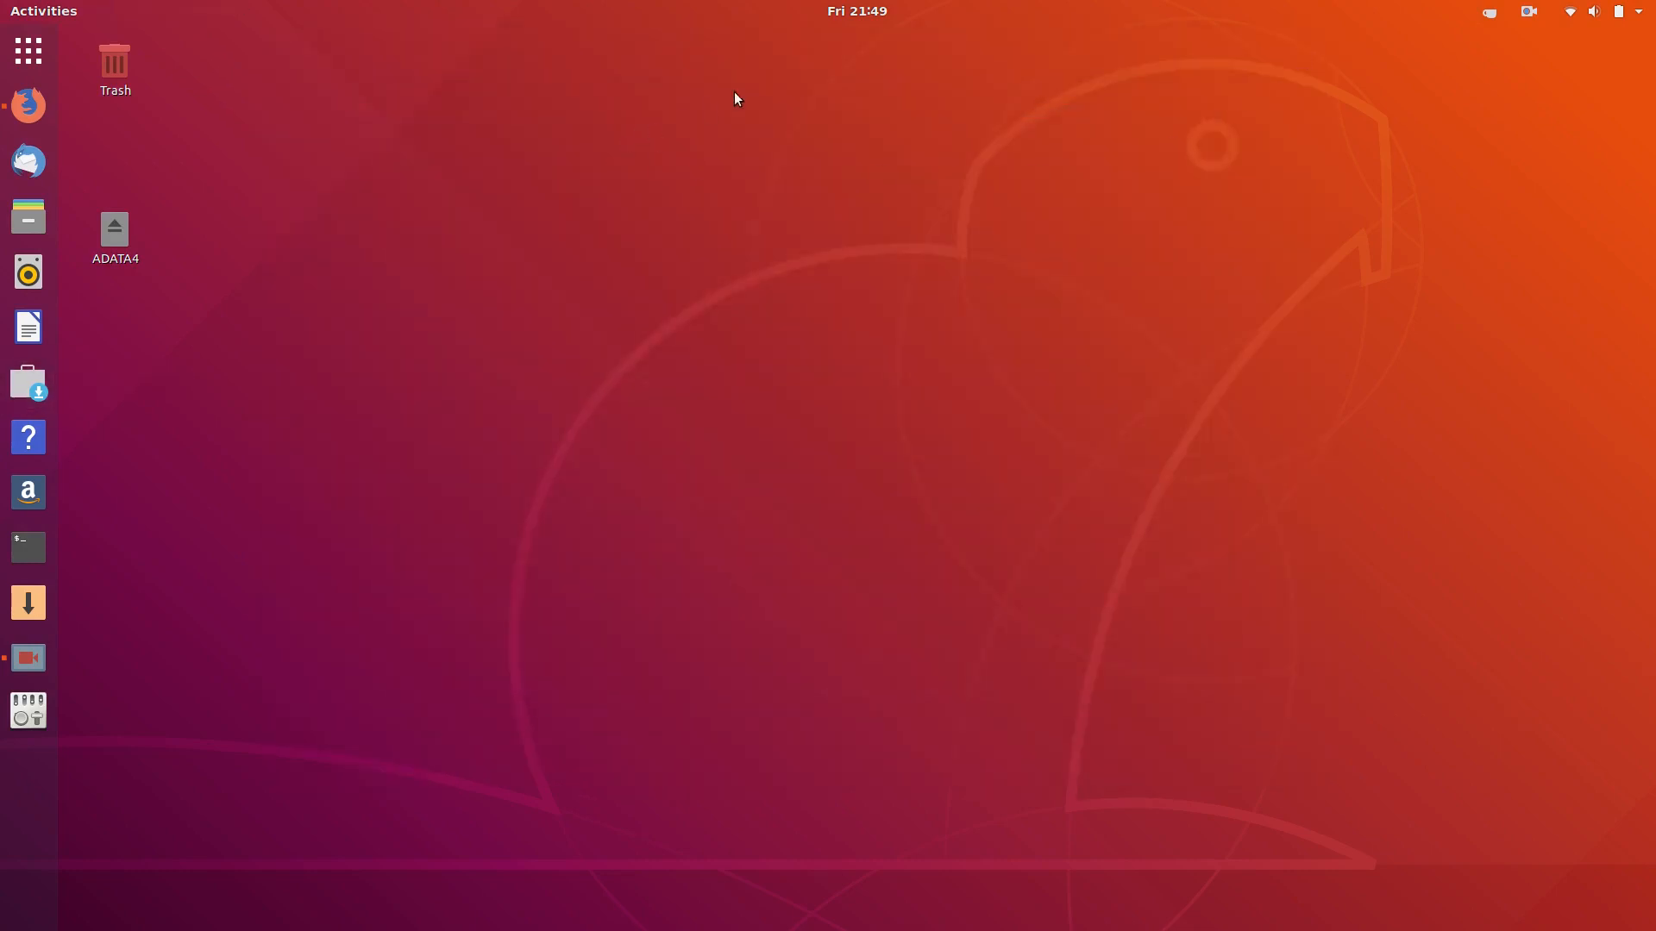